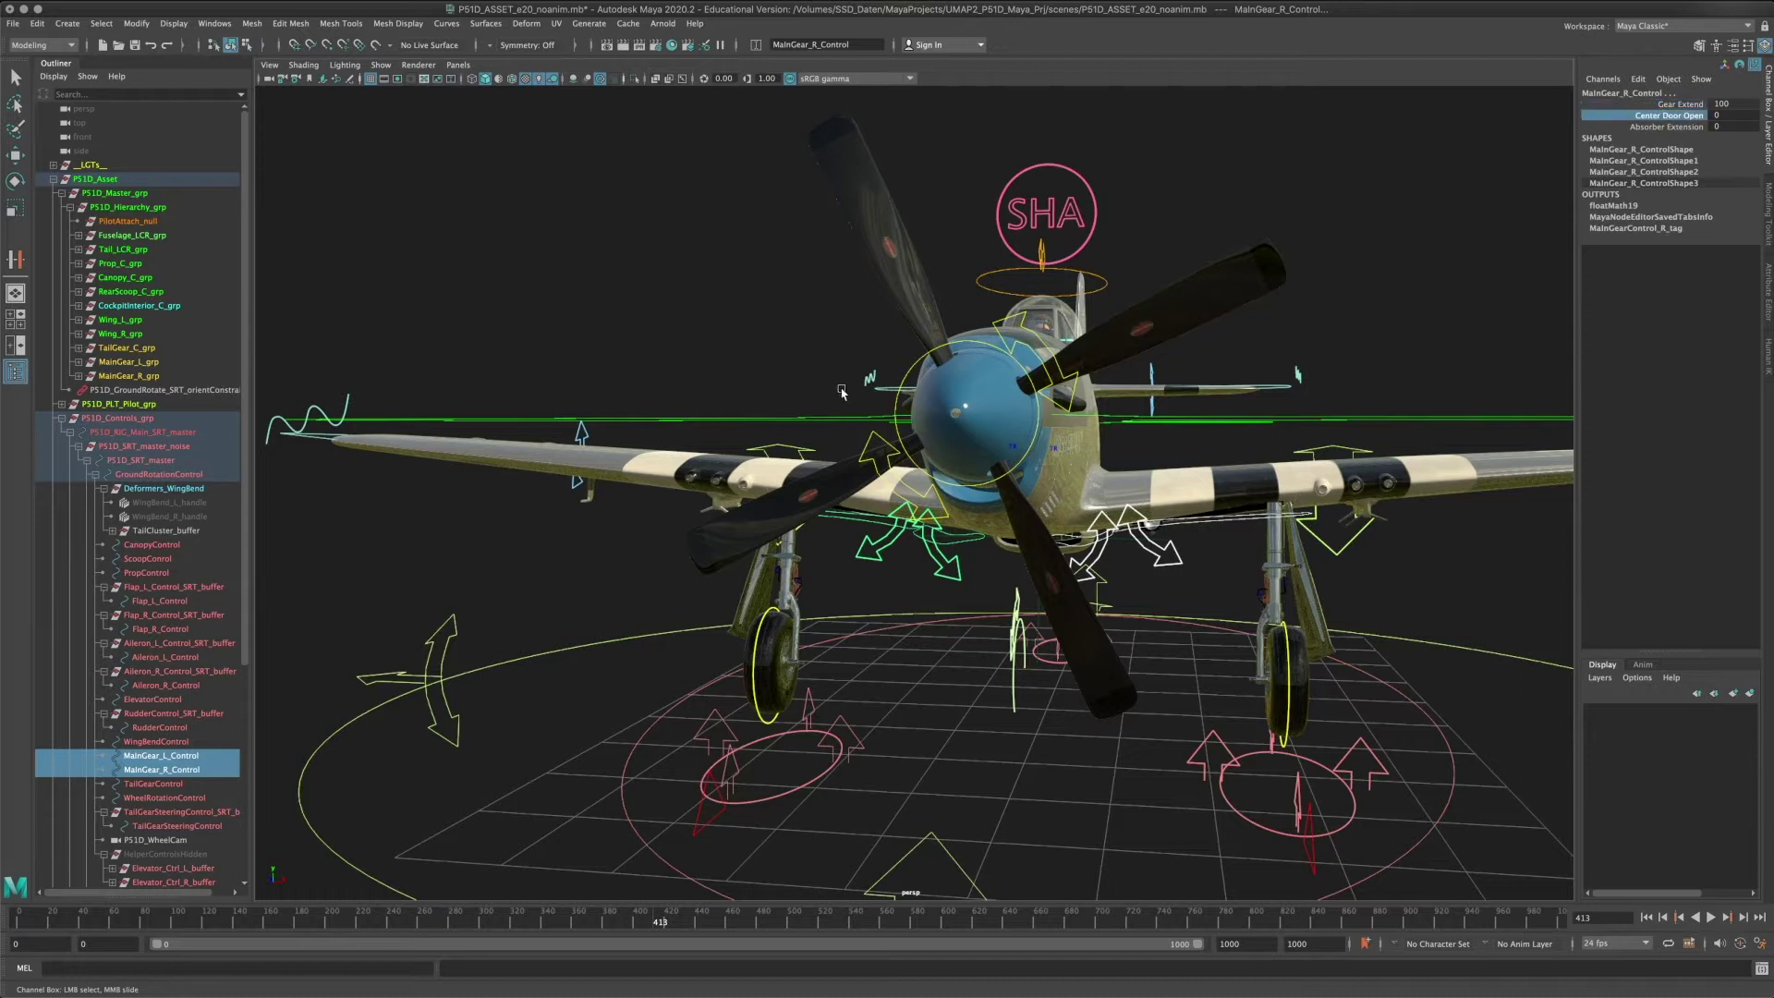
Set Center Door Open to 100 on the left and right main gear controls.
{"action": "middle_click_drag", "start_coordinate": [843, 392], "coordinate": [924, 392]}
{"action": "left_click_drag", "start_coordinate": [1253, 473], "coordinate": [1127, 490], "text": "alt"}
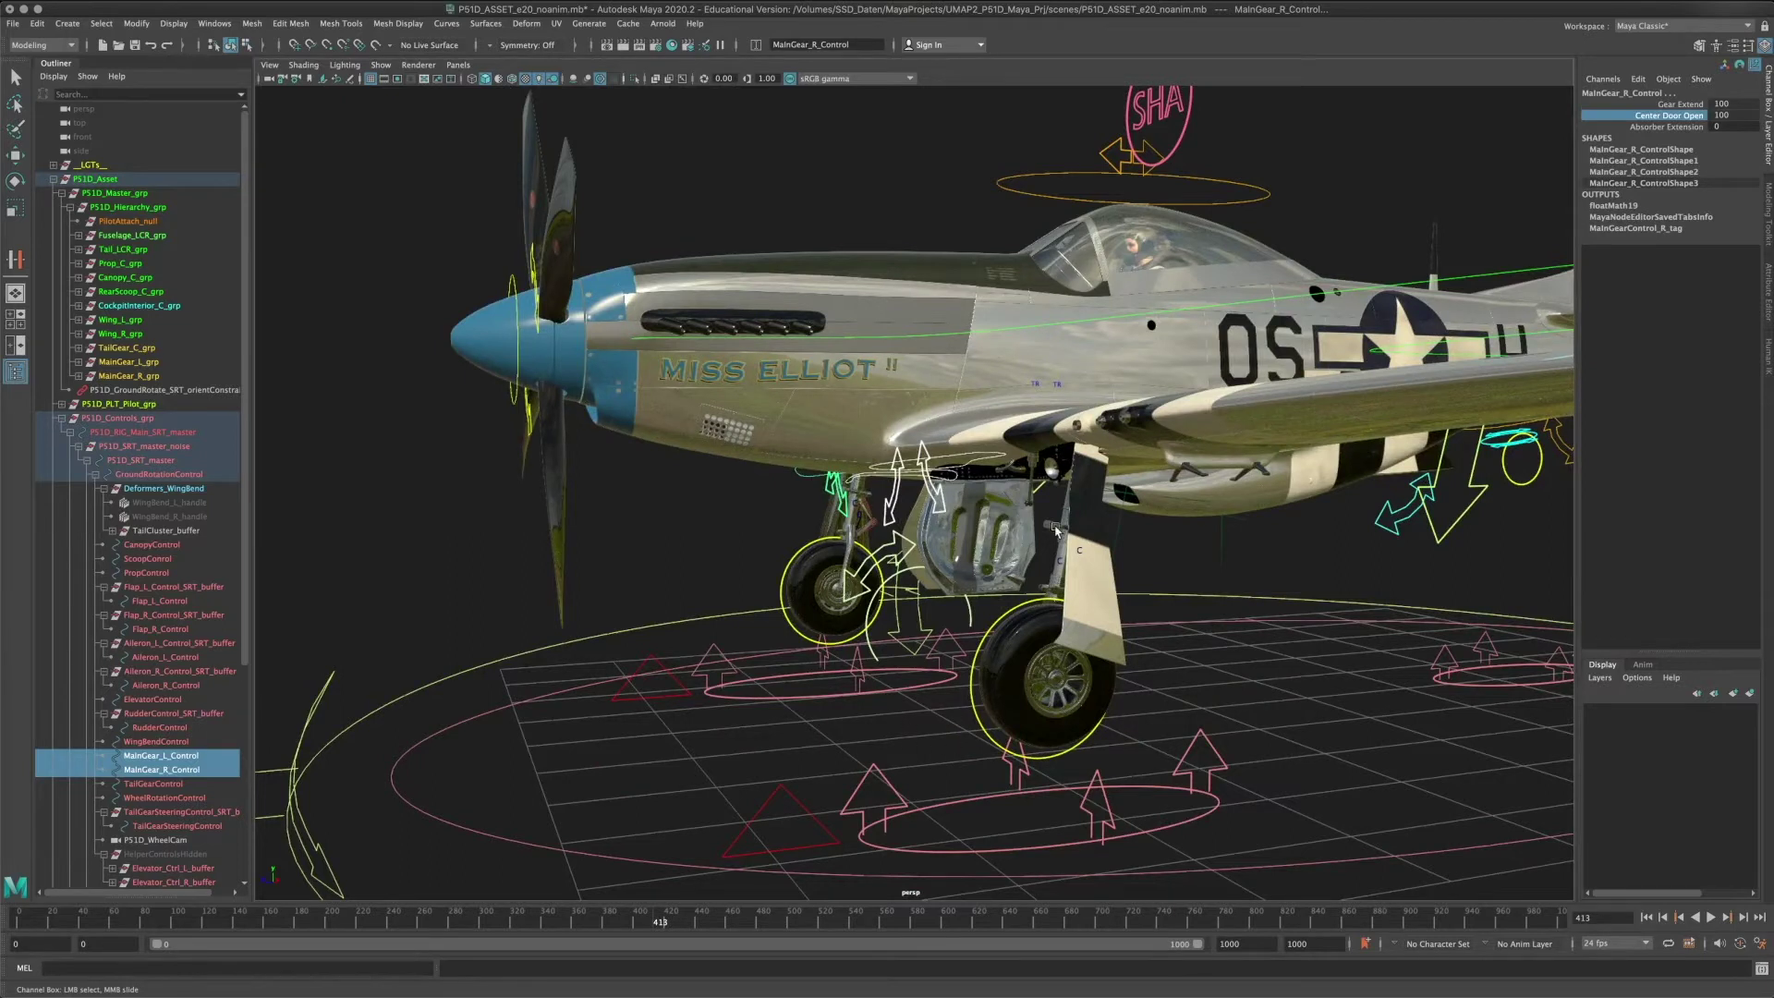
{"action": "right_click_drag", "start_coordinate": [1056, 529], "coordinate": [961, 430], "text": "alt"}
Try moving the P51D_SRT_master control vertically and undo the move.
{"action": "left_click", "coordinate": [1003, 436]}
{"action": "key", "text": "e"}
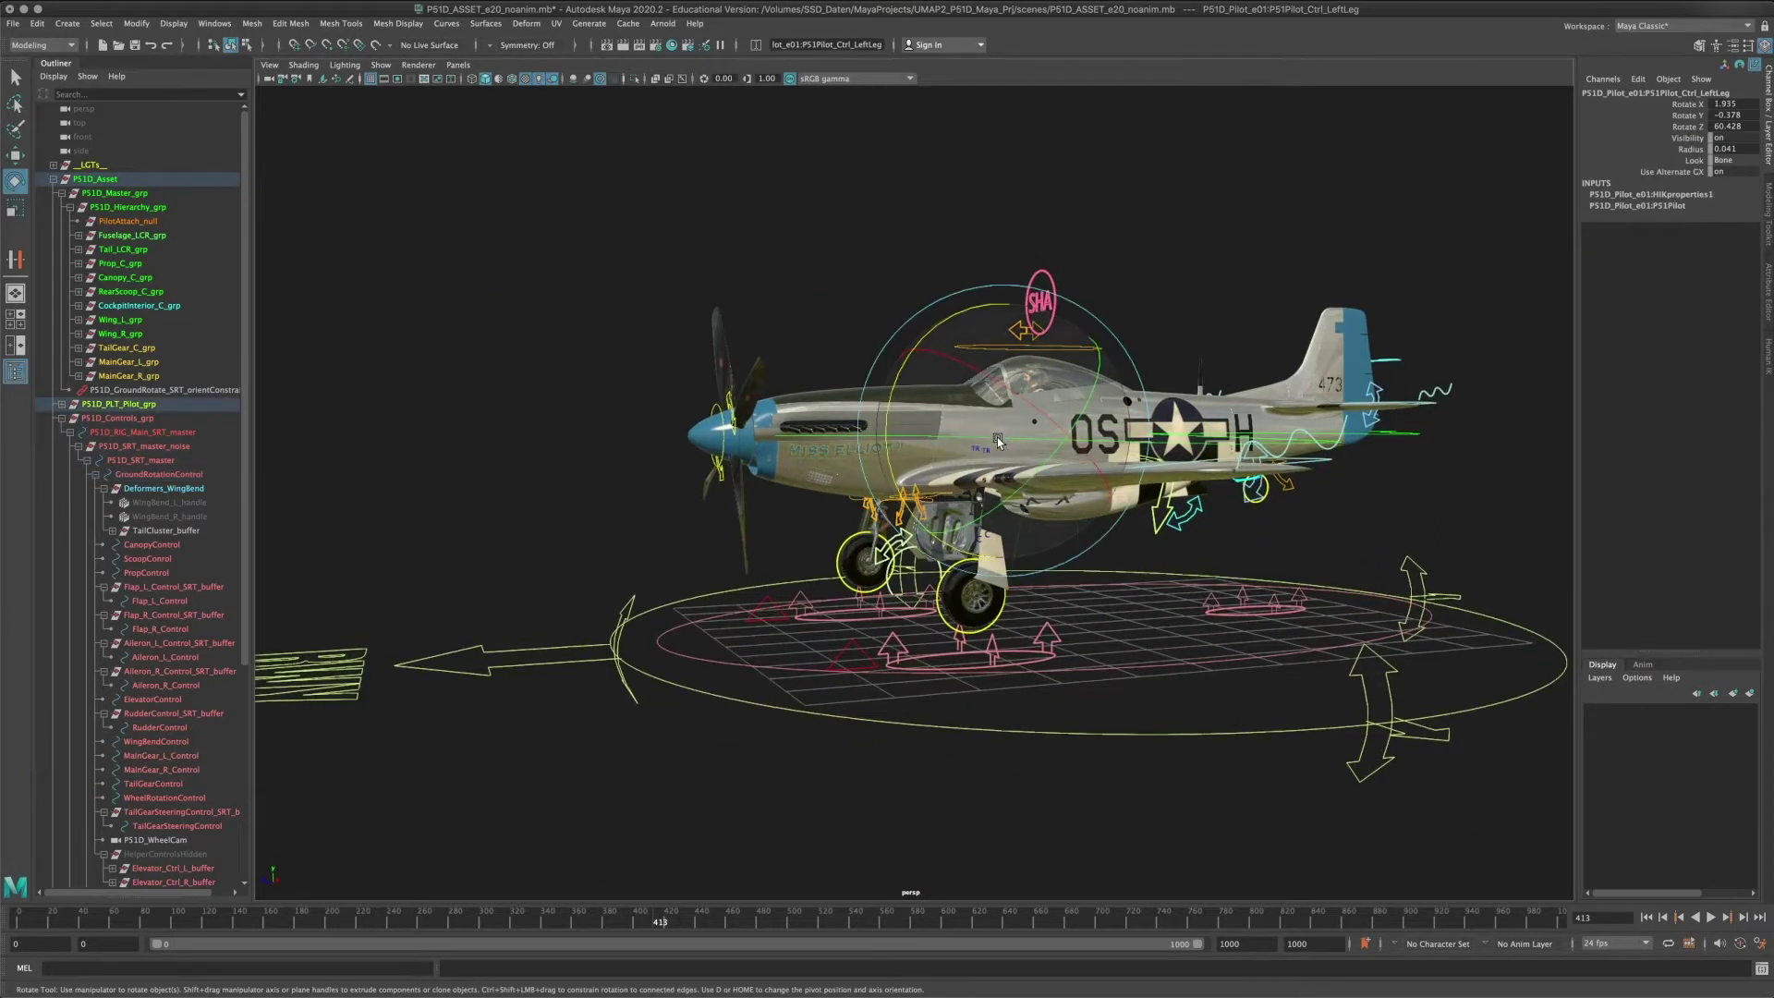
{"action": "left_click_drag", "start_coordinate": [1164, 431], "coordinate": [1022, 425], "text": "alt"}
{"action": "left_click", "coordinate": [1167, 455]}
{"action": "key", "text": "w"}
{"action": "left_click_drag", "start_coordinate": [997, 319], "coordinate": [1009, 450]}
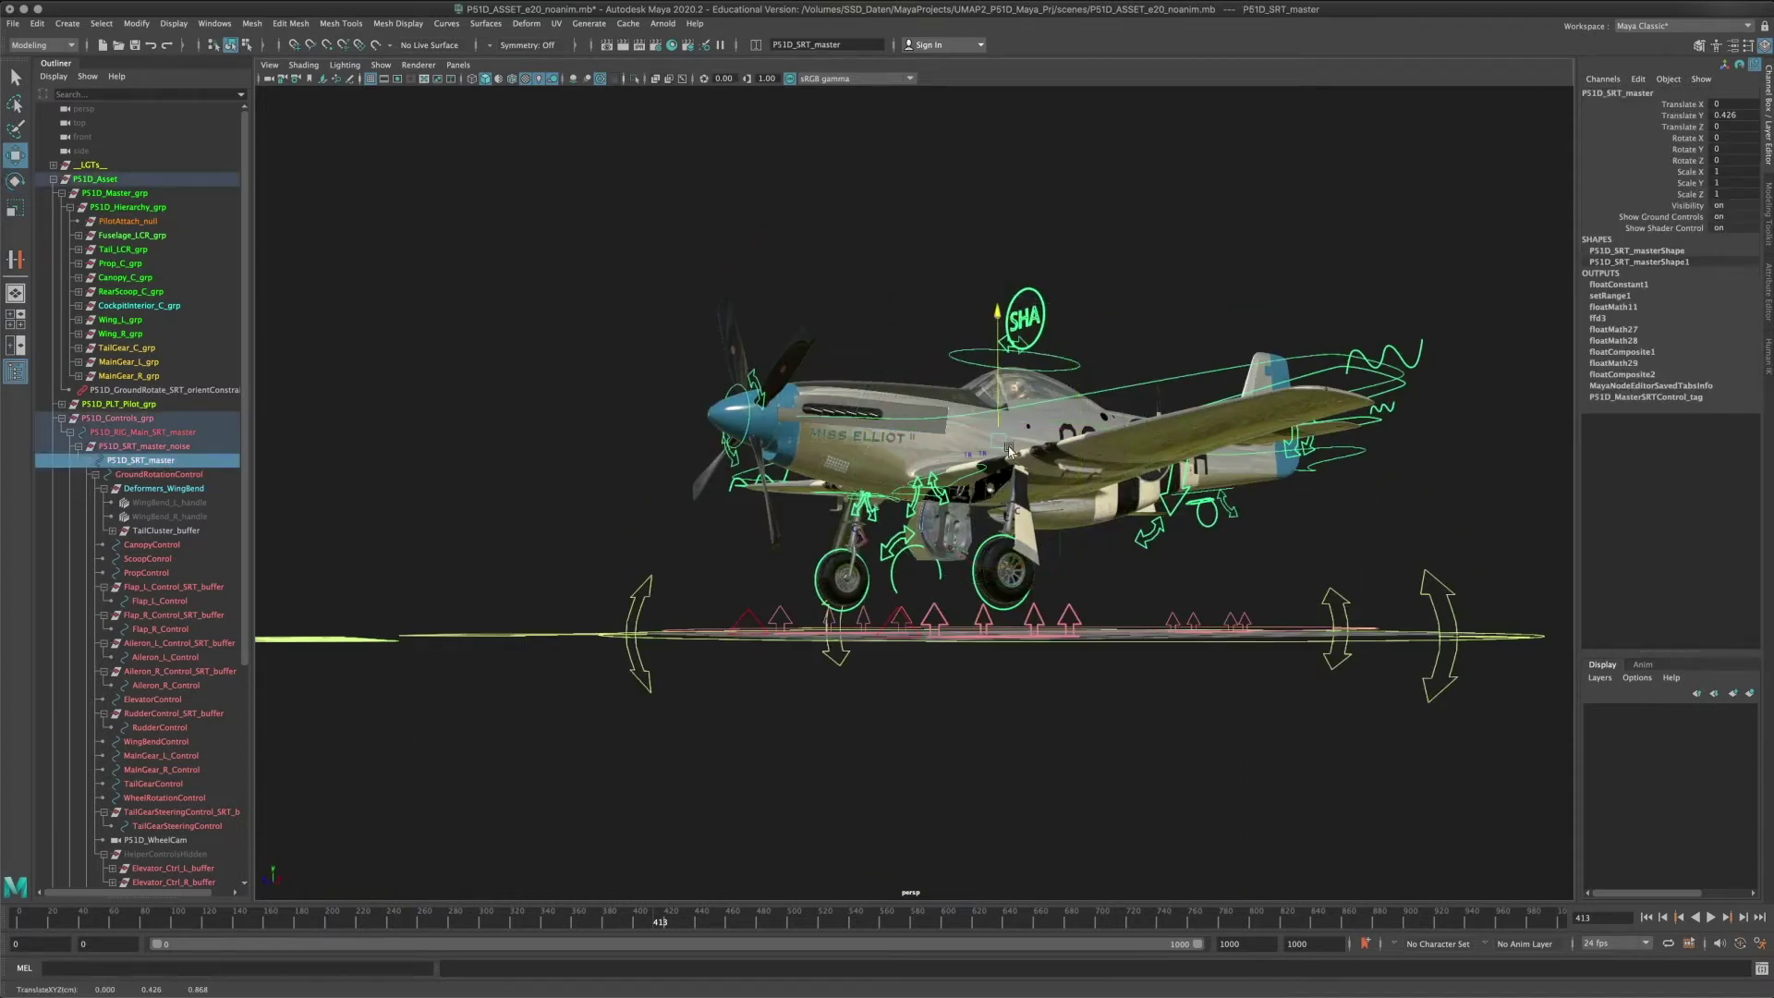
{"action": "key", "text": "z"}
Select GroundRotationControl below the SRT master and rotate it to about -13.2 degrees around X.
{"action": "left_click_drag", "start_coordinate": [994, 584], "coordinate": [910, 599], "text": "alt"}
{"action": "right_click_drag", "start_coordinate": [860, 619], "coordinate": [897, 615], "text": "alt"}
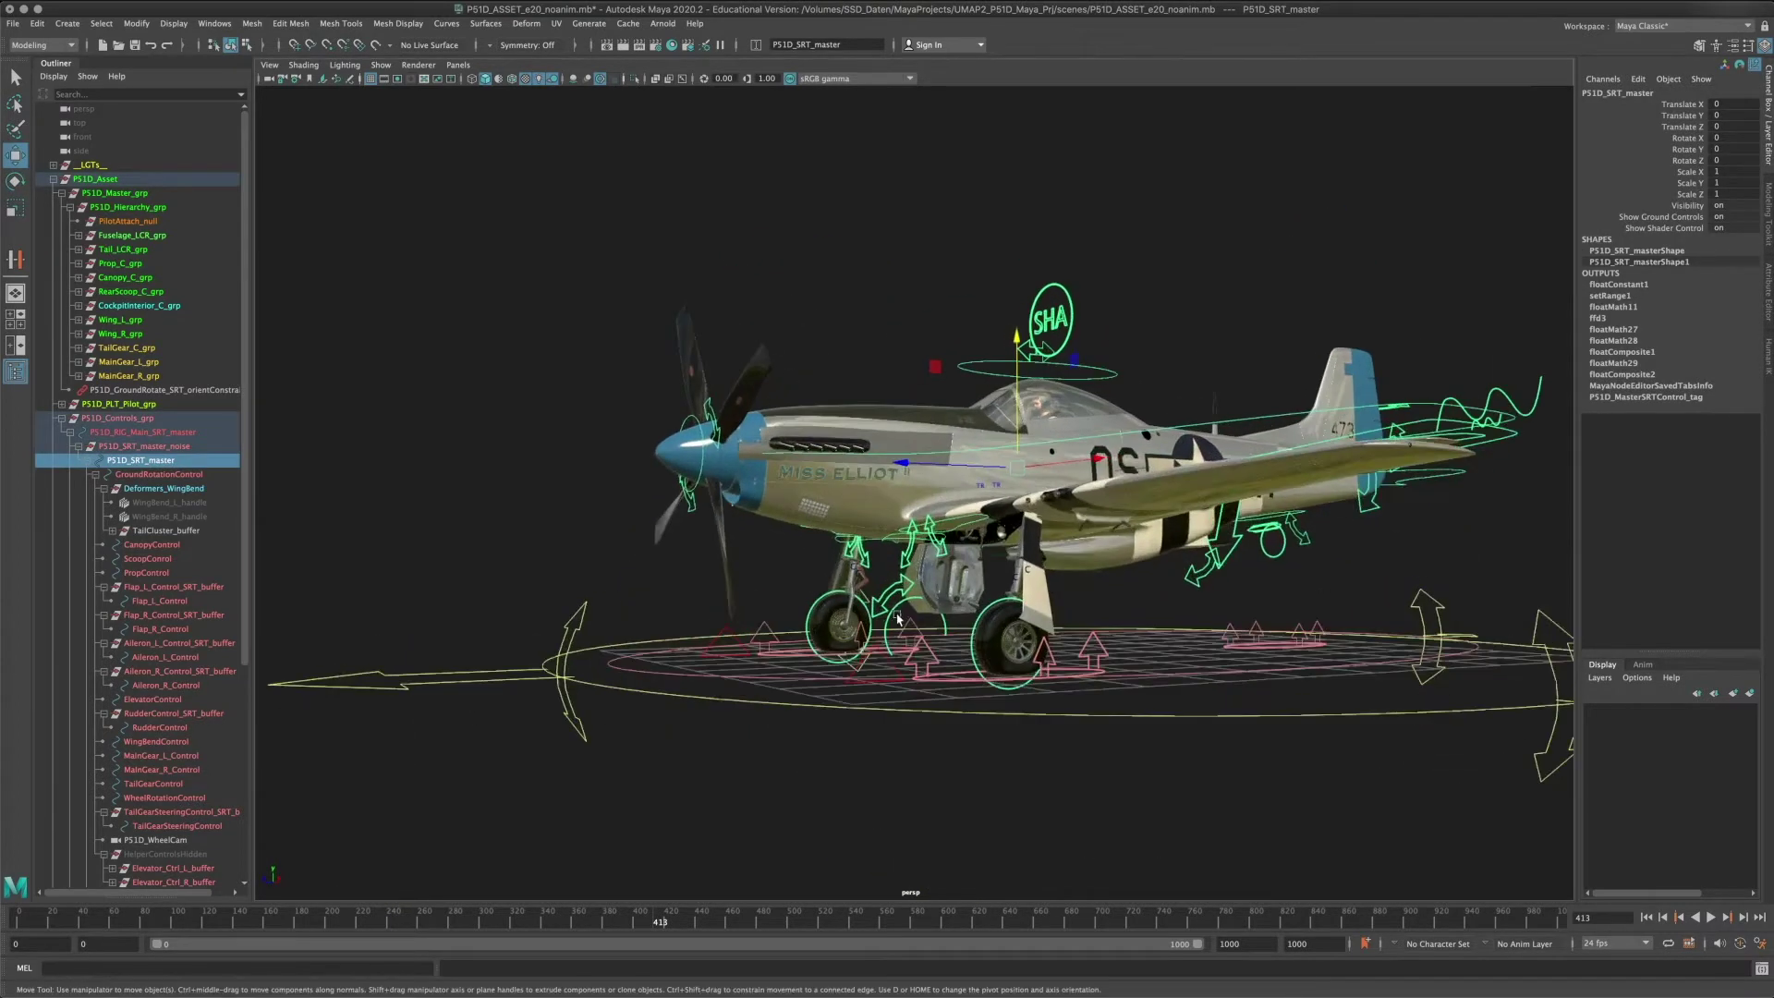
{"action": "key", "text": "Down"}
{"action": "key", "text": "z"}
{"action": "key", "text": "z"}
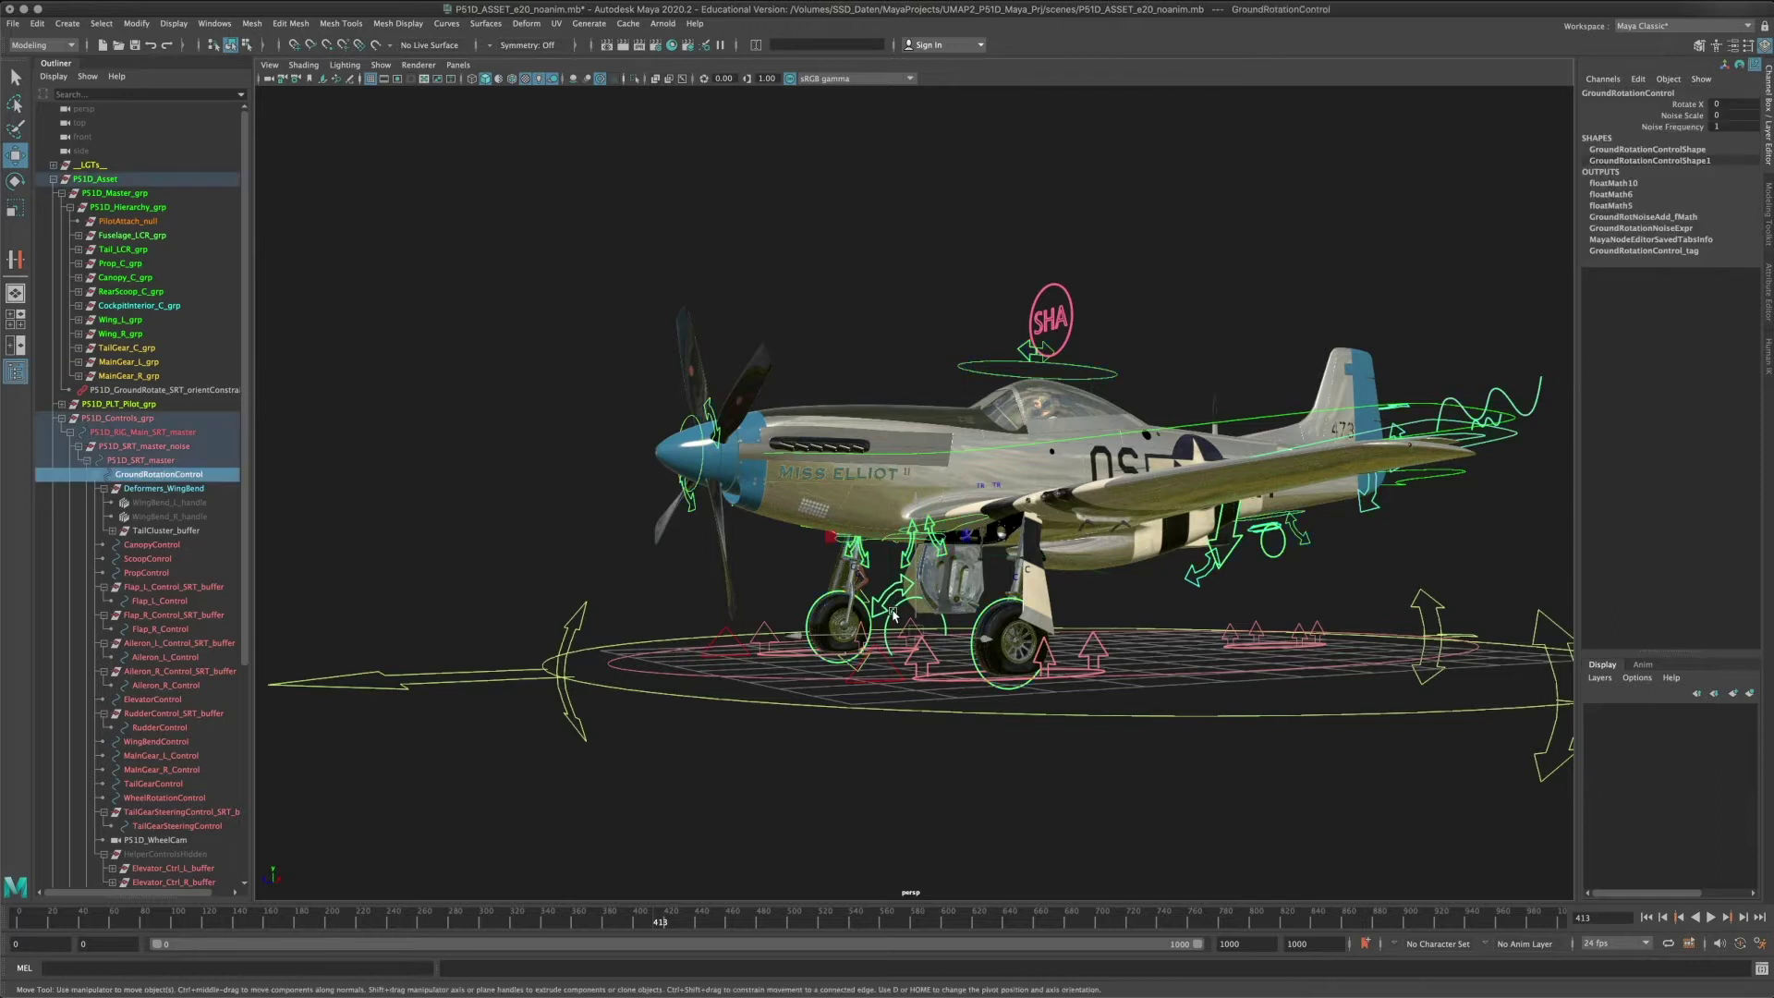
{"action": "key", "text": "r"}
{"action": "key", "text": "e"}
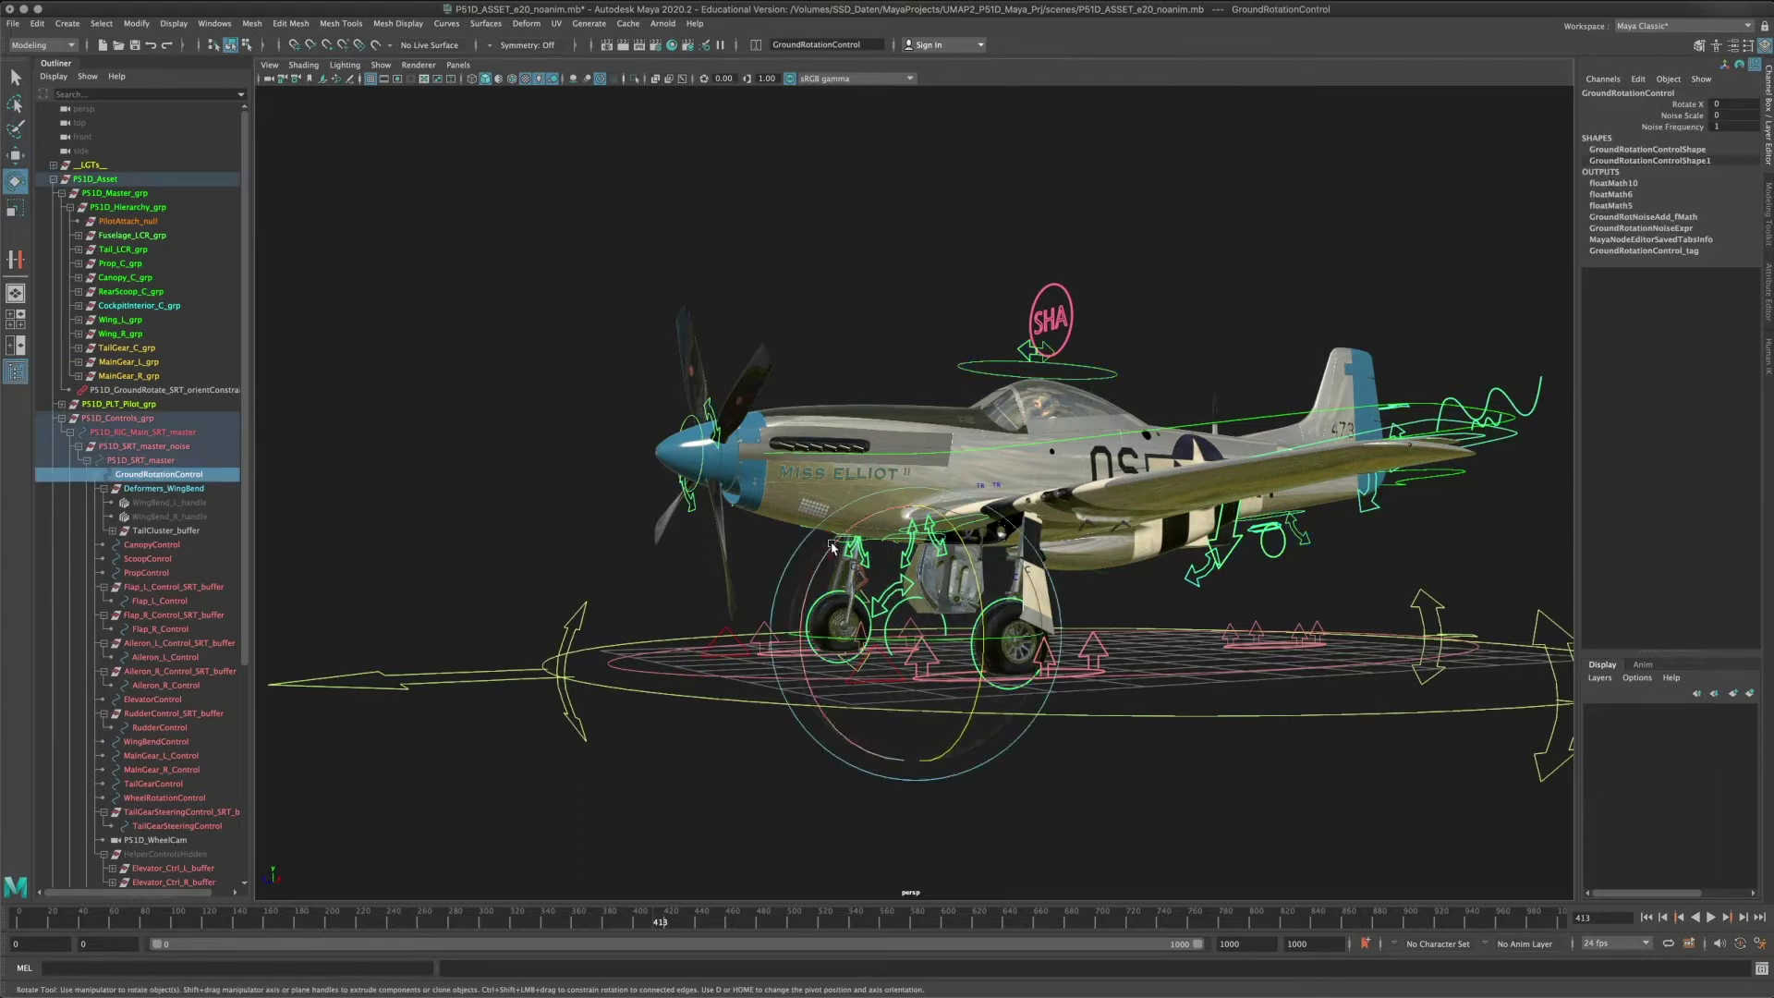
{"action": "left_click_drag", "start_coordinate": [832, 545], "coordinate": [1099, 427]}
Extend the tail wheel by setting Tail Gear Extend to 100 on TailGearControl.
{"action": "left_click_drag", "start_coordinate": [1275, 408], "coordinate": [818, 518], "text": "alt"}
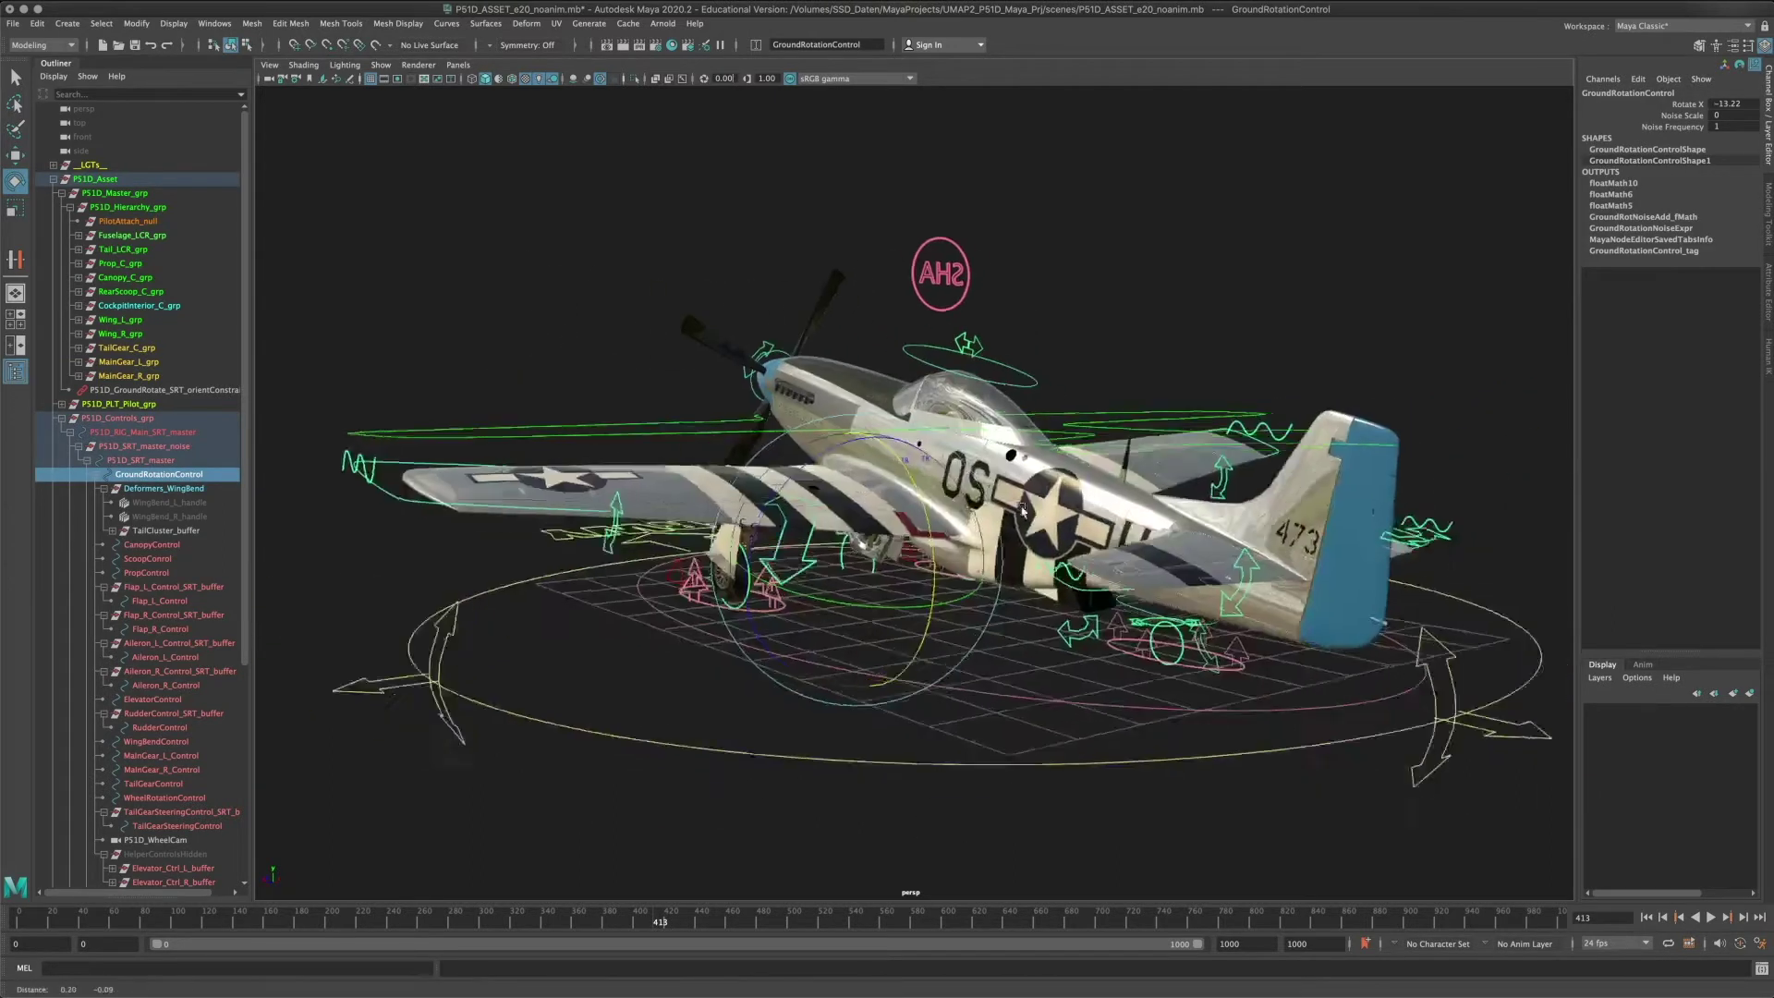
{"action": "middle_click_drag", "start_coordinate": [817, 518], "coordinate": [656, 397], "text": "alt"}
{"action": "right_click_drag", "start_coordinate": [831, 462], "coordinate": [1203, 531], "text": "alt"}
{"action": "left_click_drag", "start_coordinate": [1203, 531], "coordinate": [1213, 462], "text": "alt"}
{"action": "left_click", "coordinate": [1226, 418]}
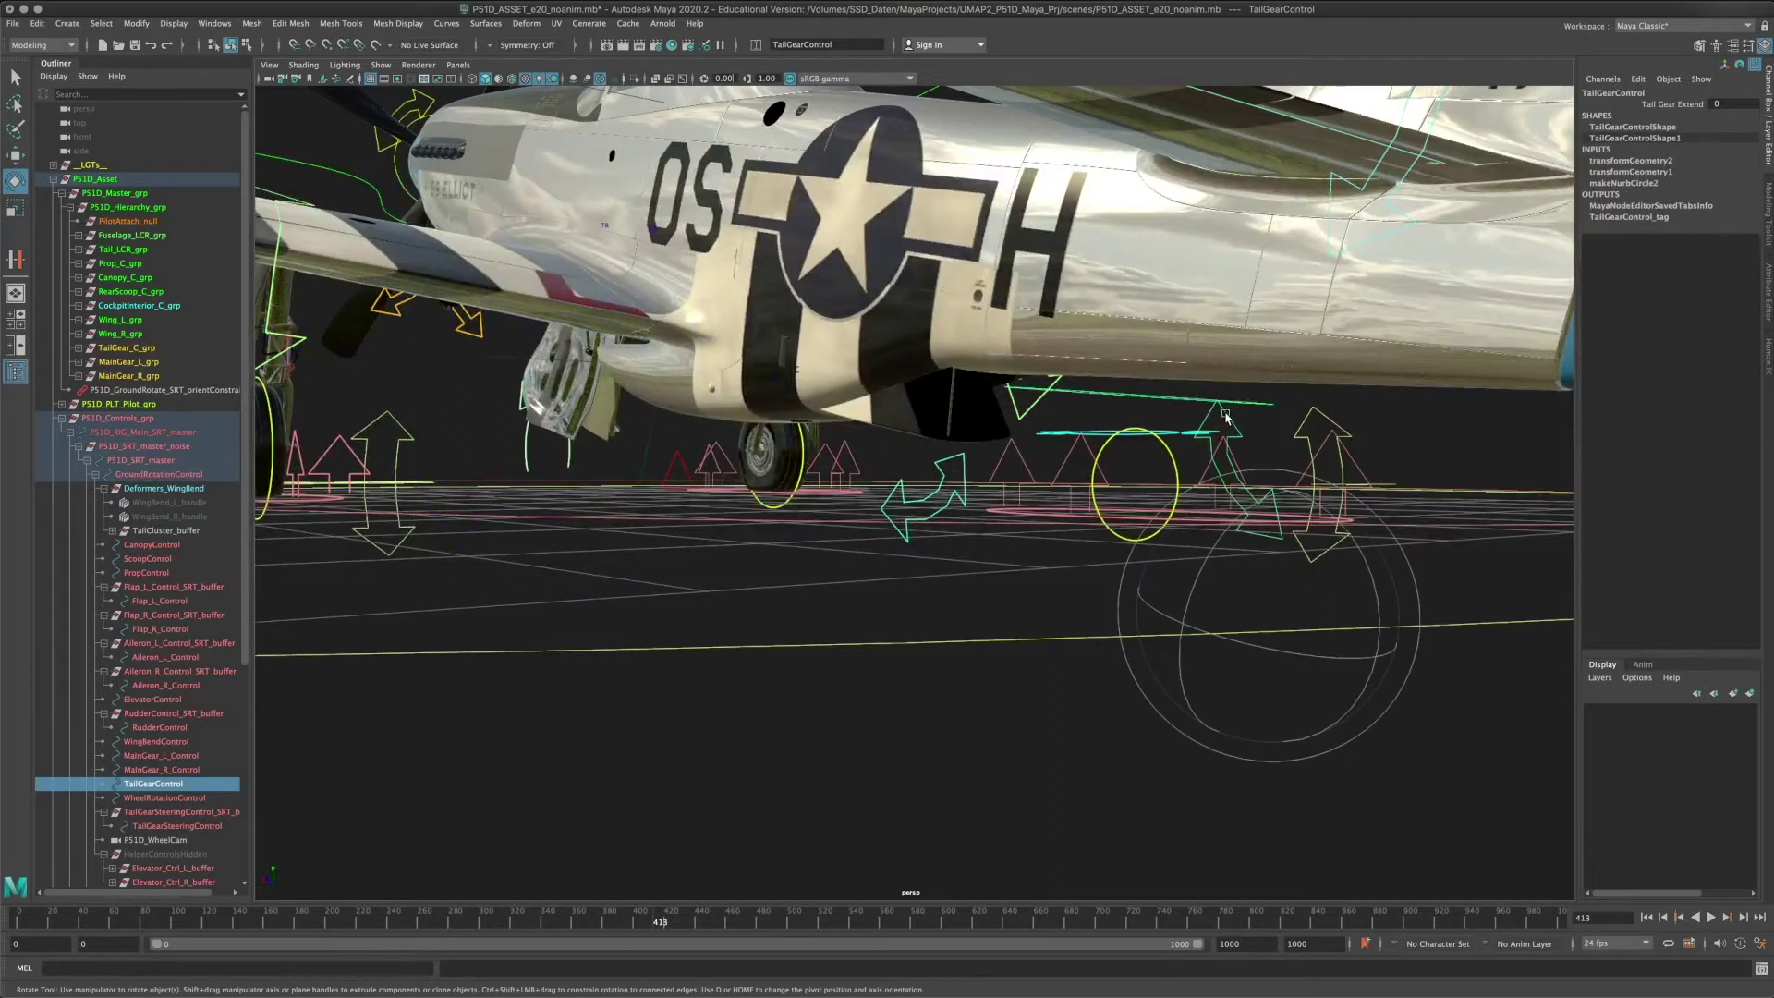
{"action": "left_click", "coordinate": [1676, 107]}
{"action": "middle_click_drag", "start_coordinate": [1075, 283], "coordinate": [1304, 293]}
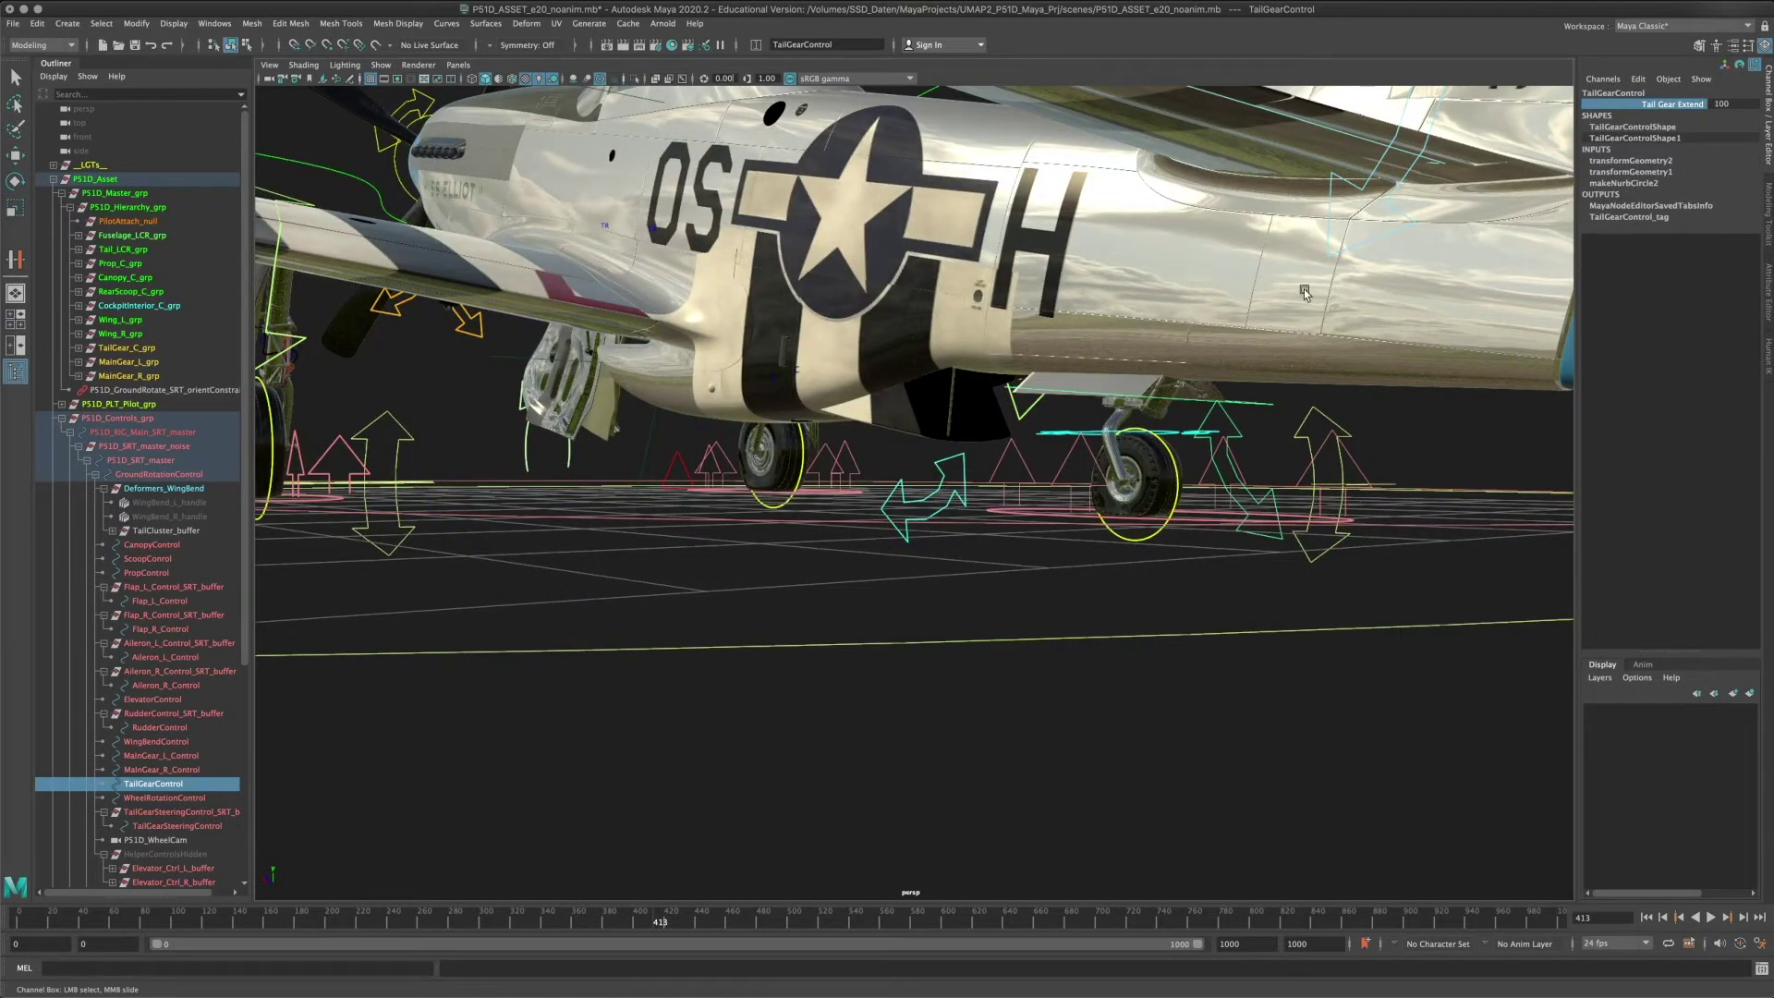
Examine the aircraft's stance on its extended main and tail landing gear from several angles.
{"action": "left_click_drag", "start_coordinate": [1392, 326], "coordinate": [1183, 545], "text": "alt"}
{"action": "right_click_drag", "start_coordinate": [1183, 545], "coordinate": [972, 473], "text": "alt"}
{"action": "left_click_drag", "start_coordinate": [973, 473], "coordinate": [910, 369], "text": "alt"}
{"action": "right_click_drag", "start_coordinate": [1062, 579], "coordinate": [1174, 579], "text": "alt"}
{"action": "left_click_drag", "start_coordinate": [1173, 579], "coordinate": [1042, 613], "text": "alt"}
{"action": "right_click_drag", "start_coordinate": [1042, 613], "coordinate": [1025, 563], "text": "alt"}
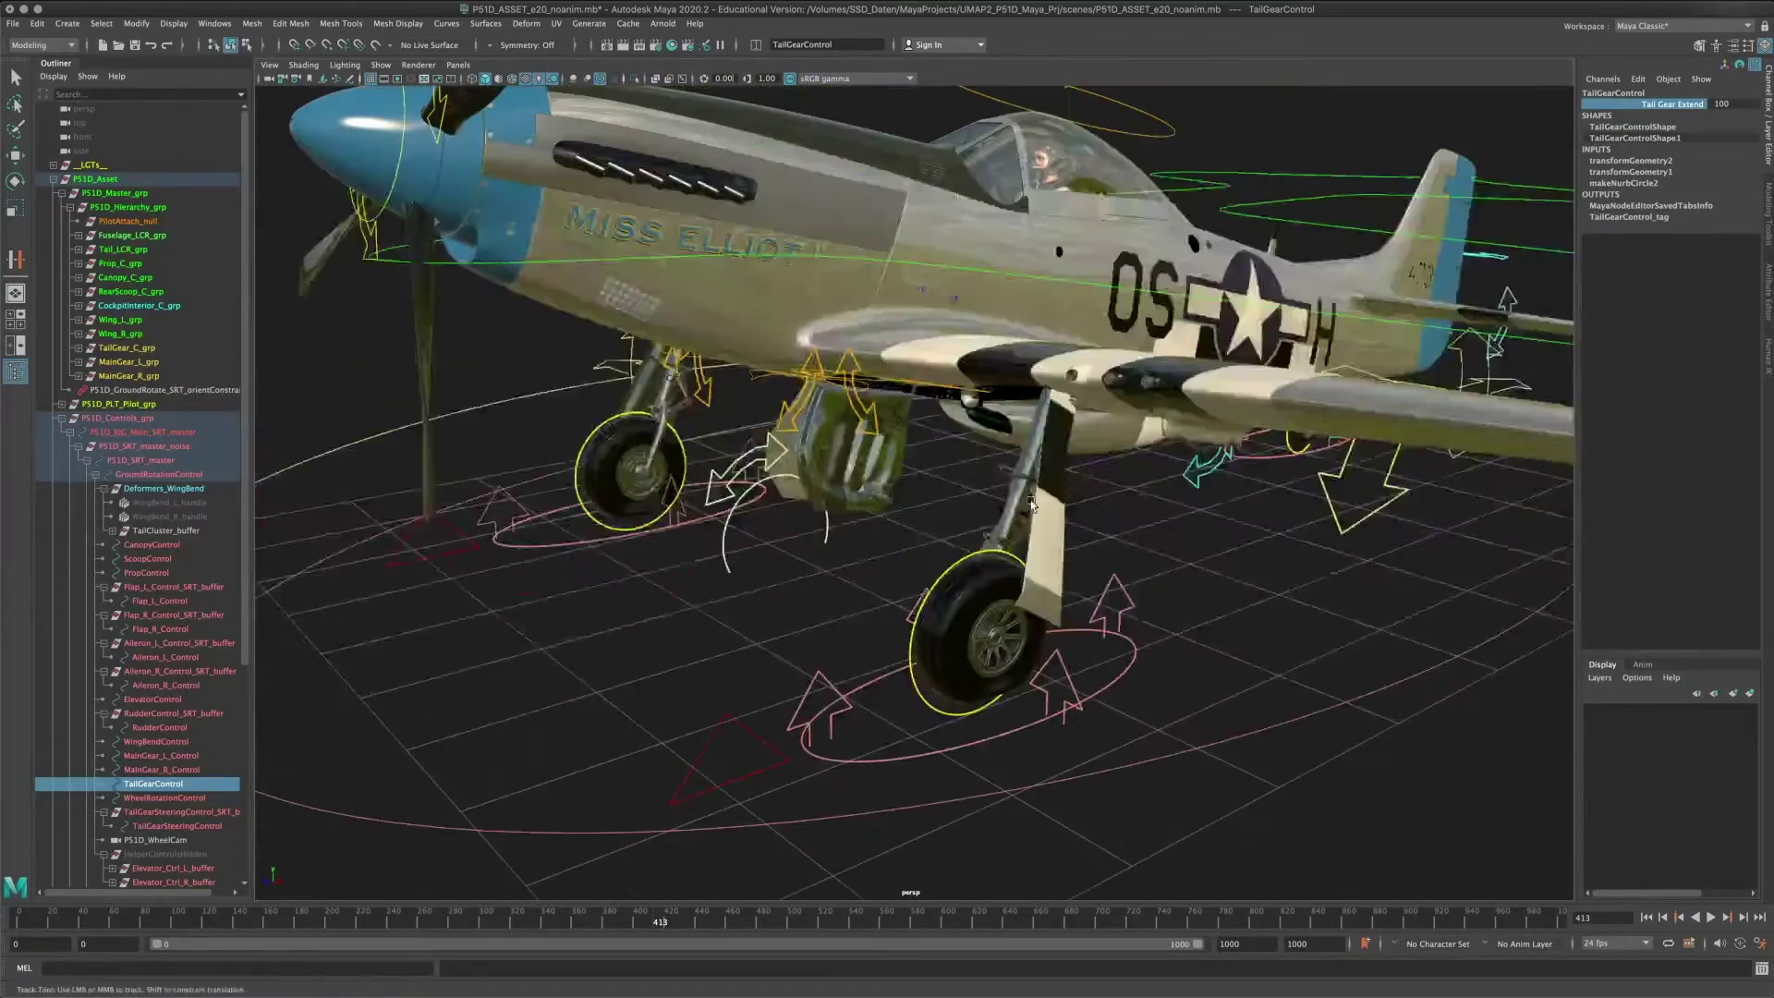
{"action": "left_click_drag", "start_coordinate": [1026, 563], "coordinate": [978, 622], "text": "alt"}
{"action": "right_click_drag", "start_coordinate": [980, 622], "coordinate": [913, 560], "text": "alt"}
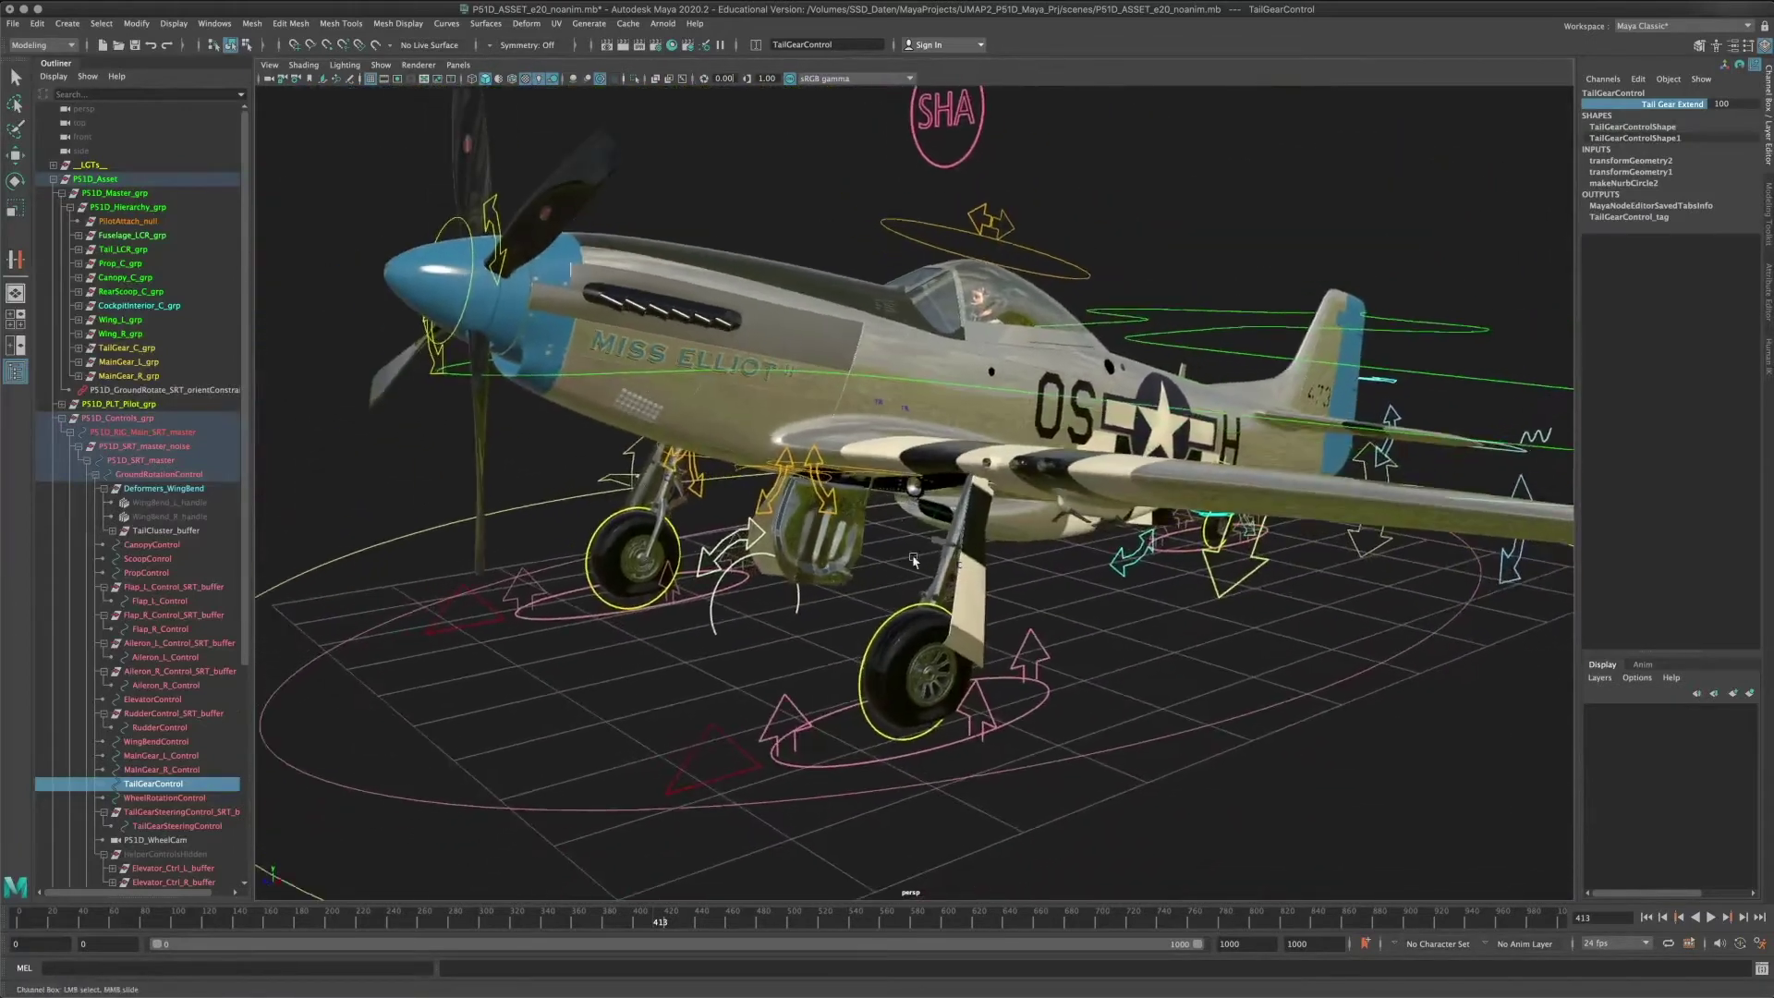
Turn off hardware texturing and display the aircraft with the default material and wireframe on shaded.
{"action": "left_click", "coordinate": [302, 66]}
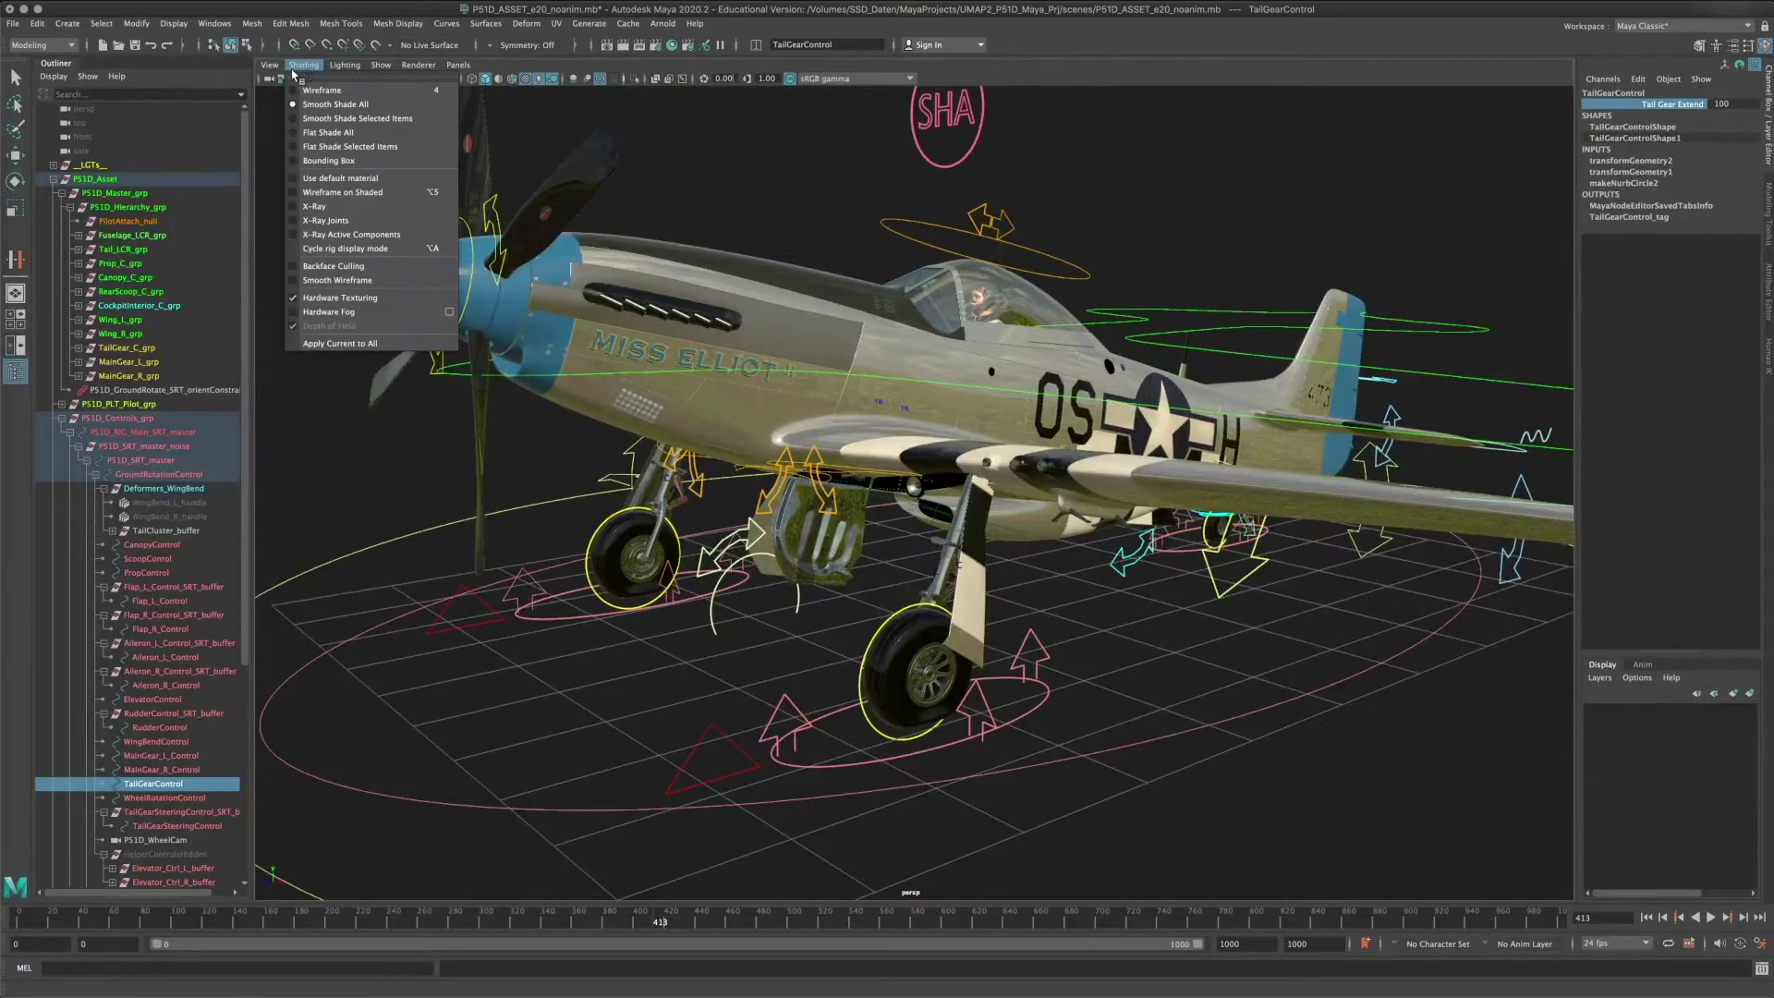
{"action": "left_click", "coordinate": [337, 298]}
{"action": "left_click", "coordinate": [303, 67]}
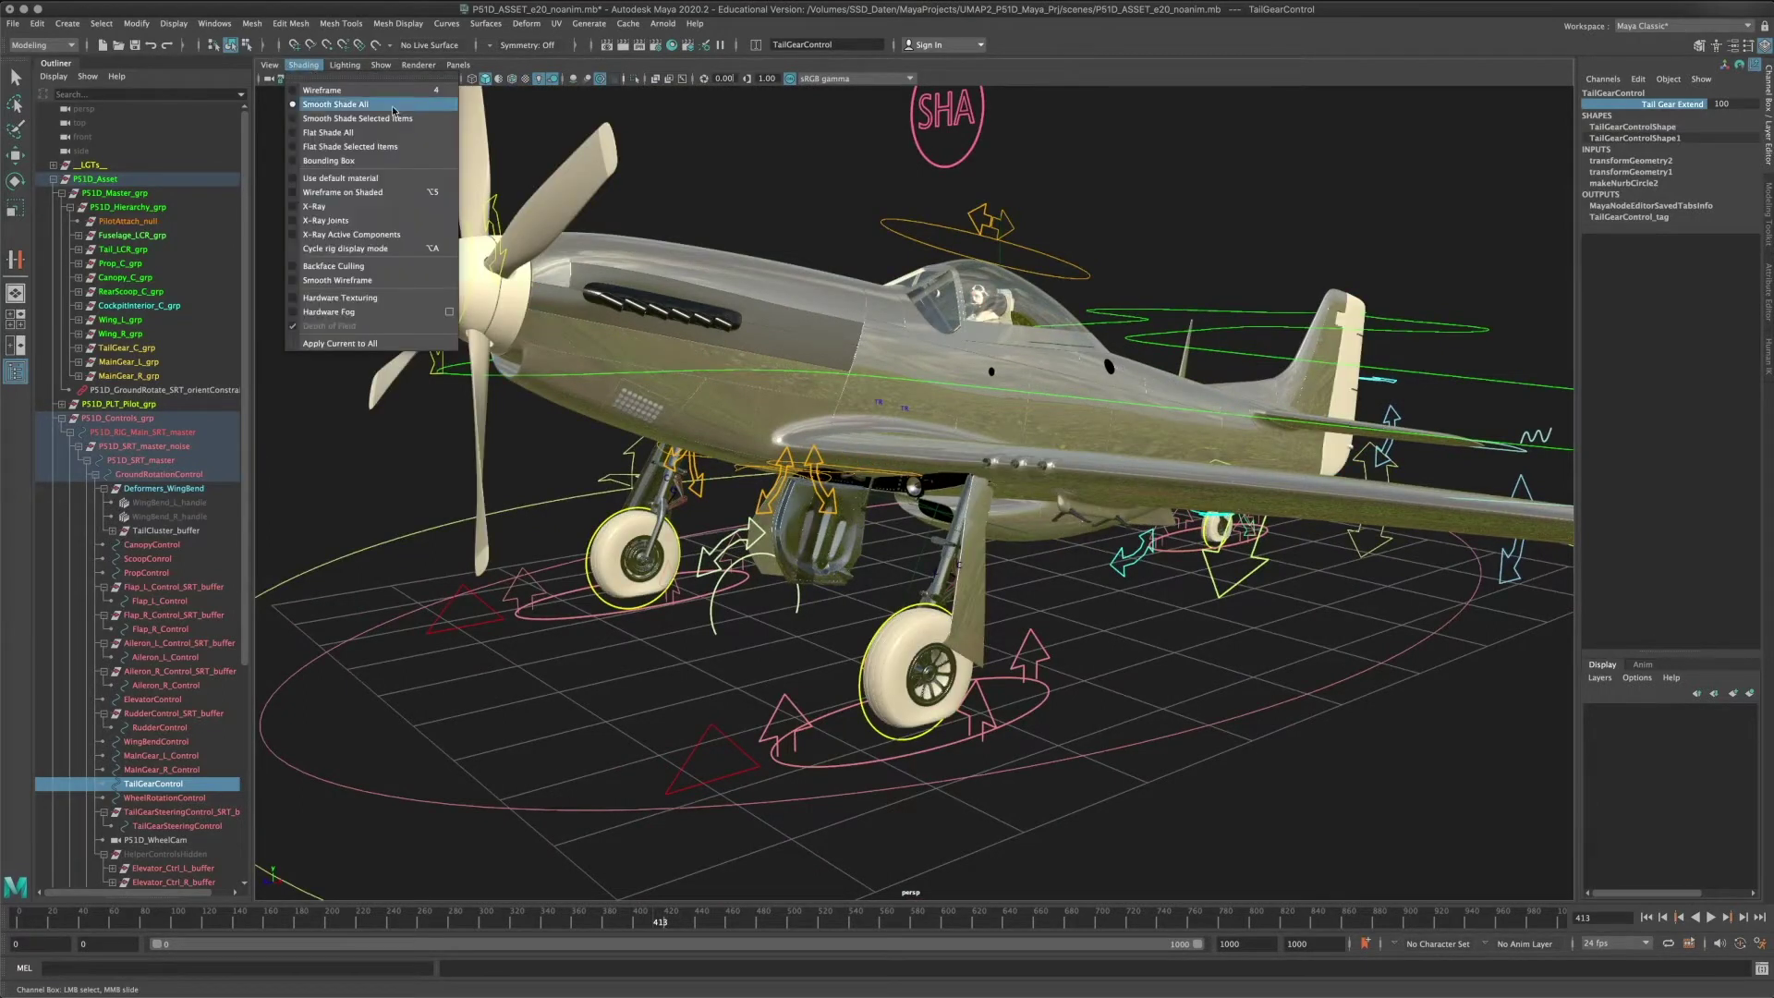
{"action": "left_click", "coordinate": [342, 184]}
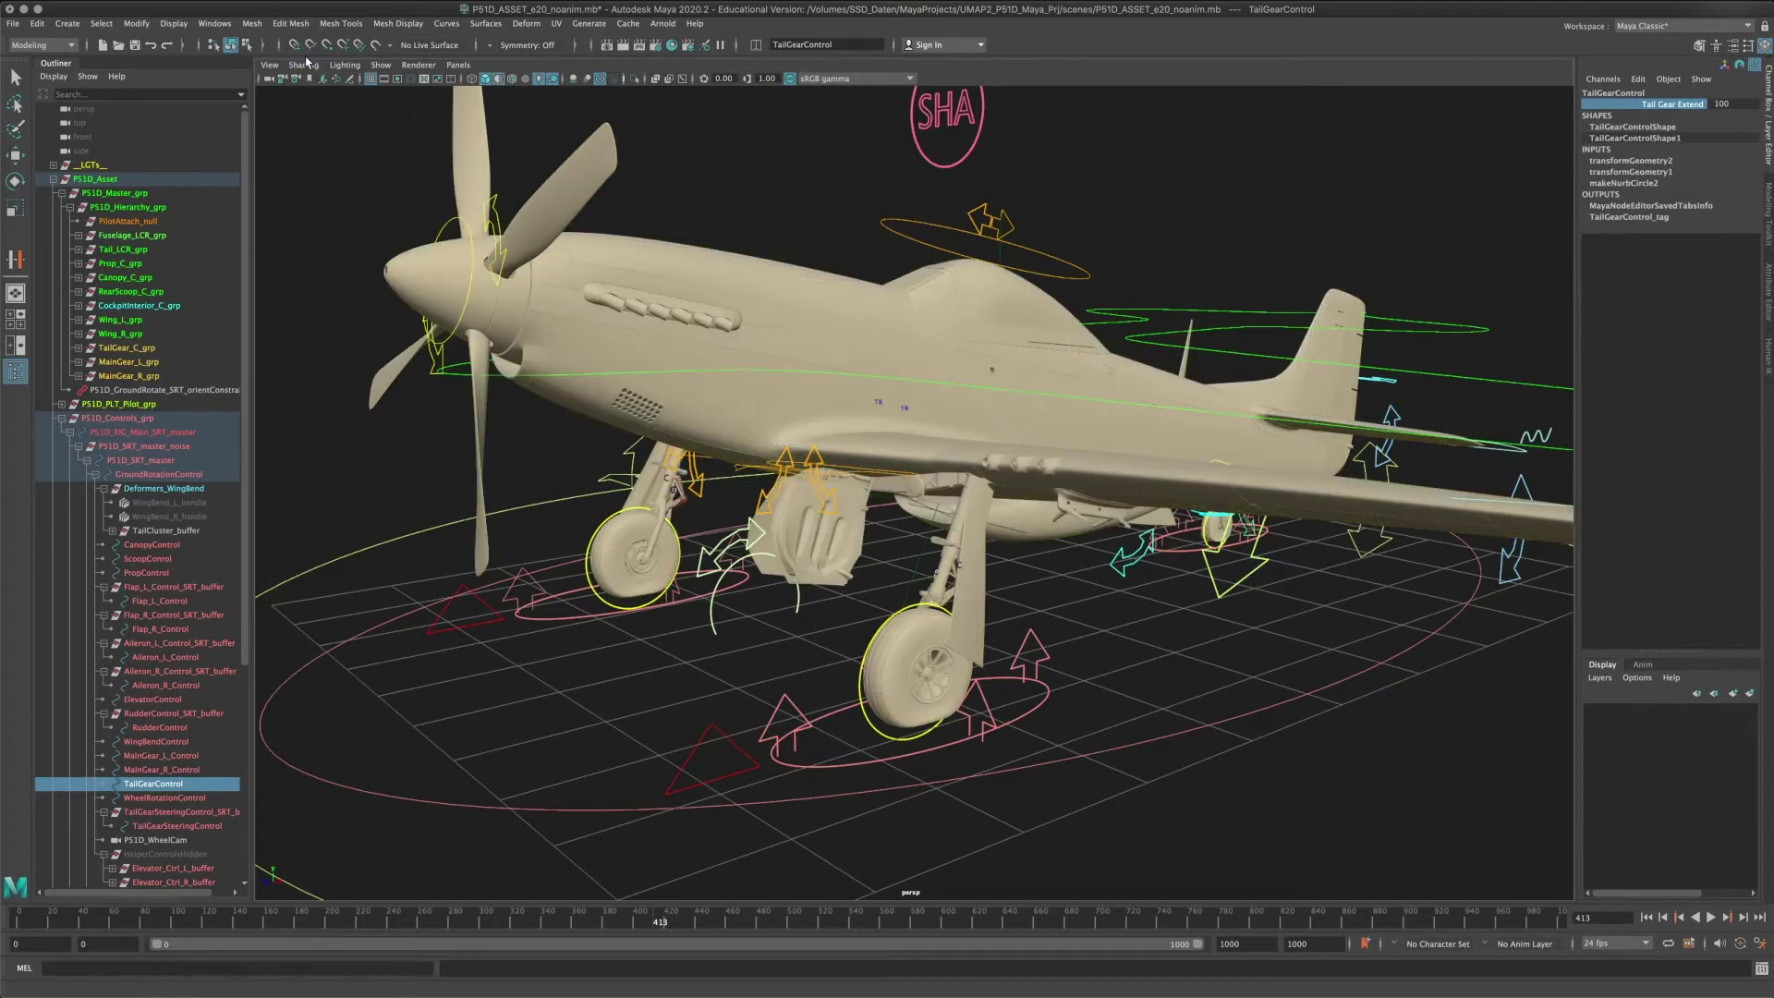
{"action": "left_click", "coordinate": [305, 64]}
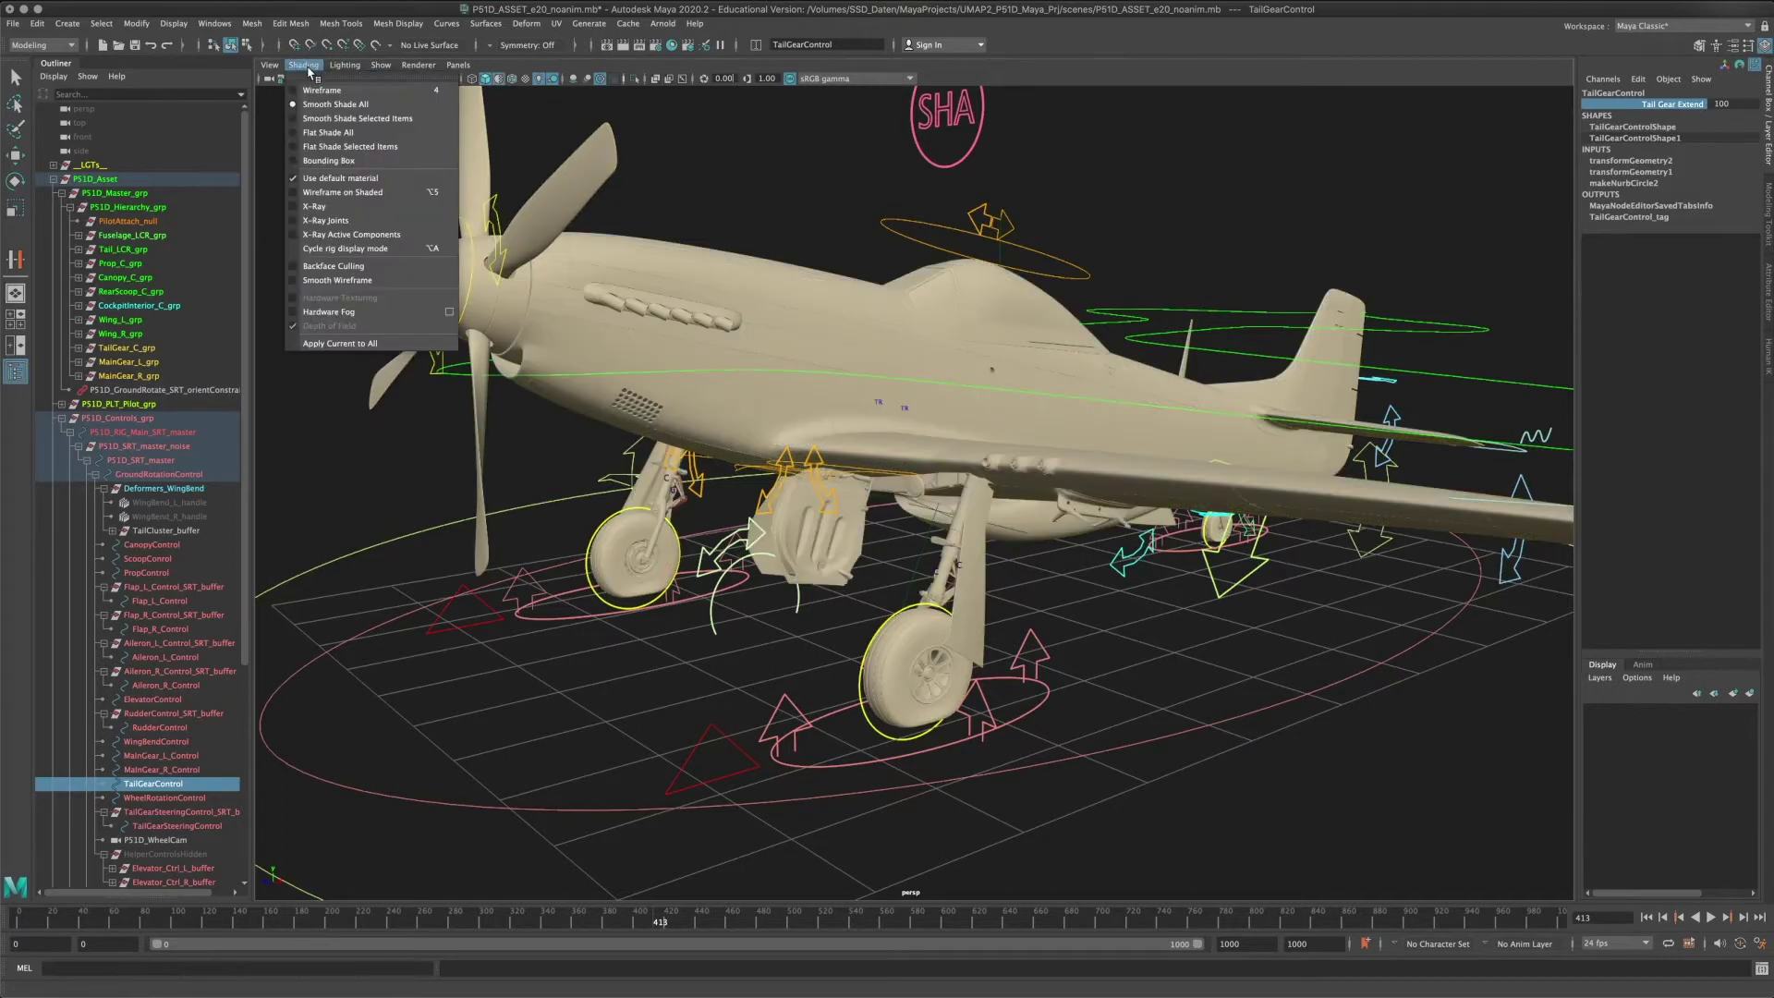
{"action": "left_click", "coordinate": [370, 196]}
{"action": "mouse_move", "coordinate": [839, 626]}
{"action": "left_mouse_down", "text": "alt"}
{"action": "mouse_move", "coordinate": [875, 487]}
{"action": "mouse_move", "coordinate": [978, 523]}
{"action": "mouse_move", "coordinate": [596, 361]}
{"action": "left_mouse_up", "text": "alt"}
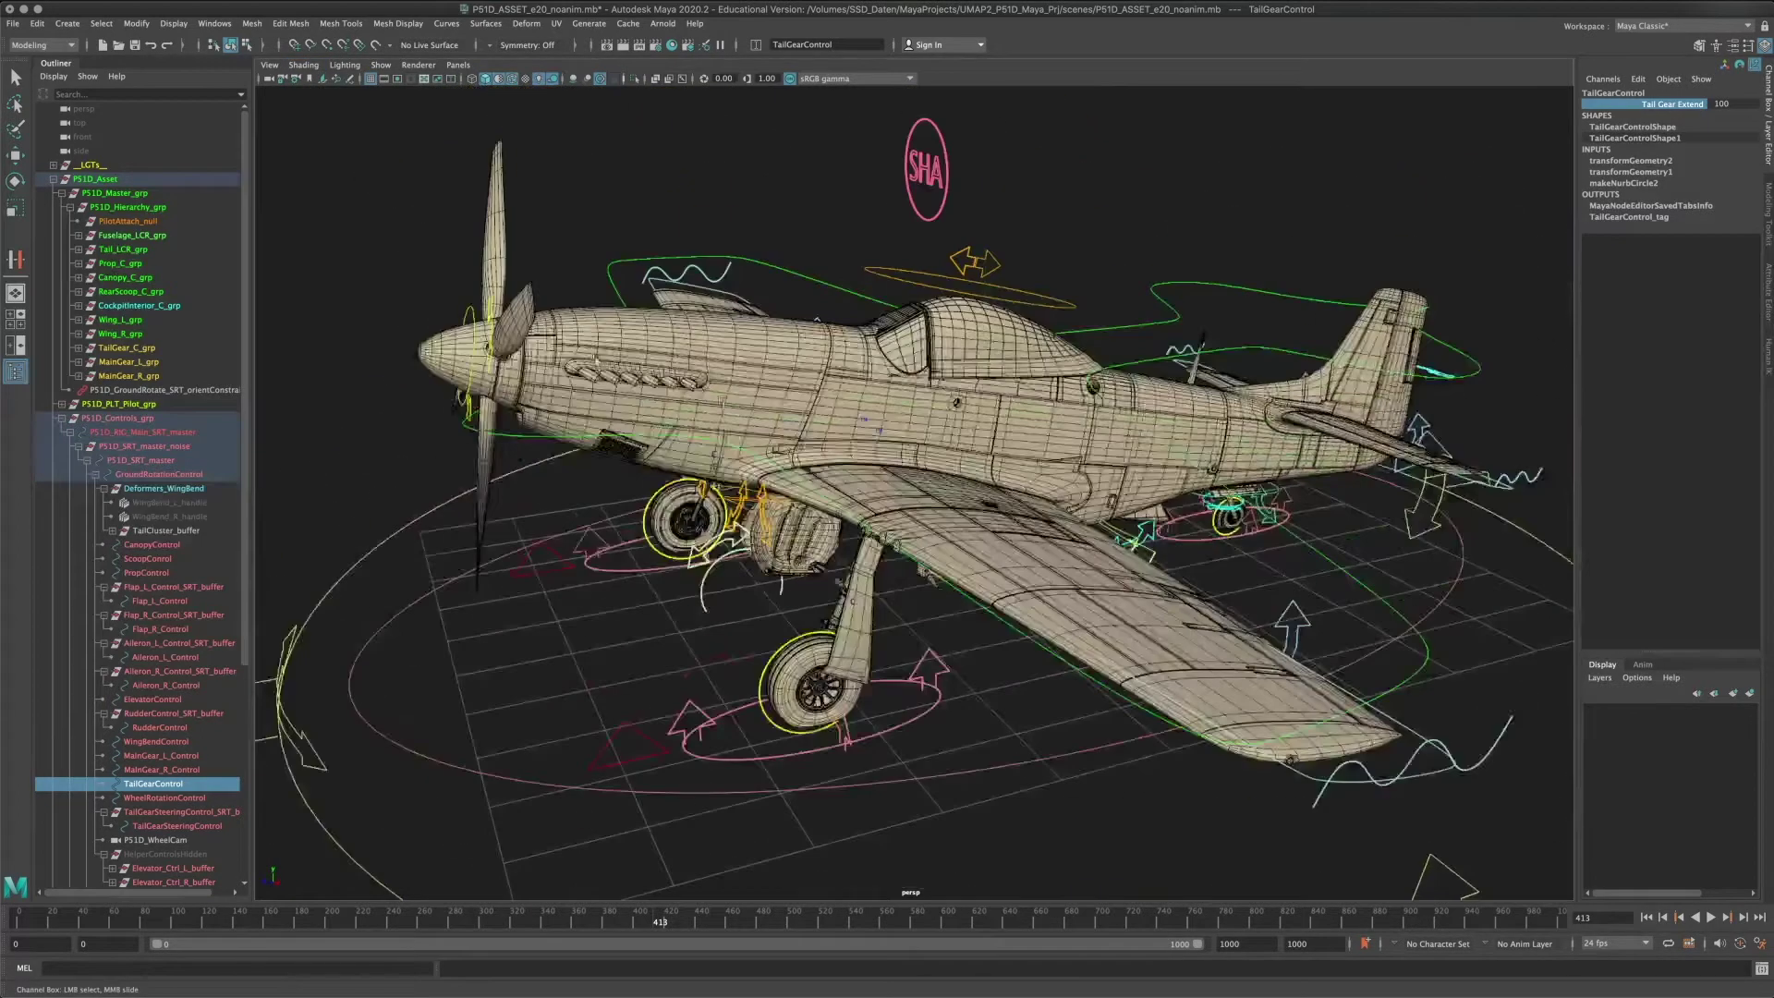
Select P51D_SRT_master and move the aircraft forward along Z to about 0.403.
{"action": "left_click", "coordinate": [811, 277]}
{"action": "middle_click_drag", "start_coordinate": [812, 277], "coordinate": [933, 120], "text": "alt"}
{"action": "right_click_drag", "start_coordinate": [831, 292], "coordinate": [850, 222], "text": "alt"}
{"action": "key", "text": "w"}
{"action": "middle_click_drag", "start_coordinate": [915, 184], "coordinate": [961, 315], "text": "alt"}
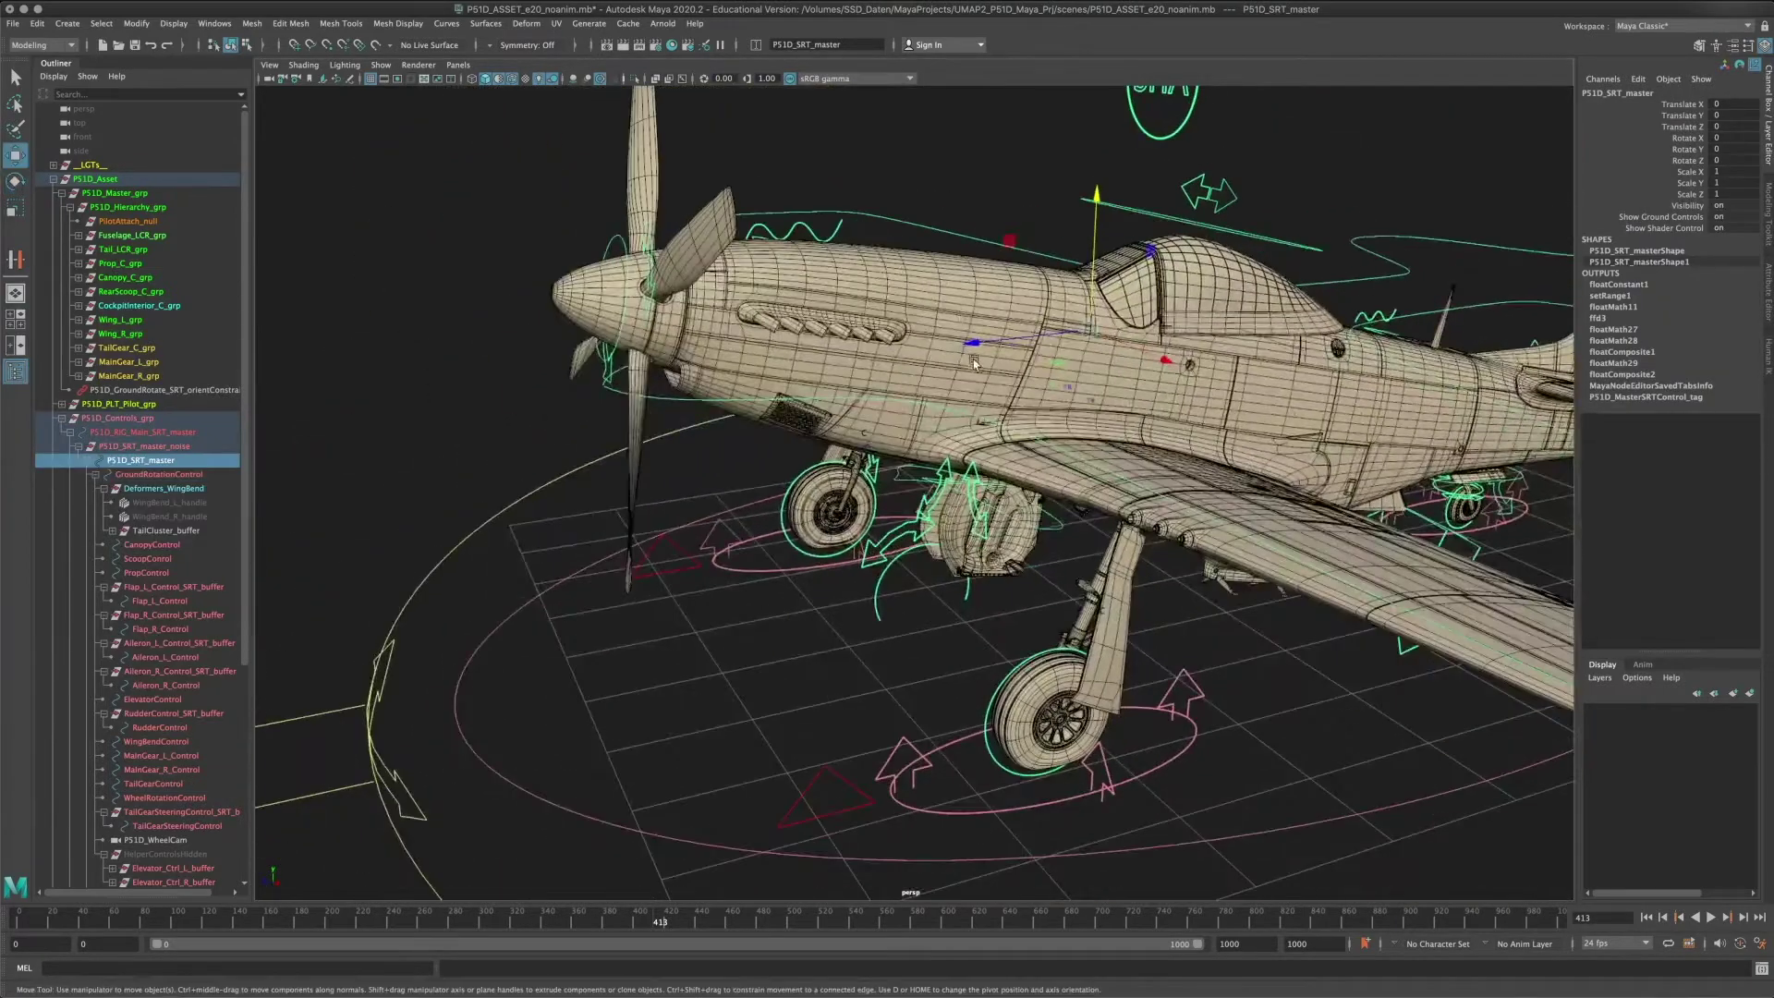
{"action": "left_click_drag", "start_coordinate": [973, 343], "coordinate": [900, 584]}
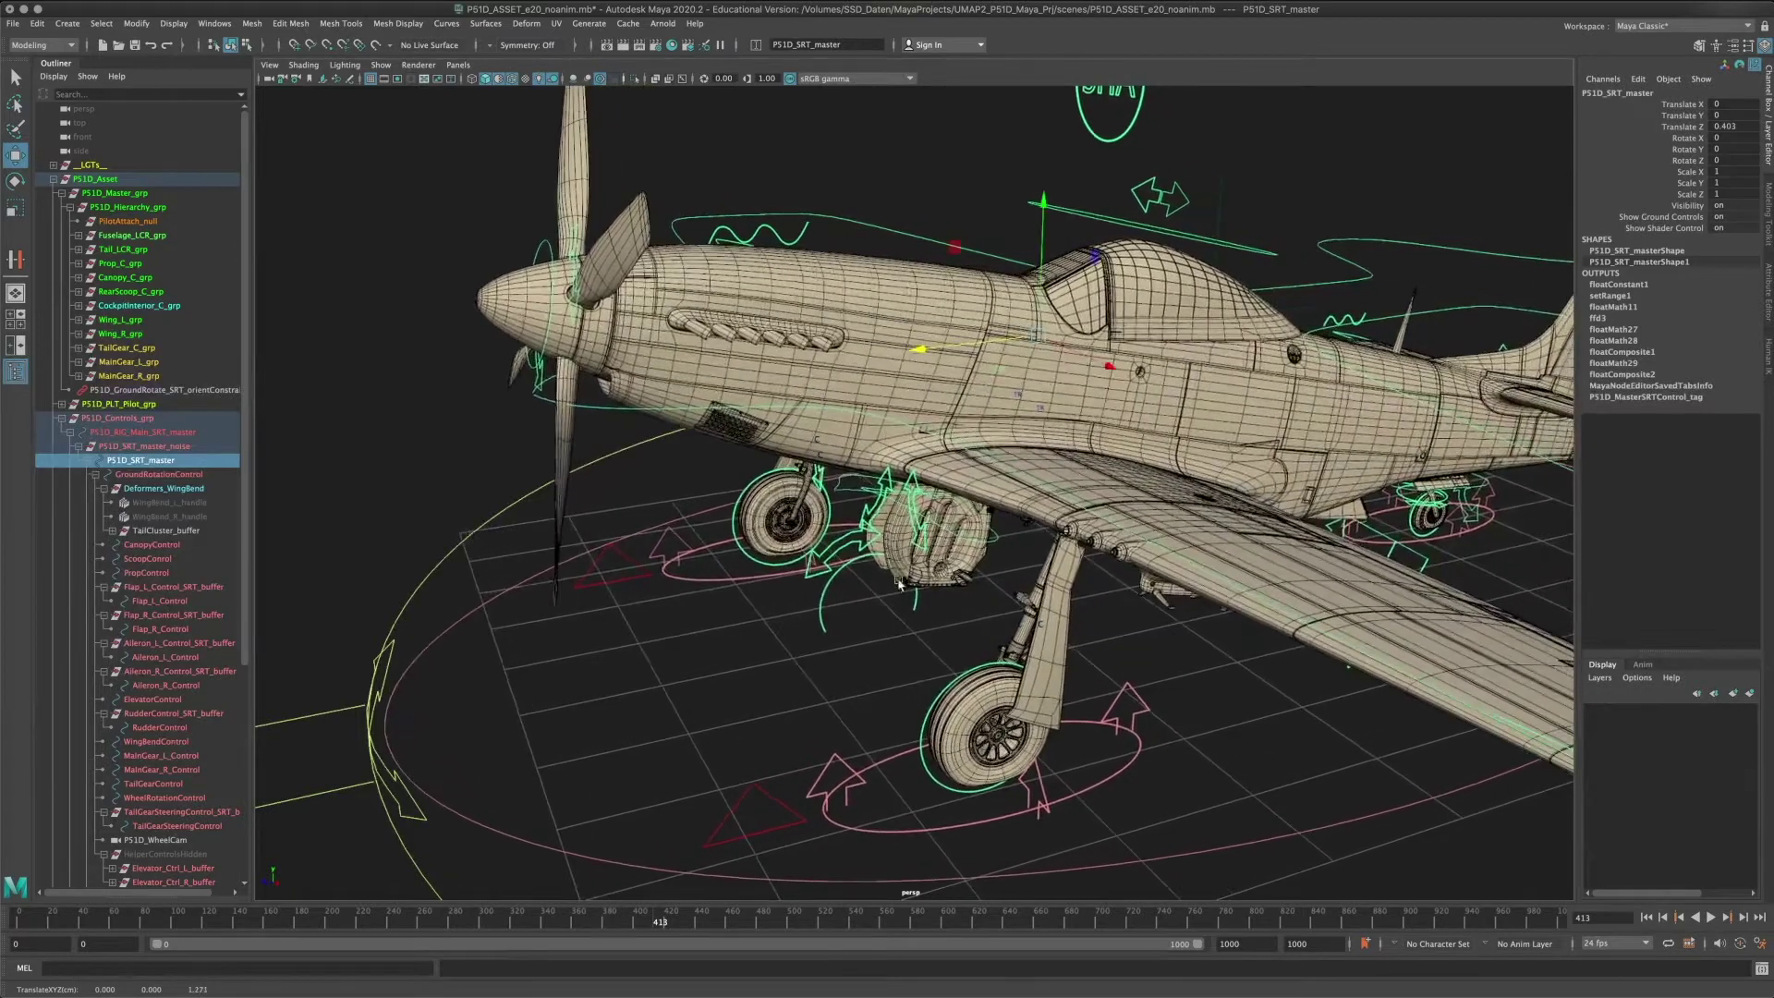
Move P51D_SRT_master backward along Z to about -0.279 while watching the main wheels roll.
{"action": "middle_click_drag", "start_coordinate": [899, 584], "coordinate": [792, 444], "text": "alt"}
{"action": "right_click_drag", "start_coordinate": [791, 444], "coordinate": [836, 434], "text": "alt"}
{"action": "middle_click_drag", "start_coordinate": [836, 434], "coordinate": [832, 638], "text": "alt"}
{"action": "right_click_drag", "start_coordinate": [831, 637], "coordinate": [905, 628], "text": "alt"}
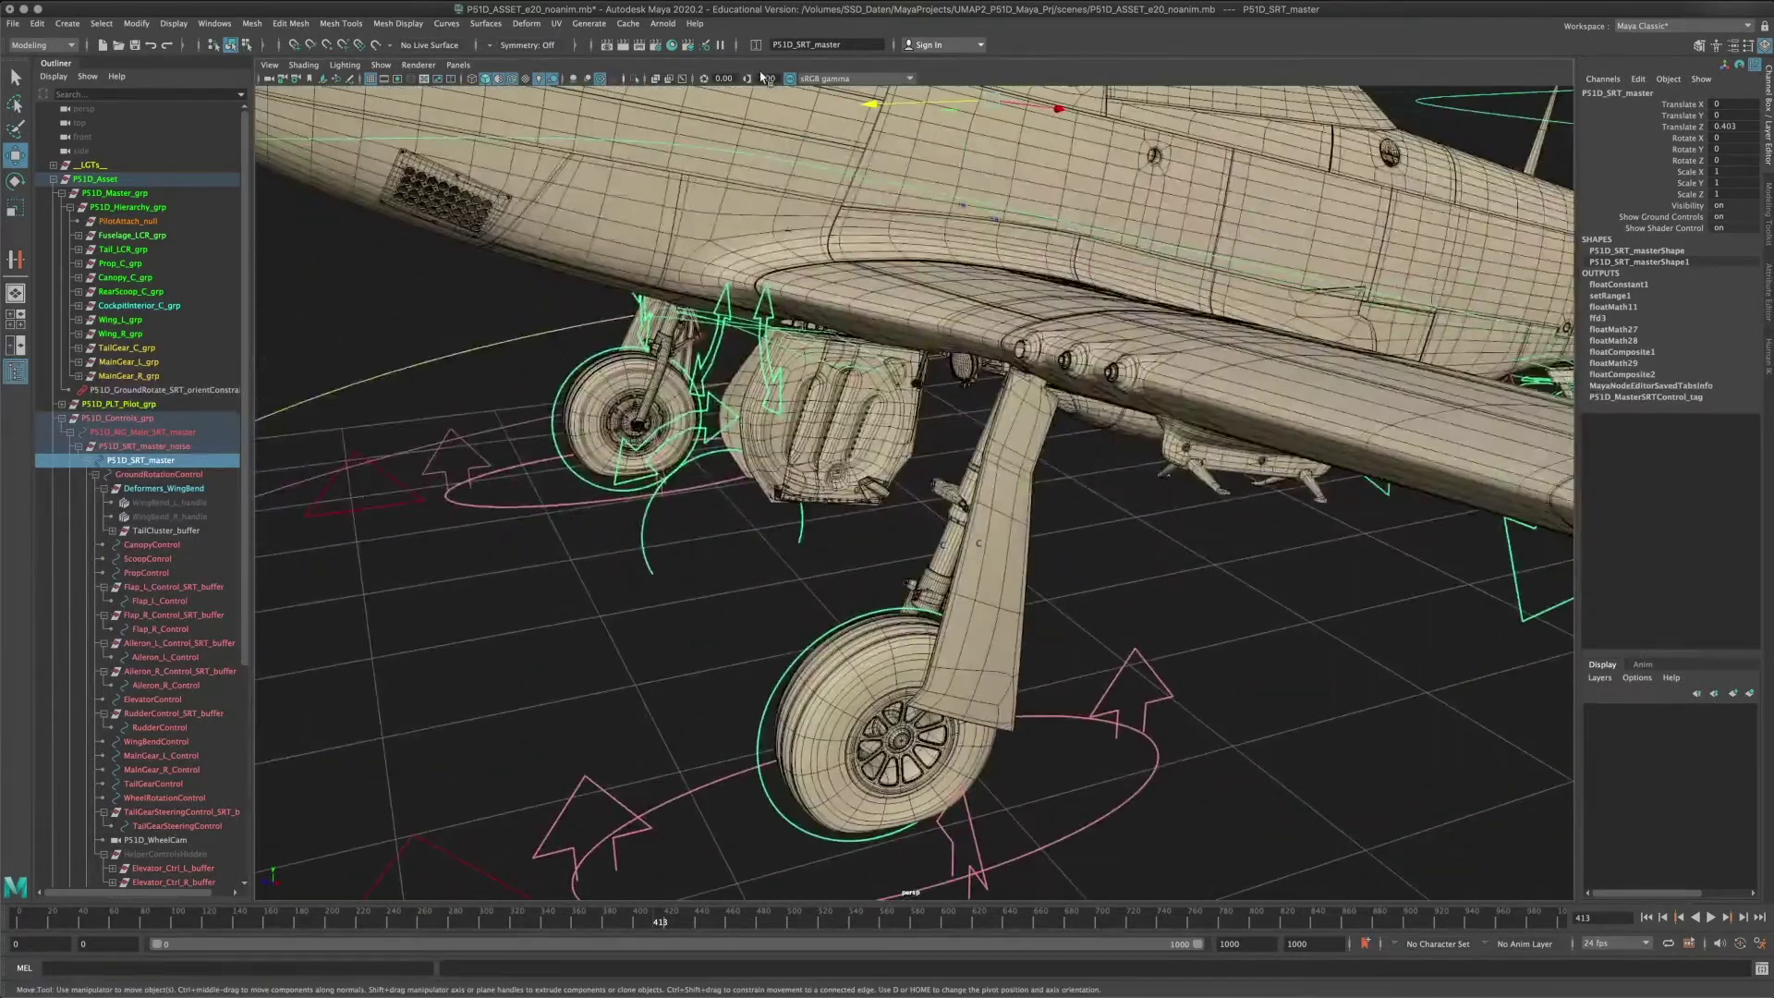
{"action": "left_click_drag", "start_coordinate": [877, 113], "coordinate": [1026, 199]}
Rotate the whole rig around the vertical axis with P51D_RIG_Main_SRT_master, and clear the selection.
{"action": "right_click_drag", "start_coordinate": [1015, 452], "coordinate": [392, 451], "text": "alt"}
{"action": "left_click_drag", "start_coordinate": [393, 453], "coordinate": [682, 574], "text": "alt"}
{"action": "left_click_drag", "start_coordinate": [1160, 552], "coordinate": [839, 466], "text": "alt"}
{"action": "left_click", "coordinate": [745, 432]}
{"action": "key", "text": "e"}
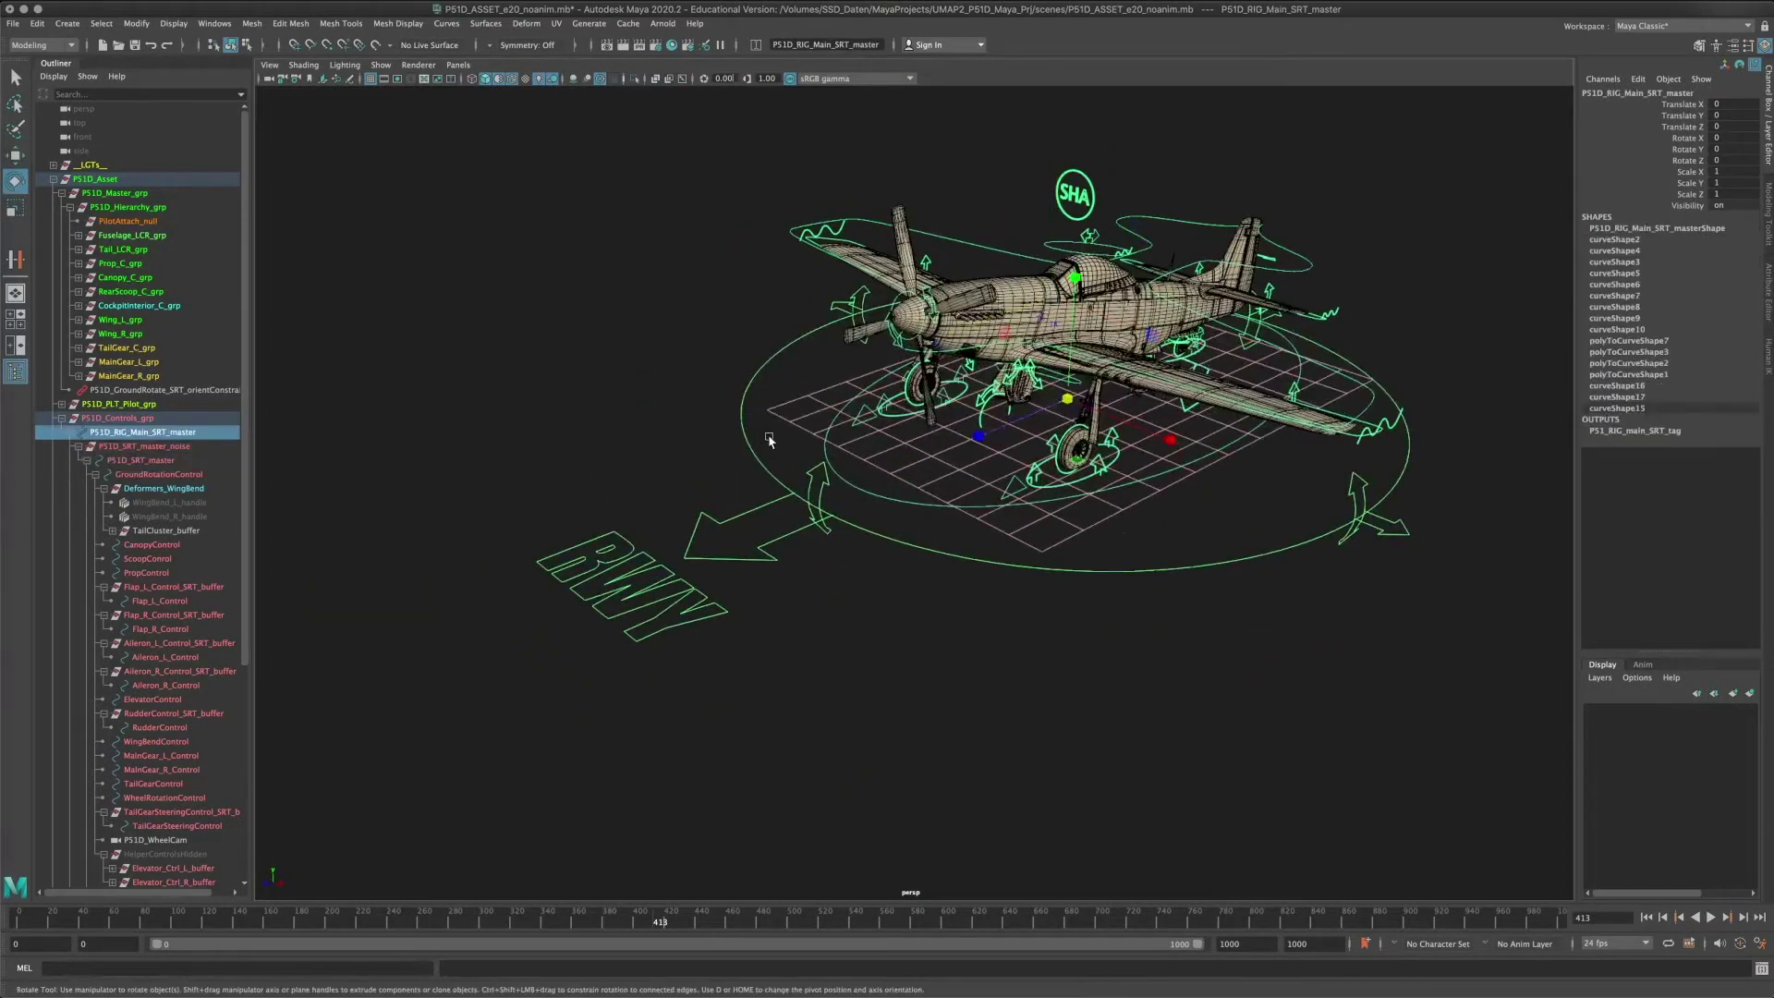
{"action": "left_click_drag", "start_coordinate": [1063, 462], "coordinate": [910, 434]}
{"action": "left_click", "coordinate": [657, 265]}
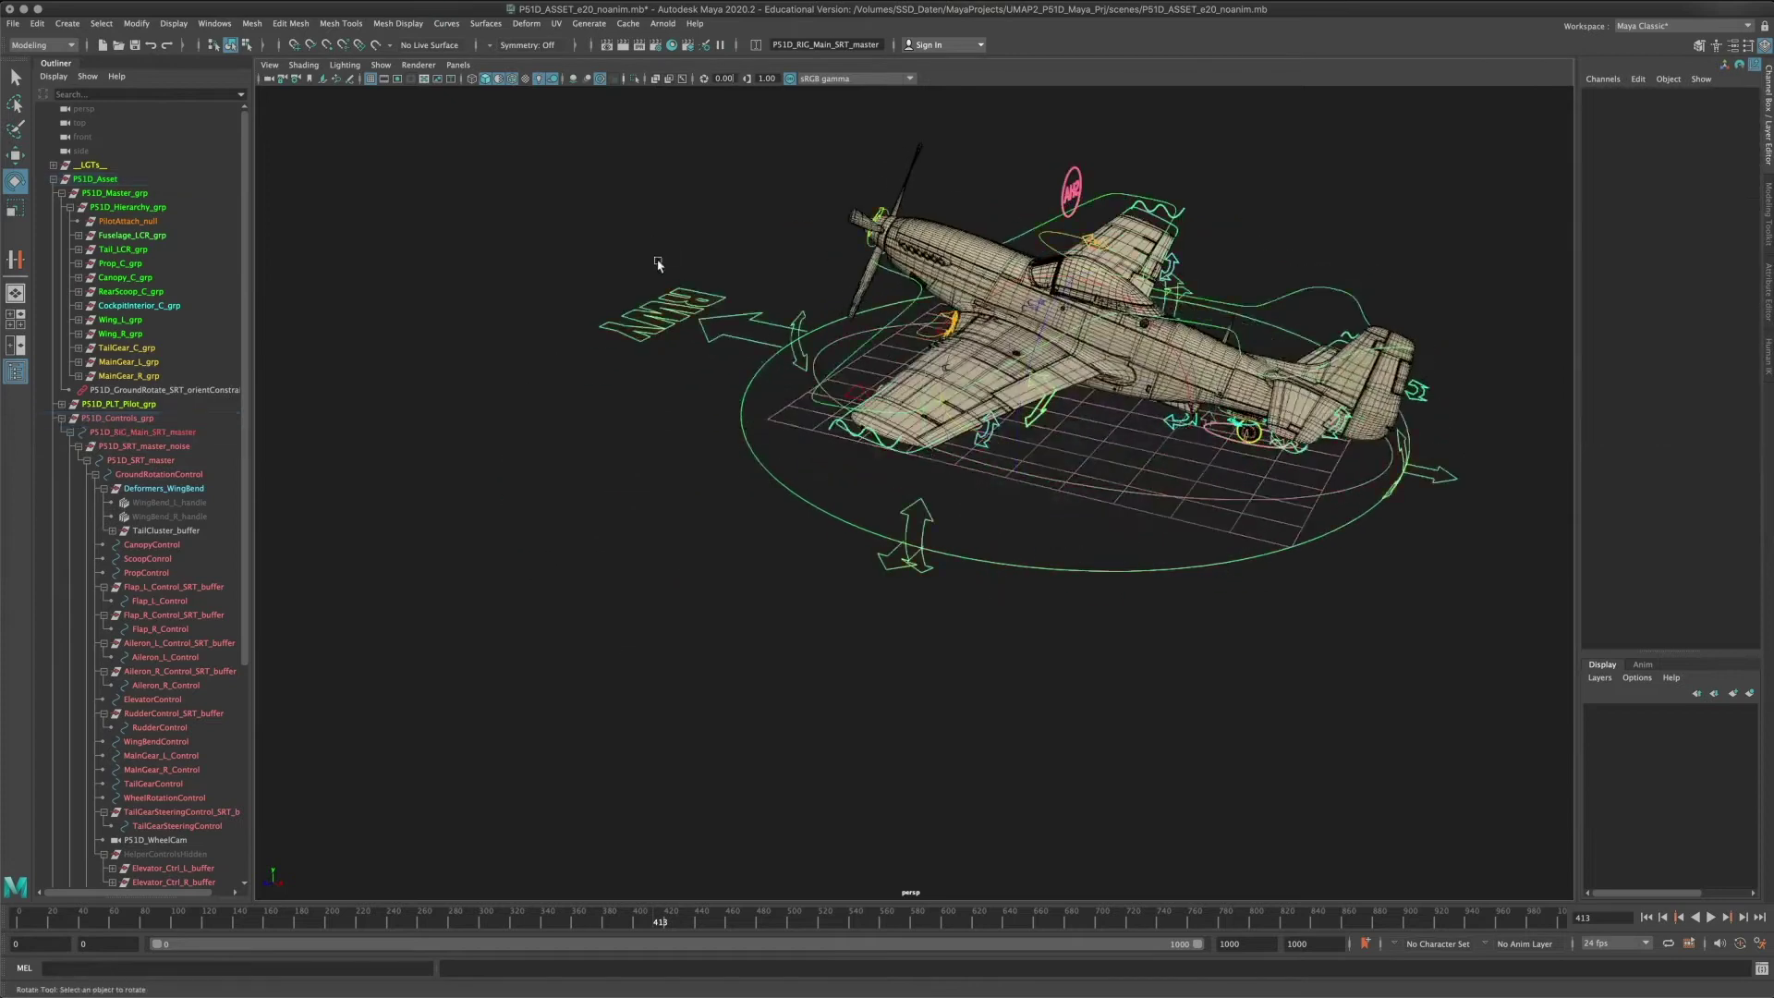
Examine the main landing gear and wheels of the rotated rig up close.
{"action": "left_click_drag", "start_coordinate": [657, 265], "coordinate": [744, 416], "text": "alt"}
{"action": "right_click_drag", "start_coordinate": [745, 416], "coordinate": [1022, 543], "text": "alt"}
{"action": "left_click_drag", "start_coordinate": [1022, 543], "coordinate": [929, 513], "text": "alt"}
{"action": "right_click_drag", "start_coordinate": [929, 512], "coordinate": [1007, 499], "text": "alt"}
{"action": "left_click_drag", "start_coordinate": [1007, 499], "coordinate": [1063, 546], "text": "alt"}
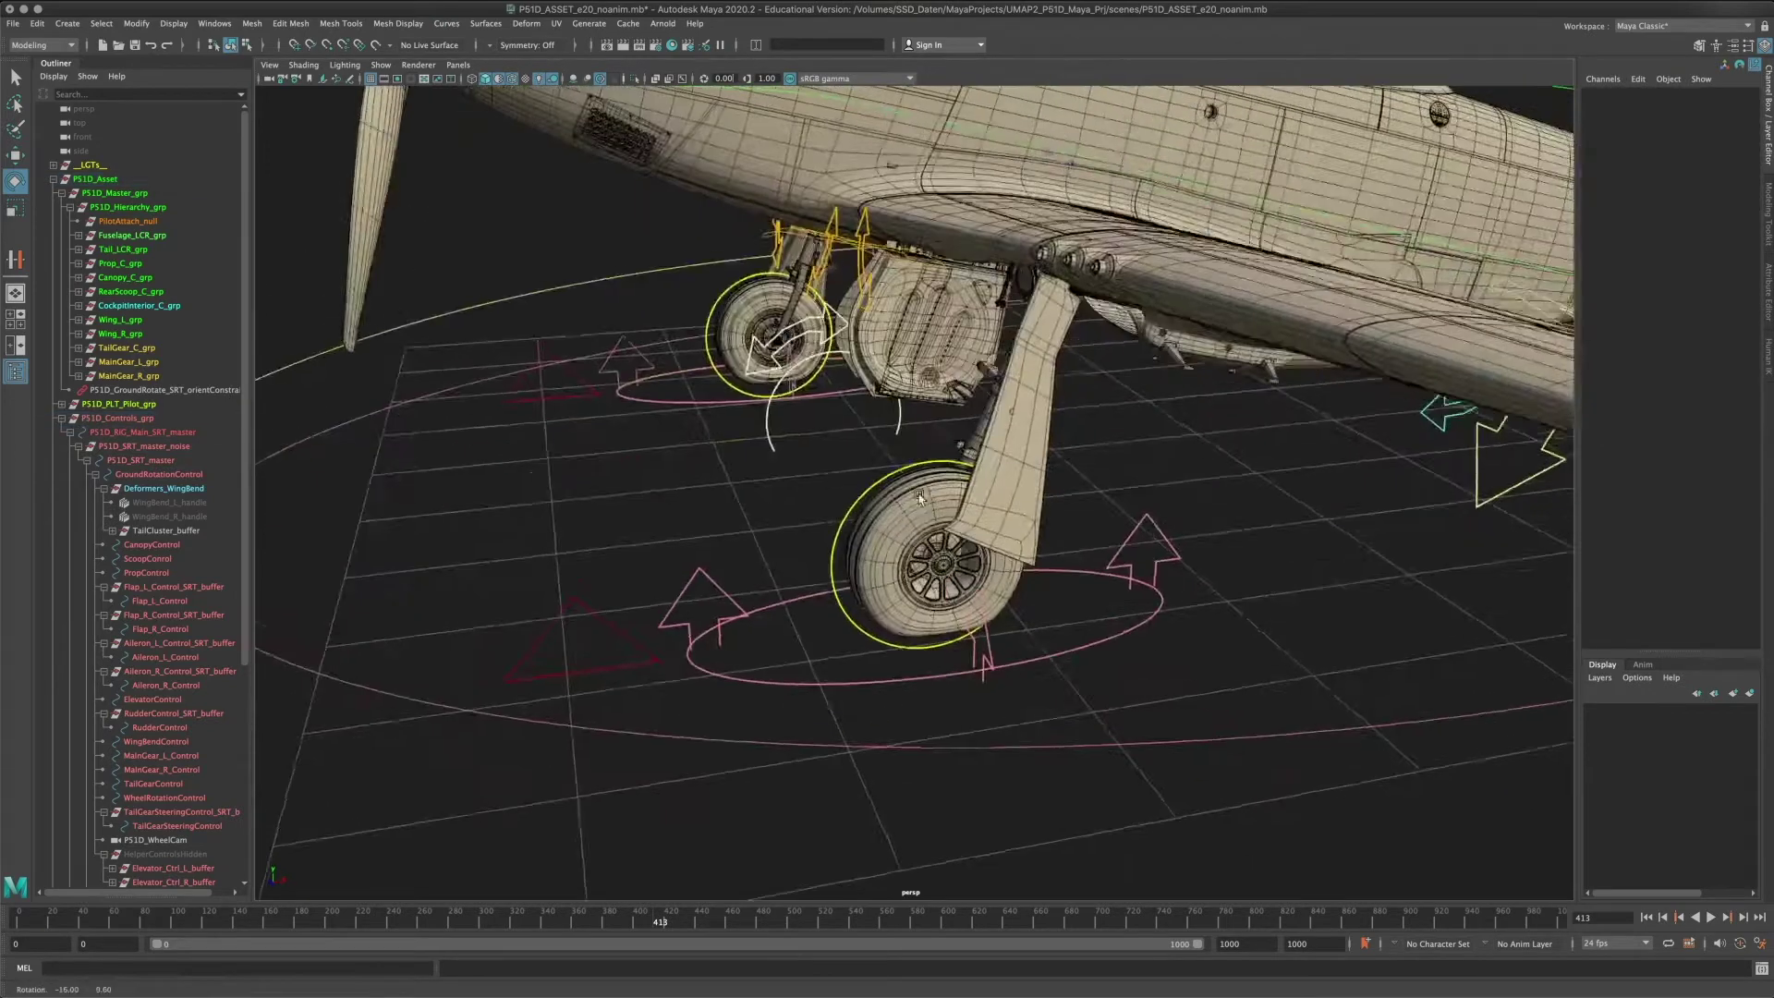
{"action": "middle_click_drag", "start_coordinate": [961, 388], "coordinate": [998, 592], "text": "alt"}
{"action": "right_click_drag", "start_coordinate": [998, 591], "coordinate": [869, 314], "text": "alt"}
{"action": "left_click_drag", "start_coordinate": [869, 314], "coordinate": [920, 282], "text": "alt"}
Select P51D_SRT_master and move it along Z to about -0.464.
{"action": "left_click", "coordinate": [904, 301]}
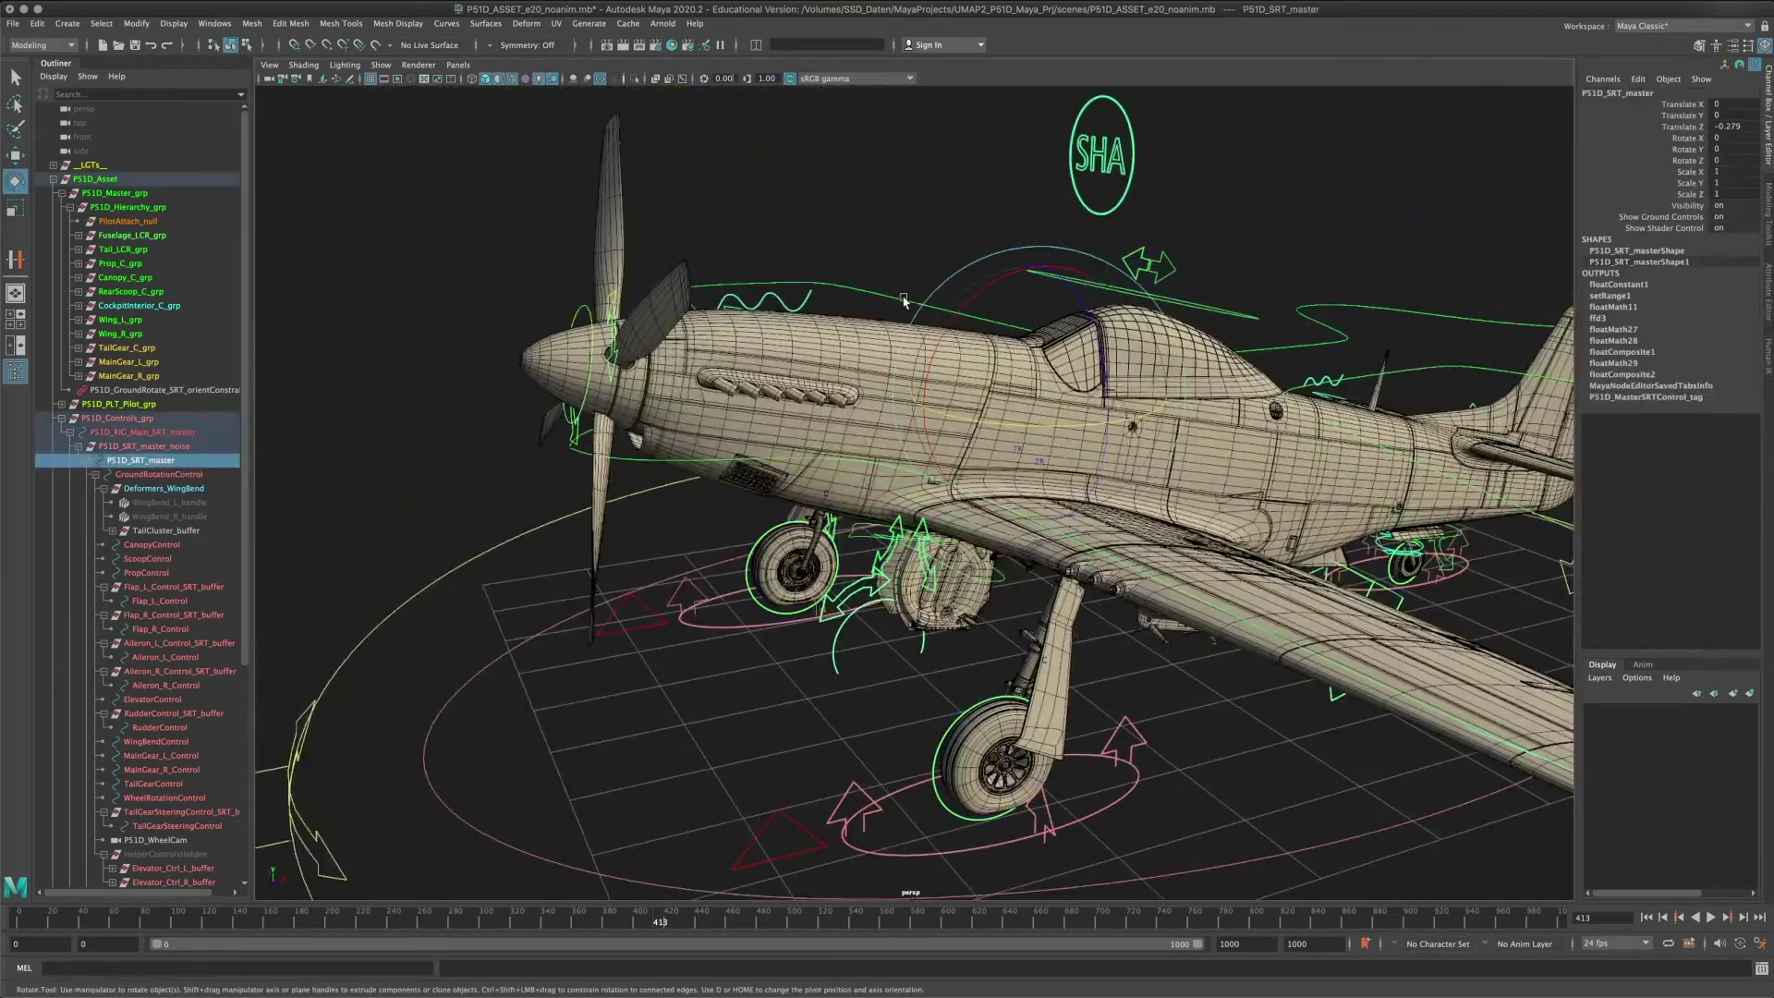
{"action": "middle_click_drag", "start_coordinate": [903, 416], "coordinate": [885, 321], "text": "alt"}
{"action": "right_click_drag", "start_coordinate": [885, 322], "coordinate": [958, 352], "text": "alt"}
{"action": "key", "text": "w"}
{"action": "mouse_move", "coordinate": [930, 275]}
{"action": "left_mouse_down"}
{"action": "mouse_move", "coordinate": [984, 283]}
{"action": "mouse_move", "coordinate": [894, 292]}
{"action": "mouse_move", "coordinate": [957, 285]}
{"action": "left_mouse_up"}
Select P51D_RIG_Main_SRT_master and reset its Rotate Y to 0.
{"action": "right_click_drag", "start_coordinate": [957, 285], "coordinate": [475, 481], "text": "alt"}
{"action": "middle_click_drag", "start_coordinate": [476, 481], "coordinate": [685, 444], "text": "alt"}
{"action": "left_click", "coordinate": [719, 563]}
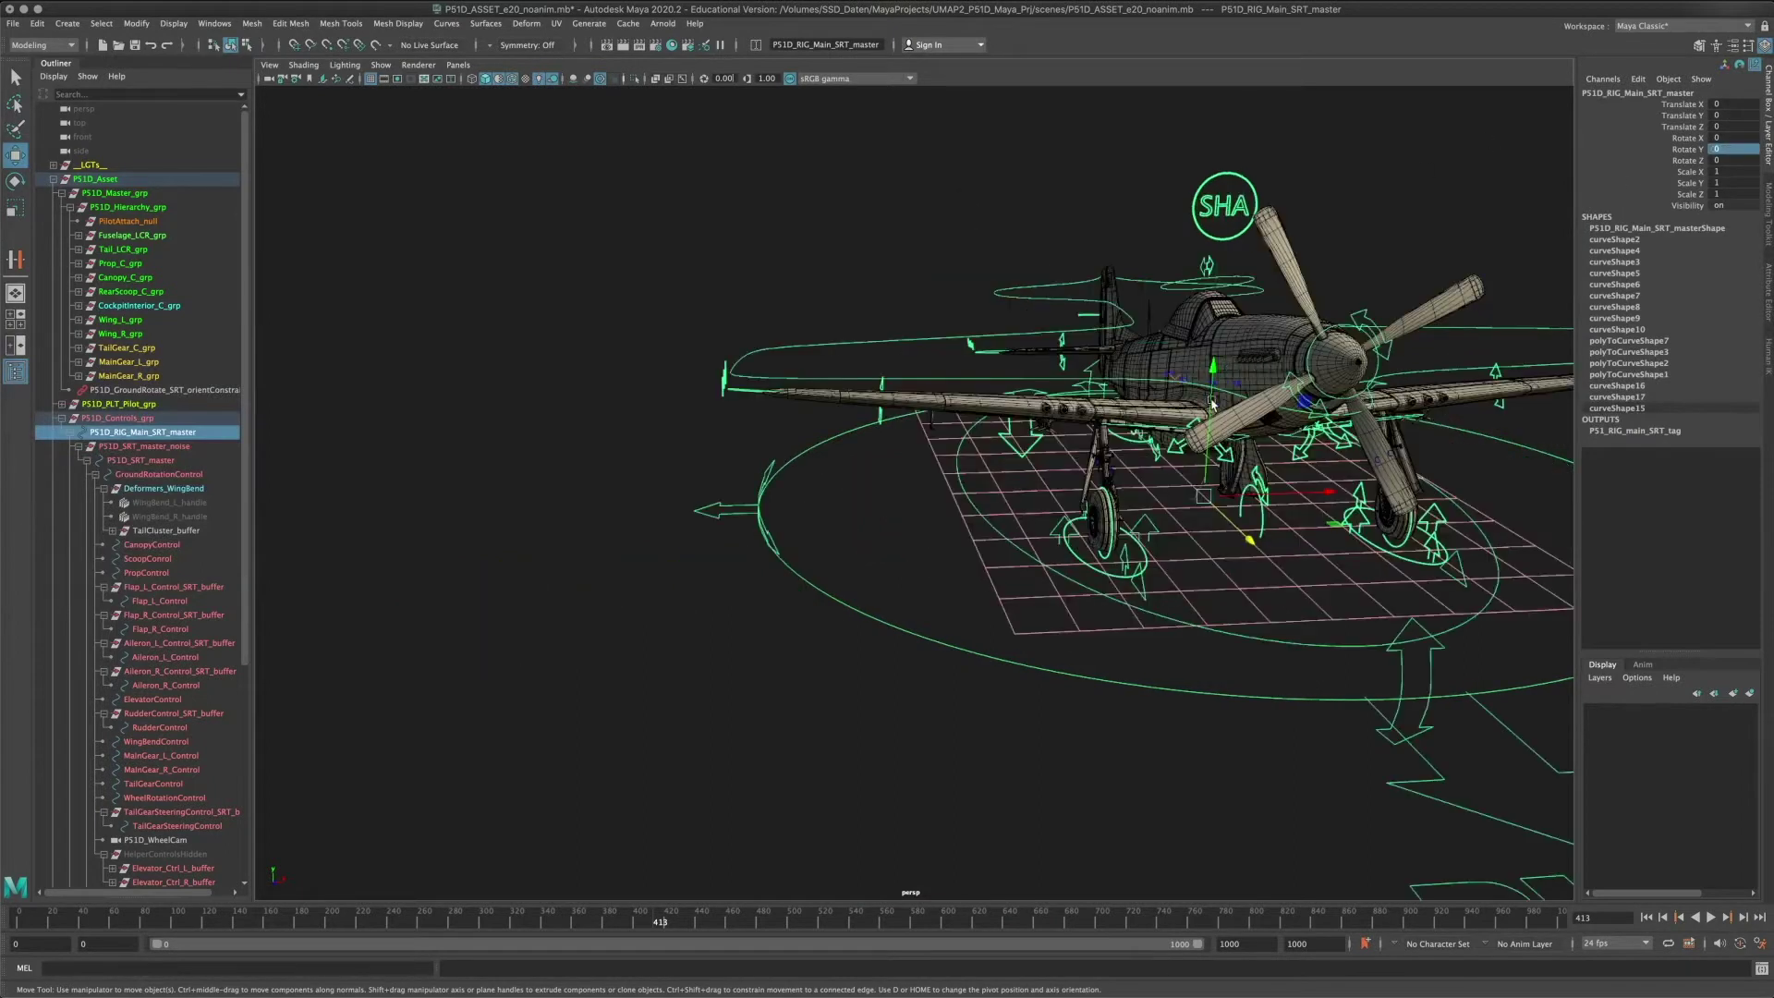
Rotate P51D_SRT_master around Y to about -49.2 degrees, and clear the selection.
{"action": "left_click_drag", "start_coordinate": [1208, 396], "coordinate": [915, 406], "text": "alt"}
{"action": "right_click_drag", "start_coordinate": [915, 406], "coordinate": [966, 392], "text": "alt"}
{"action": "left_click", "coordinate": [1065, 223]}
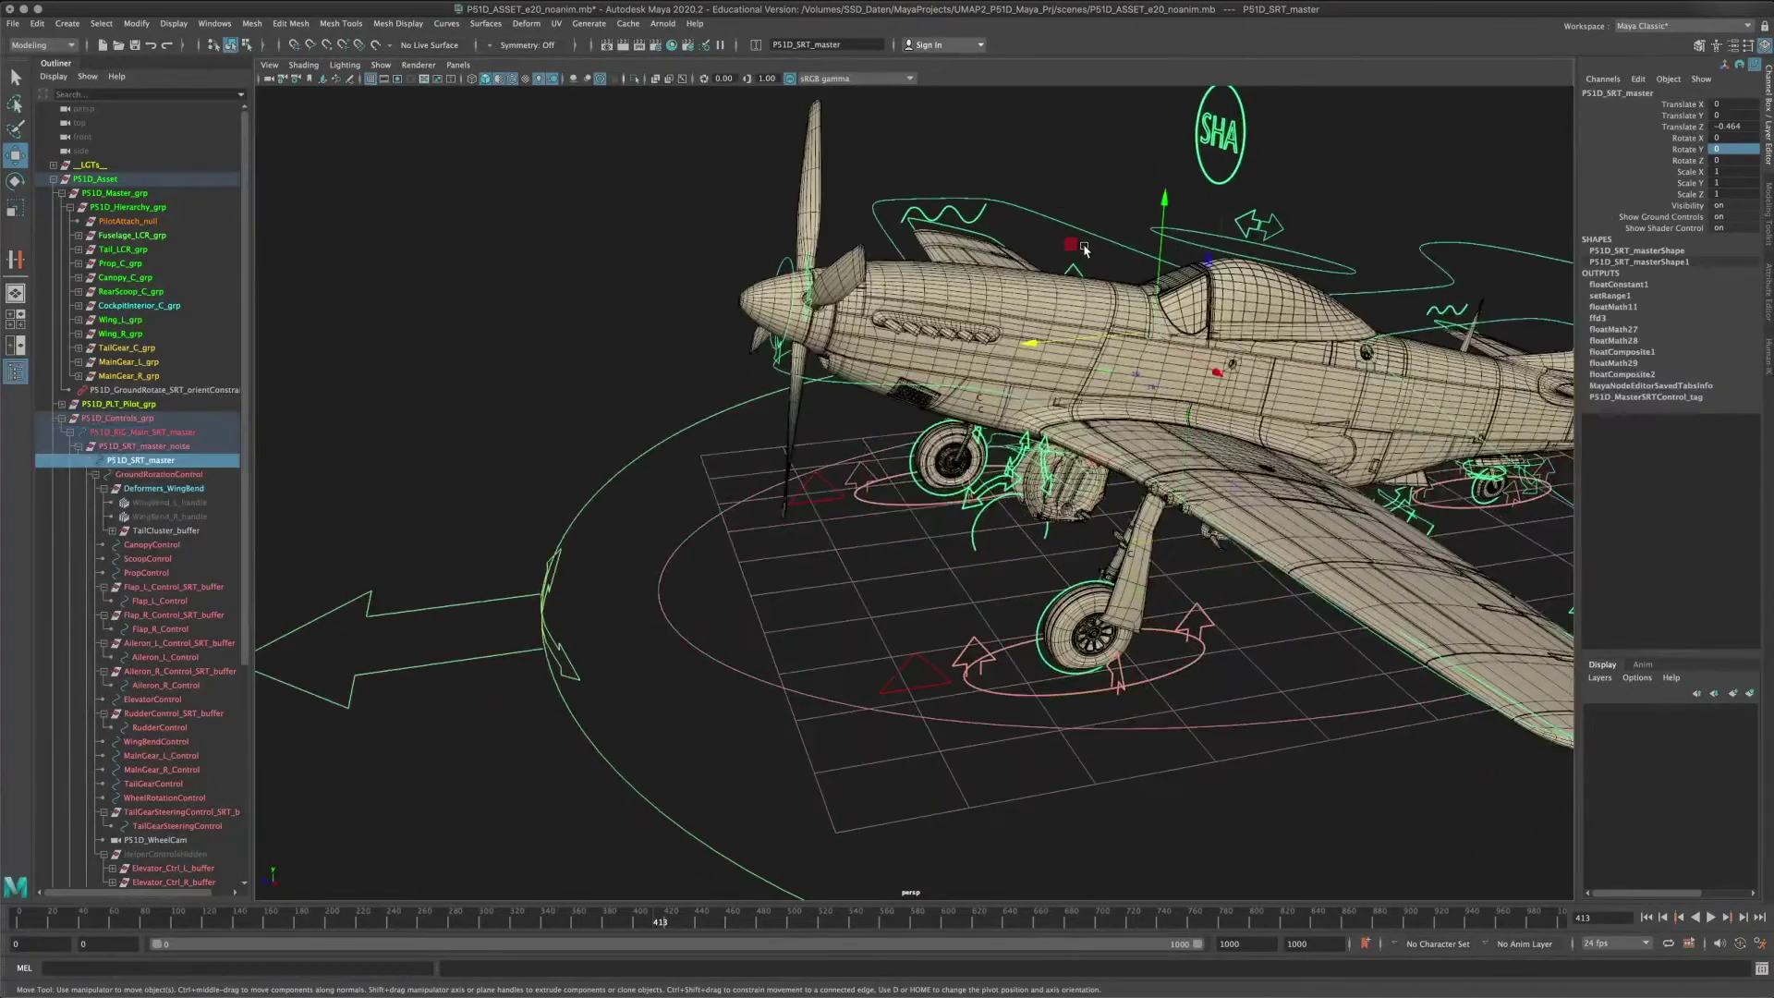
{"action": "key", "text": "r"}
{"action": "key", "text": "e"}
{"action": "left_click_drag", "start_coordinate": [1231, 372], "coordinate": [1124, 391]}
{"action": "left_click", "coordinate": [636, 463]}
Reselect P51D_SRT_master and rotate it further around Y to about -83.2 degrees.
{"action": "left_click_drag", "start_coordinate": [636, 463], "coordinate": [765, 520], "text": "alt"}
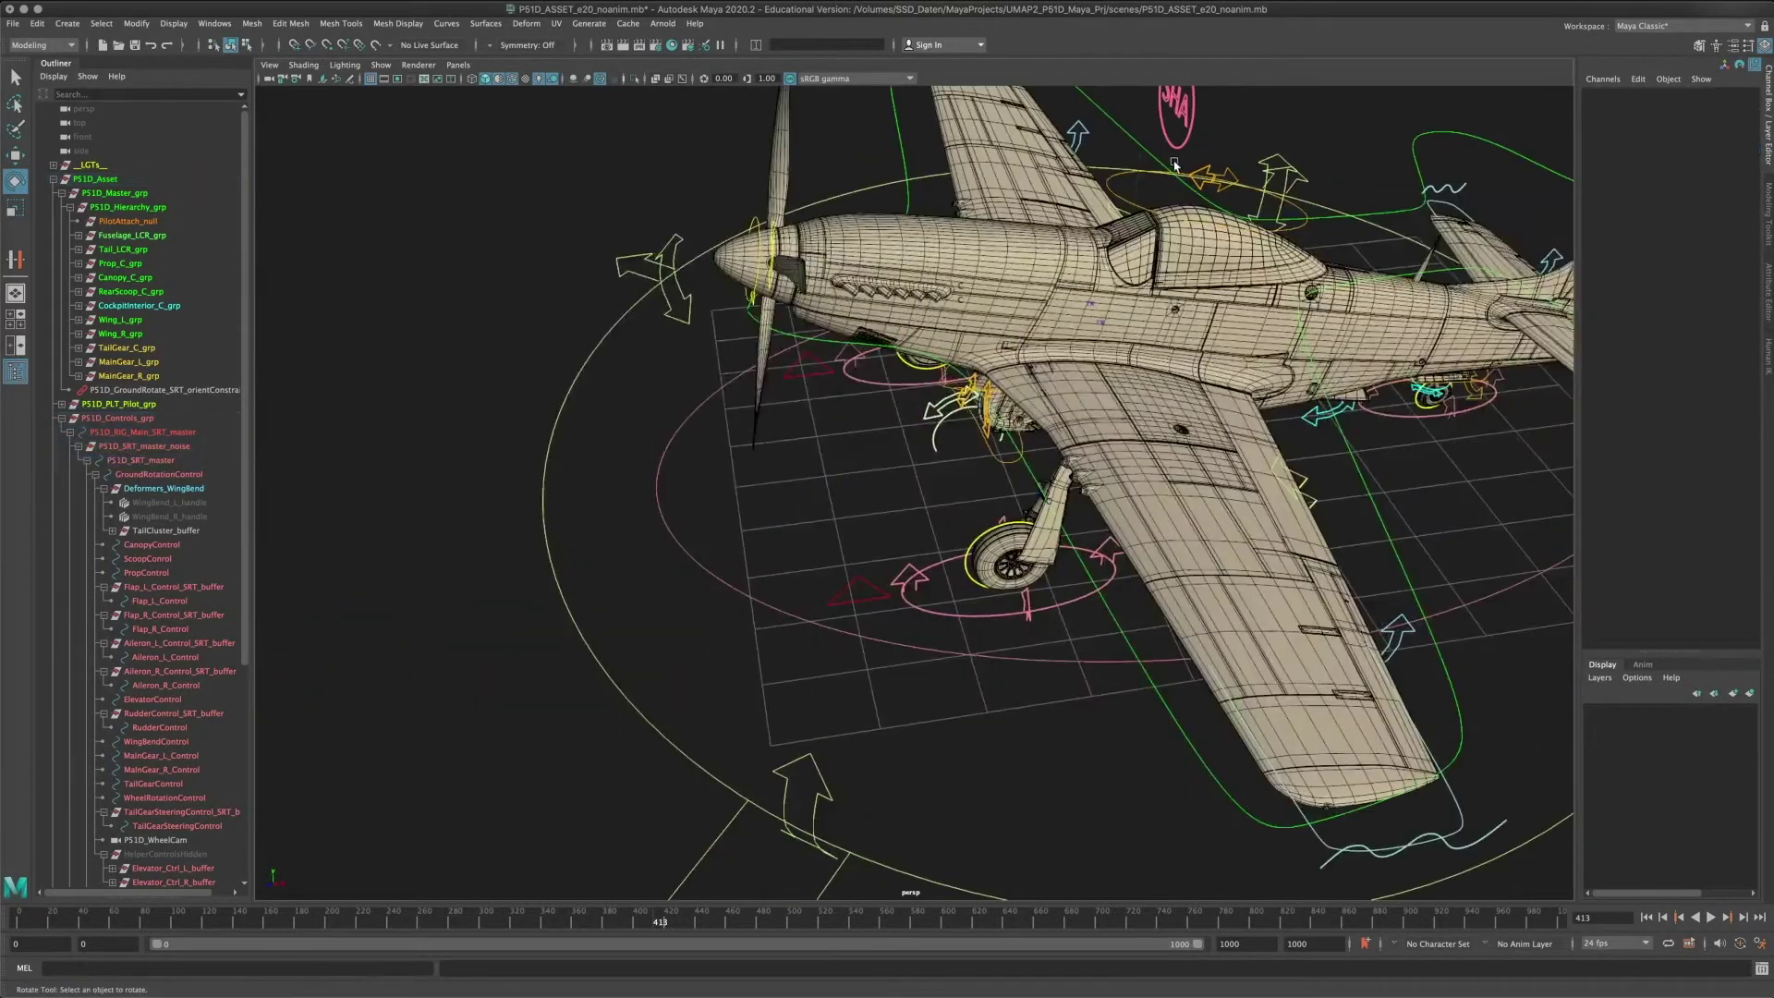
{"action": "right_click_drag", "start_coordinate": [1175, 165], "coordinate": [1107, 177], "text": "alt"}
{"action": "left_click", "coordinate": [1061, 170]}
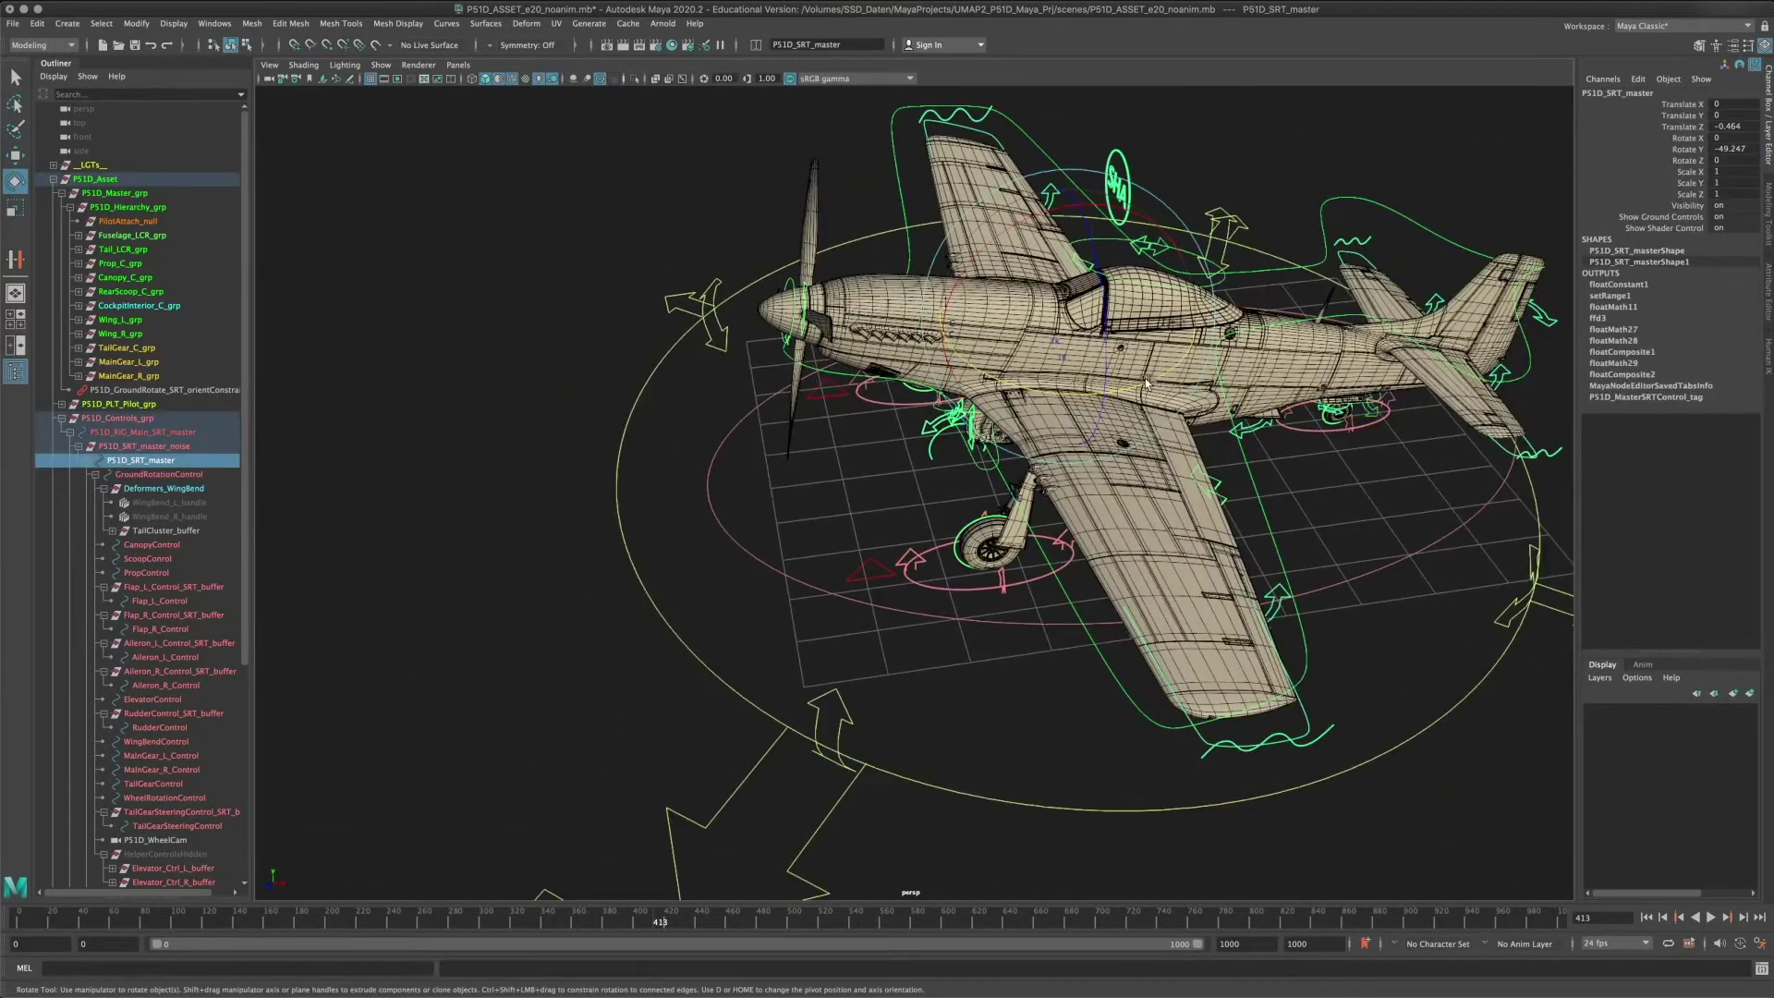
{"action": "left_click_drag", "start_coordinate": [1146, 381], "coordinate": [886, 362]}
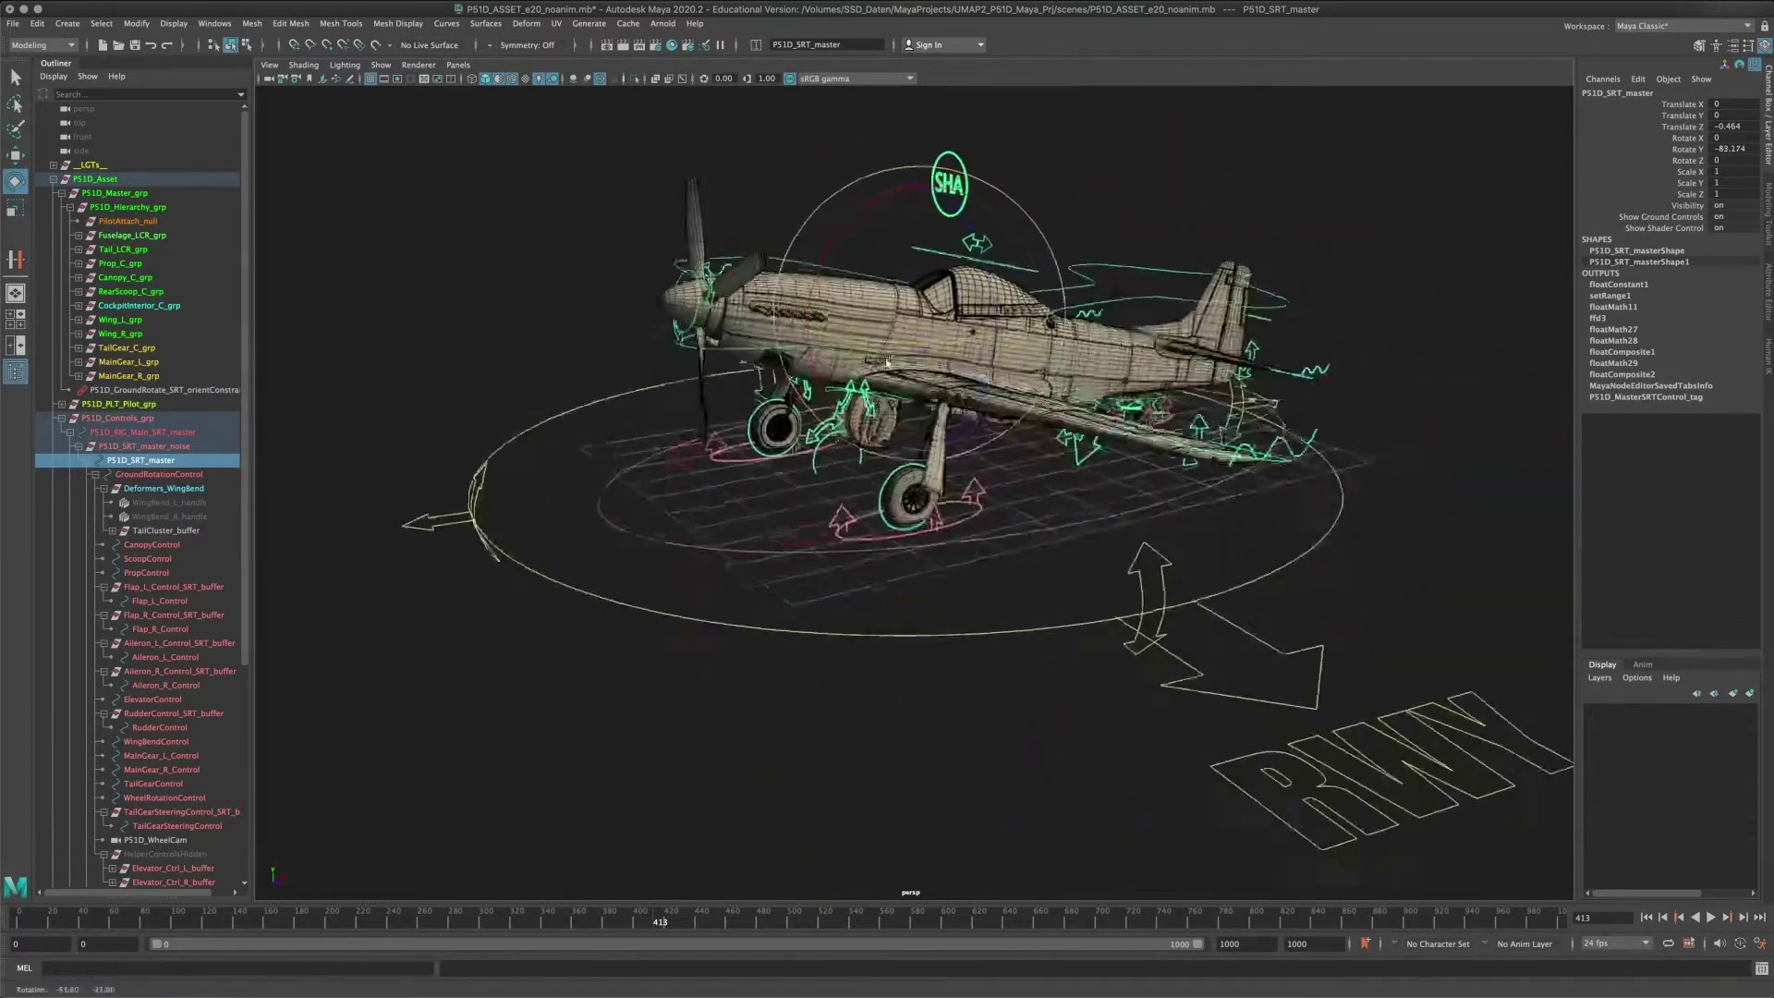
Move P51D_SRT_master along its own forward axis to about -0.28 in X and -0.431 in Z.
{"action": "middle_click_drag", "start_coordinate": [886, 362], "coordinate": [929, 469], "text": "alt"}
{"action": "right_click_drag", "start_coordinate": [928, 470], "coordinate": [951, 477], "text": "alt"}
{"action": "key", "text": "w"}
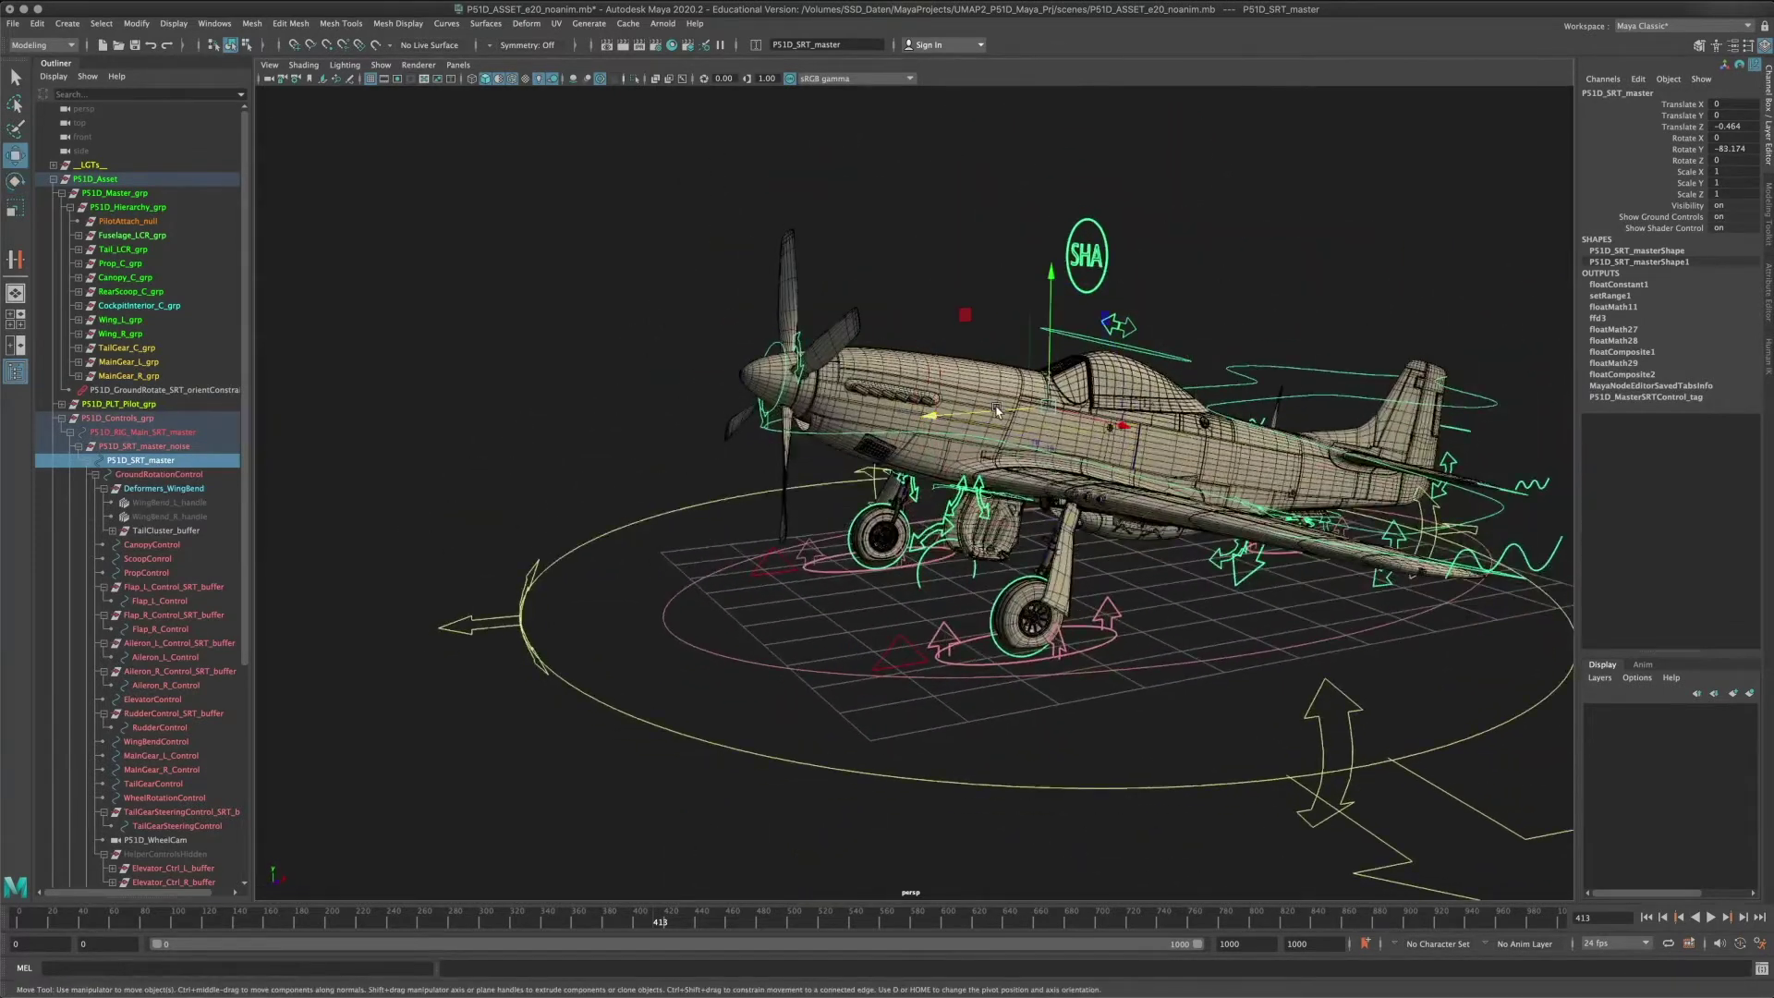
{"action": "left_click_drag", "start_coordinate": [996, 410], "coordinate": [985, 475]}
{"action": "right_click_drag", "start_coordinate": [985, 475], "coordinate": [1038, 450], "text": "alt"}
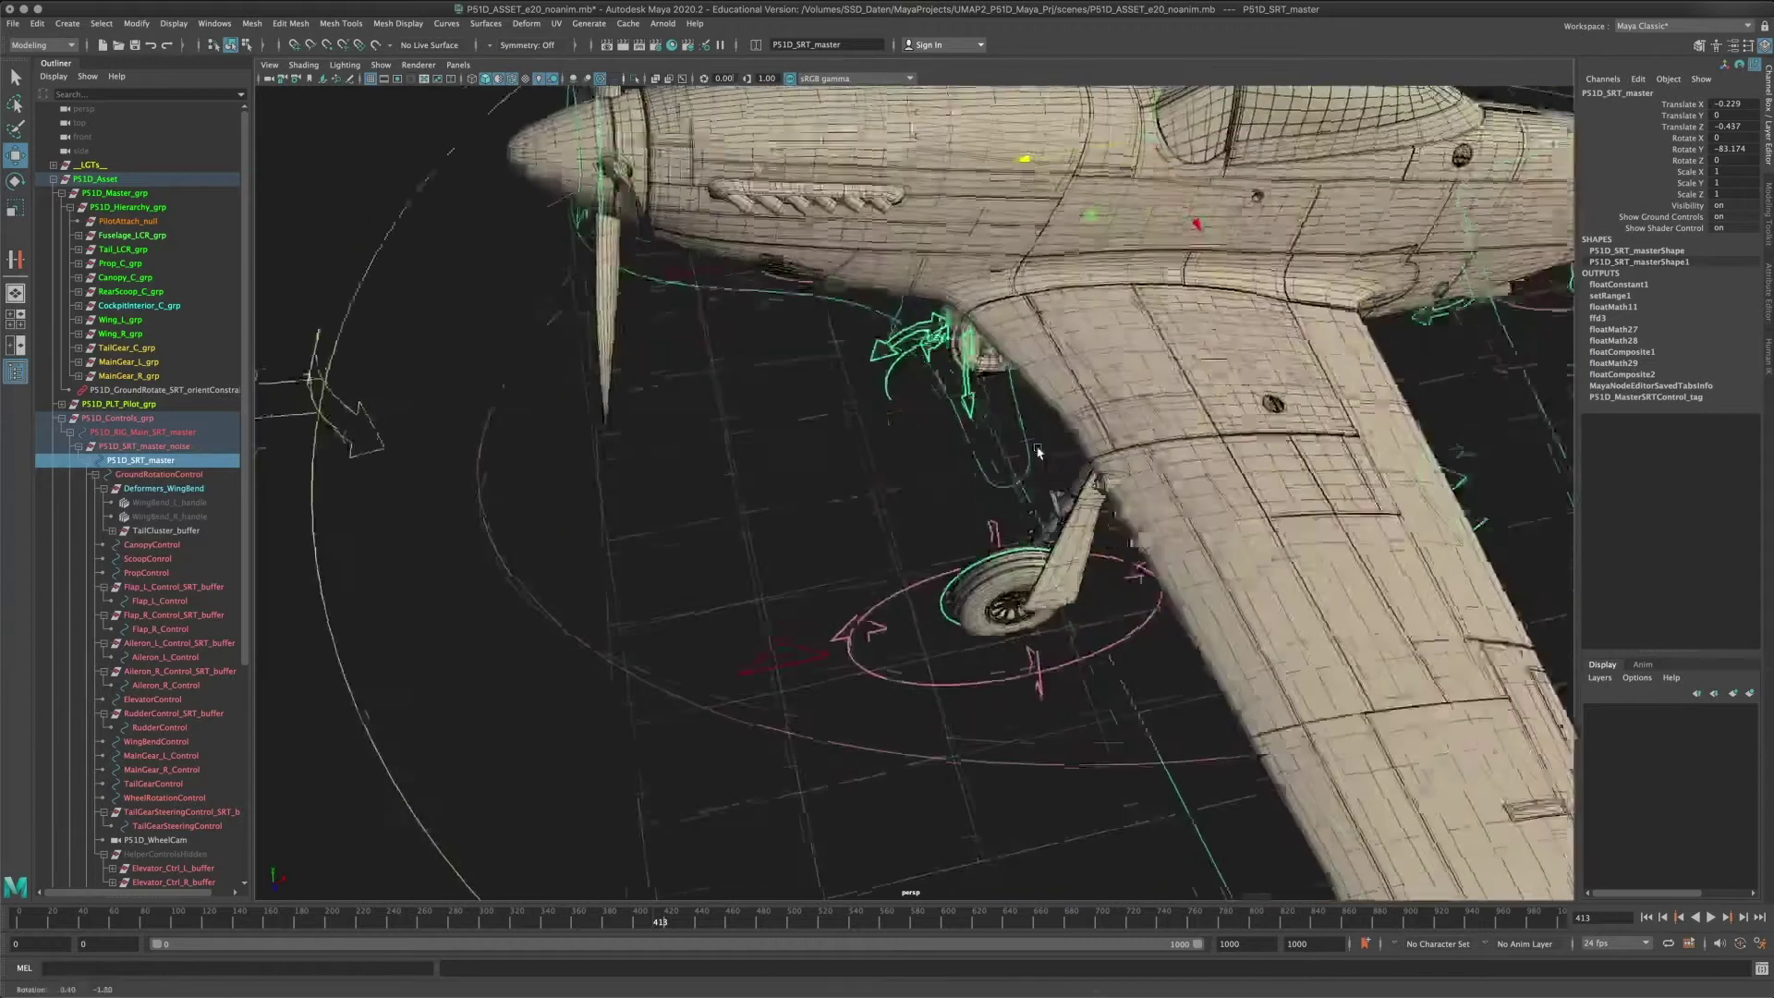
{"action": "left_click_drag", "start_coordinate": [1037, 451], "coordinate": [961, 324], "text": "alt"}
{"action": "right_click_drag", "start_coordinate": [961, 324], "coordinate": [987, 332], "text": "alt"}
{"action": "mouse_move", "coordinate": [1018, 297]}
{"action": "left_mouse_down"}
{"action": "mouse_move", "coordinate": [993, 305]}
{"action": "mouse_move", "coordinate": [1058, 298]}
{"action": "mouse_move", "coordinate": [887, 317]}
{"action": "mouse_move", "coordinate": [1016, 310]}
{"action": "left_mouse_up"}
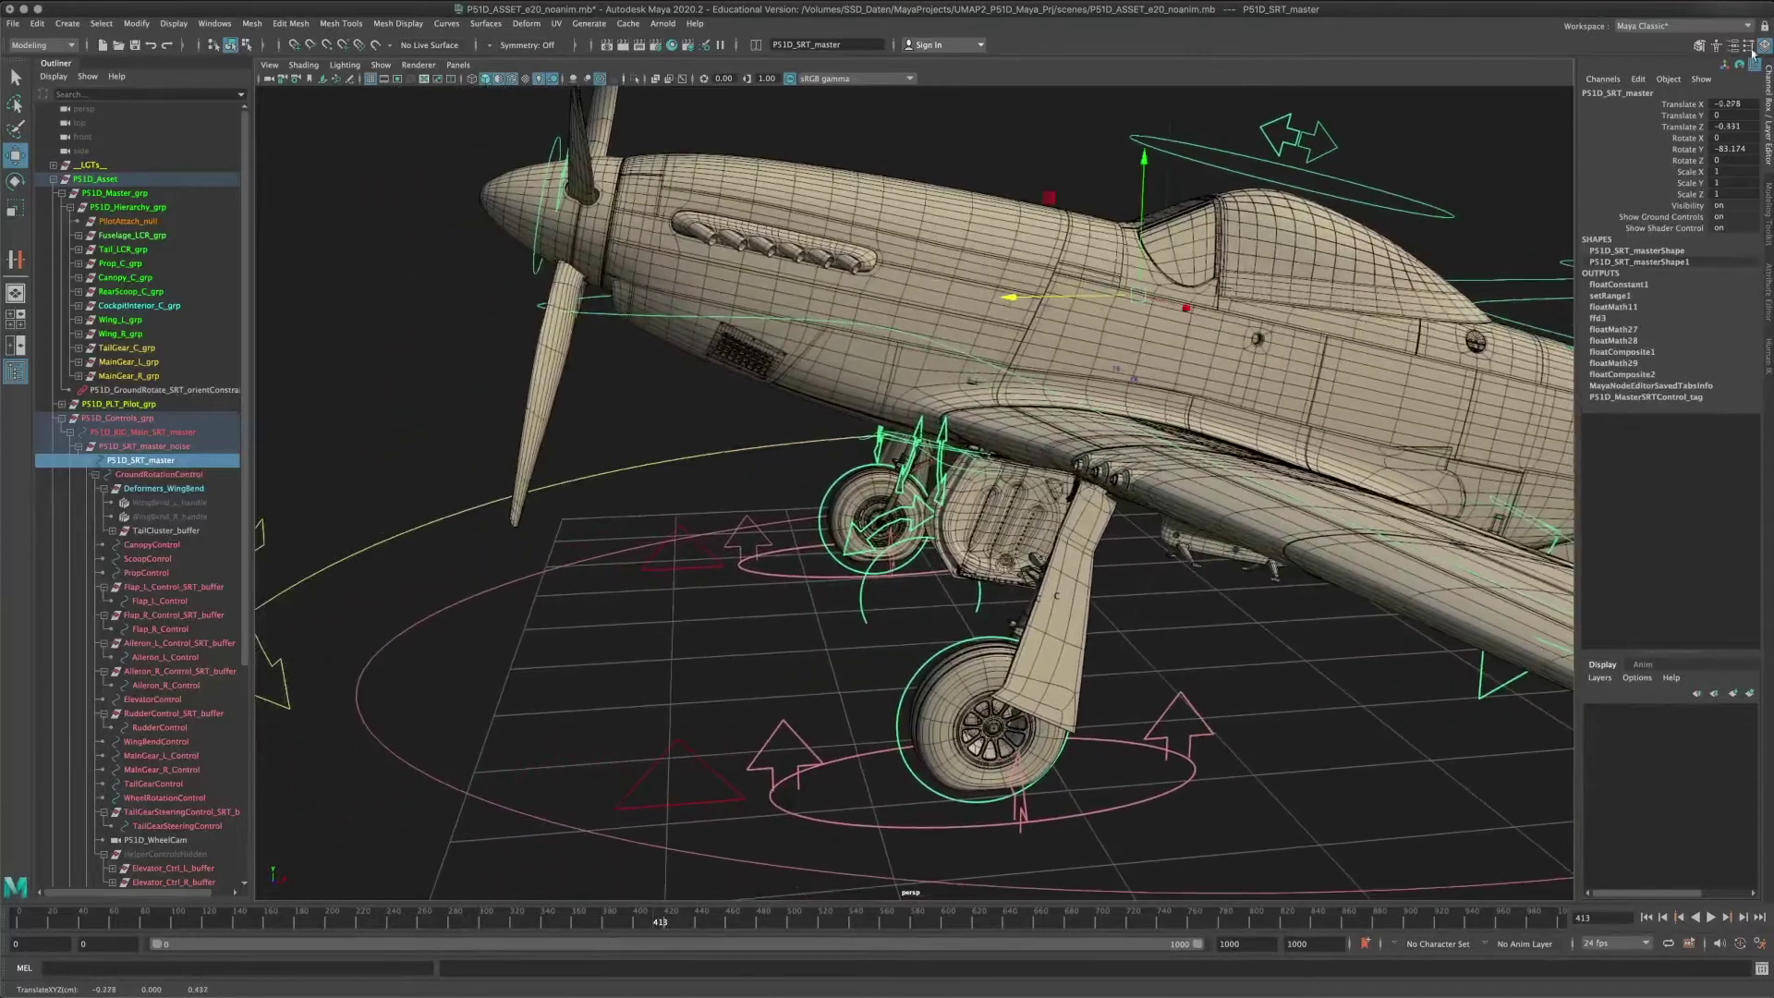
Set Rotate Y of P51D_SRT_master to -90 and move it forward to about -0.947 in X.
{"action": "left_click", "coordinate": [1734, 149]}
{"action": "type", "text": "-90"}
{"action": "key", "text": "Return"}
{"action": "left_click_drag", "start_coordinate": [1006, 294], "coordinate": [885, 304]}
Reset Rotate Y of P51D_SRT_master to 0.
{"action": "scroll", "coordinate": [1102, 406], "scroll_direction": "down", "scroll_amount": 1}
{"action": "left_click_drag", "start_coordinate": [1102, 406], "coordinate": [831, 554], "text": "alt"}
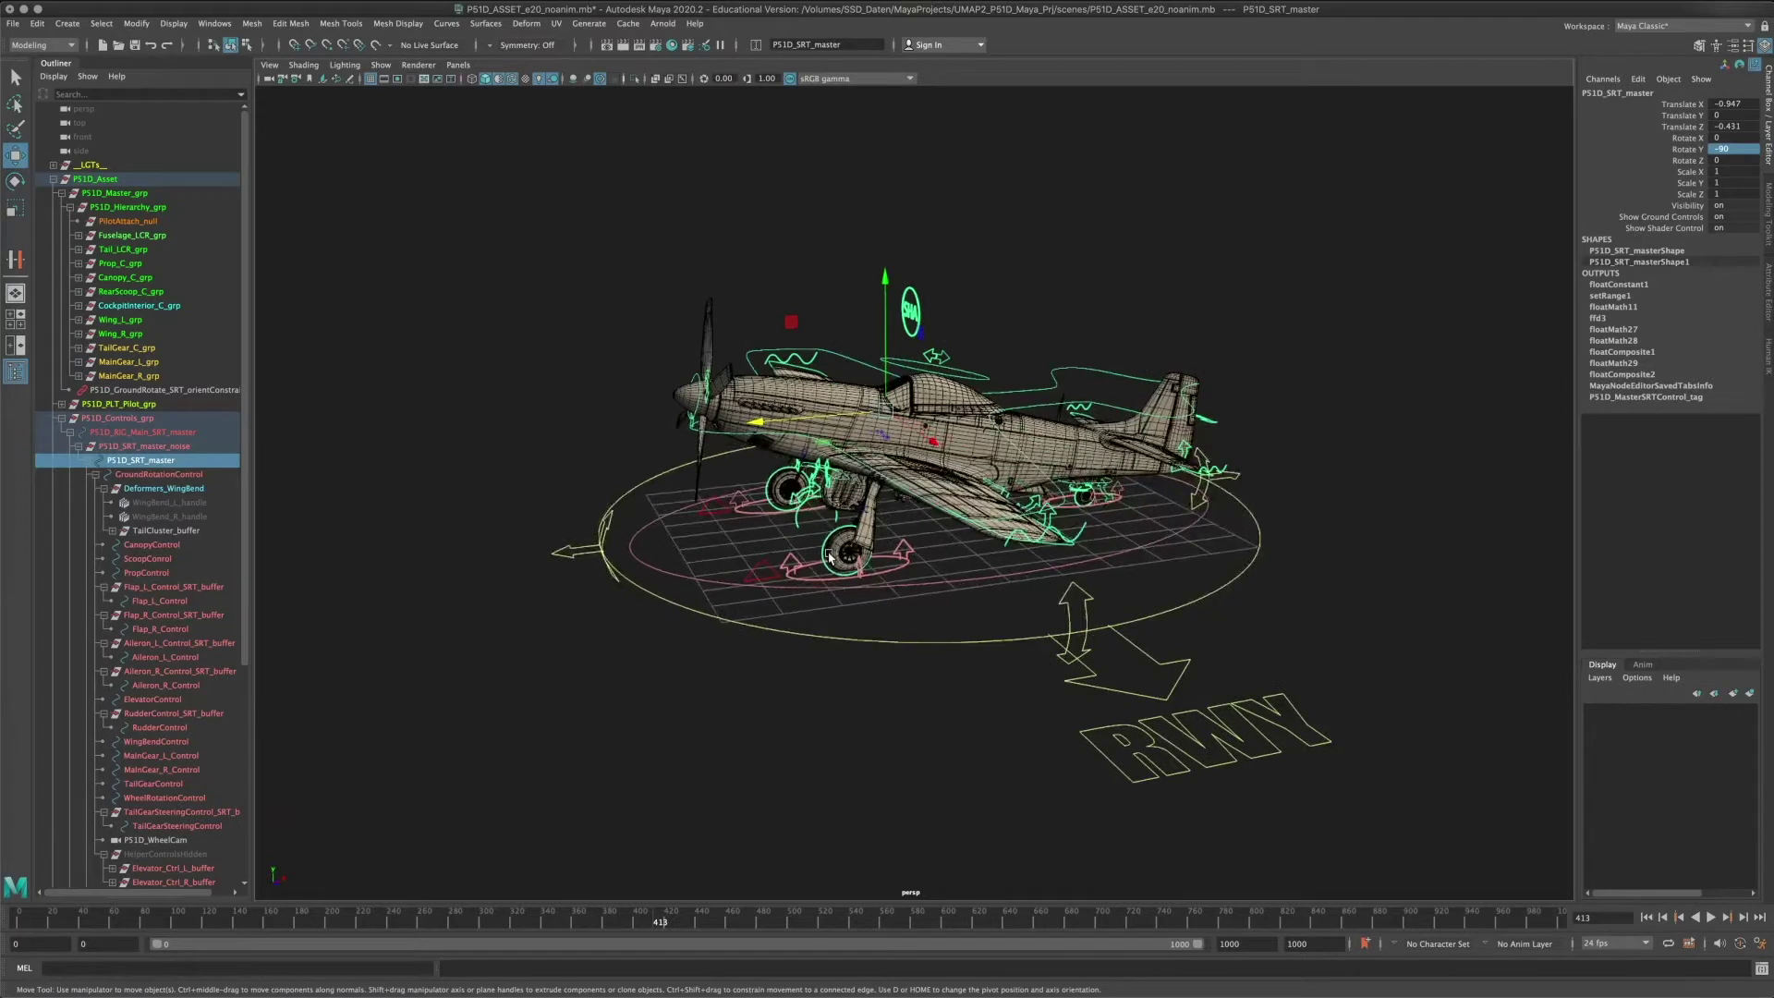
{"action": "right_click_drag", "start_coordinate": [896, 462], "coordinate": [979, 544], "text": "alt"}
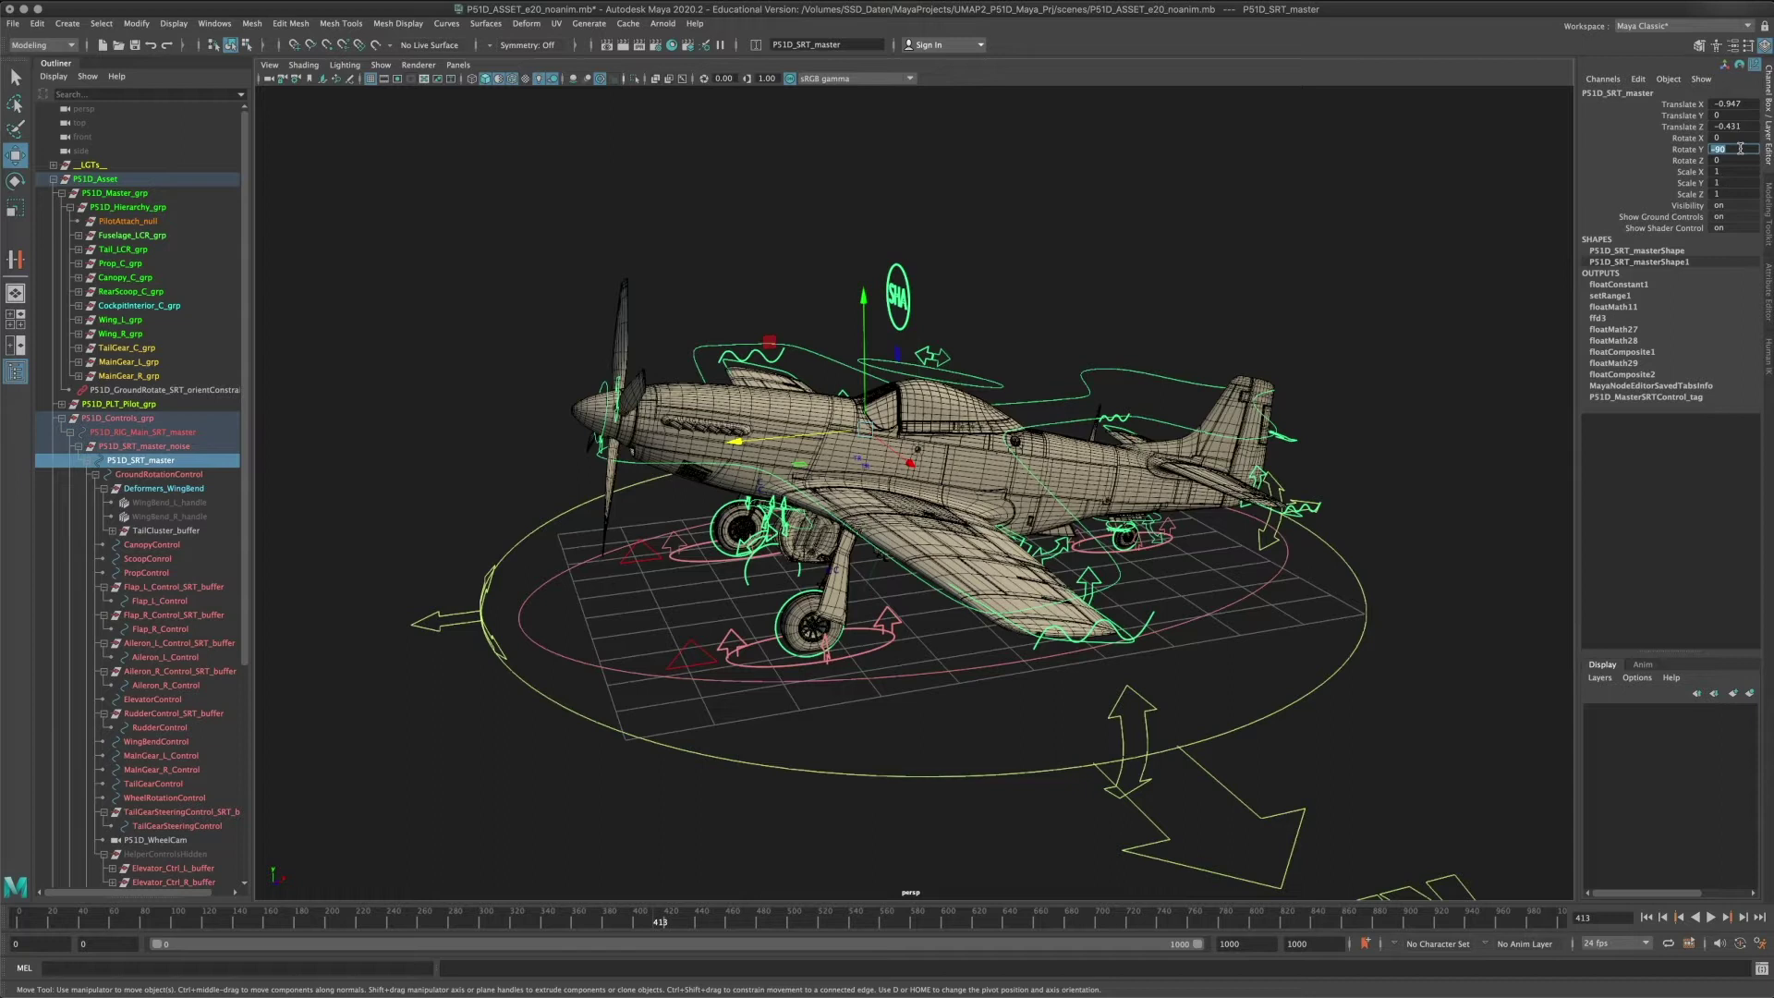
{"action": "left_click", "coordinate": [1740, 149]}
{"action": "type", "text": "0"}
{"action": "key", "text": "Return"}
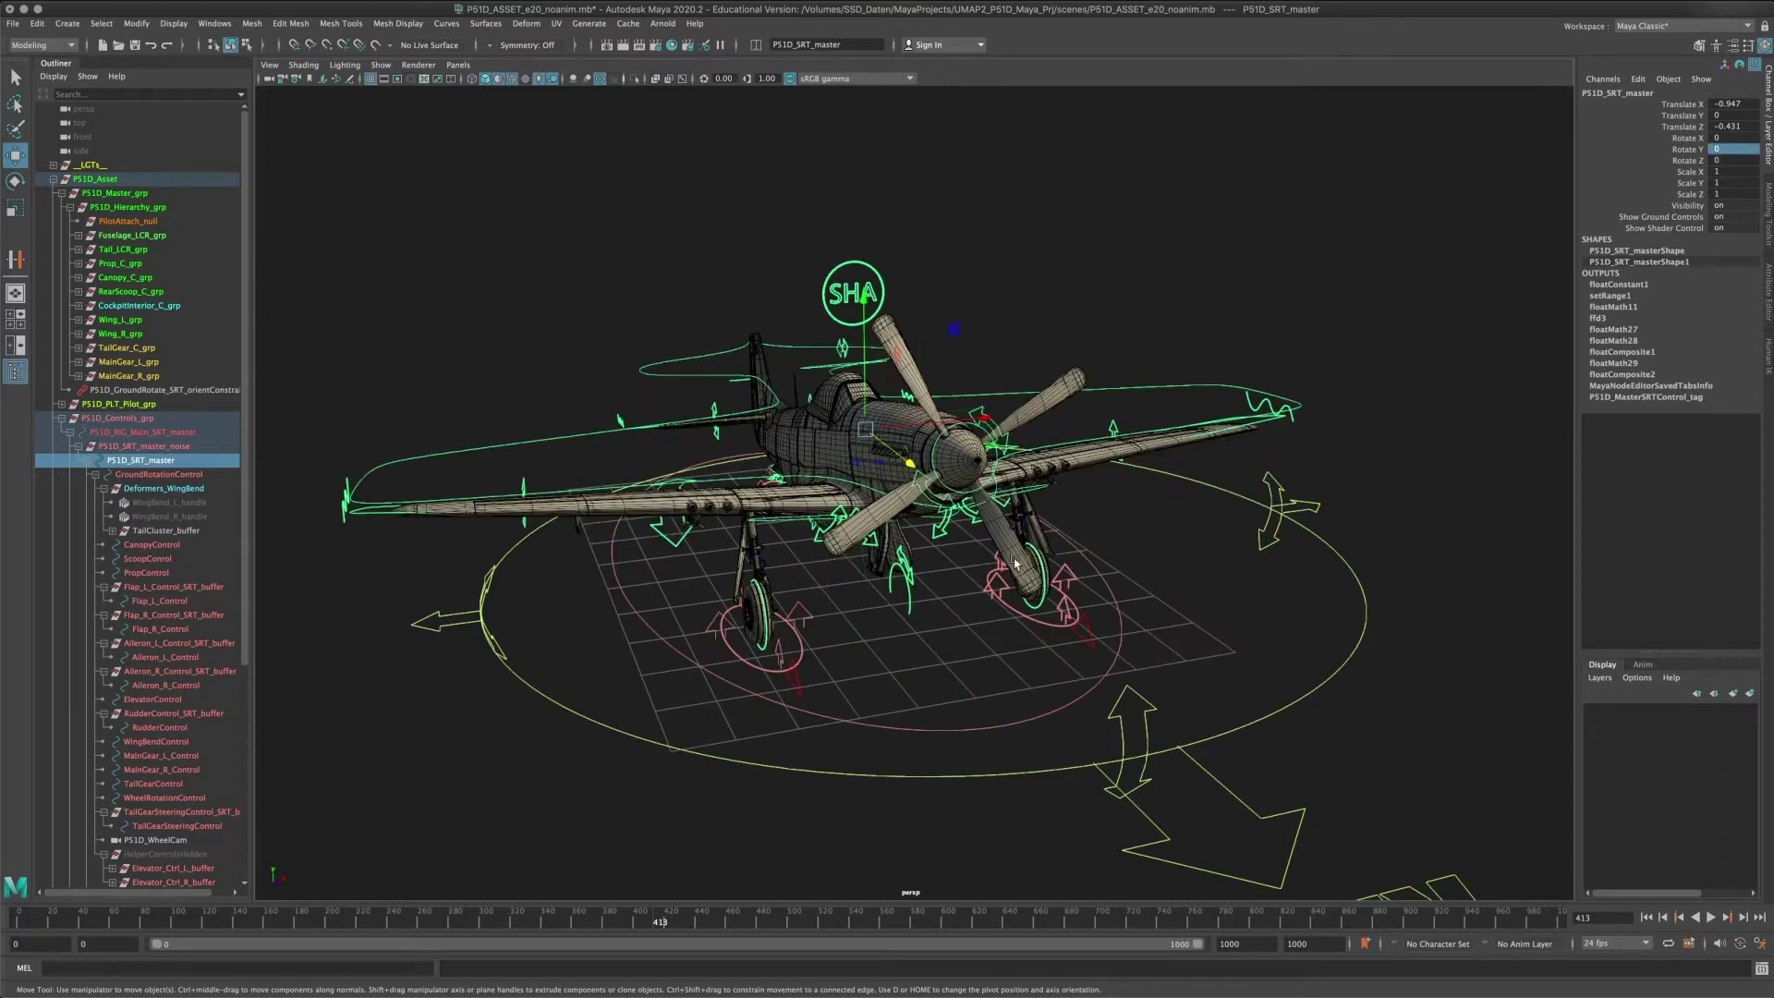
{"action": "left_click_drag", "start_coordinate": [1015, 563], "coordinate": [1166, 675], "text": "alt"}
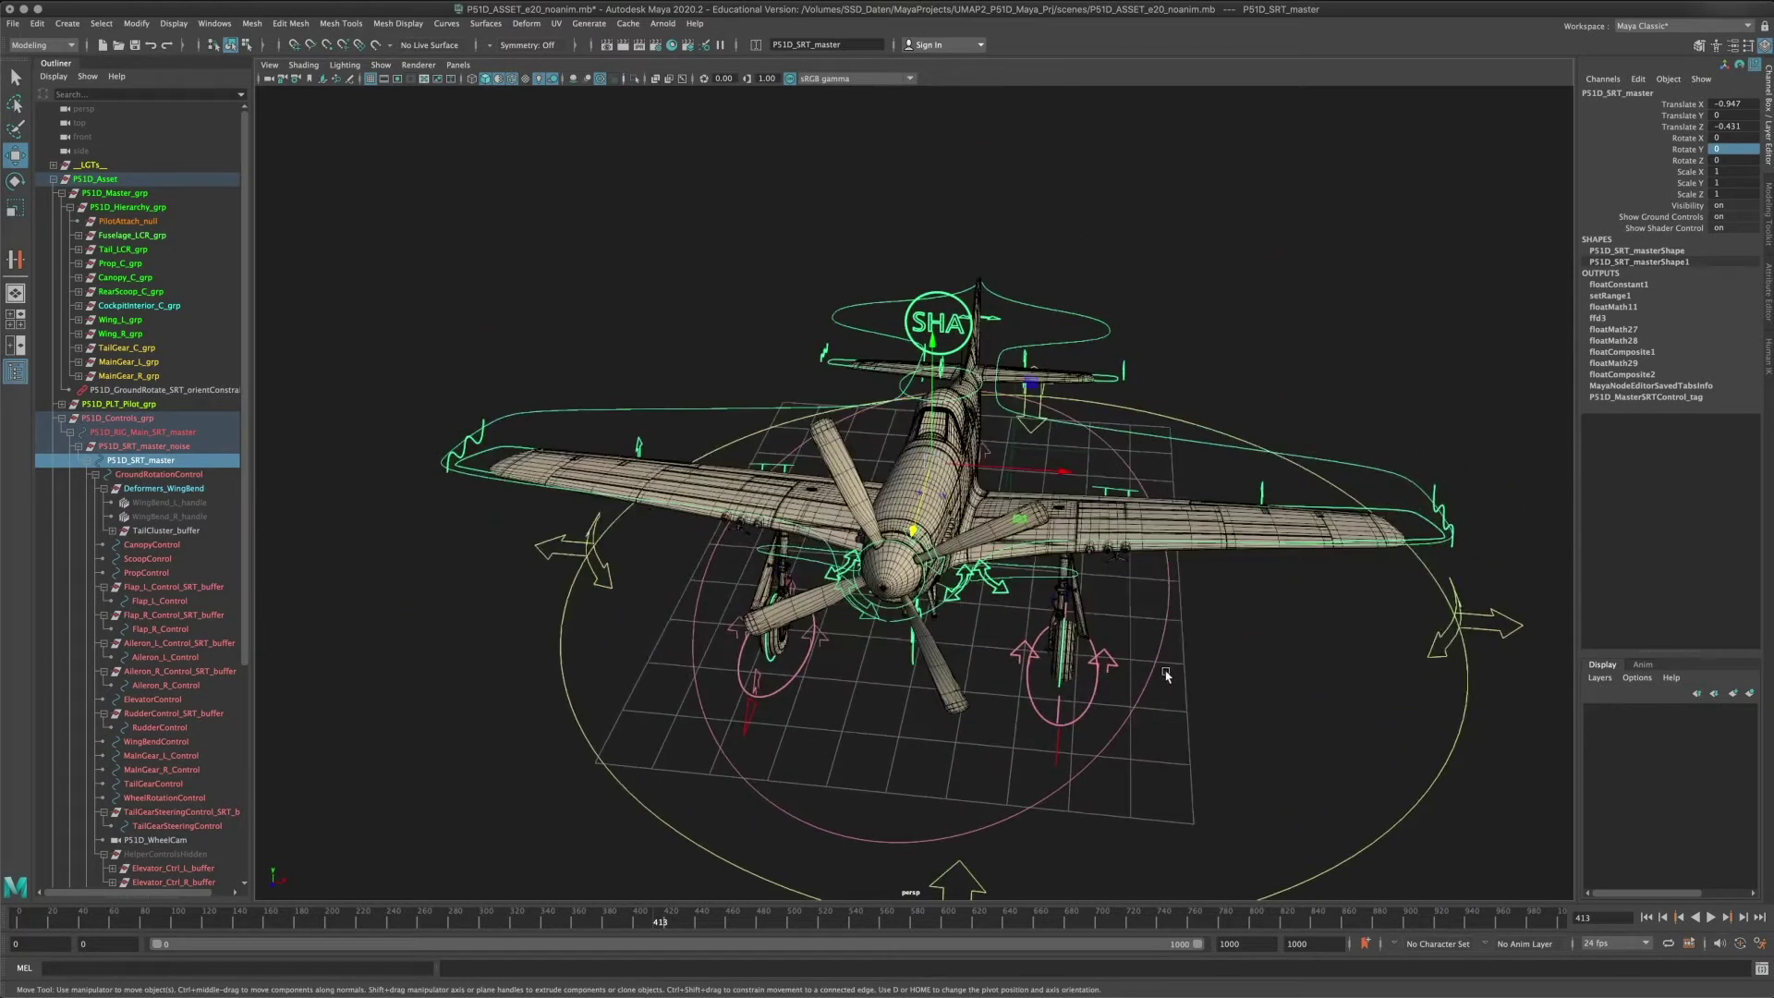
Select GroundPushControl around the aircraft and try moving it along X.
{"action": "left_click", "coordinate": [1163, 644]}
{"action": "right_click_drag", "start_coordinate": [1339, 677], "coordinate": [1109, 718], "text": "alt"}
{"action": "left_click_drag", "start_coordinate": [1109, 718], "coordinate": [1013, 657], "text": "alt"}
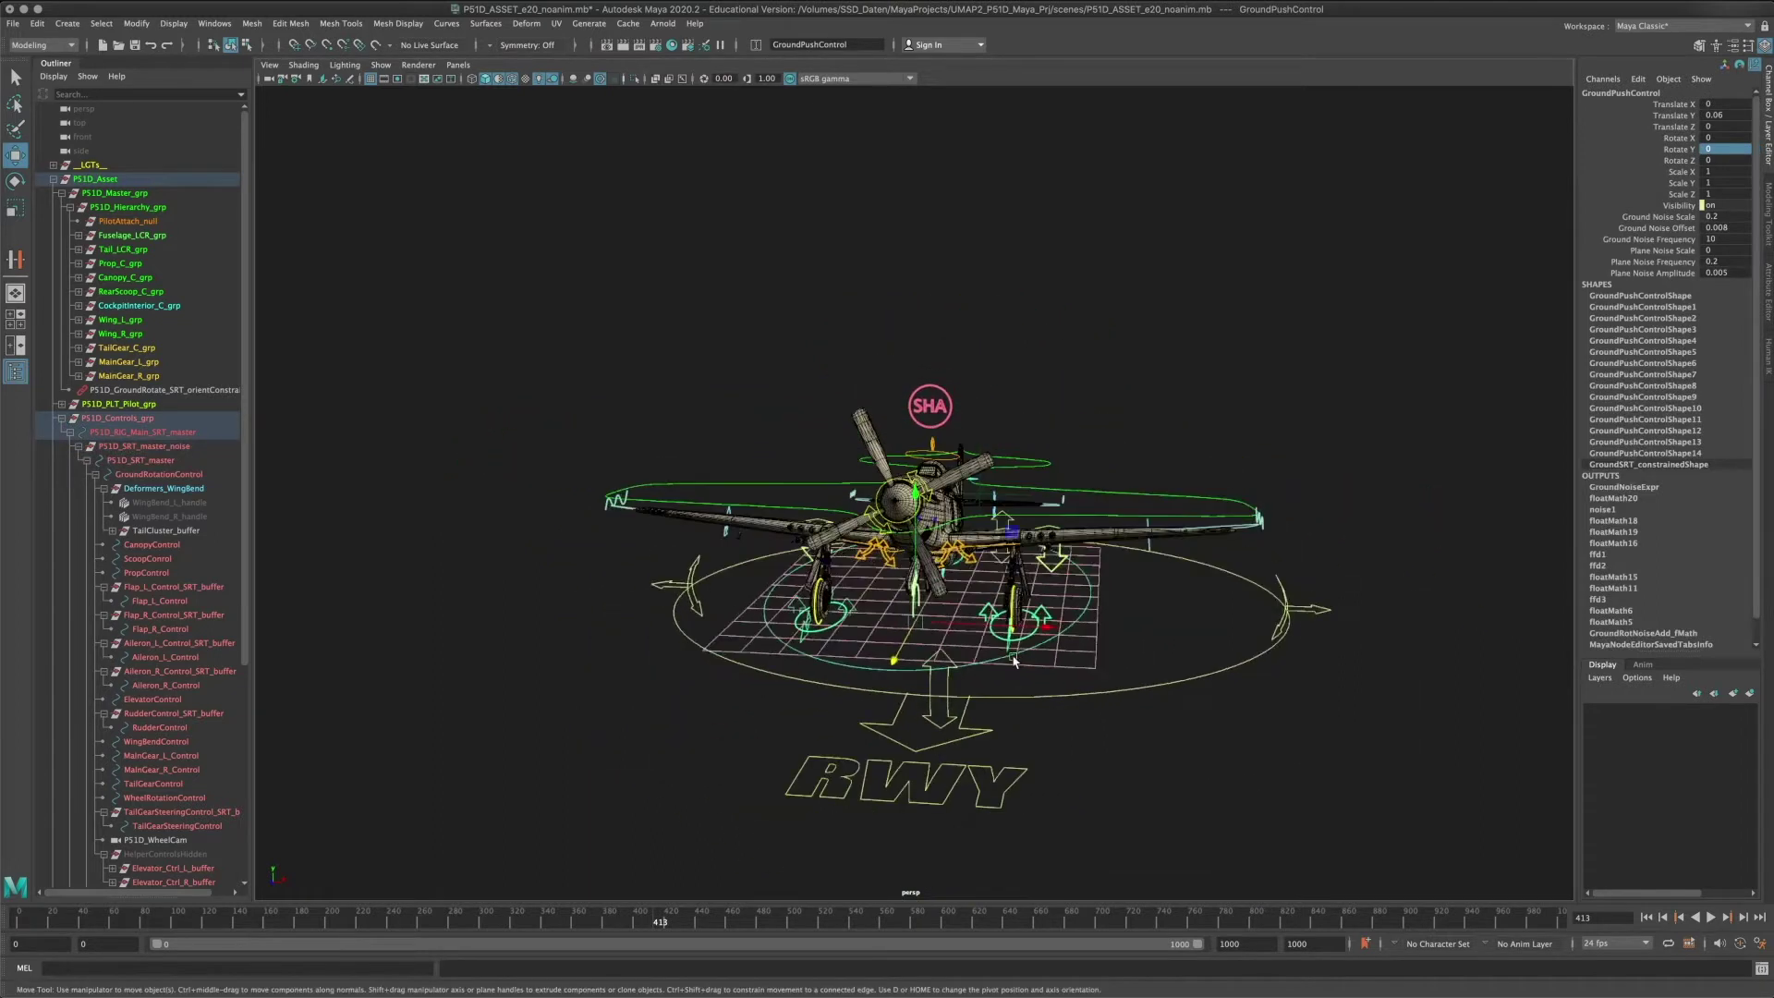
{"action": "right_click_drag", "start_coordinate": [1013, 657], "coordinate": [1143, 667], "text": "alt"}
{"action": "left_click_drag", "start_coordinate": [1144, 668], "coordinate": [1127, 650], "text": "alt"}
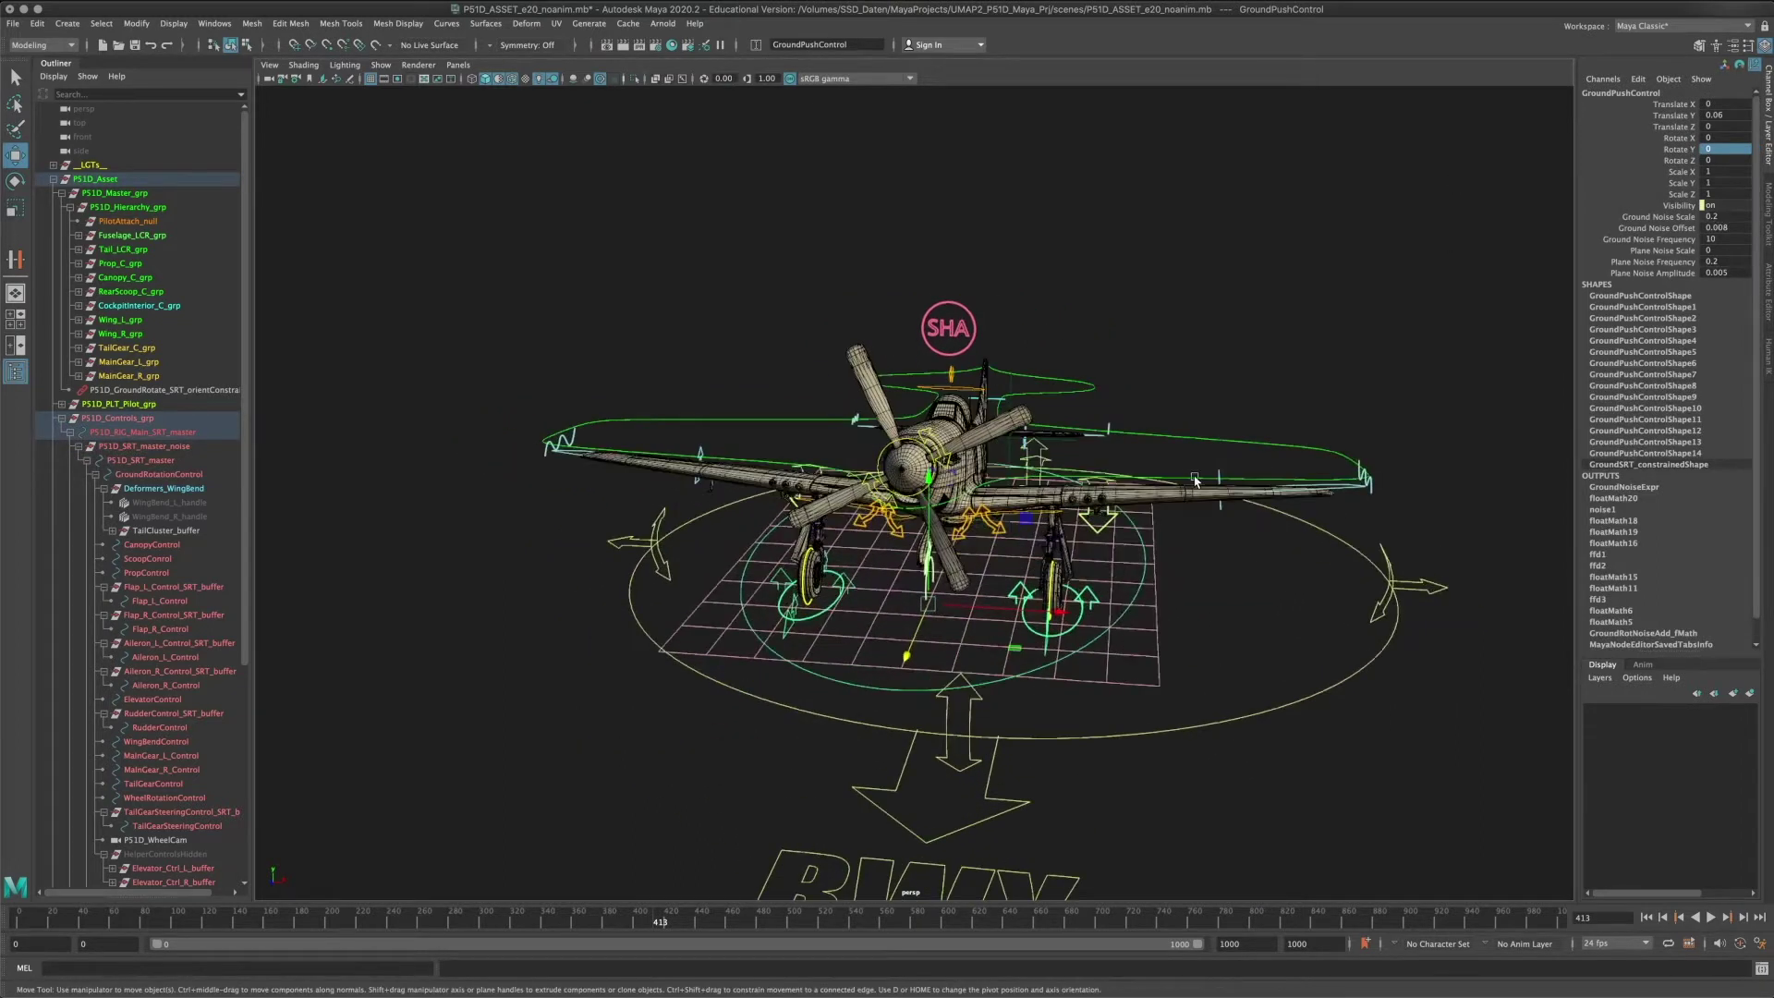
{"action": "left_click_drag", "start_coordinate": [1059, 613], "coordinate": [950, 487]}
{"action": "key", "text": "ctrl+z"}
Select P51D_SRT_master and reset its Translate X and Translate Z to 0.
{"action": "left_click", "coordinate": [924, 325]}
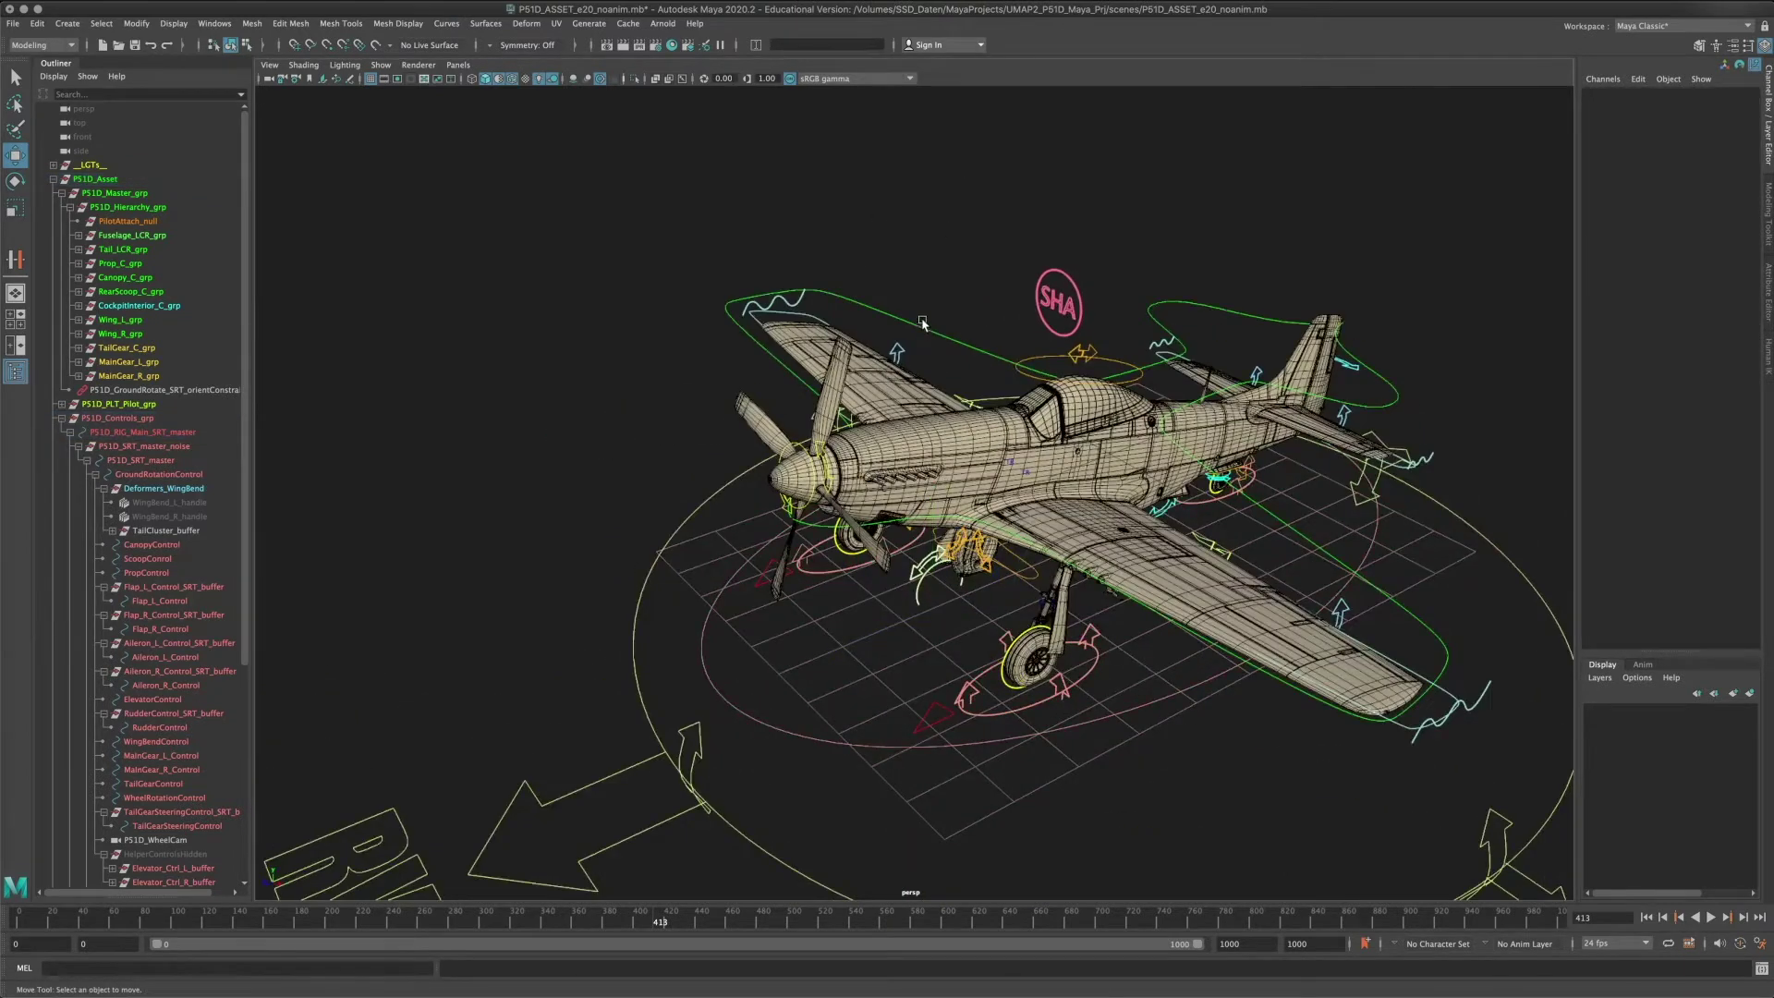
{"action": "left_click", "coordinate": [928, 334]}
{"action": "left_click_drag", "start_coordinate": [1146, 504], "coordinate": [1206, 540]}
{"action": "type", "text": "0"}
{"action": "key", "text": "Return"}
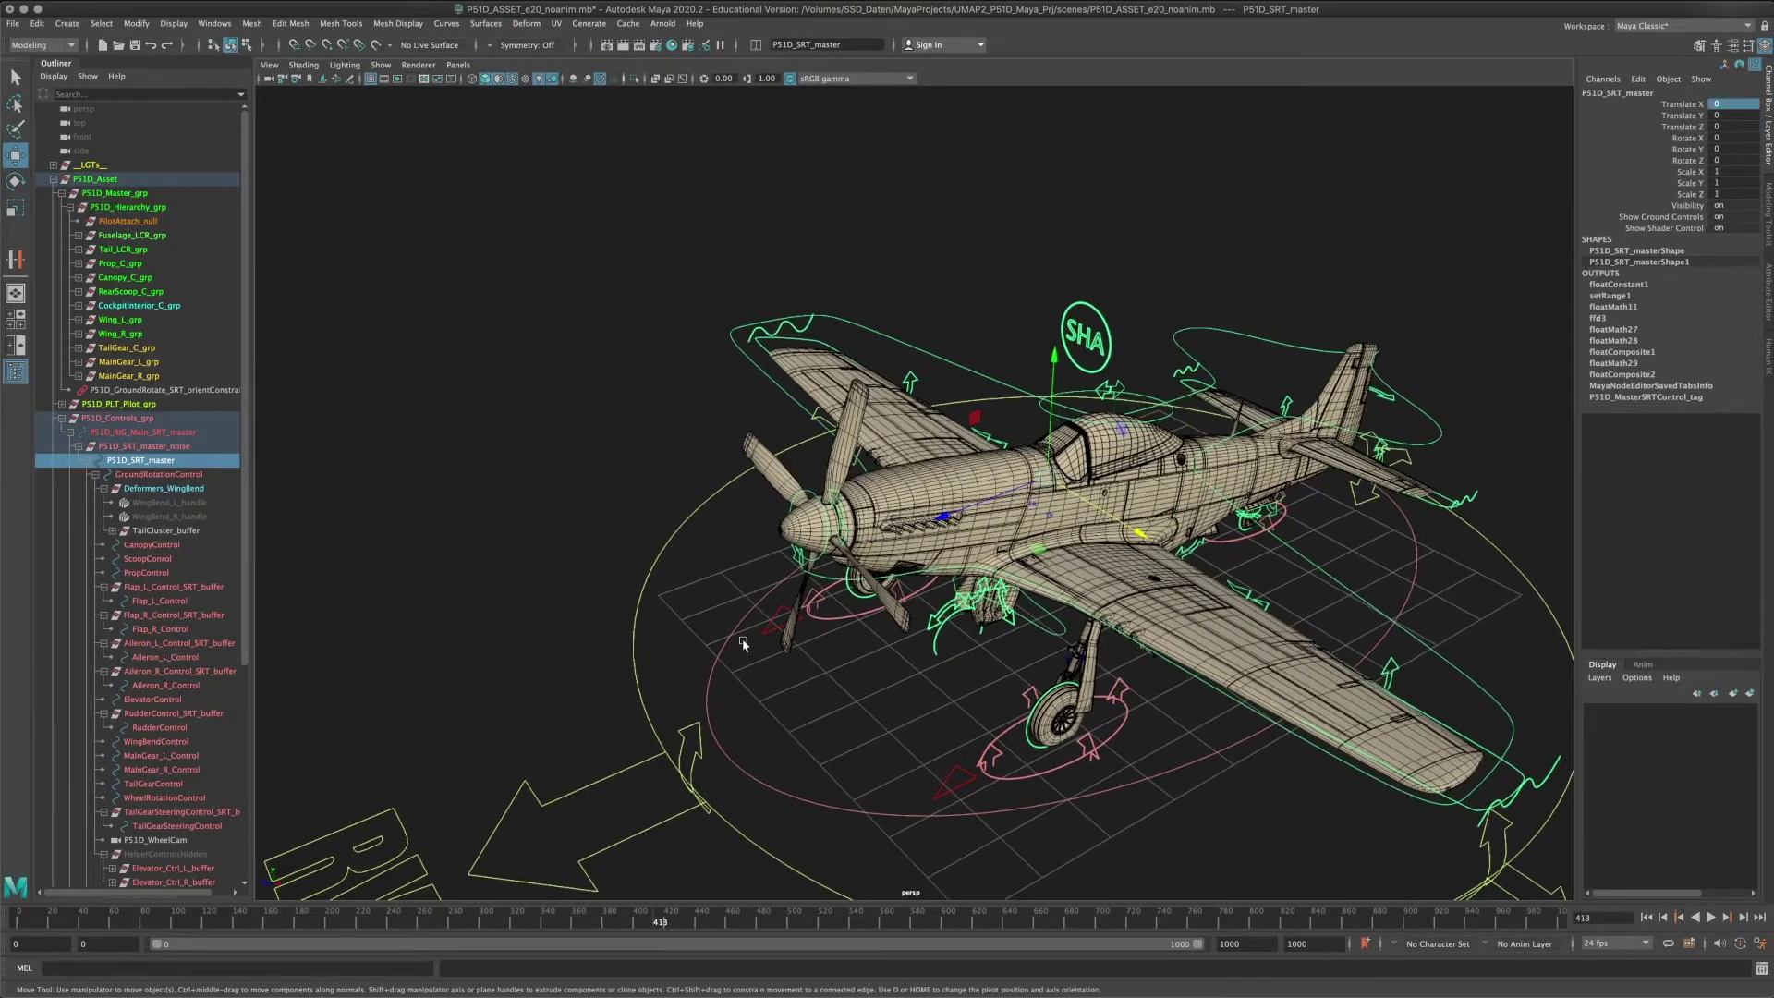
Select P51D_RIG_Main_SRT_master and examine the rig around the main landing gear up close.
{"action": "left_click_drag", "start_coordinate": [595, 501], "coordinate": [710, 553]}
{"action": "left_click_drag", "start_coordinate": [985, 406], "coordinate": [983, 329], "text": "alt"}
{"action": "right_click_drag", "start_coordinate": [983, 329], "coordinate": [1007, 513], "text": "alt"}
{"action": "left_click_drag", "start_coordinate": [1007, 513], "coordinate": [961, 552], "text": "alt"}
{"action": "right_click_drag", "start_coordinate": [961, 553], "coordinate": [1201, 518], "text": "alt"}
{"action": "right_click_drag", "start_coordinate": [1042, 558], "coordinate": [864, 148], "text": "alt"}
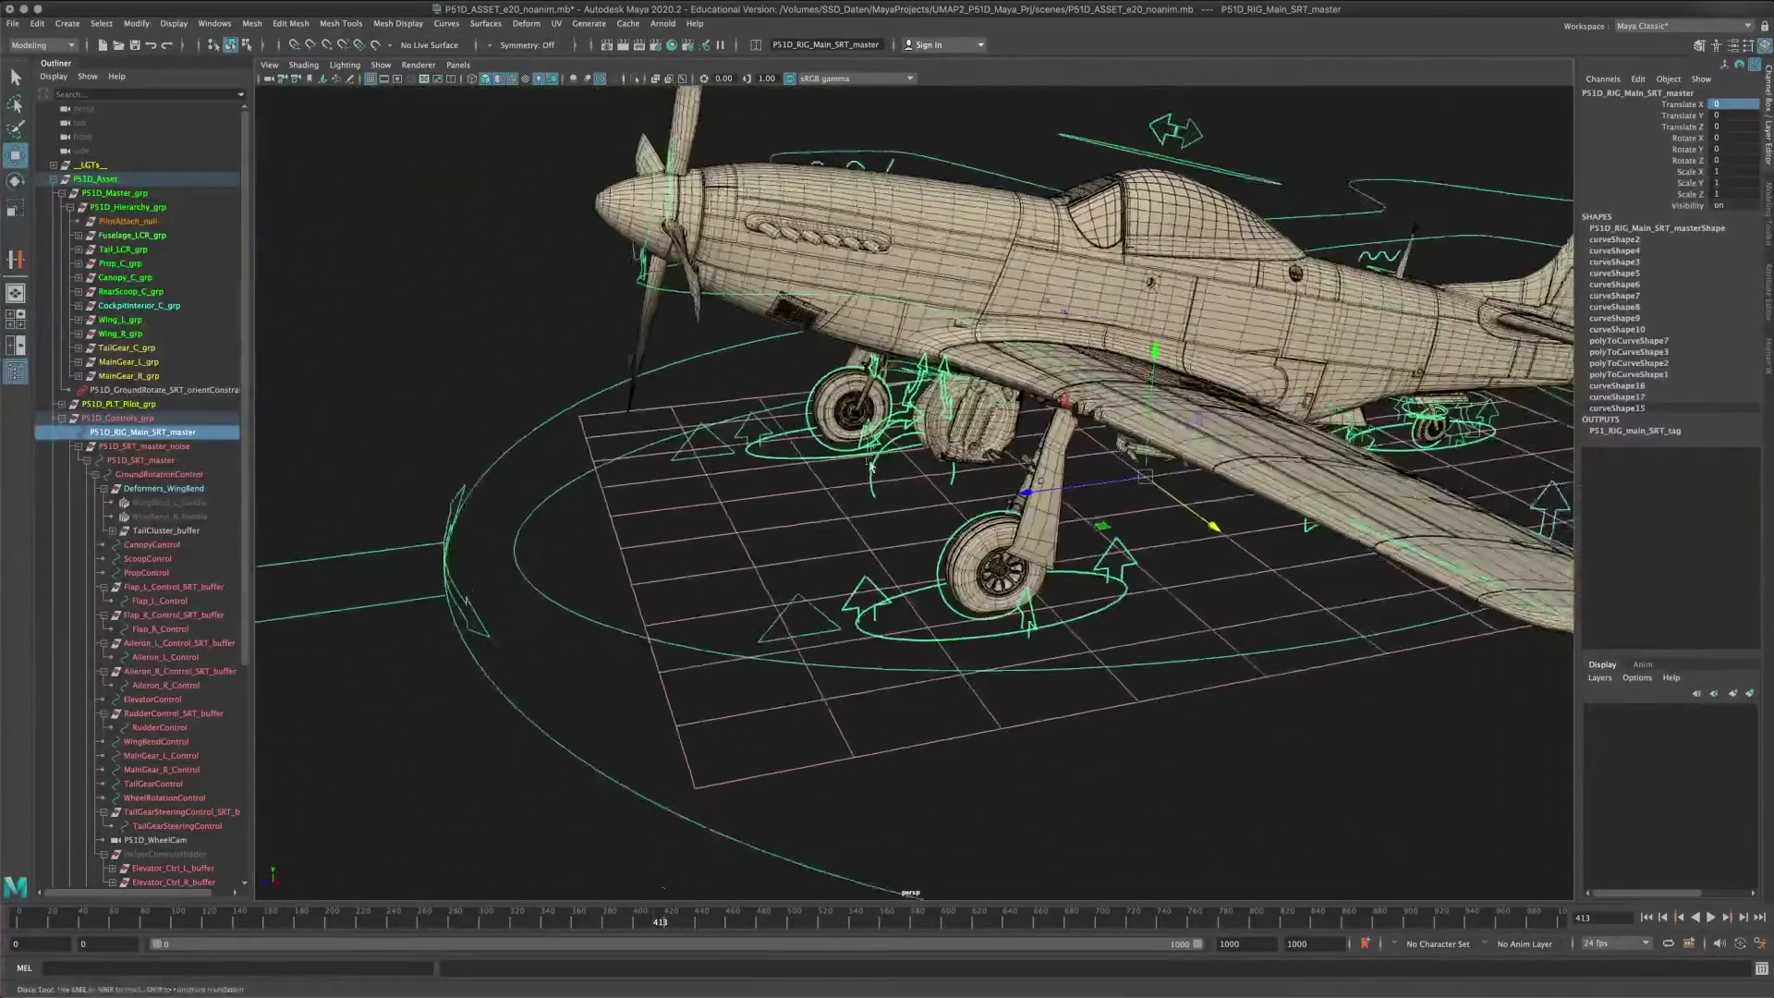
{"action": "middle_click_drag", "start_coordinate": [864, 148], "coordinate": [879, 212], "text": "alt"}
Reselect P51D_SRT_master, try moving it along the fuselage direction, and undo the move.
{"action": "left_click", "coordinate": [998, 229]}
{"action": "left_click", "coordinate": [978, 210]}
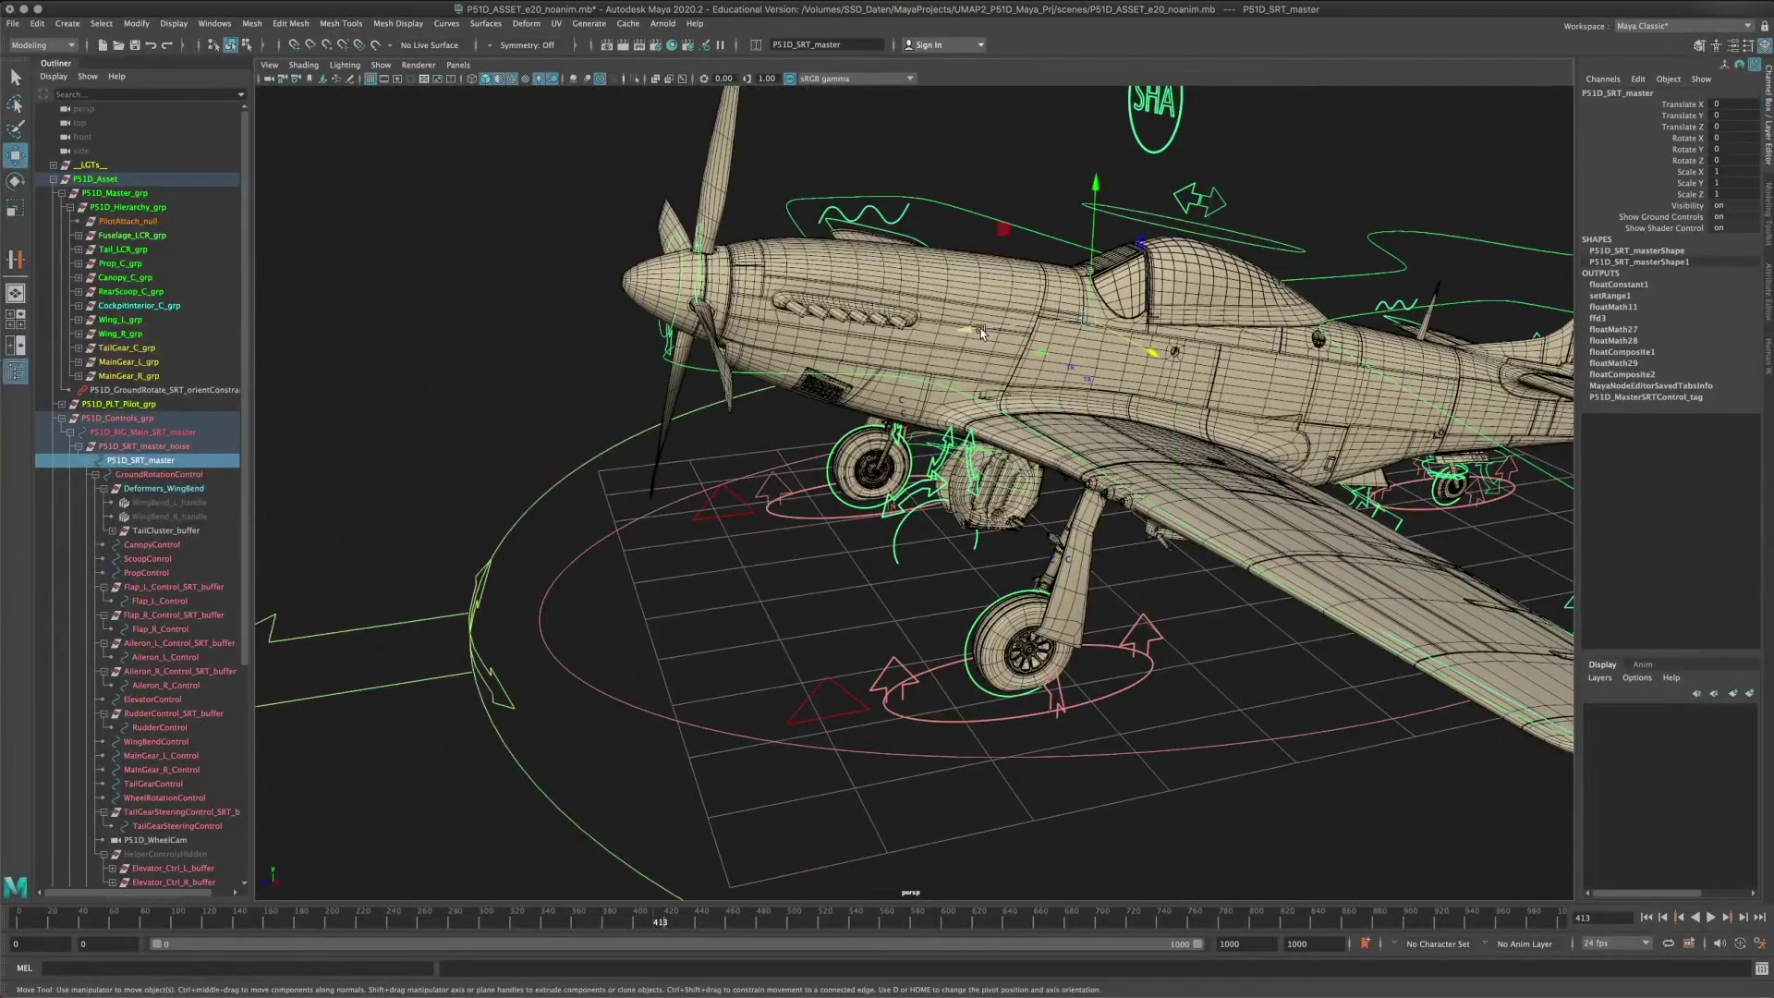
{"action": "left_click_drag", "start_coordinate": [979, 329], "coordinate": [943, 334]}
{"action": "key", "text": "ctrl+z"}
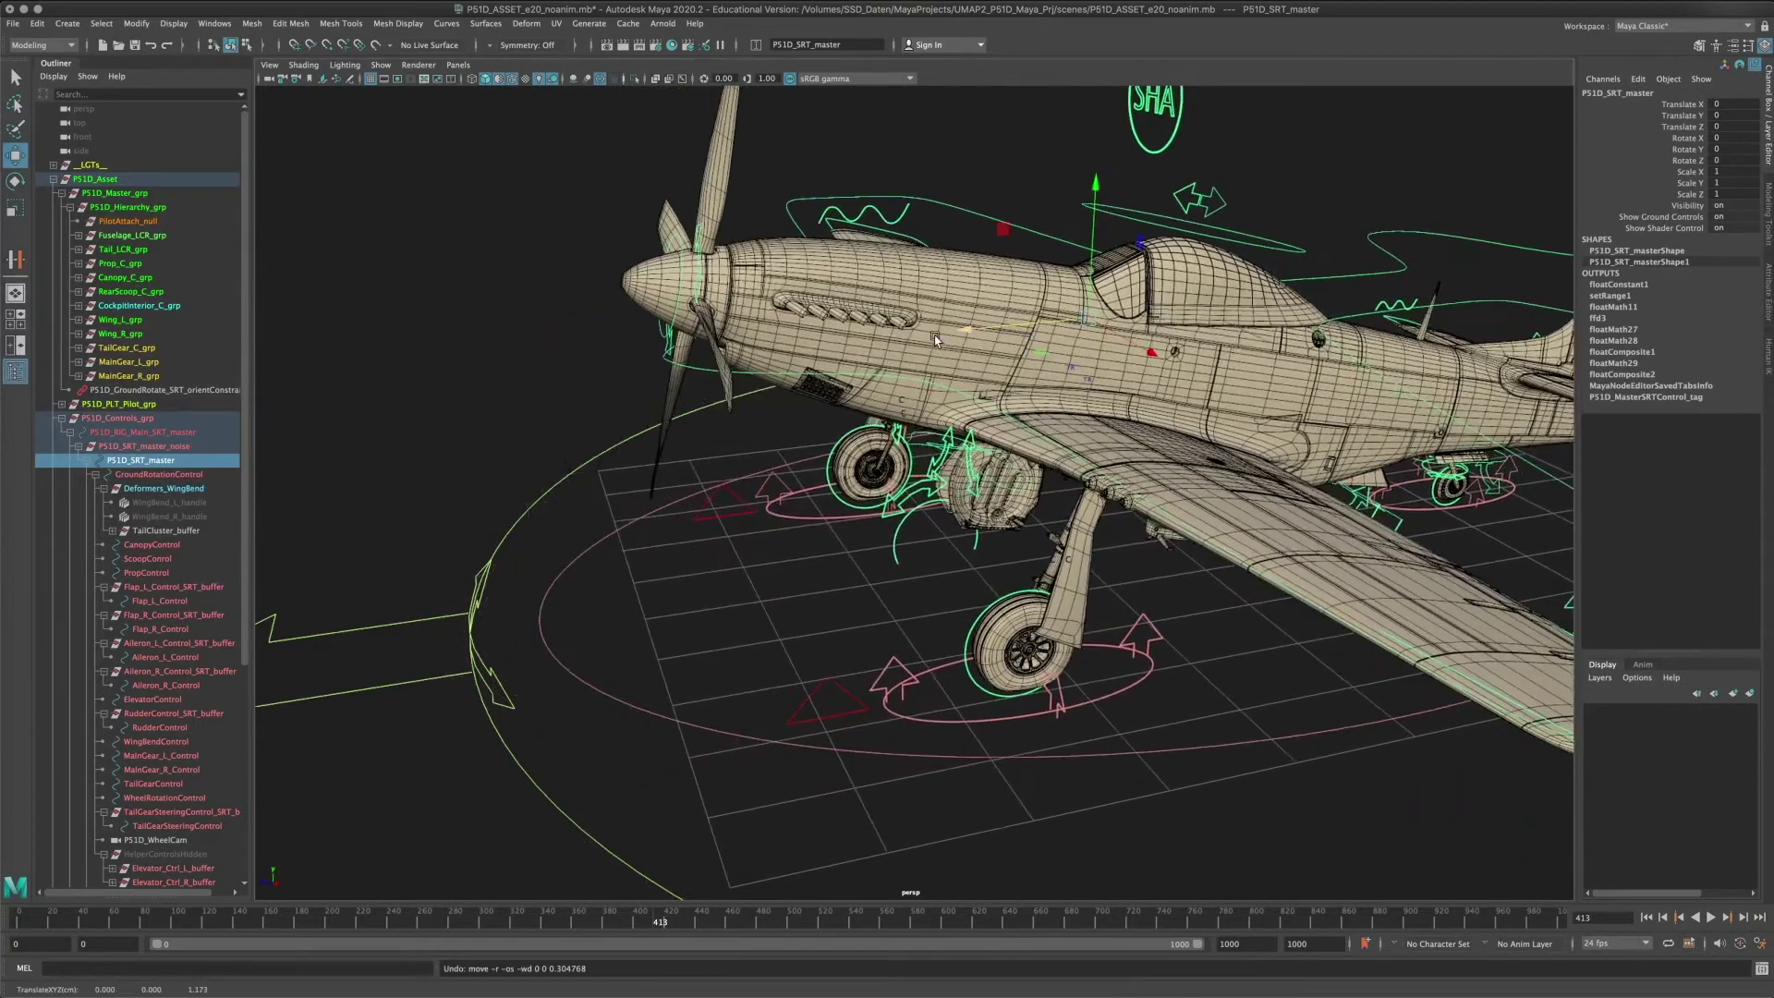
{"action": "middle_click_drag", "start_coordinate": [1001, 583], "coordinate": [961, 568], "text": "alt"}
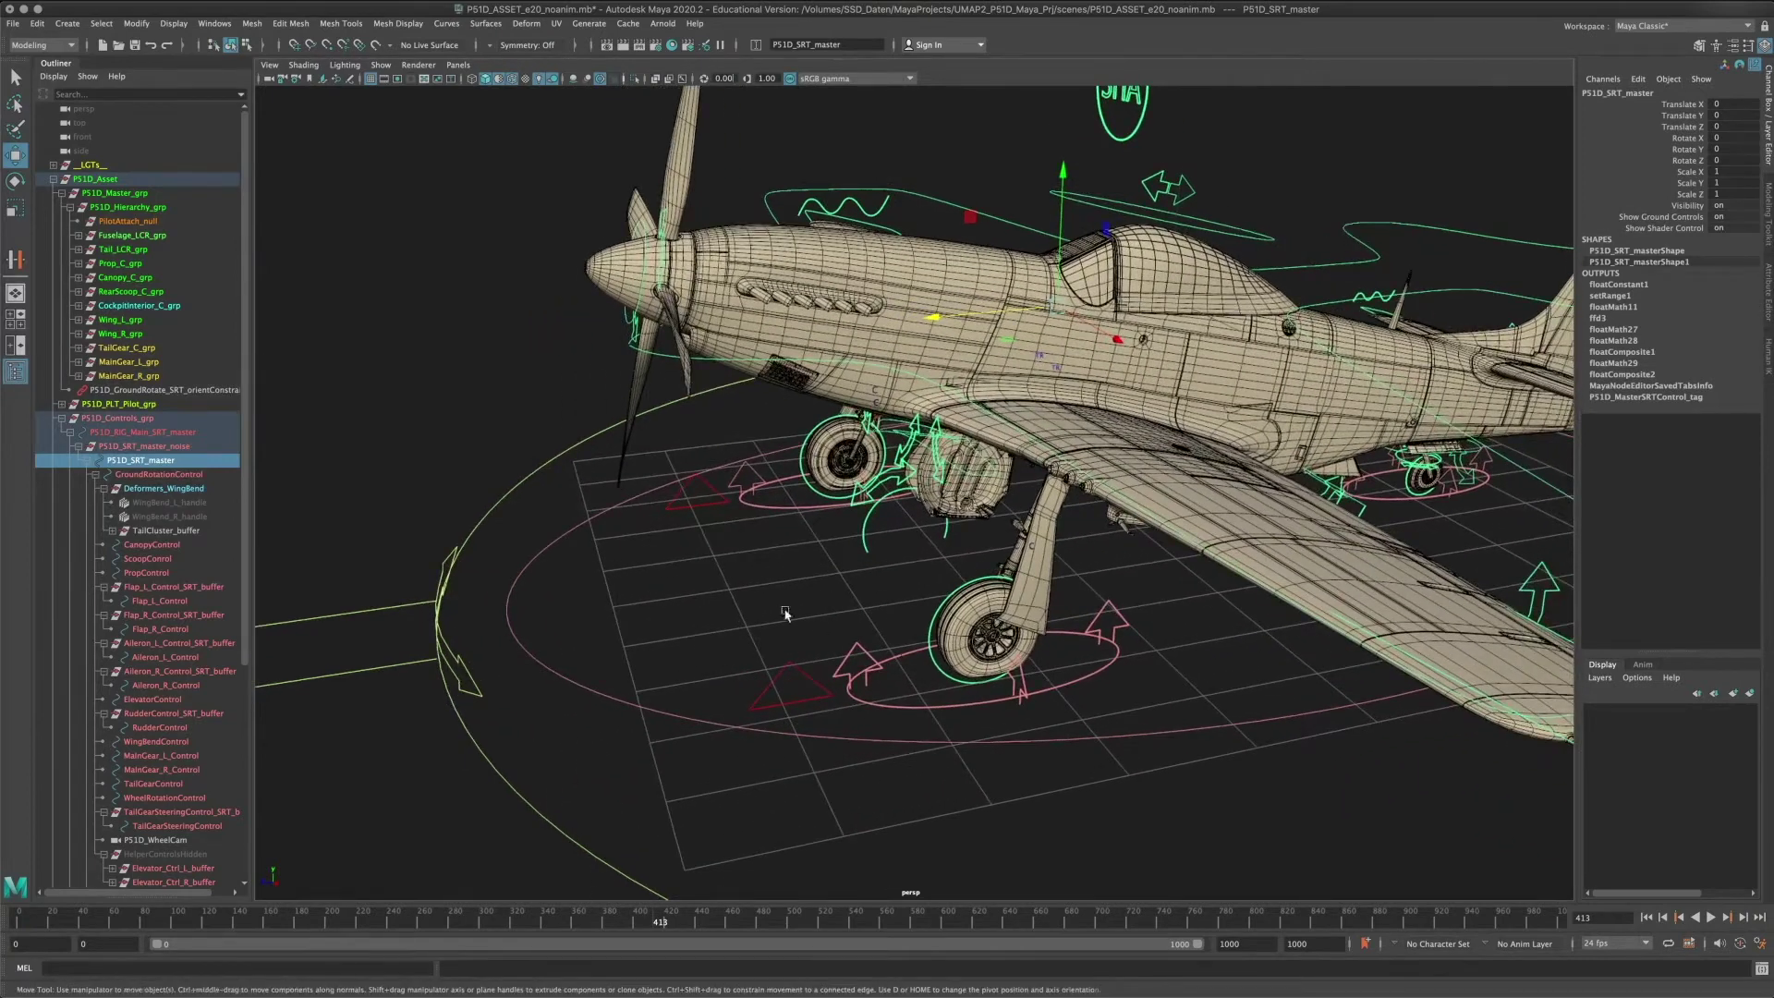
{"action": "left_click_drag", "start_coordinate": [785, 612], "coordinate": [896, 629], "text": "alt"}
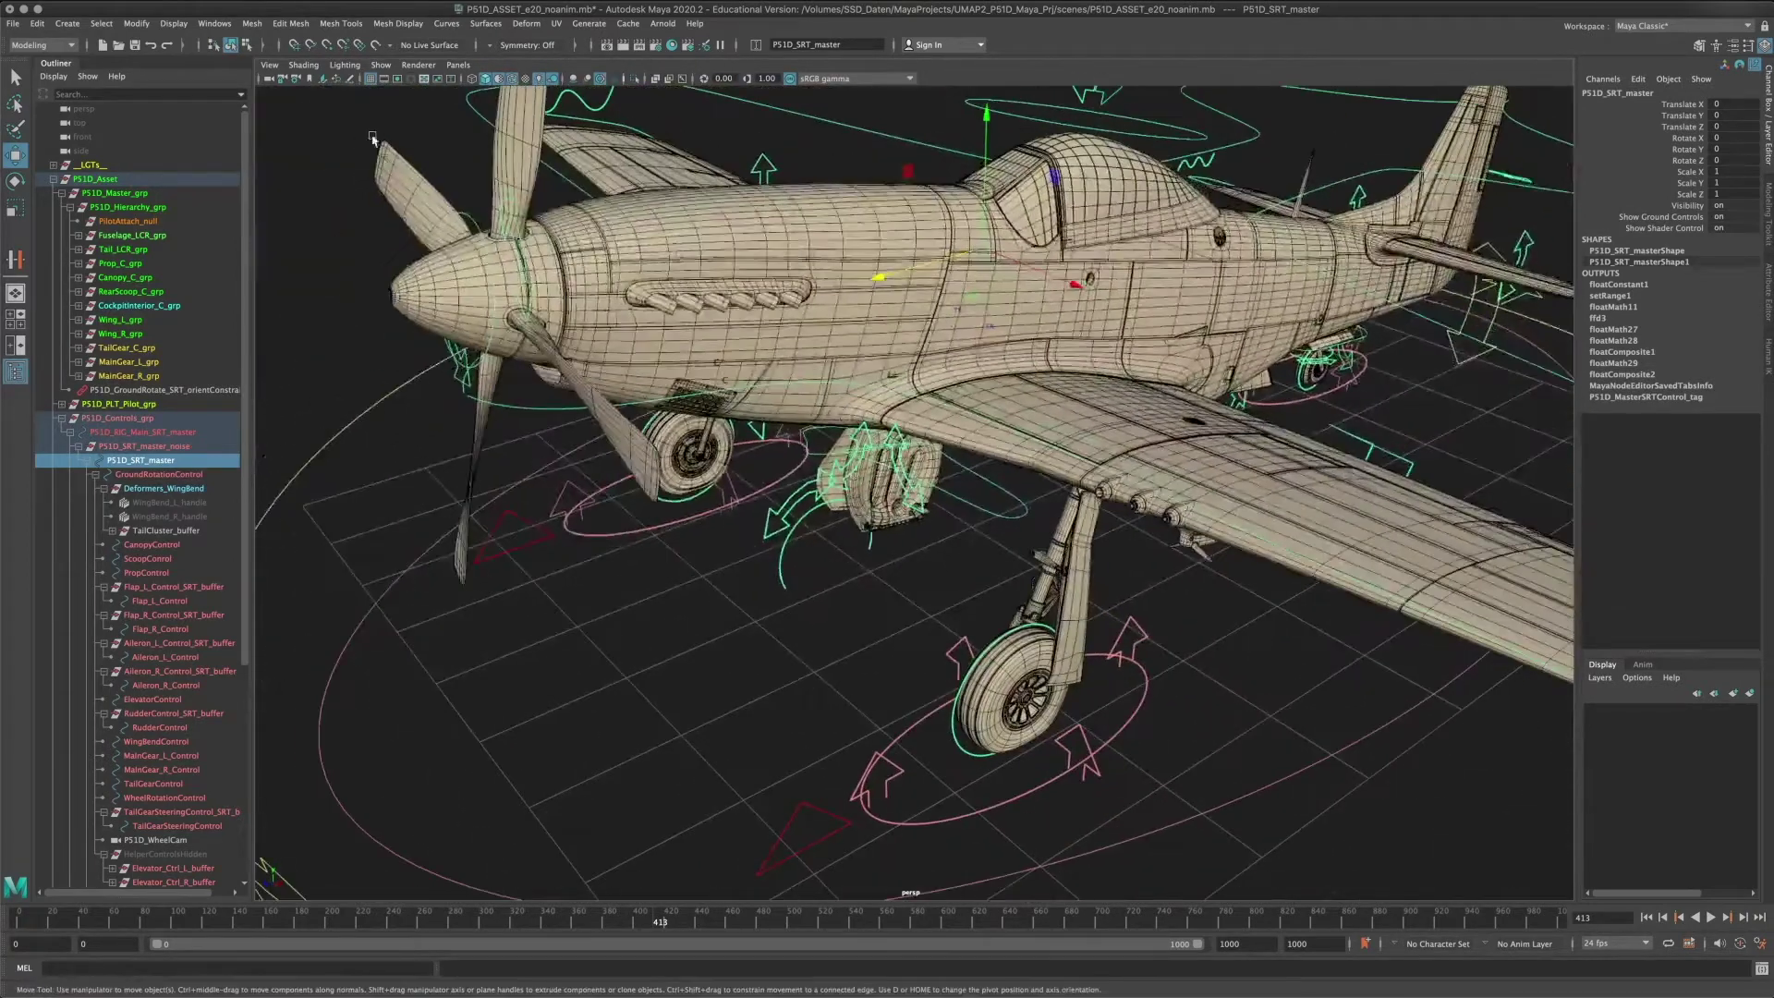
Open the Node Editor and reposition and enlarge its window over the viewport.
{"action": "left_click", "coordinate": [202, 23]}
{"action": "left_click", "coordinate": [242, 207]}
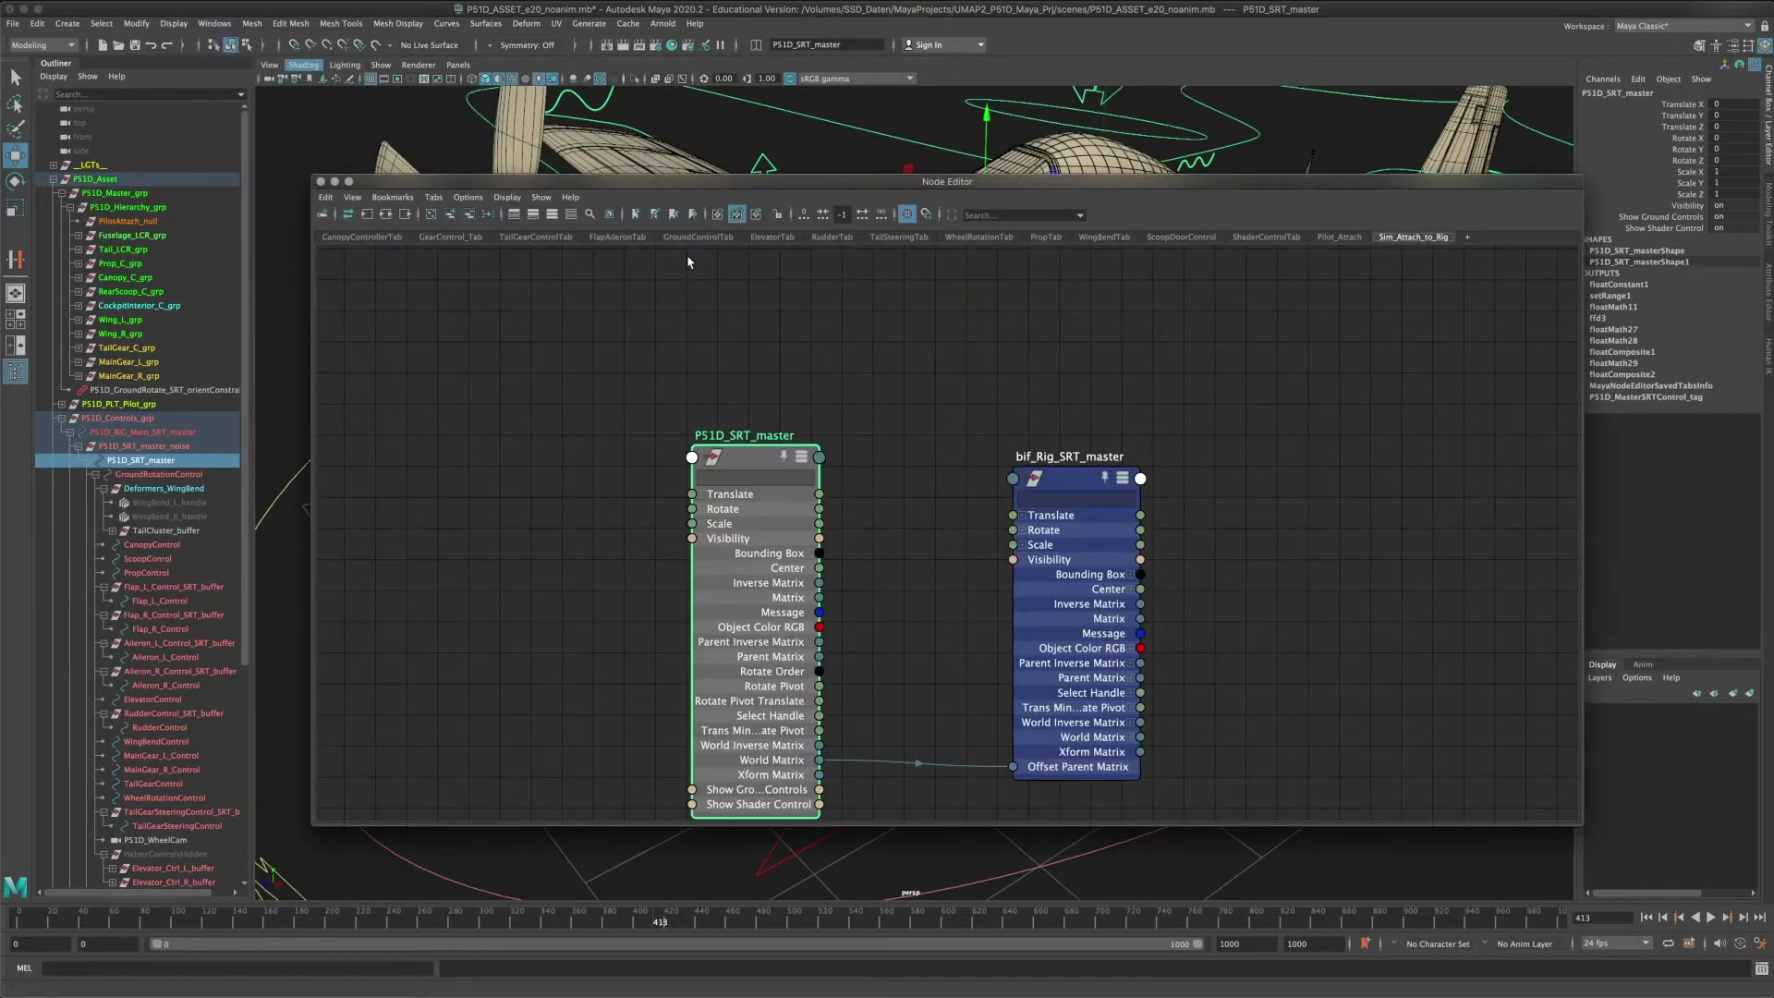
{"action": "left_click_drag", "start_coordinate": [736, 180], "coordinate": [630, 123]}
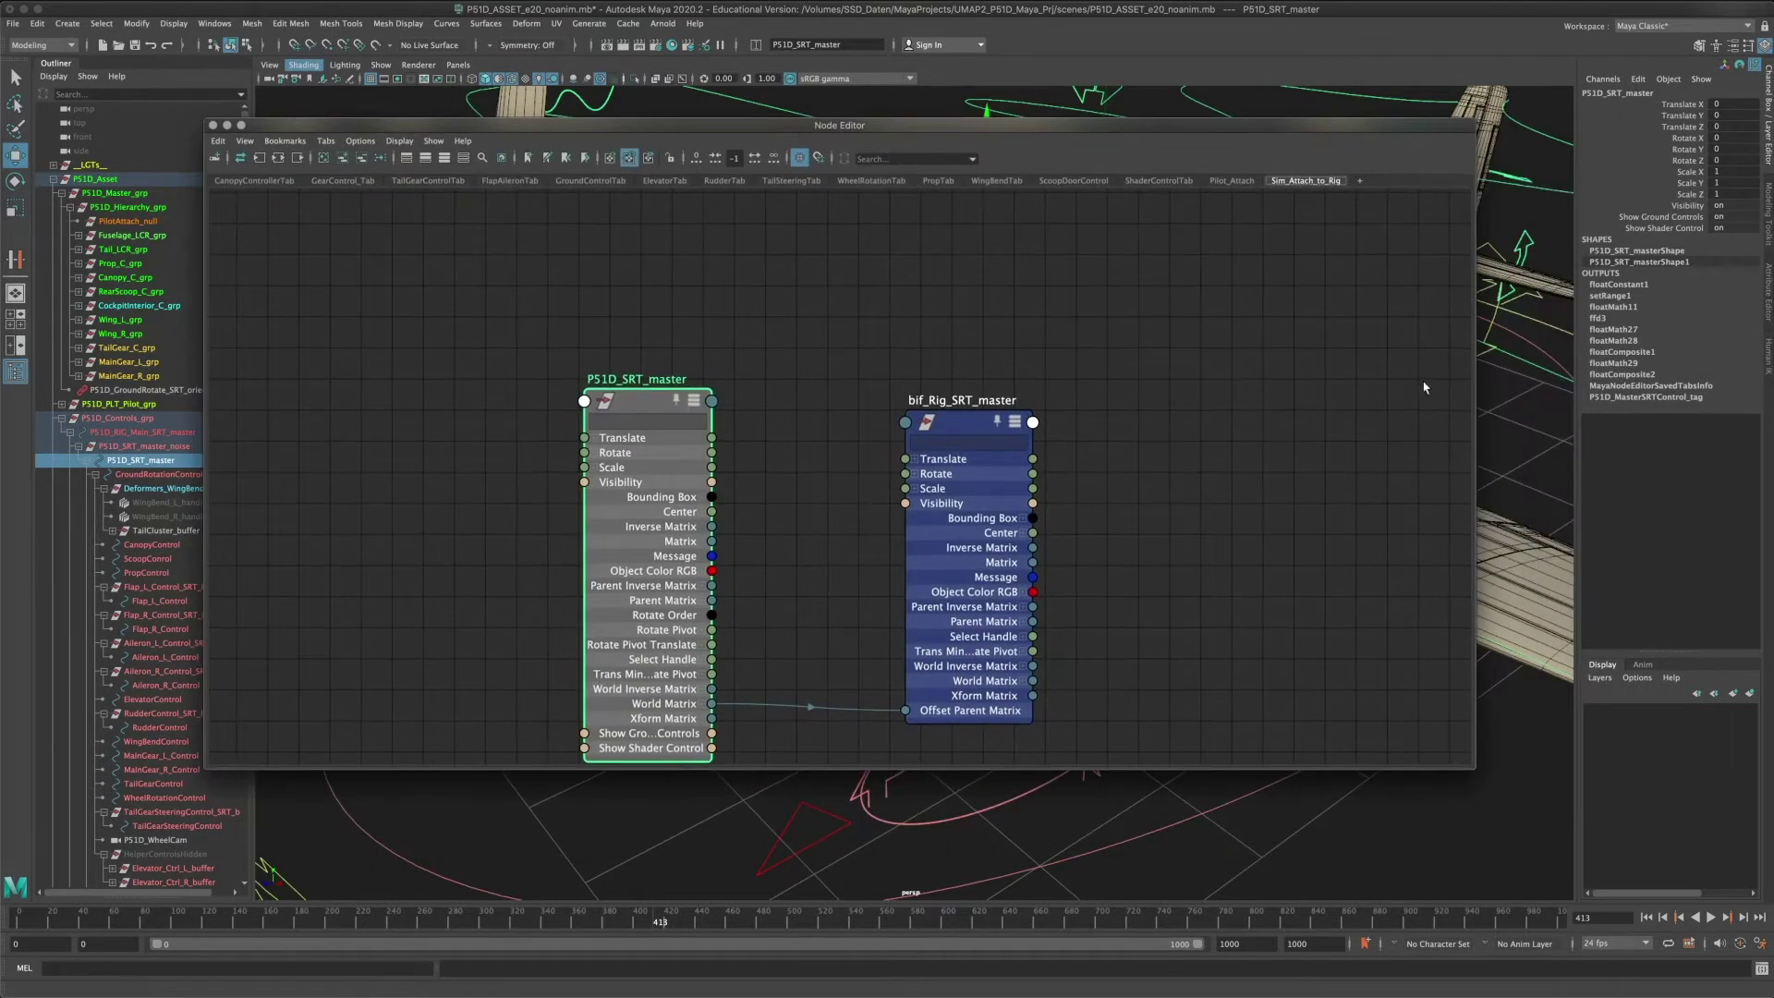
{"action": "left_click_drag", "start_coordinate": [1476, 770], "coordinate": [1638, 884]}
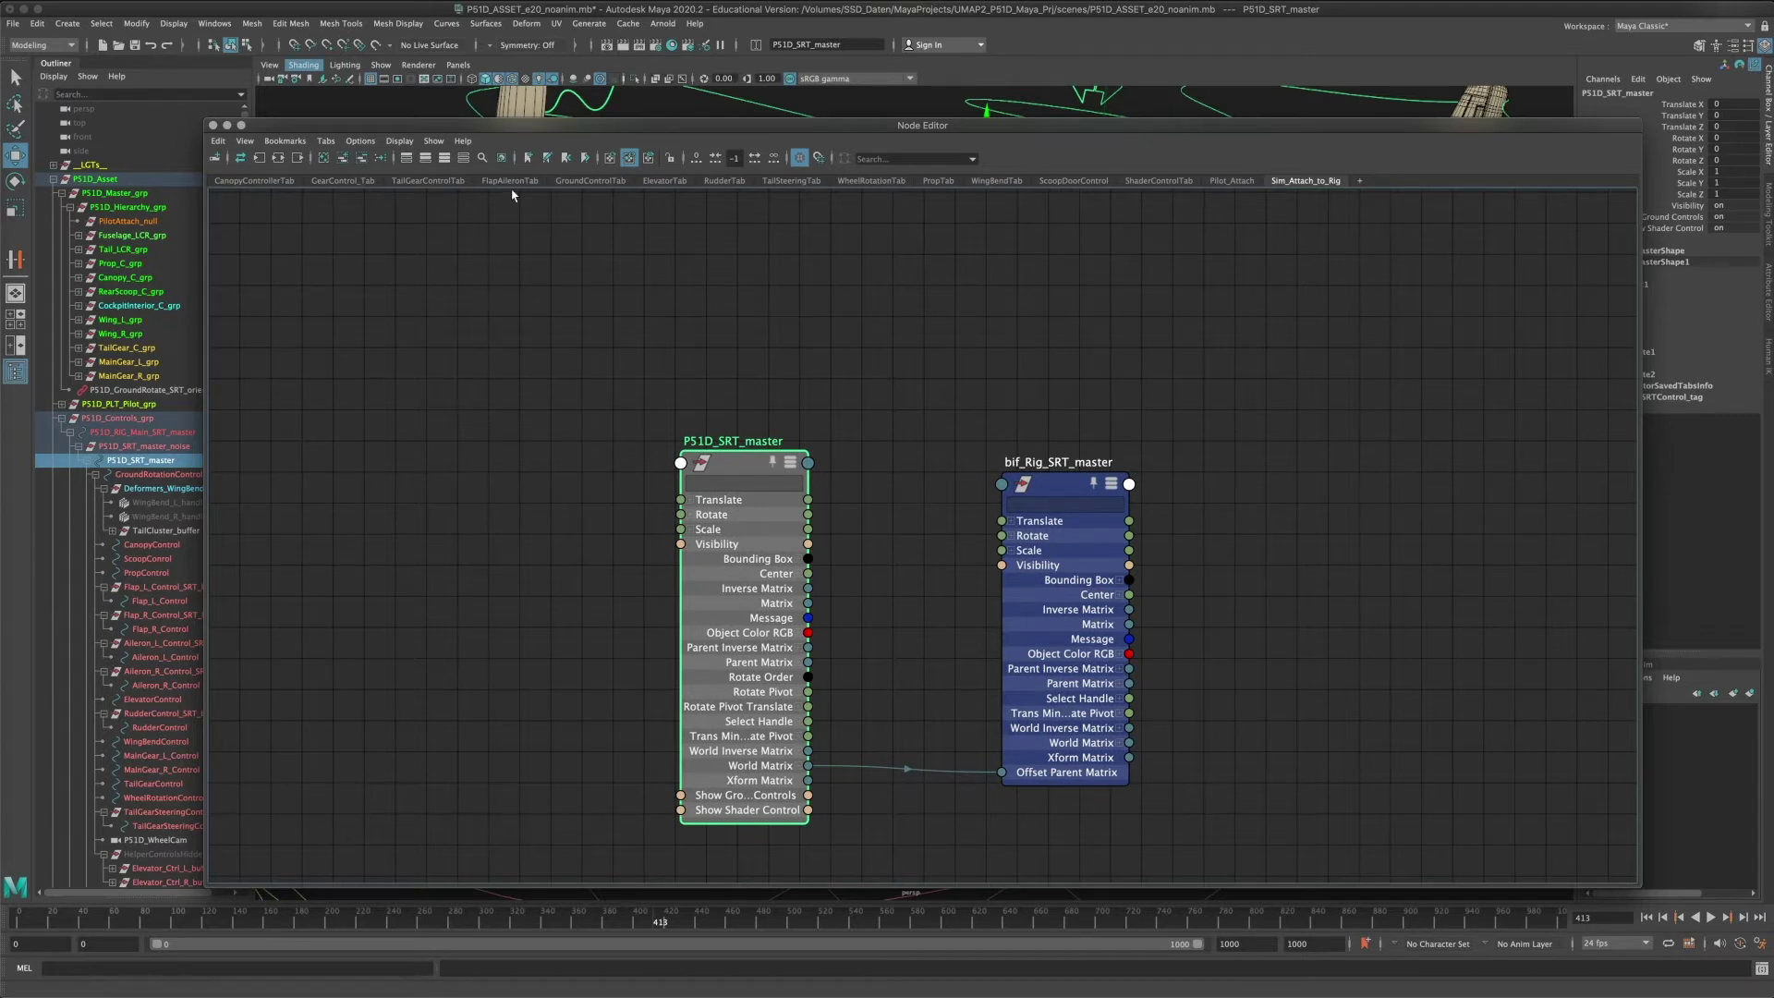
Review the GearControl_Tab, TailGearControlTab and FlapAileronTab node networks.
{"action": "left_click", "coordinate": [347, 181]}
{"action": "left_click", "coordinate": [425, 182]}
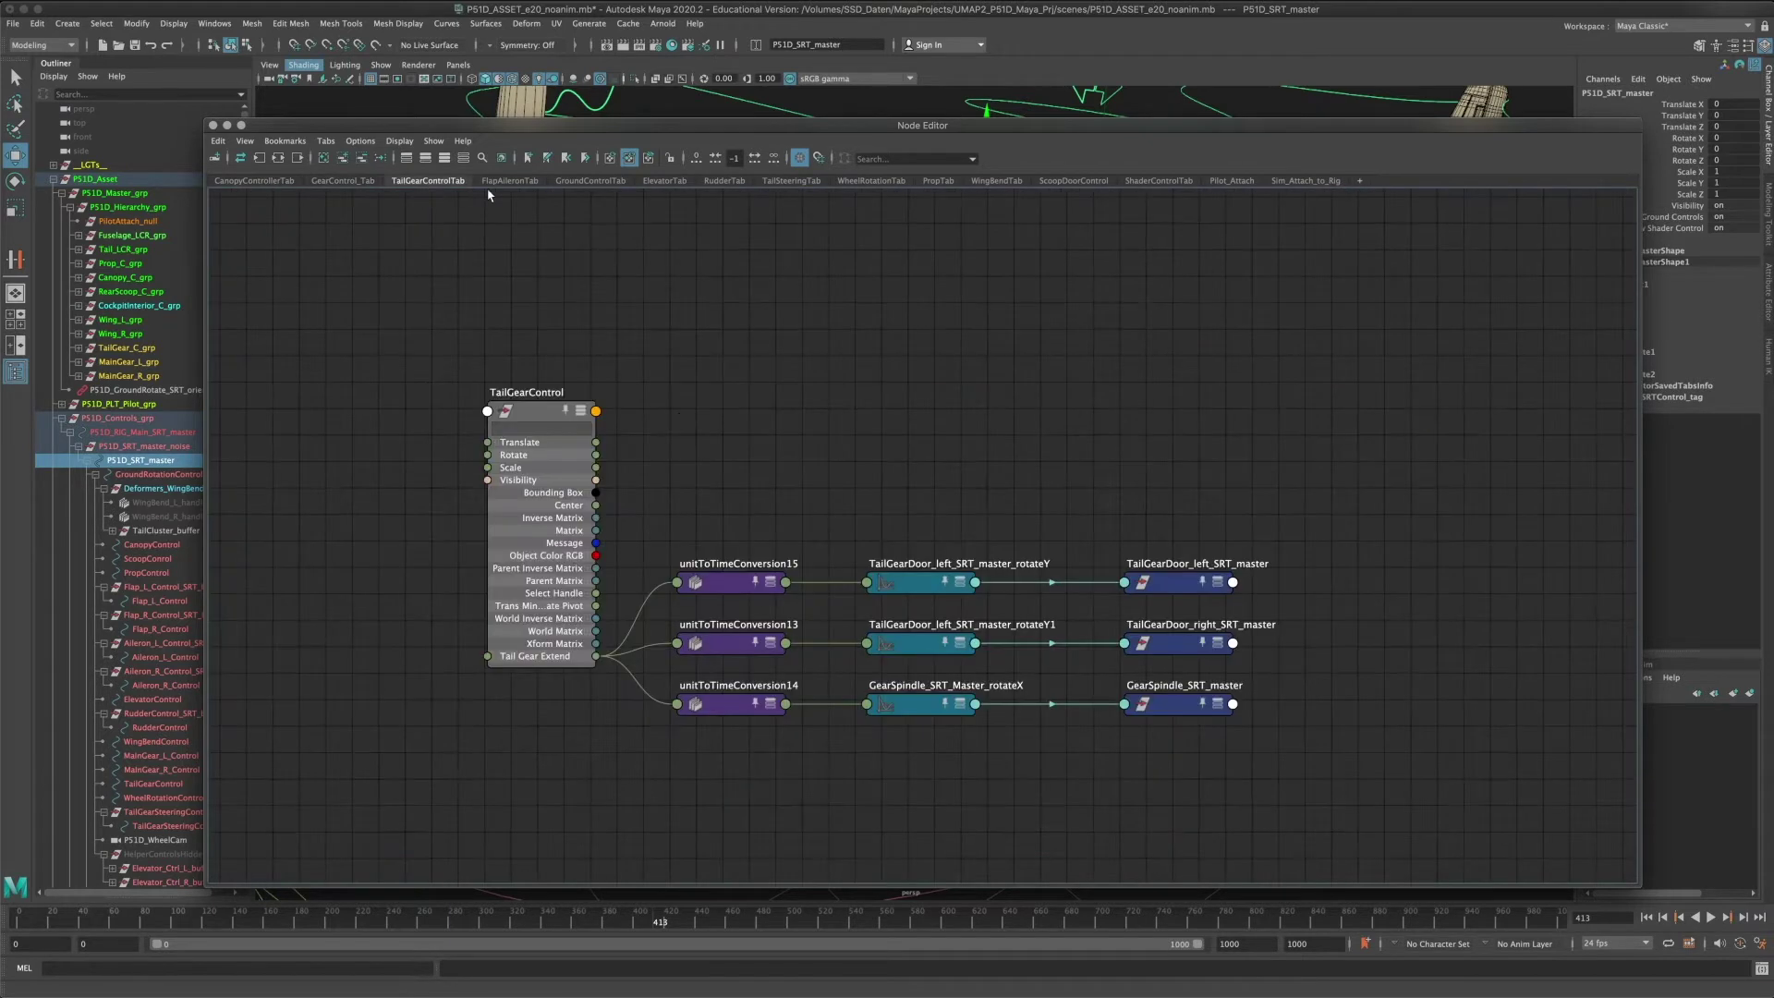
{"action": "left_click", "coordinate": [507, 181]}
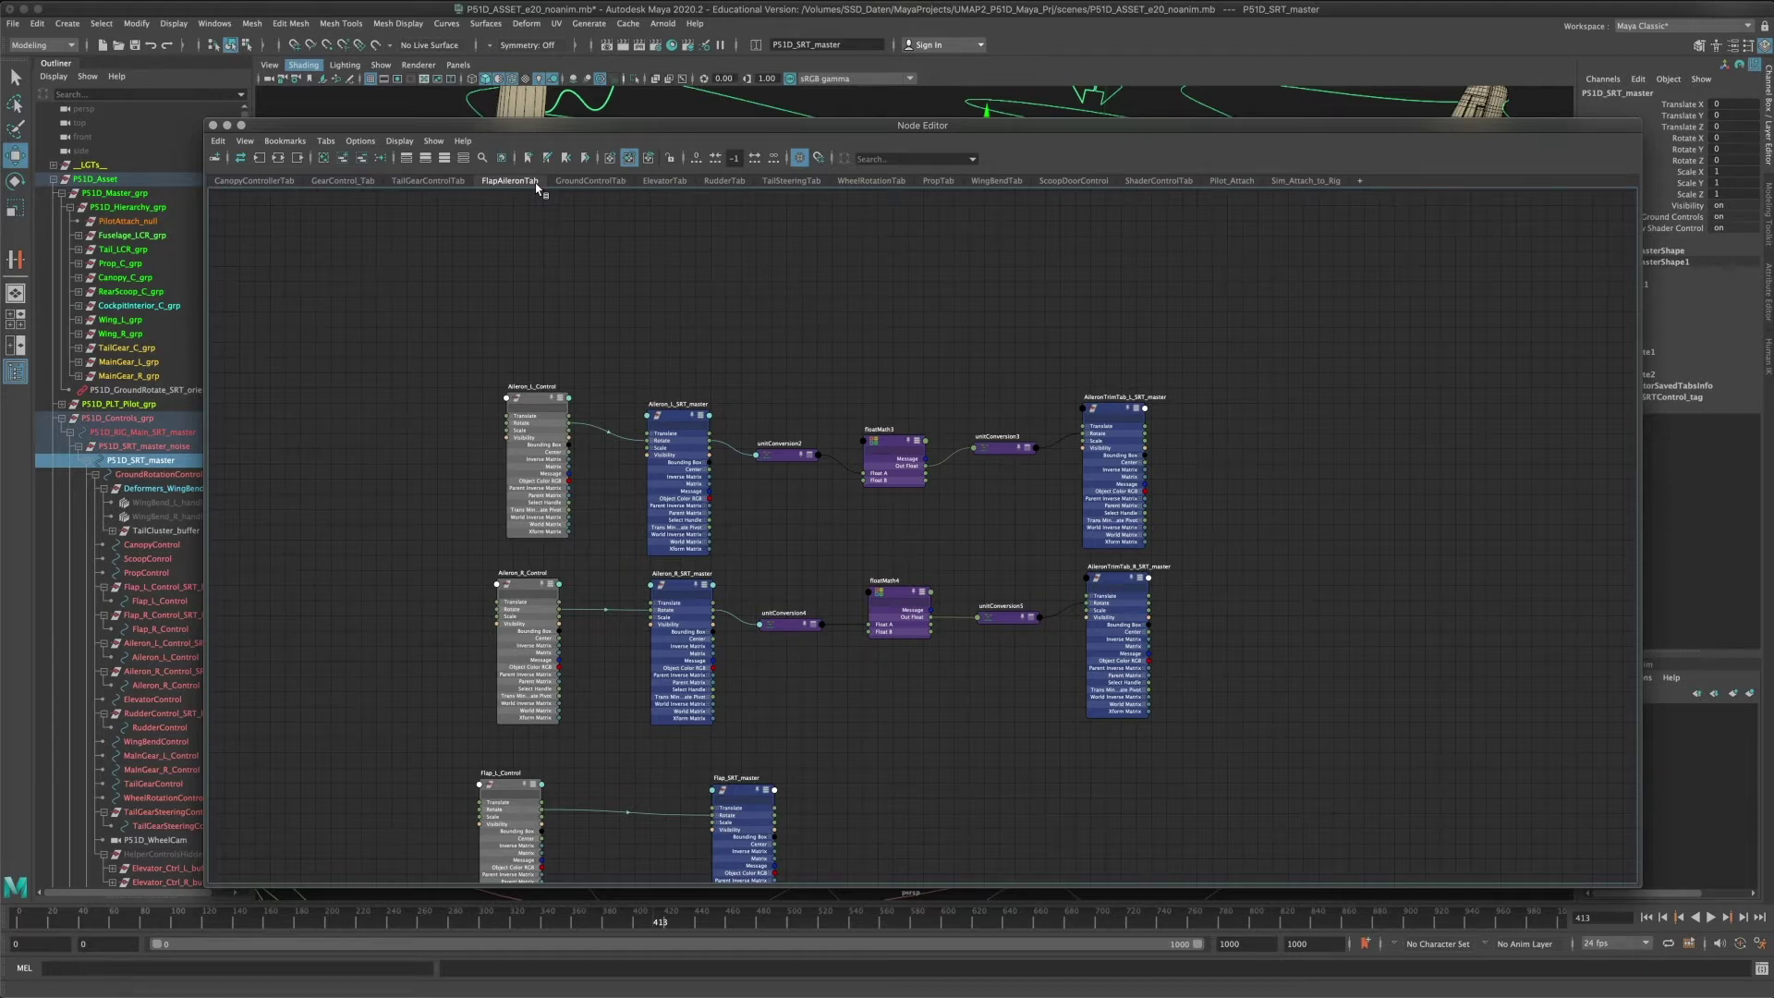
{"action": "middle_click_drag", "start_coordinate": [882, 351], "coordinate": [832, 262], "text": "alt"}
{"action": "left_click_drag", "start_coordinate": [756, 130], "coordinate": [726, 100]}
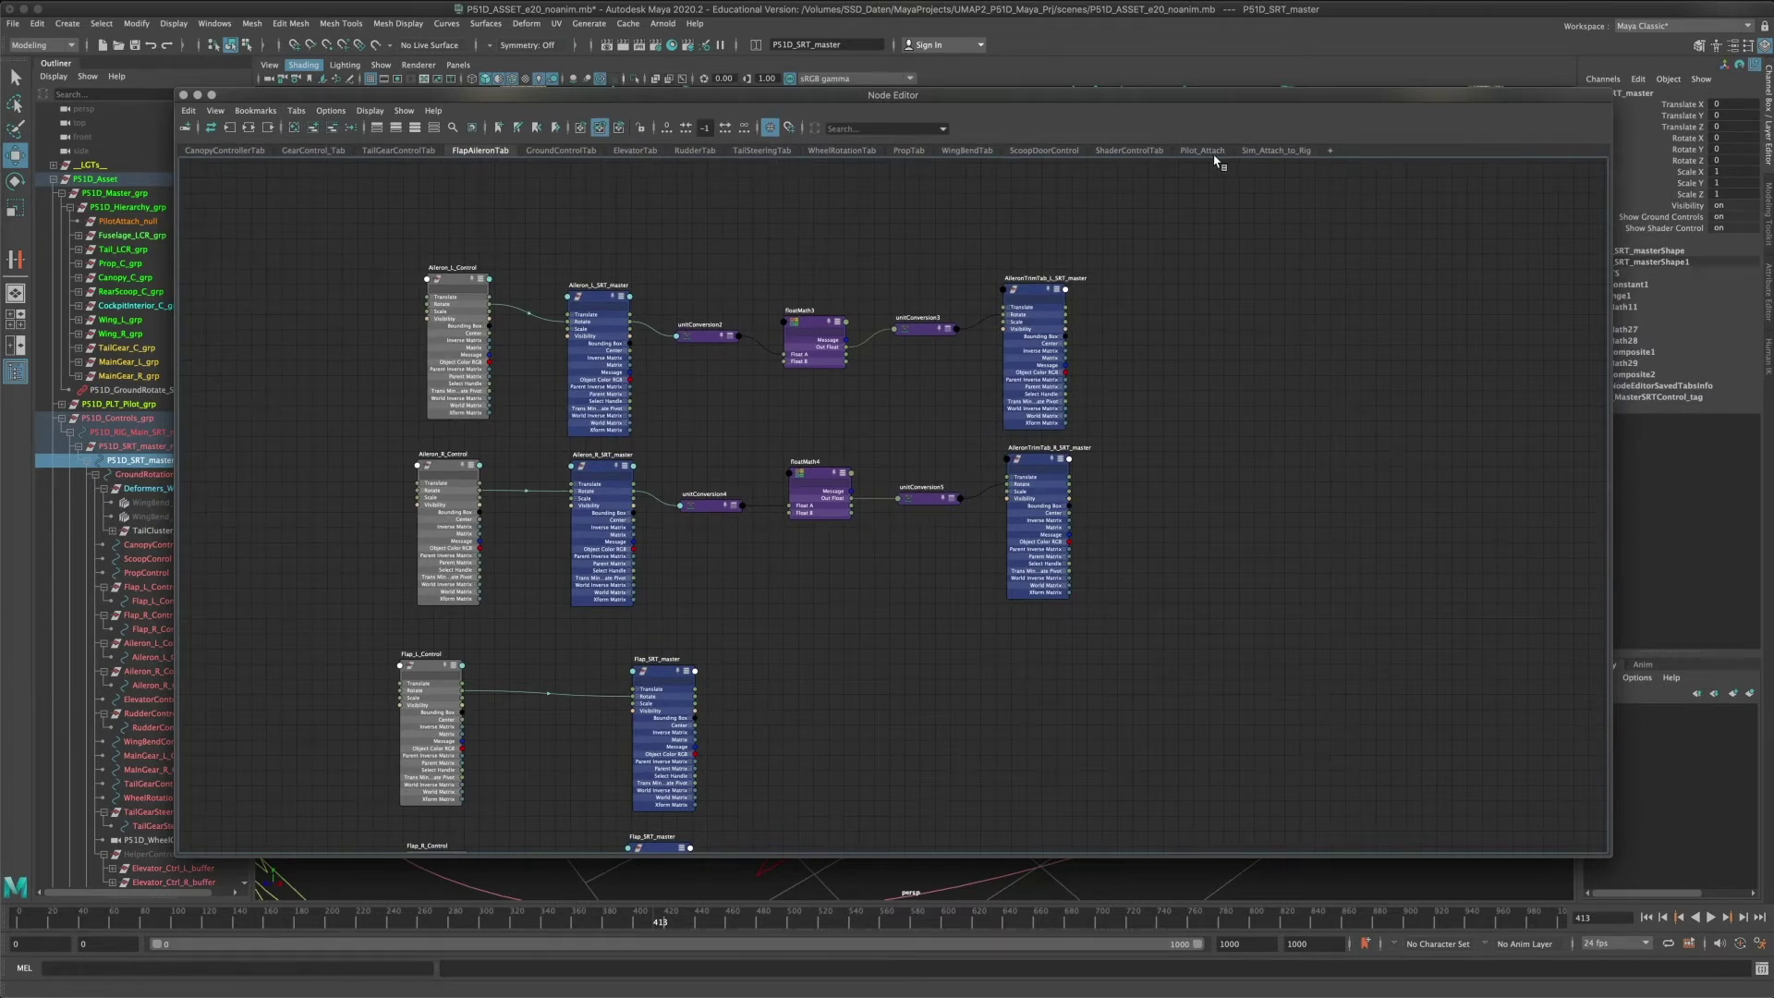
Rename the ScoopDoorControl node network tab to ScoopDoorControlTab.
{"action": "double_click", "coordinate": [1059, 150]}
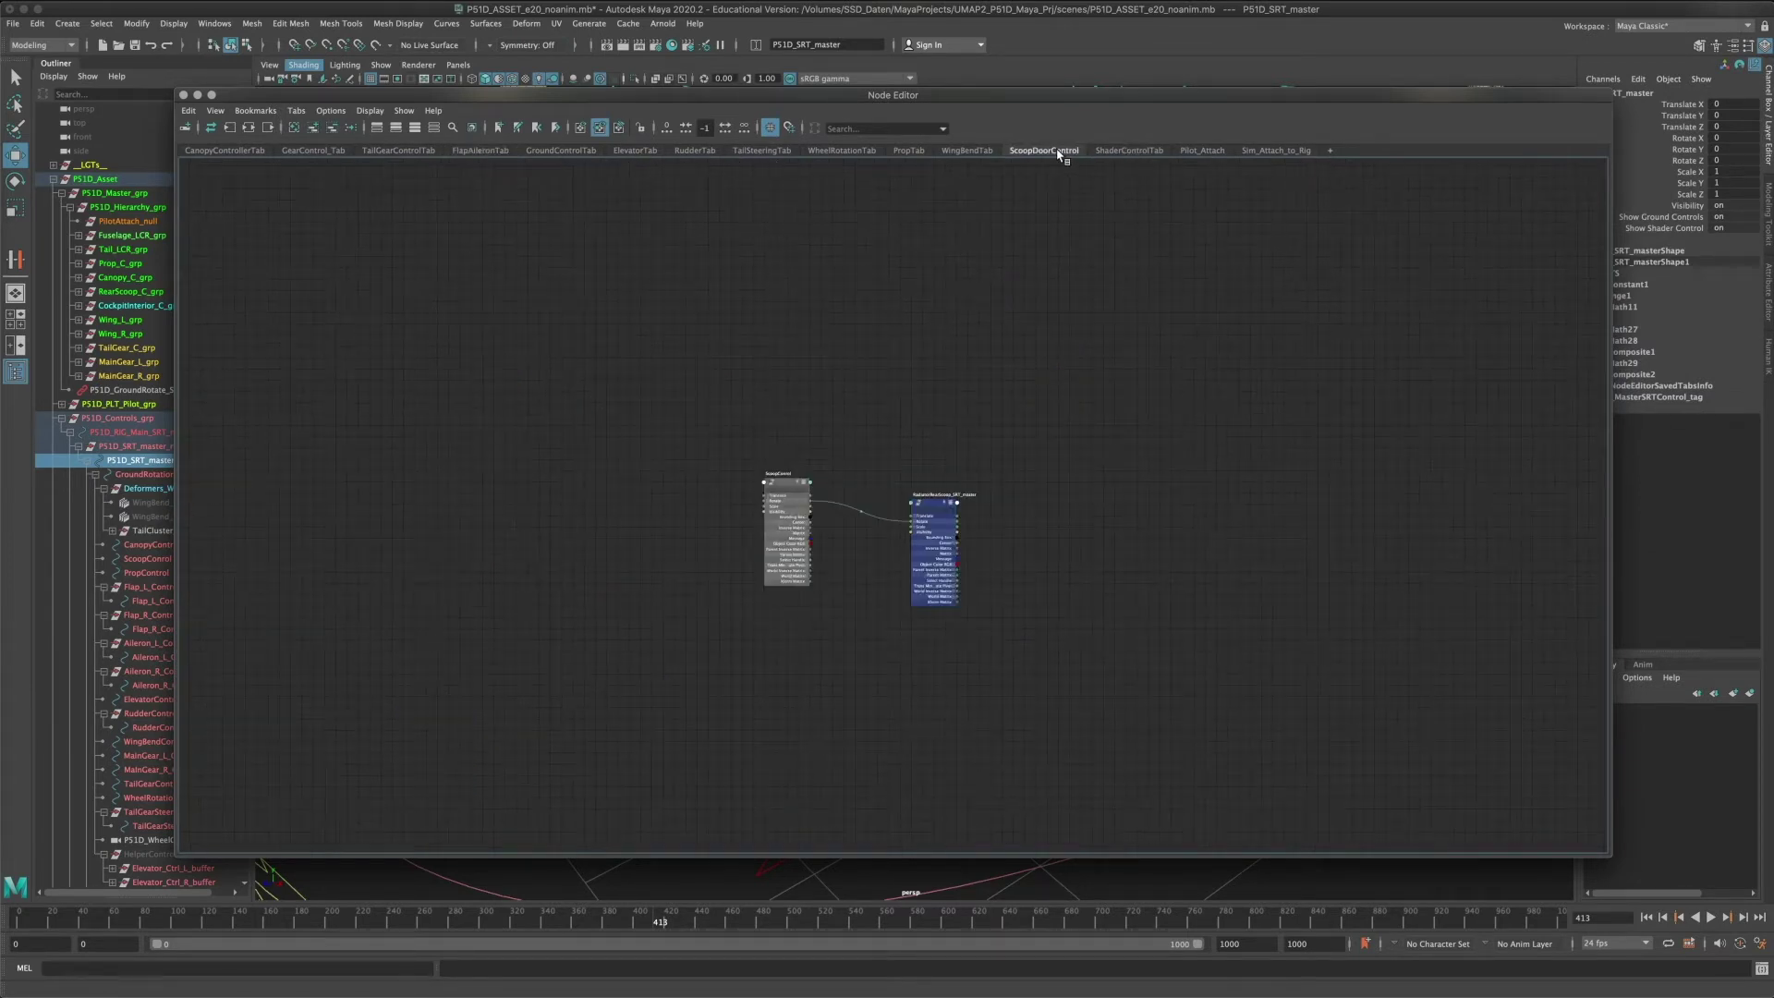
{"action": "key", "text": "Return"}
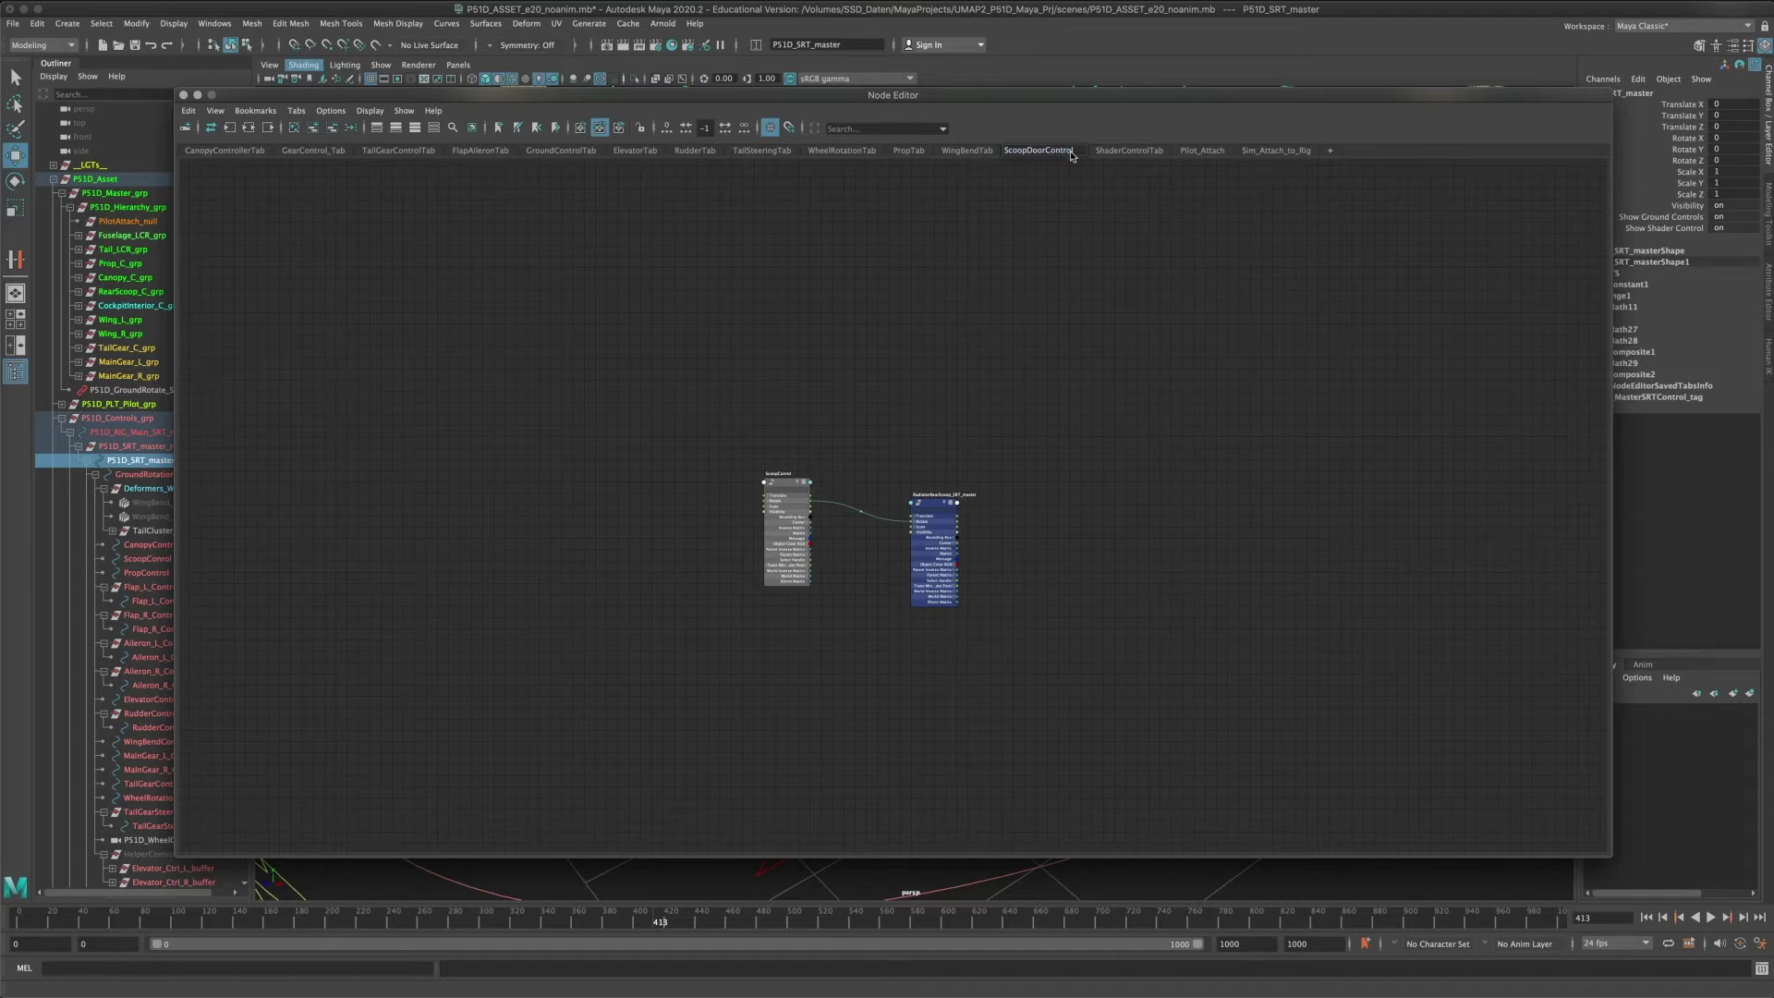
{"action": "type", "text": "Tab"}
{"action": "key", "text": "Return"}
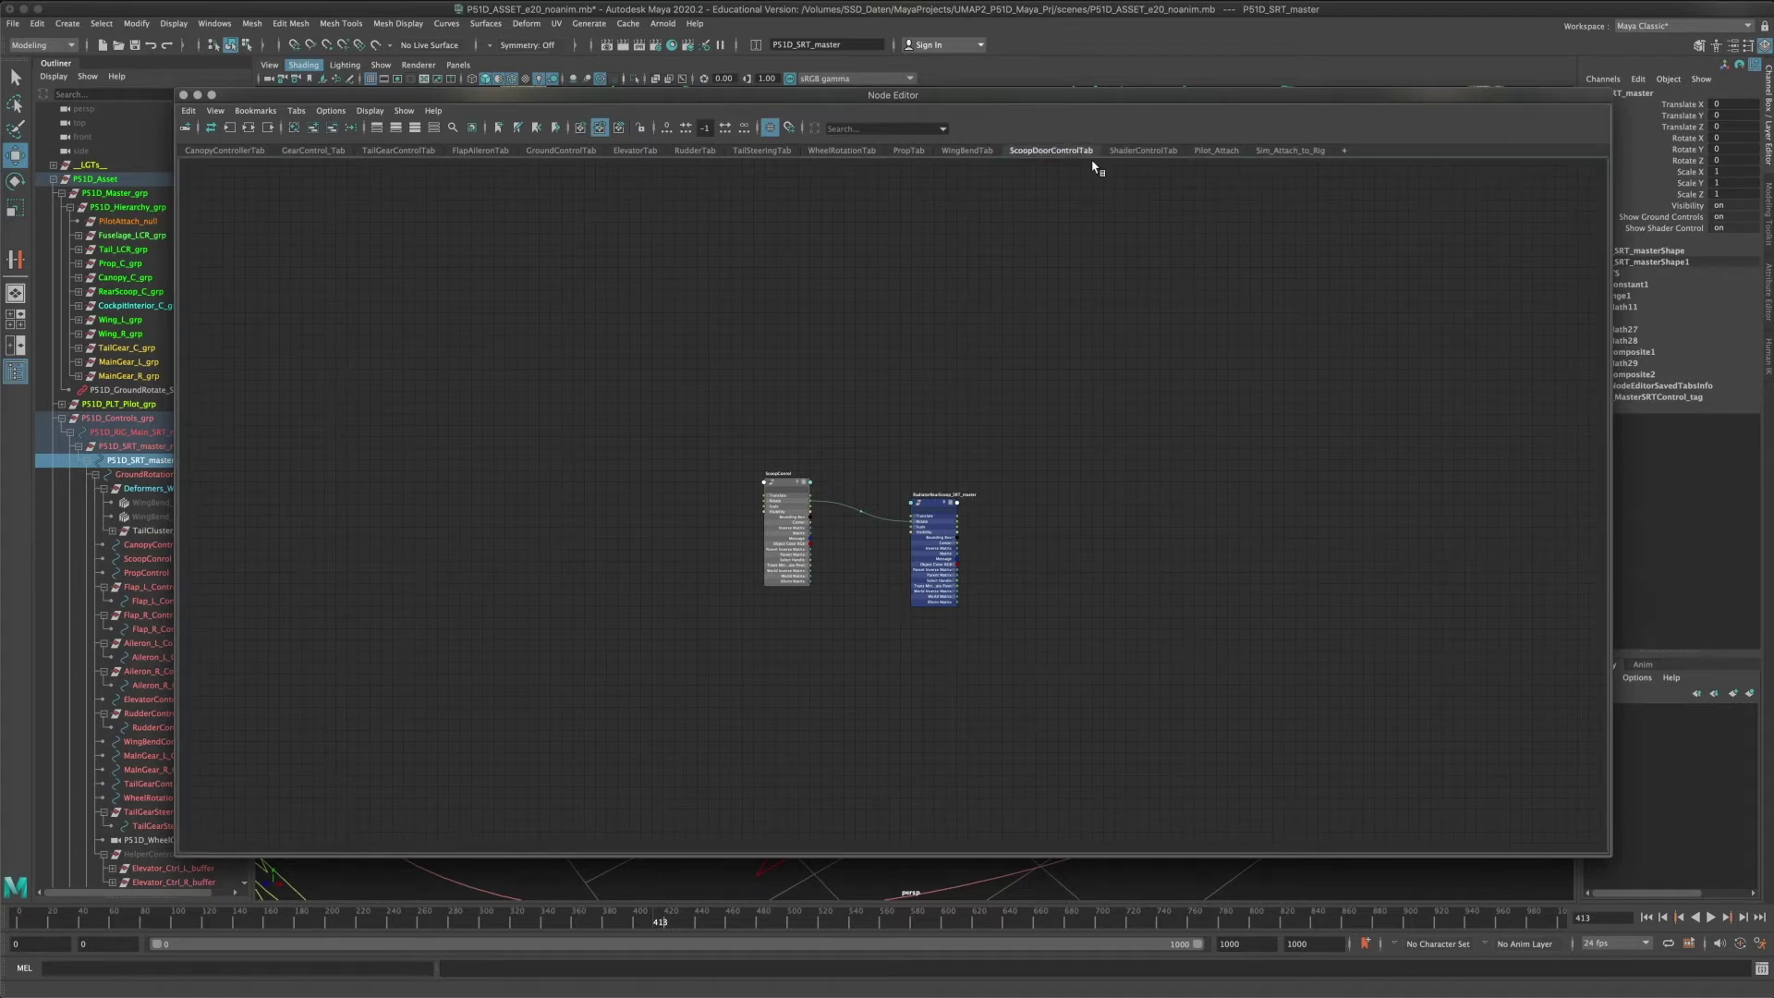
Rename the Pilot_Attach node network tab to PilotAttachTab.
{"action": "left_click", "coordinate": [1214, 150]}
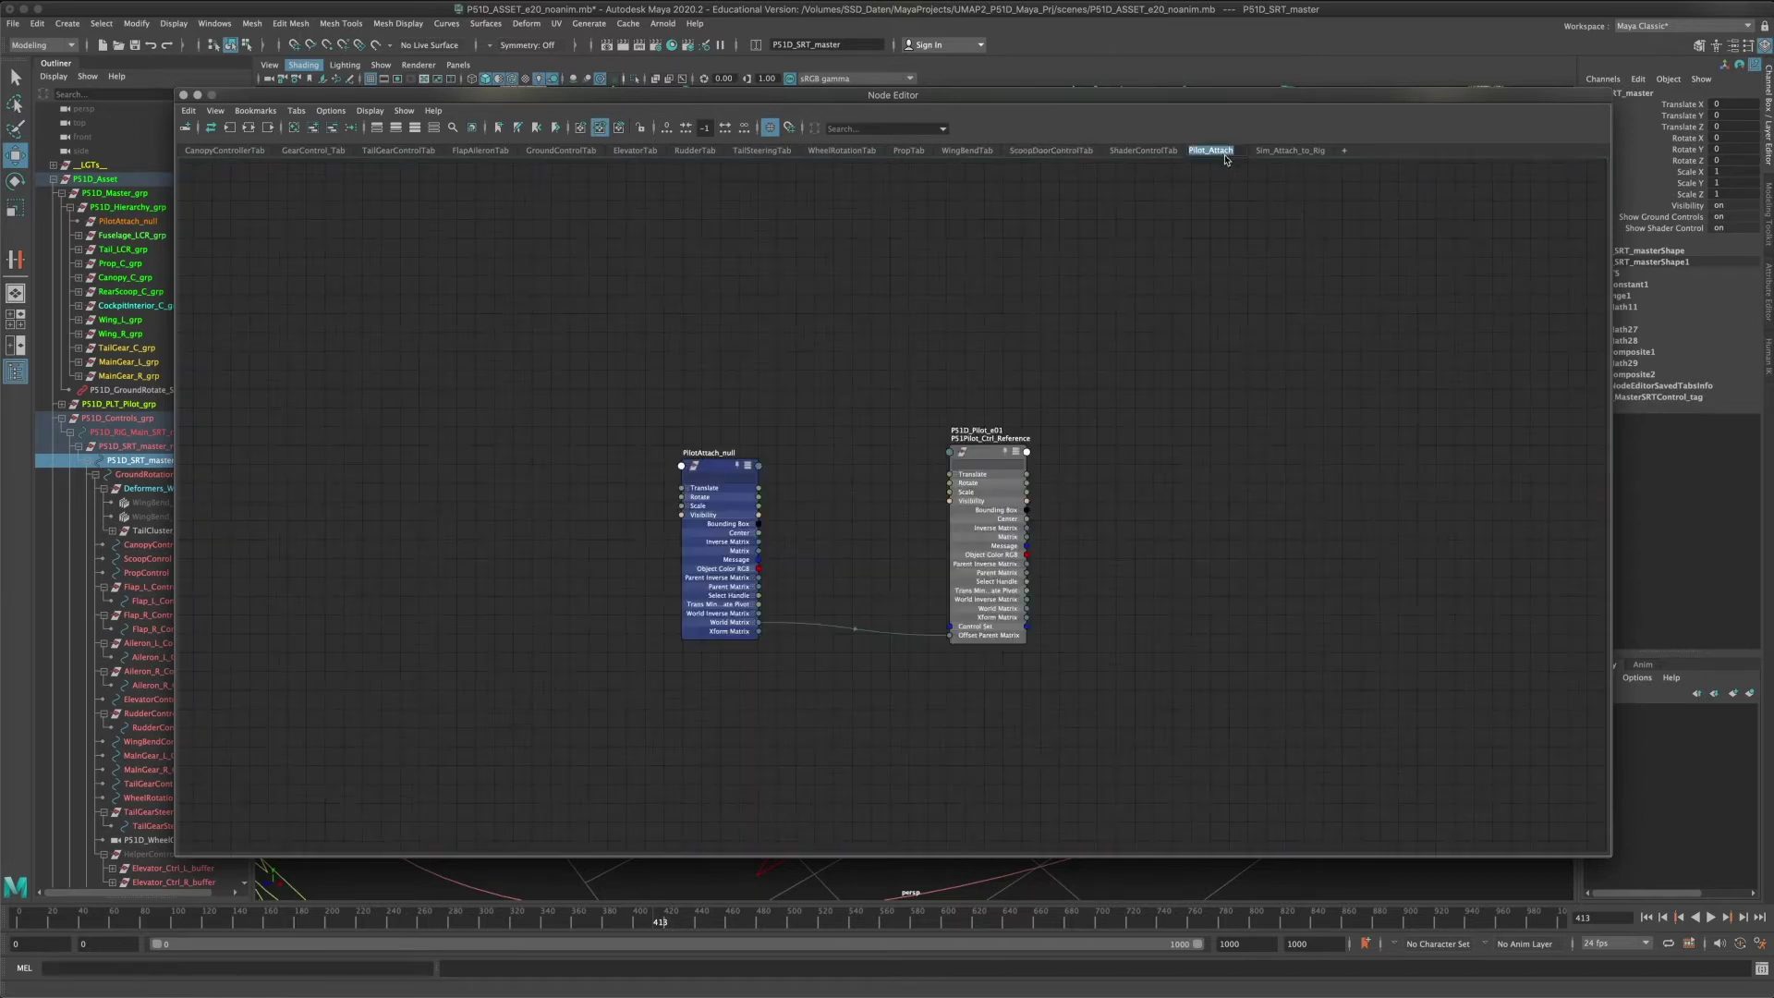
{"action": "left_click", "coordinate": [1230, 151]}
{"action": "double_click", "coordinate": [1233, 154]}
{"action": "type", "text": "Pilo"}
{"action": "left_click", "coordinate": [1285, 150]}
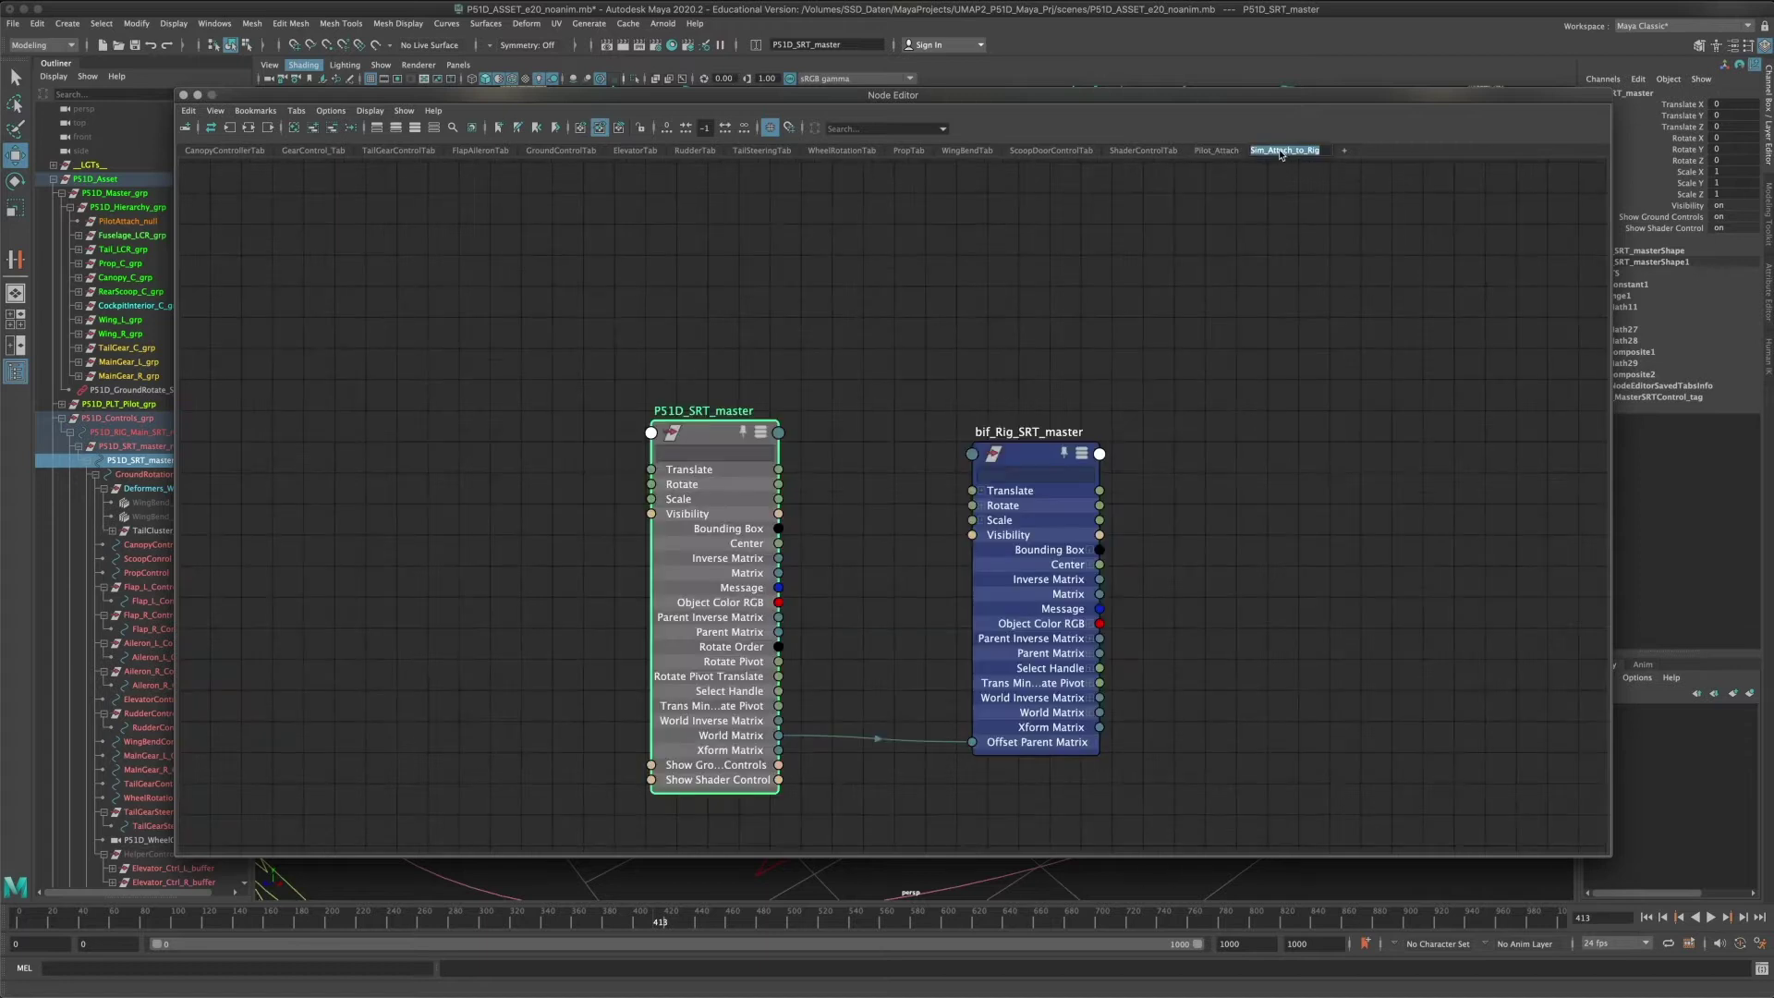
{"action": "left_click", "coordinate": [1218, 152]}
{"action": "left_click", "coordinate": [1224, 154]}
{"action": "type", "text": "PilotAttachTa"}
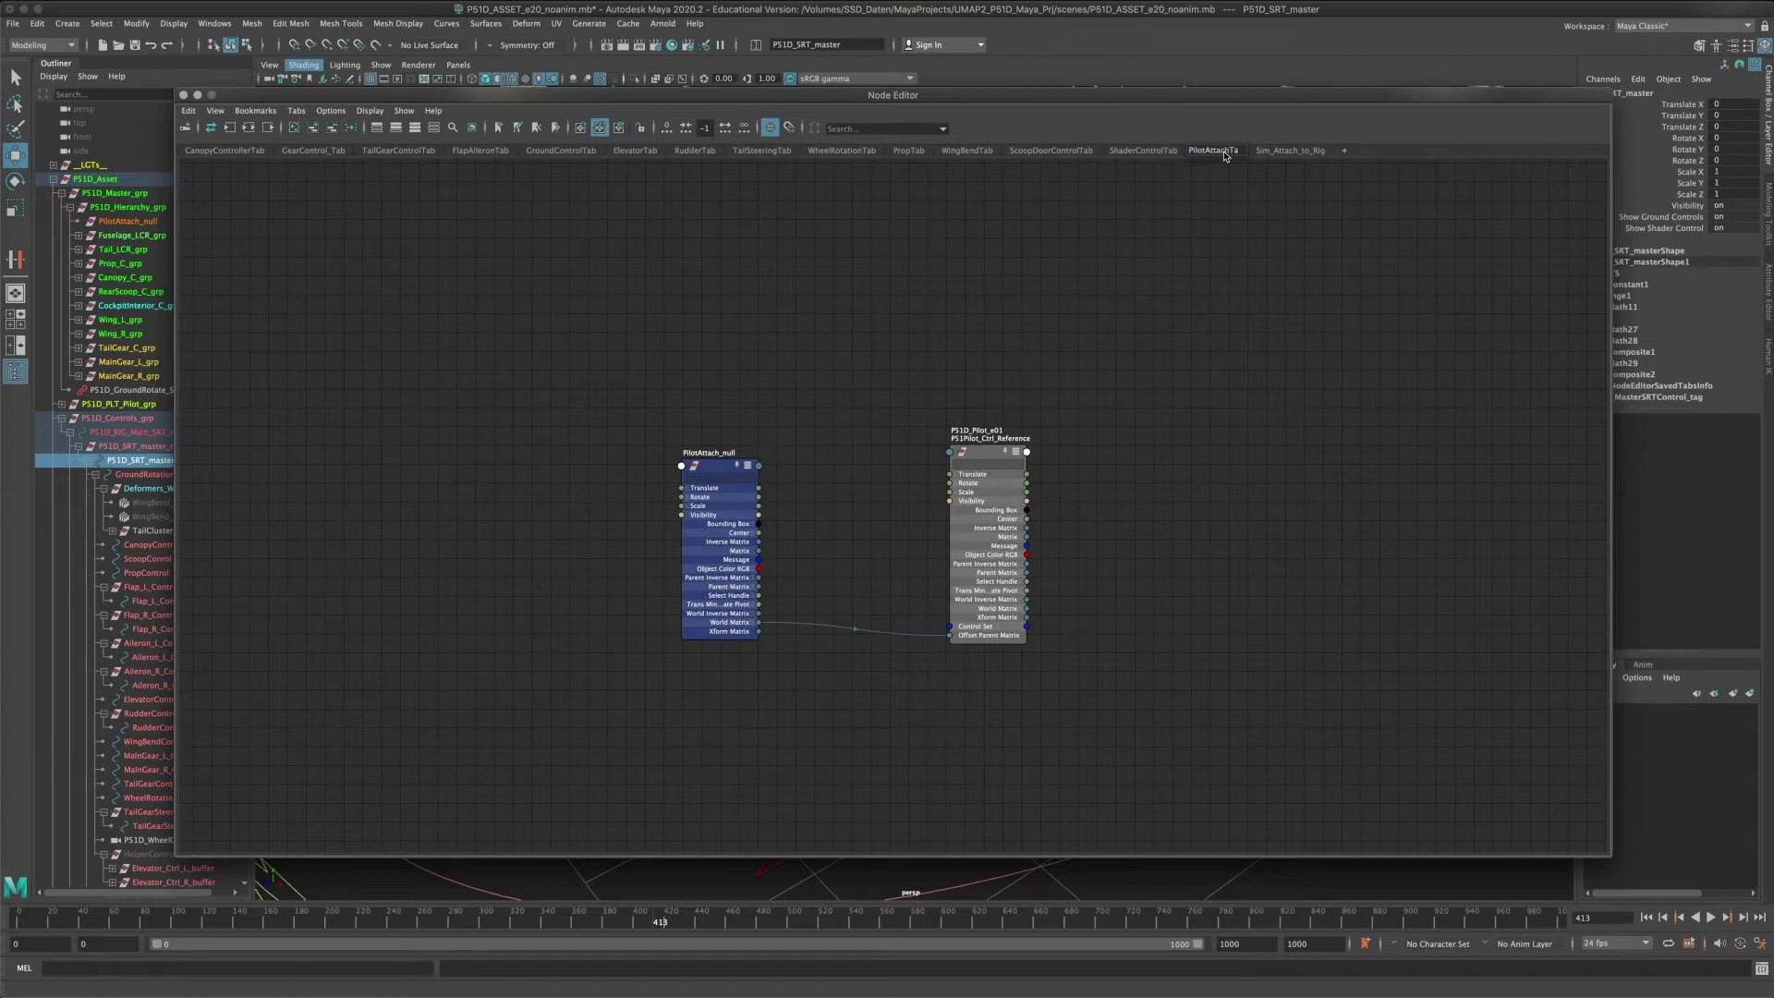
{"action": "type", "text": "b"}
{"action": "key", "text": "Return"}
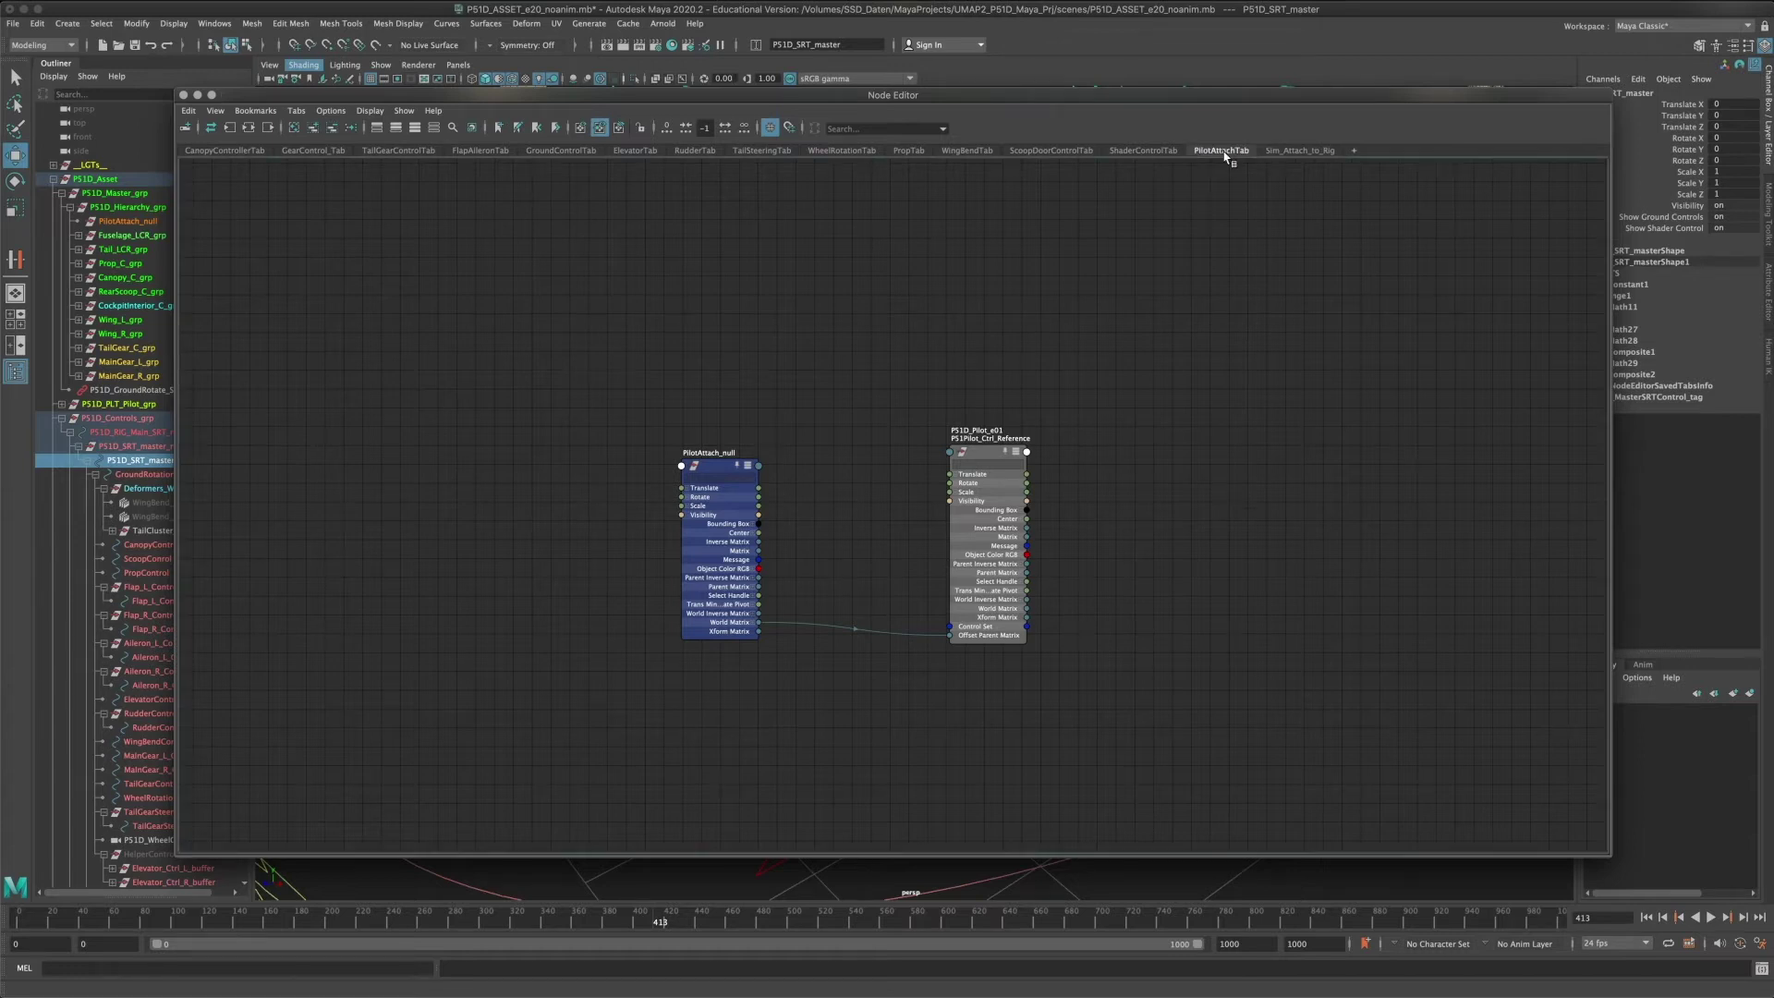
Rename the Sim_Attach_to_Rig node network tab to SimAttachToRigTab and clear the node selection.
{"action": "double_click", "coordinate": [1285, 151]}
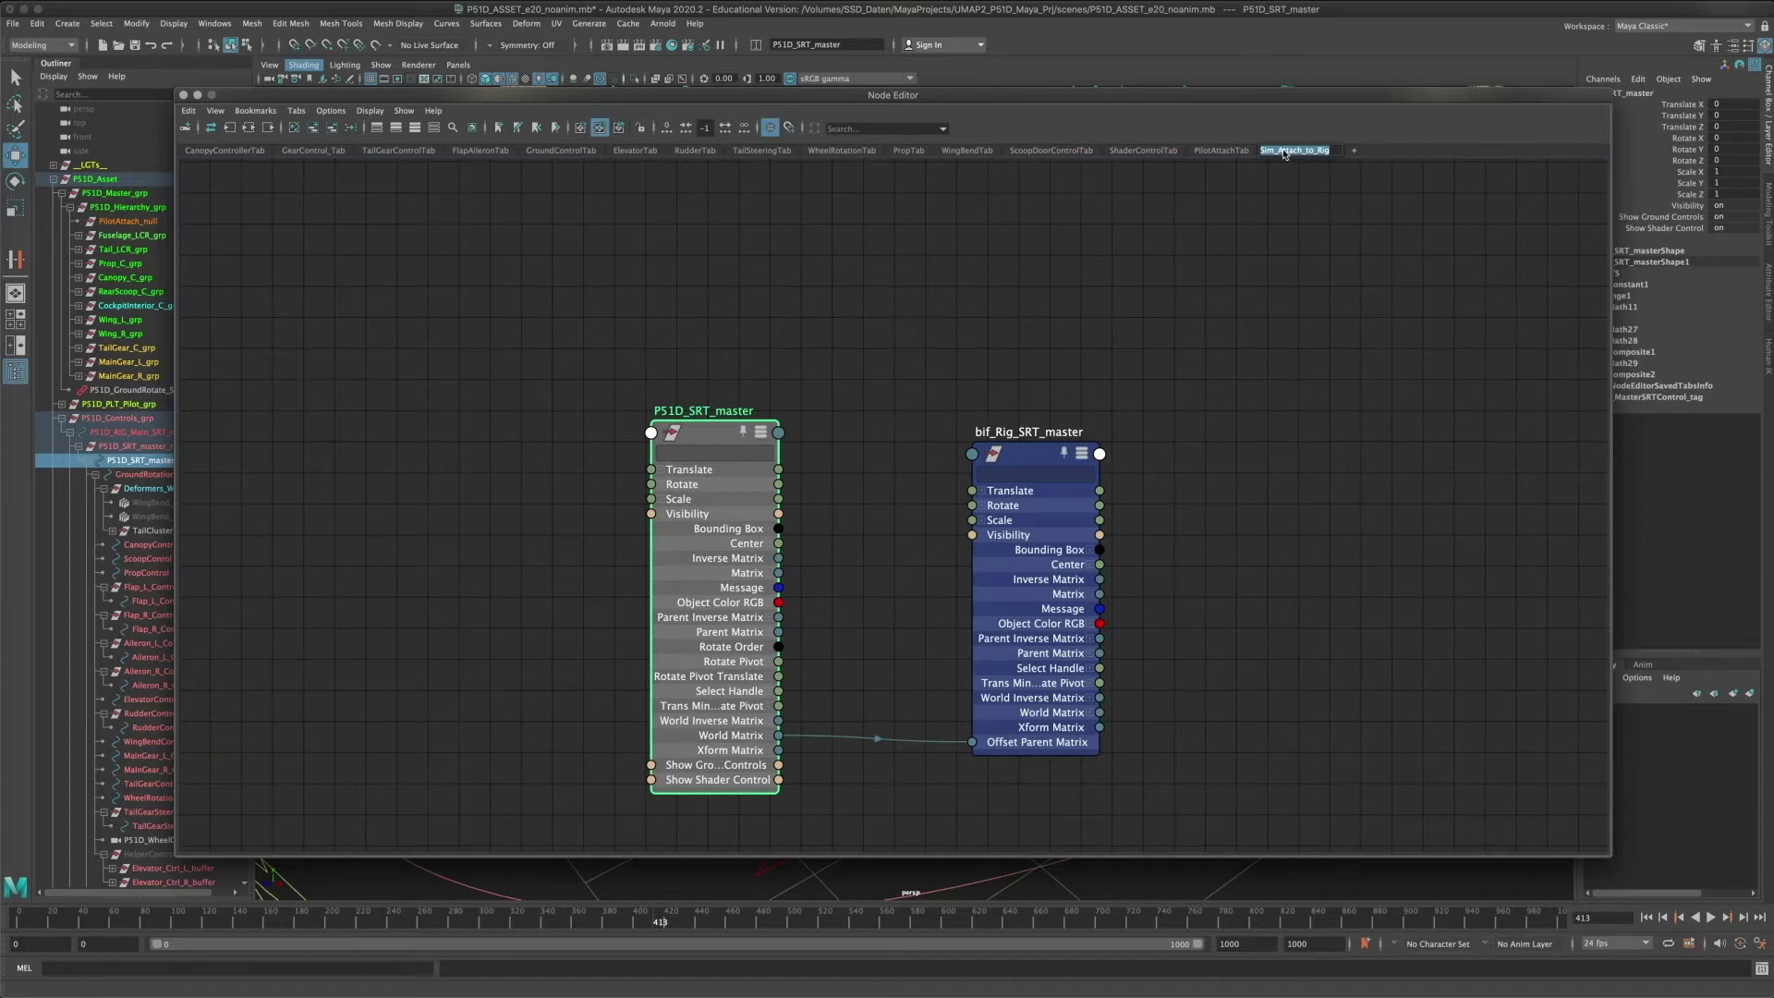
{"action": "type", "text": "S"}
{"action": "key", "text": "Return"}
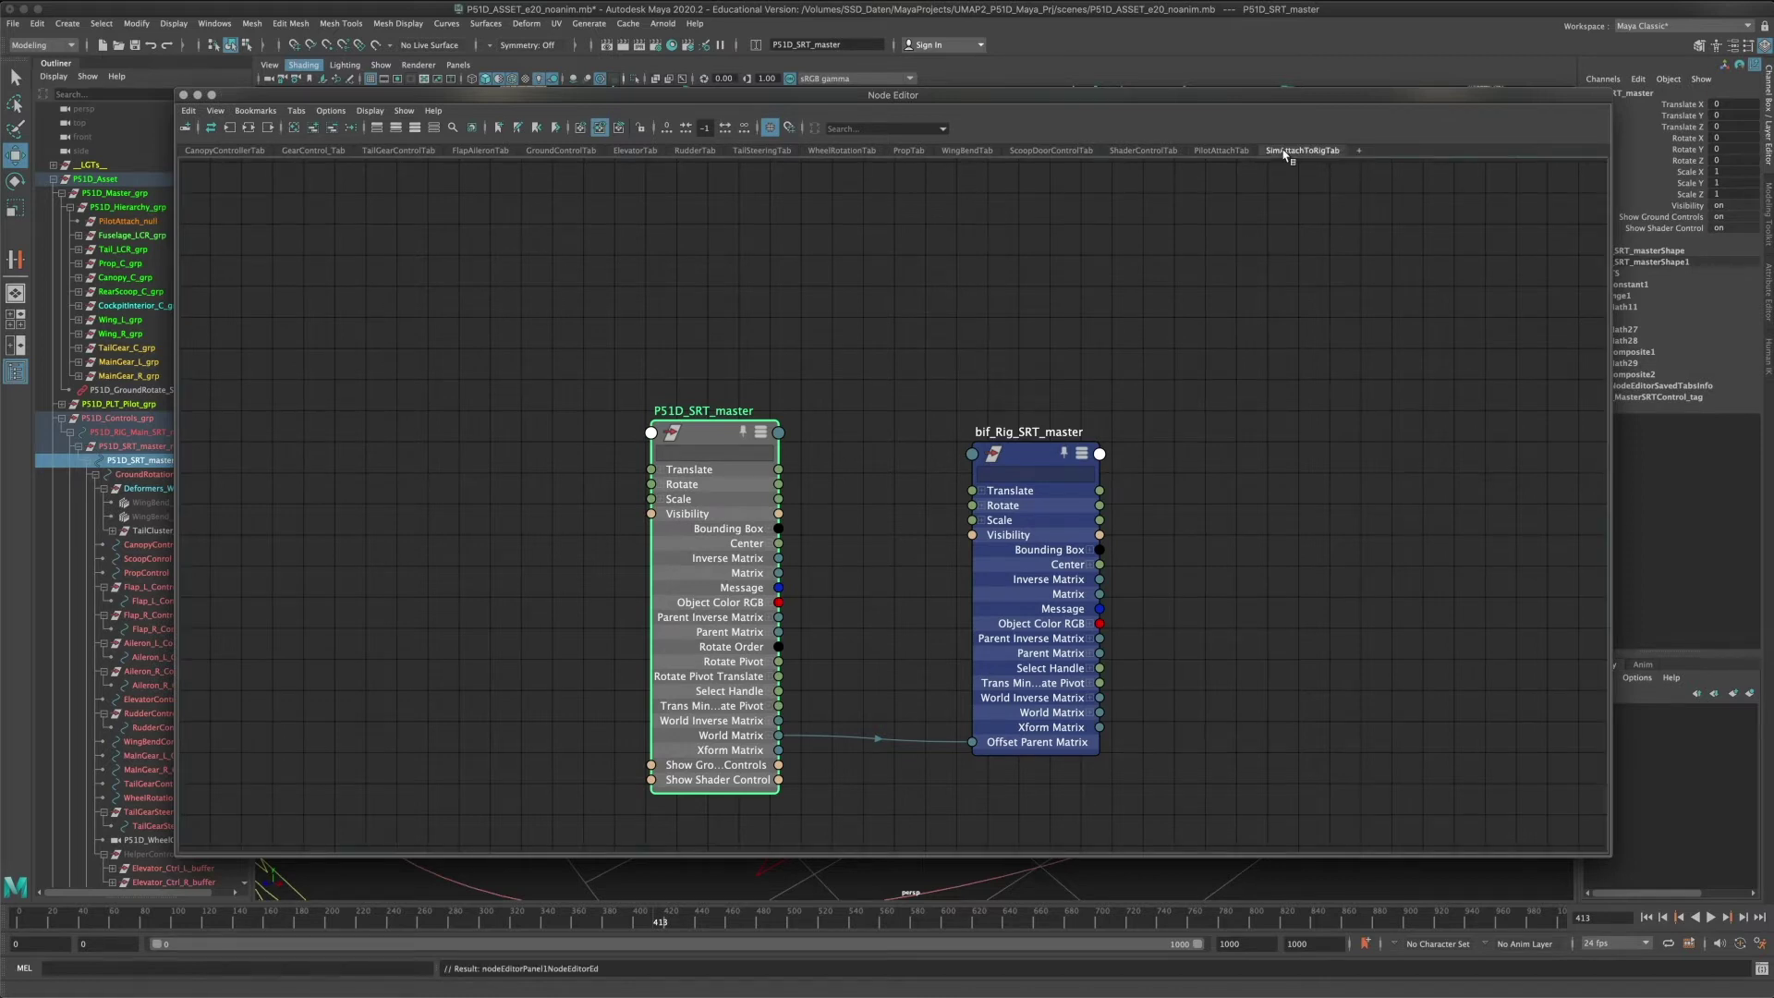
{"action": "left_click", "coordinate": [1249, 263]}
{"action": "middle_click_drag", "start_coordinate": [897, 354], "coordinate": [920, 311], "text": "alt"}
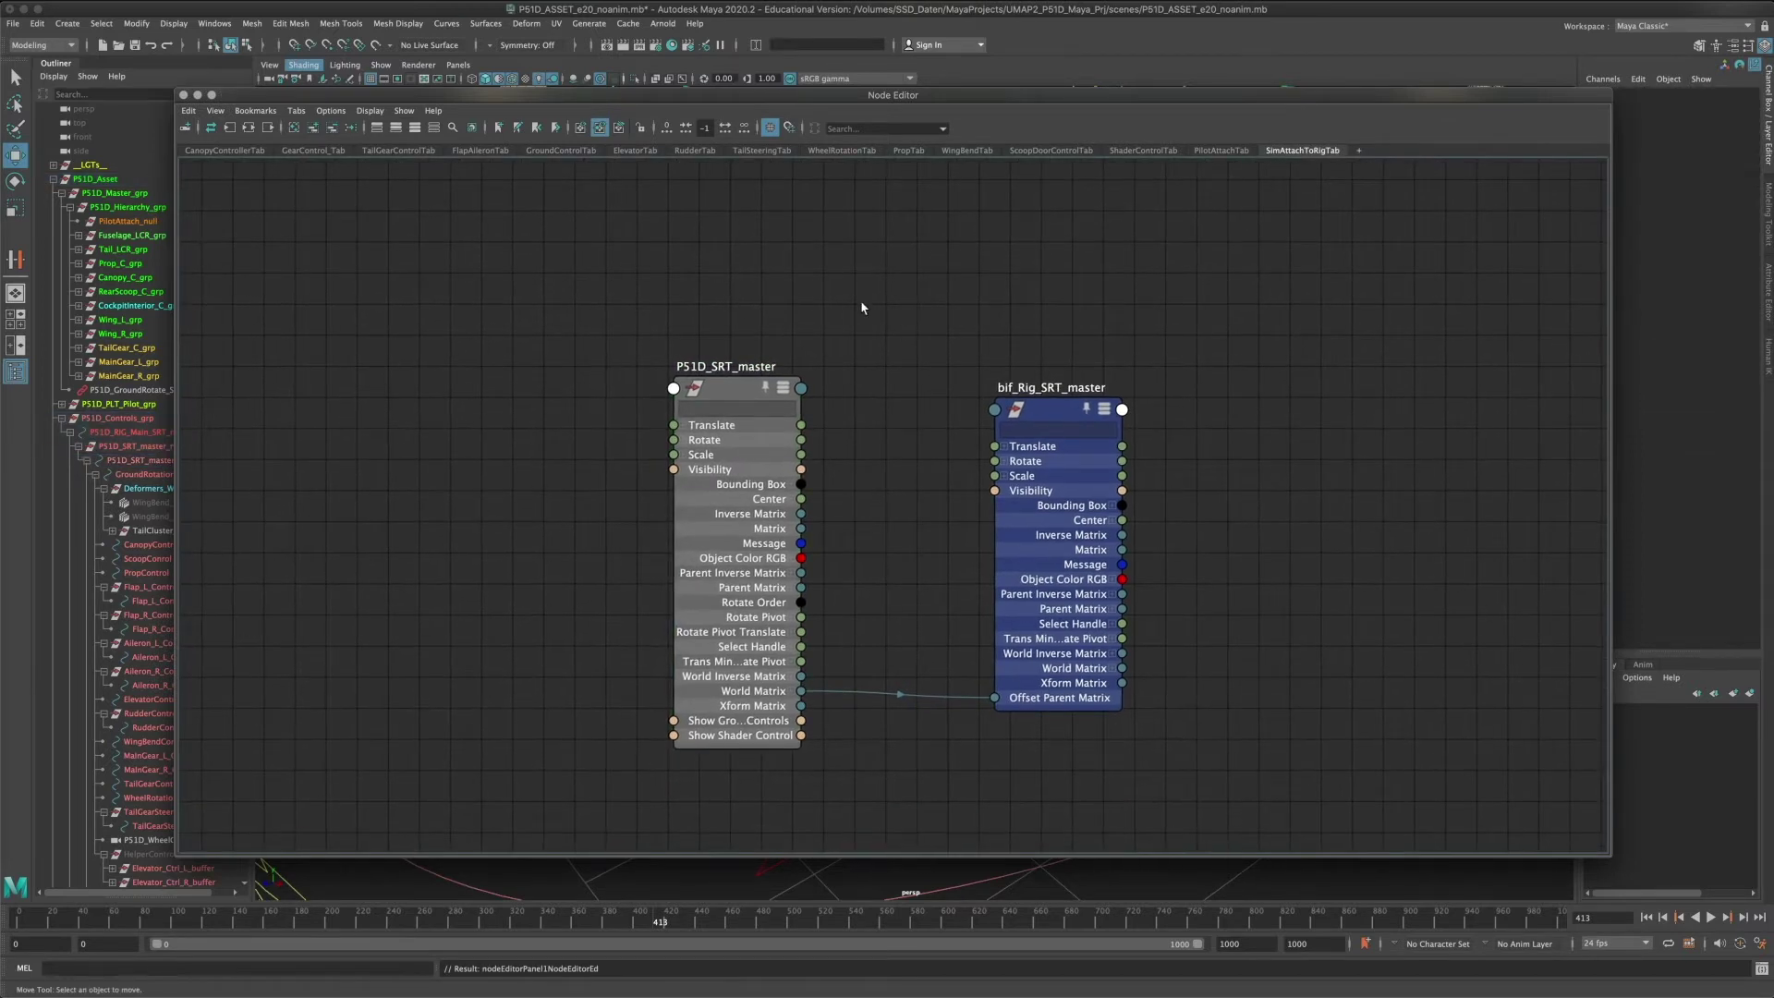
Dock the Node Editor beneath the perspective viewport, make it taller, and hide the Channel Box.
{"action": "left_click_drag", "start_coordinate": [1350, 96], "coordinate": [1365, 900]}
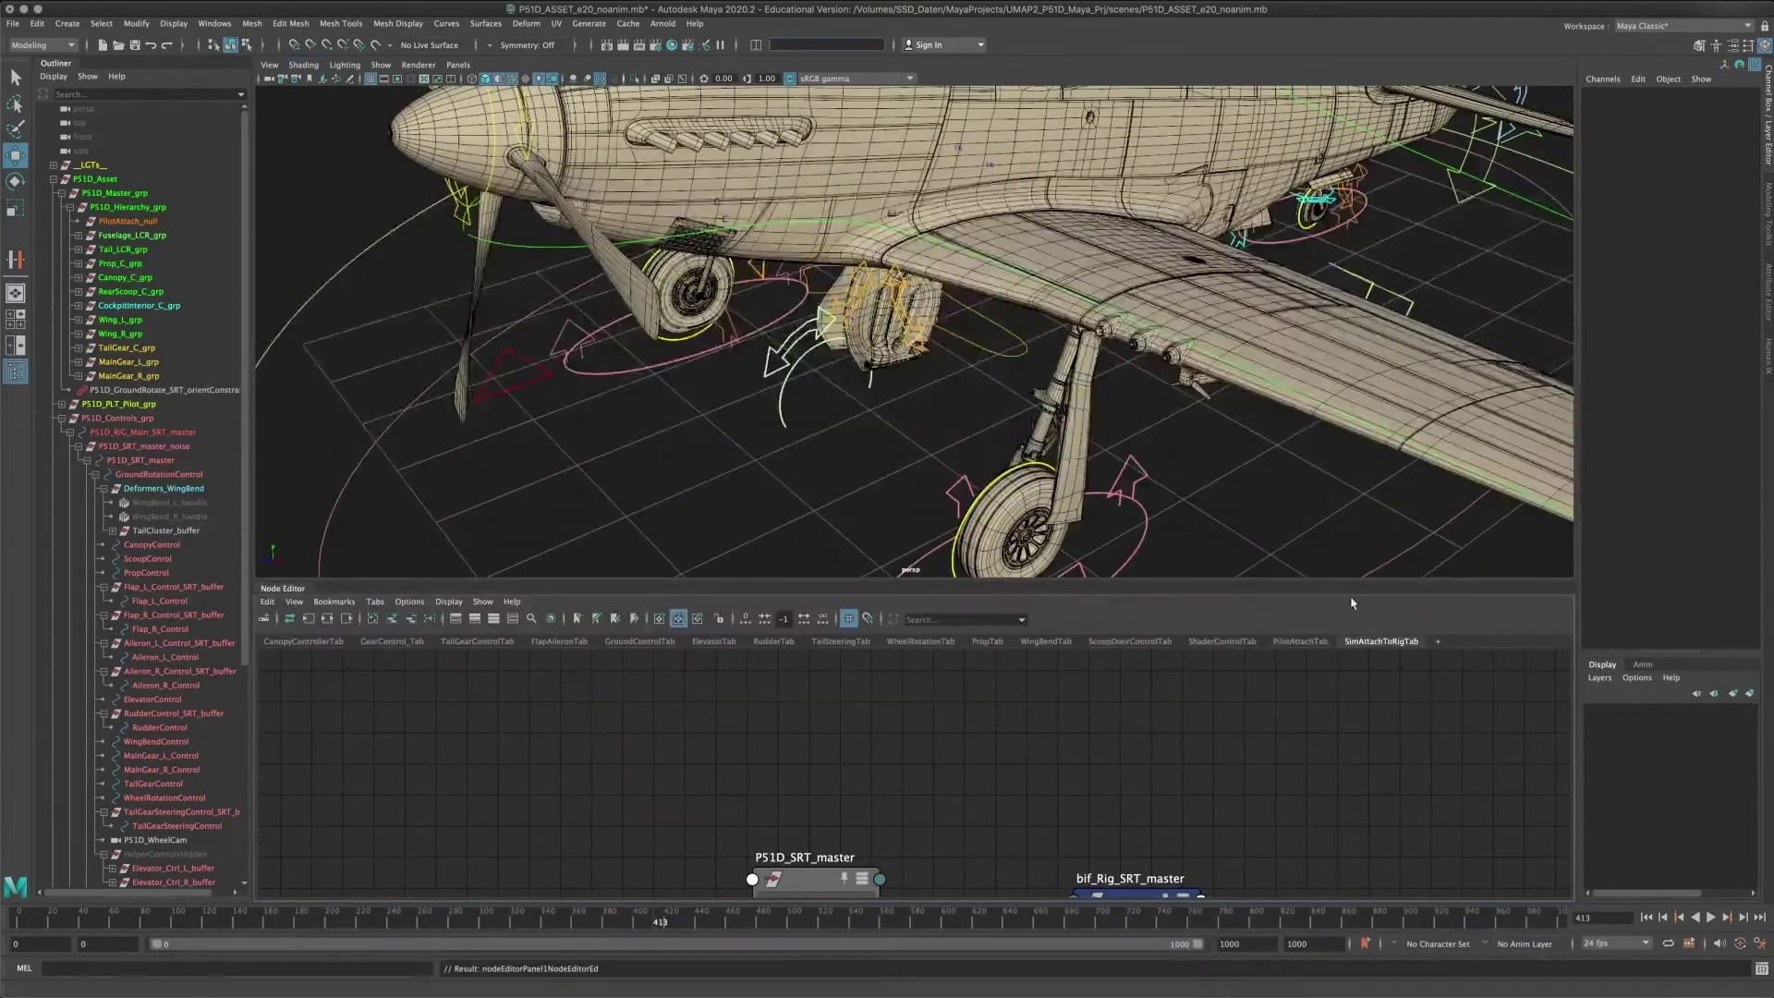
{"action": "left_click_drag", "start_coordinate": [1246, 582], "coordinate": [1253, 382]}
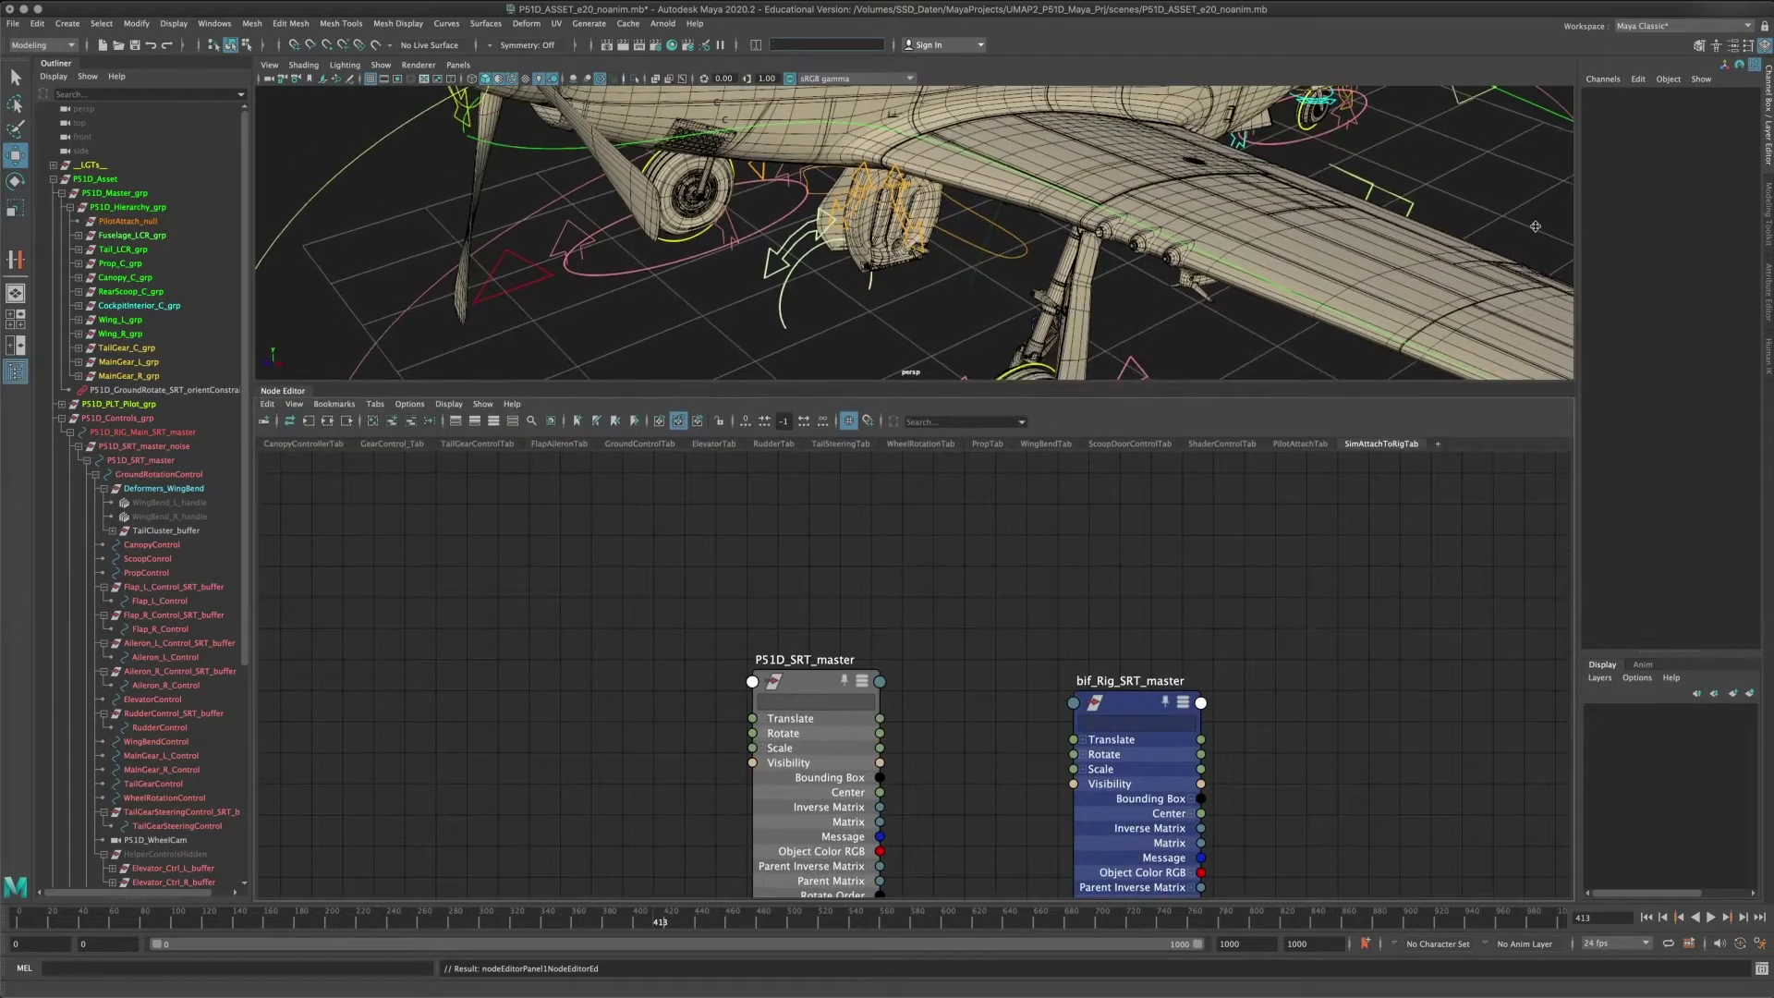
{"action": "left_click", "coordinate": [1760, 115]}
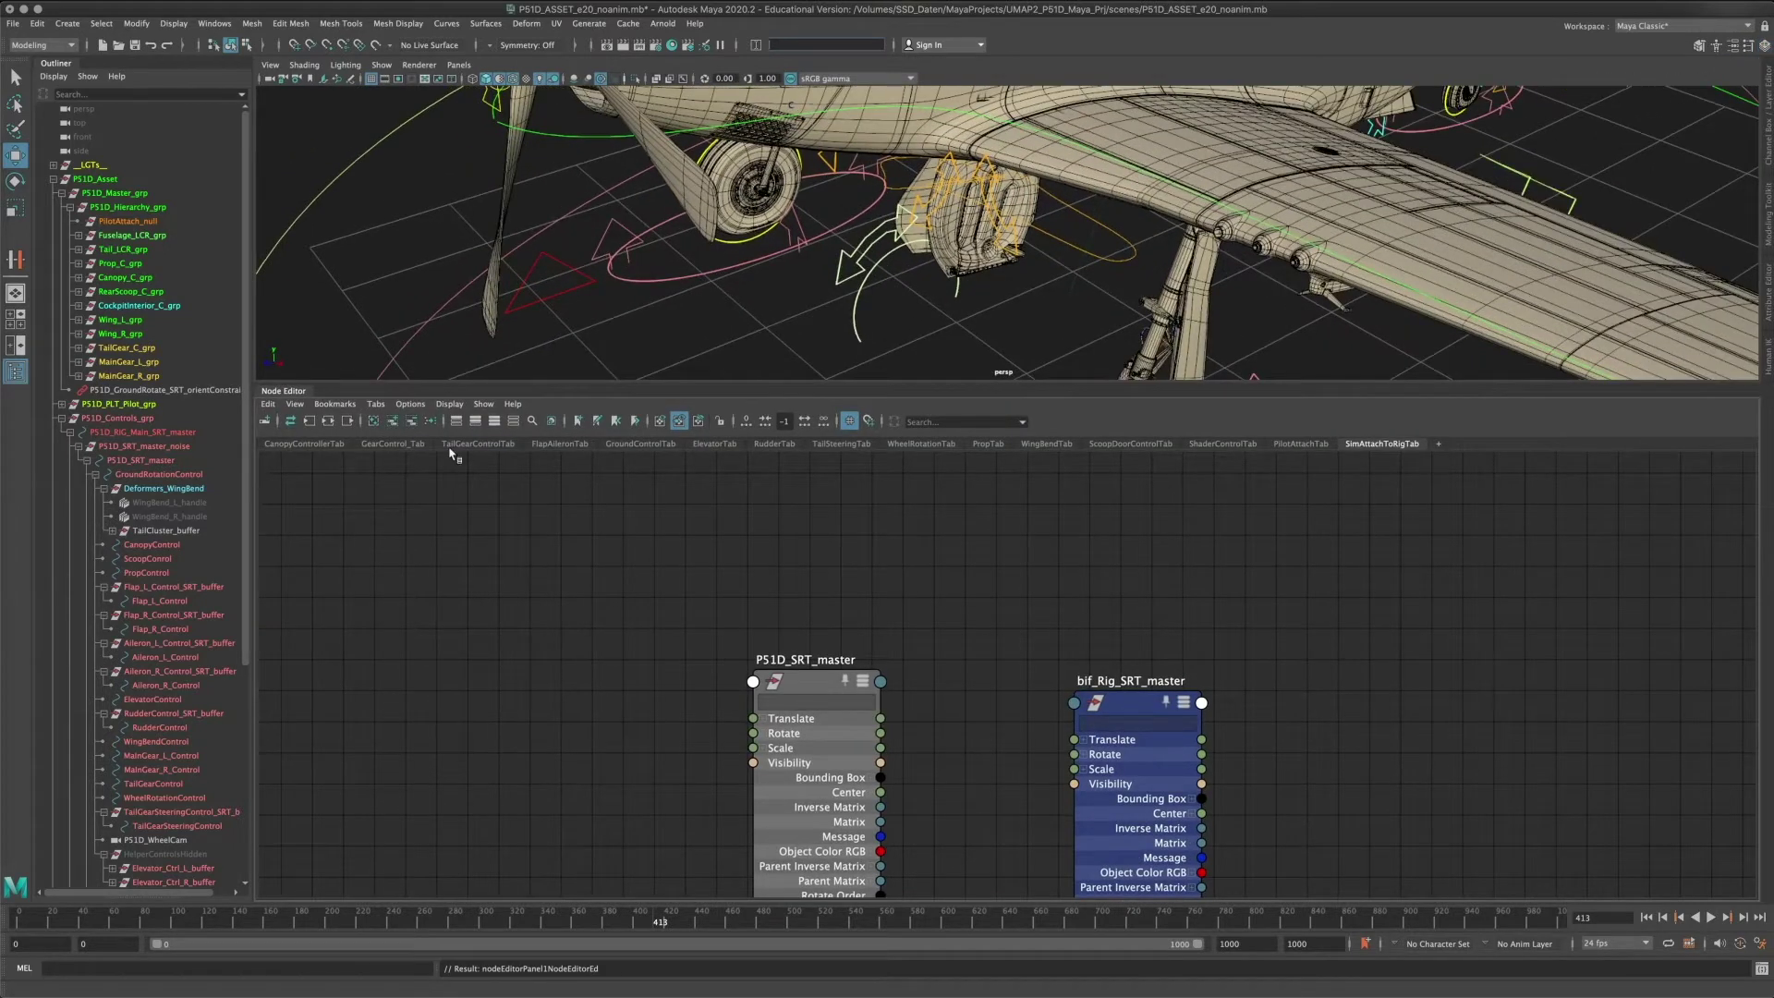
Examine the WheelRotationTab node network from P51D_SRT_master through the float math nodes to the wheel rotation masters.
{"action": "left_click", "coordinate": [467, 448]}
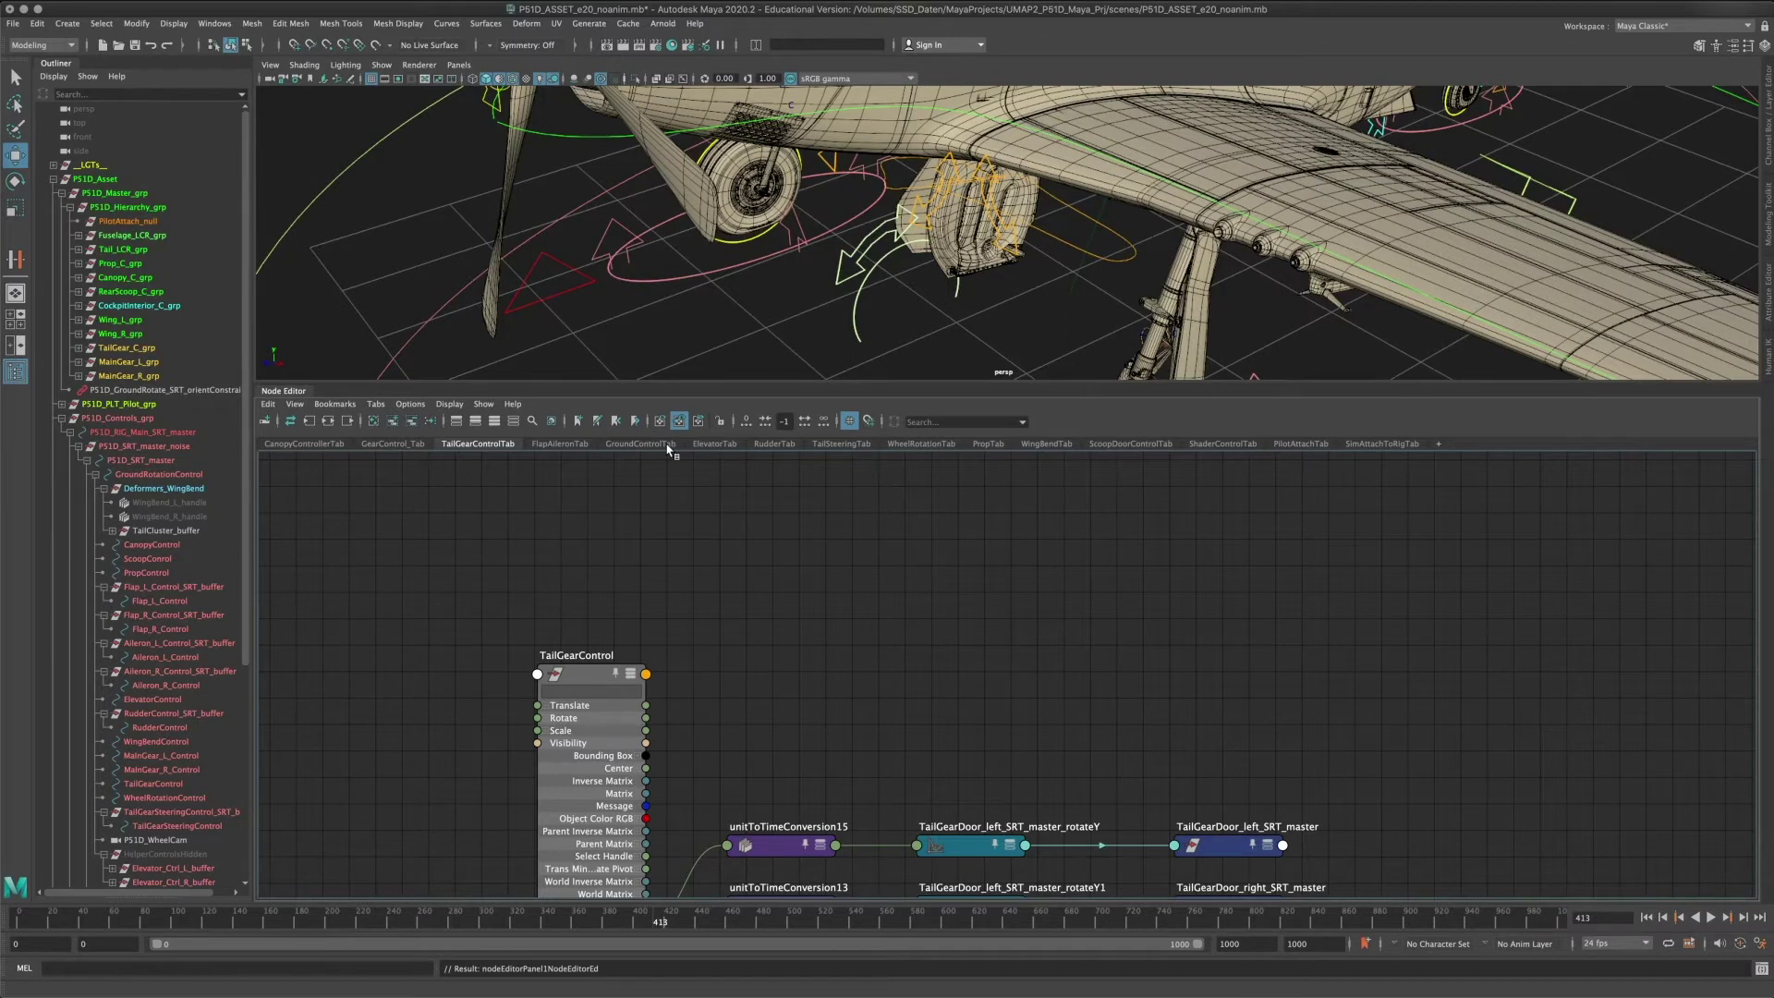
{"action": "left_click", "coordinate": [919, 445]}
{"action": "mouse_move", "coordinate": [1011, 520]}
{"action": "middle_mouse_down", "text": "alt"}
{"action": "mouse_move", "coordinate": [884, 574]}
{"action": "mouse_move", "coordinate": [1038, 535]}
{"action": "middle_mouse_up", "text": "alt"}
{"action": "scroll", "coordinate": [941, 577], "scroll_direction": "up", "scroll_amount": 3}
{"action": "scroll", "coordinate": [1042, 541], "scroll_direction": "down", "scroll_amount": 1}
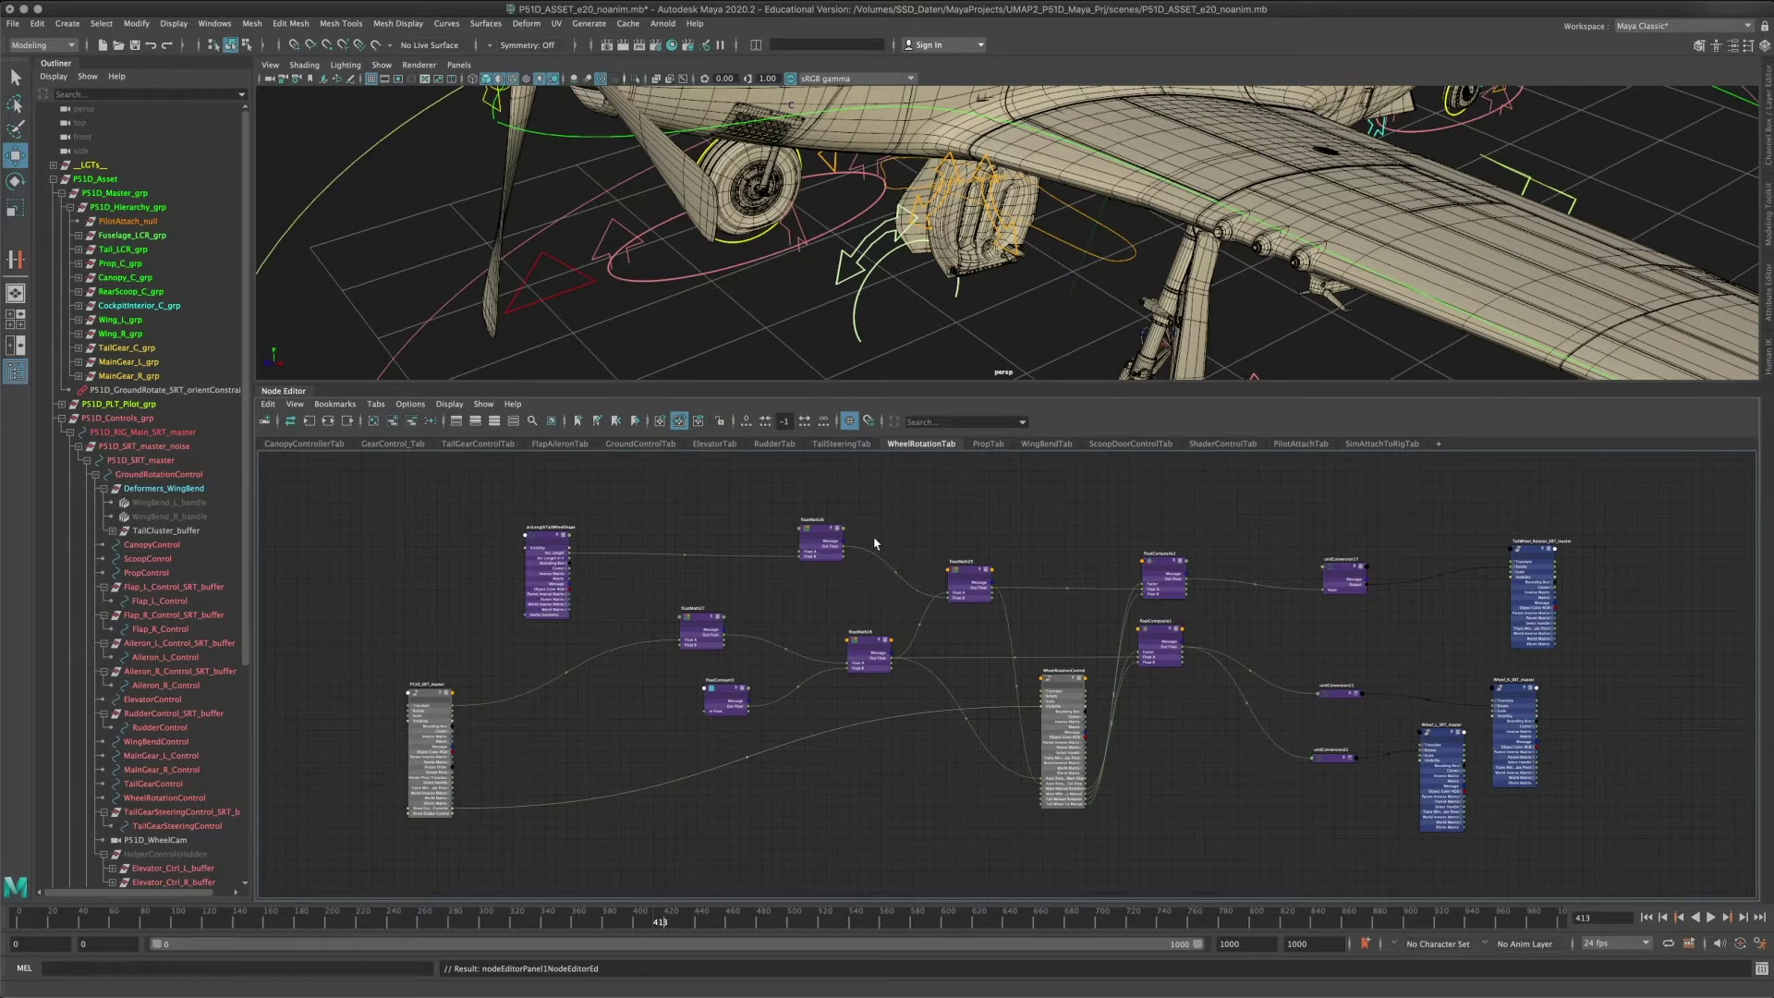
{"action": "middle_click_drag", "start_coordinate": [875, 543], "coordinate": [838, 549], "text": "alt"}
{"action": "scroll", "coordinate": [756, 636], "scroll_direction": "up", "scroll_amount": 1}
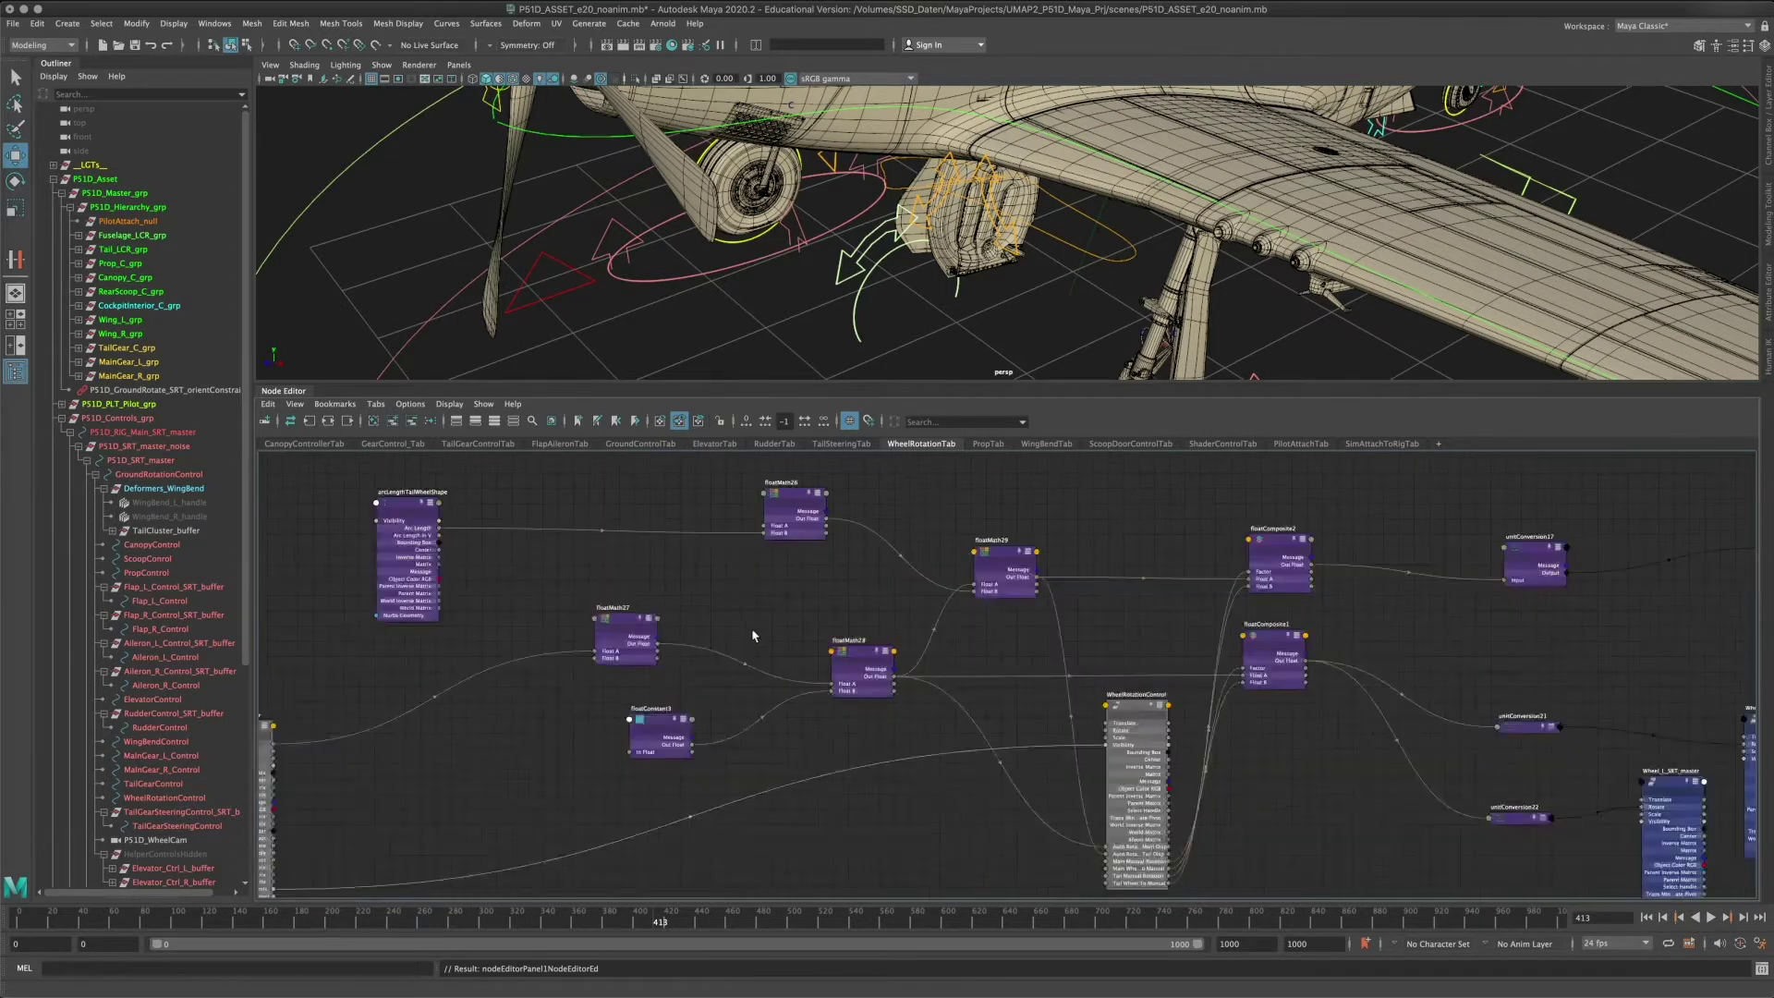
{"action": "middle_click_drag", "start_coordinate": [922, 608], "coordinate": [1033, 580], "text": "alt"}
{"action": "scroll", "coordinate": [961, 598], "scroll_direction": "down", "scroll_amount": 1}
{"action": "scroll", "coordinate": [981, 599], "scroll_direction": "up", "scroll_amount": 1}
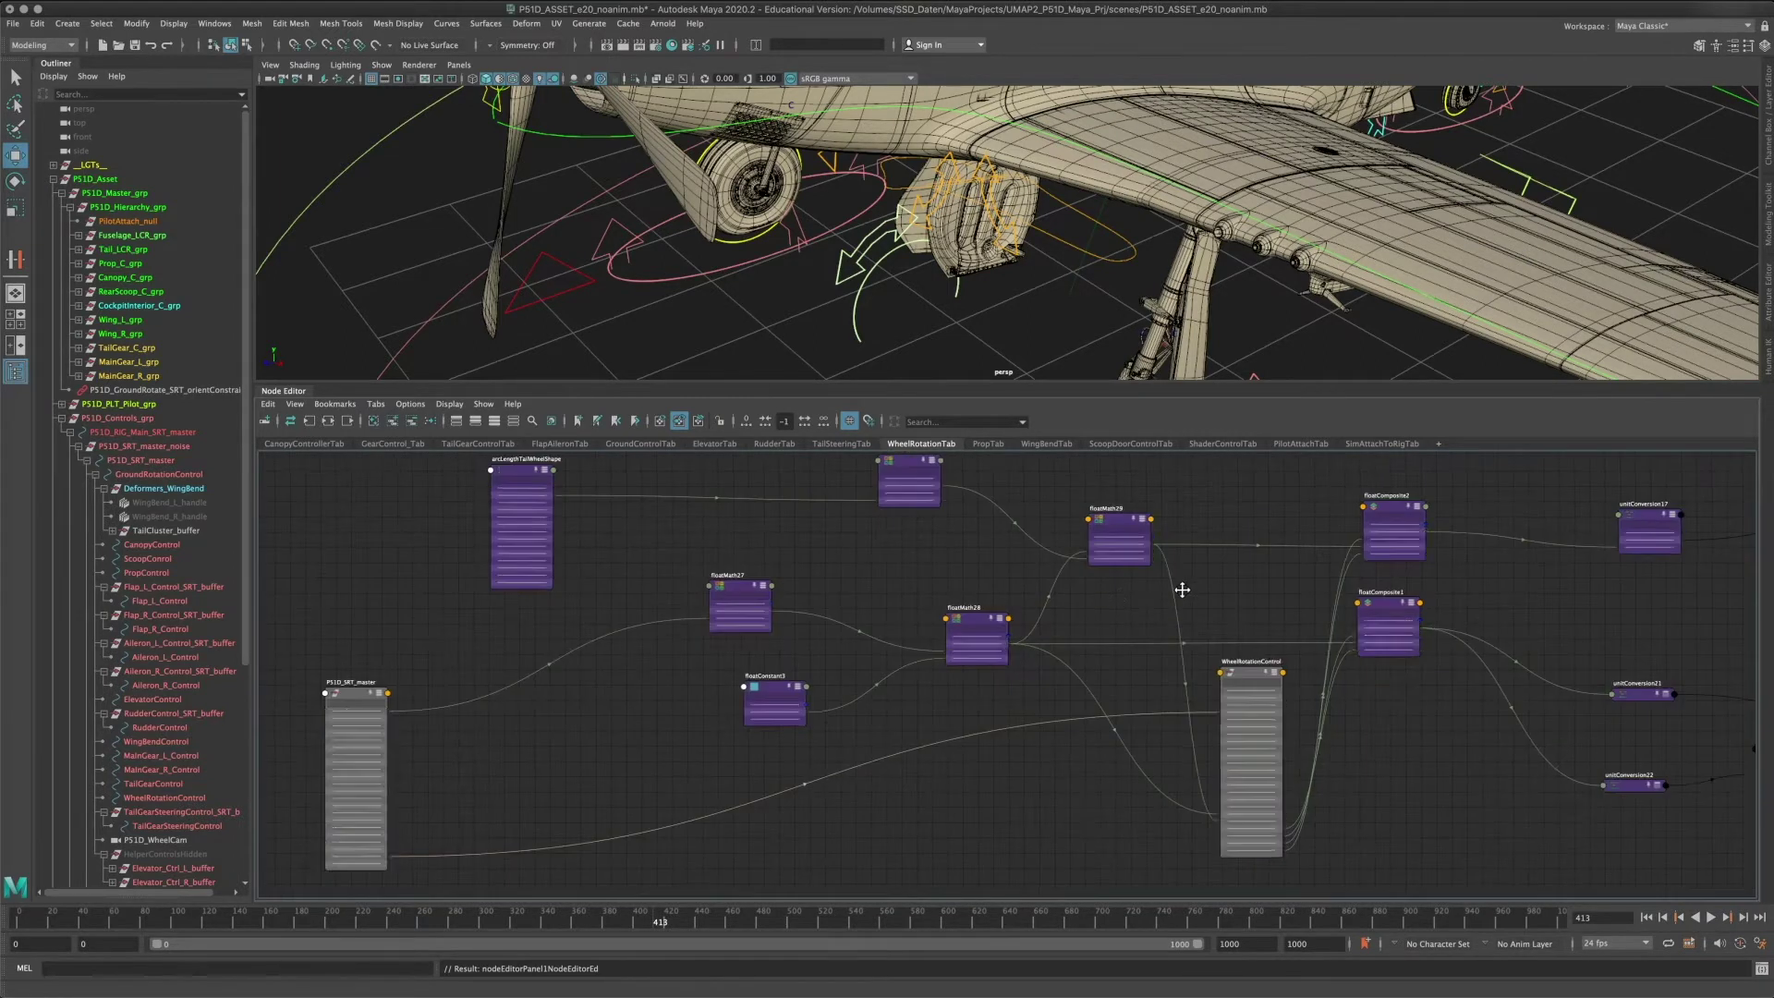
{"action": "middle_click_drag", "start_coordinate": [1184, 590], "coordinate": [887, 618], "text": "alt"}
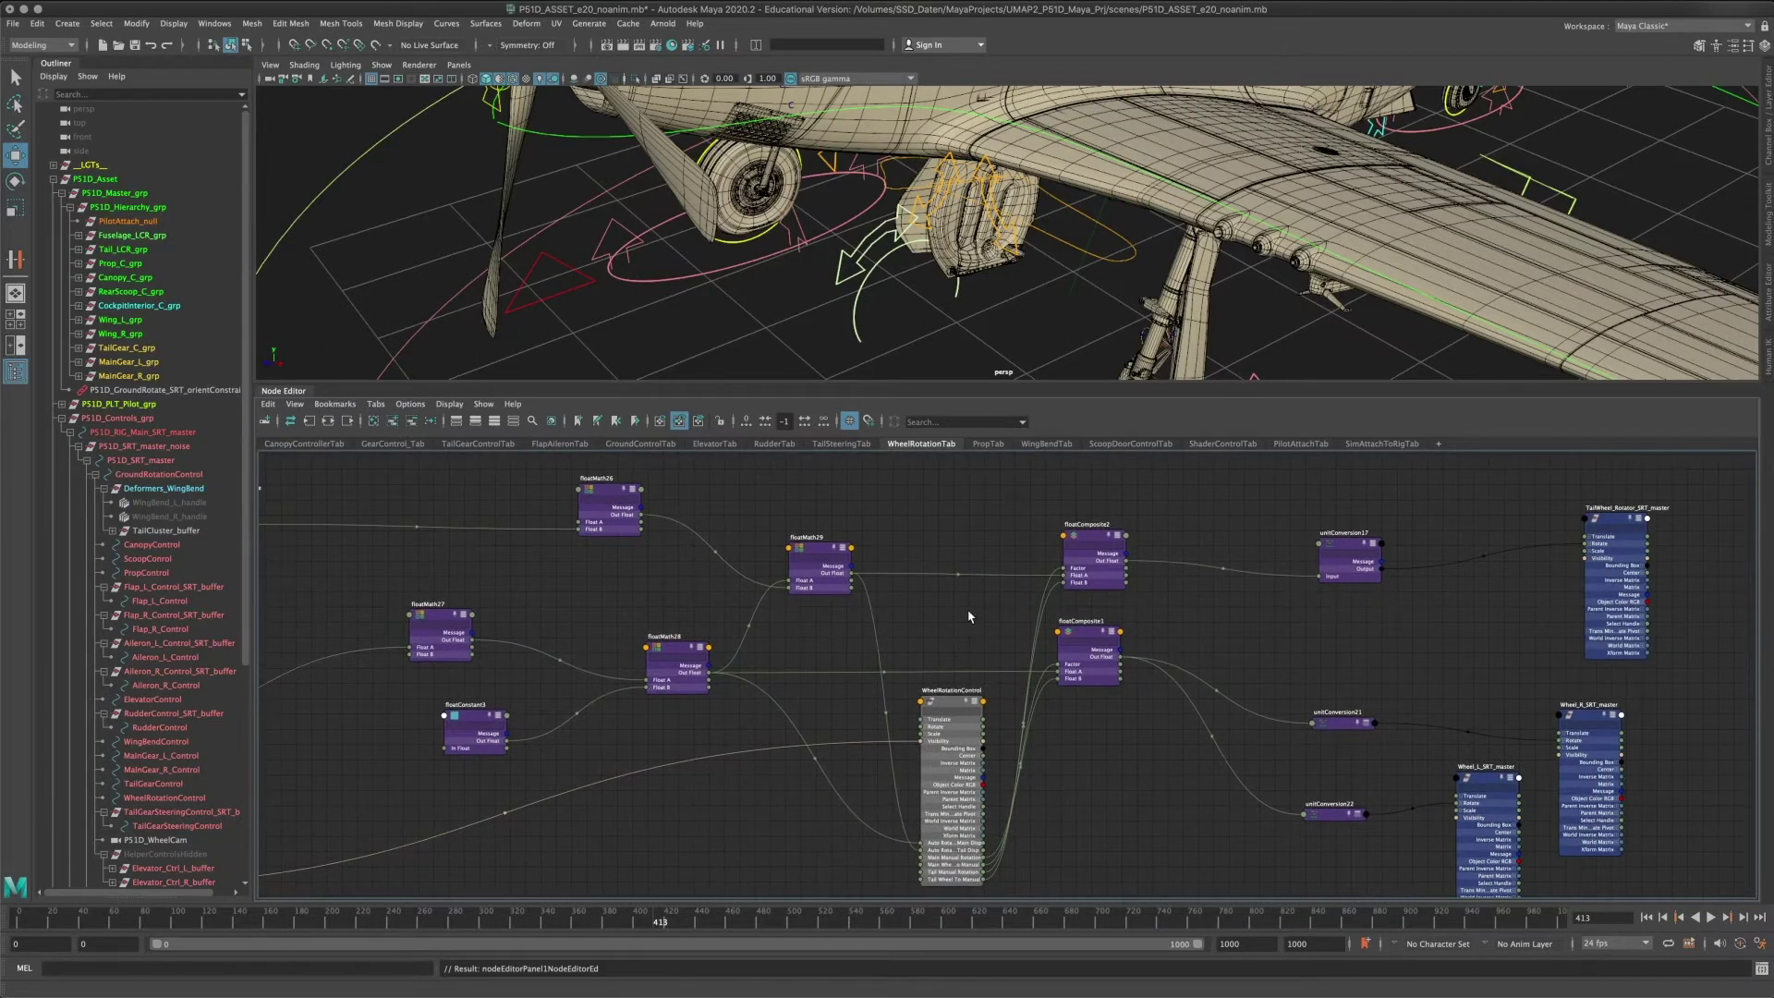
Enlarge the perspective viewport above the Node Editor and frame the main landing gear wheels in a low side view.
{"action": "left_click_drag", "start_coordinate": [932, 383], "coordinate": [926, 529]}
{"action": "middle_click_drag", "start_coordinate": [1015, 386], "coordinate": [896, 323], "text": "alt"}
{"action": "left_click_drag", "start_coordinate": [896, 323], "coordinate": [852, 320], "text": "alt"}
{"action": "middle_click_drag", "start_coordinate": [852, 320], "coordinate": [882, 333], "text": "alt"}
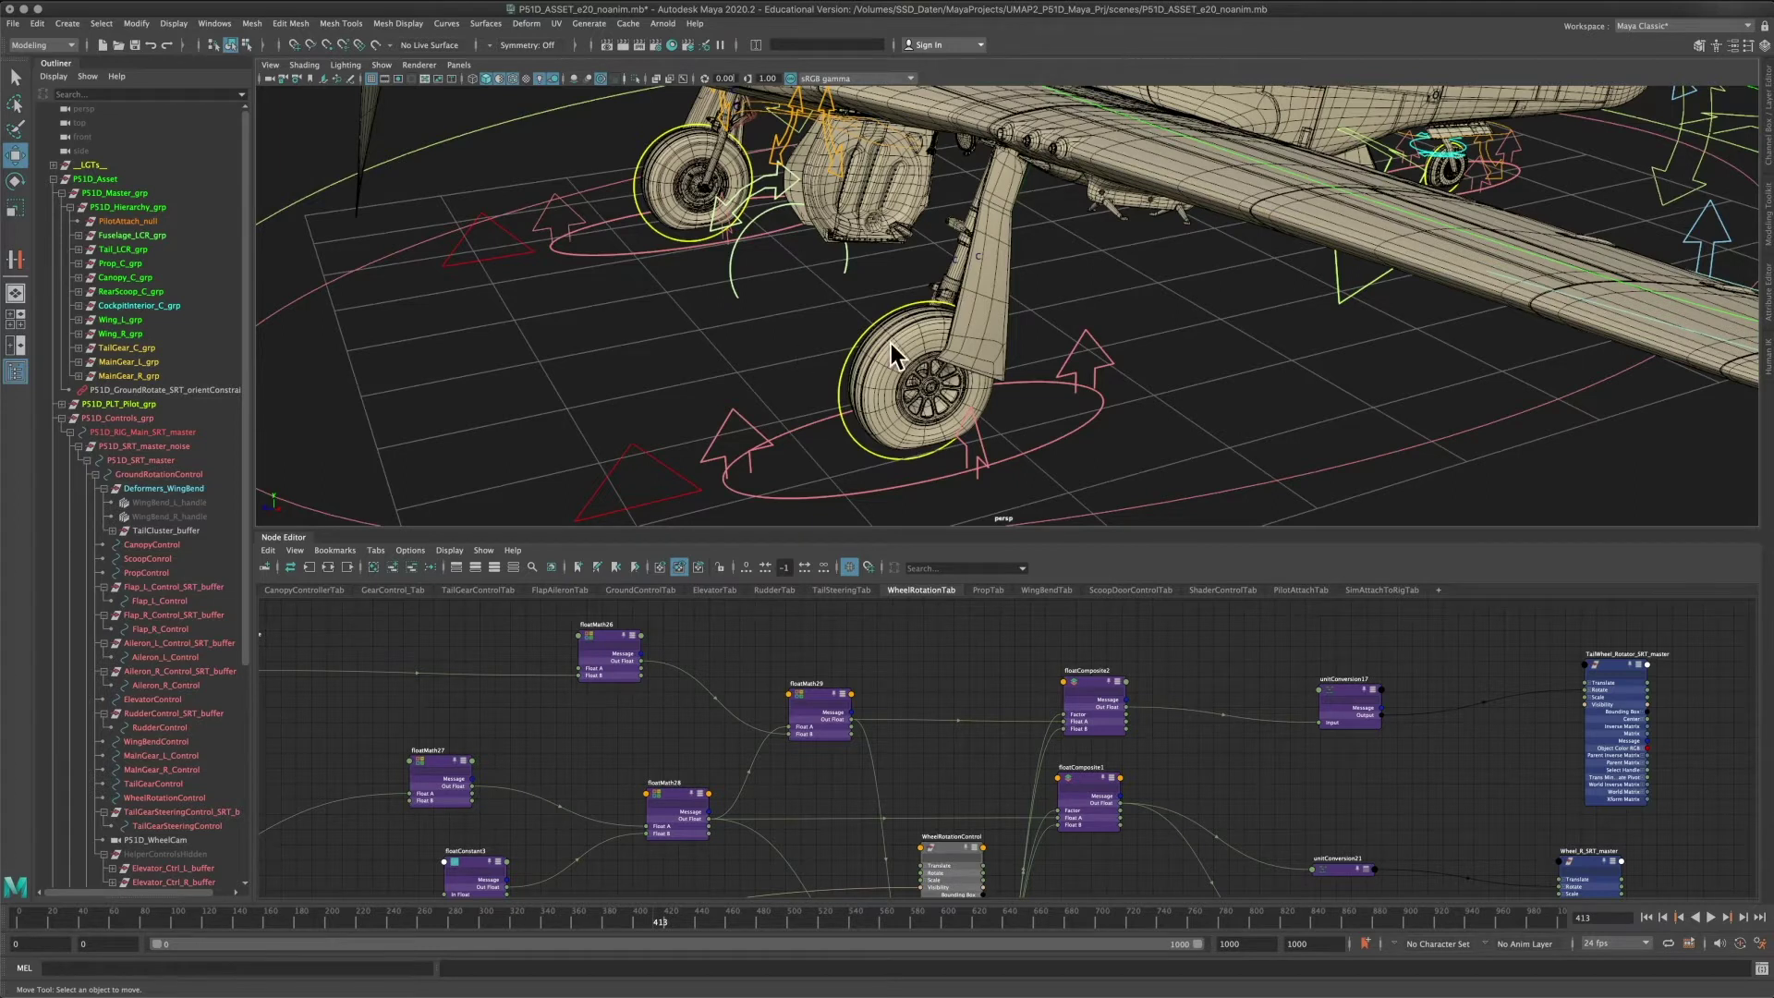
{"action": "left_click_drag", "start_coordinate": [1031, 390], "coordinate": [874, 392], "text": "alt"}
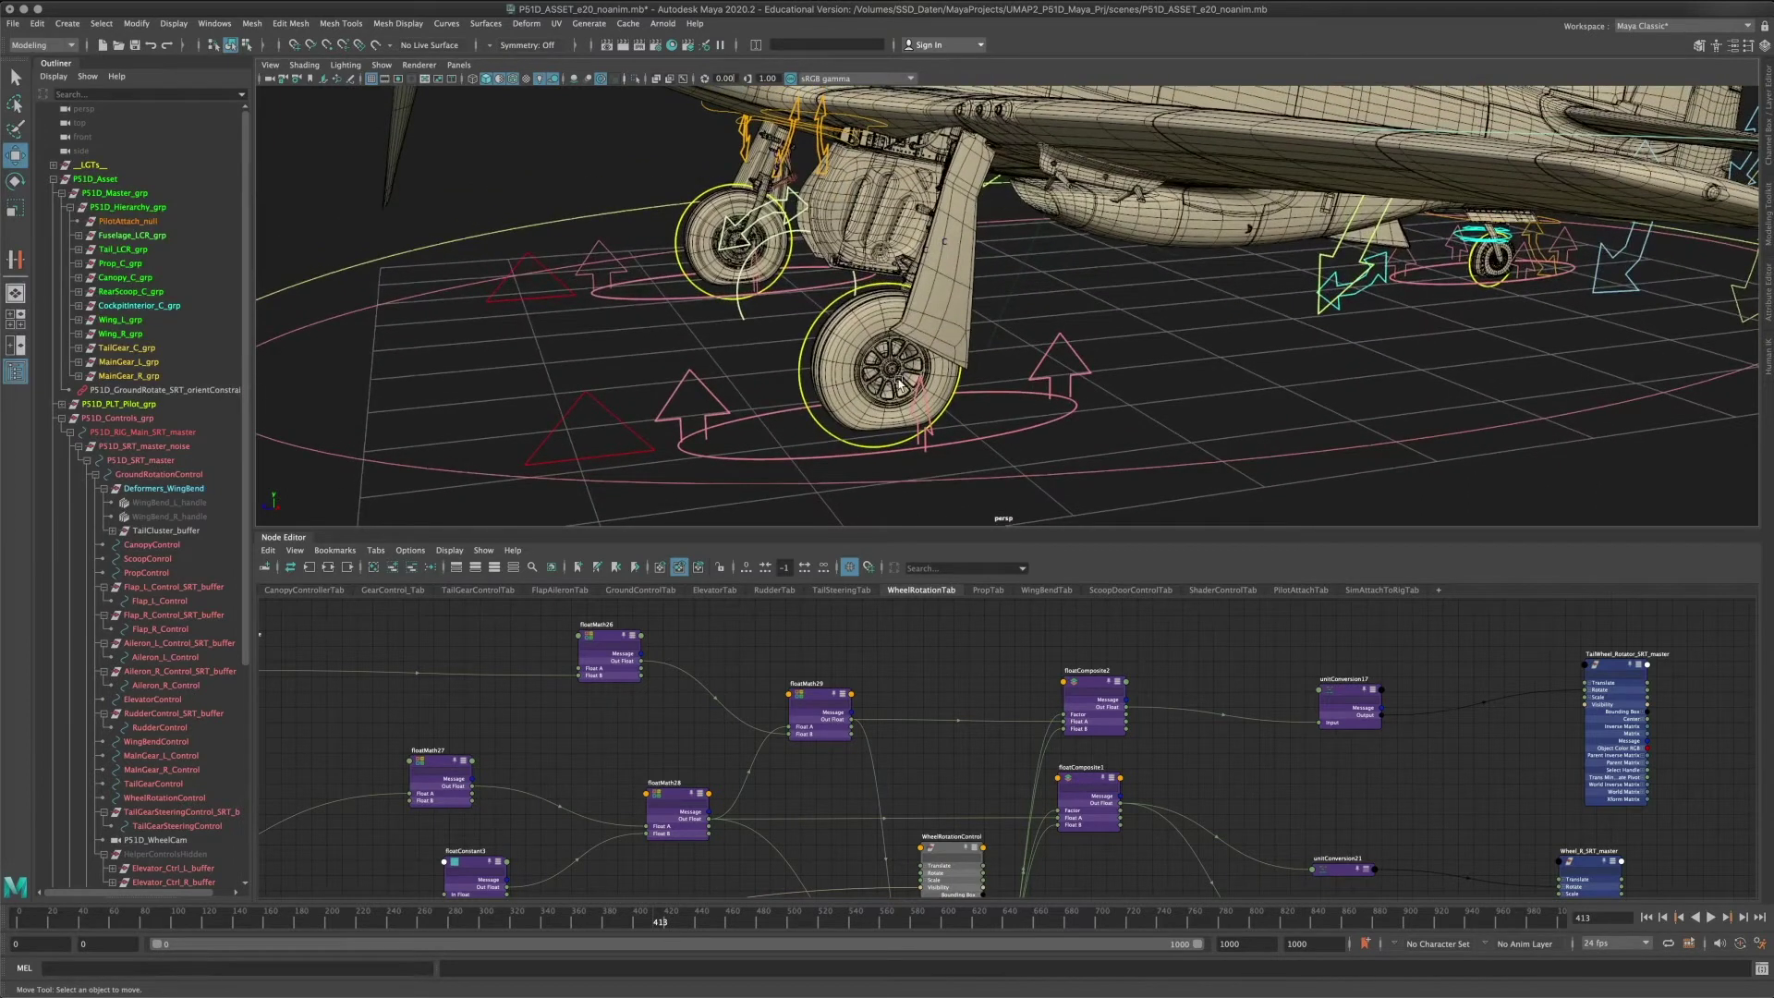
Expand P51D_Rig_grp in the Outliner and unhide its Measurements group.
{"action": "scroll", "coordinate": [165, 455], "scroll_direction": "down", "scroll_amount": 7}
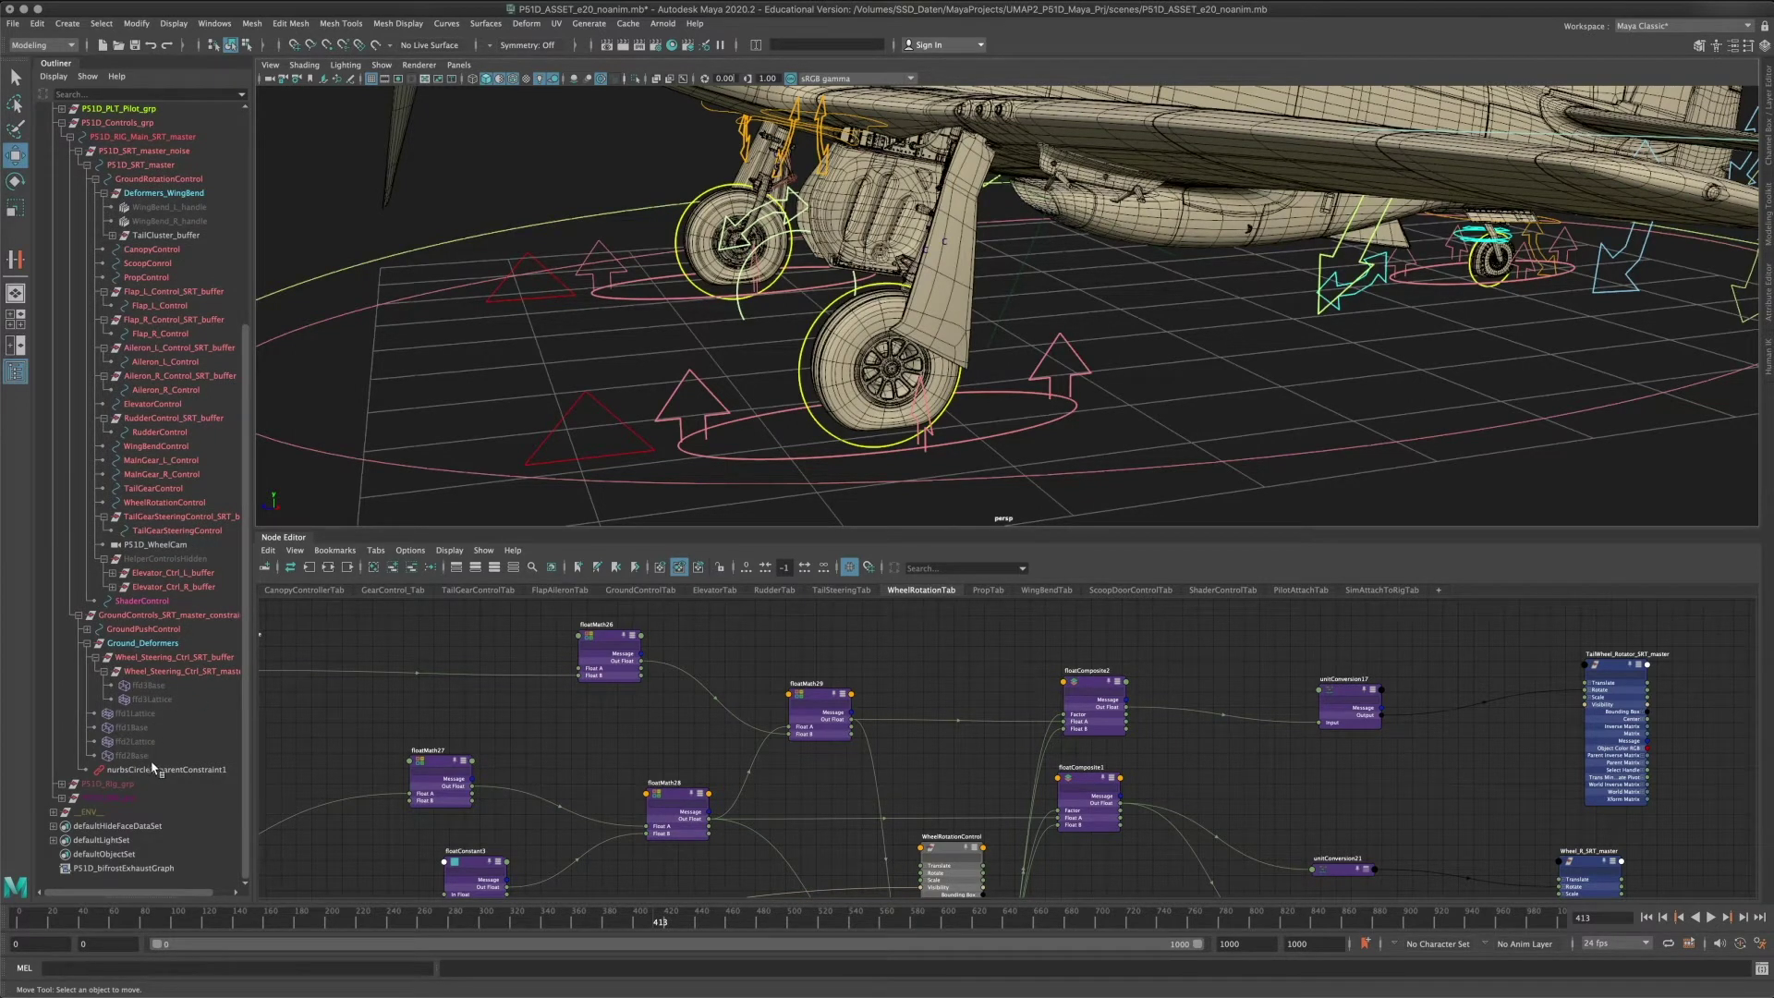
{"action": "left_click", "coordinate": [109, 785]}
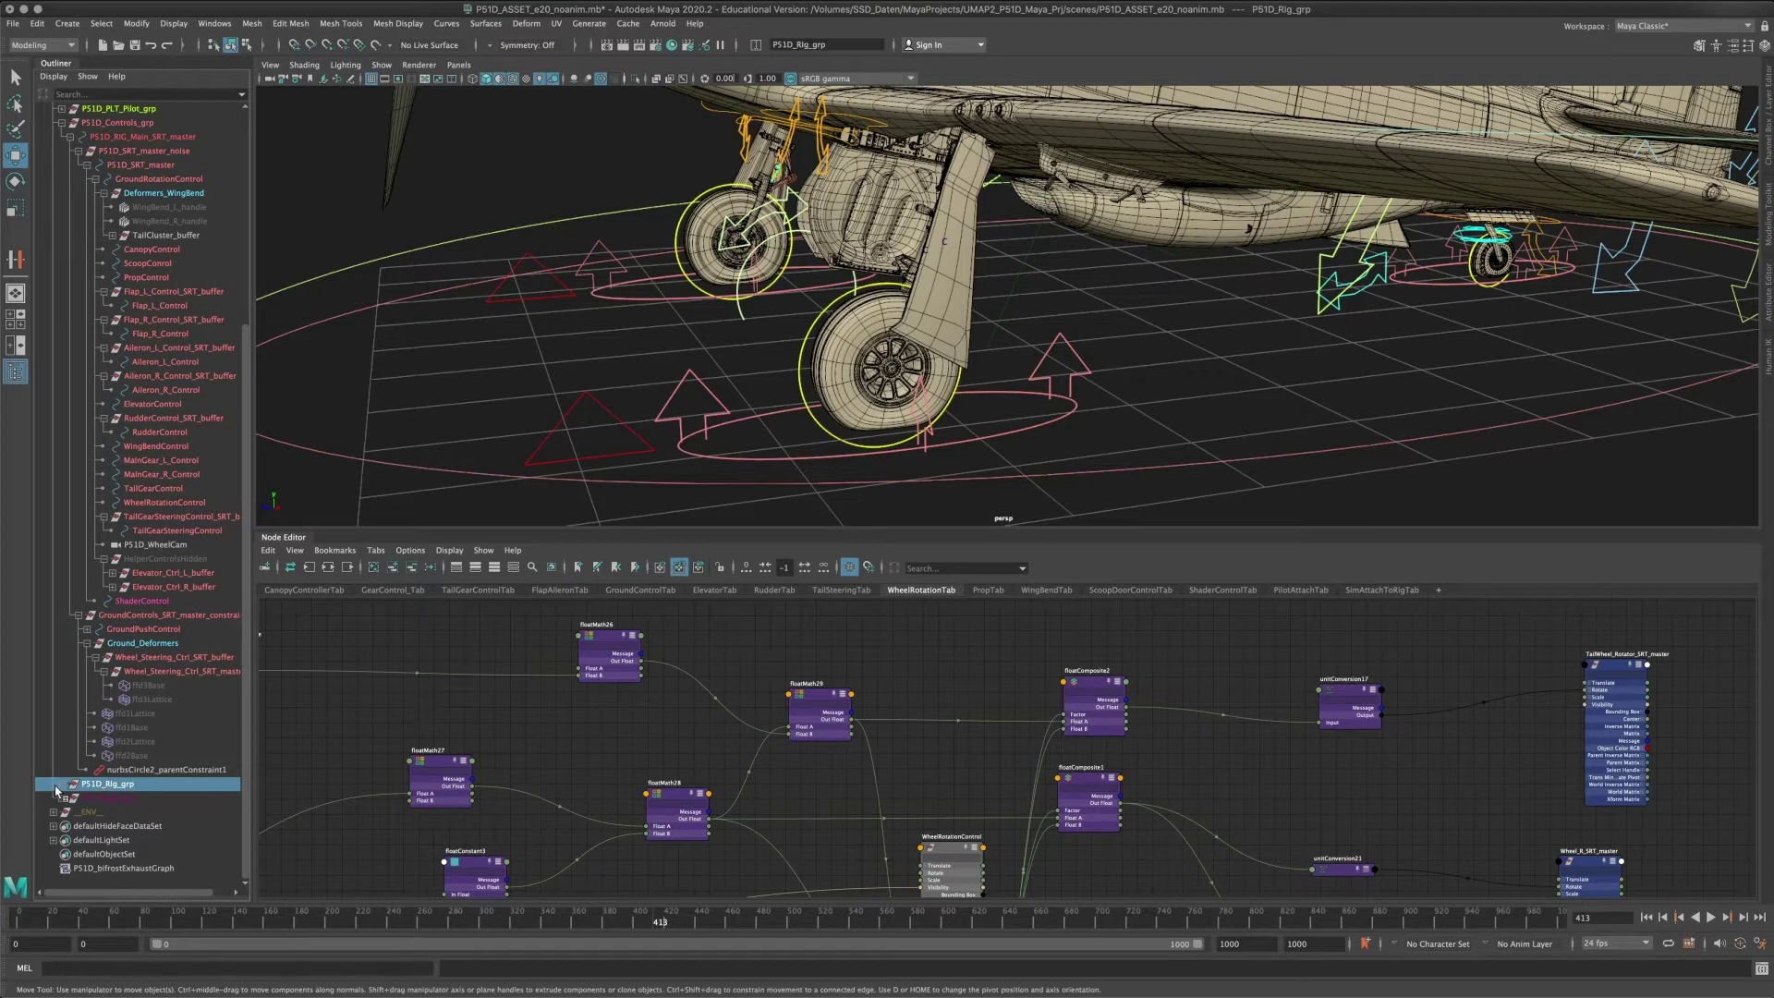
{"action": "left_click", "coordinate": [61, 784]}
{"action": "left_click", "coordinate": [140, 813]}
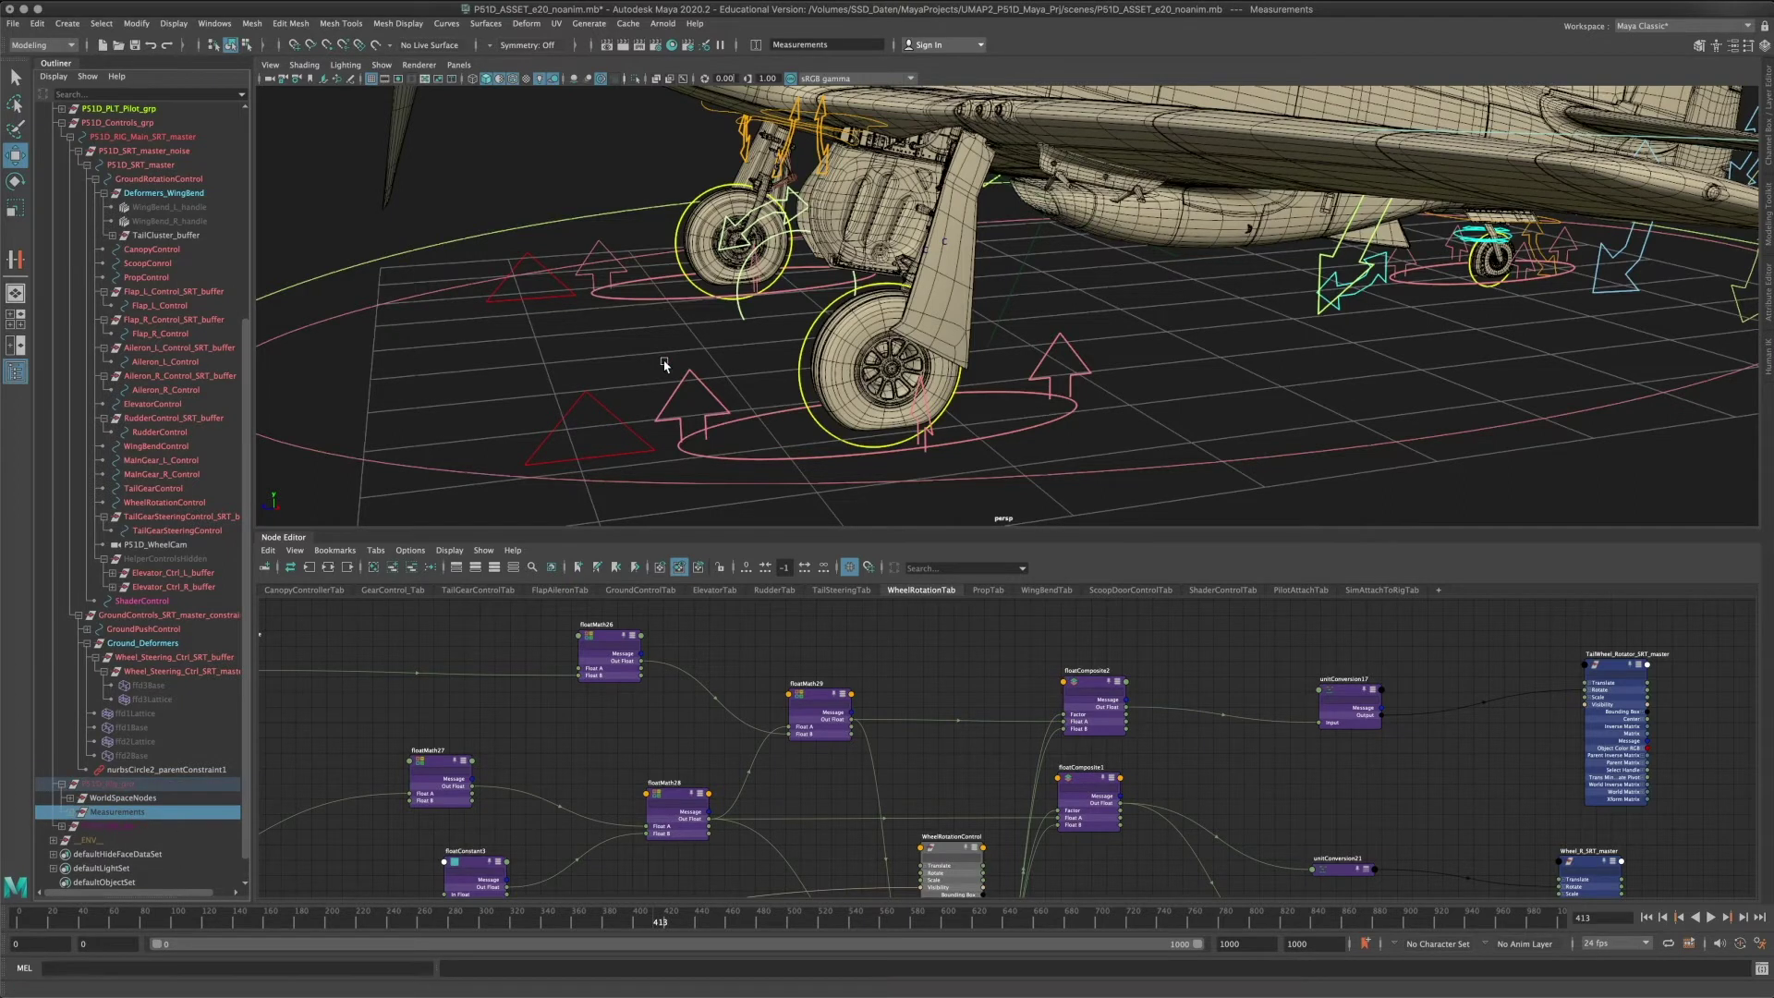
{"action": "key", "text": "shift+h"}
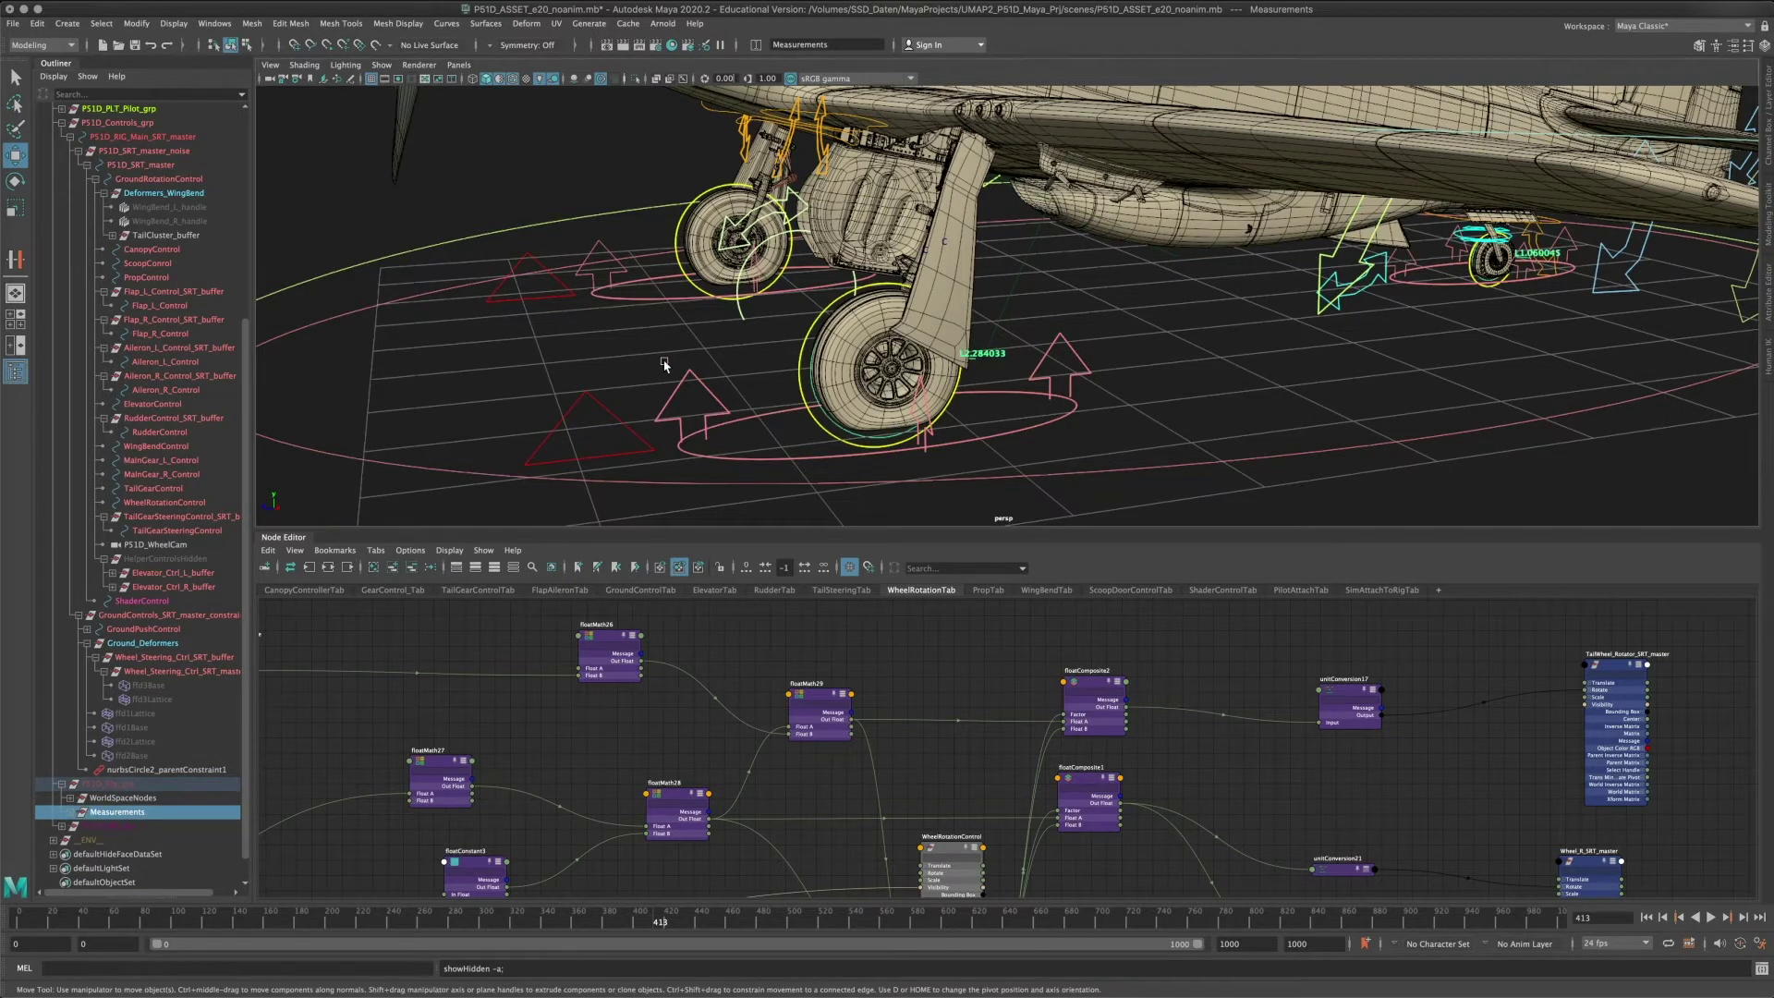
Select Circumference_MainWheel under Measurements and examine the circumference curve and its arc length measurement around the main wheel.
{"action": "left_click", "coordinate": [70, 812]}
{"action": "left_click", "coordinate": [111, 826]}
{"action": "left_click_drag", "start_coordinate": [708, 338], "coordinate": [757, 354], "text": "alt"}
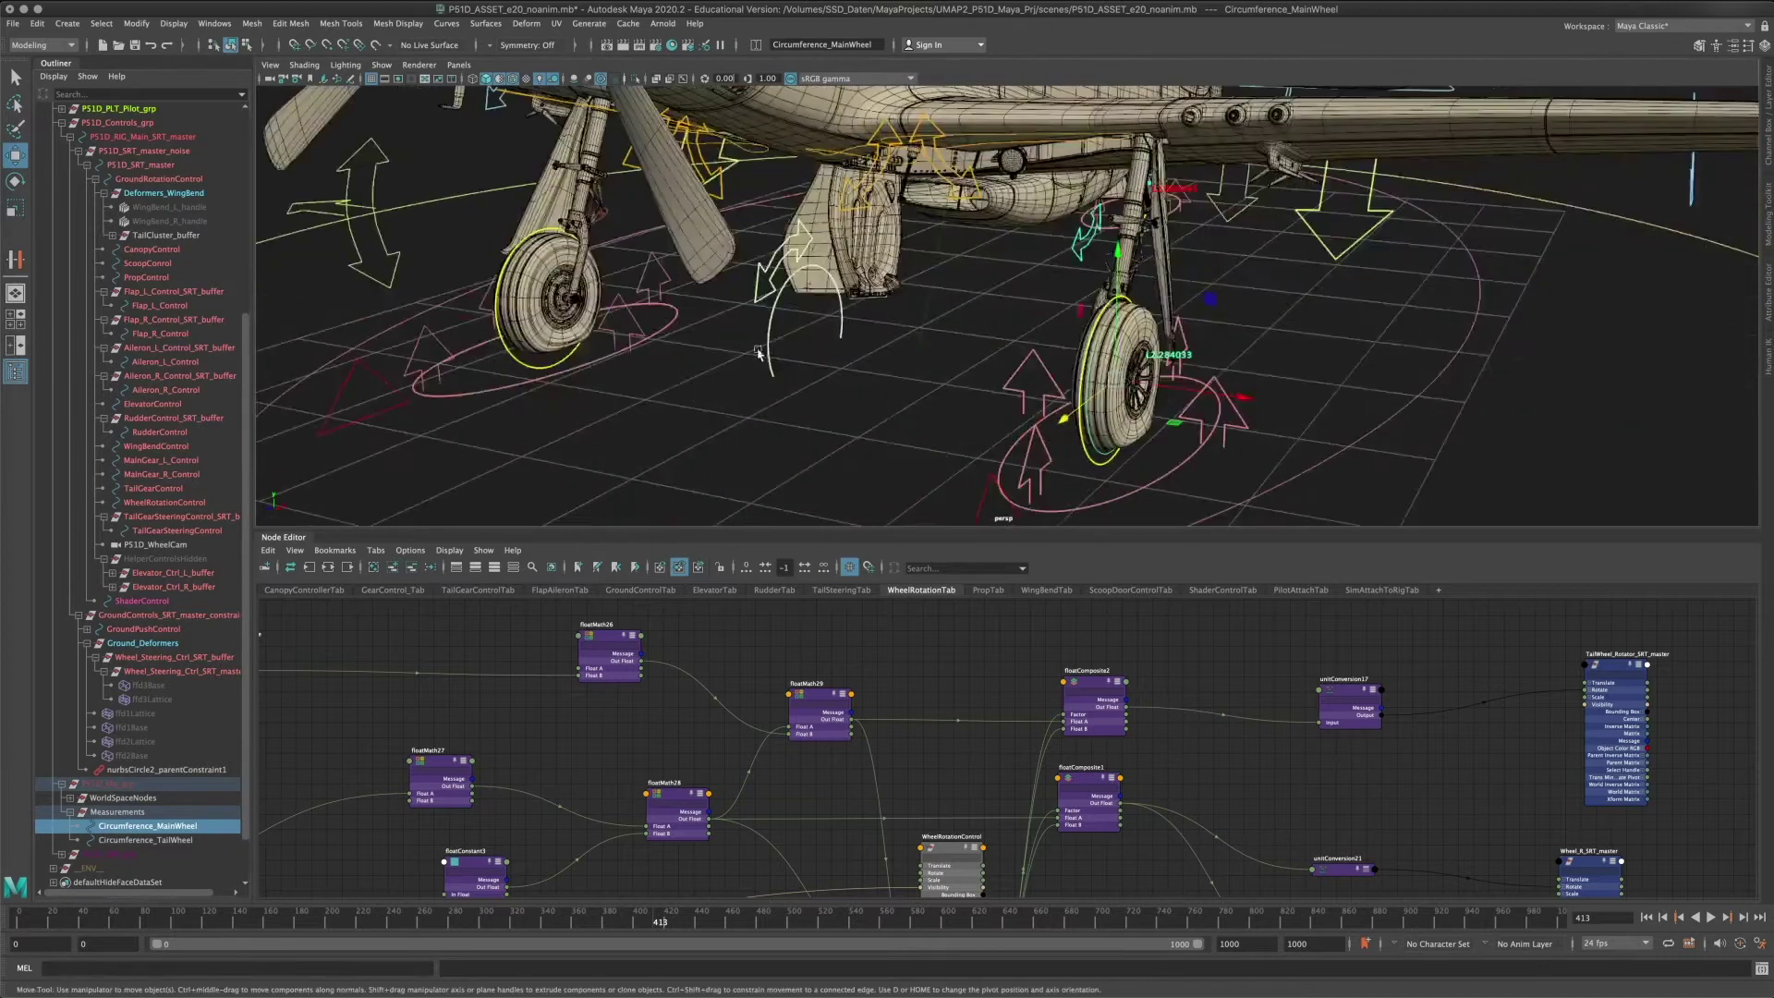
{"action": "key", "text": "f"}
{"action": "left_click_drag", "start_coordinate": [950, 312], "coordinate": [796, 333], "text": "alt"}
{"action": "right_click_drag", "start_coordinate": [796, 333], "coordinate": [978, 374], "text": "alt"}
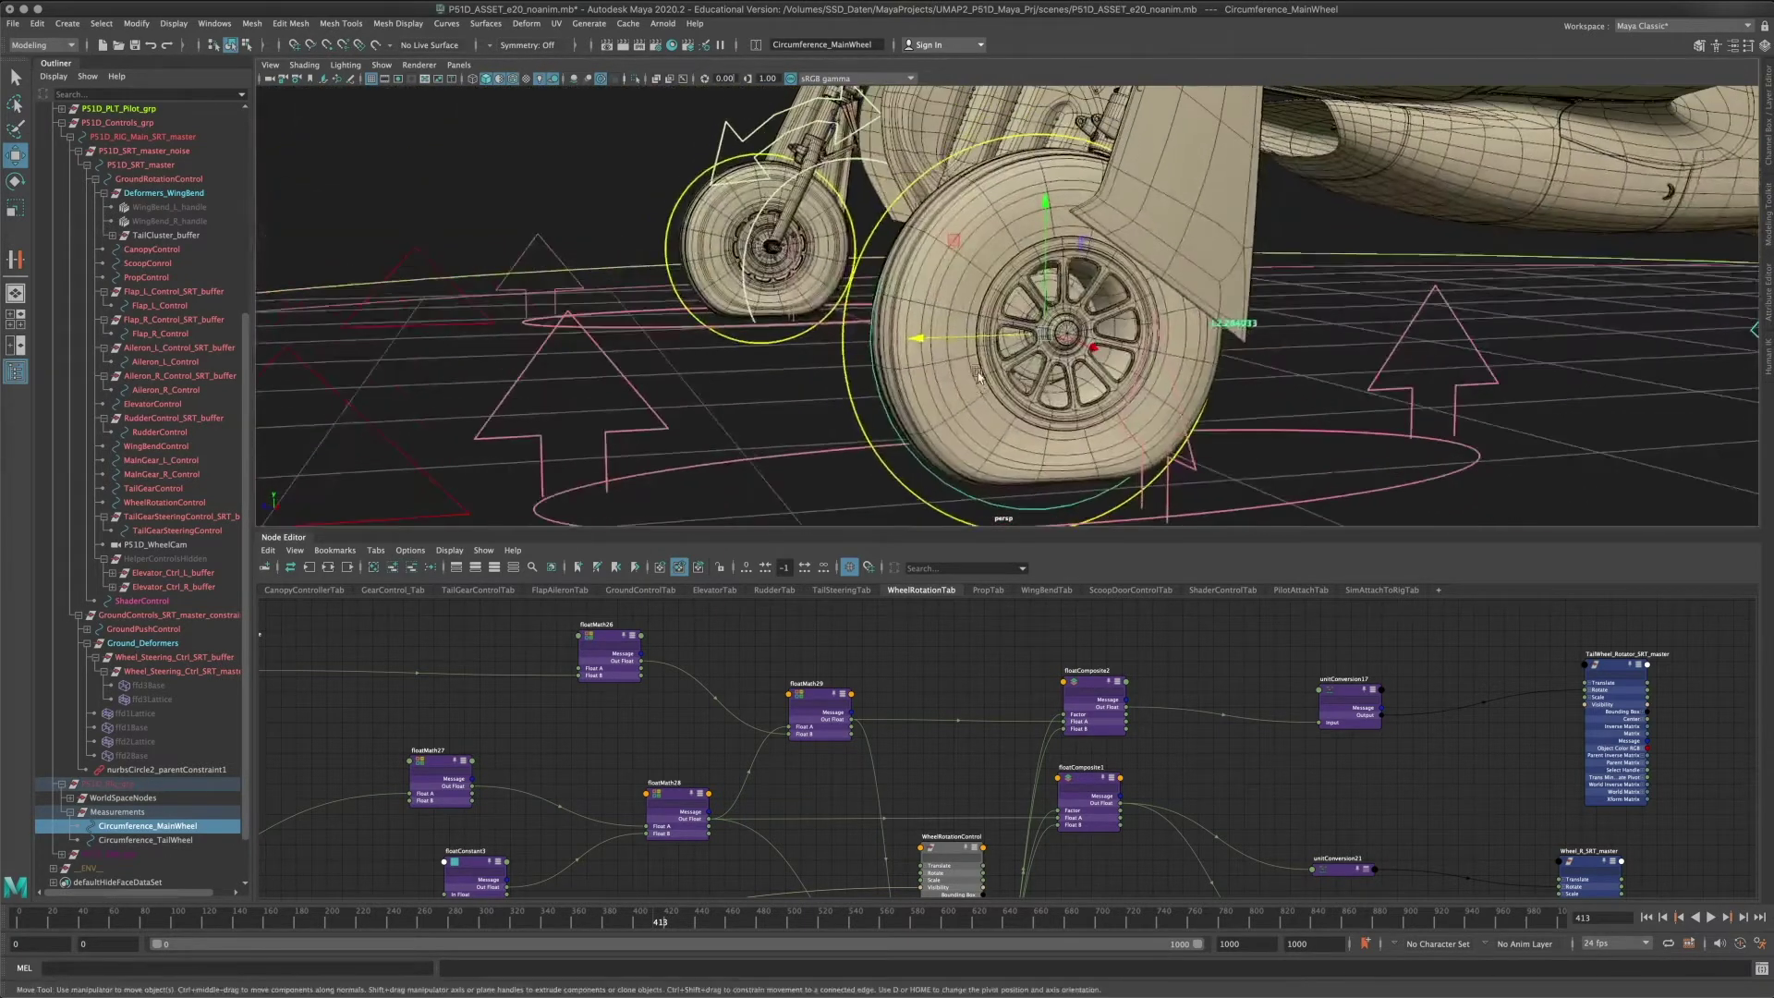
{"action": "left_click_drag", "start_coordinate": [979, 377], "coordinate": [916, 366], "text": "alt"}
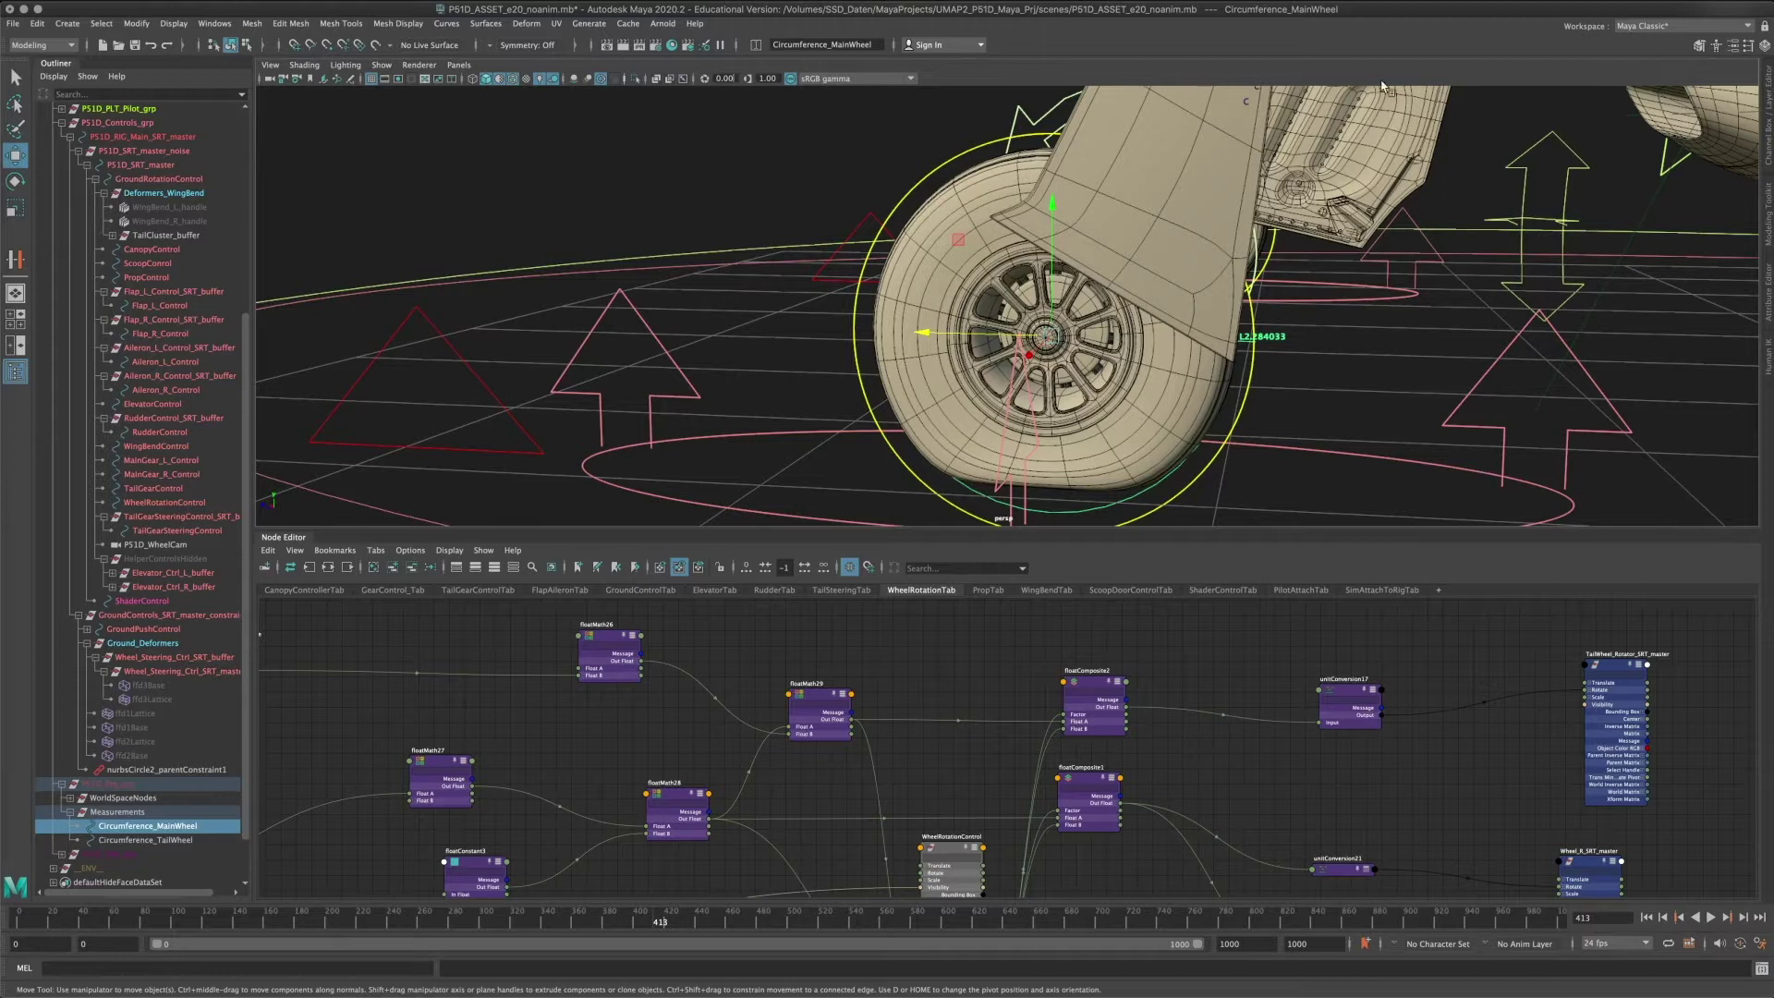
{"action": "middle_click_drag", "start_coordinate": [1035, 388], "coordinate": [969, 250], "text": "alt"}
{"action": "left_click_drag", "start_coordinate": [1044, 277], "coordinate": [943, 405], "text": "alt"}
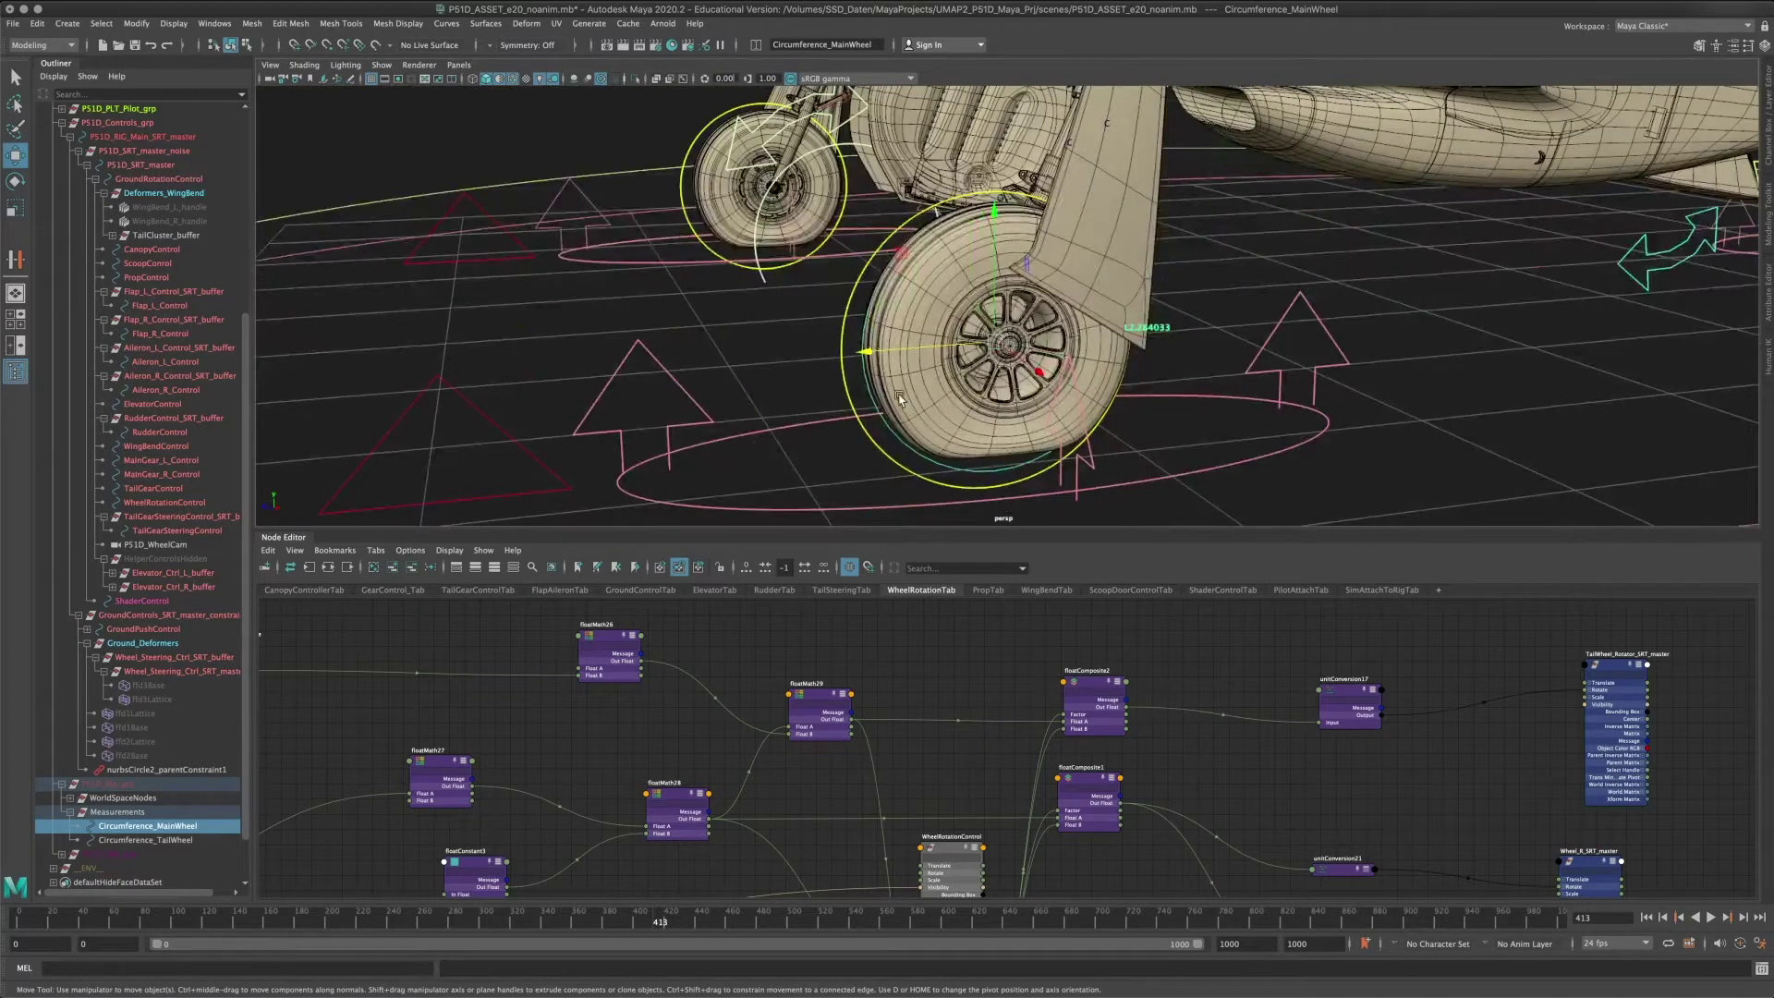
{"action": "middle_click_drag", "start_coordinate": [1389, 309], "coordinate": [775, 417], "text": "alt"}
{"action": "left_click_drag", "start_coordinate": [774, 418], "coordinate": [889, 270], "text": "alt"}
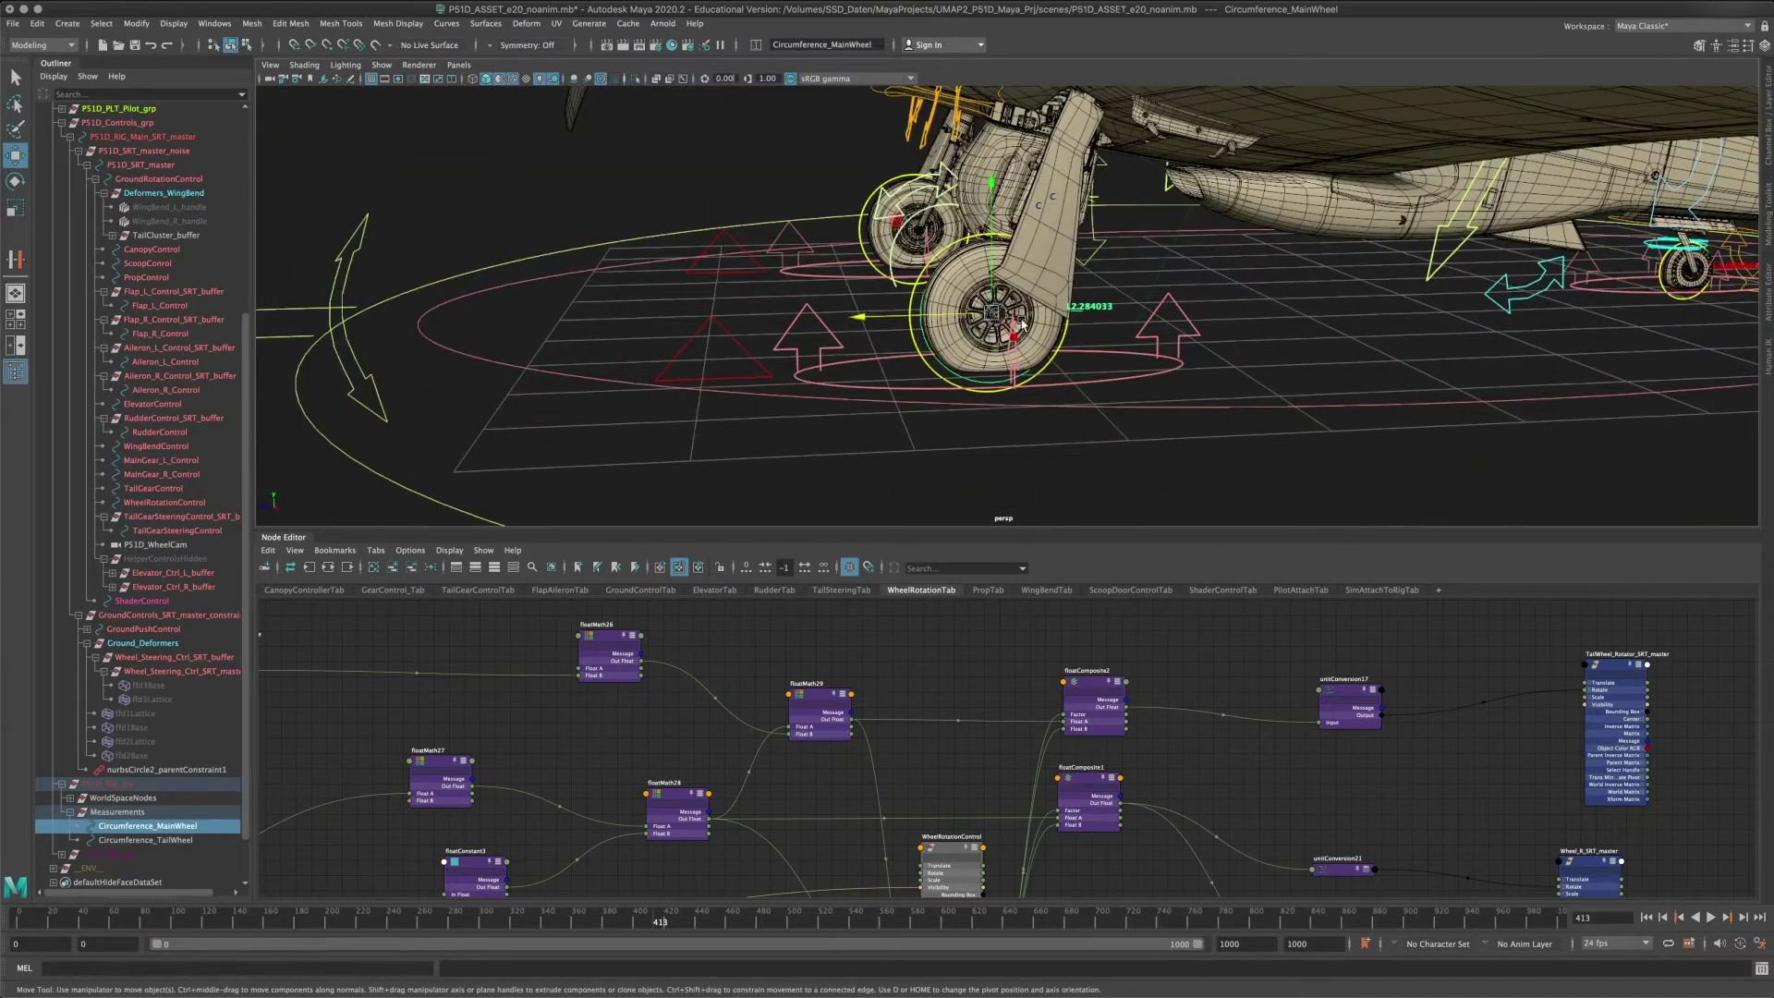
{"action": "left_click_drag", "start_coordinate": [1023, 323], "coordinate": [892, 290], "text": "alt"}
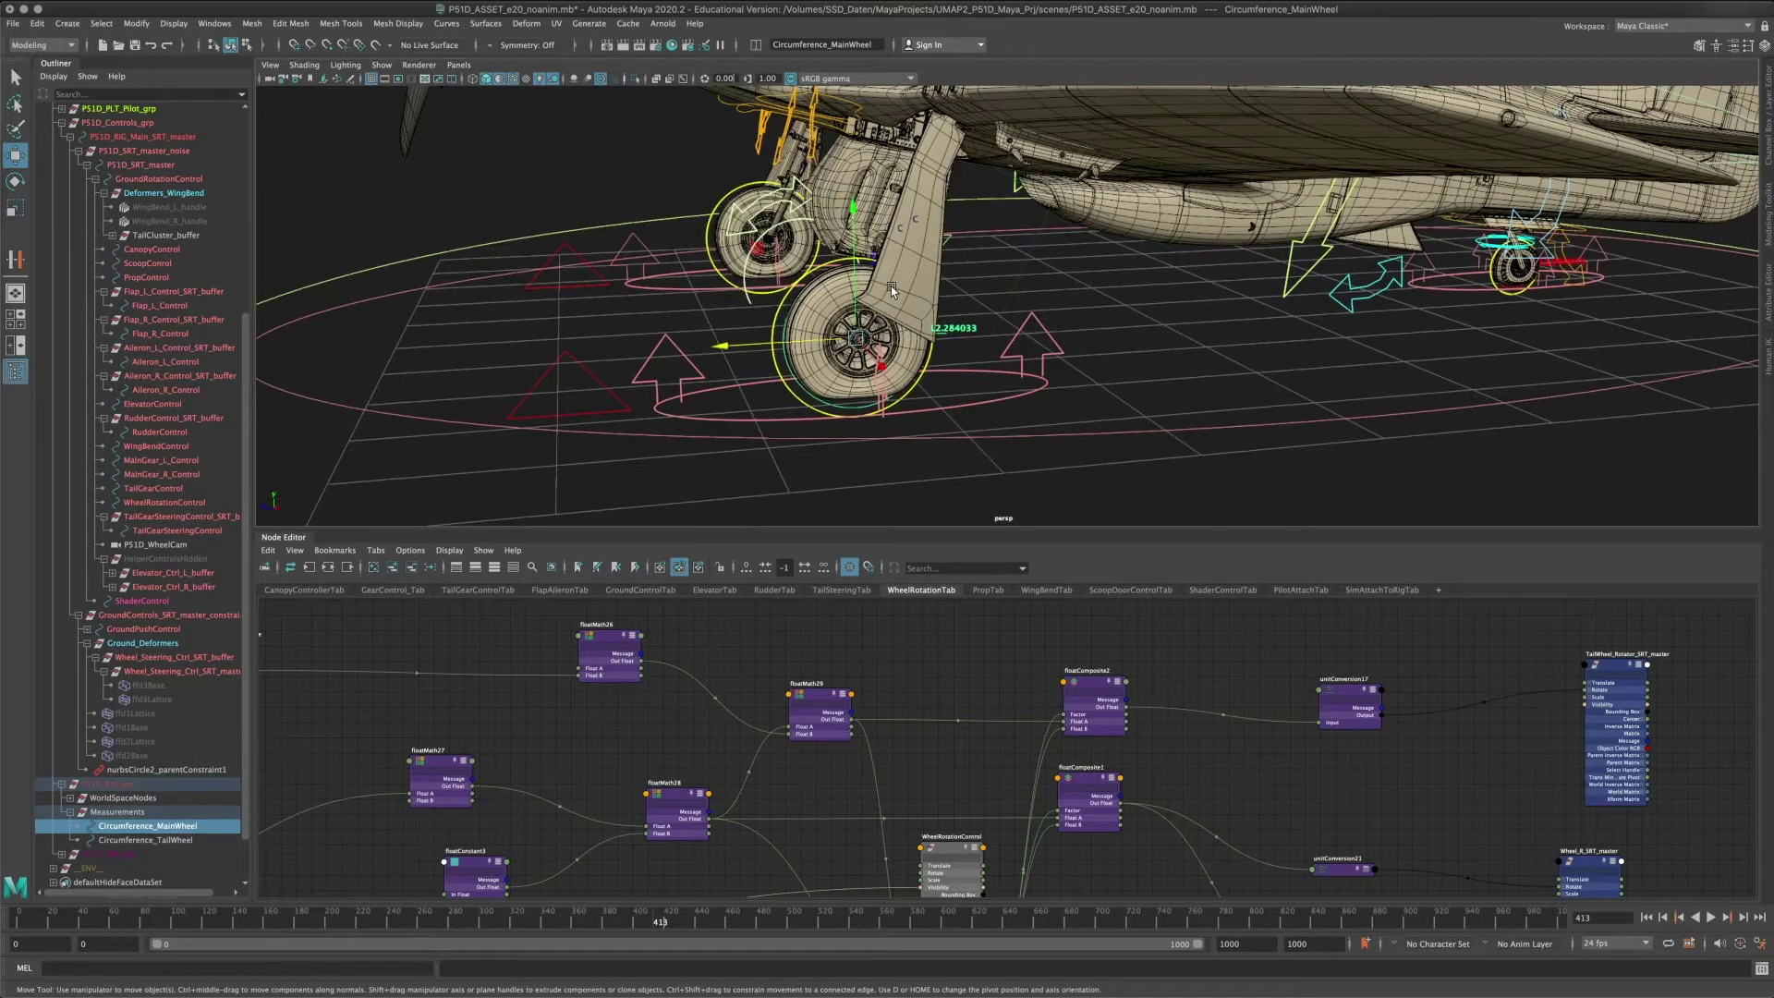
Hide the Measurements group and bring the arcLengthTailWheelShape node into view in the wheel rotation network.
{"action": "left_click", "coordinate": [125, 815]}
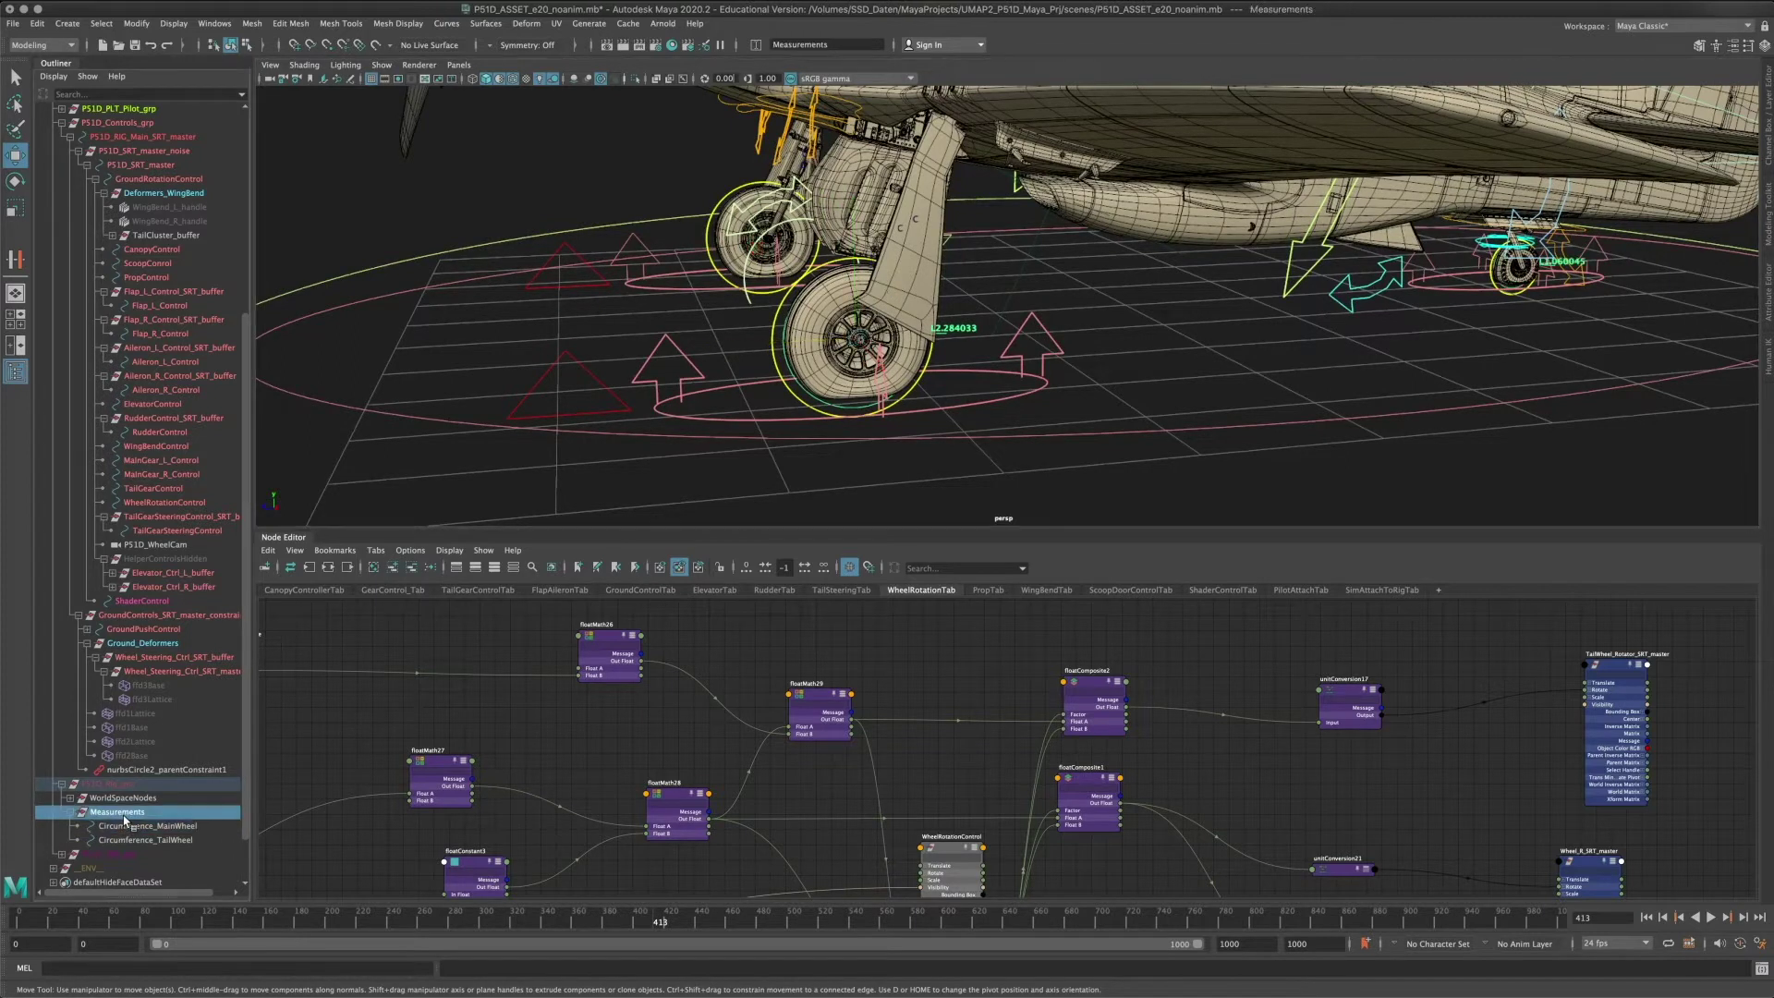
{"action": "key", "text": "ctrl+h"}
{"action": "middle_click_drag", "start_coordinate": [547, 757], "coordinate": [962, 729], "text": "alt"}
{"action": "middle_click_drag", "start_coordinate": [741, 710], "coordinate": [736, 745], "text": "alt"}
{"action": "scroll", "coordinate": [624, 657], "scroll_direction": "up", "scroll_amount": 3}
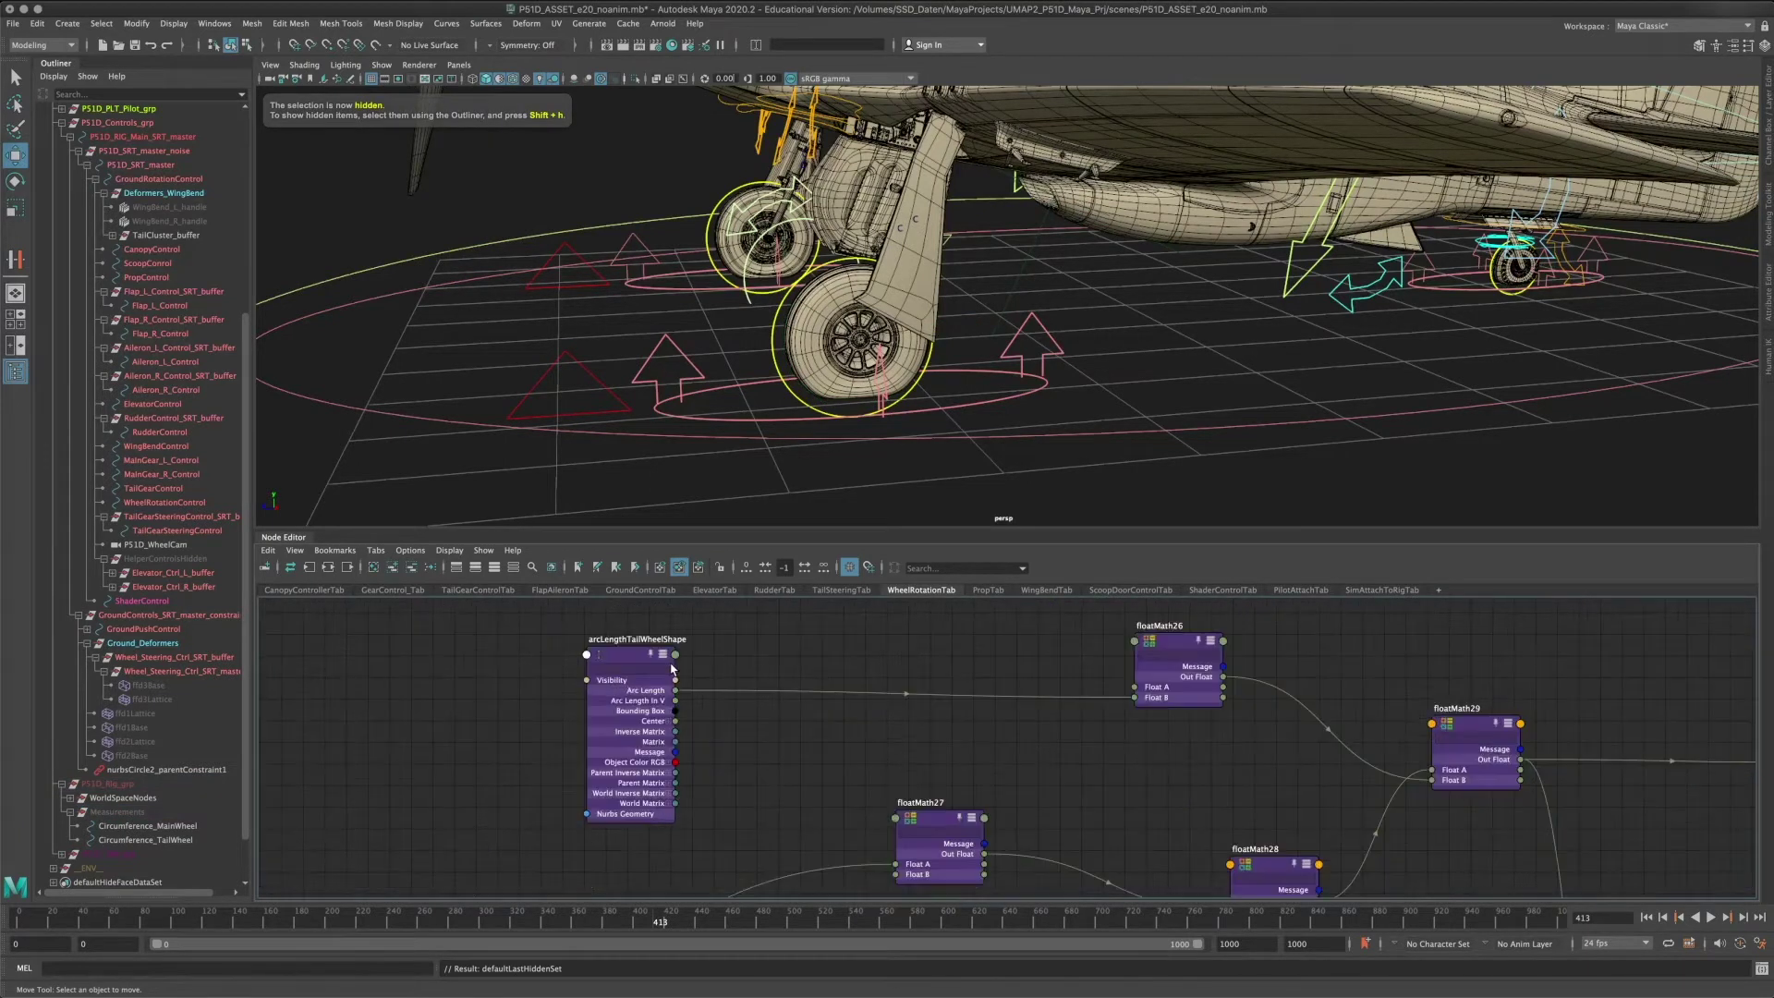
Make the Node Editor taller and move arcLengthTailWheelShape farther away from the float math nodes.
{"action": "mouse_move", "coordinate": [624, 657]}
{"action": "left_mouse_down"}
{"action": "mouse_move", "coordinate": [682, 657]}
{"action": "mouse_move", "coordinate": [634, 657]}
{"action": "left_mouse_up"}
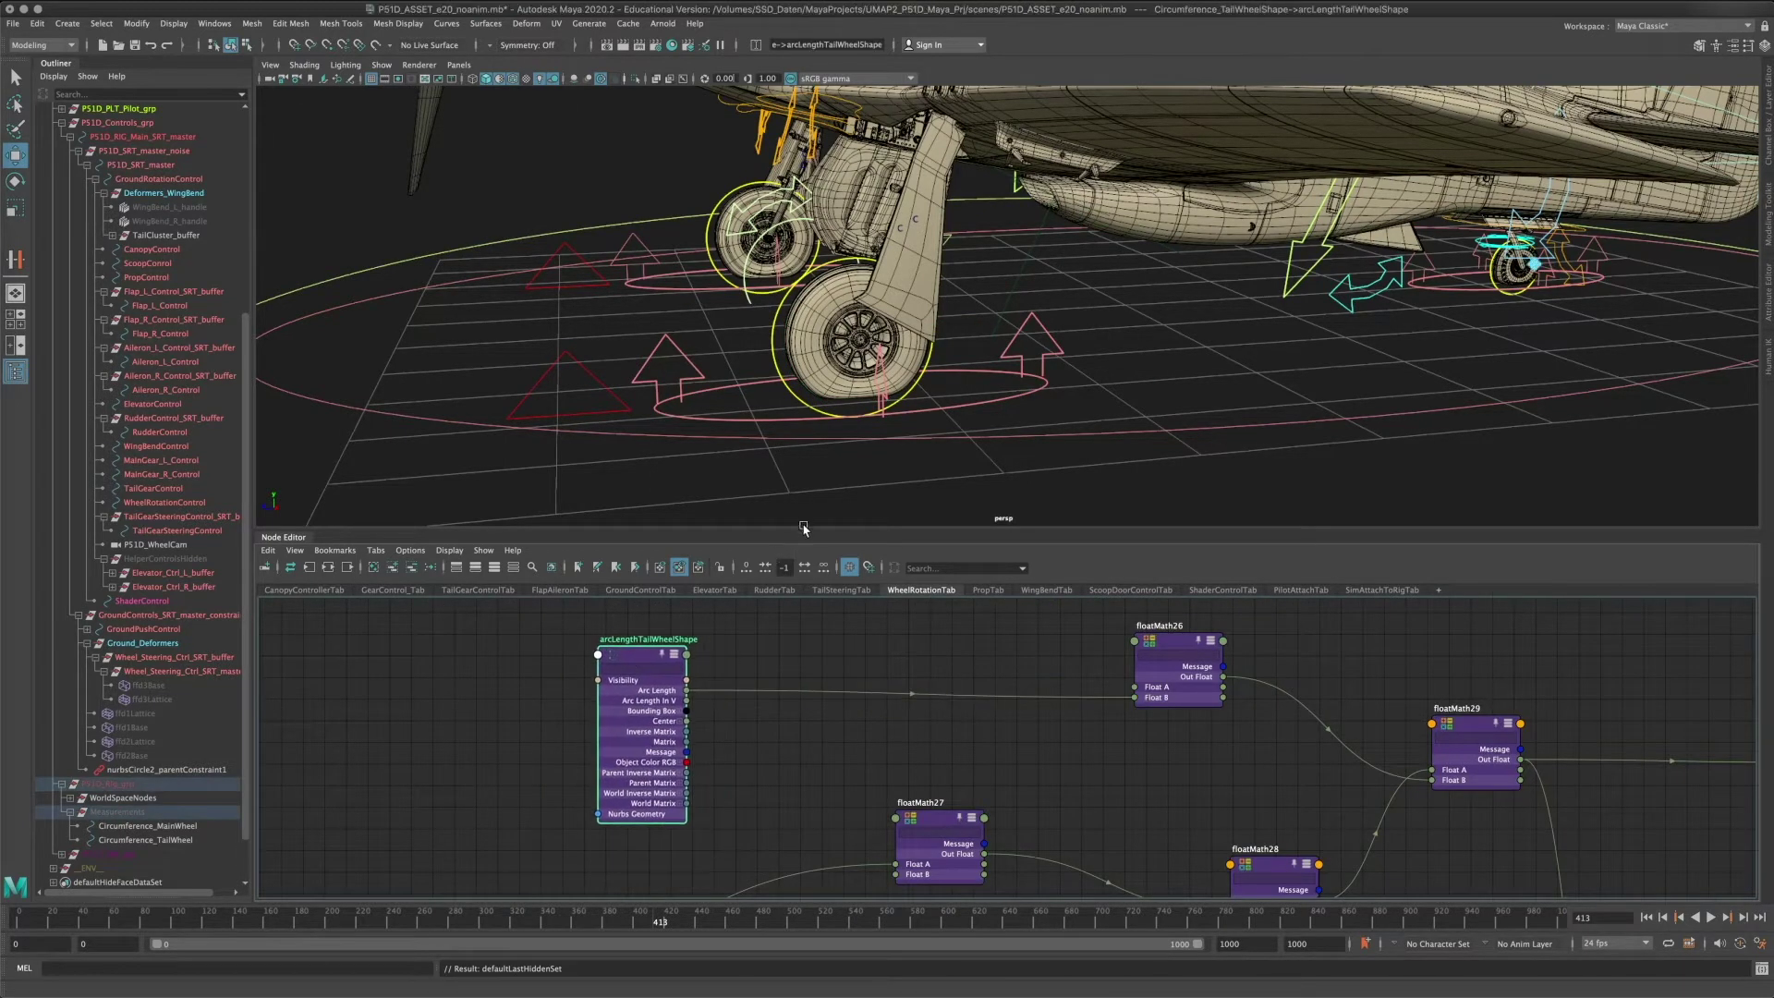
{"action": "left_click_drag", "start_coordinate": [803, 527], "coordinate": [795, 242]}
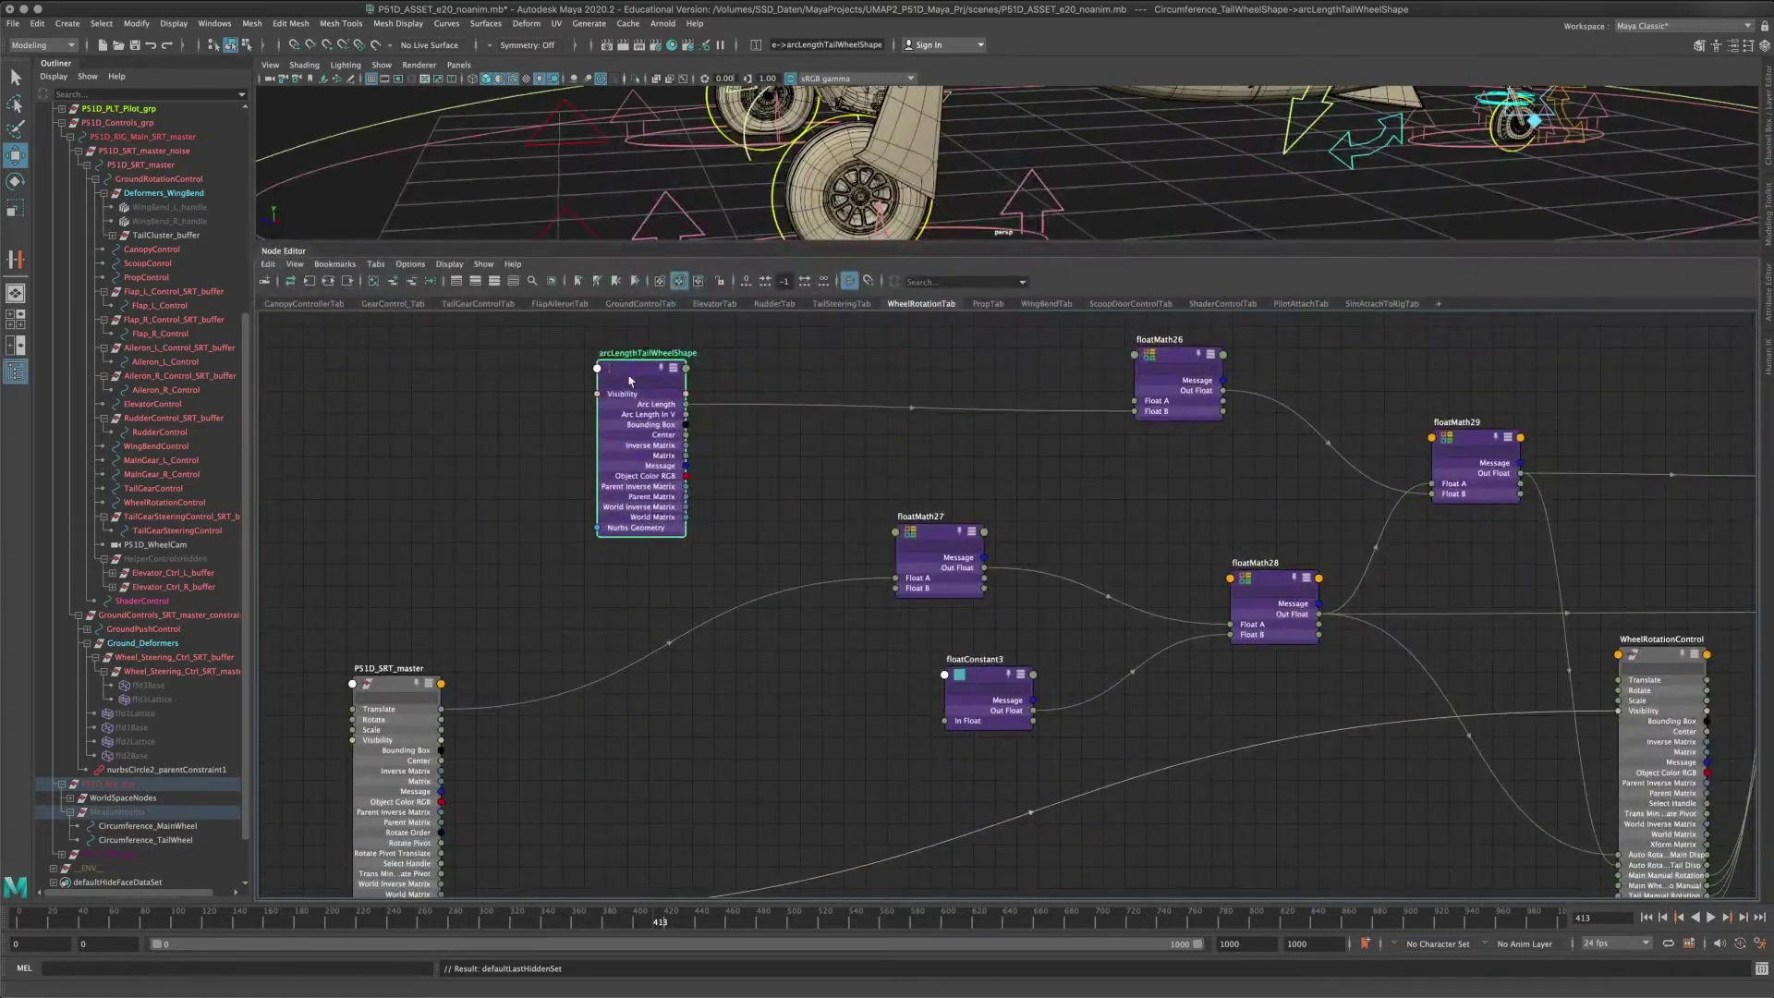
{"action": "left_click_drag", "start_coordinate": [643, 362], "coordinate": [600, 397]}
{"action": "middle_click_drag", "start_coordinate": [803, 443], "coordinate": [775, 540], "text": "alt"}
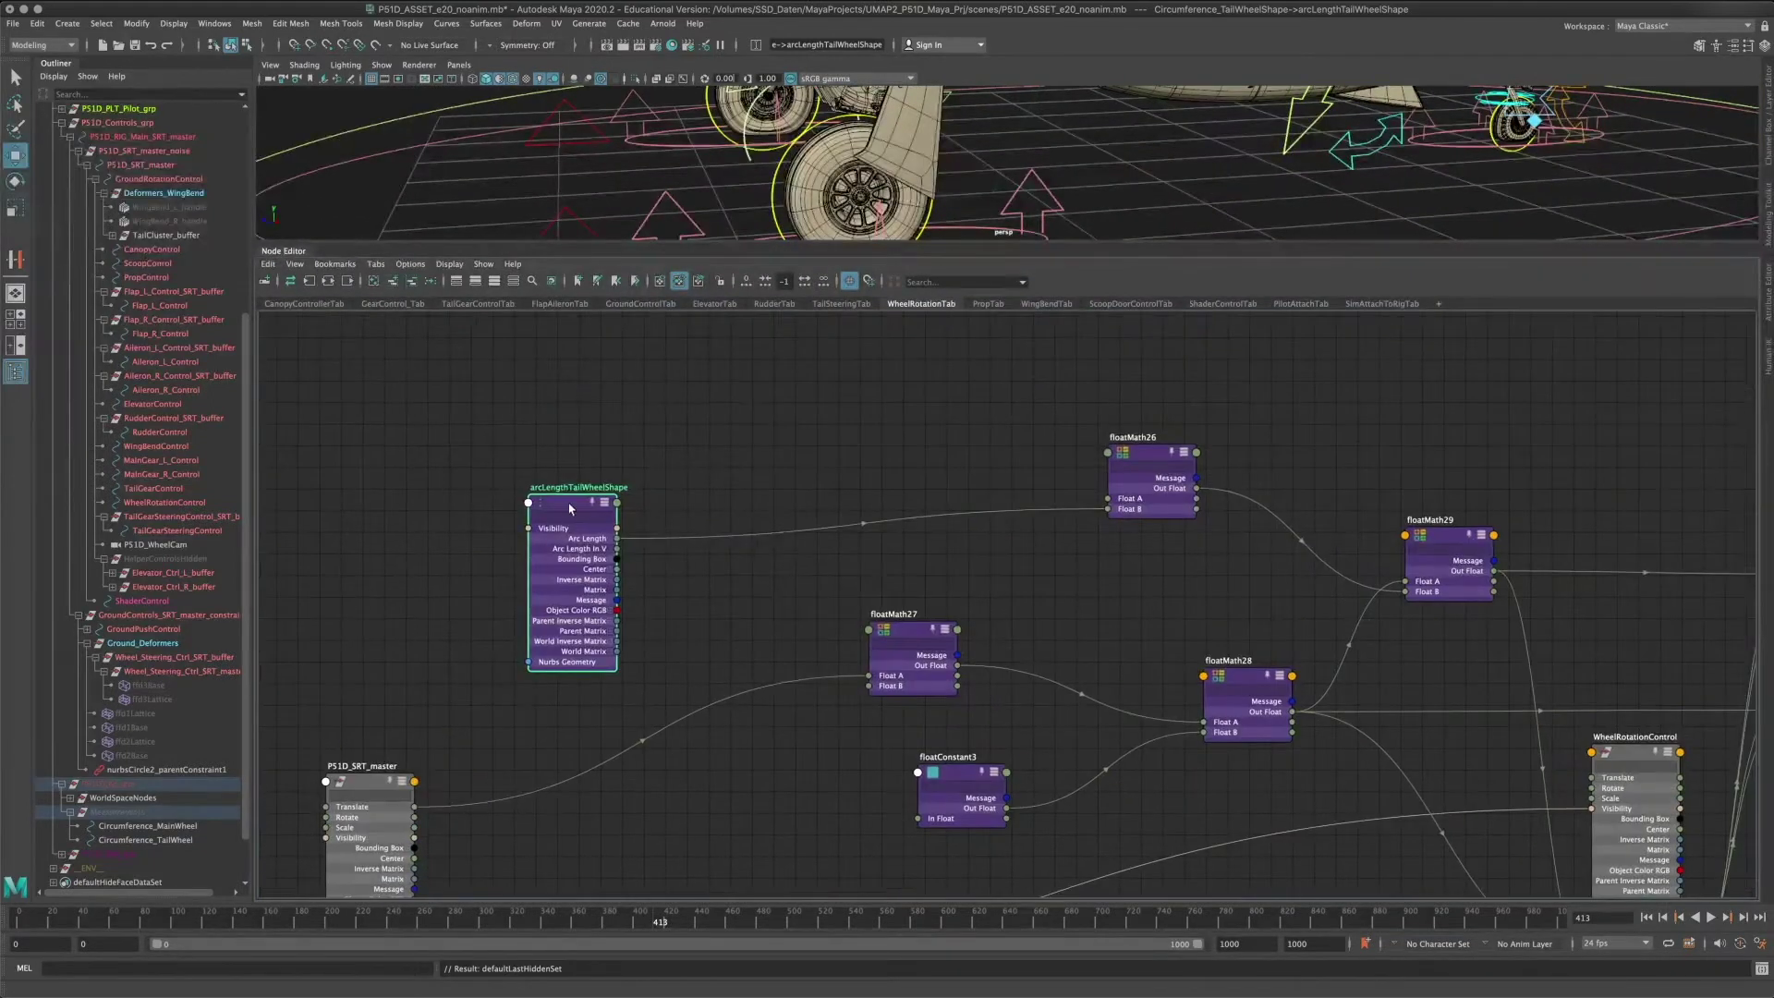
{"action": "mouse_move", "coordinate": [570, 507]}
{"action": "left_mouse_down"}
{"action": "mouse_move", "coordinate": [522, 496]}
{"action": "mouse_move", "coordinate": [545, 504]}
{"action": "left_mouse_up"}
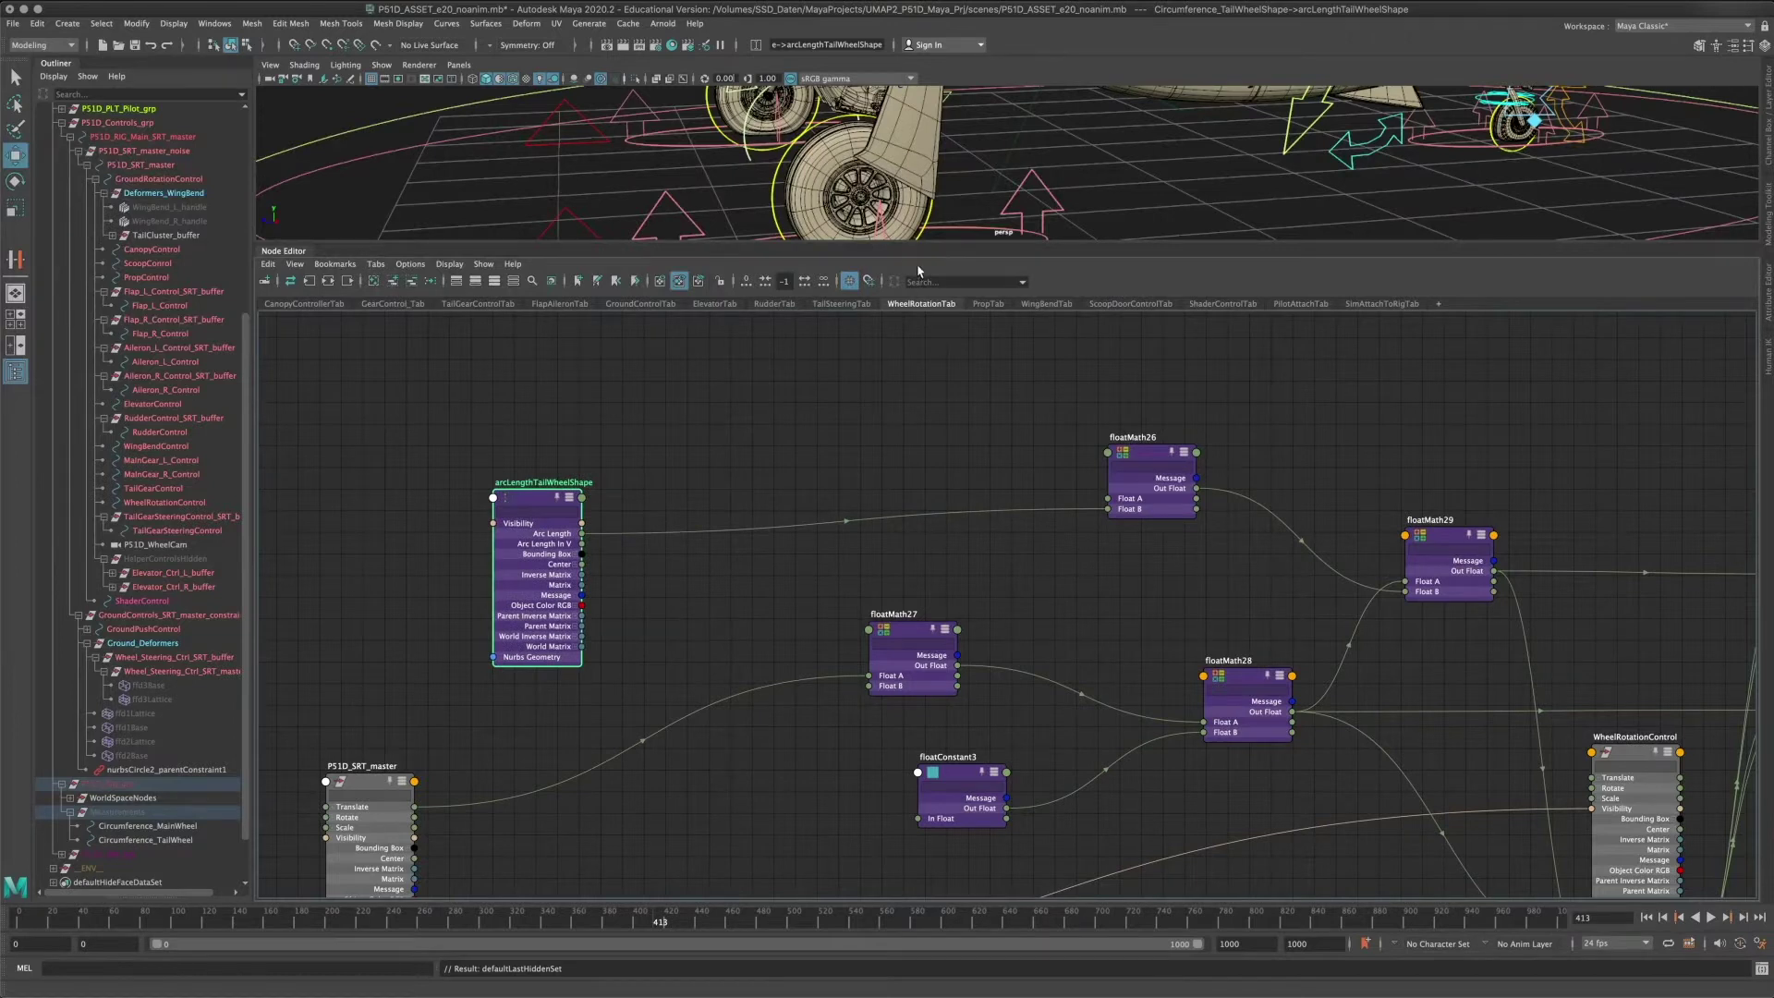
{"action": "left_click_drag", "start_coordinate": [909, 243], "coordinate": [909, 257]}
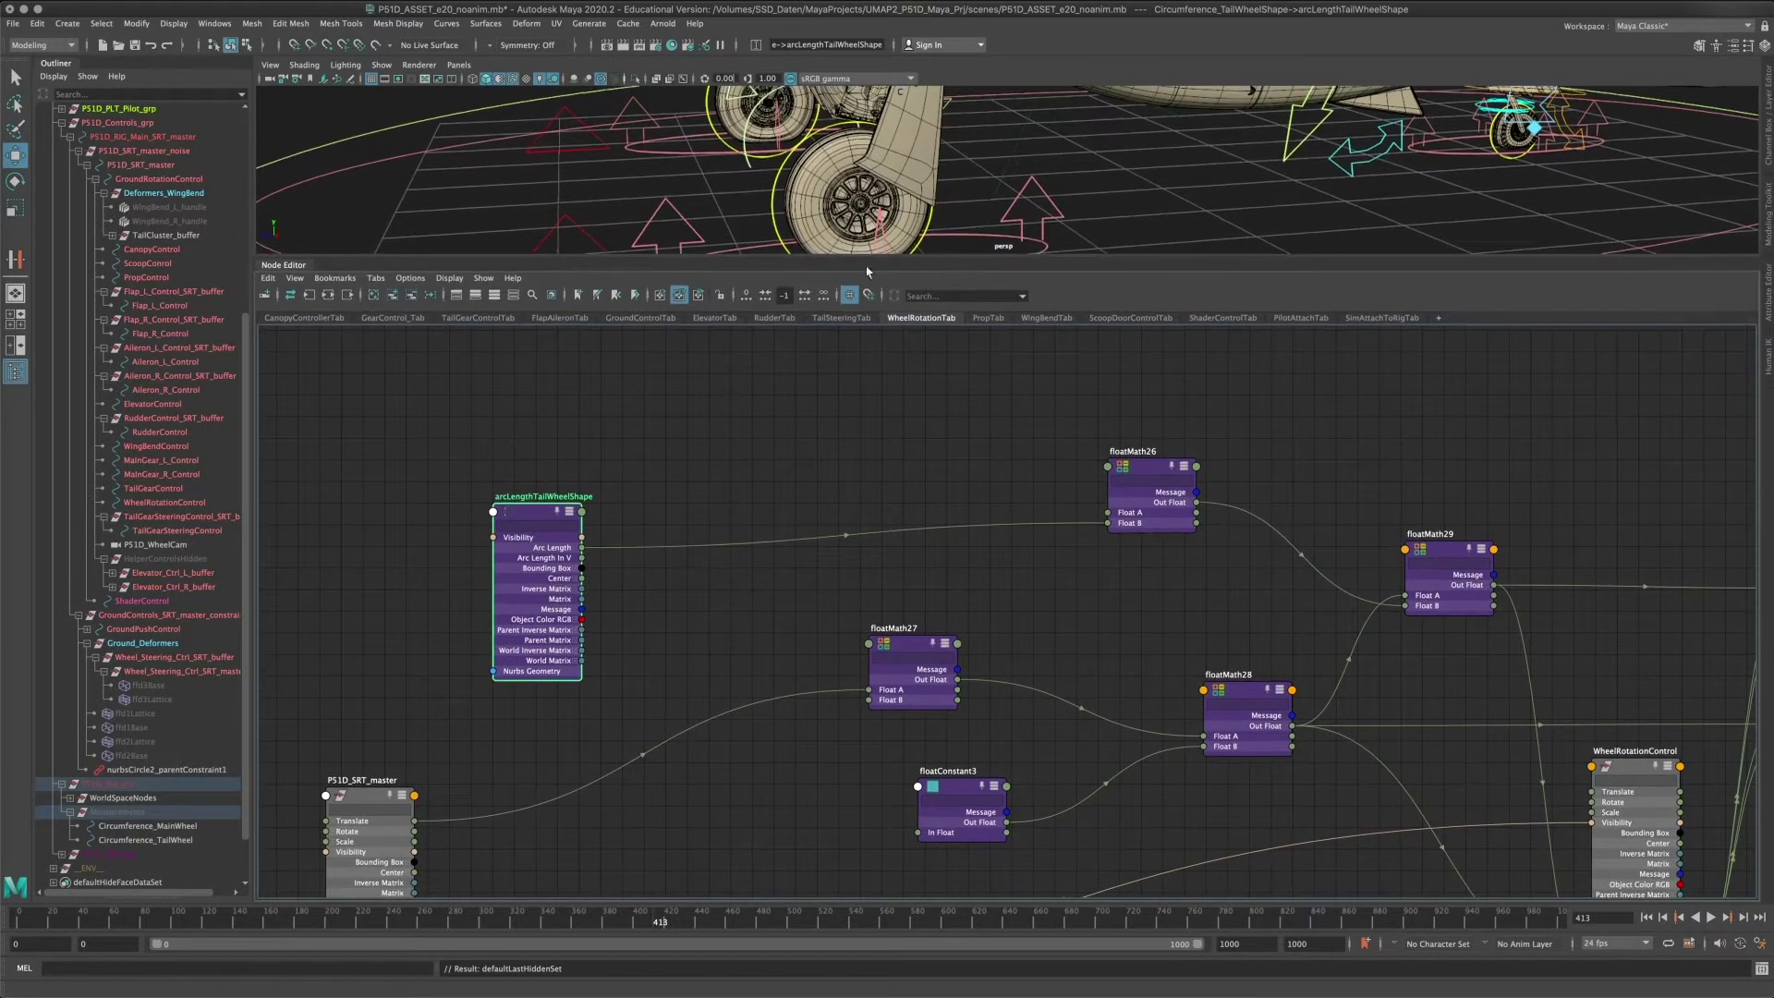
Examine the wheel rotation network from the arc length and P51D_SRT_master inputs through WheelRotationControl to the wheel masters.
{"action": "middle_click_drag", "start_coordinate": [911, 599], "coordinate": [884, 546], "text": "alt"}
{"action": "scroll", "coordinate": [870, 584], "scroll_direction": "down", "scroll_amount": 2}
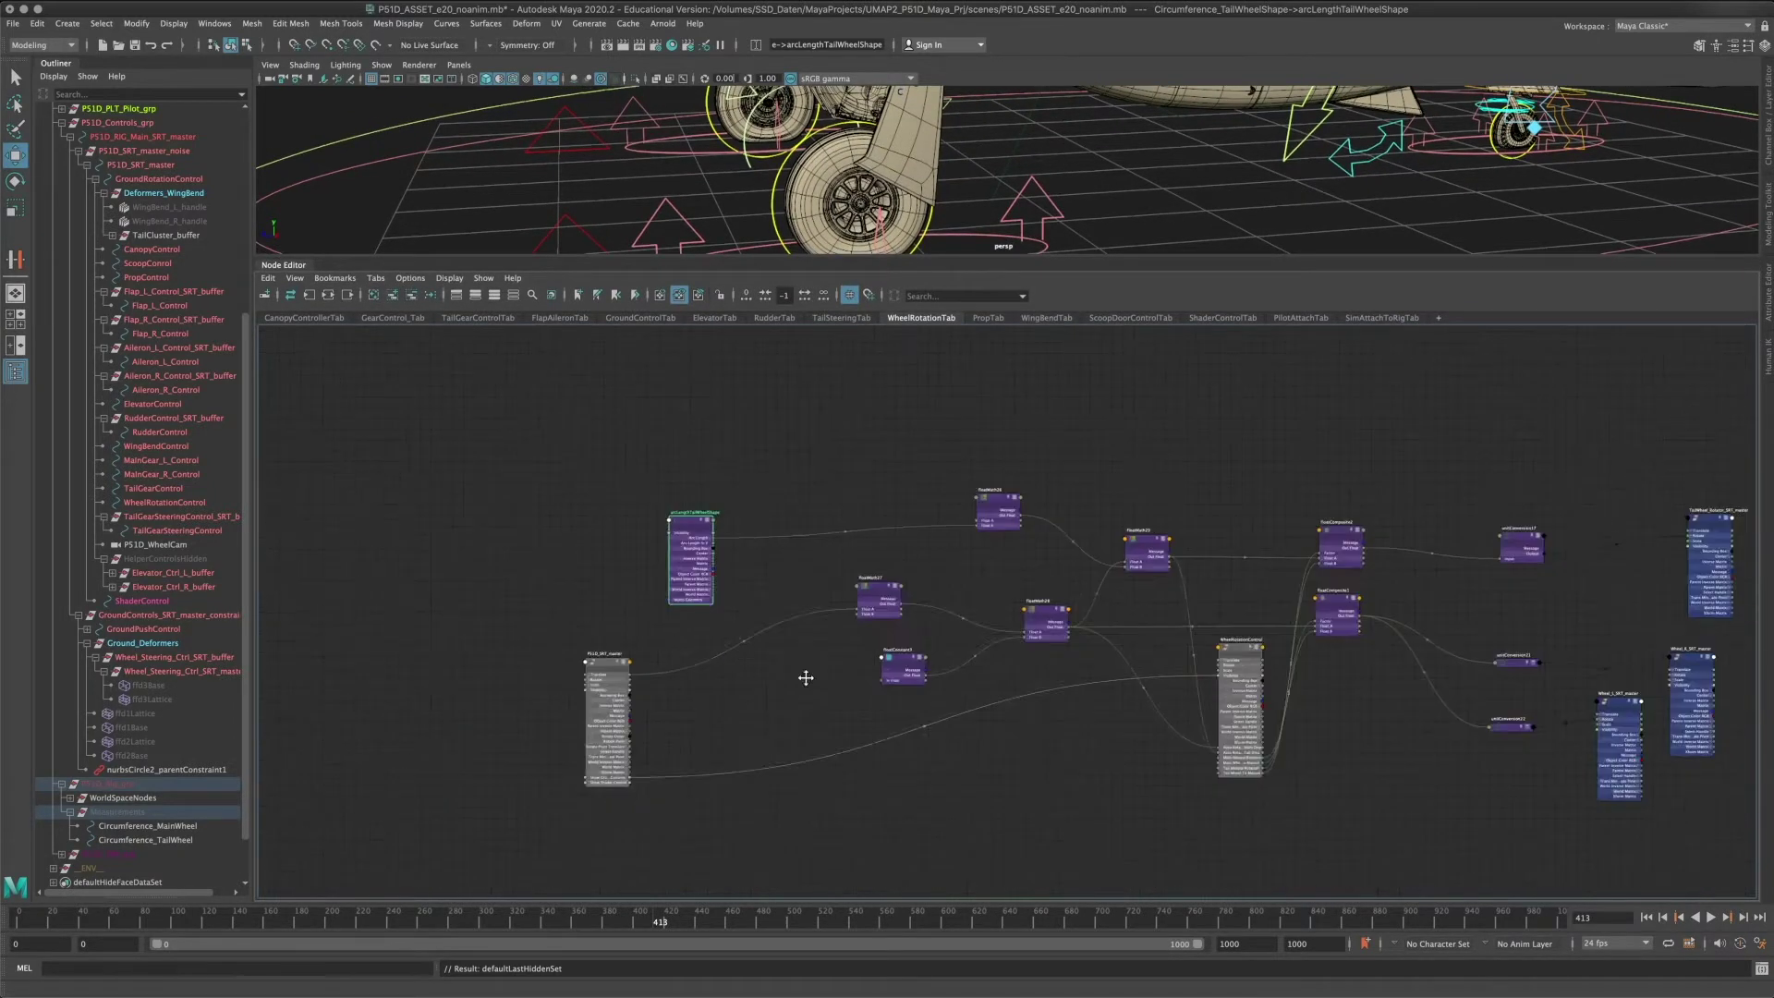
{"action": "middle_click_drag", "start_coordinate": [1148, 642], "coordinate": [1112, 589], "text": "alt"}
{"action": "scroll", "coordinate": [979, 618], "scroll_direction": "up", "scroll_amount": 1}
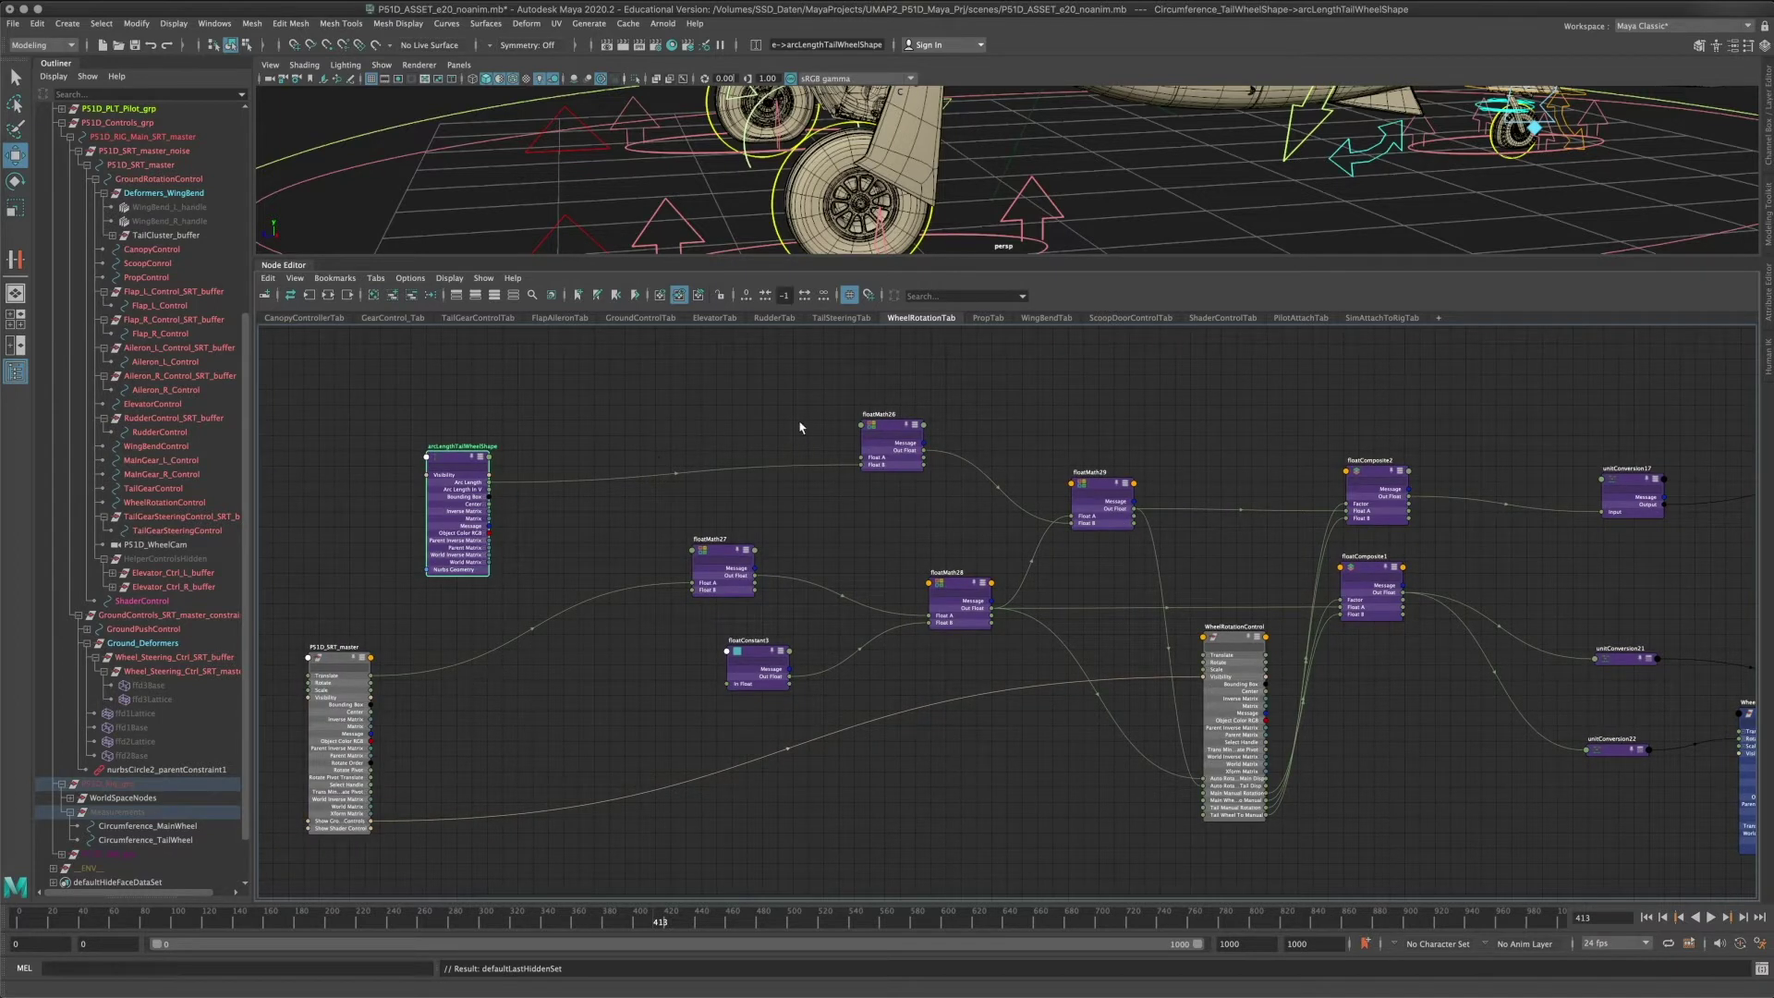
{"action": "middle_click_drag", "start_coordinate": [1234, 455], "coordinate": [1007, 450], "text": "alt"}
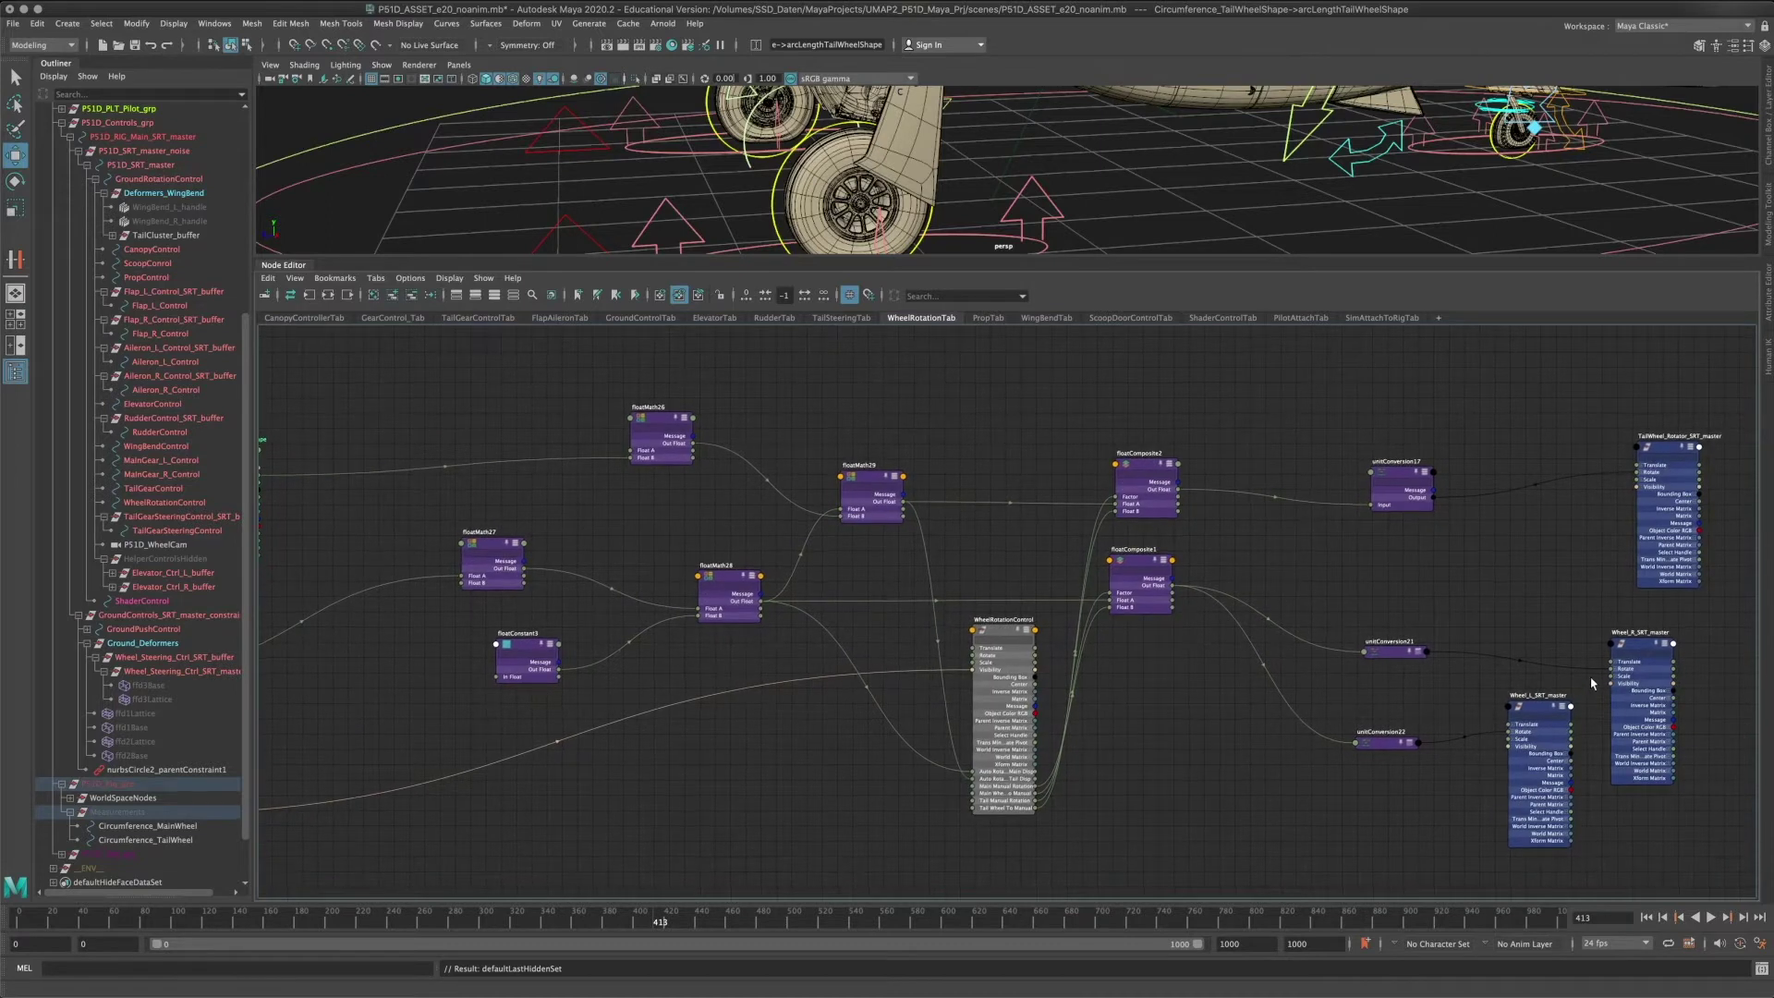
{"action": "middle_click_drag", "start_coordinate": [950, 639], "coordinate": [1347, 622], "text": "alt"}
{"action": "scroll", "coordinate": [936, 543], "scroll_direction": "up", "scroll_amount": 3}
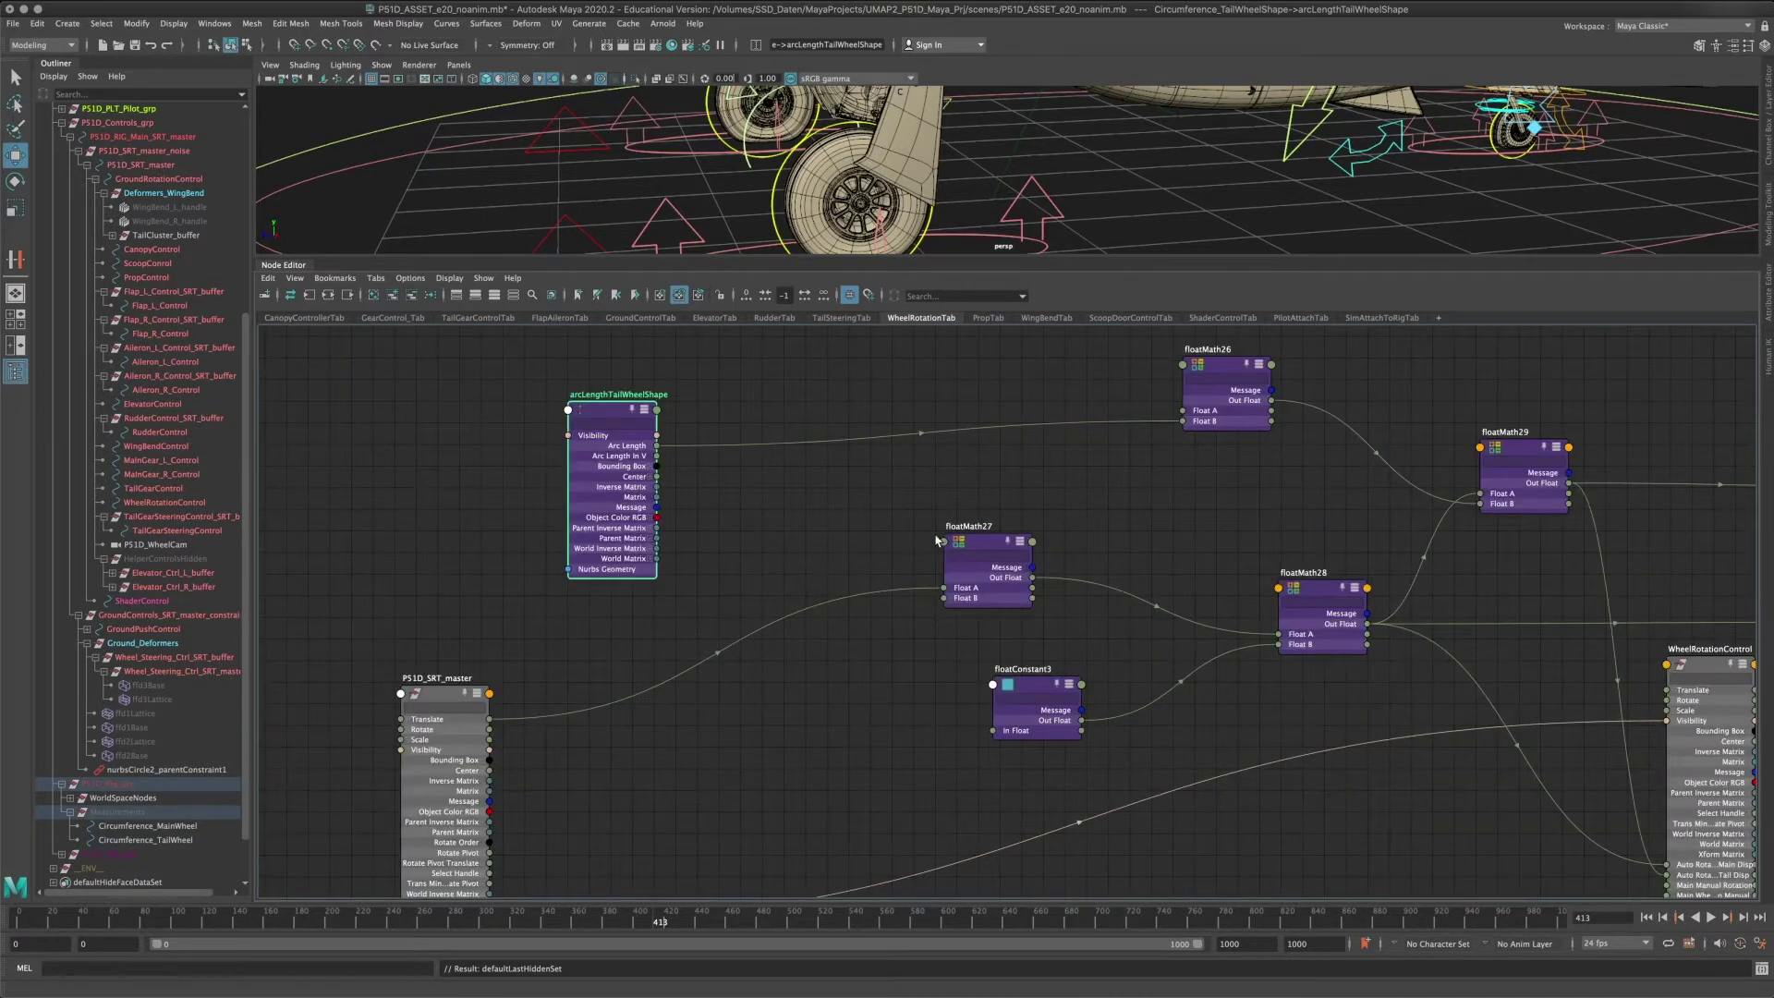
Separate the arcLengthMainWheel transform node from arcLengthMainWheelShape and remove the transform node from the graph.
{"action": "middle_click_drag", "start_coordinate": [1166, 484], "coordinate": [1148, 495], "text": "alt"}
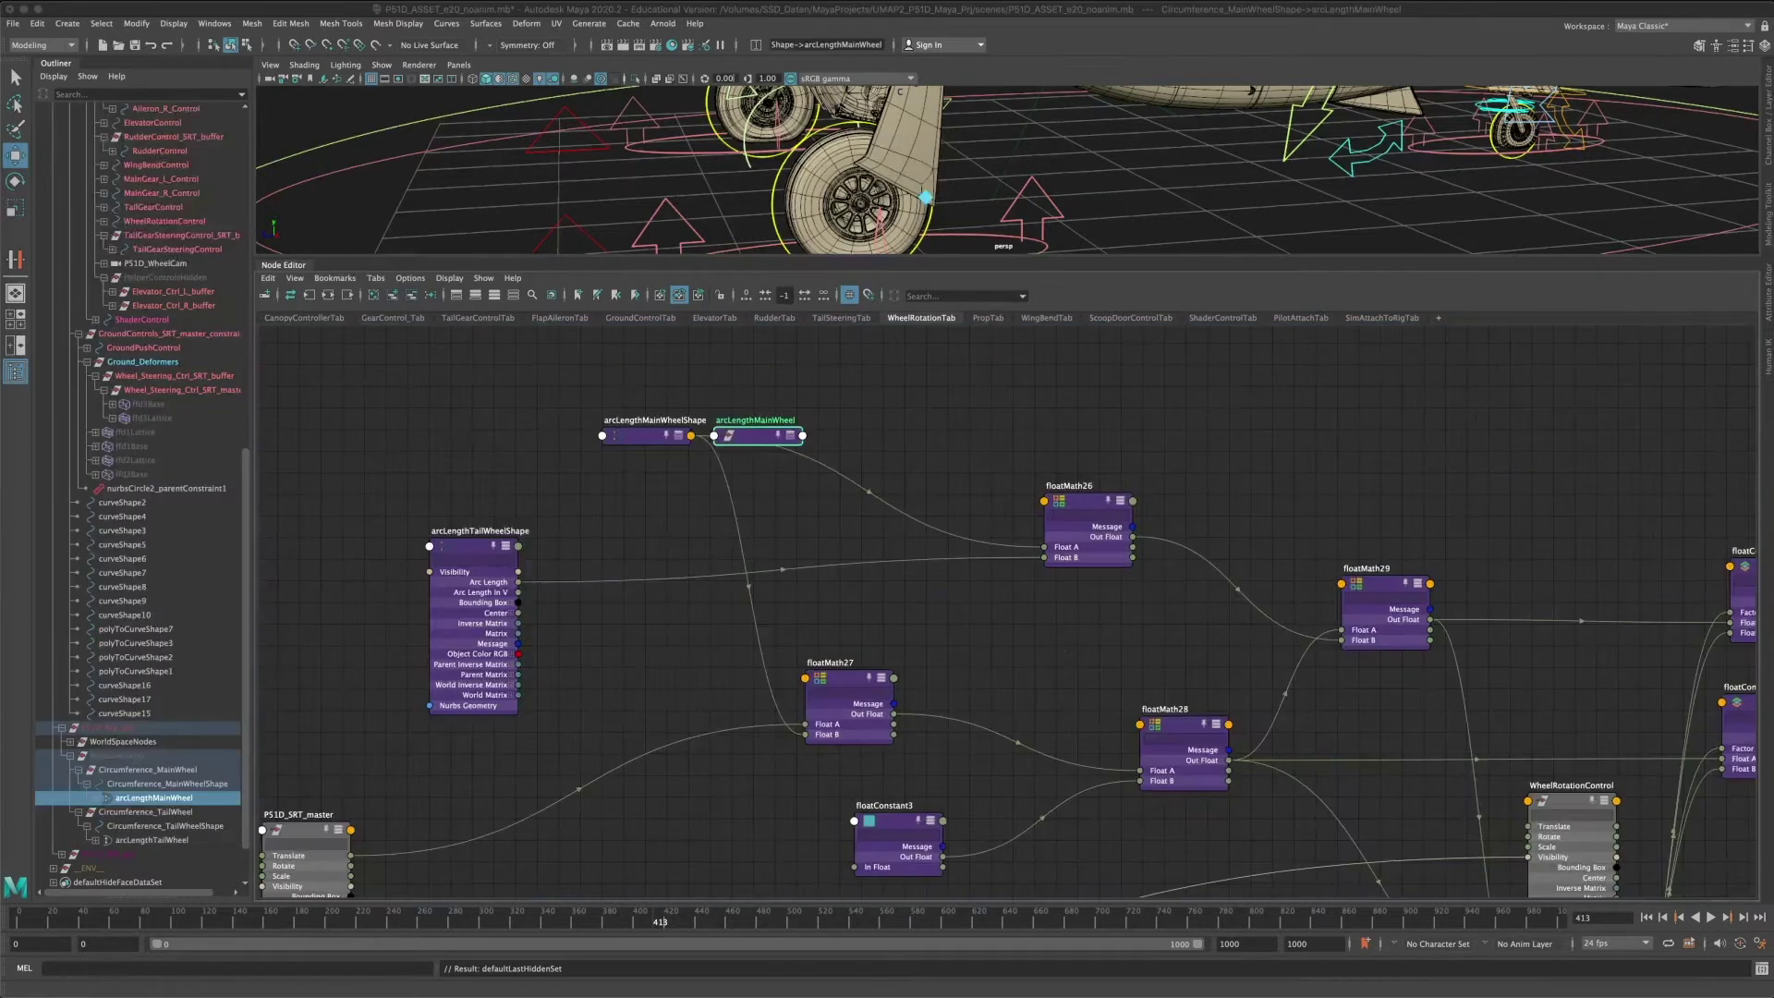
{"action": "left_click", "coordinate": [442, 426]}
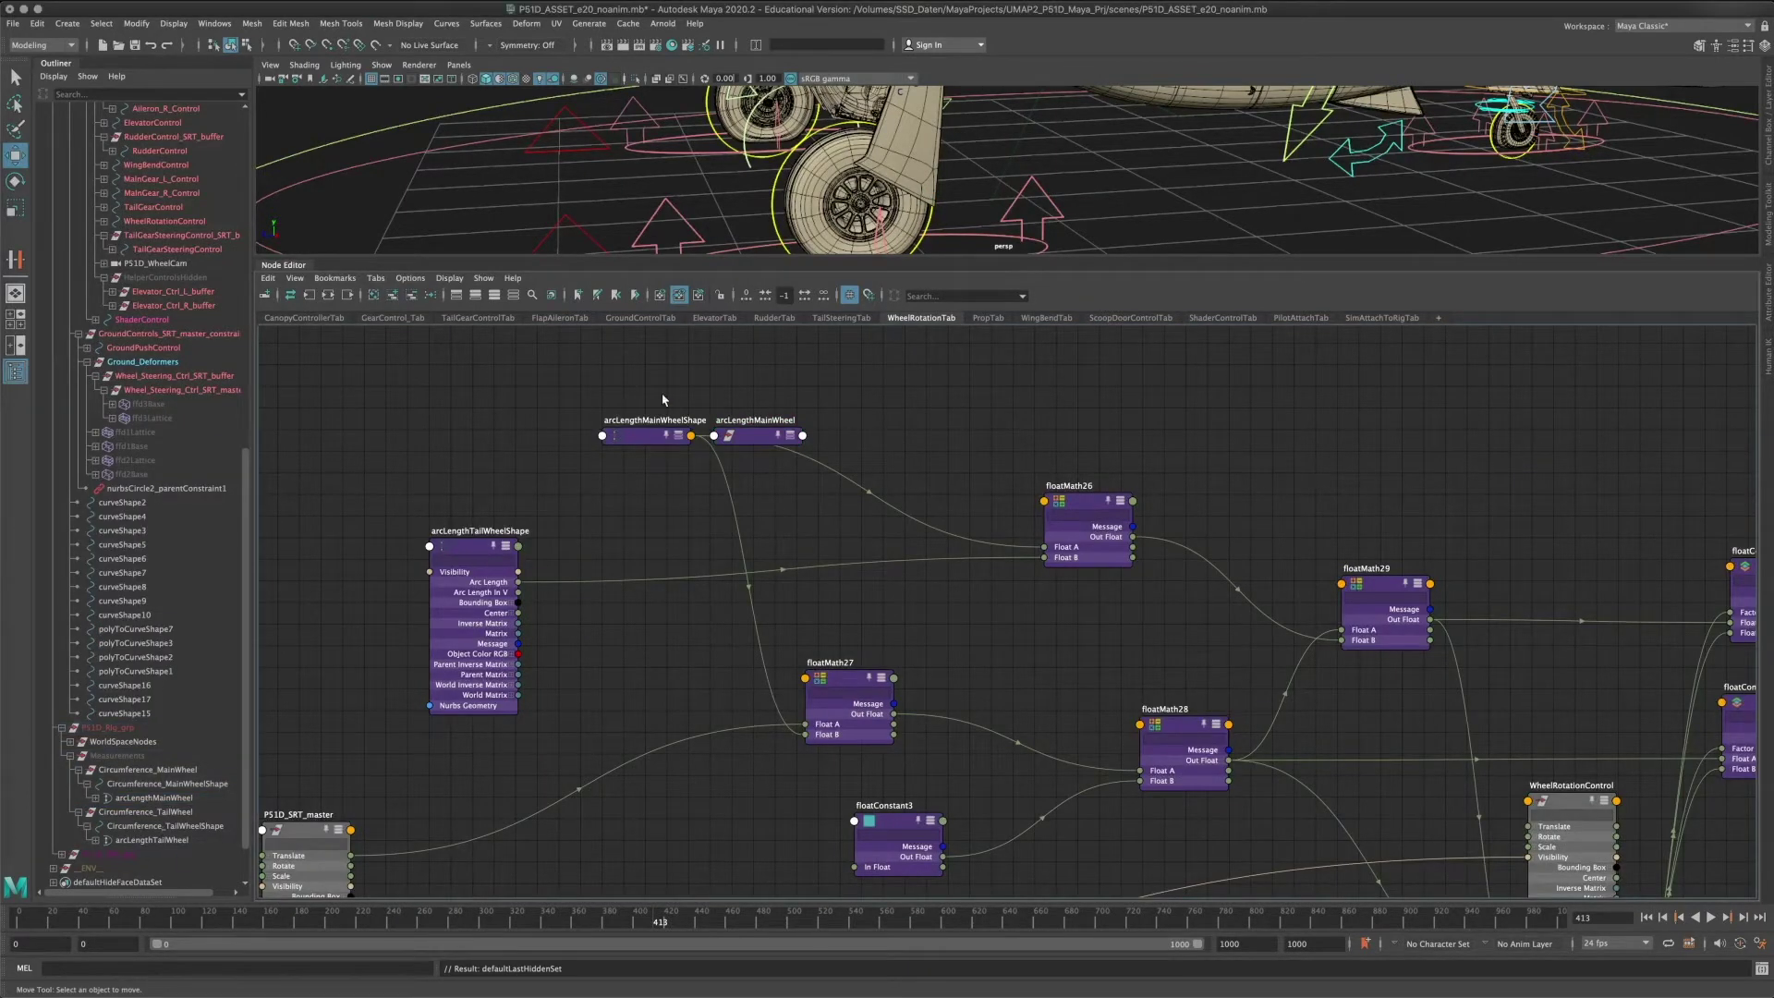
{"action": "left_click_drag", "start_coordinate": [740, 444], "coordinate": [823, 418]}
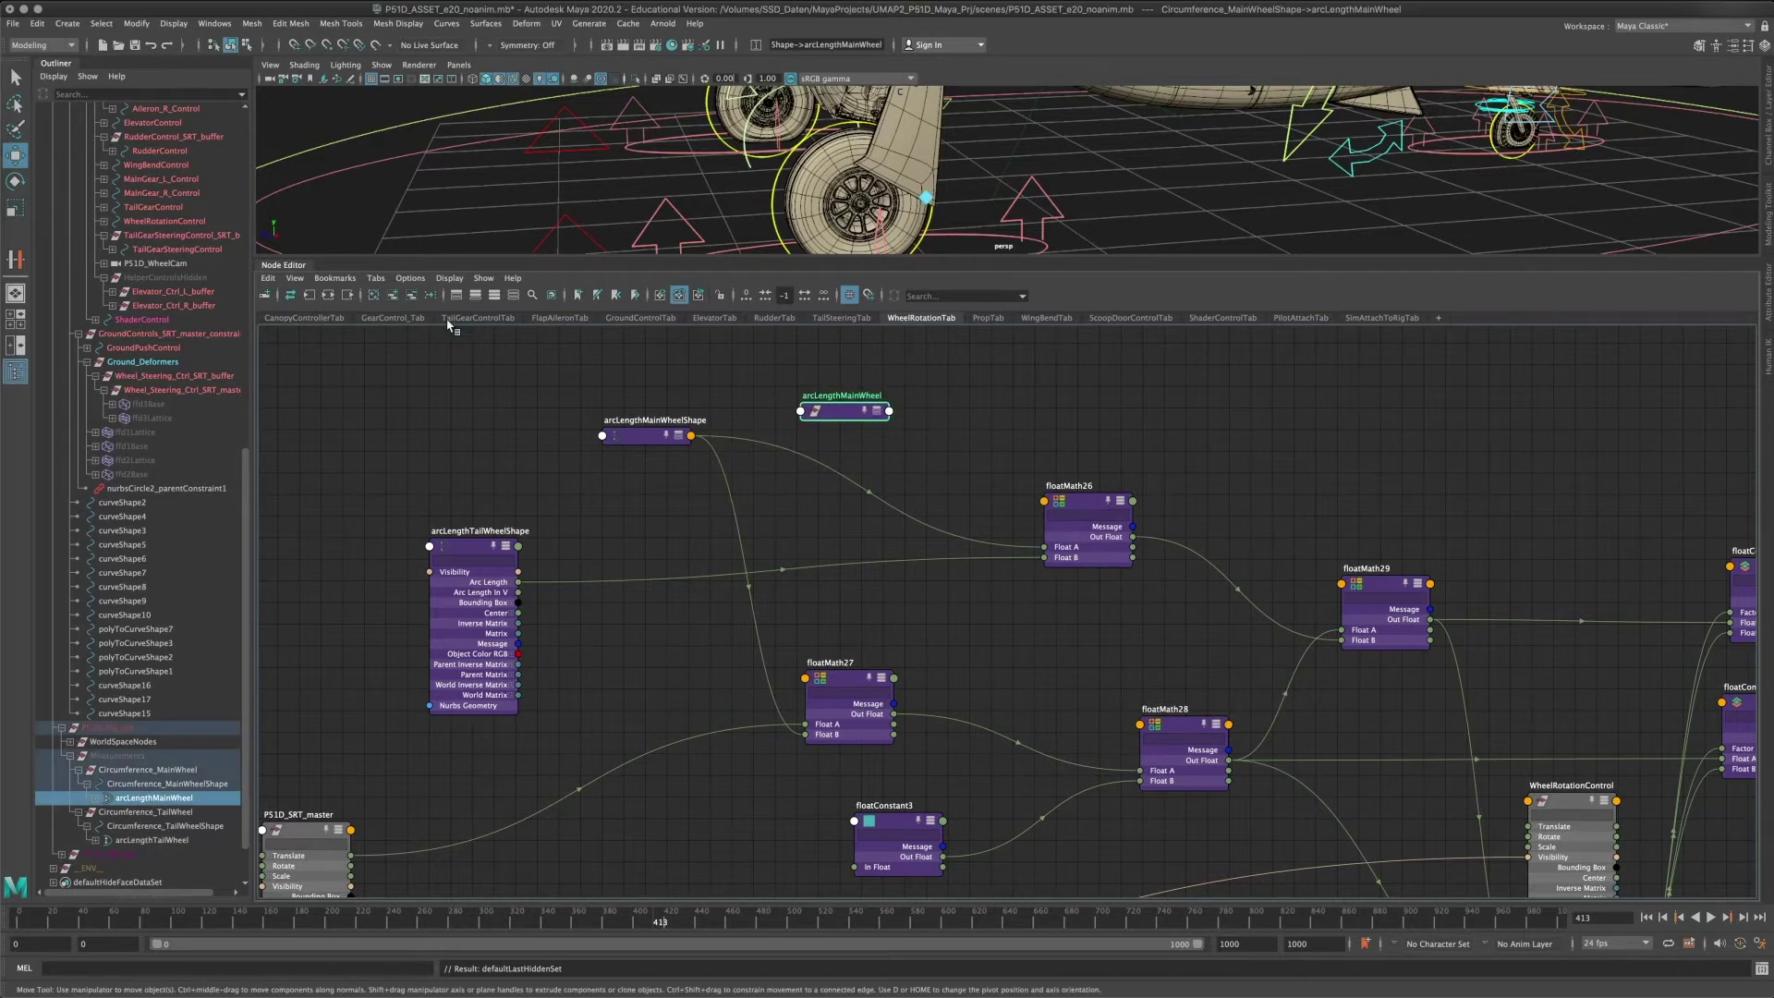
{"action": "left_click", "coordinate": [411, 296]}
Expand the attributes of arcLengthMainWheelShape and position the node above arcLengthTailWheelShape without overlapping it.
{"action": "left_click", "coordinate": [647, 436]}
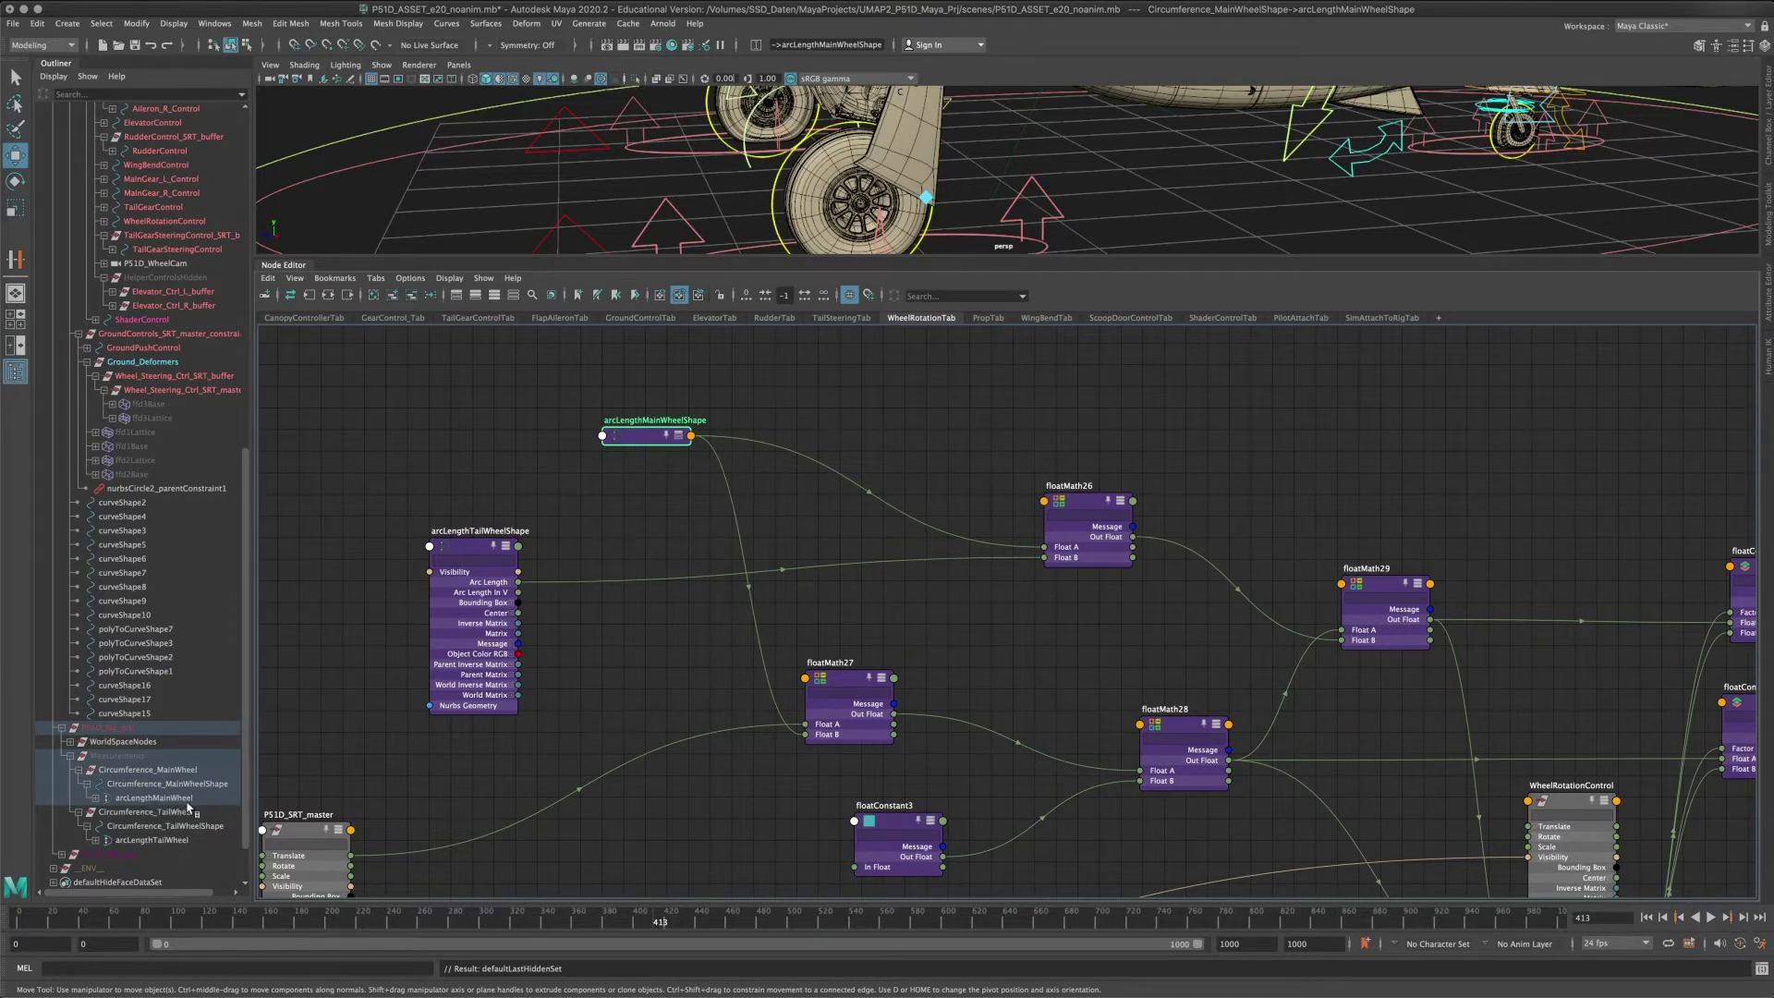
{"action": "left_click_drag", "start_coordinate": [649, 435], "coordinate": [523, 437]}
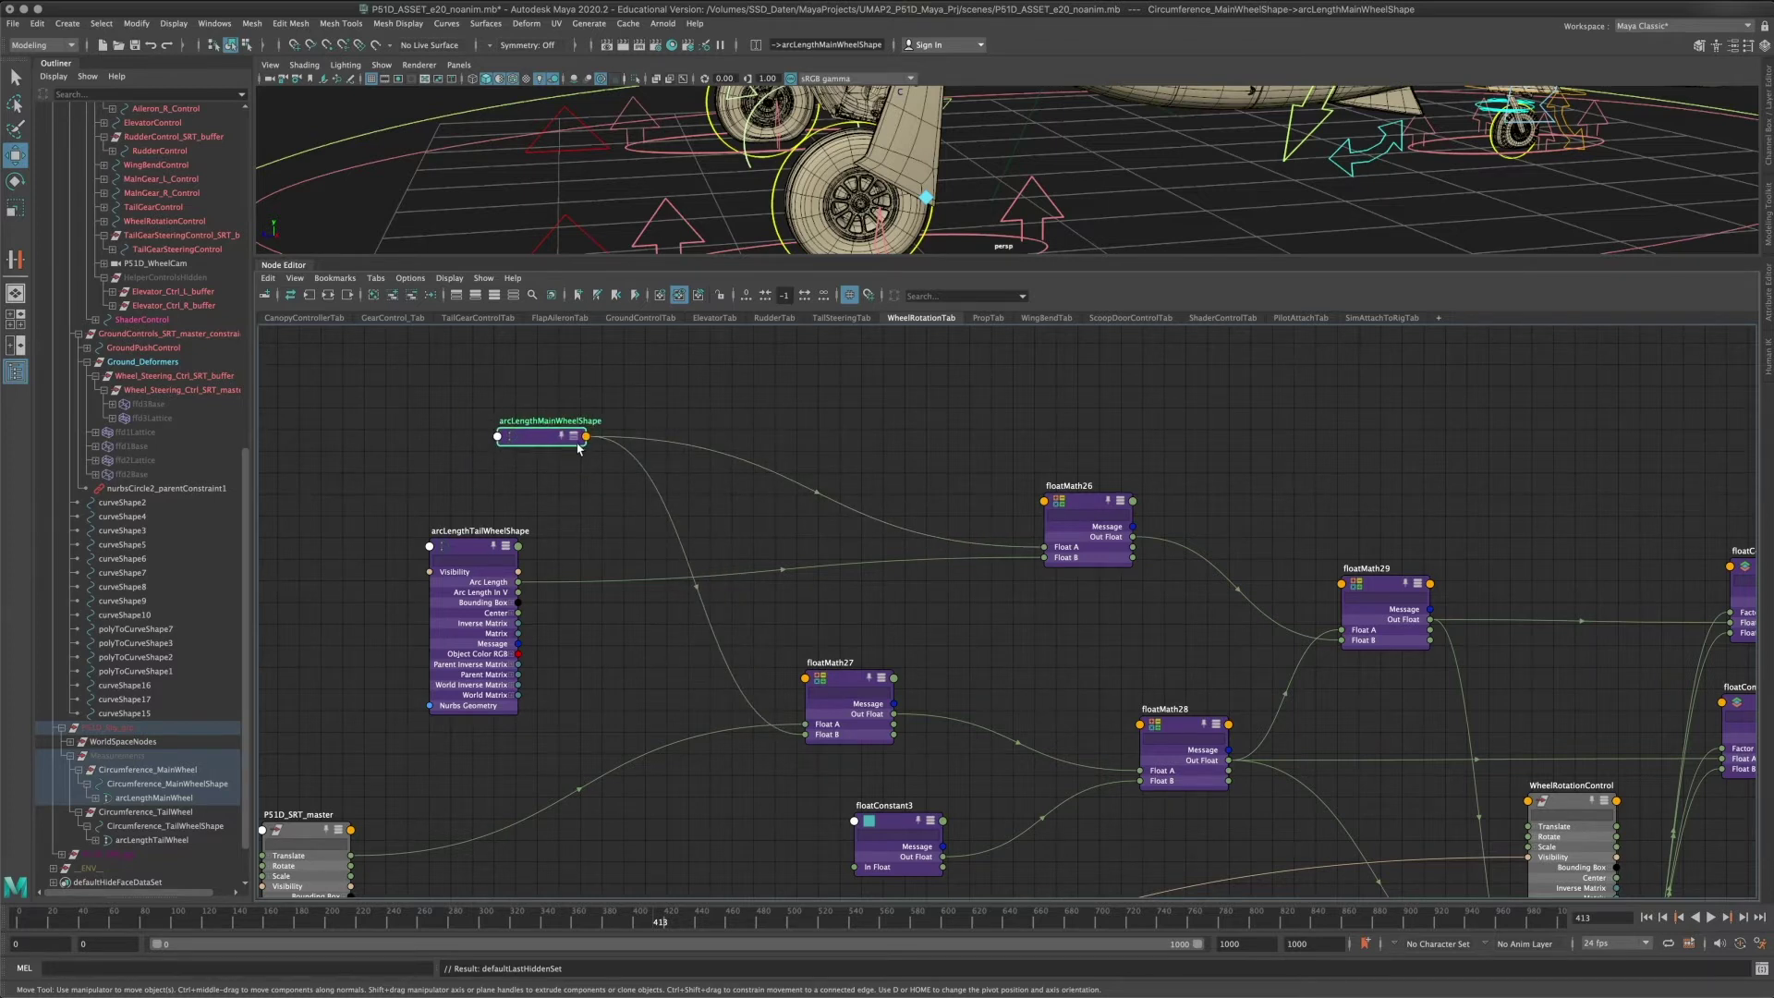
{"action": "left_click", "coordinate": [573, 436]}
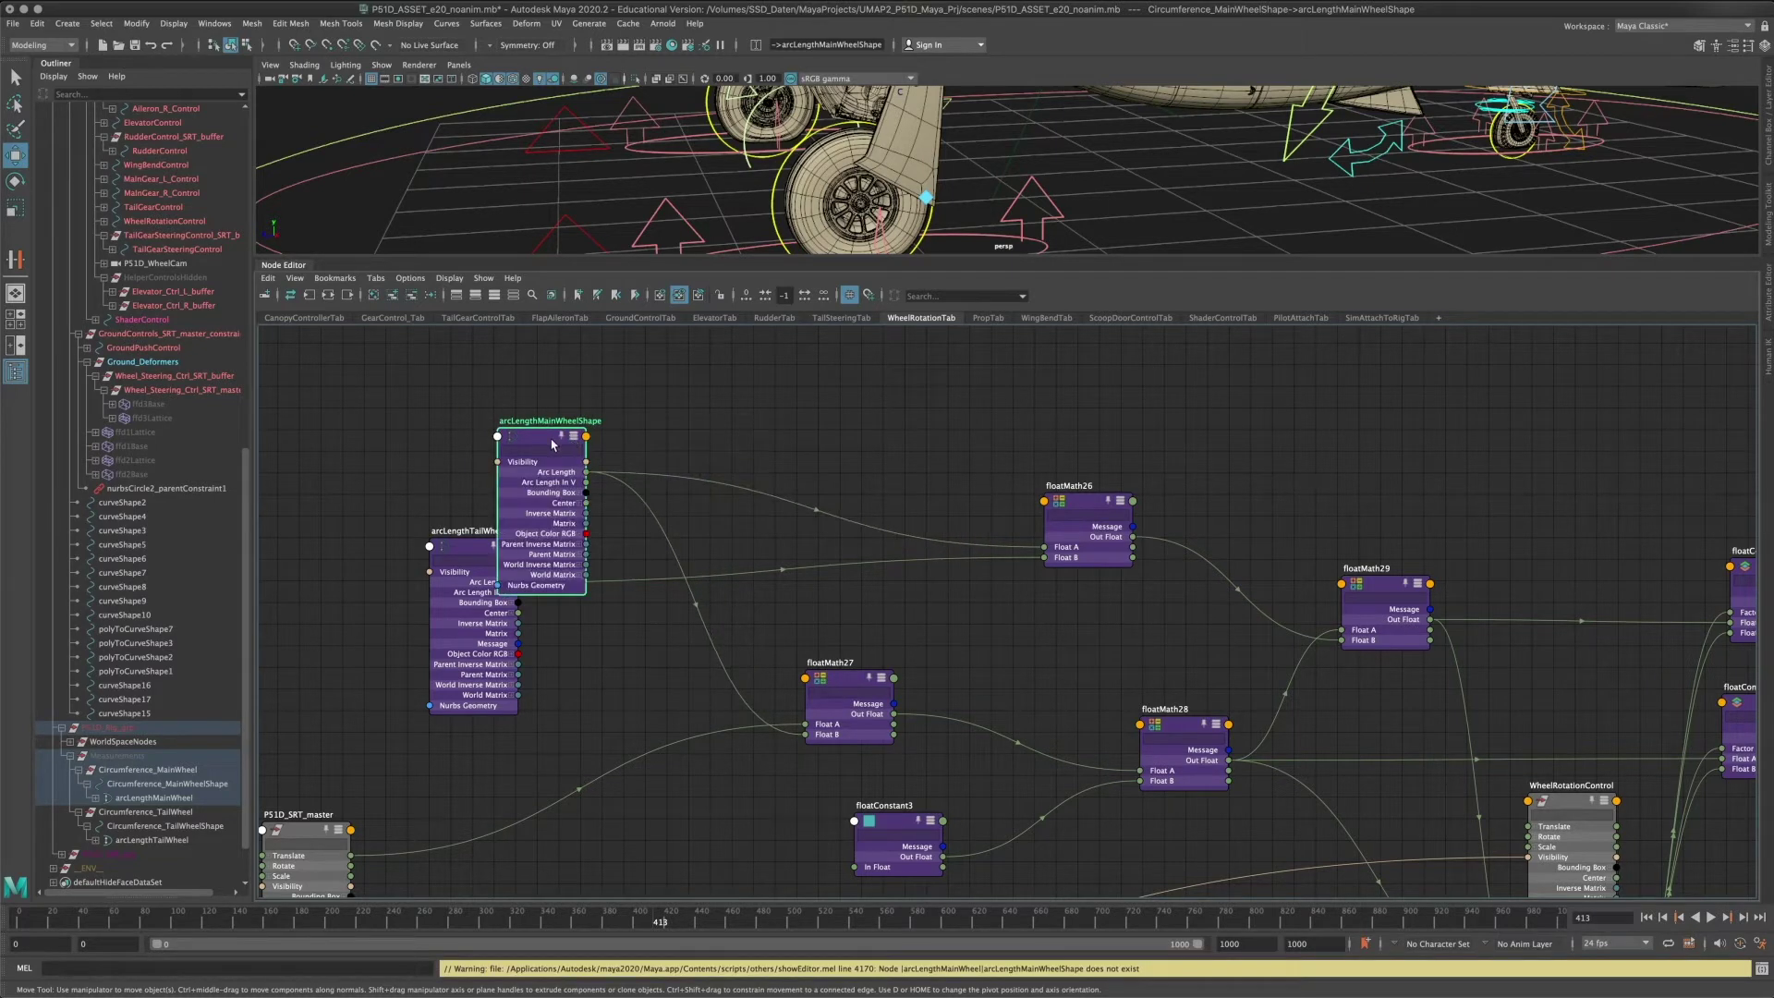
{"action": "left_click_drag", "start_coordinate": [551, 449], "coordinate": [561, 374]}
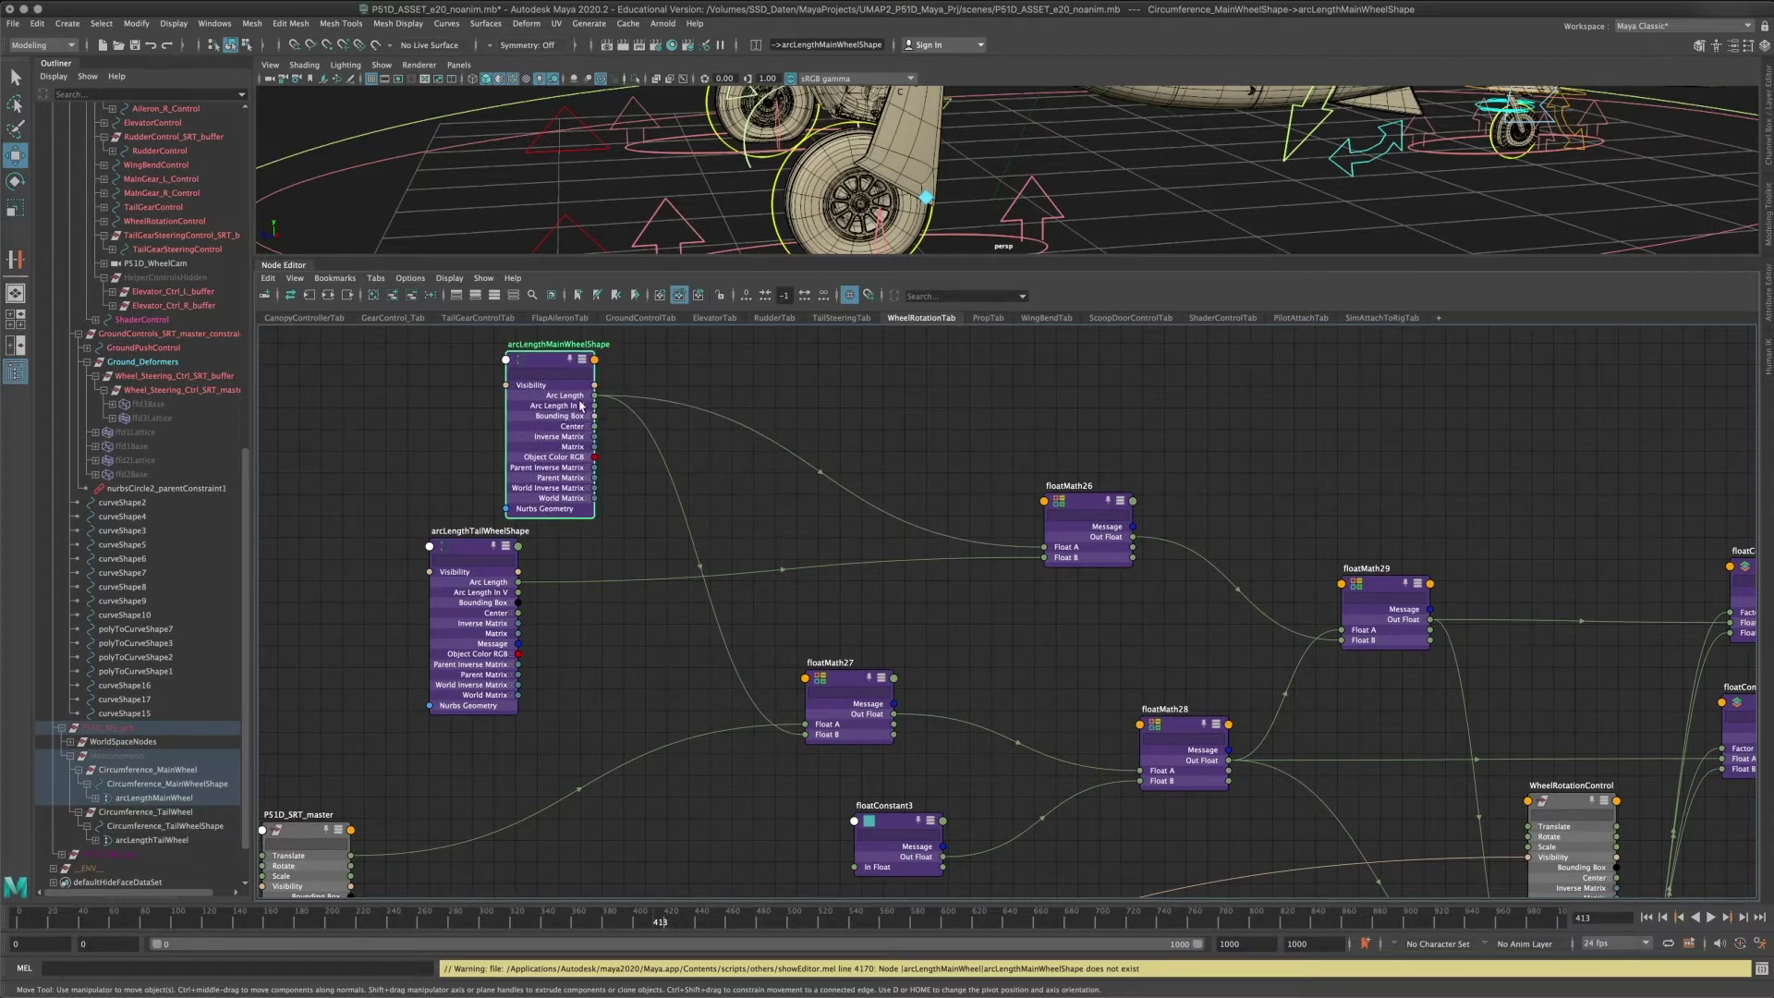
{"action": "left_click_drag", "start_coordinate": [547, 362], "coordinate": [624, 418]}
{"action": "scroll", "coordinate": [901, 595], "scroll_direction": "down", "scroll_amount": 4}
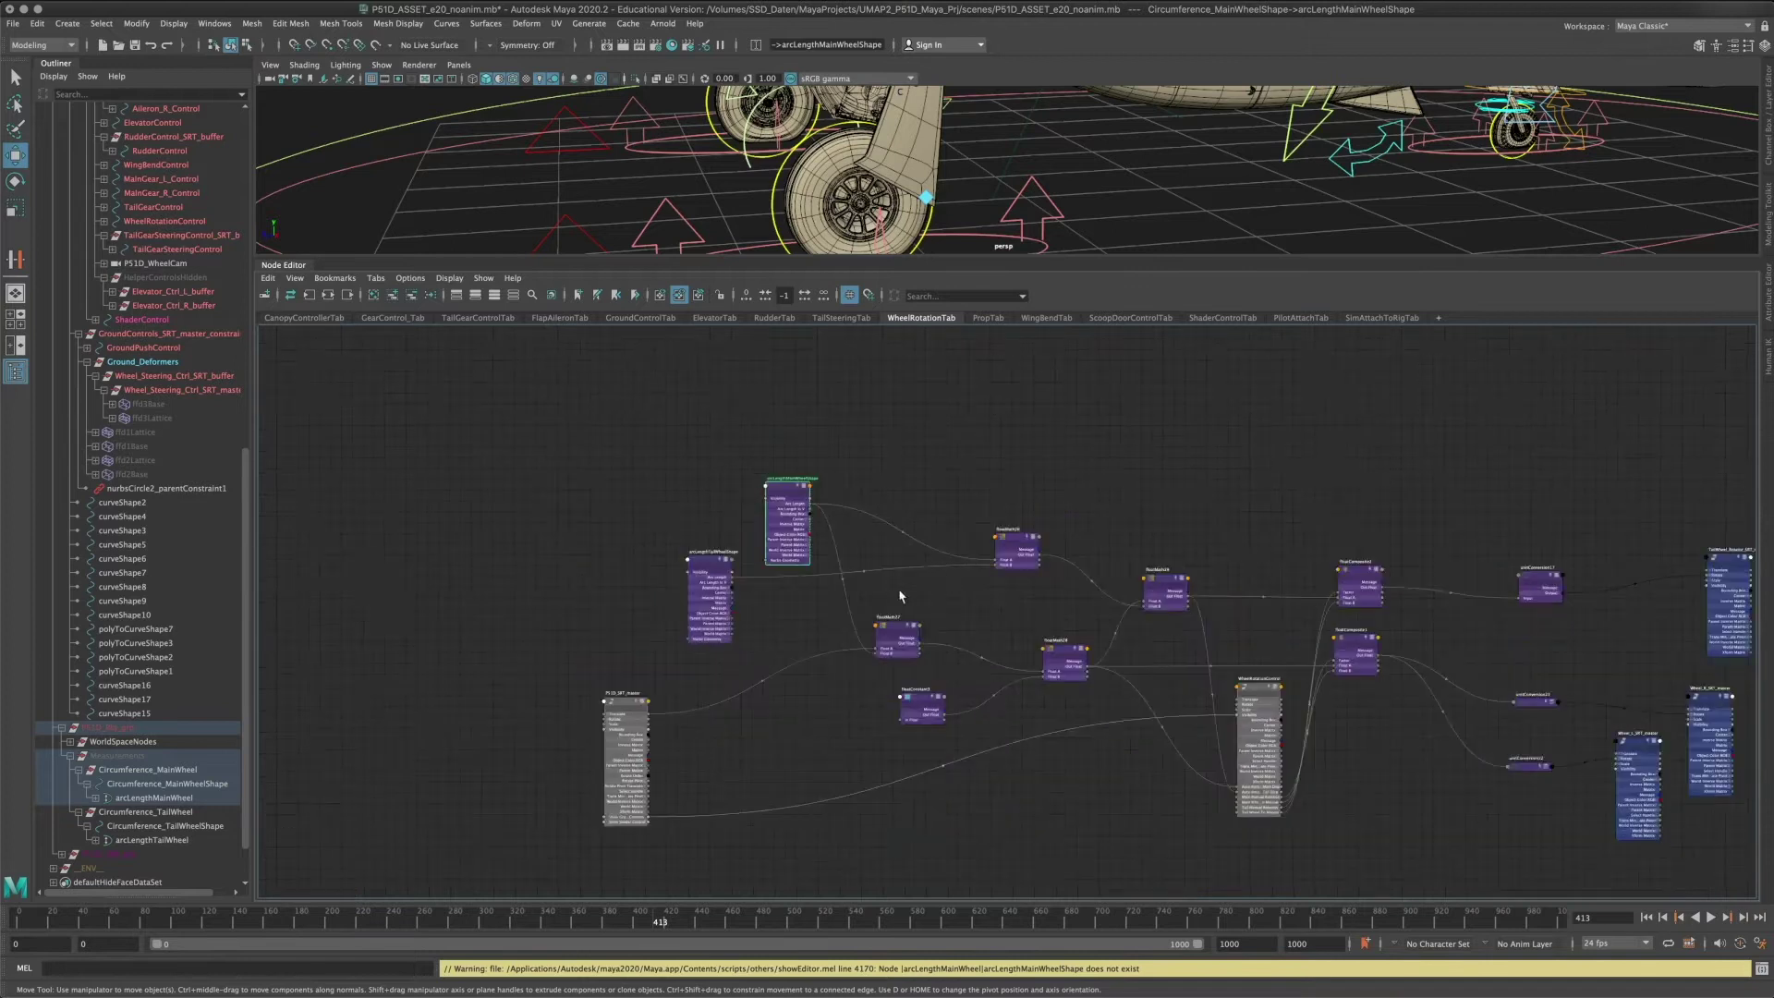
{"action": "middle_click_drag", "start_coordinate": [994, 511], "coordinate": [874, 521], "text": "alt"}
{"action": "scroll", "coordinate": [665, 499], "scroll_direction": "up", "scroll_amount": 2}
{"action": "left_click_drag", "start_coordinate": [675, 515], "coordinate": [661, 504]}
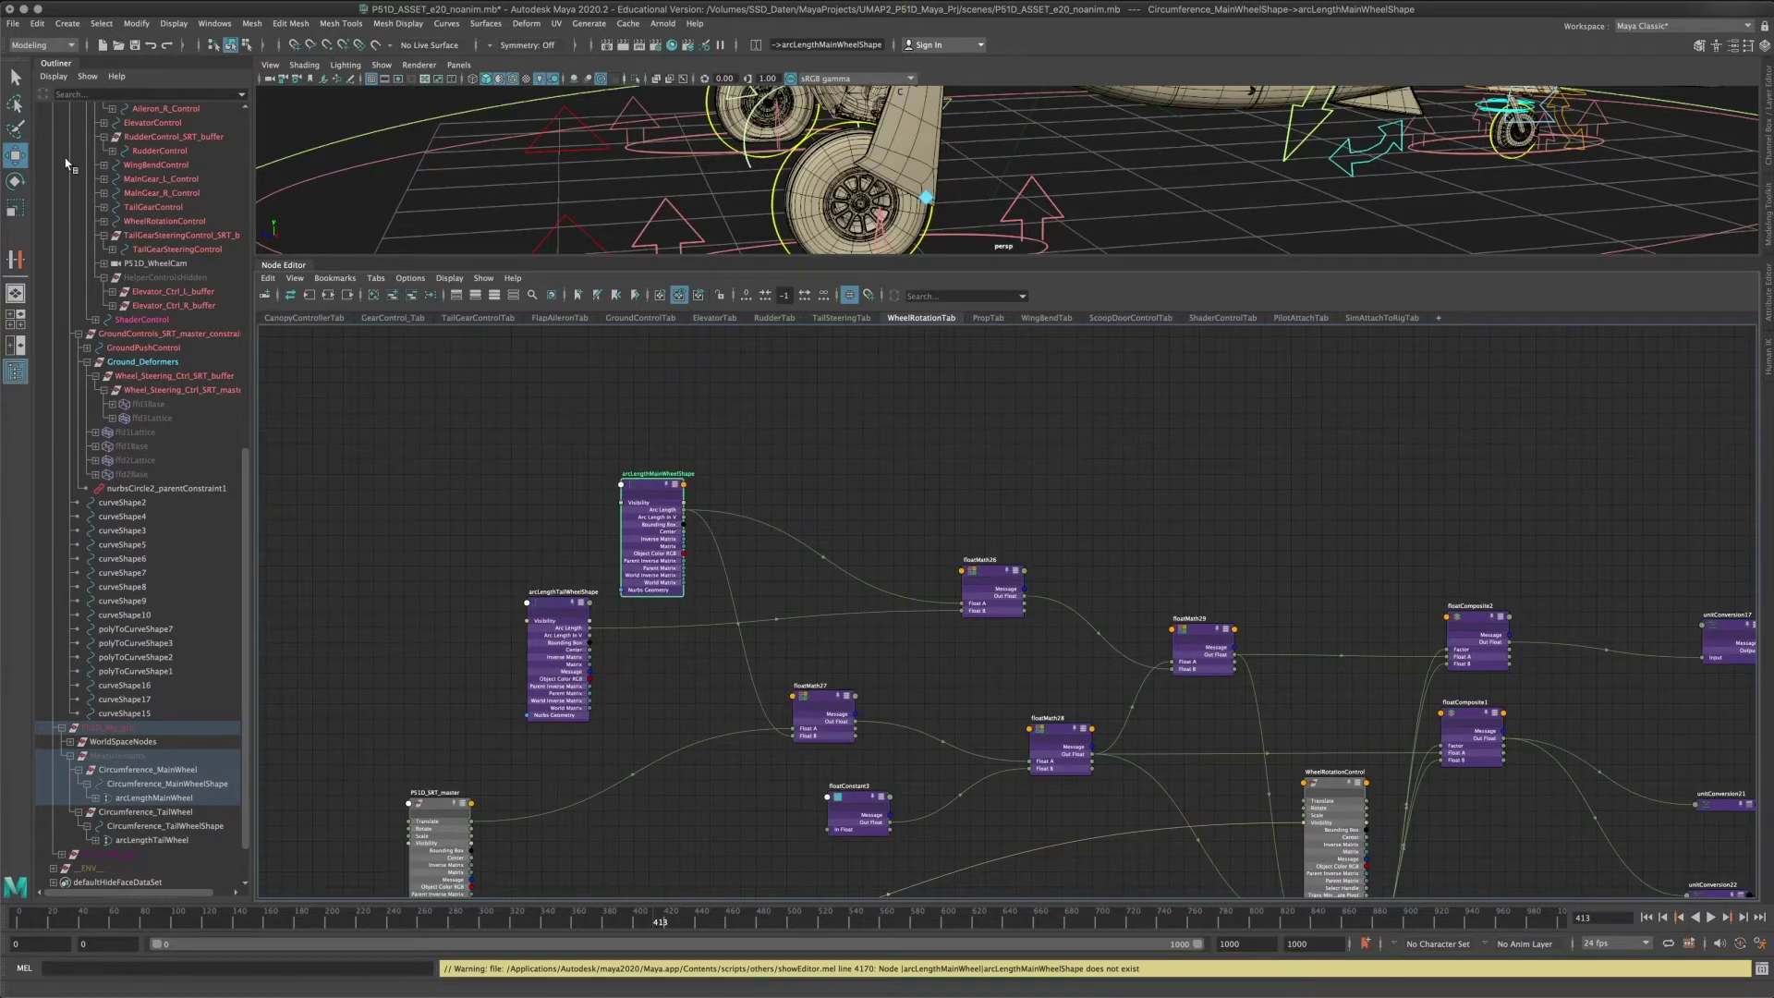
Turn off shape display in the Outliner, nudge arcLengthMainWheelShape toward floatMath26, and collapse P51D_Rig_grp.
{"action": "left_click", "coordinate": [53, 77]}
{"action": "left_click", "coordinate": [64, 115]}
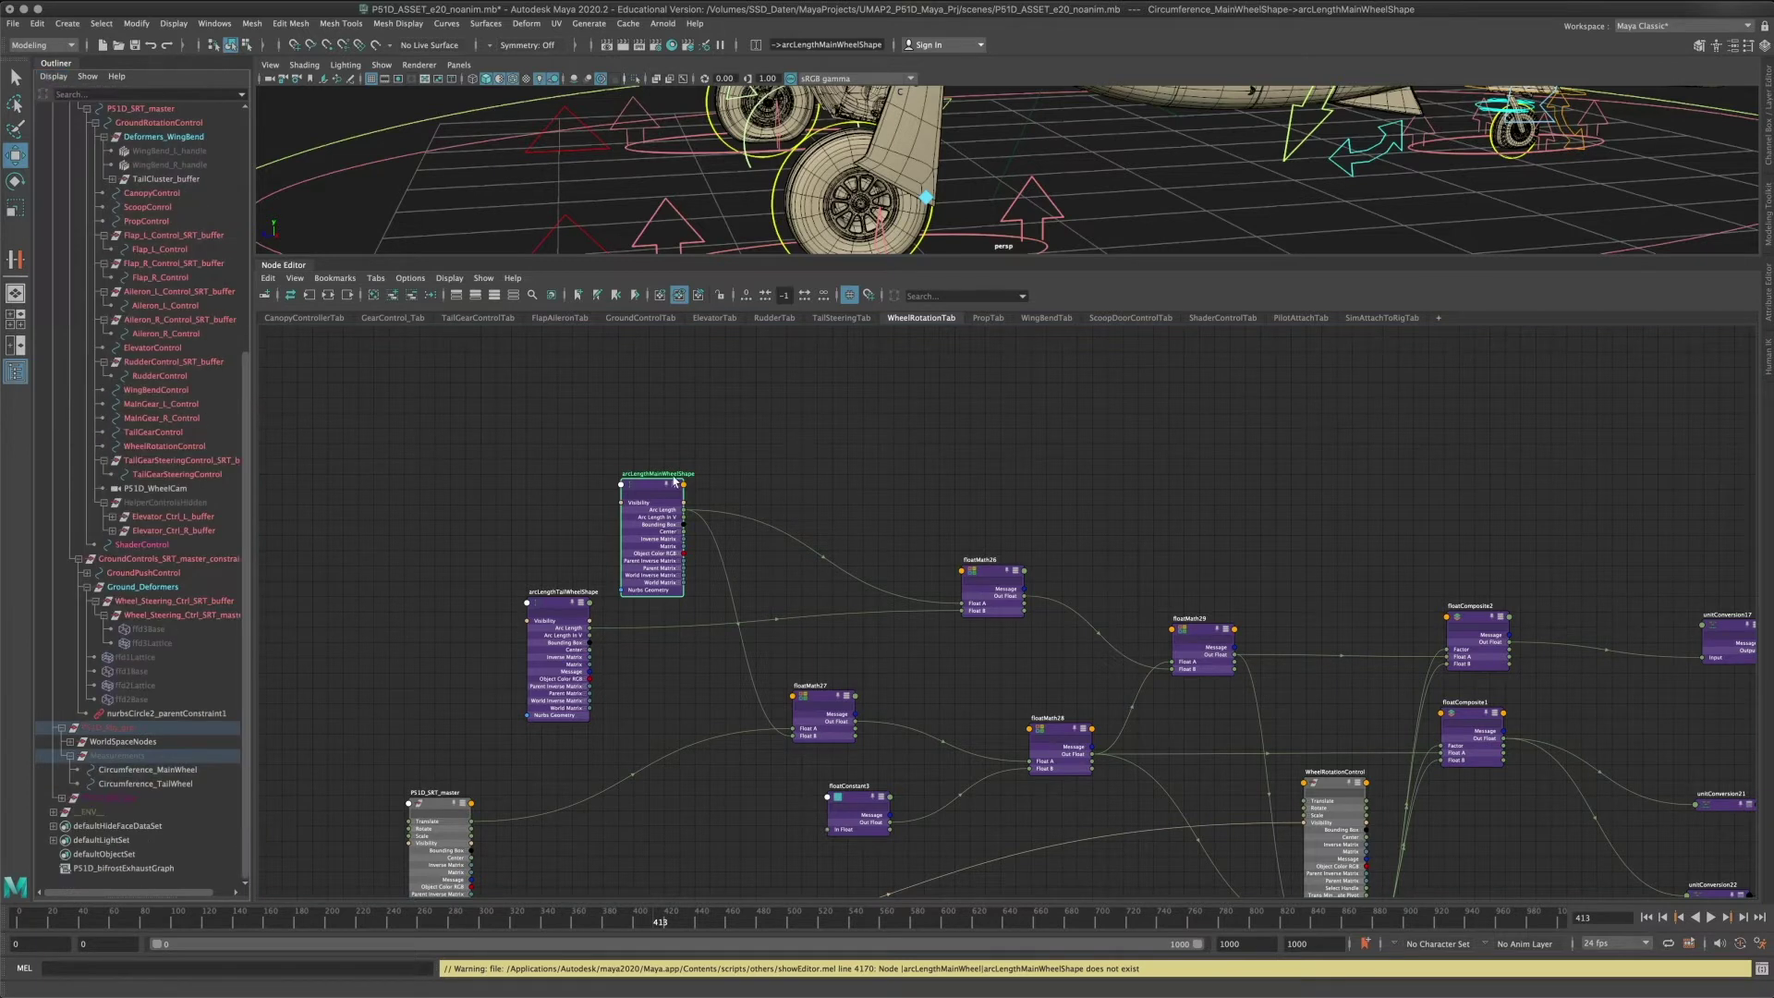
{"action": "left_click_drag", "start_coordinate": [675, 481], "coordinate": [718, 484]}
{"action": "left_click", "coordinate": [115, 742]}
{"action": "left_click", "coordinate": [62, 727]}
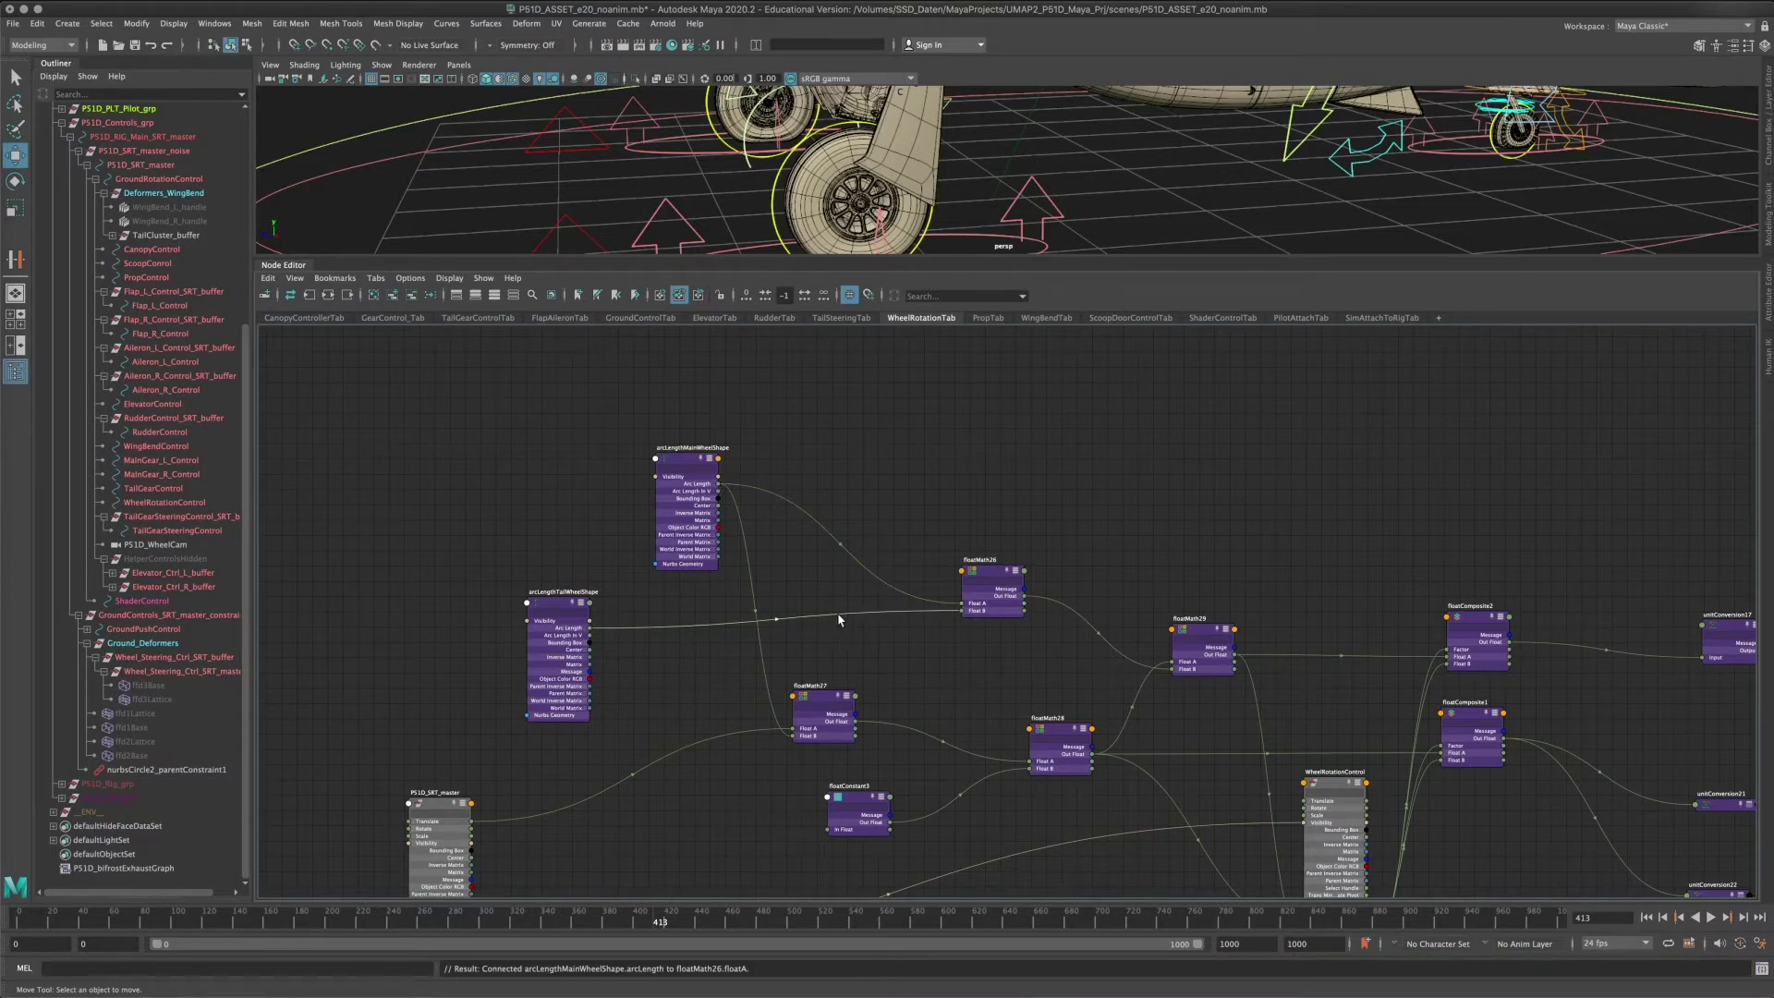
Shift arcLengthMainWheelShape slightly farther from floatMath26 to tidy the arc length connections.
{"action": "middle_click_drag", "start_coordinate": [838, 620], "coordinate": [758, 565], "text": "alt"}
{"action": "middle_click_drag", "start_coordinate": [535, 545], "coordinate": [555, 606], "text": "alt"}
{"action": "scroll", "coordinate": [463, 667], "scroll_direction": "up", "scroll_amount": 5}
{"action": "scroll", "coordinate": [765, 655], "scroll_direction": "down", "scroll_amount": 3}
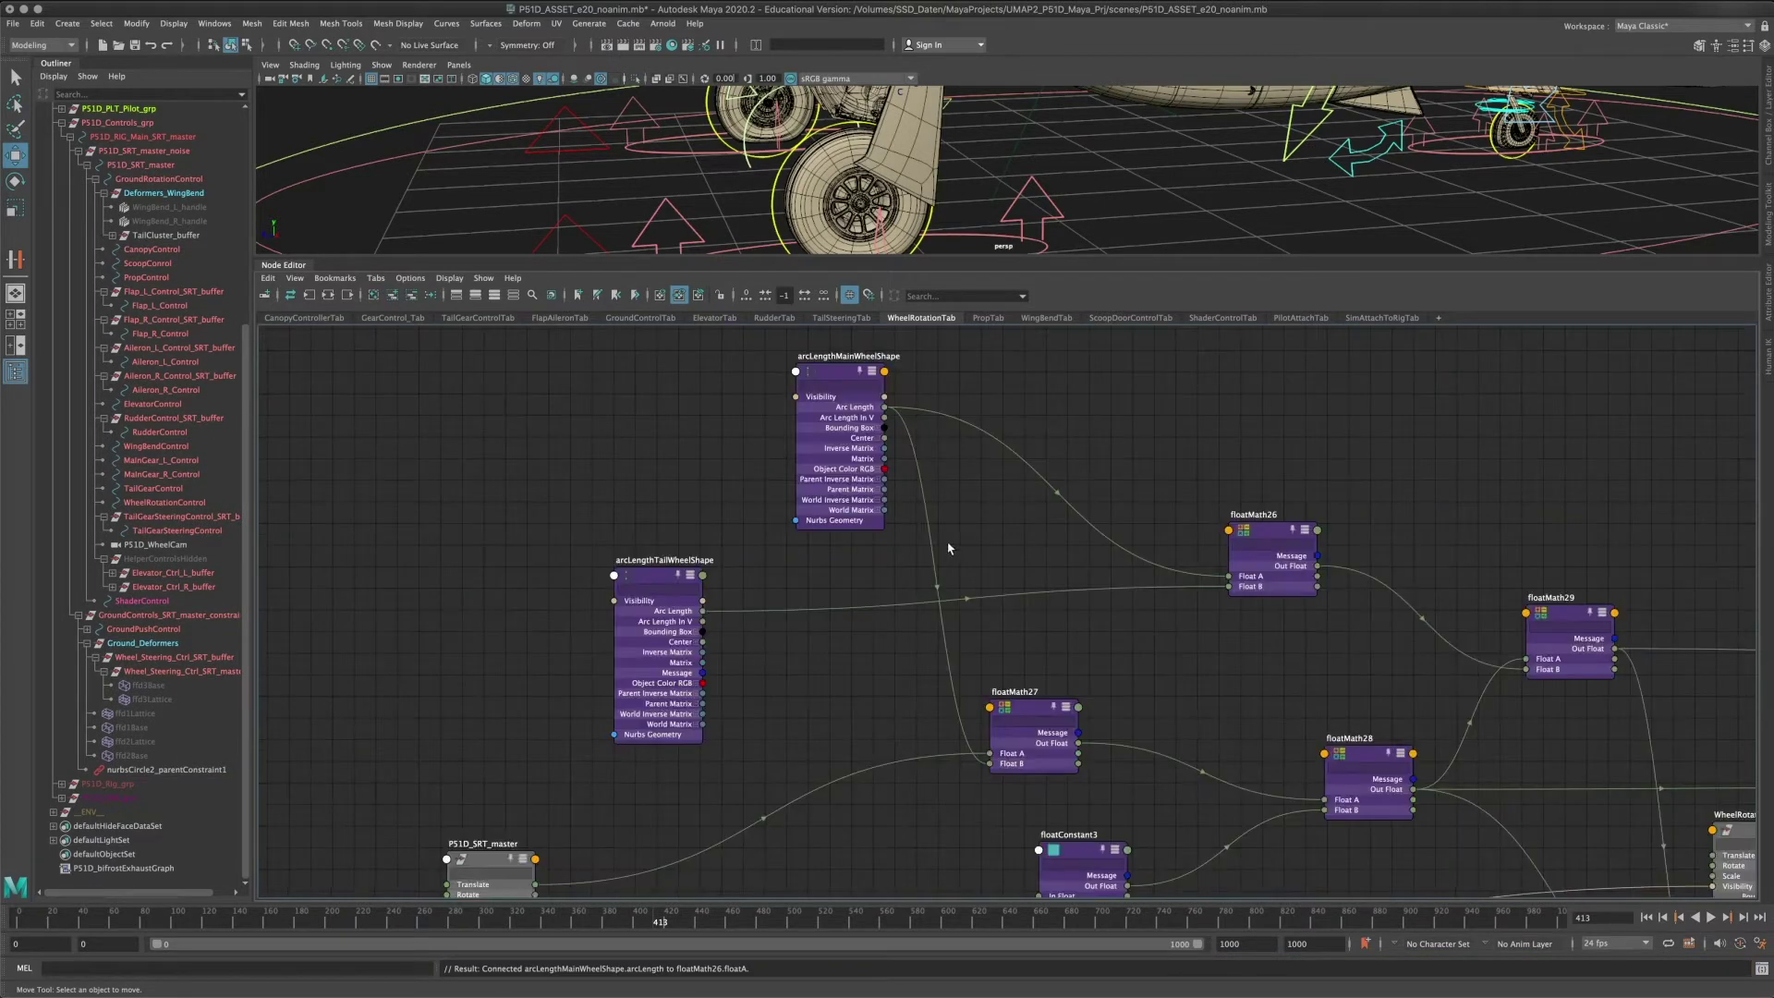
{"action": "middle_click_drag", "start_coordinate": [948, 547], "coordinate": [770, 635]}
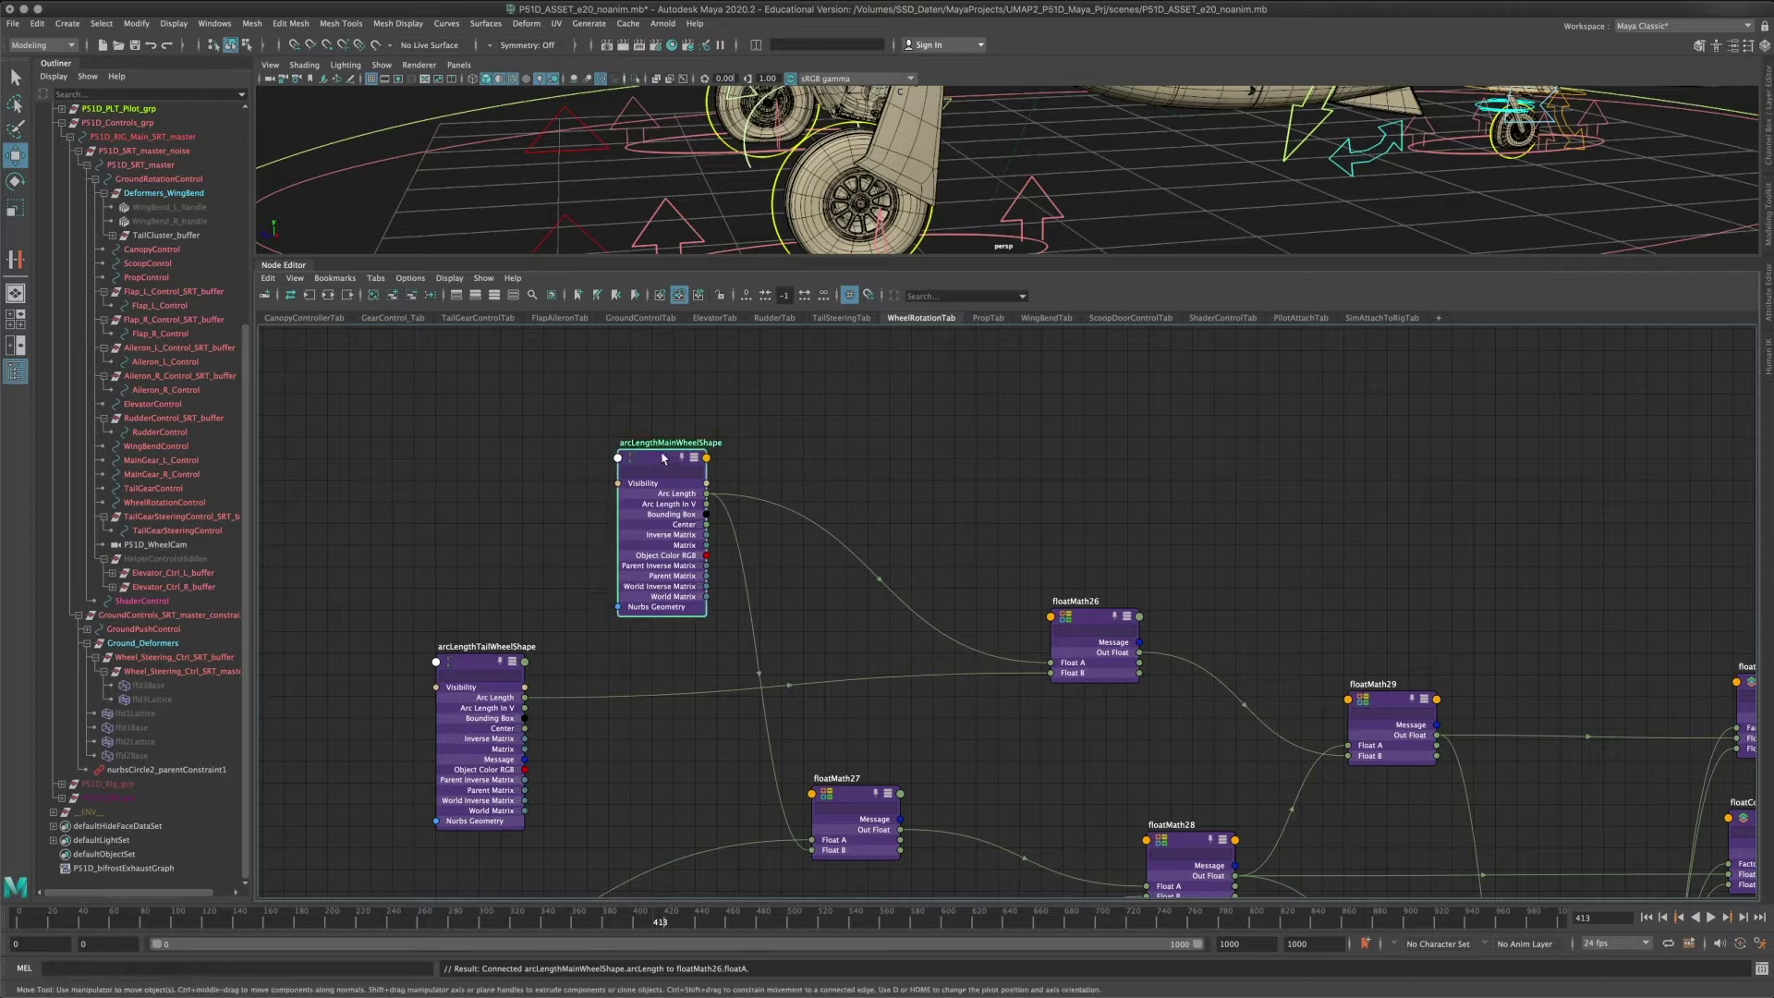
{"action": "left_click_drag", "start_coordinate": [625, 462], "coordinate": [594, 453]}
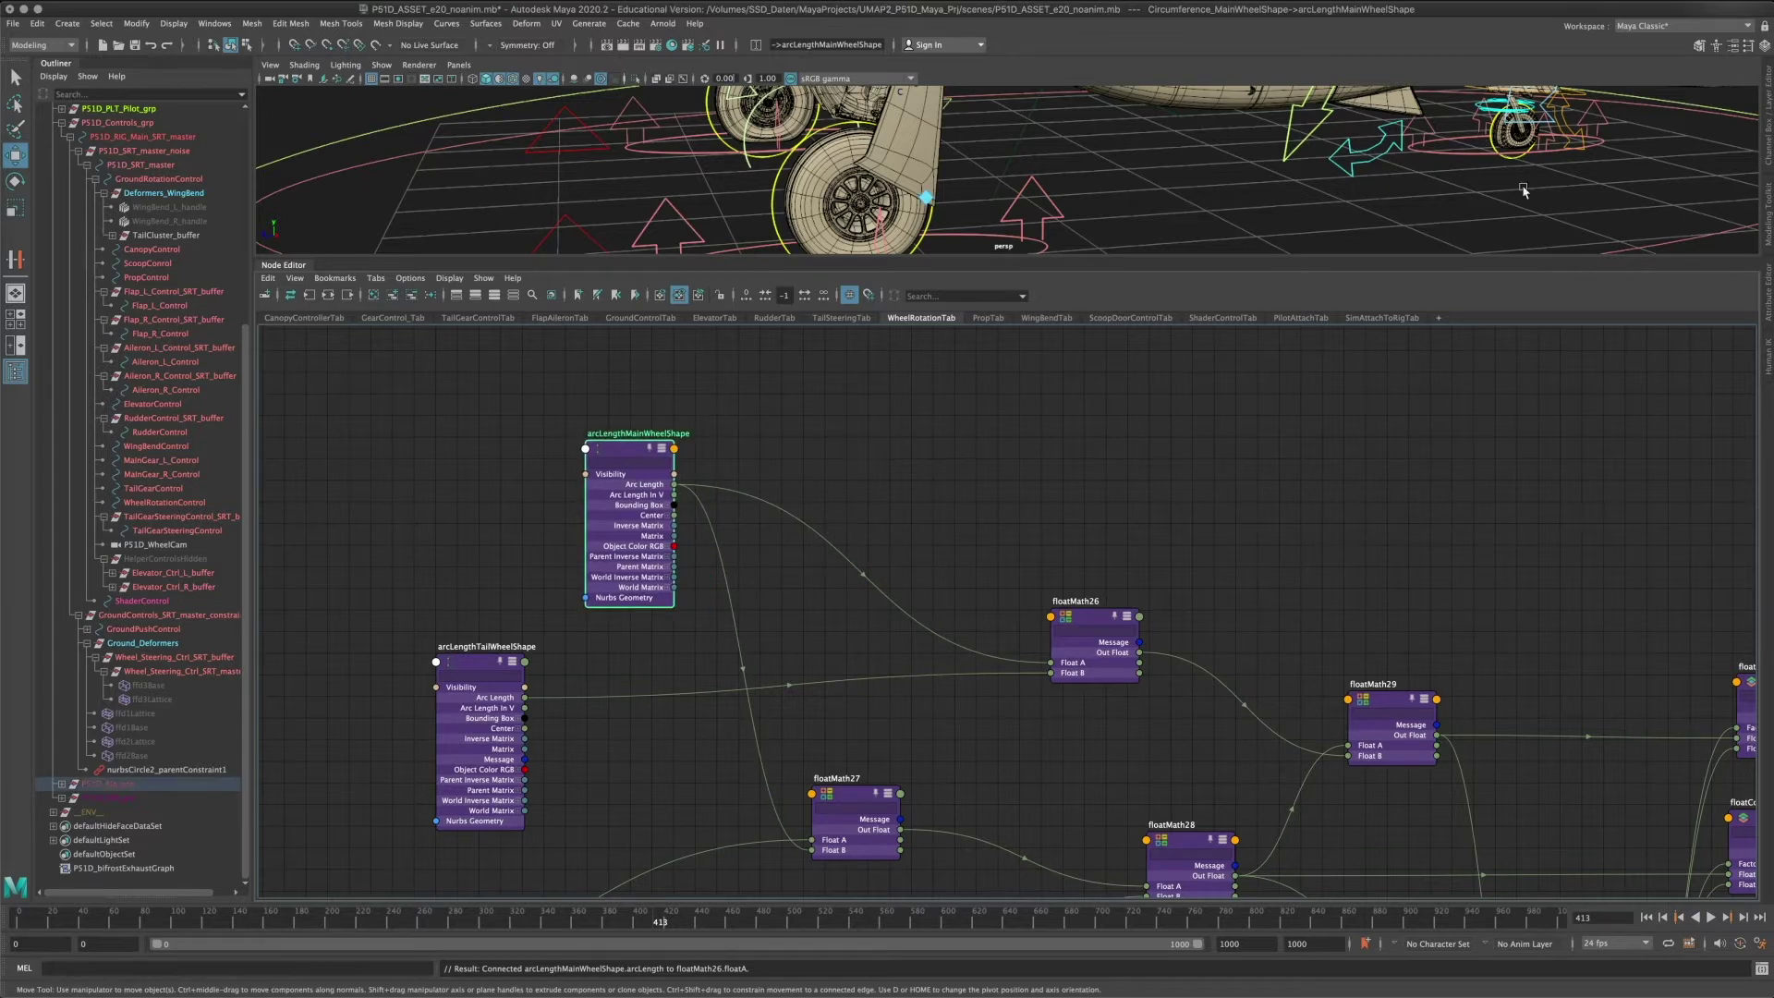
Move arcLengthTailWheelShape closer beneath arcLengthMainWheelShape and shift floatMath26 nearer to the two arc length nodes.
{"action": "left_click_drag", "start_coordinate": [461, 666], "coordinate": [495, 671]}
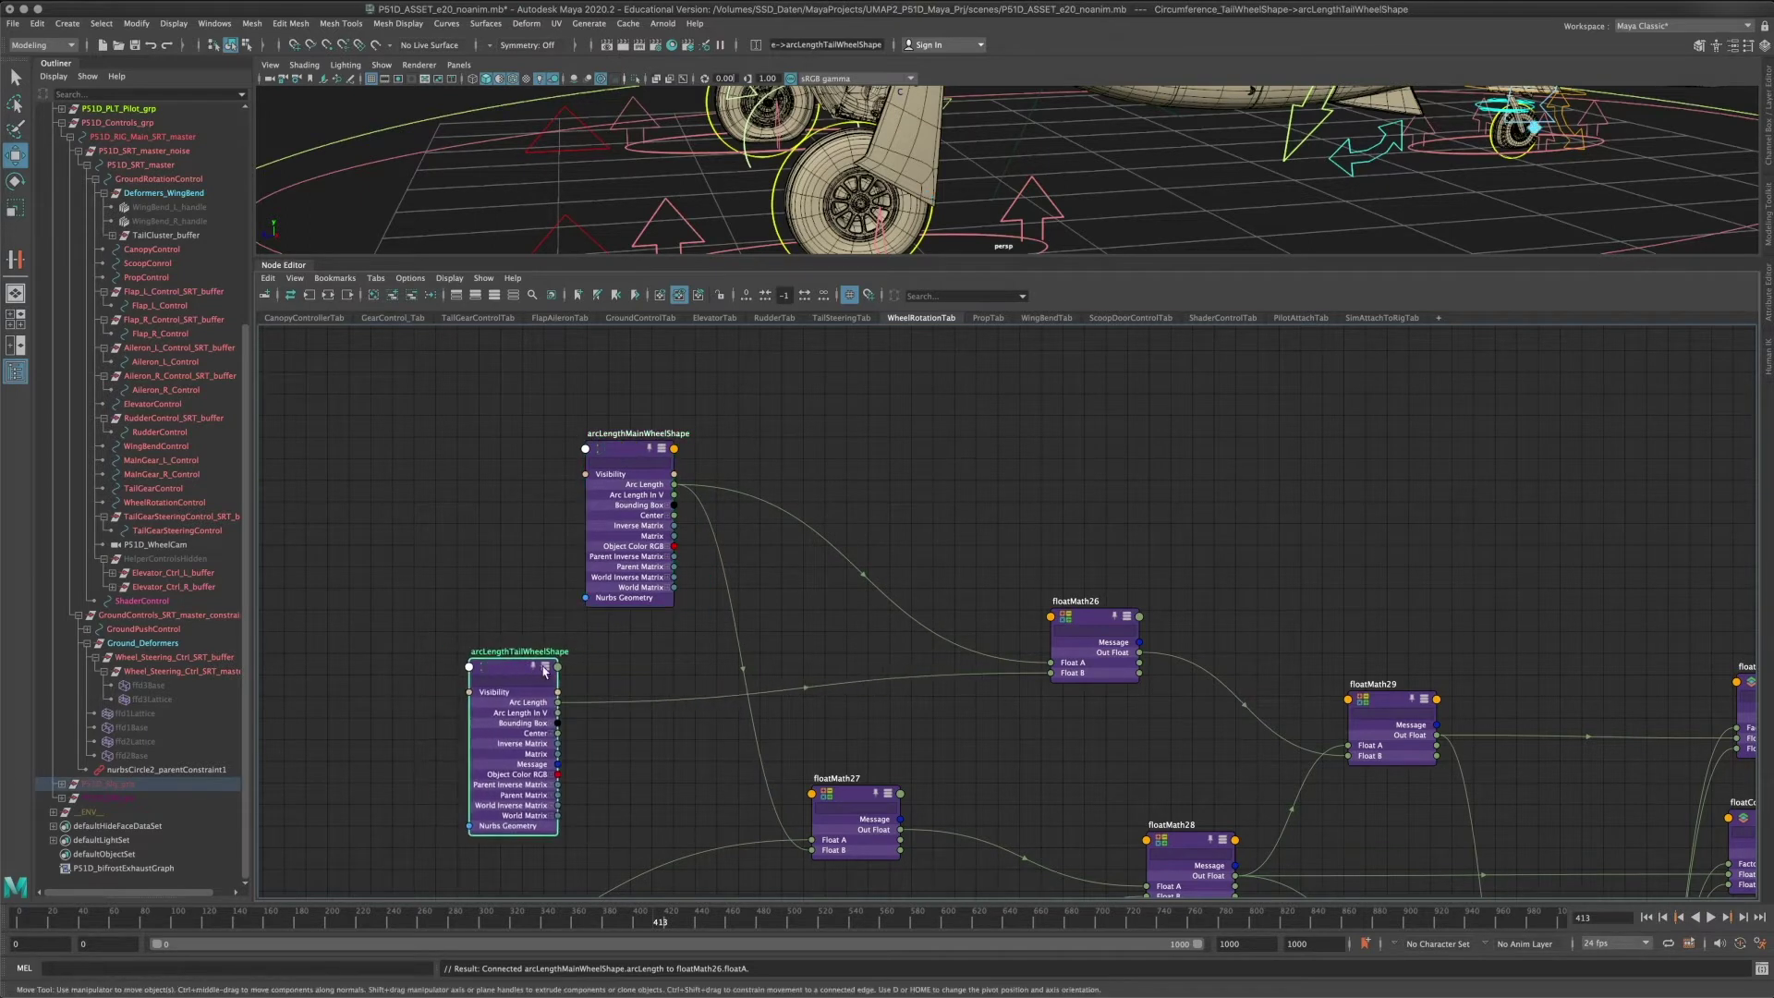
{"action": "middle_click_drag", "start_coordinate": [791, 644], "coordinate": [699, 607], "text": "alt"}
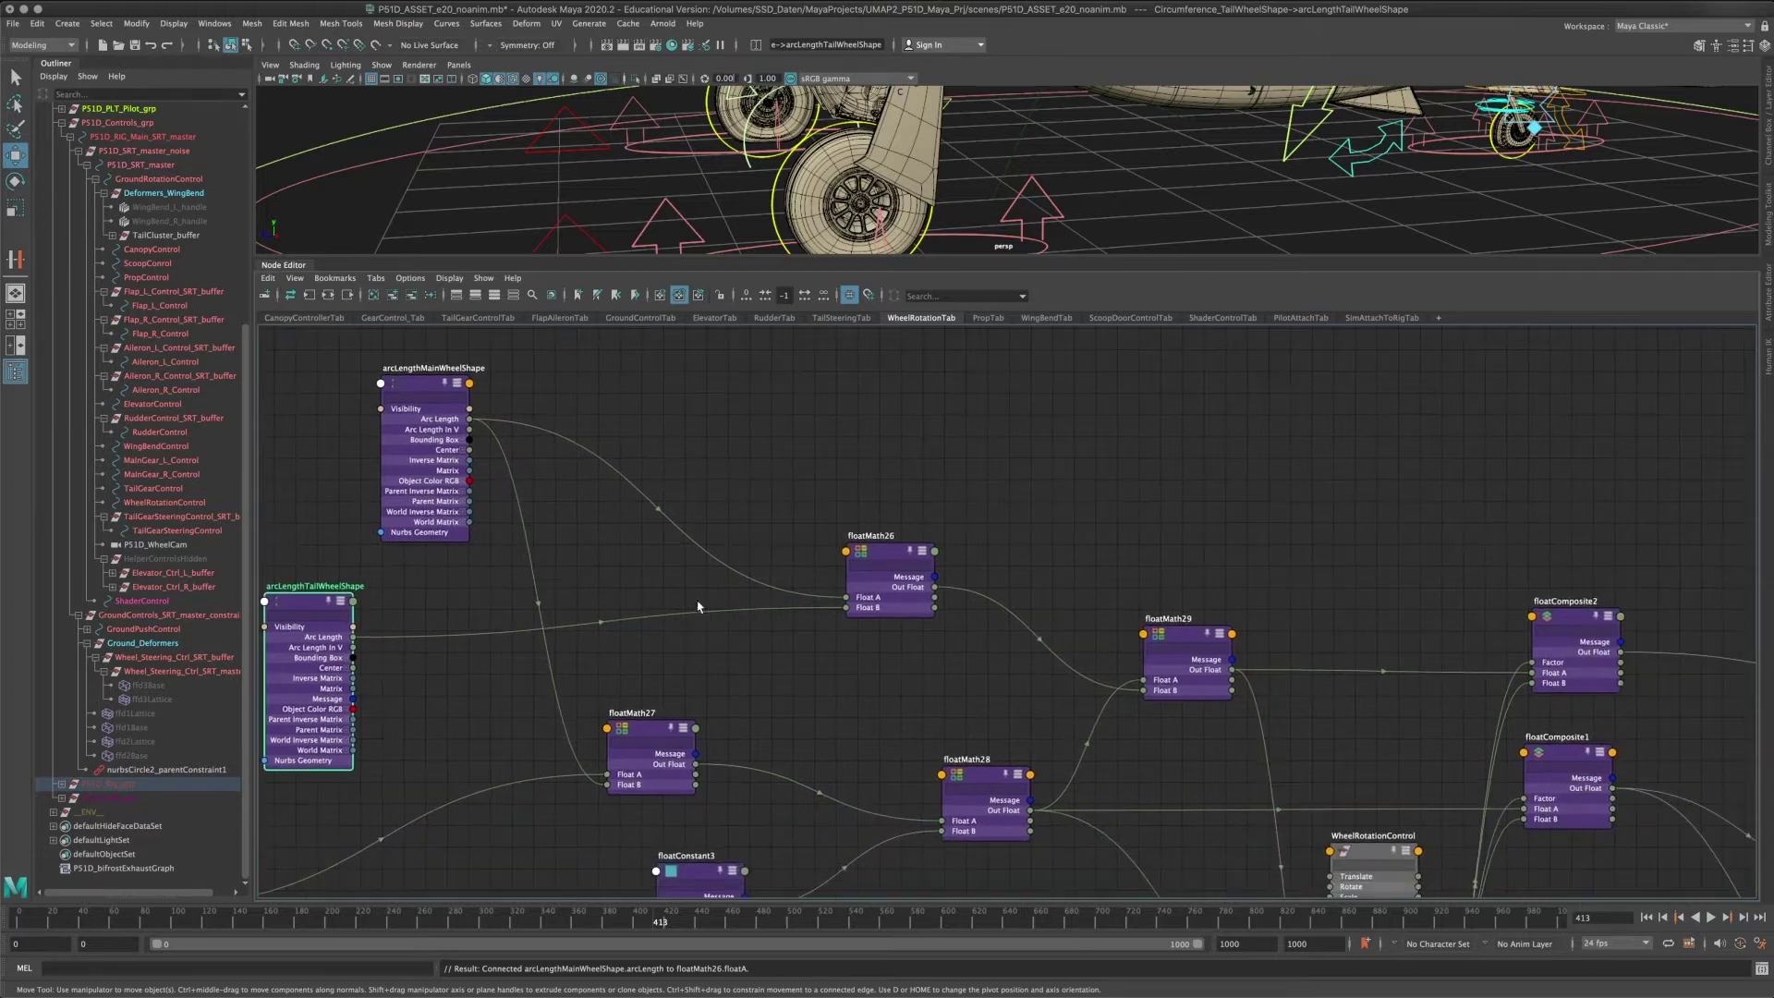
{"action": "left_click_drag", "start_coordinate": [891, 552], "coordinate": [841, 553]}
{"action": "scroll", "coordinate": [1034, 517], "scroll_direction": "down", "scroll_amount": 3}
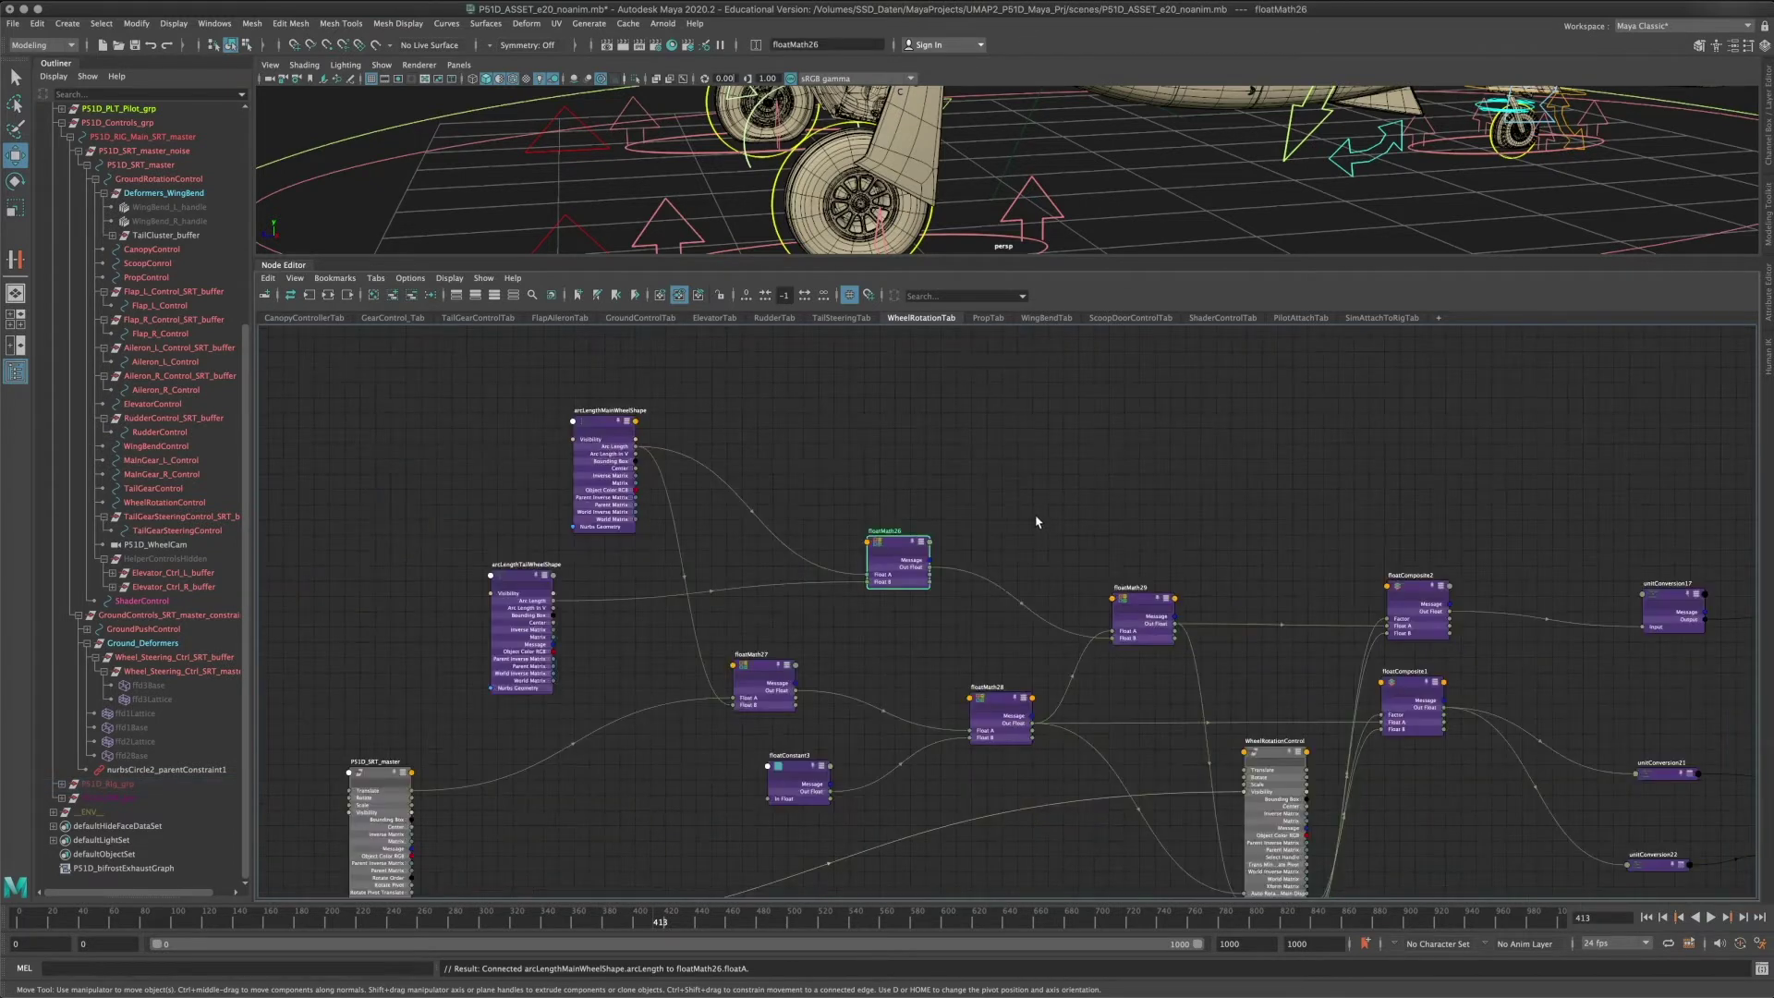
{"action": "middle_click_drag", "start_coordinate": [1034, 533], "coordinate": [762, 493], "text": "alt"}
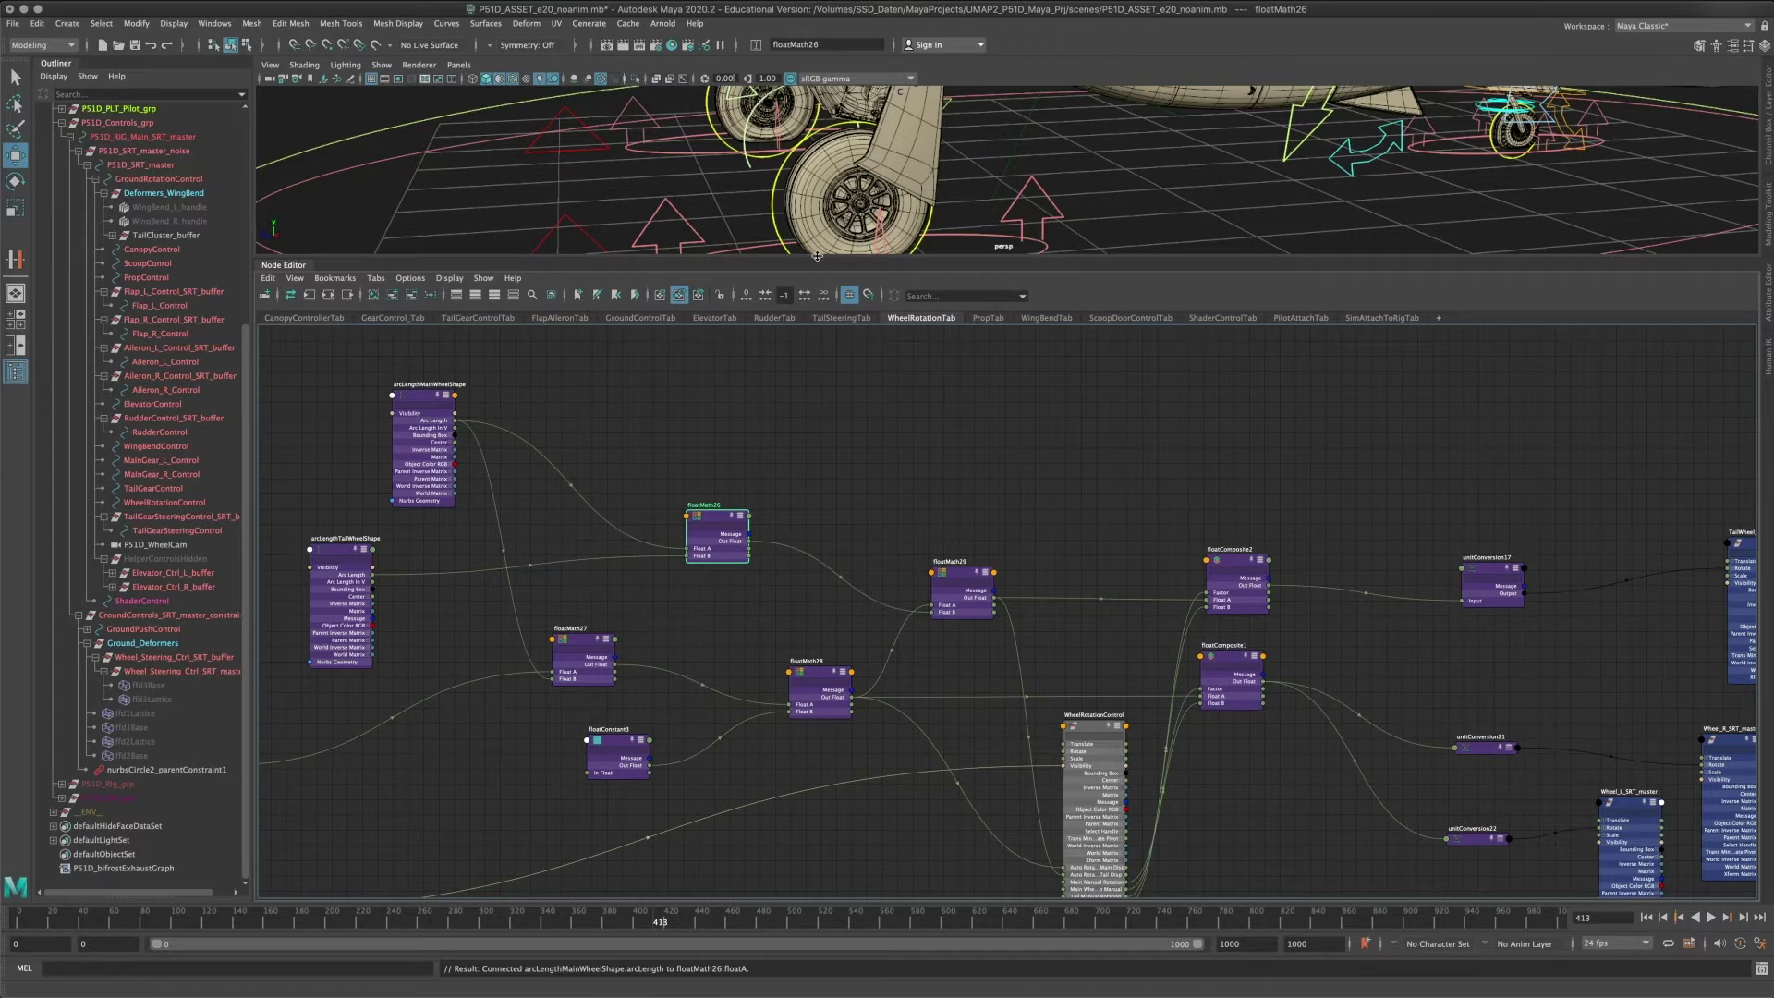
Enlarge the perspective view above the node graph and frame the whole aircraft with its ground controls.
{"action": "left_click_drag", "start_coordinate": [817, 256], "coordinate": [817, 340]}
{"action": "middle_click_drag", "start_coordinate": [1029, 557], "coordinate": [1282, 395], "text": "alt"}
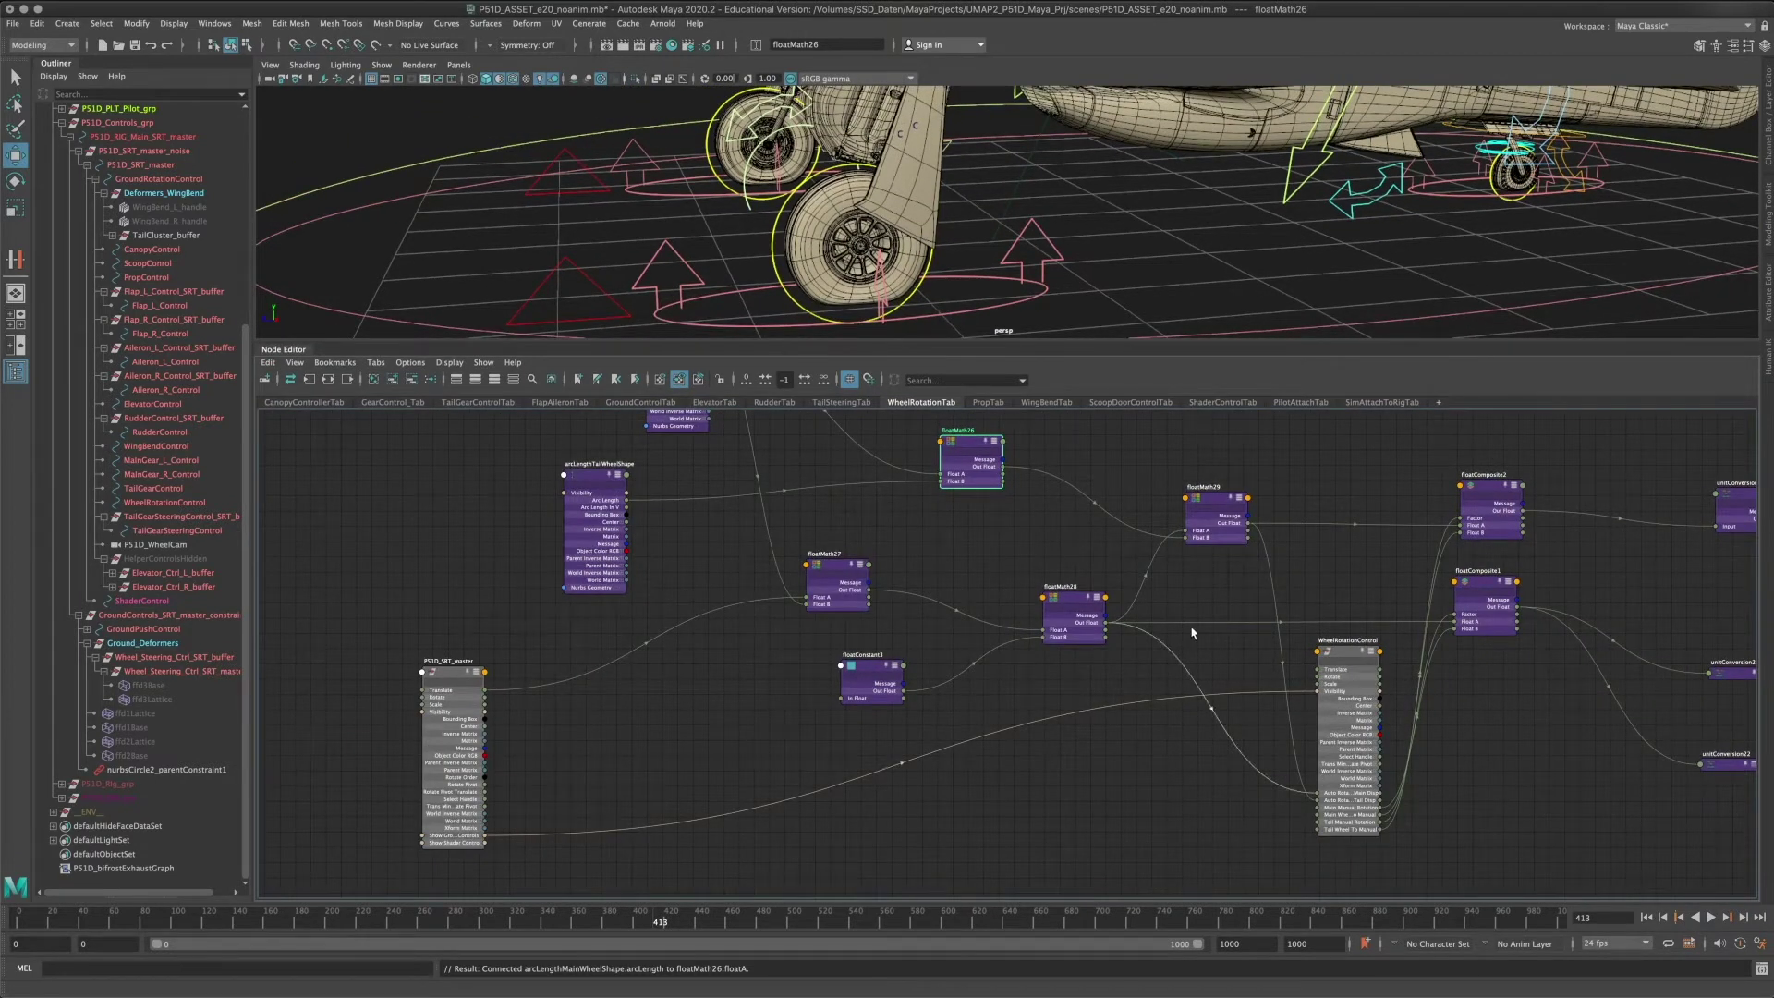
{"action": "middle_click_drag", "start_coordinate": [1192, 622], "coordinate": [756, 668], "text": "alt"}
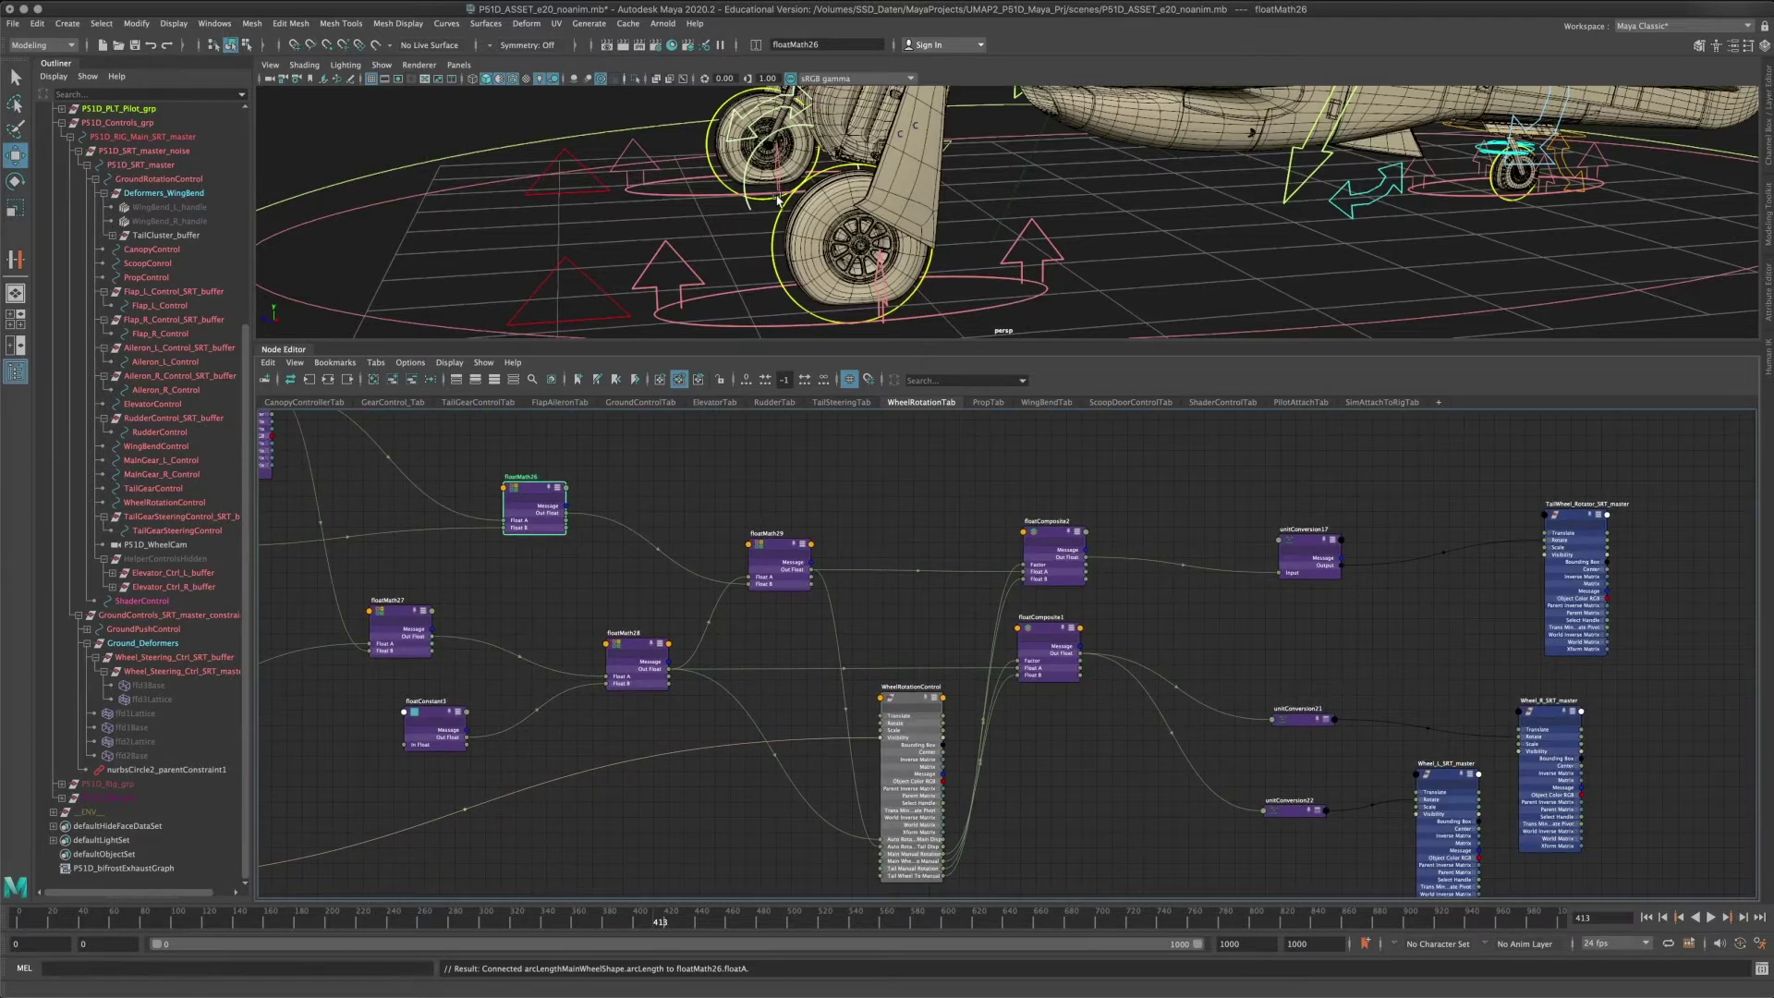
{"action": "right_click_drag", "start_coordinate": [934, 242], "coordinate": [831, 208], "text": "alt"}
{"action": "middle_click_drag", "start_coordinate": [1024, 139], "coordinate": [1030, 211], "text": "alt"}
{"action": "left_click_drag", "start_coordinate": [1031, 211], "coordinate": [1166, 145], "text": "alt"}
Select P51D_SRT_master and move the aircraft along the ground in its forward direction.
{"action": "left_click", "coordinate": [1170, 159]}
{"action": "middle_click_drag", "start_coordinate": [1170, 159], "coordinate": [1163, 126], "text": "alt"}
{"action": "left_click_drag", "start_coordinate": [839, 151], "coordinate": [905, 194]}
{"action": "middle_click_drag", "start_coordinate": [908, 506], "coordinate": [897, 466], "text": "alt"}
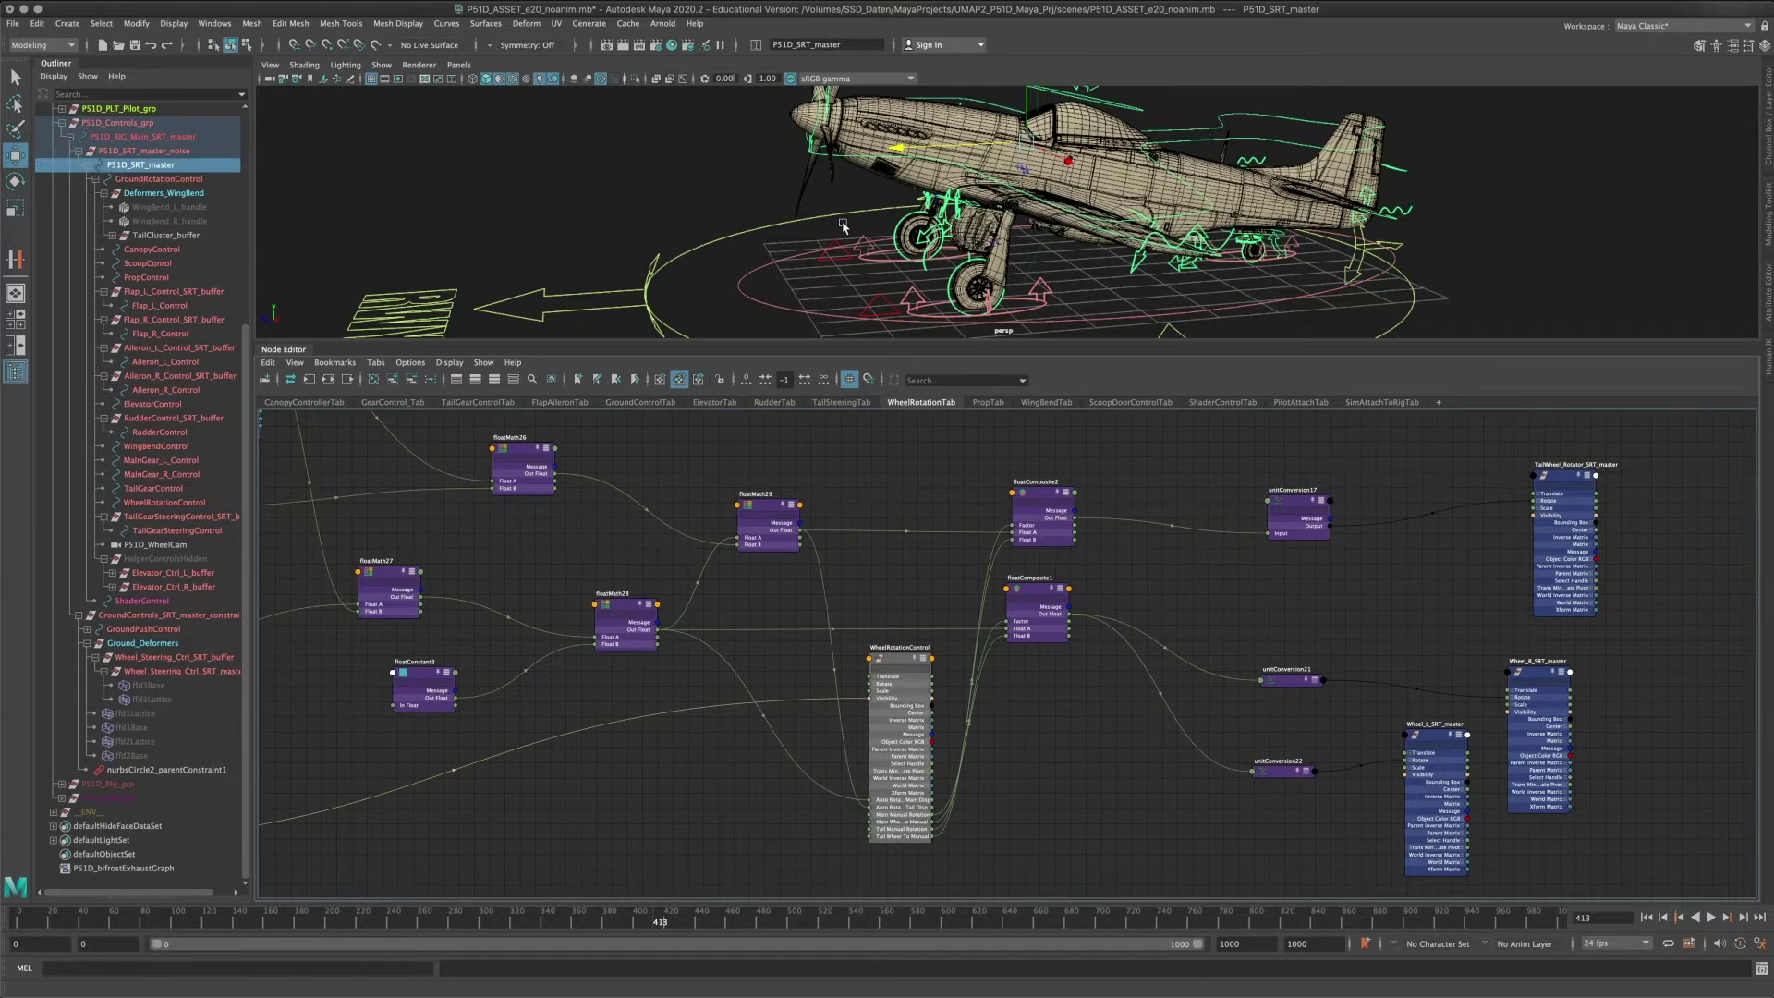
{"action": "left_click_drag", "start_coordinate": [895, 151], "coordinate": [778, 278]}
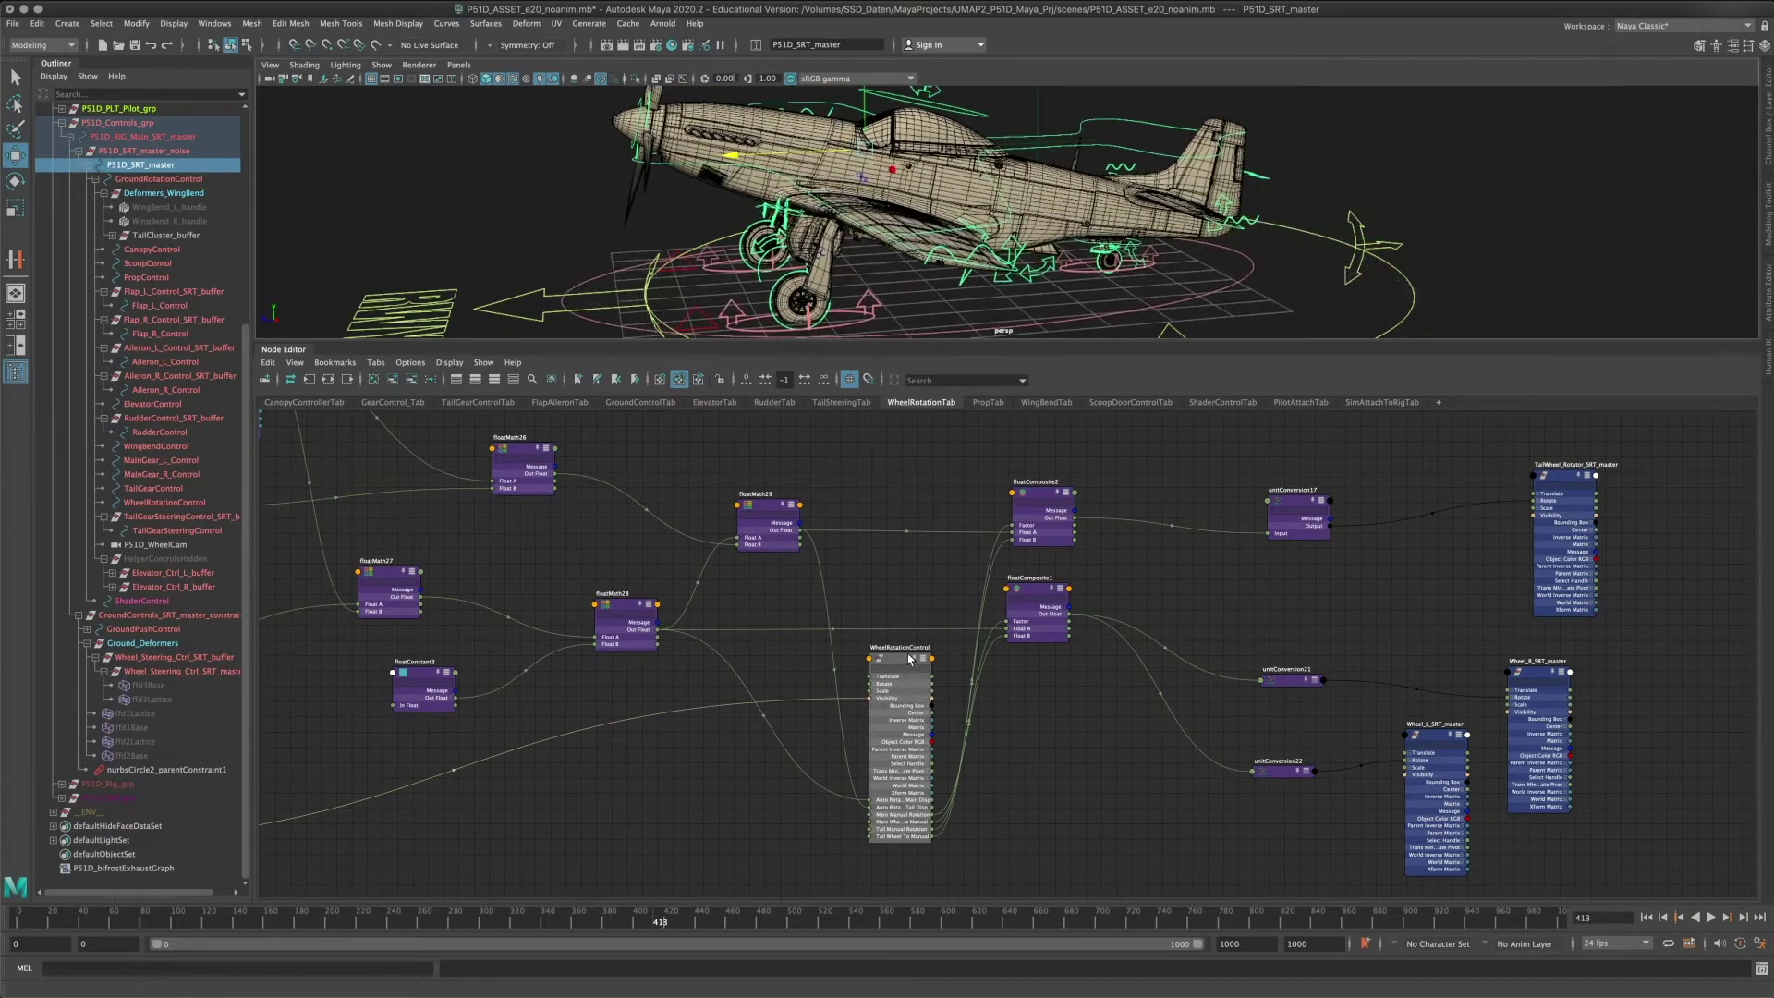
Widen the gap between WheelRotationControl and floatComposite1 in the wheel rotation graph.
{"action": "left_click_drag", "start_coordinate": [901, 662], "coordinate": [887, 663]}
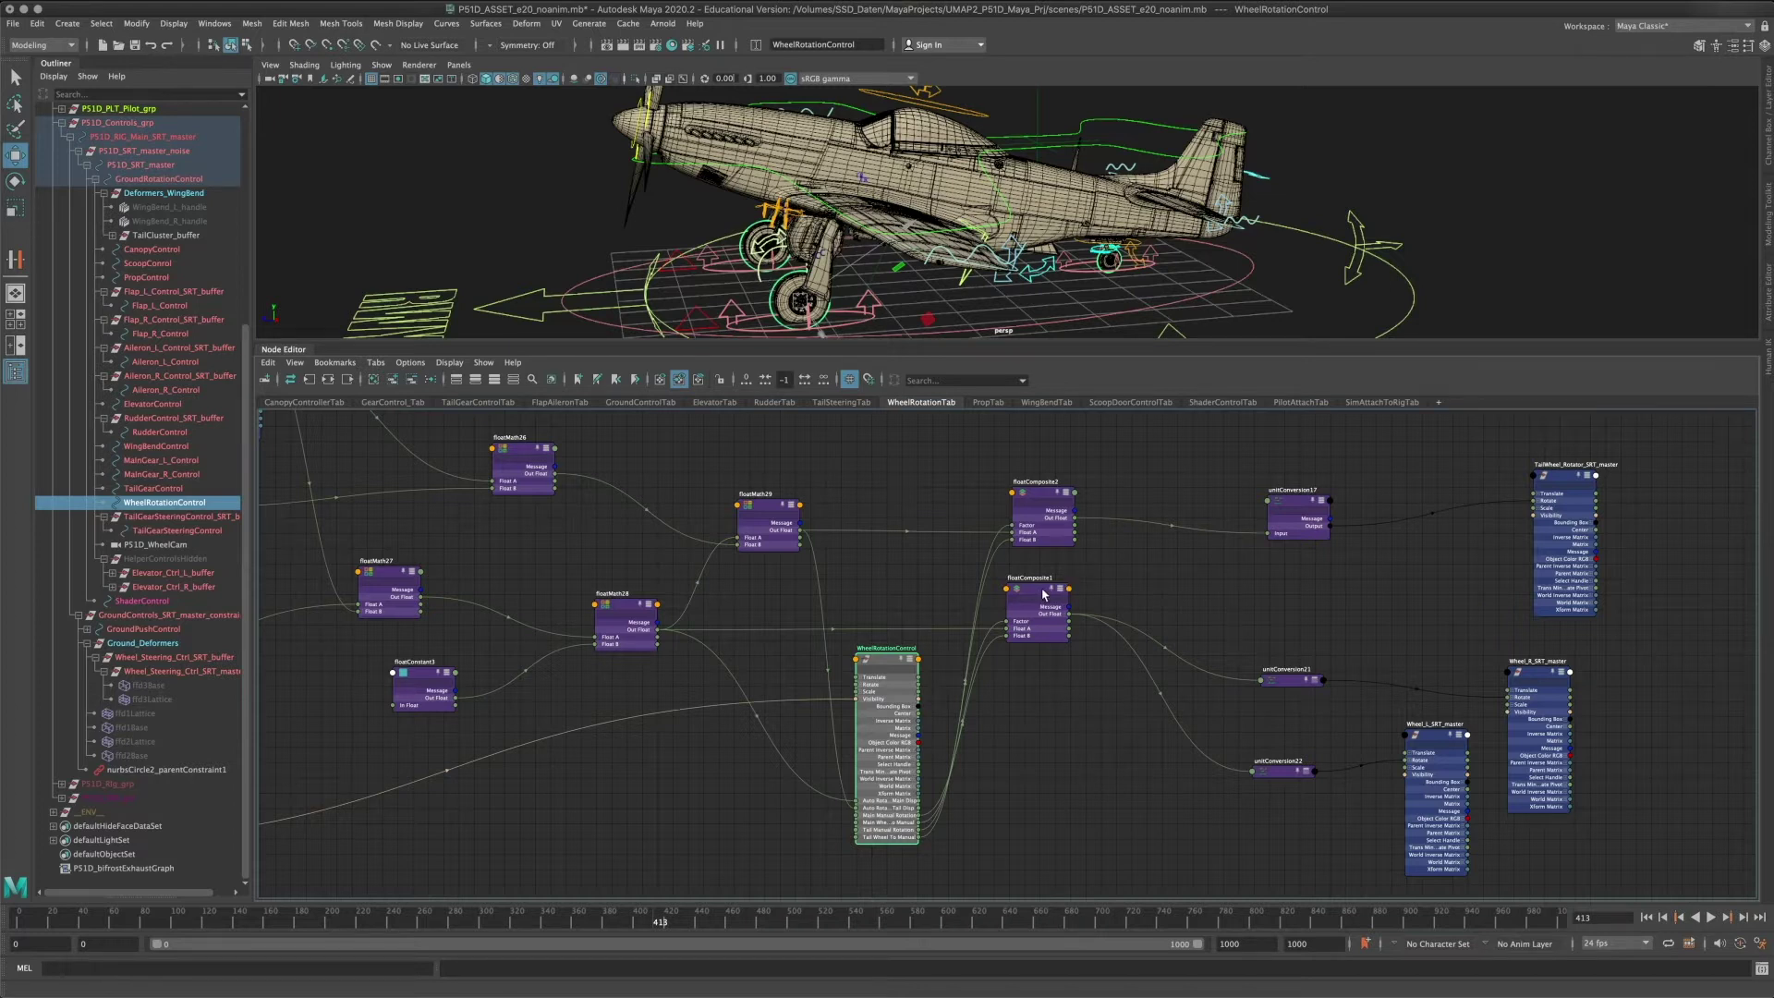
{"action": "left_click_drag", "start_coordinate": [1039, 596], "coordinate": [1050, 600]}
{"action": "middle_click_drag", "start_coordinate": [1250, 581], "coordinate": [997, 573]}
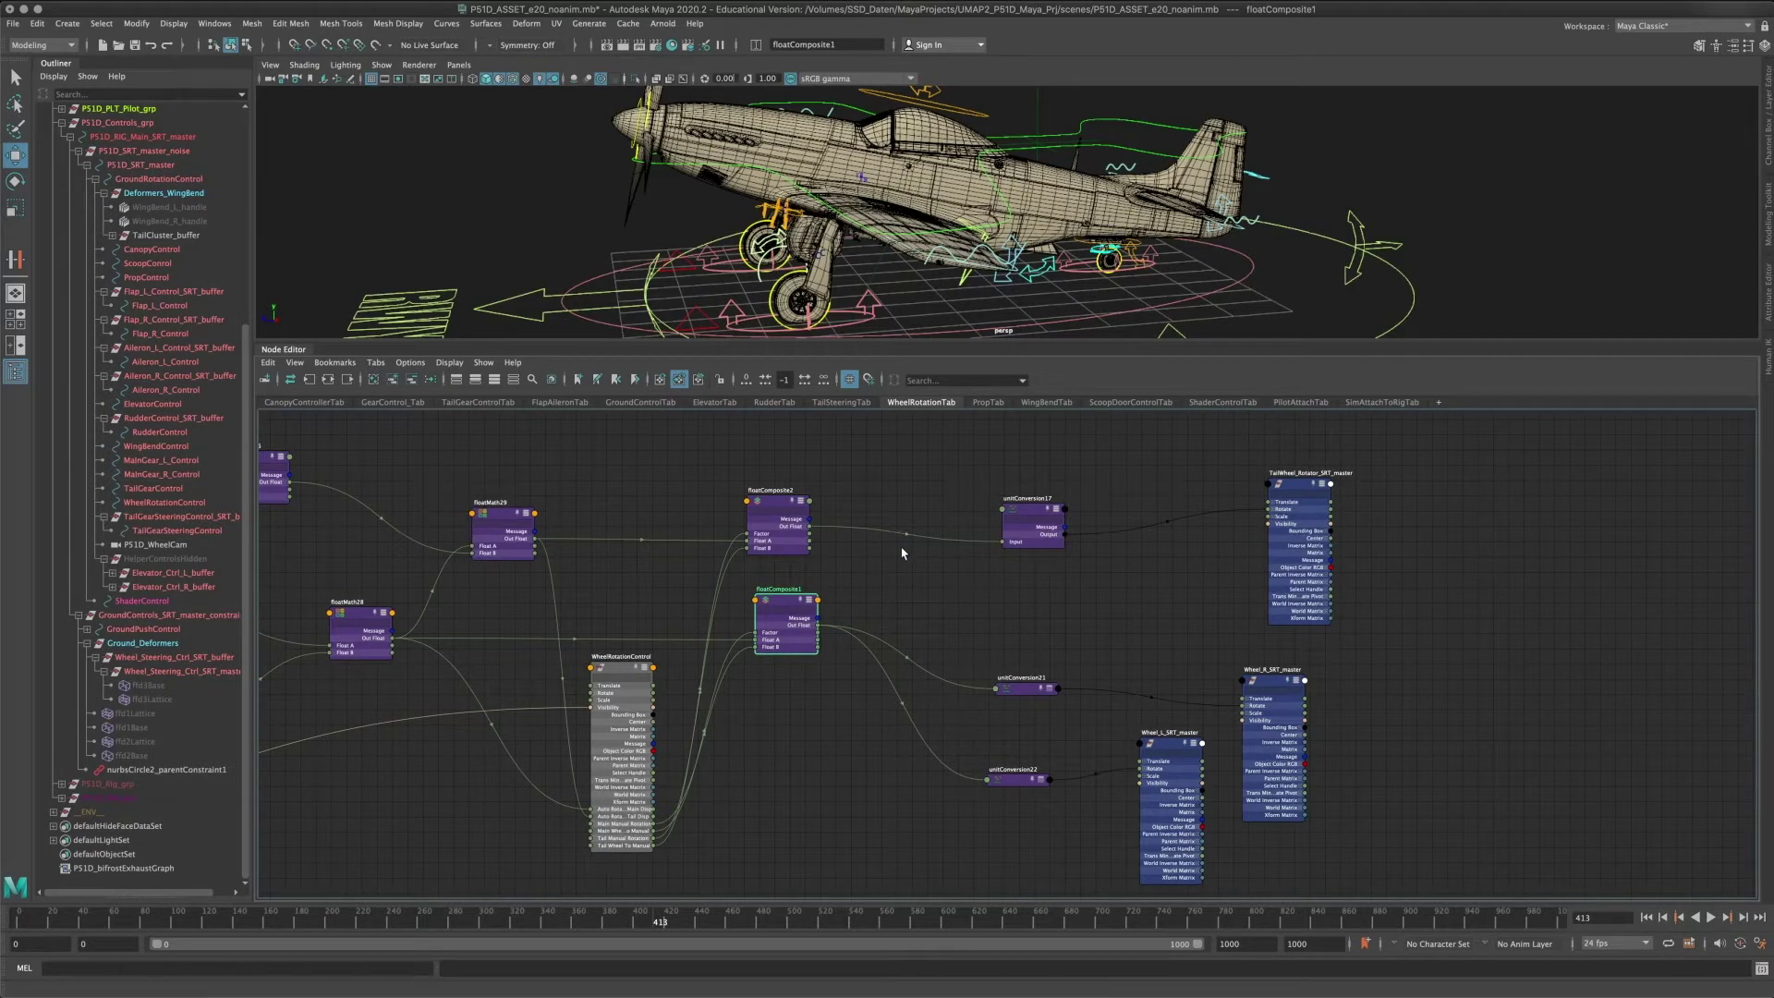
{"action": "left_click_drag", "start_coordinate": [779, 607], "coordinate": [805, 615]}
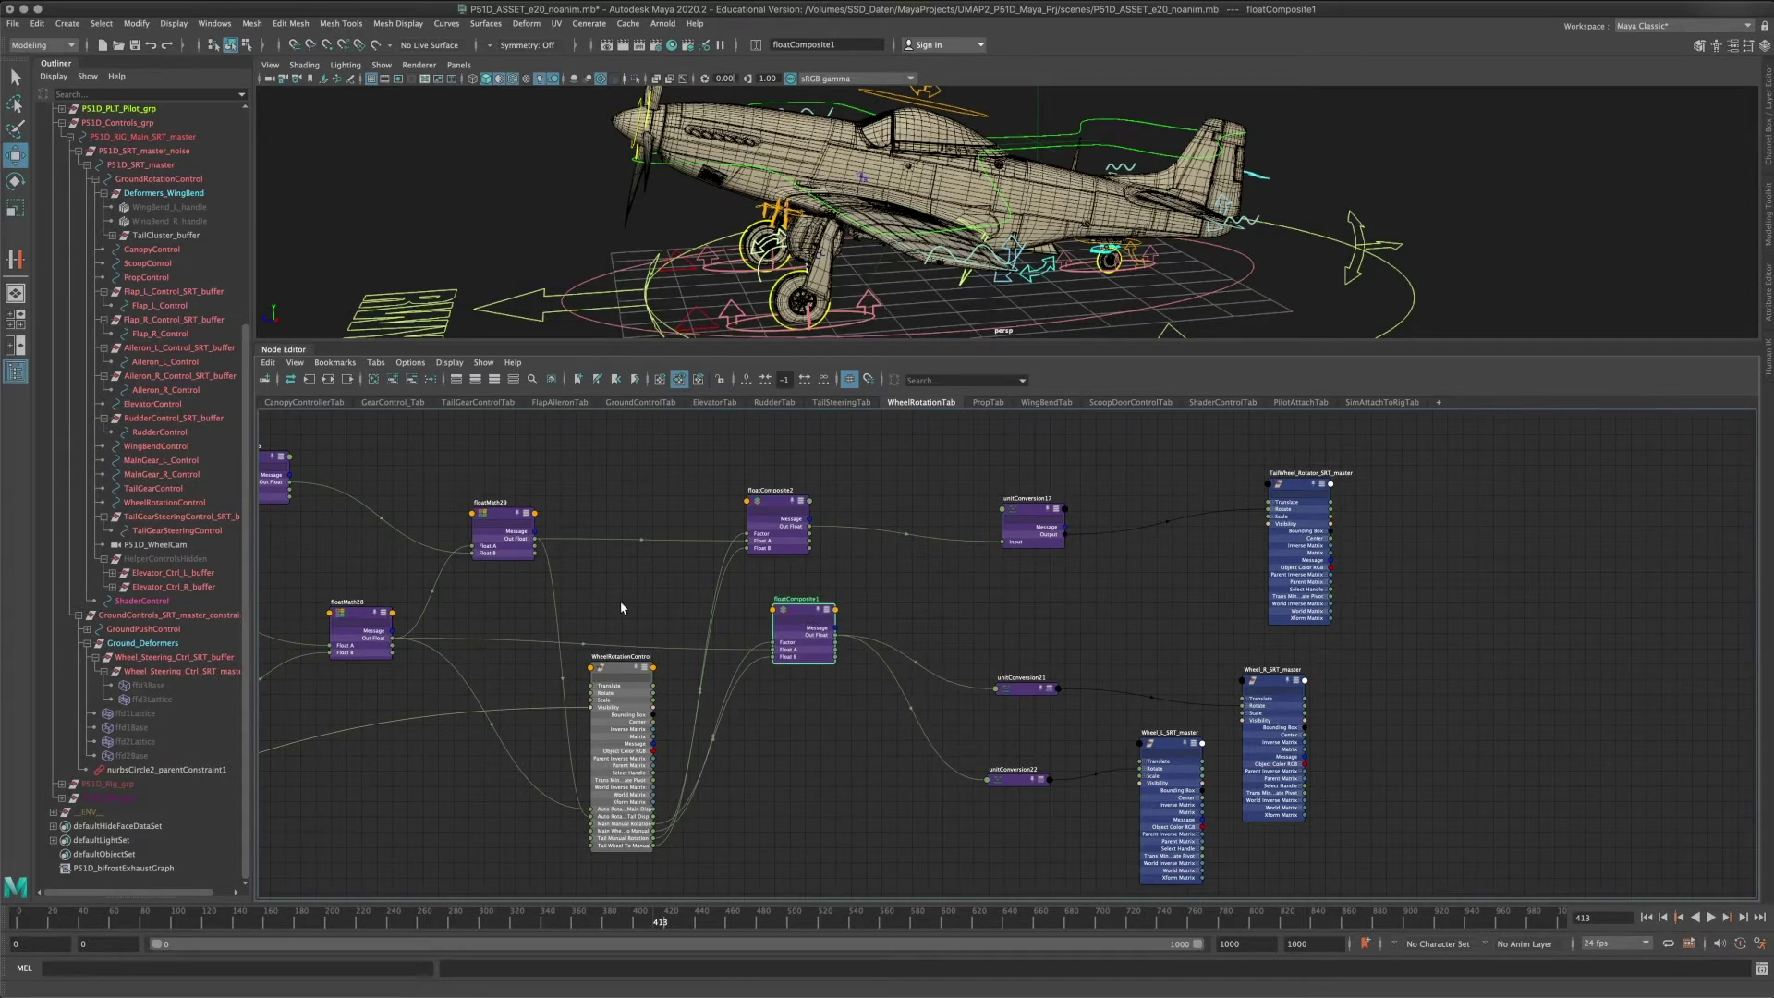
Select the floatConstant3 node and show its In Float value among the channels.
{"action": "middle_click_drag", "start_coordinate": [620, 603], "coordinate": [989, 649], "text": "alt"}
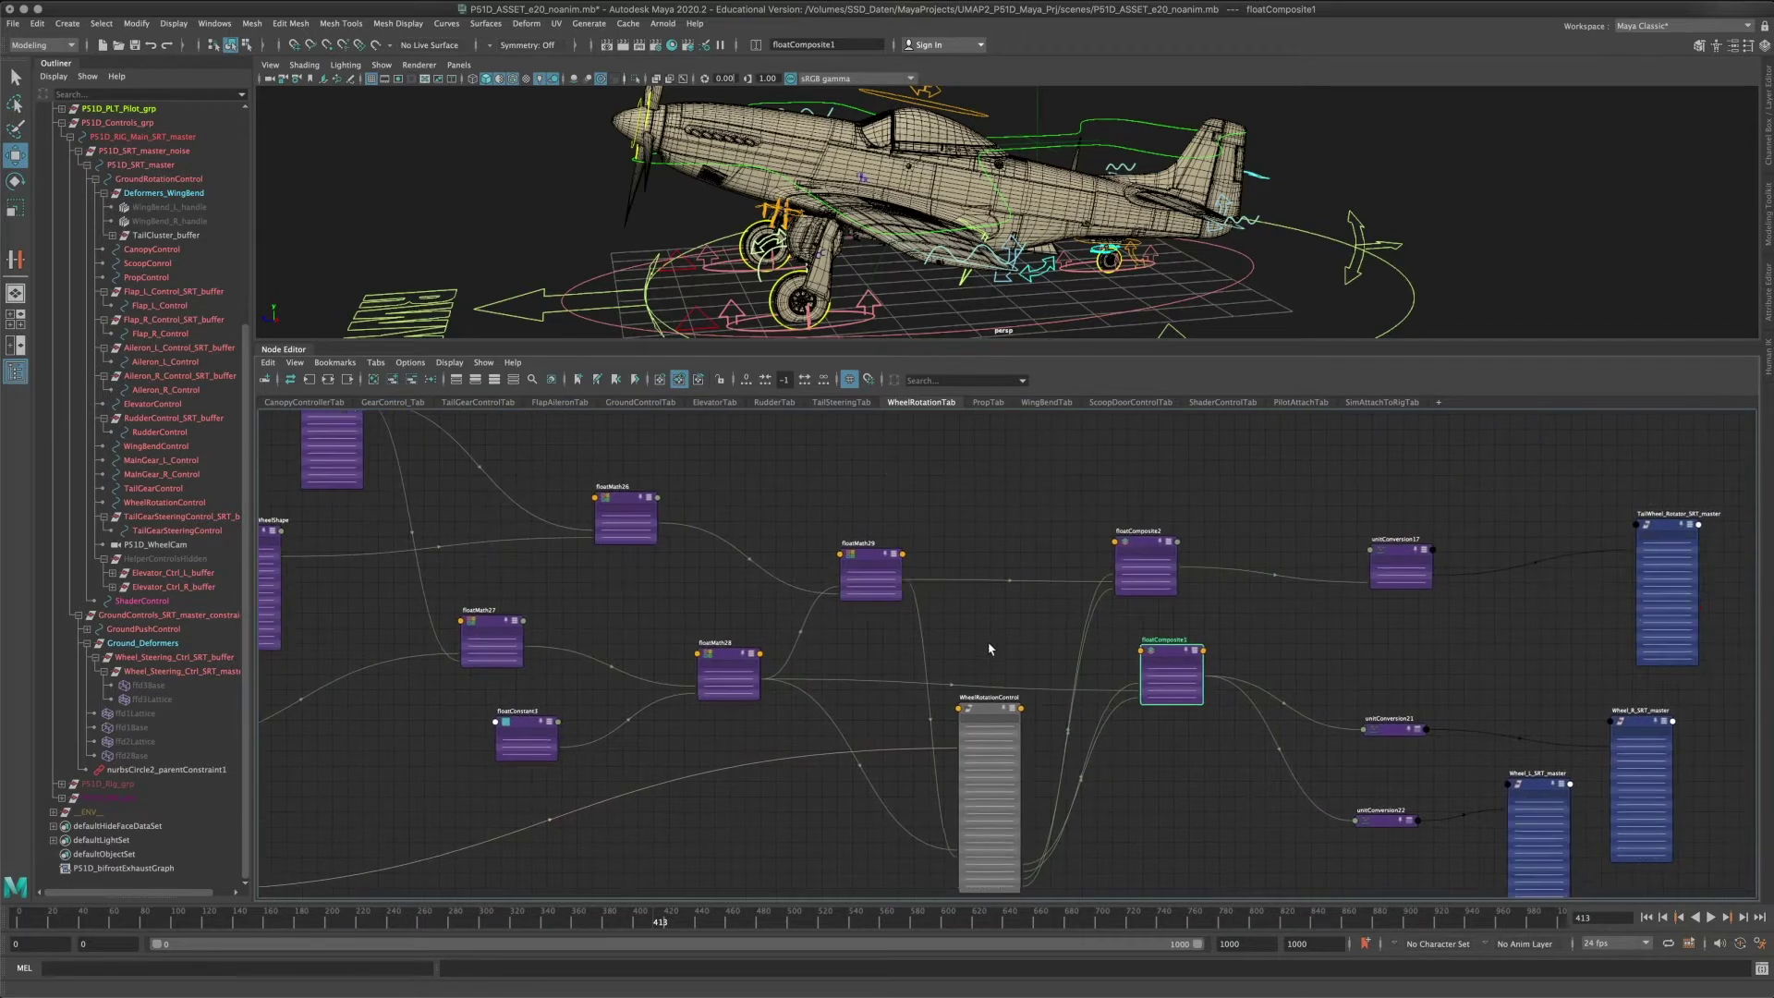
{"action": "left_click", "coordinate": [533, 729]}
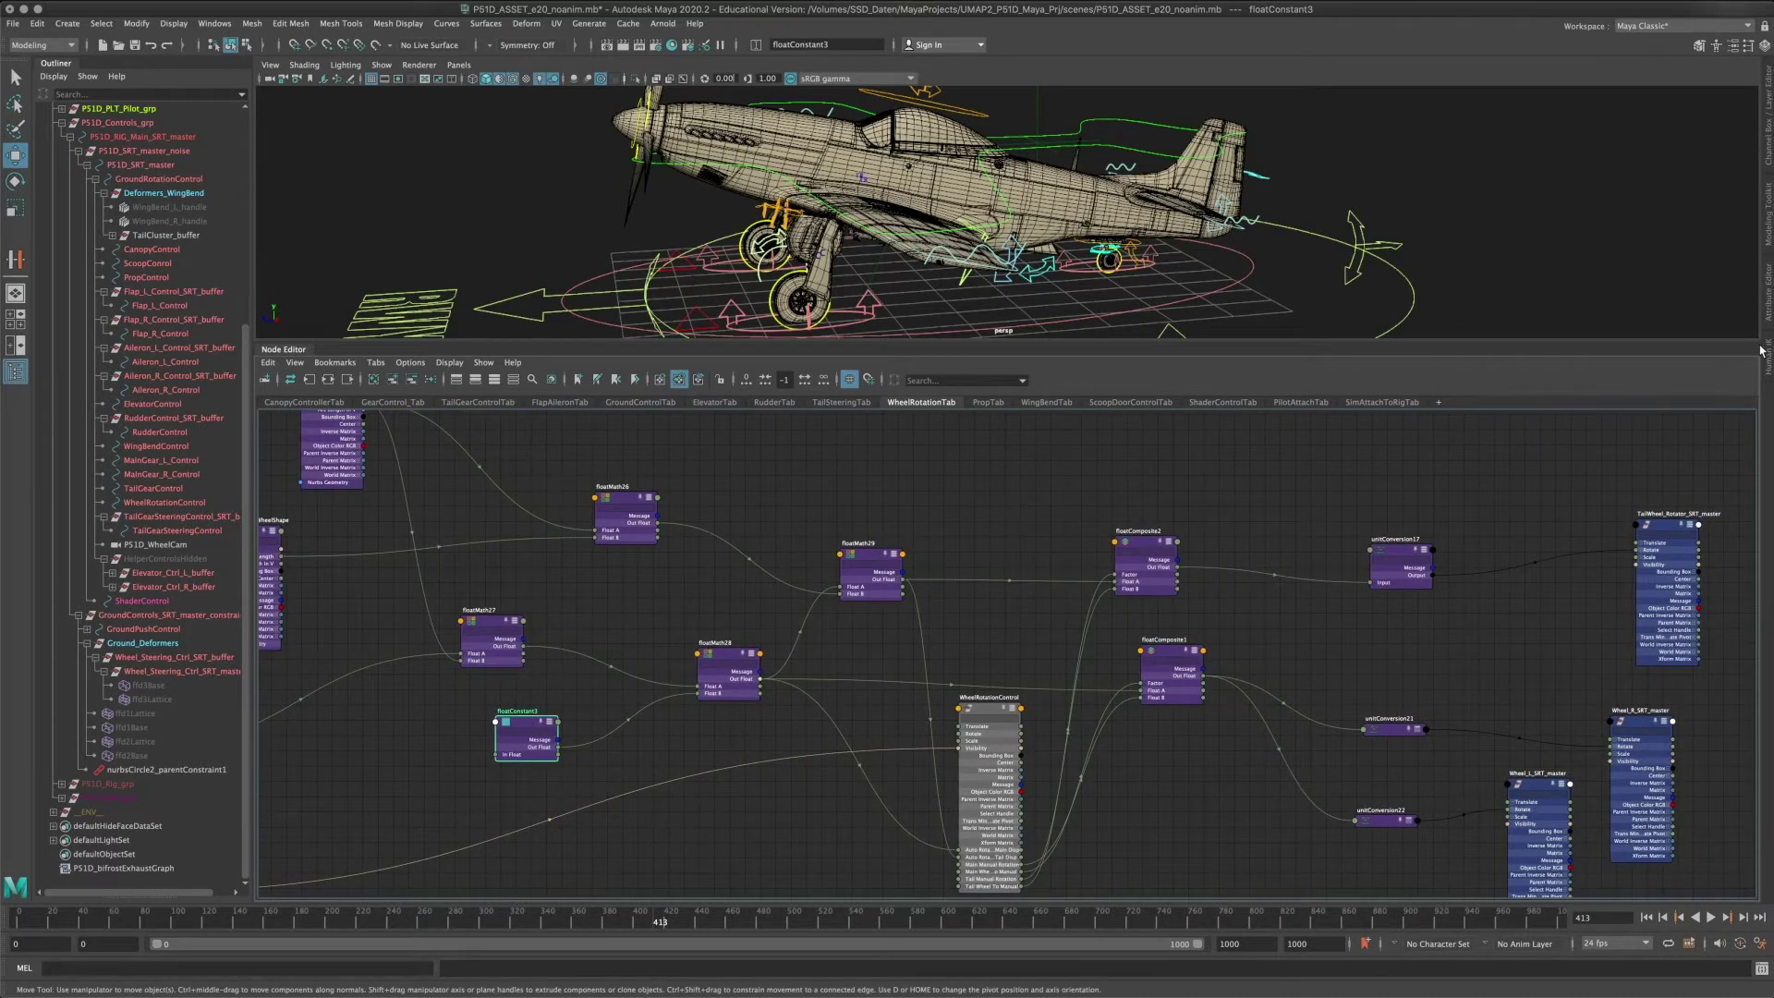
{"action": "left_click", "coordinate": [1768, 127]}
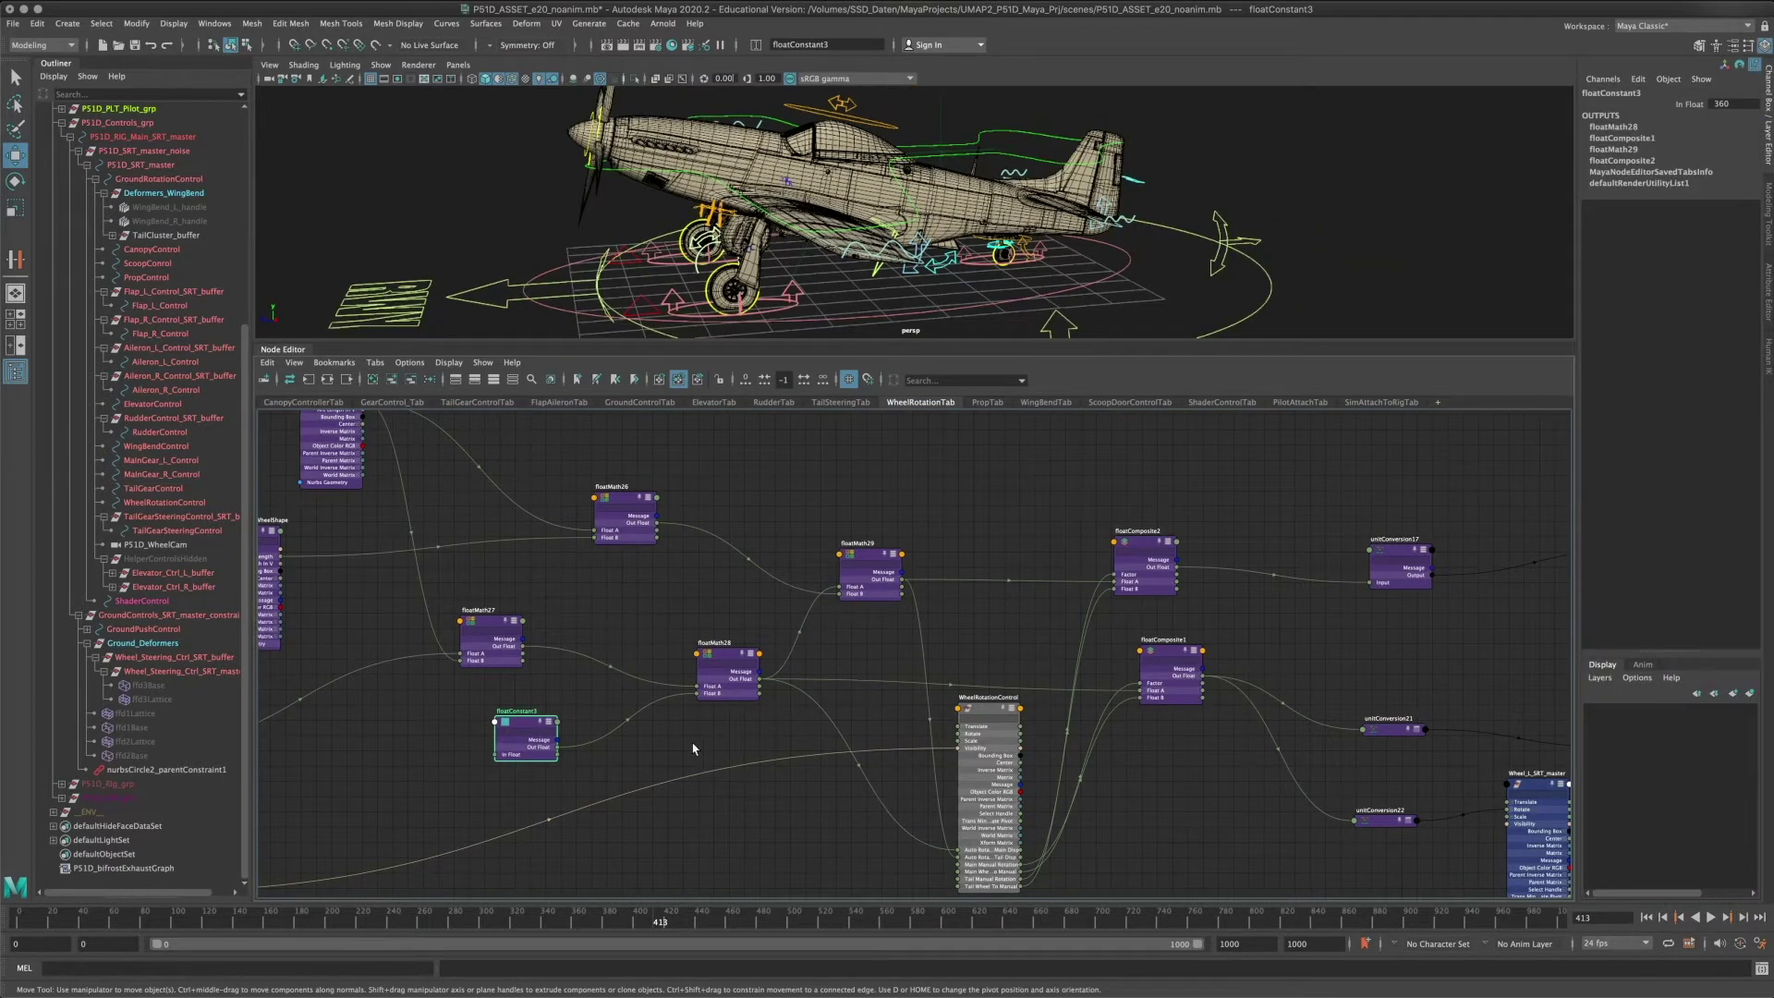
Move Wheel_R_SRT_master beneath TailWheel_Rotator_SRT_master, then select Wheel_L_SRT_master and nudge it slightly.
{"action": "middle_click_drag", "start_coordinate": [1010, 663], "coordinate": [875, 558], "text": "alt"}
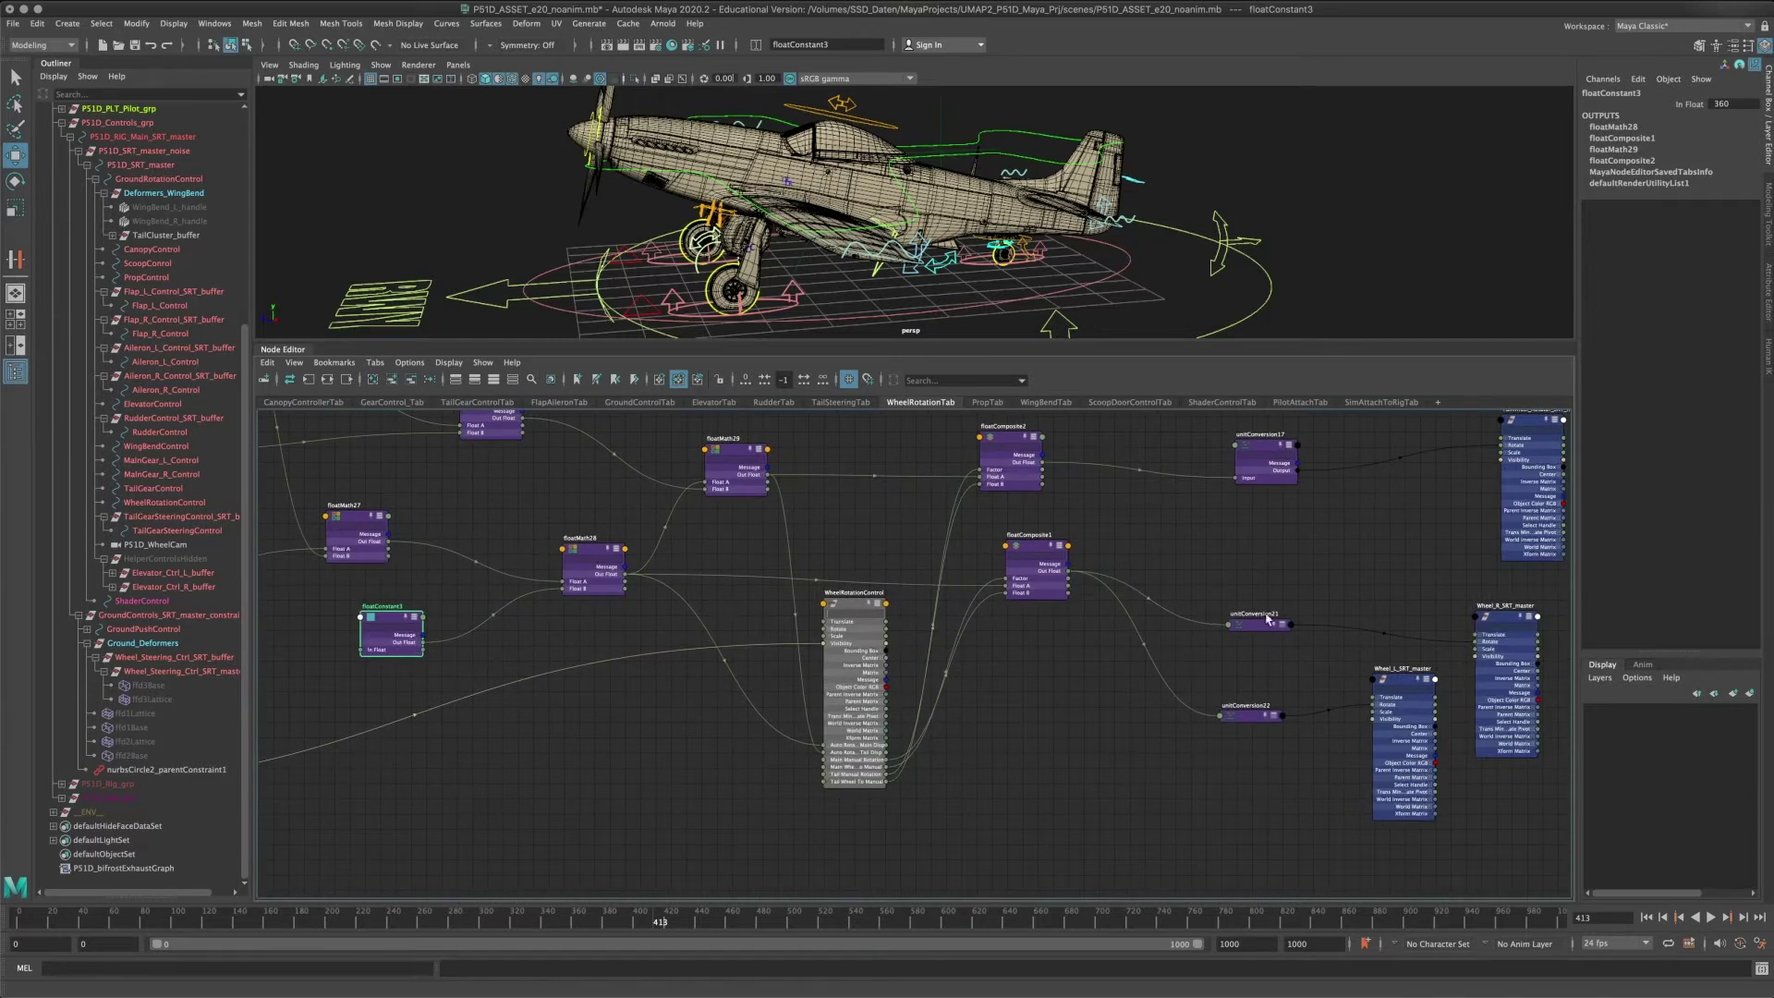
{"action": "scroll", "coordinate": [1201, 638], "scroll_direction": "right", "scroll_amount": 10}
{"action": "scroll", "coordinate": [1201, 638], "scroll_direction": "up", "scroll_amount": 2}
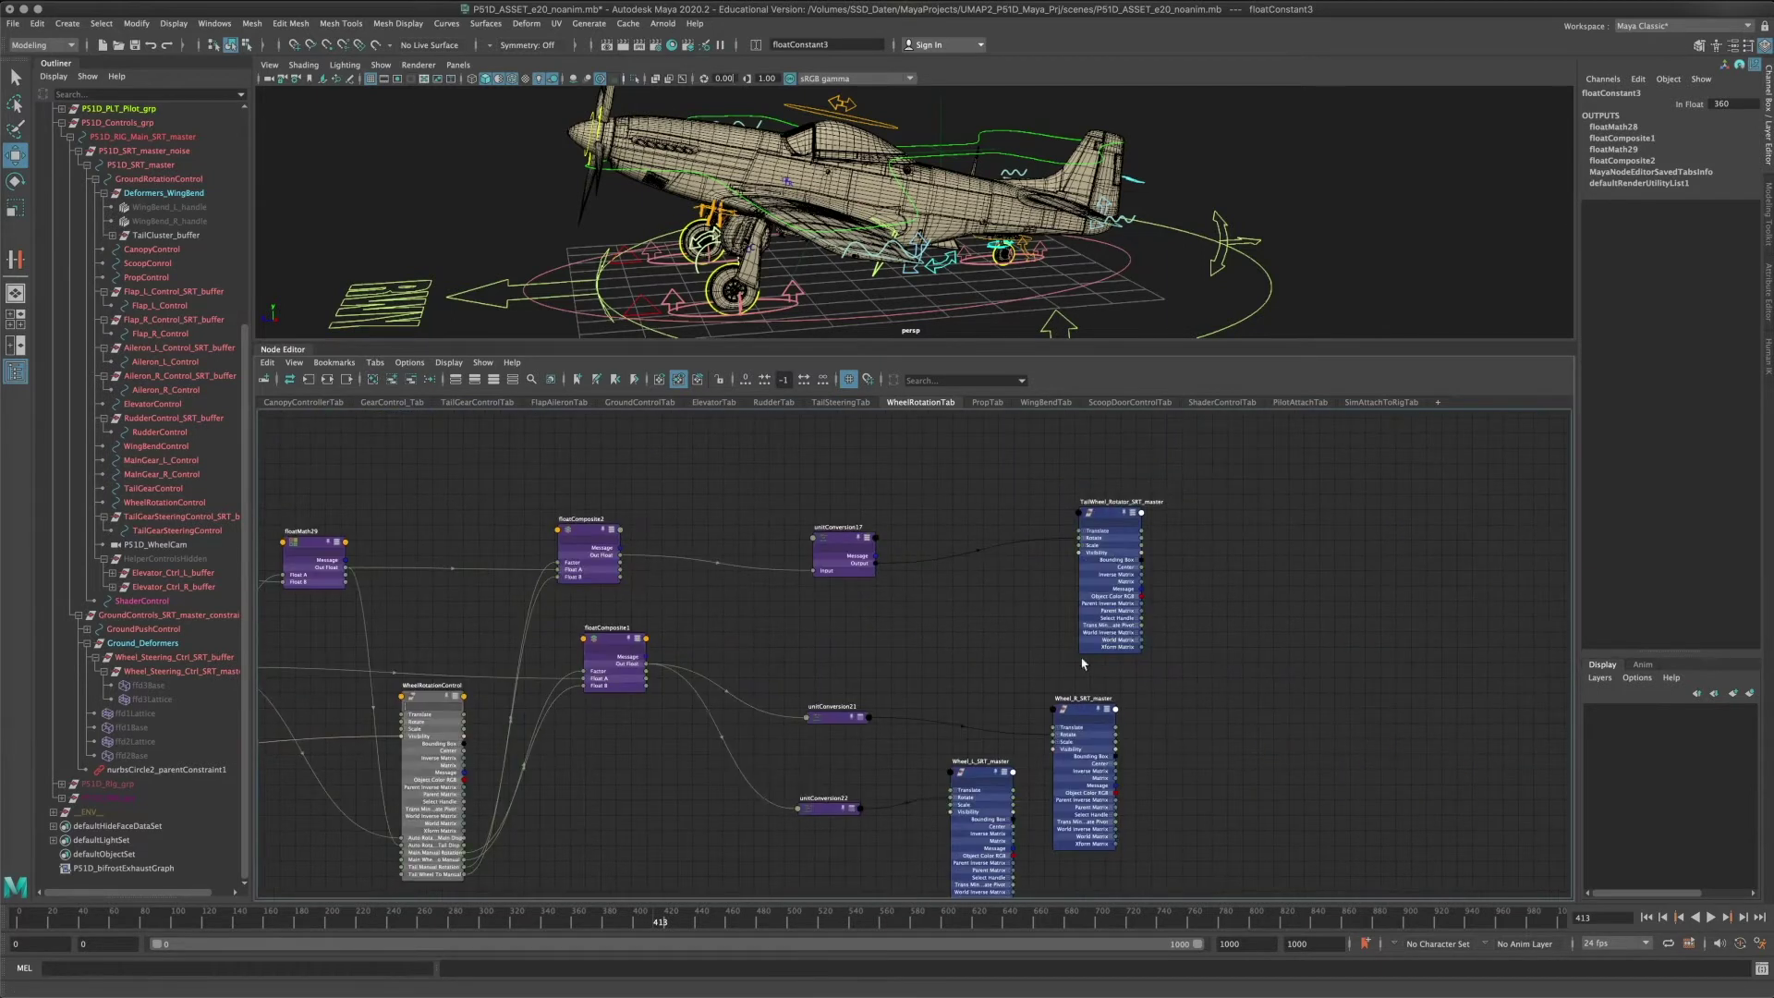
{"action": "left_click_drag", "start_coordinate": [1082, 714], "coordinate": [1121, 696]}
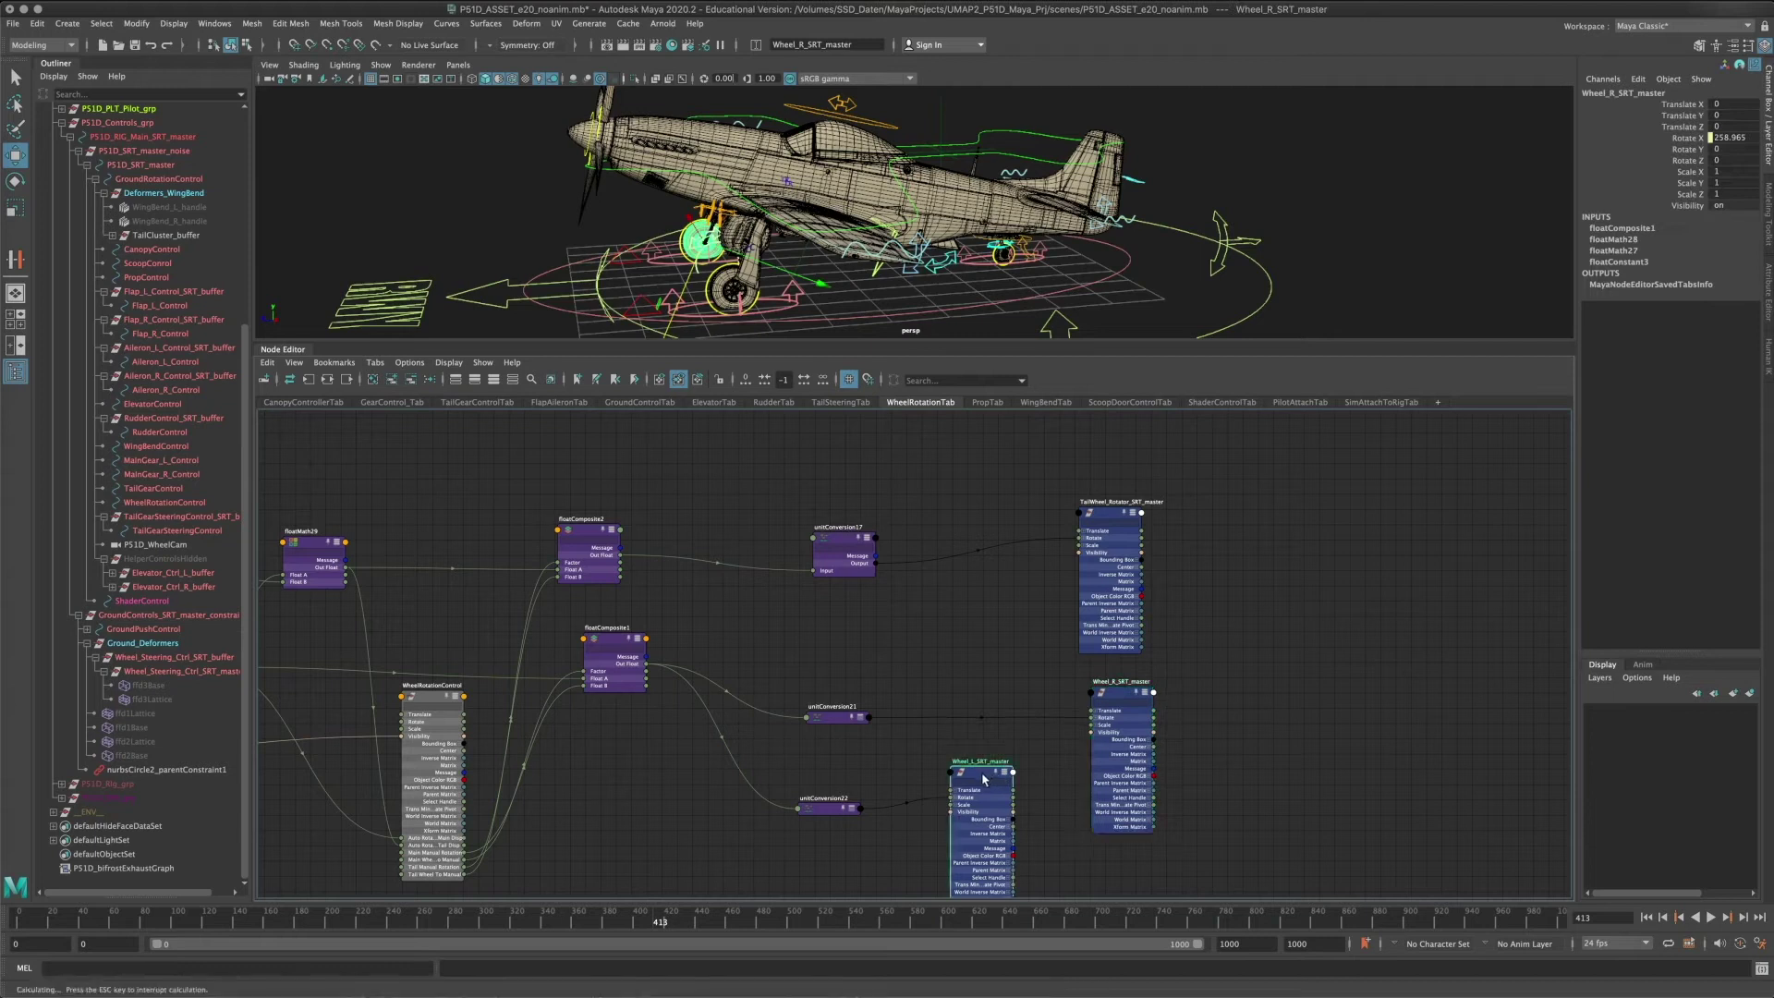
{"action": "mouse_move", "coordinate": [972, 770]}
{"action": "left_mouse_down"}
{"action": "mouse_move", "coordinate": [997, 772]}
{"action": "mouse_move", "coordinate": [966, 771]}
{"action": "left_mouse_up"}
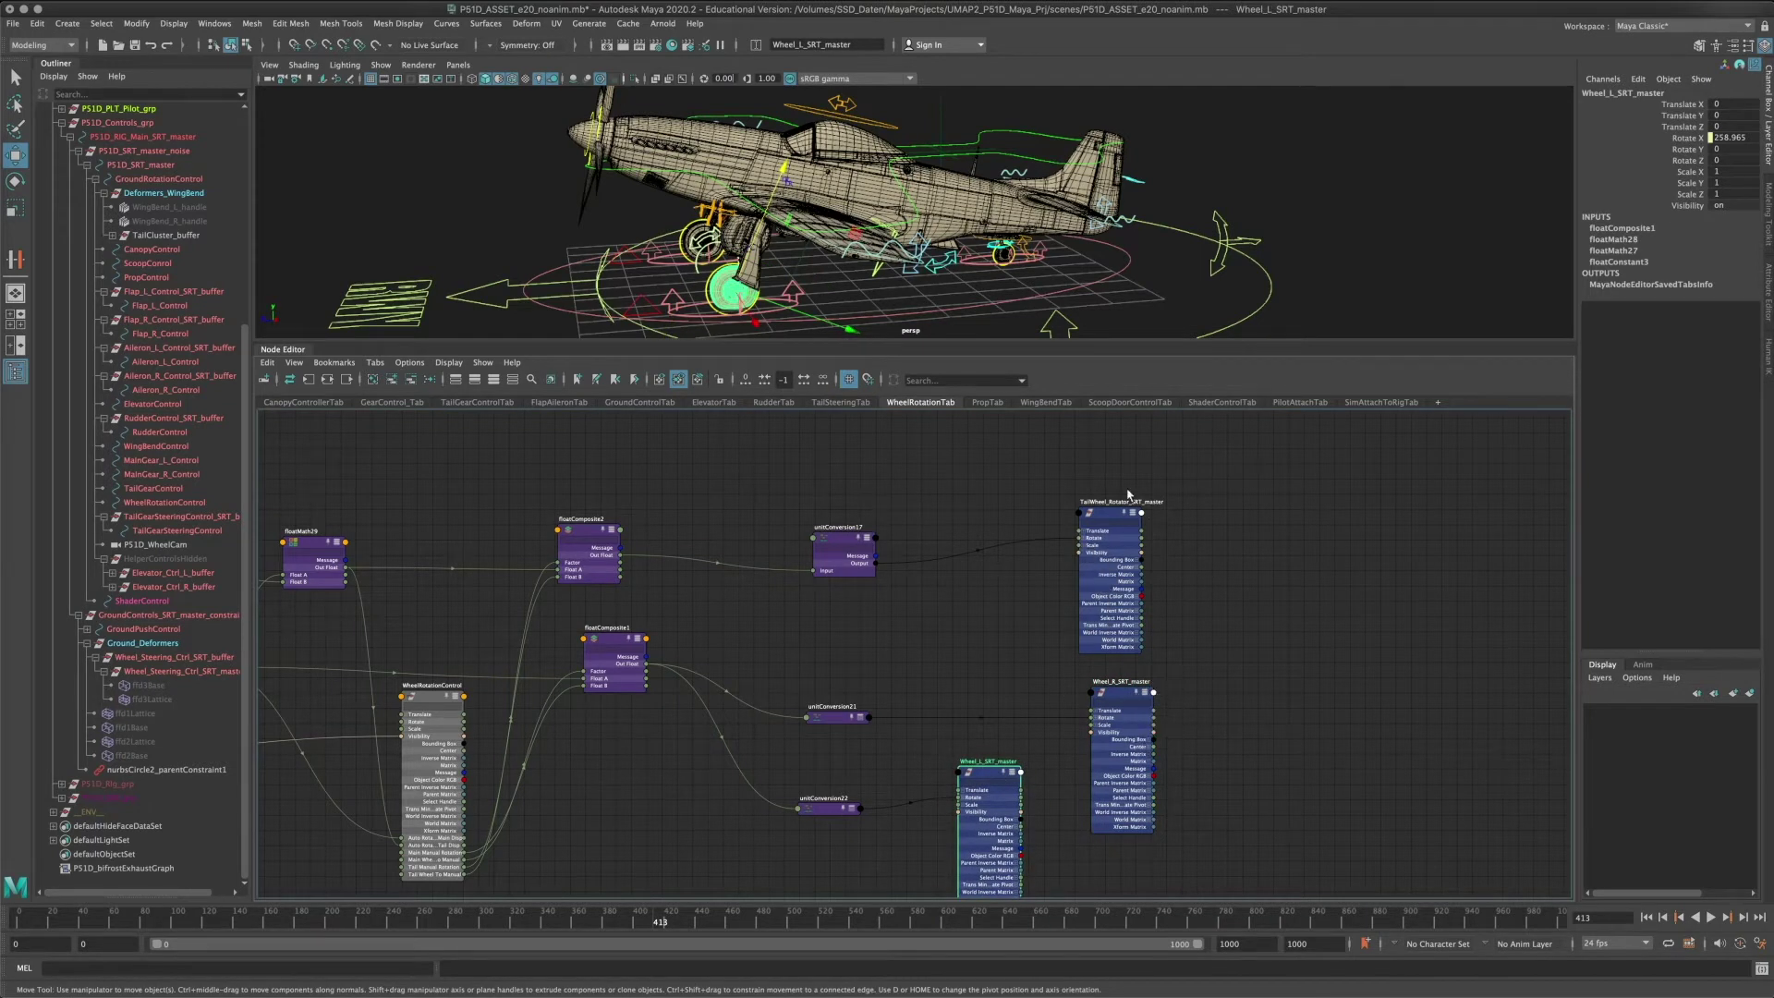
Select WheelRotationControl and nudge it slightly farther from floatComposite1 and lower in the graph.
{"action": "middle_click_drag", "start_coordinate": [719, 519], "coordinate": [865, 523], "text": "alt"}
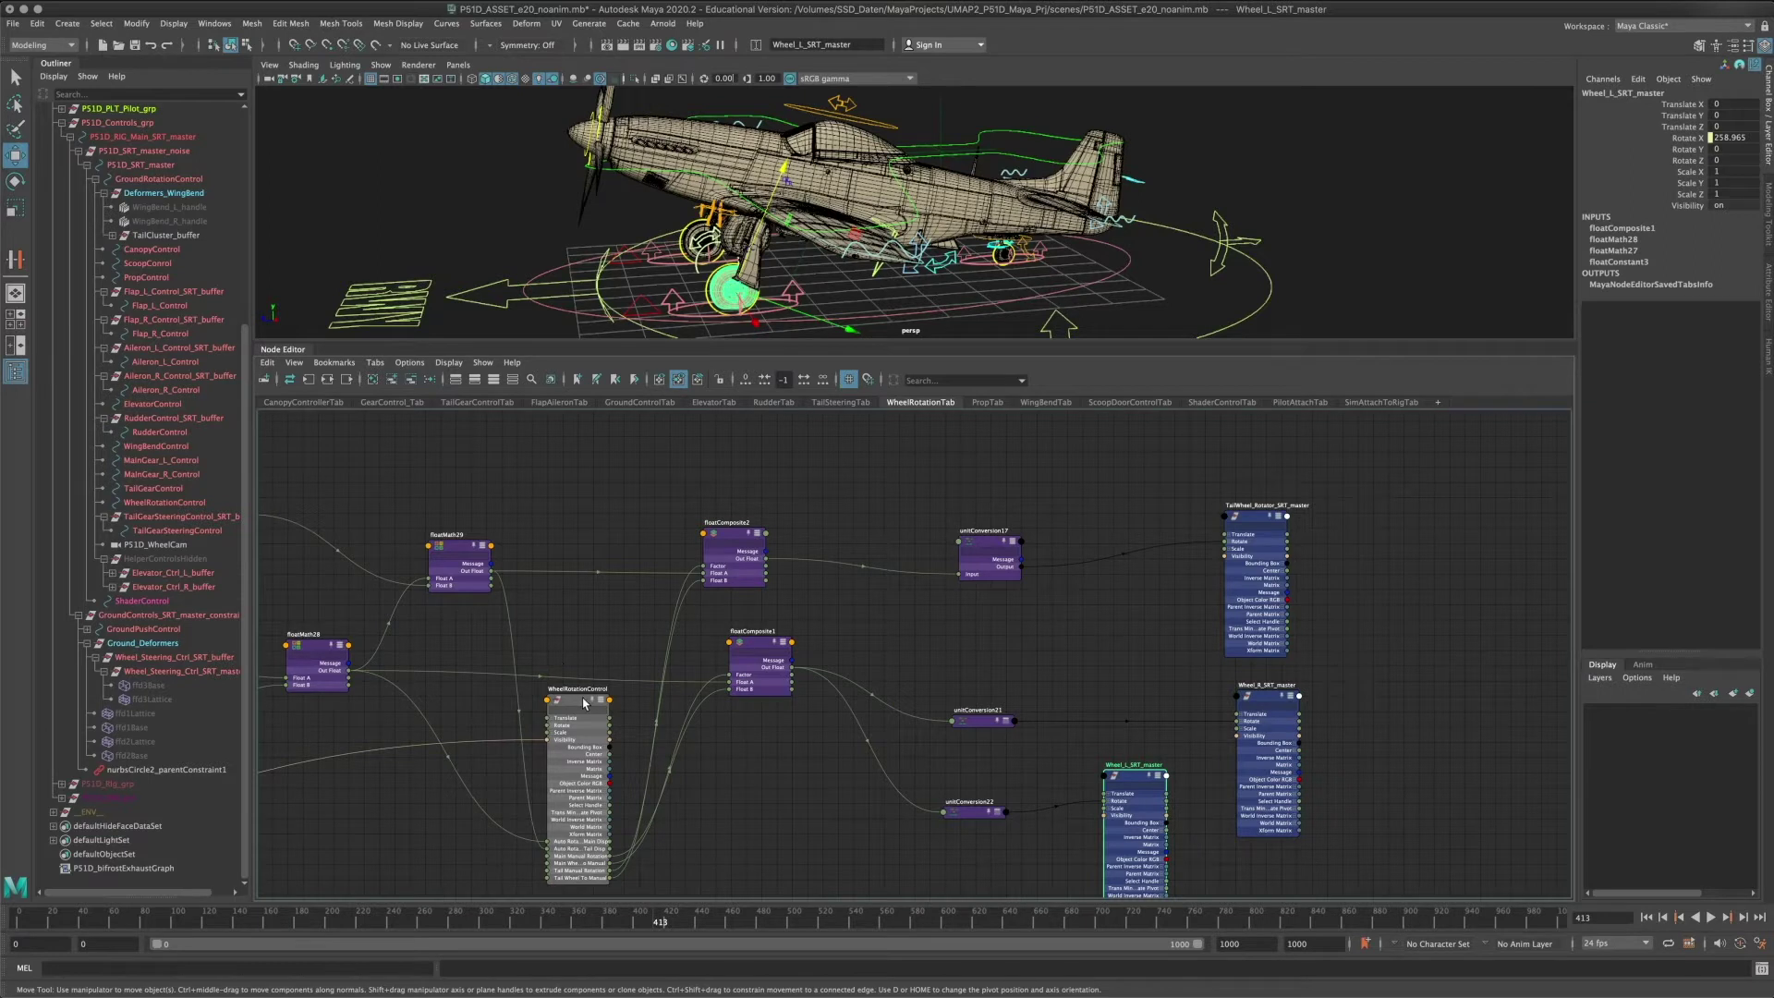
{"action": "left_click_drag", "start_coordinate": [582, 703], "coordinate": [560, 700]}
{"action": "middle_click_drag", "start_coordinate": [496, 654], "coordinate": [831, 591], "text": "alt"}
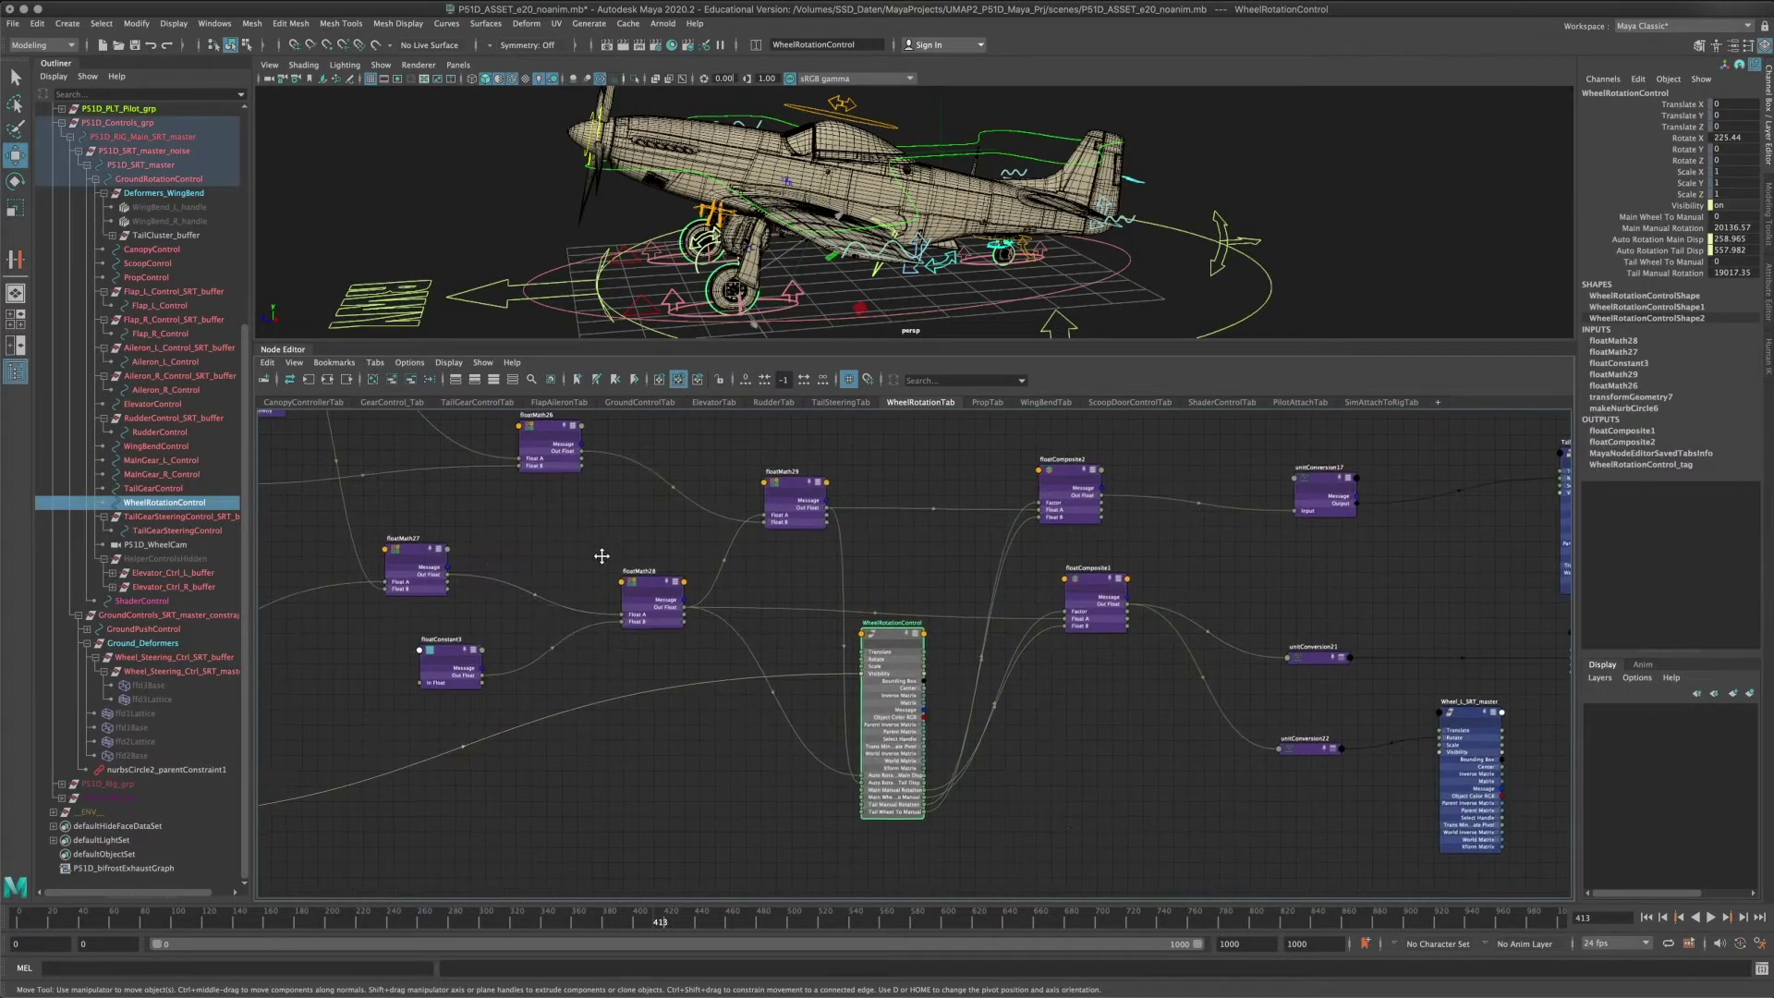
{"action": "middle_click_drag", "start_coordinate": [601, 556], "coordinate": [857, 559], "text": "alt"}
{"action": "middle_click_drag", "start_coordinate": [493, 579], "coordinate": [526, 635], "text": "alt"}
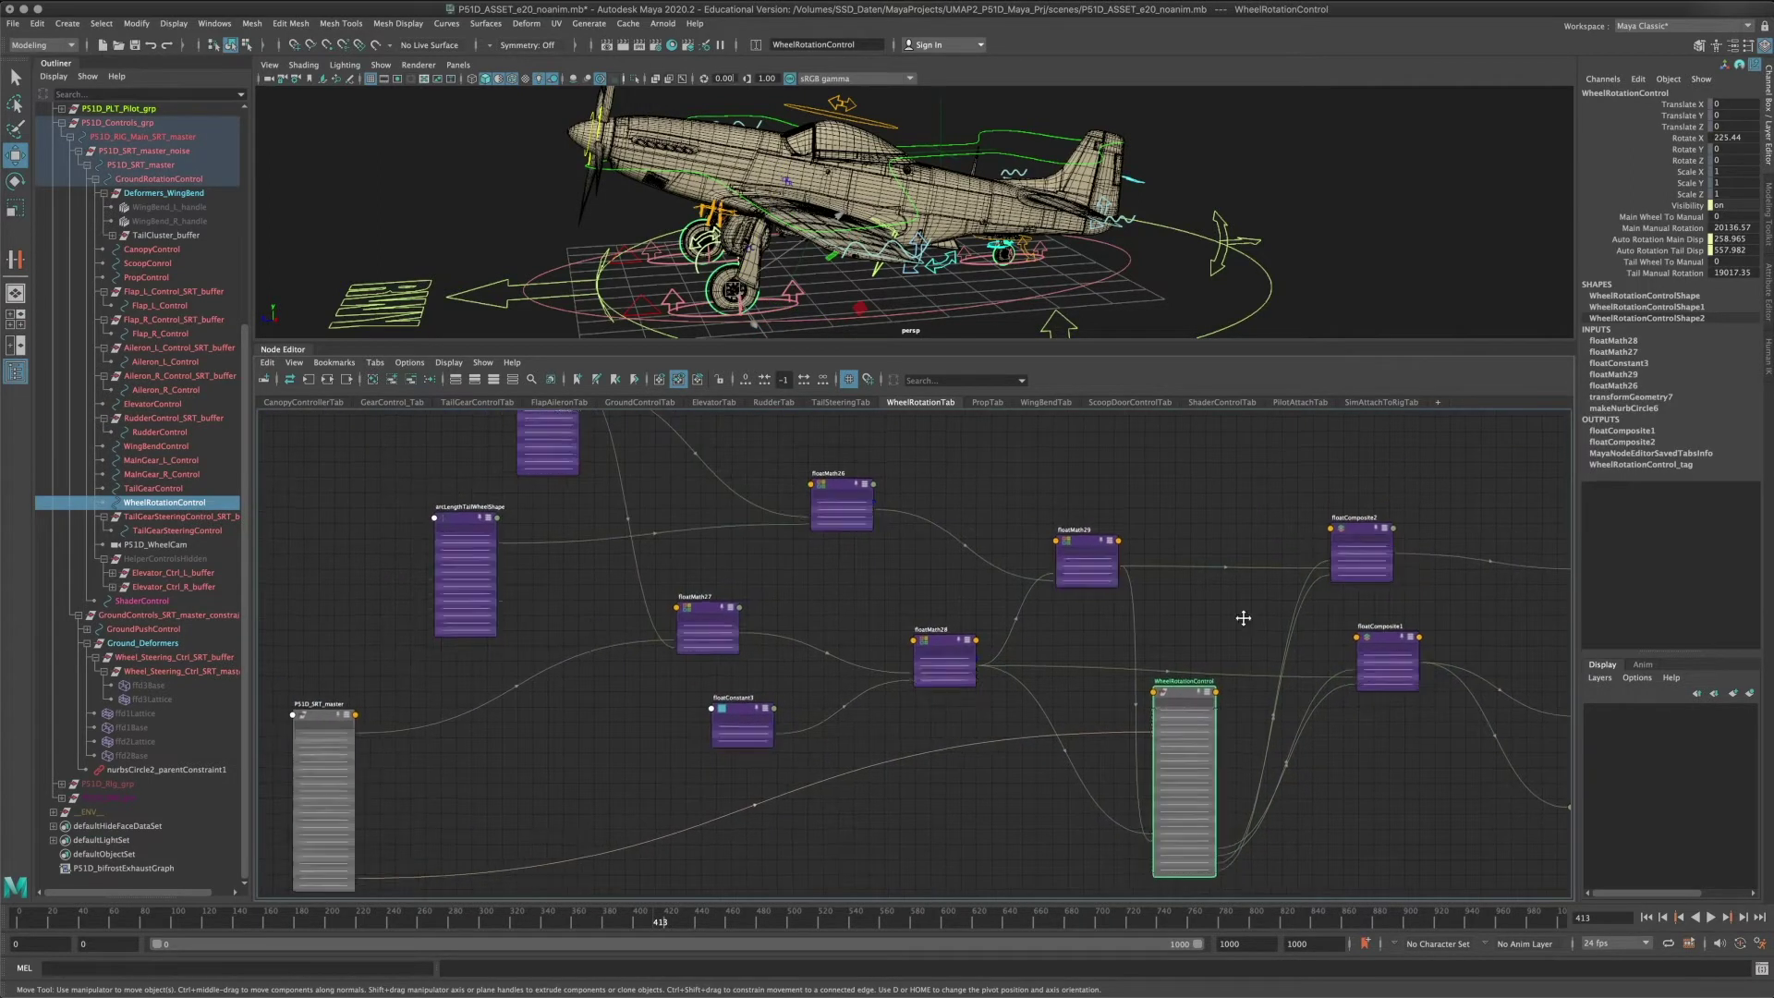
{"action": "middle_click_drag", "start_coordinate": [1244, 613], "coordinate": [1028, 604]}
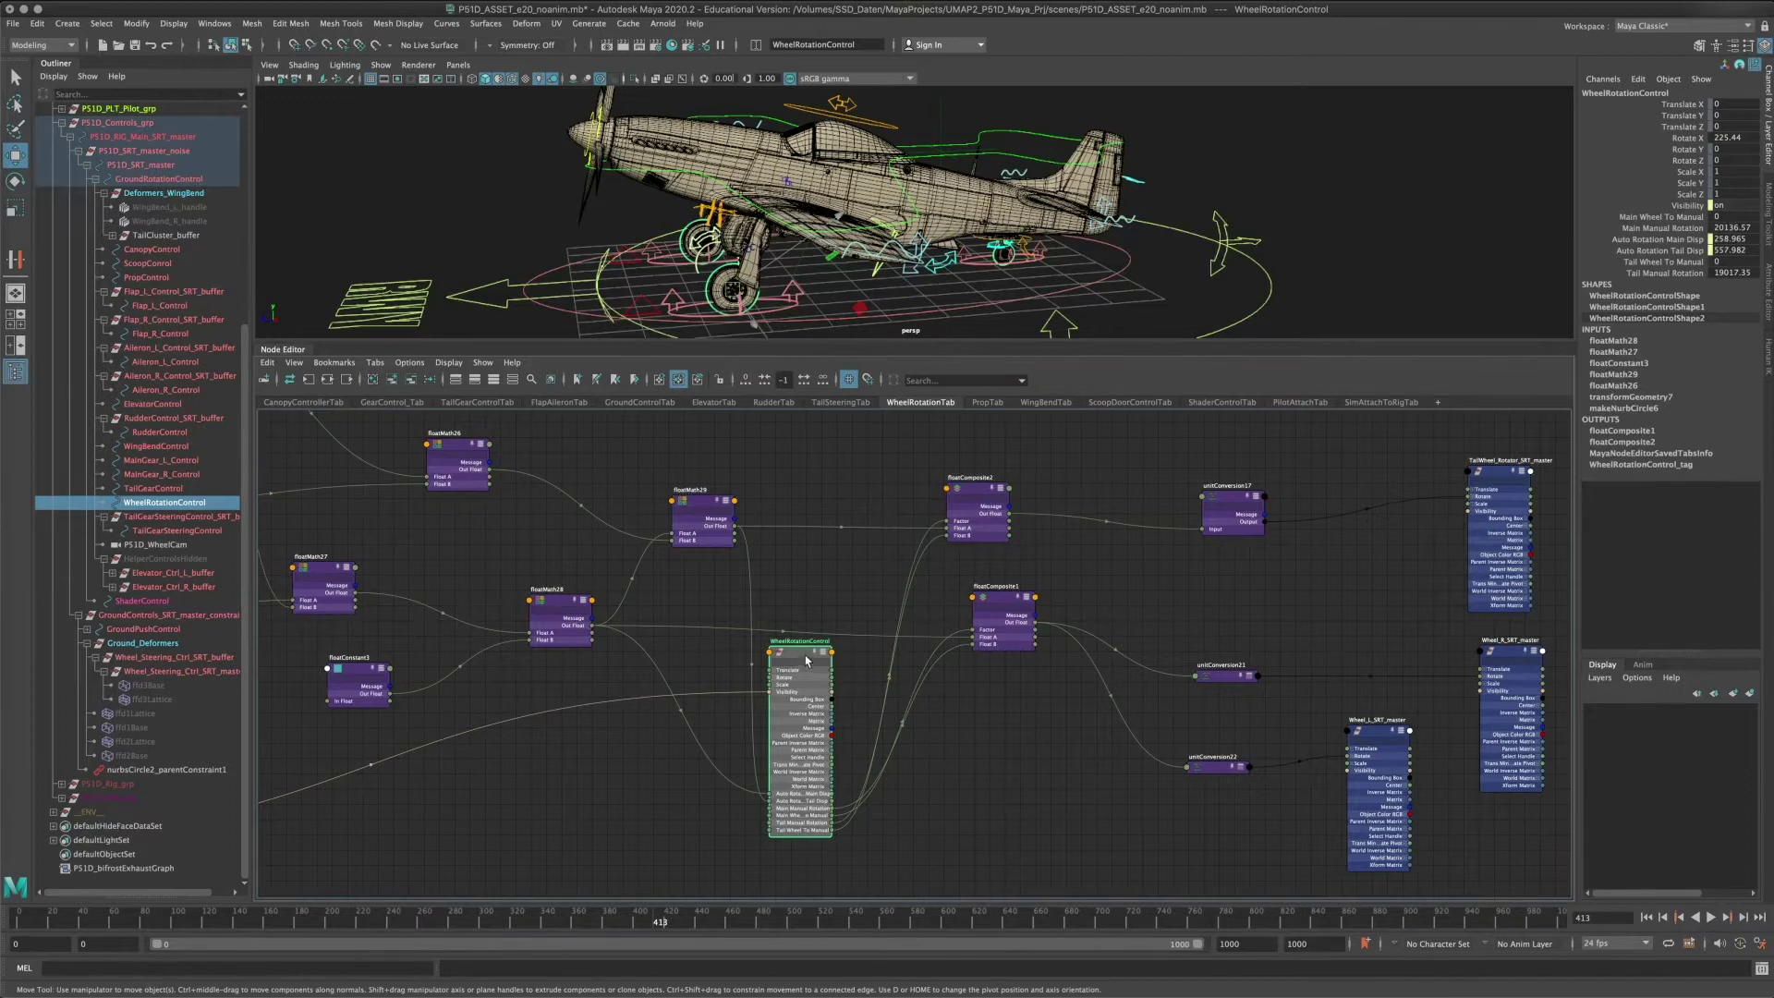
{"action": "left_click_drag", "start_coordinate": [805, 660], "coordinate": [806, 666]}
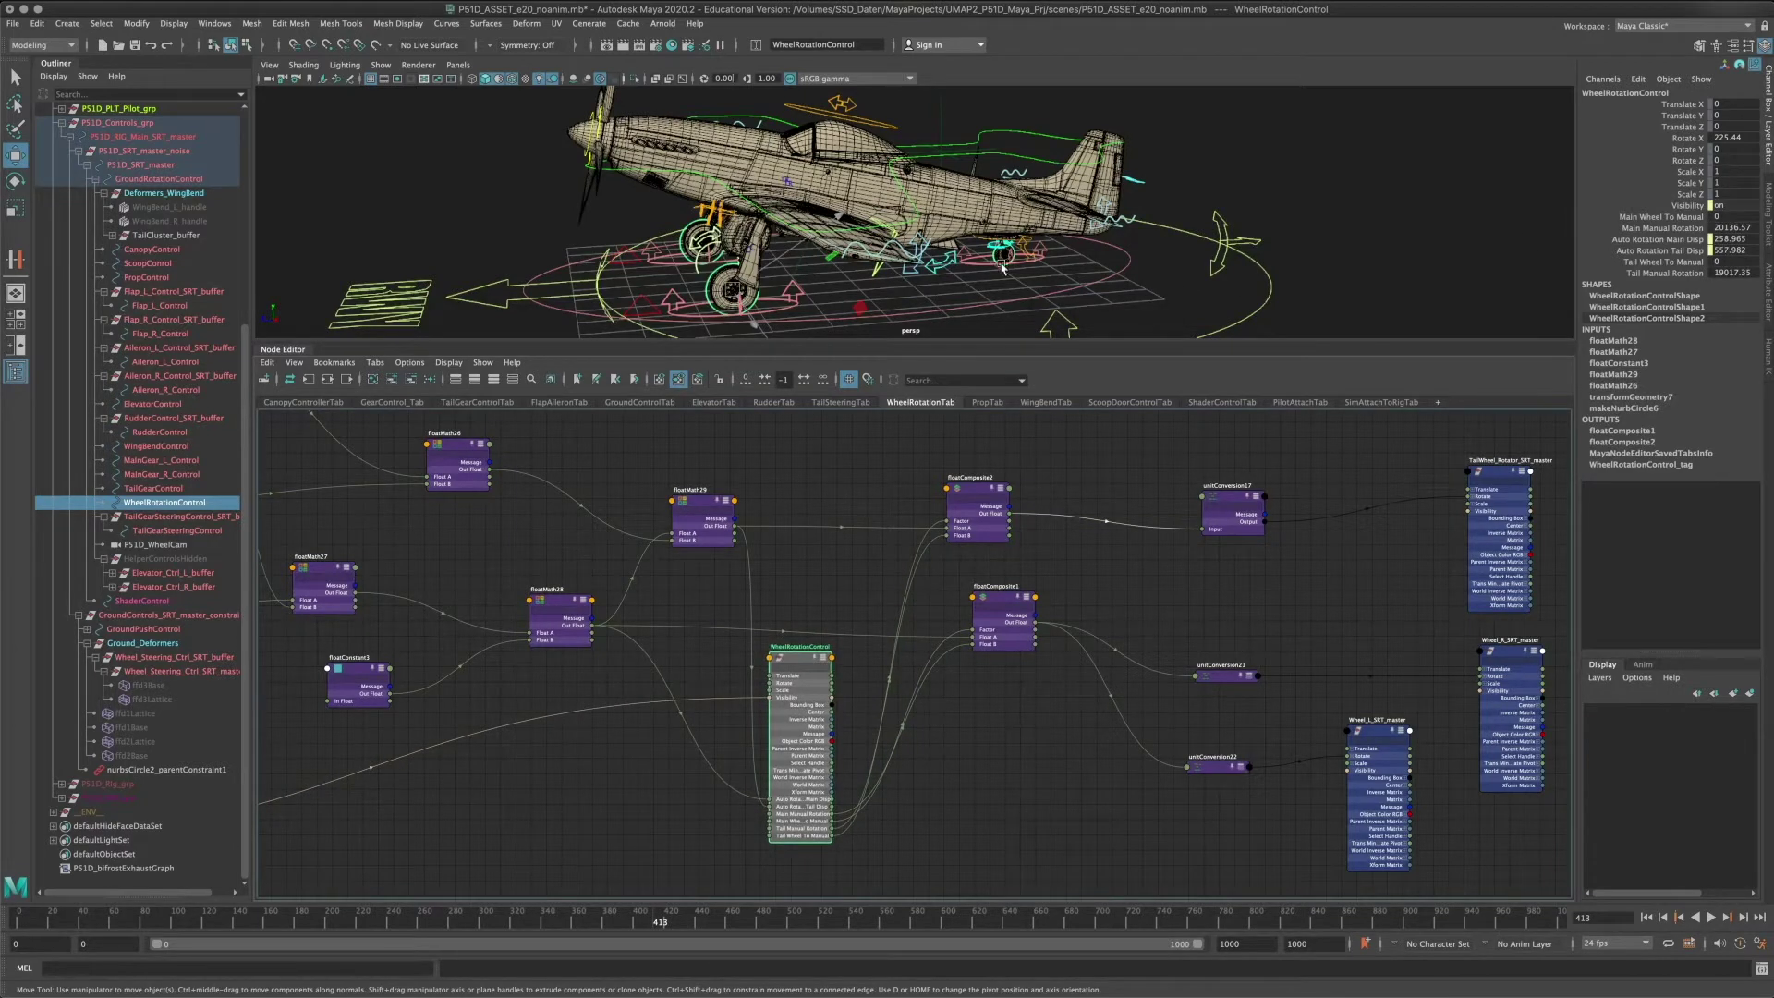
Enlarge the perspective view further and examine a main wheel with its WheelRotationControl curve up close.
{"action": "left_click_drag", "start_coordinate": [720, 341], "coordinate": [717, 475]}
{"action": "left_click_drag", "start_coordinate": [517, 351], "coordinate": [711, 310], "text": "alt"}
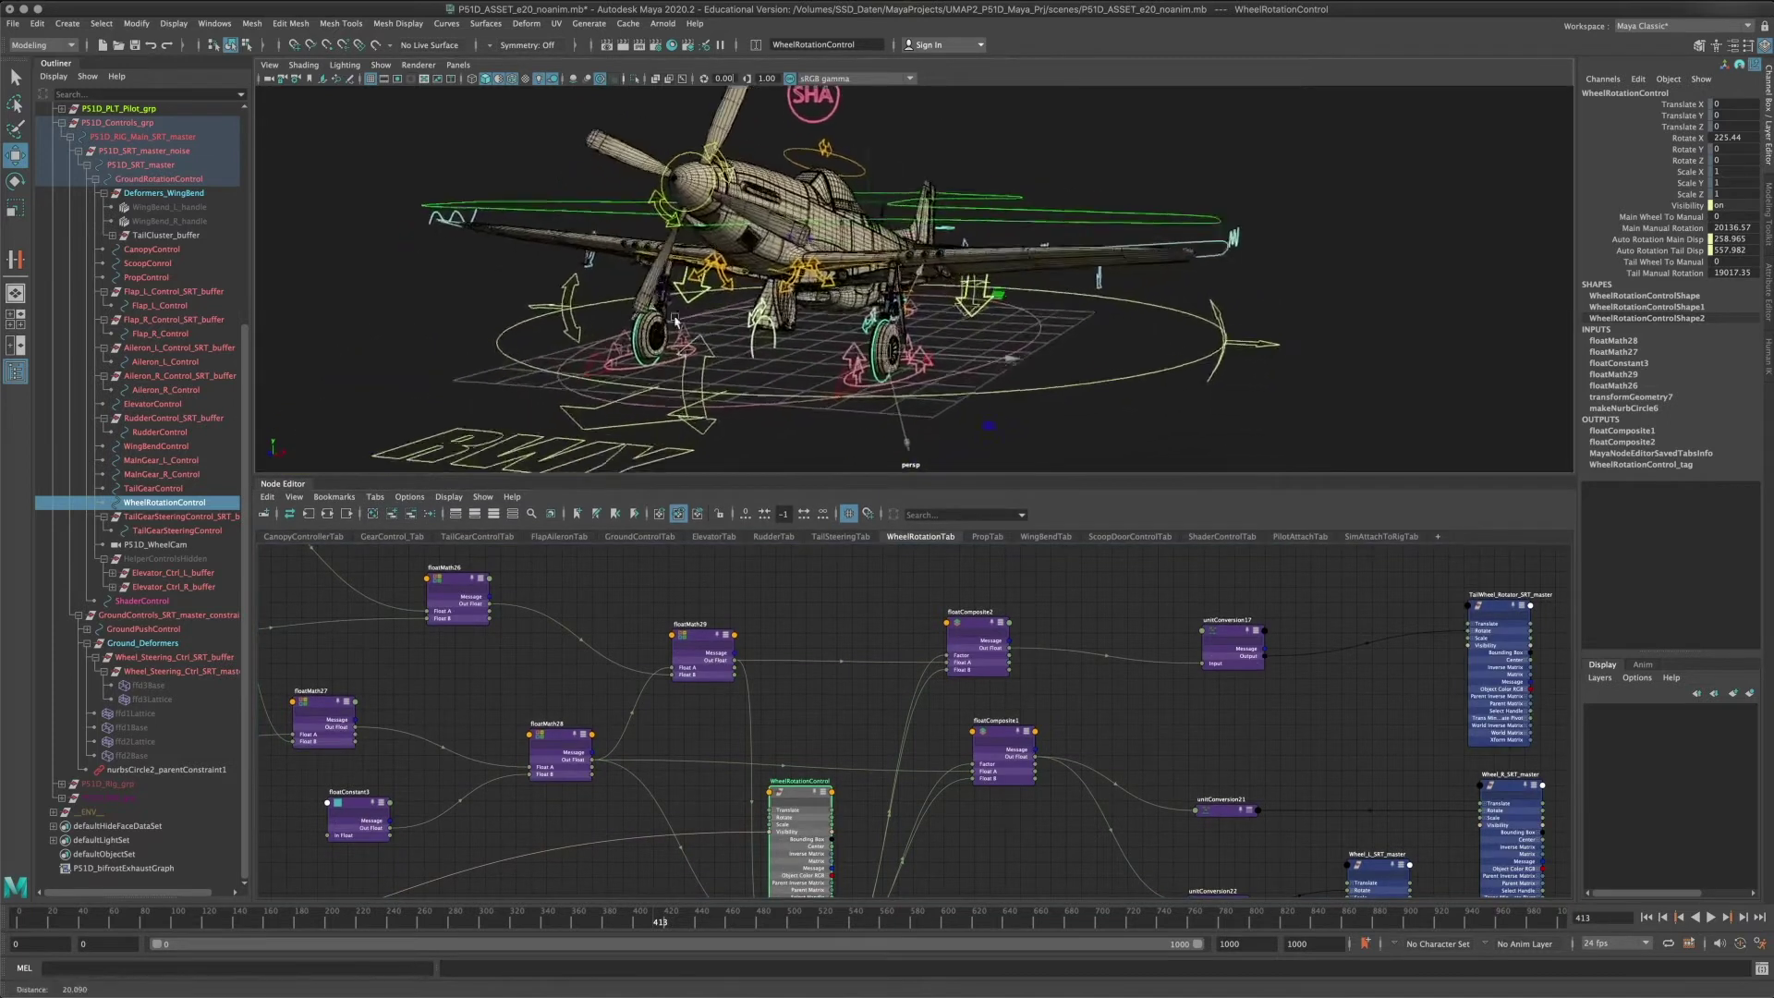
{"action": "right_click_drag", "start_coordinate": [711, 310], "coordinate": [813, 349], "text": "alt"}
{"action": "left_click_drag", "start_coordinate": [814, 348], "coordinate": [889, 251], "text": "alt"}
{"action": "middle_click_drag", "start_coordinate": [889, 252], "coordinate": [848, 345], "text": "alt"}
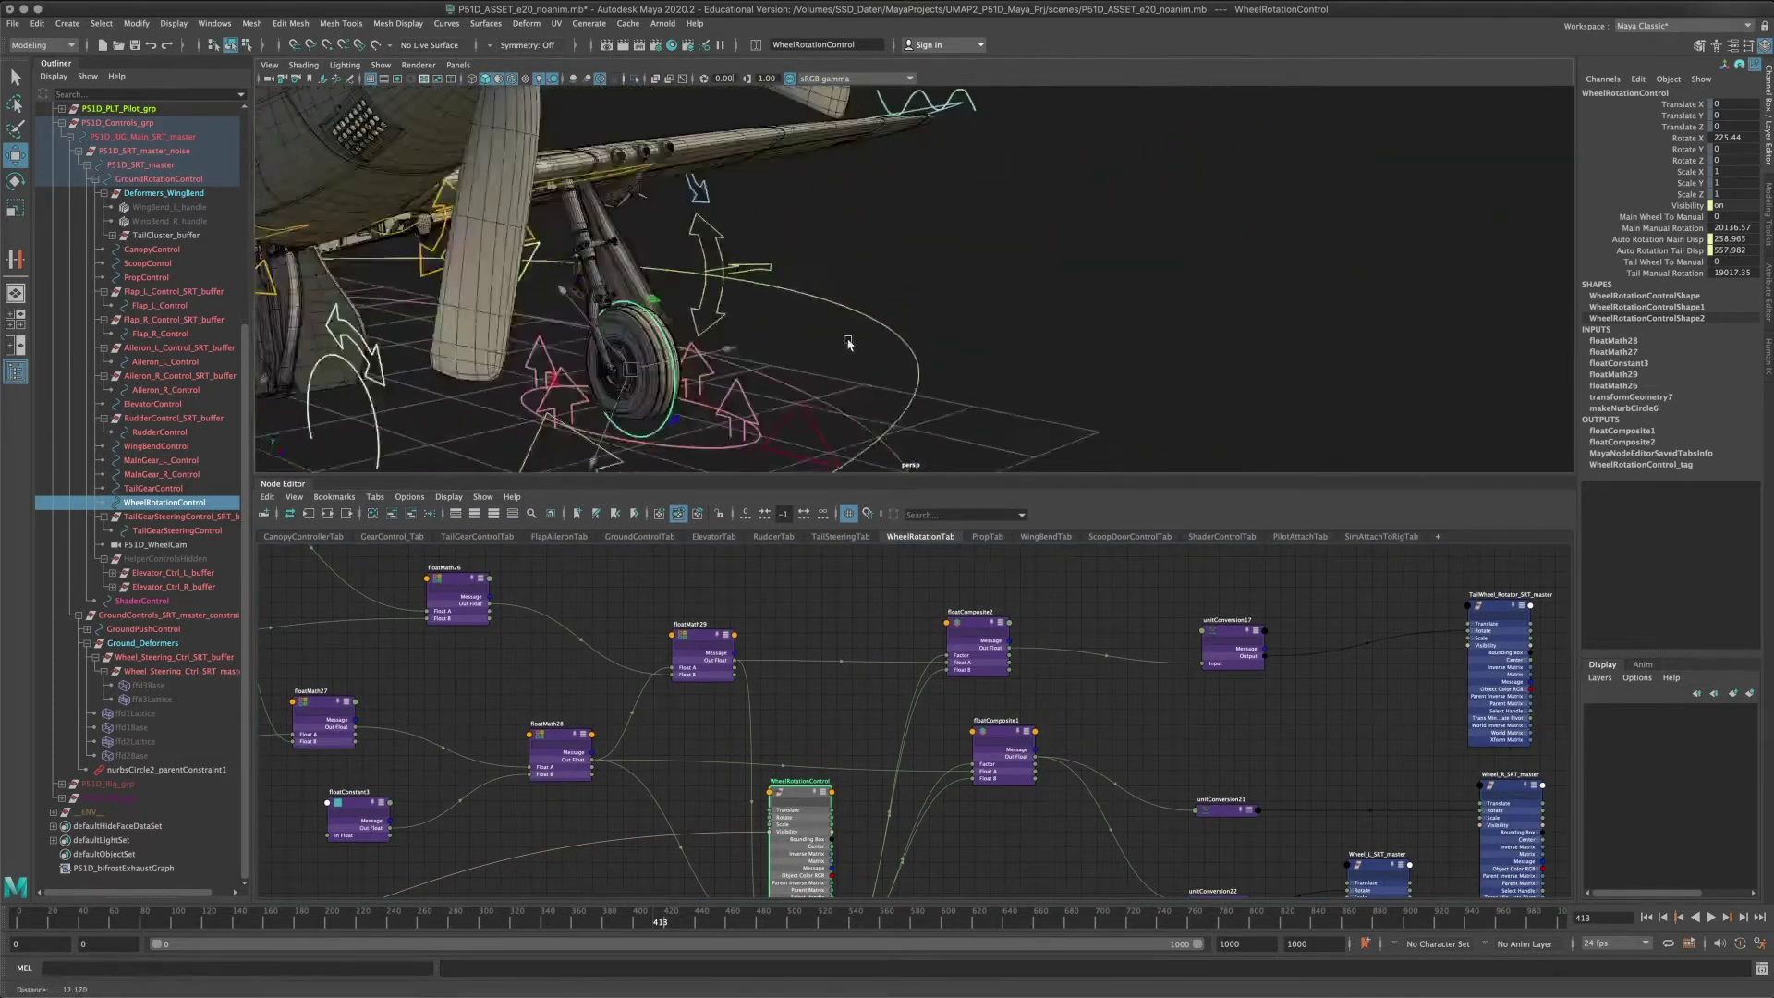
{"action": "right_click_drag", "start_coordinate": [848, 344], "coordinate": [868, 286], "text": "alt"}
{"action": "left_click_drag", "start_coordinate": [868, 285], "coordinate": [1218, 200], "text": "alt"}
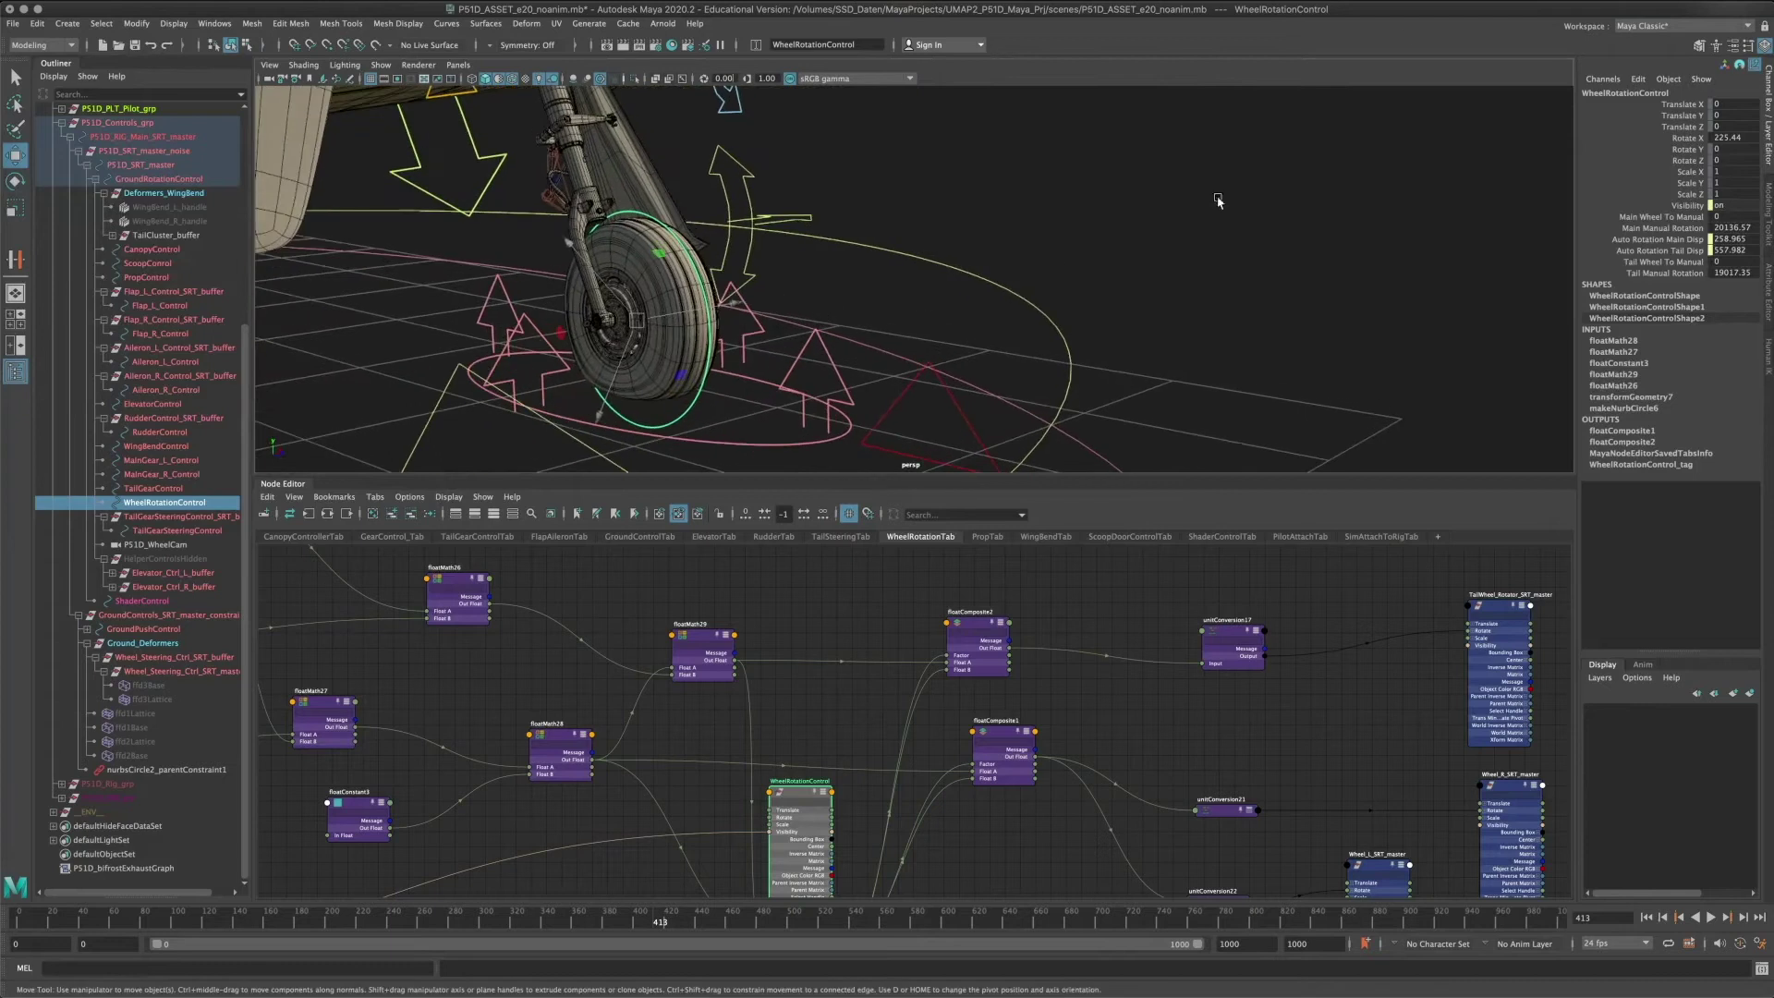
Display the Rotate manipulator on WheelRotationControl and return to the Move tool.
{"action": "left_click", "coordinate": [1689, 206]}
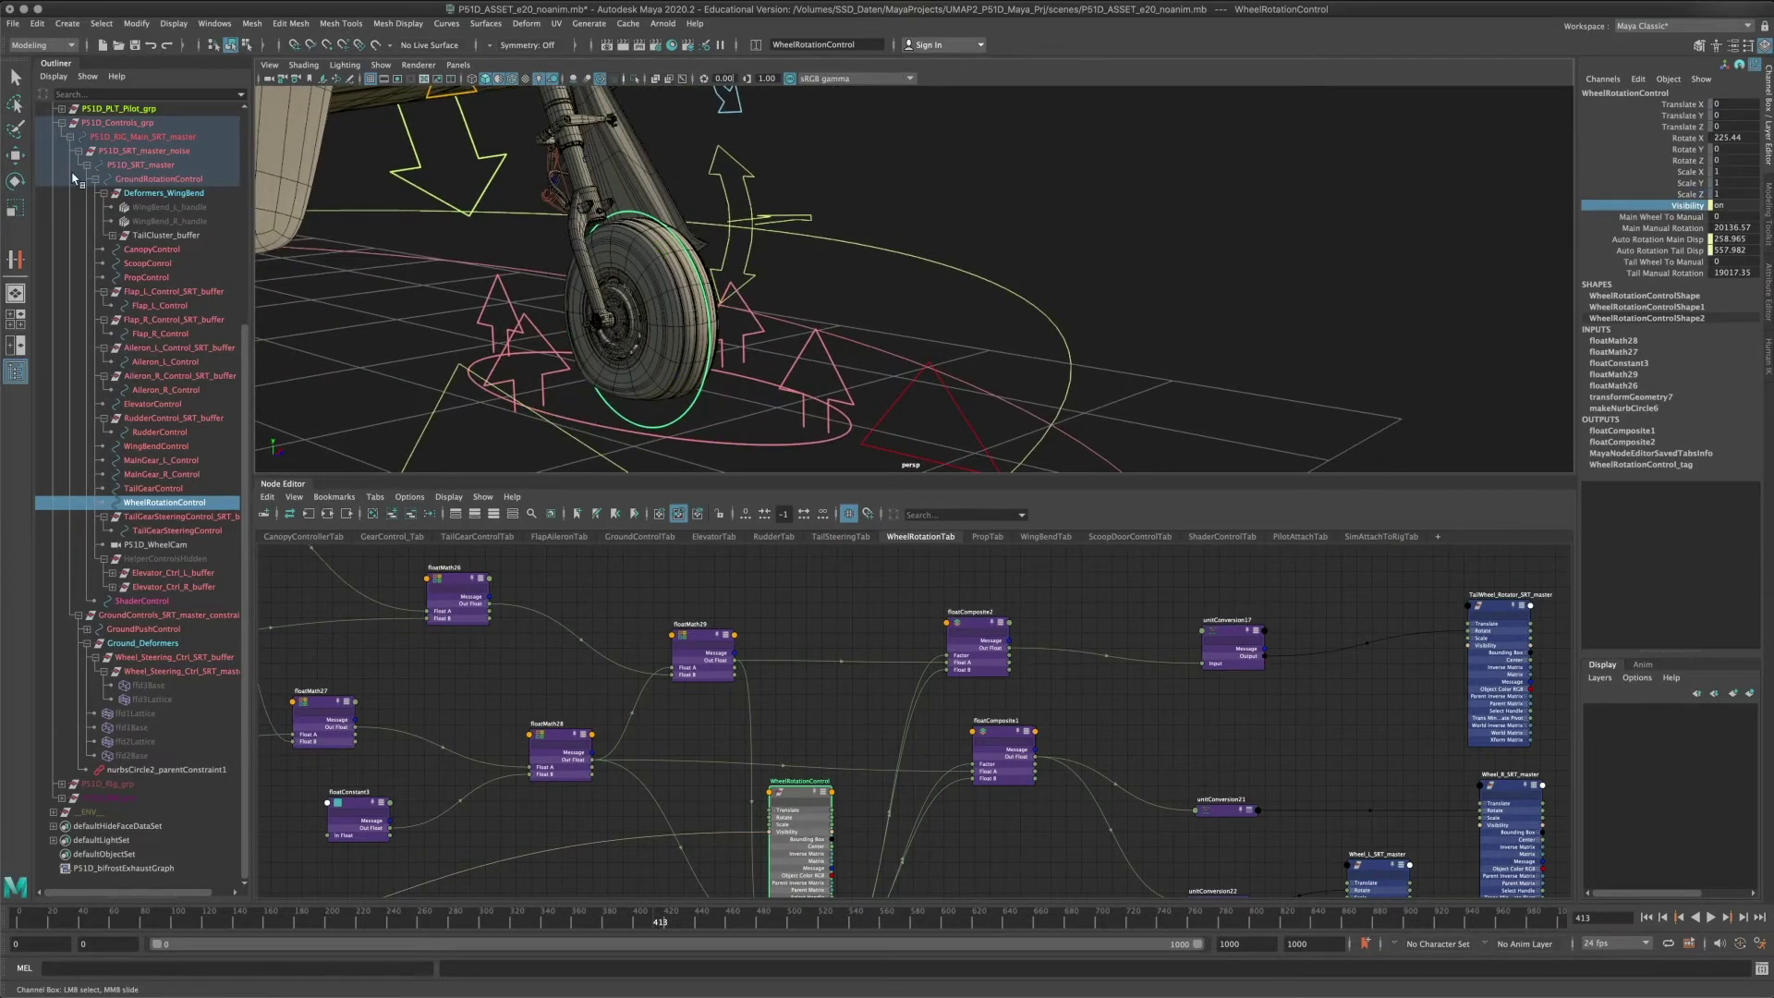
{"action": "left_click", "coordinate": [15, 181]}
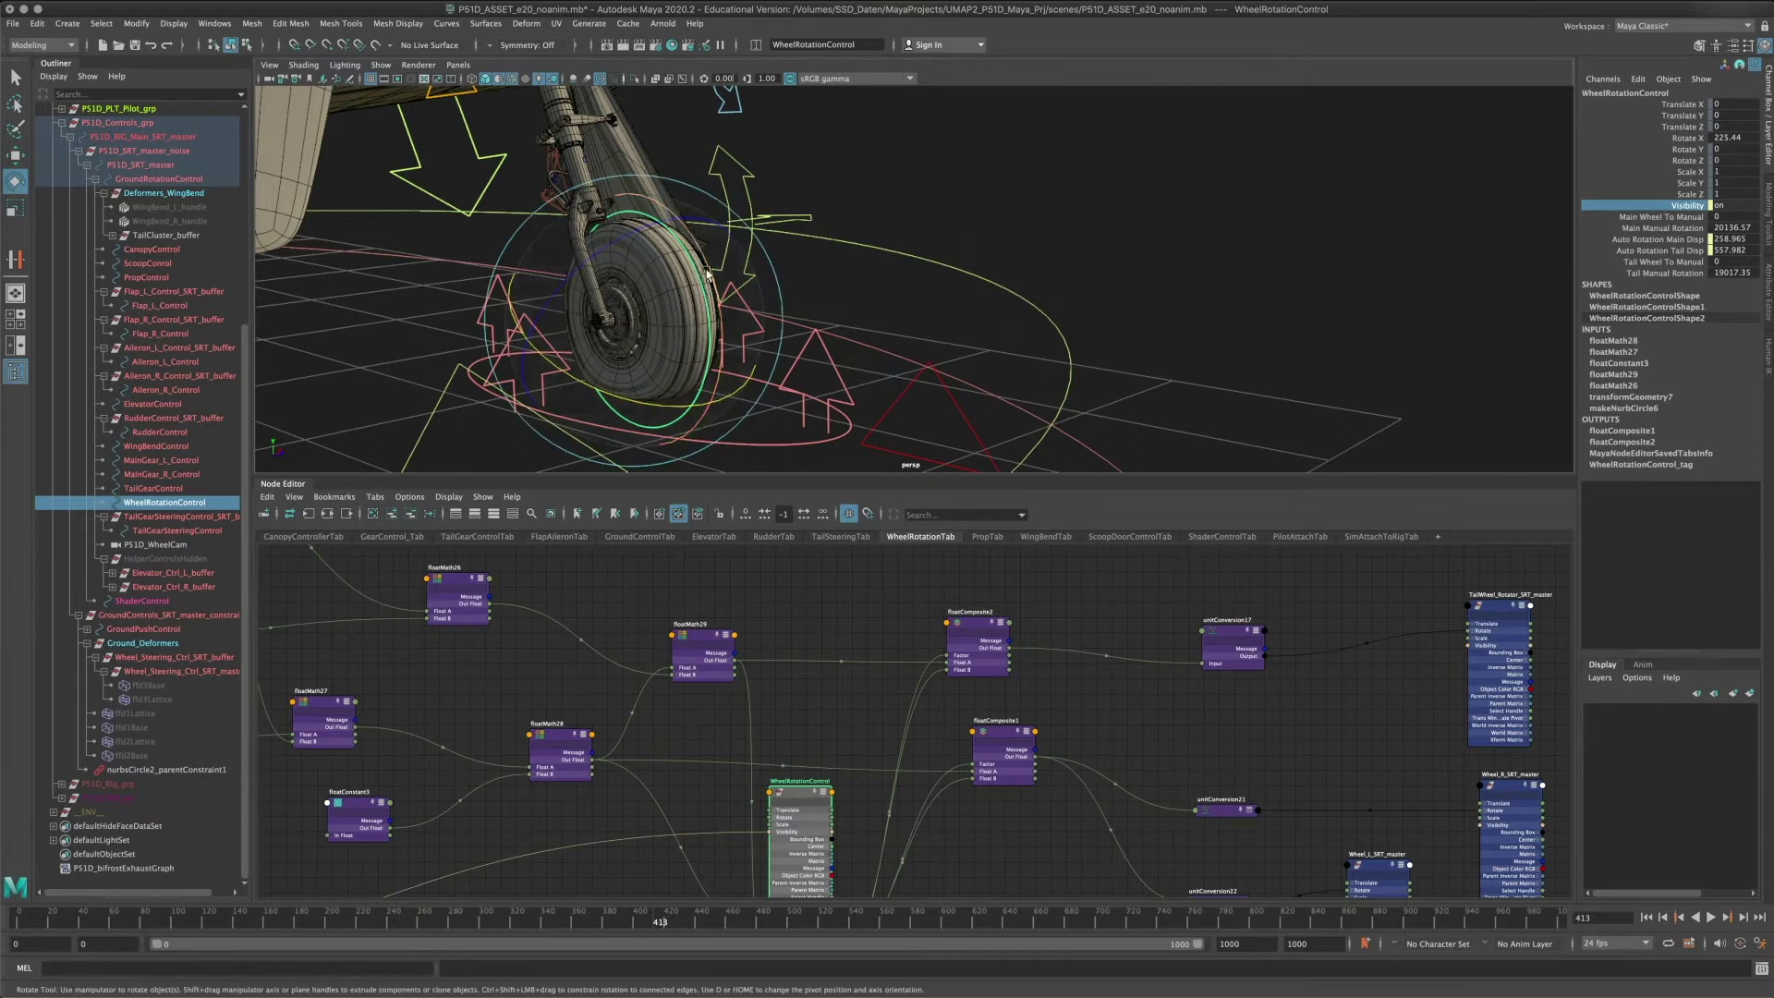
{"action": "scroll", "coordinate": [818, 269], "scroll_direction": "down", "scroll_amount": 8}
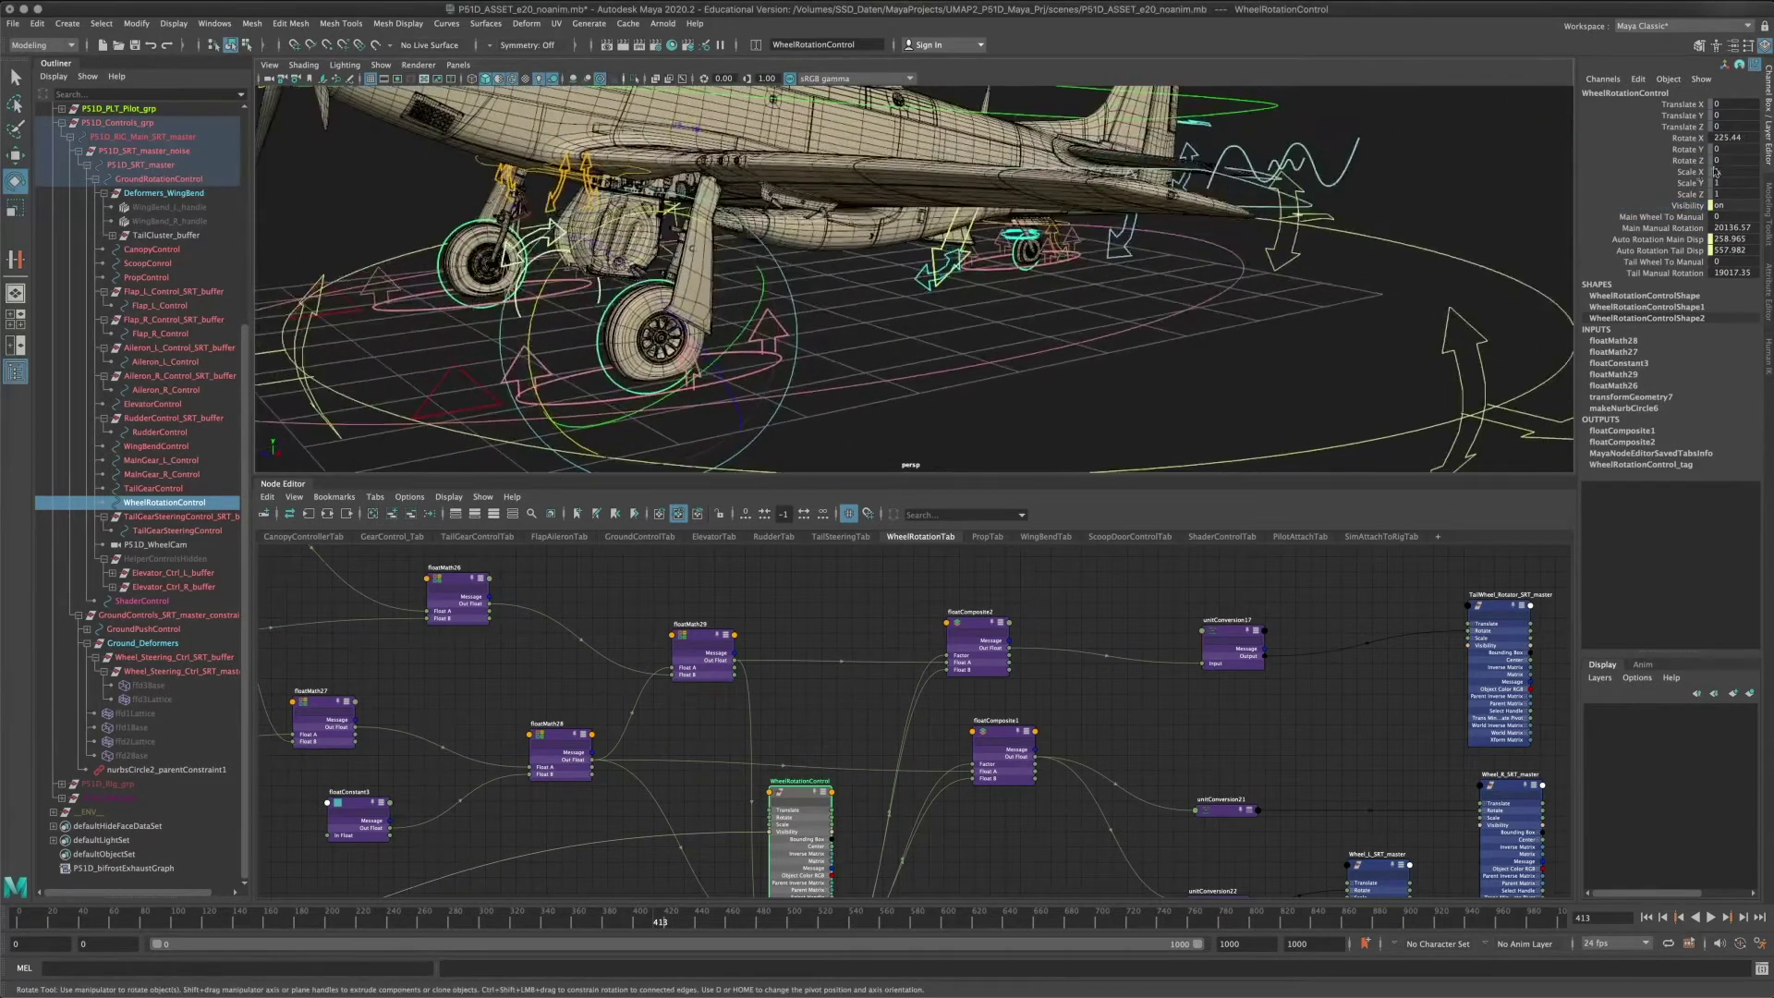
{"action": "left_click_drag", "start_coordinate": [961, 297], "coordinate": [837, 315], "text": "alt"}
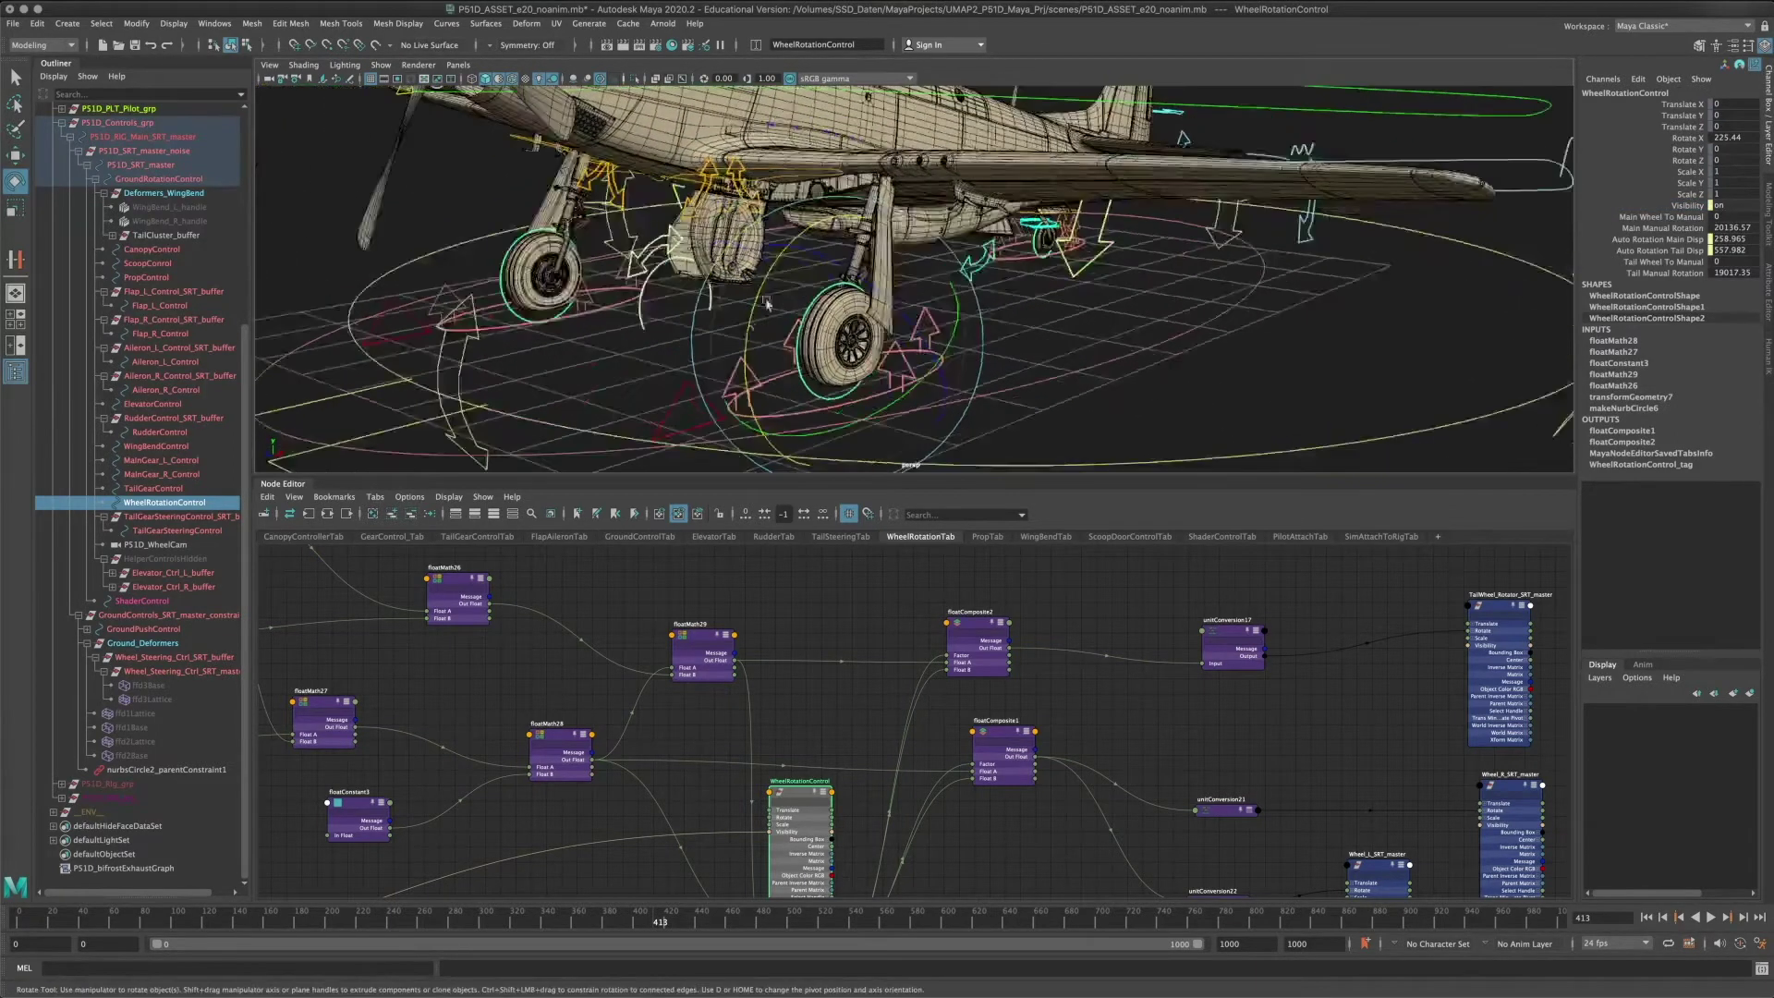
{"action": "key", "text": "w"}
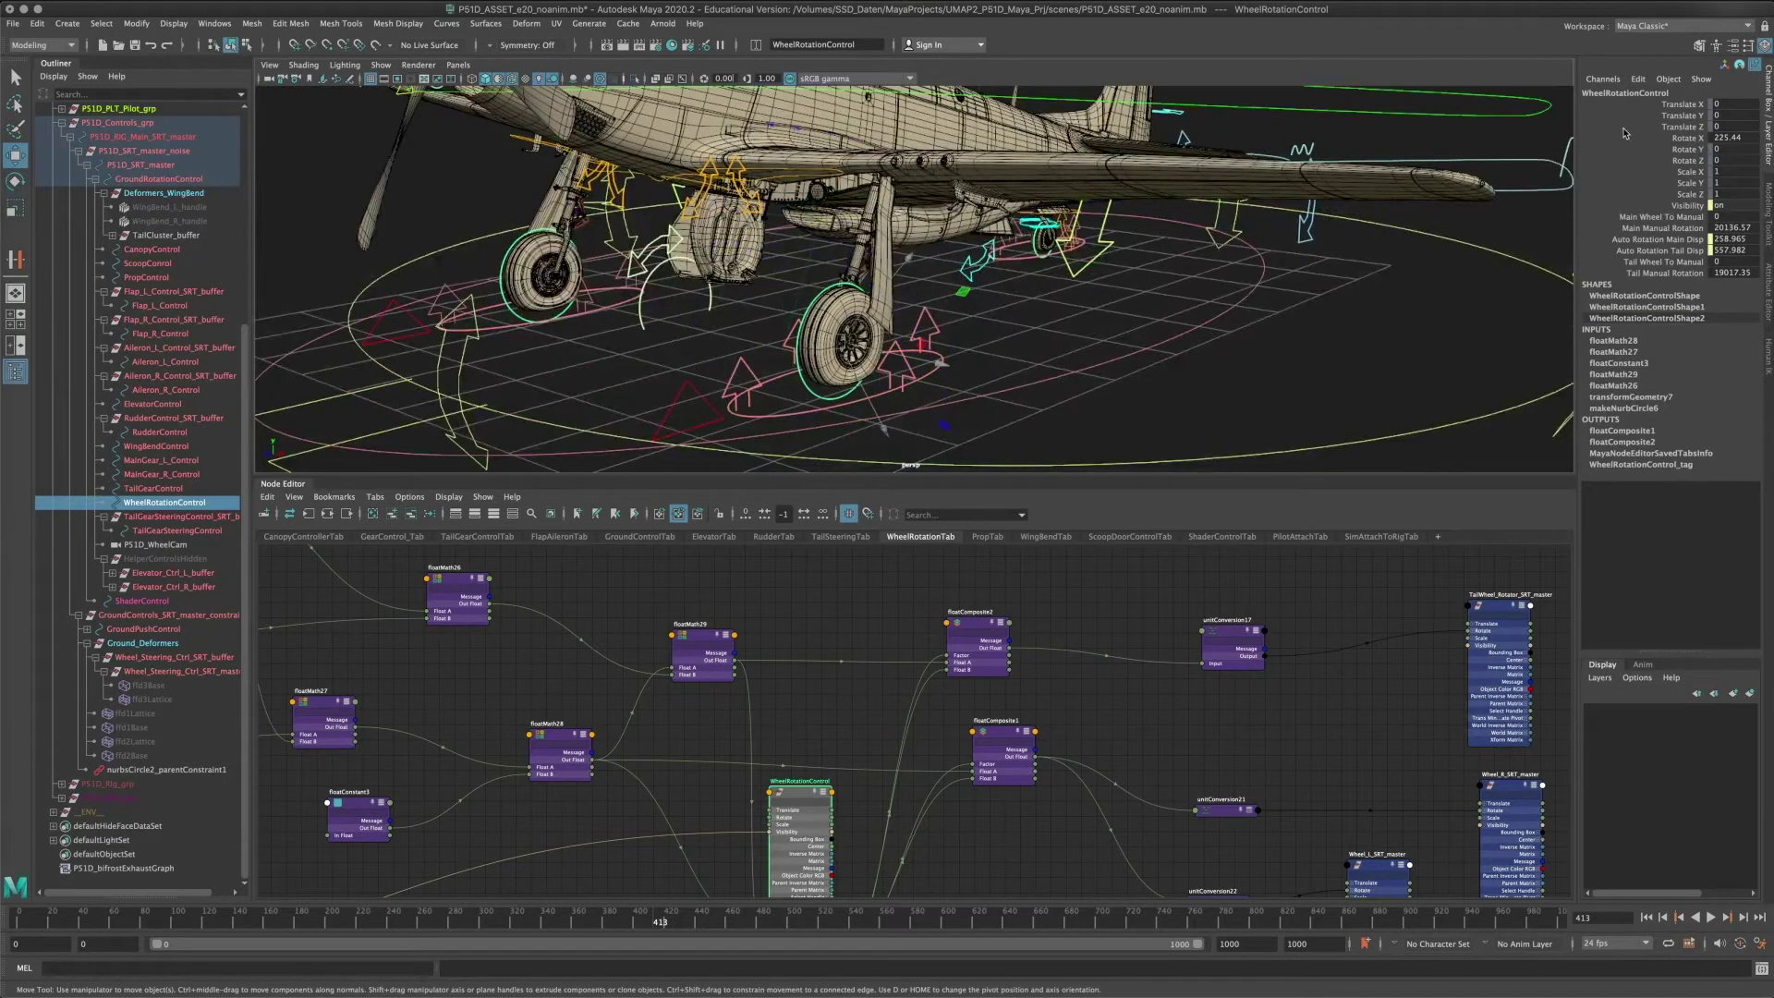
Hide the WheelRotationControl channels from Translate X through Visibility, leaving only the custom wheel attributes.
{"action": "left_click", "coordinate": [1687, 104]}
{"action": "left_click", "coordinate": [1703, 195], "text": "shift"}
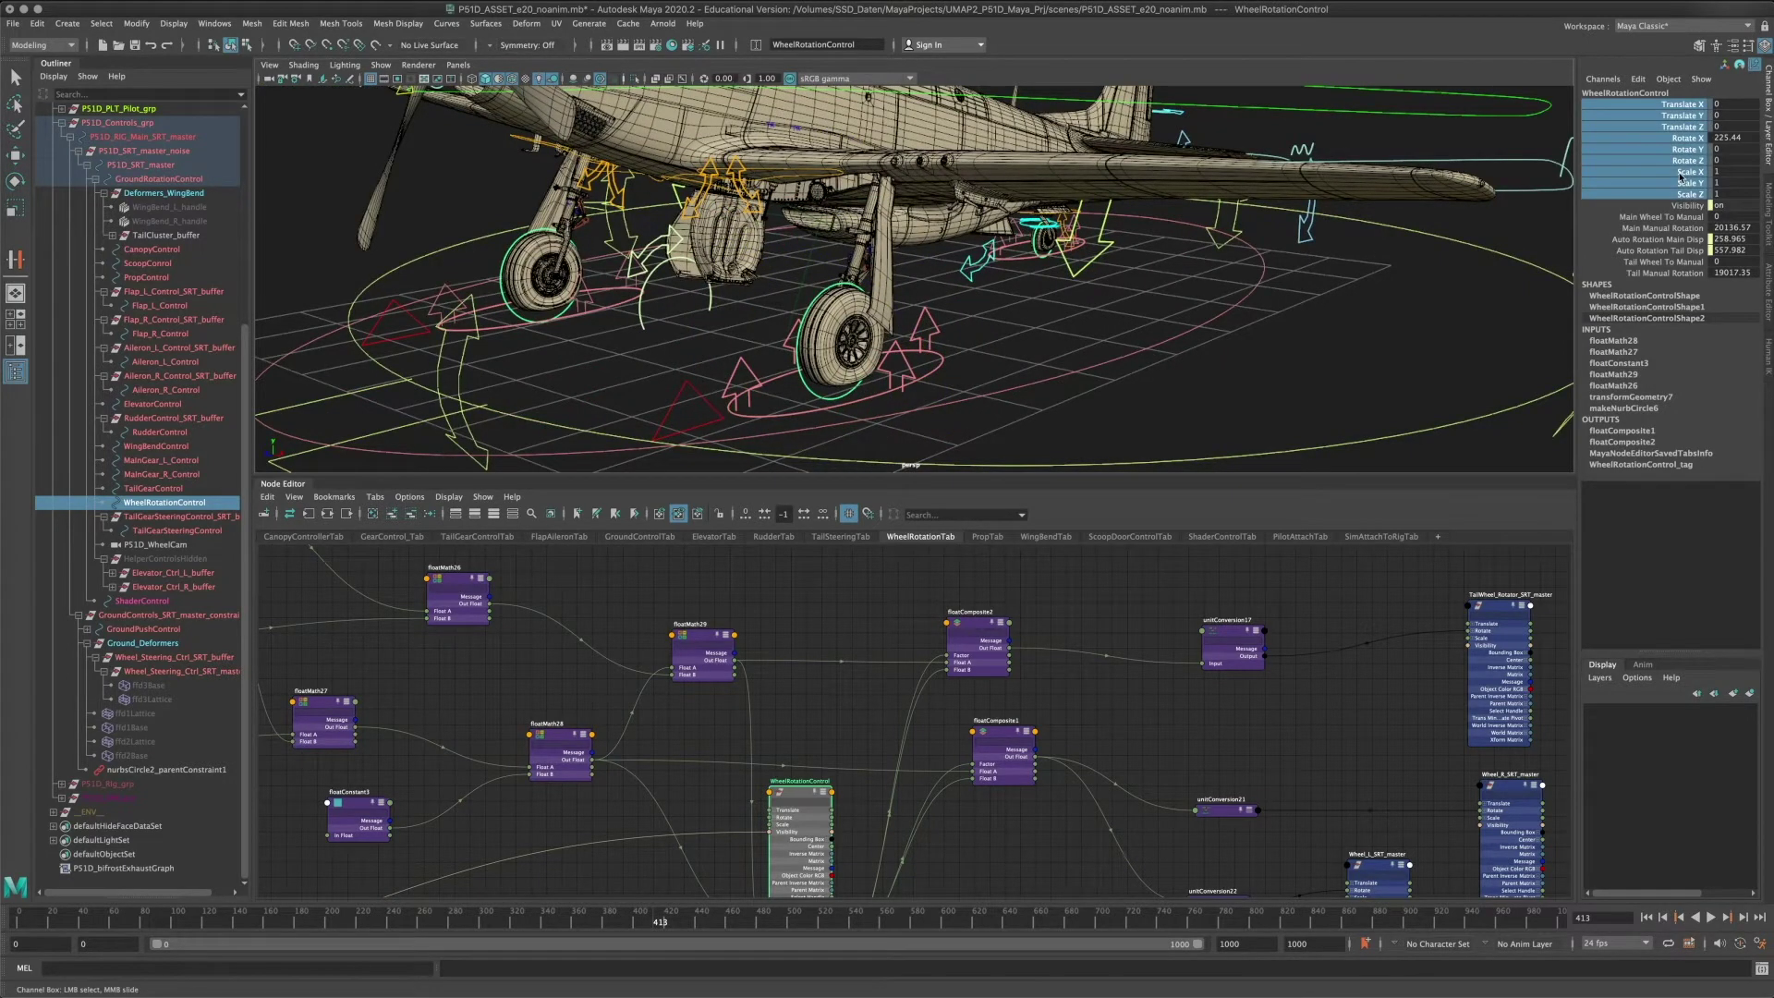
{"action": "right_click", "coordinate": [1687, 105]}
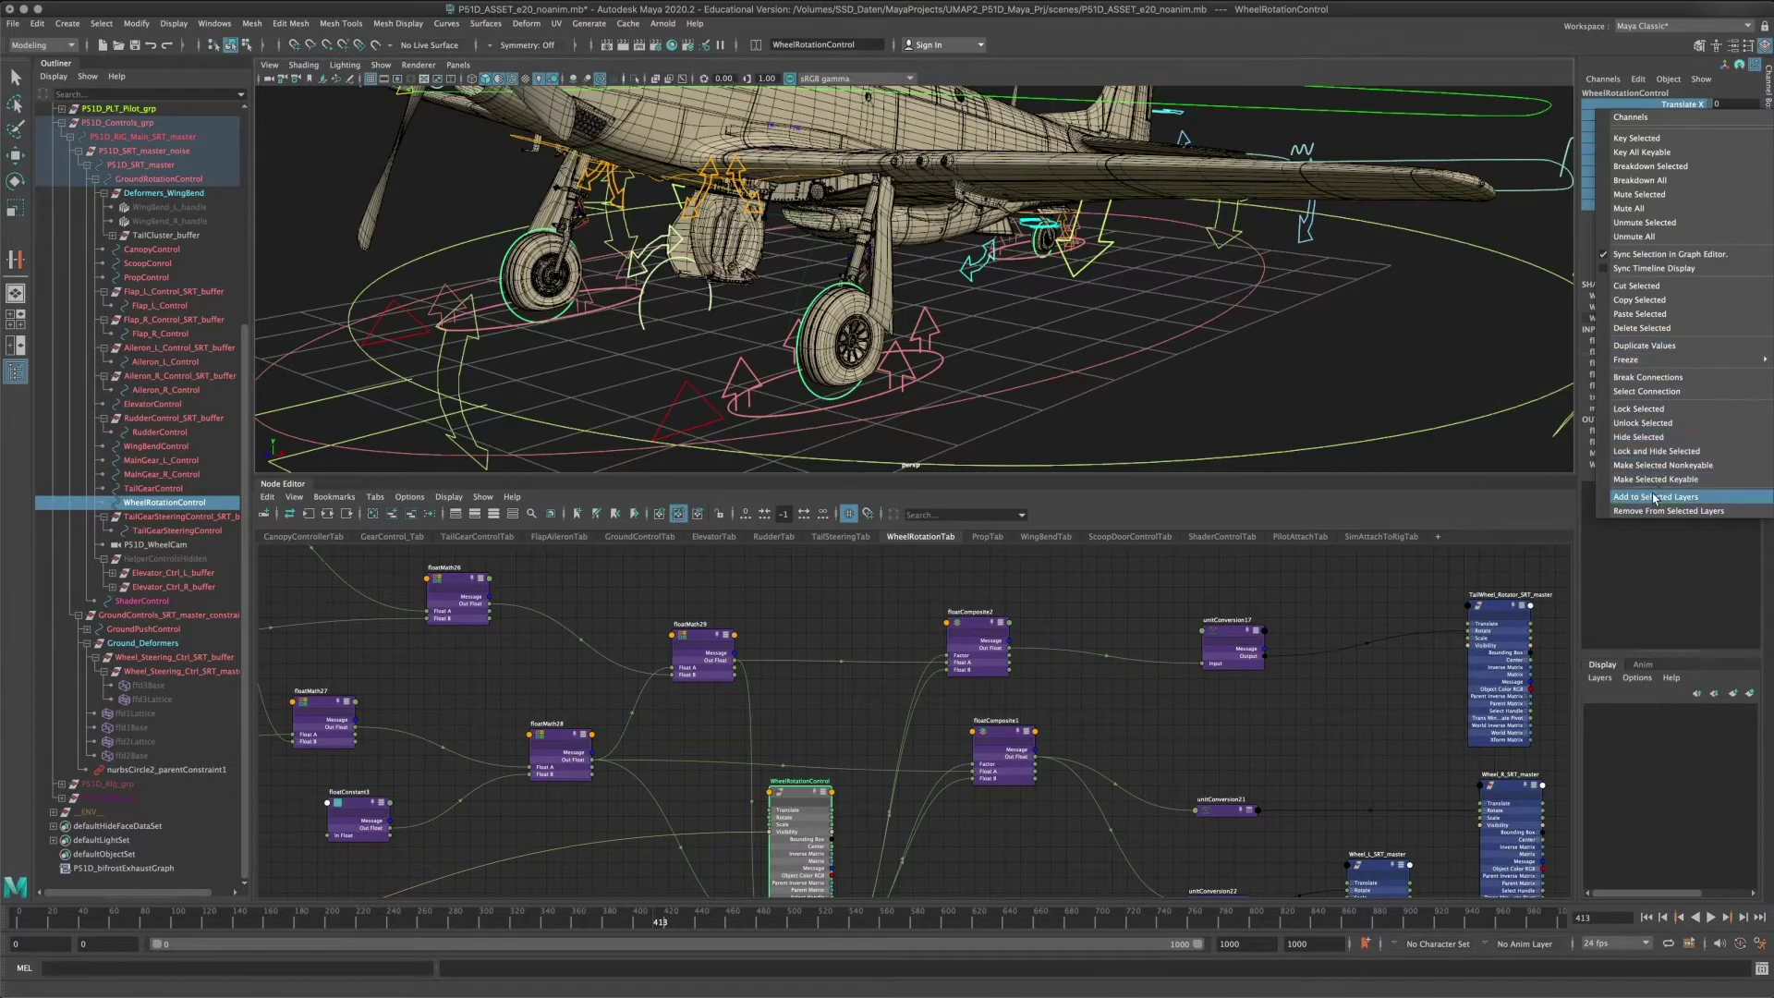
{"action": "left_click", "coordinate": [1655, 451]}
{"action": "key", "text": "w"}
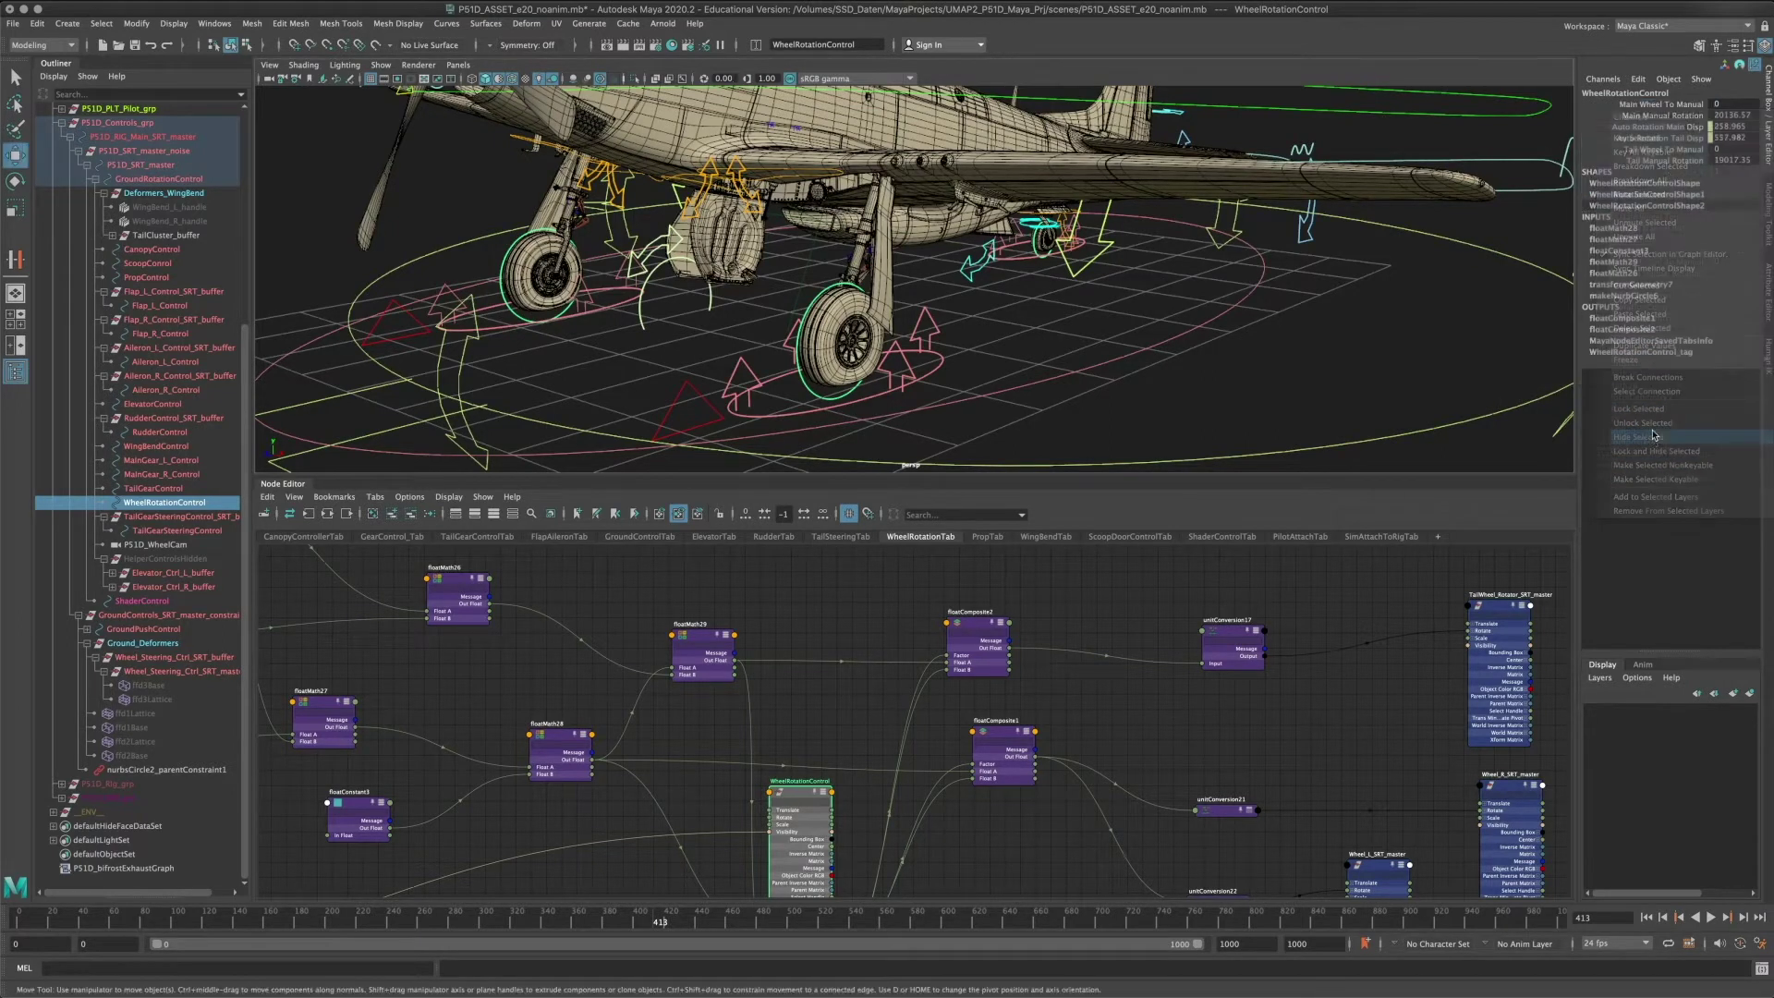
Set WheelRotationControl's Main Wheel To Manual attribute to 1 while viewing the main wheel up close.
{"action": "left_click", "coordinate": [1675, 105]}
{"action": "left_click_drag", "start_coordinate": [800, 369], "coordinate": [966, 329], "text": "alt"}
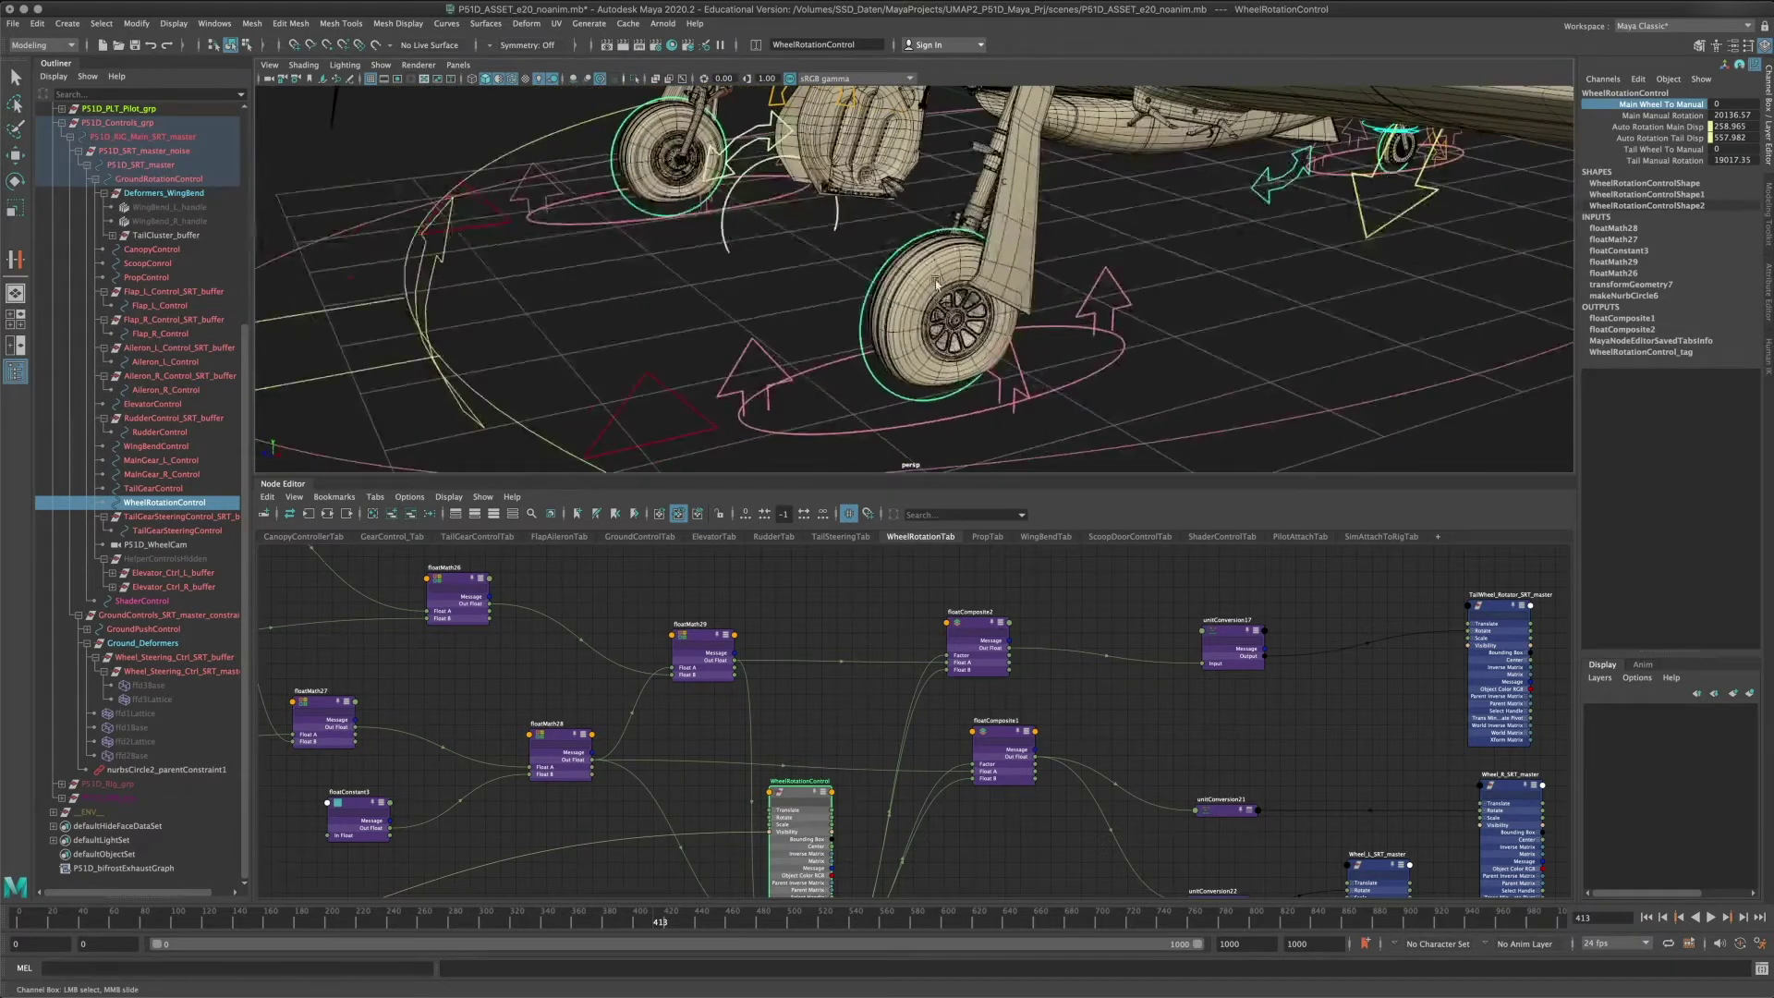
{"action": "middle_click_drag", "start_coordinate": [935, 282], "coordinate": [1650, 263]}
{"action": "left_click_drag", "start_coordinate": [1060, 329], "coordinate": [1045, 324], "text": "alt"}
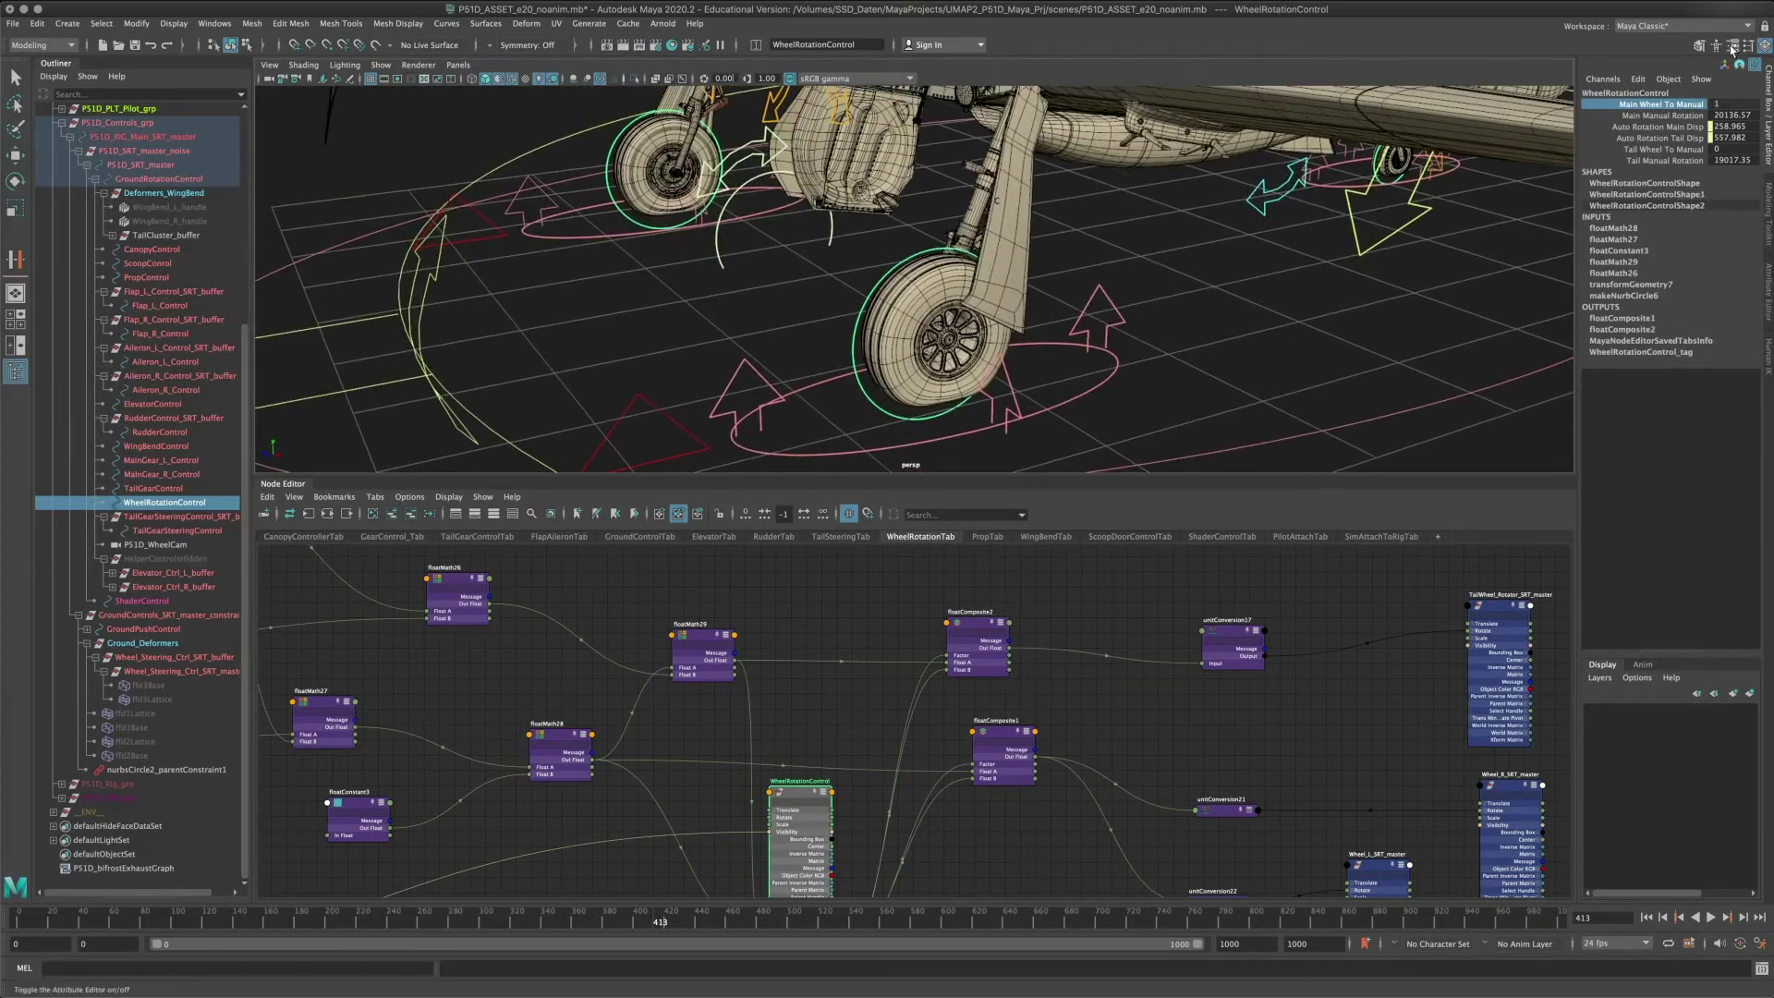
Spin the main wheels by scrubbing Main Manual Rotation to 20144.913 with Main Wheel To Manual kept at 1.
{"action": "left_click", "coordinate": [1663, 116]}
{"action": "middle_click_drag", "start_coordinate": [1149, 306], "coordinate": [1334, 319]}
{"action": "left_click", "coordinate": [1697, 104]}
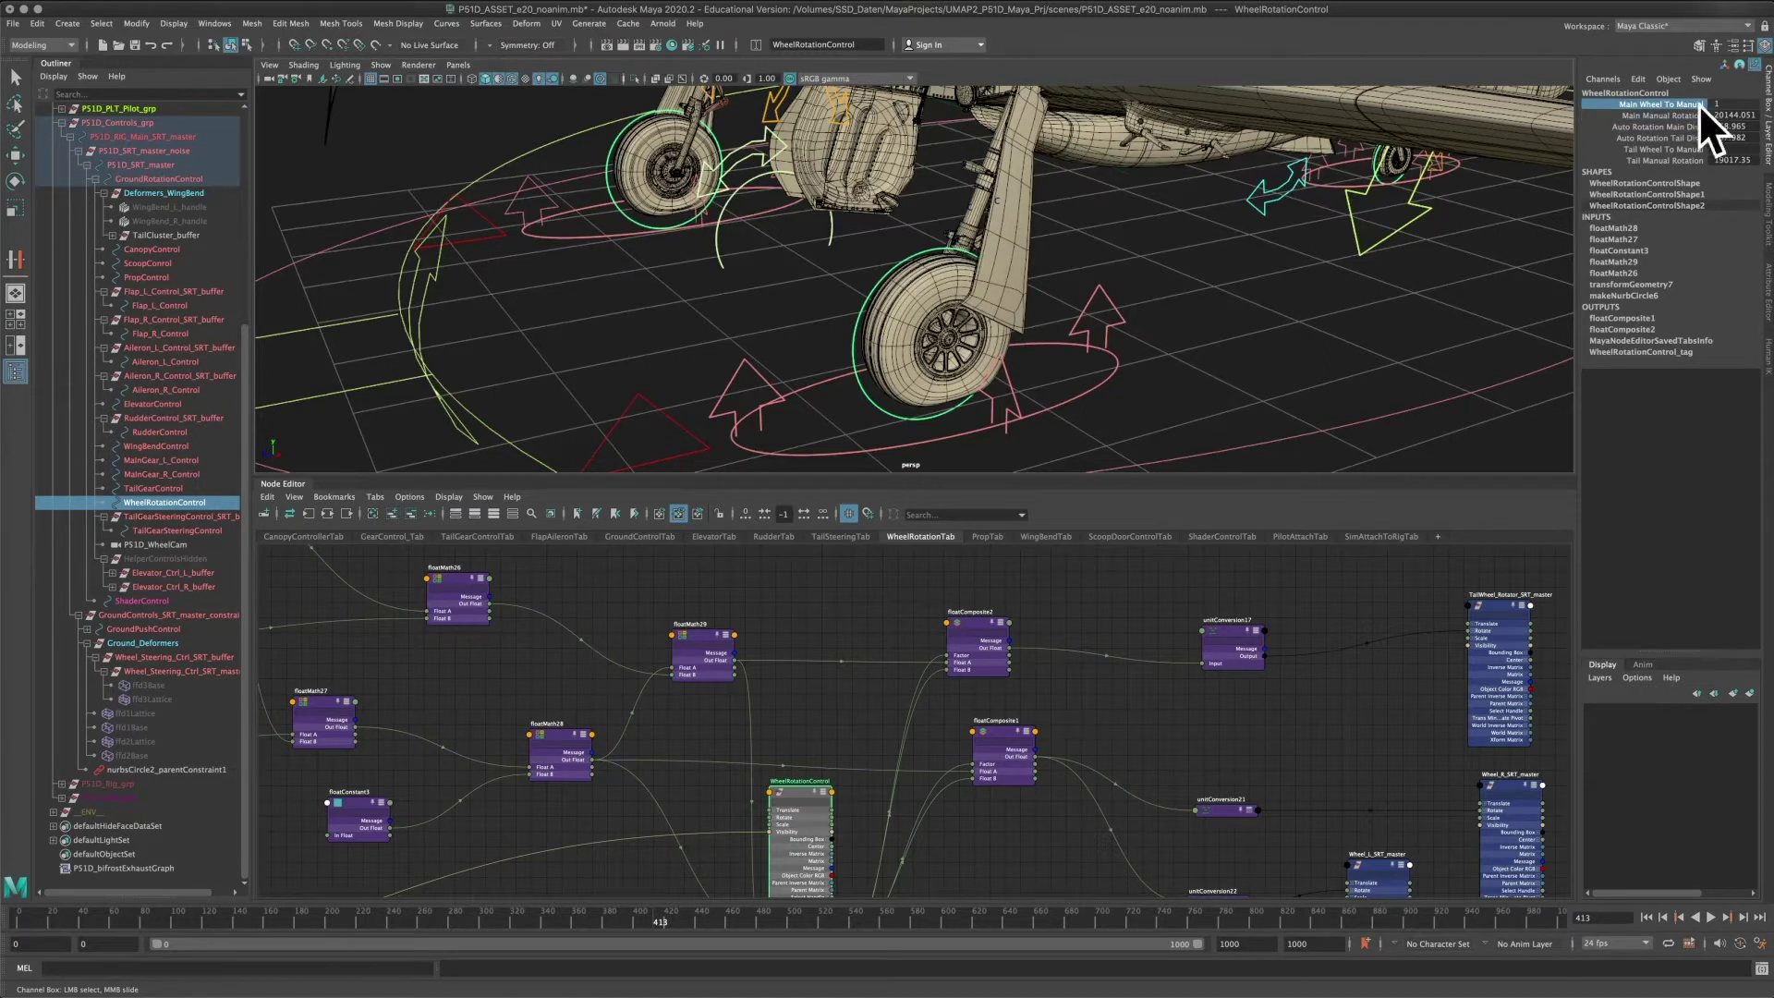
{"action": "middle_click_drag", "start_coordinate": [1057, 328], "coordinate": [1493, 321]}
{"action": "left_click", "coordinate": [1650, 115]}
{"action": "middle_click_drag", "start_coordinate": [1244, 243], "coordinate": [1275, 277]}
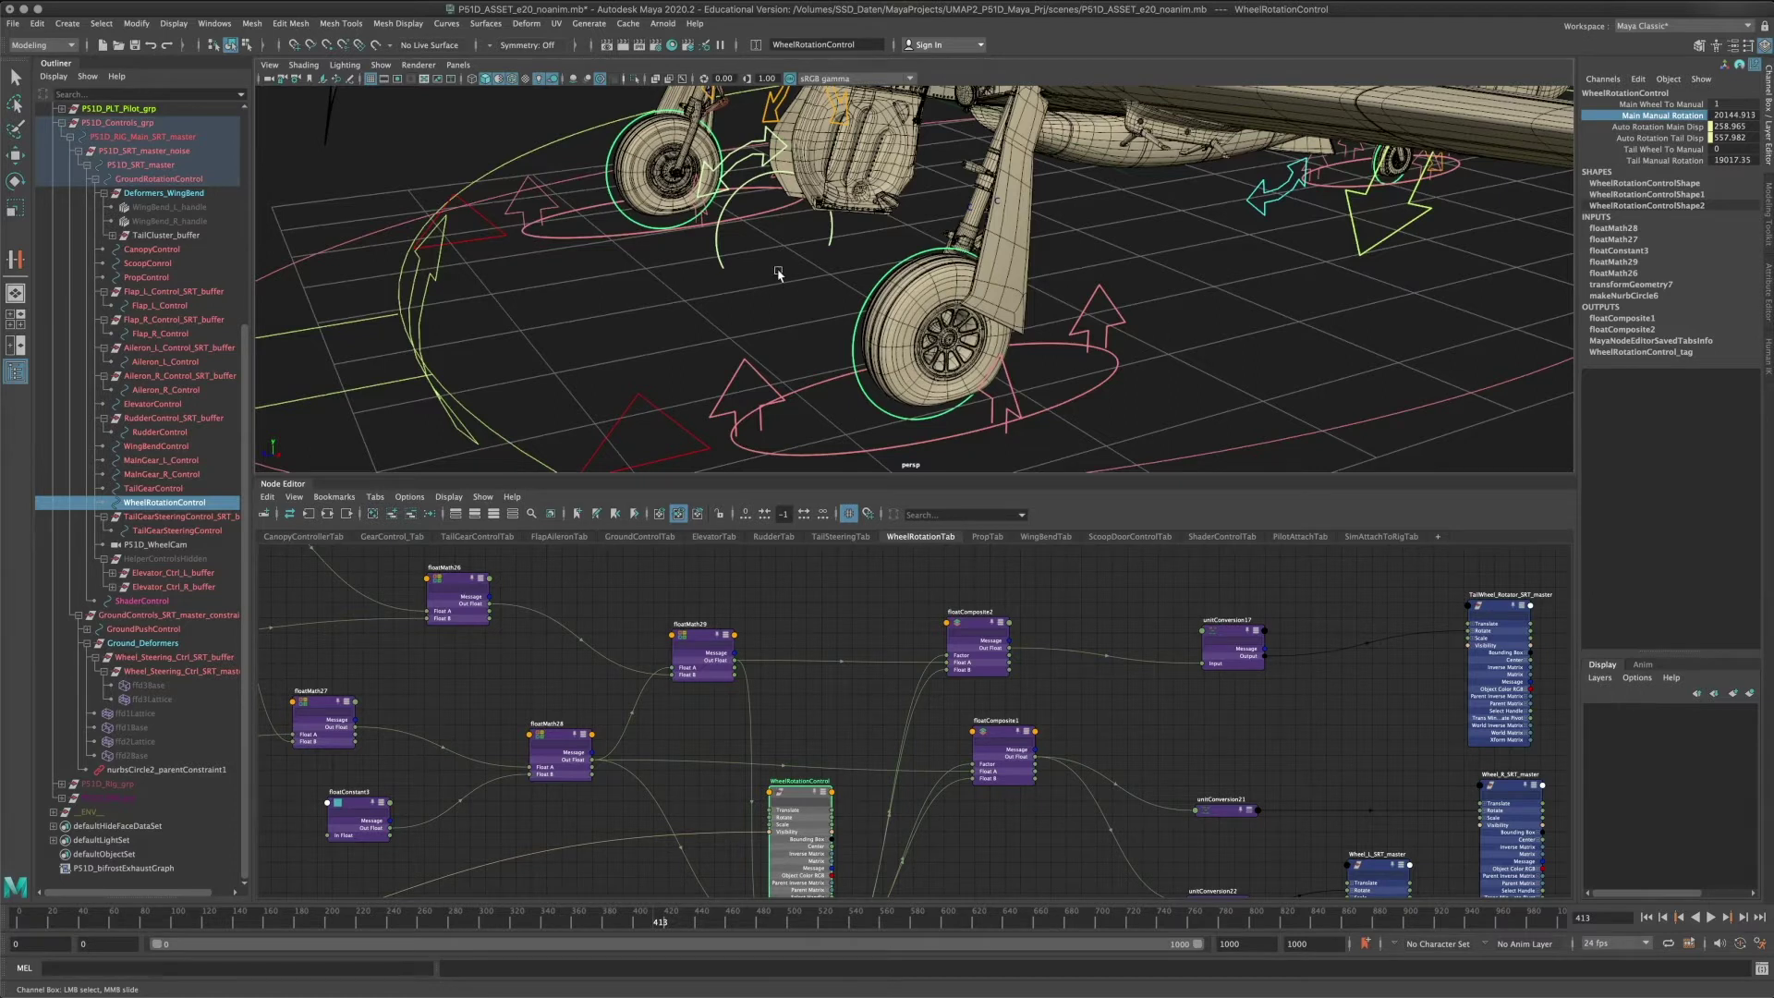
Select P51D_SRT_master and raise the aircraft above the ground to a Translate Y of 0.491.
{"action": "right_click_drag", "start_coordinate": [890, 231], "coordinate": [878, 129], "text": "alt"}
{"action": "middle_click_drag", "start_coordinate": [878, 130], "coordinate": [876, 247], "text": "alt"}
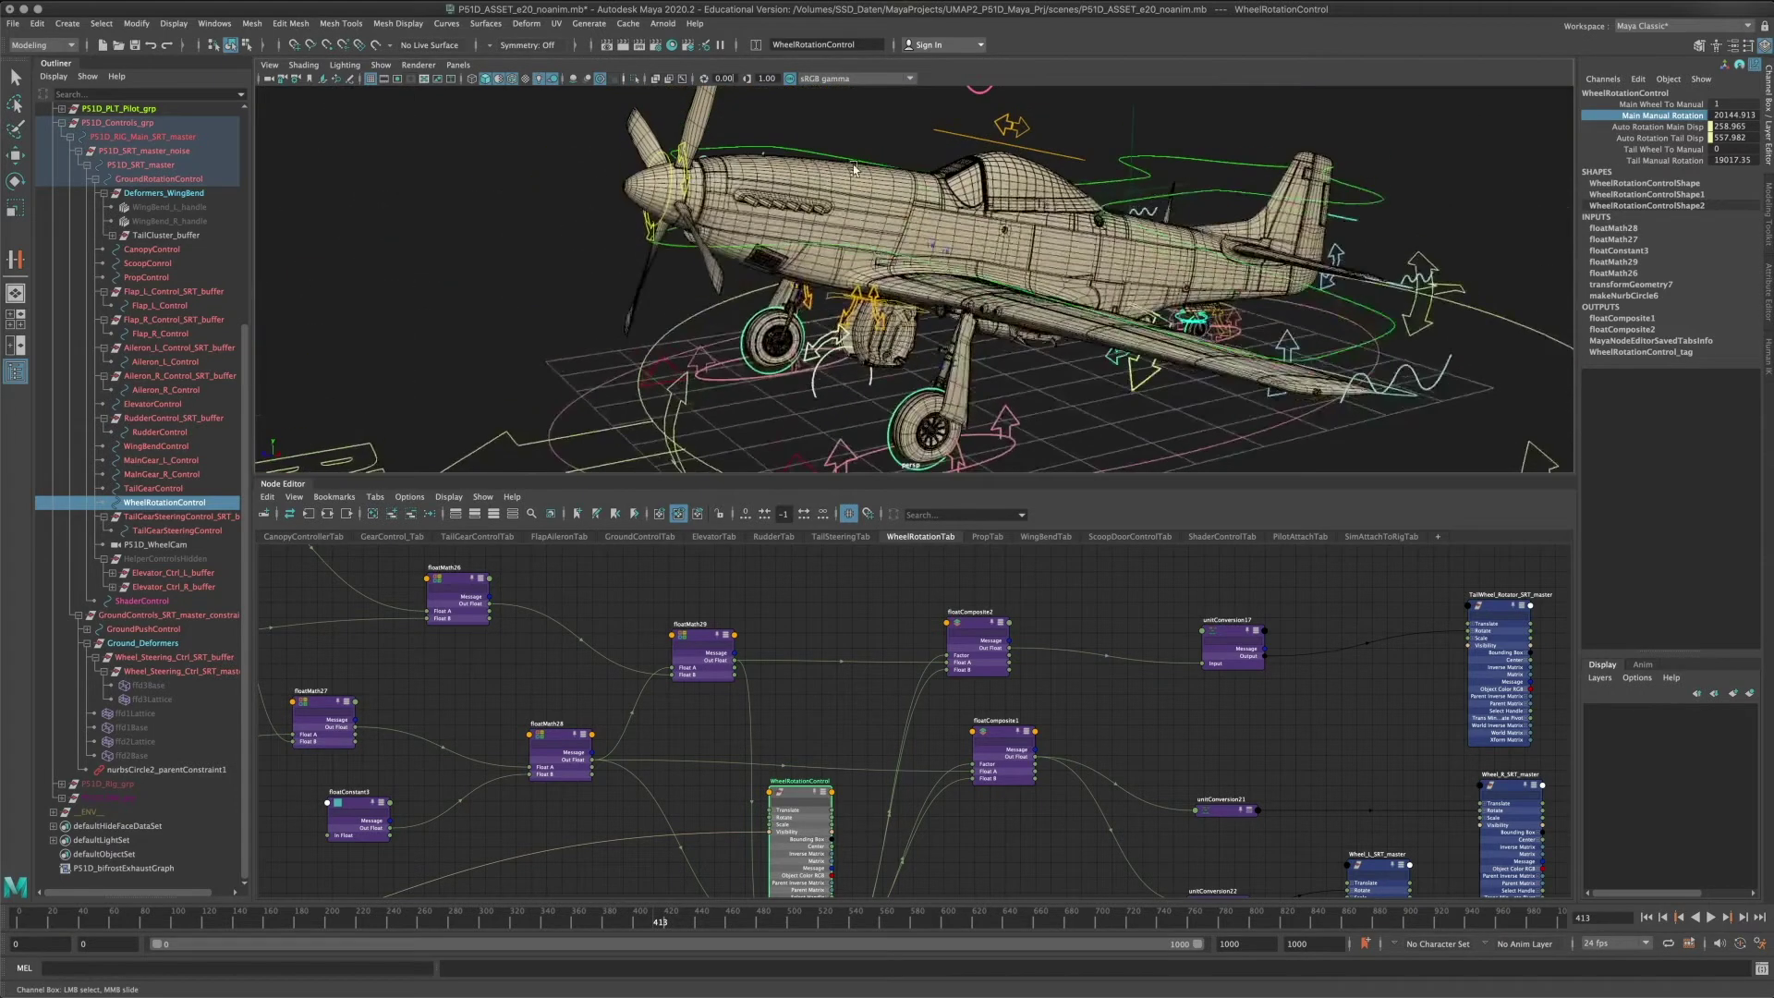
{"action": "left_click", "coordinate": [806, 154]}
{"action": "left_click_drag", "start_coordinate": [940, 175], "coordinate": [937, 118]}
{"action": "middle_click_drag", "start_coordinate": [929, 199], "coordinate": [925, 138], "text": "alt"}
{"action": "right_click_drag", "start_coordinate": [925, 139], "coordinate": [927, 225], "text": "alt"}
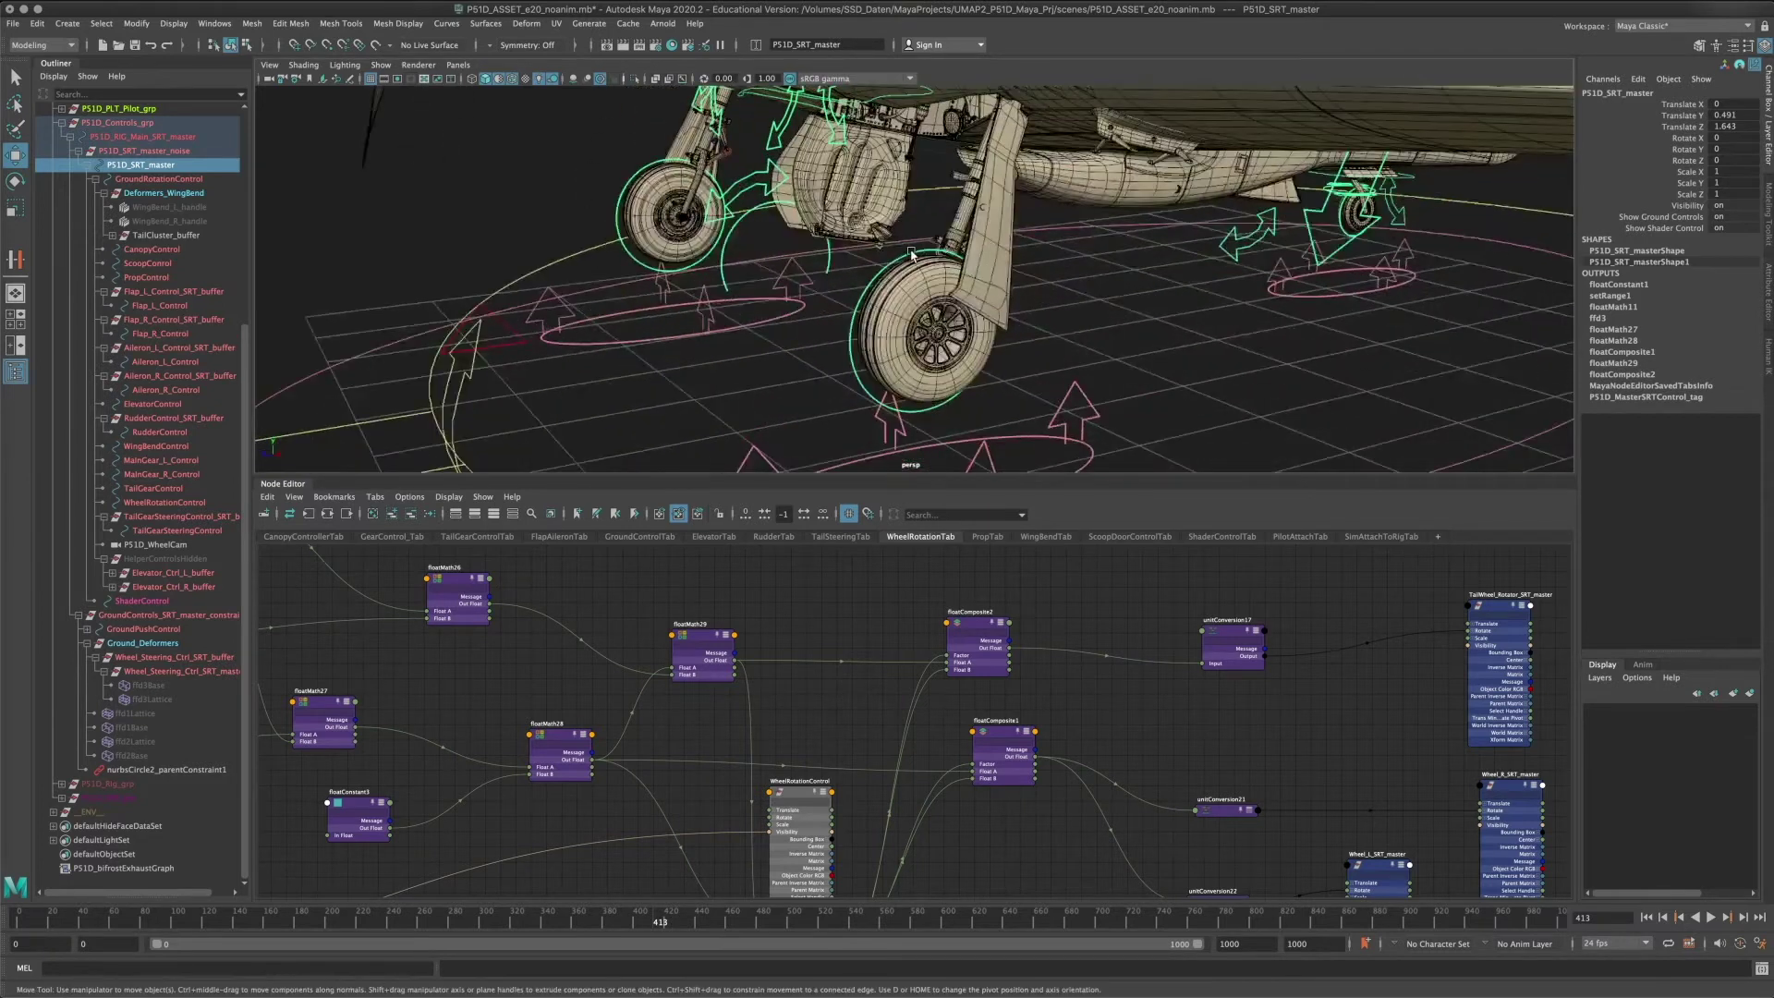
Switch WheelRotationControl's Main Wheel To Manual to 0 and back to 1, and scrub Main Manual Rotation to 20156.677.
{"action": "left_click", "coordinate": [909, 252]}
{"action": "left_click", "coordinate": [1661, 105]}
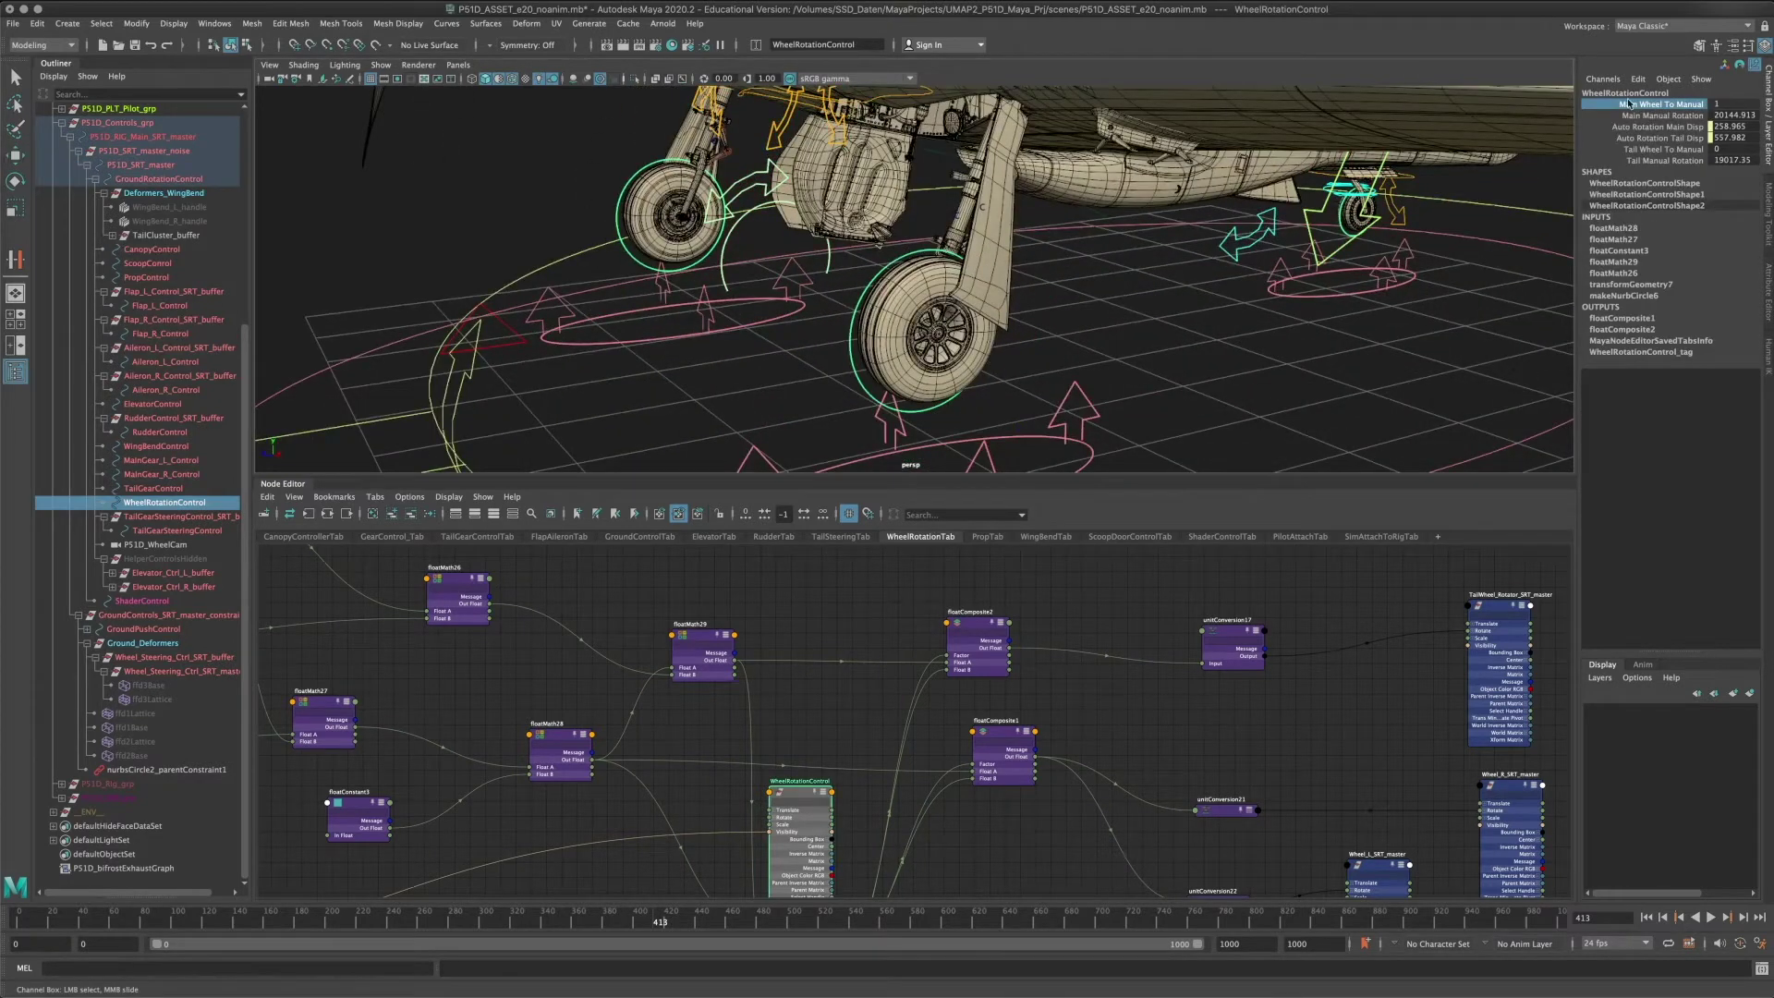
{"action": "middle_click_drag", "start_coordinate": [1141, 301], "coordinate": [729, 282]}
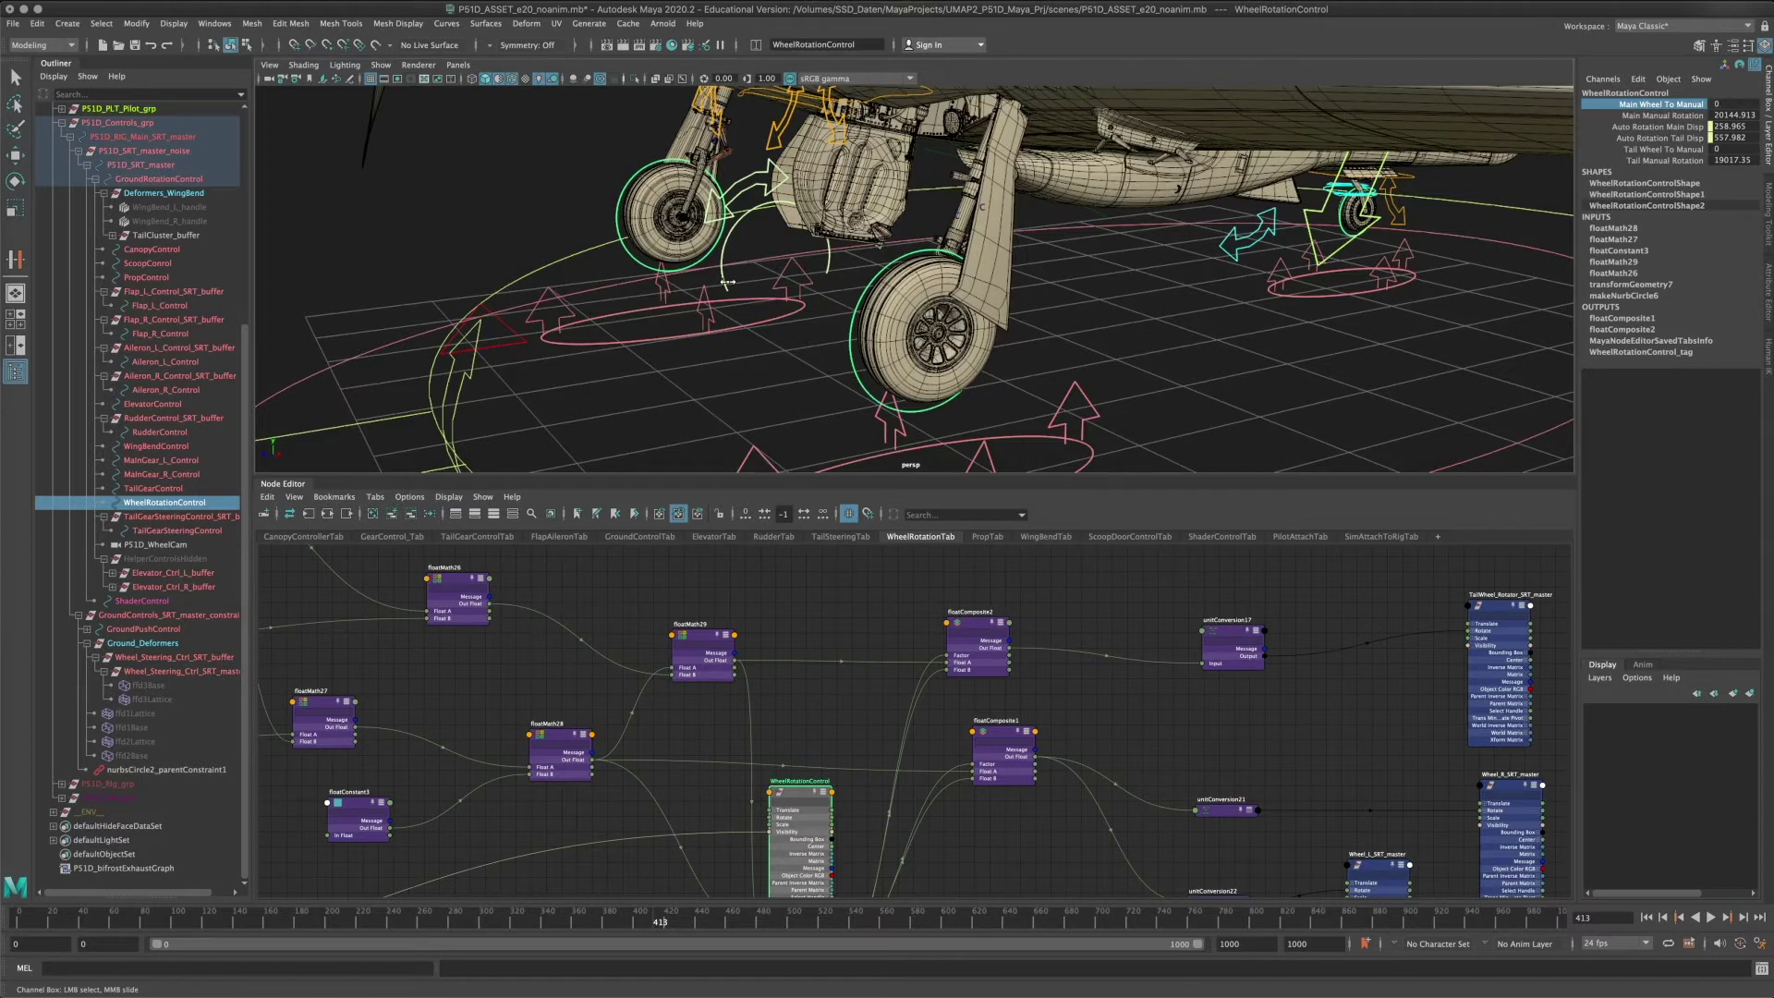
{"action": "middle_click_drag", "start_coordinate": [1005, 280], "coordinate": [1128, 280]}
{"action": "left_click", "coordinate": [1684, 117]}
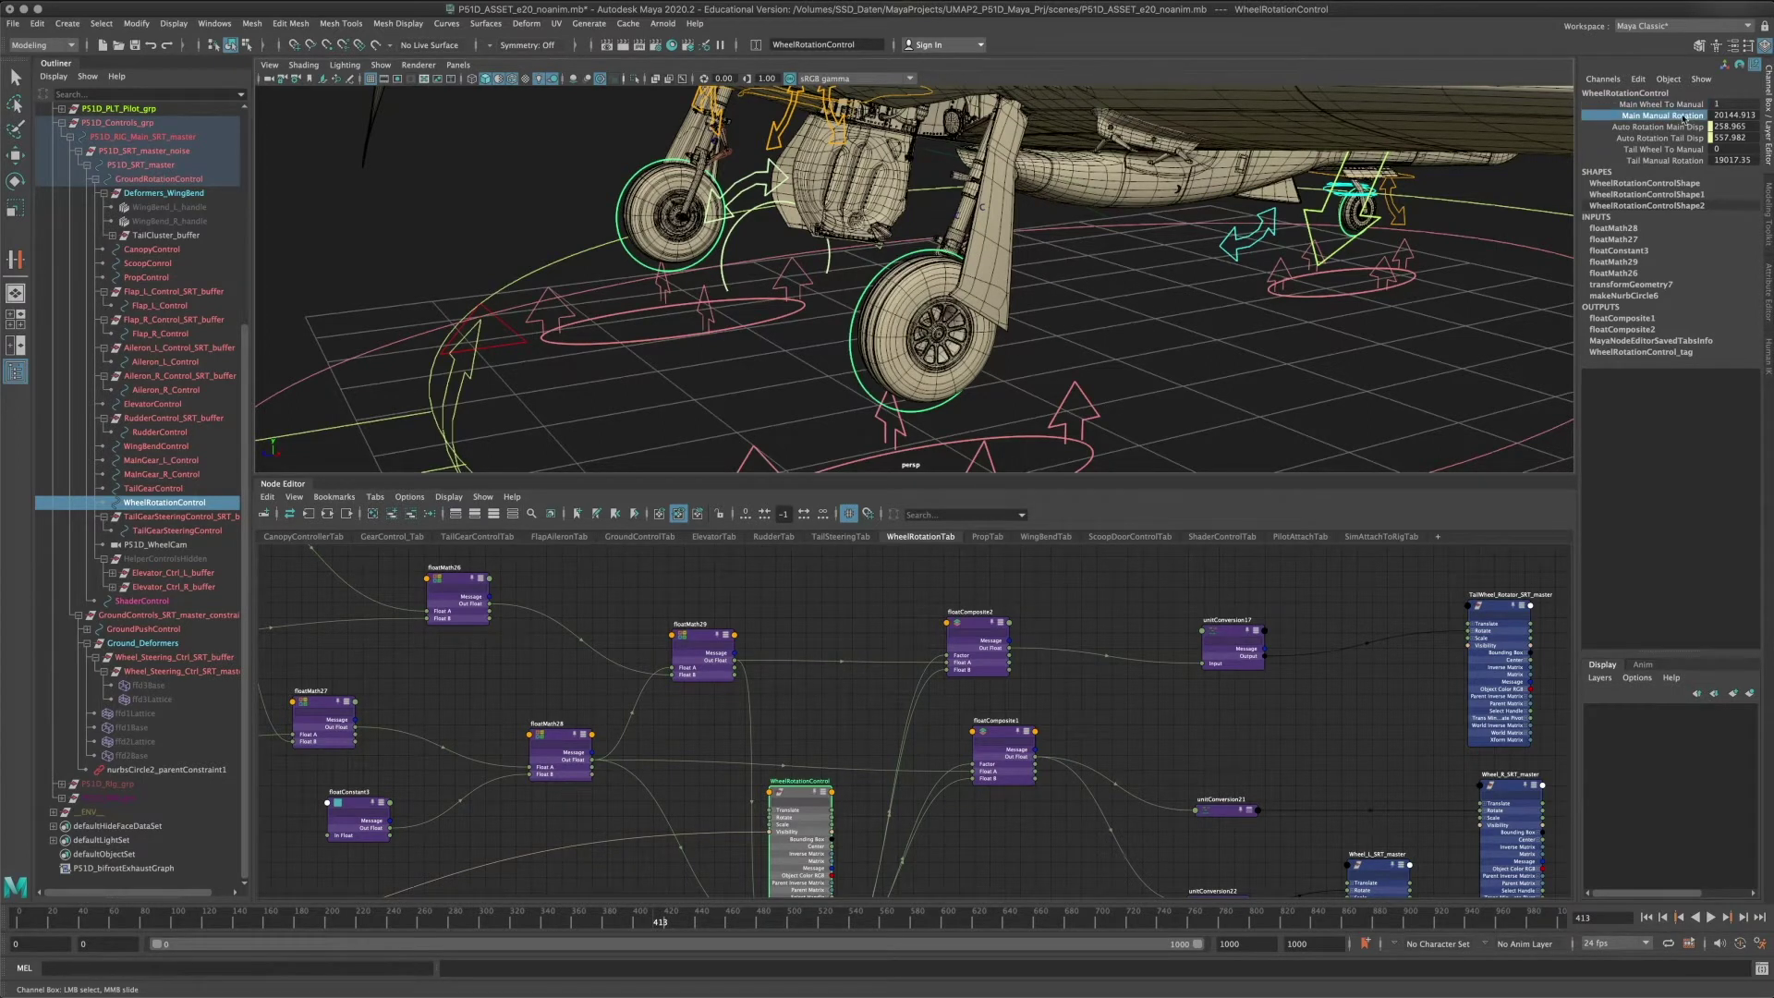
{"action": "middle_click_drag", "start_coordinate": [1101, 262], "coordinate": [1321, 272]}
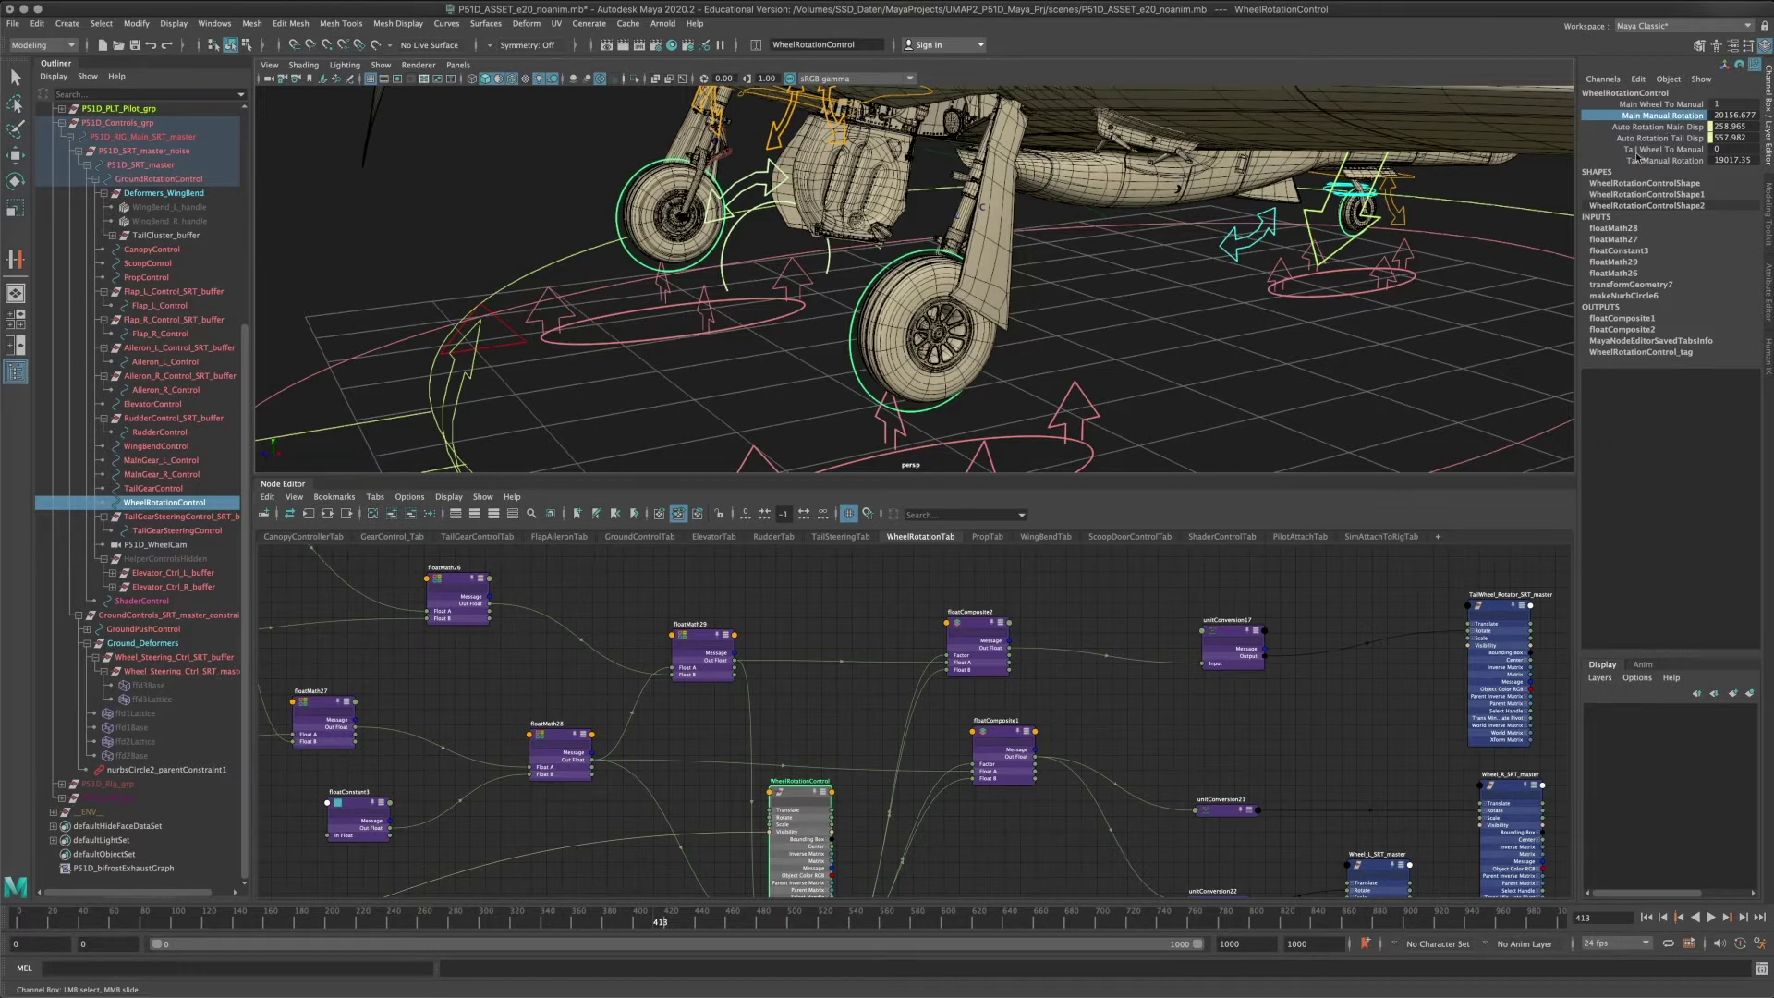
Examine the aircraft from several sides, ending close on both main wheels with the tail wheel behind them.
{"action": "left_click_drag", "start_coordinate": [1062, 257], "coordinate": [917, 250], "text": "alt"}
{"action": "scroll", "coordinate": [696, 286], "scroll_direction": "down", "scroll_amount": 5}
{"action": "left_click_drag", "start_coordinate": [900, 322], "coordinate": [892, 327], "text": "alt"}
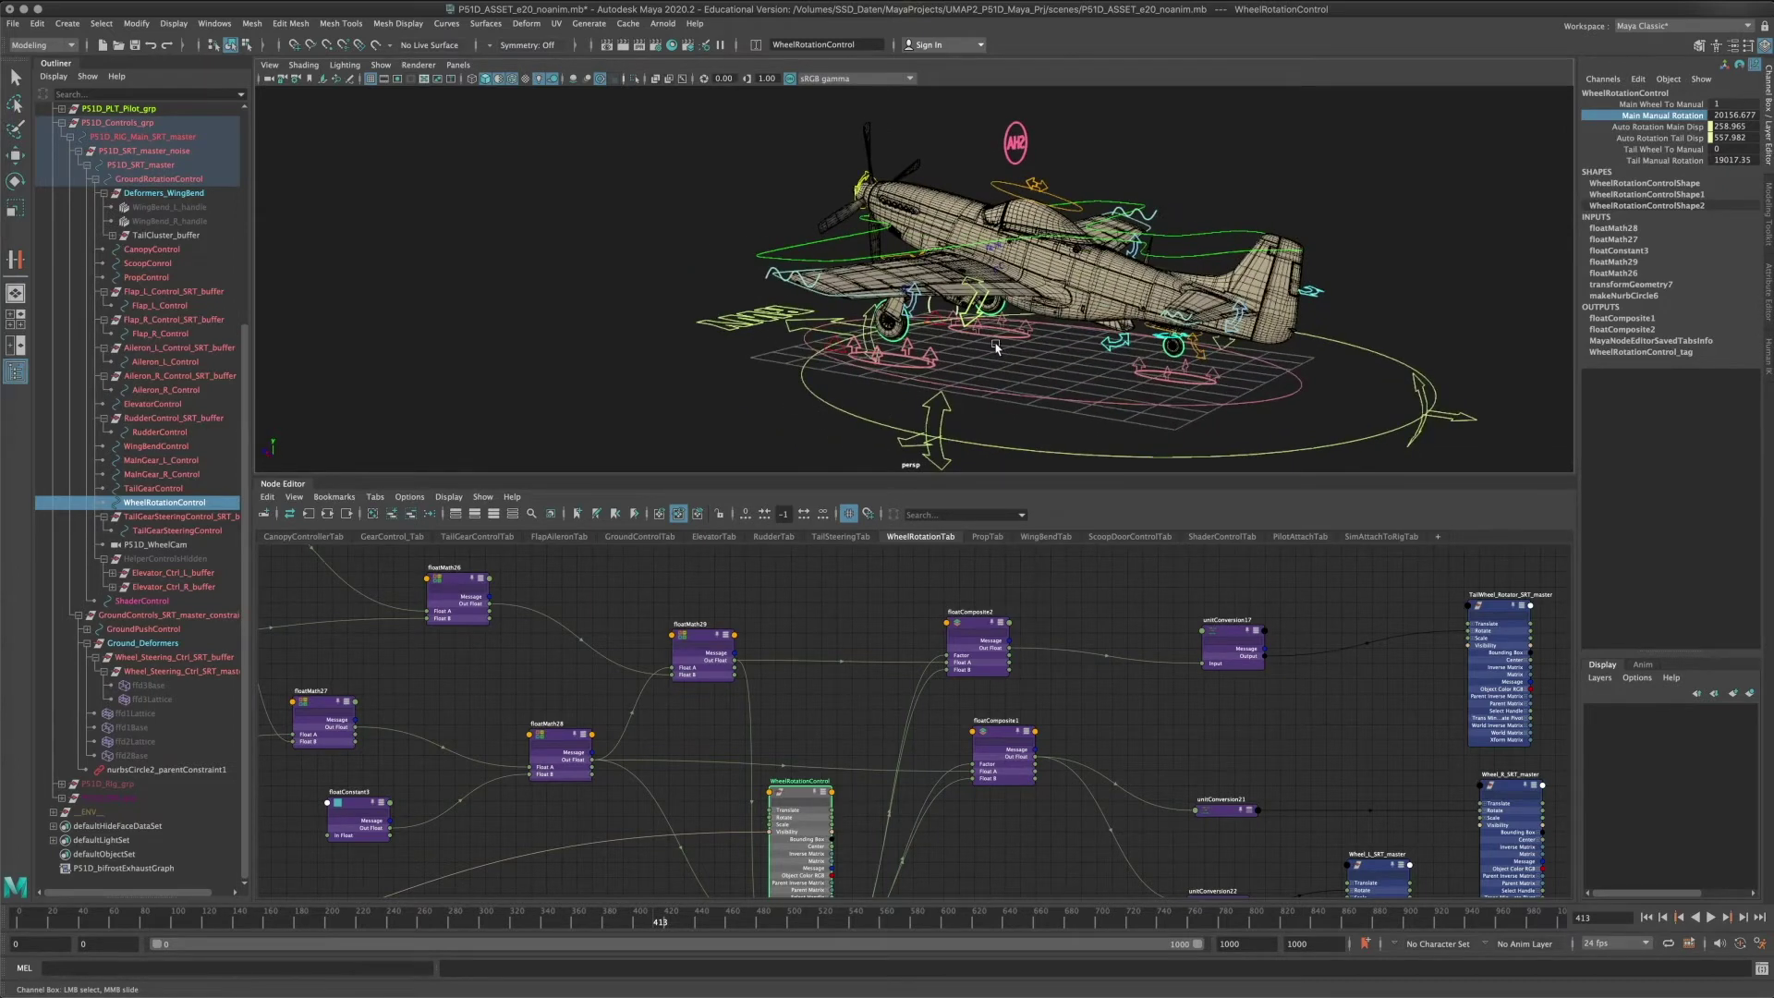
{"action": "left_click_drag", "start_coordinate": [1014, 230], "coordinate": [1146, 231], "text": "alt"}
{"action": "right_click_drag", "start_coordinate": [1090, 345], "coordinate": [1197, 345], "text": "alt"}
{"action": "left_click_drag", "start_coordinate": [1197, 345], "coordinate": [1155, 370], "text": "alt"}
{"action": "middle_click_drag", "start_coordinate": [1155, 370], "coordinate": [1155, 250], "text": "alt"}
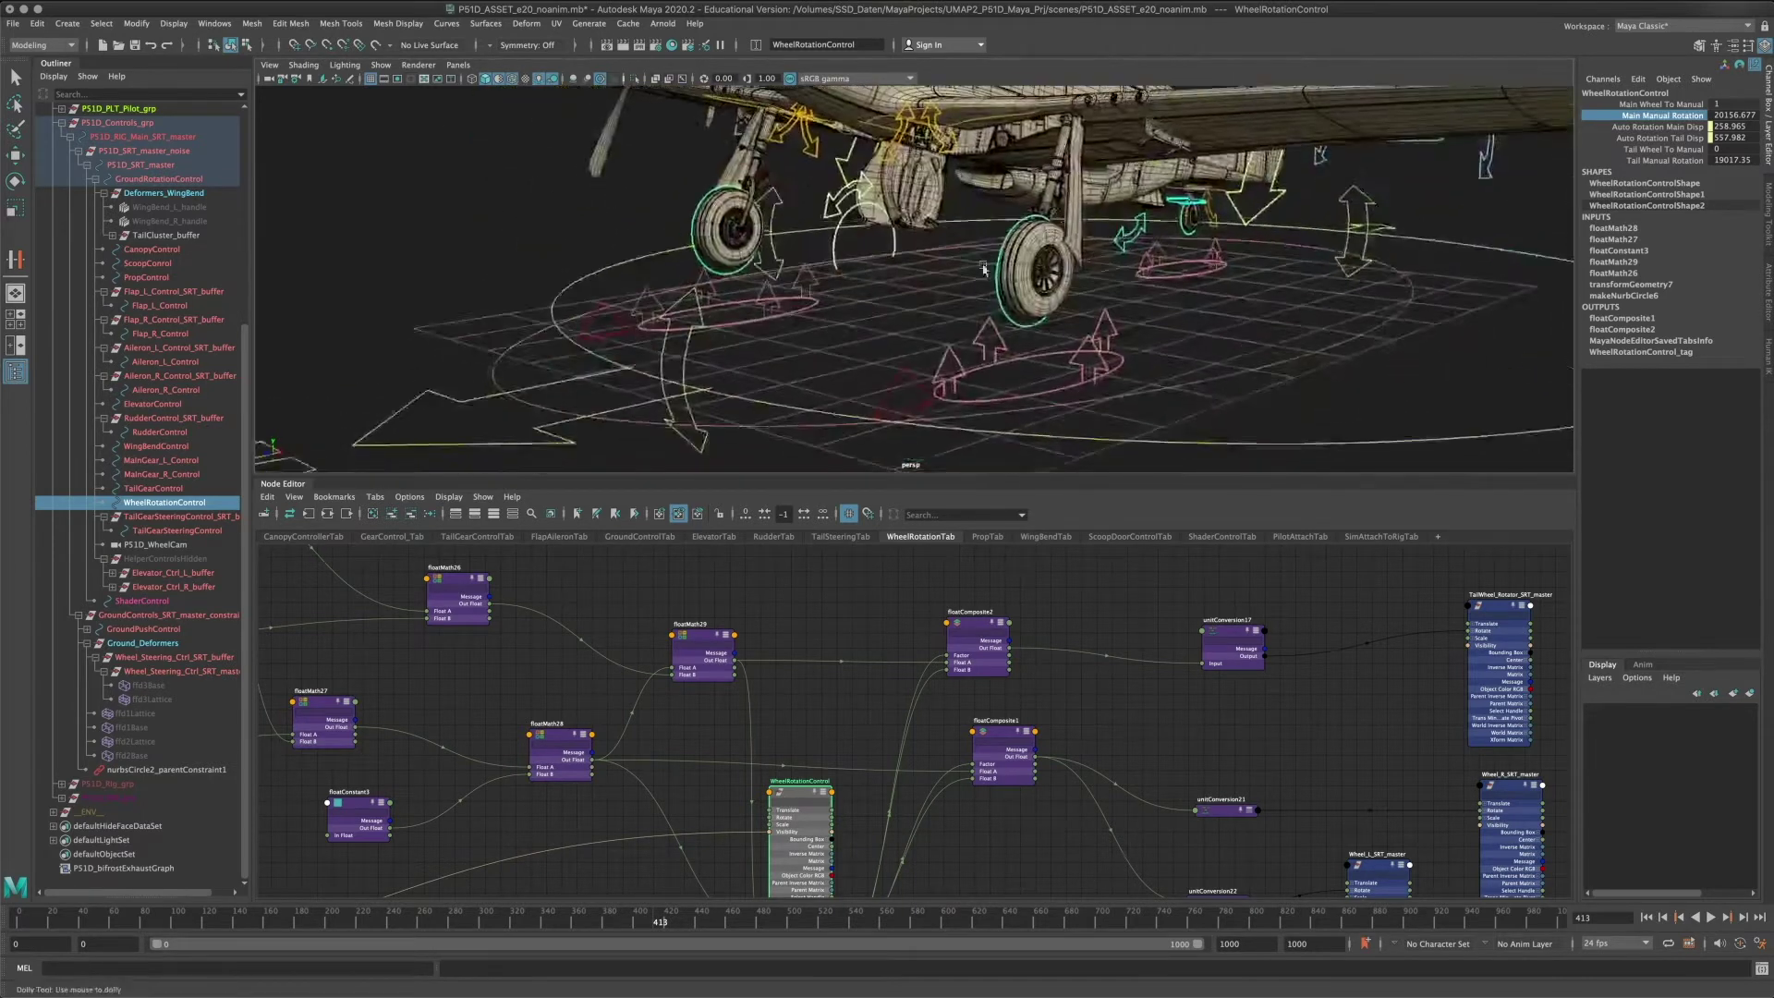
{"action": "right_click_drag", "start_coordinate": [1063, 259], "coordinate": [1173, 259], "text": "alt"}
{"action": "middle_click_drag", "start_coordinate": [1125, 194], "coordinate": [1125, 312], "text": "alt"}
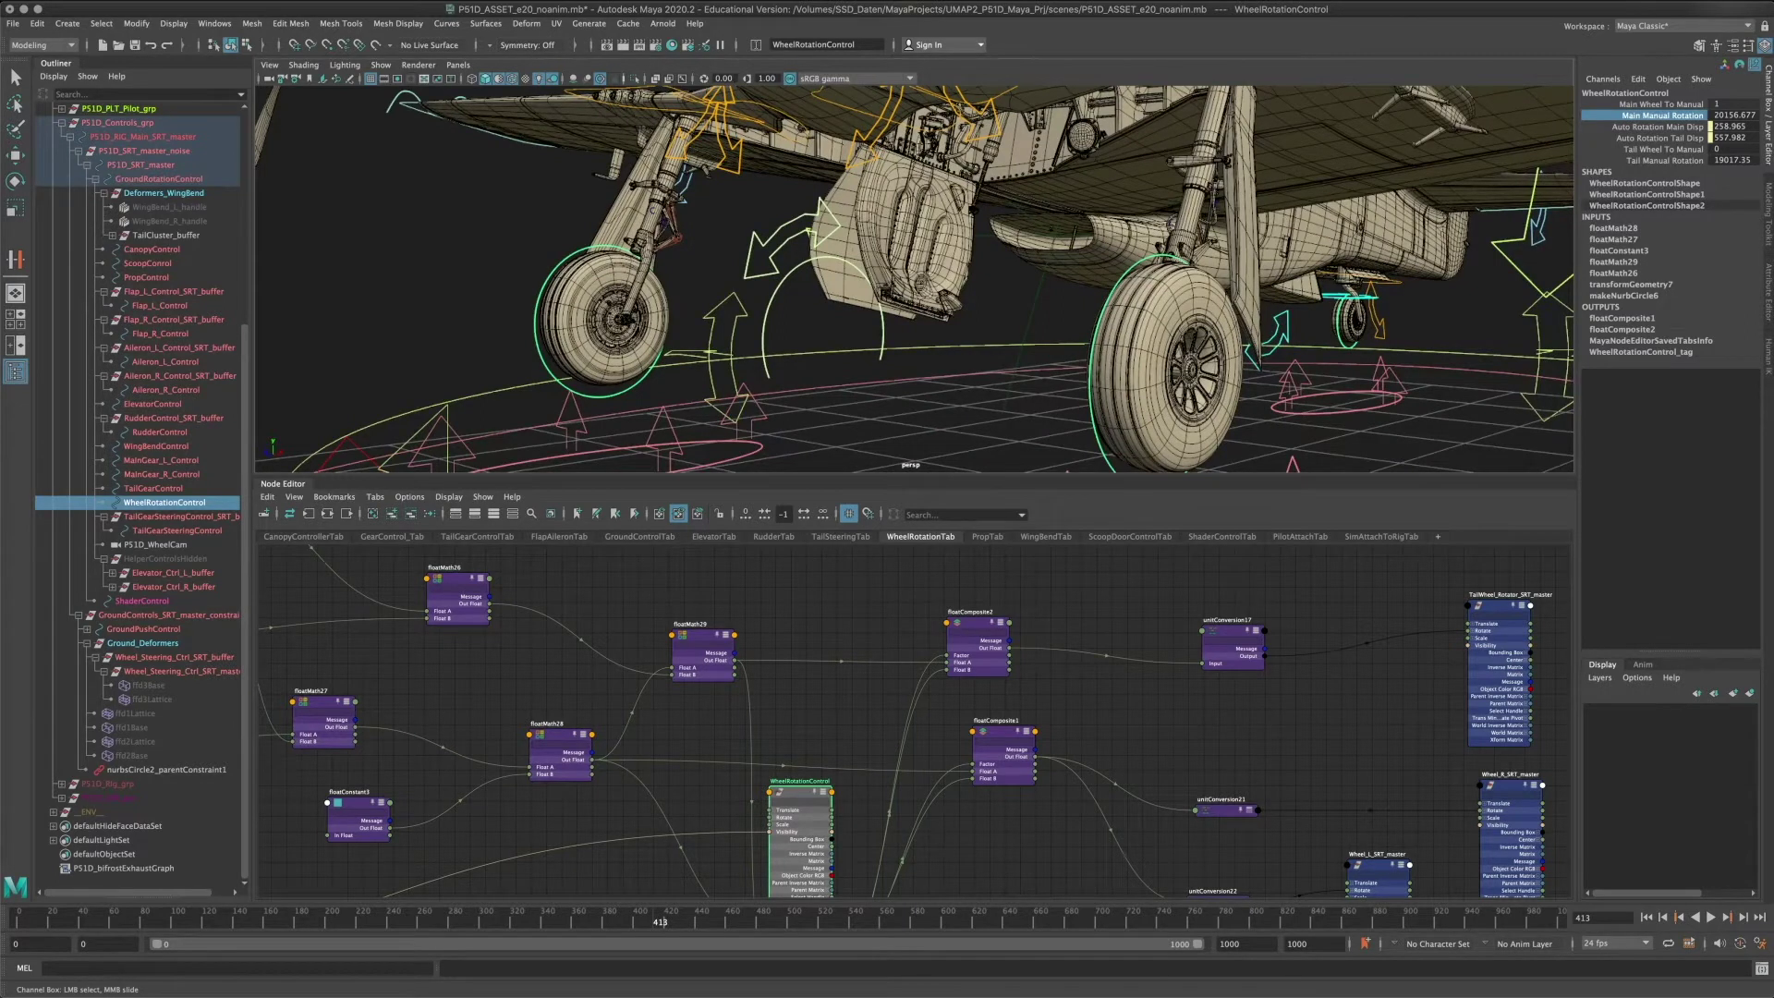
Set WheelRotationControl's Main Manual Rotation to 258, close to the Auto Rotation Main Disp value.
{"action": "left_click", "coordinate": [1650, 129]}
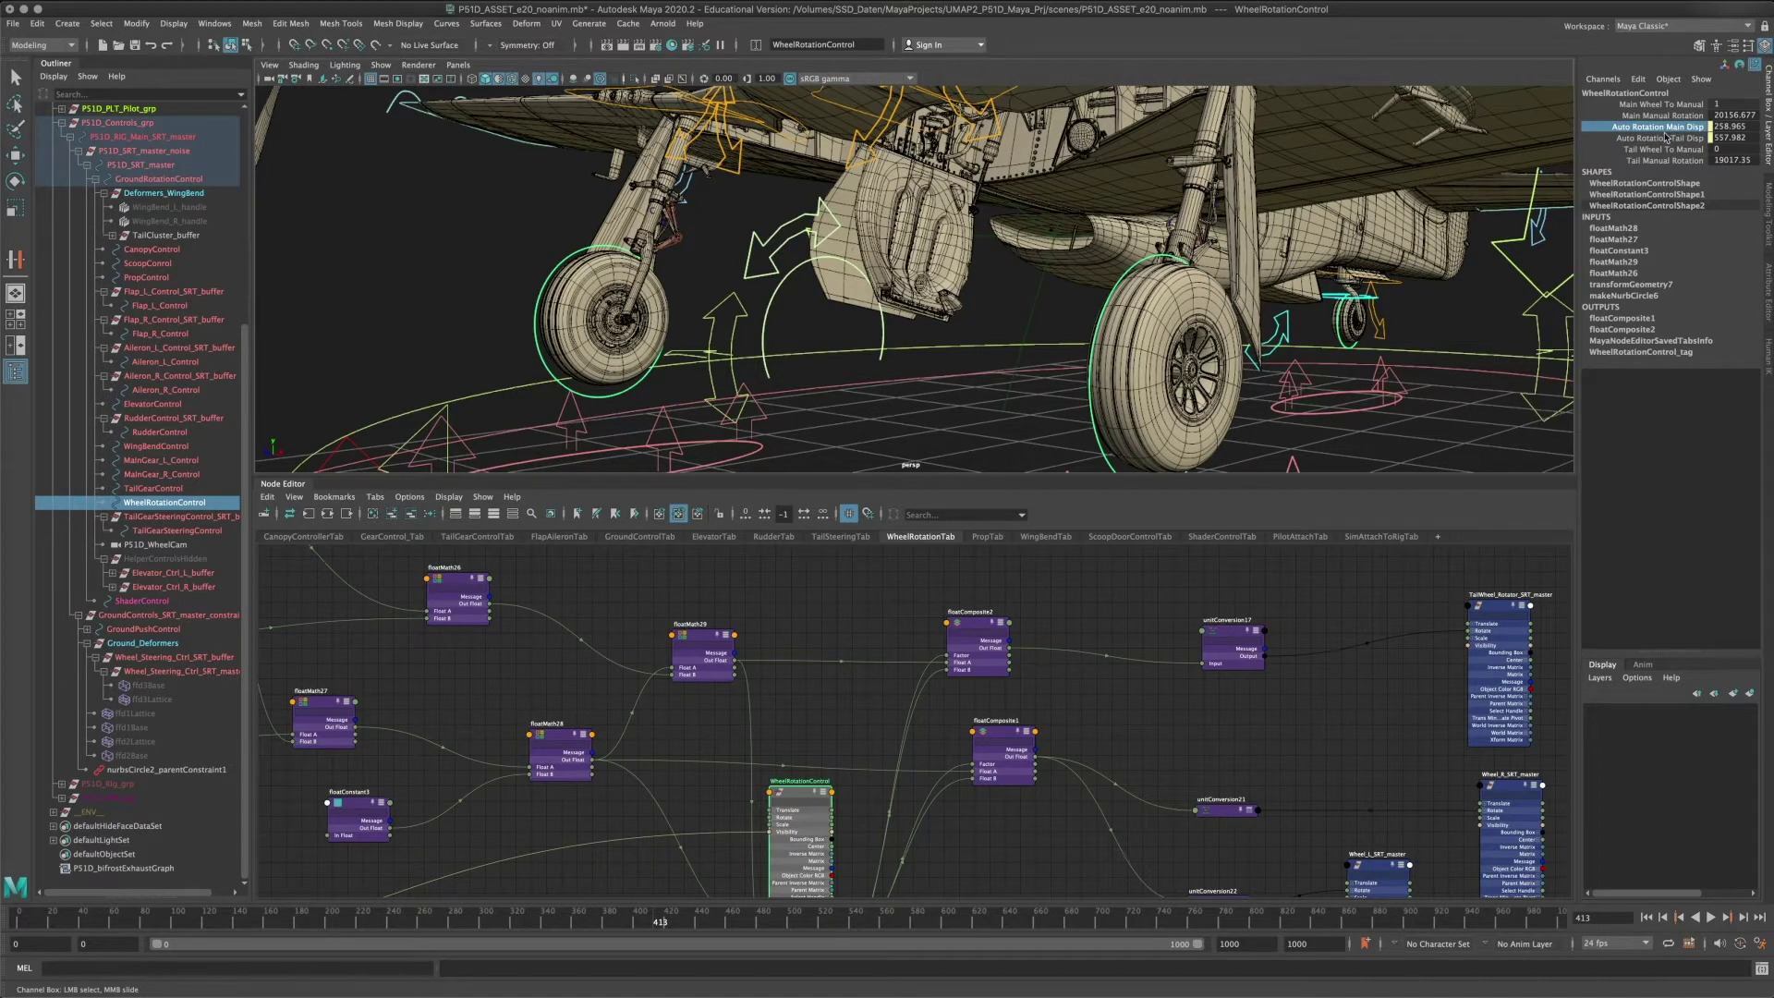
{"action": "double_click", "coordinate": [1728, 115]}
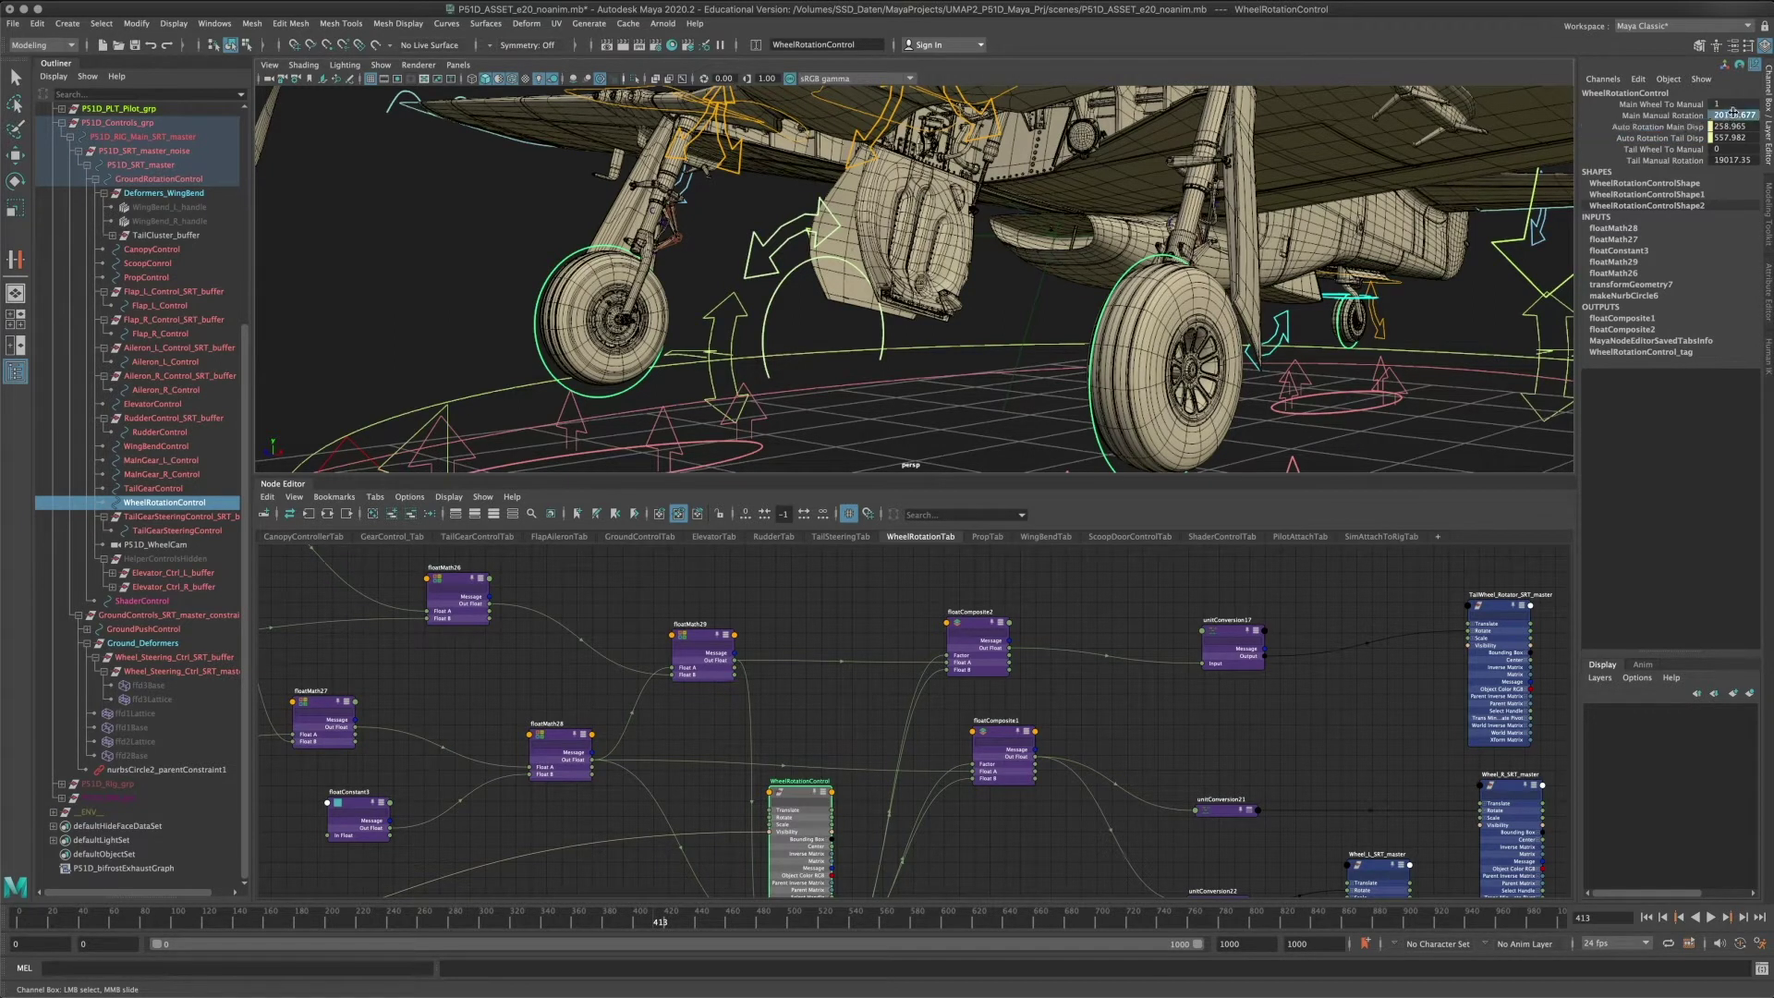
{"action": "type", "text": "28"}
{"action": "type", "text": "58"}
{"action": "key", "text": "Return"}
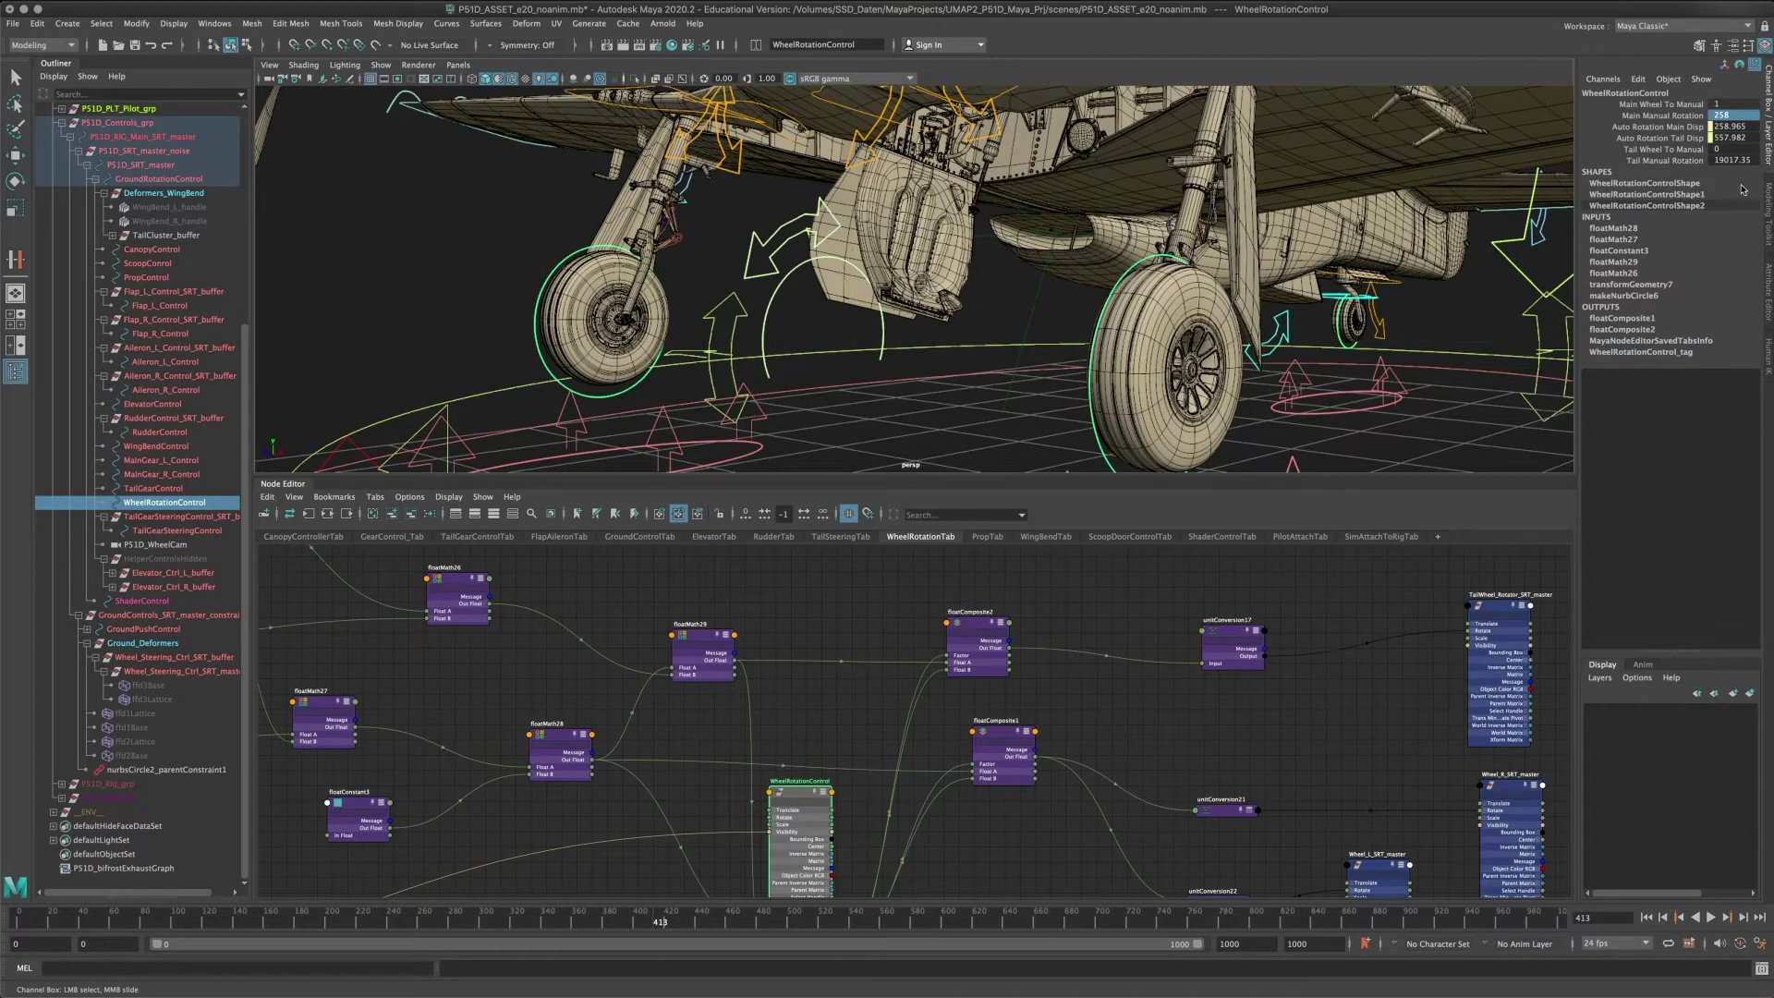
{"action": "left_click", "coordinate": [1683, 116]}
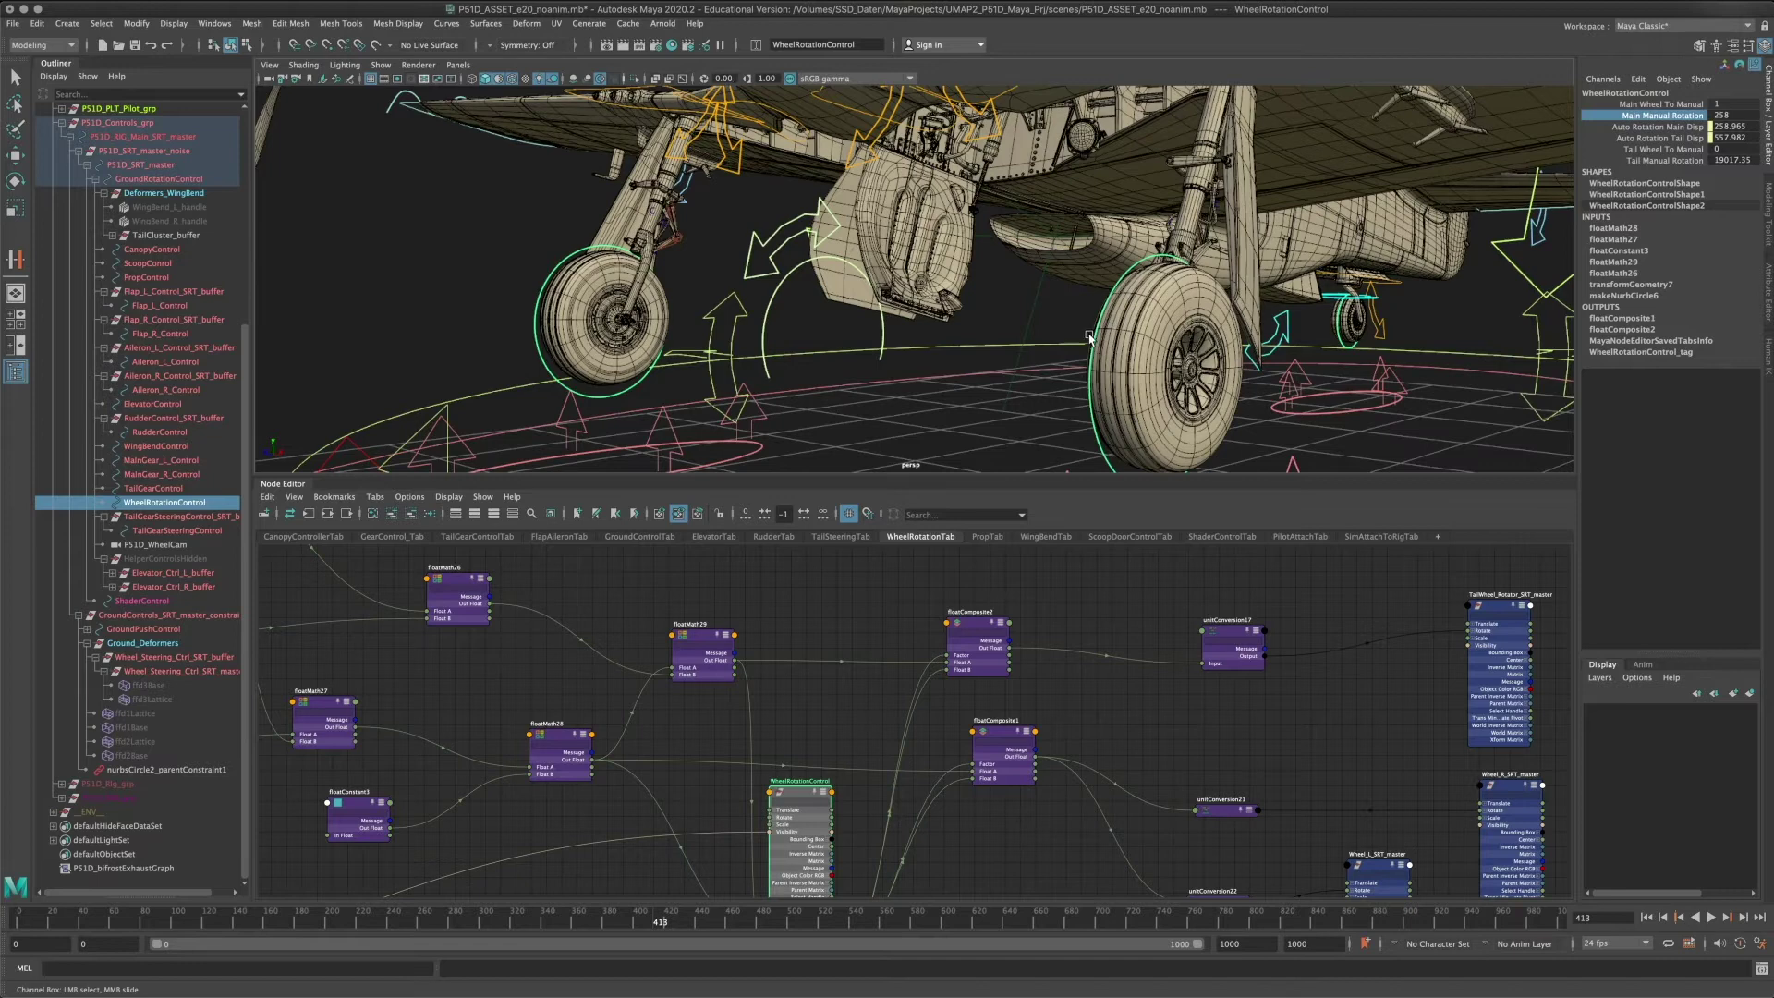
Examine the landing gear and whole aircraft, along with the wider wheel rotation node network.
{"action": "scroll", "coordinate": [1072, 323], "scroll_direction": "up", "scroll_amount": 3}
{"action": "scroll", "coordinate": [1067, 323], "scroll_direction": "down", "scroll_amount": 3}
{"action": "left_click_drag", "start_coordinate": [1067, 324], "coordinate": [875, 361], "text": "alt"}
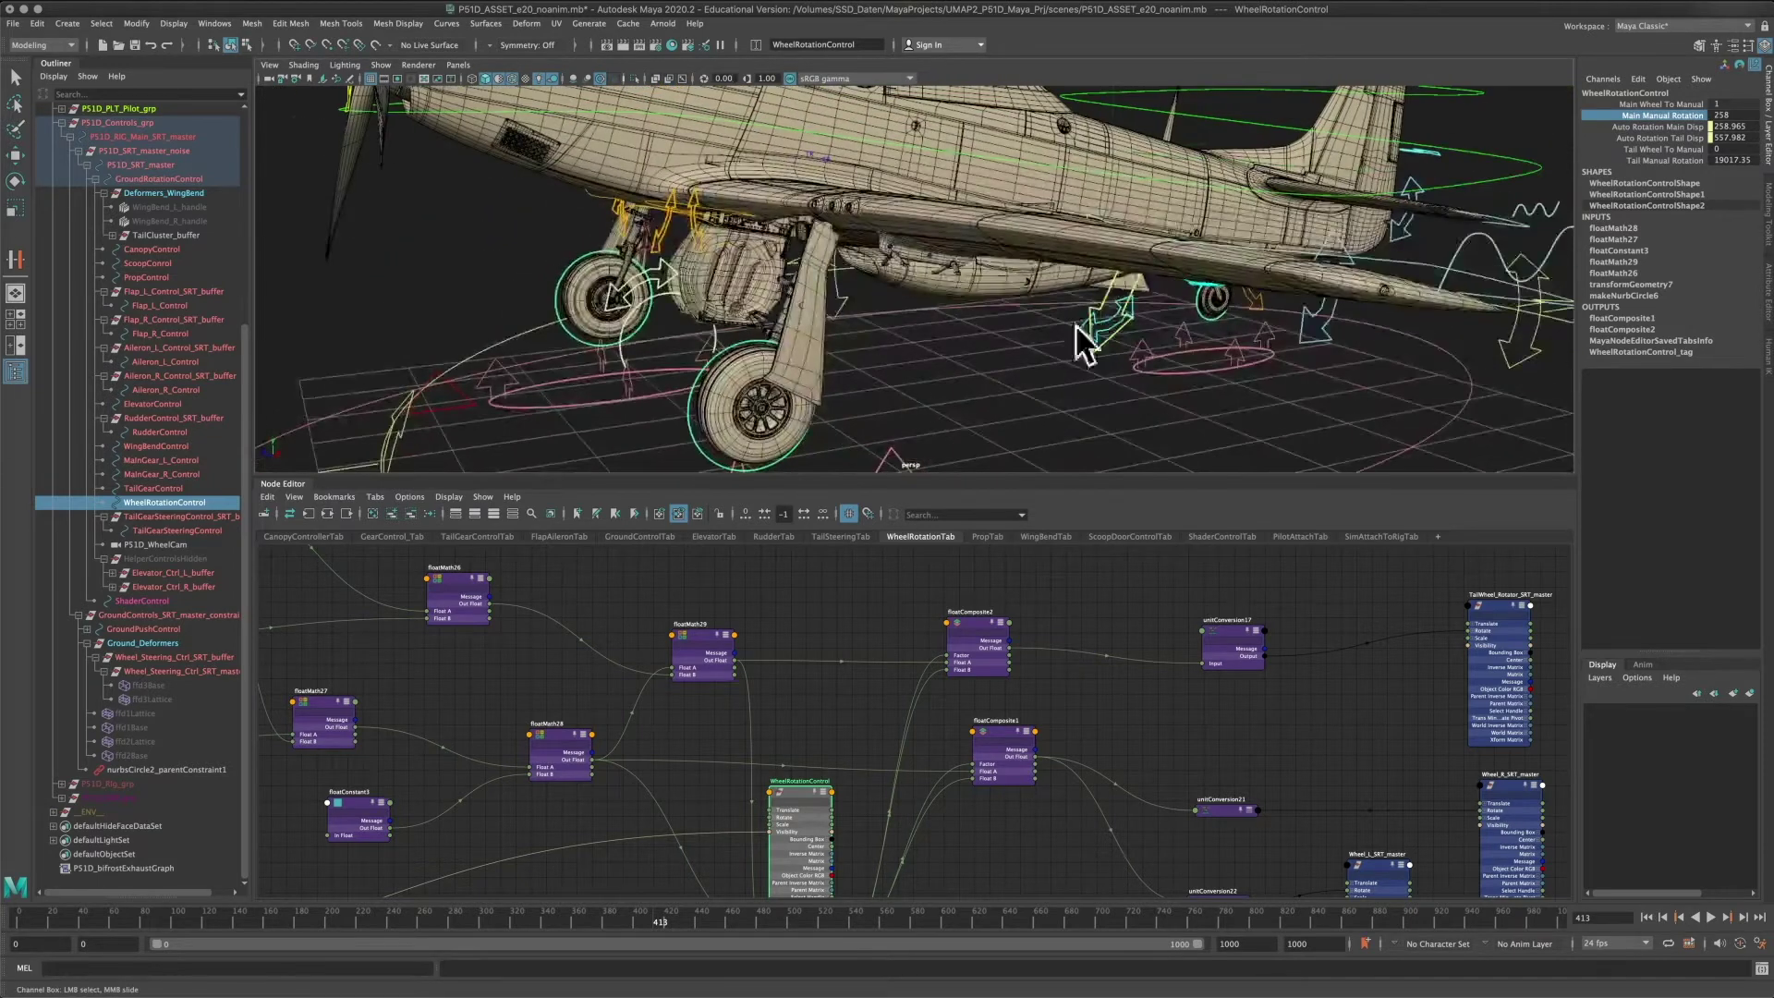
{"action": "left_click_drag", "start_coordinate": [1074, 329], "coordinate": [1276, 231], "text": "alt"}
{"action": "scroll", "coordinate": [1275, 231], "scroll_direction": "down", "scroll_amount": 1}
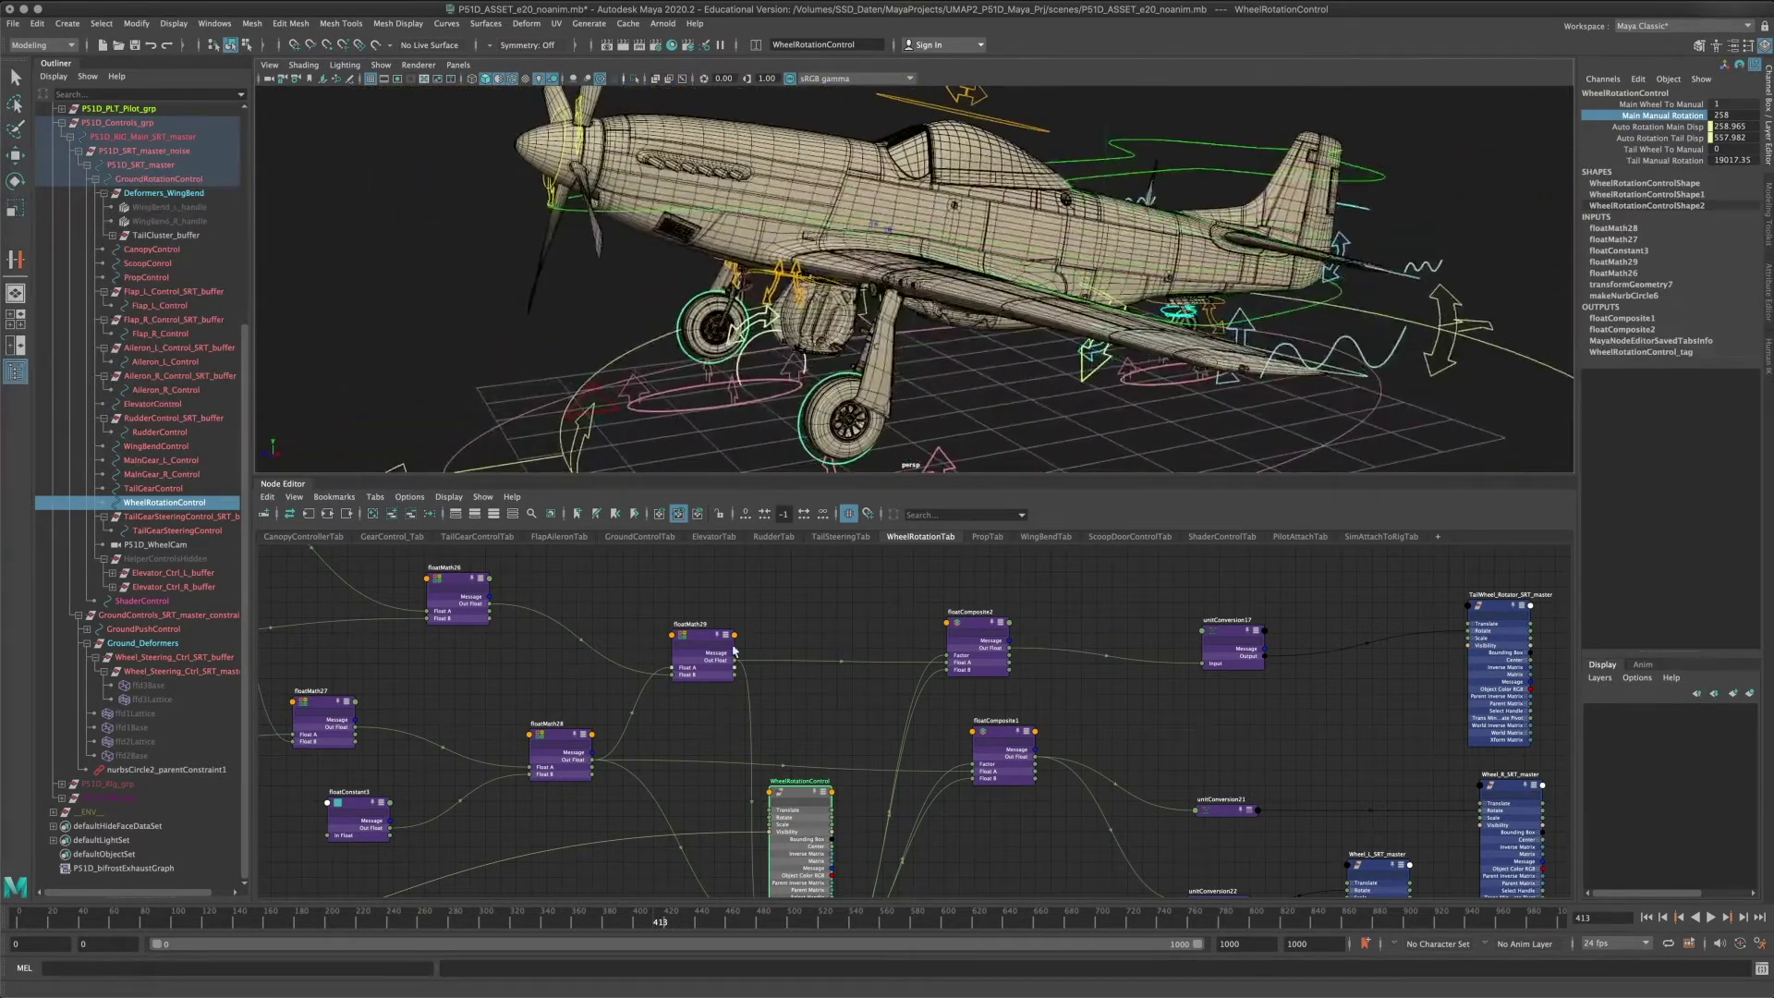
{"action": "scroll", "coordinate": [784, 638], "scroll_direction": "down", "scroll_amount": 3}
{"action": "middle_click_drag", "start_coordinate": [313, 629], "coordinate": [700, 691], "text": "alt"}
{"action": "middle_click_drag", "start_coordinate": [1140, 633], "coordinate": [878, 565], "text": "alt"}
{"action": "middle_click_drag", "start_coordinate": [943, 377], "coordinate": [1078, 317], "text": "alt"}
{"action": "right_click_drag", "start_coordinate": [1078, 317], "coordinate": [883, 354], "text": "alt"}
{"action": "mouse_move", "coordinate": [884, 354]}
{"action": "left_mouse_down", "text": "alt"}
{"action": "mouse_move", "coordinate": [859, 340]}
{"action": "mouse_move", "coordinate": [1053, 356]}
{"action": "mouse_move", "coordinate": [879, 348]}
{"action": "left_mouse_up", "text": "alt"}
{"action": "right_click_drag", "start_coordinate": [878, 348], "coordinate": [1000, 291], "text": "alt"}
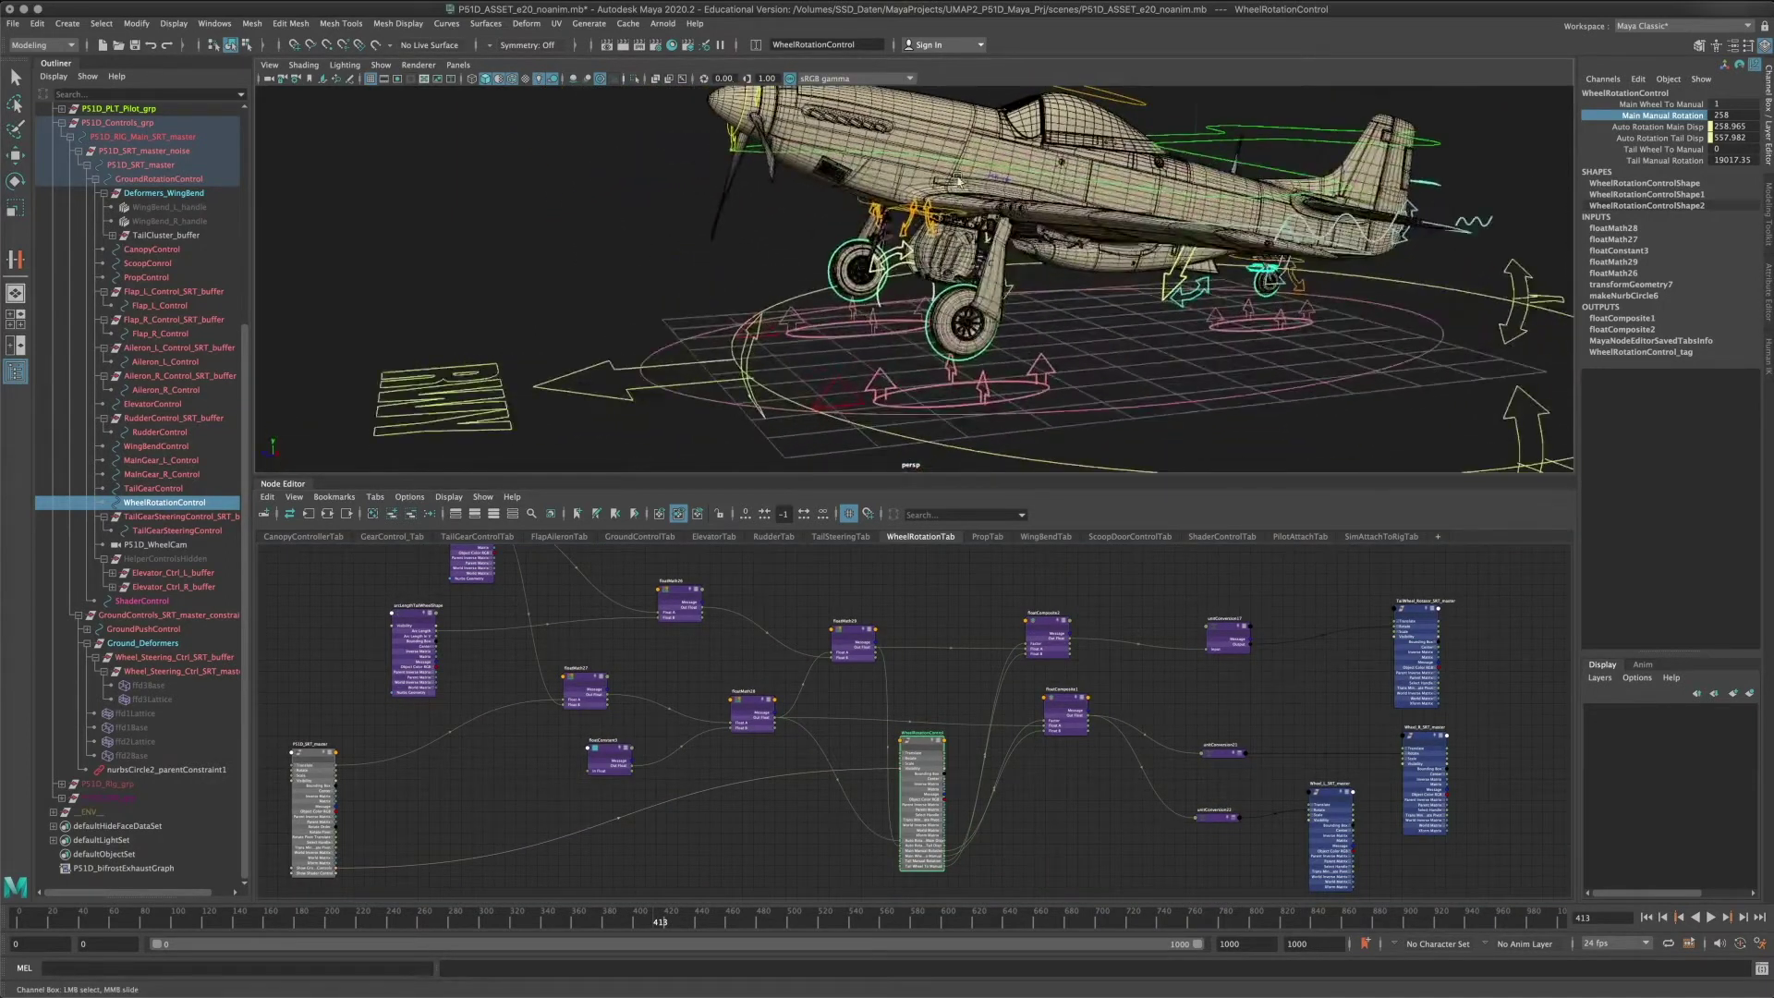
Select P51D_SRT_master and lower the aircraft toward the ground along the vertical axis.
{"action": "middle_click_drag", "start_coordinate": [959, 177], "coordinate": [962, 229], "text": "alt"}
{"action": "left_click", "coordinate": [1264, 181]}
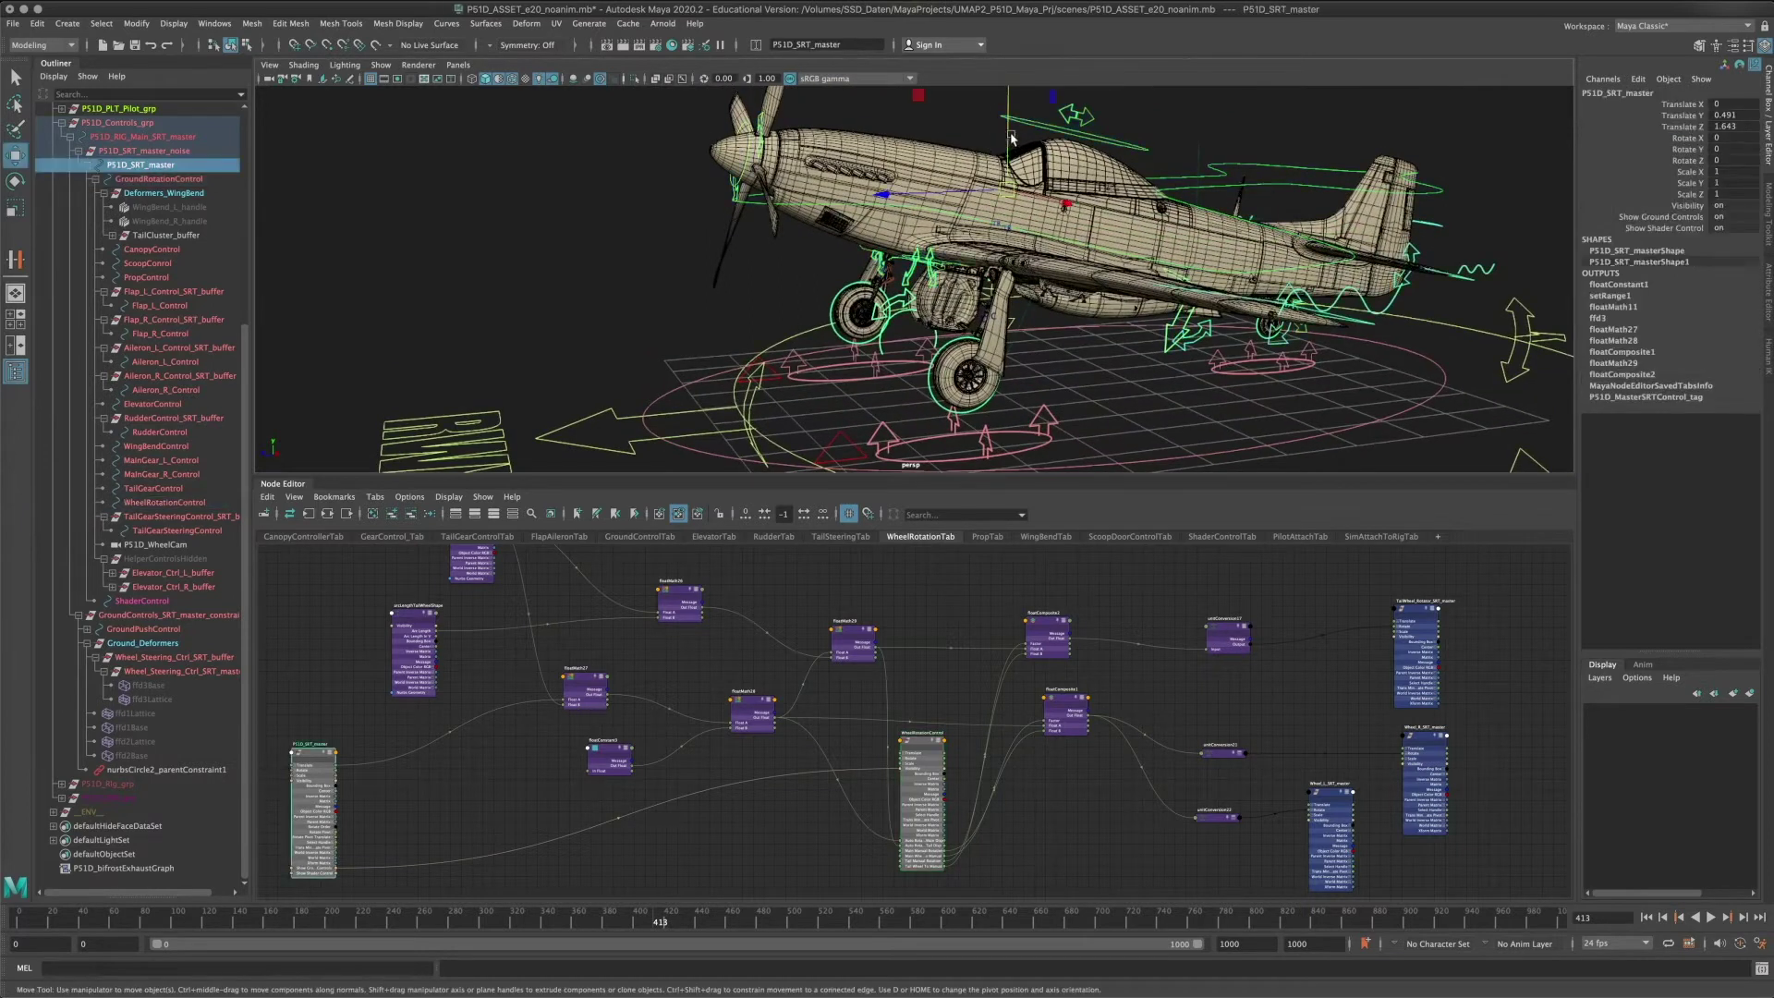
{"action": "left_click_drag", "start_coordinate": [1009, 134], "coordinate": [1011, 269]}
{"action": "middle_click_drag", "start_coordinate": [928, 325], "coordinate": [943, 277], "text": "alt"}
{"action": "right_click_drag", "start_coordinate": [944, 277], "coordinate": [638, 412], "text": "alt"}
Return the main gear leg's cover from vertex display to object mode with nothing selected.
{"action": "left_click", "coordinate": [492, 276]}
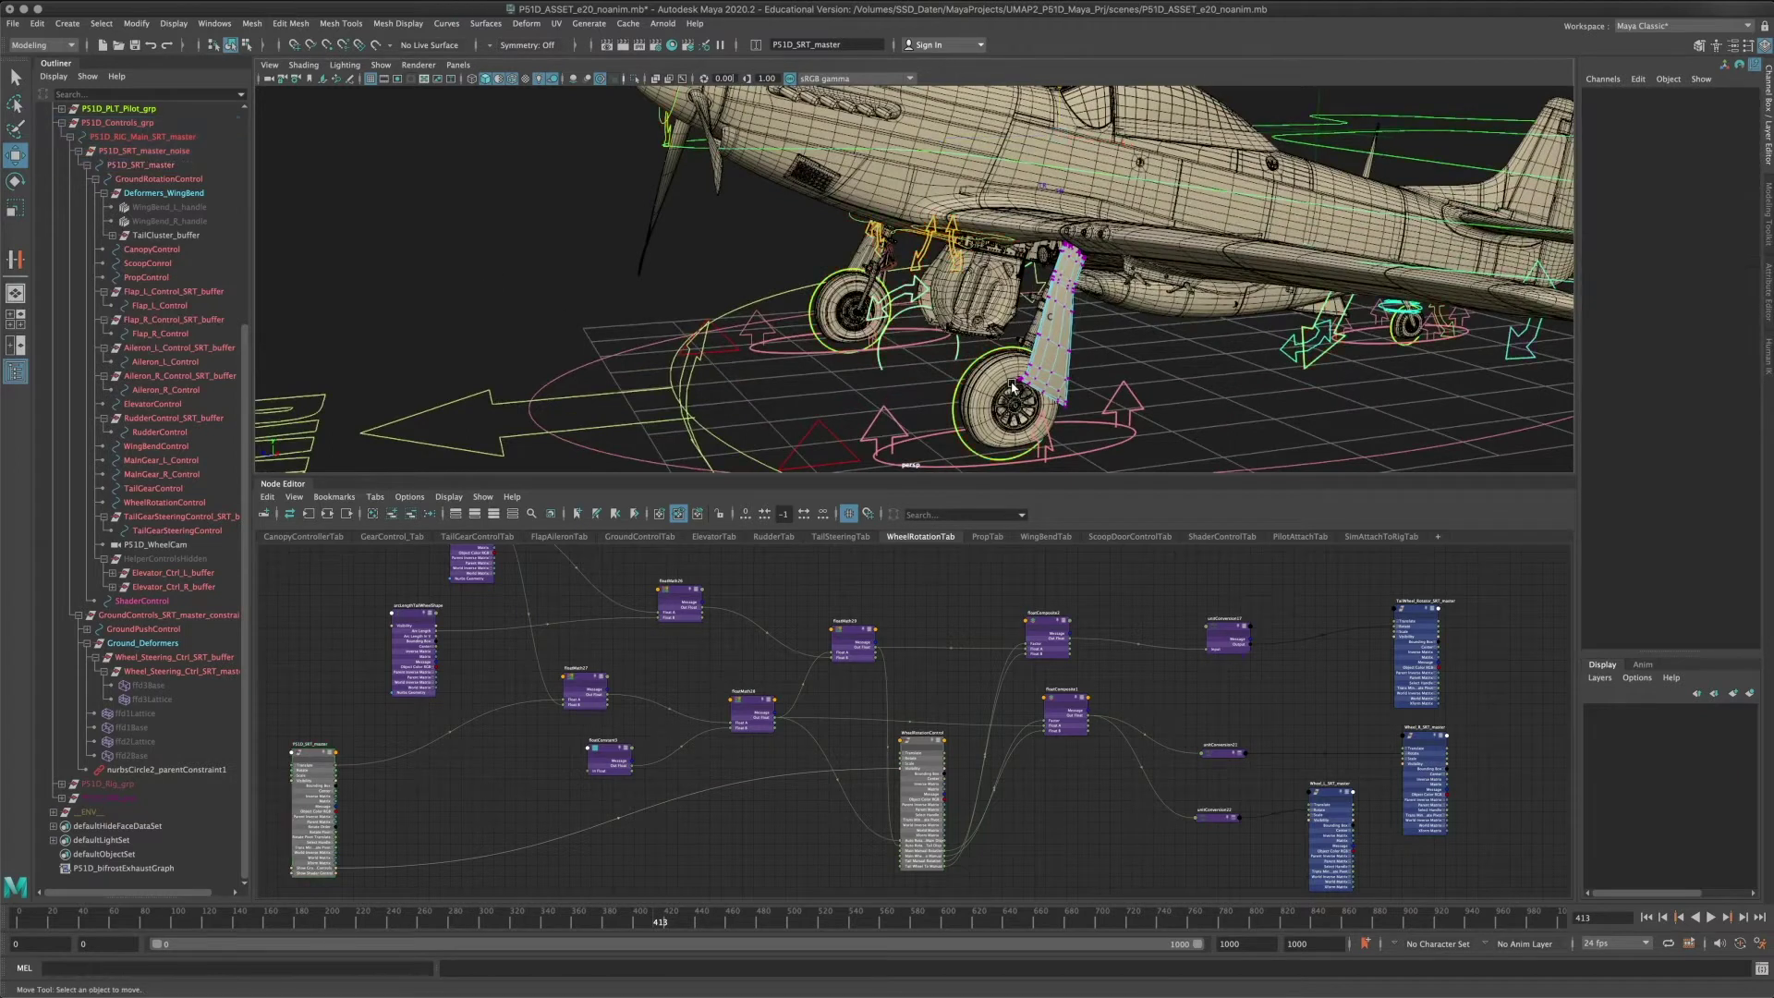
{"action": "right_click", "coordinate": [1042, 337]}
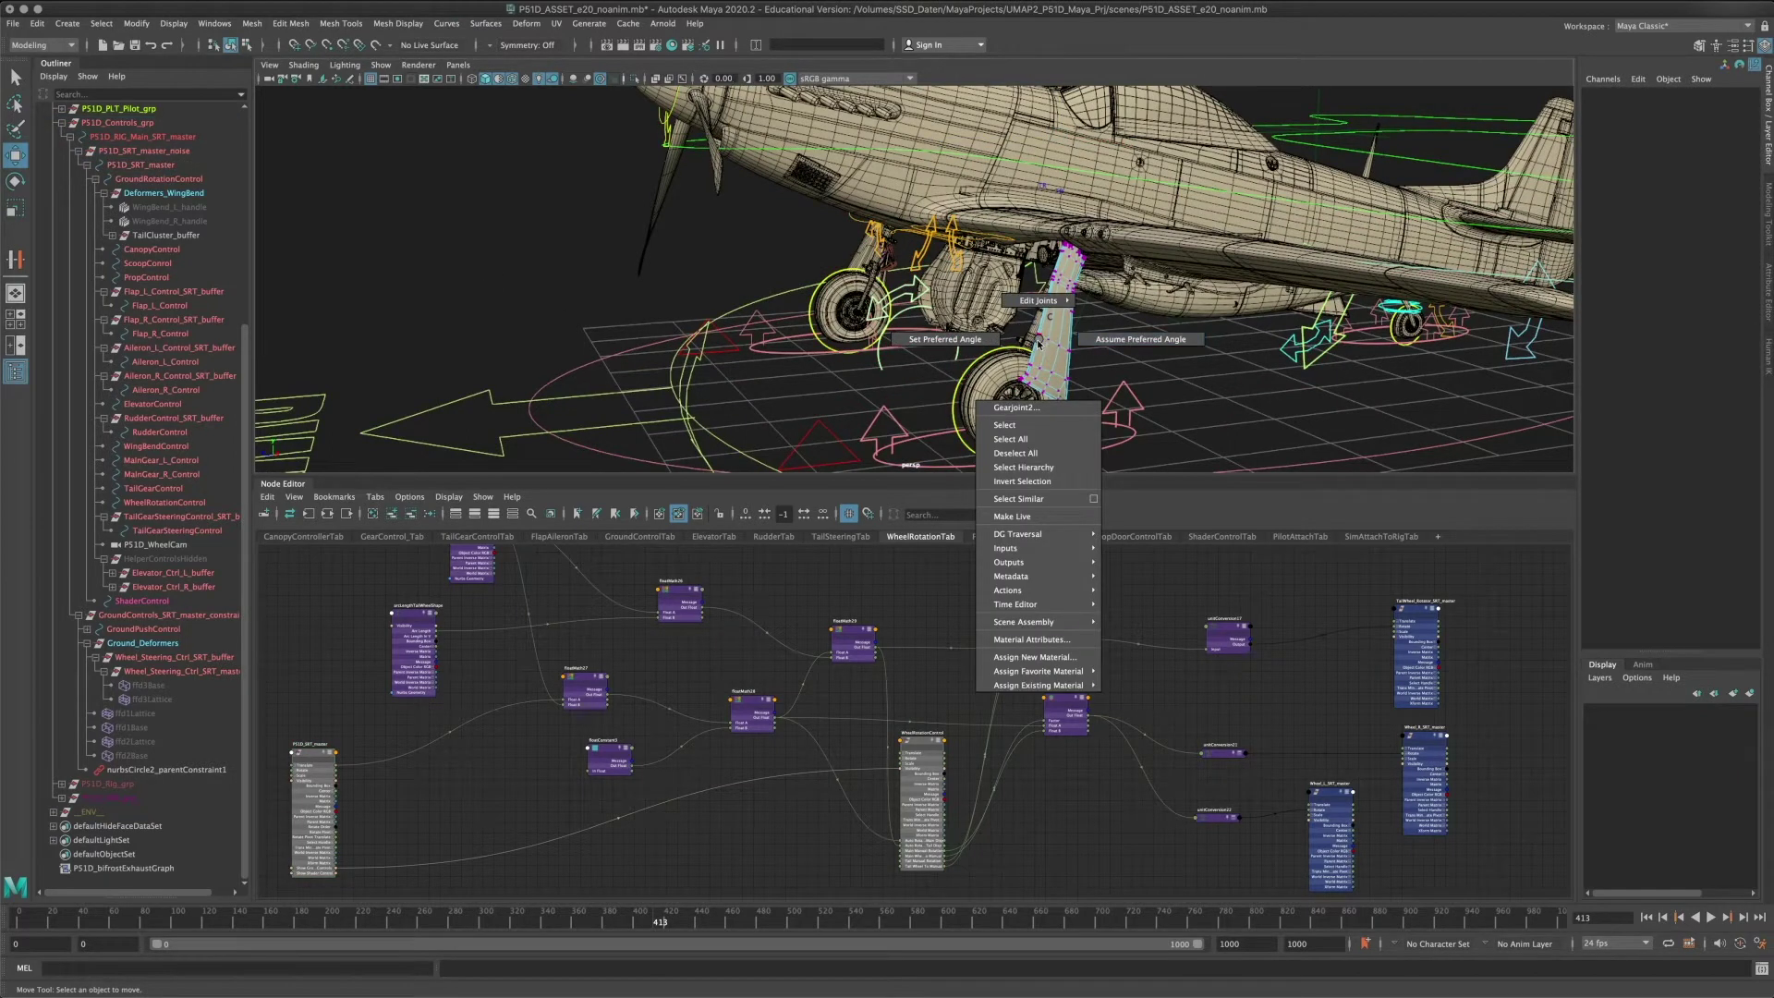
{"action": "right_click_drag", "start_coordinate": [1046, 360], "coordinate": [1102, 339]}
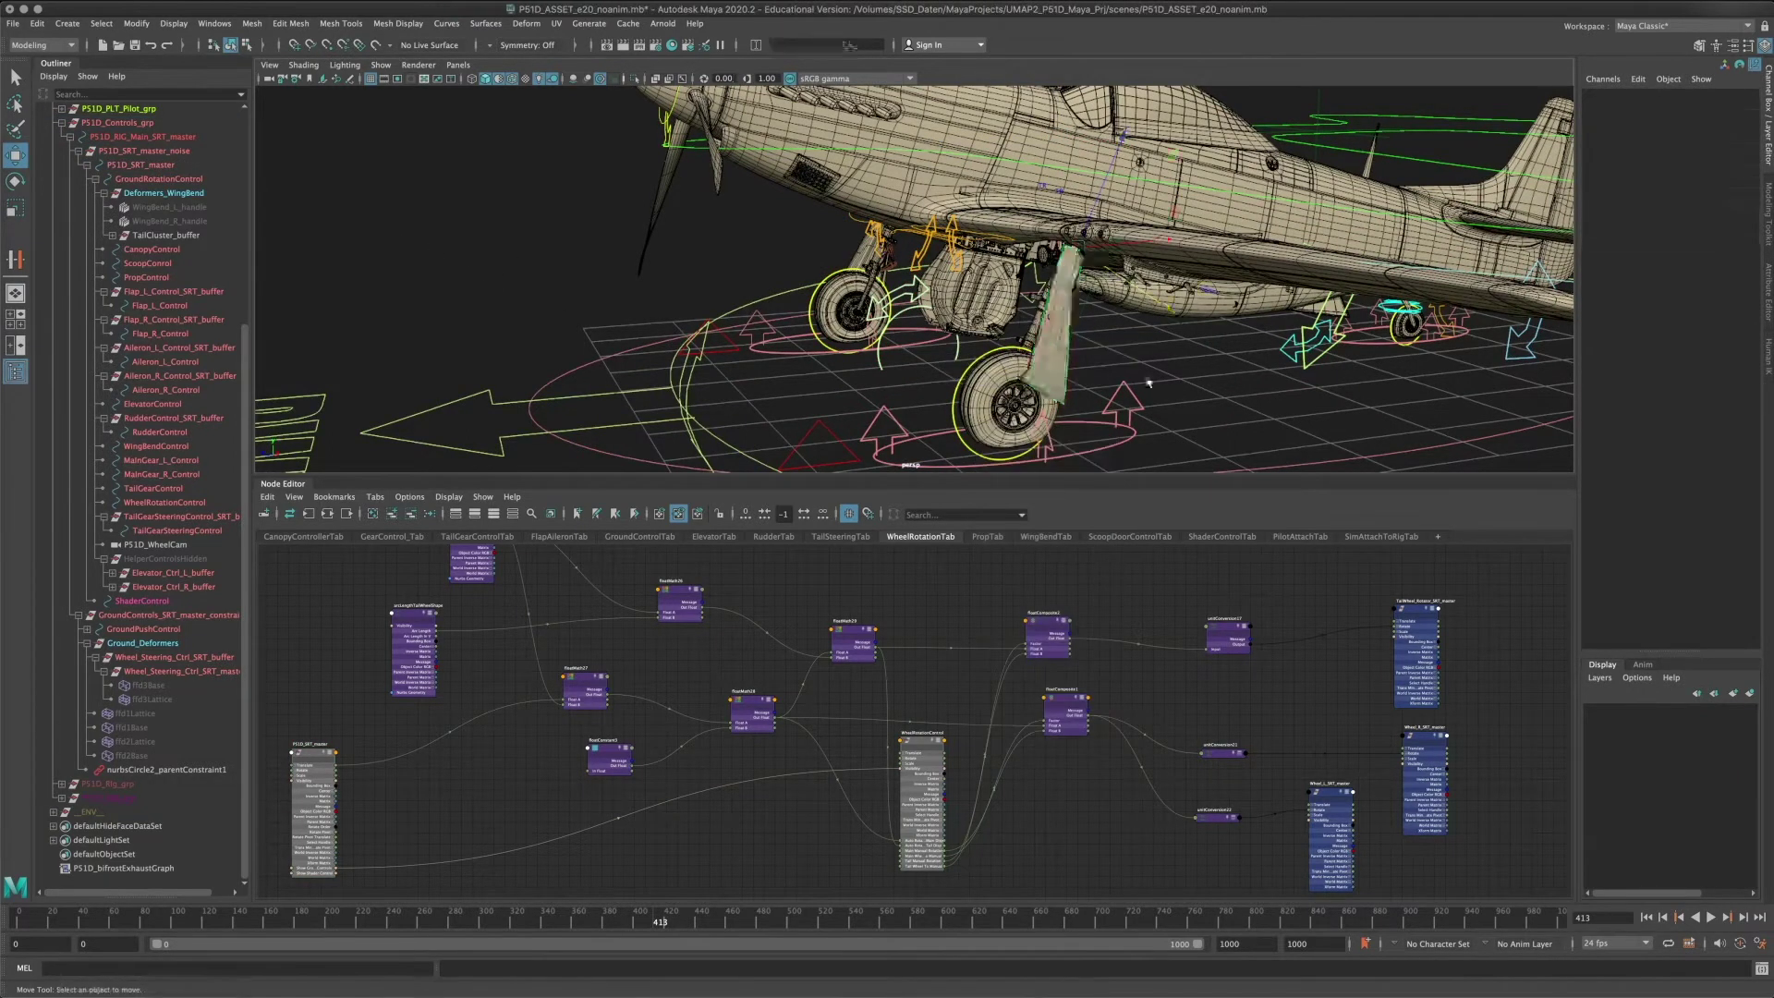
{"action": "scroll", "coordinate": [1051, 358], "scroll_direction": "down", "scroll_amount": 8}
{"action": "scroll", "coordinate": [1051, 358], "scroll_direction": "down", "scroll_amount": 3}
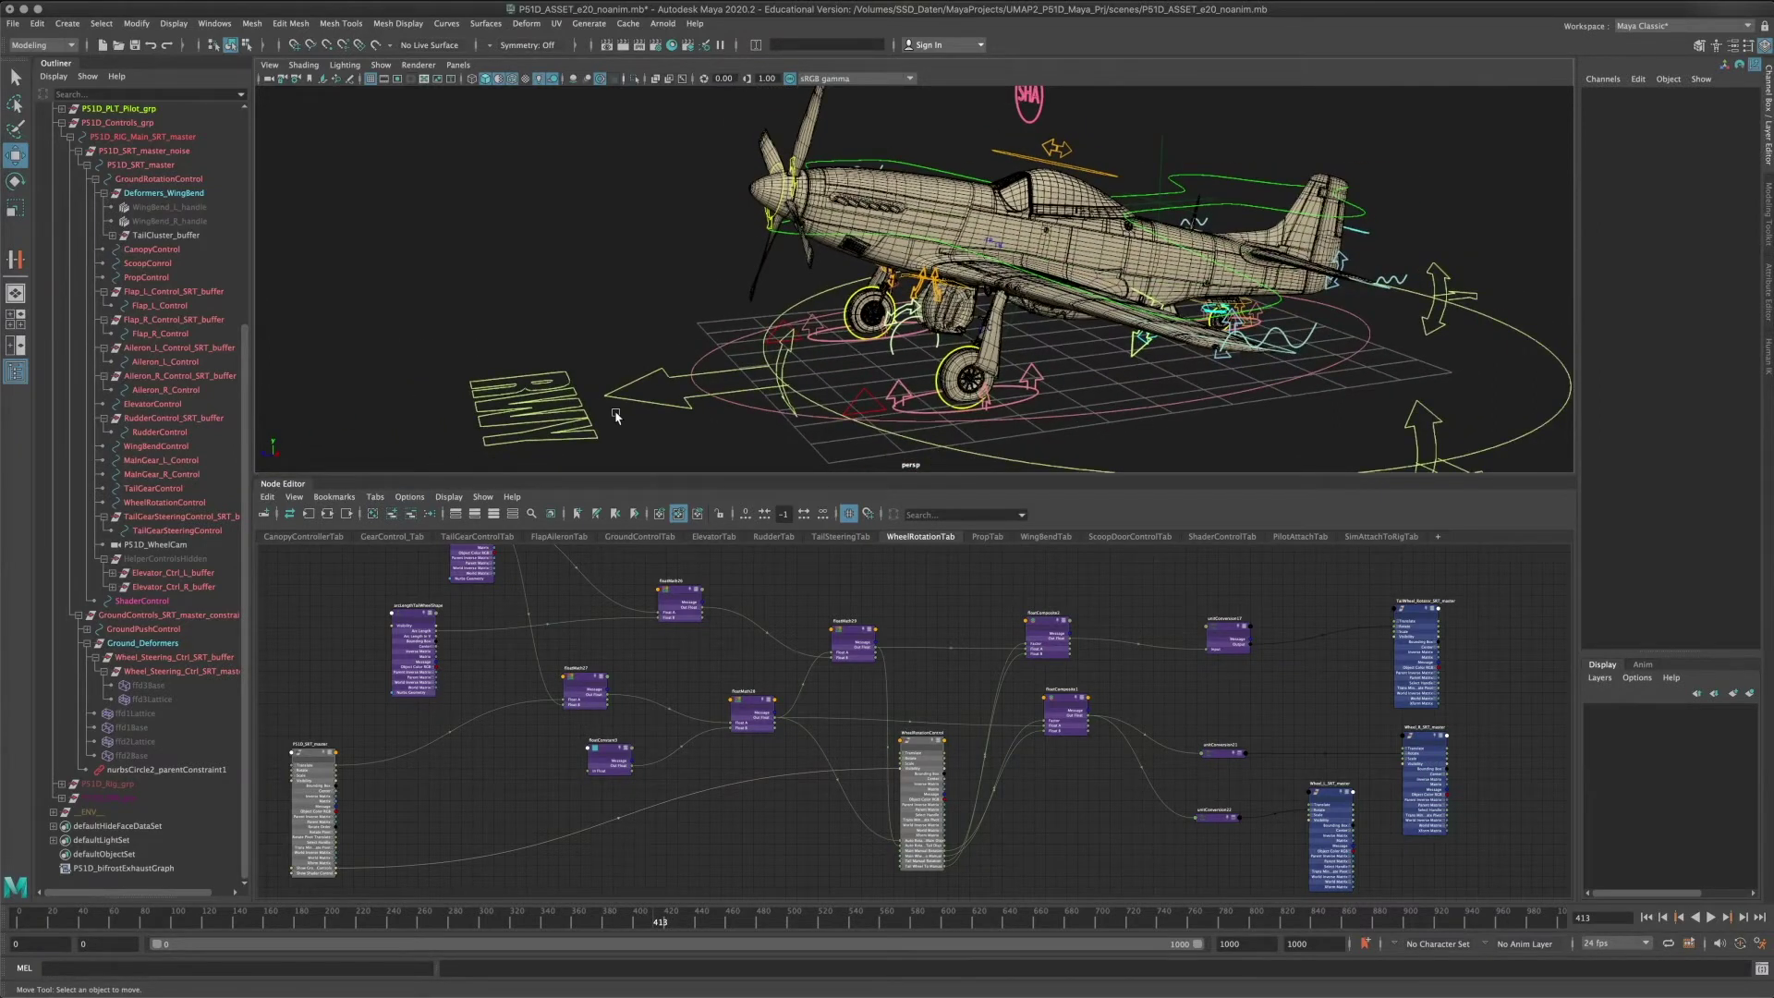
{"action": "middle_click_drag", "start_coordinate": [1064, 403], "coordinate": [1022, 356], "text": "alt"}
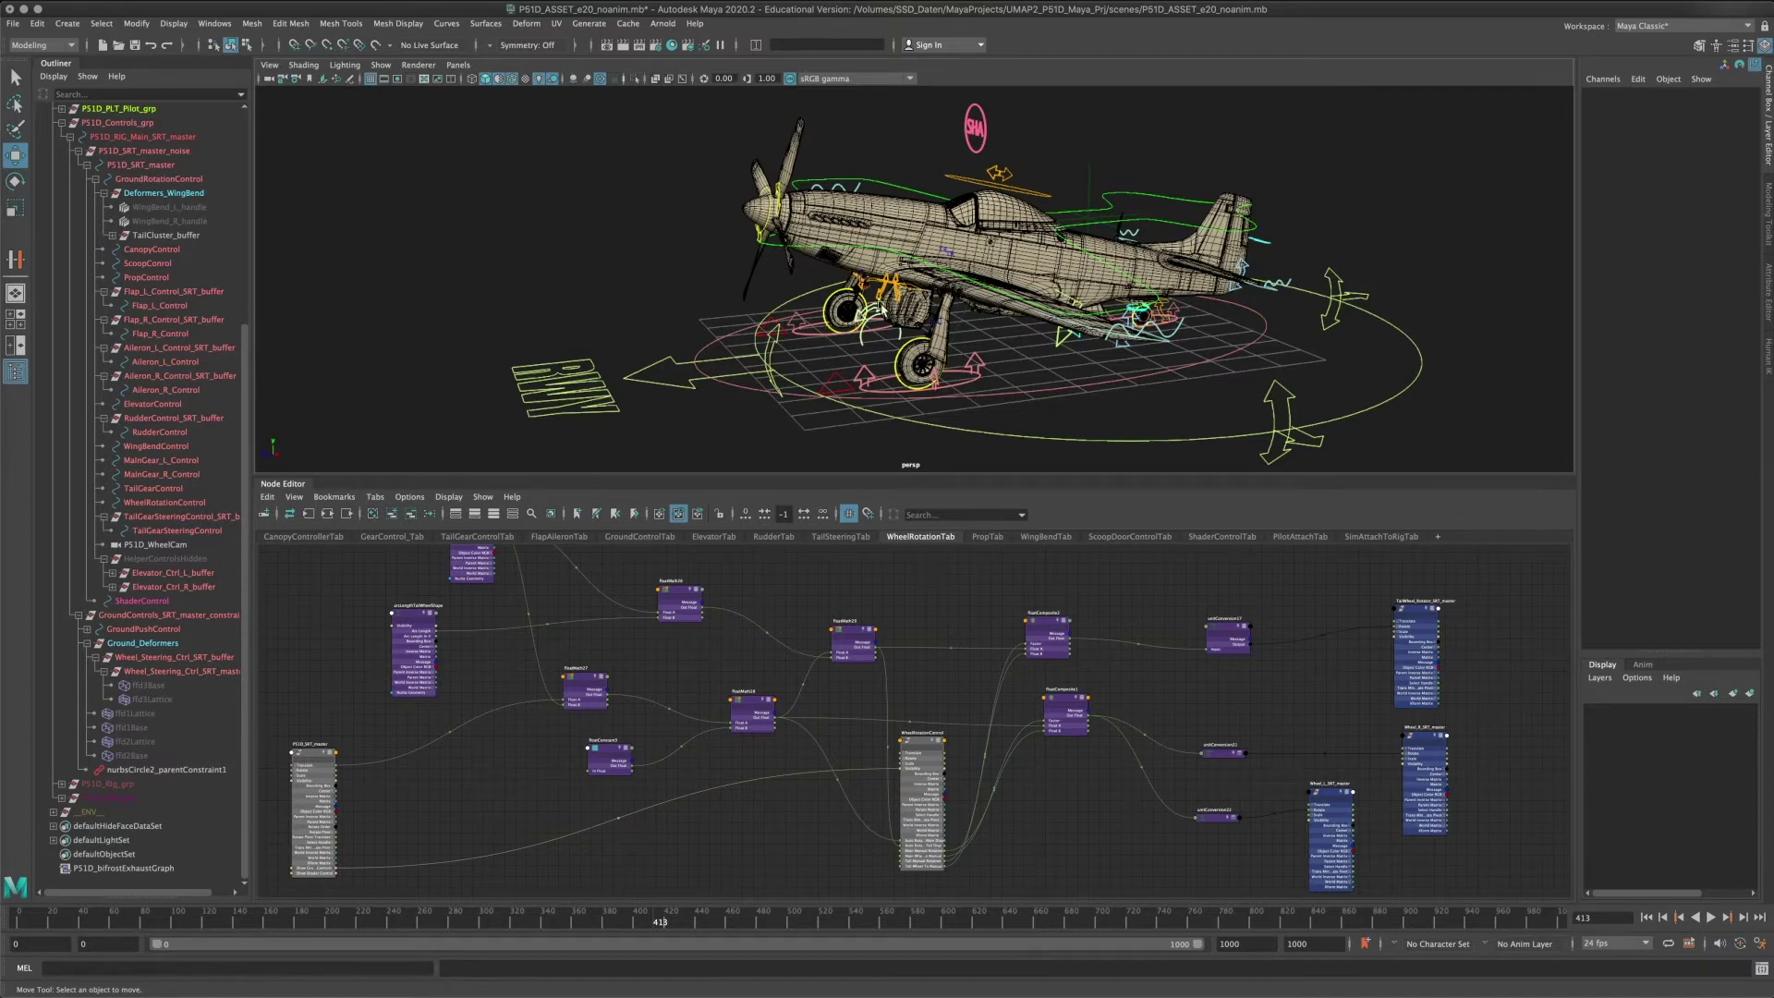
Select TailGearSteeringControl at the tail wheel, frame it and display its Rotate manipulator.
{"action": "left_click_drag", "start_coordinate": [882, 310], "coordinate": [730, 213], "text": "alt"}
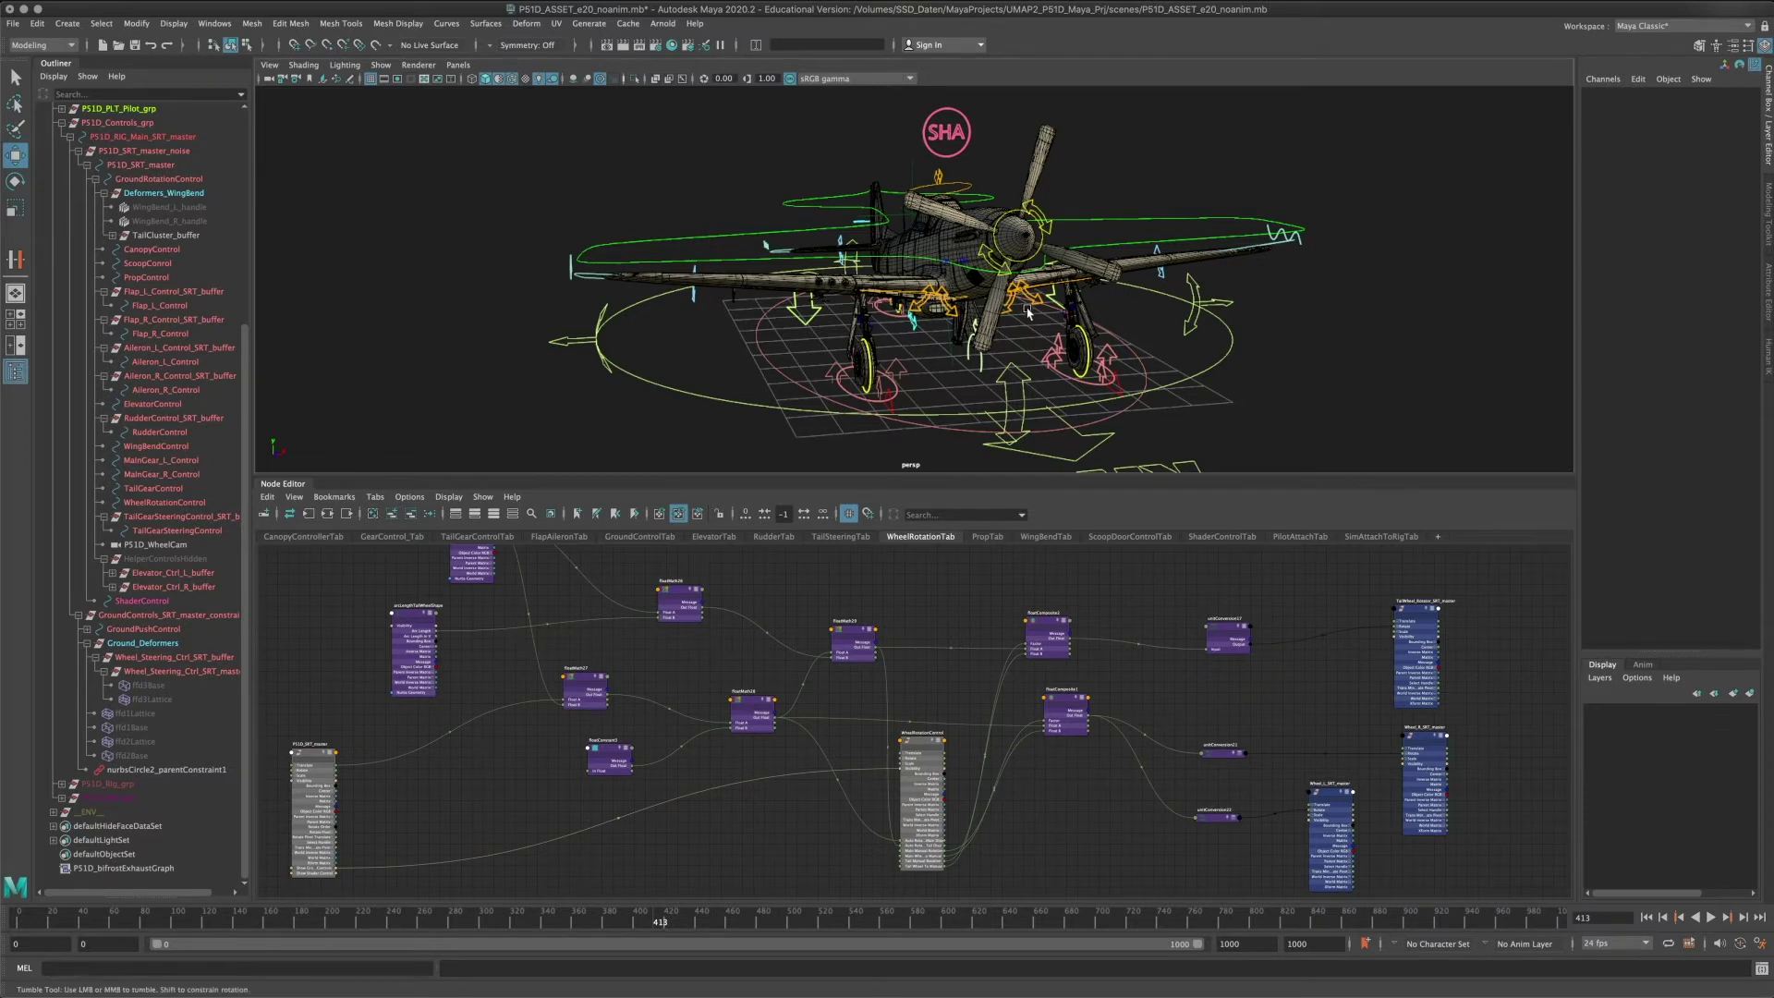
{"action": "left_click_drag", "start_coordinate": [1025, 309], "coordinate": [773, 310], "text": "alt"}
{"action": "right_click_drag", "start_coordinate": [918, 336], "coordinate": [1229, 388], "text": "alt"}
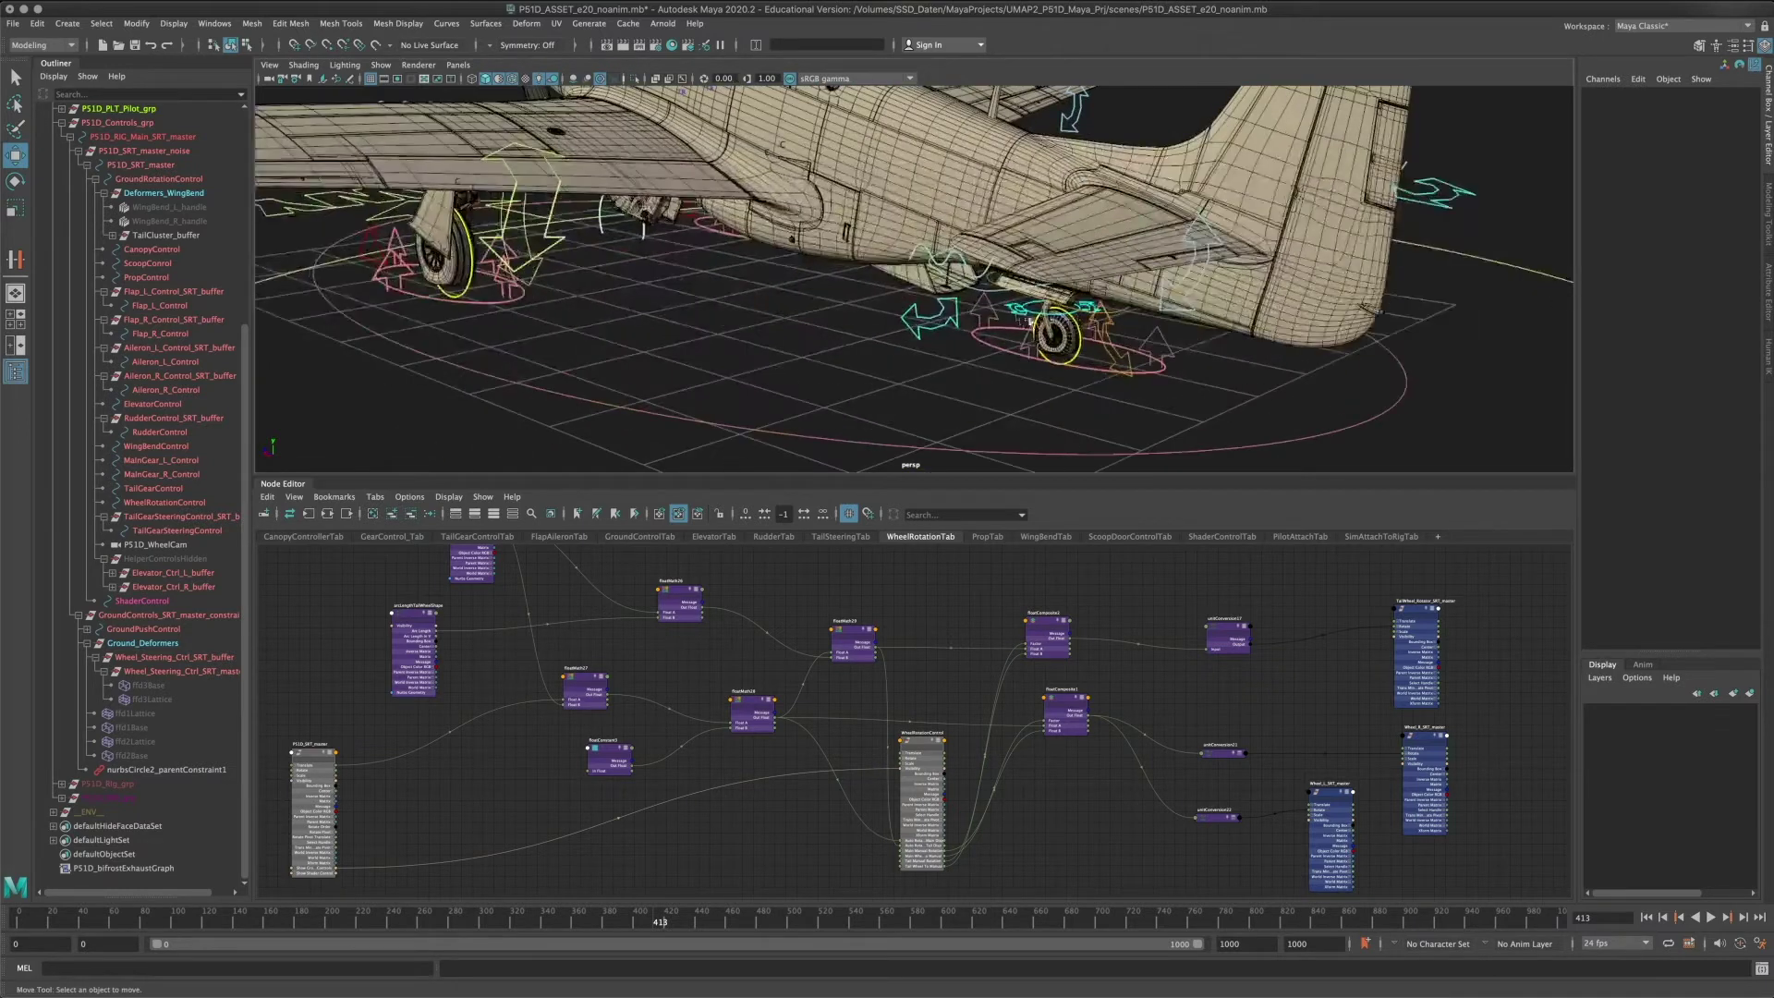
{"action": "left_click", "coordinate": [1019, 314]}
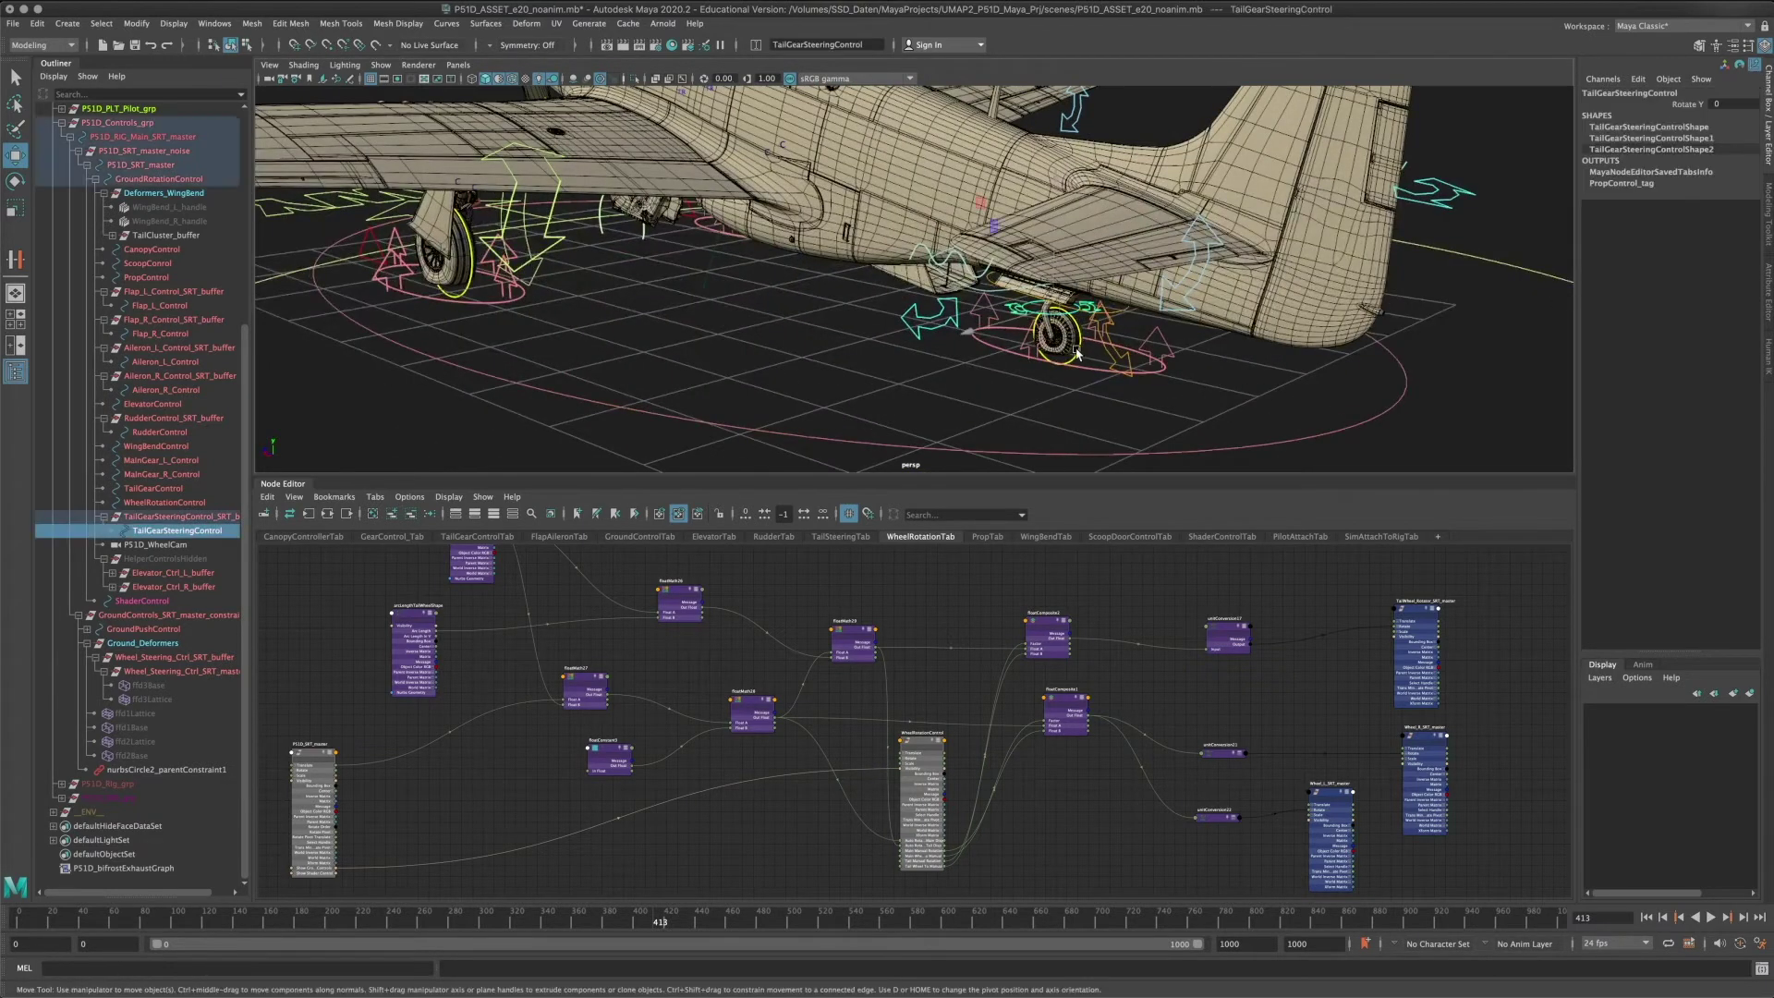
{"action": "key", "text": "f"}
{"action": "key", "text": "e"}
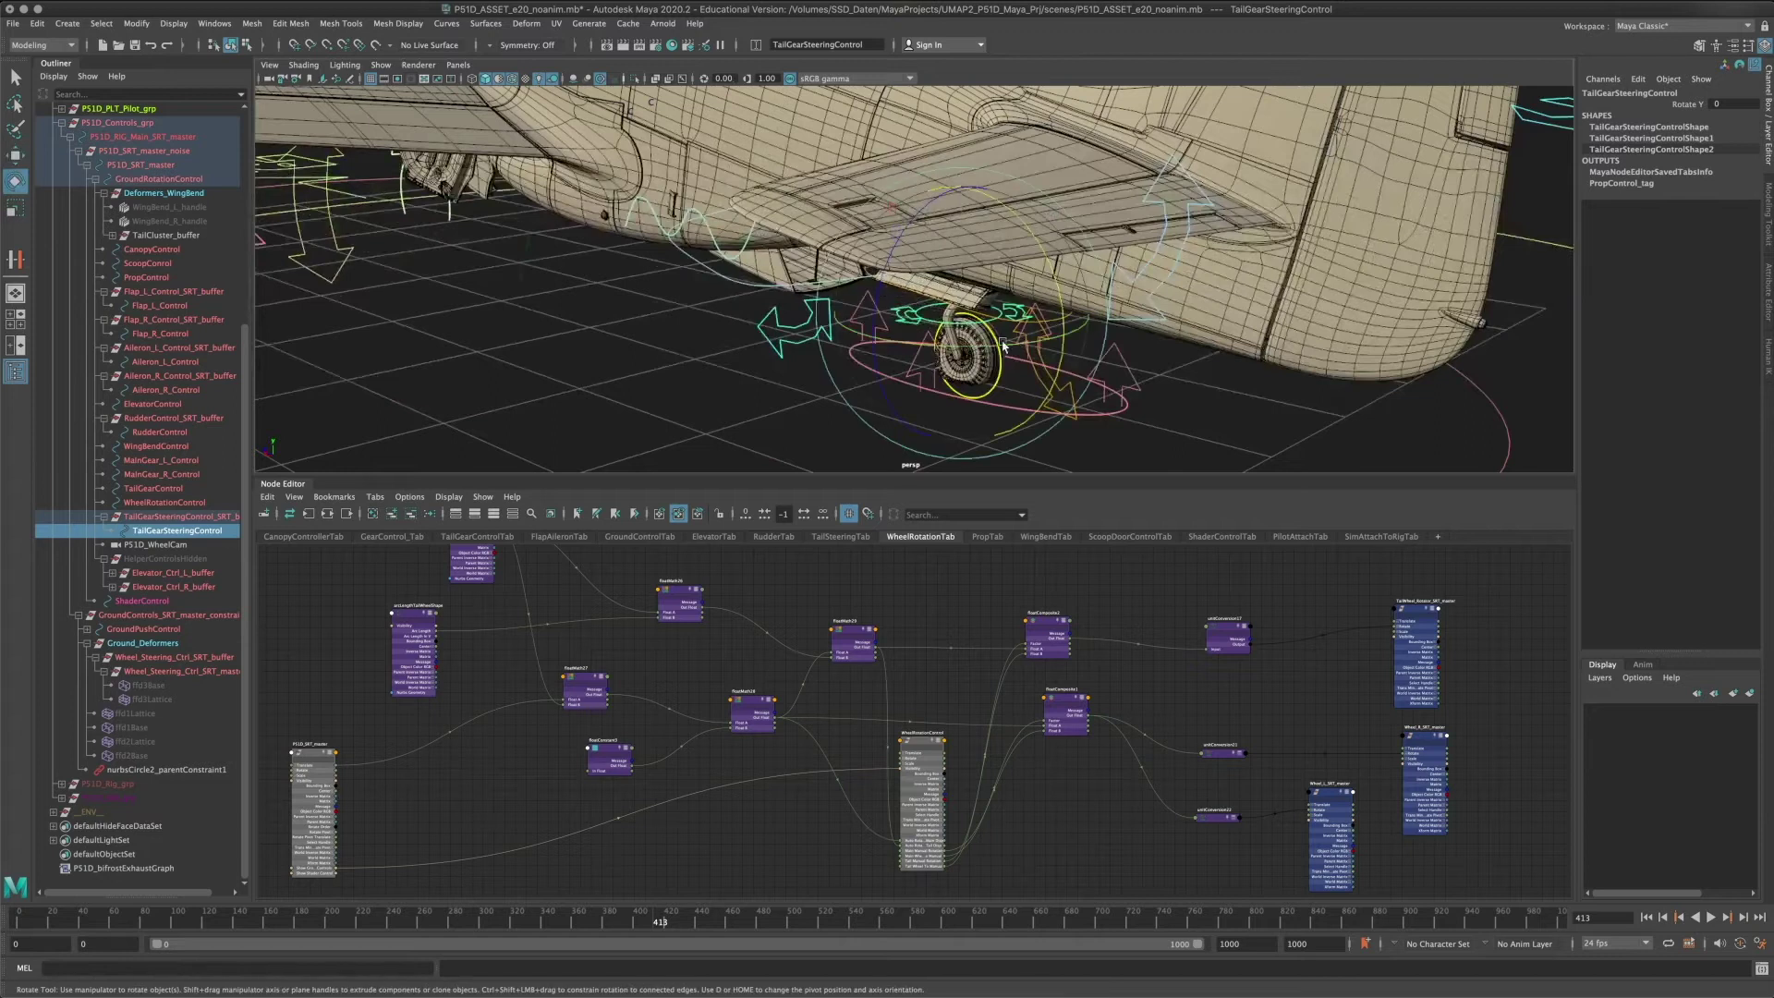
Try steering the tail wheel by rotating TailGearSteeringControl about -10.6 degrees in Y, and undo the rotation.
{"action": "left_click_drag", "start_coordinate": [1023, 340], "coordinate": [1081, 340]}
{"action": "key", "text": "ctrl+z"}
{"action": "key", "text": "ctrl+z"}
{"action": "key", "text": "ctrl+z"}
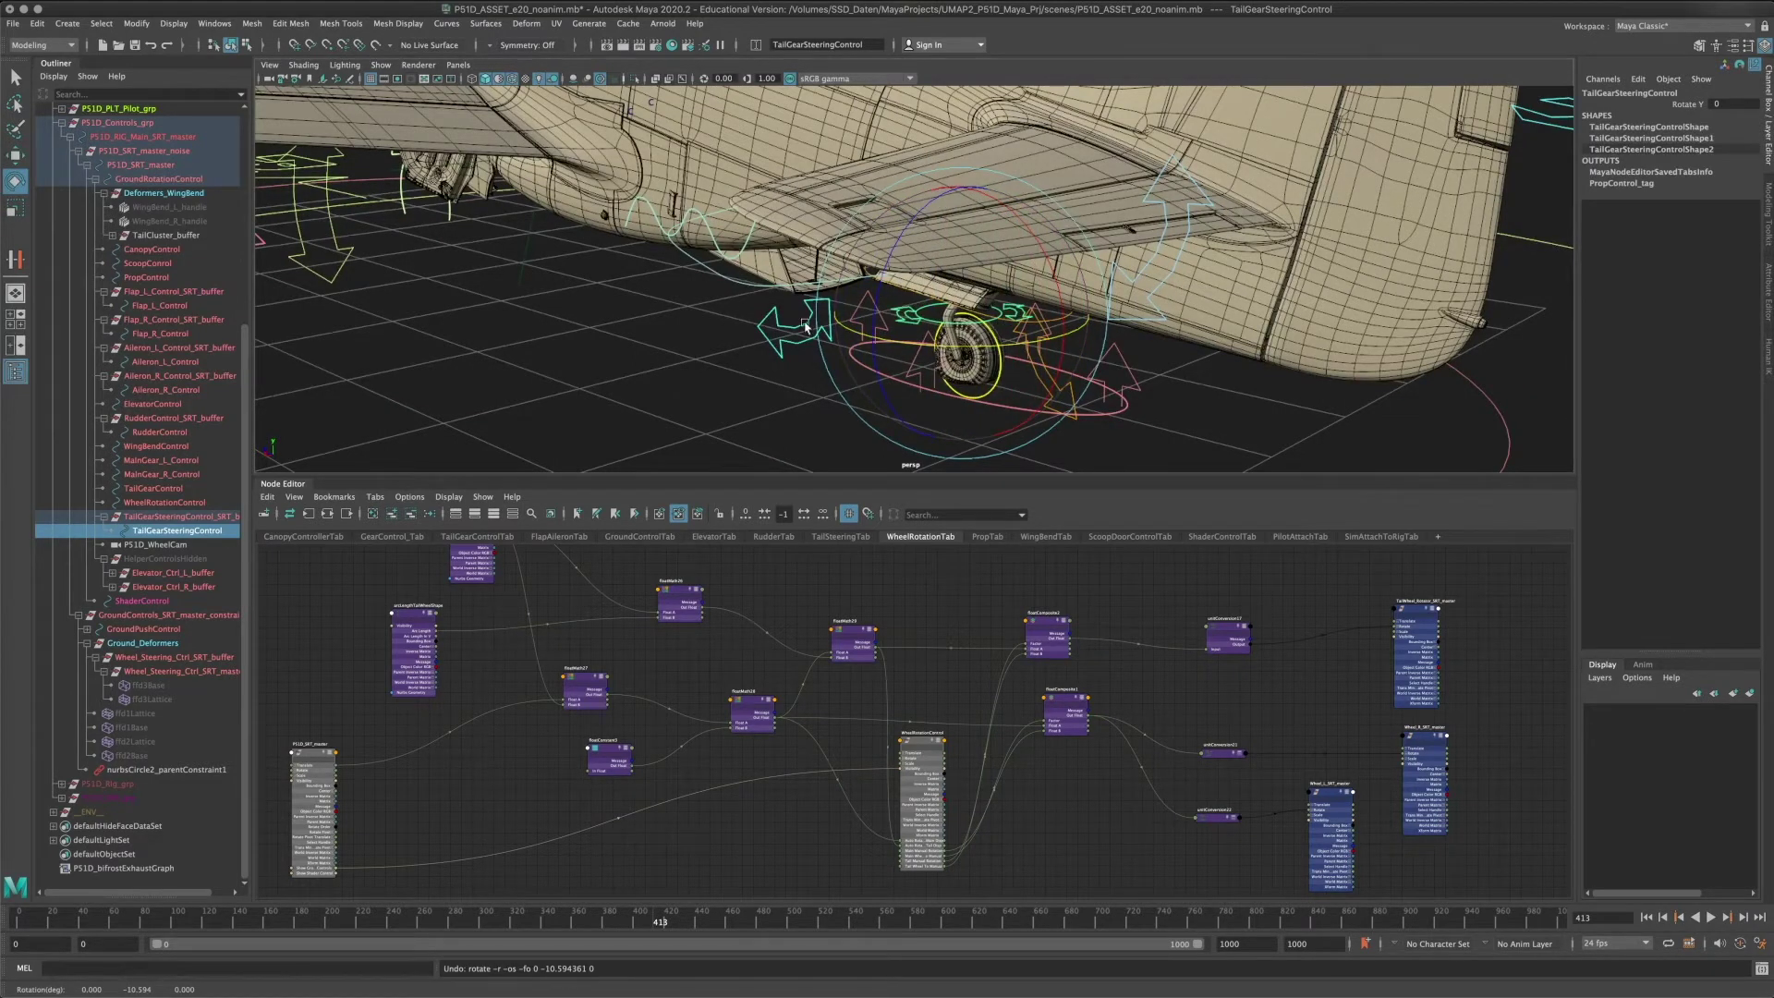
Rotate TailGearSteeringControl about -38.2 degrees in Y as a test, and undo the rotation.
{"action": "right_click_drag", "start_coordinate": [800, 319], "coordinate": [725, 297], "text": "alt"}
{"action": "left_click_drag", "start_coordinate": [724, 296], "coordinate": [782, 288], "text": "alt"}
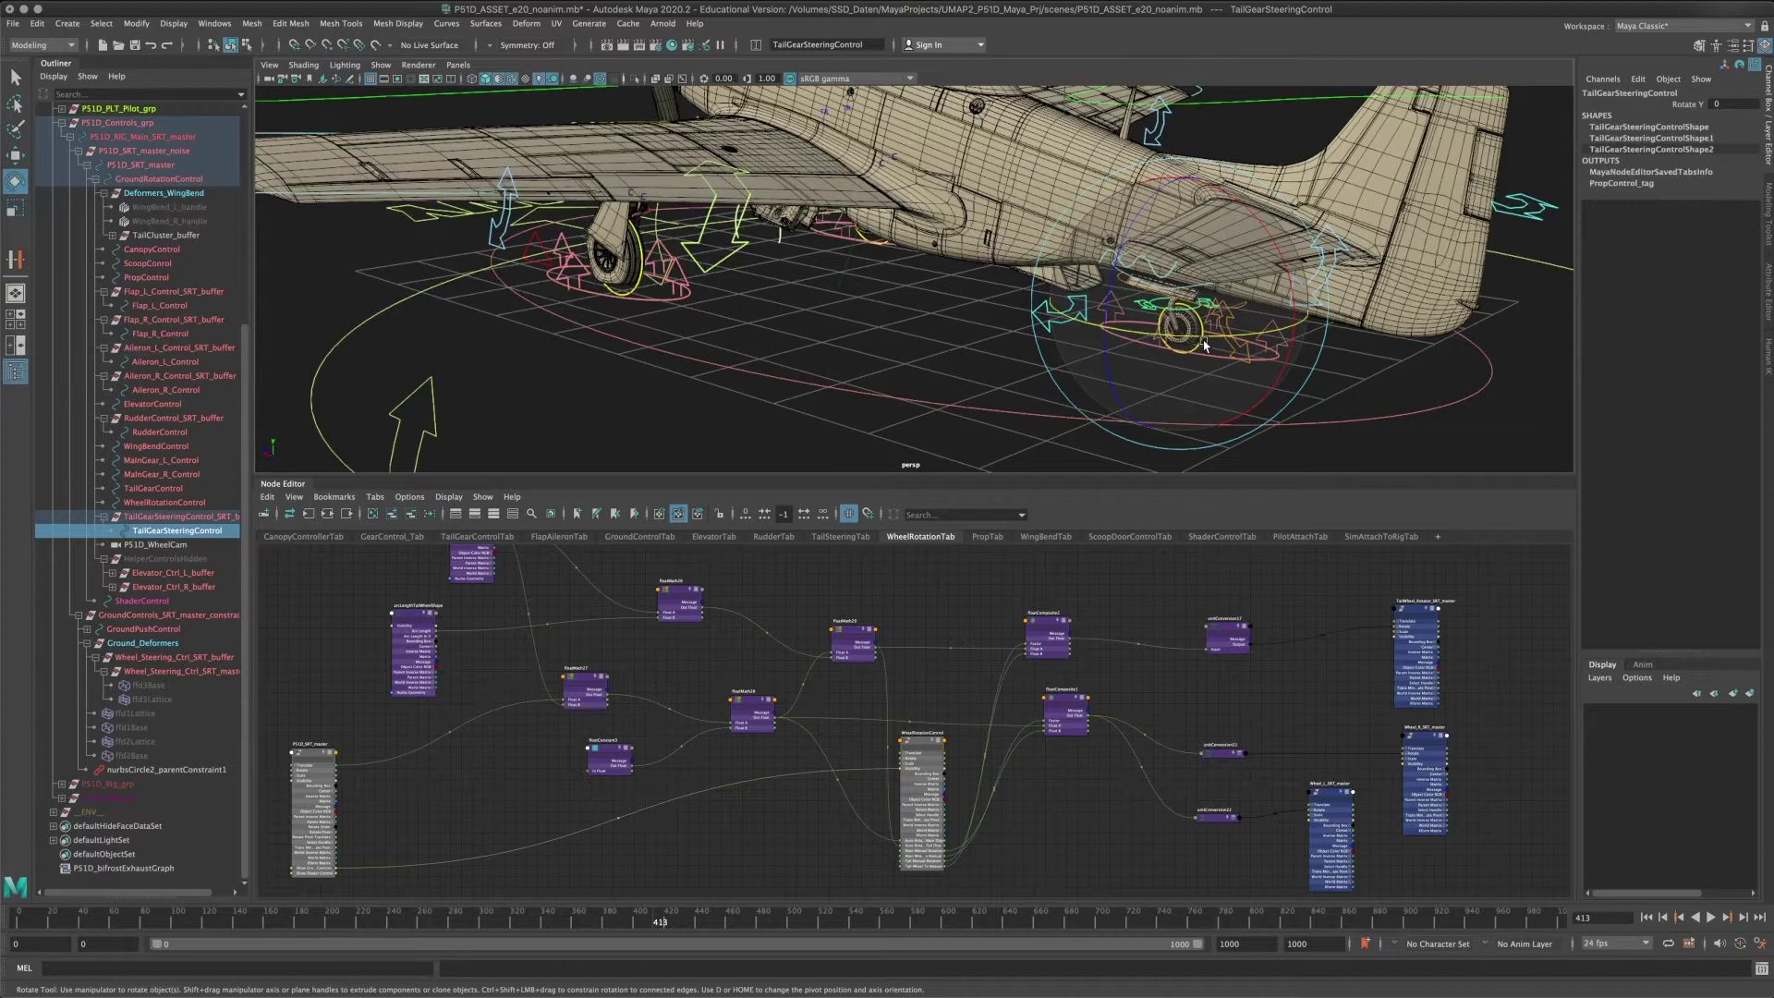
{"action": "left_click_drag", "start_coordinate": [1204, 345], "coordinate": [1118, 341]}
{"action": "key", "text": "ctrl+z"}
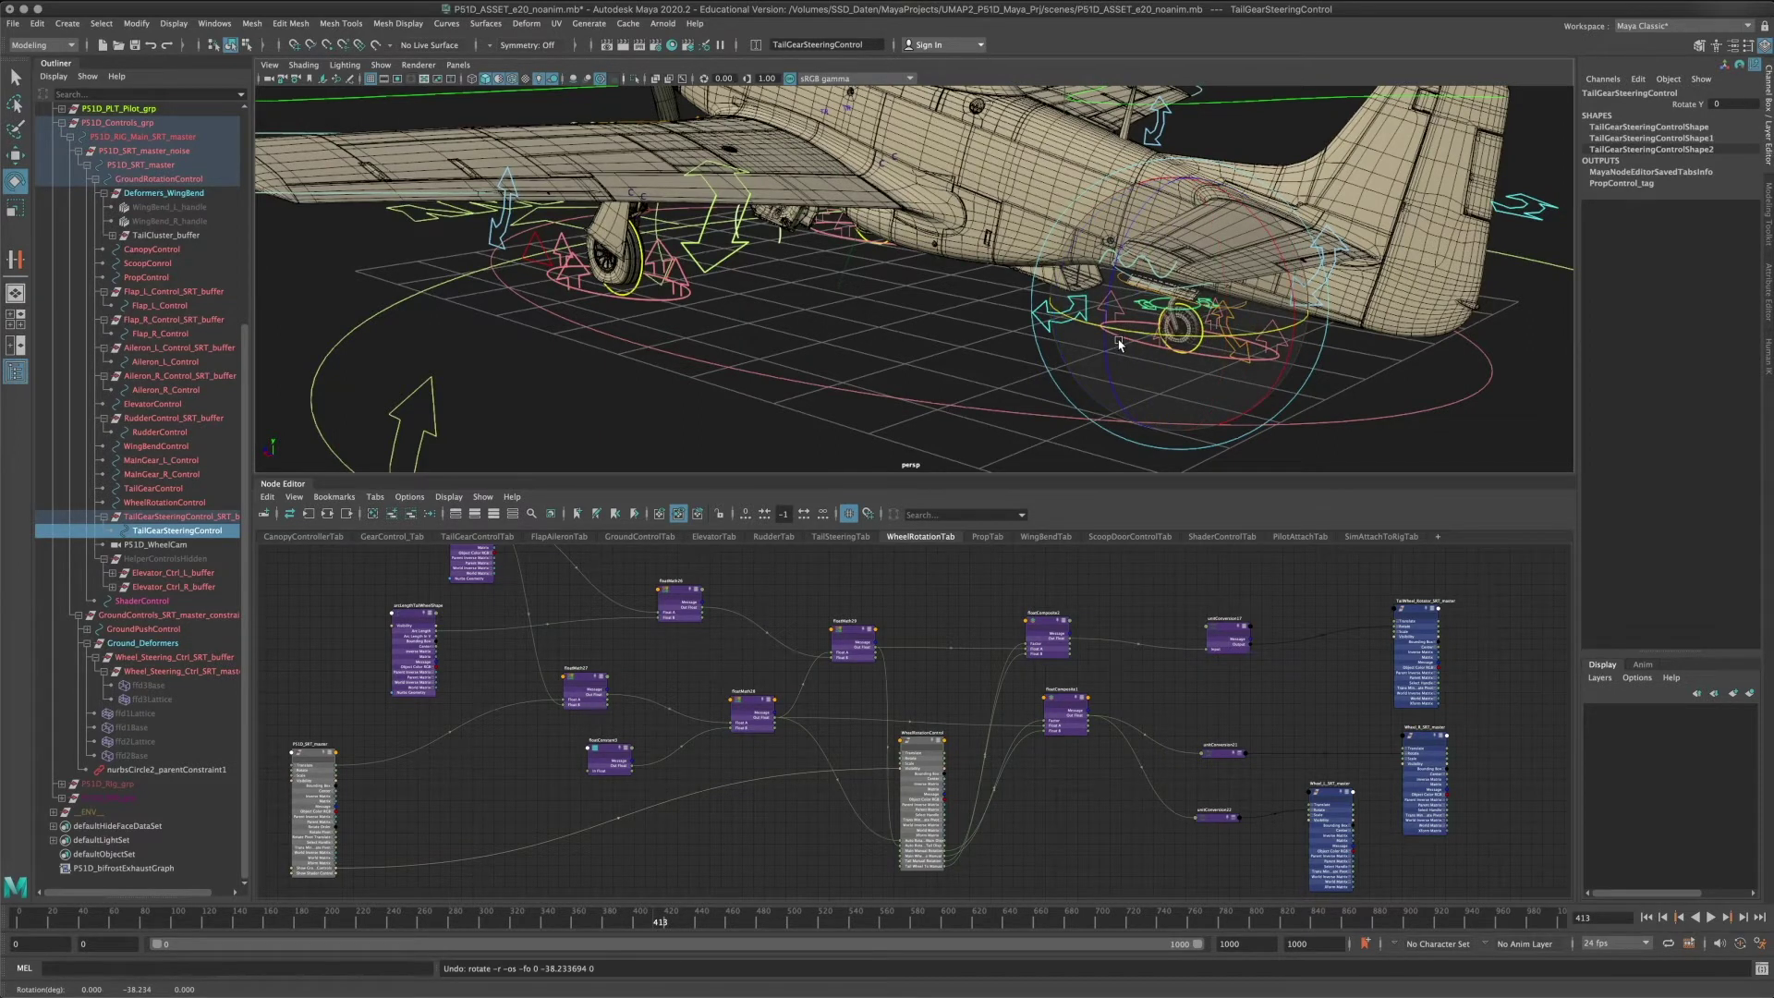
View the whole aircraft rig from the side and from the front quarter.
{"action": "right_click_drag", "start_coordinate": [1119, 345], "coordinate": [776, 333], "text": "alt"}
{"action": "left_click_drag", "start_coordinate": [768, 333], "coordinate": [970, 349], "text": "alt"}
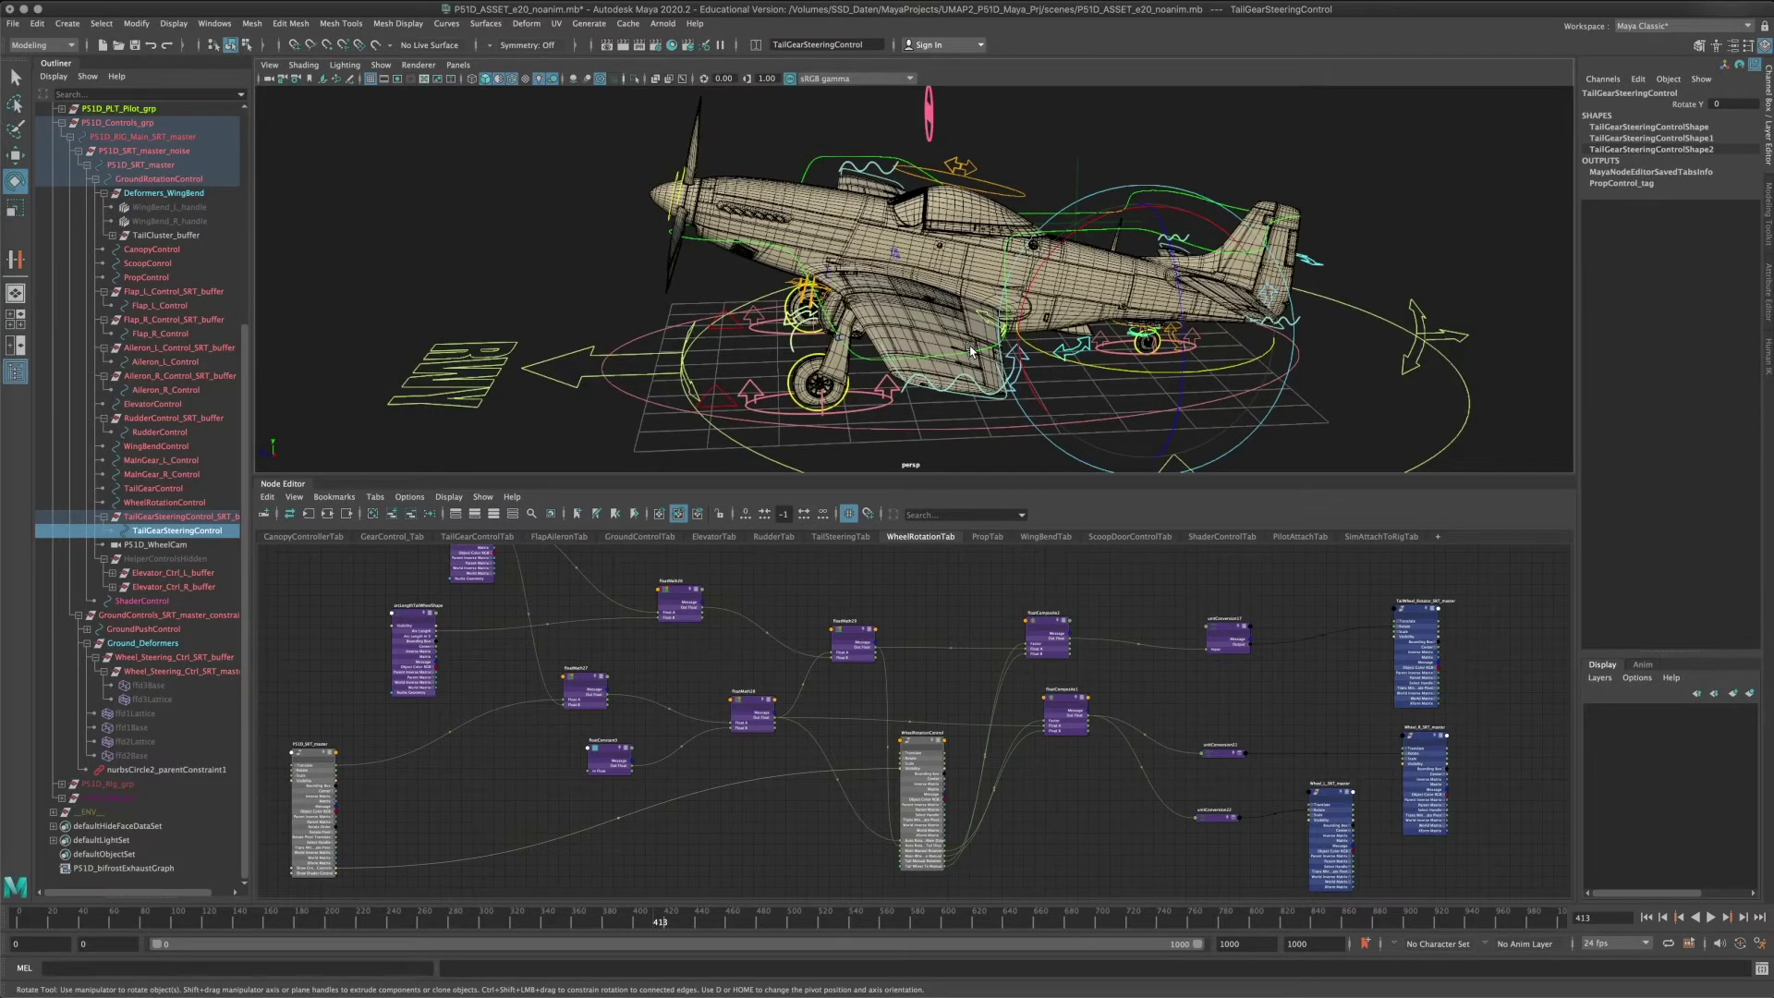
{"action": "left_click_drag", "start_coordinate": [952, 288], "coordinate": [882, 286], "text": "alt"}
{"action": "right_click_drag", "start_coordinate": [883, 287], "coordinate": [876, 304], "text": "alt"}
{"action": "middle_click_drag", "start_coordinate": [876, 304], "coordinate": [873, 320], "text": "alt"}
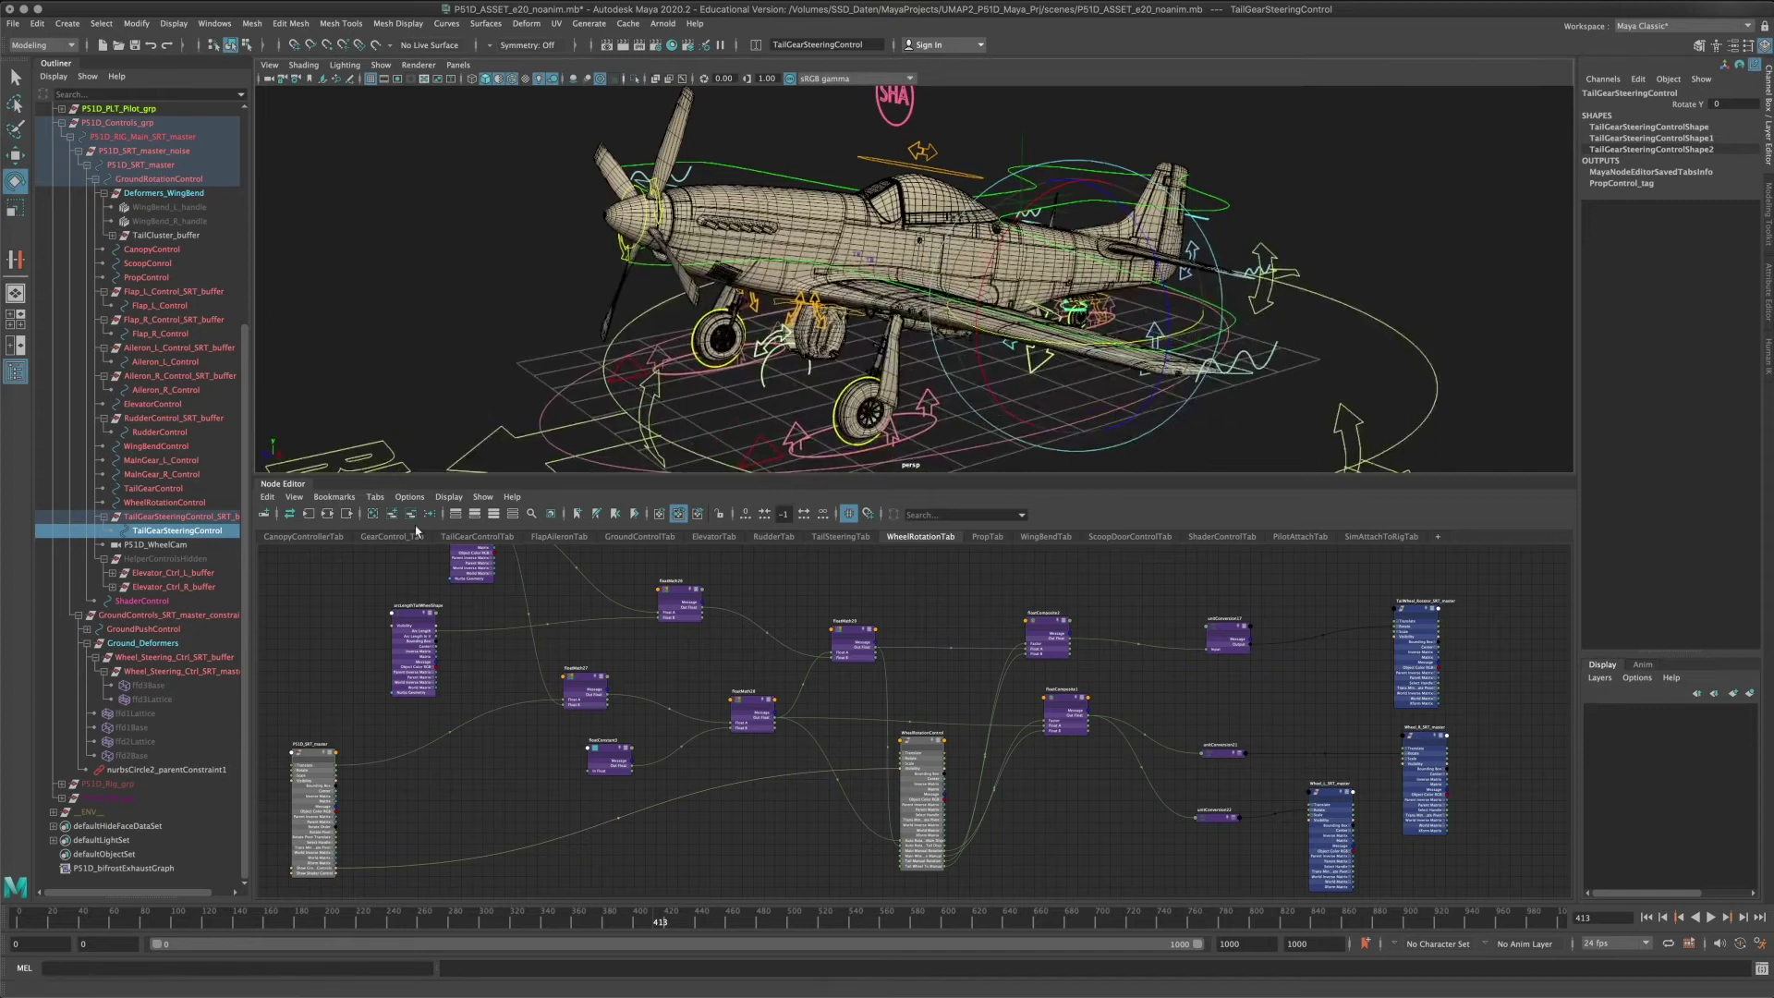
View the entire wheel rotation node network and the aircraft rig from the front quarter.
{"action": "scroll", "coordinate": [1100, 635], "scroll_direction": "down", "scroll_amount": 3}
{"action": "middle_click_drag", "start_coordinate": [878, 663], "coordinate": [912, 726], "text": "alt"}
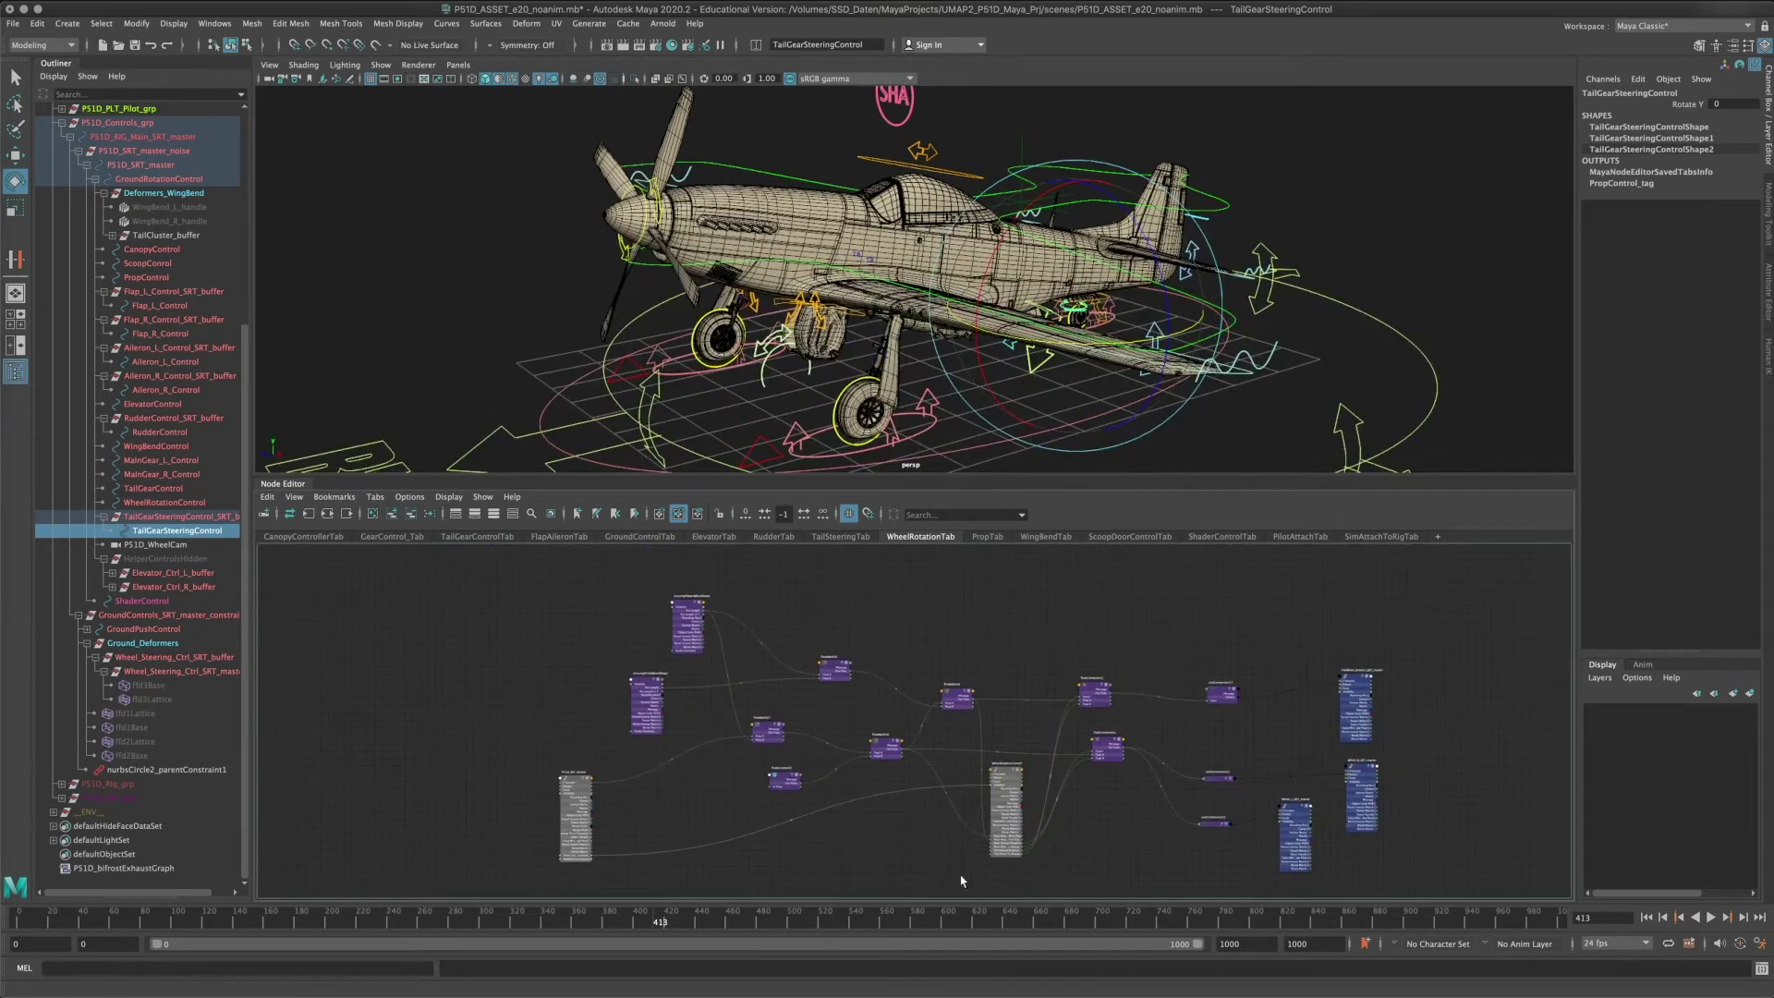
{"action": "mouse_move", "coordinate": [953, 617]}
{"action": "middle_mouse_down", "text": "alt"}
{"action": "mouse_move", "coordinate": [961, 591]}
{"action": "mouse_move", "coordinate": [944, 609]}
{"action": "middle_mouse_up", "text": "alt"}
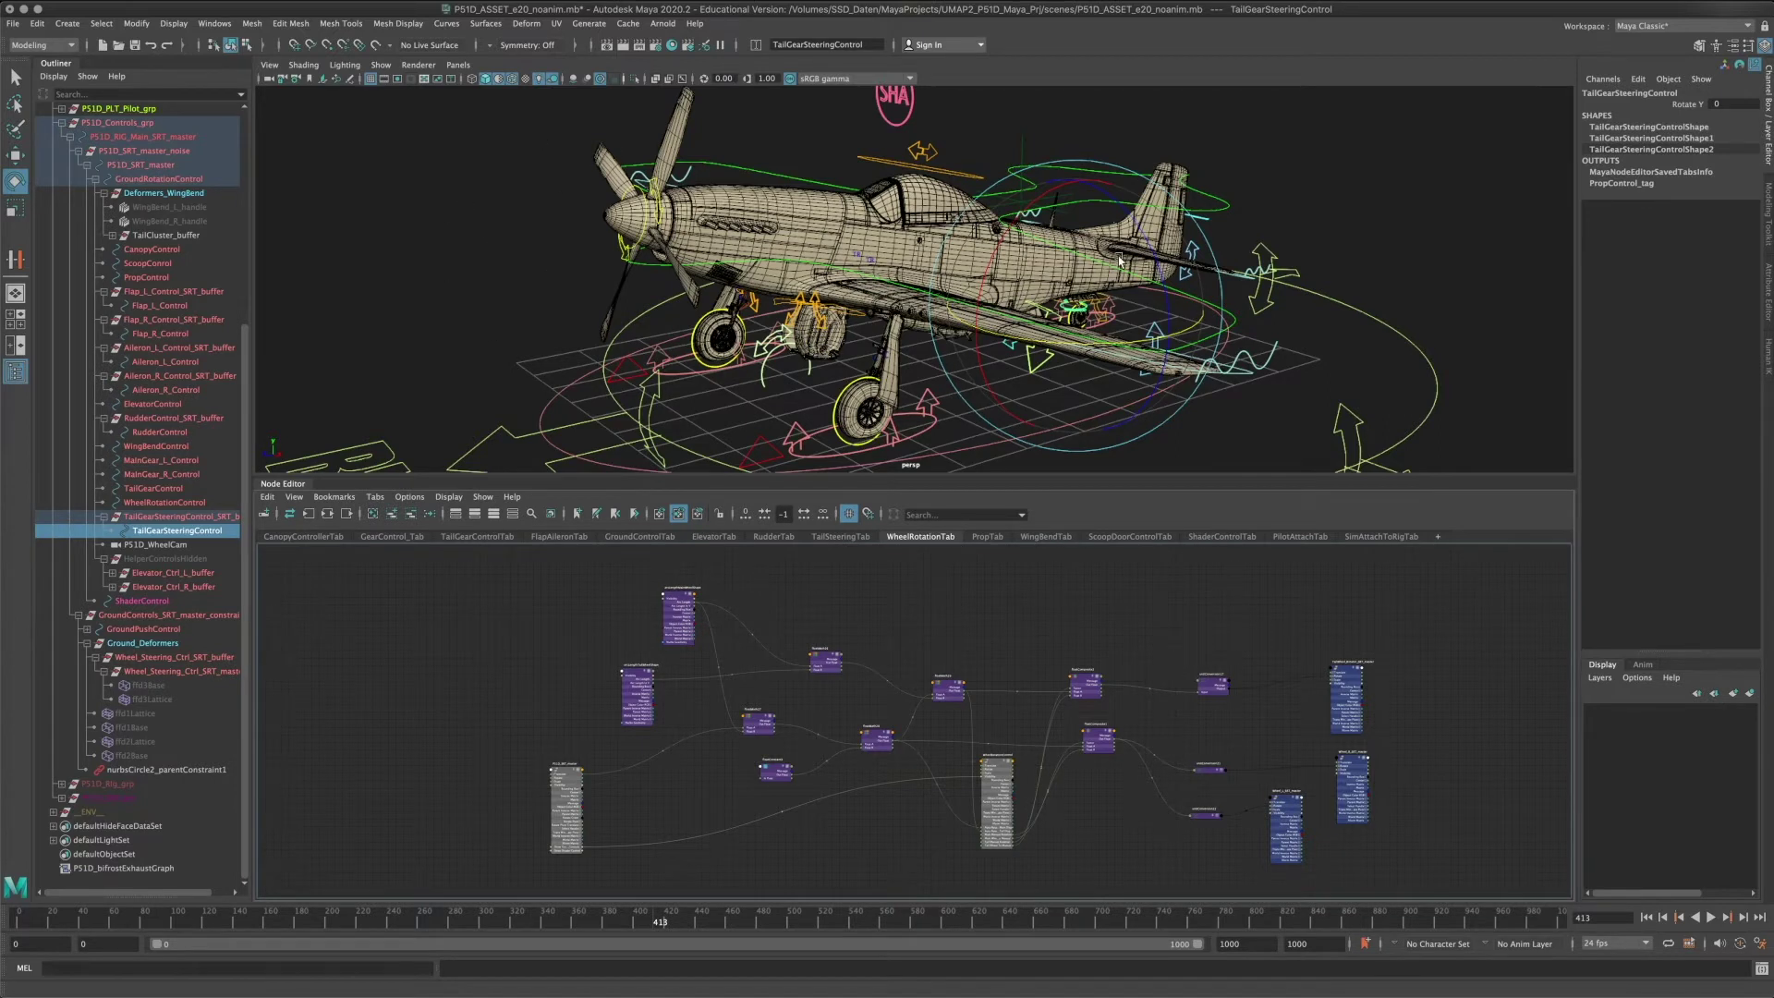
{"action": "left_click_drag", "start_coordinate": [1072, 294], "coordinate": [857, 292], "text": "alt"}
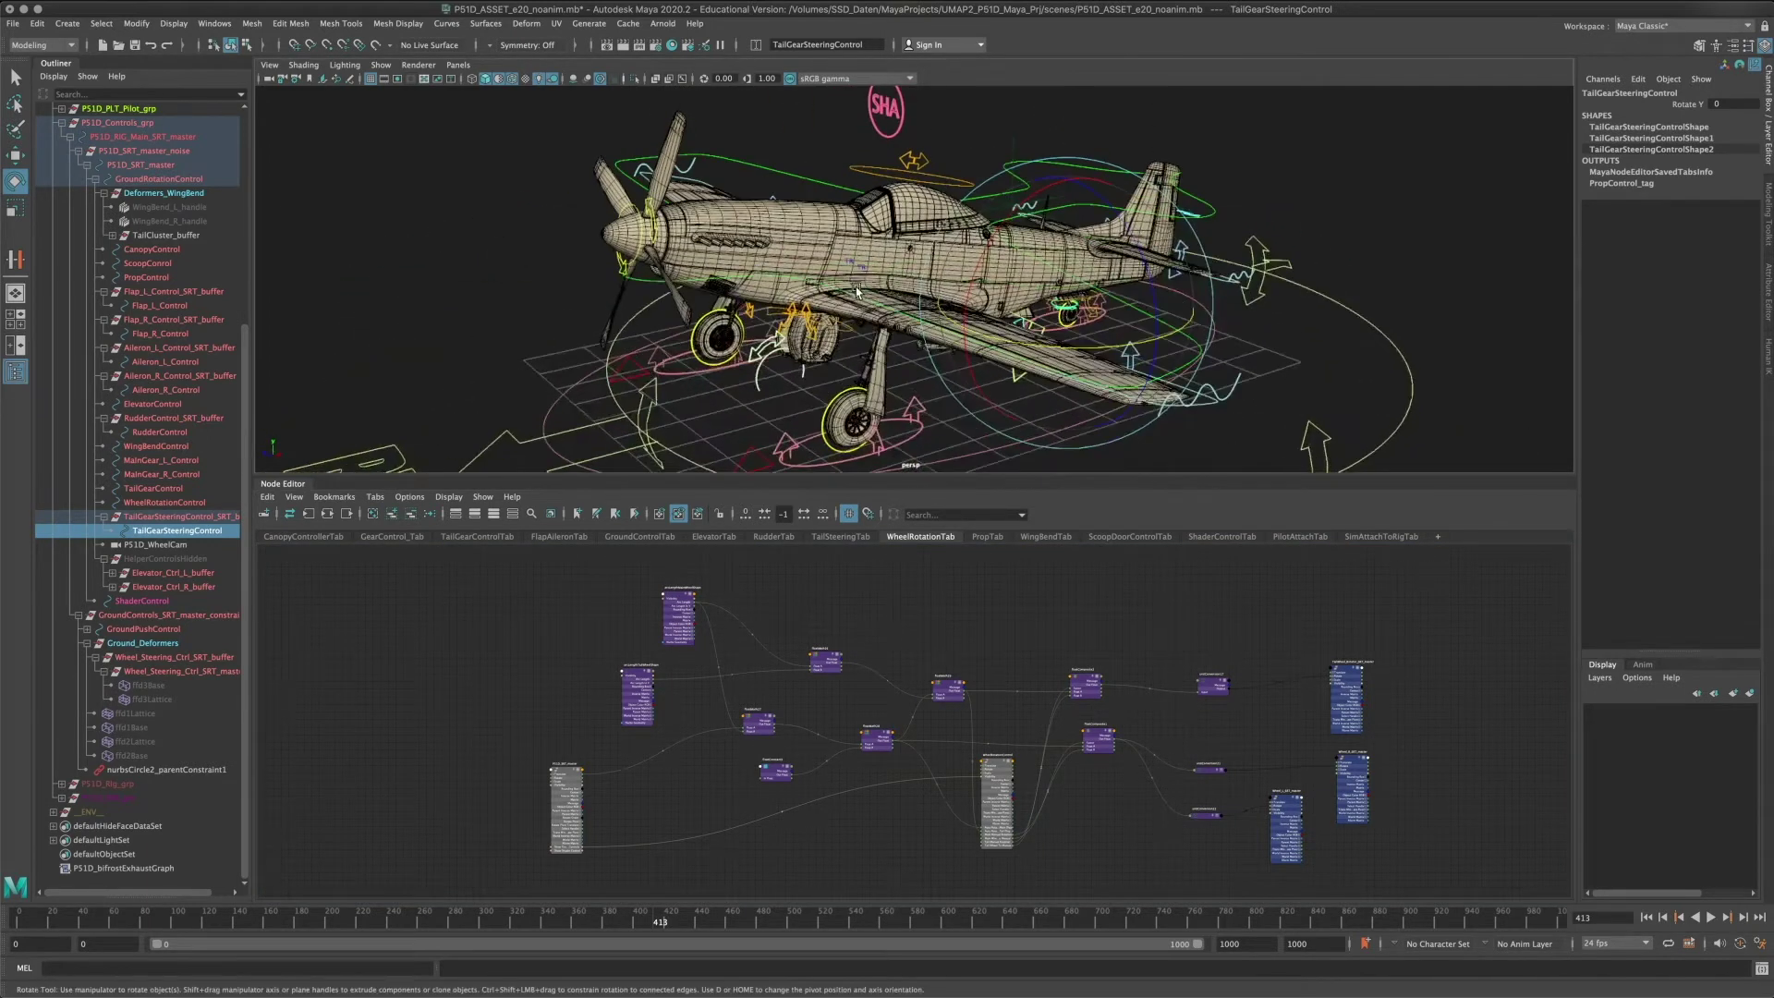
{"action": "left_click_drag", "start_coordinate": [989, 294], "coordinate": [774, 259], "text": "alt"}
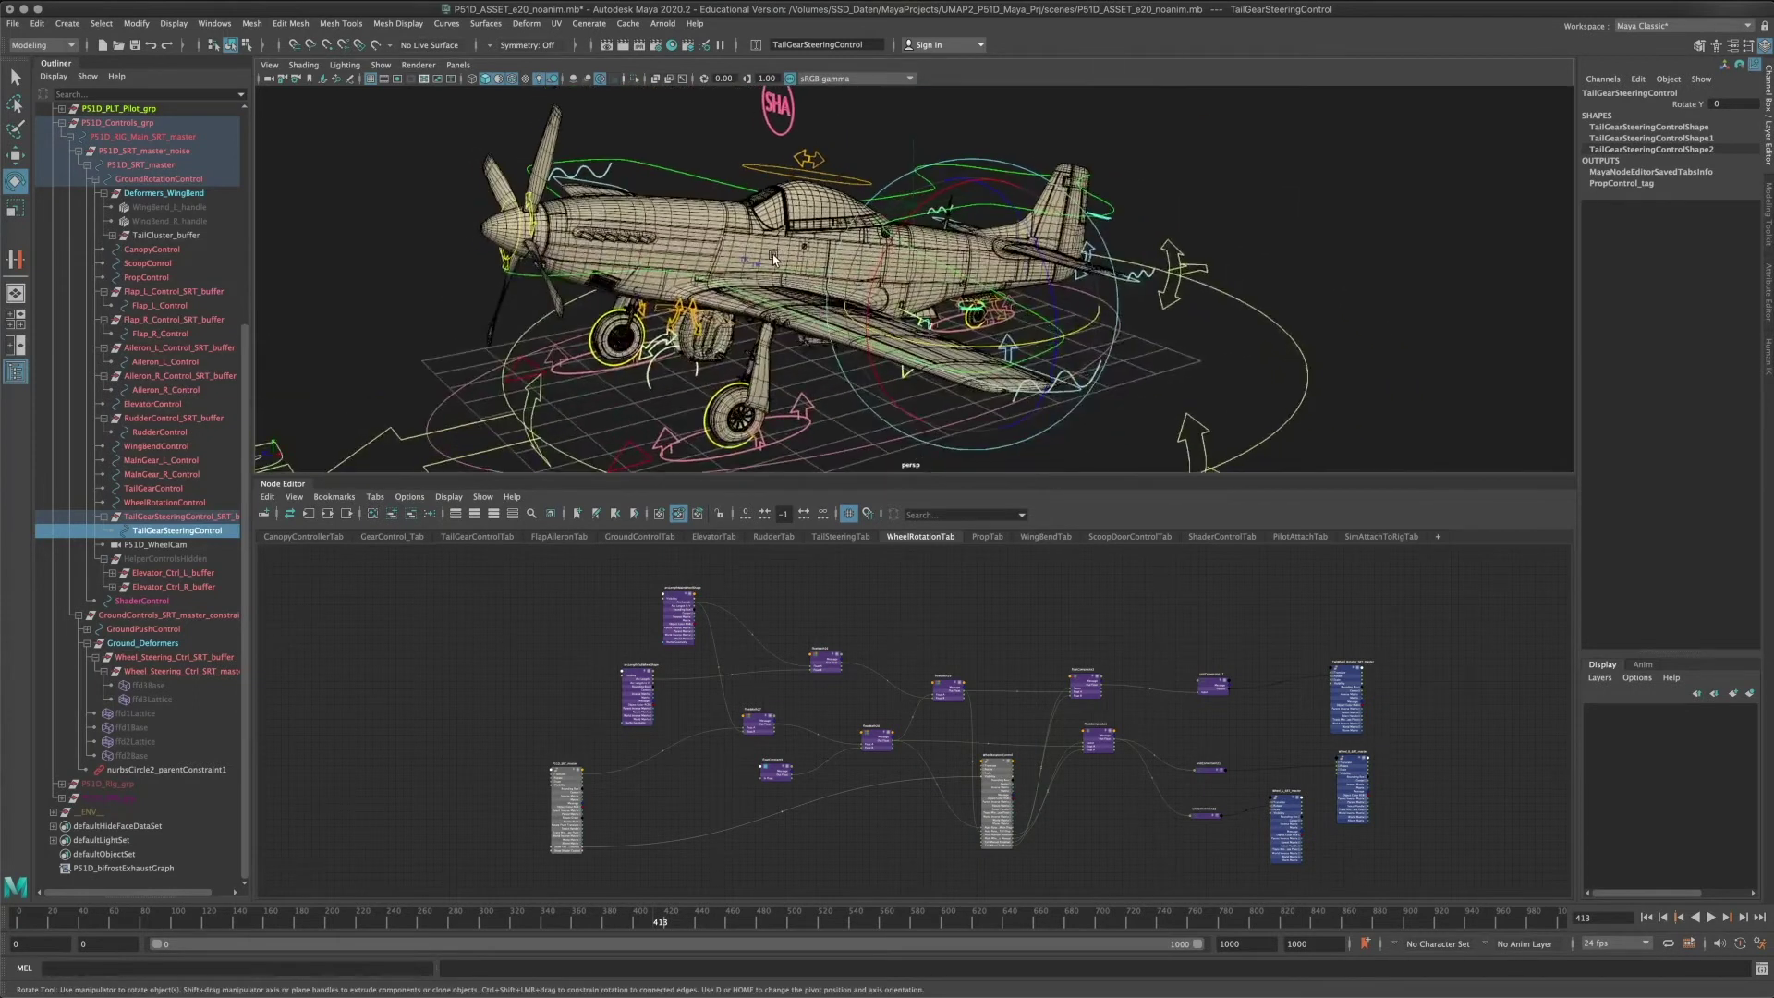
{"action": "middle_click_drag", "start_coordinate": [735, 313], "coordinate": [784, 293], "text": "alt"}
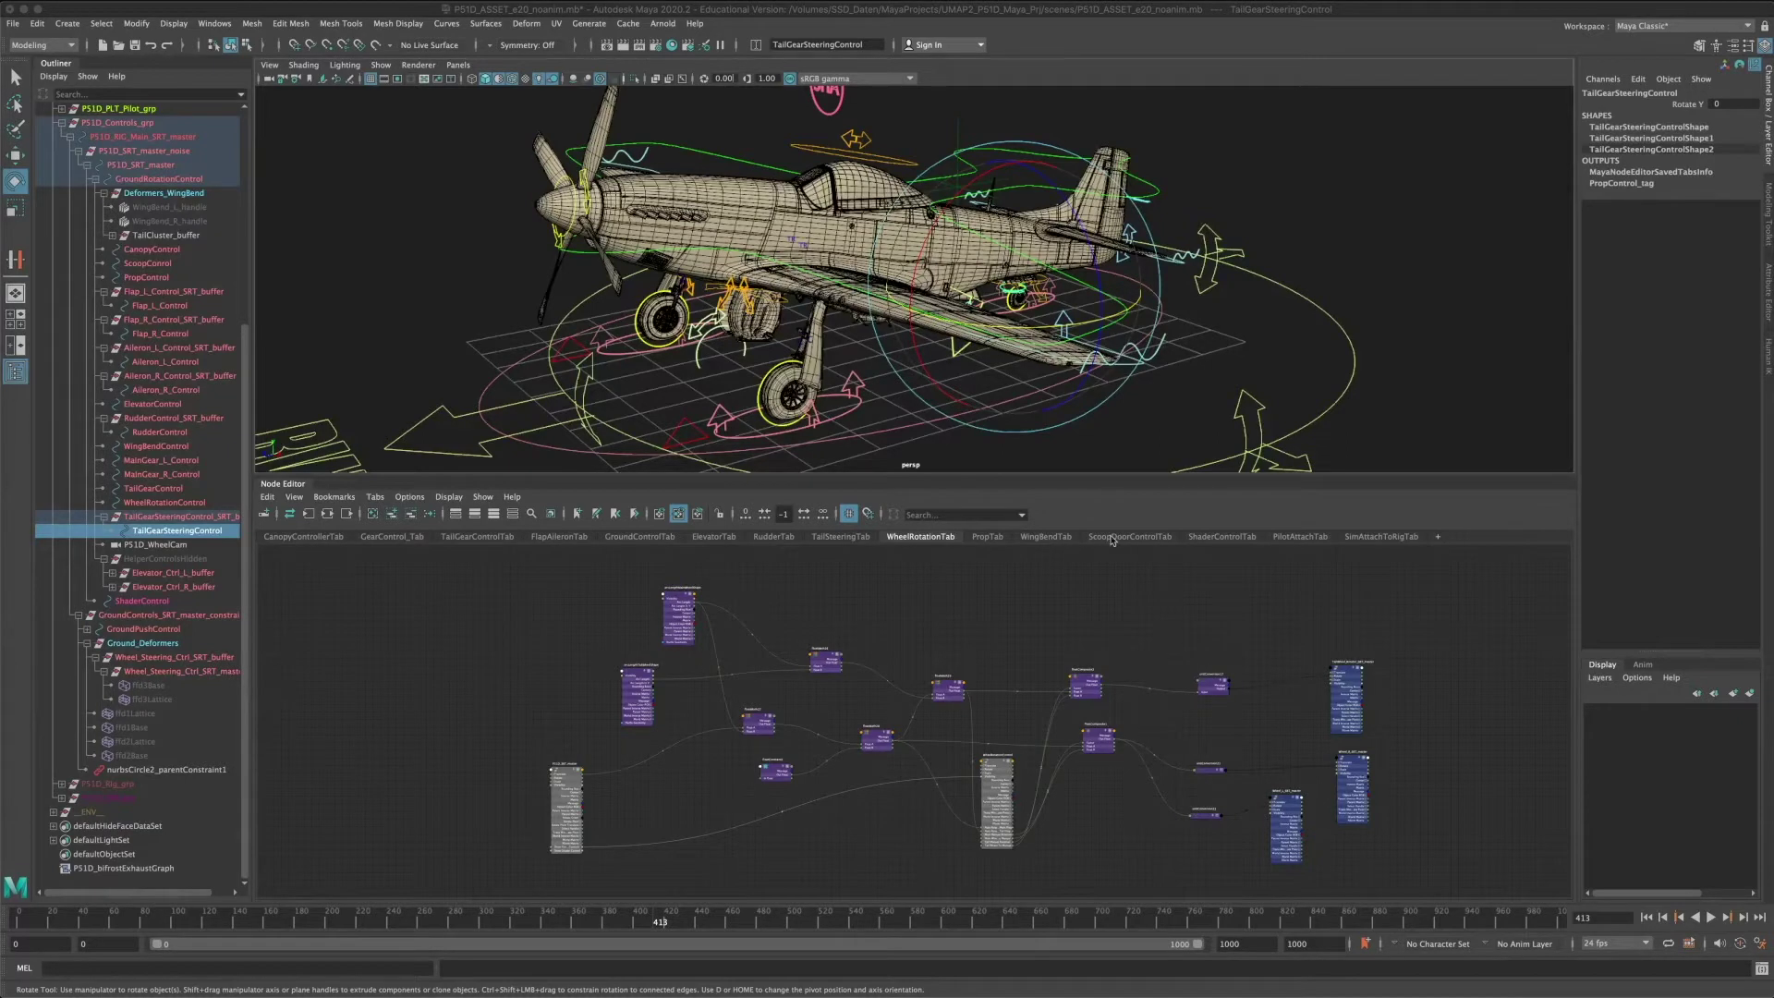
Examine the node connections in the SimAttachToRigTab and PilotAttachTab networks.
{"action": "left_click", "coordinate": [1381, 536]}
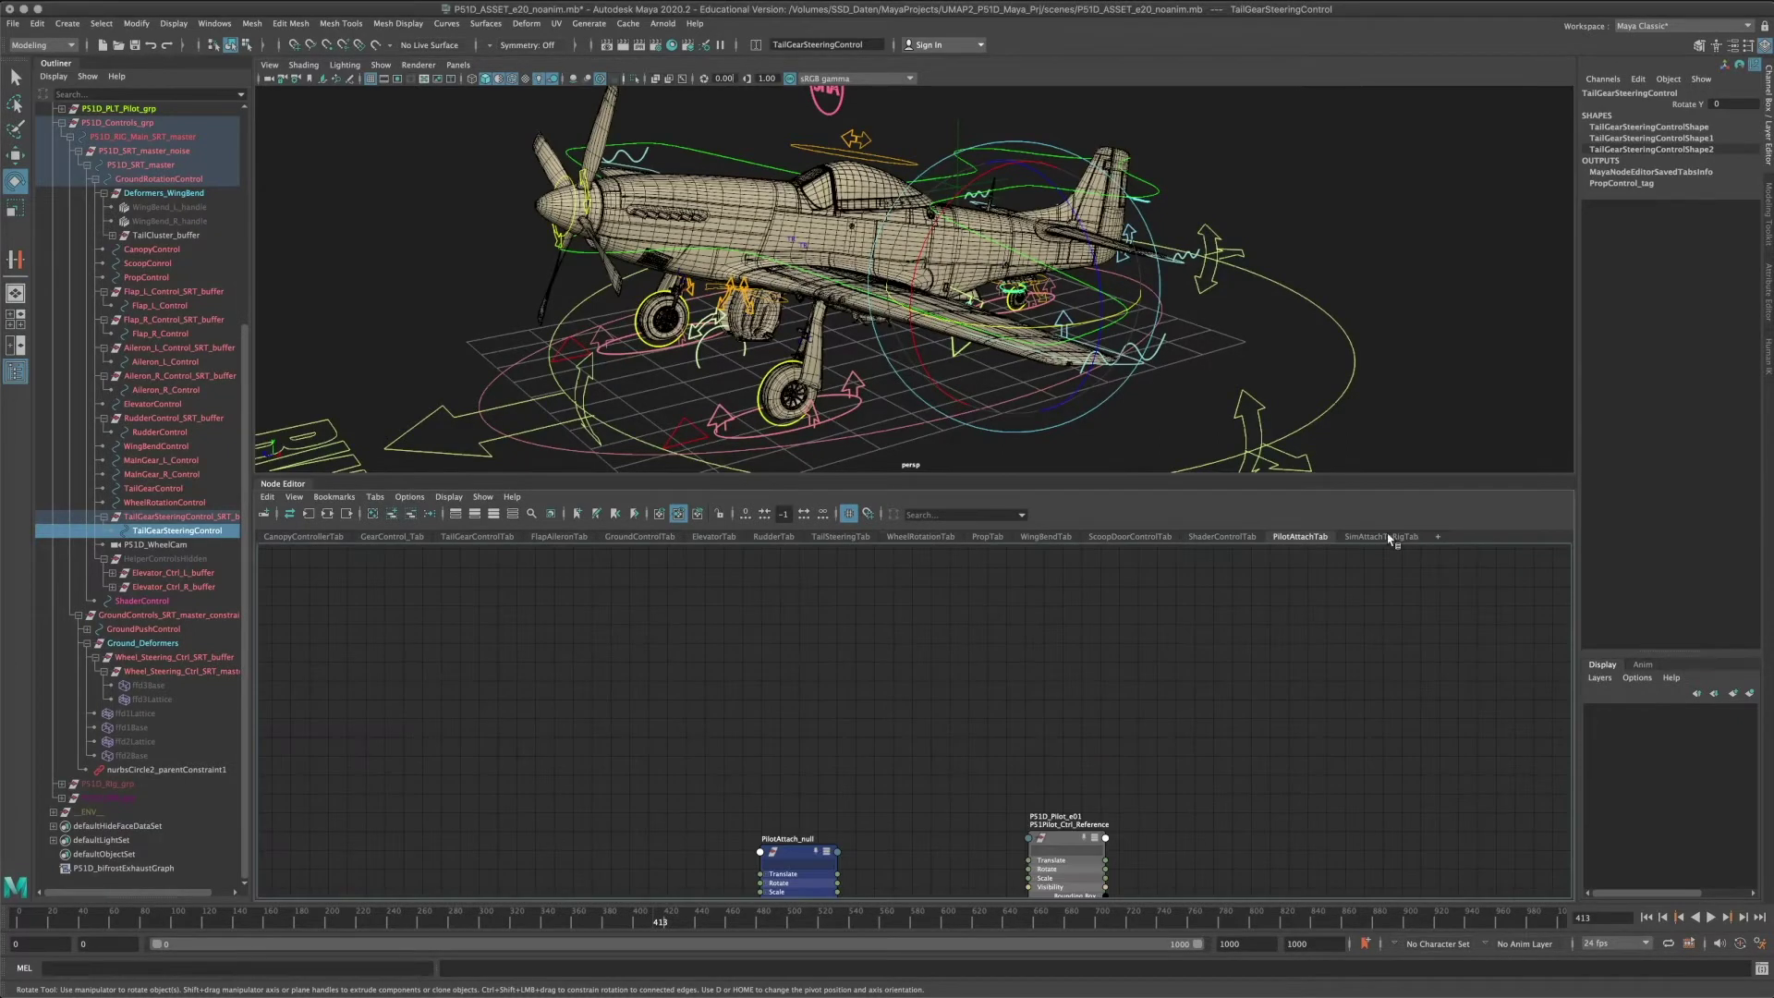
{"action": "middle_click_drag", "start_coordinate": [1085, 753], "coordinate": [1101, 597], "text": "alt"}
{"action": "right_click_drag", "start_coordinate": [1064, 626], "coordinate": [873, 622], "text": "alt"}
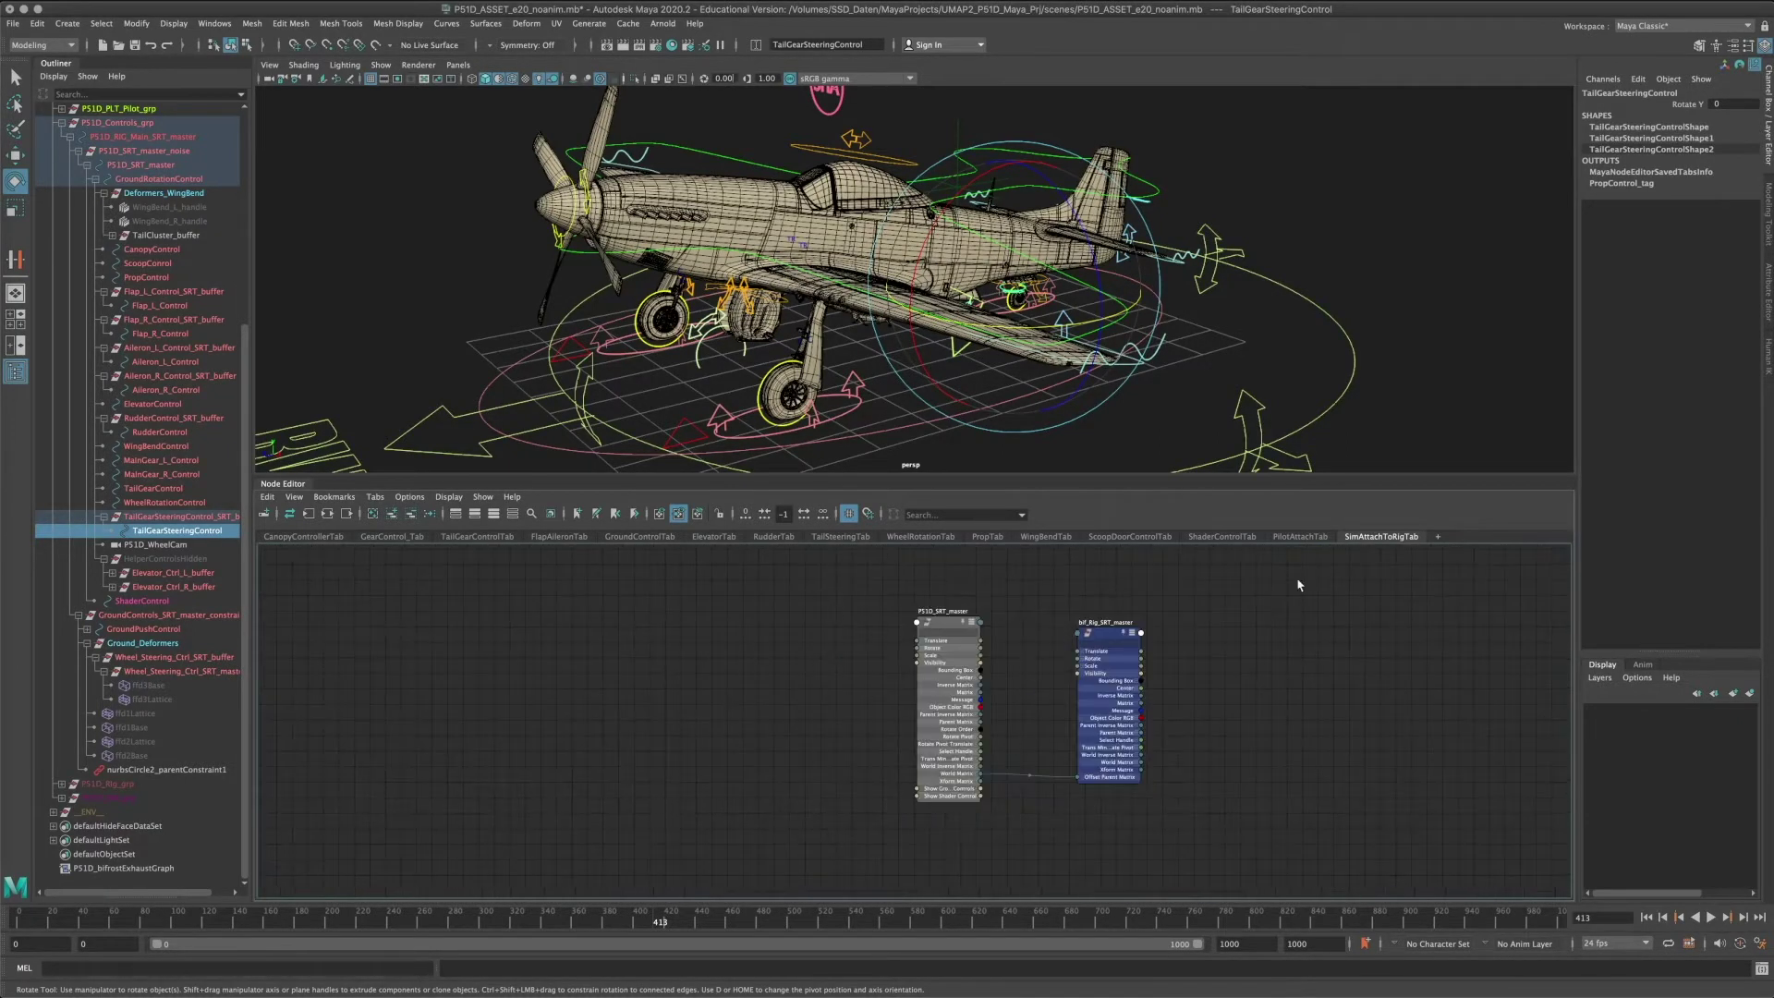
{"action": "middle_click_drag", "start_coordinate": [1043, 637], "coordinate": [1034, 677], "text": "alt"}
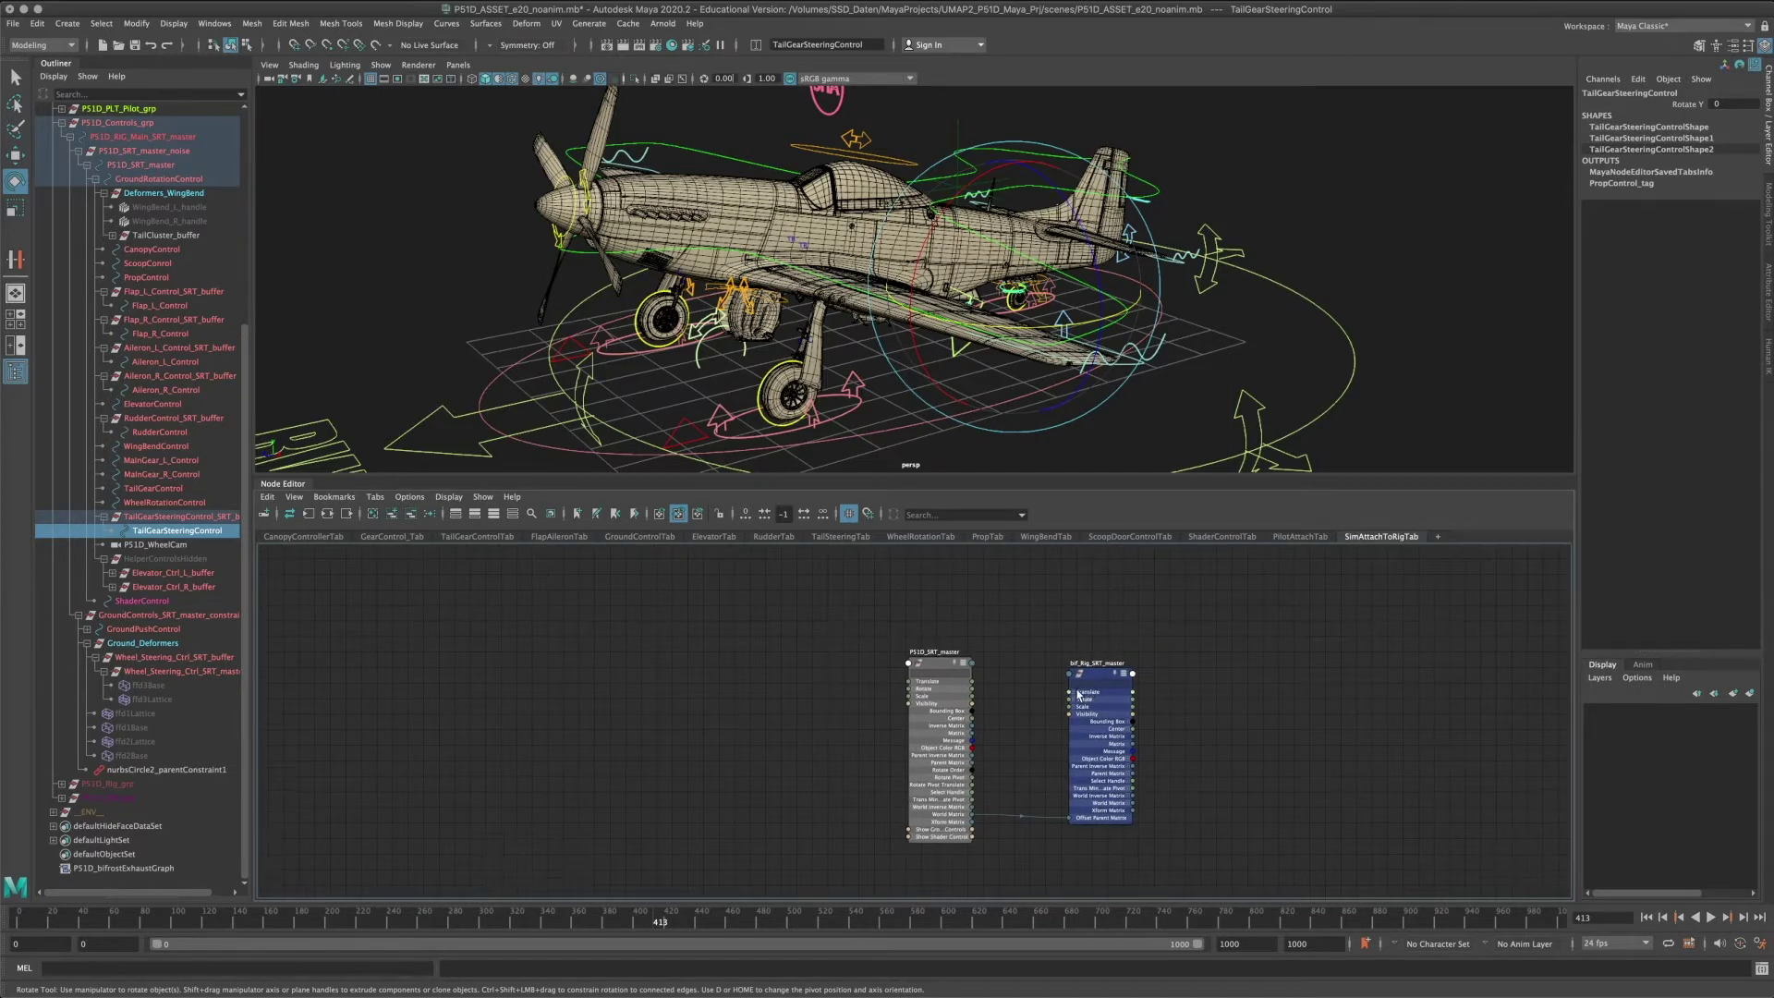
{"action": "scroll", "coordinate": [1082, 689], "scroll_direction": "up", "scroll_amount": 2}
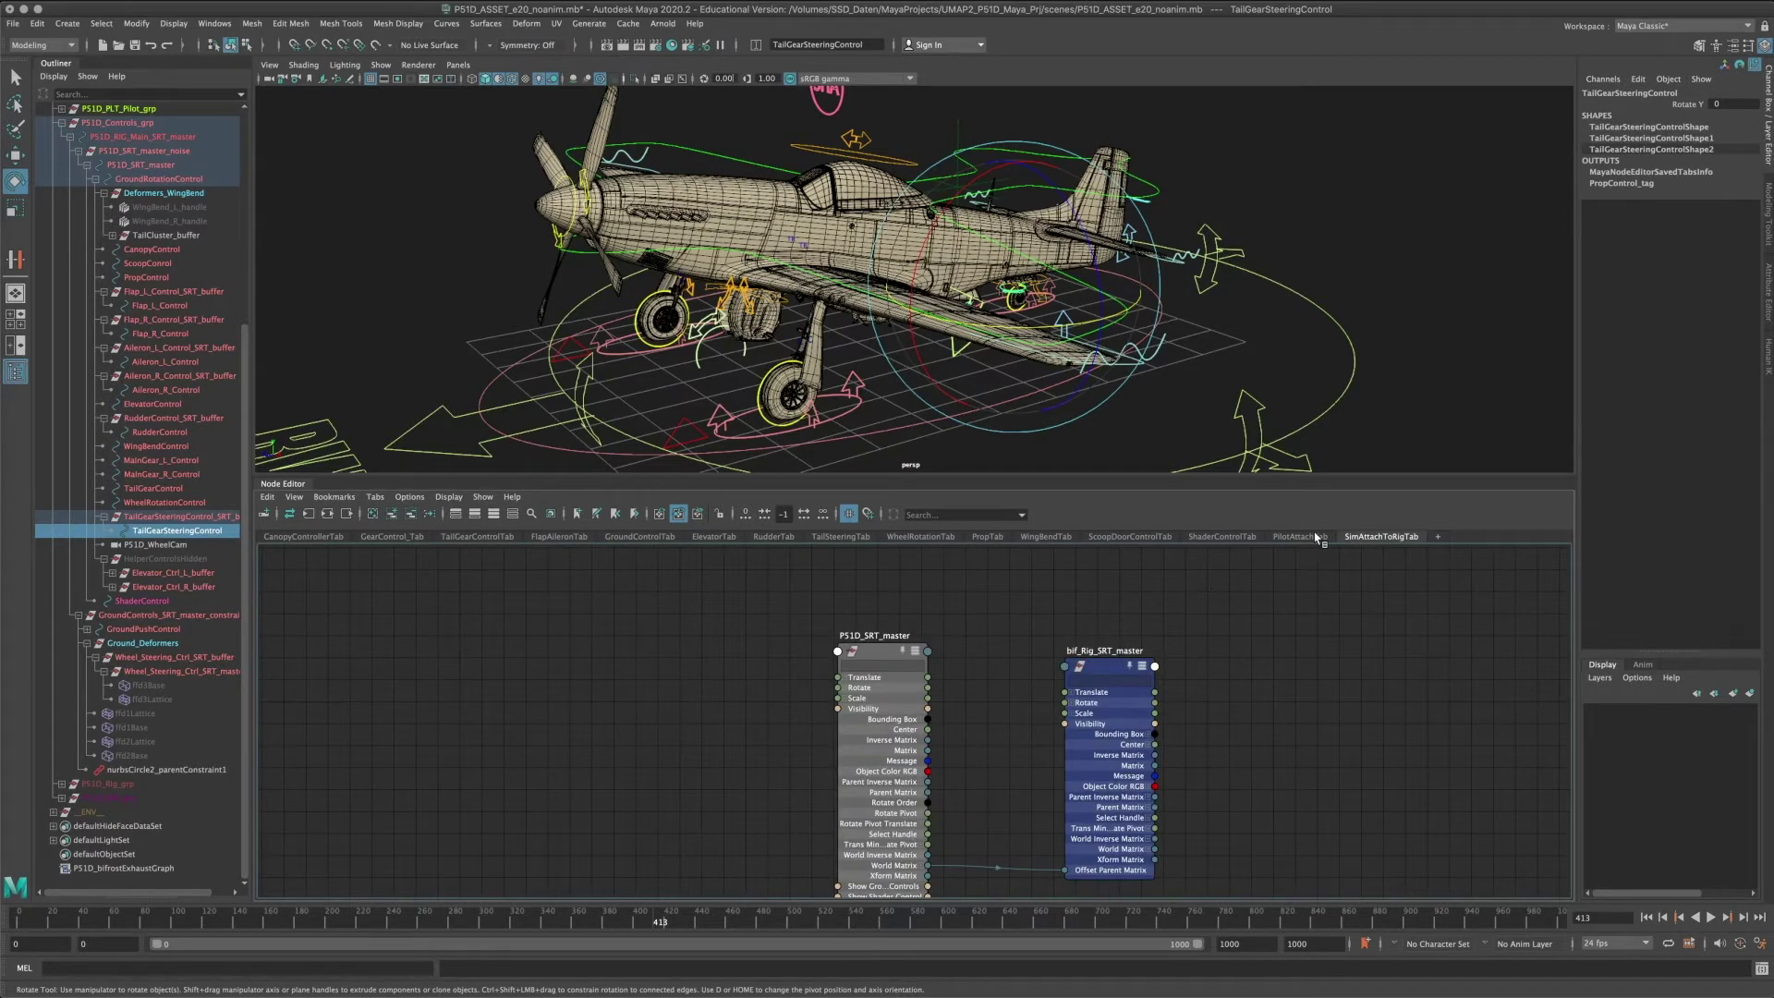
{"action": "left_click", "coordinate": [1313, 538]}
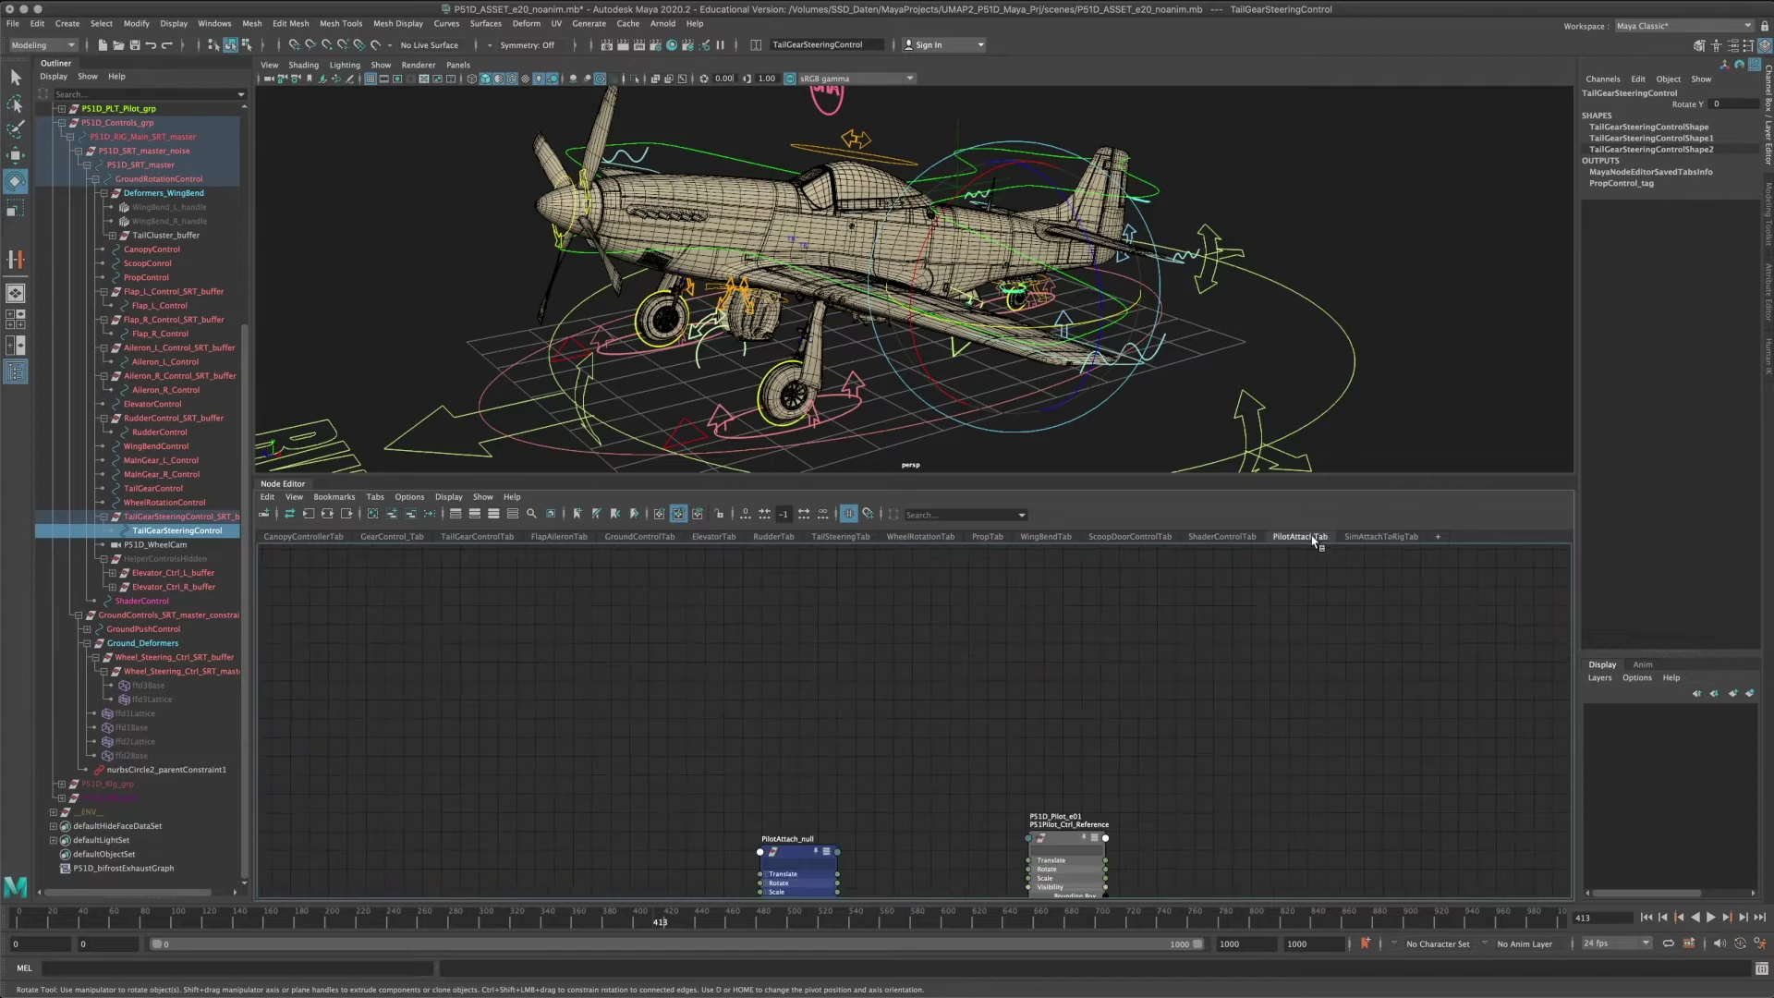
{"action": "middle_click_drag", "start_coordinate": [898, 888], "coordinate": [919, 698], "text": "alt"}
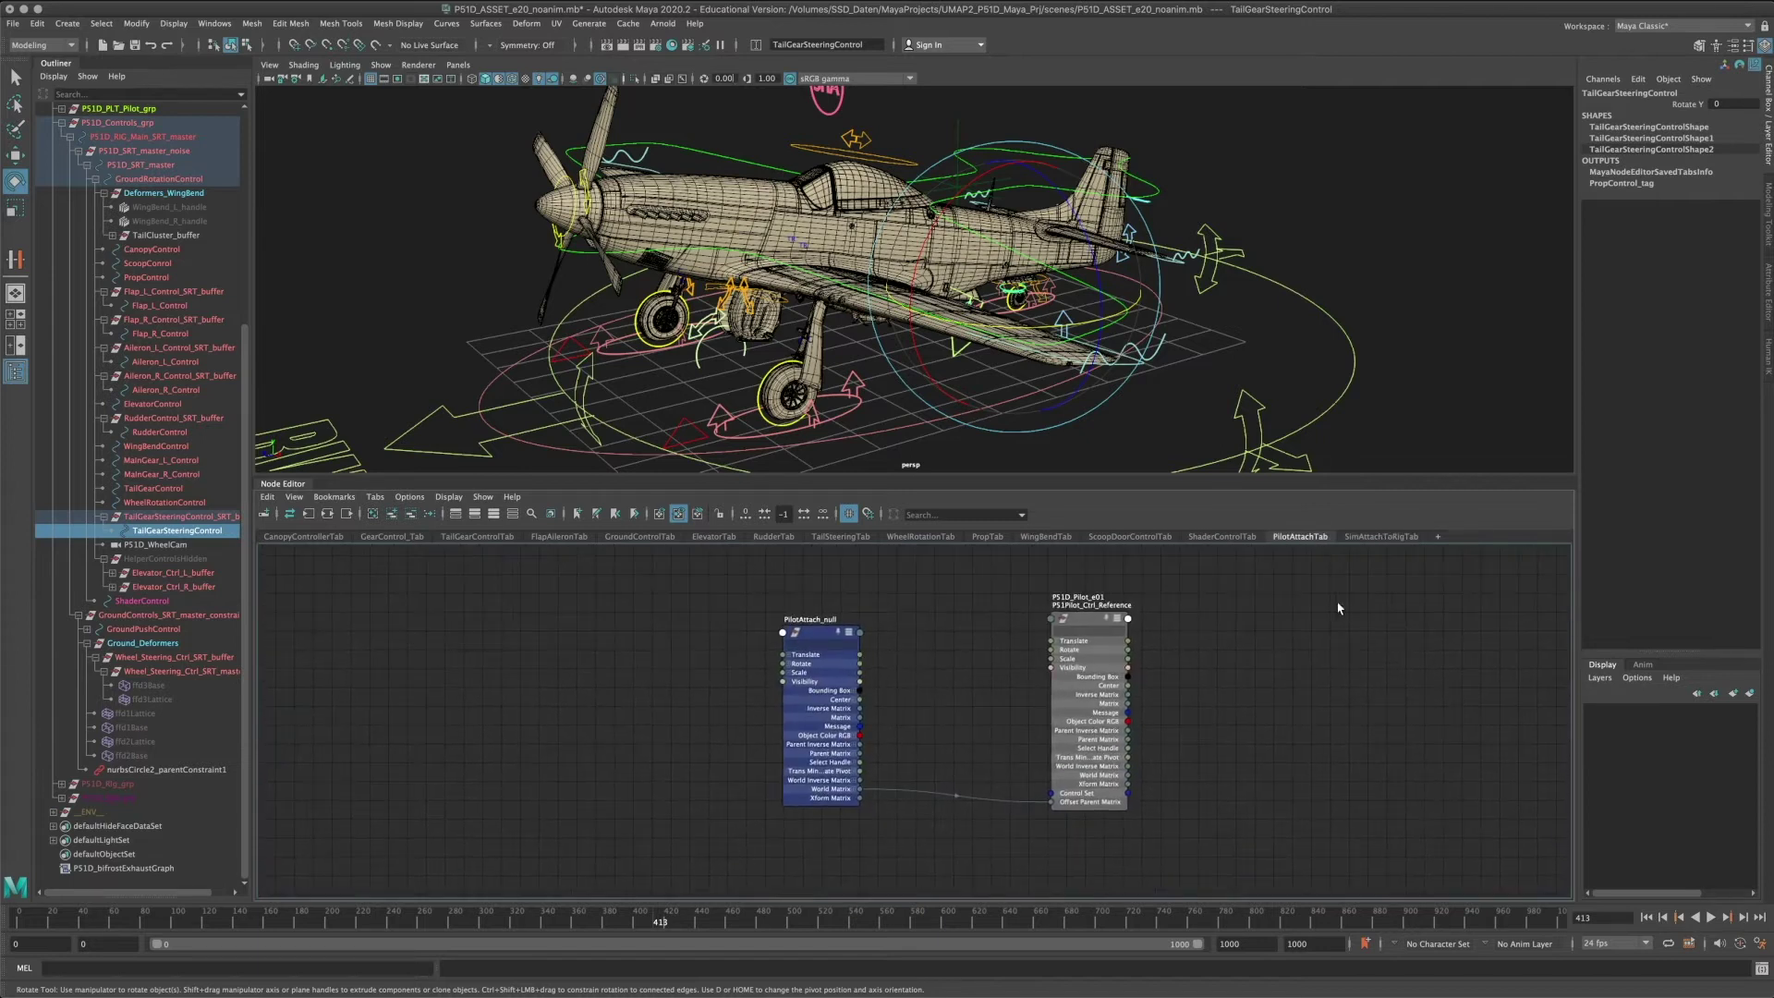
Reopen the SimAttachToRigTab network and spread the P51D_SRT_master and bif_Rig_SRT_master nodes farther apart.
{"action": "left_click", "coordinate": [1384, 537]}
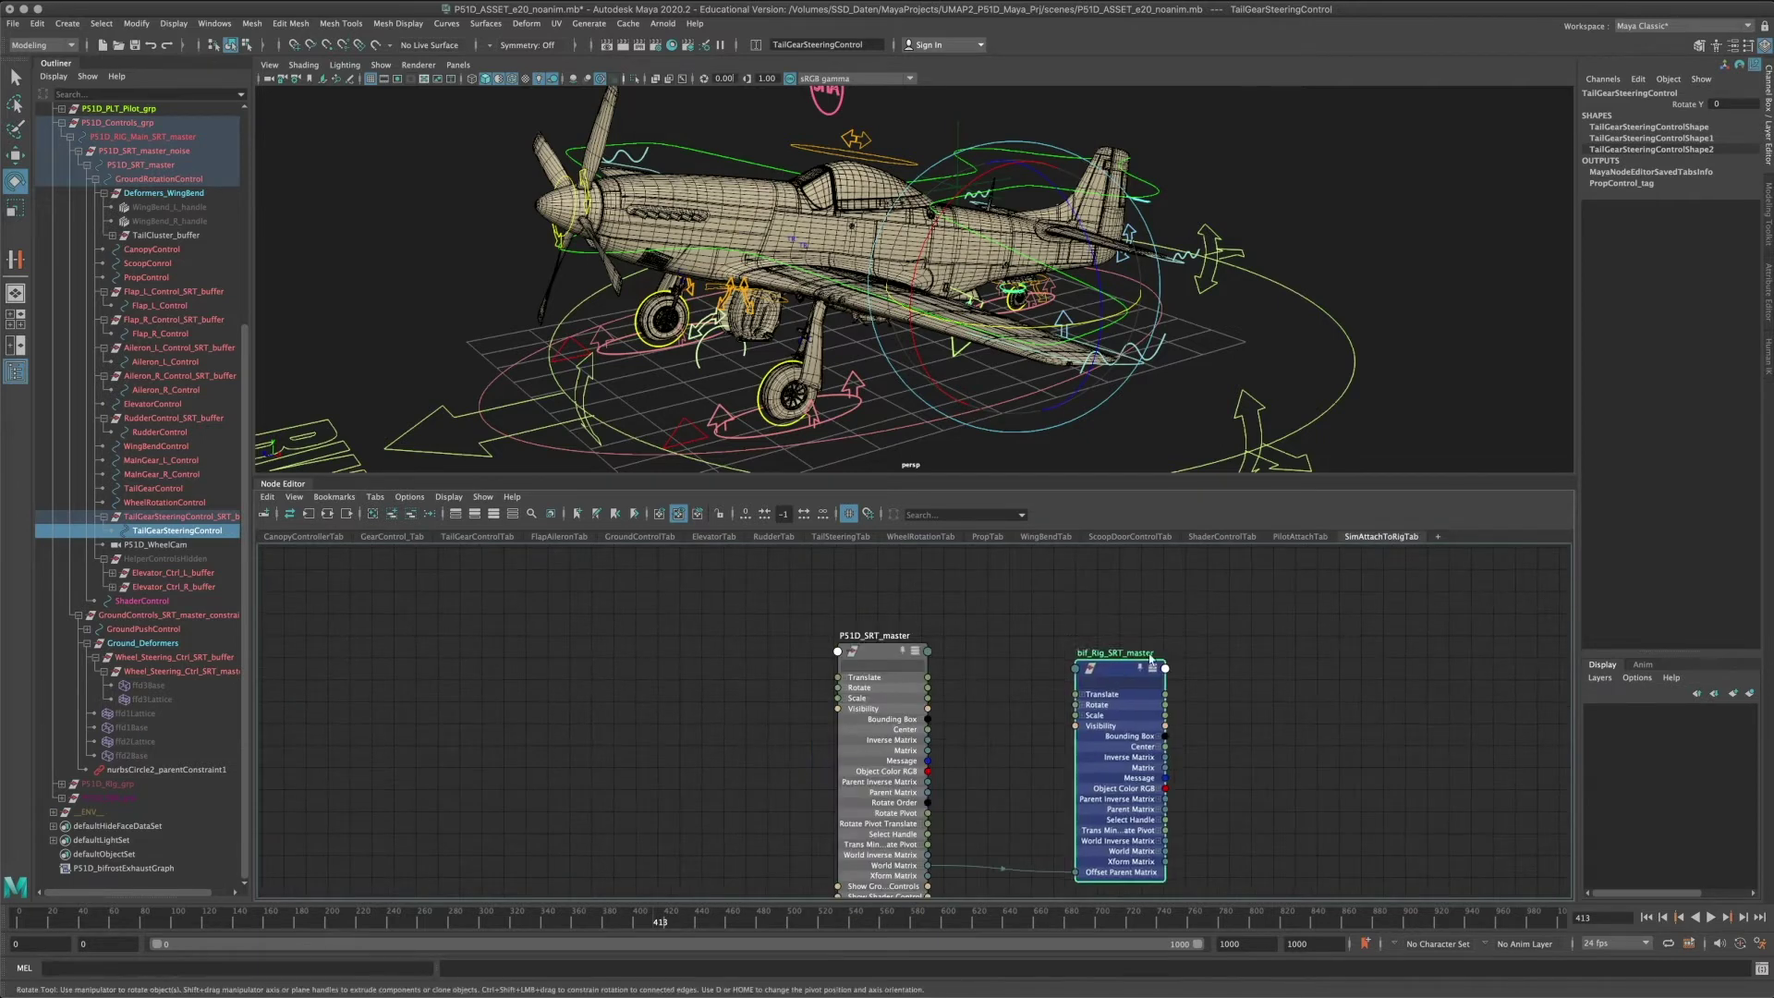
{"action": "left_click_drag", "start_coordinate": [1150, 661], "coordinate": [1193, 646]}
{"action": "left_click_drag", "start_coordinate": [867, 658], "coordinate": [838, 633]}
{"action": "left_click_drag", "start_coordinate": [1164, 662], "coordinate": [1148, 652]}
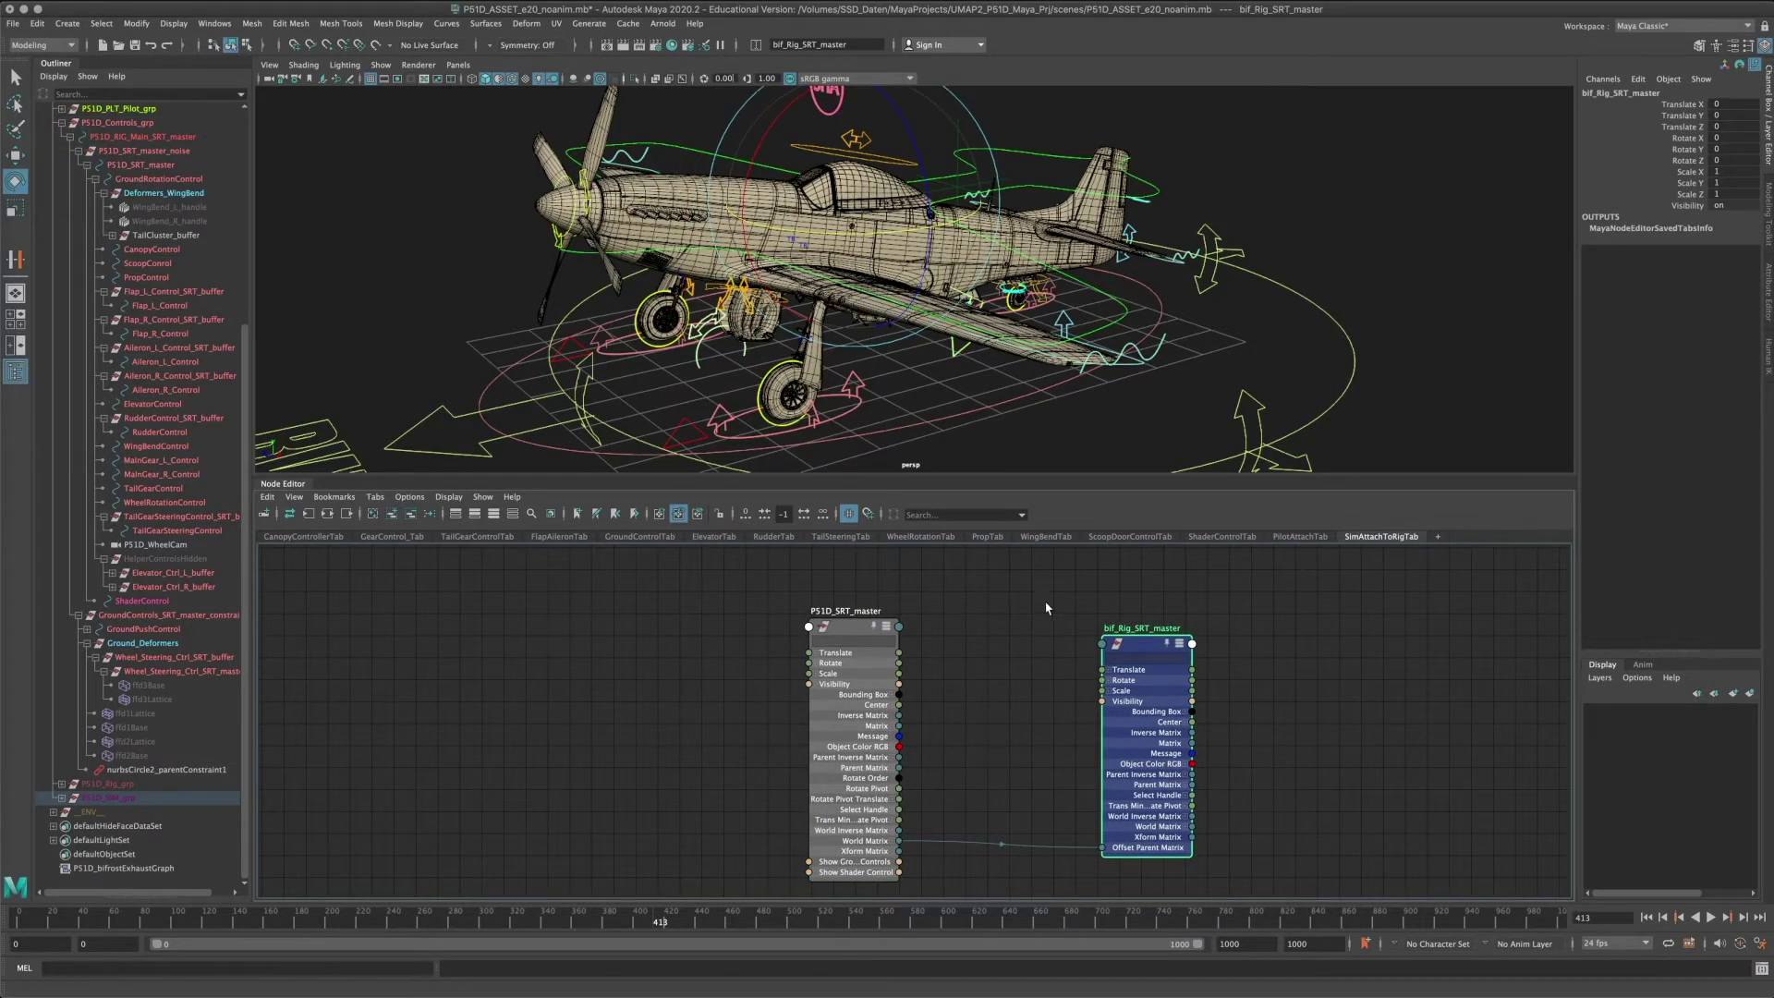
{"action": "left_click_drag", "start_coordinate": [1152, 648], "coordinate": [1232, 621]}
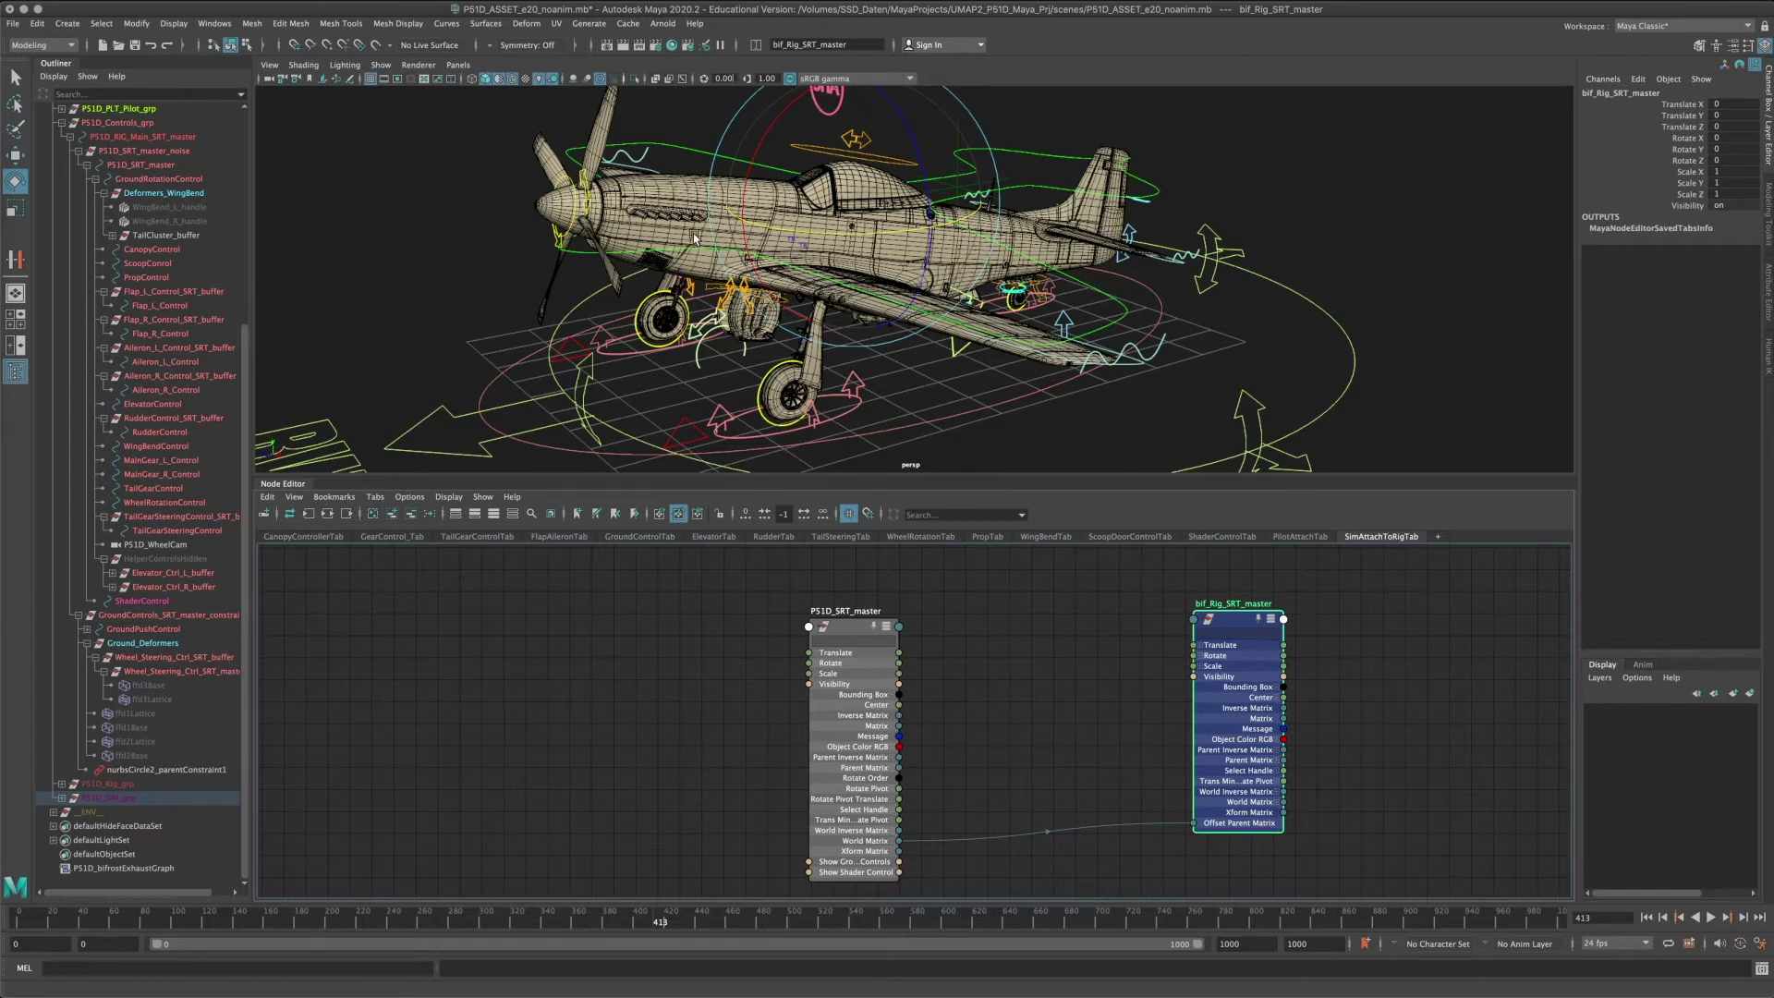
Inspect the contents of the group holding bif_Rig_SRT_master in the scene hierarchy, and collapse the group again.
{"action": "left_click_drag", "start_coordinate": [693, 232], "coordinate": [638, 252], "text": "alt"}
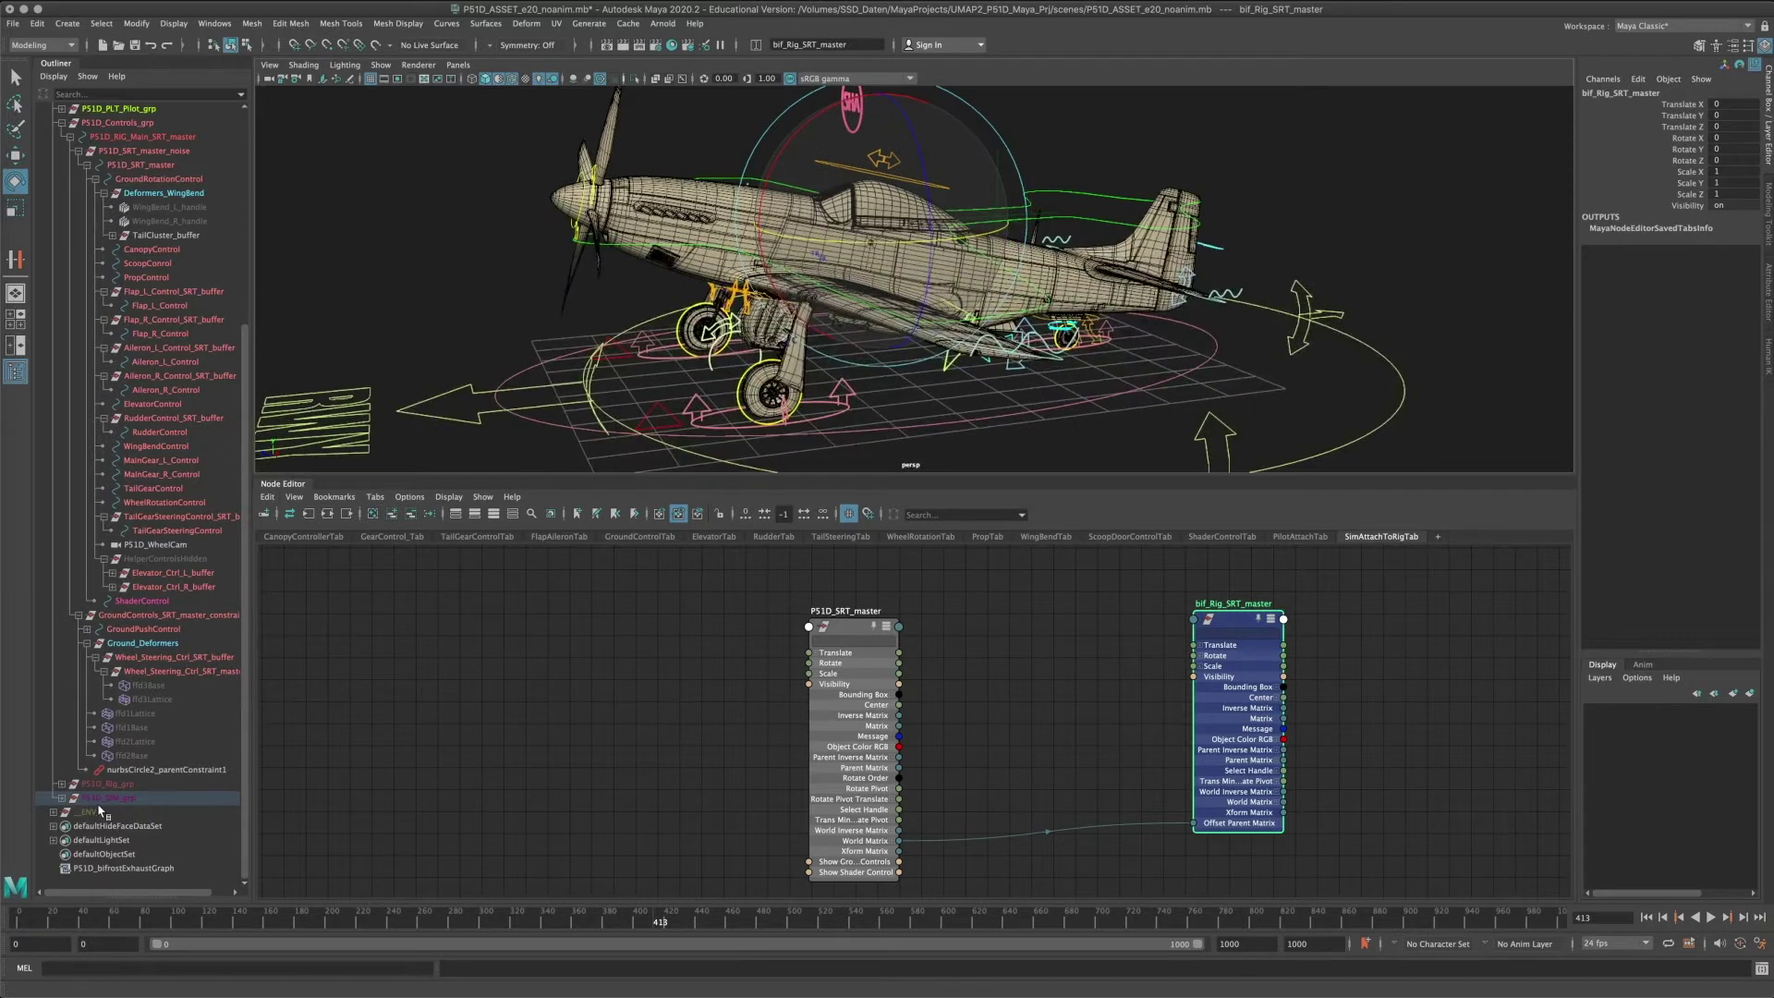
{"action": "left_click", "coordinate": [61, 800]}
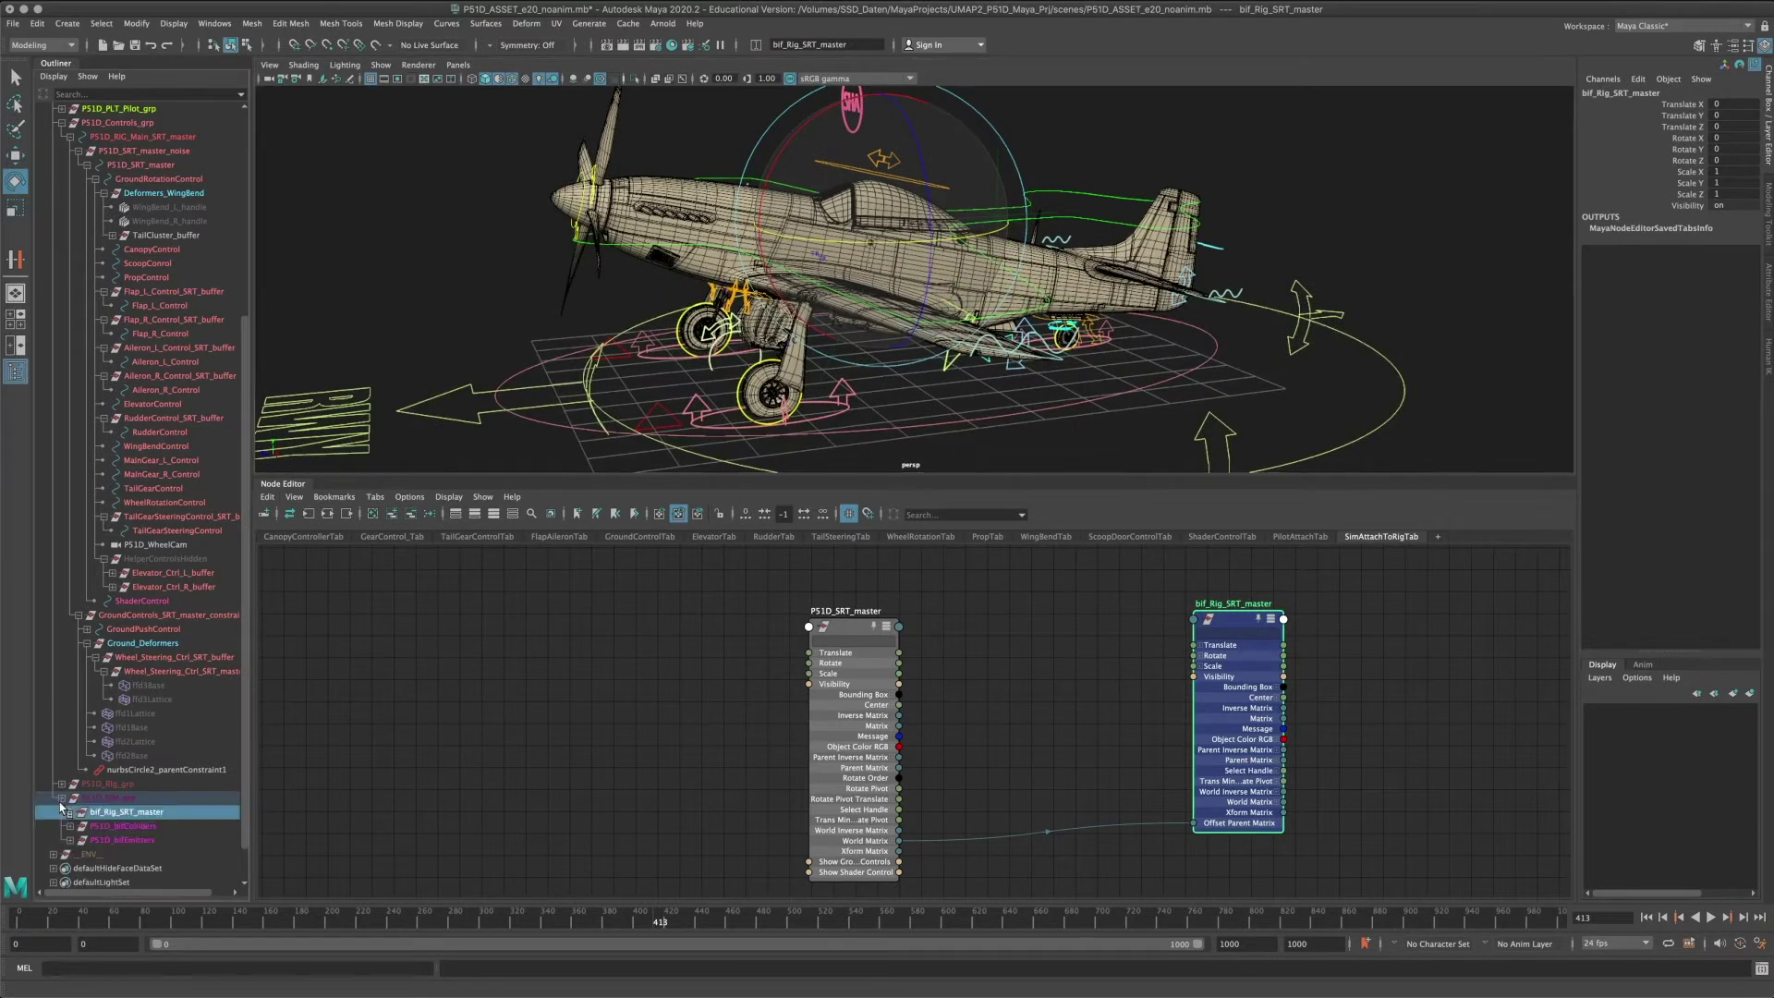
{"action": "left_click", "coordinate": [61, 799]}
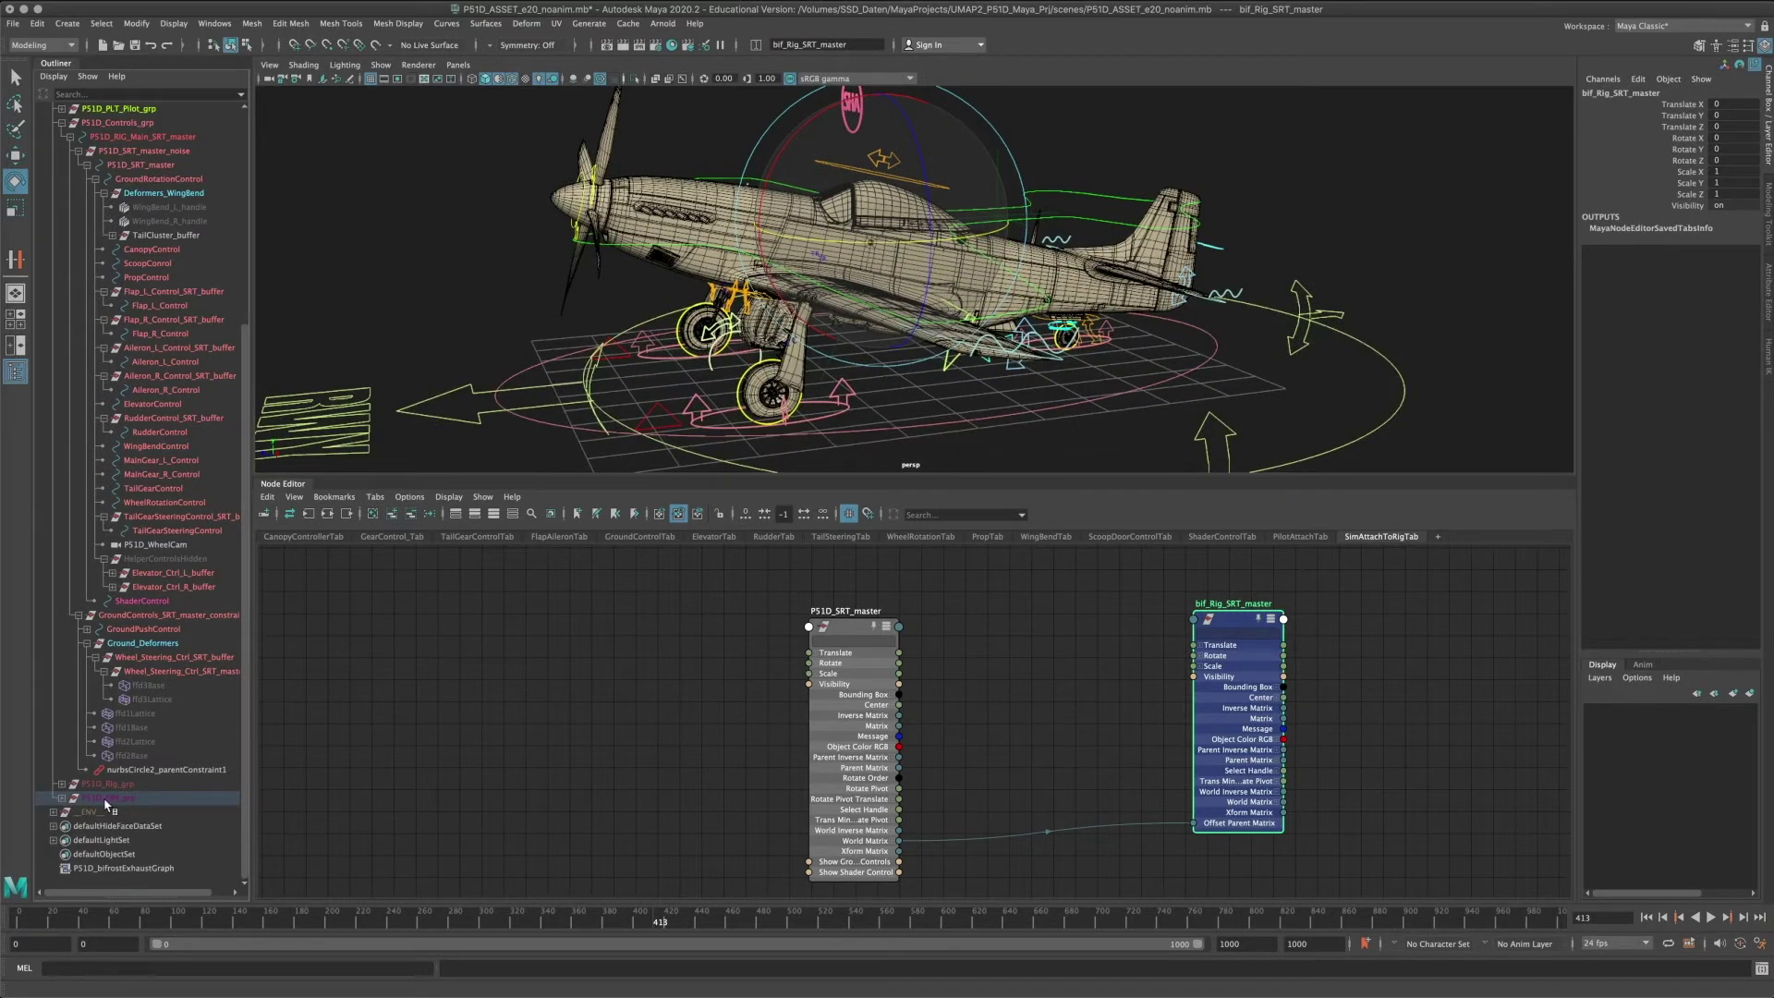
{"action": "left_click", "coordinate": [61, 798]}
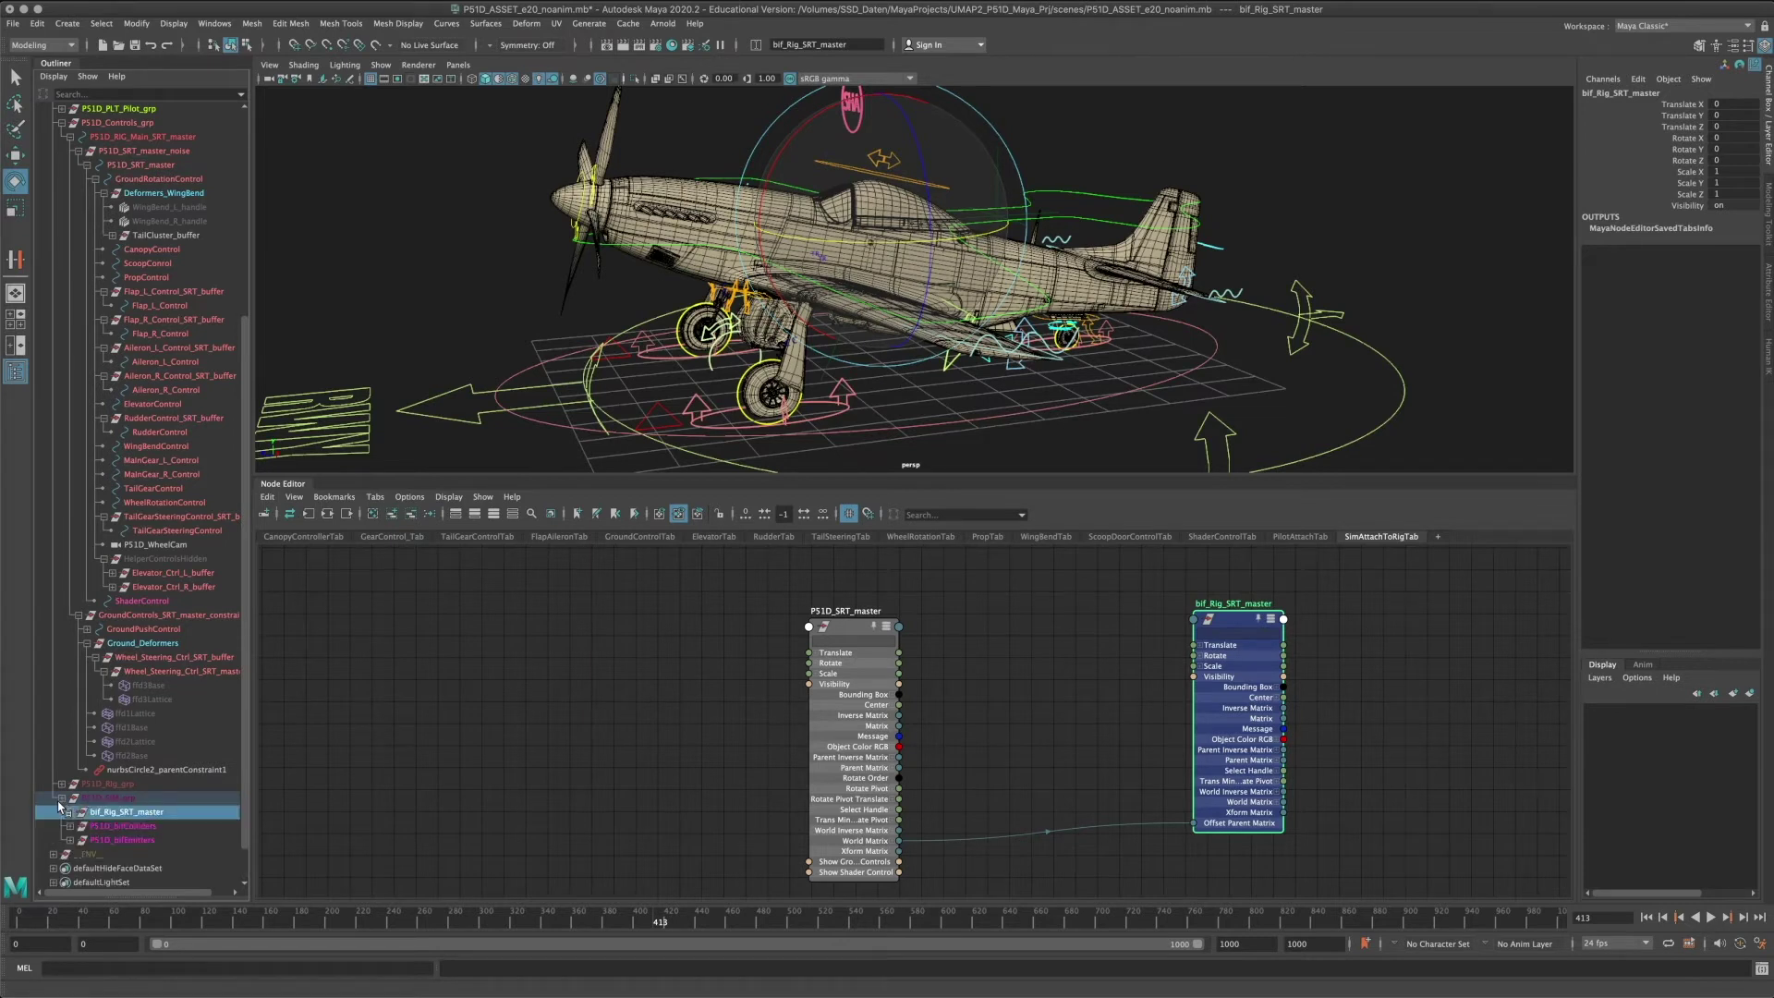
{"action": "left_click", "coordinate": [61, 798]}
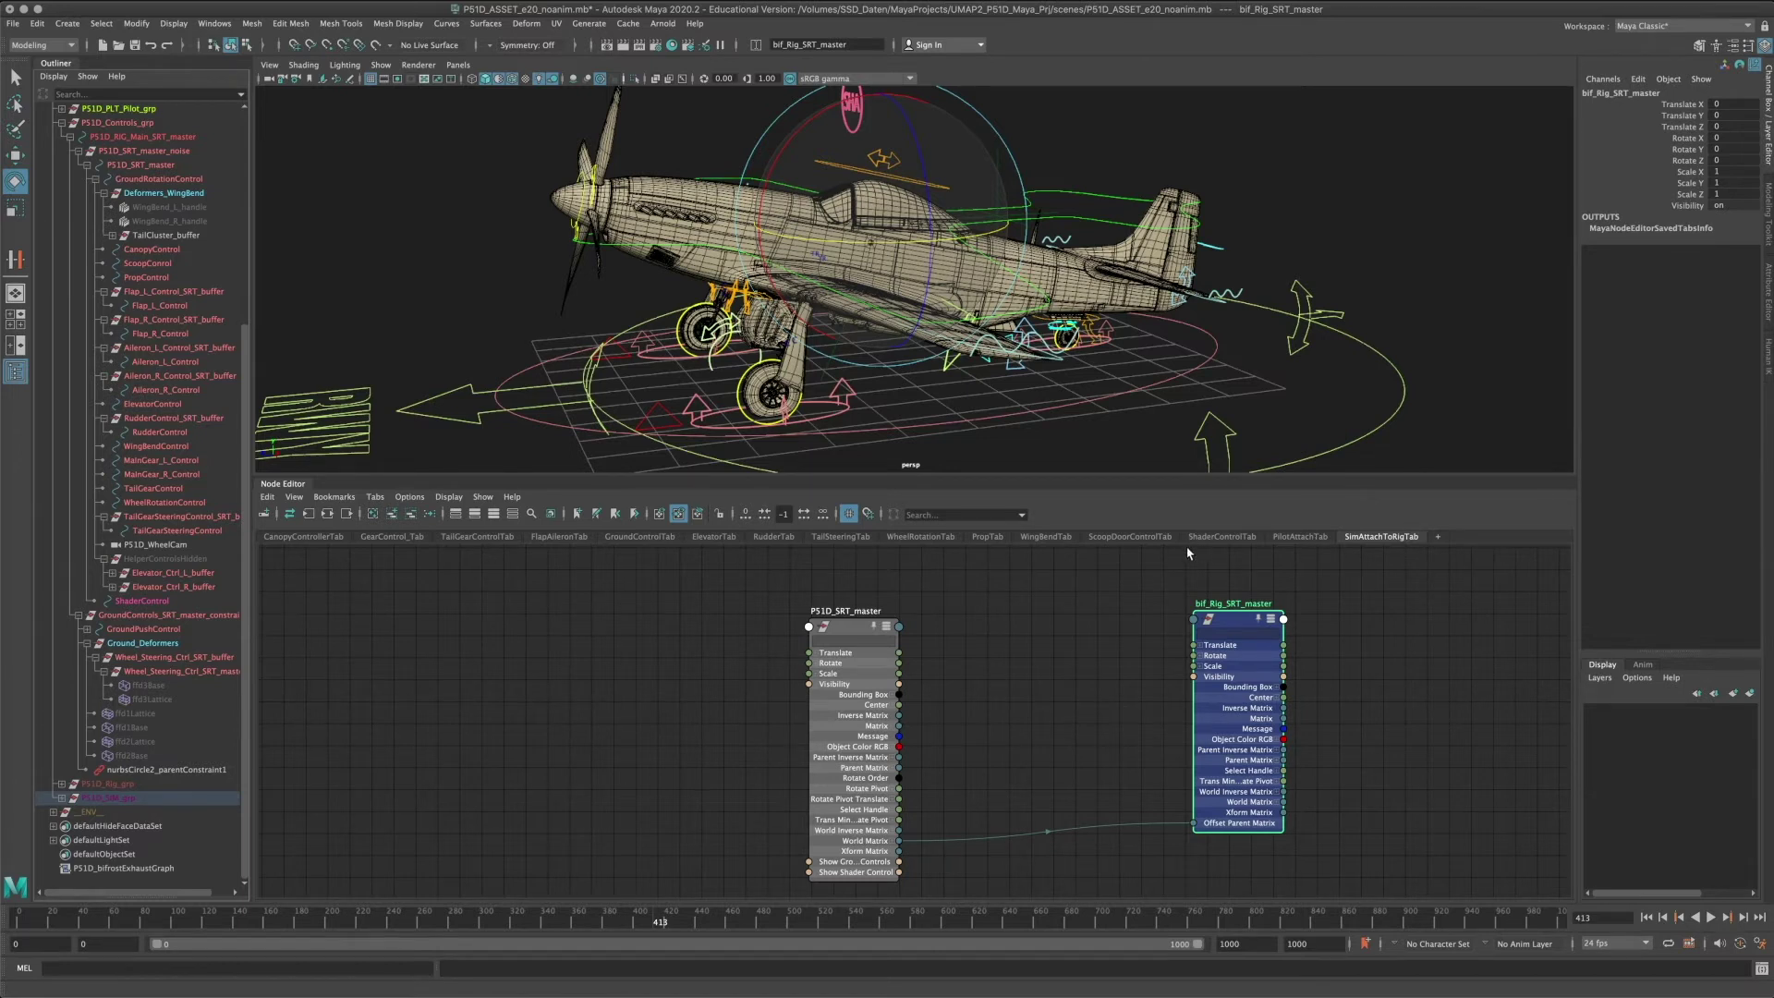
View the ScoopDoorControlTab network and examine the WingBendTab network up close.
{"action": "left_click", "coordinate": [1109, 541]}
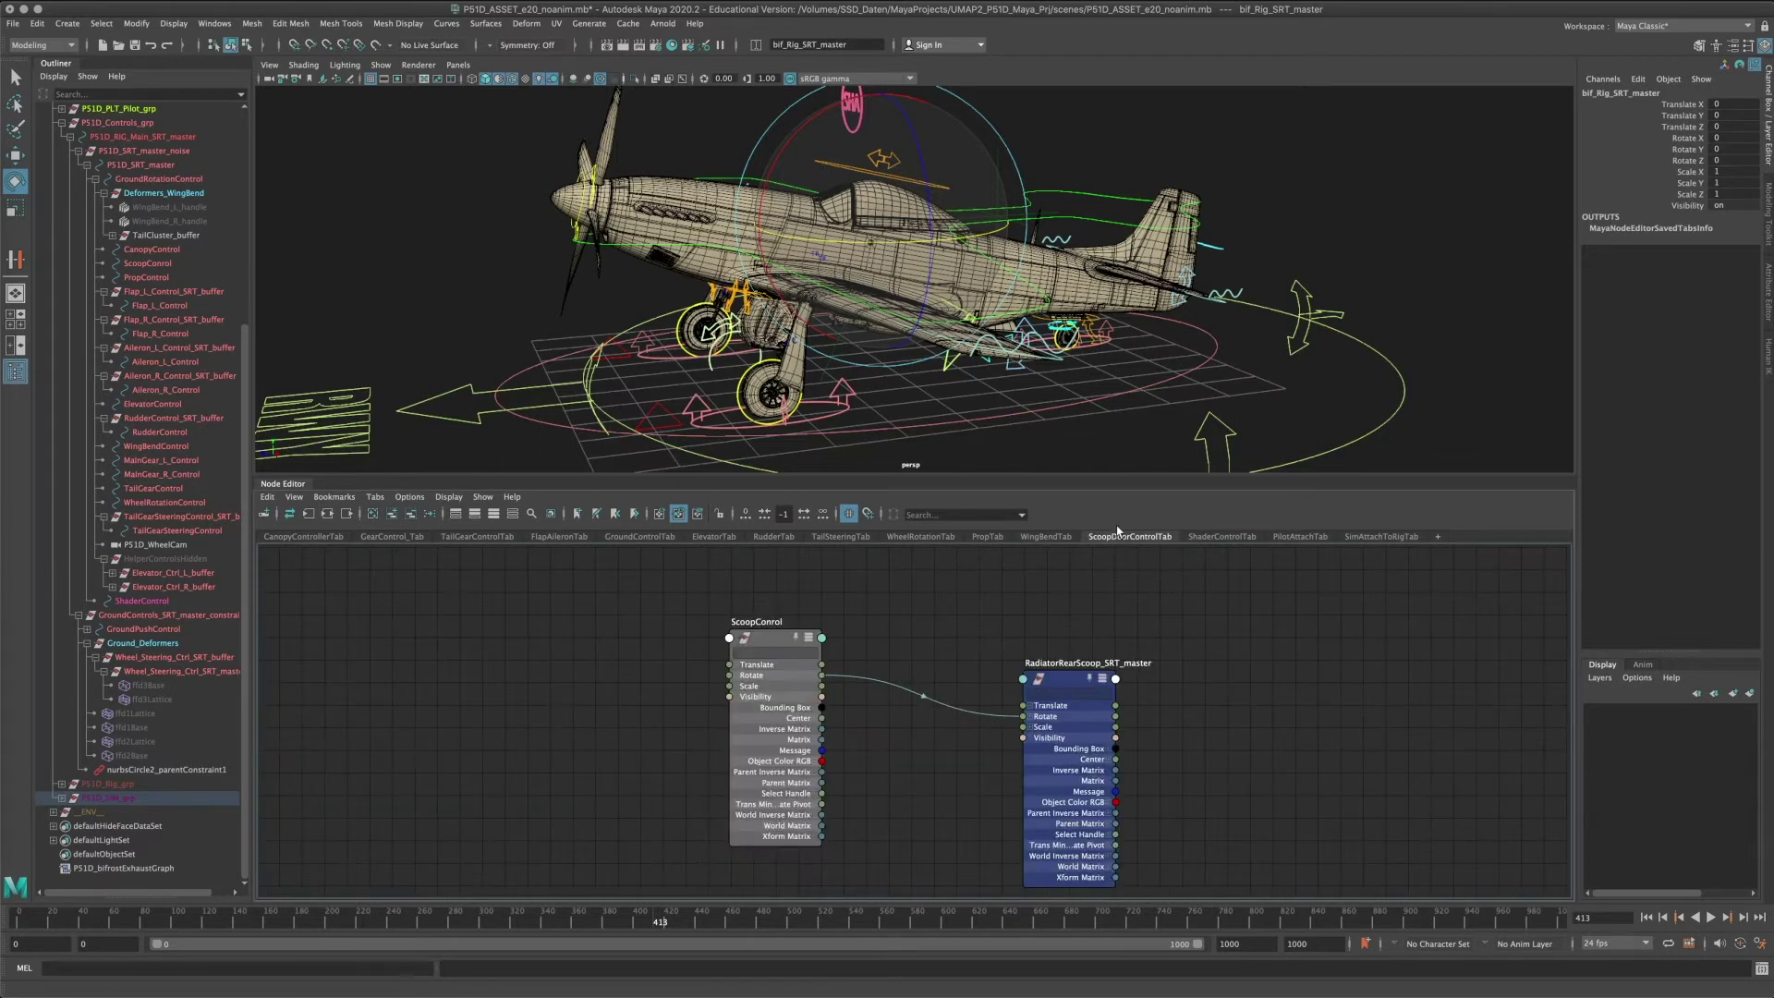
{"action": "left_click", "coordinate": [1048, 539]}
{"action": "scroll", "coordinate": [912, 703], "scroll_direction": "up", "scroll_amount": 6}
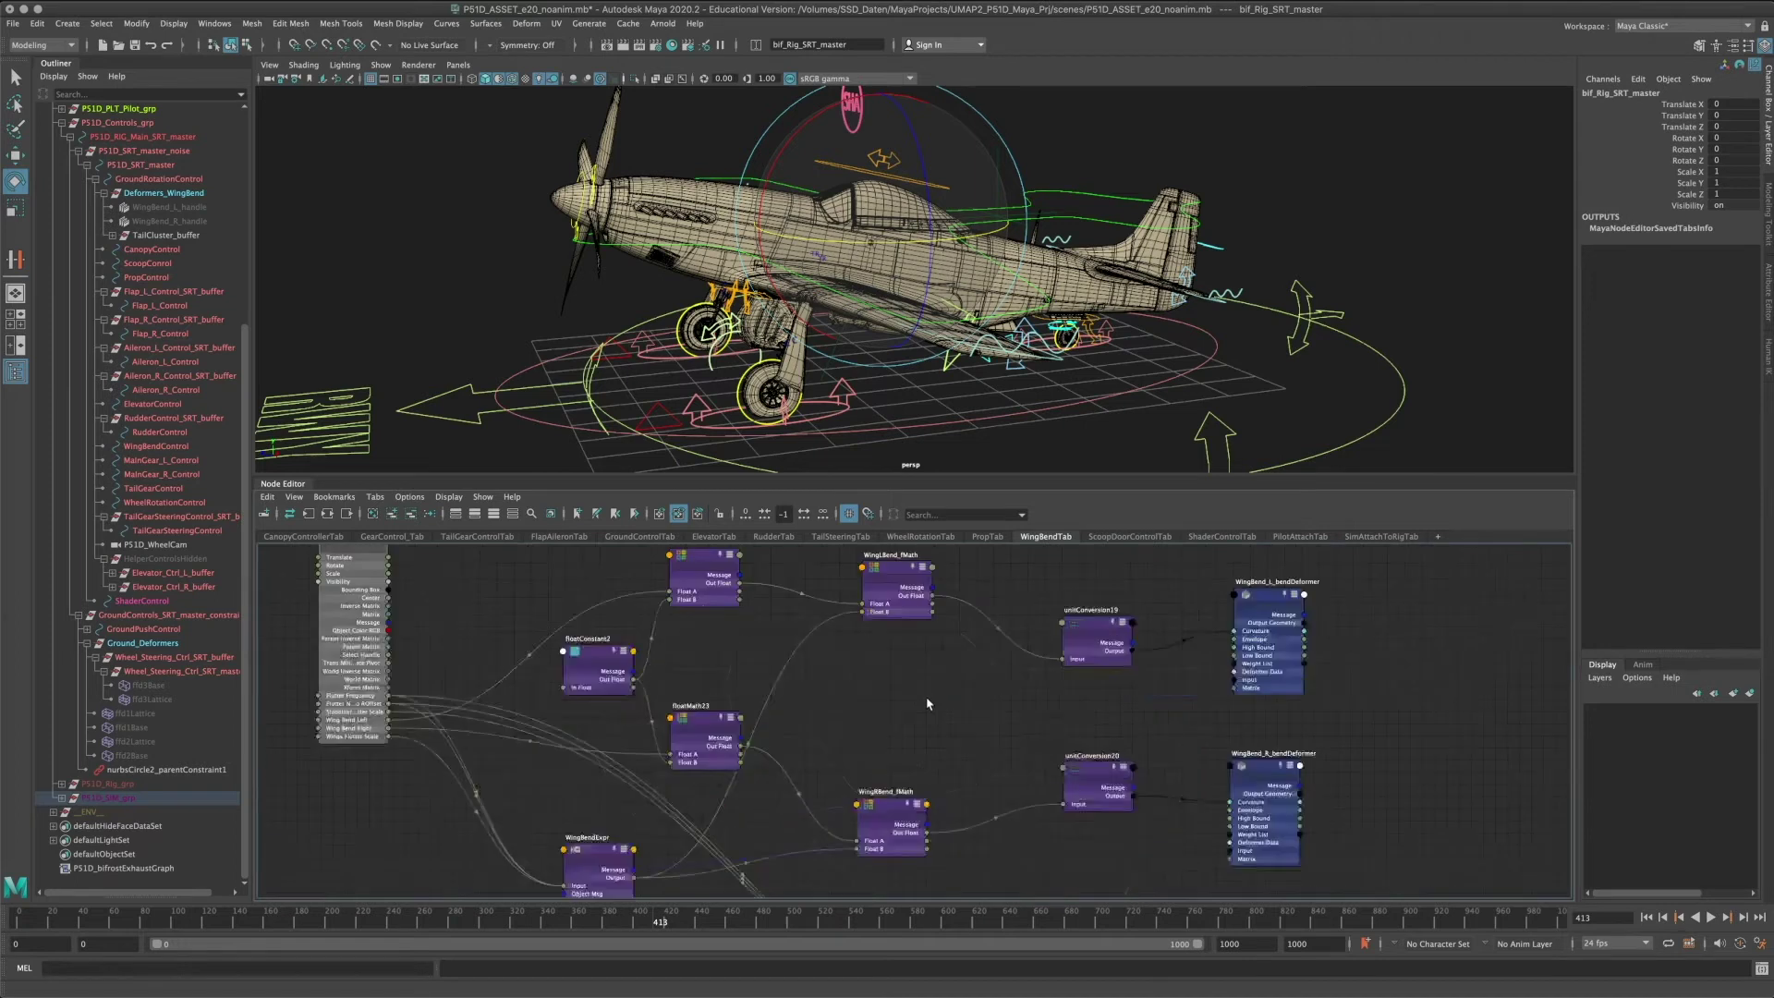
{"action": "scroll", "coordinate": [955, 698], "scroll_direction": "down", "scroll_amount": 2}
{"action": "scroll", "coordinate": [956, 692], "scroll_direction": "up", "scroll_amount": 2}
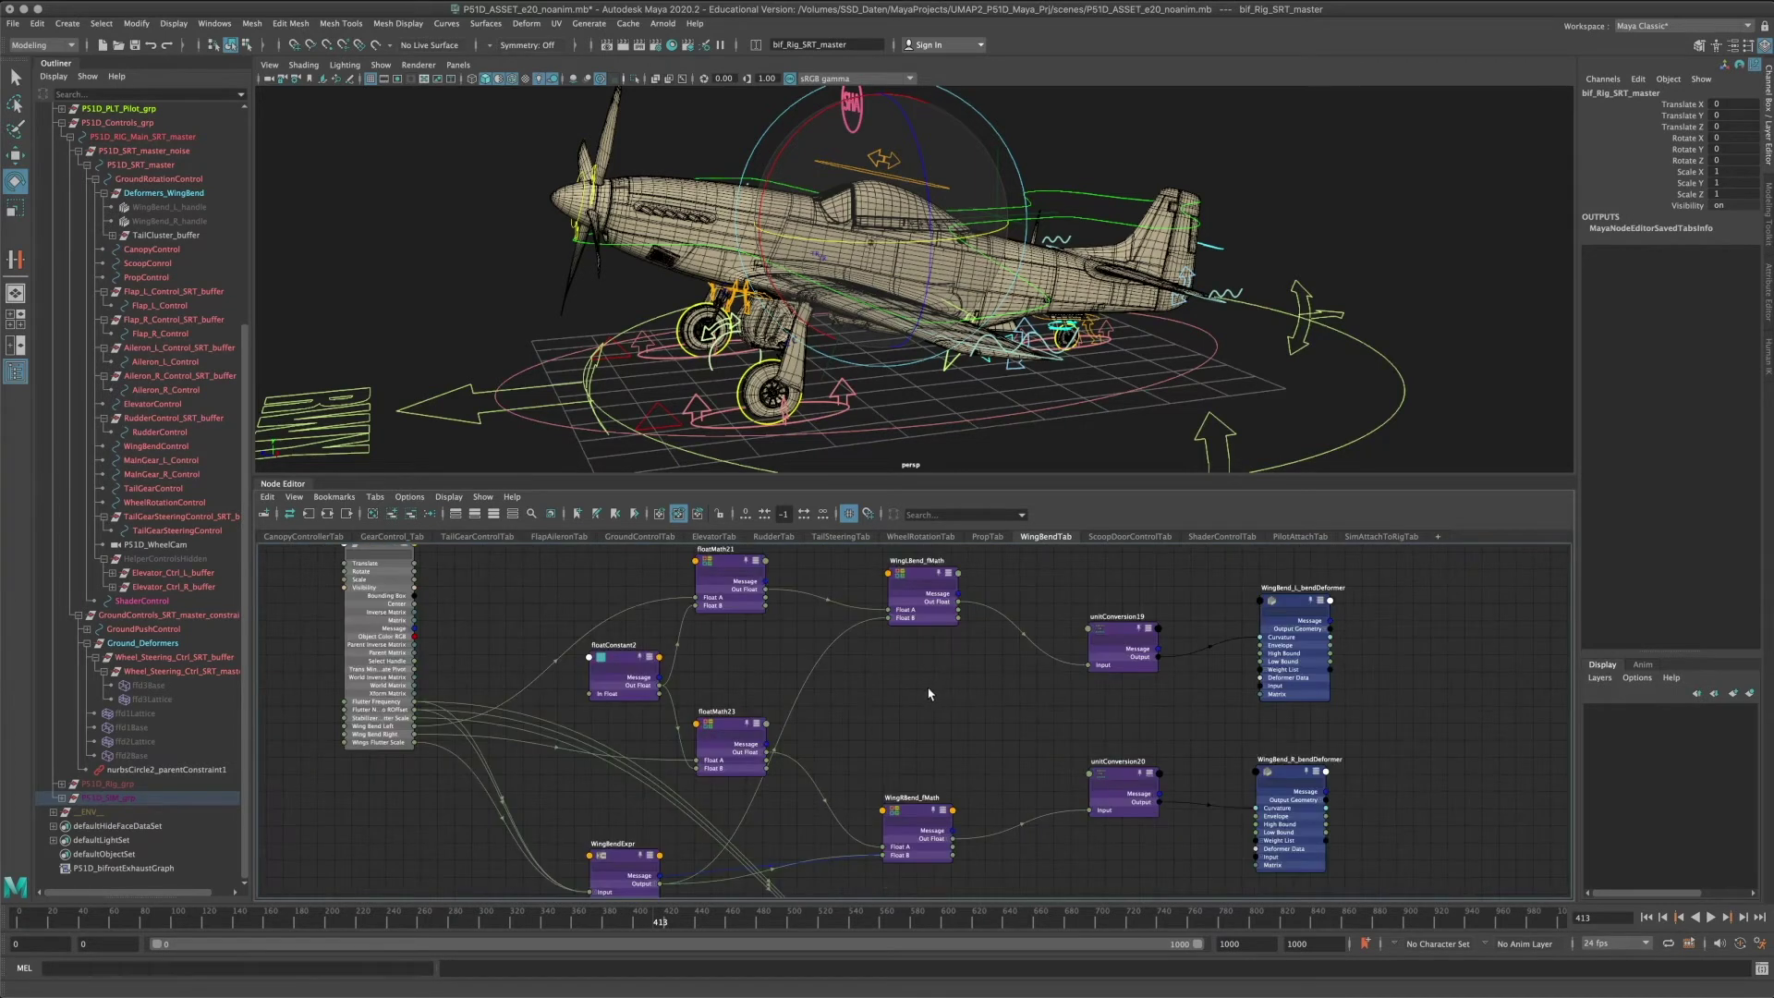
{"action": "scroll", "coordinate": [914, 697], "scroll_direction": "down", "scroll_amount": 2}
{"action": "scroll", "coordinate": [689, 696], "scroll_direction": "up", "scroll_amount": 2}
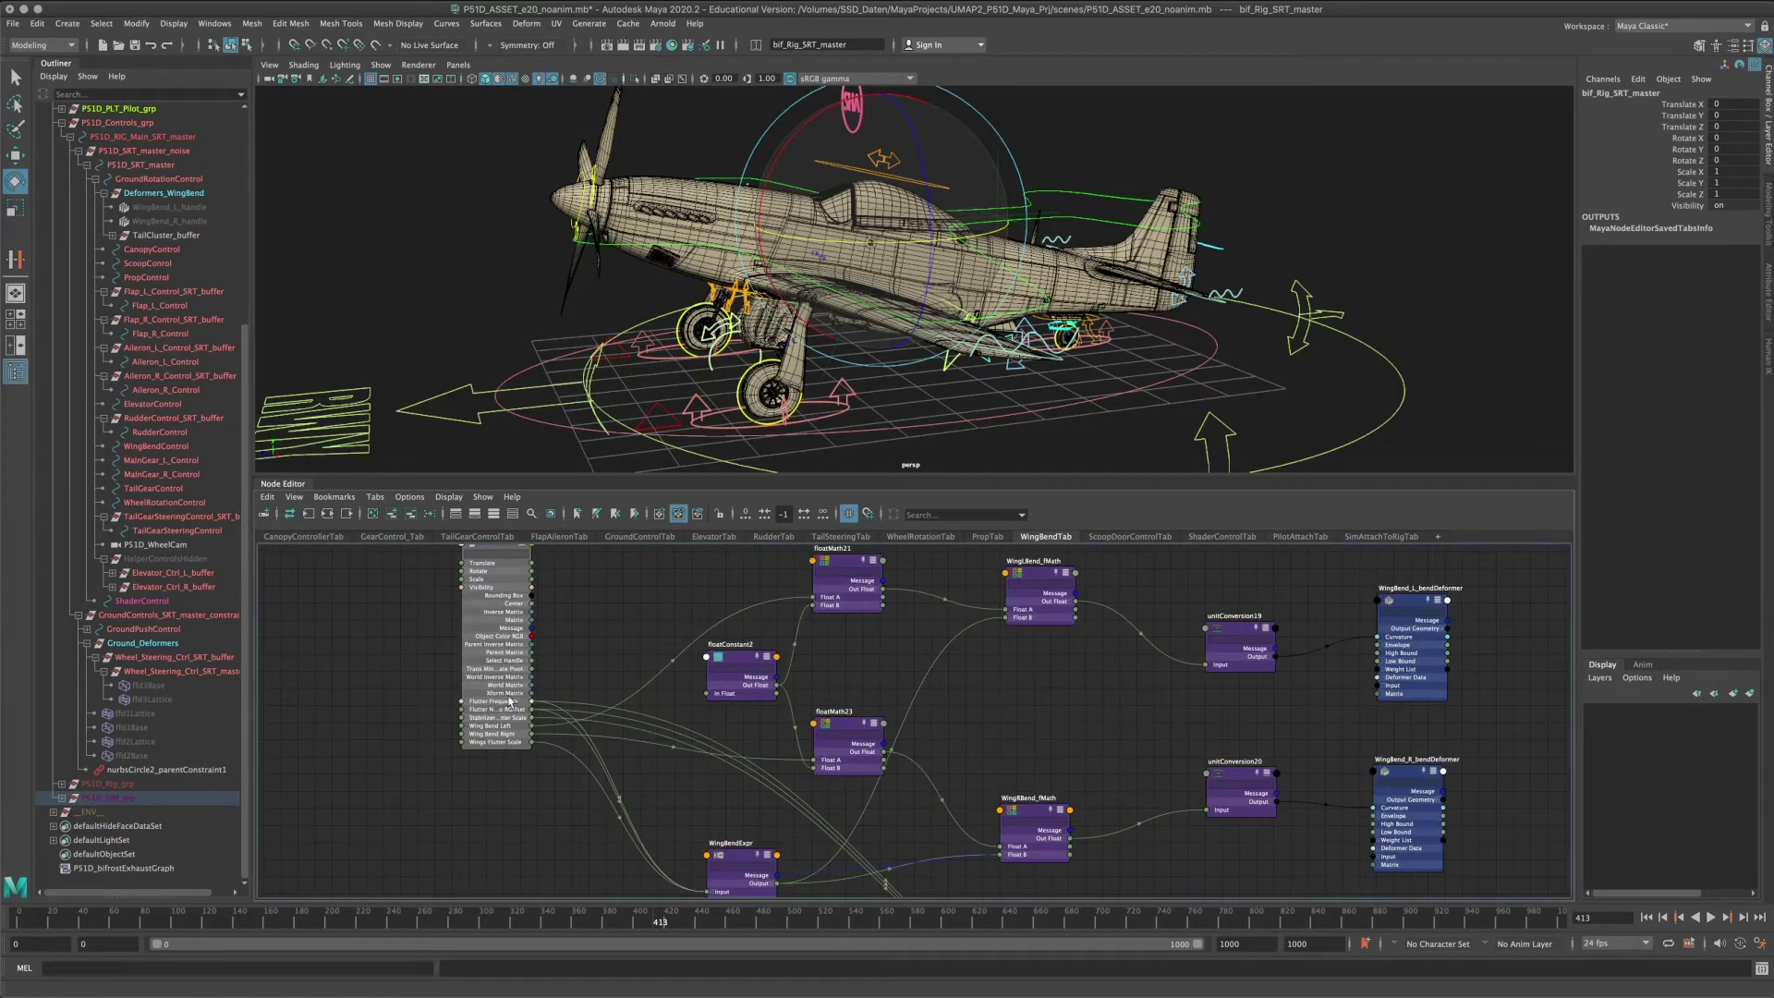
Select WingBendControl on the aircraft and enlarge the Node Editor to fit its wing bend network.
{"action": "left_click", "coordinate": [1035, 337]}
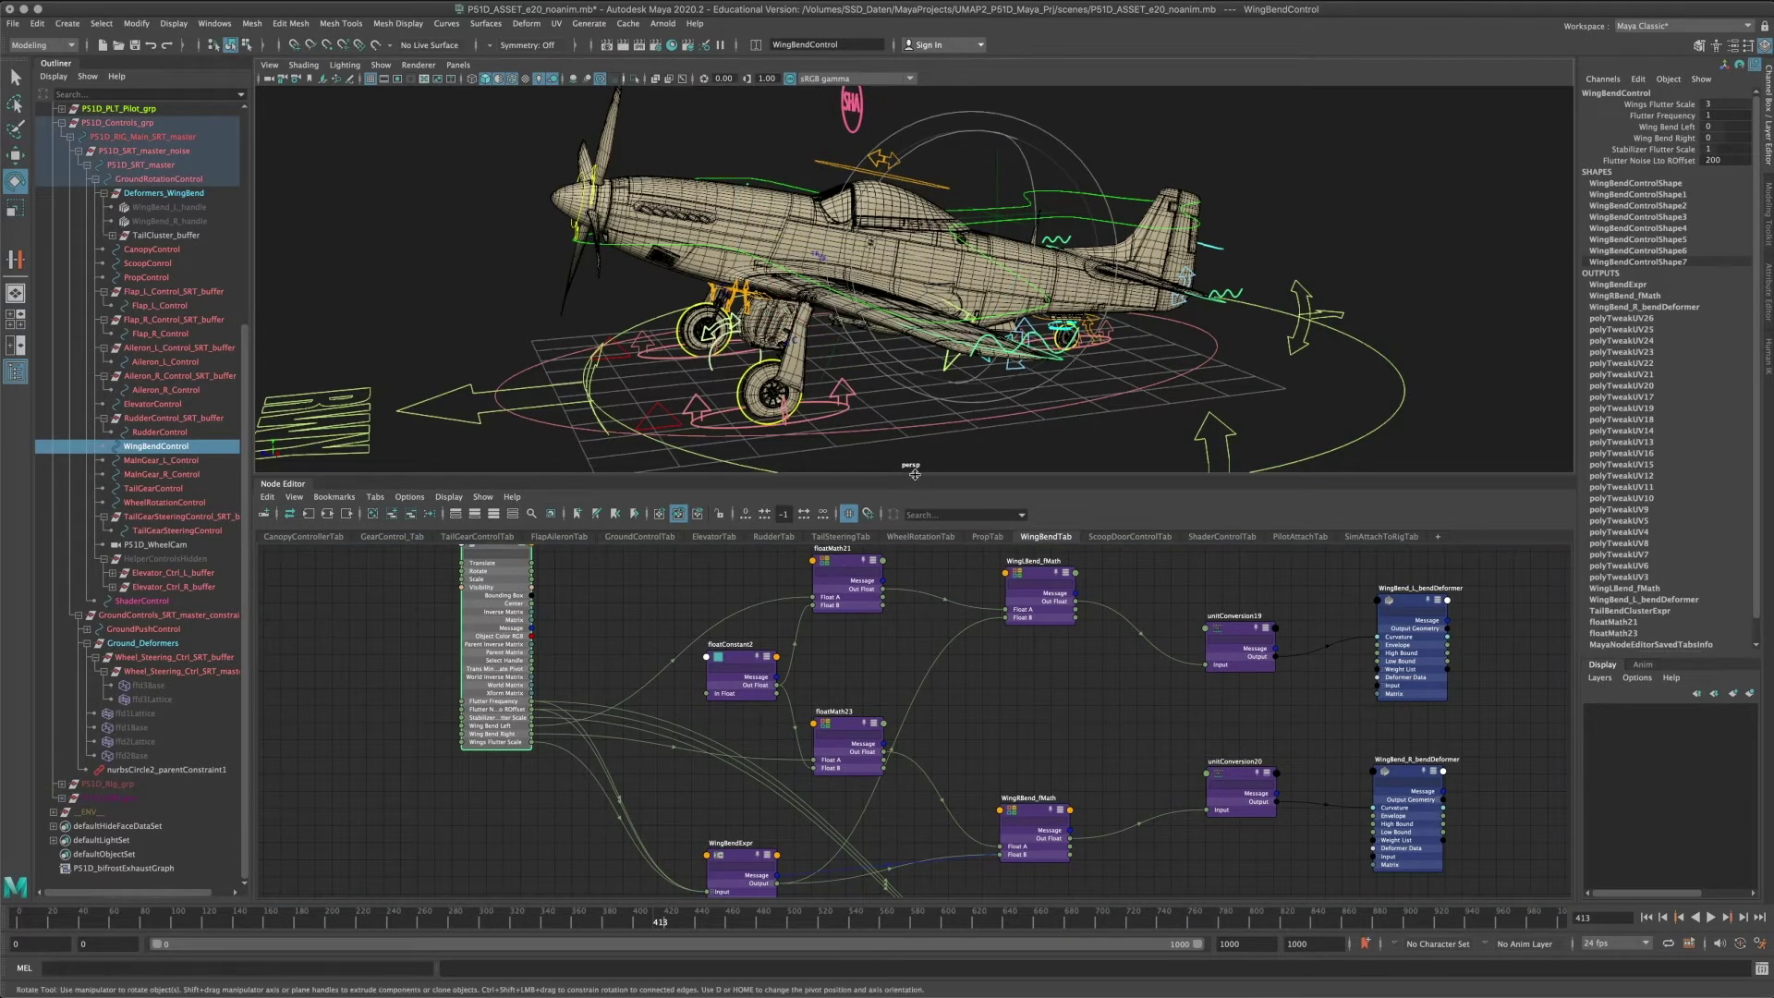
{"action": "left_click_drag", "start_coordinate": [917, 477], "coordinate": [940, 269]}
{"action": "middle_click_drag", "start_coordinate": [1065, 530], "coordinate": [962, 635], "text": "alt"}
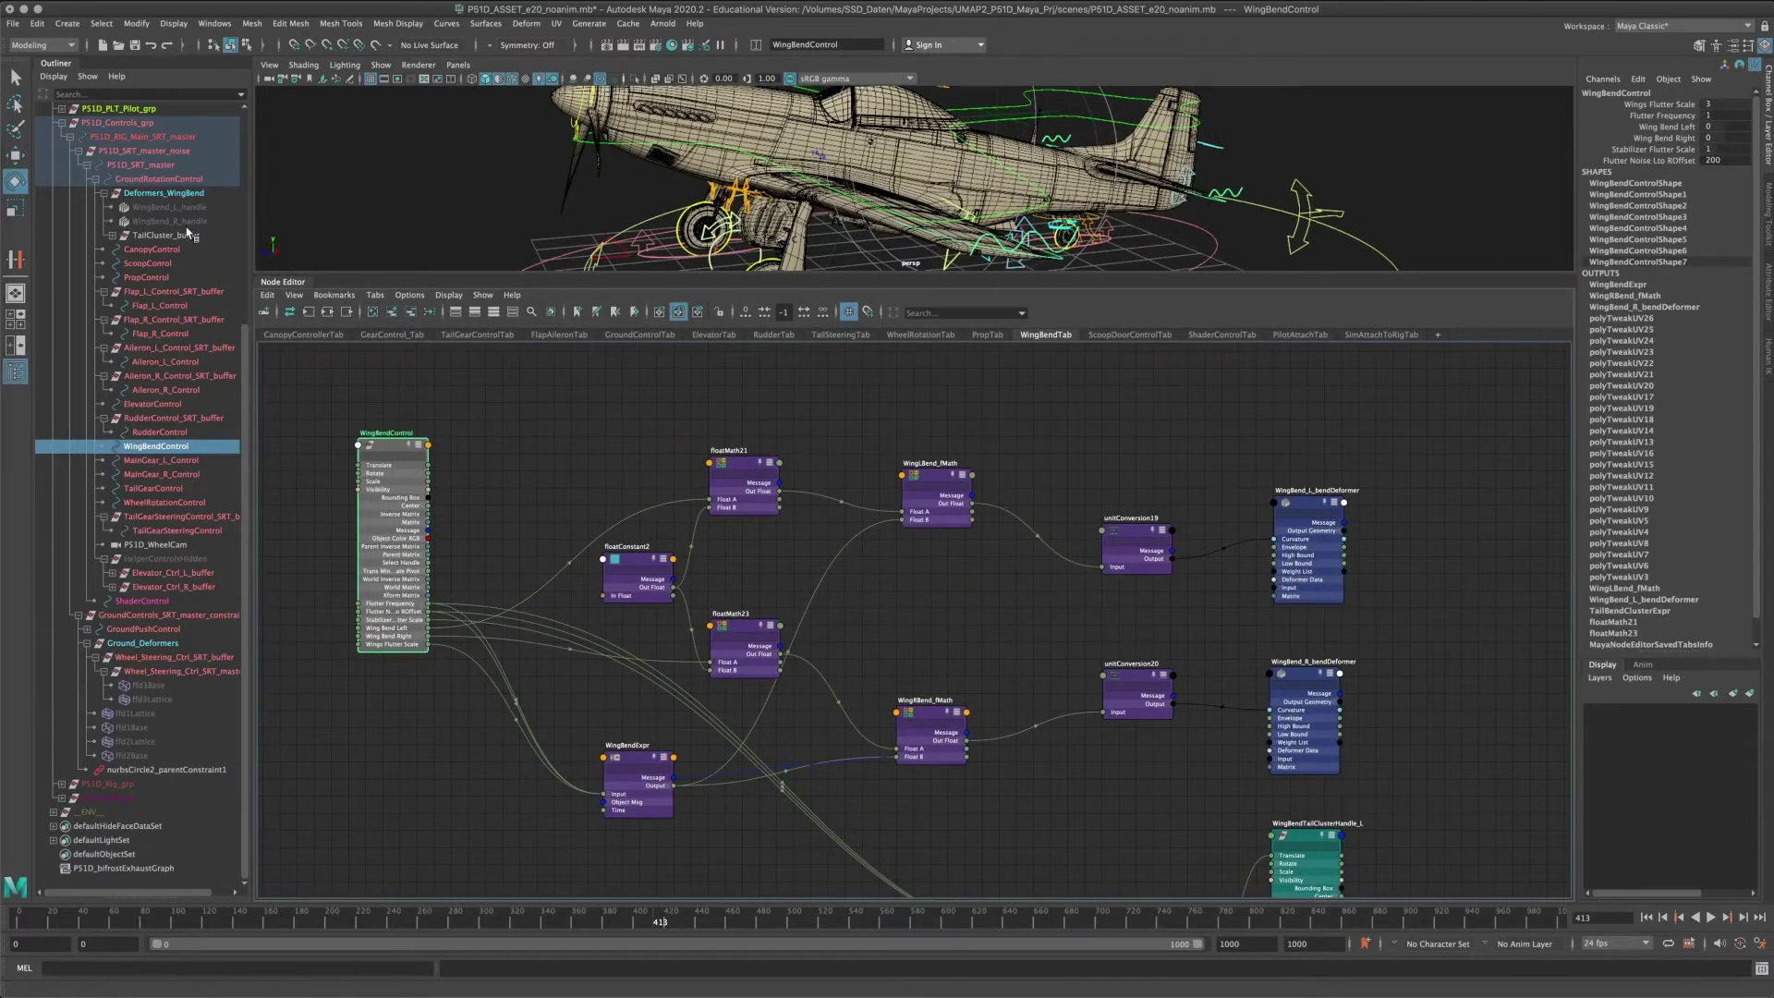
Hide the Outliner and dock the Node Editor beside the viewport, giving it most of the width.
{"action": "left_click", "coordinate": [60, 123]}
{"action": "left_click", "coordinate": [54, 64]}
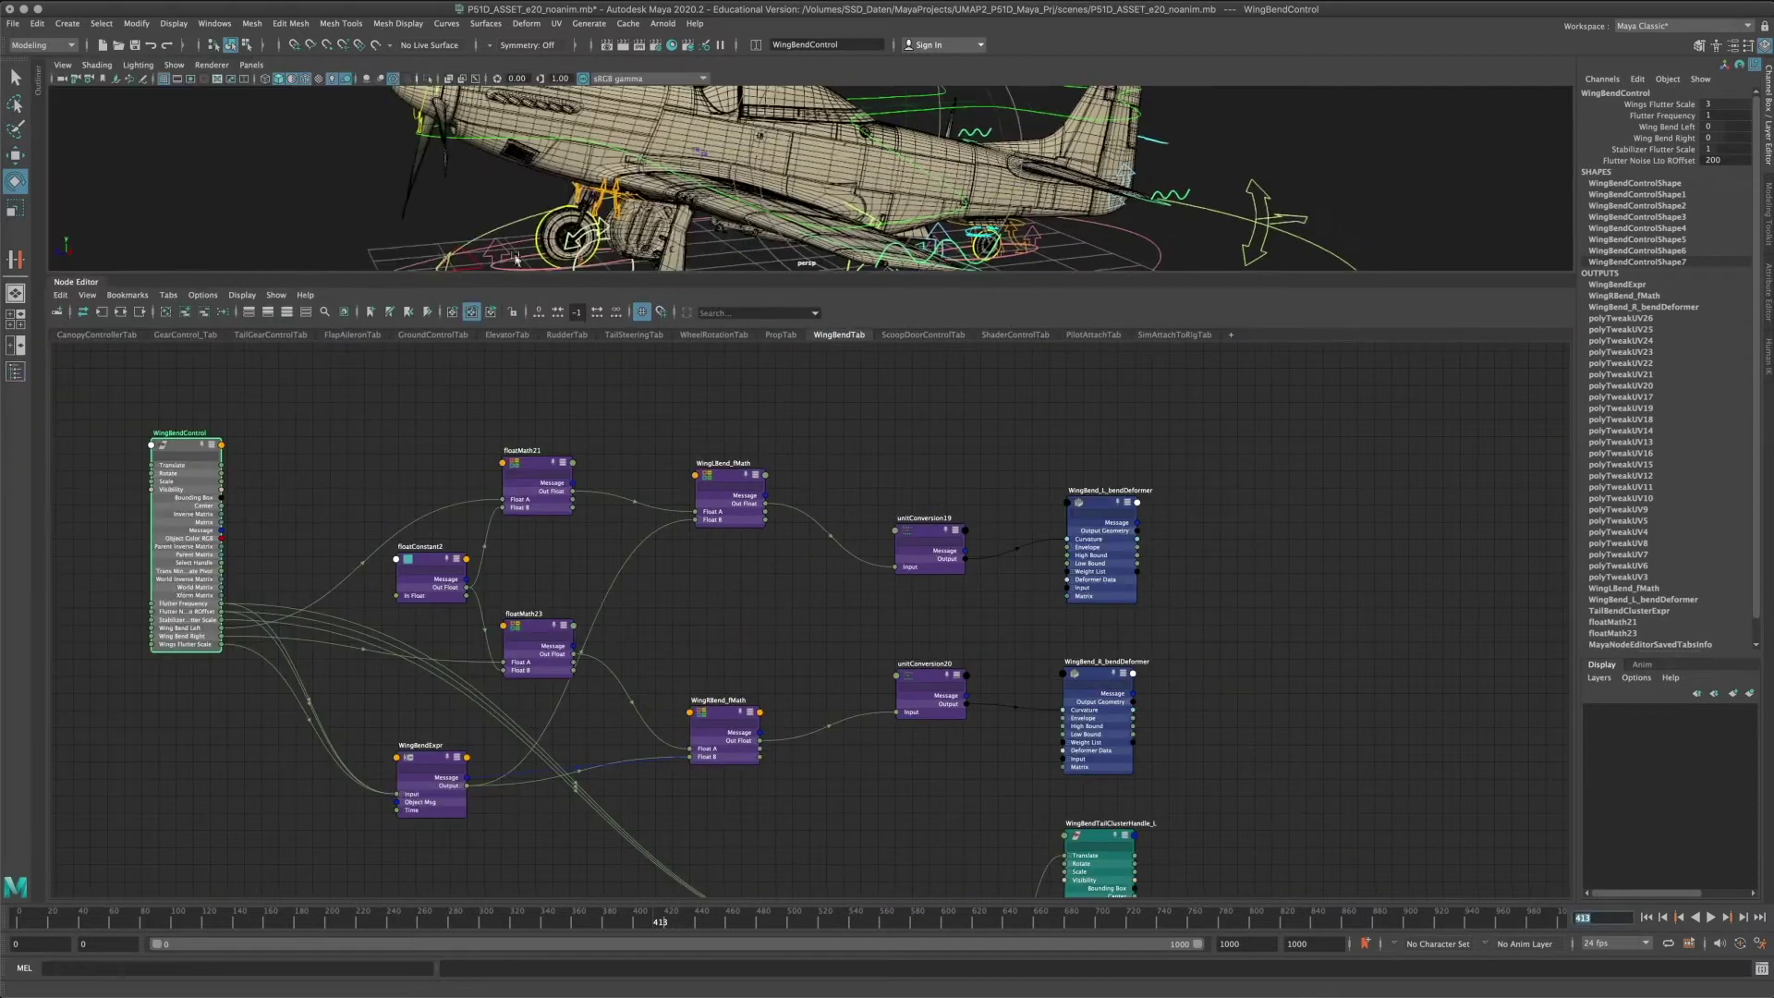
{"action": "left_click_drag", "start_coordinate": [473, 273], "coordinate": [473, 273]}
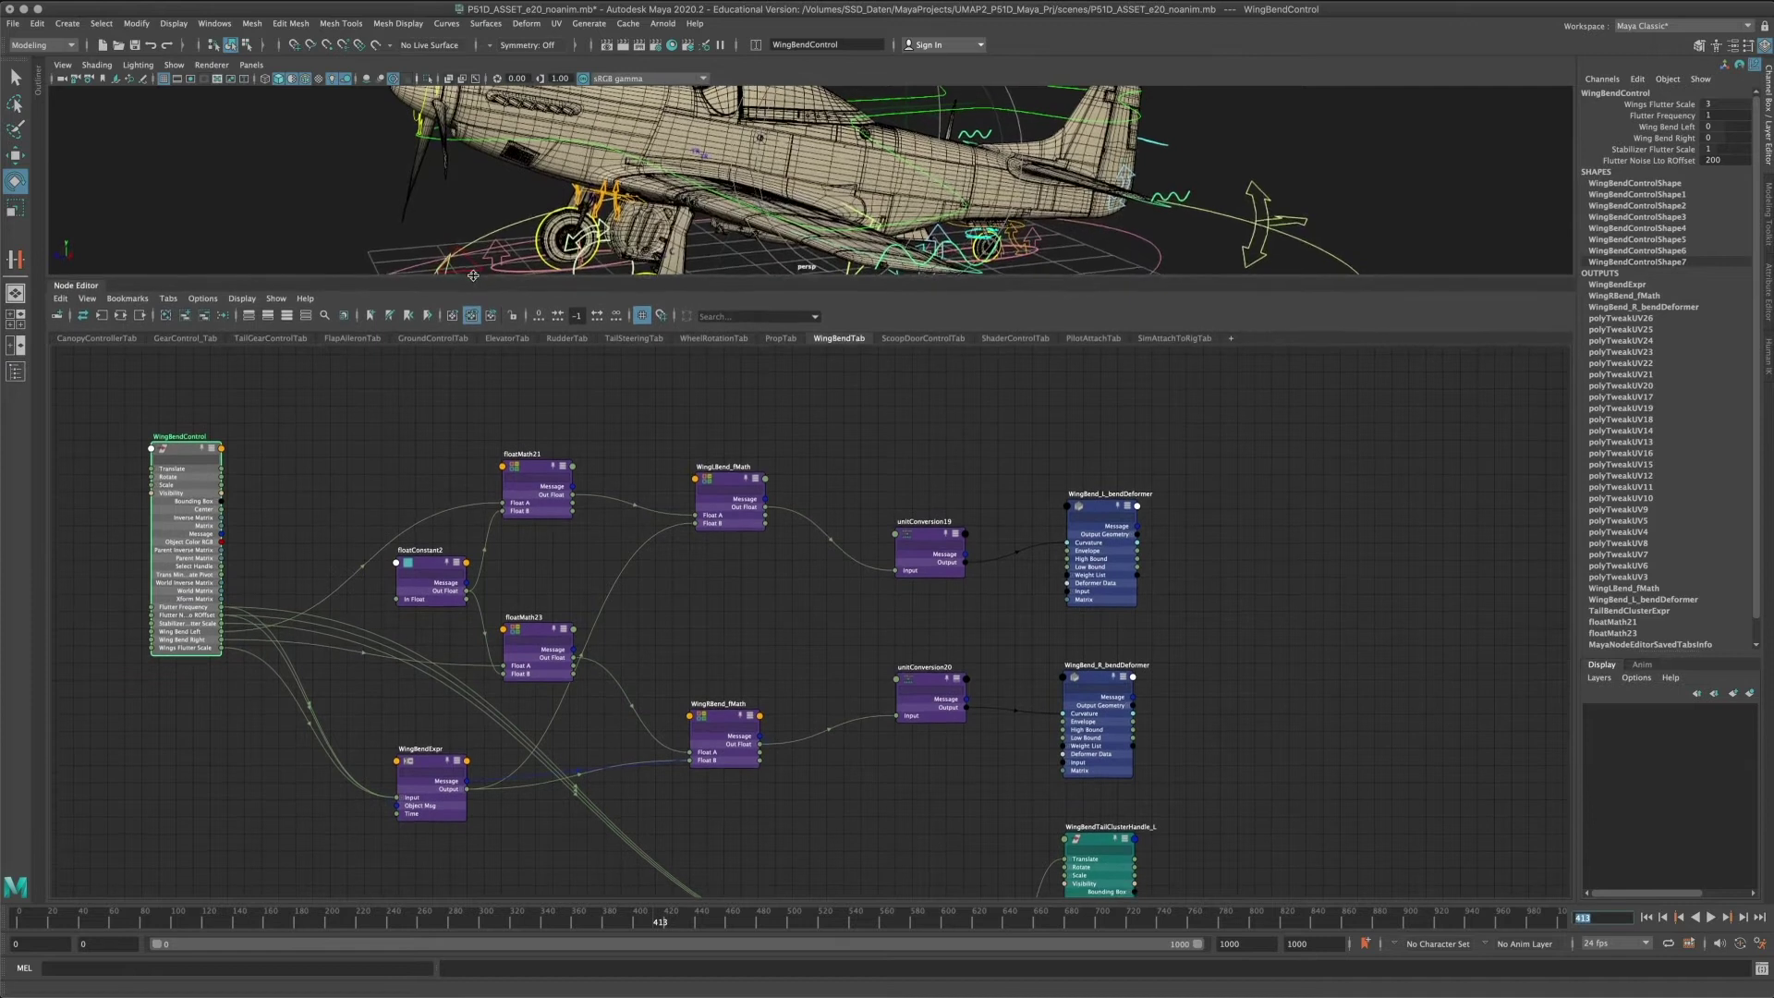
{"action": "left_click_drag", "start_coordinate": [78, 281], "coordinate": [1575, 193]}
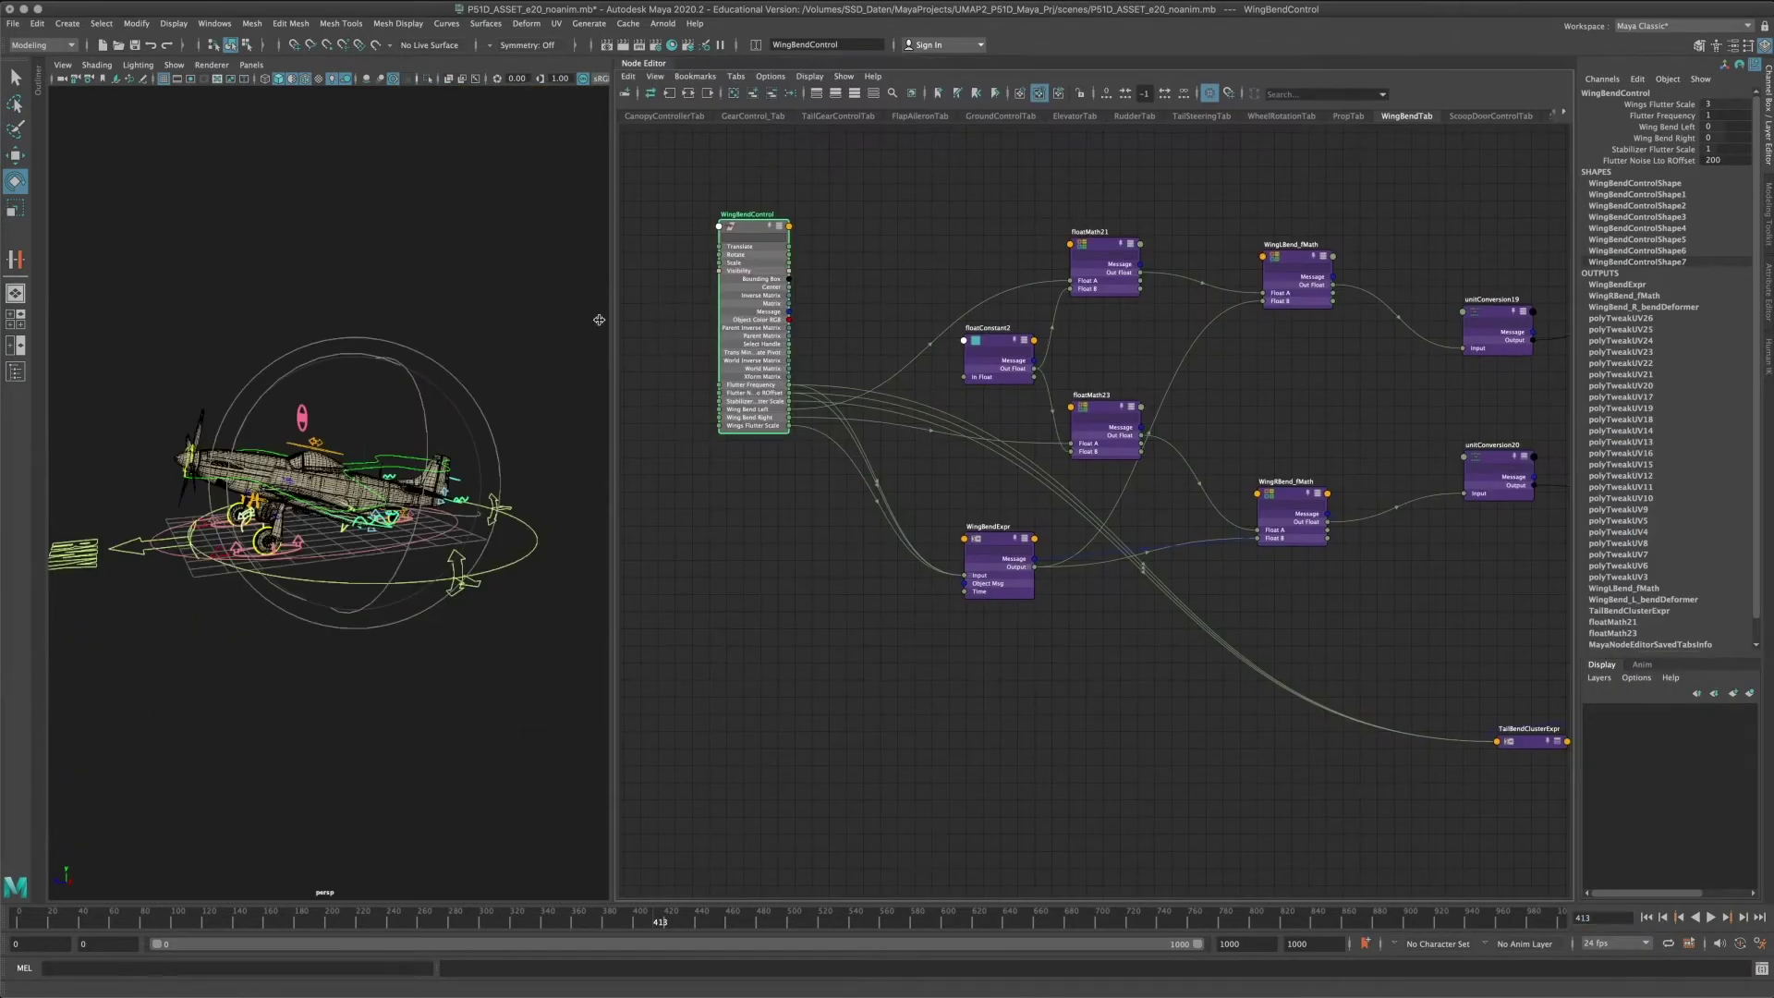
{"action": "left_click_drag", "start_coordinate": [613, 324], "coordinate": [439, 325]}
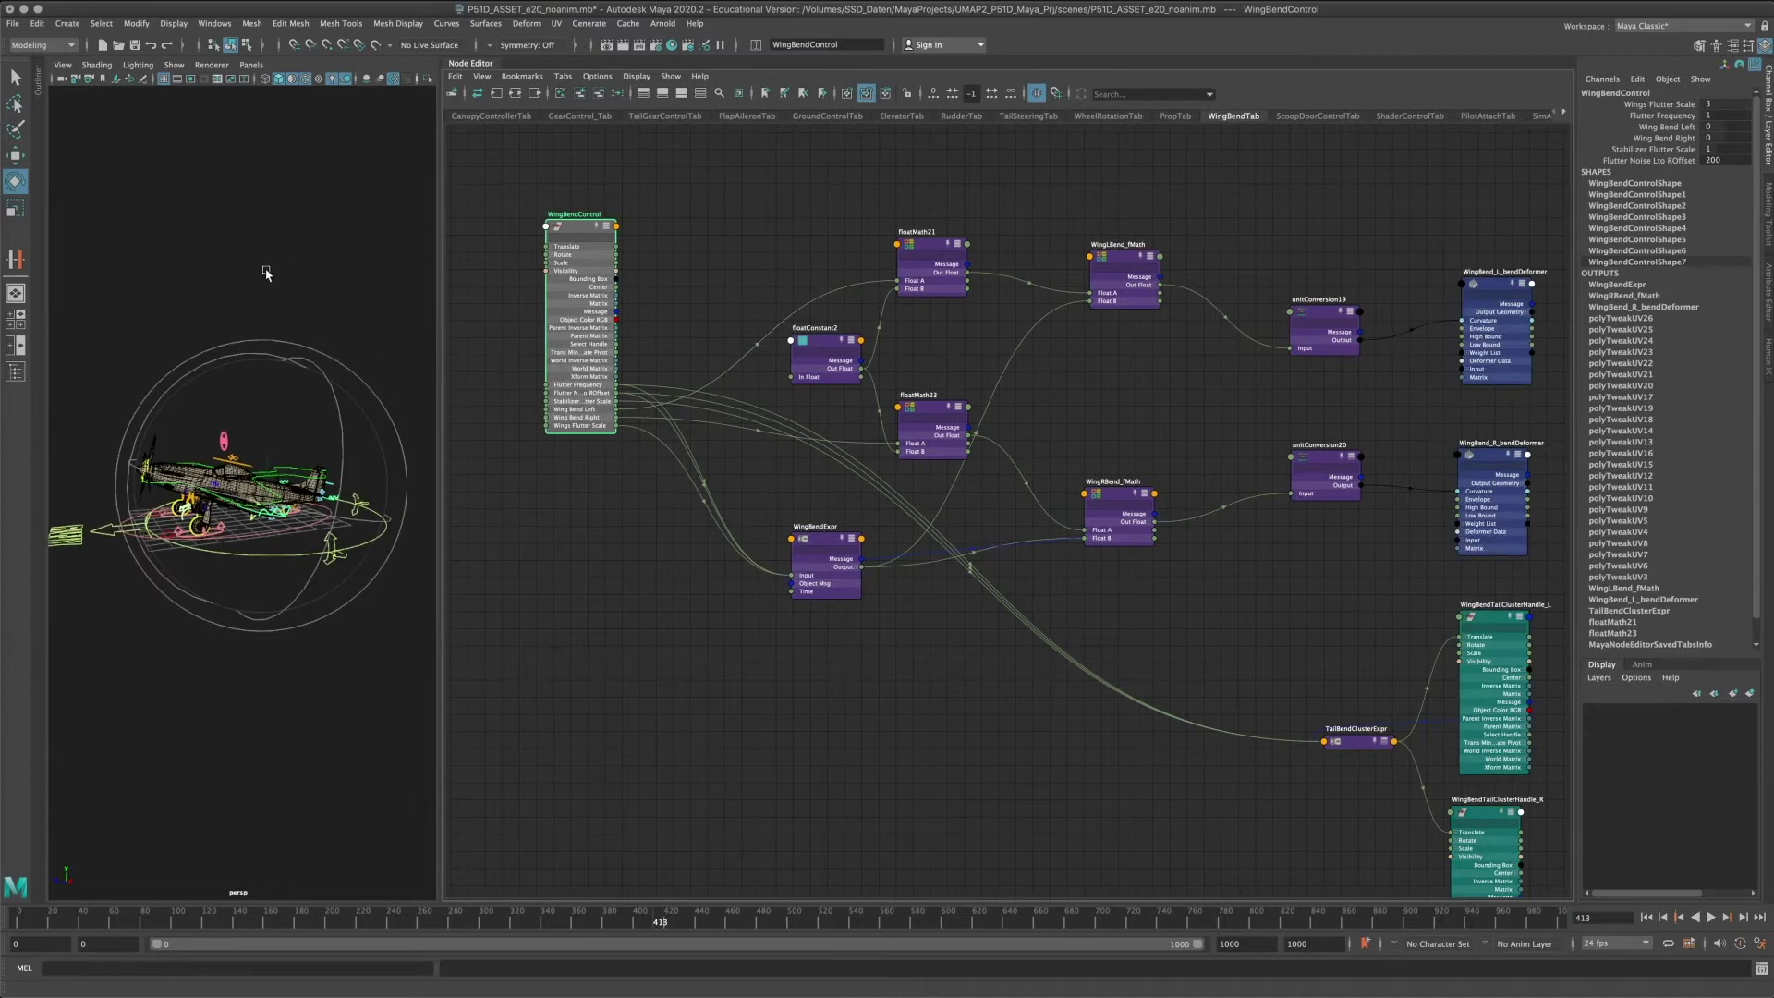
Frame the aircraft closely in the narrow viewport and turn off Wireframe on Shaded.
{"action": "left_click_drag", "start_coordinate": [231, 275], "coordinate": [272, 371], "text": "alt"}
{"action": "mouse_move", "coordinate": [271, 367]}
{"action": "right_mouse_down", "text": "alt"}
{"action": "mouse_move", "coordinate": [360, 305]}
{"action": "mouse_move", "coordinate": [231, 222]}
{"action": "mouse_move", "coordinate": [113, 110]}
{"action": "right_mouse_up", "text": "alt"}
{"action": "left_click", "coordinate": [91, 64]}
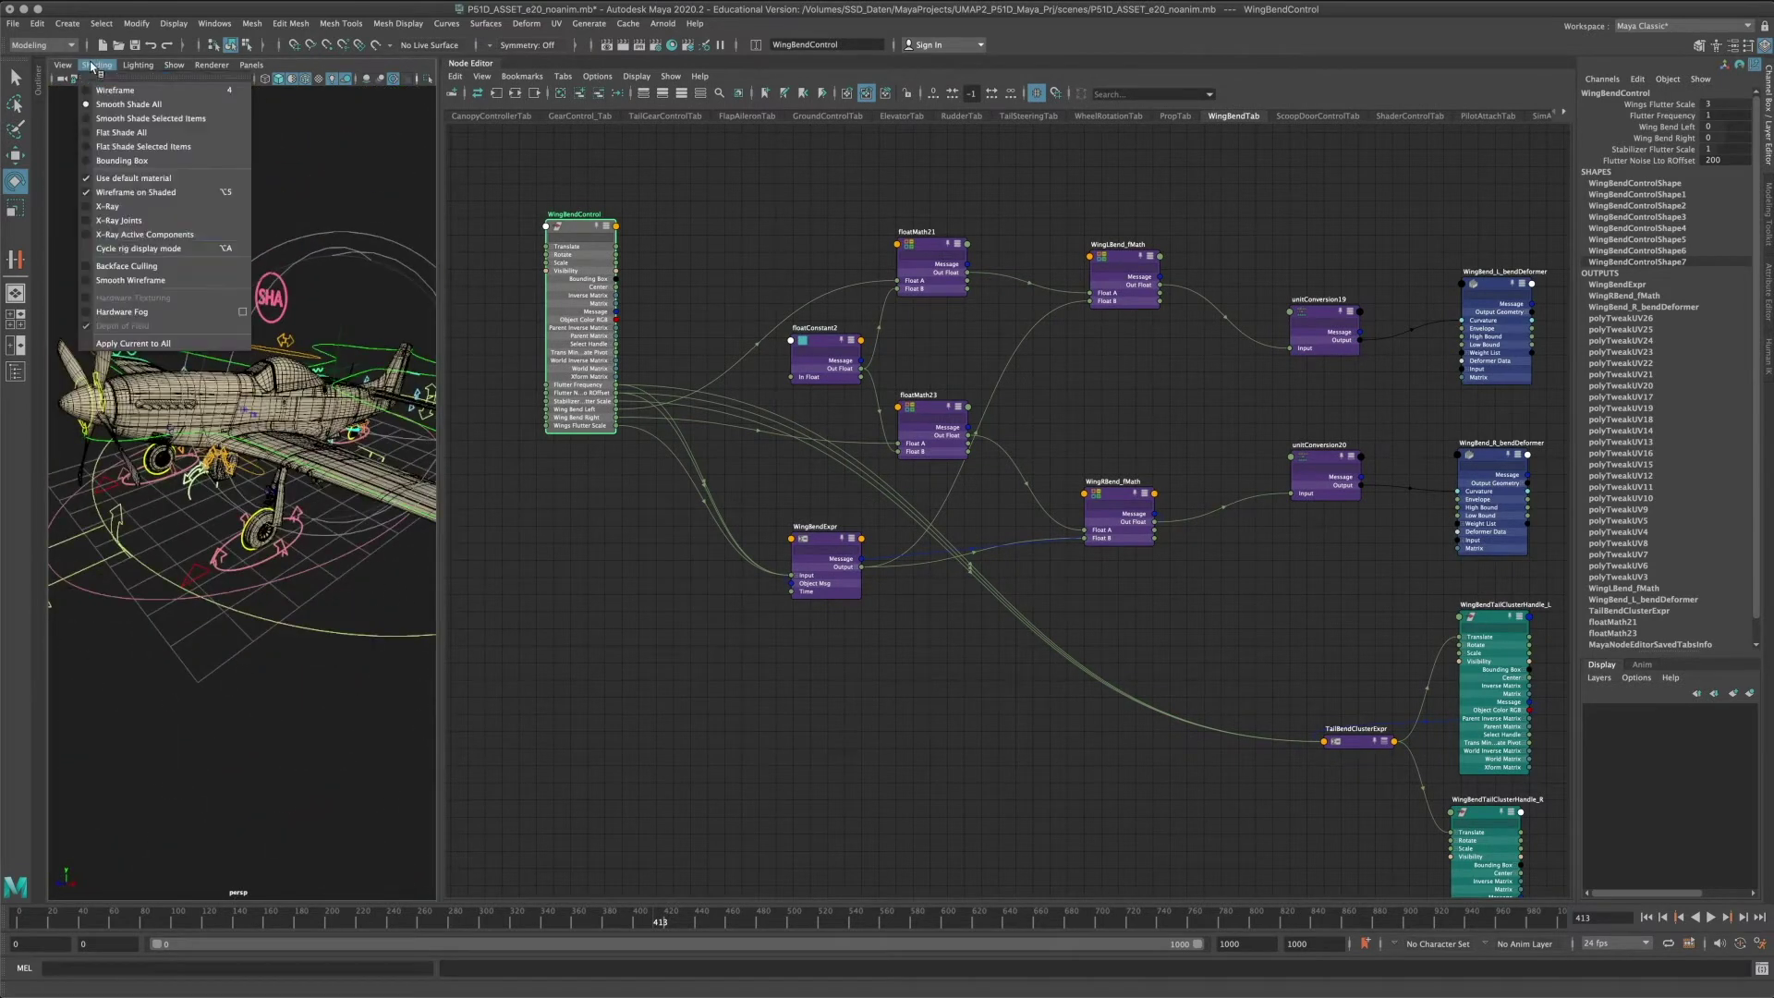
{"action": "left_click", "coordinate": [129, 192]}
{"action": "left_click_drag", "start_coordinate": [219, 298], "coordinate": [236, 314], "text": "alt"}
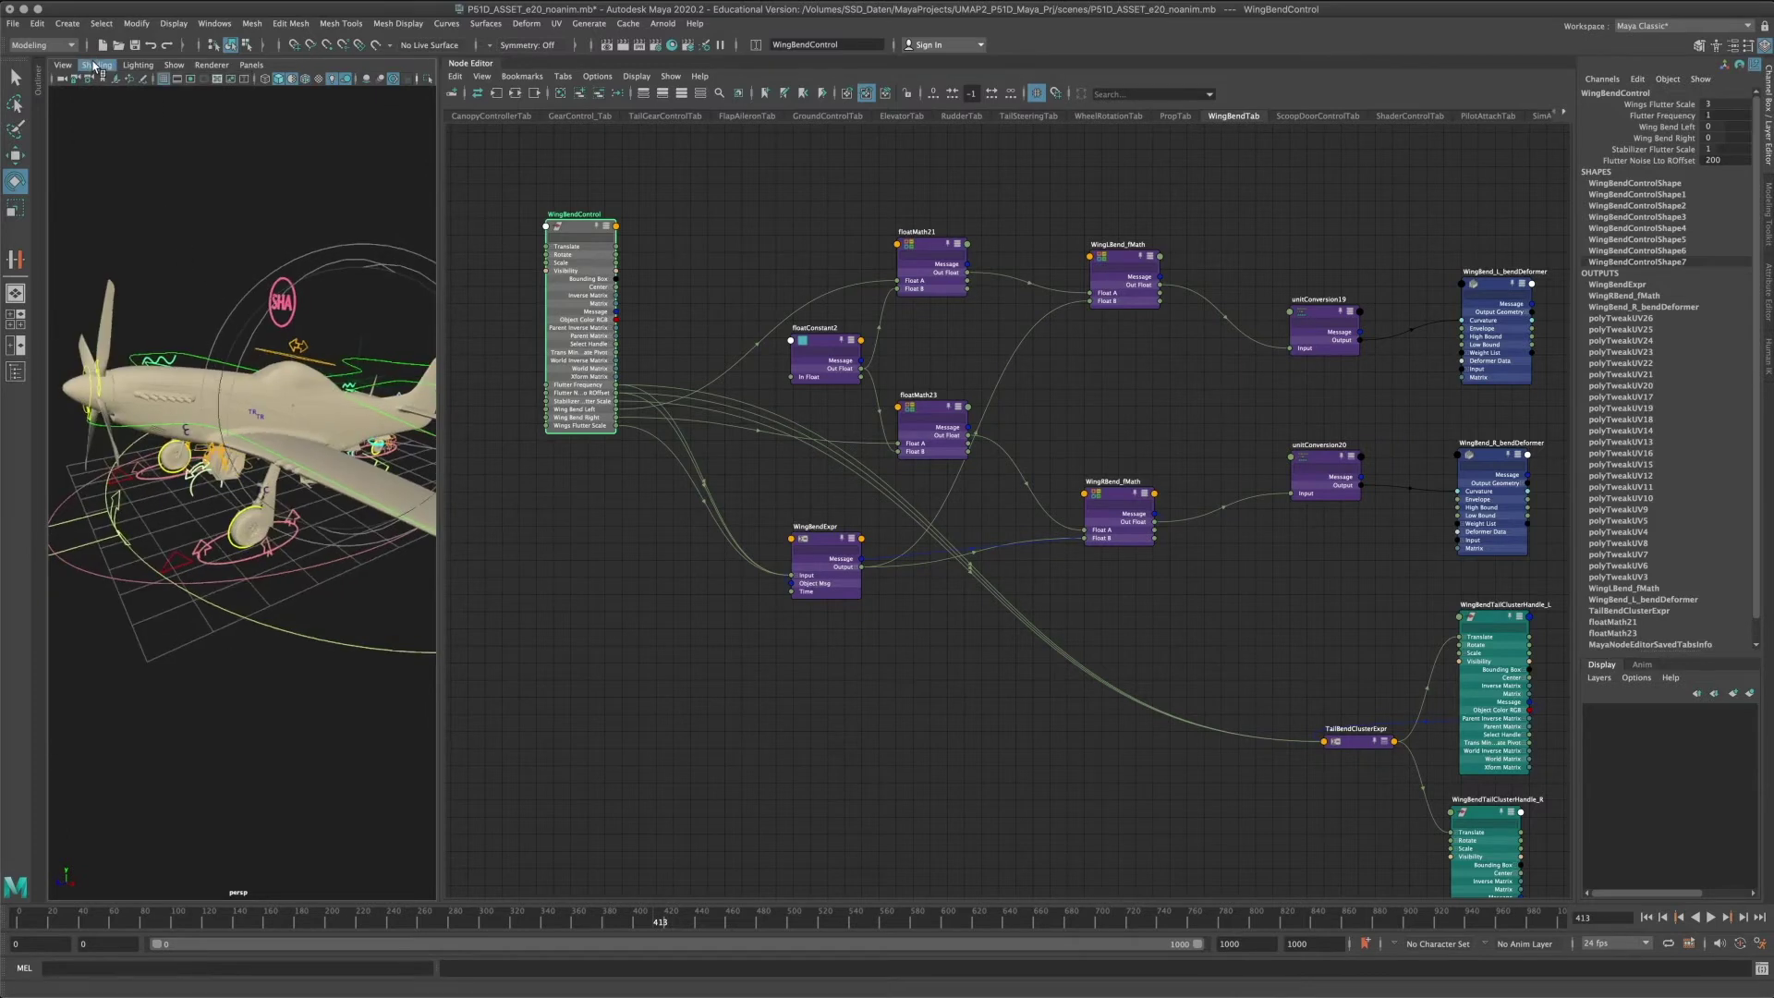
{"action": "left_click", "coordinate": [96, 64]}
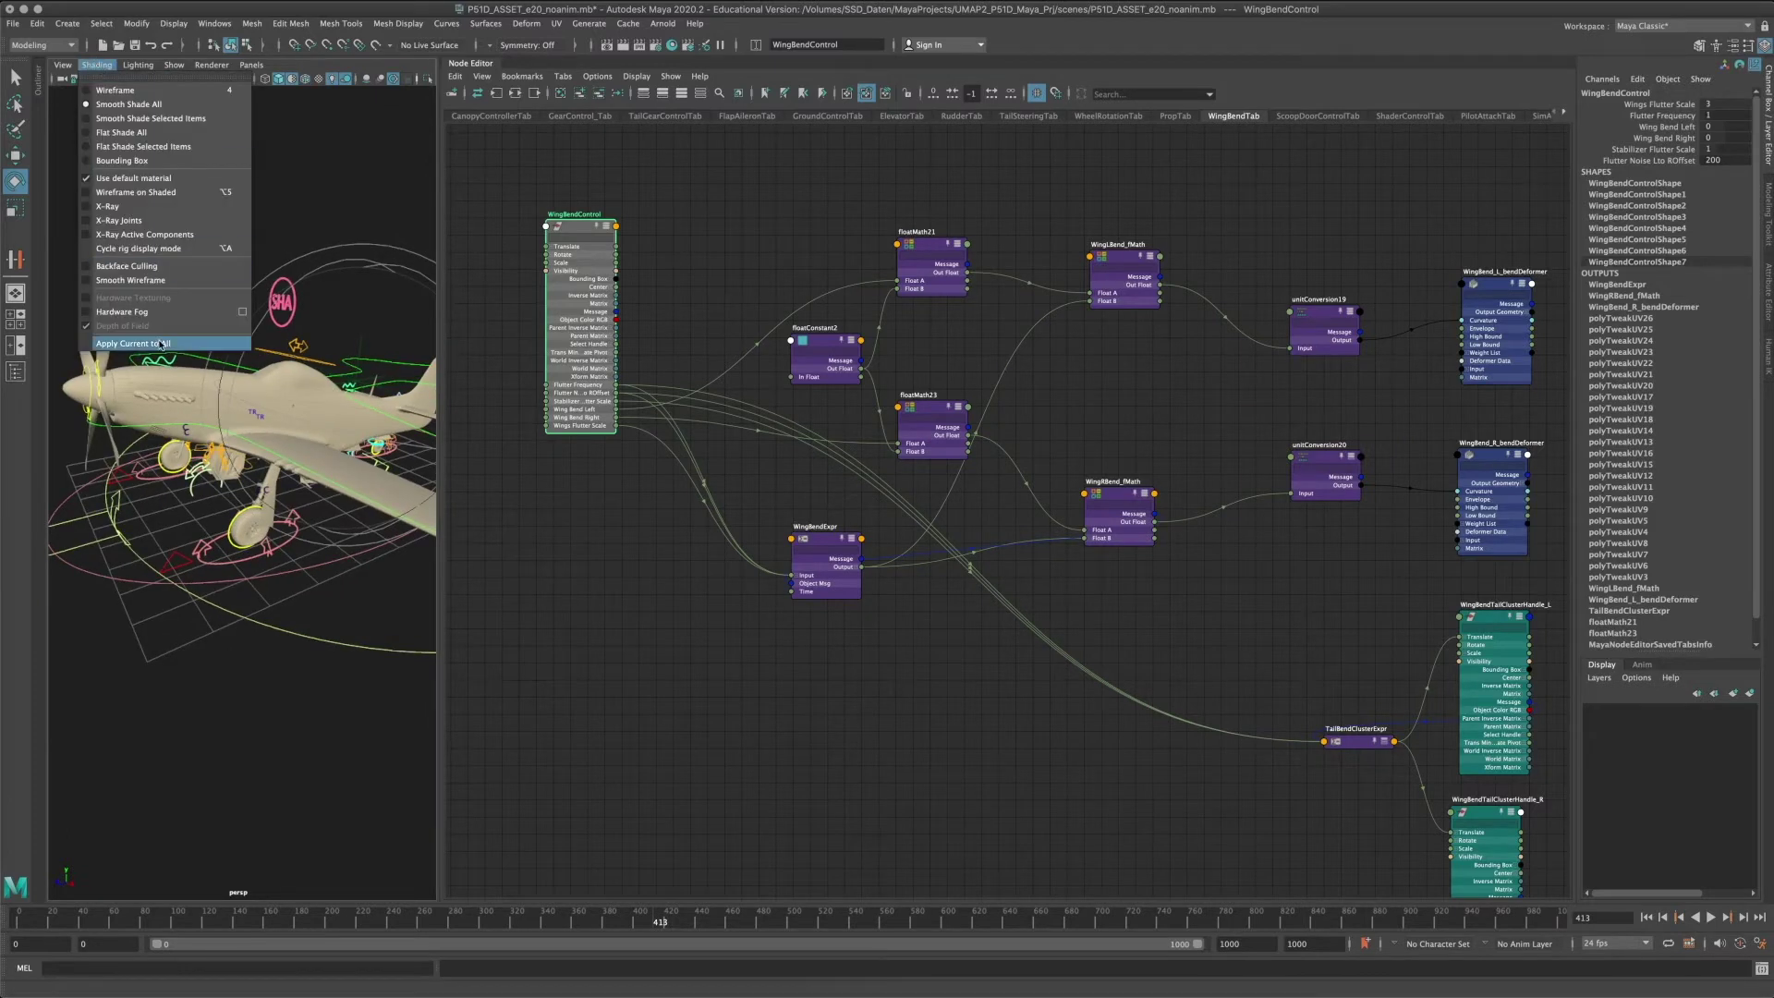
{"action": "left_click", "coordinate": [484, 212]}
Shift the WingBendControl node slightly toward the rest of its network and reselect WingBendControl on the aircraft.
{"action": "left_click", "coordinate": [930, 196]}
{"action": "mouse_move", "coordinate": [1186, 275]}
{"action": "middle_mouse_down", "text": "alt"}
{"action": "mouse_move", "coordinate": [1168, 237]}
{"action": "mouse_move", "coordinate": [1239, 249]}
{"action": "mouse_move", "coordinate": [1216, 289]}
{"action": "middle_mouse_up", "text": "alt"}
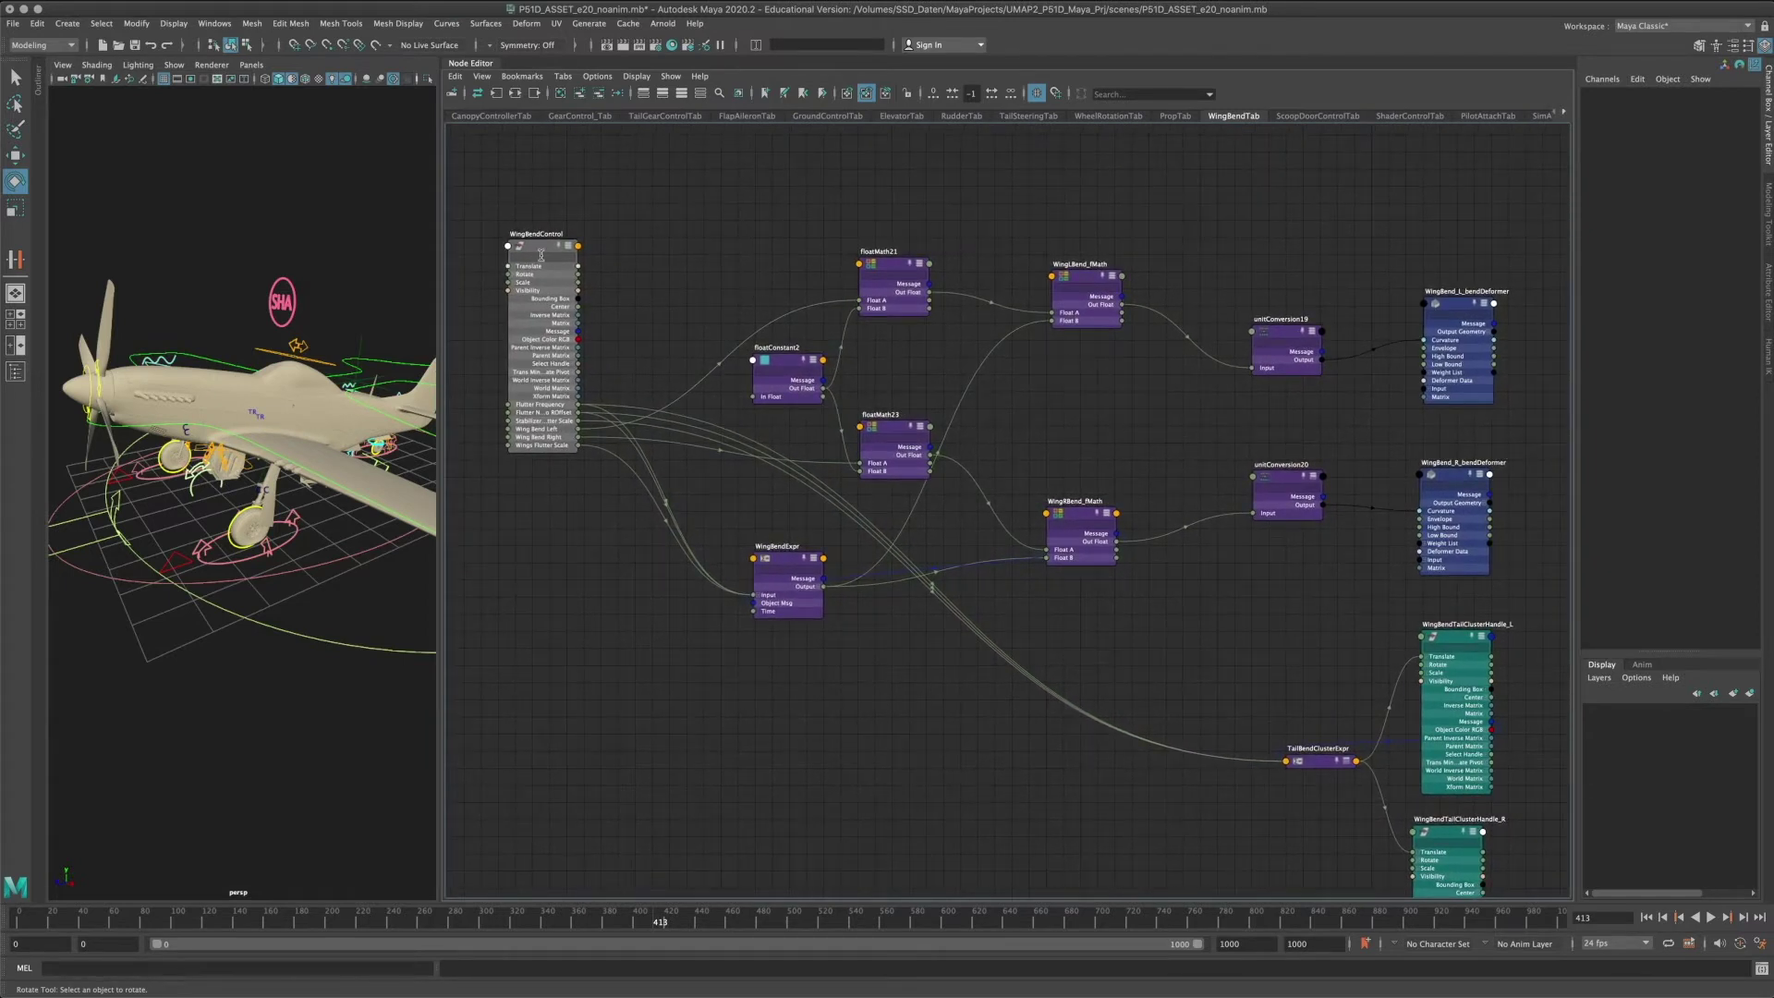
{"action": "left_click_drag", "start_coordinate": [540, 254], "coordinate": [557, 256]}
{"action": "left_click", "coordinate": [159, 347]}
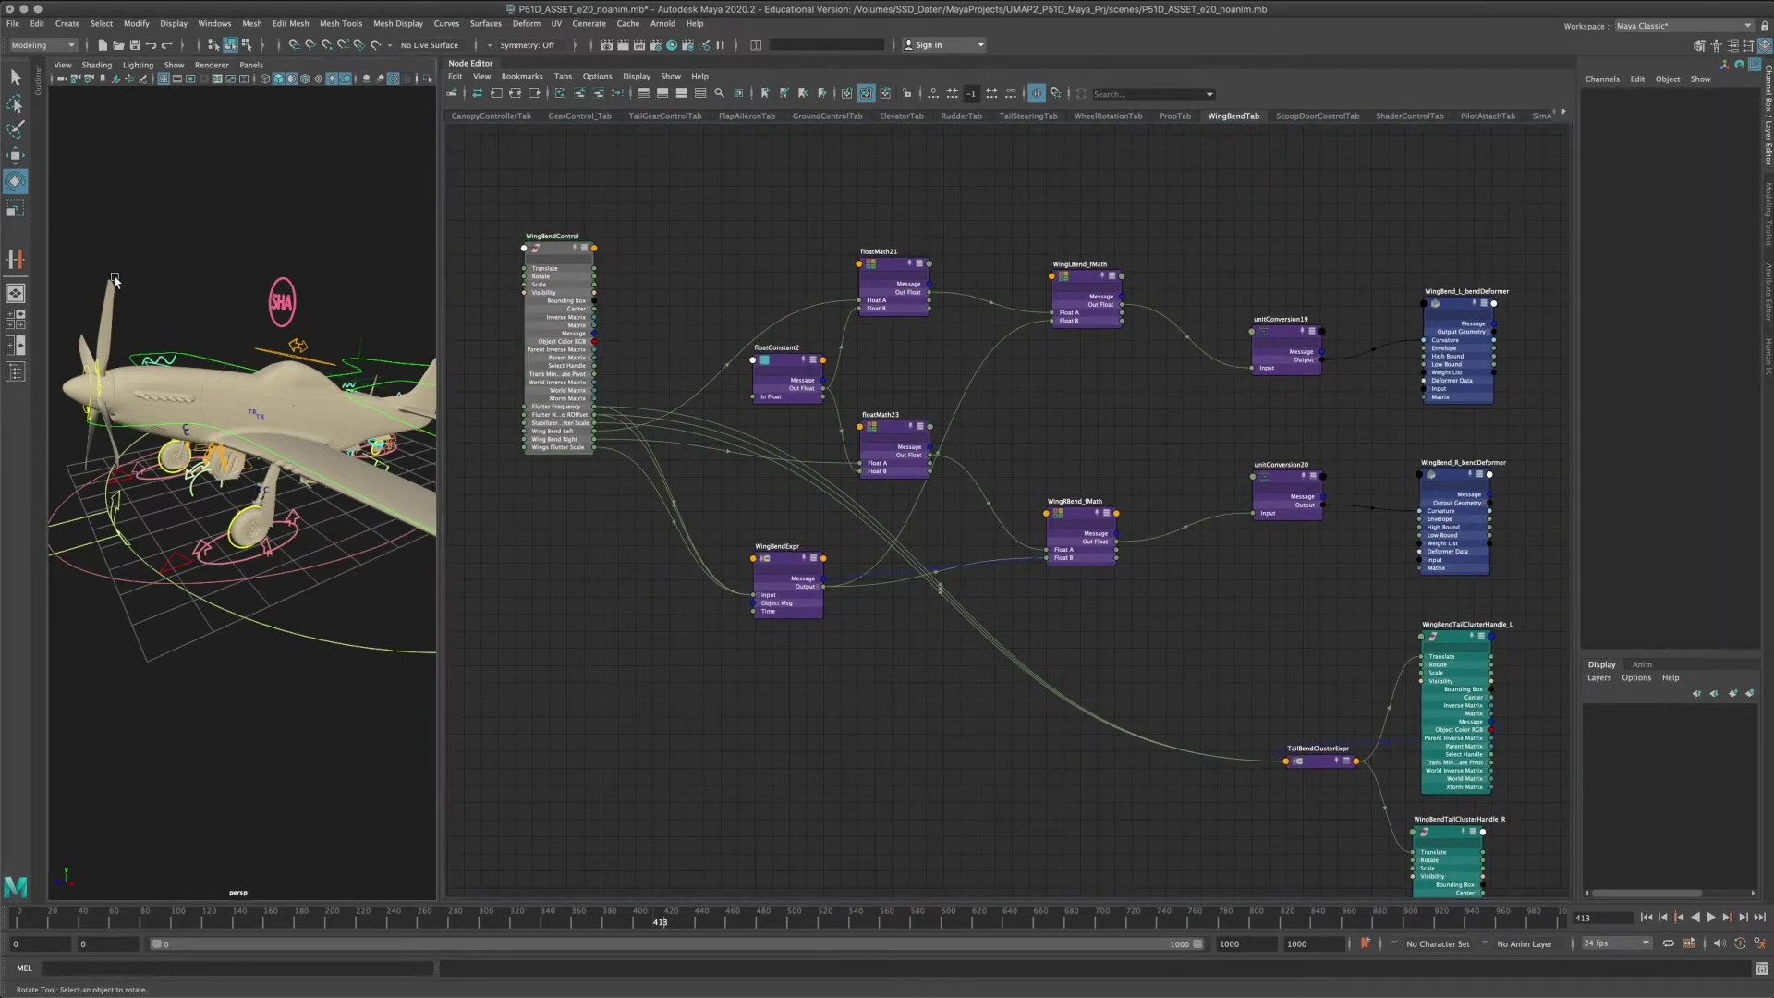
{"action": "left_click", "coordinate": [163, 360]}
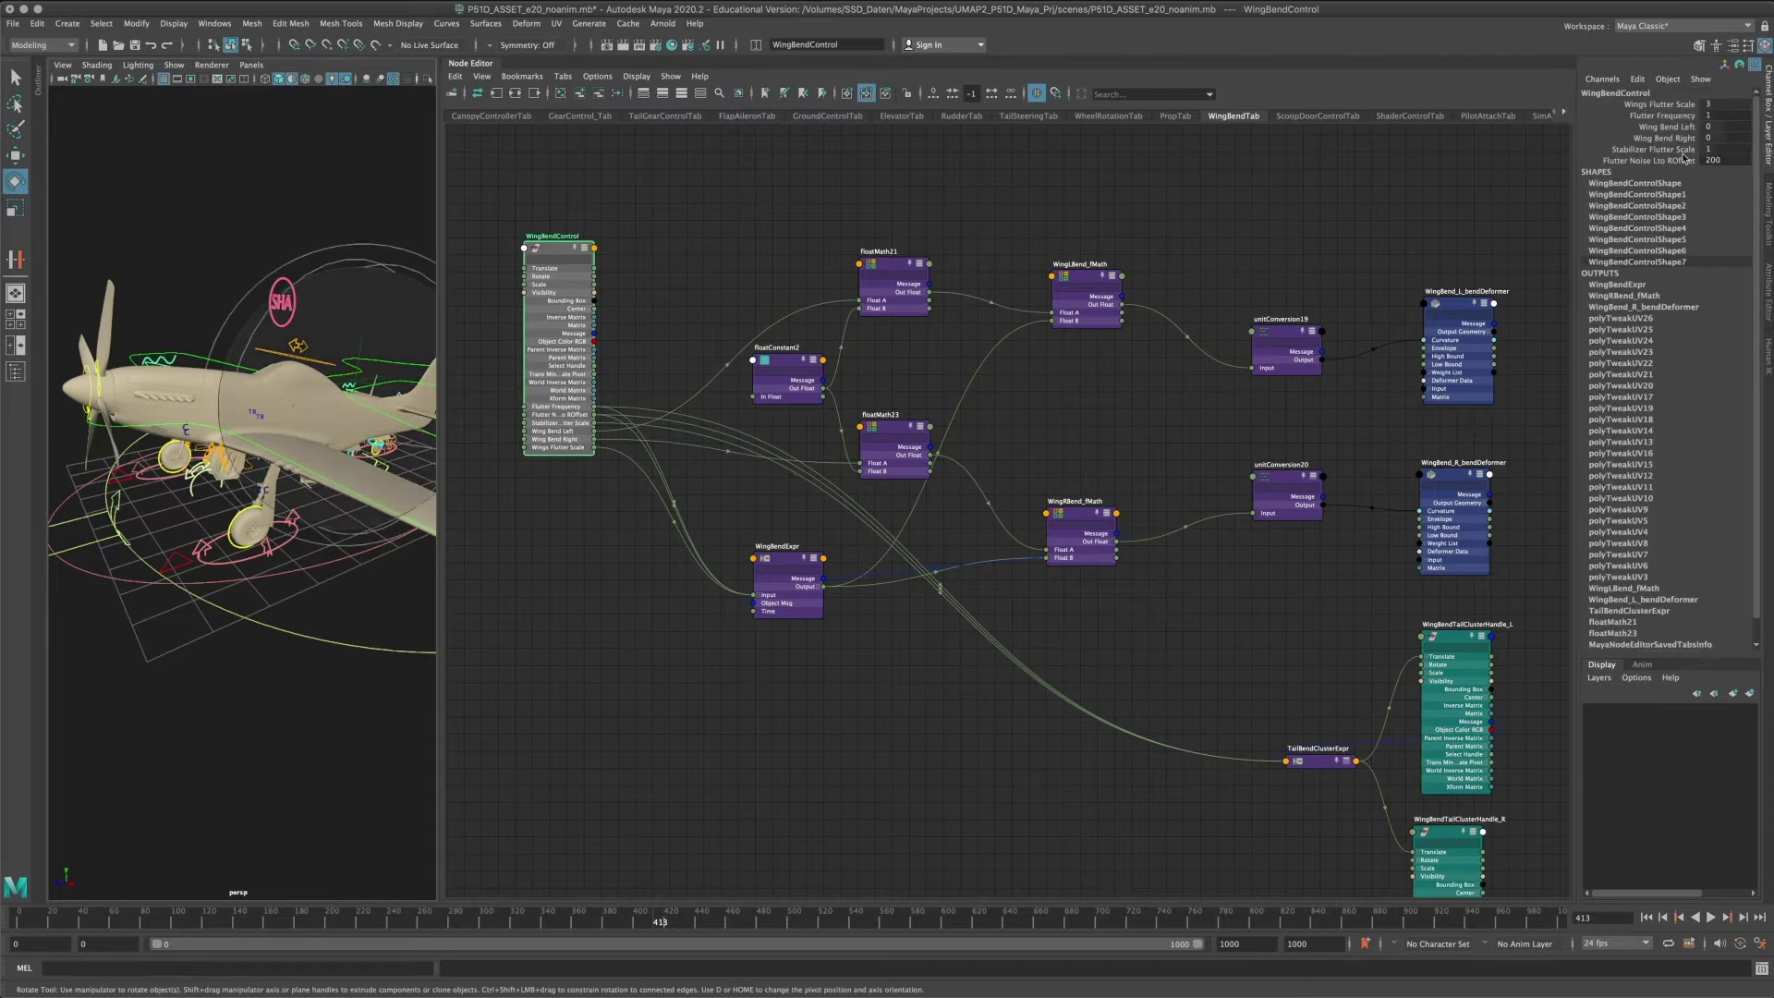
Inspect the left wing's bend branch through WingBend_L_bendDeformer and unitConversion19, and reselect WingBendControl on the aircraft.
{"action": "scroll", "coordinate": [662, 457], "scroll_direction": "up", "scroll_amount": 5}
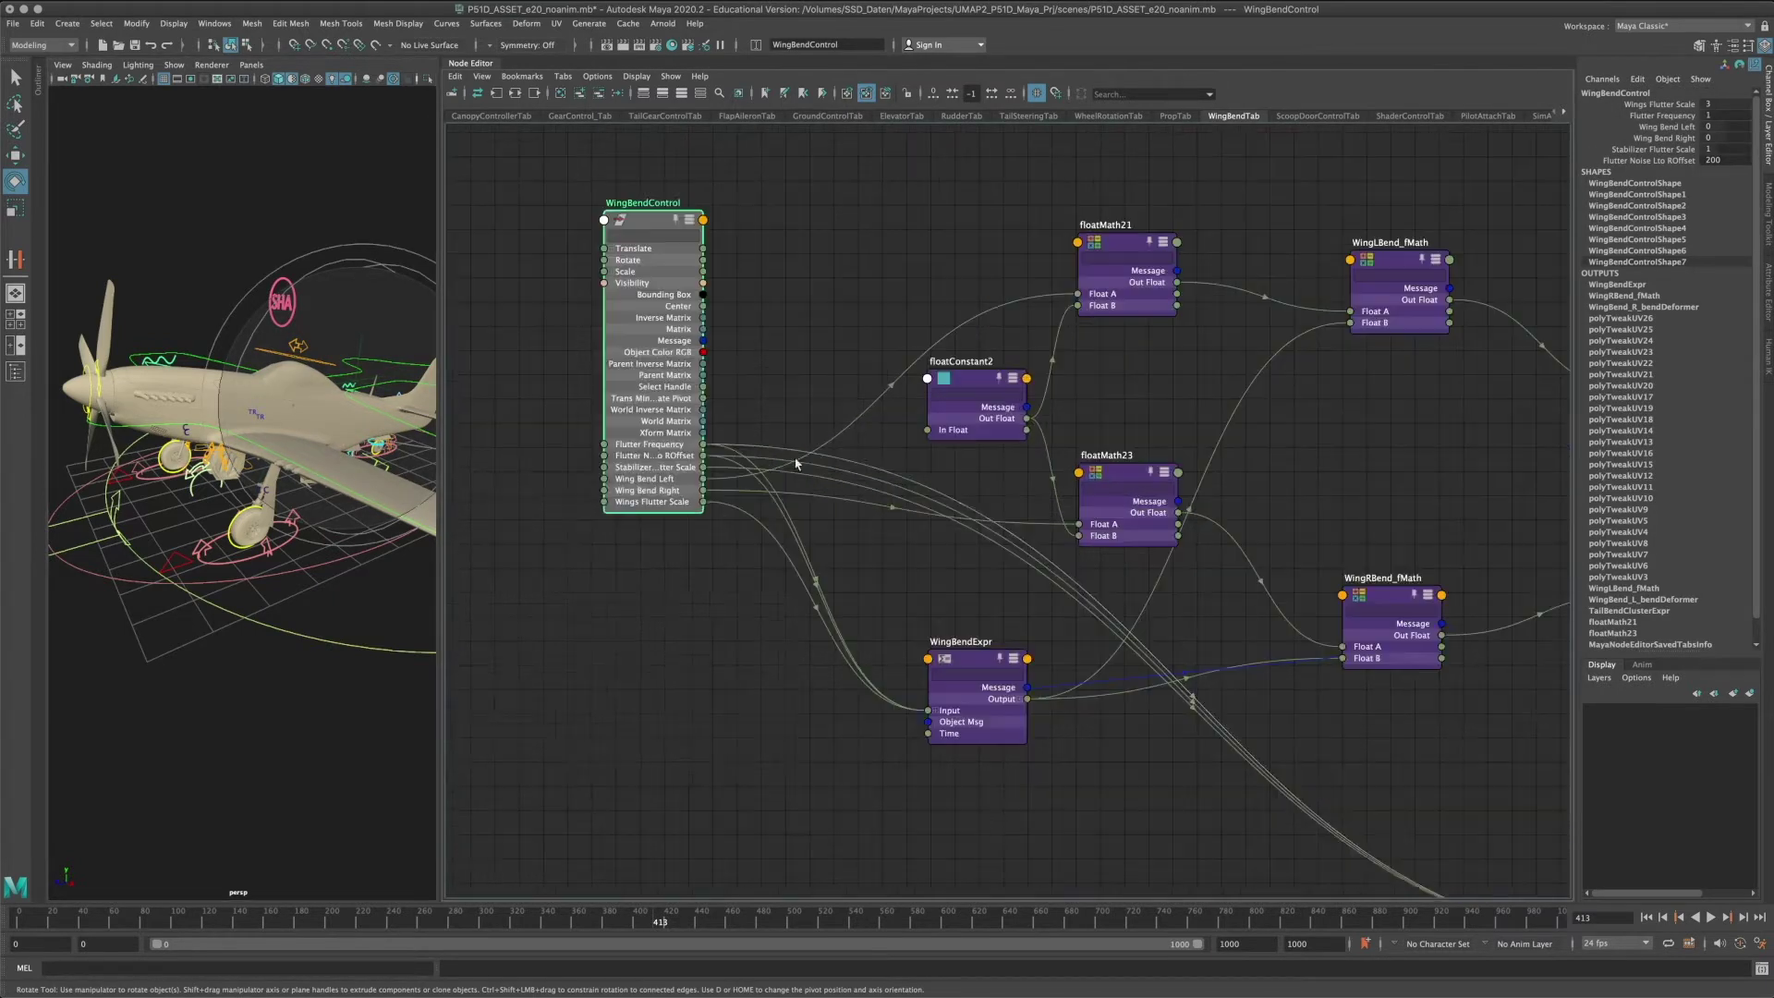
{"action": "key", "text": "a"}
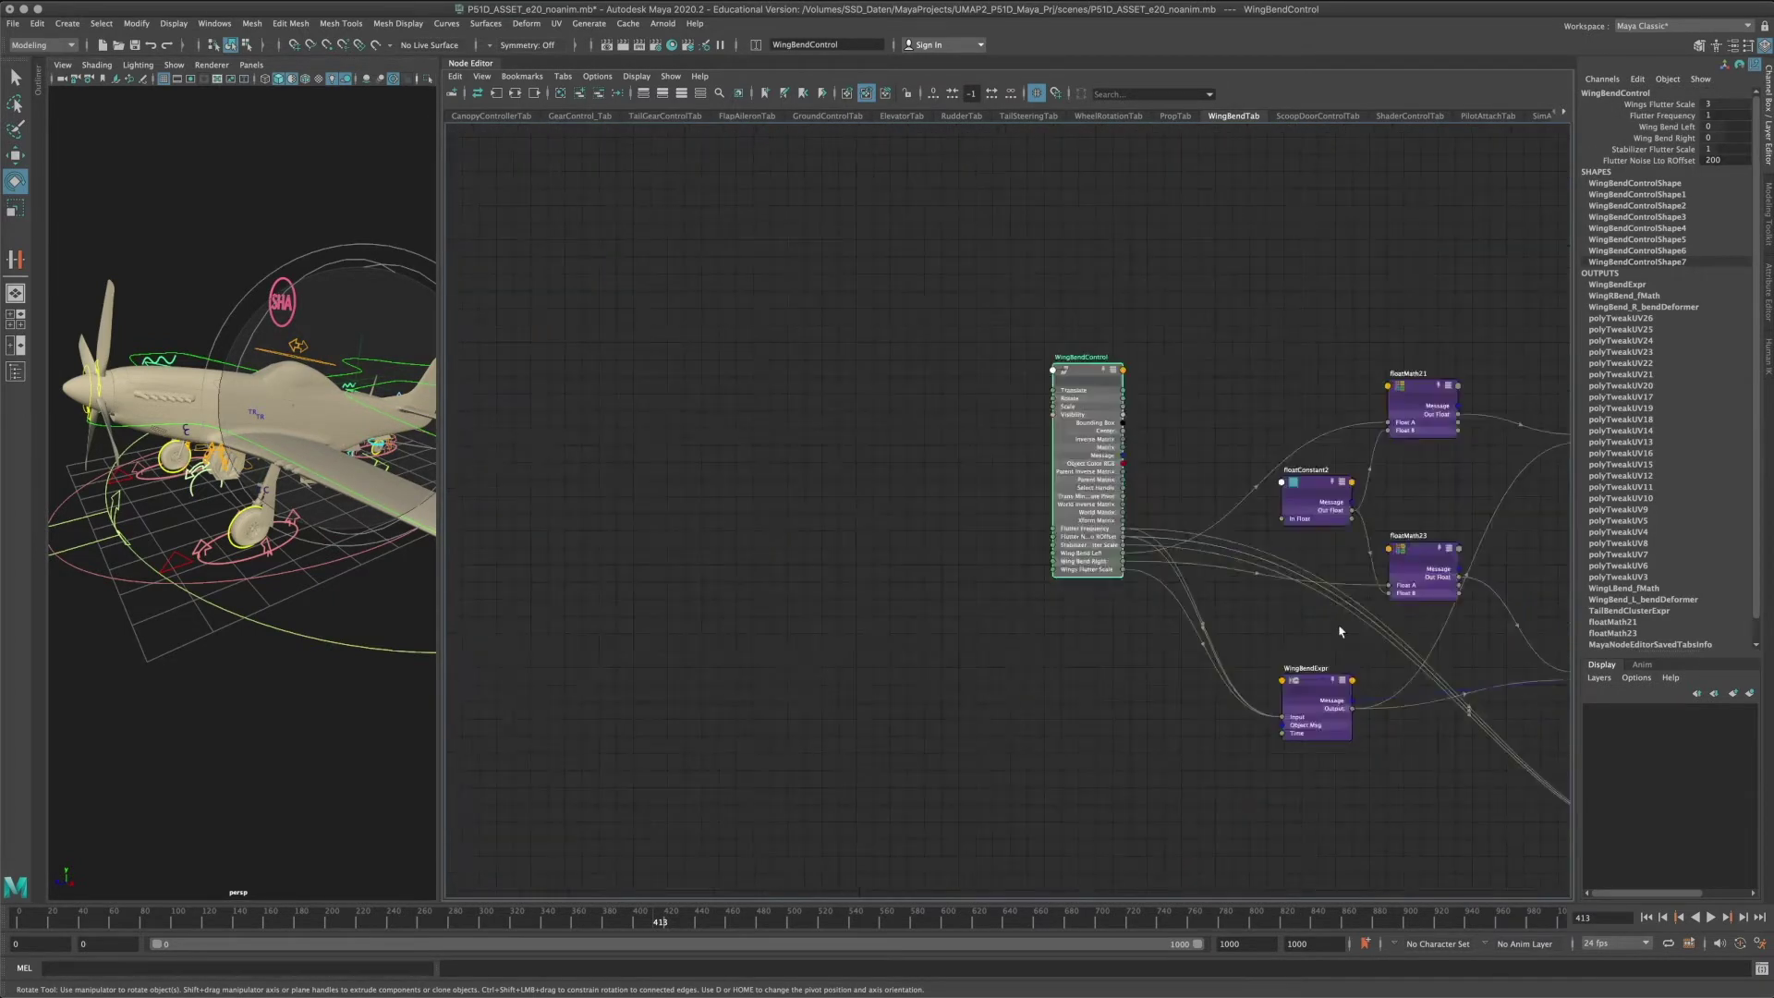
{"action": "middle_click_drag", "start_coordinate": [1254, 607], "coordinate": [1151, 638], "text": "alt"}
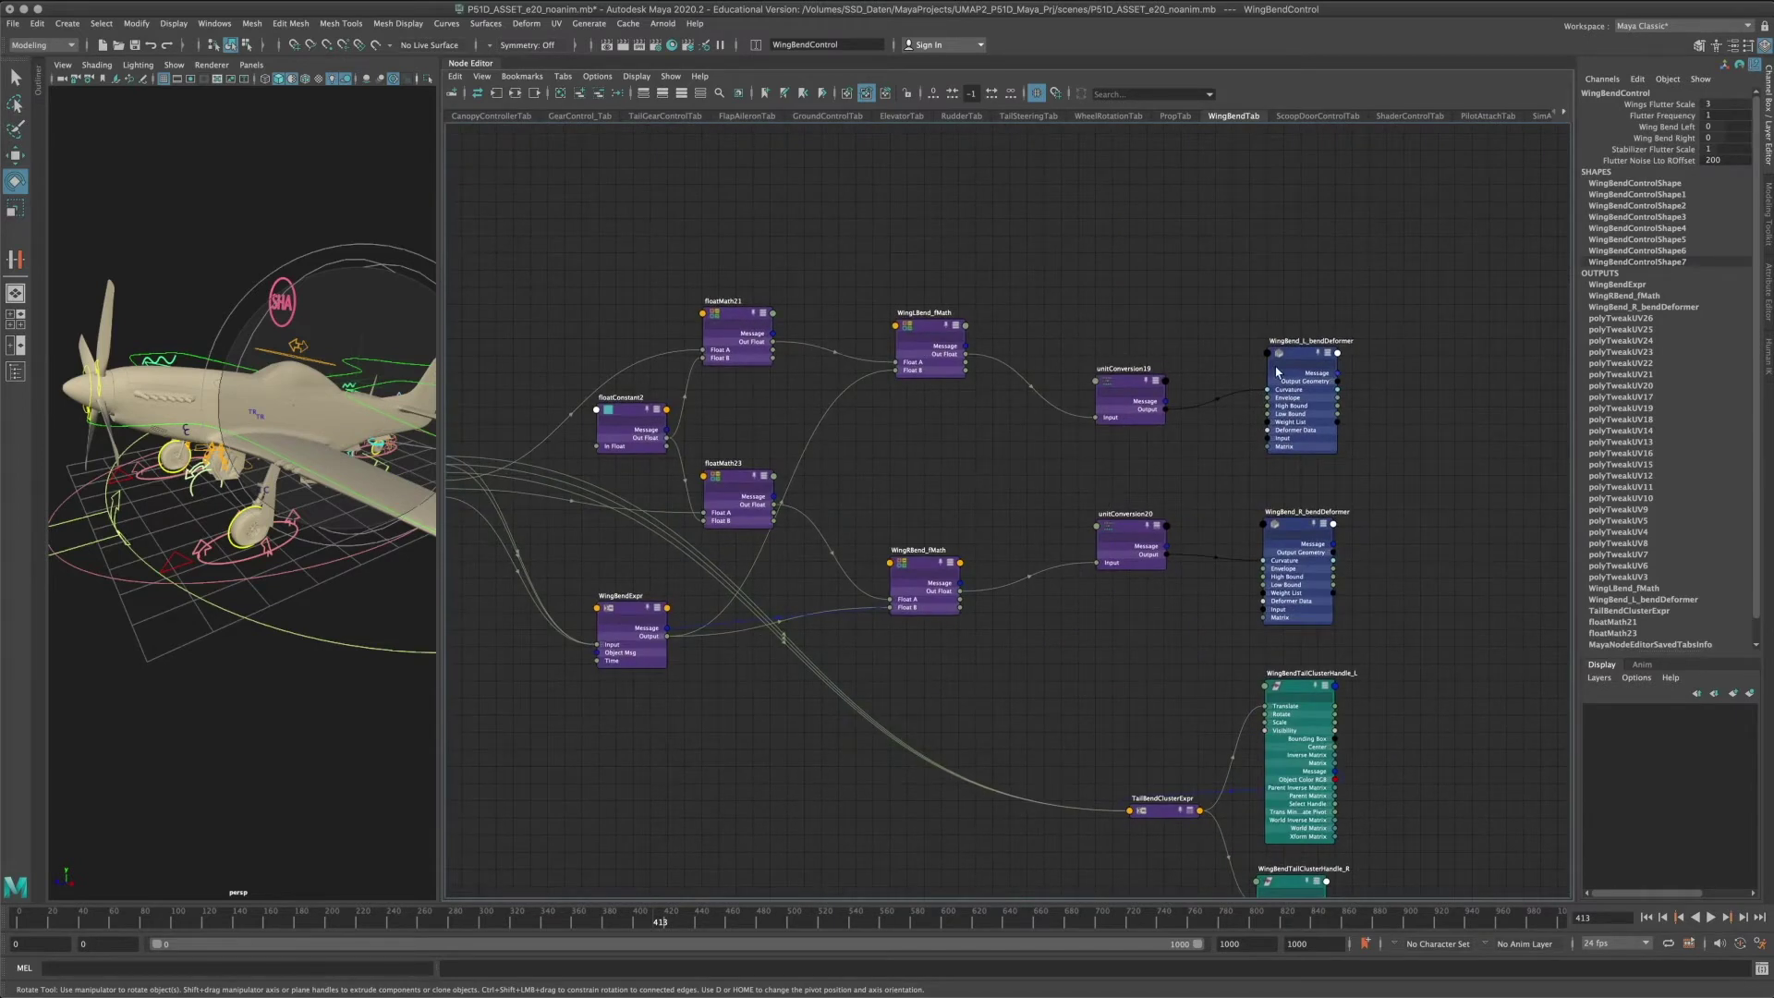
{"action": "left_click_drag", "start_coordinate": [1278, 372], "coordinate": [1271, 375]}
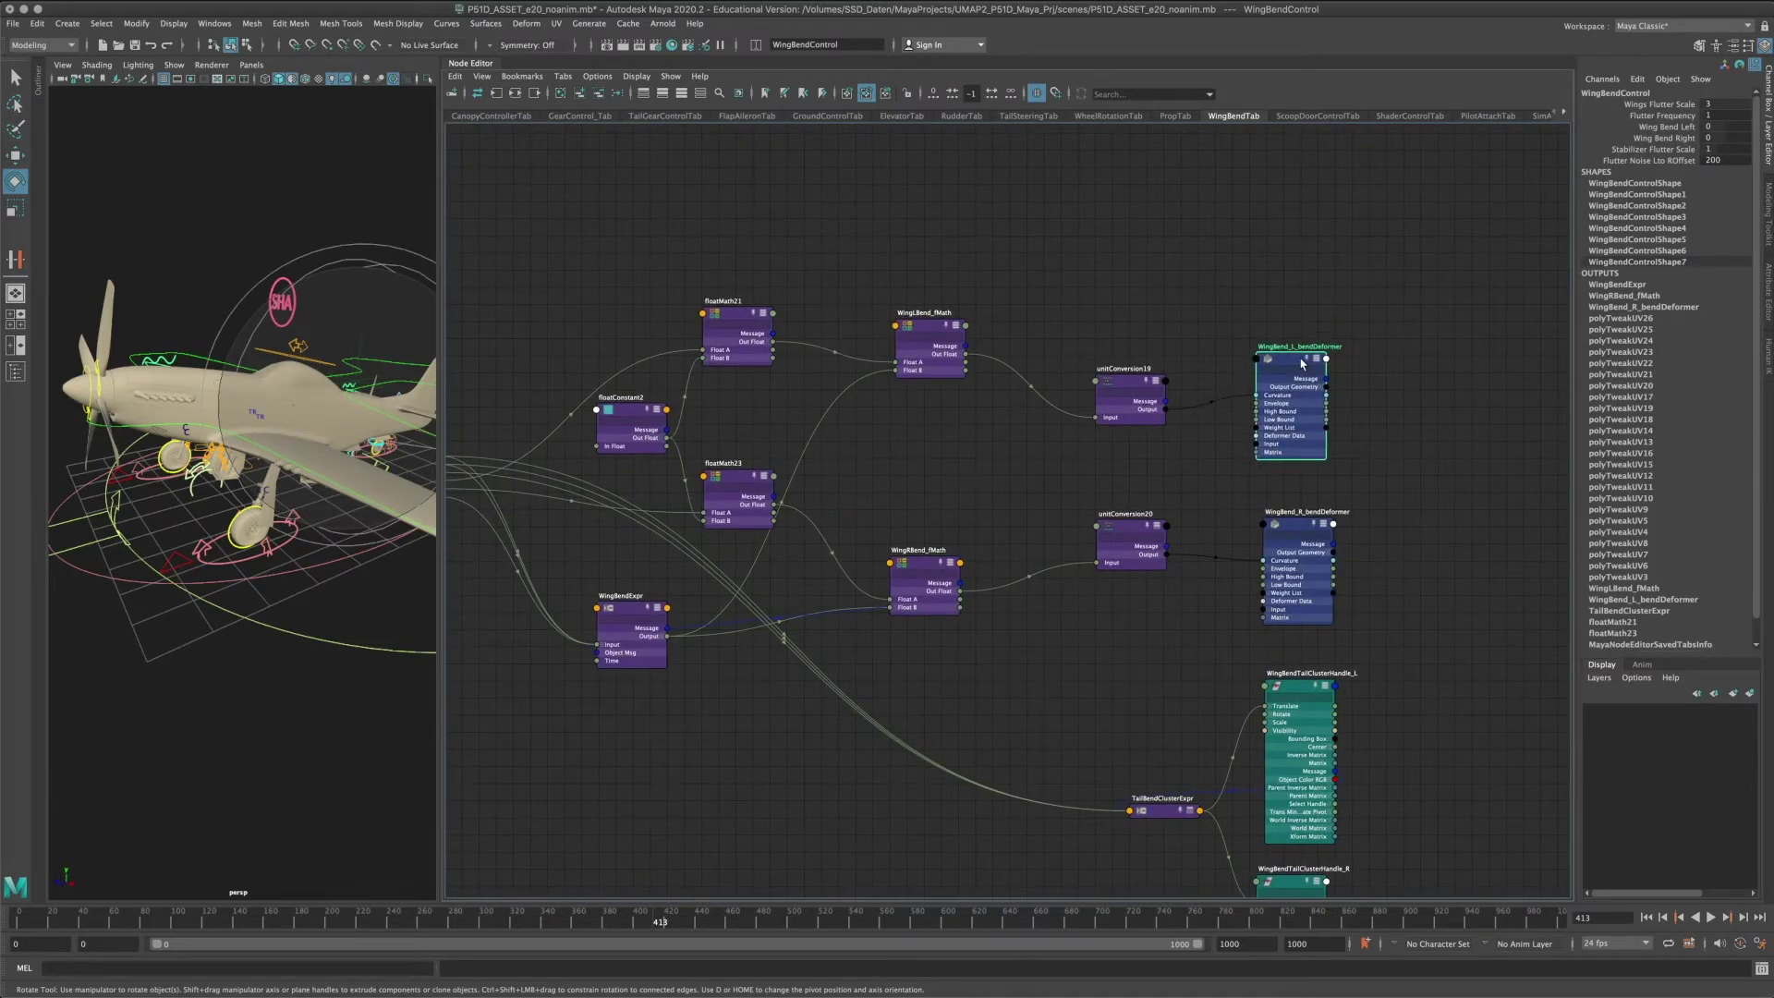
{"action": "left_click", "coordinate": [1127, 382]}
{"action": "middle_click_drag", "start_coordinate": [758, 366], "coordinate": [1104, 366], "text": "alt"}
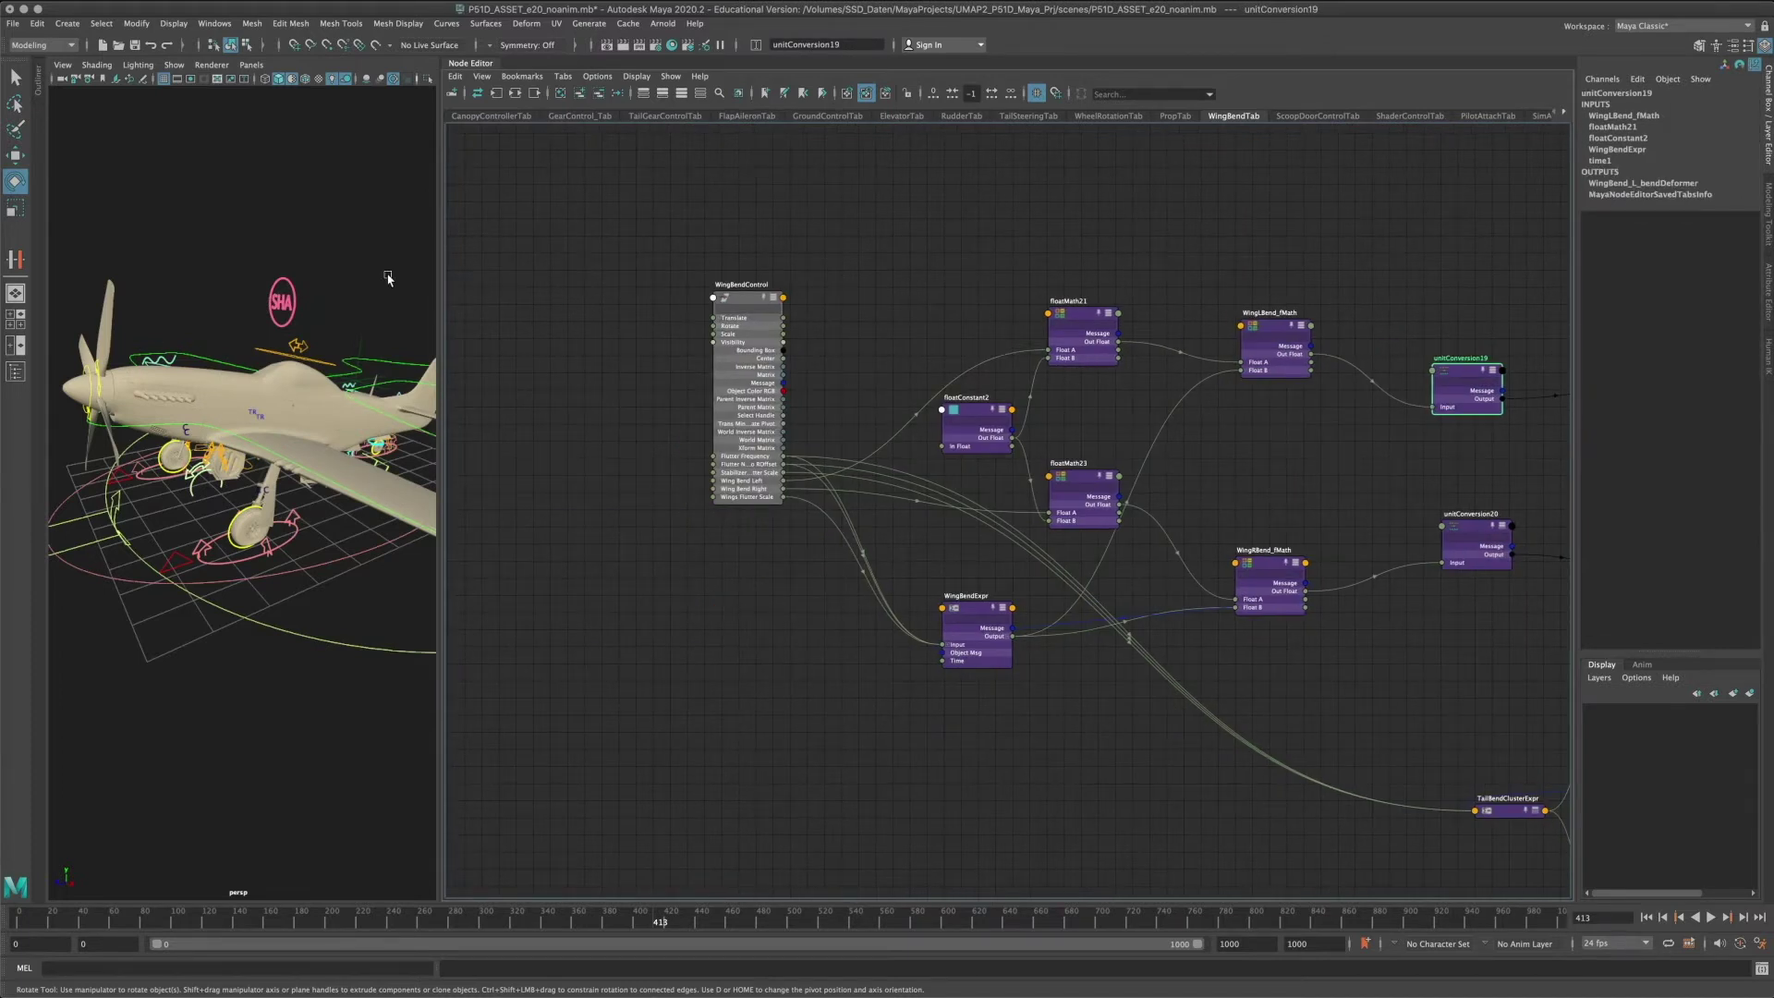
{"action": "left_click", "coordinate": [164, 359]}
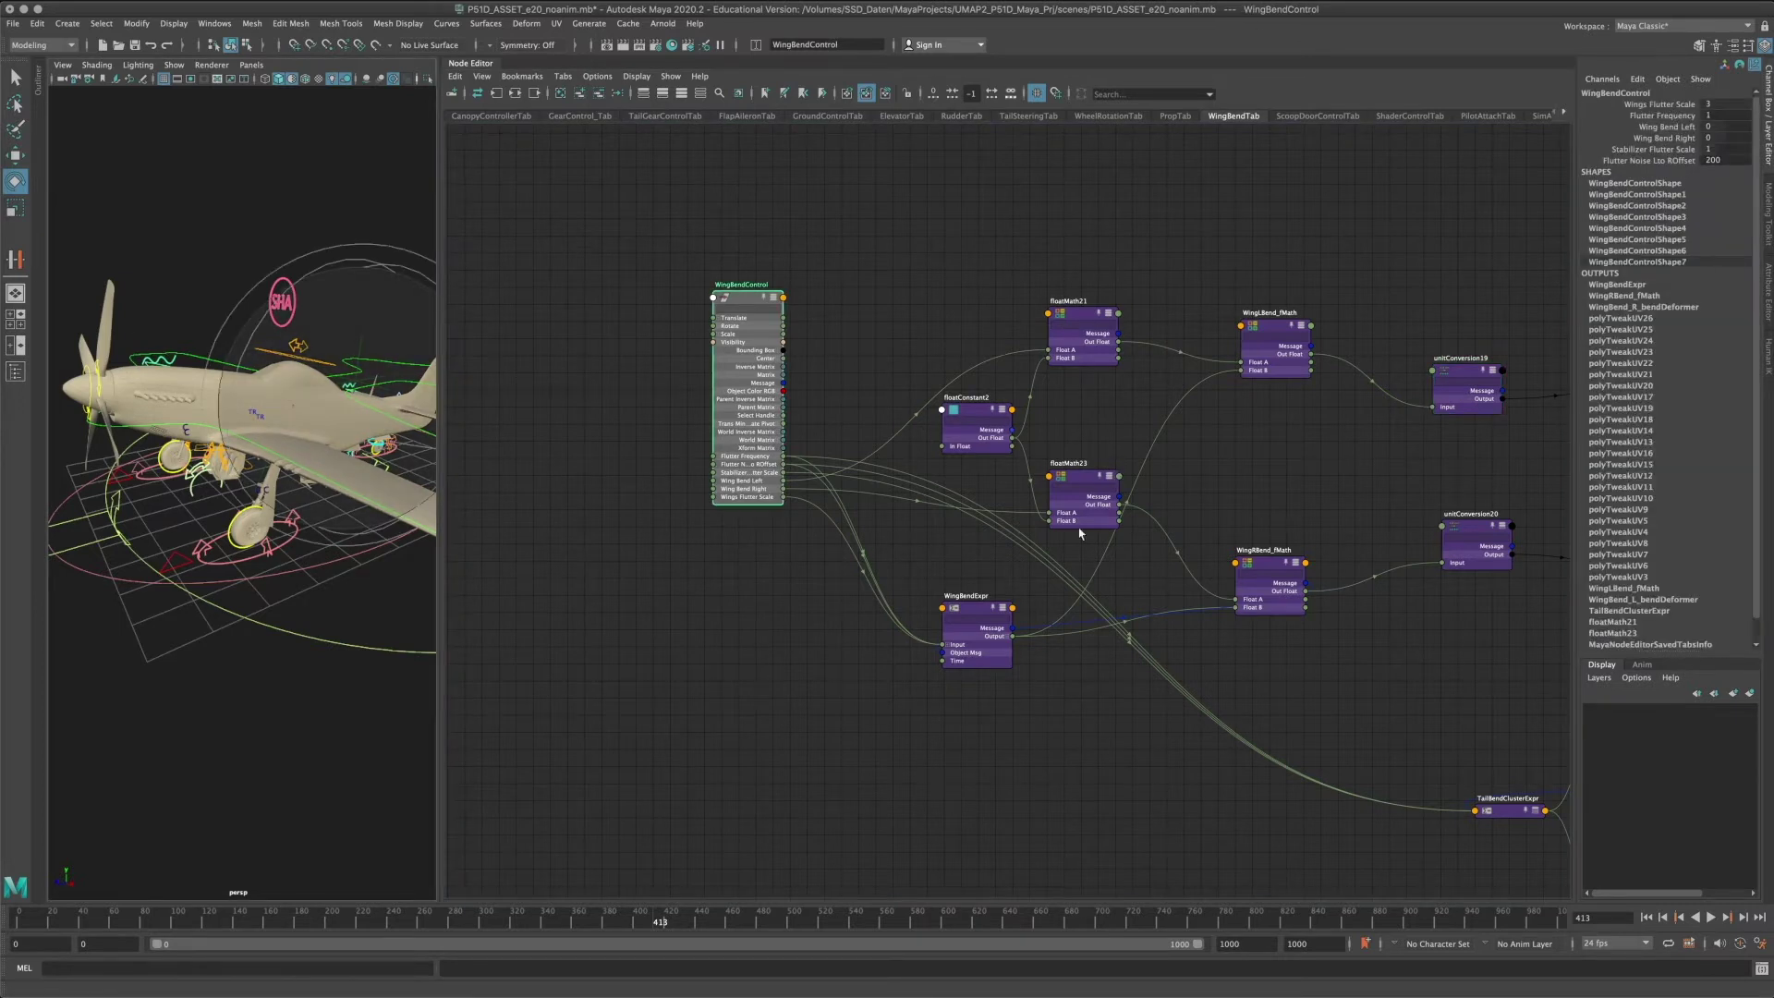
Trace the tail bend branch through TailBendClusterExpr and inspect the Translate Y connection of WingBendTailClusterHandle_L without changing it.
{"action": "middle_click_drag", "start_coordinate": [1456, 317], "coordinate": [1014, 308]}
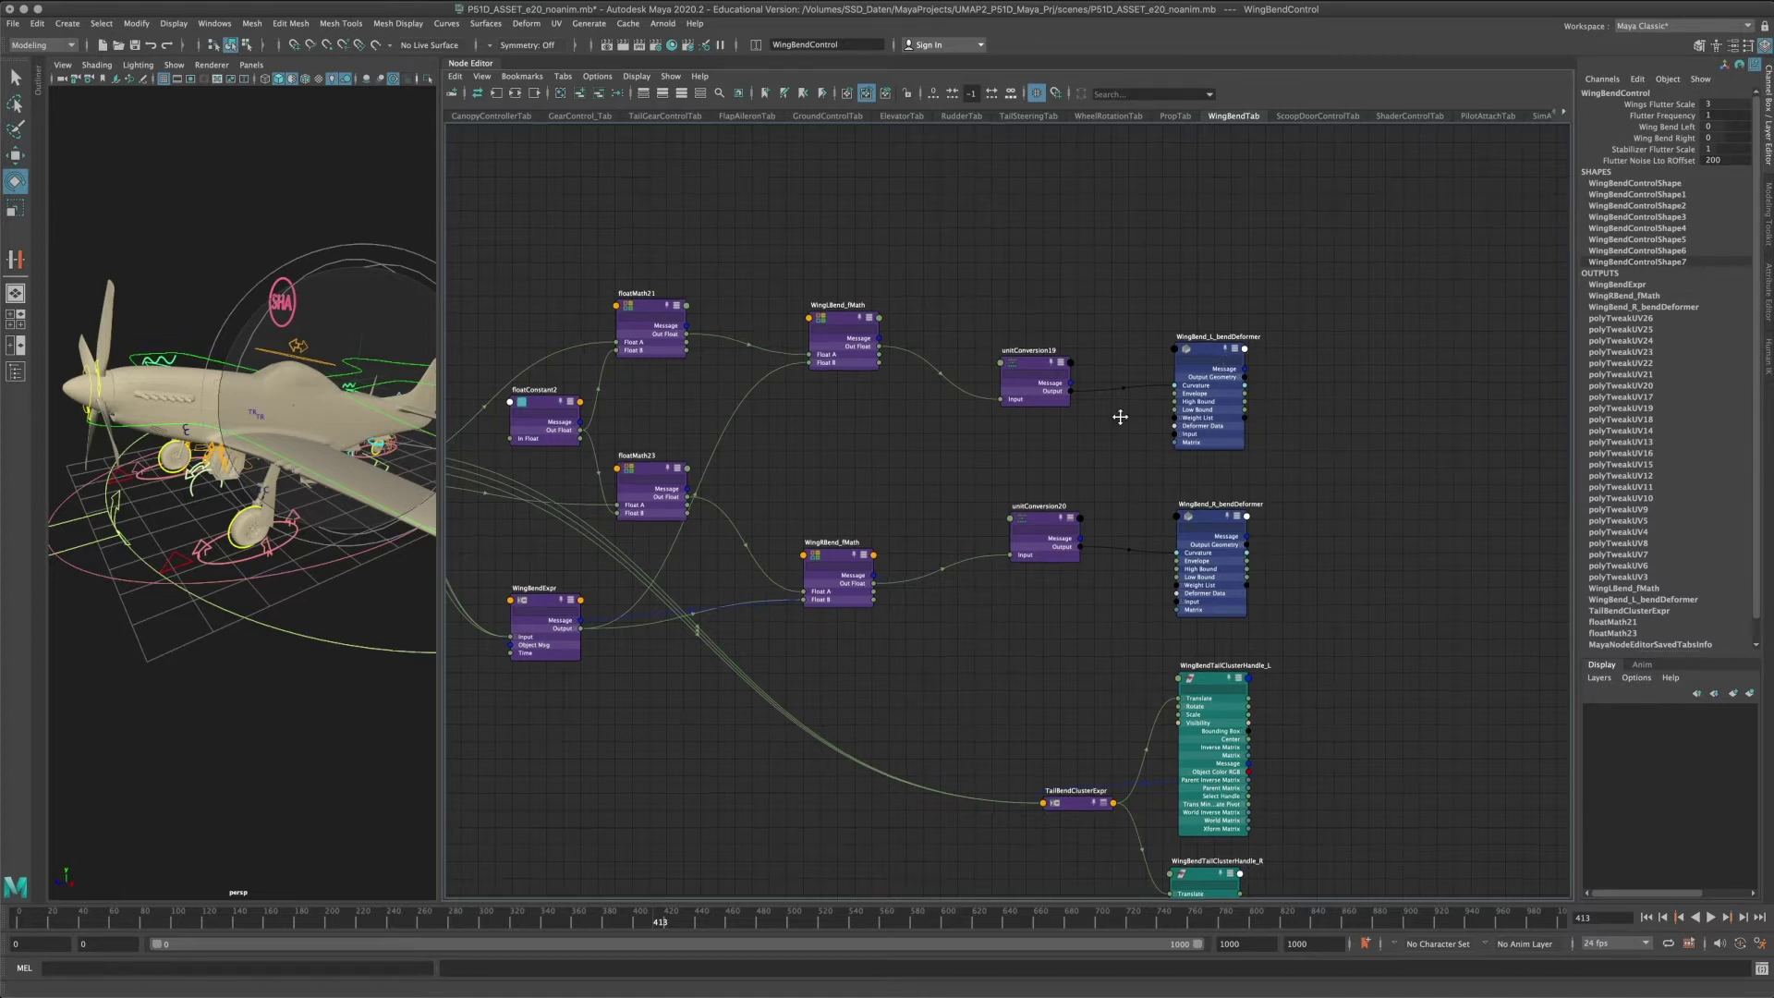
{"action": "middle_click_drag", "start_coordinate": [1123, 416], "coordinate": [1115, 206], "text": "alt"}
{"action": "middle_click_drag", "start_coordinate": [772, 286], "coordinate": [842, 364], "text": "alt"}
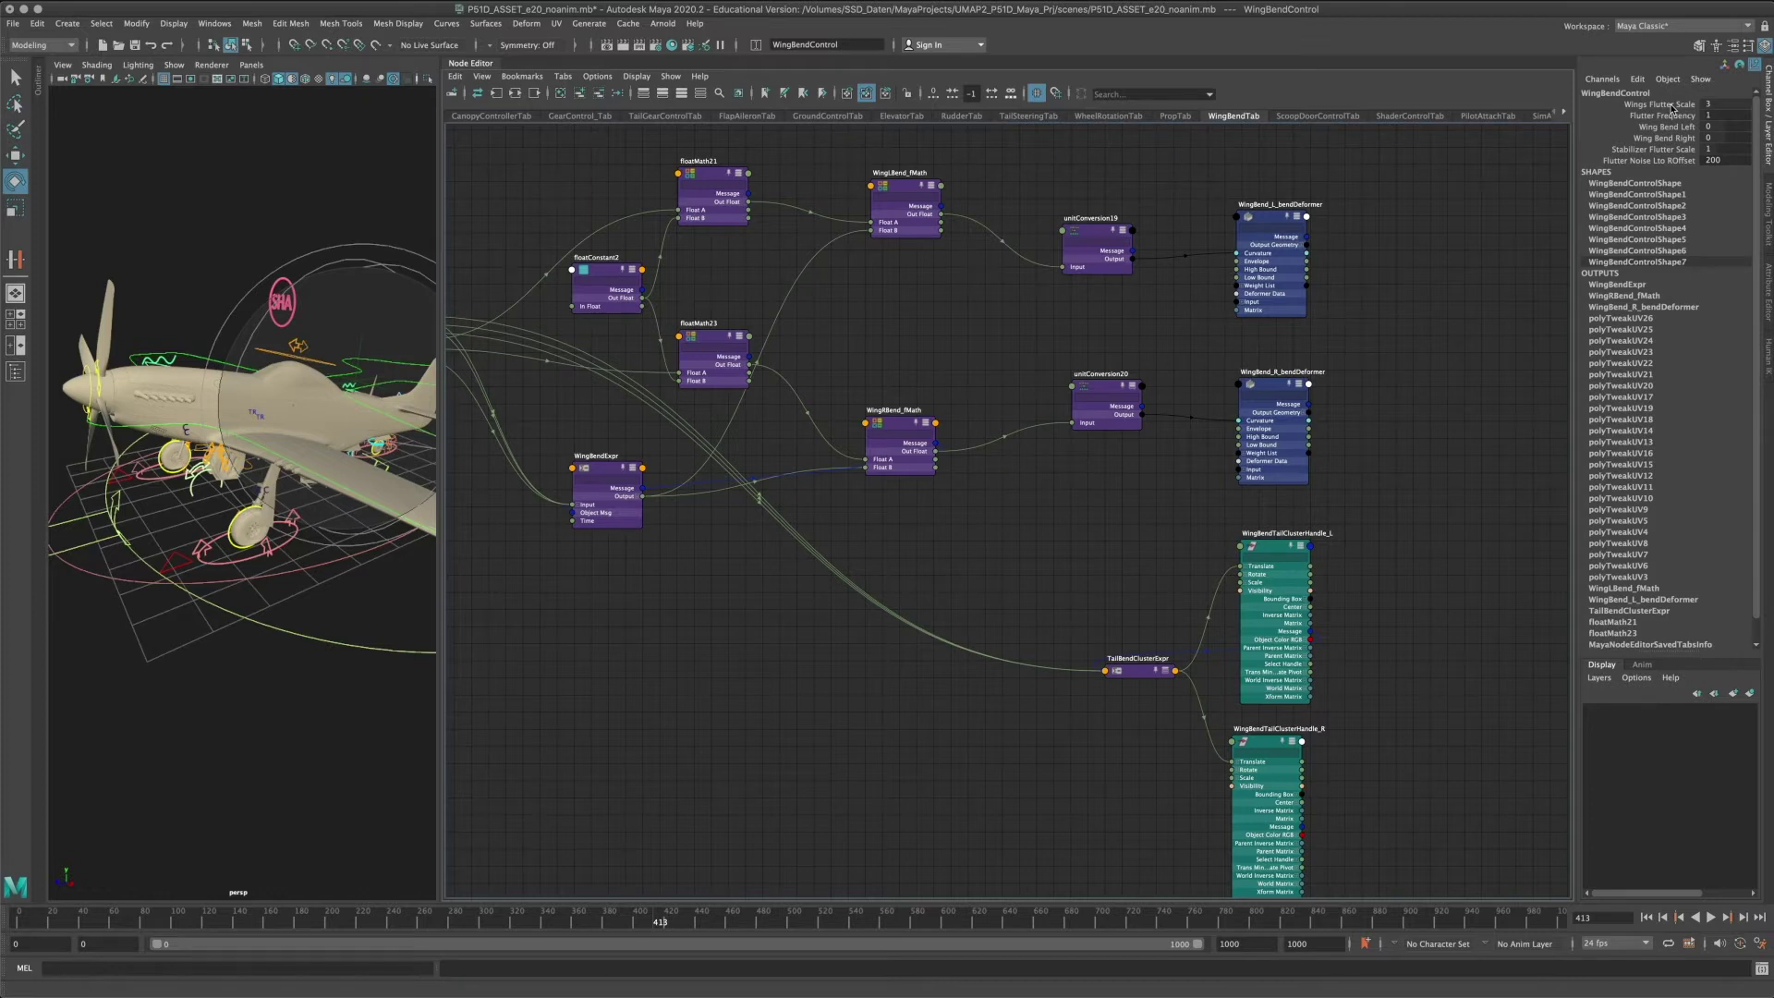
{"action": "middle_click_drag", "start_coordinate": [1129, 582], "coordinate": [1156, 495], "text": "alt"}
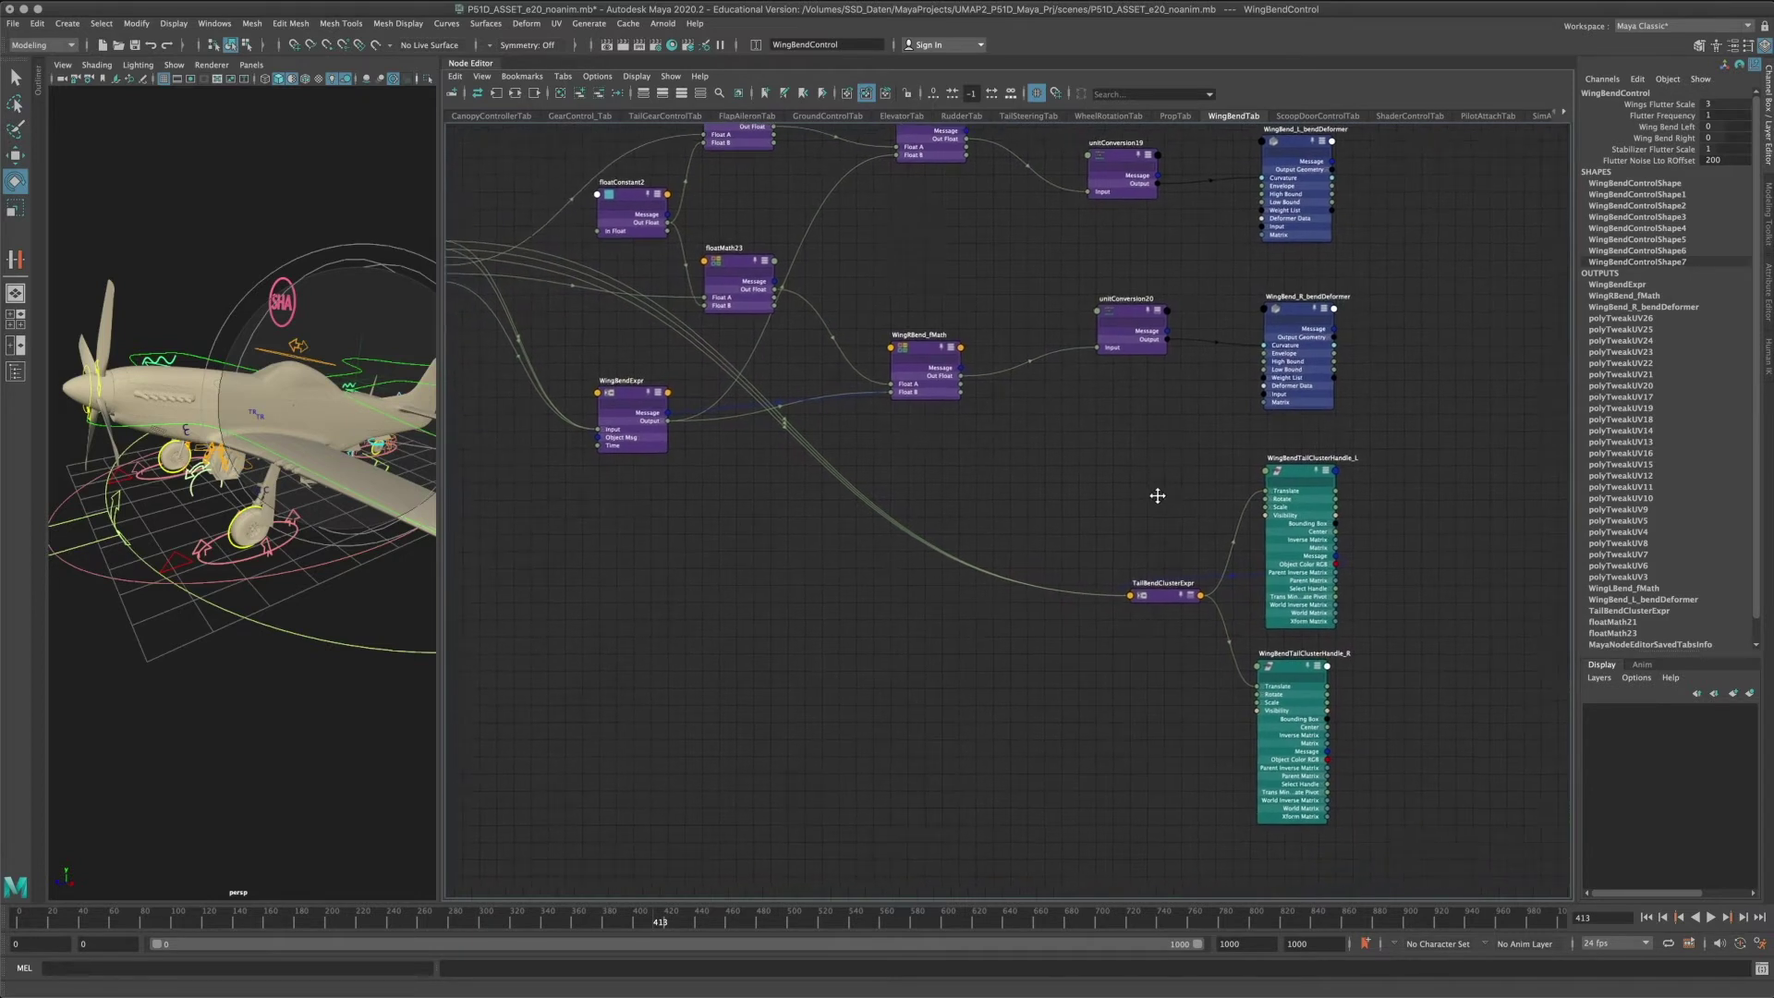
{"action": "left_click", "coordinate": [1166, 583]}
{"action": "left_click", "coordinate": [1300, 460]}
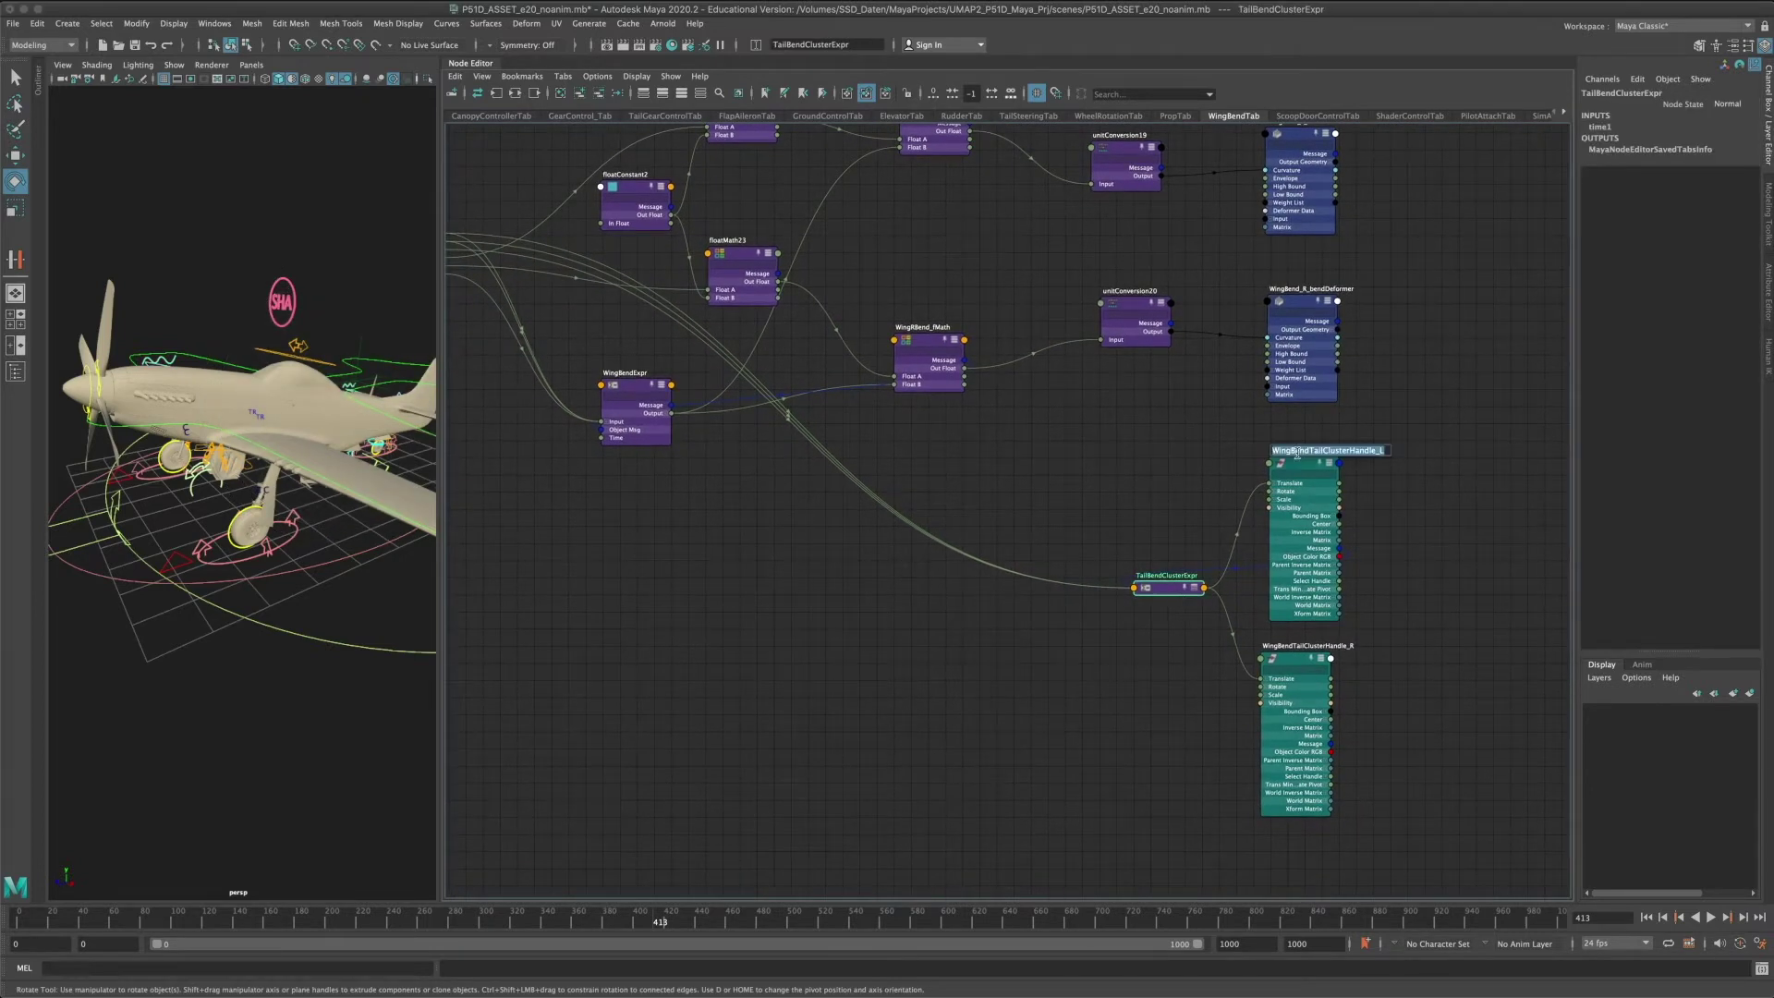
{"action": "left_click", "coordinate": [1681, 116]}
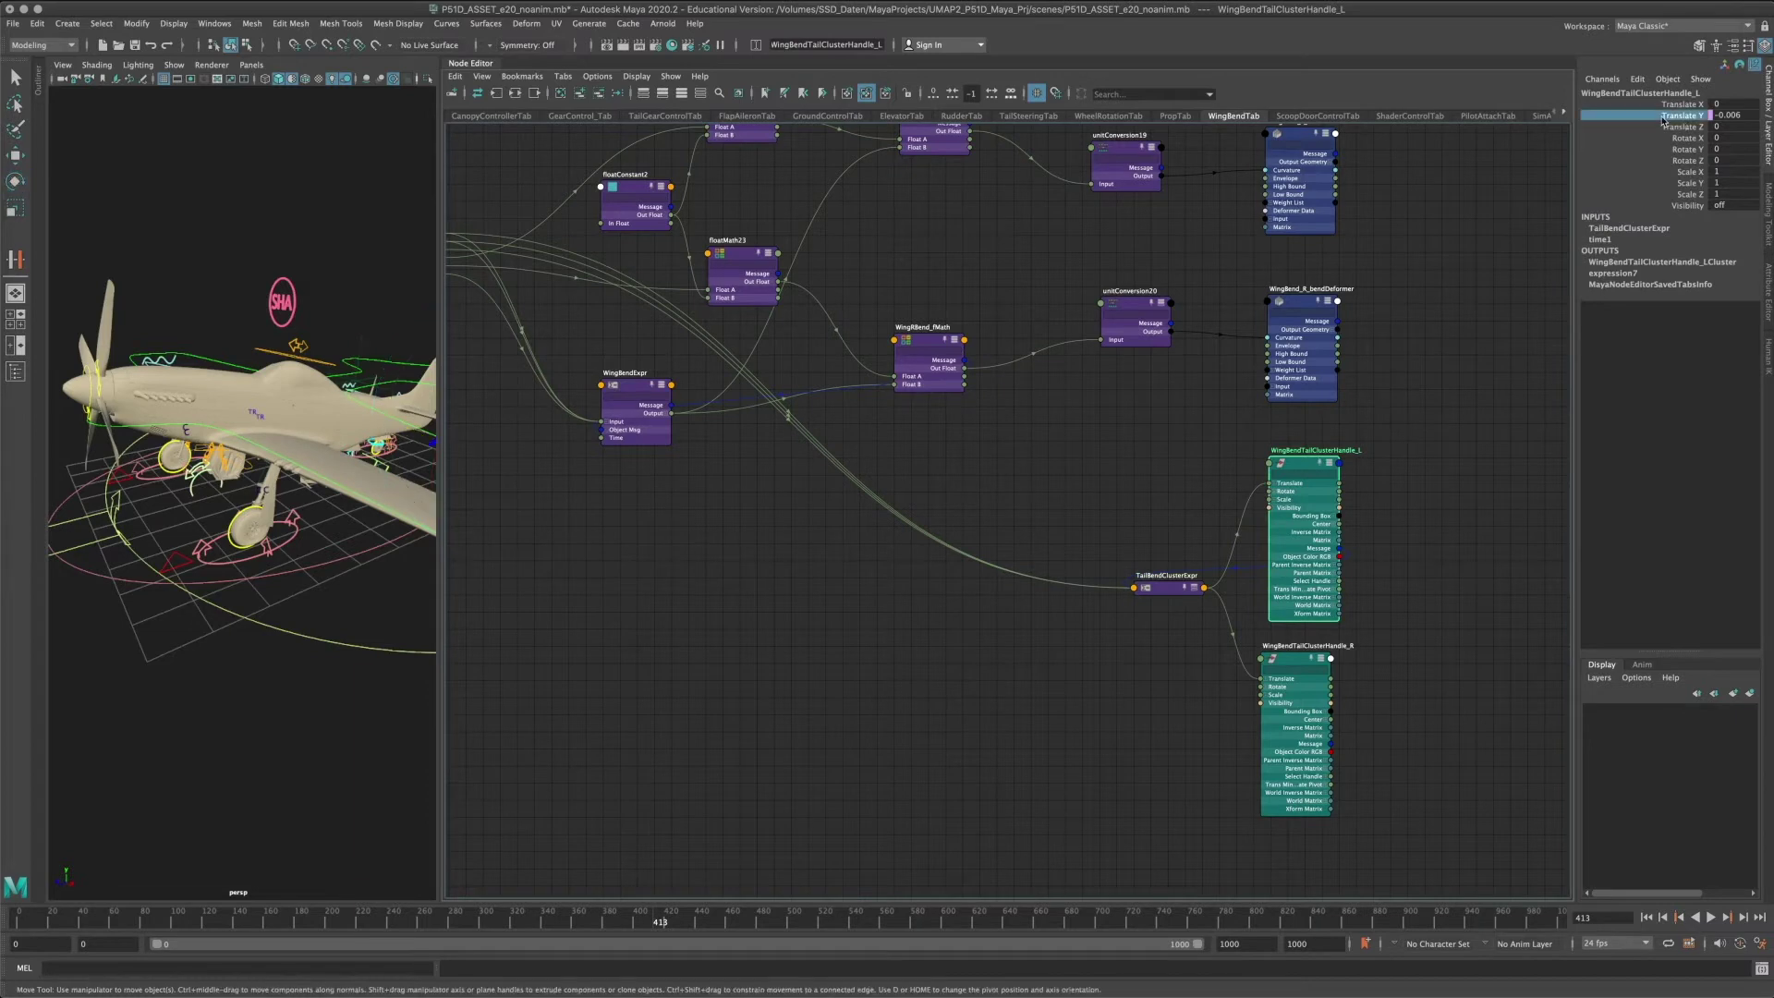
{"action": "right_click", "coordinate": [1682, 116]}
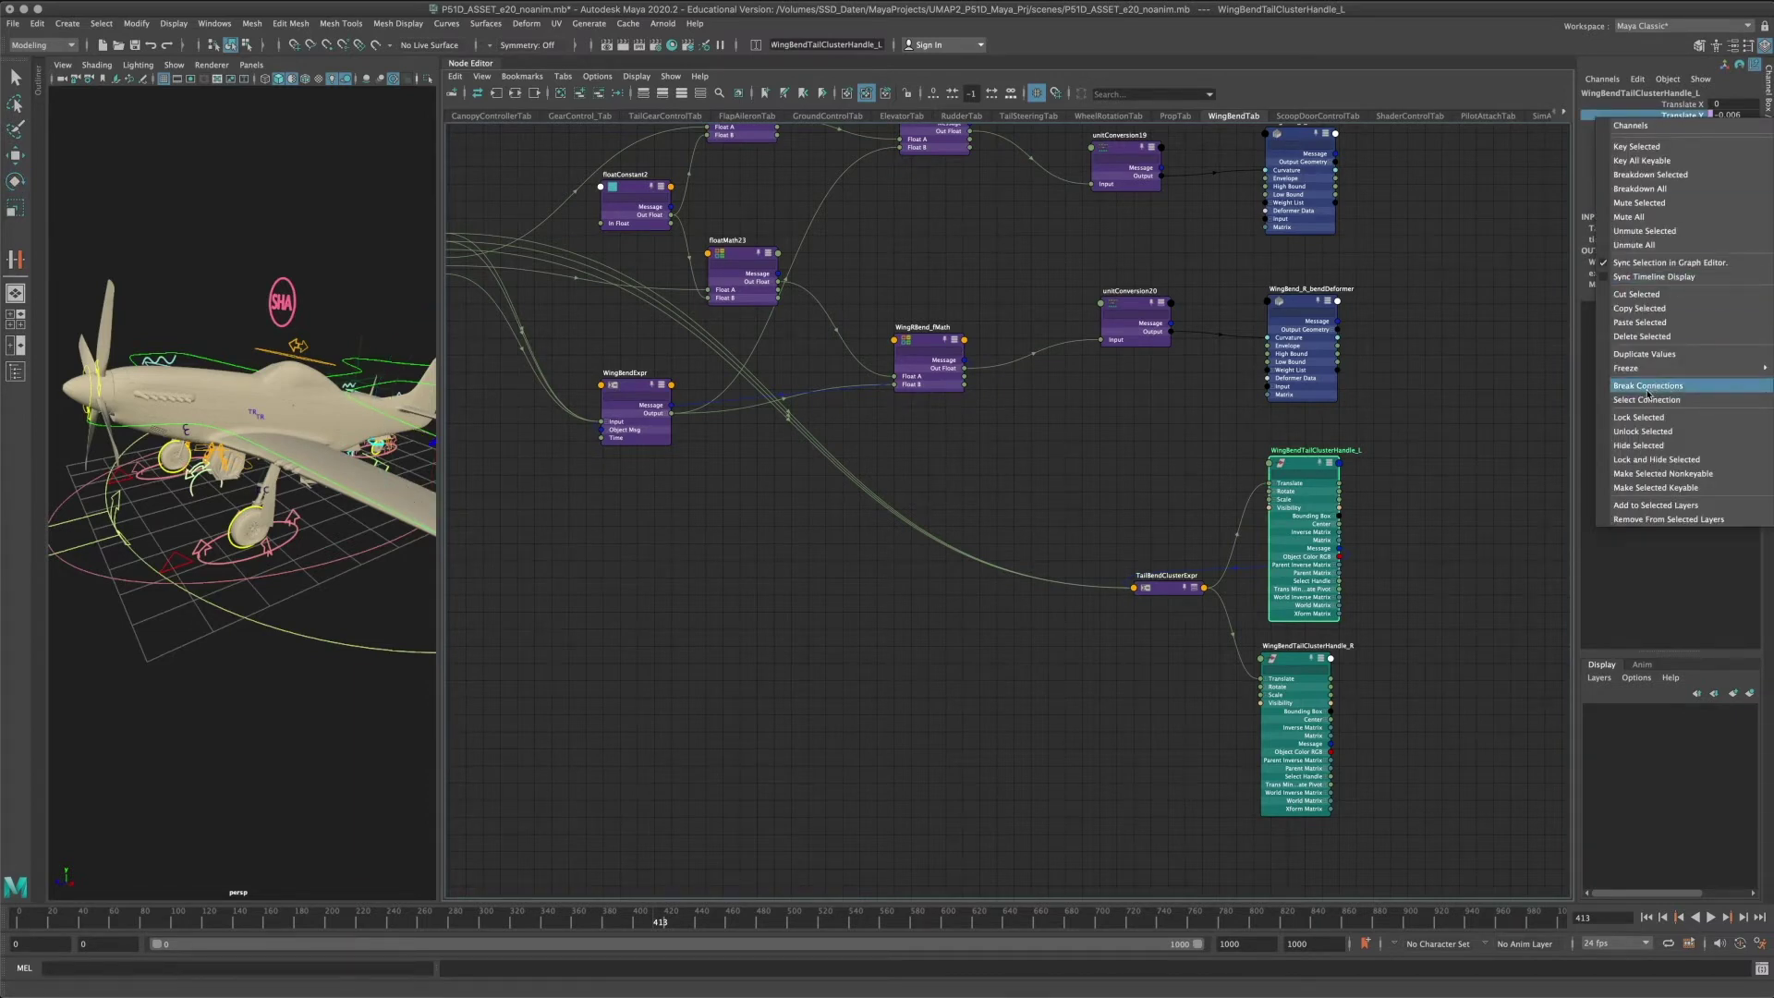
{"action": "left_click", "coordinate": [687, 498]}
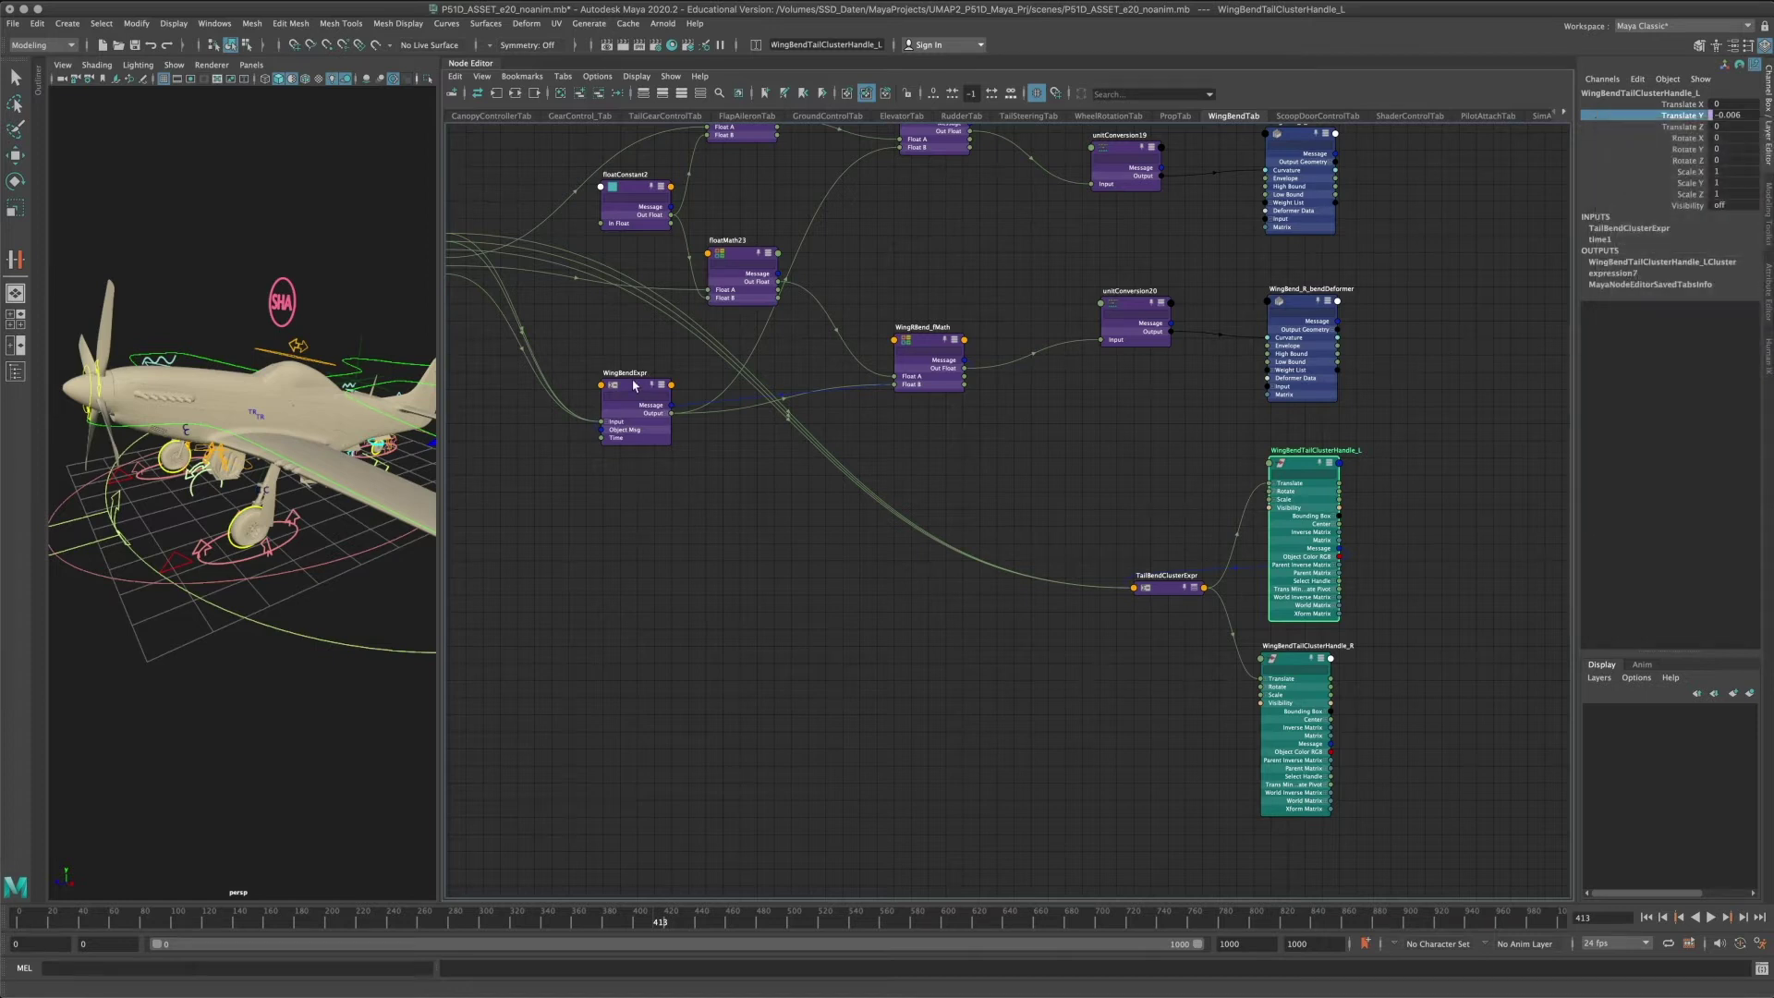
Nudge the WingBendExpr and TailBendClusterExpr nodes slightly and select WingBendExpr.
{"action": "left_click_drag", "start_coordinate": [635, 385], "coordinate": [630, 389]}
{"action": "key", "text": "e"}
{"action": "left_click_drag", "start_coordinate": [1148, 592], "coordinate": [1142, 597]}
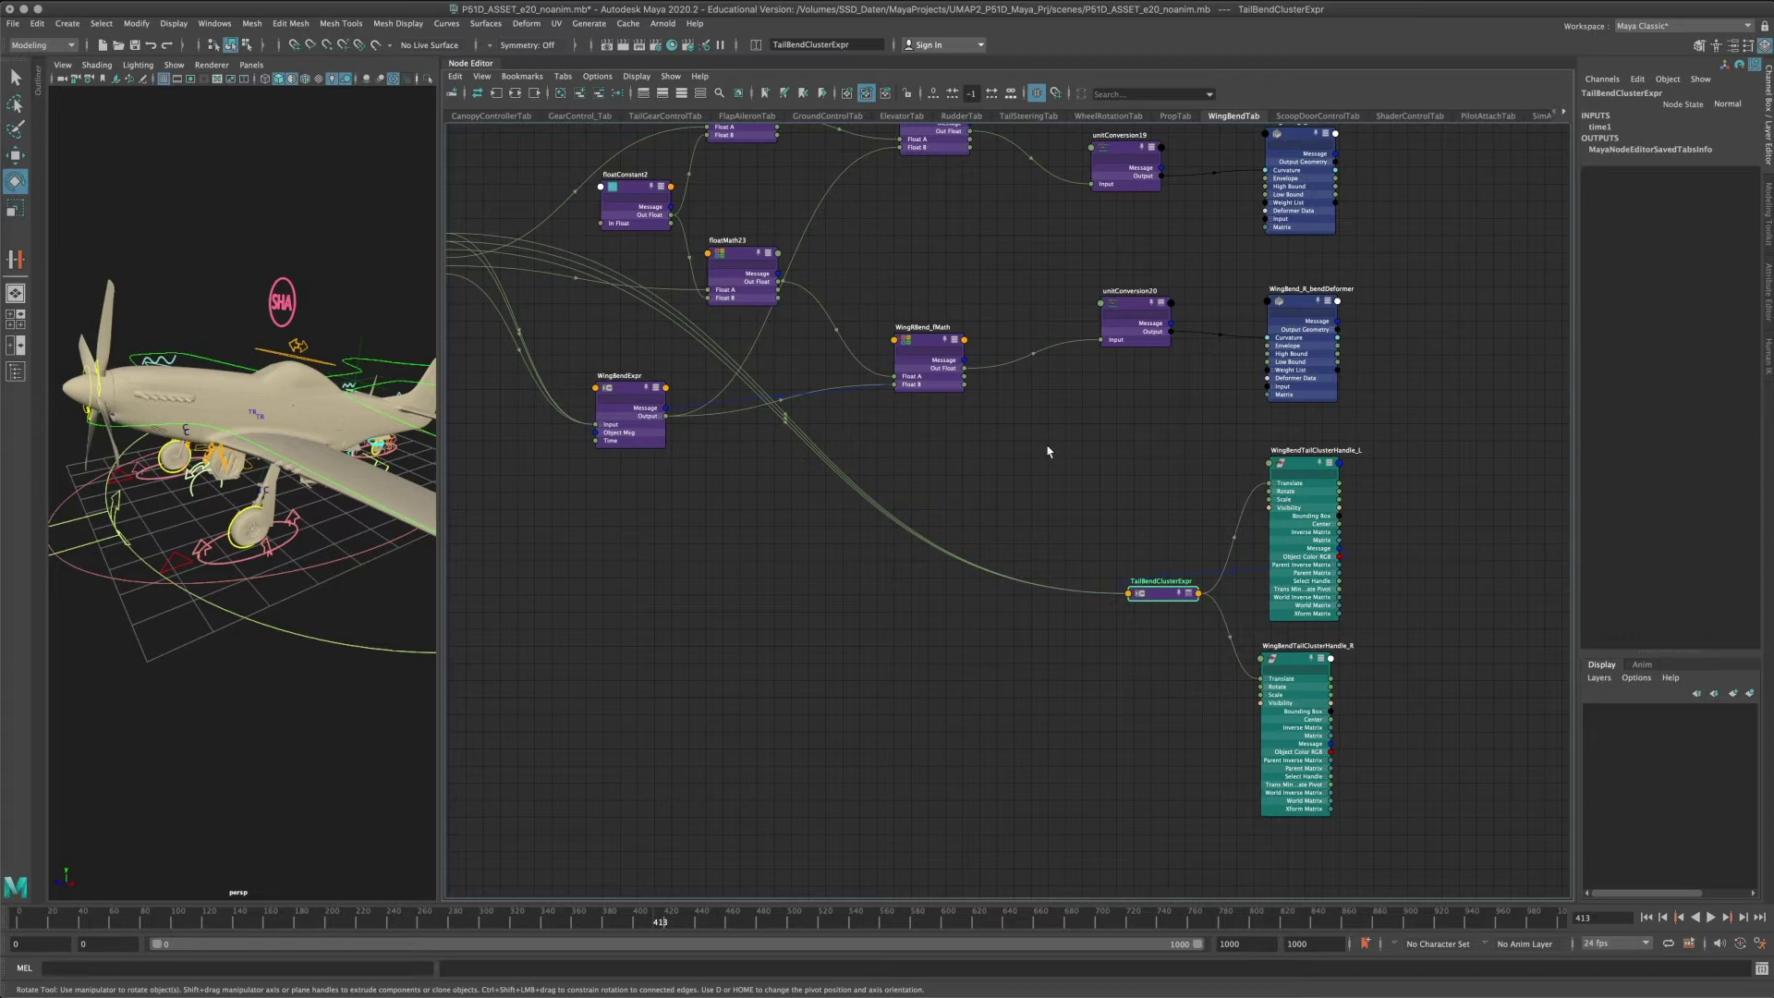
{"action": "left_click", "coordinate": [644, 388]}
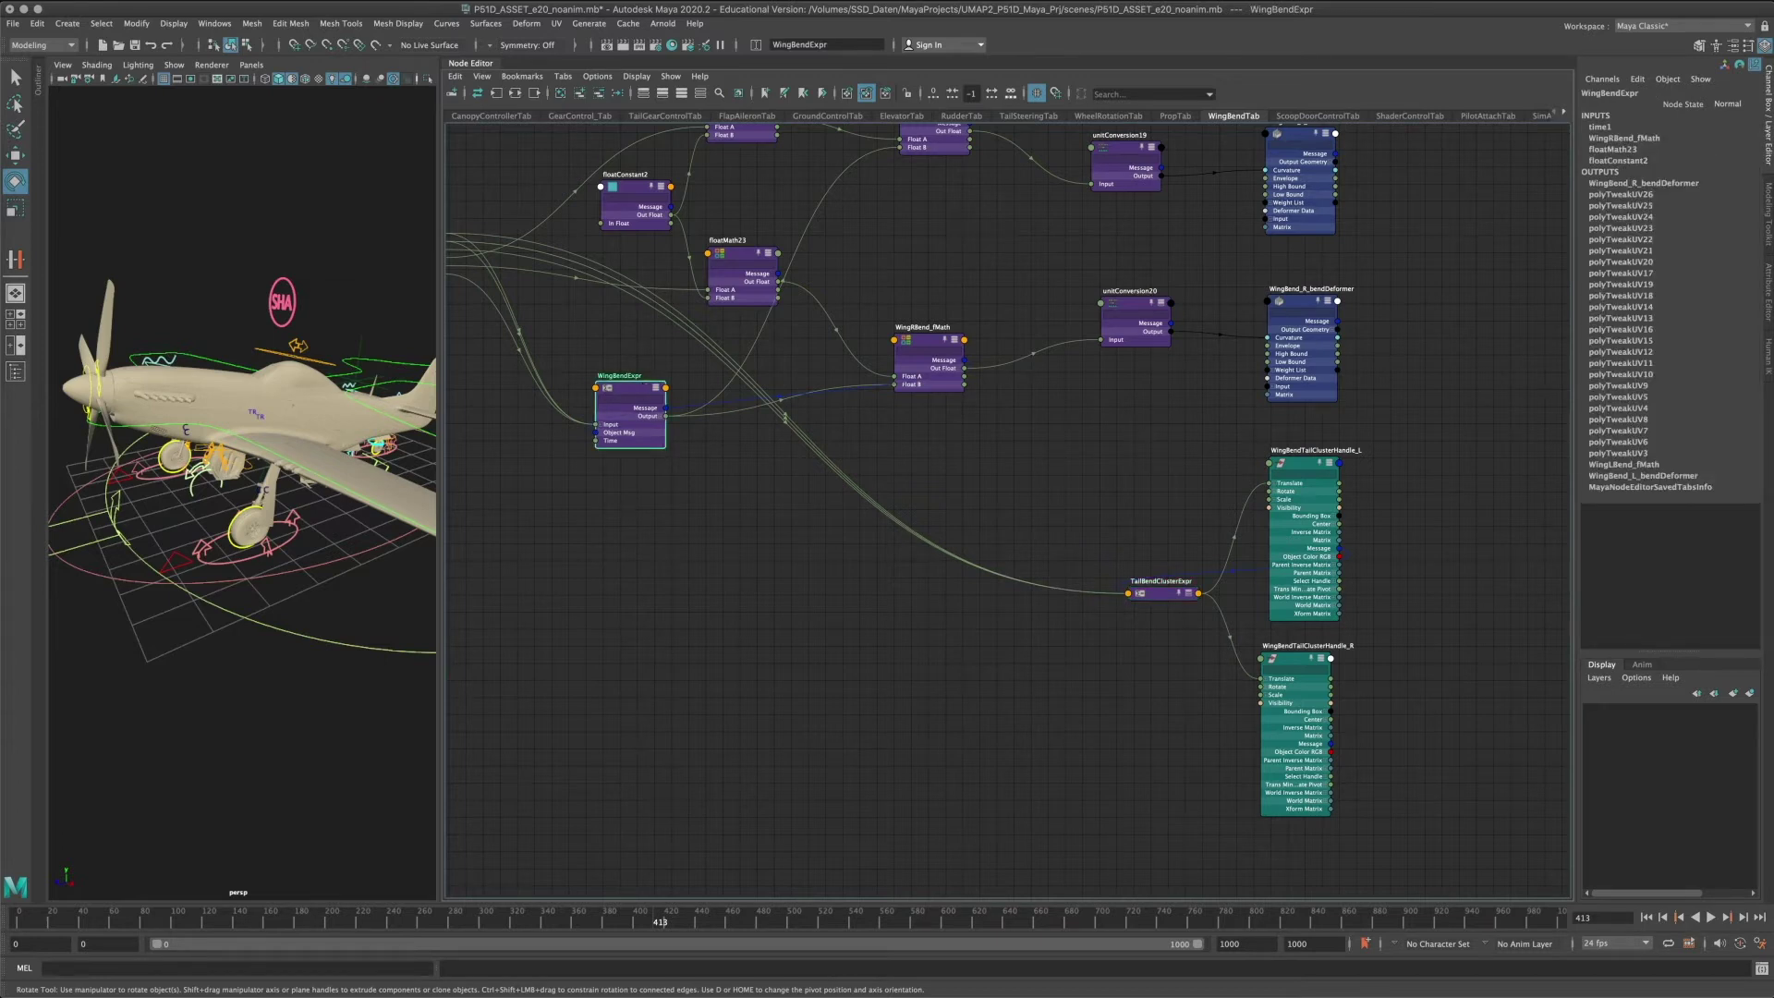
Open the expression driving Float B of WingRBend_fMath in the Expression Editor and reposition the editor window over the network.
{"action": "left_click", "coordinate": [924, 348]}
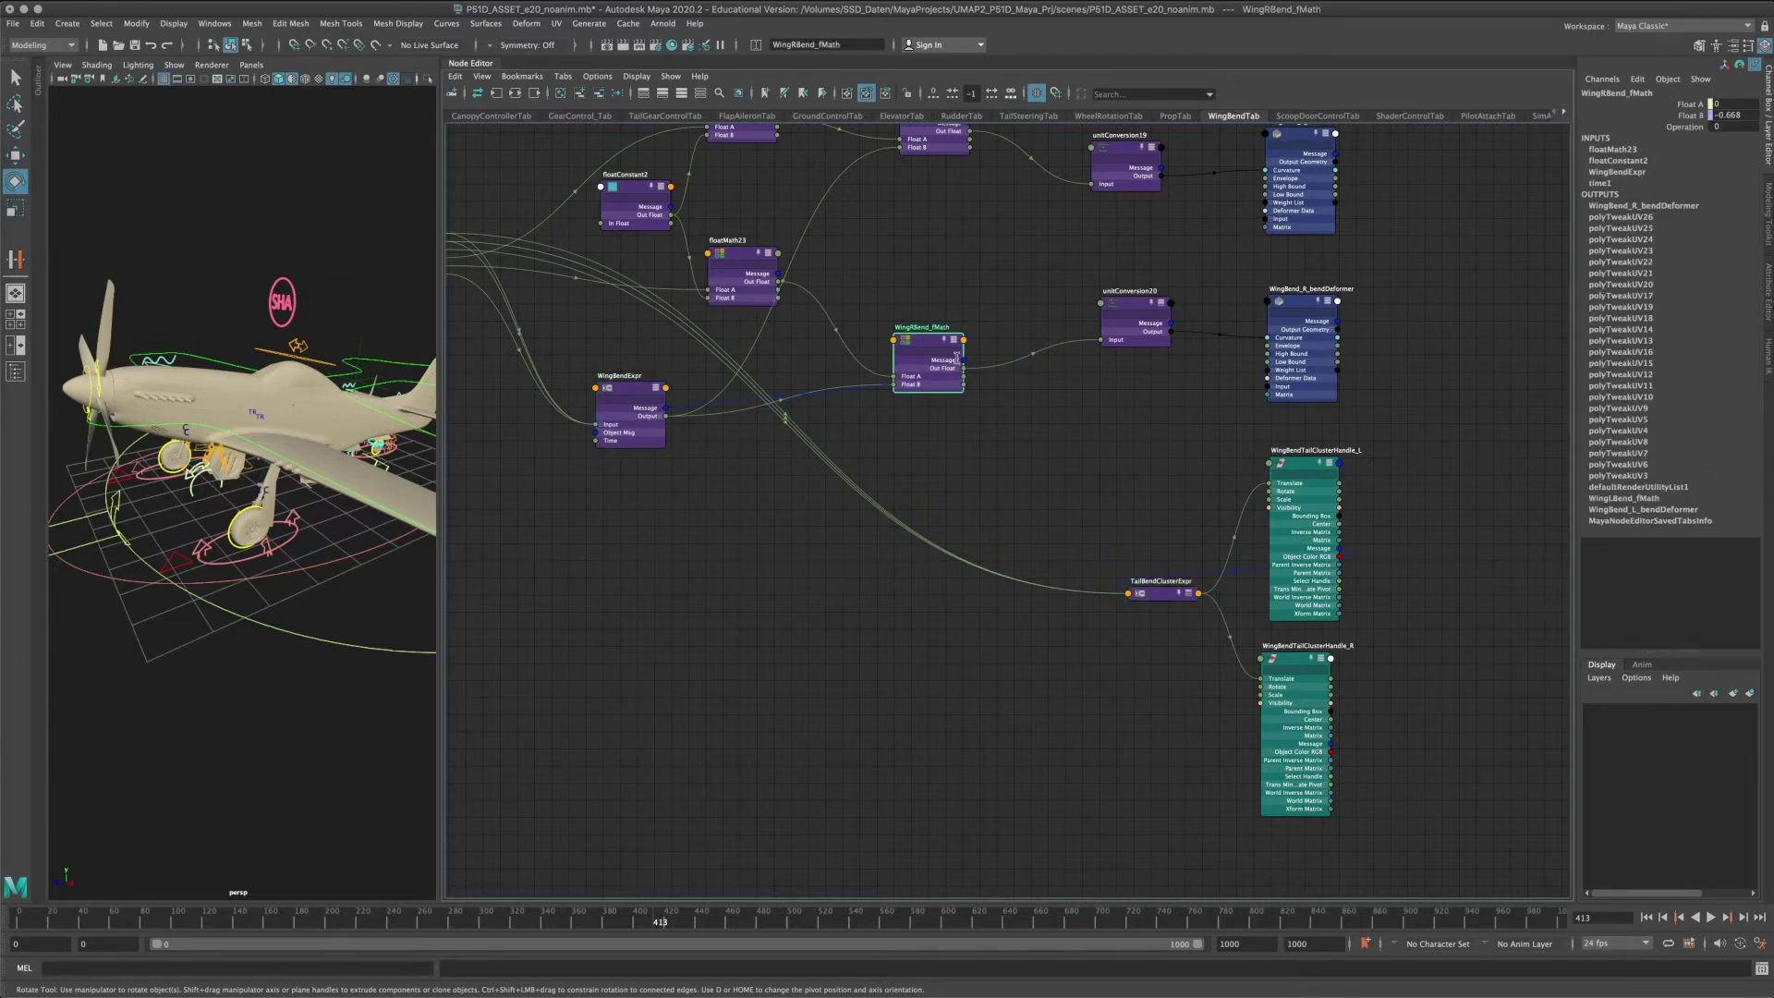
{"action": "left_click", "coordinate": [1687, 115]}
{"action": "right_click", "coordinate": [1681, 117]}
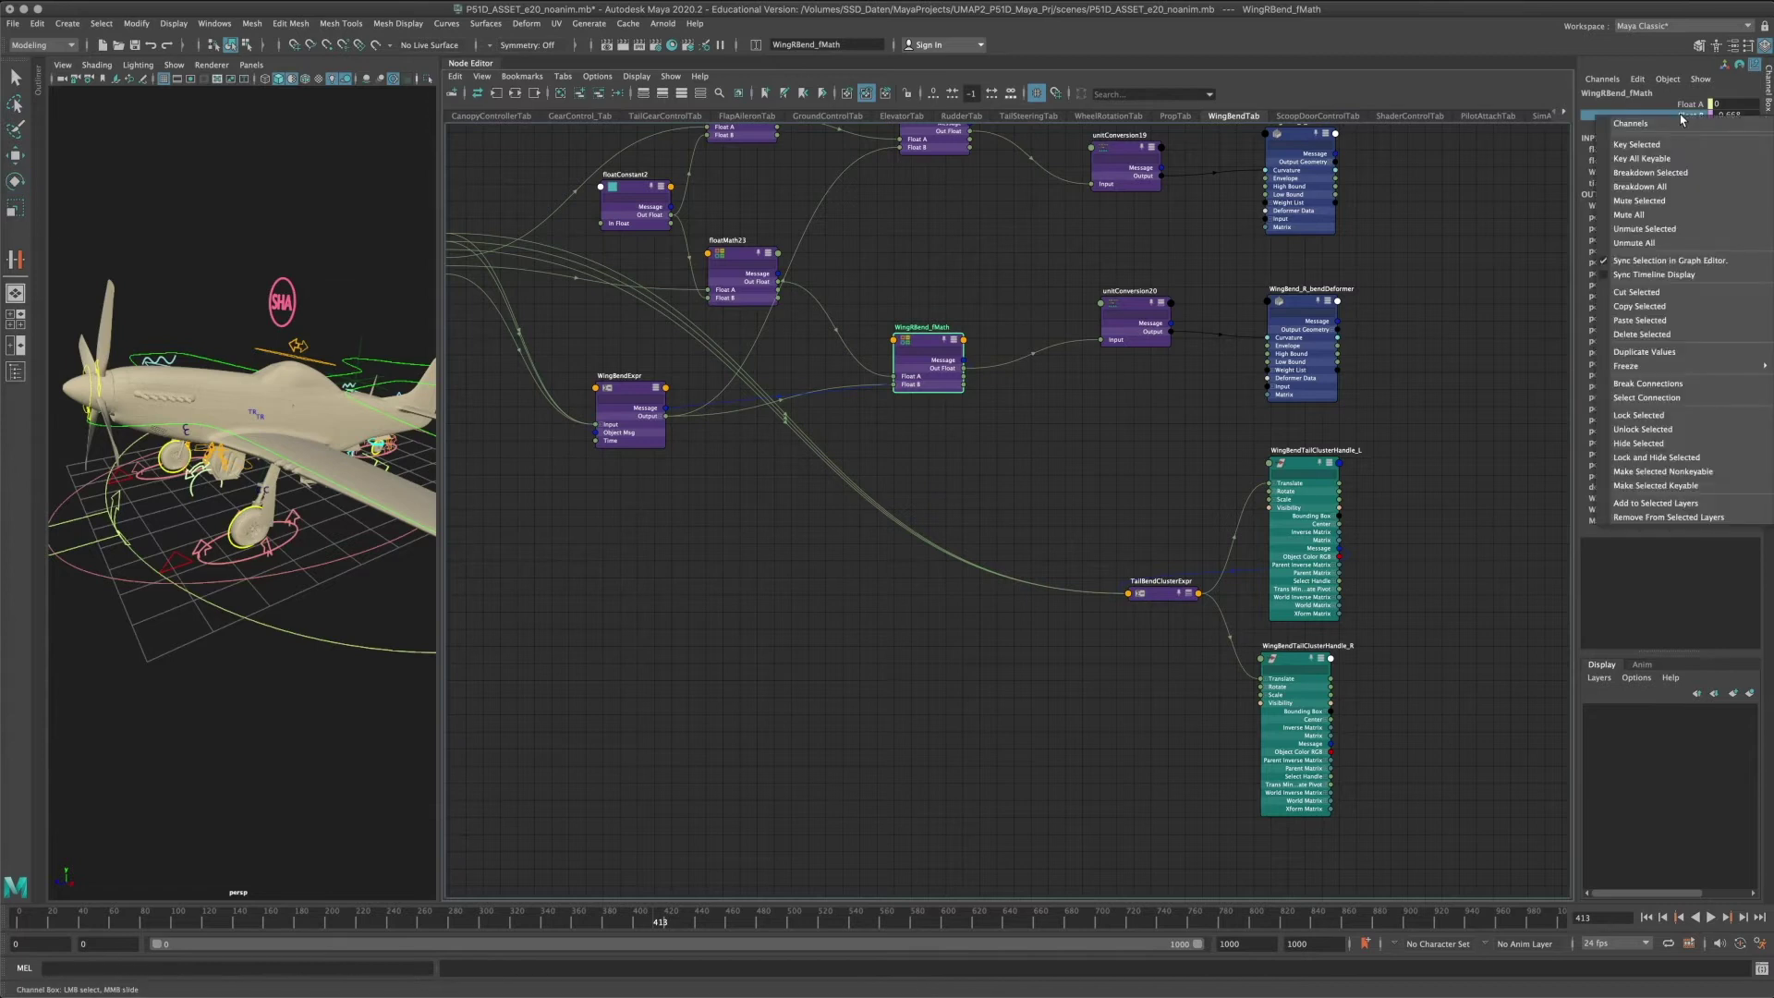
{"action": "left_click", "coordinate": [1691, 54]}
{"action": "left_click", "coordinate": [1733, 44]}
{"action": "right_click", "coordinate": [1575, 246]}
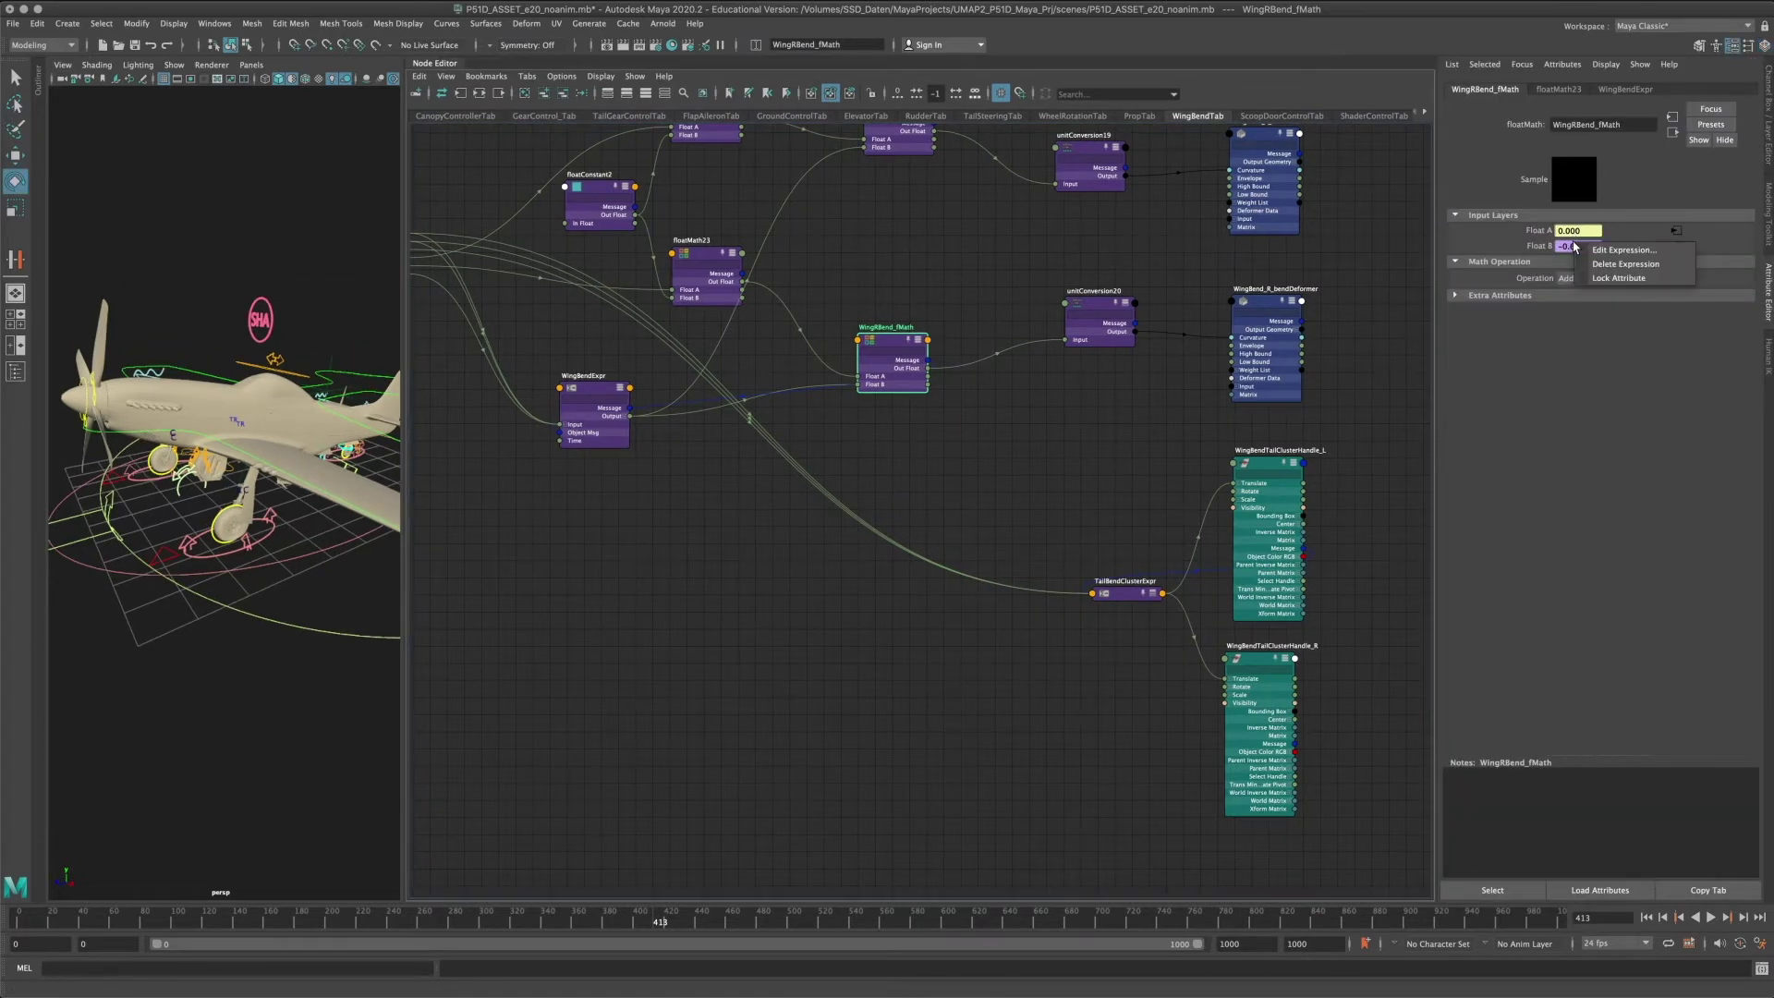
{"action": "left_click", "coordinate": [1628, 254]}
{"action": "left_click_drag", "start_coordinate": [1206, 305], "coordinate": [1265, 197]}
{"action": "left_click_drag", "start_coordinate": [1544, 525], "coordinate": [720, 485]}
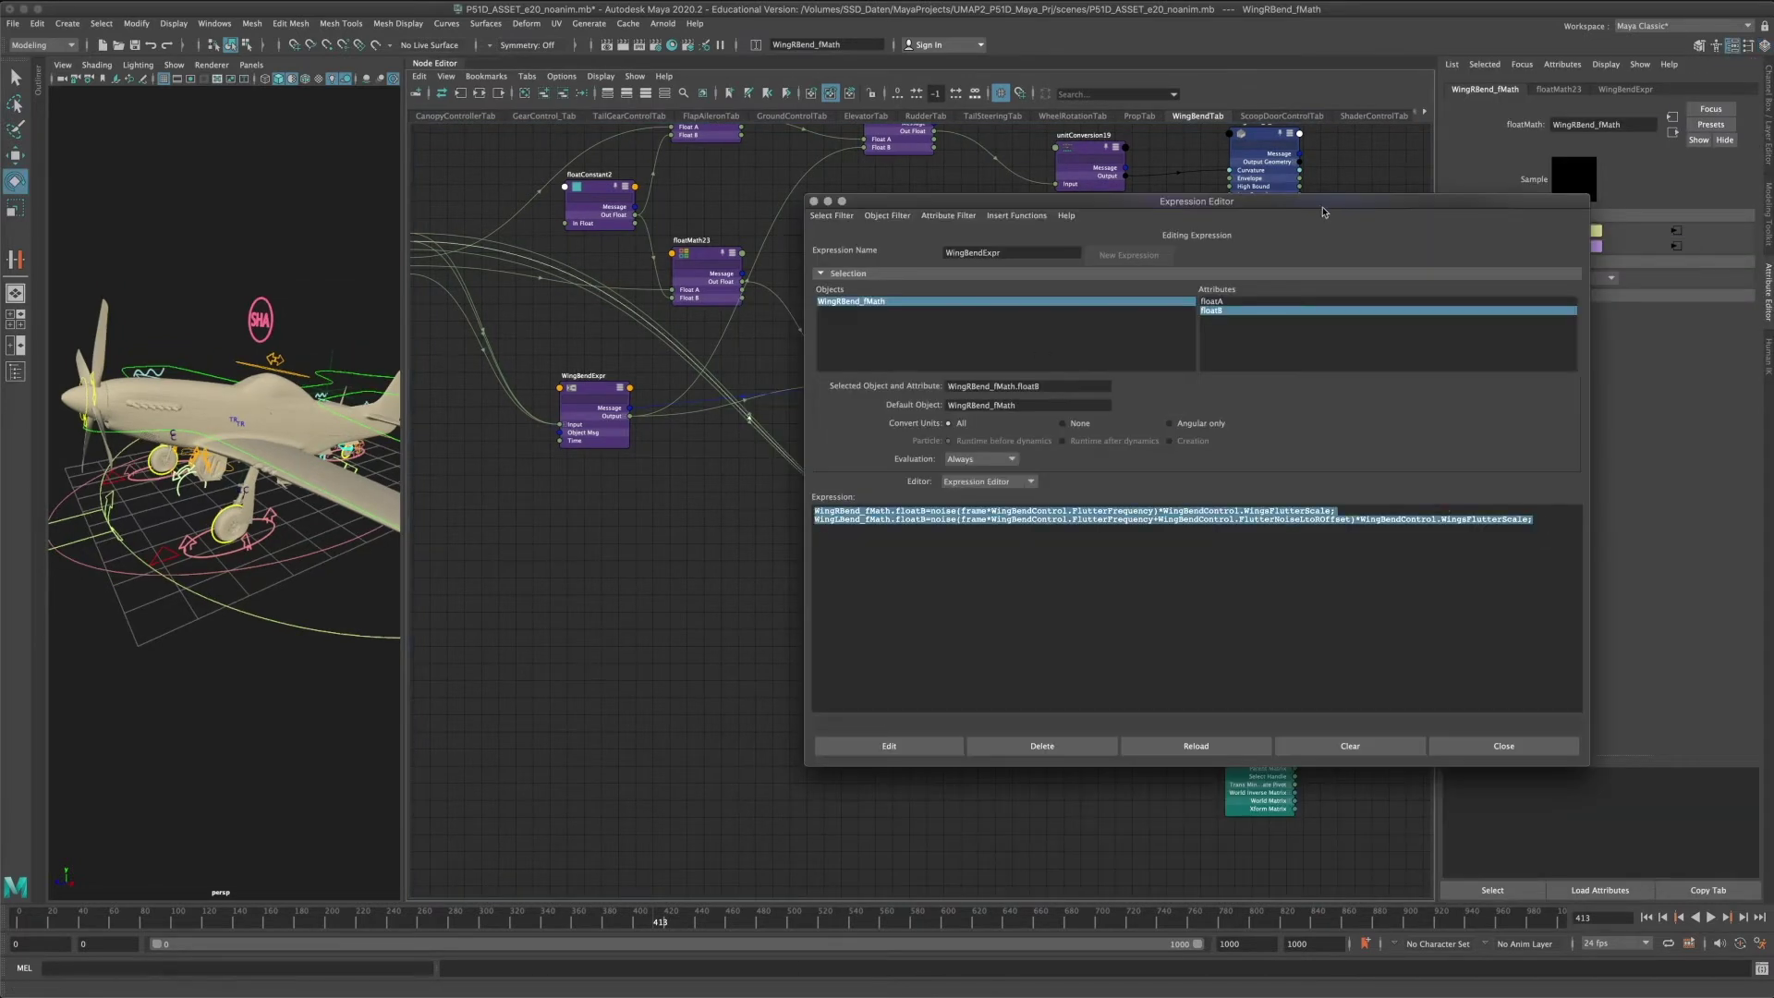
{"action": "left_click_drag", "start_coordinate": [1324, 212], "coordinate": [1367, 168]}
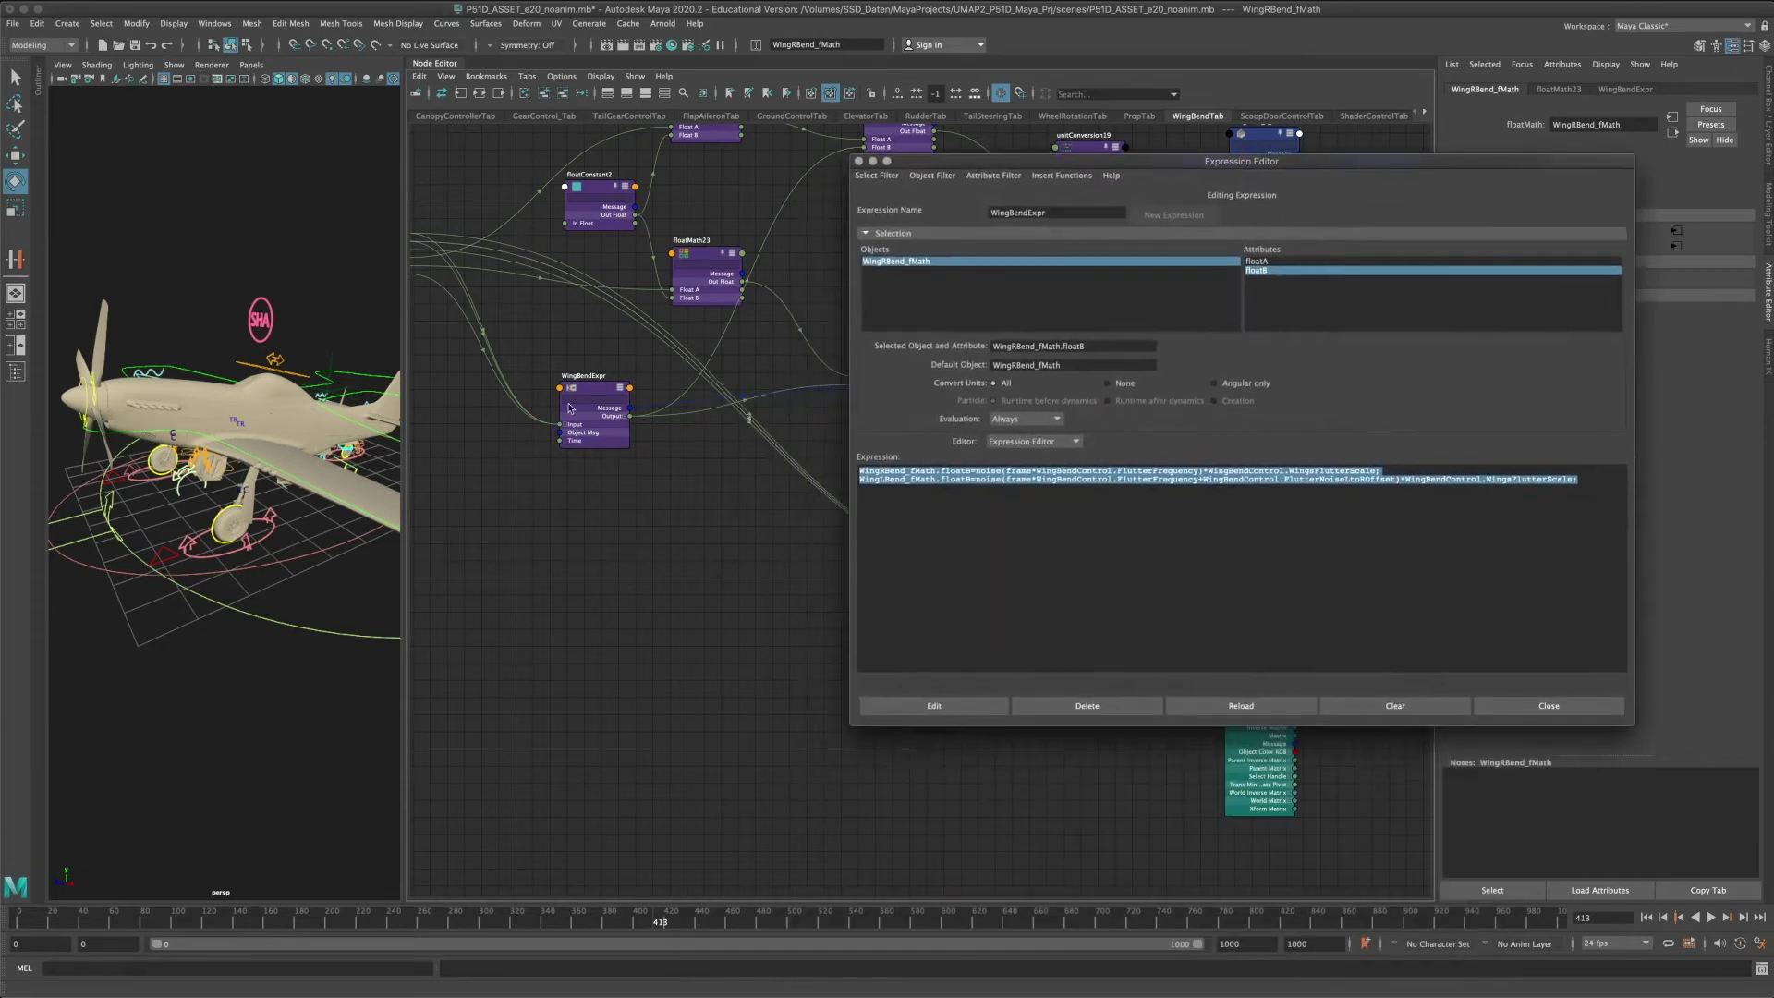
Expand the inputs of the WingBendExpr node and examine the WingBendControl.FlutterFrequency term in its noise expression.
{"action": "left_click", "coordinate": [566, 431]}
{"action": "middle_click_drag", "start_coordinate": [628, 508], "coordinate": [744, 584], "text": "alt"}
{"action": "left_click", "coordinate": [927, 475]}
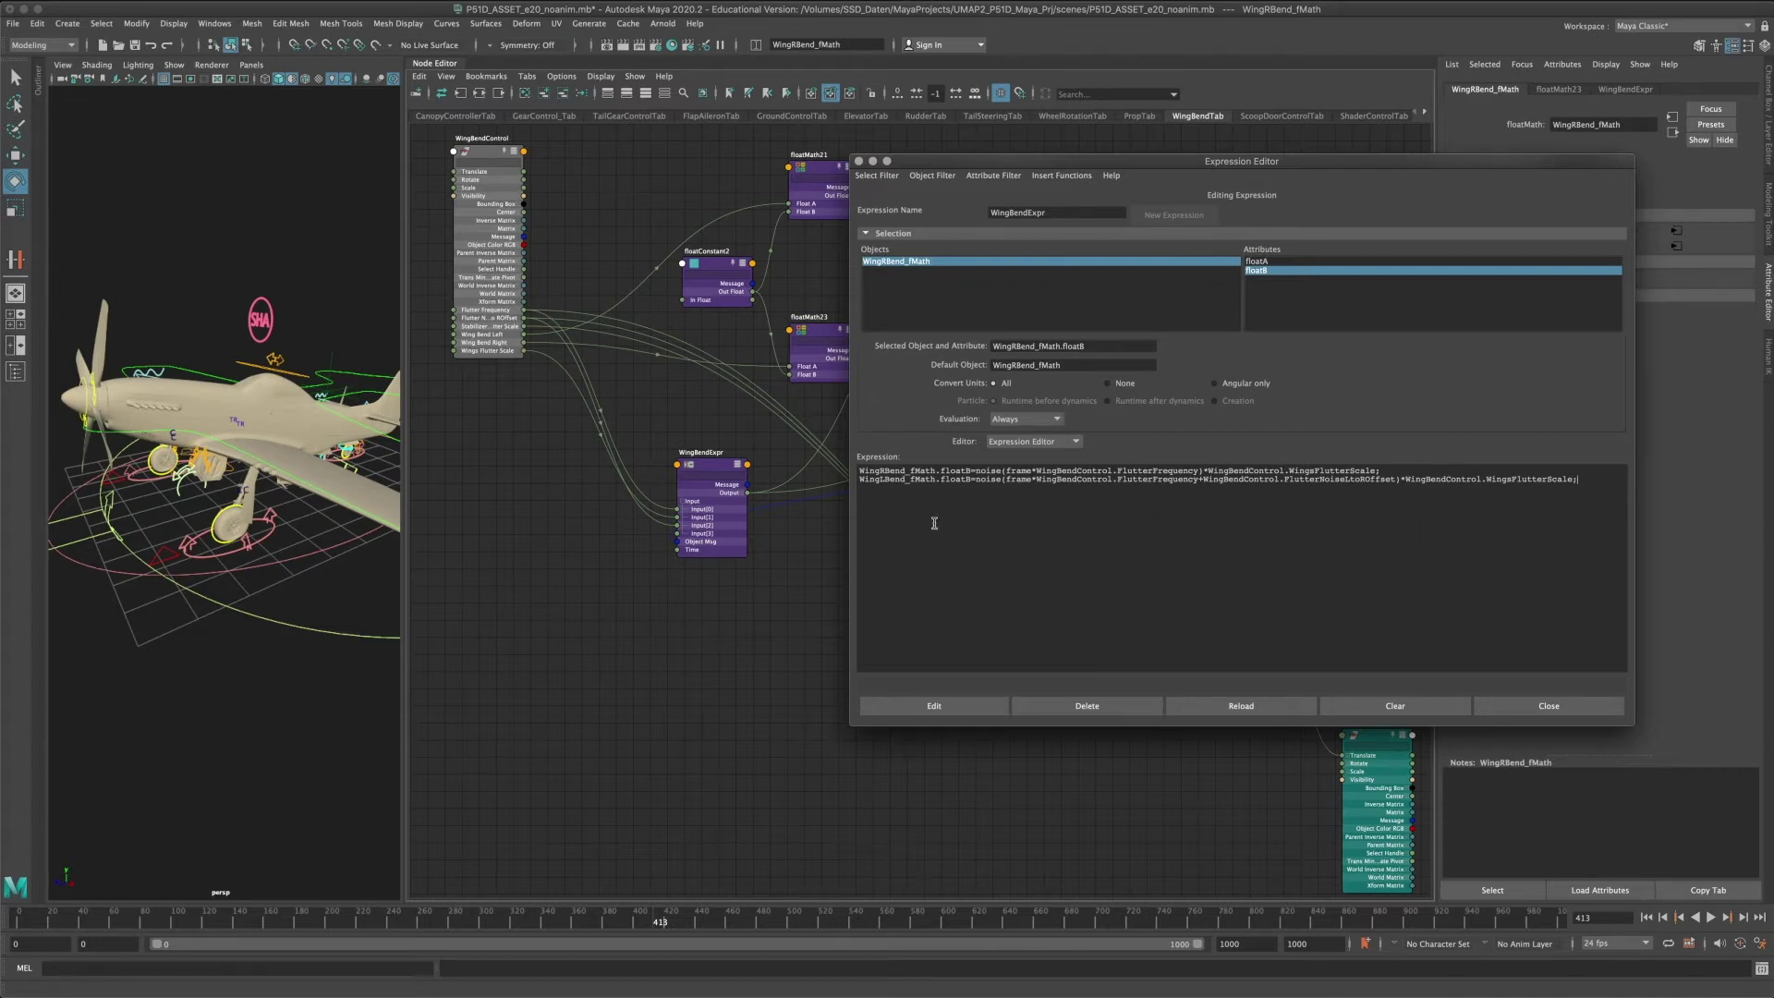
{"action": "left_click_drag", "start_coordinate": [1036, 472], "coordinate": [1200, 472]}
{"action": "left_click", "coordinate": [1211, 494]}
Close the Expression Editor after checking floatMath23, and show WingBendControl's attributes in the Channel Box.
{"action": "left_click_drag", "start_coordinate": [979, 168], "coordinate": [921, 595]}
{"action": "left_click", "coordinate": [819, 335]}
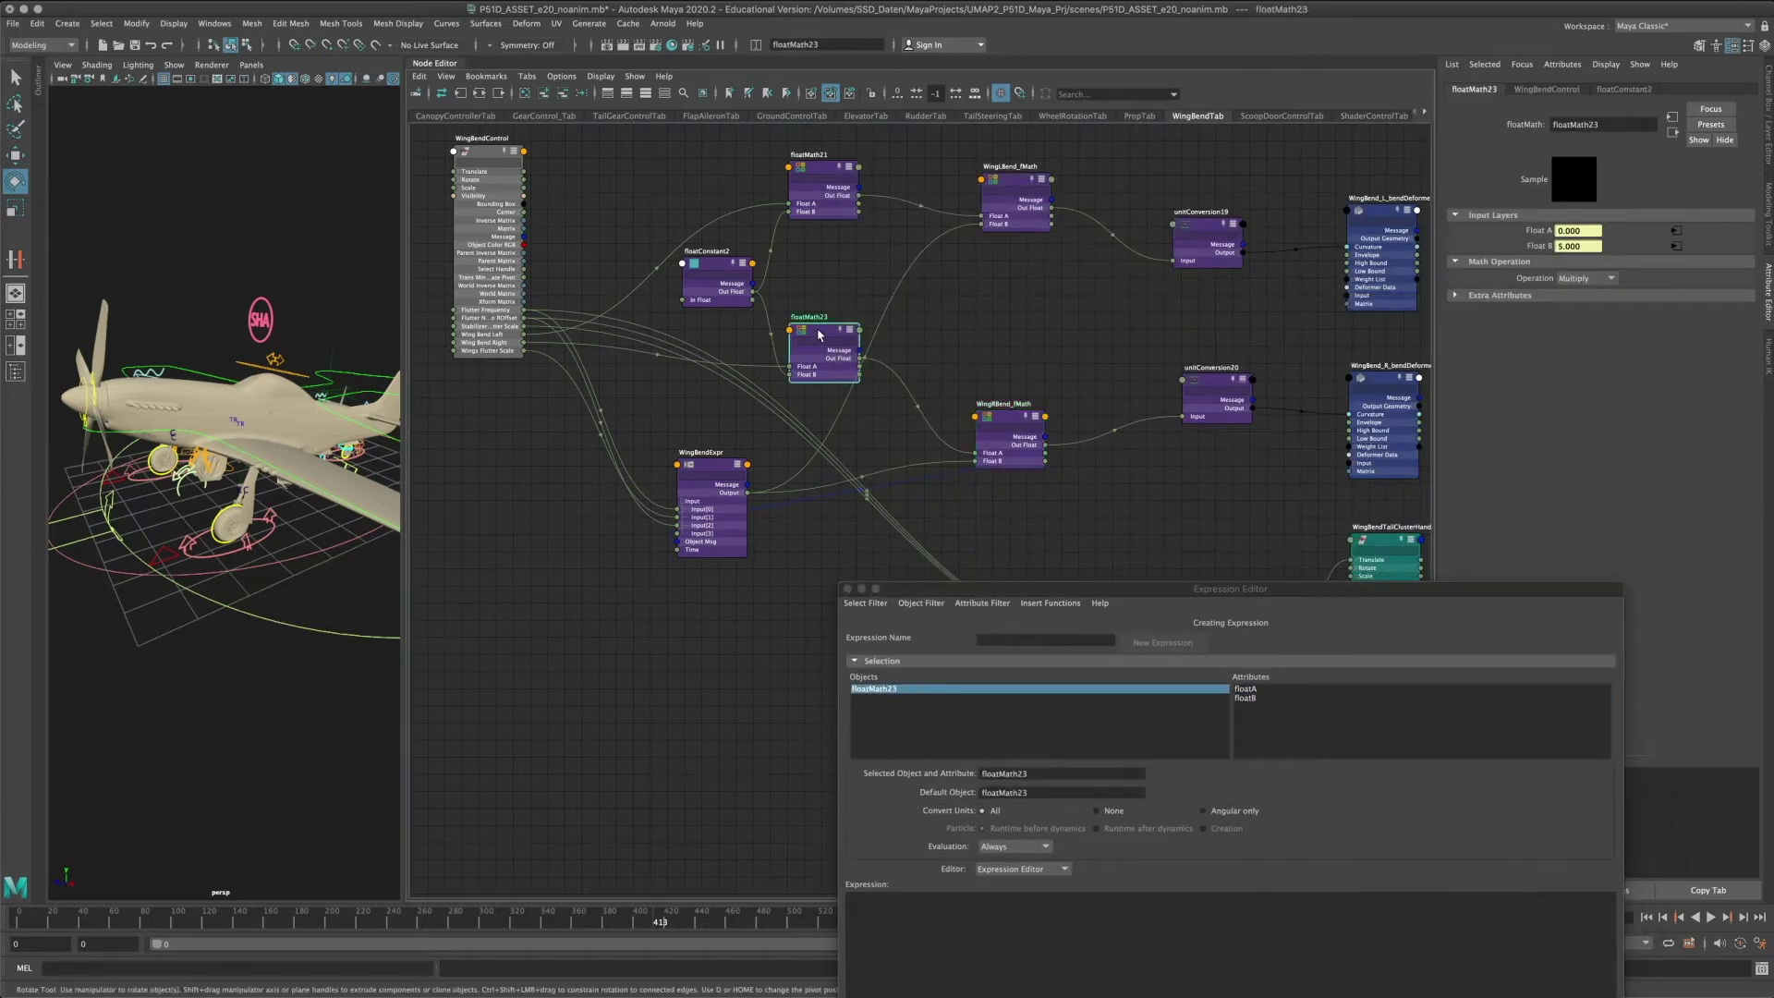
{"action": "left_click", "coordinate": [848, 589]}
{"action": "left_click", "coordinate": [477, 156]}
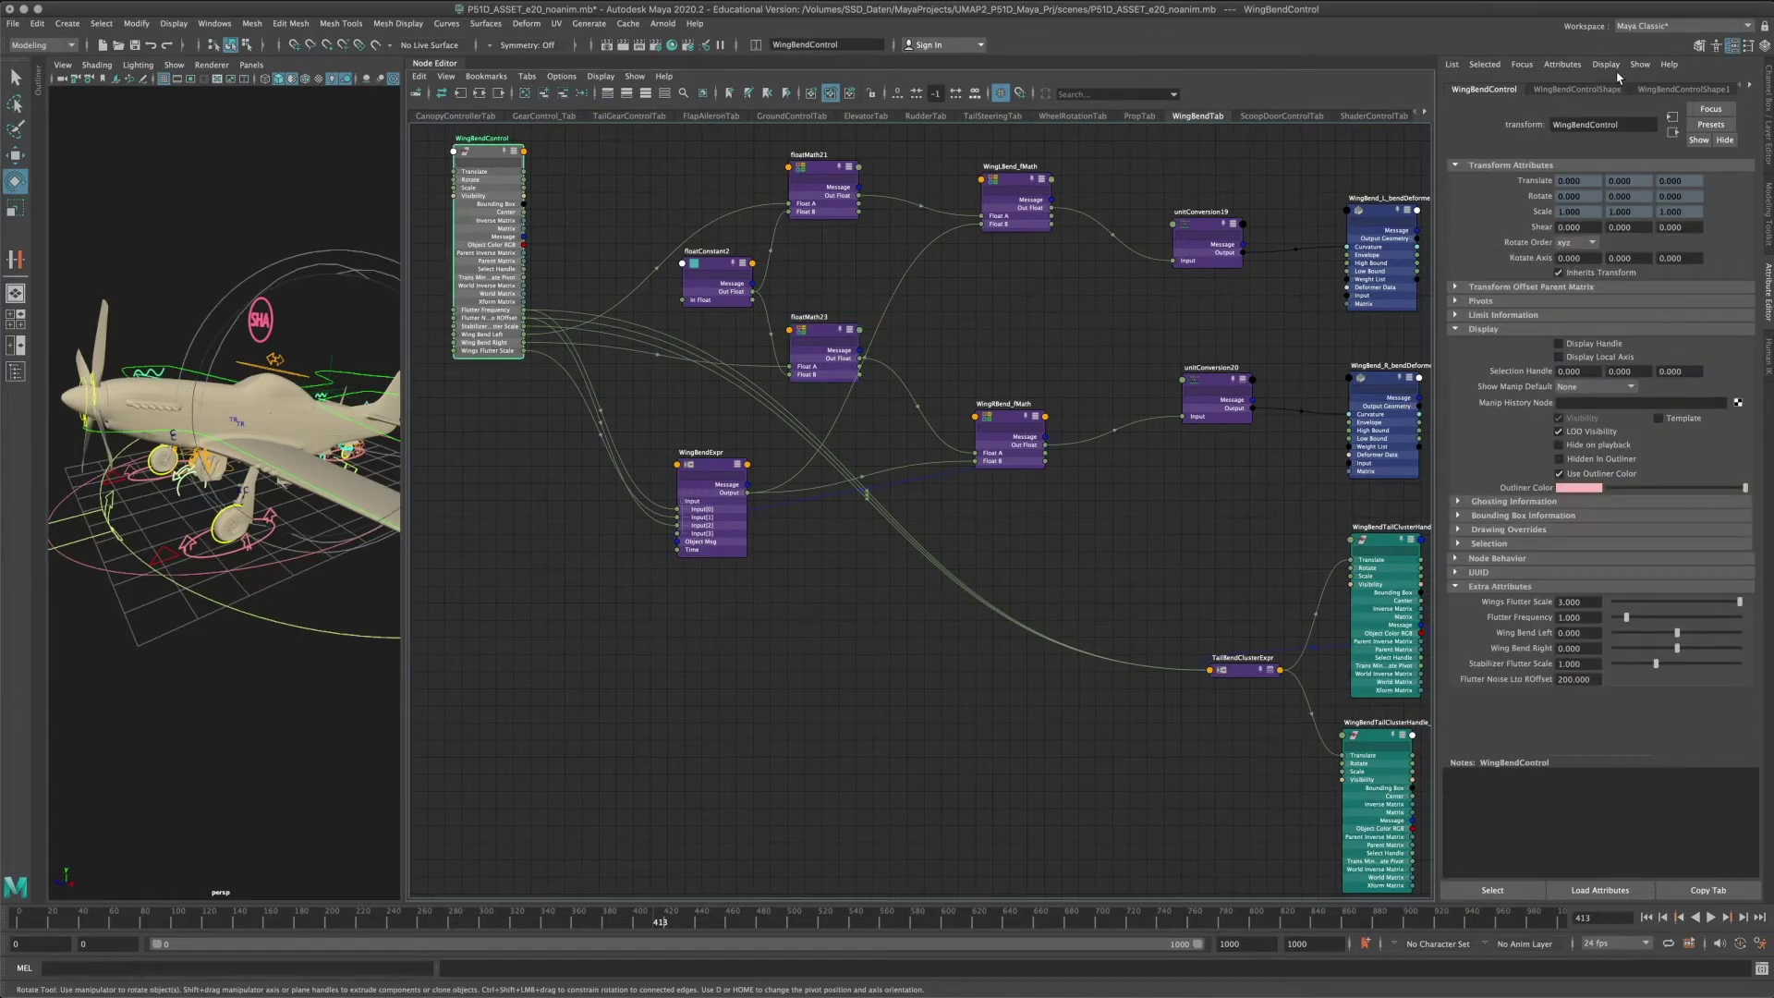
{"action": "left_click", "coordinate": [1766, 44]}
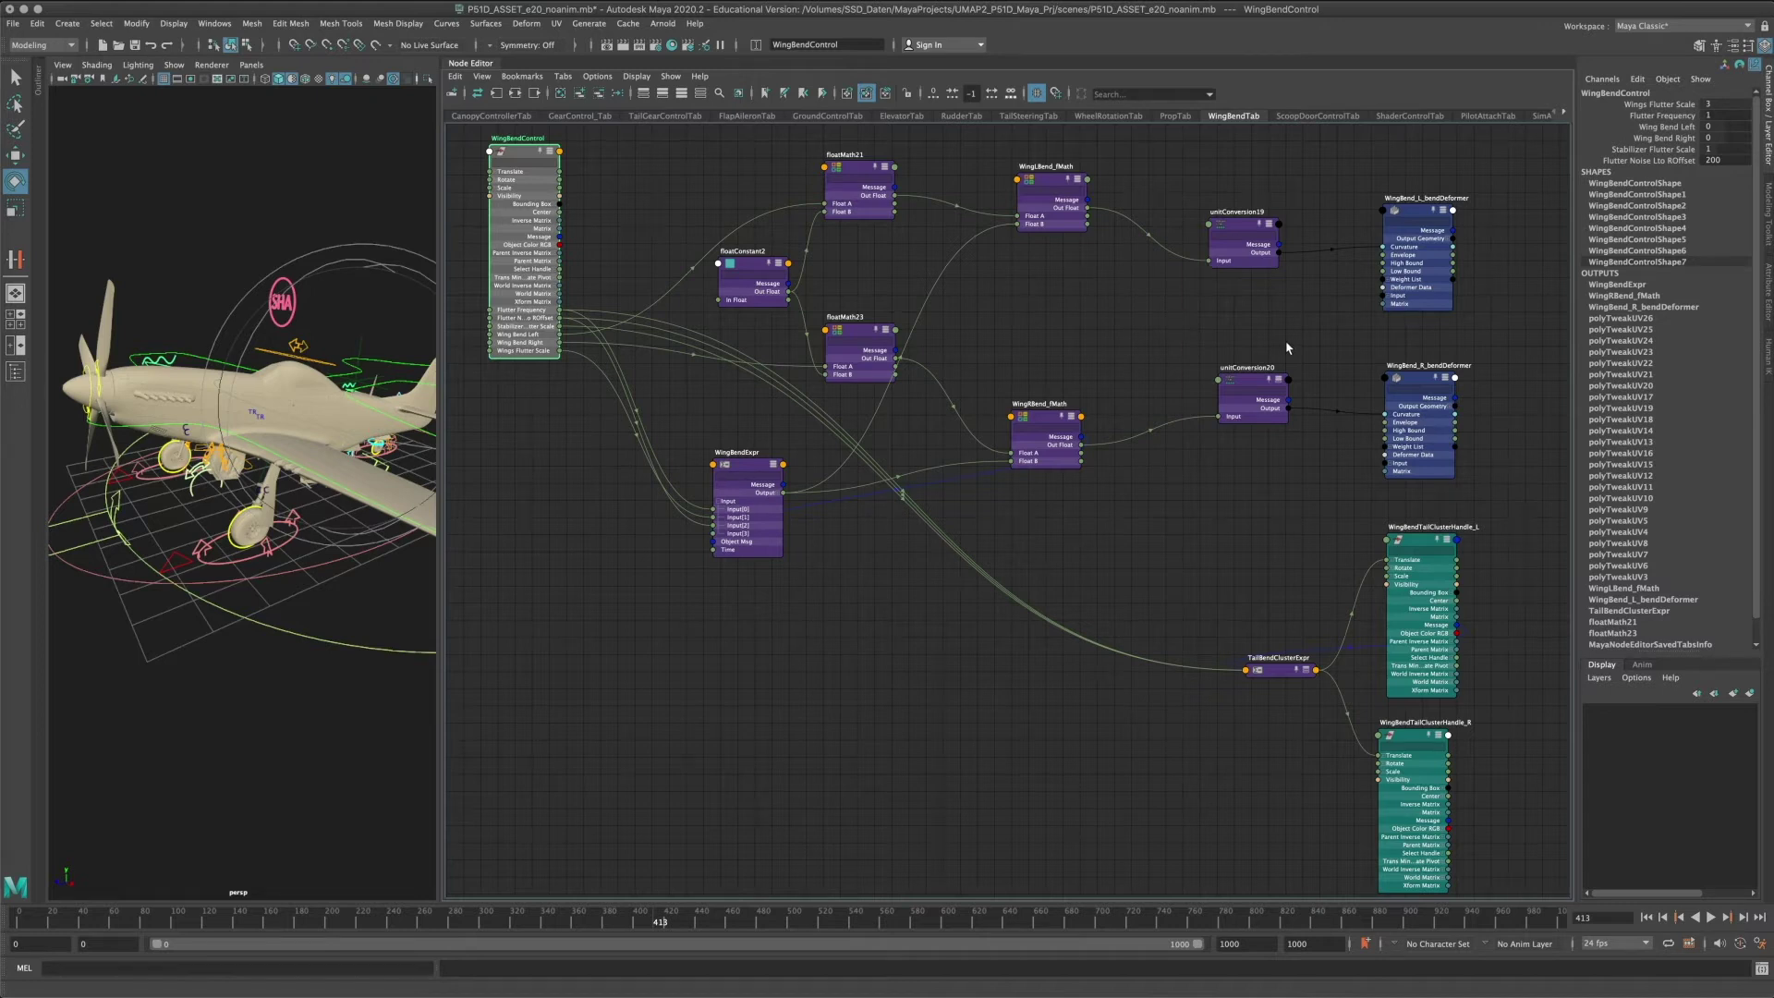
Nudge the WingBend_R_bendDeformer node slightly and inspect its curvature and bound attributes.
{"action": "middle_click_drag", "start_coordinate": [1286, 342], "coordinate": [1230, 375], "text": "alt"}
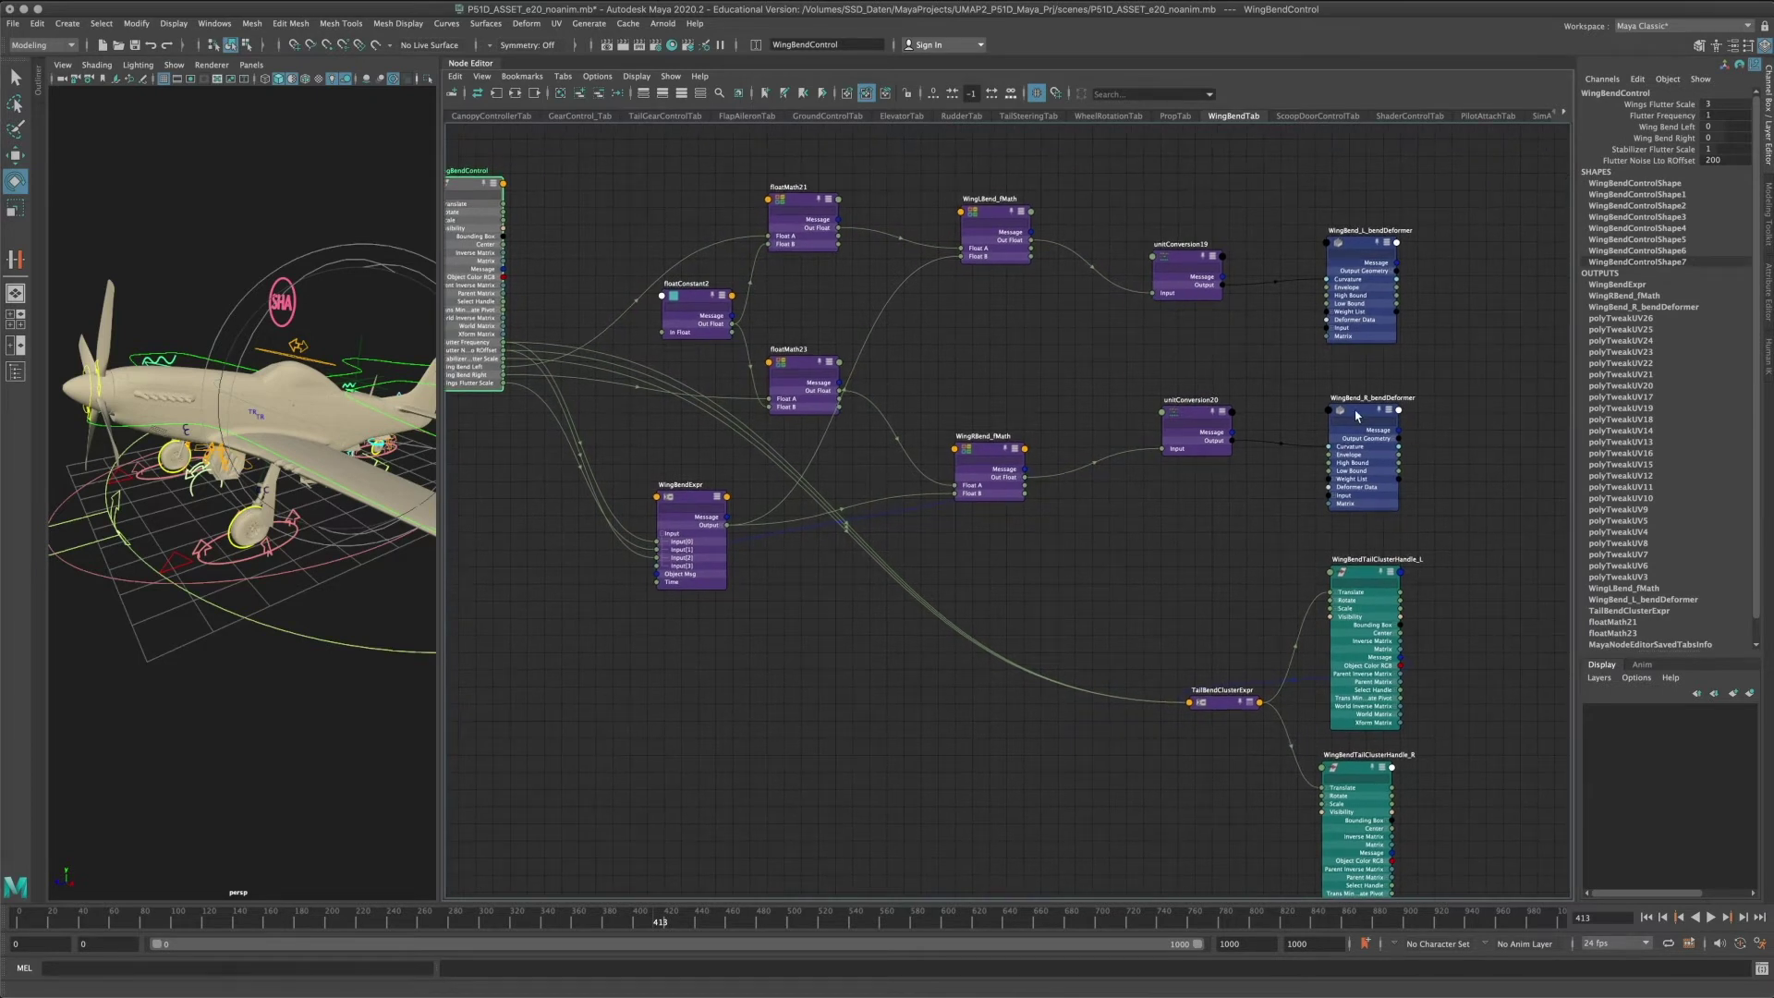
{"action": "left_click_drag", "start_coordinate": [1356, 416], "coordinate": [1360, 407]}
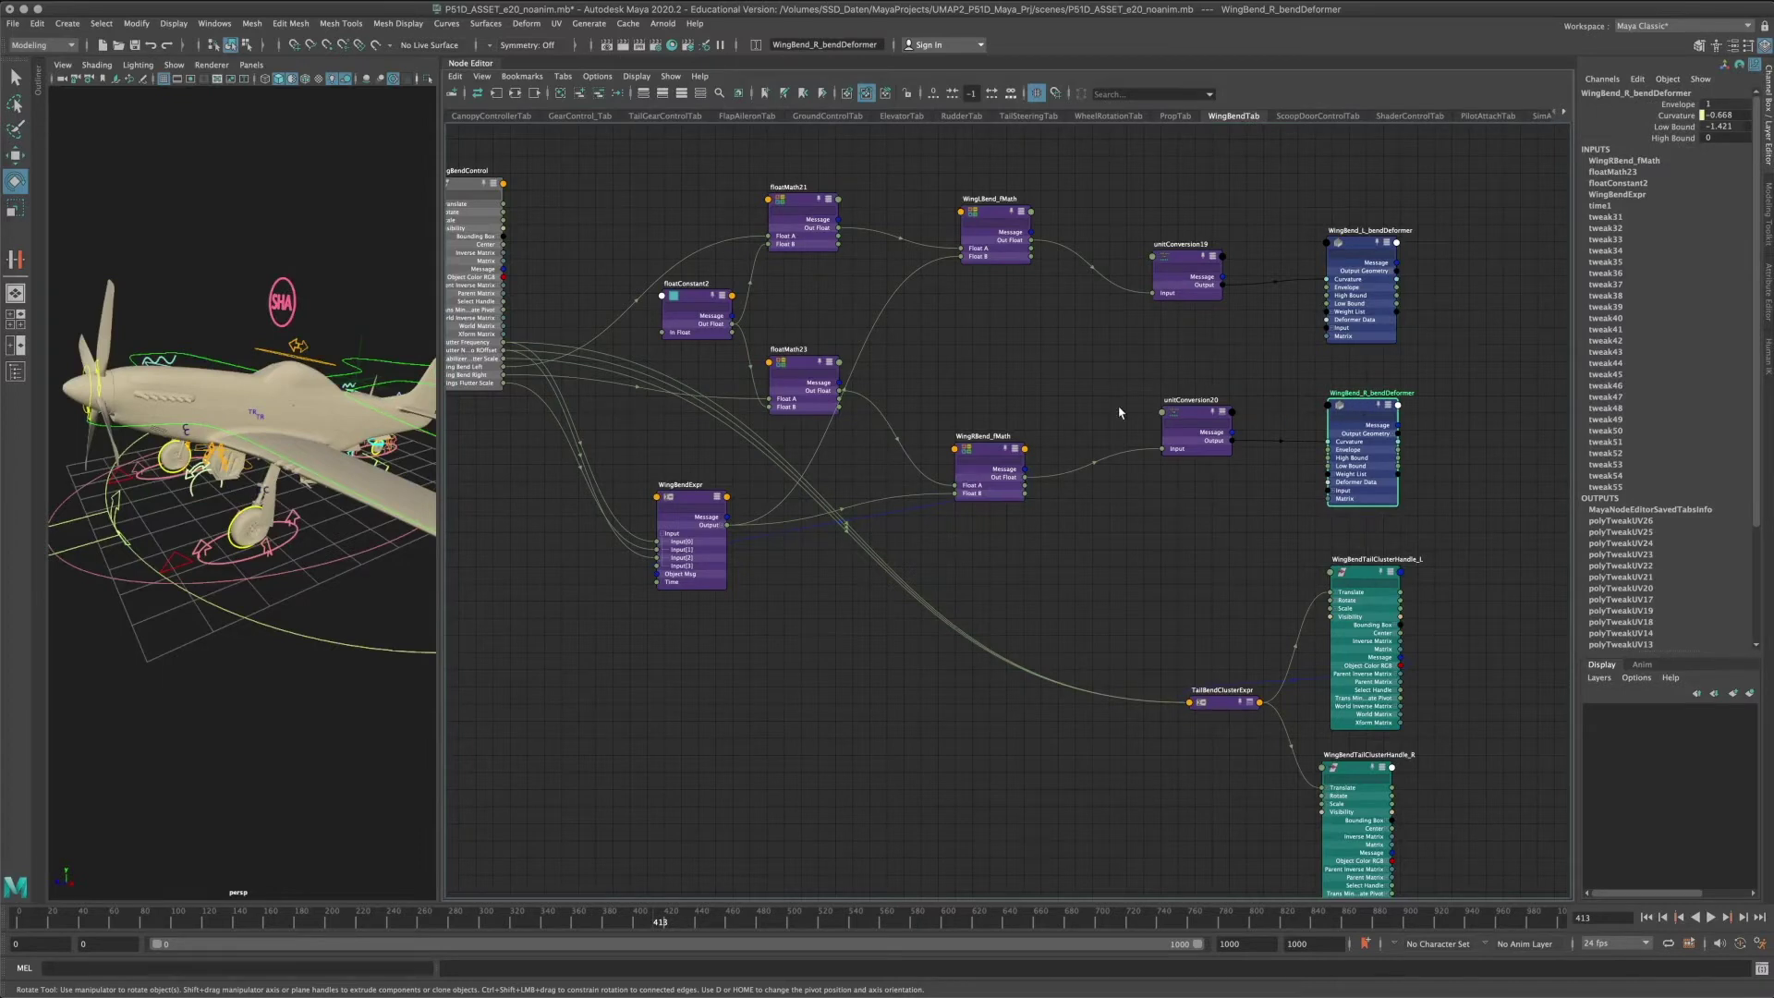
{"action": "middle_click_drag", "start_coordinate": [1068, 299], "coordinate": [1115, 346], "text": "alt"}
{"action": "scroll", "coordinate": [1113, 342], "scroll_direction": "down", "scroll_amount": 3}
Review the saved propeller, wheel rotation, tail steering, rudder and elevator networks one after another.
{"action": "left_click", "coordinate": [1176, 116]}
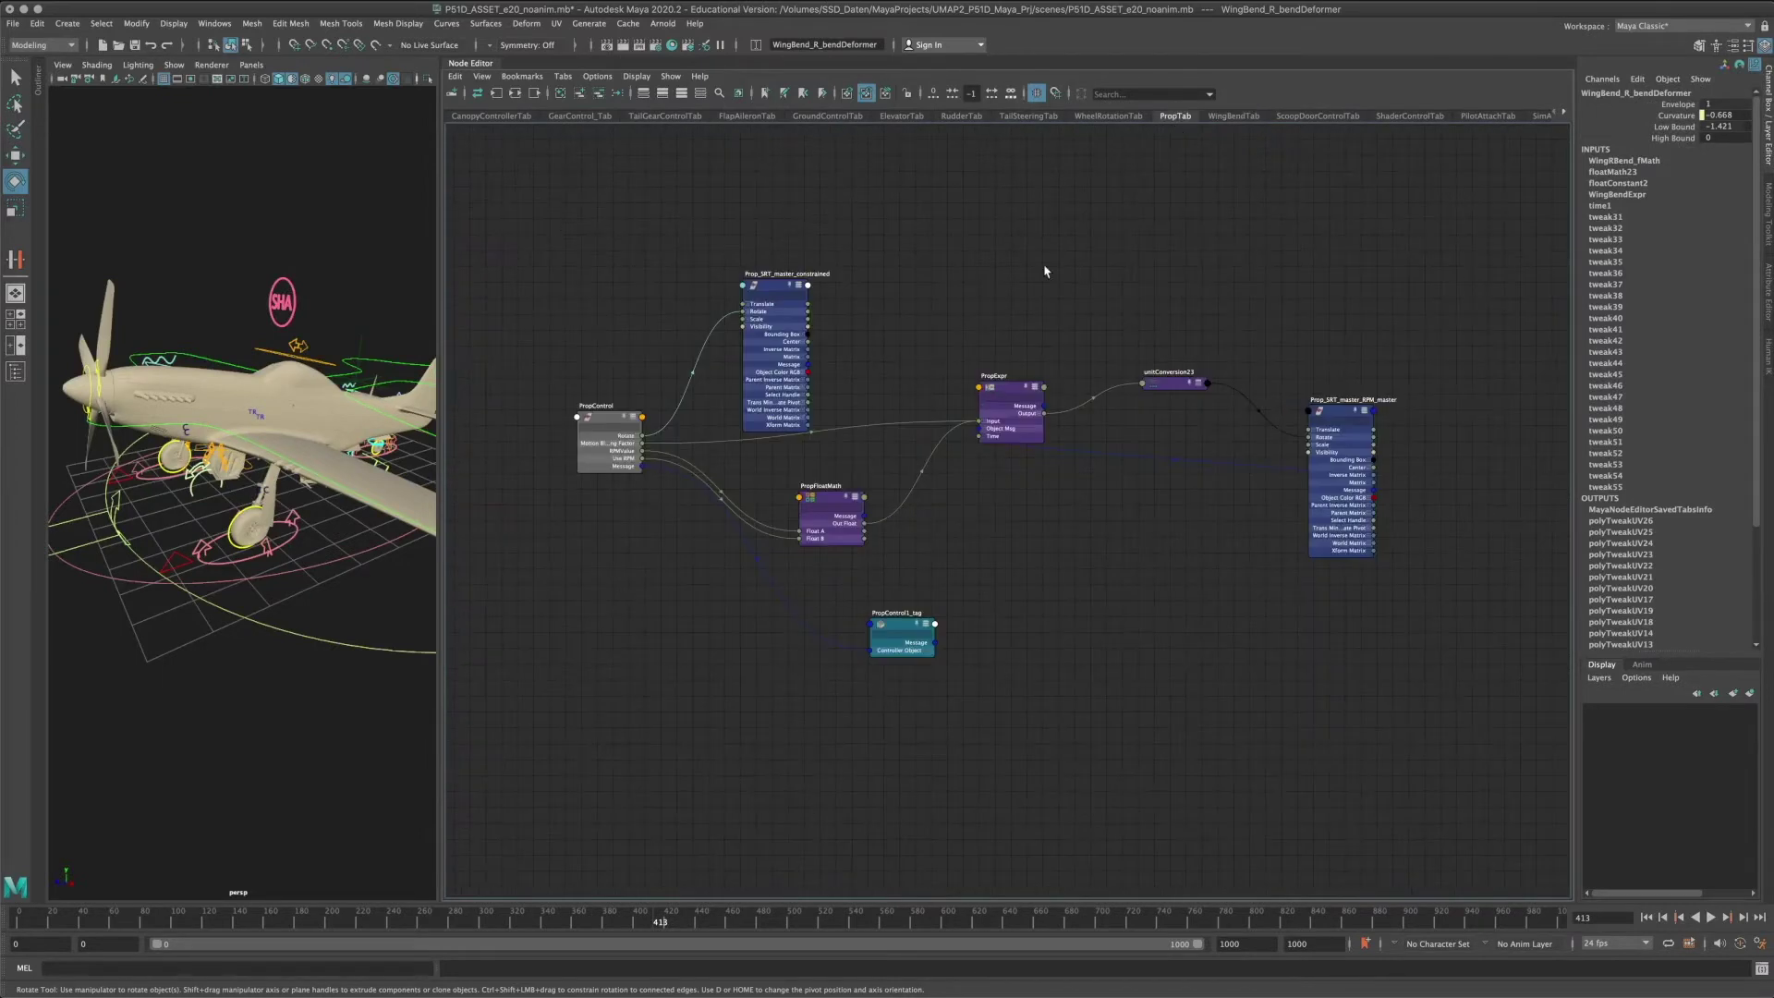
{"action": "left_click", "coordinate": [1120, 118]}
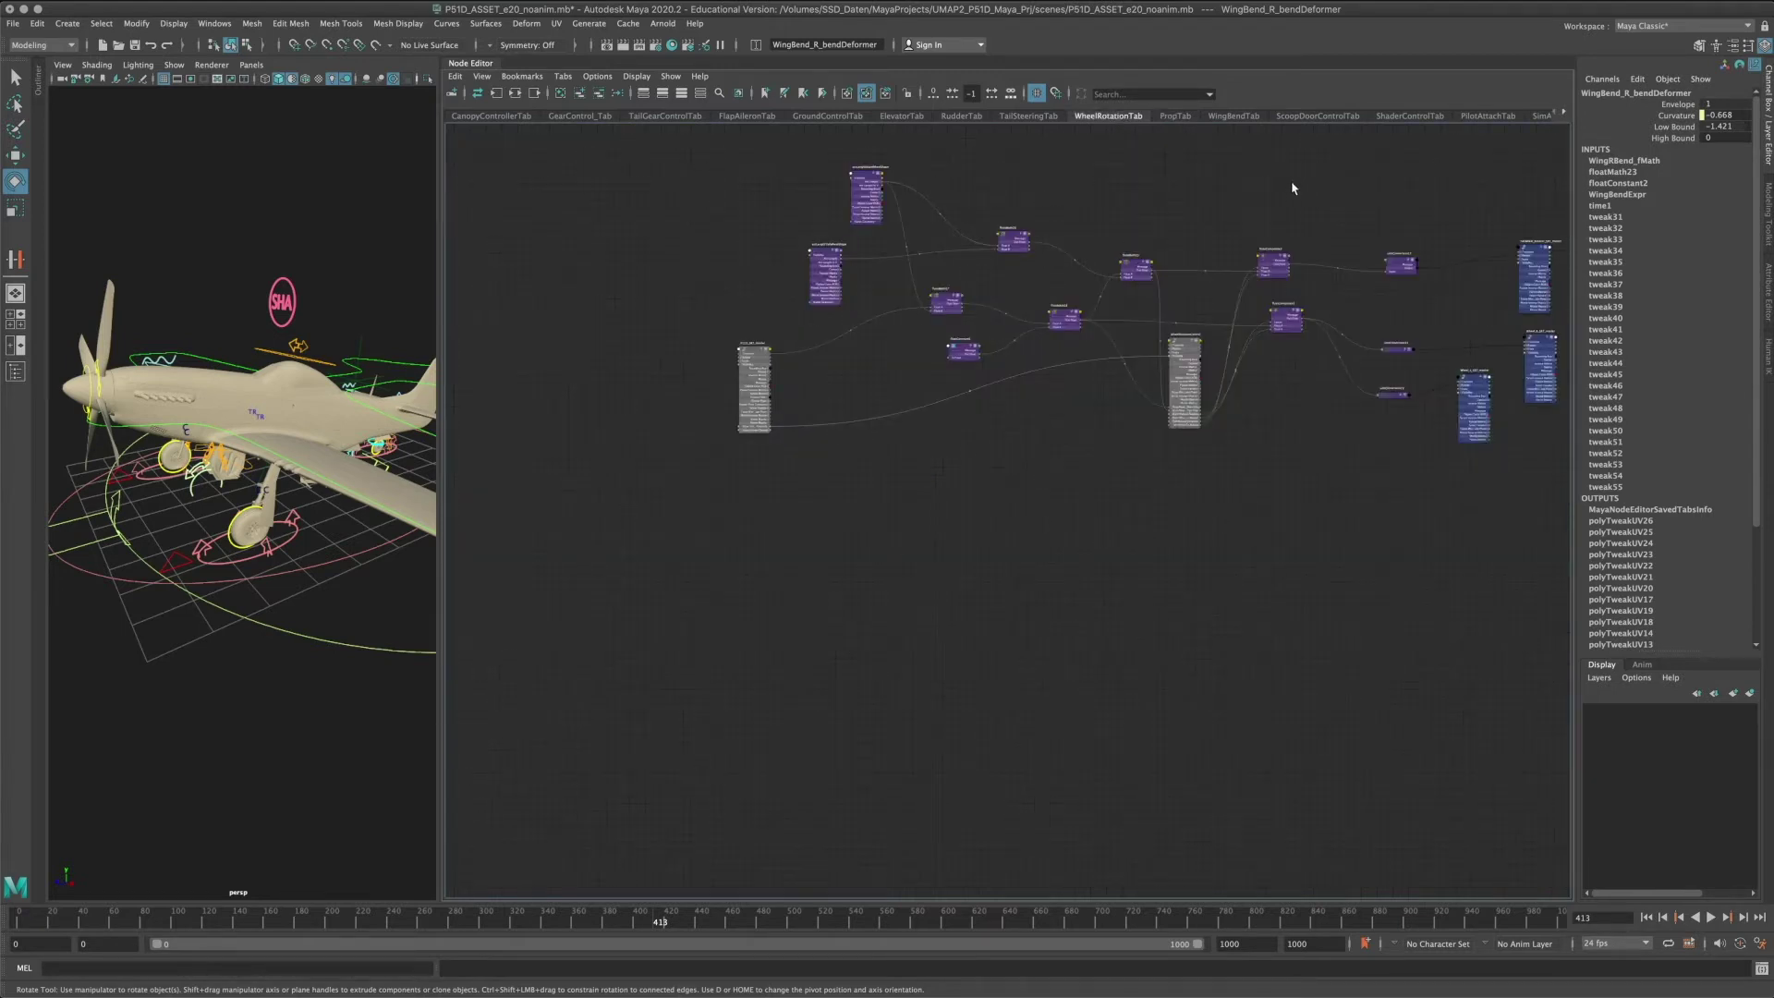
{"action": "left_click", "coordinate": [1033, 117]}
{"action": "key", "text": "f"}
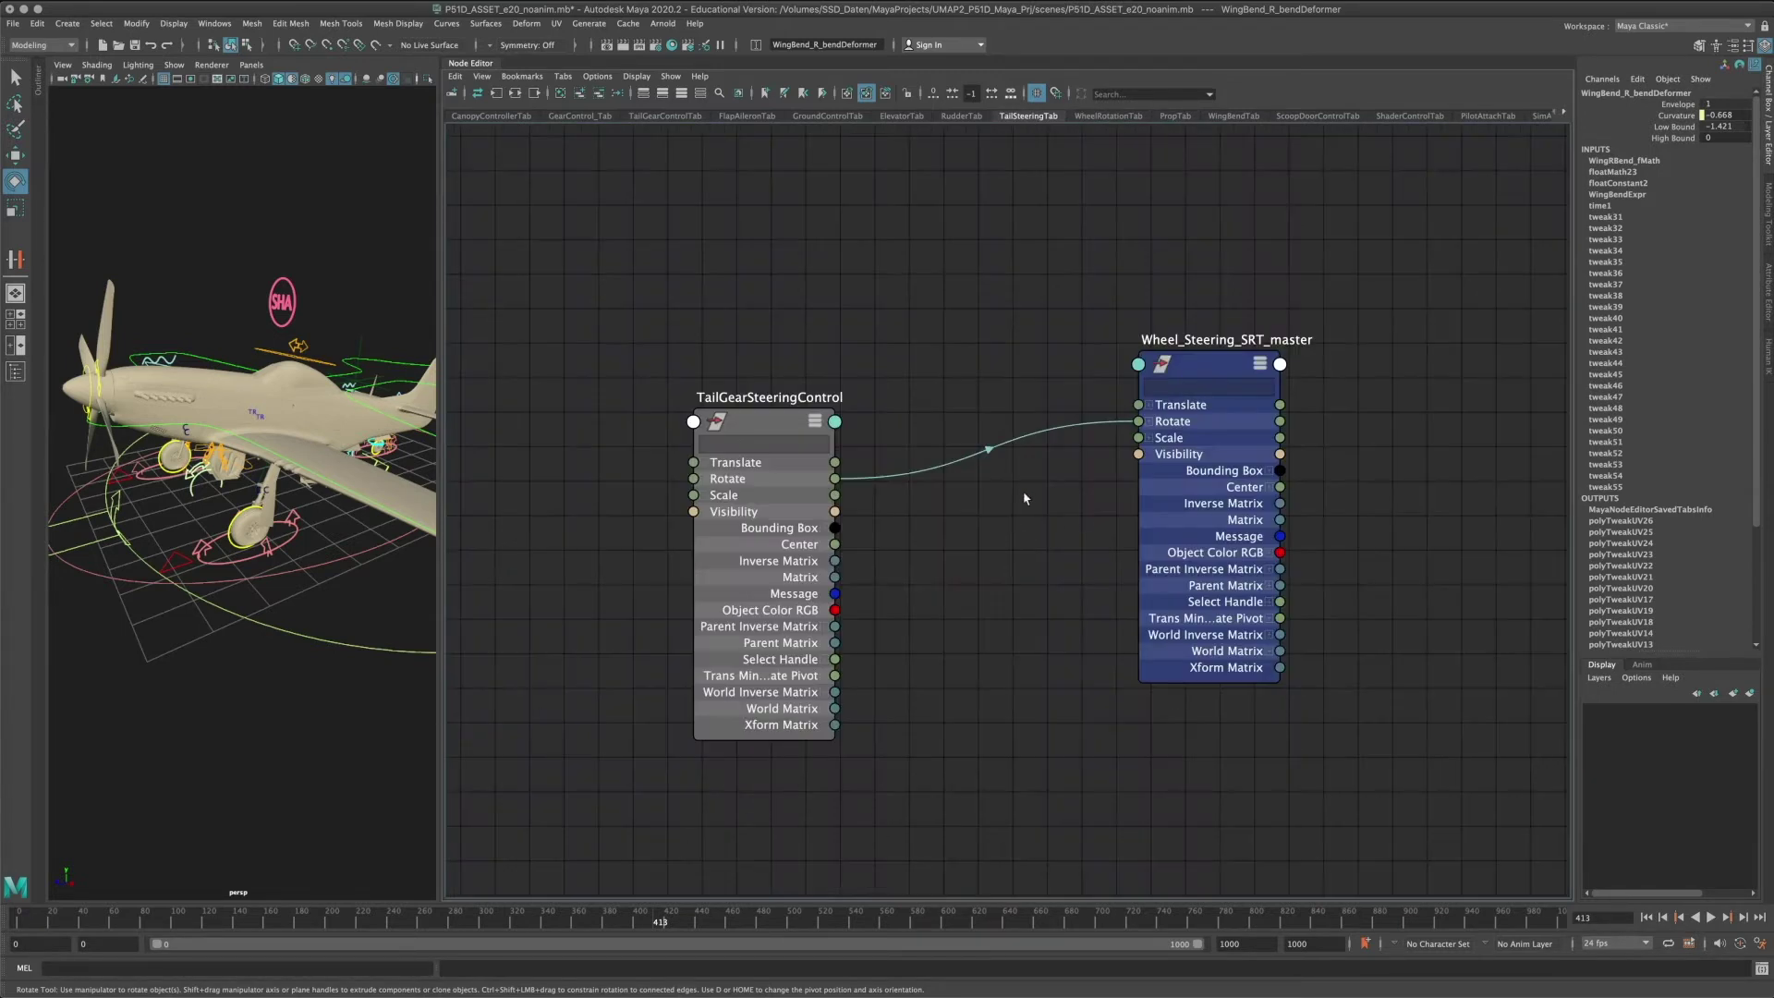
{"action": "left_click", "coordinate": [970, 118]}
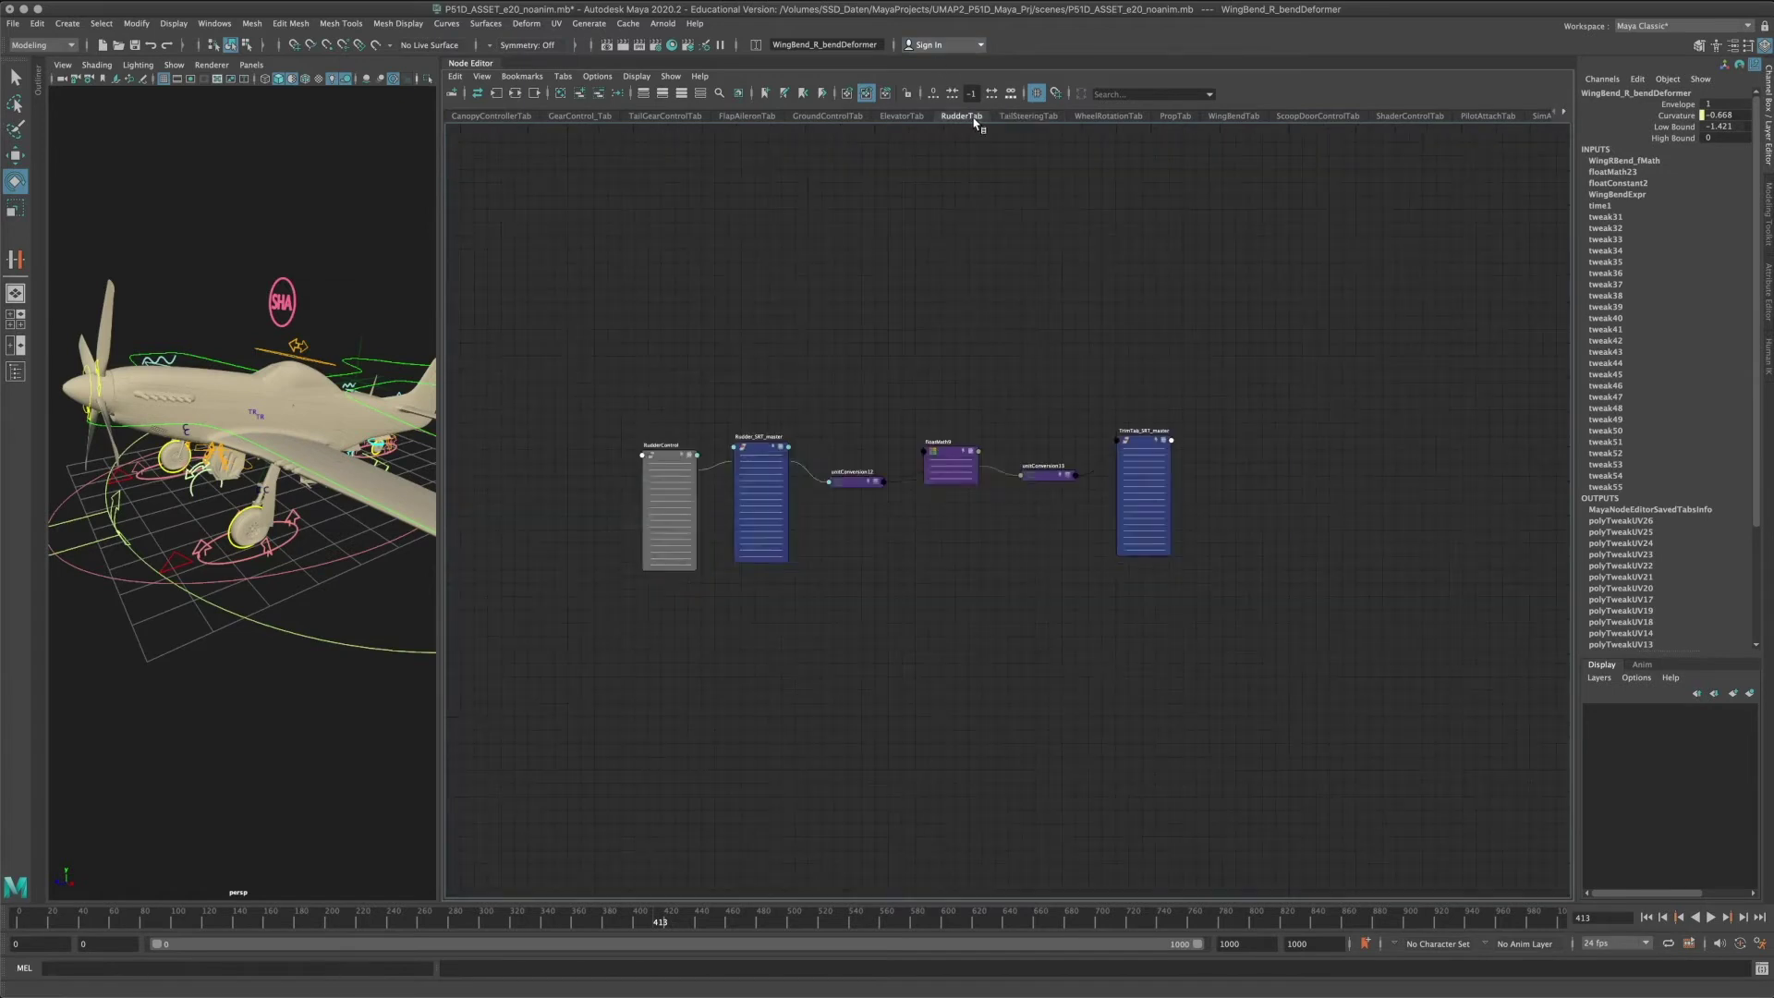
{"action": "left_click", "coordinate": [901, 116]}
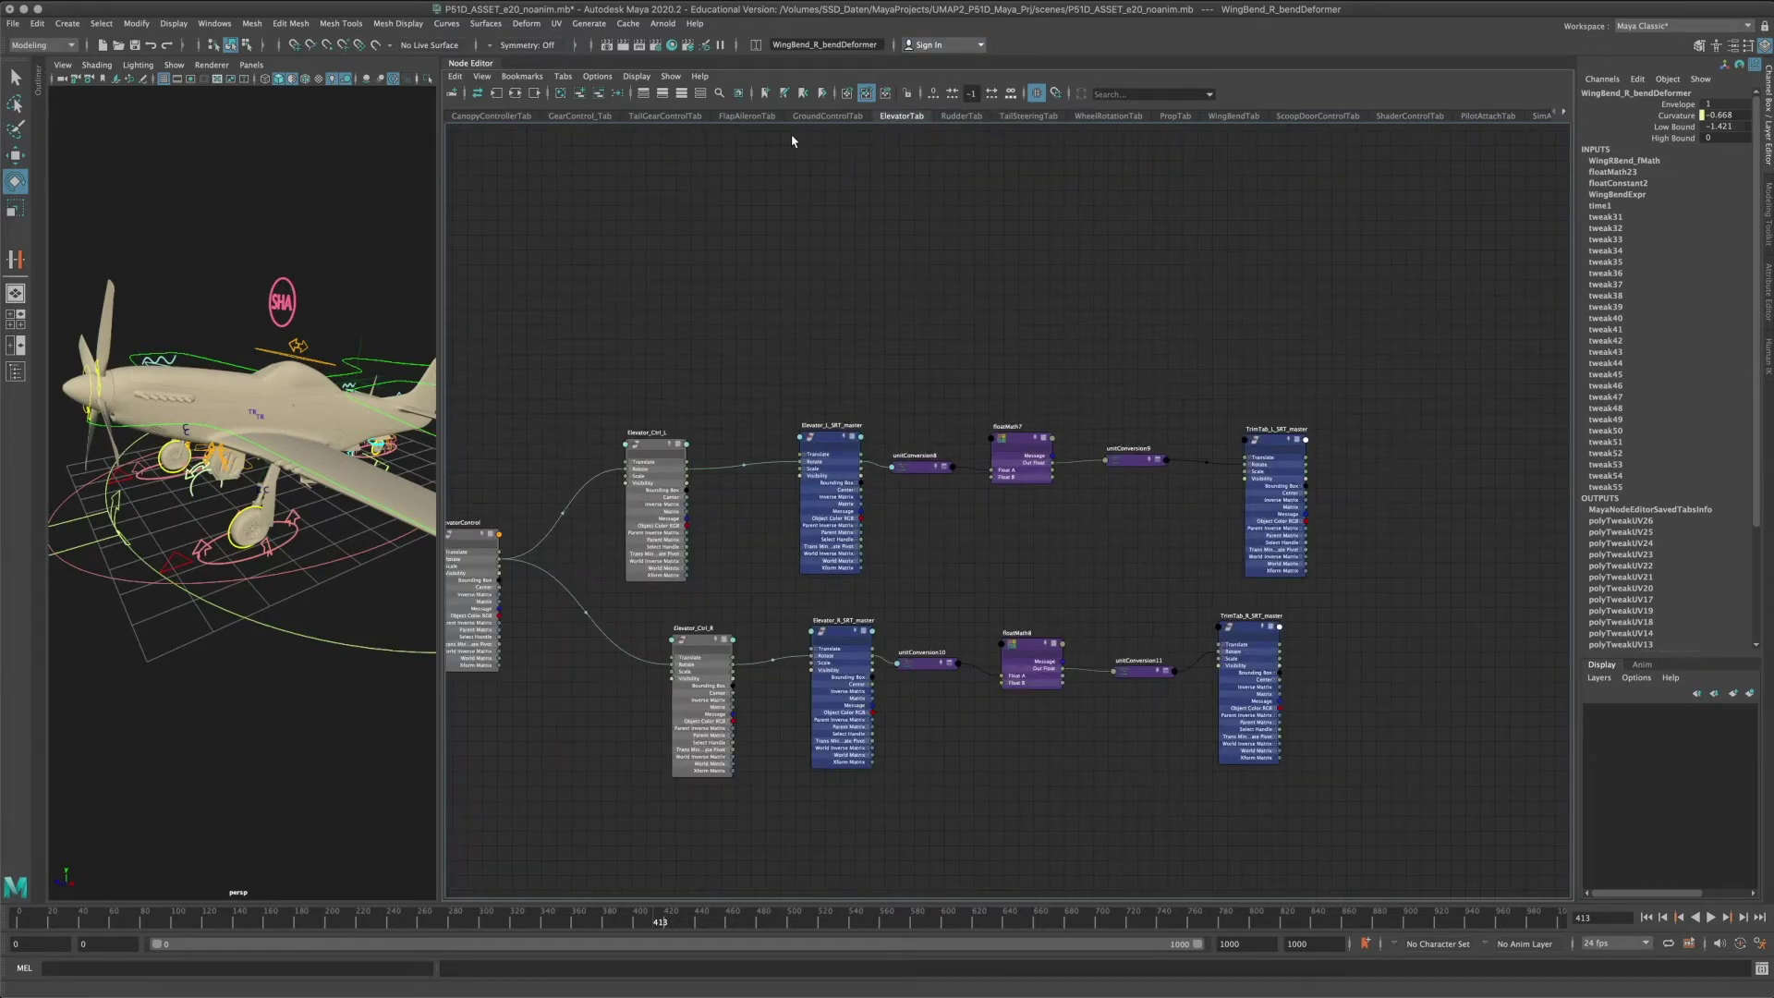
Display the saved ground control network and examine its node layout from the source controls onward.
{"action": "left_click", "coordinate": [827, 116]}
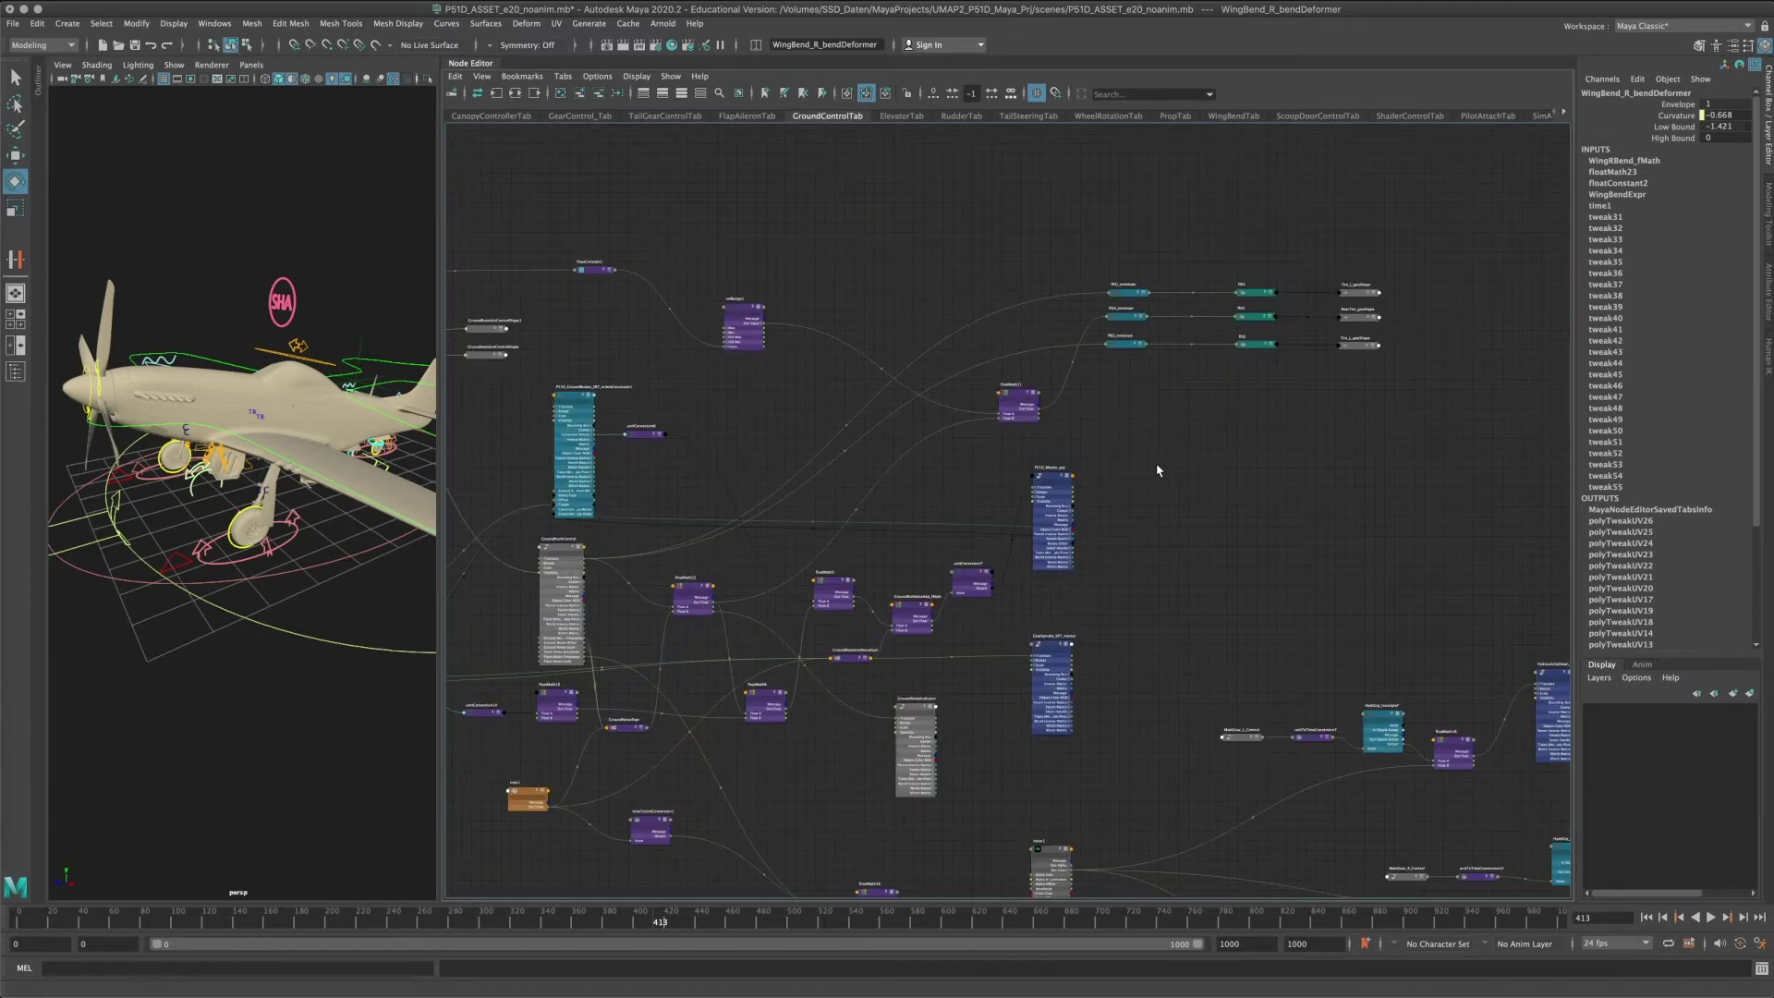
{"action": "scroll", "coordinate": [1157, 470], "scroll_direction": "down", "scroll_amount": 5}
{"action": "scroll", "coordinate": [1155, 458], "scroll_direction": "up", "scroll_amount": 3}
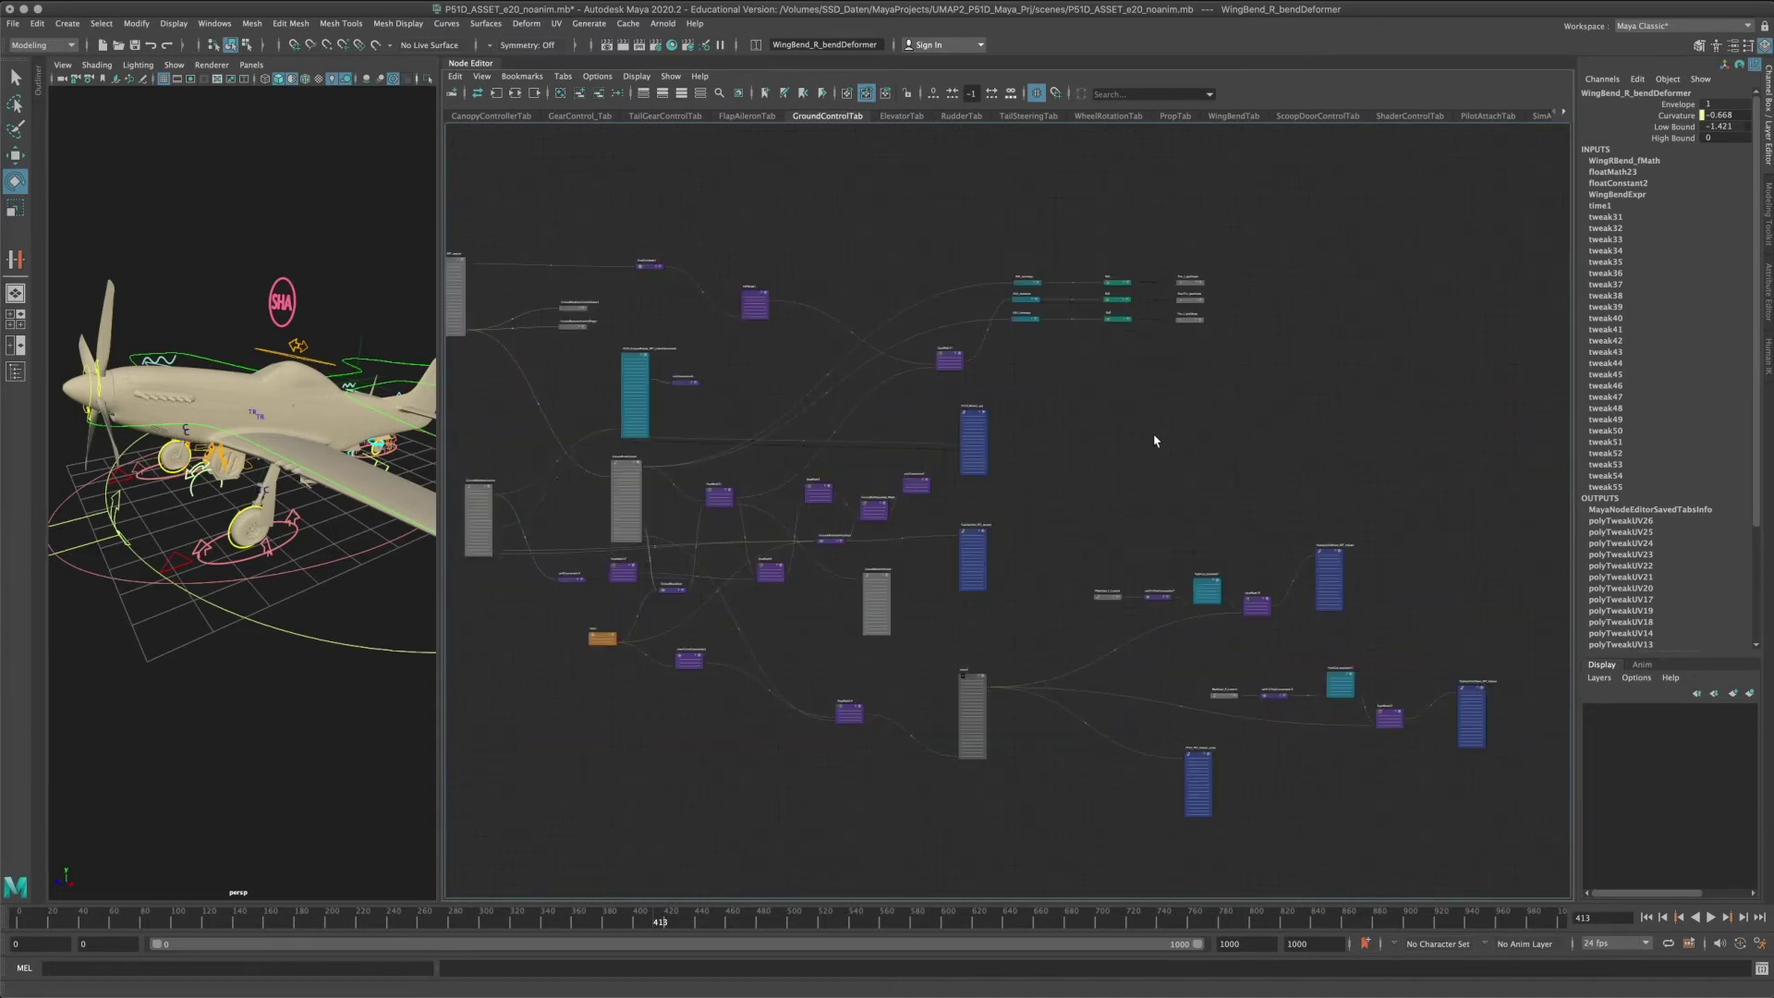
{"action": "scroll", "coordinate": [1155, 440], "scroll_direction": "up", "scroll_amount": 4}
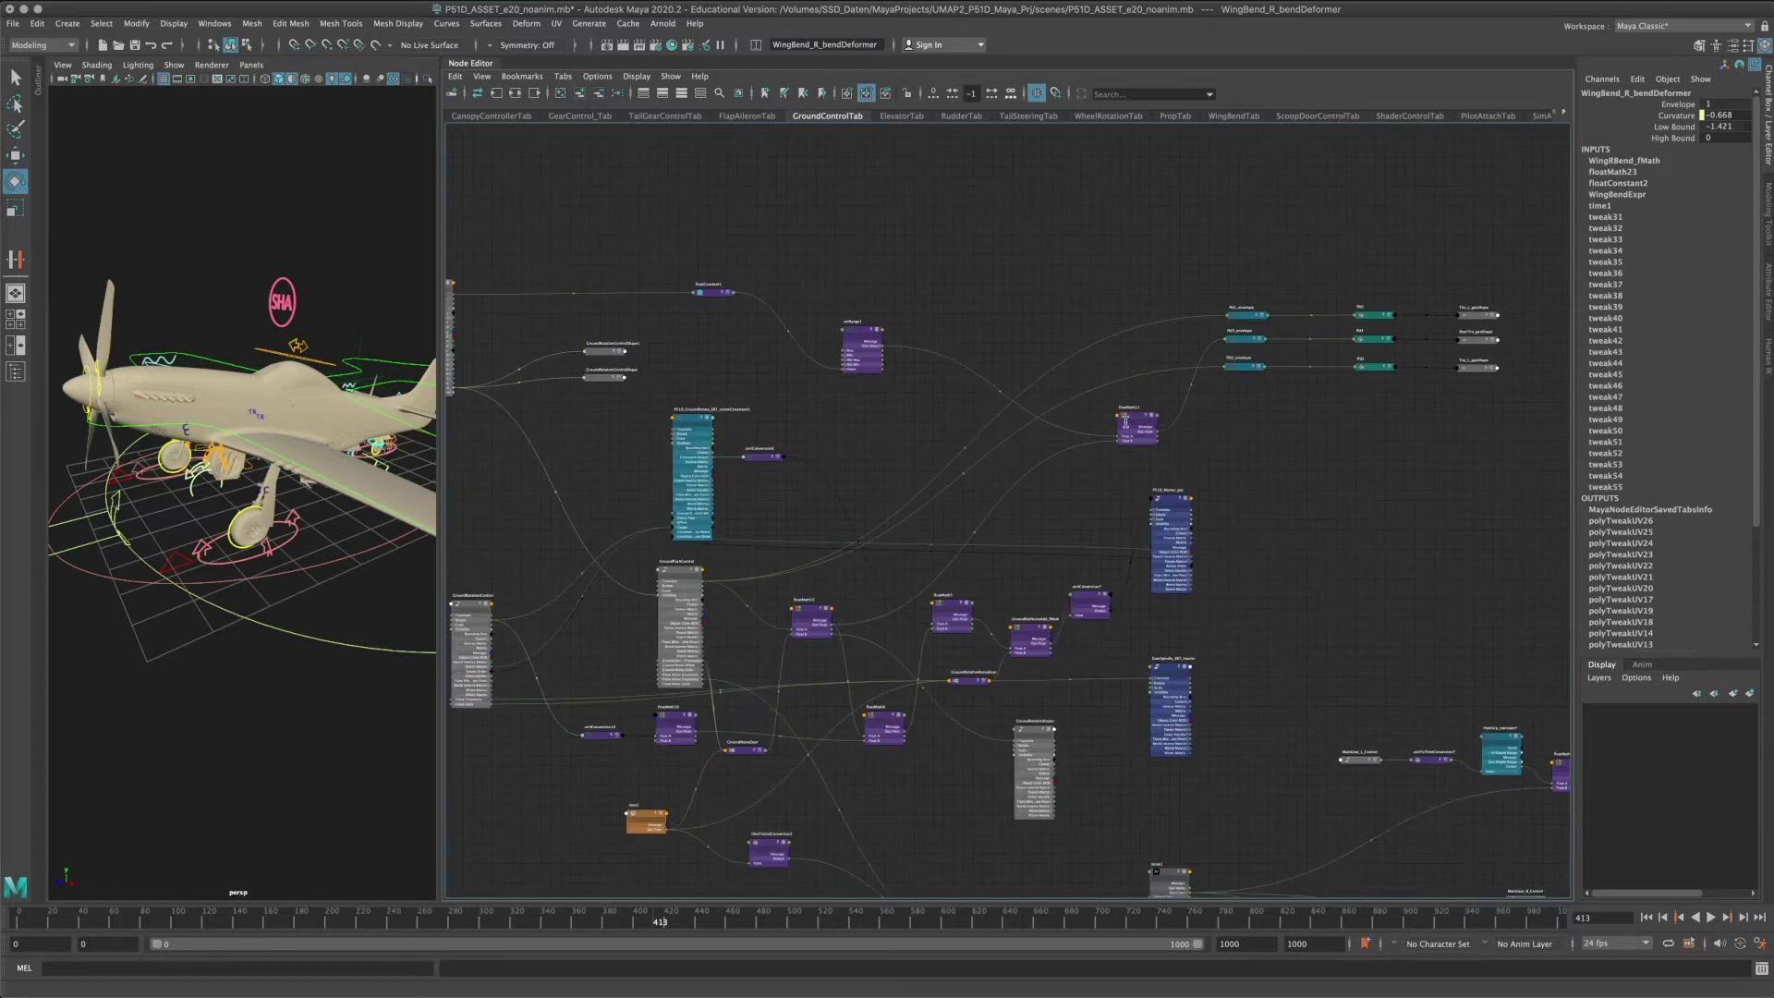
{"action": "middle_click_drag", "start_coordinate": [864, 407], "coordinate": [1037, 394], "text": "alt"}
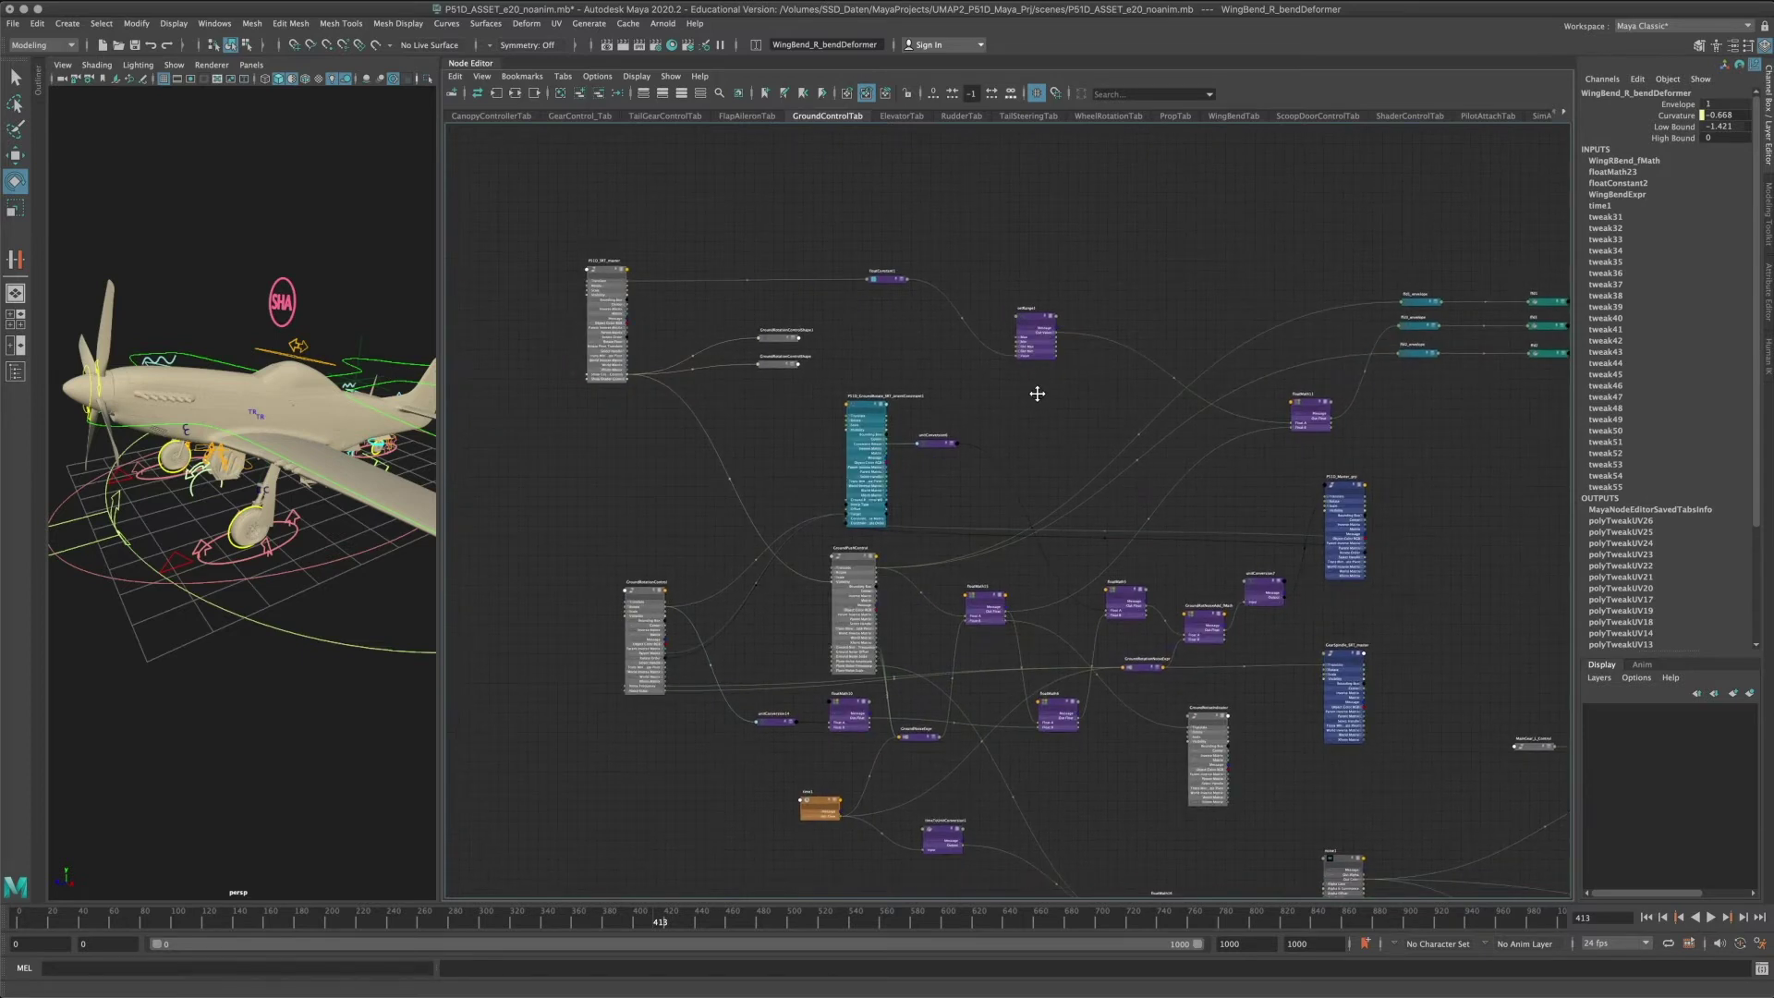
Select GroundRotationControl on the aircraft in the viewport and inspect its rotation and noise attributes.
{"action": "scroll", "coordinate": [698, 558], "scroll_direction": "up", "scroll_amount": 4}
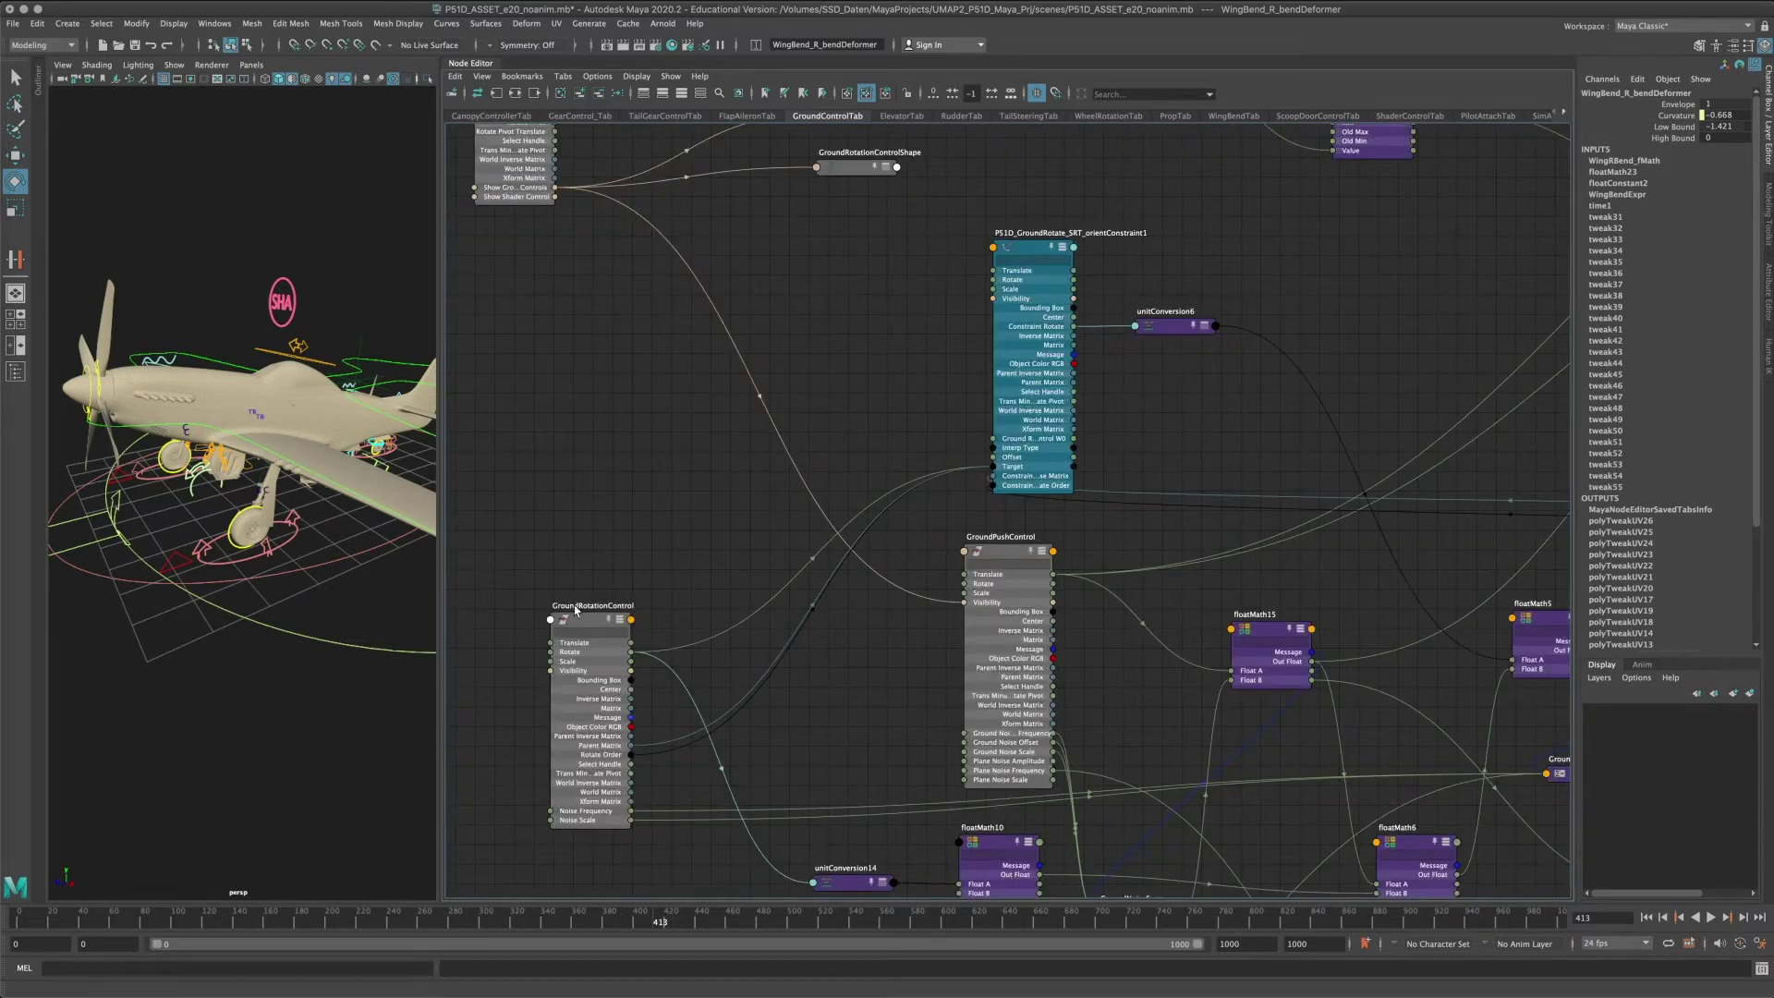
{"action": "left_click", "coordinate": [191, 485]}
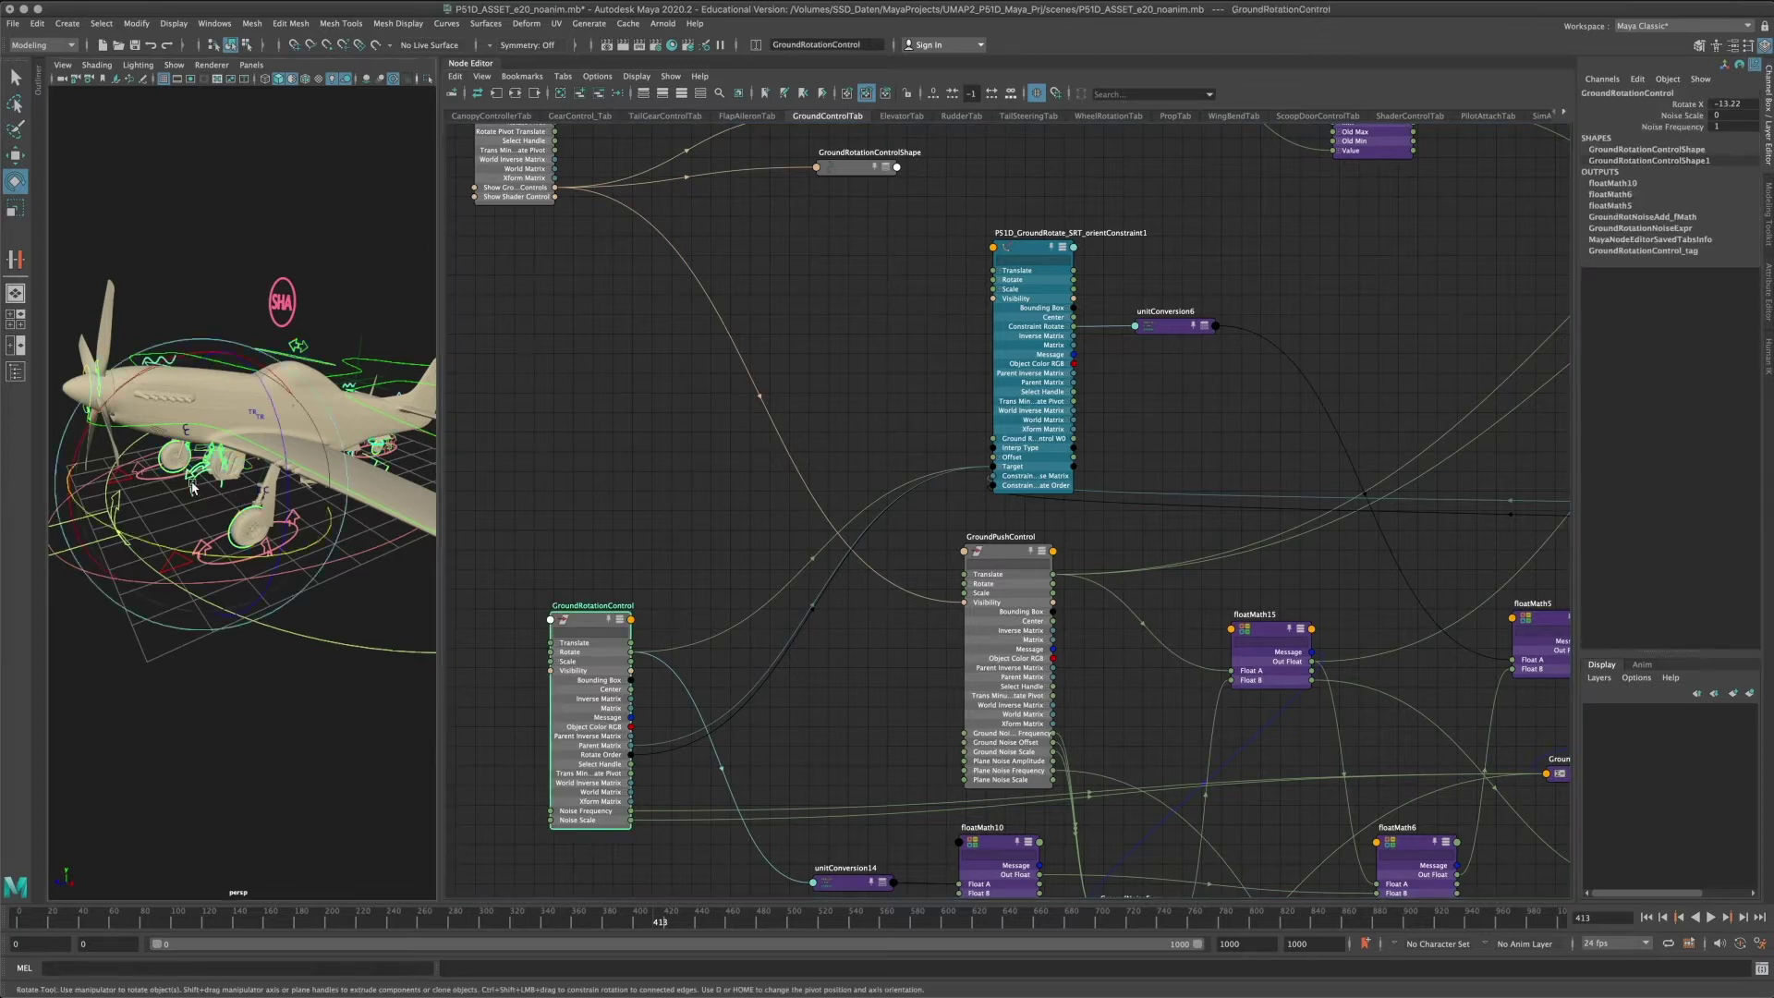
{"action": "left_click_drag", "start_coordinate": [191, 486], "coordinate": [242, 336]}
{"action": "scroll", "coordinate": [1222, 342], "scroll_direction": "down", "scroll_amount": 3}
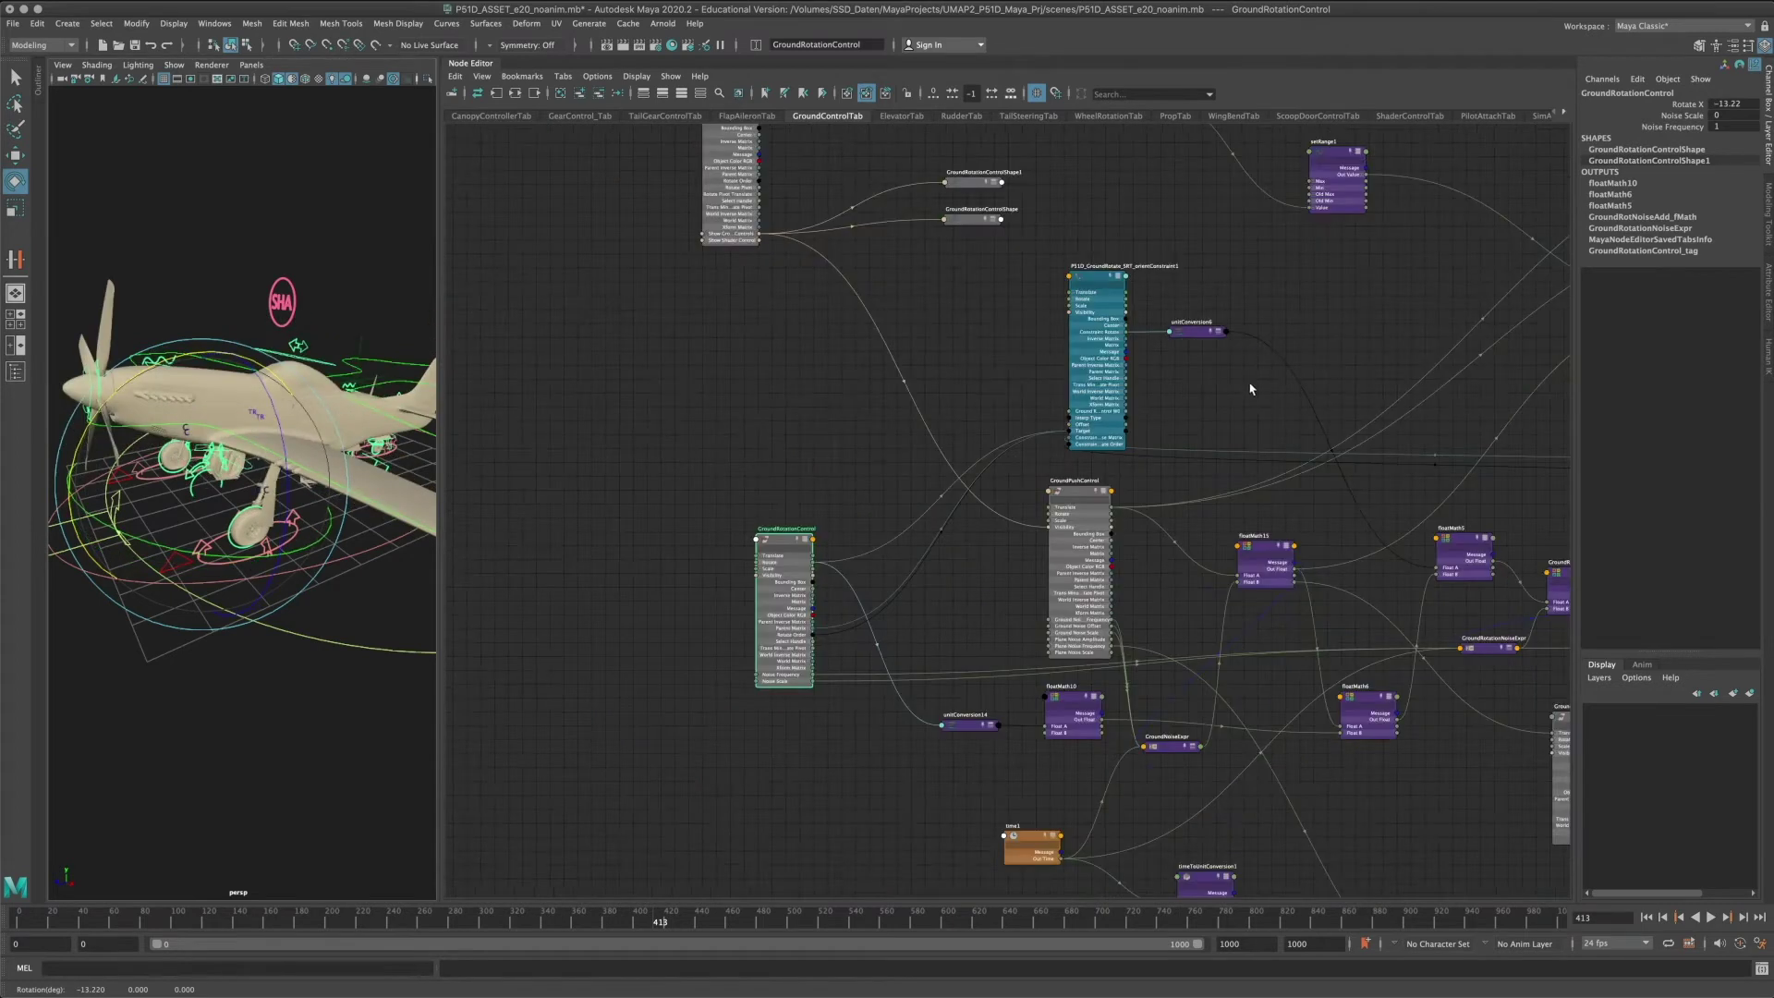
Follow the connections from GroundRotationControl and GroundPushControl, and nudge the GroundNoiseExpr node slightly to inspect its inputs and outputs.
{"action": "middle_click_drag", "start_coordinate": [1227, 288], "coordinate": [871, 392], "text": "alt"}
{"action": "middle_click_drag", "start_coordinate": [1093, 551], "coordinate": [1188, 397], "text": "alt"}
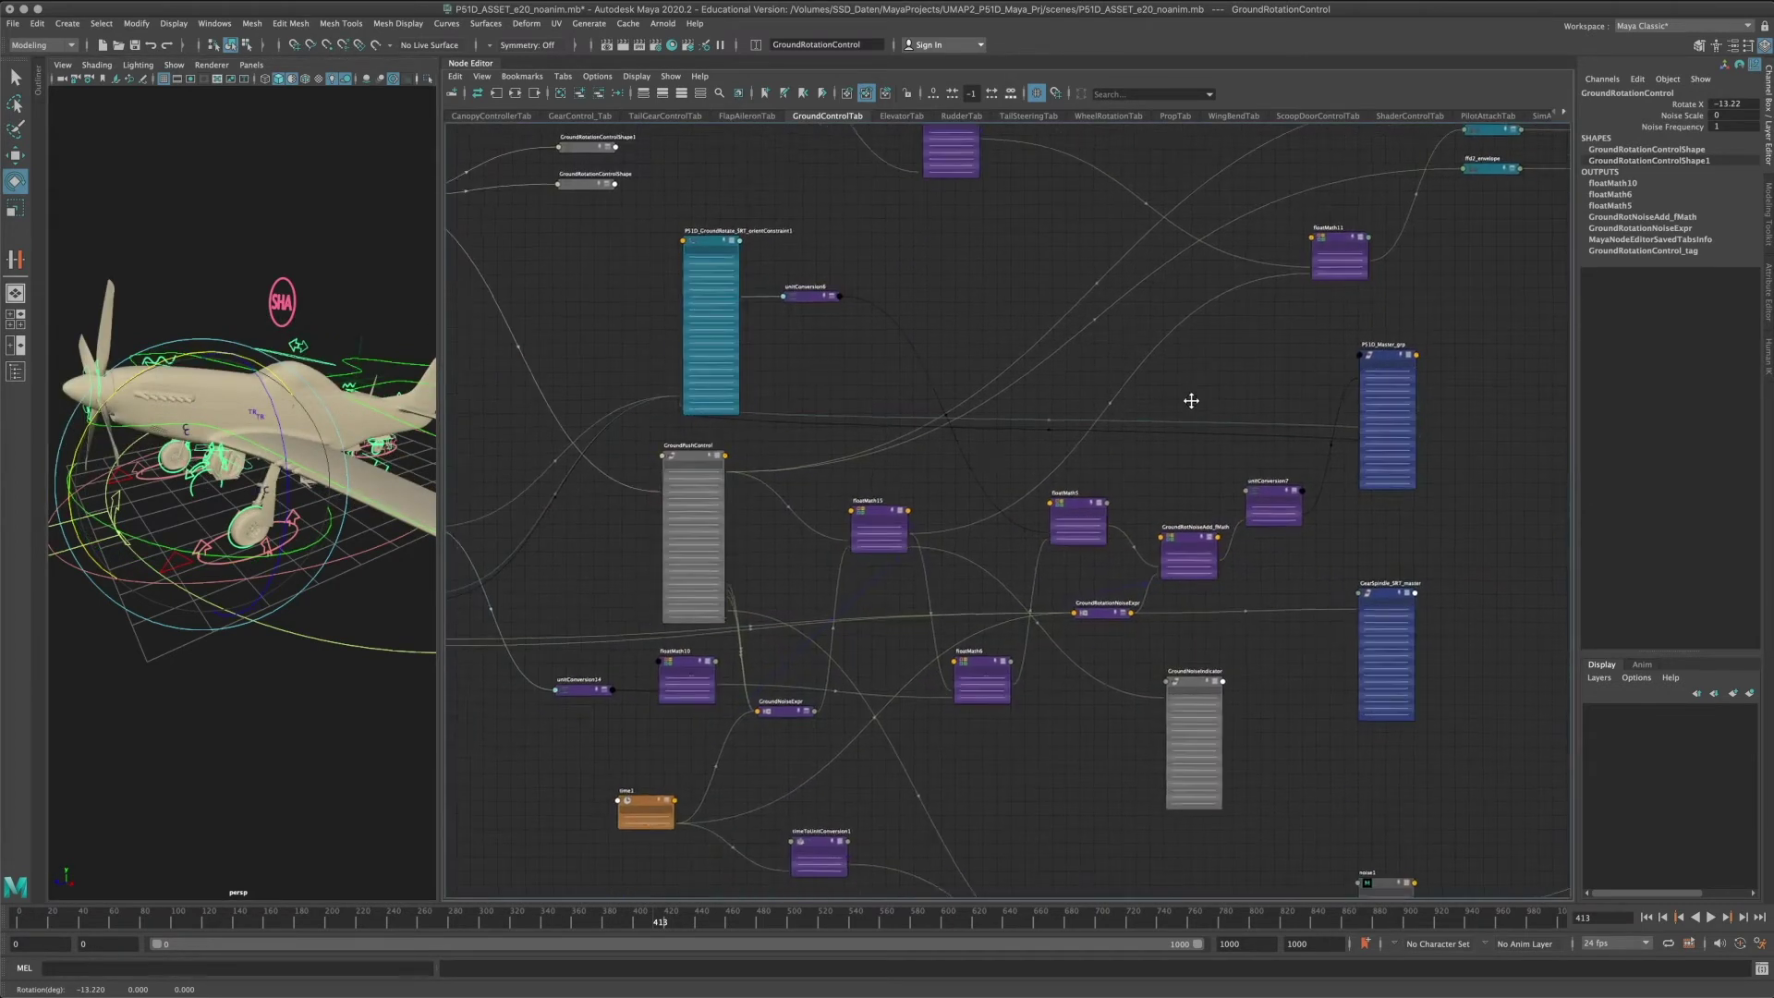
{"action": "middle_click_drag", "start_coordinate": [1022, 489], "coordinate": [1128, 435], "text": "alt"}
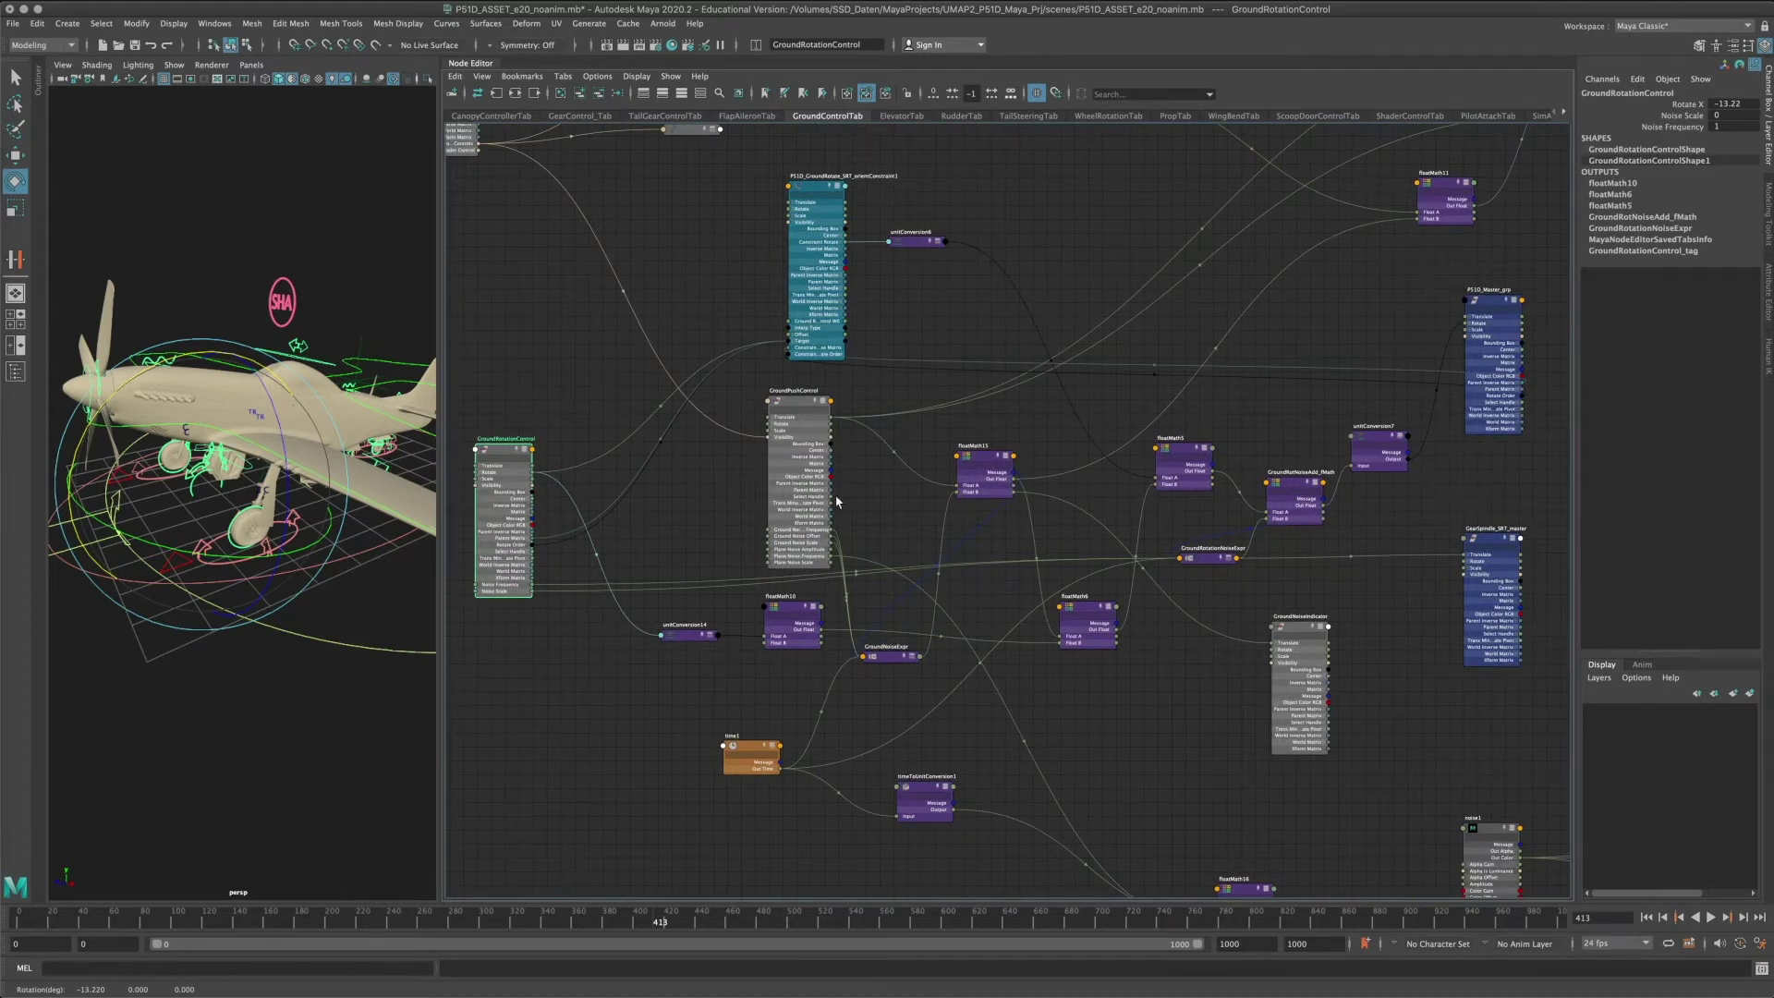
{"action": "scroll", "coordinate": [902, 669], "scroll_direction": "up", "scroll_amount": 5}
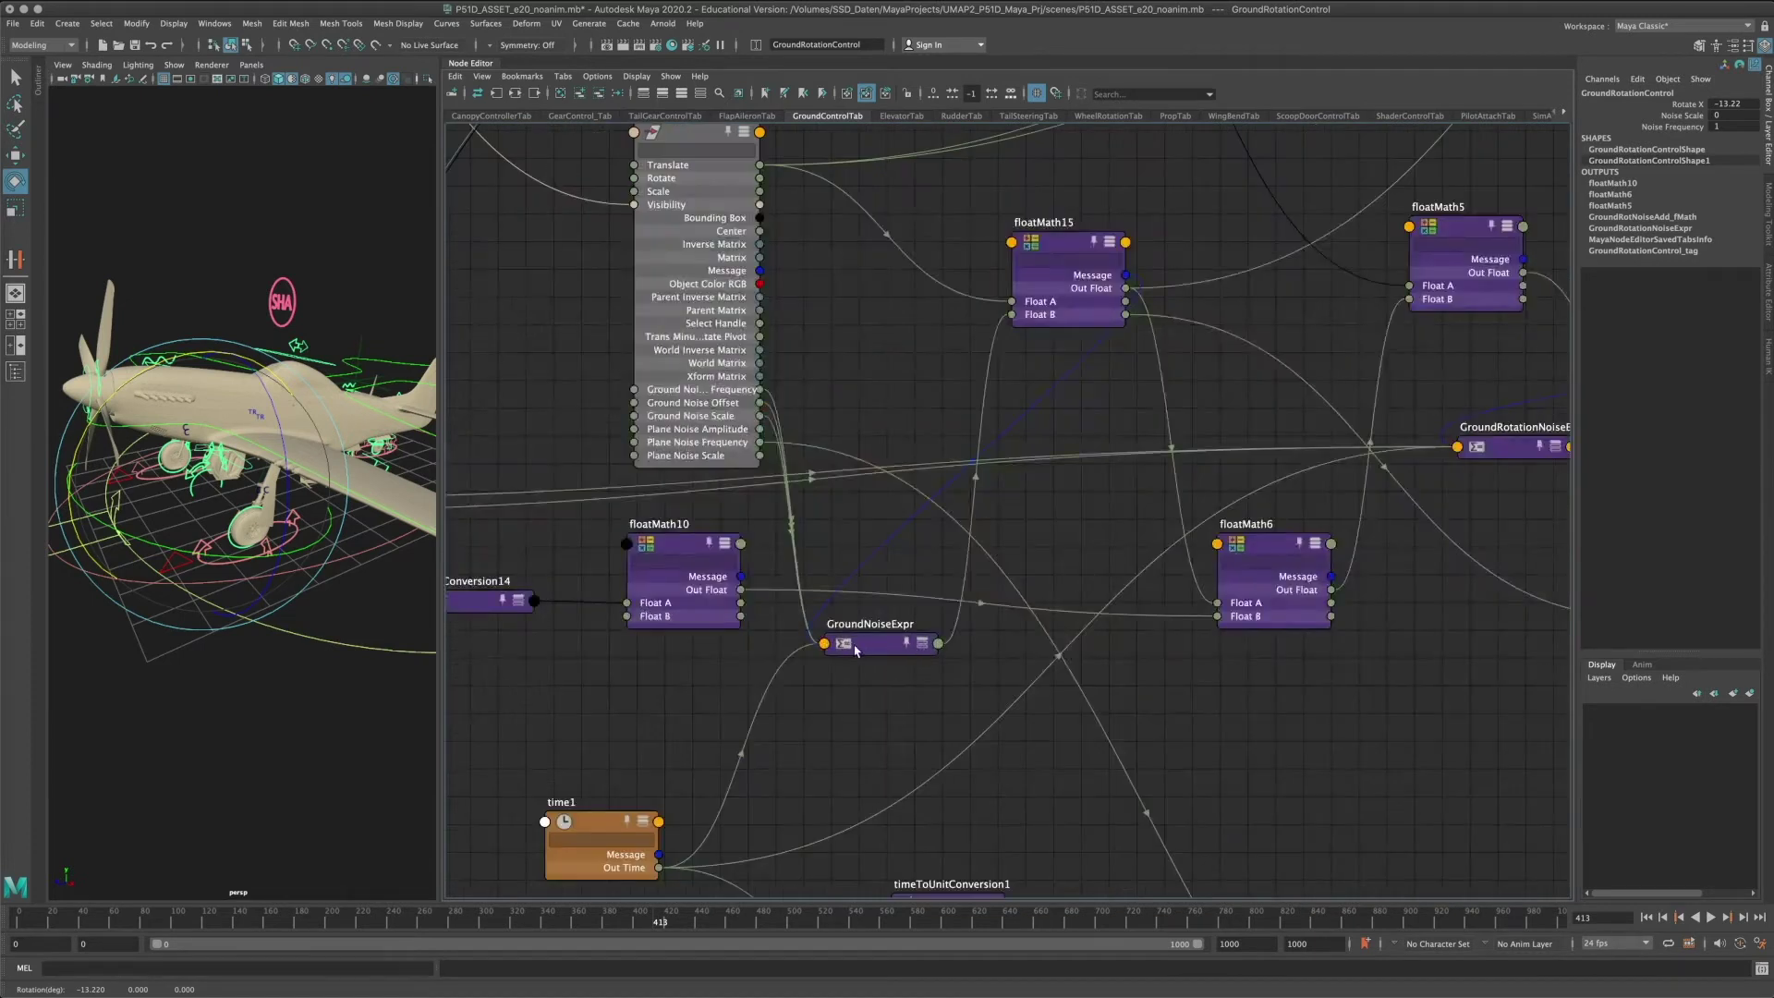
{"action": "scroll", "coordinate": [921, 689], "scroll_direction": "down", "scroll_amount": 5}
{"action": "scroll", "coordinate": [924, 665], "scroll_direction": "up", "scroll_amount": 2}
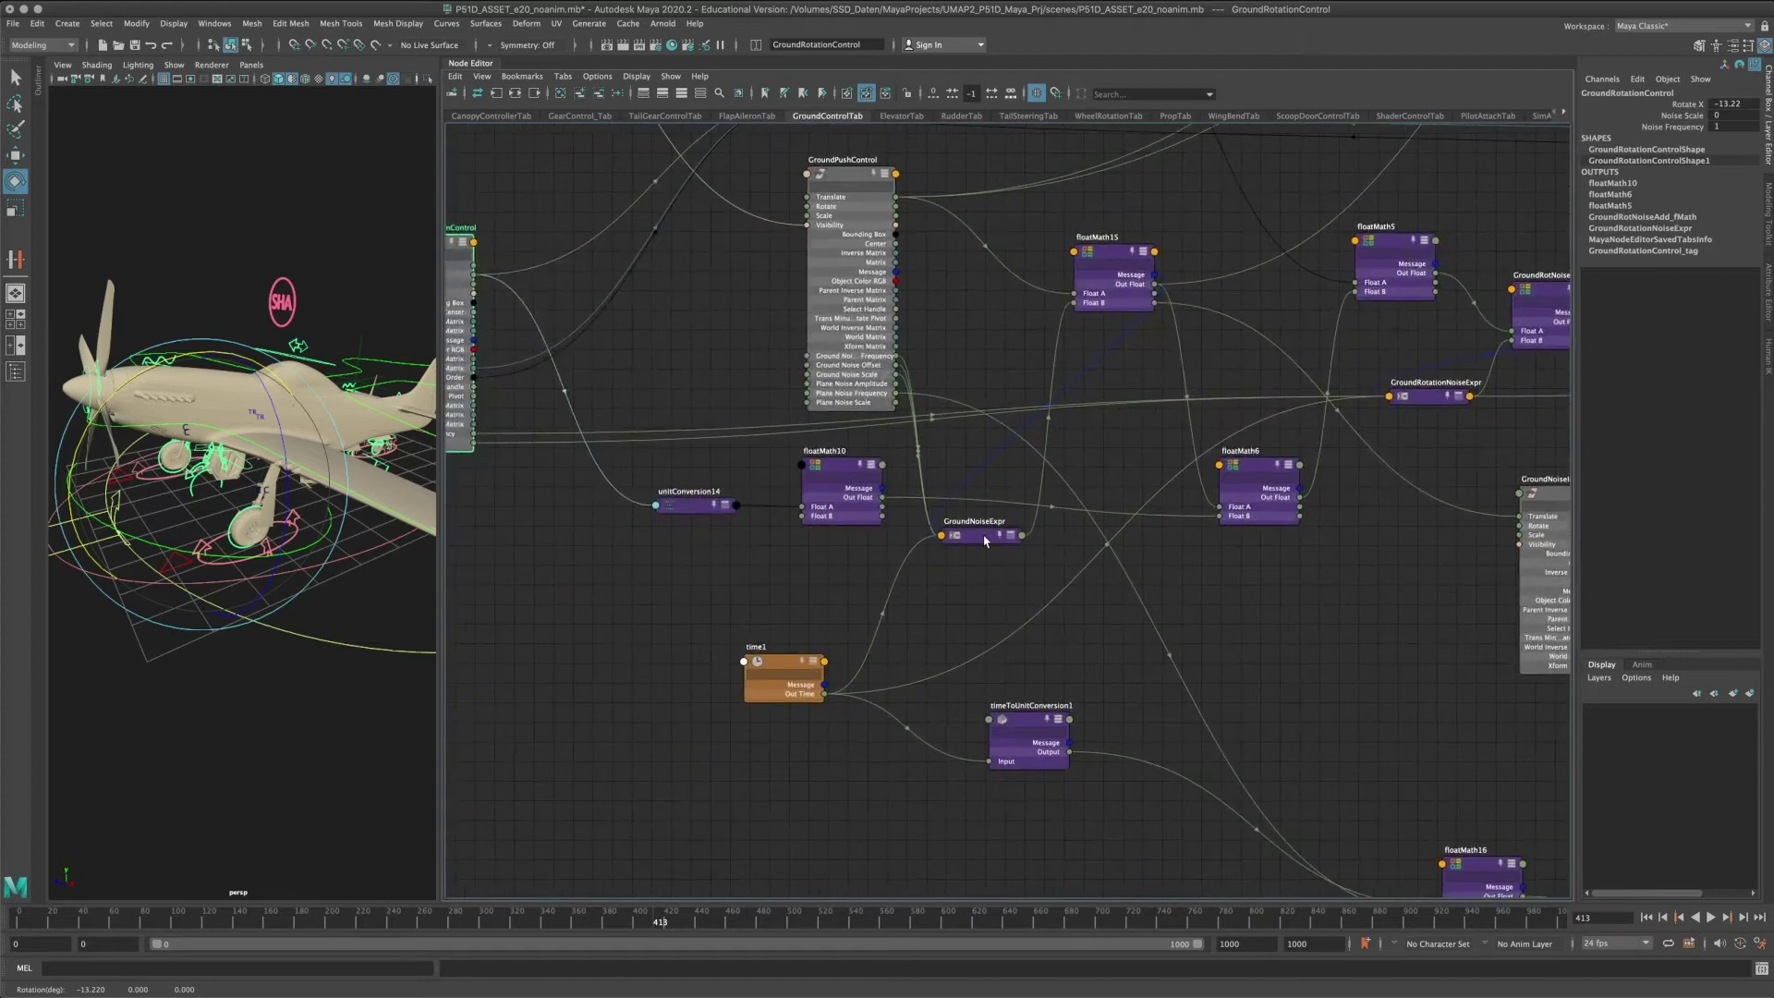
{"action": "mouse_move", "coordinate": [984, 536]}
{"action": "left_mouse_down"}
{"action": "mouse_move", "coordinate": [1005, 528]}
{"action": "mouse_move", "coordinate": [990, 530]}
{"action": "left_mouse_up"}
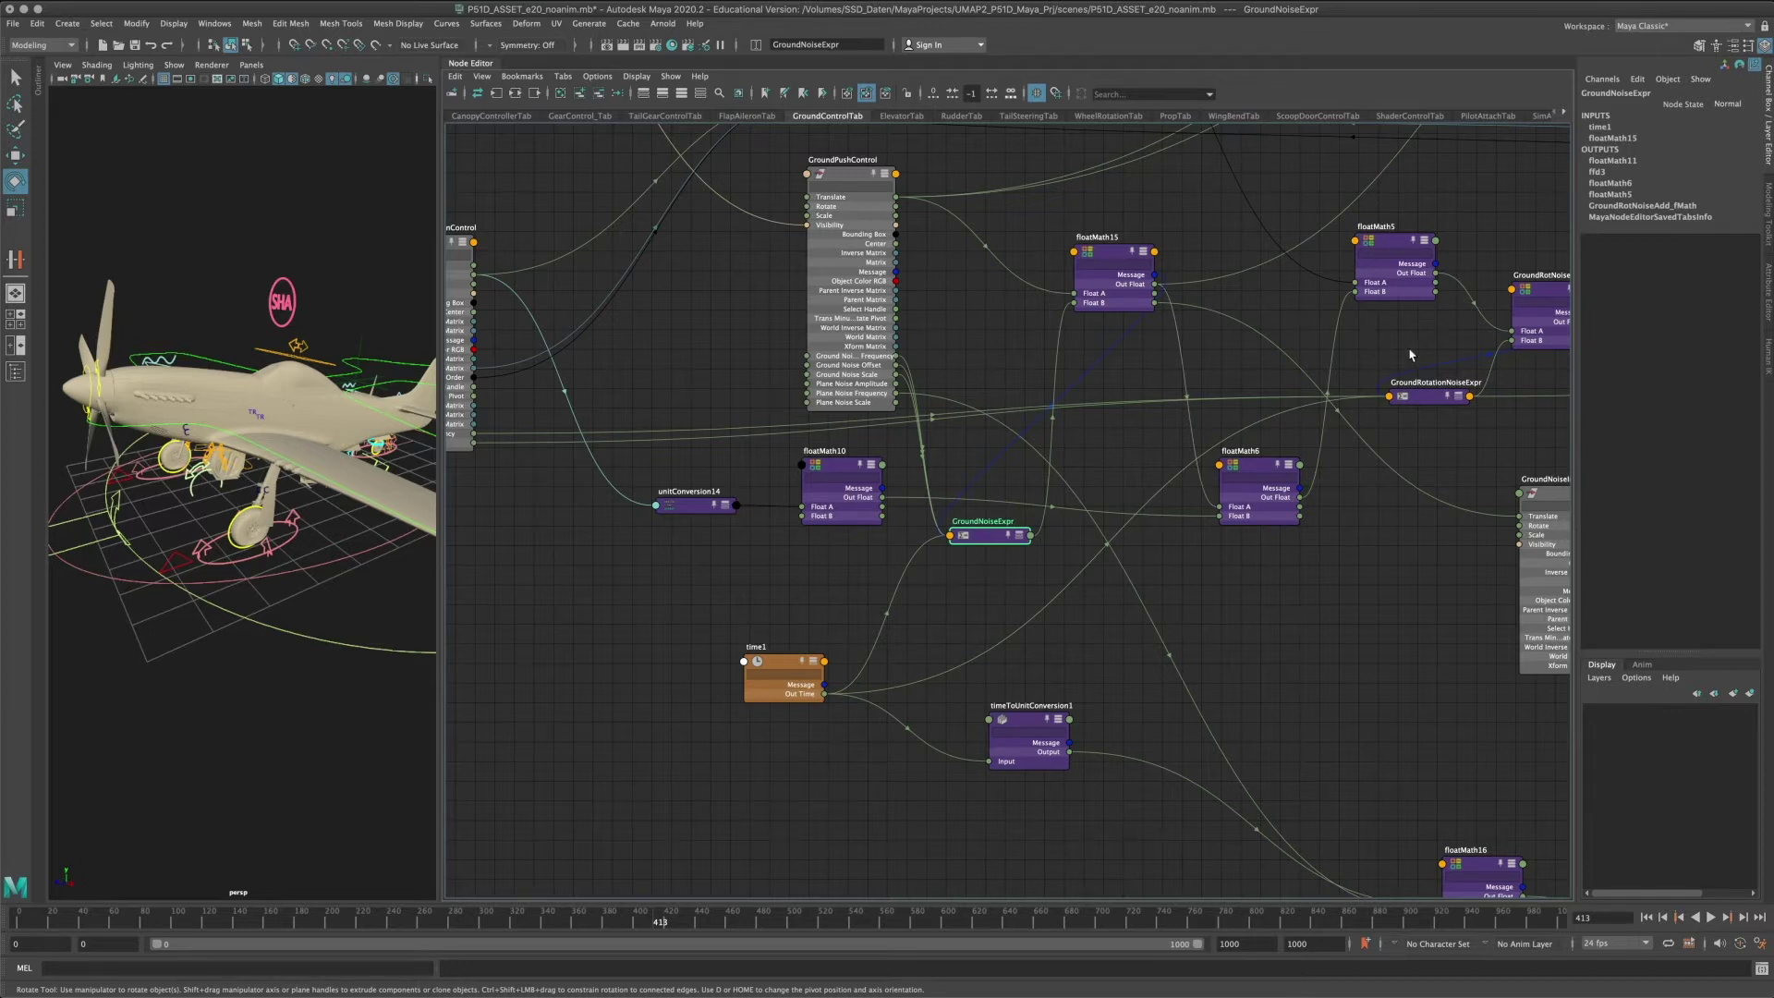
Trace the ground network downstream from GroundNoiseExpr past noise1 to the main gear and hydraulic nodes.
{"action": "middle_click_drag", "start_coordinate": [1411, 355], "coordinate": [764, 511]}
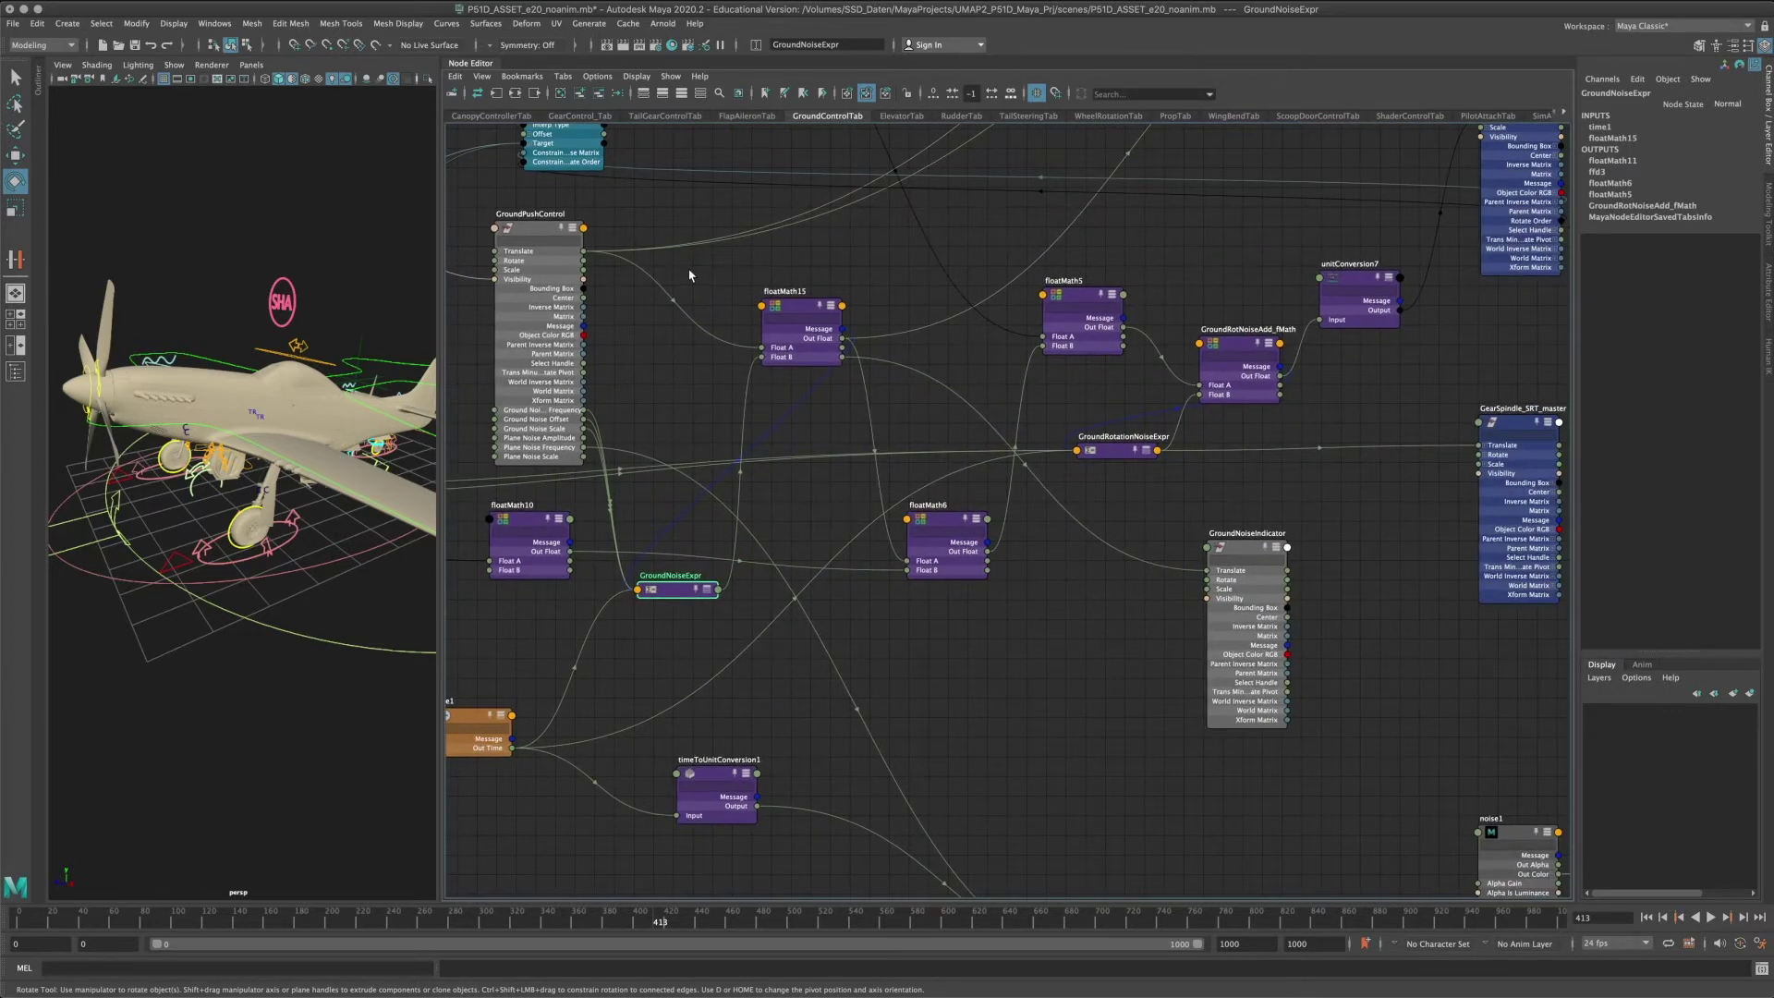
{"action": "scroll", "coordinate": [1383, 485], "scroll_direction": "down", "scroll_amount": 5}
{"action": "middle_click_drag", "start_coordinate": [1400, 528], "coordinate": [1192, 535], "text": "alt"}
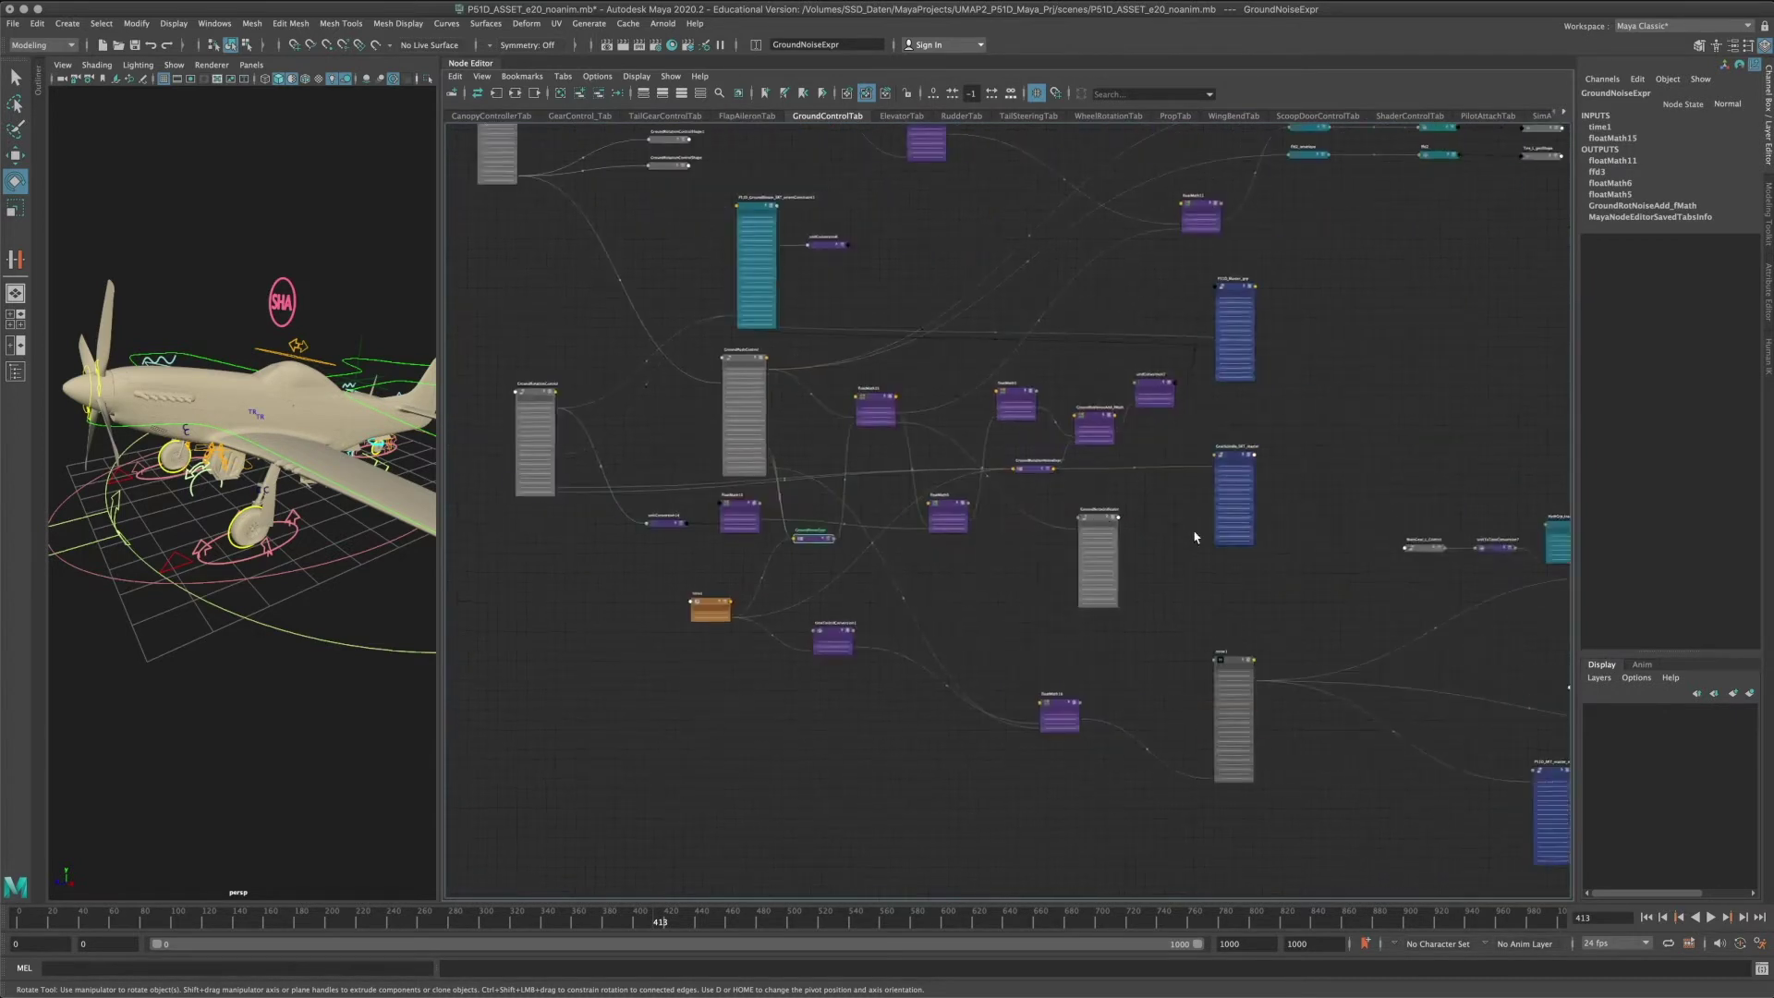
{"action": "scroll", "coordinate": [1198, 529], "scroll_direction": "up", "scroll_amount": 3}
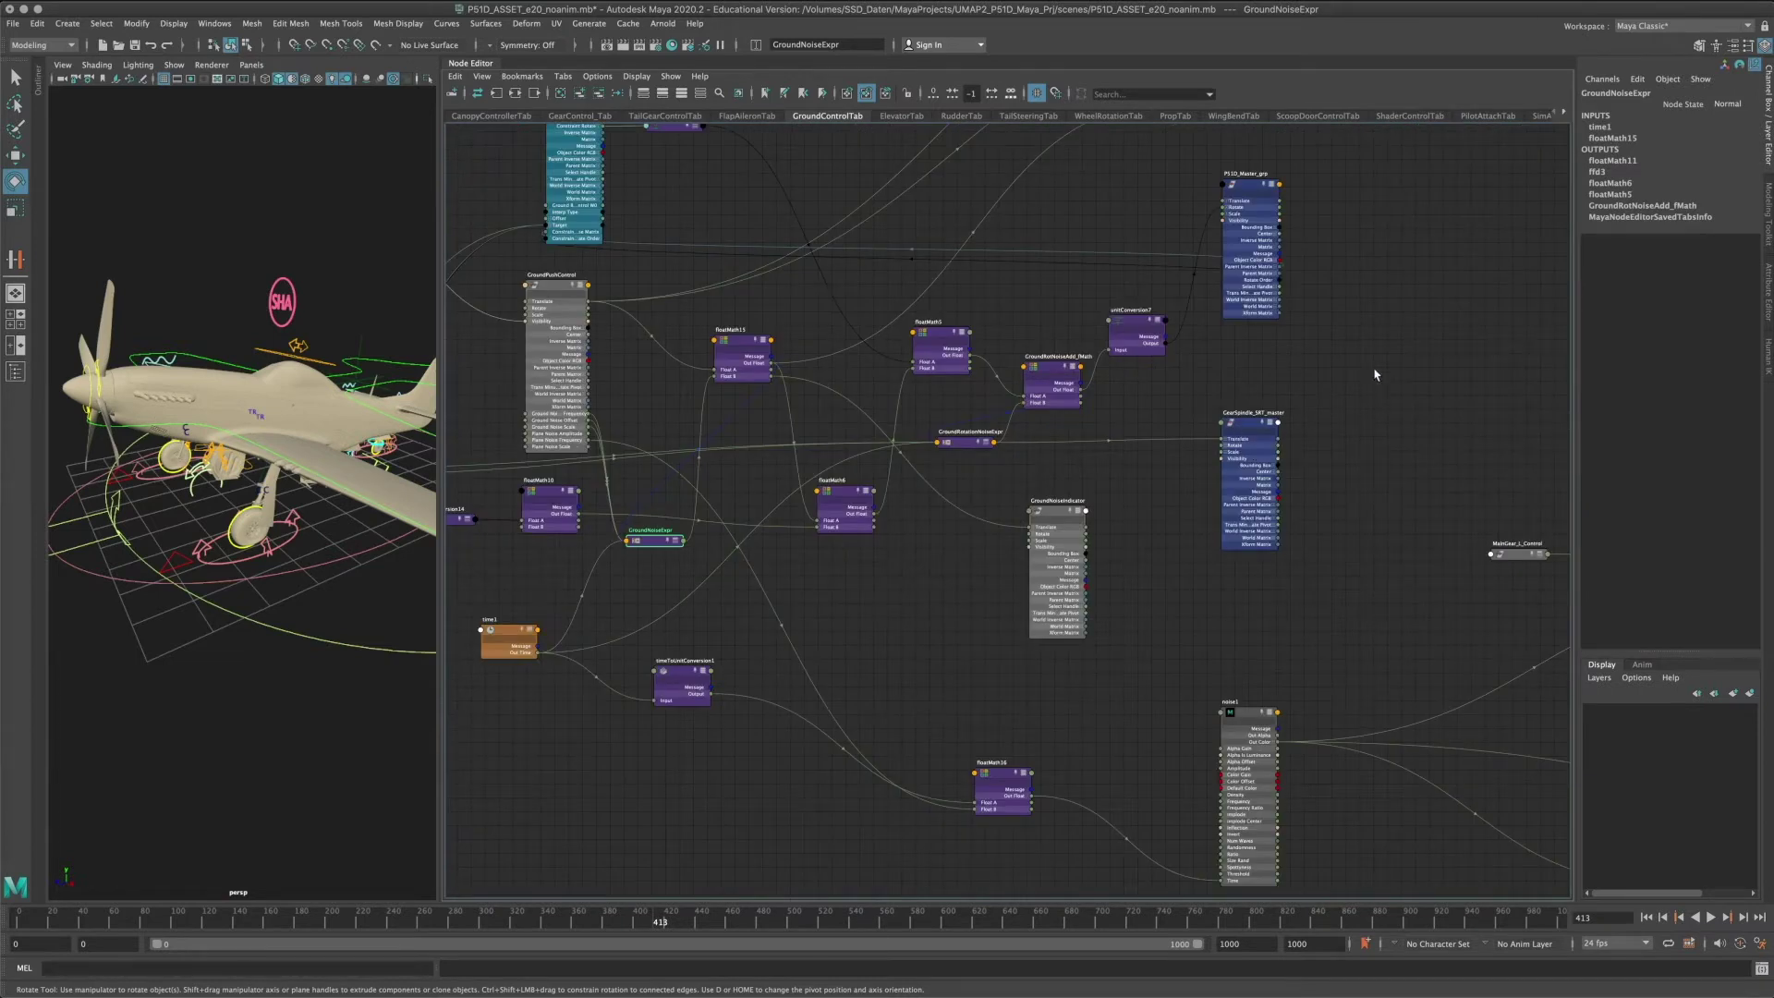
{"action": "middle_click_drag", "start_coordinate": [1220, 568], "coordinate": [987, 436], "text": "alt"}
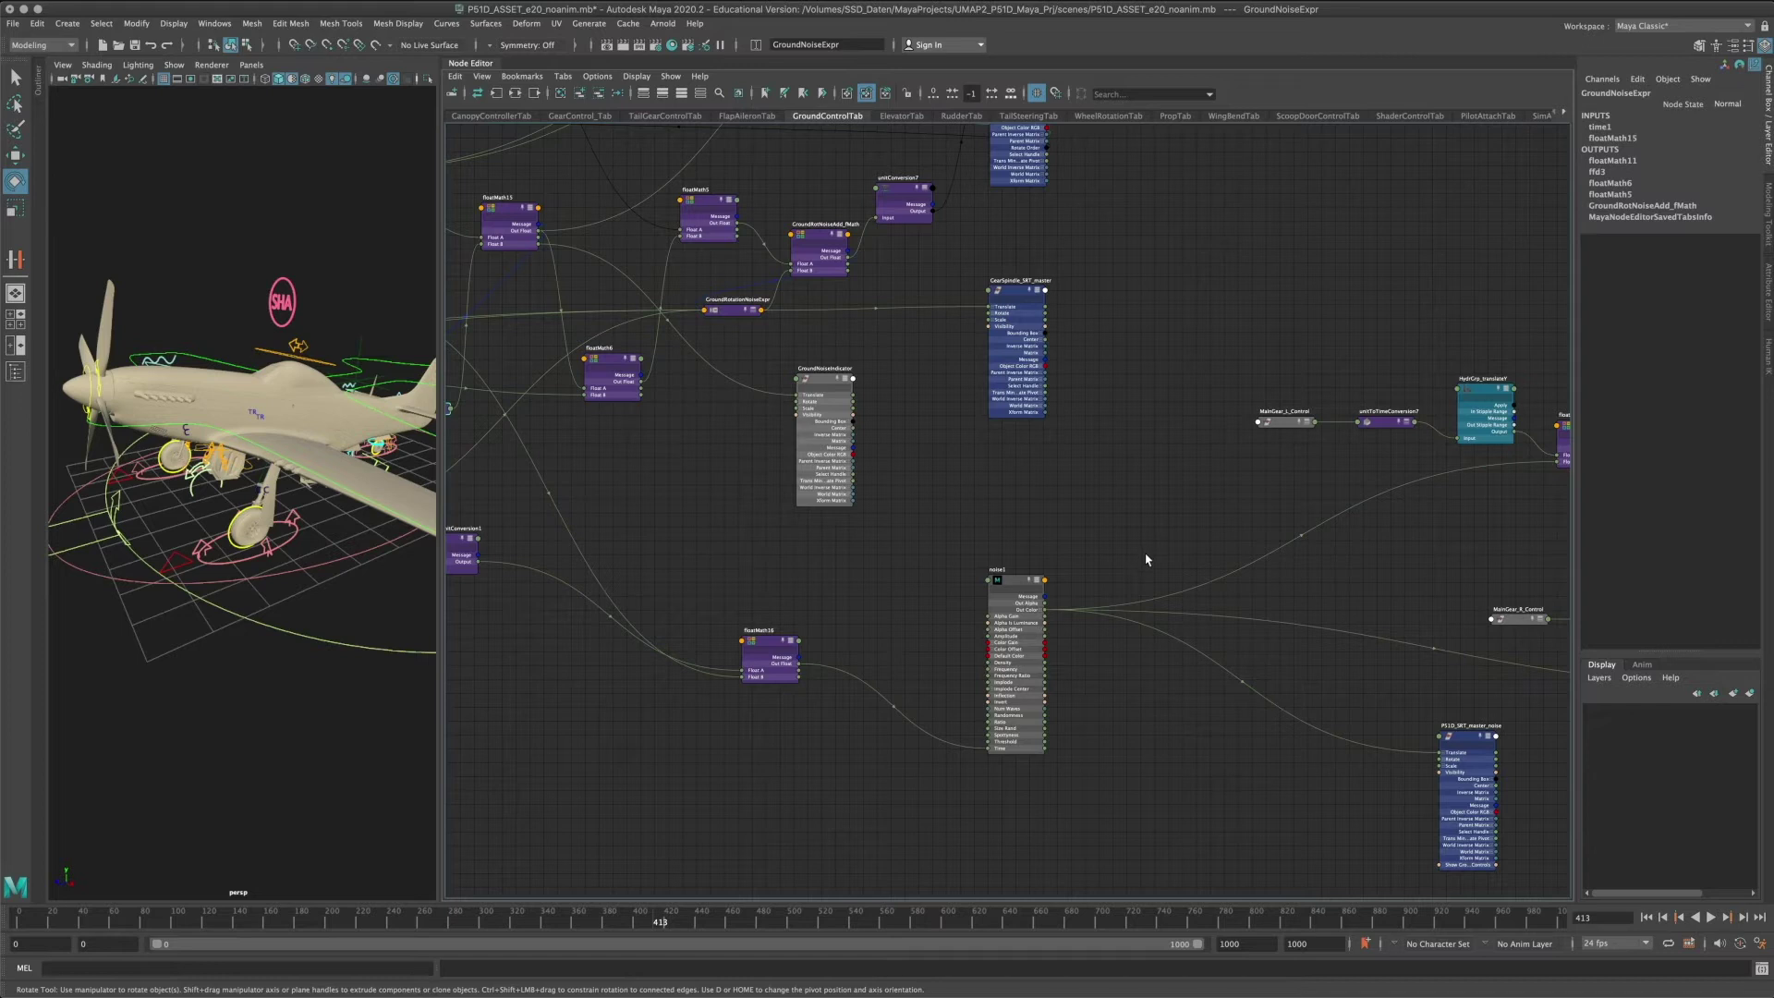
{"action": "middle_click_drag", "start_coordinate": [1222, 537], "coordinate": [907, 541], "text": "alt"}
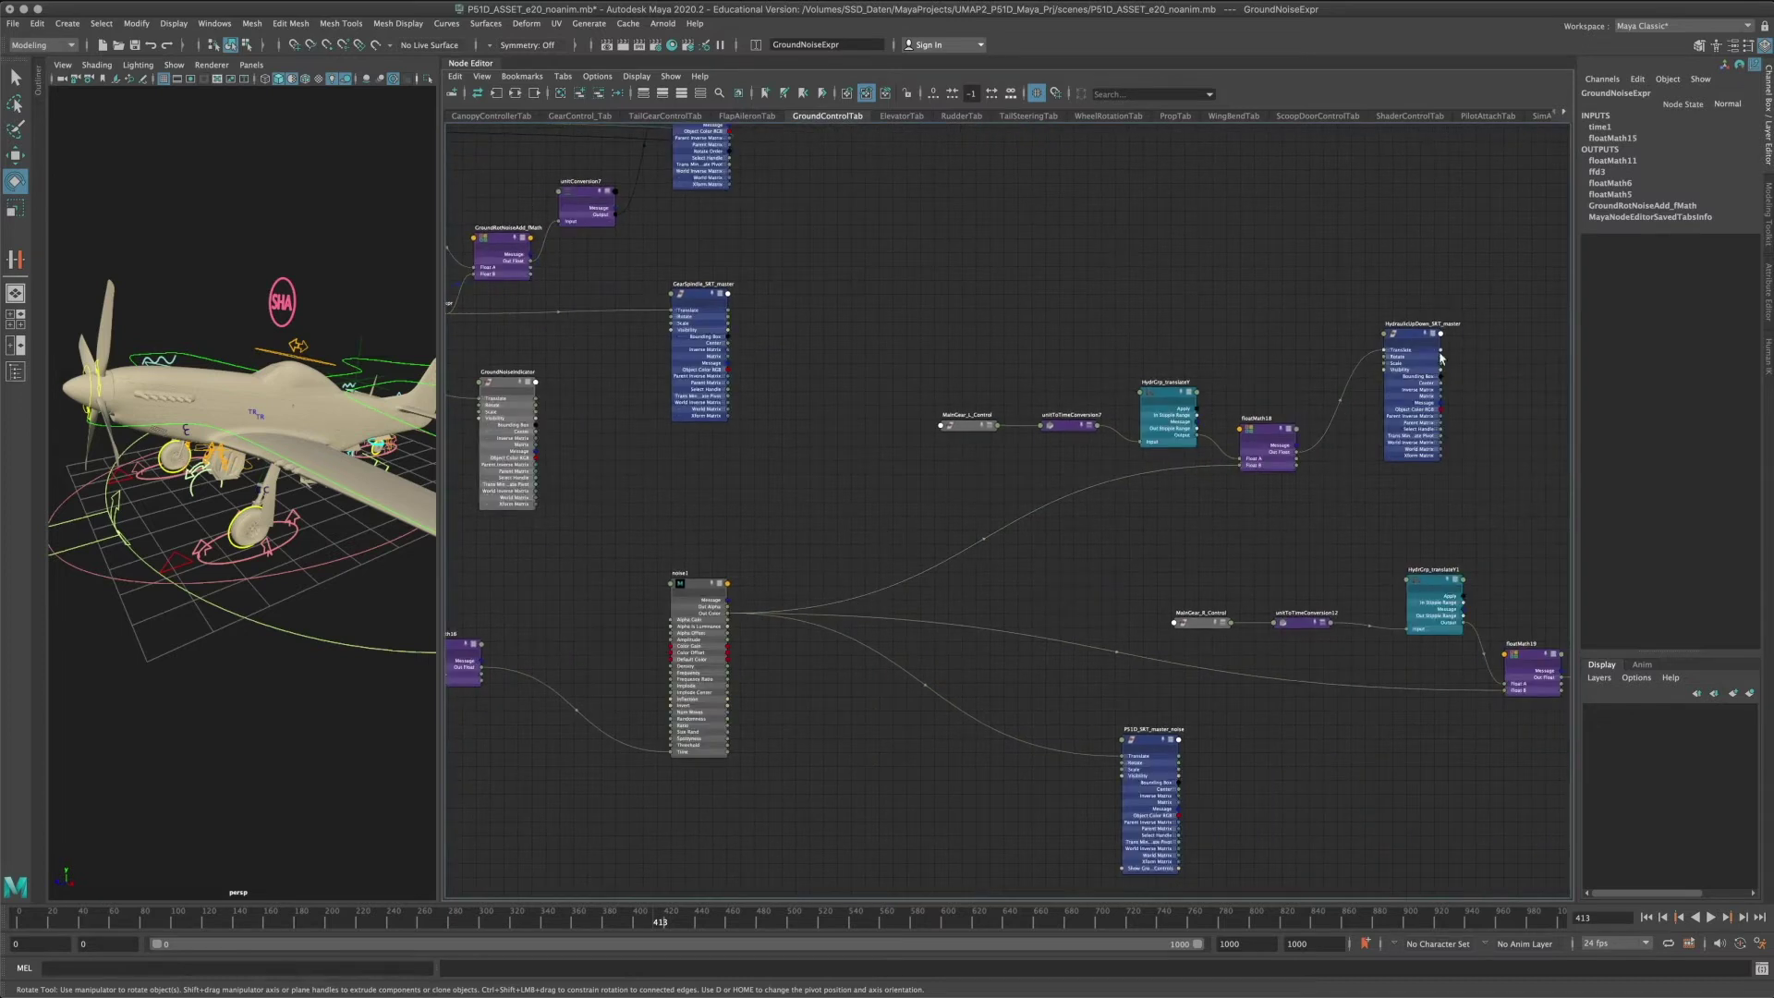
Nudge the HydraulicUpDown_SRT_master nodes of the left and right gear struts slightly, checking which wheel each one drives.
{"action": "left_click_drag", "start_coordinate": [1415, 341], "coordinate": [1426, 347]}
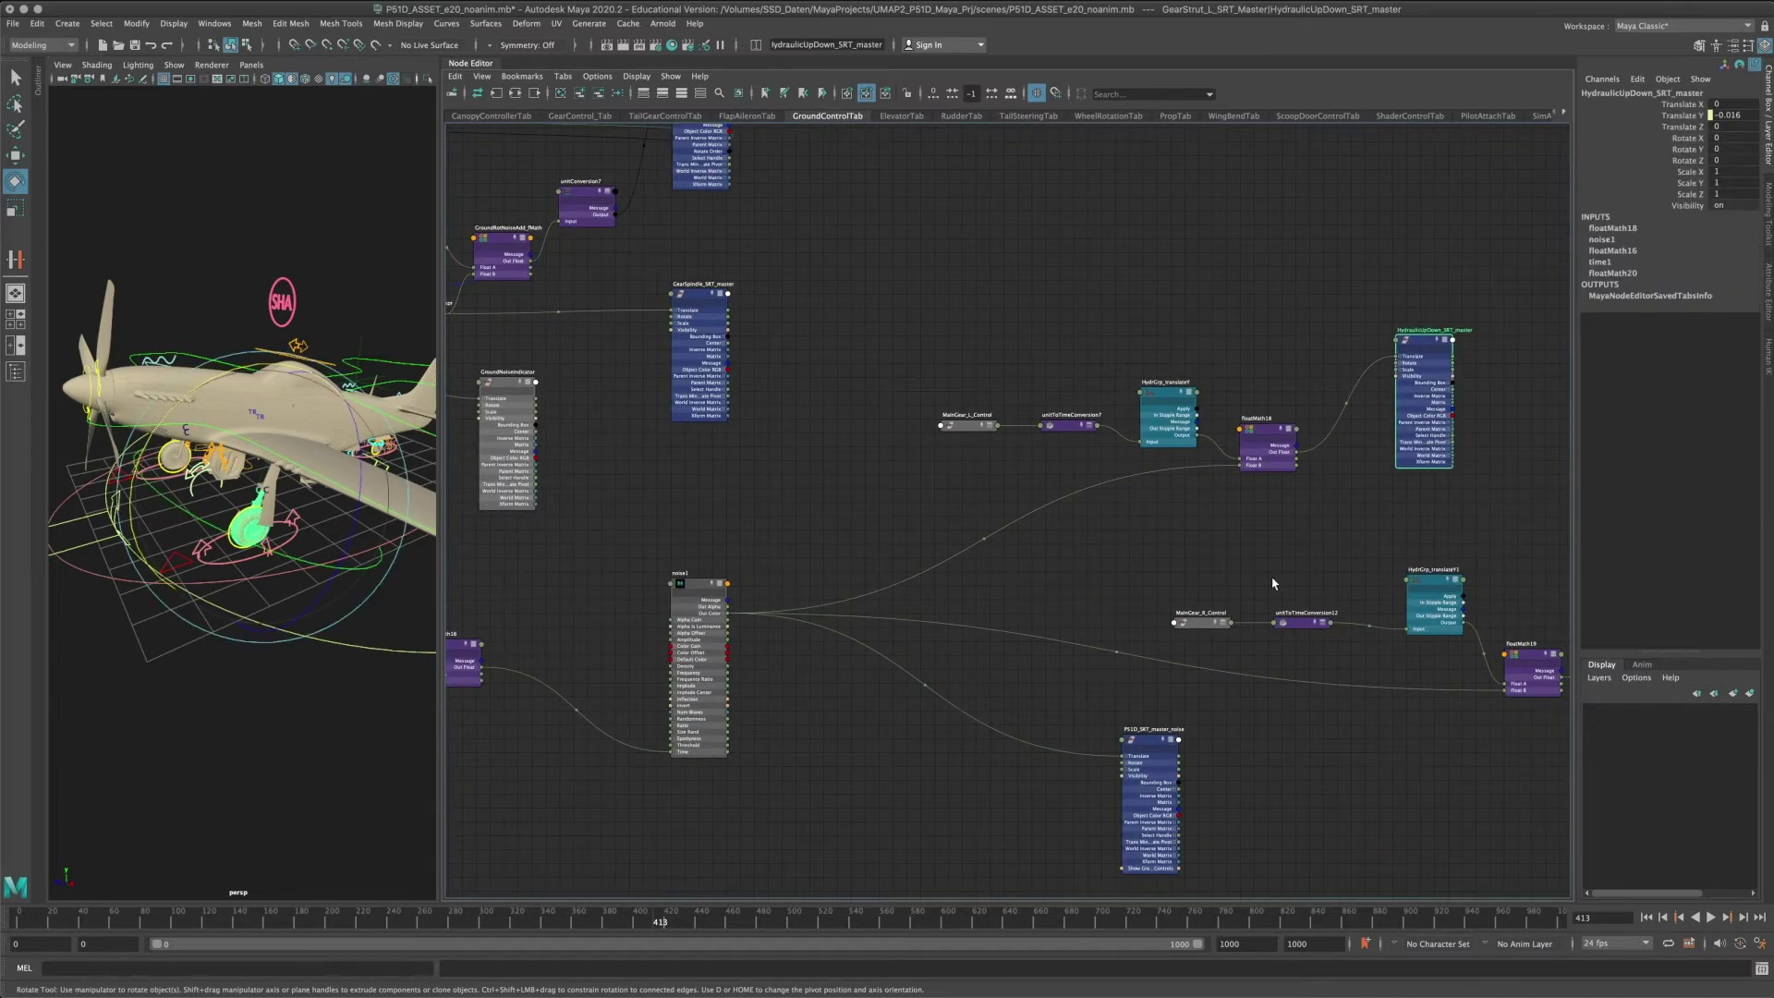
{"action": "middle_click_drag", "start_coordinate": [1308, 582], "coordinate": [955, 485], "text": "alt"}
{"action": "left_click_drag", "start_coordinate": [1340, 527], "coordinate": [1325, 529]}
Return to the noise1 node and shift it slightly toward floatMath16 to inspect its attributes.
{"action": "middle_click_drag", "start_coordinate": [709, 598], "coordinate": [1423, 578], "text": "alt"}
{"action": "scroll", "coordinate": [1061, 509], "scroll_direction": "up", "scroll_amount": 3}
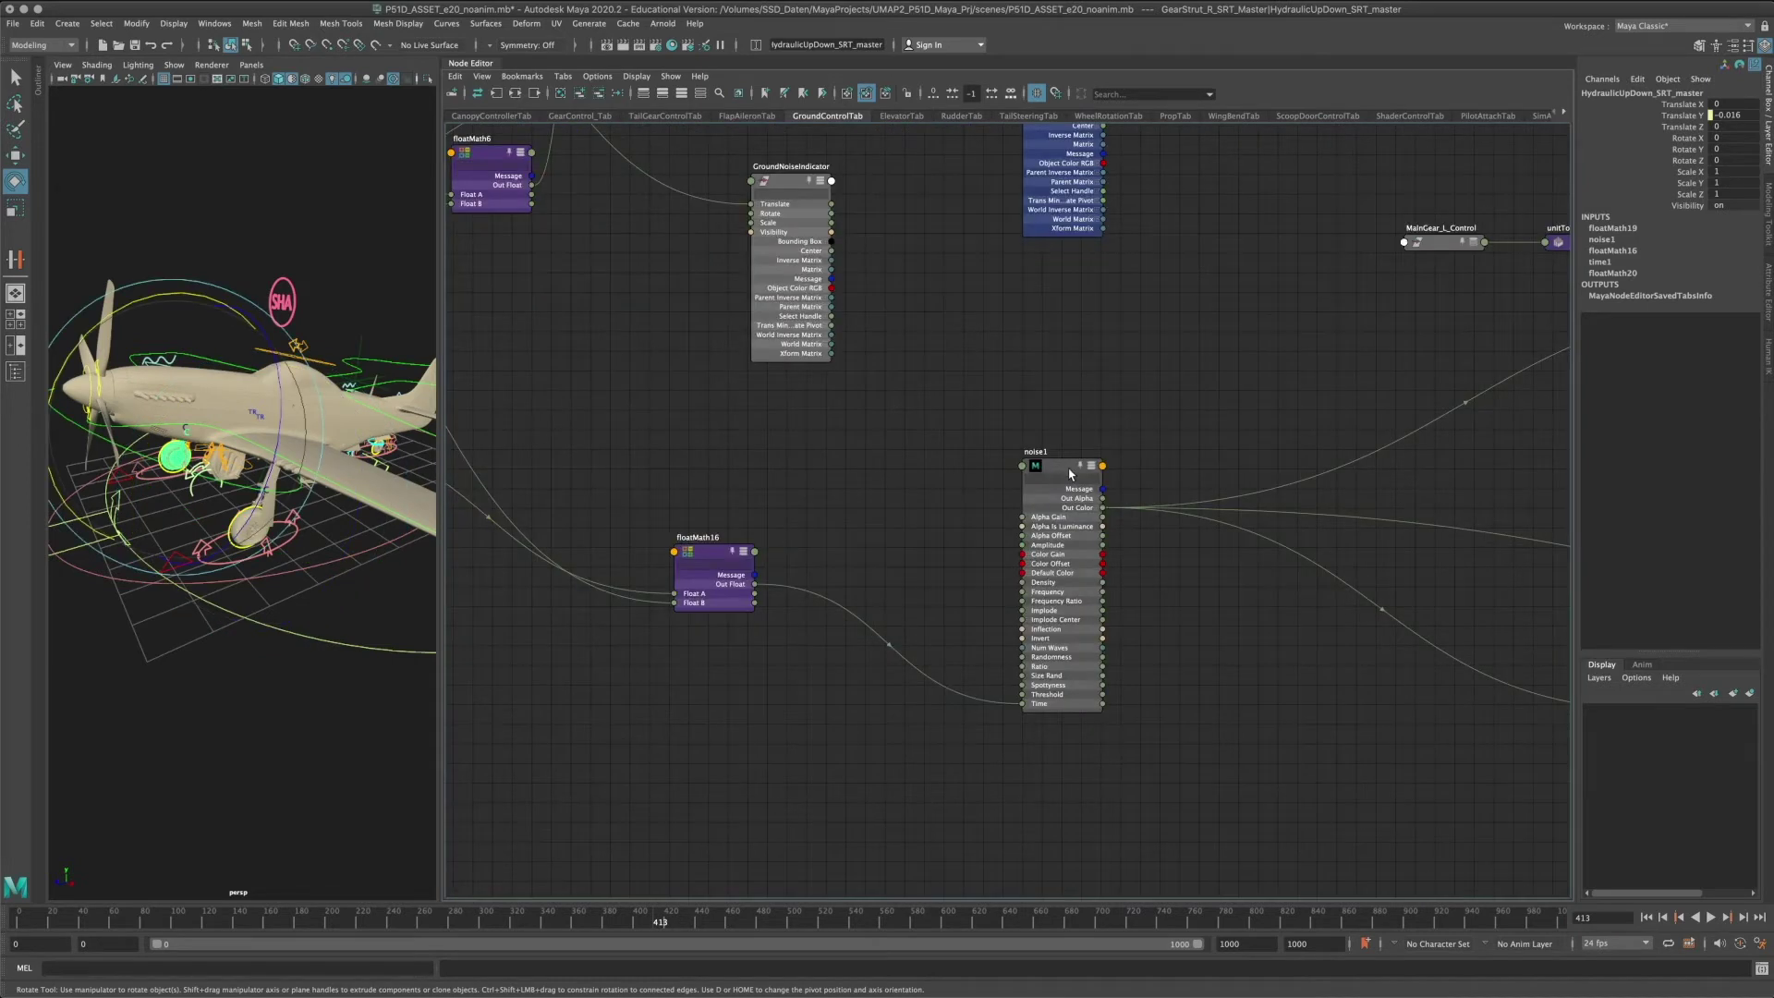
{"action": "left_click_drag", "start_coordinate": [1052, 471], "coordinate": [1023, 464]}
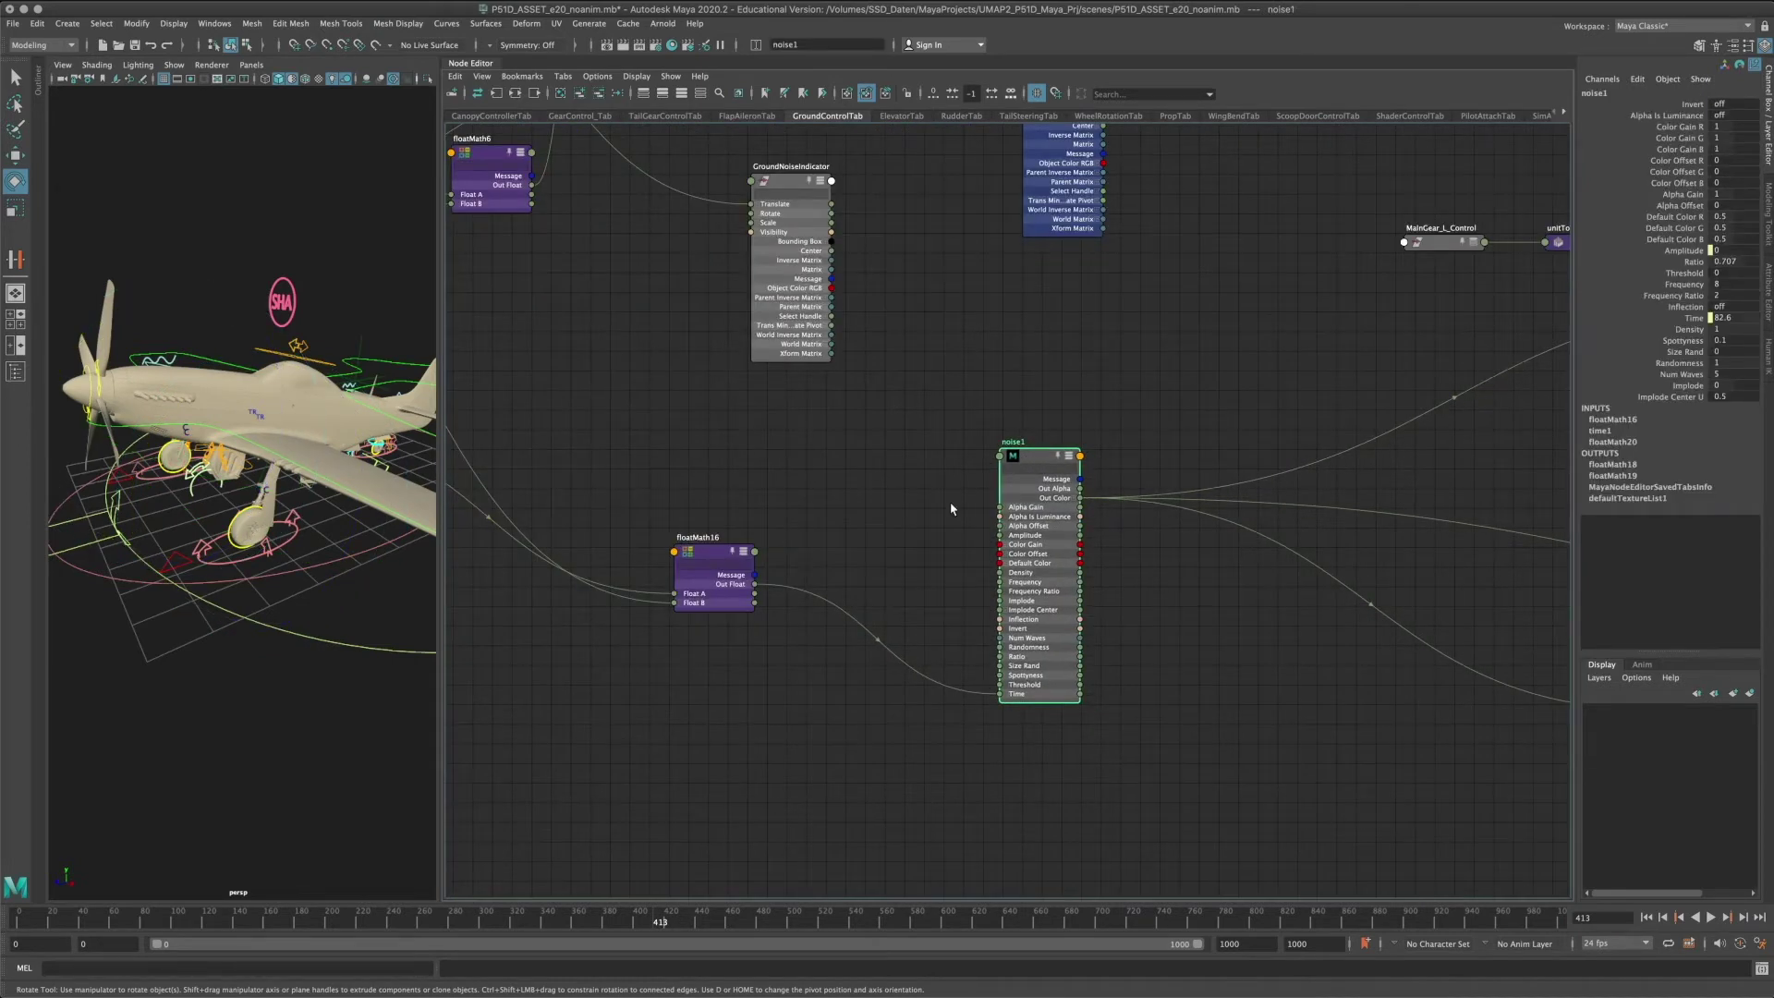
Select GroundNoiseExpr again and compare its branch with the noise1 branch feeding the gear hydraulics.
{"action": "scroll", "coordinate": [974, 423], "scroll_direction": "down", "scroll_amount": 3}
{"action": "middle_click_drag", "start_coordinate": [974, 424], "coordinate": [1274, 644], "text": "alt"}
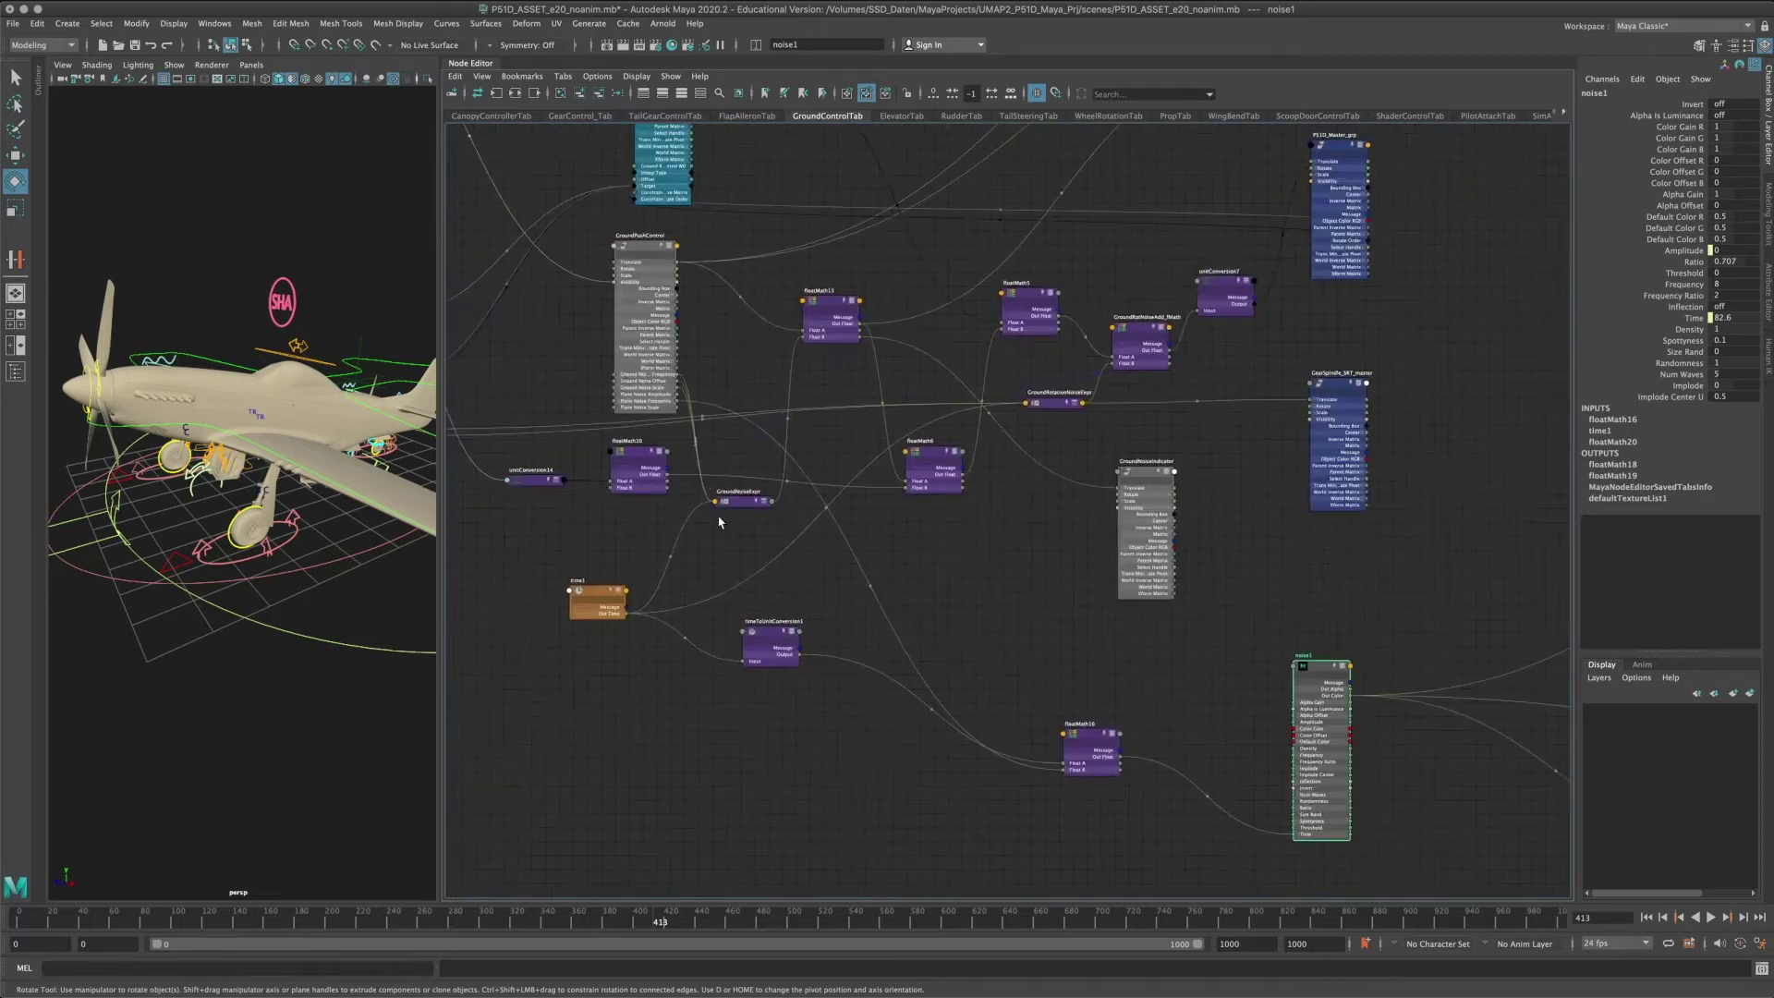
{"action": "left_click", "coordinate": [739, 503]}
{"action": "middle_click_drag", "start_coordinate": [1403, 628], "coordinate": [769, 479], "text": "alt"}
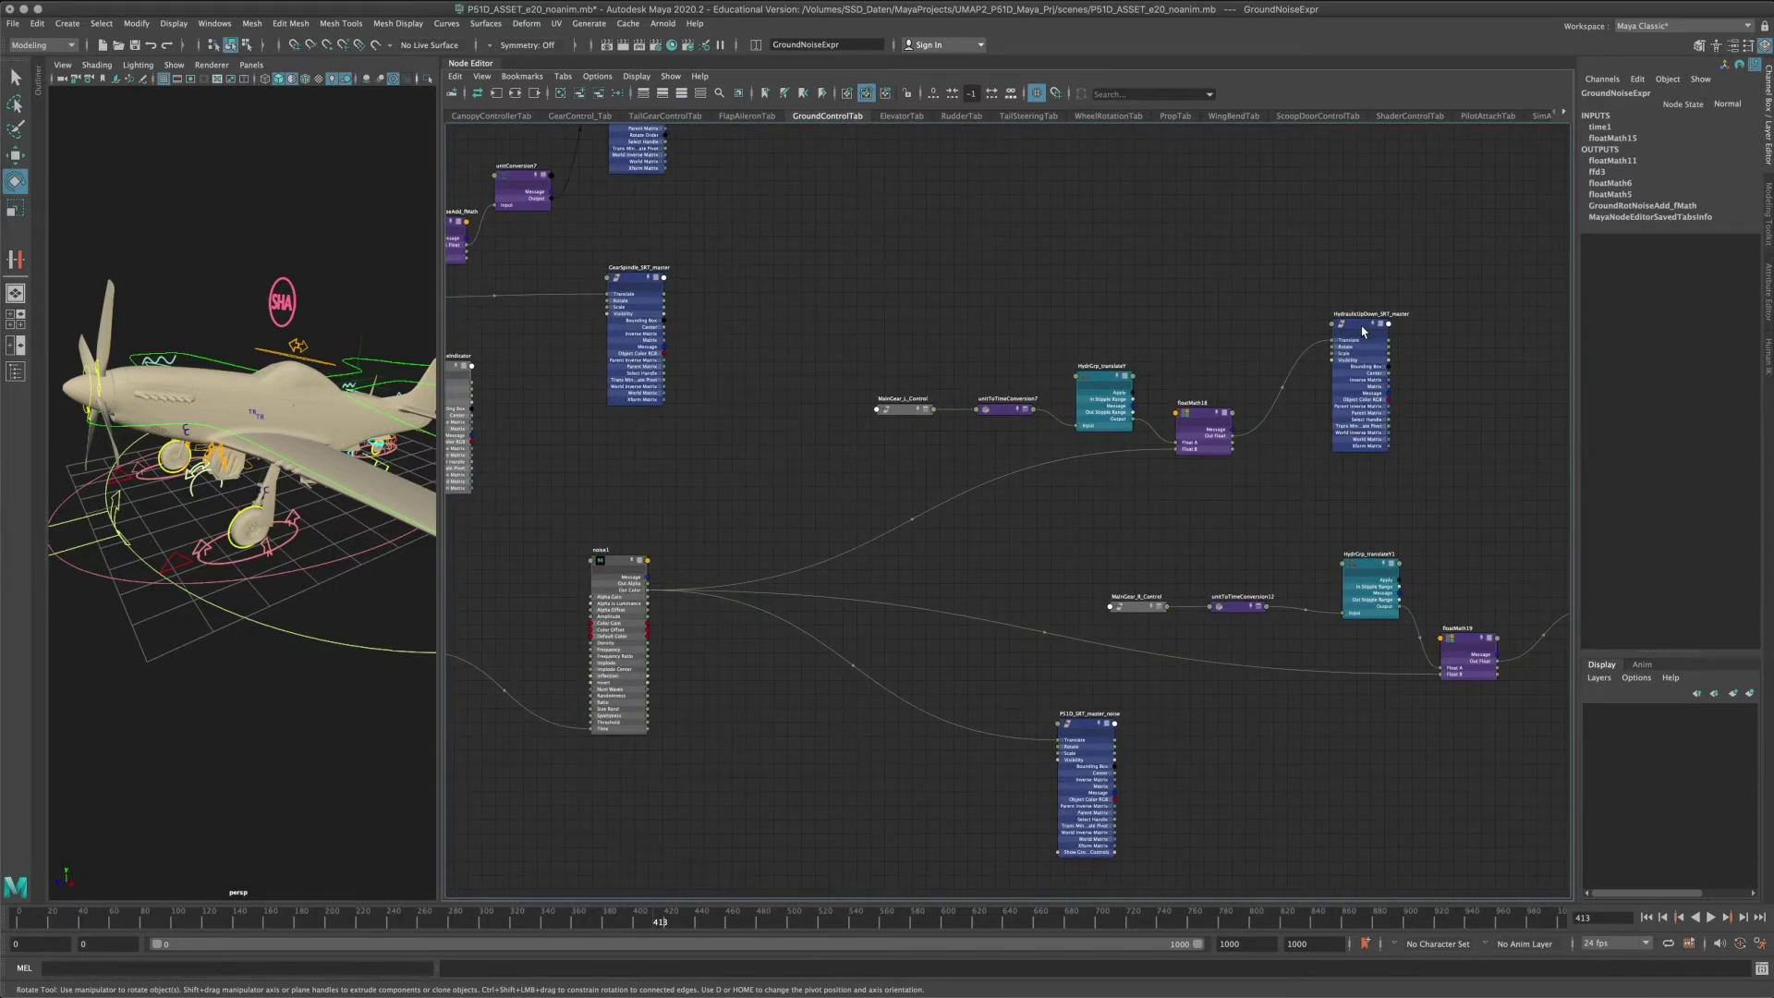
Examine the main landing gear strut and wheel up close in the perspective view.
{"action": "left_click_drag", "start_coordinate": [192, 601], "coordinate": [342, 601], "text": "alt"}
{"action": "right_click_drag", "start_coordinate": [277, 637], "coordinate": [369, 691], "text": "alt"}
{"action": "scroll", "coordinate": [197, 729], "scroll_direction": "up", "scroll_amount": 10}
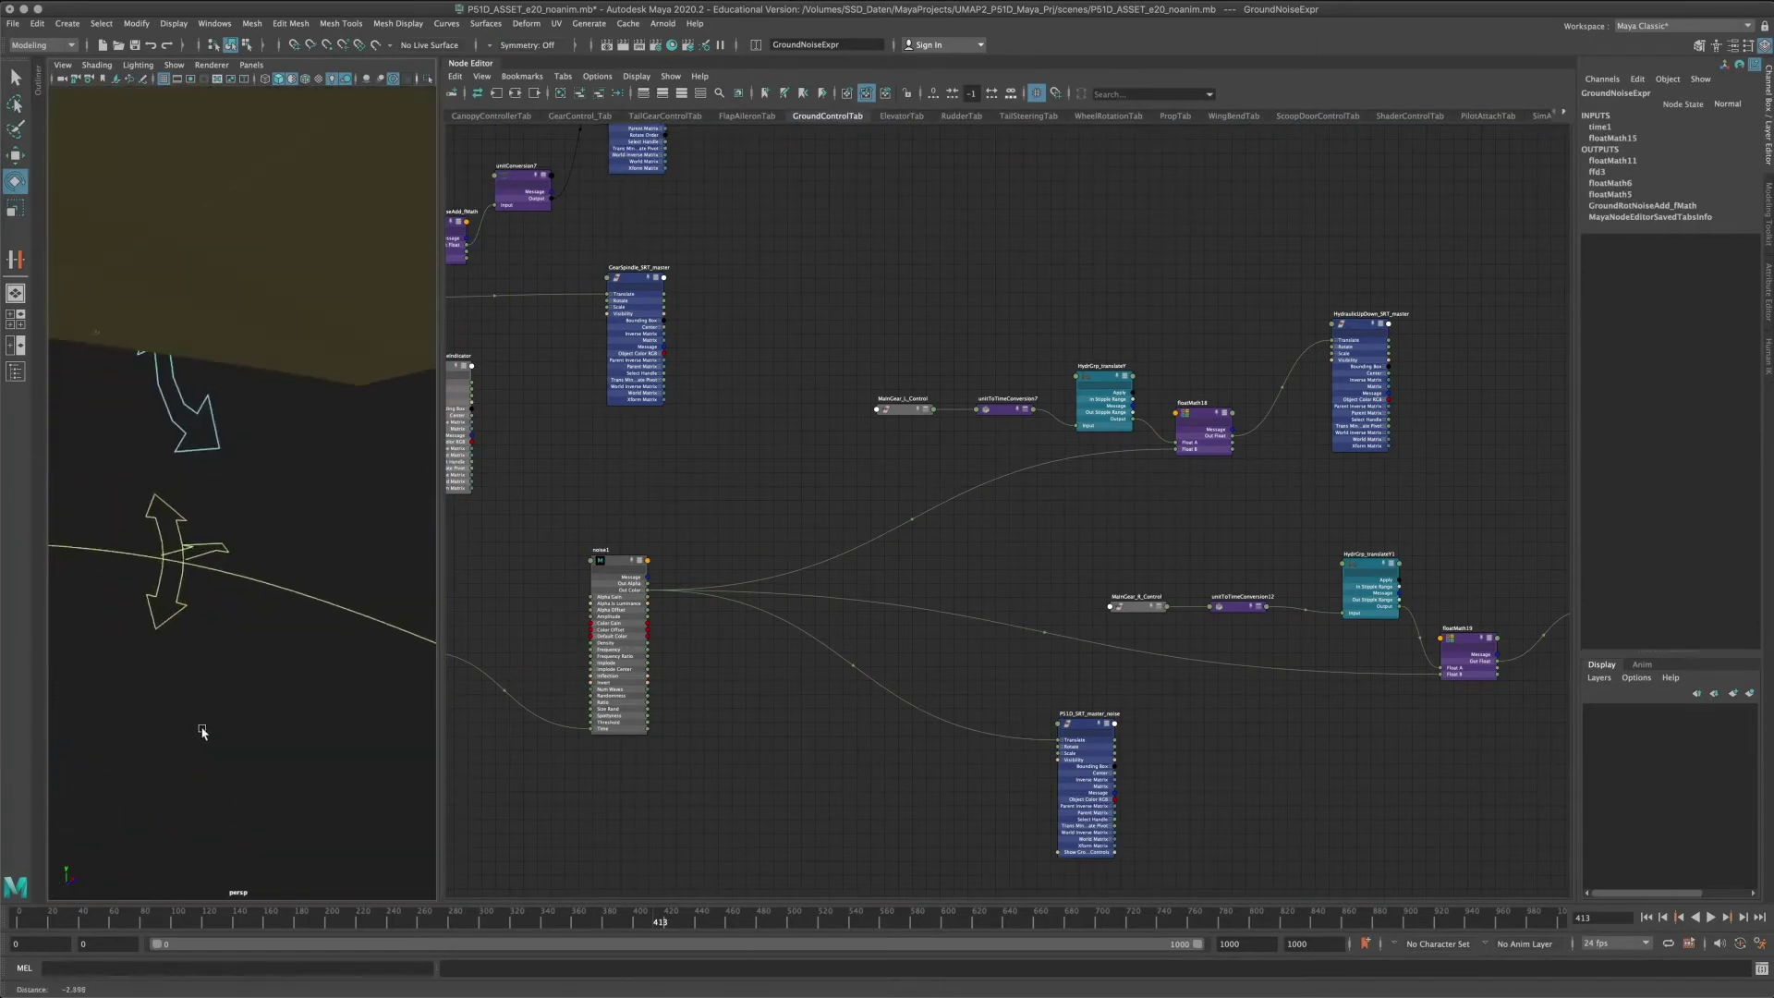
{"action": "scroll", "coordinate": [231, 723], "scroll_direction": "down", "scroll_amount": 10}
{"action": "left_click_drag", "start_coordinate": [283, 693], "coordinate": [203, 657], "text": "alt"}
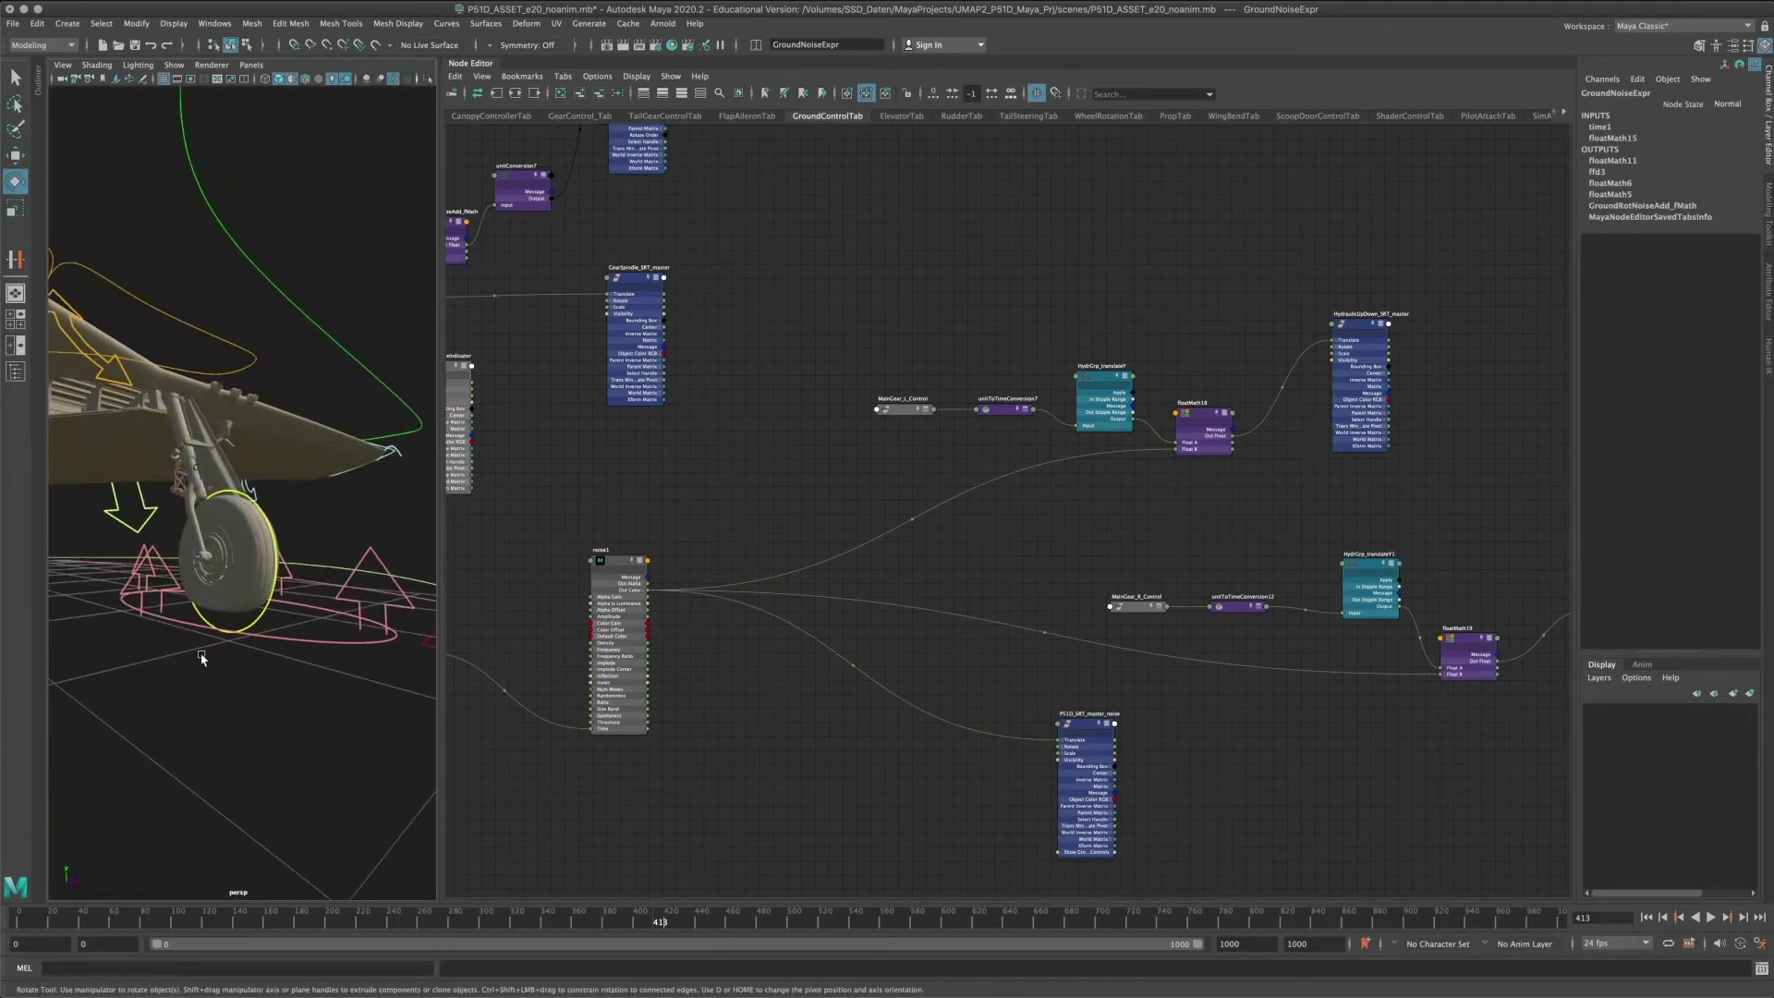
{"action": "middle_click_drag", "start_coordinate": [203, 657], "coordinate": [254, 712], "text": "alt"}
{"action": "scroll", "coordinate": [254, 713], "scroll_direction": "up", "scroll_amount": 4}
{"action": "left_click_drag", "start_coordinate": [254, 712], "coordinate": [302, 651], "text": "alt"}
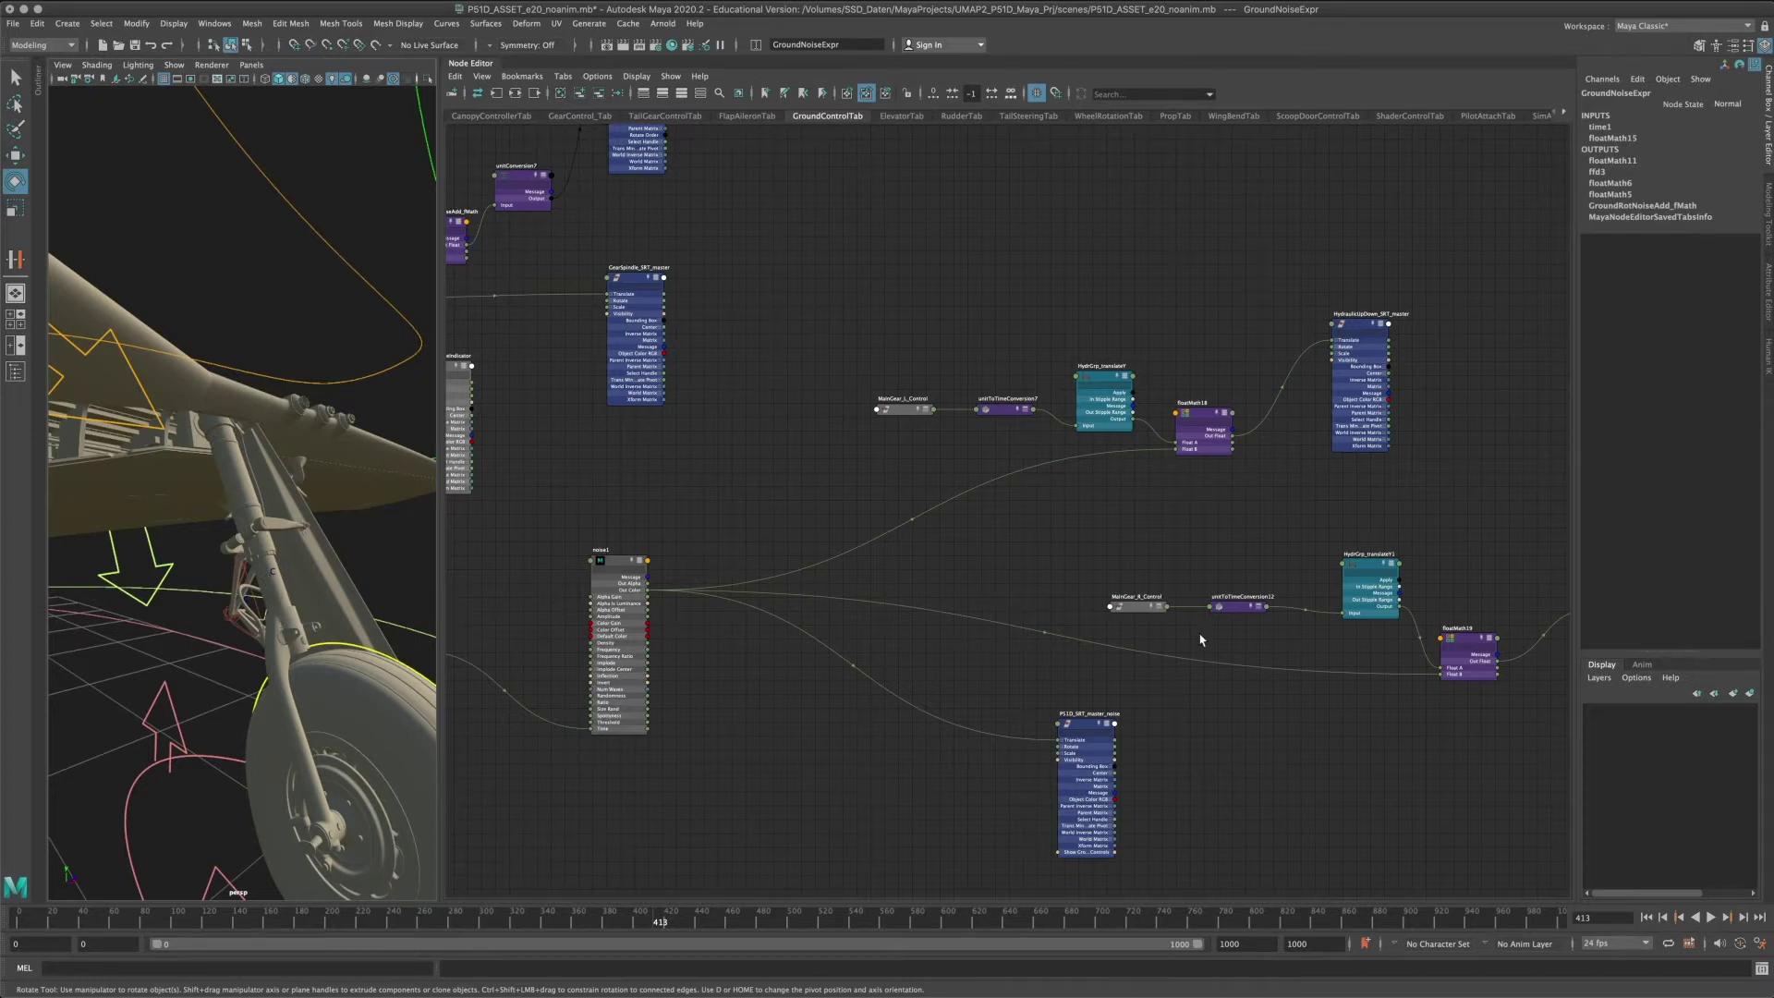
Select the noise1 node and show its noise attributes in the Attribute Editor.
{"action": "middle_click_drag", "start_coordinate": [722, 521], "coordinate": [1157, 452], "text": "alt"}
{"action": "scroll", "coordinate": [1079, 497], "scroll_direction": "up", "scroll_amount": 3}
{"action": "left_click", "coordinate": [1036, 492]}
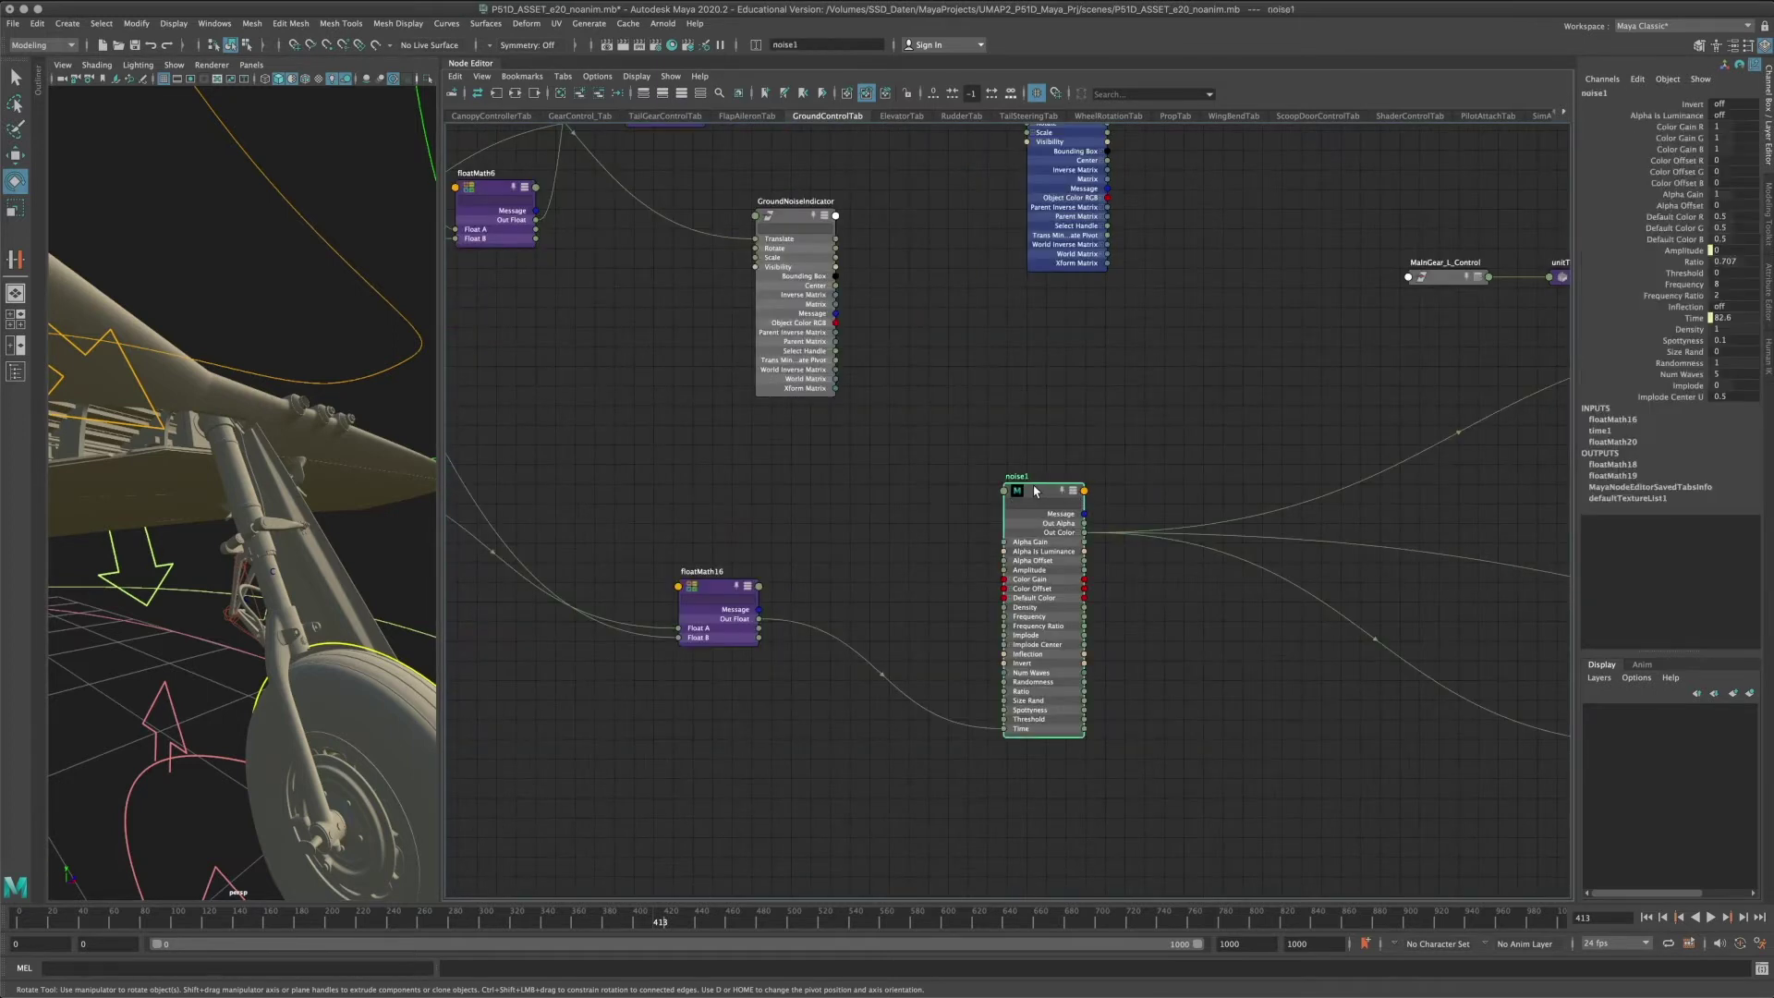
{"action": "left_click", "coordinate": [1733, 45]}
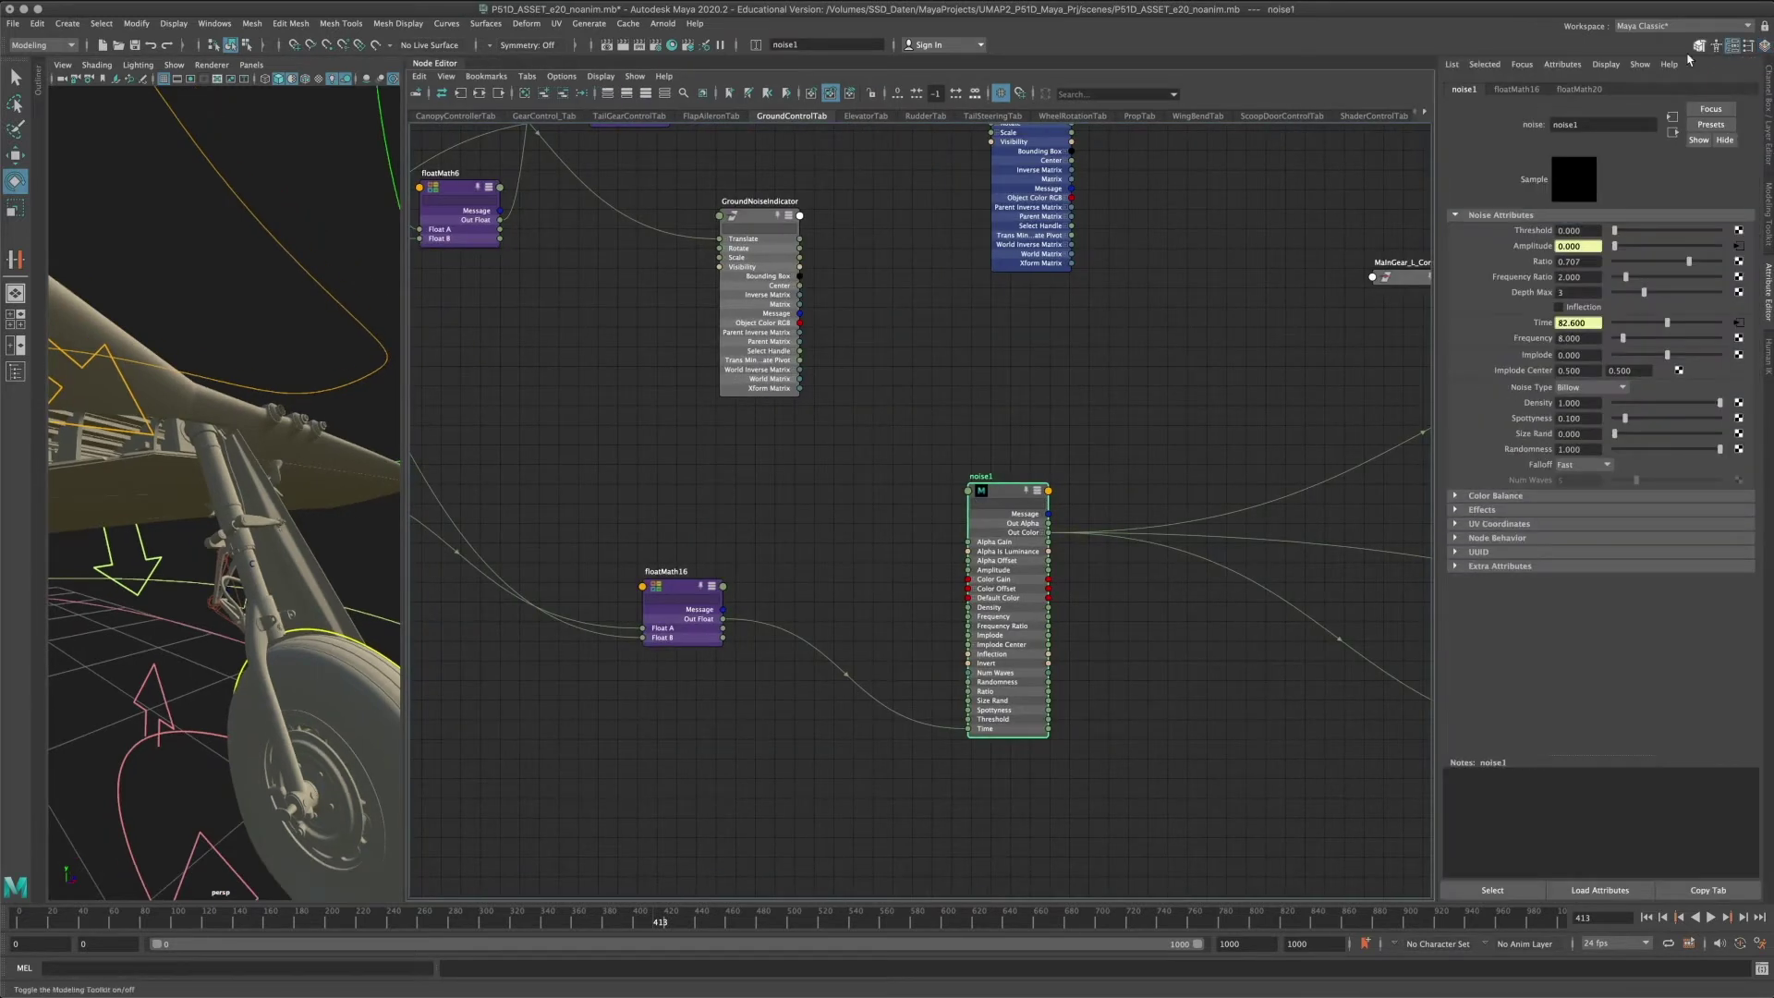
Reposition the noise1 node closer to floatMath16 while reviewing its amplitude, time and frequency settings.
{"action": "left_click_drag", "start_coordinate": [1010, 493], "coordinate": [976, 489]}
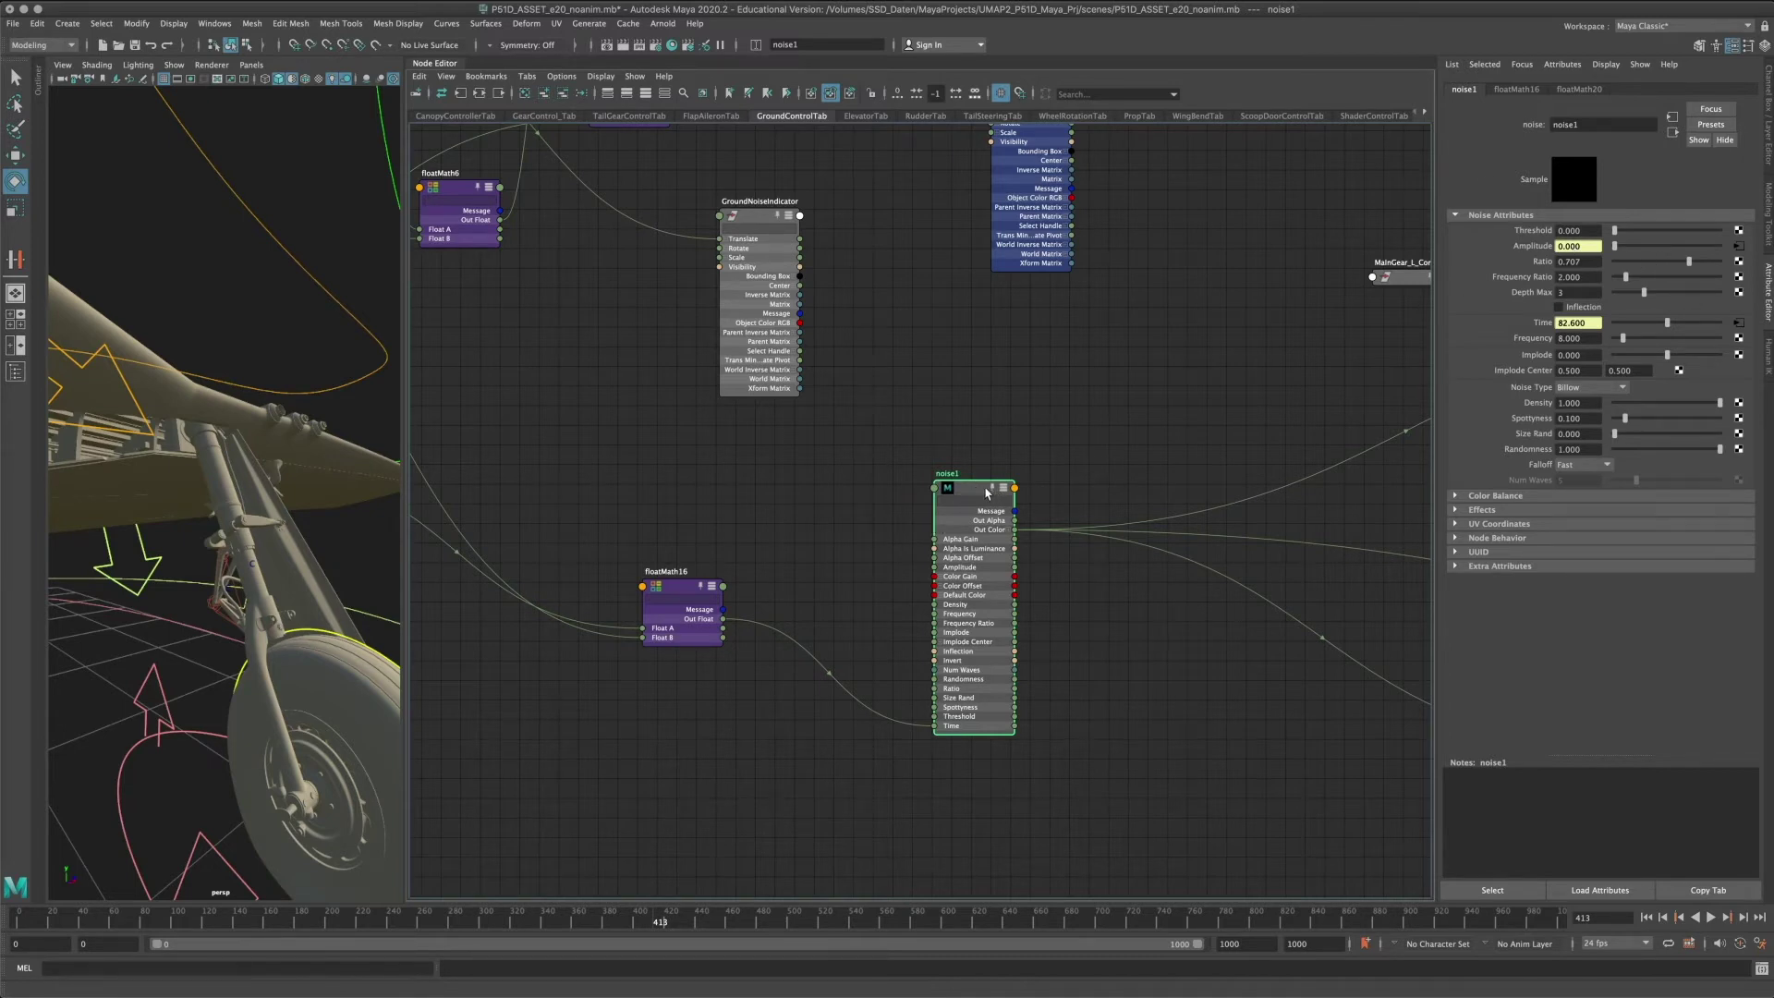
{"action": "left_click_drag", "start_coordinate": [970, 491], "coordinate": [982, 482]}
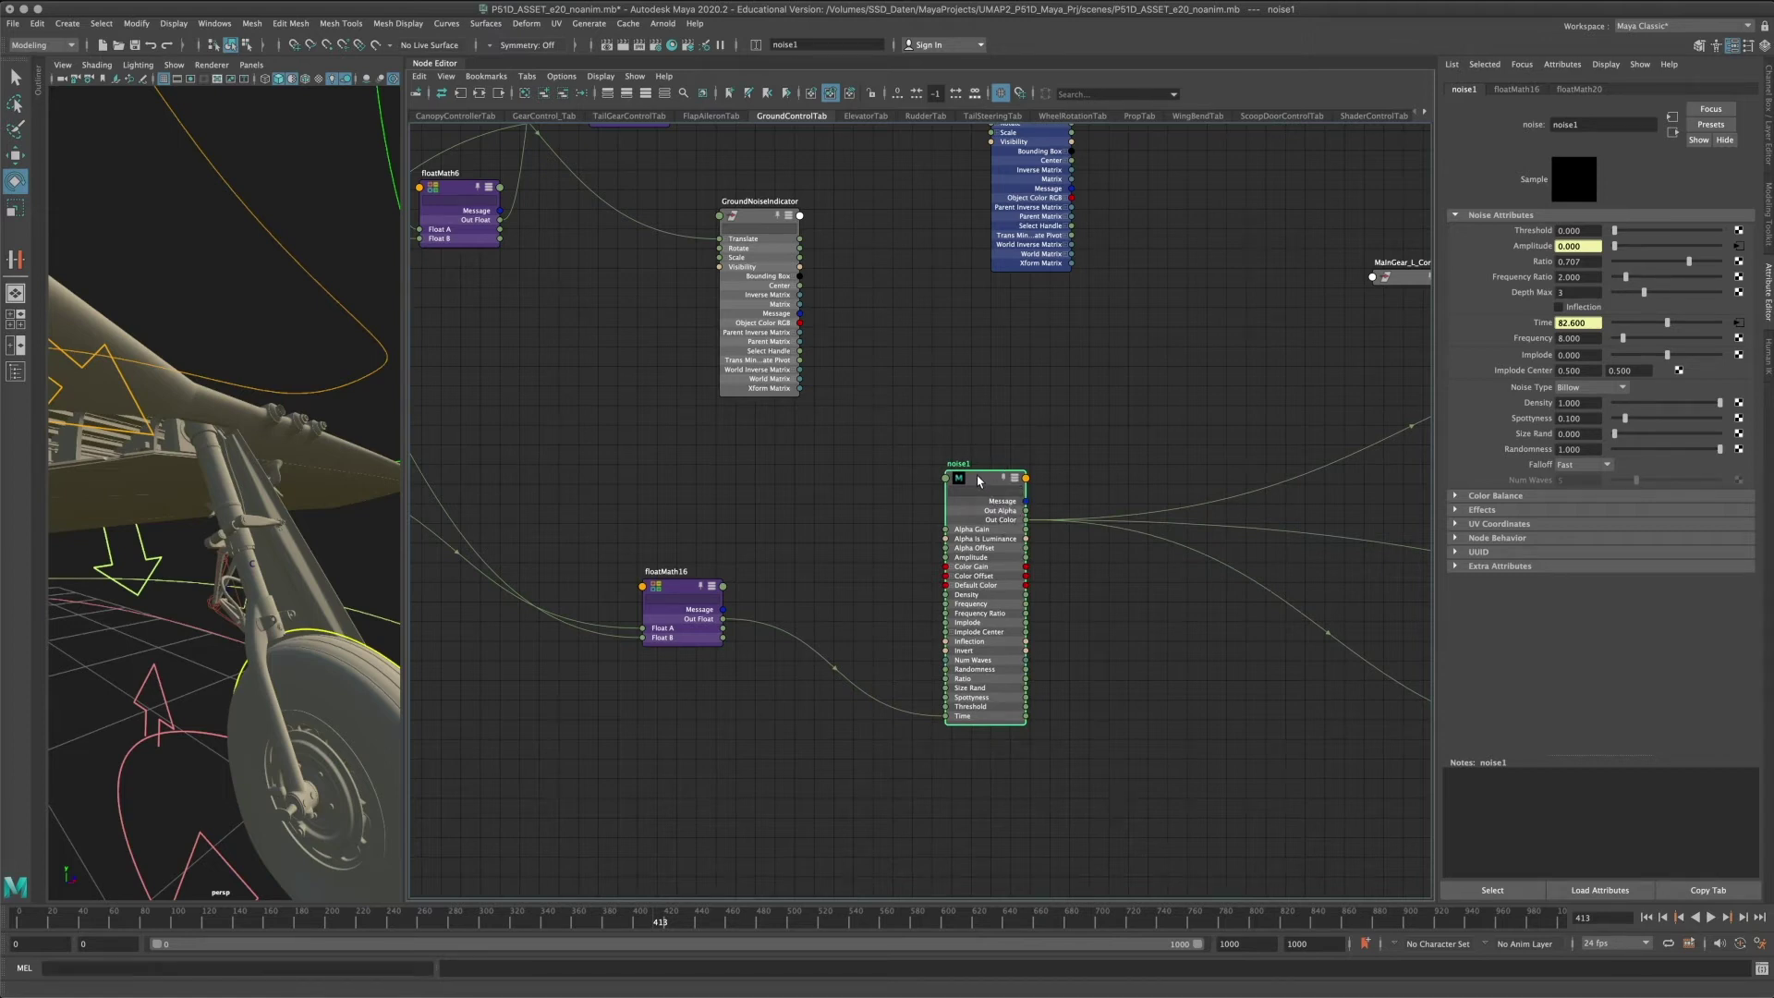
{"action": "left_click_drag", "start_coordinate": [979, 481], "coordinate": [921, 453]}
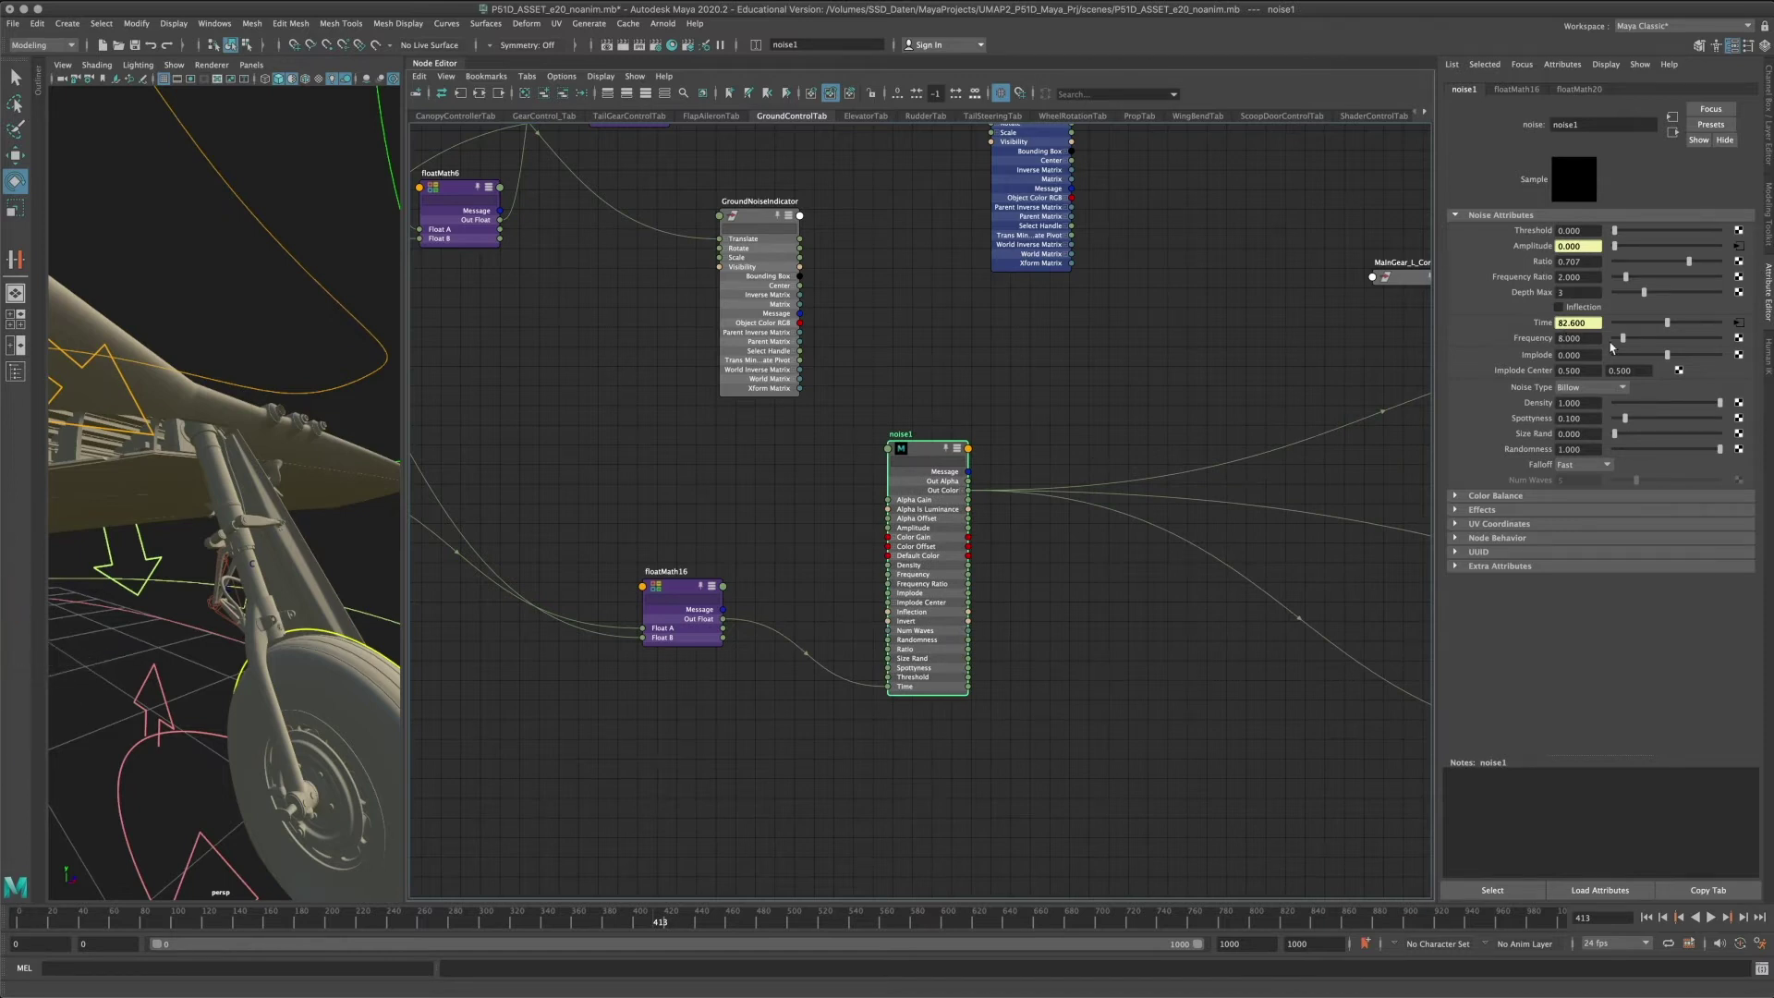
{"action": "scroll", "coordinate": [875, 613], "scroll_direction": "down", "scroll_amount": 3}
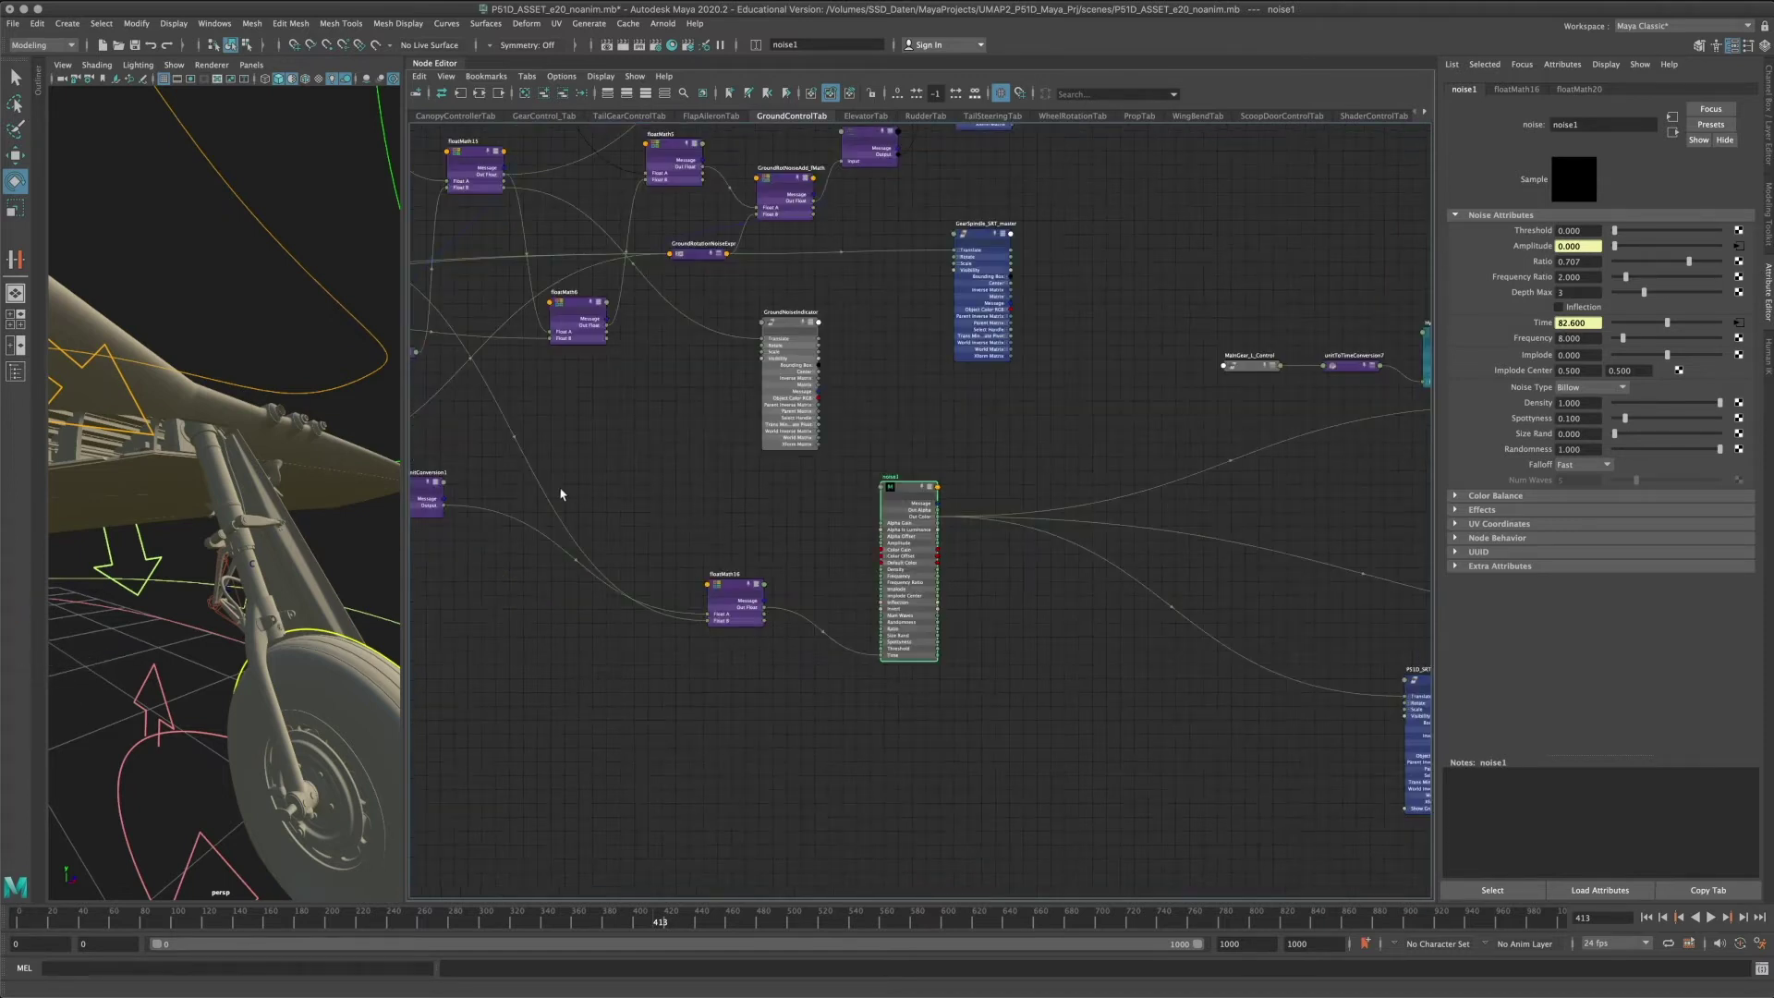
Examine the time1 node and its outgoing connections in the ground control graph, shifting it slightly closer to timeToUnitConversion1.
{"action": "middle_click_drag", "start_coordinate": [561, 494], "coordinate": [1093, 506]}
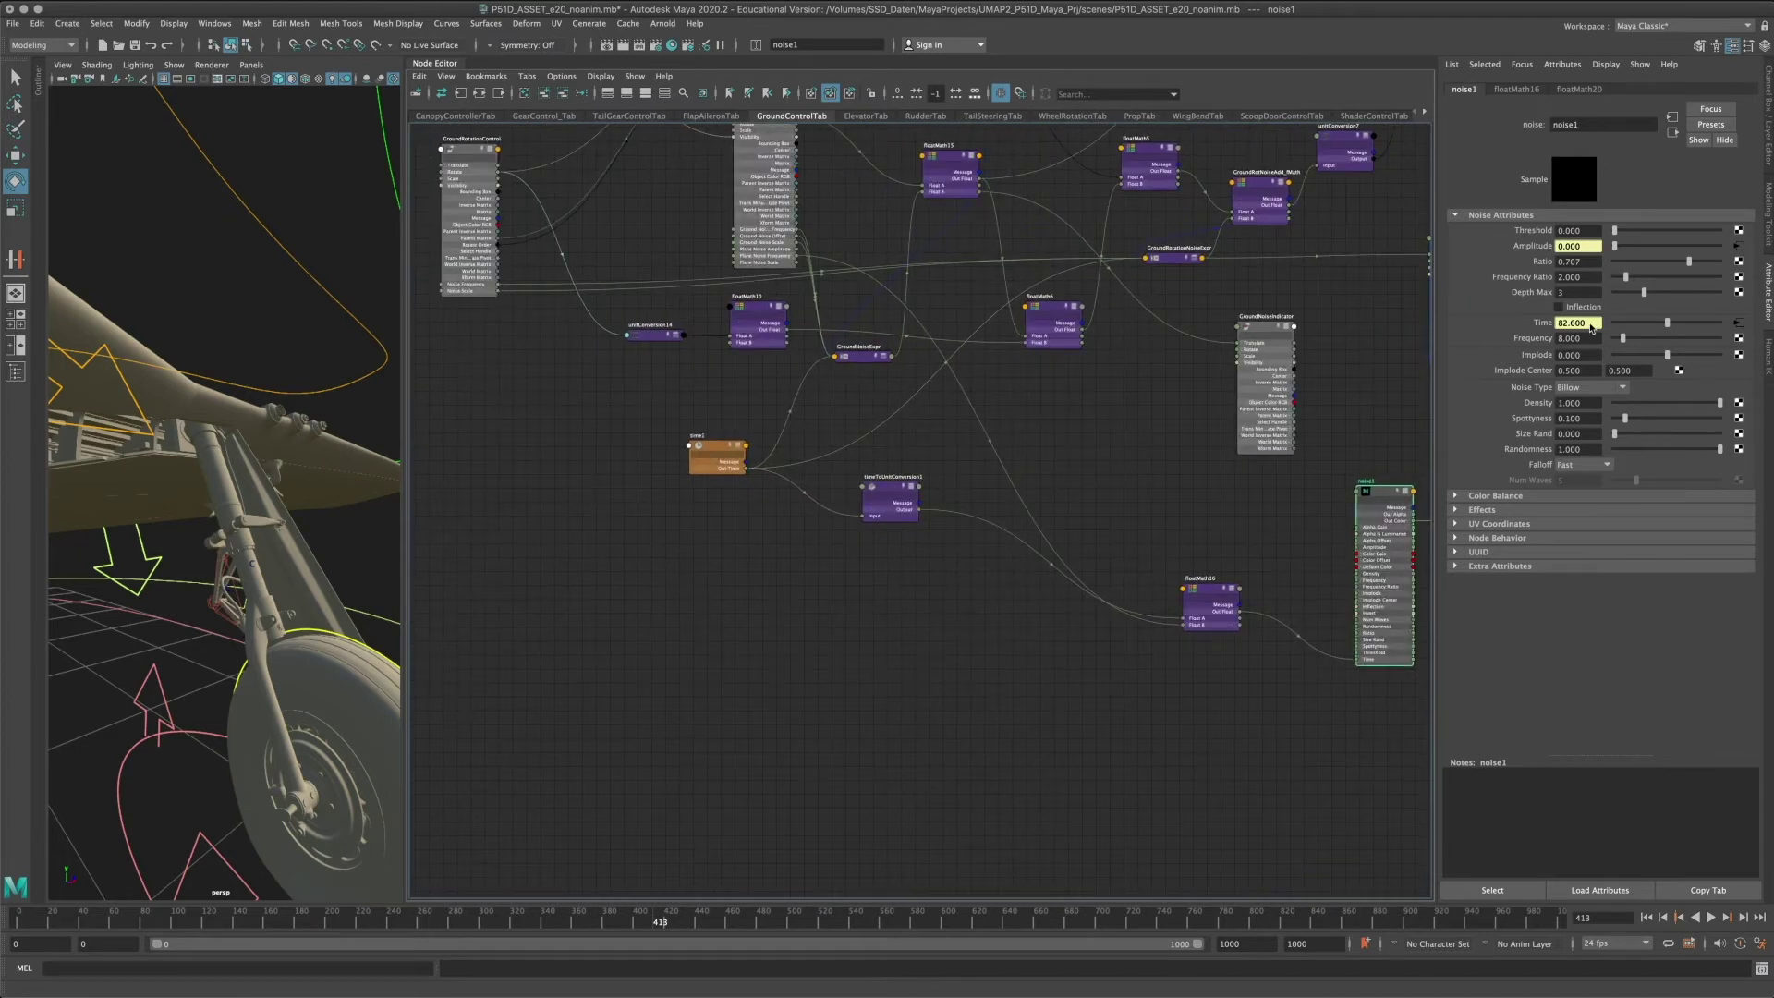
{"action": "left_click_drag", "start_coordinate": [718, 445], "coordinate": [667, 480]}
{"action": "scroll", "coordinate": [670, 502], "scroll_direction": "up", "scroll_amount": 3}
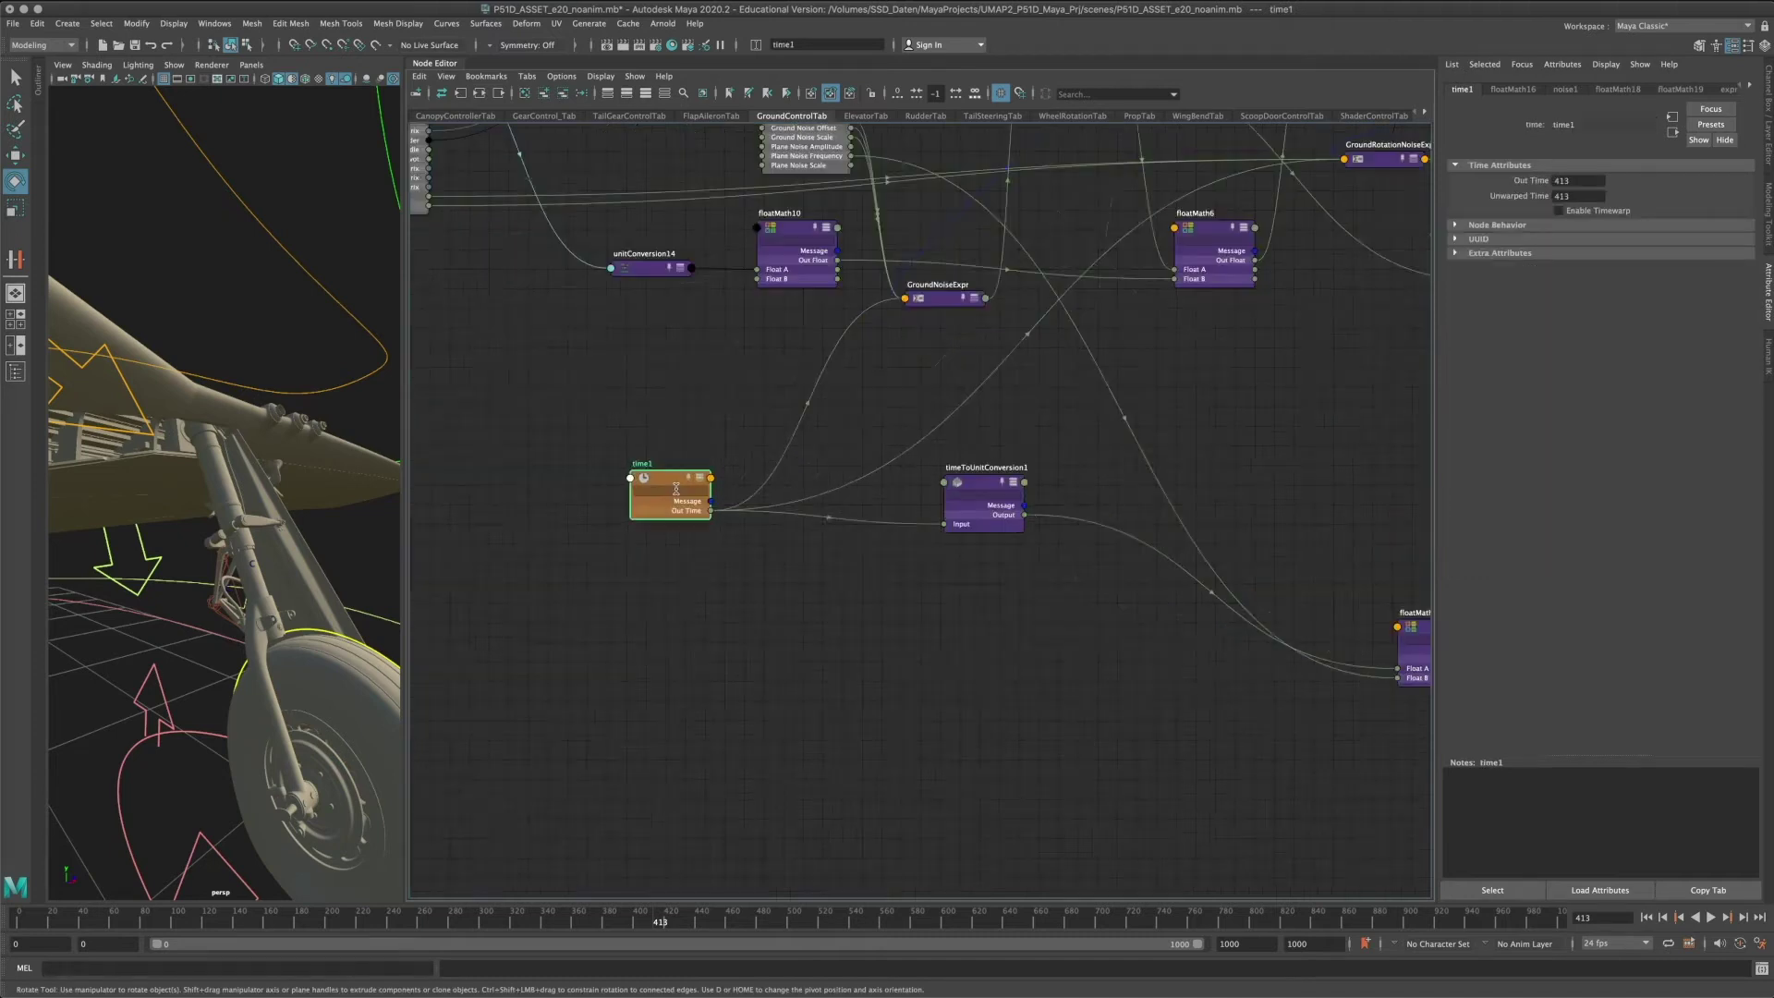
{"action": "scroll", "coordinate": [671, 494], "scroll_direction": "down", "scroll_amount": 3}
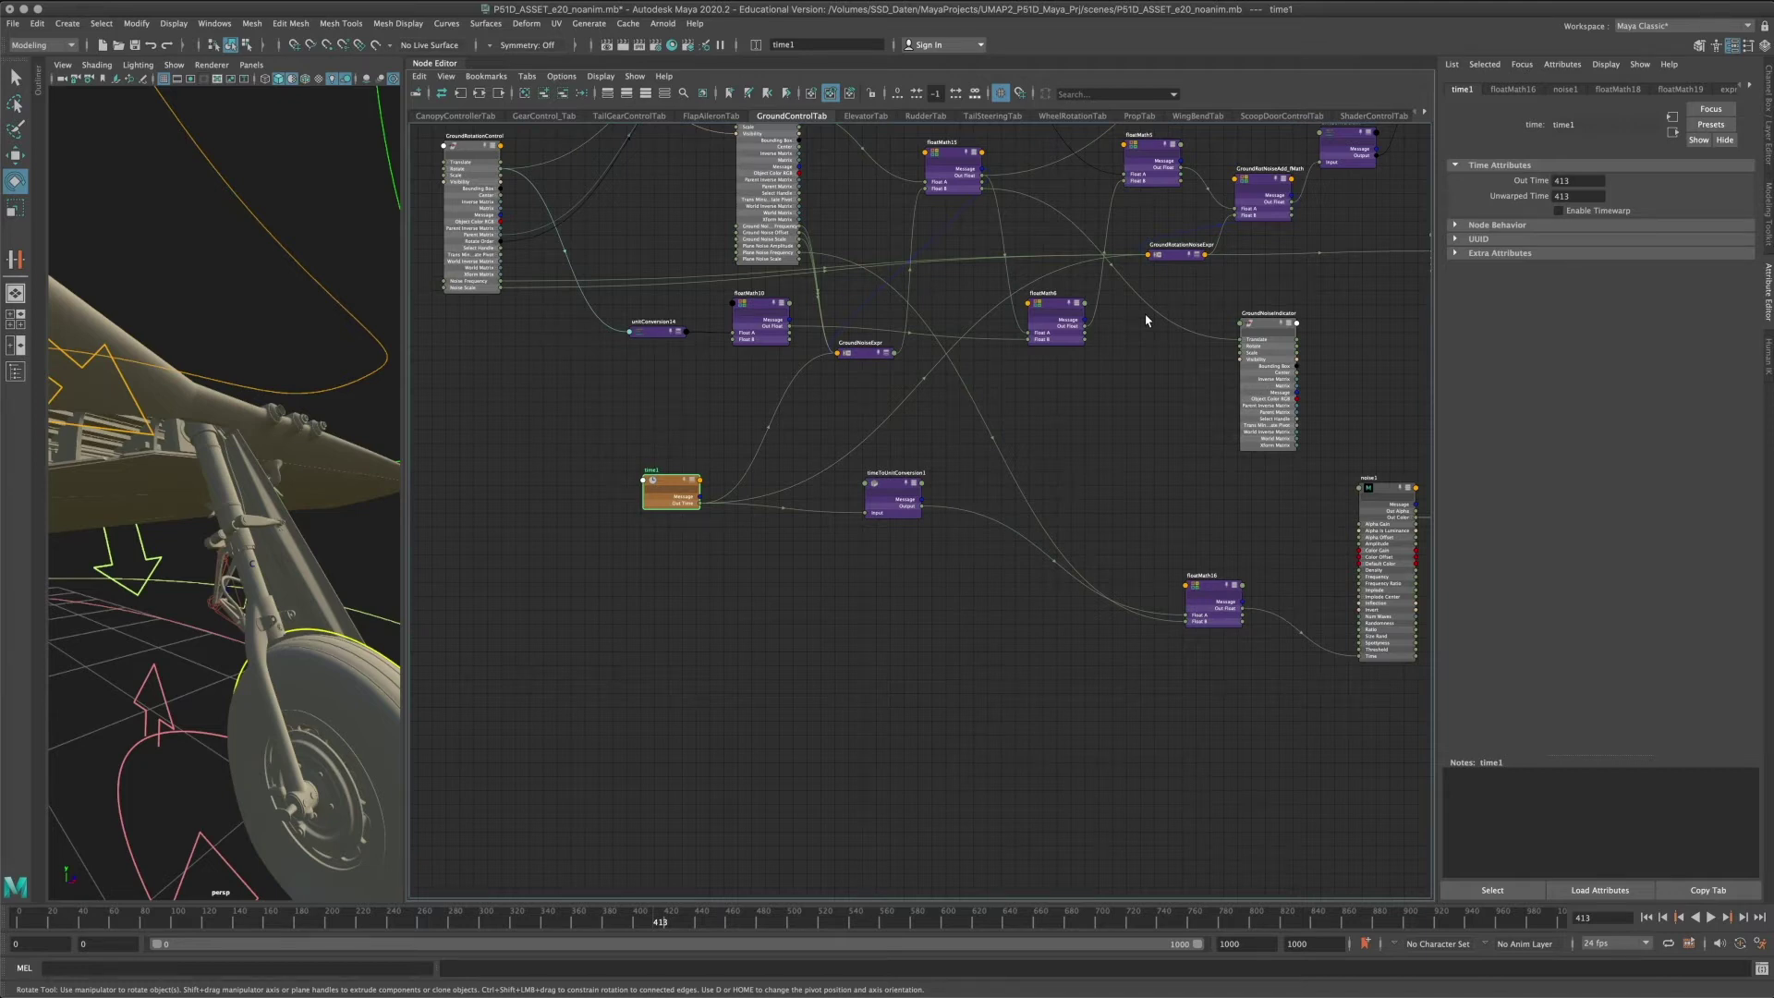
{"action": "mouse_move", "coordinate": [667, 490]}
{"action": "left_mouse_down"}
{"action": "mouse_move", "coordinate": [615, 504]}
{"action": "mouse_move", "coordinate": [681, 489]}
{"action": "left_mouse_up"}
{"action": "mouse_move", "coordinate": [681, 489]}
{"action": "left_mouse_down"}
{"action": "mouse_move", "coordinate": [667, 500]}
{"action": "mouse_move", "coordinate": [695, 504]}
{"action": "left_mouse_up"}
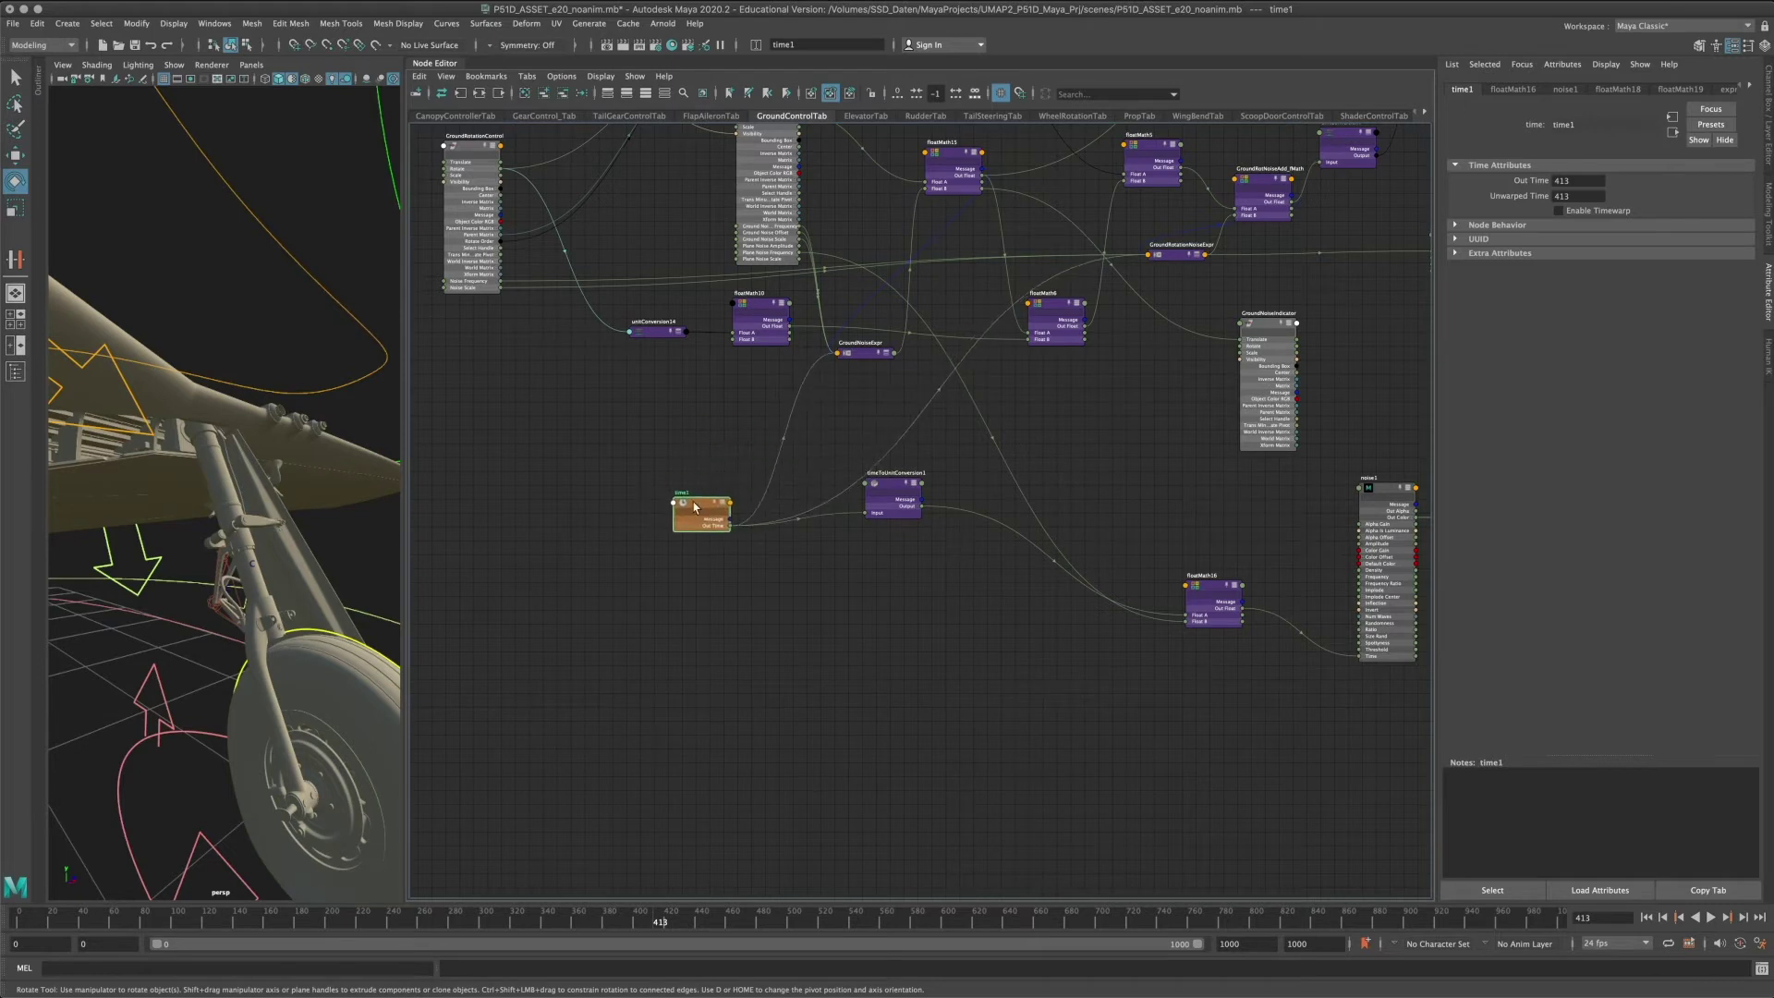
Inspect the floatMath16 inputs and the noise1 noise attributes, and expand noise1's UV Coordinates.
{"action": "middle_click_drag", "start_coordinate": [1068, 473], "coordinate": [906, 472], "text": "alt"}
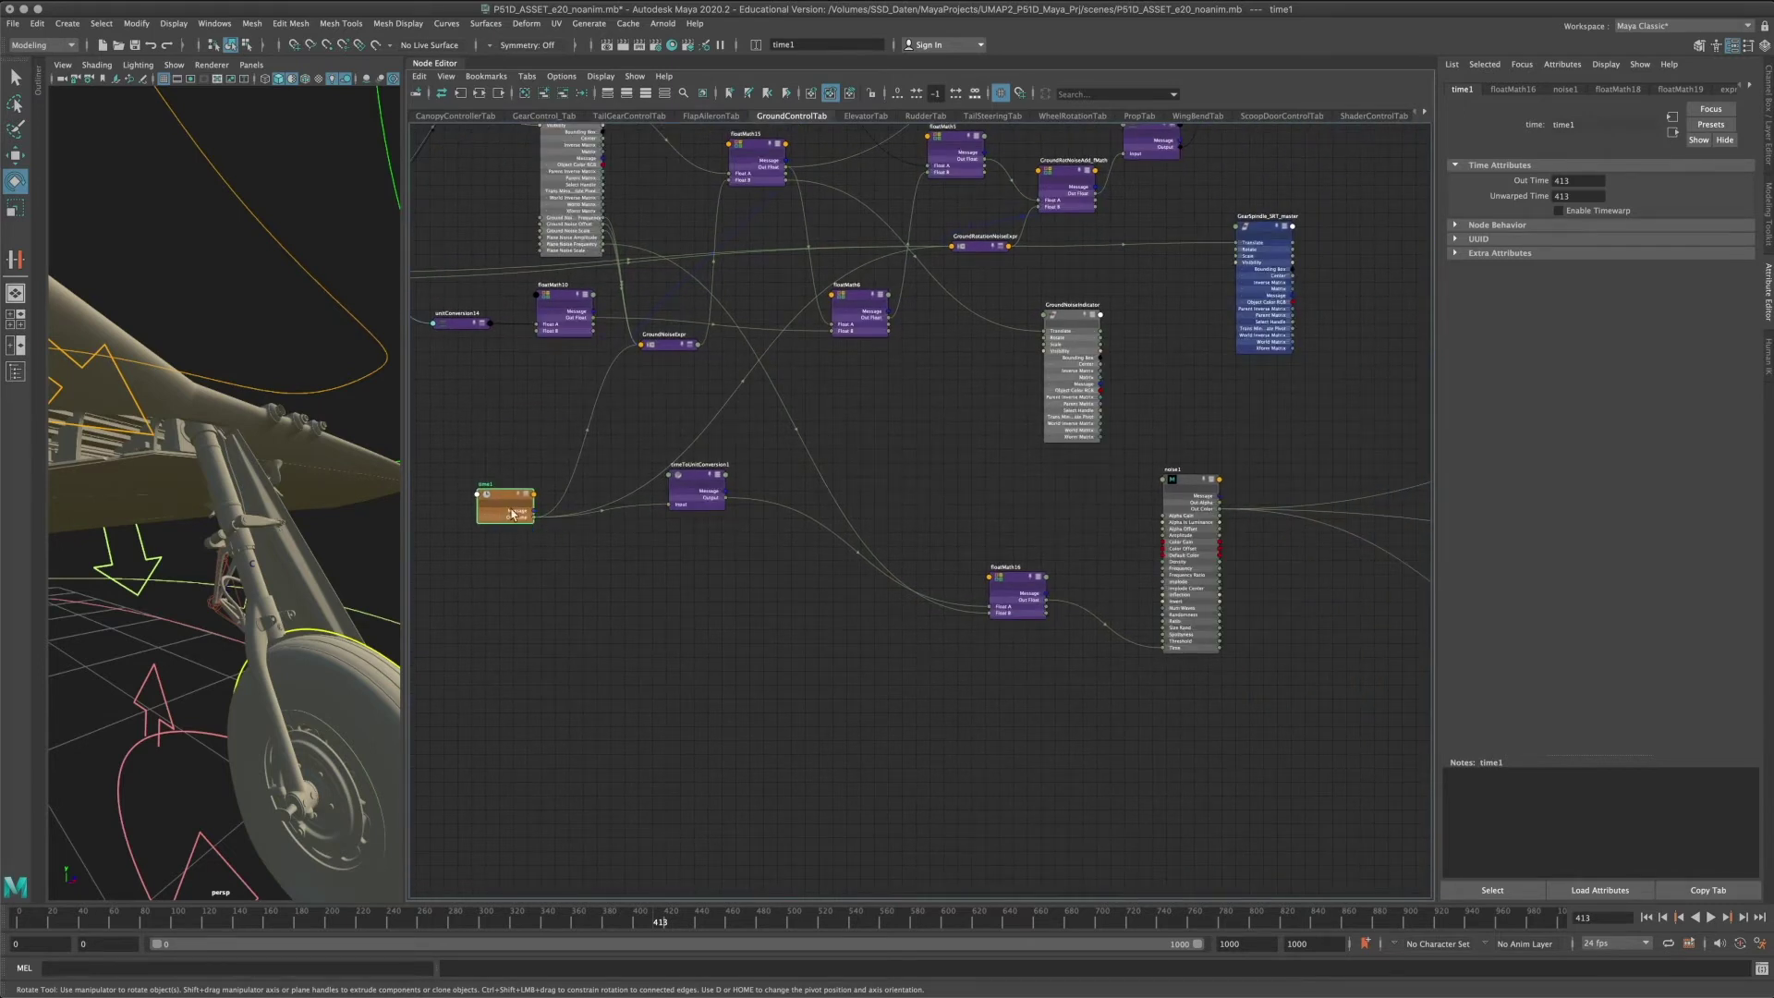
{"action": "left_click_drag", "start_coordinate": [1018, 580], "coordinate": [1014, 572]}
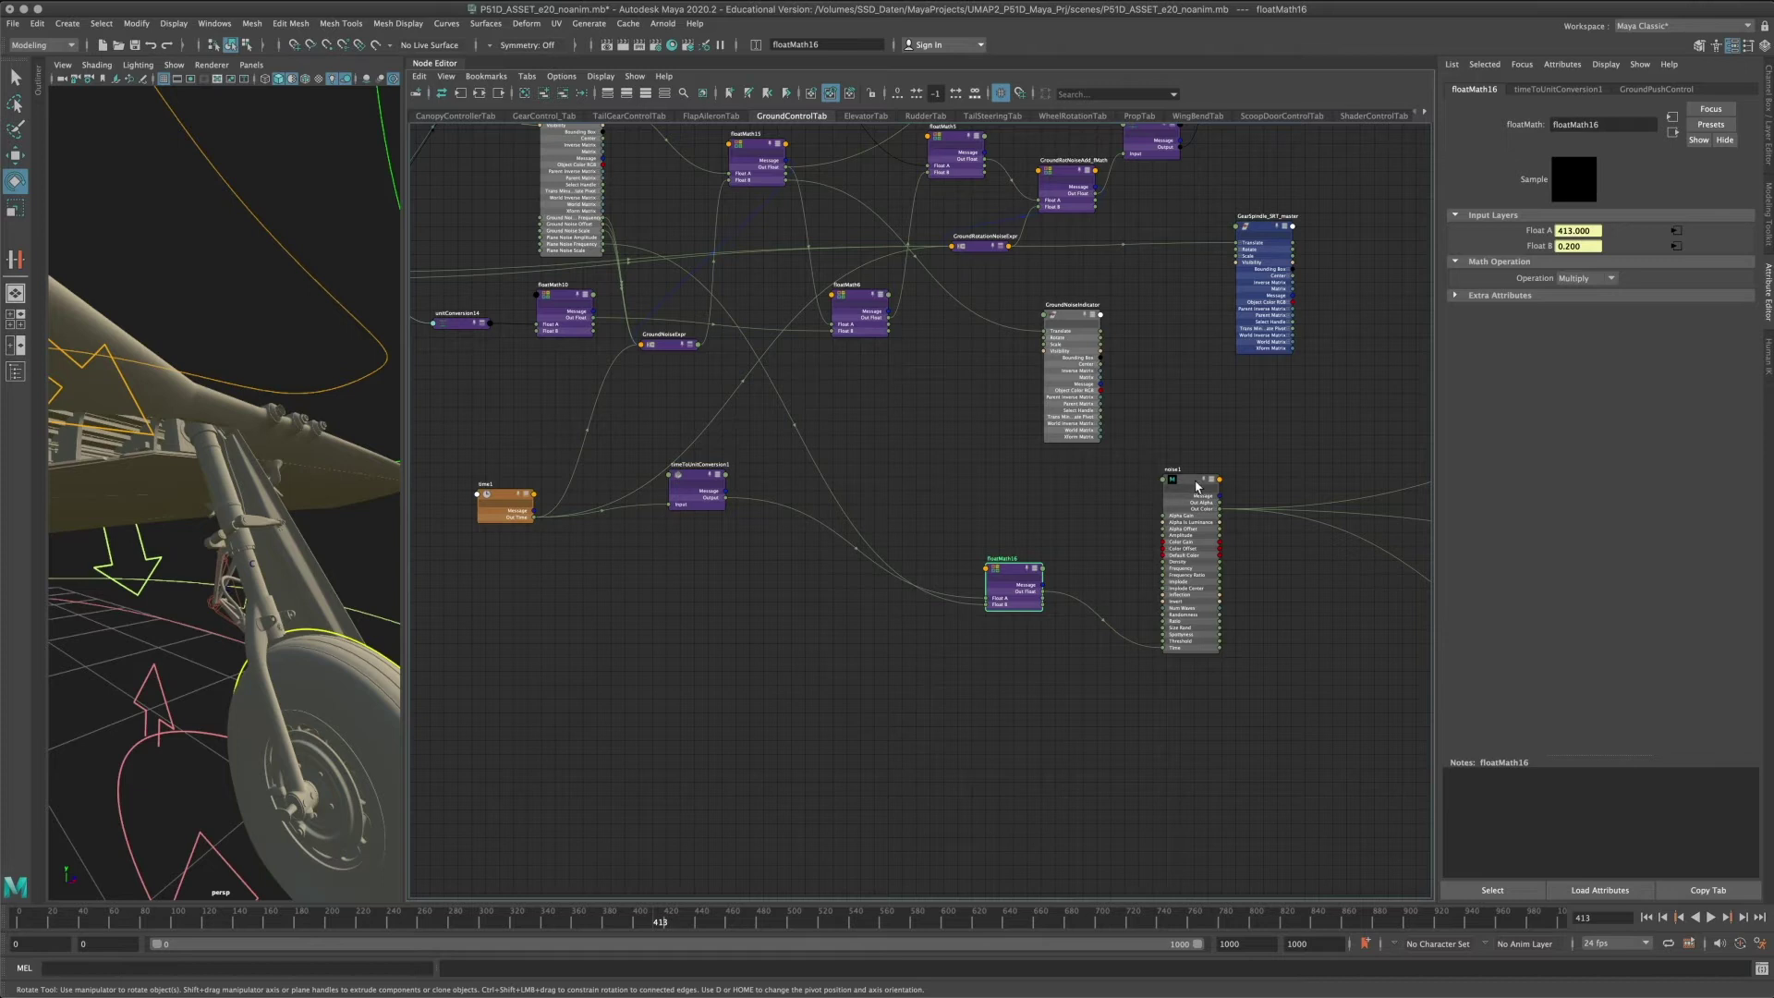
{"action": "left_click_drag", "start_coordinate": [1196, 487], "coordinate": [1191, 486]}
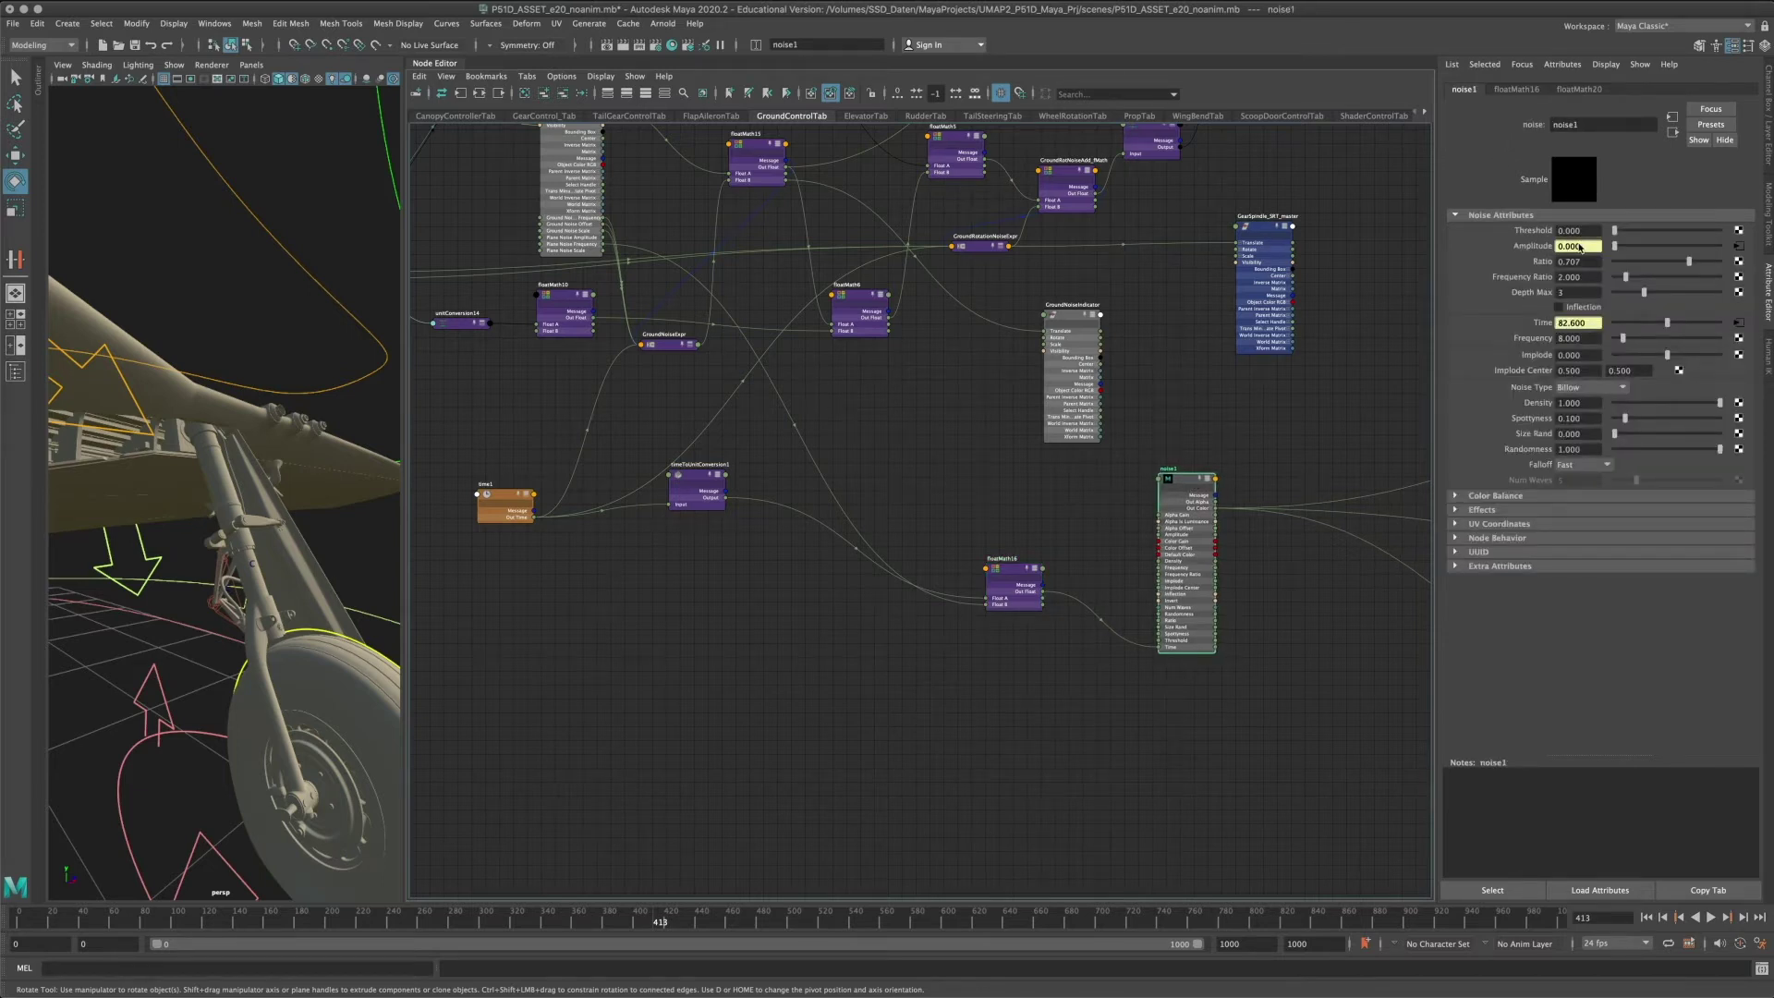
{"action": "left_click_drag", "start_coordinate": [1177, 496], "coordinate": [1180, 481]}
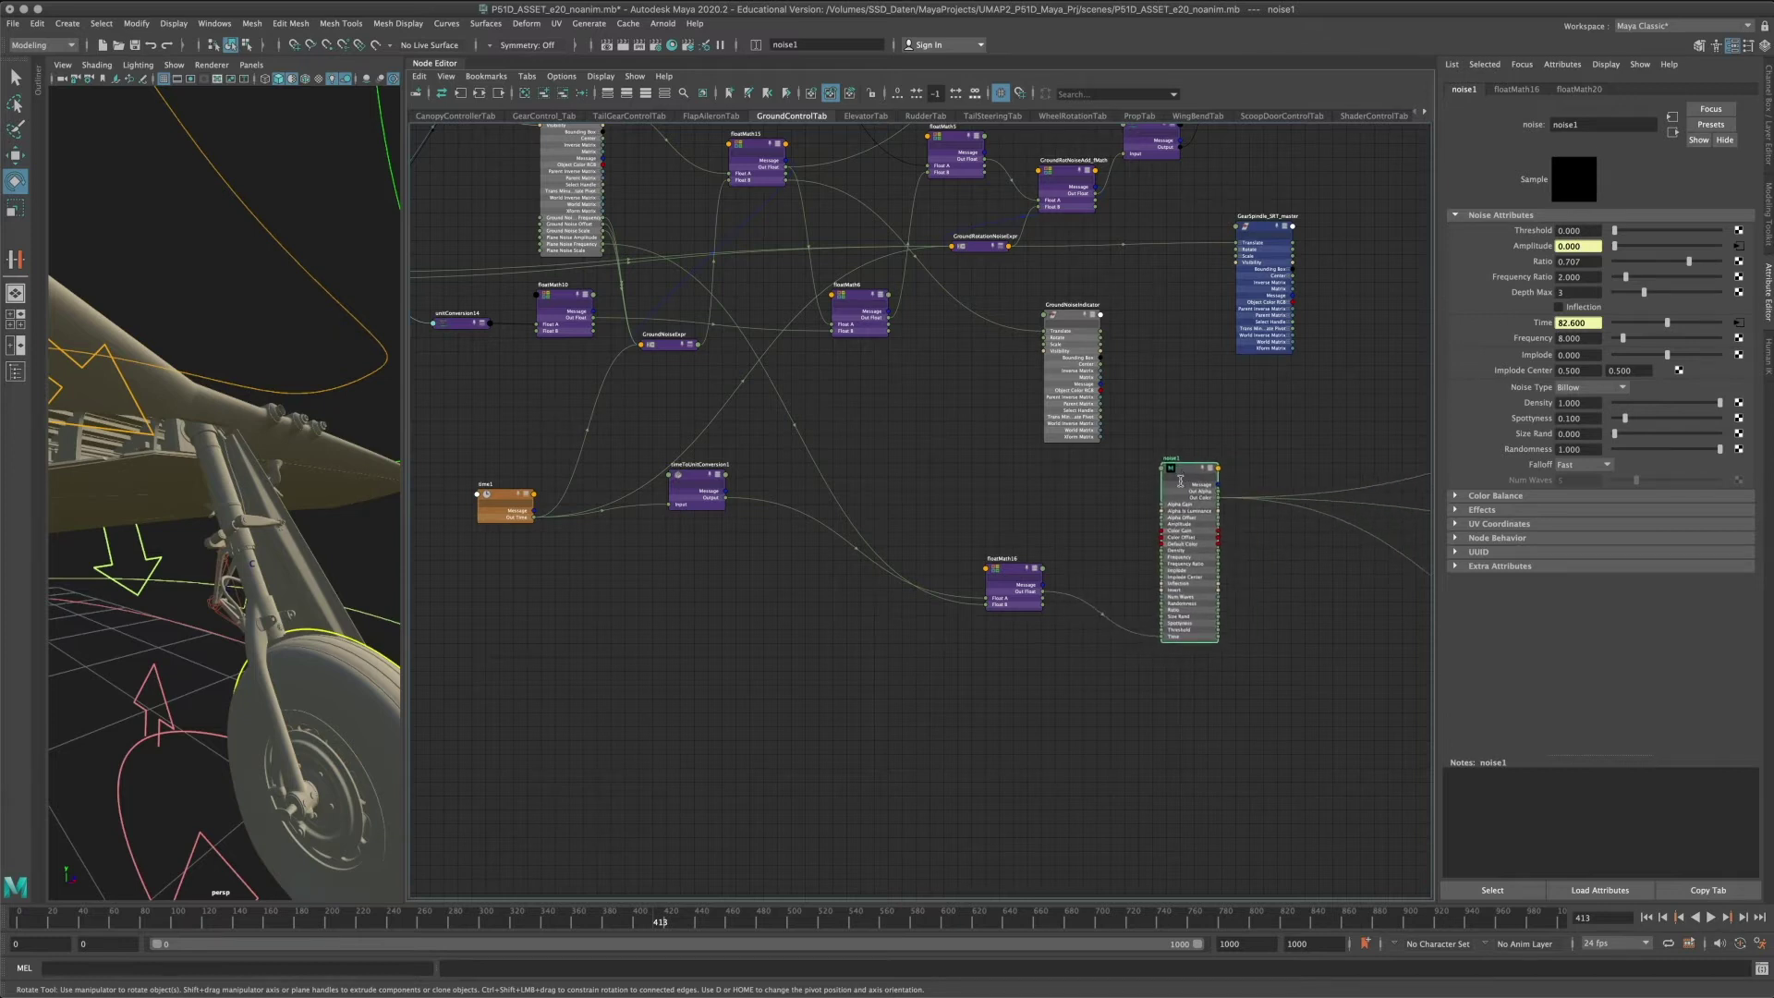
{"action": "left_click", "coordinate": [1495, 524]}
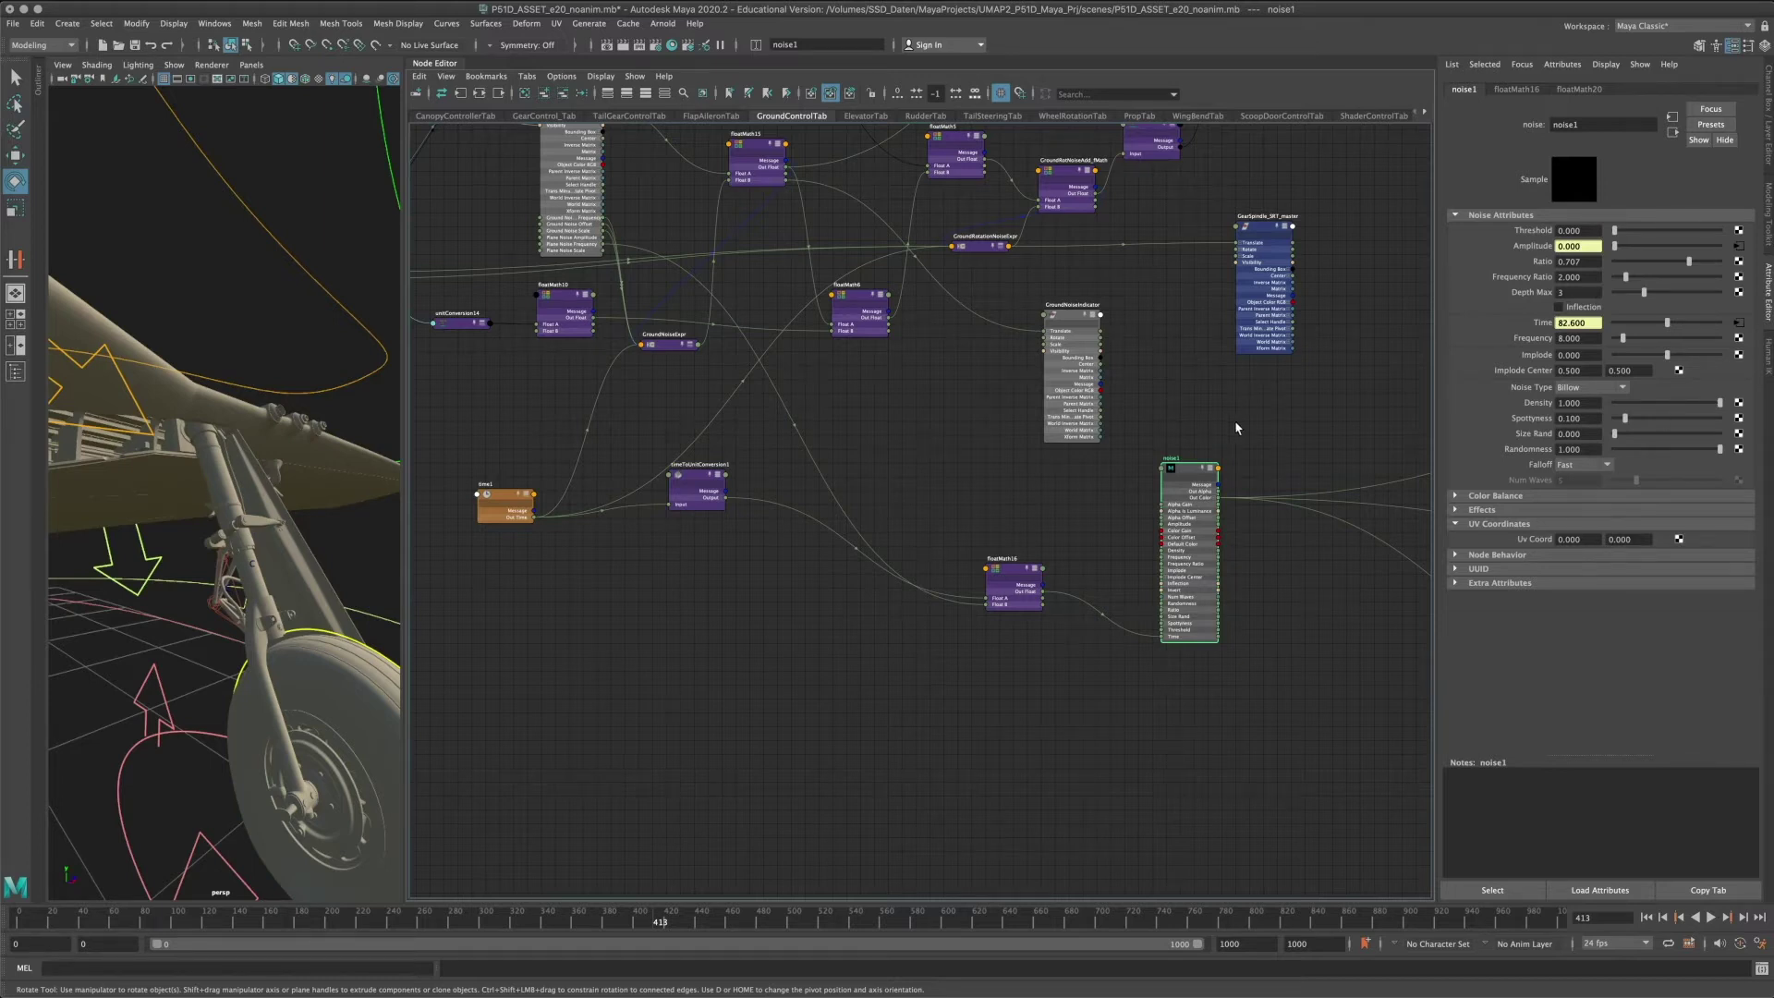
Expand noise1's Out Color output and trace its connections to the main gear floatMath nodes and P51D_SRT_master_noise.
{"action": "middle_click_drag", "start_coordinate": [1244, 427], "coordinate": [558, 493], "text": "alt"}
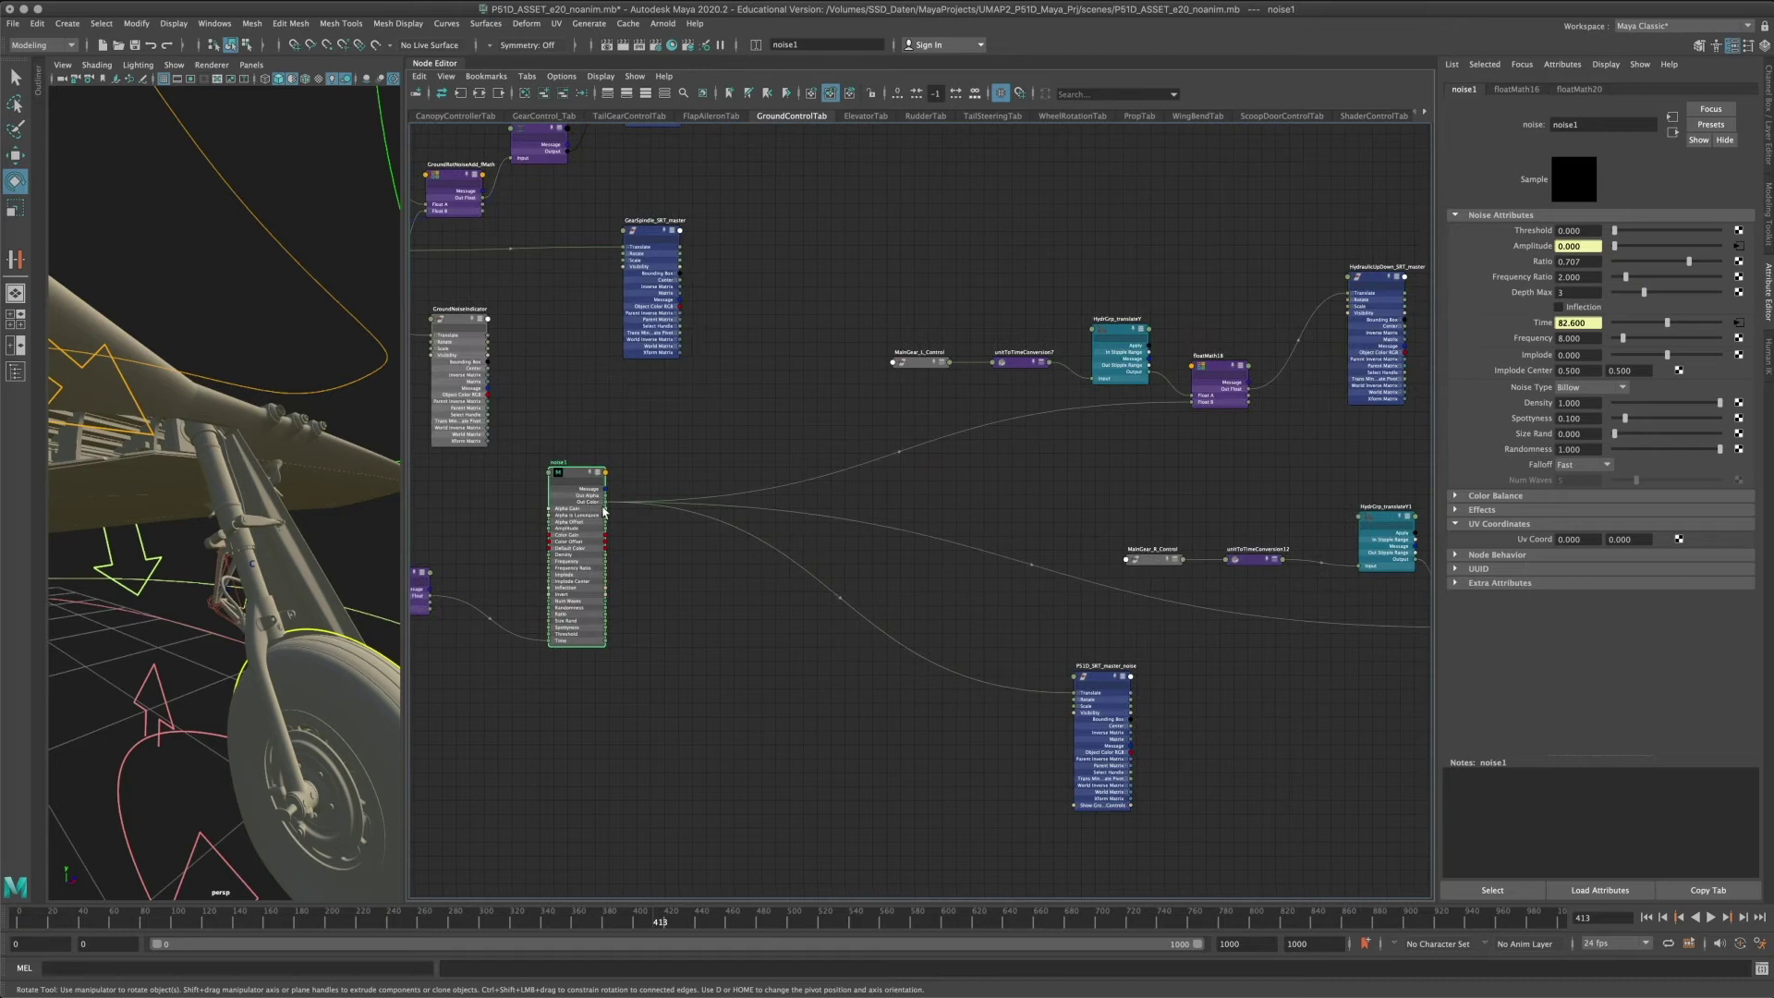
{"action": "left_click", "coordinate": [600, 501]}
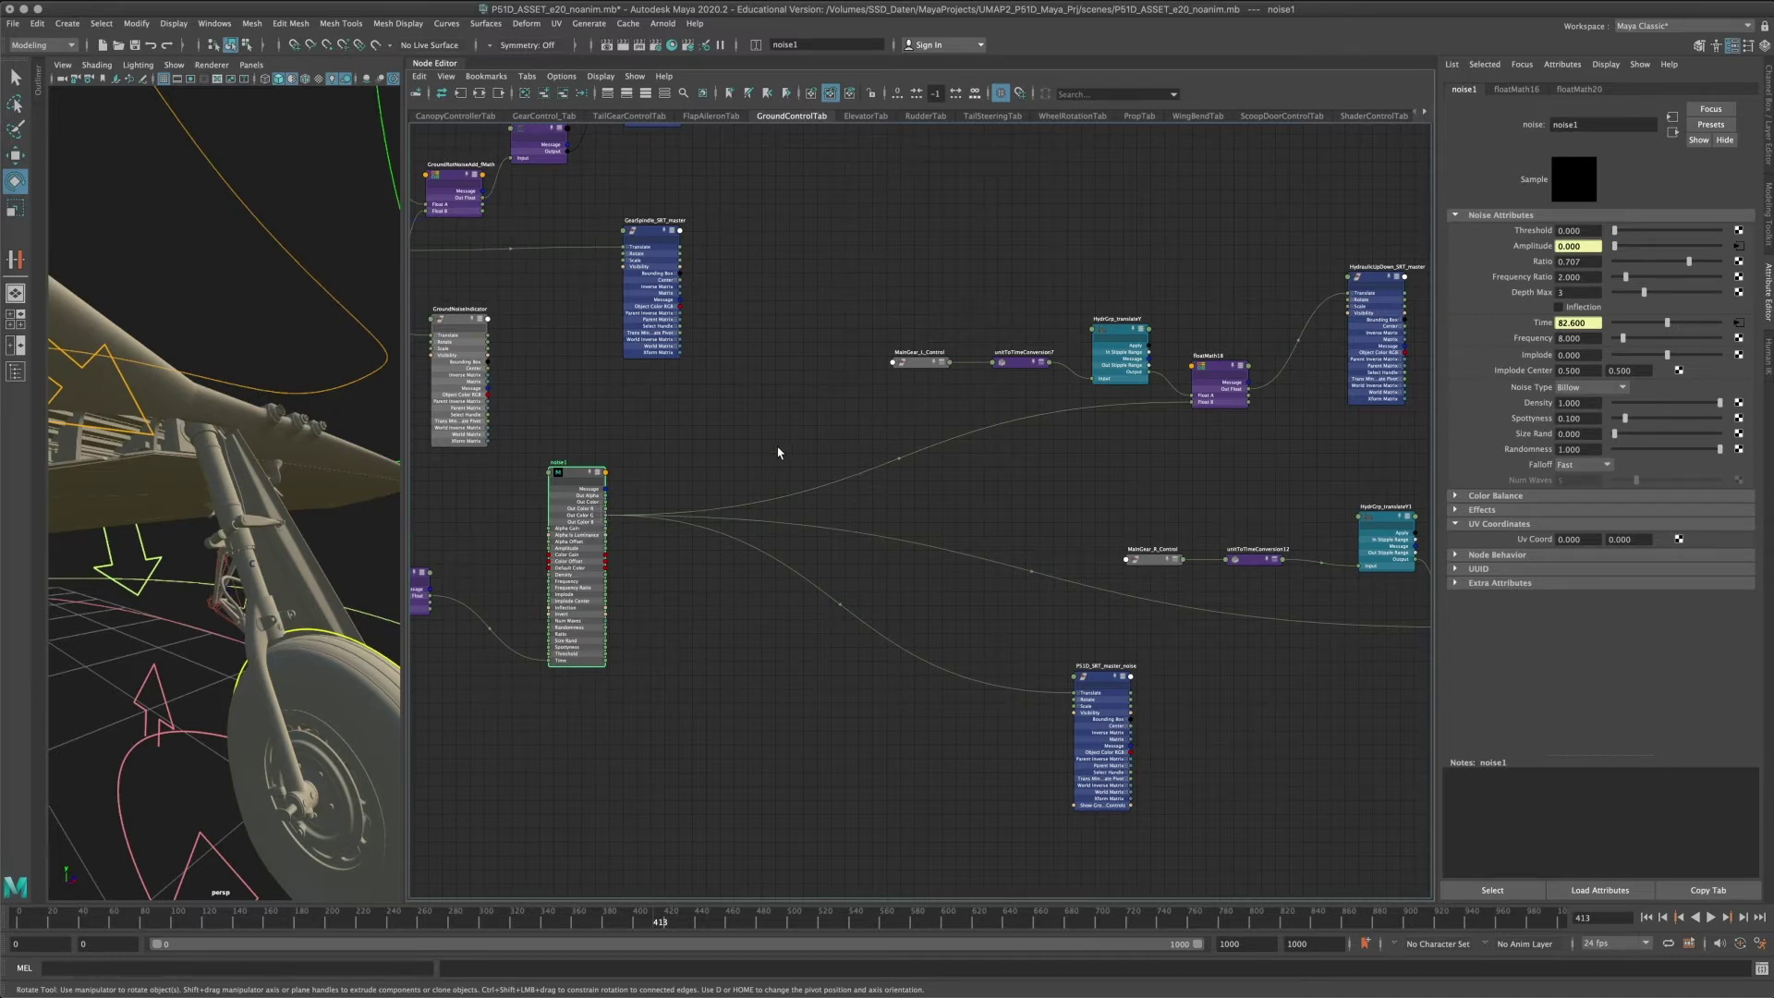
{"action": "middle_click_drag", "start_coordinate": [983, 421], "coordinate": [804, 391]}
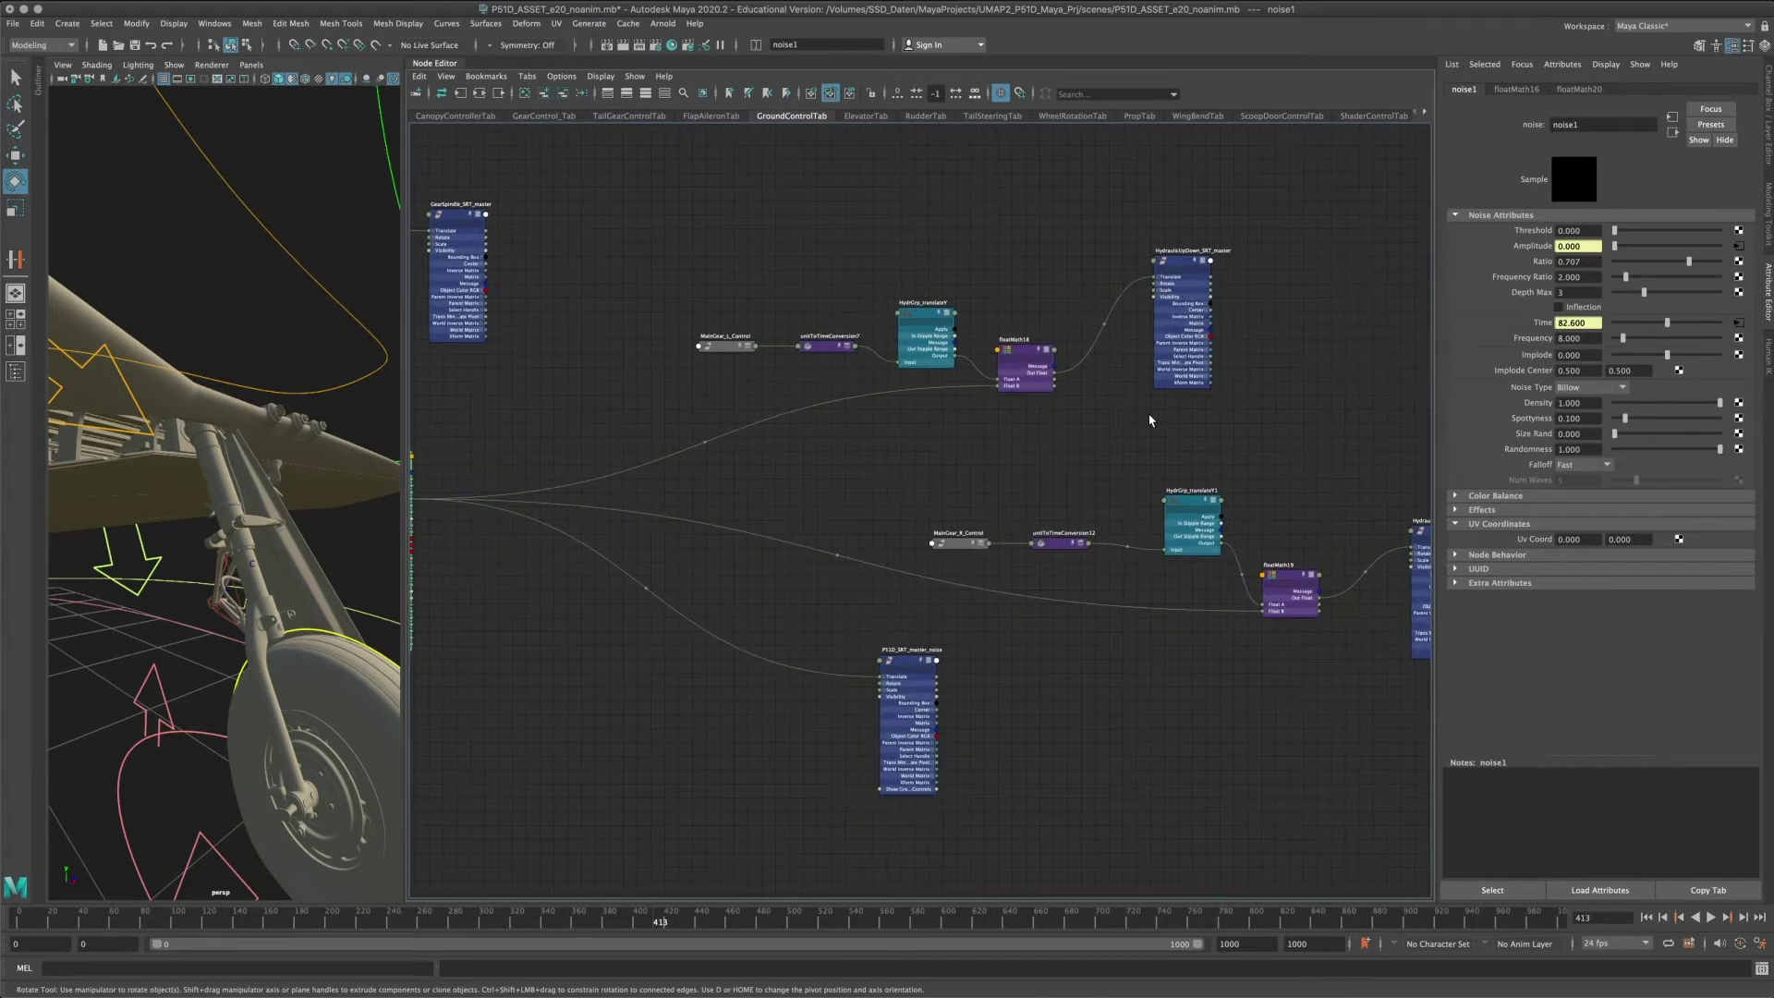
Try moving GroundPushControl up and down to test its effect on the aircraft, and undo each move.
{"action": "scroll", "coordinate": [1149, 420], "scroll_direction": "down", "scroll_amount": 10}
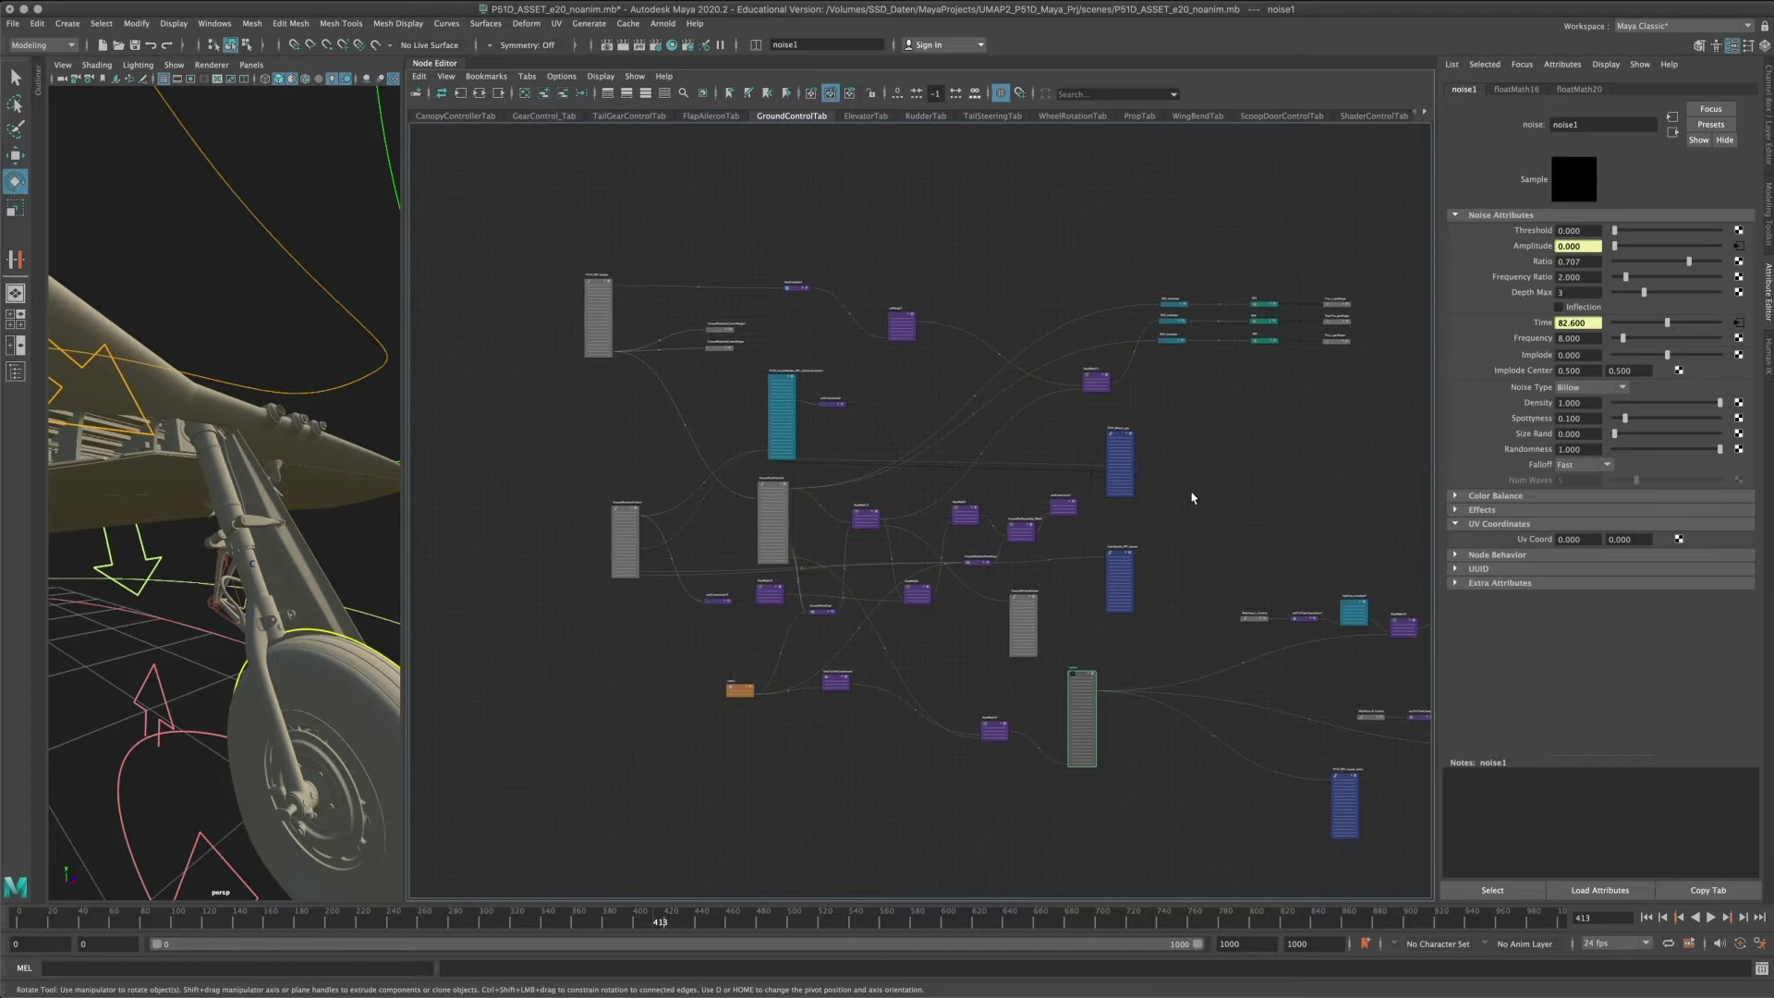
{"action": "scroll", "coordinate": [970, 333], "scroll_direction": "up", "scroll_amount": 8}
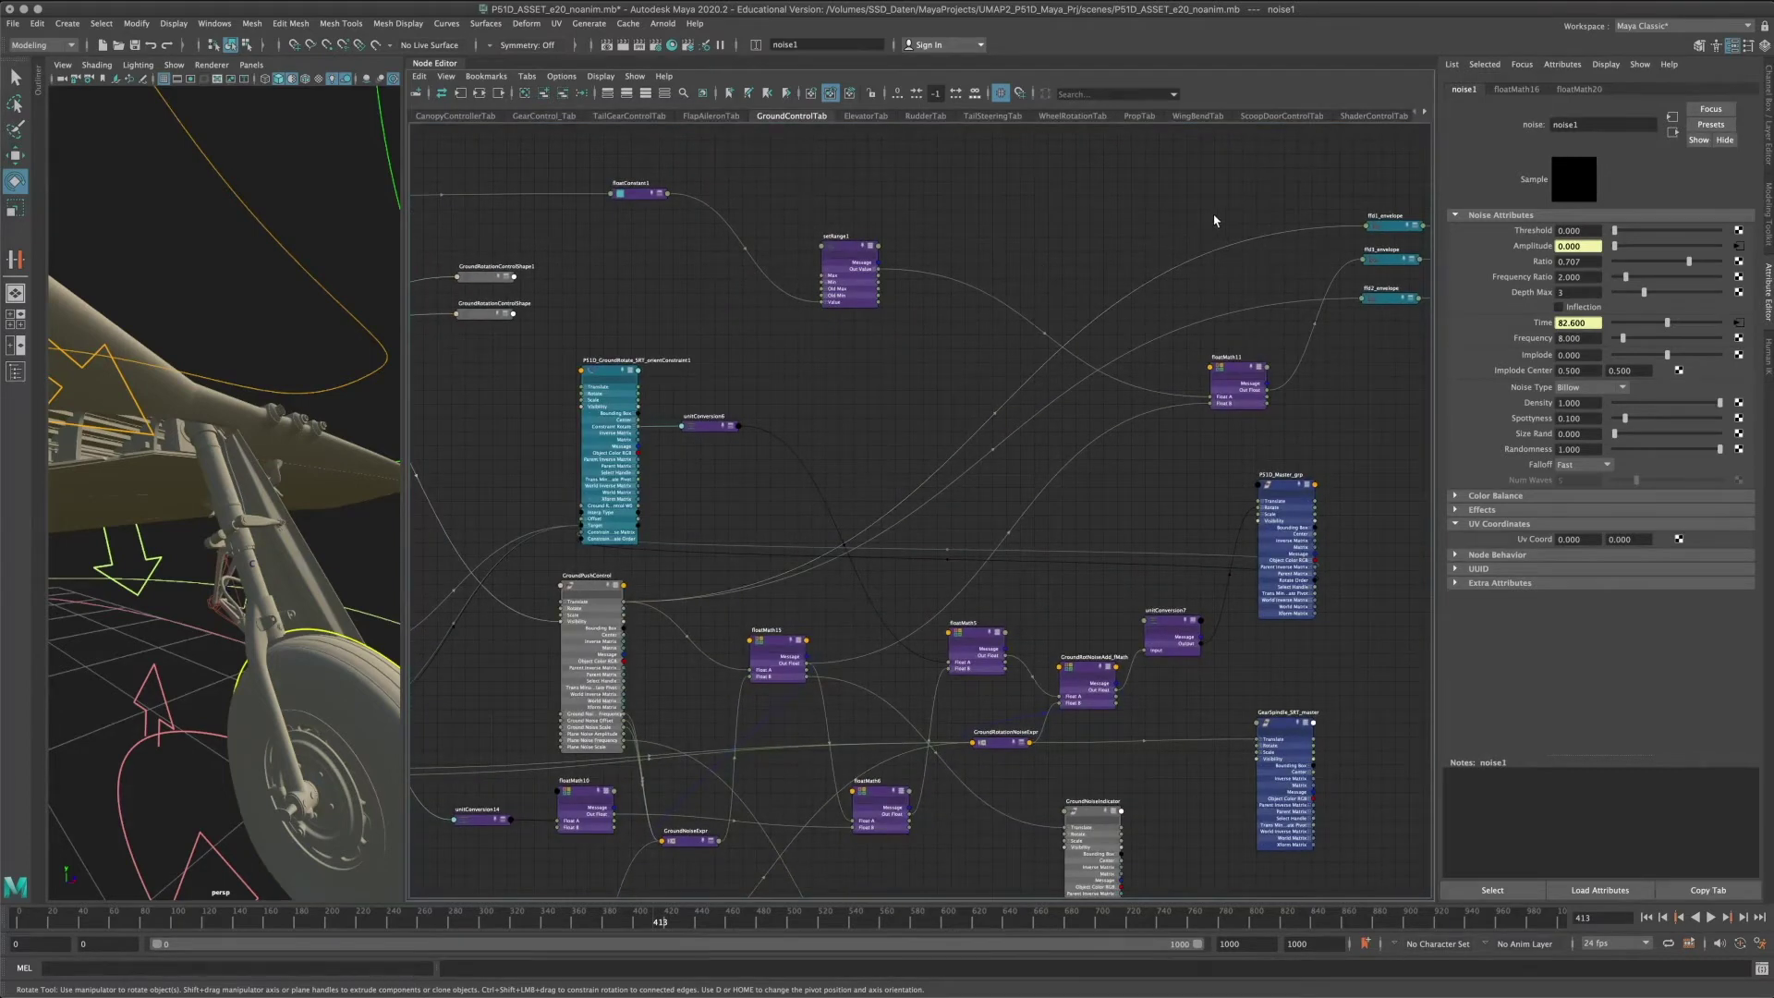
{"action": "middle_click_drag", "start_coordinate": [1186, 221], "coordinate": [739, 341], "text": "alt"}
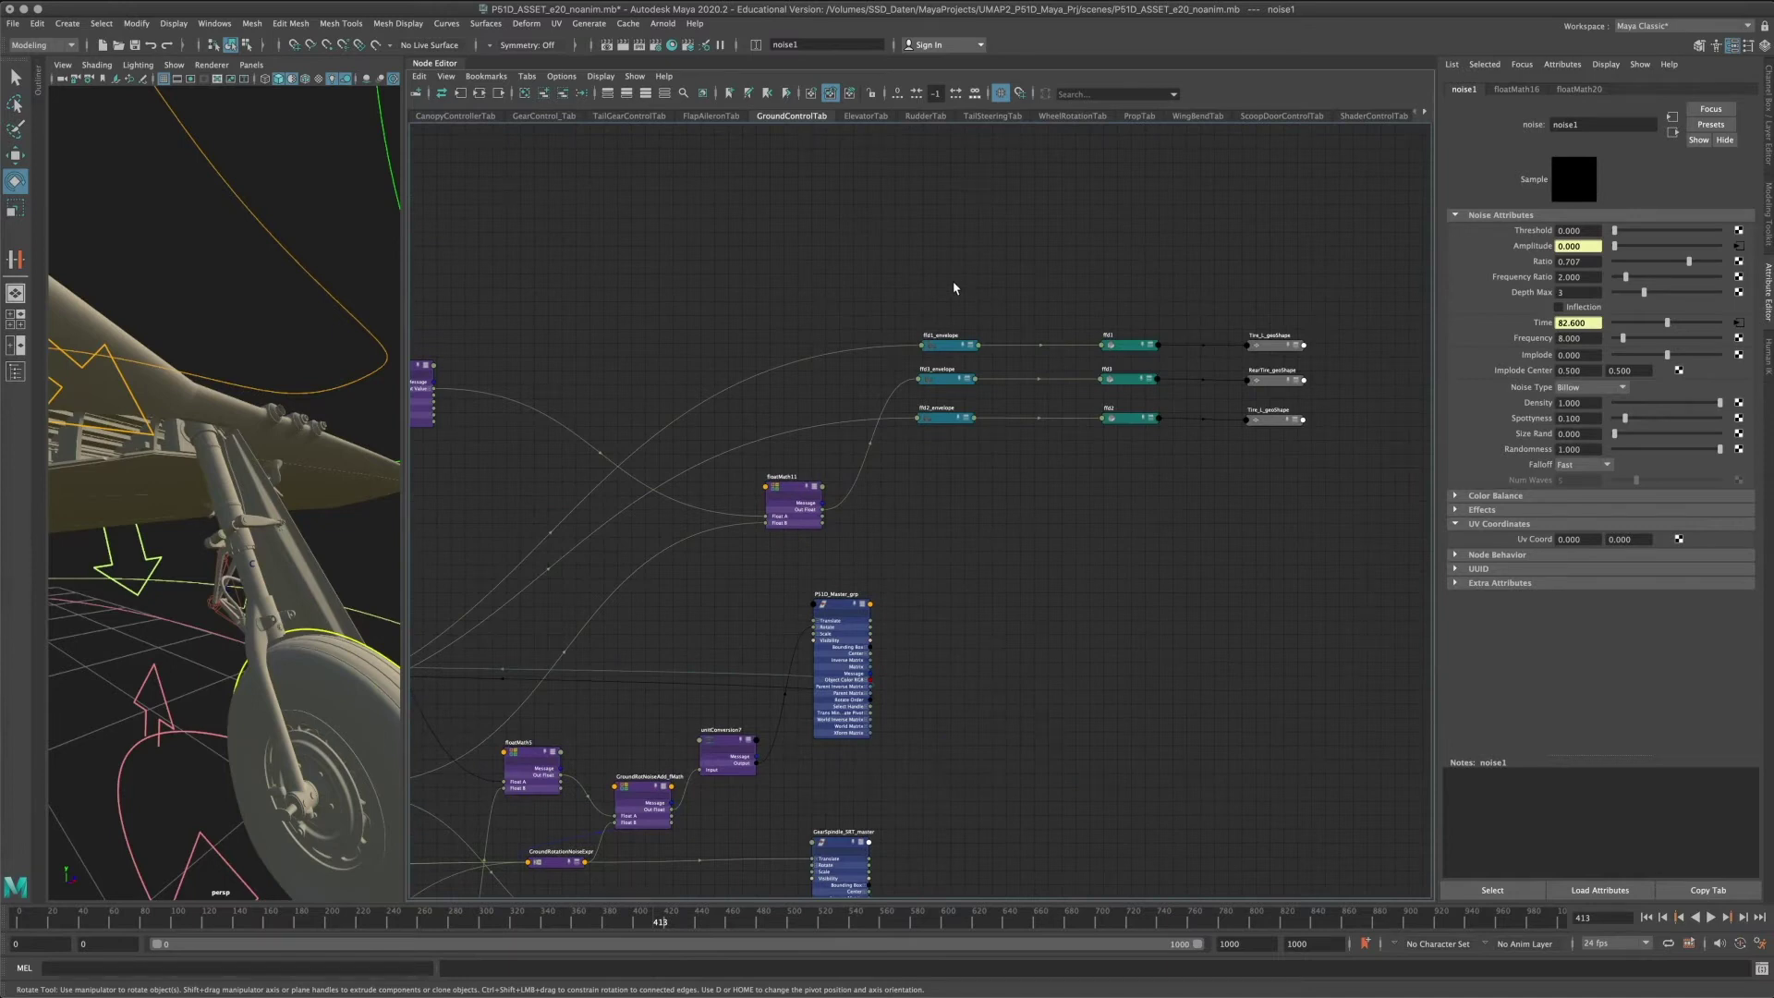
{"action": "left_click", "coordinate": [181, 734]}
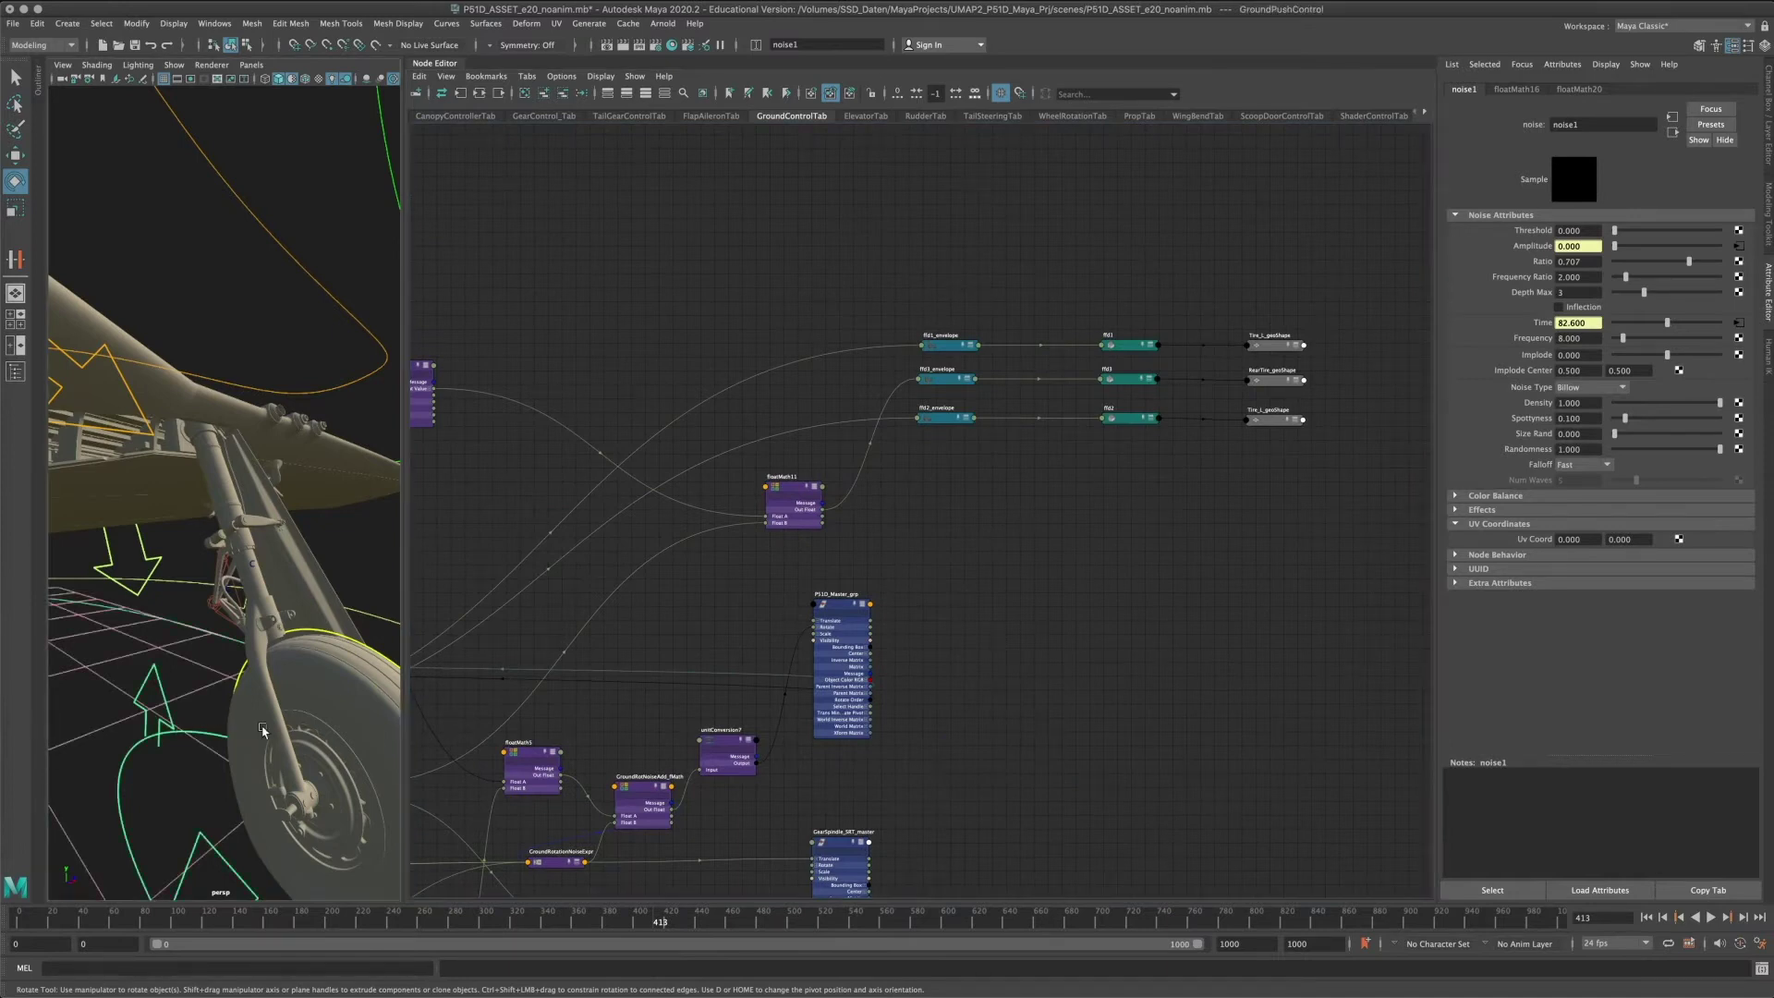
{"action": "left_click_drag", "start_coordinate": [181, 735], "coordinate": [471, 662], "text": "alt"}
{"action": "right_click_drag", "start_coordinate": [189, 637], "coordinate": [234, 629], "text": "alt"}
{"action": "key", "text": "w"}
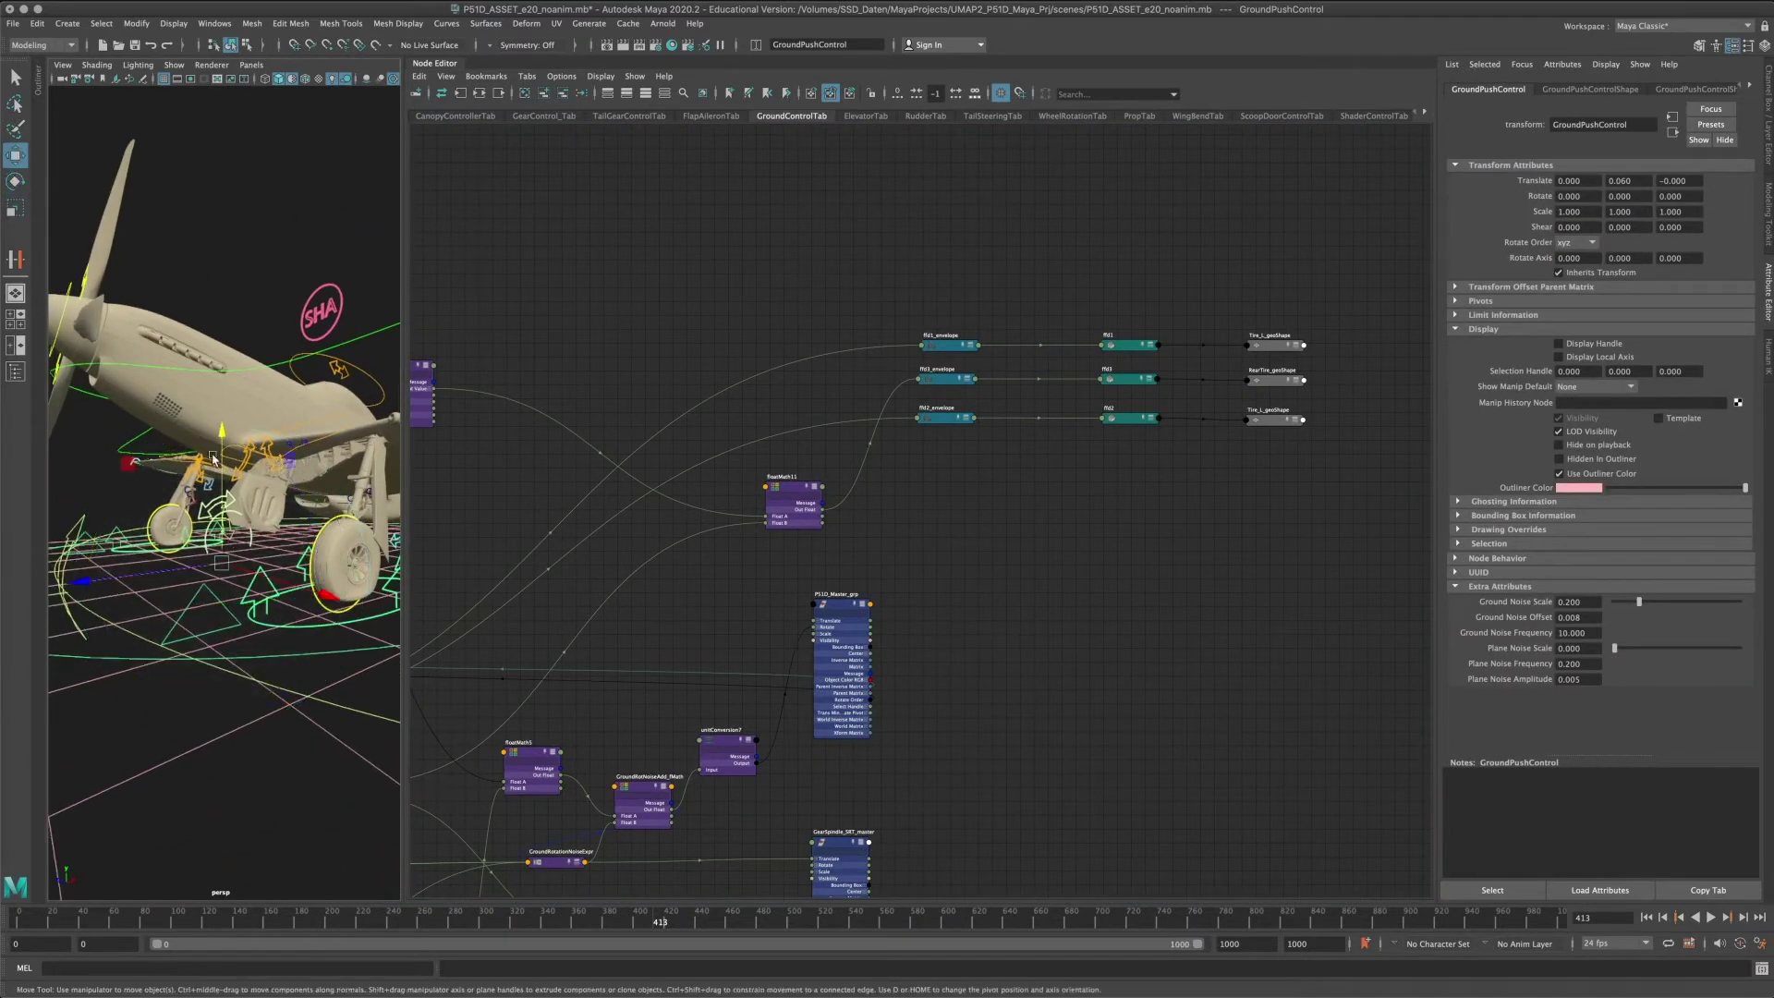
{"action": "left_click_drag", "start_coordinate": [218, 451], "coordinate": [236, 637]}
{"action": "key", "text": "ctrl+z"}
{"action": "scroll", "coordinate": [1026, 348], "scroll_direction": "up", "scroll_amount": 3}
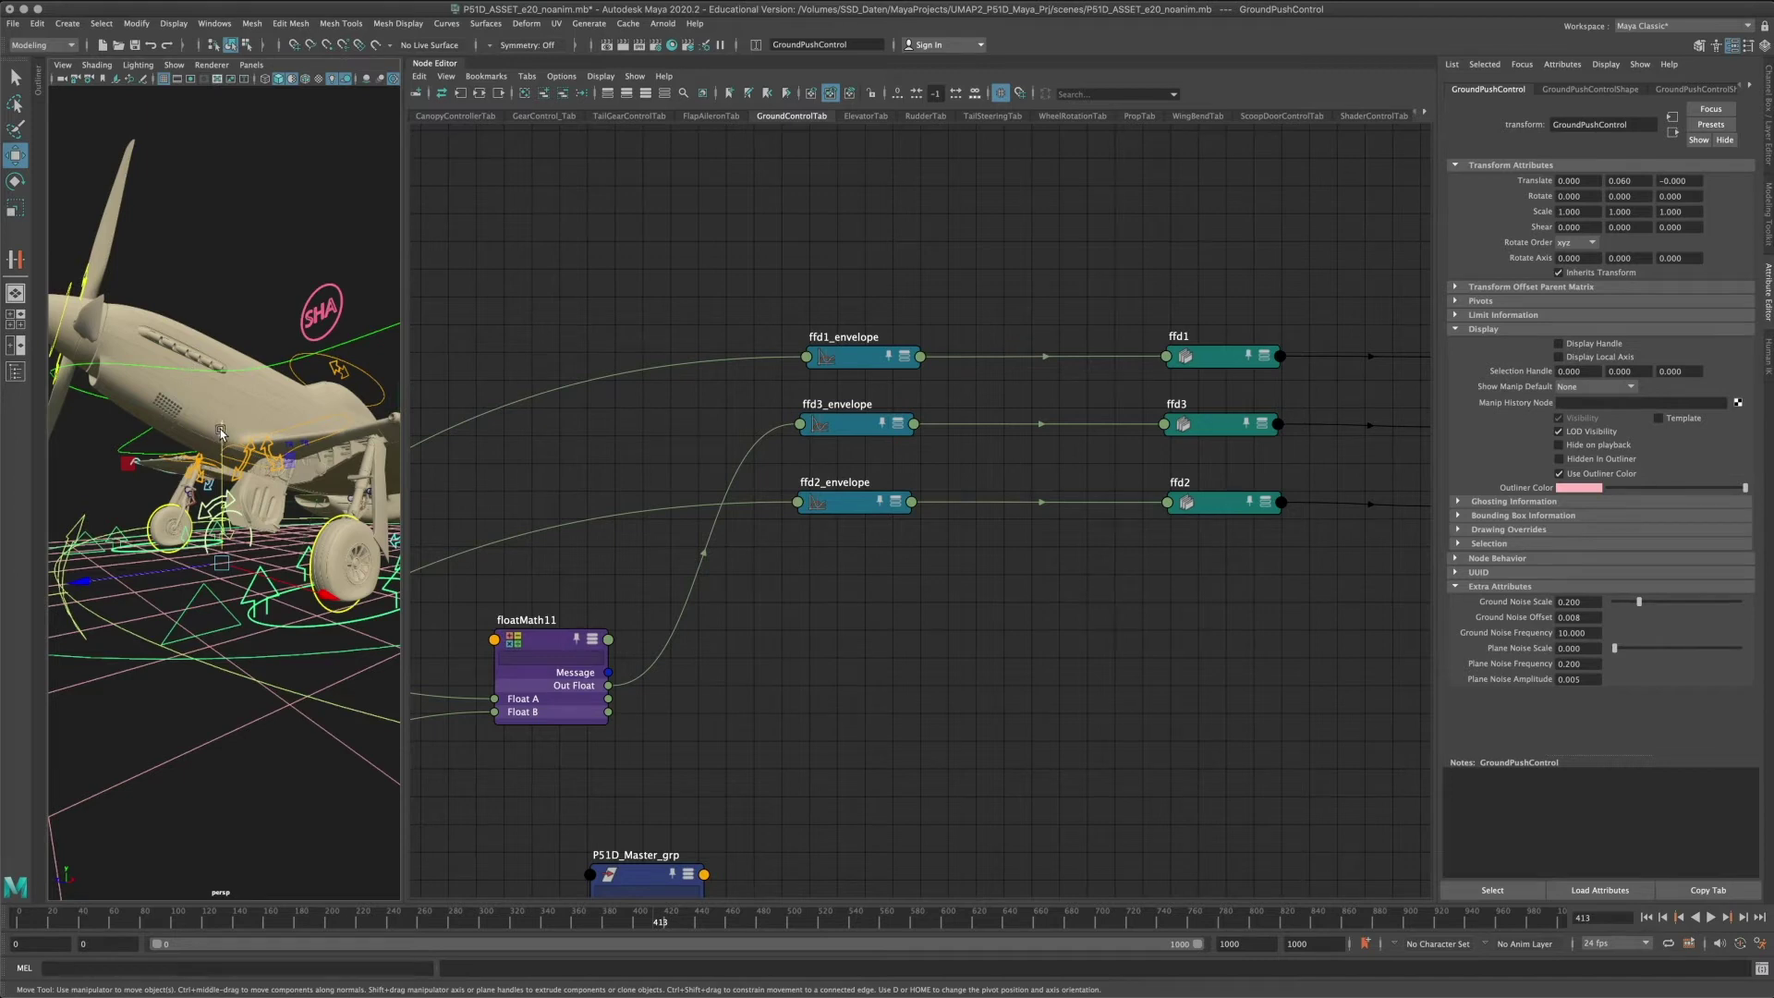
{"action": "left_click_drag", "start_coordinate": [220, 429], "coordinate": [242, 499]}
{"action": "key", "text": "ctrl+z"}
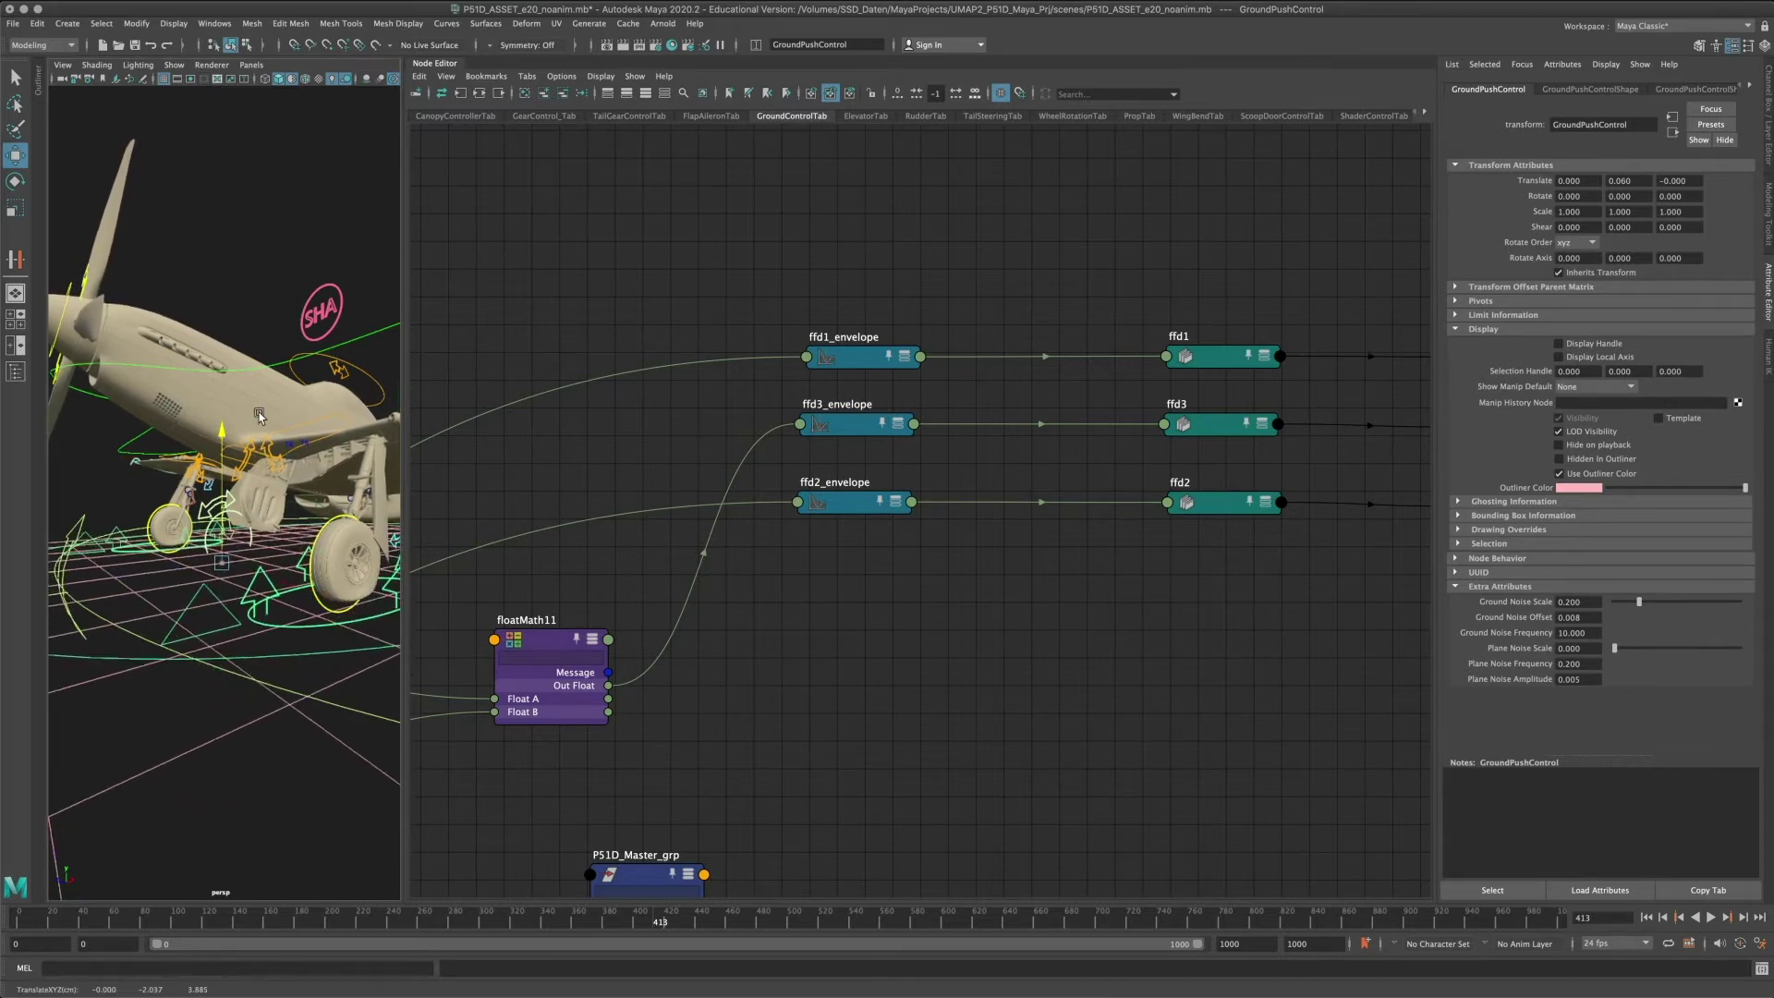
Frame the landing gear closely and widen the perspective viewport beside the node graph.
{"action": "middle_click_drag", "start_coordinate": [316, 592], "coordinate": [298, 572], "text": "alt"}
{"action": "scroll", "coordinate": [298, 573], "scroll_direction": "up", "scroll_amount": 2}
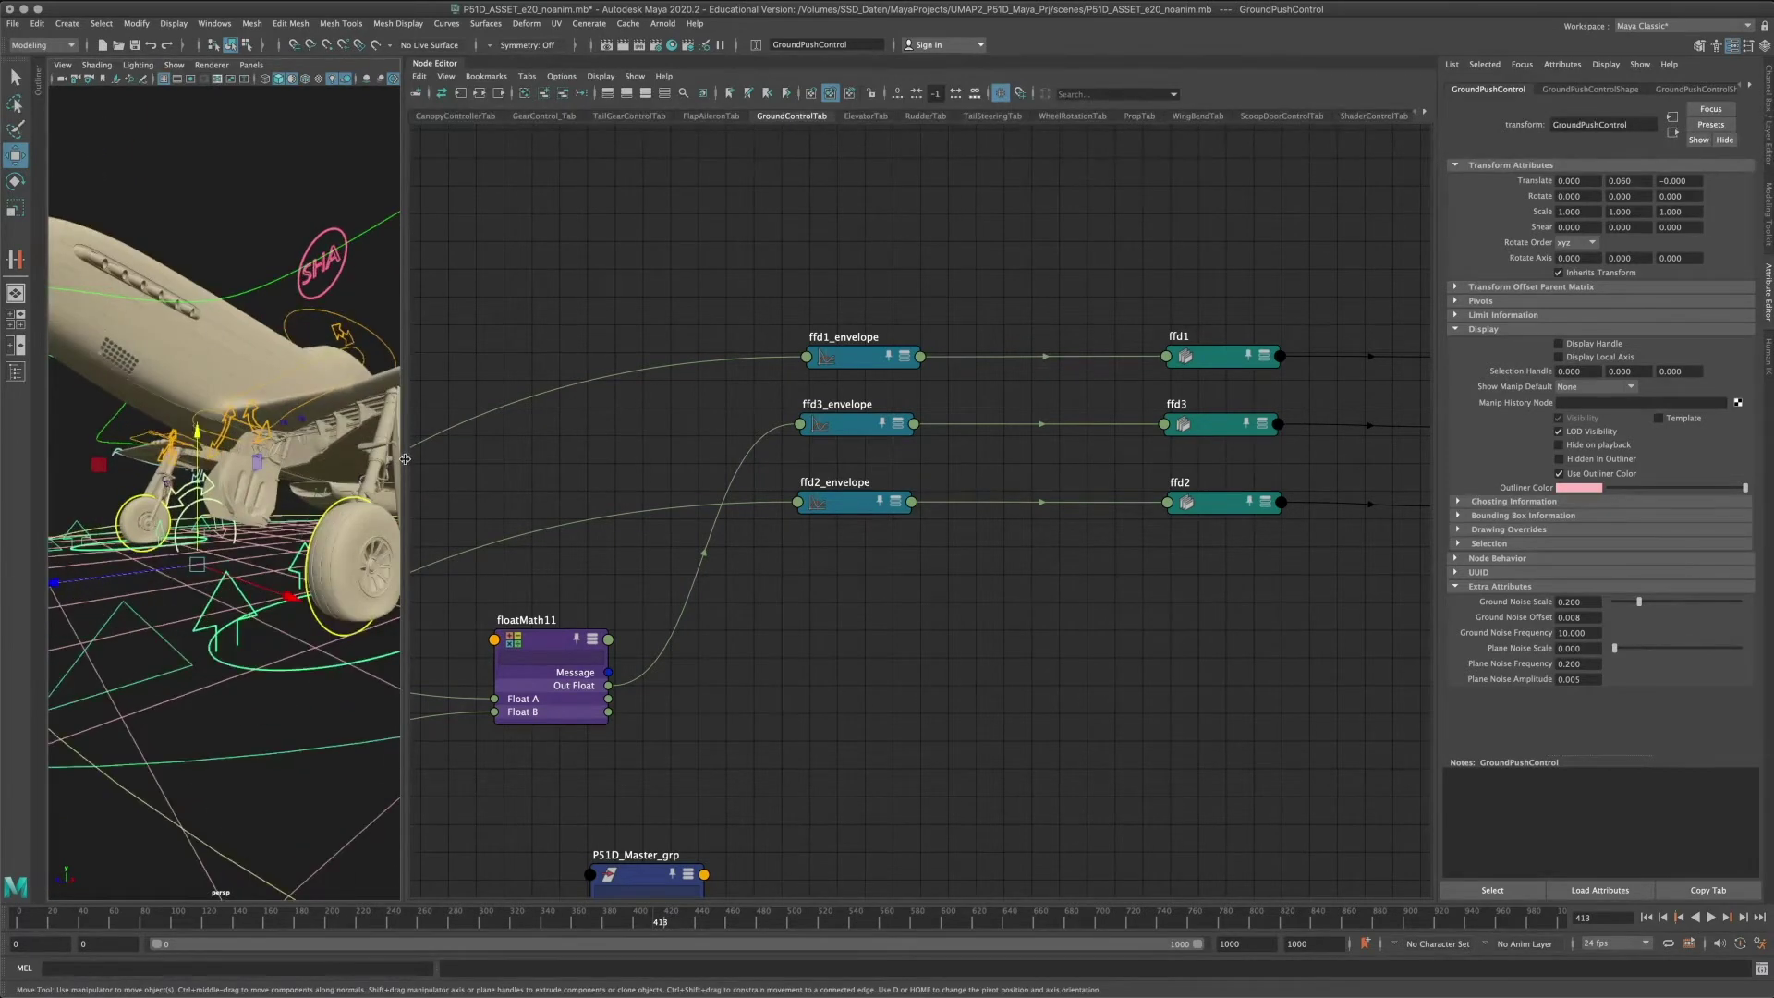
{"action": "left_click_drag", "start_coordinate": [404, 457], "coordinate": [728, 456]}
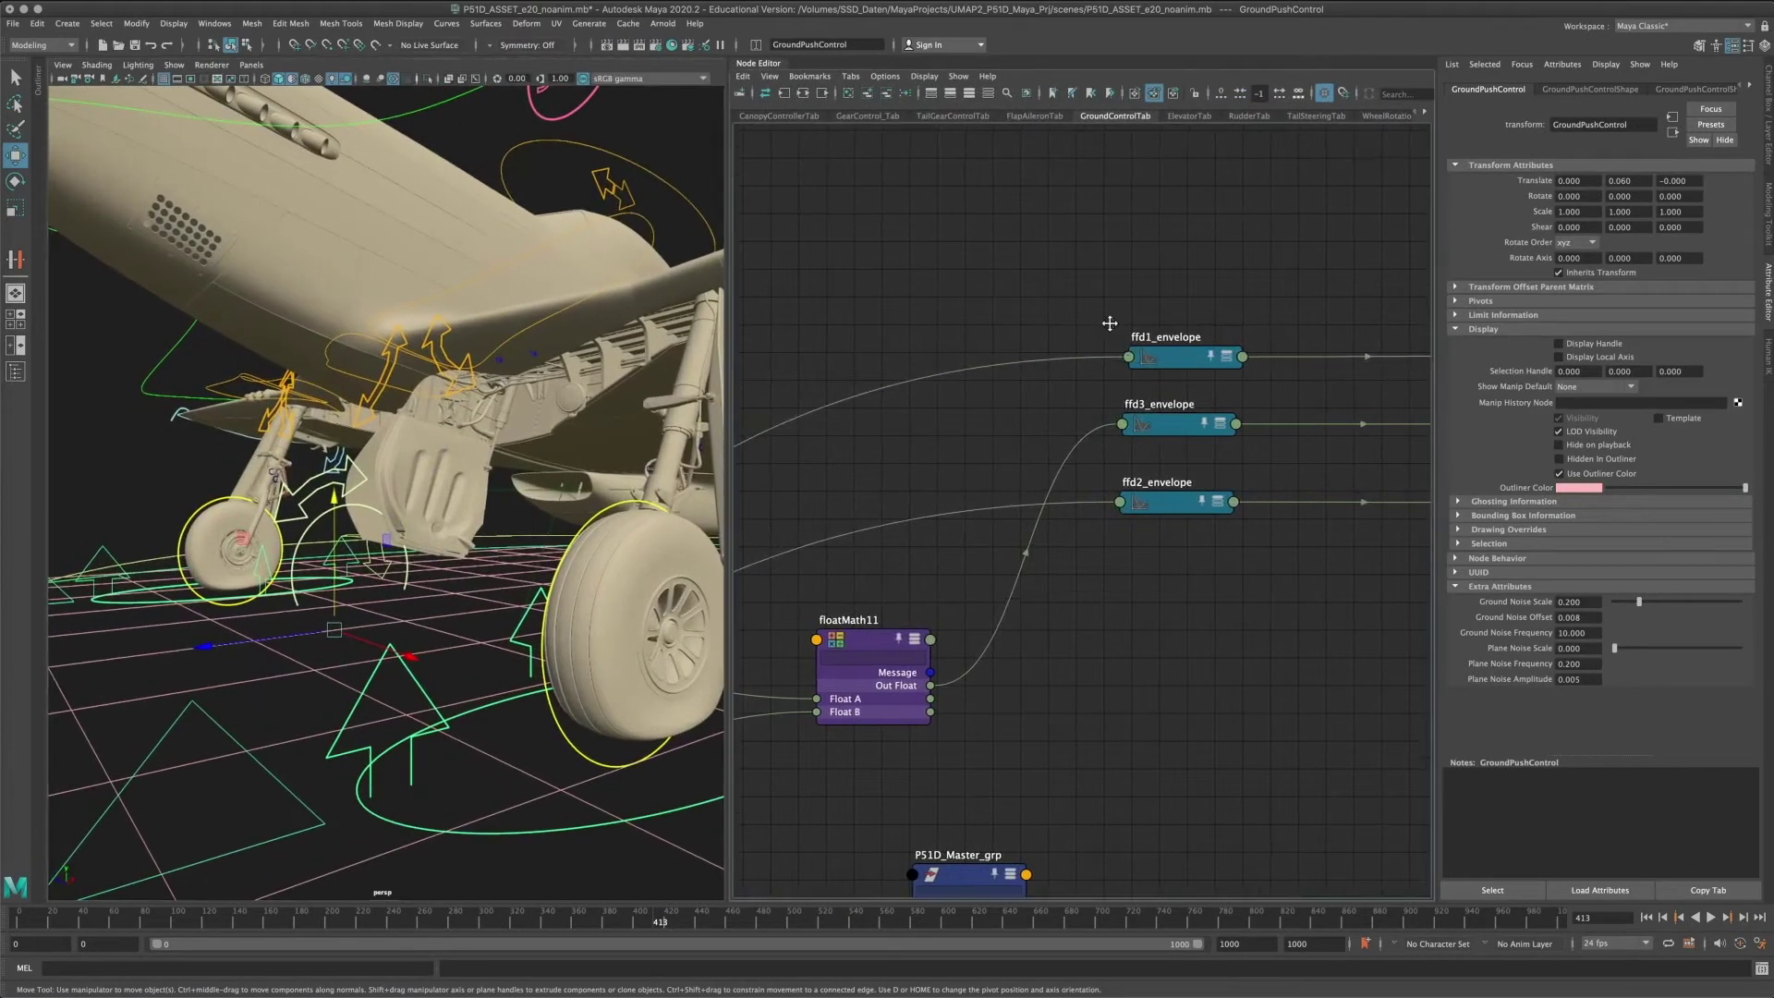
Inspect the ffd1_envelope animation curve keys and the ffd1 lattice deformer's attributes, including its driven Envelope value.
{"action": "mouse_move", "coordinate": [933, 318]}
{"action": "left_mouse_down"}
{"action": "mouse_move", "coordinate": [906, 356]}
{"action": "mouse_move", "coordinate": [936, 349]}
{"action": "left_mouse_up"}
{"action": "scroll", "coordinate": [1184, 377], "scroll_direction": "down", "scroll_amount": 3}
{"action": "middle_click_drag", "start_coordinate": [1184, 380], "coordinate": [963, 489], "text": "alt"}
{"action": "scroll", "coordinate": [1026, 460], "scroll_direction": "up", "scroll_amount": 3}
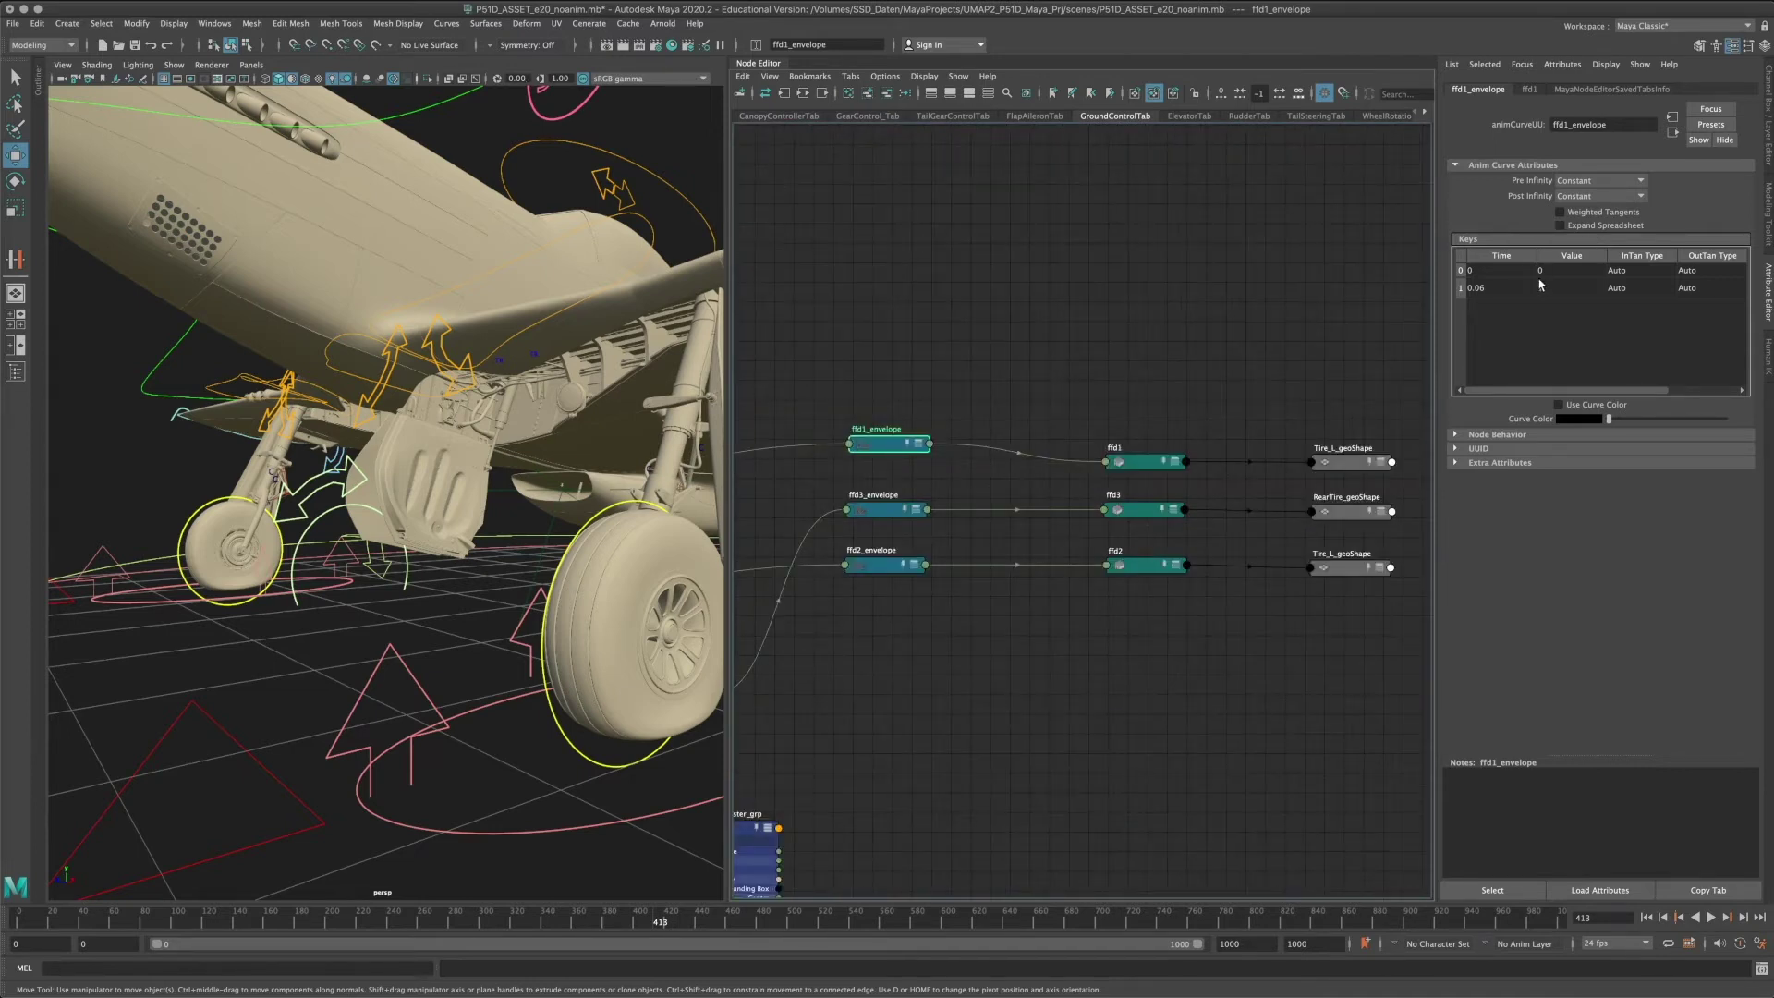
{"action": "left_click", "coordinate": [1175, 459]}
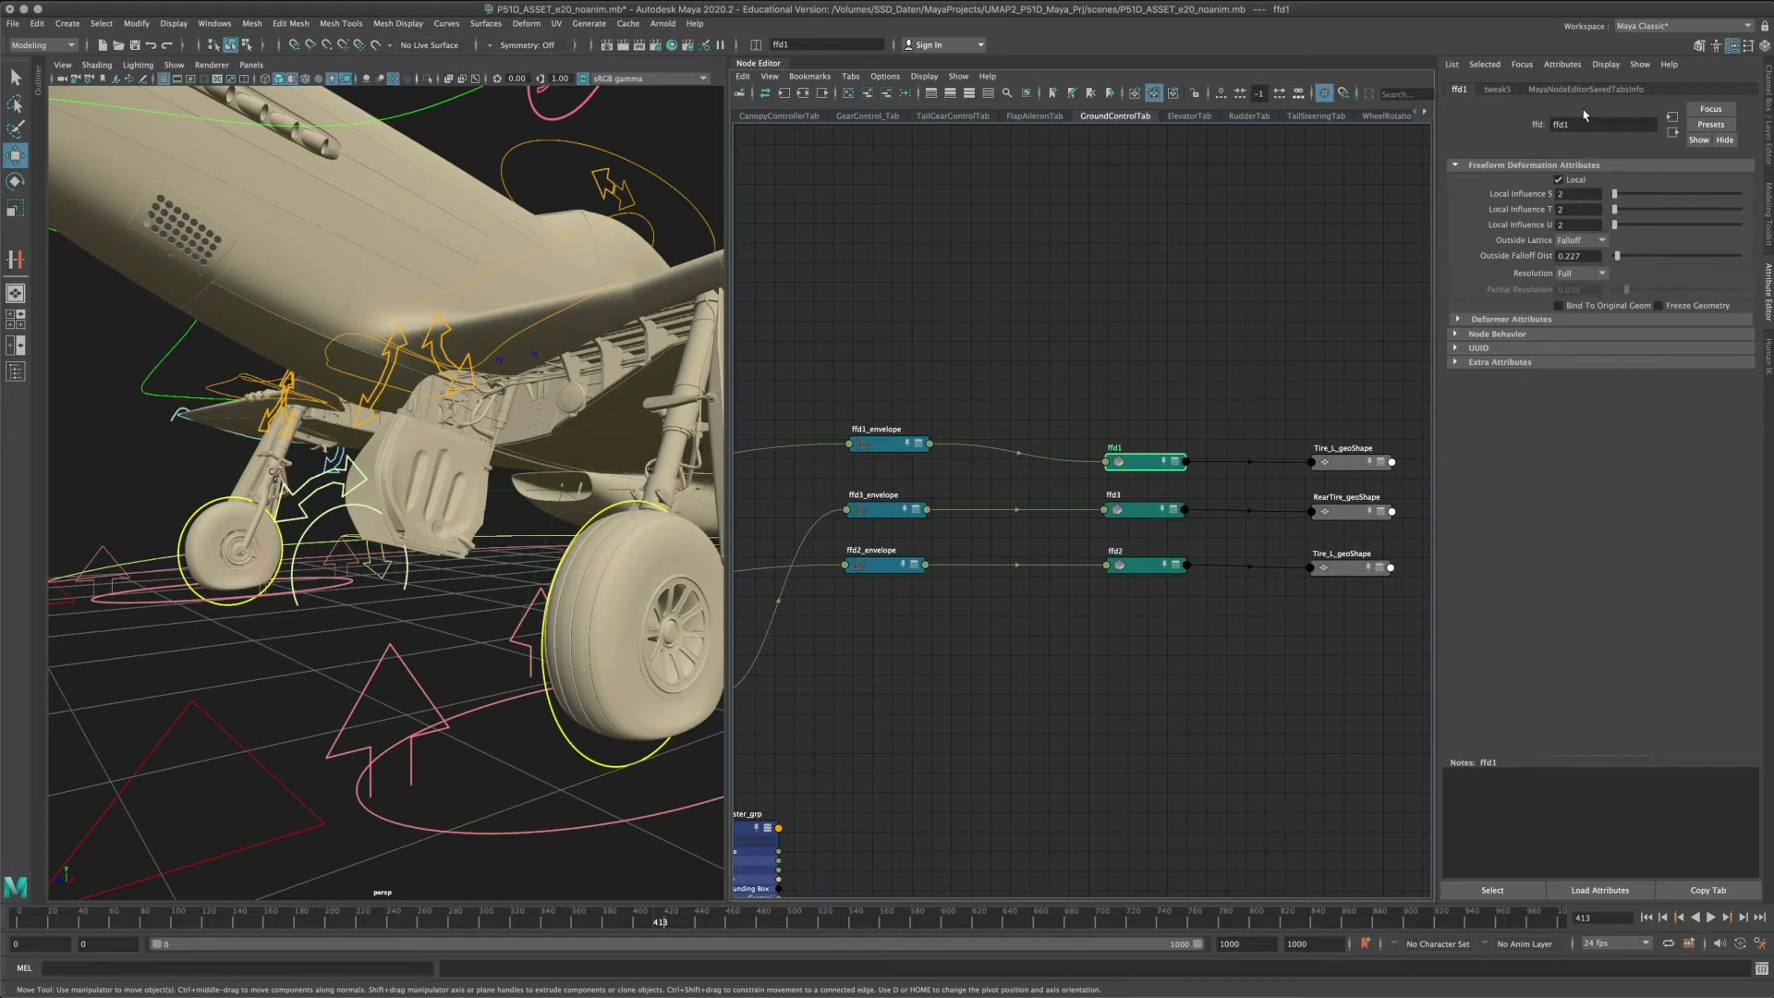
{"action": "left_click", "coordinate": [1511, 89]}
{"action": "left_click", "coordinate": [1460, 90]}
{"action": "left_click", "coordinate": [878, 444]}
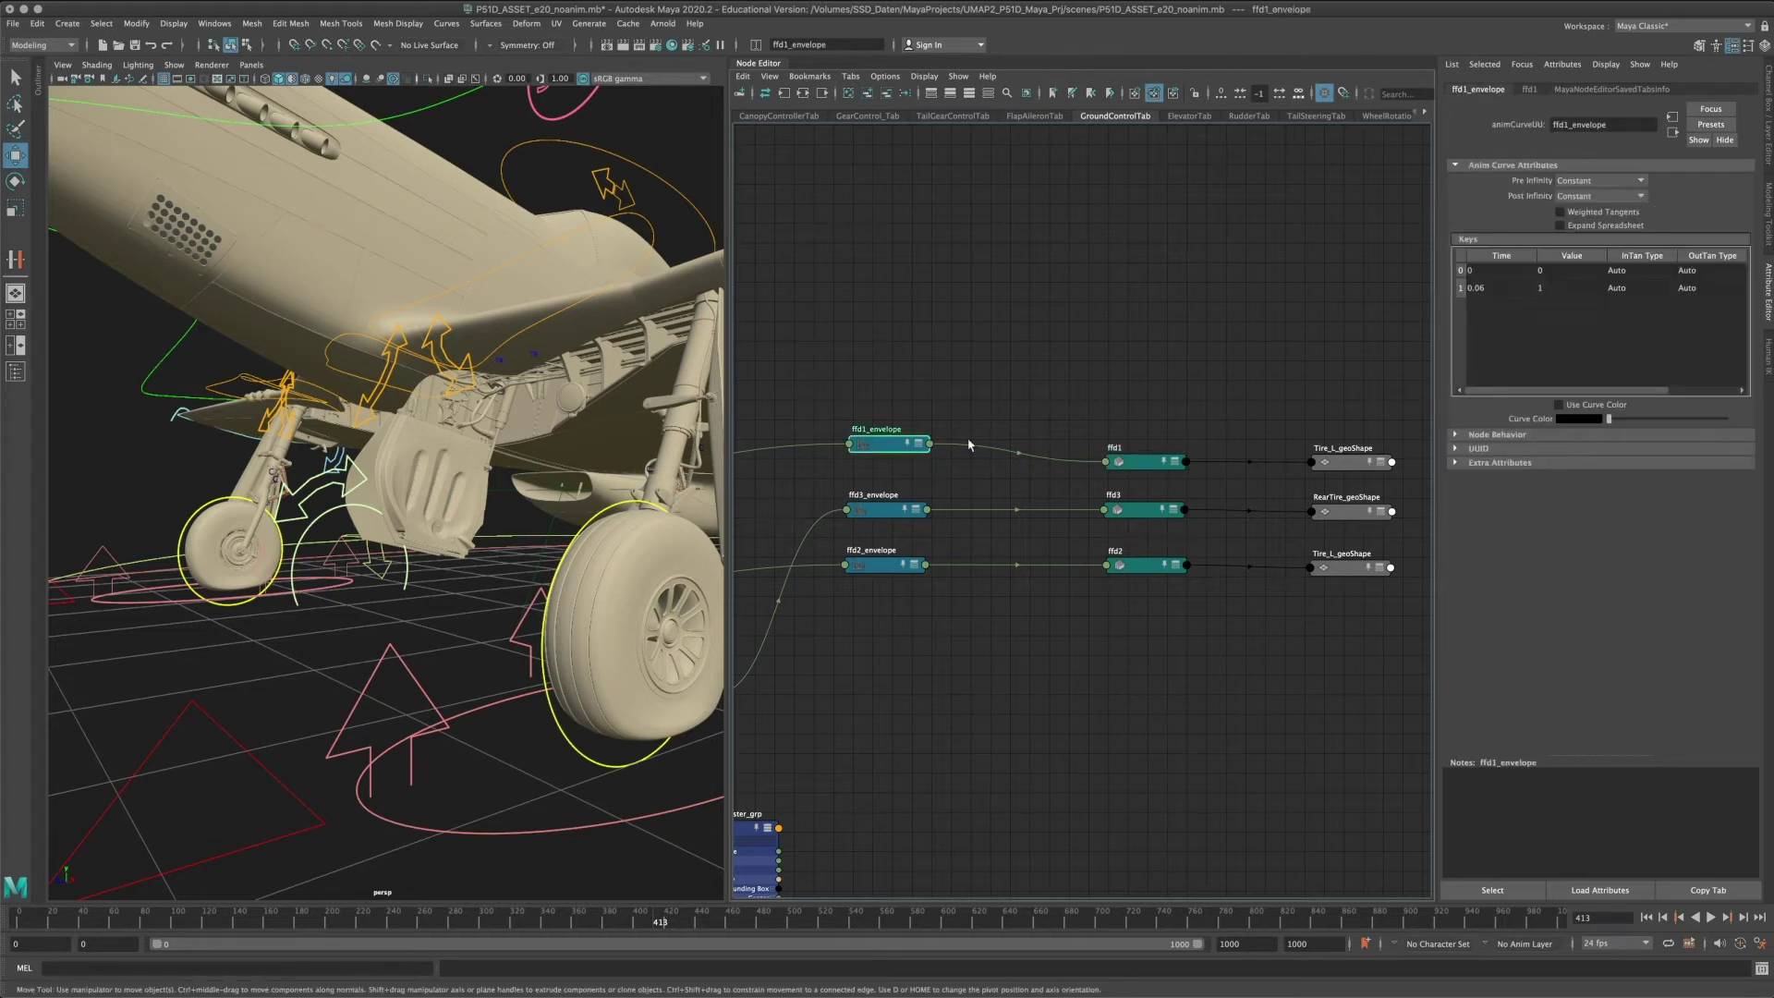
{"action": "left_click", "coordinate": [1530, 89]}
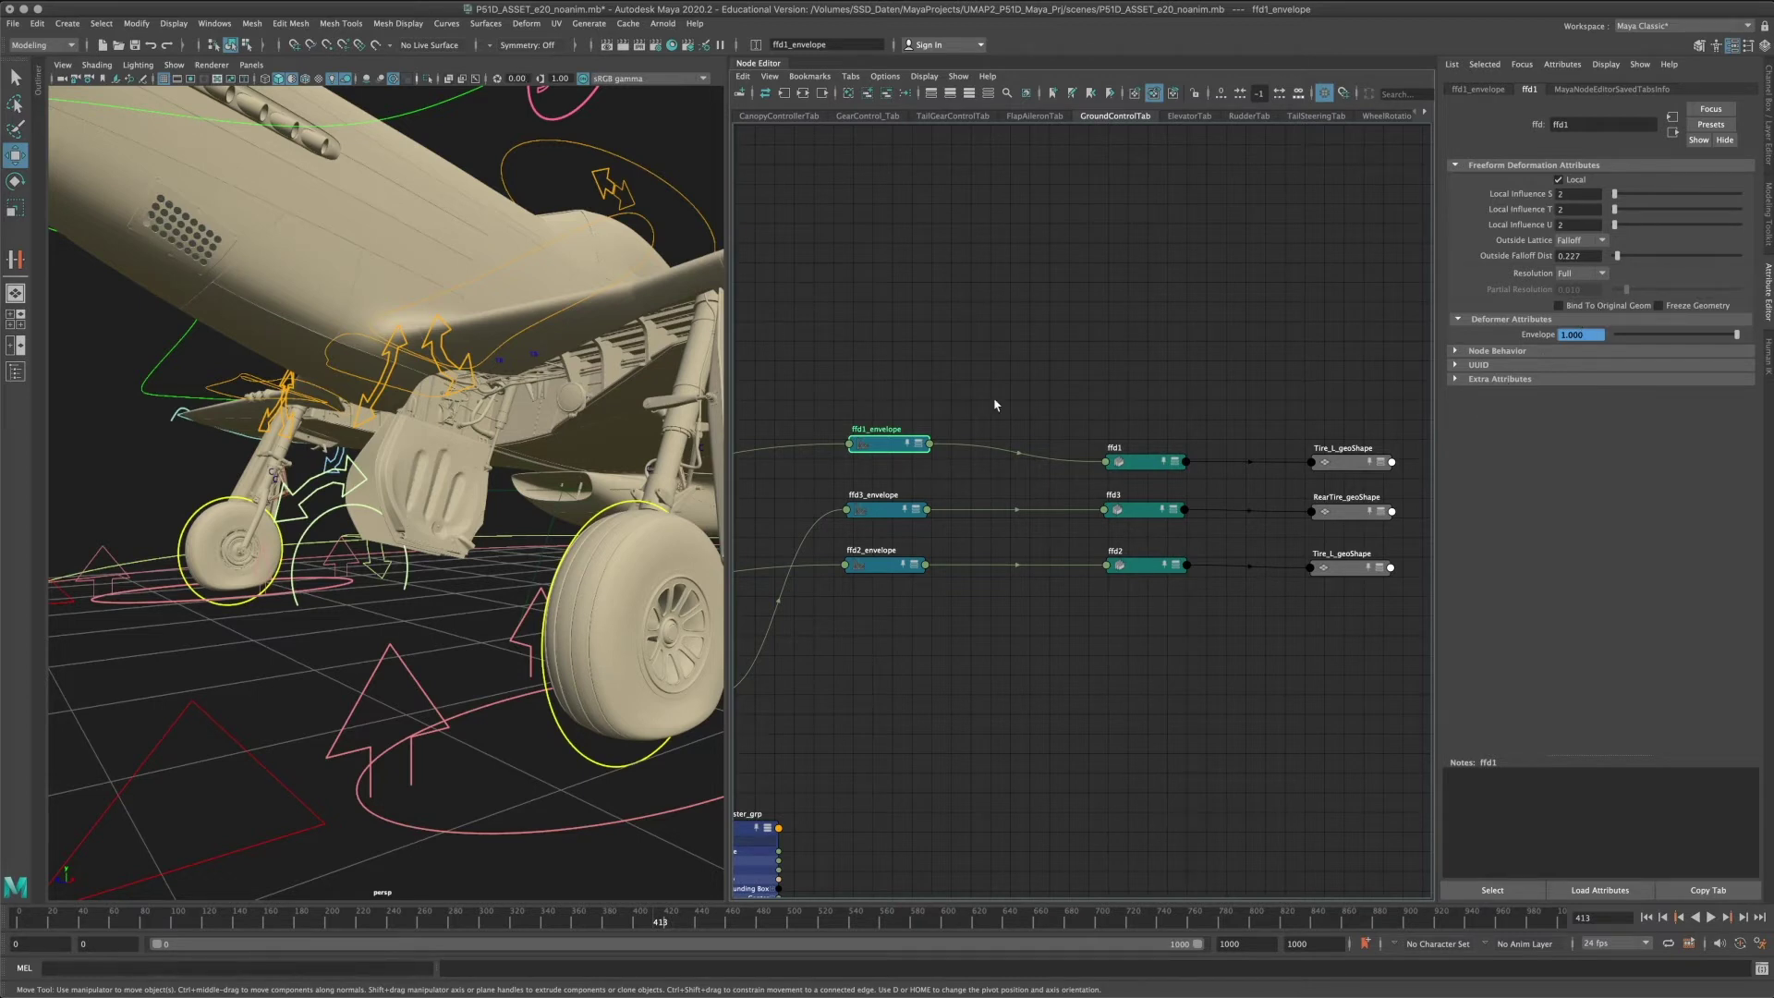
Reposition the ffd1_envelope node just above ffd3_envelope in the ground control graph.
{"action": "middle_click_drag", "start_coordinate": [983, 371], "coordinate": [1280, 331]}
{"action": "left_click_drag", "start_coordinate": [1206, 411], "coordinate": [1215, 350]}
{"action": "left_click", "coordinate": [1212, 349]}
{"action": "left_click", "coordinate": [1241, 347]}
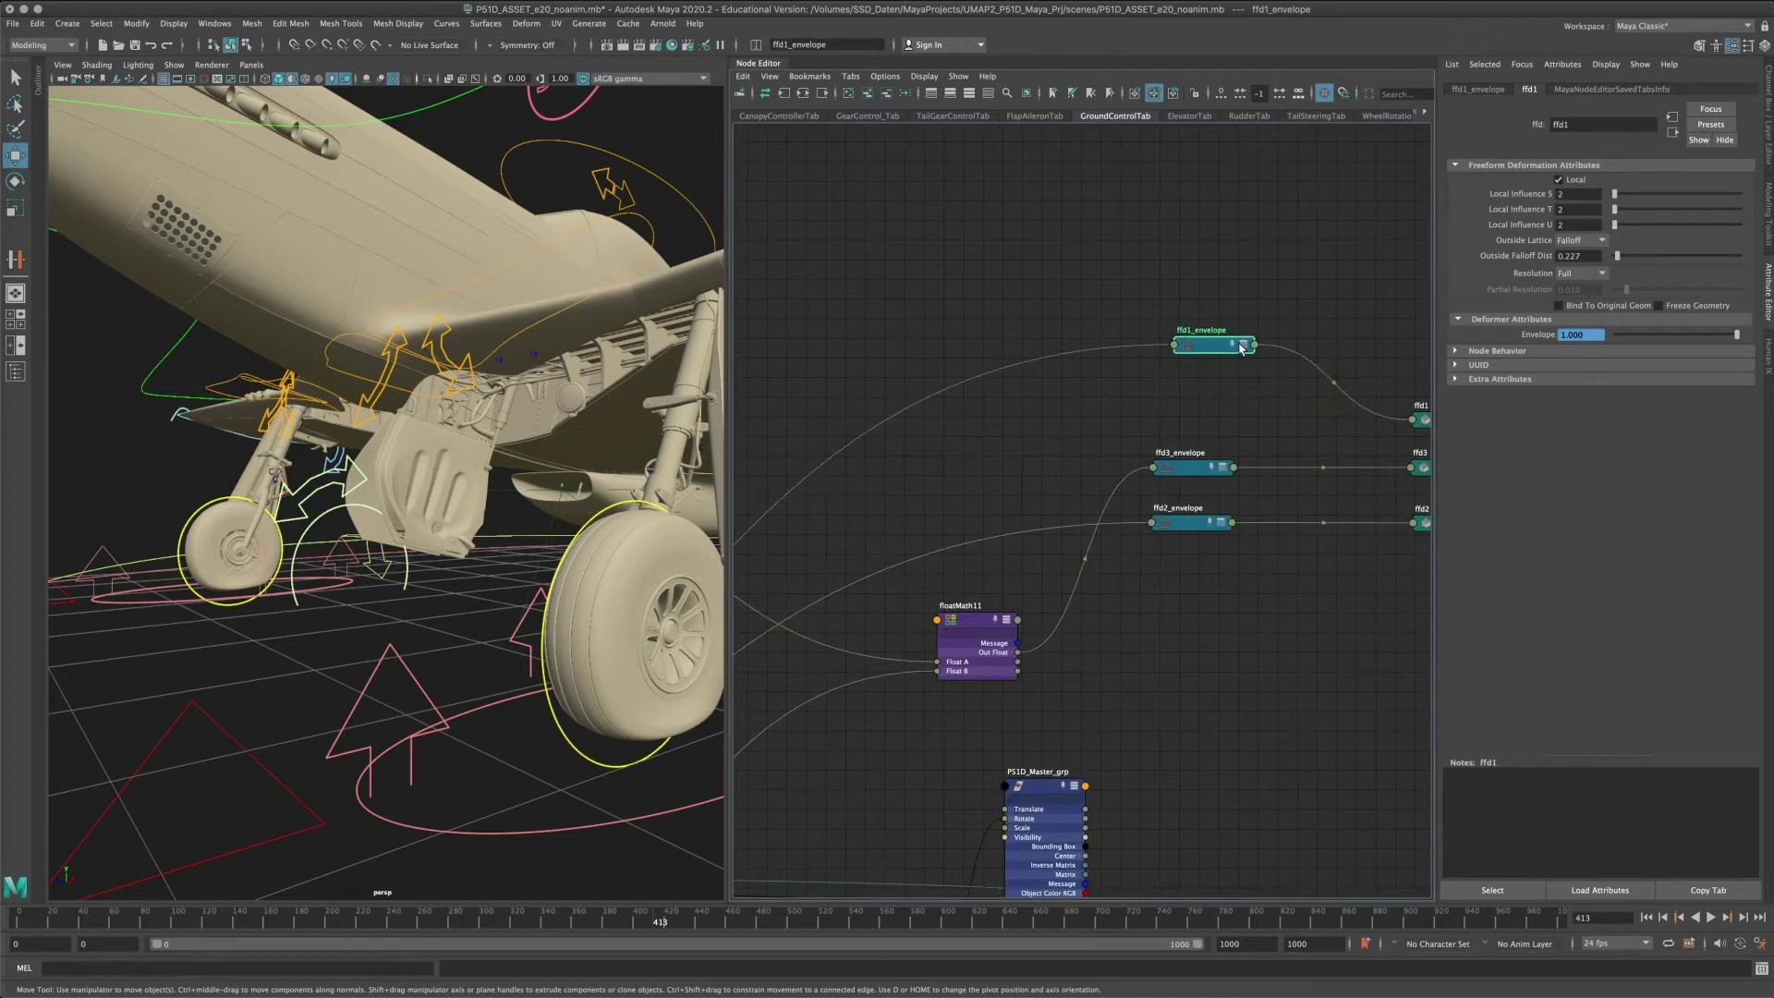
{"action": "left_click", "coordinate": [1242, 347]}
{"action": "left_click", "coordinate": [1242, 348]}
{"action": "left_click", "coordinate": [1244, 348]}
{"action": "left_click_drag", "start_coordinate": [1203, 349], "coordinate": [1196, 396]}
Move GroundPushControl vertically to test the tire deformation, leaving its Translate Y at 0.
{"action": "middle_click_drag", "start_coordinate": [1067, 440], "coordinate": [1529, 328], "text": "alt"}
{"action": "scroll", "coordinate": [1044, 585], "scroll_direction": "down", "scroll_amount": 3}
{"action": "middle_click_drag", "start_coordinate": [1044, 590], "coordinate": [1342, 521], "text": "alt"}
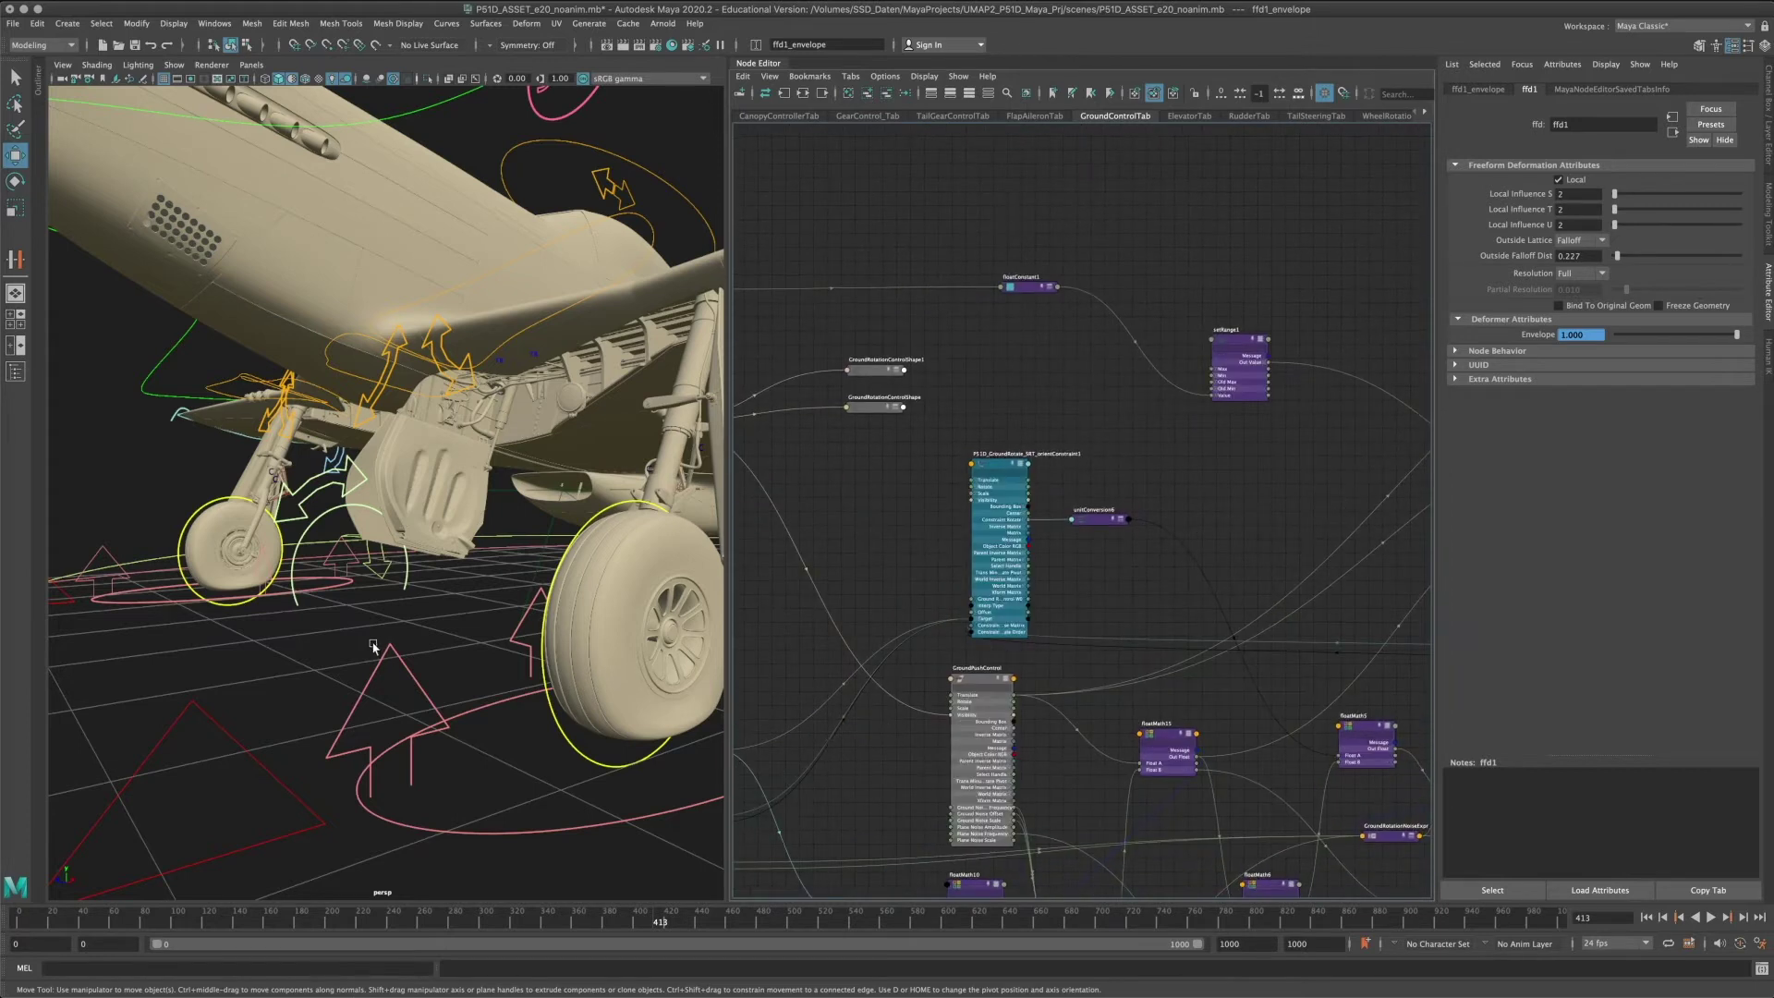
{"action": "left_click", "coordinate": [388, 648]}
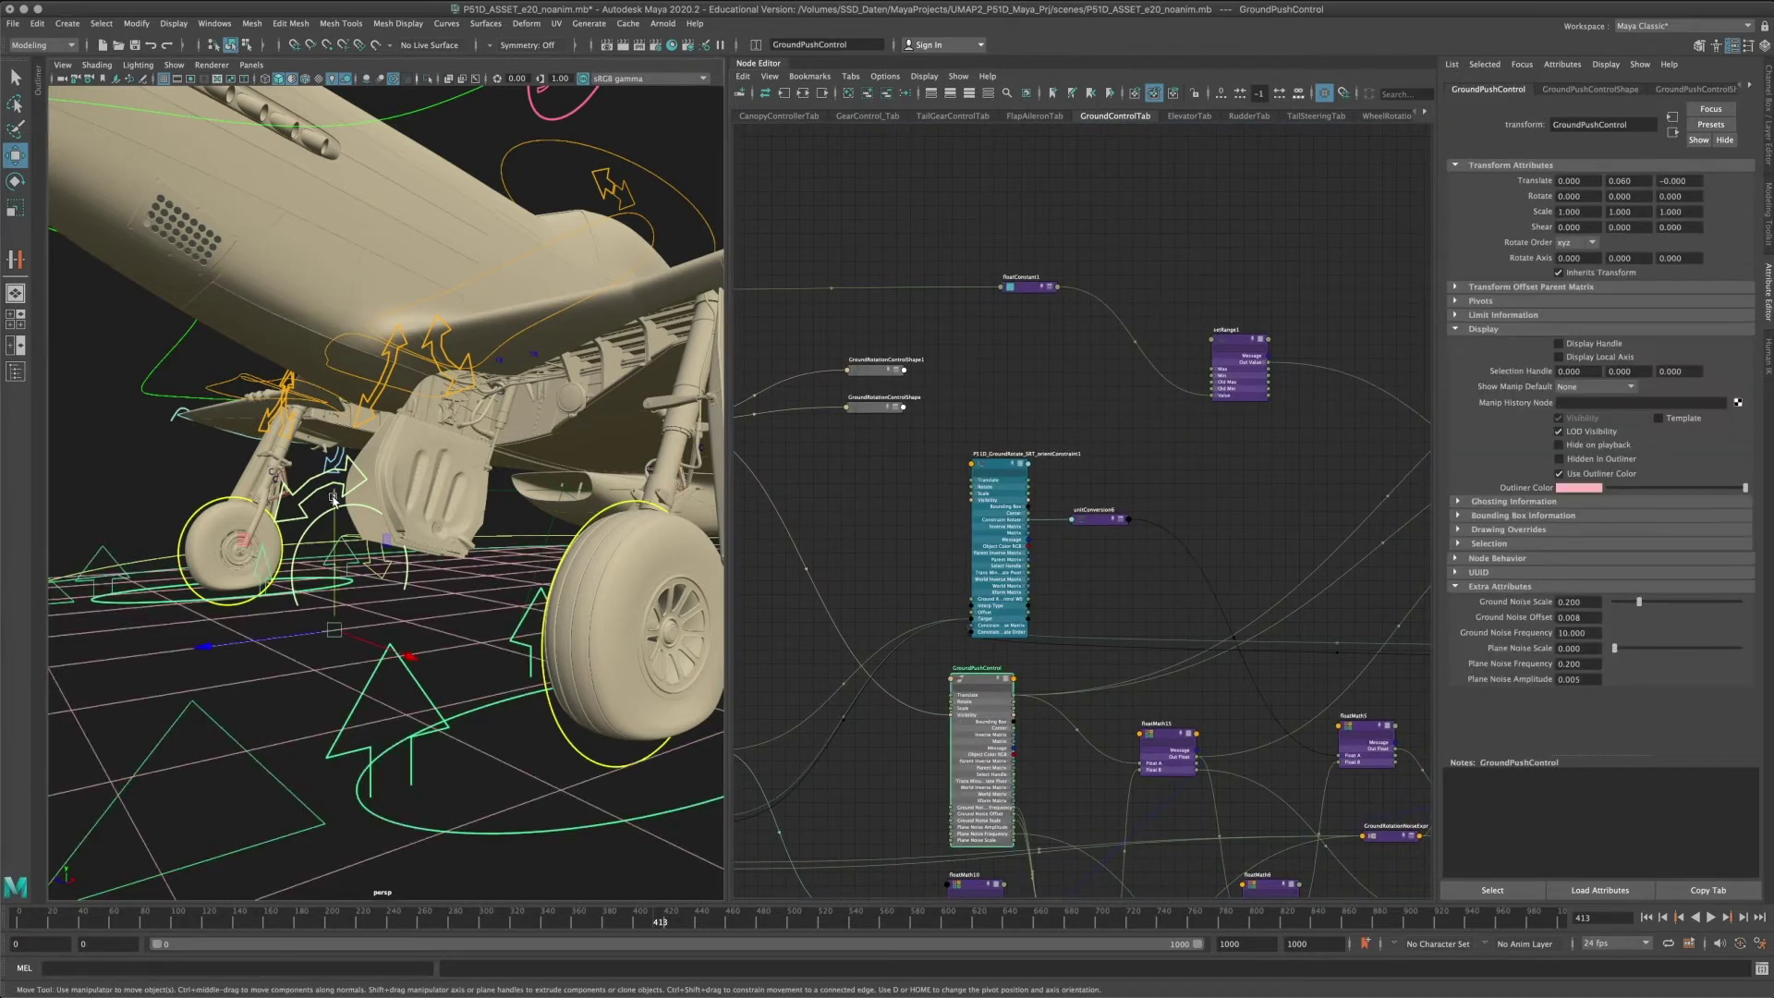
{"action": "left_click_drag", "start_coordinate": [335, 503], "coordinate": [337, 527]}
{"action": "left_click_drag", "start_coordinate": [337, 495], "coordinate": [384, 553]}
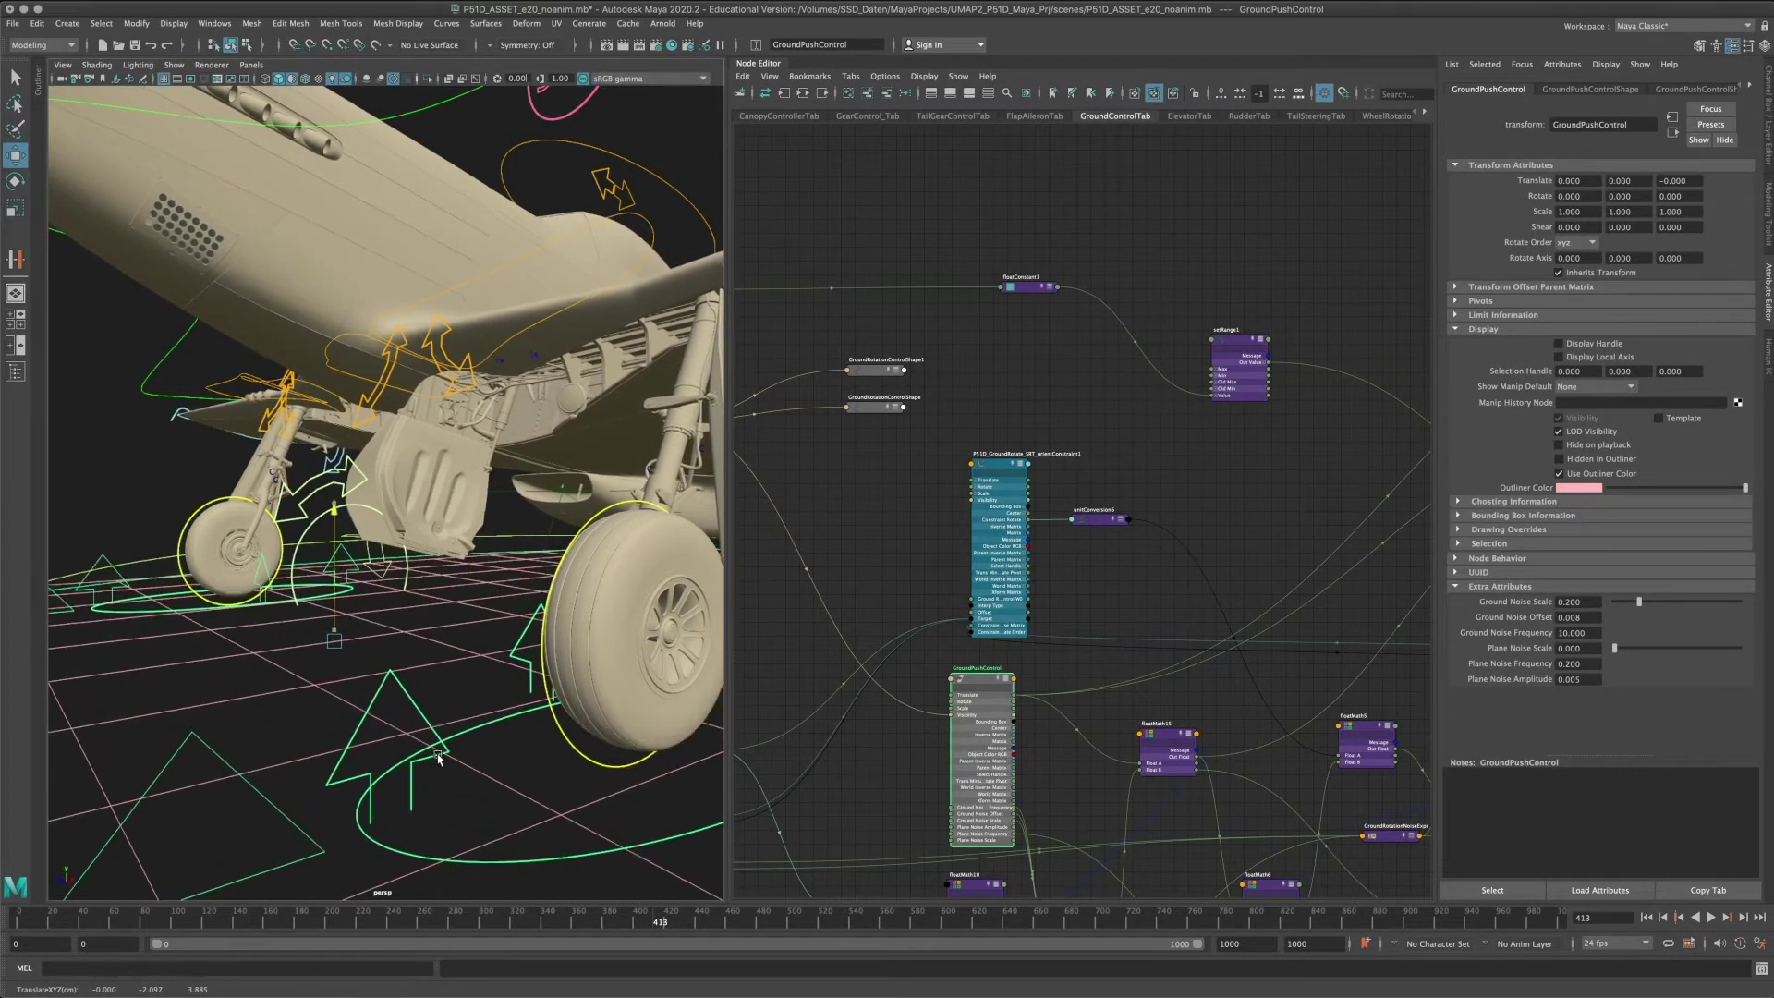
Review the whole ground control network from the control nodes through to the noise1 outputs, and open the FlapAileronTab graph.
{"action": "scroll", "coordinate": [1044, 379], "scroll_direction": "down", "scroll_amount": 4}
{"action": "middle_click_drag", "start_coordinate": [1148, 439], "coordinate": [856, 419], "text": "alt"}
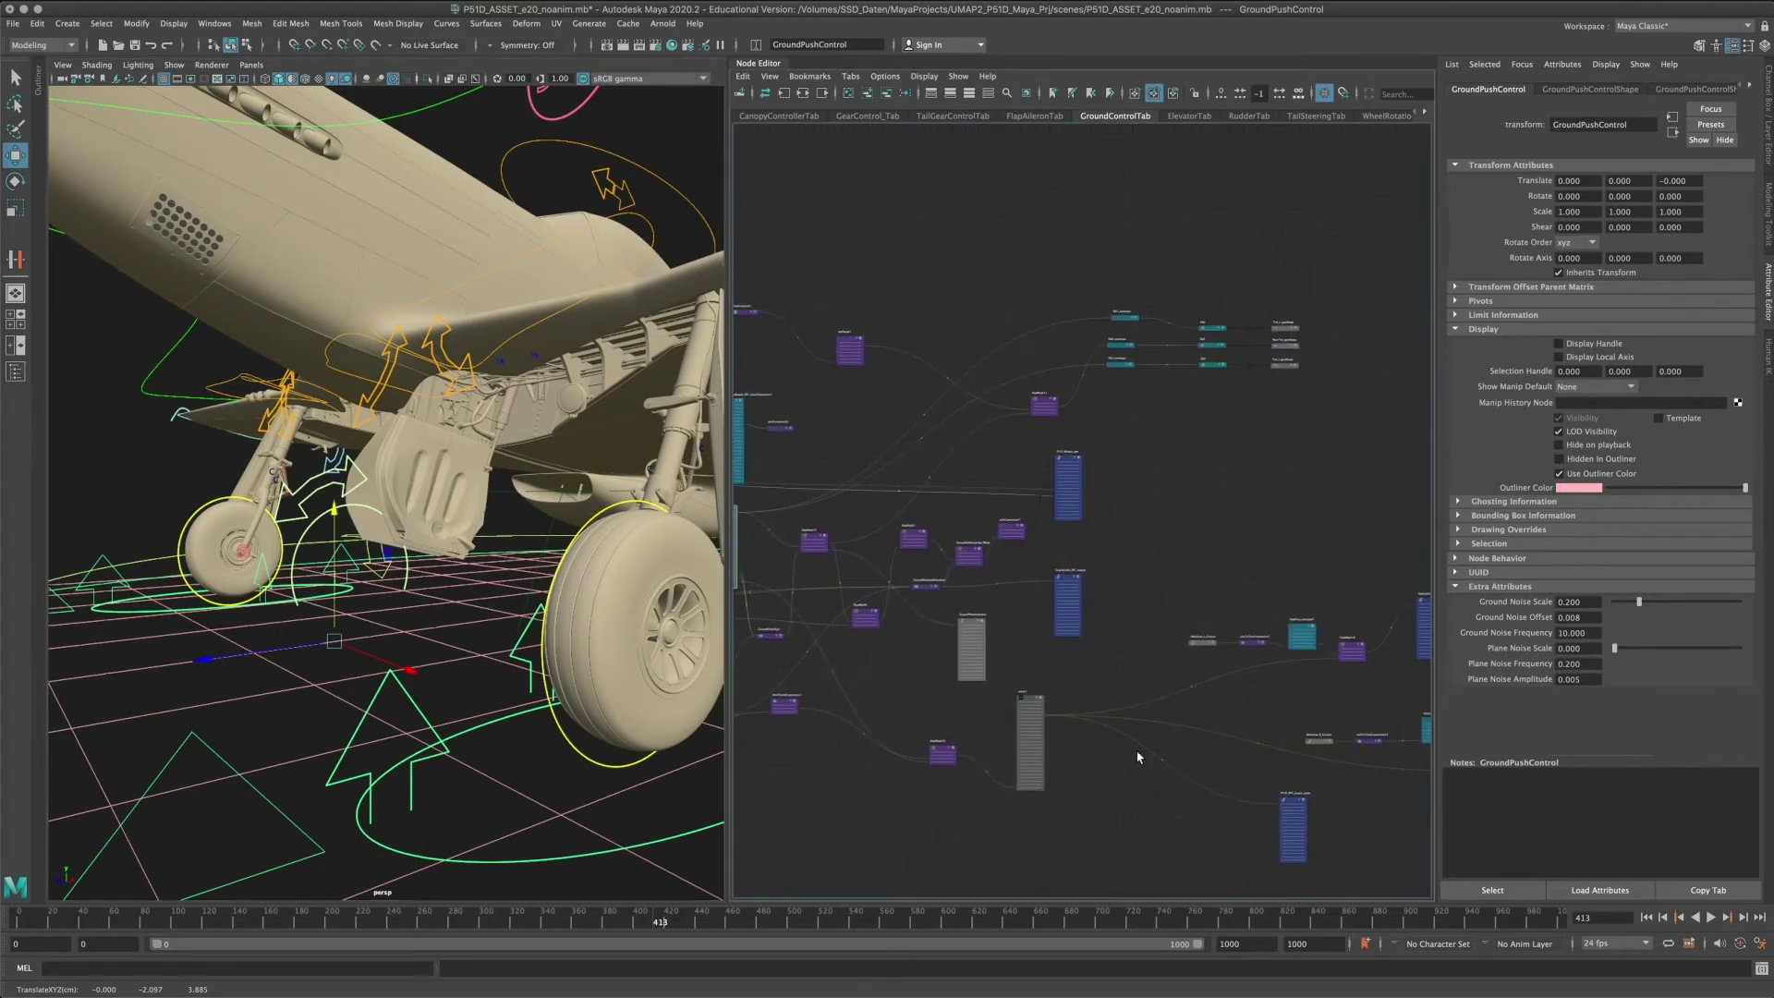
{"action": "middle_click_drag", "start_coordinate": [1253, 495], "coordinate": [1301, 520], "text": "alt"}
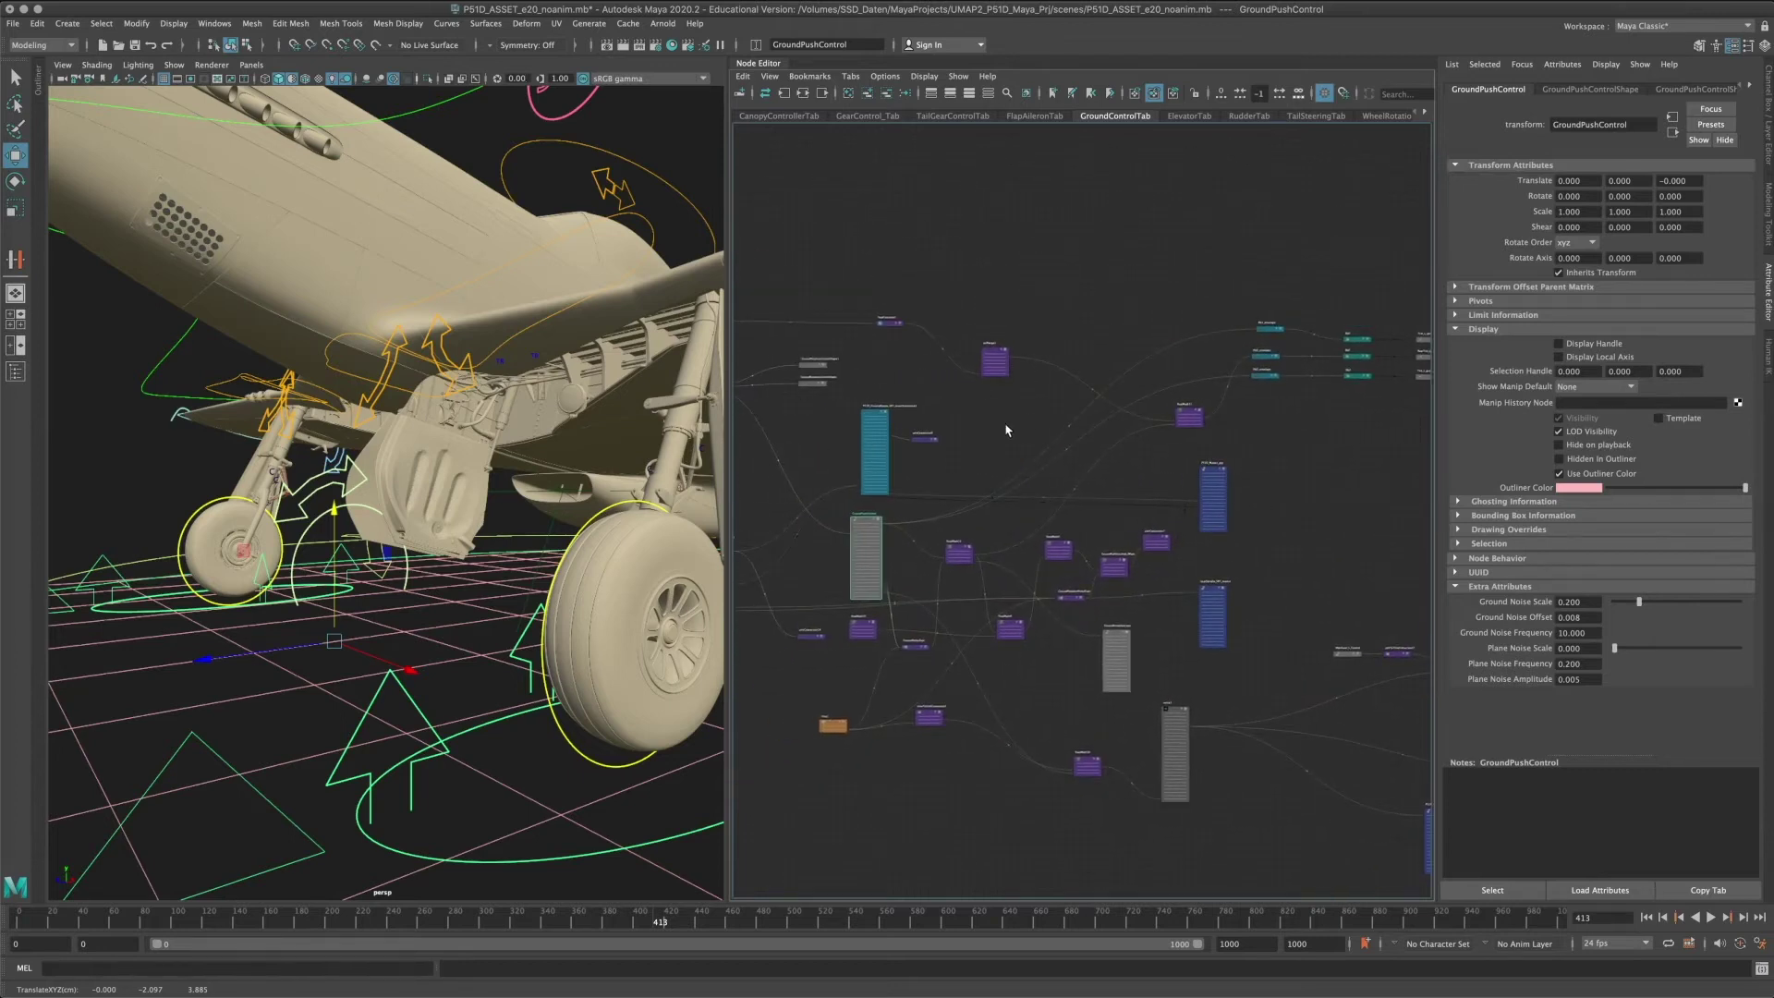
{"action": "middle_click_drag", "start_coordinate": [787, 384], "coordinate": [967, 364], "text": "alt"}
{"action": "right_click_drag", "start_coordinate": [966, 364], "coordinate": [1103, 378], "text": "alt"}
{"action": "middle_click_drag", "start_coordinate": [914, 352], "coordinate": [799, 213], "text": "alt"}
{"action": "middle_click_drag", "start_coordinate": [1184, 487], "coordinate": [899, 377], "text": "alt"}
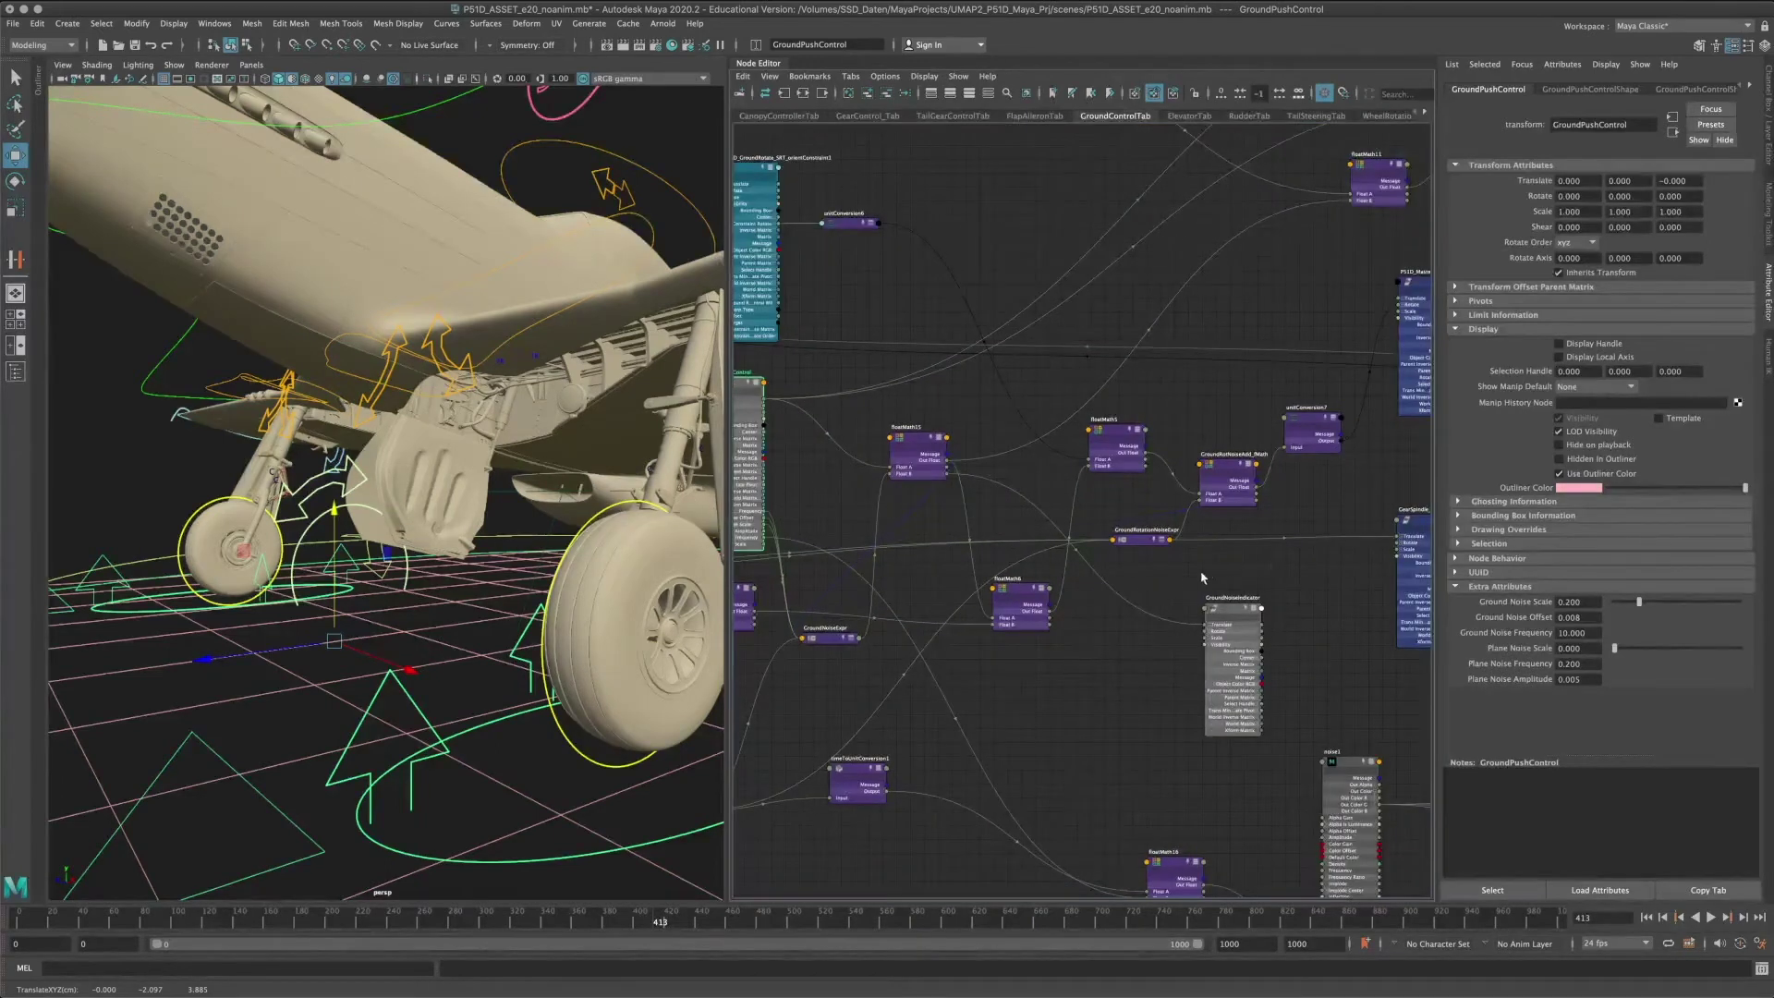
{"action": "middle_click_drag", "start_coordinate": [1280, 546], "coordinate": [1362, 461], "text": "alt"}
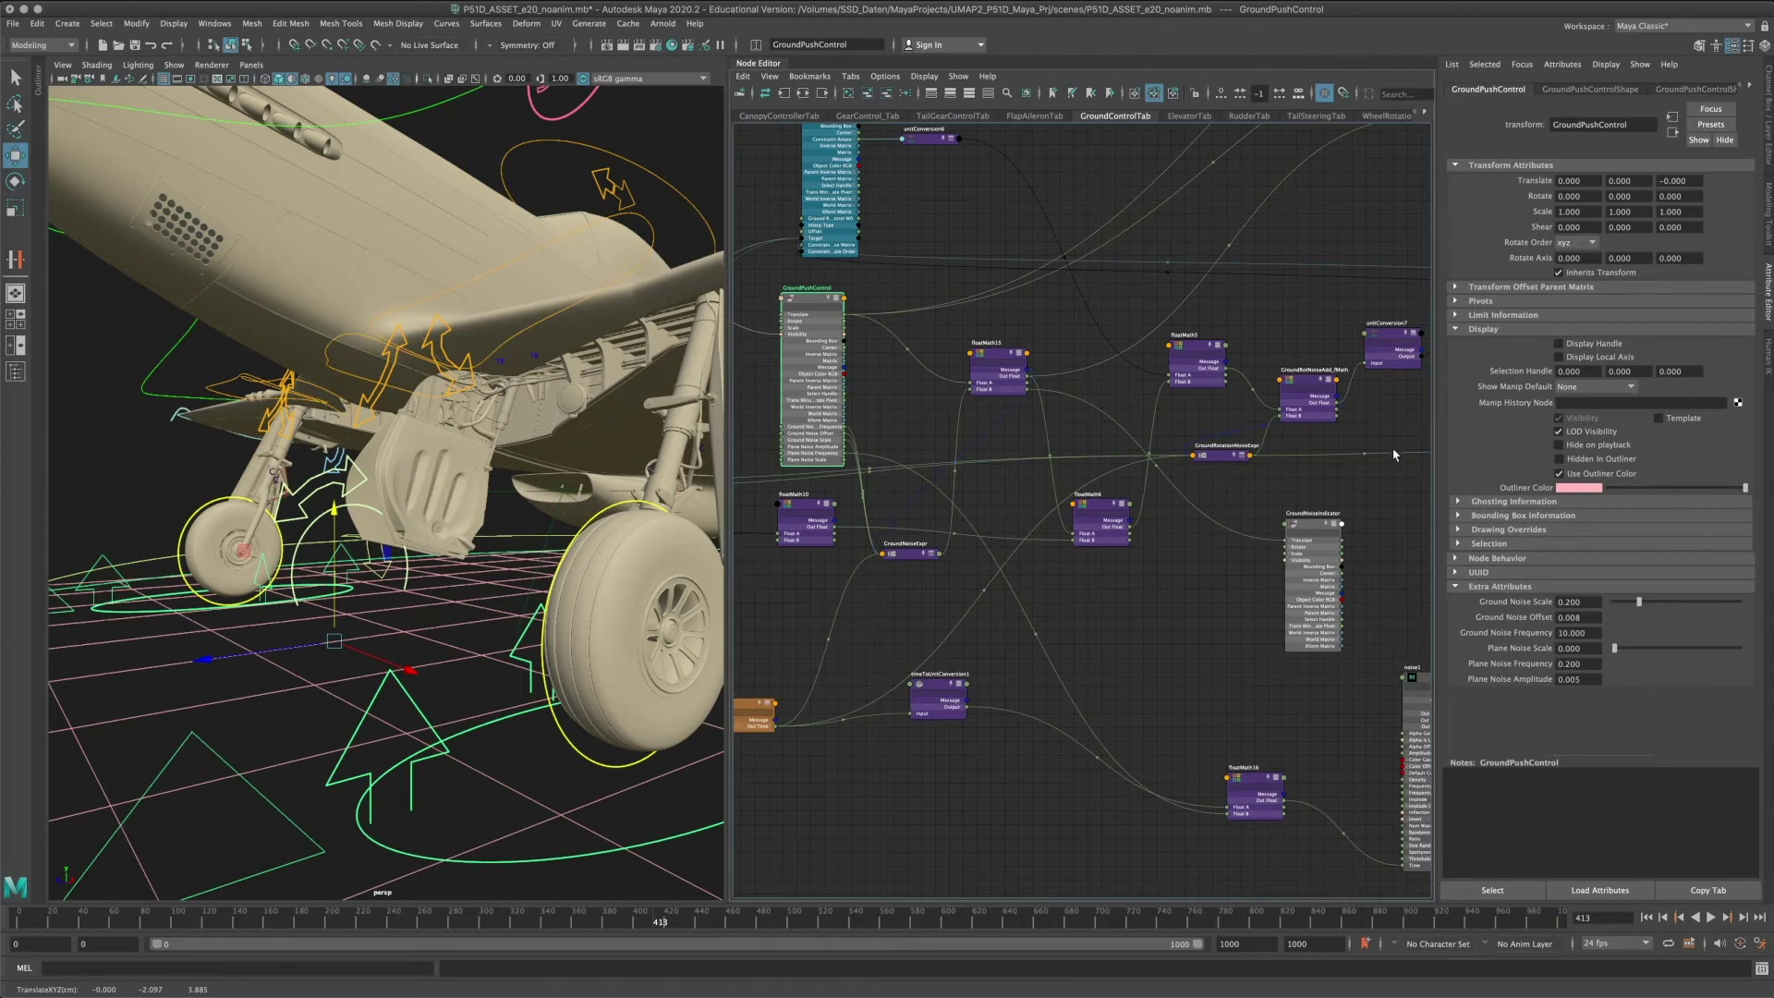
{"action": "middle_click_drag", "start_coordinate": [1311, 423], "coordinate": [723, 240]}
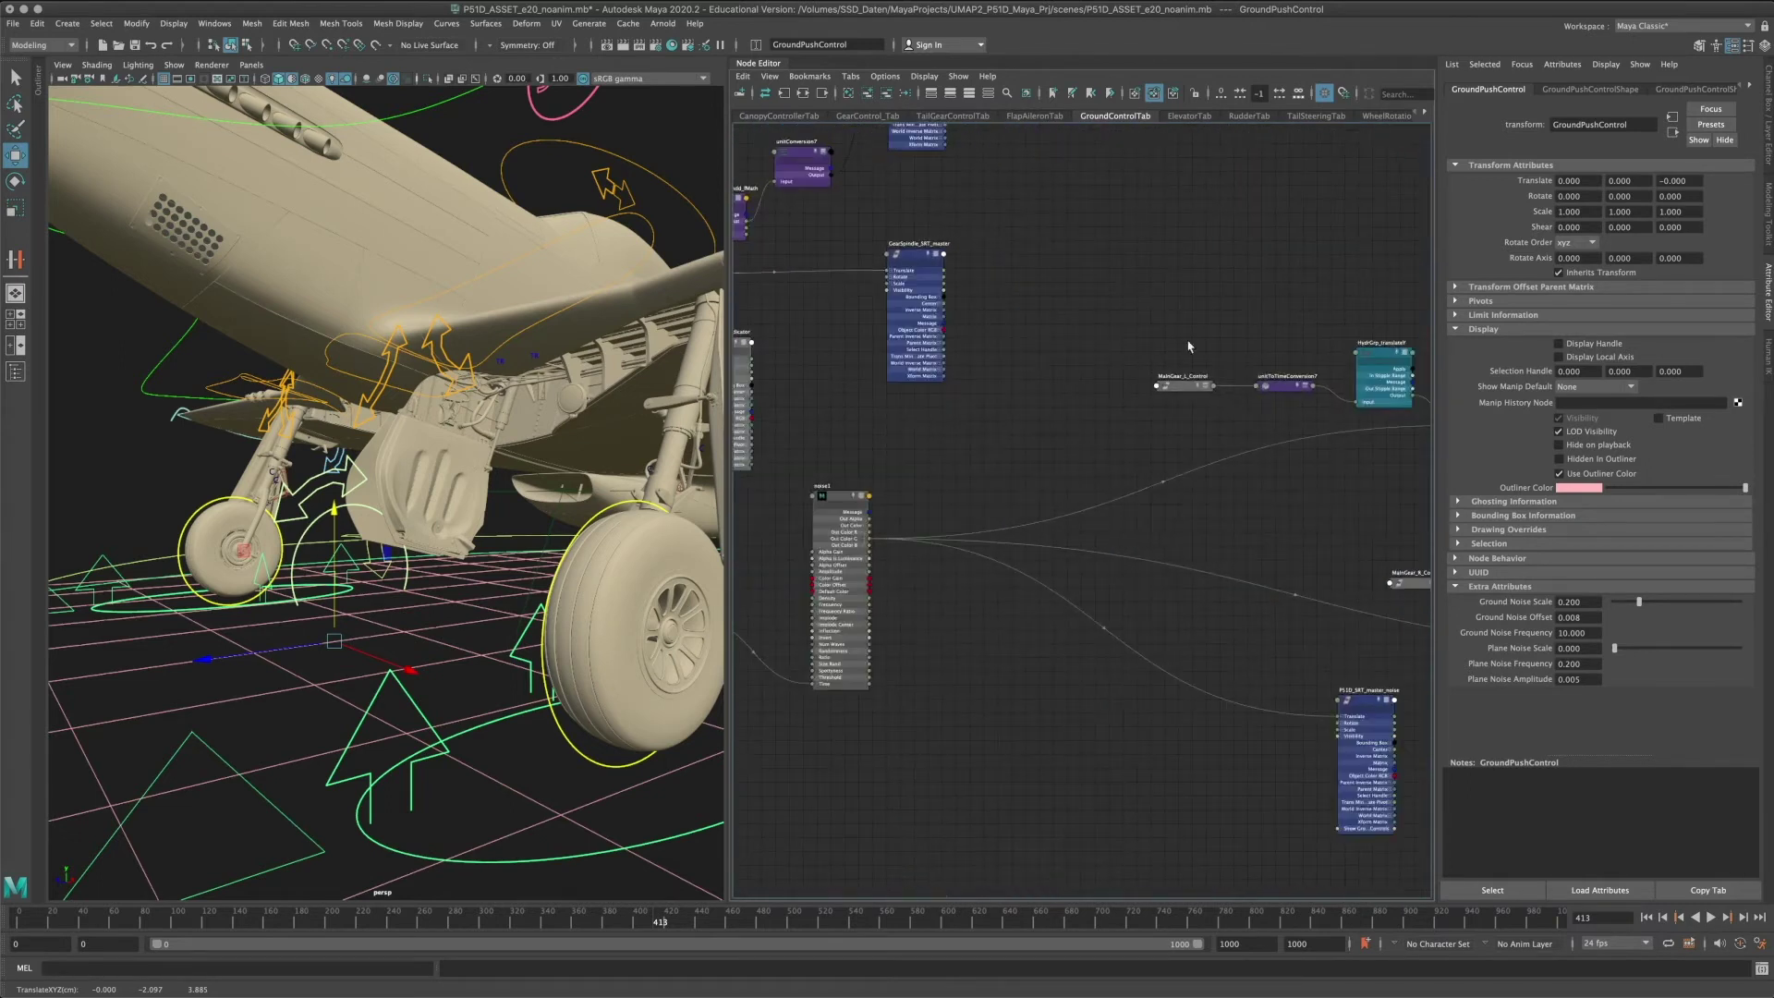
{"action": "middle_click_drag", "start_coordinate": [1200, 336], "coordinate": [1243, 437], "text": "alt"}
{"action": "left_click", "coordinate": [1046, 117]}
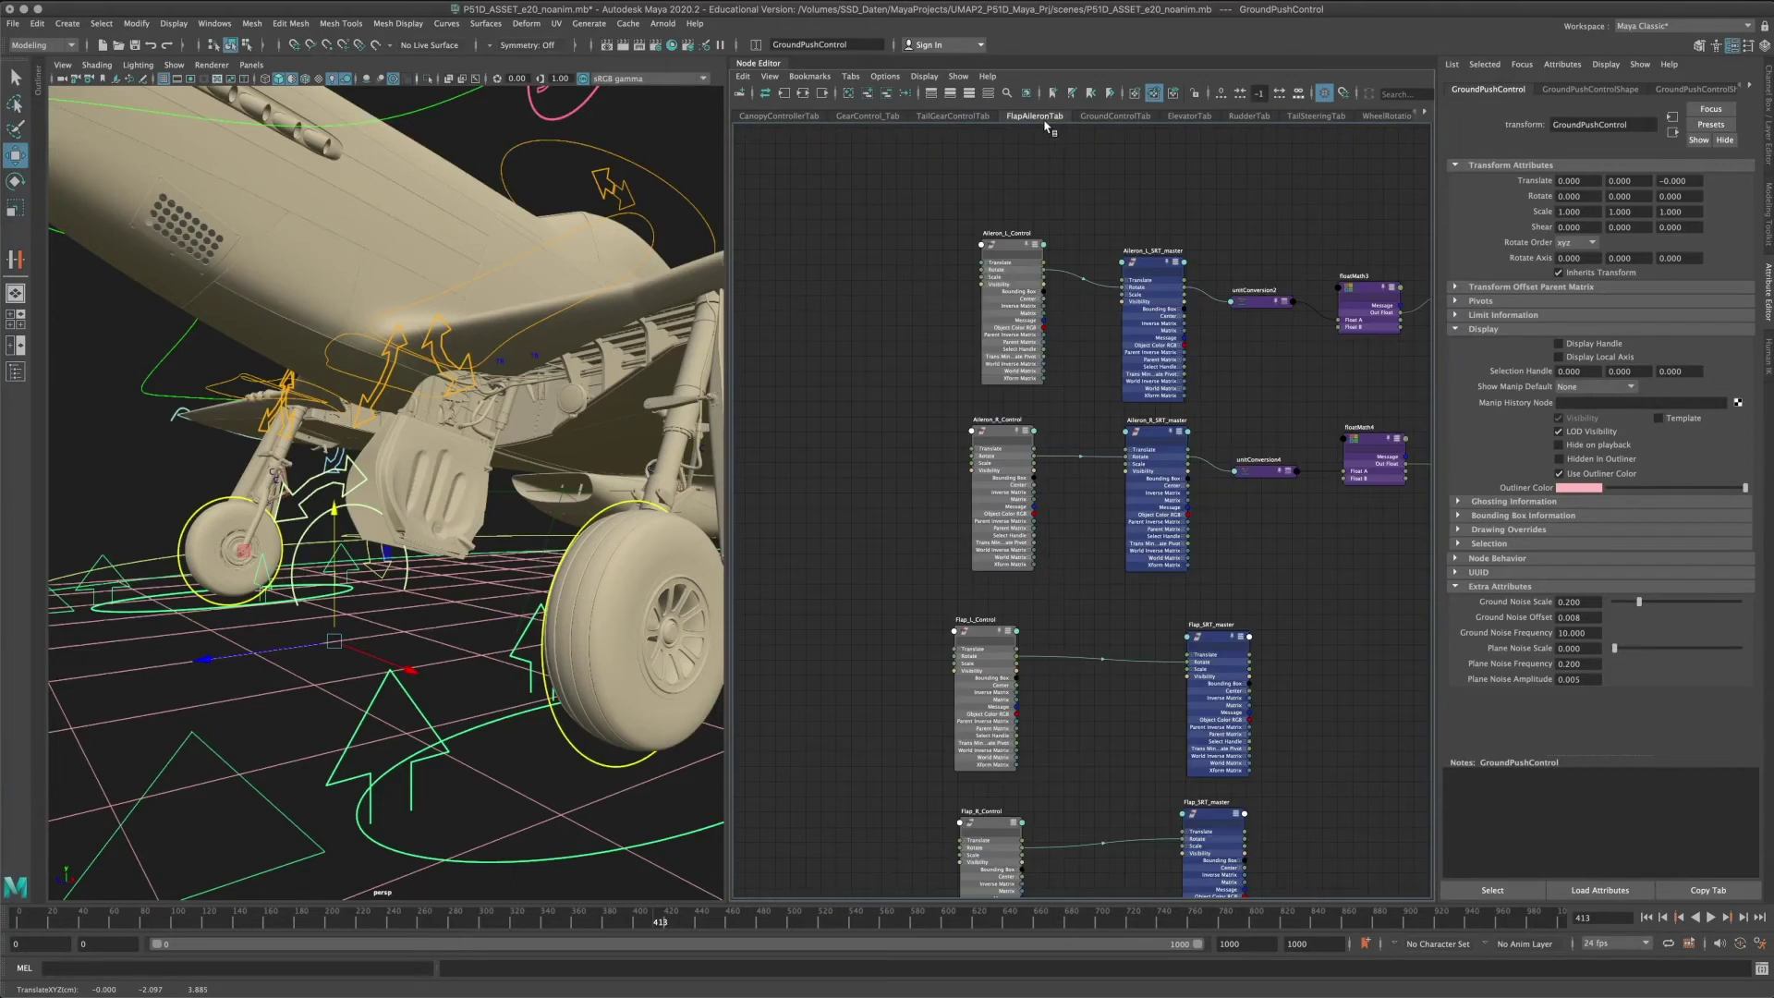
Review the aileron and flap node connections, then the whole tail gear control network.
{"action": "middle_click_drag", "start_coordinate": [1259, 369], "coordinate": [906, 386]}
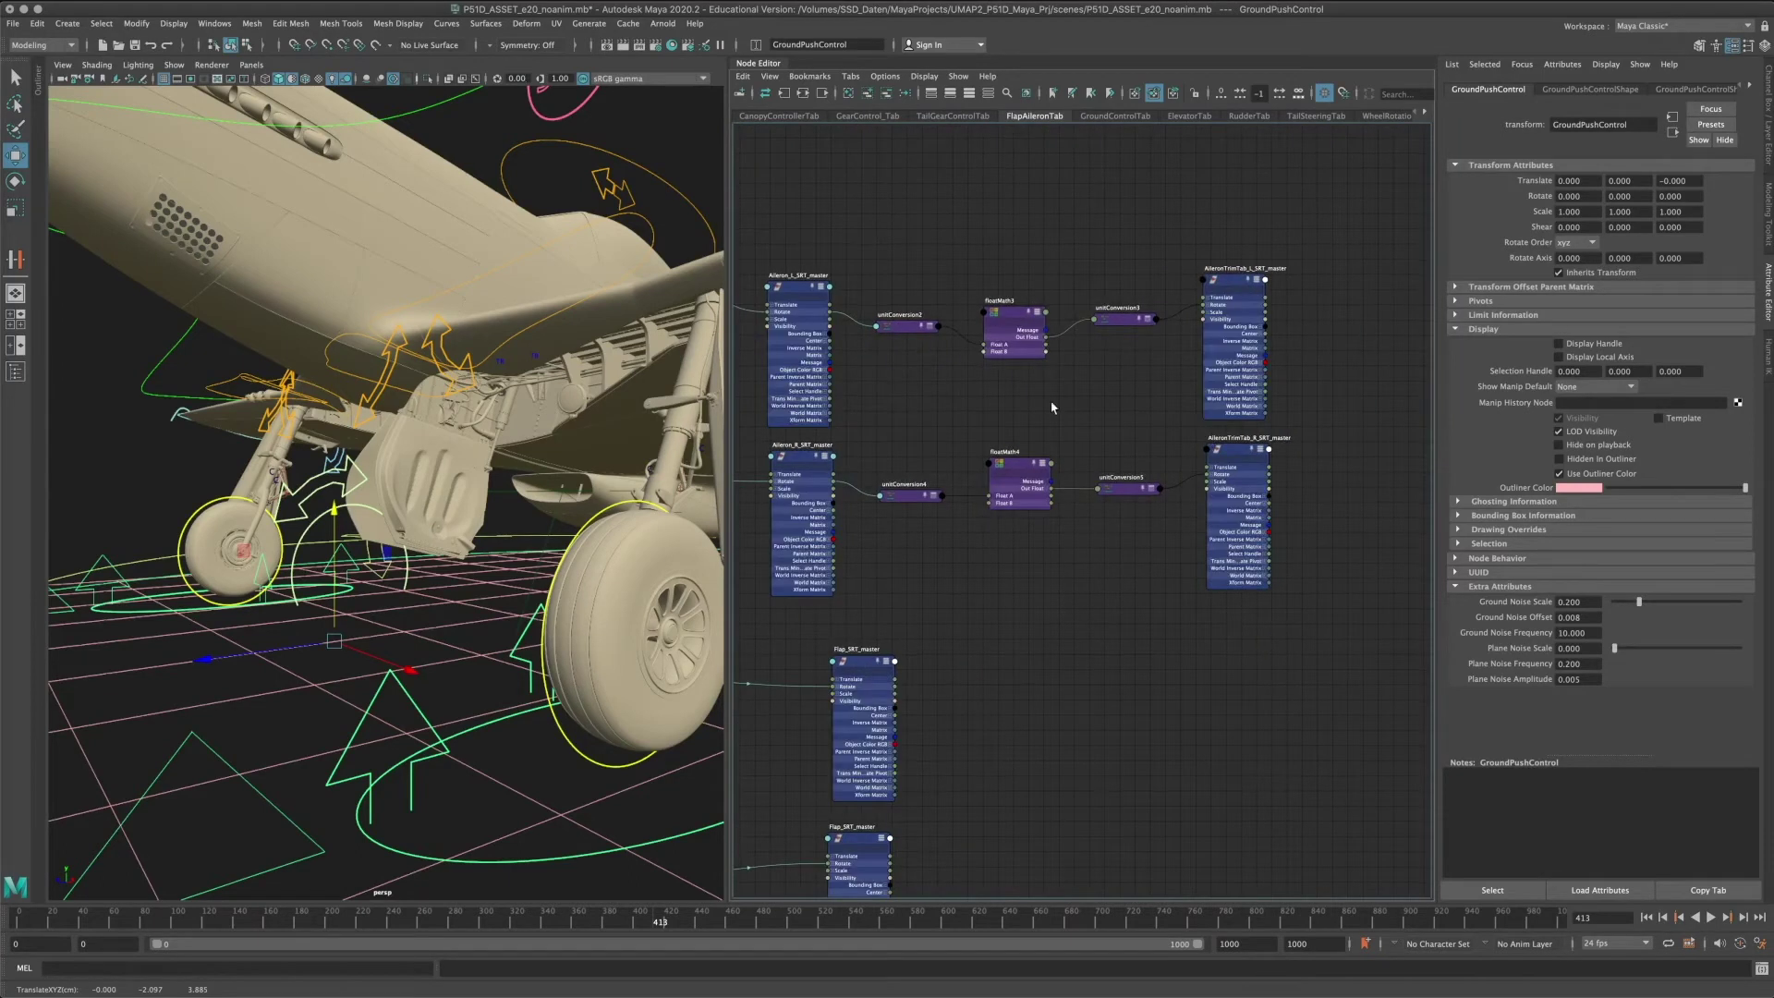
{"action": "middle_click_drag", "start_coordinate": [1049, 404], "coordinate": [1236, 367]}
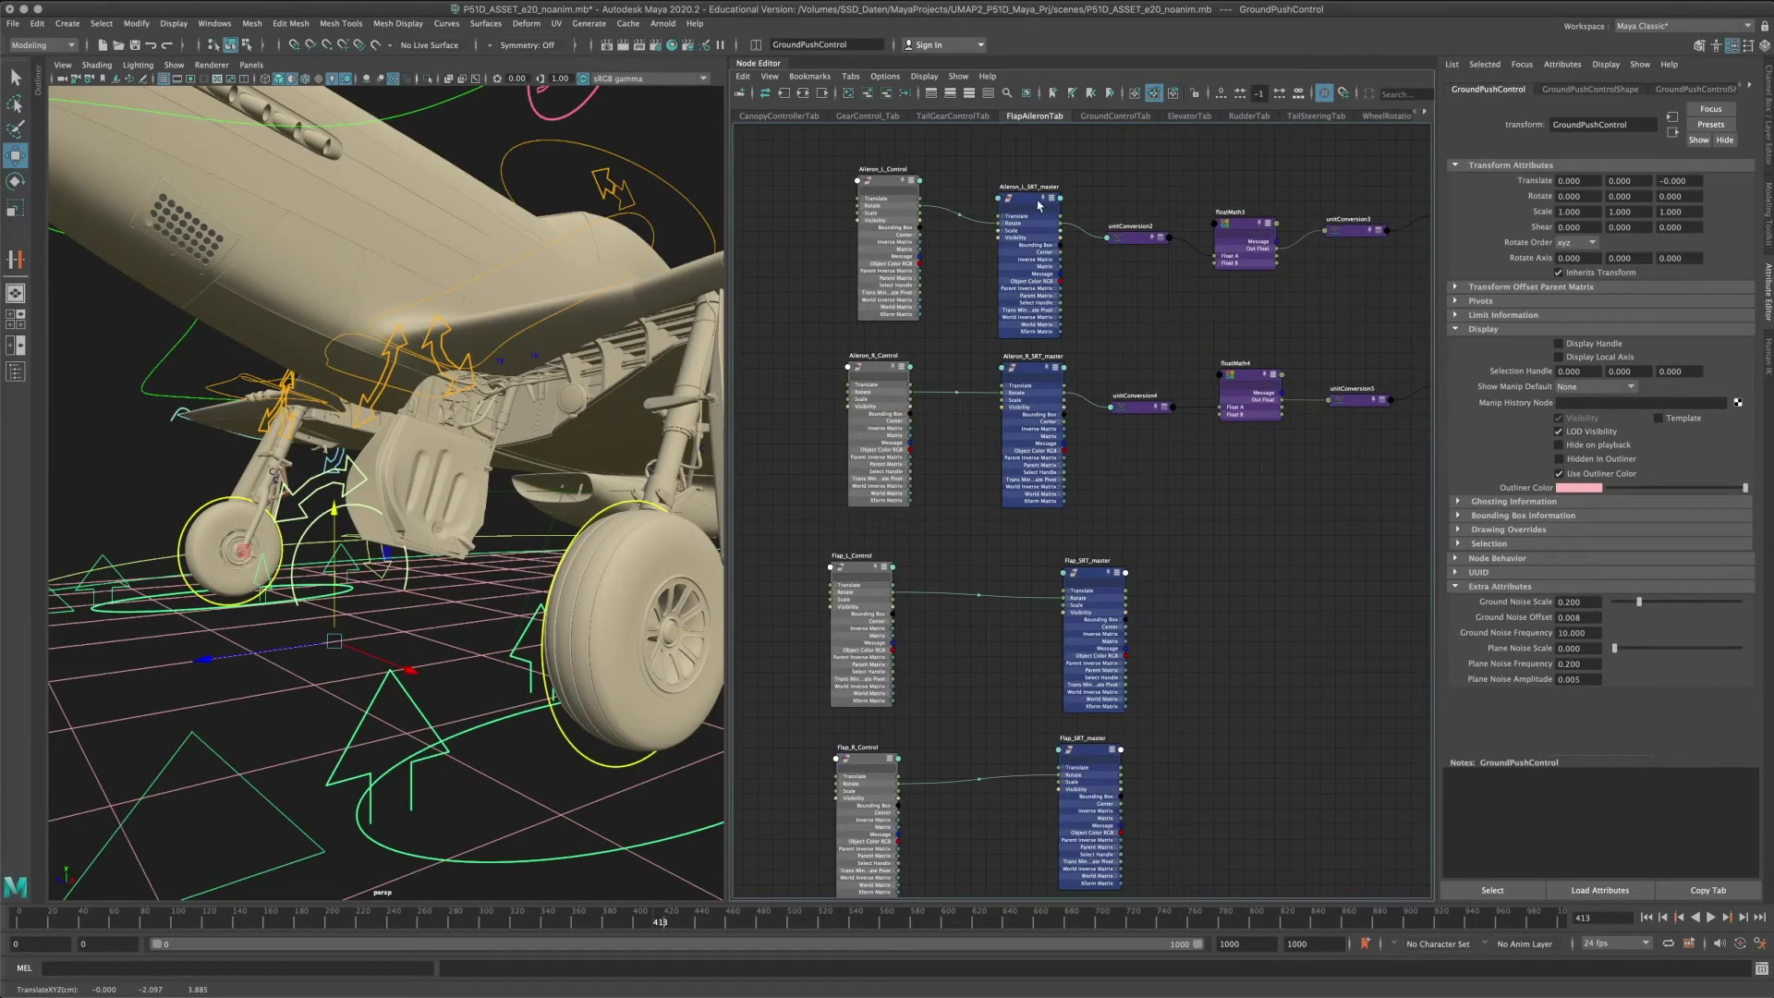
{"action": "left_click", "coordinate": [953, 117]}
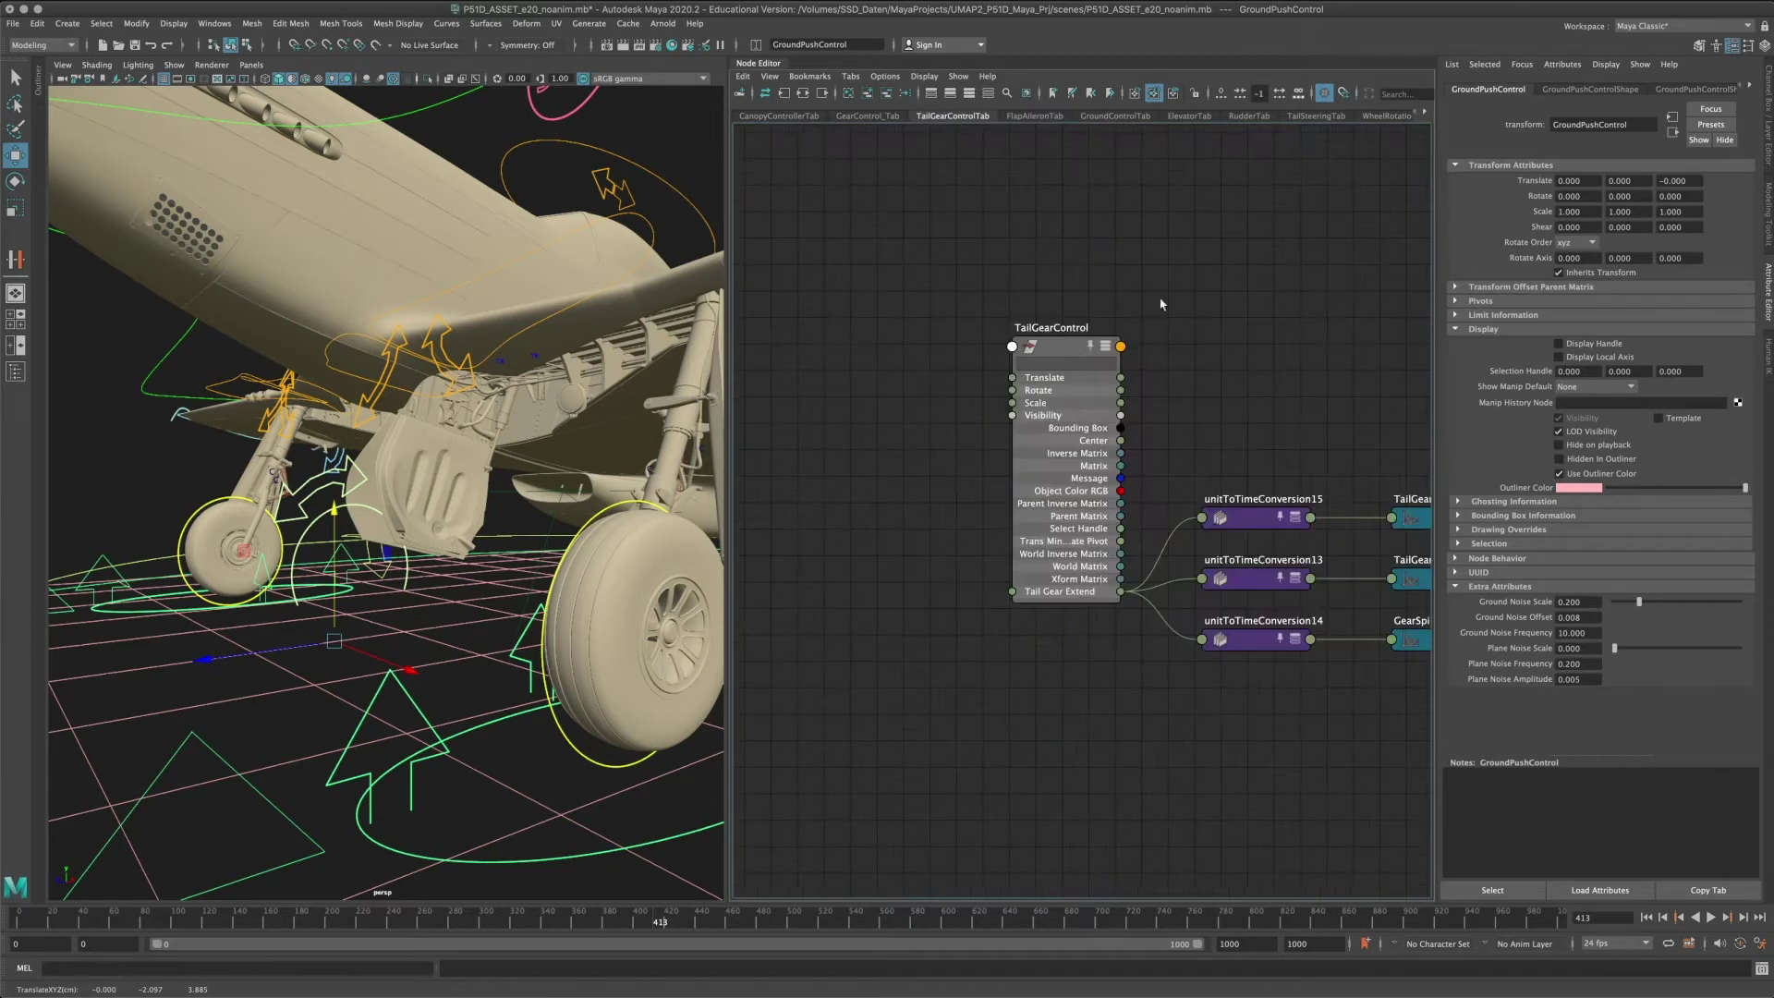
{"action": "key", "text": "a"}
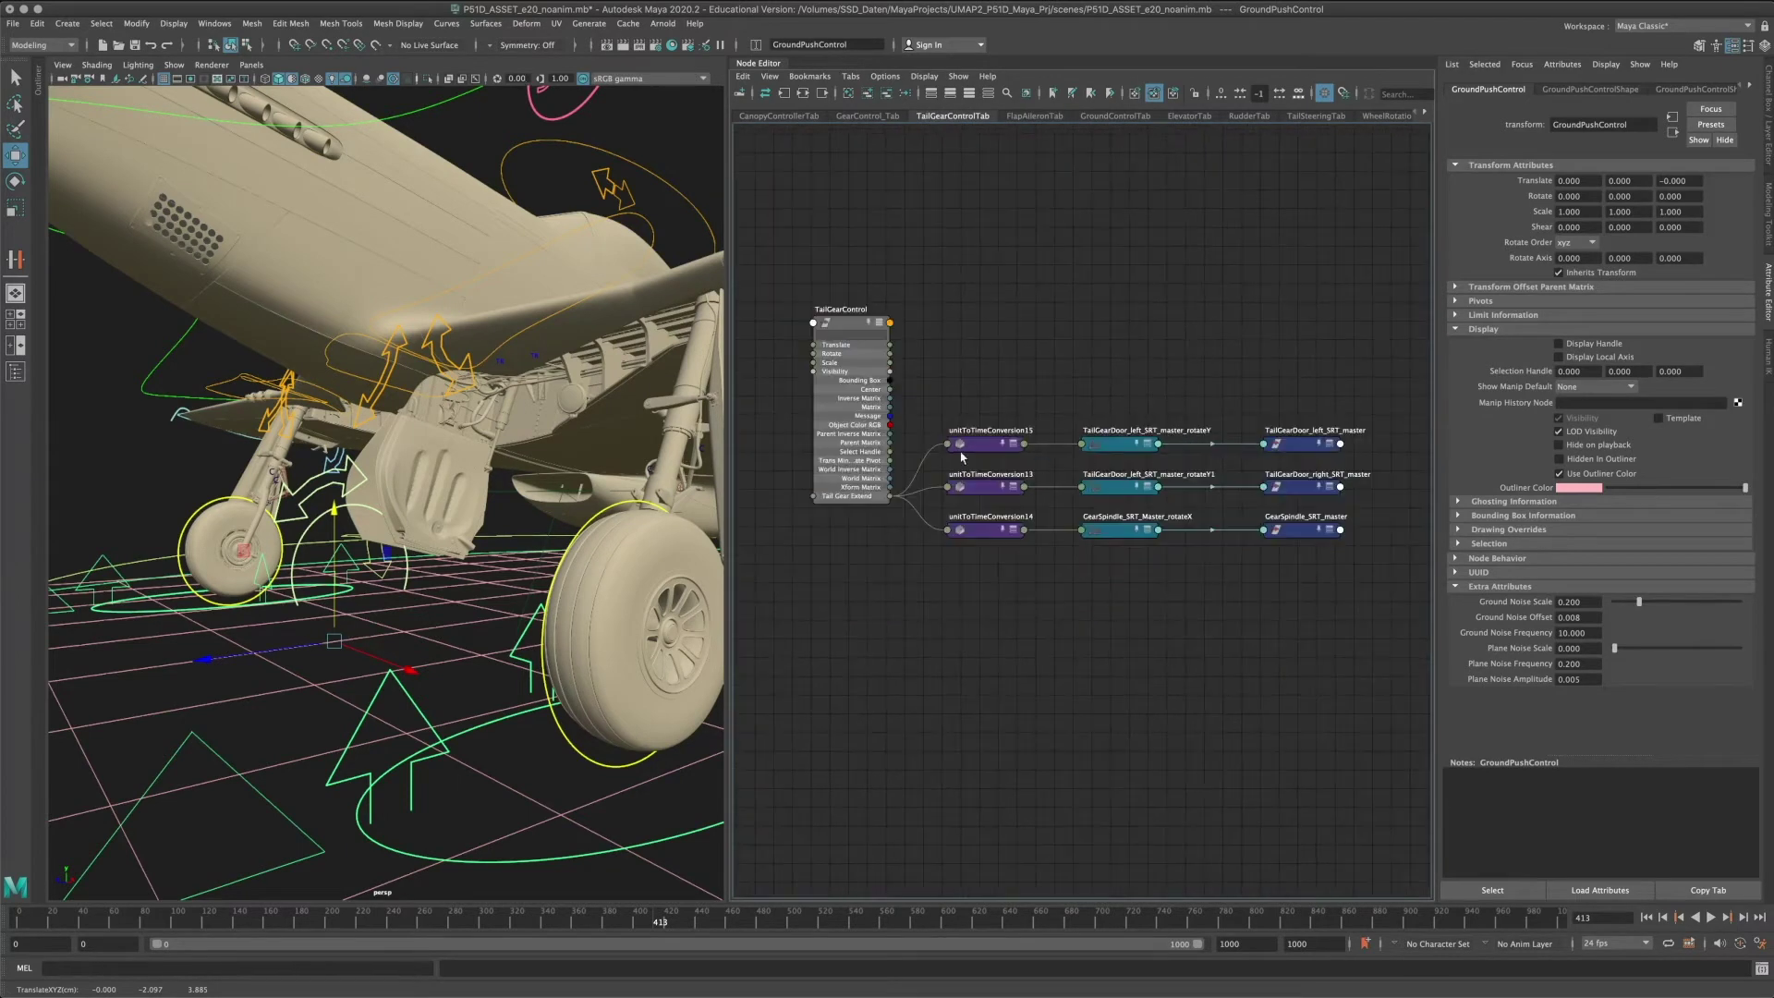
Review the full main gear control network and select MainGear_L_Control in the 3D view.
{"action": "left_click", "coordinate": [867, 117]}
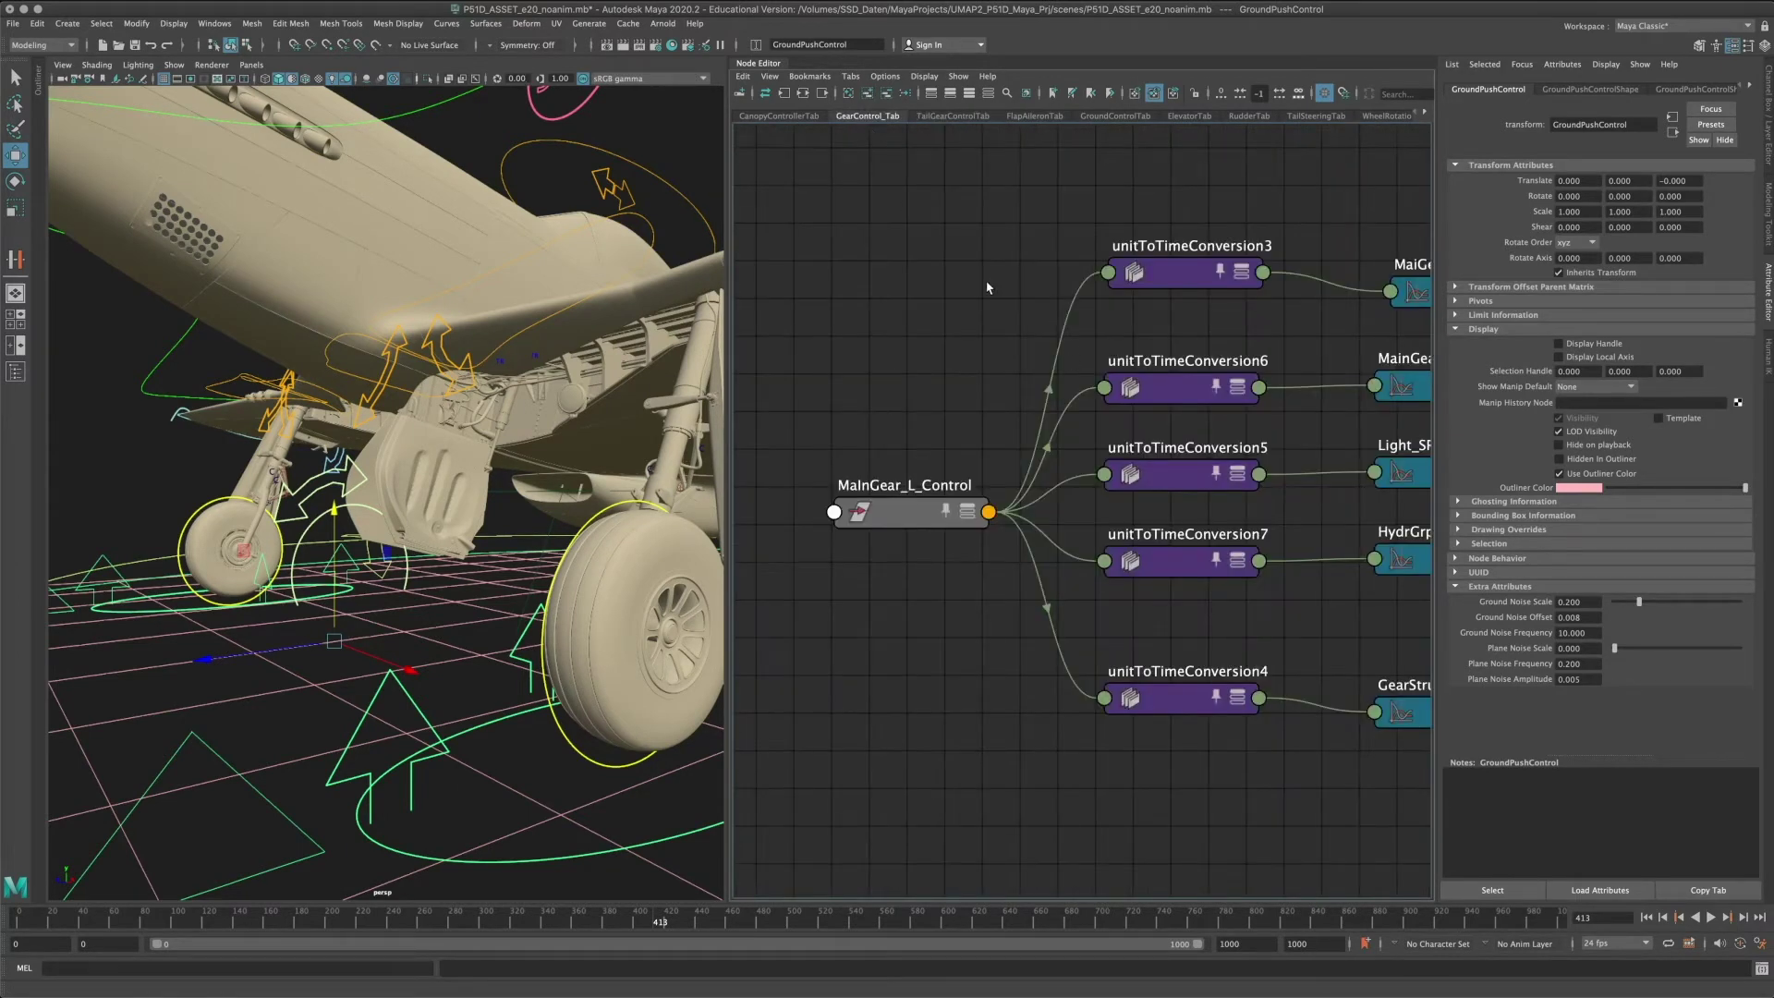
{"action": "scroll", "coordinate": [987, 287], "scroll_direction": "down", "scroll_amount": 5}
{"action": "middle_click_drag", "start_coordinate": [1094, 257], "coordinate": [1072, 306], "text": "alt"}
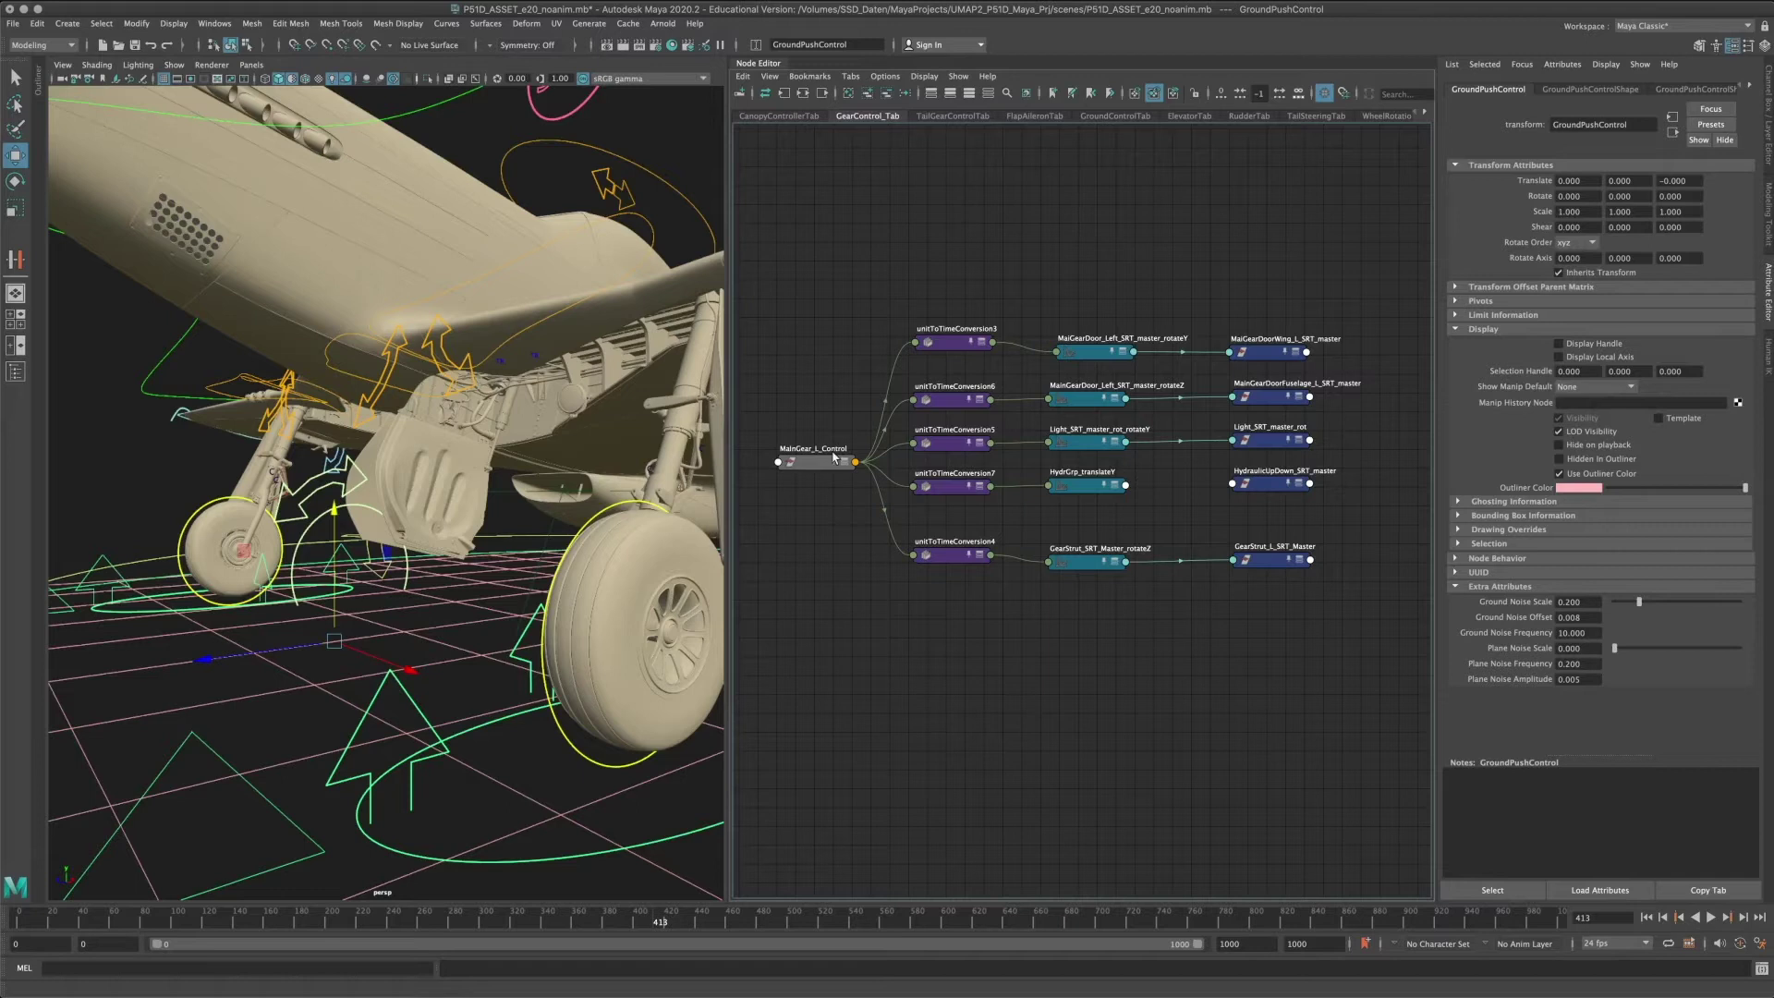
{"action": "left_click", "coordinate": [439, 357]}
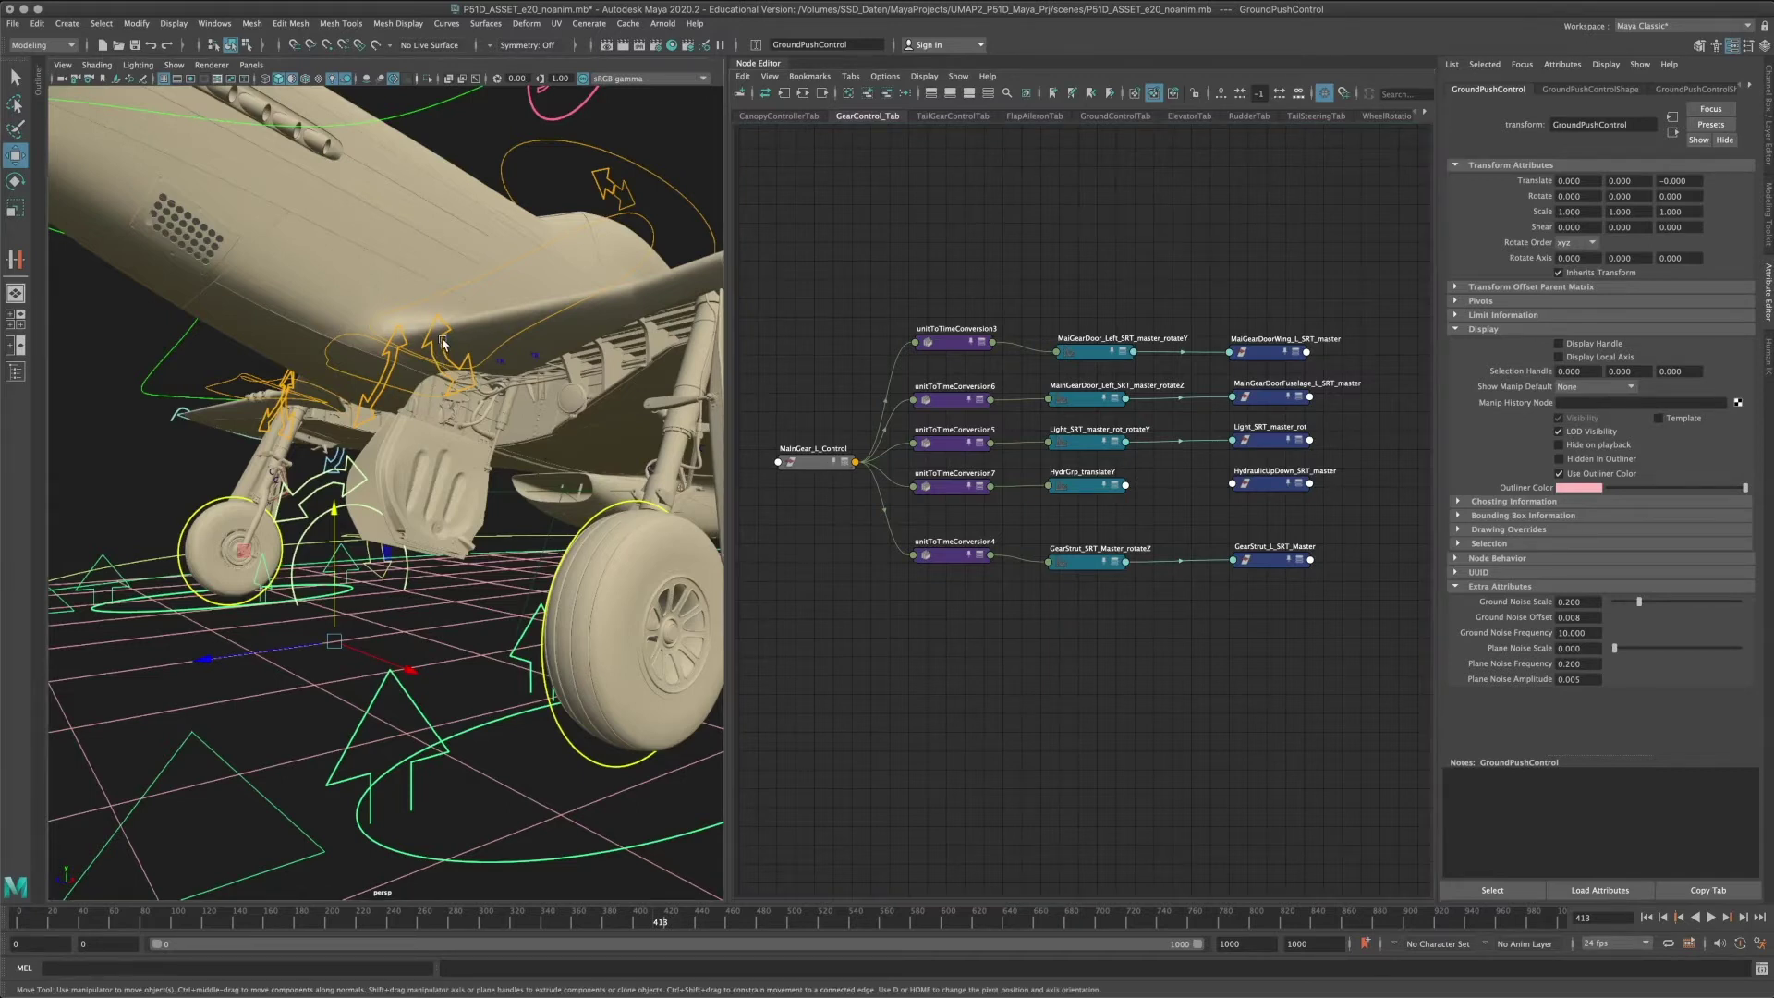
Open the canopy controller graph and widen the Node Editor so the network from CanopyControl to both Sled_SRT nodes fits.
{"action": "left_click", "coordinate": [762, 117]}
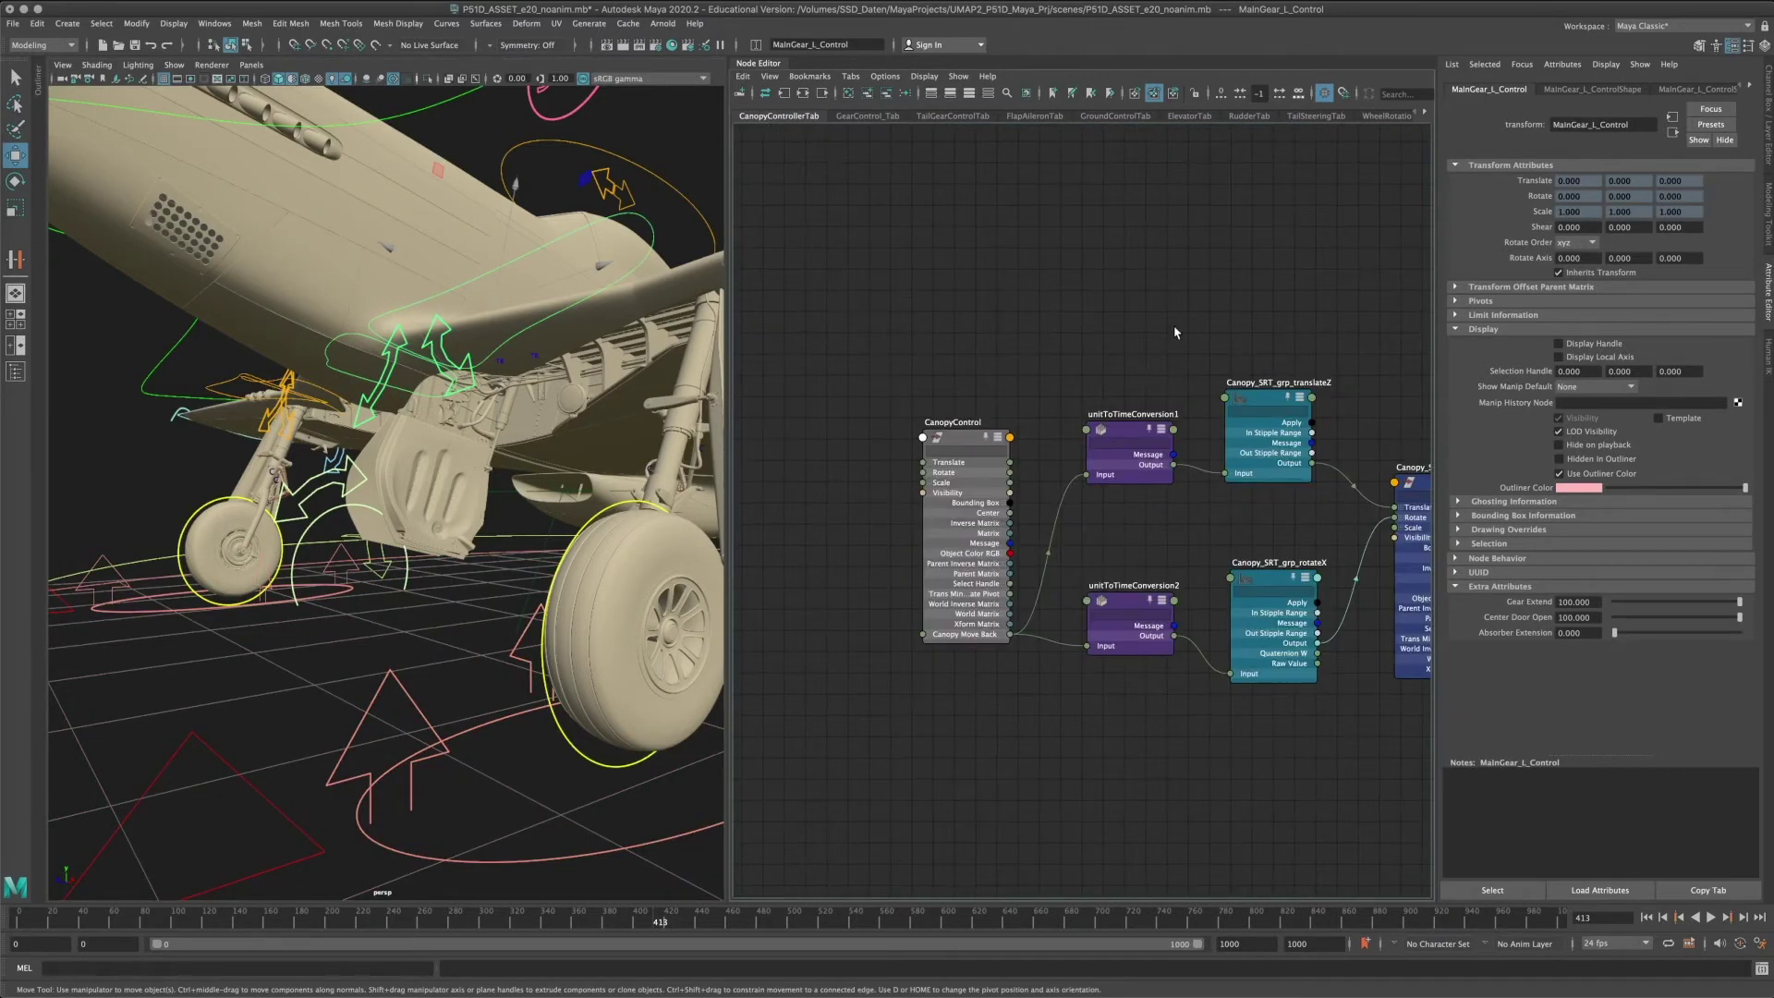
{"action": "middle_click_drag", "start_coordinate": [1342, 323], "coordinate": [1184, 307], "text": "alt"}
{"action": "right_click_drag", "start_coordinate": [1183, 311], "coordinate": [1166, 344], "text": "alt"}
{"action": "middle_click_drag", "start_coordinate": [1228, 328], "coordinate": [1090, 331], "text": "alt"}
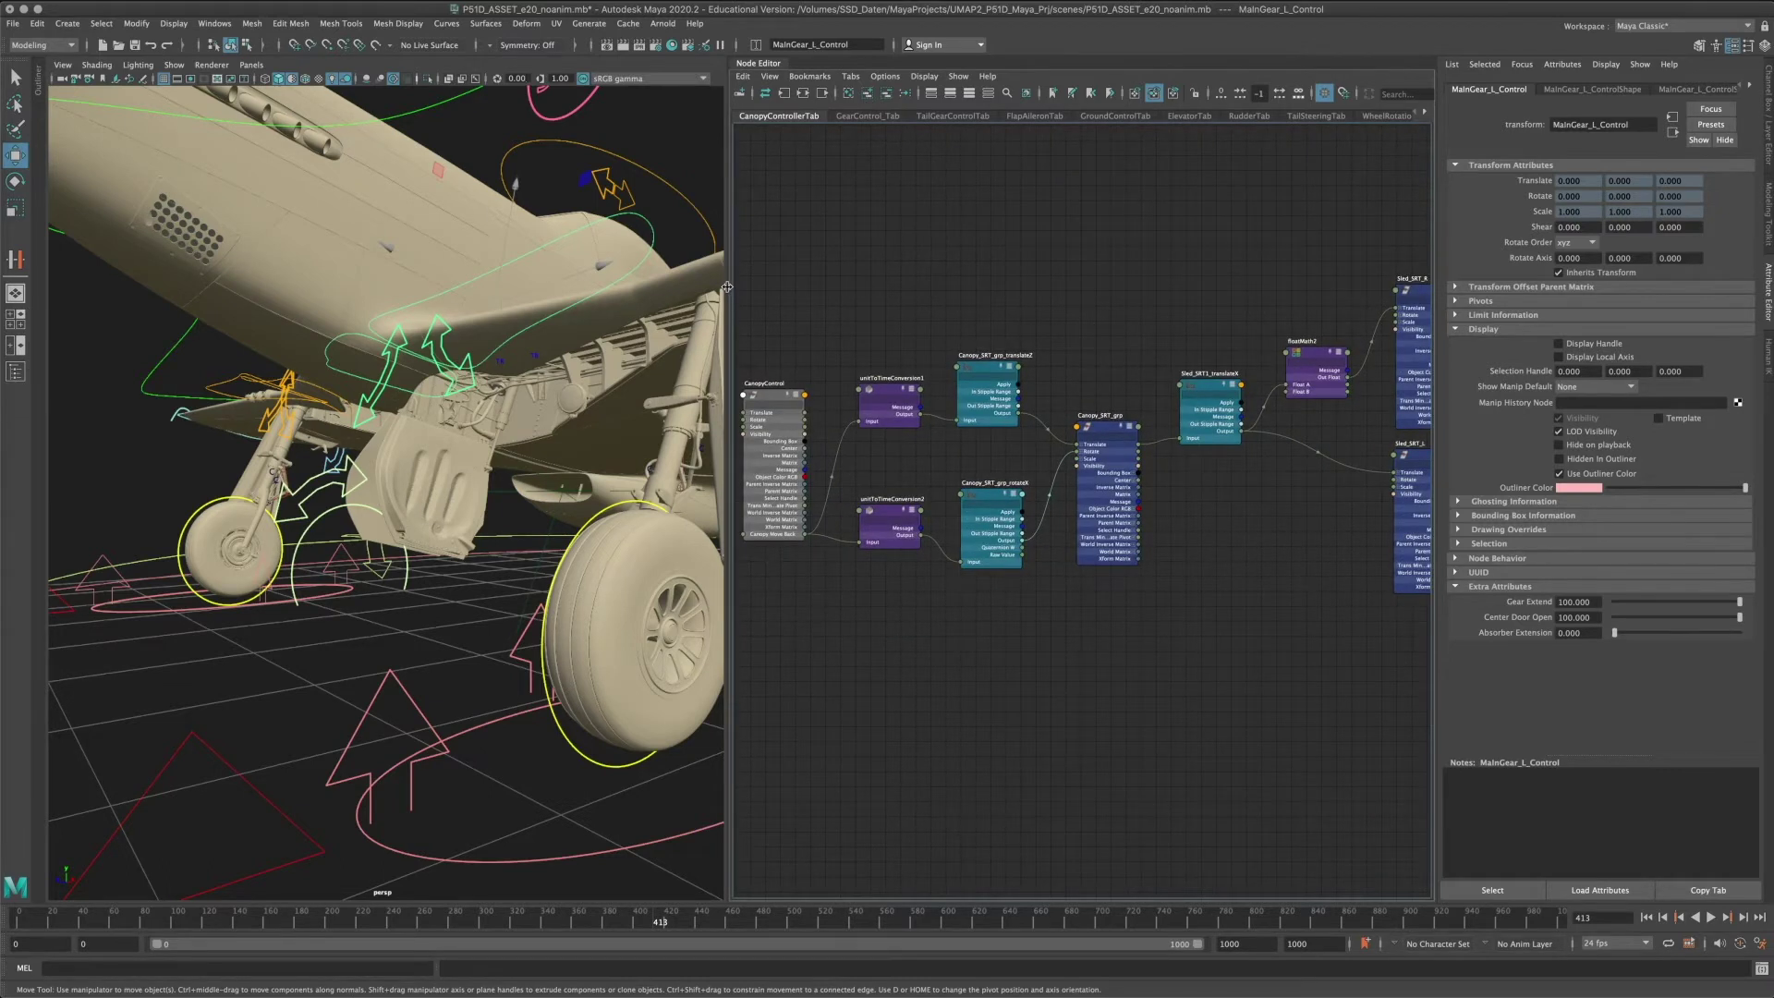
{"action": "left_click_drag", "start_coordinate": [729, 292], "coordinate": [404, 298]}
{"action": "middle_click_drag", "start_coordinate": [699, 355], "coordinate": [911, 317], "text": "alt"}
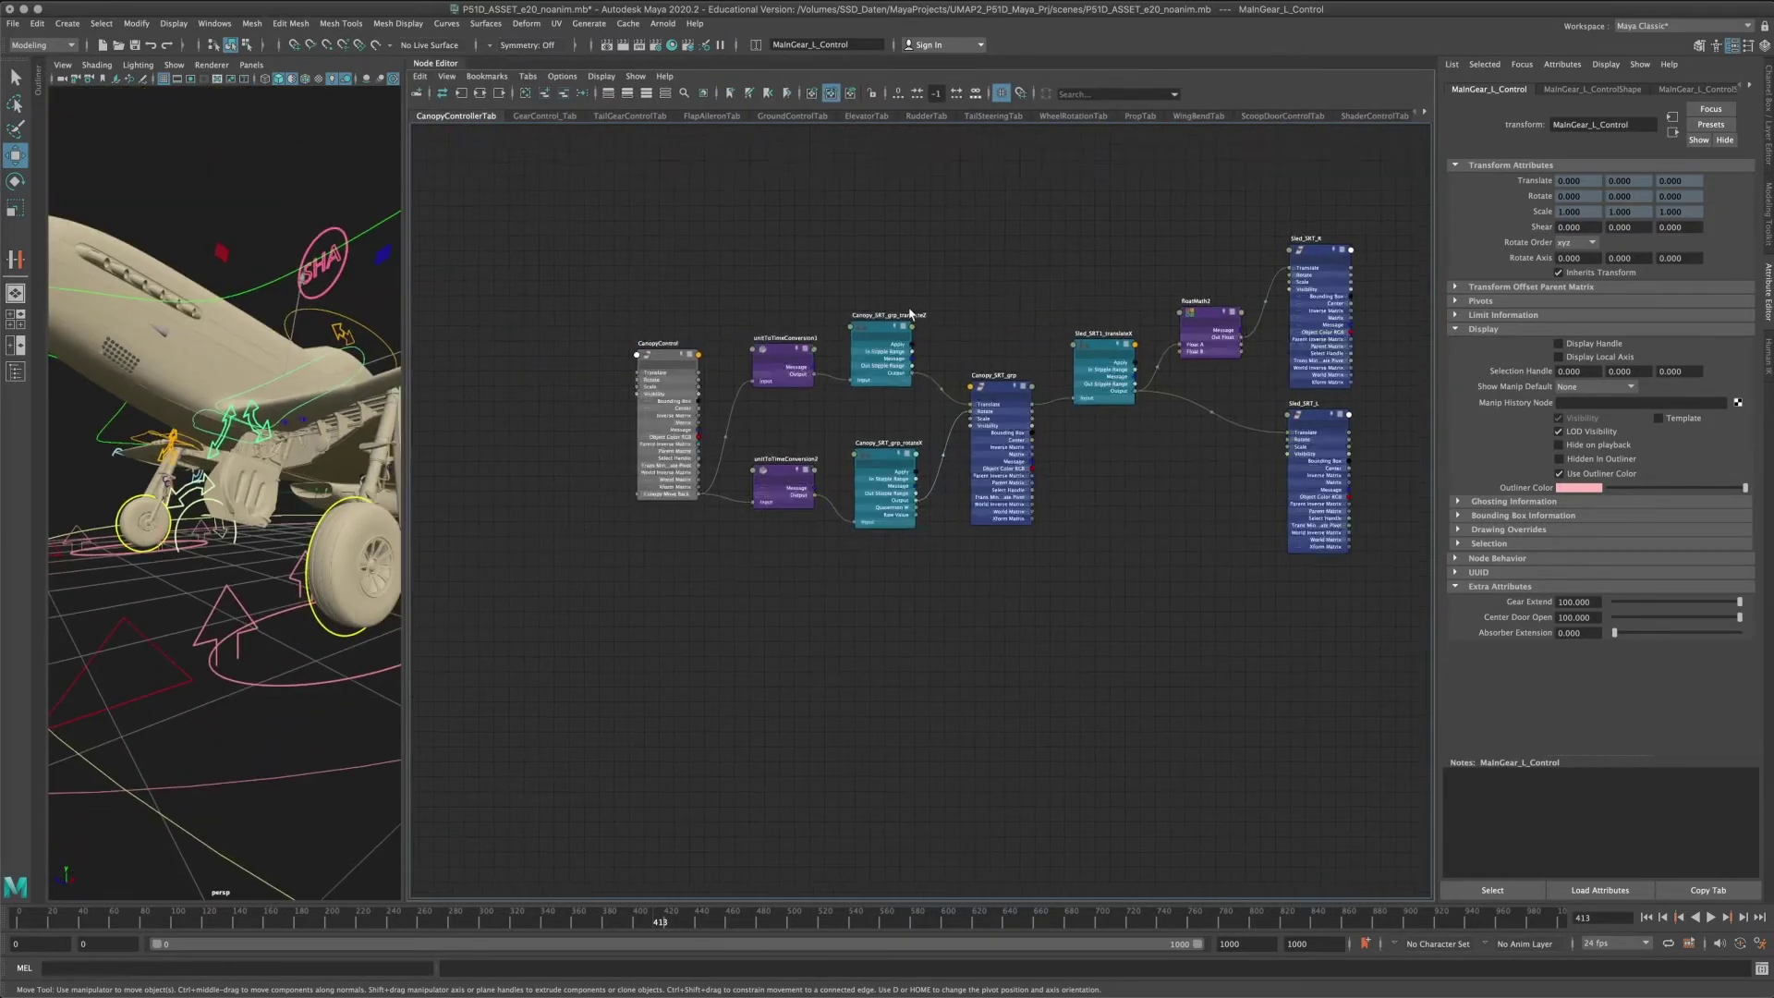
{"action": "scroll", "coordinate": [907, 314], "scroll_direction": "up", "scroll_amount": 1}
{"action": "scroll", "coordinate": [1042, 321], "scroll_direction": "down", "scroll_amount": 1}
{"action": "middle_click_drag", "start_coordinate": [1088, 309], "coordinate": [1022, 339], "text": "alt"}
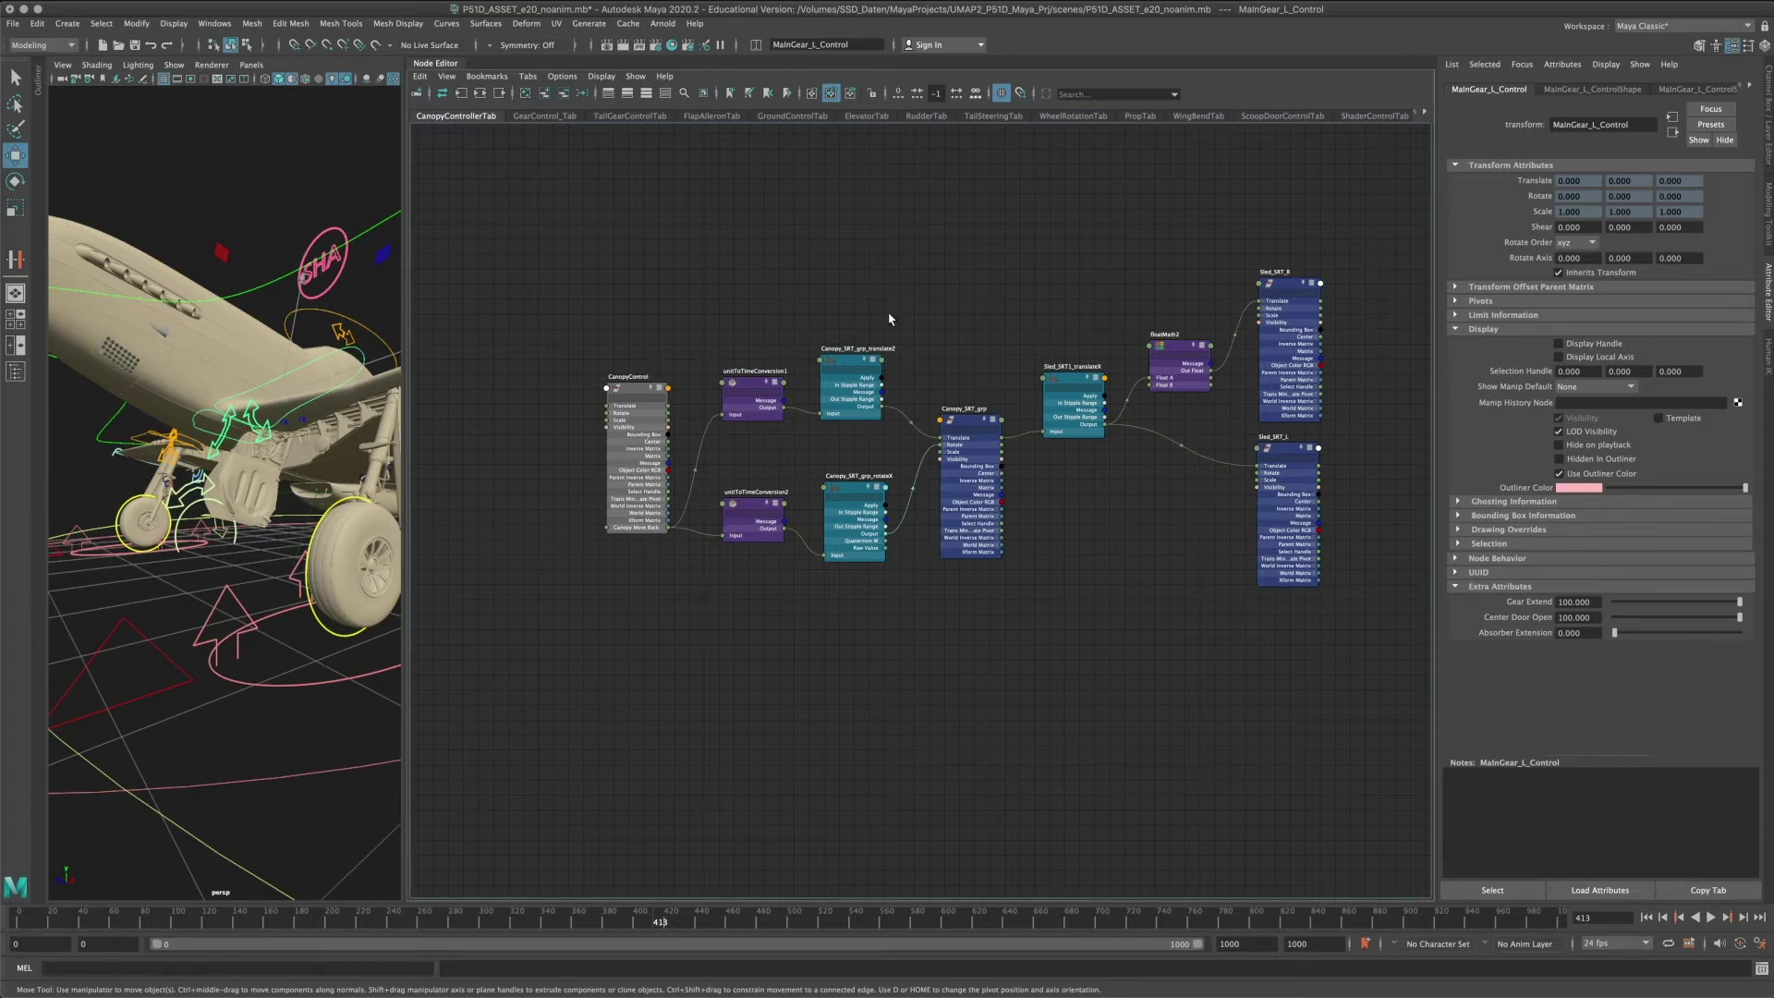
In the gear control graph, place MainGear_L_Control farther from the conversion nodes and expand it to show all its attributes.
{"action": "left_click", "coordinate": [560, 117]}
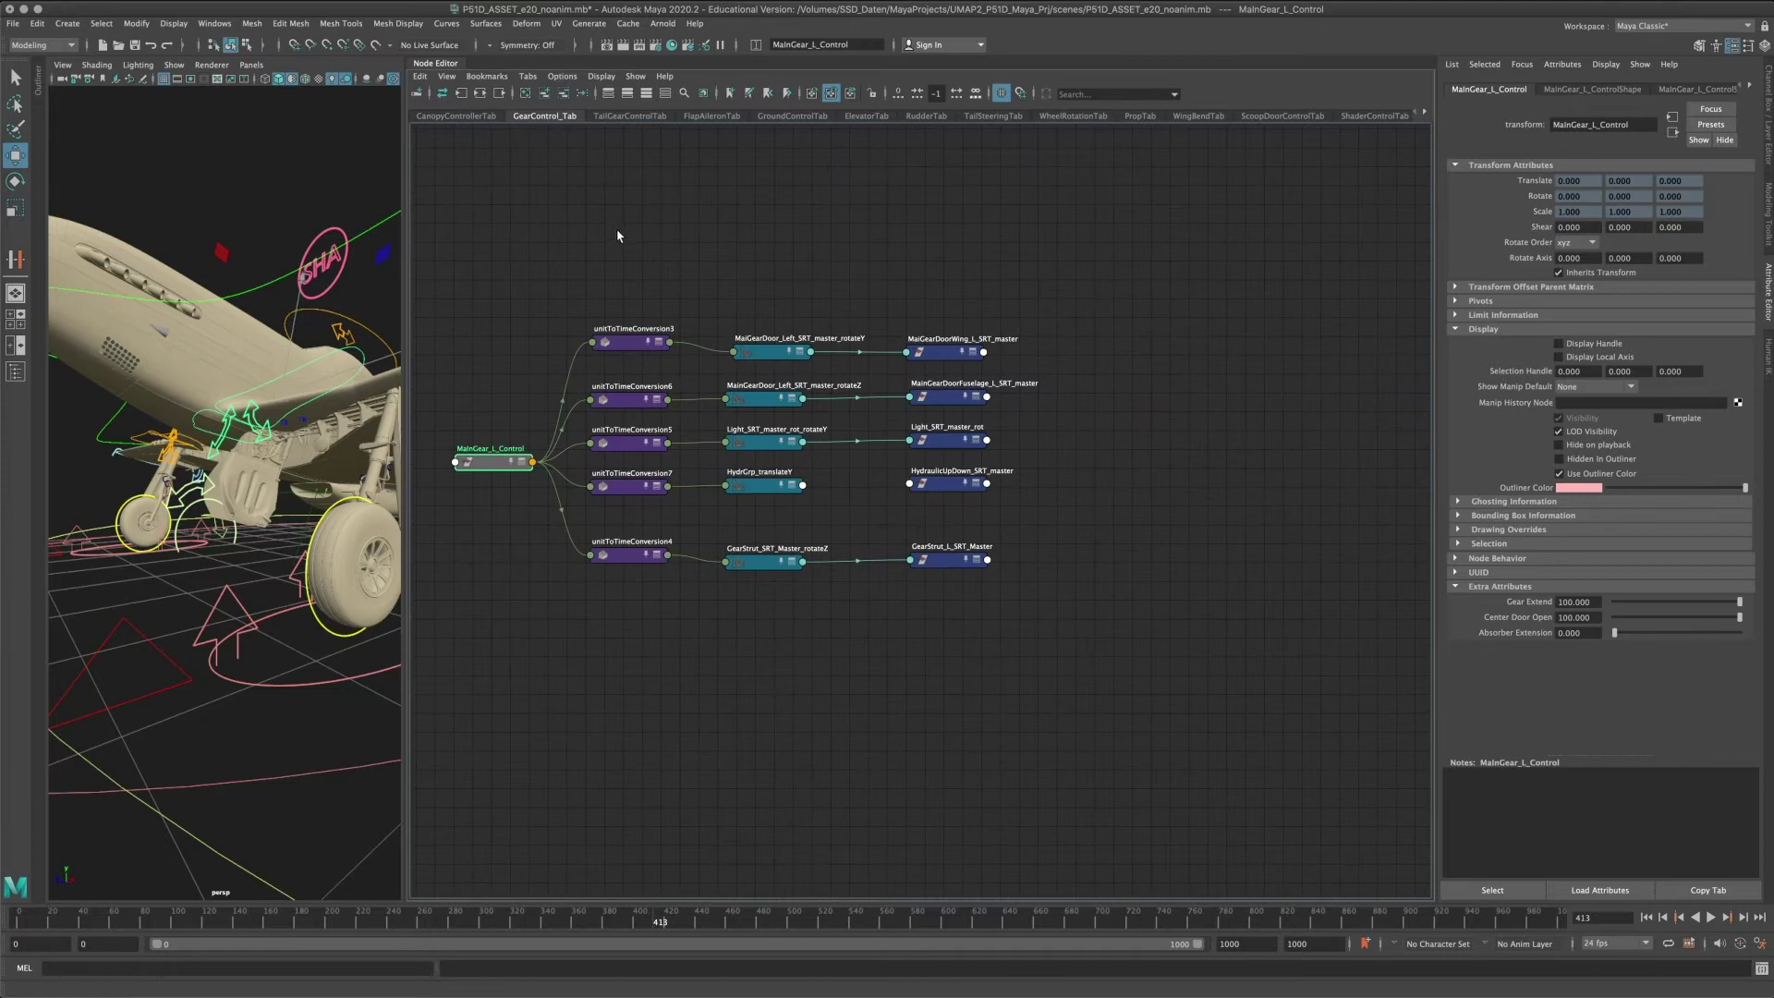
{"action": "middle_click_drag", "start_coordinate": [776, 237], "coordinate": [979, 218]}
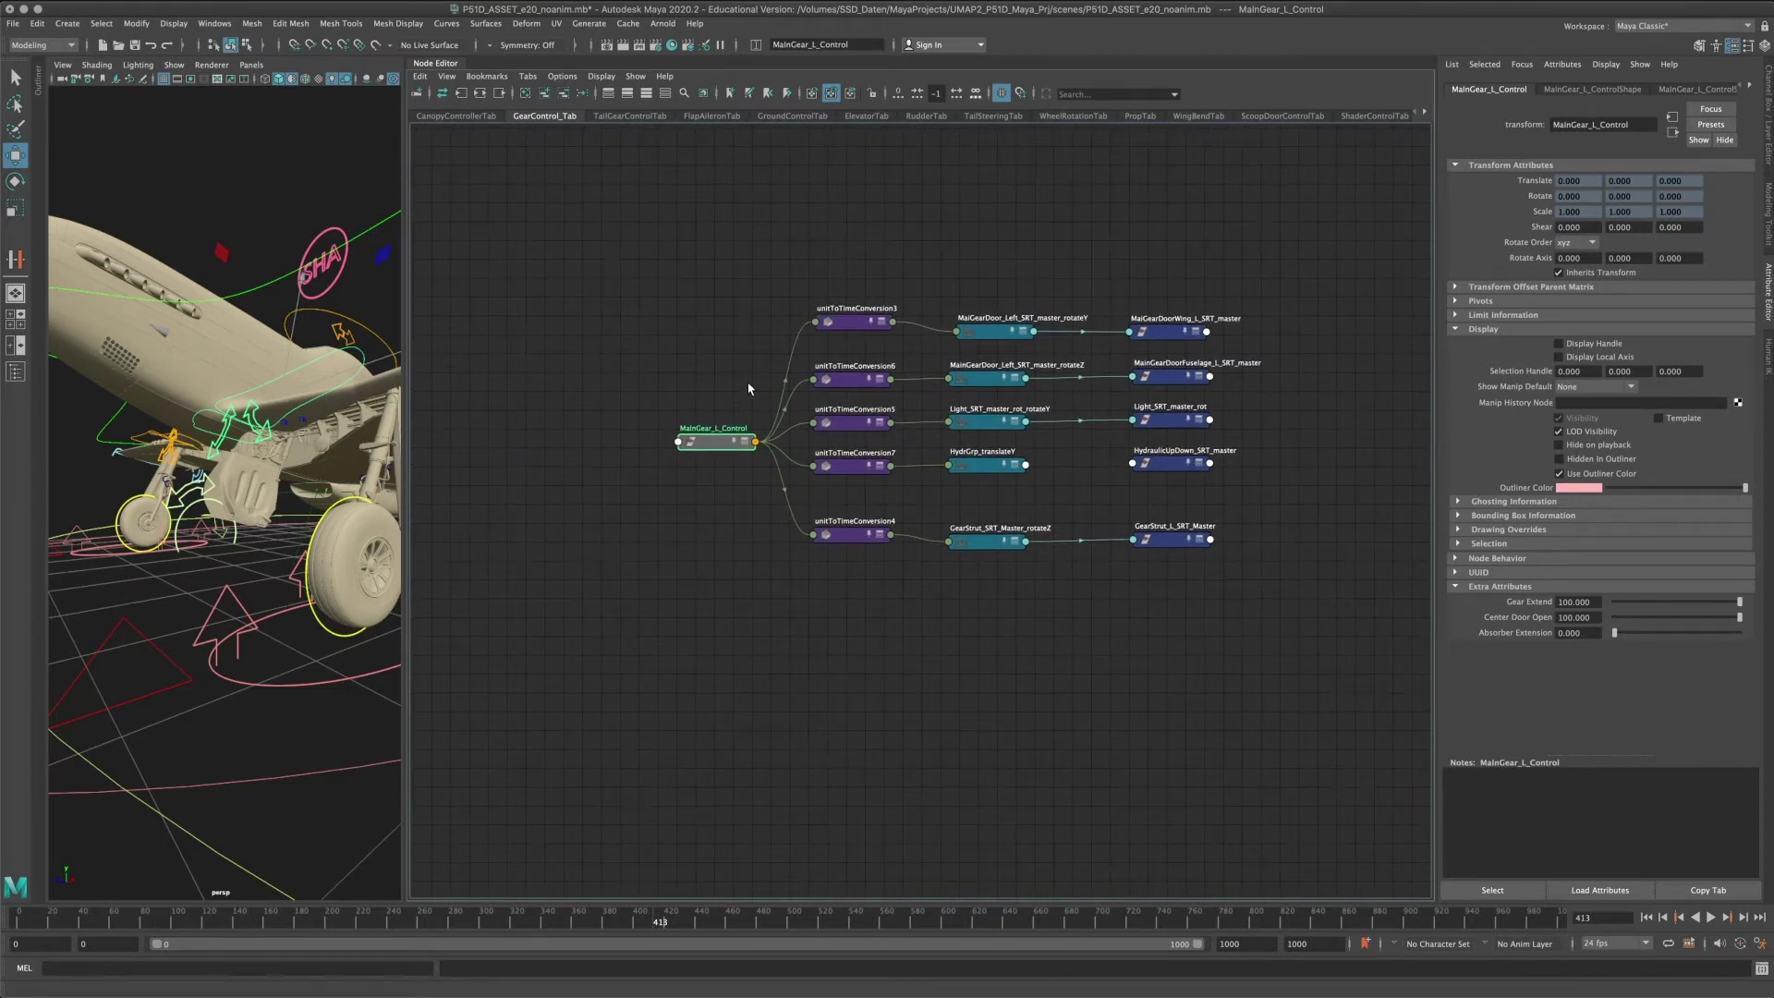
{"action": "left_click_drag", "start_coordinate": [711, 441], "coordinate": [621, 356]}
{"action": "left_click", "coordinate": [658, 428]}
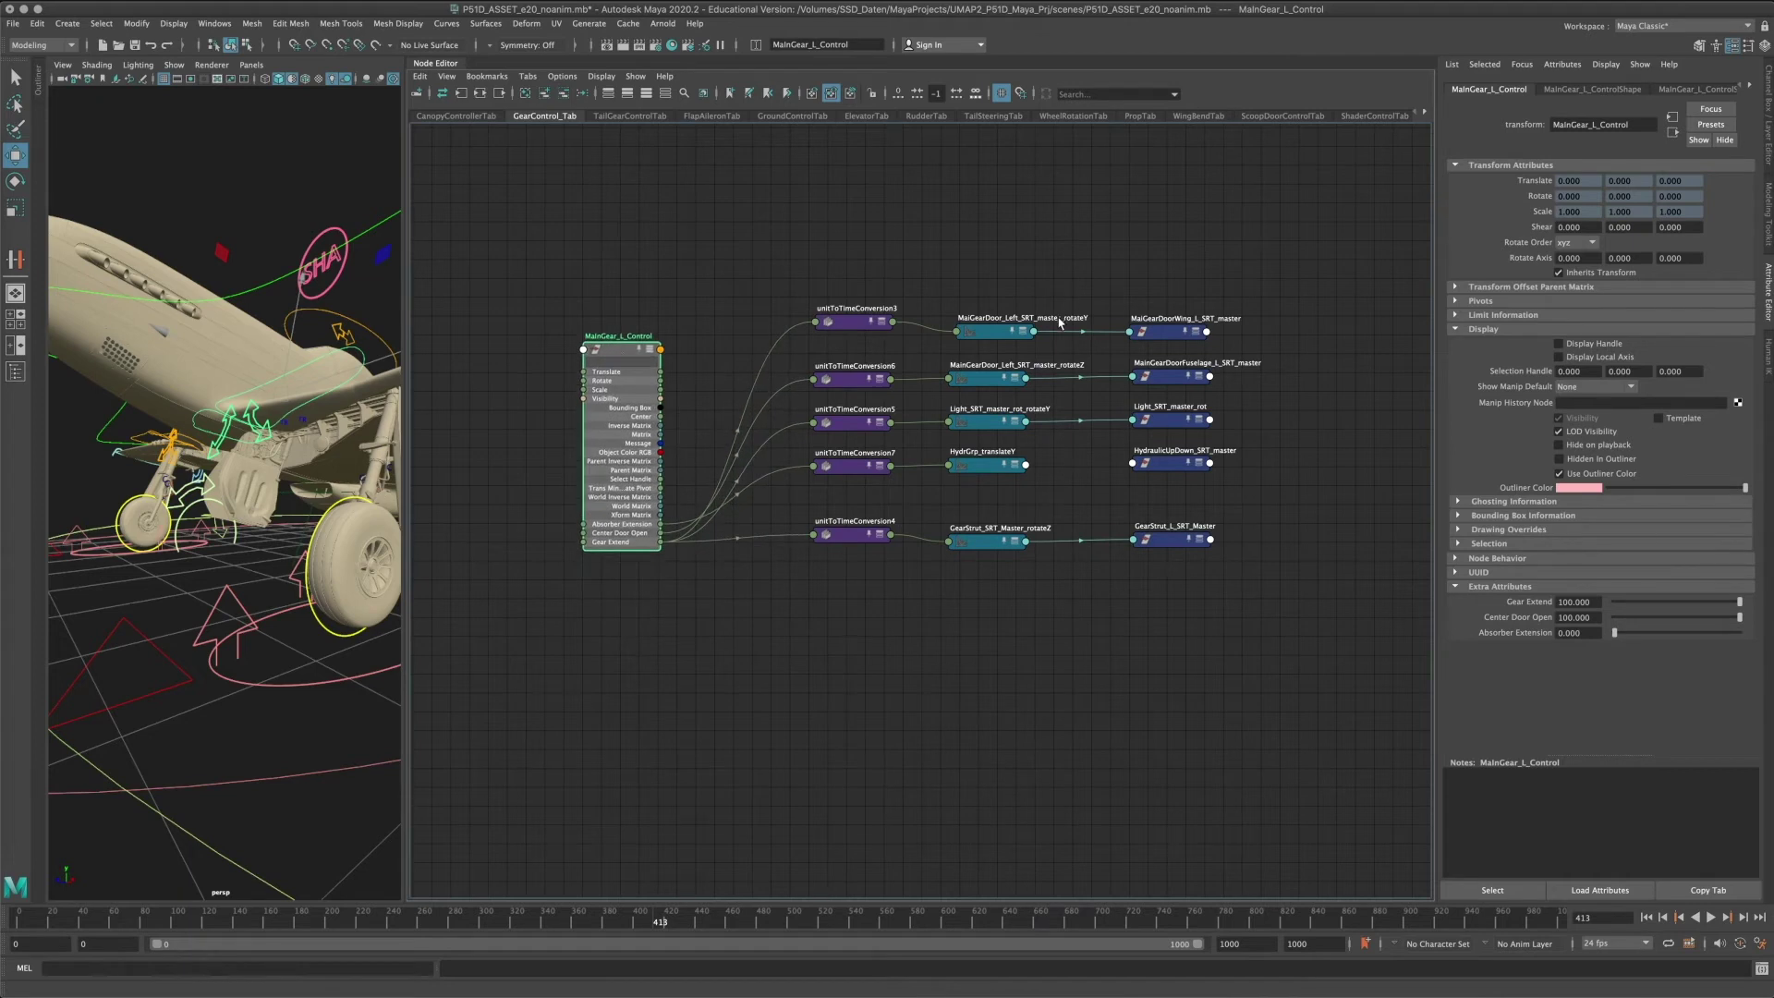
{"action": "middle_click_drag", "start_coordinate": [1021, 291], "coordinate": [1052, 355], "text": "alt"}
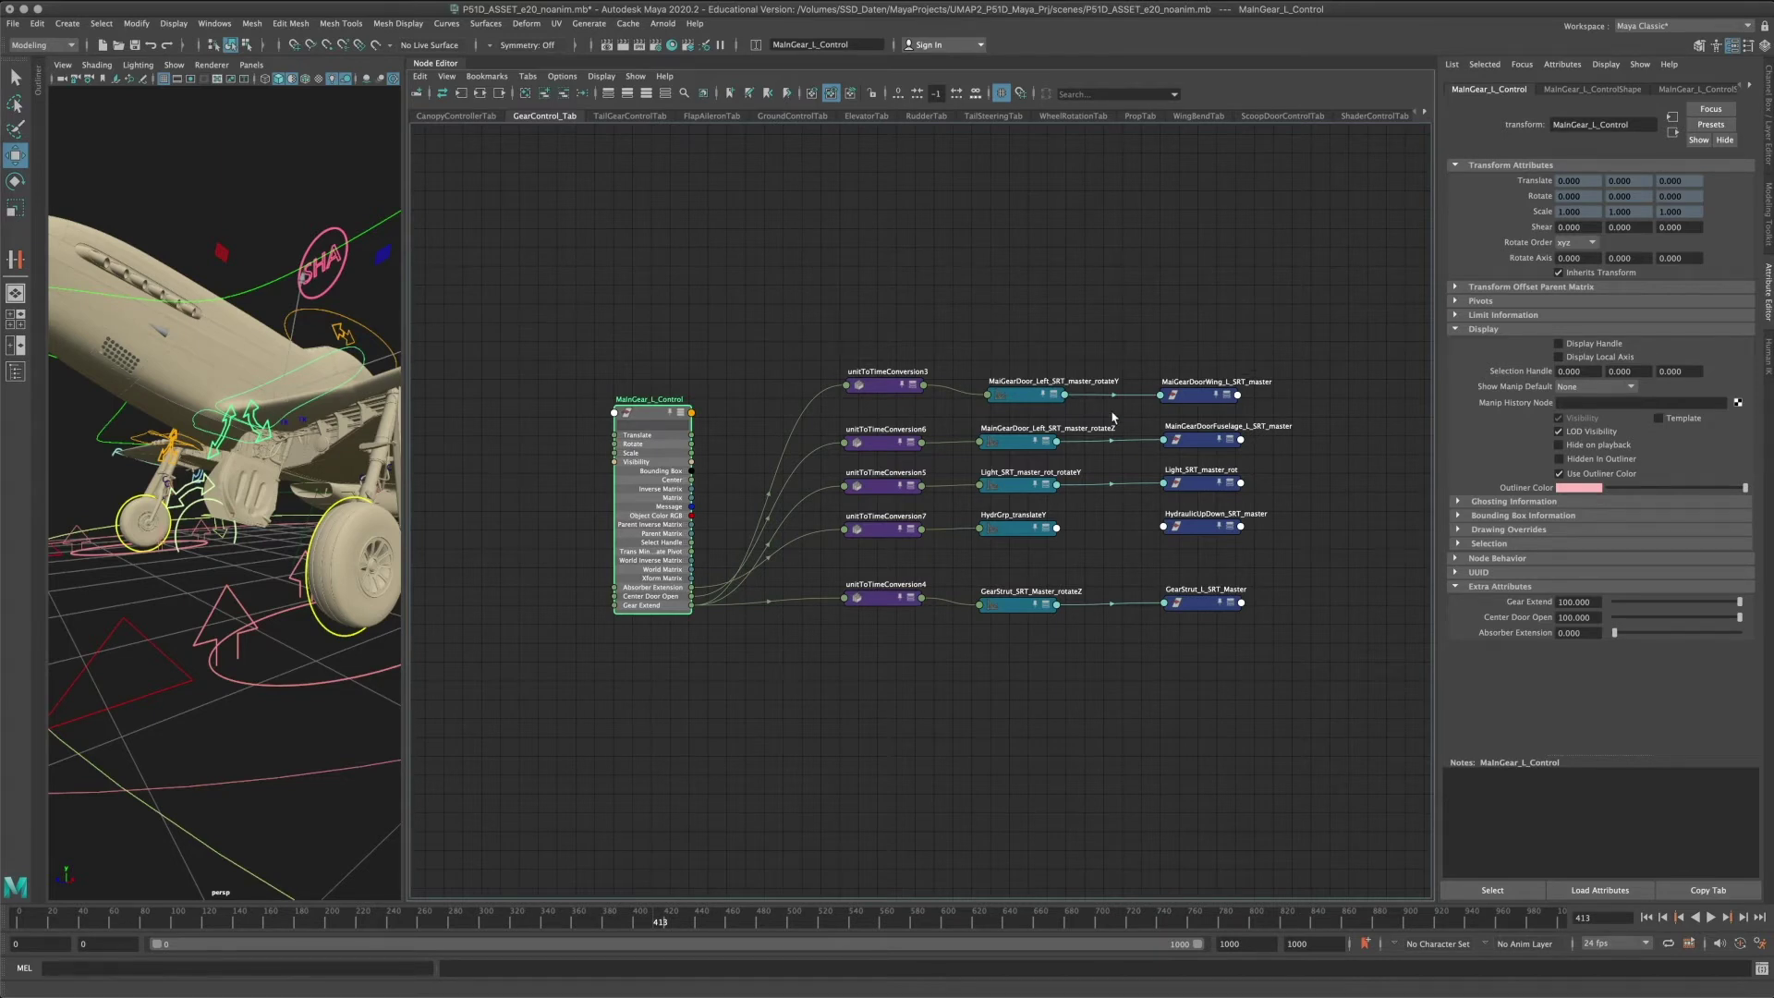
Examine the tail gear control network, then return to a closer look at the canopy controller graph.
{"action": "left_click", "coordinate": [632, 118]}
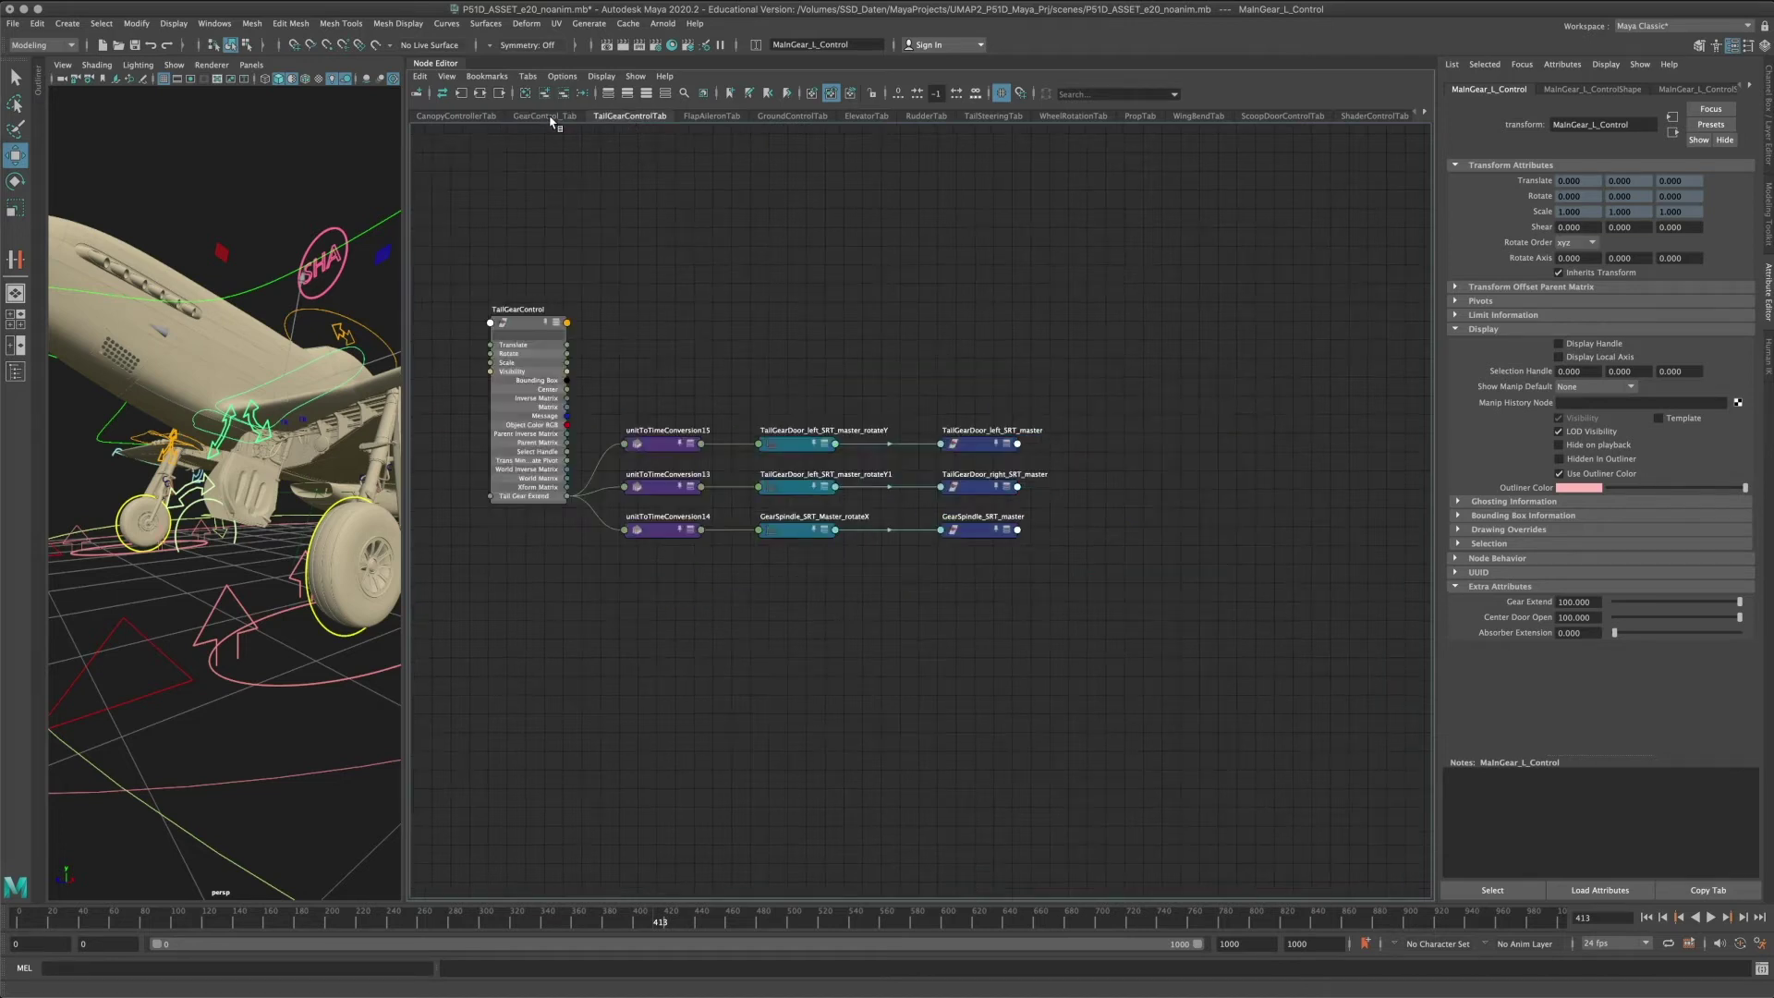
{"action": "scroll", "coordinate": [832, 298], "scroll_direction": "up", "scroll_amount": 4}
{"action": "scroll", "coordinate": [905, 300], "scroll_direction": "down", "scroll_amount": 4}
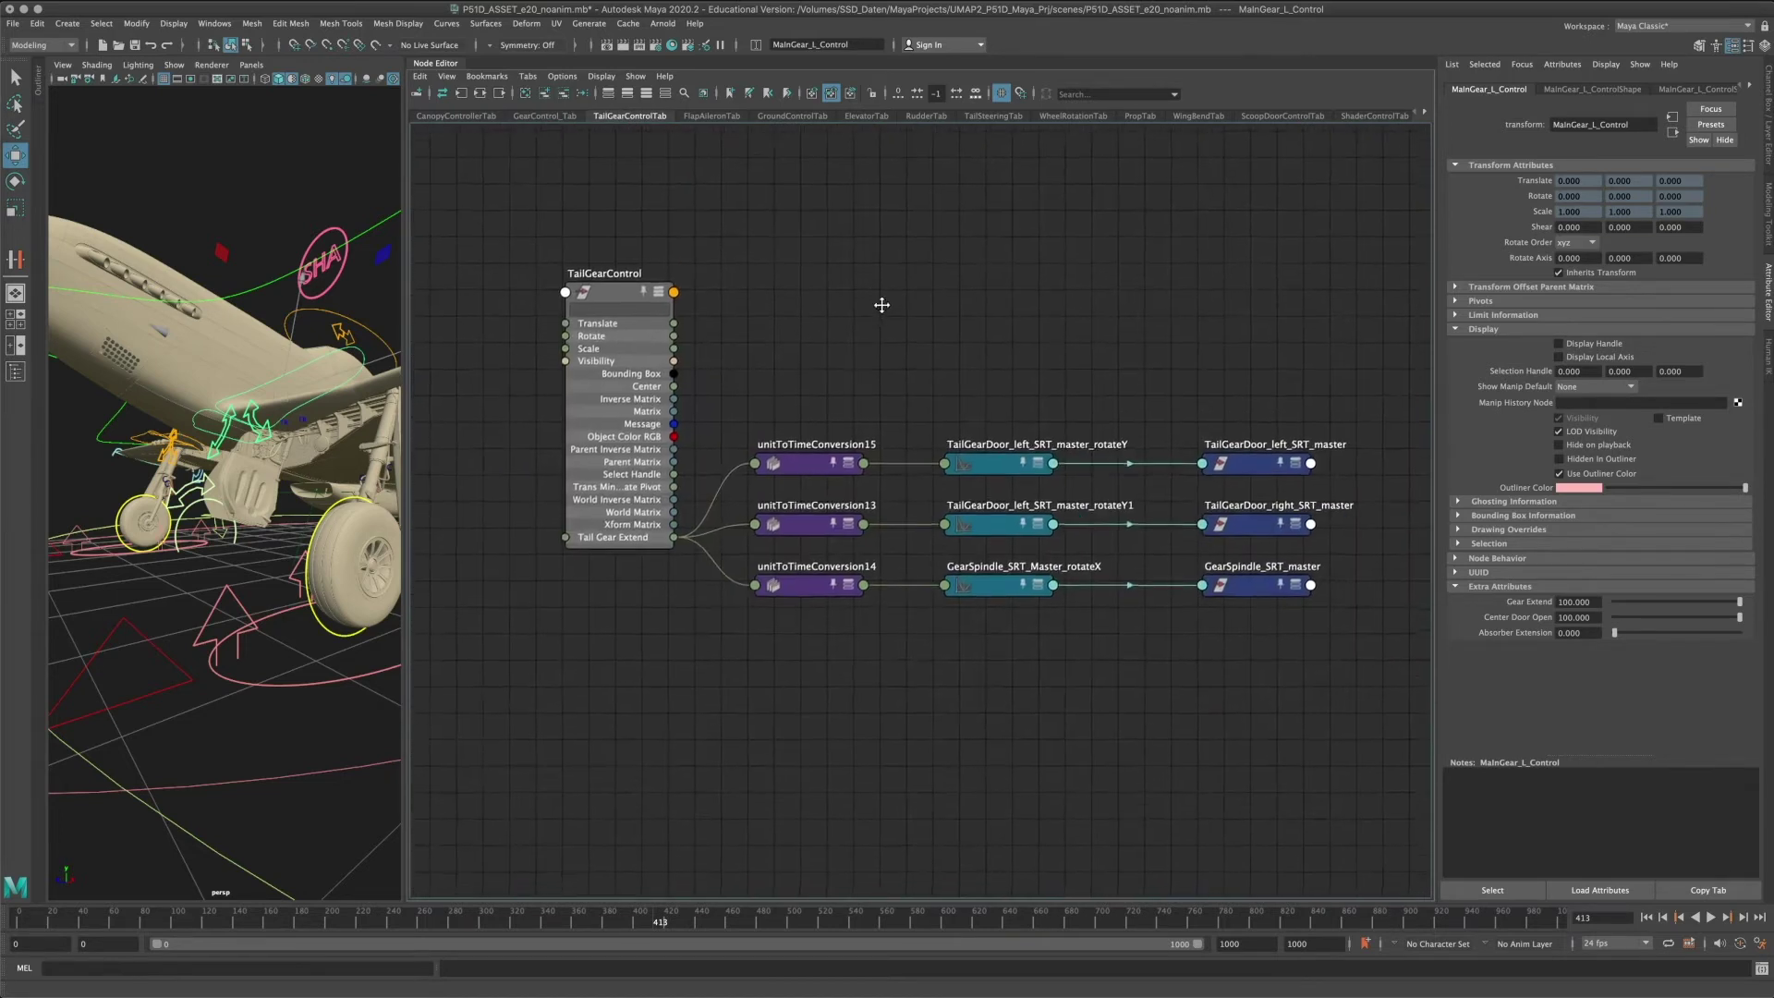
{"action": "left_click", "coordinate": [568, 118]}
{"action": "left_click", "coordinate": [460, 119]}
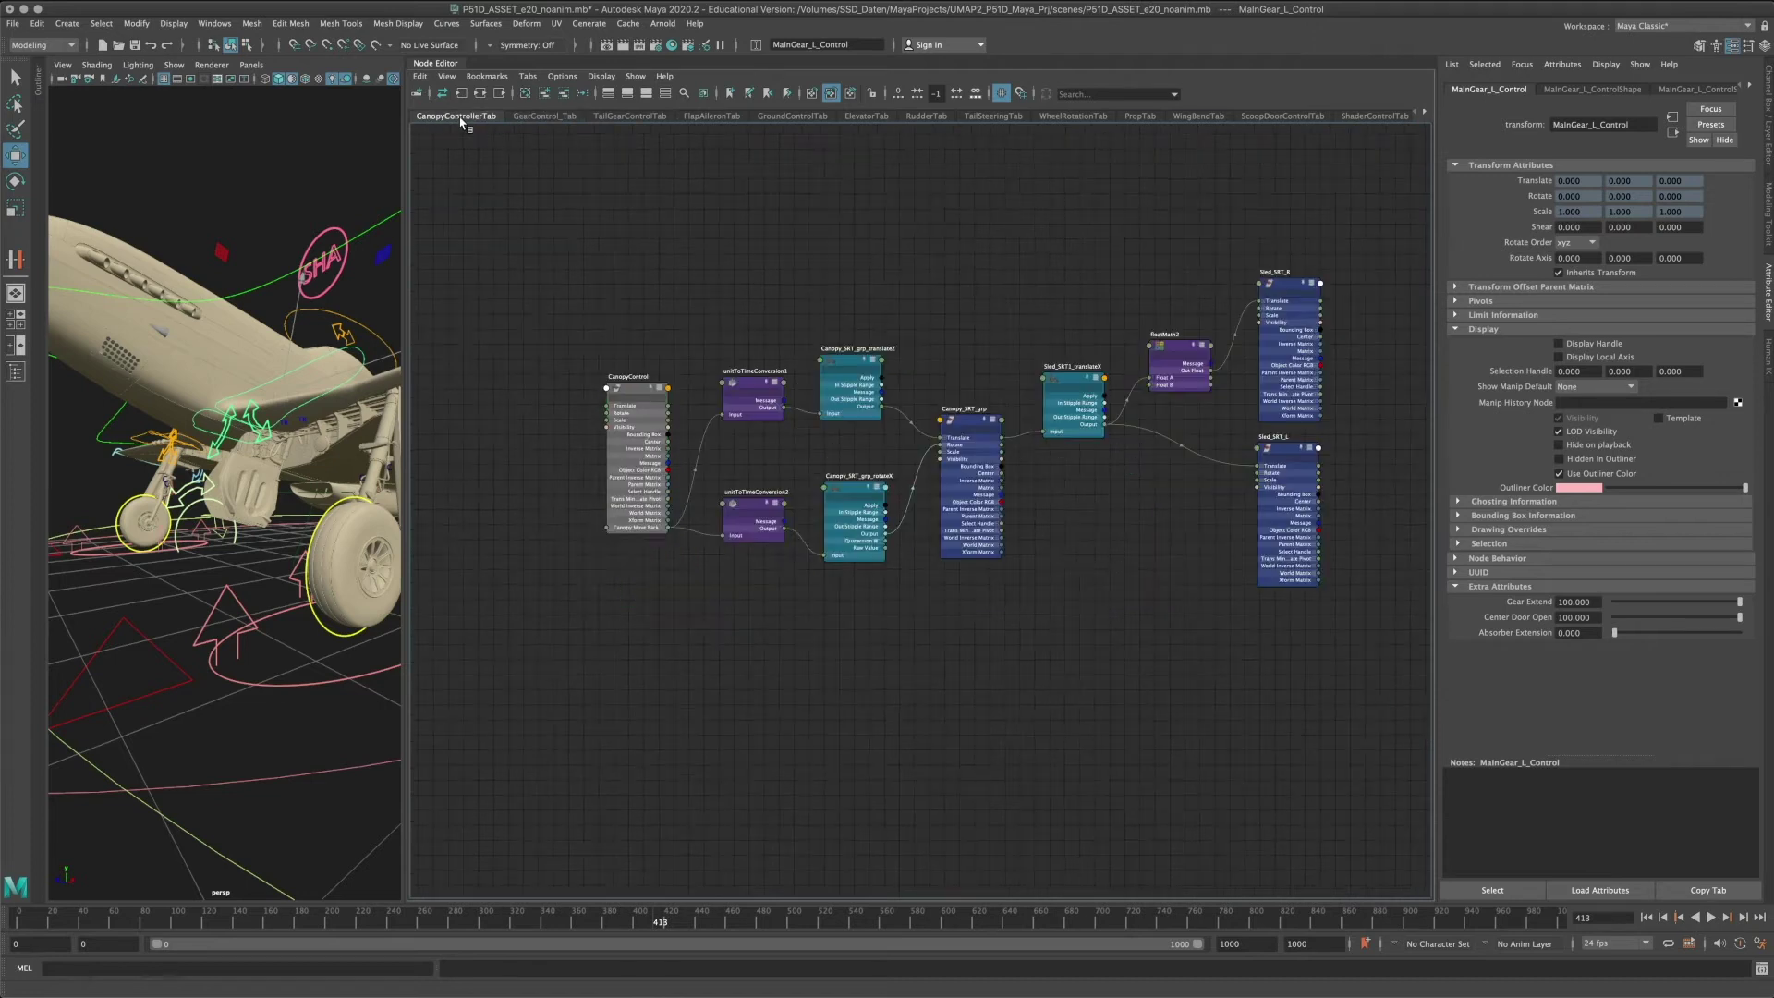
{"action": "scroll", "coordinate": [808, 355], "scroll_direction": "up", "scroll_amount": 2}
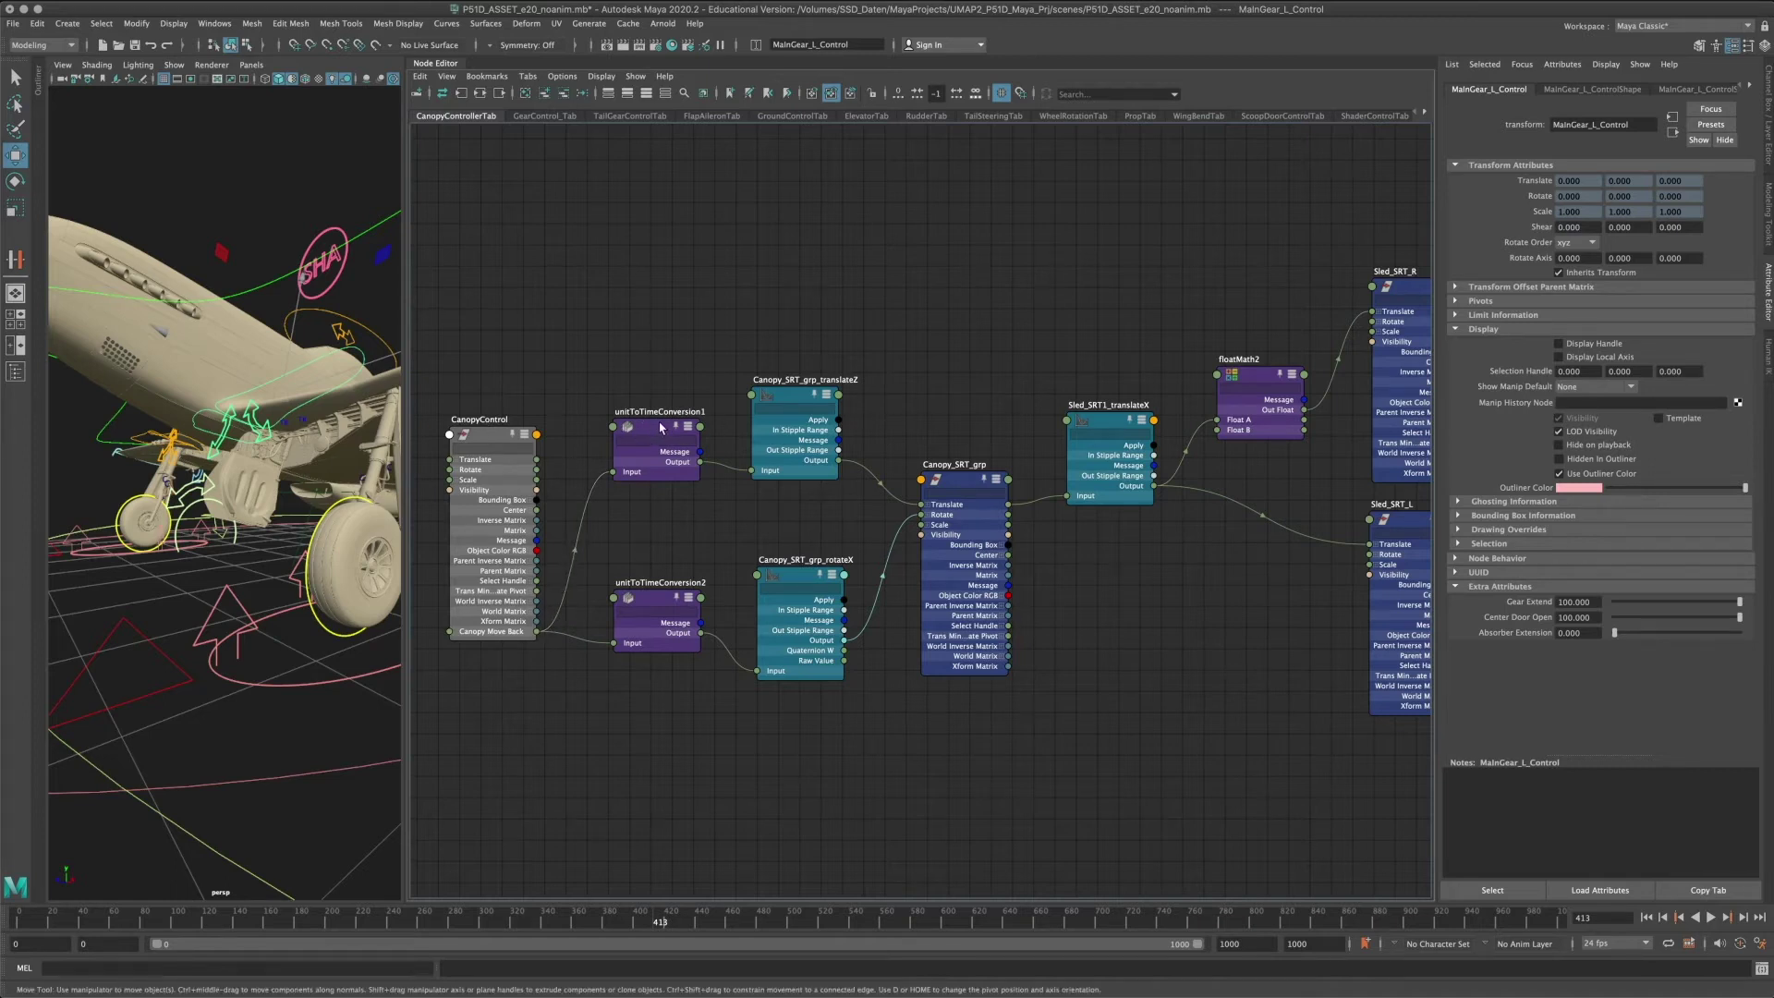
Shift unitToTimeConversion1 and Canopy_SRT_grp_translateZ slightly toward CanopyControl and inspect the translateZ curve's keys.
{"action": "left_click_drag", "start_coordinate": [659, 436], "coordinate": [634, 434]}
{"action": "left_click_drag", "start_coordinate": [805, 394], "coordinate": [771, 399]}
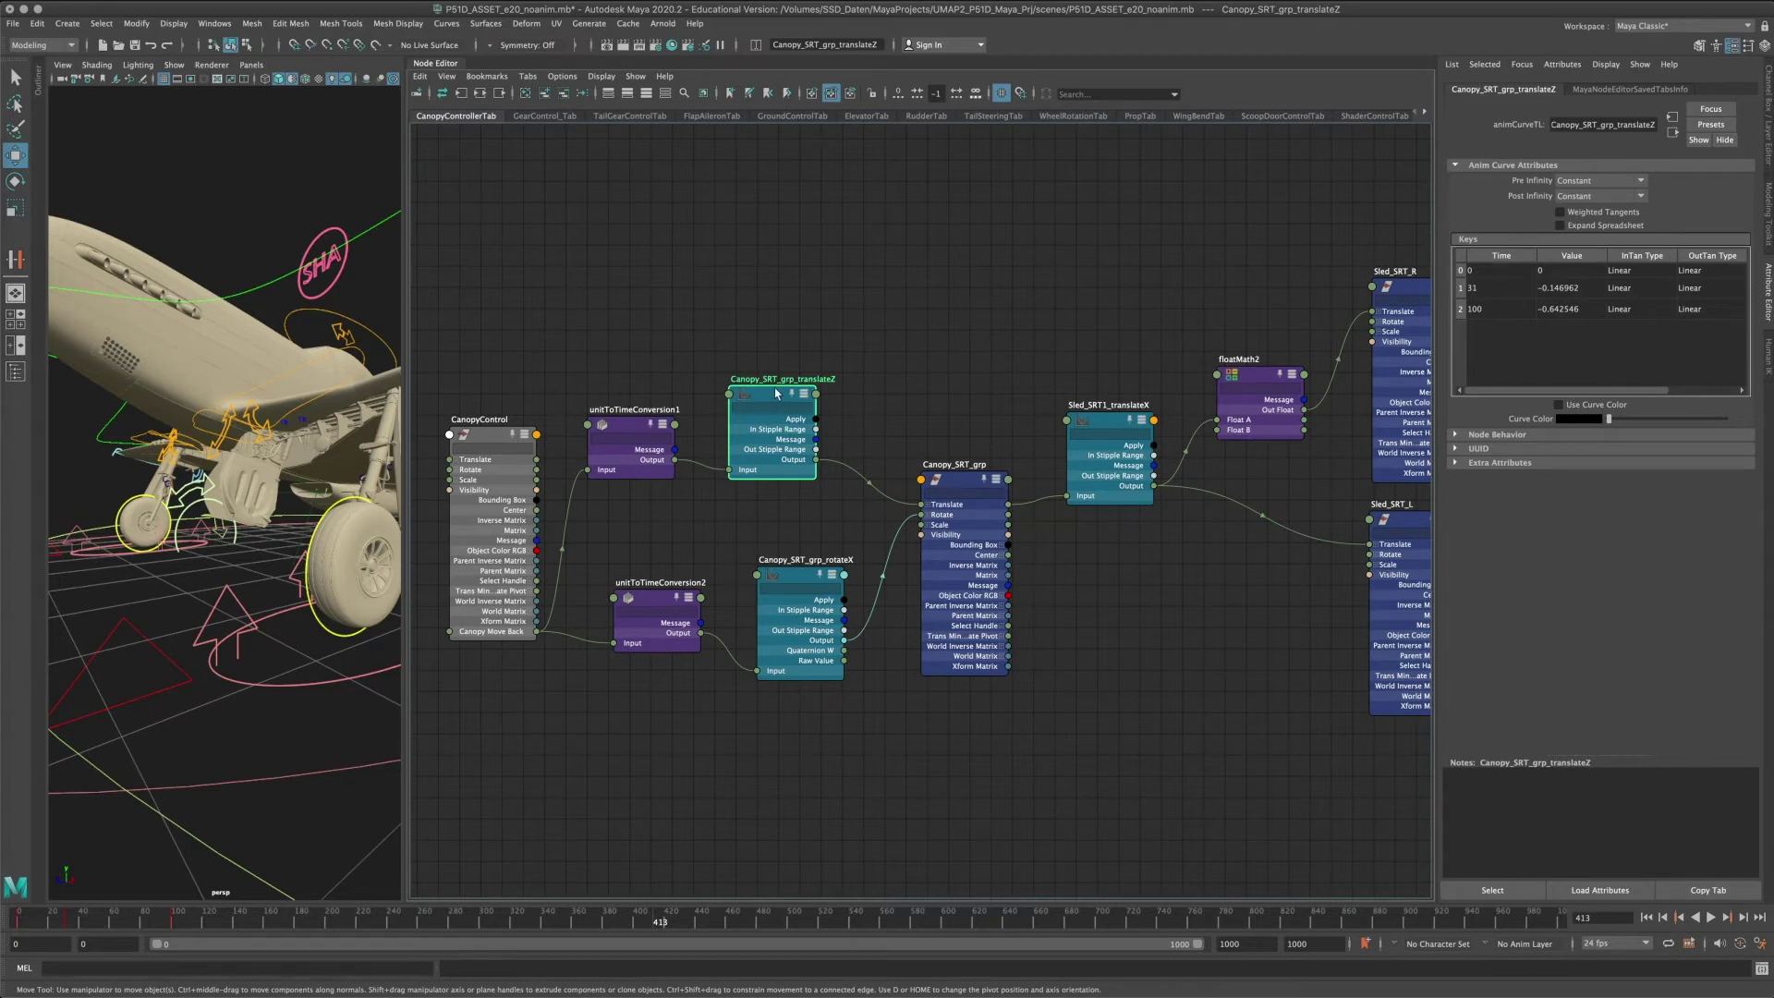
{"action": "mouse_move", "coordinate": [779, 393]}
{"action": "left_mouse_down"}
{"action": "mouse_move", "coordinate": [734, 396]}
{"action": "mouse_move", "coordinate": [836, 390]}
{"action": "mouse_move", "coordinate": [787, 400]}
{"action": "left_mouse_up"}
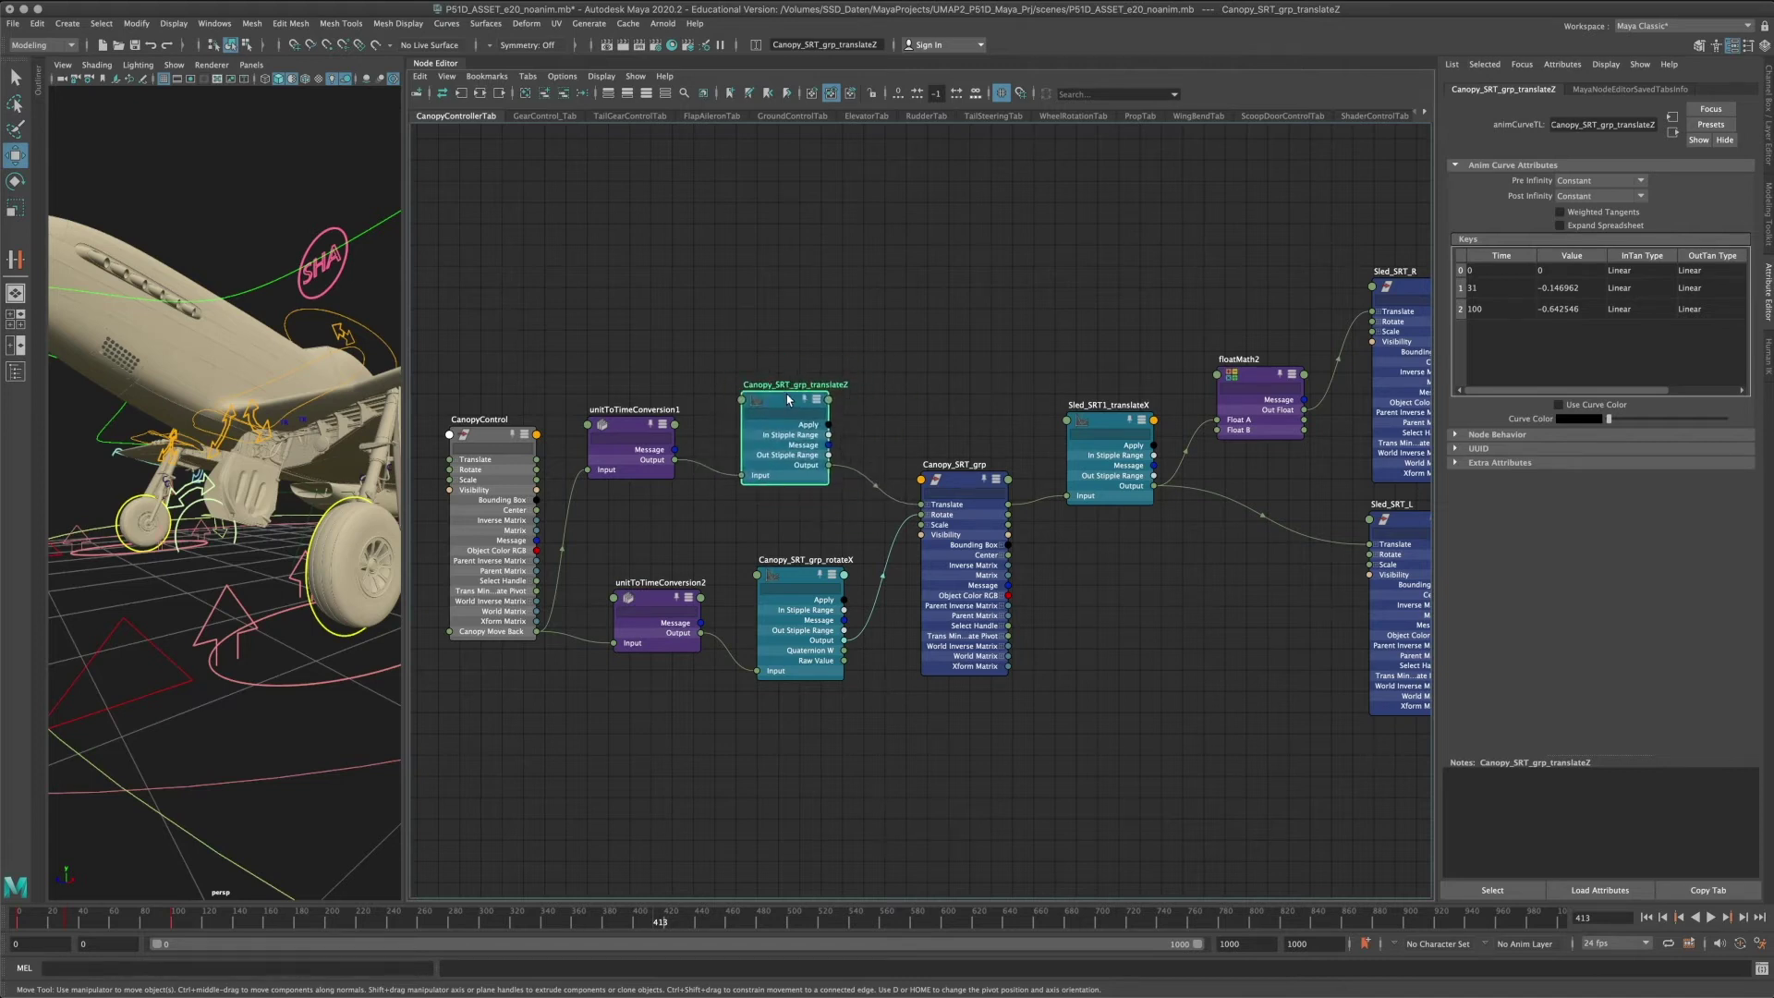
{"action": "mouse_move", "coordinate": [1058, 362]}
{"action": "middle_mouse_down", "text": "alt"}
{"action": "mouse_move", "coordinate": [828, 386]}
{"action": "mouse_move", "coordinate": [812, 352]}
{"action": "mouse_move", "coordinate": [1023, 360]}
{"action": "middle_mouse_up", "text": "alt"}
Select MainGear_L_Control in the gear control graph and examine its extra attributes and outgoing connections.
{"action": "left_click", "coordinate": [555, 118]}
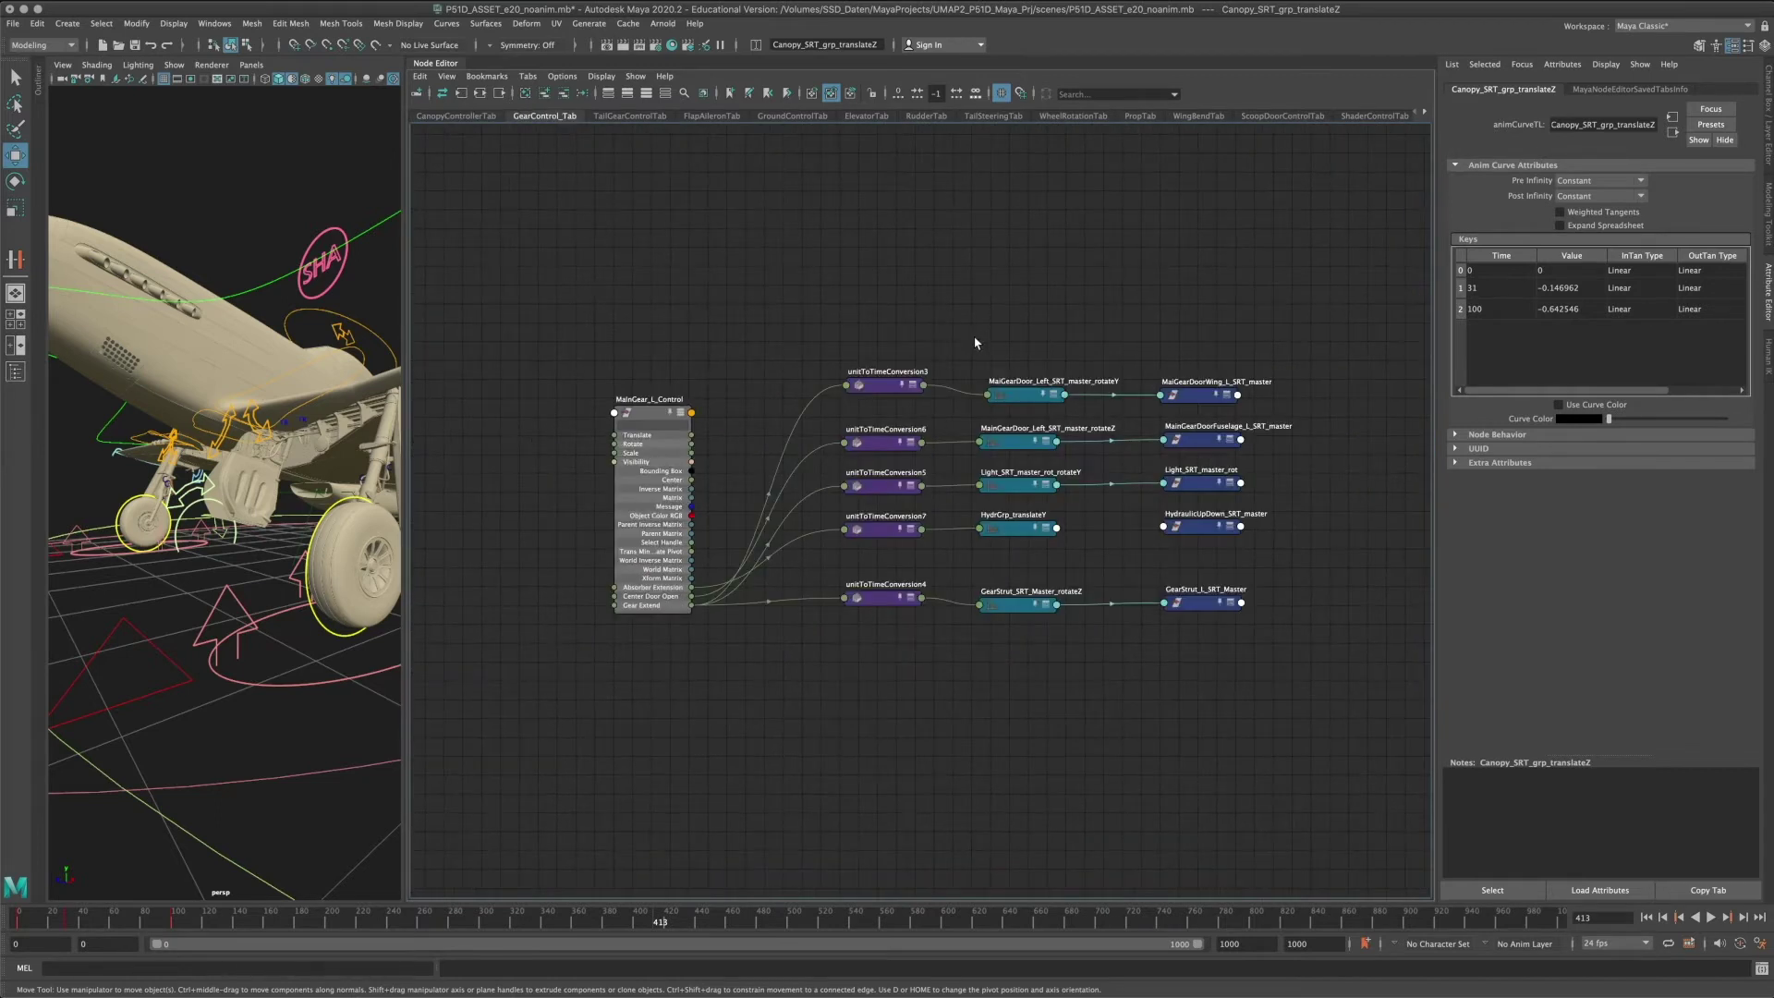
{"action": "left_click_drag", "start_coordinate": [619, 395], "coordinate": [616, 385]}
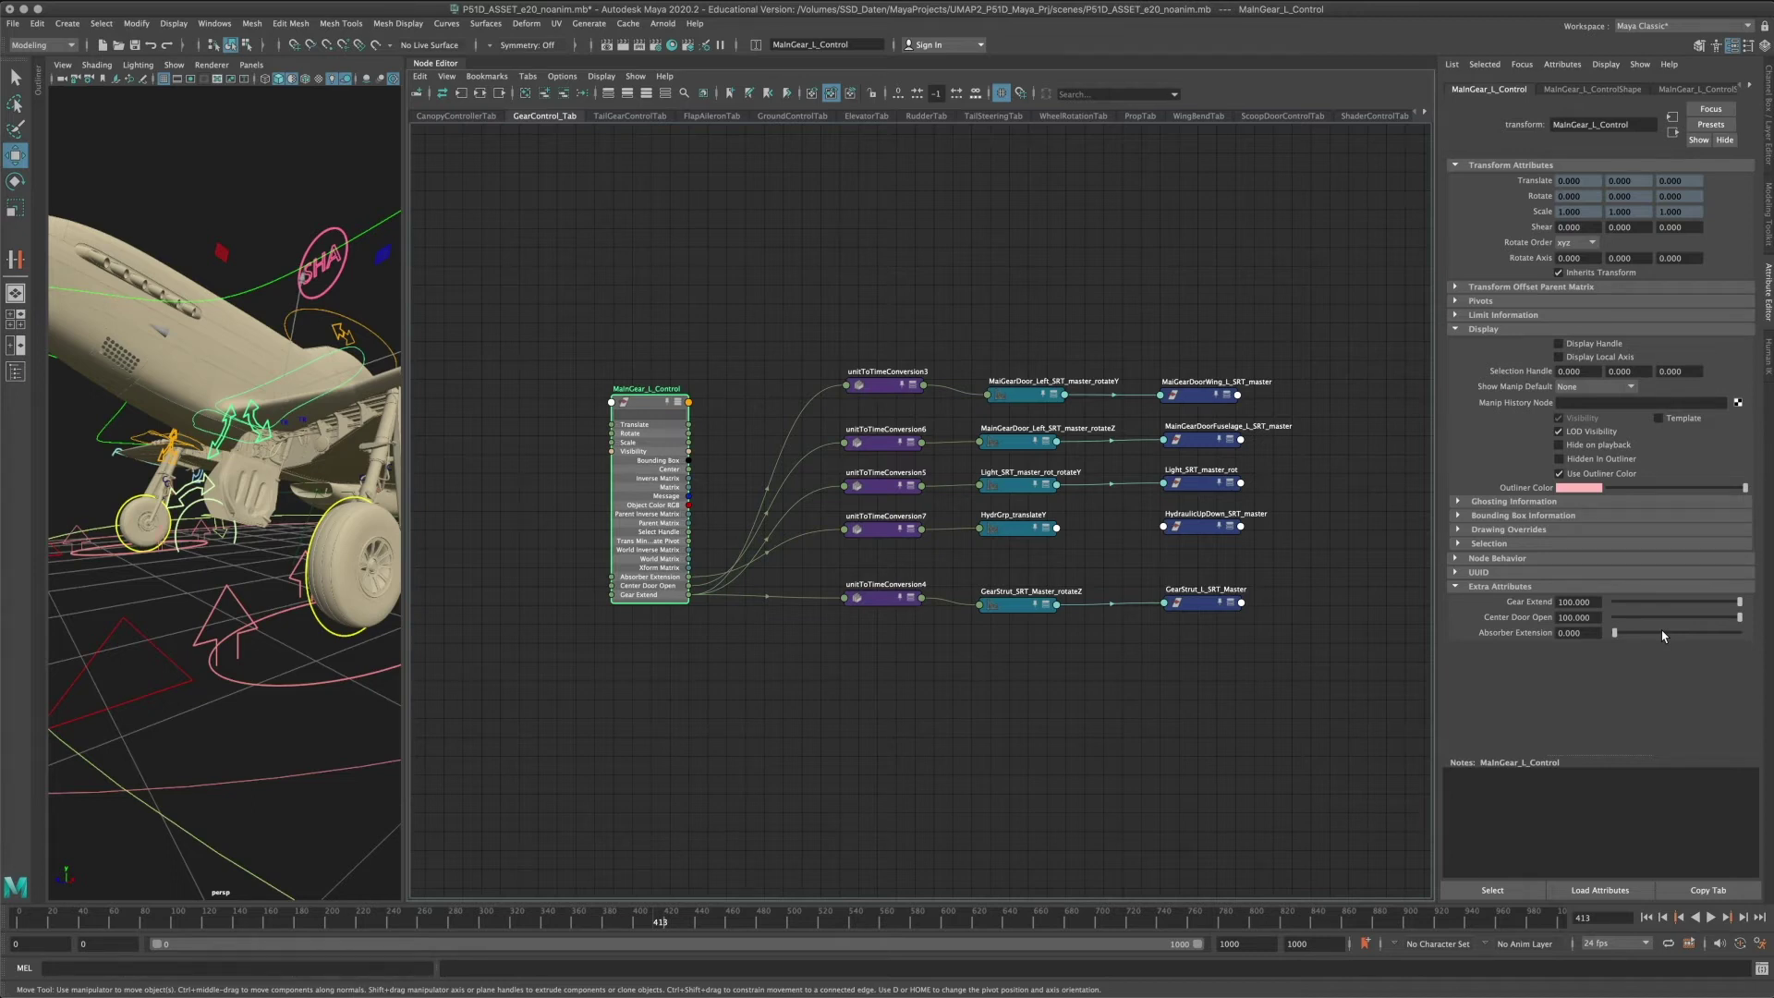
{"action": "scroll", "coordinate": [1018, 382], "scroll_direction": "up", "scroll_amount": 3}
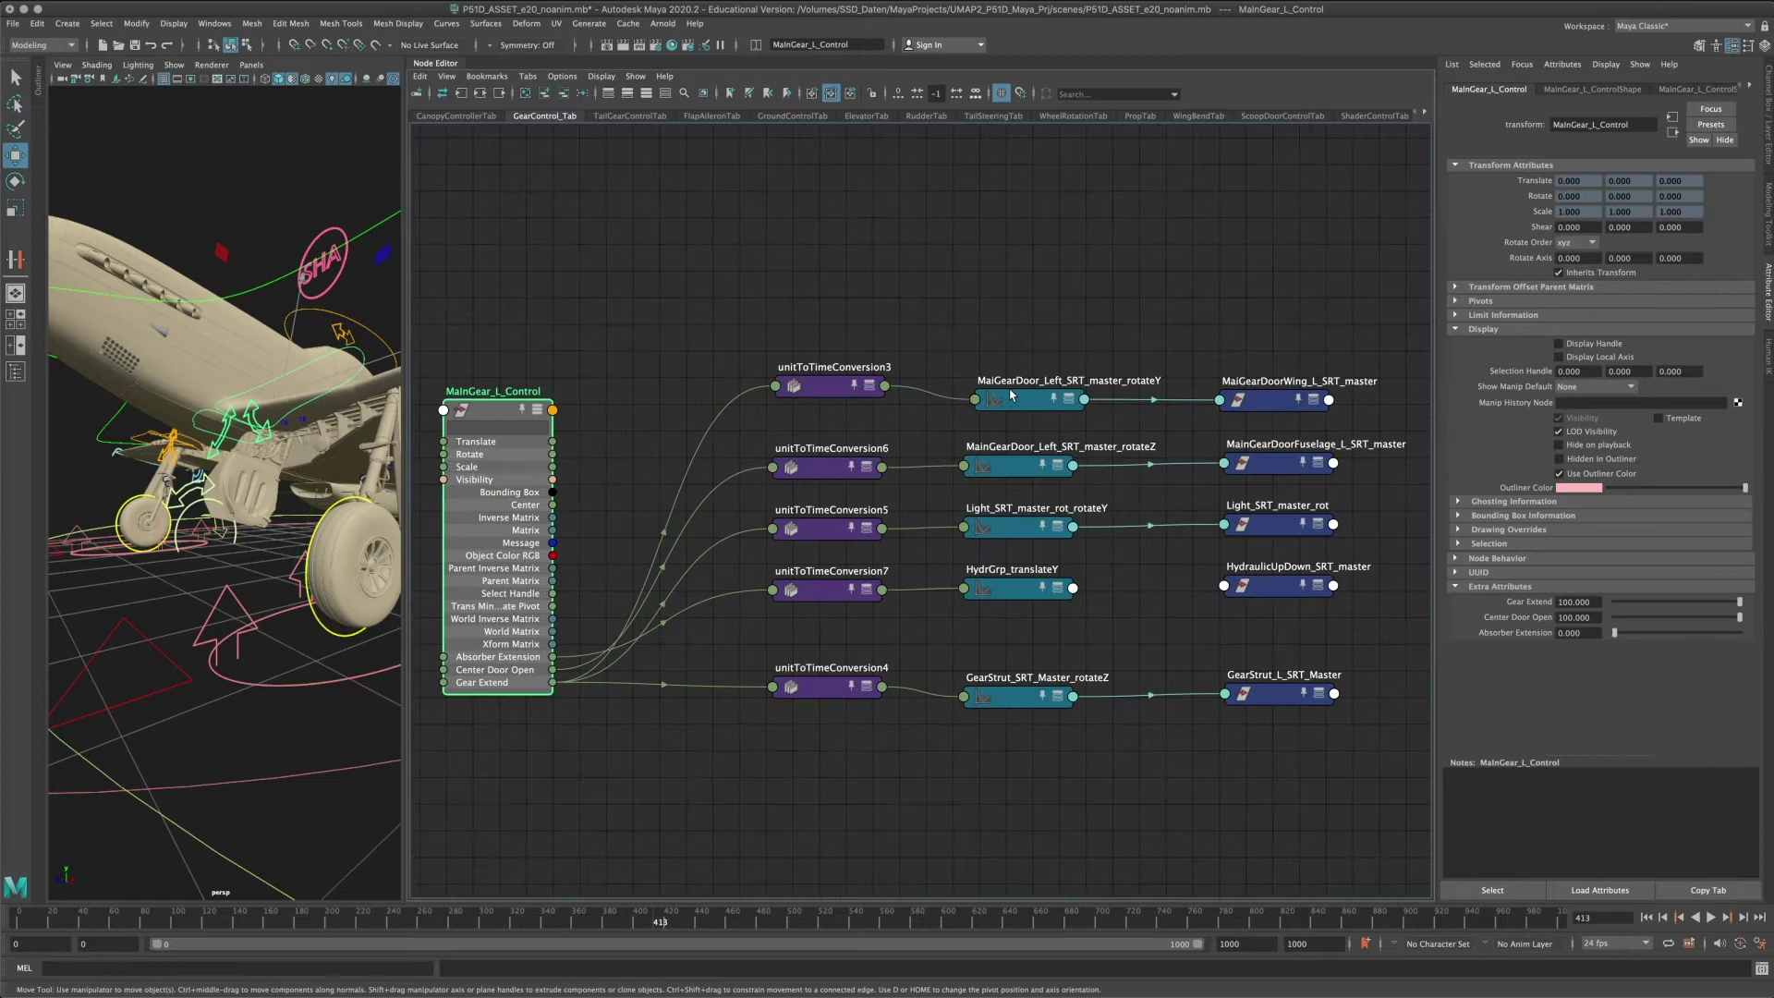
Inspect unitToTimeConversion3's attributes and align the node above the other unitToTimeConversion nodes.
{"action": "left_click", "coordinate": [869, 392]}
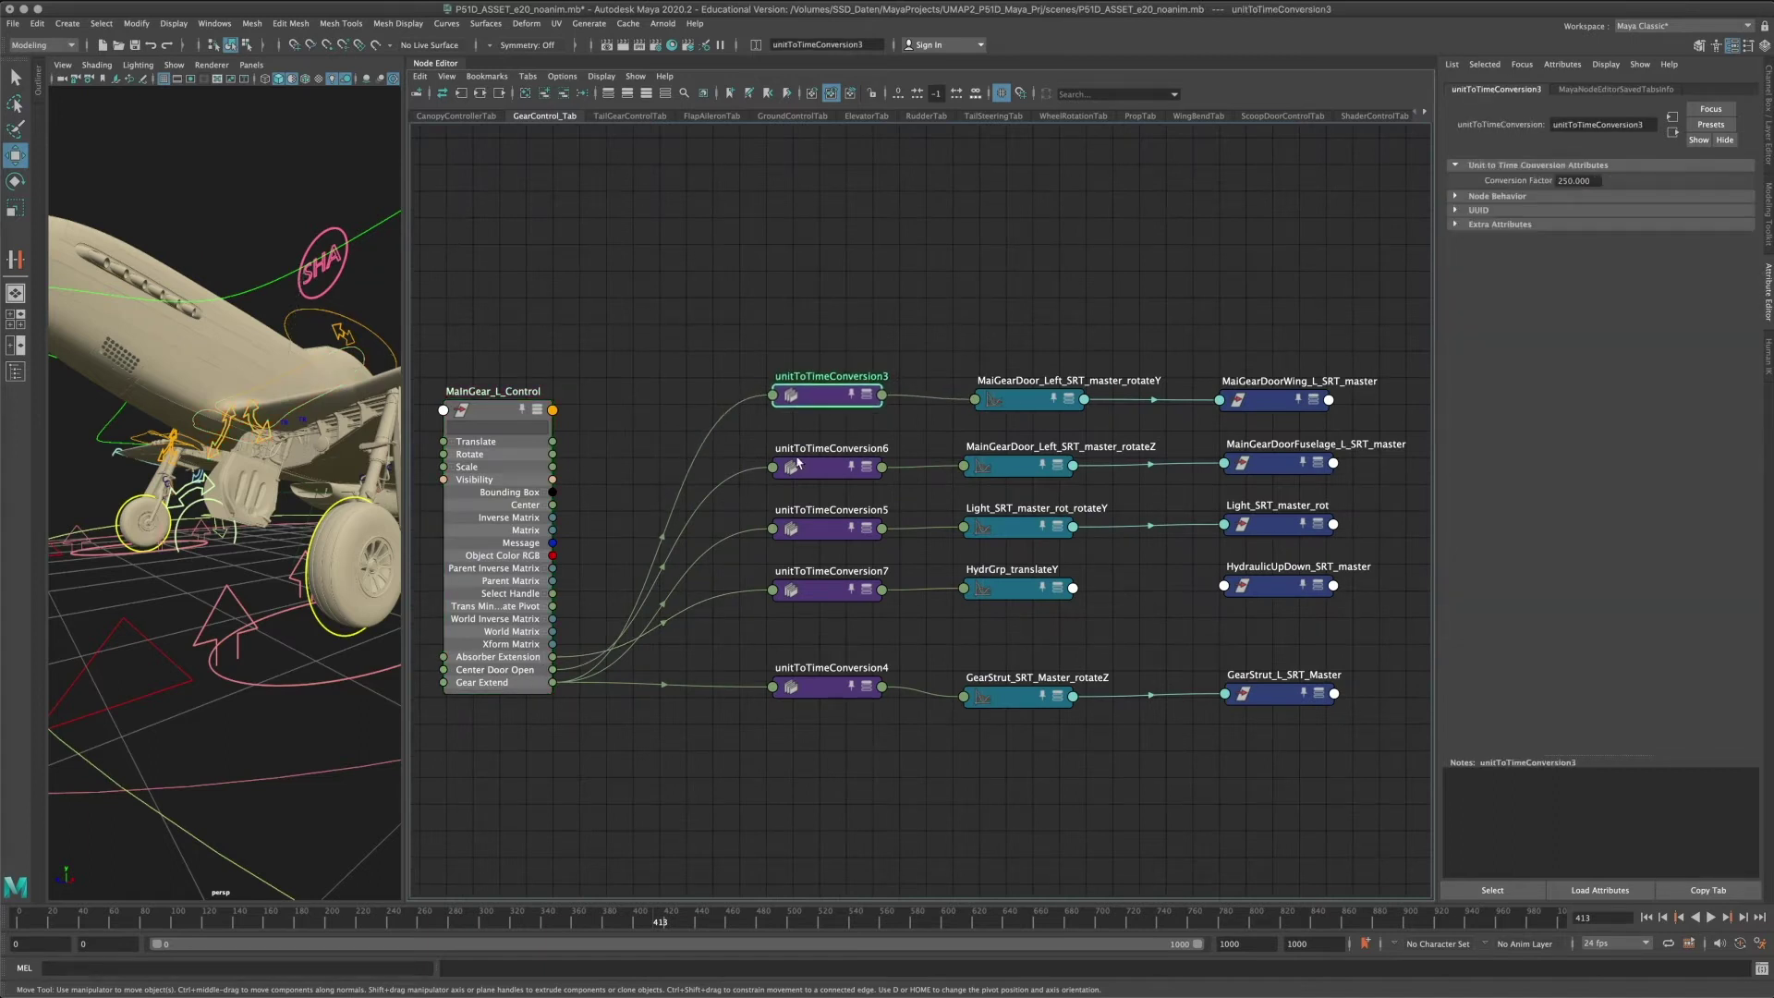
{"action": "left_click_drag", "start_coordinate": [825, 388], "coordinate": [811, 392]}
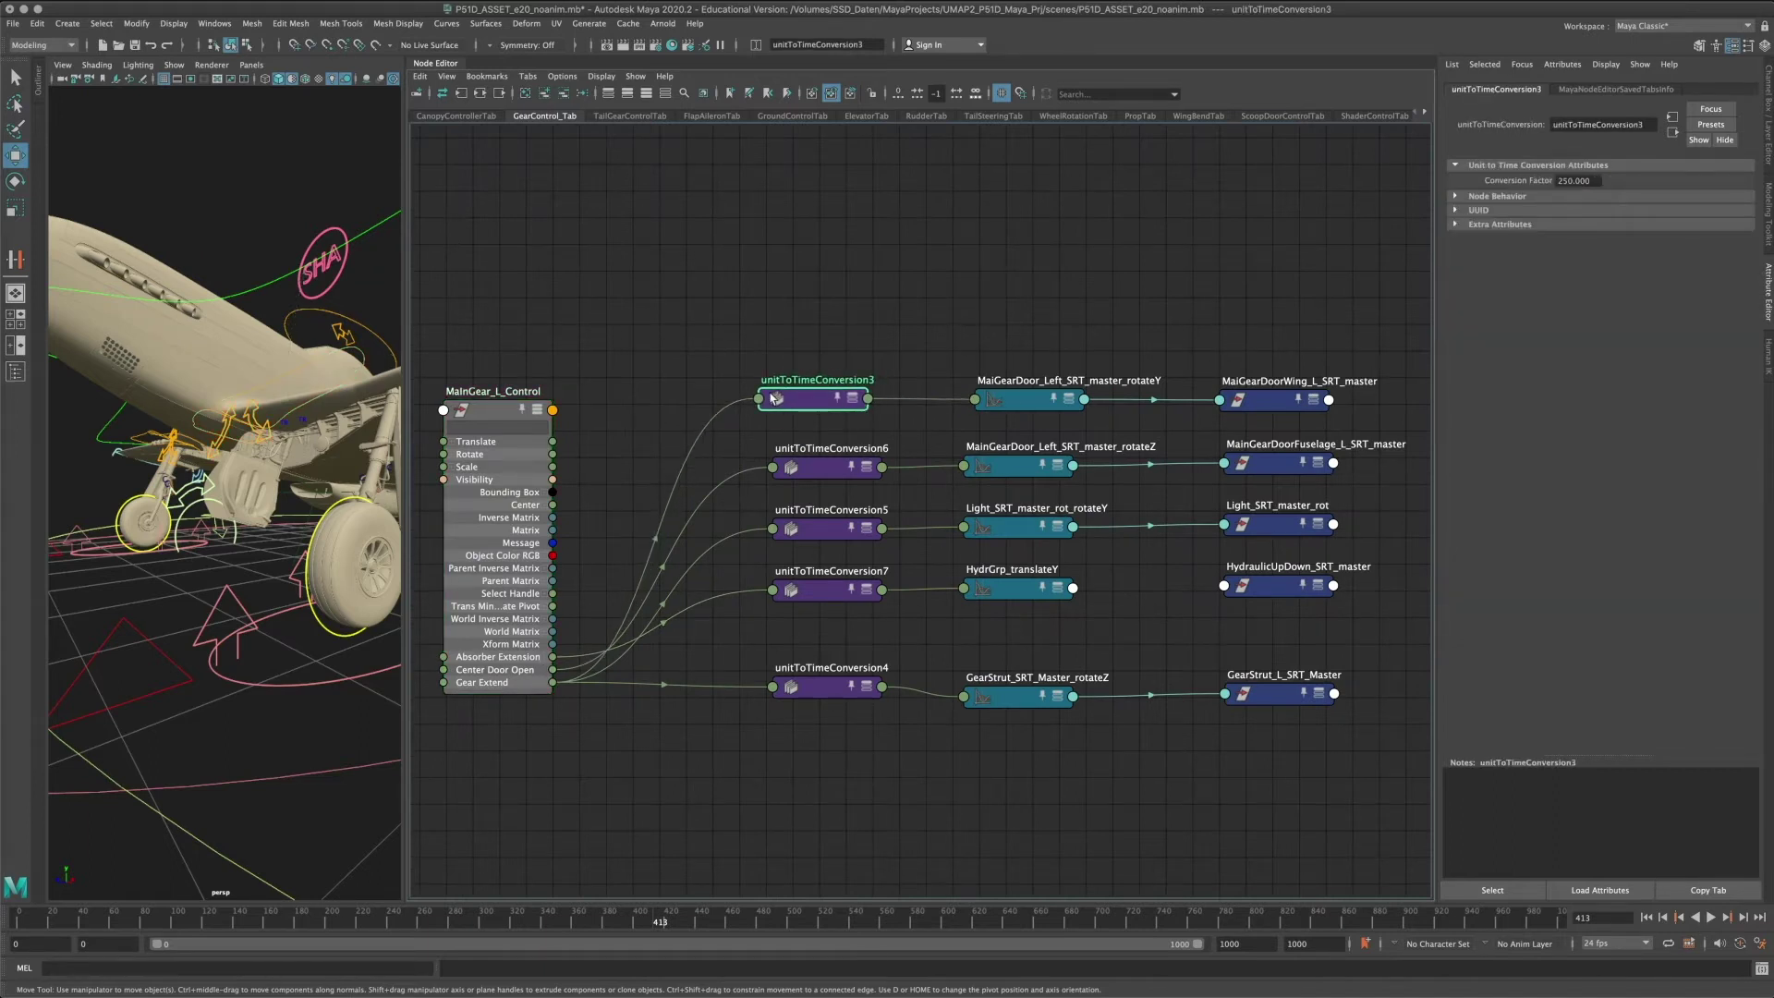
{"action": "left_click_drag", "start_coordinate": [814, 400], "coordinate": [826, 400]}
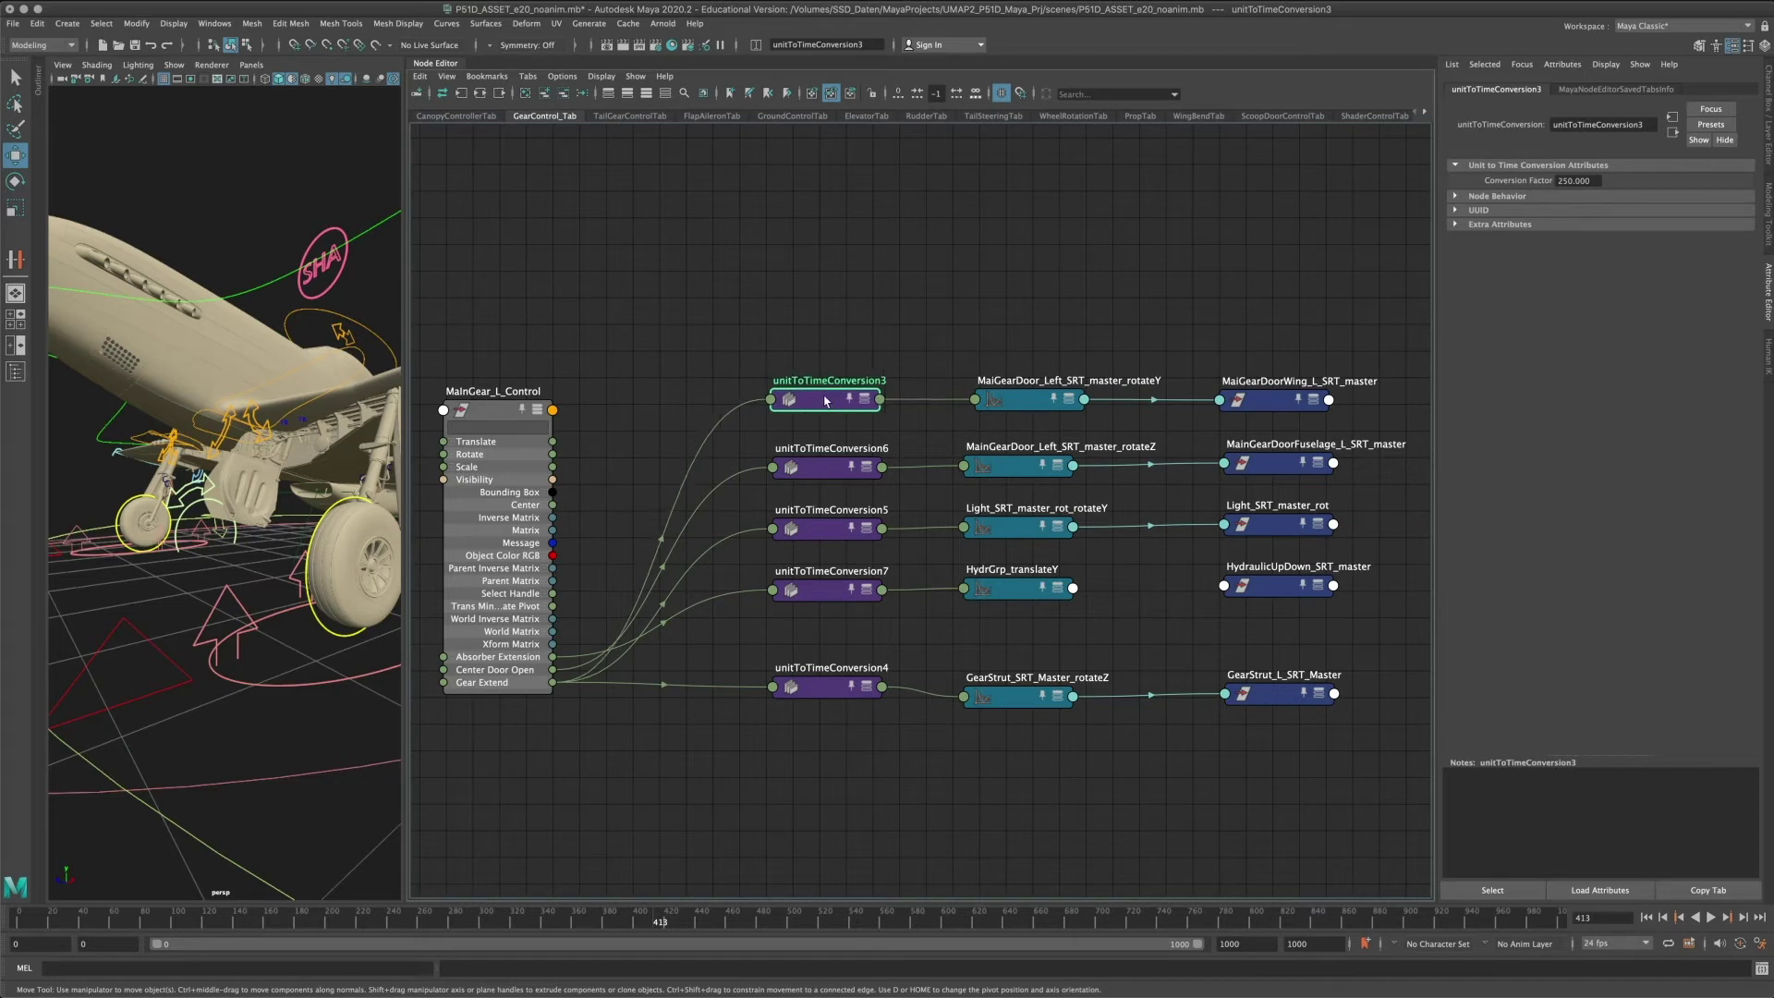
Select all five unitToTimeConversion nodes to highlight their links from MainGear_L_Control, then clear the selection.
{"action": "left_click_drag", "start_coordinate": [900, 769], "coordinate": [924, 768]}
{"action": "left_click", "coordinate": [717, 341]}
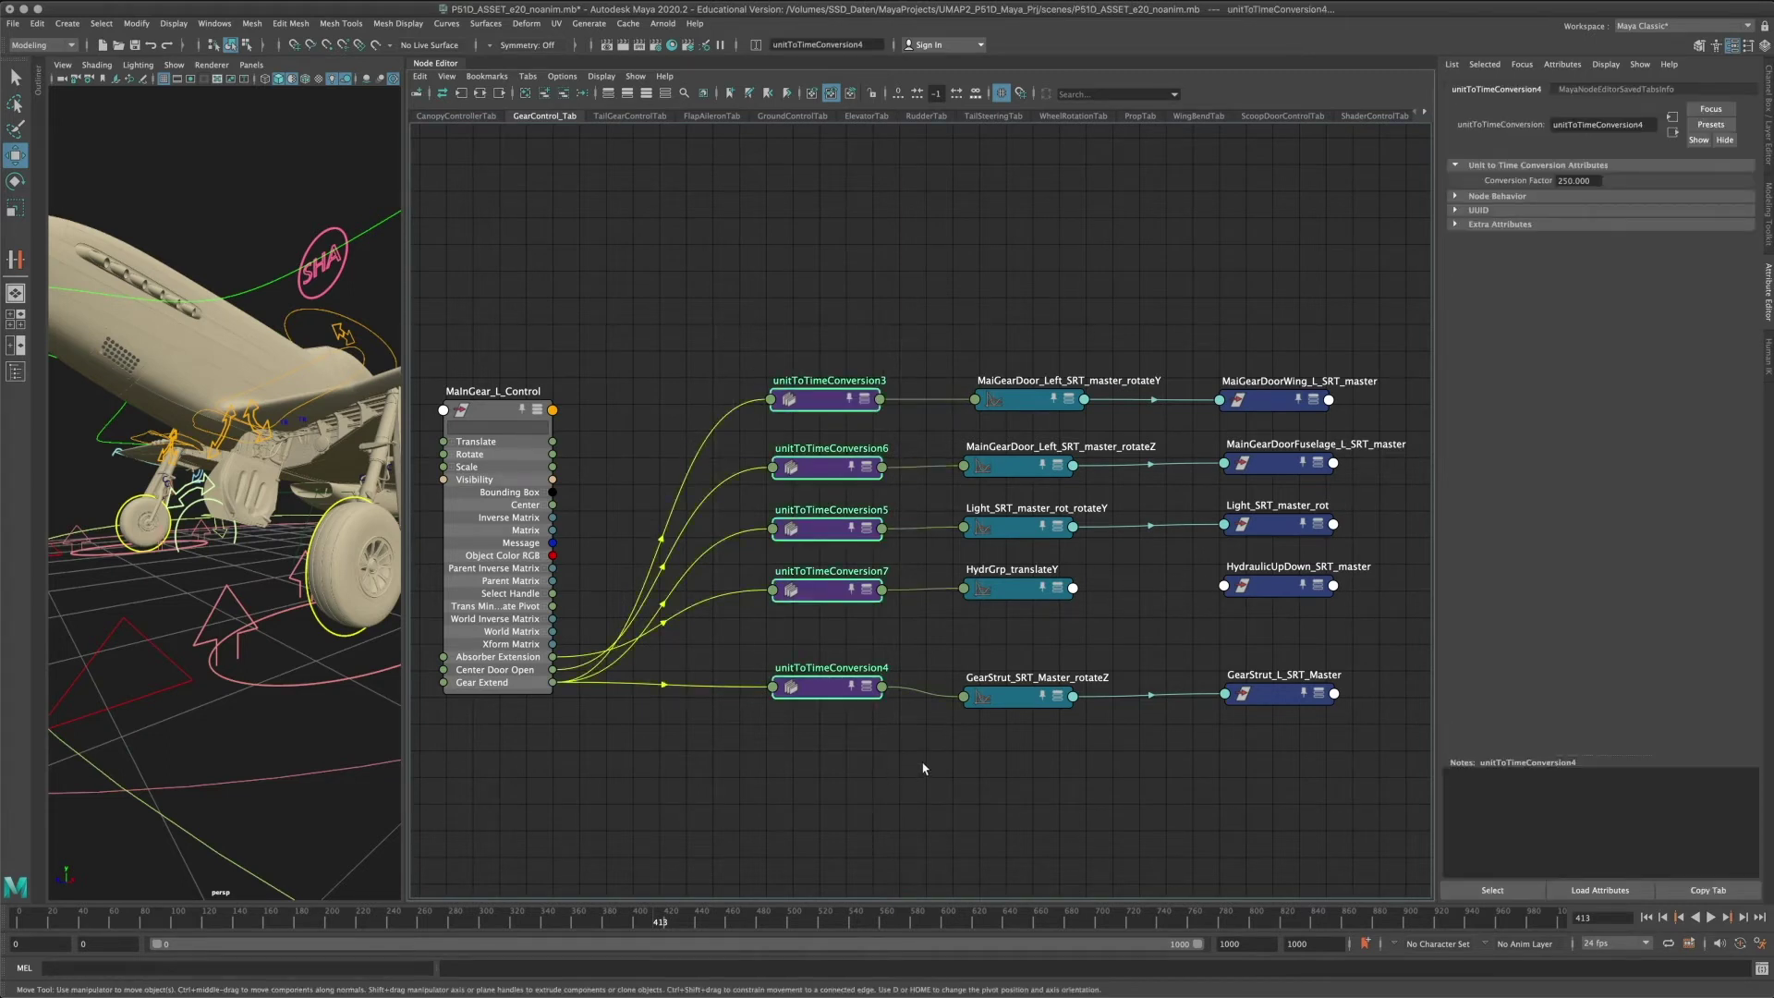
{"action": "left_click_drag", "start_coordinate": [728, 335], "coordinate": [728, 339]}
{"action": "left_click", "coordinate": [945, 602]}
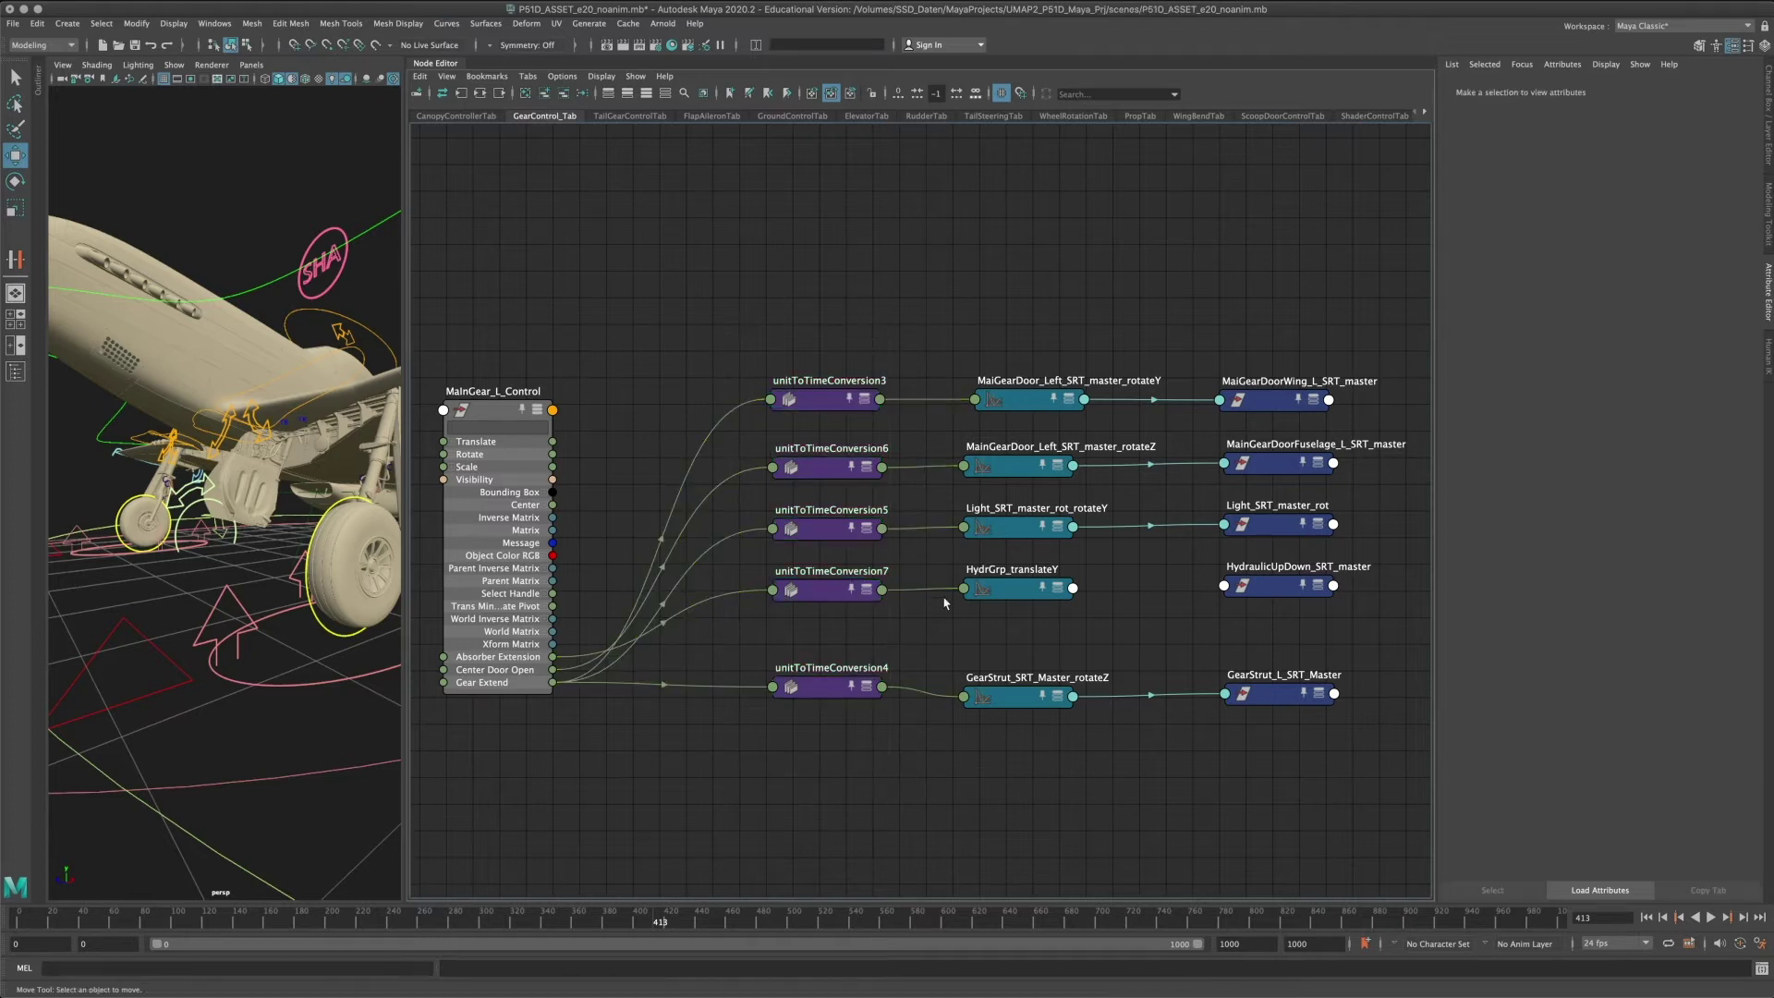
Move MaiGearDoor_Left_SRT_master_rotateY and unitToTimeConversion3 above the other gear rows, inspecting the curve's keys and the conversion factor.
{"action": "left_click_drag", "start_coordinate": [1058, 401], "coordinate": [1033, 373]}
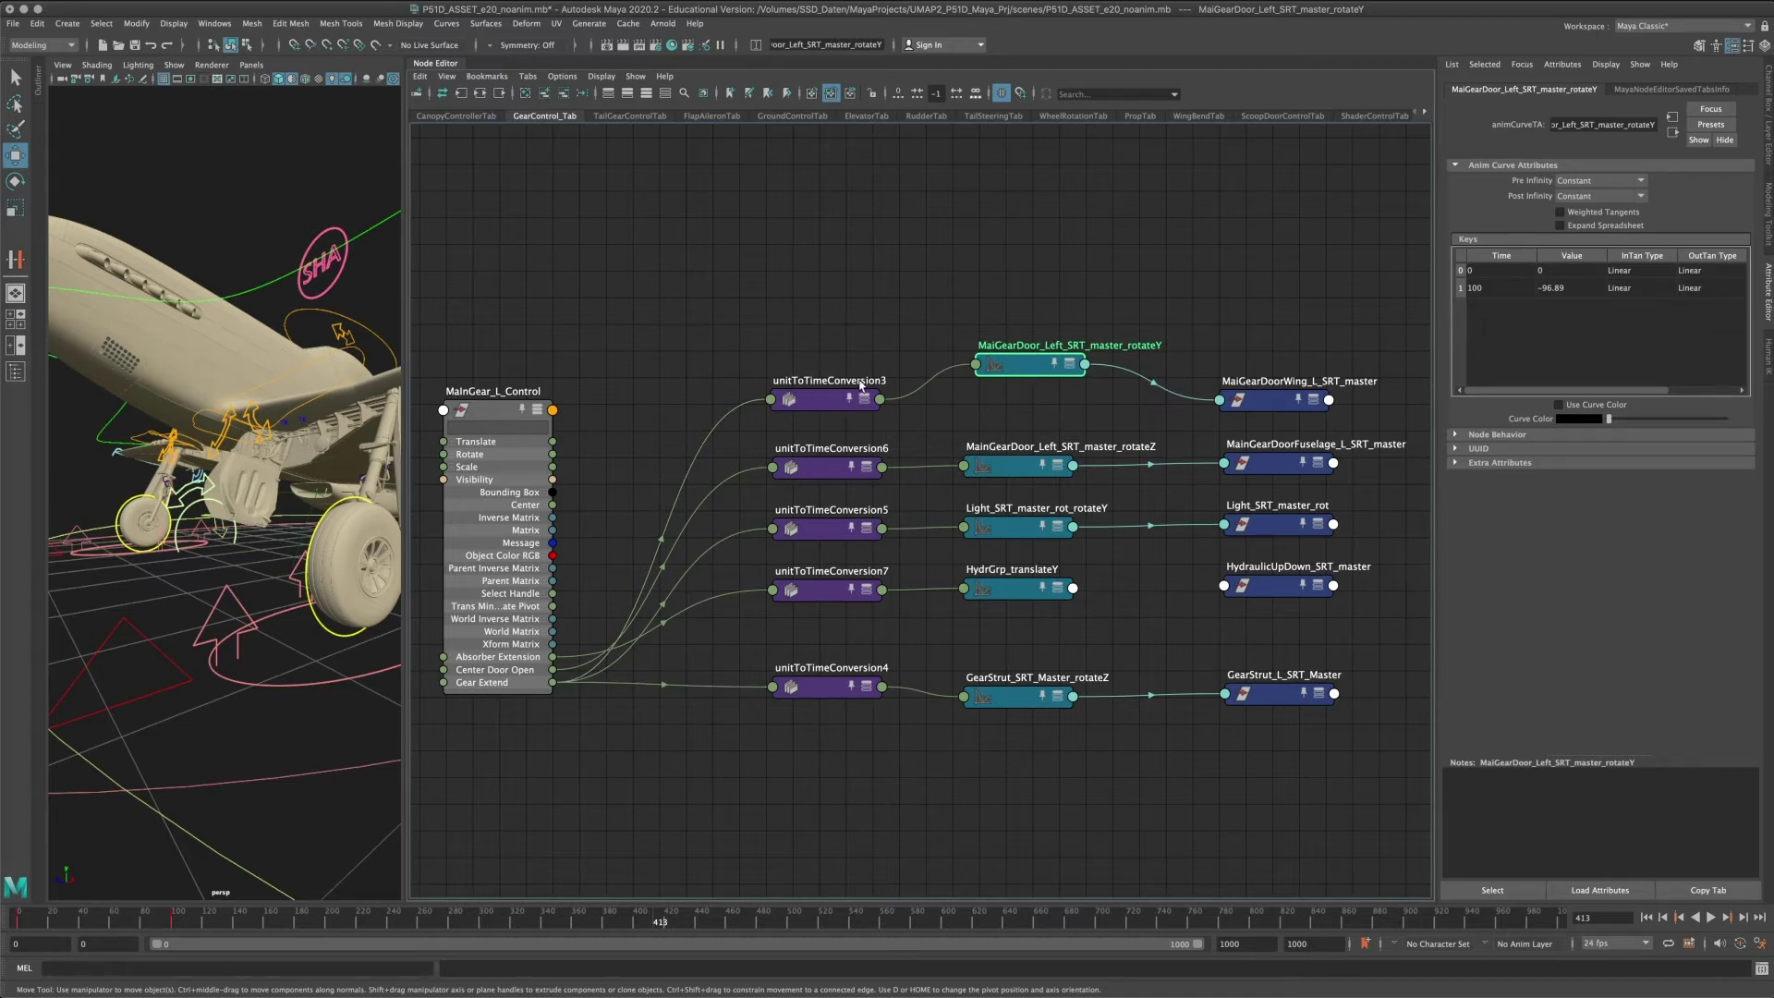
{"action": "left_click_drag", "start_coordinate": [826, 408], "coordinate": [812, 373]}
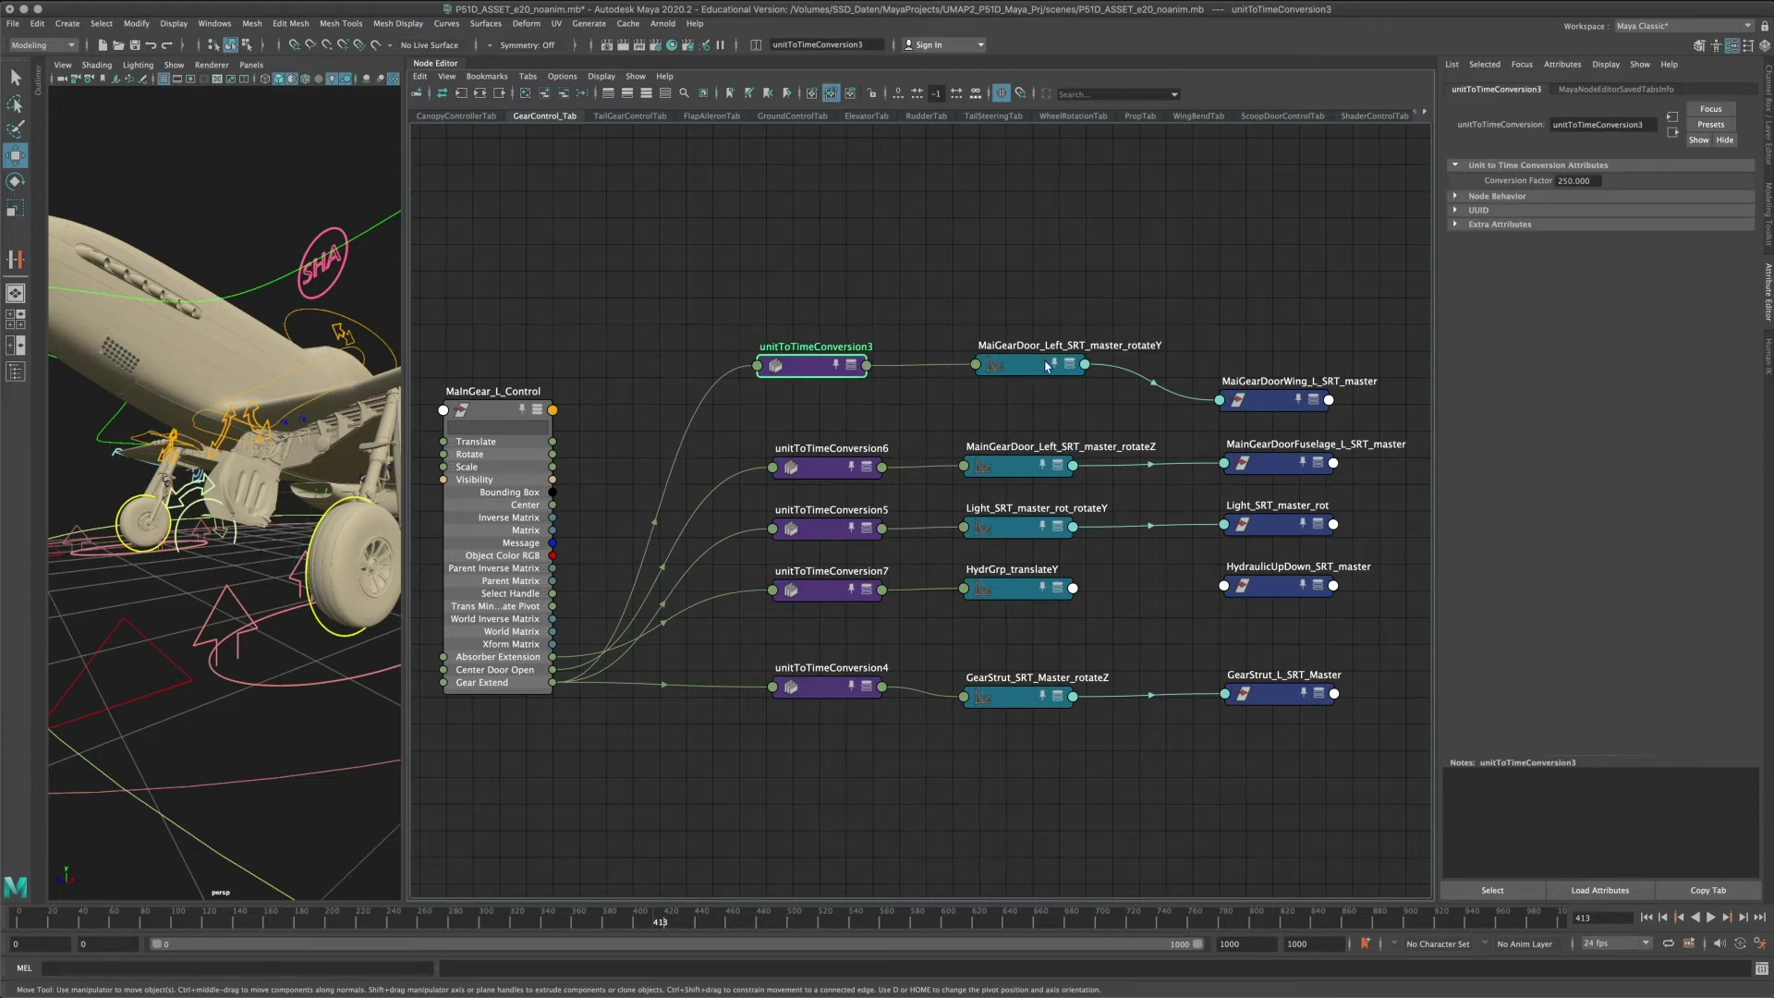
{"action": "left_click_drag", "start_coordinate": [1050, 367], "coordinate": [1013, 366]}
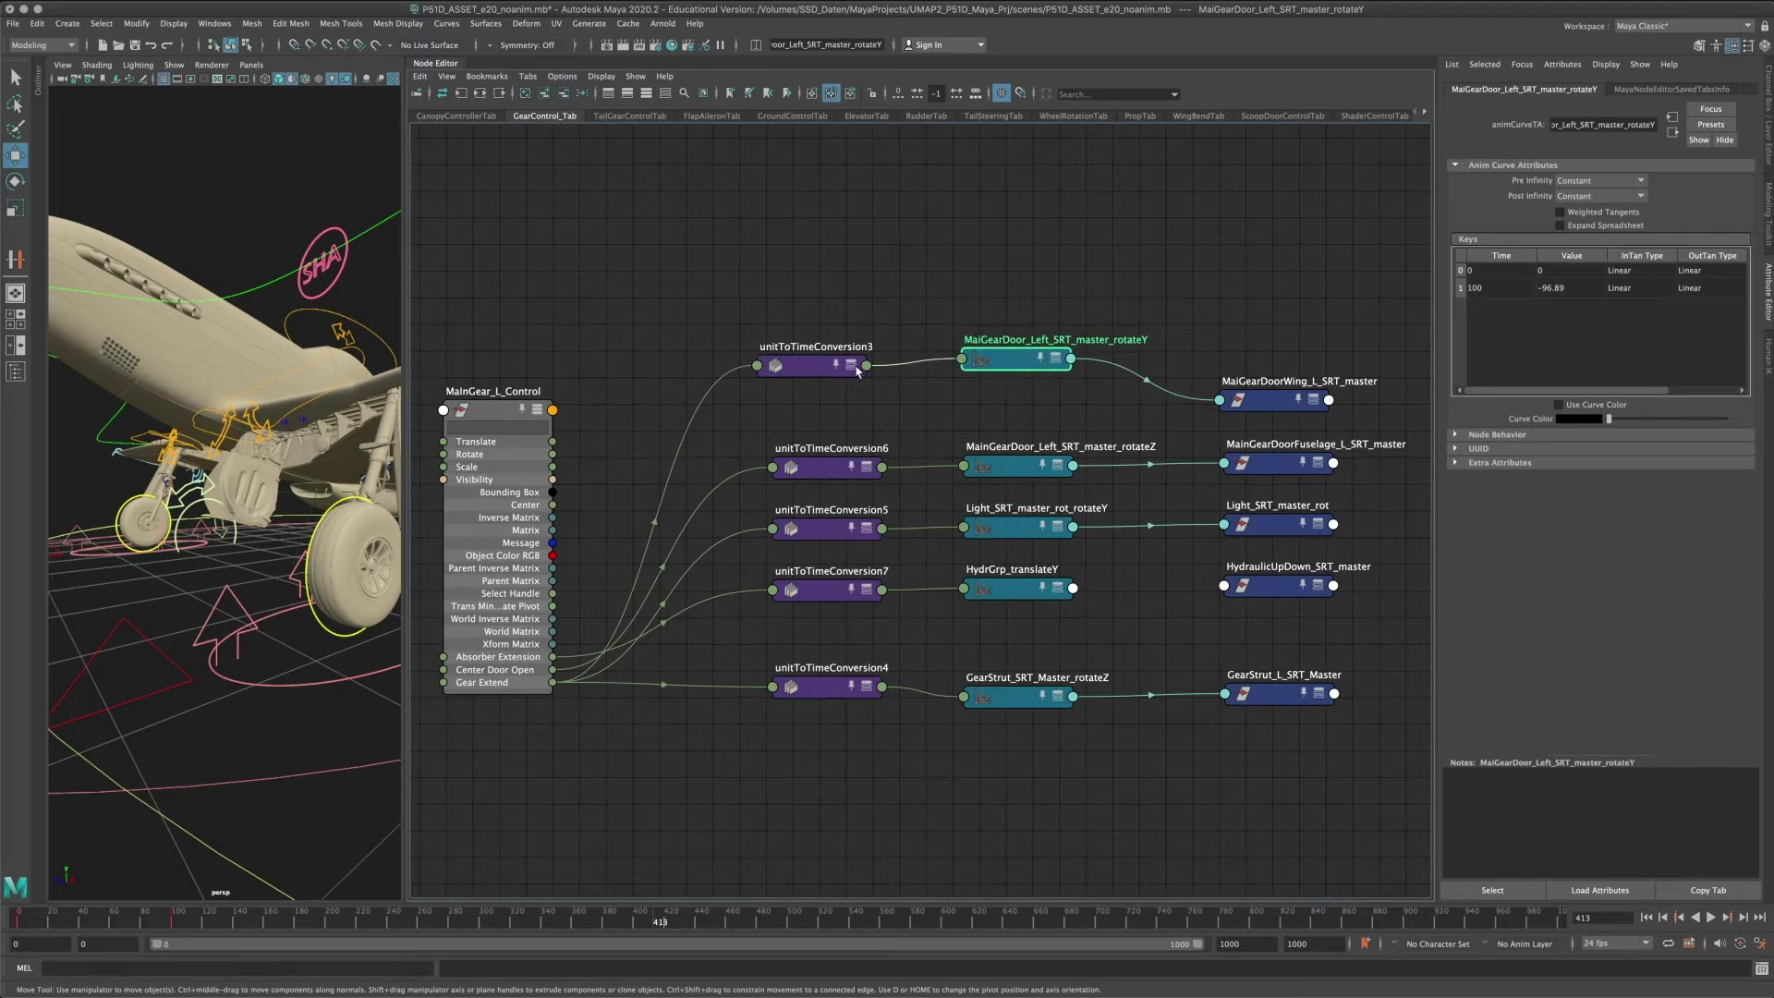
{"action": "left_click_drag", "start_coordinate": [802, 367], "coordinate": [810, 384]}
{"action": "left_click_drag", "start_coordinate": [712, 303], "coordinate": [907, 768]}
{"action": "left_click", "coordinate": [708, 305]}
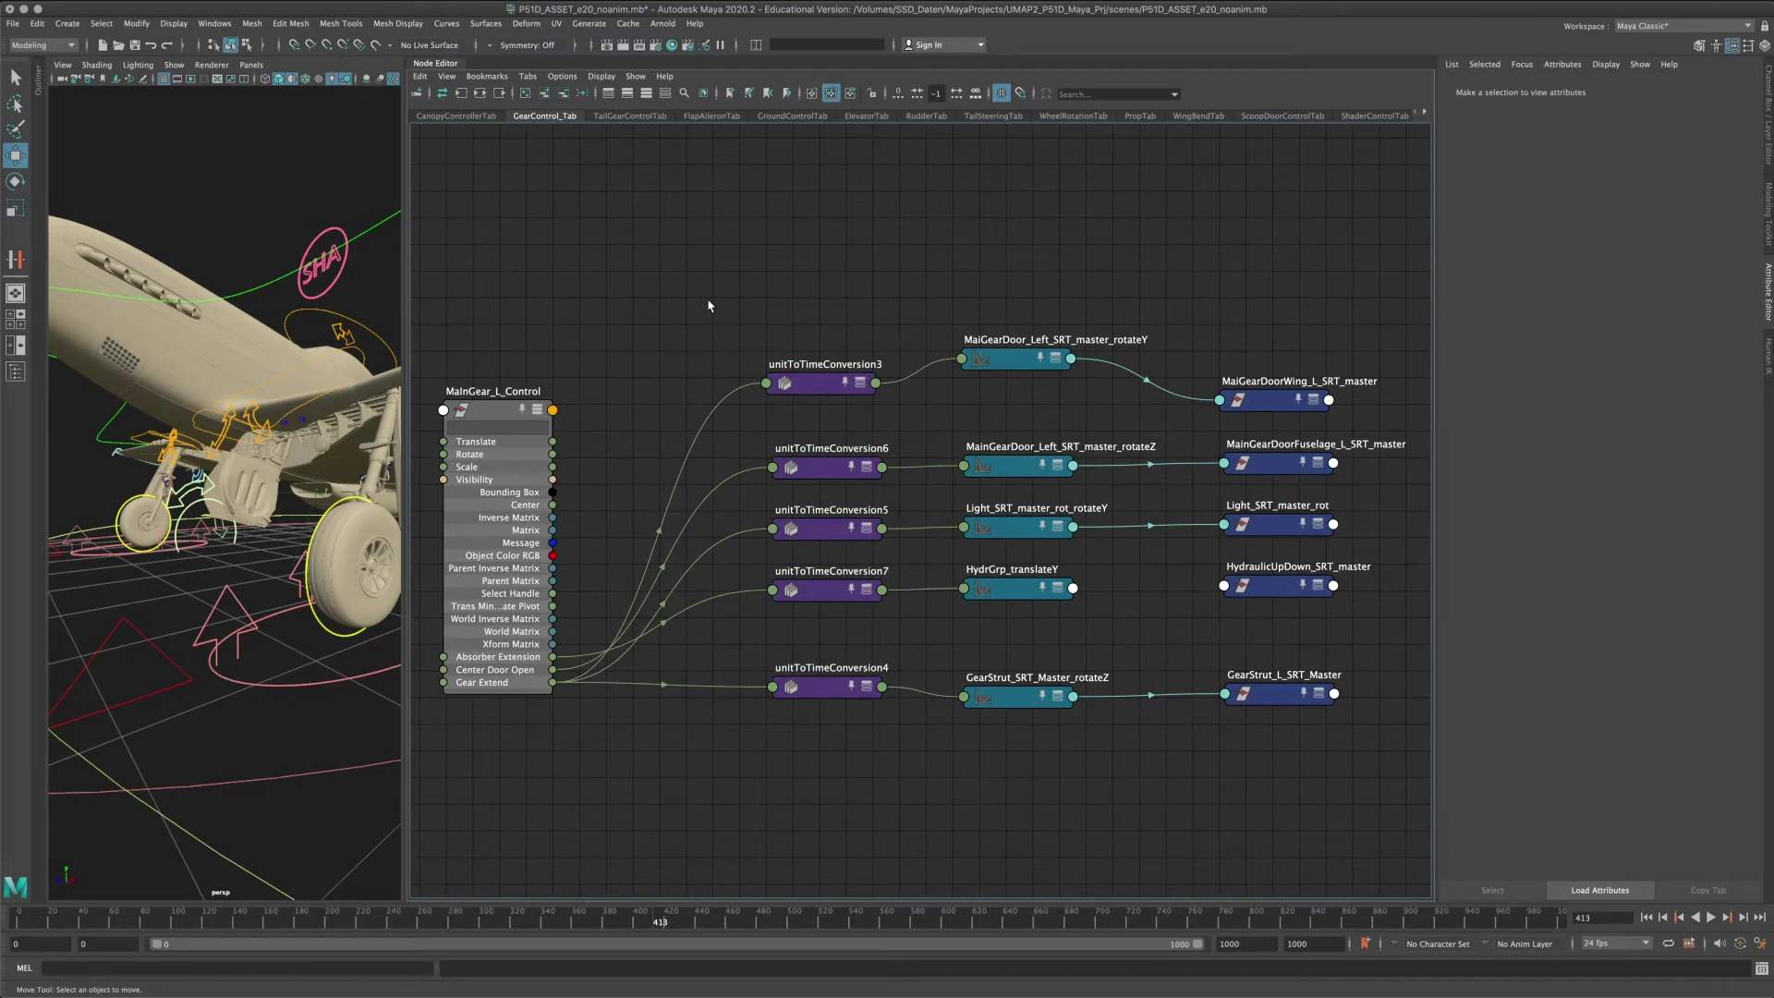
Expand MaiGearDoor_Left_SRT_master_rotateY to show all its attributes and position it clear above the other curve nodes.
{"action": "left_click", "coordinate": [1004, 365]}
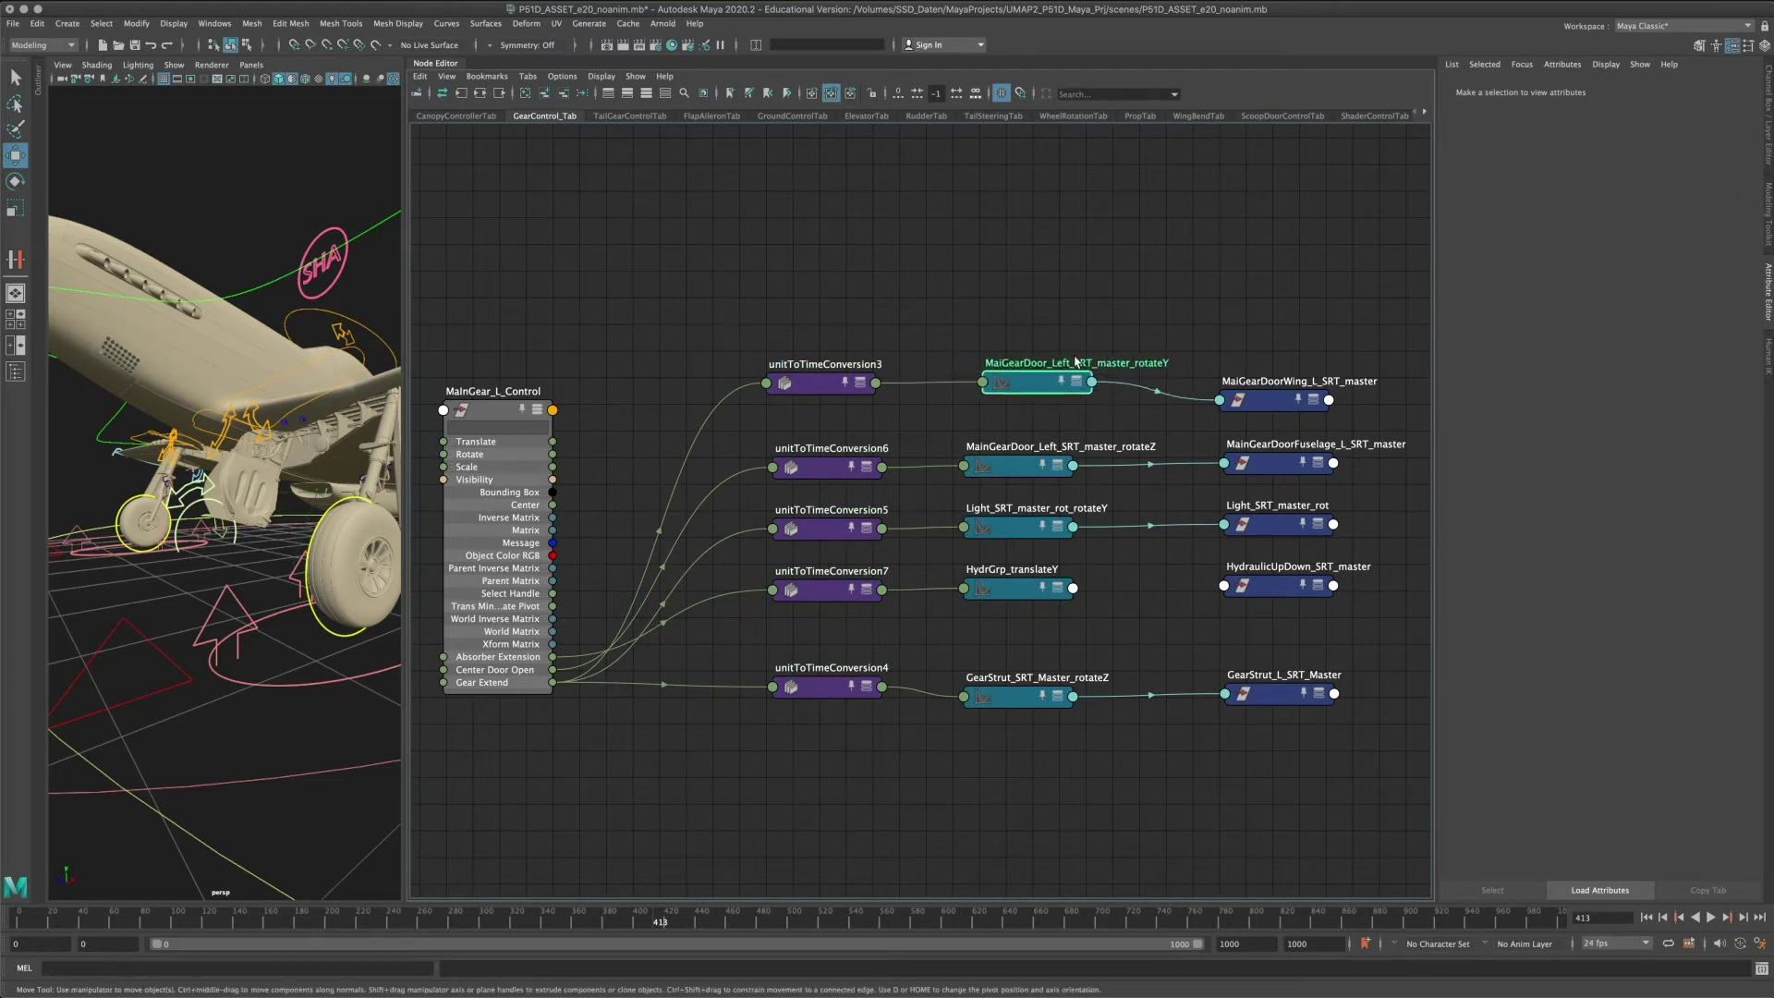
{"action": "left_click", "coordinate": [1059, 357]}
{"action": "left_click_drag", "start_coordinate": [1029, 364], "coordinate": [1011, 282]}
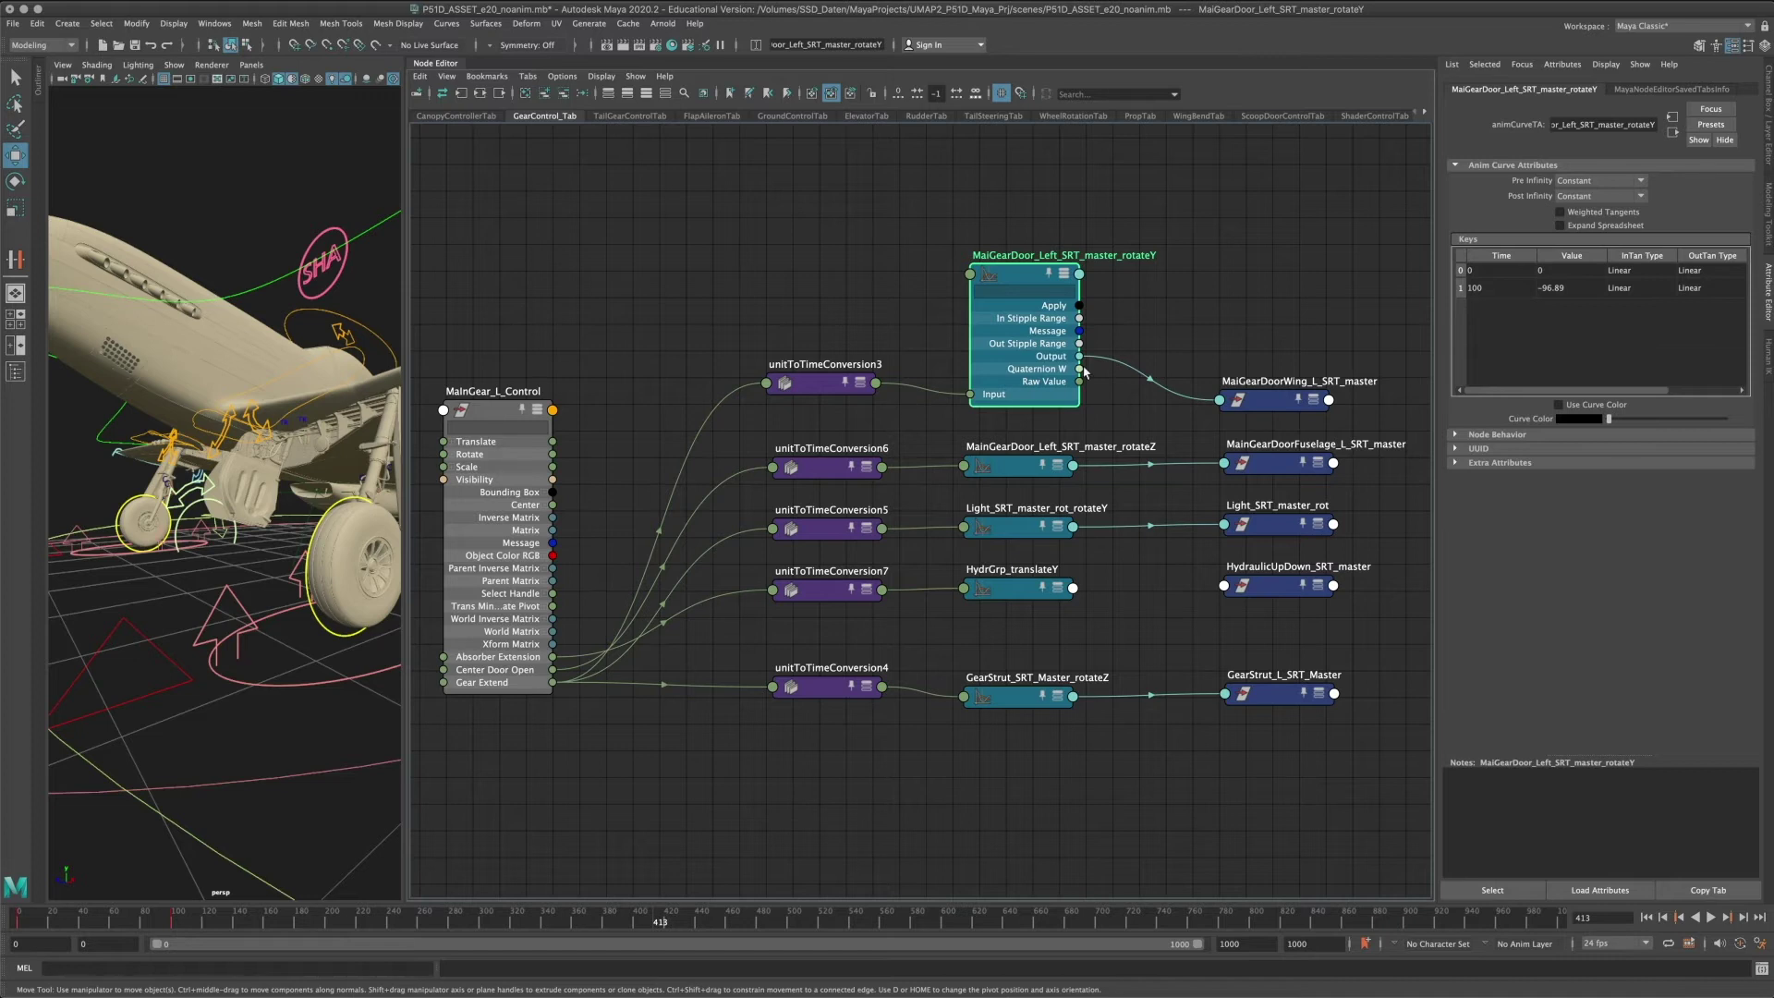
Collapse MaiGearDoor_Left_SRT_master_rotateY to its compact view, move it back in line with unitToTimeConversion3 and clear the selection.
{"action": "mouse_move", "coordinate": [1024, 280]}
{"action": "left_mouse_down"}
{"action": "mouse_move", "coordinate": [1063, 277]}
{"action": "mouse_move", "coordinate": [1031, 274]}
{"action": "left_mouse_up"}
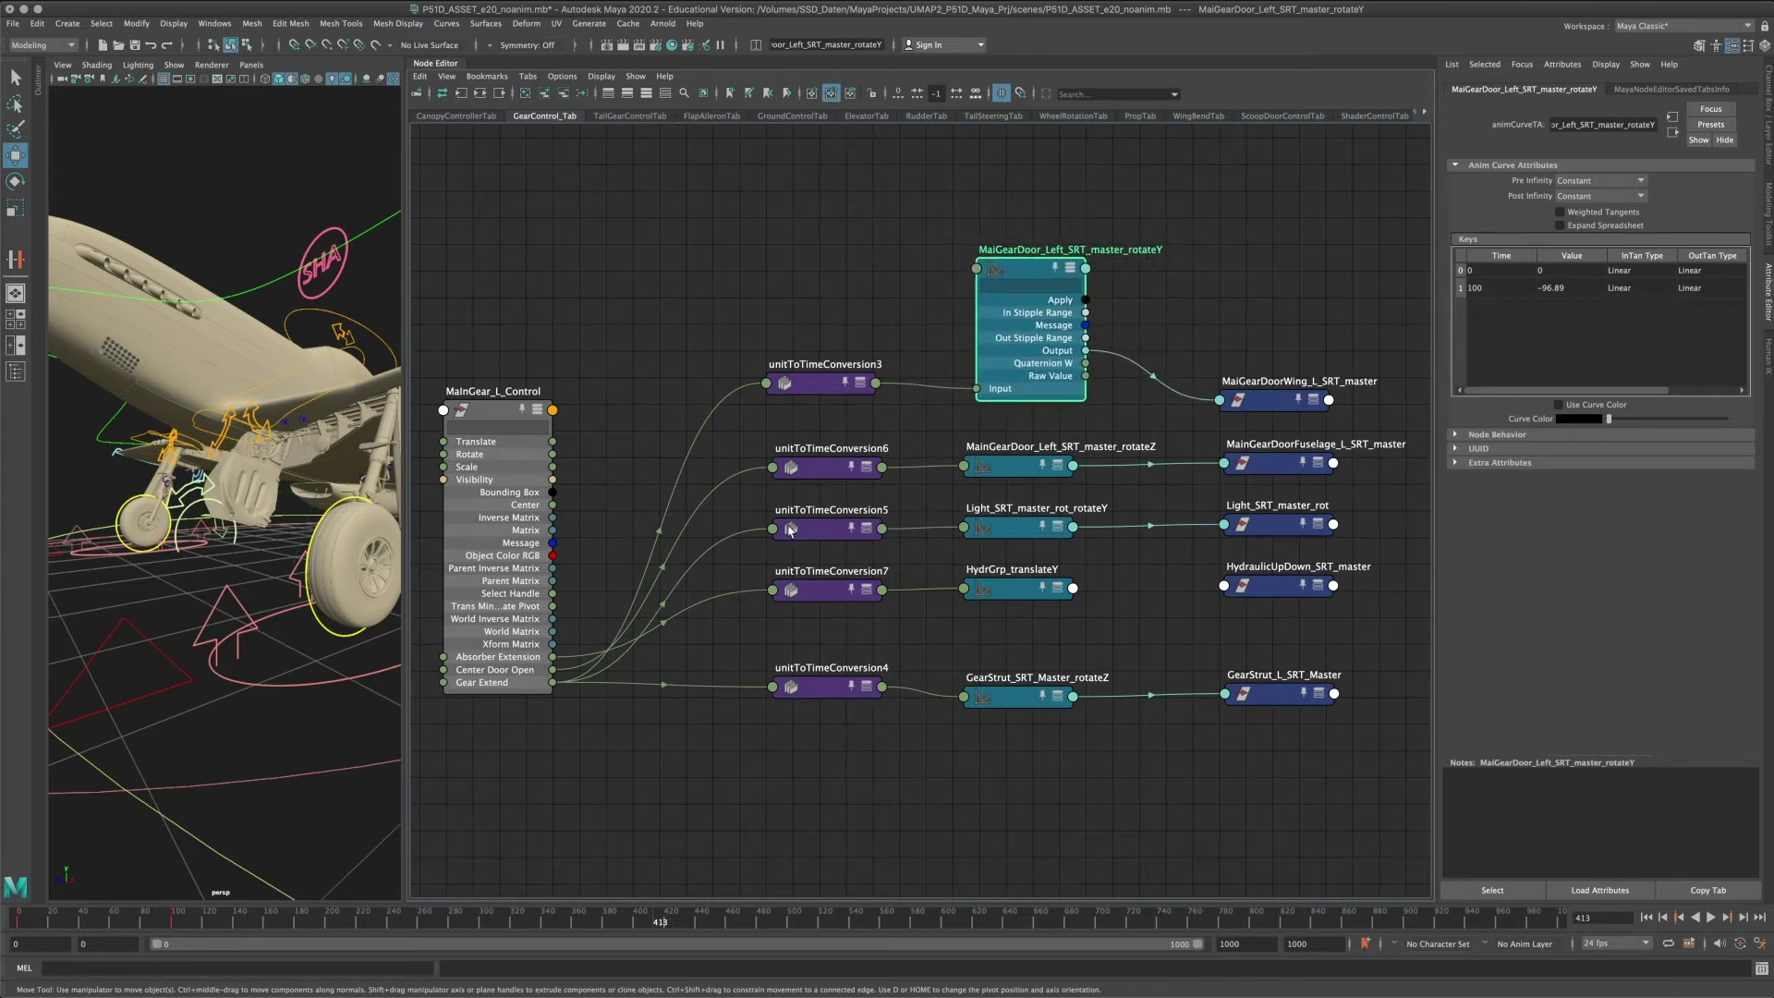
{"action": "left_click", "coordinate": [1072, 272]}
{"action": "left_click", "coordinate": [1072, 272]}
{"action": "left_click", "coordinate": [1072, 273]}
{"action": "left_click", "coordinate": [1071, 268]}
{"action": "left_click", "coordinate": [1071, 268]}
{"action": "left_click", "coordinate": [1071, 268]}
{"action": "left_click", "coordinate": [1071, 268]}
{"action": "left_click_drag", "start_coordinate": [1032, 274], "coordinate": [1023, 382]}
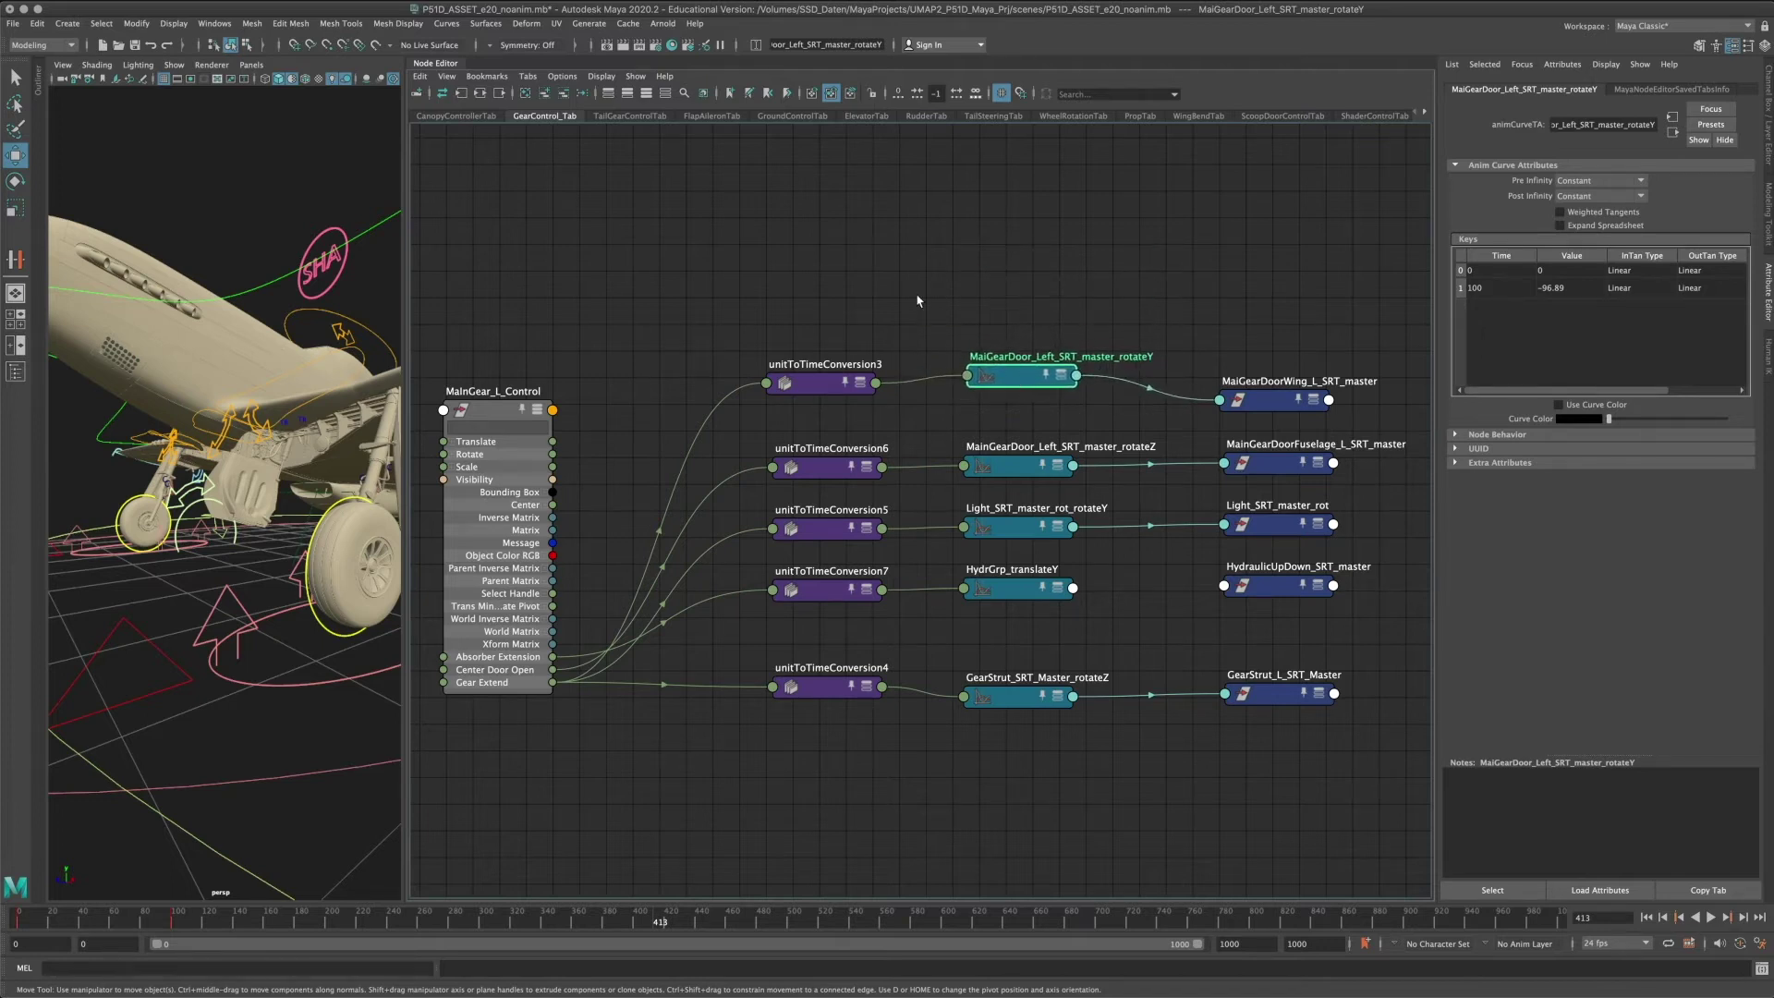
{"action": "left_click", "coordinate": [772, 732]}
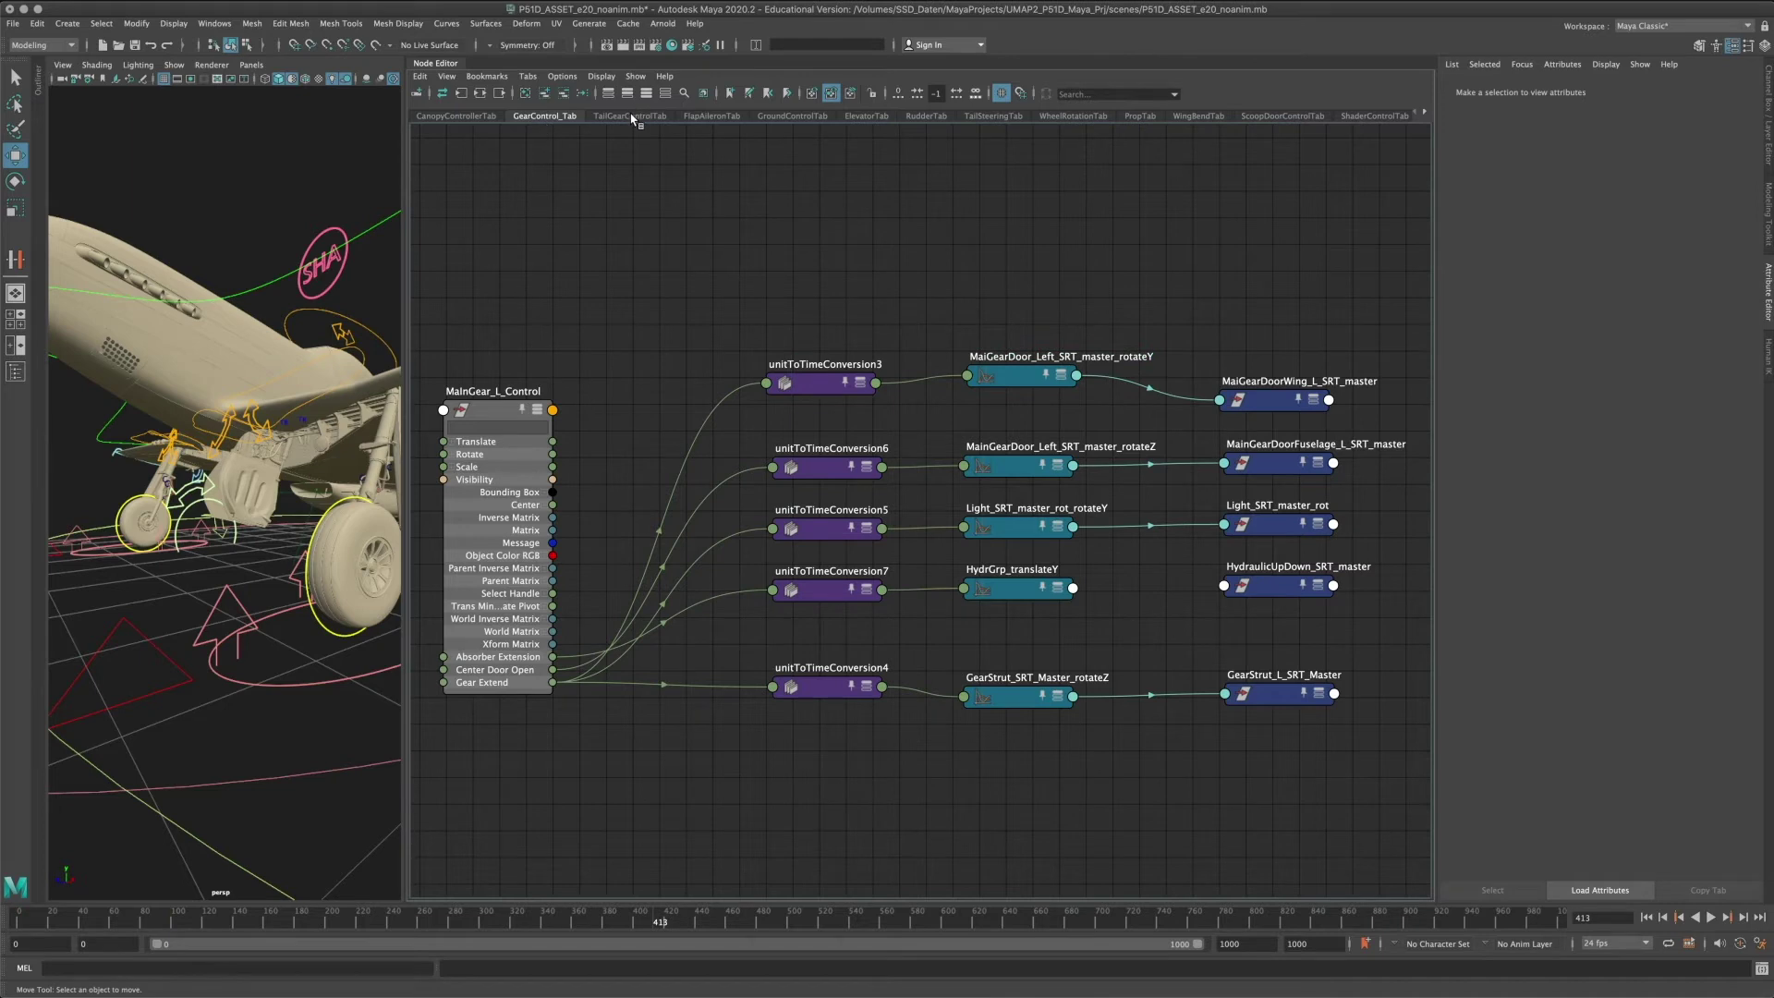
Select all five unitToTimeConversion nodes again to show their links to the animation curves, and deselect them.
{"action": "left_click_drag", "start_coordinate": [712, 324], "coordinate": [904, 722]}
{"action": "left_click", "coordinate": [716, 294]}
{"action": "left_click_drag", "start_coordinate": [907, 719], "coordinate": [903, 741]}
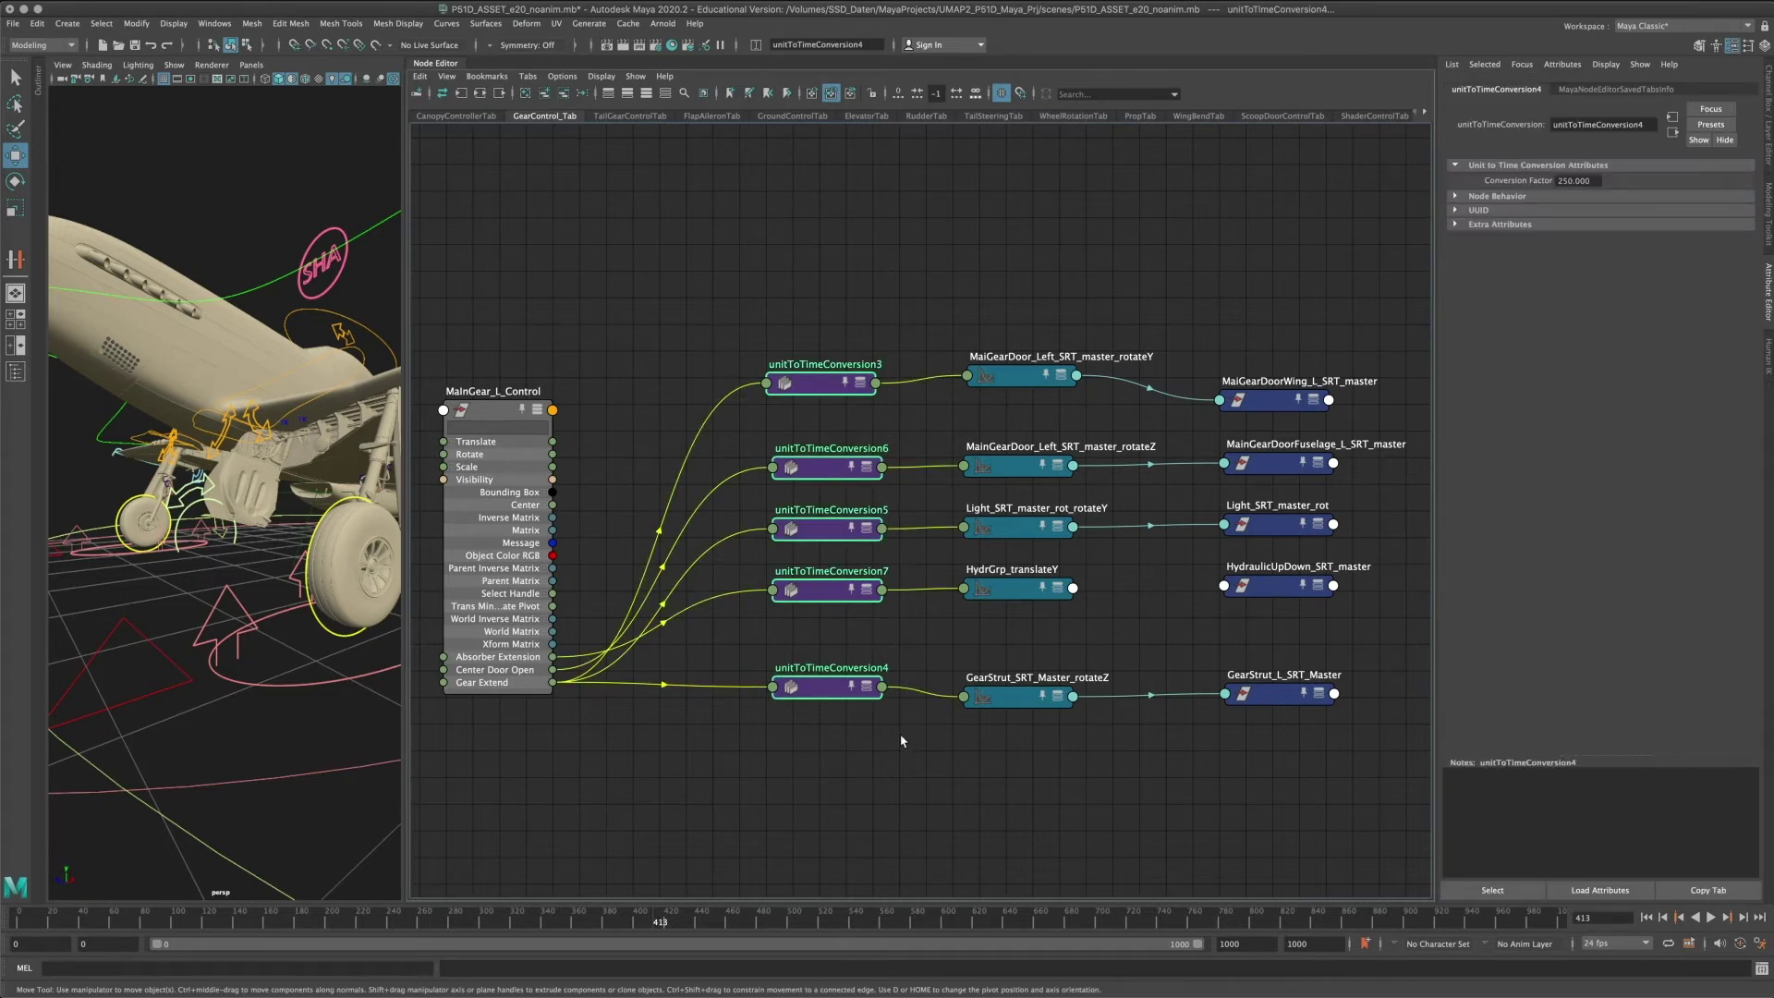
{"action": "left_click", "coordinate": [594, 169]}
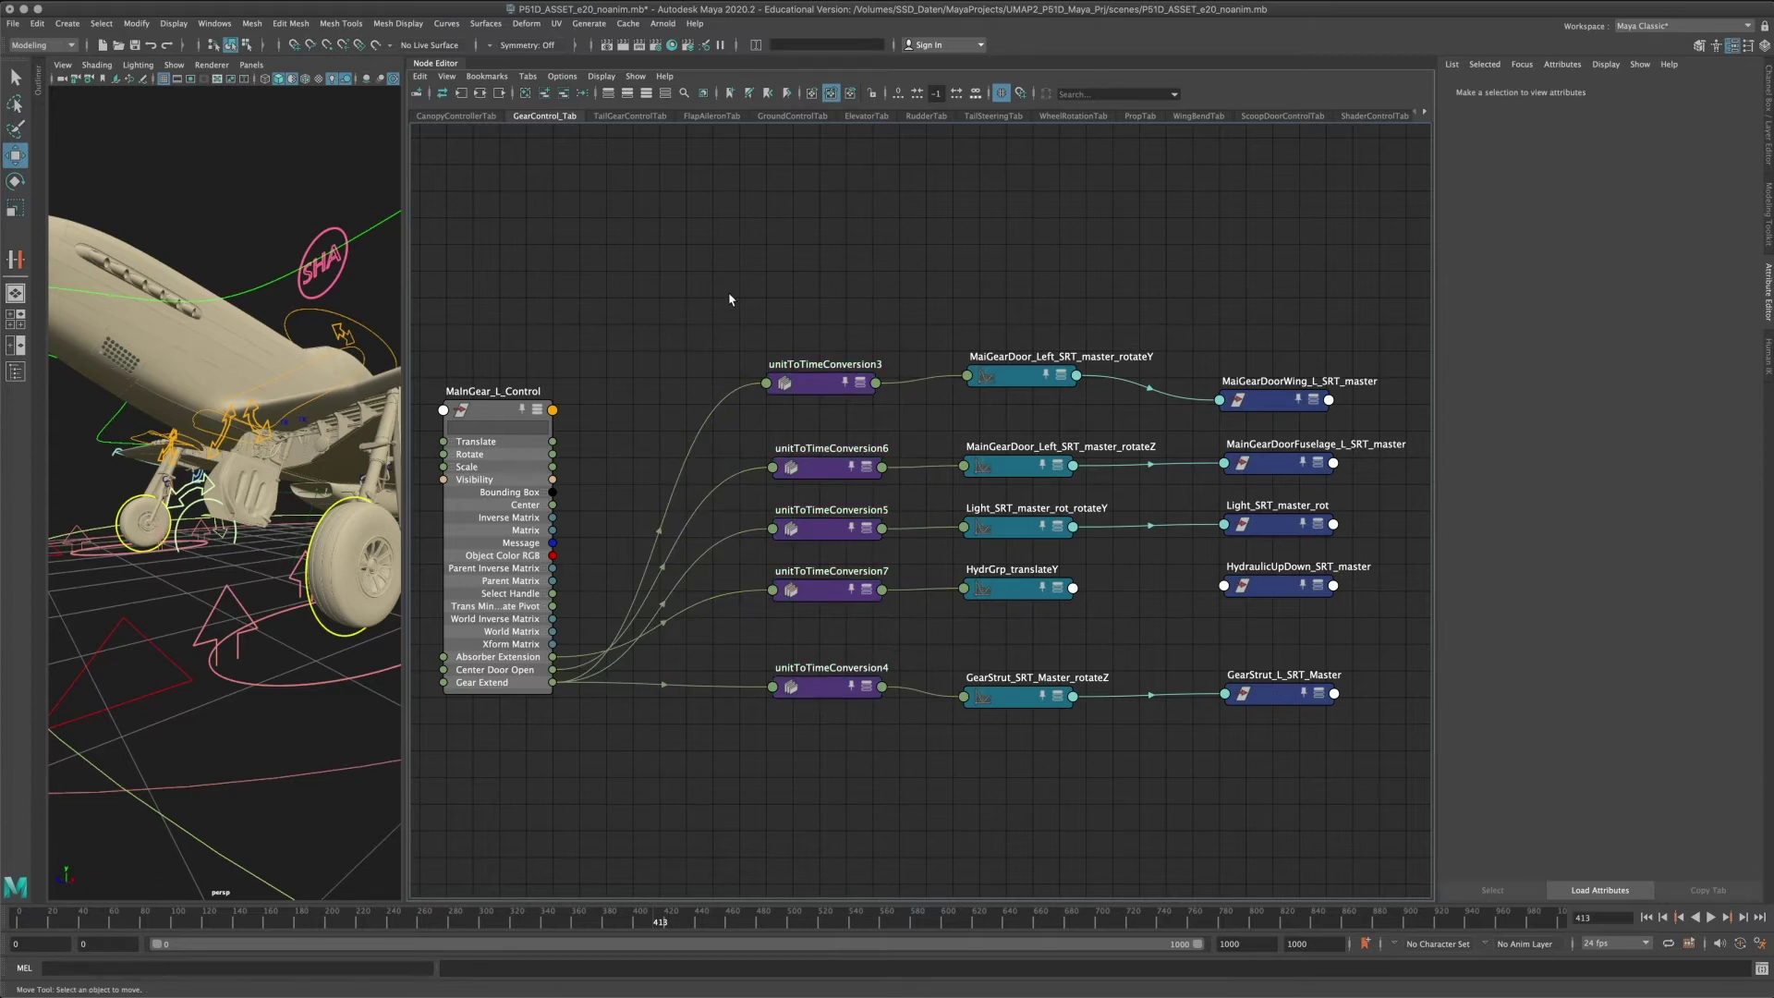
{"action": "left_click_drag", "start_coordinate": [699, 274], "coordinate": [813, 640]}
{"action": "left_click_drag", "start_coordinate": [919, 774], "coordinate": [919, 774]}
{"action": "left_click", "coordinate": [681, 388]}
Switch to Terminal and launch a second Maya instance with open -n /Applications/Autodesk/maya2020/Maya.app.
{"action": "key", "text": "super+space"}
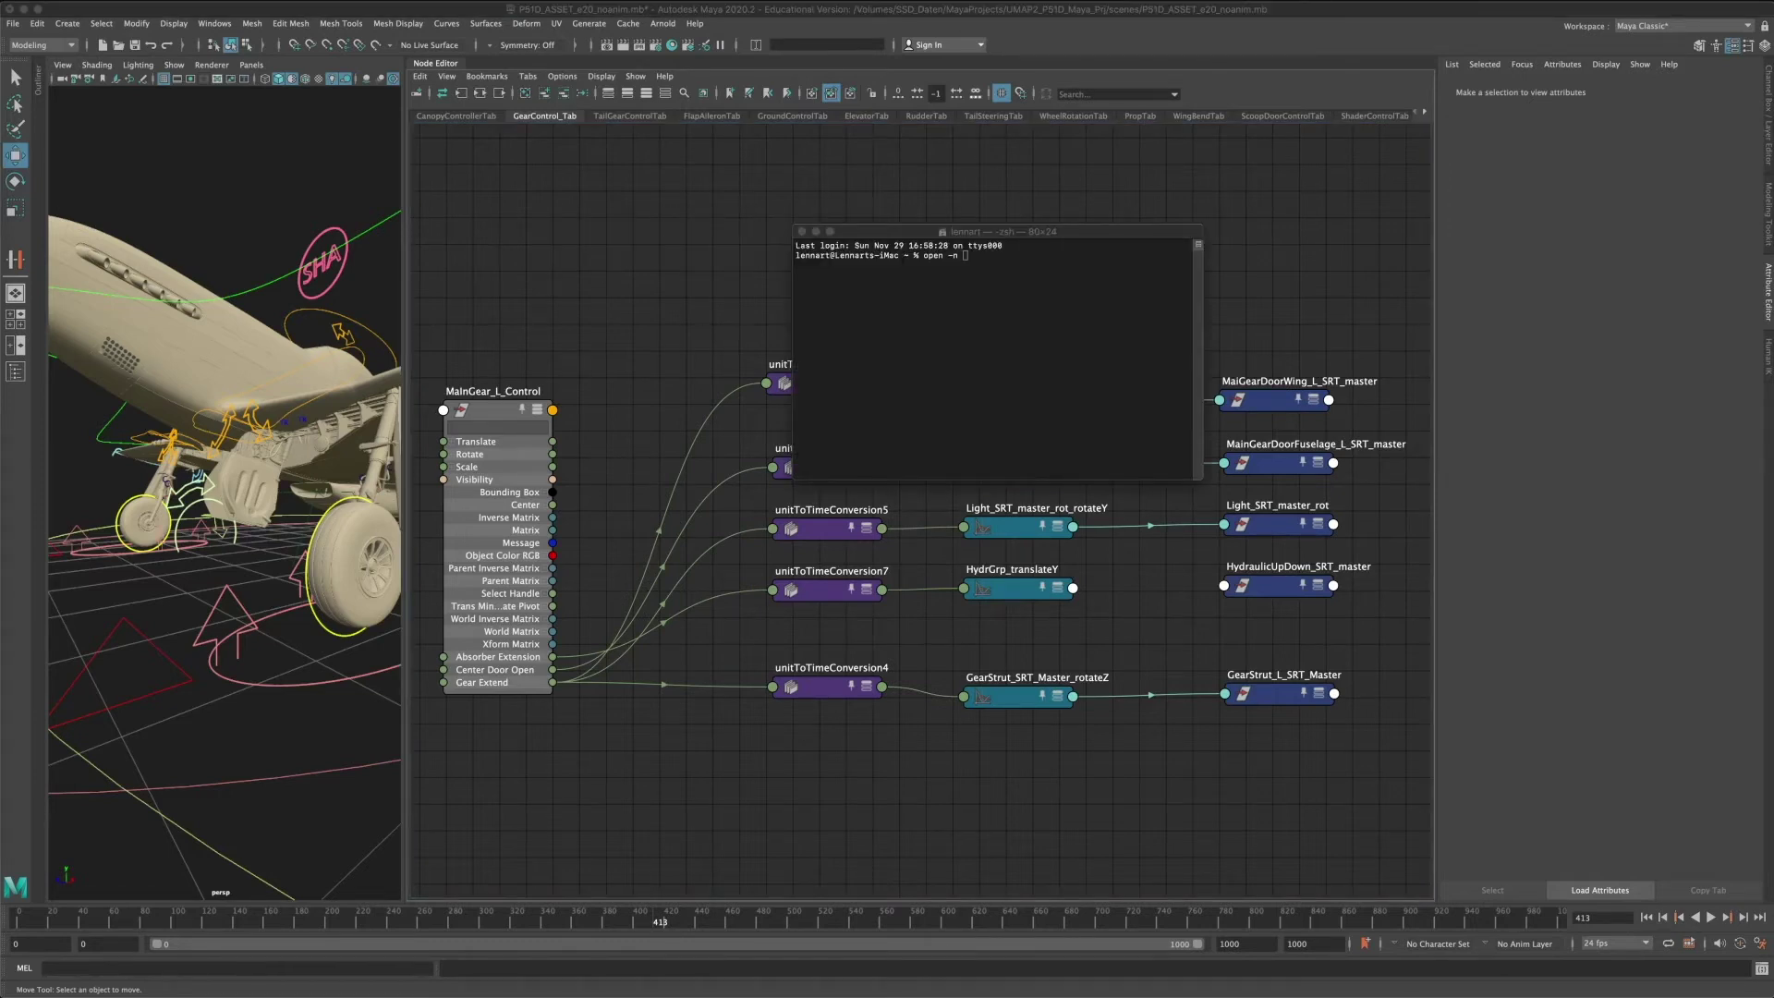
{"action": "left_click_drag", "start_coordinate": [846, 288], "coordinate": [1009, 297]}
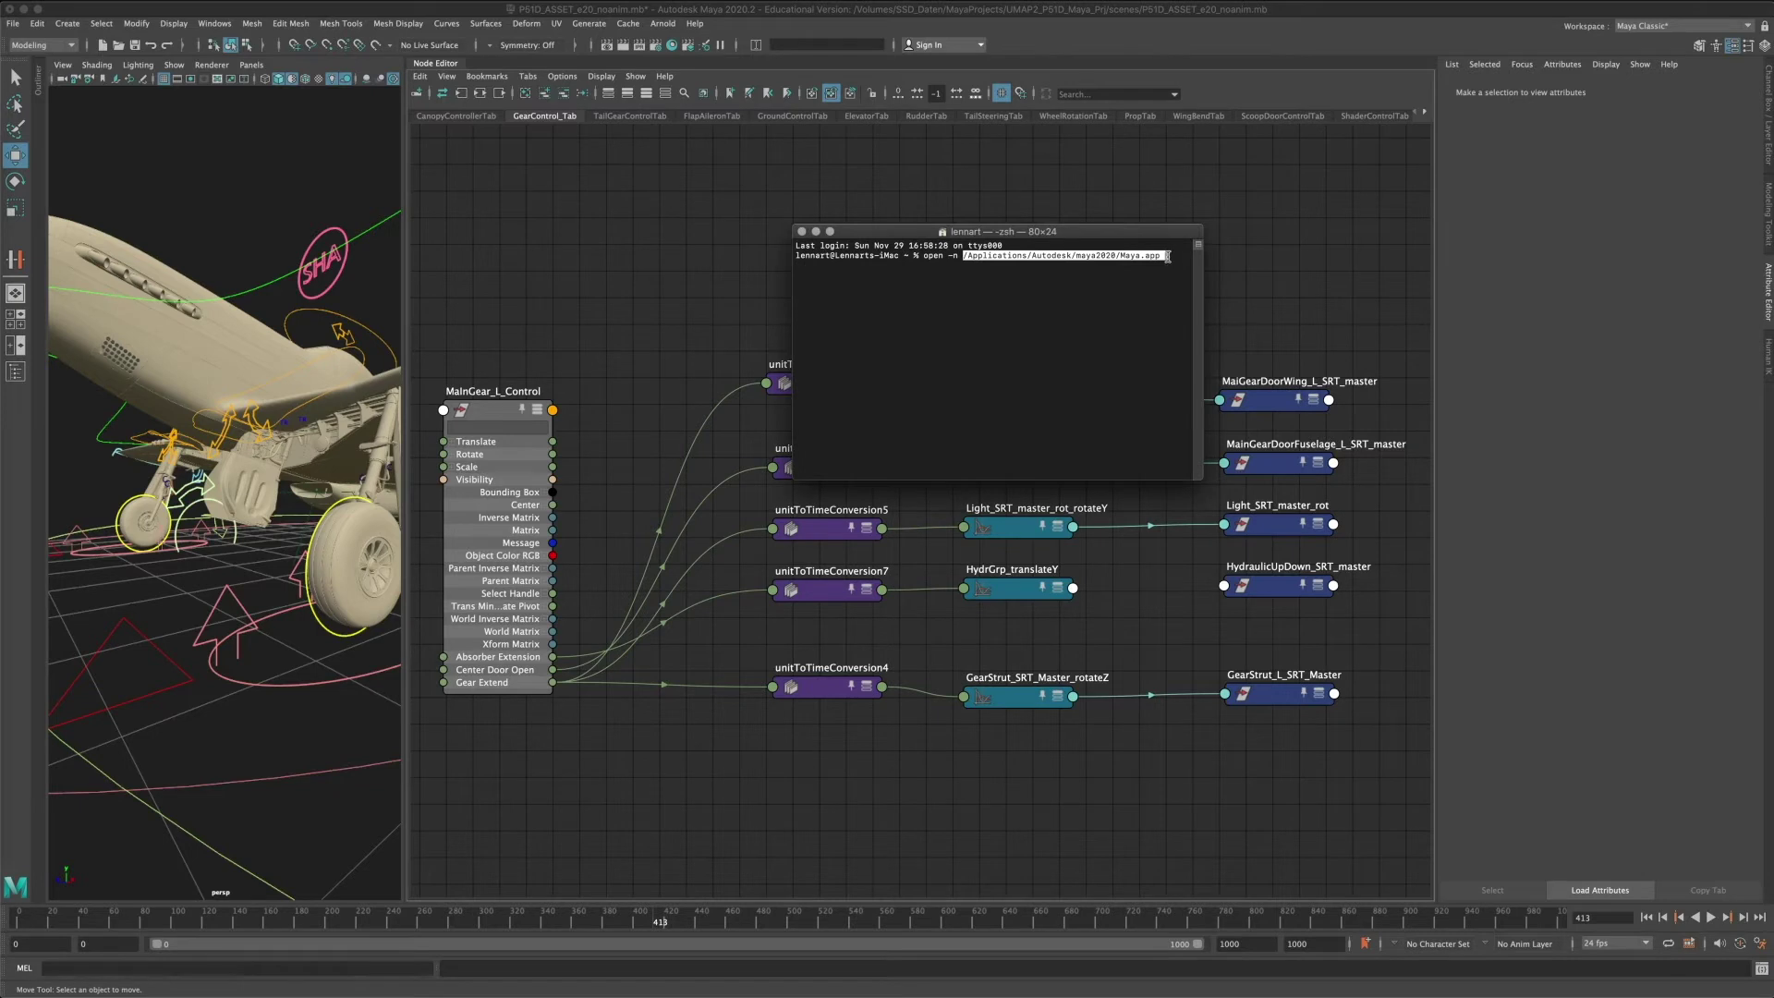
{"action": "key", "text": "Return"}
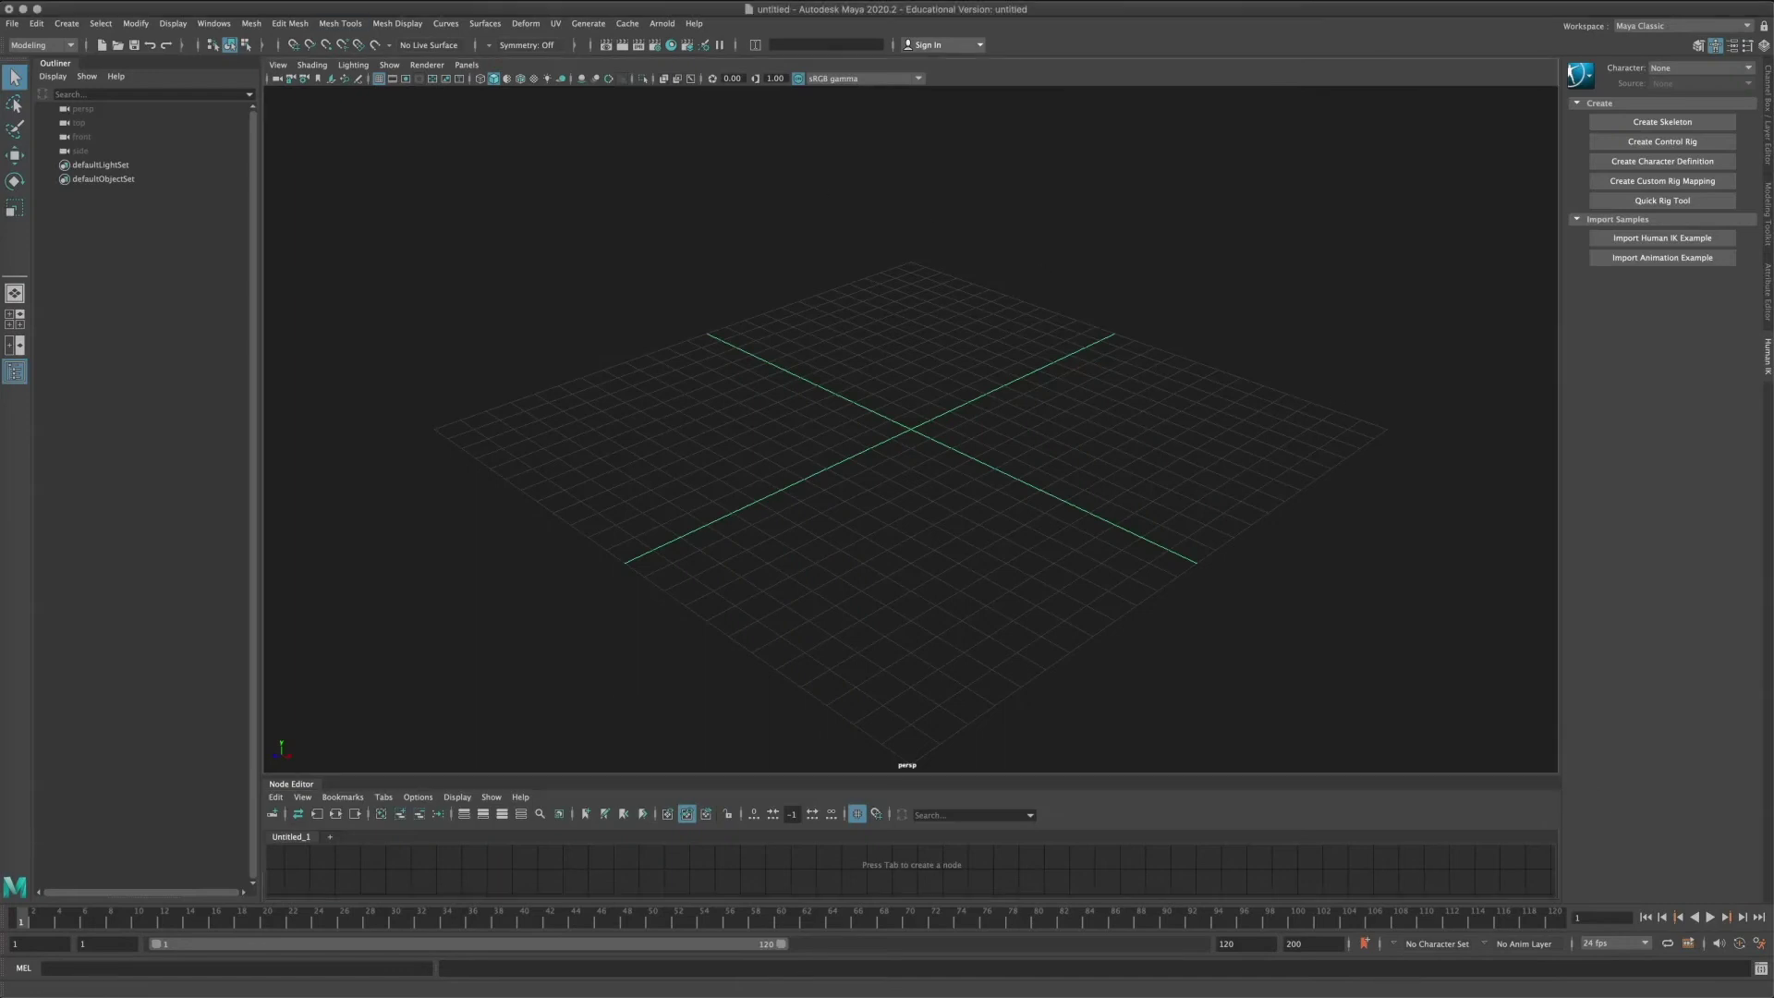
Open the scene ControlExample_e01.mb from the project's scenes folder.
{"action": "left_click", "coordinate": [9, 28]}
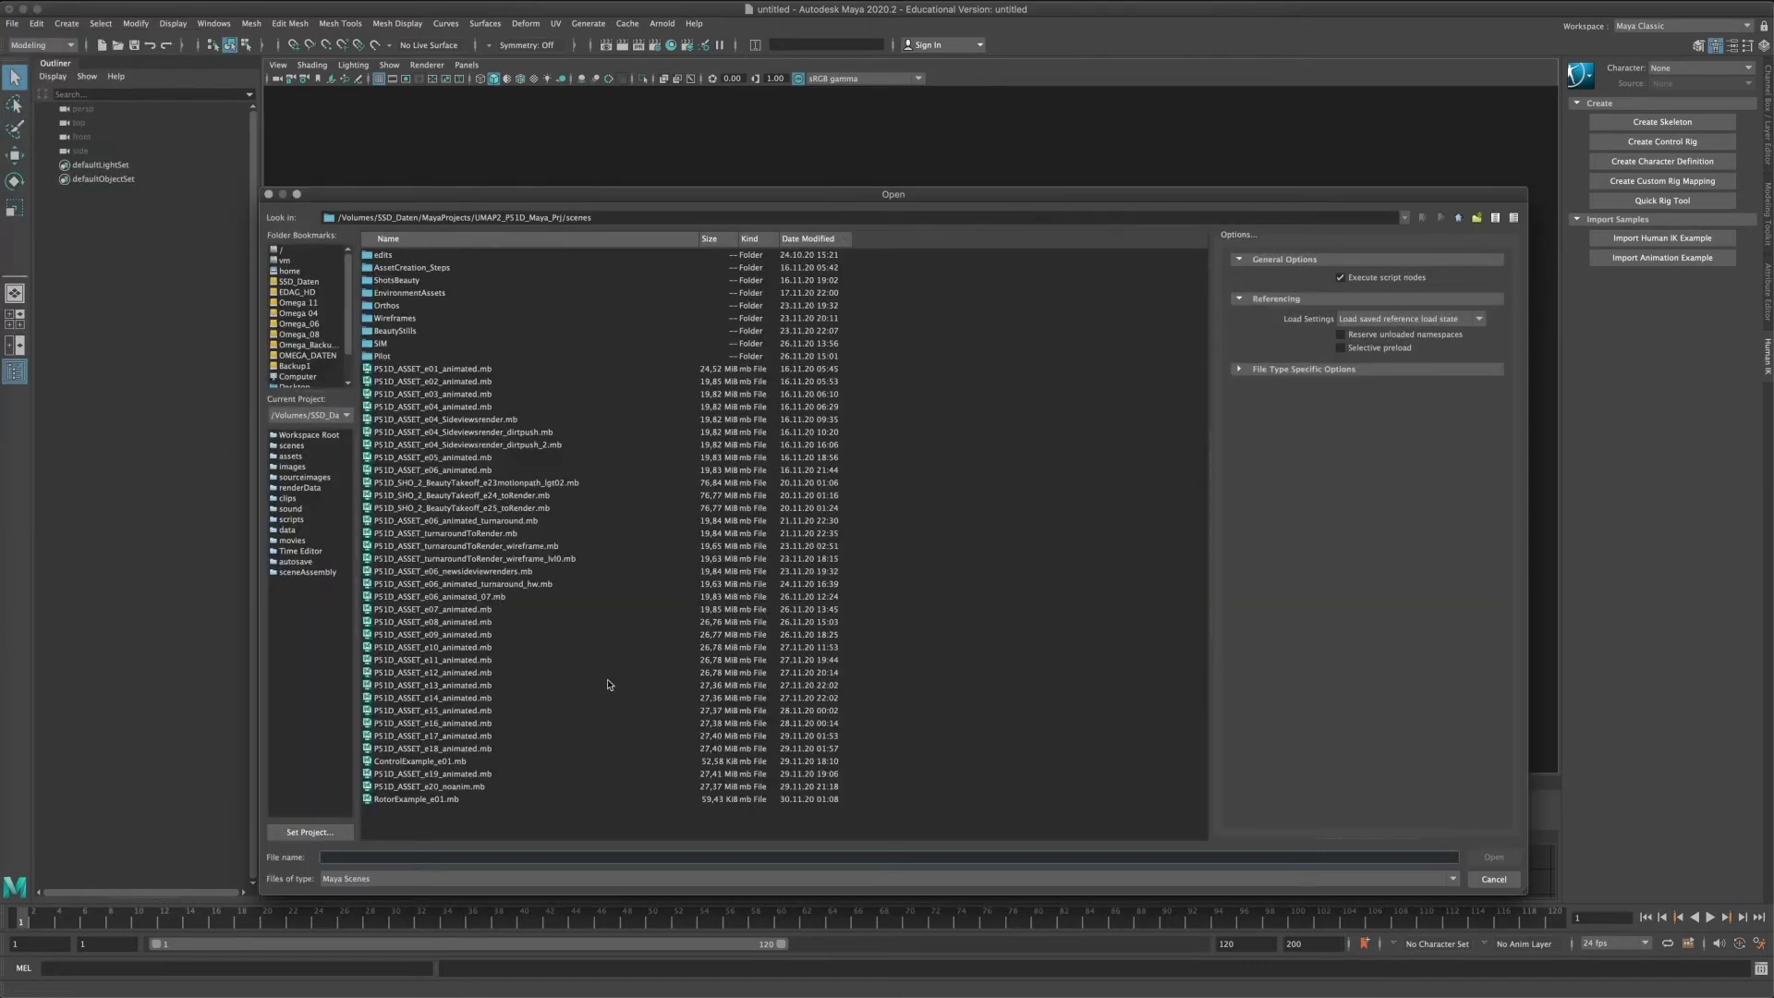
{"action": "left_click", "coordinate": [420, 760]}
{"action": "left_click", "coordinate": [1495, 856]}
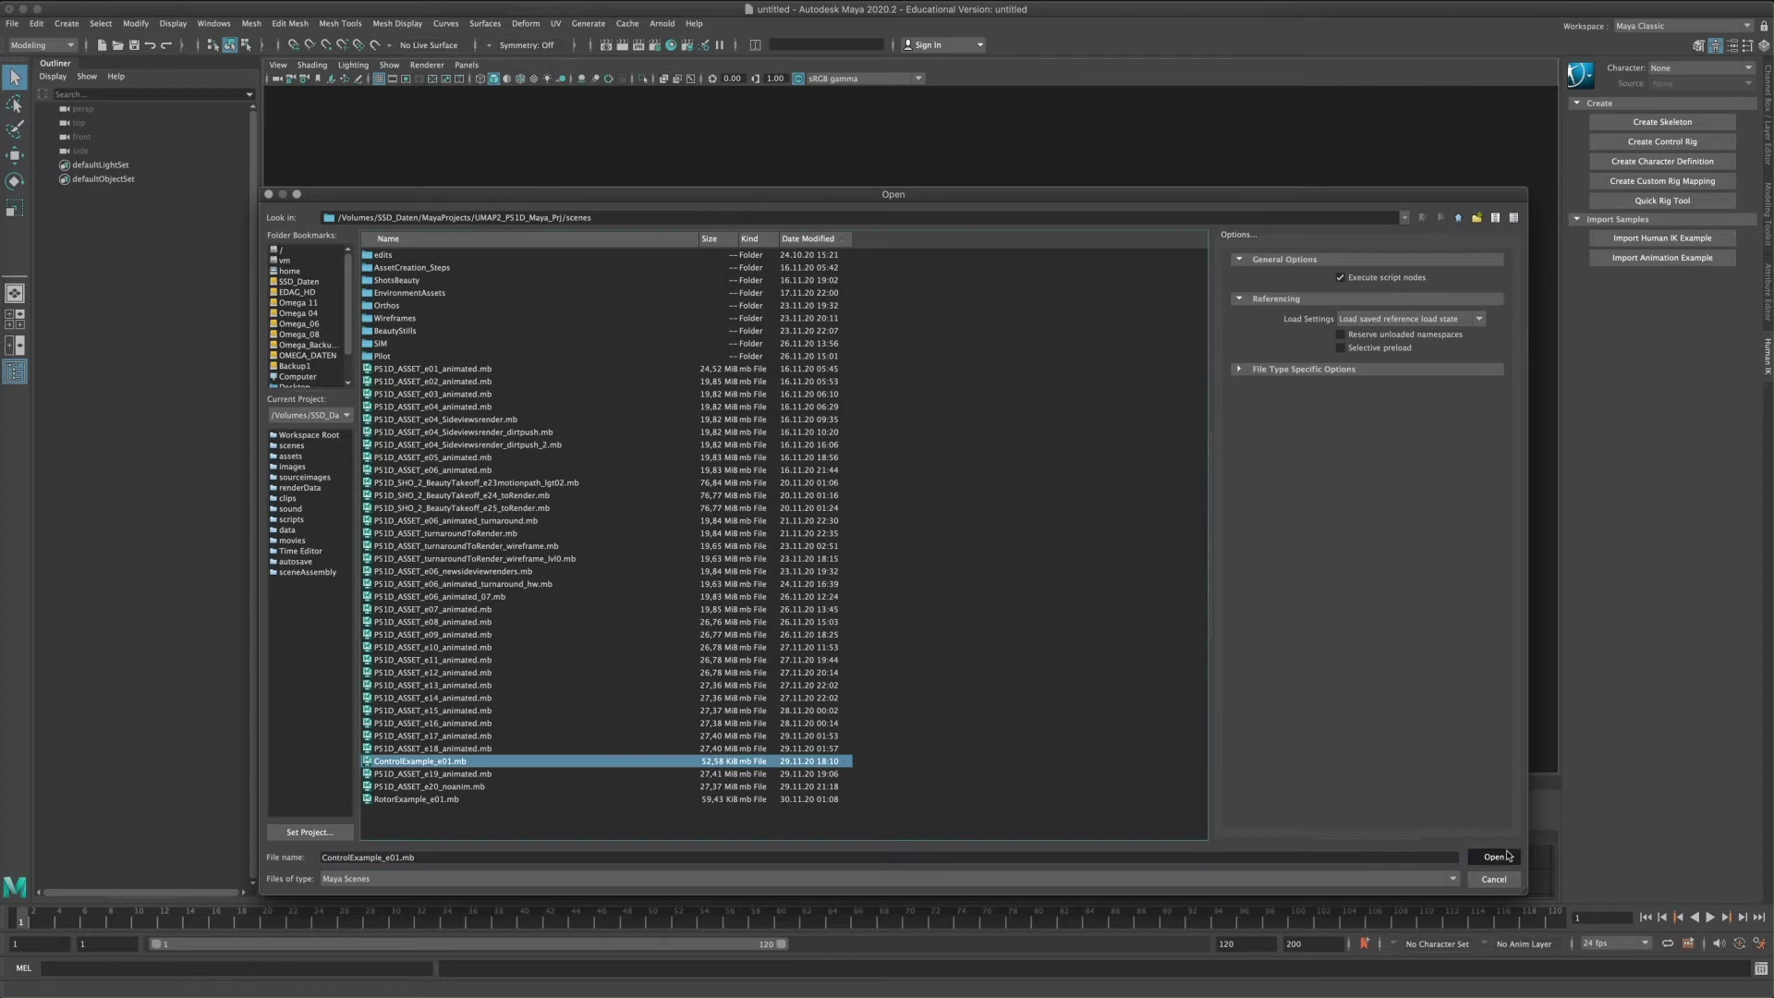
{"action": "left_click", "coordinate": [884, 499]}
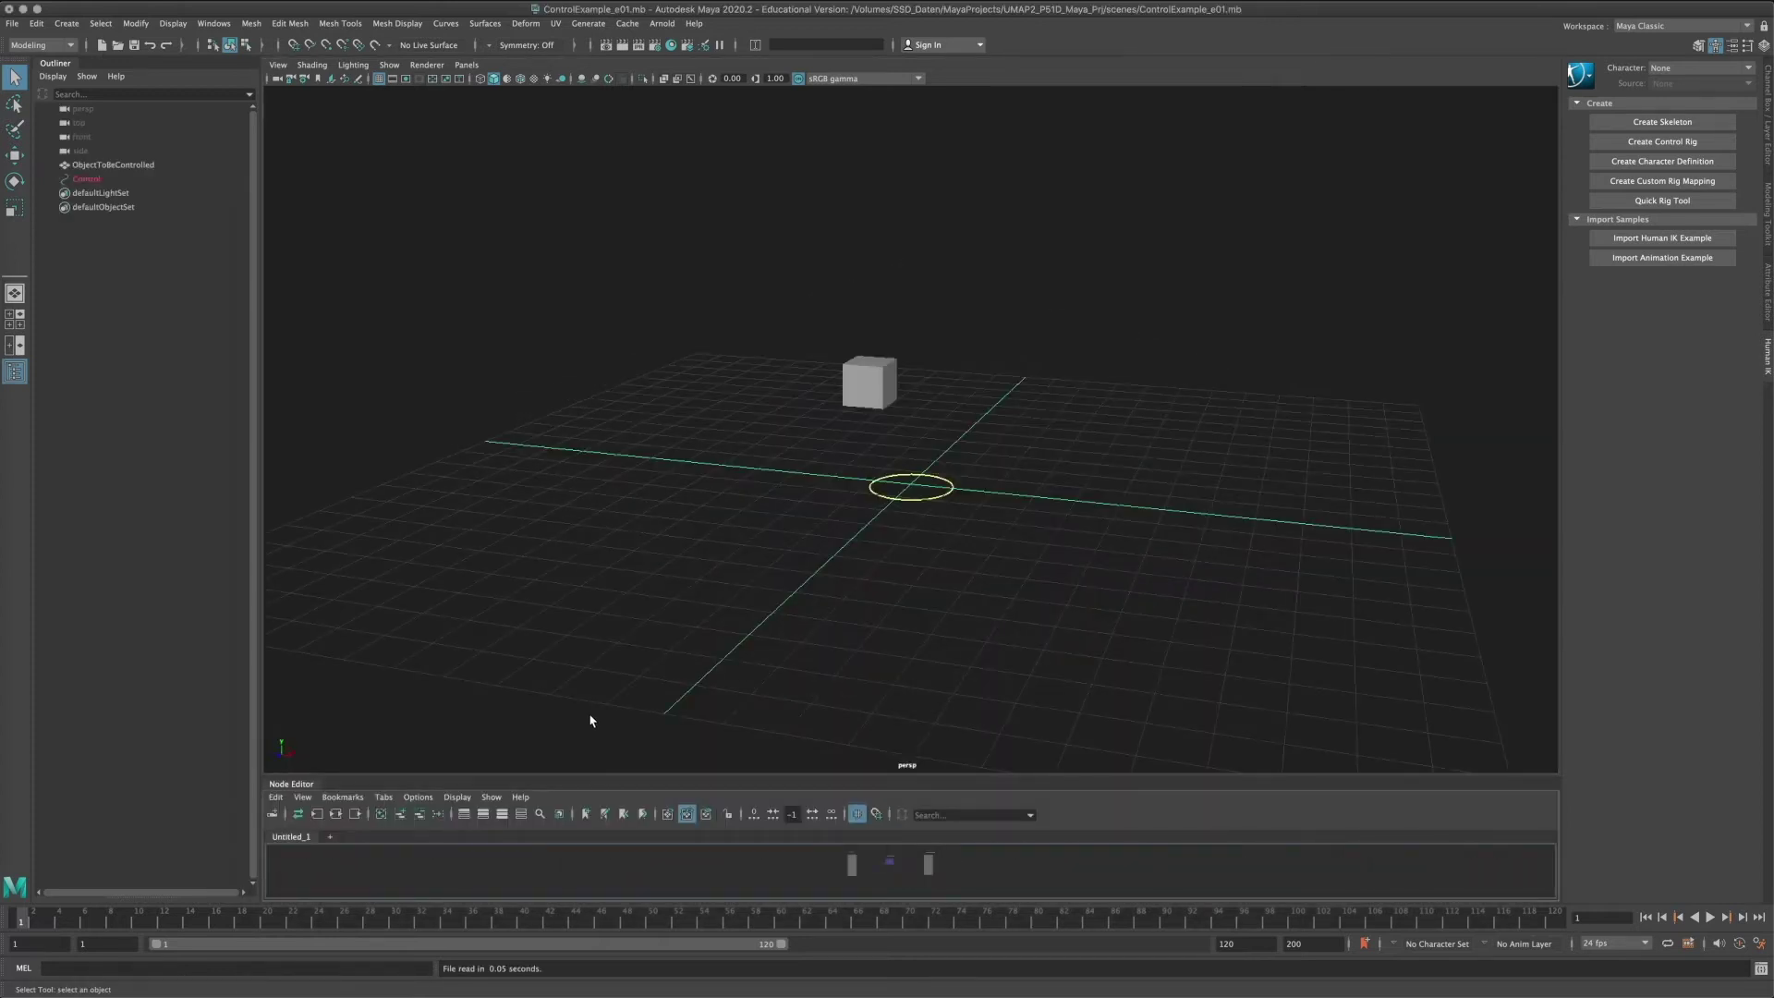
Delete the example cube and its control circle, and hide the HumanIK settings.
{"action": "left_click_drag", "start_coordinate": [781, 564], "coordinate": [703, 398], "text": "alt"}
{"action": "left_click_drag", "start_coordinate": [626, 231], "coordinate": [1129, 554]}
{"action": "key", "text": "Delete"}
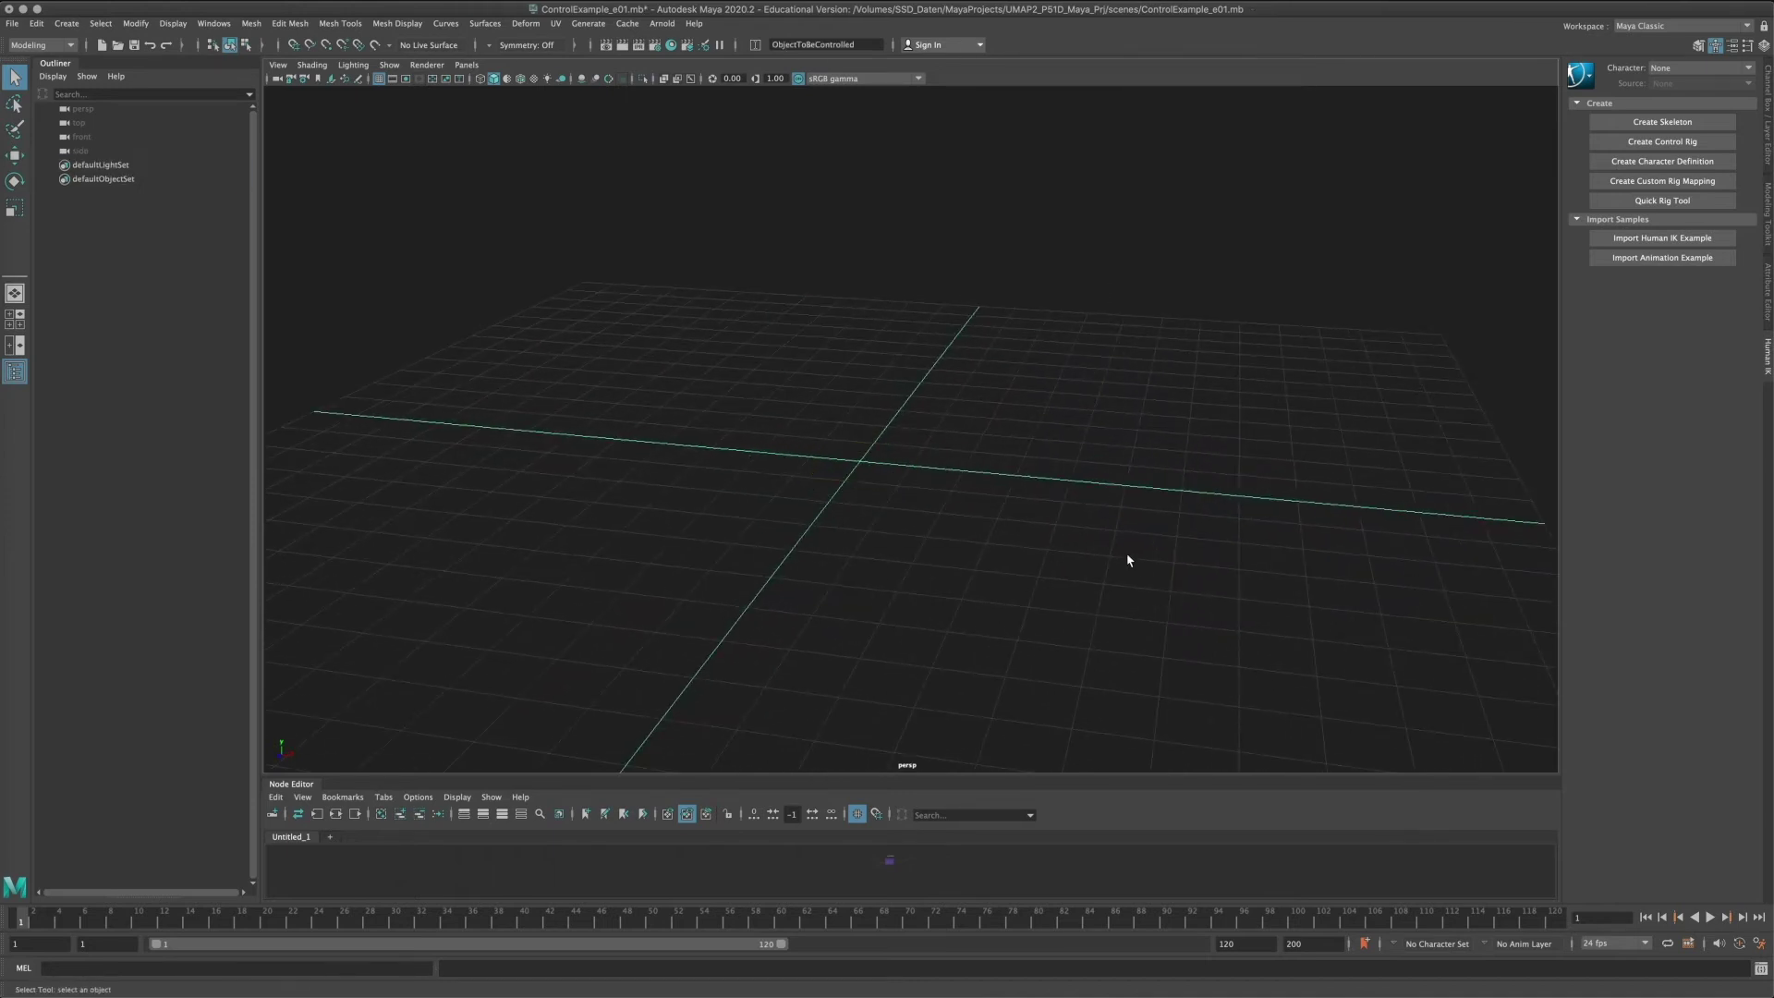
{"action": "left_click", "coordinate": [1768, 355]}
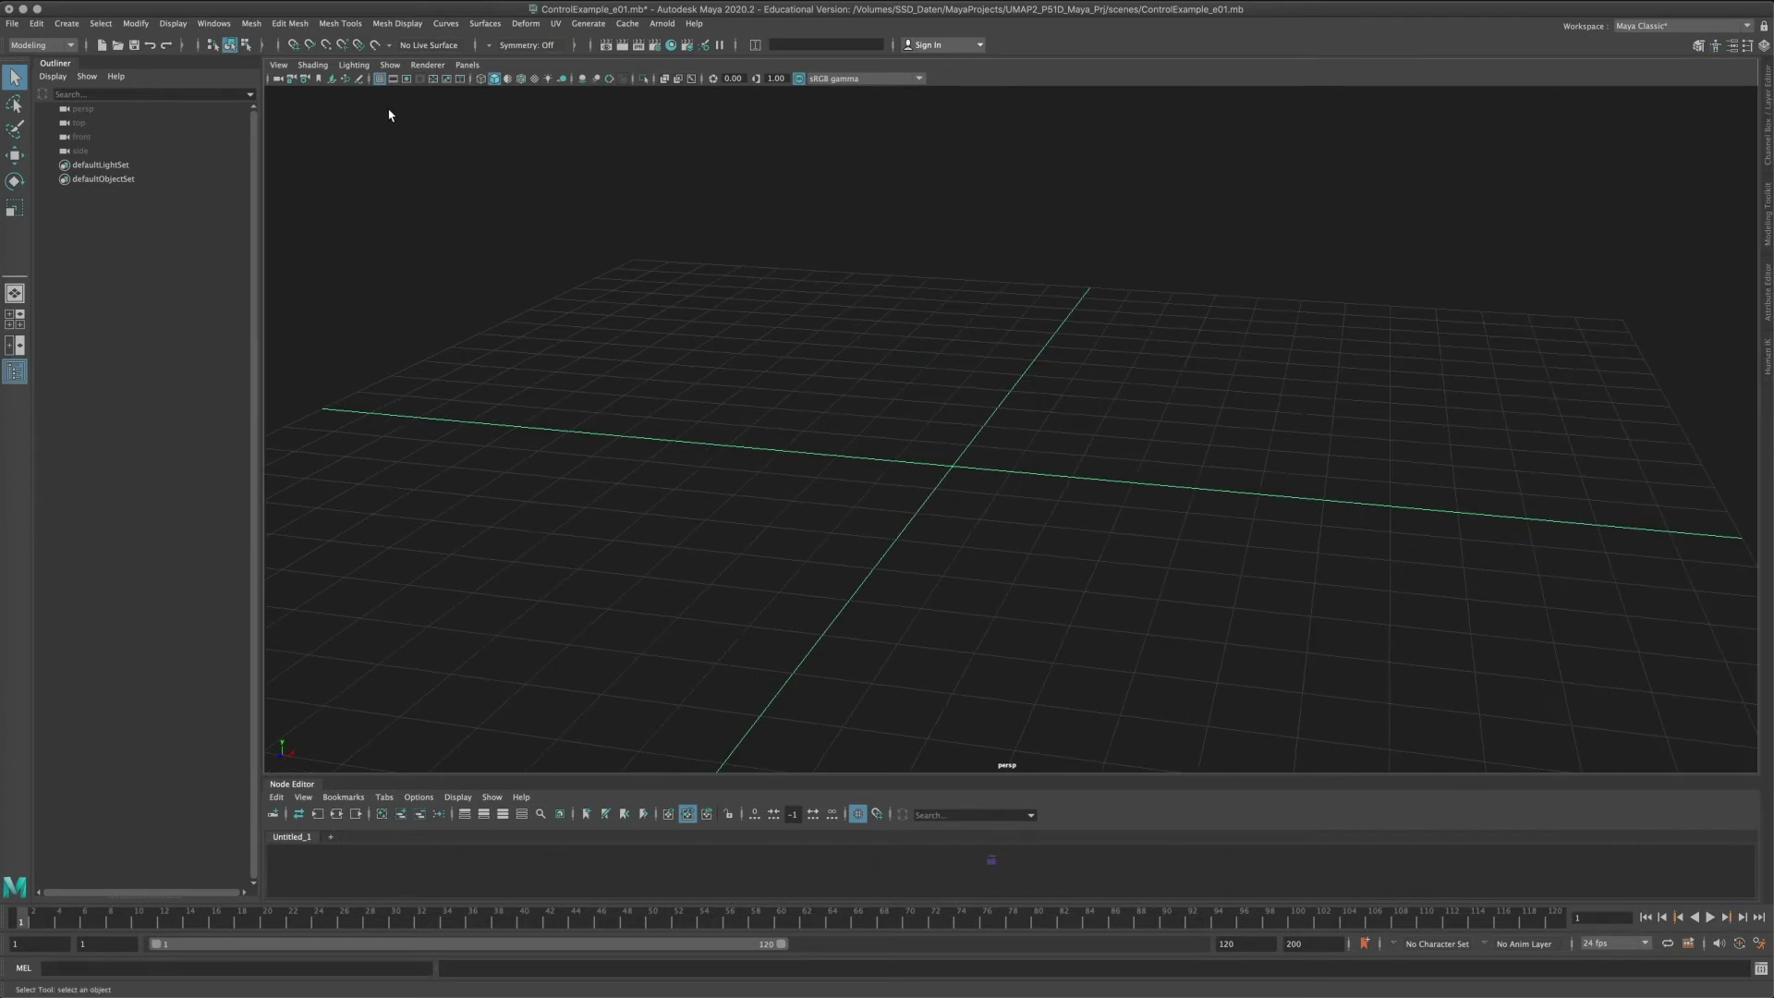
Create a polygon cube and move it along X to about -3.8.
{"action": "left_click_drag", "start_coordinate": [966, 274], "coordinate": [817, 275], "text": "alt"}
{"action": "right_click", "coordinate": [887, 245], "text": "shift"}
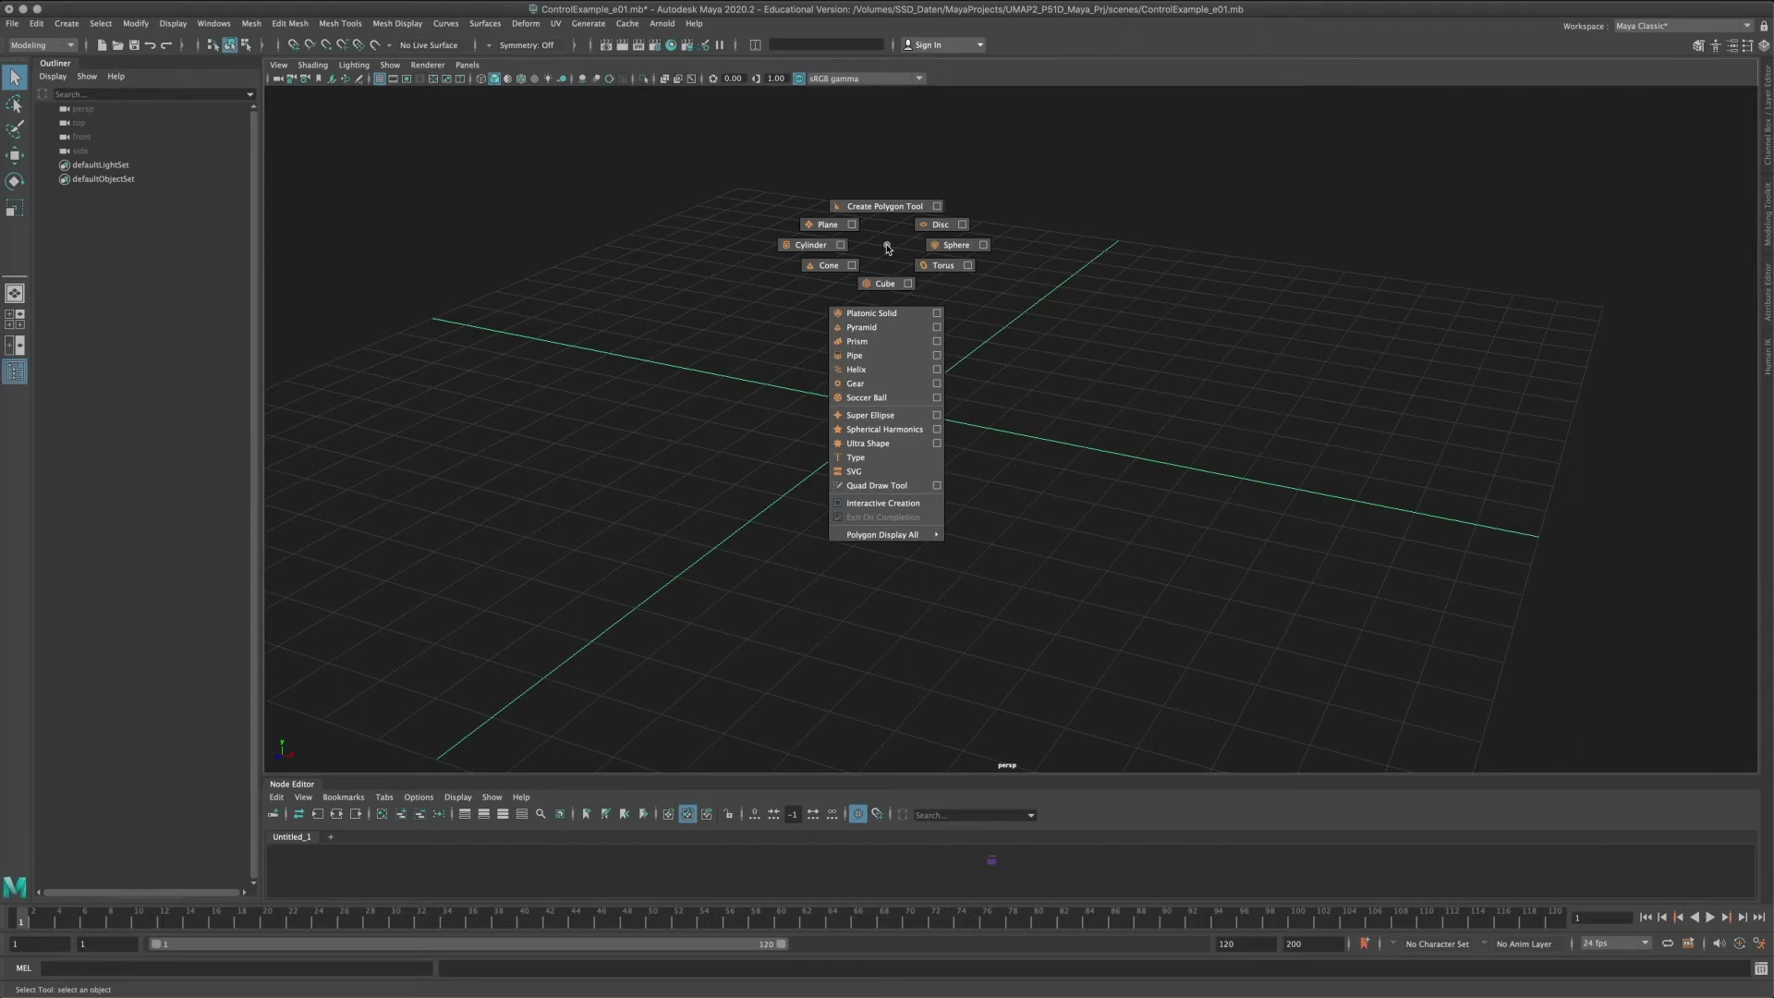
{"action": "right_click_drag", "start_coordinate": [887, 247], "coordinate": [887, 300], "text": "shift"}
{"action": "left_click_drag", "start_coordinate": [798, 373], "coordinate": [943, 480], "text": "alt"}
{"action": "key", "text": "w"}
{"action": "left_click_drag", "start_coordinate": [1010, 428], "coordinate": [812, 424]}
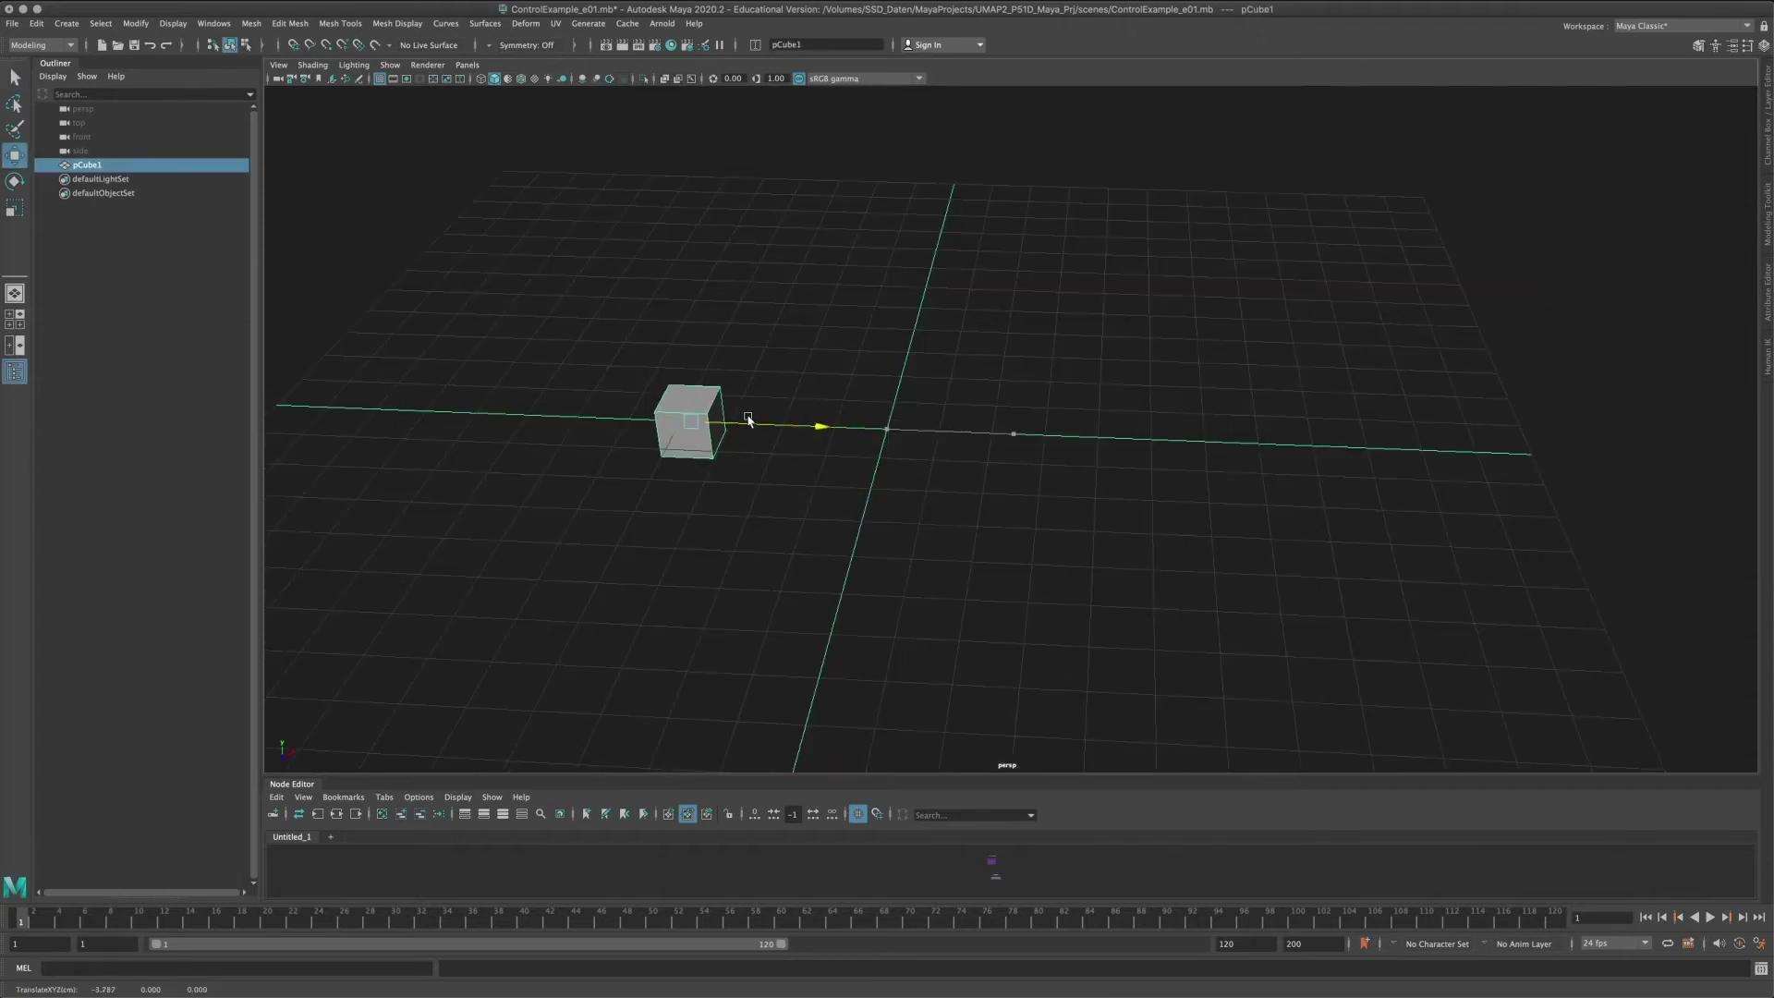
Create a second polygon cube at the origin.
{"action": "left_click", "coordinate": [879, 351]}
{"action": "right_click_drag", "start_coordinate": [890, 317], "coordinate": [889, 353], "text": "shift"}
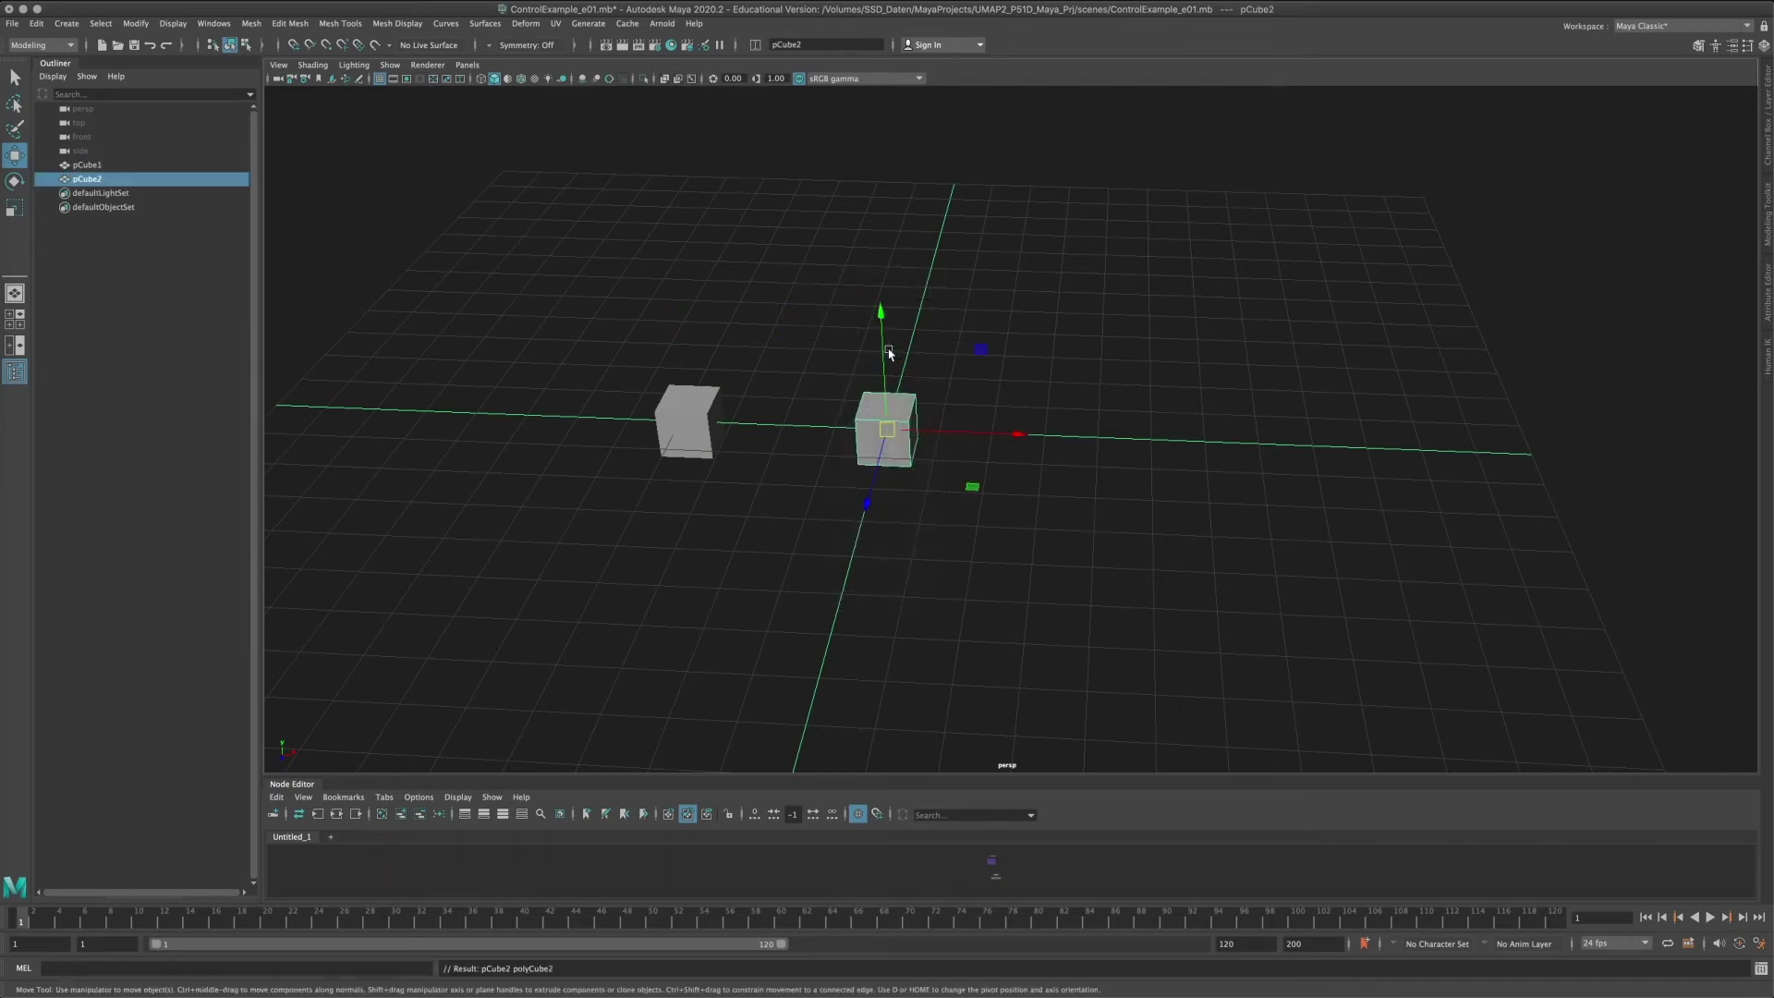
Try raising the origin cube about 2.2 units and the other cube about 1.2 units along Y, undoing each move.
{"action": "left_click_drag", "start_coordinate": [804, 369], "coordinate": [868, 428], "text": "alt"}
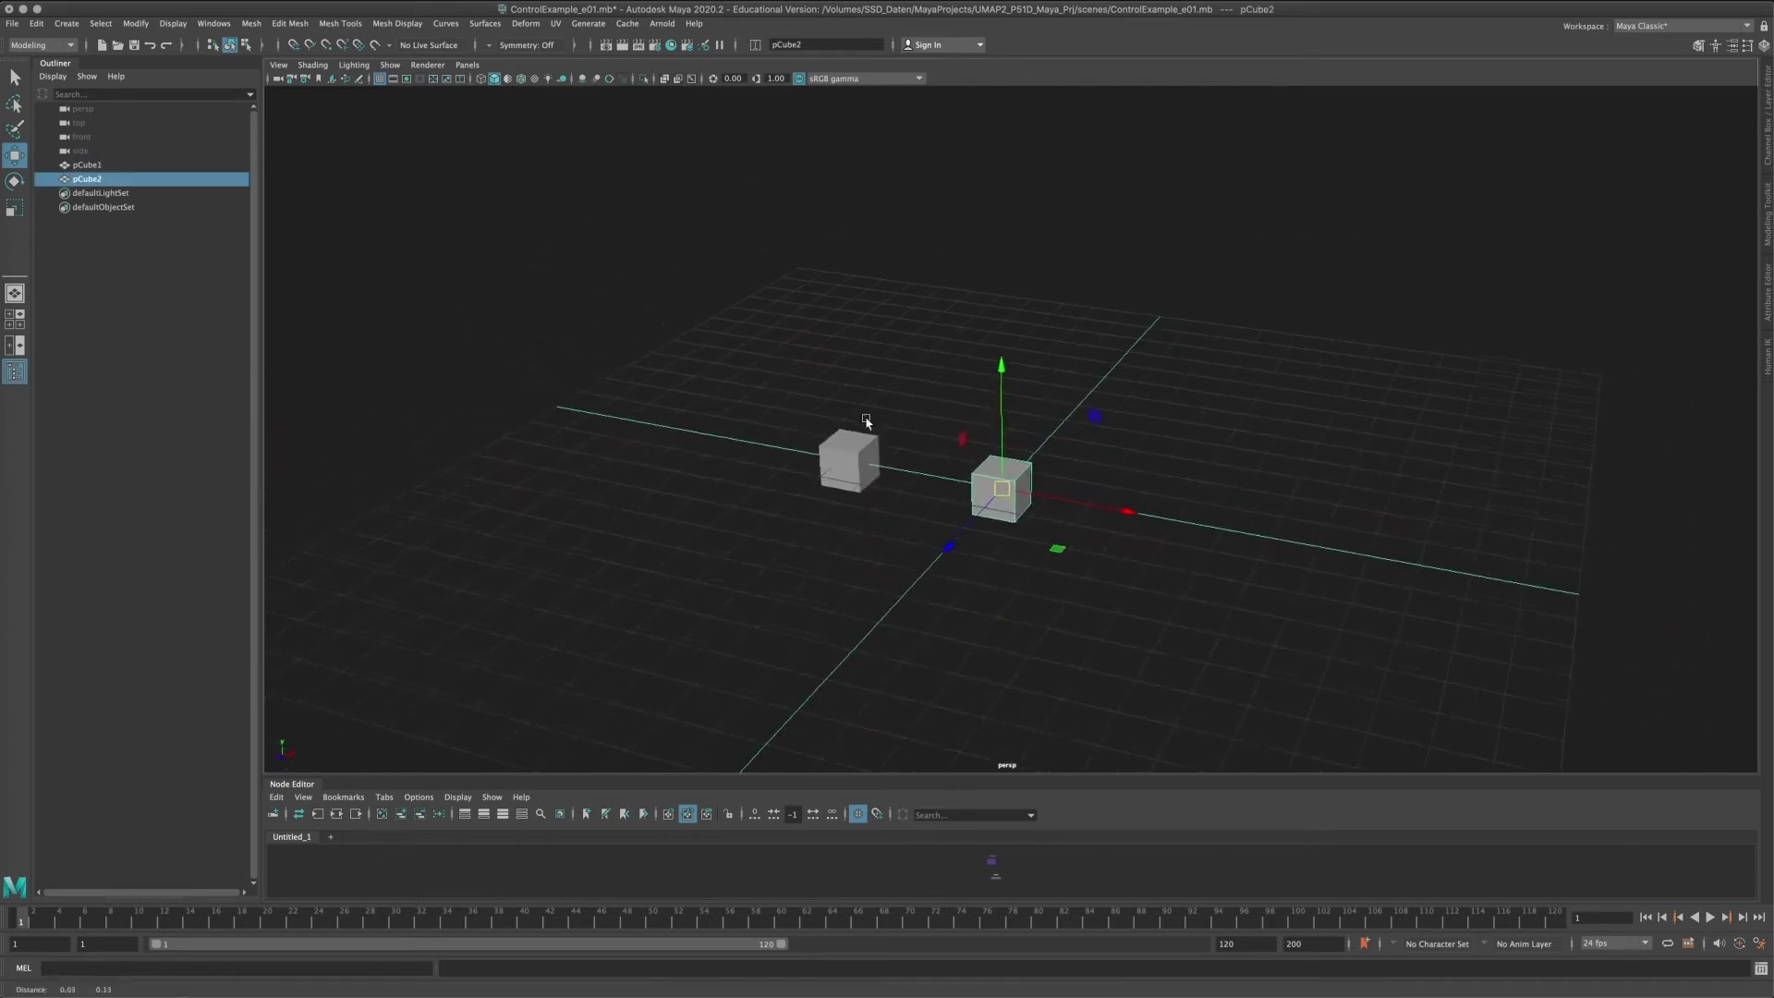
{"action": "left_click_drag", "start_coordinate": [1000, 366], "coordinate": [1002, 277]}
{"action": "key", "text": "ctrl+z"}
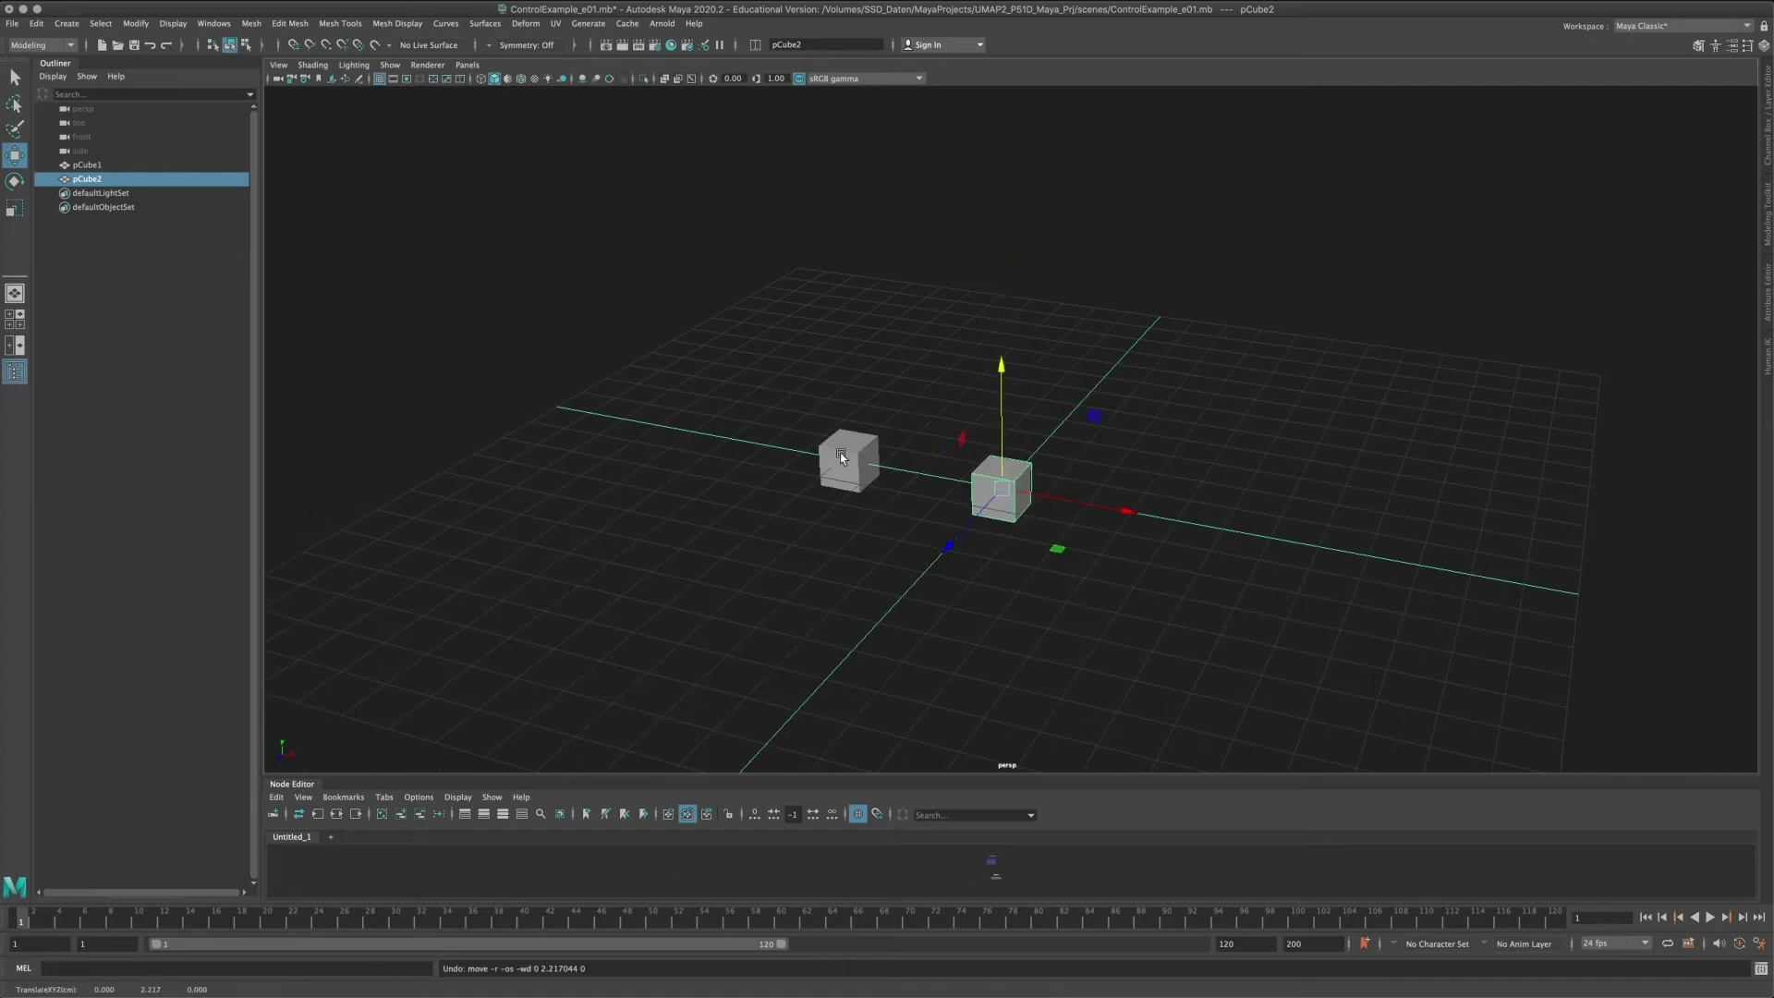
{"action": "left_click", "coordinate": [846, 460]}
{"action": "left_click_drag", "start_coordinate": [850, 344], "coordinate": [776, 277]}
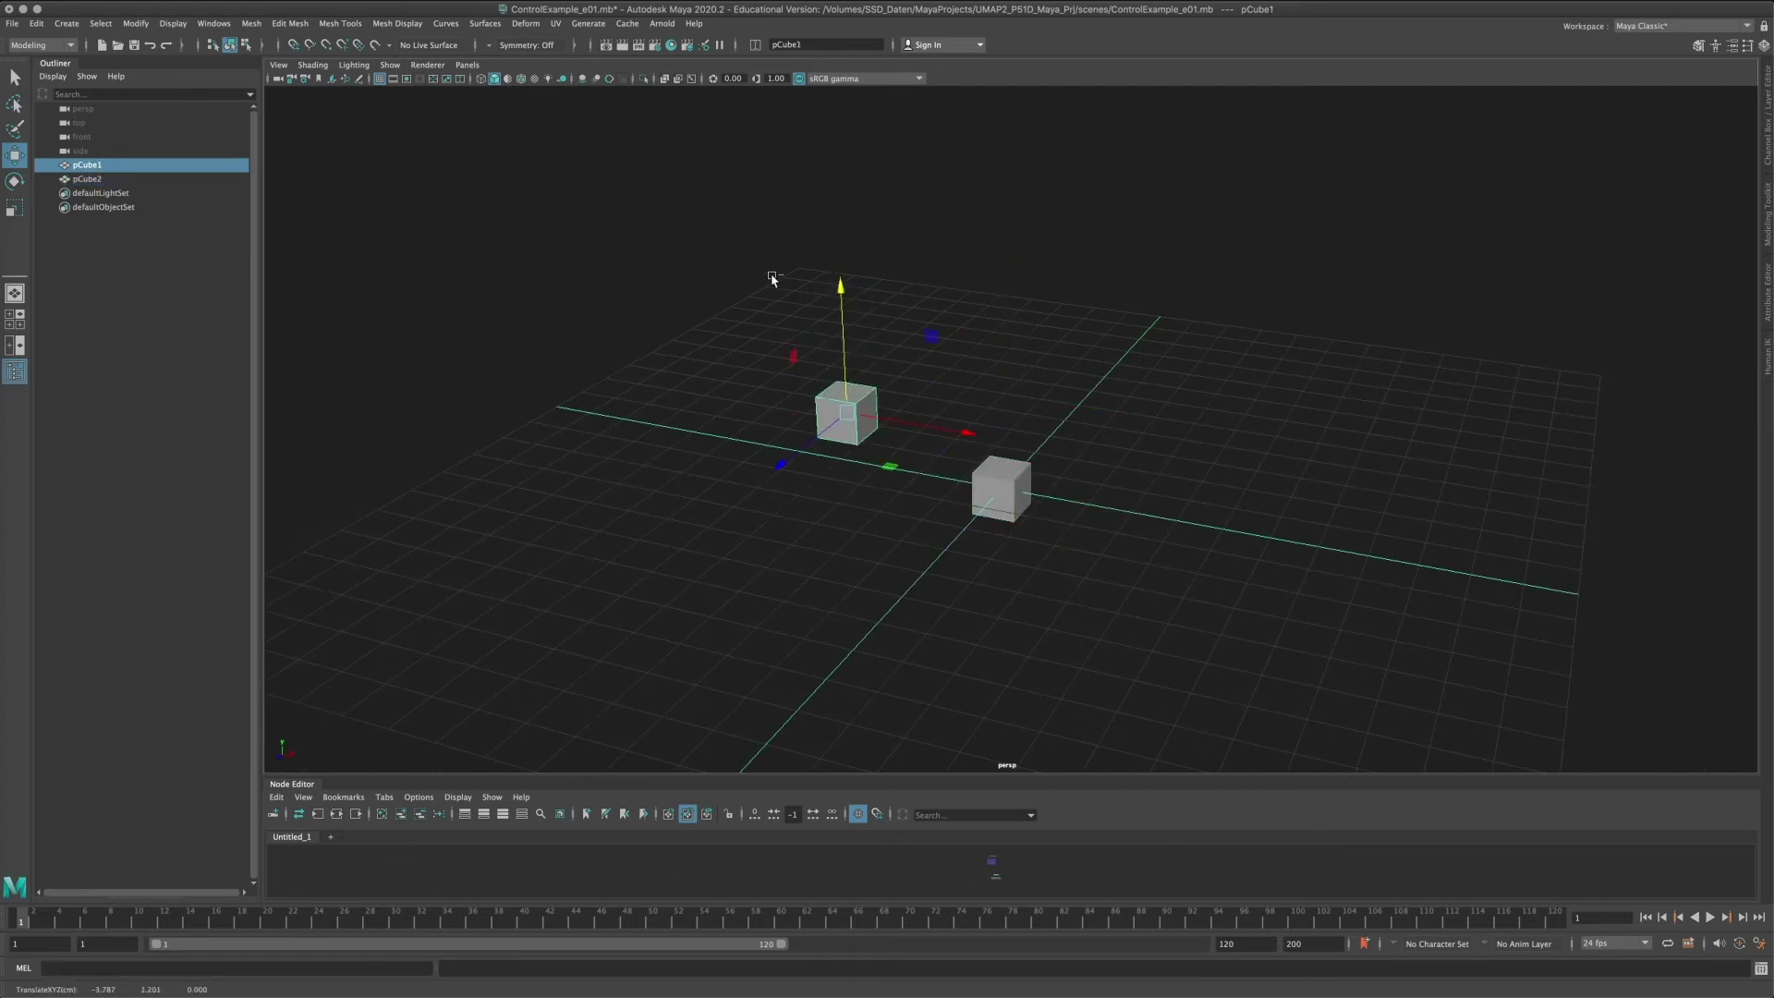
{"action": "key", "text": "ctrl+z"}
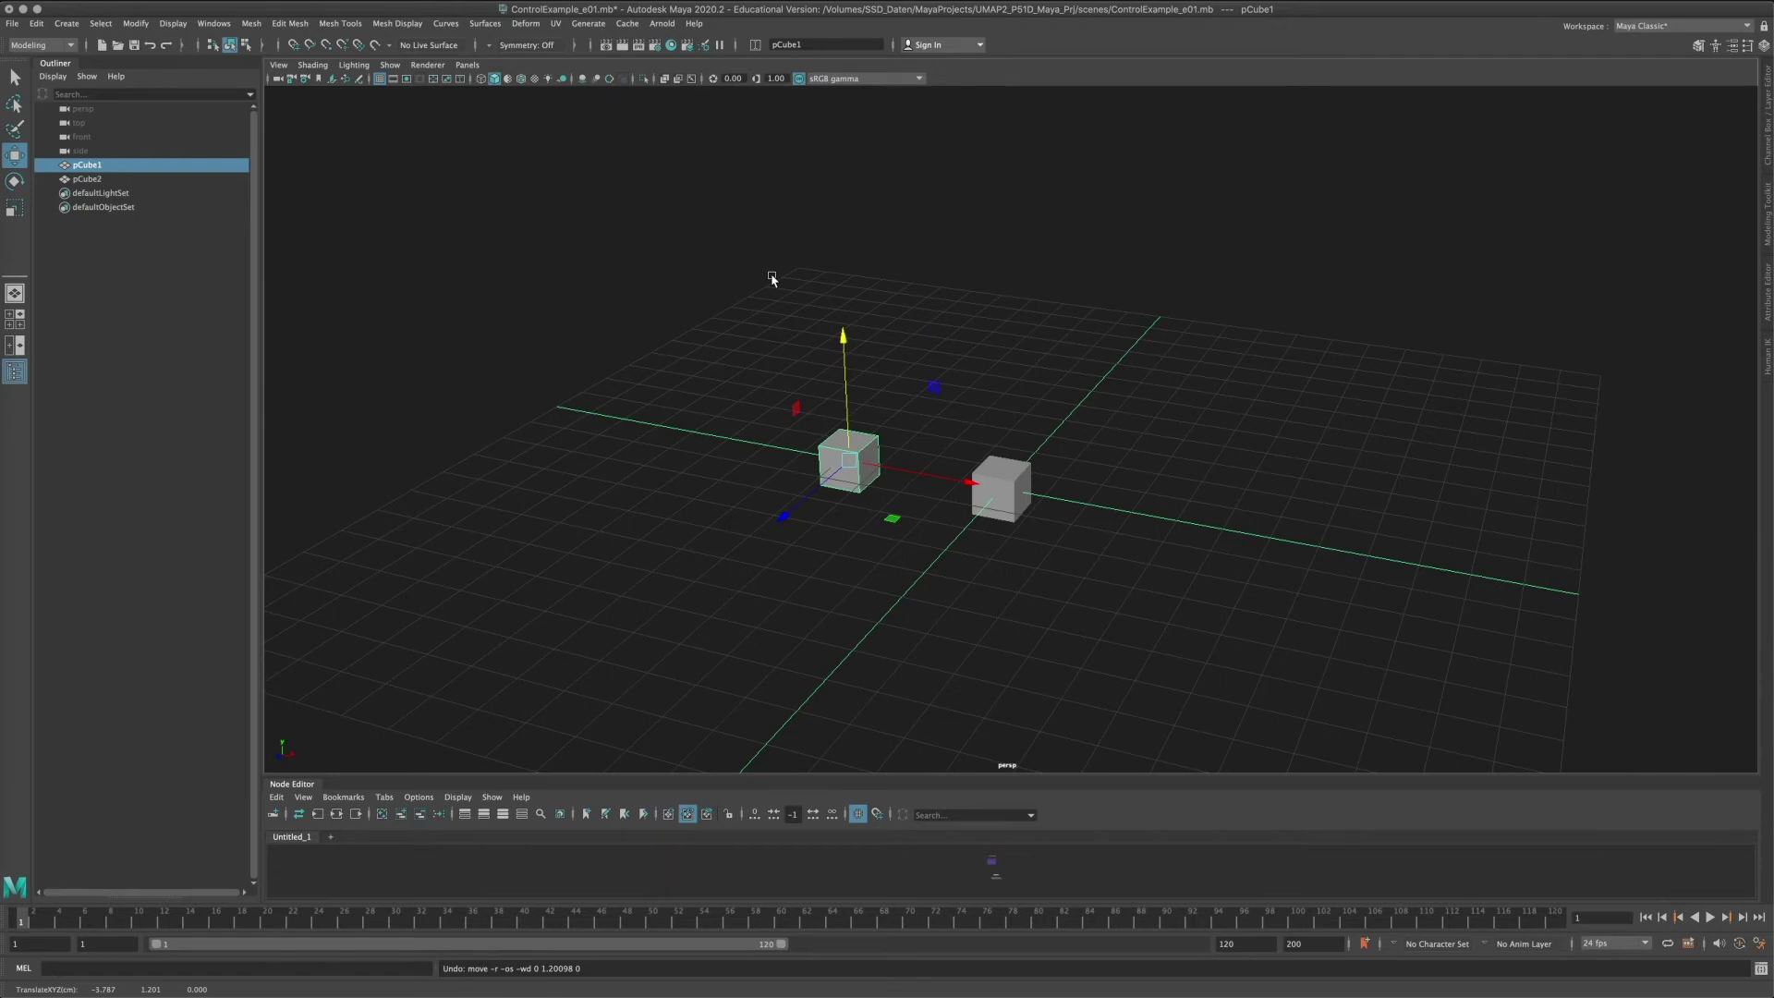
Try raising the origin cube along Y twice, by about 2.2 and 2.05 units, and undo both moves.
{"action": "middle_click_drag", "start_coordinate": [946, 305], "coordinate": [916, 339], "text": "alt"}
{"action": "left_click", "coordinate": [976, 469]}
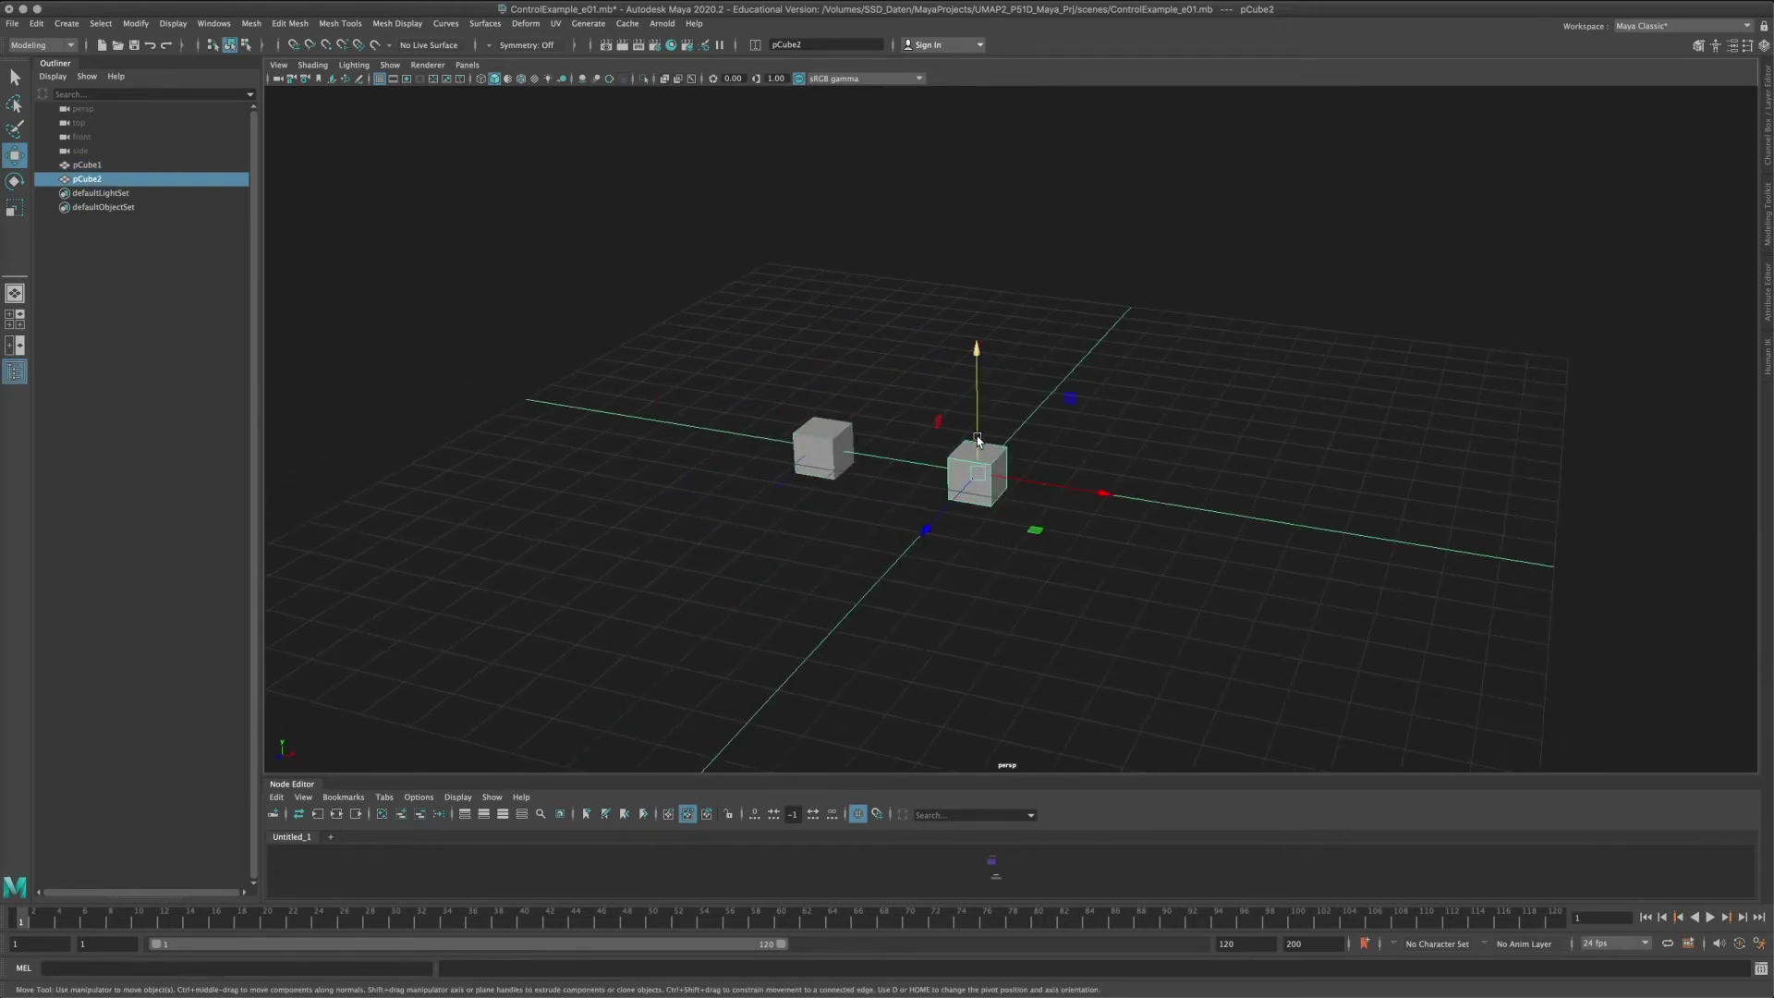
{"action": "left_click_drag", "start_coordinate": [977, 440], "coordinate": [980, 346]}
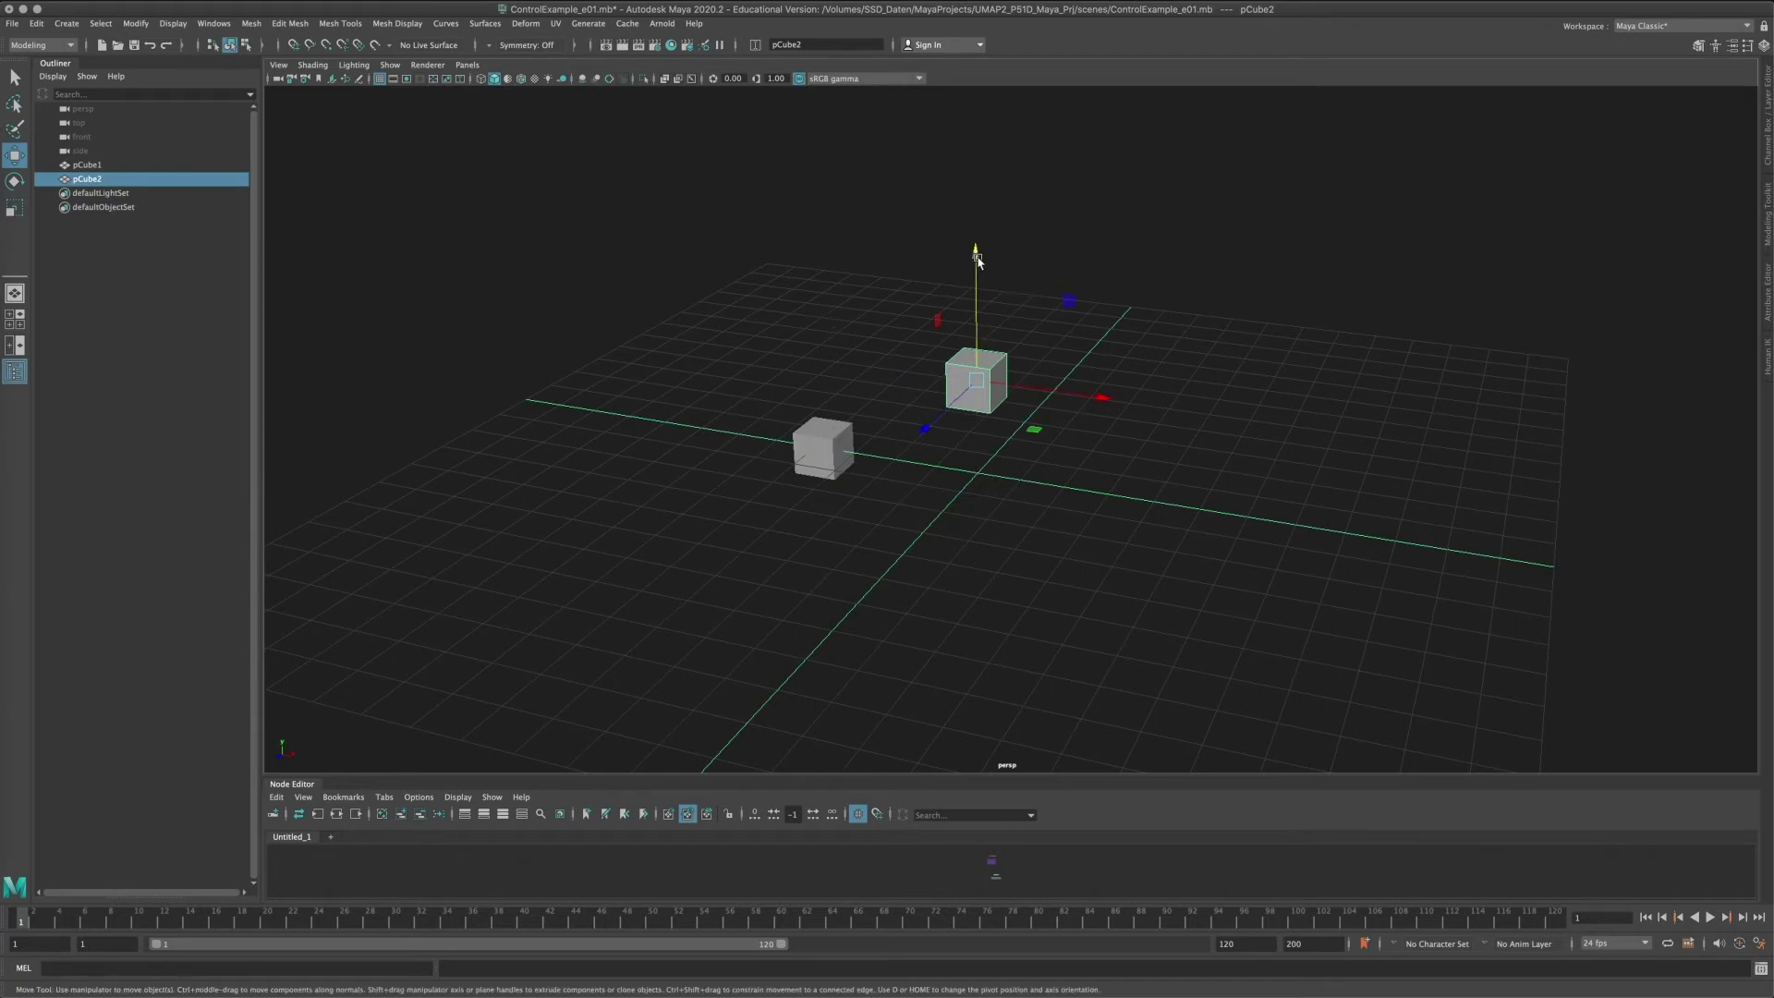
{"action": "left_click_drag", "start_coordinate": [976, 255], "coordinate": [839, 201]}
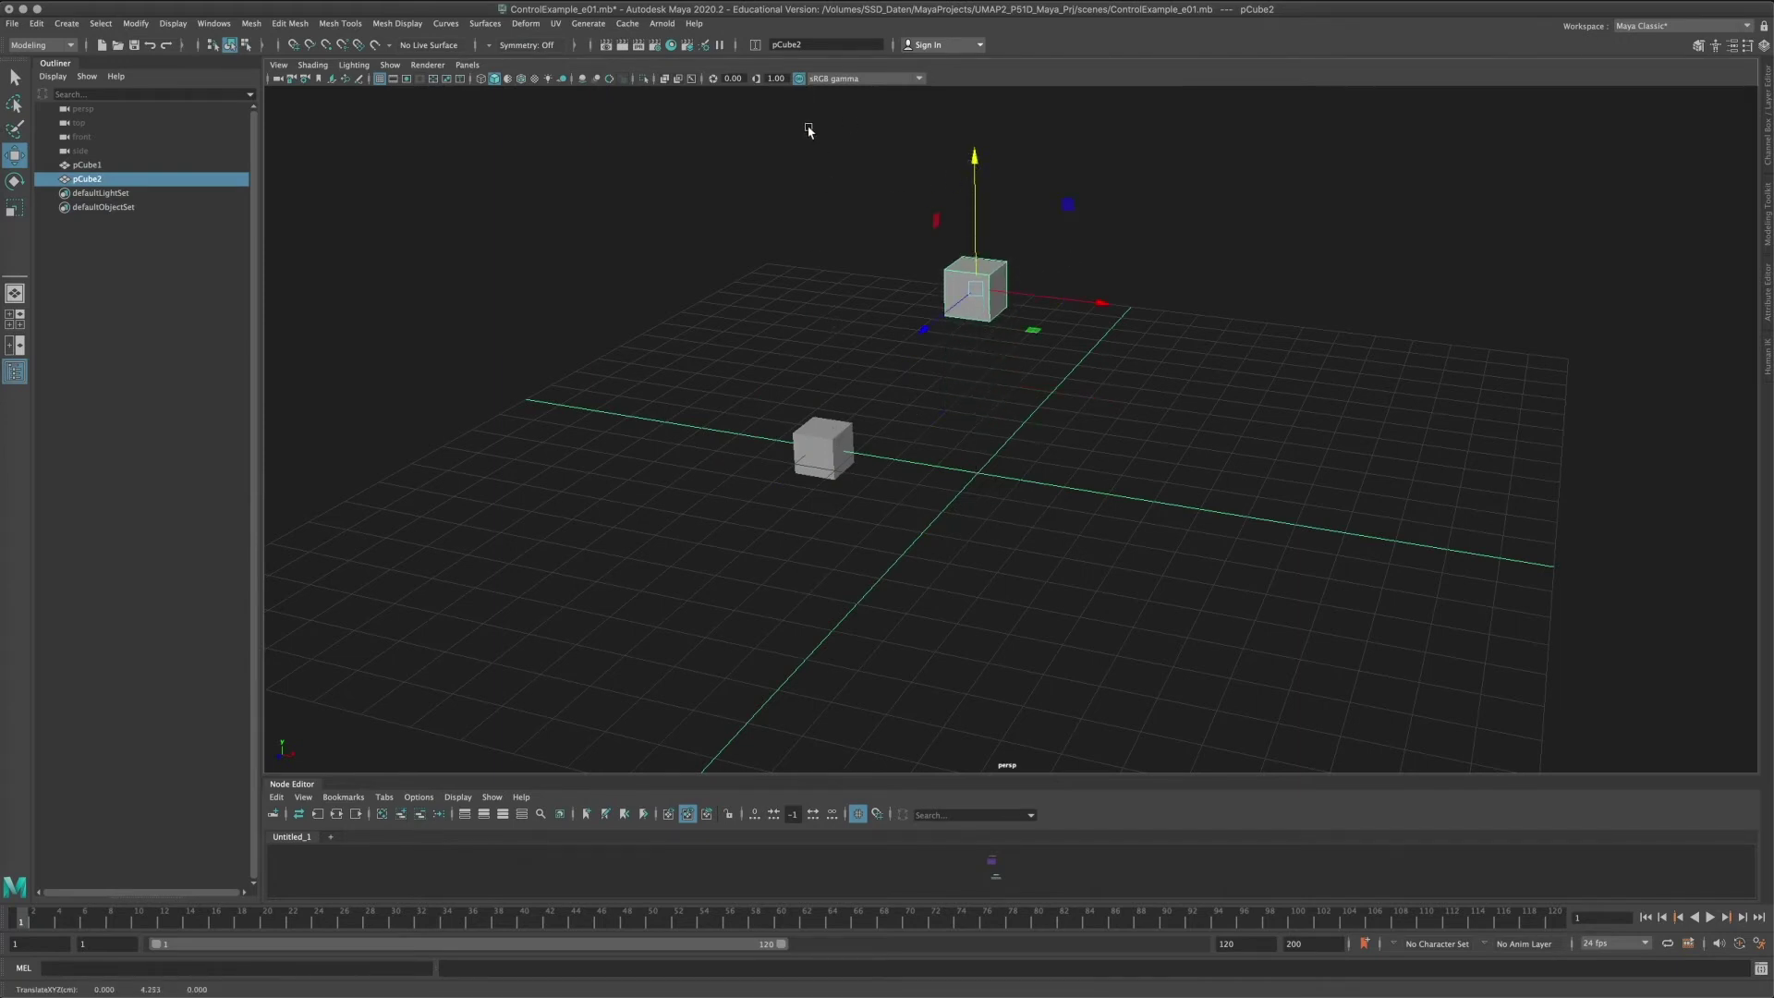
{"action": "key", "text": "z"}
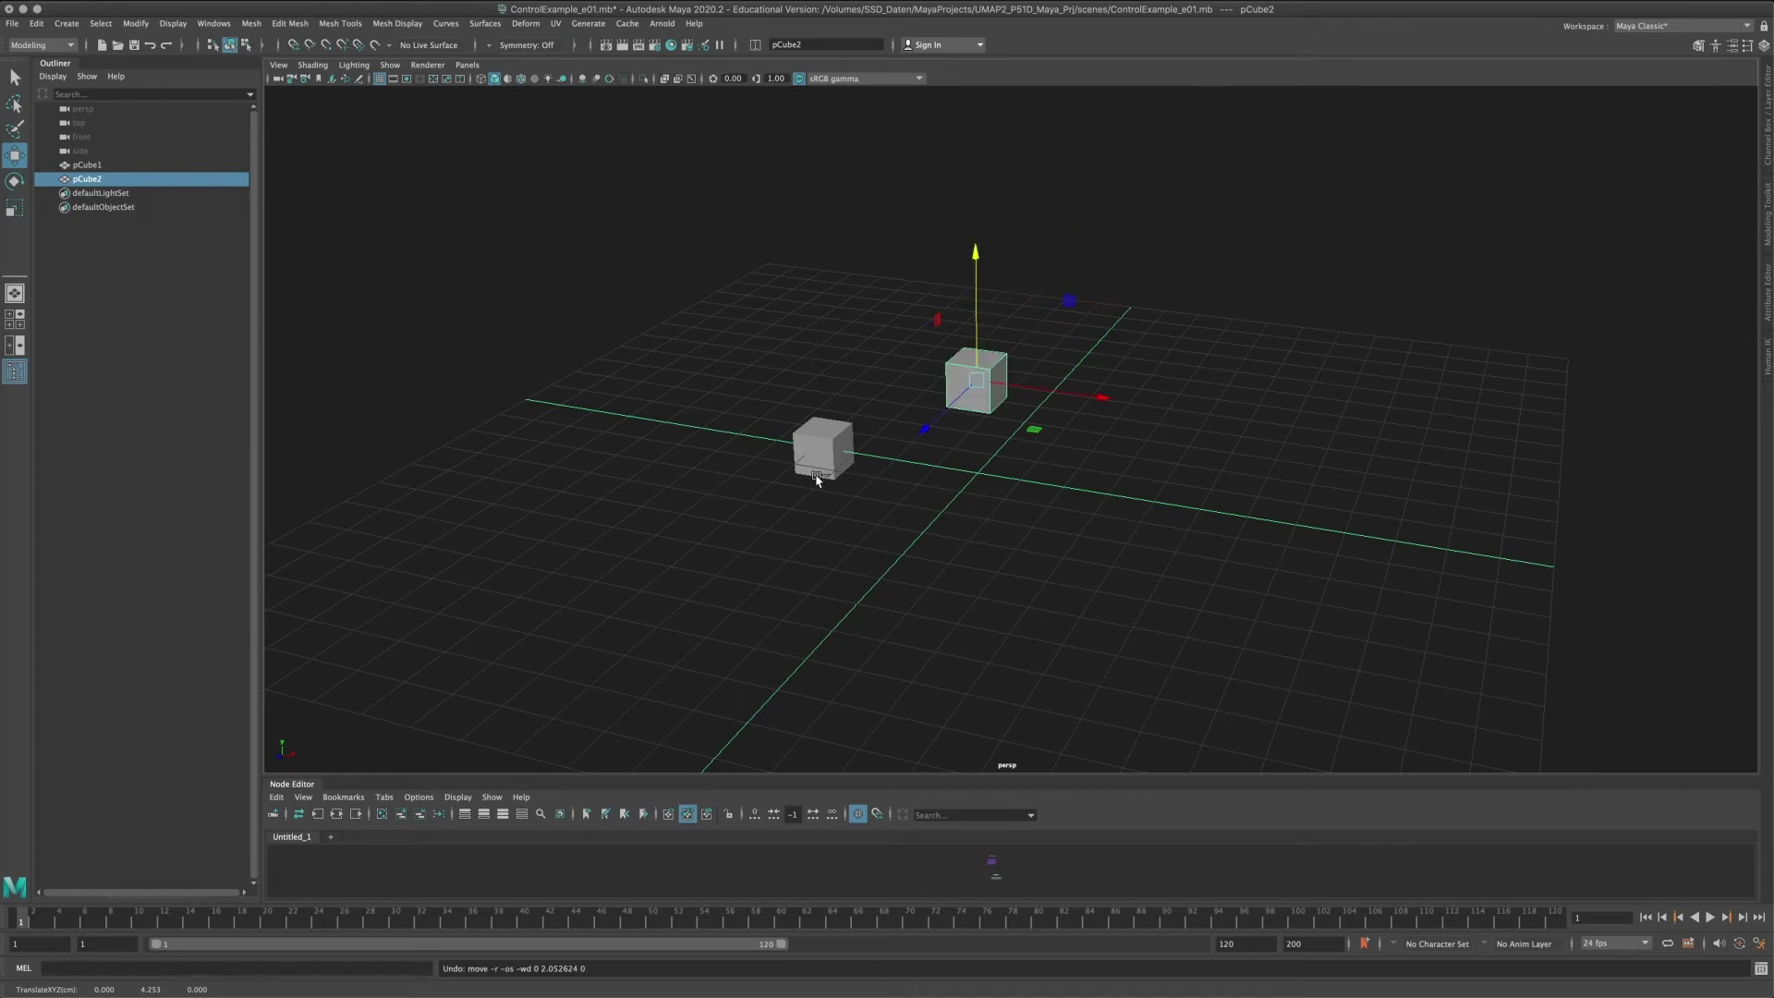
{"action": "key", "text": "z"}
Show the transform attributes of the cube at the origin and collapse the Node Editor.
{"action": "left_click", "coordinate": [1727, 47]}
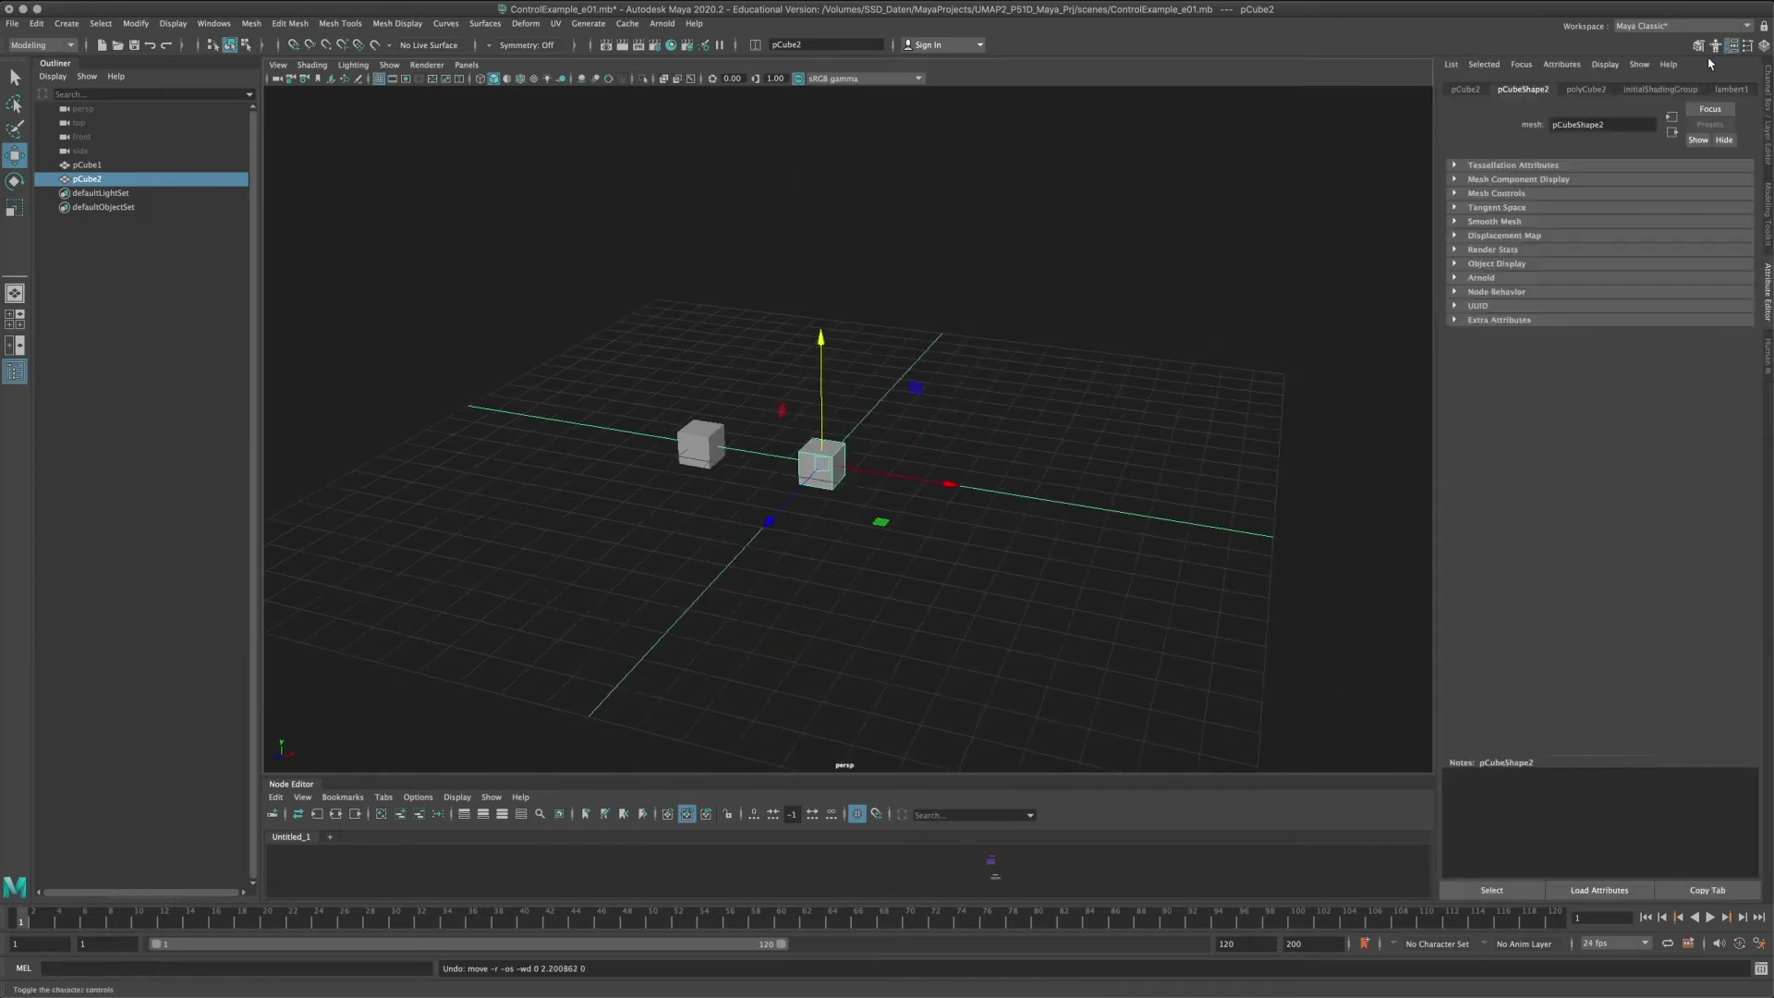
{"action": "left_click", "coordinate": [298, 784]}
{"action": "scroll", "coordinate": [845, 511], "scroll_direction": "up", "scroll_amount": 3}
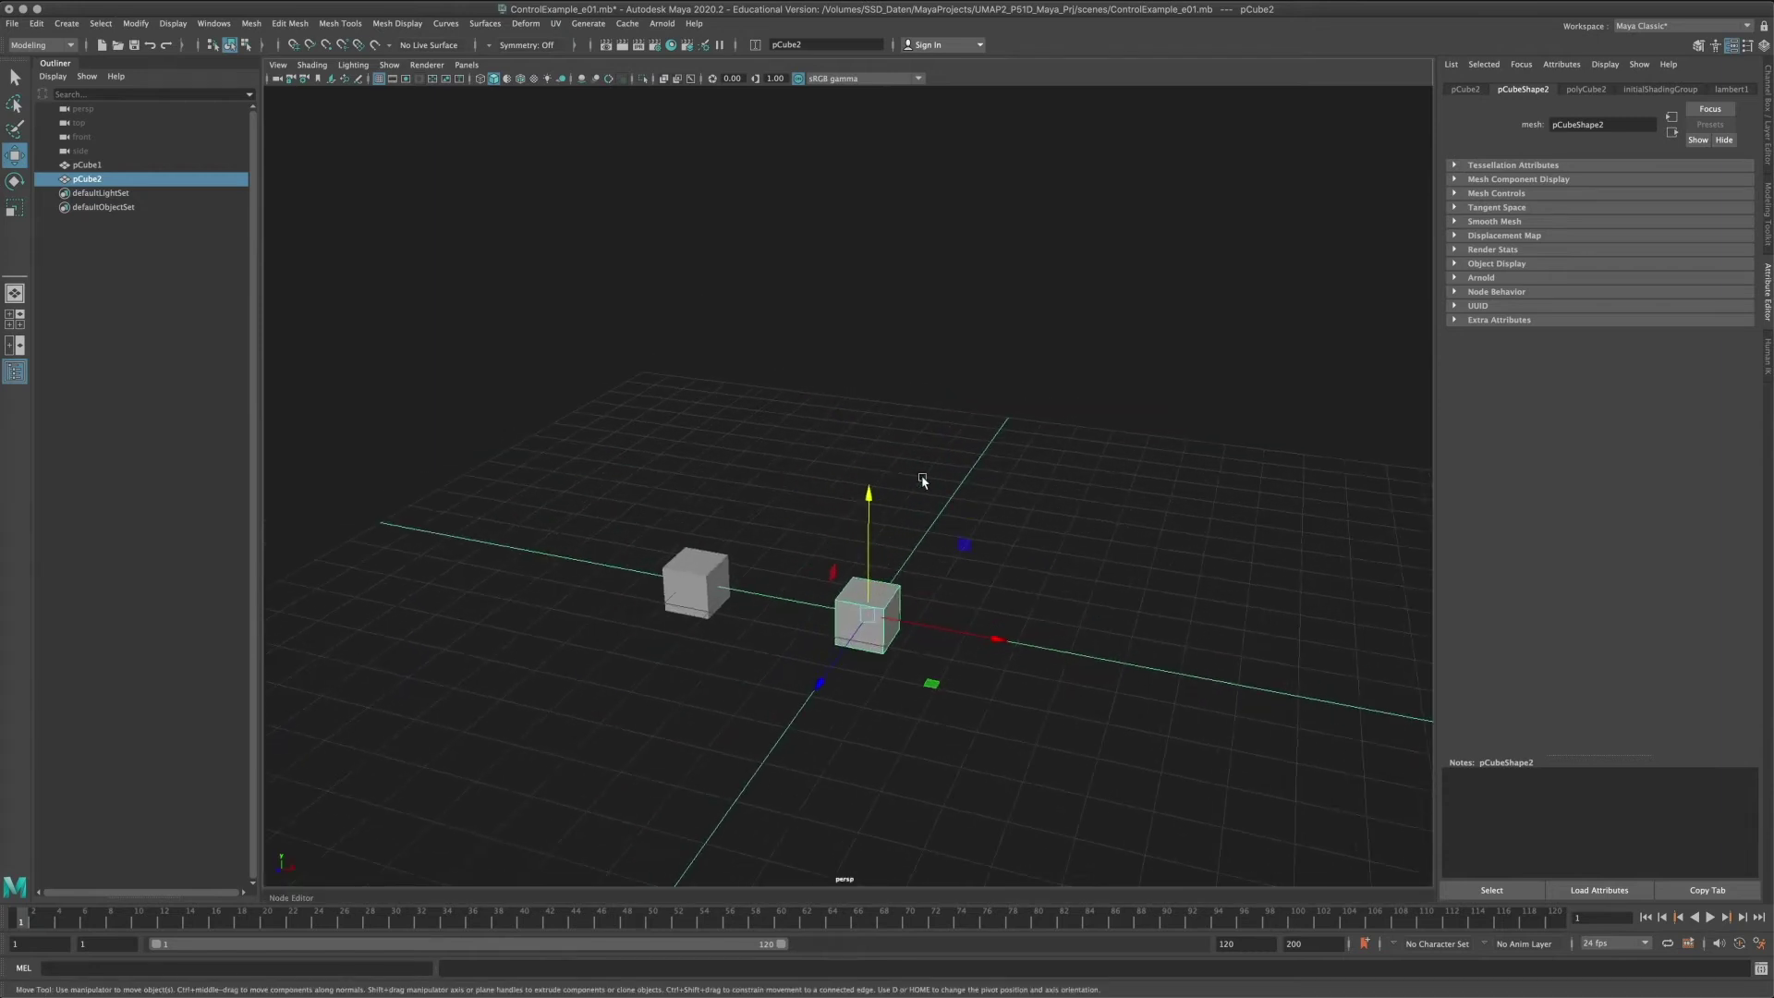
{"action": "left_click", "coordinate": [1466, 89]}
{"action": "middle_click_drag", "start_coordinate": [934, 491], "coordinate": [1015, 388], "text": "alt"}
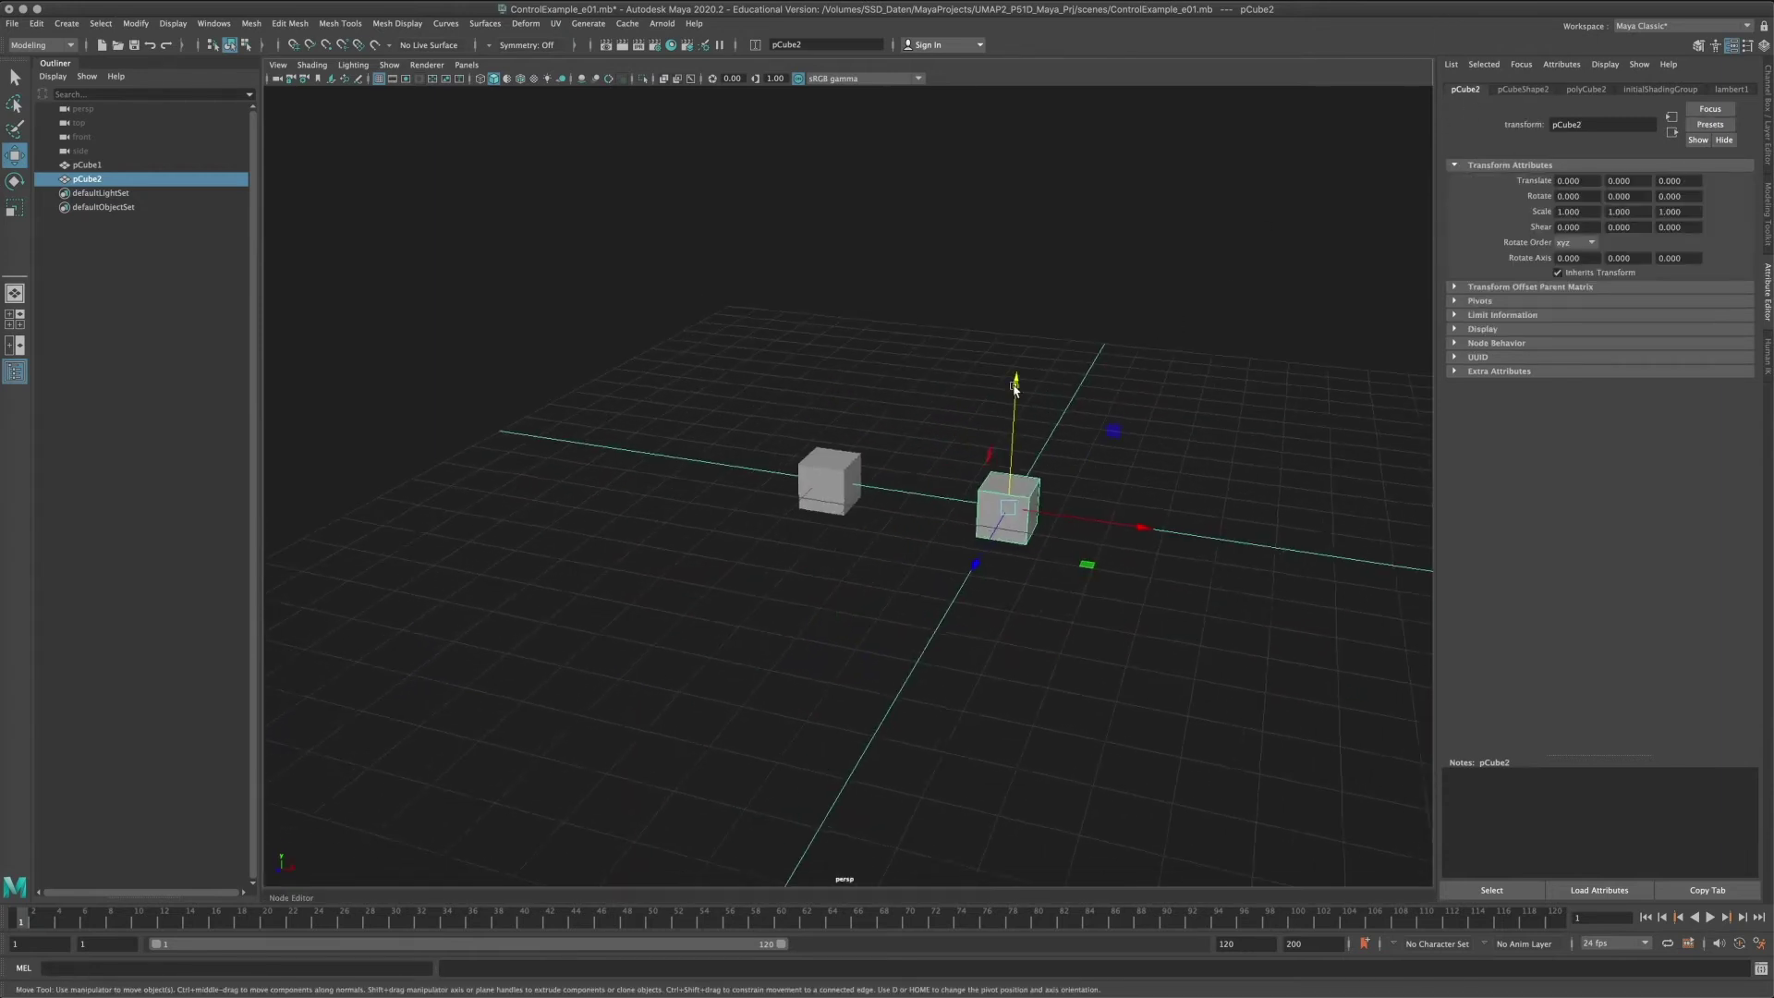
Set a key on the origin cube's Translate Y at frame 1.
{"action": "right_click_drag", "start_coordinate": [1015, 388], "coordinate": [1124, 513], "text": "alt"}
{"action": "middle_click_drag", "start_coordinate": [1123, 512], "coordinate": [1011, 501], "text": "alt"}
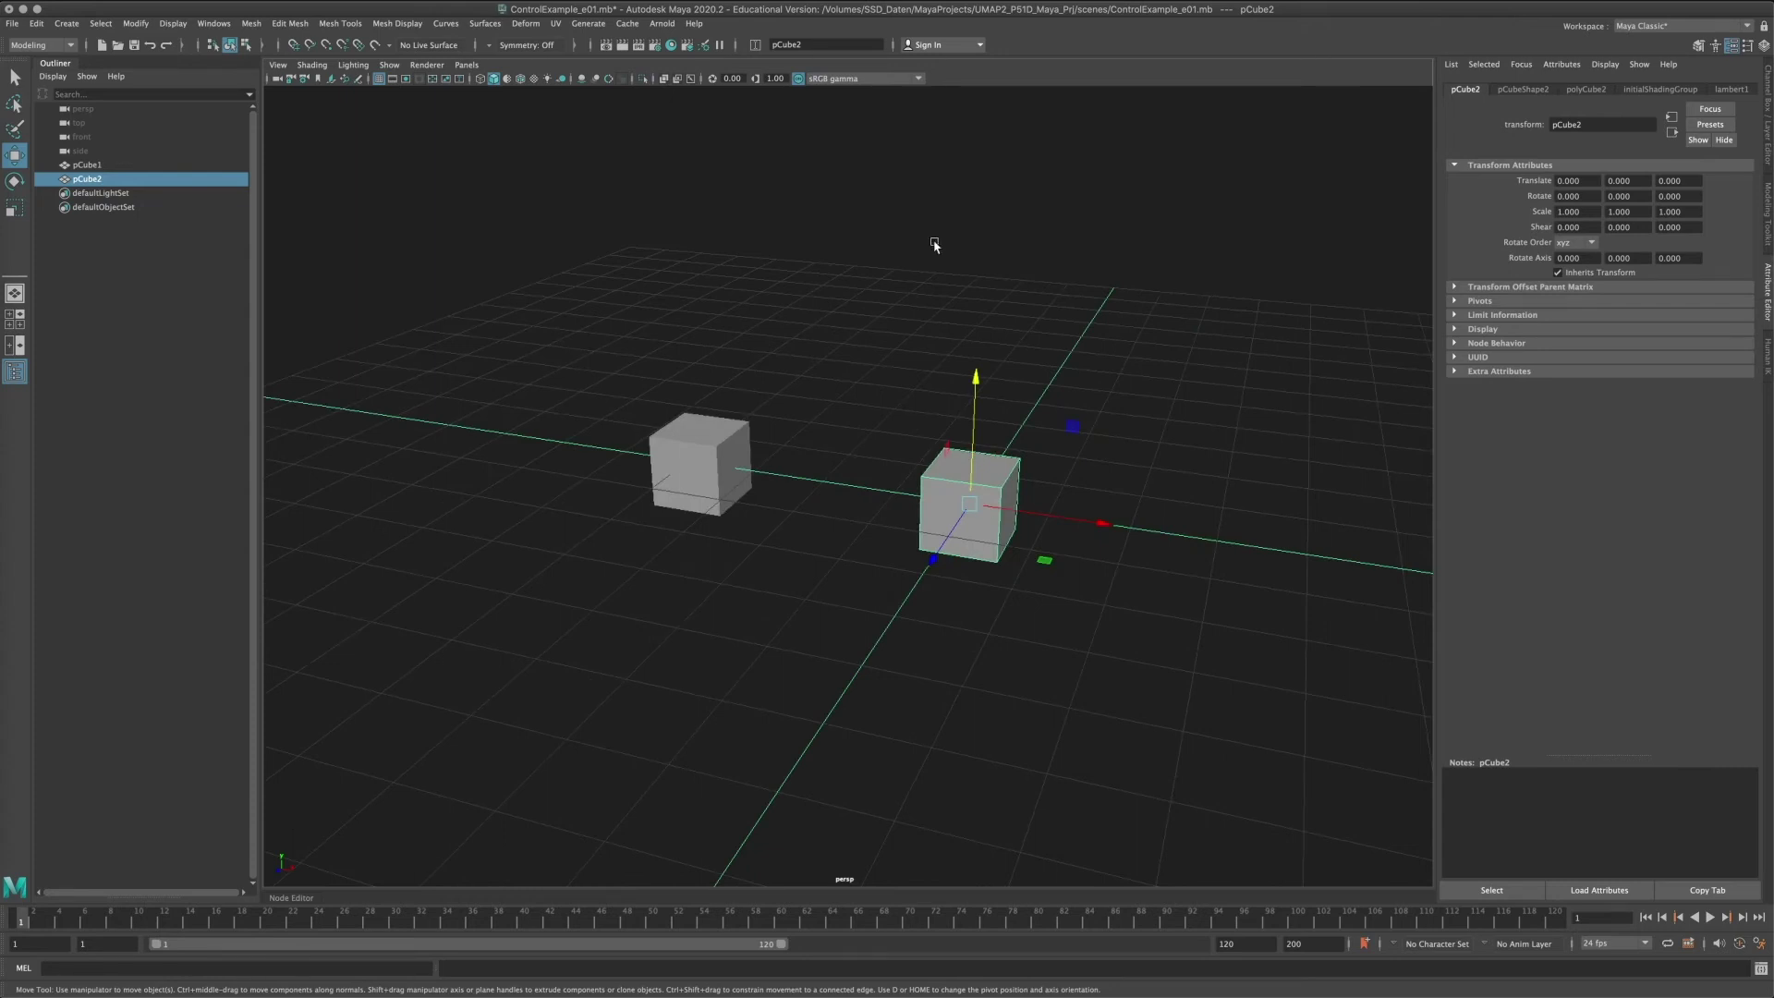
{"action": "middle_click_drag", "start_coordinate": [924, 383], "coordinate": [934, 395], "text": "alt"}
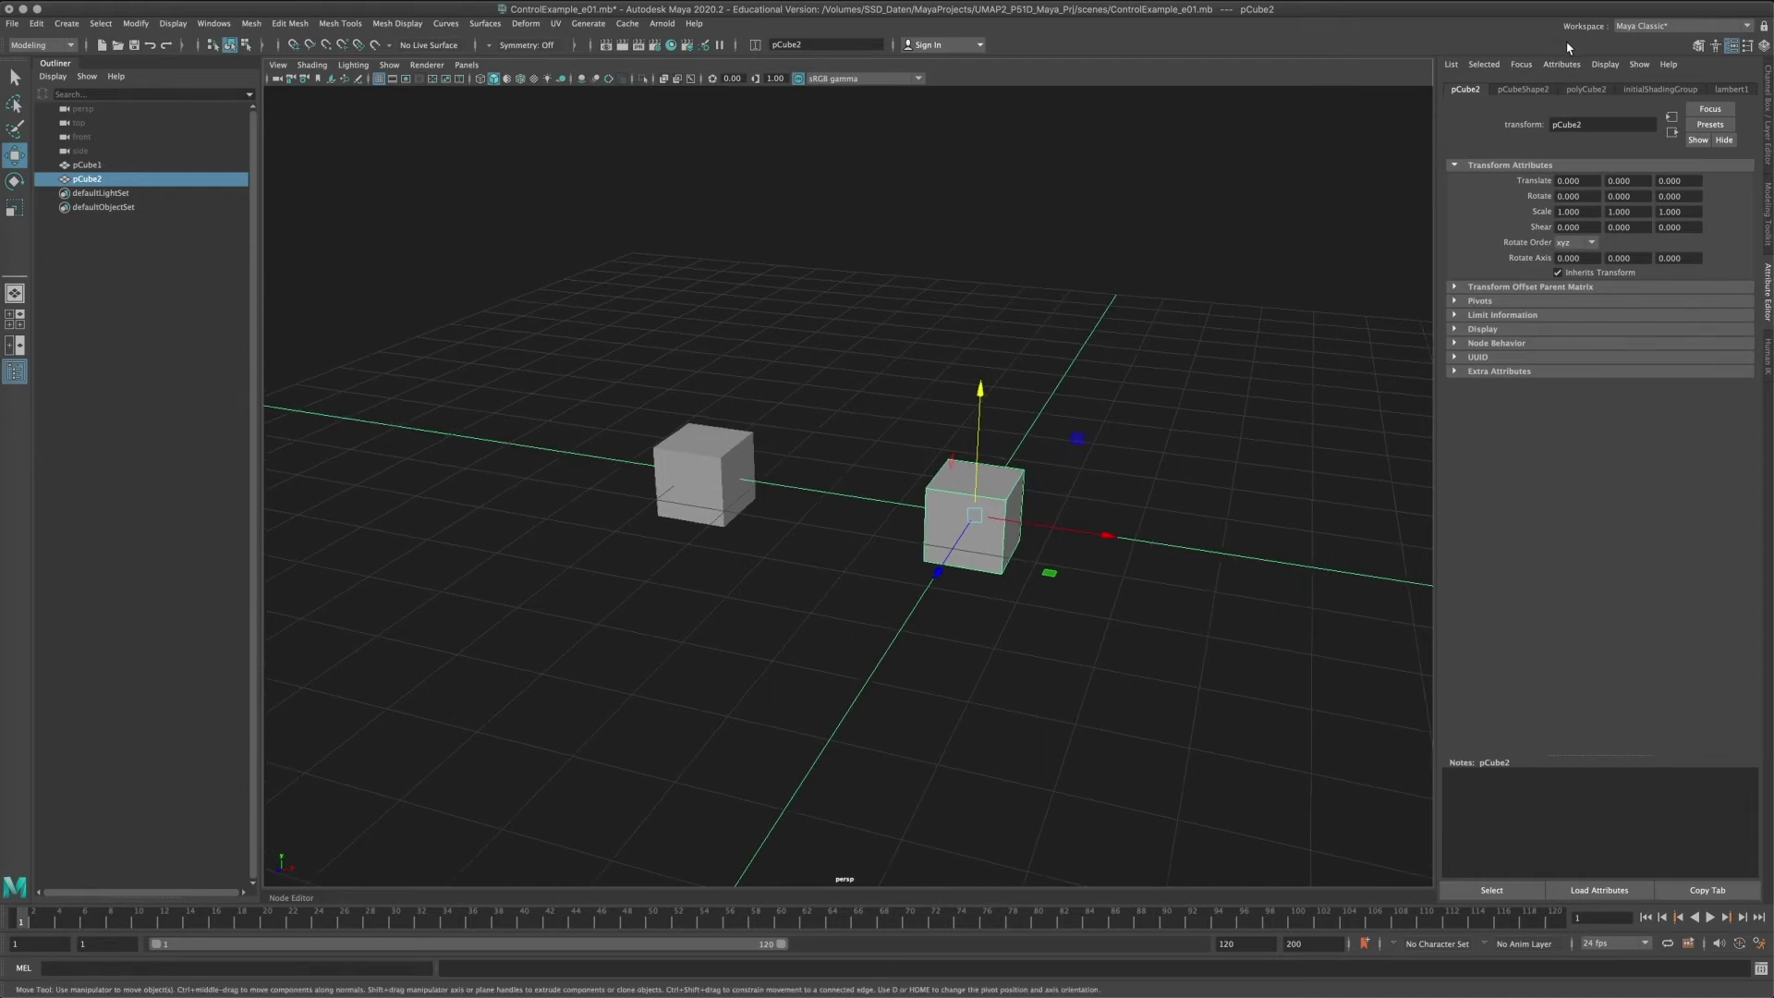
{"action": "right_click", "coordinate": [1631, 182]}
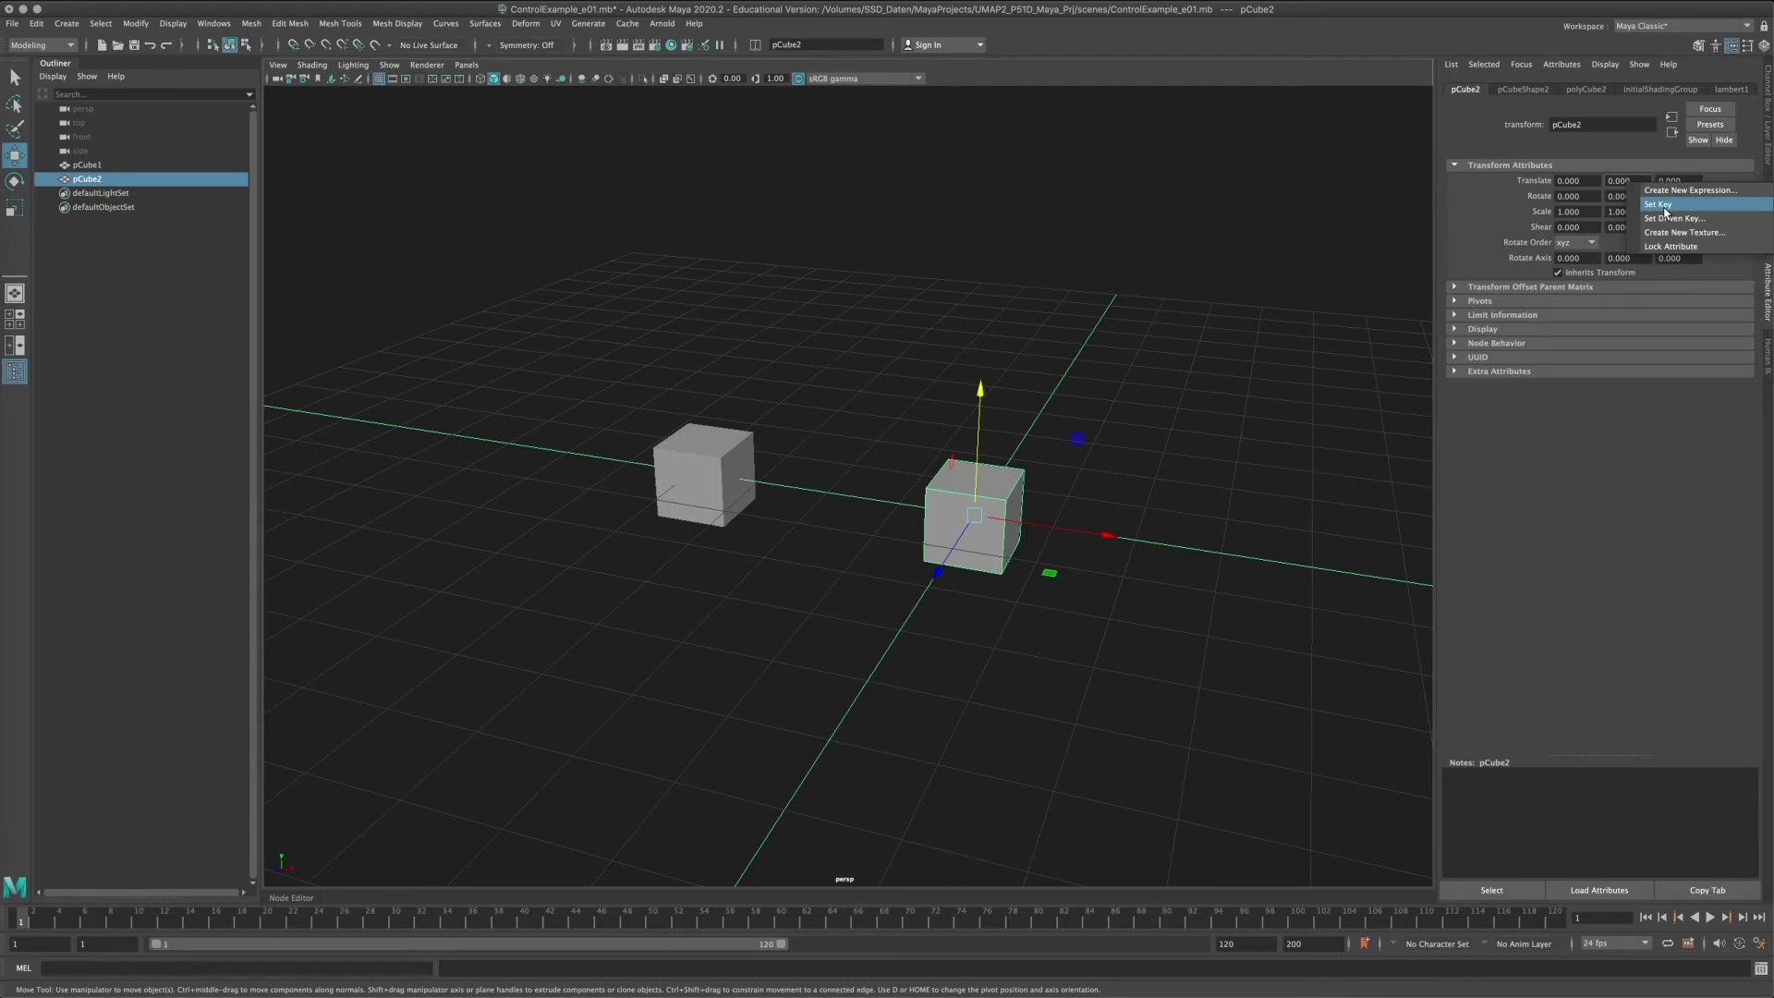
{"action": "left_click", "coordinate": [1663, 205]}
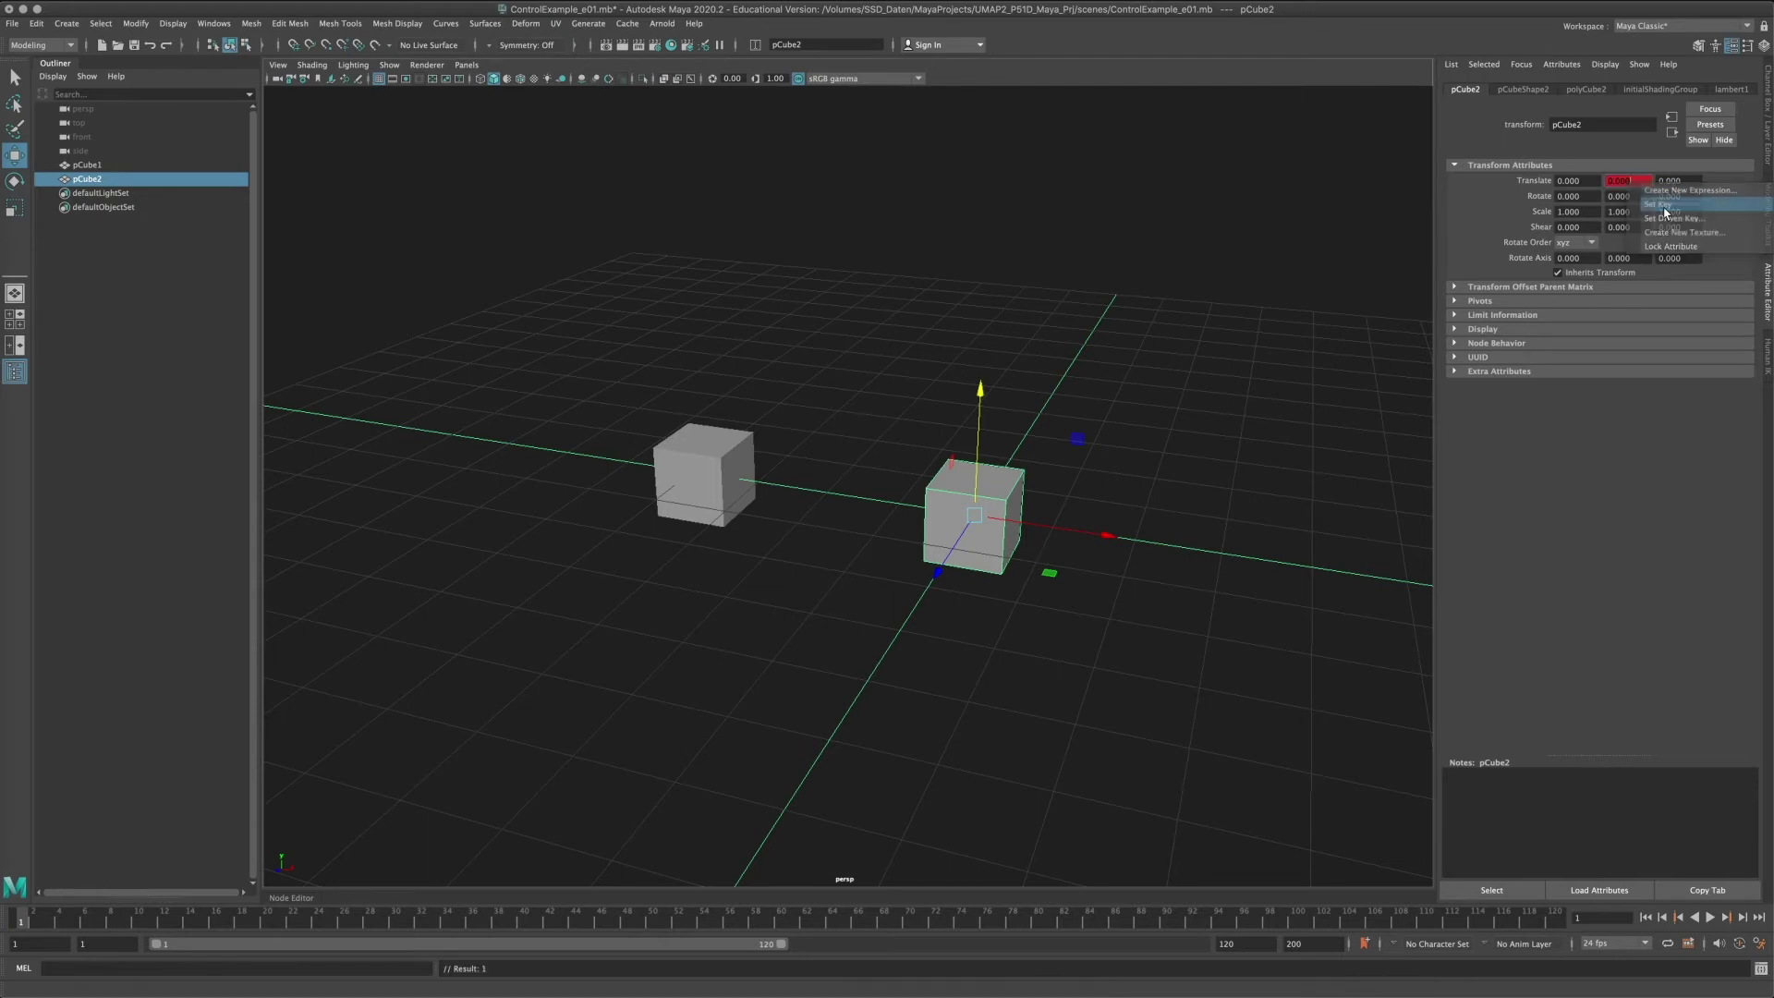
Scrub the timeline back to frame 1, lock the origin cube's Rotate Y and undo the lock.
{"action": "middle_click_drag", "start_coordinate": [942, 336], "coordinate": [931, 403], "text": "alt"}
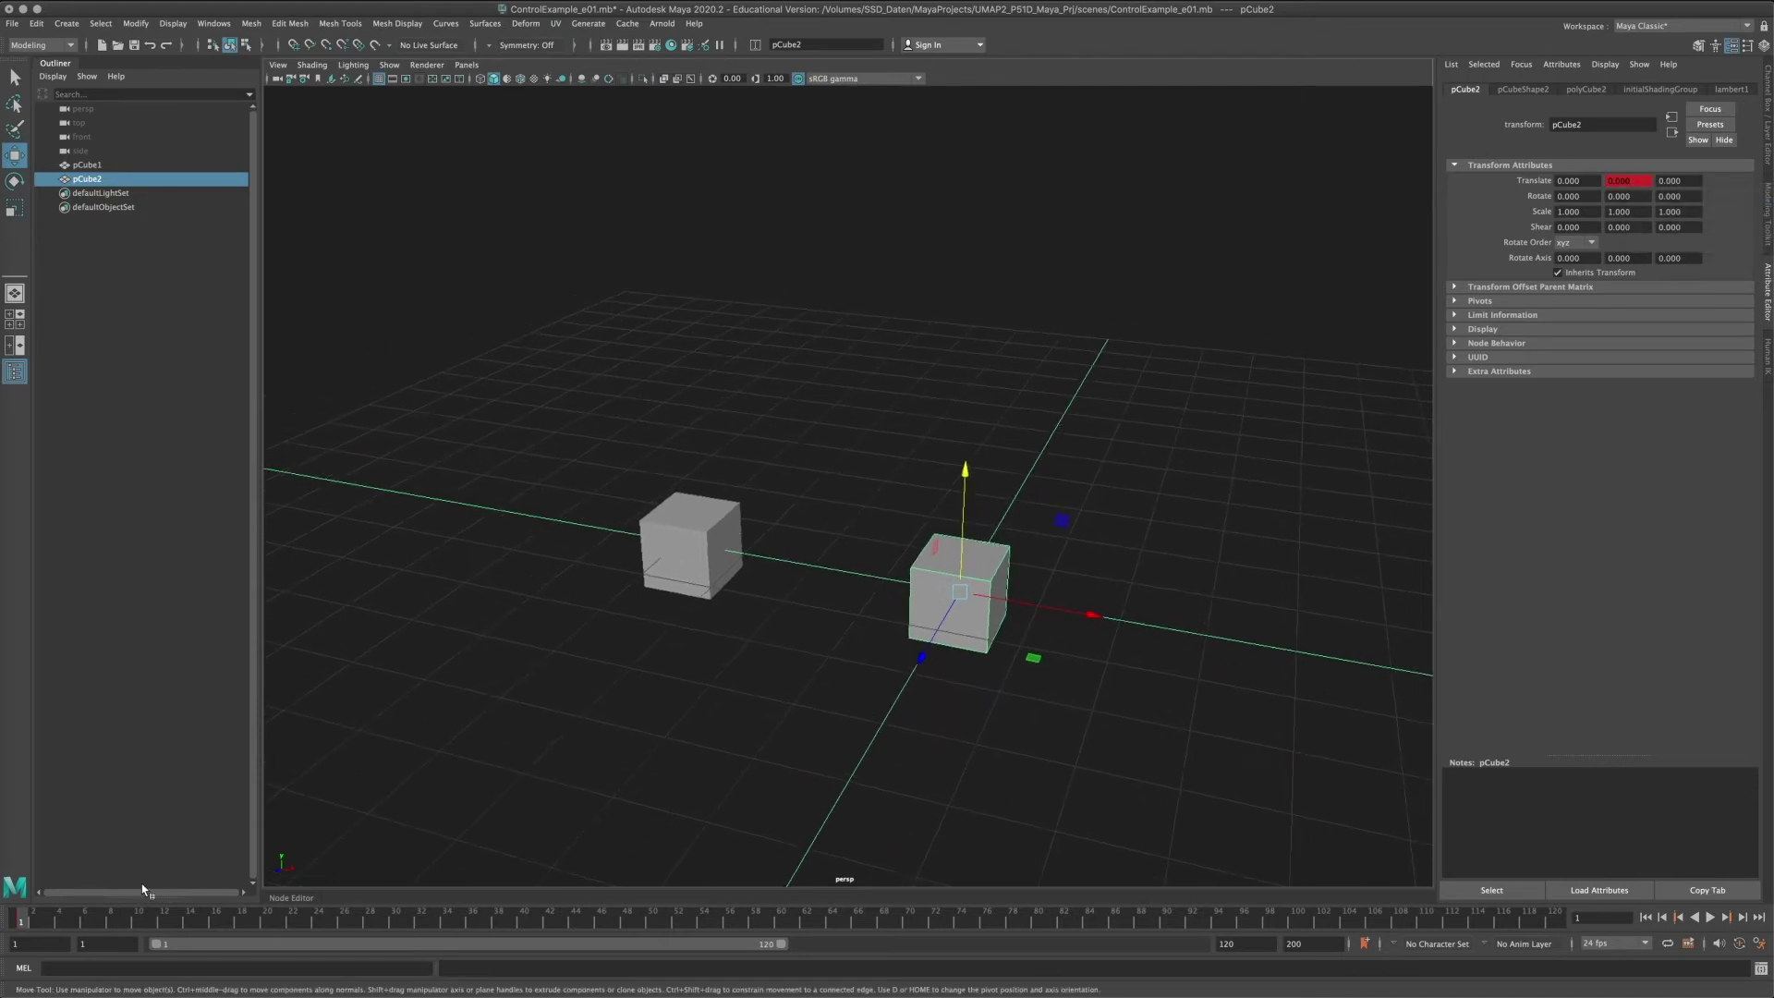
{"action": "left_click_drag", "start_coordinate": [54, 918], "coordinate": [19, 922]}
{"action": "key", "text": "alt+v"}
{"action": "right_click", "coordinate": [1625, 190]}
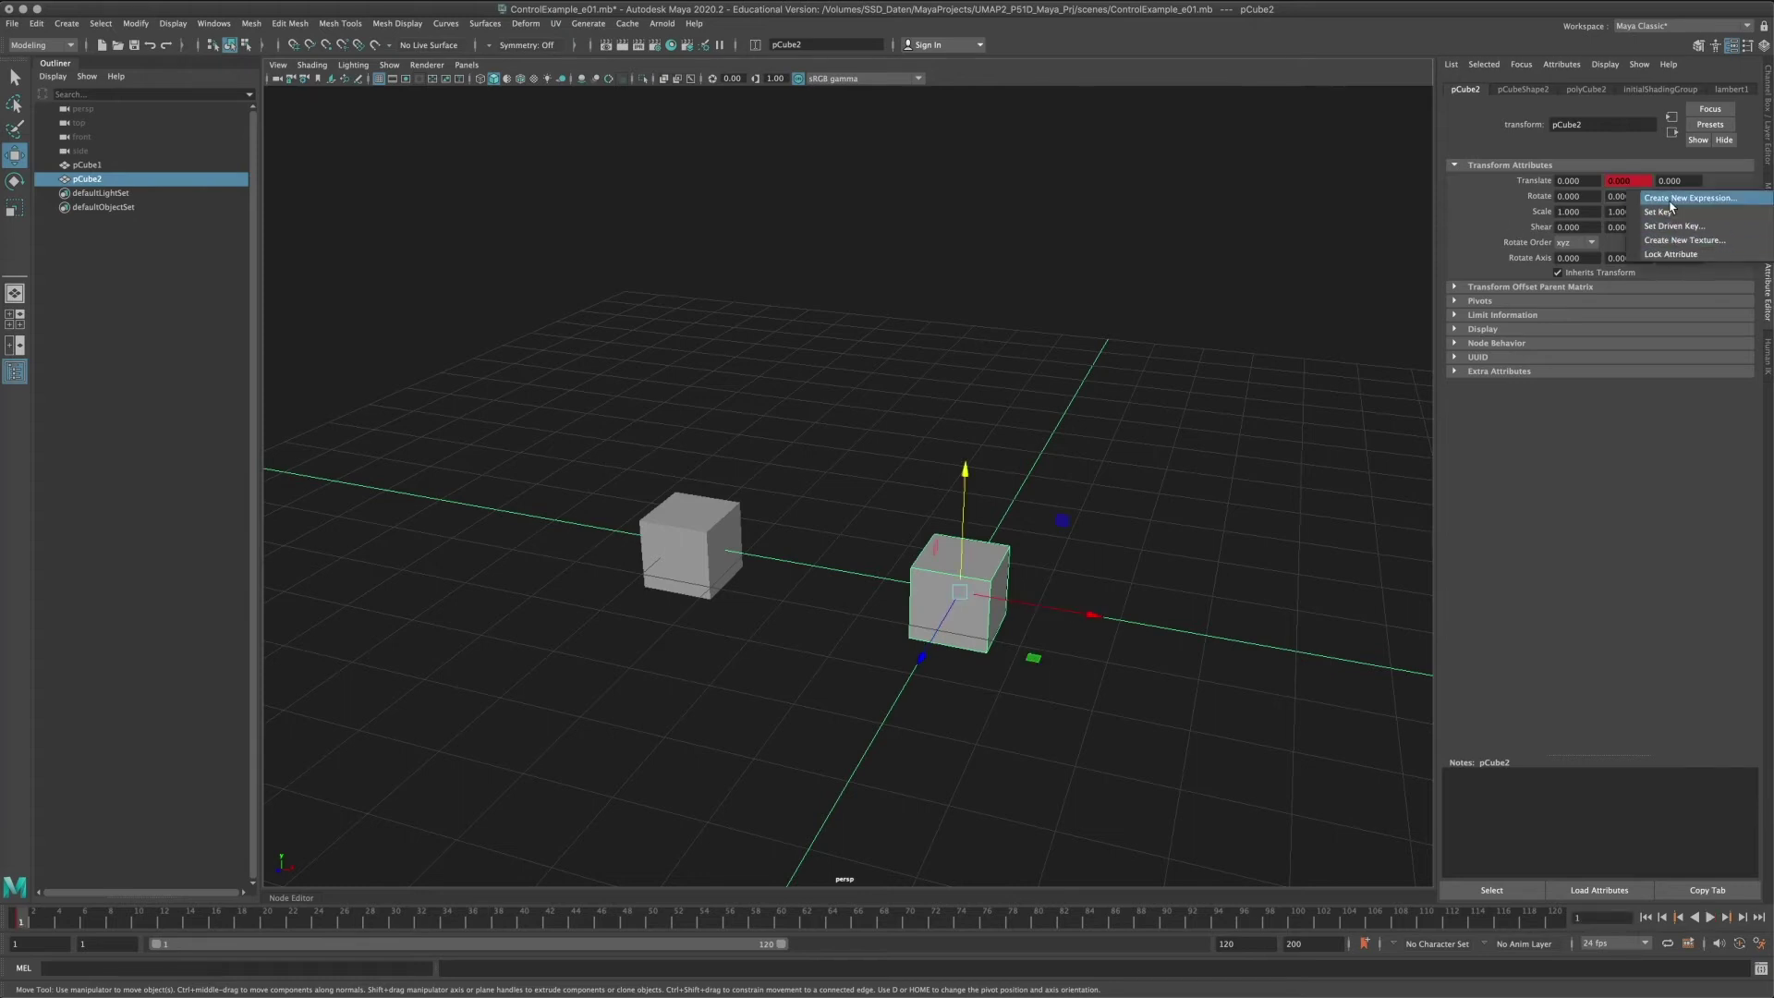
{"action": "left_click", "coordinate": [1680, 254]}
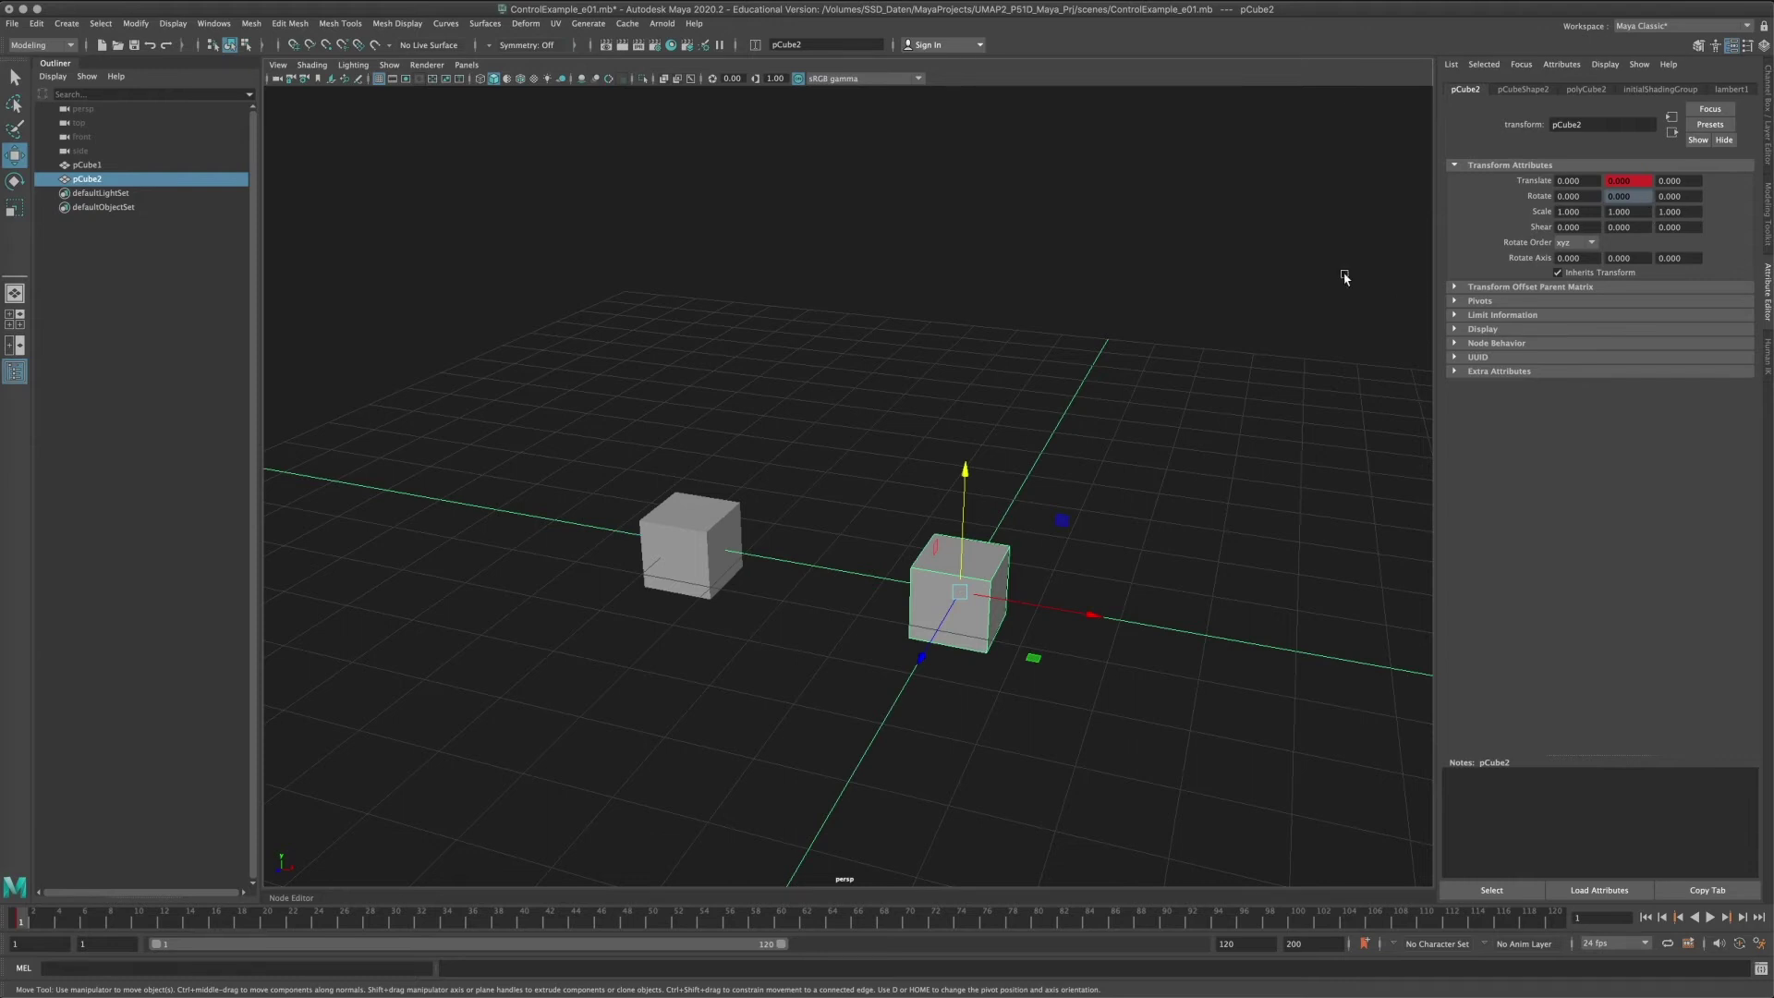
{"action": "key", "text": "ctrl+z"}
Break the animation connection on the Translate Y attribute of the origin cube, pCube2, and deselect the cube.
{"action": "right_click", "coordinate": [1647, 185]}
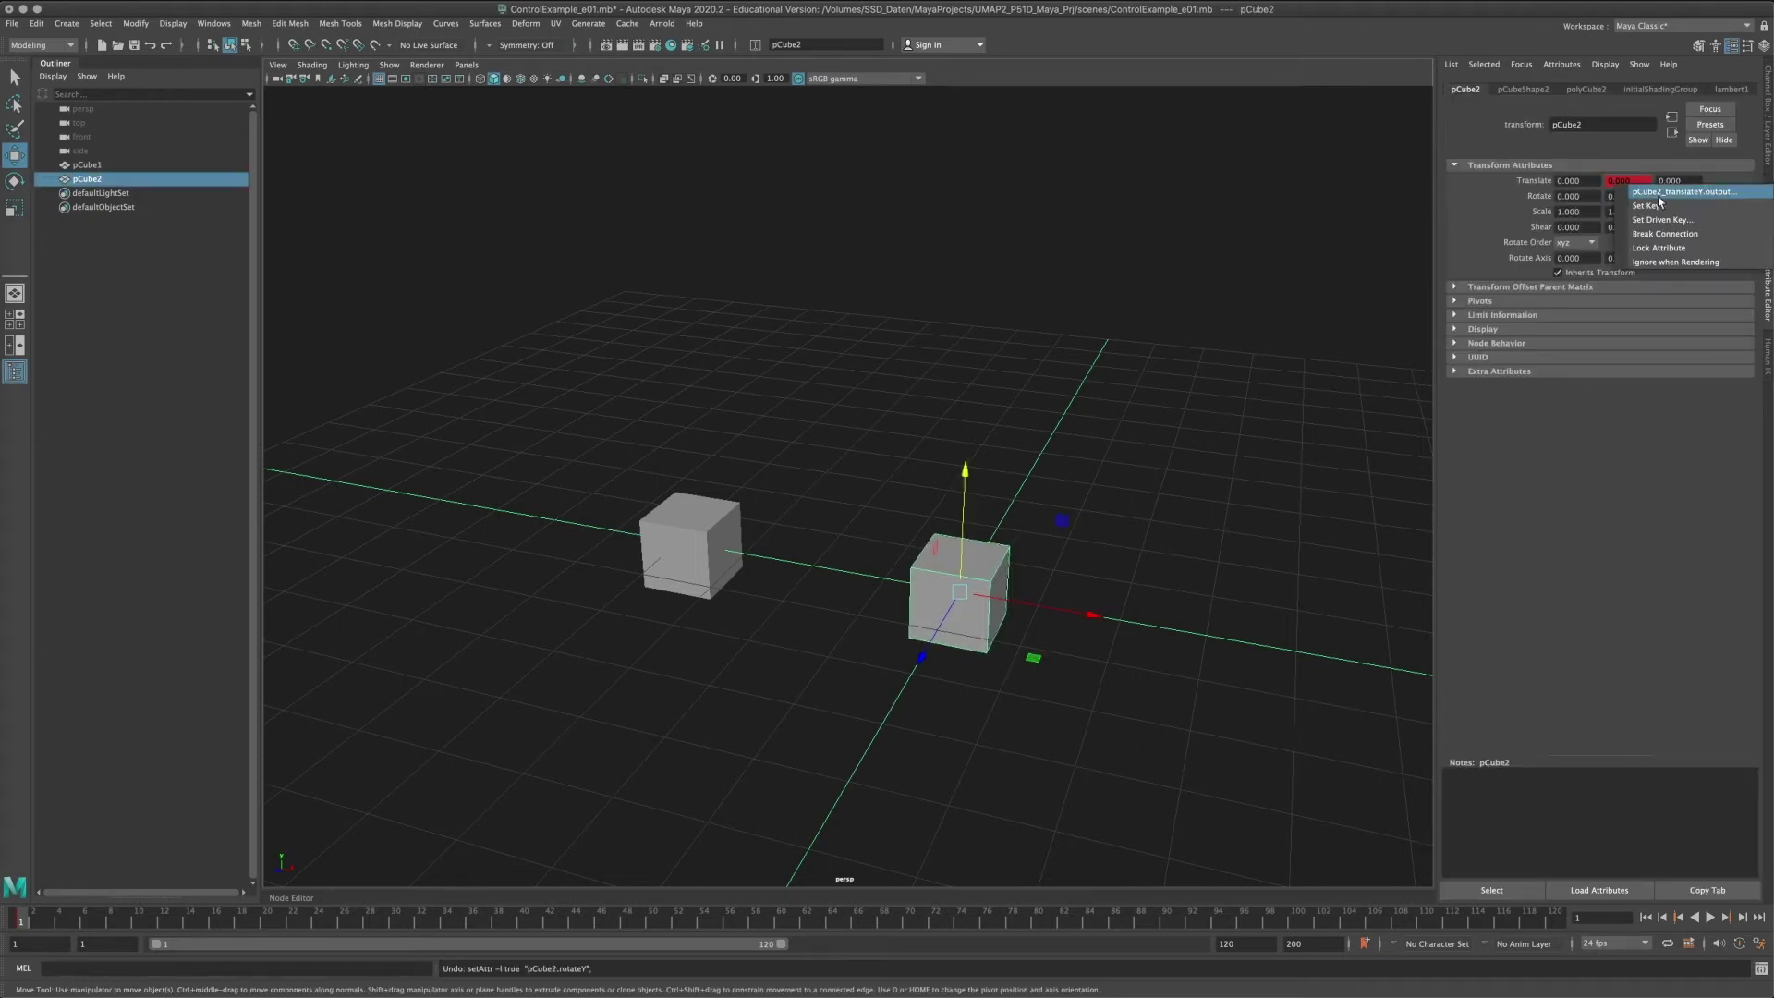
{"action": "left_click", "coordinate": [1667, 229]}
{"action": "left_click", "coordinate": [1040, 327]}
{"action": "middle_click_drag", "start_coordinate": [956, 500], "coordinate": [981, 484], "text": "alt"}
Temporarily list non-DAG nodes in the Outliner and delete the leftover pCube2_translateY animation curve.
{"action": "left_click", "coordinate": [52, 77]}
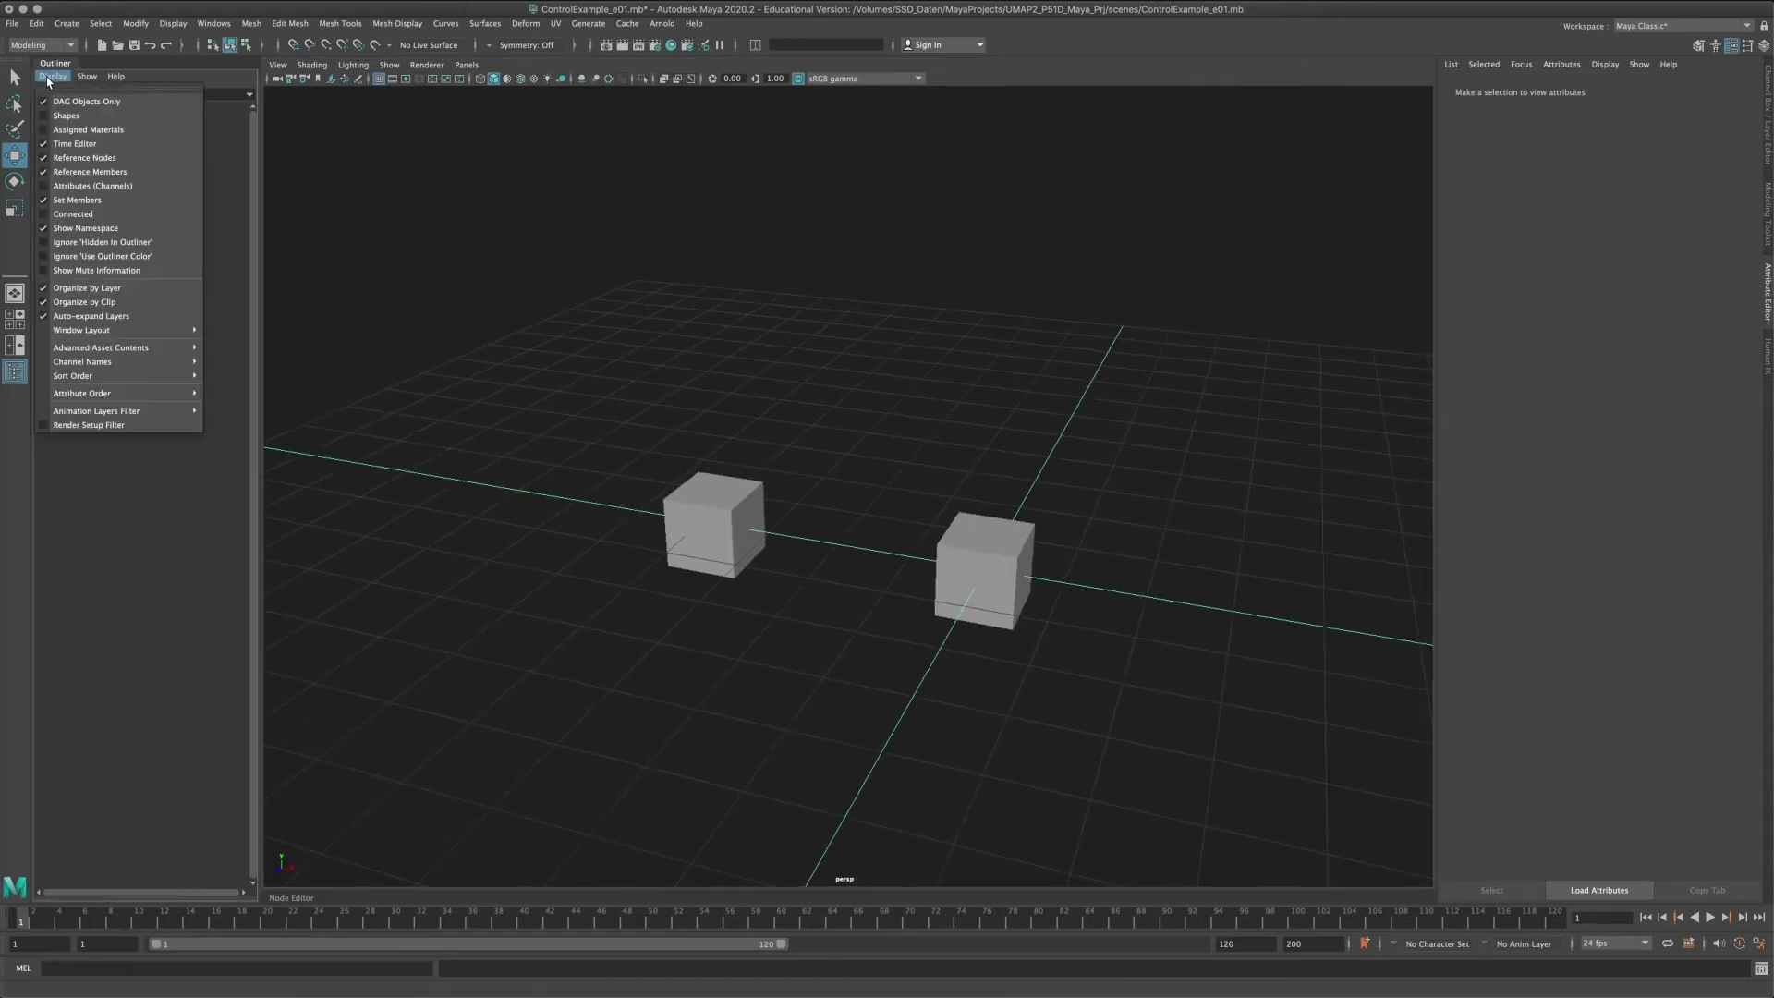
{"action": "left_click", "coordinate": [66, 98]}
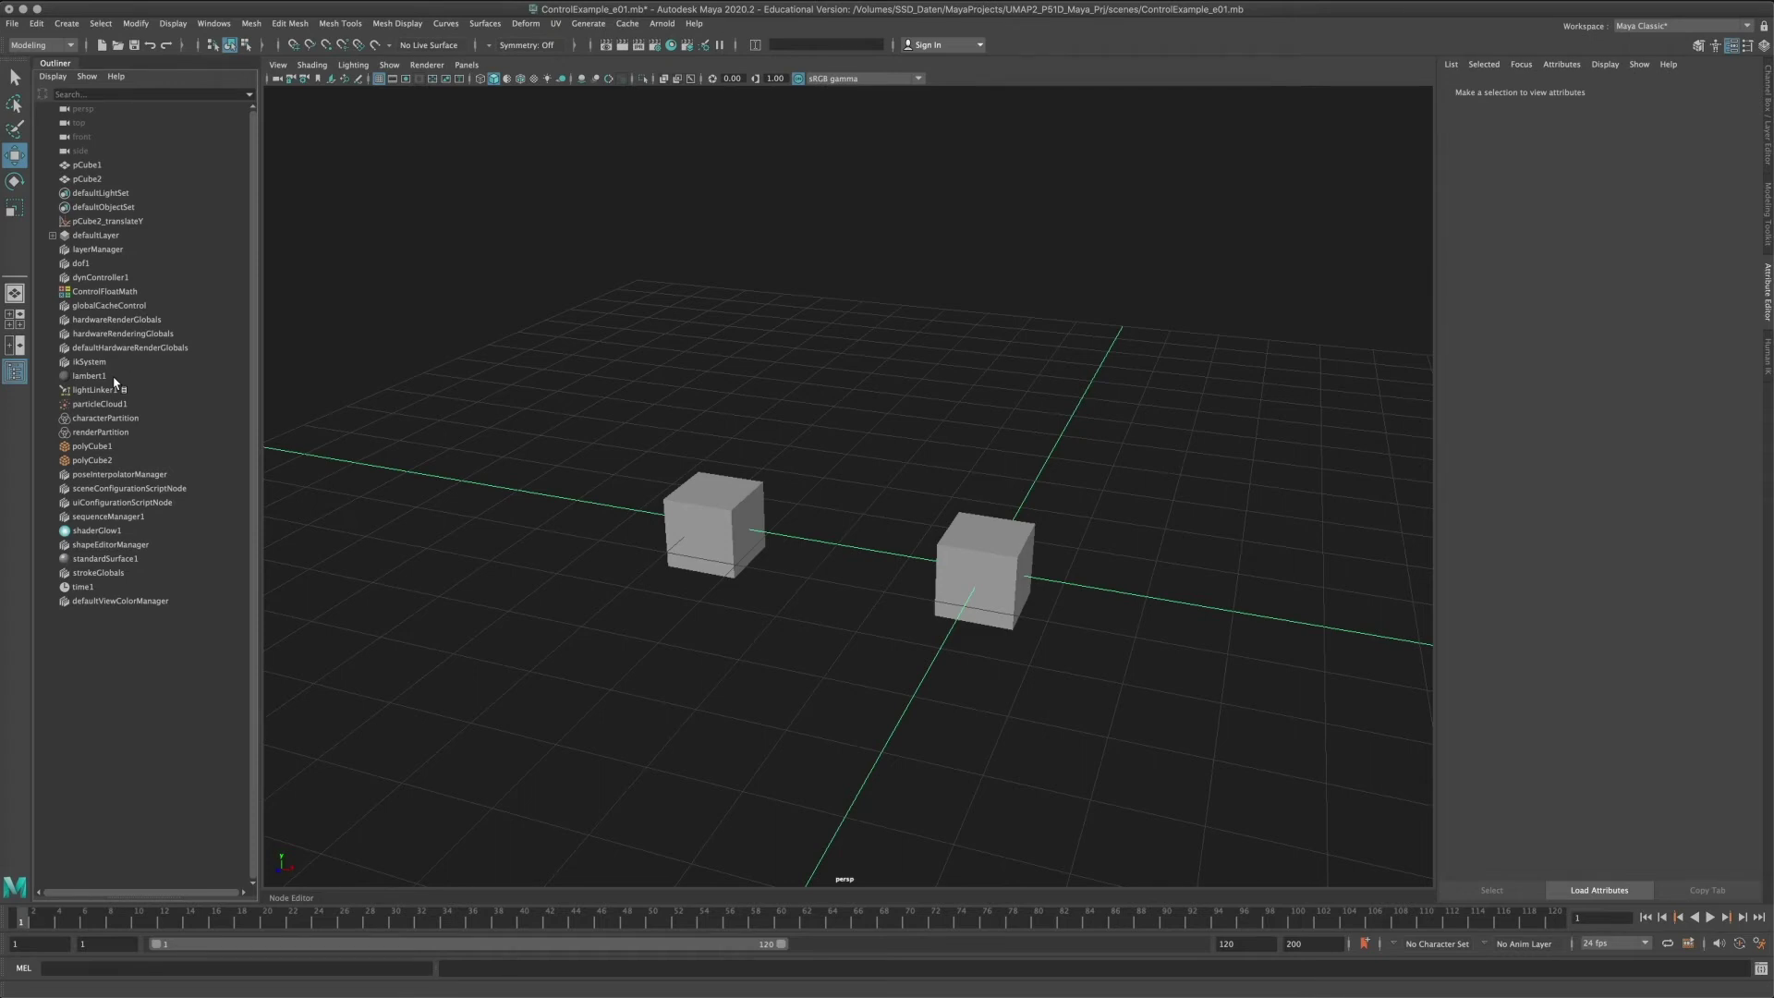
{"action": "left_click", "coordinate": [137, 222]}
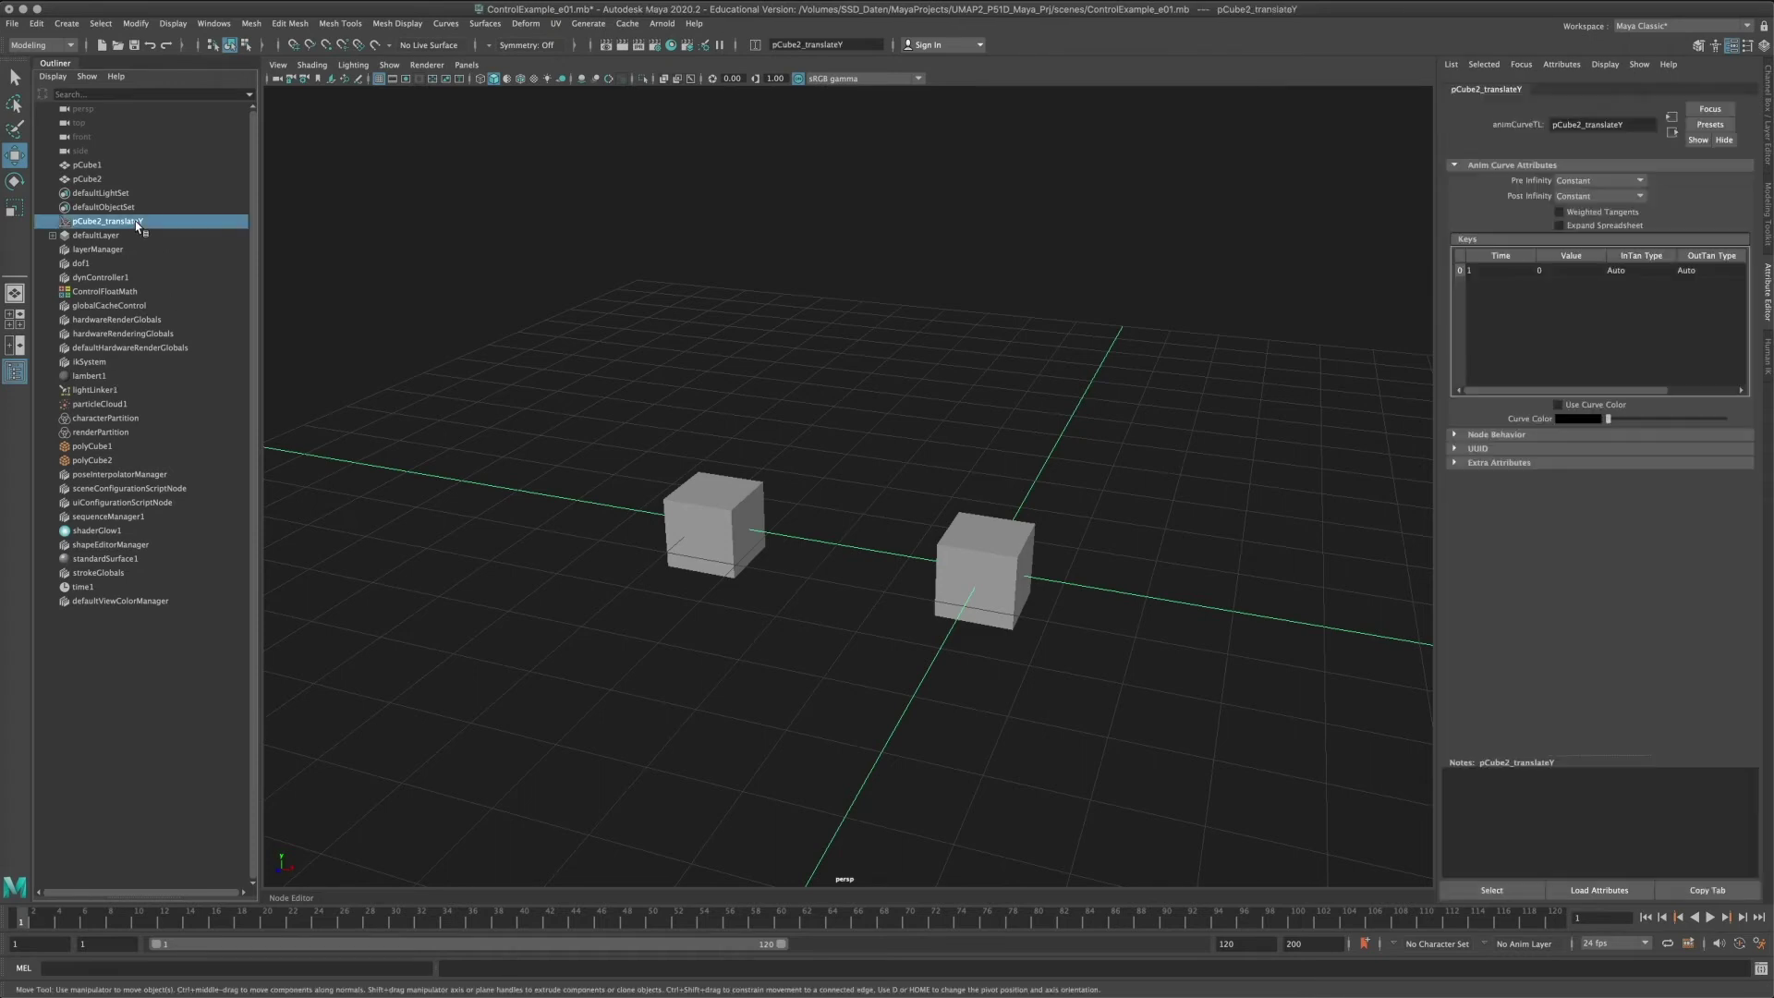
{"action": "key", "text": "Delete"}
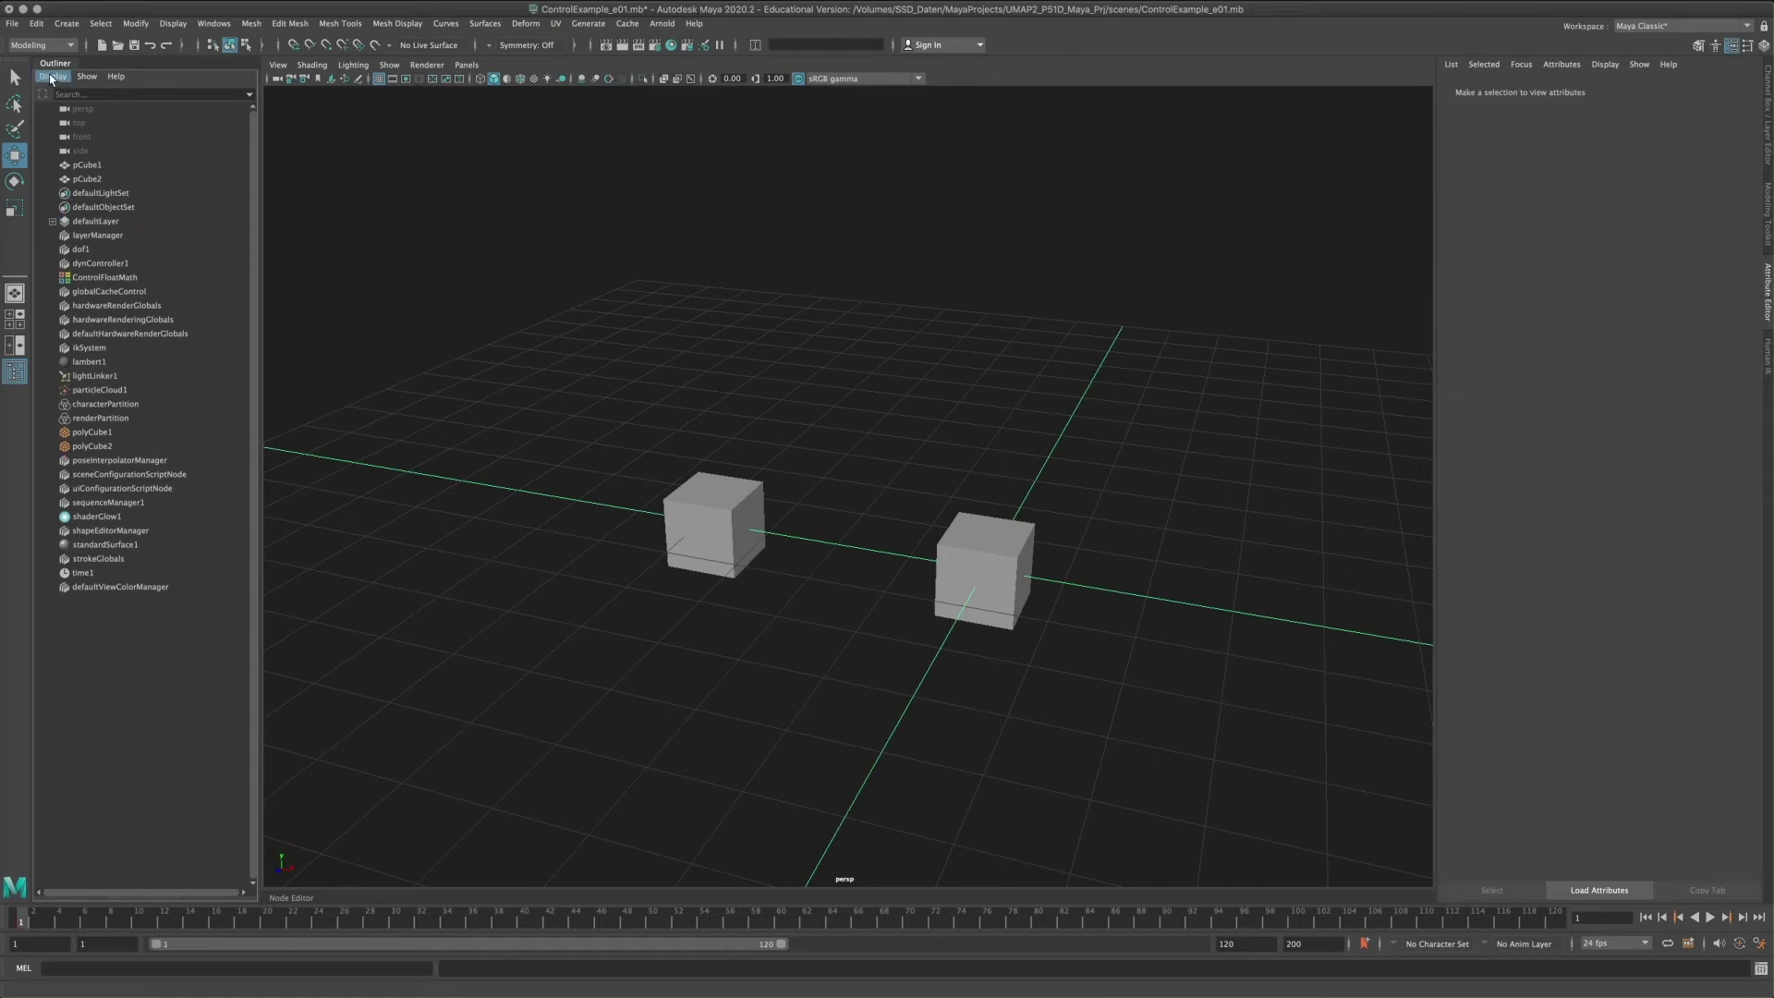
{"action": "left_click", "coordinate": [52, 76]}
{"action": "left_click", "coordinate": [89, 104]}
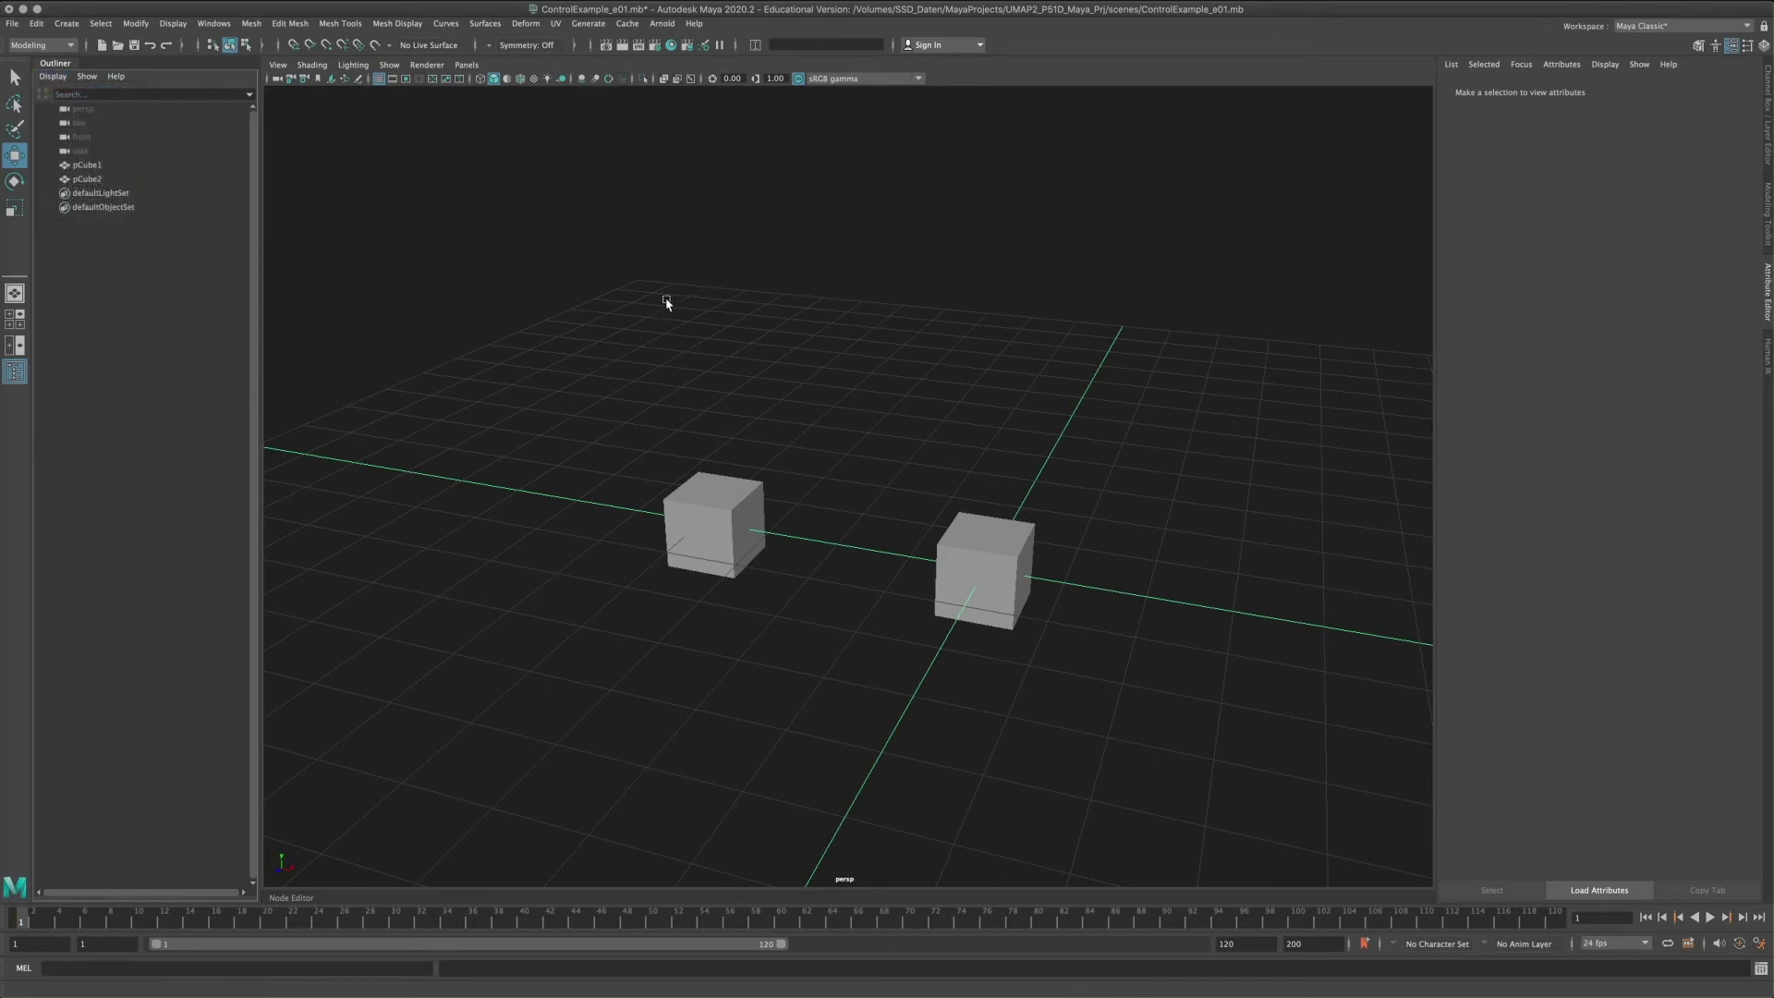
{"action": "middle_click_drag", "start_coordinate": [911, 392], "coordinate": [874, 385], "text": "alt"}
{"action": "left_click_drag", "start_coordinate": [742, 400], "coordinate": [672, 391], "text": "alt"}
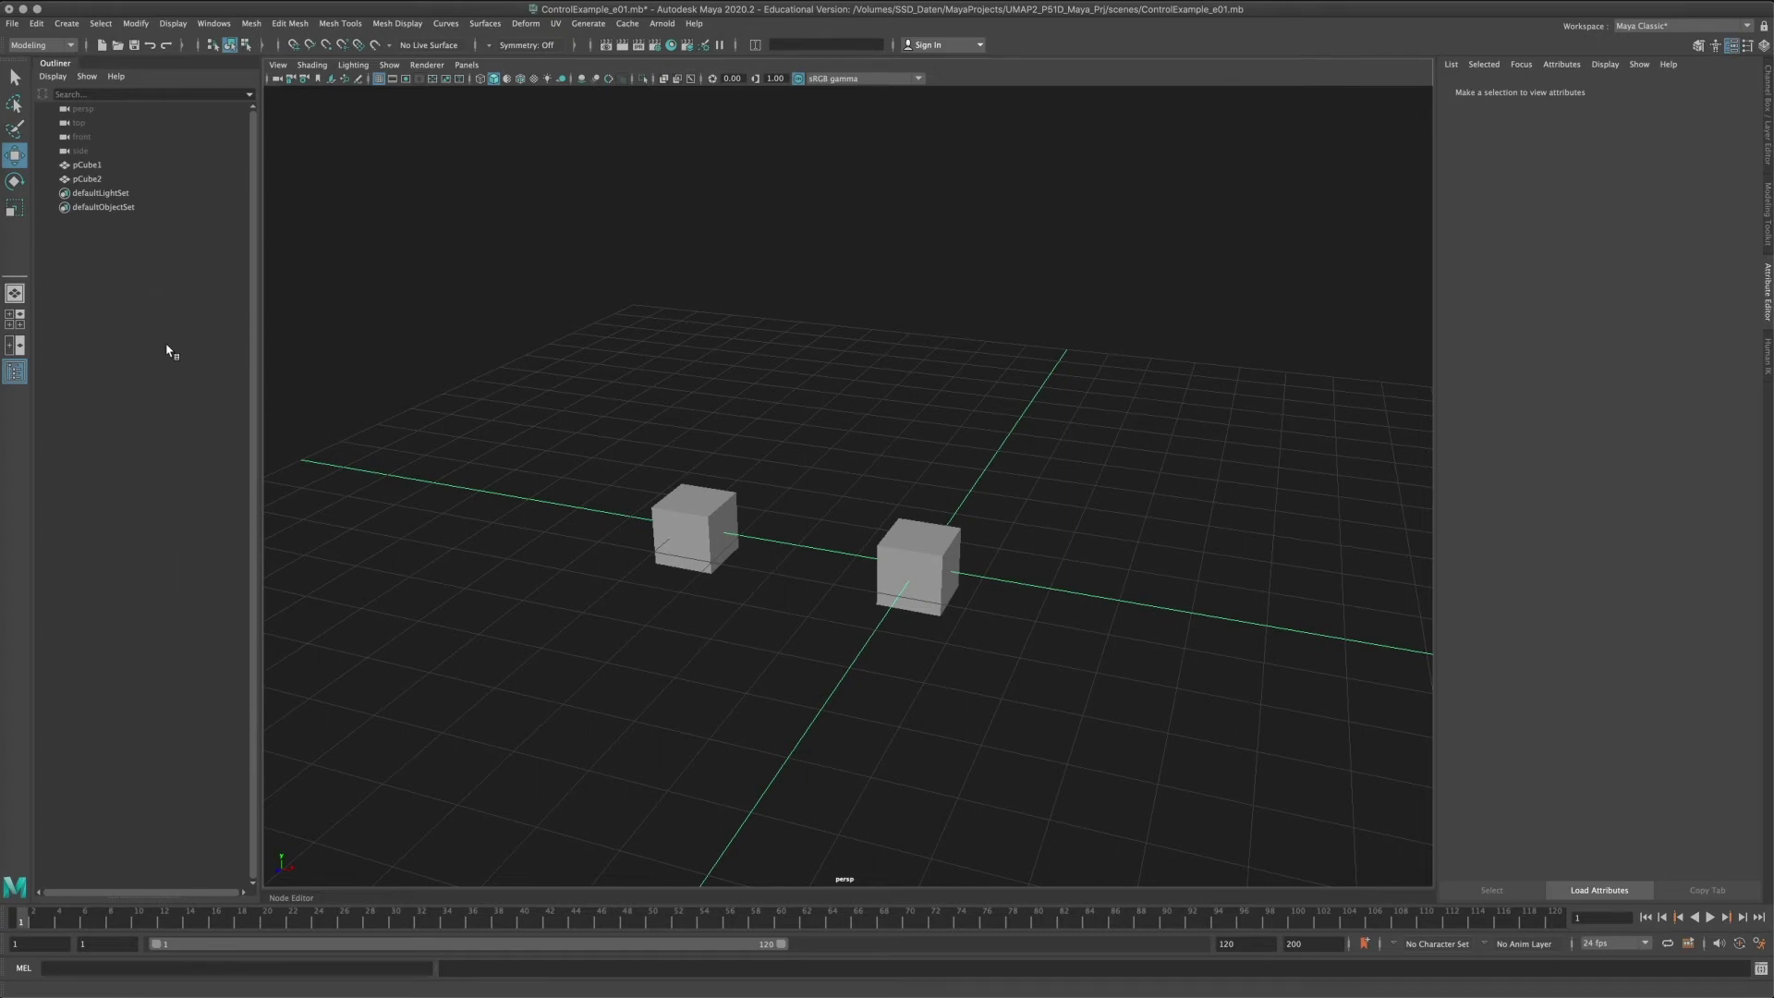
{"action": "middle_click_drag", "start_coordinate": [1081, 508], "coordinate": [1083, 485], "text": "alt"}
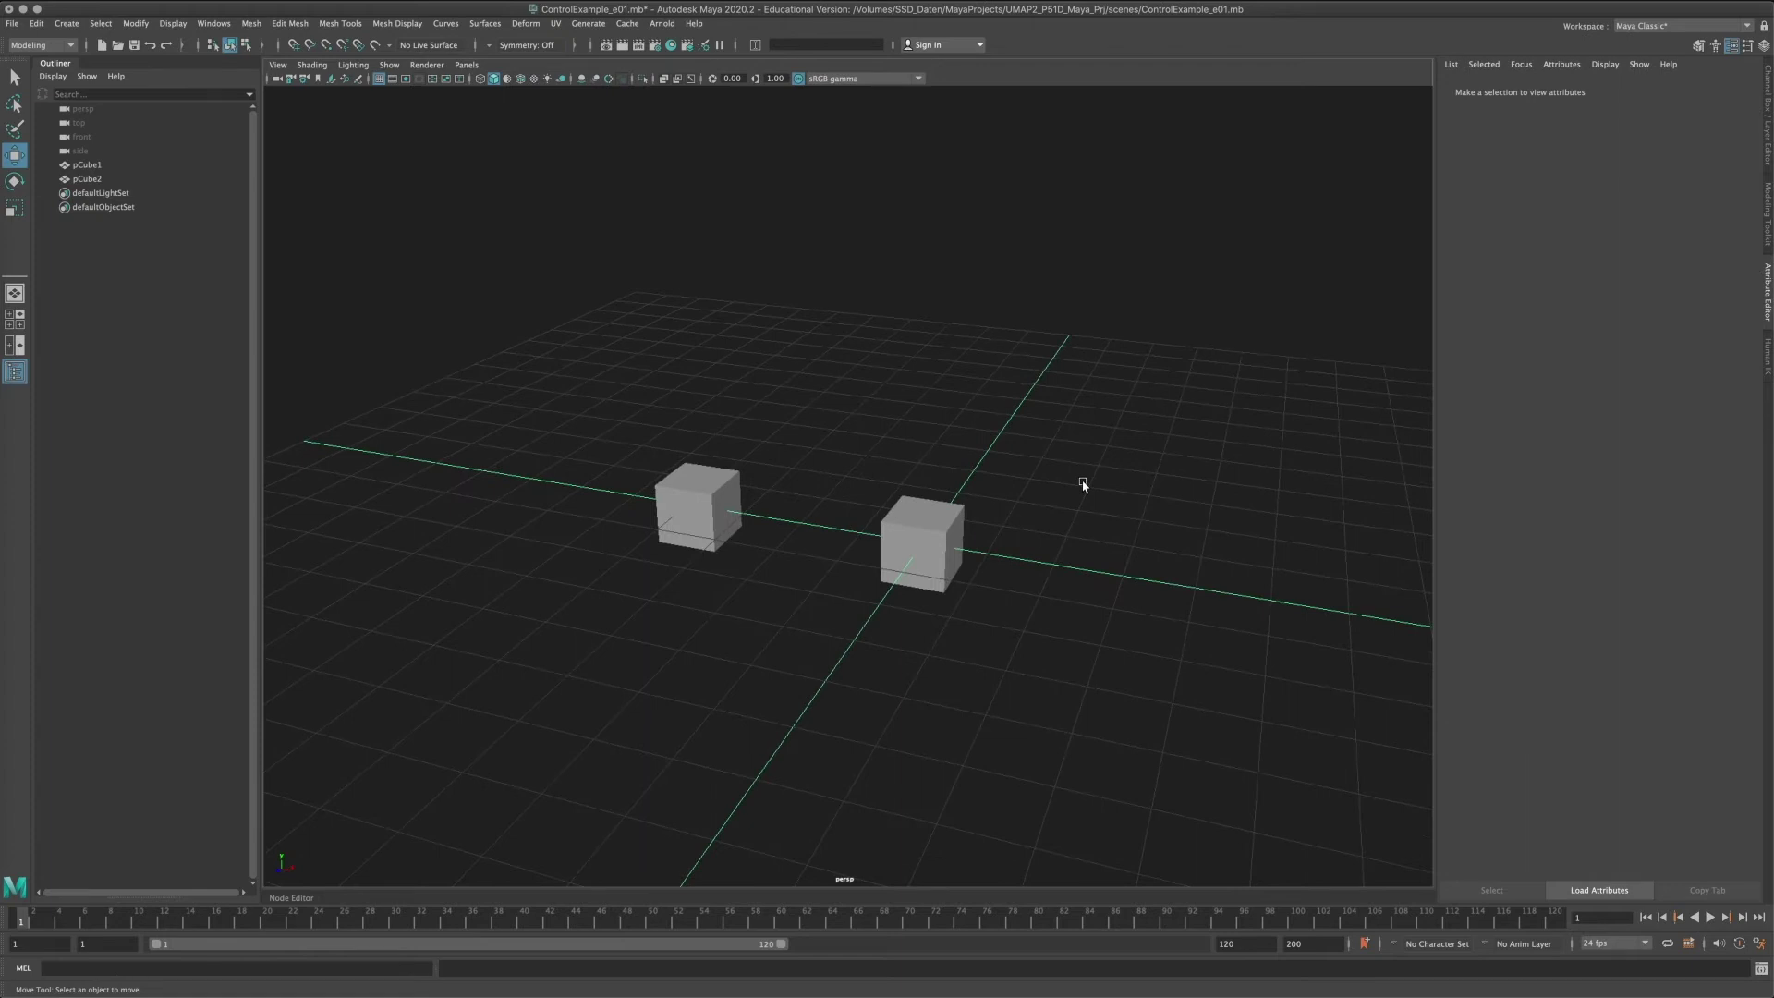
{"action": "middle_click_drag", "start_coordinate": [891, 446], "coordinate": [789, 454], "text": "alt"}
{"action": "left_click", "coordinate": [887, 524]}
{"action": "middle_click_drag", "start_coordinate": [801, 557], "coordinate": [851, 528], "text": "alt"}
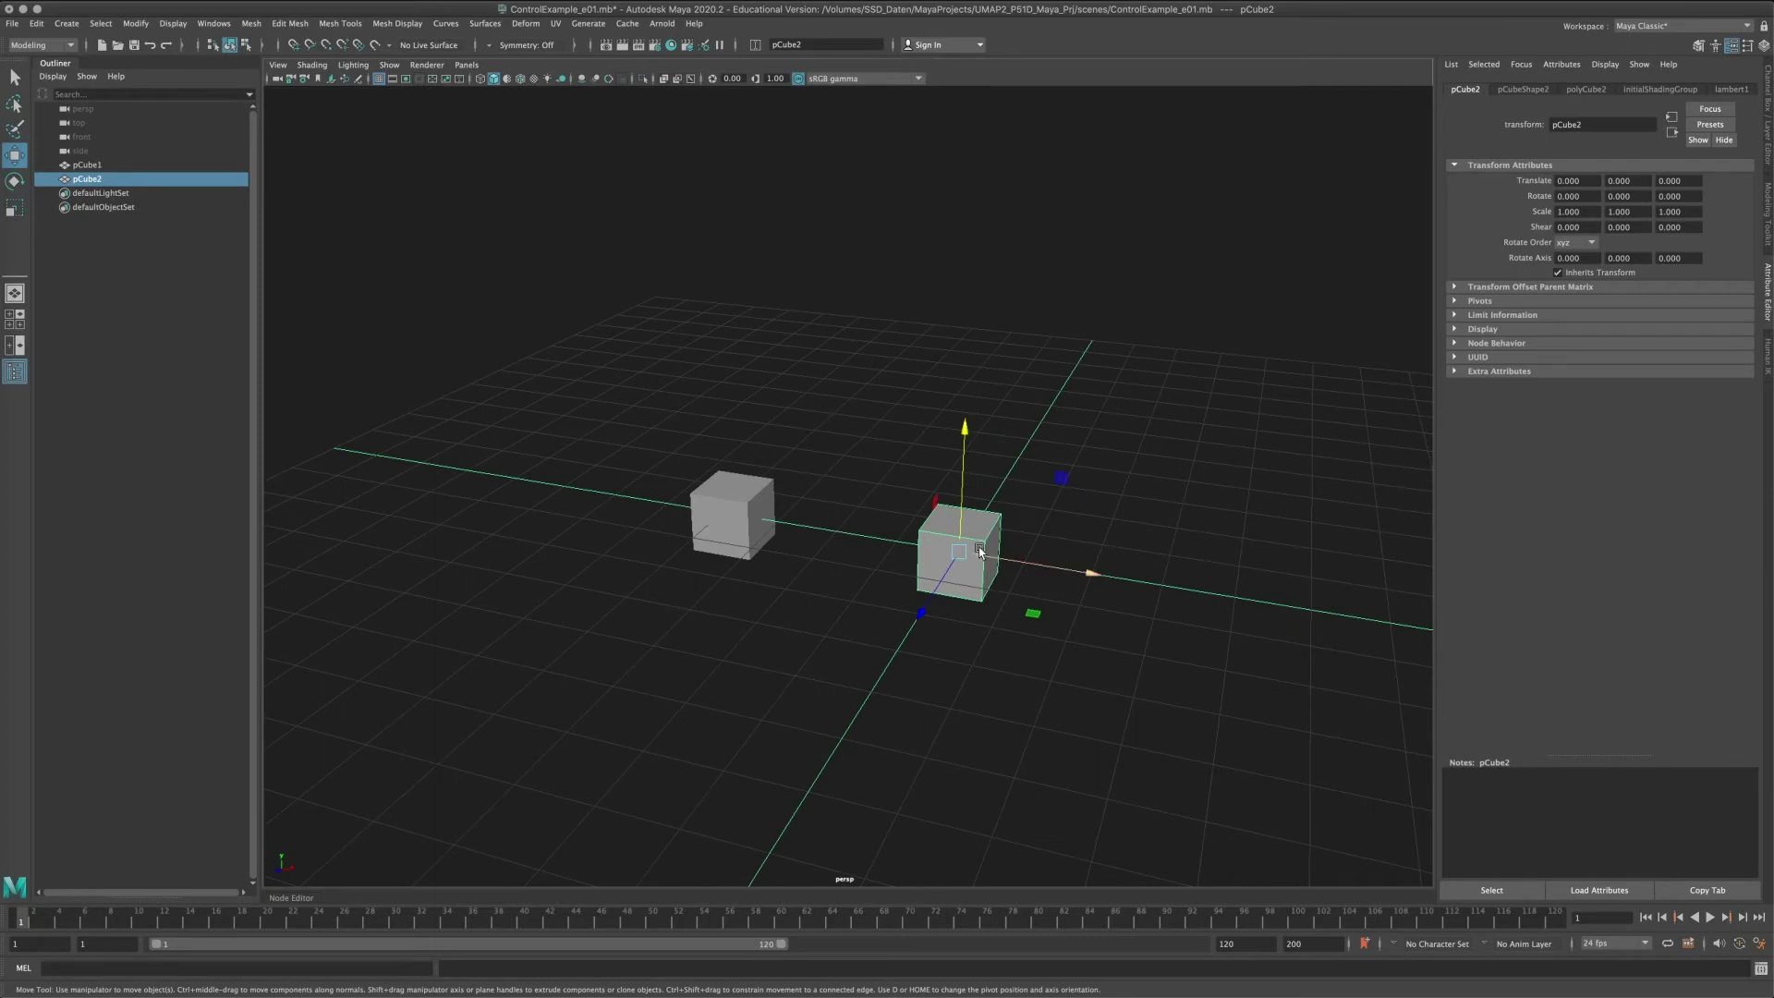
Start a Set Driven Key setup with pCube1's Translate Y as the driven attribute, keeping both cubes uncovered.
{"action": "left_click", "coordinate": [735, 505]}
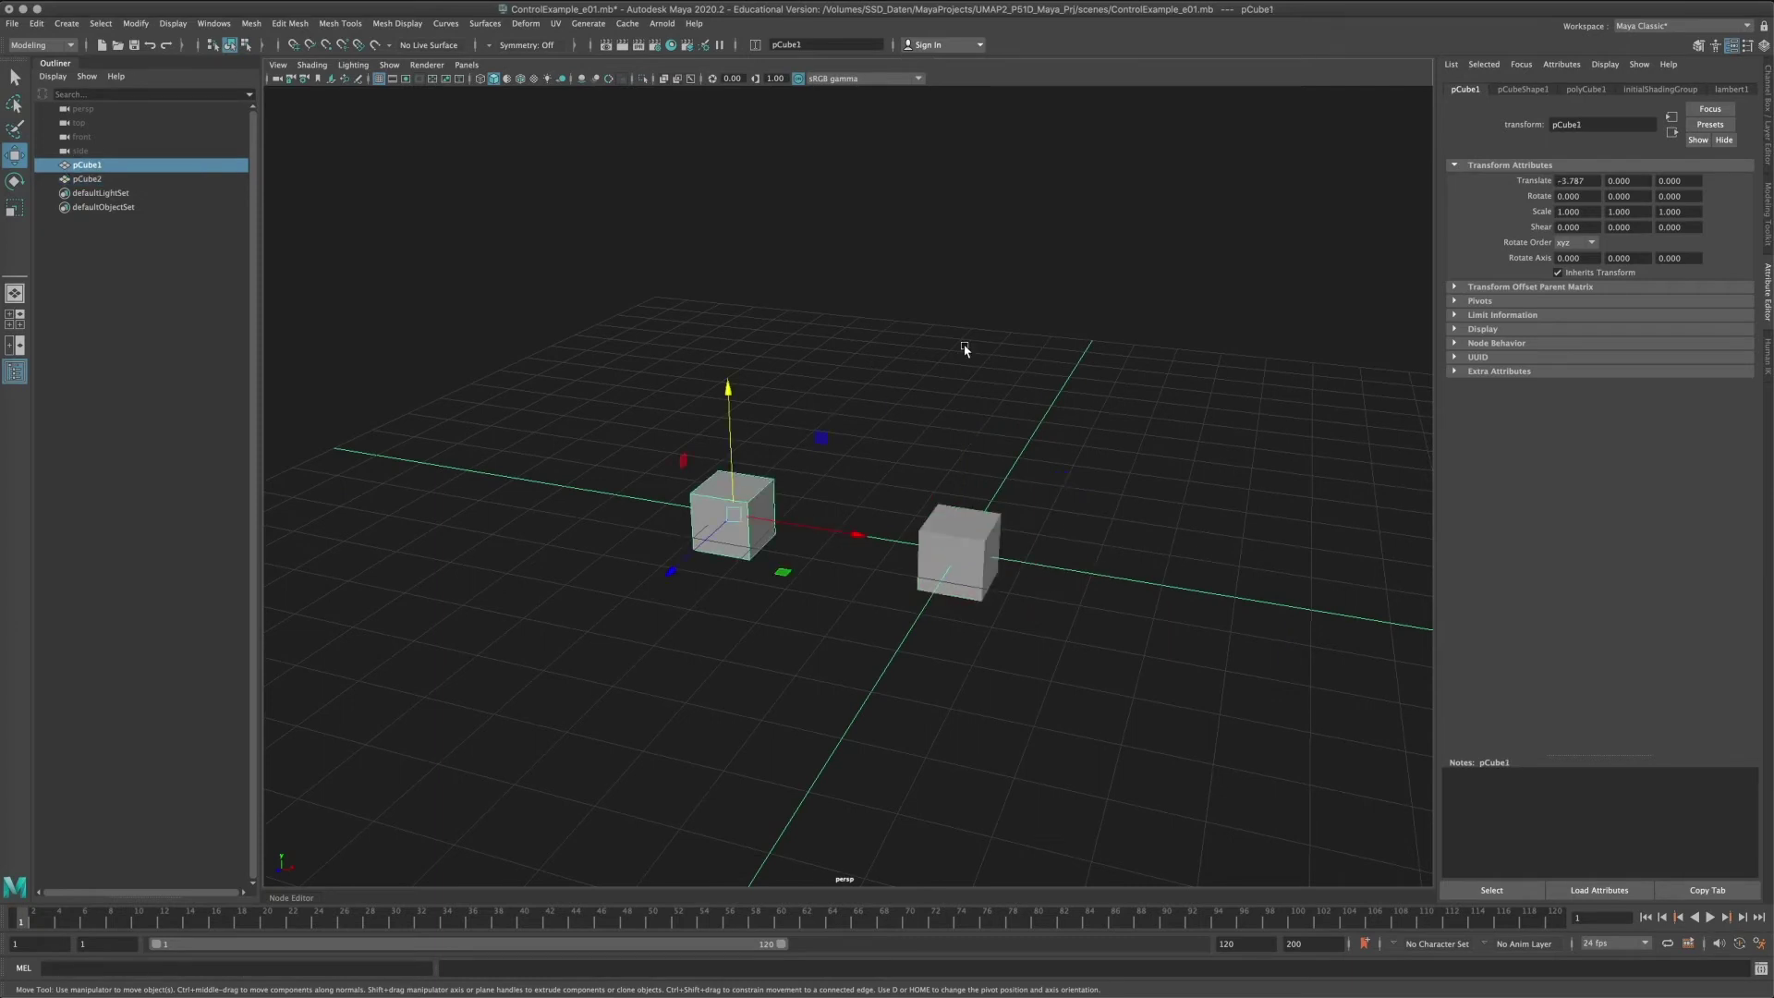
{"action": "right_click", "coordinate": [1629, 179]}
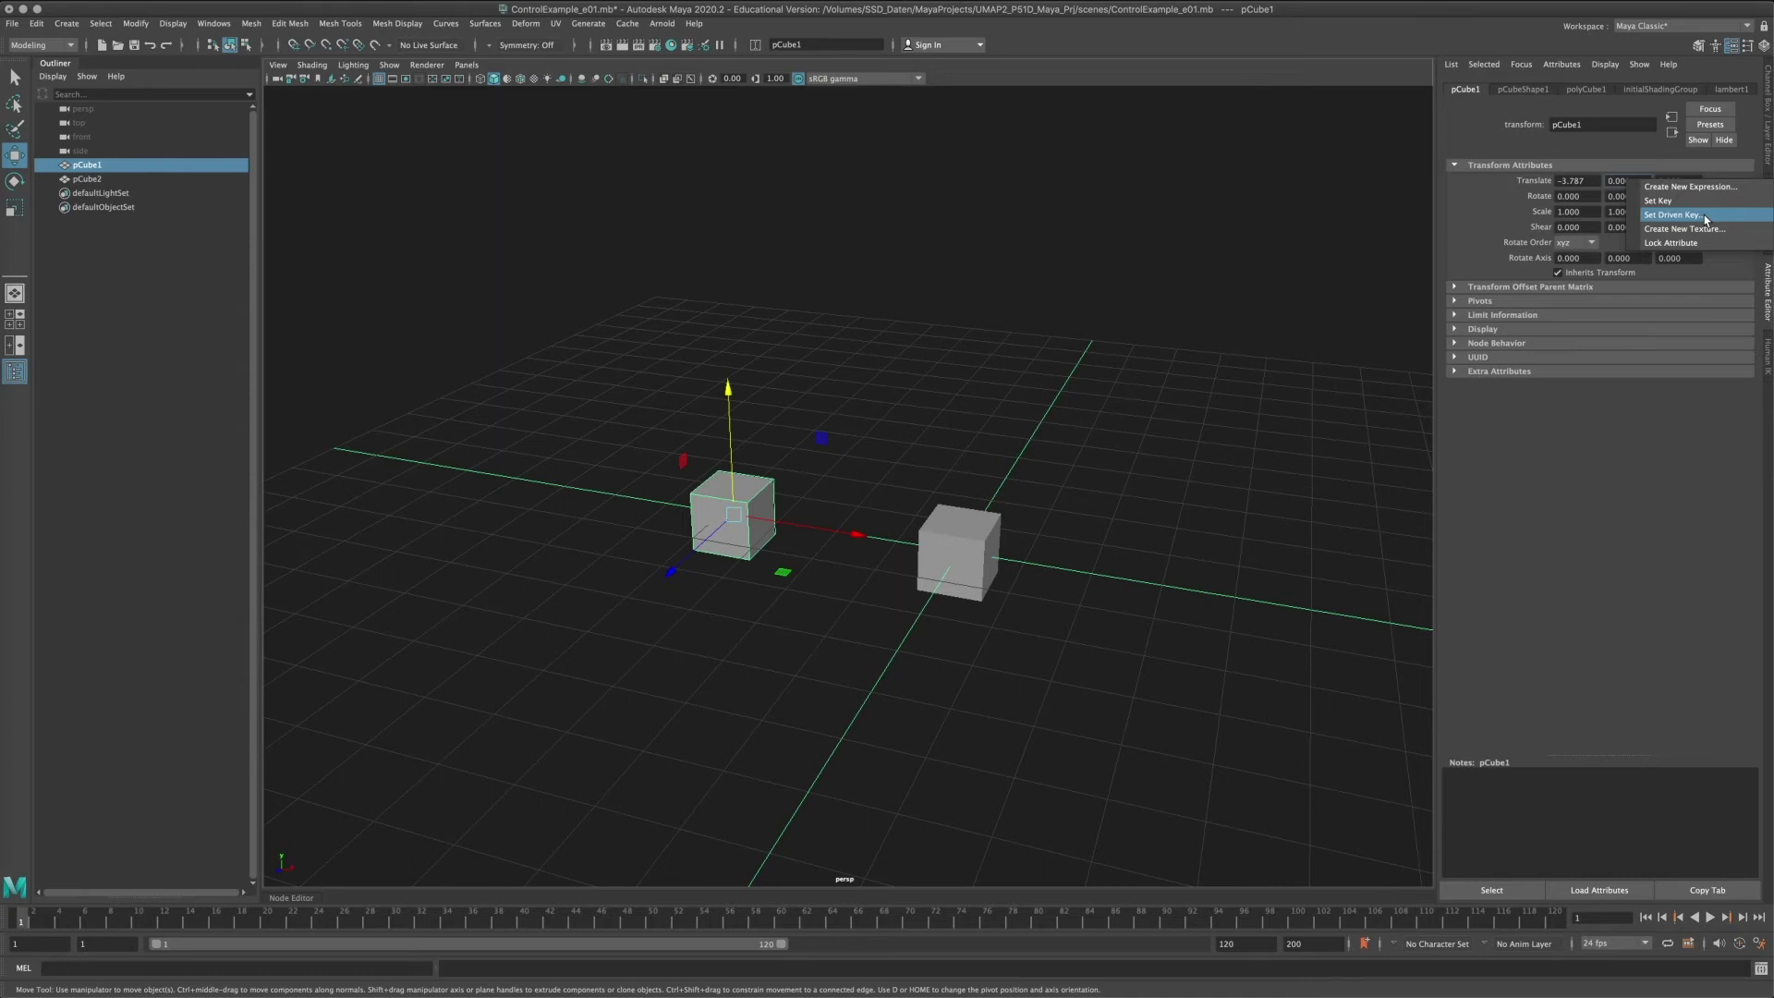
{"action": "left_click", "coordinate": [1672, 214]}
{"action": "left_click_drag", "start_coordinate": [573, 409], "coordinate": [1324, 282]}
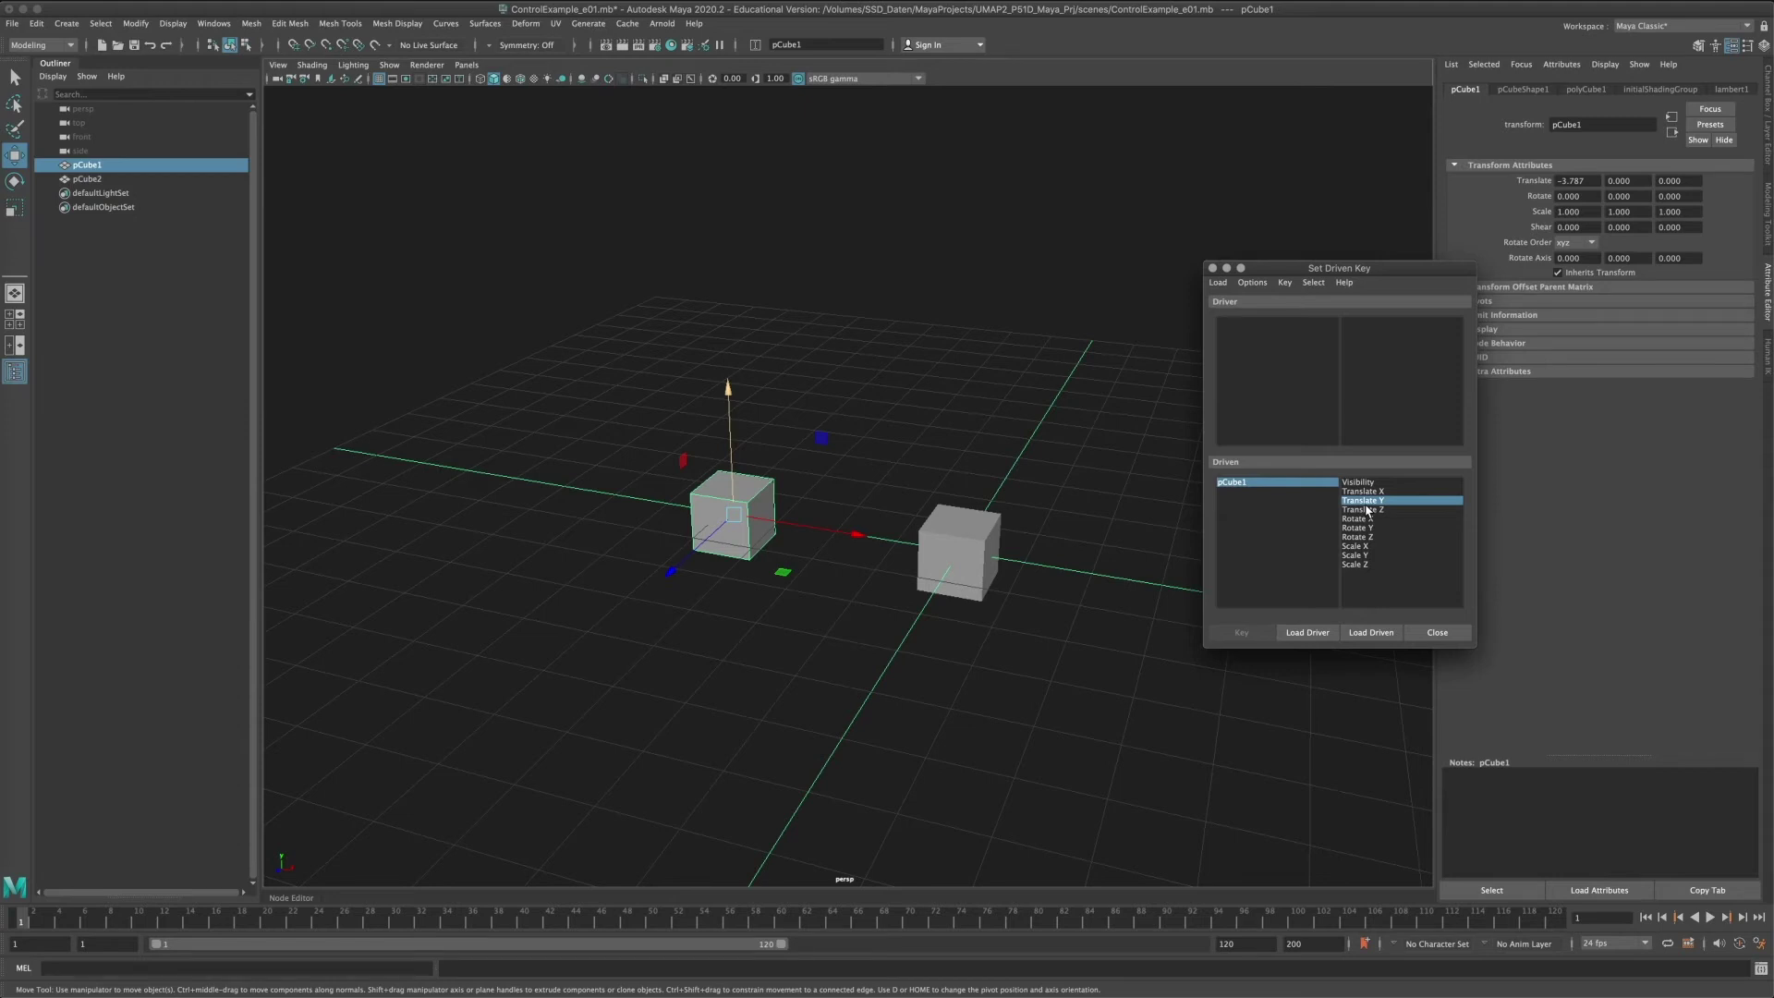
Load pCube2 as the driver, choose its Translate Y, and key the relationship with both cubes at height 0.
{"action": "left_click", "coordinate": [957, 520]}
{"action": "left_click", "coordinate": [1219, 282]}
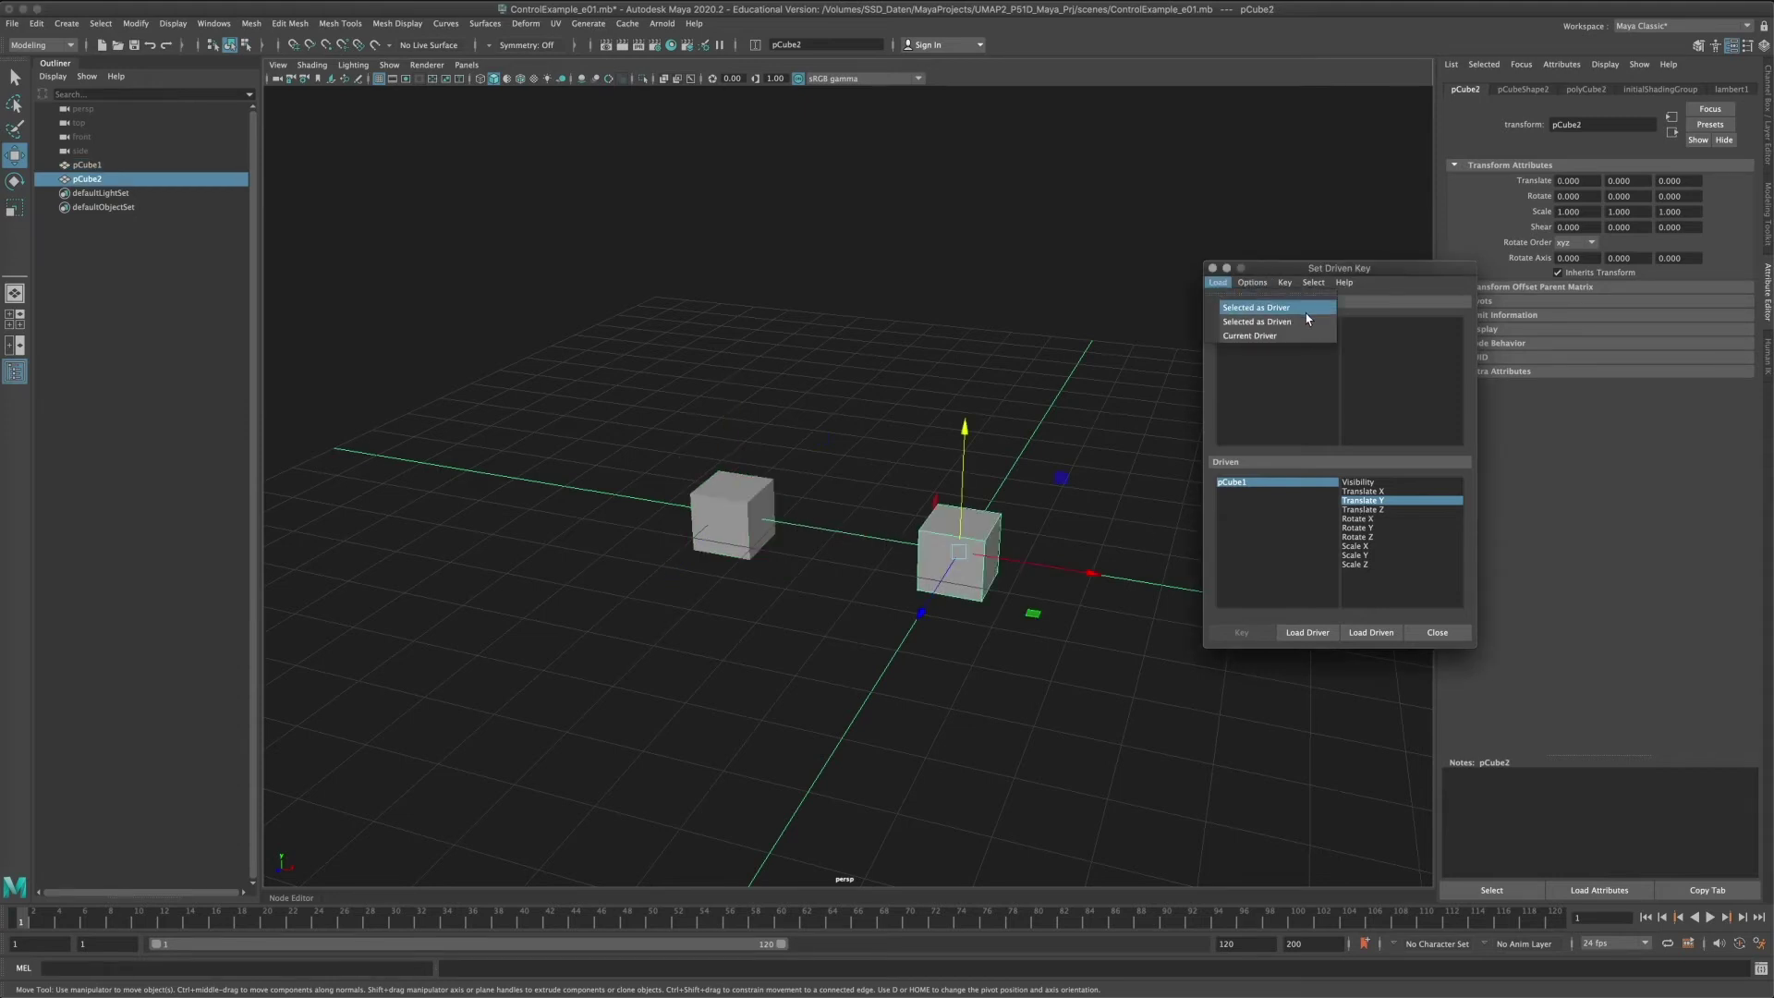
{"action": "left_click", "coordinate": [1306, 312]}
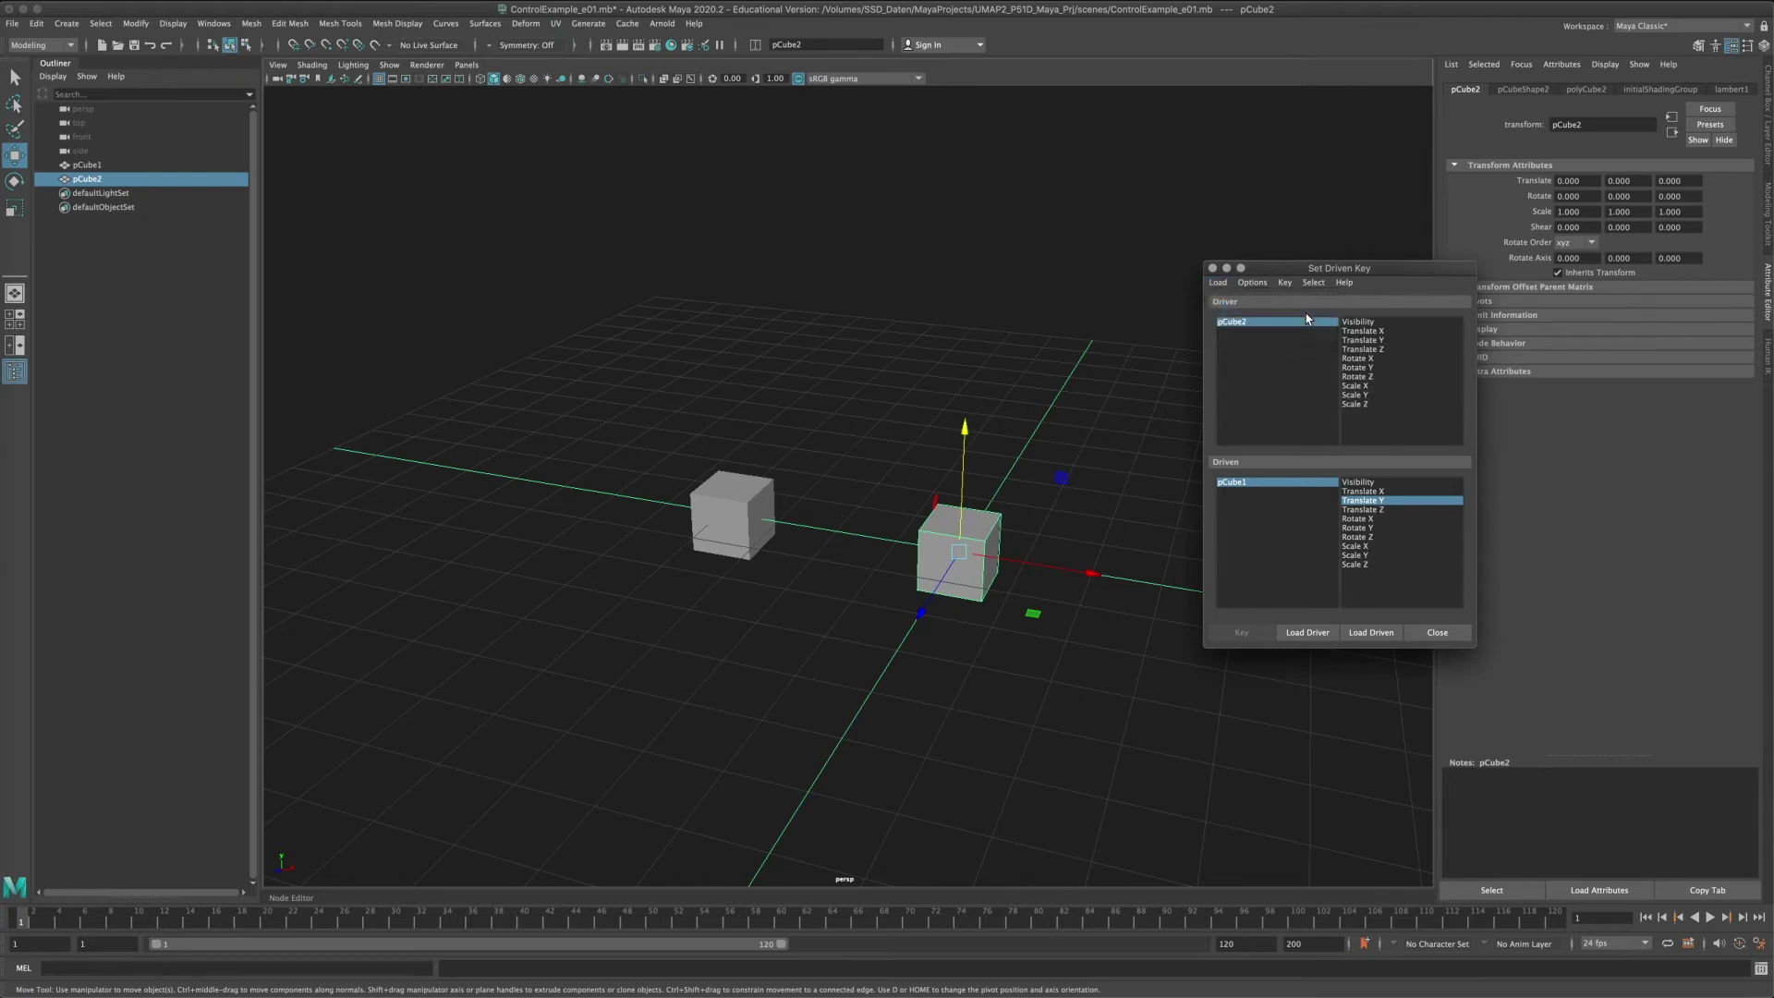
{"action": "left_click", "coordinate": [1374, 340]}
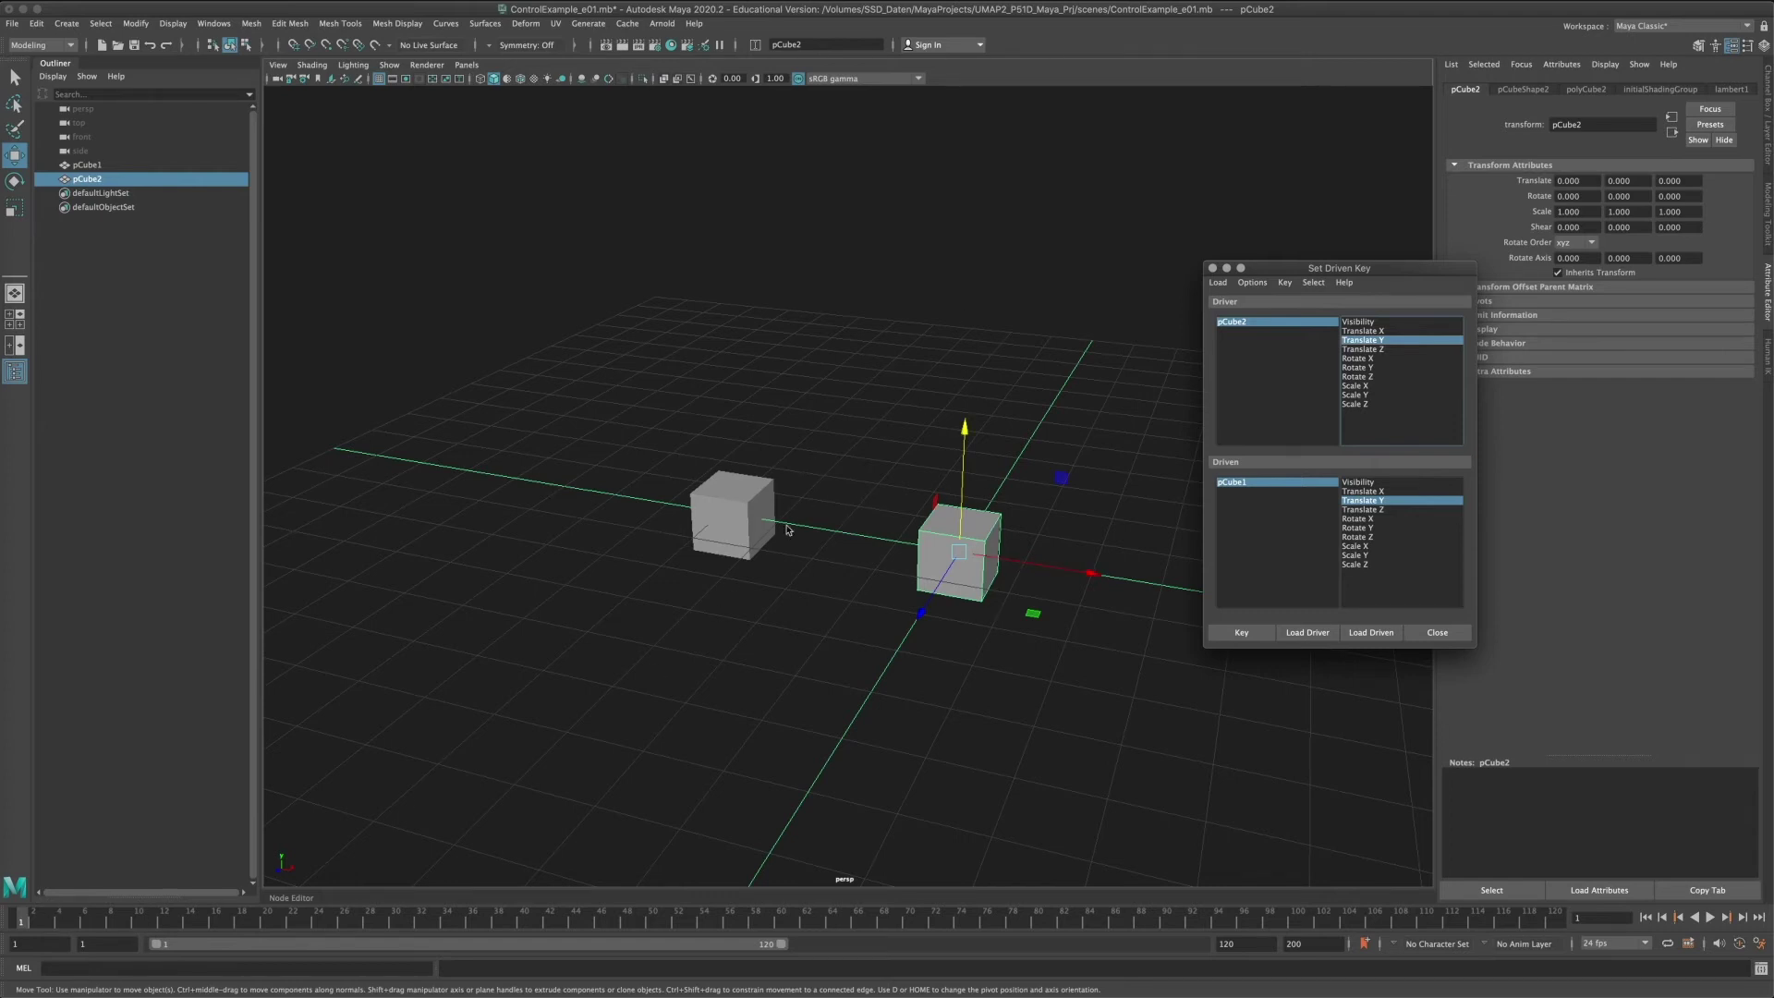
{"action": "left_click", "coordinate": [1238, 634]}
Raise pCube2 to about 2.87 and pCube1 to about 6.54 on Y, and set a second driven key.
{"action": "left_click_drag", "start_coordinate": [965, 436], "coordinate": [958, 242]}
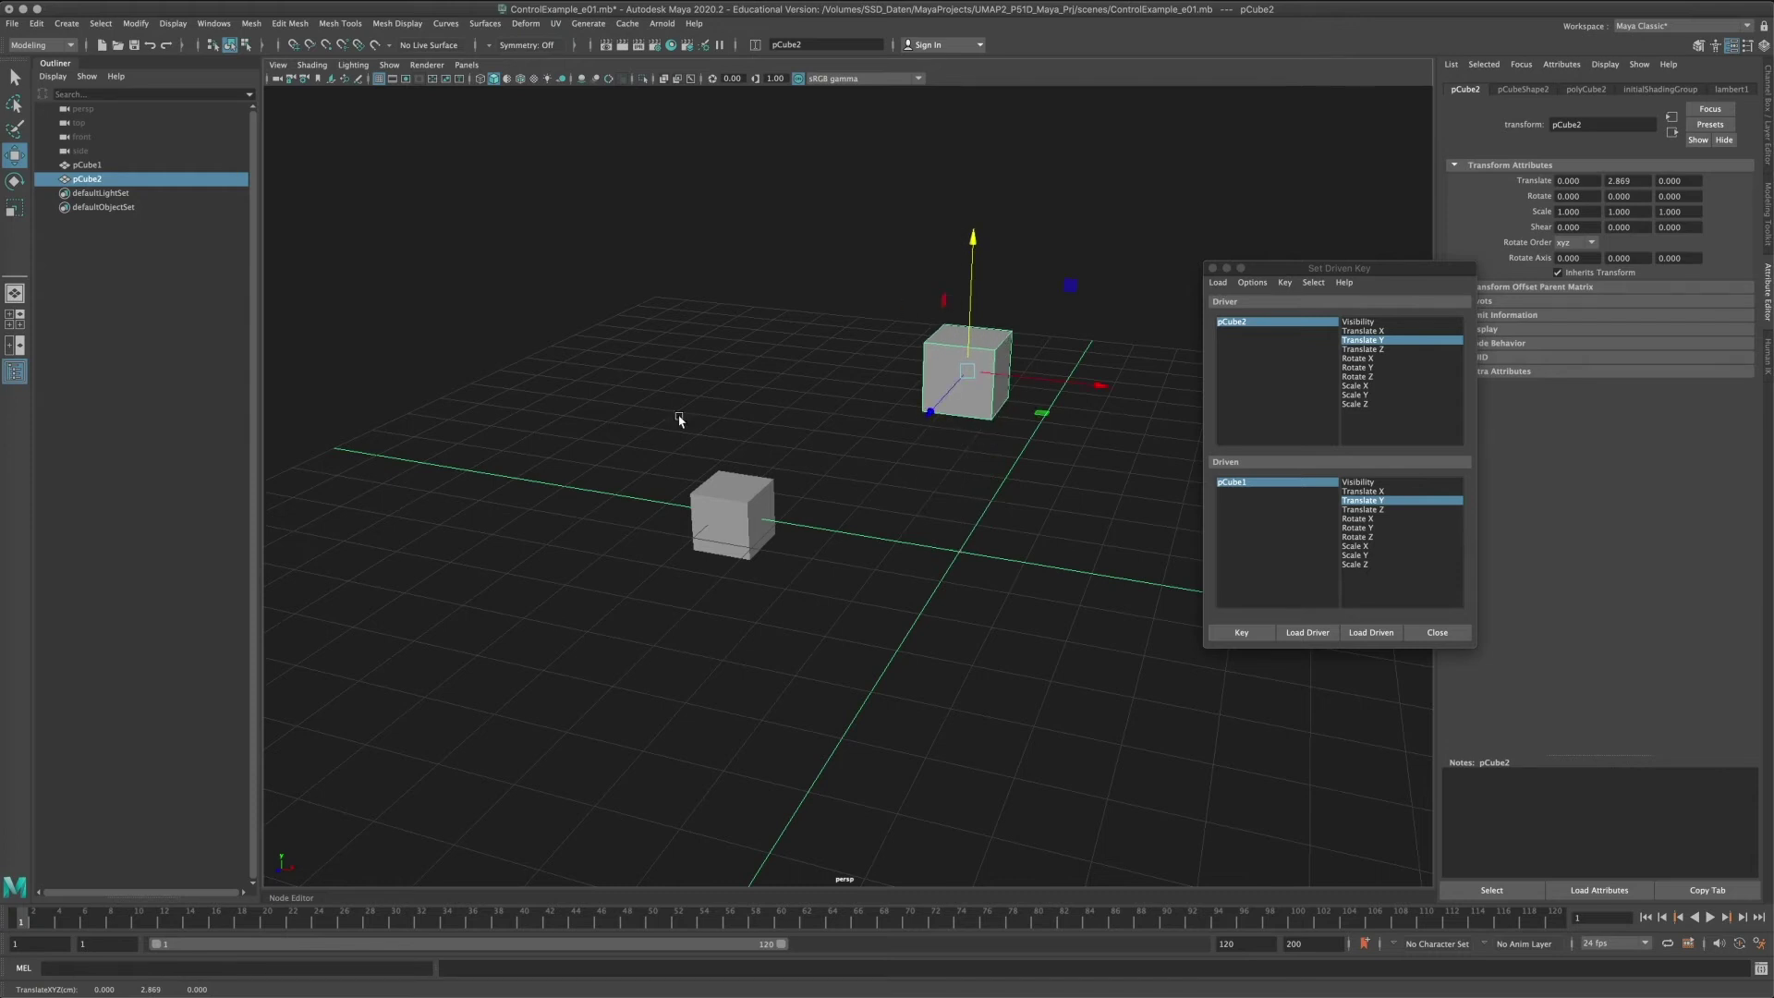
{"action": "left_click", "coordinate": [735, 500]}
{"action": "left_click_drag", "start_coordinate": [734, 460], "coordinate": [702, 27]}
{"action": "middle_click_drag", "start_coordinate": [856, 308], "coordinate": [855, 404], "text": "alt"}
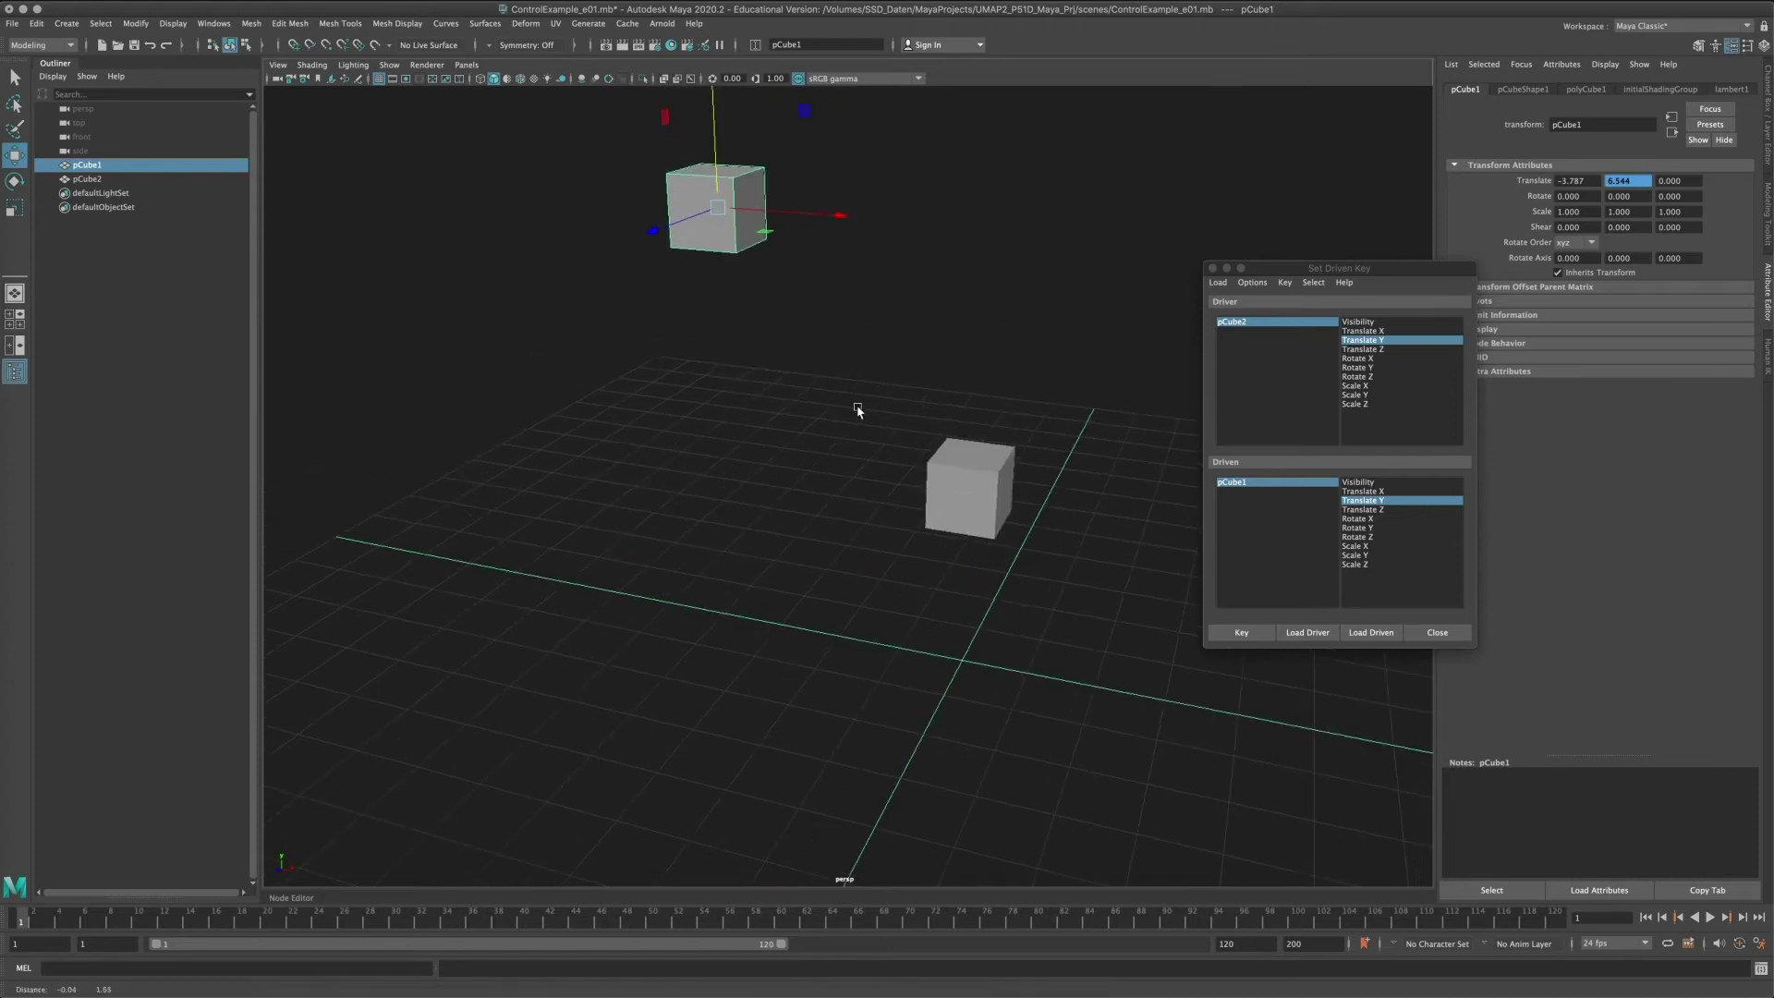
{"action": "left_click", "coordinate": [1241, 632]}
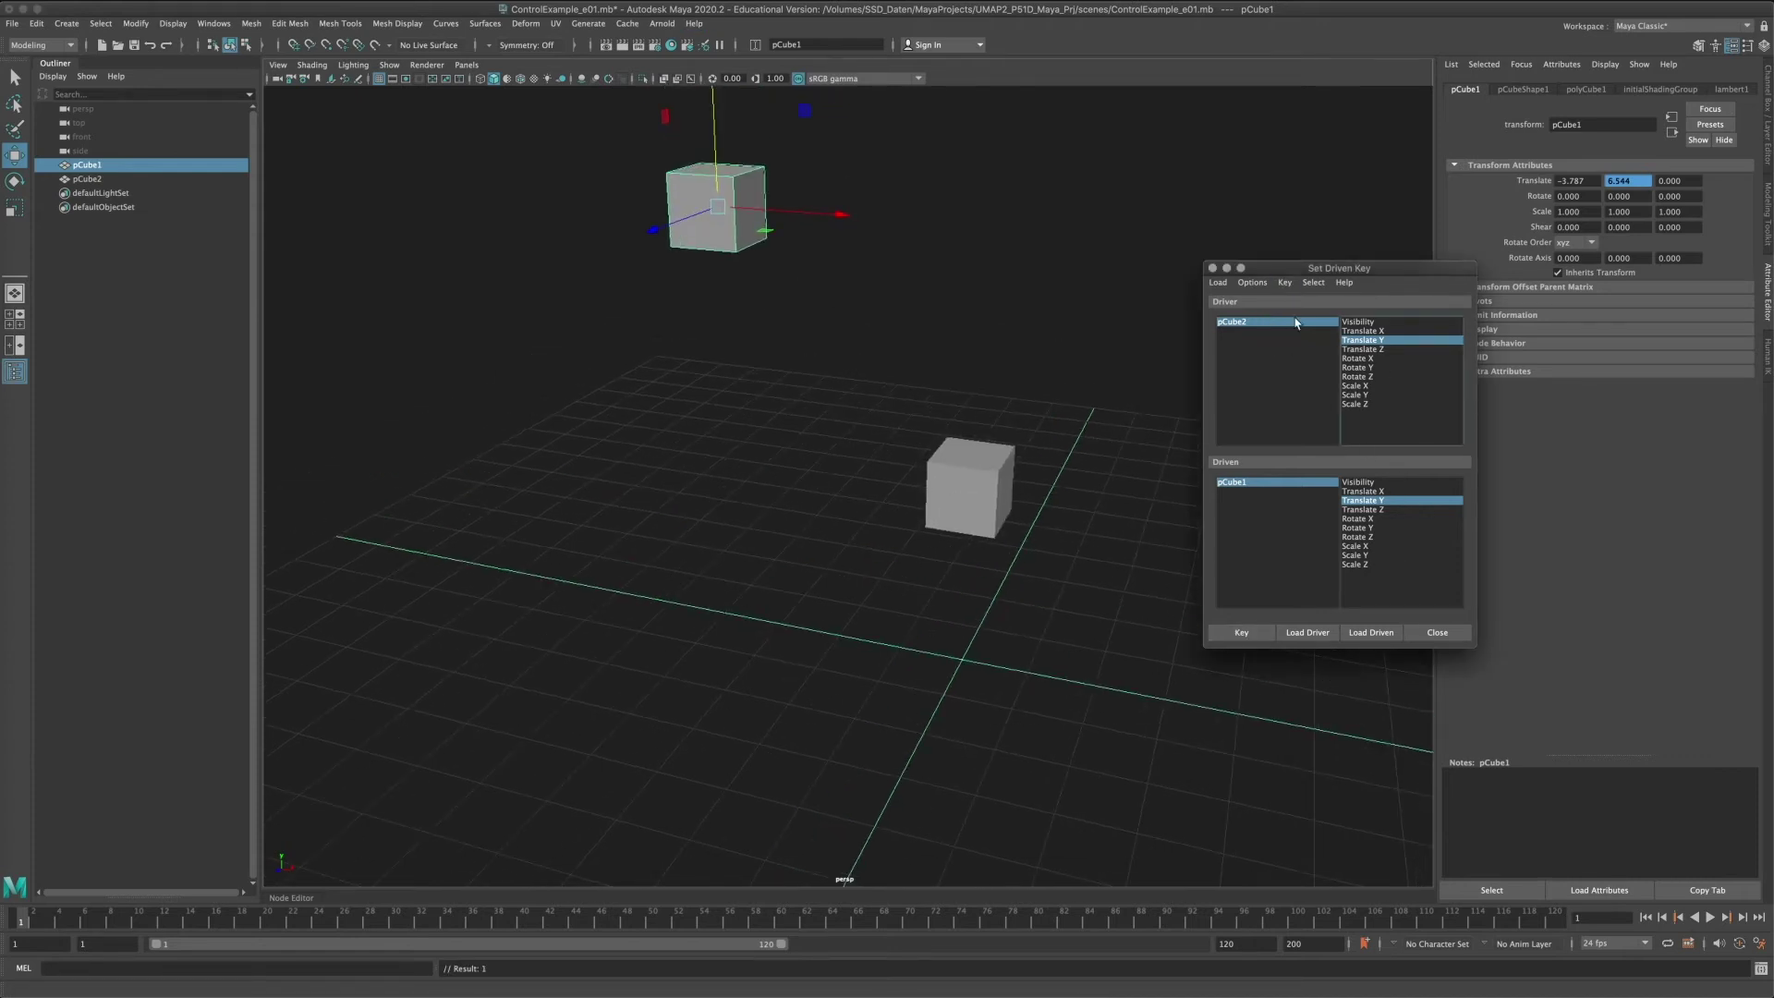
Raise pCube2 to about 5.44, lower pCube1 to about 0.54 on Y, and key this pose as the last driven key.
{"action": "left_click", "coordinate": [990, 475]}
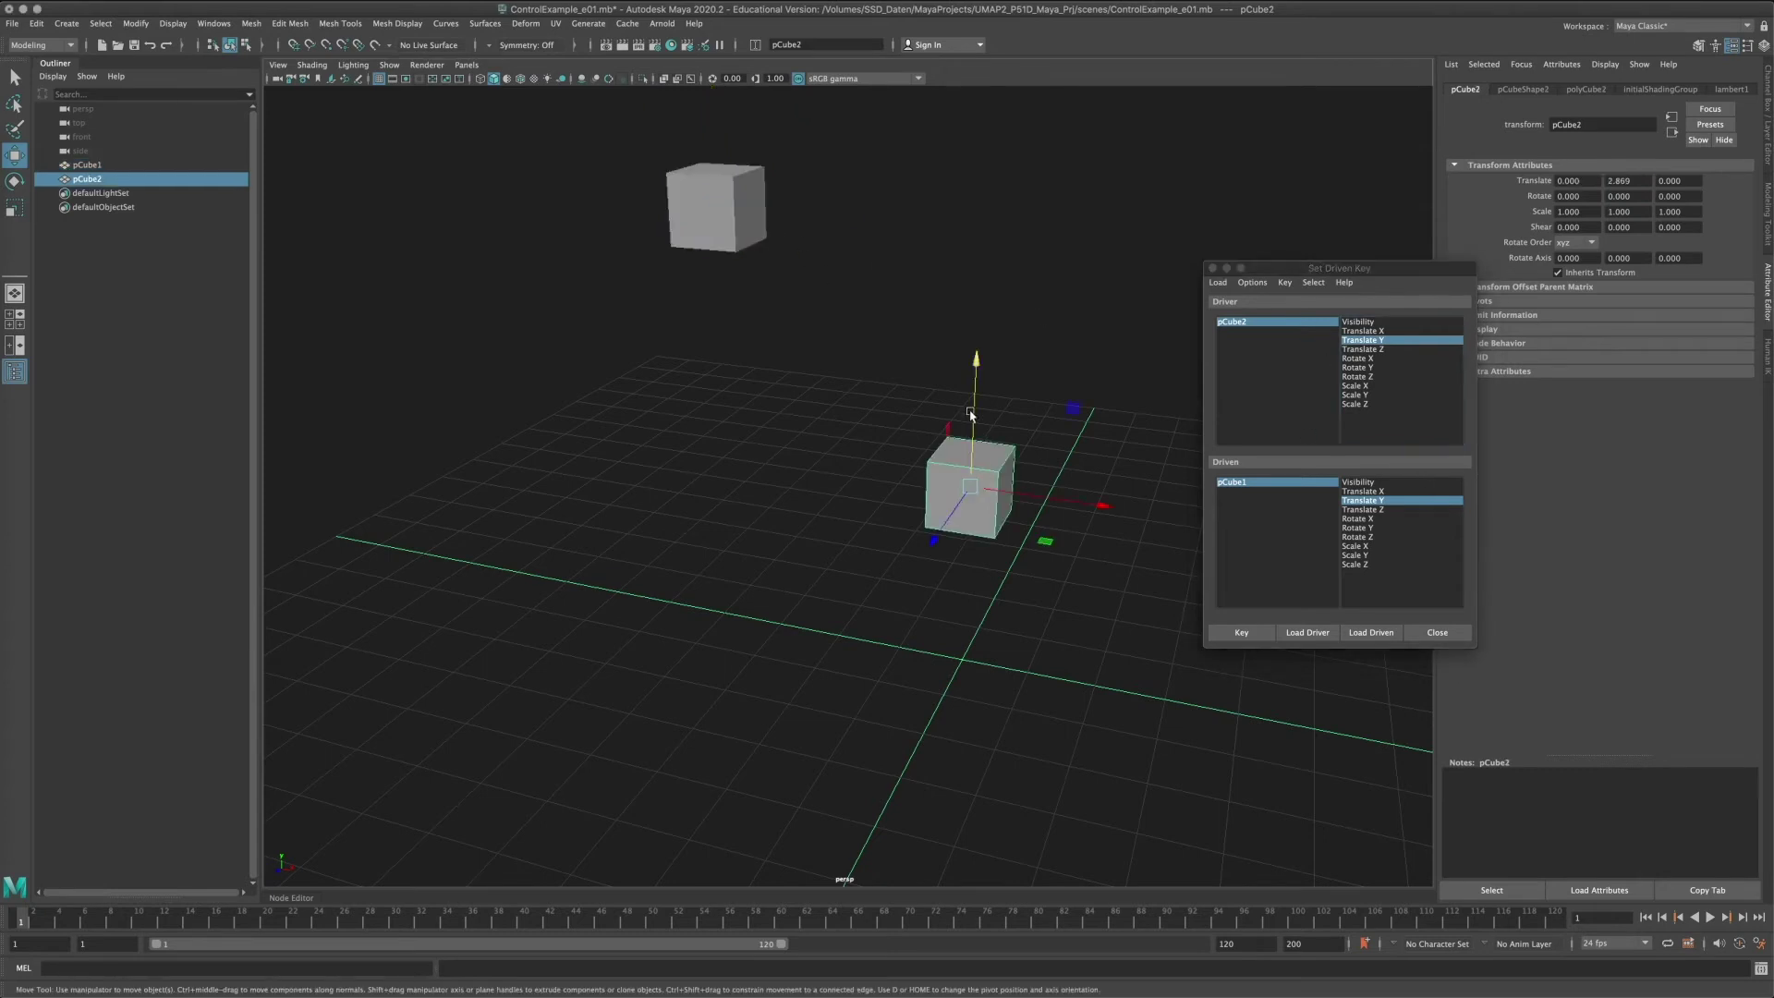
{"action": "left_click_drag", "start_coordinate": [971, 426], "coordinate": [970, 248]}
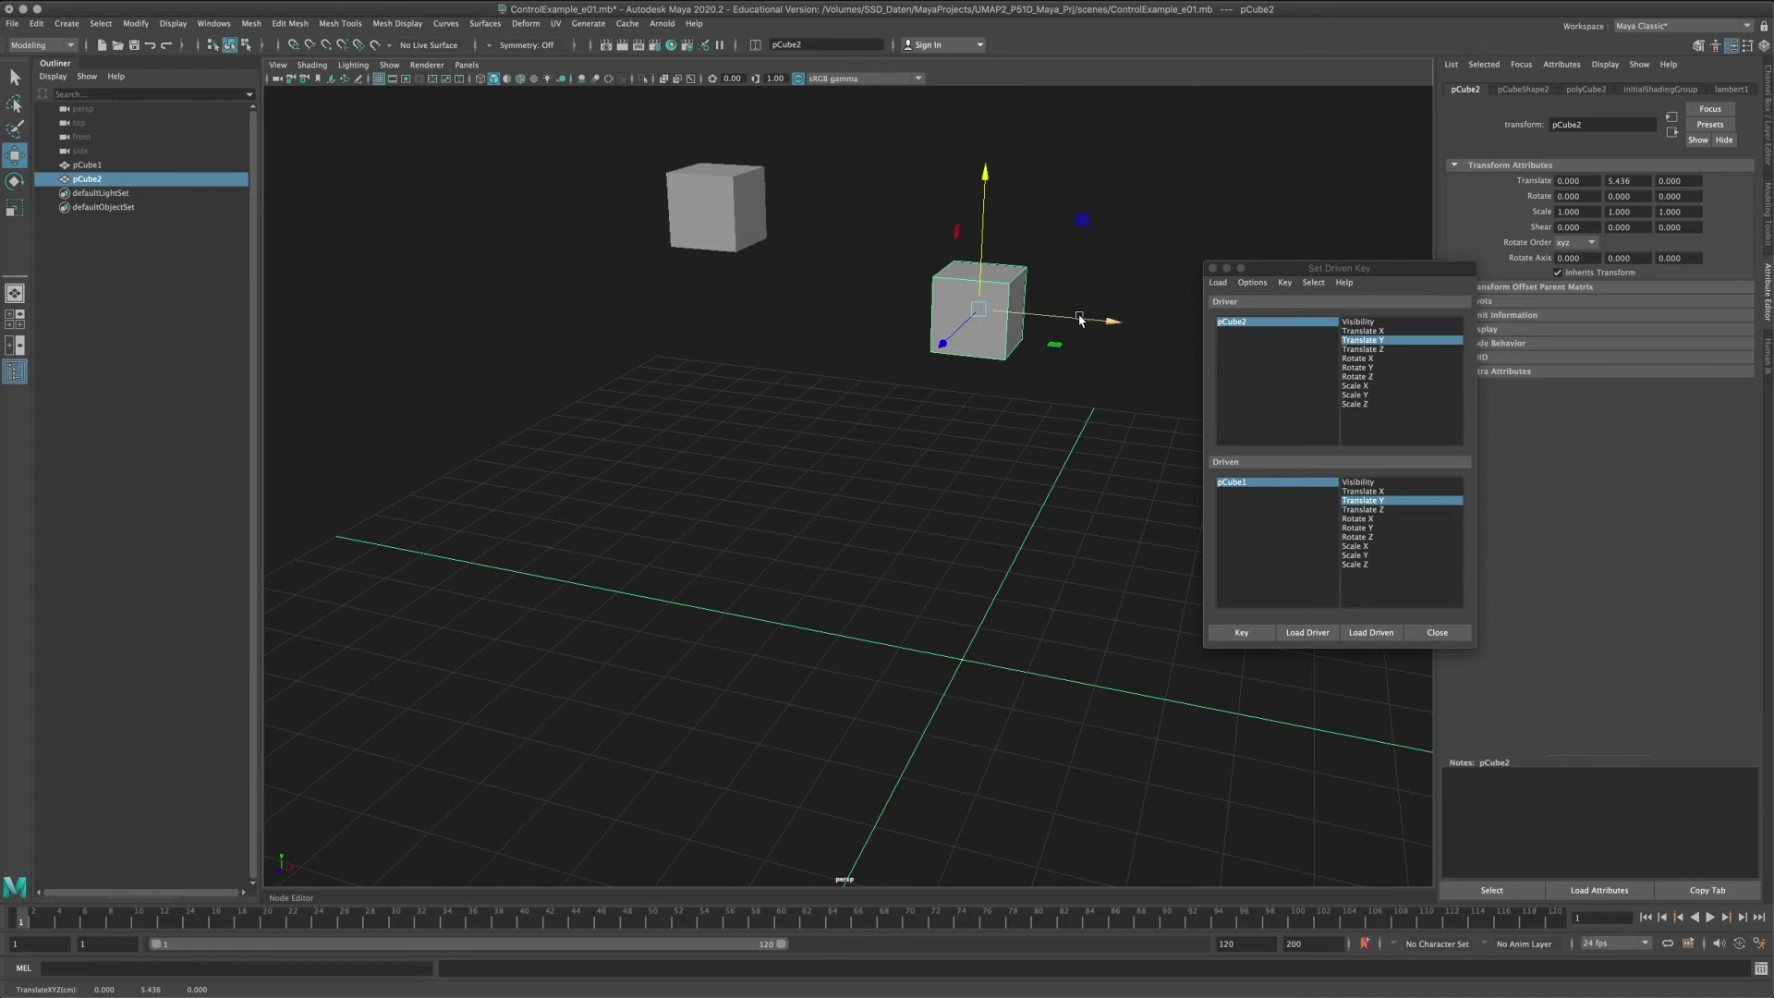
{"action": "left_click", "coordinate": [688, 198]}
{"action": "left_click_drag", "start_coordinate": [688, 199], "coordinate": [686, 545]}
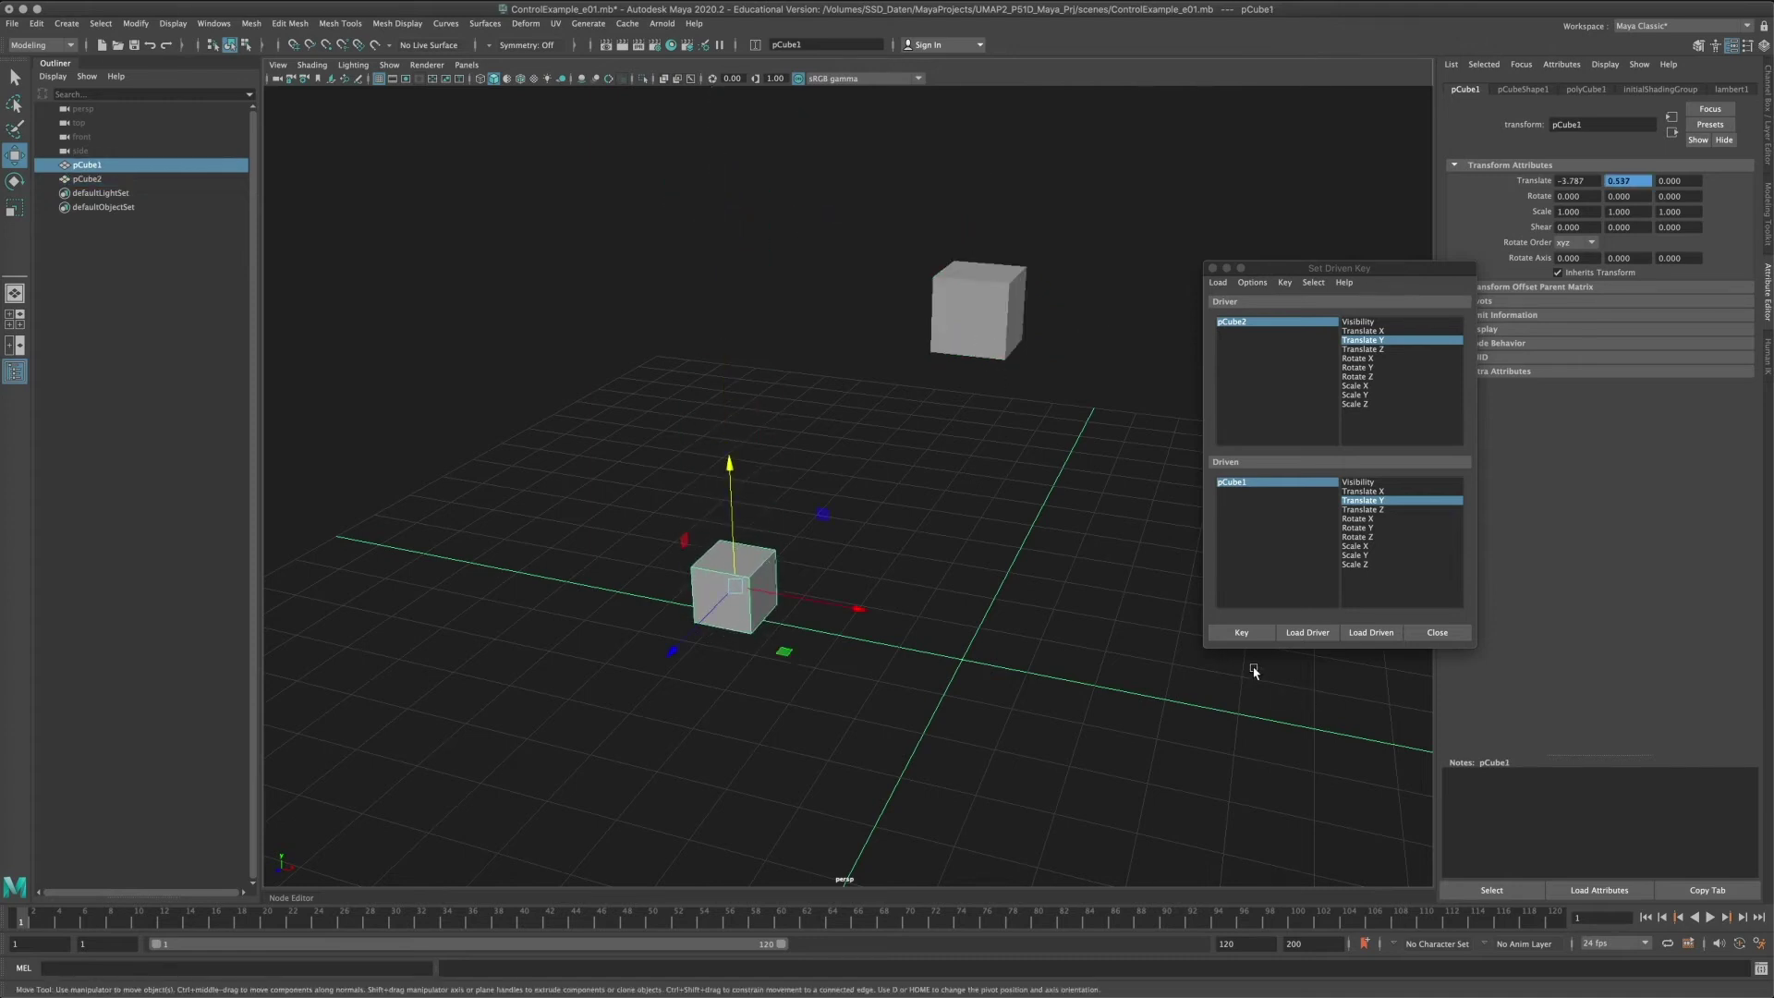
{"action": "left_click", "coordinate": [1238, 629]}
{"action": "left_click", "coordinate": [1240, 631]}
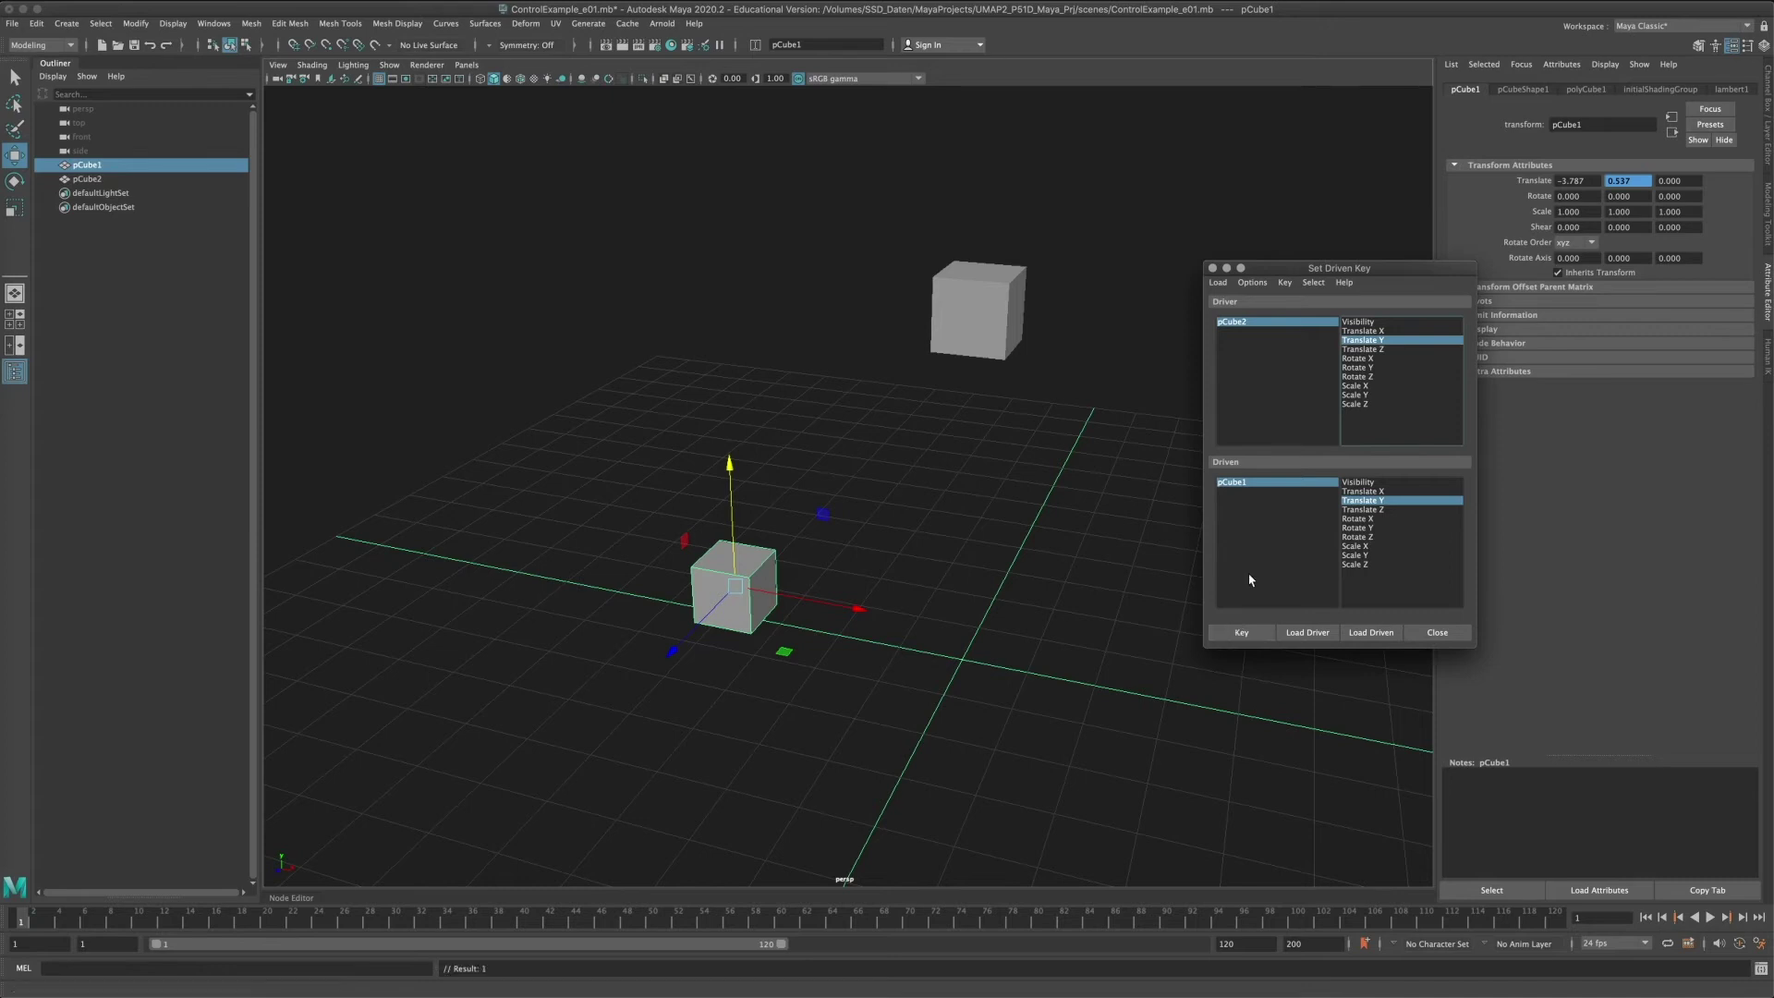
{"action": "left_click", "coordinate": [1212, 268]}
Test the driven relationship by lowering pCube2 to the ground, checking pCube1's Translate Y, and raising pCube2 to about 0.49.
{"action": "left_click", "coordinate": [979, 312]}
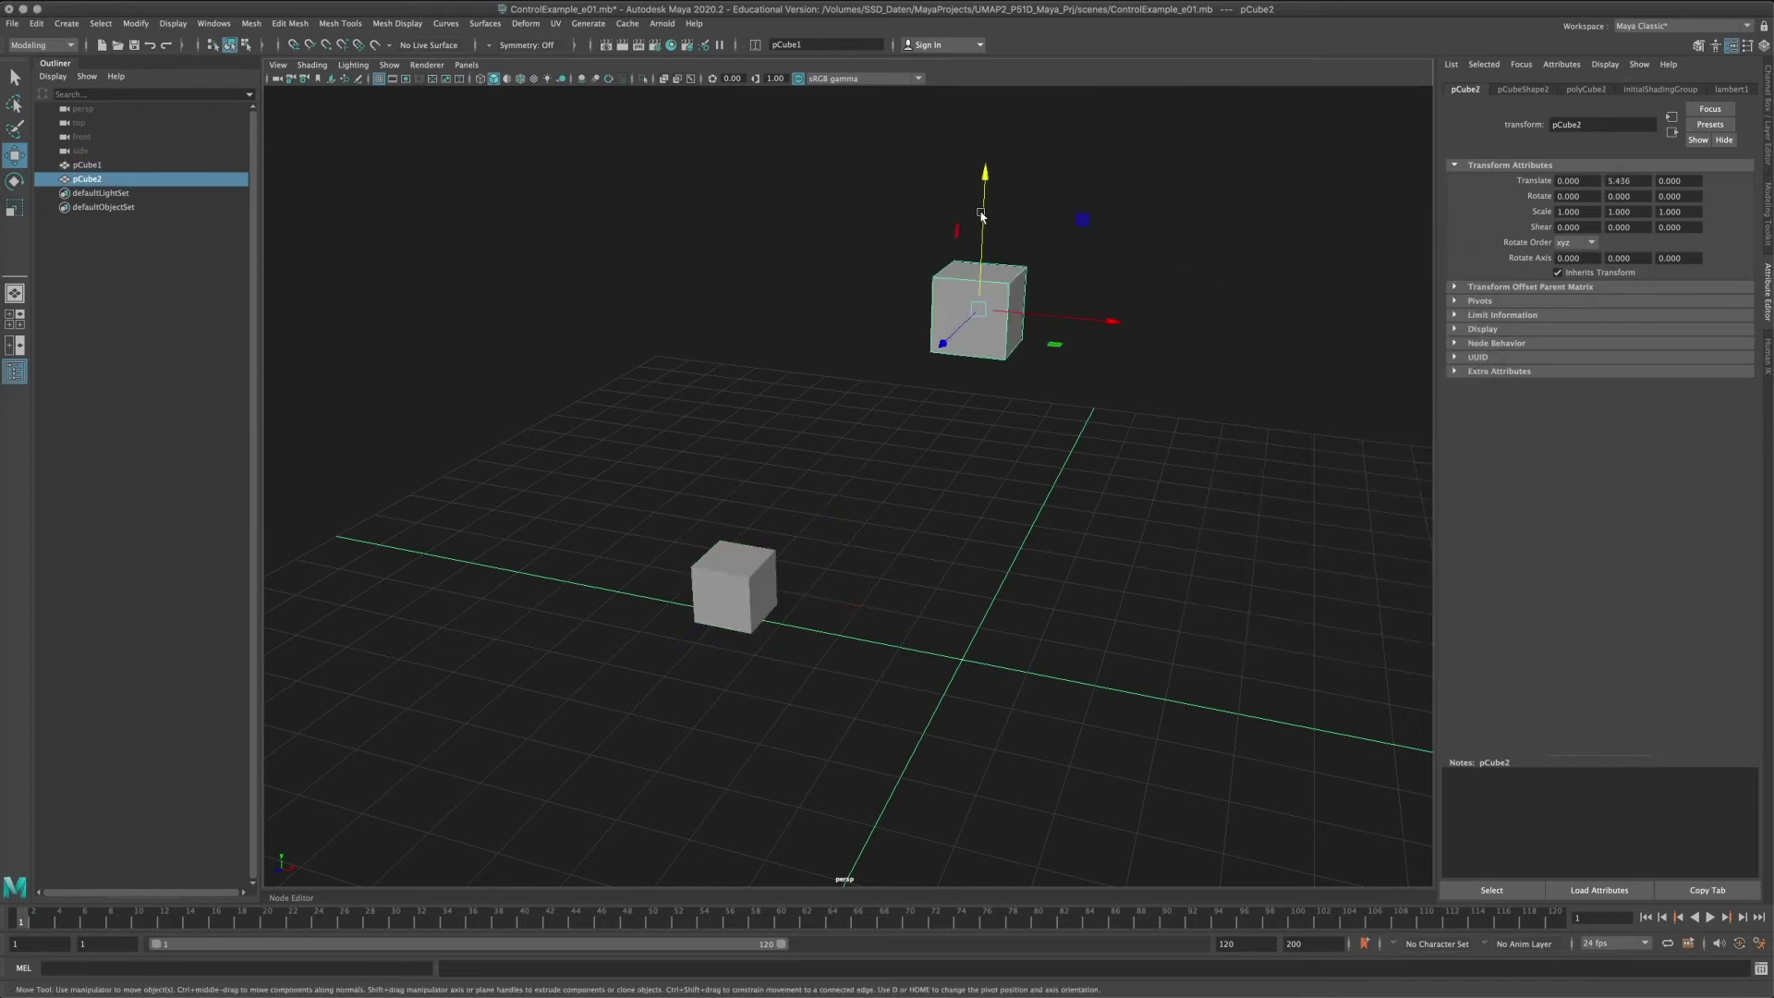
{"action": "left_click_drag", "start_coordinate": [984, 185], "coordinate": [976, 570]}
{"action": "left_click", "coordinate": [775, 582]}
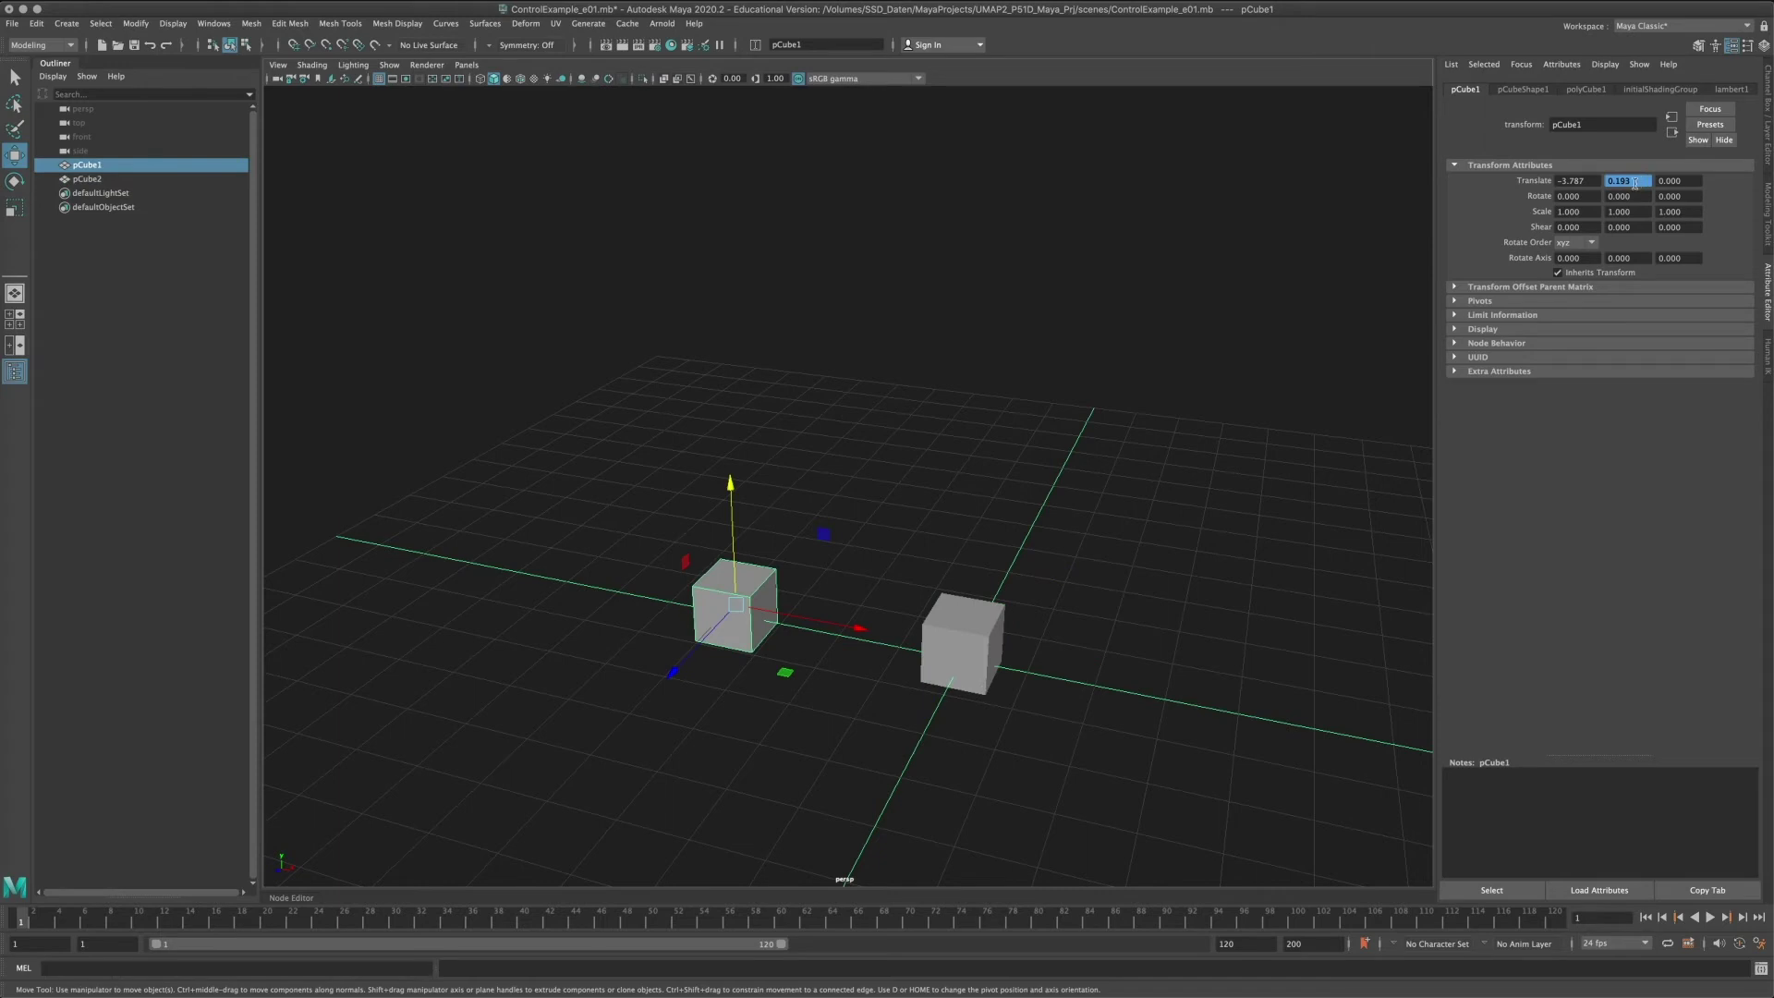
{"action": "left_click", "coordinate": [961, 636]}
{"action": "mouse_move", "coordinate": [967, 546]}
{"action": "left_mouse_down"}
{"action": "mouse_move", "coordinate": [952, 111]}
{"action": "mouse_move", "coordinate": [961, 522]}
{"action": "left_mouse_up"}
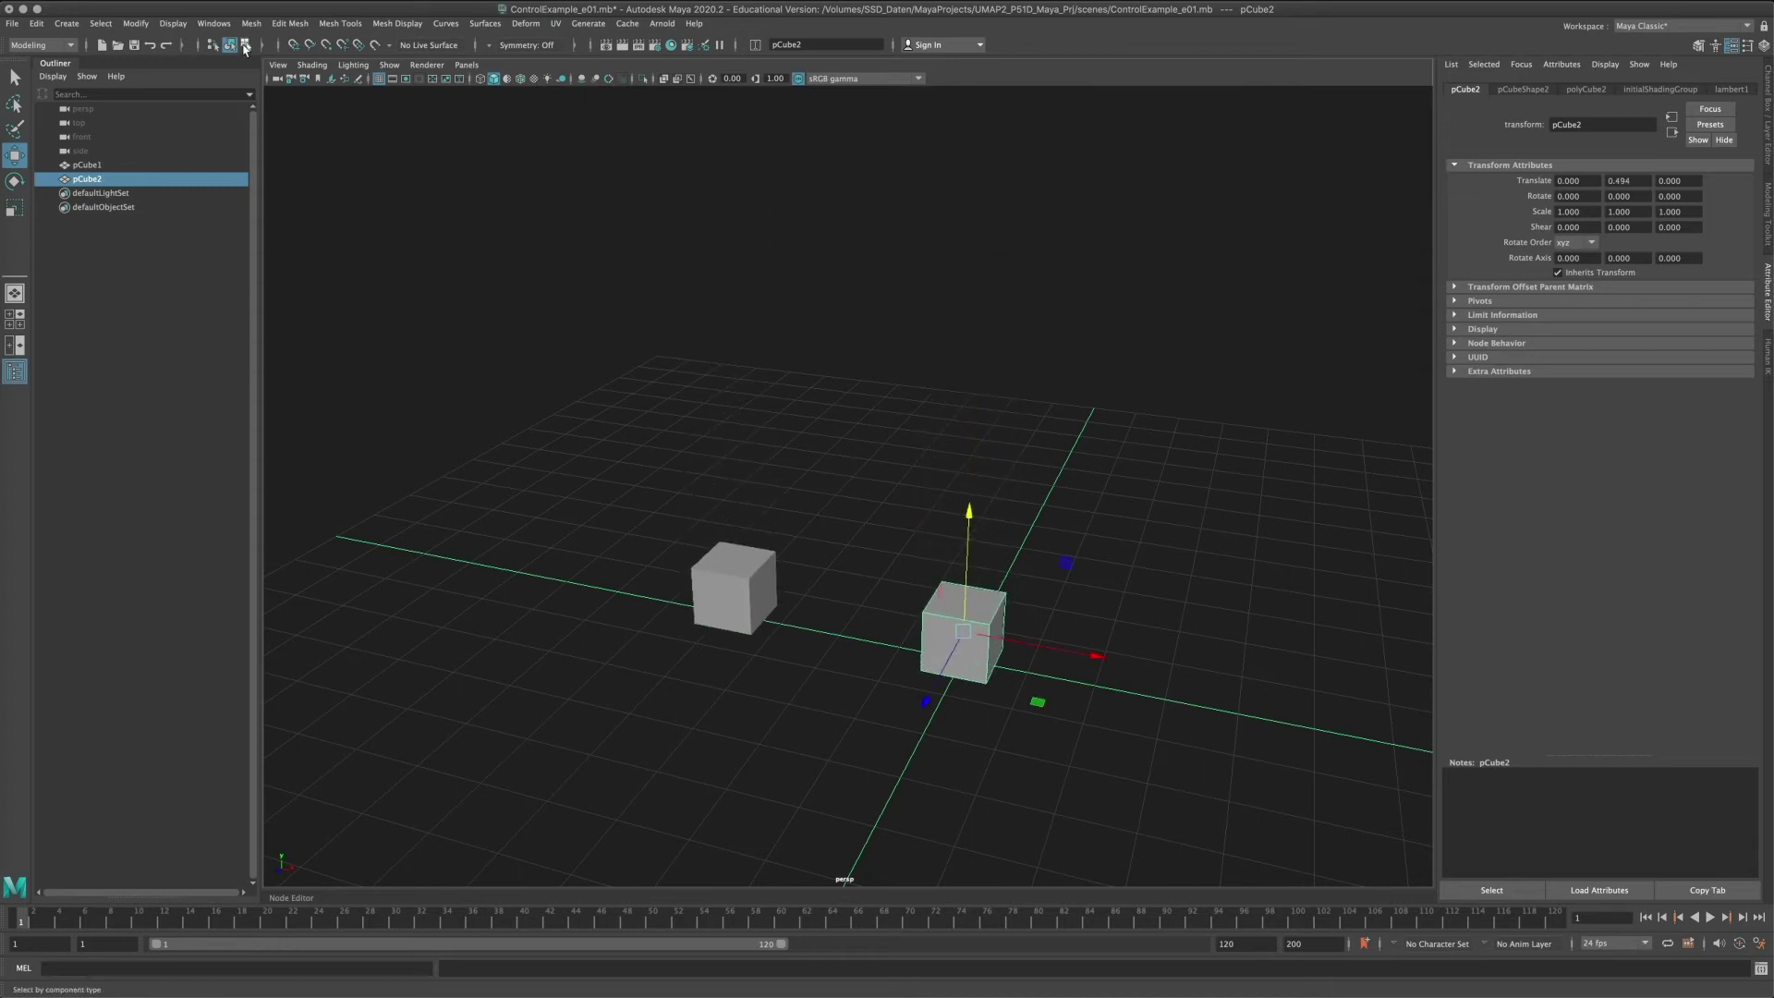
Open the Graph Editor and display the driven Translate Y curve of pCube1.
{"action": "left_click", "coordinate": [214, 23]}
{"action": "mouse_move", "coordinate": [277, 101]}
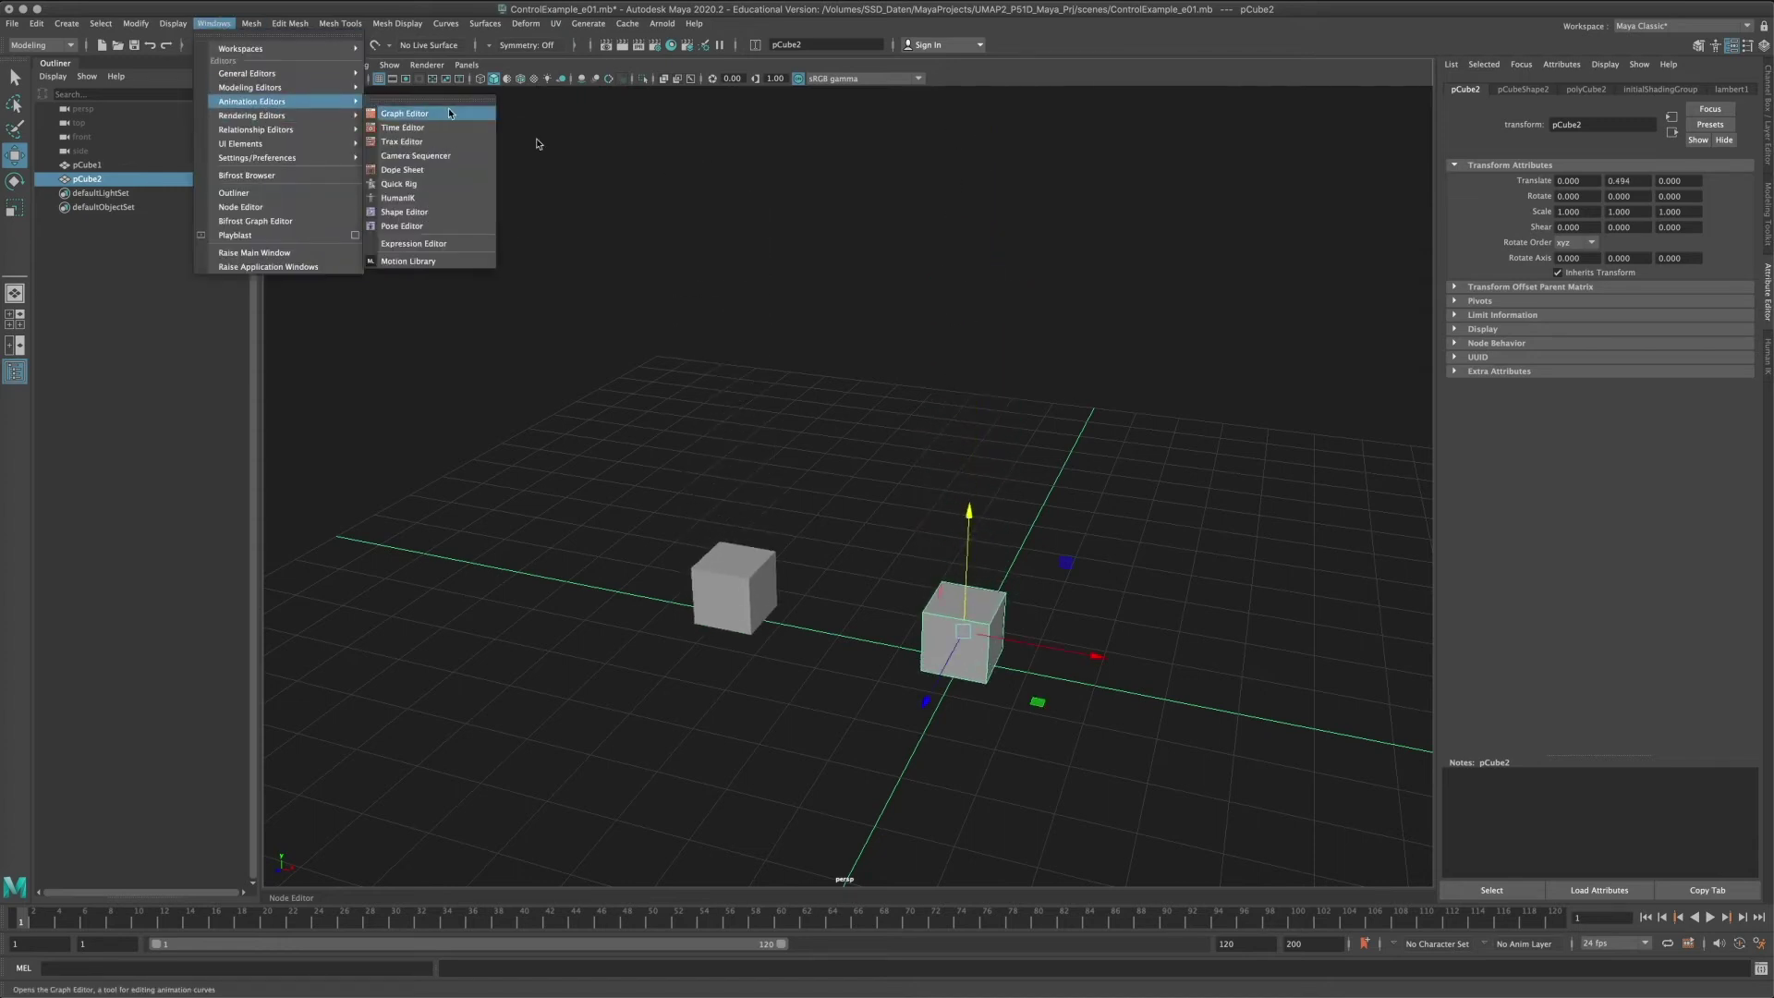
{"action": "left_click", "coordinate": [450, 113]}
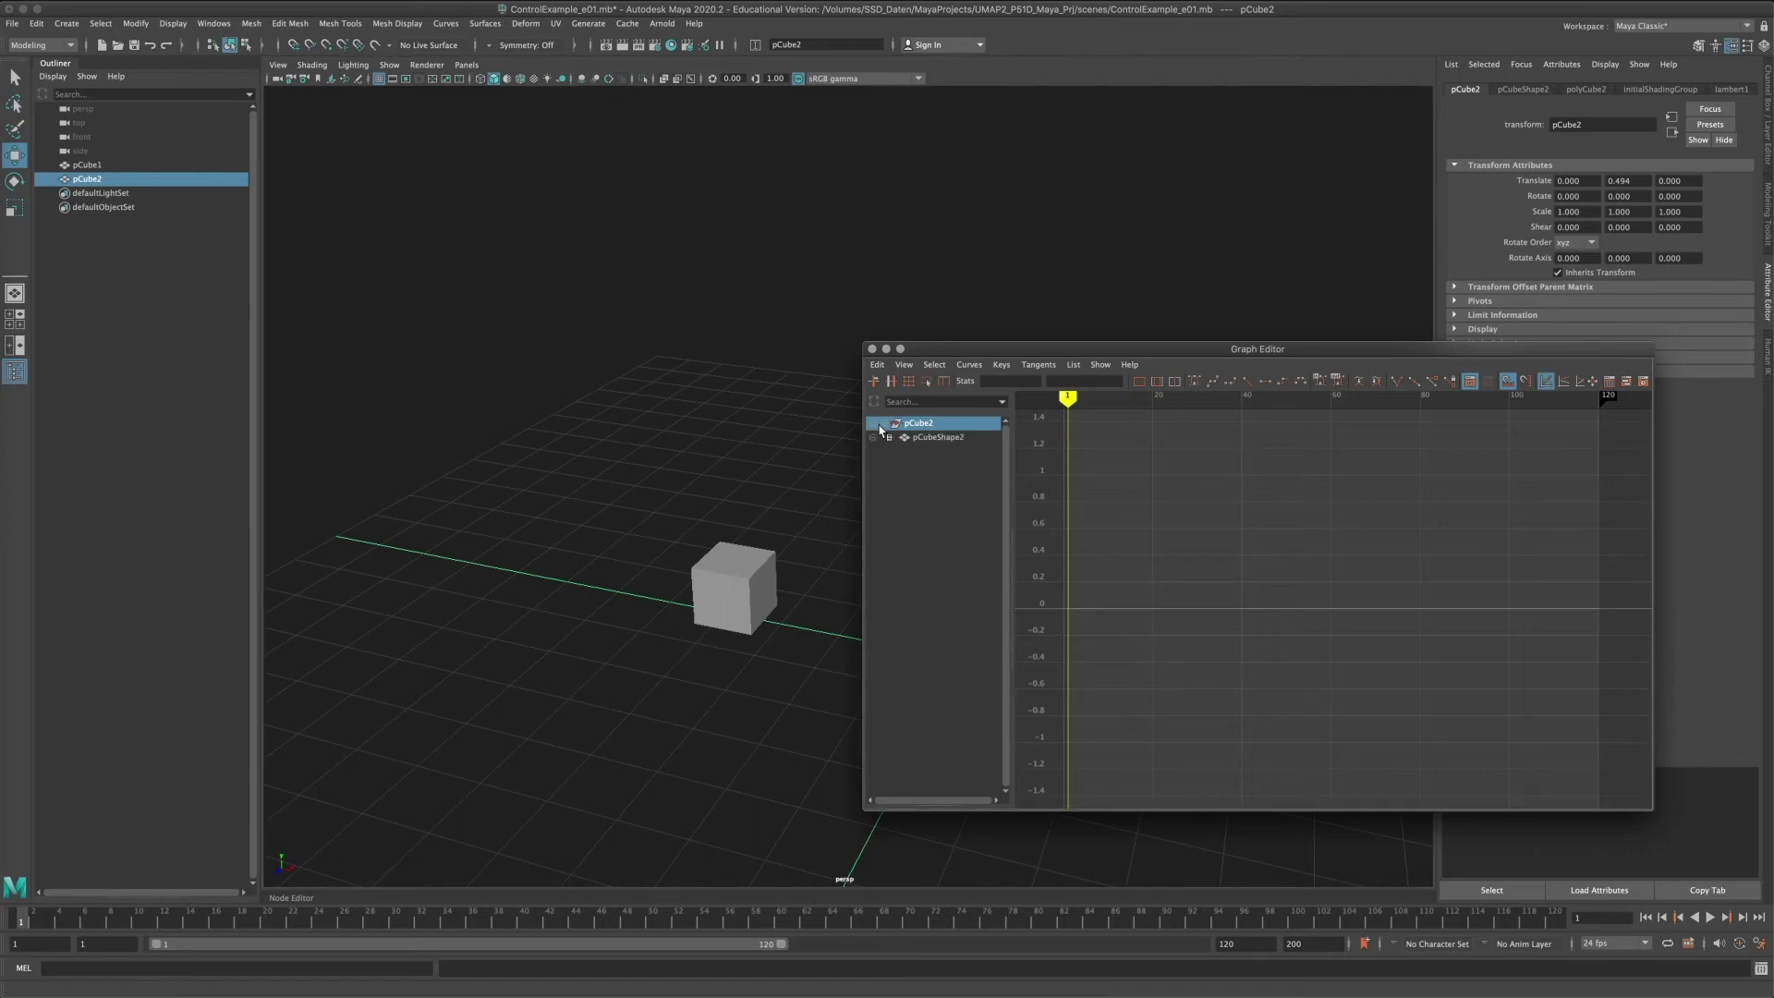
{"action": "left_click", "coordinate": [903, 438]}
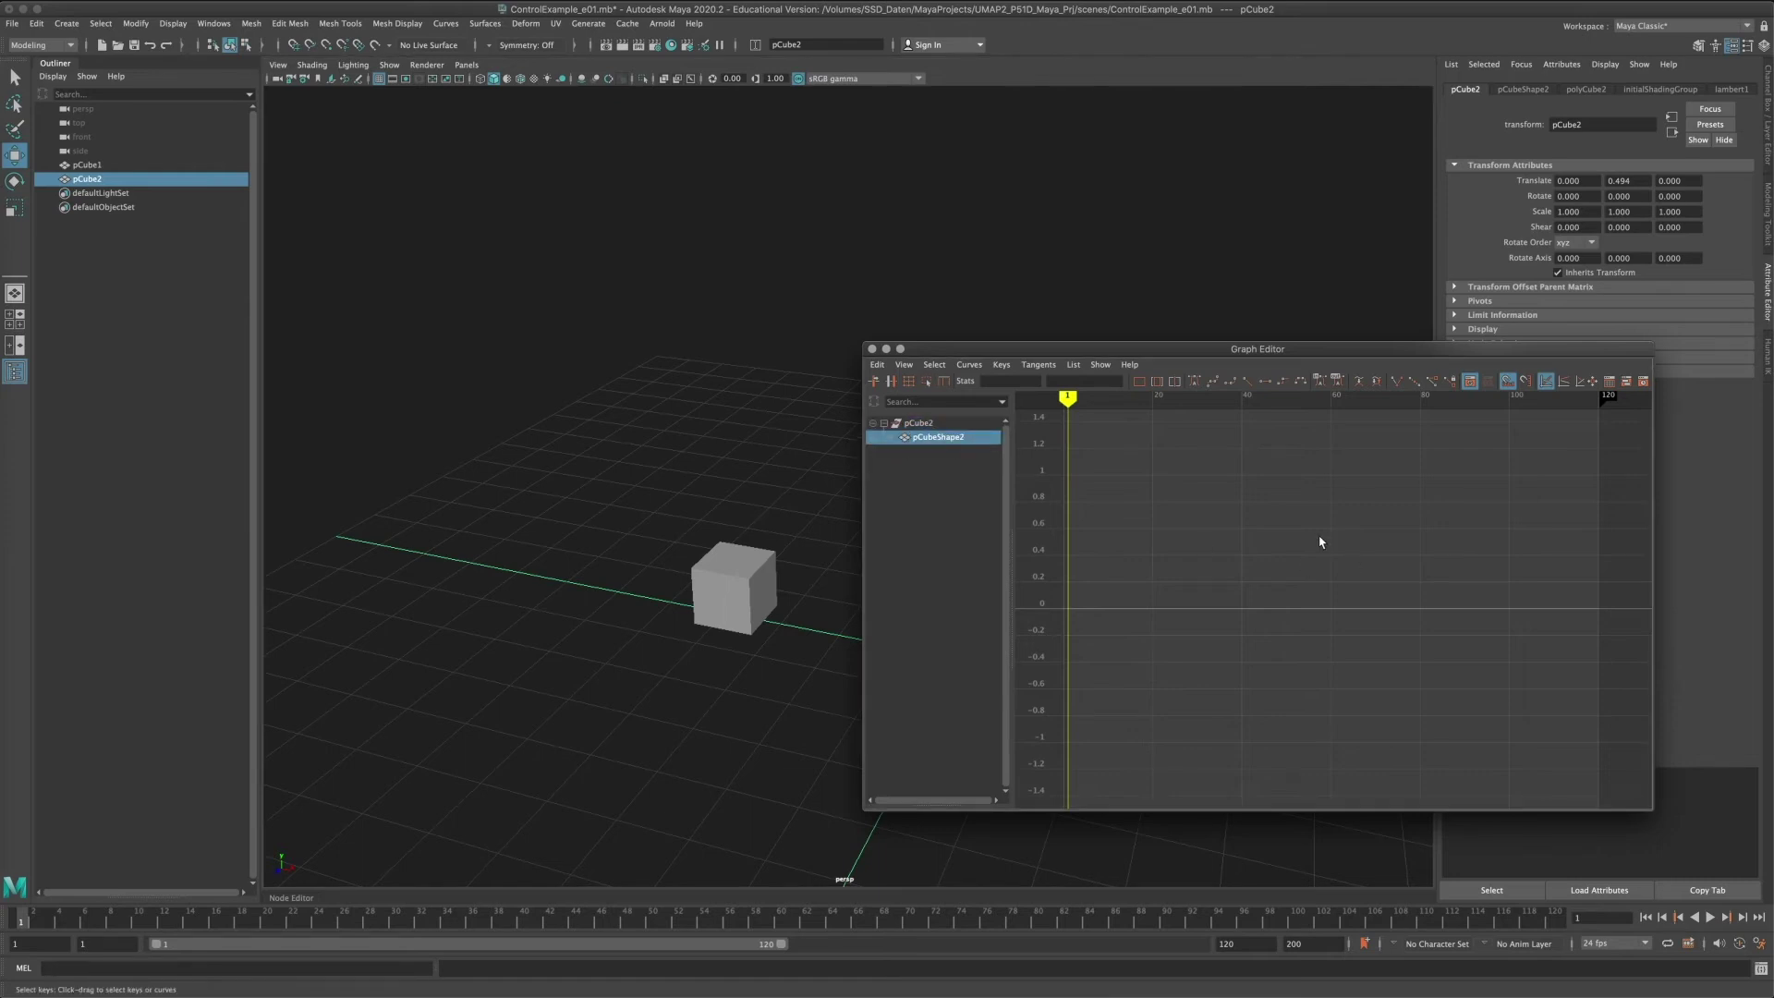
{"action": "left_click", "coordinate": [700, 586]}
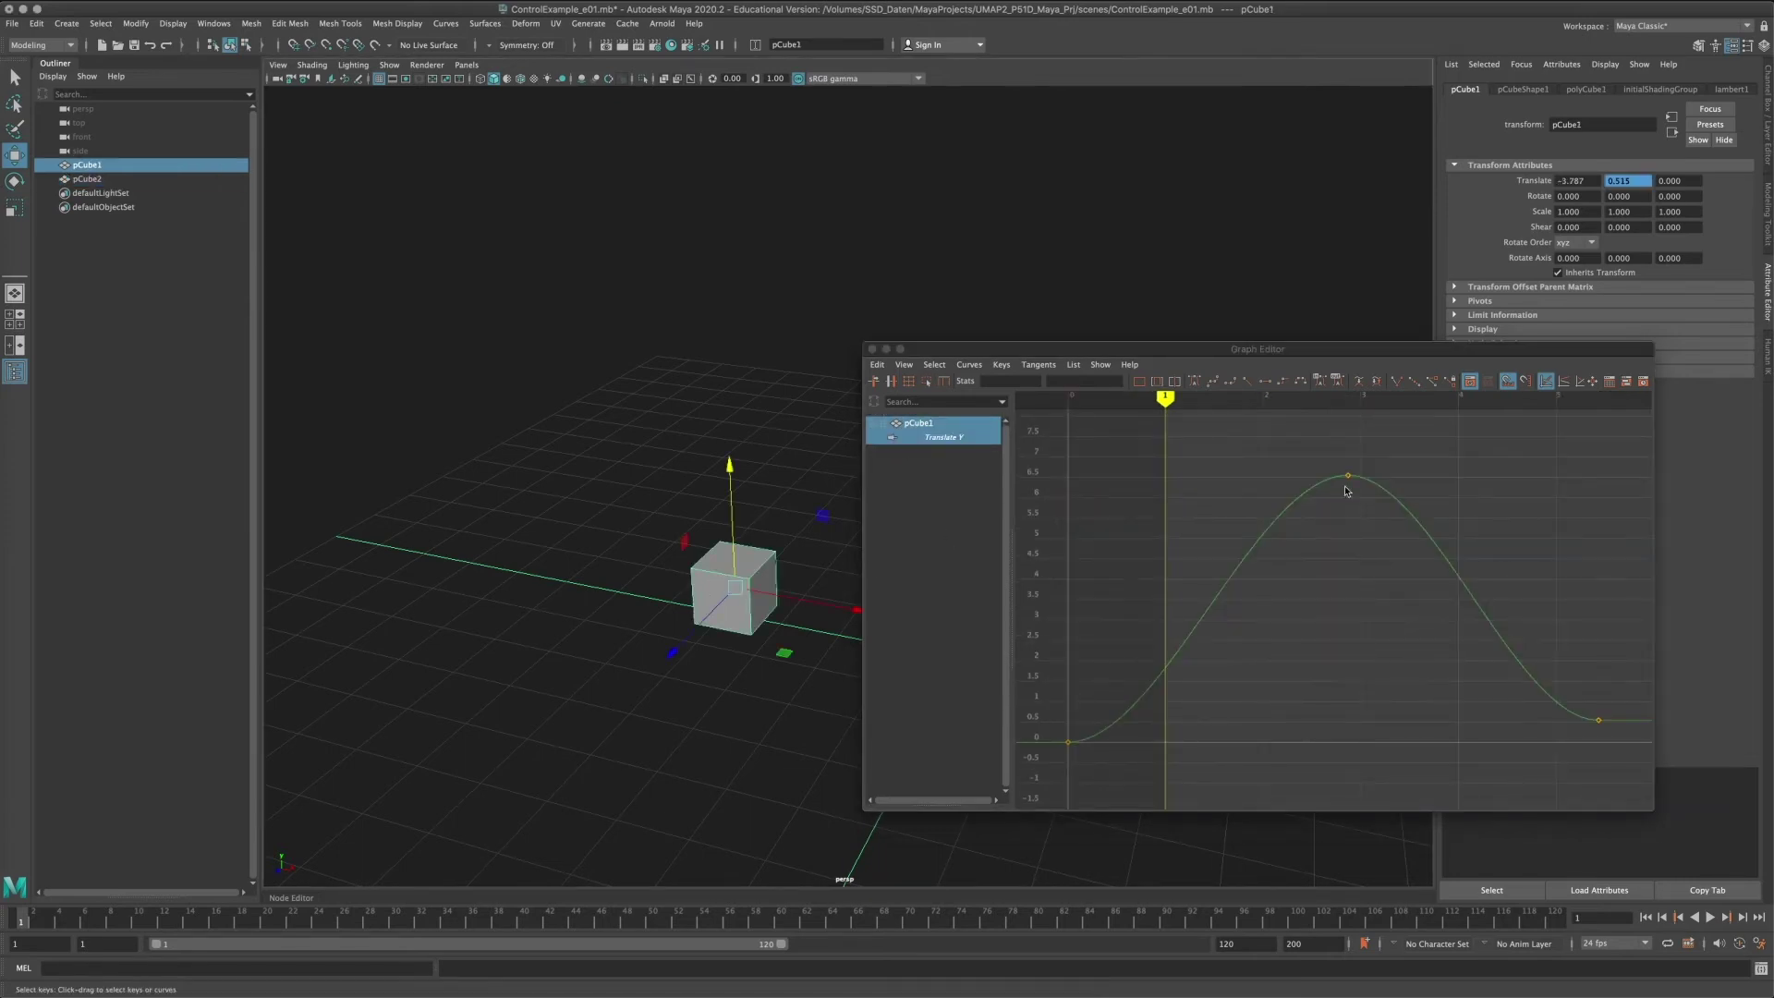
Enlarge the Graph Editor window and frame pCube1's whole Translate Y curve with all three keys in view.
{"action": "scroll", "coordinate": [1336, 495], "scroll_direction": "down", "scroll_amount": 5}
{"action": "middle_click_drag", "start_coordinate": [1269, 554], "coordinate": [1199, 550], "text": "alt"}
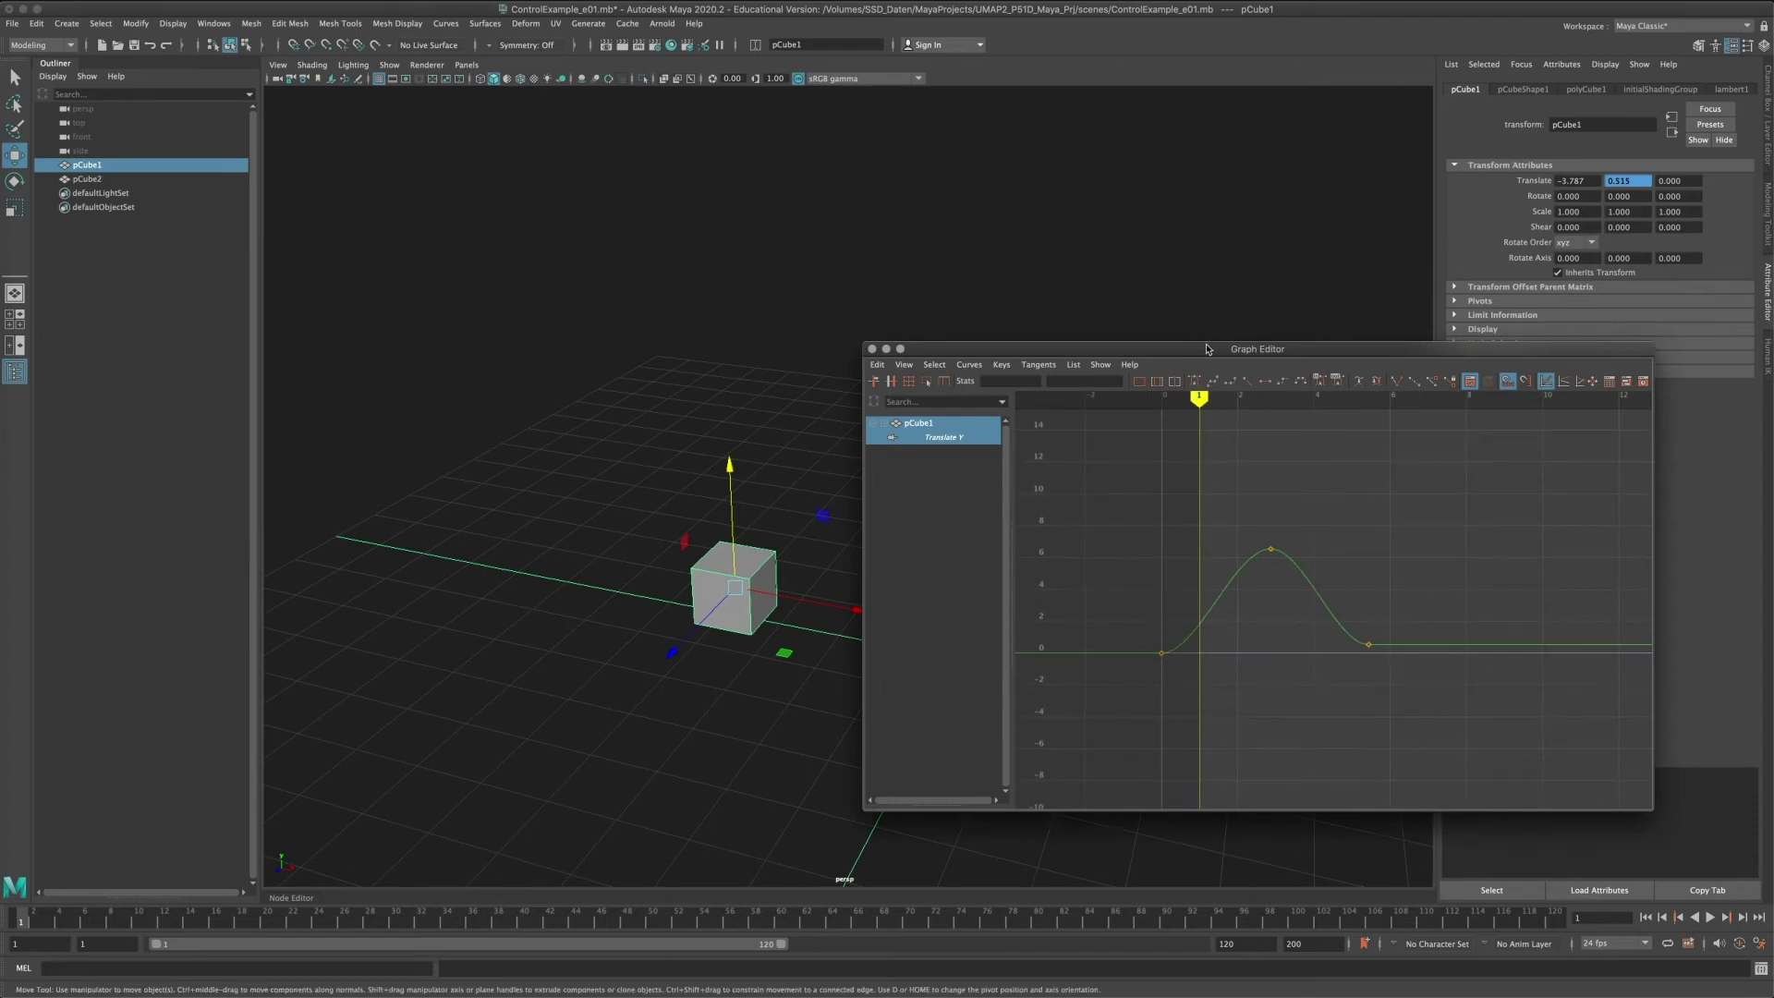
{"action": "left_click_drag", "start_coordinate": [1206, 348], "coordinate": [833, 162]}
{"action": "left_click_drag", "start_coordinate": [1282, 625], "coordinate": [1494, 790]}
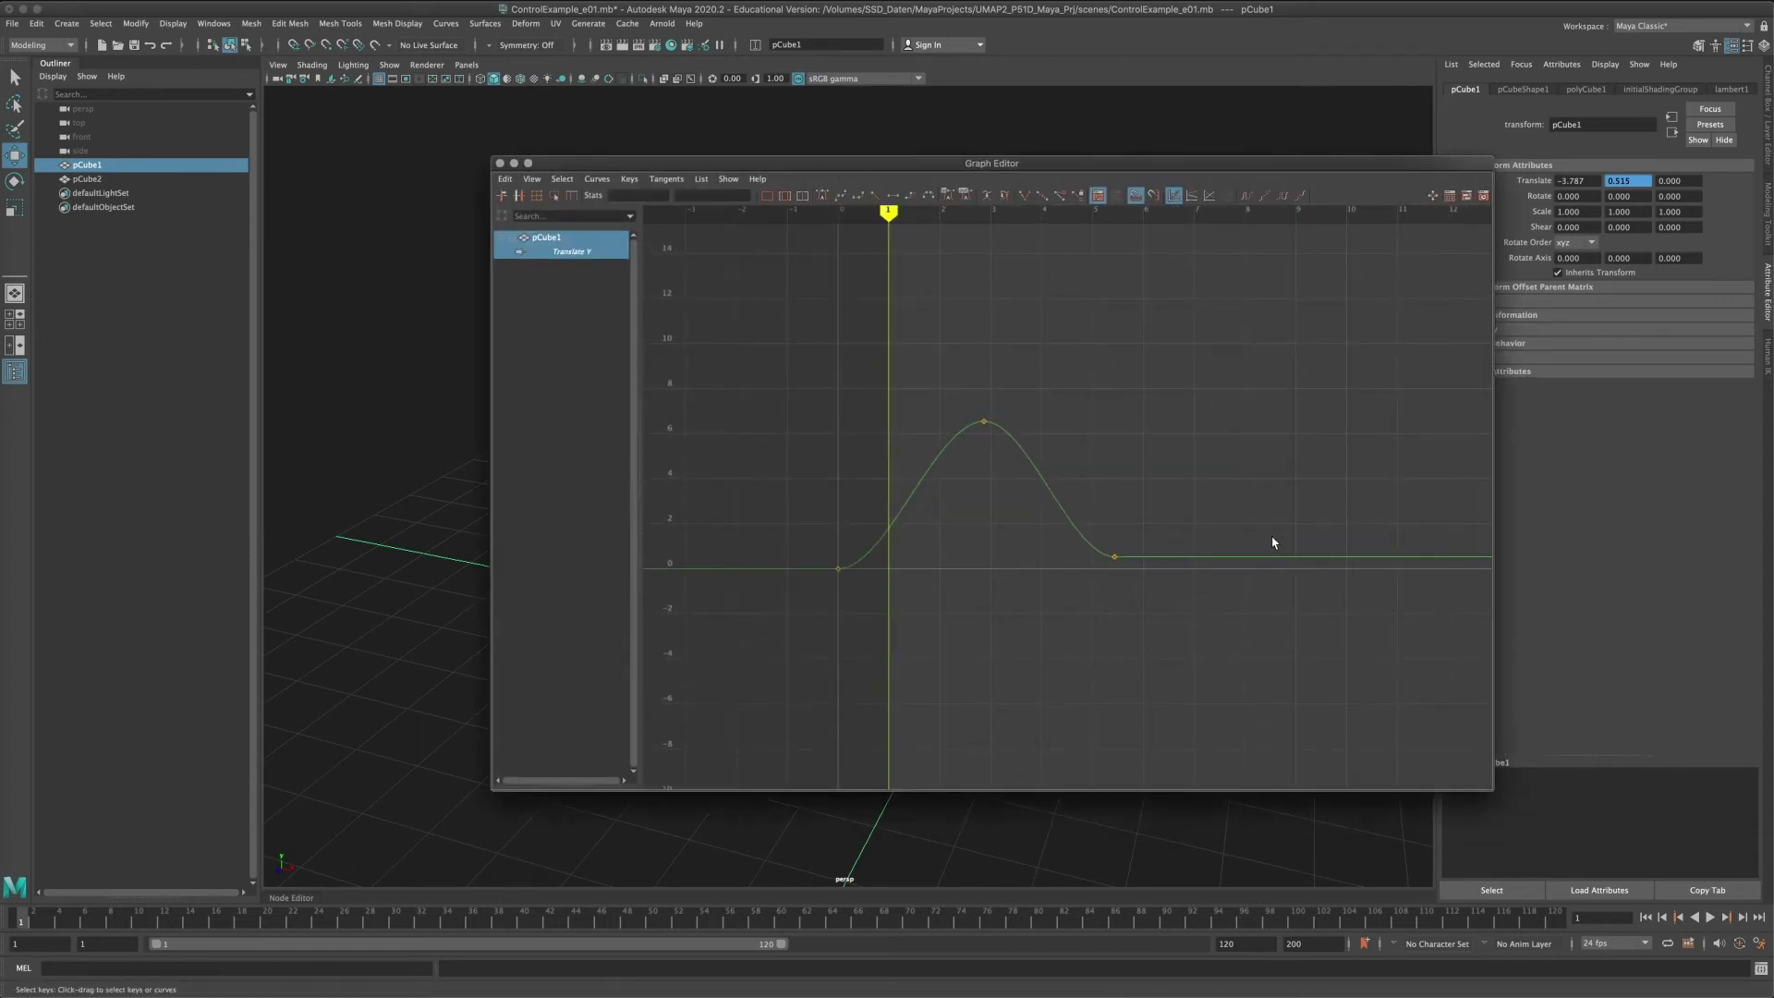
{"action": "middle_click_drag", "start_coordinate": [1258, 437], "coordinate": [1206, 464], "text": "alt"}
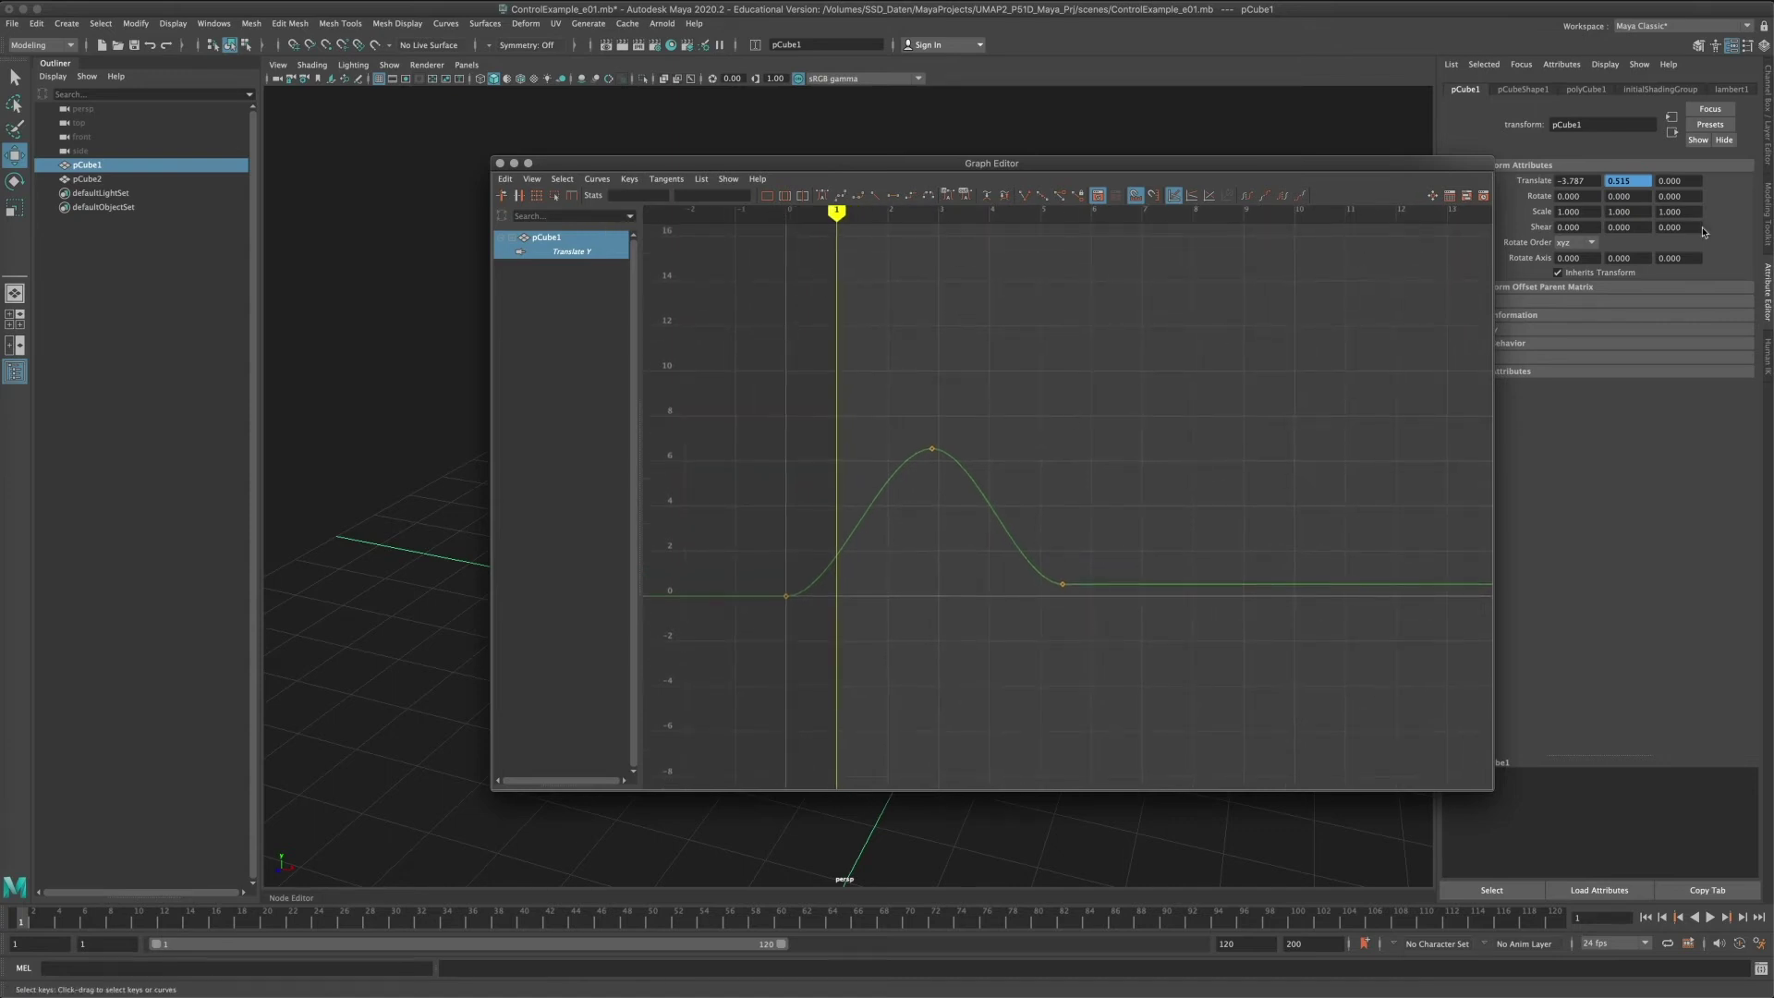
{"action": "middle_click_drag", "start_coordinate": [1156, 448], "coordinate": [1181, 414], "text": "alt"}
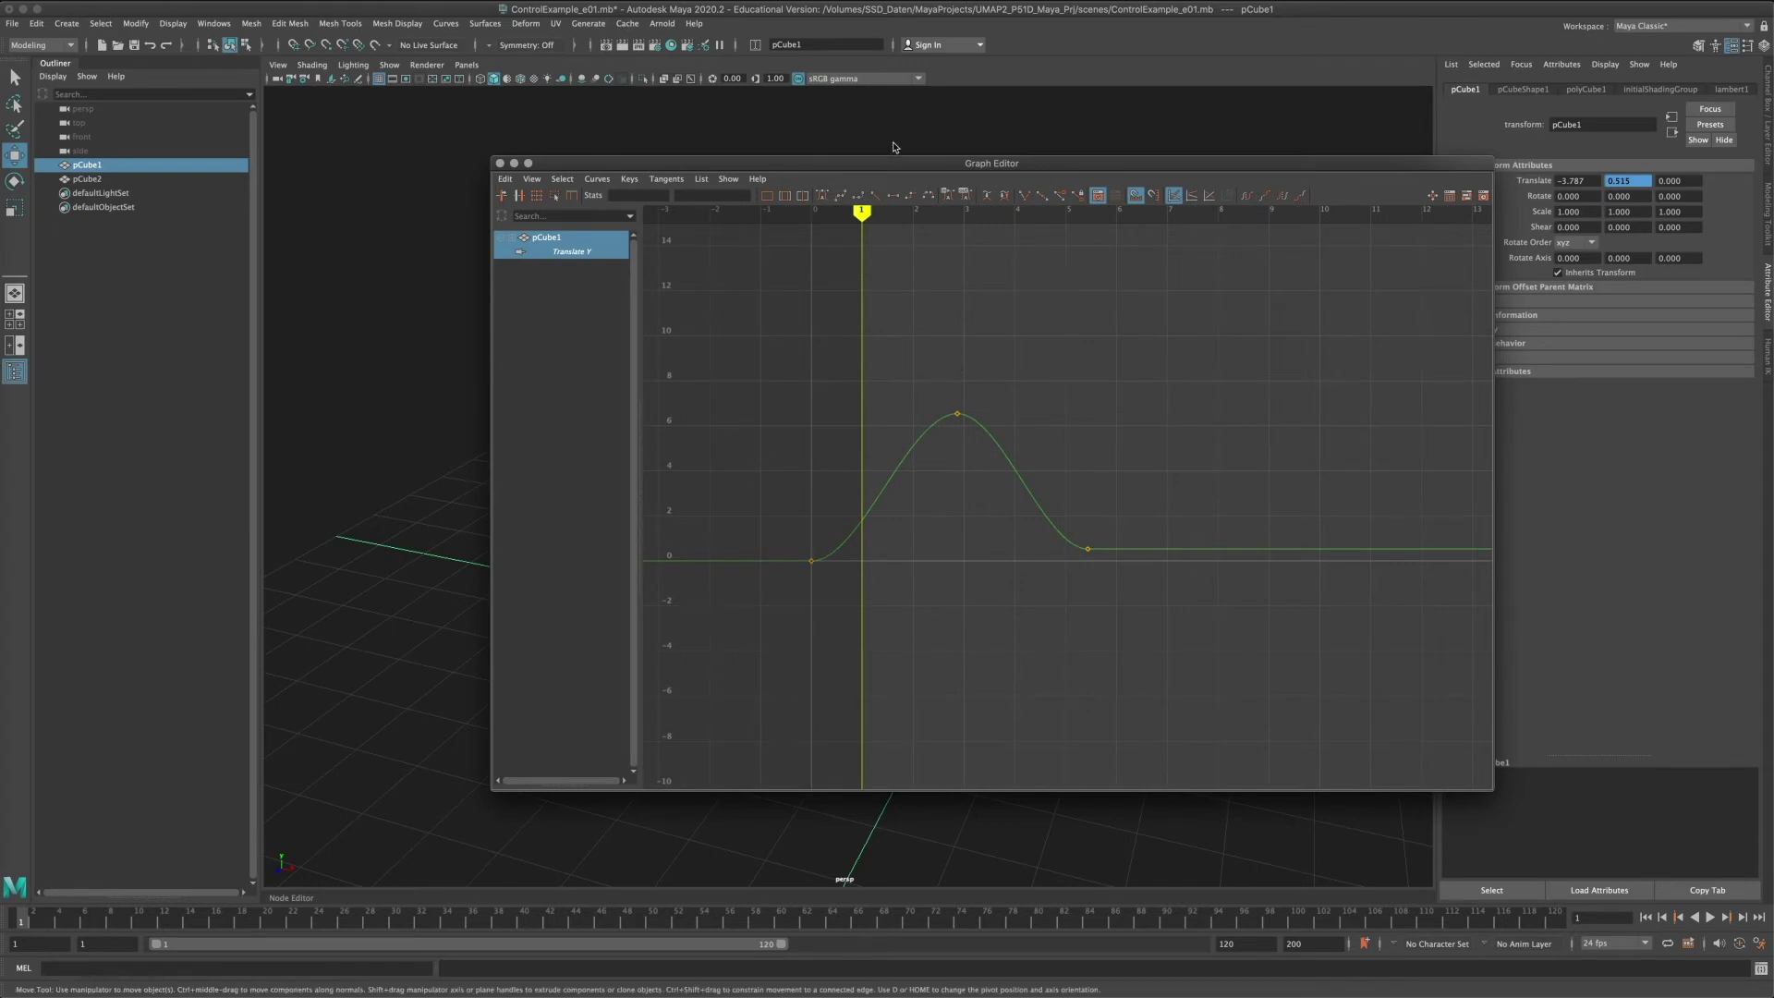
Move the Graph Editor off the cubes and raise the driver pCube2 to about 2.9 on Y.
{"action": "left_click_drag", "start_coordinate": [924, 162], "coordinate": [1434, 284]}
{"action": "left_click", "coordinate": [946, 608]}
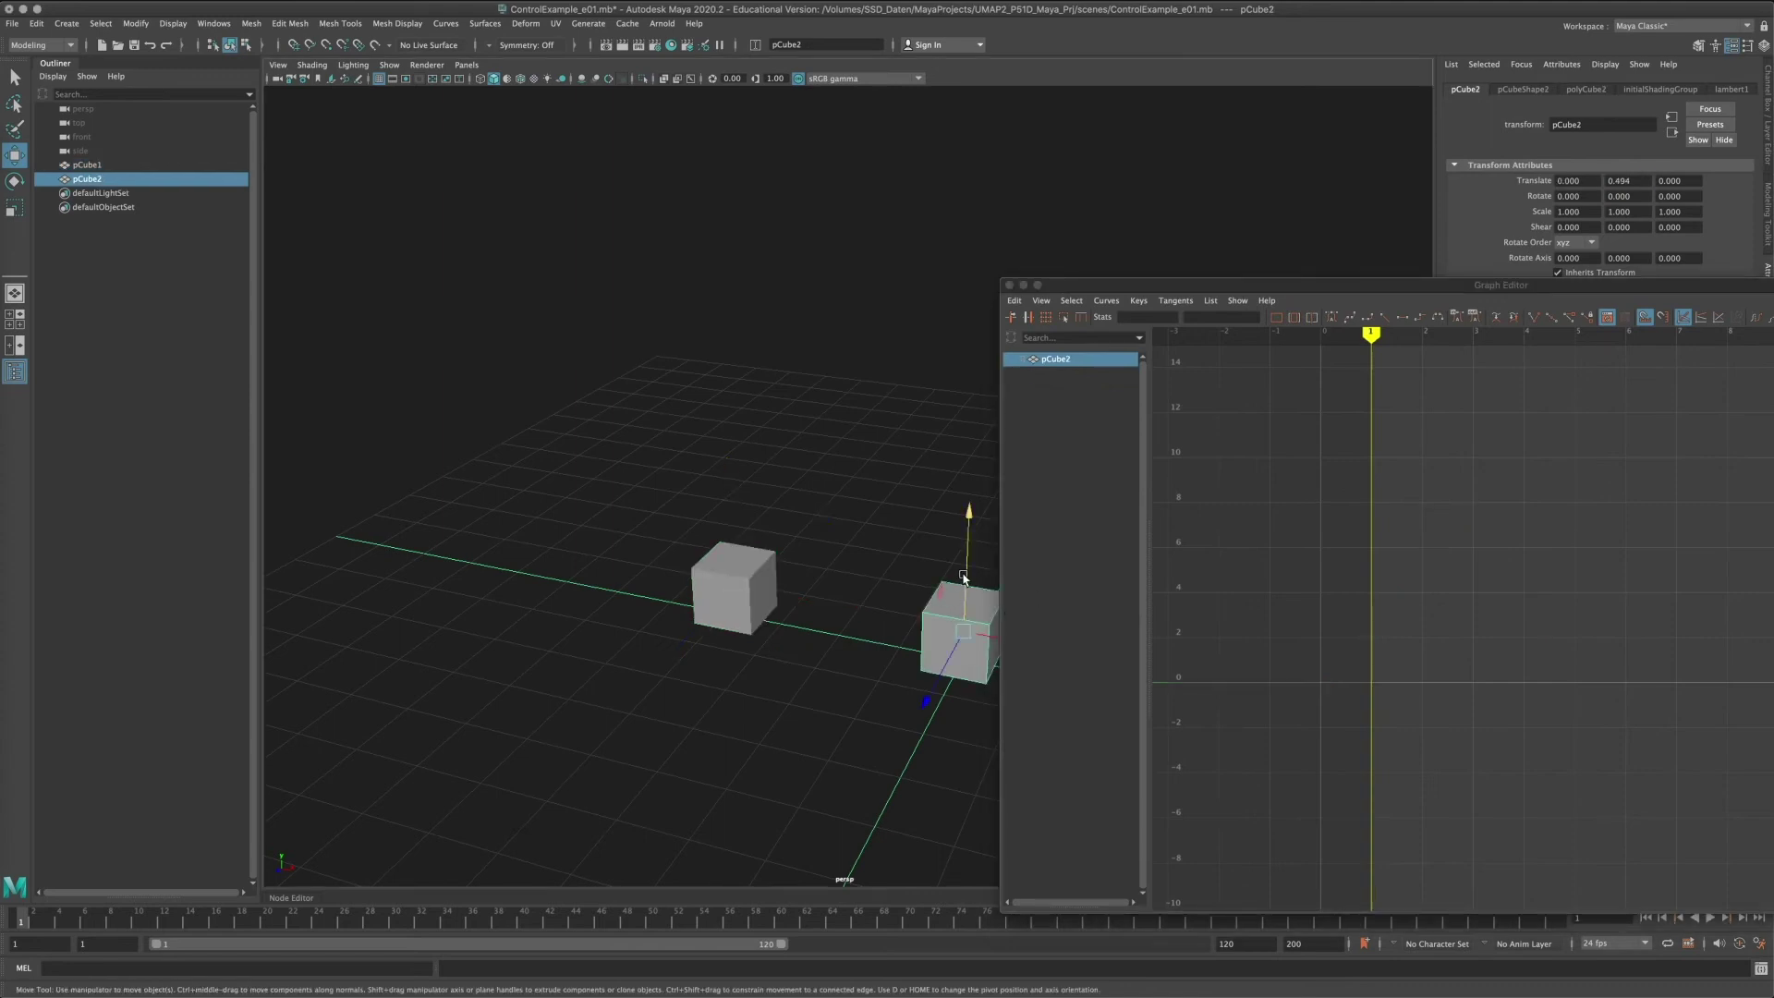
{"action": "left_click_drag", "start_coordinate": [950, 573], "coordinate": [959, 422]}
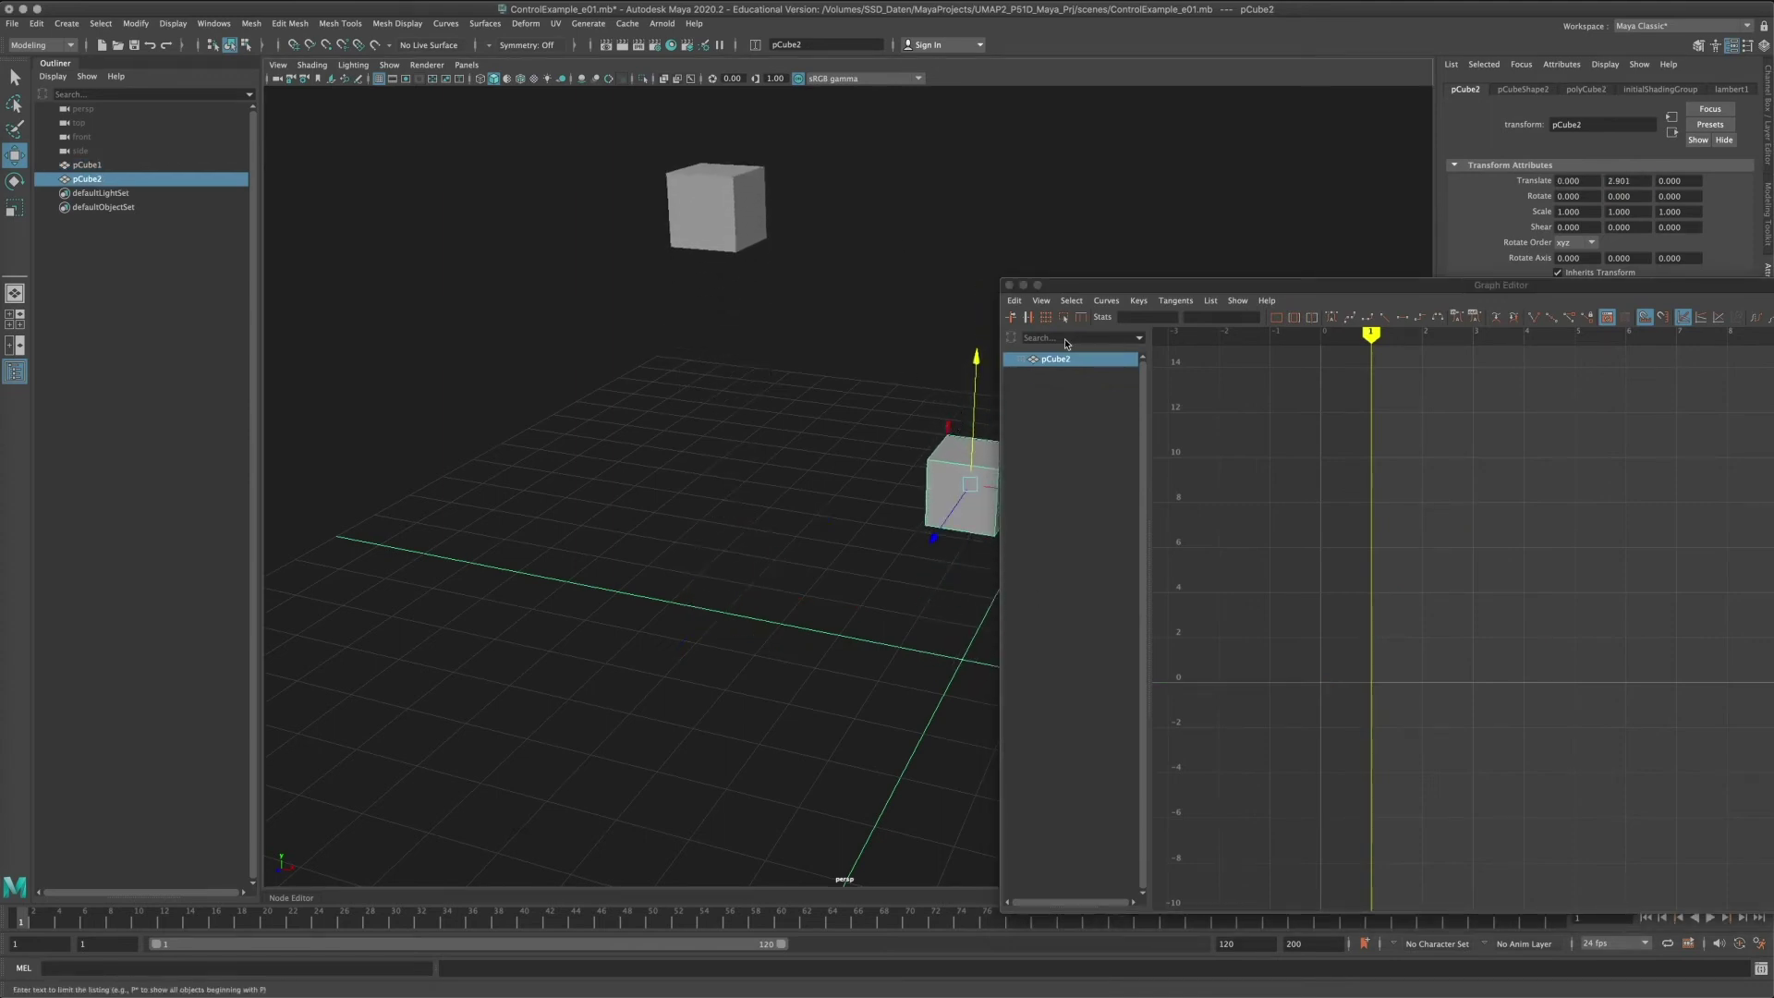
Show pCube1's Translate Y curve and move its middle key to driver value 3, slightly lower than before.
{"action": "left_click", "coordinate": [758, 242]}
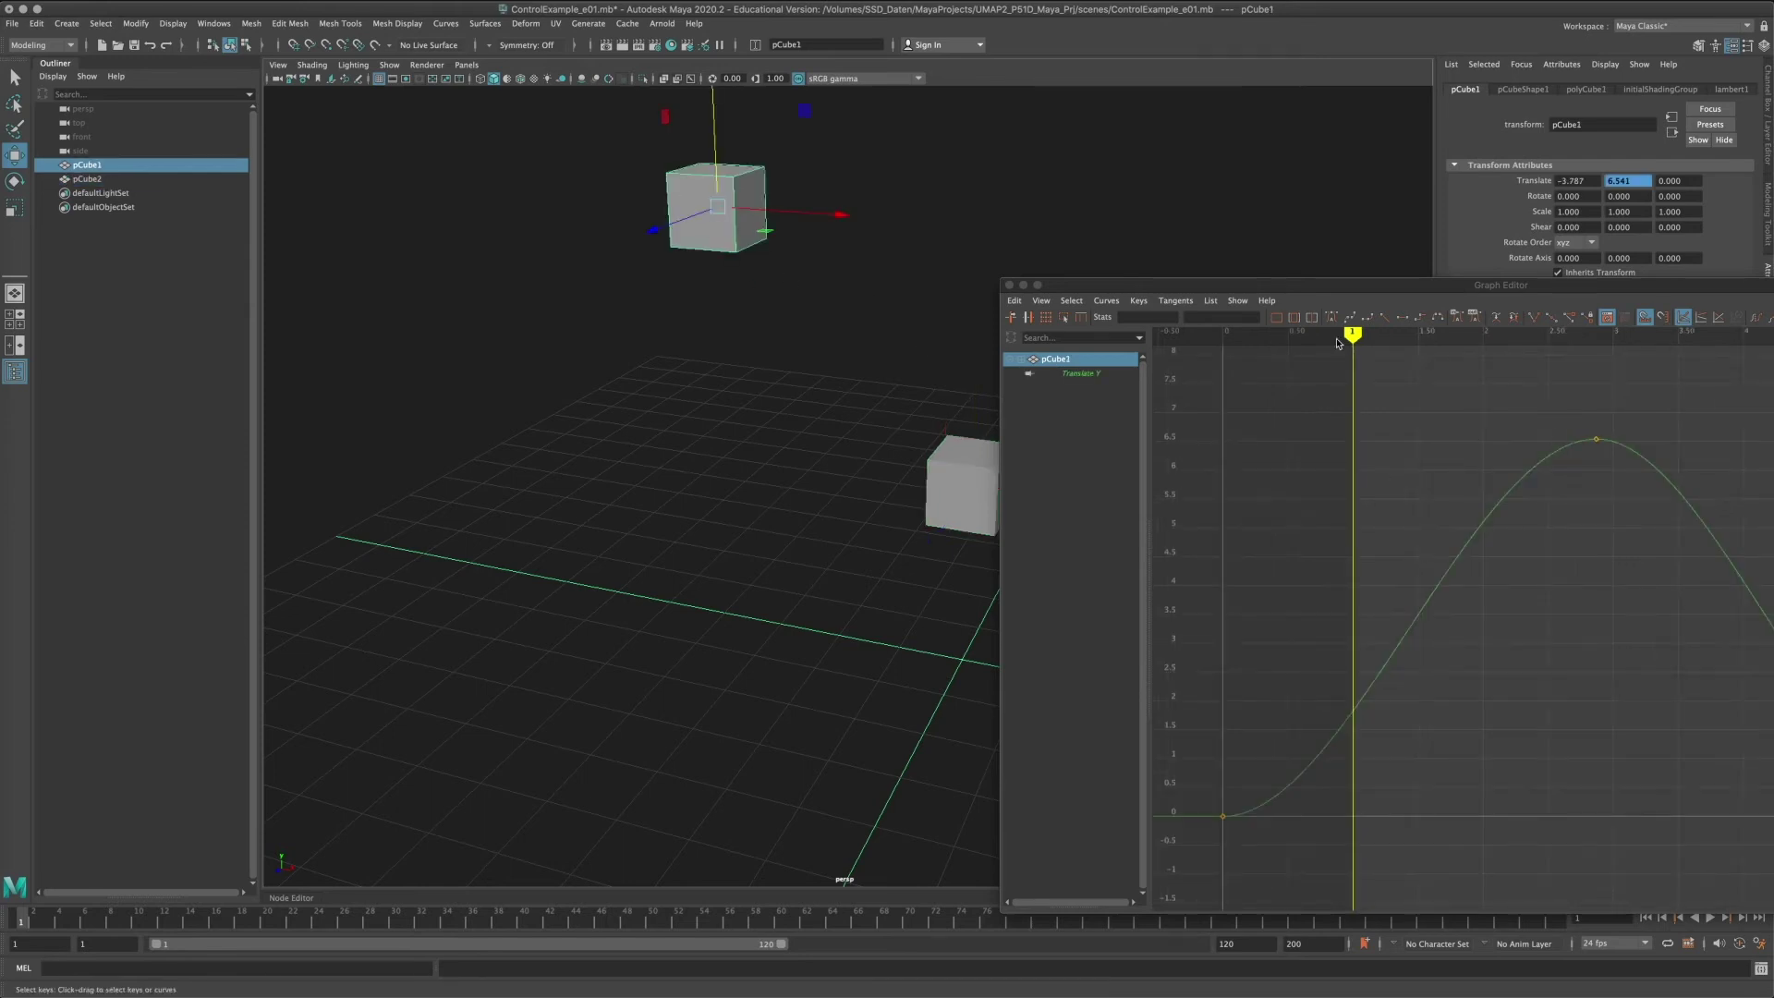
{"action": "left_click_drag", "start_coordinate": [1337, 344], "coordinate": [1292, 363]}
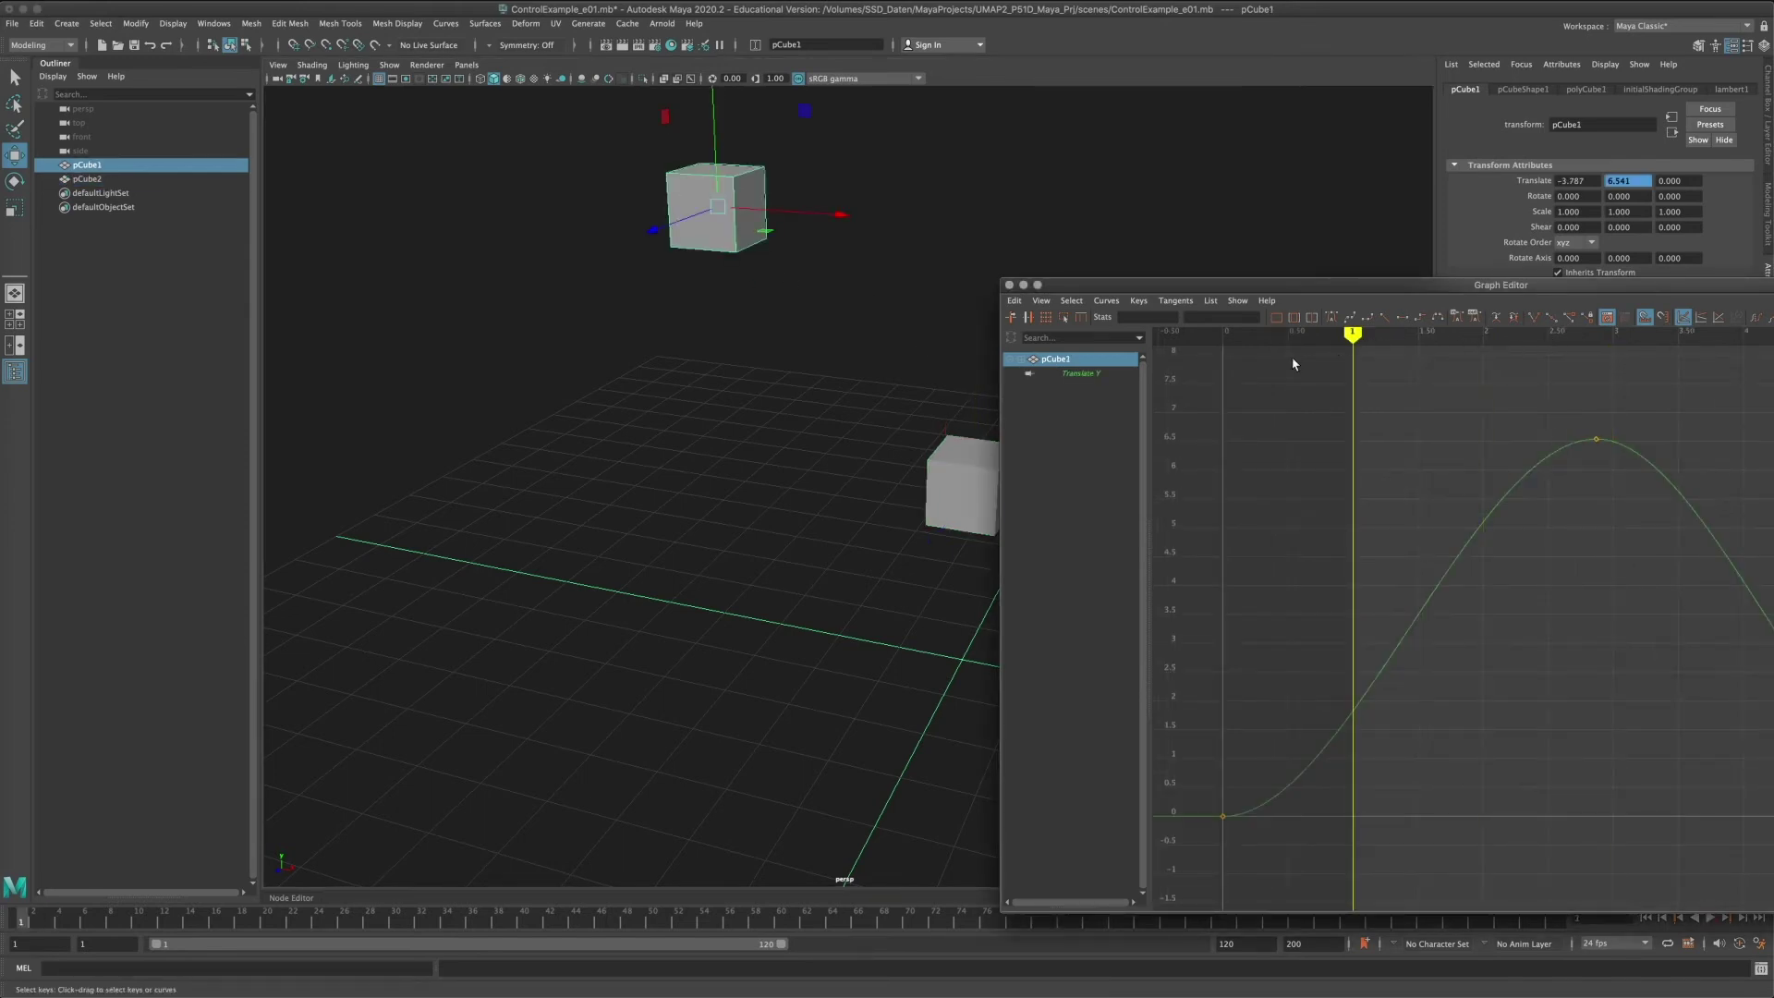
{"action": "scroll", "coordinate": [1550, 519], "scroll_direction": "down", "scroll_amount": 4}
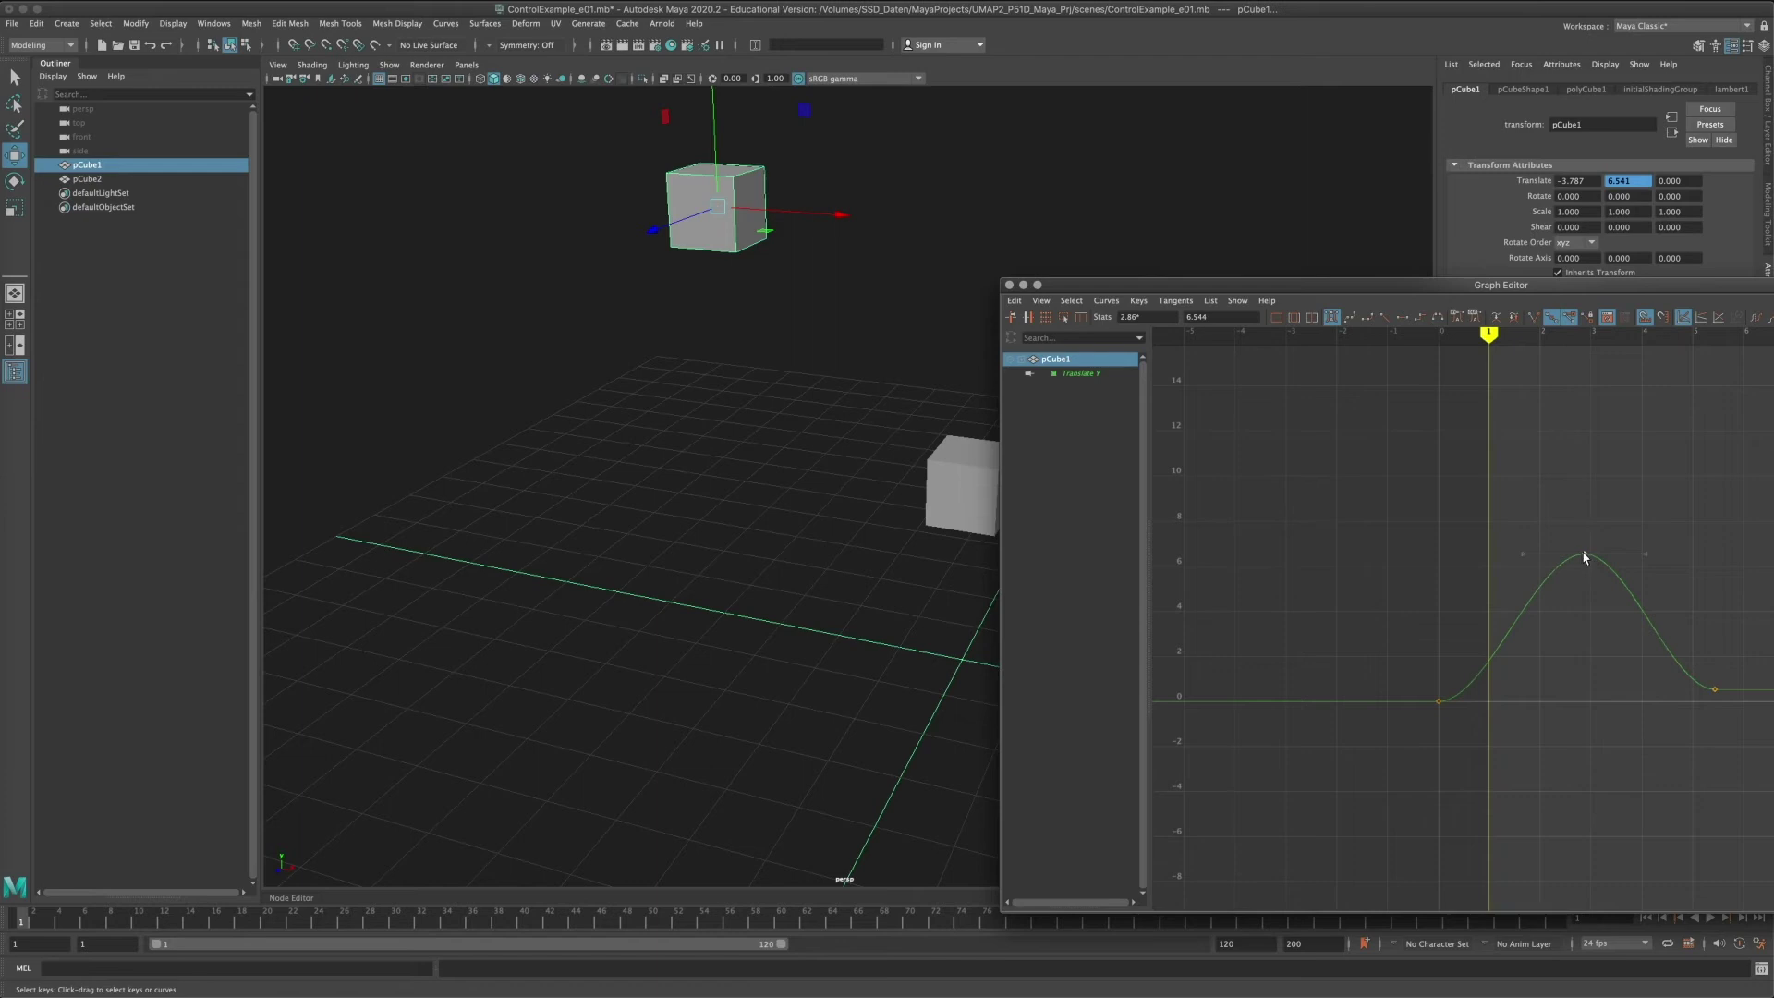
{"action": "mouse_move", "coordinate": [1587, 560]}
{"action": "middle_mouse_down"}
{"action": "mouse_move", "coordinate": [1576, 459]}
{"action": "mouse_move", "coordinate": [1577, 650]}
{"action": "mouse_move", "coordinate": [1558, 508]}
{"action": "mouse_move", "coordinate": [1584, 476]}
{"action": "mouse_move", "coordinate": [1578, 566]}
{"action": "mouse_move", "coordinate": [1582, 543]}
{"action": "mouse_move", "coordinate": [1591, 558]}
{"action": "middle_mouse_up"}
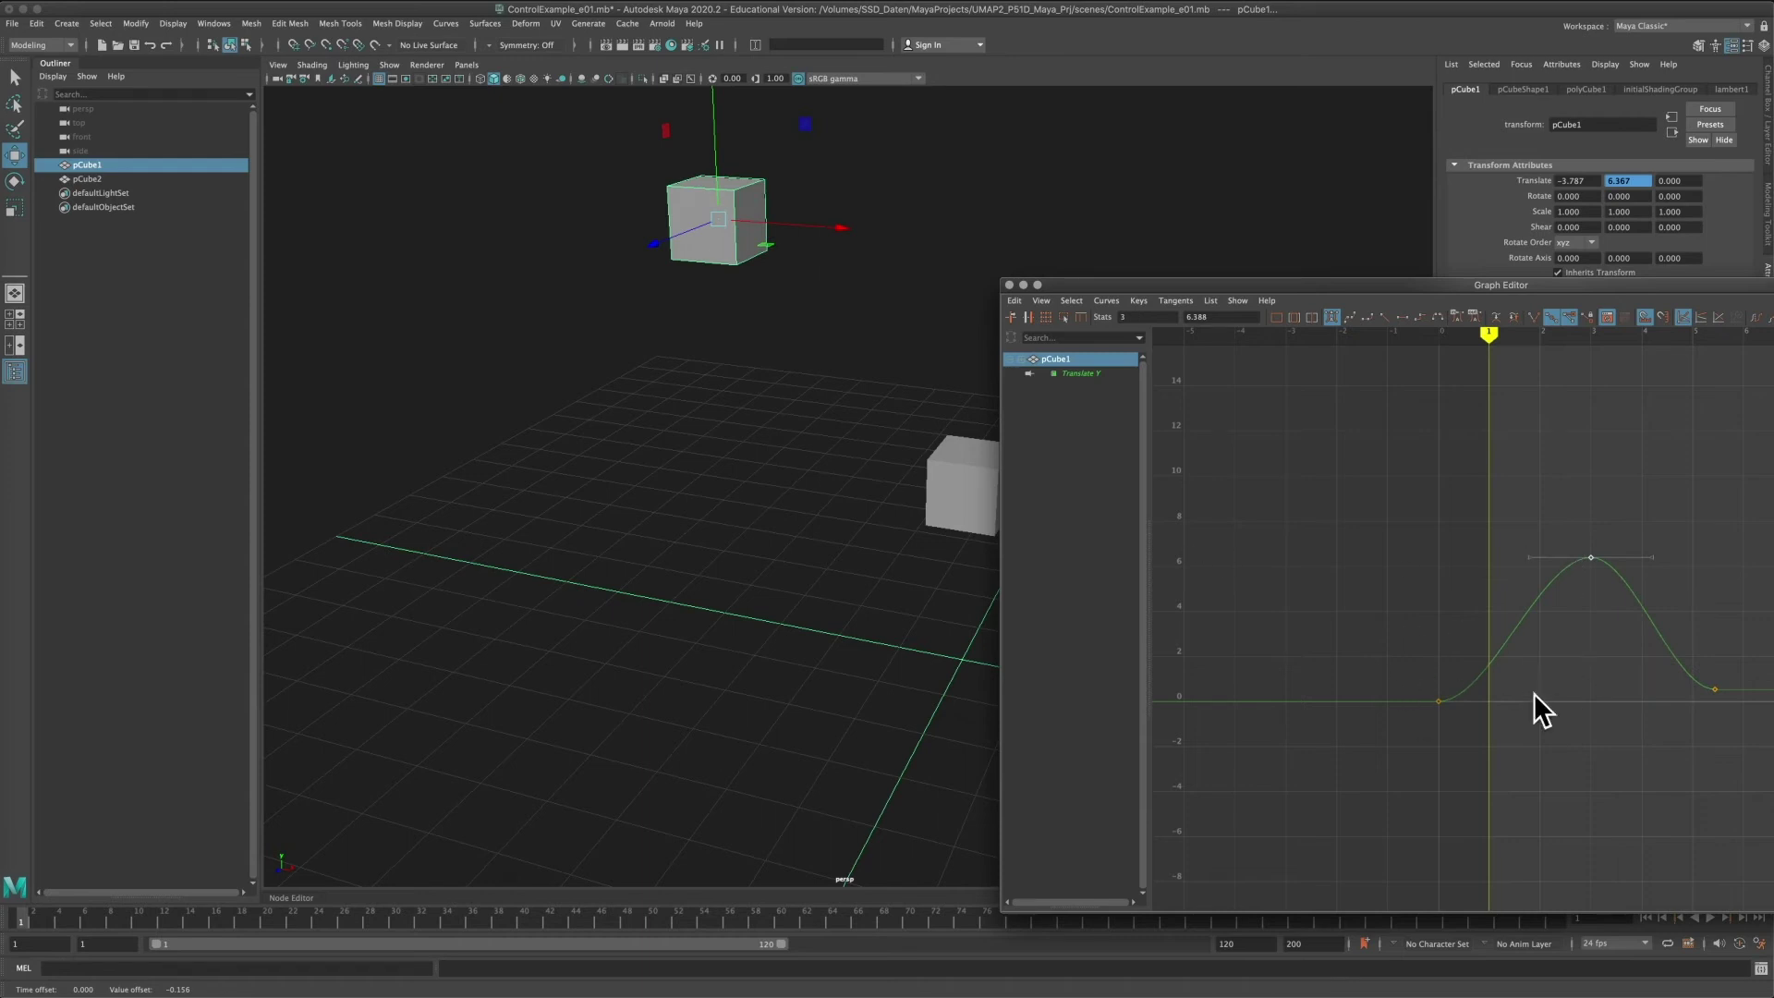
Raise the first key of pCube1's Translate Y curve at driver value 0 to about 11.4.
{"action": "left_click_drag", "start_coordinate": [1411, 683], "coordinate": [1449, 712]}
{"action": "middle_click_drag", "start_coordinate": [1499, 702], "coordinate": [1474, 621]}
{"action": "left_click", "coordinate": [1438, 704]}
{"action": "middle_click_drag", "start_coordinate": [1438, 705], "coordinate": [1536, 463]}
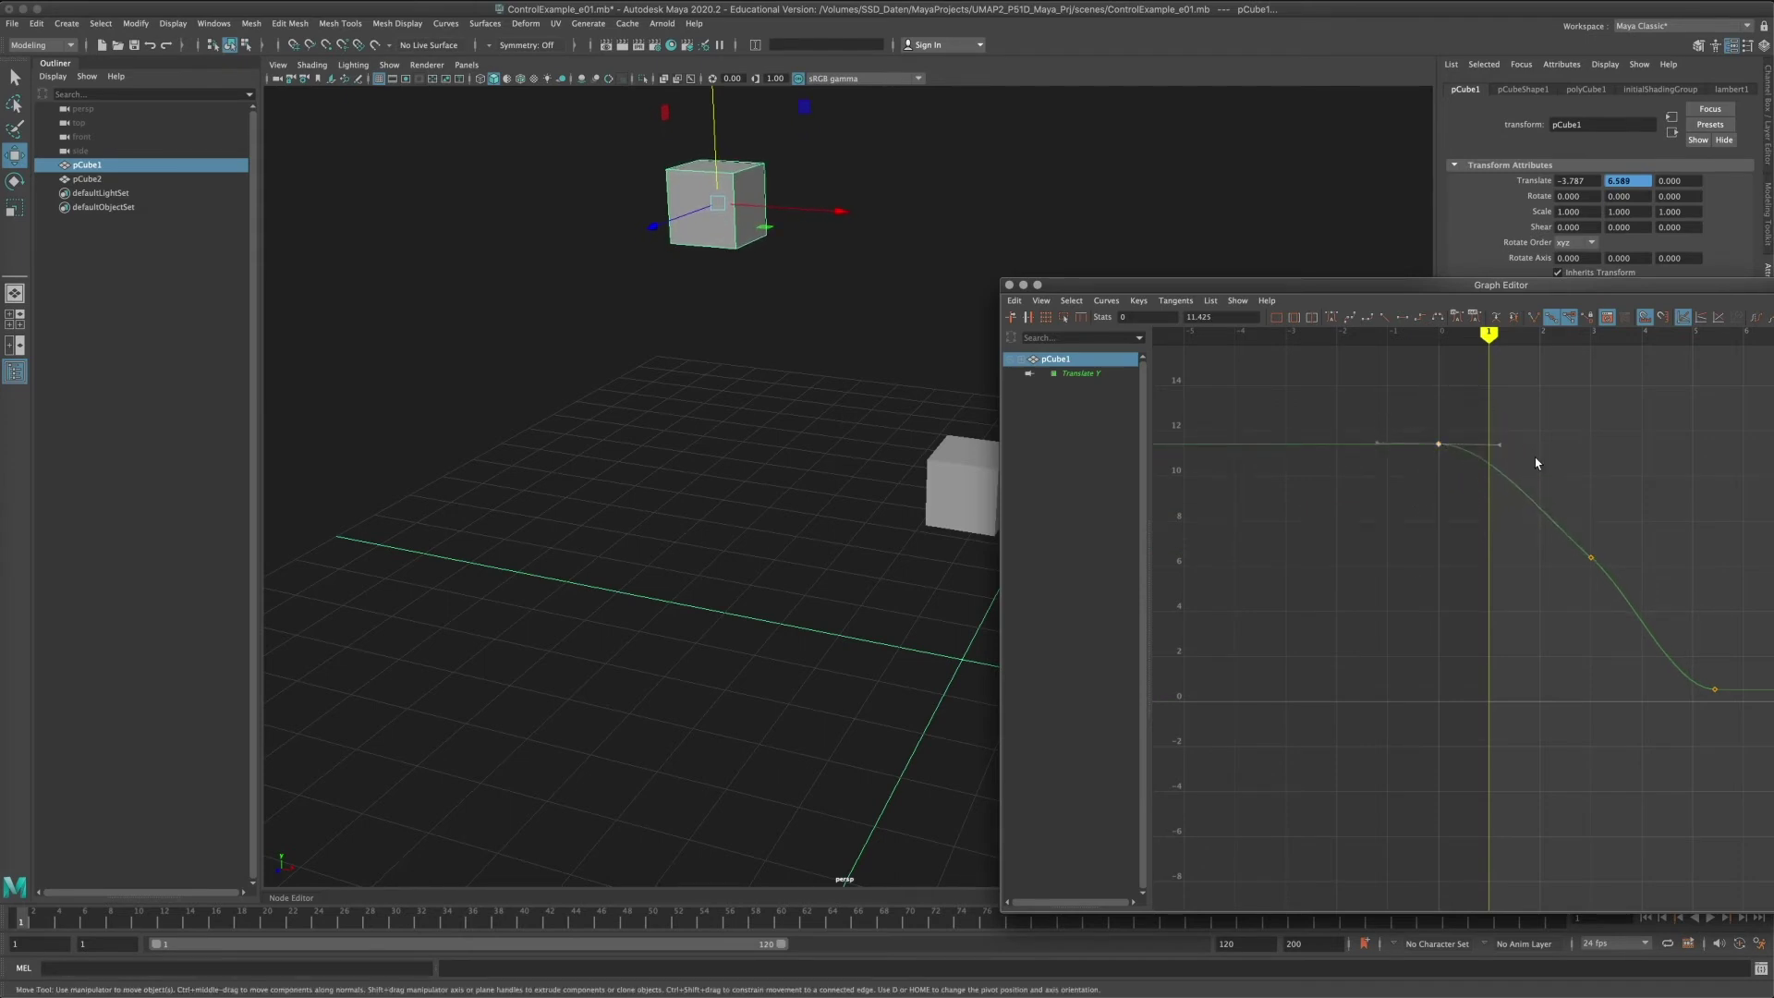
Rotate the middle key's tangent on the Translate Y curve until it is nearly horizontal.
{"action": "left_click", "coordinate": [1590, 562]}
{"action": "left_click_drag", "start_coordinate": [1542, 520], "coordinate": [1538, 556]}
{"action": "left_click_drag", "start_coordinate": [1631, 624], "coordinate": [1633, 610]}
{"action": "middle_click_drag", "start_coordinate": [1634, 610], "coordinate": [1650, 559]}
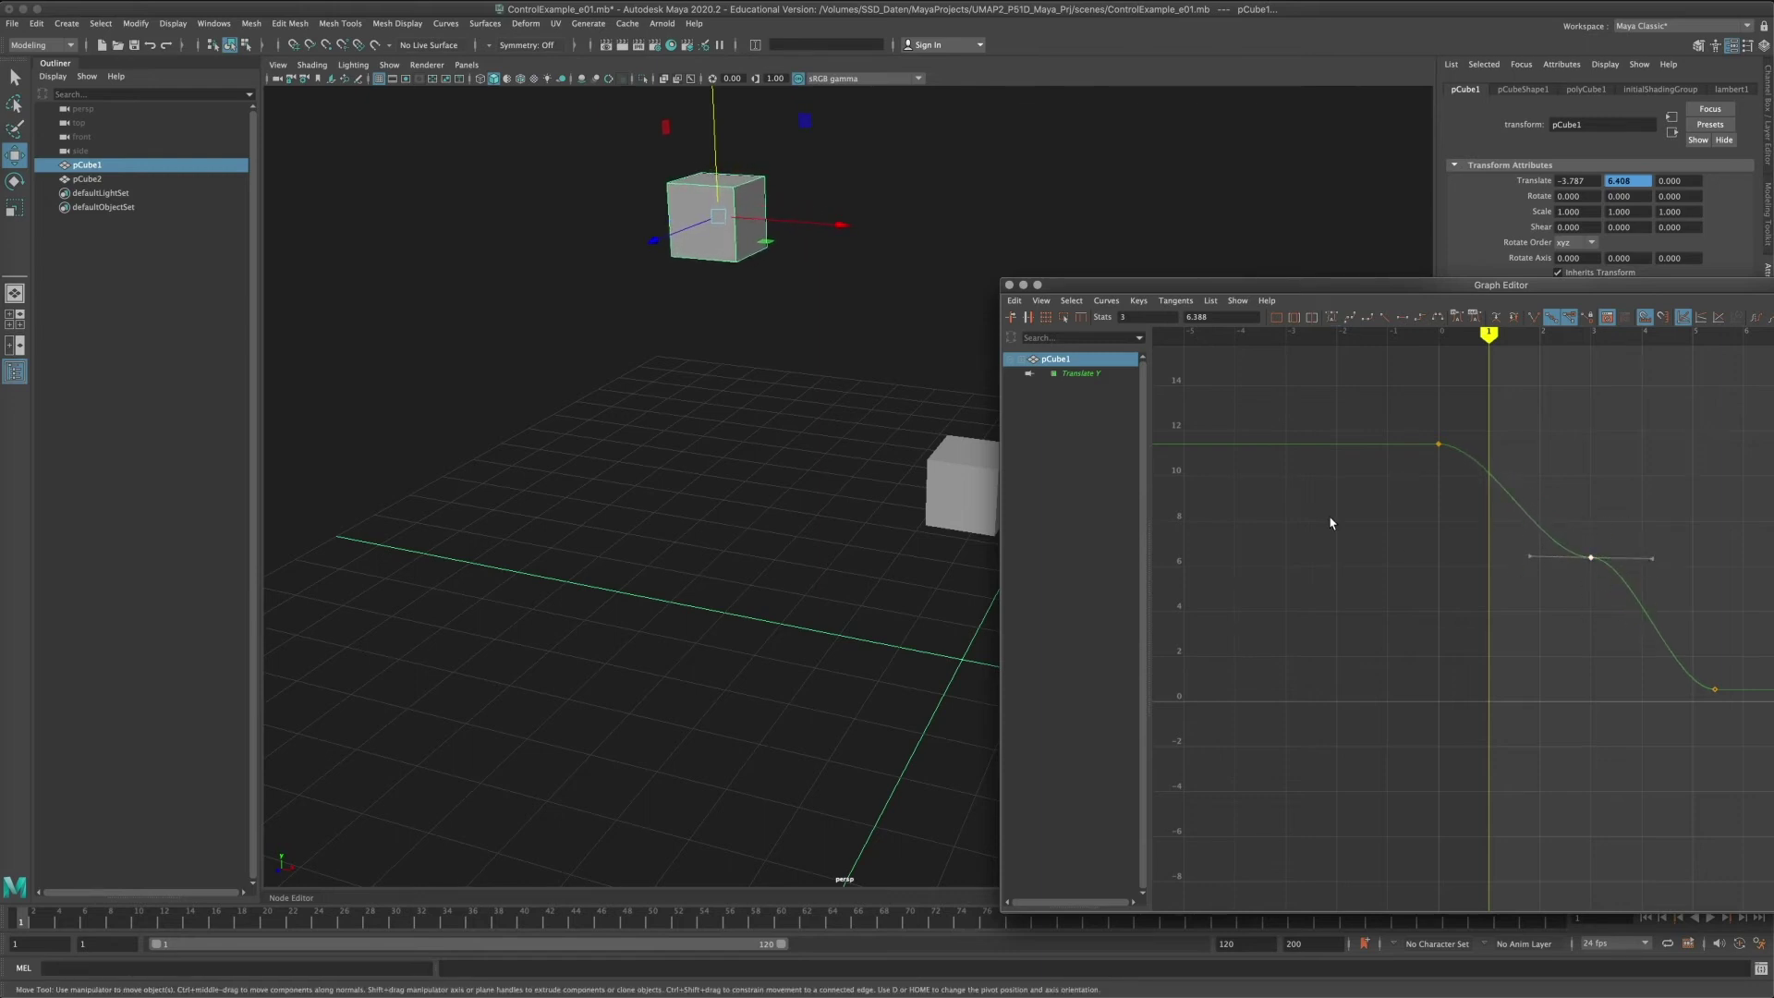
Test the edited curve by lowering the driver pCube2 to about 0.53 and raising it to about 5.43 on Y.
{"action": "left_click_drag", "start_coordinate": [1225, 288], "coordinate": [820, 696]}
{"action": "left_click", "coordinate": [989, 444]}
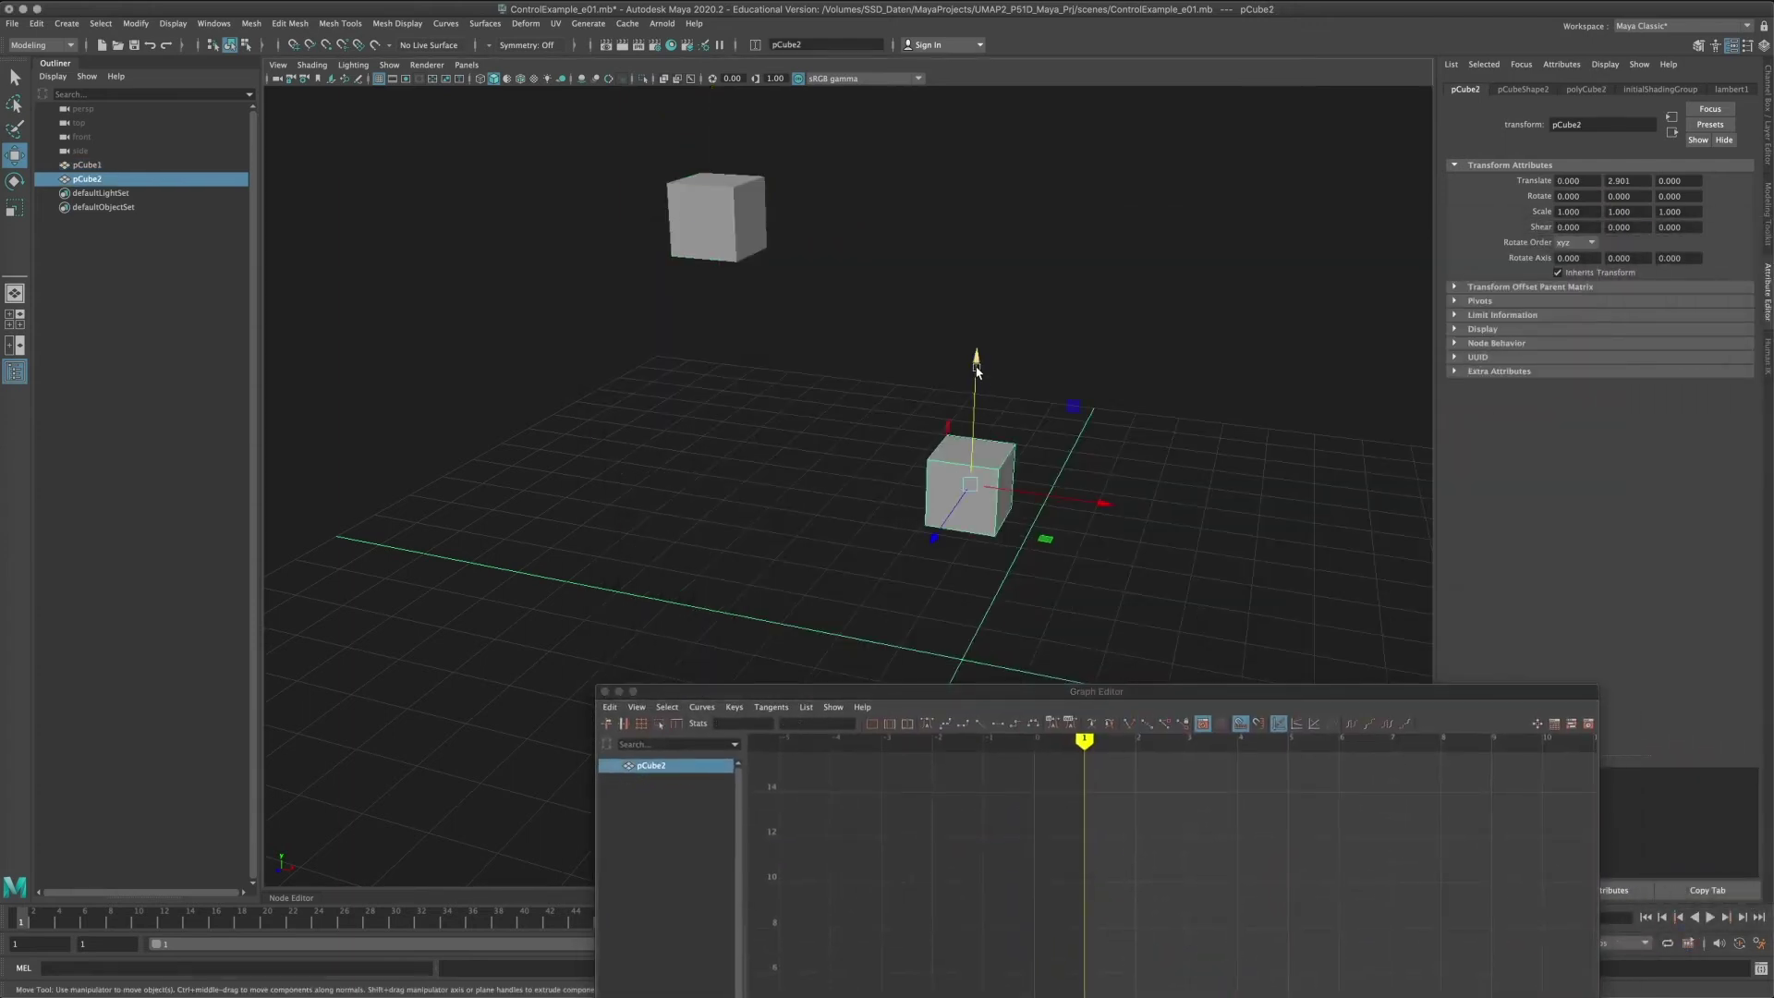
{"action": "left_click_drag", "start_coordinate": [977, 369], "coordinate": [966, 508]}
{"action": "scroll", "coordinate": [979, 427], "scroll_direction": "down", "scroll_amount": 2}
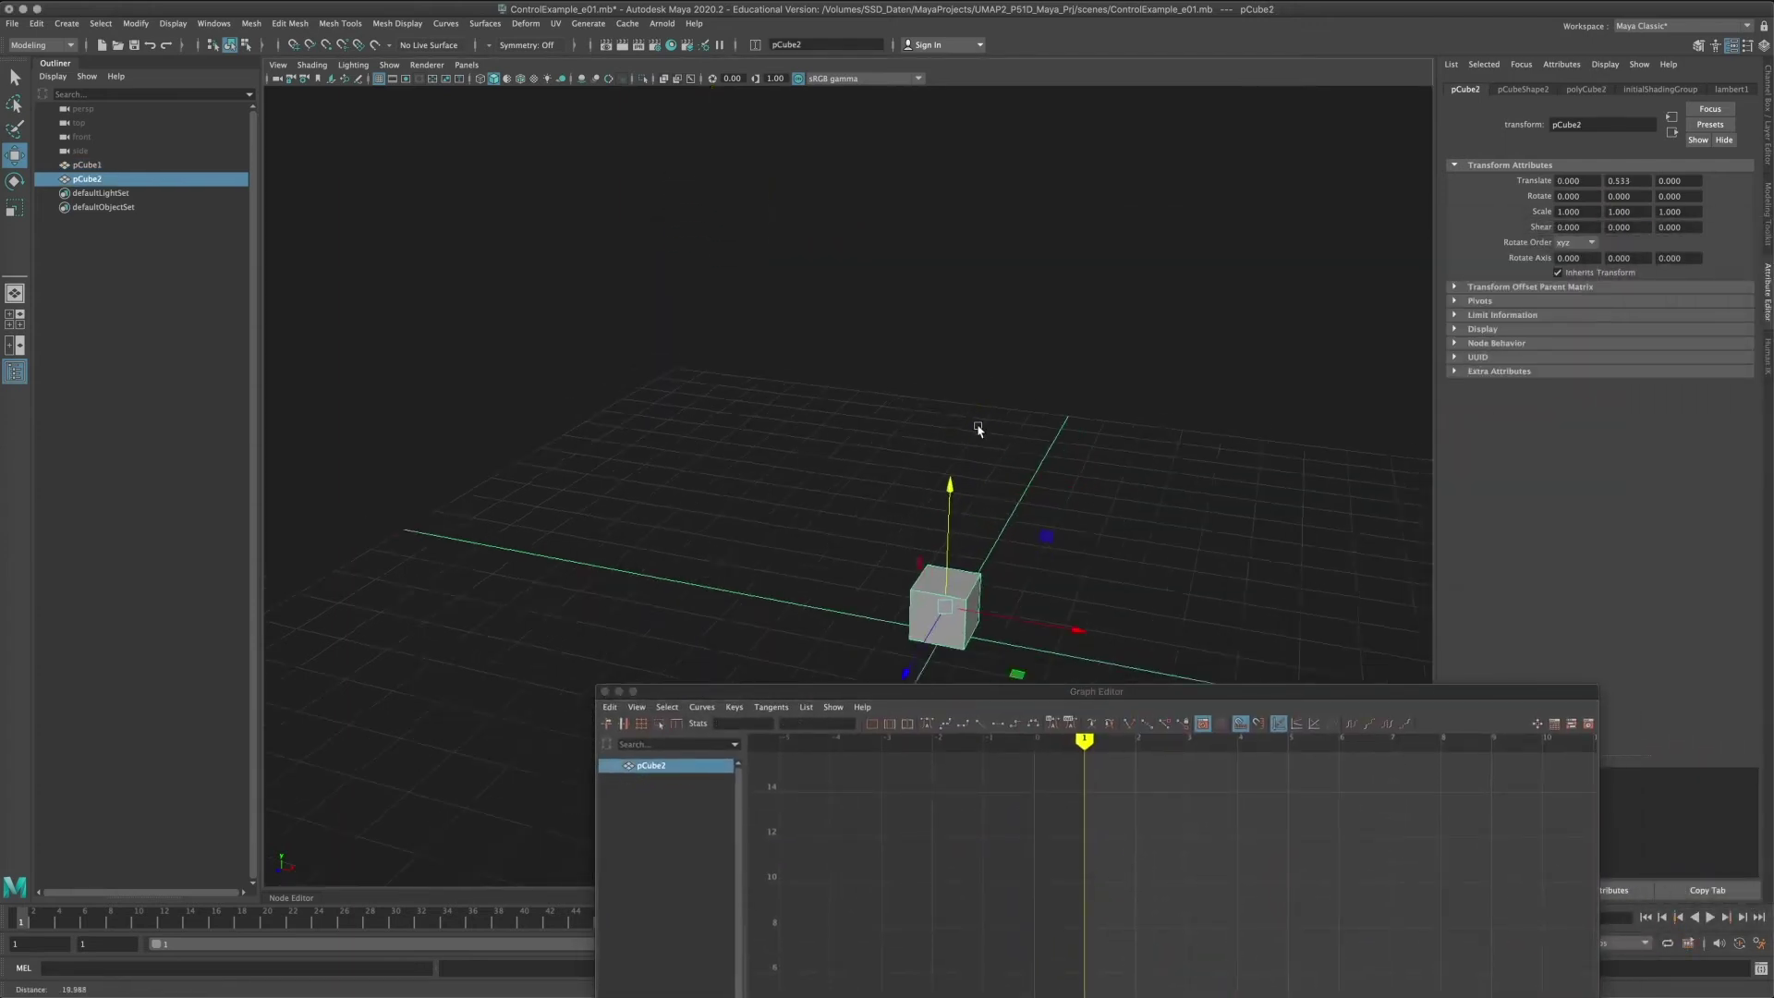
{"action": "left_click_drag", "start_coordinate": [978, 428], "coordinate": [783, 144], "text": "alt"}
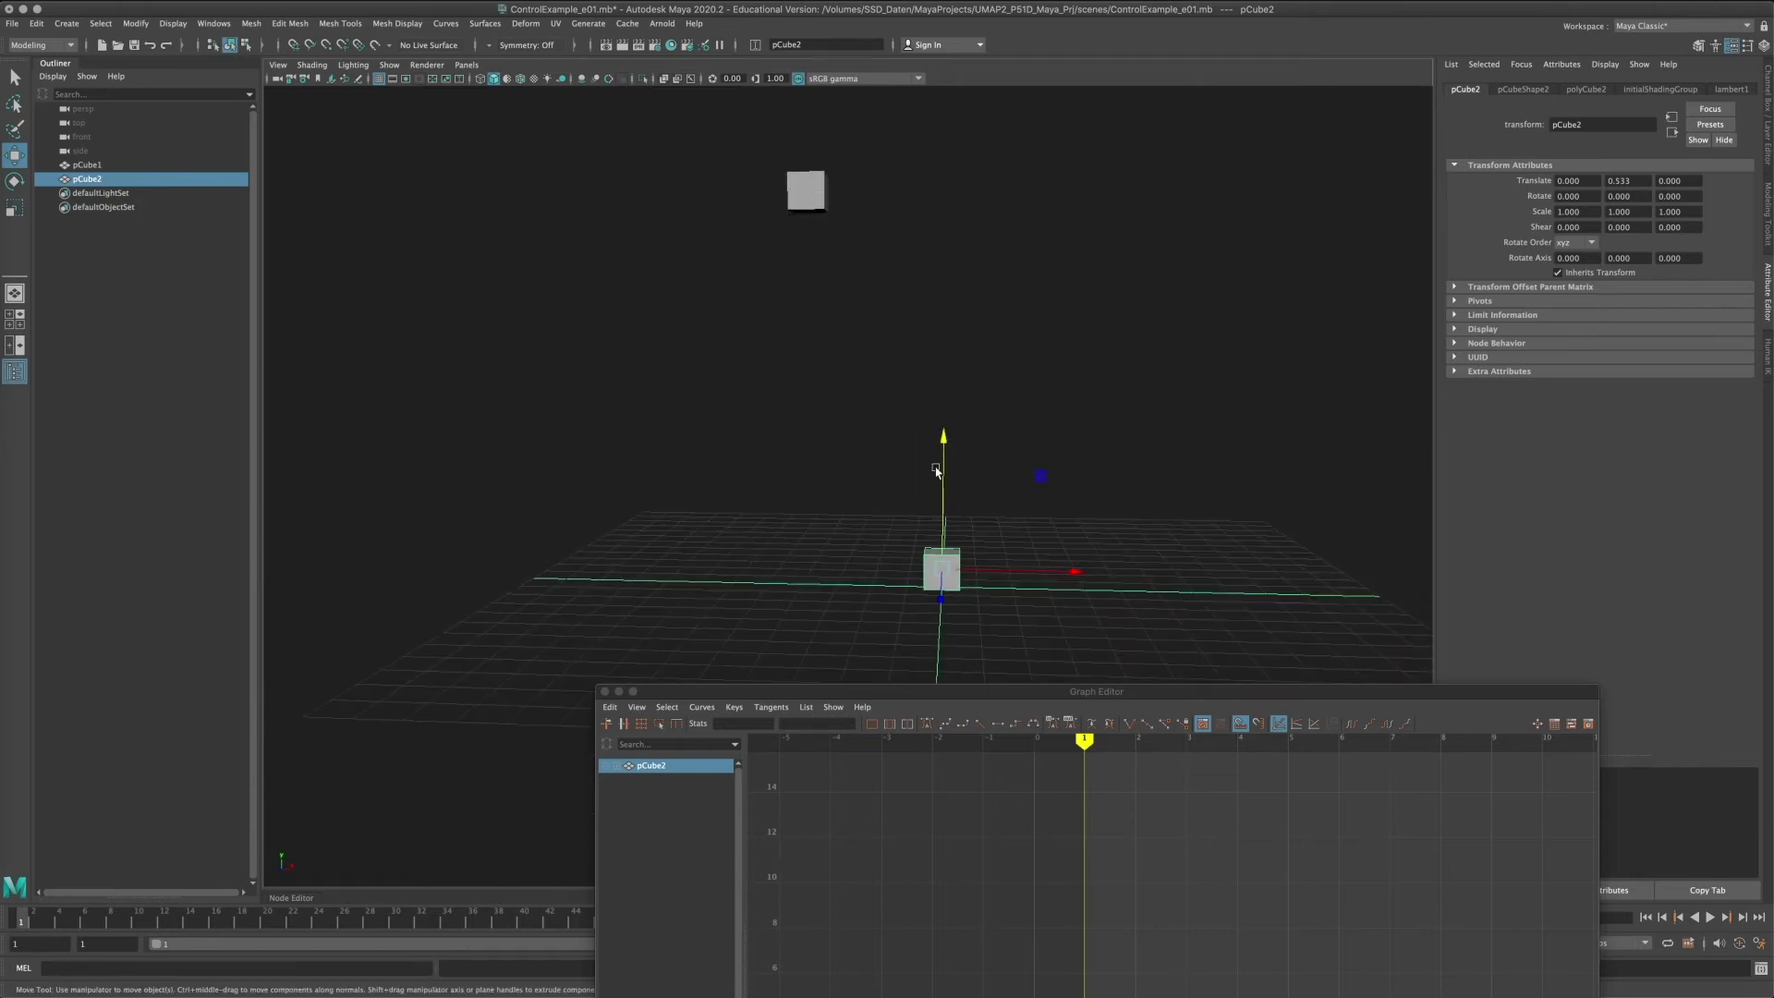
{"action": "left_click_drag", "start_coordinate": [944, 441], "coordinate": [992, 263]}
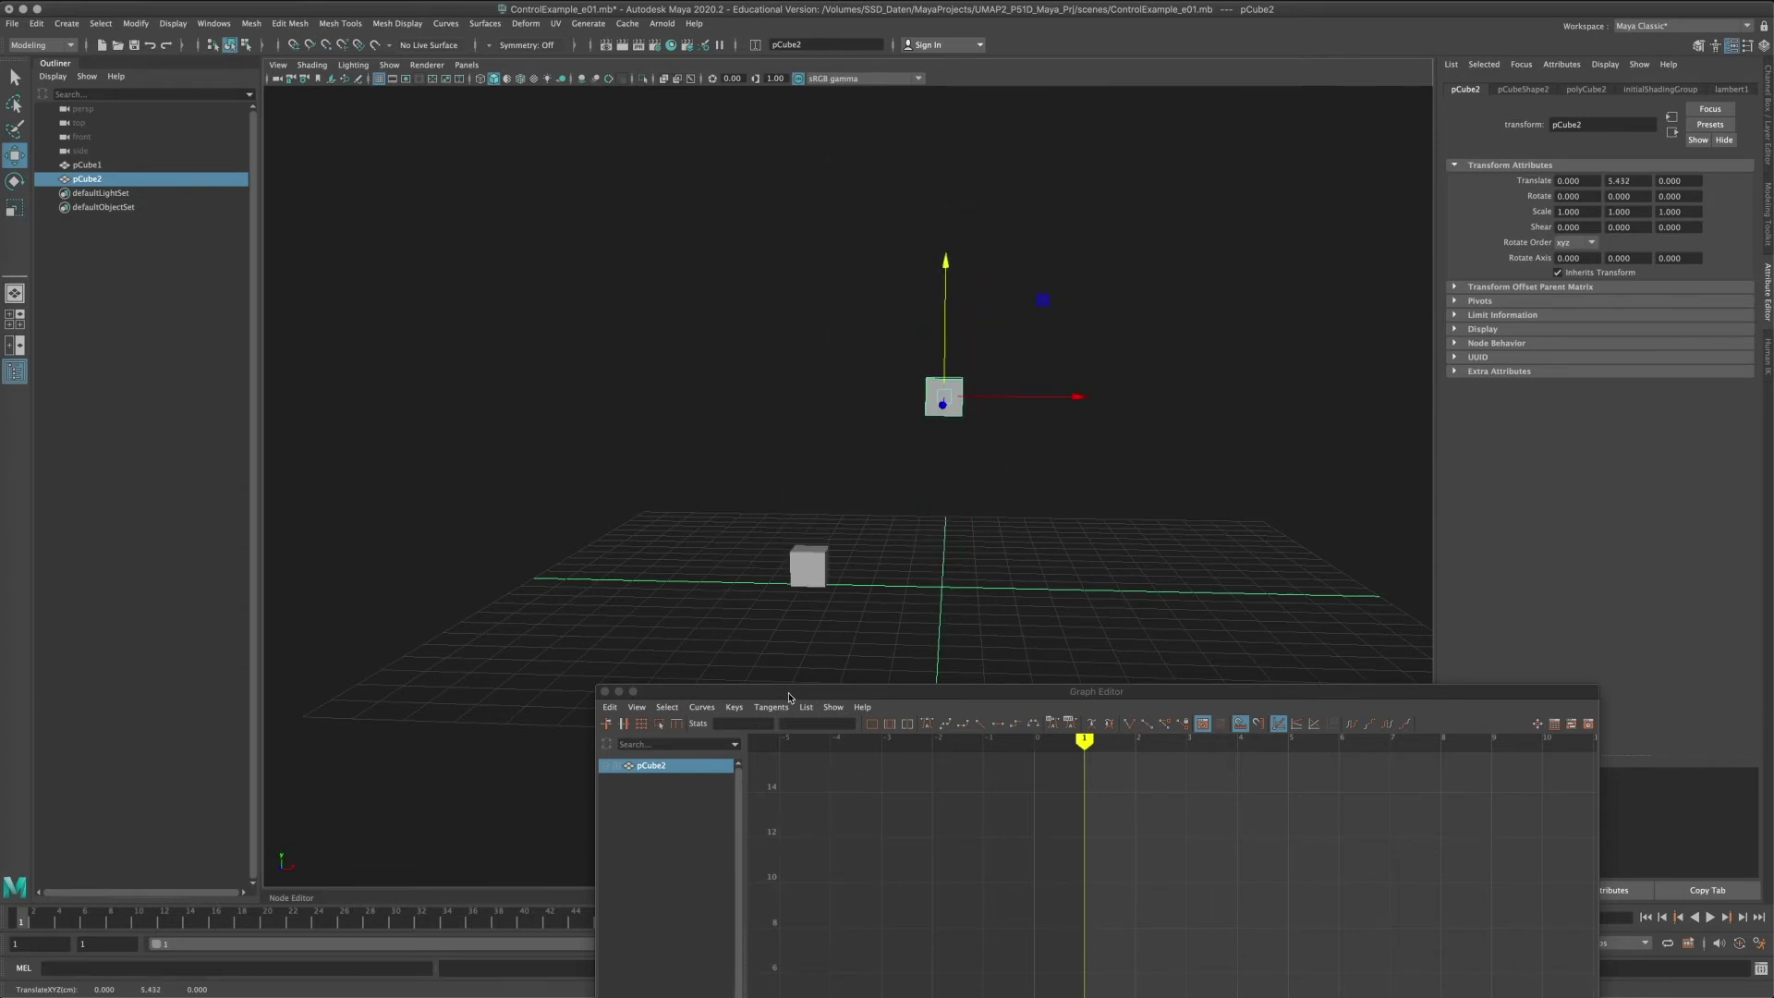
Return to pCube1's Translate Y curve and raise its middle key to about 6.7.
{"action": "left_click_drag", "start_coordinate": [790, 697], "coordinate": [857, 171]}
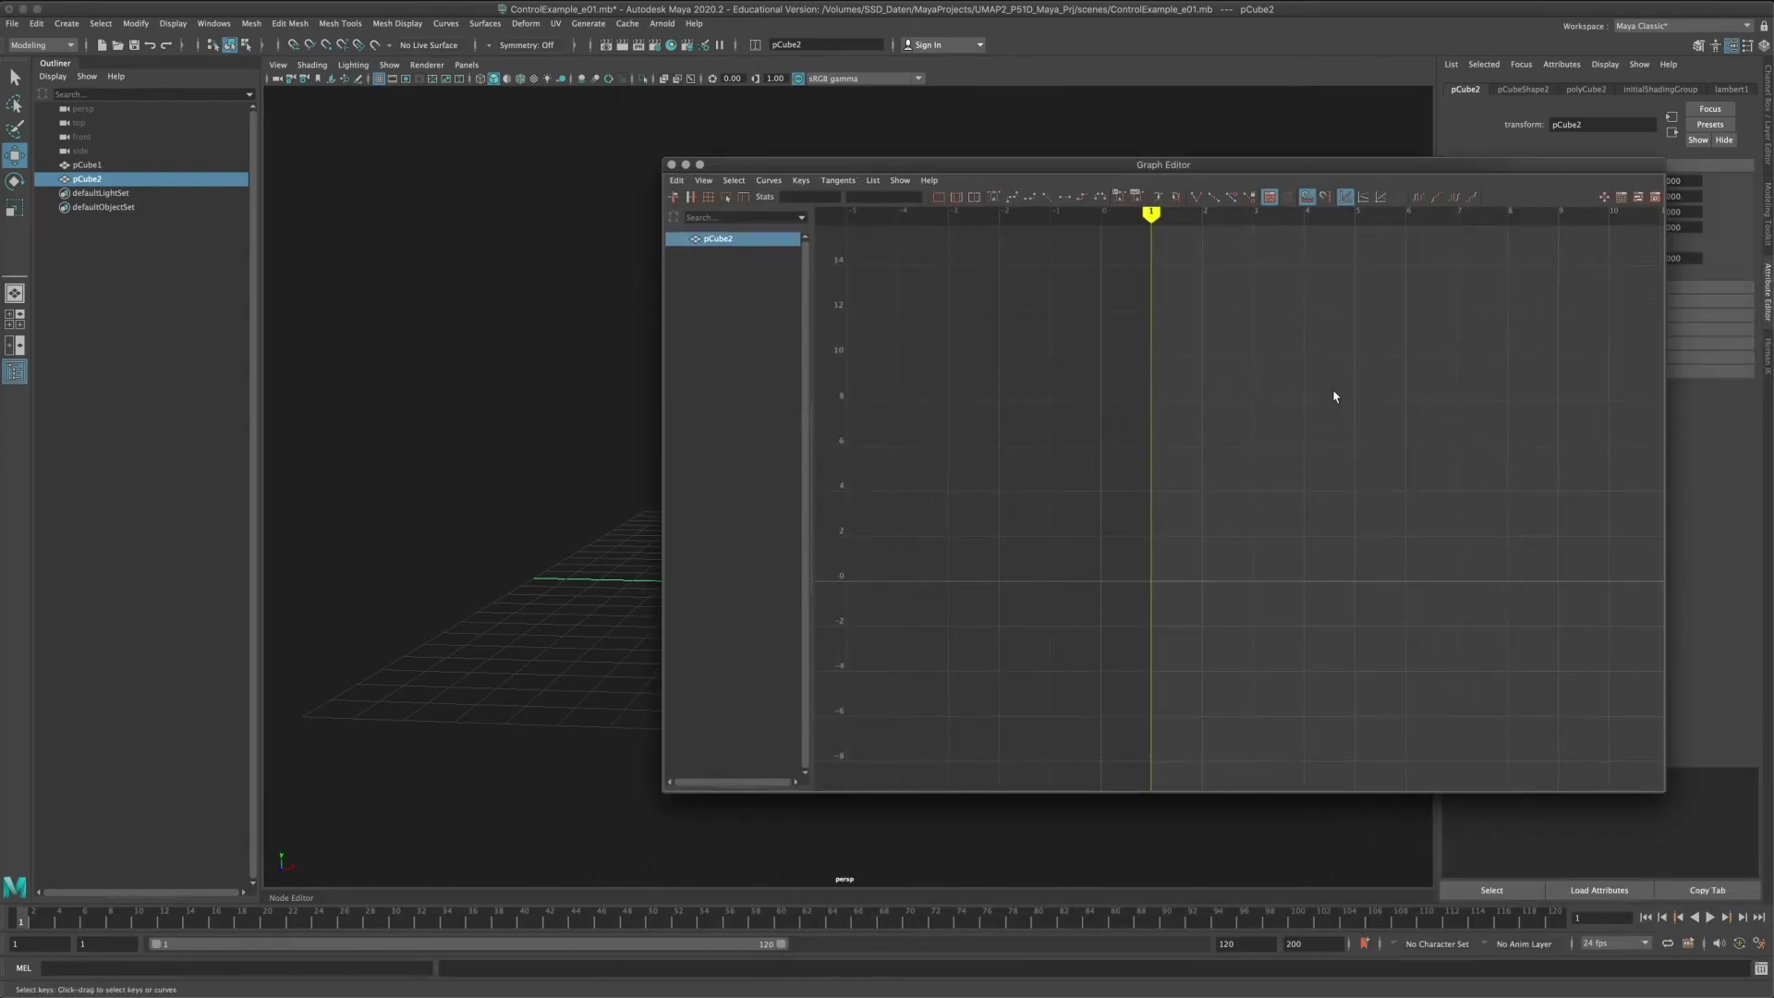
{"action": "left_click_drag", "start_coordinate": [1285, 159], "coordinate": [953, 258]}
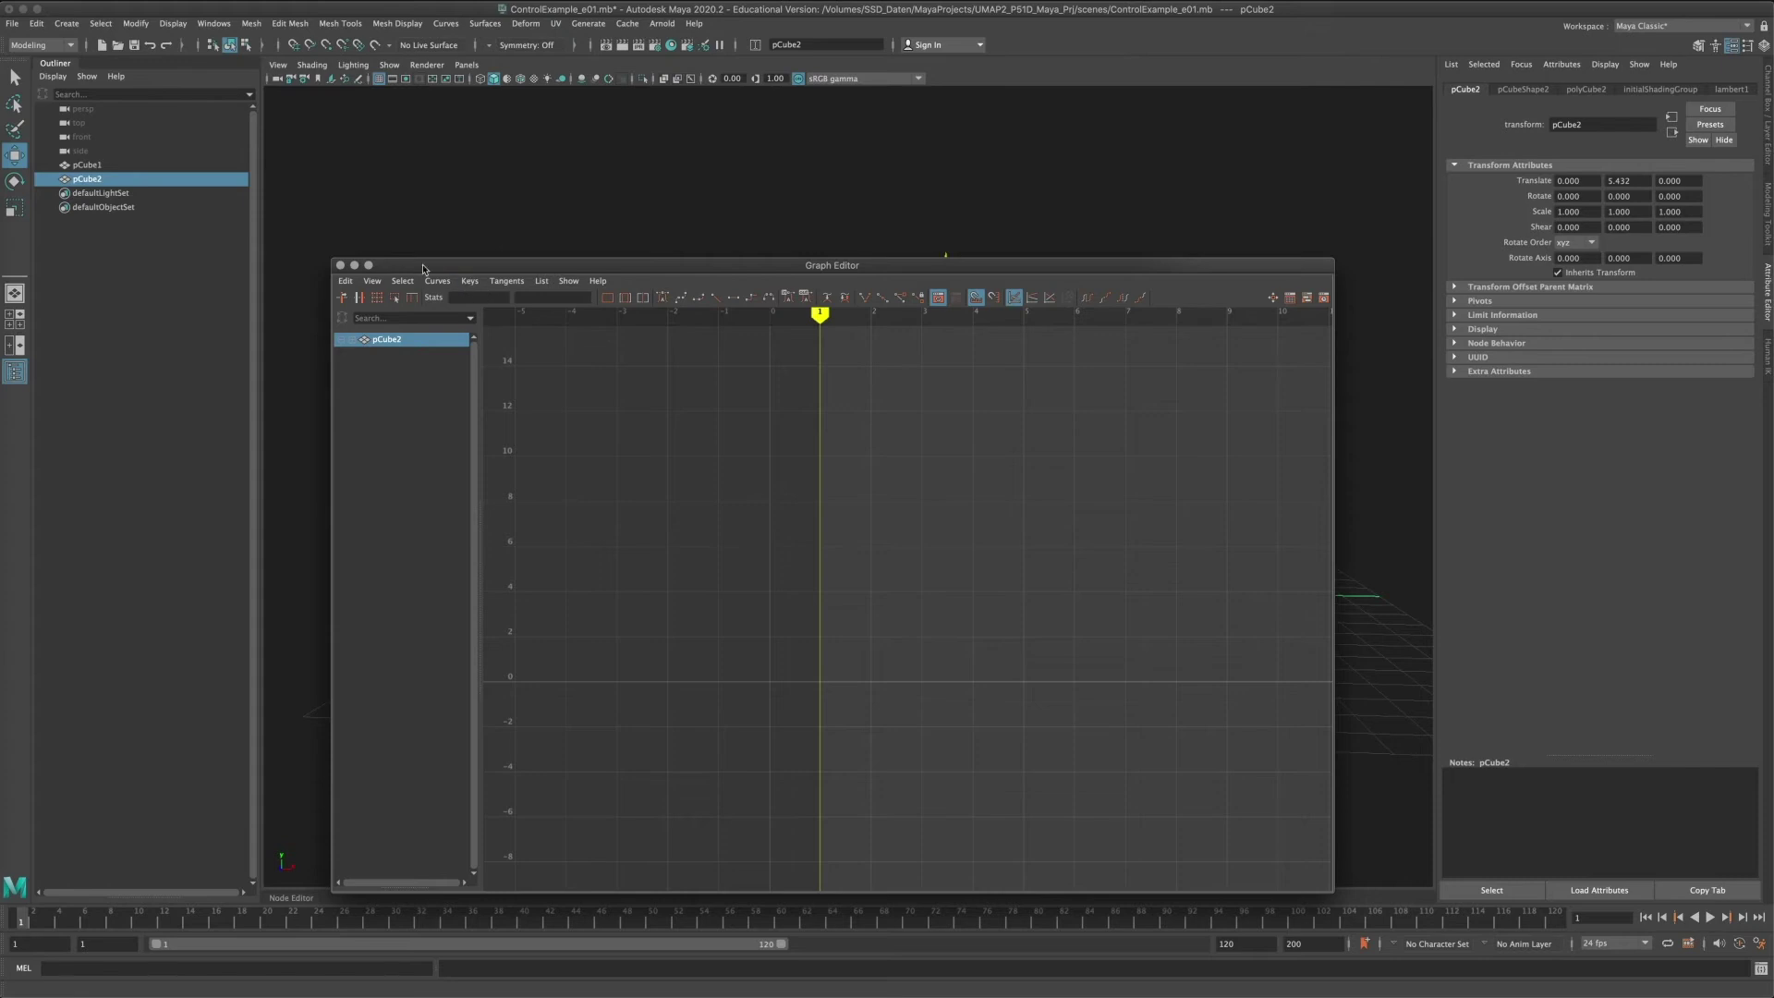
{"action": "left_click_drag", "start_coordinate": [423, 269], "coordinate": [909, 312]}
{"action": "left_click_drag", "start_coordinate": [717, 496], "coordinate": [867, 622]}
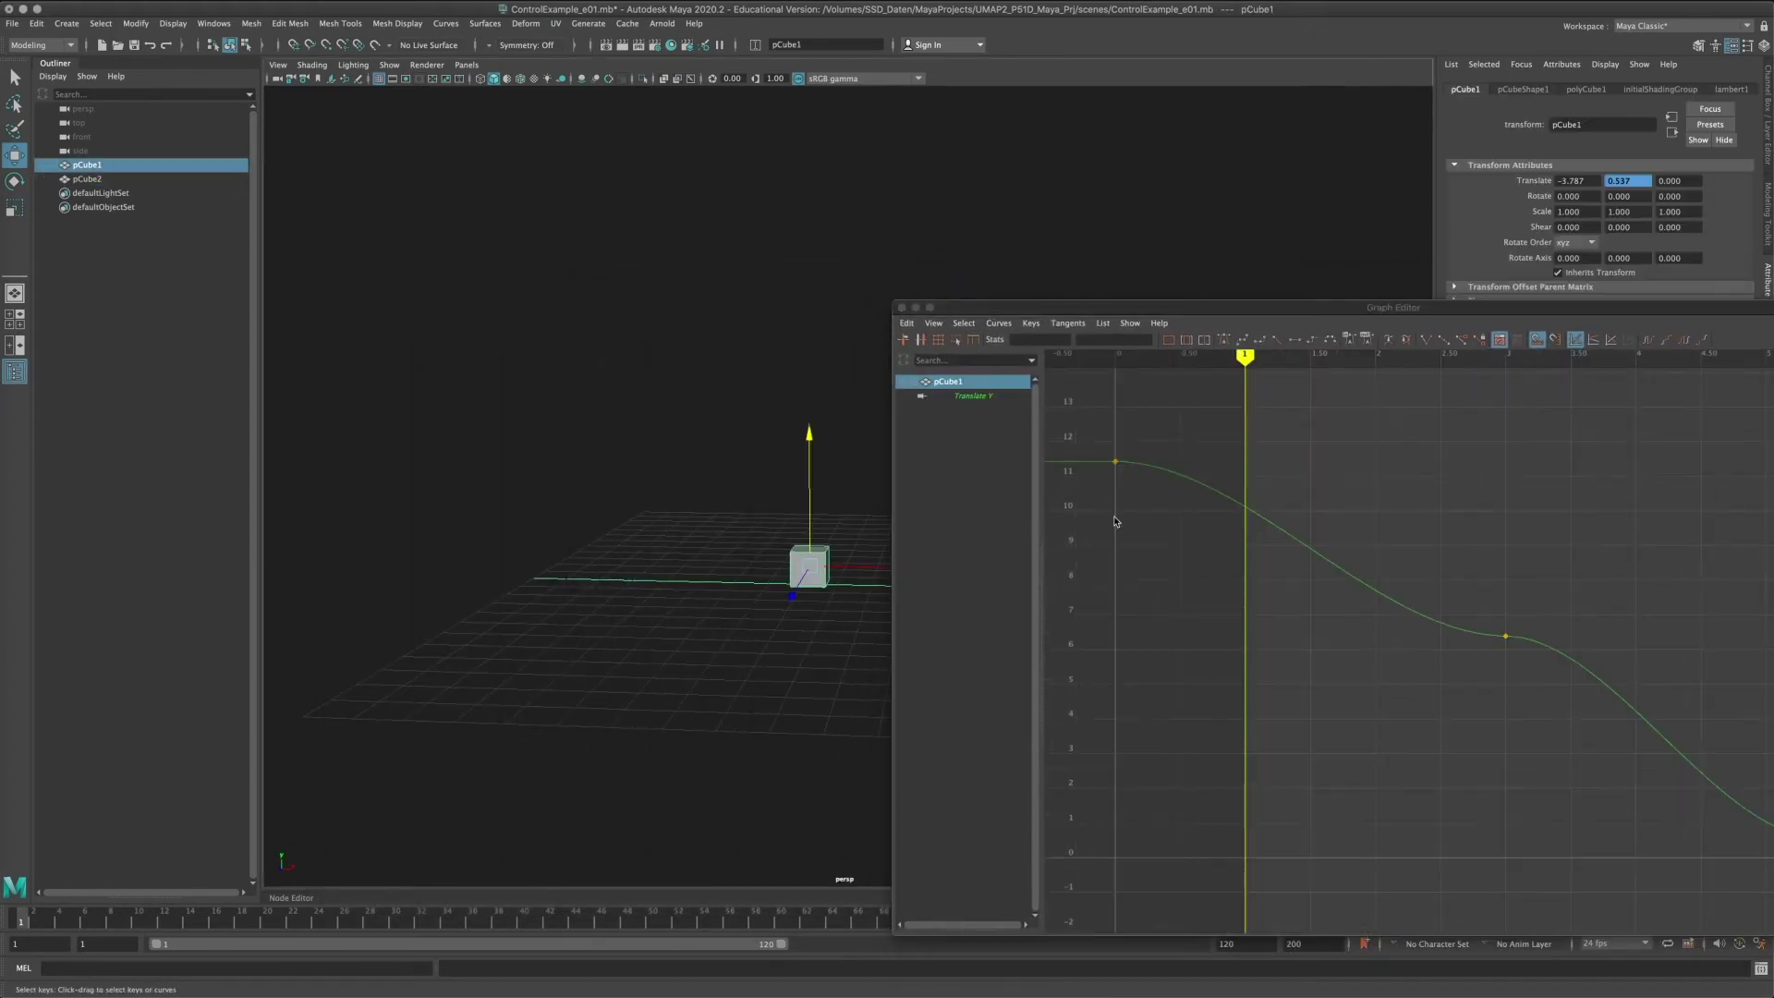
{"action": "left_click_drag", "start_coordinate": [1485, 611], "coordinate": [1515, 649]}
{"action": "mouse_move", "coordinate": [1505, 636]}
{"action": "middle_mouse_down"}
{"action": "mouse_move", "coordinate": [1343, 635]}
{"action": "mouse_move", "coordinate": [1489, 625]}
{"action": "middle_mouse_up"}
{"action": "left_click_drag", "start_coordinate": [1349, 314], "coordinate": [987, 192]}
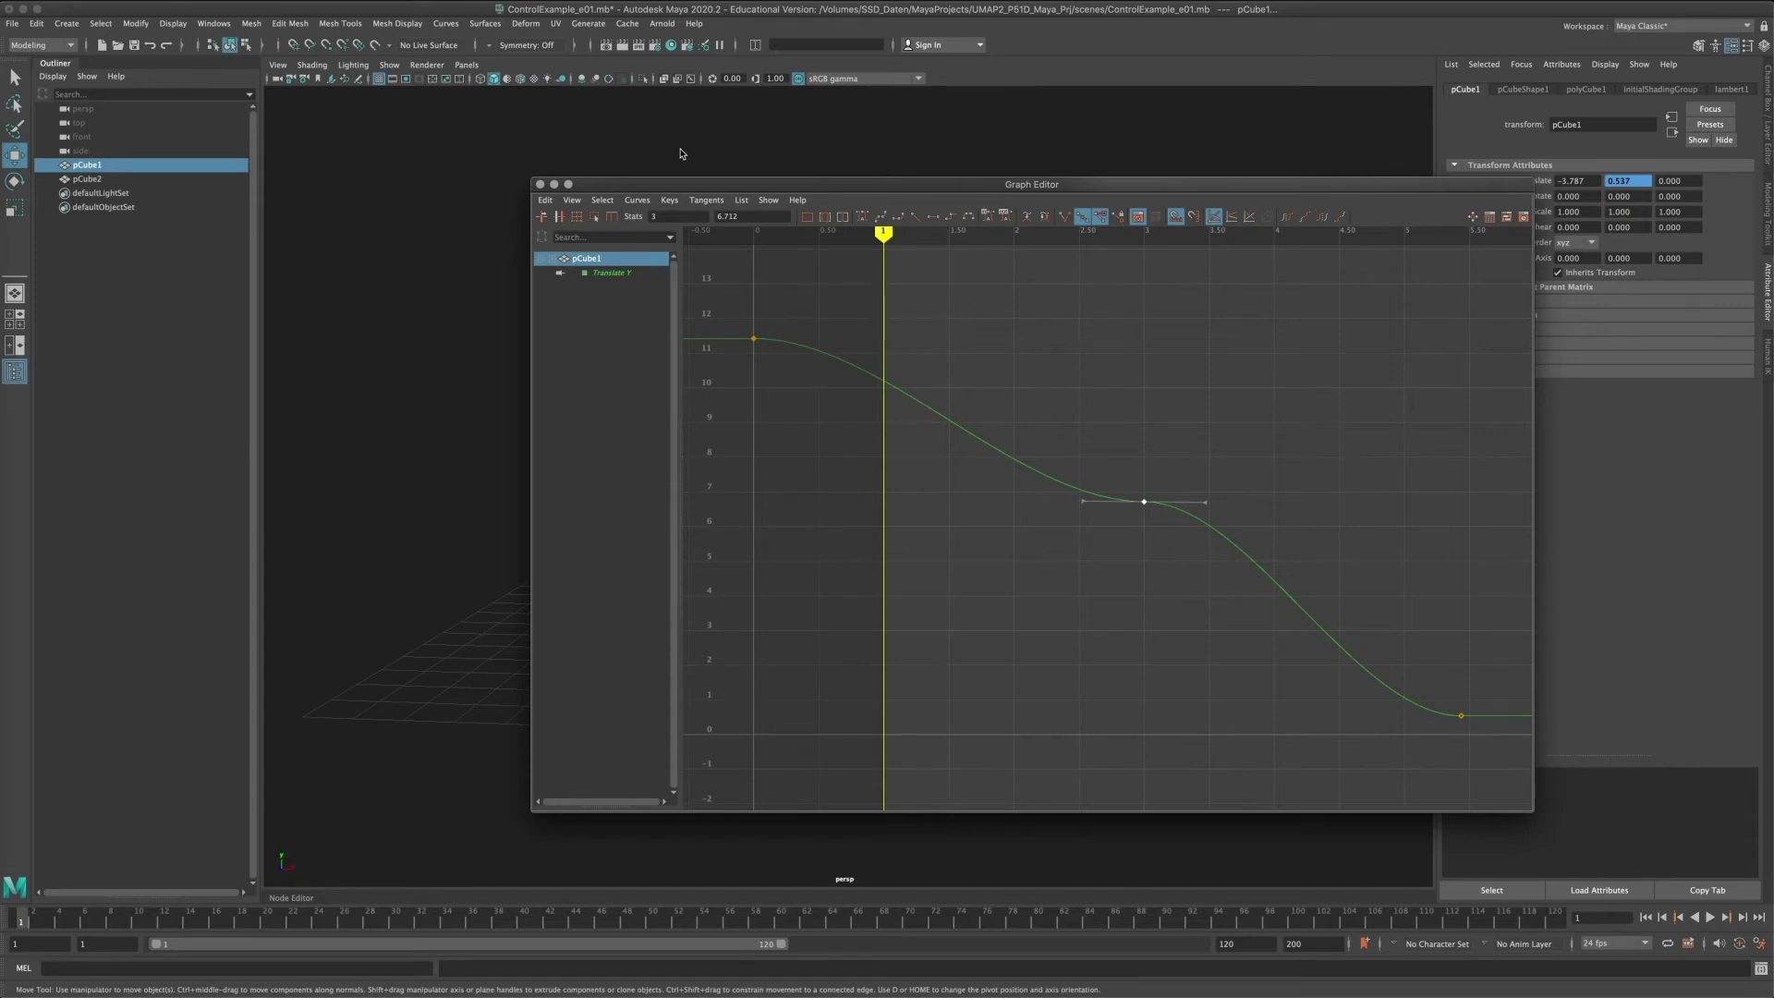
Close the Graph Editor and delete both cubes from the scene.
{"action": "left_click", "coordinate": [541, 184]}
{"action": "left_click_drag", "start_coordinate": [592, 301], "coordinate": [1039, 640]}
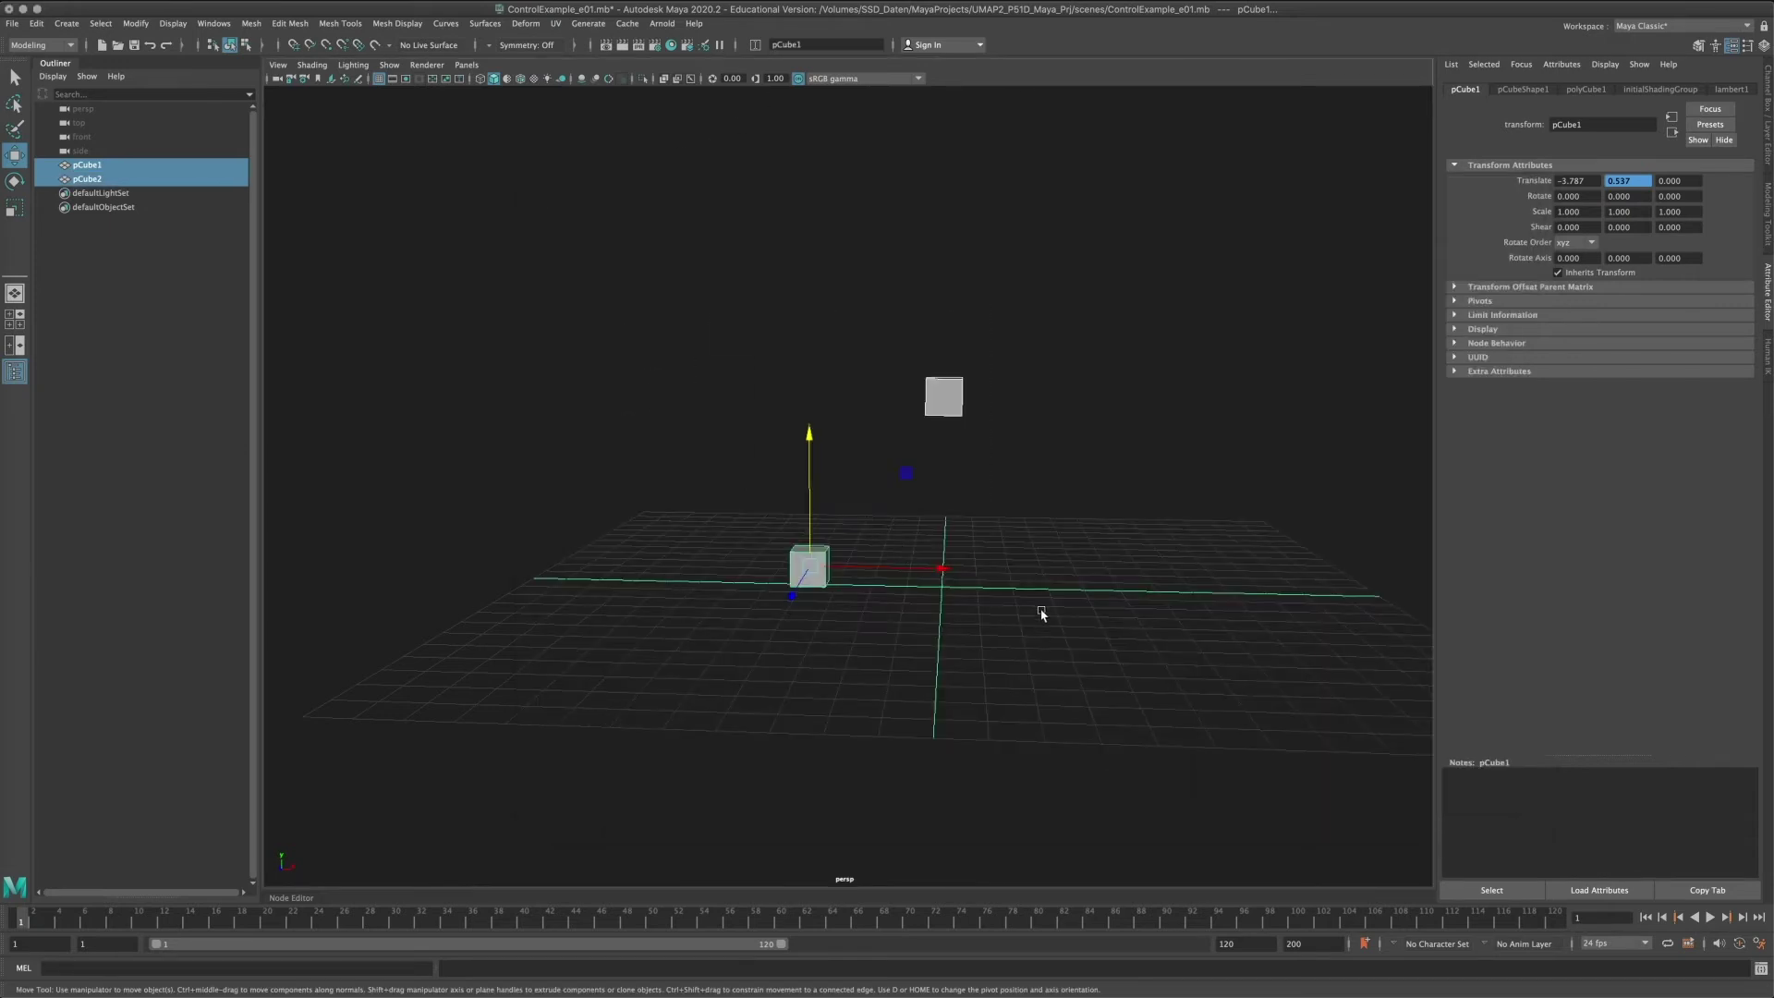
{"action": "key", "text": "Delete"}
Create a polygon cylinder, stretch it vertically into a long strut and raise it above the grid.
{"action": "right_click", "coordinate": [966, 340], "text": "shift"}
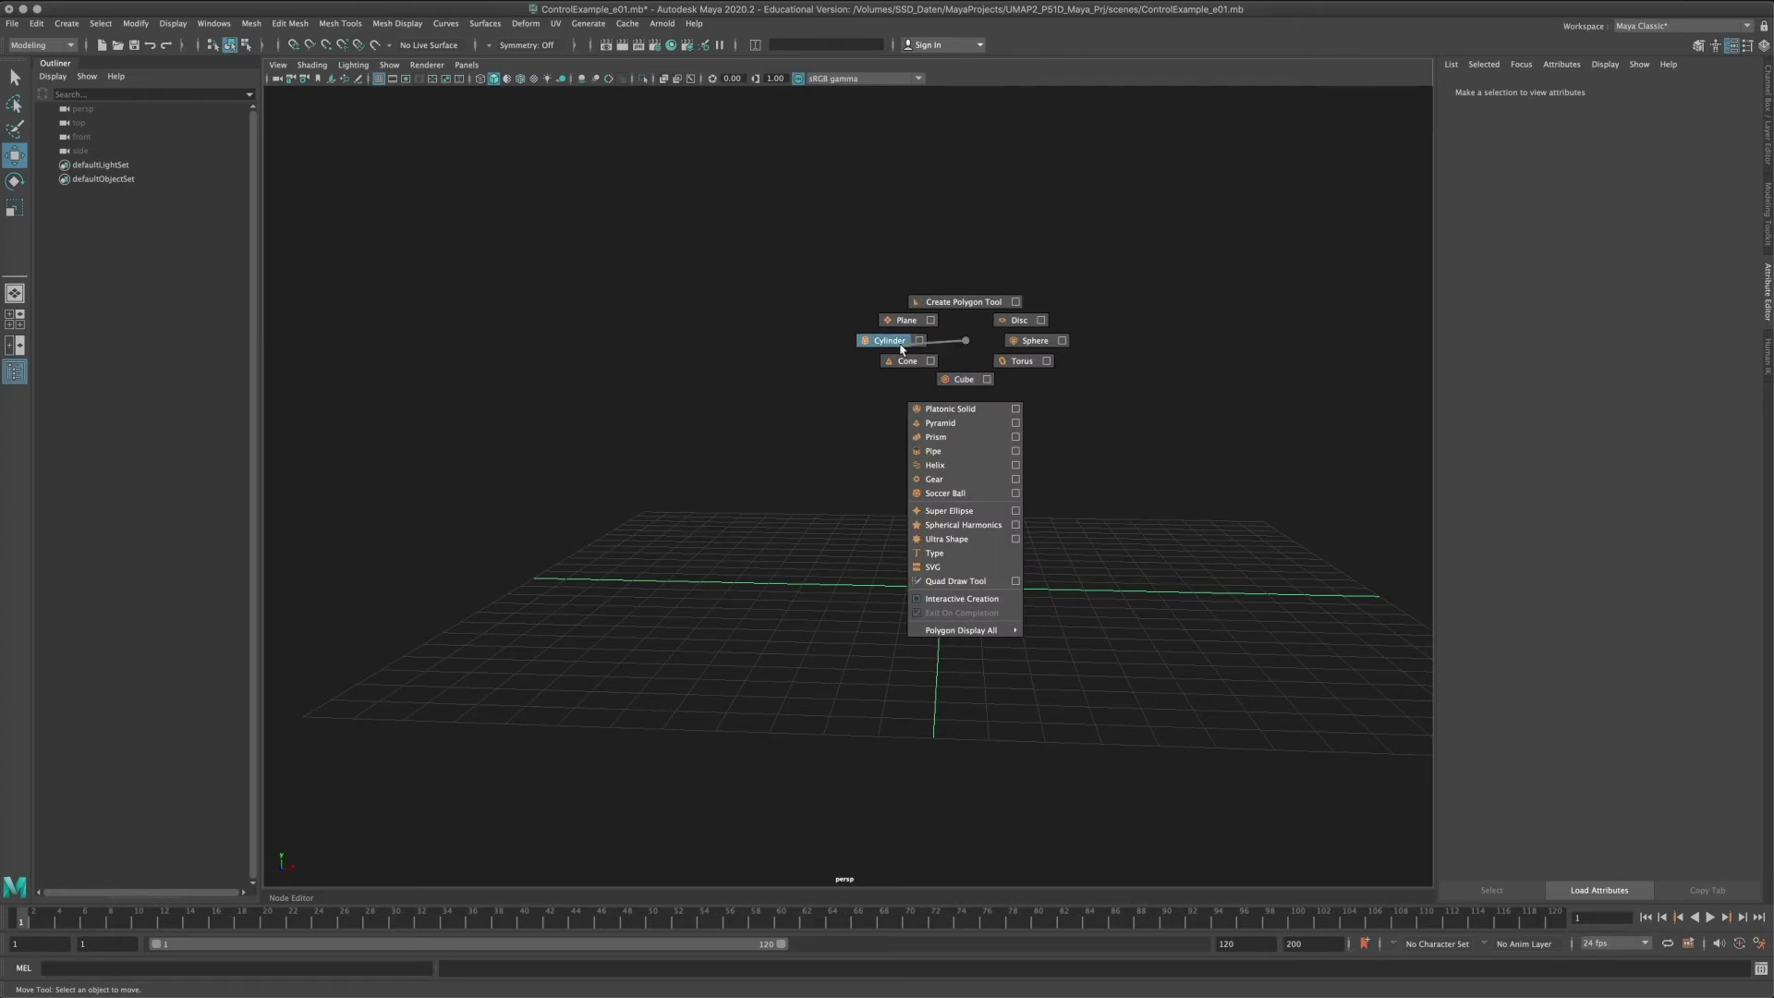
{"action": "right_click_drag", "start_coordinate": [901, 344], "coordinate": [900, 345], "text": "shift"}
{"action": "middle_click_drag", "start_coordinate": [970, 523], "coordinate": [957, 465], "text": "alt"}
{"action": "right_click_drag", "start_coordinate": [957, 465], "coordinate": [998, 511], "text": "alt"}
{"action": "key", "text": "r"}
{"action": "left_click_drag", "start_coordinate": [939, 410], "coordinate": [968, 363]}
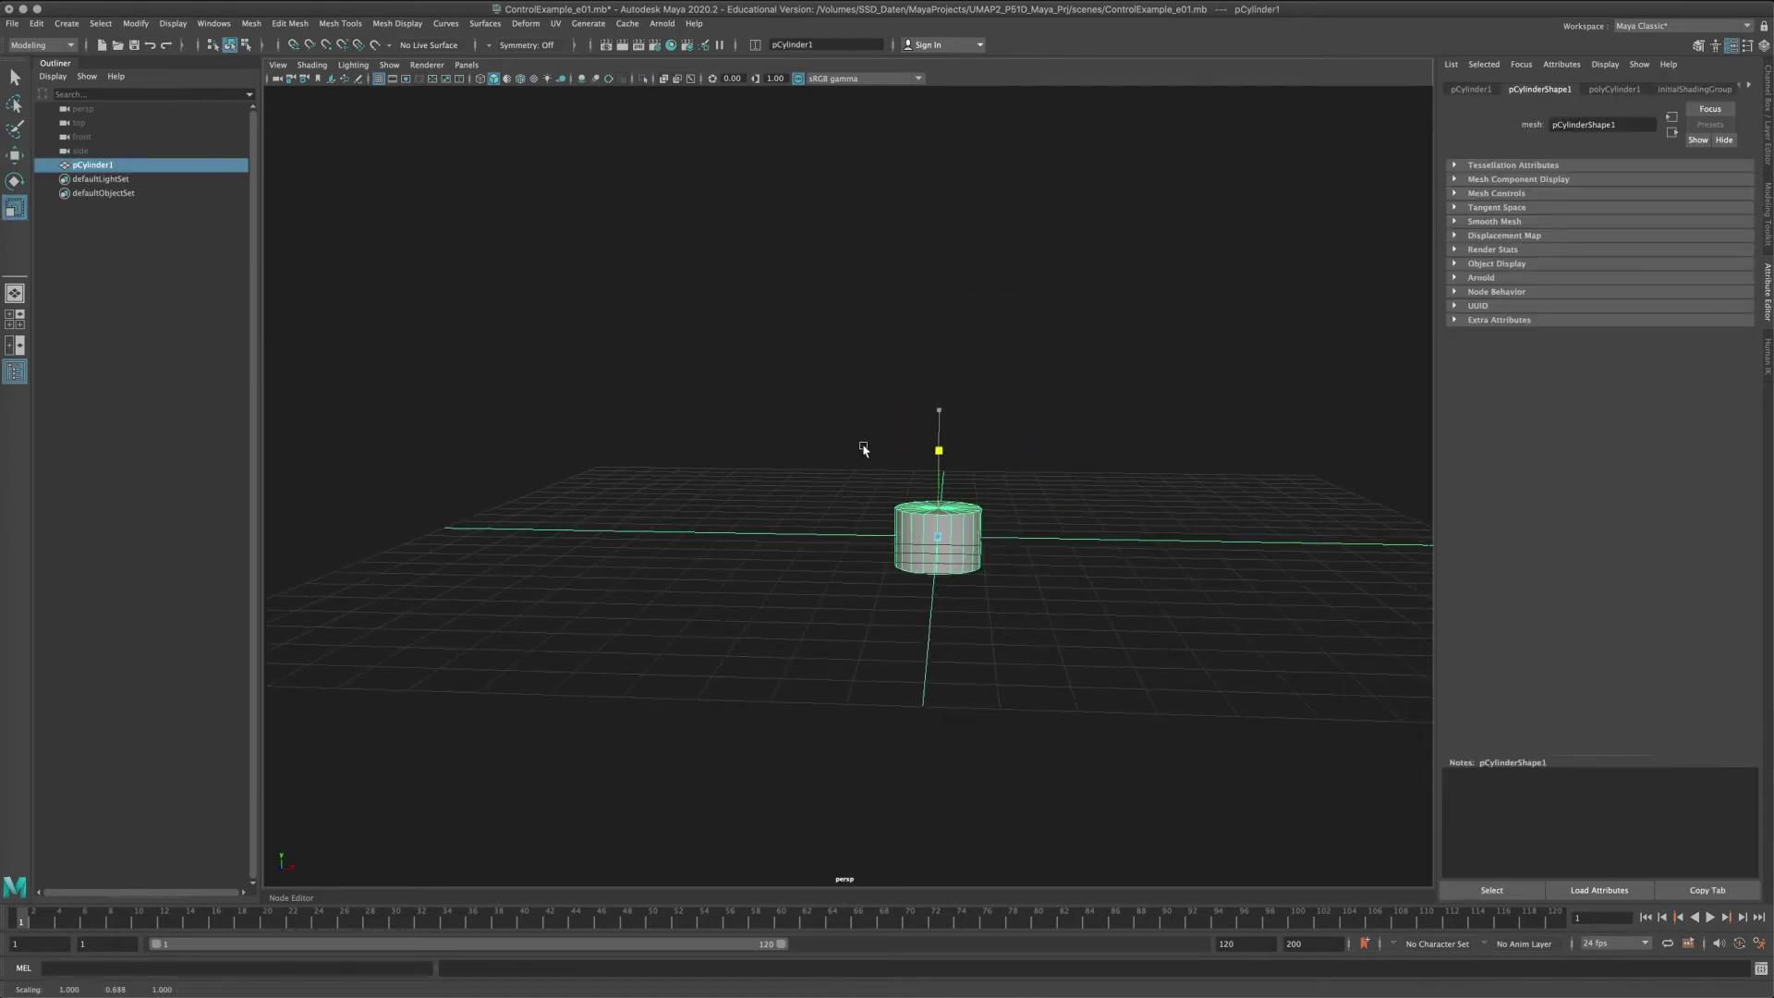
{"action": "key", "text": "w"}
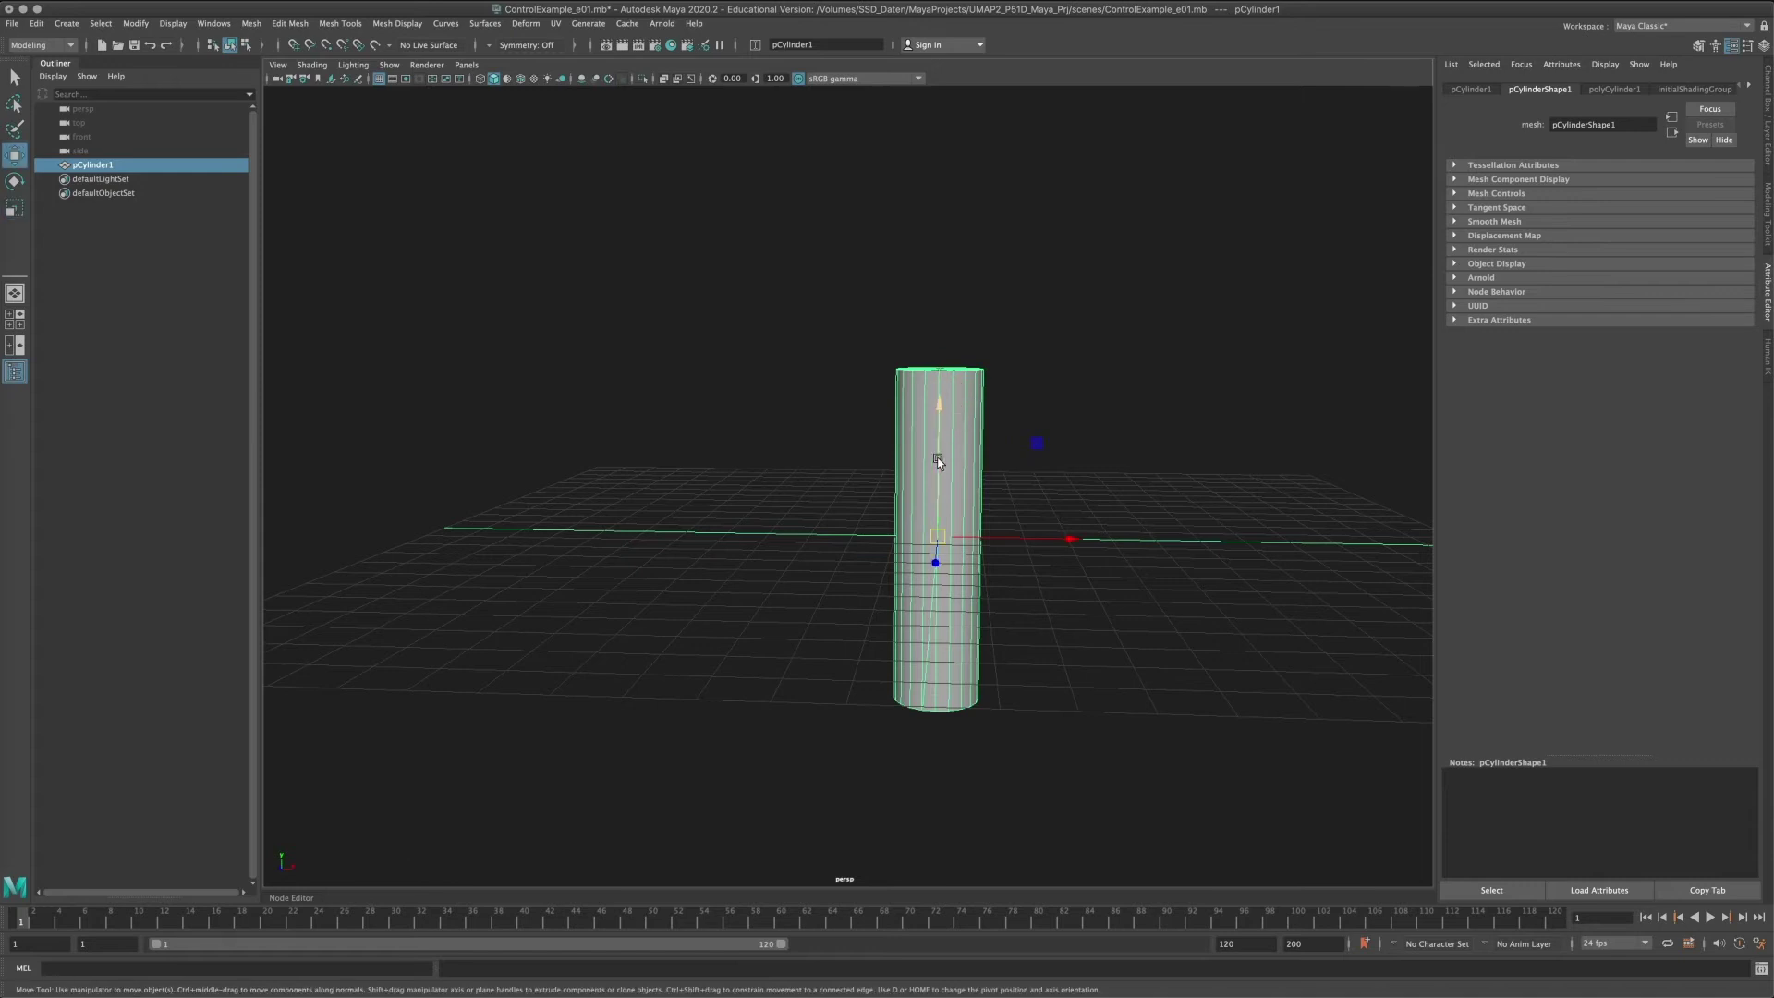
{"action": "left_click_drag", "start_coordinate": [937, 458], "coordinate": [940, 236]}
Duplicate the strut as a thinner cylinder extending from its lower end and parent the copy to pCylinder1.
{"action": "middle_click_drag", "start_coordinate": [1009, 364], "coordinate": [985, 542], "text": "alt"}
{"action": "left_click_drag", "start_coordinate": [1007, 527], "coordinate": [1012, 301], "text": "alt"}
{"action": "key", "text": "ctrl+d"}
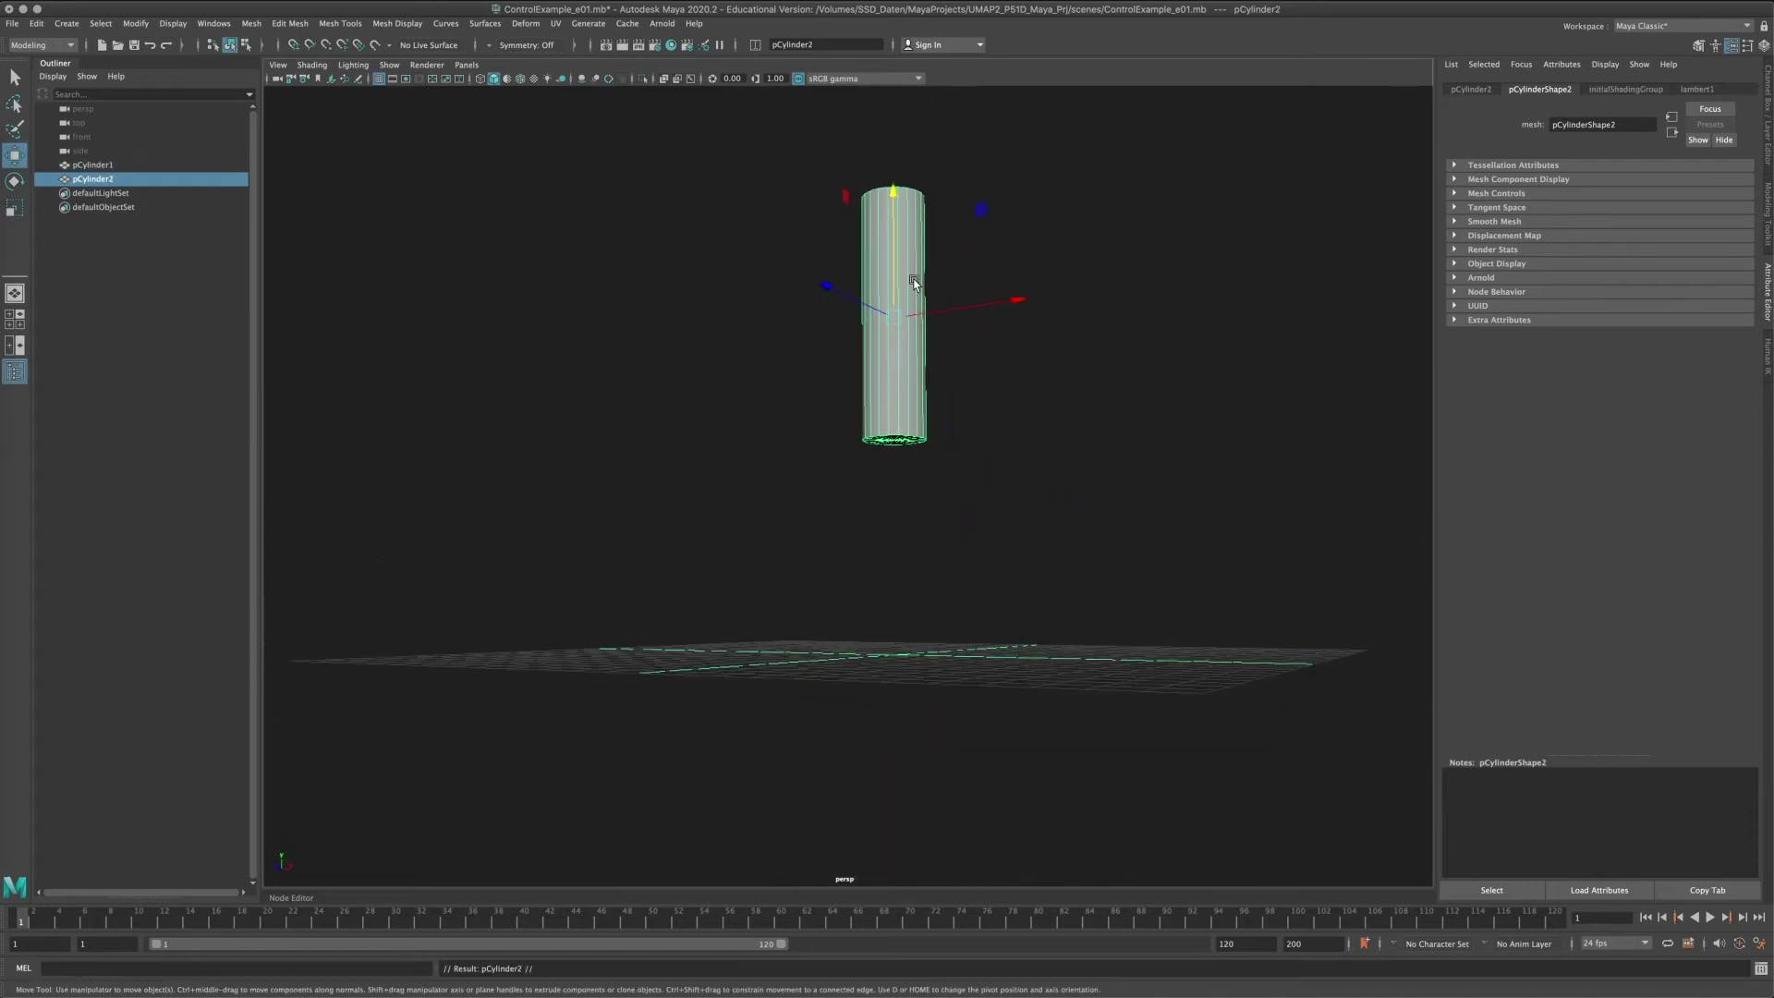
{"action": "key", "text": "r"}
{"action": "key", "text": "w"}
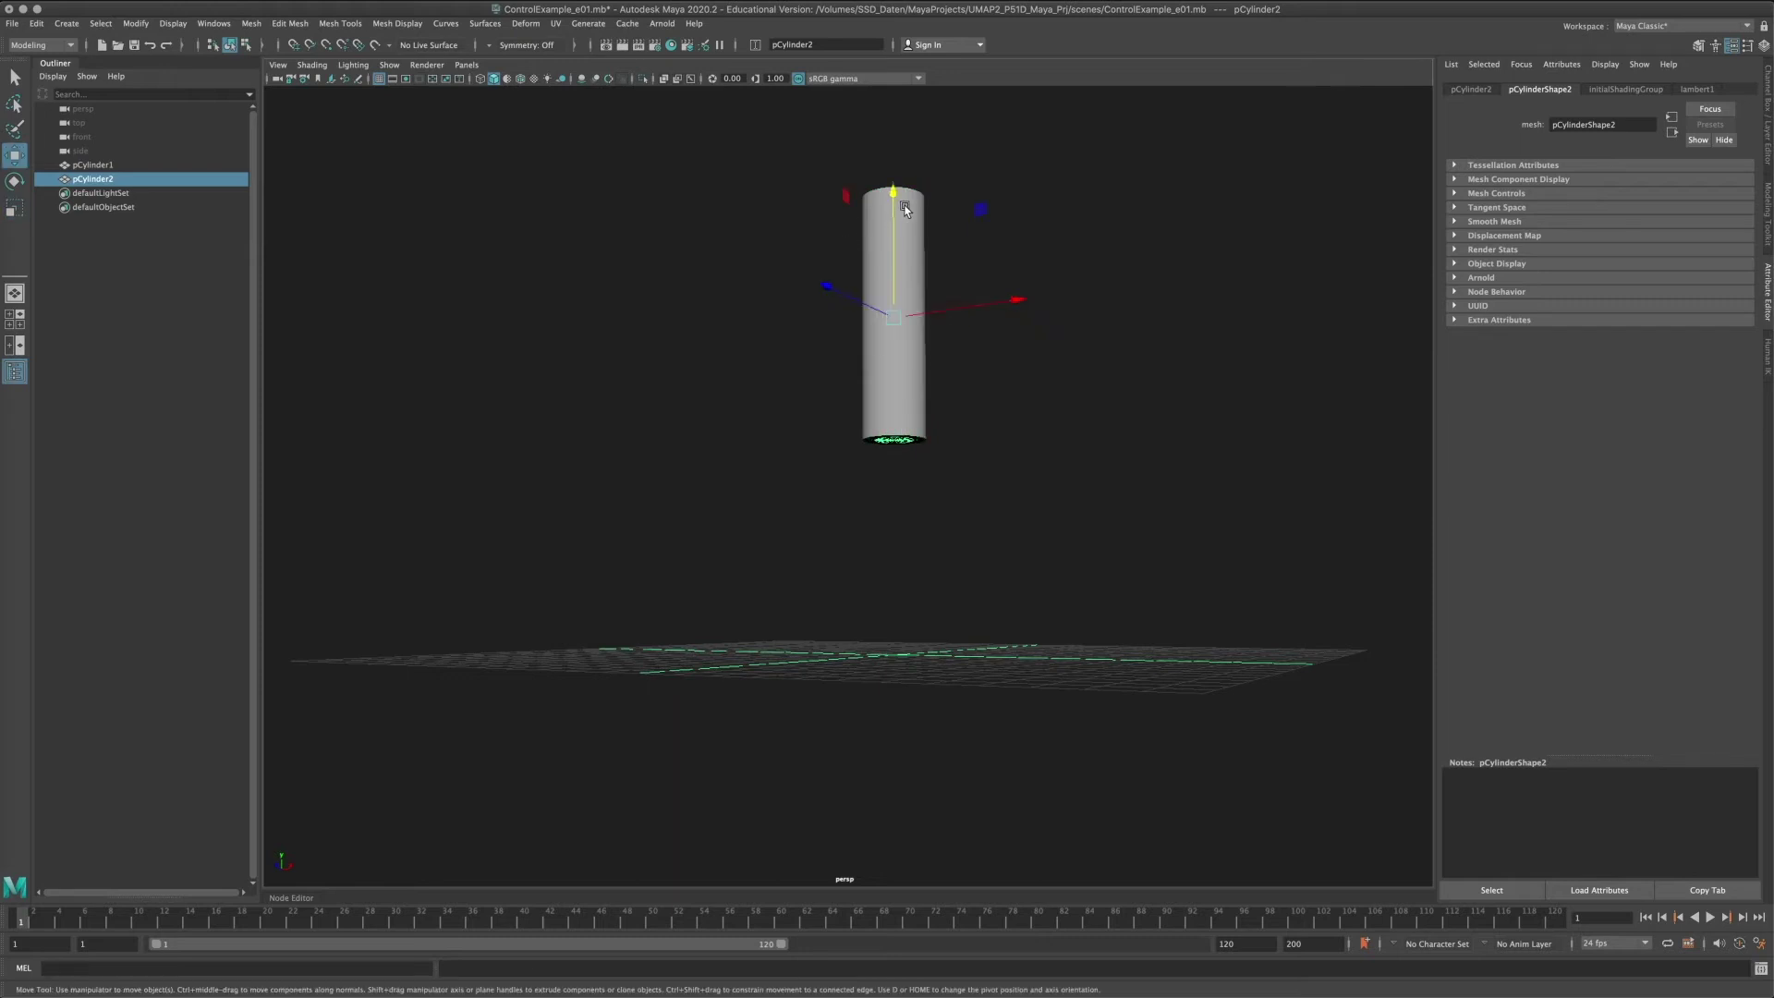
{"action": "left_click_drag", "start_coordinate": [895, 196], "coordinate": [908, 386]}
{"action": "middle_click_drag", "start_coordinate": [97, 183], "coordinate": [105, 166]}
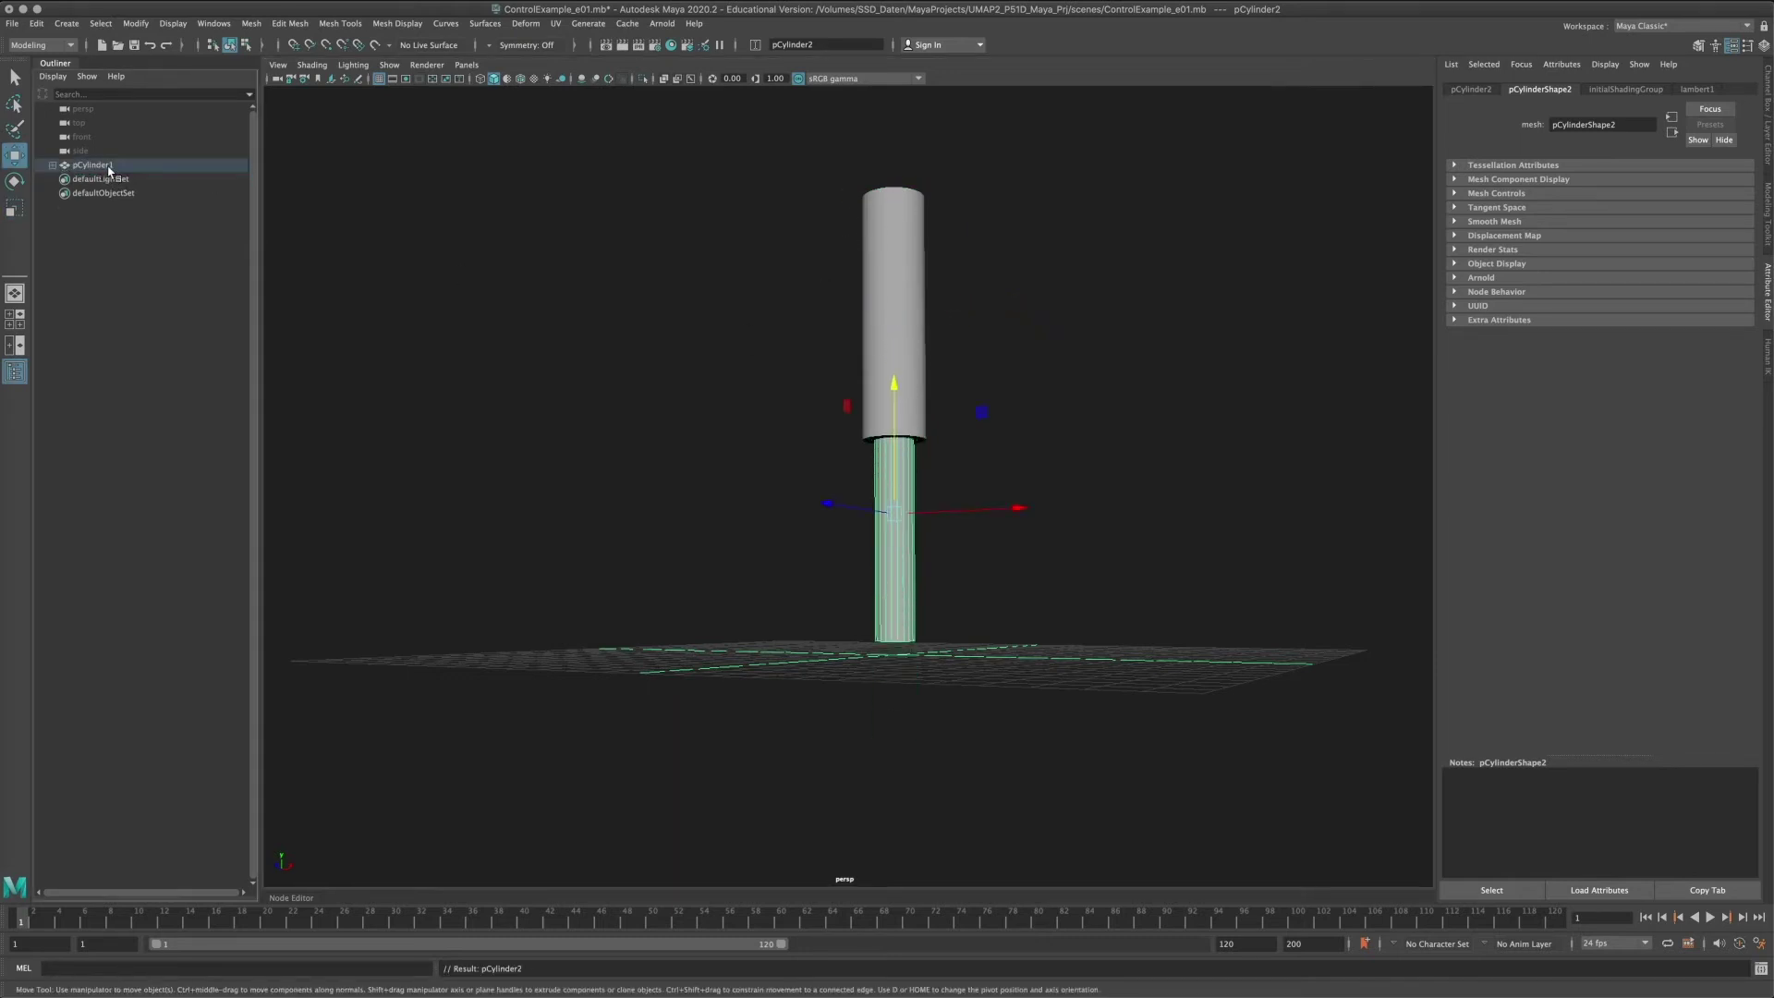
{"action": "left_click", "coordinate": [105, 167]}
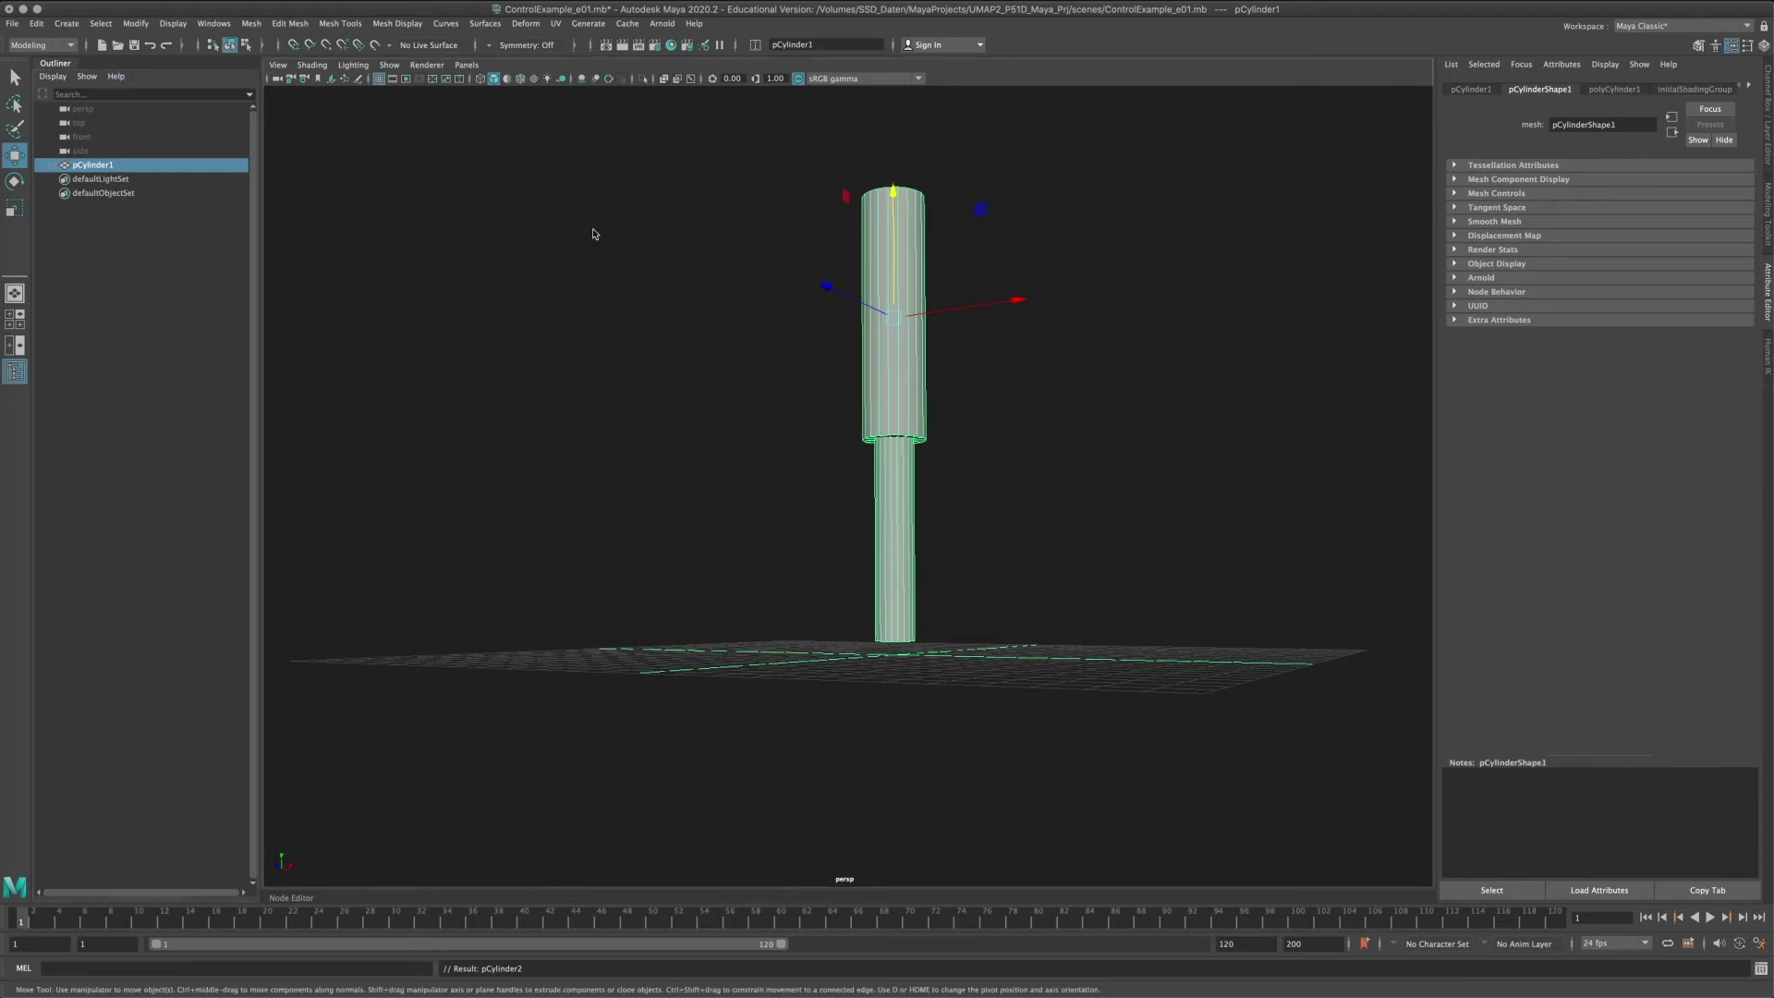
Create another polygon cylinder at the origin for the wheel and set its Rotate X to 90.
{"action": "right_click_drag", "start_coordinate": [594, 231], "coordinate": [539, 210], "text": "shift"}
{"action": "left_click", "coordinate": [643, 222]}
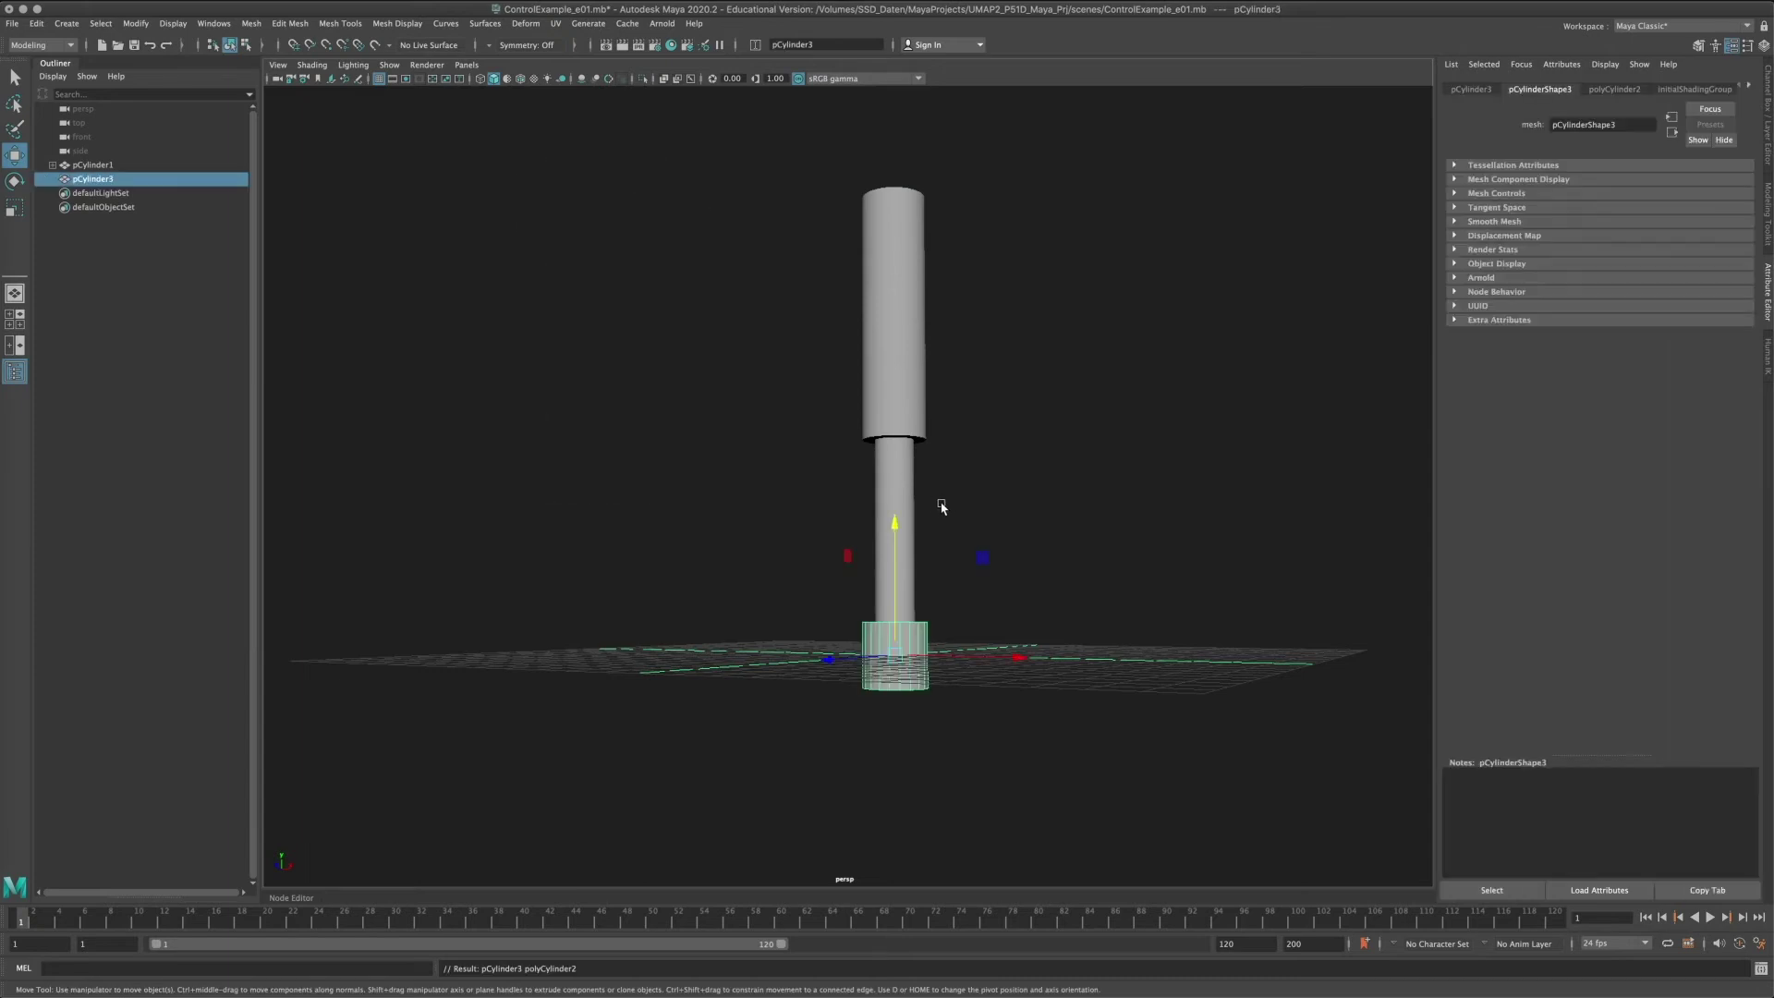
{"action": "left_click", "coordinate": [1482, 91]}
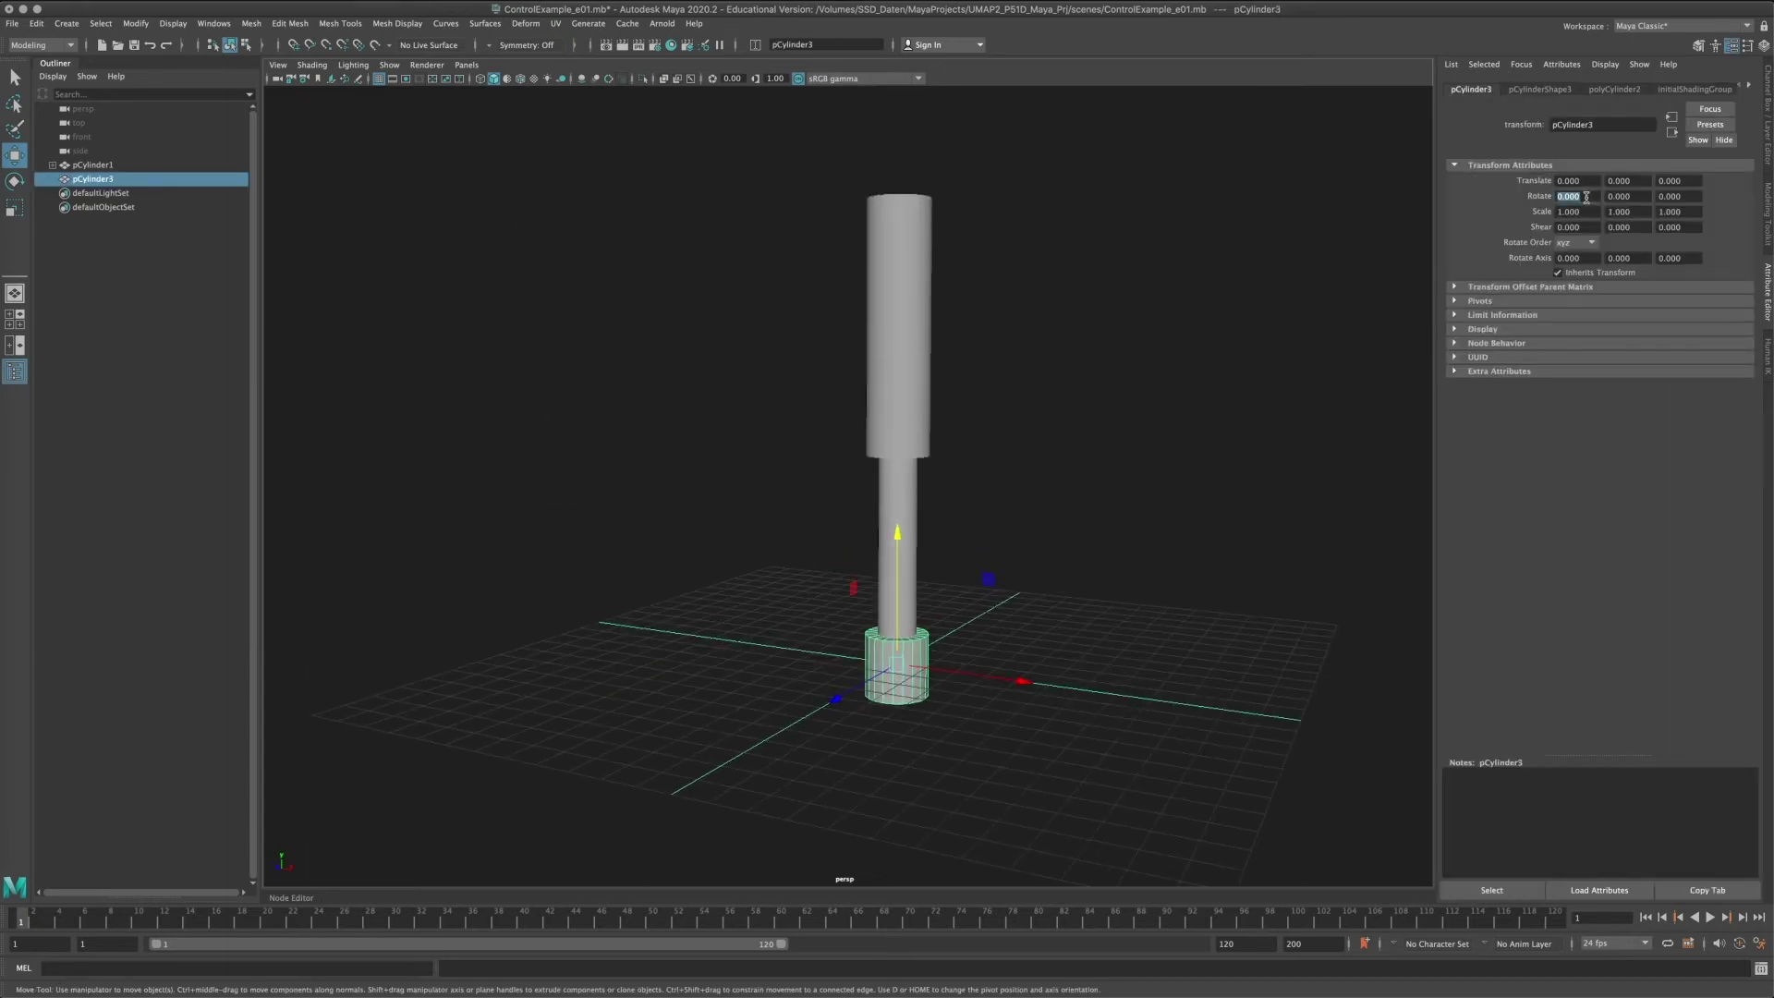
{"action": "type", "text": "90"}
{"action": "key", "text": "Return"}
Scale the wheel cylinder to about 3.2 on X and Z and move it beside the strut, about 1.6 on Z.
{"action": "key", "text": "r"}
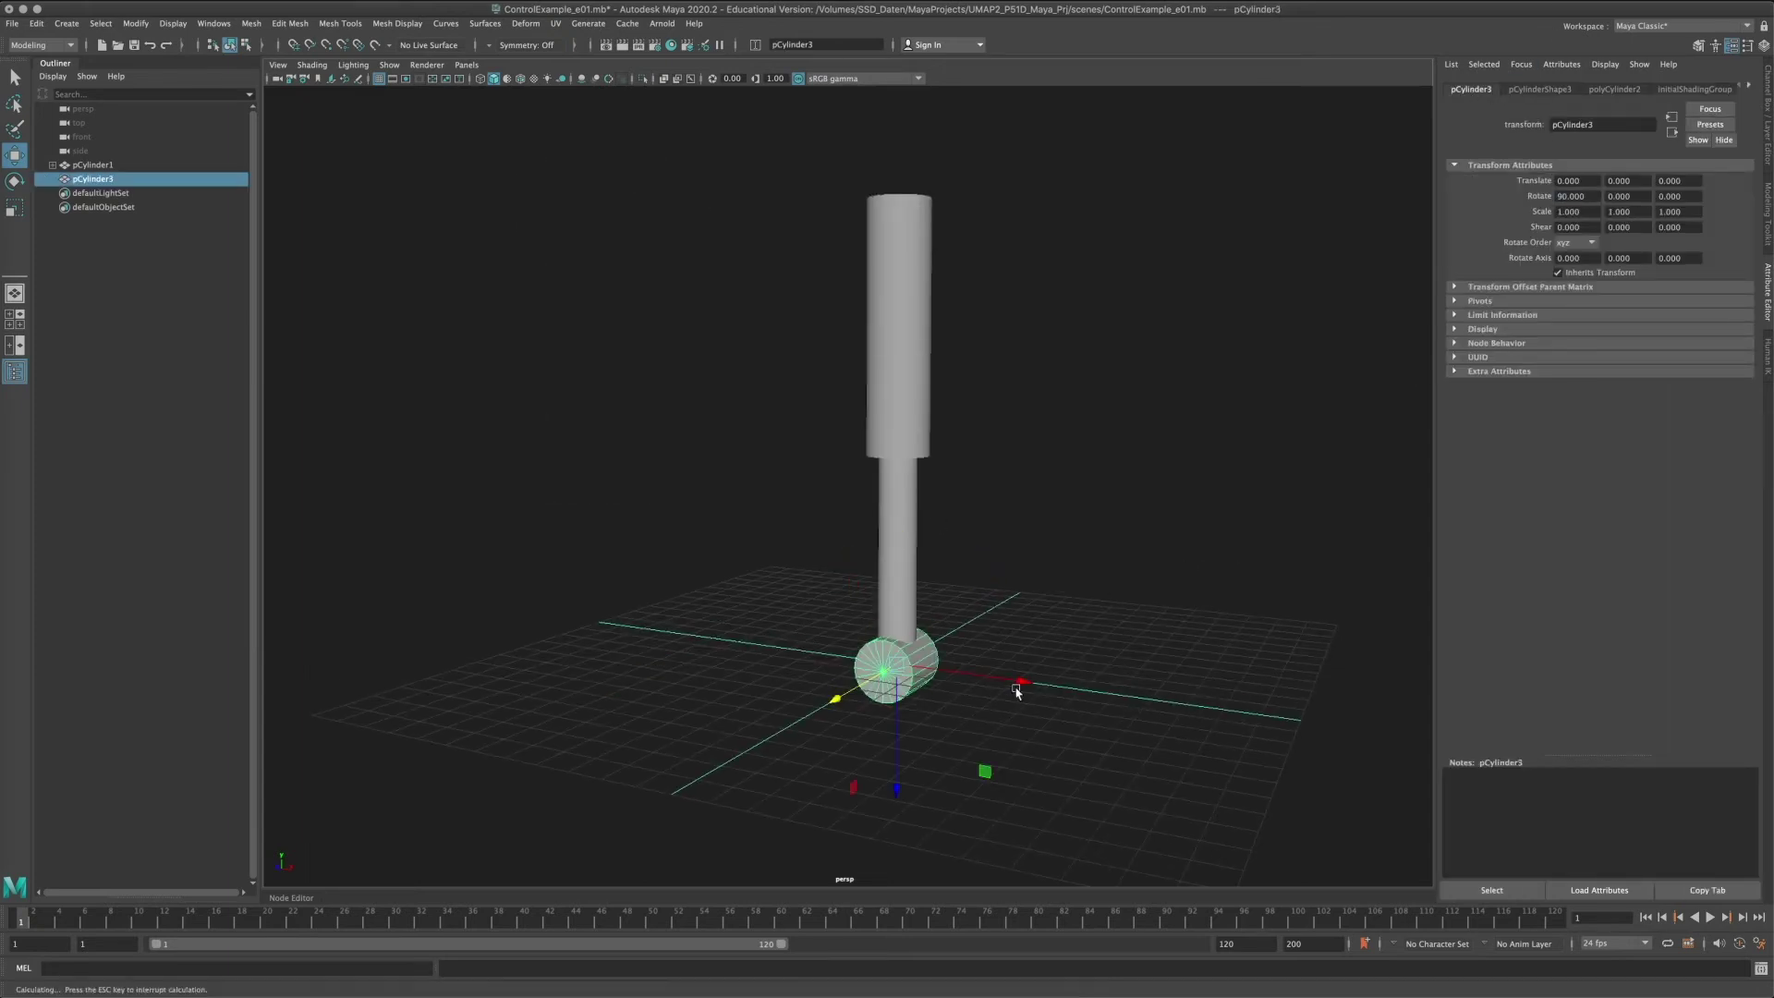
{"action": "left_click_drag", "start_coordinate": [834, 701], "coordinate": [550, 868], "text": "ctrl"}
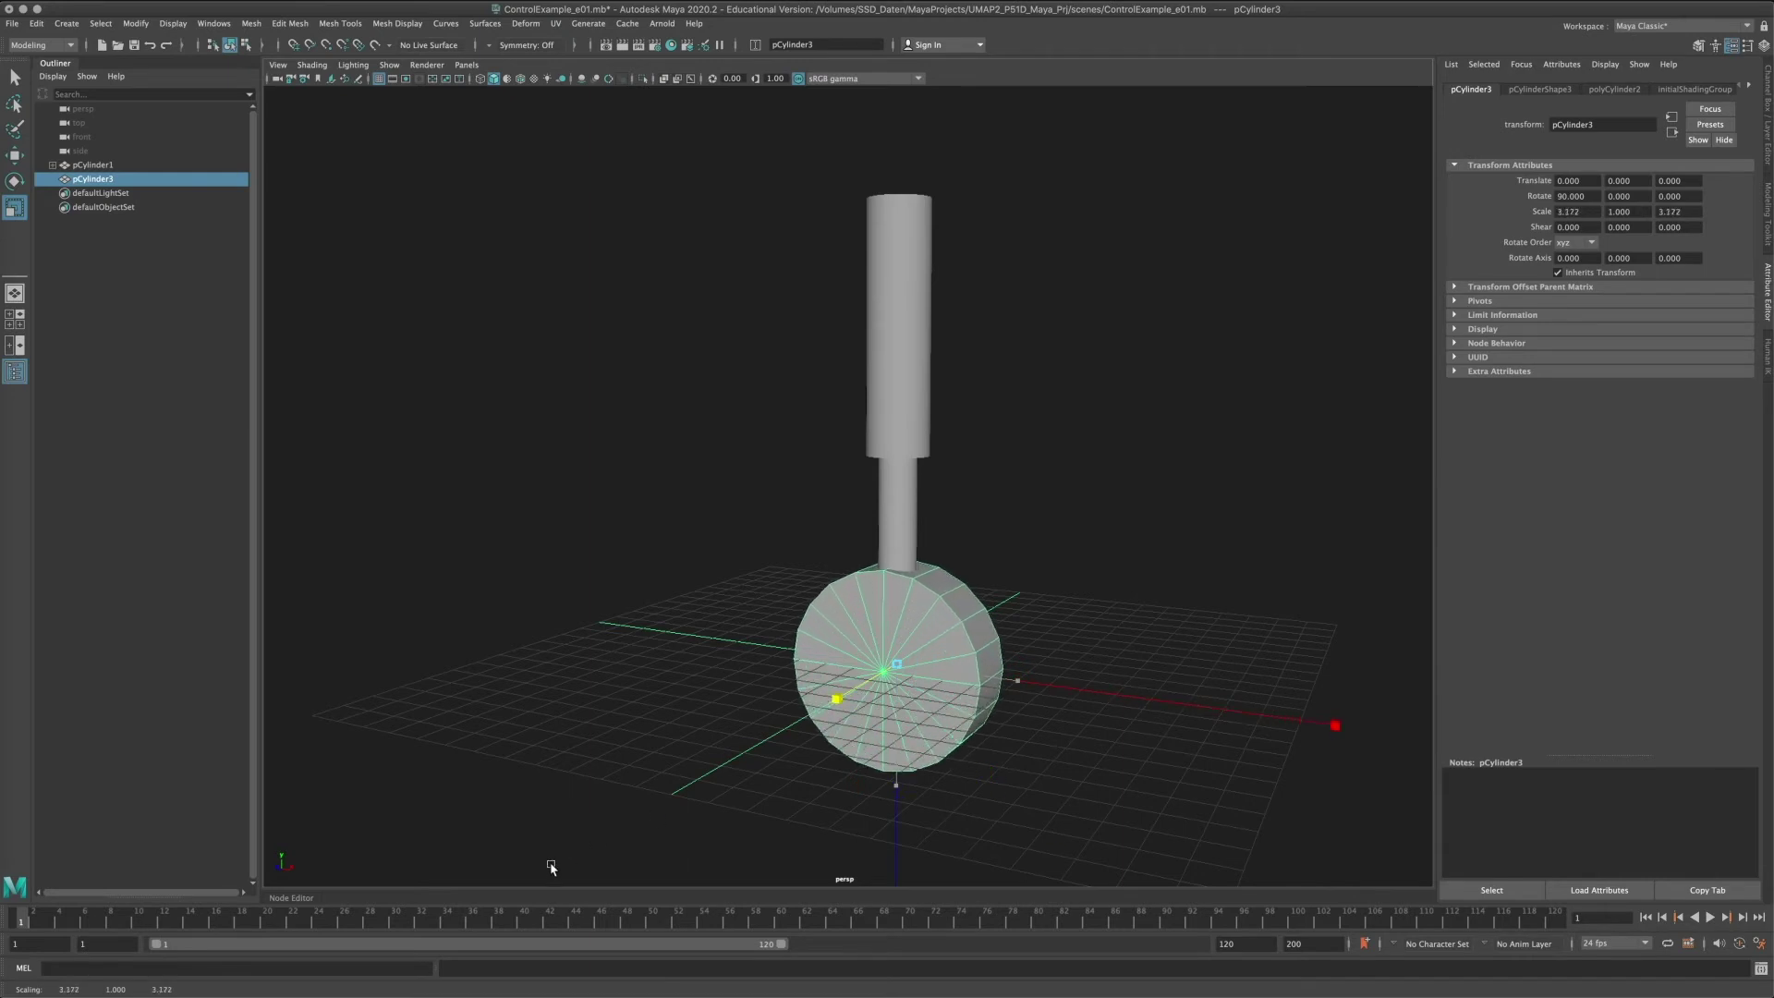
{"action": "key", "text": "w"}
{"action": "left_click_drag", "start_coordinate": [871, 680], "coordinate": [827, 633]}
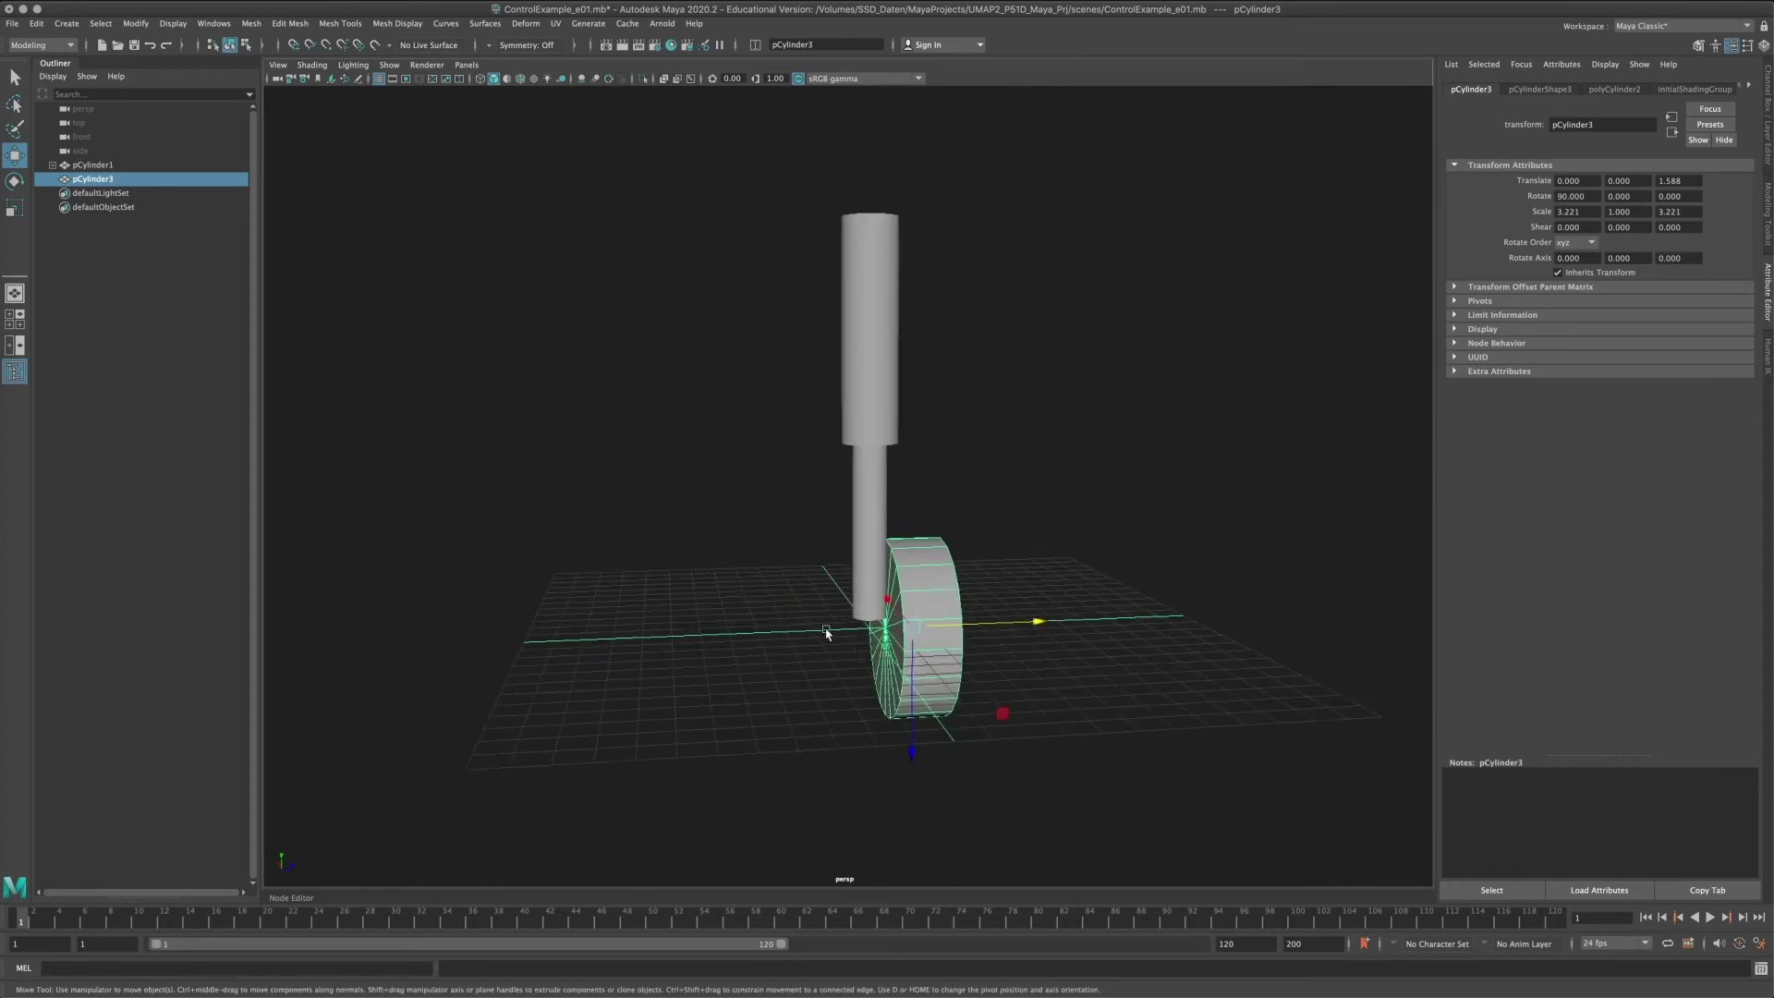
Parent the wheel pCylinder3 under pCylinder2 and select pCylinder1 to check the whole hierarchy.
{"action": "left_click", "coordinate": [53, 165]}
{"action": "left_click", "coordinate": [101, 180]}
{"action": "left_click", "coordinate": [116, 191]}
{"action": "left_click", "coordinate": [115, 194]}
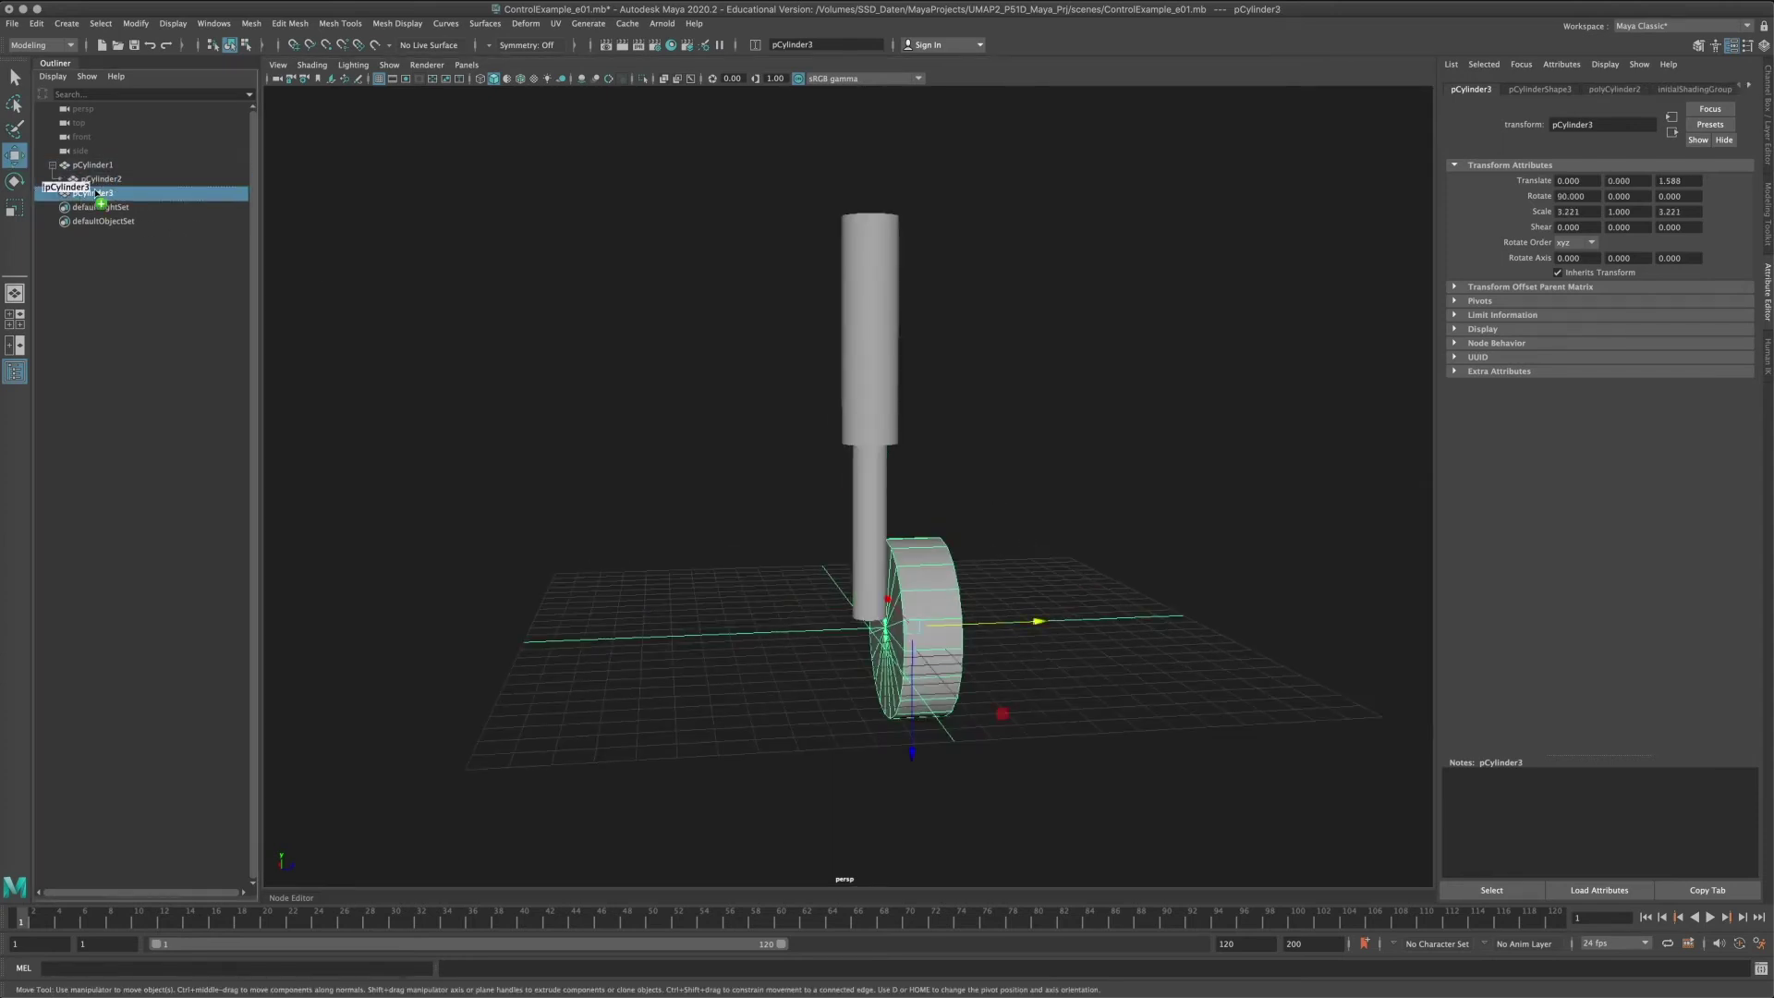
{"action": "left_click_drag", "start_coordinate": [101, 193], "coordinate": [101, 180]}
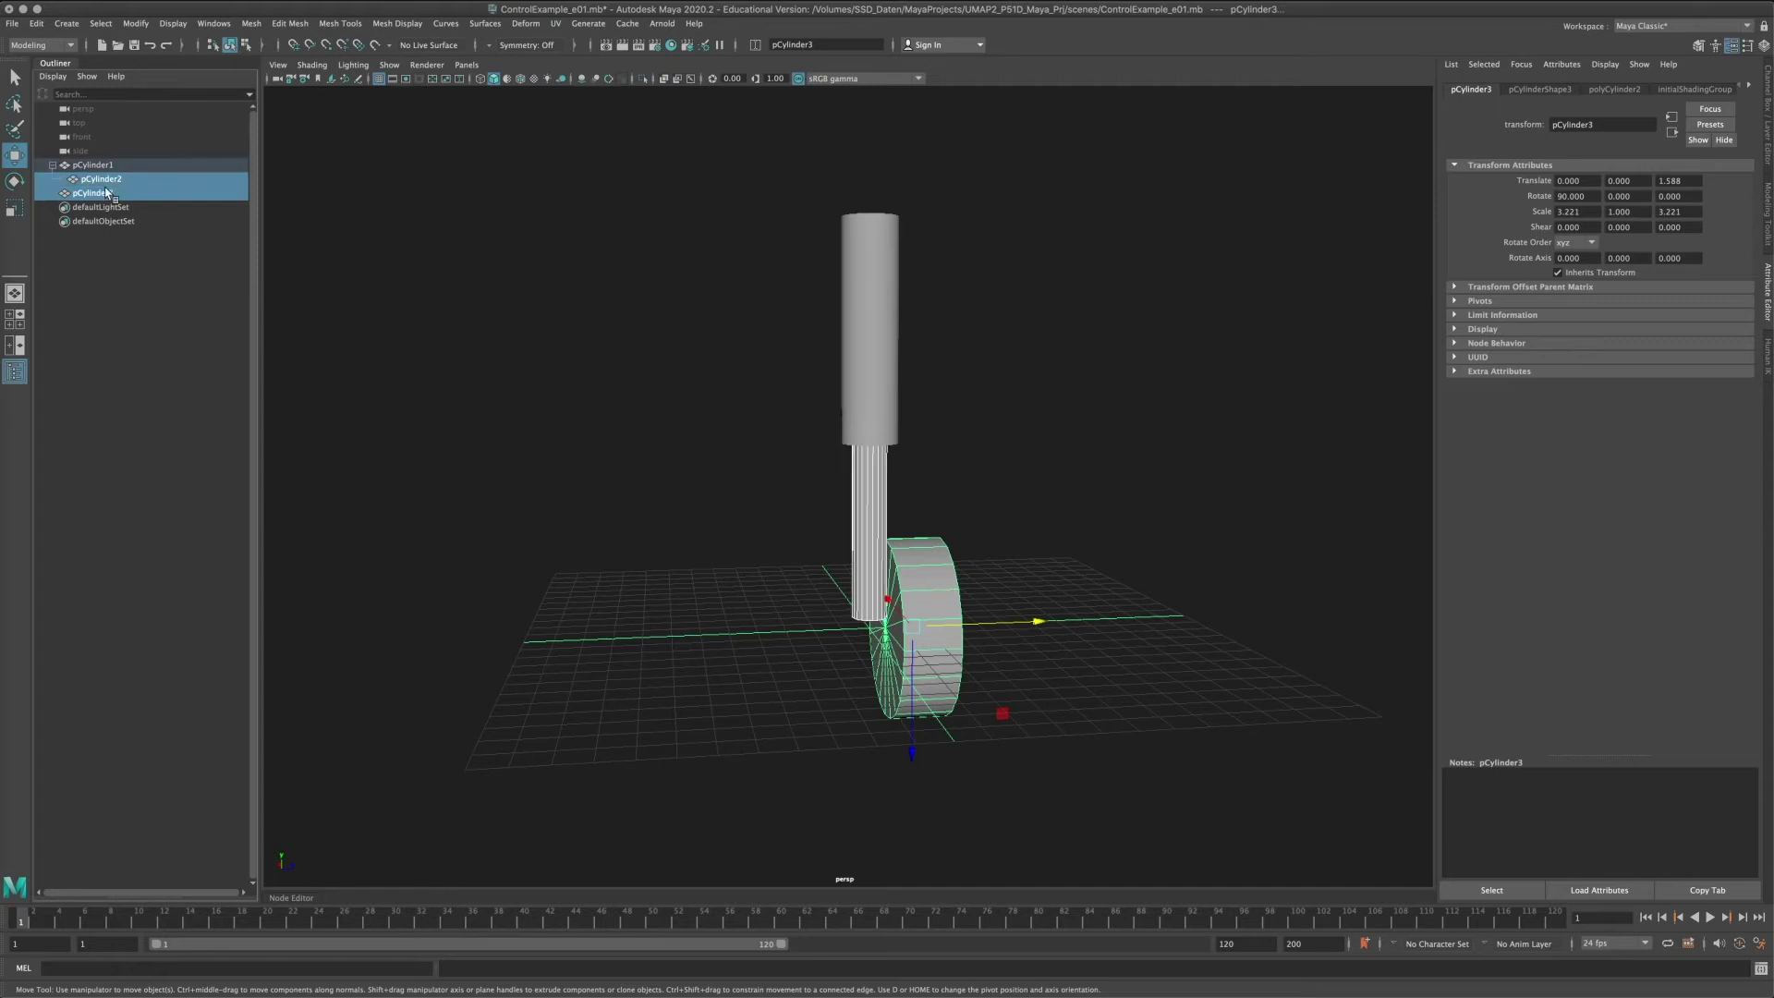
{"action": "left_click", "coordinate": [88, 194]}
{"action": "middle_click_drag", "start_coordinate": [88, 194], "coordinate": [104, 180]}
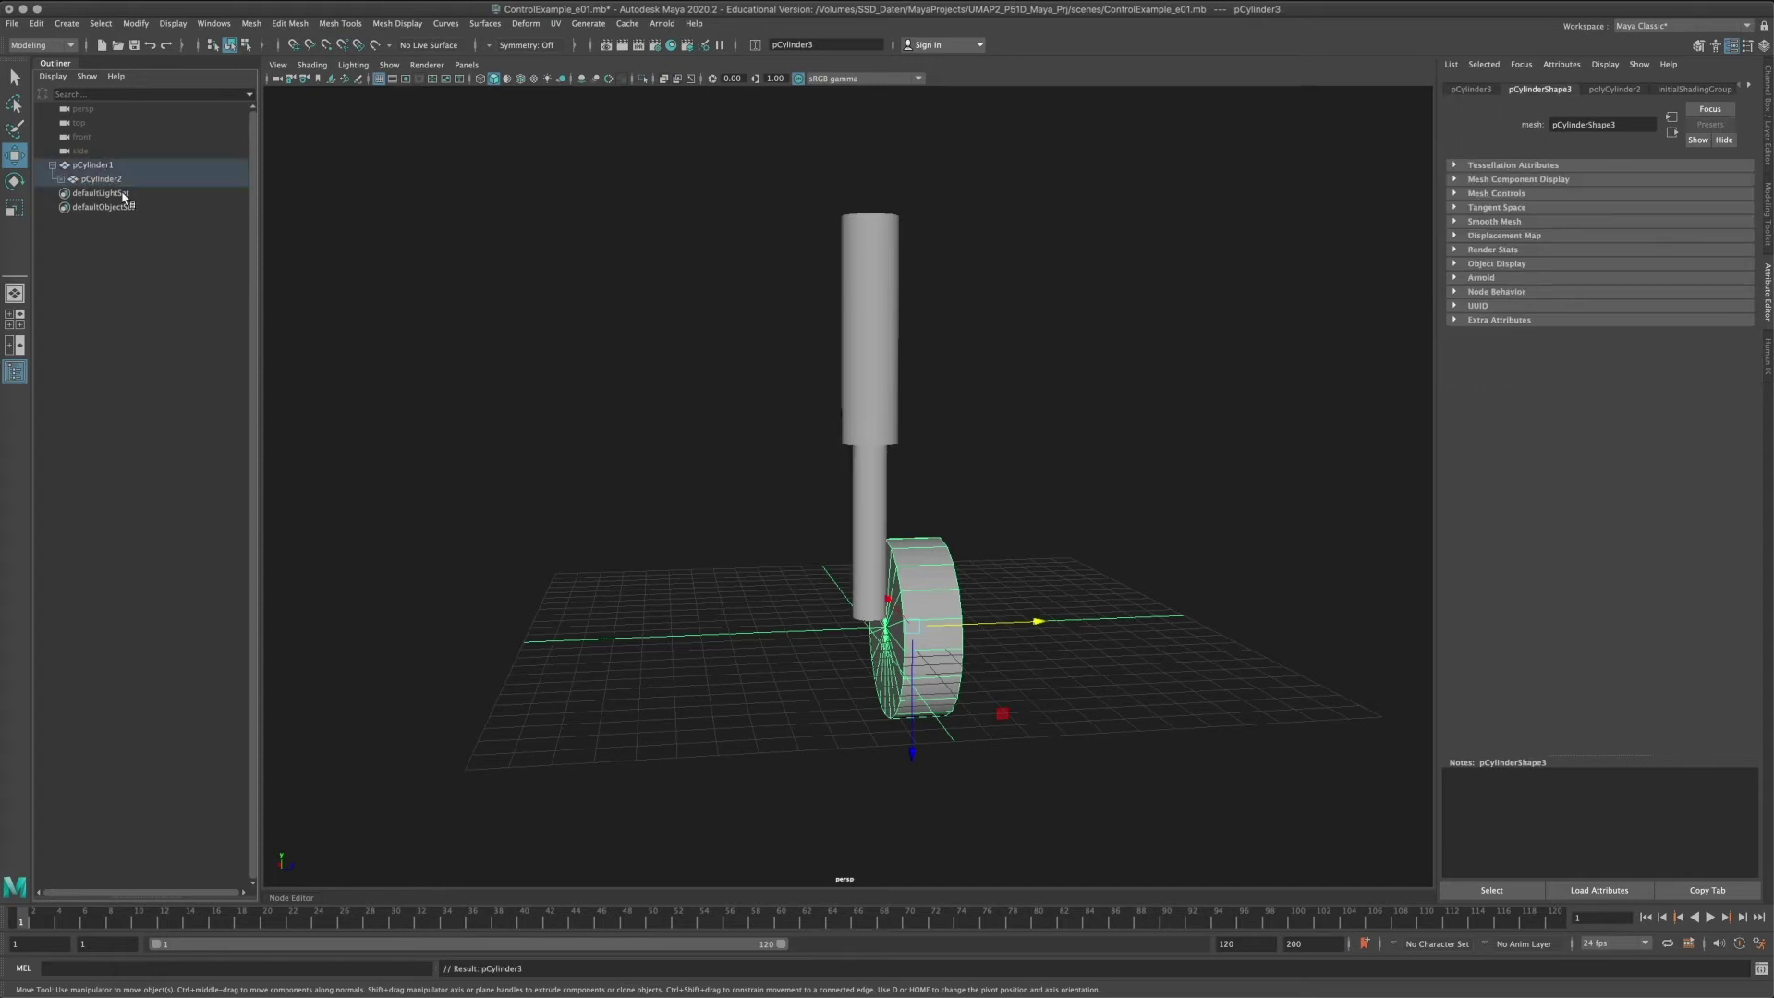
{"action": "left_click", "coordinate": [60, 178]}
{"action": "left_click", "coordinate": [83, 166]}
{"action": "left_click_drag", "start_coordinate": [924, 434], "coordinate": [827, 464], "text": "alt"}
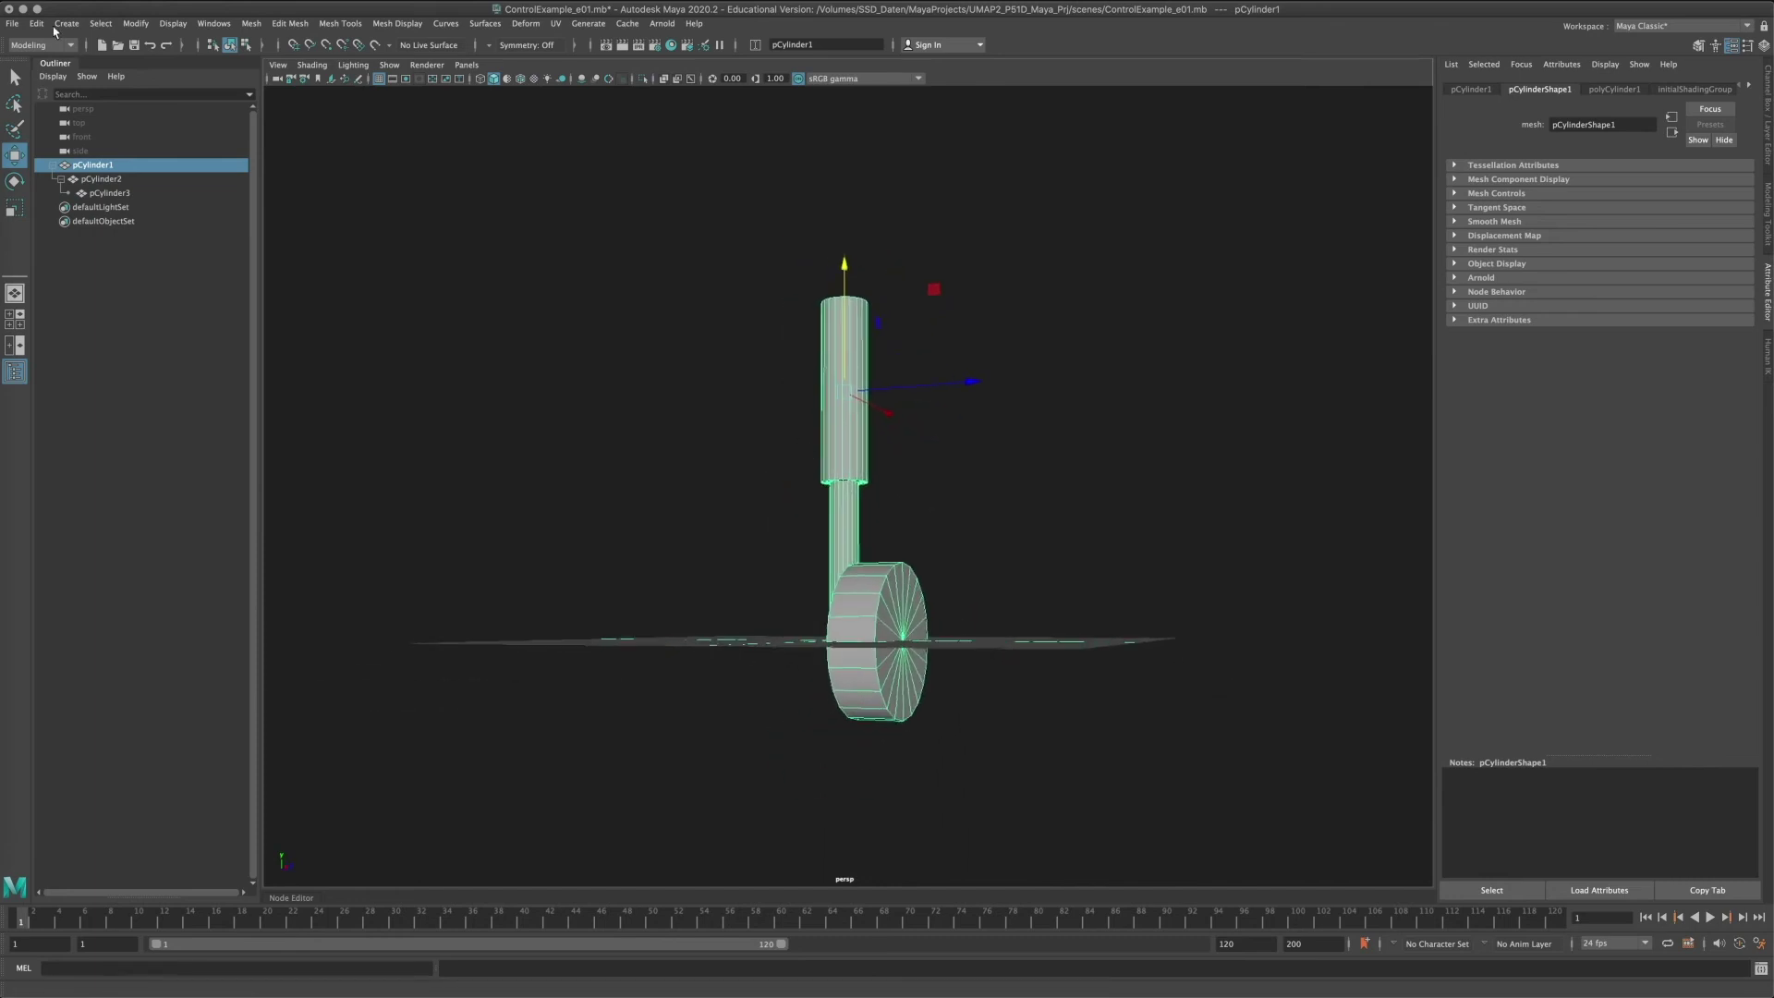
Create a polygon cube, raise it to the strut's upper end and scale it into a large flat box.
{"action": "left_click", "coordinate": [717, 325]}
{"action": "right_click", "coordinate": [729, 290], "text": "shift"}
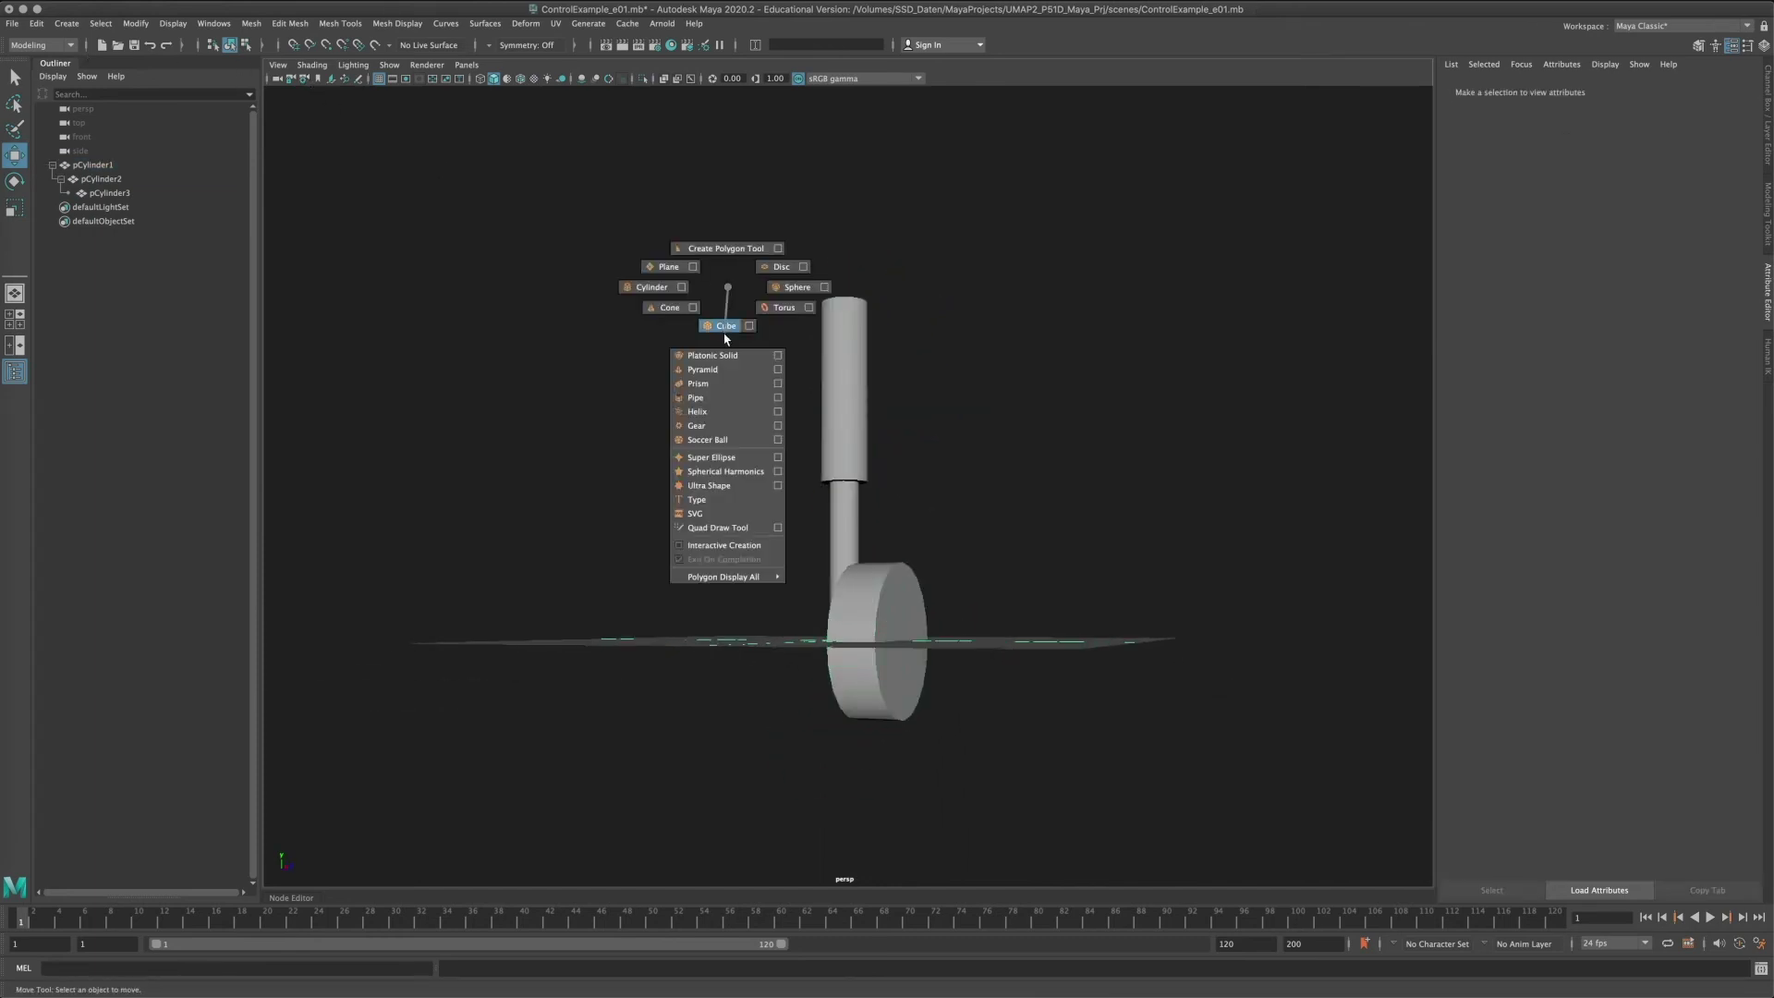
{"action": "left_click", "coordinate": [726, 339]}
{"action": "left_click_drag", "start_coordinate": [848, 545], "coordinate": [1021, 312]}
{"action": "key", "text": "r"}
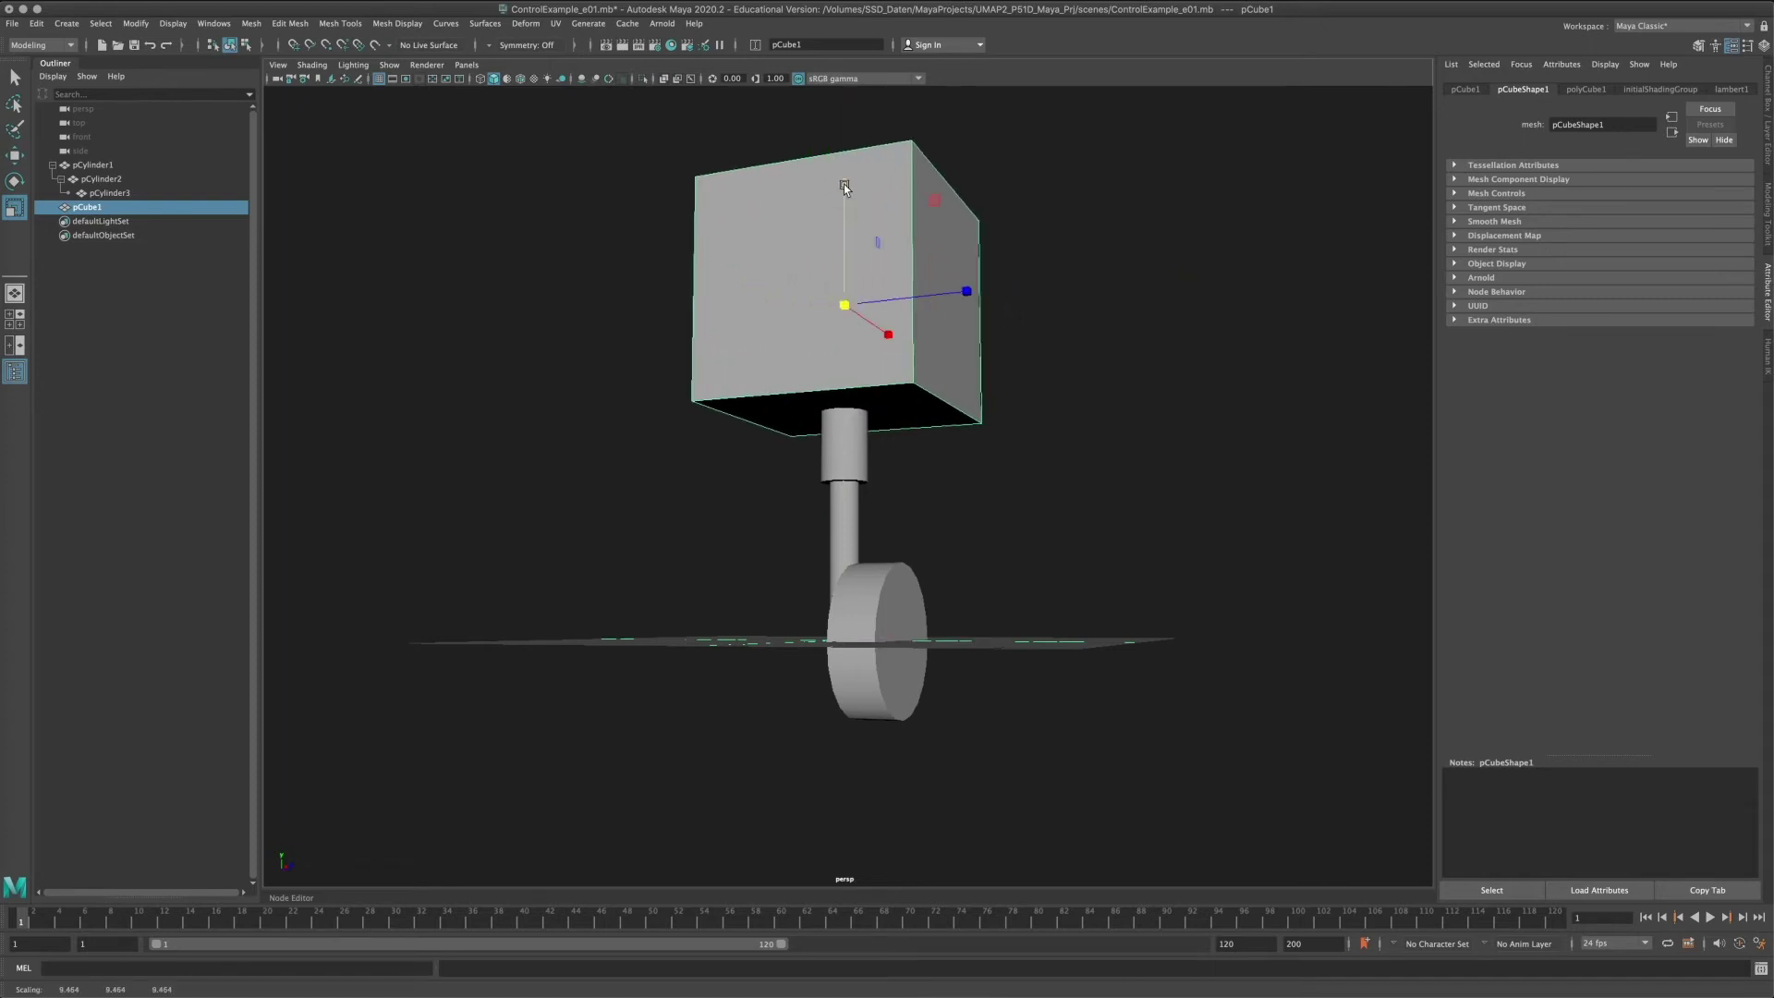
{"action": "left_click_drag", "start_coordinate": [844, 184], "coordinate": [835, 252]}
{"action": "left_click_drag", "start_coordinate": [967, 291], "coordinate": [925, 323]}
Delete the top face of the flat box.
{"action": "right_click_drag", "start_coordinate": [966, 305], "coordinate": [966, 345]}
{"action": "left_click", "coordinate": [1002, 273]}
{"action": "key", "text": "Delete"}
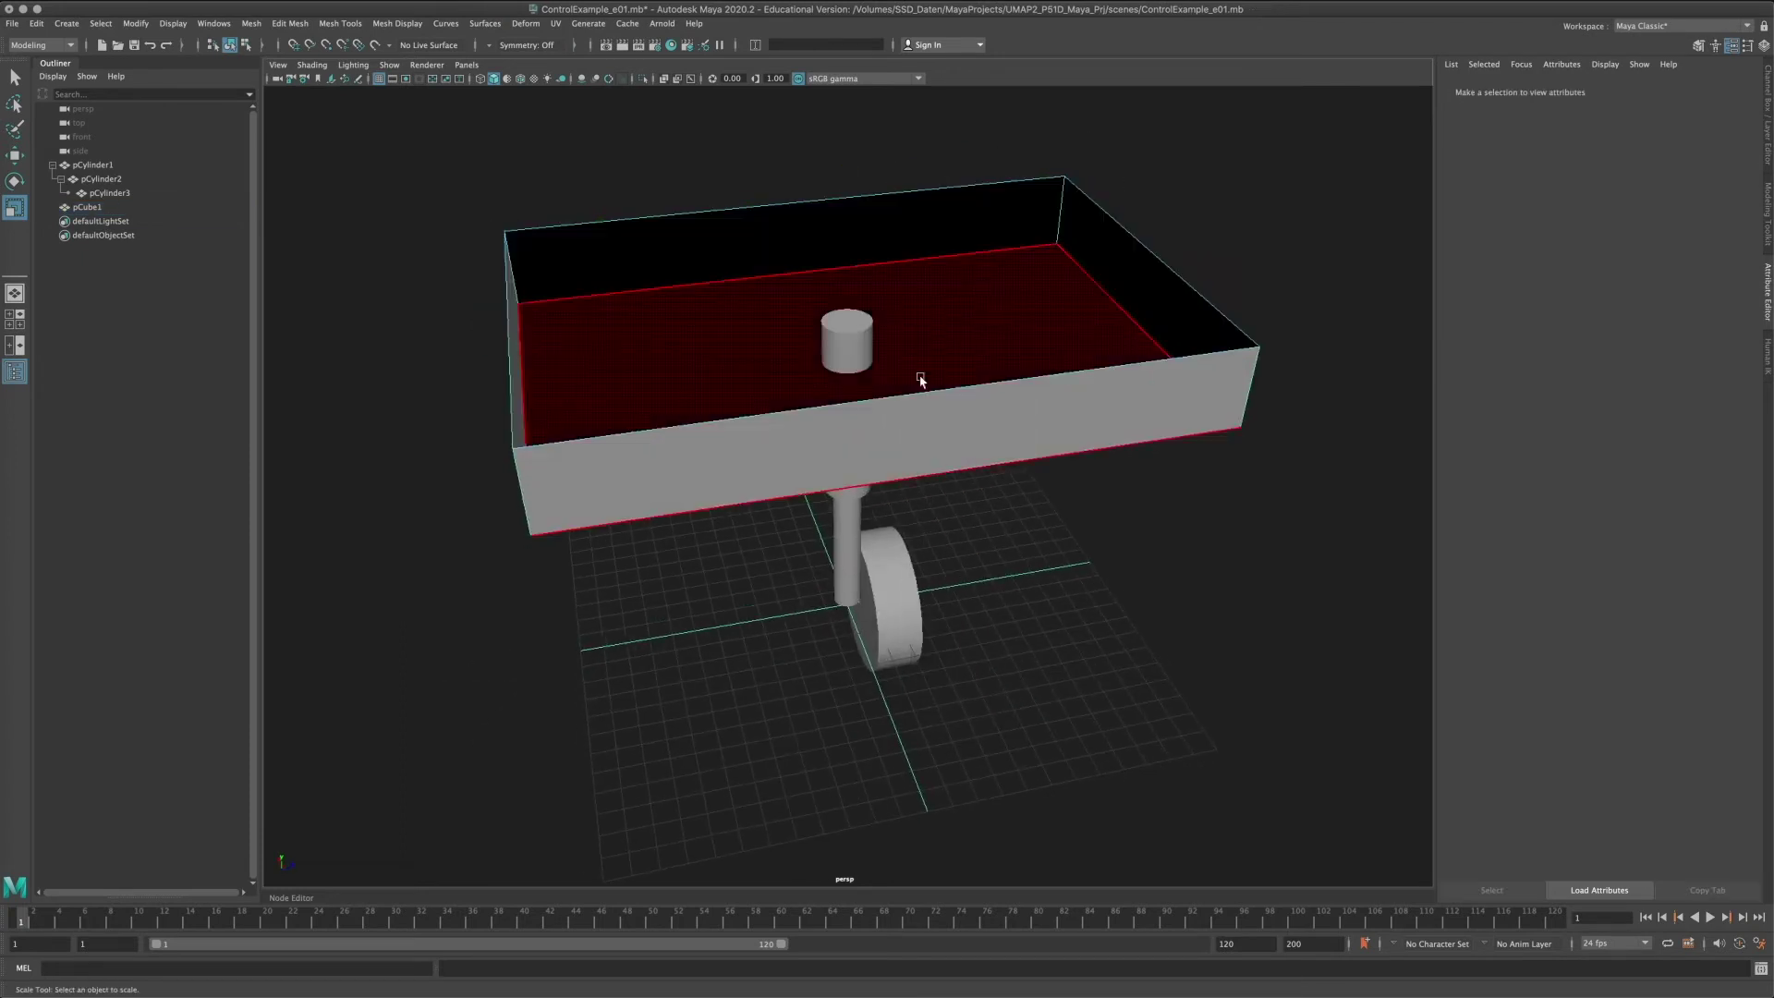
Extrude the box's bottom face inward with an offset of 3.1.
{"action": "left_click_drag", "start_coordinate": [920, 378], "coordinate": [867, 337], "text": "alt"}
{"action": "left_click", "coordinate": [916, 285]}
{"action": "right_click_drag", "start_coordinate": [934, 257], "coordinate": [936, 301], "text": "shift"}
{"action": "left_click_drag", "start_coordinate": [1039, 434], "coordinate": [1125, 434], "text": "alt"}
{"action": "left_click_drag", "start_coordinate": [894, 344], "coordinate": [837, 359], "text": "alt"}
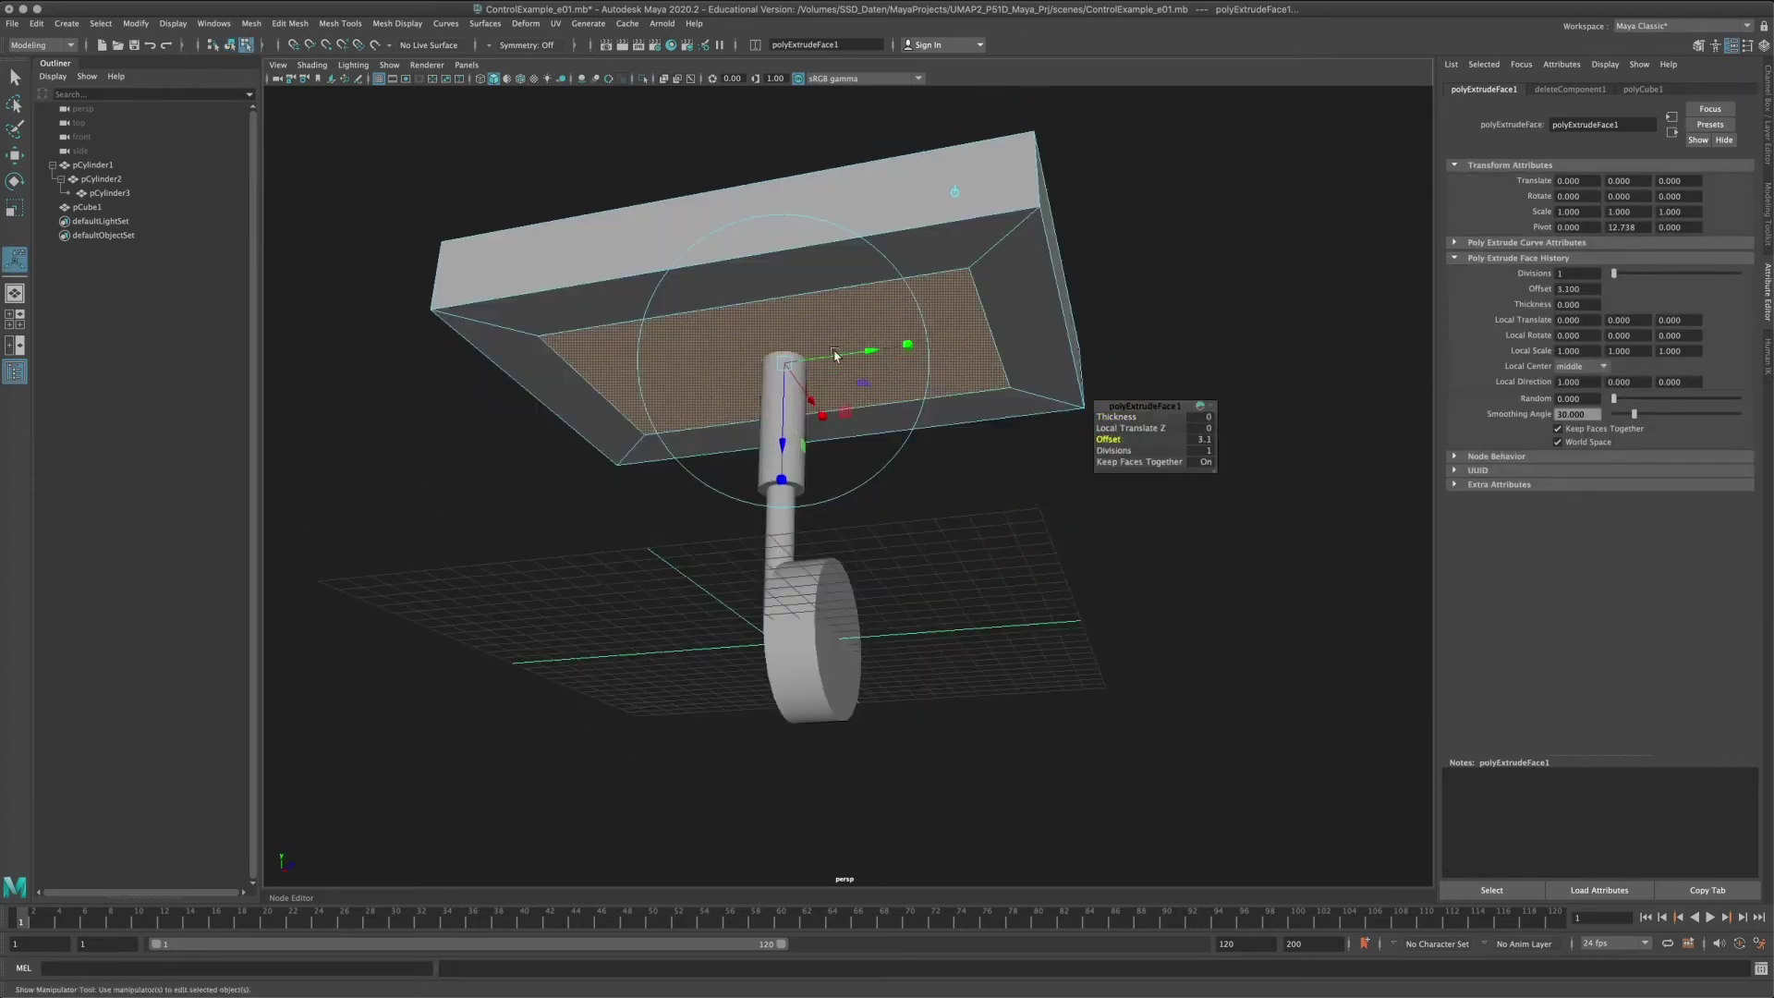
Extract the inset face on the underside of the box as a separate mesh and return to object selection.
{"action": "left_click", "coordinate": [252, 28]}
{"action": "mouse_move", "coordinate": [289, 23]}
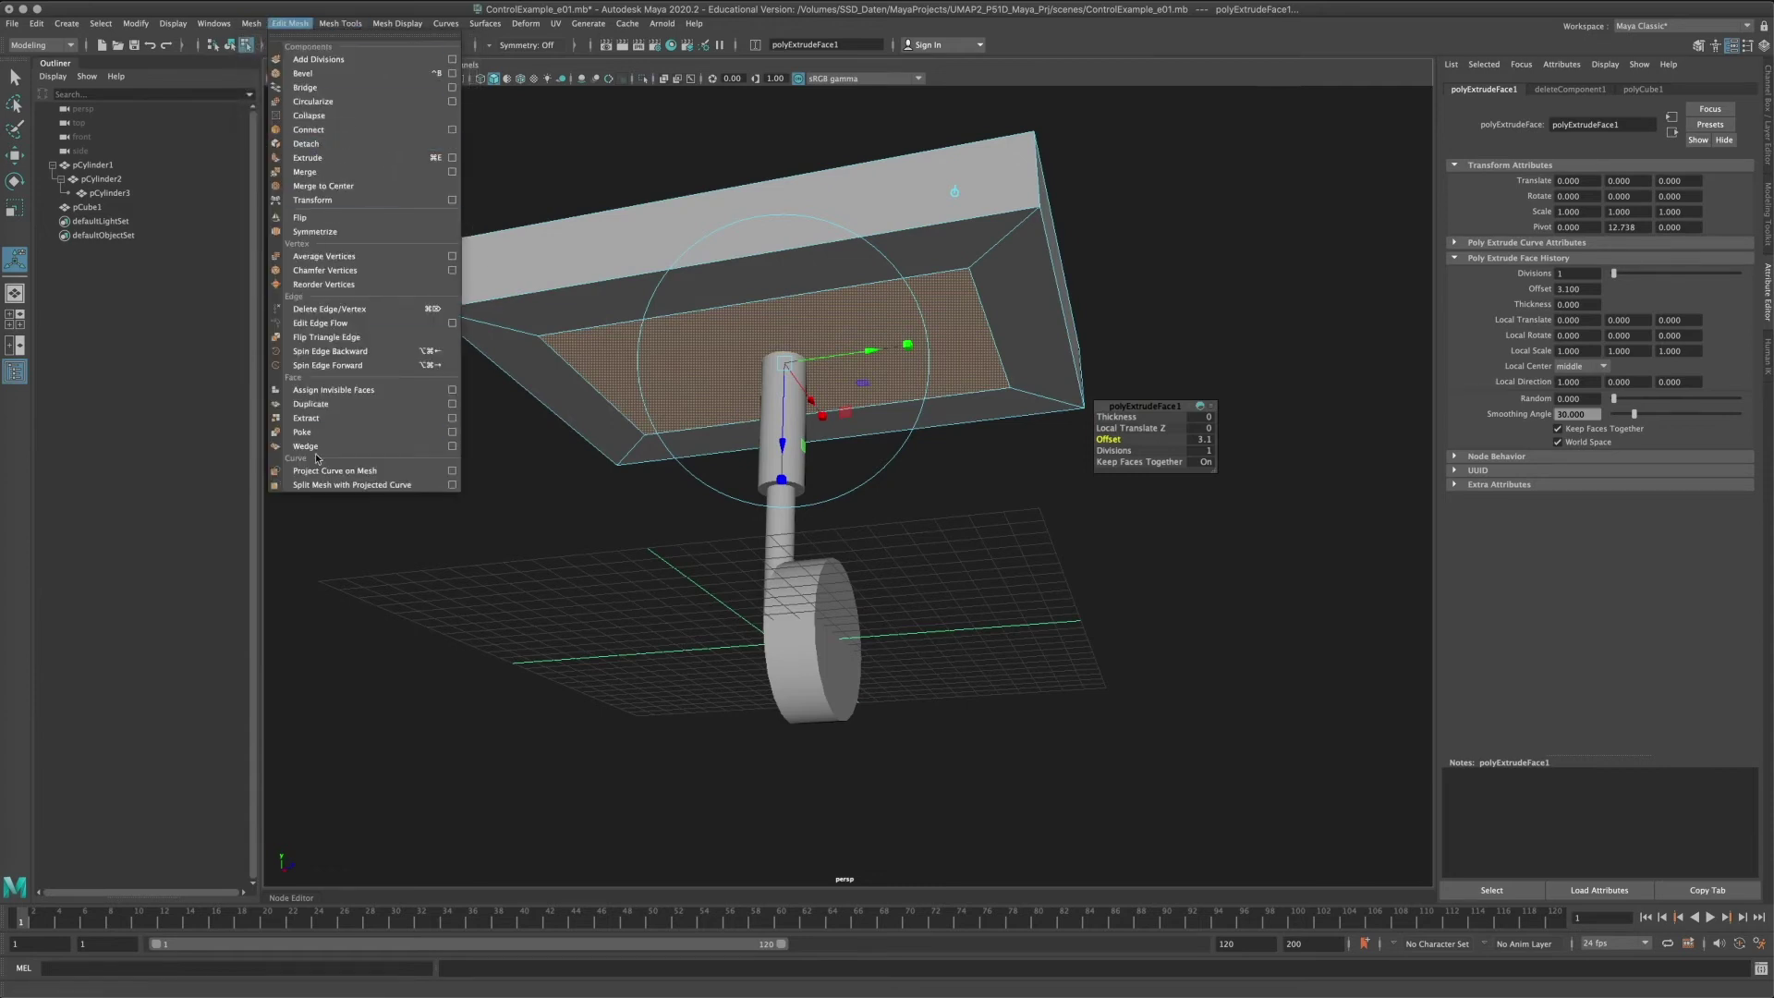
{"action": "left_click", "coordinate": [319, 418]}
{"action": "right_click", "coordinate": [775, 318]}
{"action": "right_click_drag", "start_coordinate": [776, 315], "coordinate": [844, 295]}
{"action": "key", "text": "q"}
{"action": "left_click", "coordinate": [483, 175]}
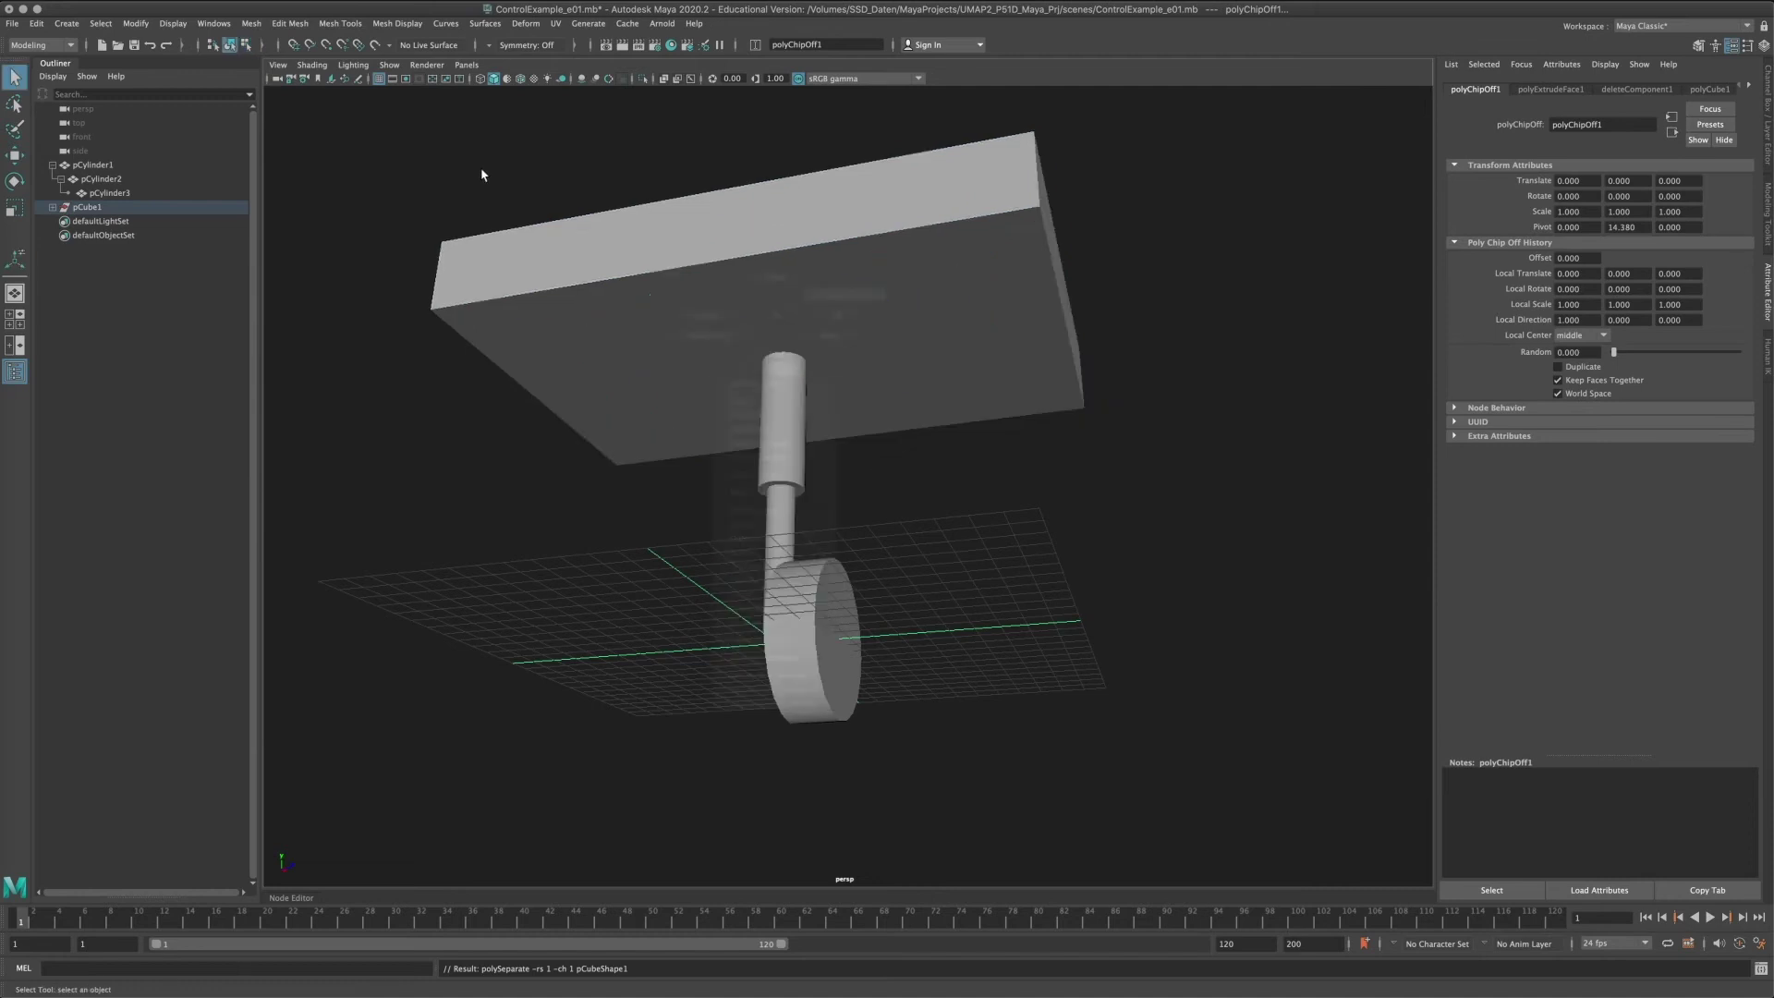
Move the box frame and its extracted bottom panel lengthwise so the strut sits near one end of the opening.
{"action": "left_click", "coordinate": [780, 341]}
{"action": "left_click_drag", "start_coordinate": [780, 341], "coordinate": [695, 351], "text": "alt"}
{"action": "middle_click_drag", "start_coordinate": [694, 350], "coordinate": [765, 351], "text": "alt"}
{"action": "key", "text": "w"}
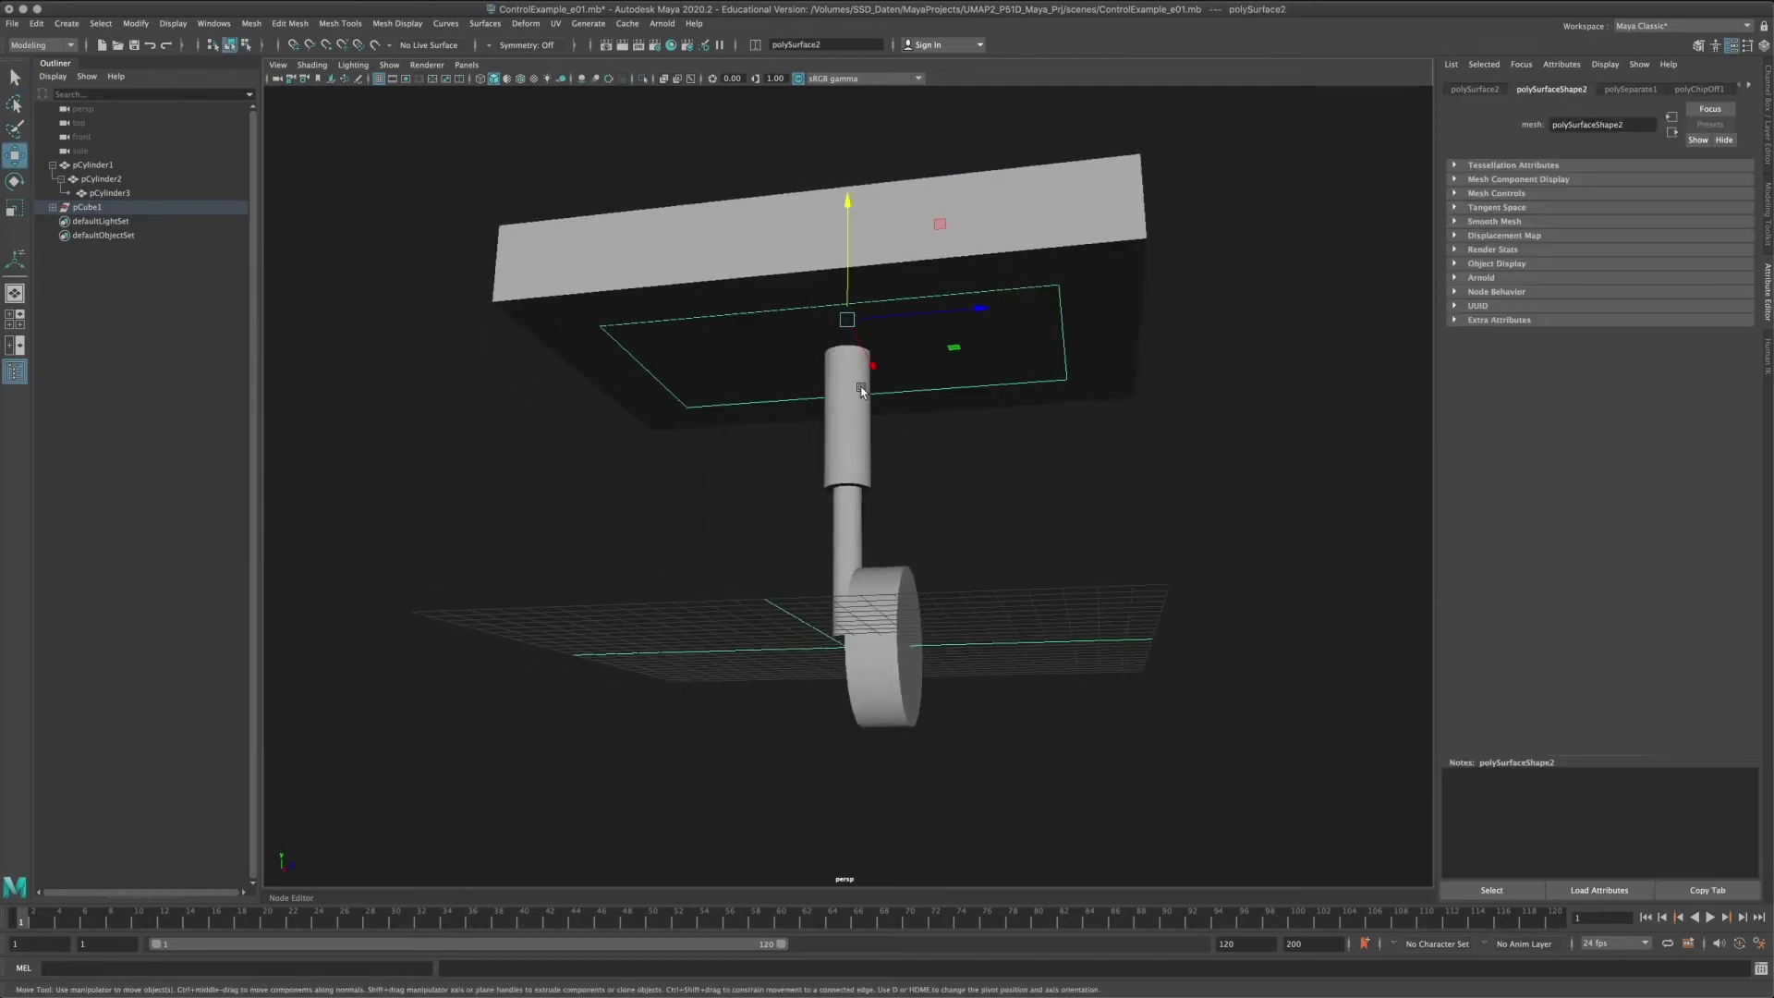
{"action": "left_click_drag", "start_coordinate": [766, 351], "coordinate": [875, 413], "text": "alt"}
{"action": "left_click", "coordinate": [985, 296]}
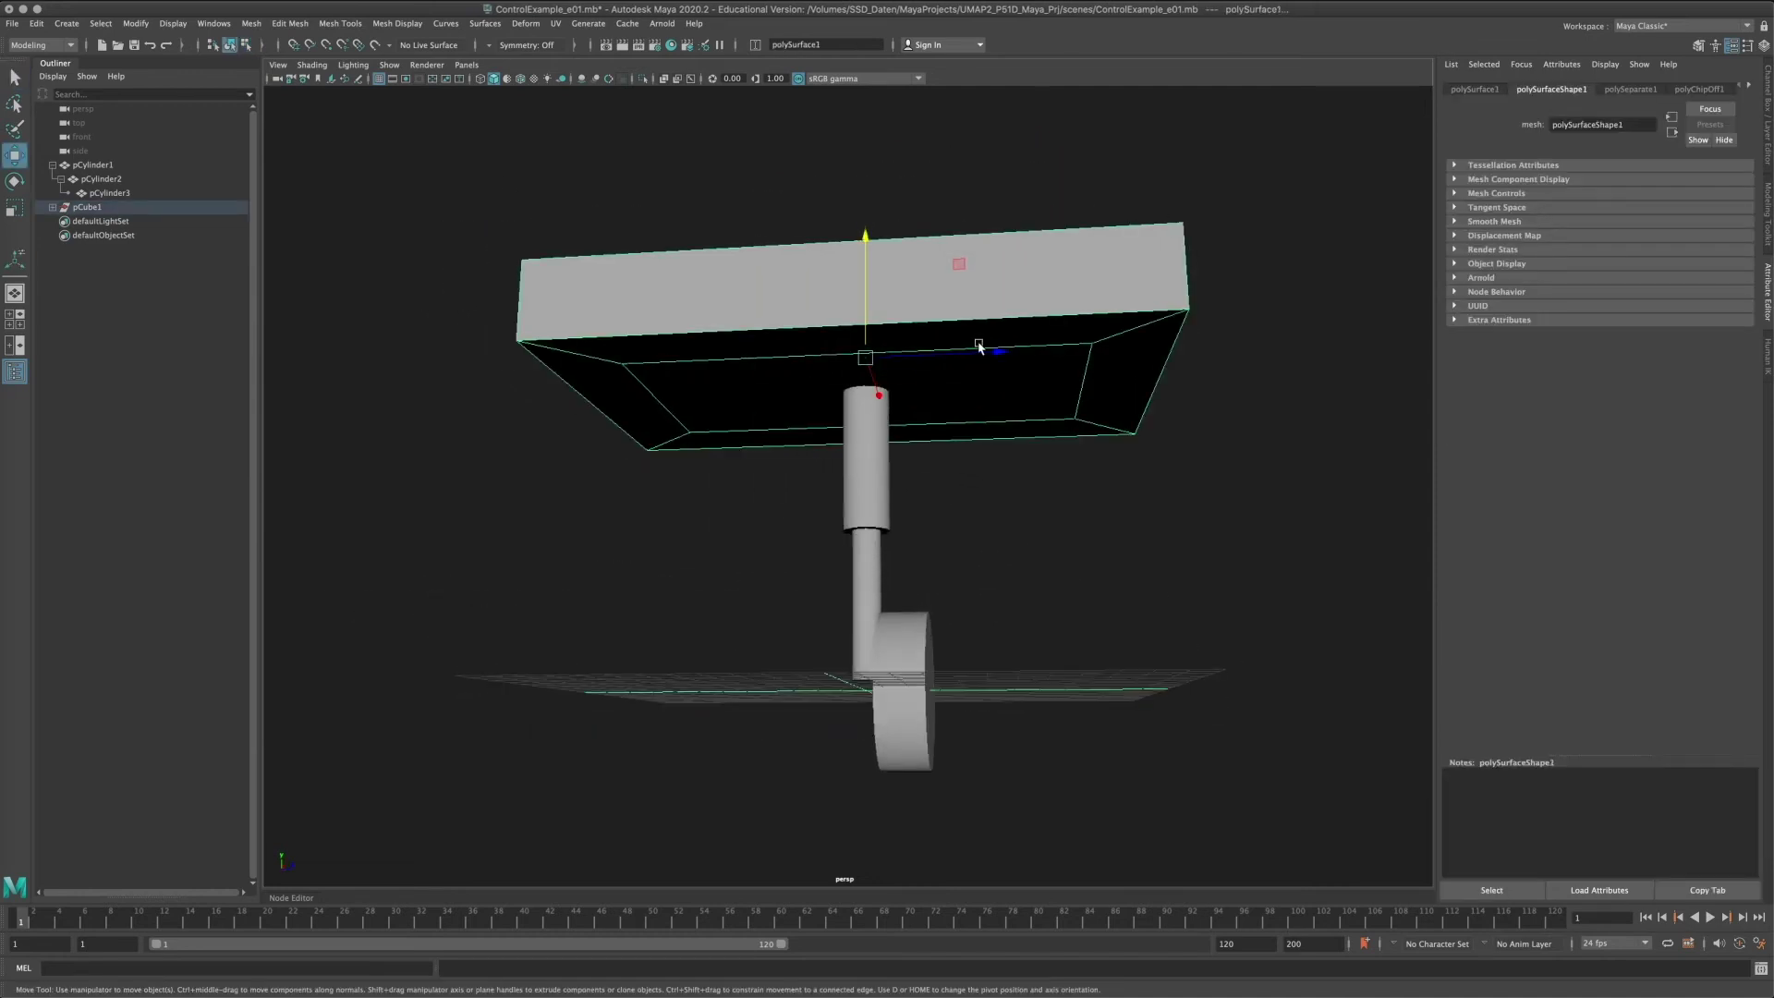
{"action": "left_click_drag", "start_coordinate": [993, 352], "coordinate": [816, 375]}
{"action": "middle_click_drag", "start_coordinate": [865, 415], "coordinate": [1017, 376], "text": "alt"}
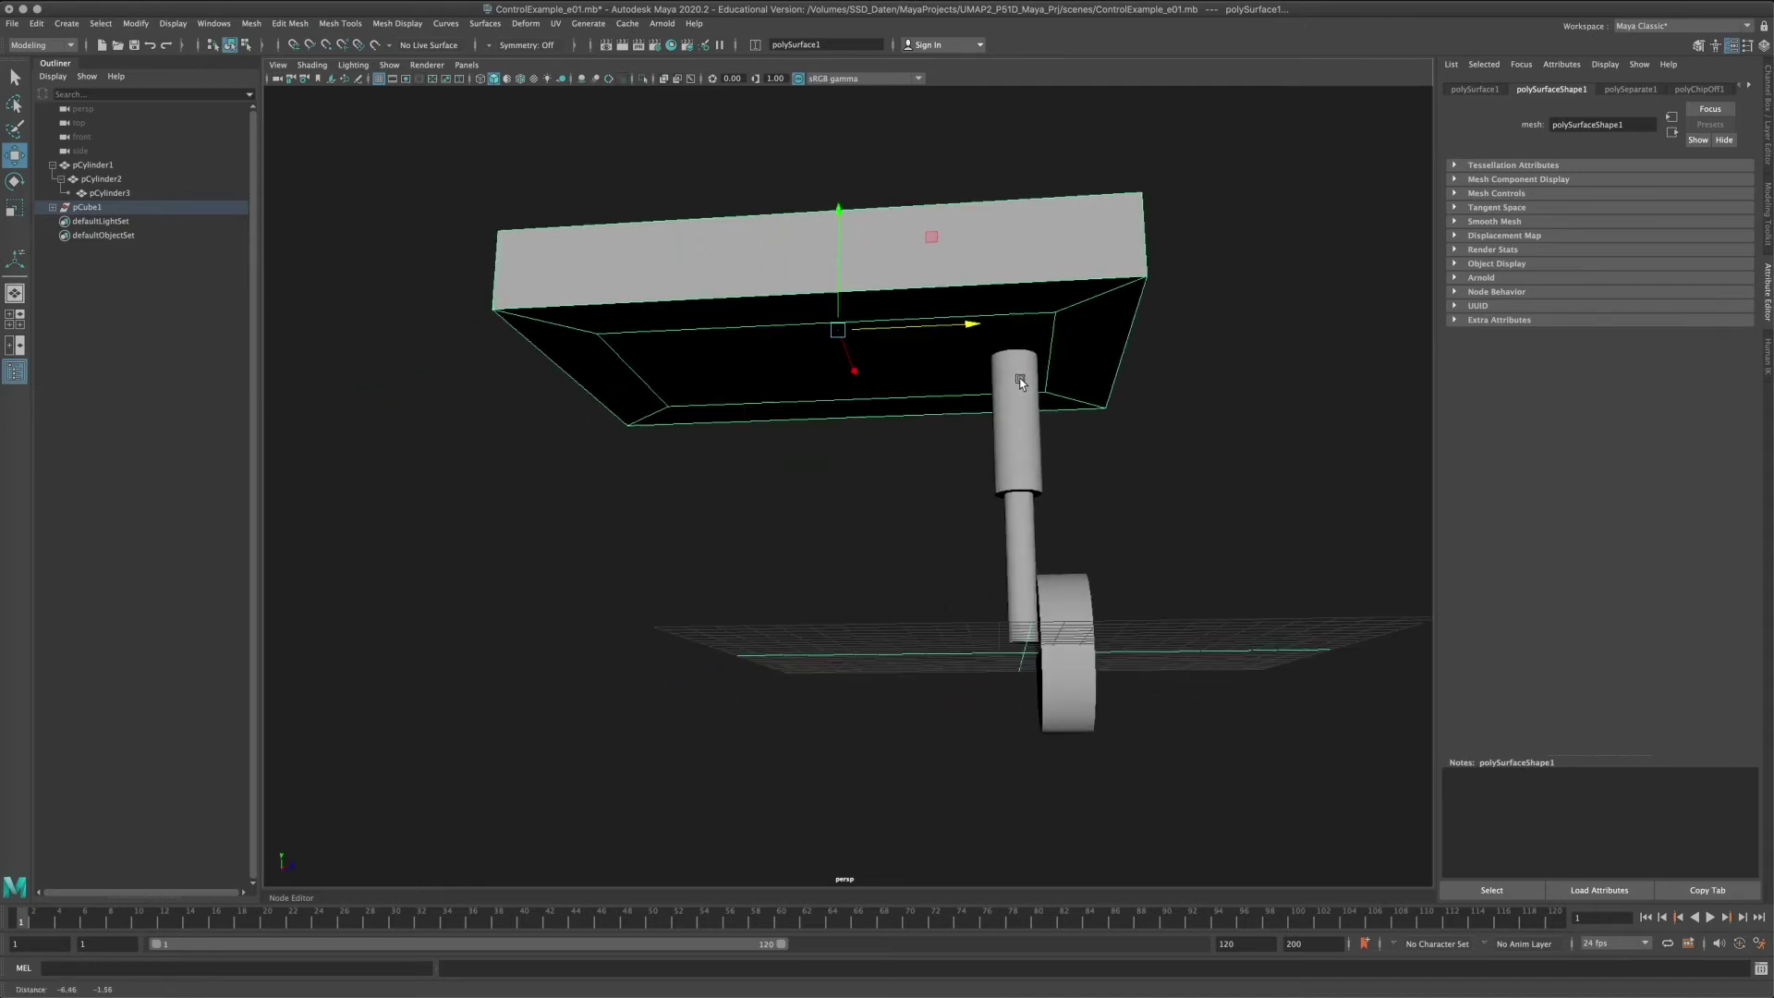
Center the pivot of the extracted bottom panel and shift it to the panel's short edge beside the strut.
{"action": "left_click", "coordinate": [895, 377]}
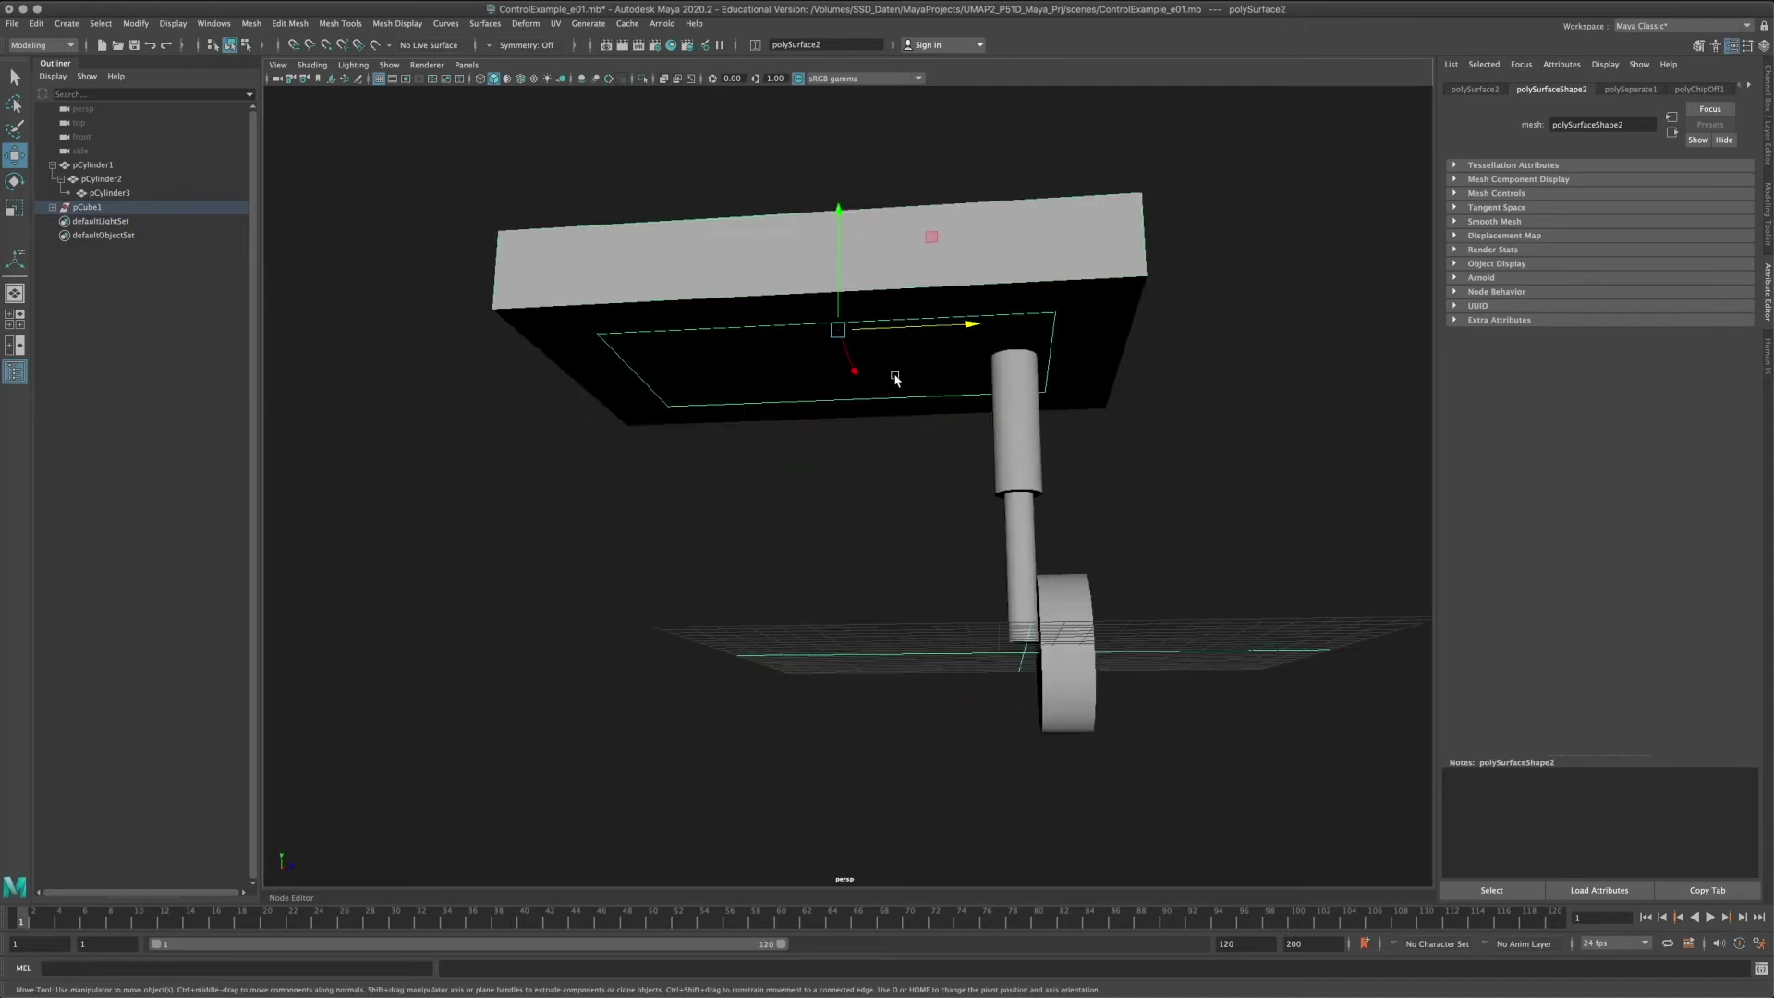
{"action": "left_click", "coordinate": [173, 23]}
{"action": "left_click", "coordinate": [183, 126]}
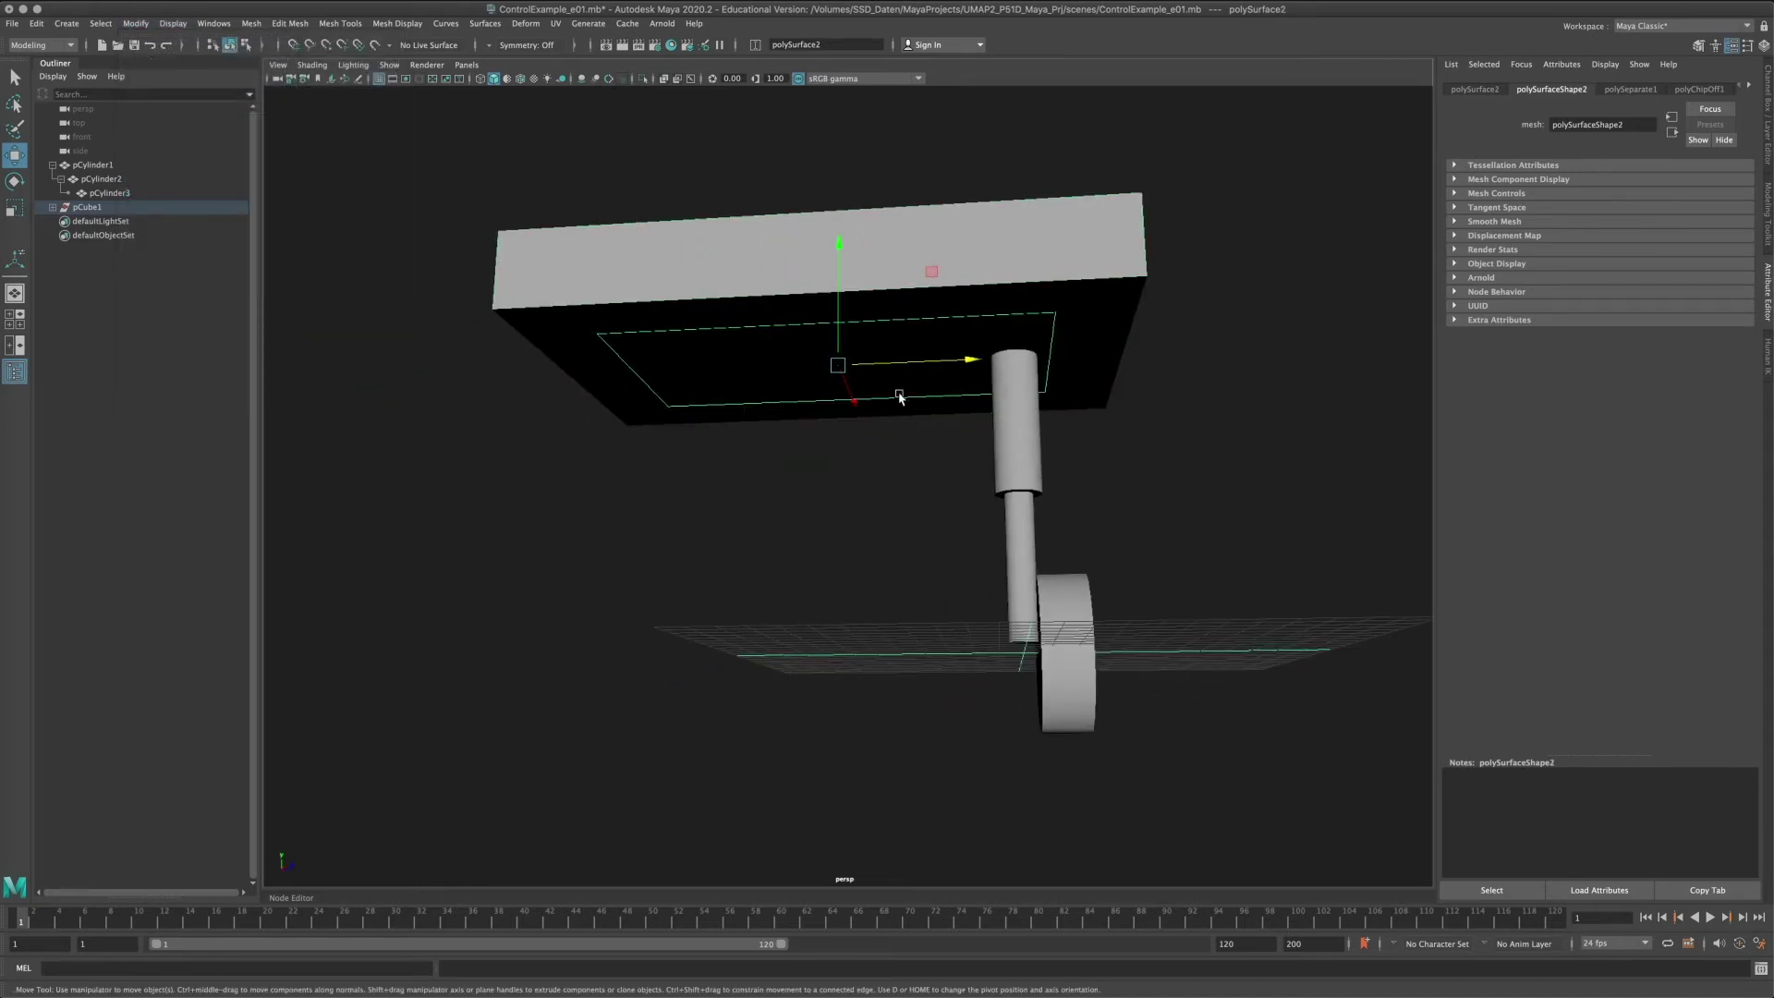
{"action": "left_click_drag", "start_coordinate": [896, 390], "coordinate": [970, 371], "text": "alt"}
{"action": "key", "text": "d"}
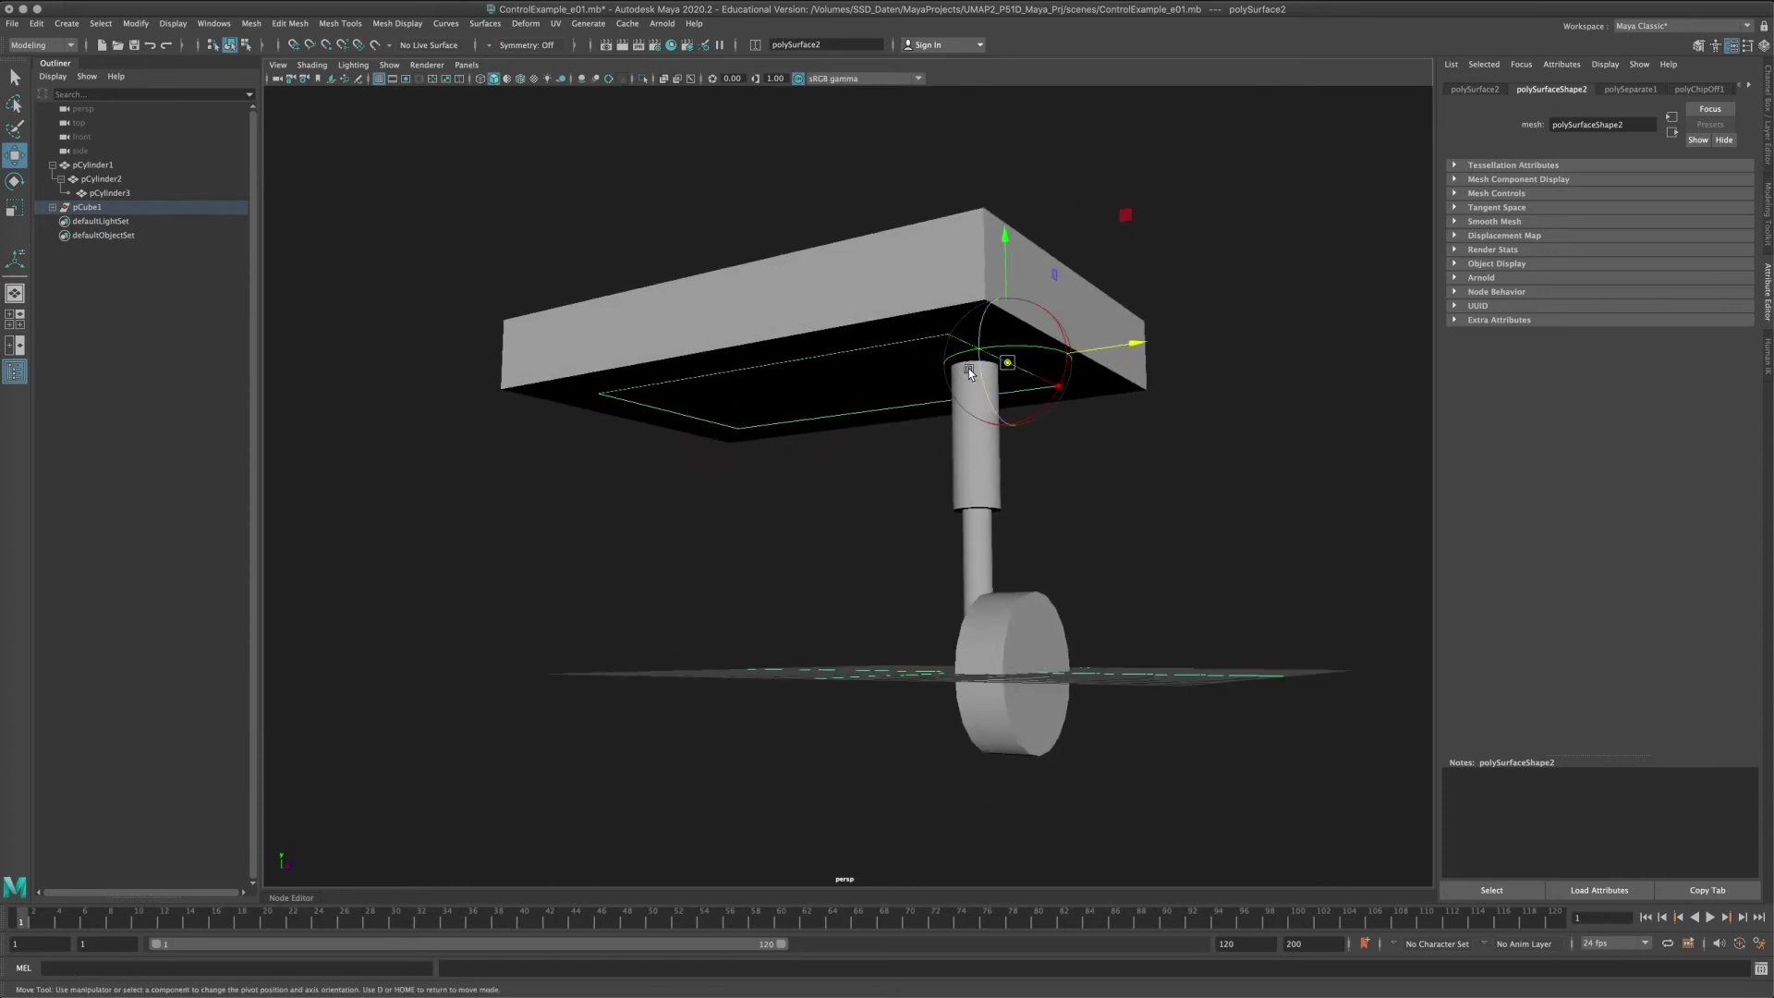
{"action": "left_click", "coordinate": [20, 183]}
{"action": "left_click", "coordinate": [790, 179]}
Hide the viewport grid.
{"action": "left_click_drag", "start_coordinate": [989, 450], "coordinate": [911, 440], "text": "alt"}
{"action": "left_click", "coordinate": [173, 23]}
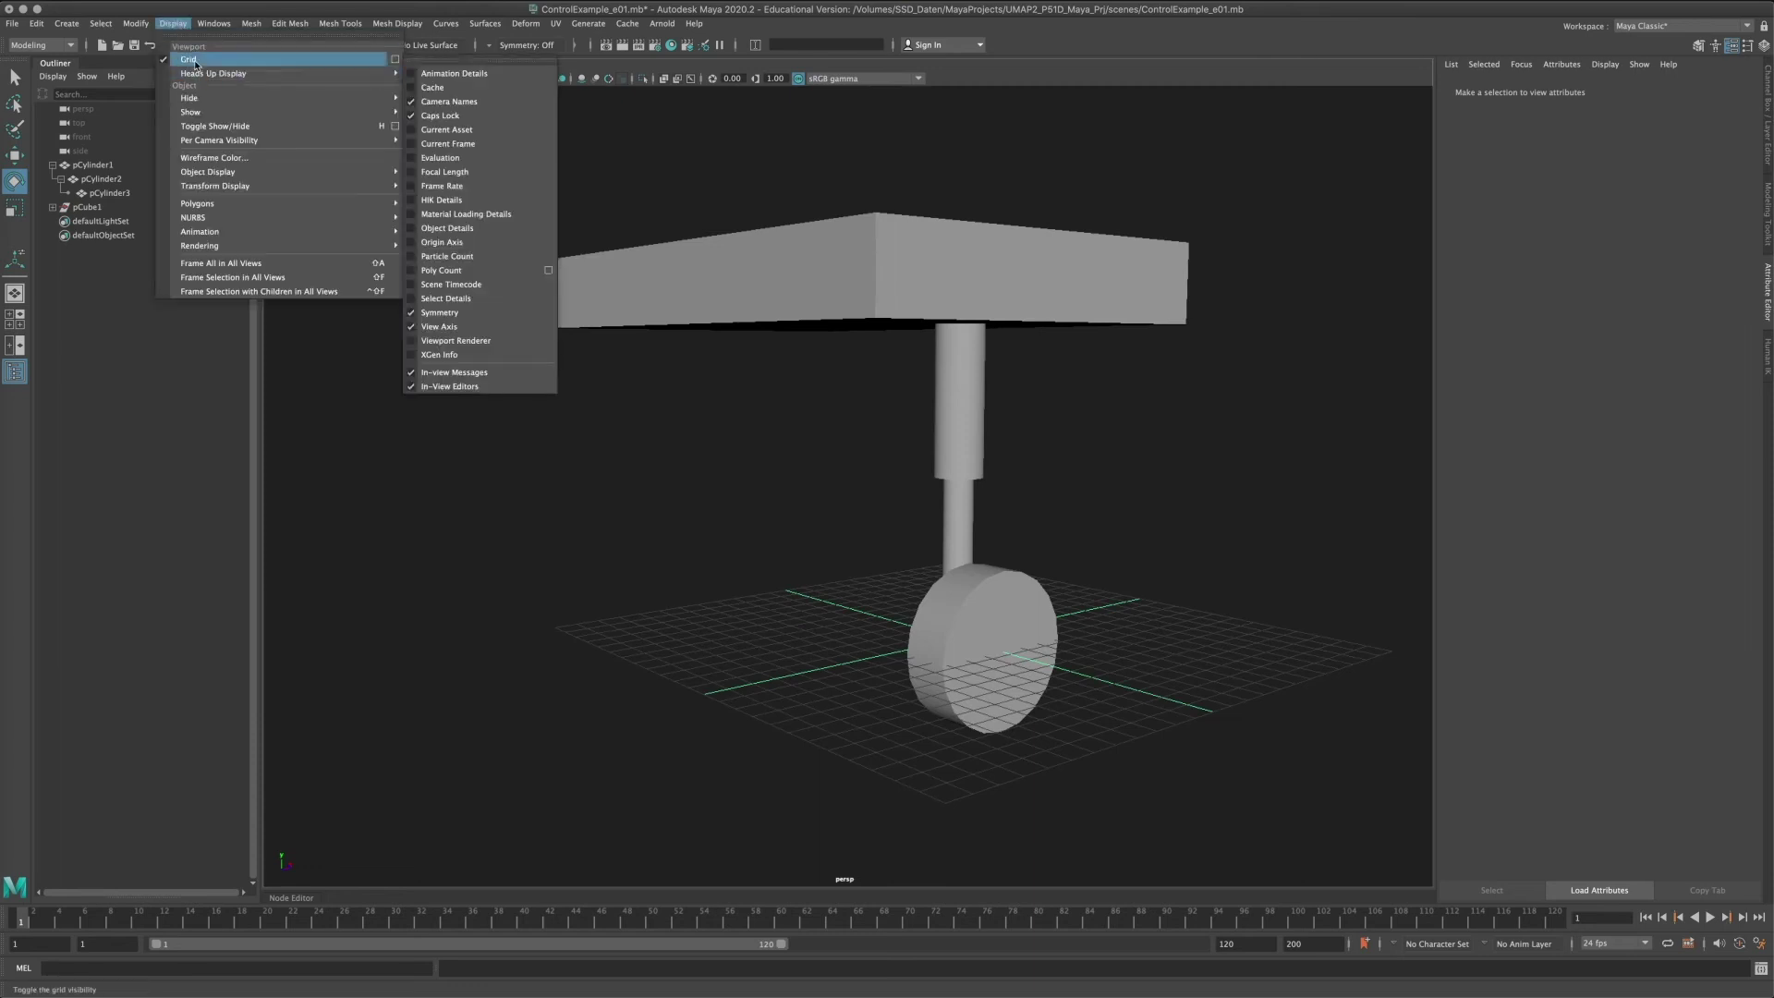
{"action": "left_click", "coordinate": [183, 57]}
{"action": "mouse_move", "coordinate": [970, 537]}
{"action": "left_mouse_down", "text": "alt"}
{"action": "mouse_move", "coordinate": [906, 514]}
{"action": "mouse_move", "coordinate": [951, 508]}
{"action": "left_mouse_up", "text": "alt"}
Move the pivot of pCylinder1 to the cylinder's upper end, test the gear's rotation about it and undo the rotation.
{"action": "left_click", "coordinate": [960, 416]}
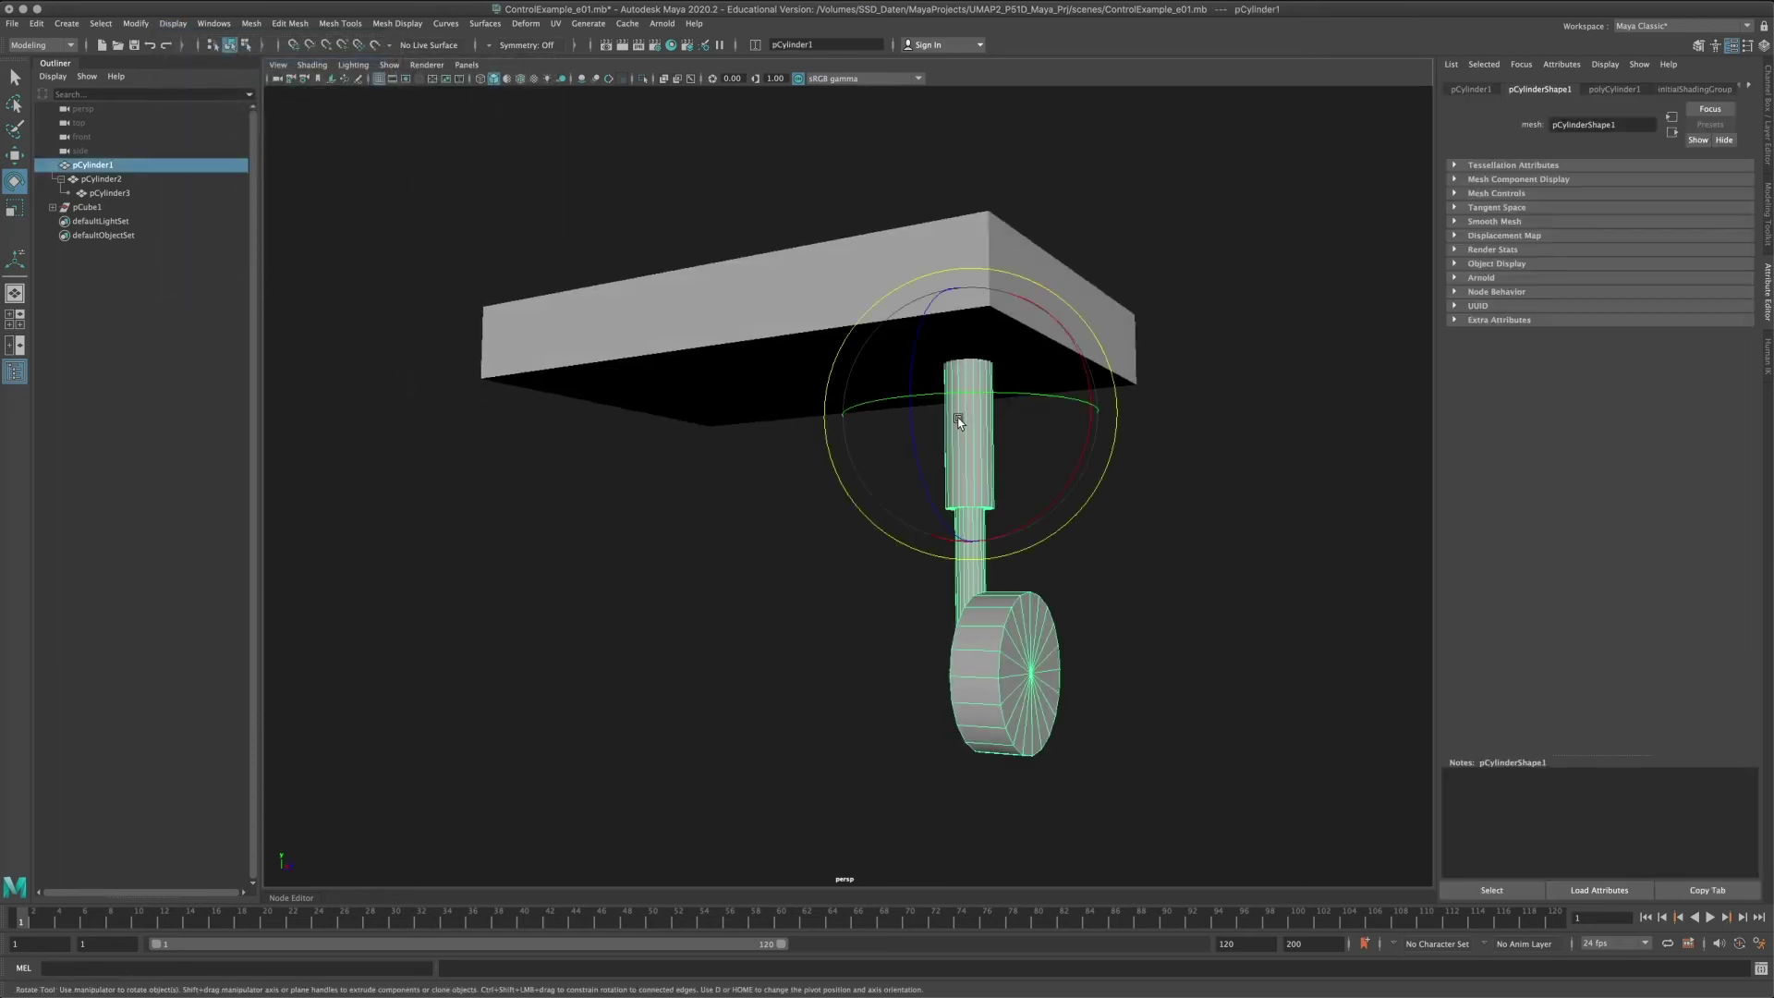
{"action": "left_click_drag", "start_coordinate": [1057, 452], "coordinate": [1094, 466], "text": "alt"}
{"action": "key", "text": "d"}
{"action": "left_click_drag", "start_coordinate": [913, 349], "coordinate": [969, 279], "text": "alt"}
{"action": "key", "text": "e"}
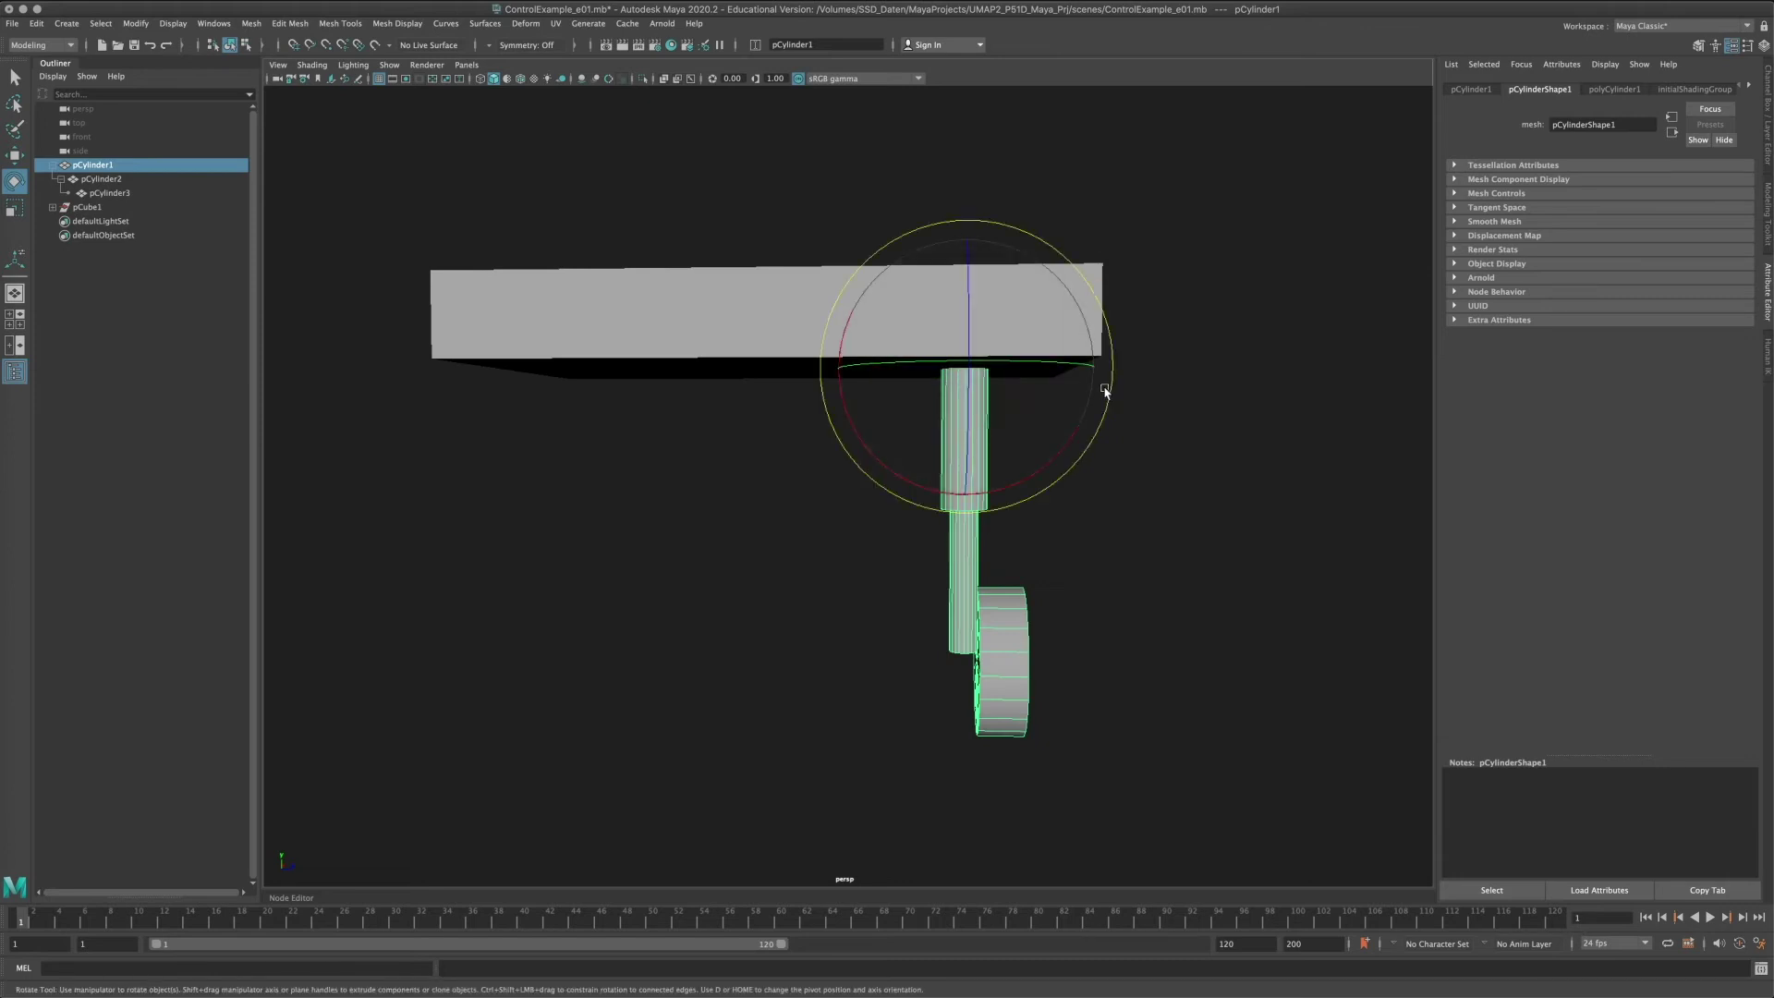
{"action": "left_click_drag", "start_coordinate": [1100, 384], "coordinate": [756, 558], "text": "alt"}
{"action": "key", "text": "ctrl+z"}
Raise the pivot of pCylinder1 slightly into the box, test swinging the gear up and undo that rotation.
{"action": "key", "text": "d"}
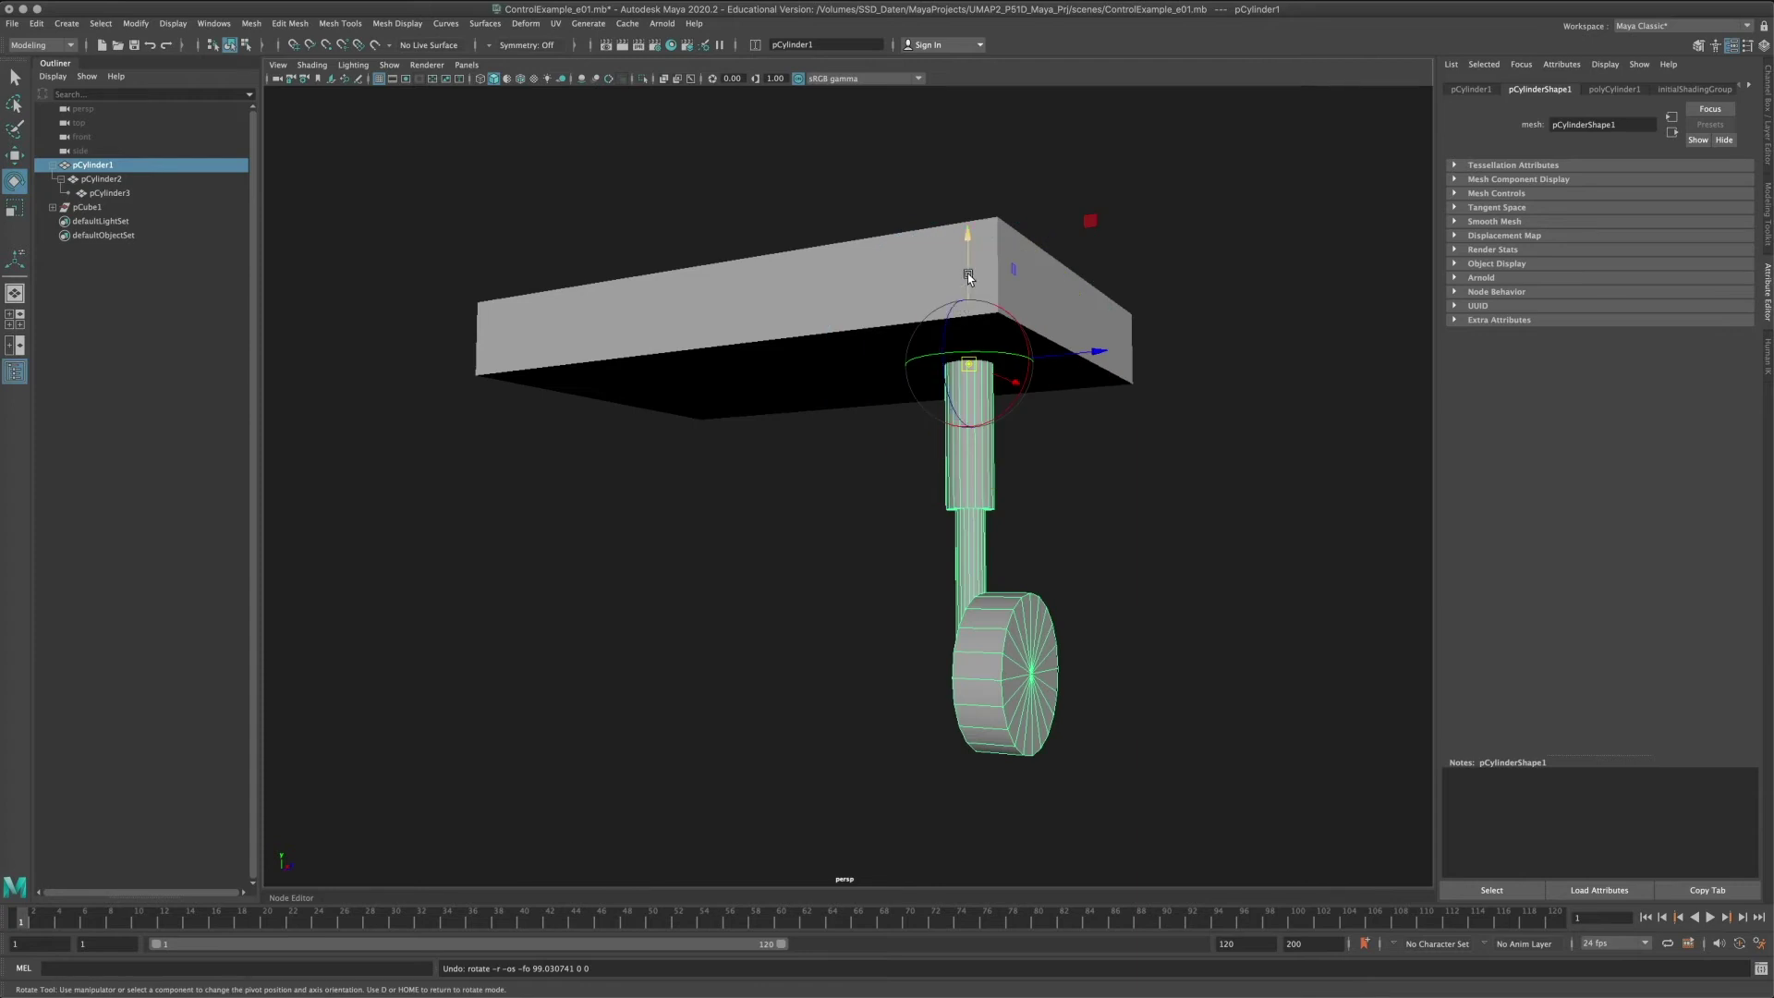
{"action": "left_click_drag", "start_coordinate": [970, 276], "coordinate": [970, 242]}
{"action": "key", "text": "d"}
{"action": "left_click_drag", "start_coordinate": [1025, 345], "coordinate": [988, 458]}
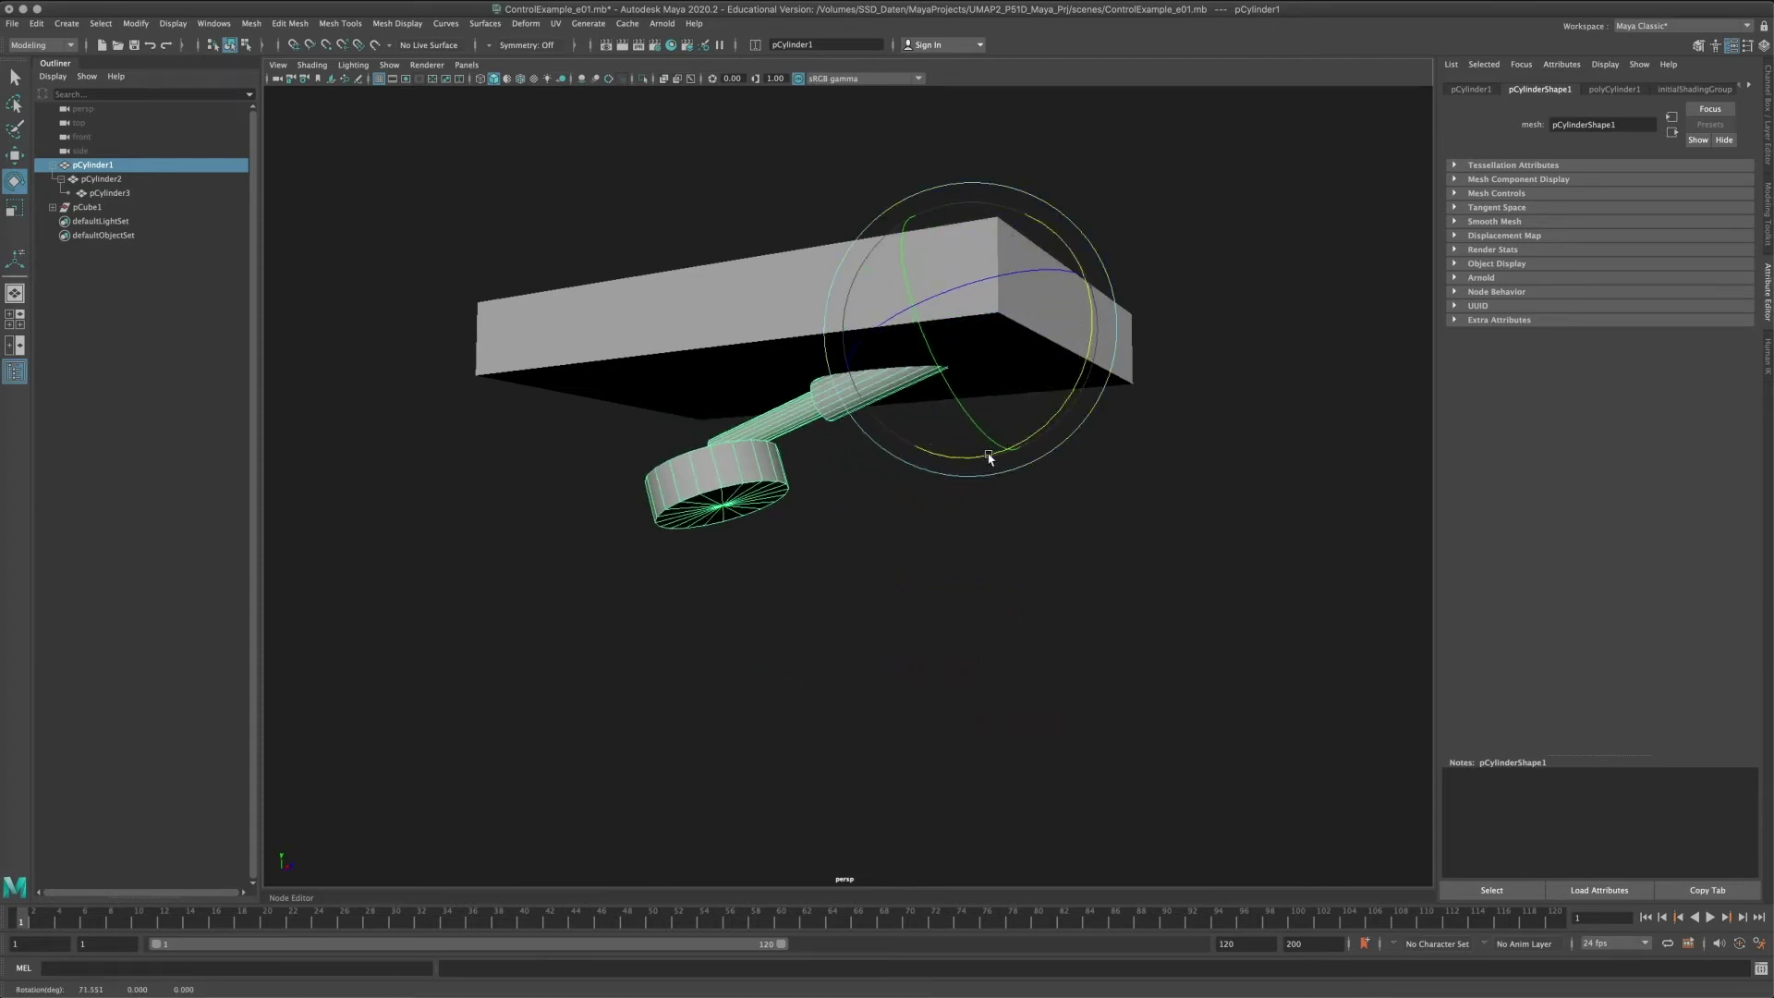
{"action": "key", "text": "ctrl+z"}
Unparent polySurface2 and polySurface1 from the pCube1 group.
{"action": "left_click", "coordinate": [722, 401]}
{"action": "left_click_drag", "start_coordinate": [723, 401], "coordinate": [752, 409], "text": "alt"}
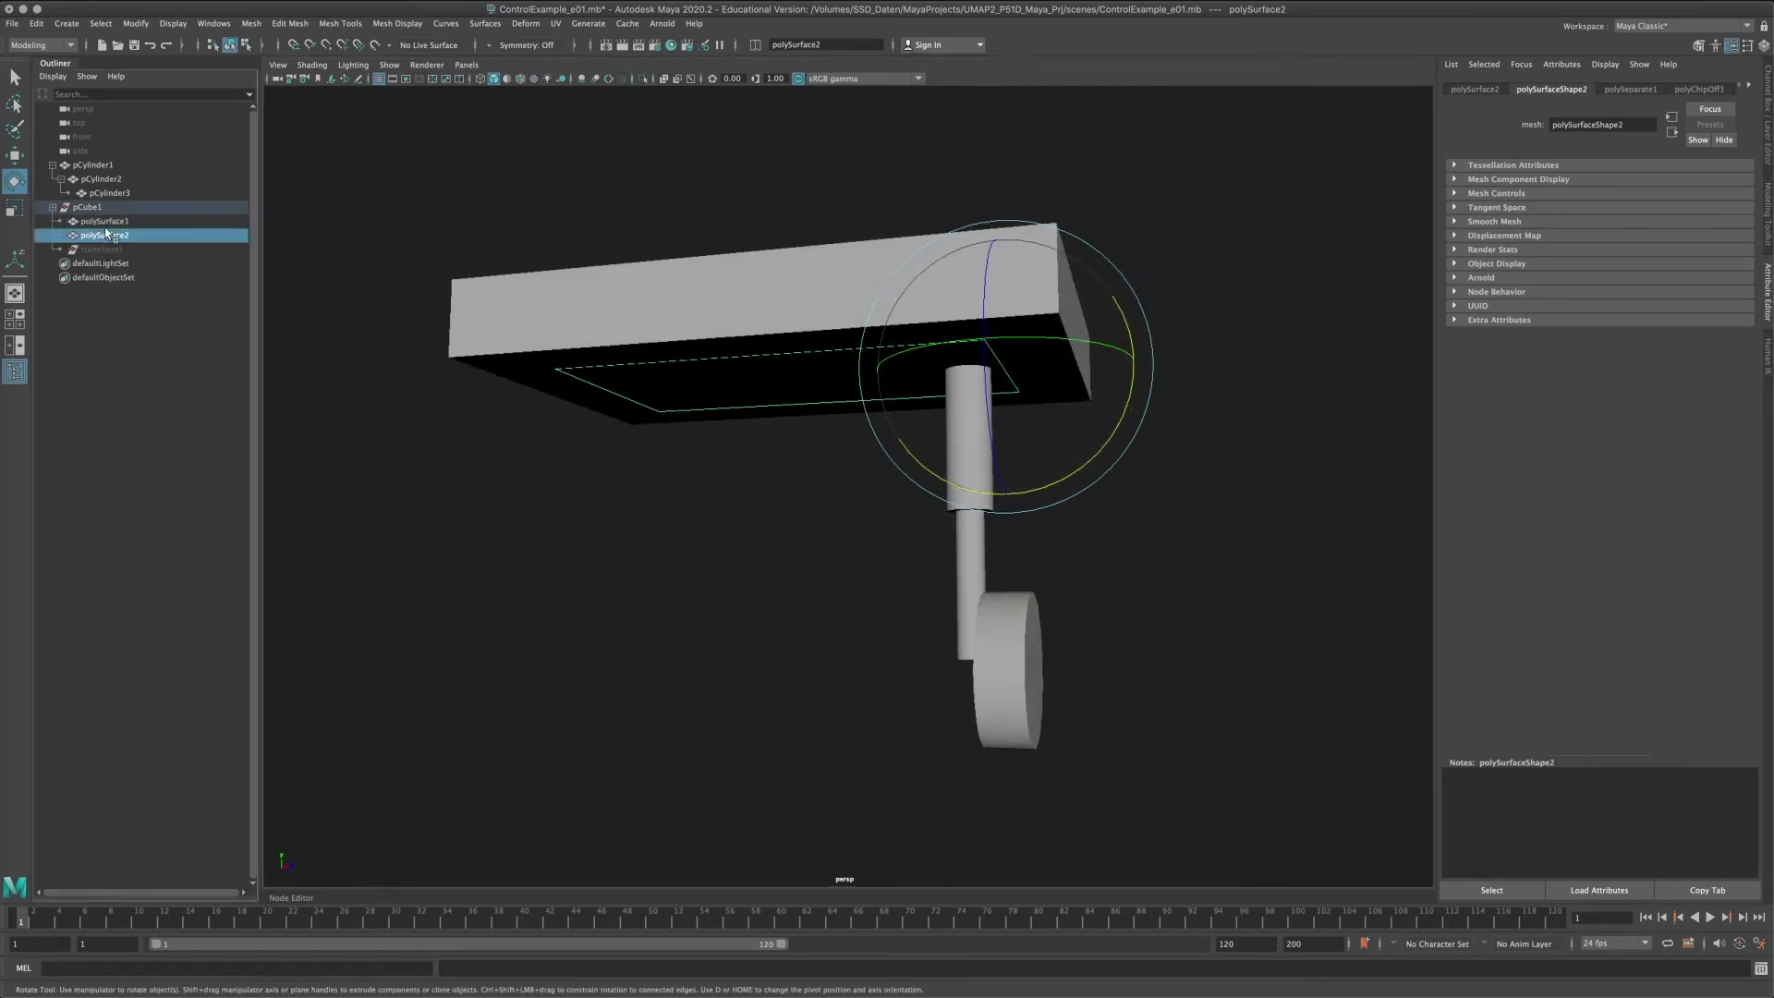
{"action": "key", "text": "shift+p"}
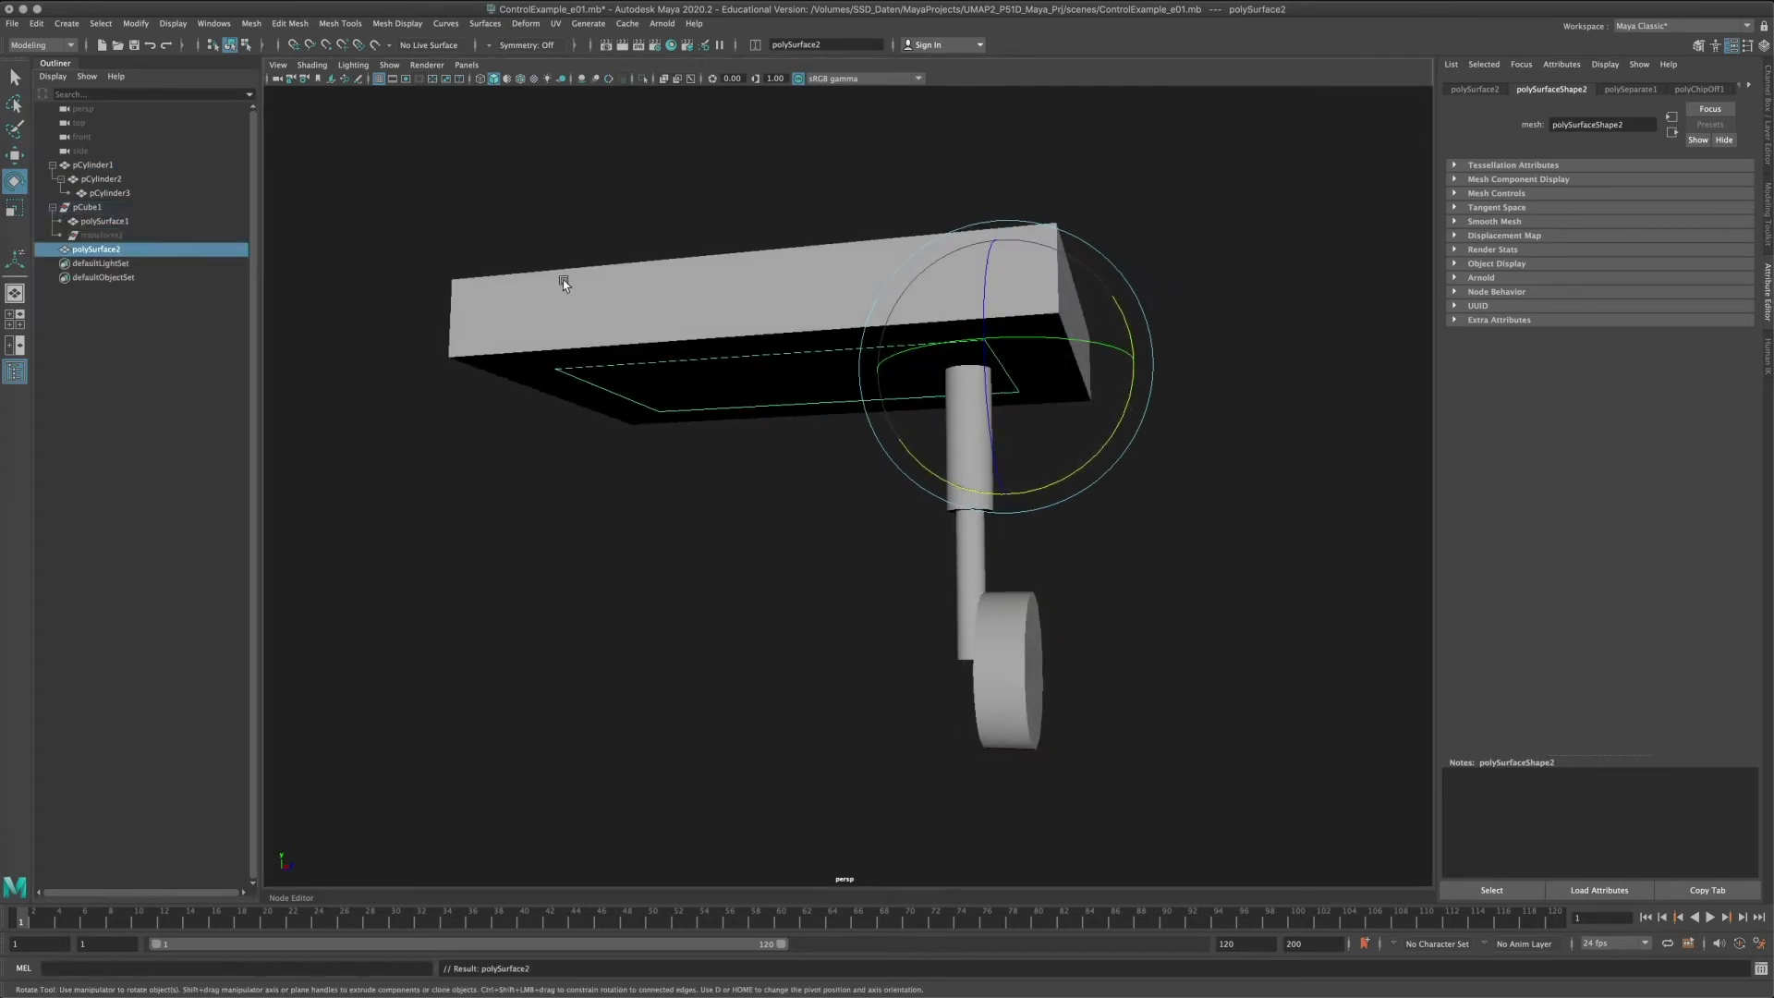
{"action": "left_click", "coordinate": [113, 222]}
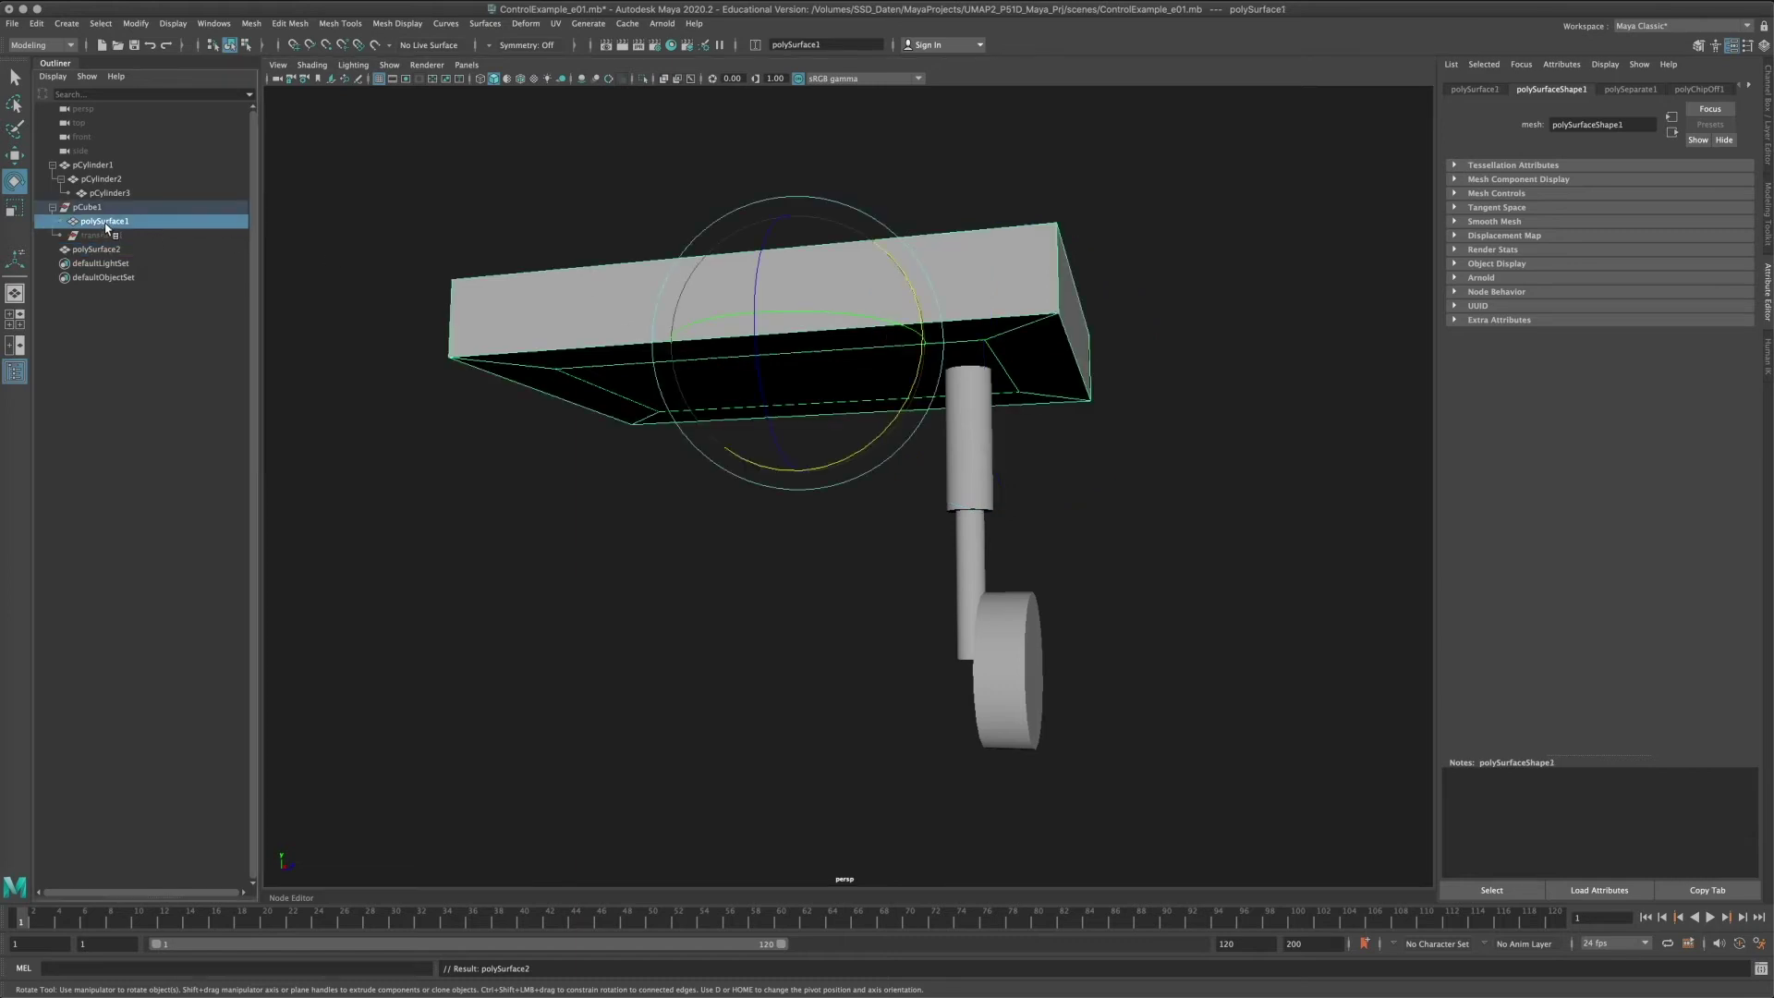
{"action": "key", "text": "shift+p"}
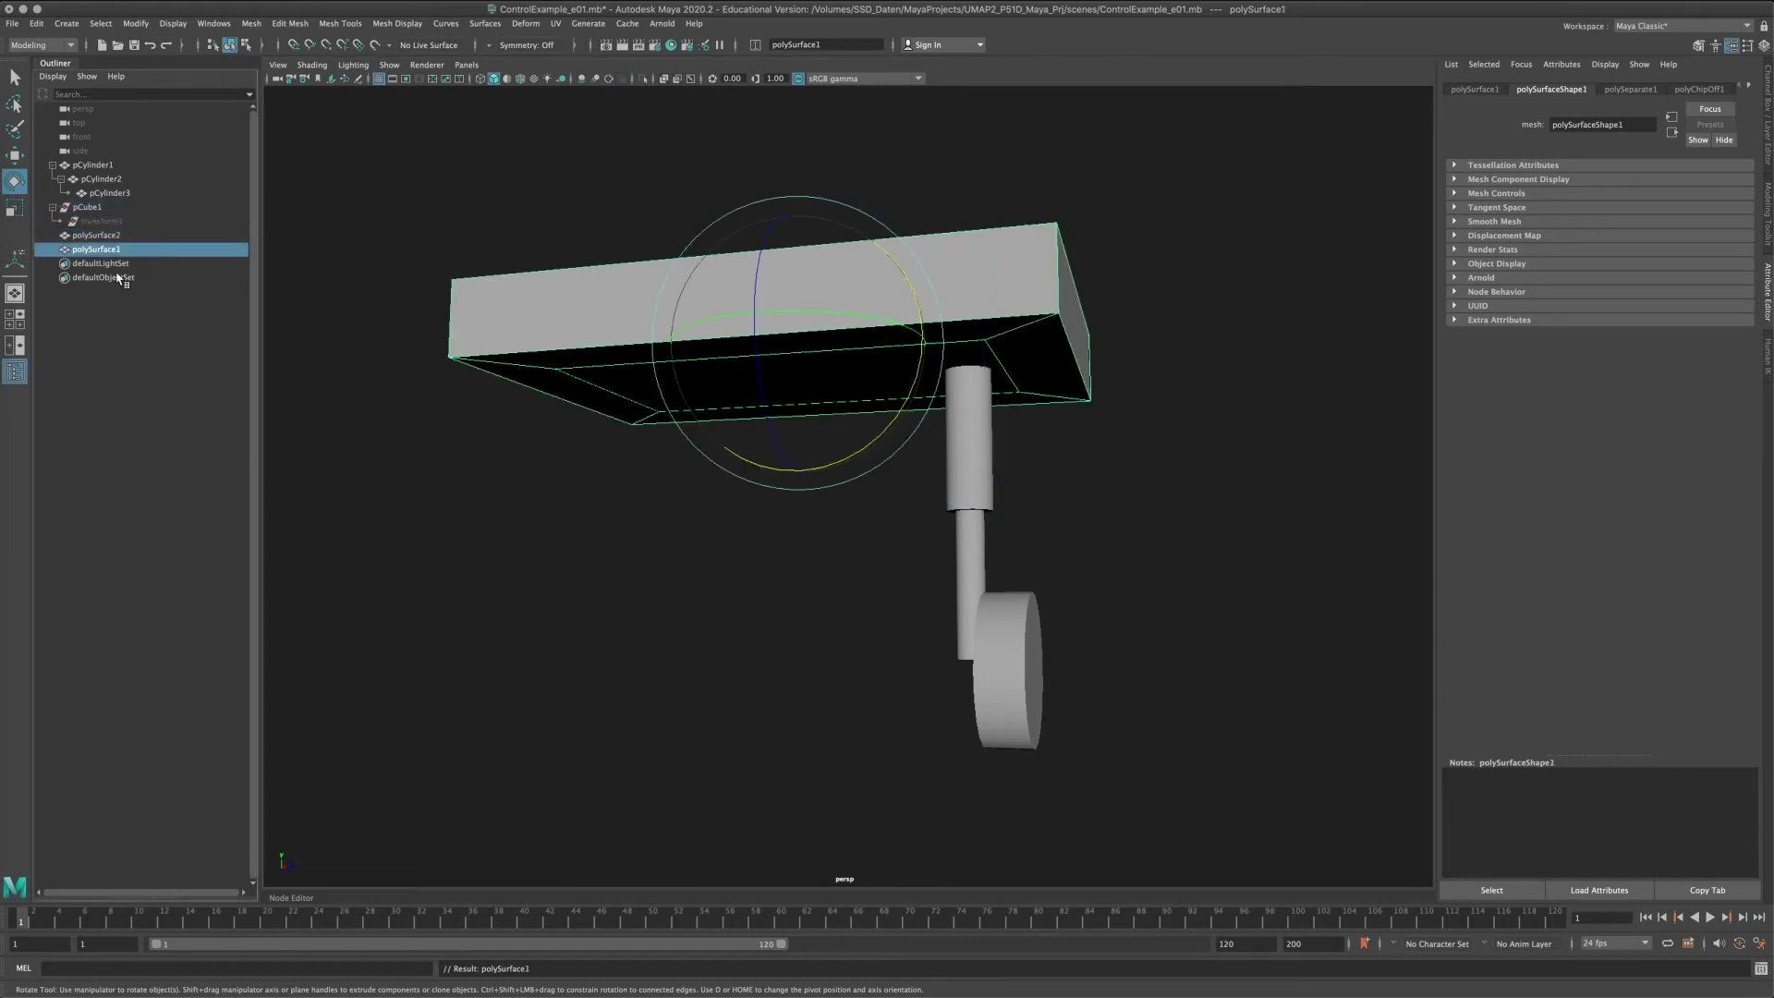
Remove the leftover pCube1 group together with the construction history of all objects.
{"action": "left_click", "coordinate": [104, 207]}
{"action": "left_click", "coordinate": [36, 23]}
{"action": "mouse_move", "coordinate": [102, 204]}
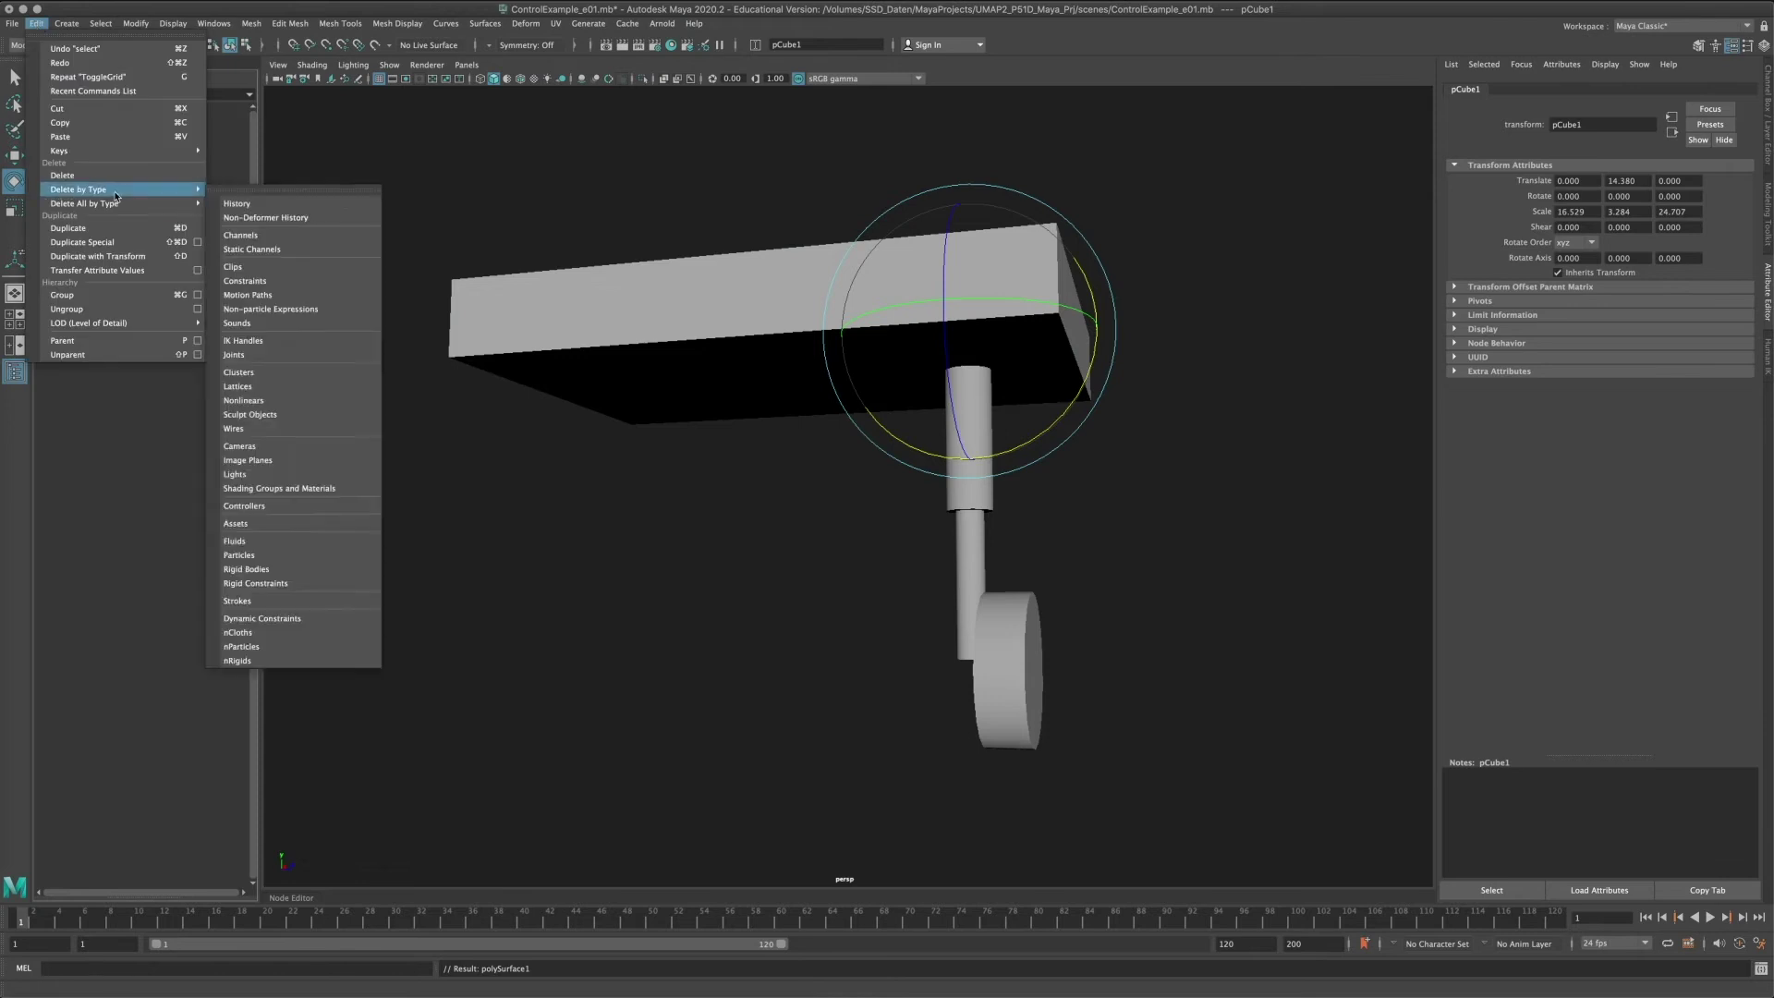
{"action": "left_click", "coordinate": [63, 175]}
Rename polySurface2 to GearWellDoor and polySurface1 to GearWellFrame.
{"action": "left_click", "coordinate": [99, 208]}
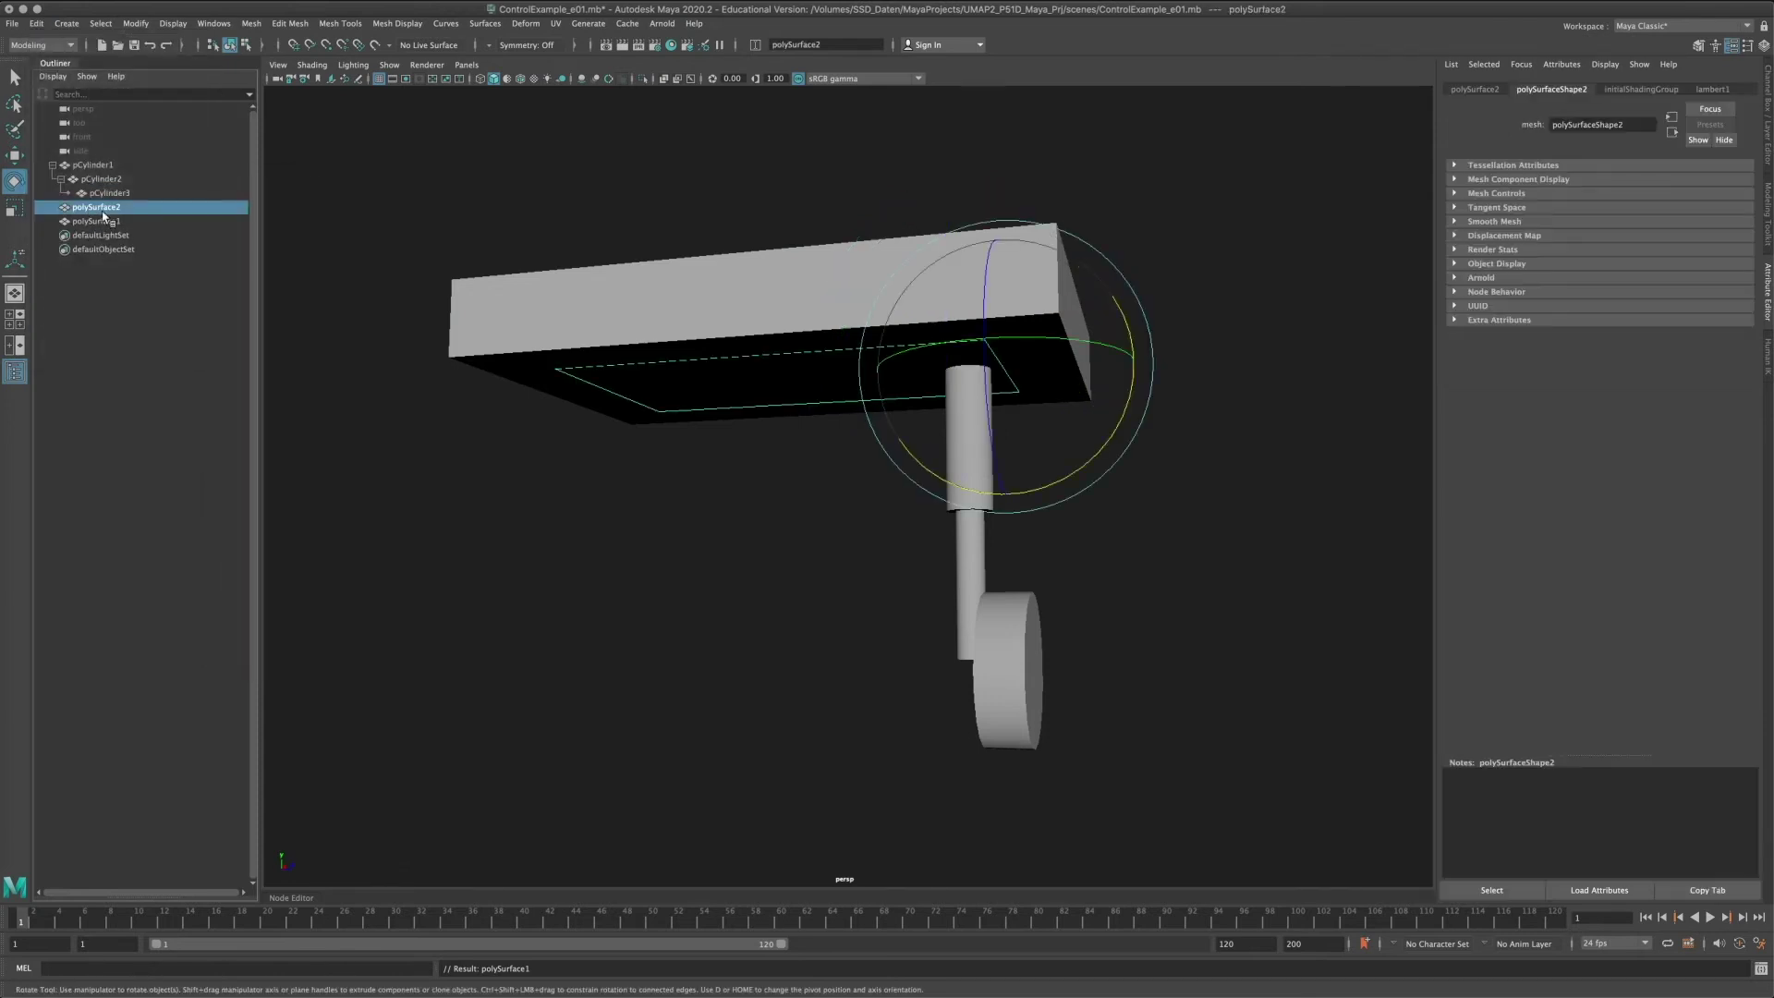
{"action": "double_click", "coordinate": [98, 208]}
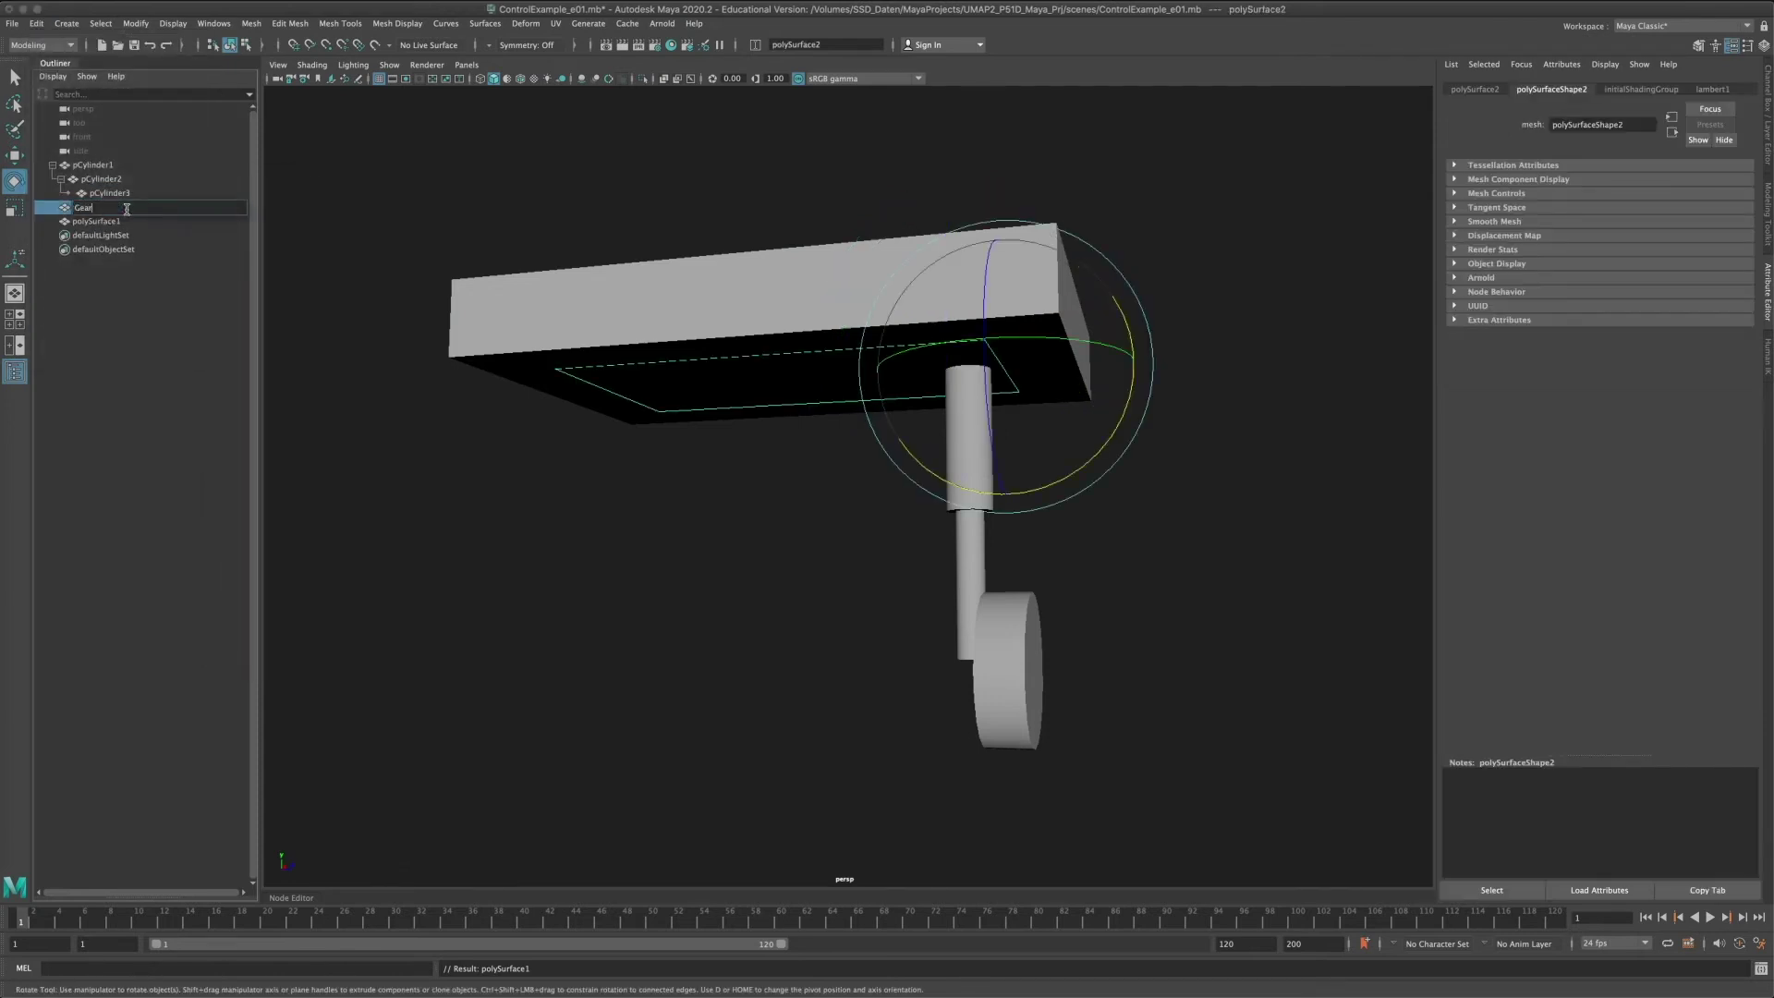
{"action": "type", "text": "GearWellDoor"}
{"action": "left_click", "coordinate": [121, 221]}
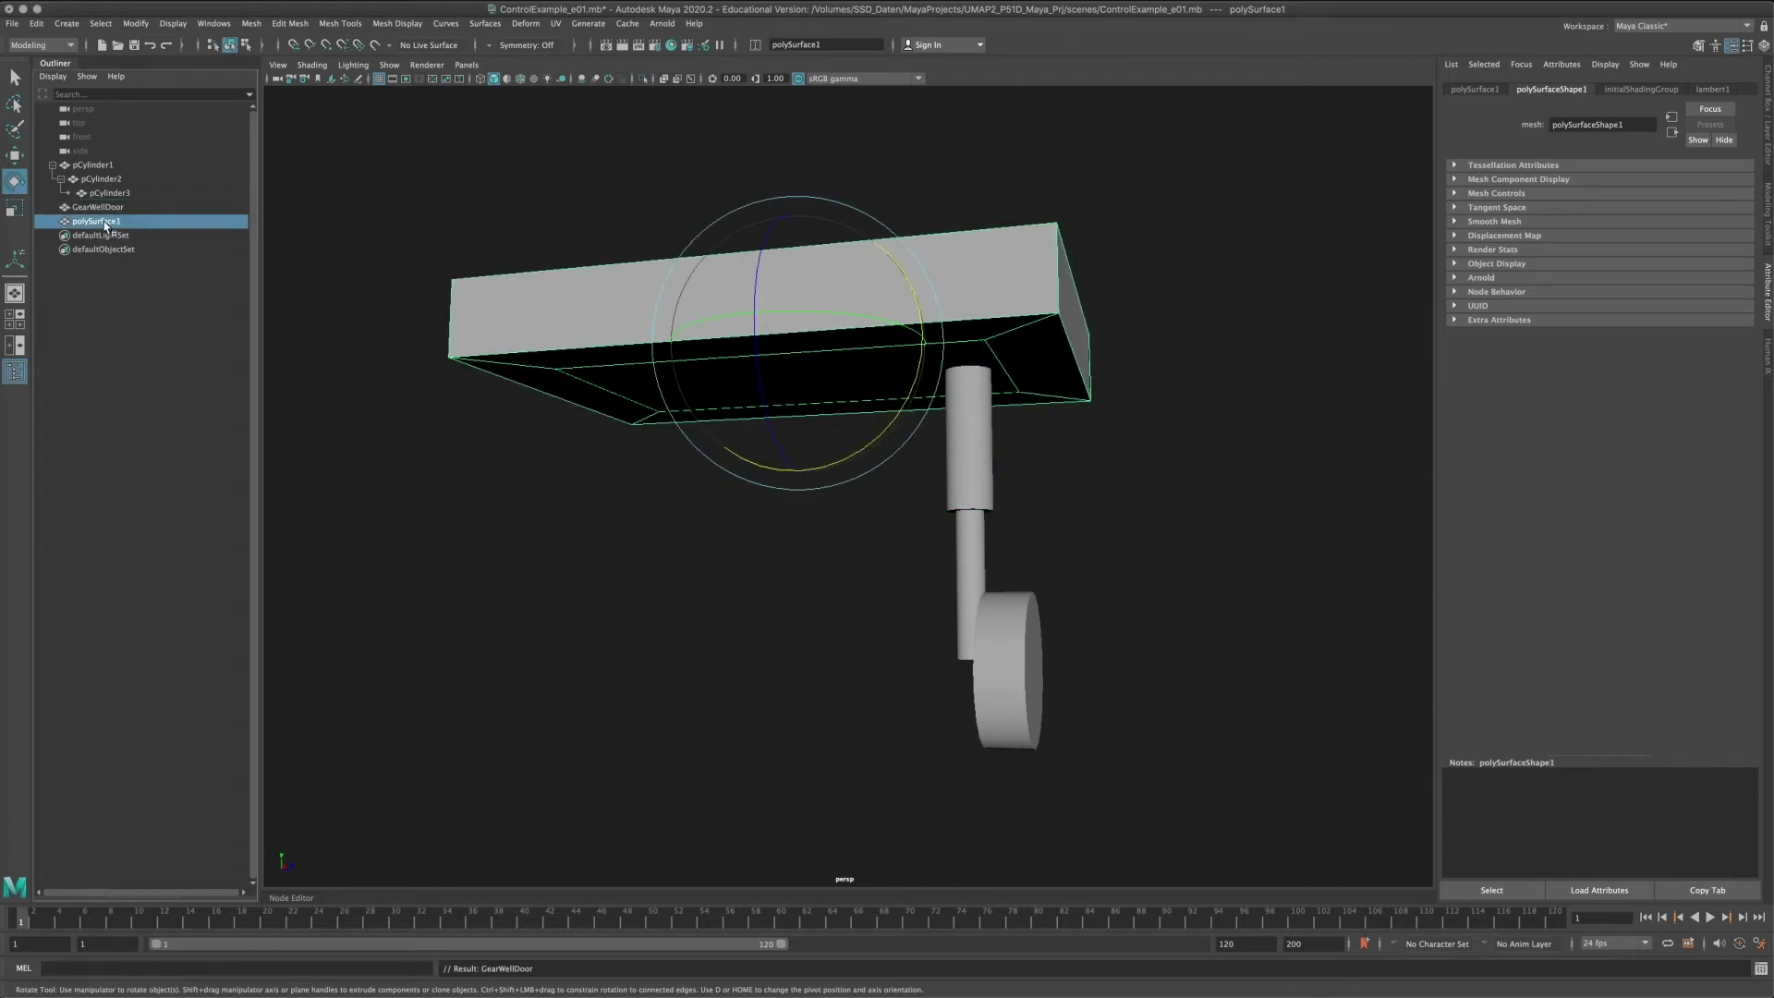
{"action": "double_click", "coordinate": [108, 222]}
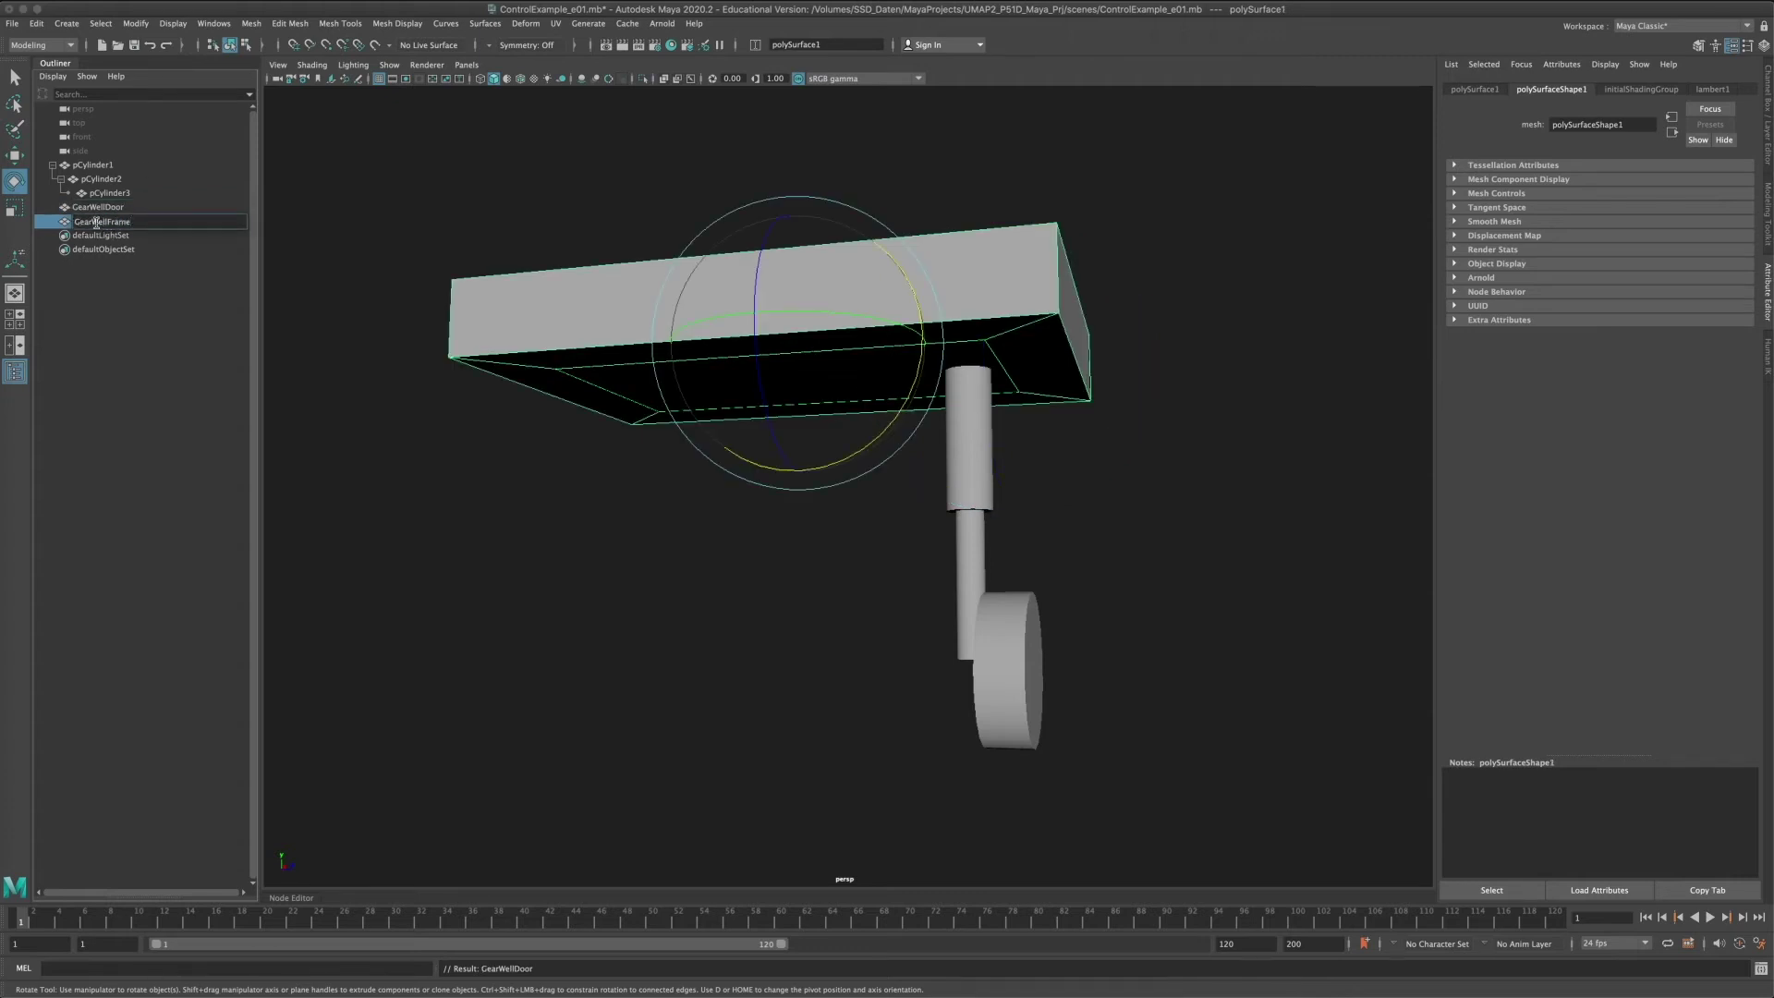
{"action": "key", "text": "Return"}
Rename the wheel cylinder pCylinder3 to Wheel and pCylinder2 to LowerStrut.
{"action": "left_click", "coordinate": [109, 193]}
{"action": "double_click", "coordinate": [109, 194]}
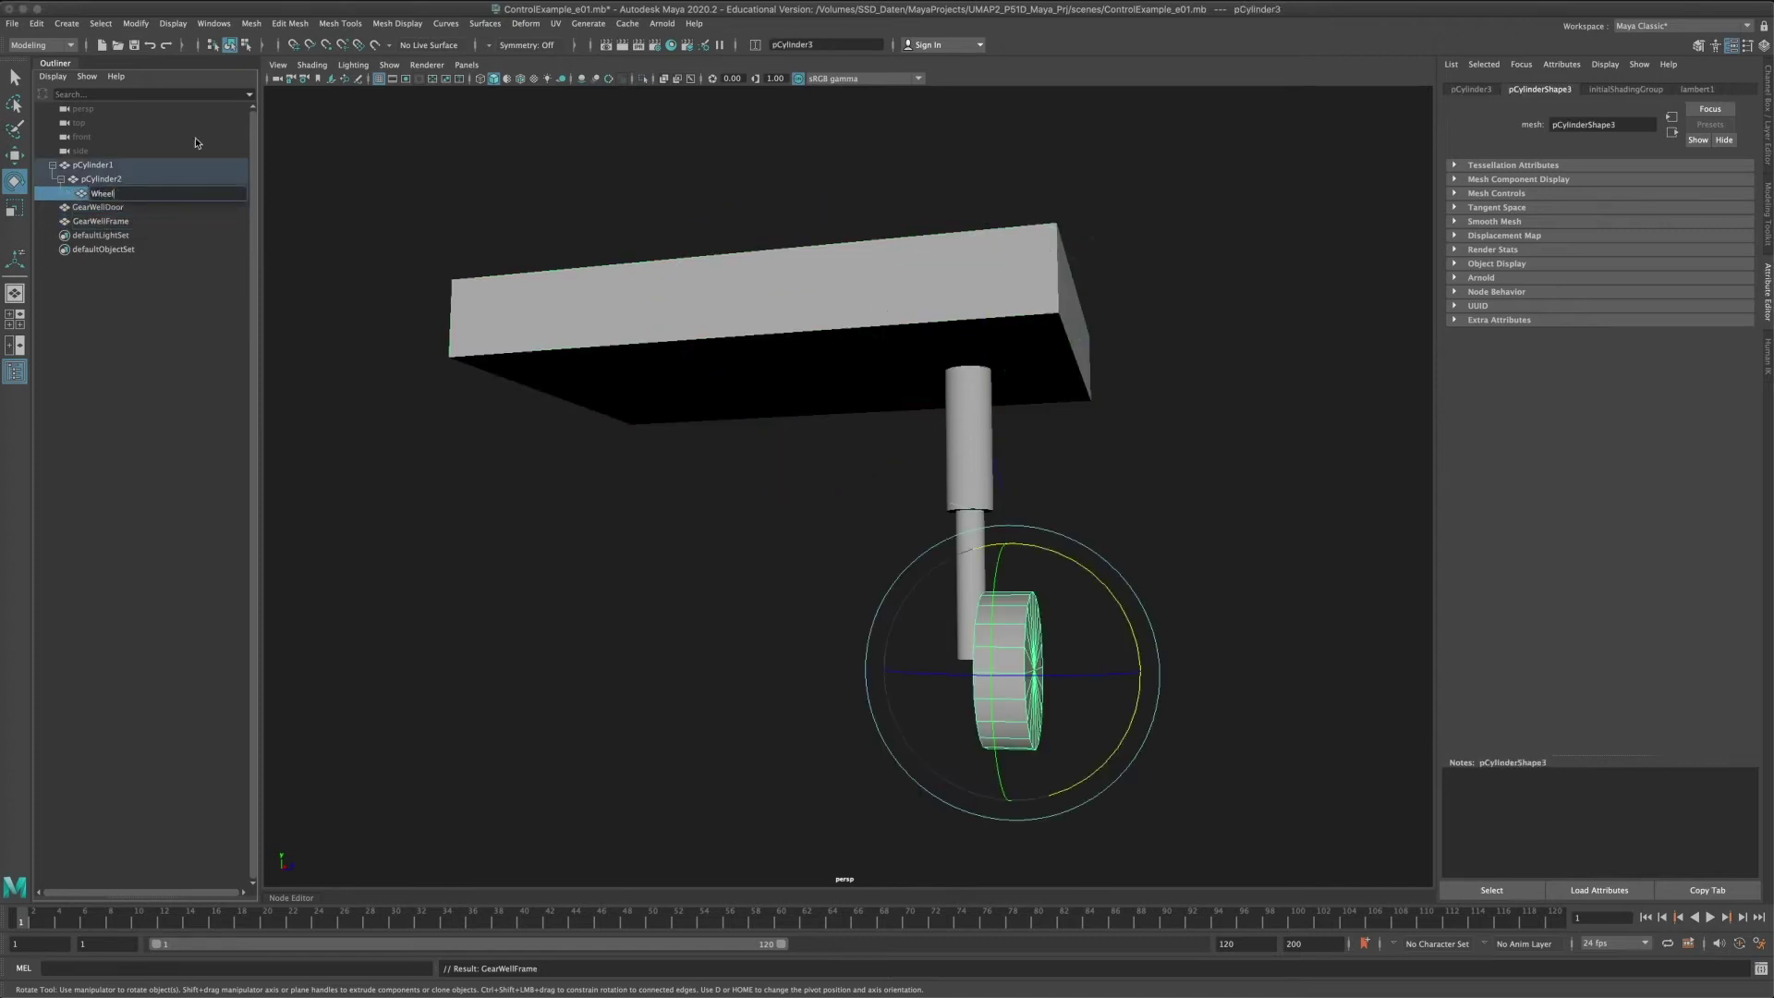
{"action": "type", "text": "Wheel"}
{"action": "left_click", "coordinate": [132, 176]}
{"action": "double_click", "coordinate": [115, 177]}
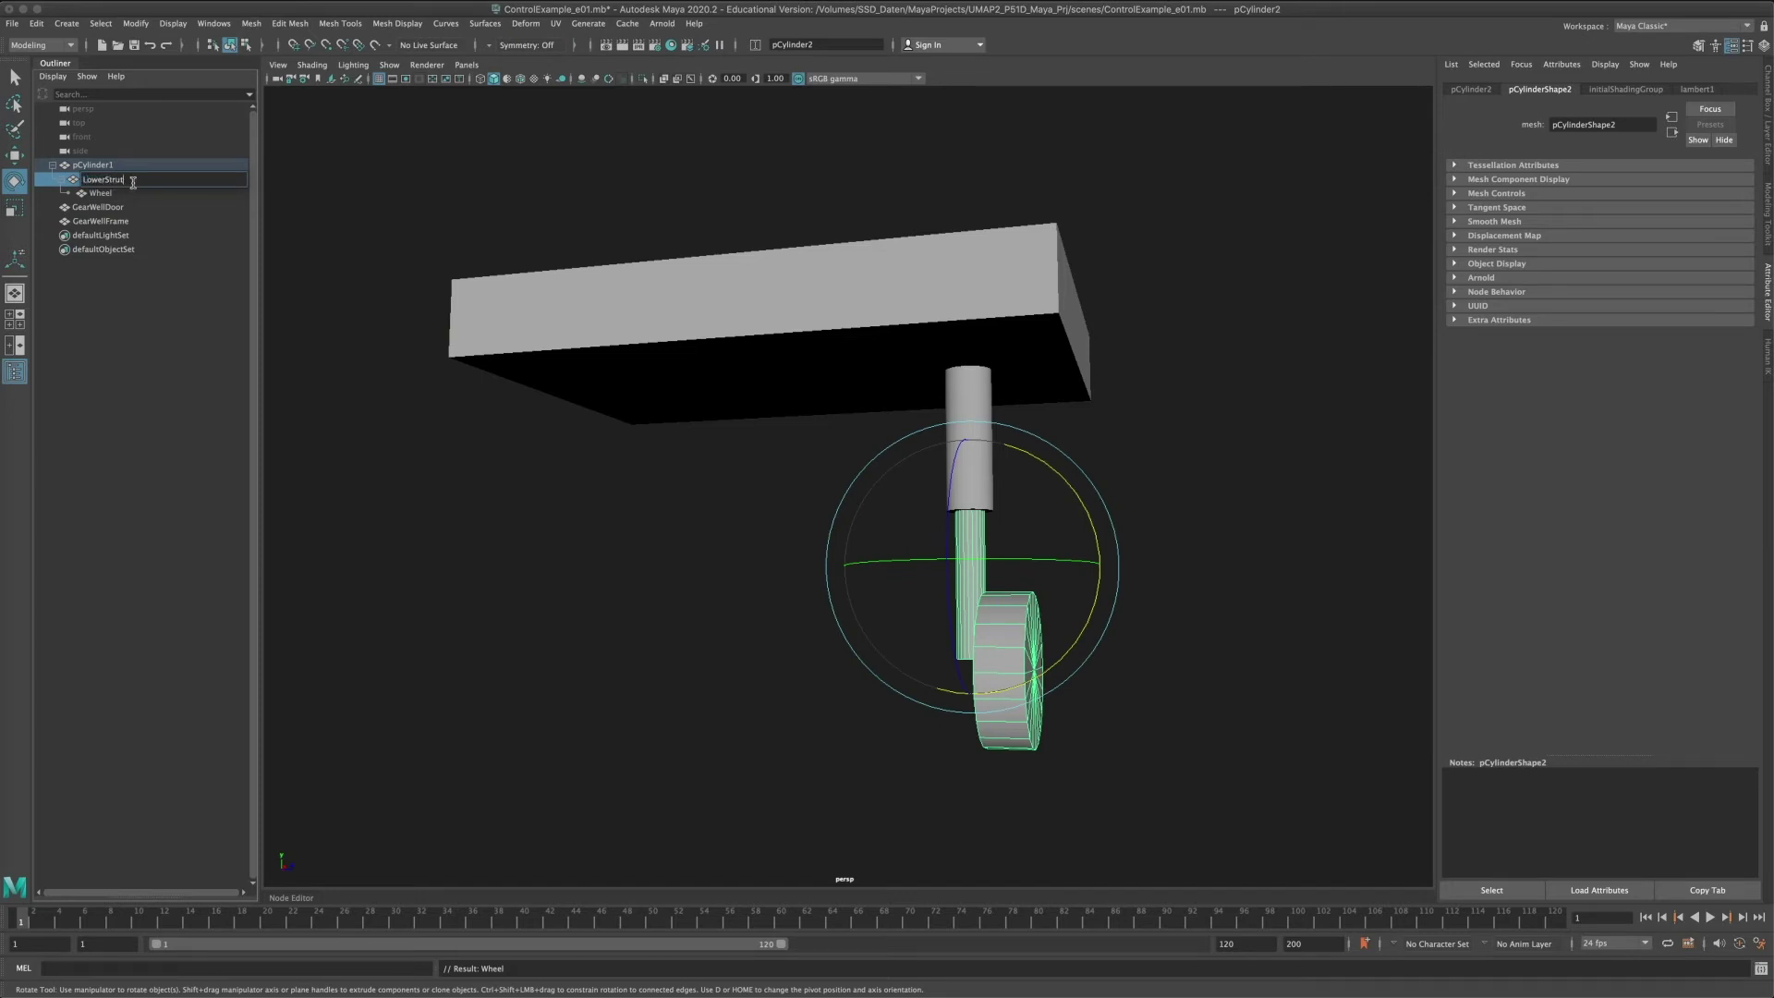
{"action": "type", "text": "LowerStrut"}
Rename pCylinder1 to UpperStrut and save the scene.
{"action": "left_click", "coordinate": [204, 162]}
{"action": "double_click", "coordinate": [204, 161]}
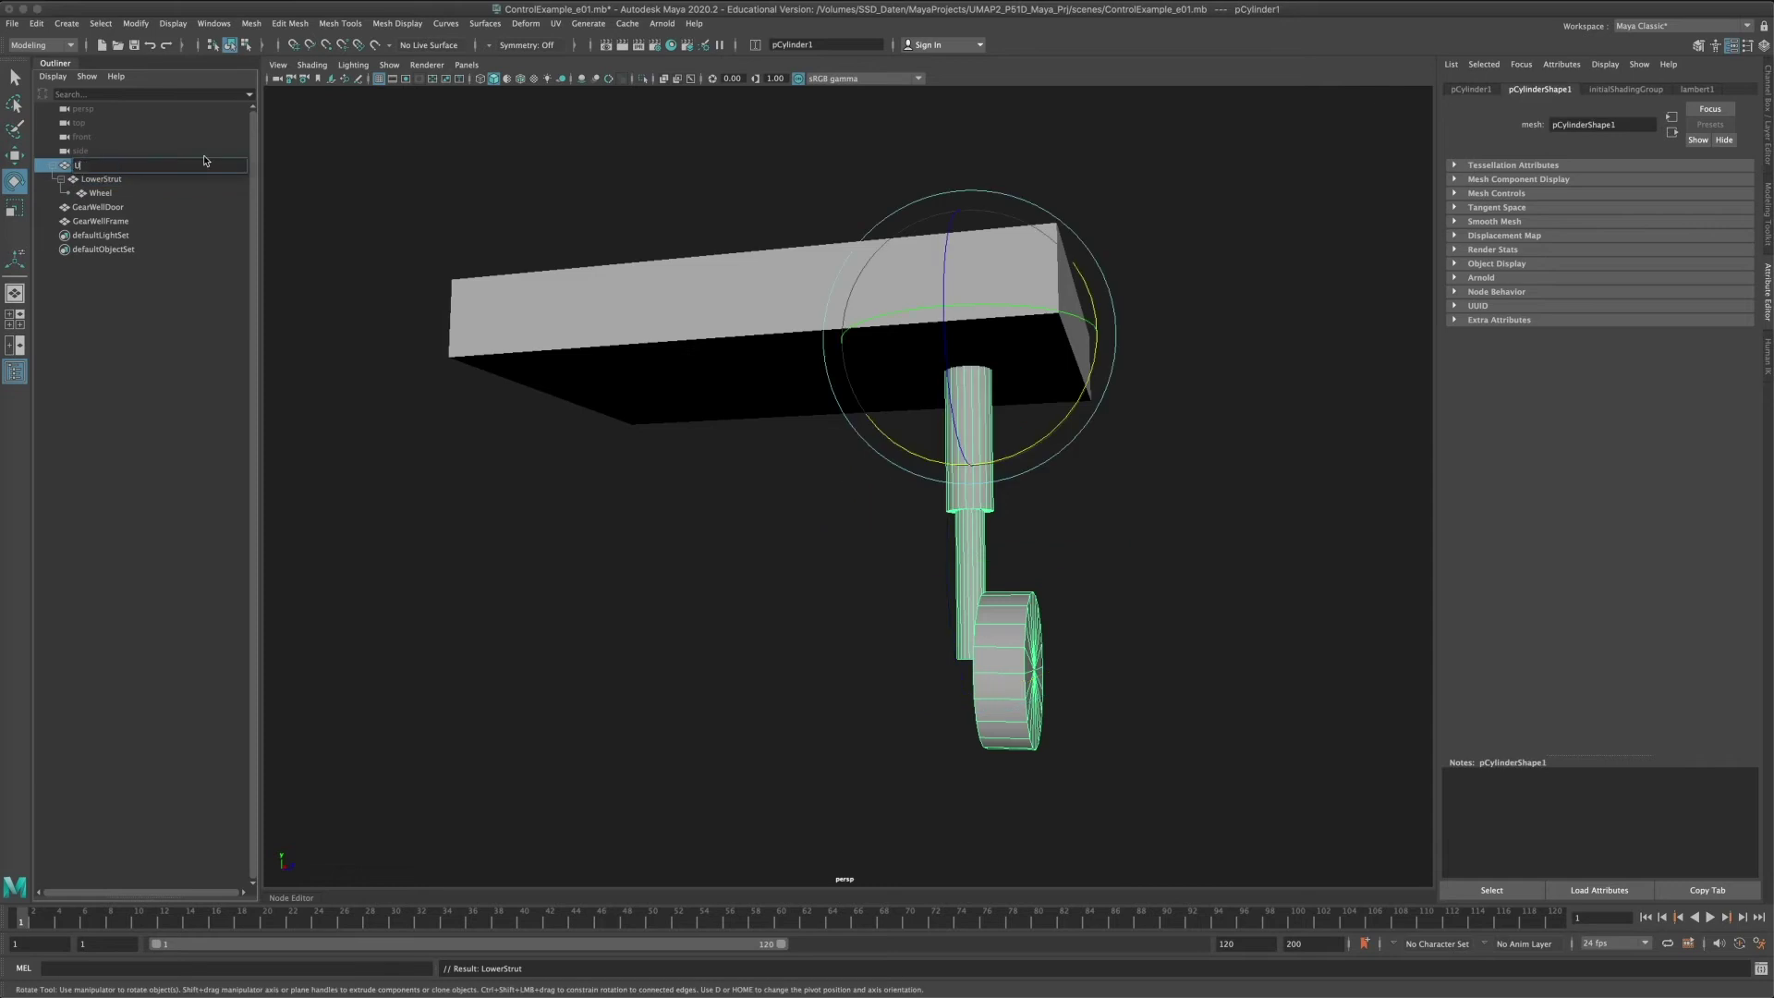
{"action": "type", "text": "UpperStrut"}
{"action": "key", "text": "Return"}
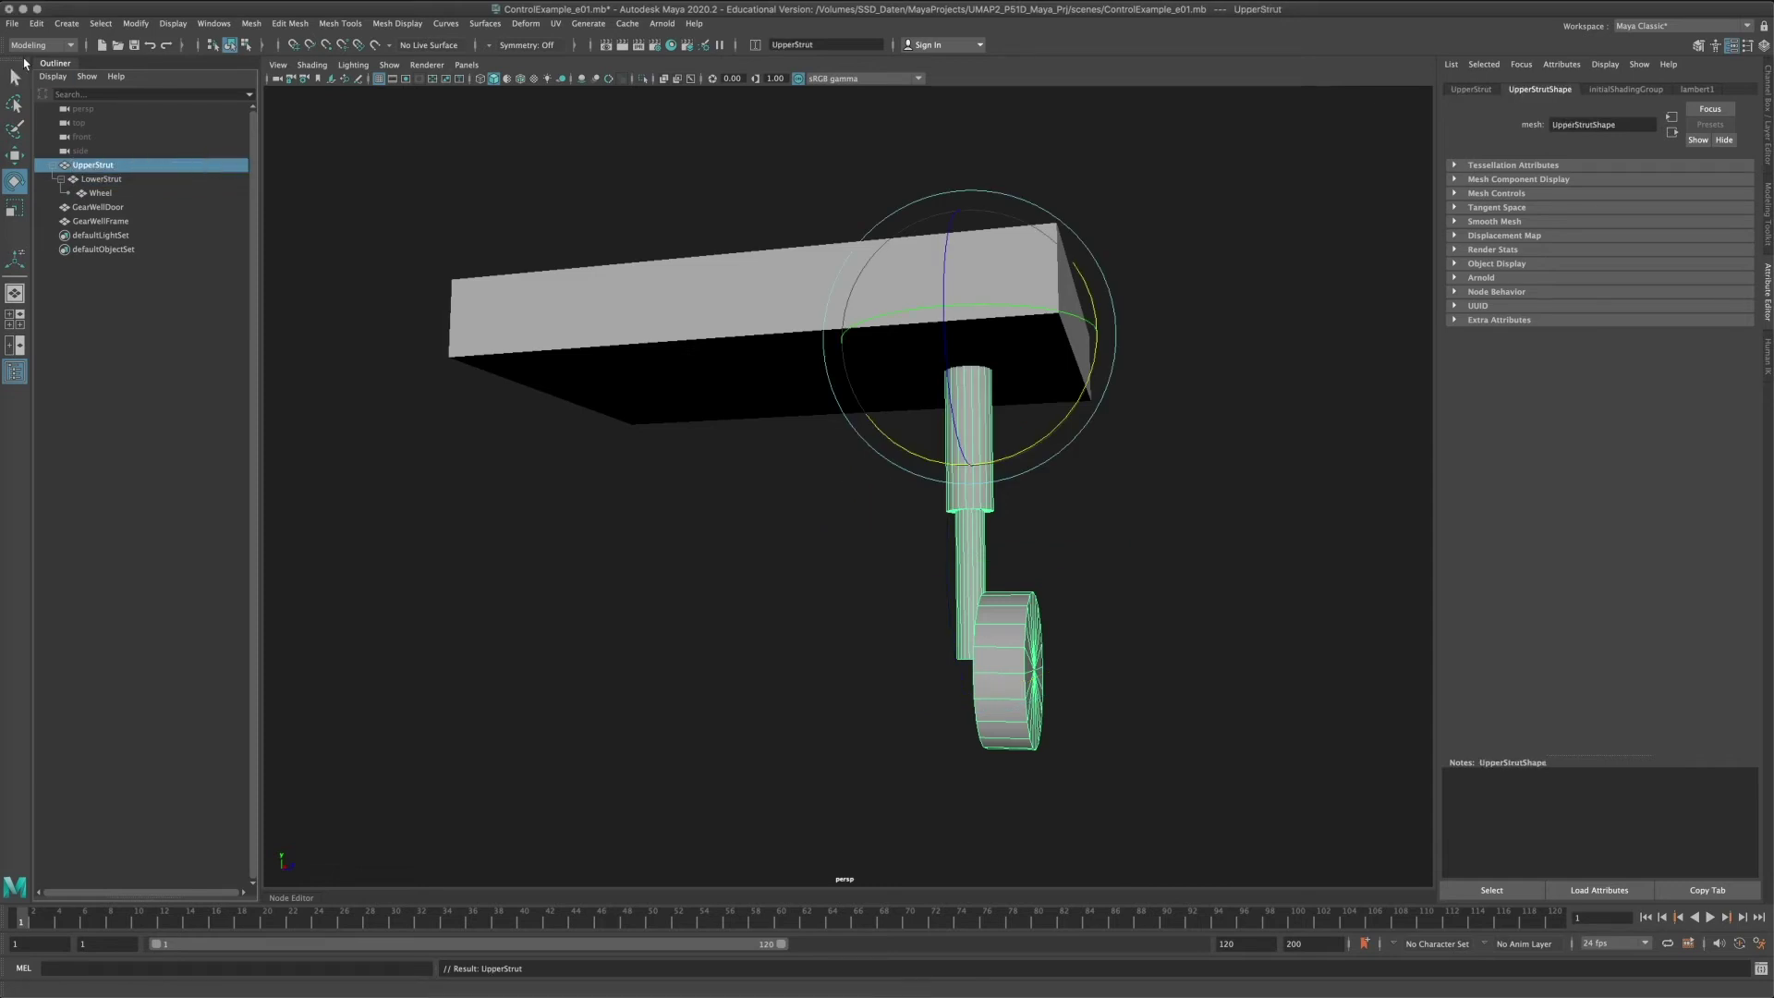
{"action": "left_click", "coordinate": [13, 23]}
{"action": "left_click", "coordinate": [58, 82]}
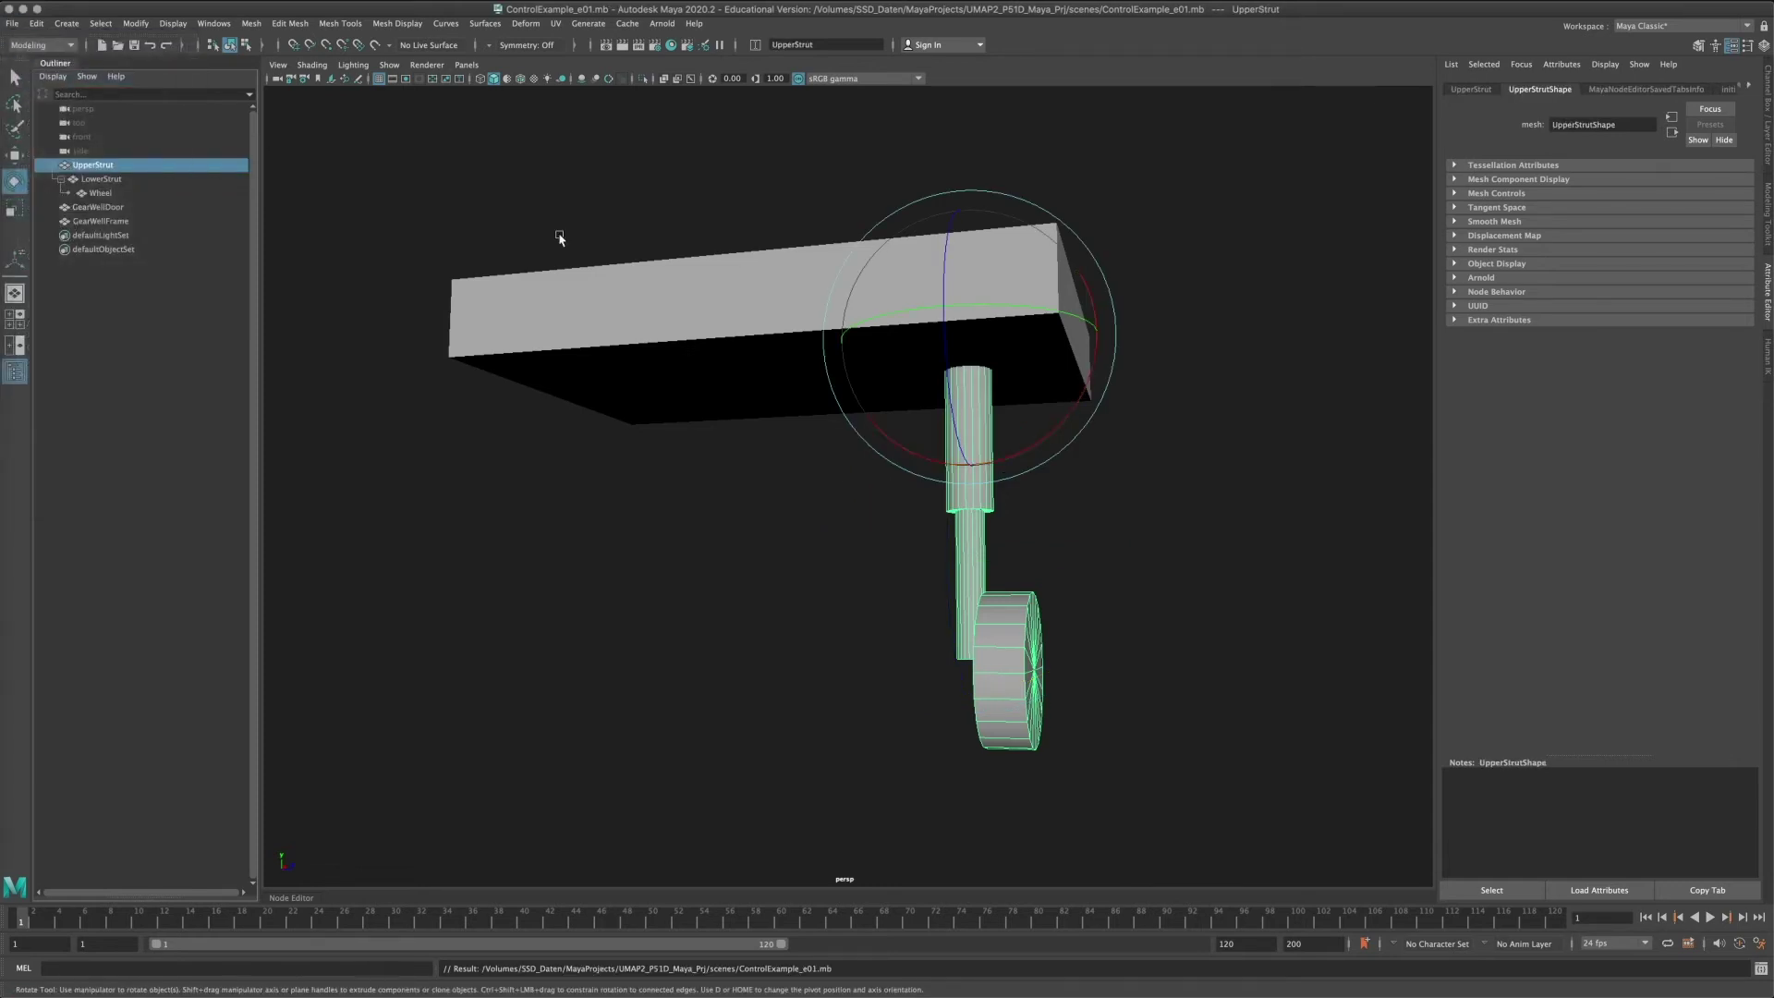
Rotate UpperStrut upward until the strut and wheel lie inside the gear well frame.
{"action": "left_click_drag", "start_coordinate": [1094, 381], "coordinate": [1023, 864]}
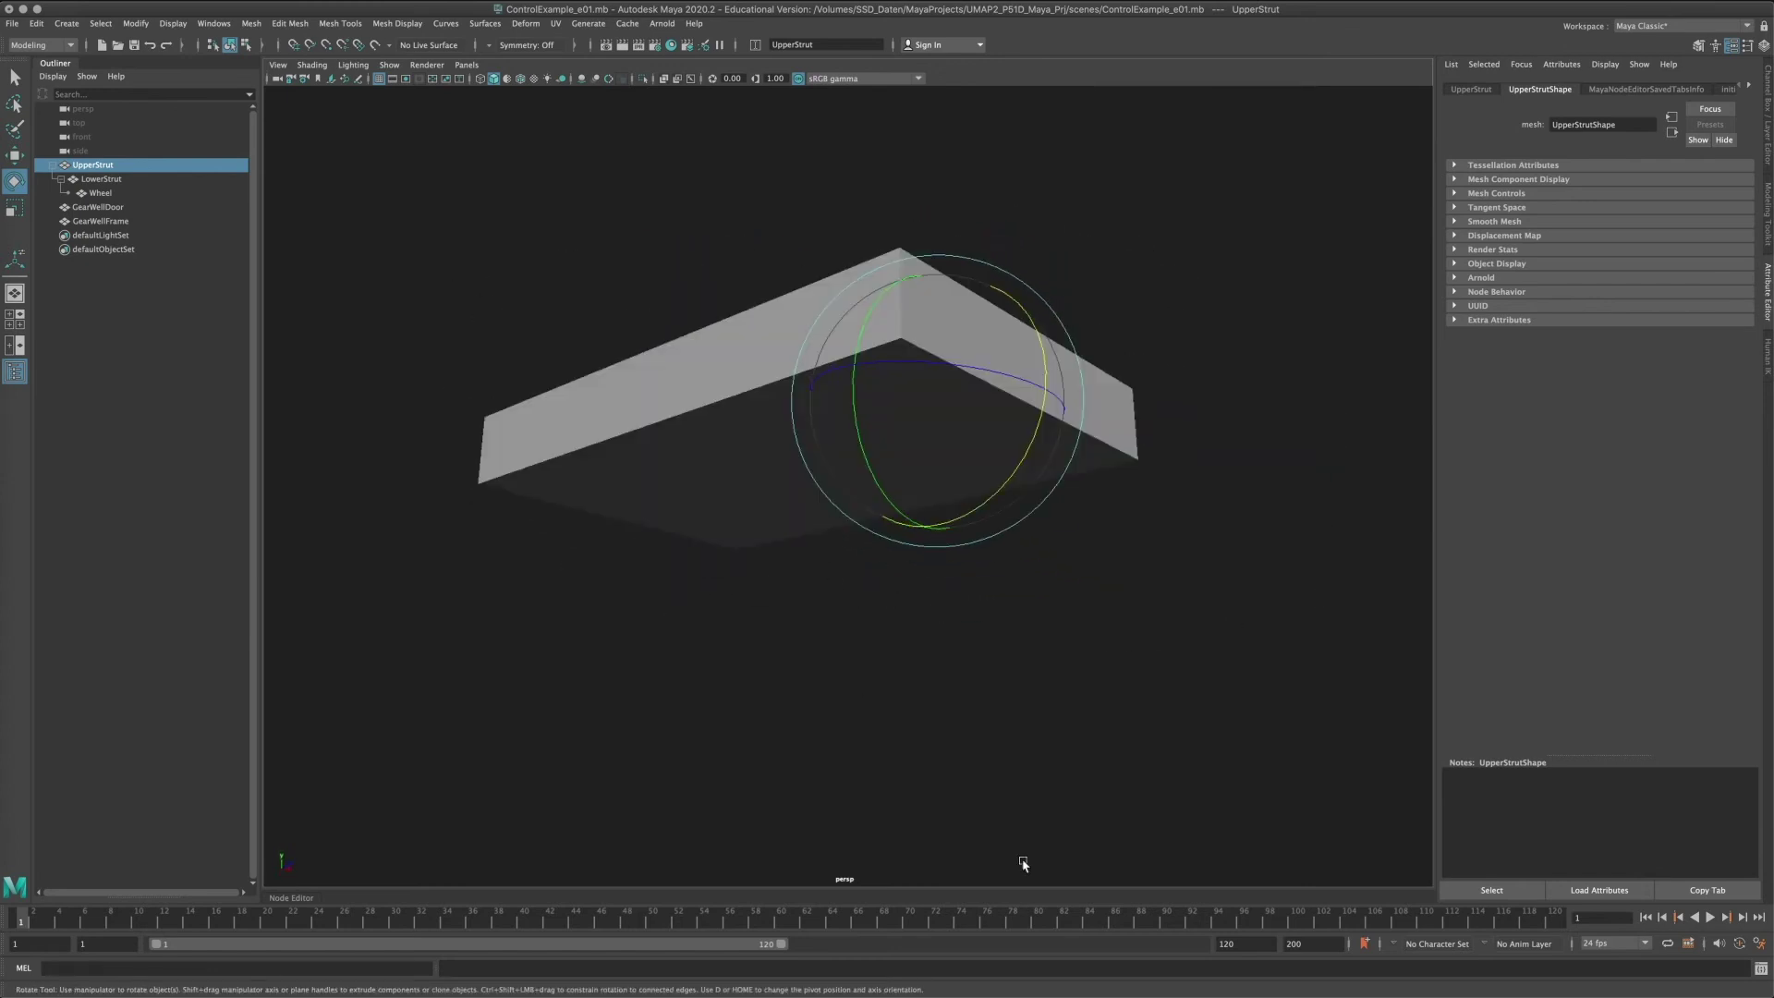
Set both the playback end and the animation end to frame 100.
{"action": "type", "text": "00"}
{"action": "key", "text": "Tab"}
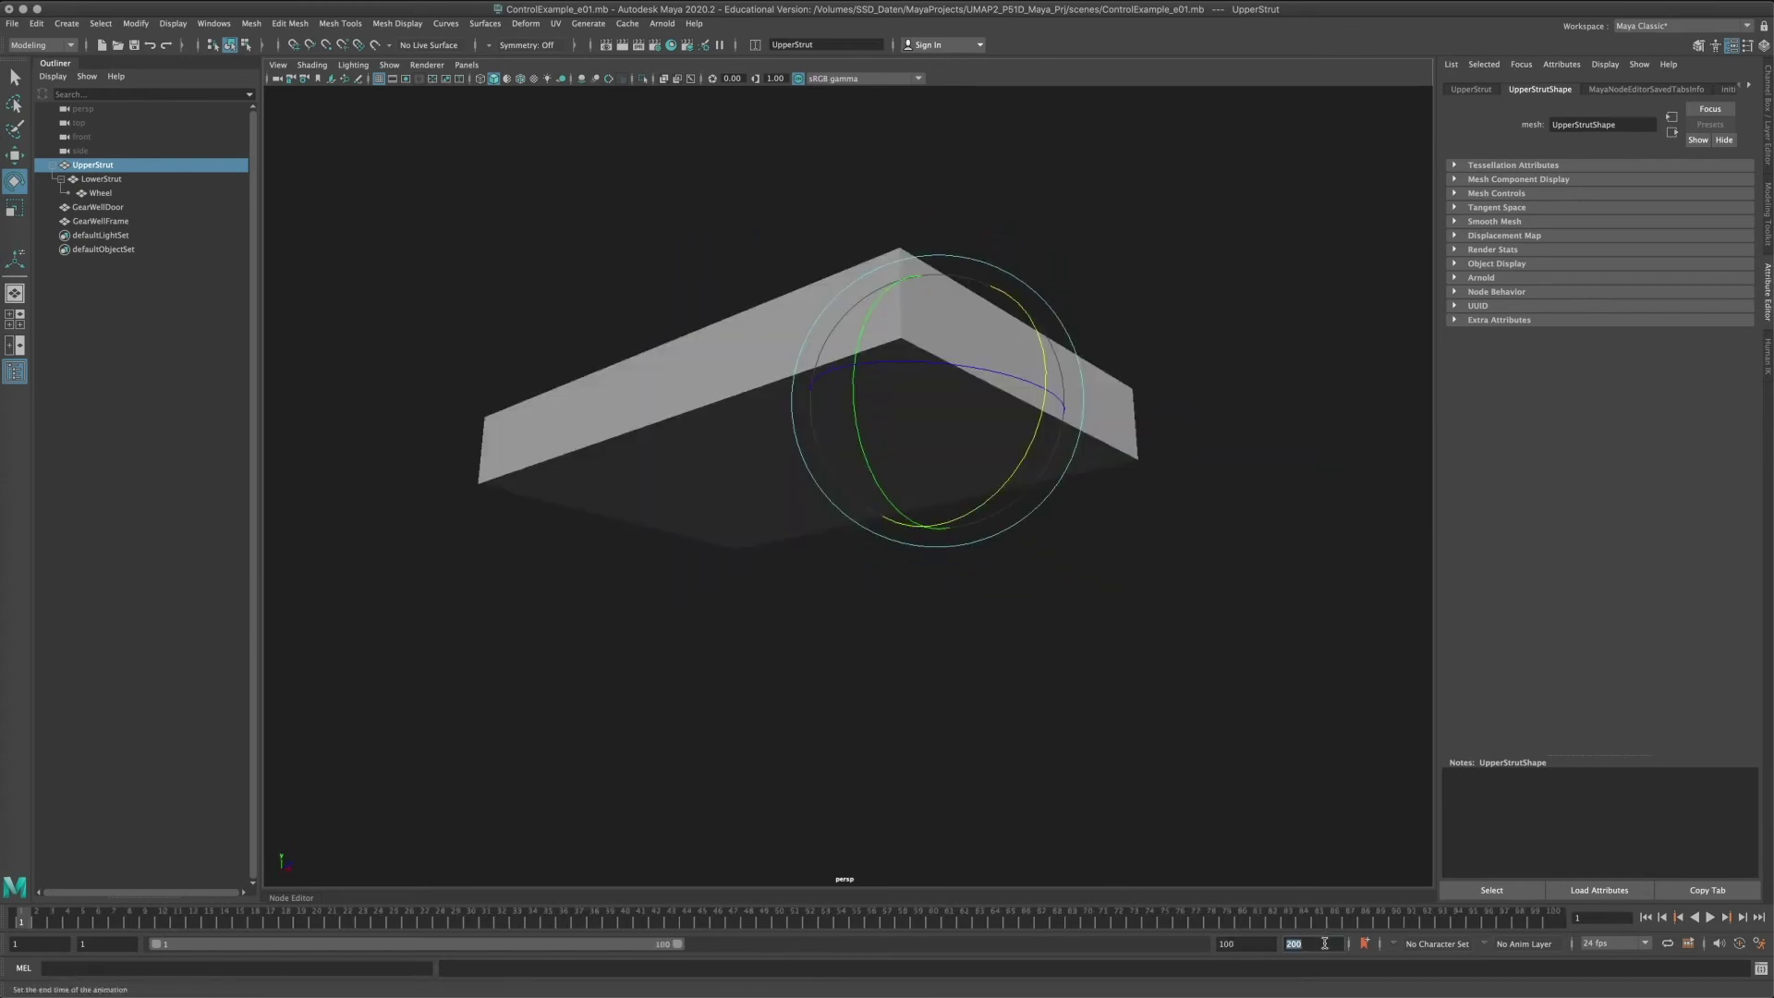
{"action": "key", "text": "Return"}
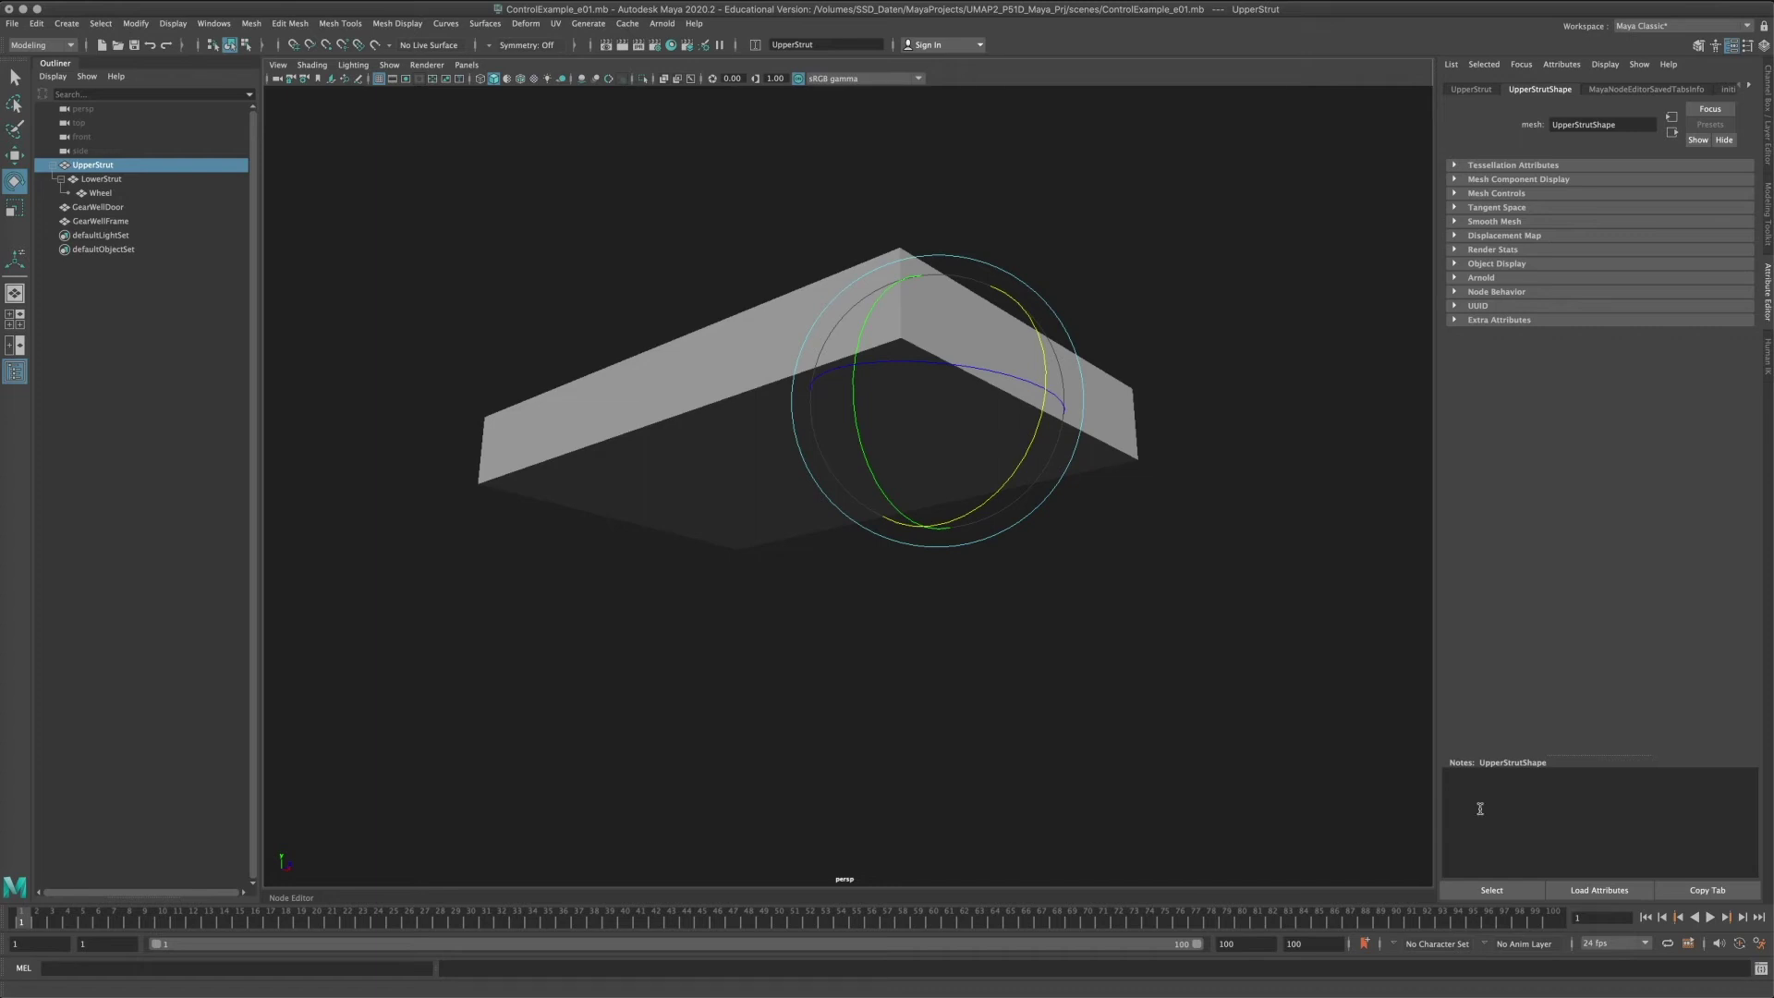
Play and scrub through the timeline, and set its playback and animation start to frame 0.
{"action": "key", "text": "alt+v"}
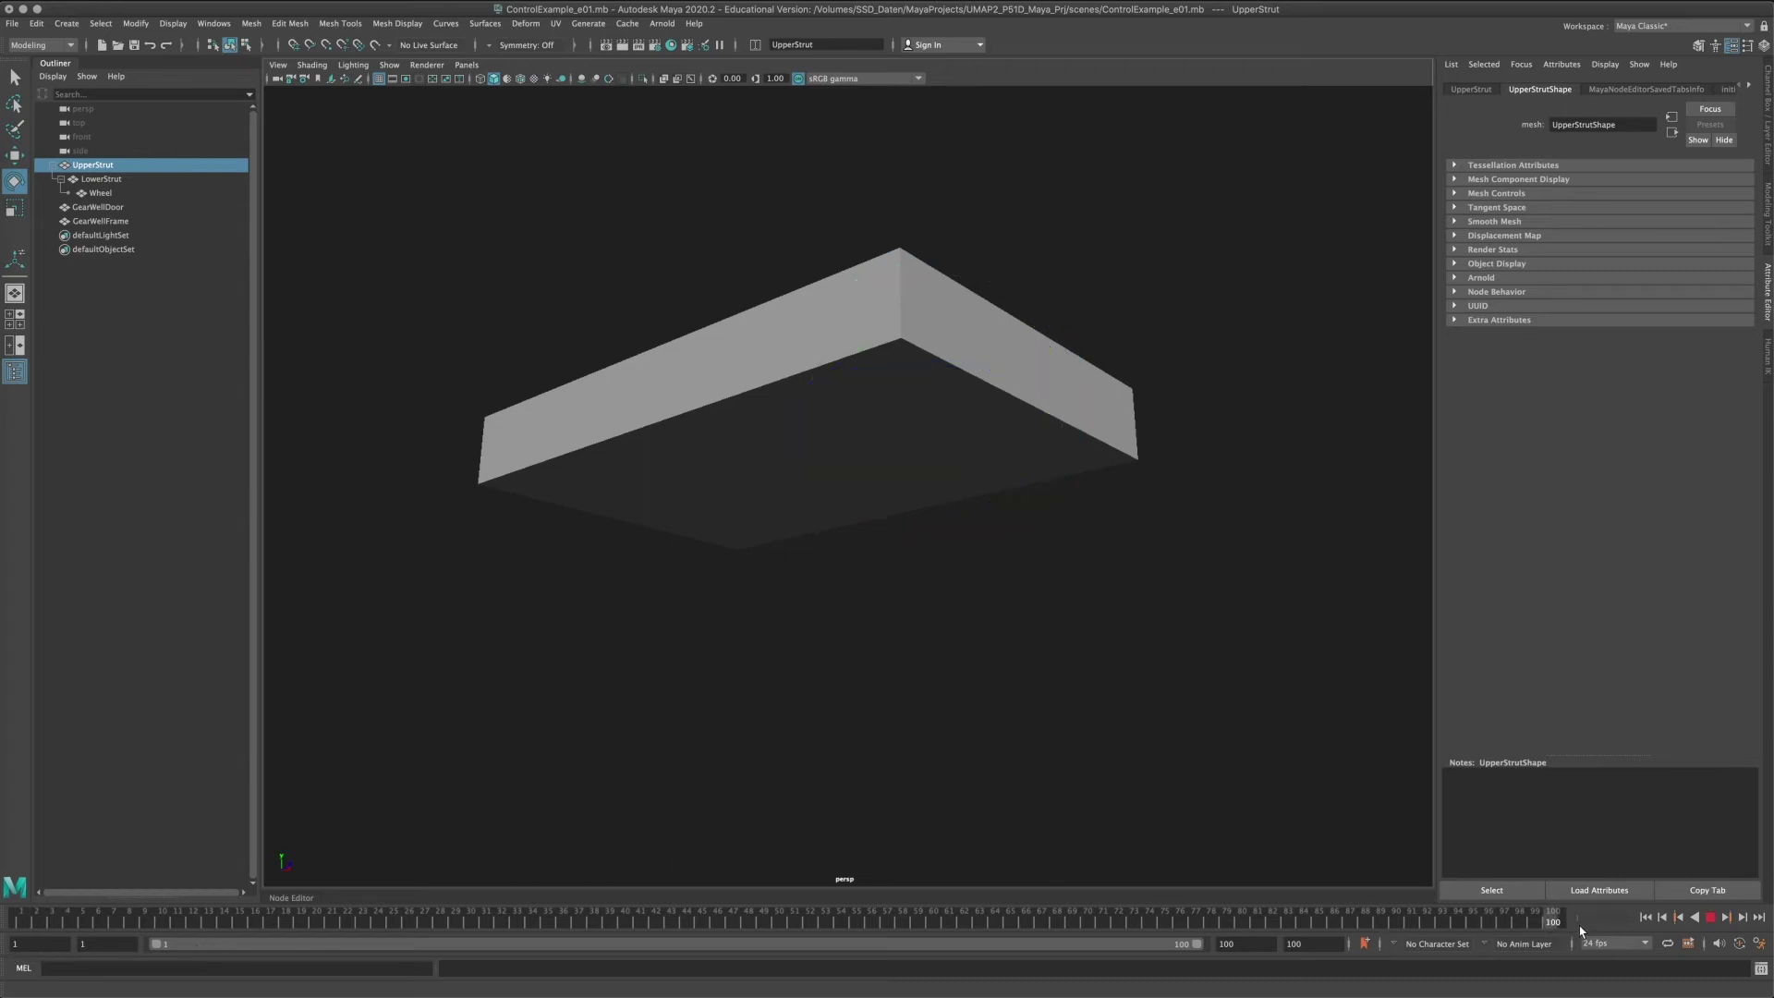
{"action": "middle_click_drag", "start_coordinate": [1059, 496], "coordinate": [1076, 590], "text": "alt"}
{"action": "left_click_drag", "start_coordinate": [781, 711], "coordinate": [775, 693], "text": "alt"}
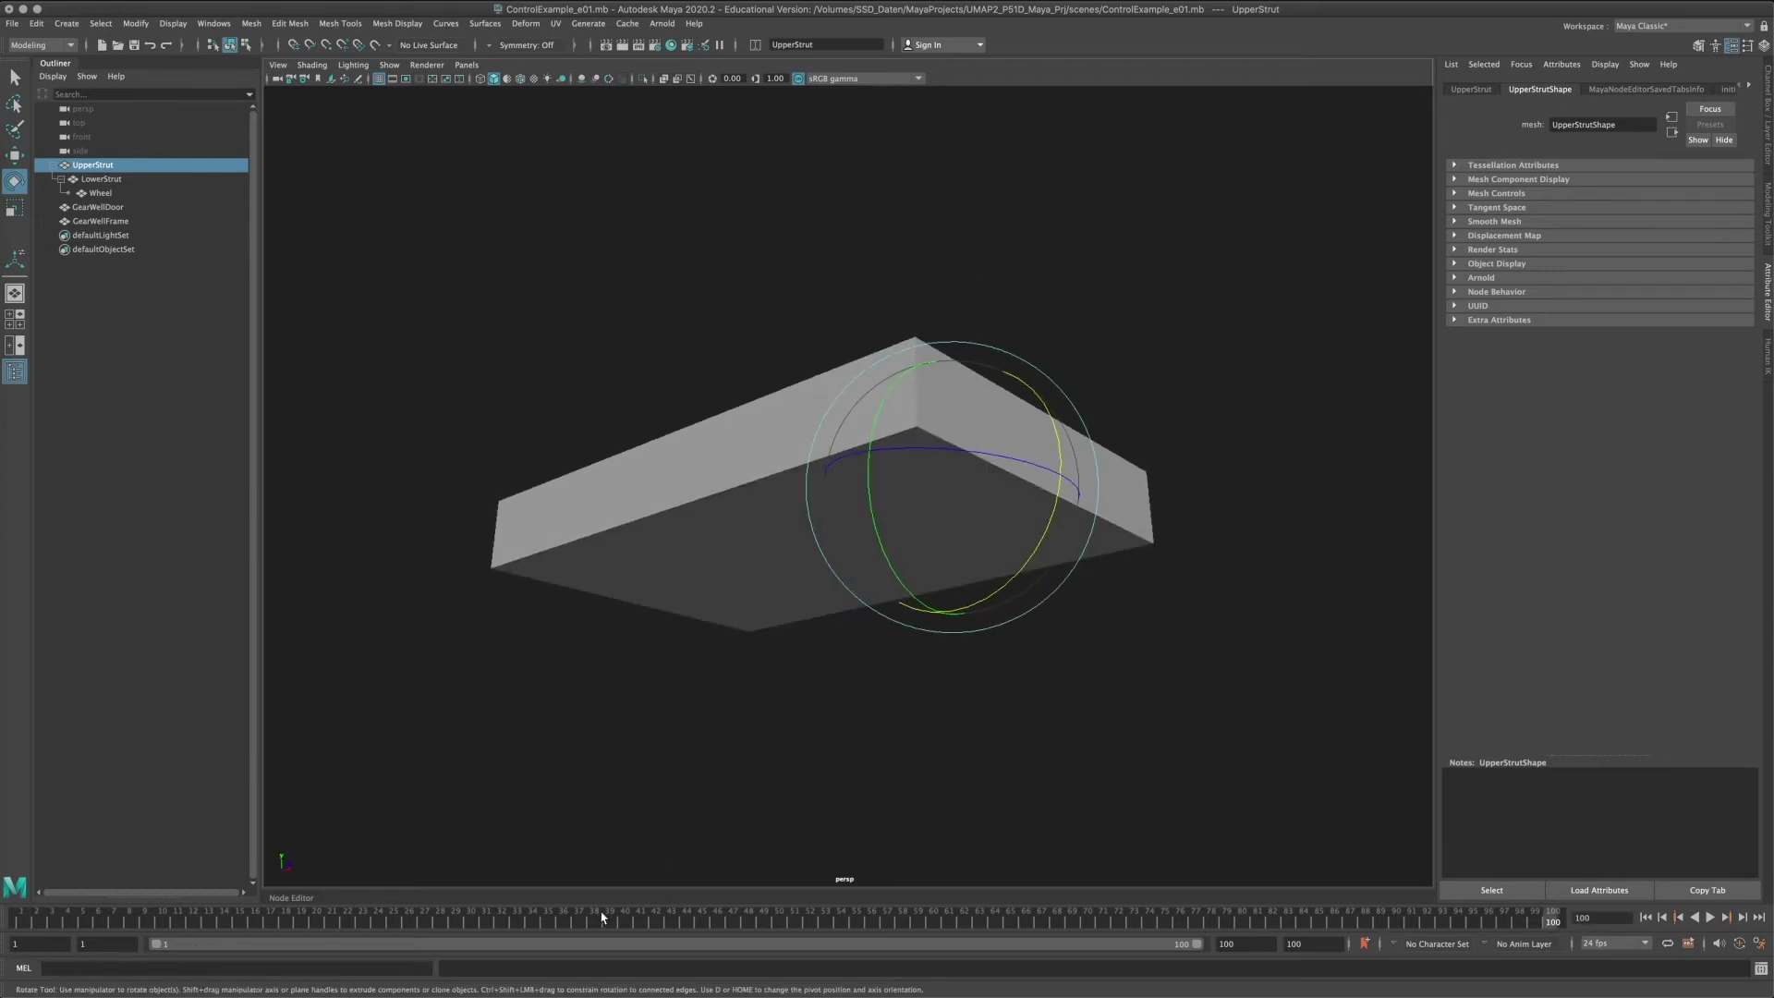
{"action": "middle_click_drag", "start_coordinate": [1077, 678], "coordinate": [1069, 591], "text": "alt"}
{"action": "left_click_drag", "start_coordinate": [1069, 591], "coordinate": [1067, 599], "text": "alt"}
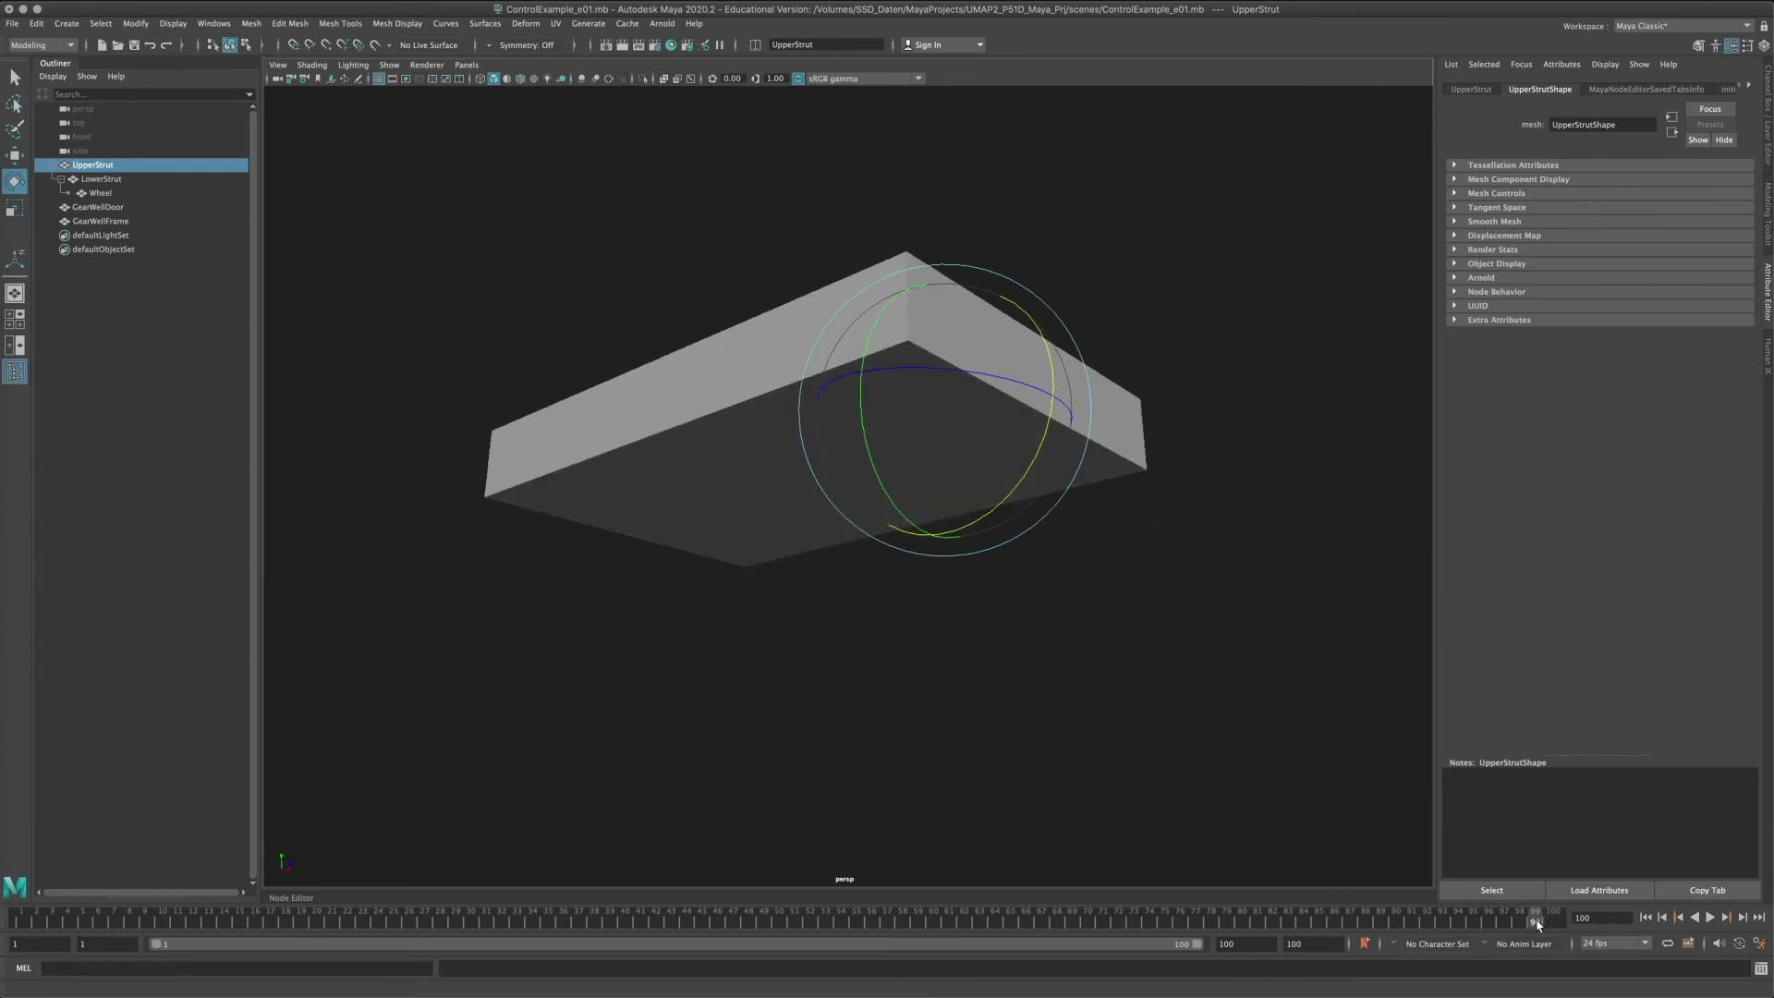
{"action": "left_click_drag", "start_coordinate": [847, 531], "coordinate": [772, 658], "text": "alt"}
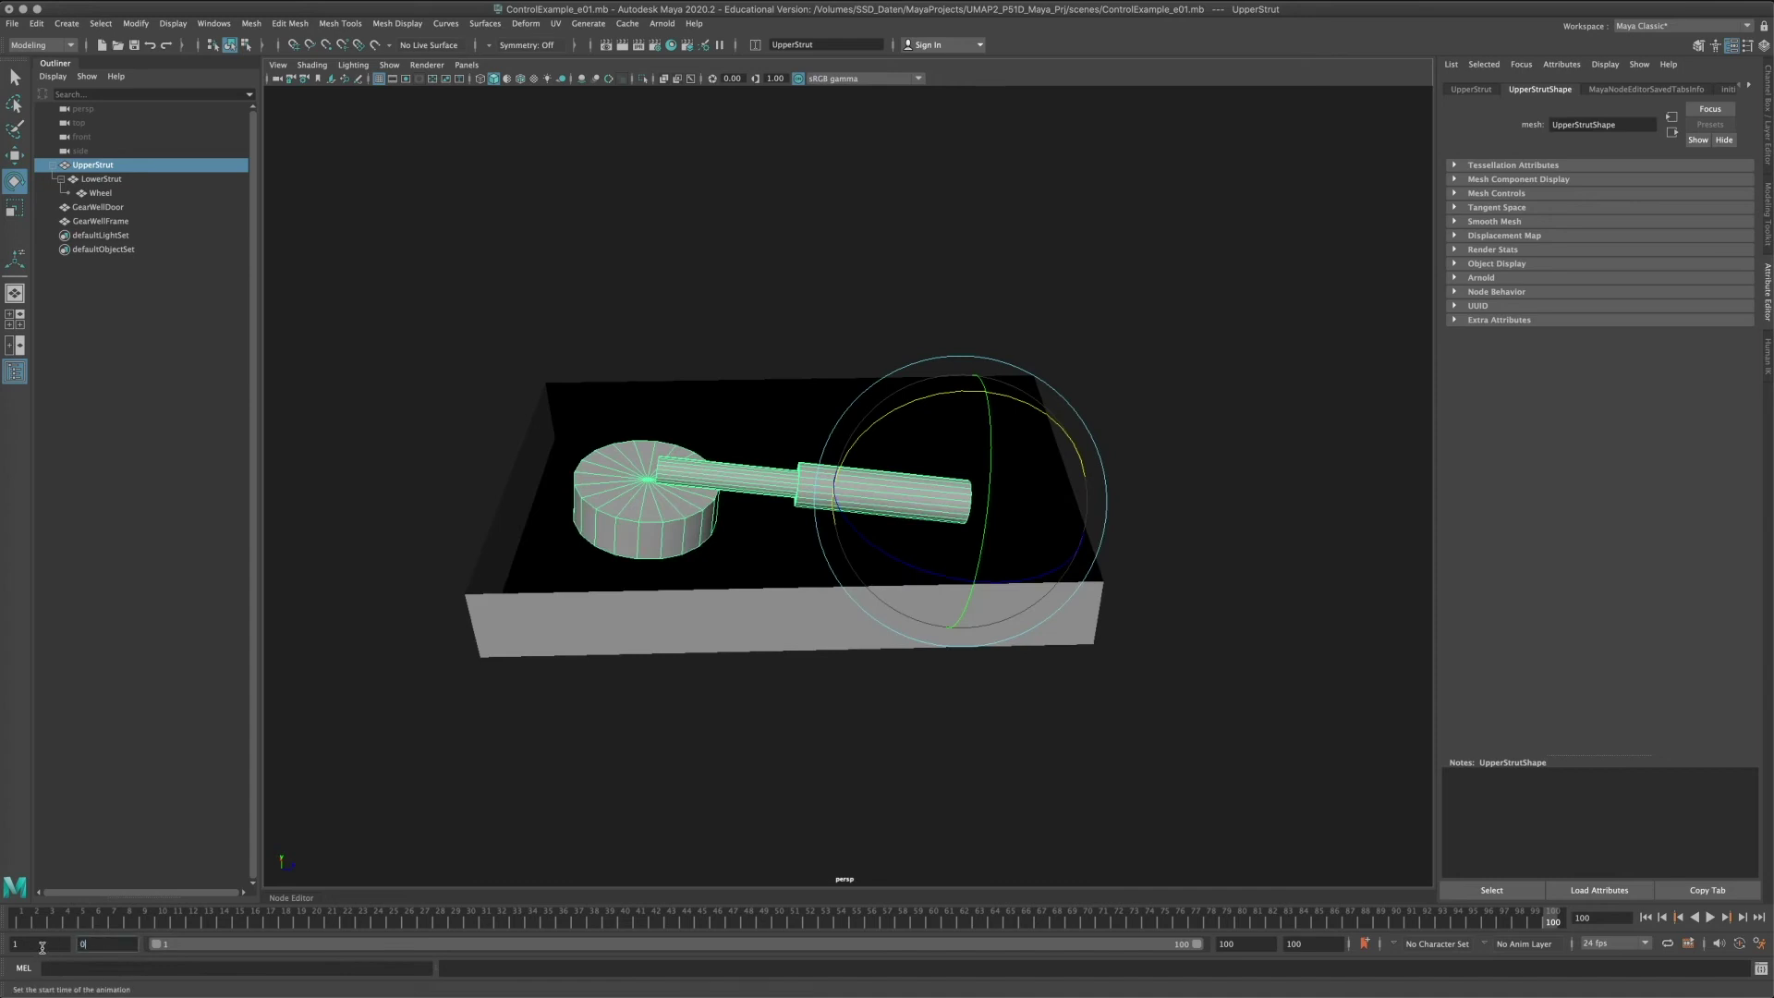
{"action": "key", "text": "Return"}
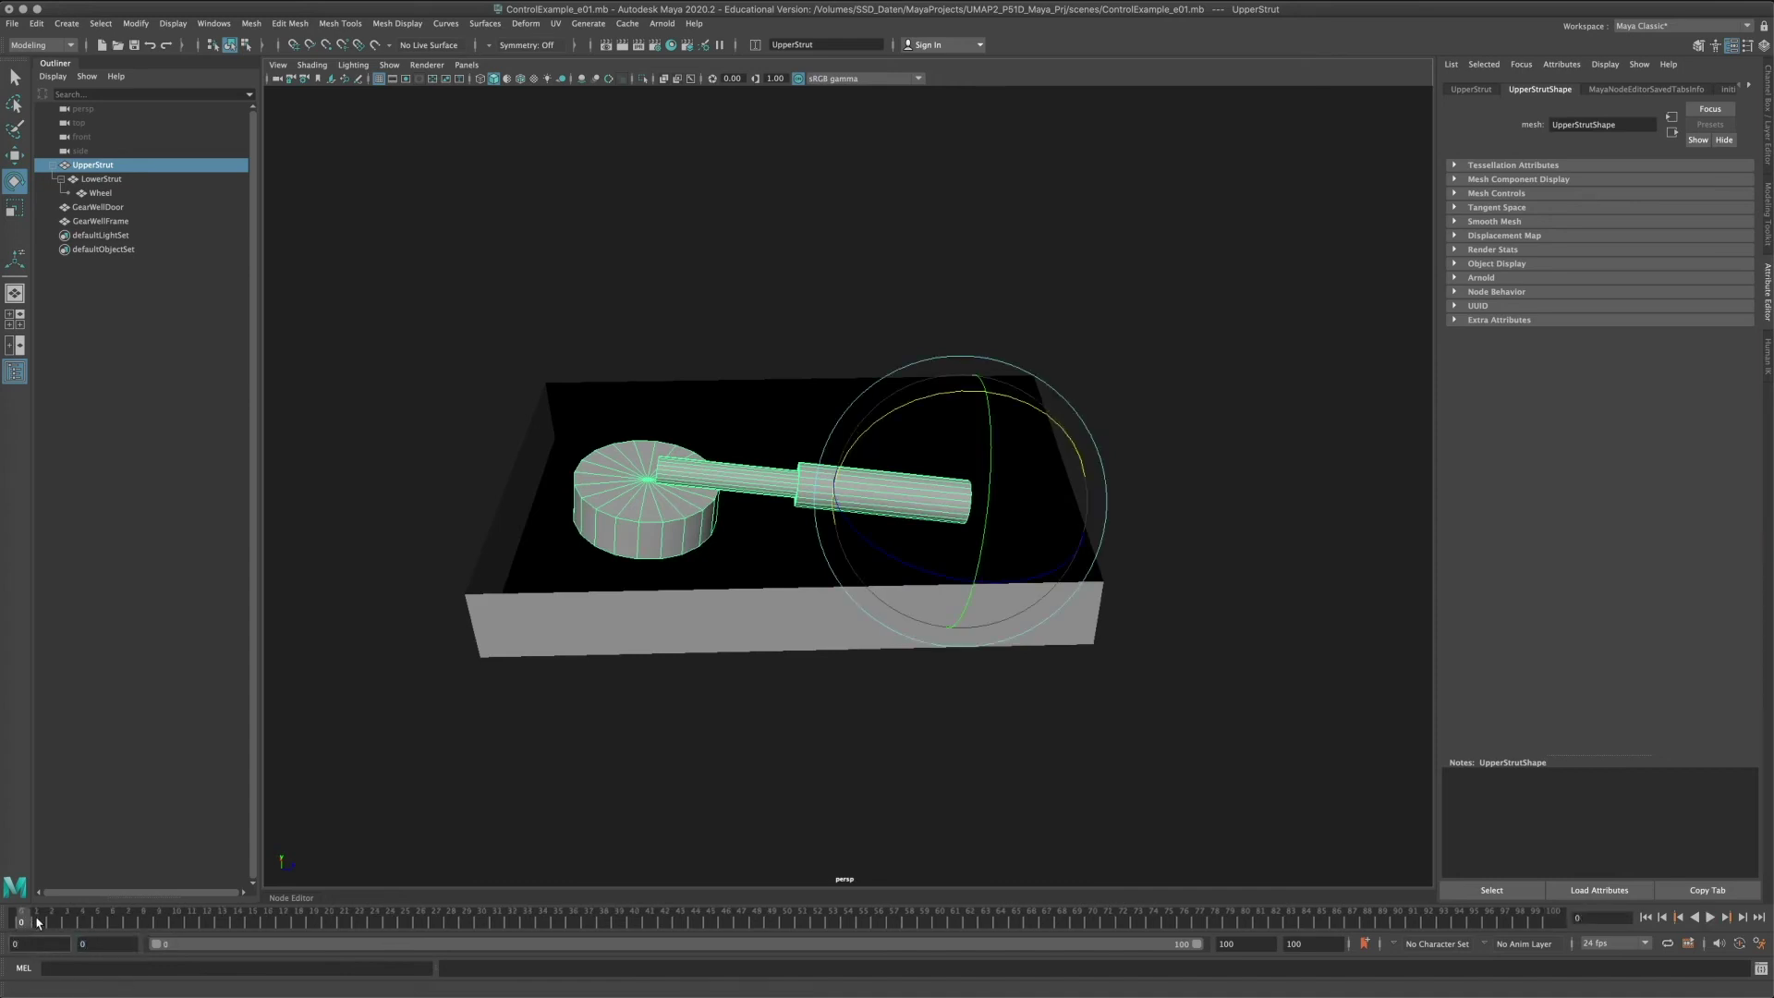
Run through the timeline from start to end and inspect the retracted gear and well from above and below.
{"action": "key", "text": "alt+v"}
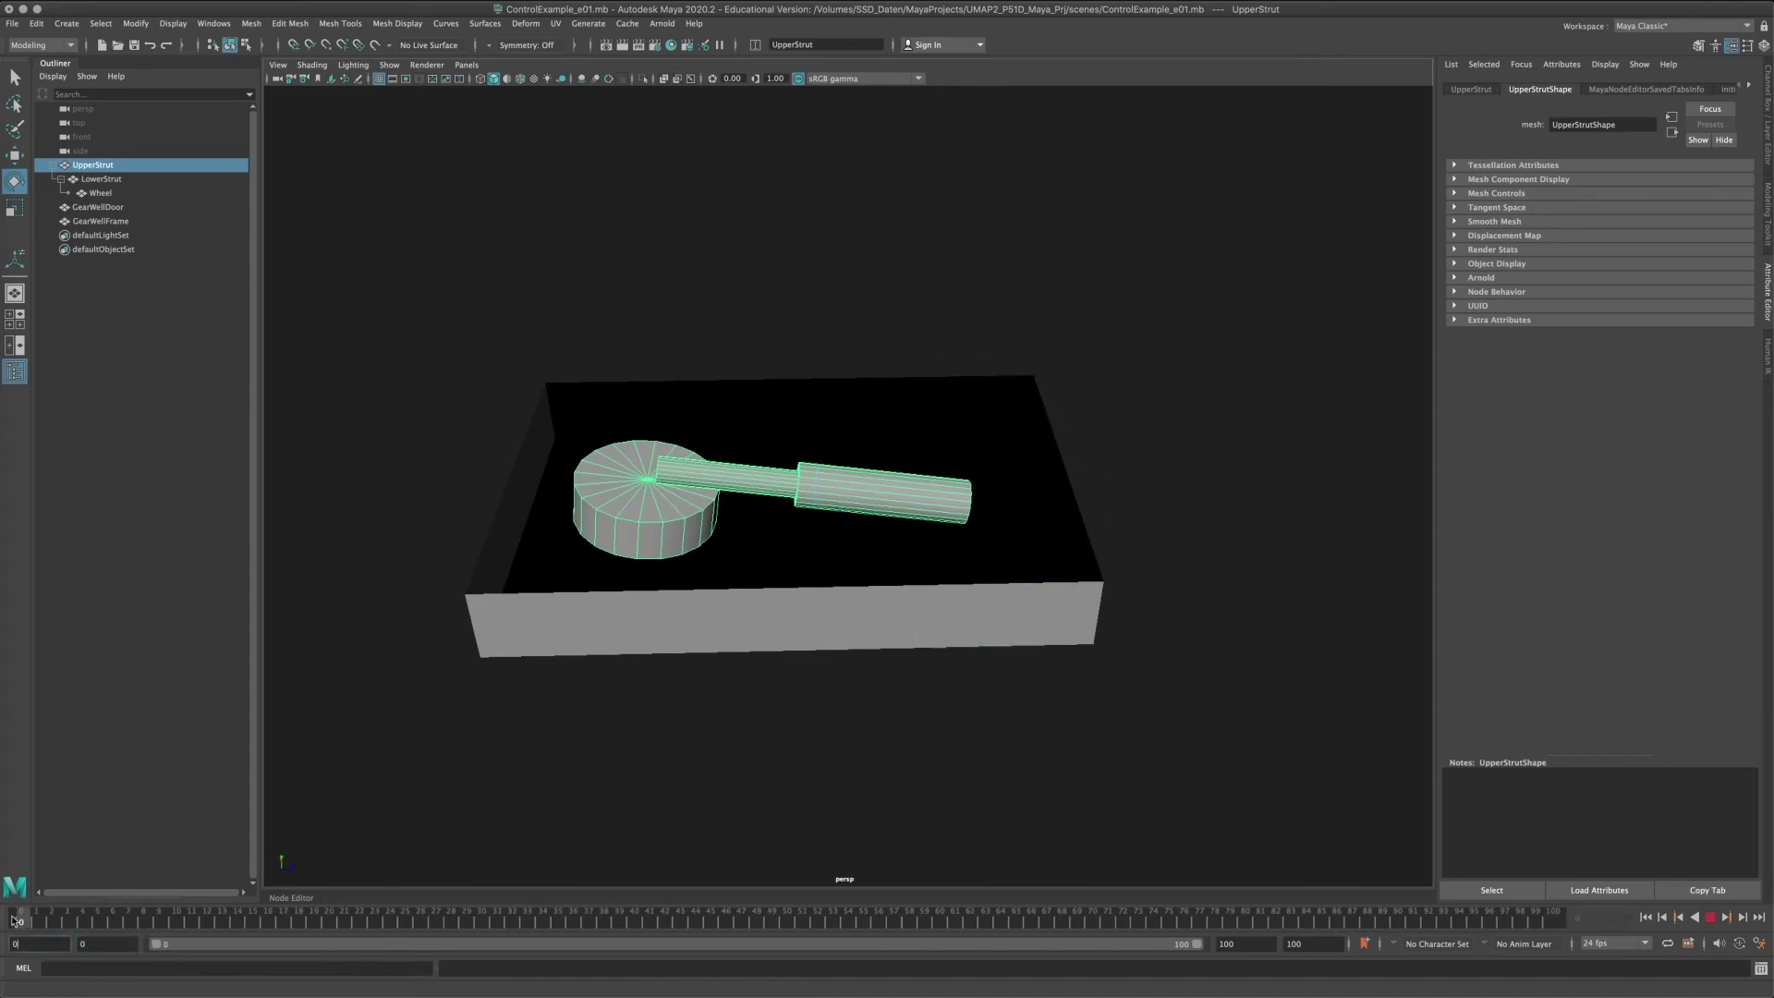
{"action": "key", "text": "alt+v"}
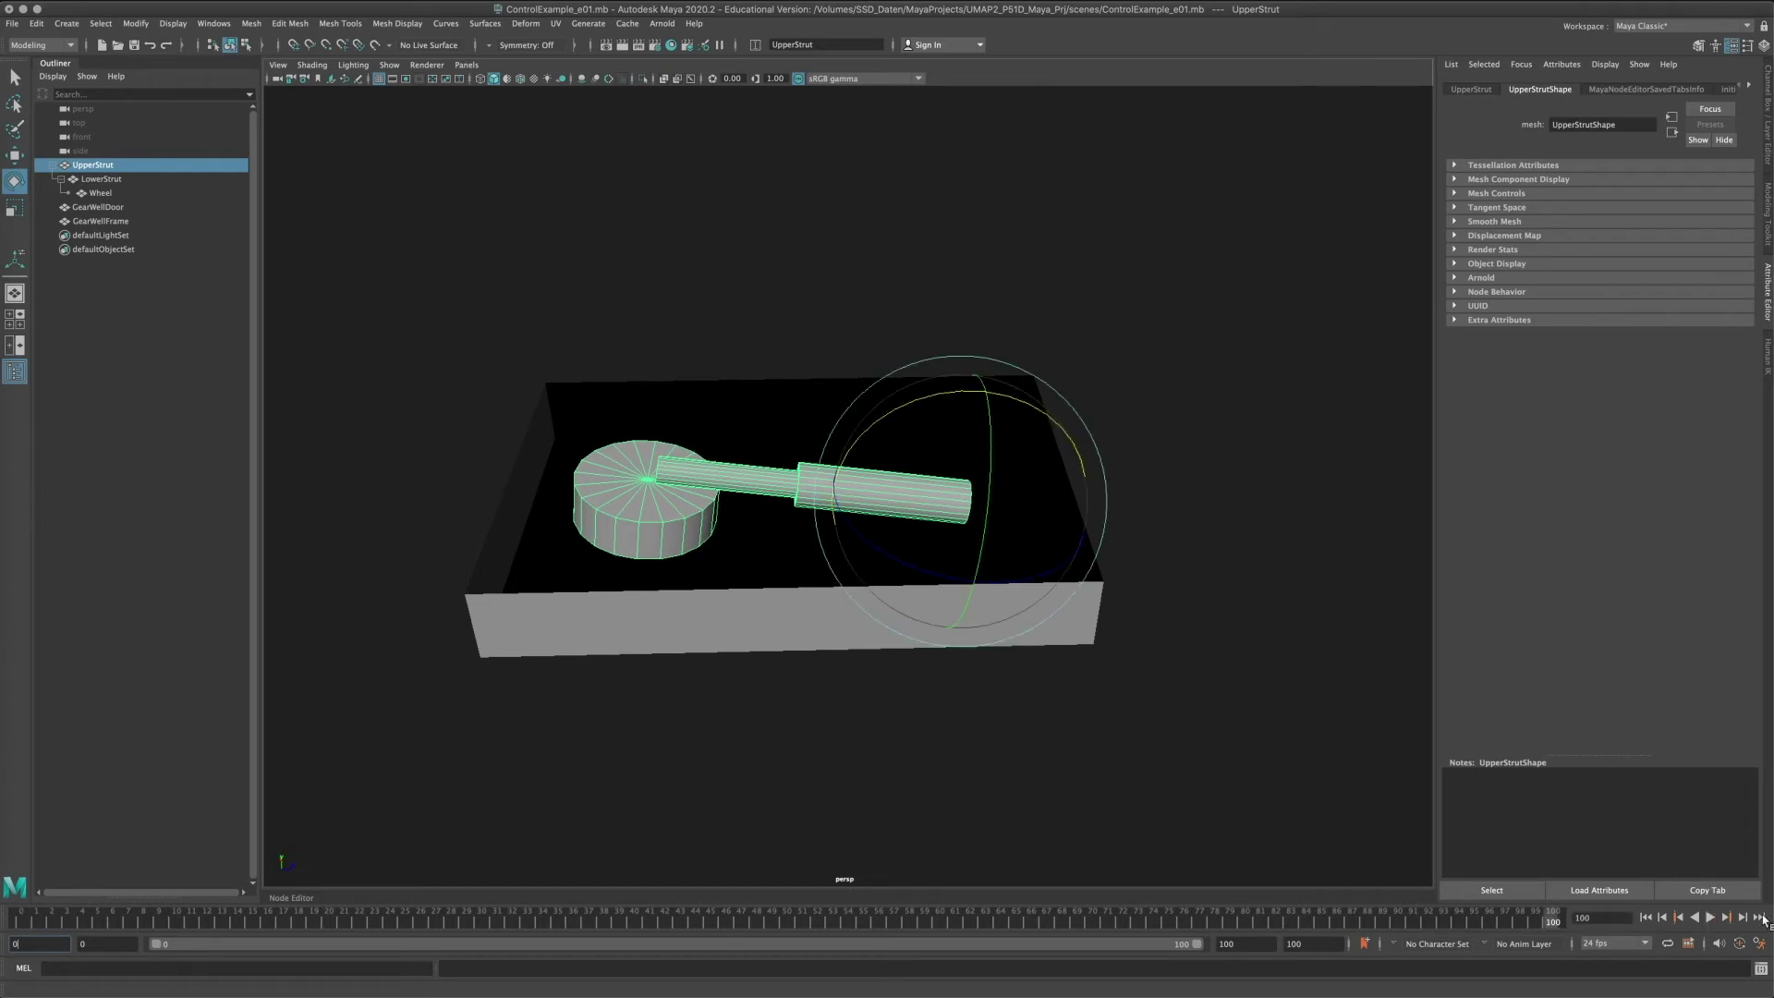
{"action": "mouse_move", "coordinate": [636, 497]}
{"action": "left_mouse_down", "text": "alt"}
{"action": "mouse_move", "coordinate": [595, 441]}
{"action": "mouse_move", "coordinate": [745, 496]}
{"action": "mouse_move", "coordinate": [760, 531]}
{"action": "mouse_move", "coordinate": [638, 308]}
{"action": "left_mouse_up", "text": "alt"}
{"action": "left_click", "coordinate": [638, 307]}
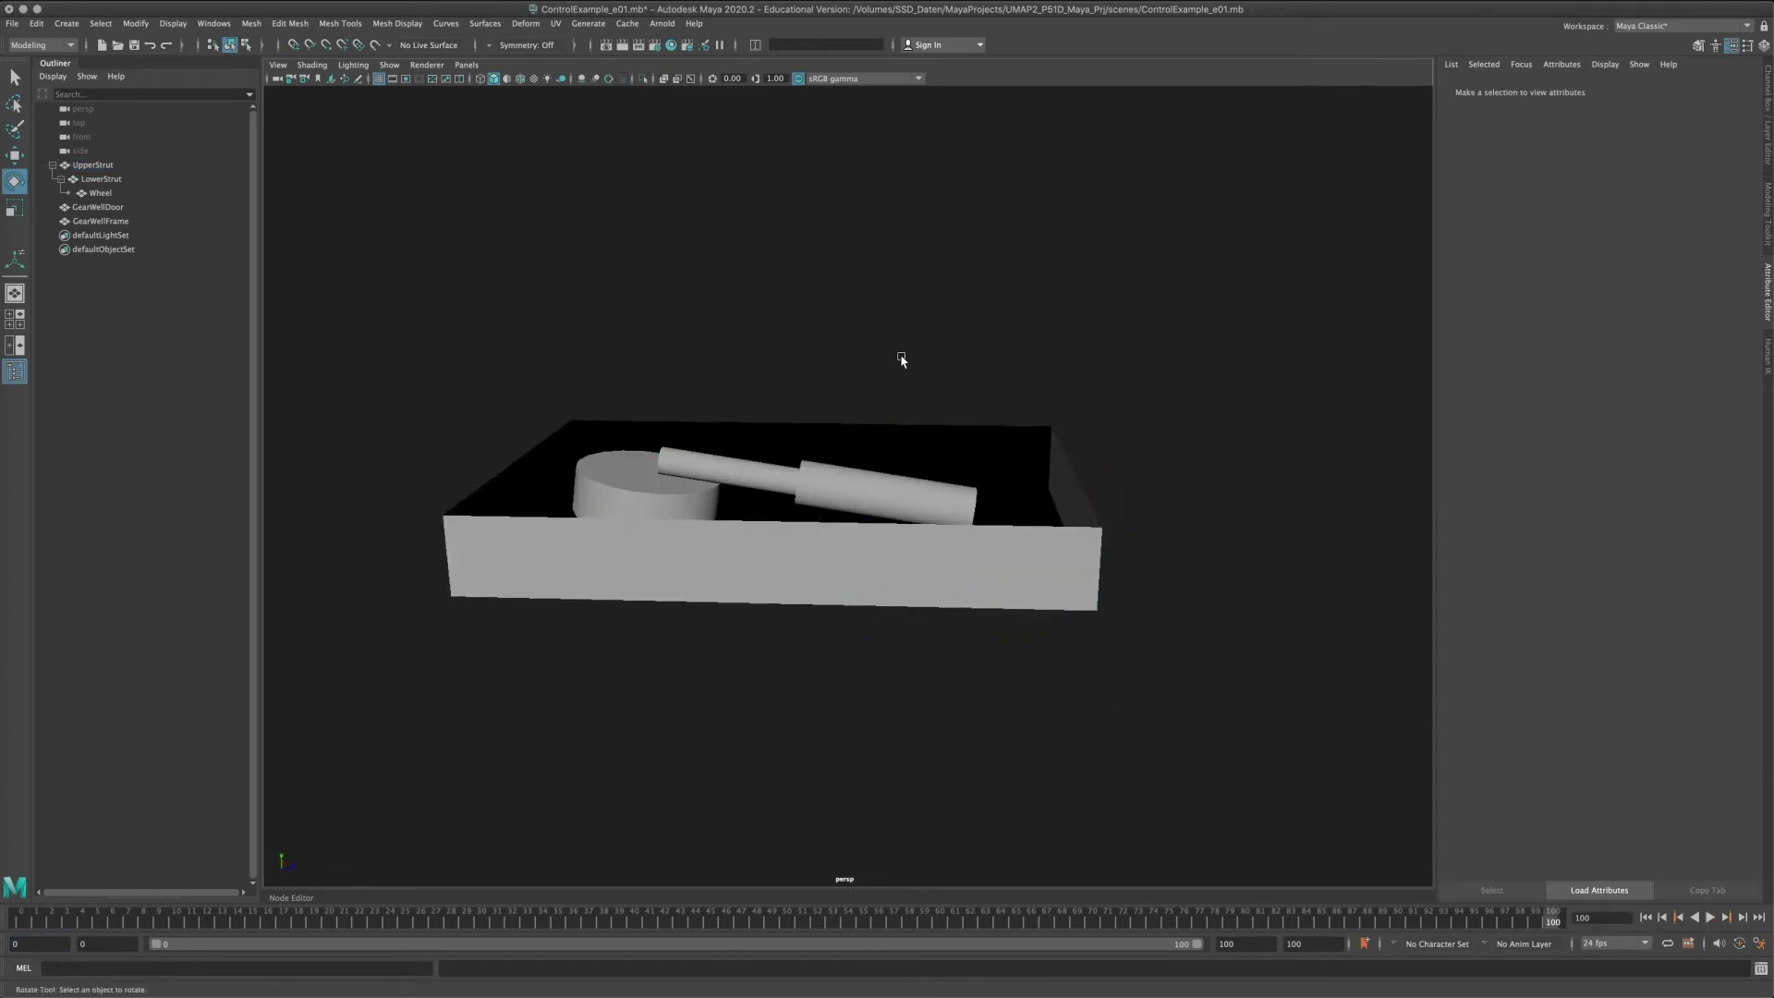
{"action": "left_click_drag", "start_coordinate": [901, 359], "coordinate": [796, 493], "text": "alt"}
{"action": "left_click", "coordinate": [907, 534]}
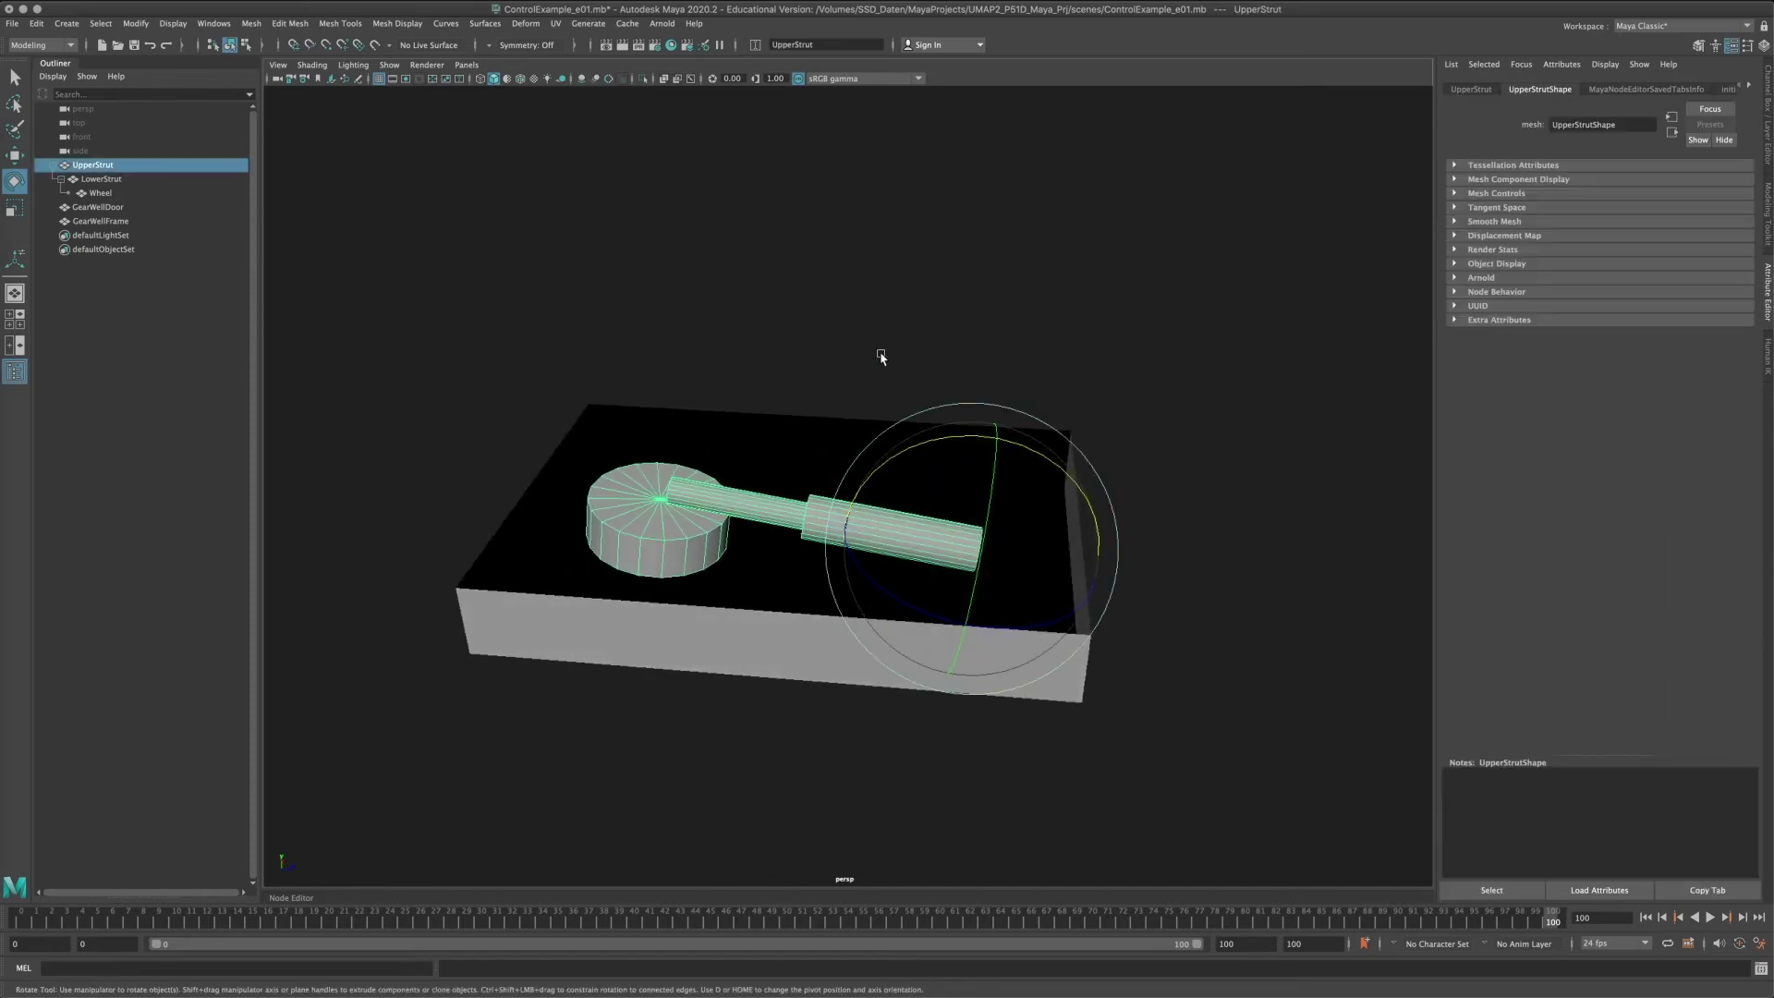
{"action": "left_click_drag", "start_coordinate": [879, 357], "coordinate": [841, 572], "text": "alt"}
Select the gear well door and scrub the timeline between frames 0 and 24, ending on frame 0.
{"action": "left_click", "coordinate": [841, 571]}
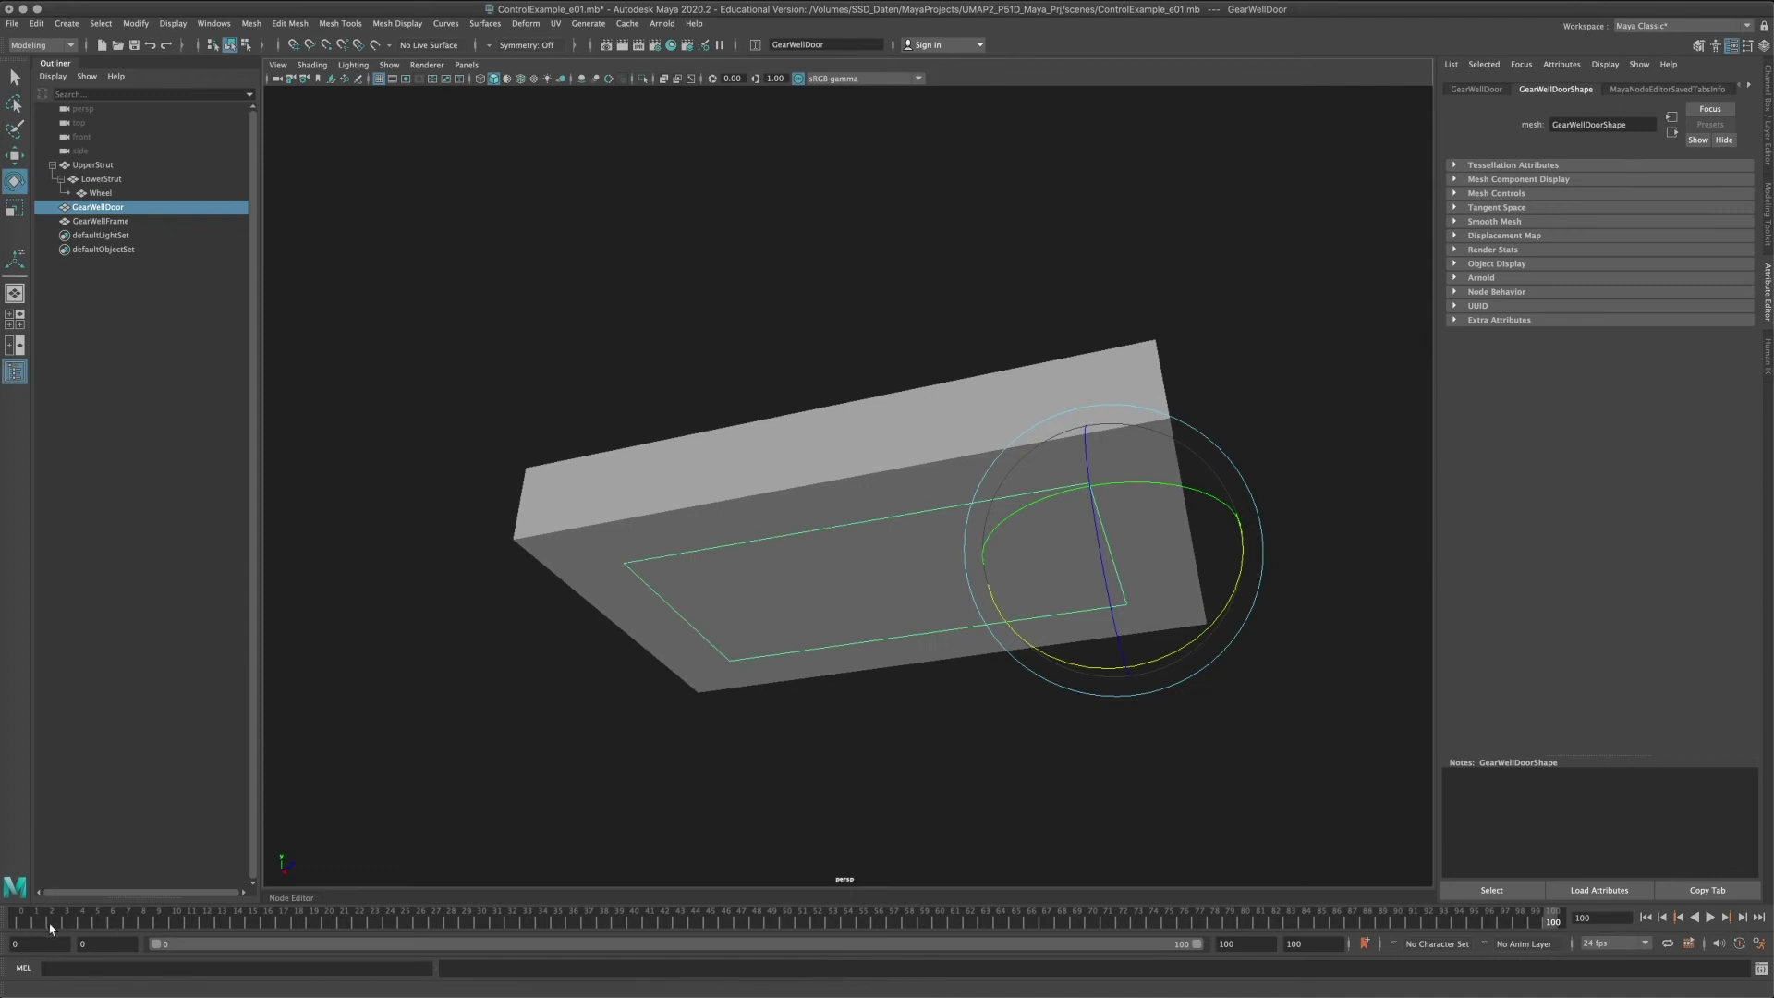
{"action": "left_click", "coordinate": [20, 926]}
{"action": "left_click_drag", "start_coordinate": [21, 927], "coordinate": [391, 922]}
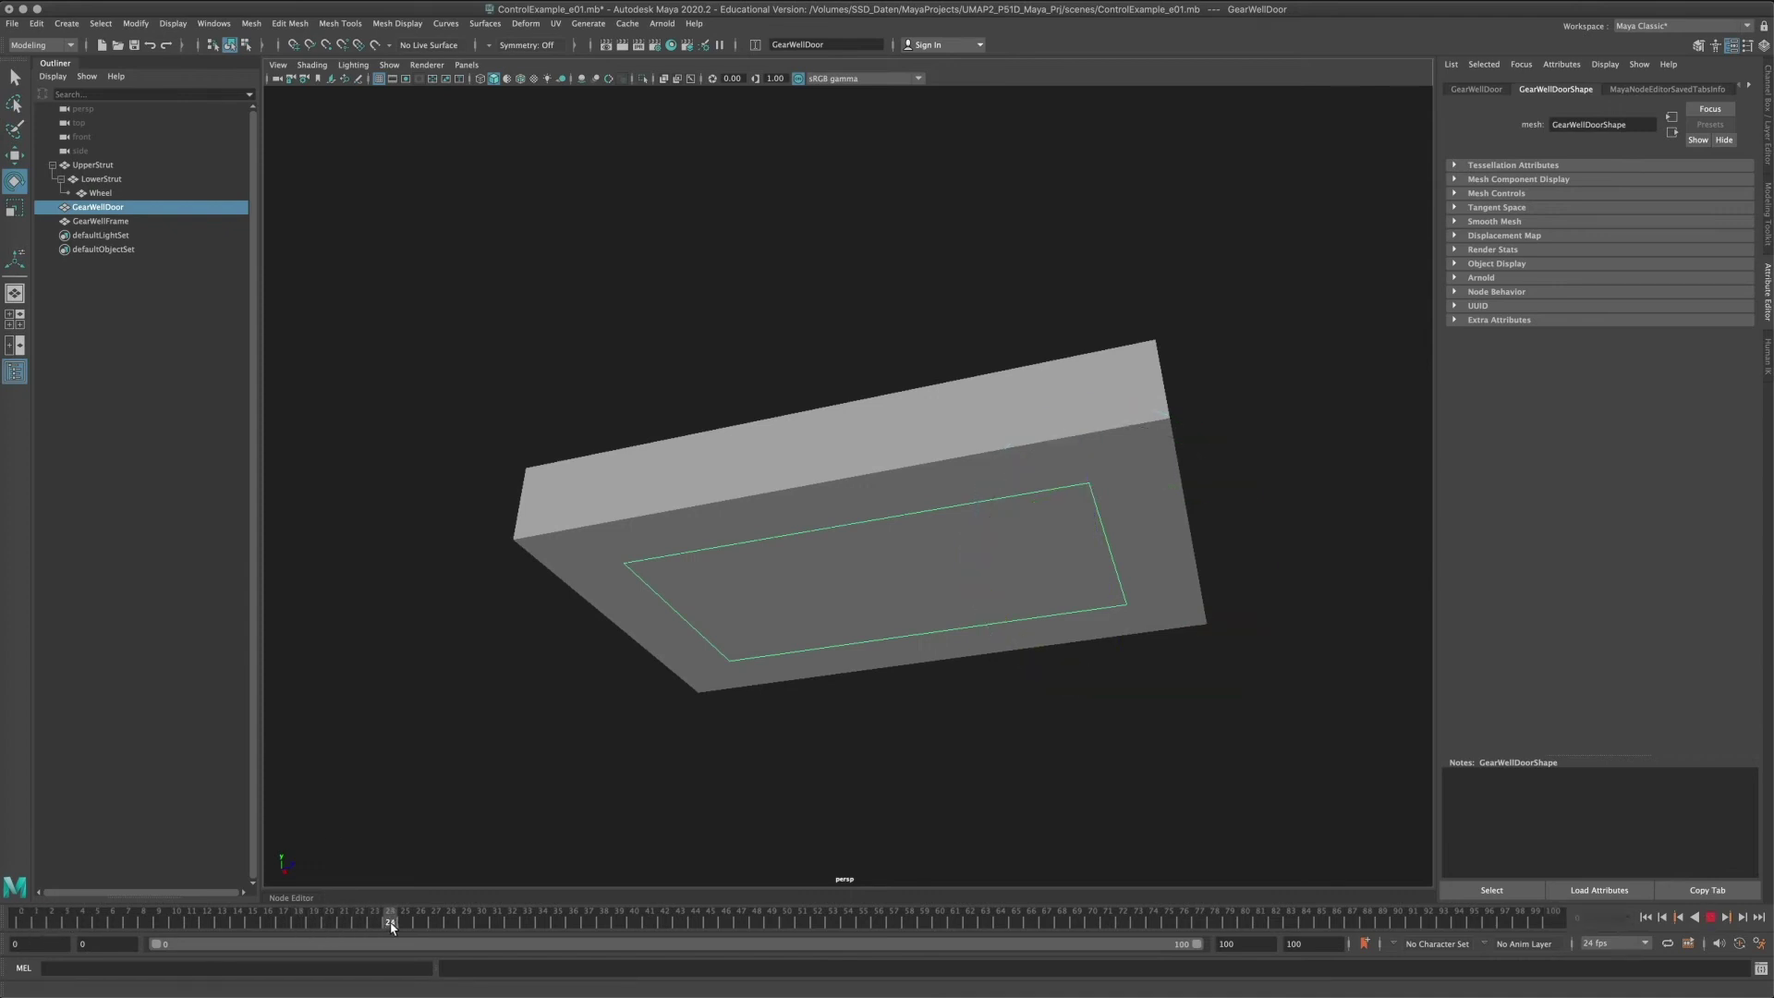
{"action": "left_click_drag", "start_coordinate": [646, 773], "coordinate": [1063, 520], "text": "alt"}
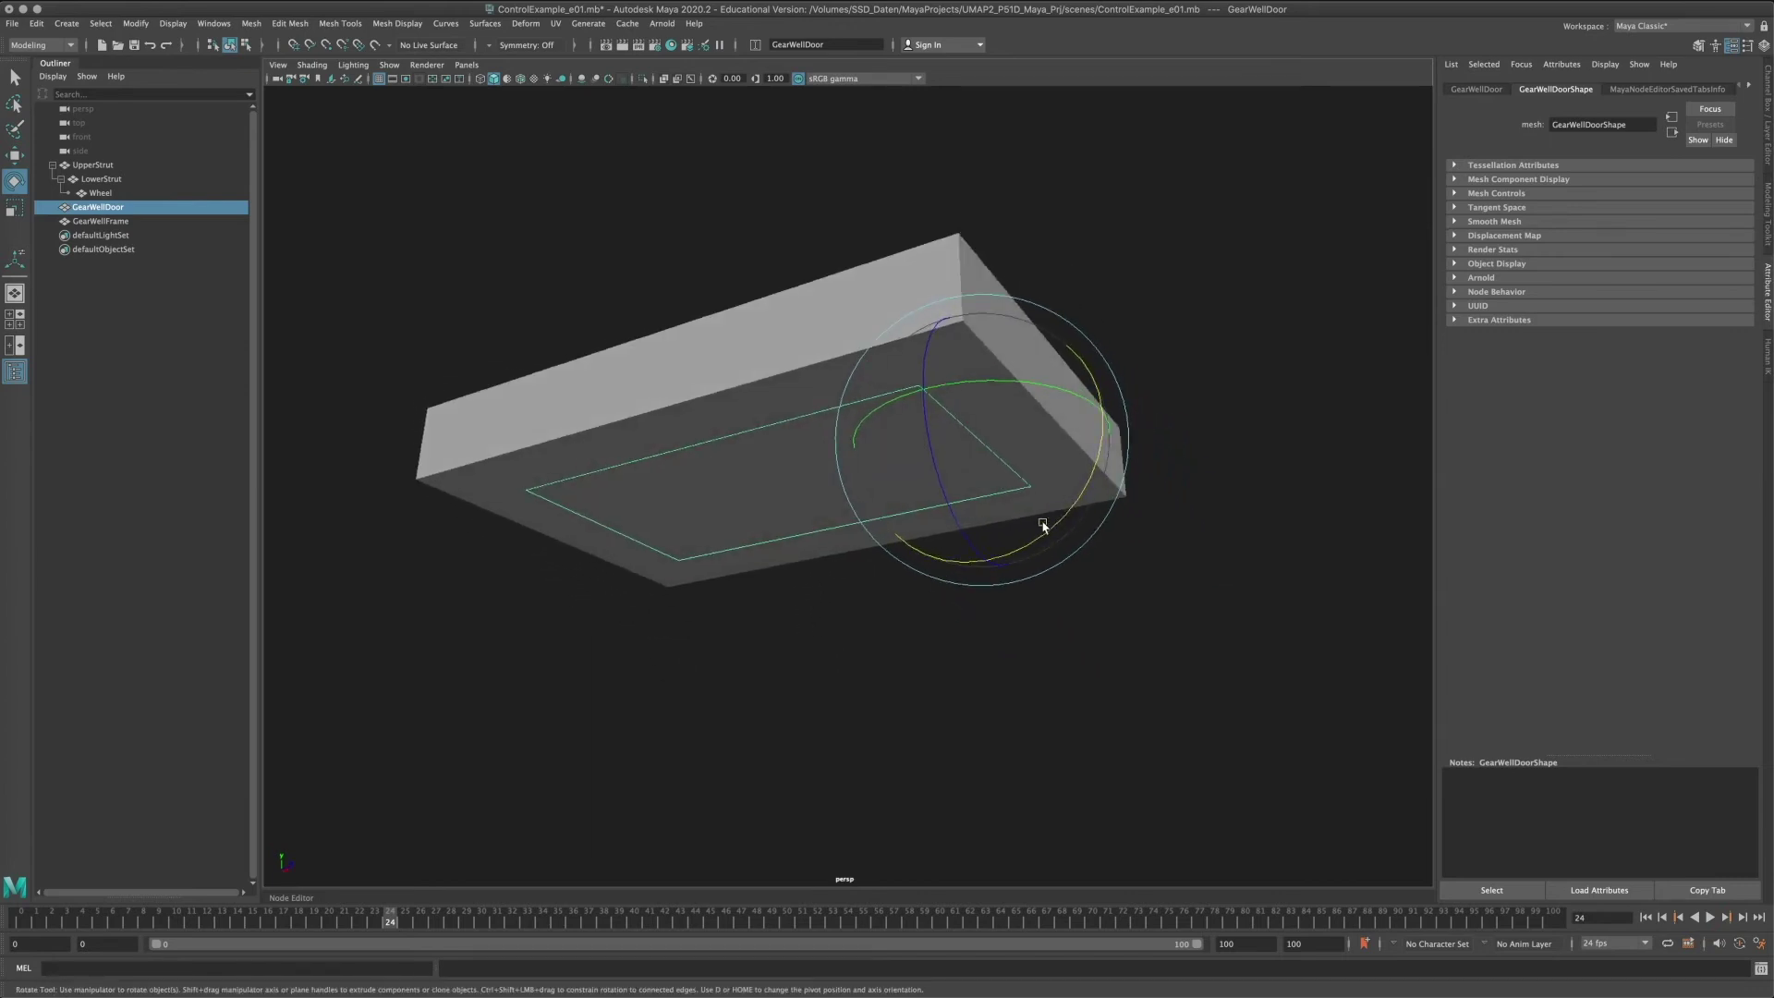
{"action": "left_click_drag", "start_coordinate": [331, 918], "coordinate": [18, 915]}
Find the gear well door's hinge rotation axis and key its Rotate X at 0 on frame 0.
{"action": "key", "text": "ctrl+a"}
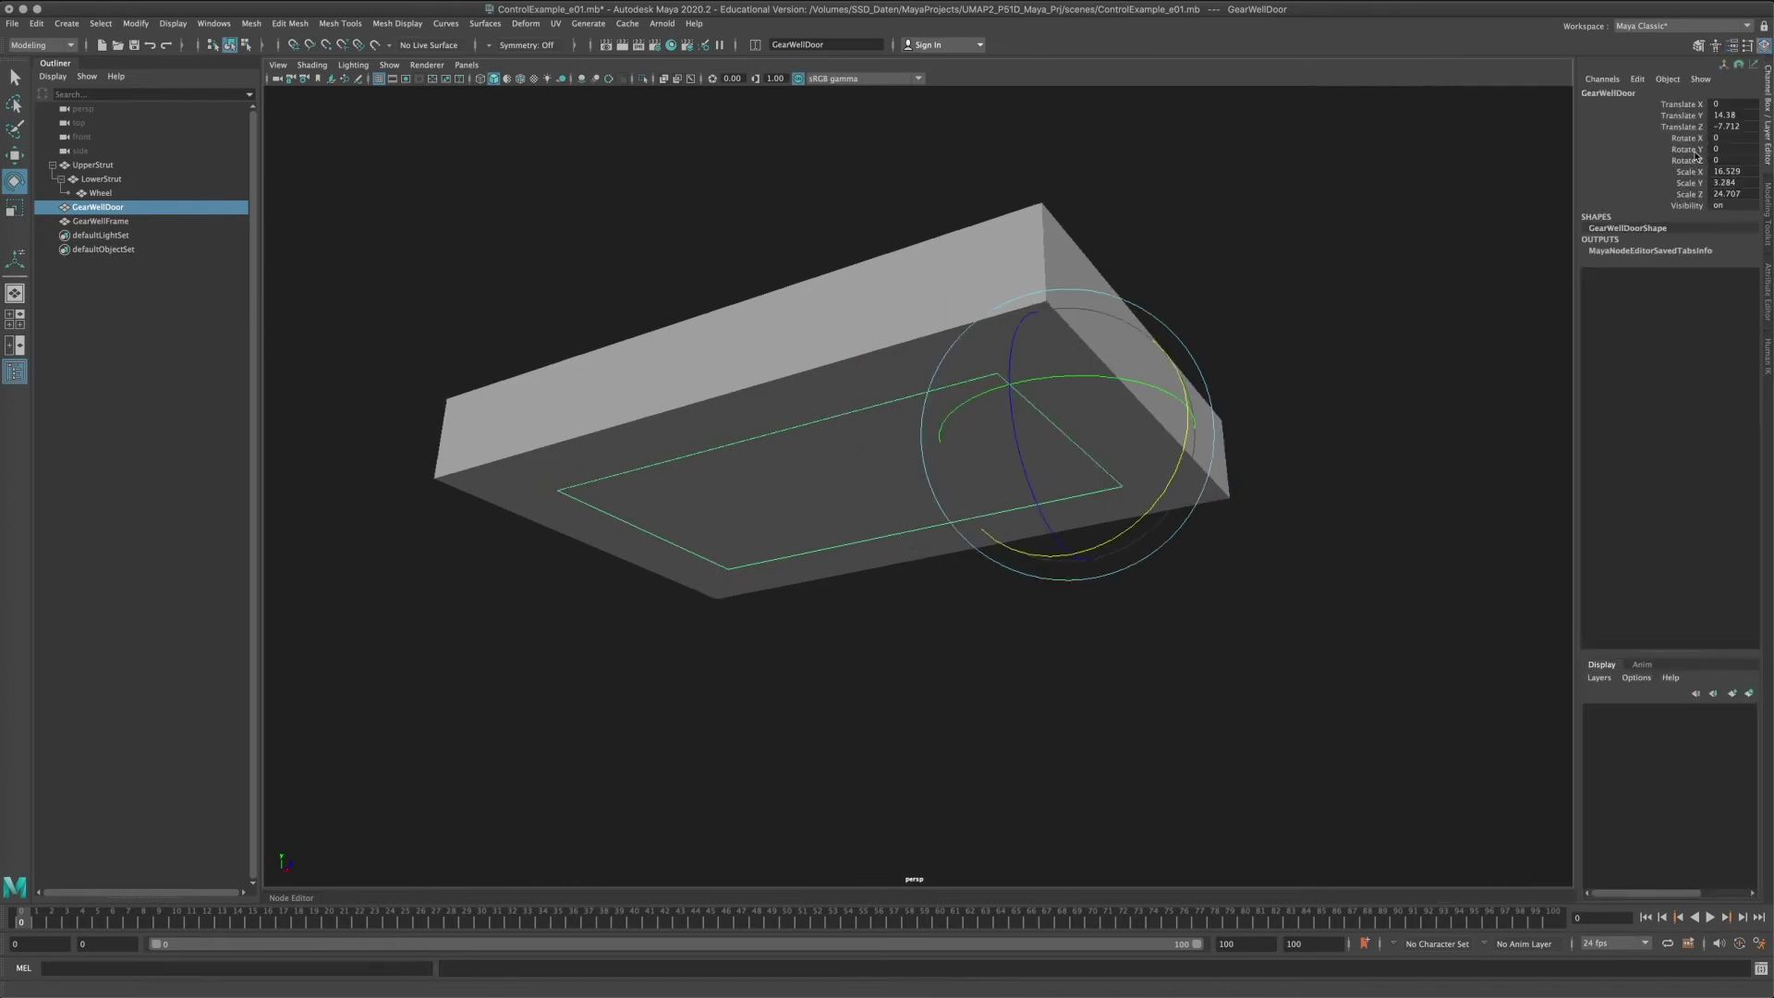
{"action": "left_click", "coordinate": [1687, 161]}
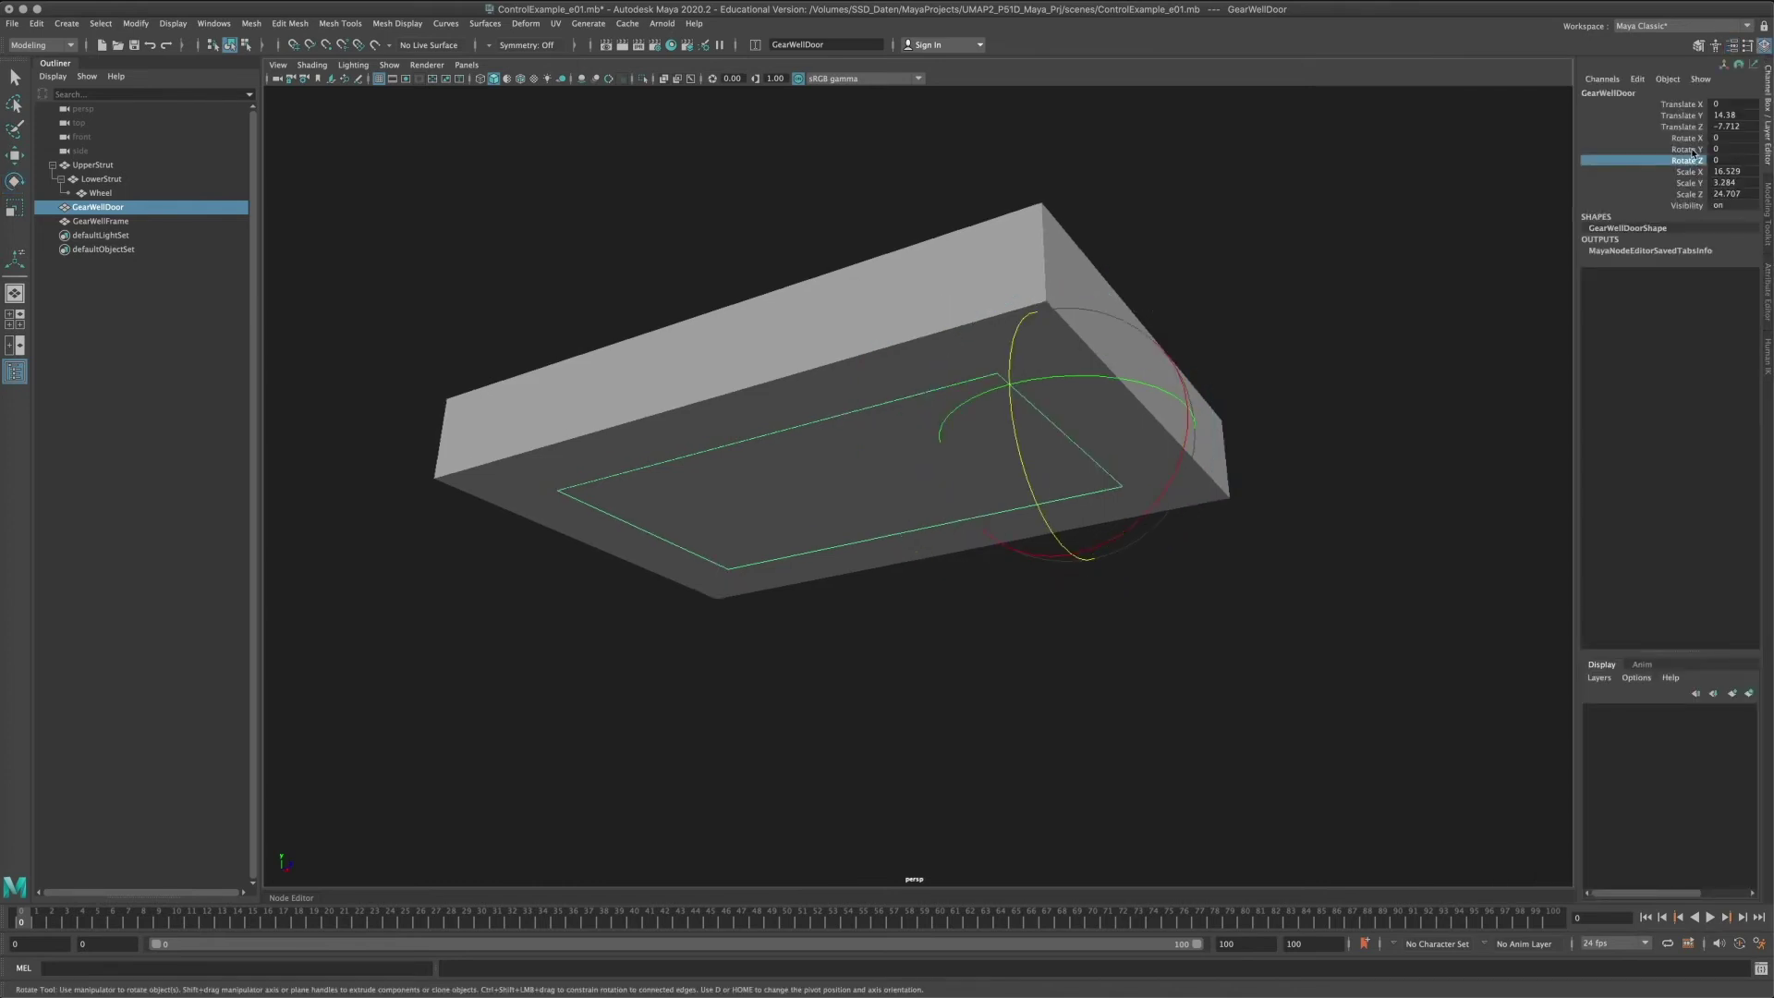
{"action": "left_click", "coordinate": [1691, 150]}
{"action": "left_click", "coordinate": [1690, 139]}
{"action": "left_click_drag", "start_coordinate": [1170, 459], "coordinate": [1201, 428]}
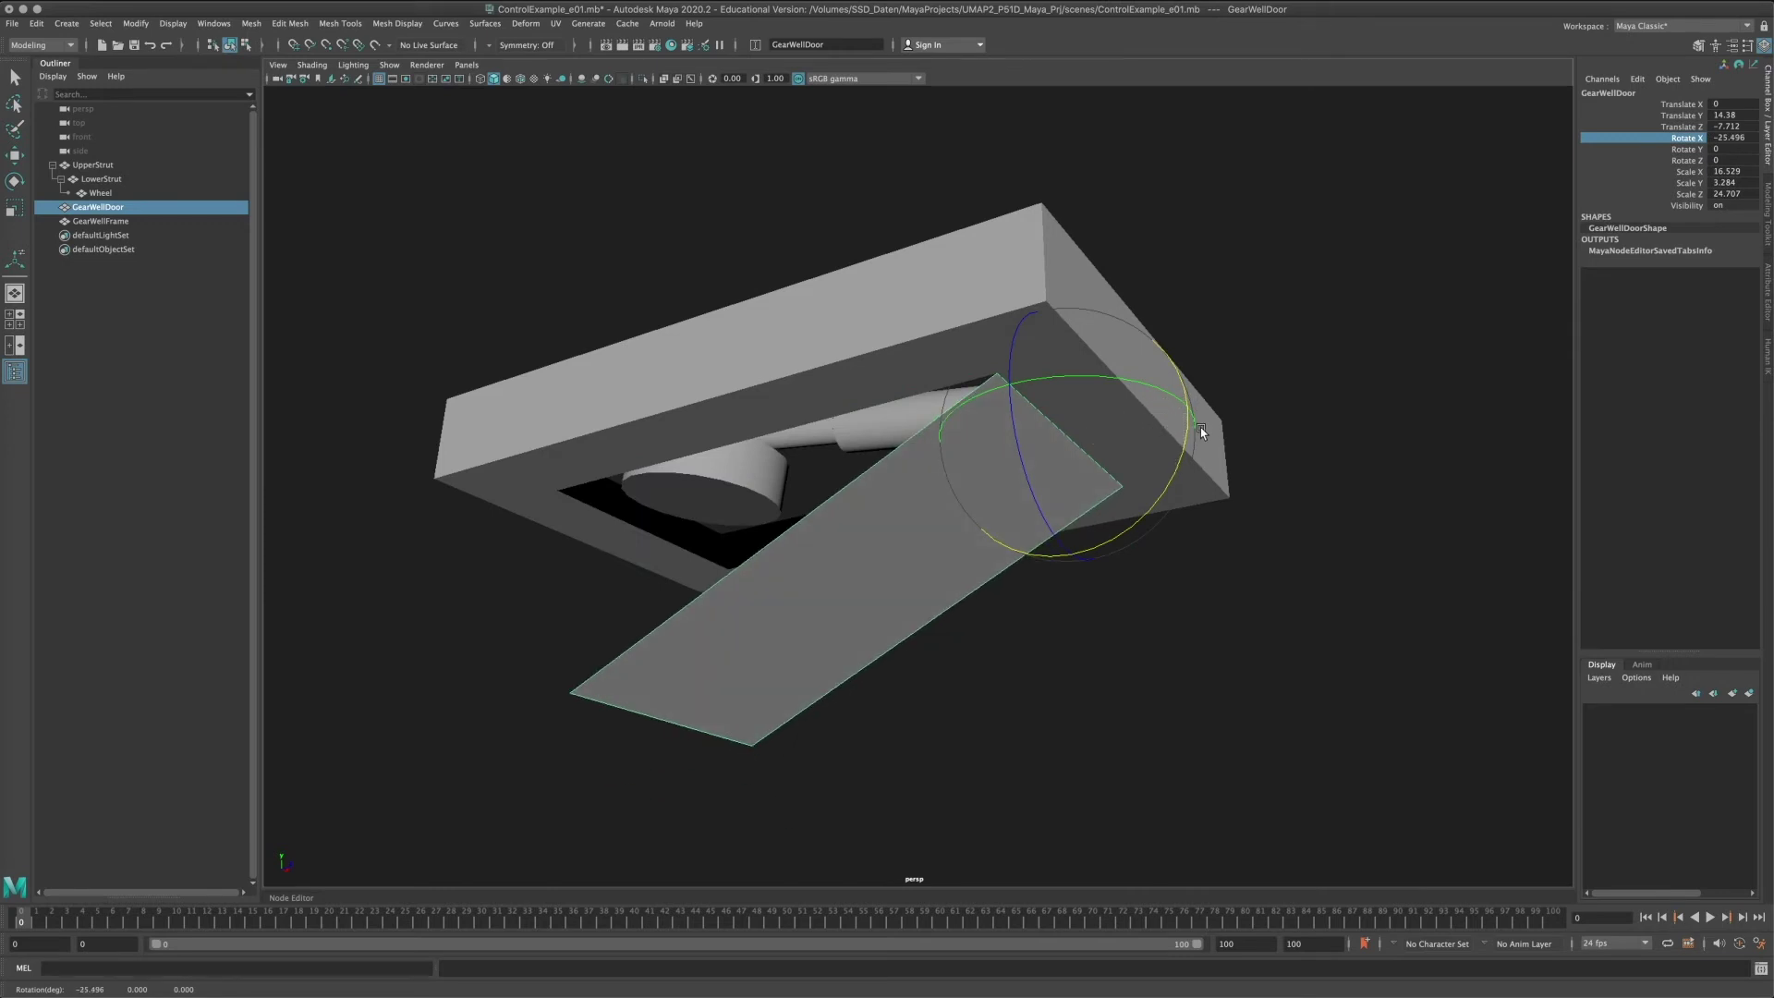
{"action": "key", "text": "ctrl+z"}
{"action": "right_click", "coordinate": [1689, 139]}
{"action": "left_click", "coordinate": [1654, 153]}
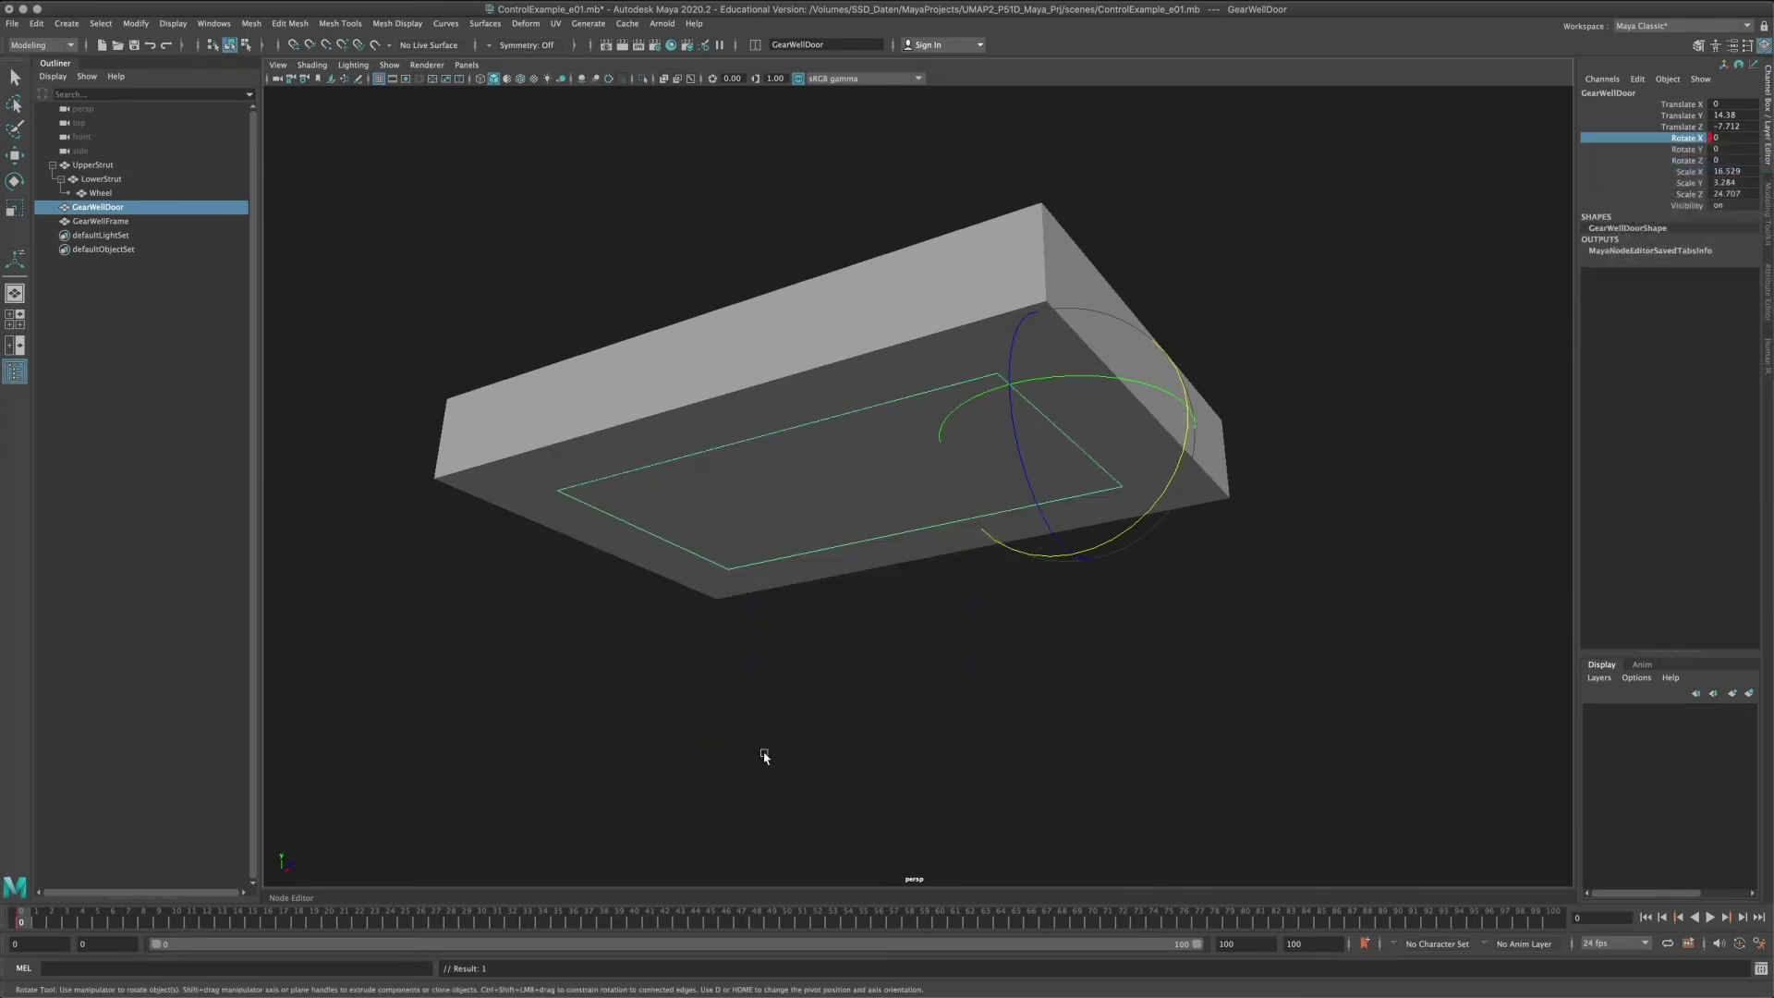
At frame 24, swing the gear well door open to a Rotate X of about -106.4 and key that channel.
{"action": "left_click_drag", "start_coordinate": [33, 922], "coordinate": [385, 936]}
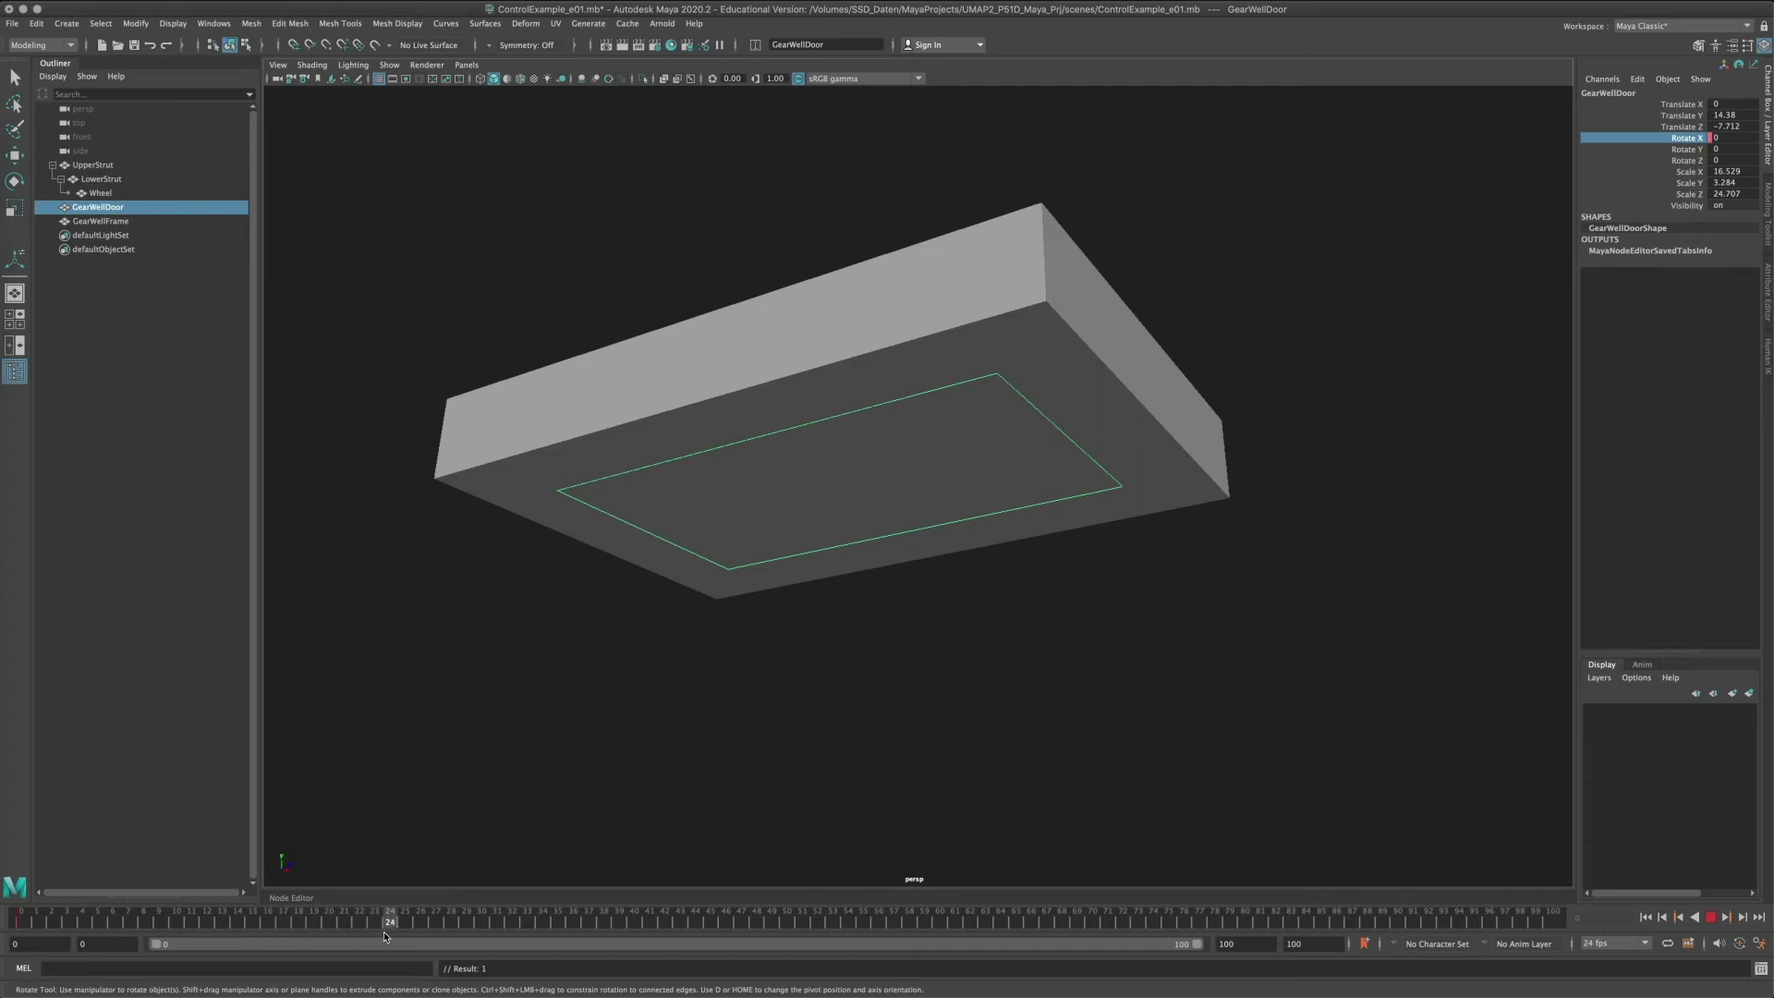
{"action": "left_click_drag", "start_coordinate": [1188, 434], "coordinate": [1227, 298]}
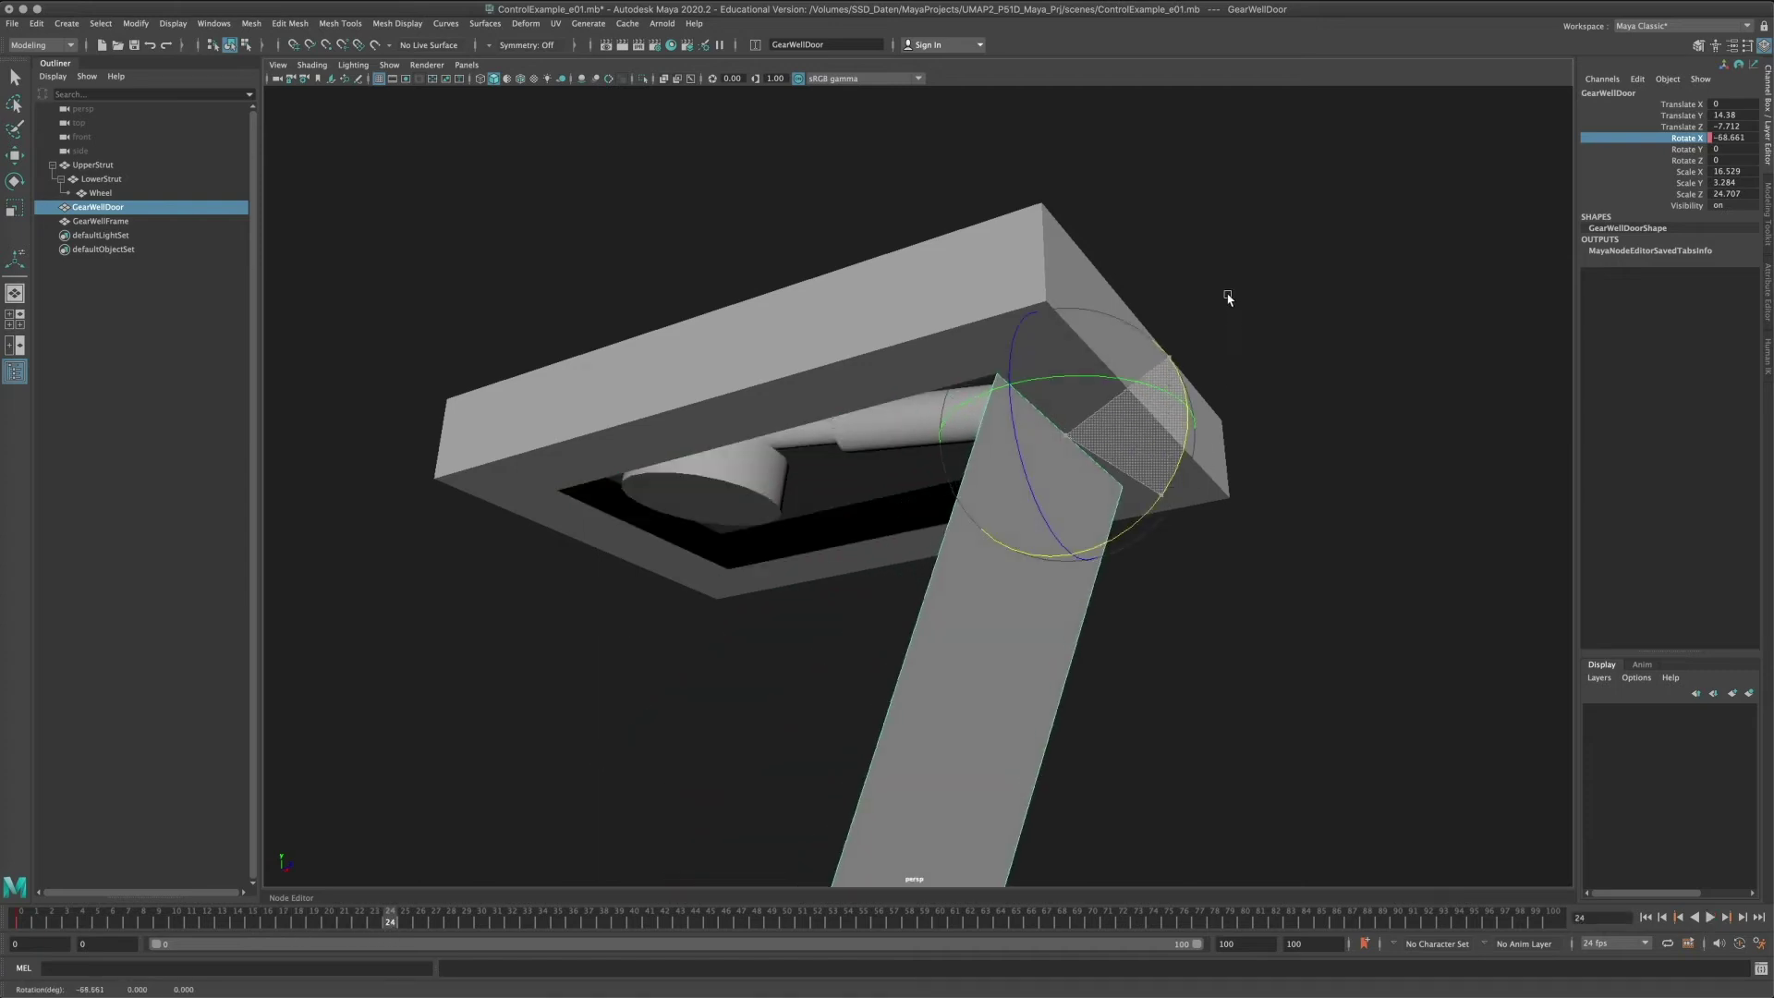
{"action": "left_click_drag", "start_coordinate": [1176, 488], "coordinate": [1226, 444]}
{"action": "right_click", "coordinate": [1688, 136]}
{"action": "left_click", "coordinate": [1687, 164]}
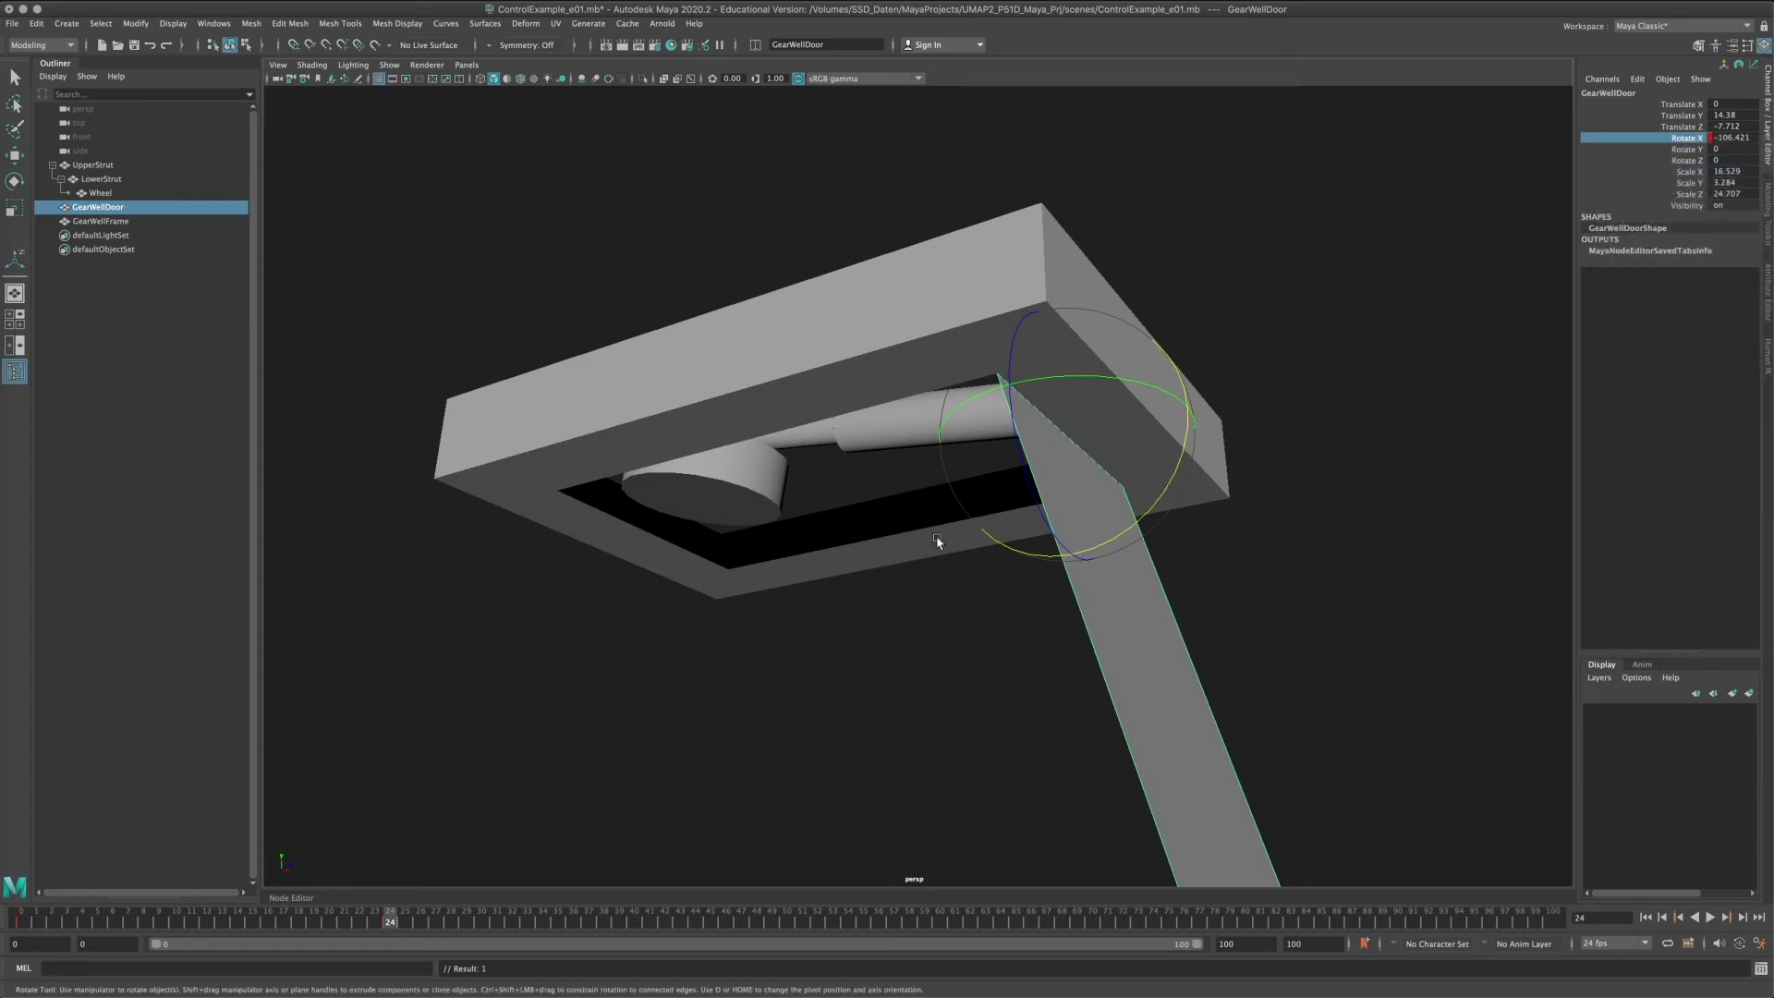
Scrub back to frame 17 of the door opening and key the retracted UpperStrut's Rotate X at 98.46.
{"action": "left_click_drag", "start_coordinate": [937, 541], "coordinate": [795, 585], "text": "alt"}
{"action": "middle_click_drag", "start_coordinate": [795, 585], "coordinate": [800, 565], "text": "alt"}
{"action": "left_click_drag", "start_coordinate": [801, 569], "coordinate": [807, 555], "text": "alt"}
{"action": "left_click_drag", "start_coordinate": [392, 921], "coordinate": [341, 925]}
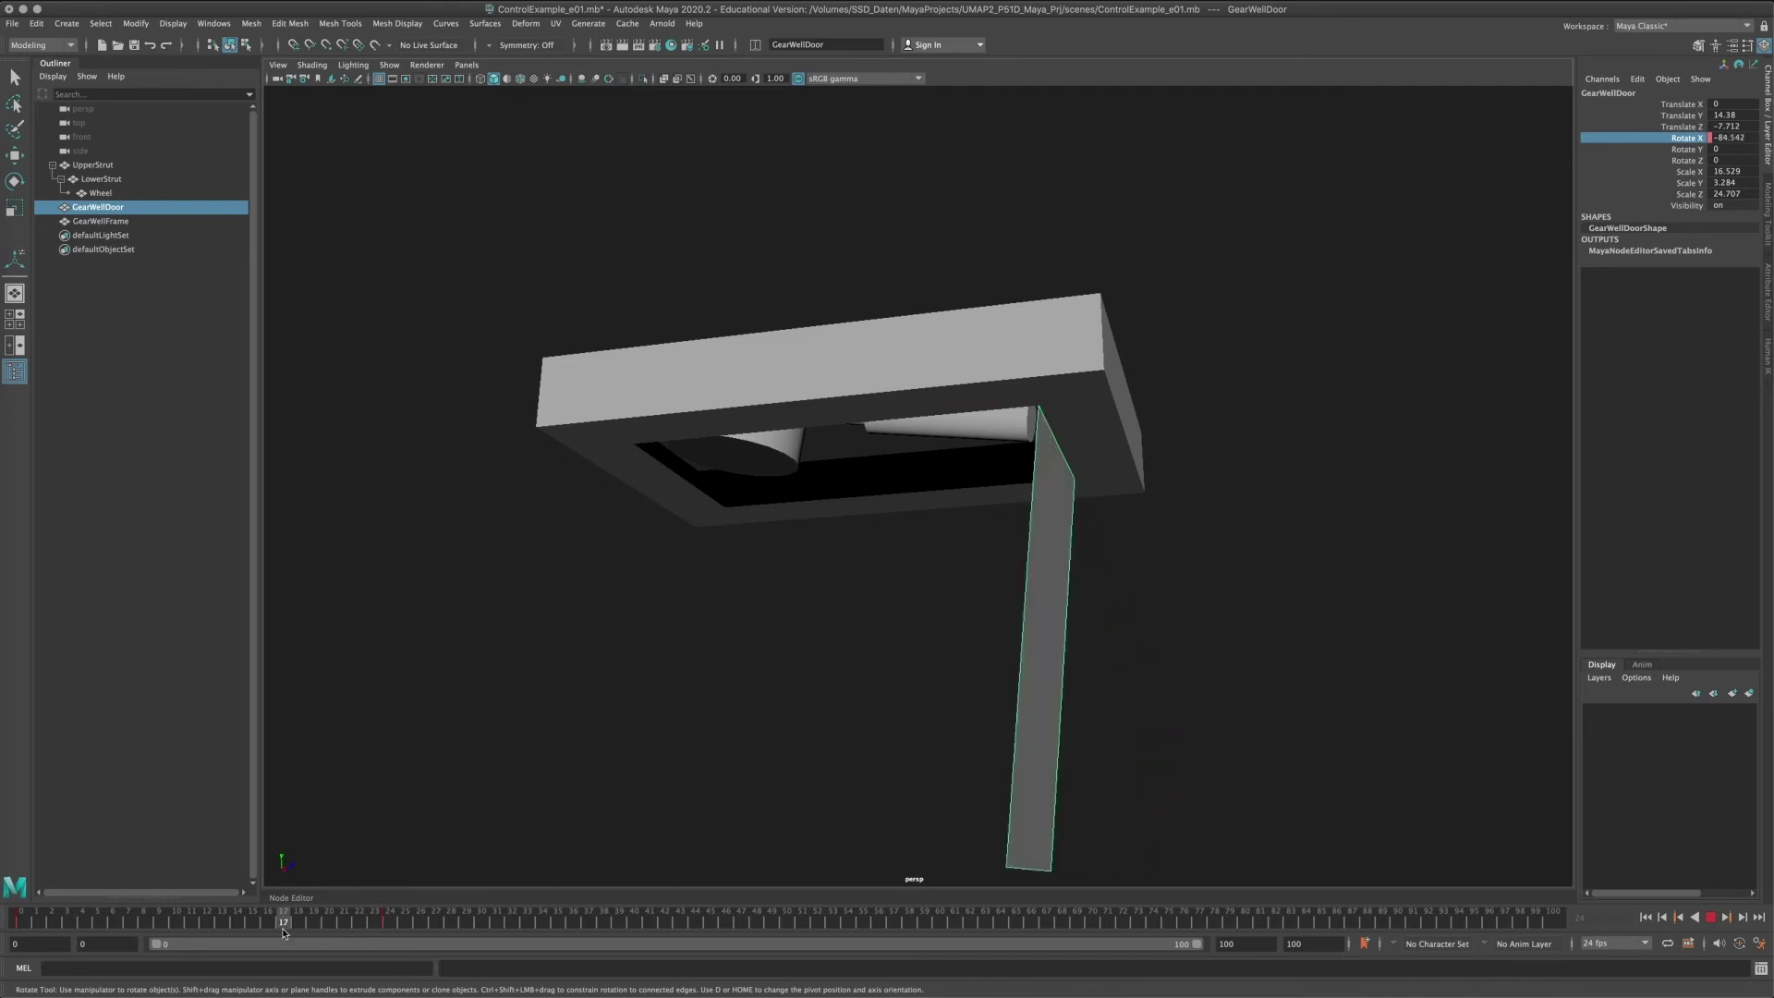
{"action": "key", "text": "alt+v"}
{"action": "left_click", "coordinate": [927, 427]}
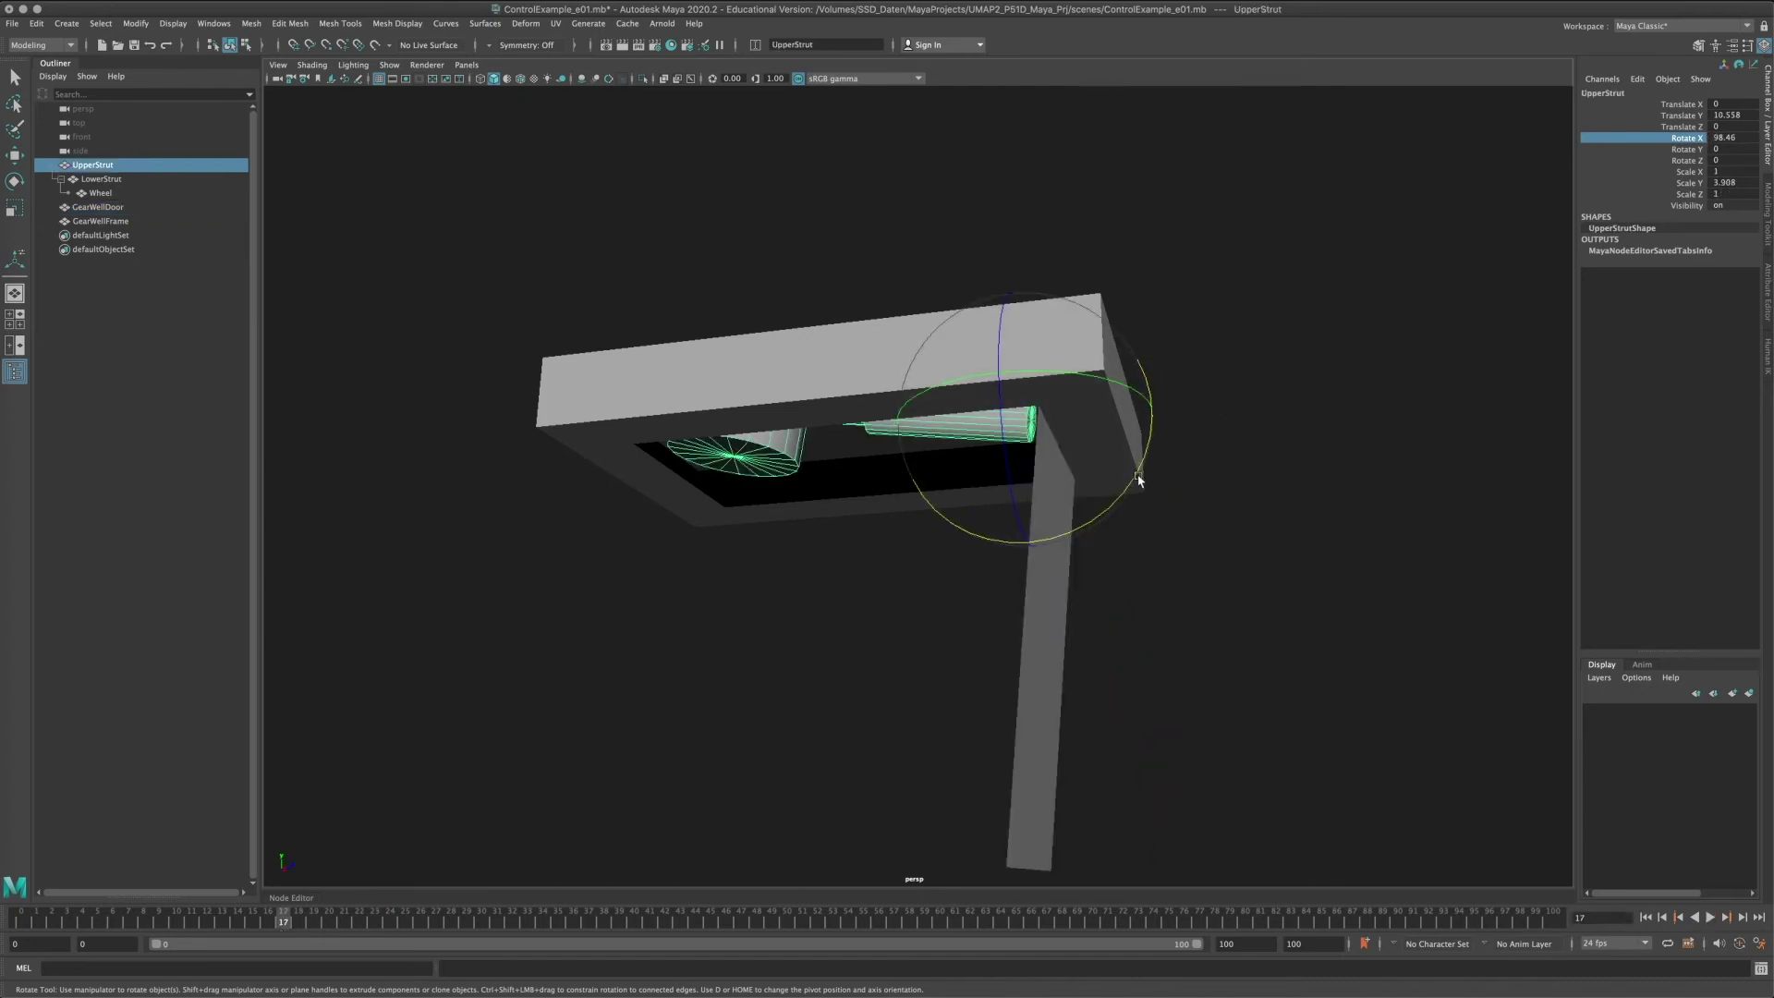
{"action": "left_click_drag", "start_coordinate": [1139, 479], "coordinate": [1509, 281]}
{"action": "key", "text": "ctrl+z"}
{"action": "right_click", "coordinate": [1684, 139]}
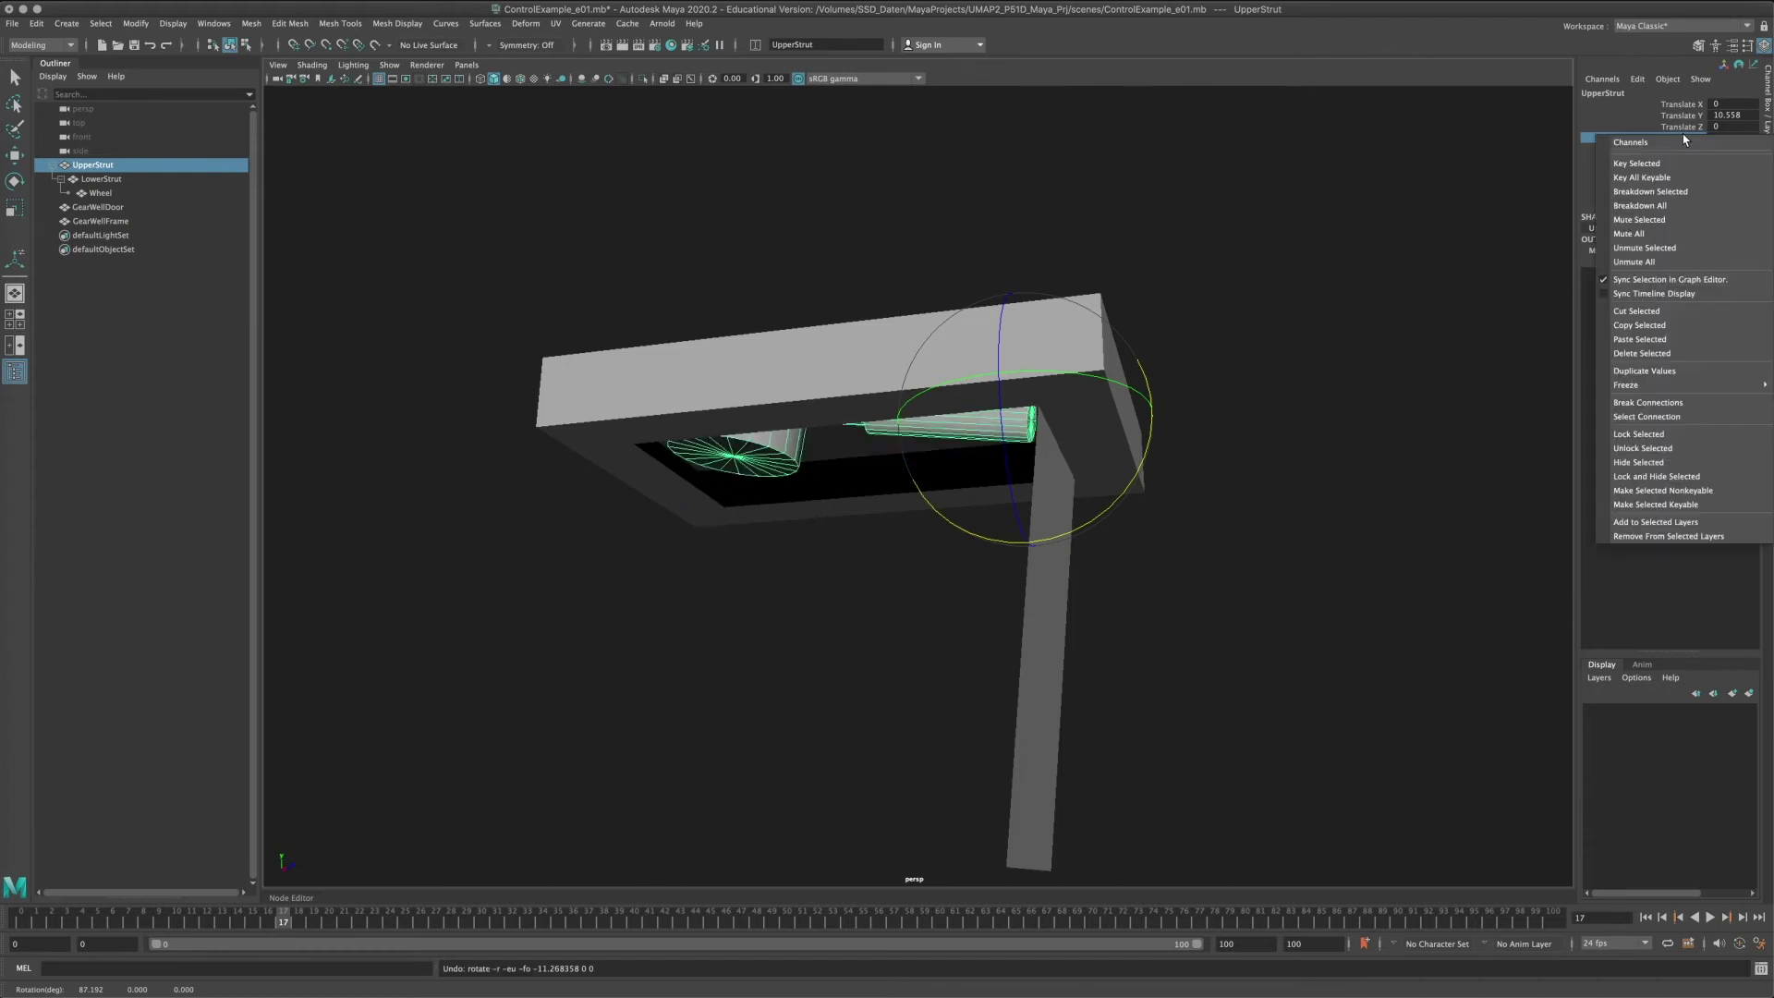
{"action": "left_click", "coordinate": [1677, 166]}
At frame 66, rotate UpperStrut down to vertical, with Rotate X about 0.32, and key that channel.
{"action": "left_click_drag", "start_coordinate": [304, 925], "coordinate": [1029, 931]}
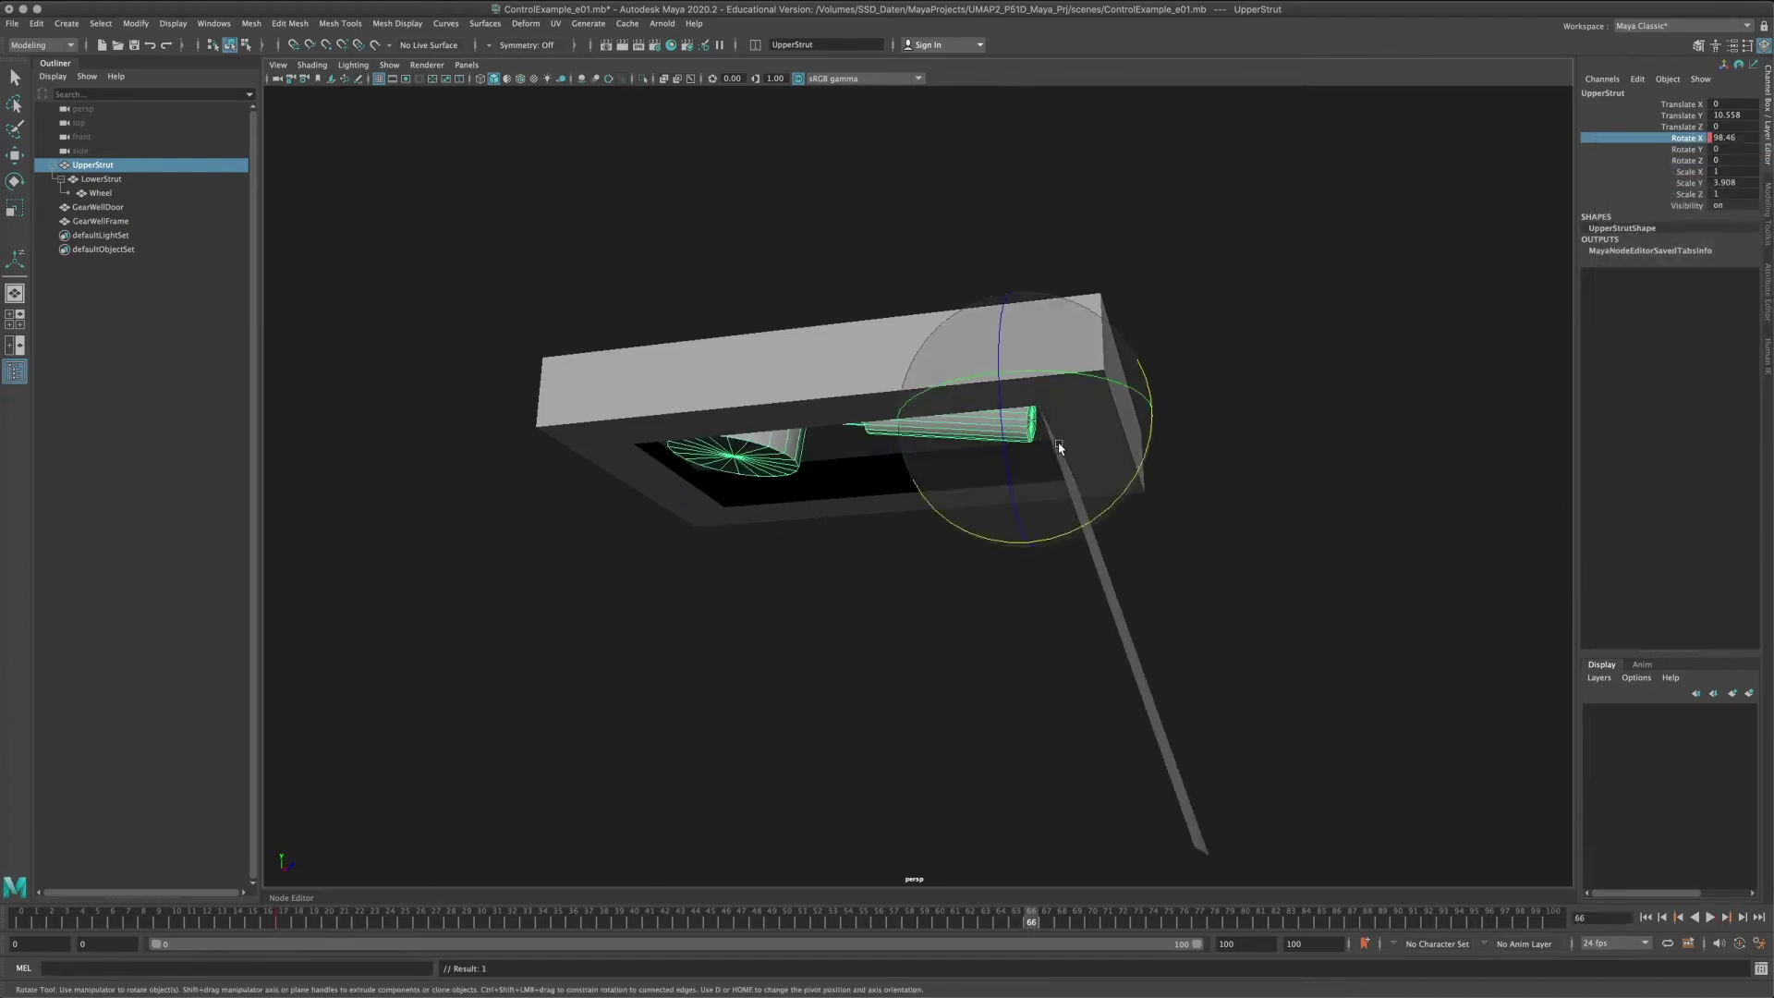
{"action": "left_click_drag", "start_coordinate": [1096, 516], "coordinate": [1284, 43]}
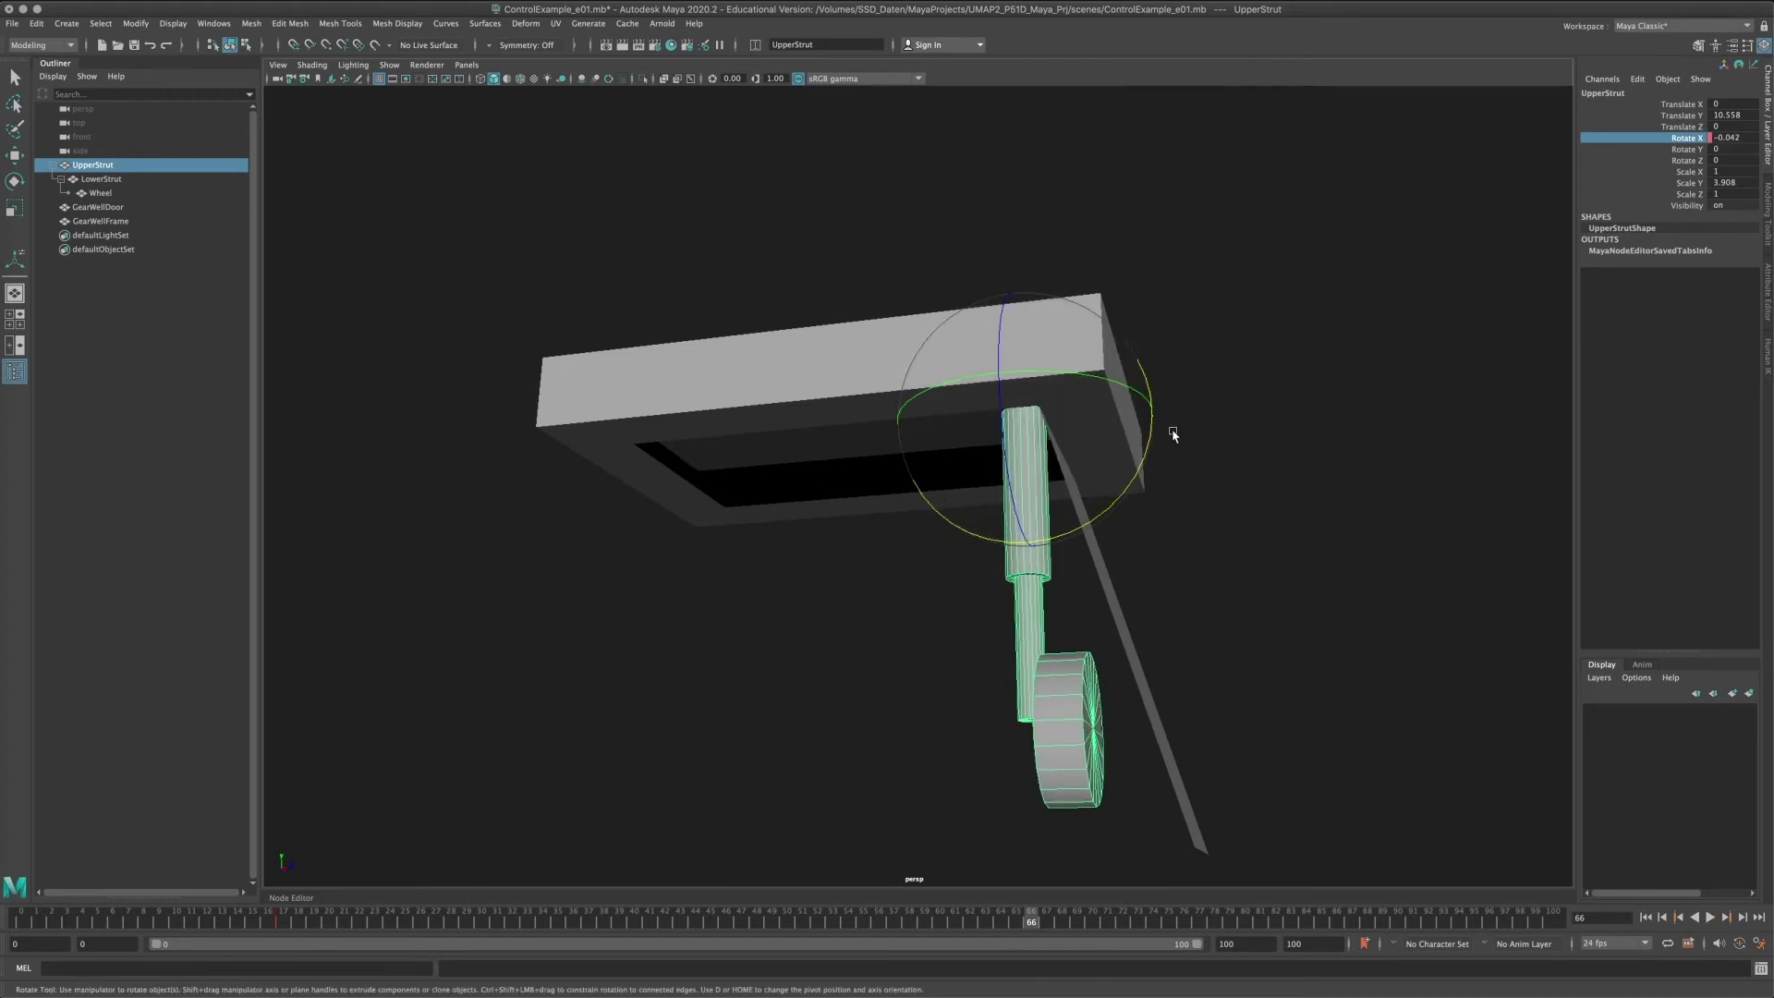
{"action": "left_click_drag", "start_coordinate": [1142, 445], "coordinate": [1144, 449]}
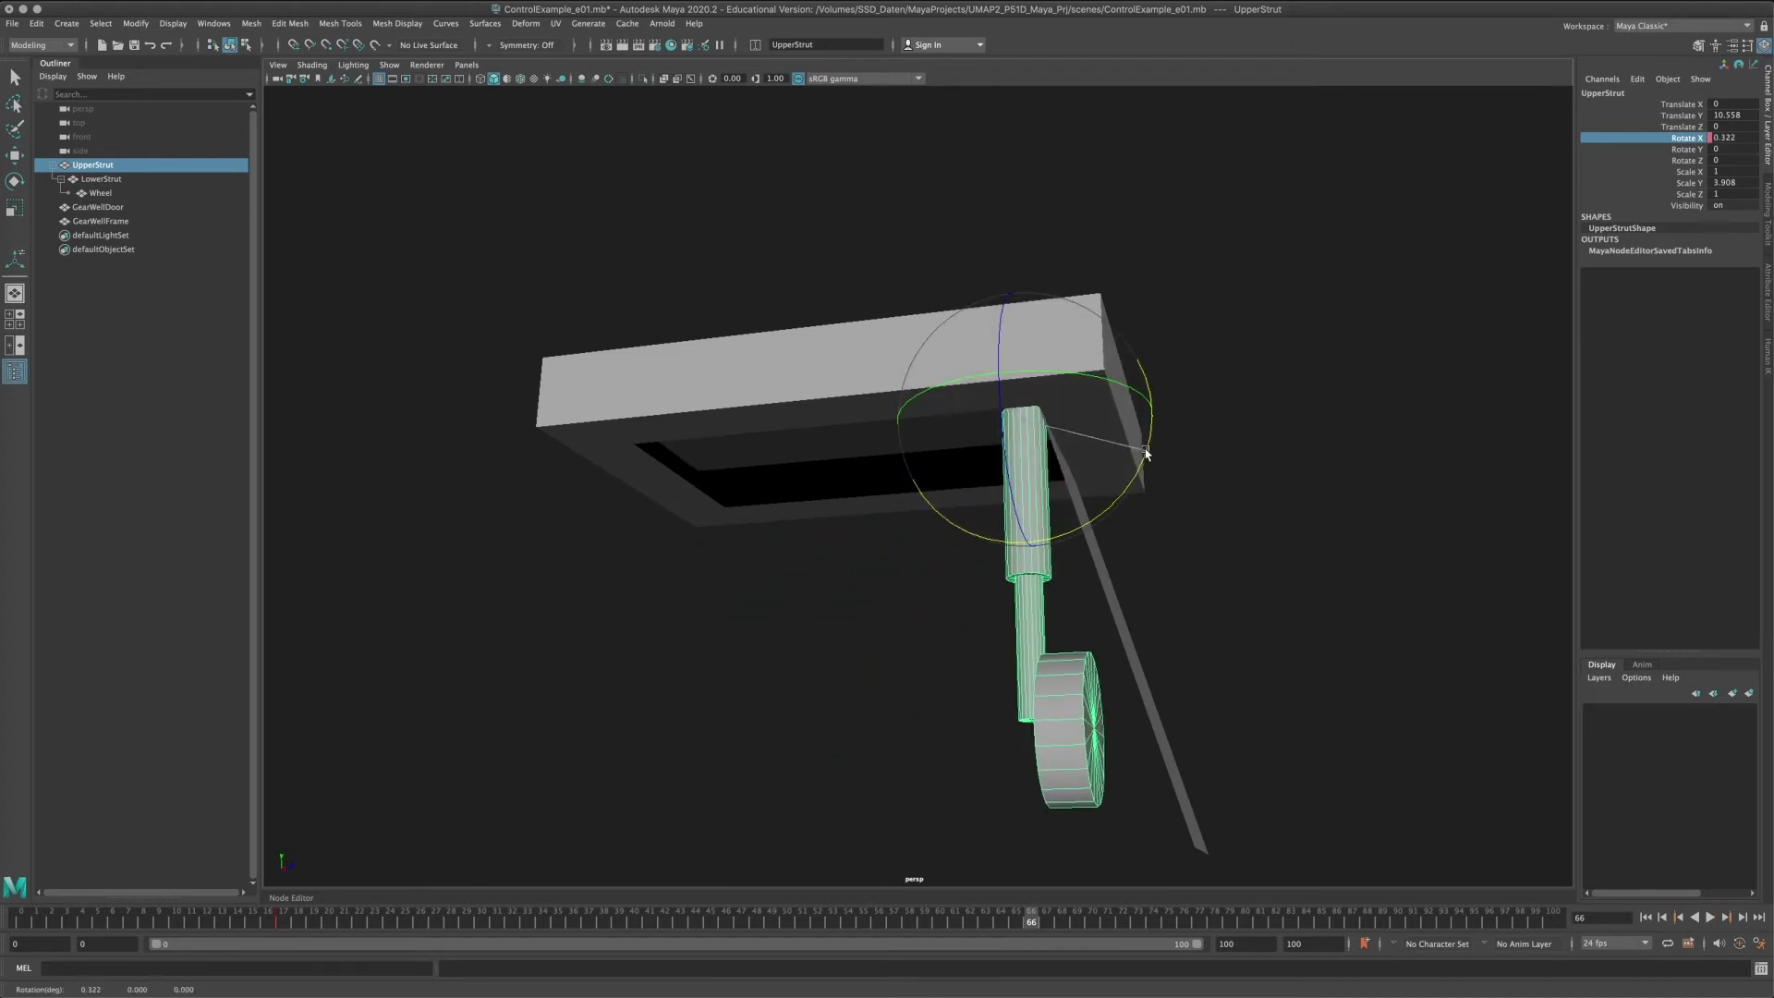
{"action": "right_click", "coordinate": [1683, 144]}
{"action": "left_click", "coordinate": [1670, 169]}
Select LowerStrut on the extended landing gear.
{"action": "middle_click_drag", "start_coordinate": [1026, 568], "coordinate": [1011, 519], "text": "alt"}
{"action": "left_click_drag", "start_coordinate": [933, 489], "coordinate": [1003, 514], "text": "alt"}
{"action": "left_click", "coordinate": [1028, 562]}
{"action": "middle_click_drag", "start_coordinate": [1124, 587], "coordinate": [1100, 523], "text": "alt"}
{"action": "left_click_drag", "start_coordinate": [1063, 647], "coordinate": [986, 684], "text": "alt"}
{"action": "right_click_drag", "start_coordinate": [986, 684], "coordinate": [1061, 803], "text": "alt"}
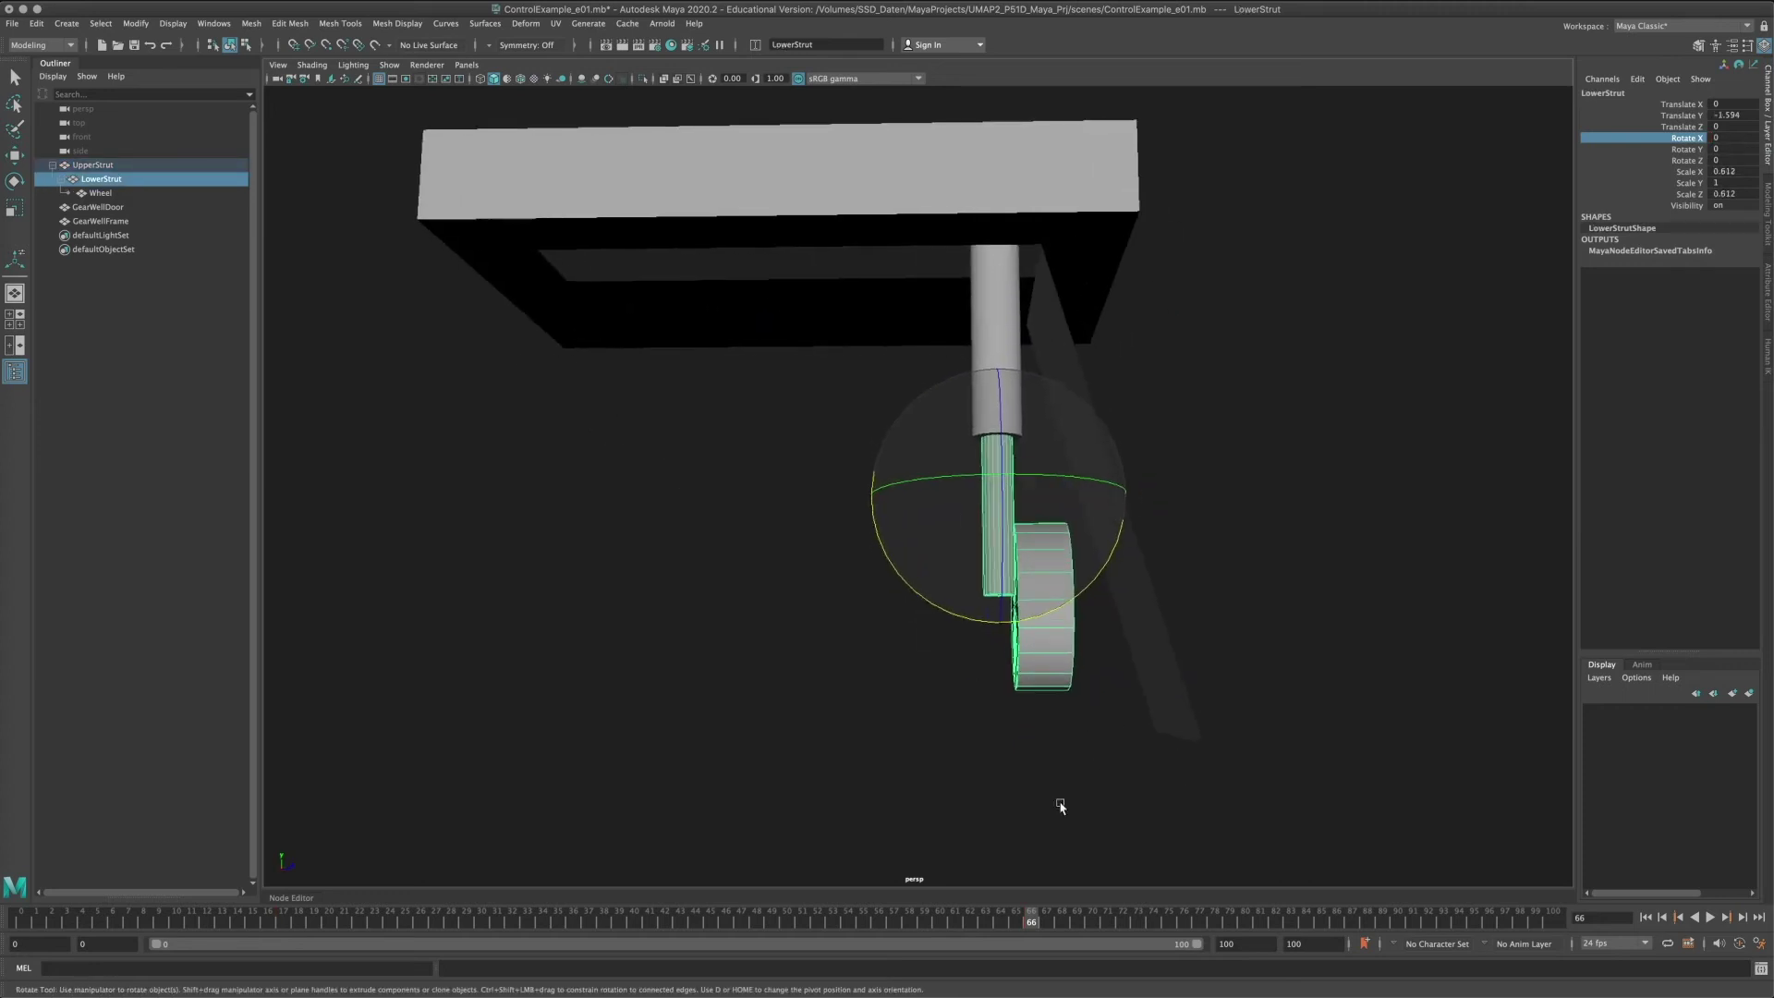
At frame 55, slide LowerStrut into the upper strut to a Translate Y of about -1.035 and key its Rotate X.
{"action": "left_click_drag", "start_coordinate": [1031, 924], "coordinate": [863, 924]}
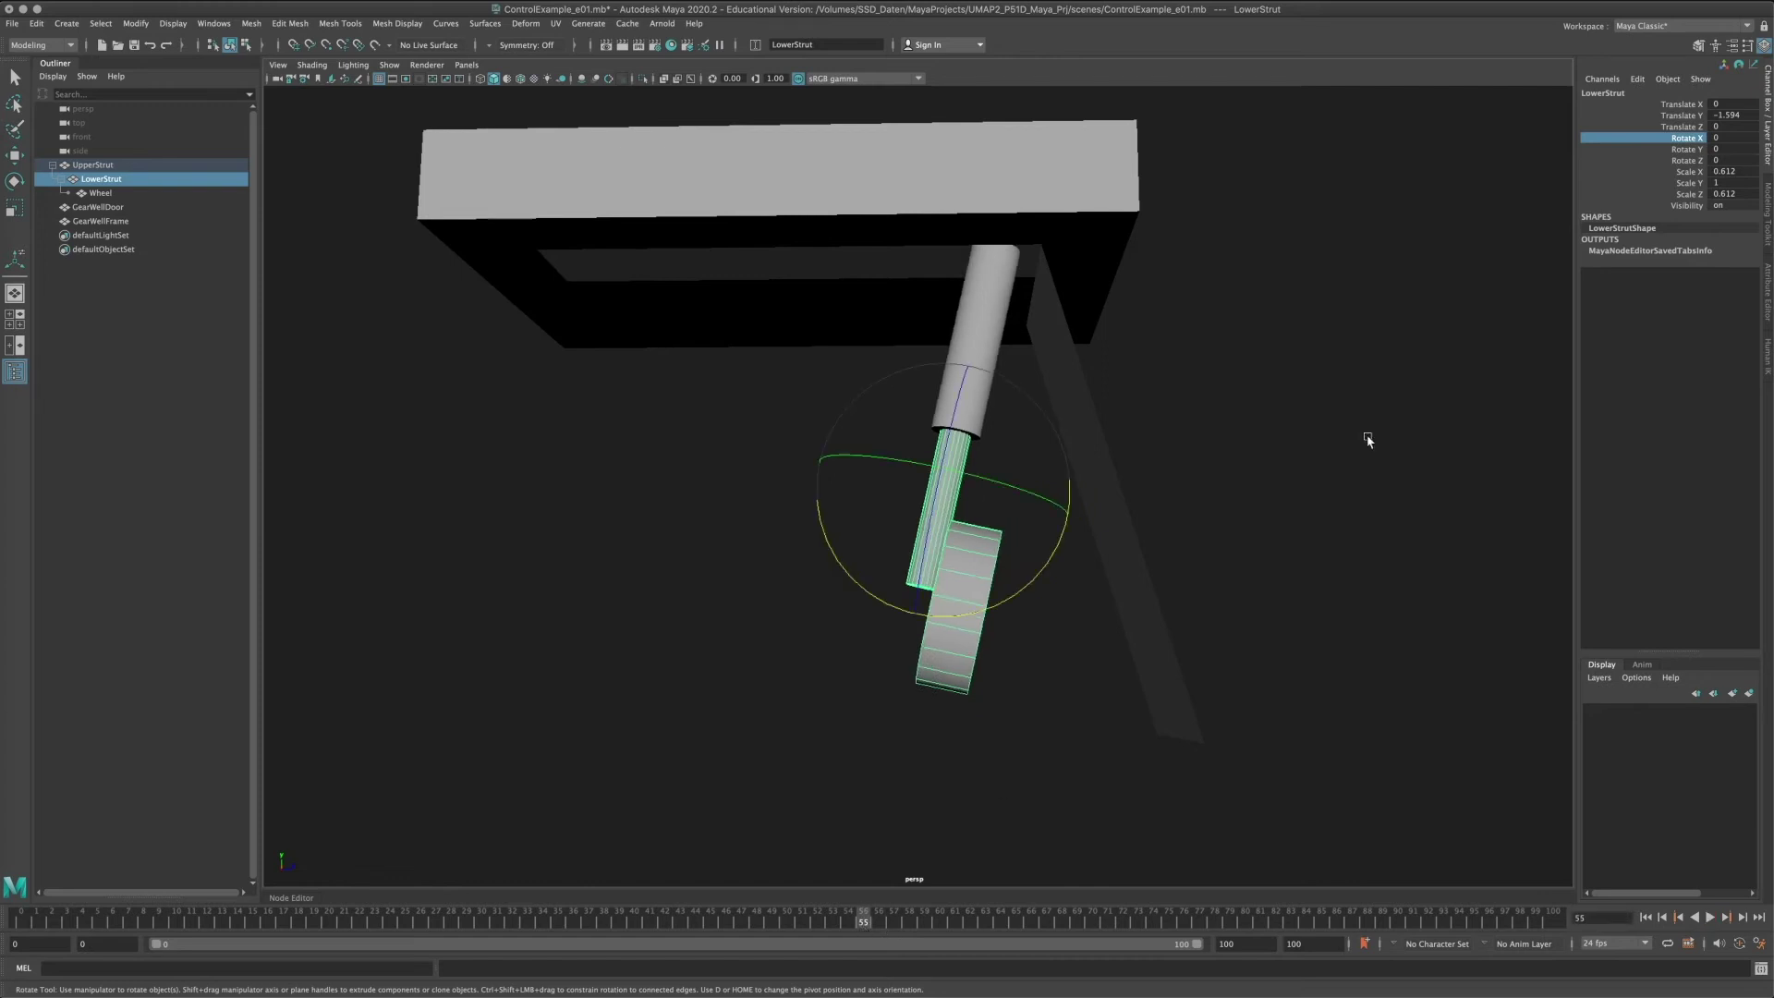
{"action": "right_click", "coordinate": [1681, 145]}
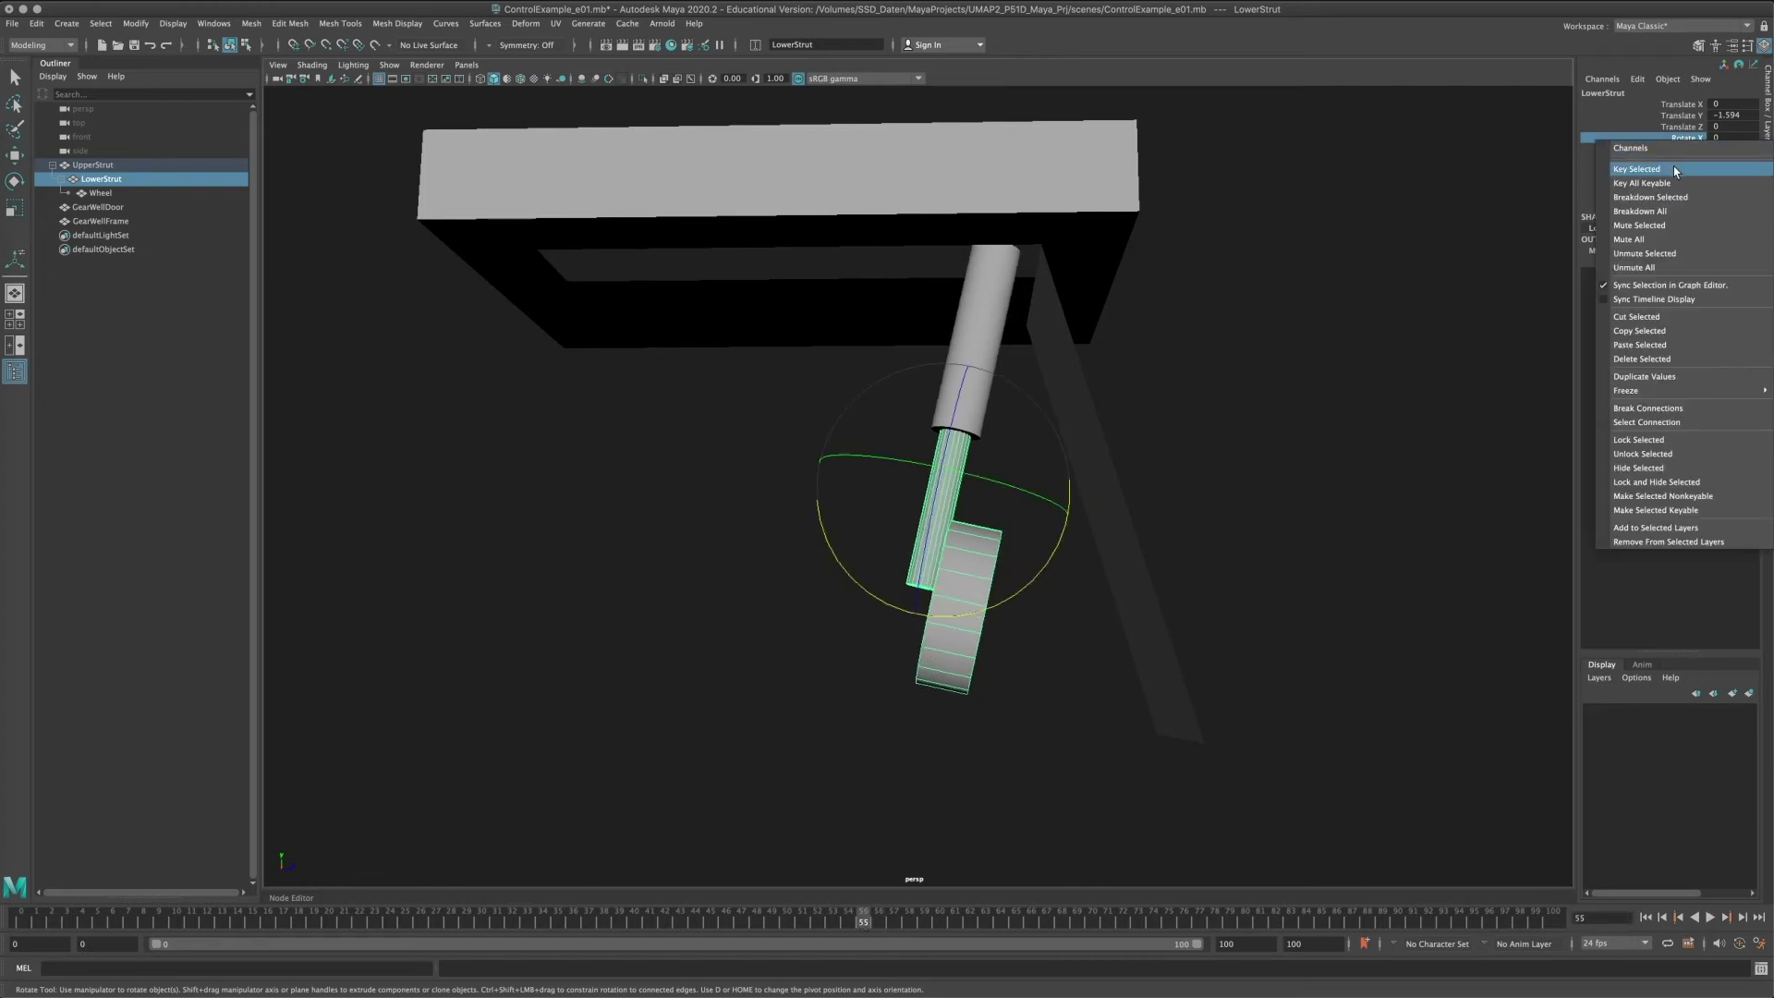
{"action": "left_click", "coordinate": [1674, 171]}
{"action": "key", "text": "w"}
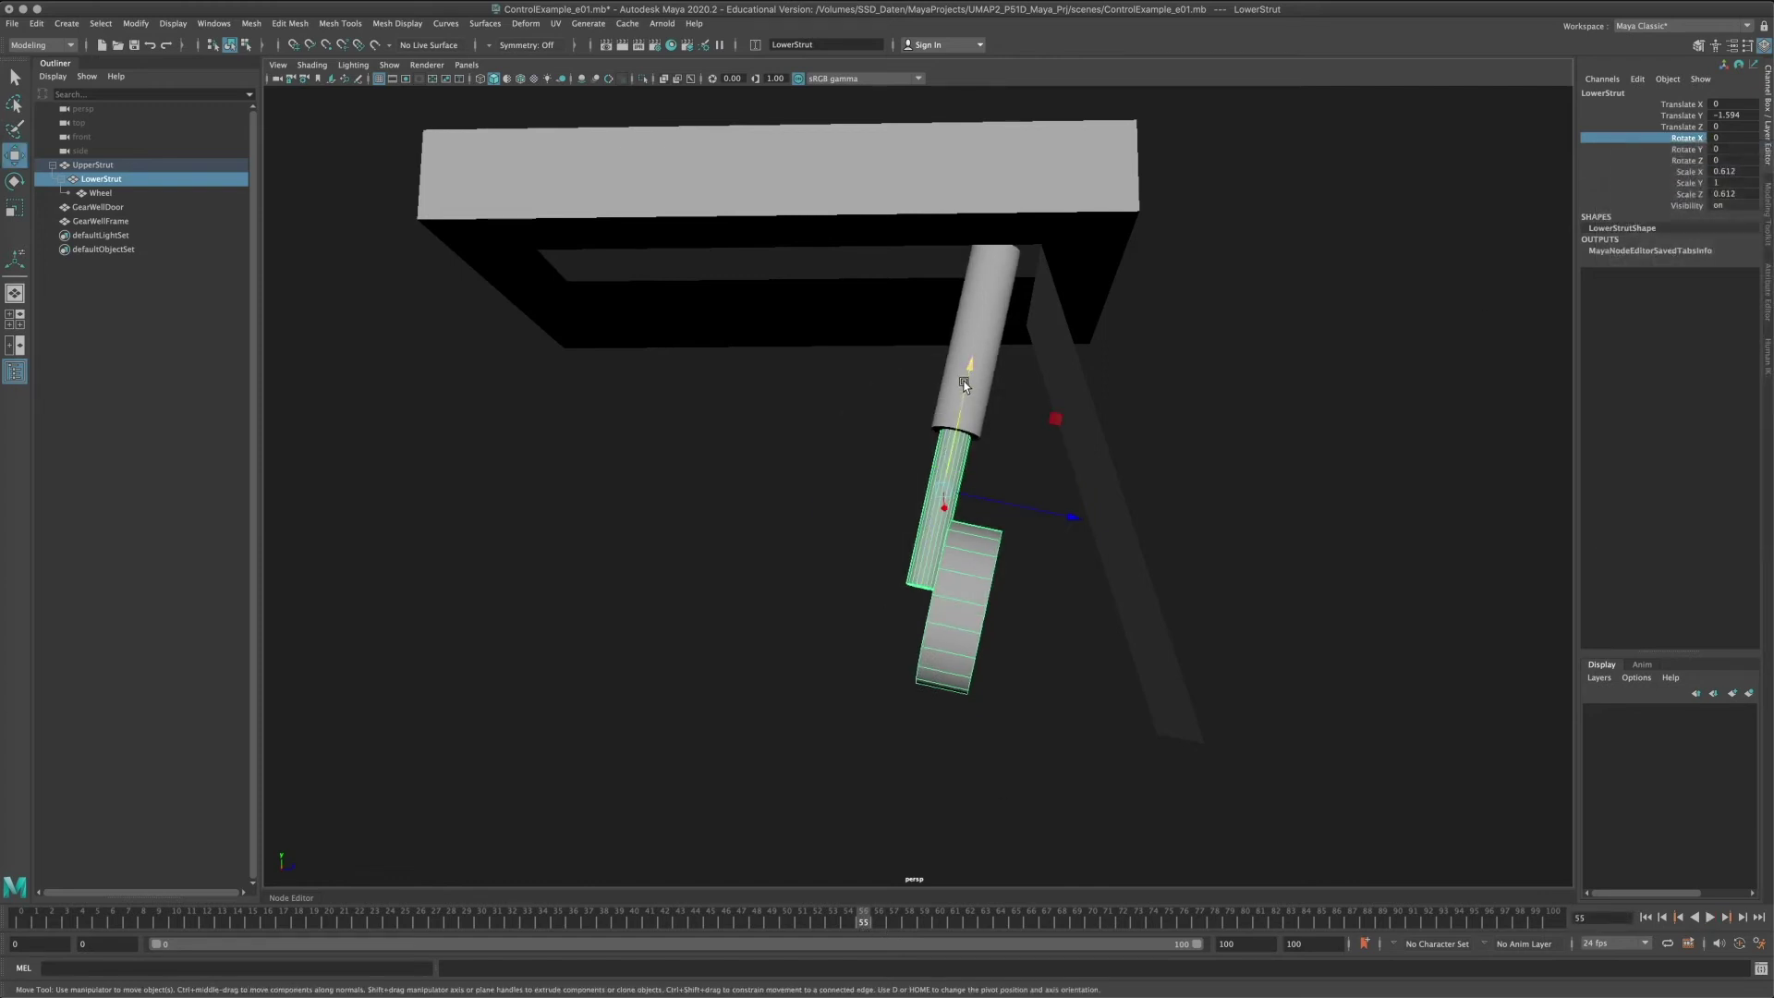
{"action": "left_click_drag", "start_coordinate": [965, 395], "coordinate": [982, 329]}
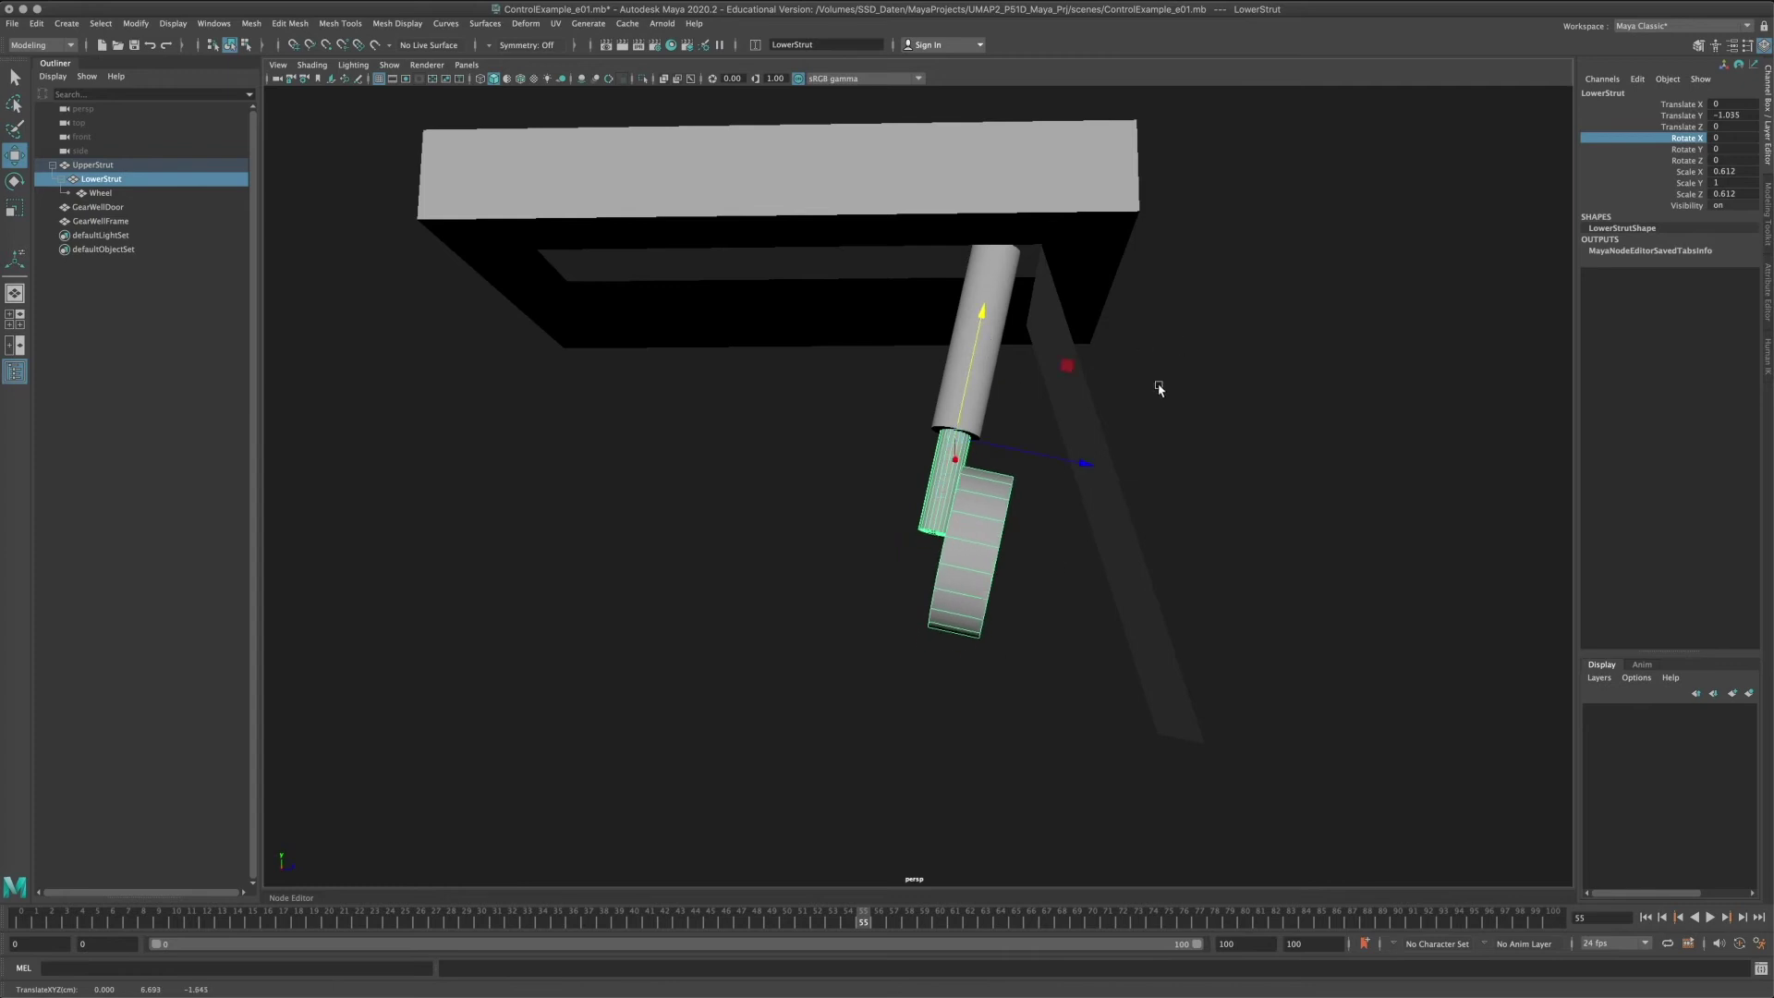
{"action": "right_click", "coordinate": [1684, 143]}
{"action": "left_click", "coordinate": [1681, 167]}
At frame 100, extend LowerStrut to a Translate Y of about -1.951 and key its Rotate X.
{"action": "left_click_drag", "start_coordinate": [867, 919], "coordinate": [1166, 921]}
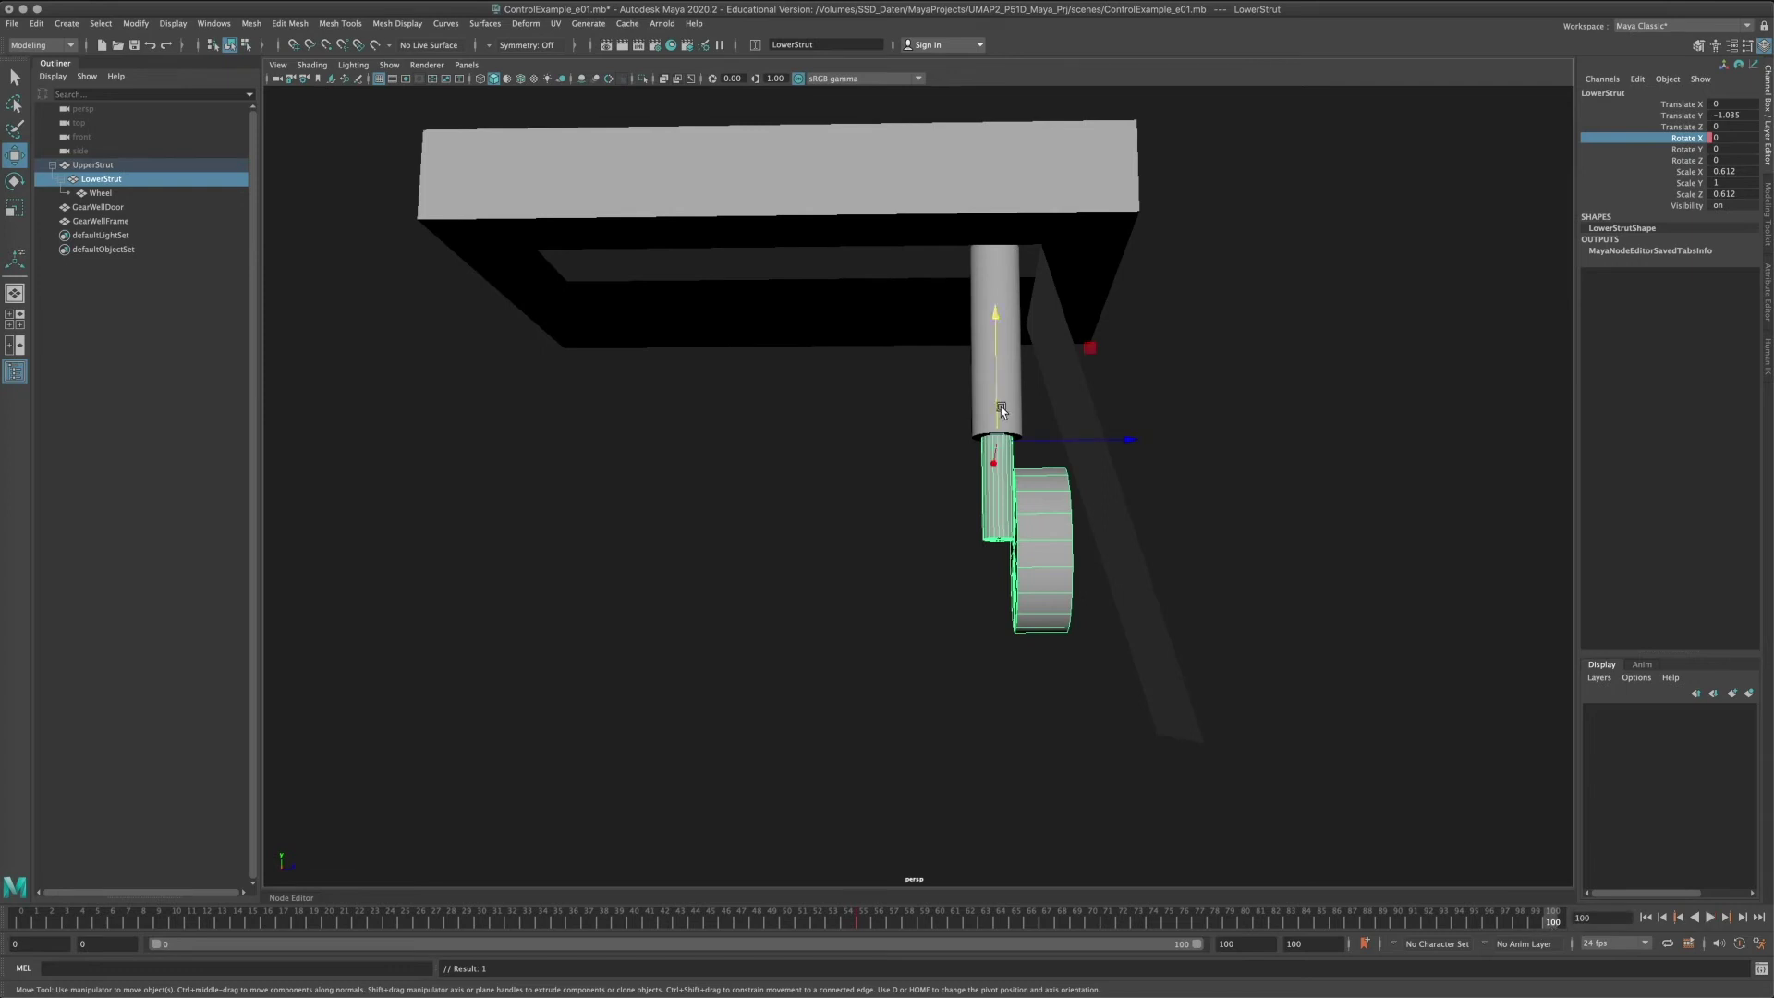
{"action": "left_click_drag", "start_coordinate": [993, 314], "coordinate": [1007, 407]}
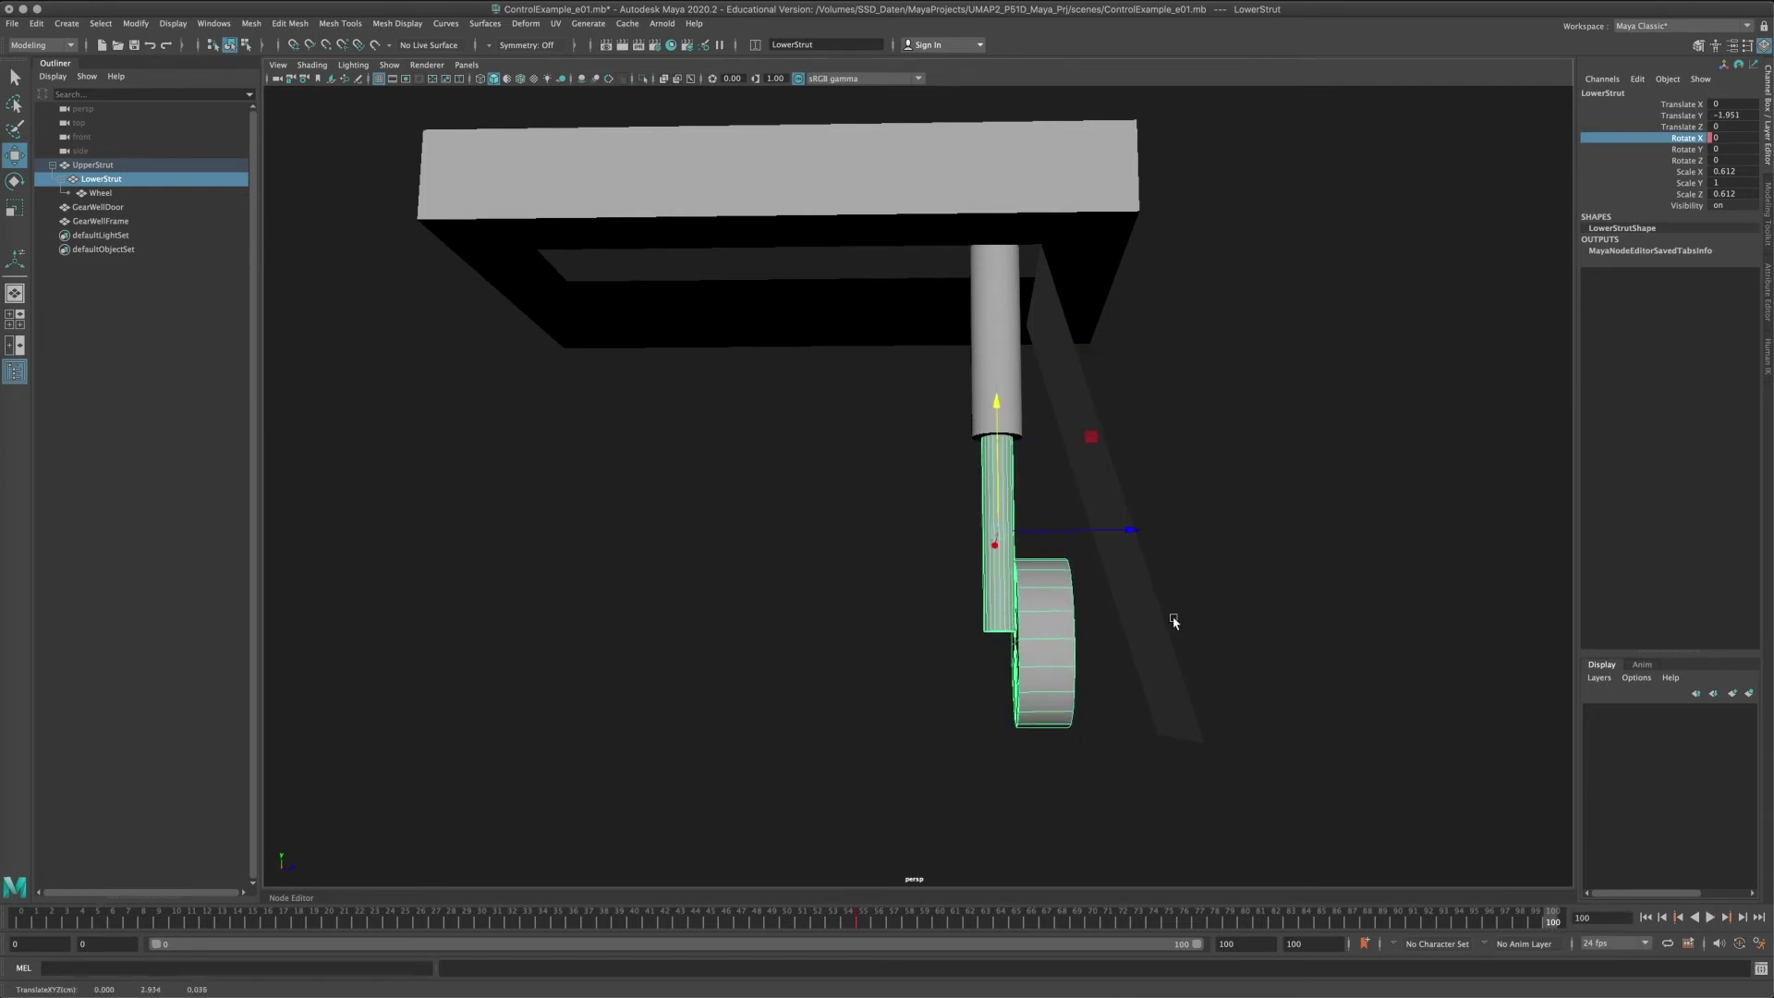
{"action": "right_click", "coordinate": [1687, 140]}
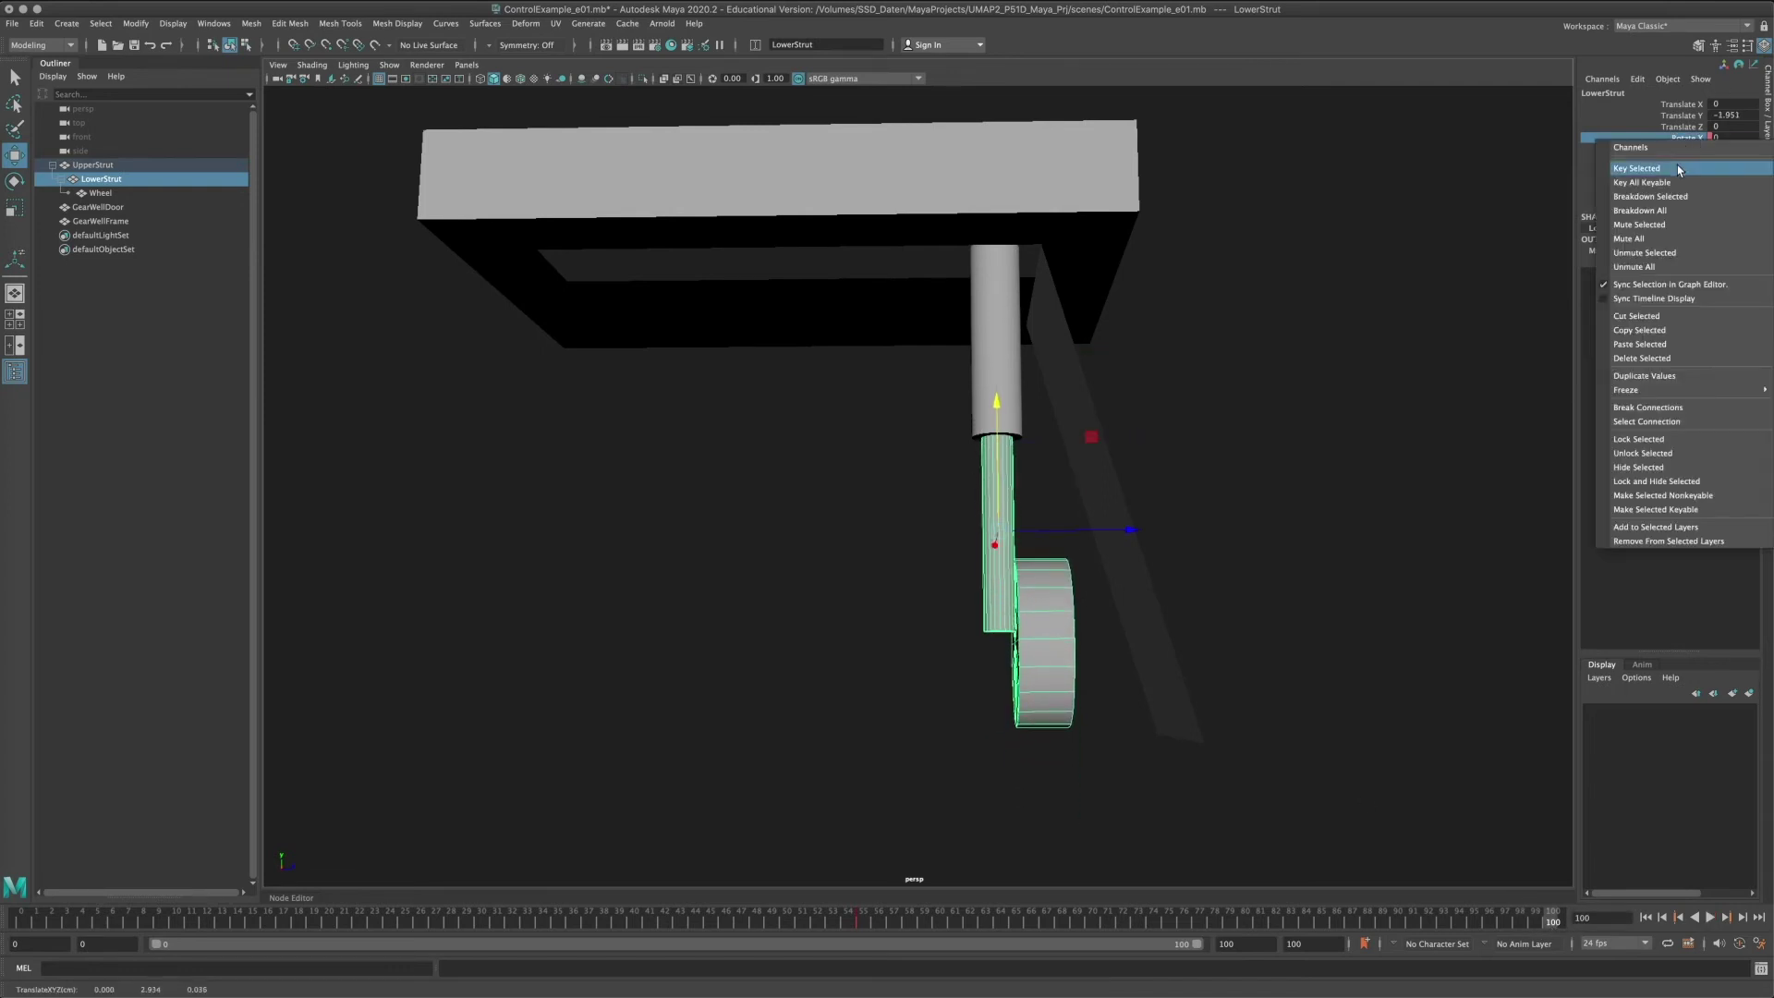
{"action": "left_click", "coordinate": [1677, 164]}
Scrub through the strut extension and examine LowerStrut's Rotate X curve in the Graph Editor.
{"action": "key", "text": "alt+v"}
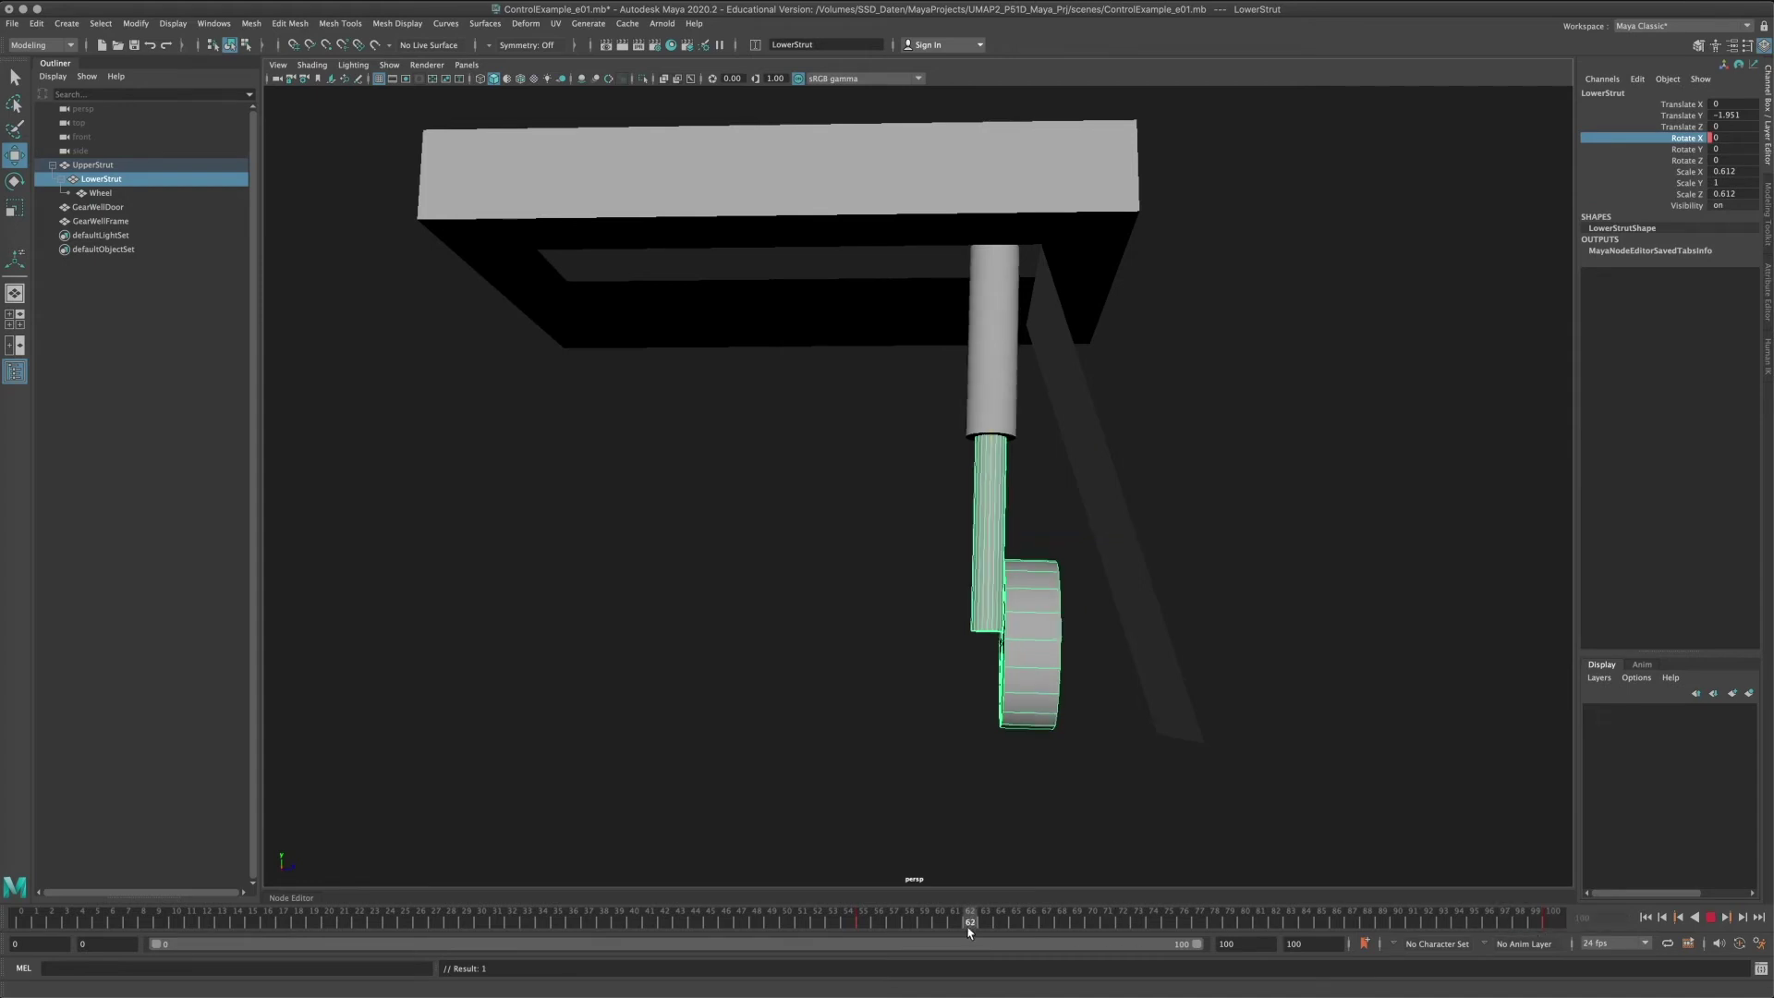
{"action": "key", "text": "alt+v"}
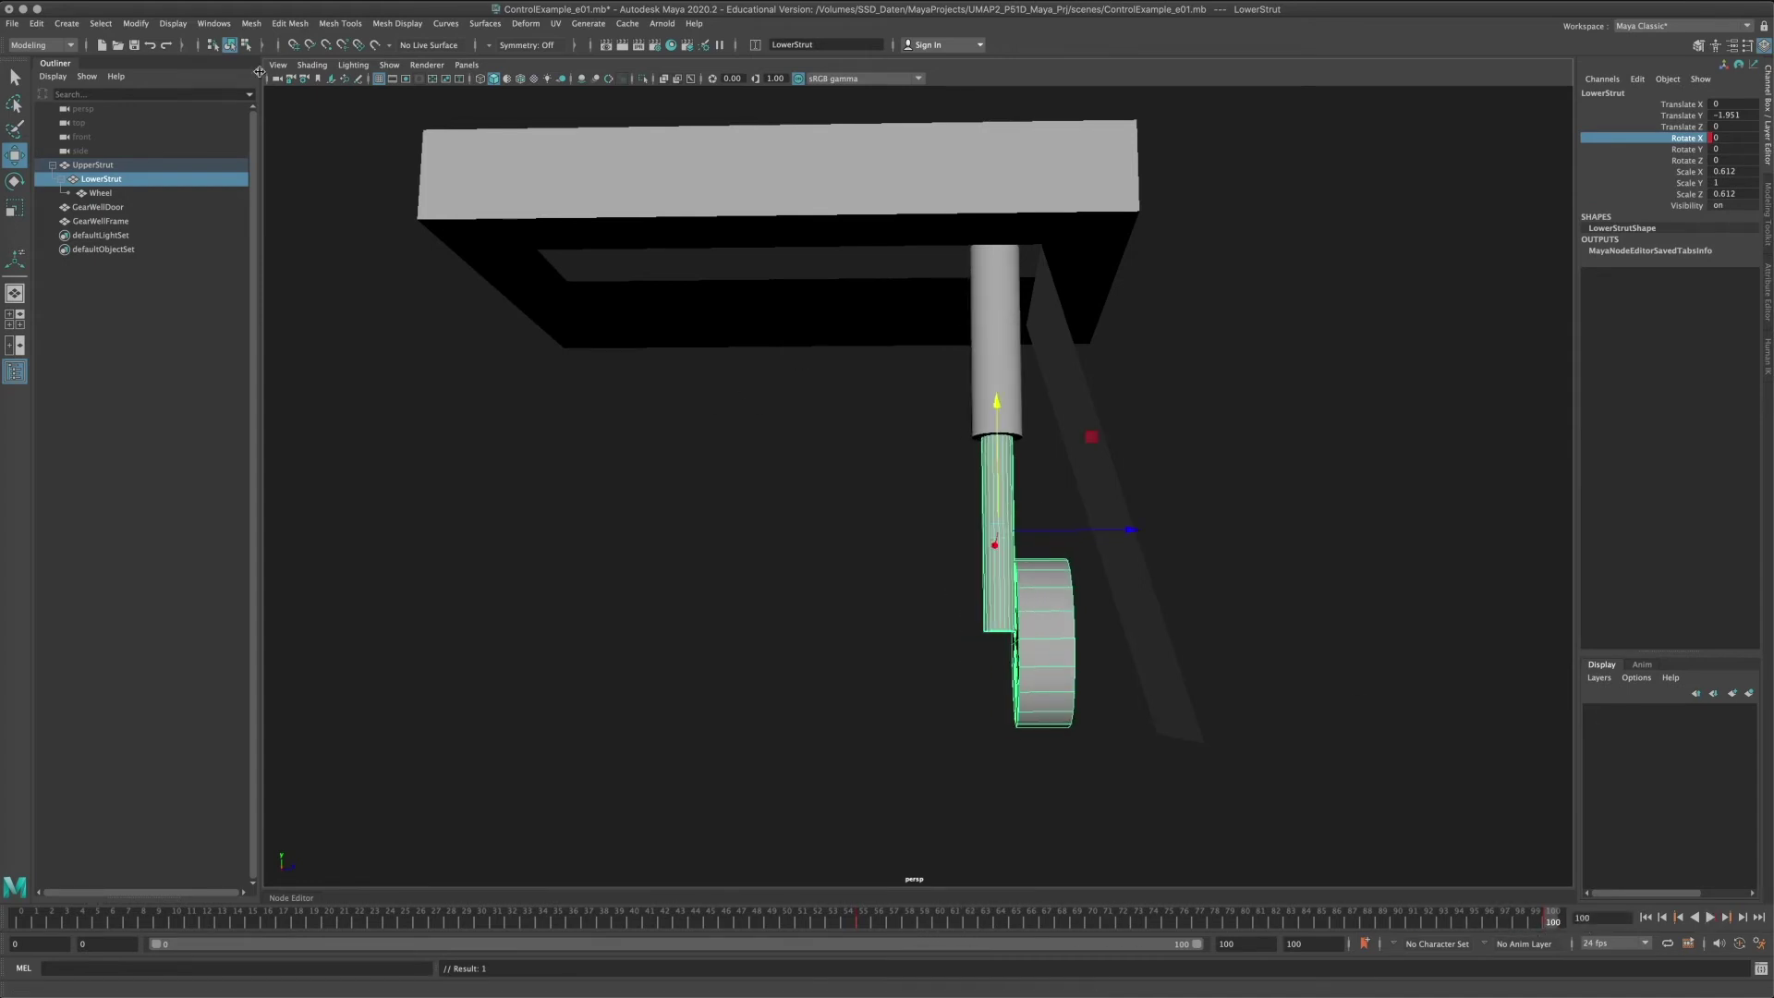
{"action": "left_click", "coordinate": [213, 23]}
{"action": "mouse_move", "coordinate": [281, 104]}
{"action": "left_click", "coordinate": [404, 102]}
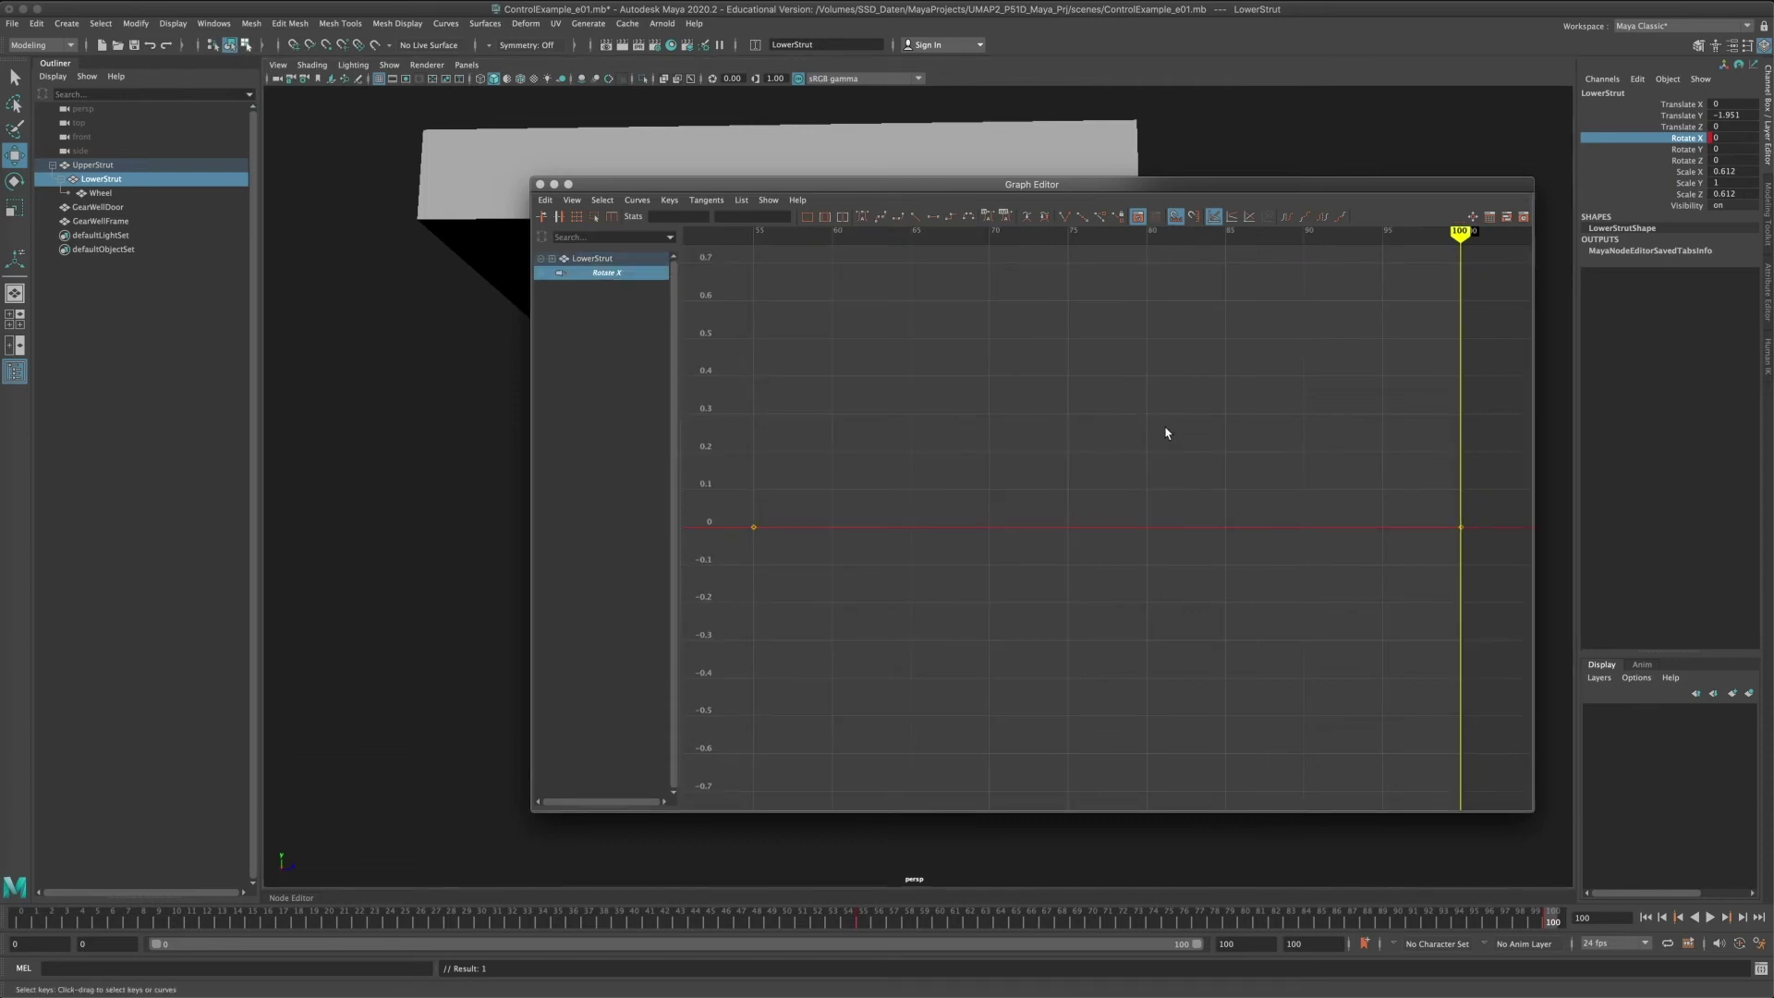
{"action": "key", "text": "f"}
{"action": "scroll", "coordinate": [1168, 438], "scroll_direction": "down", "scroll_amount": 5}
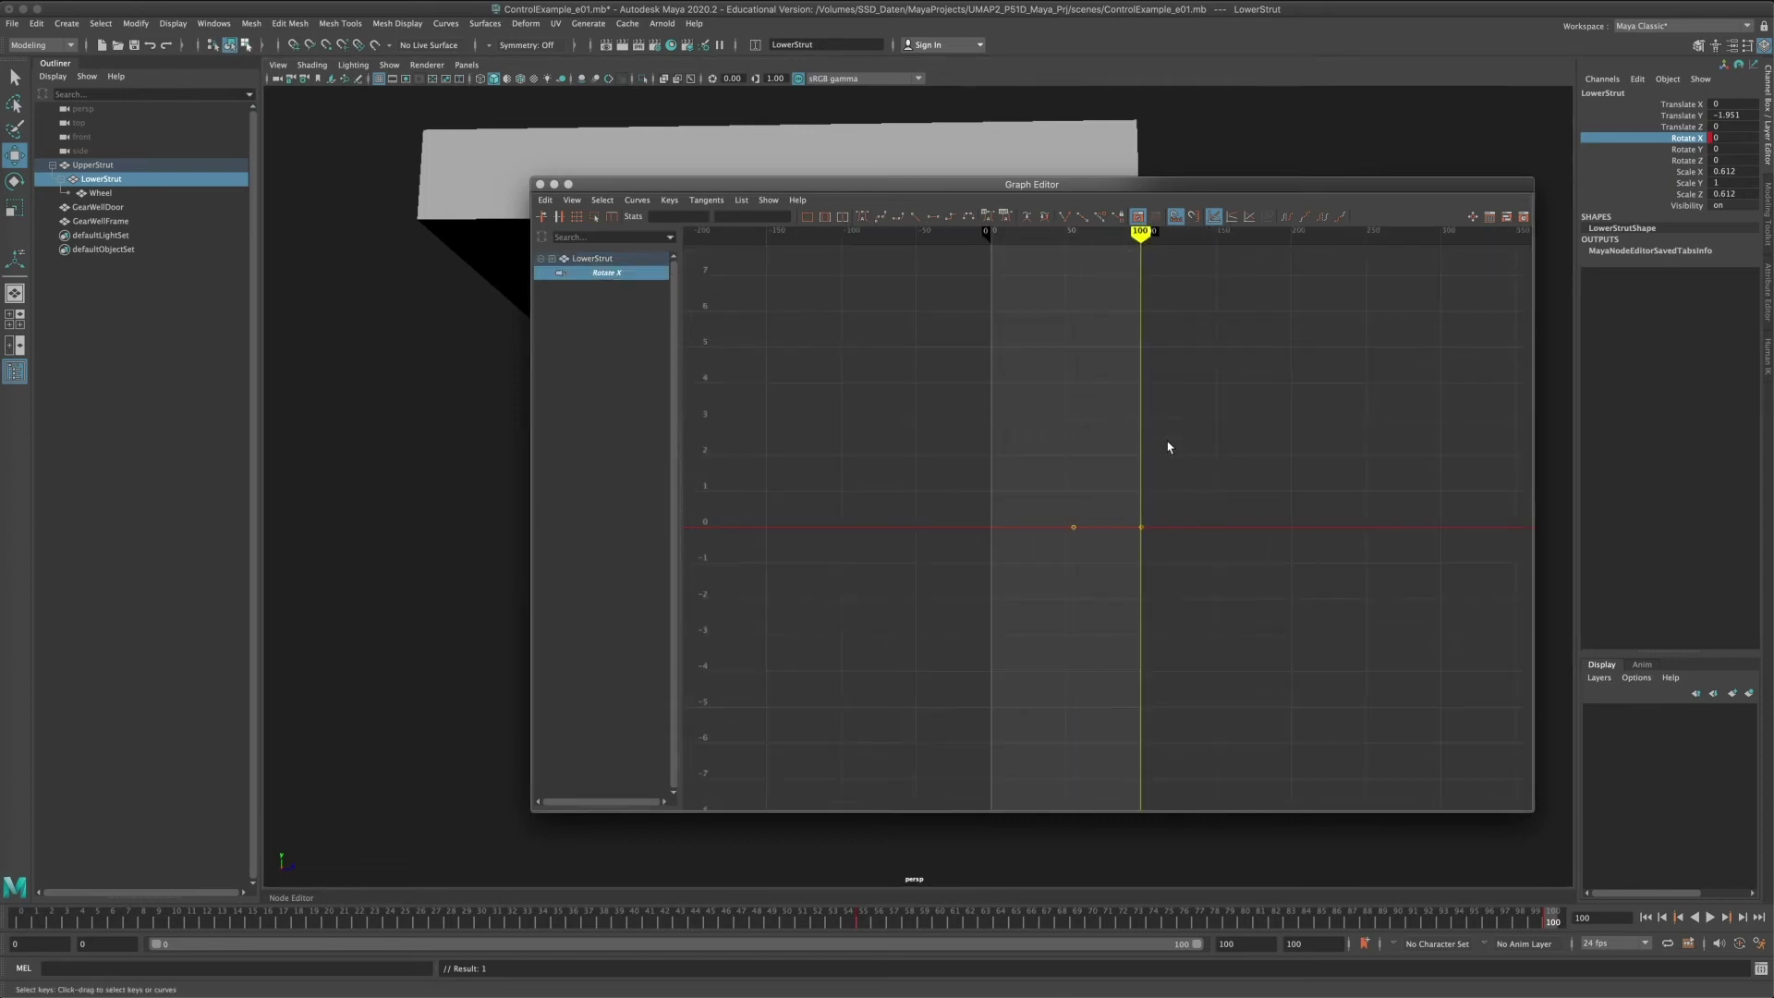
{"action": "left_click", "coordinate": [542, 185]}
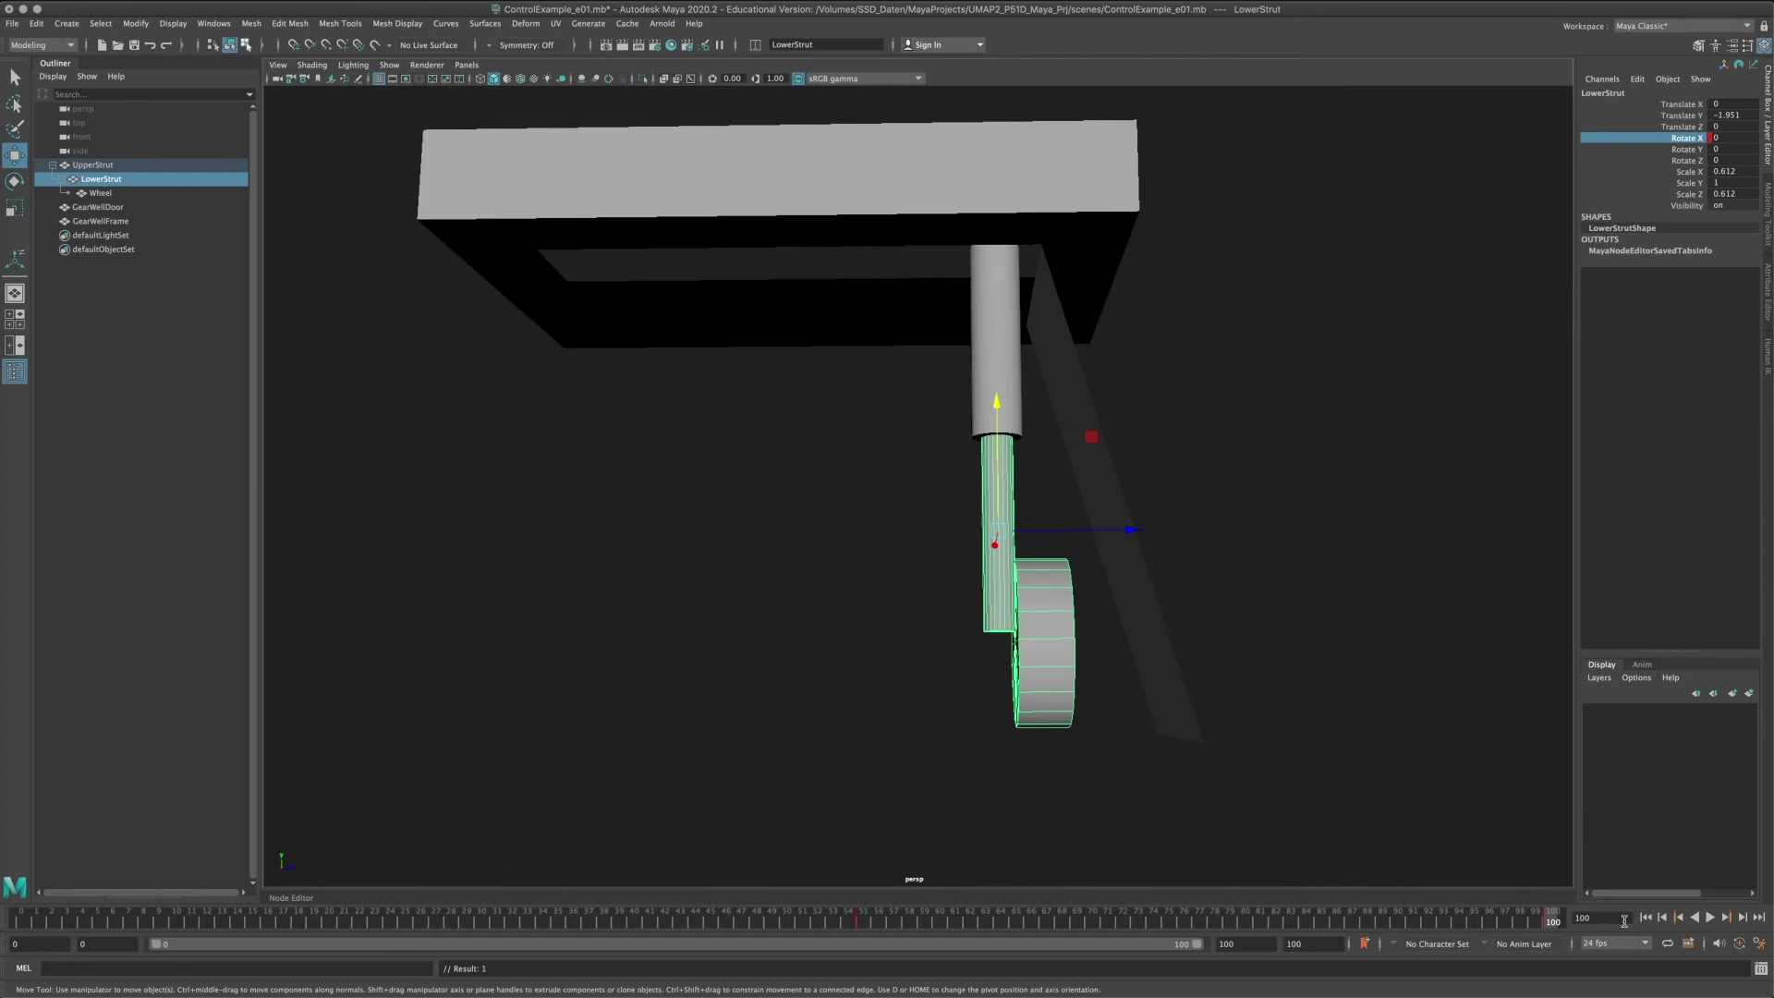
Delete LowerStrut's mistaken Rotate X keys from the timeline.
{"action": "left_click_drag", "start_coordinate": [1353, 921], "coordinate": [1558, 922]}
{"action": "right_click", "coordinate": [1454, 924]}
{"action": "left_click", "coordinate": [1478, 701]}
At frame 55, slide LowerStrut up to a Translate Y of about -0.862 and key its Translate Y.
{"action": "left_click_drag", "start_coordinate": [832, 921], "coordinate": [863, 921]}
{"action": "left_click_drag", "start_coordinate": [962, 404], "coordinate": [993, 316]}
{"action": "left_click", "coordinate": [1655, 113]}
{"action": "right_click", "coordinate": [1655, 113]}
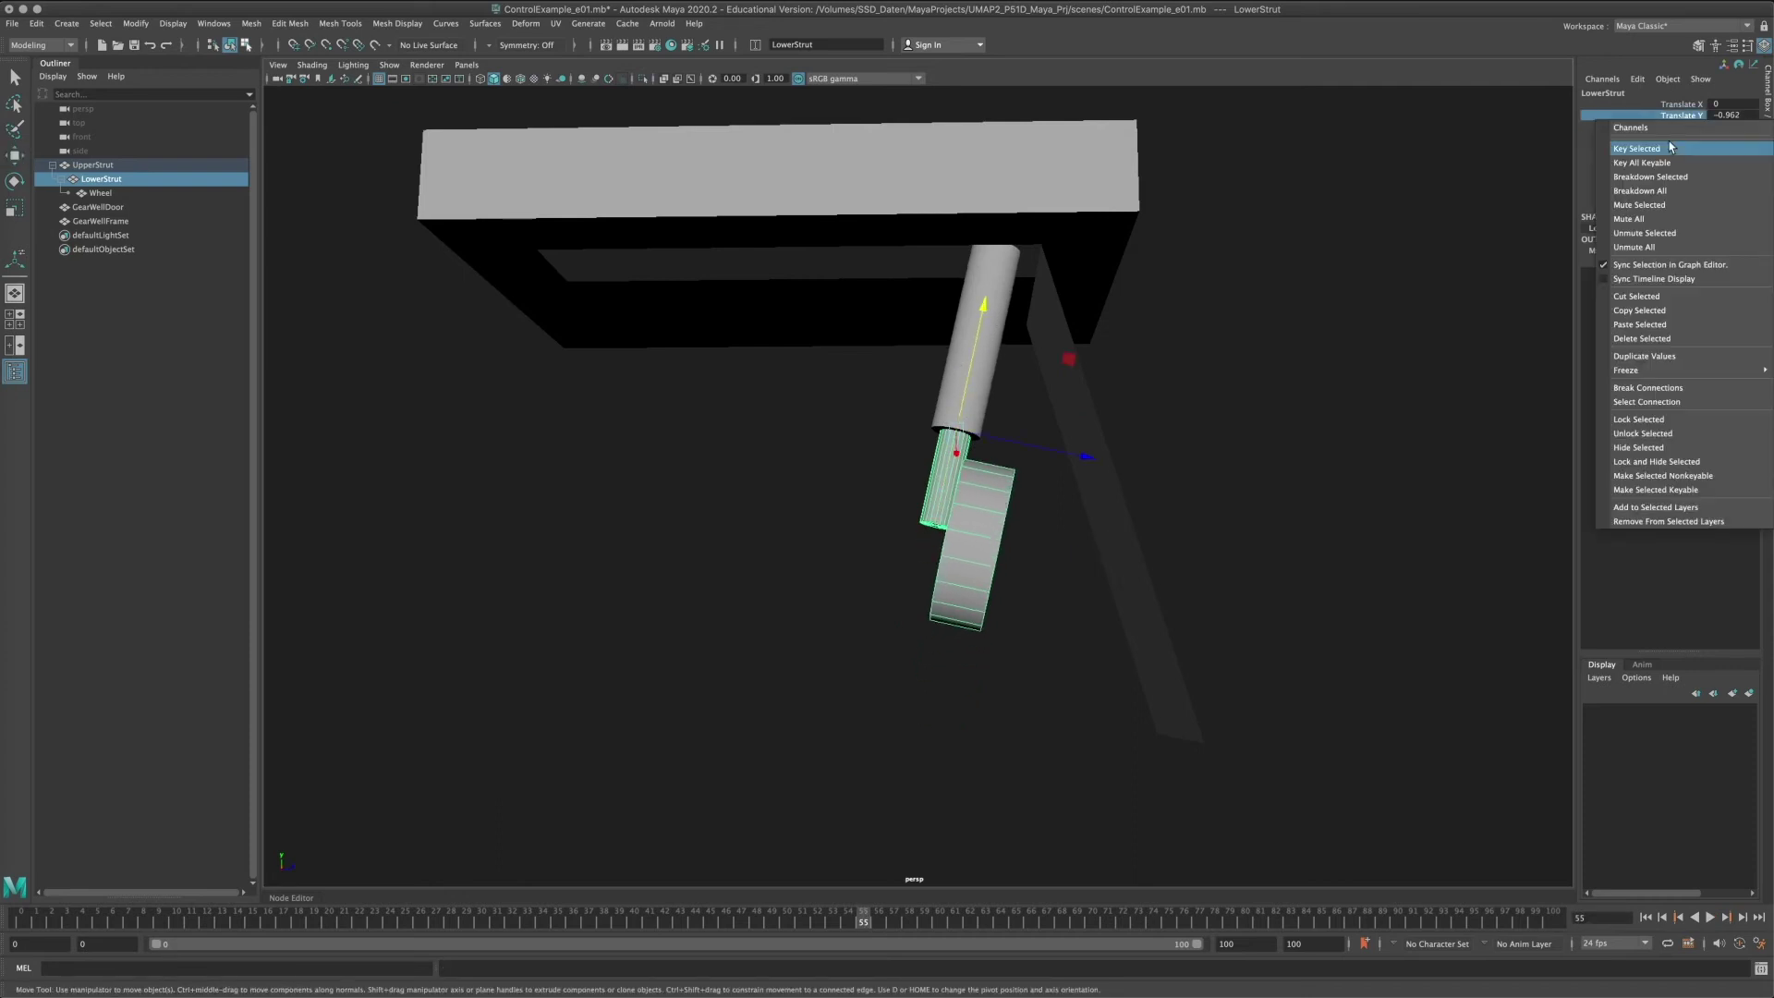
{"action": "left_click", "coordinate": [1672, 148]}
At frame 100, slide LowerStrut down out of UpperStrut and key its Translate Y.
{"action": "left_click_drag", "start_coordinate": [866, 917], "coordinate": [1638, 908]}
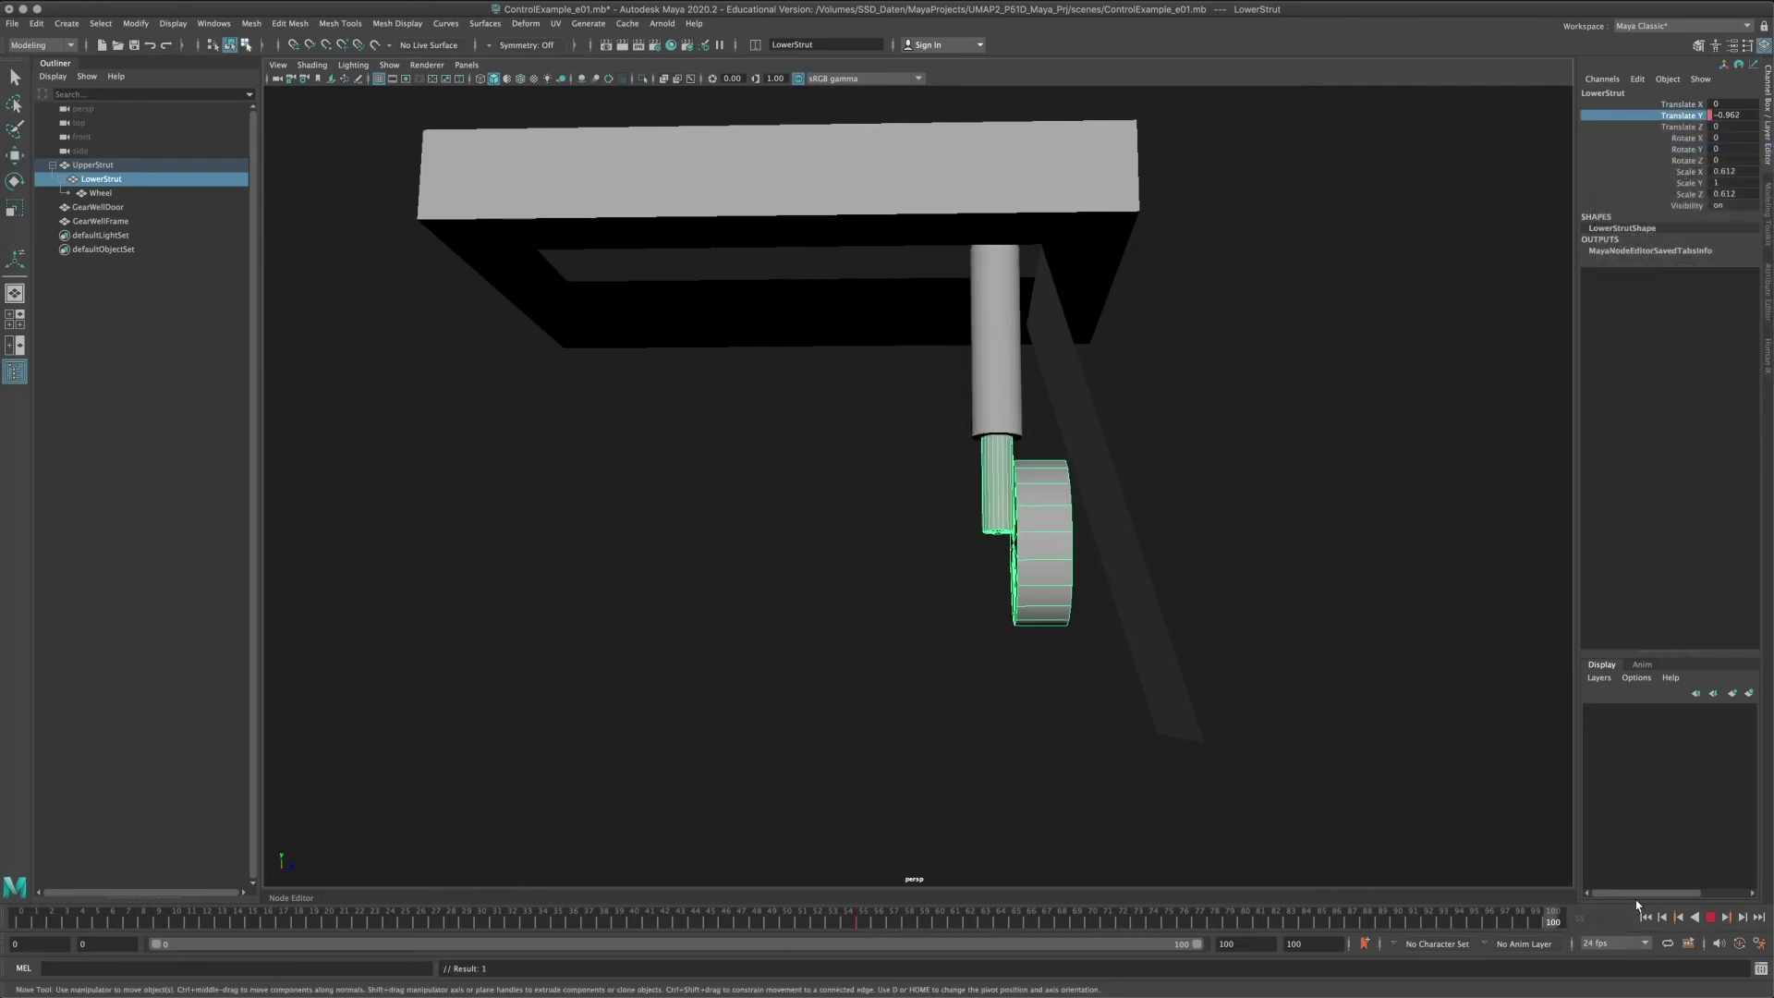
{"action": "left_click_drag", "start_coordinate": [999, 314], "coordinate": [997, 403]}
{"action": "right_click", "coordinate": [1687, 109]}
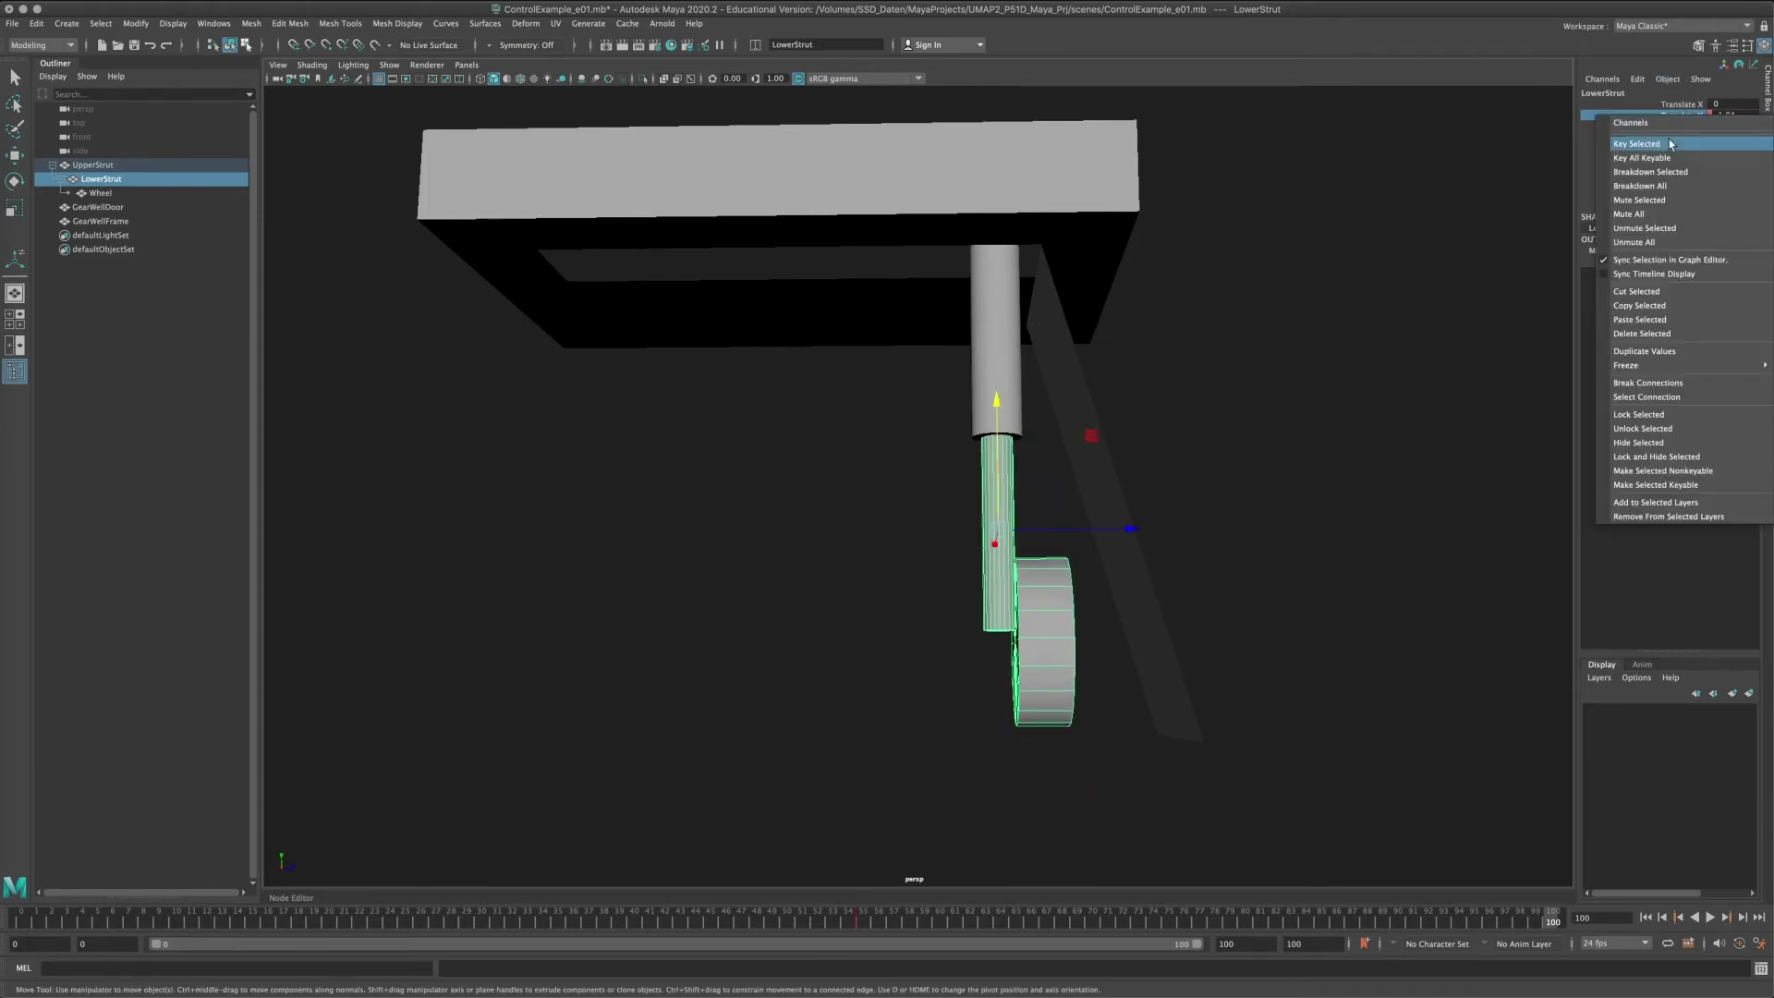
{"action": "left_click", "coordinate": [1673, 144]}
Play back the landing gear animation and examine the door, strut rotation and strut extension from below.
{"action": "key", "text": "alt+v"}
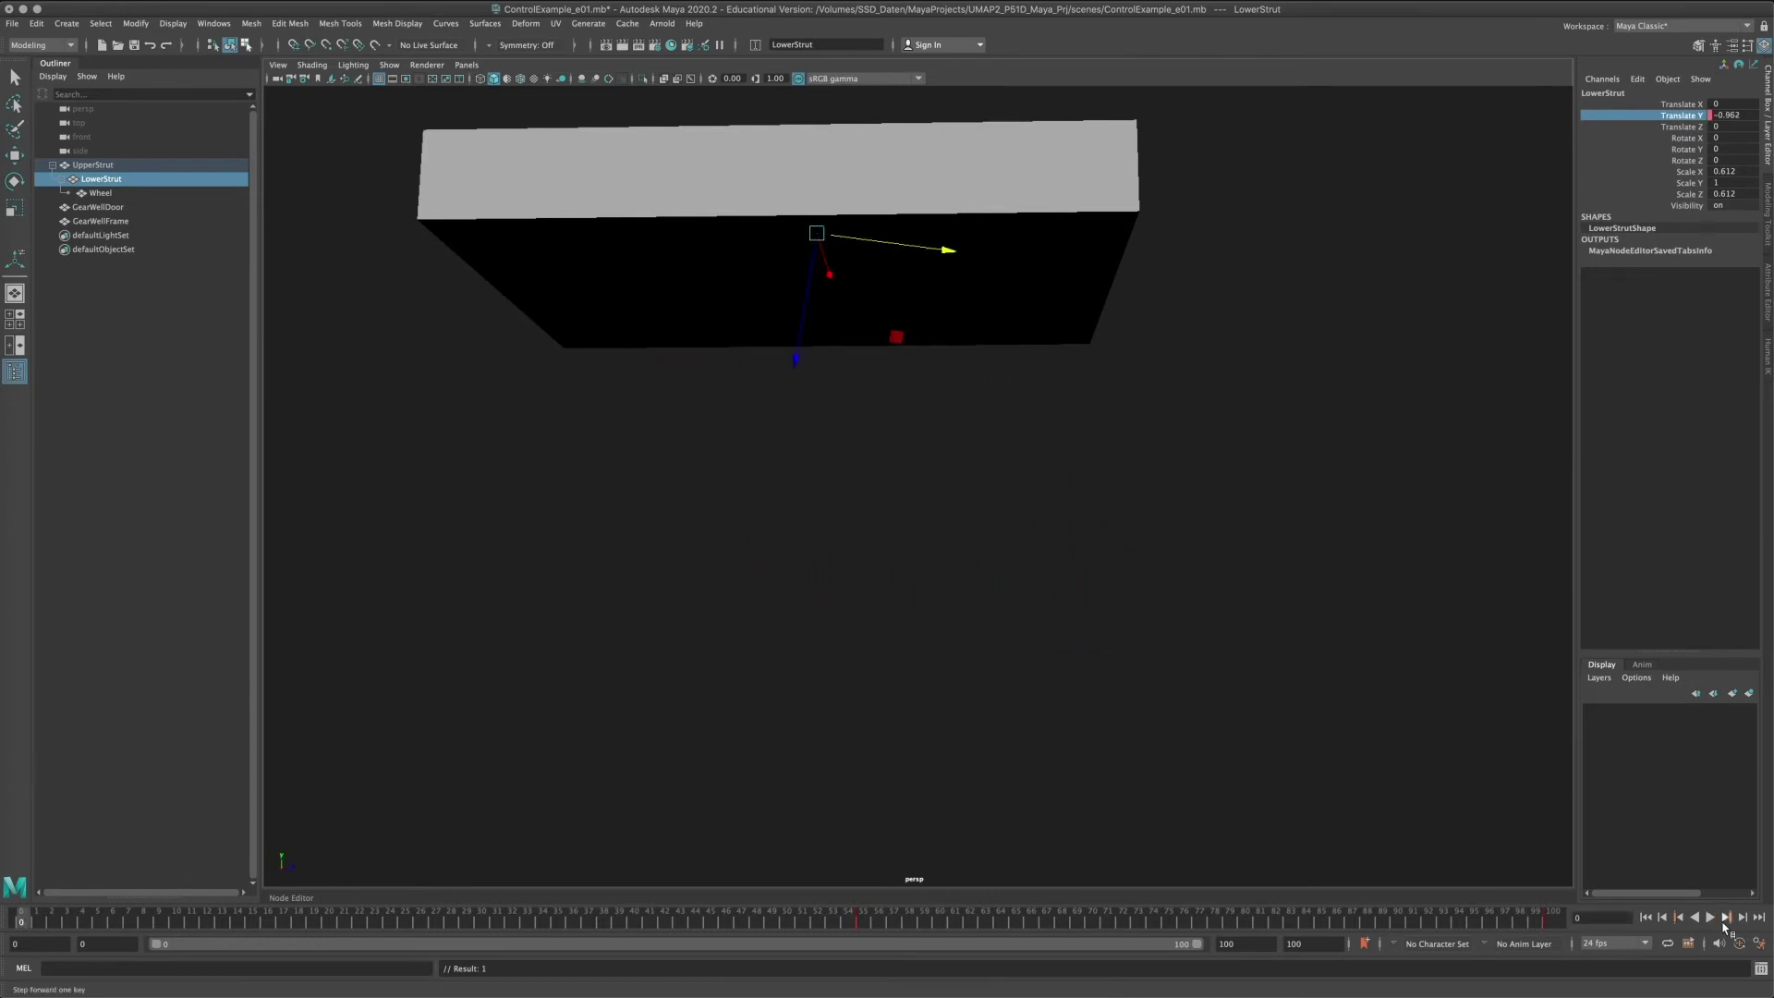
{"action": "left_click", "coordinate": [1711, 918]}
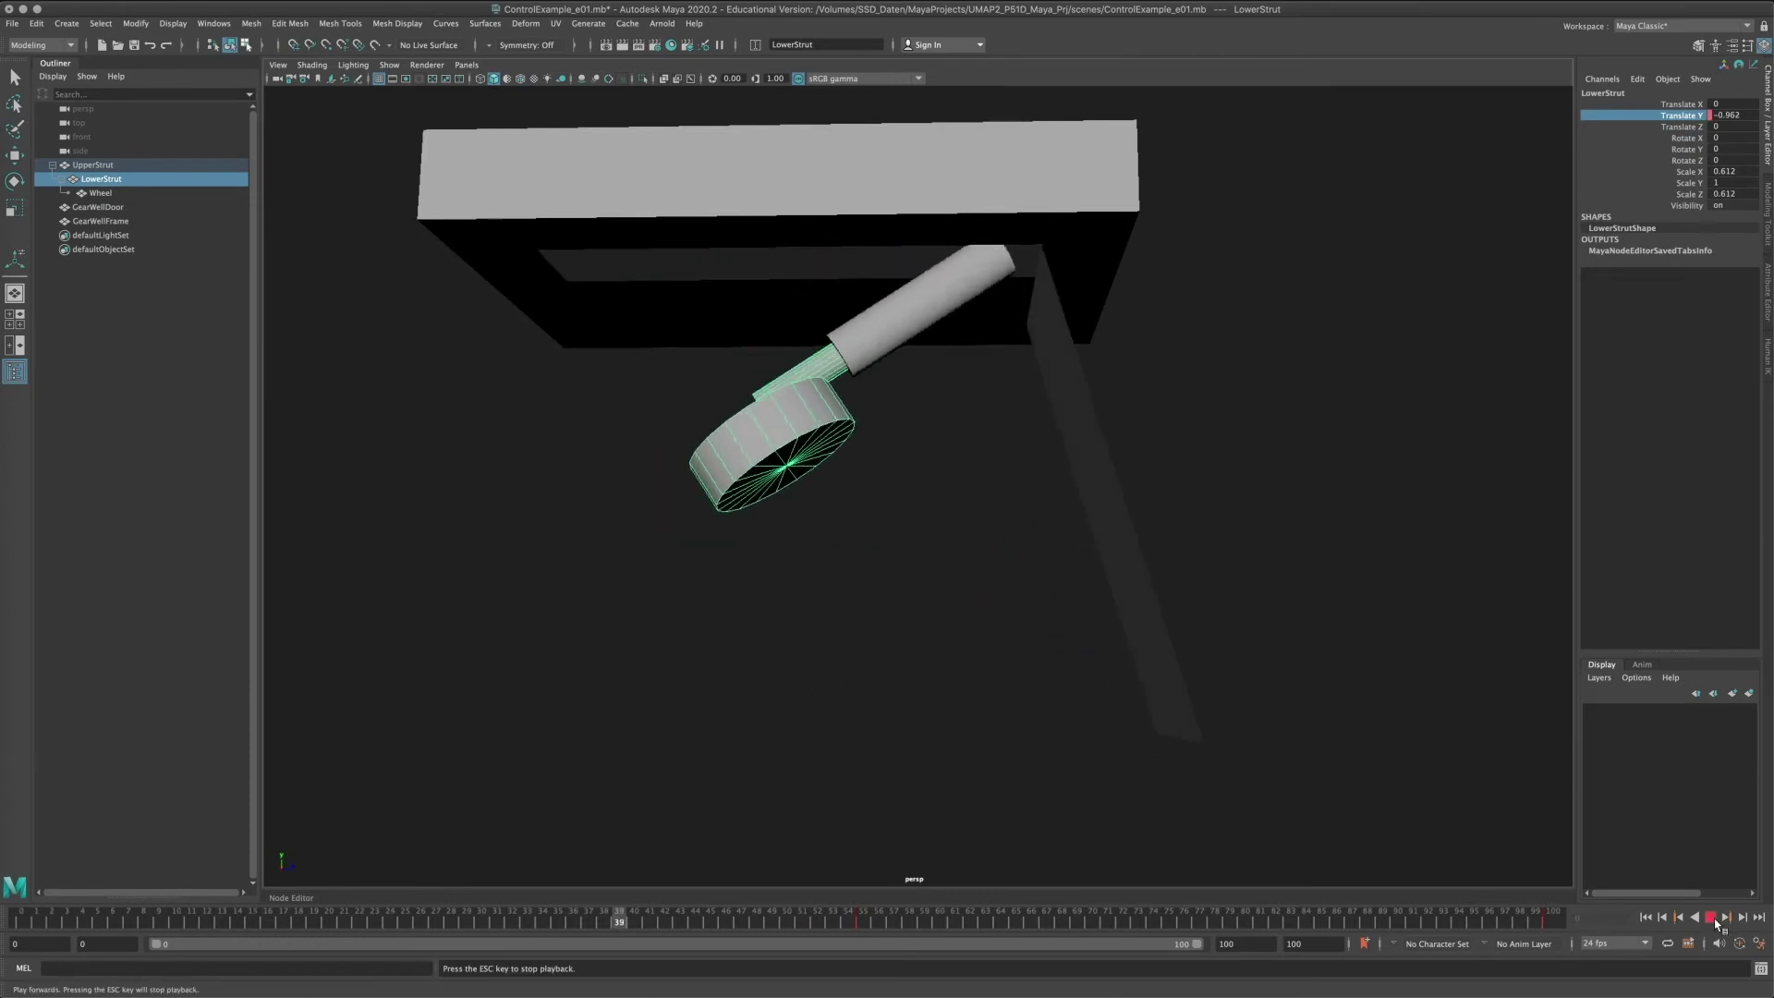
{"action": "left_click", "coordinate": [1239, 543]}
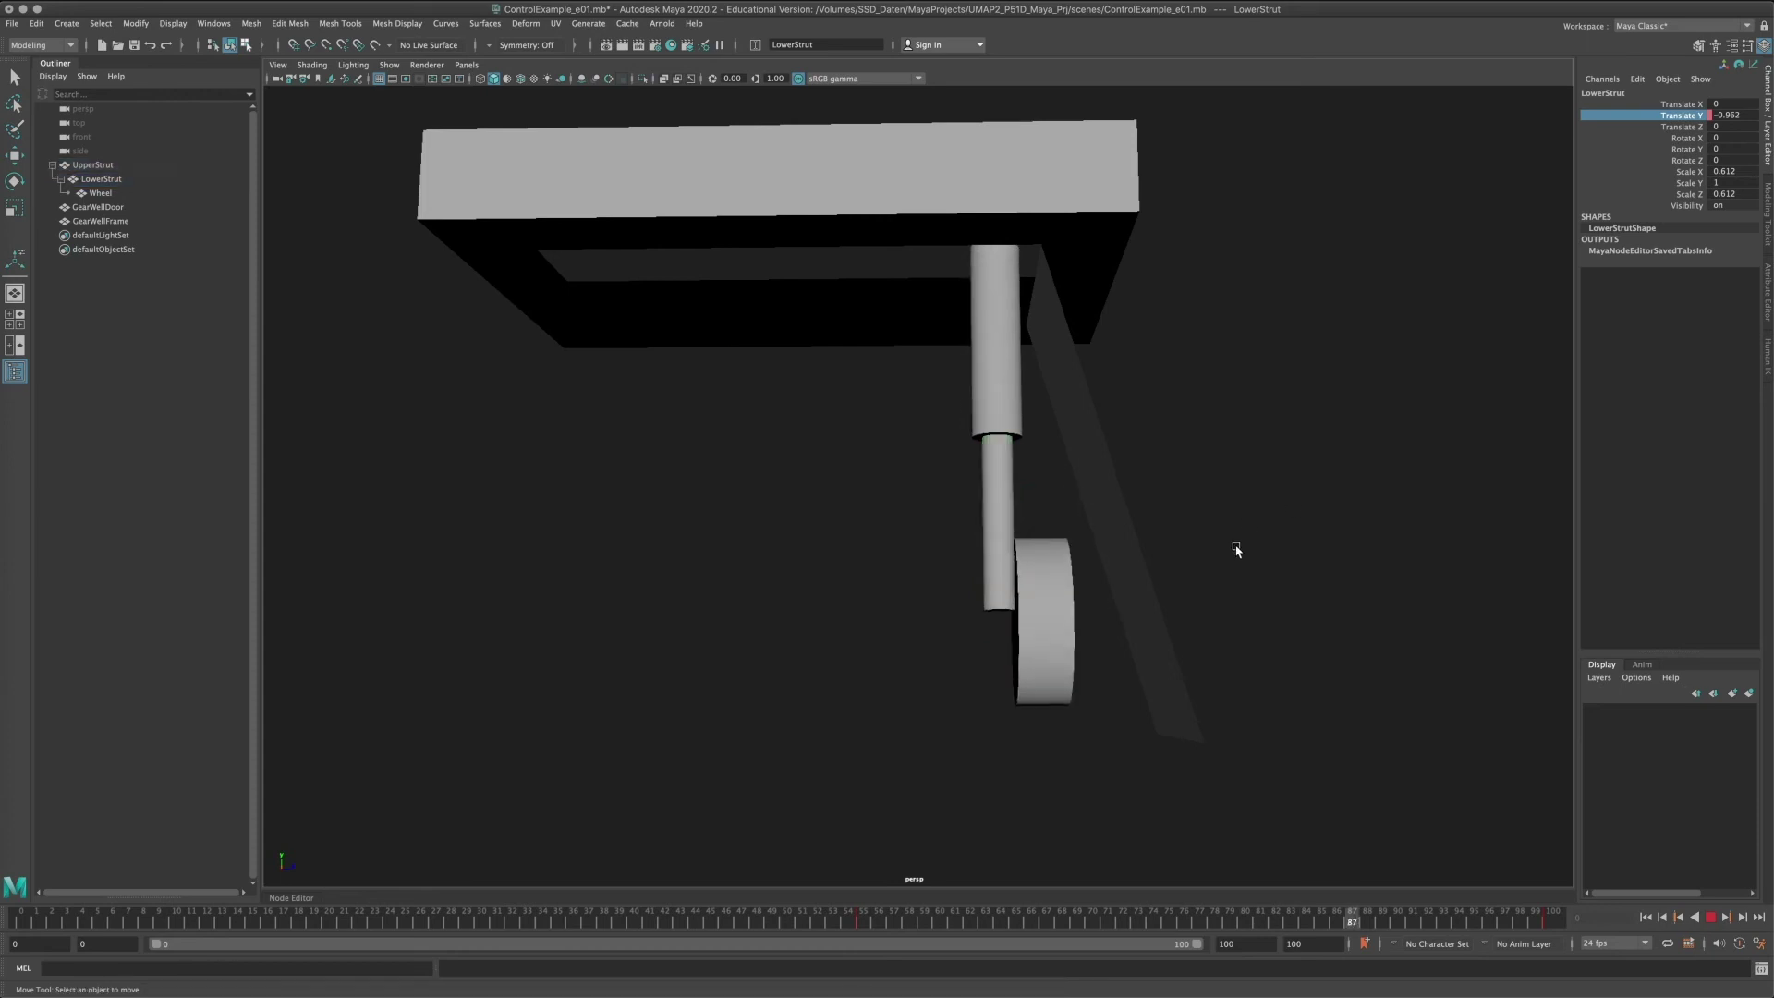
{"action": "left_click_drag", "start_coordinate": [1235, 547], "coordinate": [1025, 499], "text": "alt"}
{"action": "right_click_drag", "start_coordinate": [1025, 501], "coordinate": [887, 519], "text": "alt"}
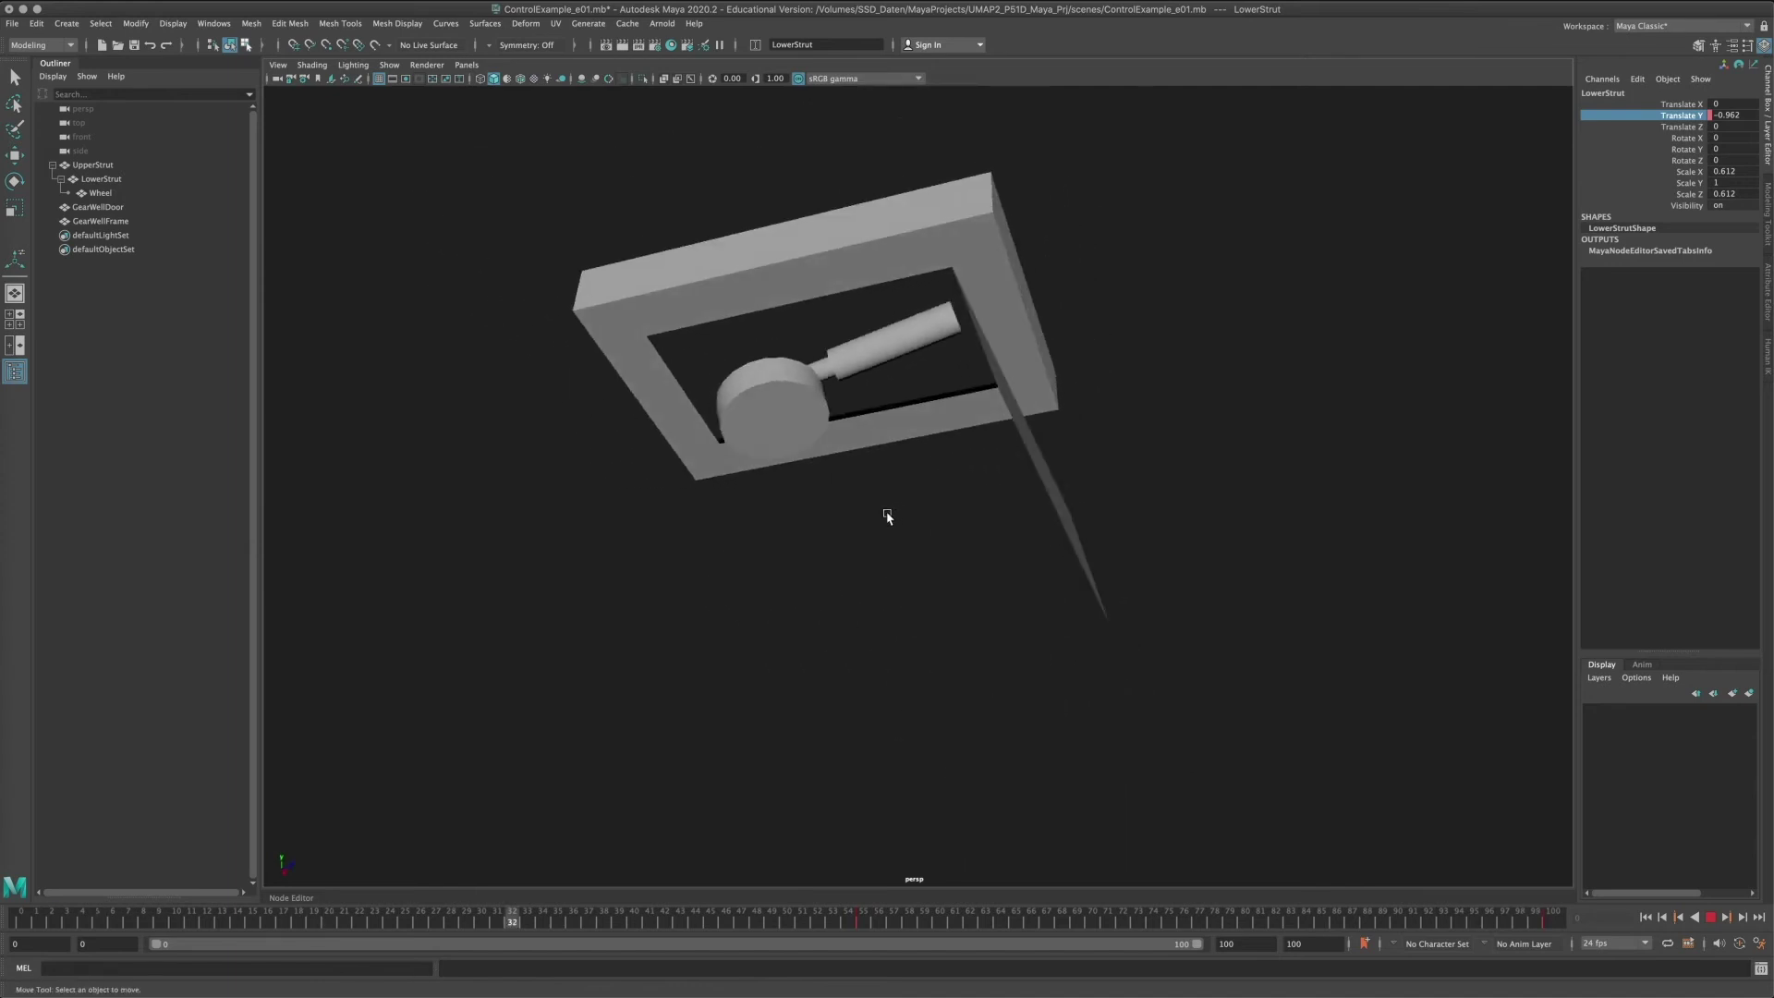
{"action": "left_click_drag", "start_coordinate": [887, 518], "coordinate": [967, 566], "text": "alt"}
{"action": "right_click_drag", "start_coordinate": [967, 567], "coordinate": [1063, 610], "text": "alt"}
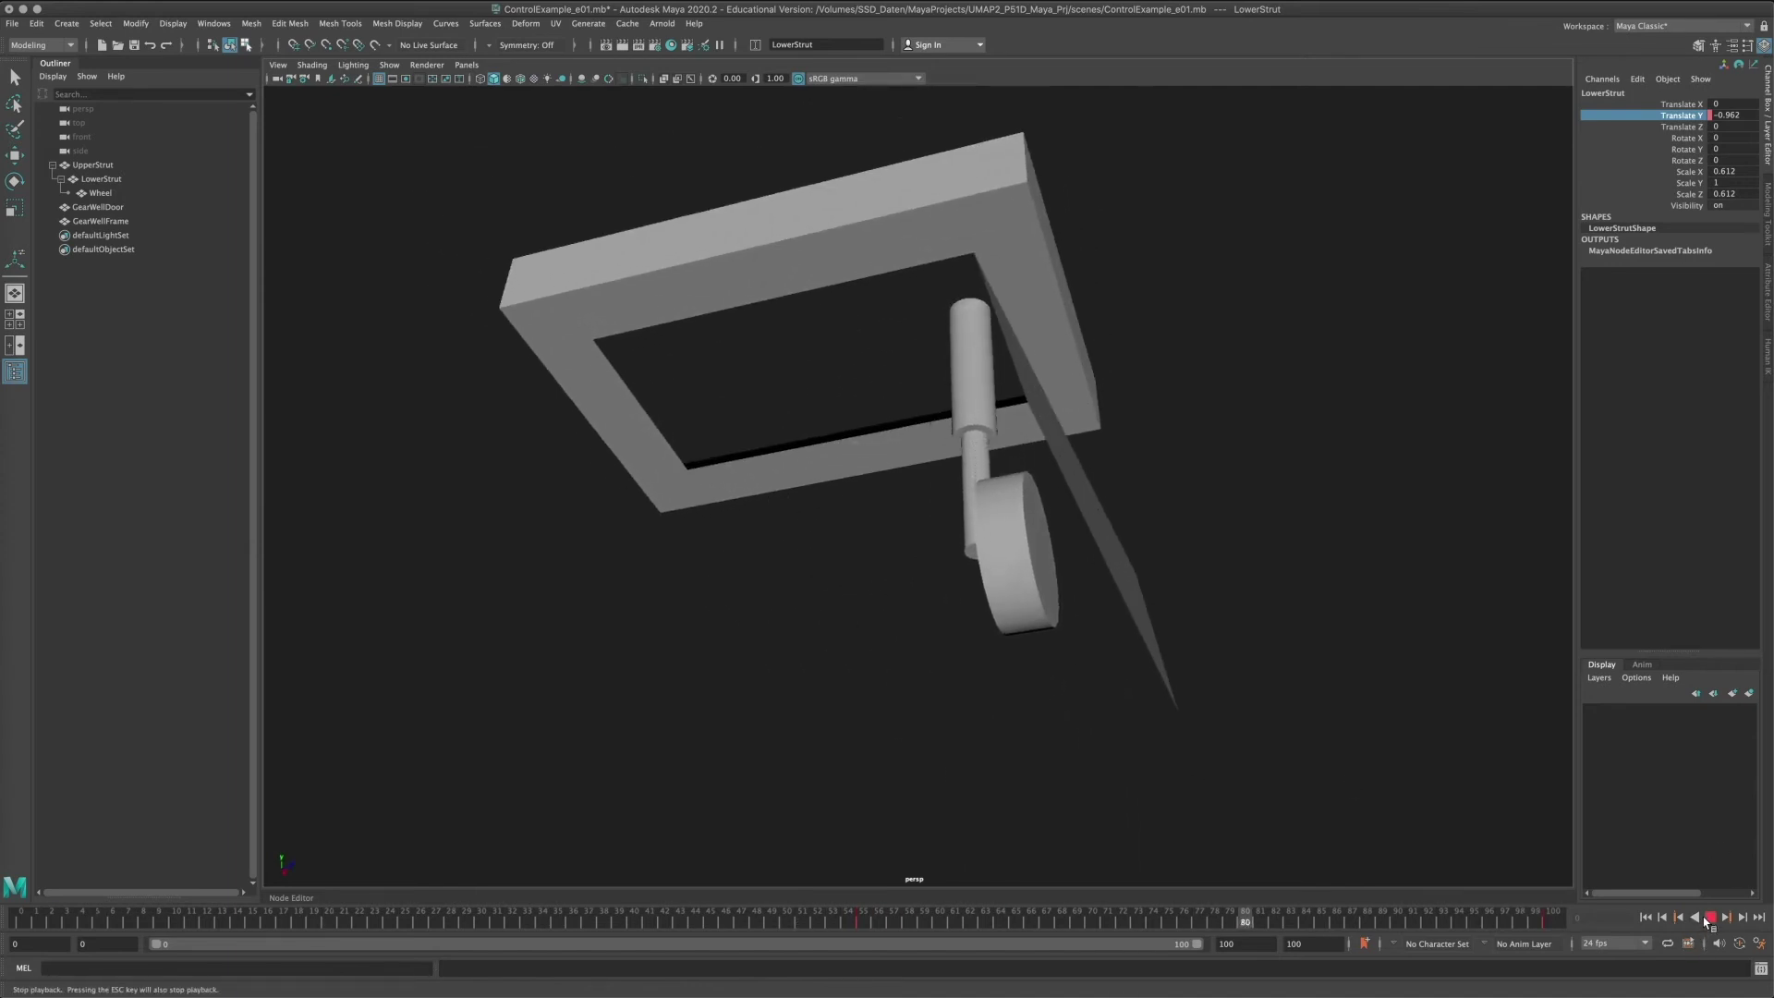
{"action": "left_click", "coordinate": [1709, 918]}
{"action": "key", "text": "Escape"}
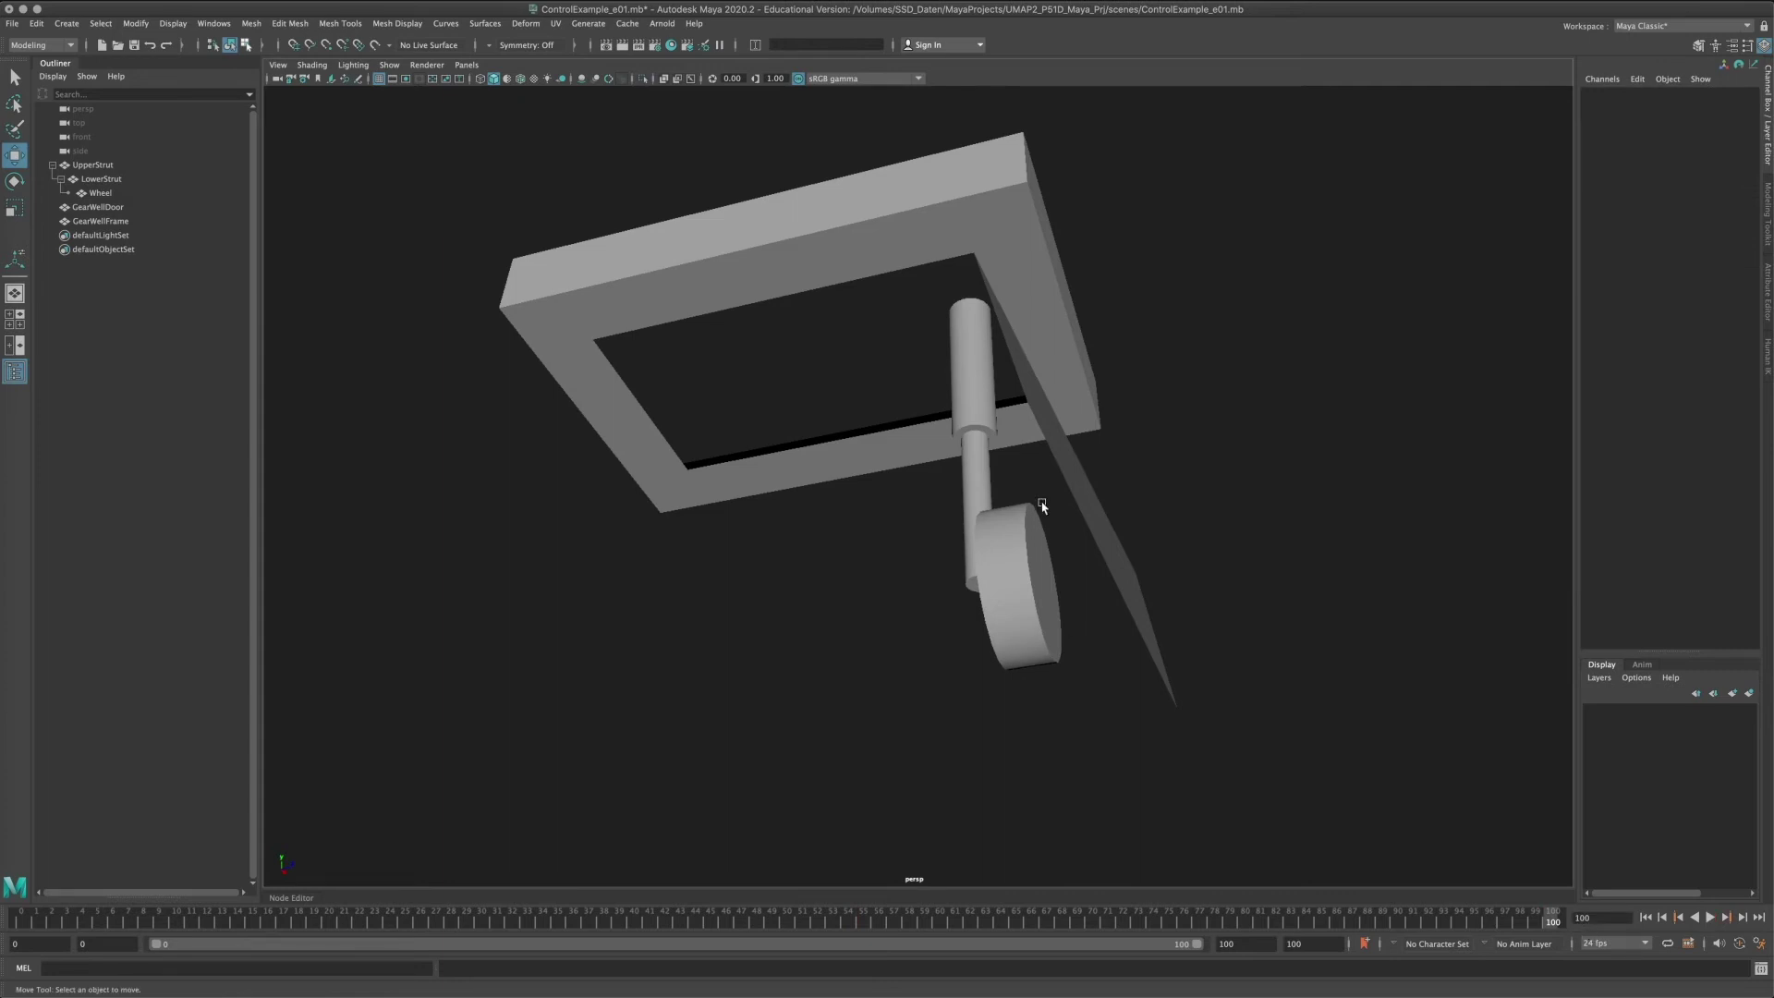
Review the timeline range from frame 100 back to 0 with UpperStrut, LowerStrut, Wheel and GearWellDoor selected.
{"action": "left_click", "coordinate": [1074, 484]}
{"action": "left_click", "coordinate": [118, 169]}
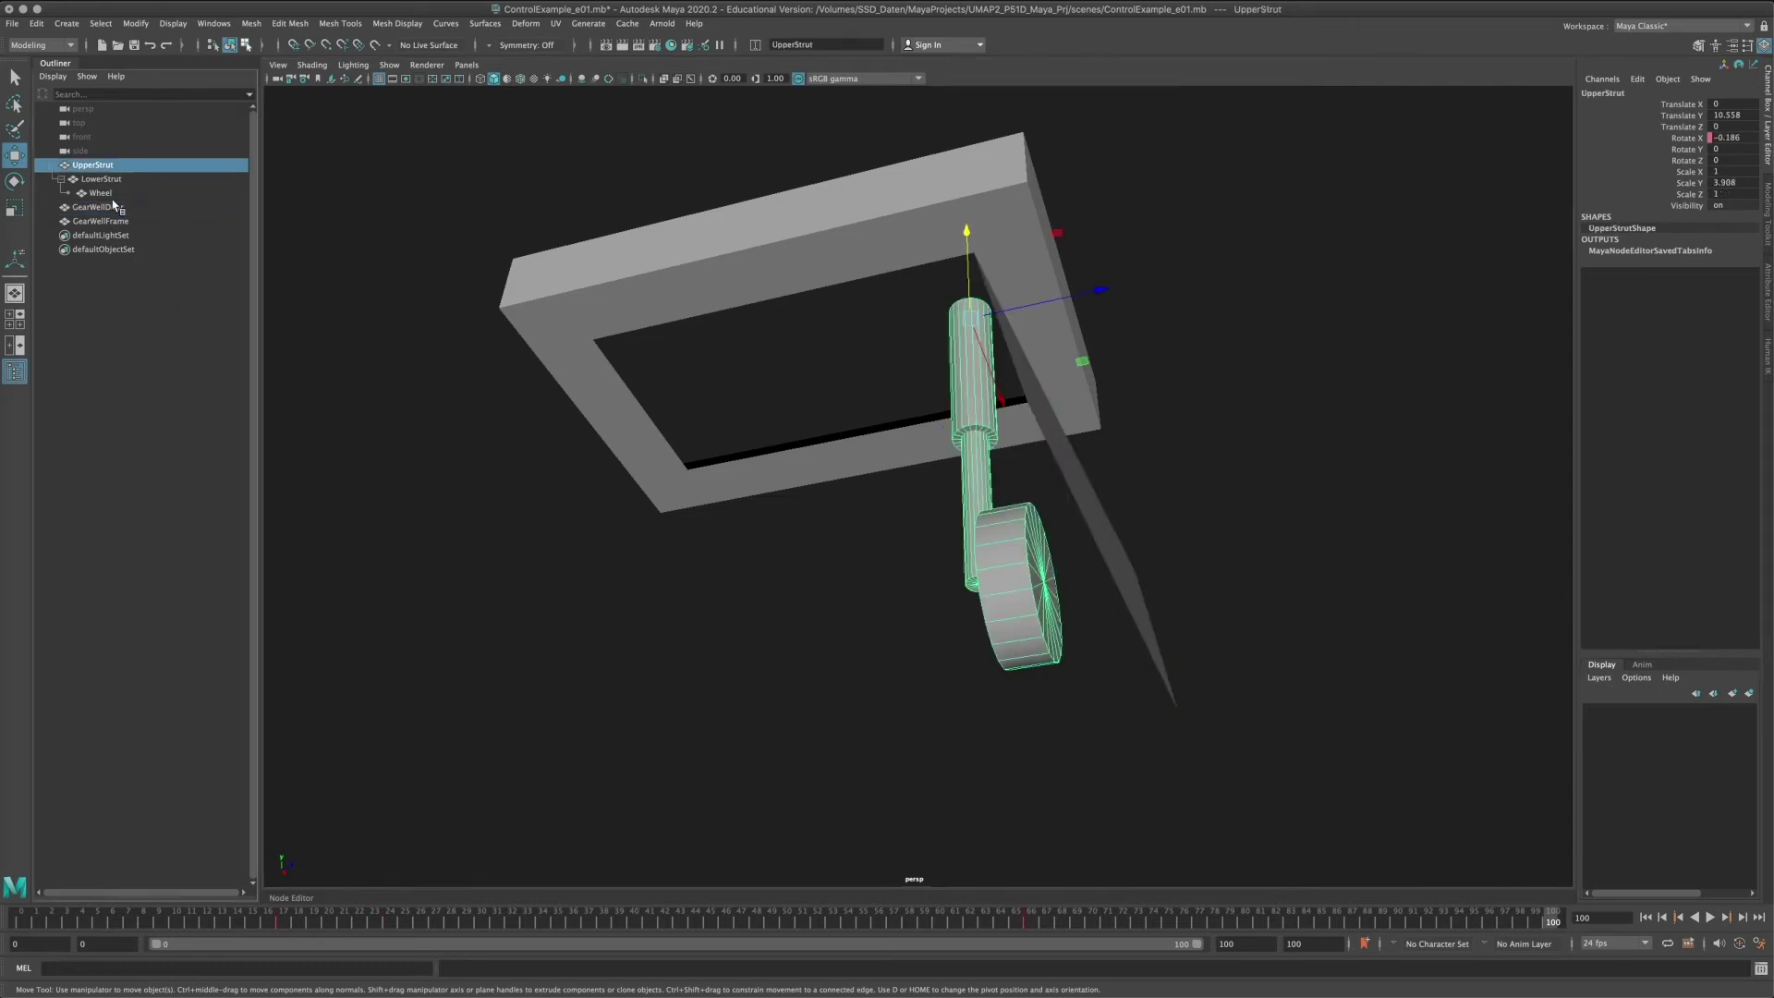
{"action": "left_click", "coordinate": [108, 205], "text": "shift"}
{"action": "left_click_drag", "start_coordinate": [1552, 919], "coordinate": [20, 919], "text": "shift"}
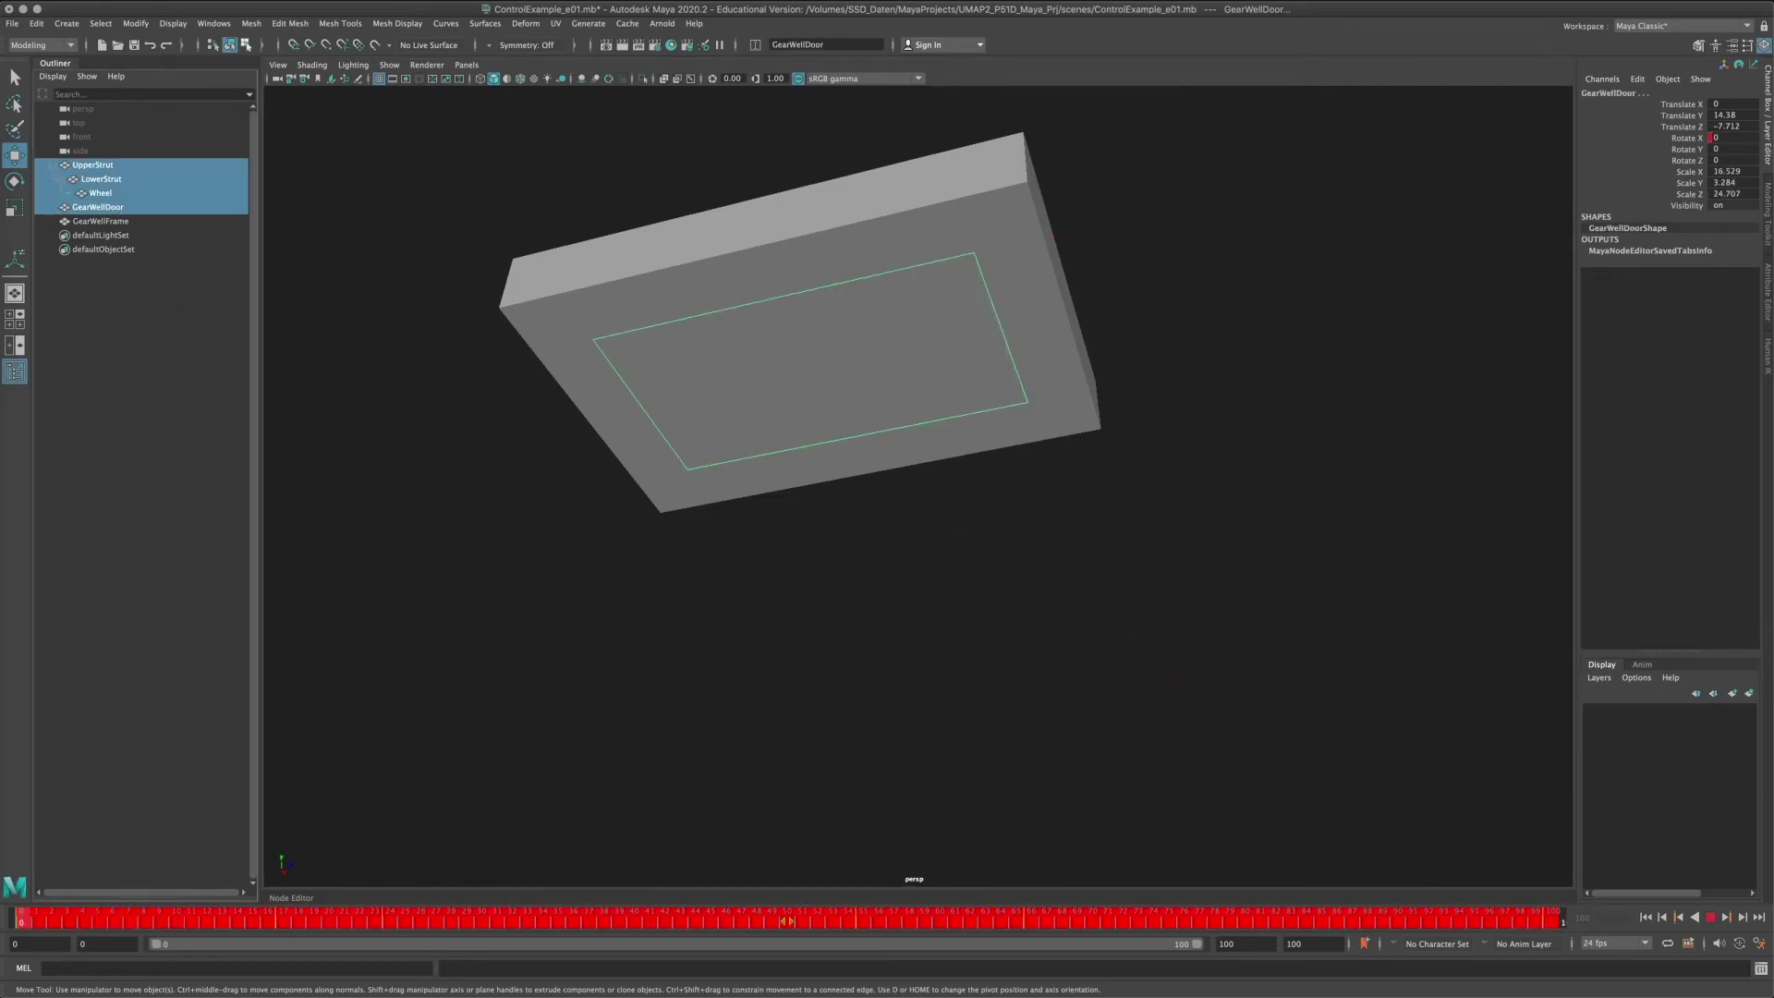
{"action": "left_click_drag", "start_coordinate": [773, 928], "coordinate": [20, 920]}
{"action": "left_click", "coordinate": [836, 792]}
{"action": "middle_click_drag", "start_coordinate": [1018, 475], "coordinate": [1013, 546], "text": "alt"}
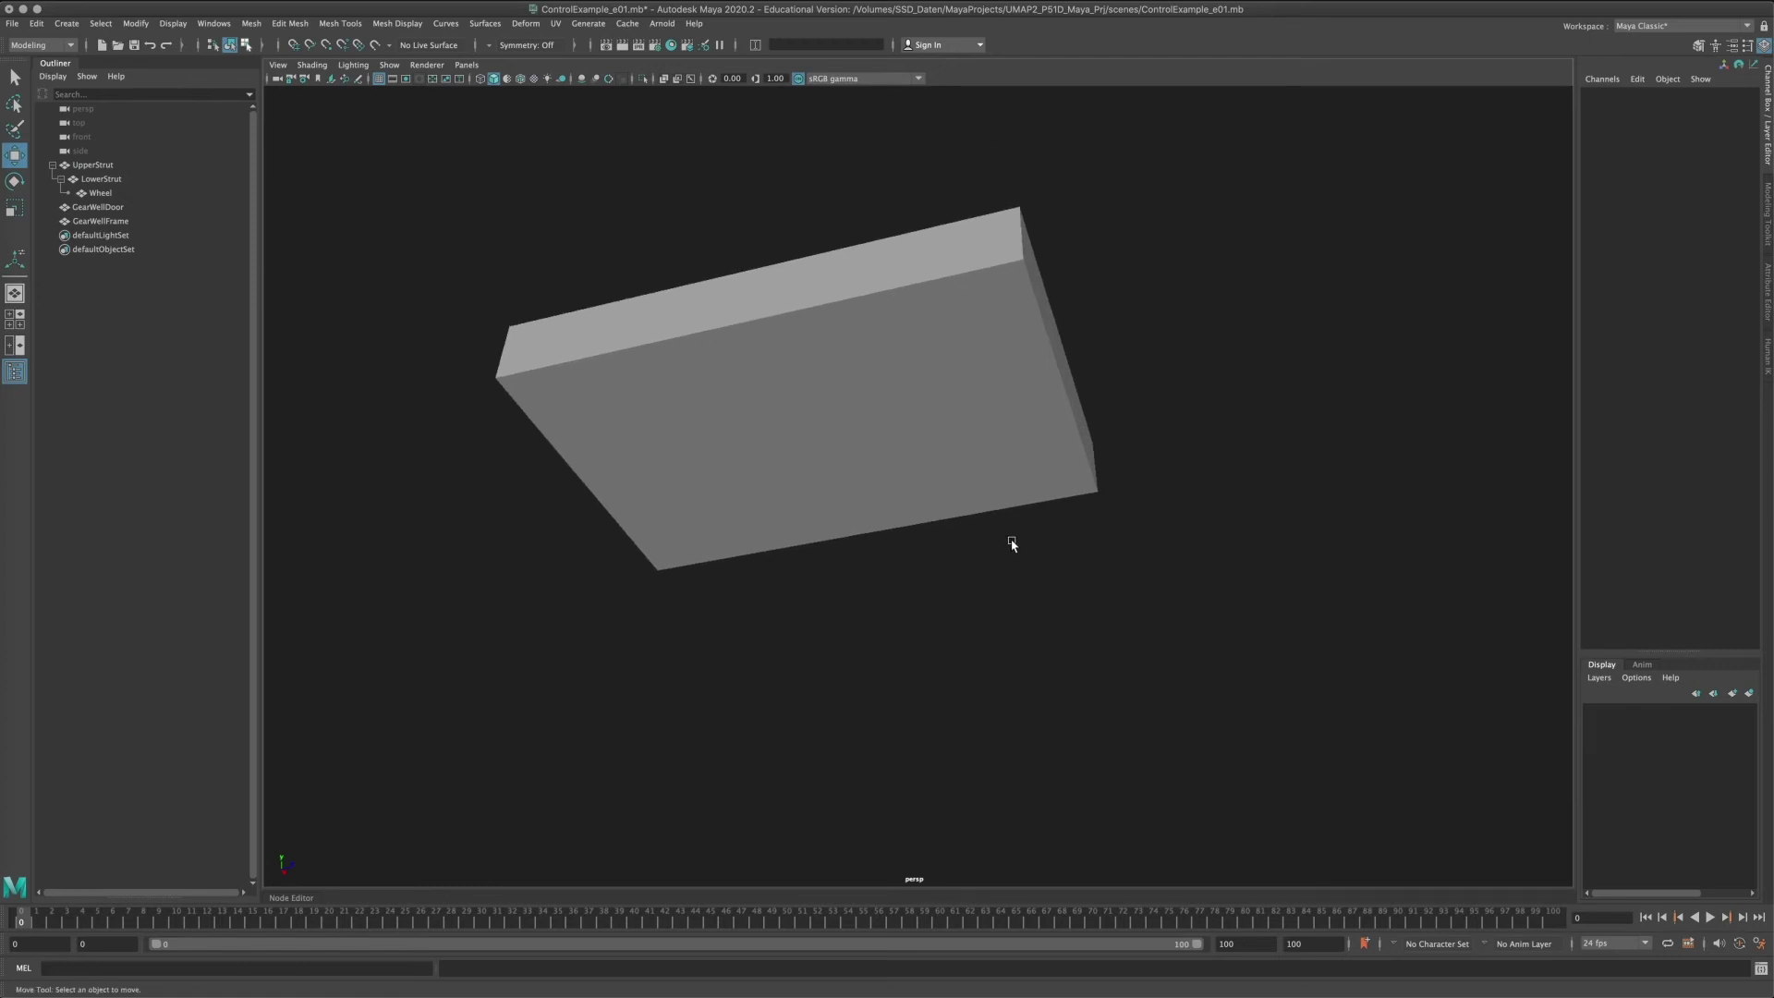
Check the closed GearWellFrame and GearWellDoor at frame 0, and save the scene.
{"action": "left_click", "coordinate": [985, 357]}
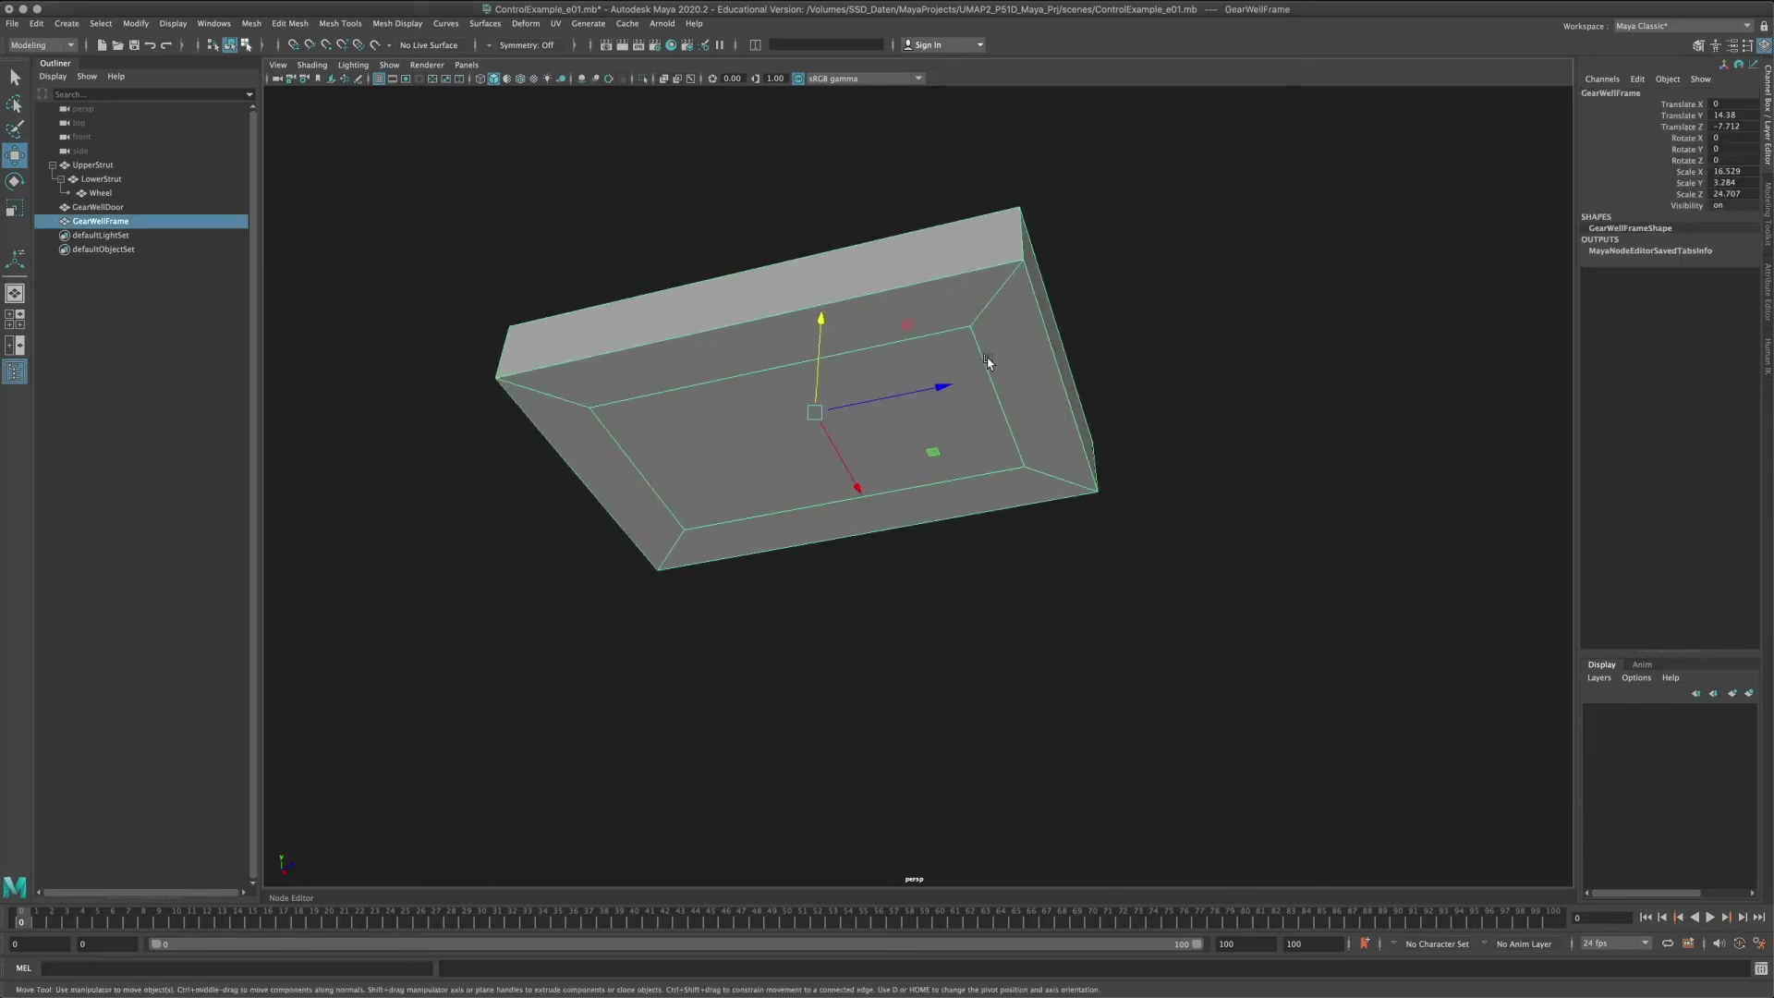
{"action": "left_click", "coordinate": [952, 423]}
{"action": "middle_click_drag", "start_coordinate": [998, 397], "coordinate": [1016, 516], "text": "alt"}
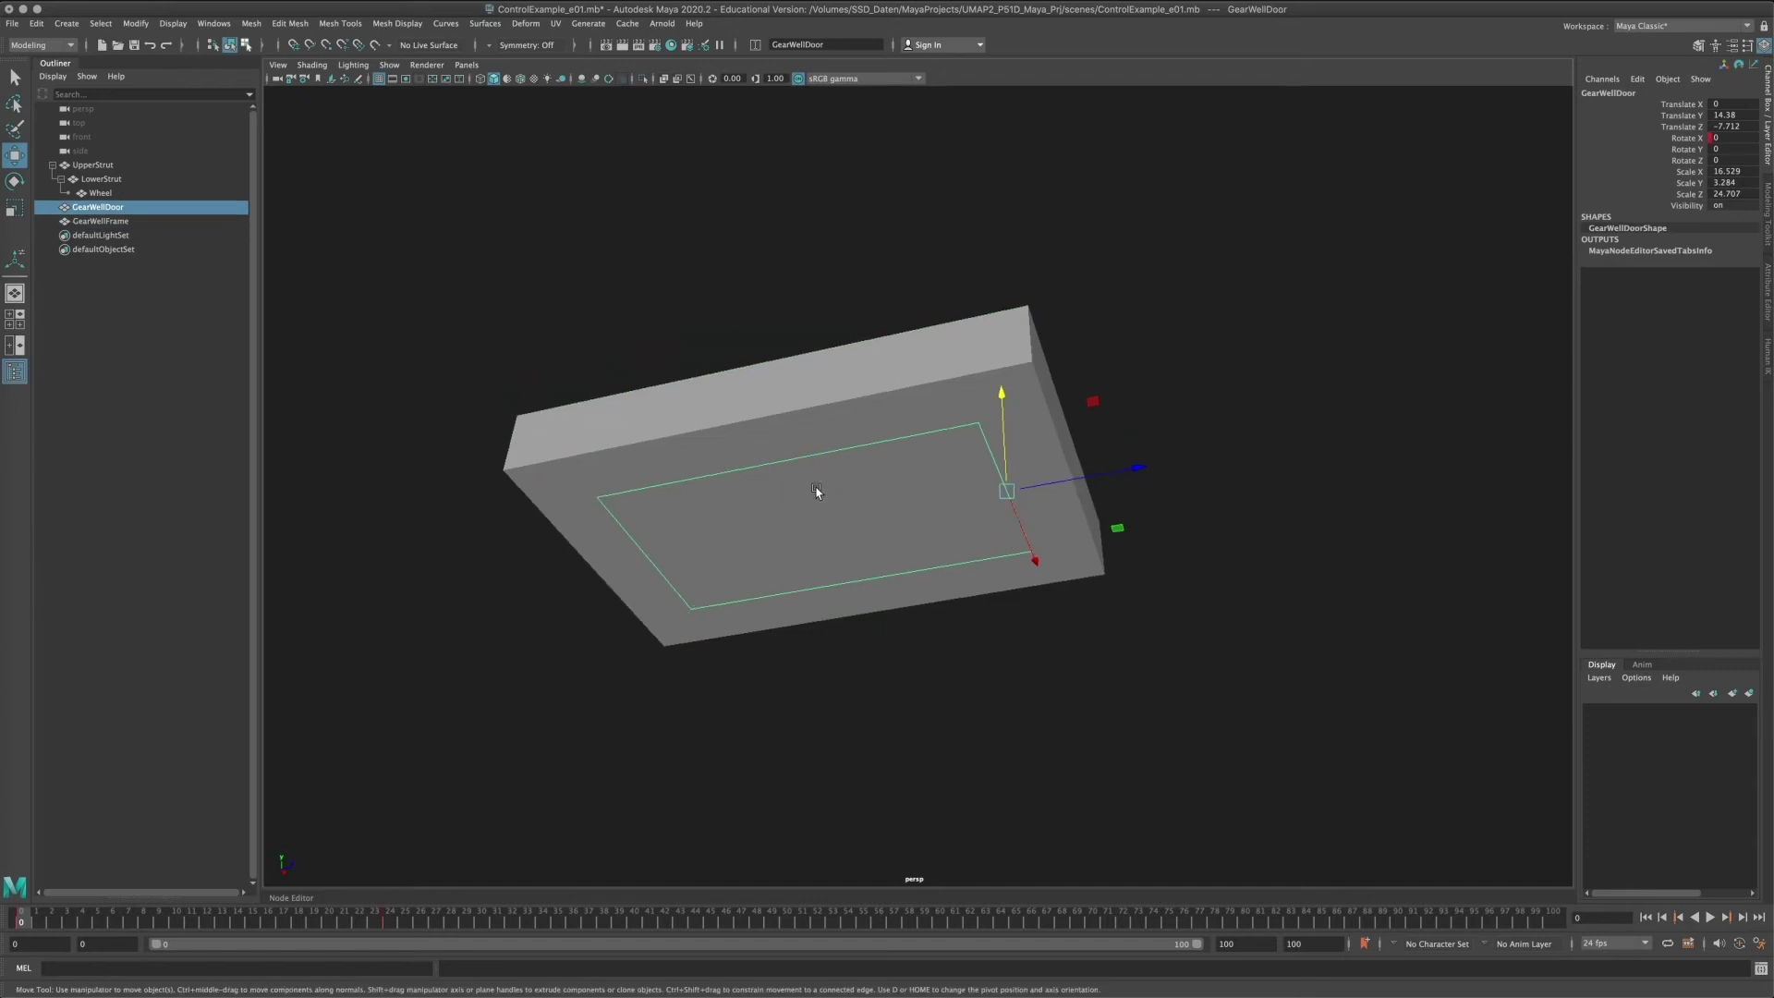
{"action": "middle_click_drag", "start_coordinate": [816, 491], "coordinate": [796, 466], "text": "alt"}
{"action": "right_click_drag", "start_coordinate": [797, 466], "coordinate": [823, 495], "text": "alt"}
{"action": "left_click", "coordinate": [12, 23]}
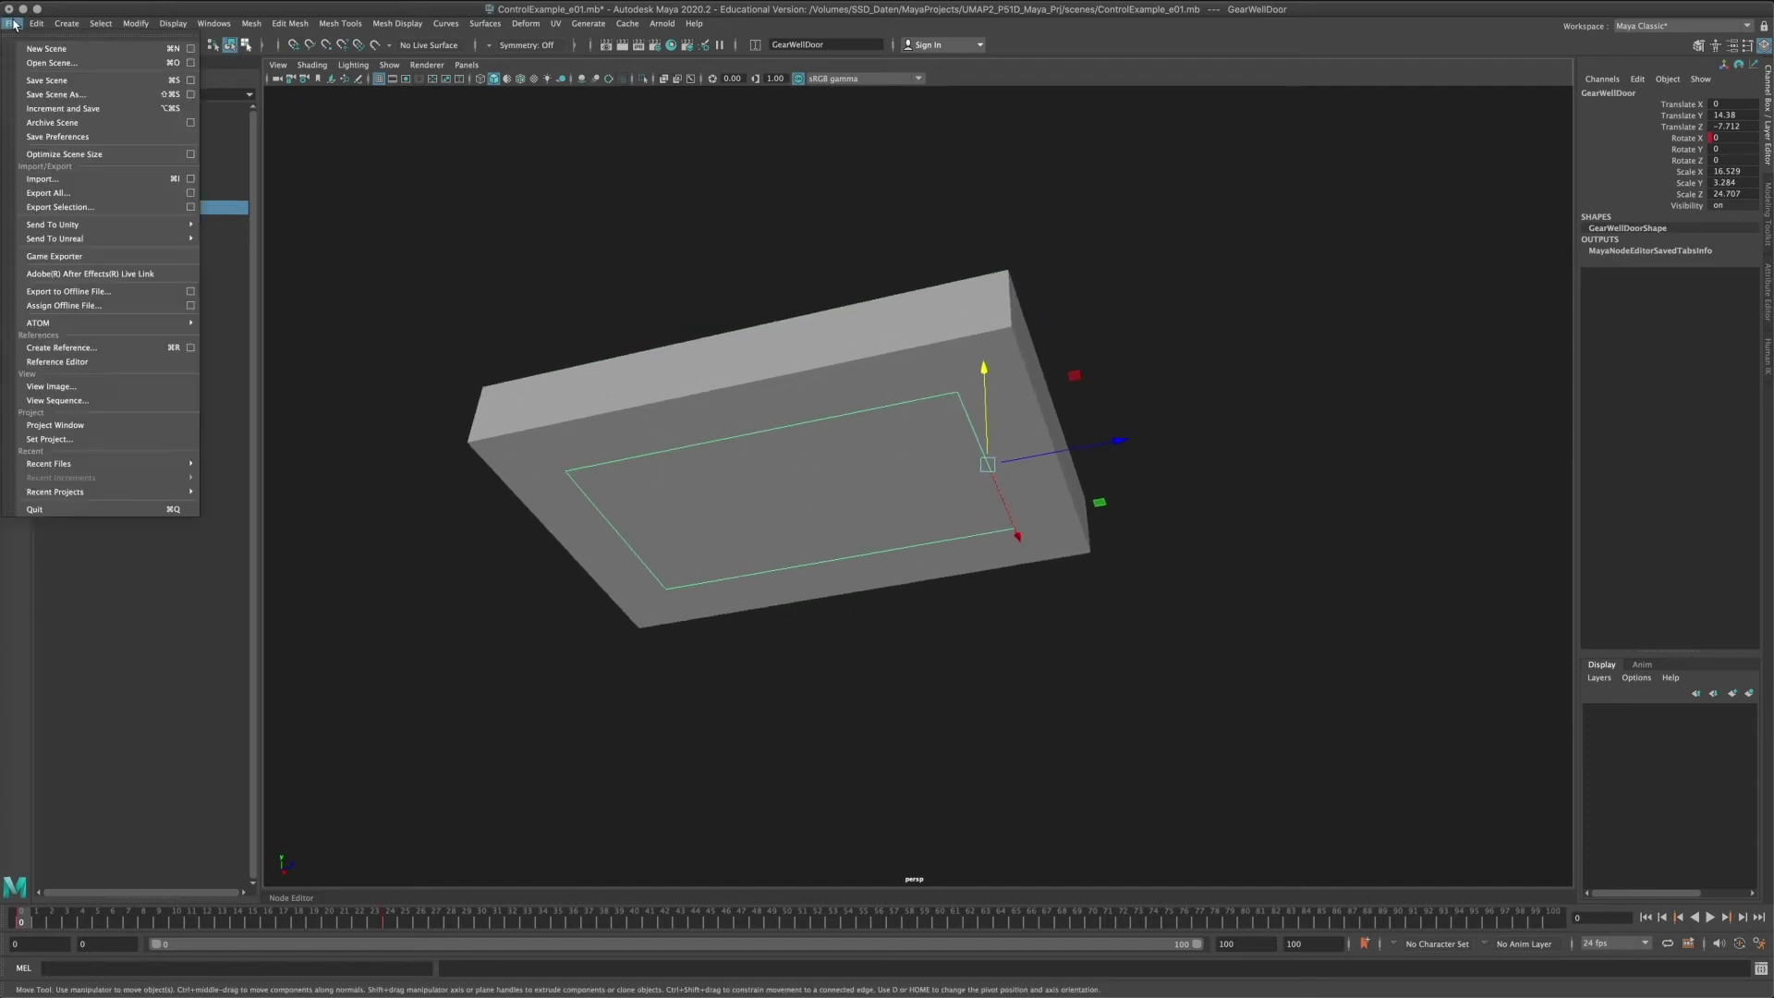
{"action": "left_click", "coordinate": [56, 81]}
Create a NURBS circle to serve as the landing gear's control.
{"action": "left_click", "coordinate": [684, 231]}
{"action": "right_click", "coordinate": [775, 197], "text": "shift"}
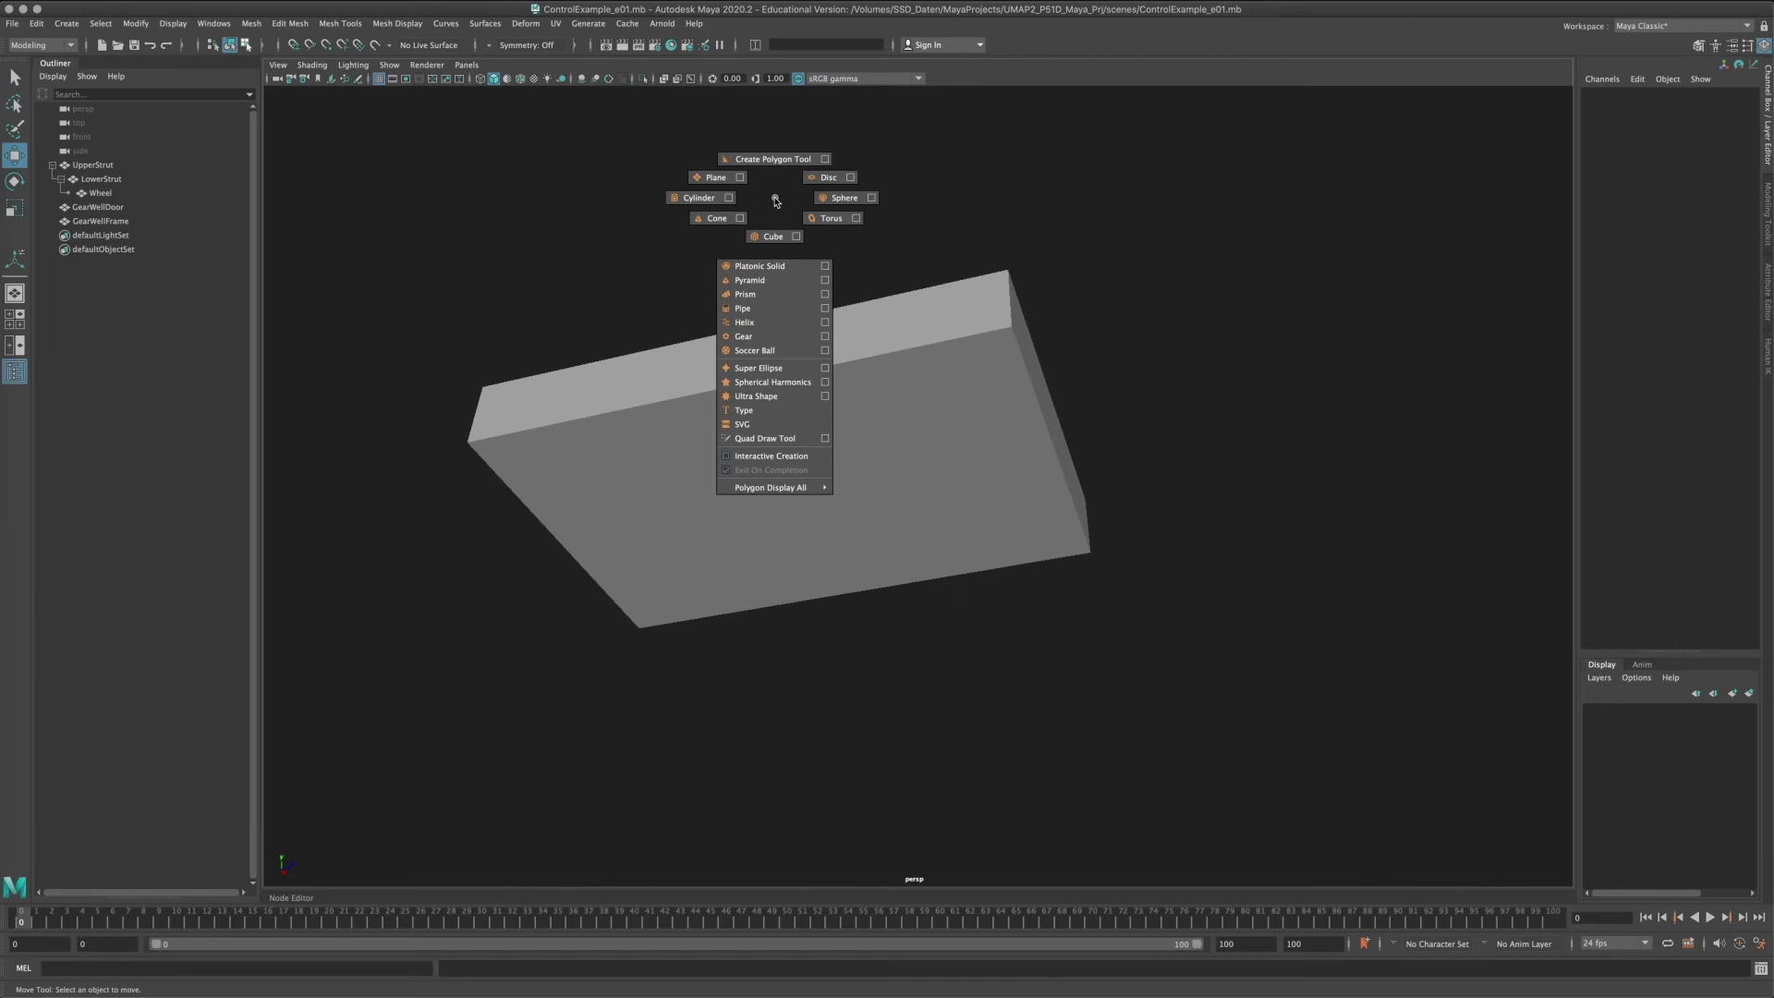
{"action": "left_click", "coordinate": [101, 24]}
{"action": "mouse_move", "coordinate": [75, 27]}
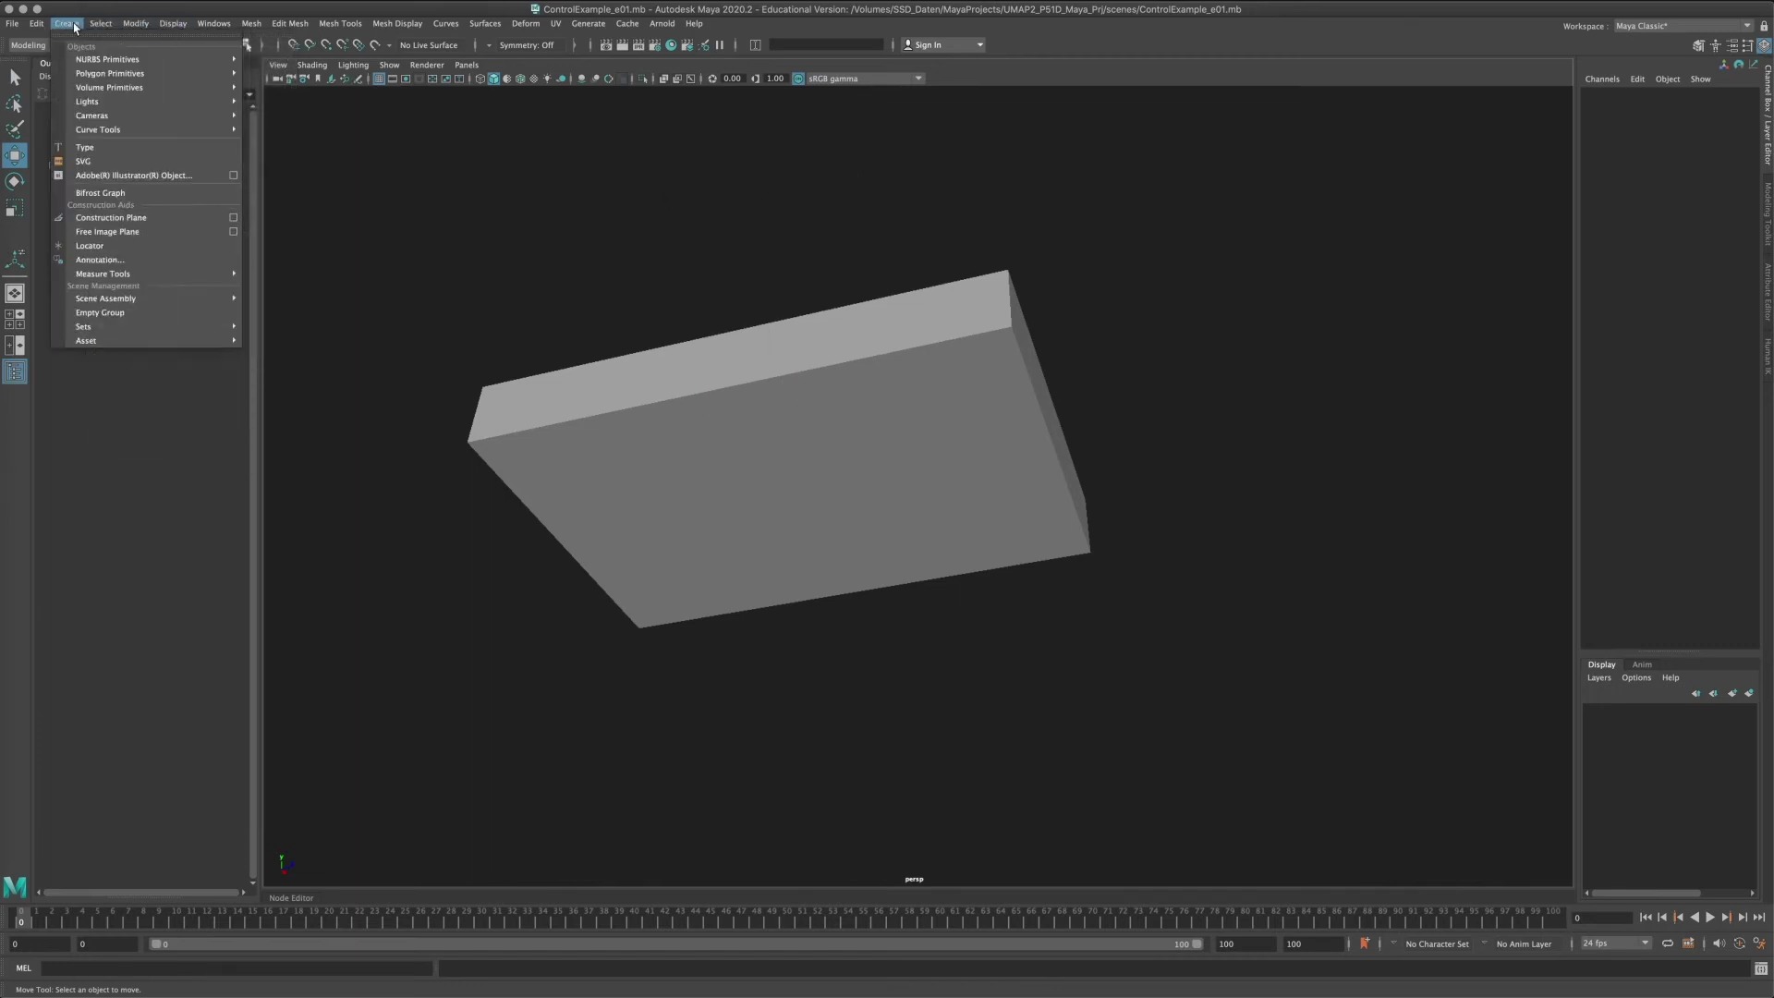
{"action": "mouse_move", "coordinate": [107, 59]}
{"action": "left_click", "coordinate": [287, 155]}
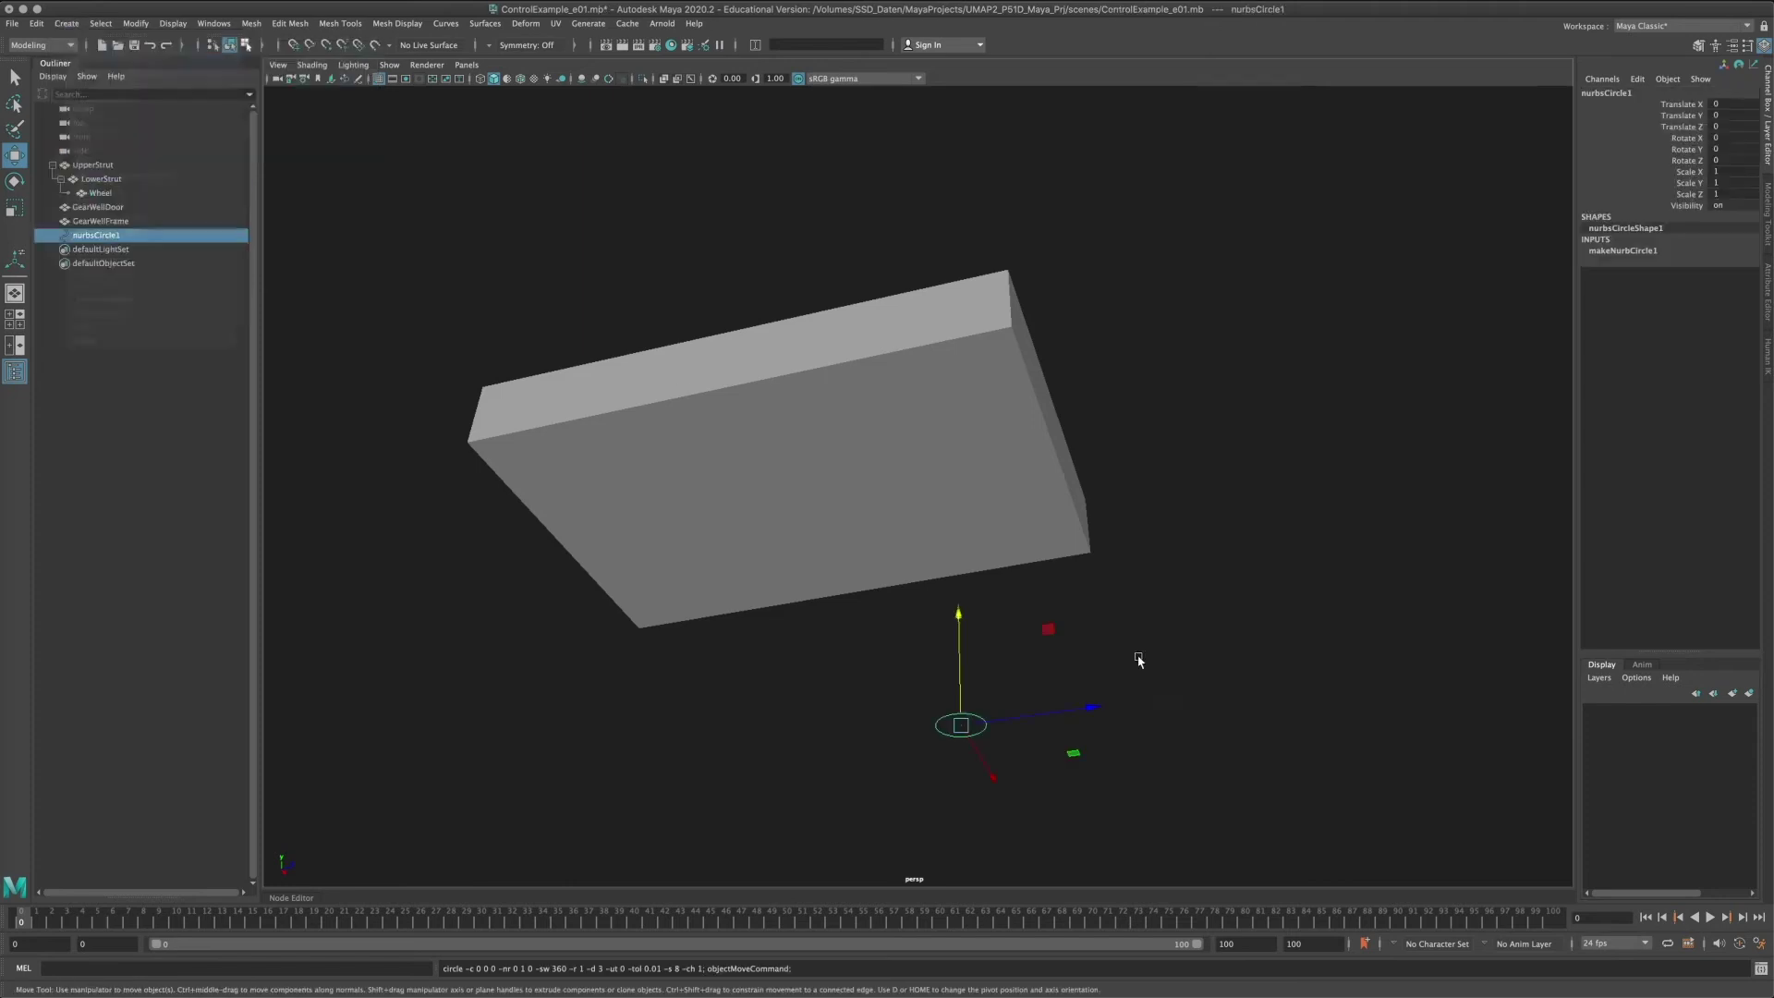
Scale the circle uniformly to about 9.389 and place it under the gear well at Translate Y 12.197 and Translate Z 0.265.
{"action": "left_click_drag", "start_coordinate": [1023, 663], "coordinate": [1016, 592], "text": "alt"}
{"action": "key", "text": "r"}
{"action": "key", "text": "w"}
{"action": "left_click_drag", "start_coordinate": [945, 532], "coordinate": [949, 381]}
{"action": "left_click_drag", "start_coordinate": [1089, 465], "coordinate": [1077, 473]}
Stretch the circle along the gear well by moving the control vertices at one end outward along Z, and return to object mode.
{"action": "right_click_drag", "start_coordinate": [980, 497], "coordinate": [746, 498]}
{"action": "left_click_drag", "start_coordinate": [654, 369], "coordinate": [881, 581]}
{"action": "left_click_drag", "start_coordinate": [953, 483], "coordinate": [738, 494]}
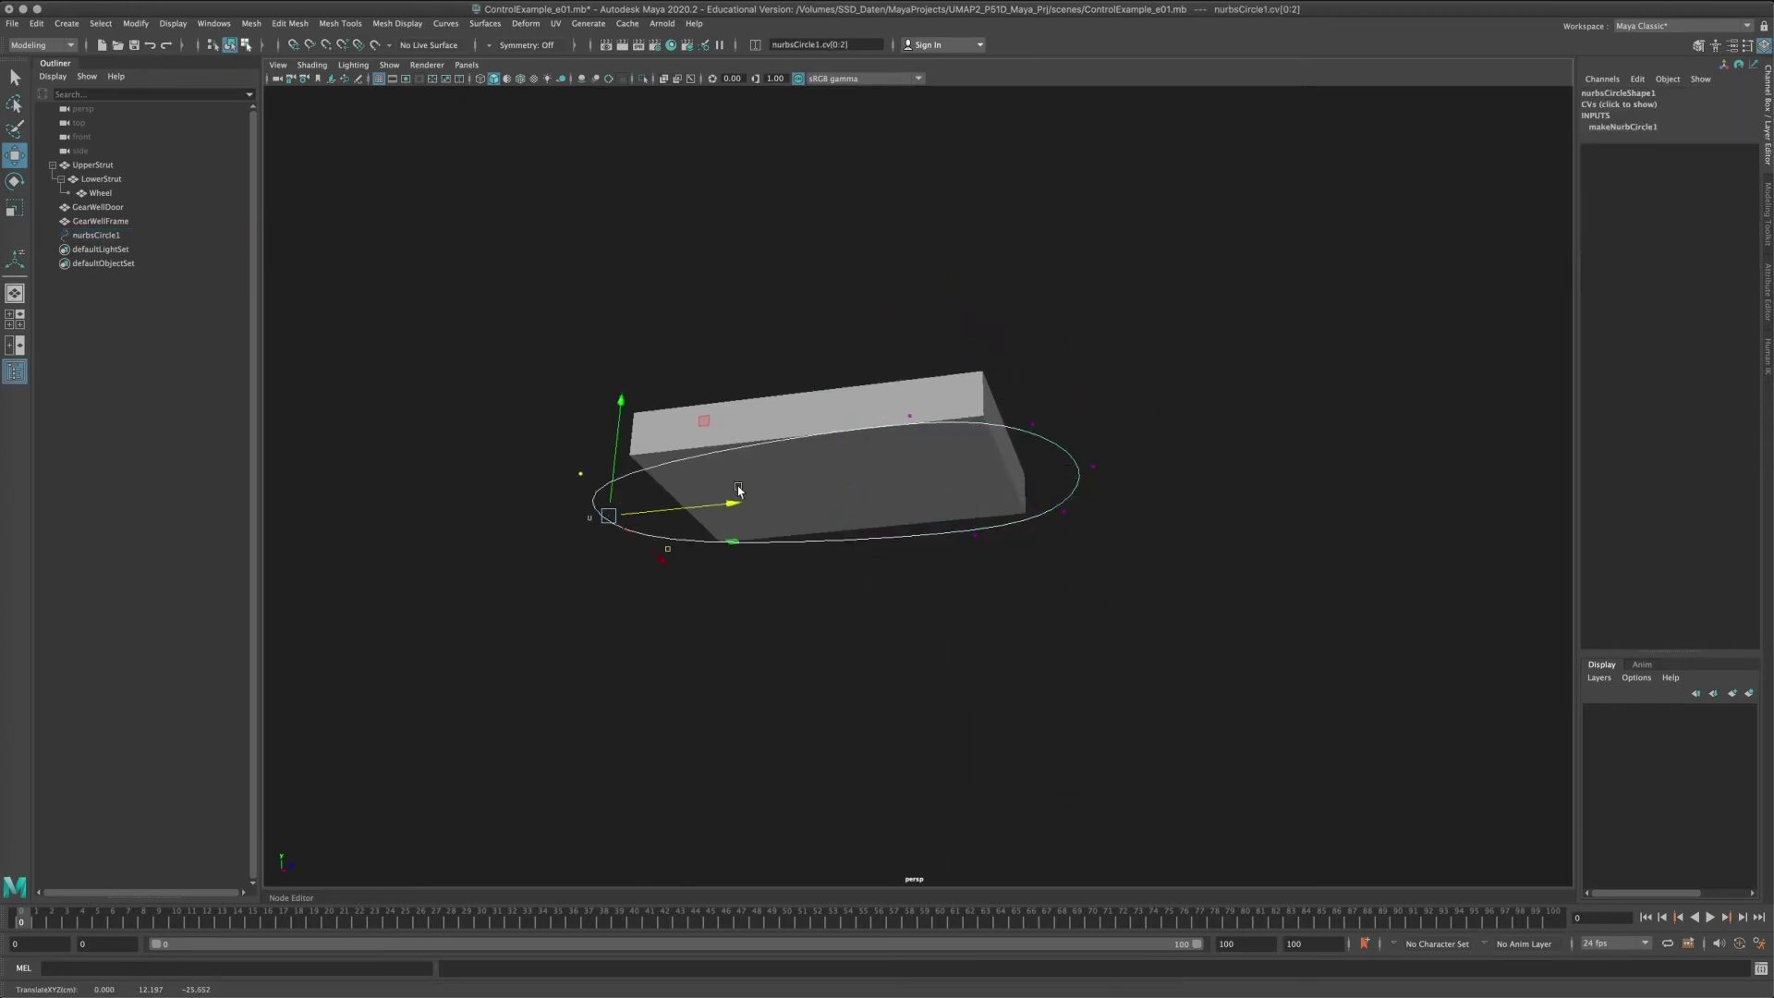
{"action": "right_click_drag", "start_coordinate": [1045, 438], "coordinate": [1127, 381]}
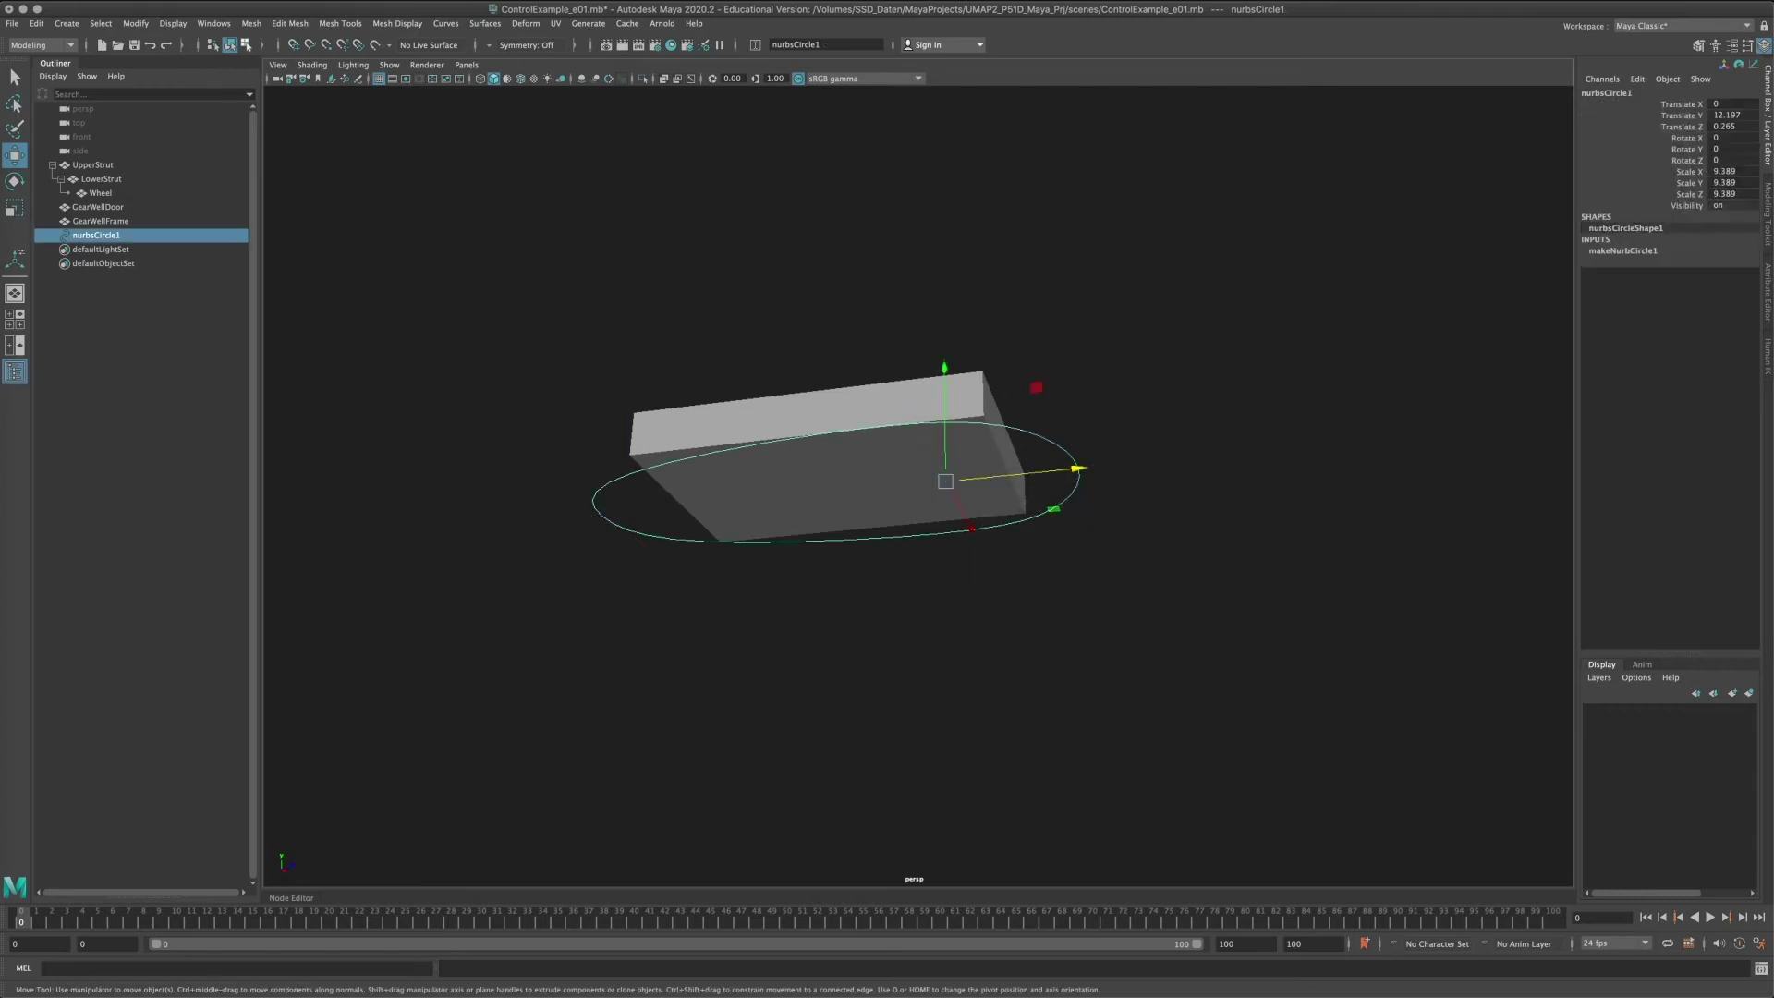
Enable drawing overrides on the circle's transform, switch the override color to RGB and adjust it with a hue of about 49.655.
{"action": "left_click", "coordinate": [1733, 47]}
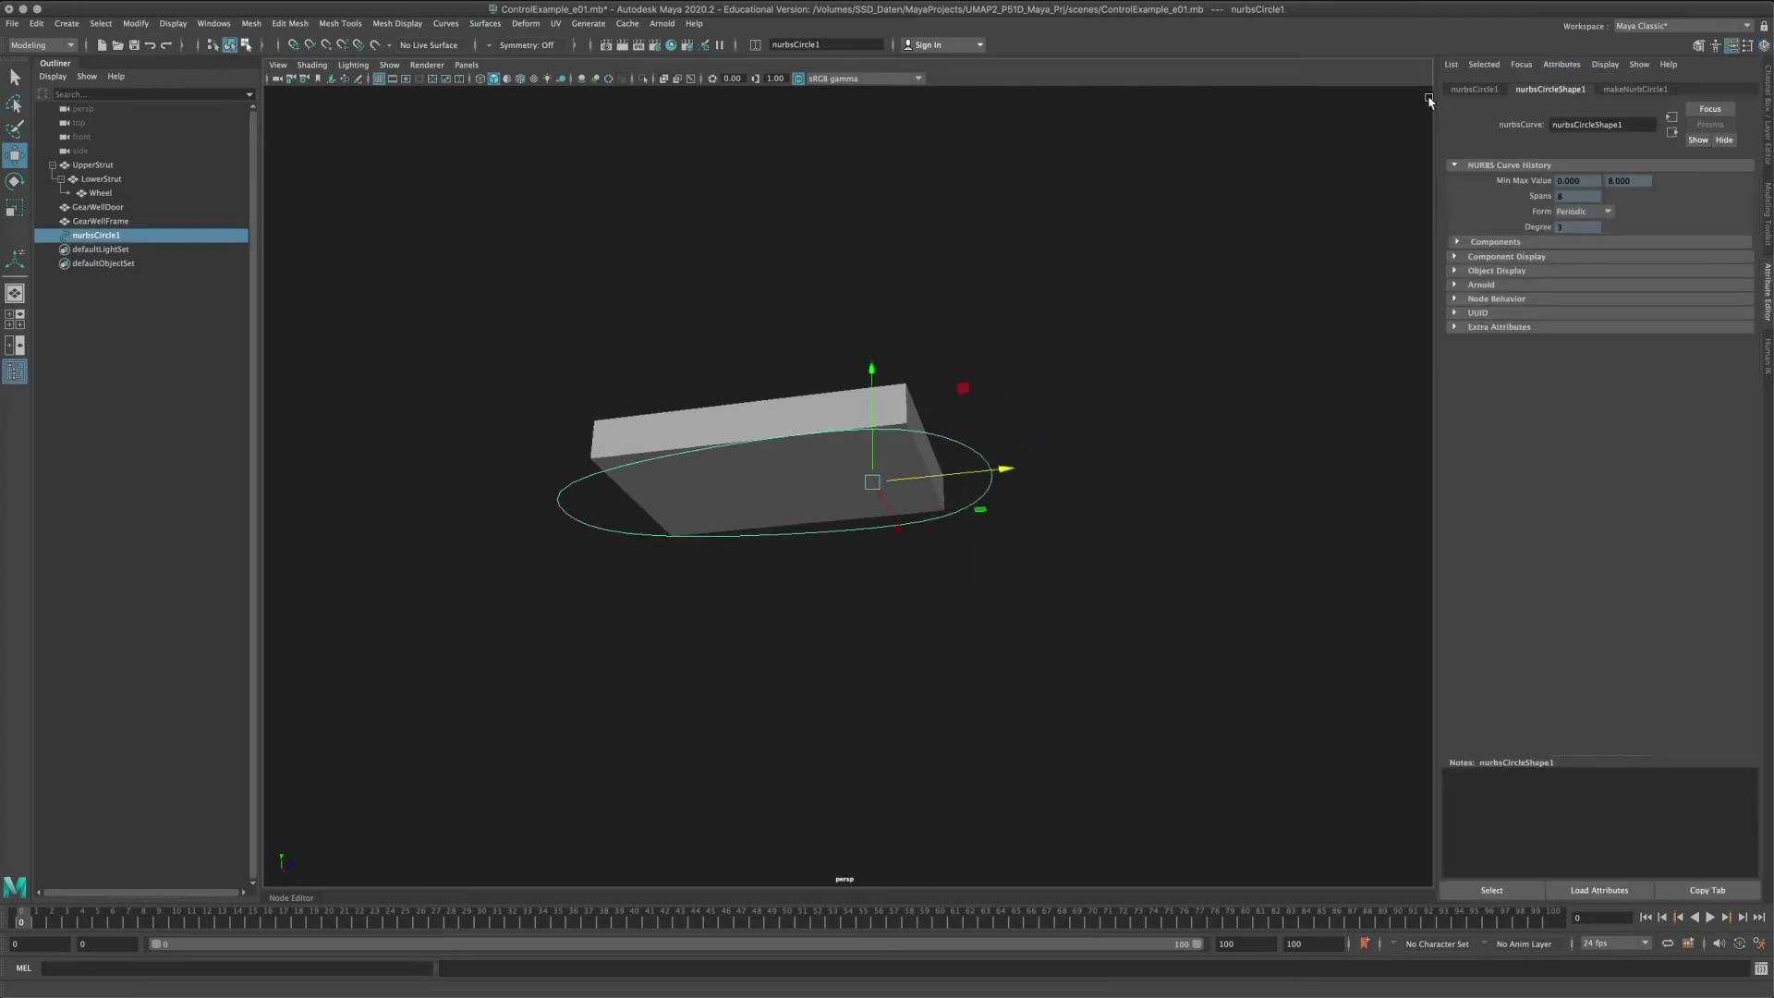
{"action": "left_click", "coordinate": [1479, 90]}
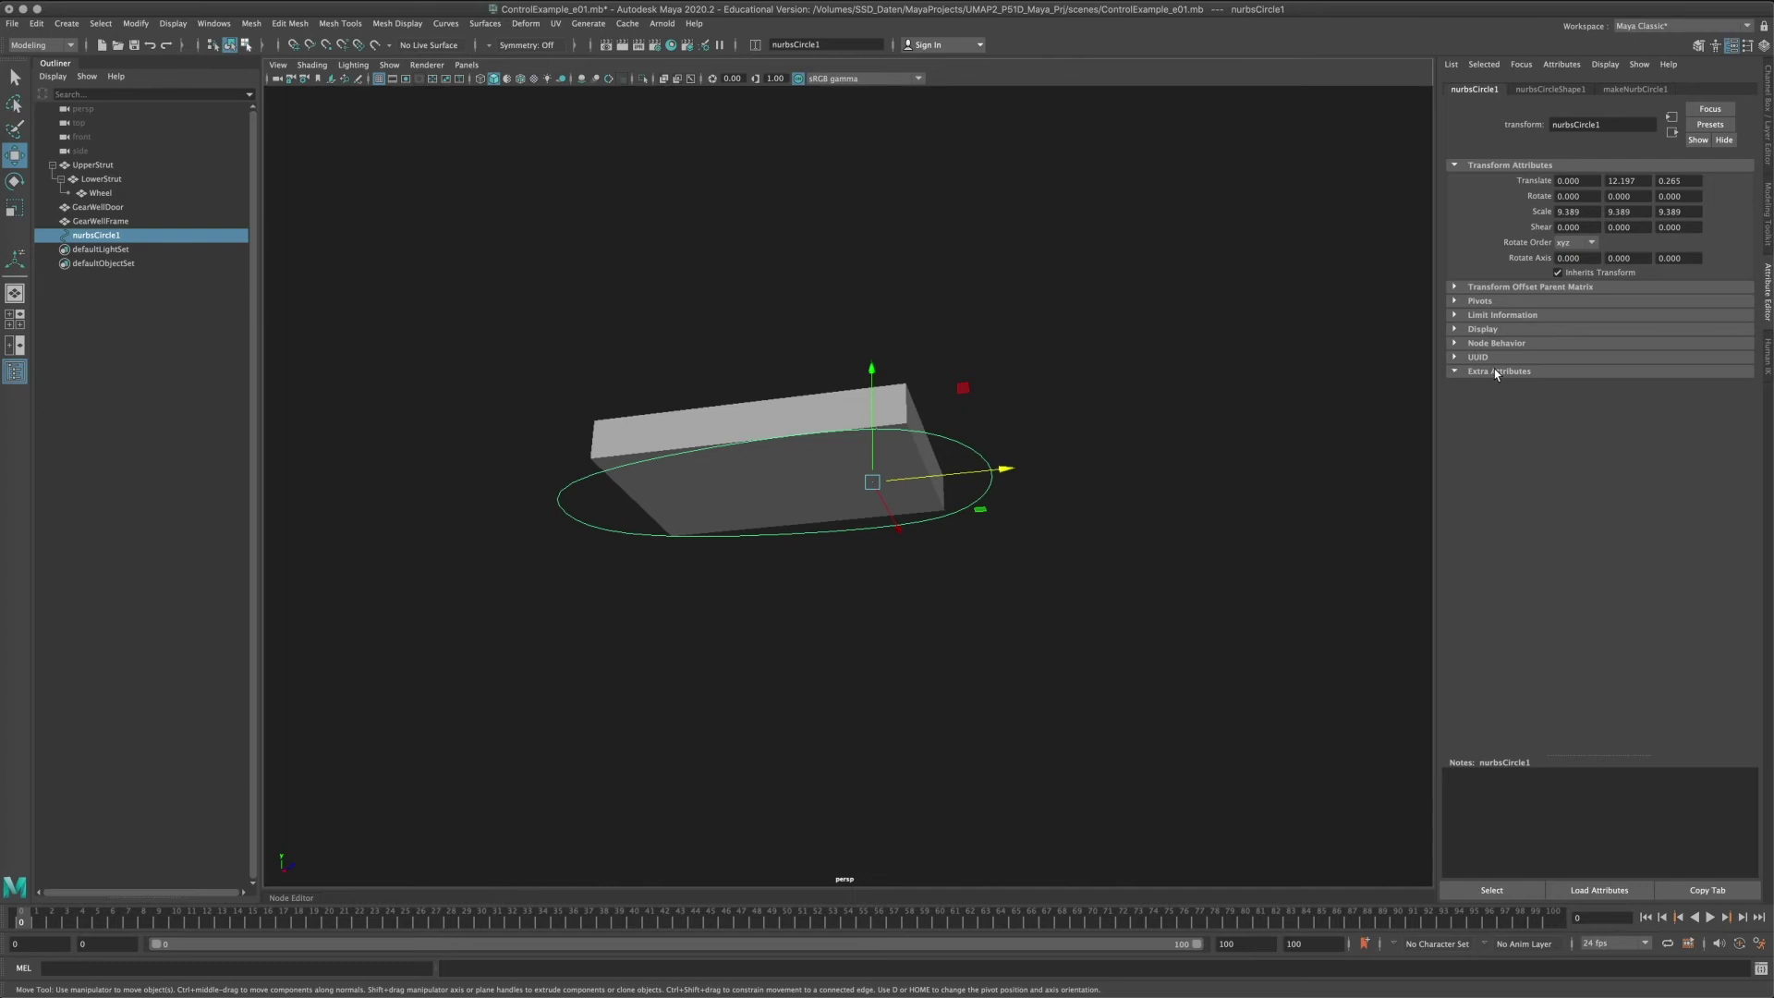
{"action": "left_click", "coordinate": [1483, 330]}
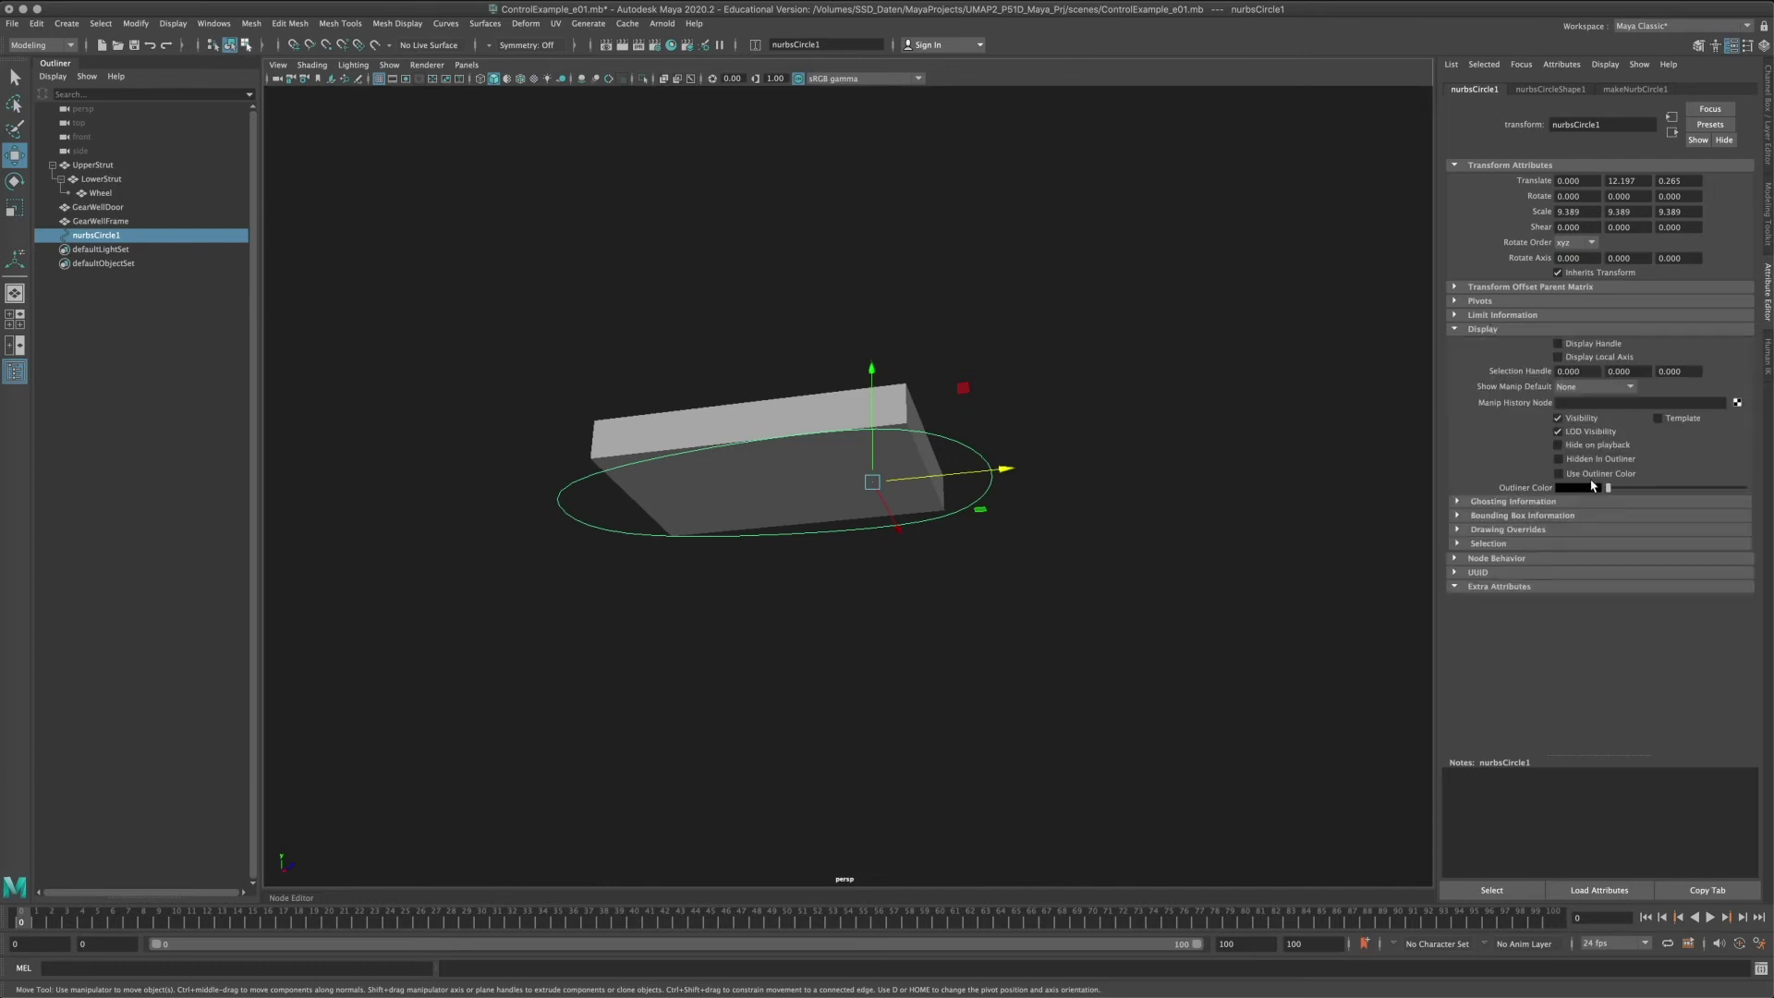
{"action": "left_click", "coordinate": [1508, 530]}
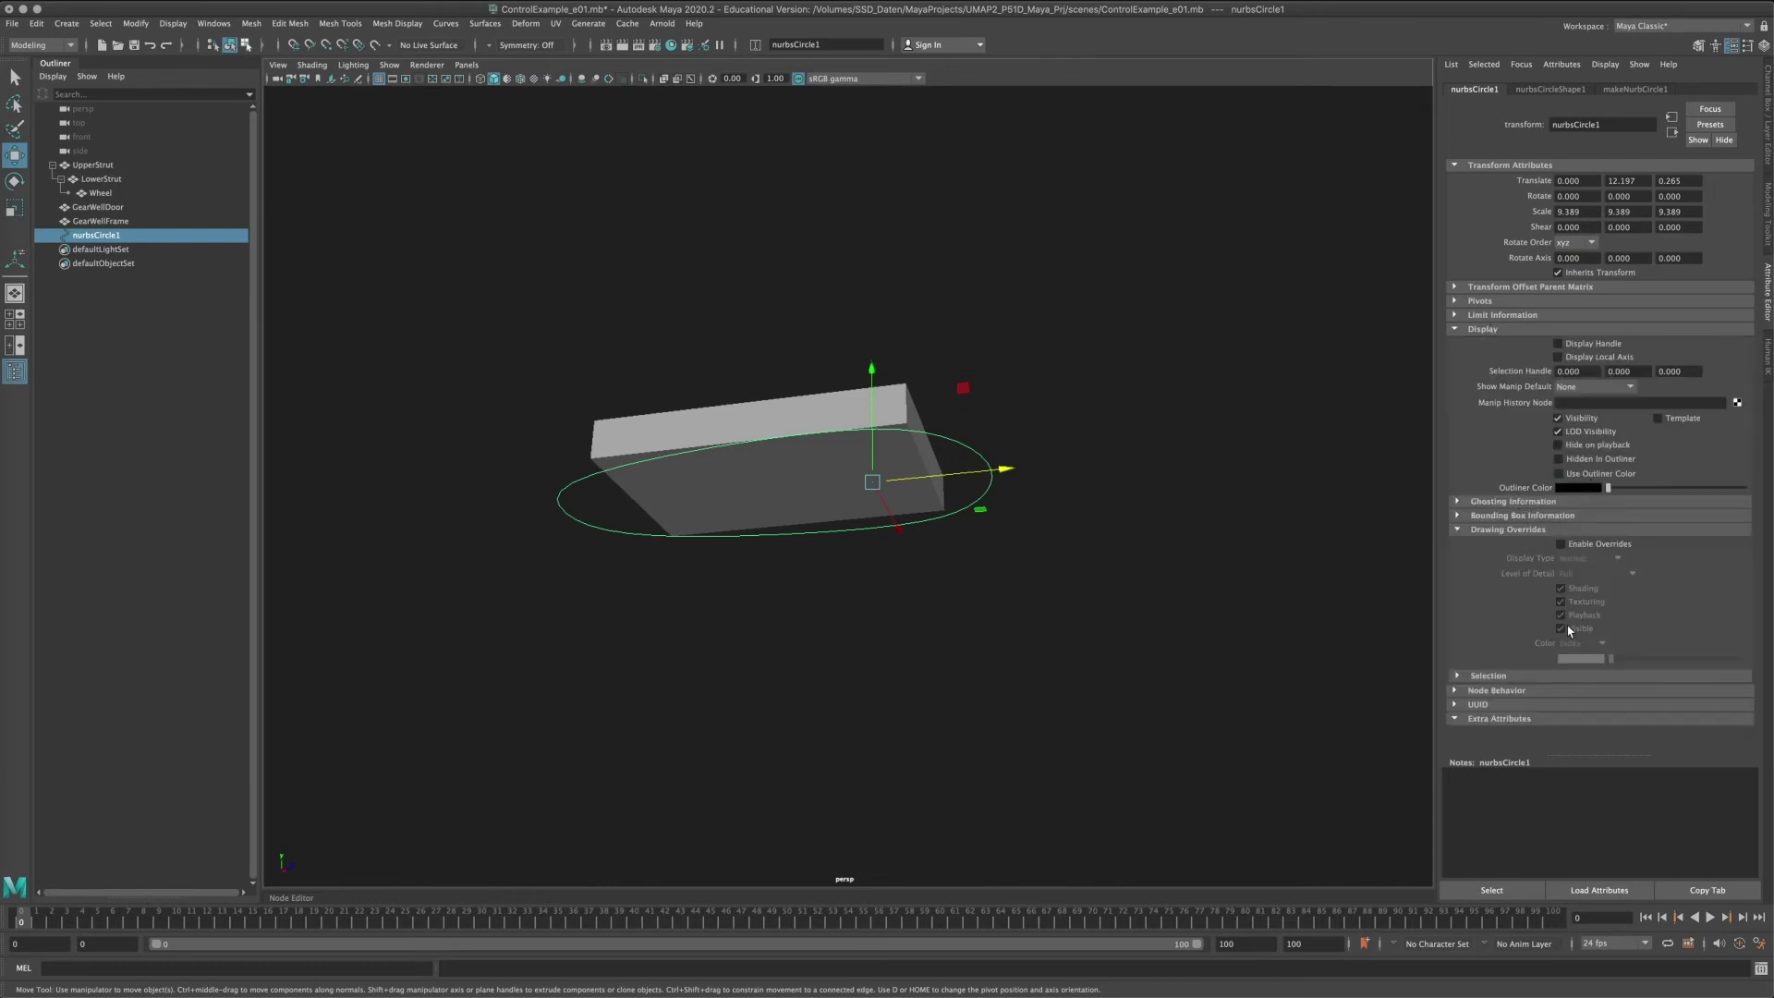
{"action": "left_click", "coordinate": [1560, 544]}
{"action": "left_click", "coordinate": [1582, 644]}
{"action": "left_click", "coordinate": [1583, 675]}
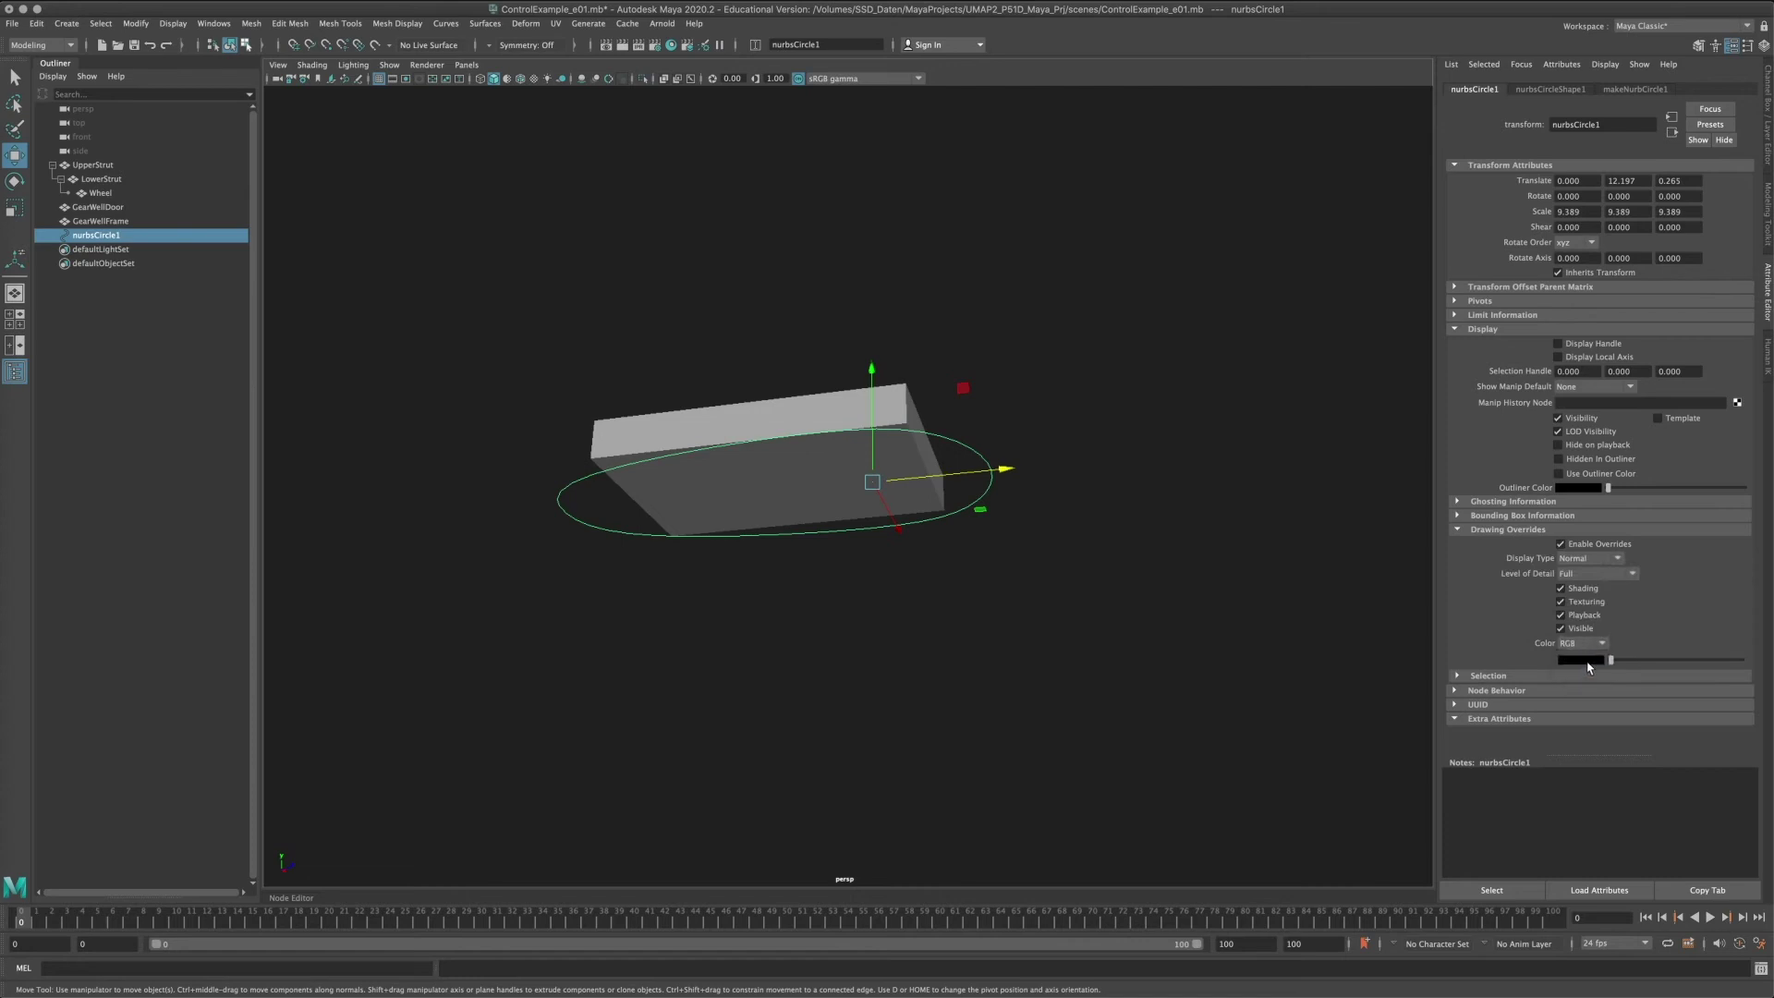
{"action": "left_click", "coordinate": [1578, 667]}
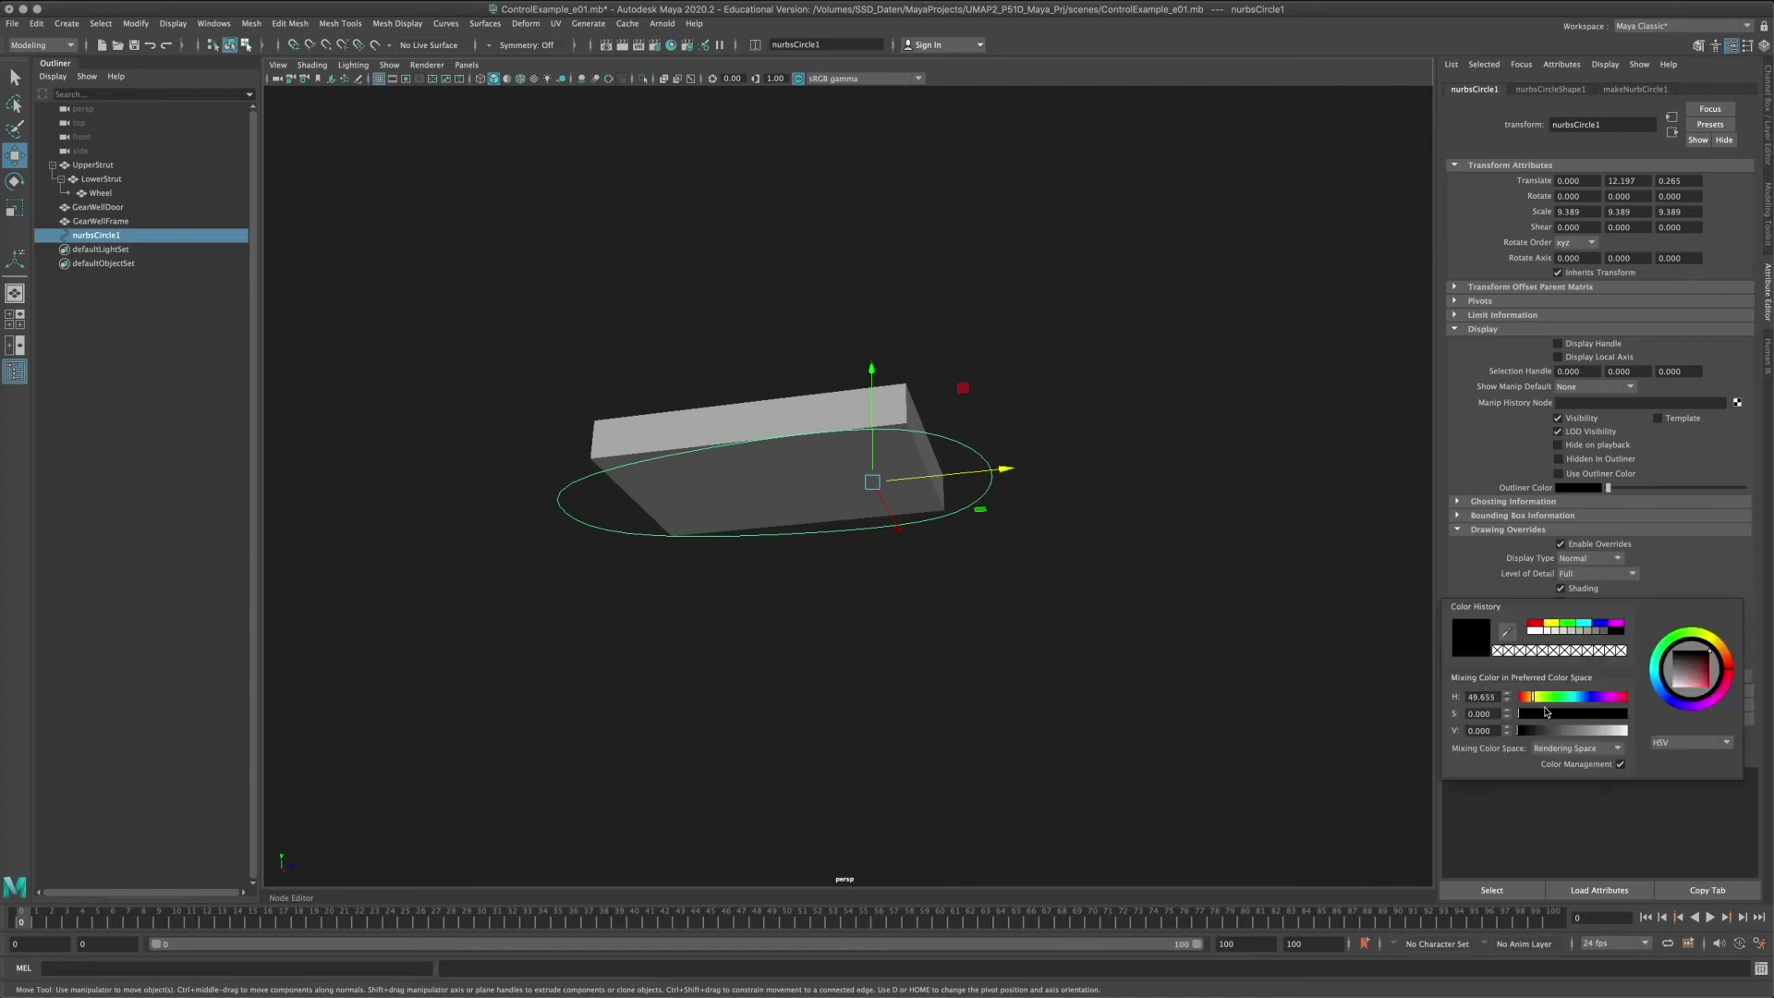
{"action": "left_click_drag", "start_coordinate": [1545, 713], "coordinate": [1733, 728]}
Open the extra attributes of the circle's shape node to access its line width.
{"action": "left_click", "coordinate": [1559, 89]}
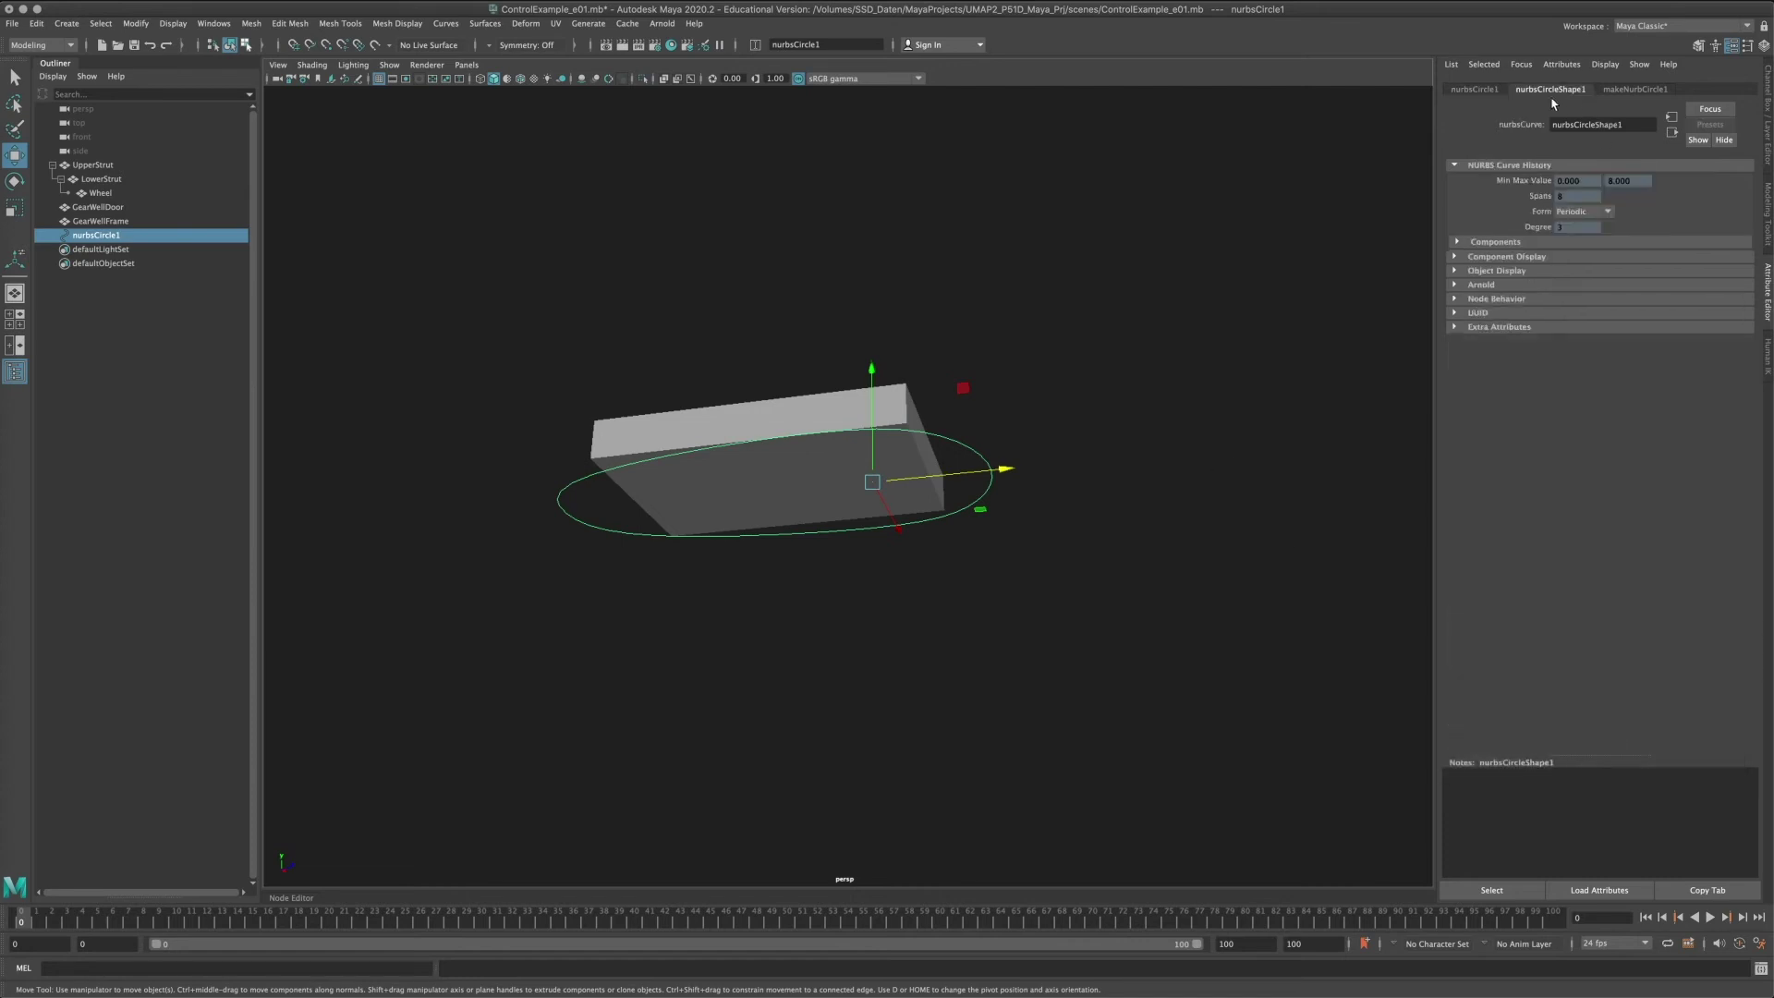
{"action": "left_click", "coordinate": [1518, 329]}
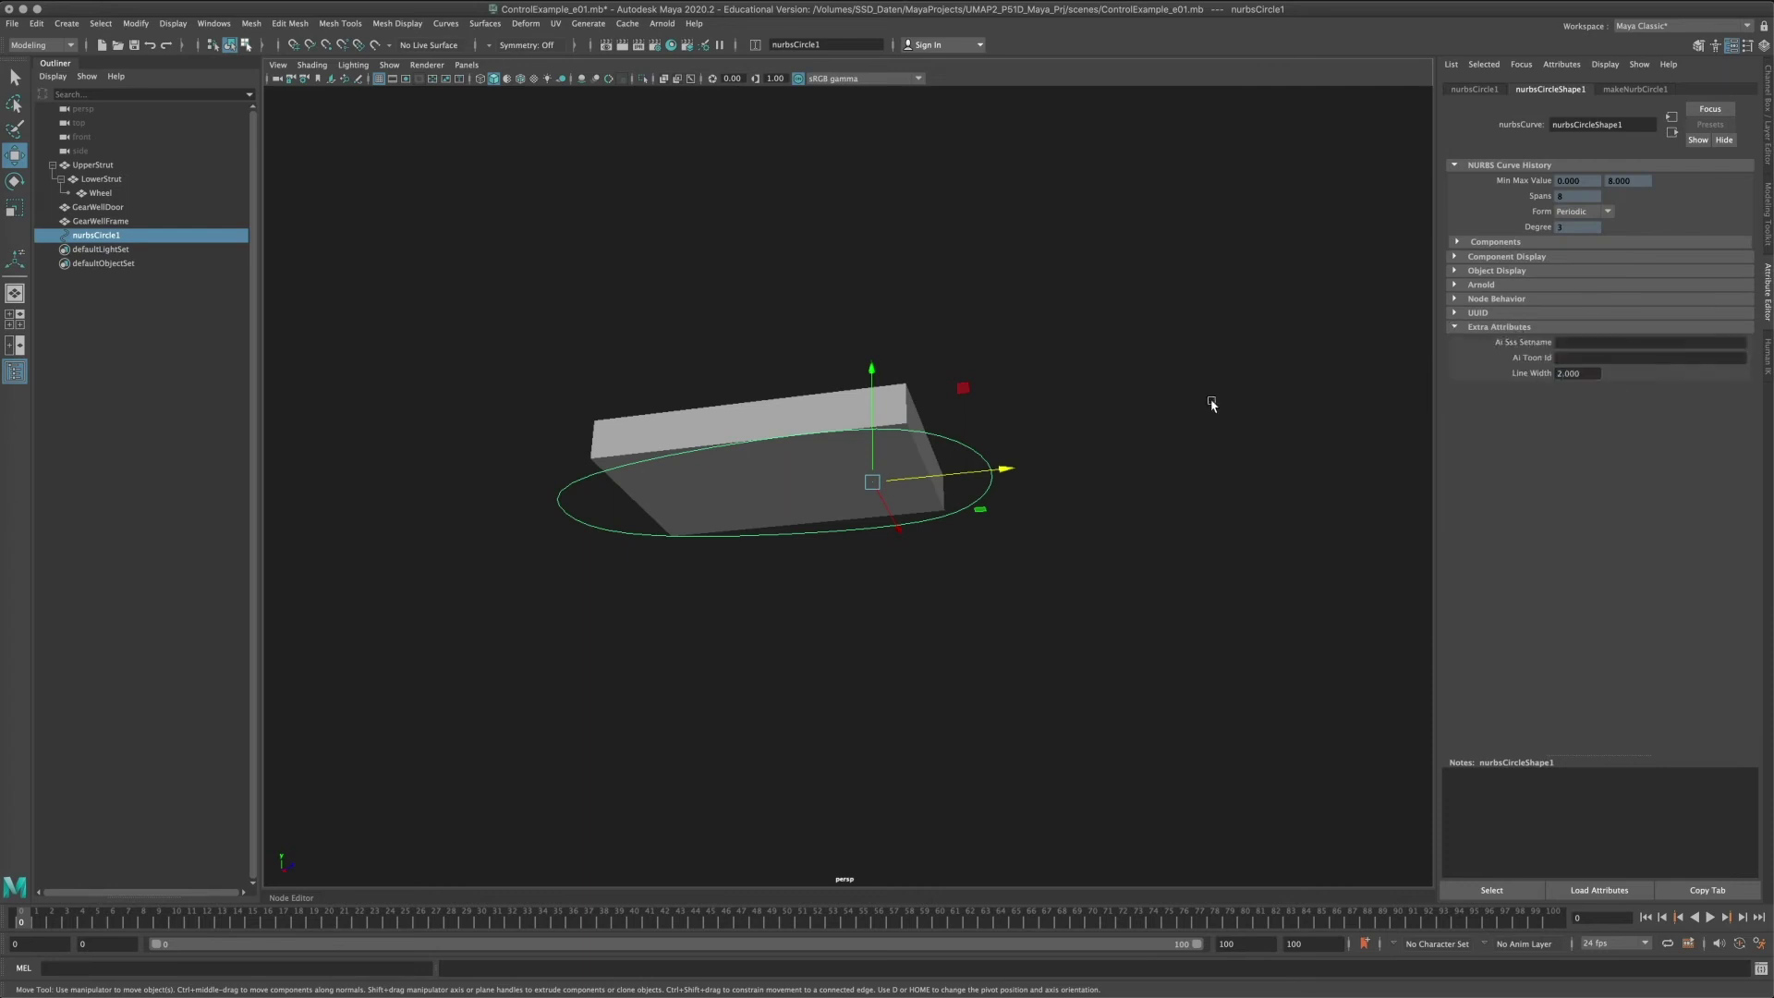
Freeze the transformations of the NURBS circle around the gear well frame.
{"action": "left_click", "coordinate": [1093, 408]}
{"action": "mouse_move", "coordinate": [929, 453]}
{"action": "left_mouse_down", "text": "alt"}
{"action": "mouse_move", "coordinate": [985, 447]}
{"action": "mouse_move", "coordinate": [958, 450]}
{"action": "left_mouse_up", "text": "alt"}
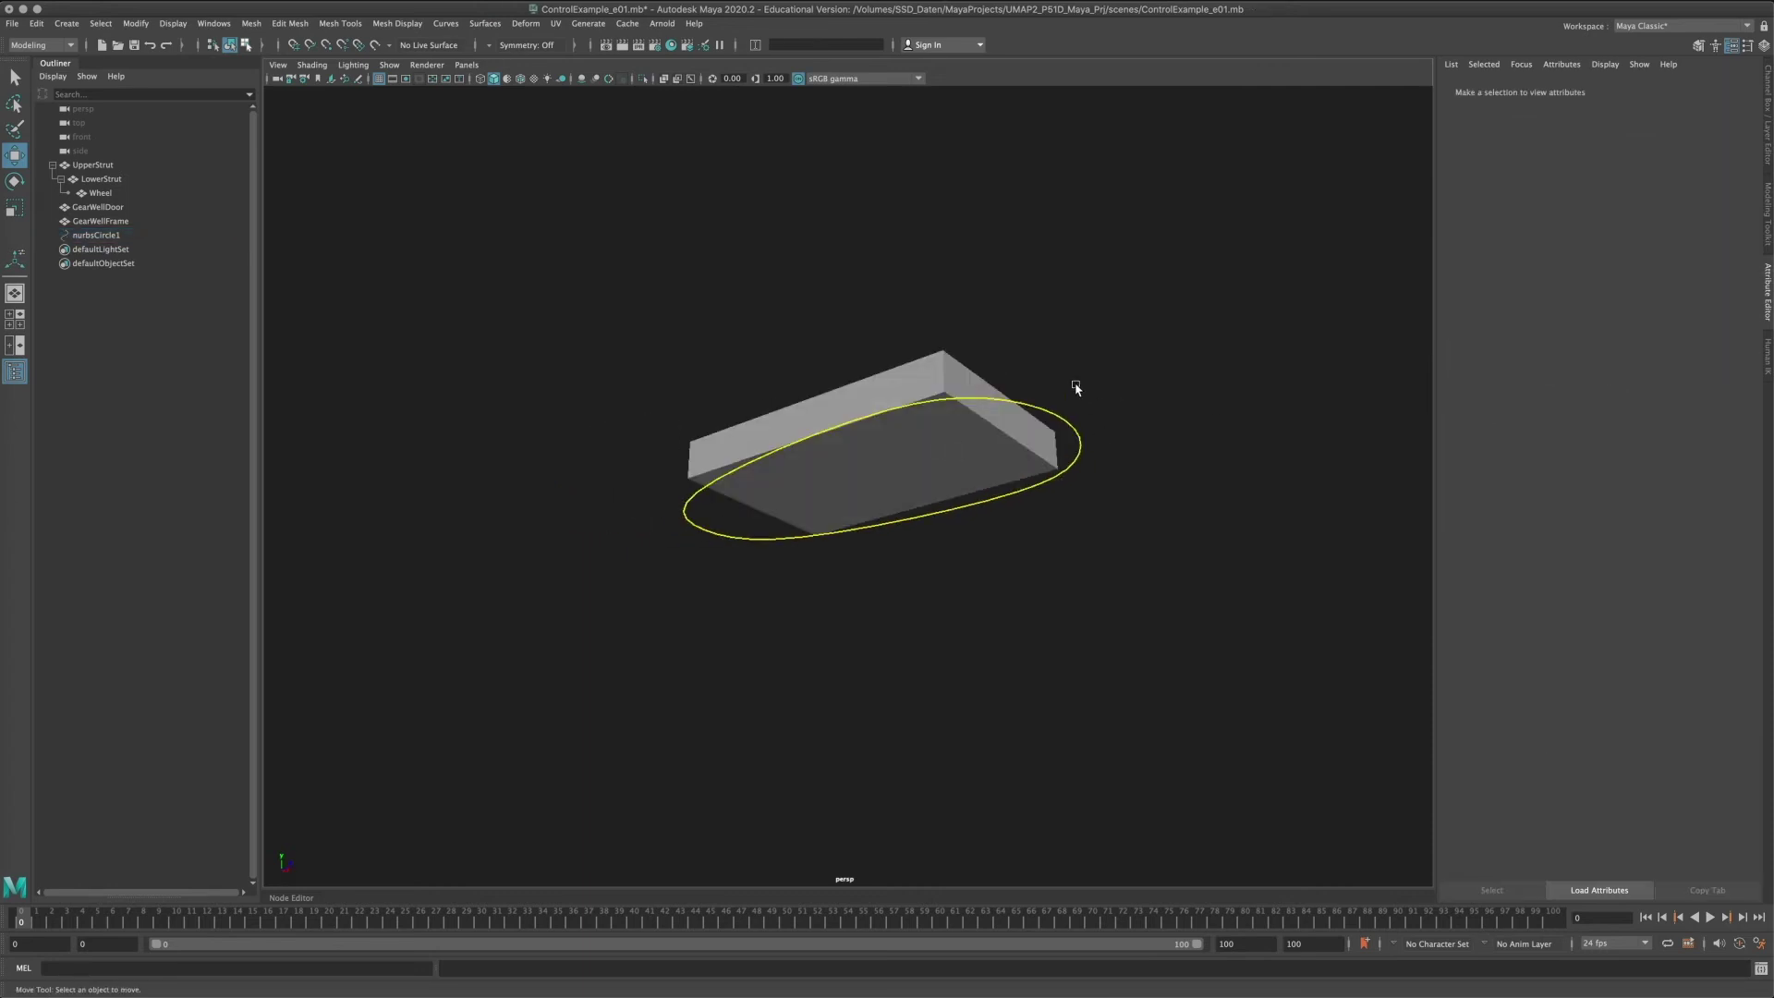
{"action": "left_click", "coordinate": [1079, 437]}
{"action": "left_click", "coordinate": [143, 21]}
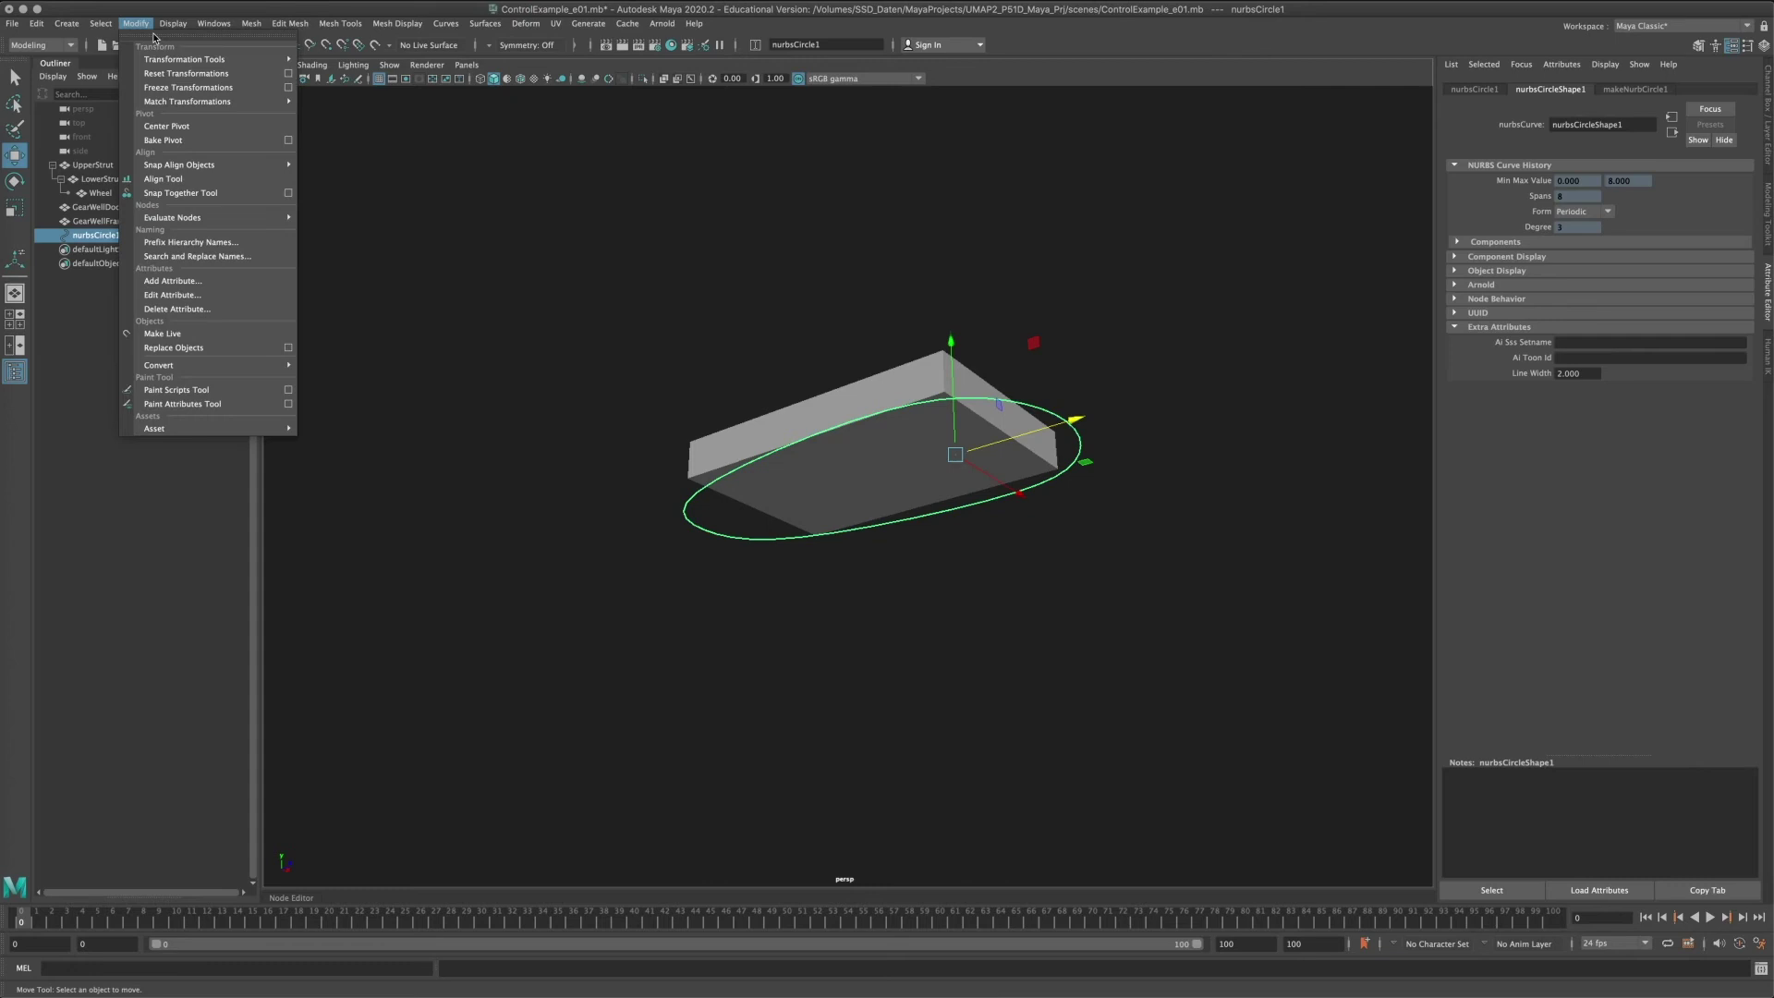
{"action": "left_click", "coordinate": [150, 87]}
{"action": "middle_click_drag", "start_coordinate": [1098, 417], "coordinate": [1085, 439], "text": "alt"}
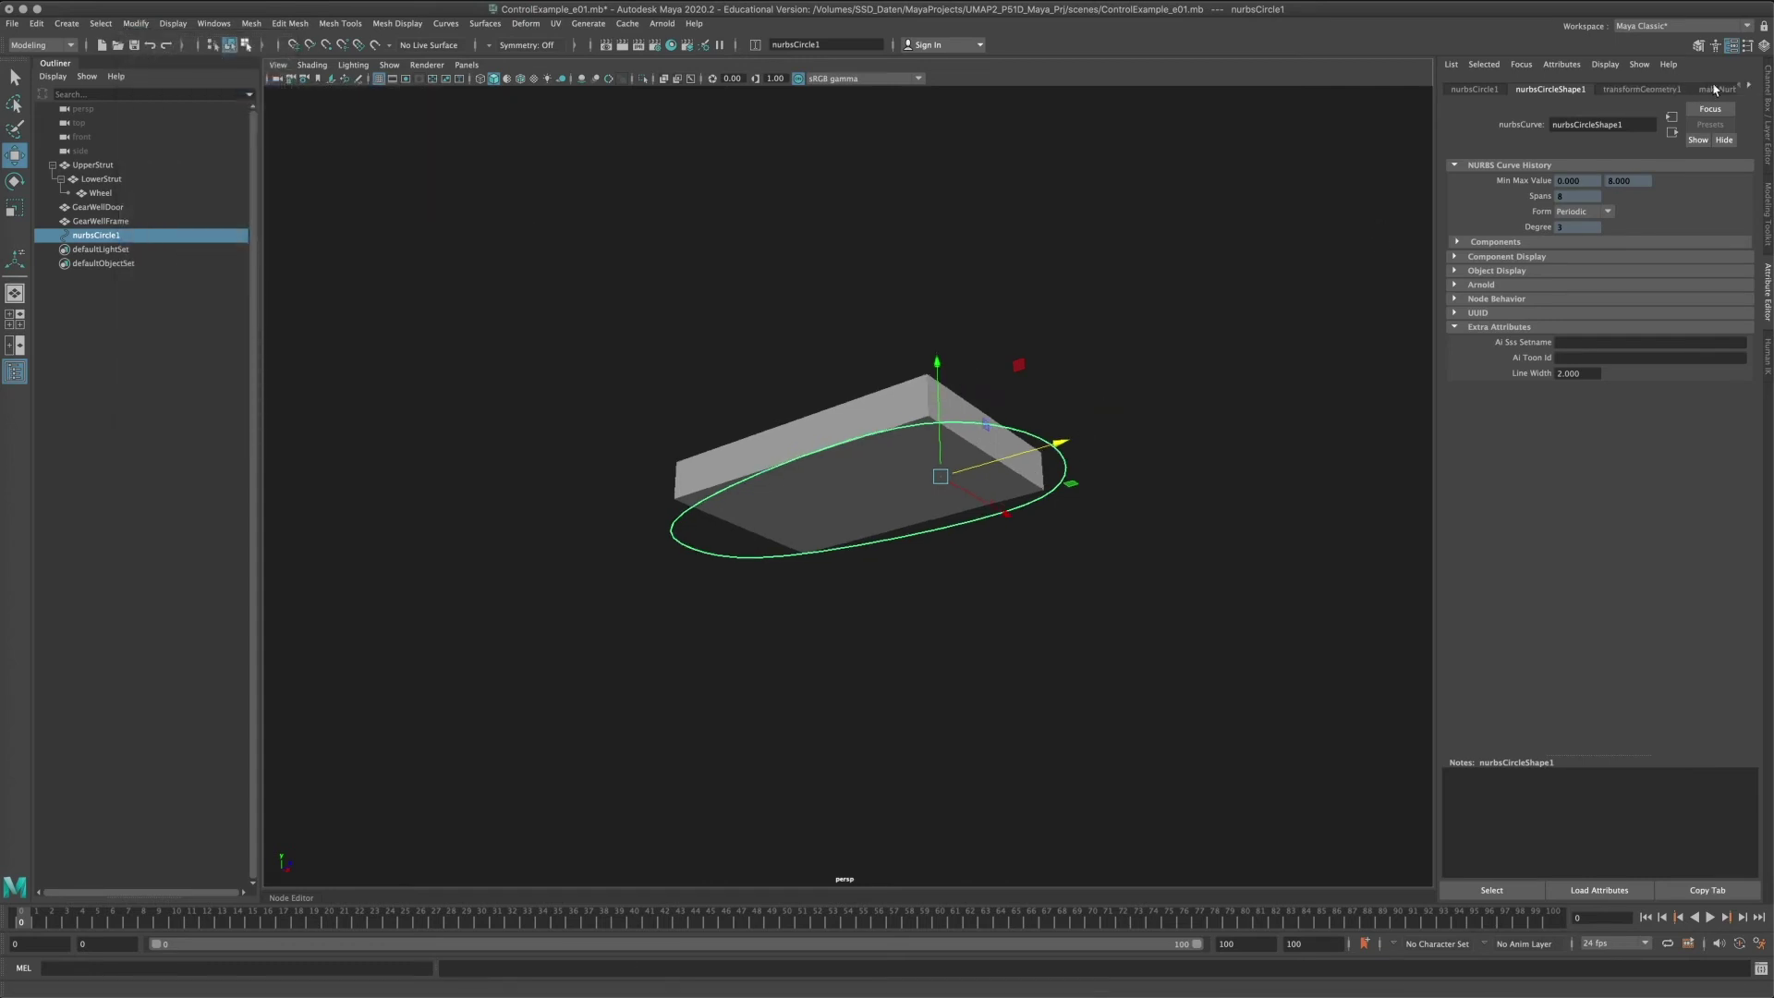
Lock and hide all of the circle's translate, rotate, scale and visibility channels.
{"action": "key", "text": "ctrl+a"}
{"action": "middle_click_drag", "start_coordinate": [1101, 391], "coordinate": [1092, 364], "text": "alt"}
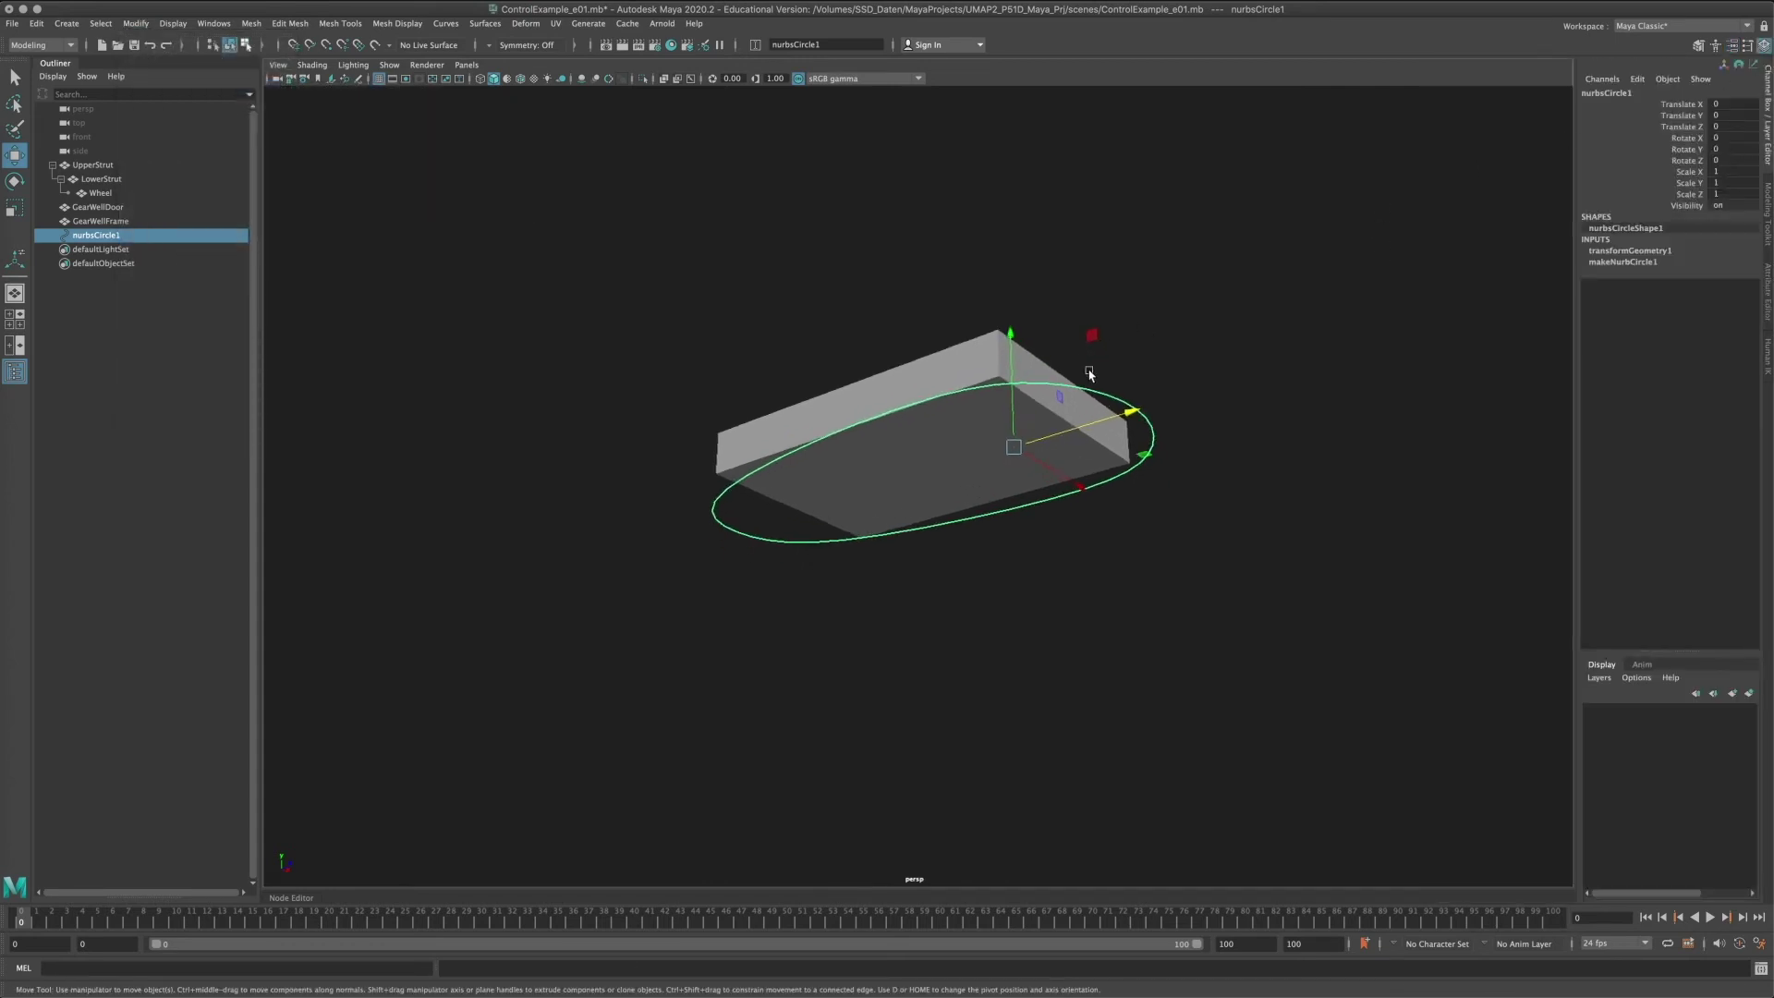
{"action": "left_click", "coordinate": [1271, 404]}
{"action": "left_click_drag", "start_coordinate": [1093, 364], "coordinate": [1149, 436], "text": "alt"}
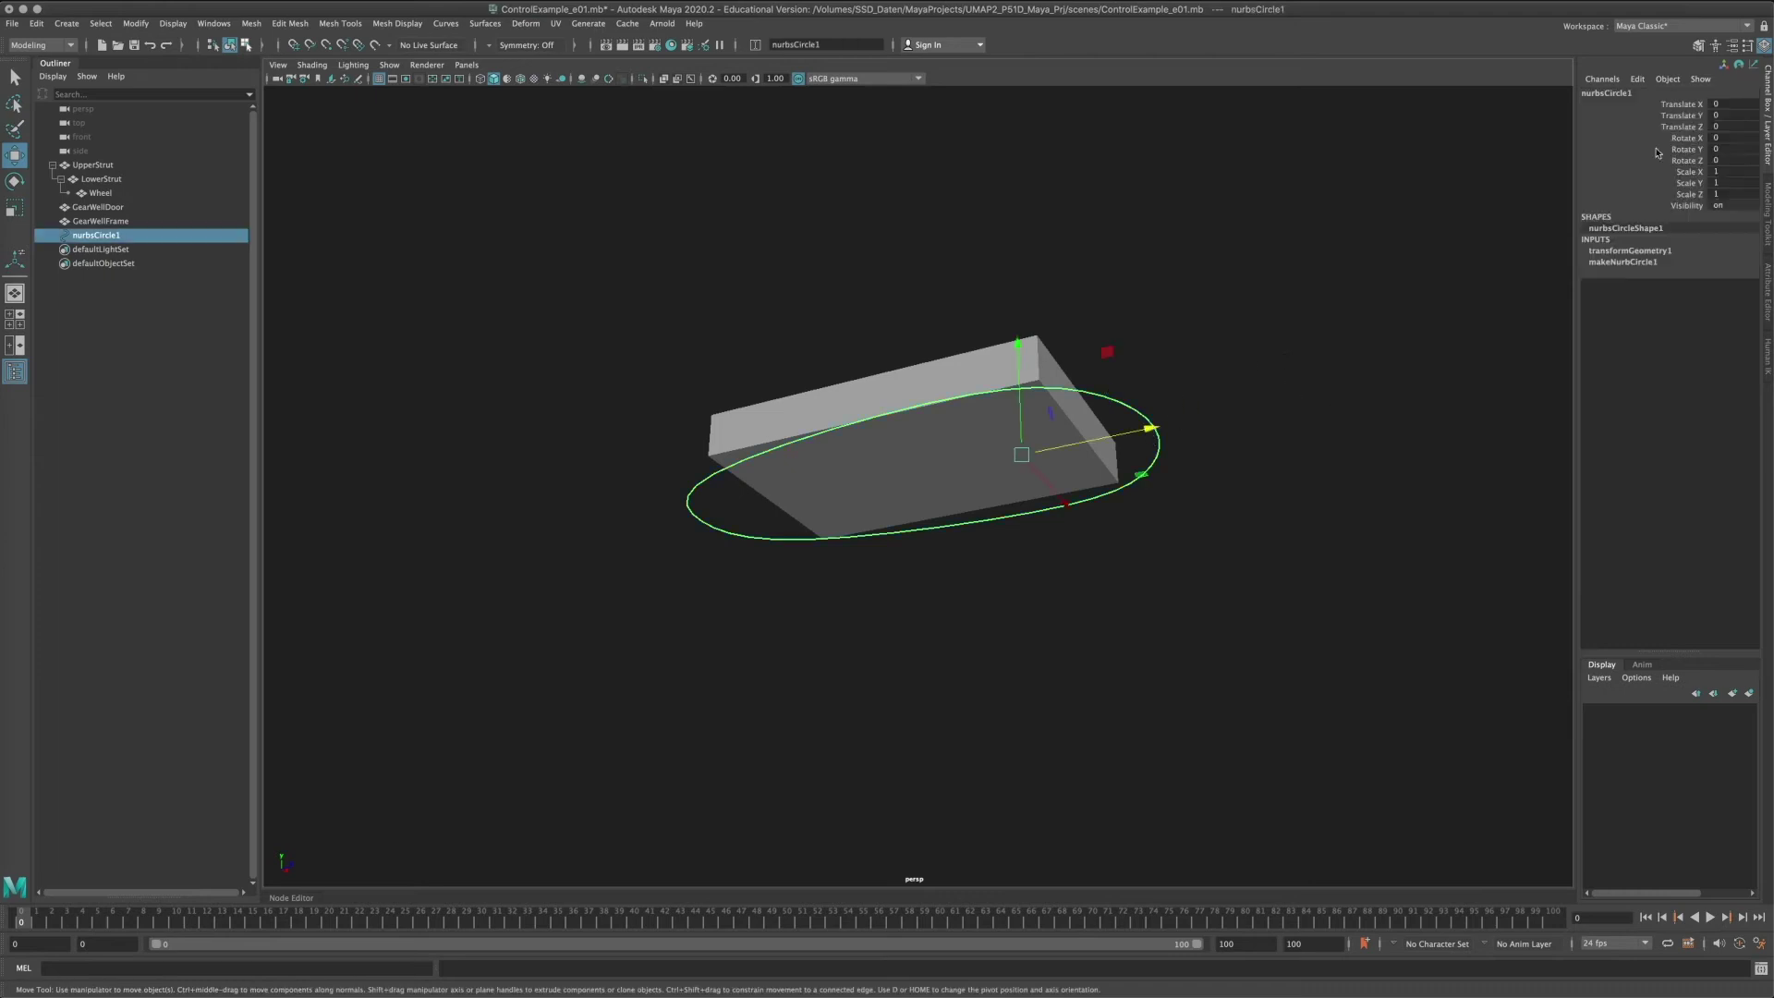
{"action": "left_click_drag", "start_coordinate": [1686, 103], "coordinate": [1701, 205]}
{"action": "right_click", "coordinate": [1688, 148]}
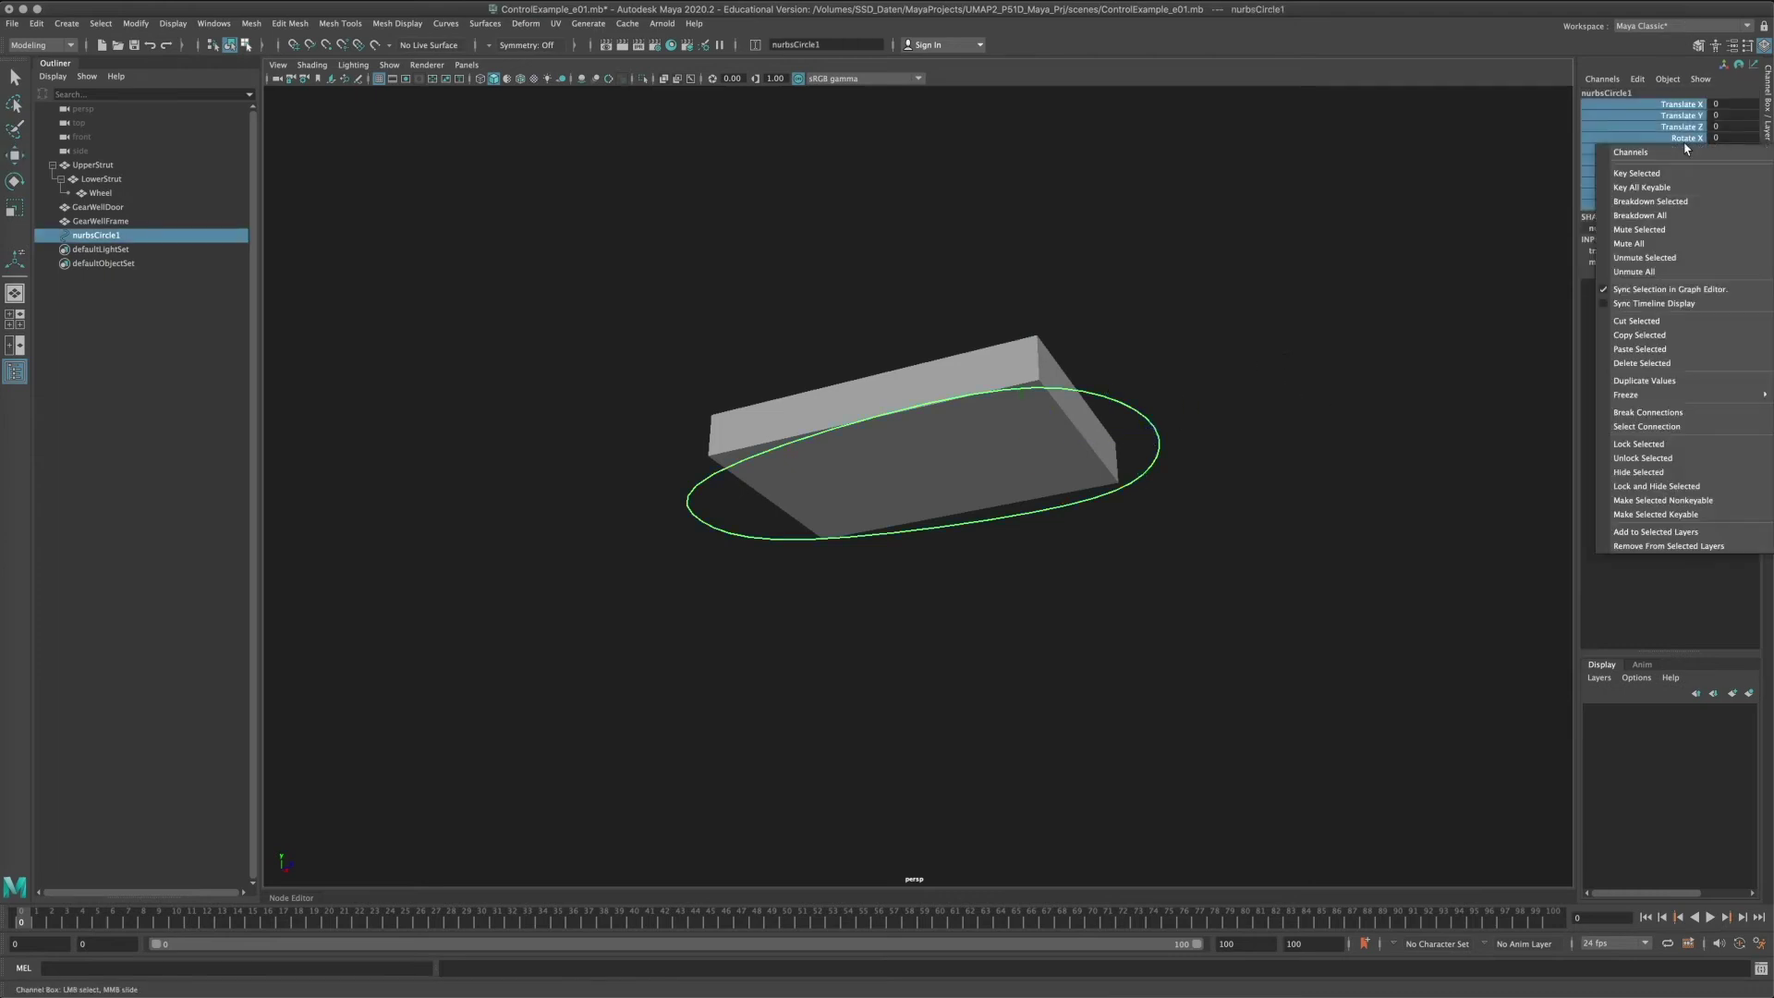
{"action": "left_click", "coordinate": [1685, 486]}
{"action": "left_click", "coordinate": [1251, 333]}
{"action": "left_click", "coordinate": [1123, 409]}
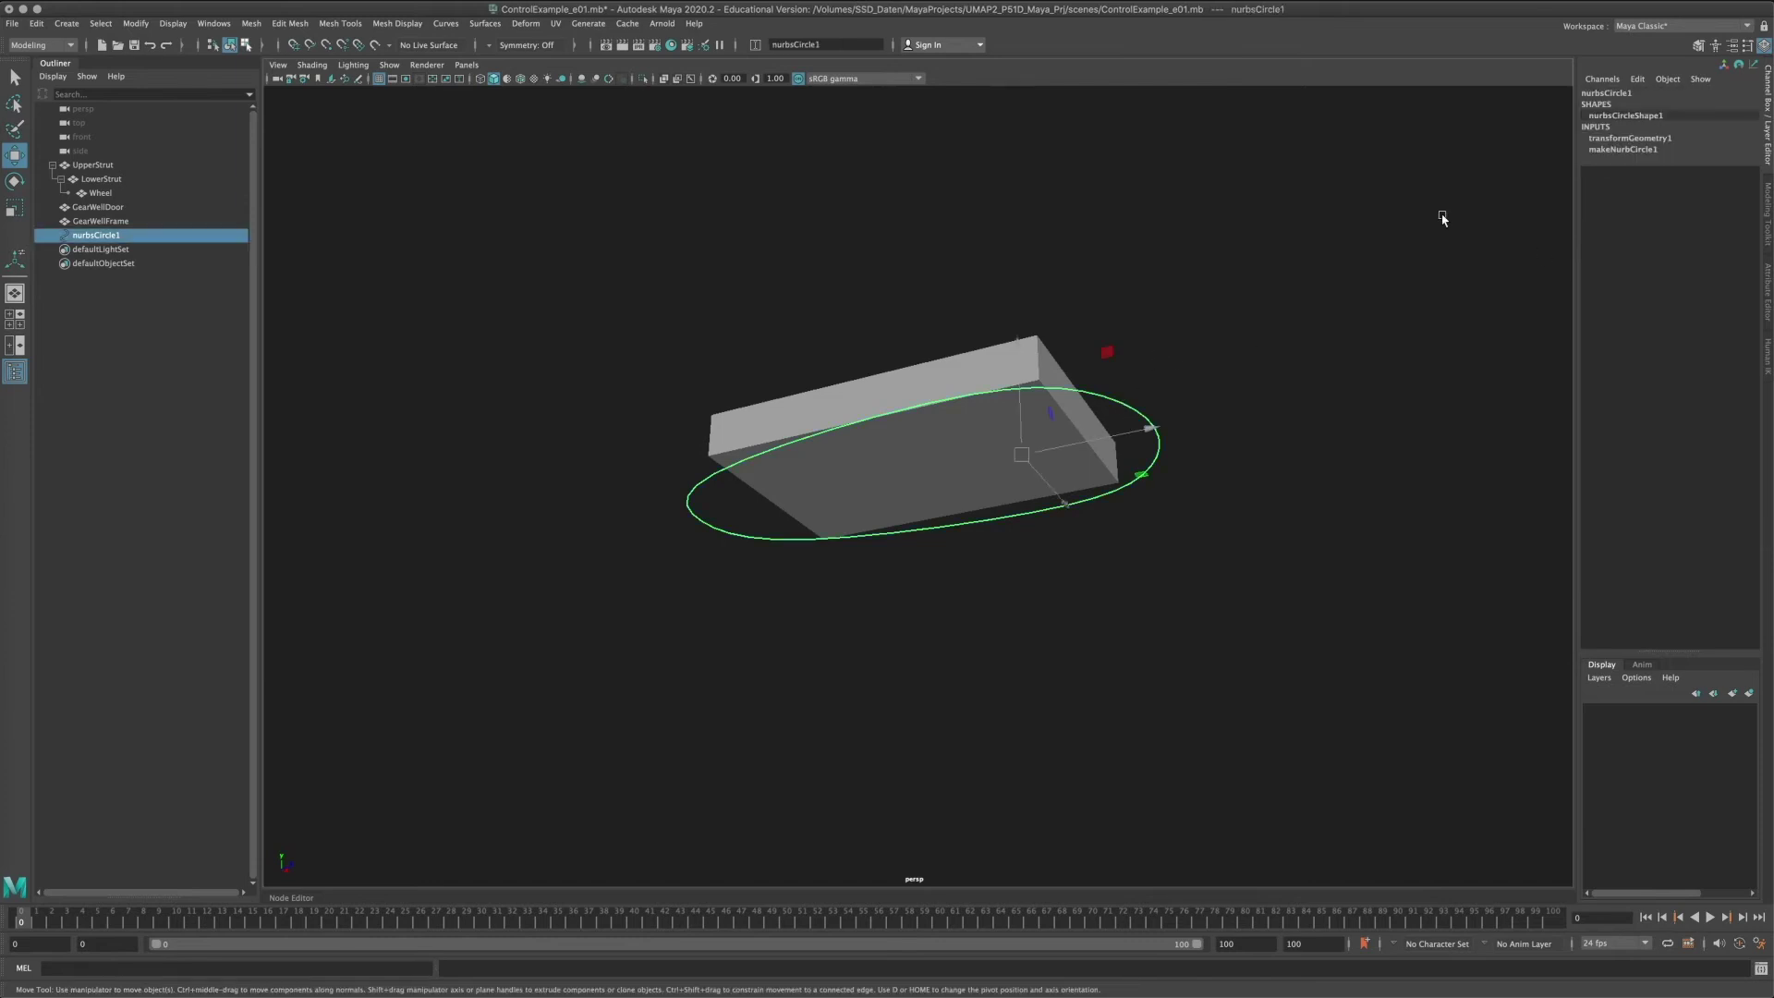
Show the circle's transform attributes and rename the circle as GearControl.
{"action": "left_click", "coordinate": [1732, 45]}
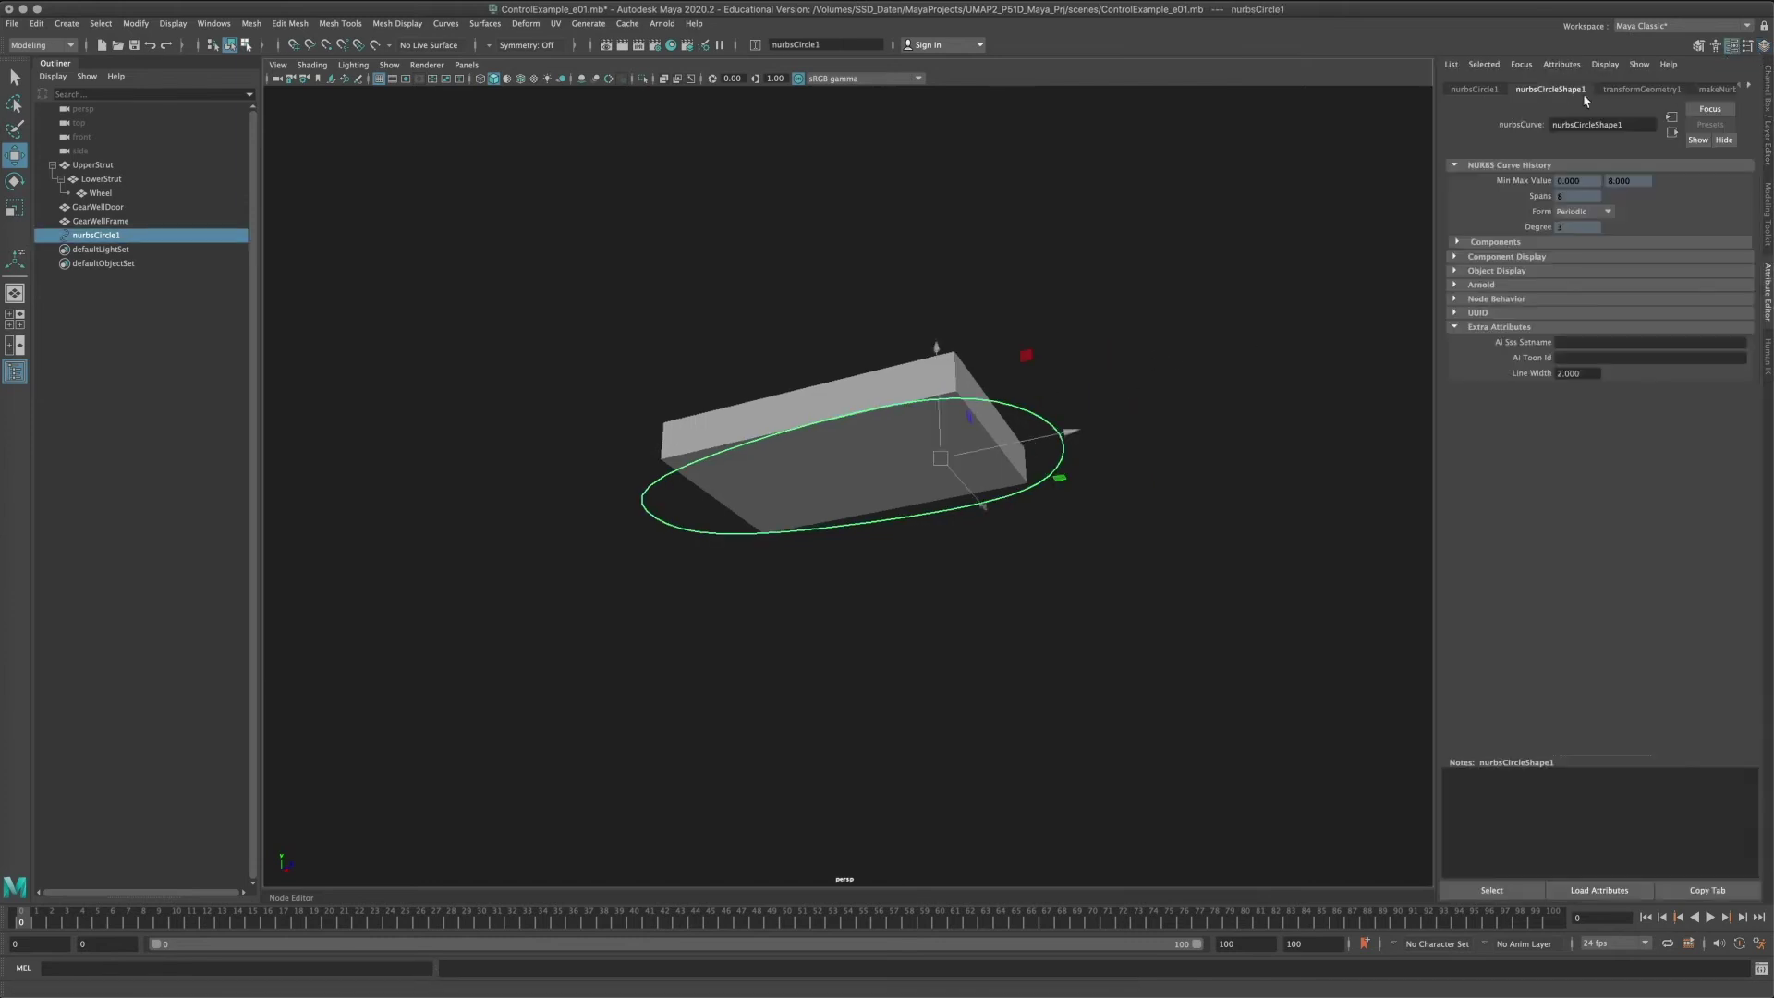
{"action": "left_click", "coordinate": [1482, 92]}
{"action": "double_click", "coordinate": [87, 235]}
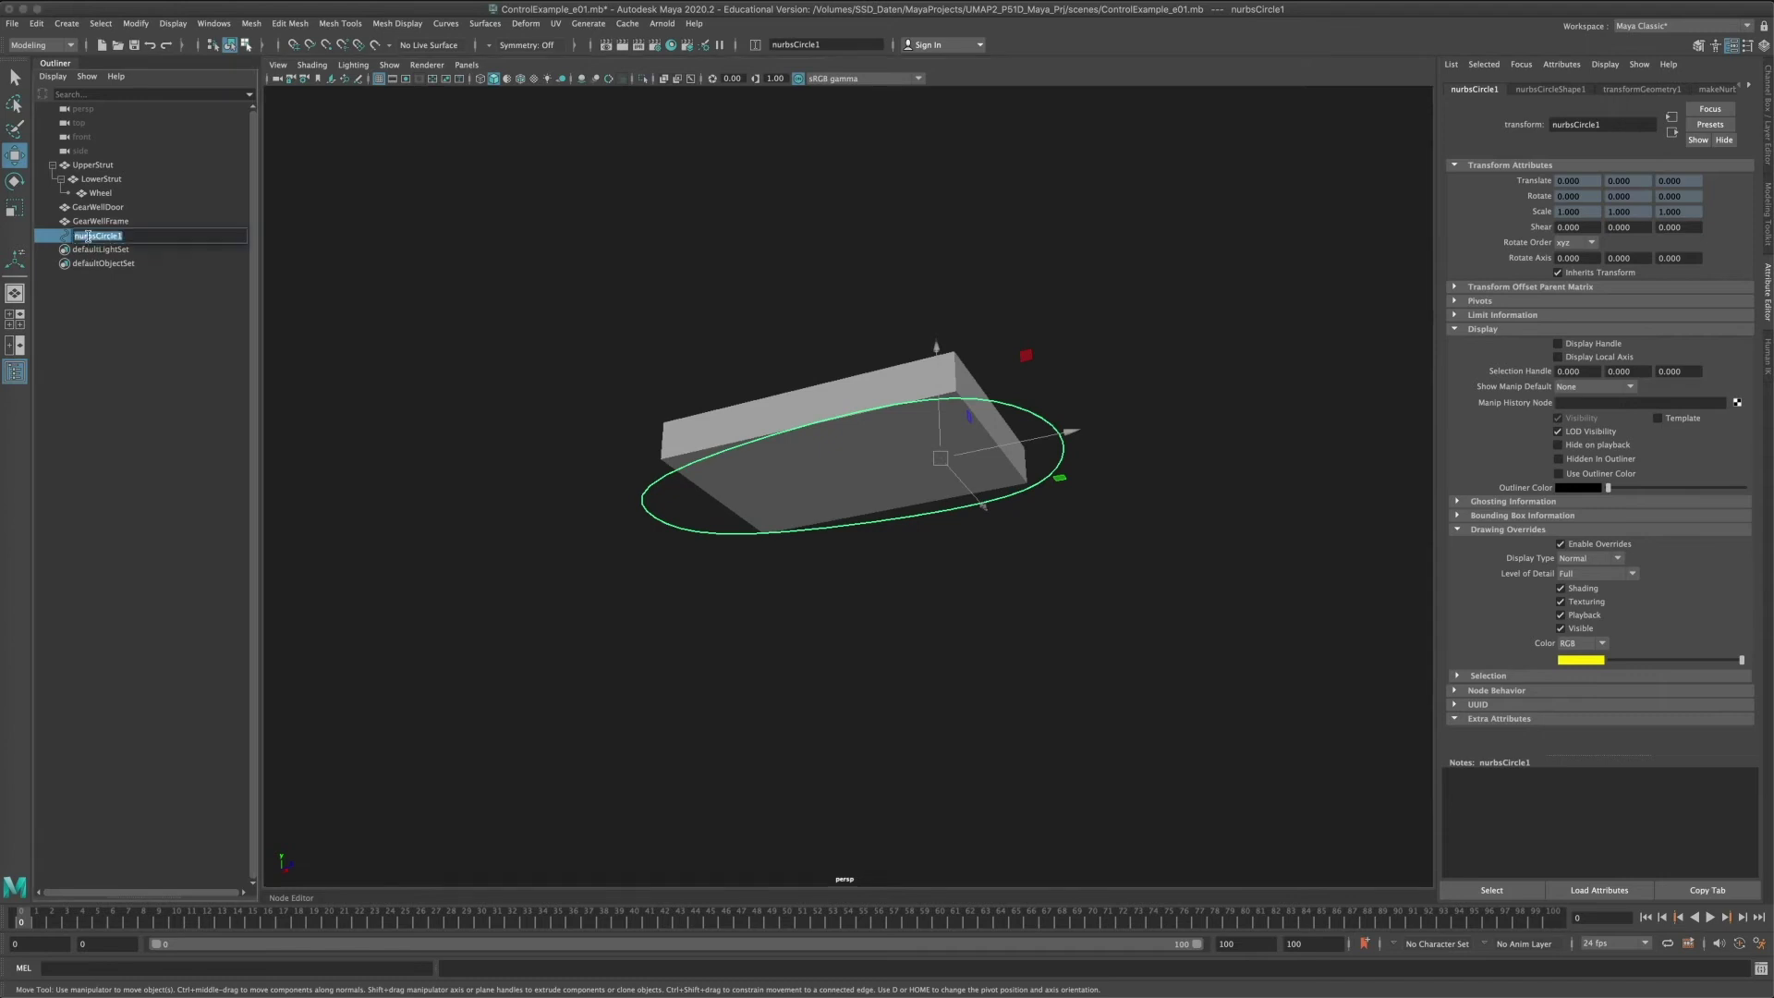
{"action": "type", "text": "Control"}
{"action": "key", "text": "Return"}
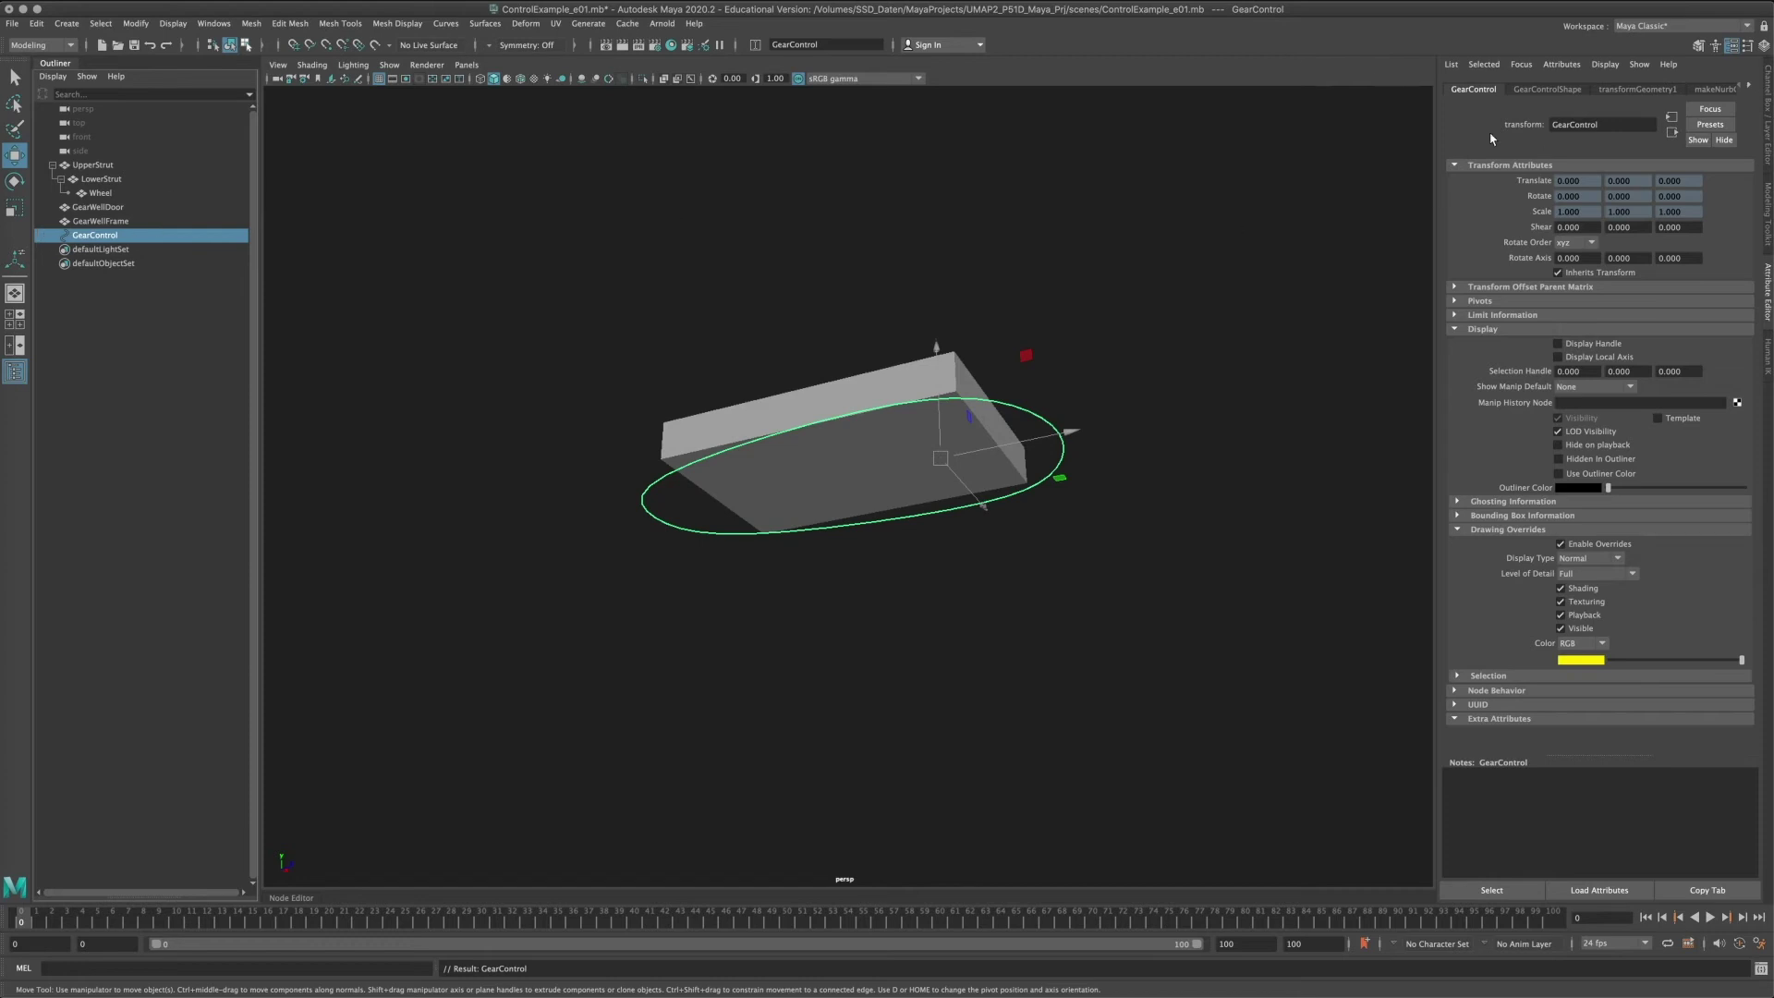
Add a keyable float attribute GearExtend to GearControl with minimum 0, maximum 100 and default 0.
{"action": "left_click", "coordinate": [1562, 64]}
{"action": "left_click", "coordinate": [1571, 79]}
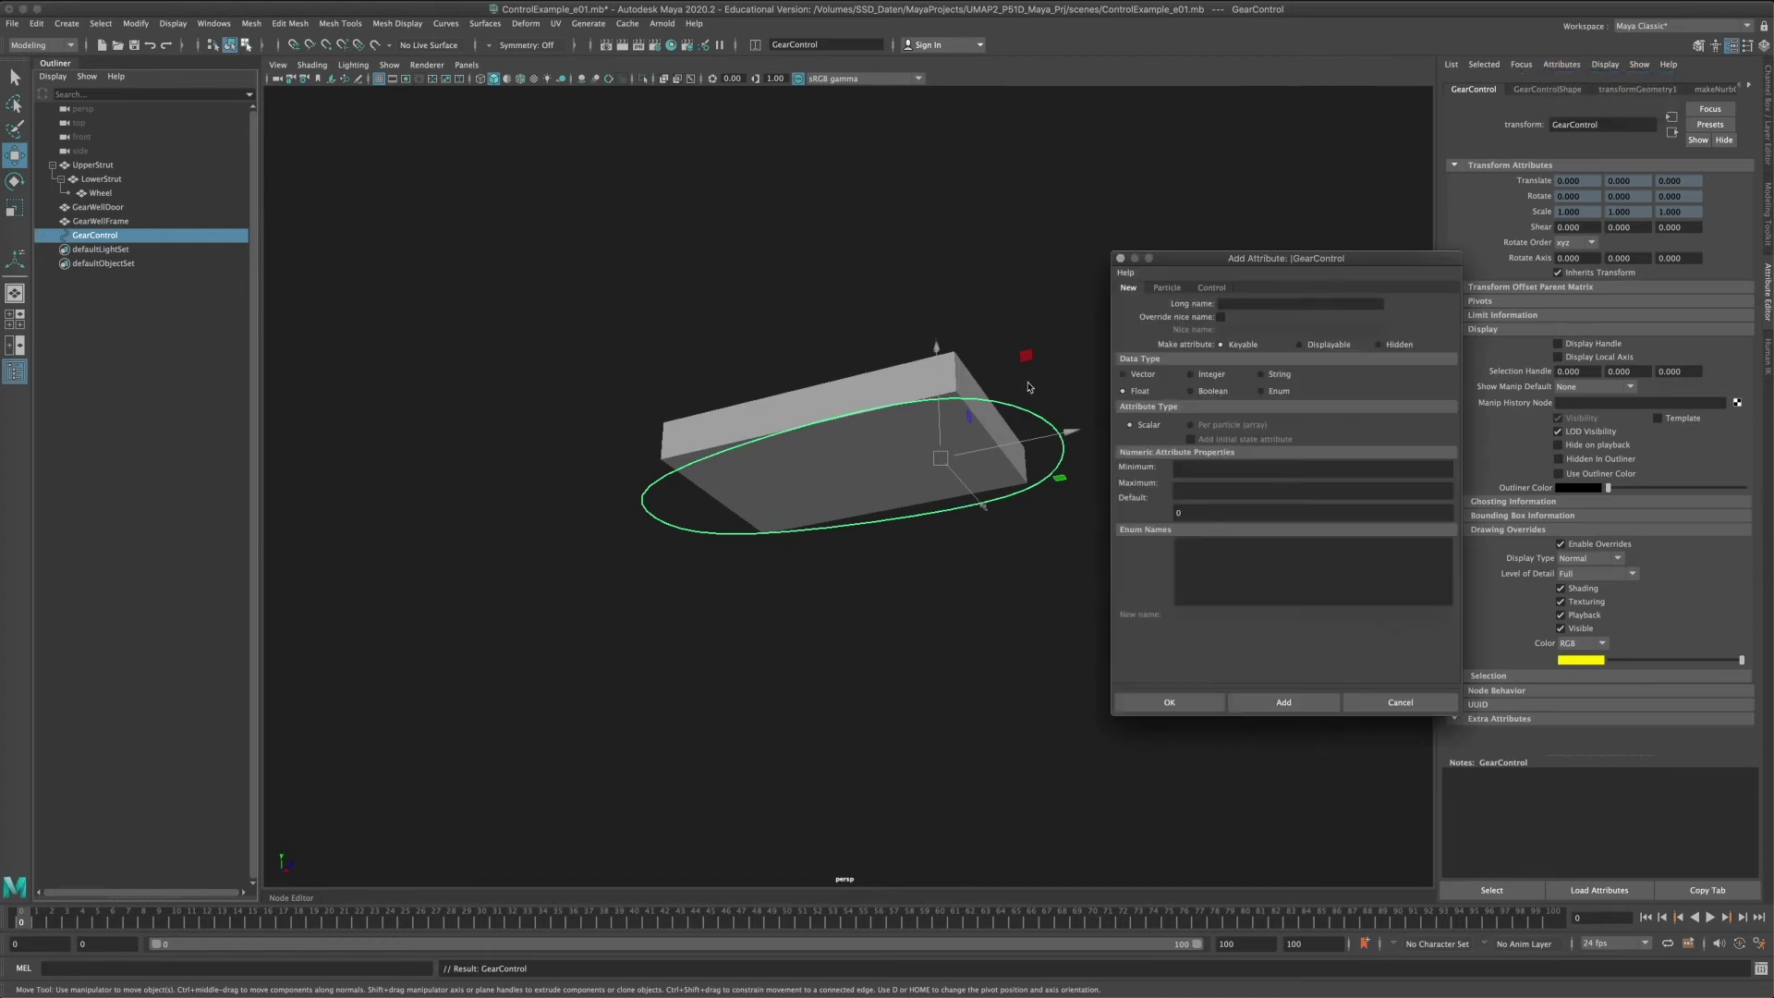
{"action": "left_click", "coordinate": [1251, 302]}
{"action": "left_click", "coordinate": [1198, 470]}
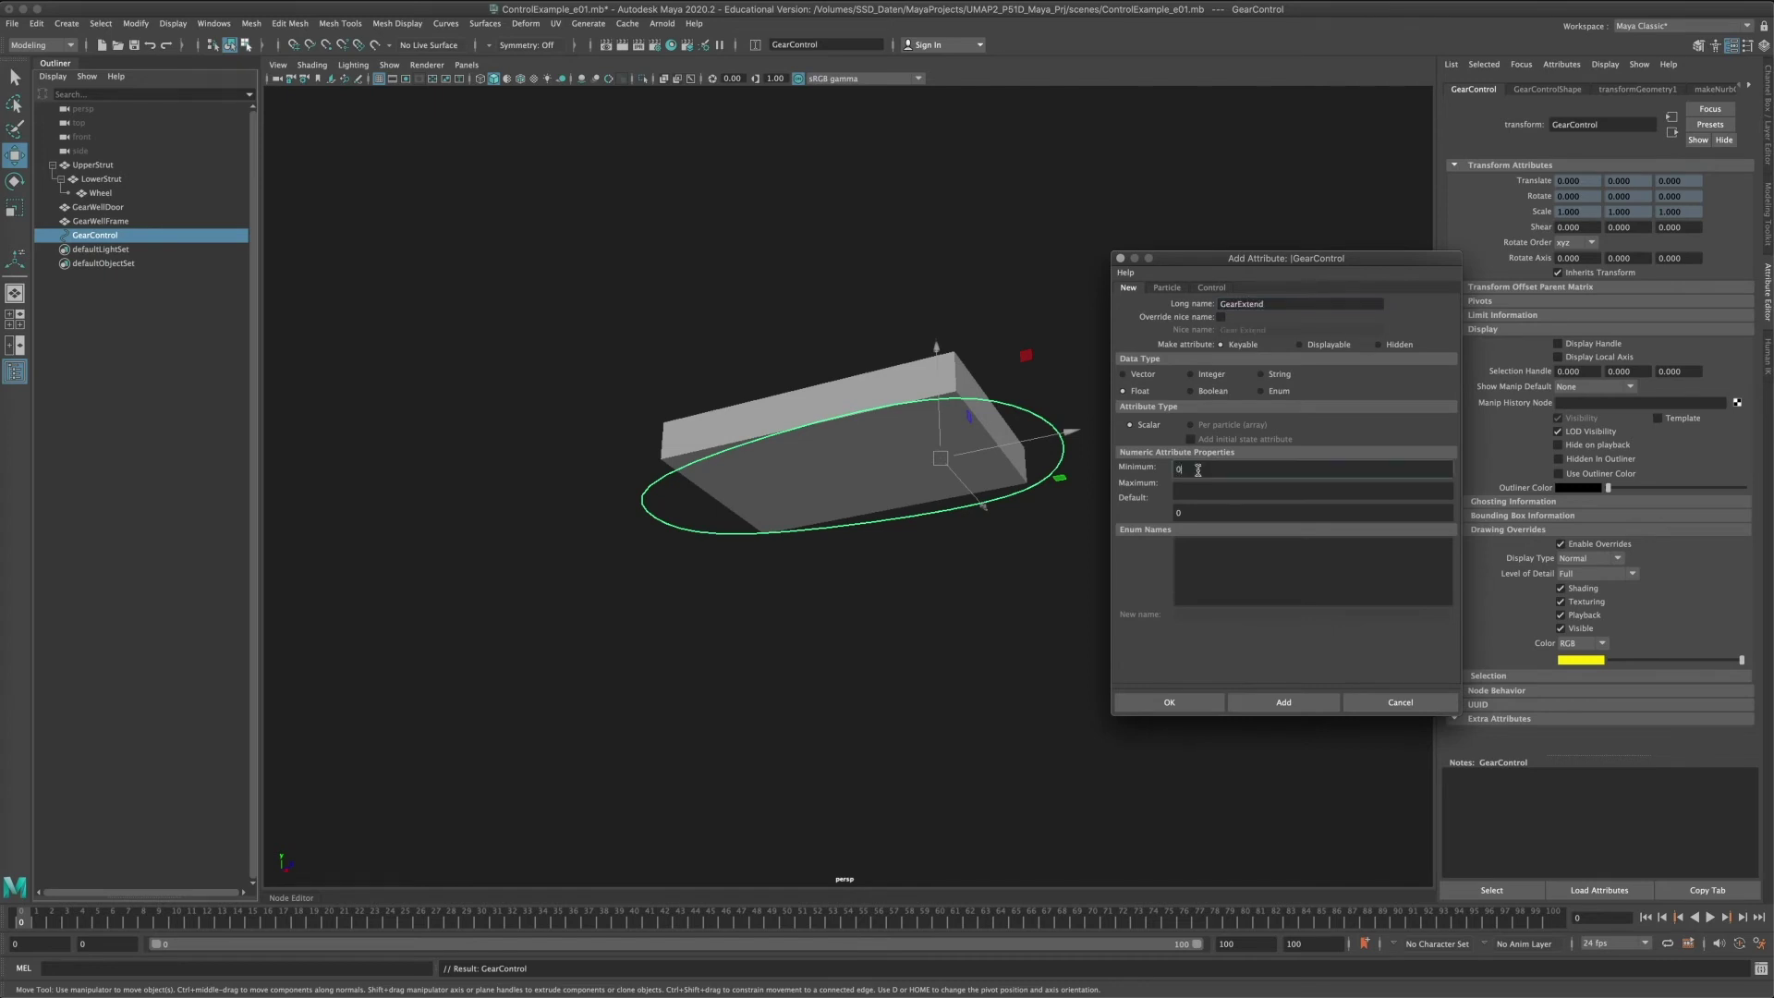
{"action": "left_click", "coordinate": [1194, 491]}
{"action": "type", "text": "100"}
{"action": "key", "text": "Tab"}
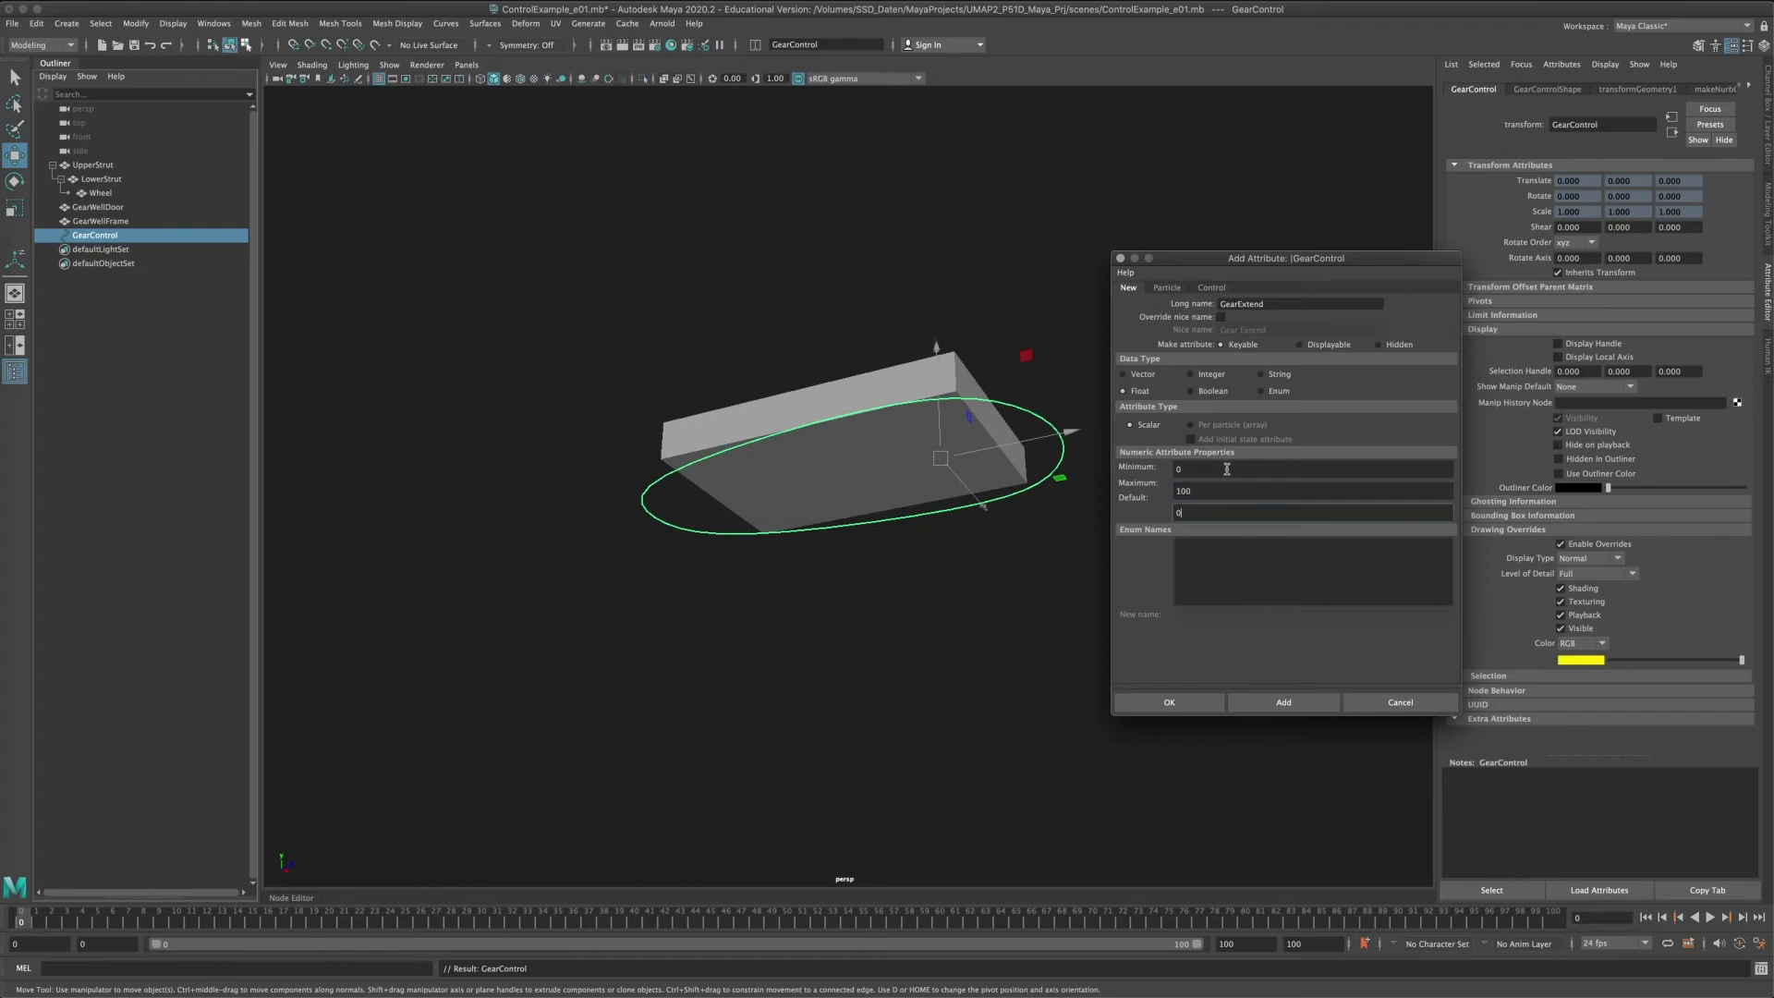
{"action": "left_click", "coordinate": [1297, 306]}
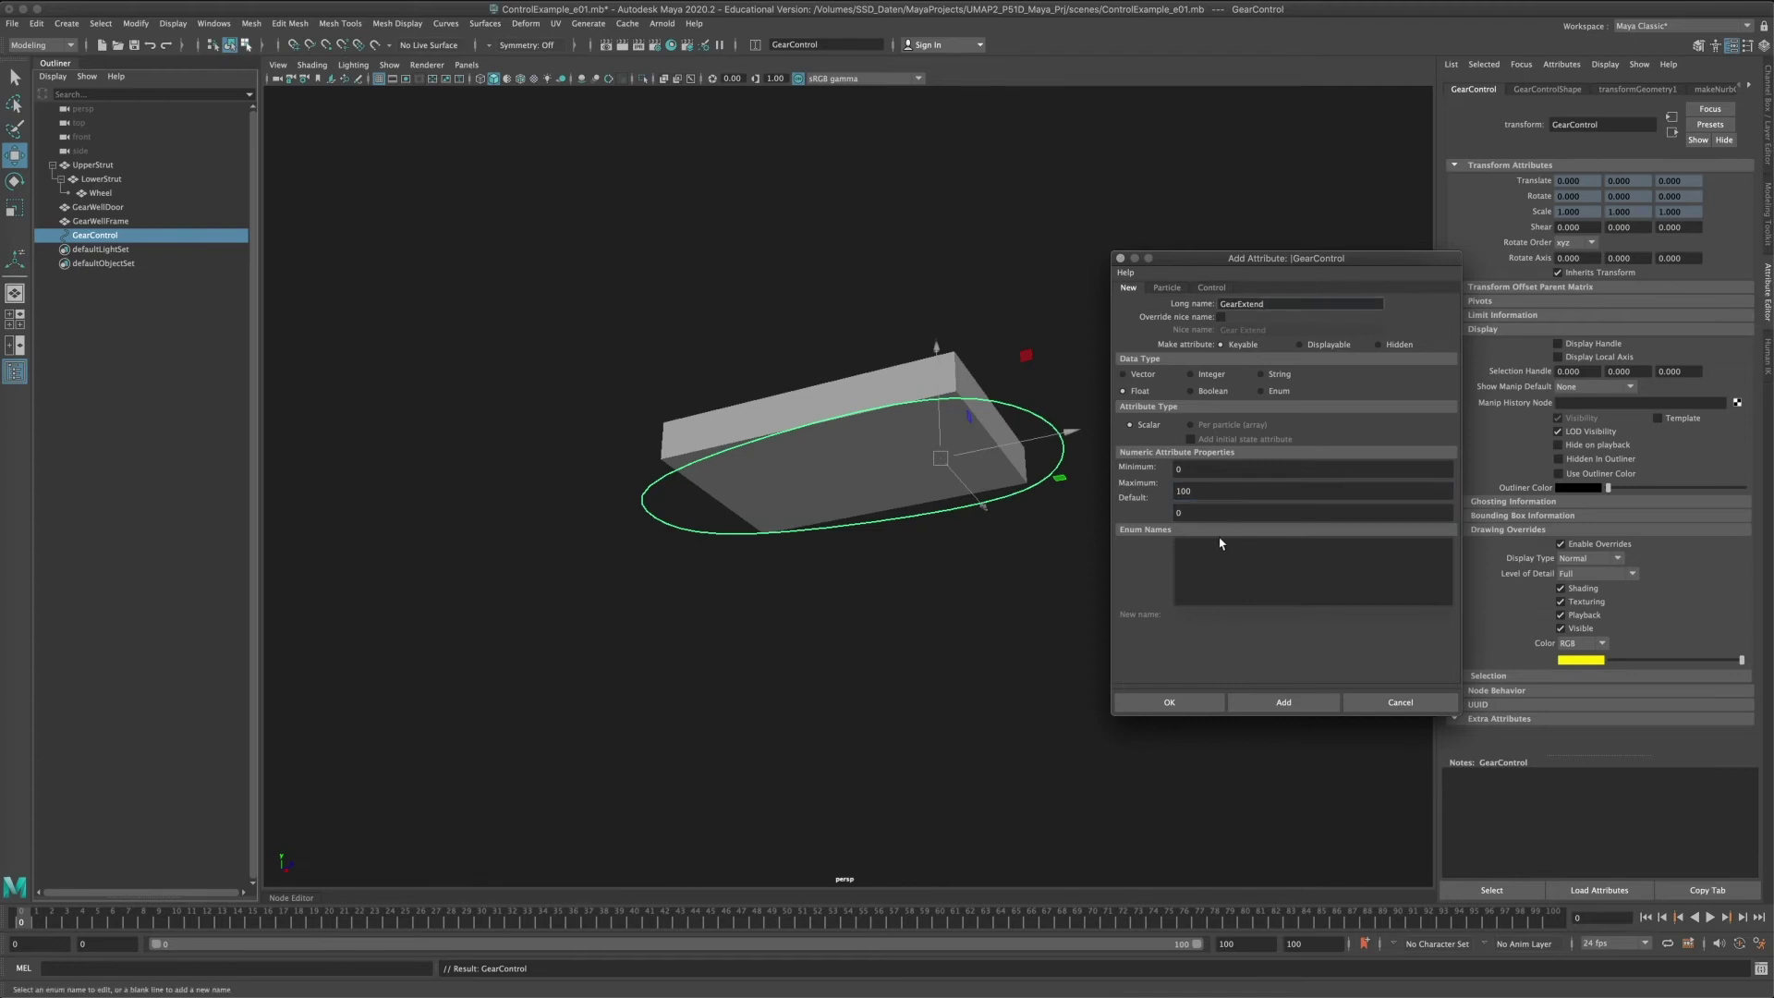
{"action": "left_click", "coordinate": [1283, 702]}
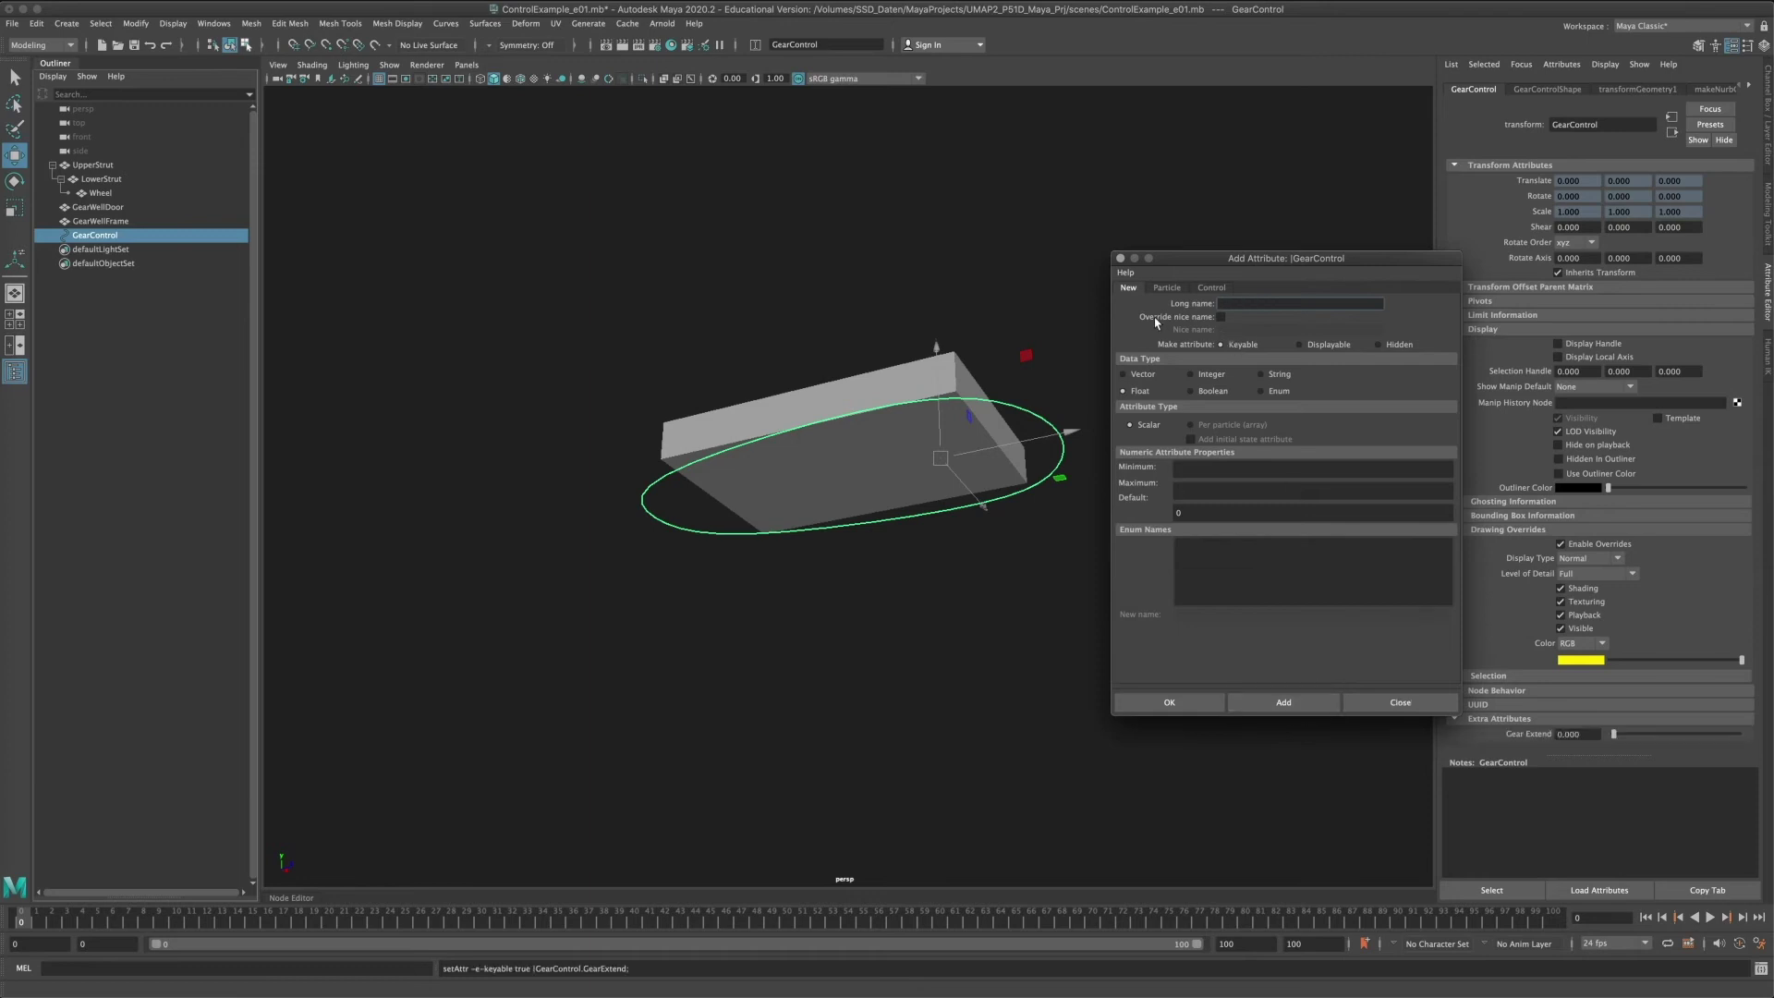
{"action": "left_click", "coordinate": [1121, 258]}
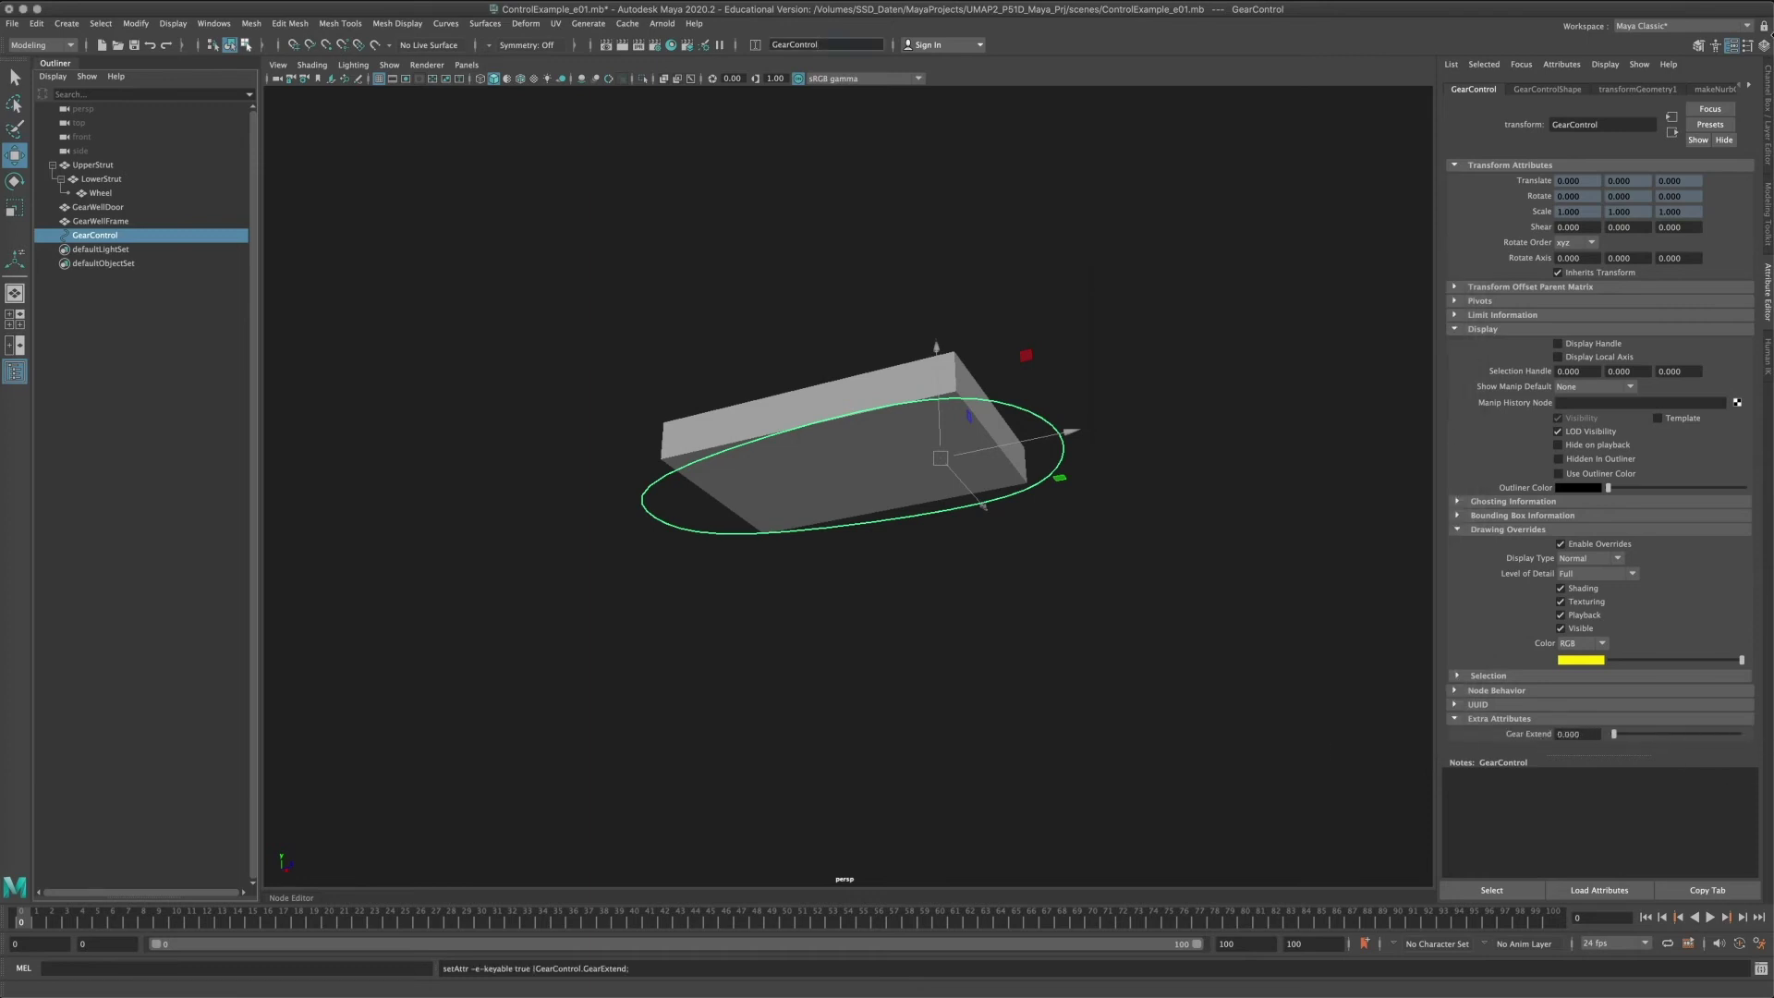
Test GearControl's Gear Extend channel by scrubbing its value up and back down to 0.
{"action": "left_click", "coordinate": [1763, 44]}
{"action": "left_click", "coordinate": [1680, 105]}
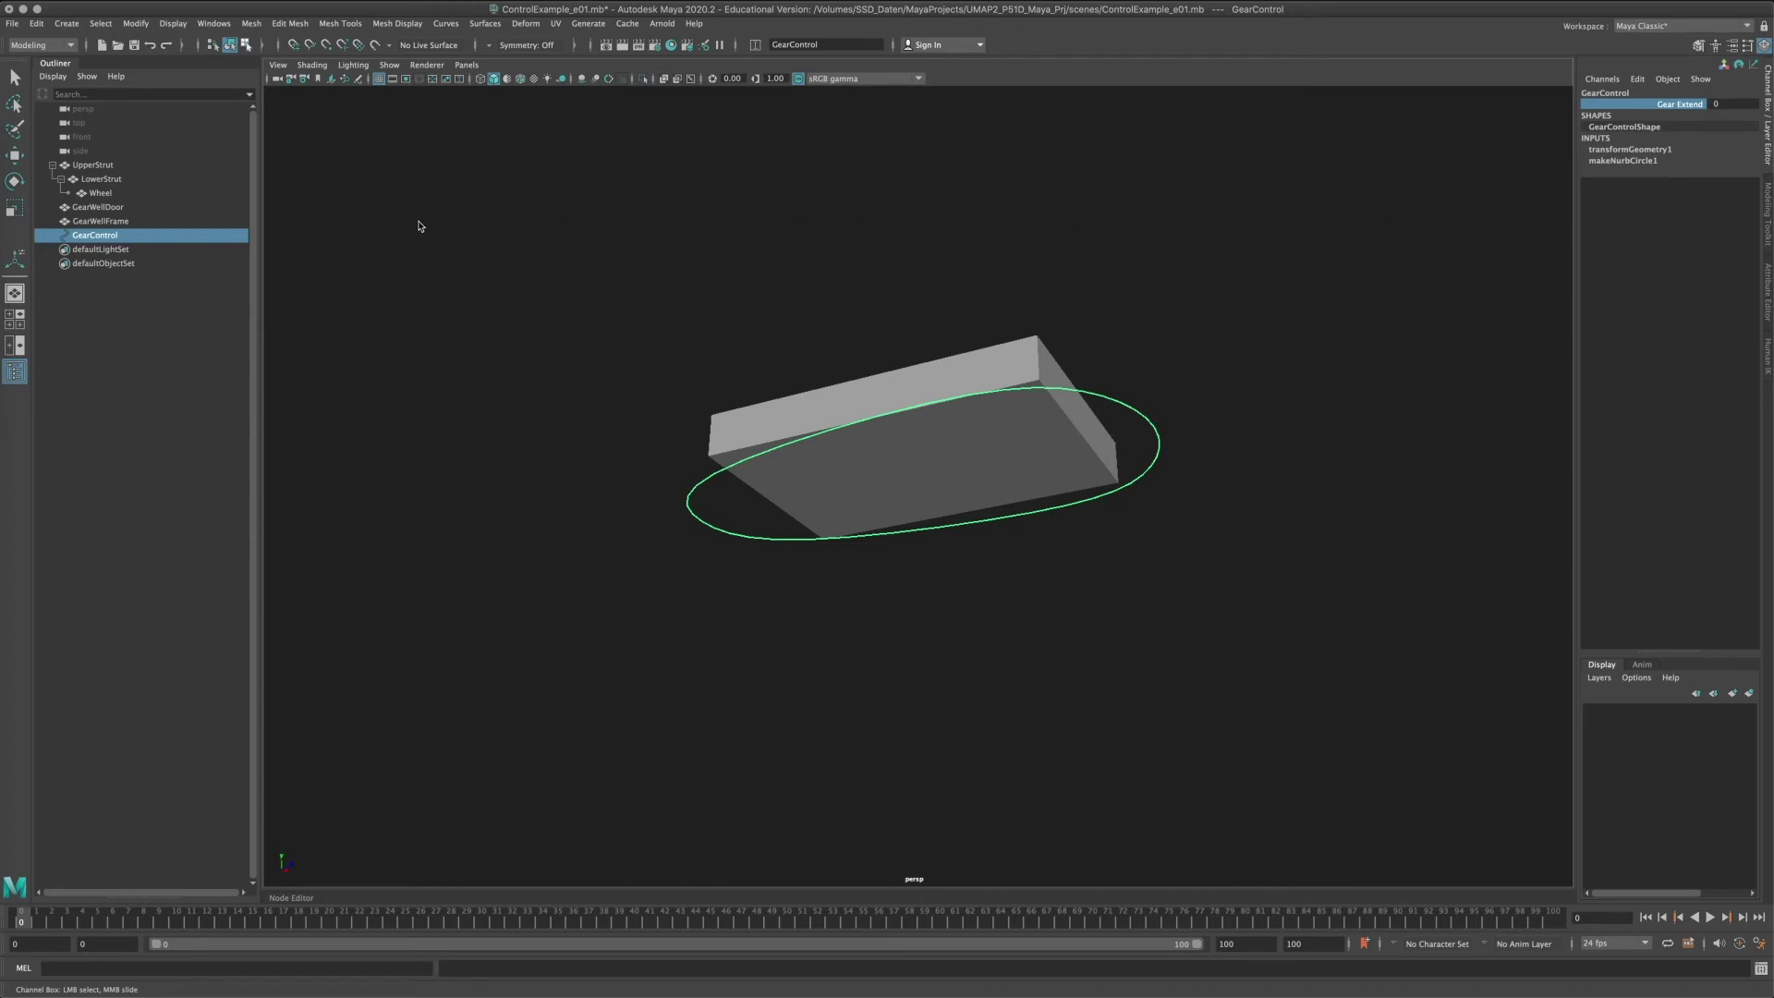
{"action": "middle_click_drag", "start_coordinate": [418, 227], "coordinate": [1474, 222]}
{"action": "middle_click_drag", "start_coordinate": [1257, 217], "coordinate": [179, 237]}
{"action": "middle_click_drag", "start_coordinate": [879, 208], "coordinate": [876, 237], "text": "alt"}
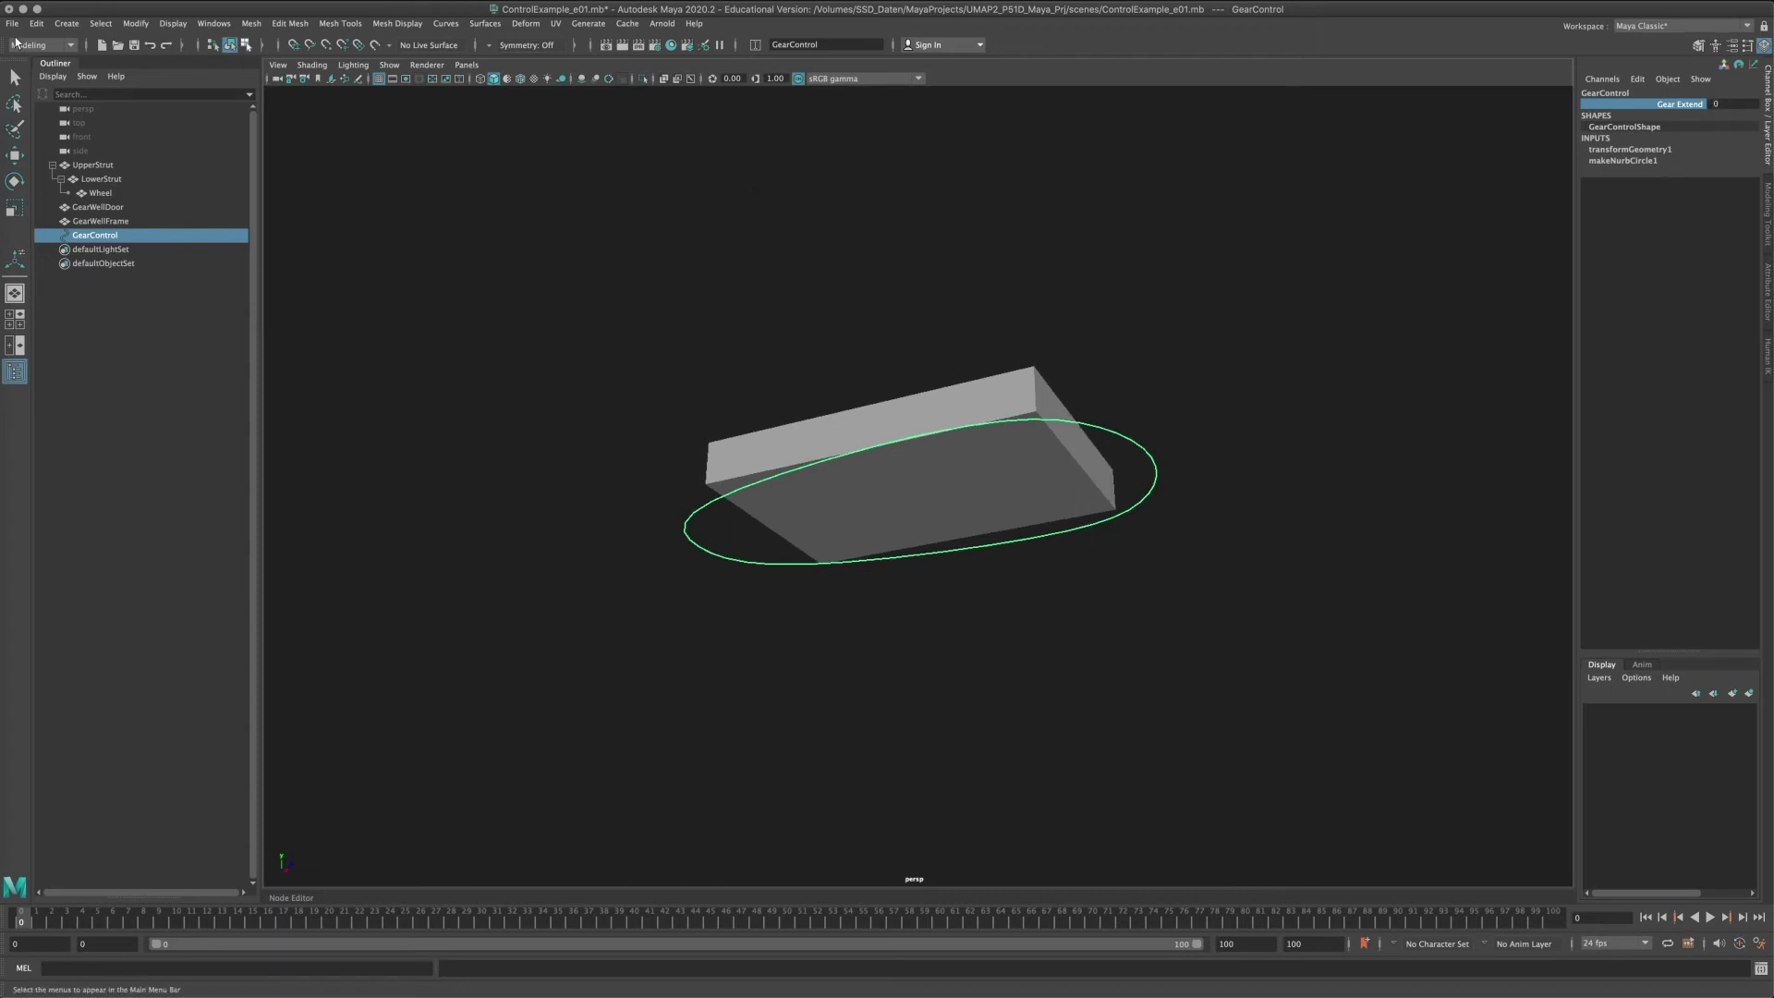
Save the scene and clear the selection.
{"action": "left_click", "coordinate": [11, 25]}
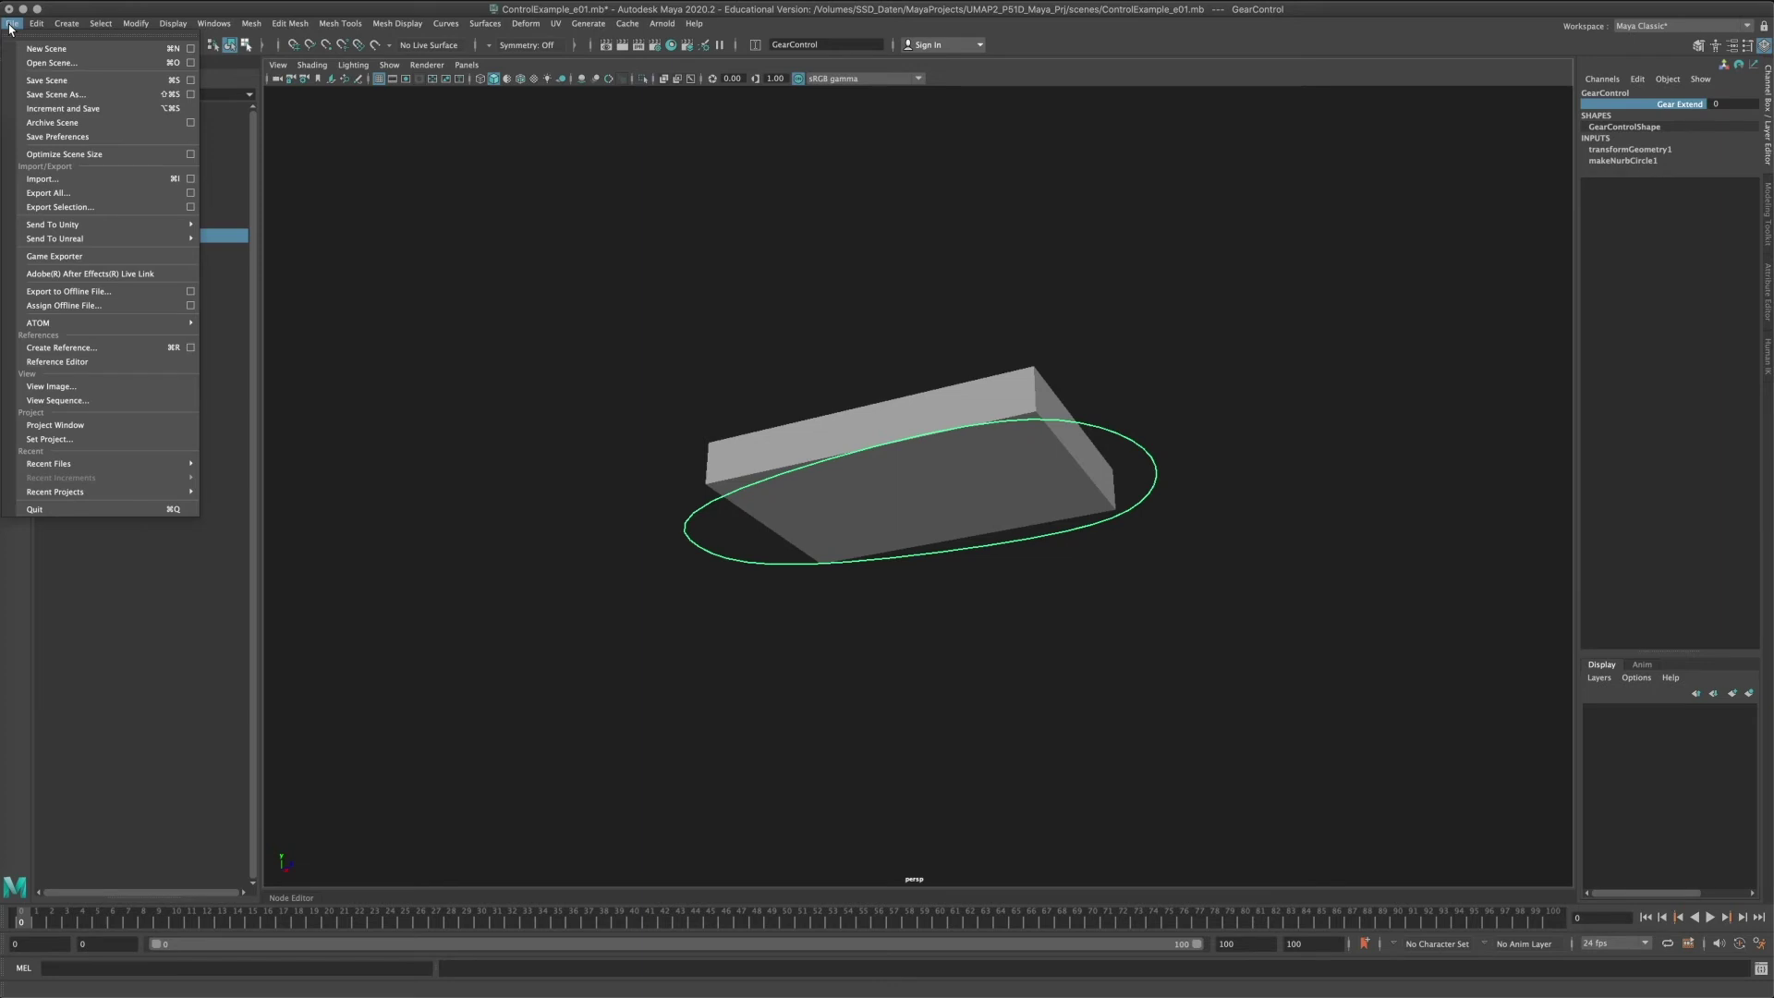
{"action": "left_click", "coordinate": [87, 82]}
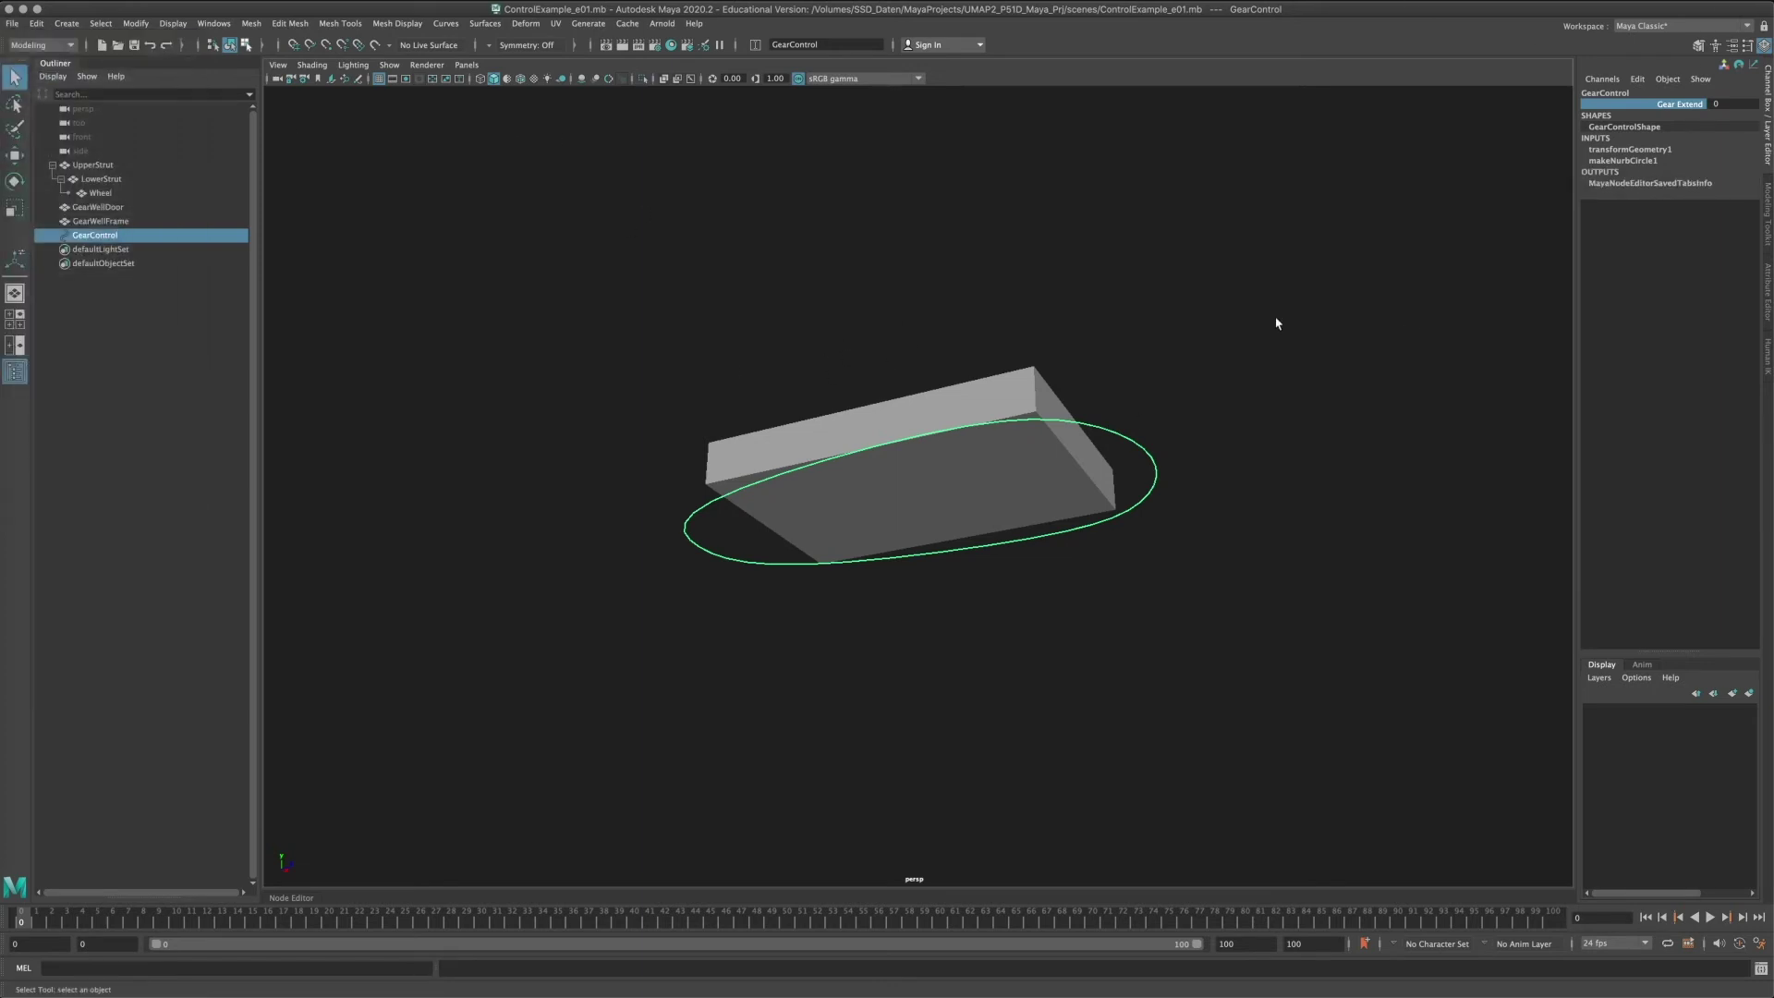
{"action": "left_click", "coordinate": [1087, 290]}
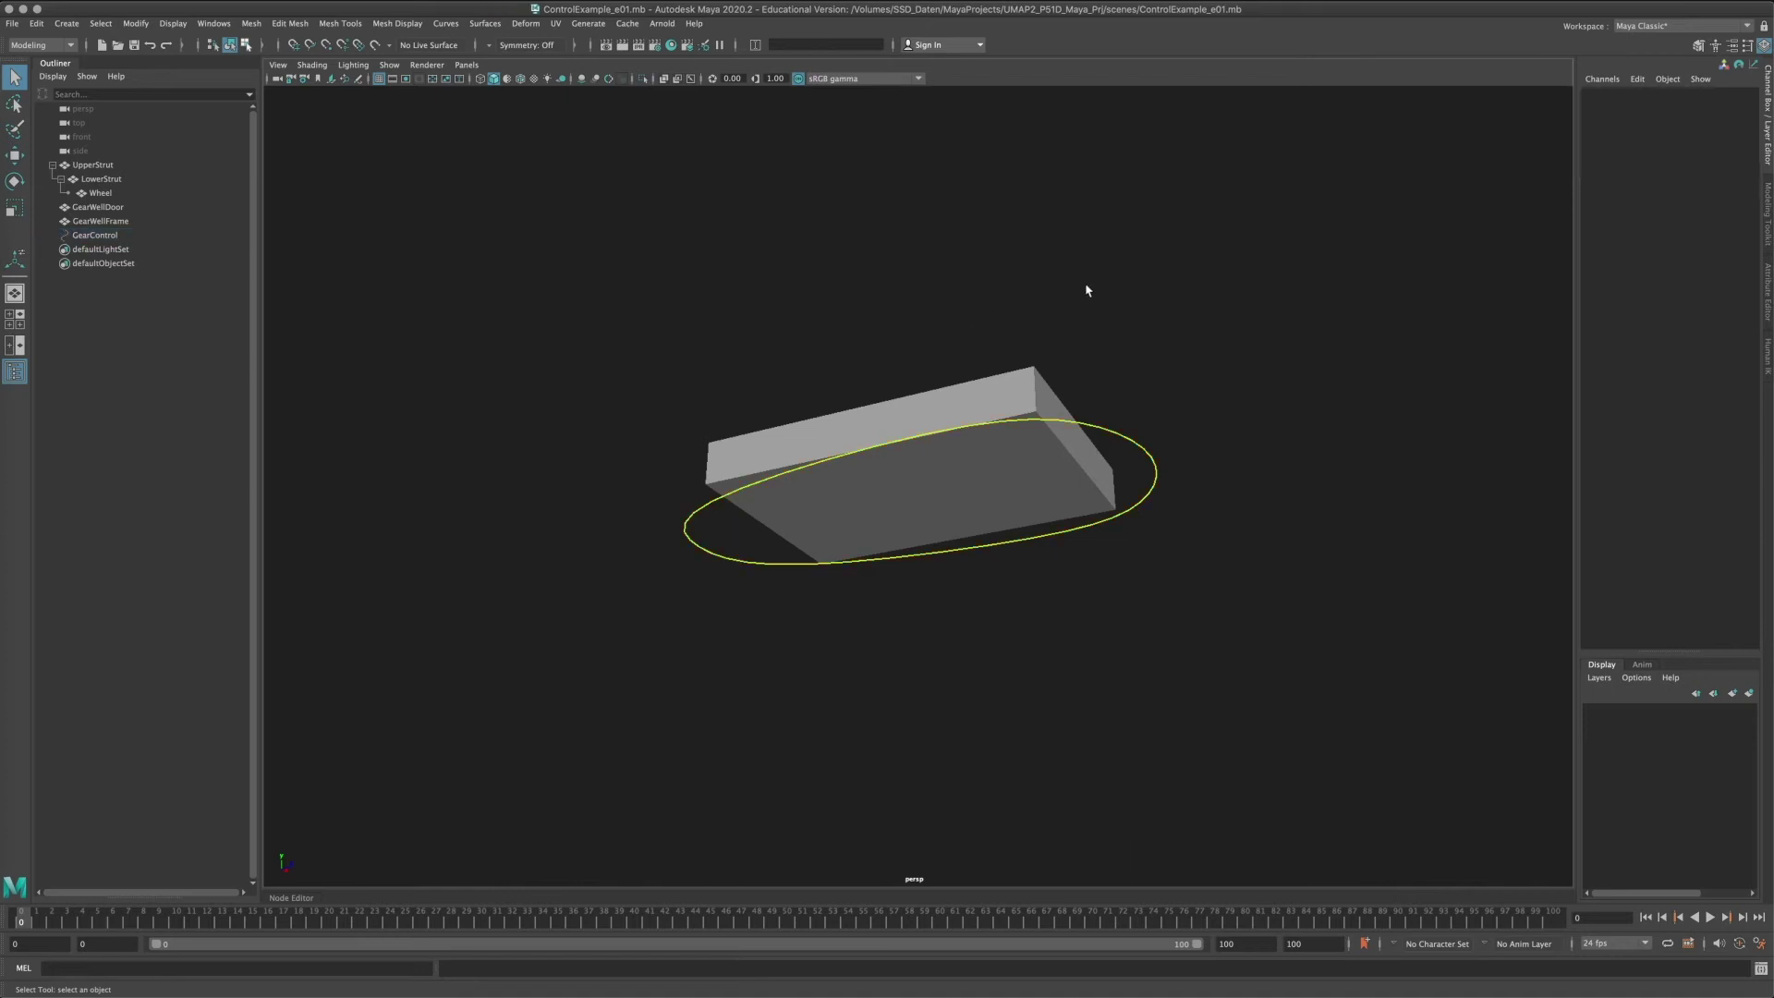
Reselect the GearControl circle and try scrubbing its Gear Extend value while watching the gear well.
{"action": "left_click", "coordinate": [1122, 438]}
{"action": "left_click_drag", "start_coordinate": [1122, 438], "coordinate": [891, 416], "text": "alt"}
{"action": "right_click_drag", "start_coordinate": [892, 416], "coordinate": [1045, 447], "text": "alt"}
{"action": "middle_click_drag", "start_coordinate": [1007, 449], "coordinate": [959, 416], "text": "alt"}
{"action": "right_click_drag", "start_coordinate": [958, 416], "coordinate": [1236, 310], "text": "alt"}
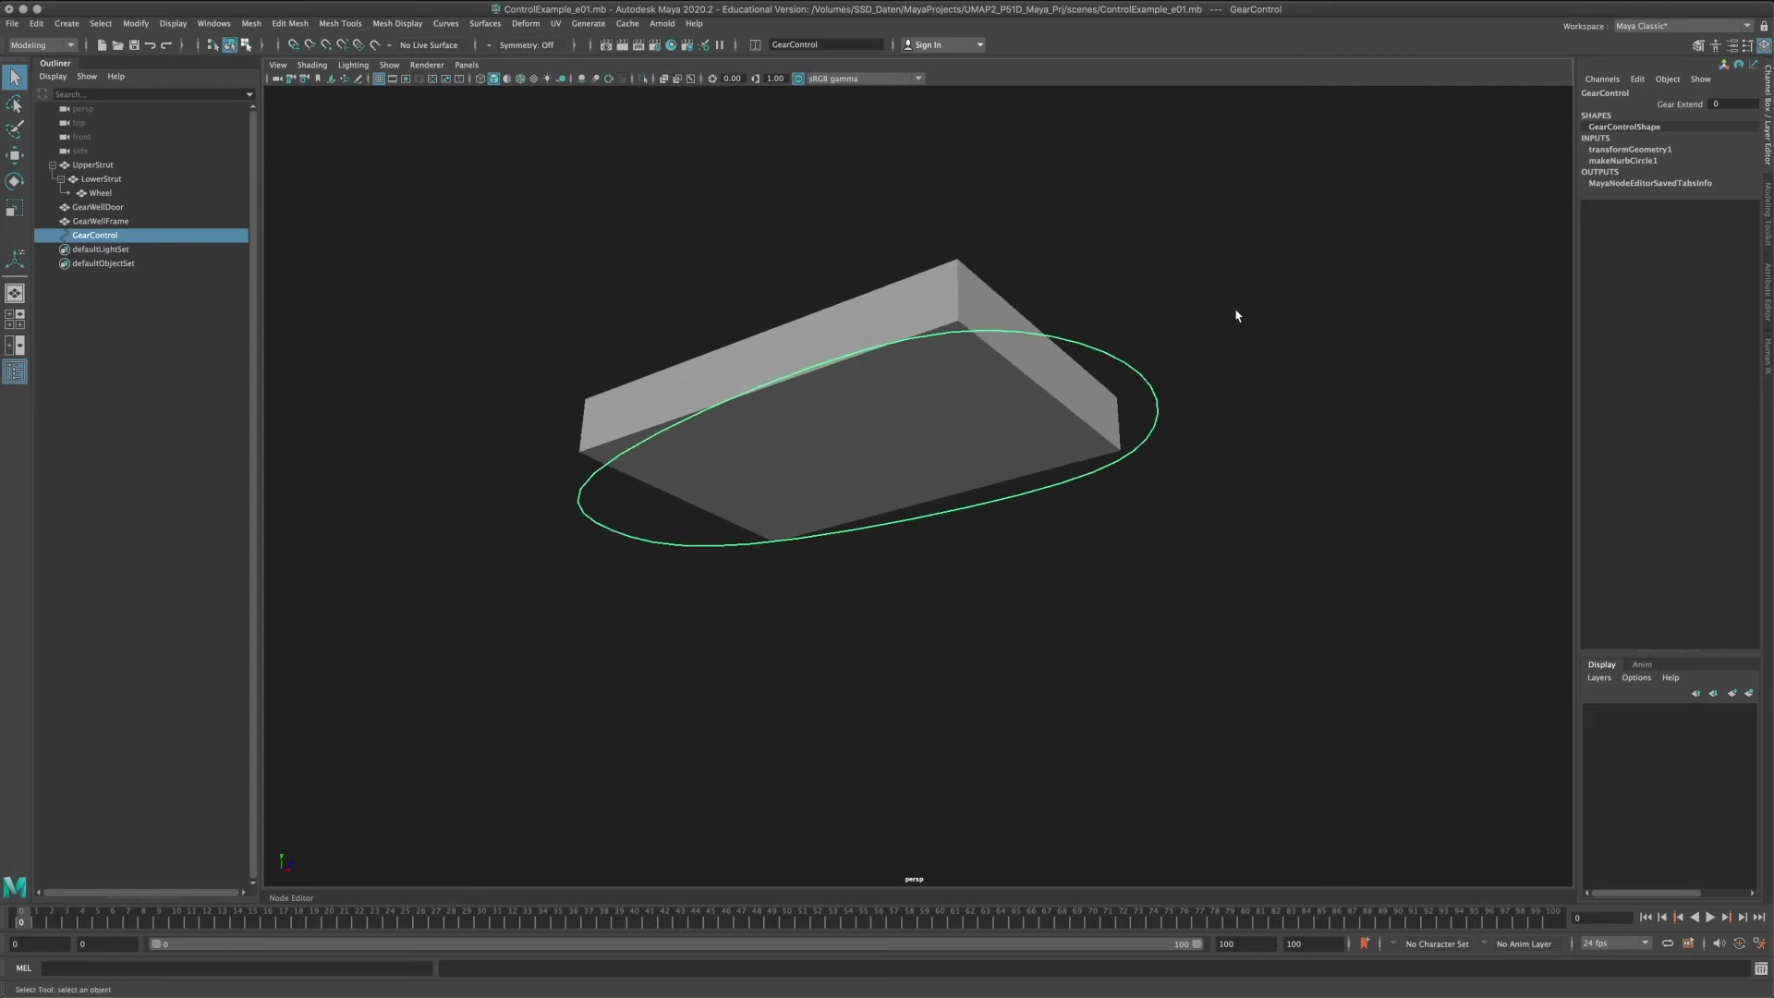
{"action": "left_click", "coordinate": [1680, 103]}
{"action": "middle_click_drag", "start_coordinate": [989, 248], "coordinate": [1021, 247]}
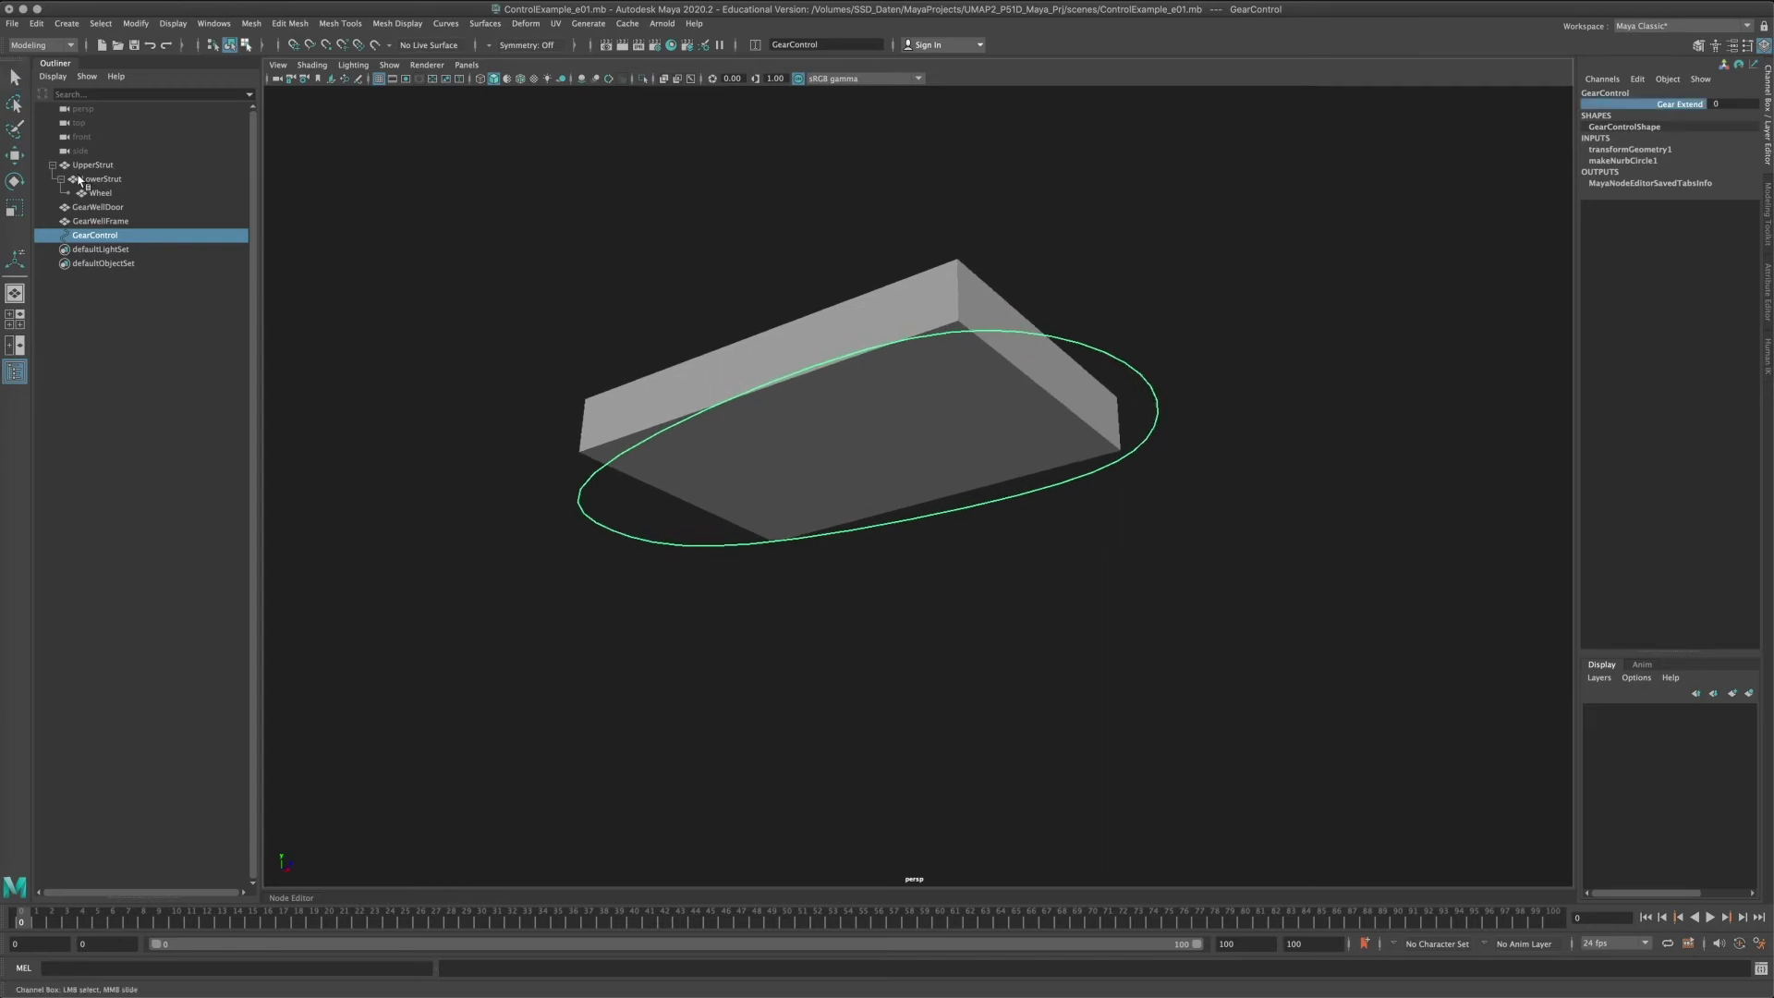
Deselect the control and scrub the timeline to frame 100 to review the landing gear animation.
{"action": "left_click", "coordinate": [15, 156]}
{"action": "left_click", "coordinate": [836, 277]}
{"action": "left_click_drag", "start_coordinate": [873, 277], "coordinate": [797, 298], "text": "alt"}
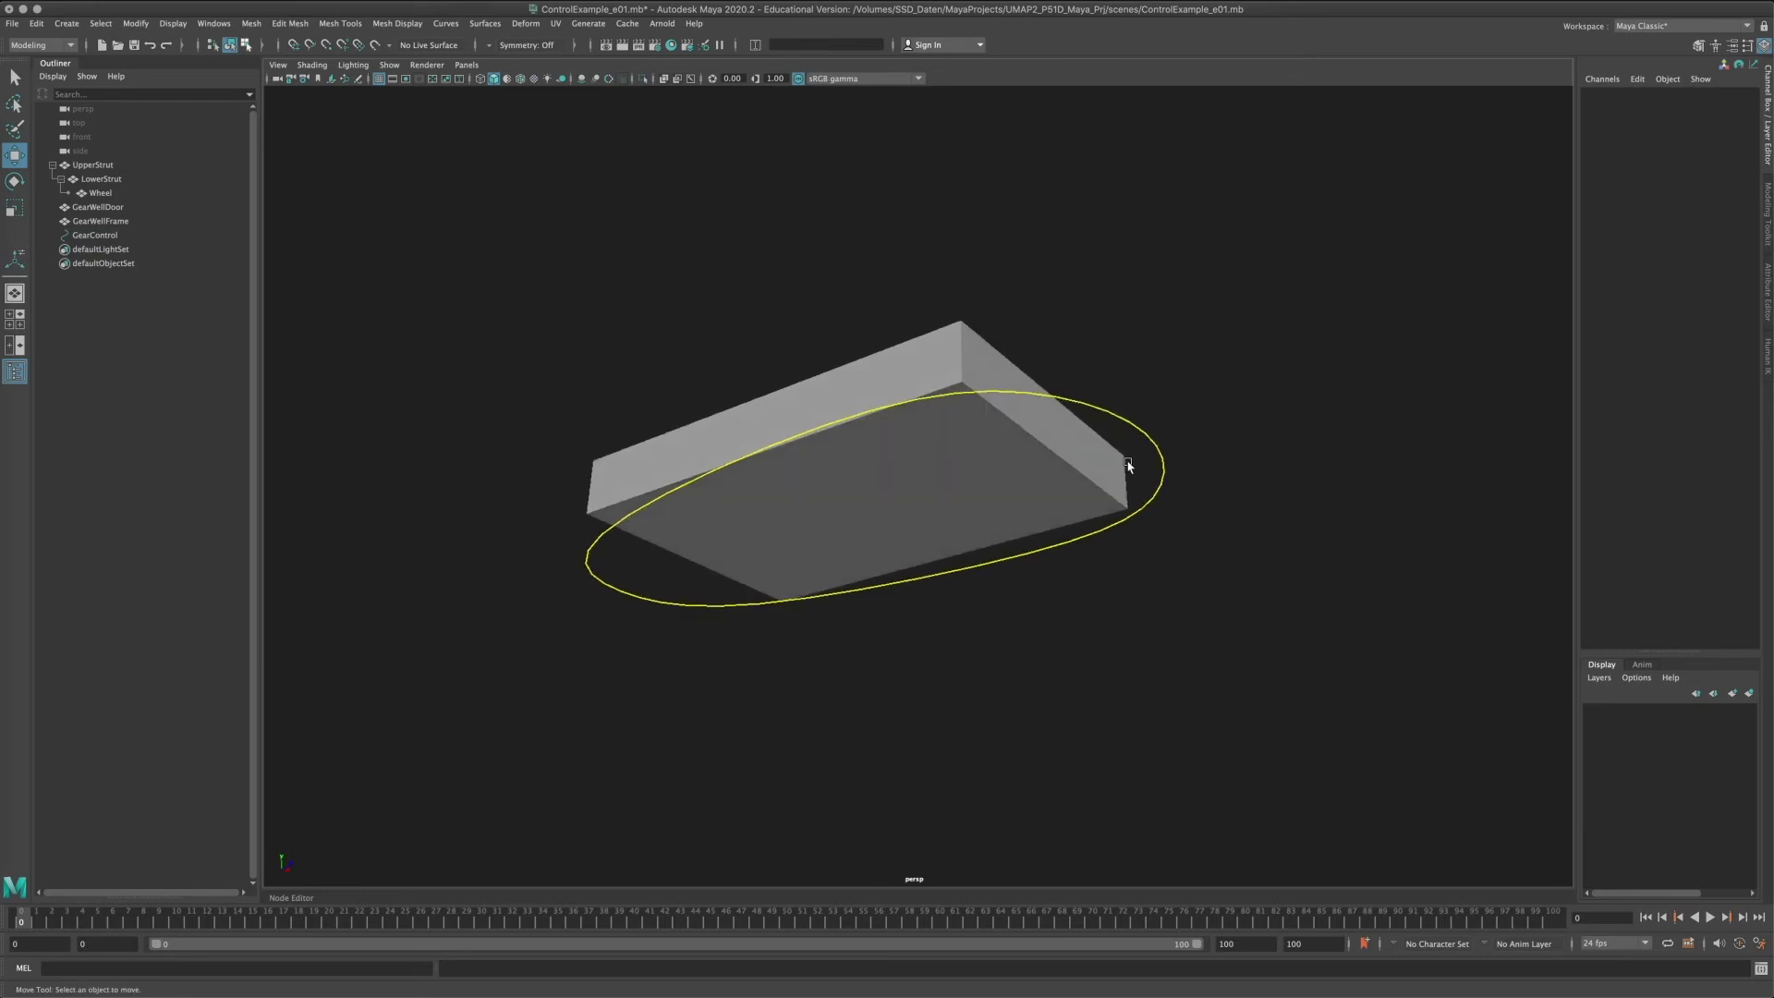
{"action": "left_click_drag", "start_coordinate": [28, 915], "coordinate": [1665, 937]}
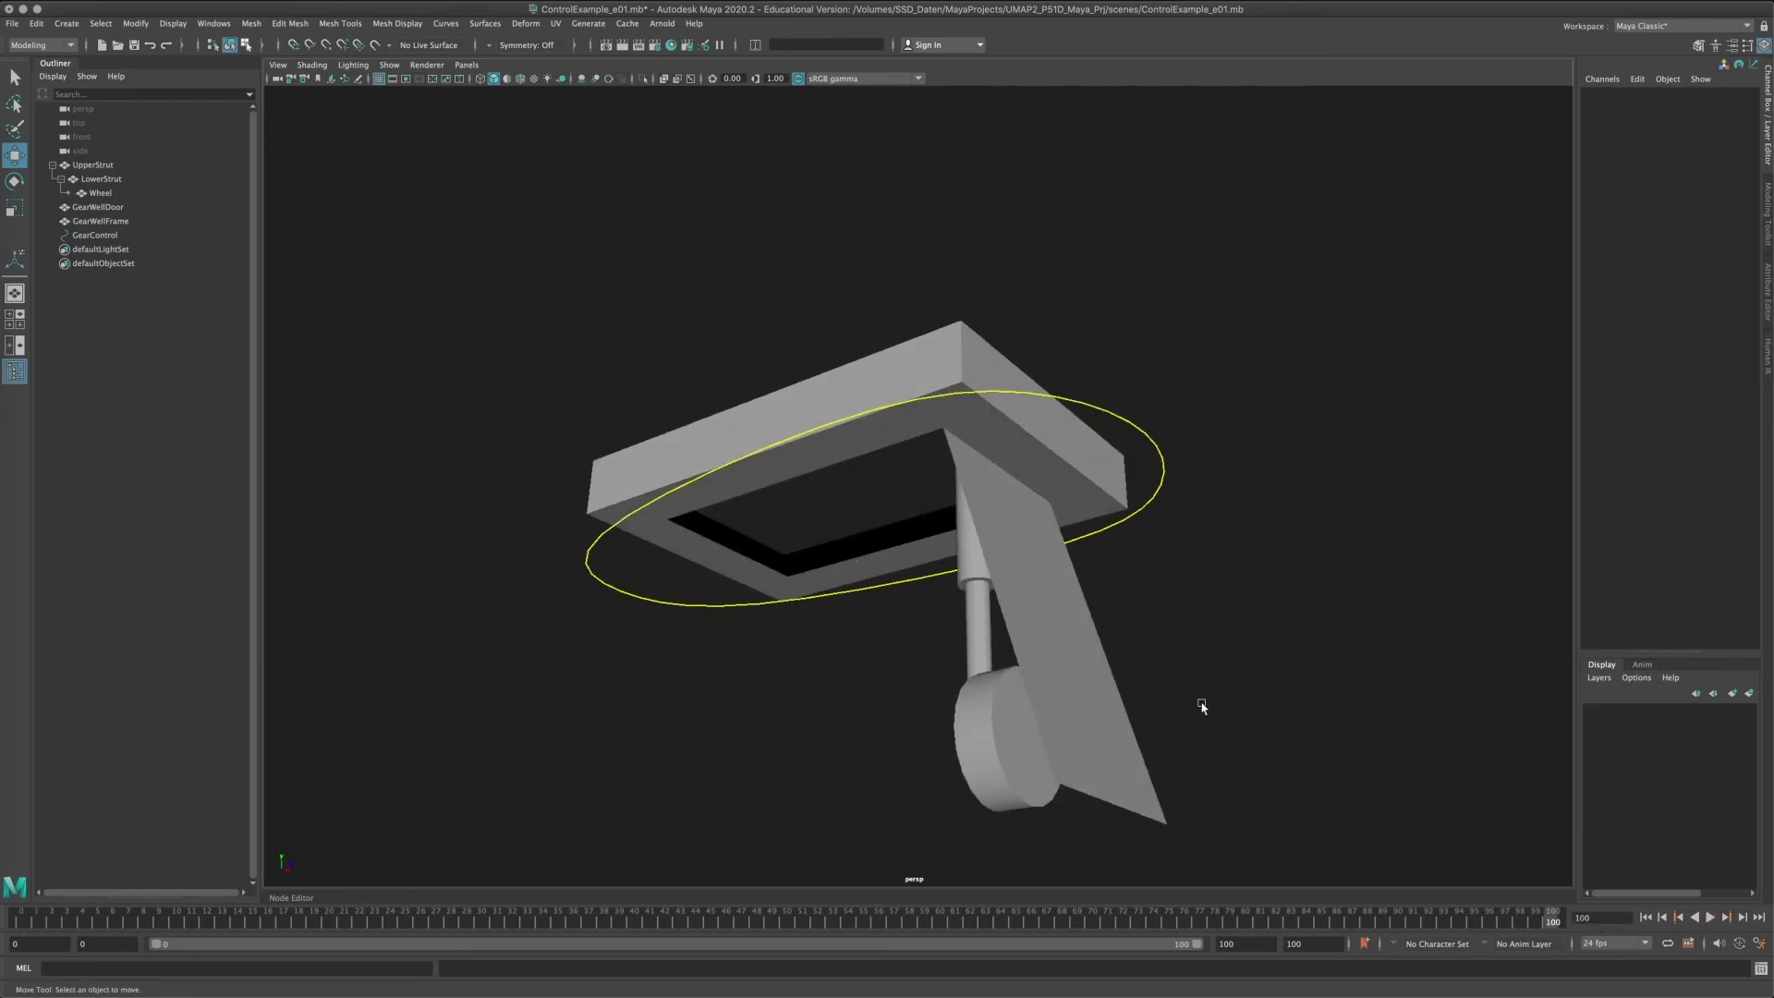
{"action": "left_click_drag", "start_coordinate": [1533, 916], "coordinate": [1556, 887]}
Open the Node Editor below the viewport and enlarge its graph area.
{"action": "left_click", "coordinate": [173, 23]}
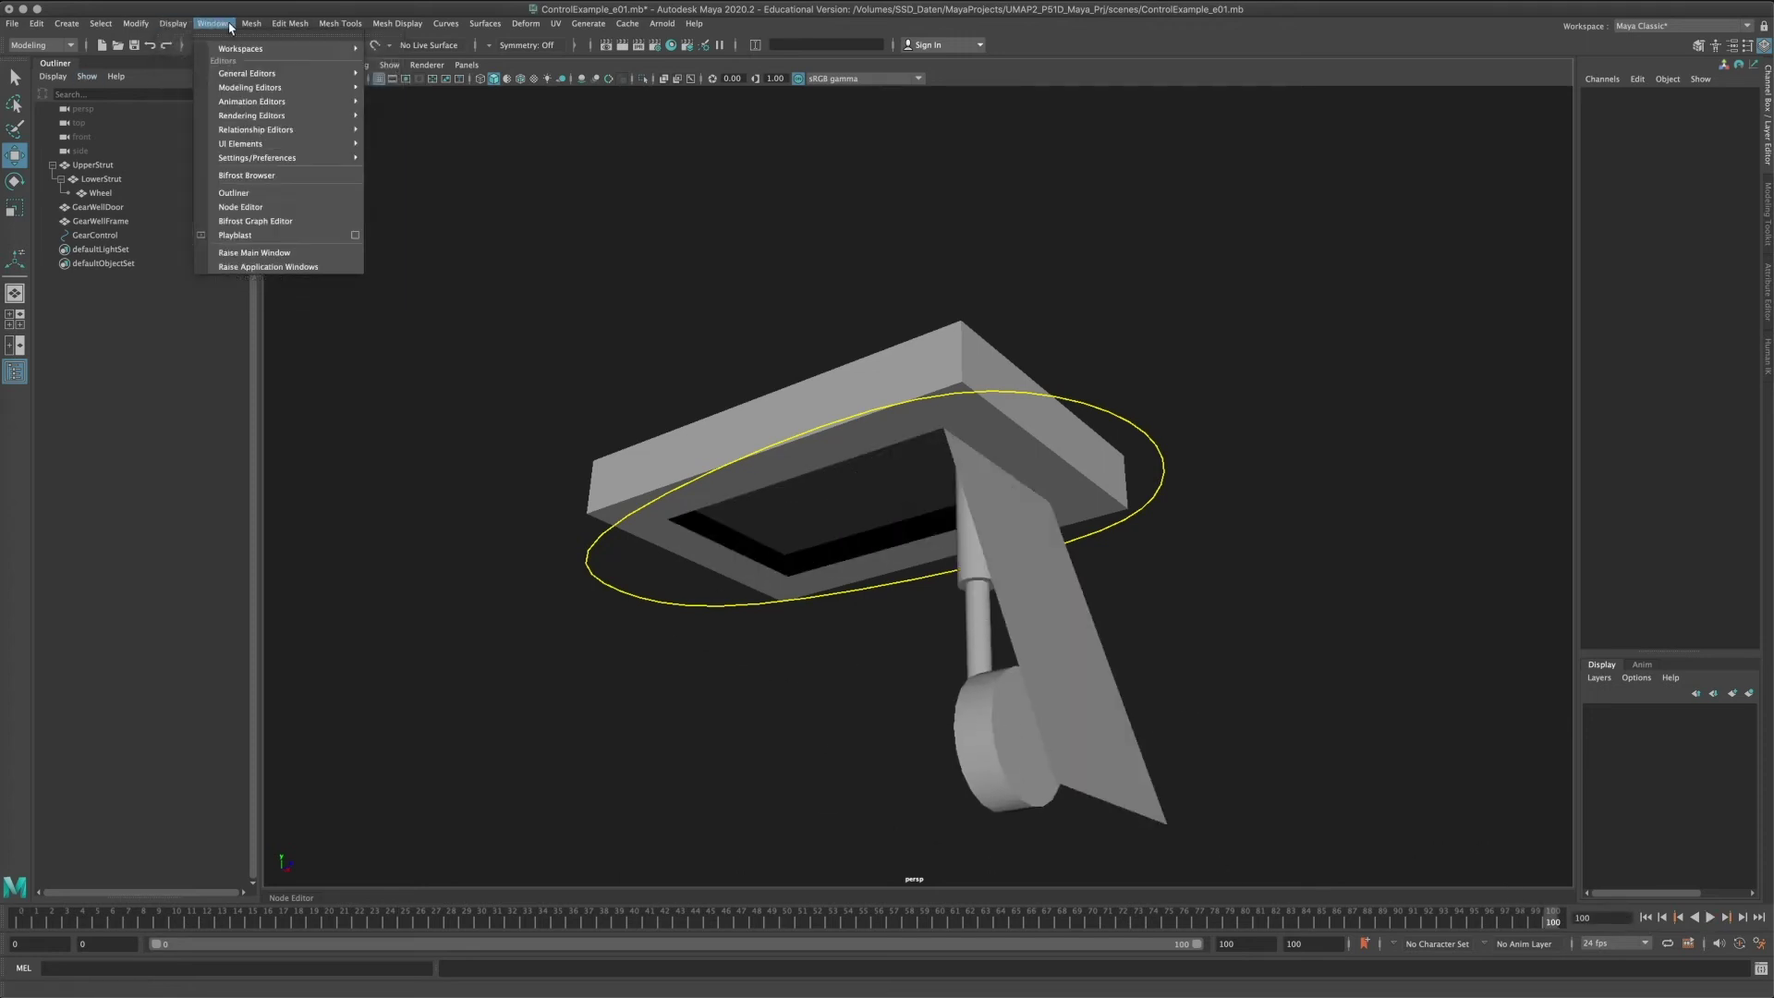
{"action": "left_click", "coordinate": [282, 207]}
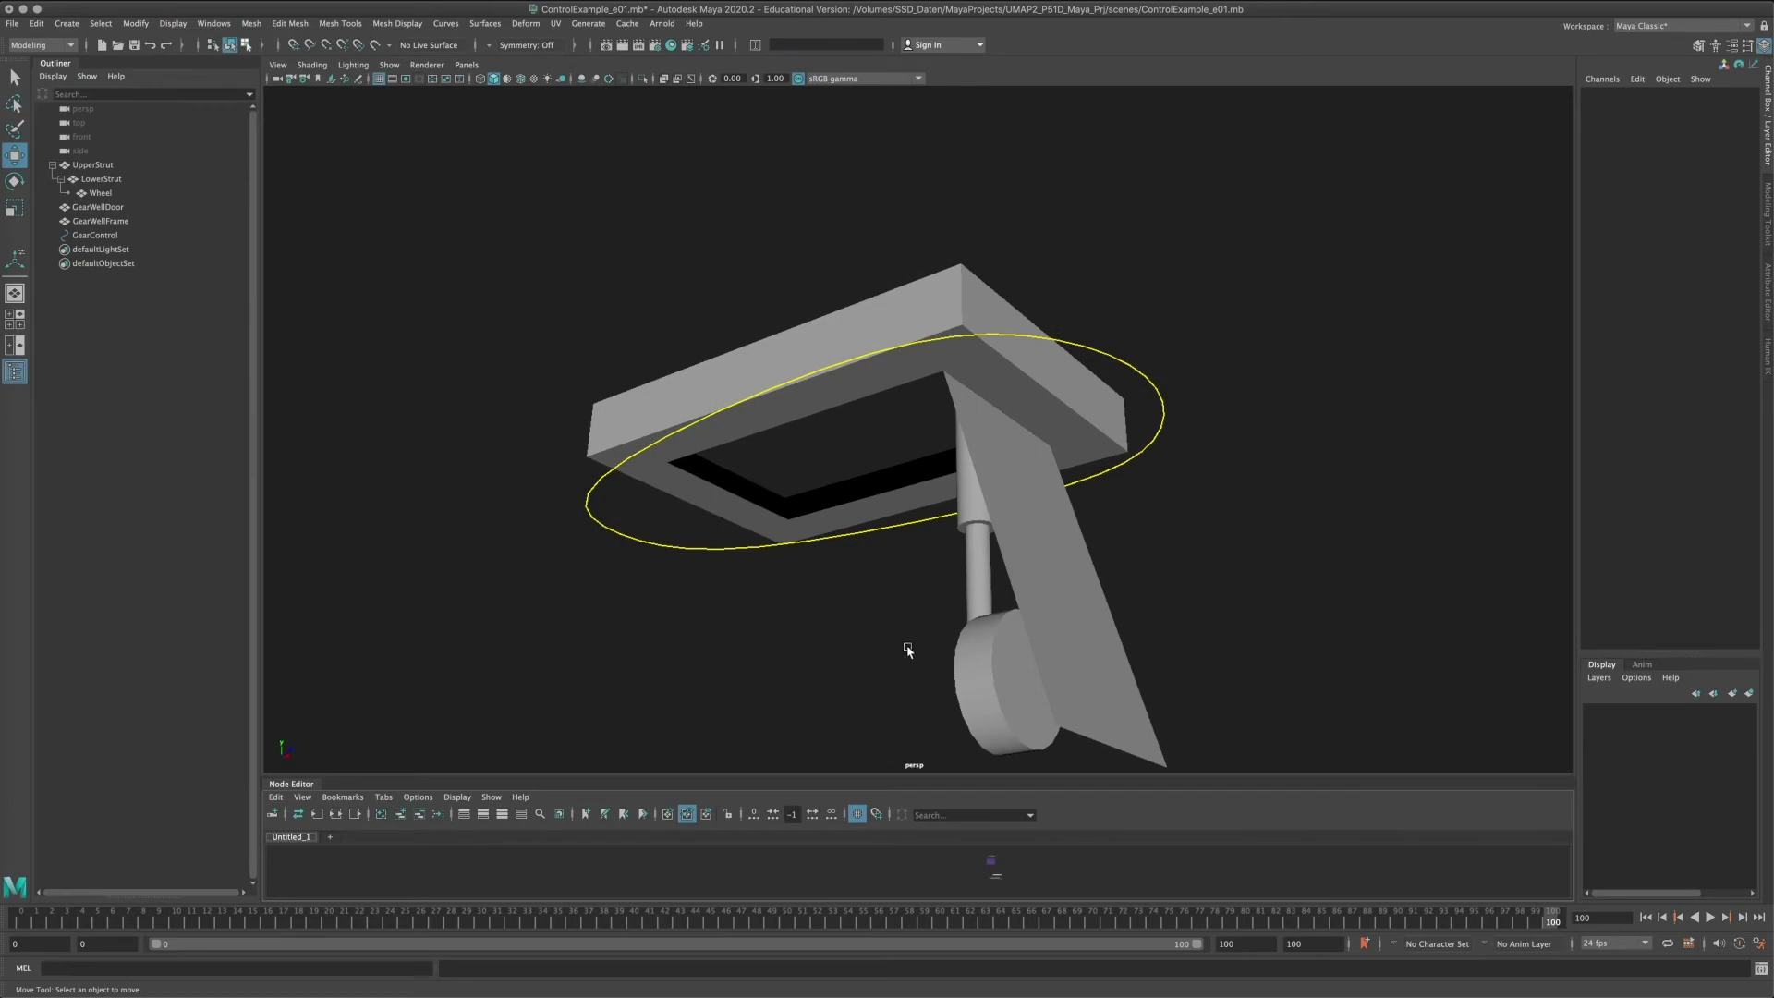
{"action": "left_click_drag", "start_coordinate": [296, 784], "coordinate": [417, 902]}
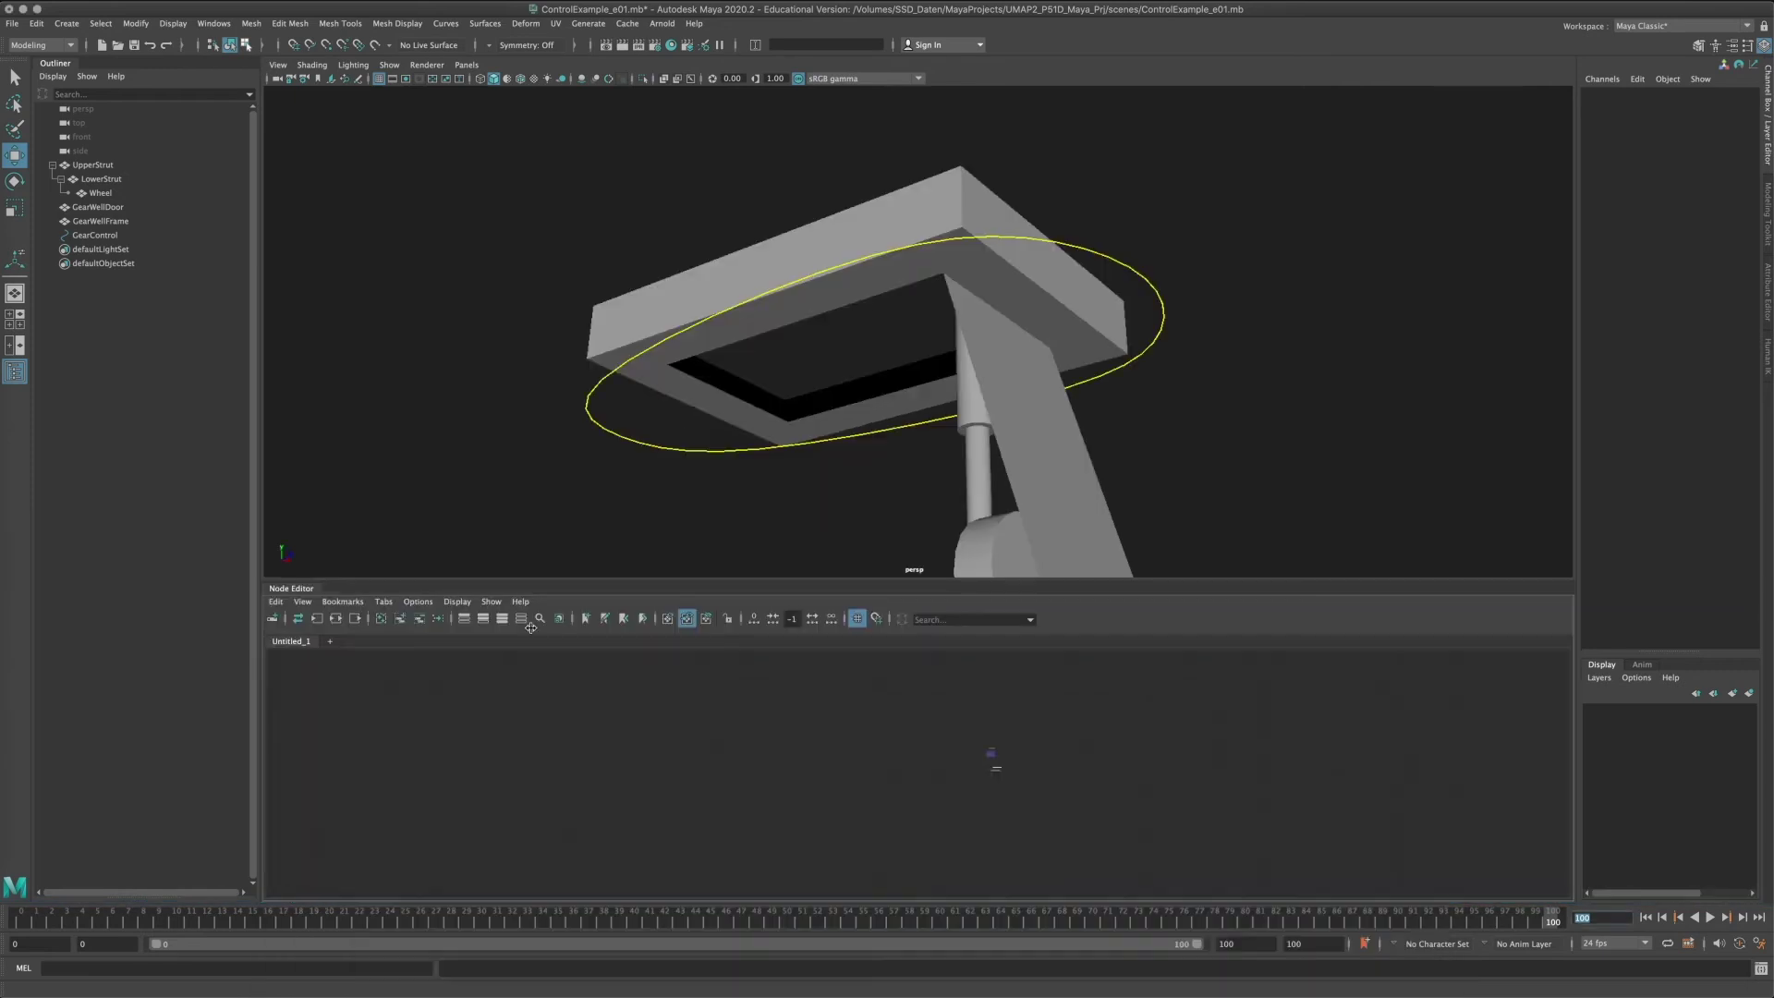
{"action": "left_click_drag", "start_coordinate": [497, 580], "coordinate": [504, 452]}
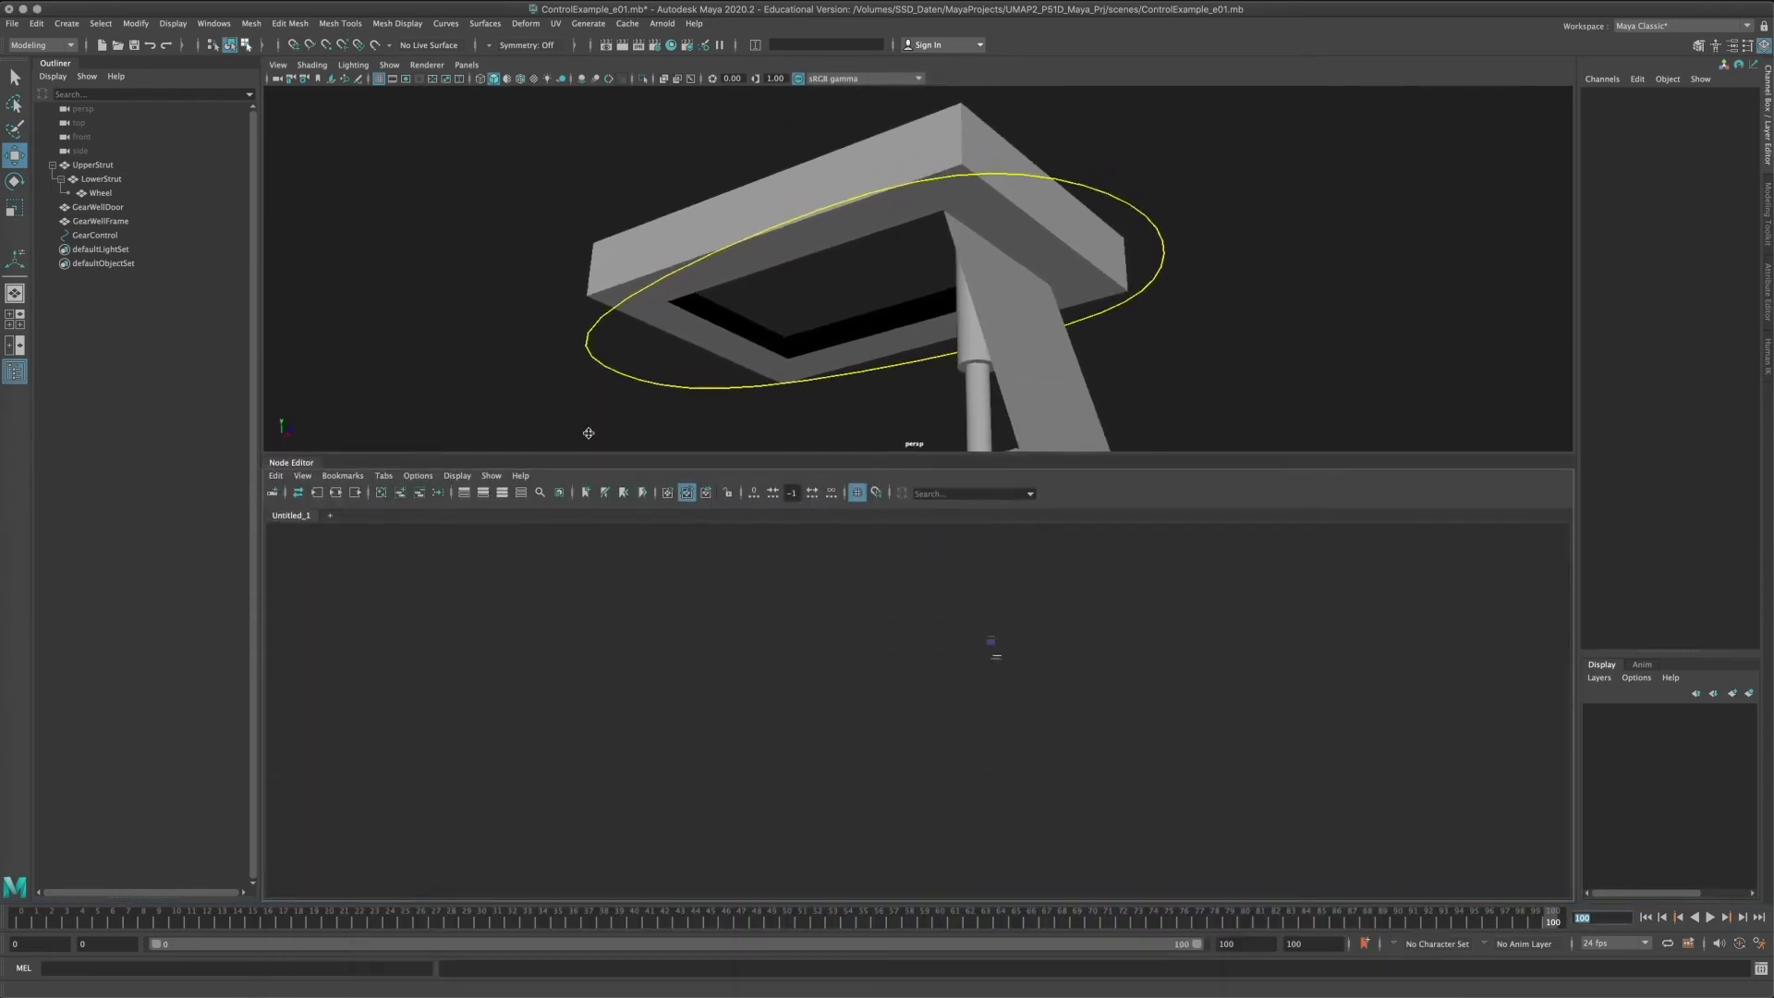
Graph the input and output connections of UpperStrut, LowerStrut, Wheel, GearWellDoor and GearWellFrame in the Node Editor.
{"action": "left_click", "coordinate": [111, 166]}
{"action": "left_click", "coordinate": [115, 180], "text": "shift"}
{"action": "left_click", "coordinate": [114, 193], "text": "shift"}
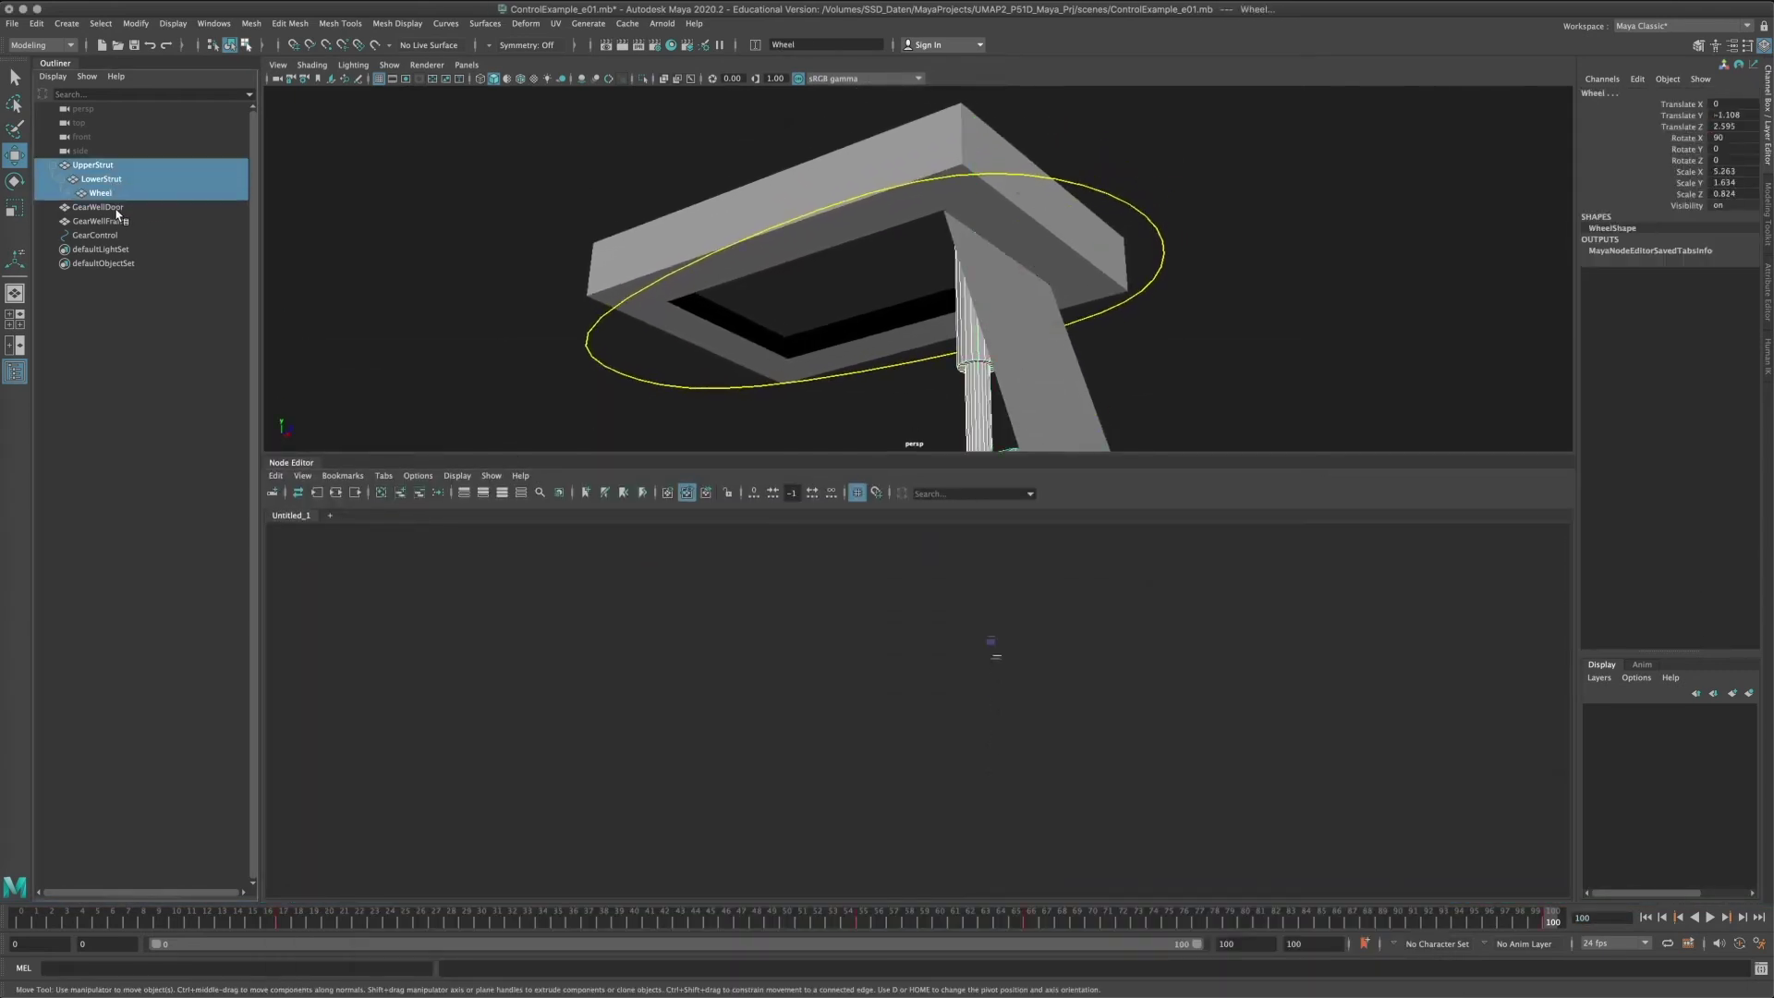
{"action": "left_click", "coordinate": [116, 207], "text": "shift"}
{"action": "left_click_drag", "start_coordinate": [124, 225], "coordinate": [124, 225]}
{"action": "left_click", "coordinate": [336, 493]}
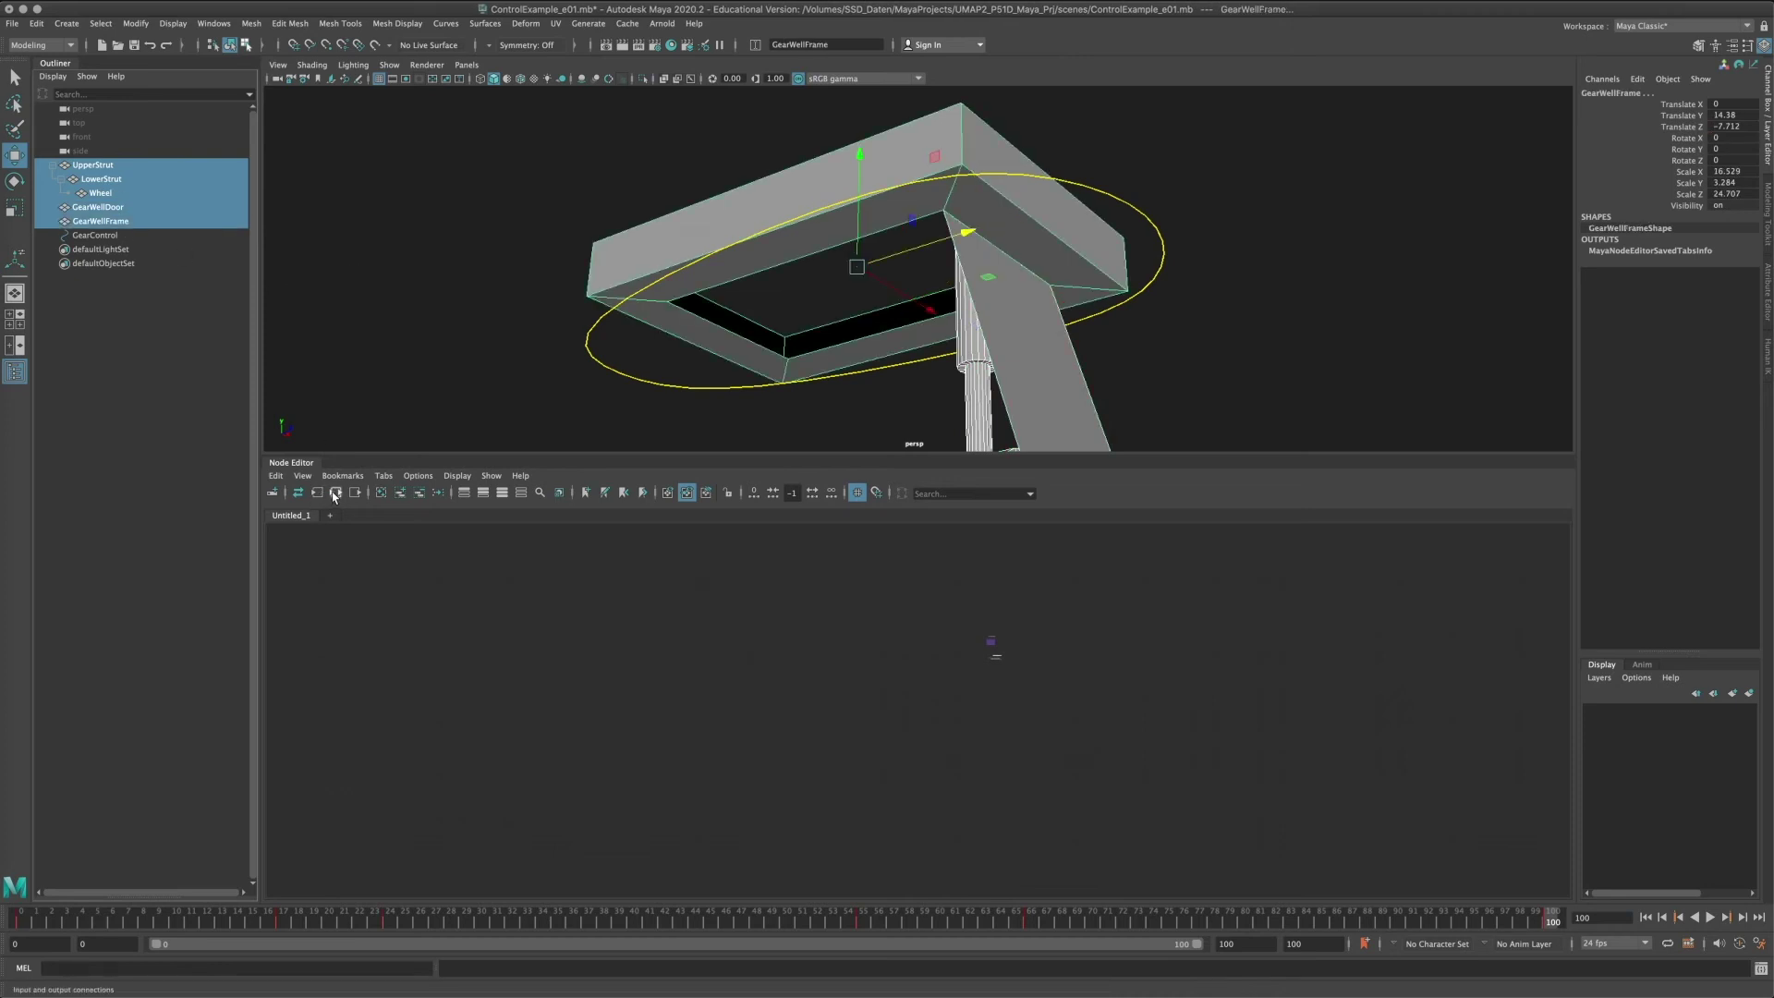
Select all nodes in the graph, including GearControl, and graph their input and output connections.
{"action": "scroll", "coordinate": [955, 813], "scroll_direction": "down", "scroll_amount": 5}
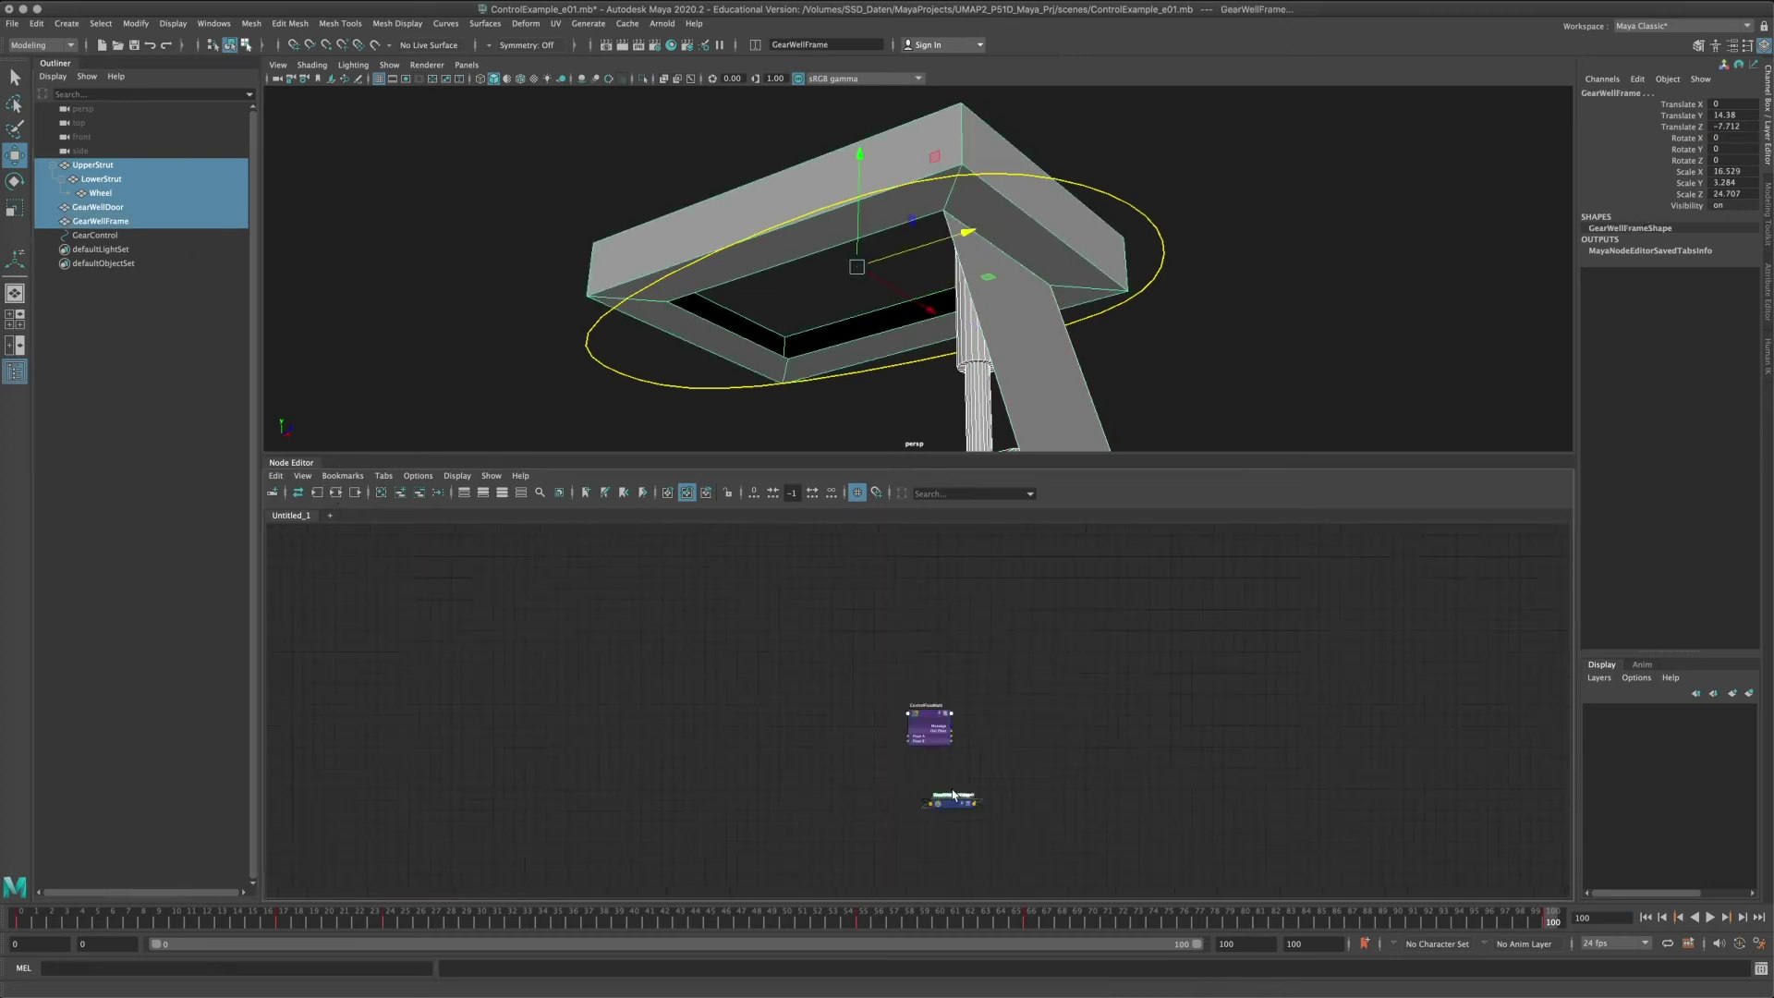
{"action": "scroll", "coordinate": [952, 813], "scroll_direction": "up", "scroll_amount": 5}
{"action": "key", "text": "super+a"}
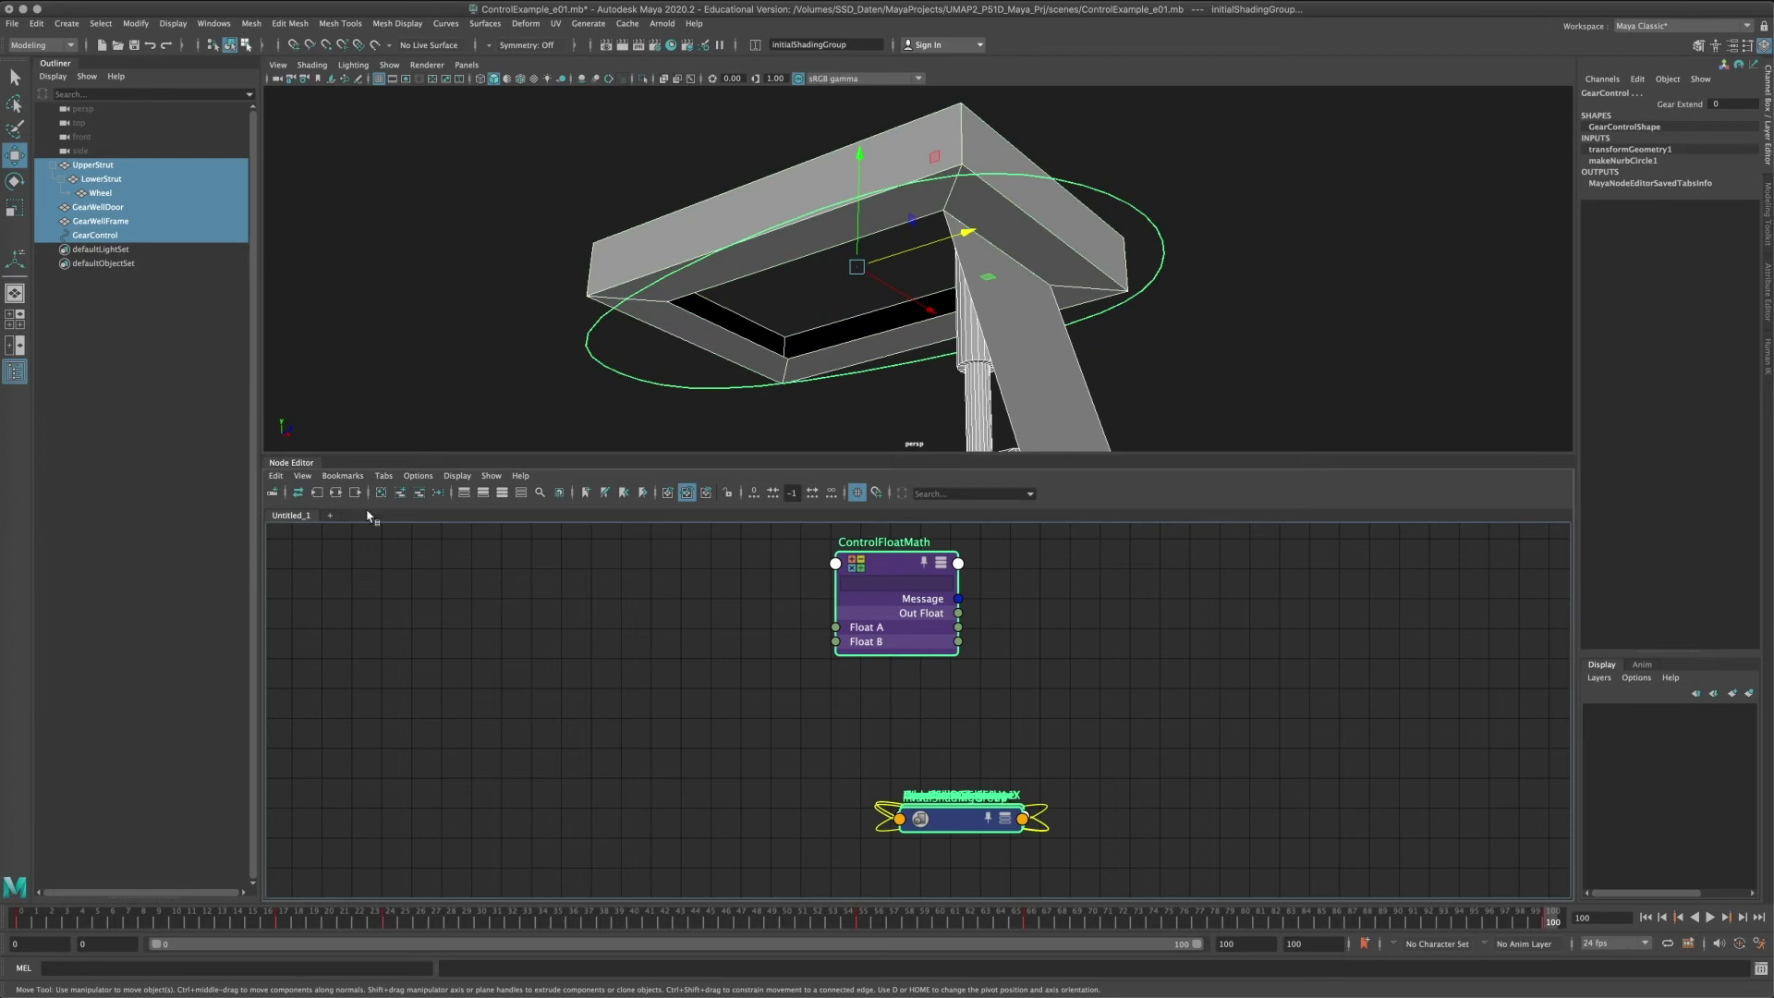
{"action": "left_click", "coordinate": [335, 492]}
Pull the renderPartition node out of the stacked nodes and place it to the right of ControlFloatMath.
{"action": "left_click", "coordinate": [1049, 712]}
{"action": "left_click_drag", "start_coordinate": [943, 843], "coordinate": [1282, 698]}
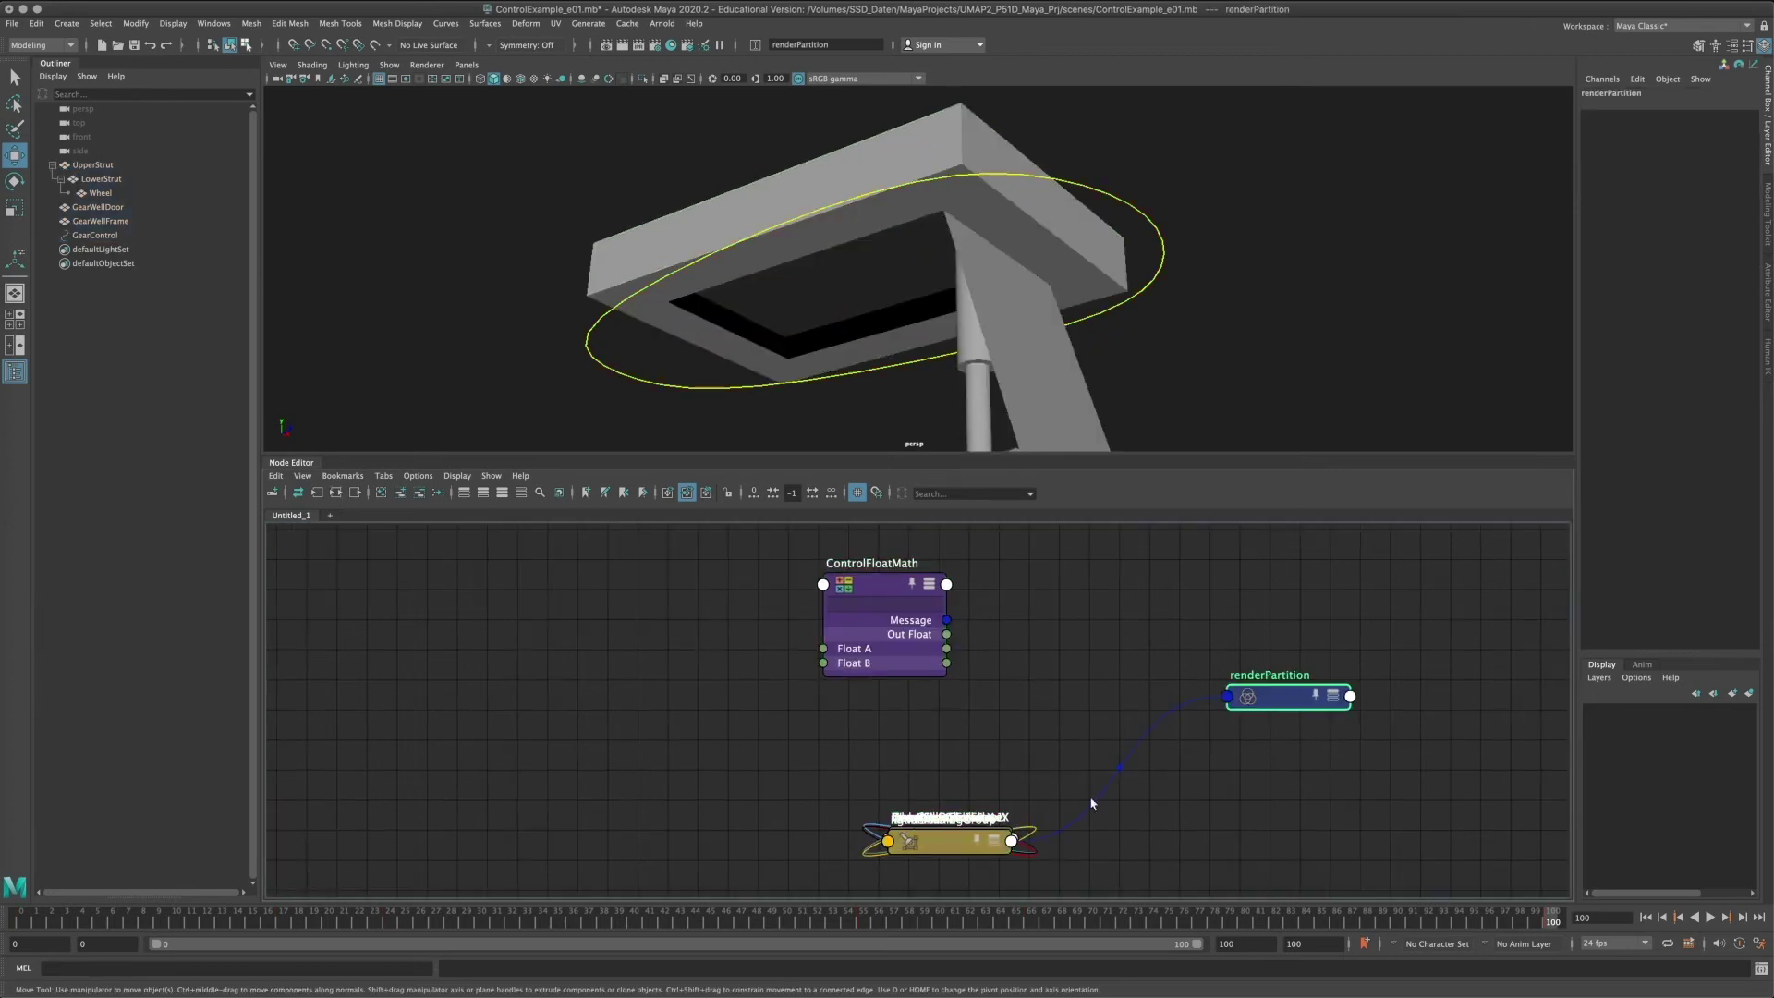
{"action": "scroll", "coordinate": [796, 602], "scroll_direction": "down", "scroll_amount": 4}
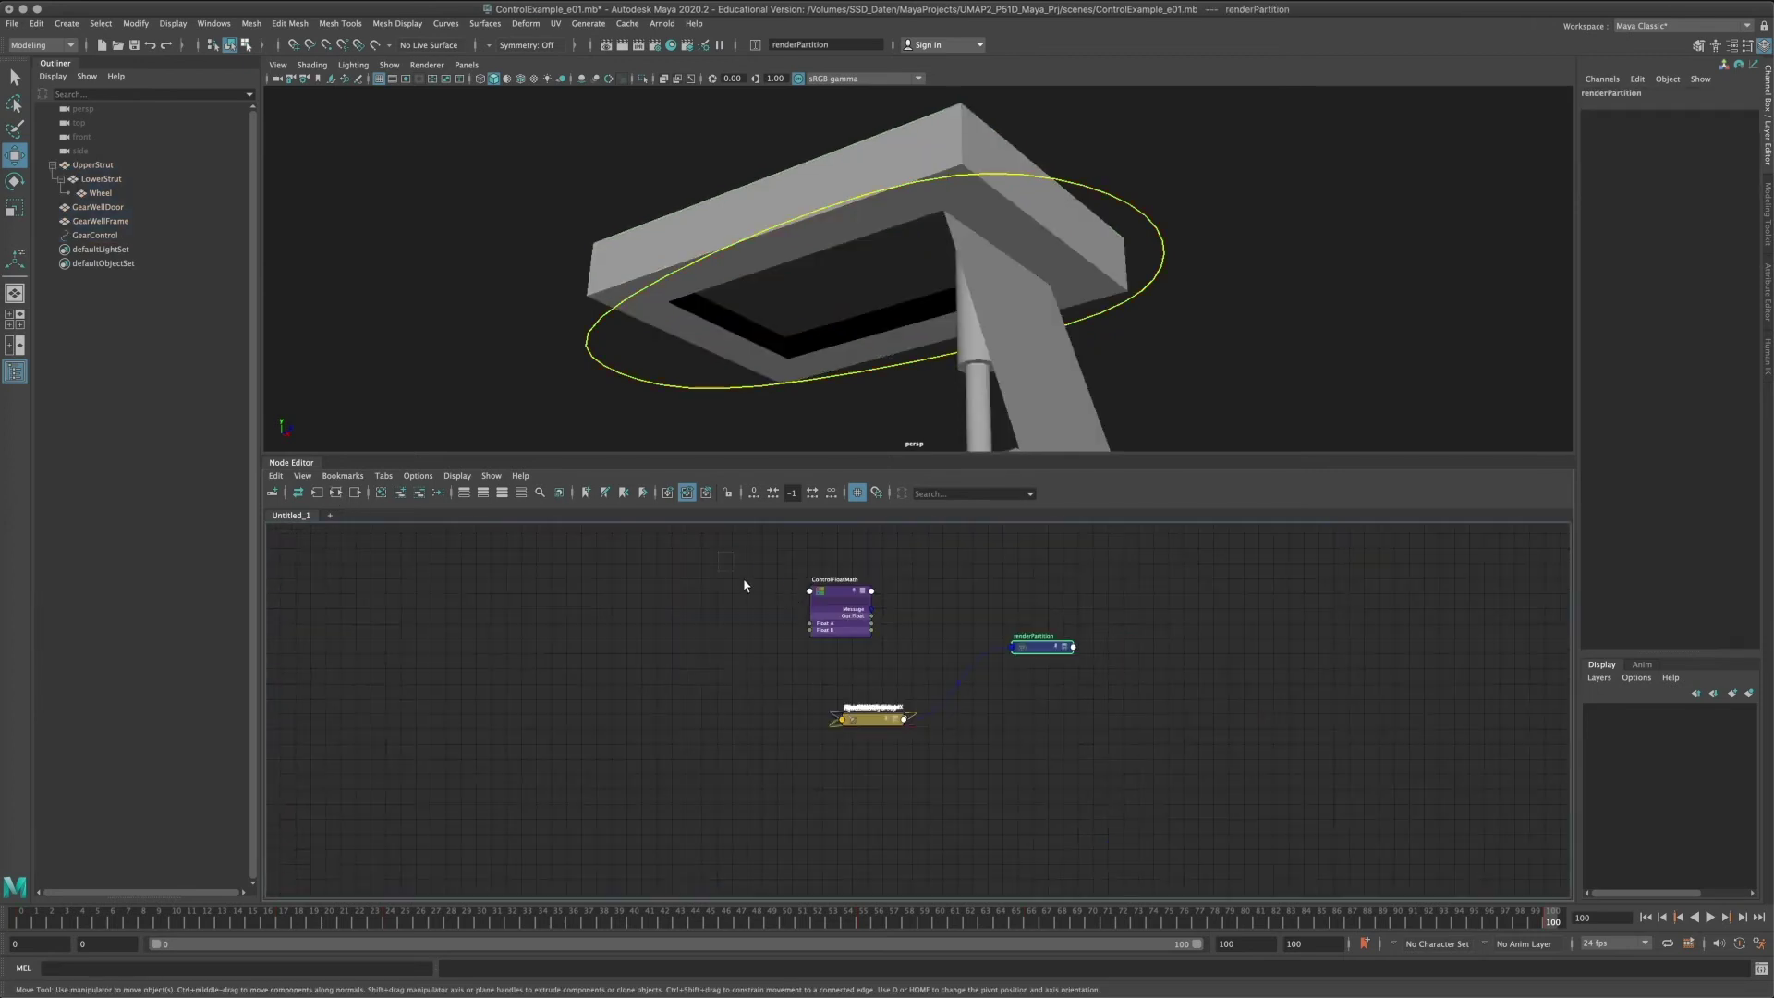
Select all nodes in the graph and lay out their input and output connections.
{"action": "left_click_drag", "start_coordinate": [745, 586], "coordinate": [1194, 789]}
{"action": "left_click", "coordinate": [936, 642]}
{"action": "left_click", "coordinate": [335, 492]}
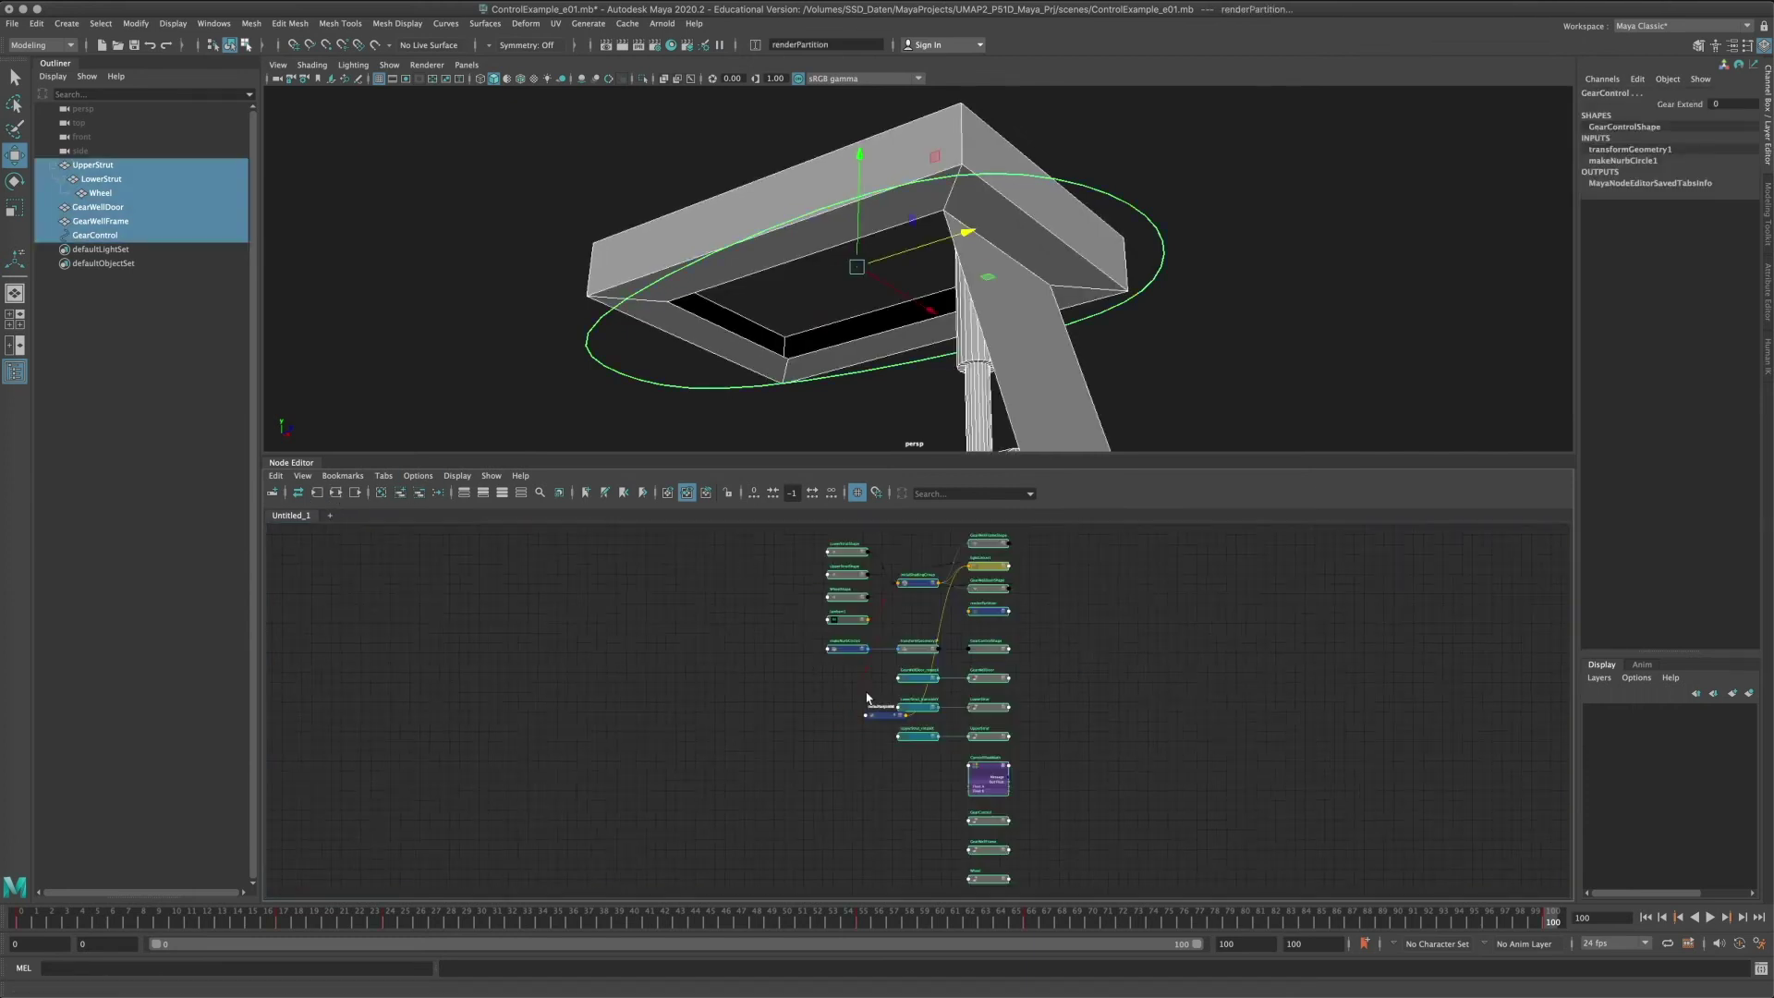
Move the lightLinker1 node out to the right of the other nodes in the graph.
{"action": "scroll", "coordinate": [1034, 619], "scroll_direction": "up", "scroll_amount": 4}
{"action": "left_click", "coordinate": [1001, 613]}
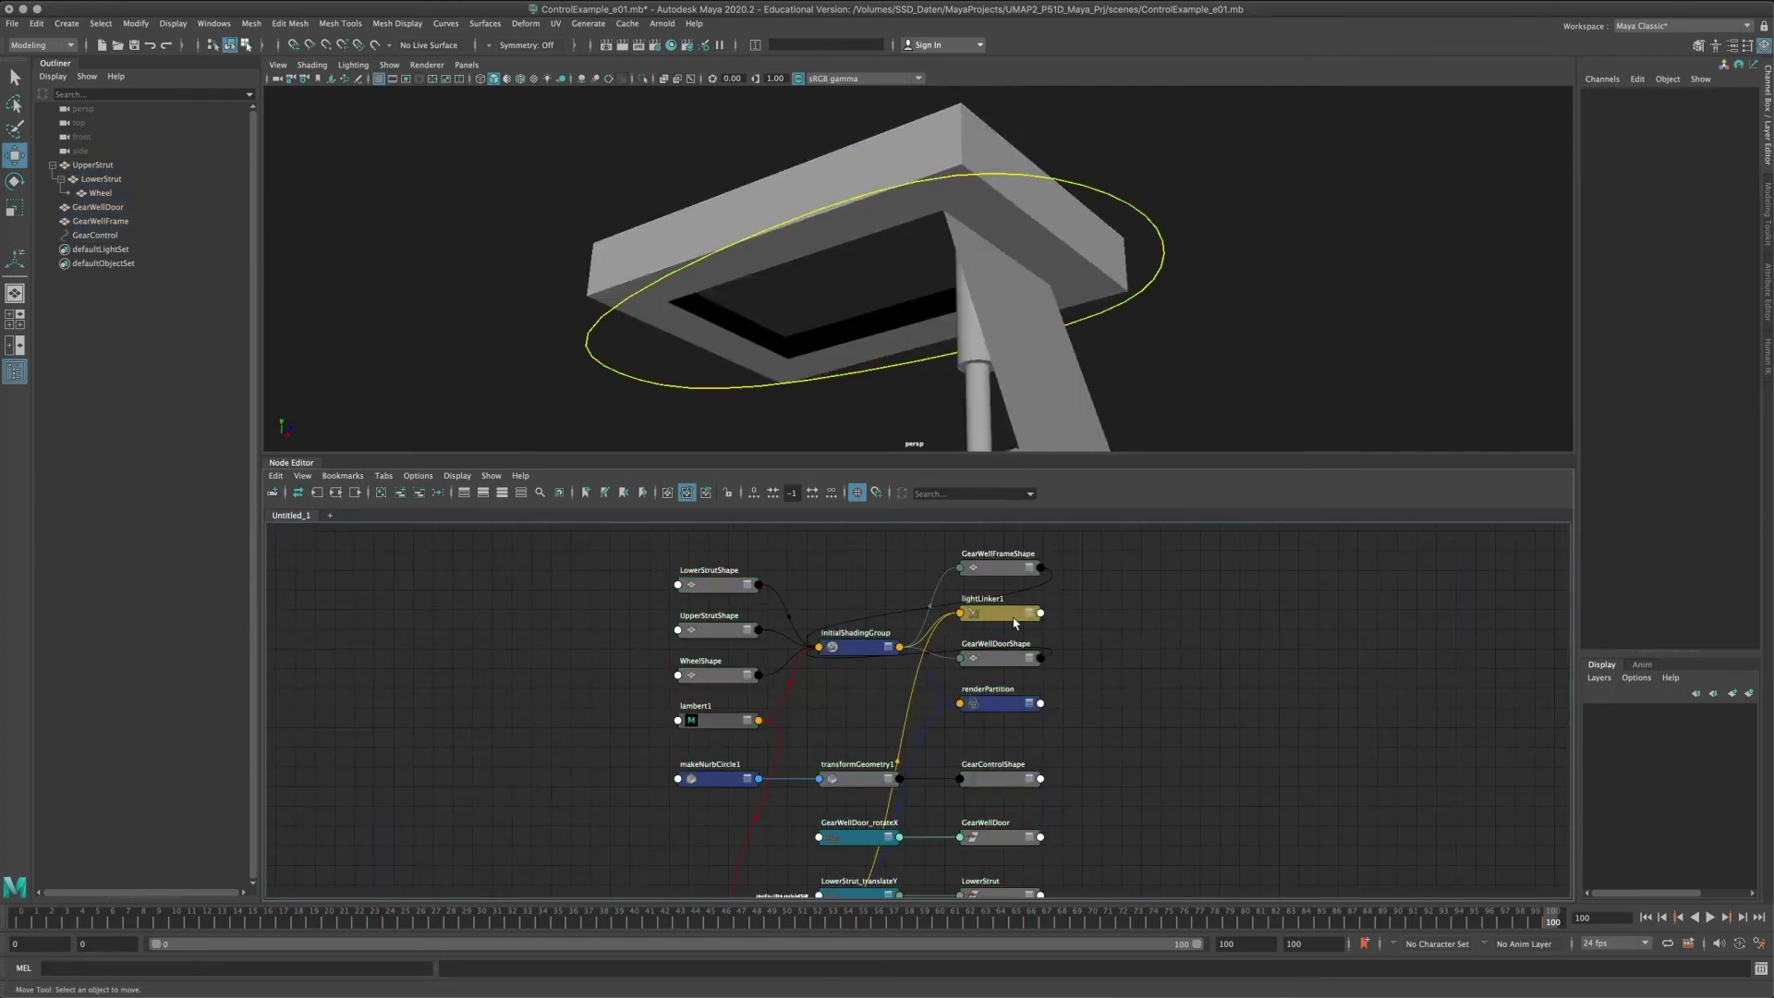
{"action": "left_click_drag", "start_coordinate": [1001, 612], "coordinate": [1370, 627]}
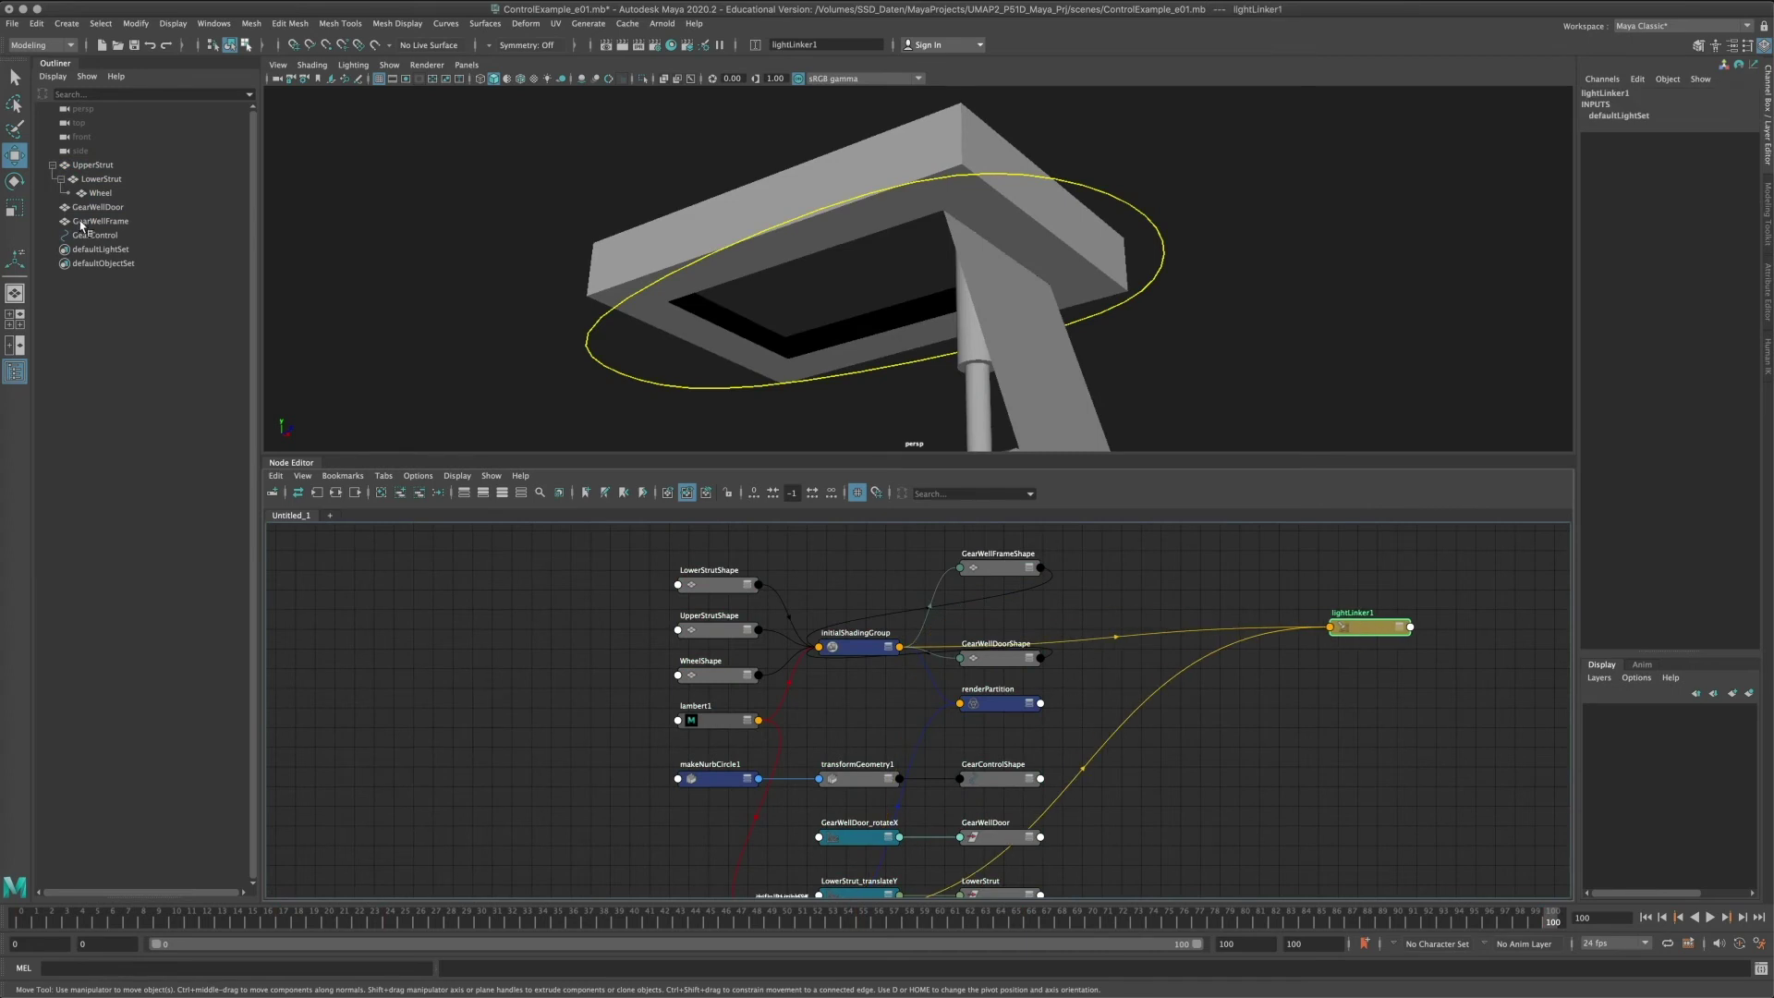
Select every node in the Node Editor and remove them all from the graph.
{"action": "scroll", "coordinate": [1303, 693], "scroll_direction": "down", "scroll_amount": 6}
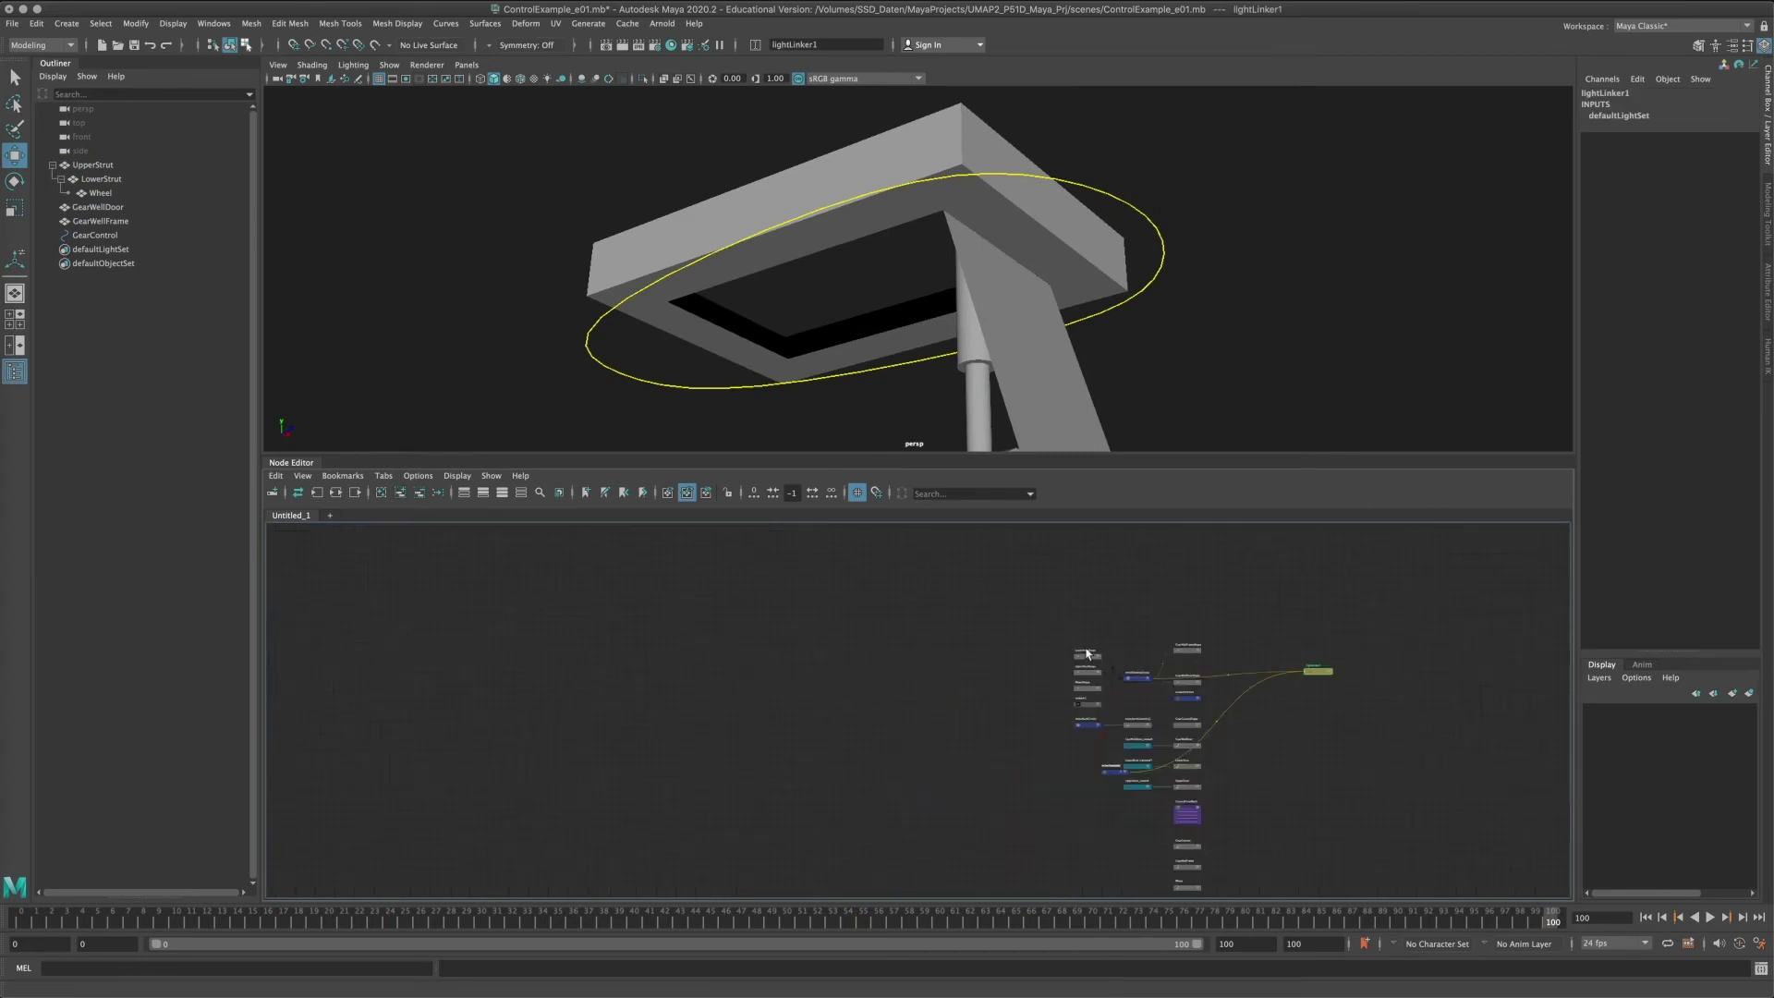
{"action": "left_click_drag", "start_coordinate": [1279, 826], "coordinate": [1345, 858]}
{"action": "scroll", "coordinate": [1017, 576], "scroll_direction": "down", "scroll_amount": 2}
{"action": "left_click", "coordinate": [418, 493]}
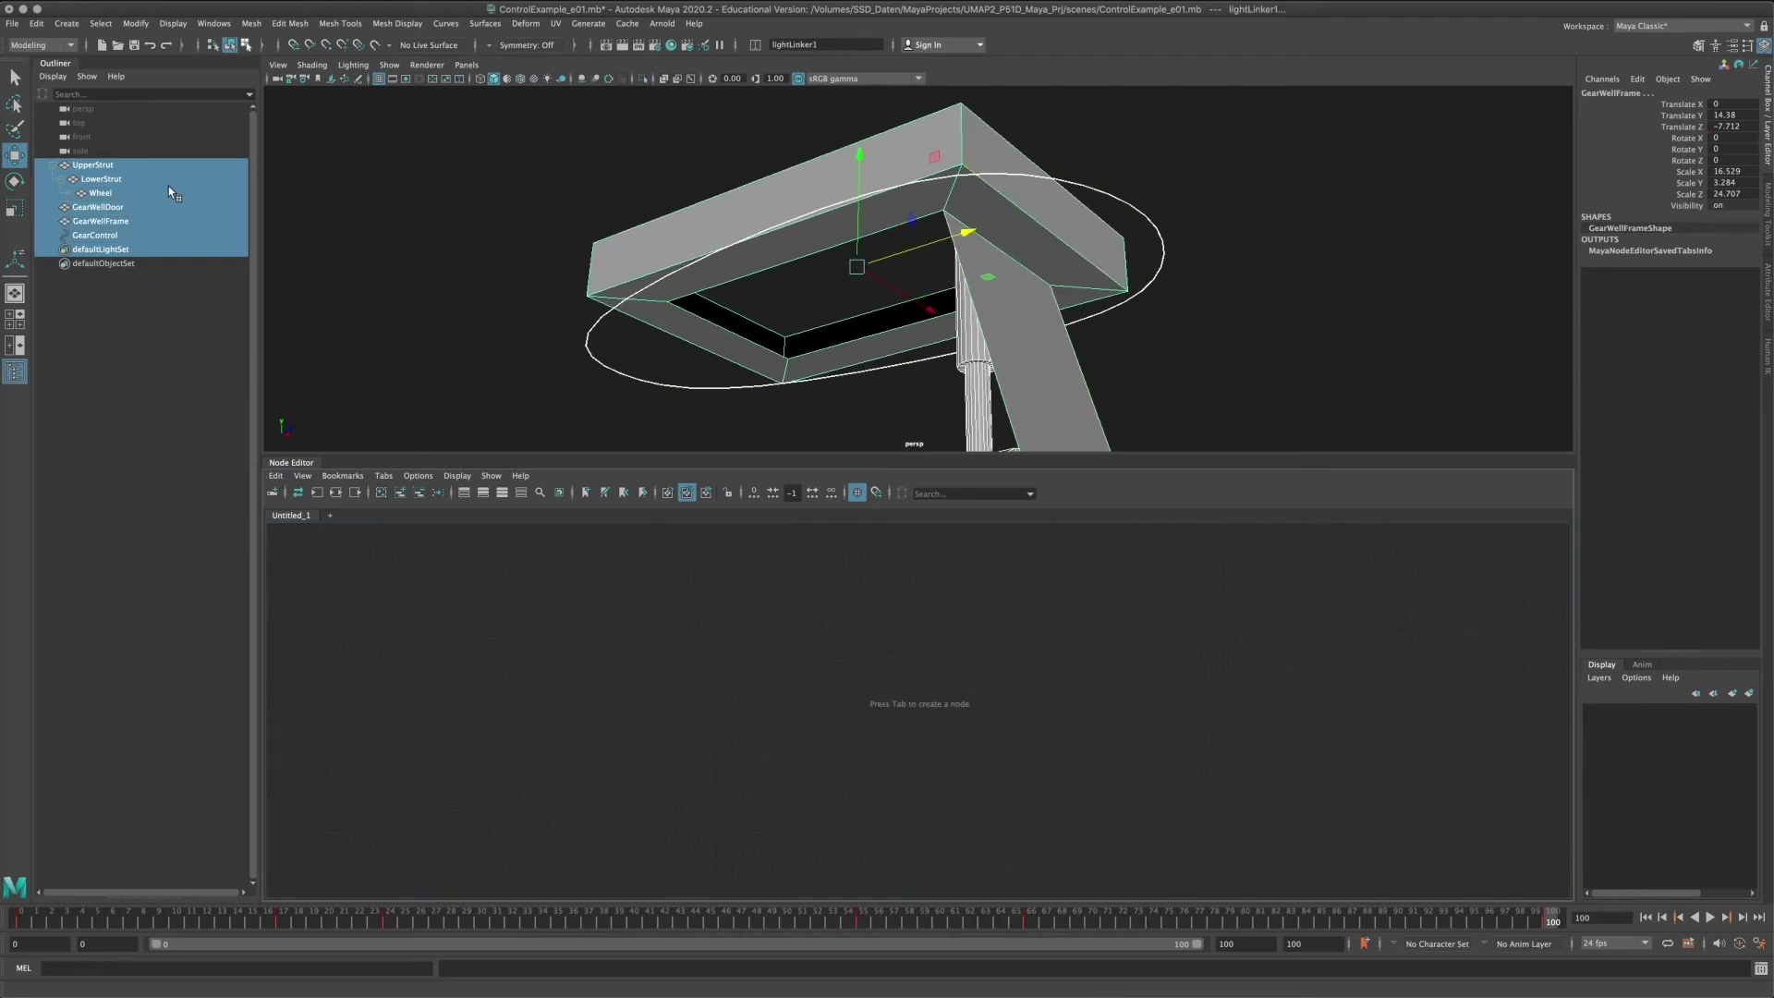
Add UpperStrut, LowerStrut, Wheel and GearWellDoor from the Outliner to the empty Node Editor graph.
{"action": "left_click", "coordinate": [111, 165]}
{"action": "left_click", "coordinate": [112, 178], "text": "shift"}
{"action": "left_click", "coordinate": [101, 193], "text": "shift"}
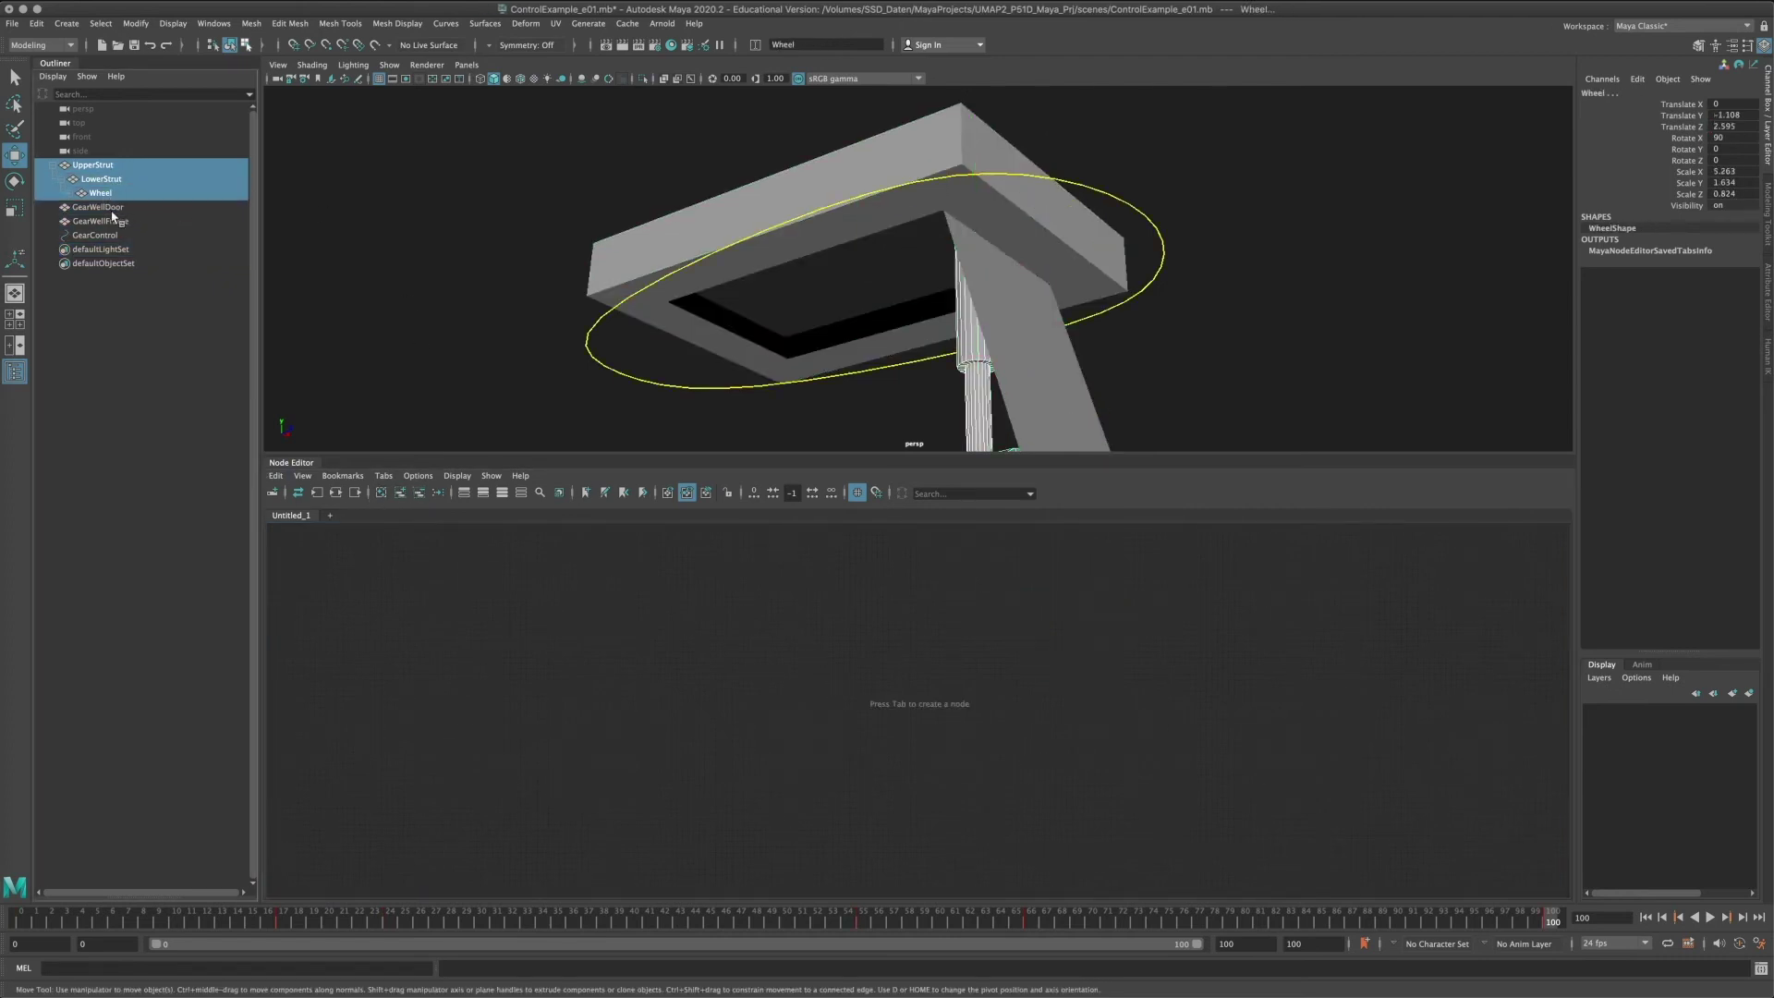
{"action": "left_click", "coordinate": [111, 209], "text": "ctrl"}
{"action": "left_click_drag", "start_coordinate": [100, 209], "coordinate": [795, 700]}
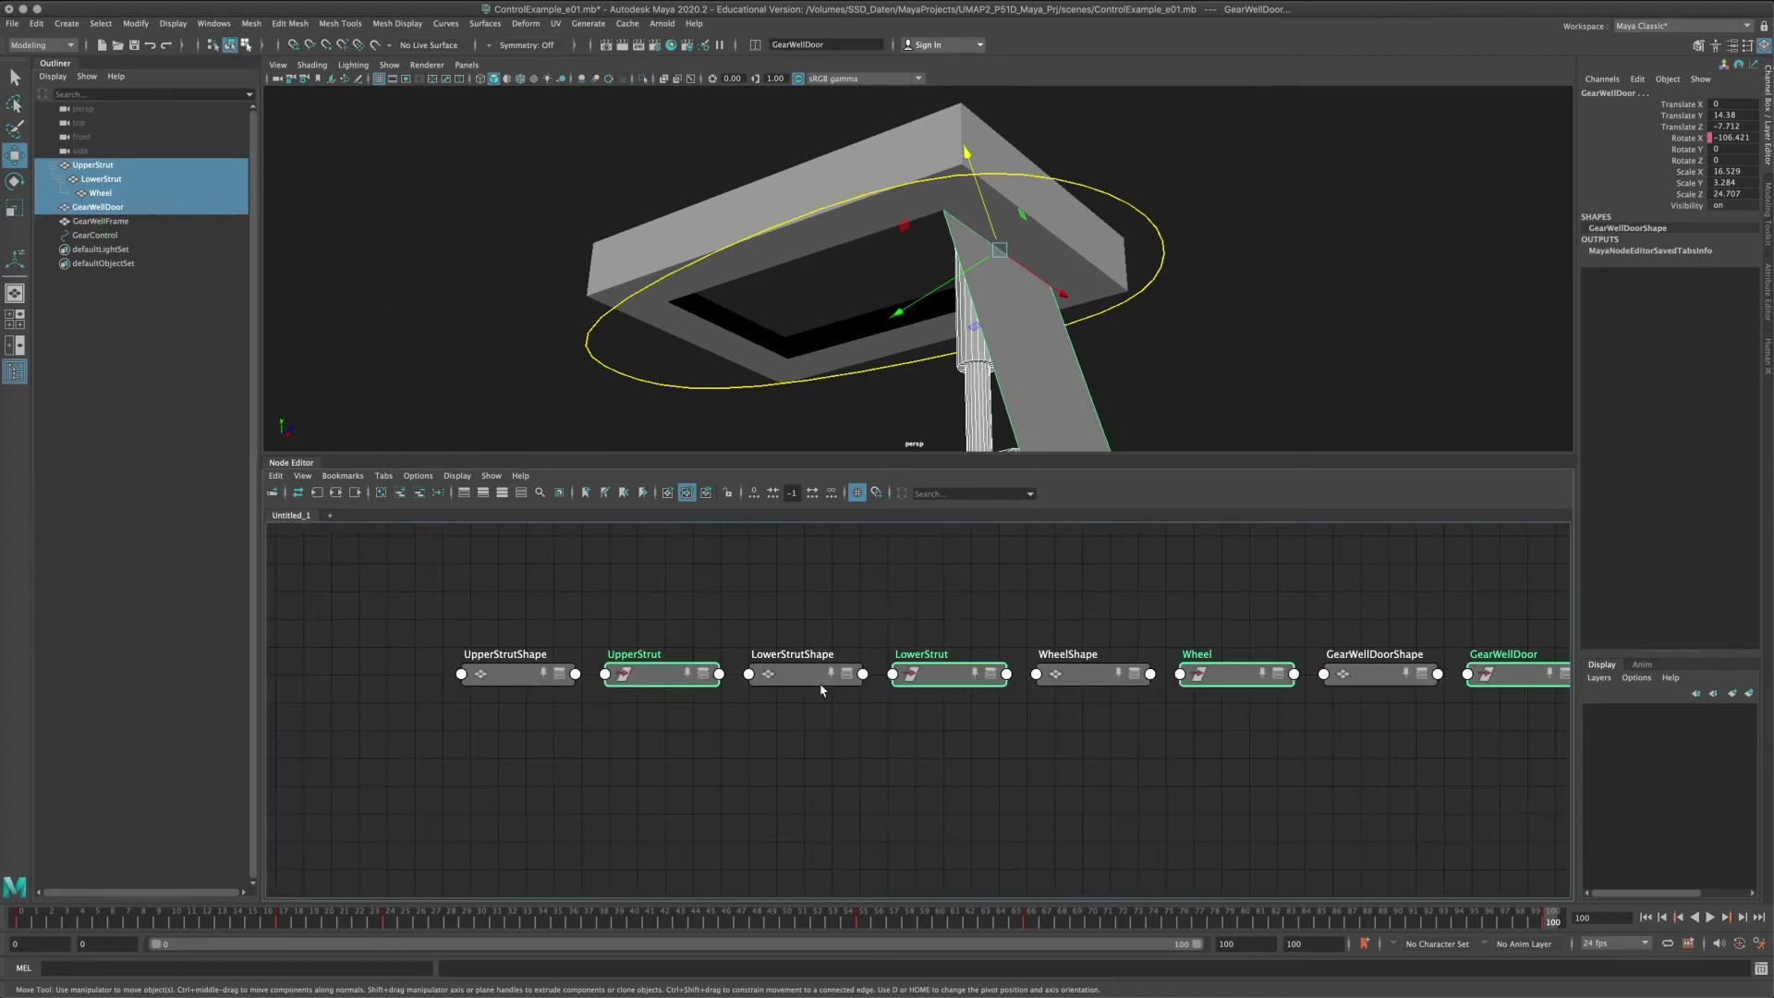
Select all the strut, wheel and door nodes with their shapes and graph their input and output connections.
{"action": "middle_click_drag", "start_coordinate": [1040, 630], "coordinate": [749, 606], "text": "alt"}
{"action": "scroll", "coordinate": [818, 615], "scroll_direction": "down", "scroll_amount": 3}
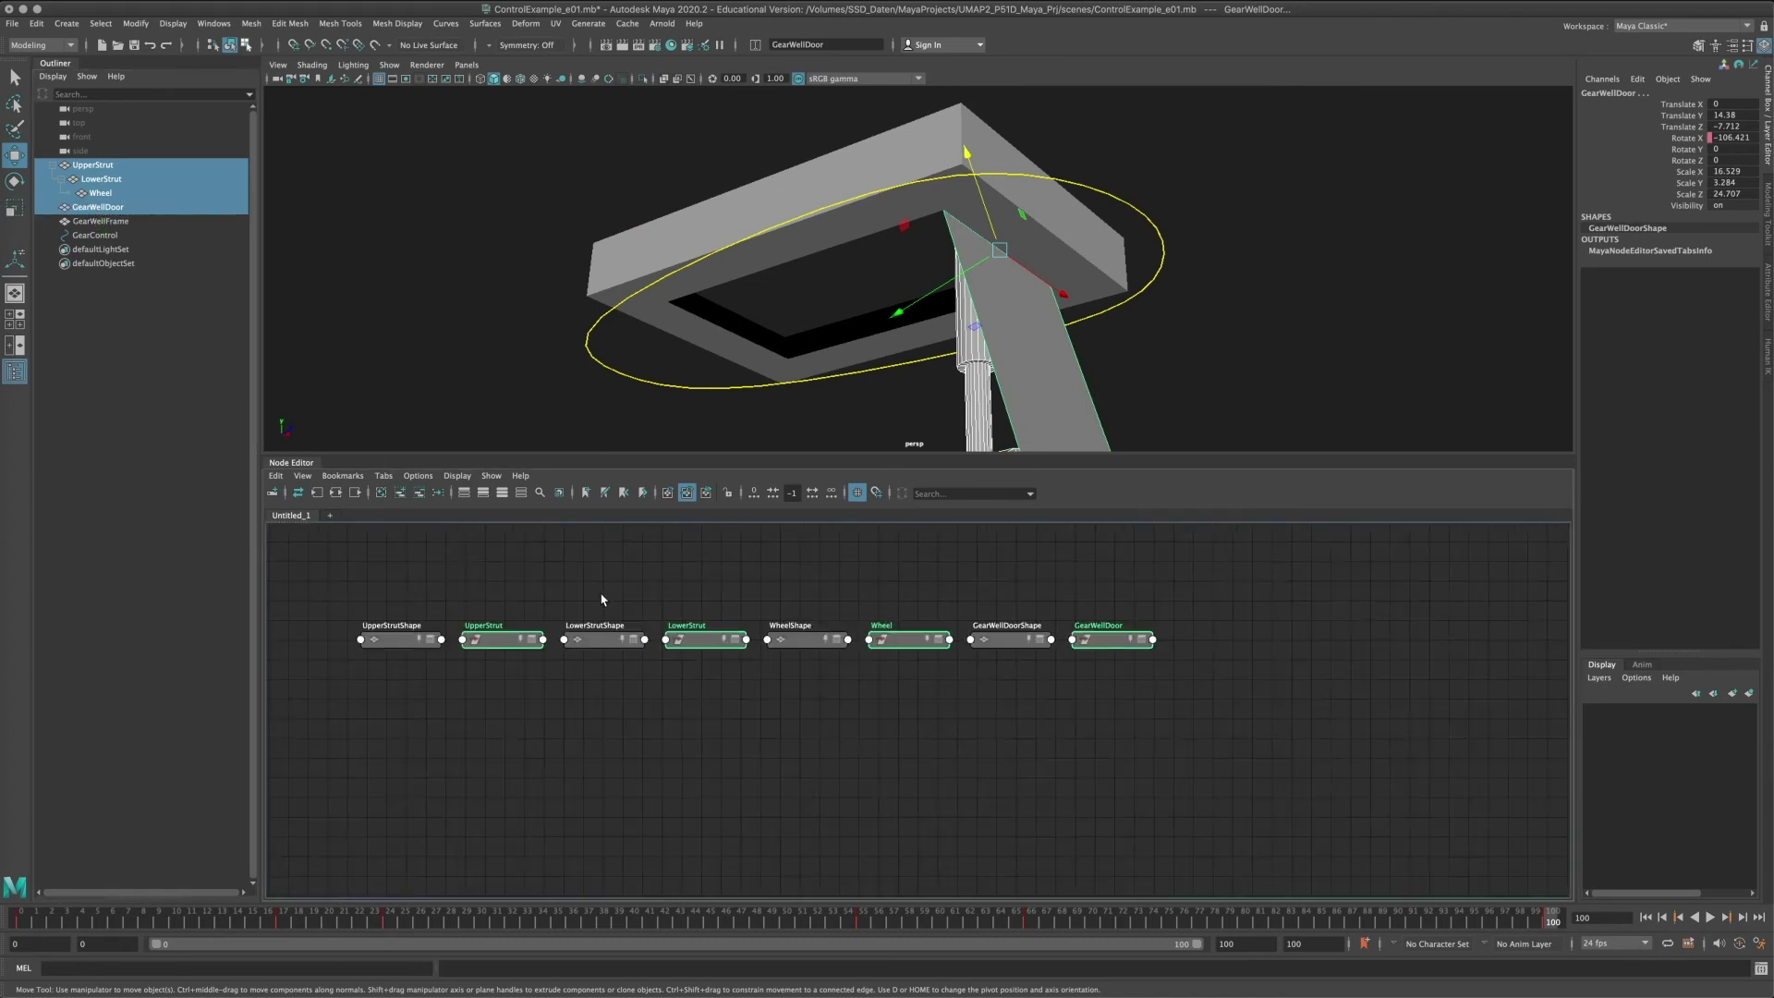
{"action": "middle_click_drag", "start_coordinate": [602, 594], "coordinate": [796, 596], "text": "alt"}
{"action": "left_click", "coordinate": [593, 641]}
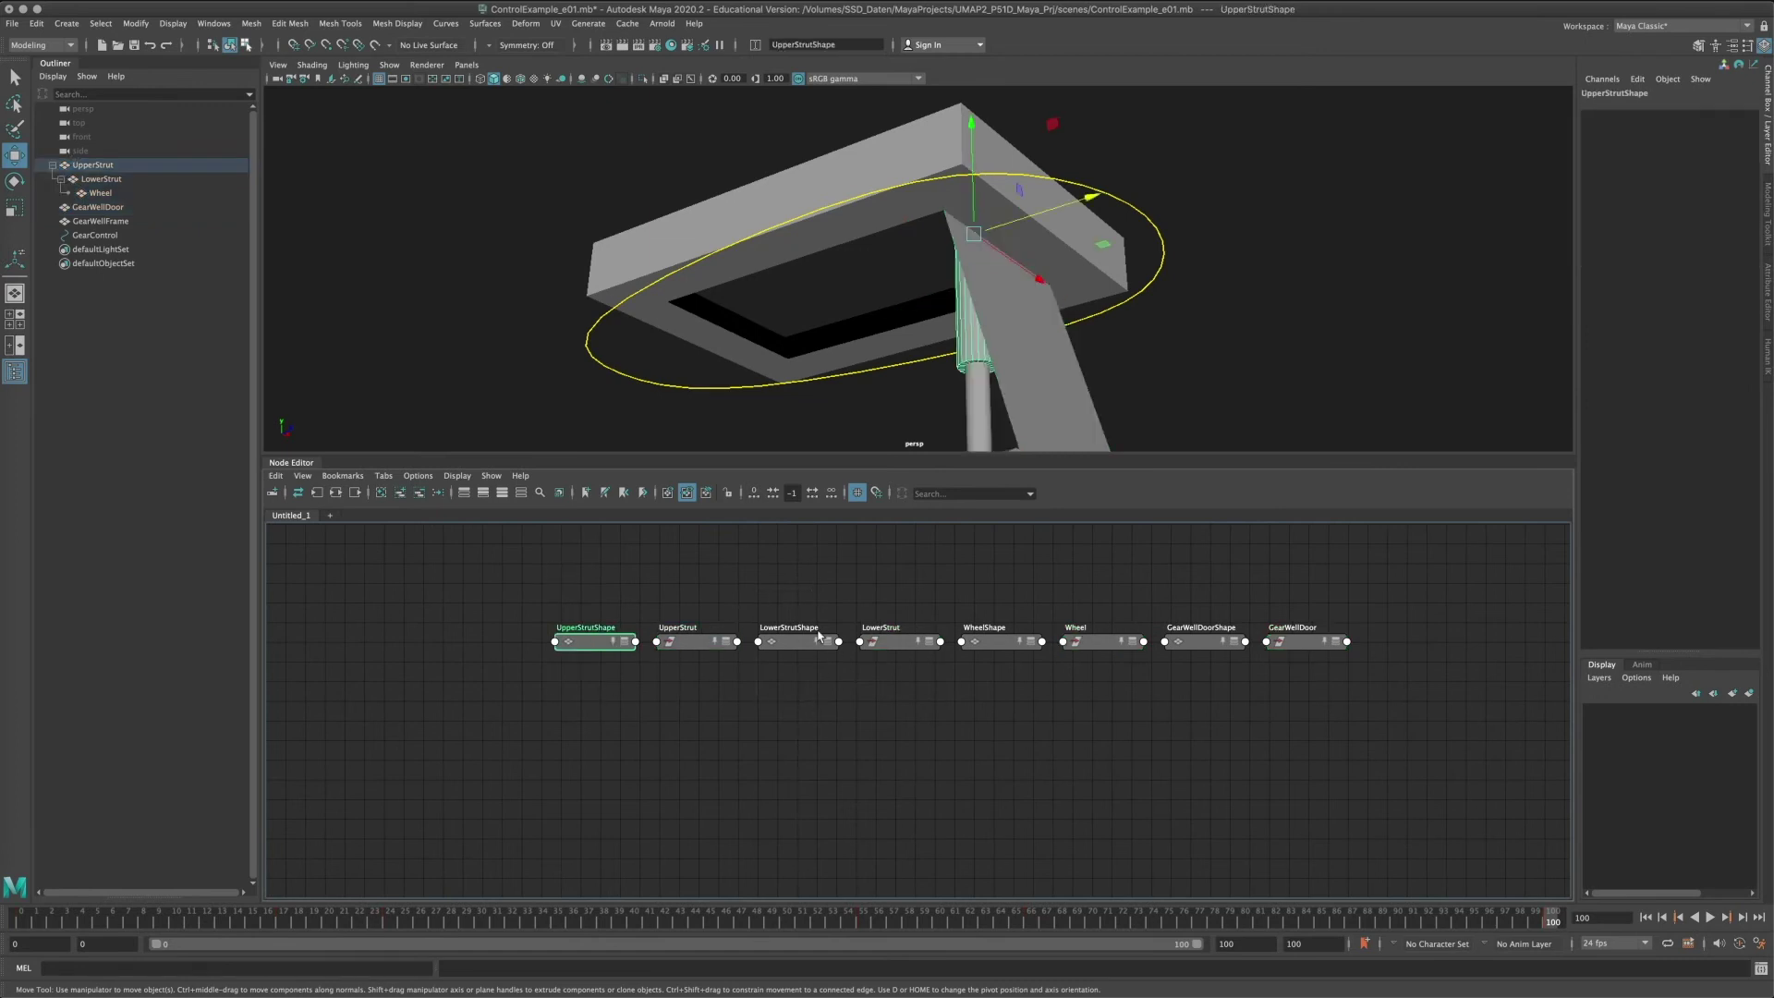
{"action": "left_click", "coordinate": [819, 638], "text": "shift"}
{"action": "left_click", "coordinate": [698, 620]}
{"action": "left_click_drag", "start_coordinate": [515, 593], "coordinate": [1470, 713]}
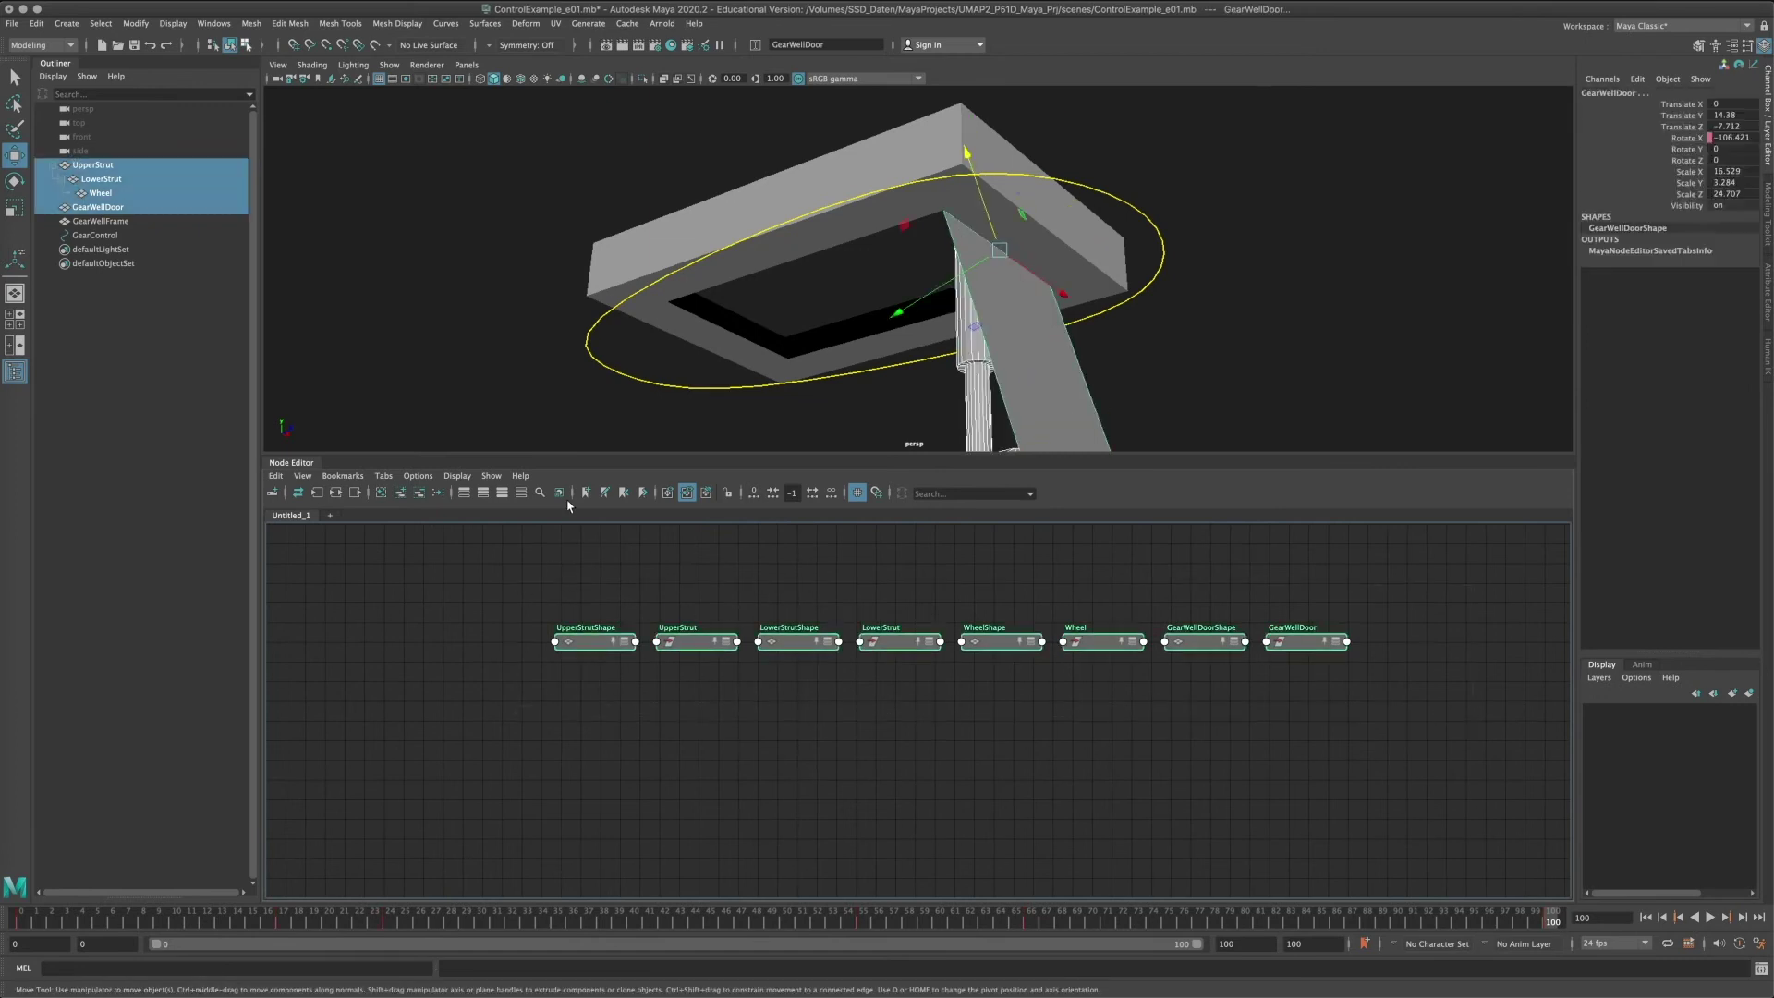
{"action": "left_click", "coordinate": [338, 493]}
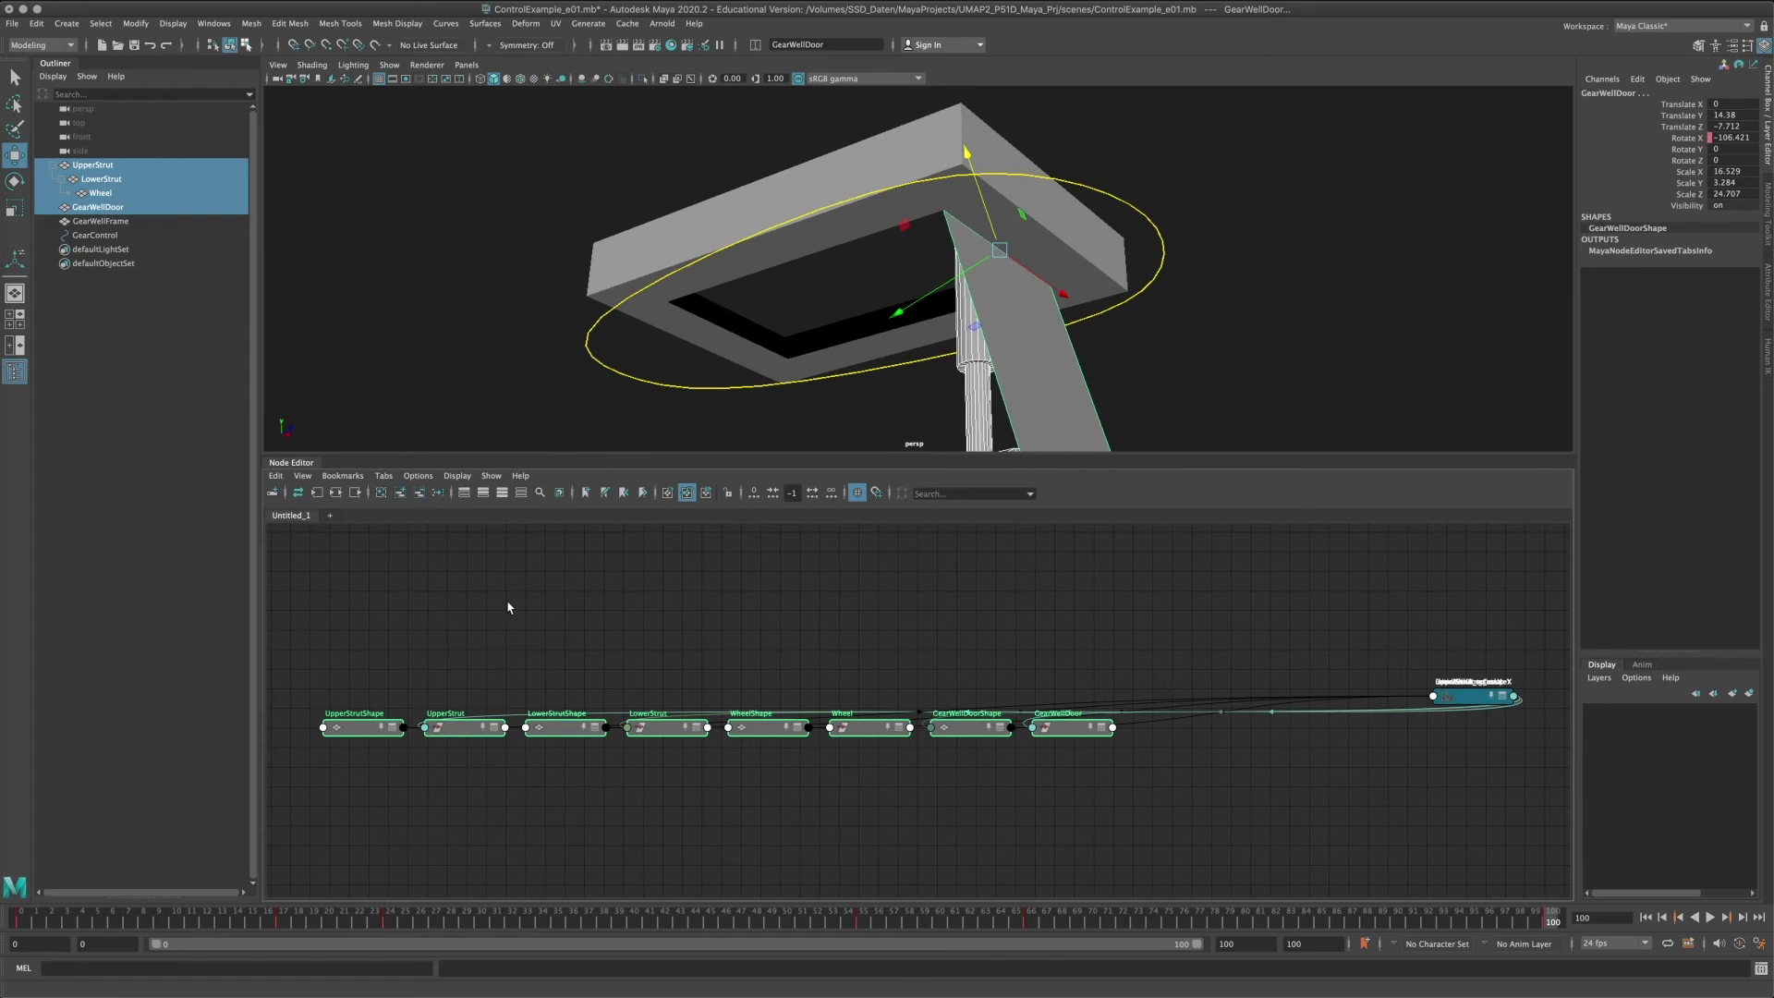
Select all nodes, including the stacked connection nodes, and graph their connections again to spread them out.
{"action": "scroll", "coordinate": [455, 610], "scroll_direction": "down", "scroll_amount": 2}
{"action": "left_click_drag", "start_coordinate": [333, 622], "coordinate": [1346, 847]}
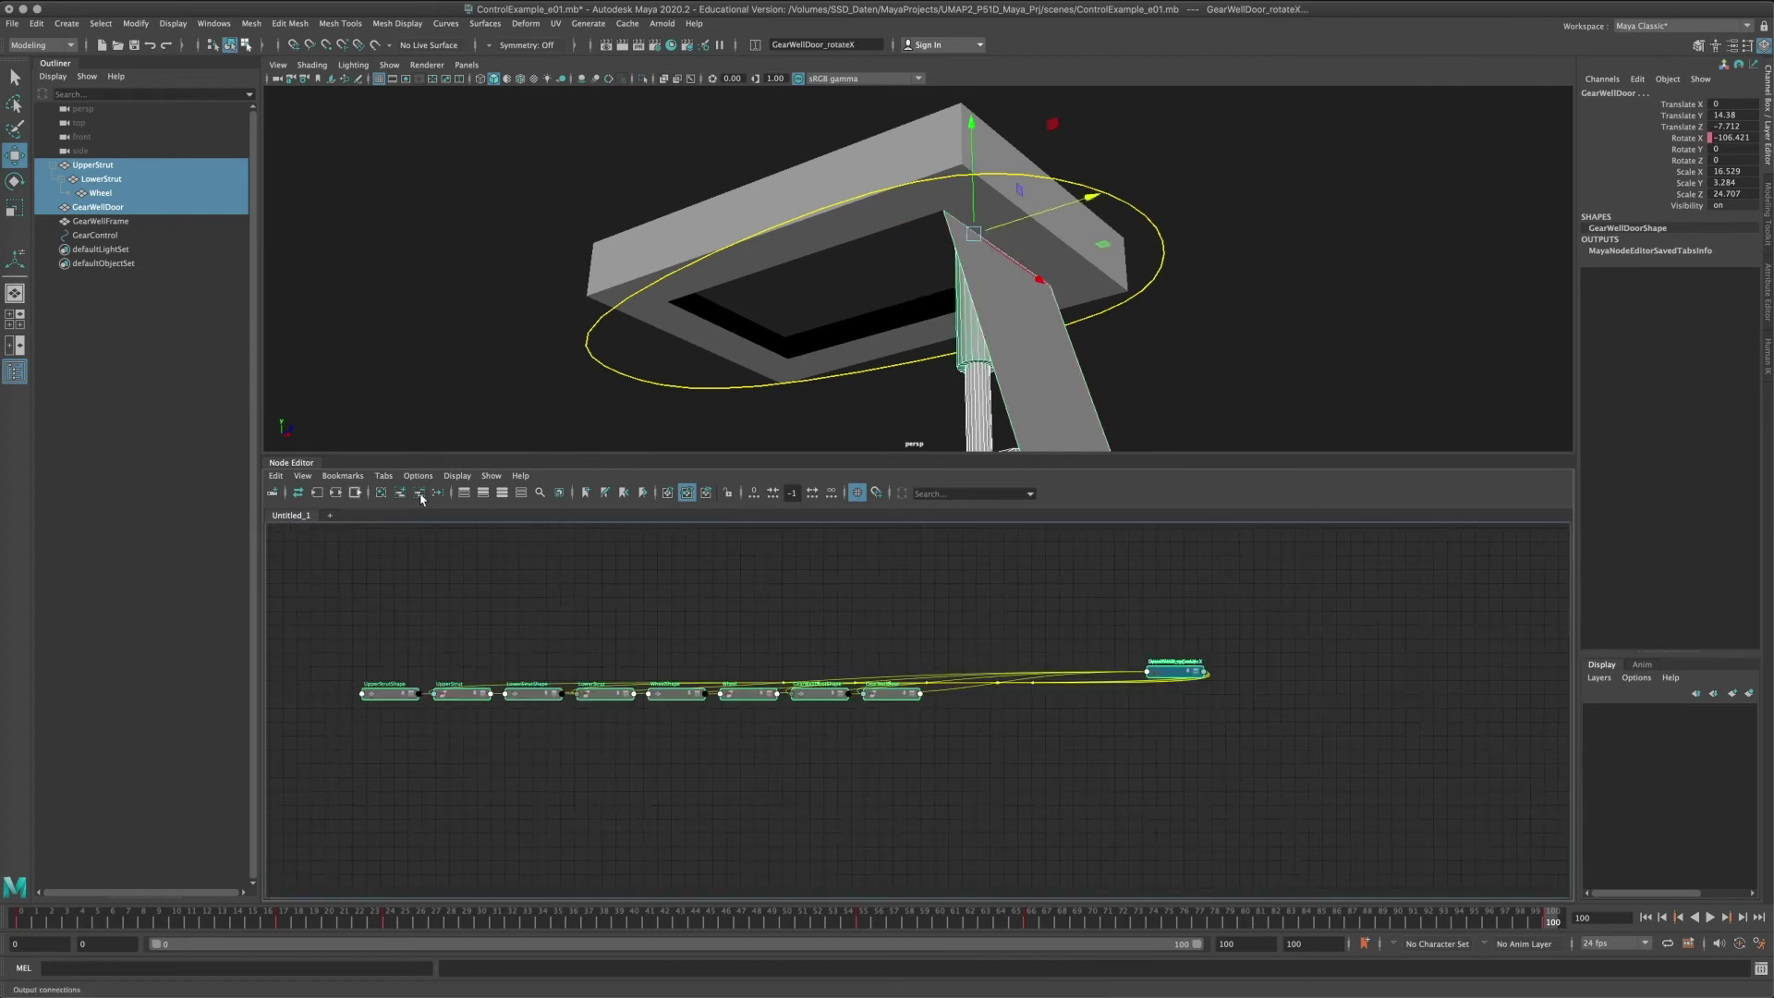
{"action": "left_click", "coordinate": [490, 475]}
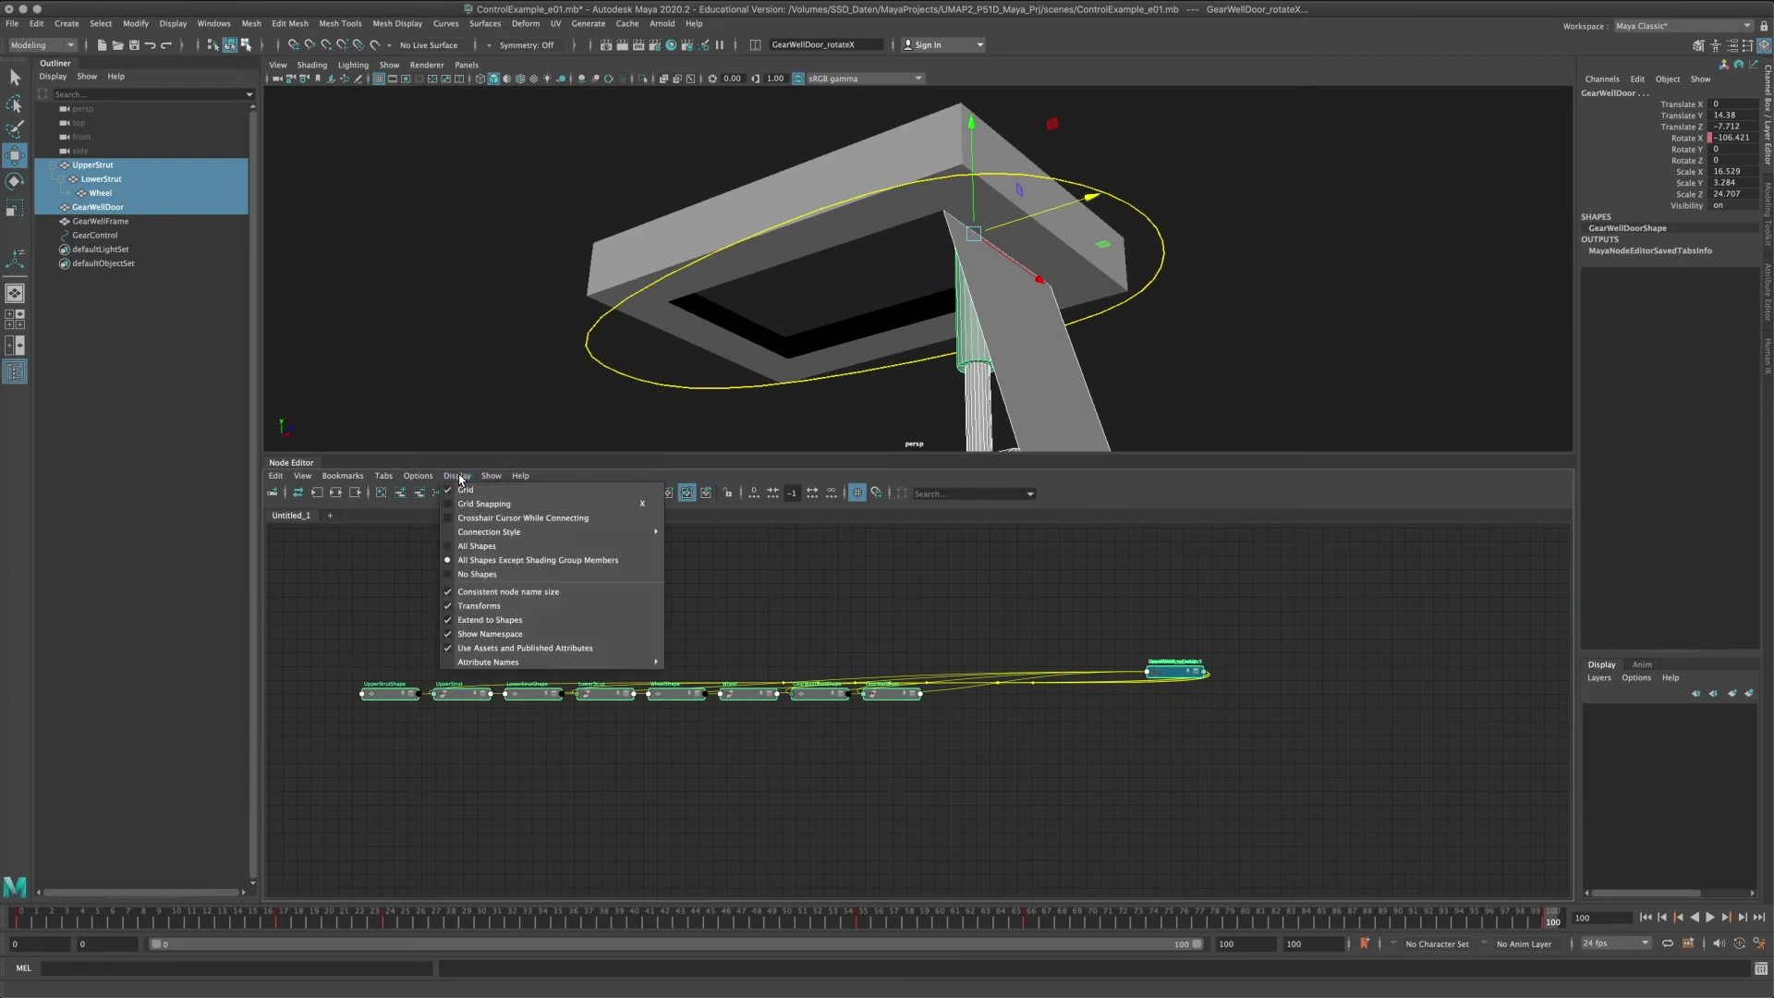
{"action": "left_click", "coordinate": [459, 477]}
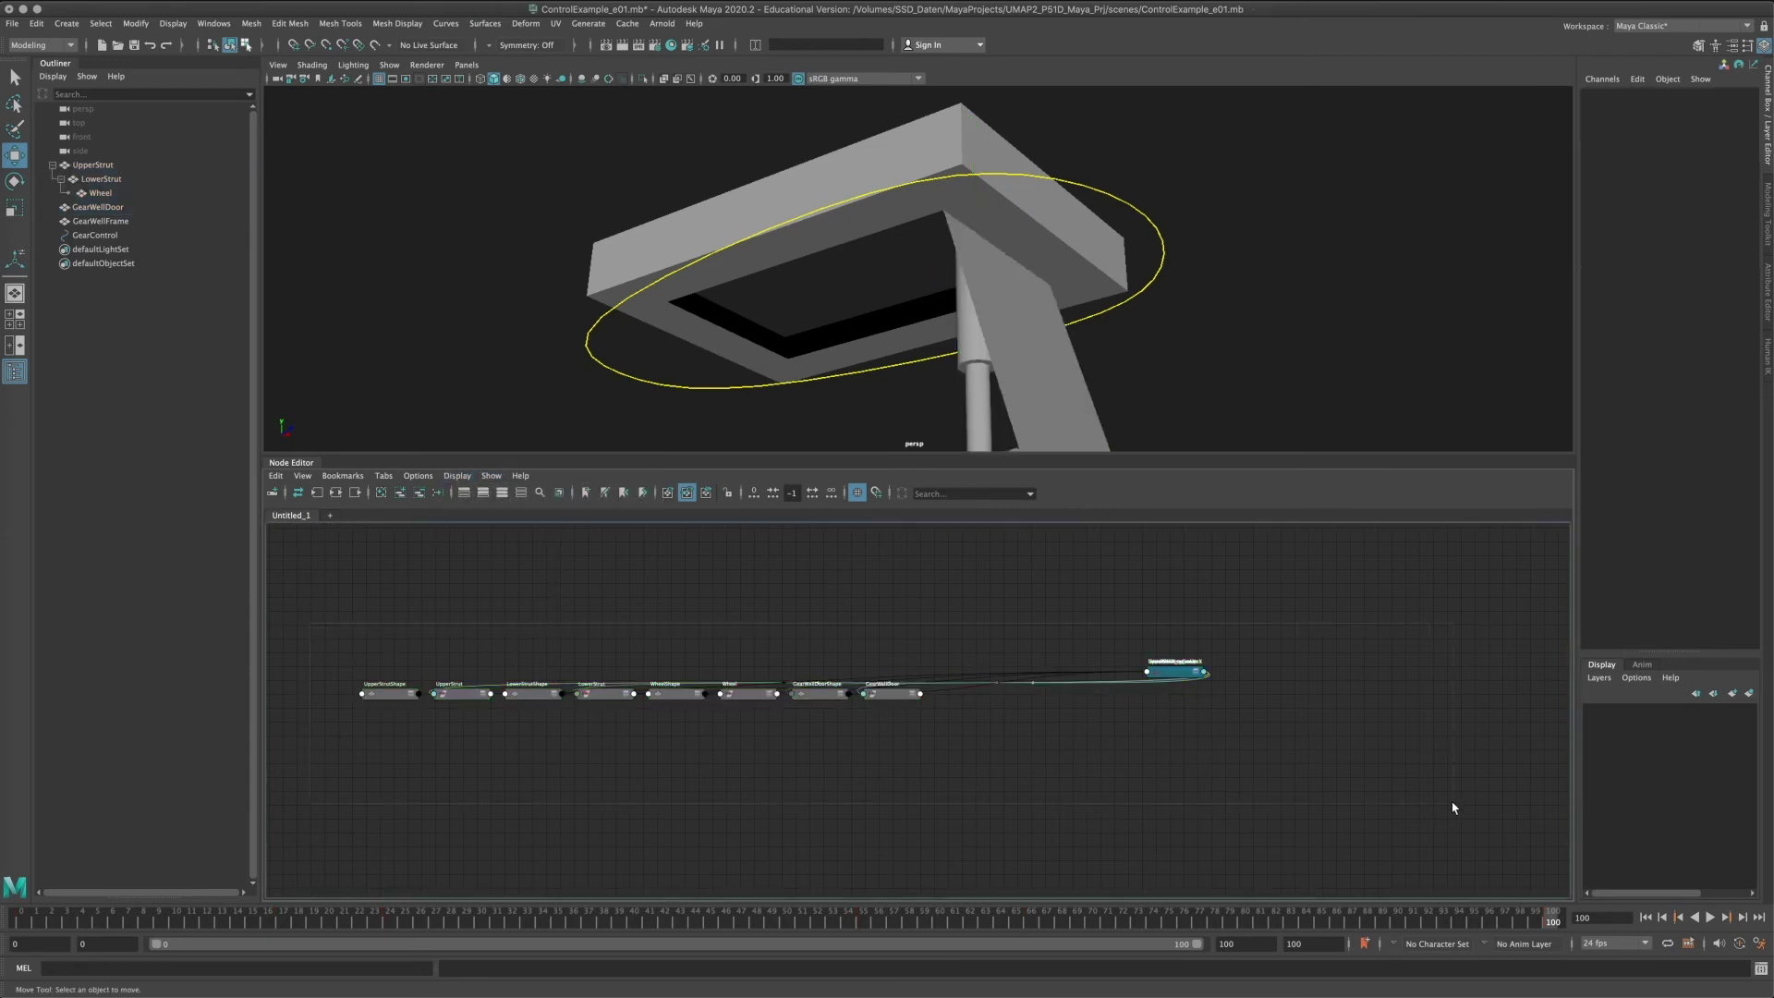
{"action": "left_click_drag", "start_coordinate": [1453, 808], "coordinate": [1453, 808]}
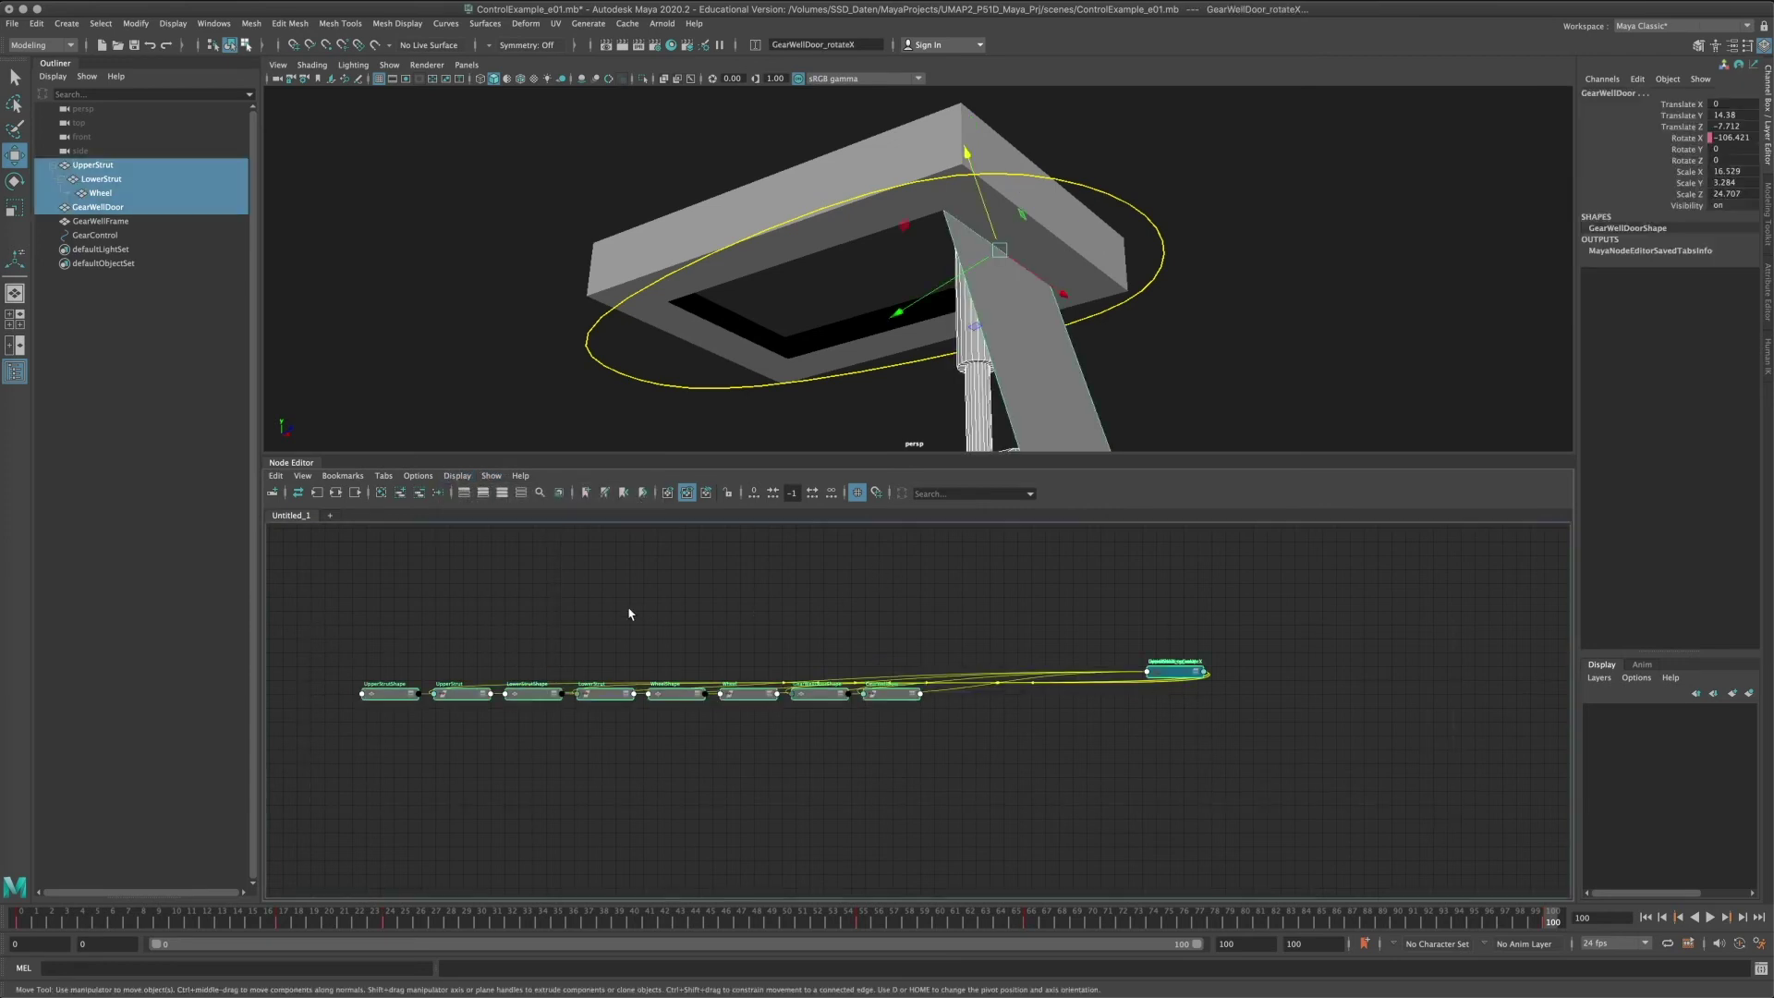
{"action": "left_click", "coordinate": [335, 495]}
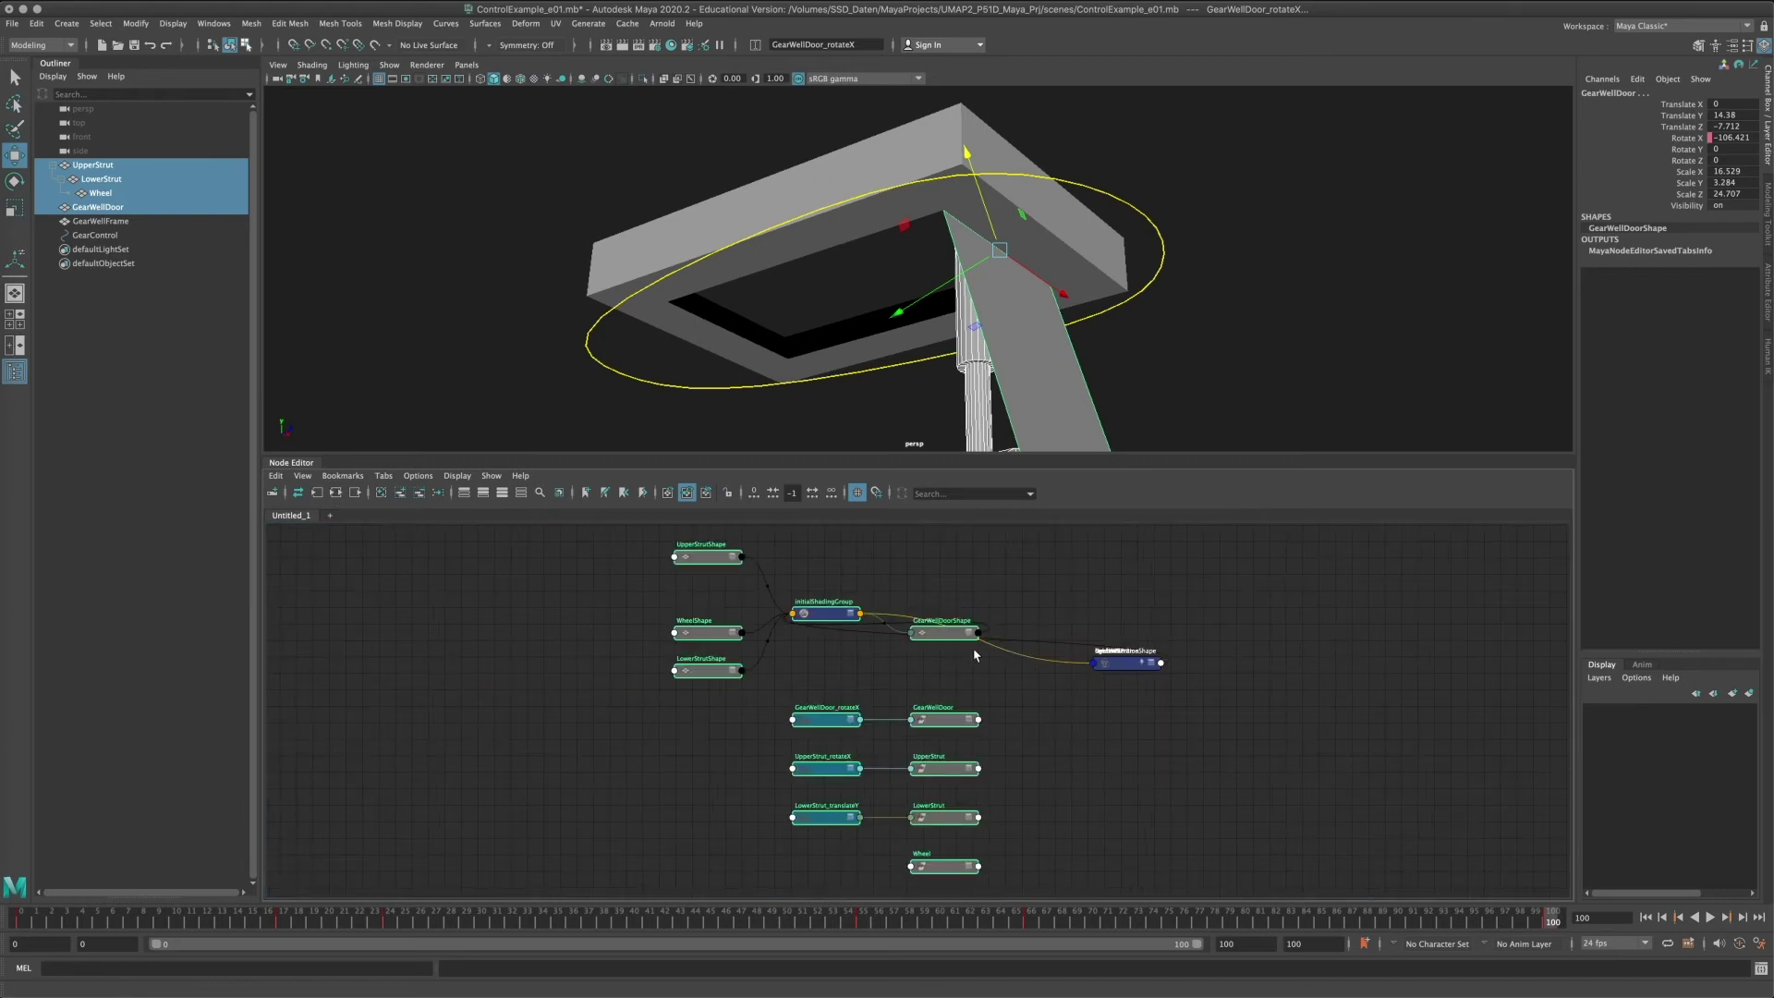
Move the GearWellDoorShape node below initialShadingGroup.
{"action": "middle_click_drag", "start_coordinate": [1016, 683], "coordinate": [1028, 711], "text": "alt"}
{"action": "scroll", "coordinate": [1004, 699], "scroll_direction": "up", "scroll_amount": 2}
{"action": "left_click", "coordinate": [954, 692]}
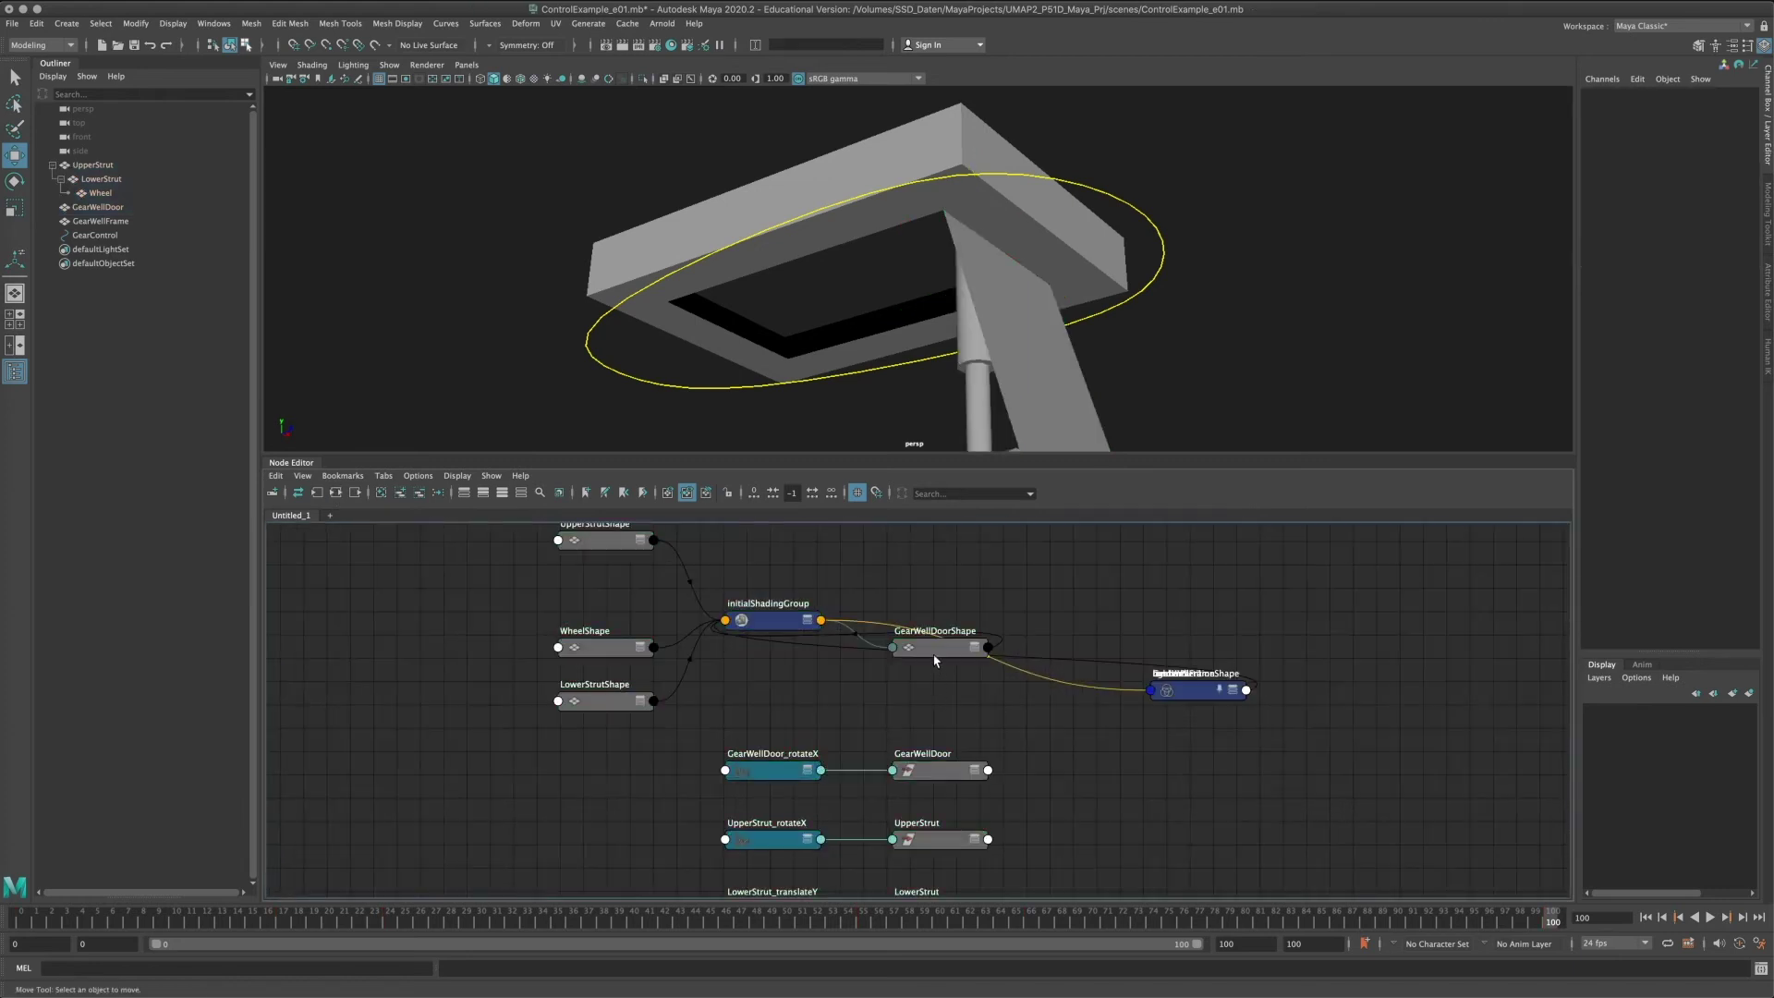
{"action": "left_click_drag", "start_coordinate": [937, 652], "coordinate": [855, 693]}
{"action": "scroll", "coordinate": [853, 686], "scroll_direction": "down", "scroll_amount": 2}
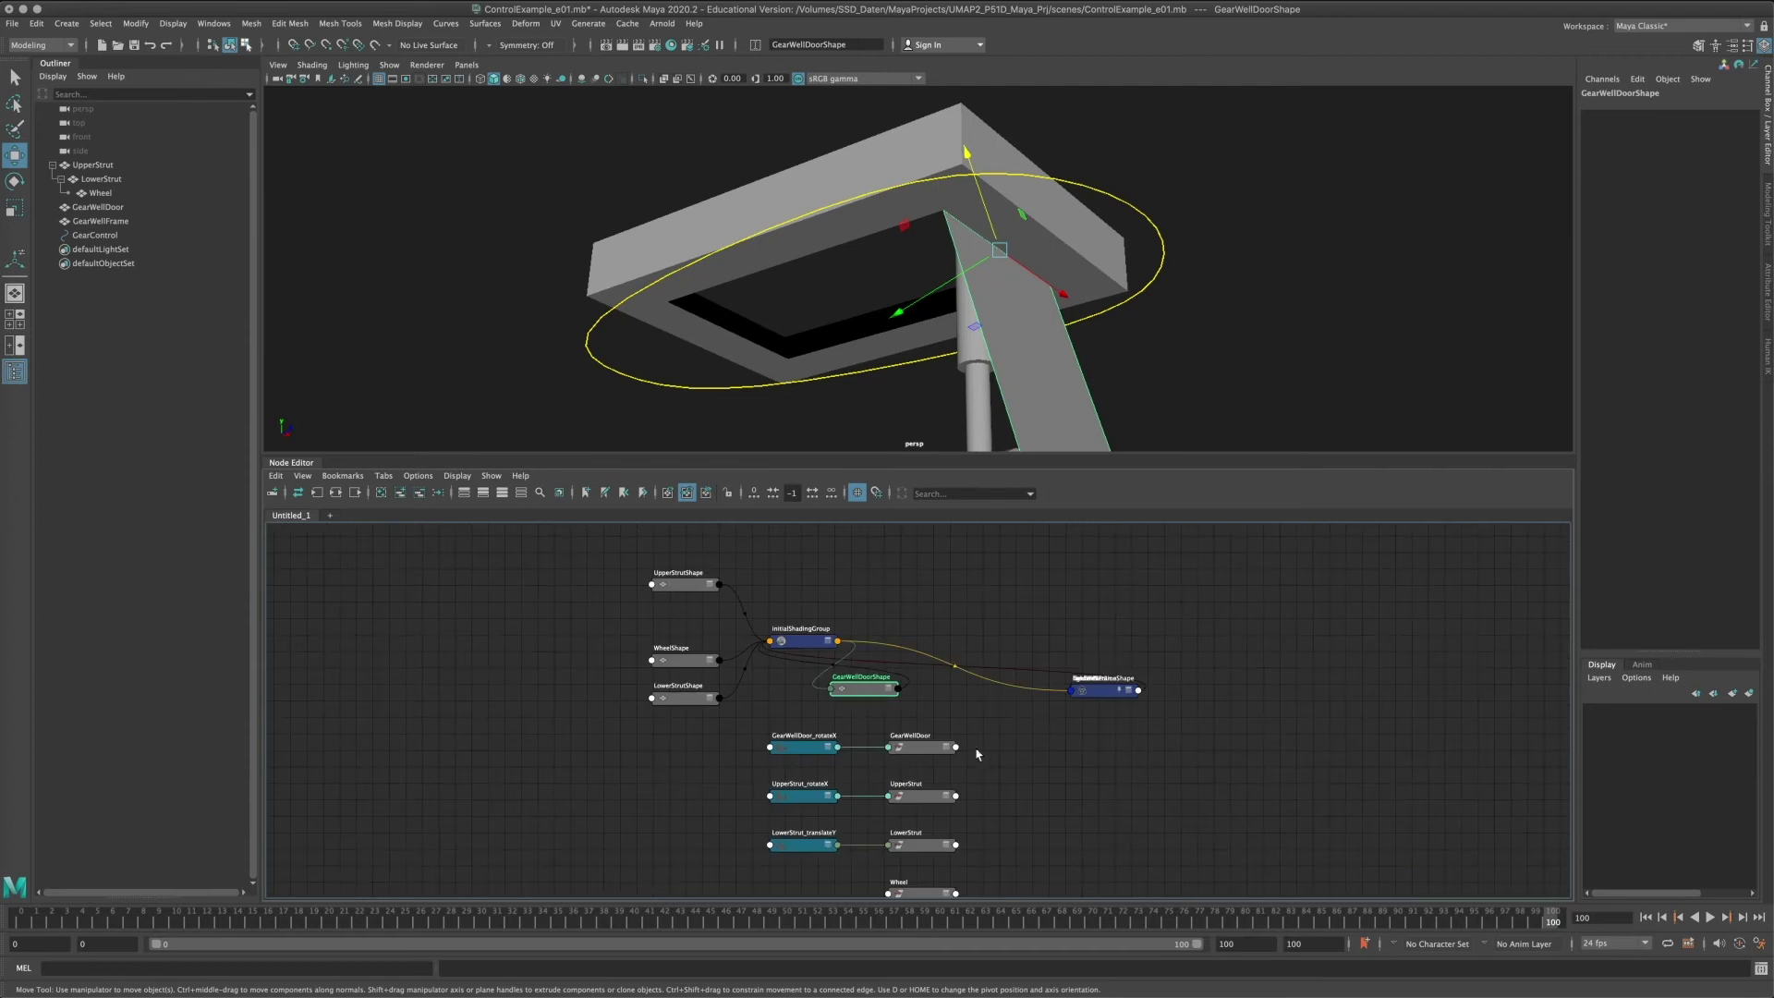
Remove the Wheel node and all shape and shading nodes from the graph, keeping the three animation curves and their transforms.
{"action": "mouse_move", "coordinate": [982, 744]}
{"action": "middle_mouse_down", "text": "alt"}
{"action": "mouse_move", "coordinate": [979, 630]}
{"action": "mouse_move", "coordinate": [977, 757]}
{"action": "middle_mouse_up", "text": "alt"}
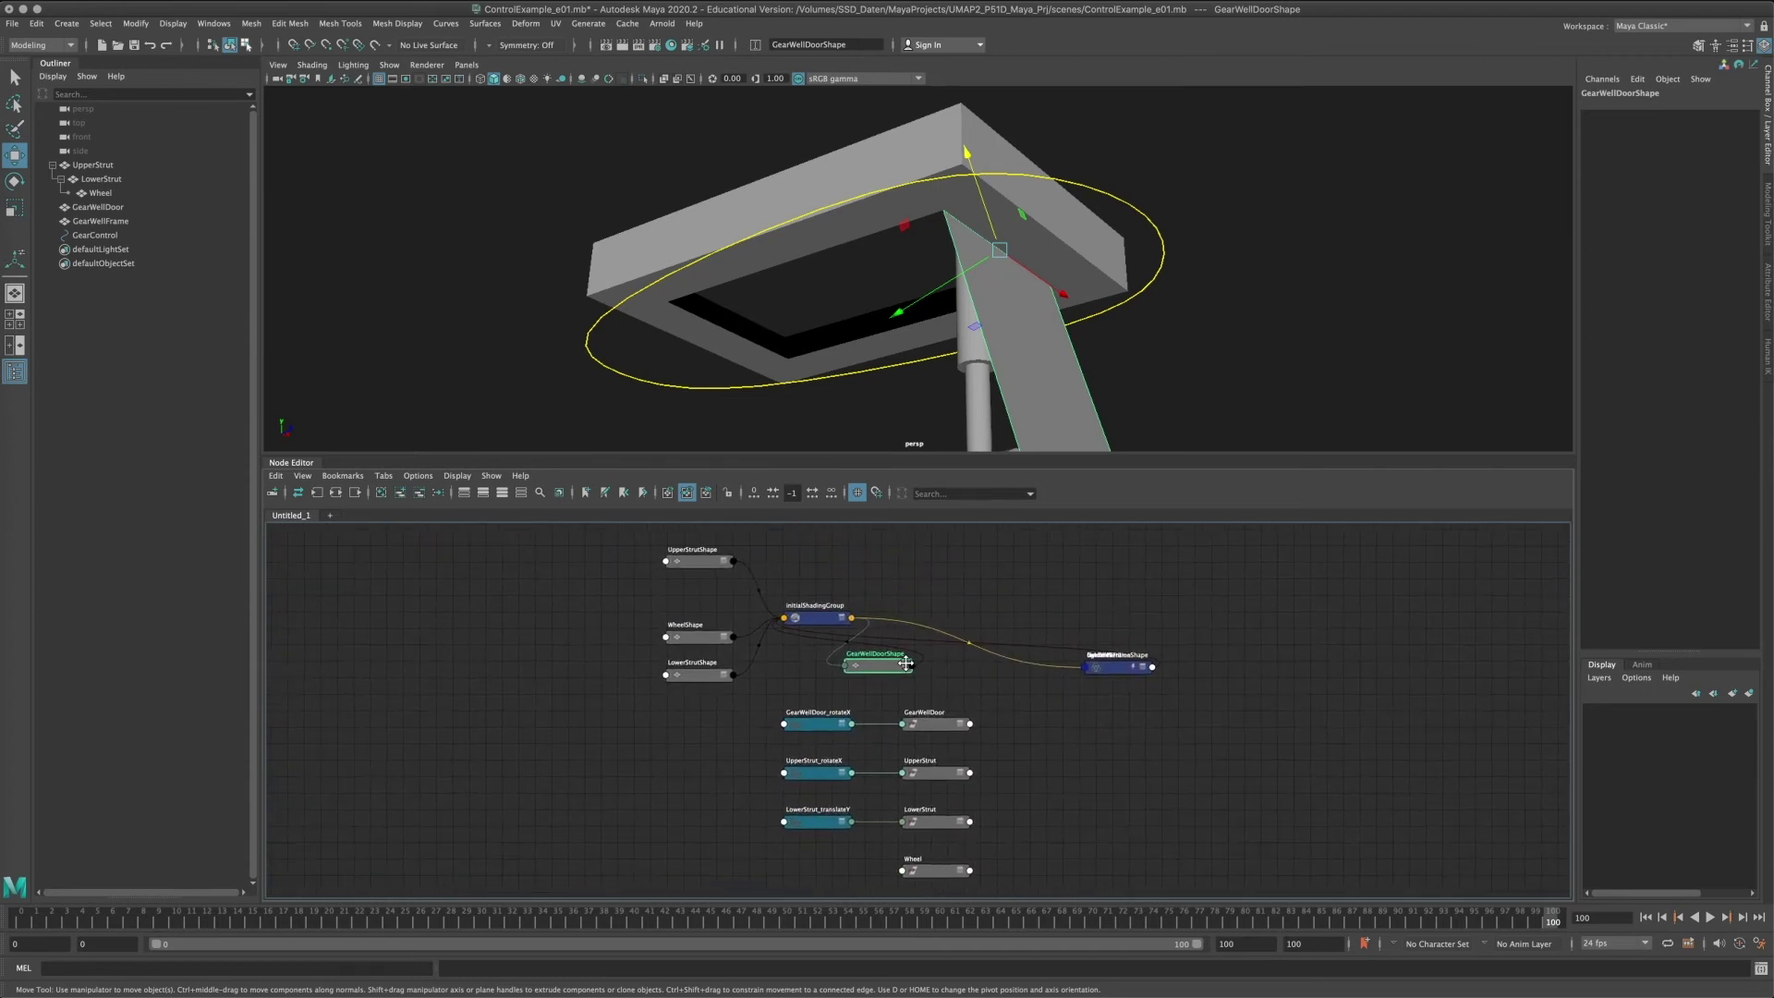
{"action": "left_click", "coordinate": [936, 871]}
{"action": "left_click", "coordinate": [419, 493]}
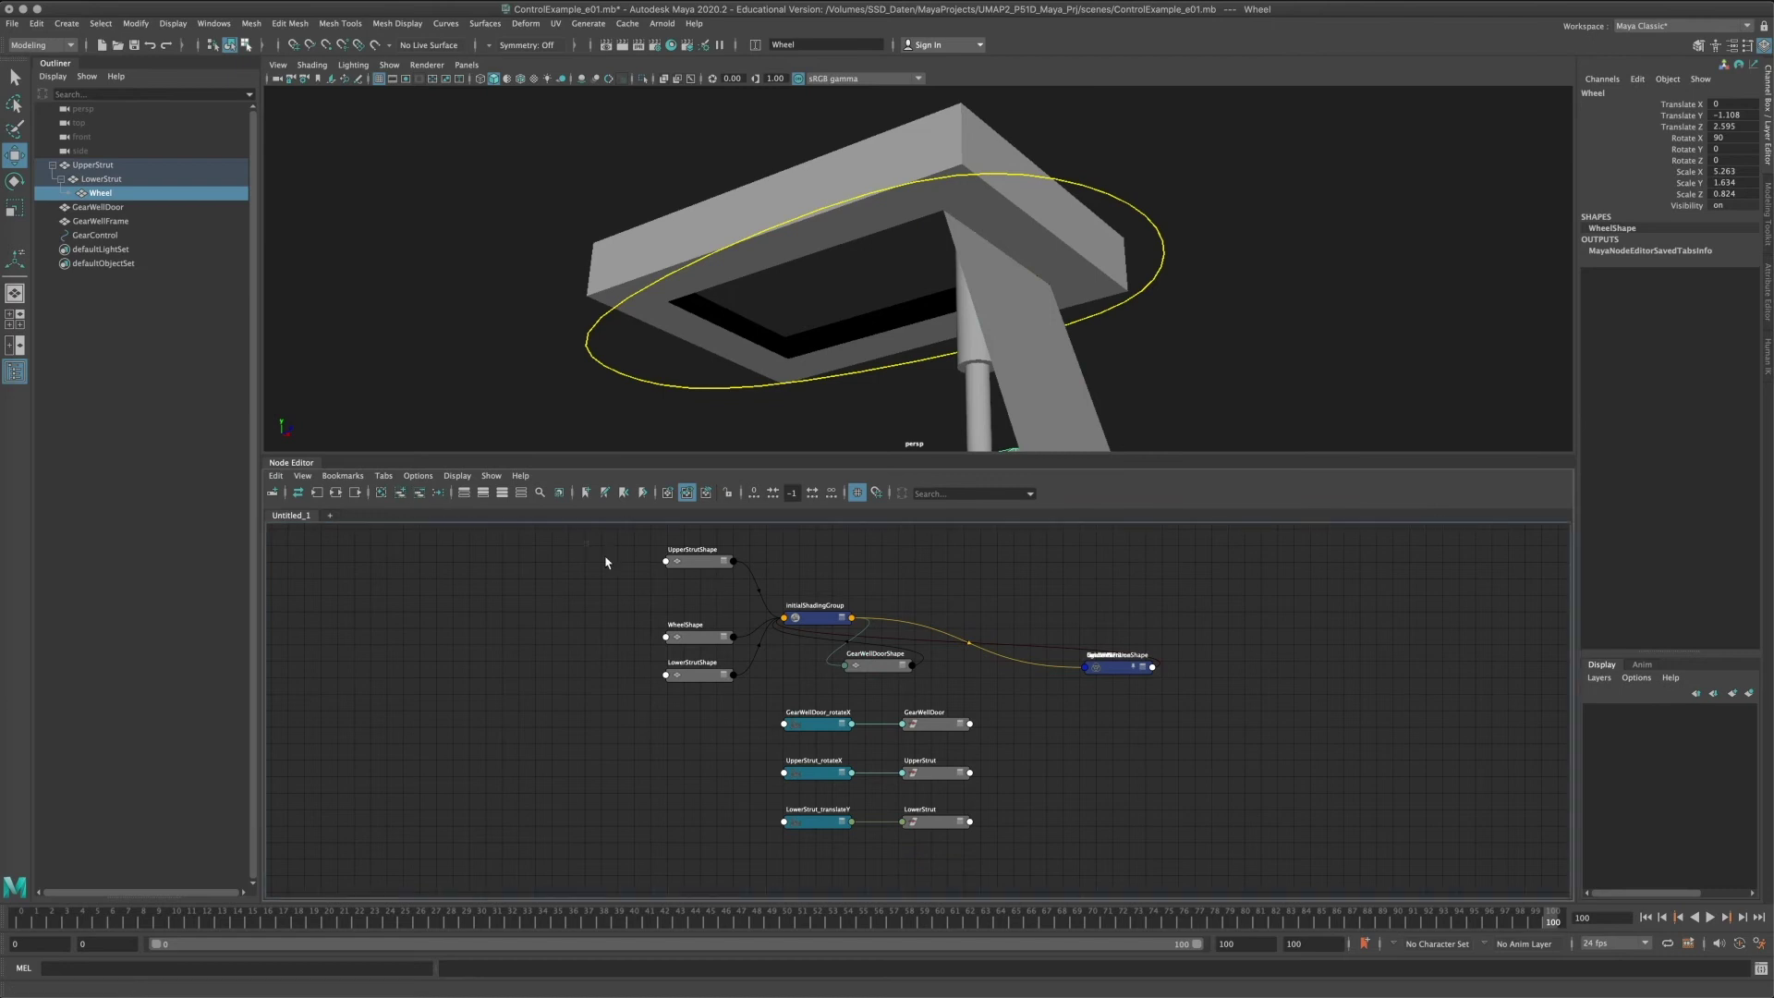
{"action": "left_click_drag", "start_coordinate": [1239, 696], "coordinate": [1240, 697]}
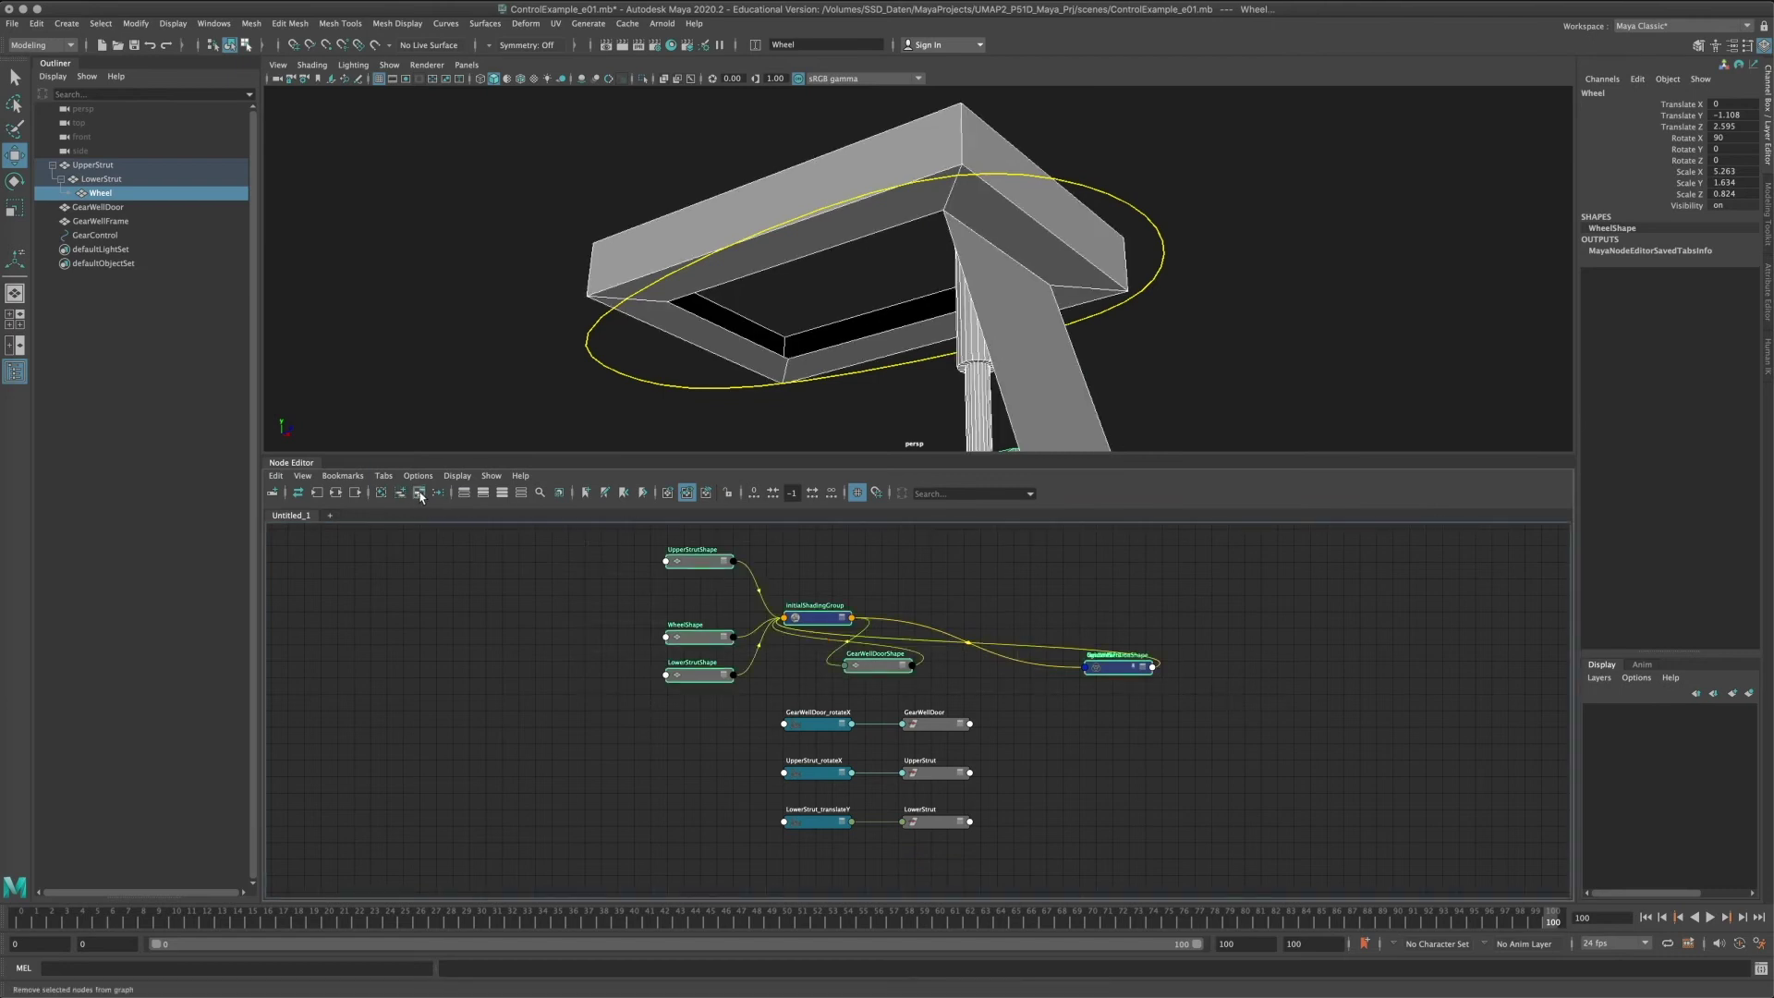
{"action": "left_click", "coordinate": [420, 493]}
Frame the remaining nodes and move the three animation curve nodes away to the left of GearWellDoor, UpperStrut and LowerStrut.
{"action": "key", "text": "a"}
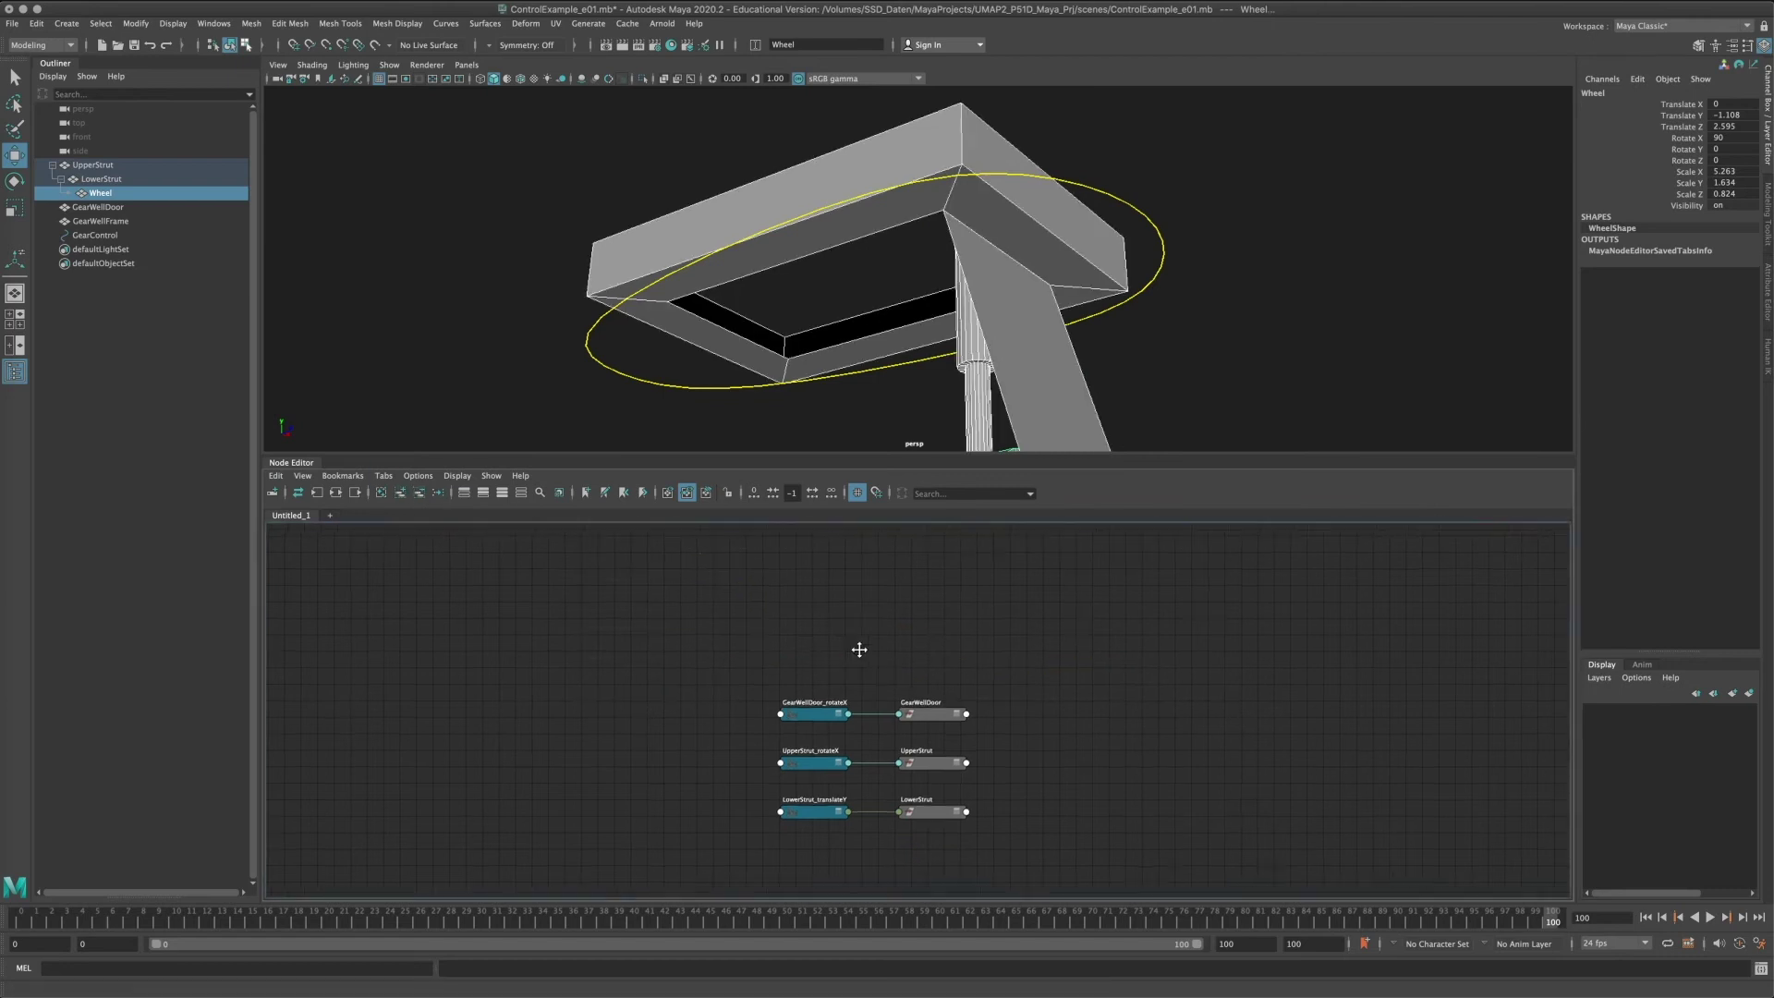
{"action": "left_click_drag", "start_coordinate": [803, 644], "coordinate": [646, 597]}
{"action": "left_click_drag", "start_coordinate": [785, 750], "coordinate": [514, 685]}
{"action": "left_click_drag", "start_coordinate": [784, 852], "coordinate": [554, 813]}
Open the Graph Editor for GearWellDoor and show its Rotate X curve.
{"action": "left_click", "coordinate": [1001, 659]}
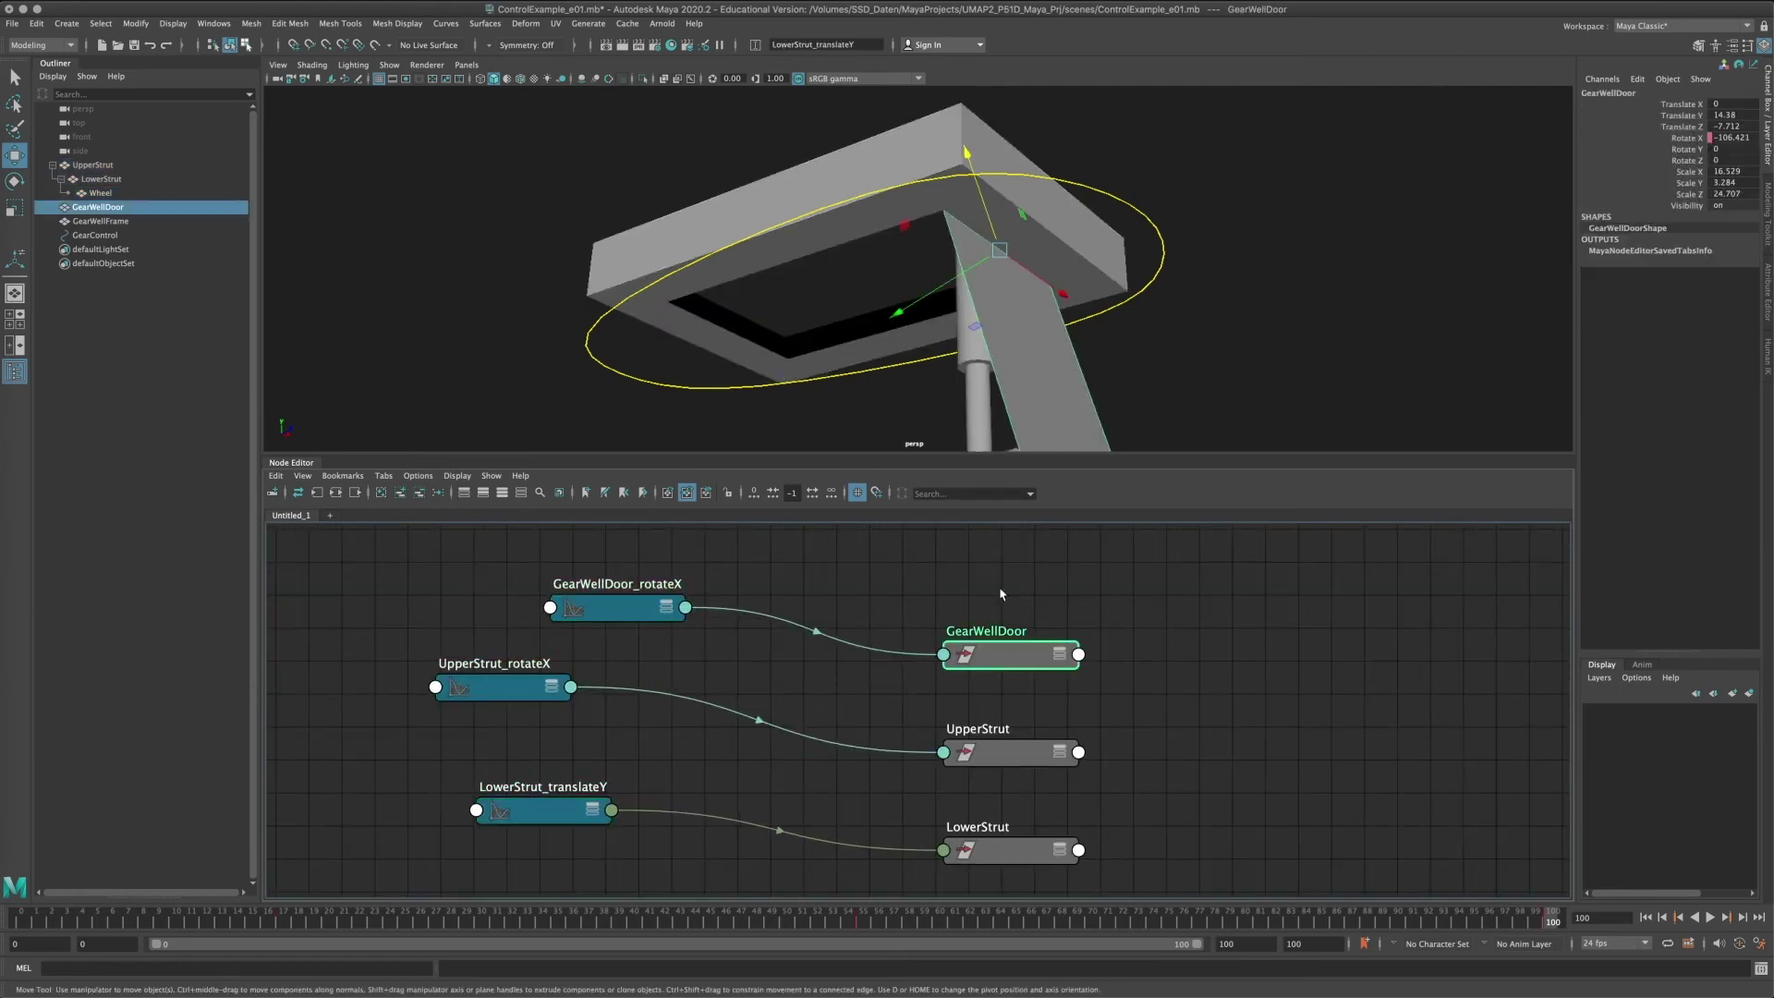
{"action": "left_click", "coordinate": [213, 23]}
{"action": "mouse_move", "coordinate": [253, 109]}
{"action": "left_click", "coordinate": [404, 102]}
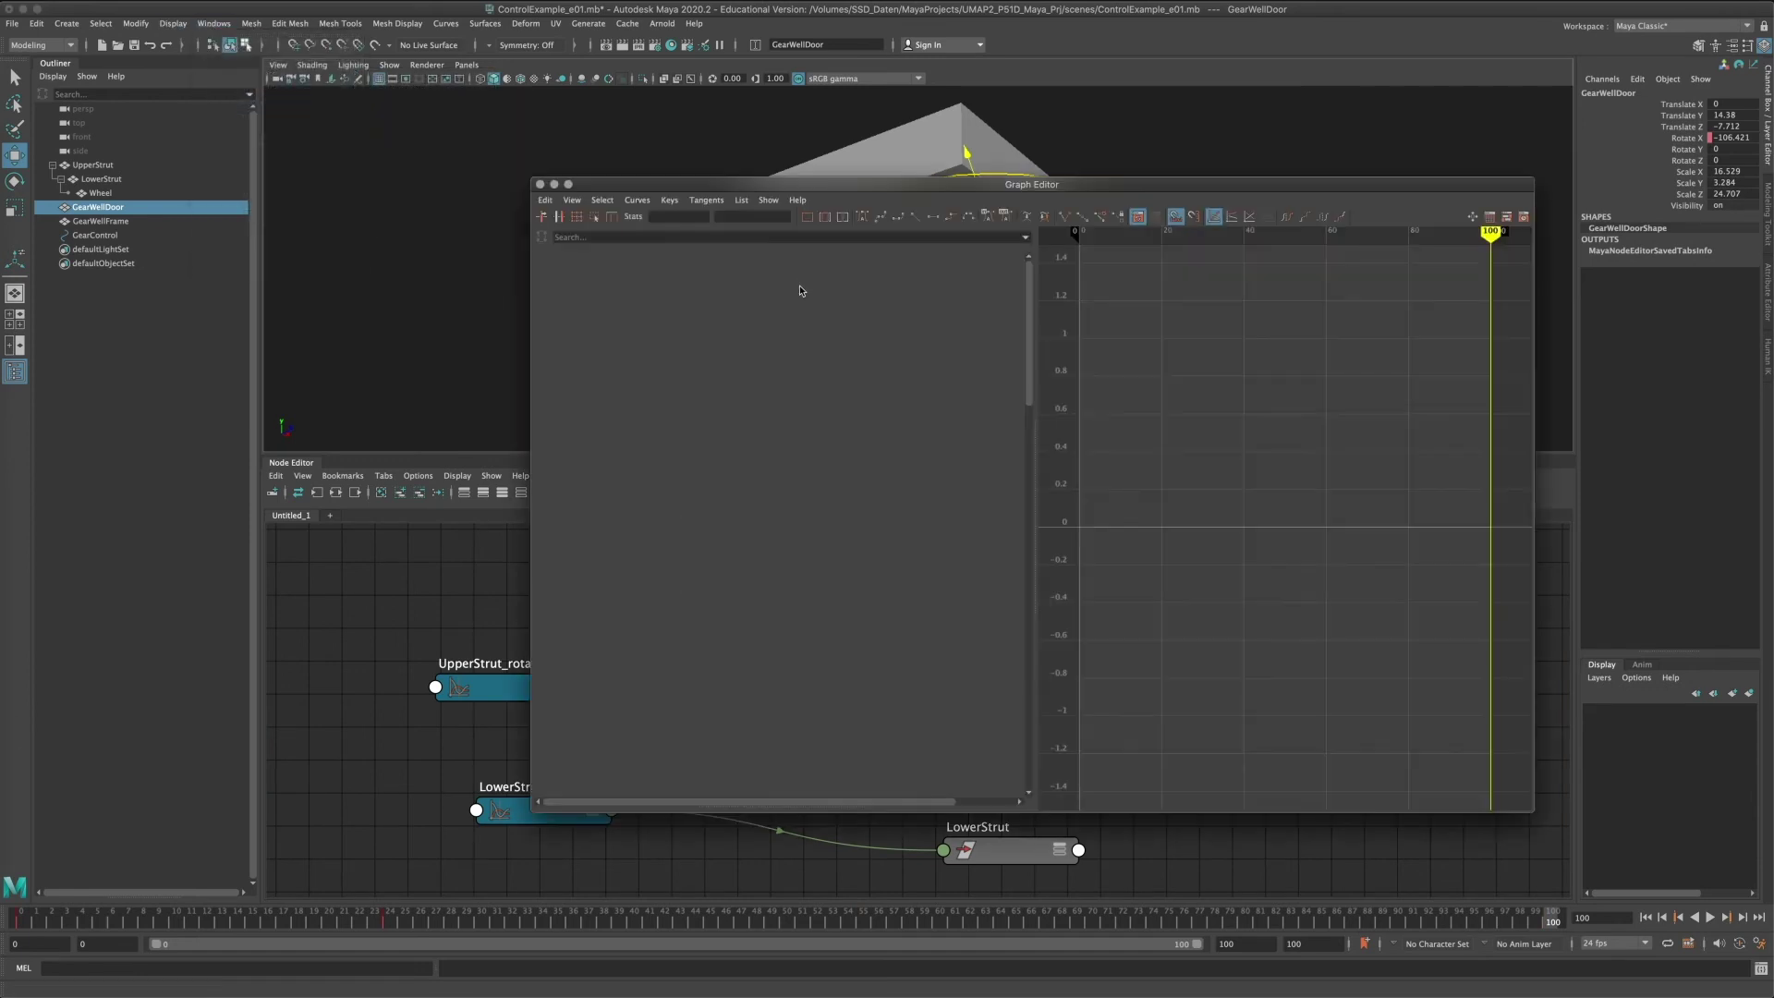
{"action": "left_click", "coordinate": [586, 277]}
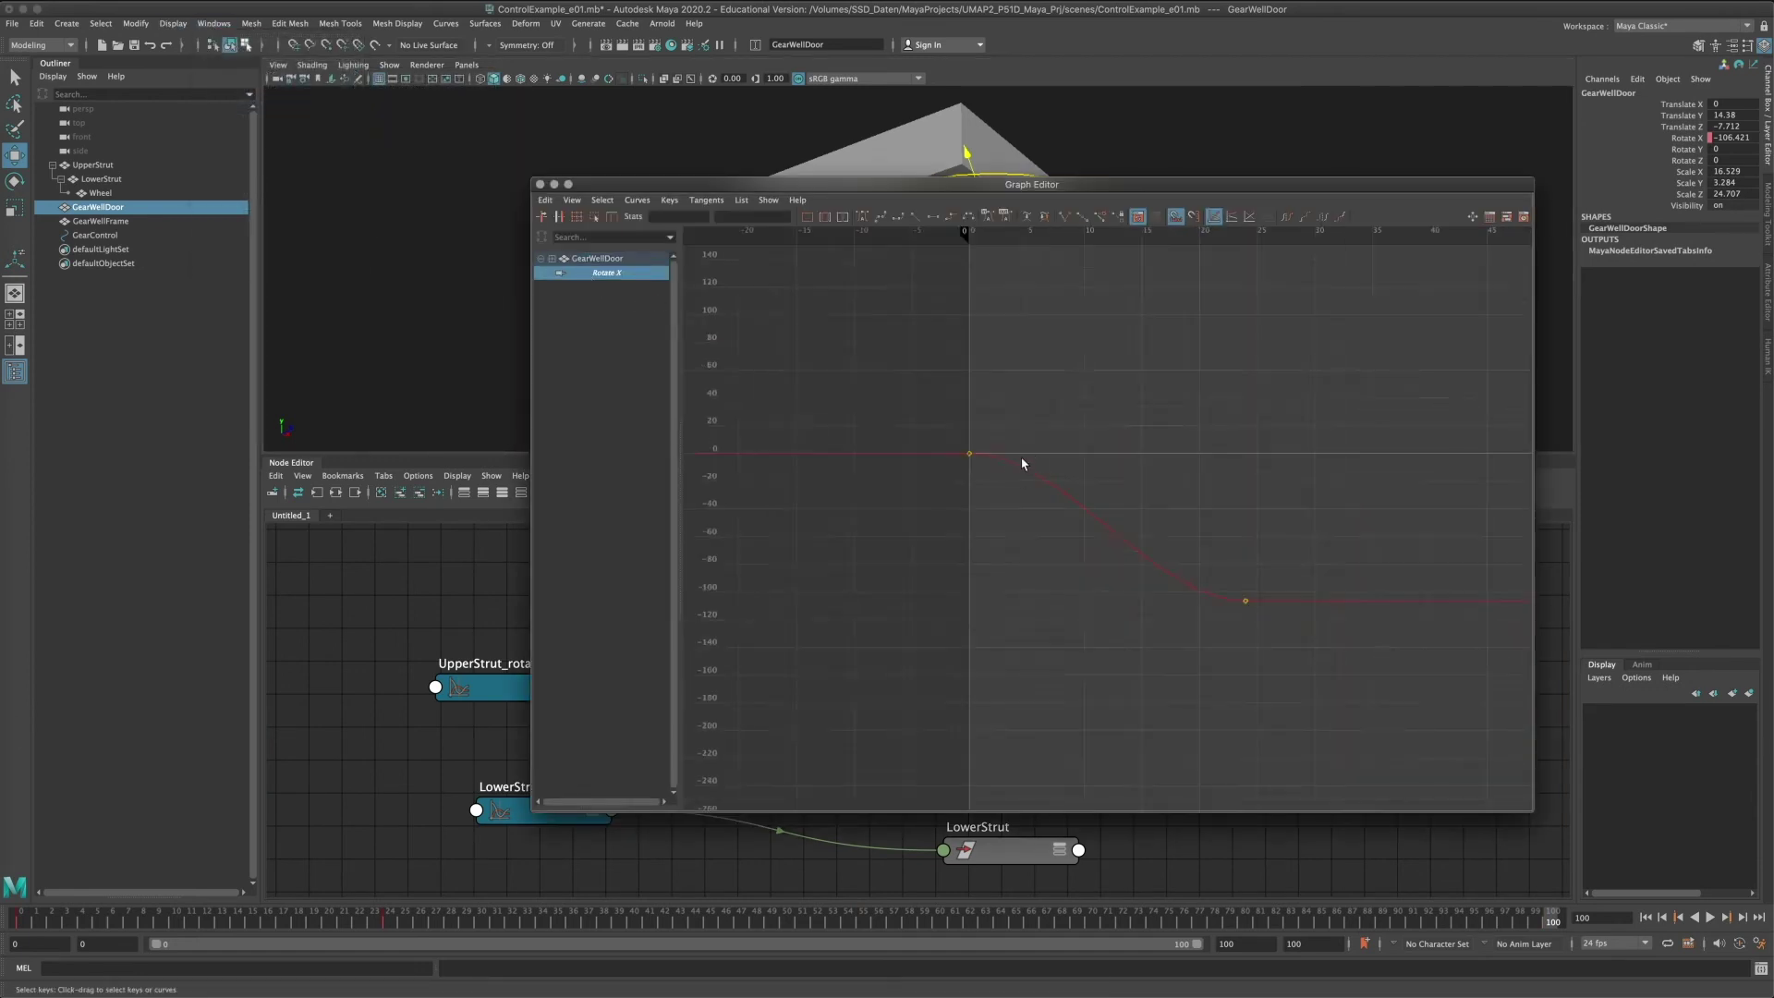
Frame the Rotate X curve, select its keys, look through the tangent options and close the Graph Editor.
{"action": "key", "text": "f"}
{"action": "left_click_drag", "start_coordinate": [794, 337], "coordinate": [1363, 661]}
{"action": "right_click", "coordinate": [1109, 434]}
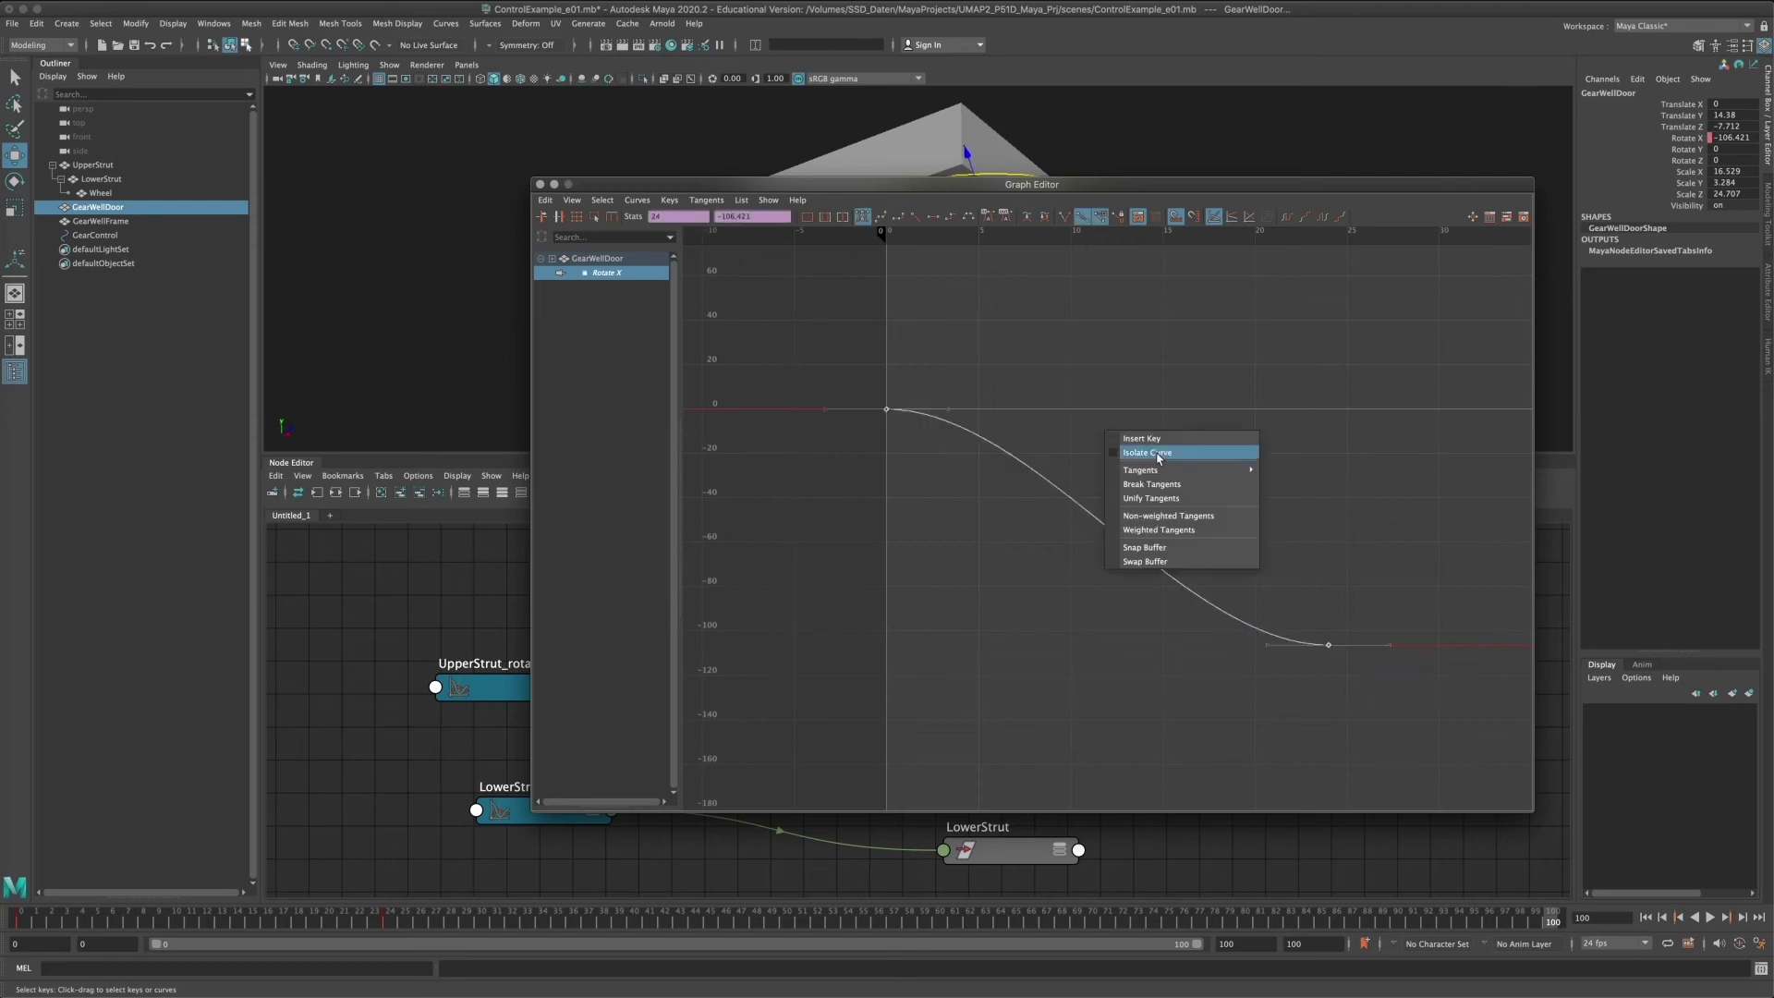
{"action": "mouse_move", "coordinate": [1188, 469]}
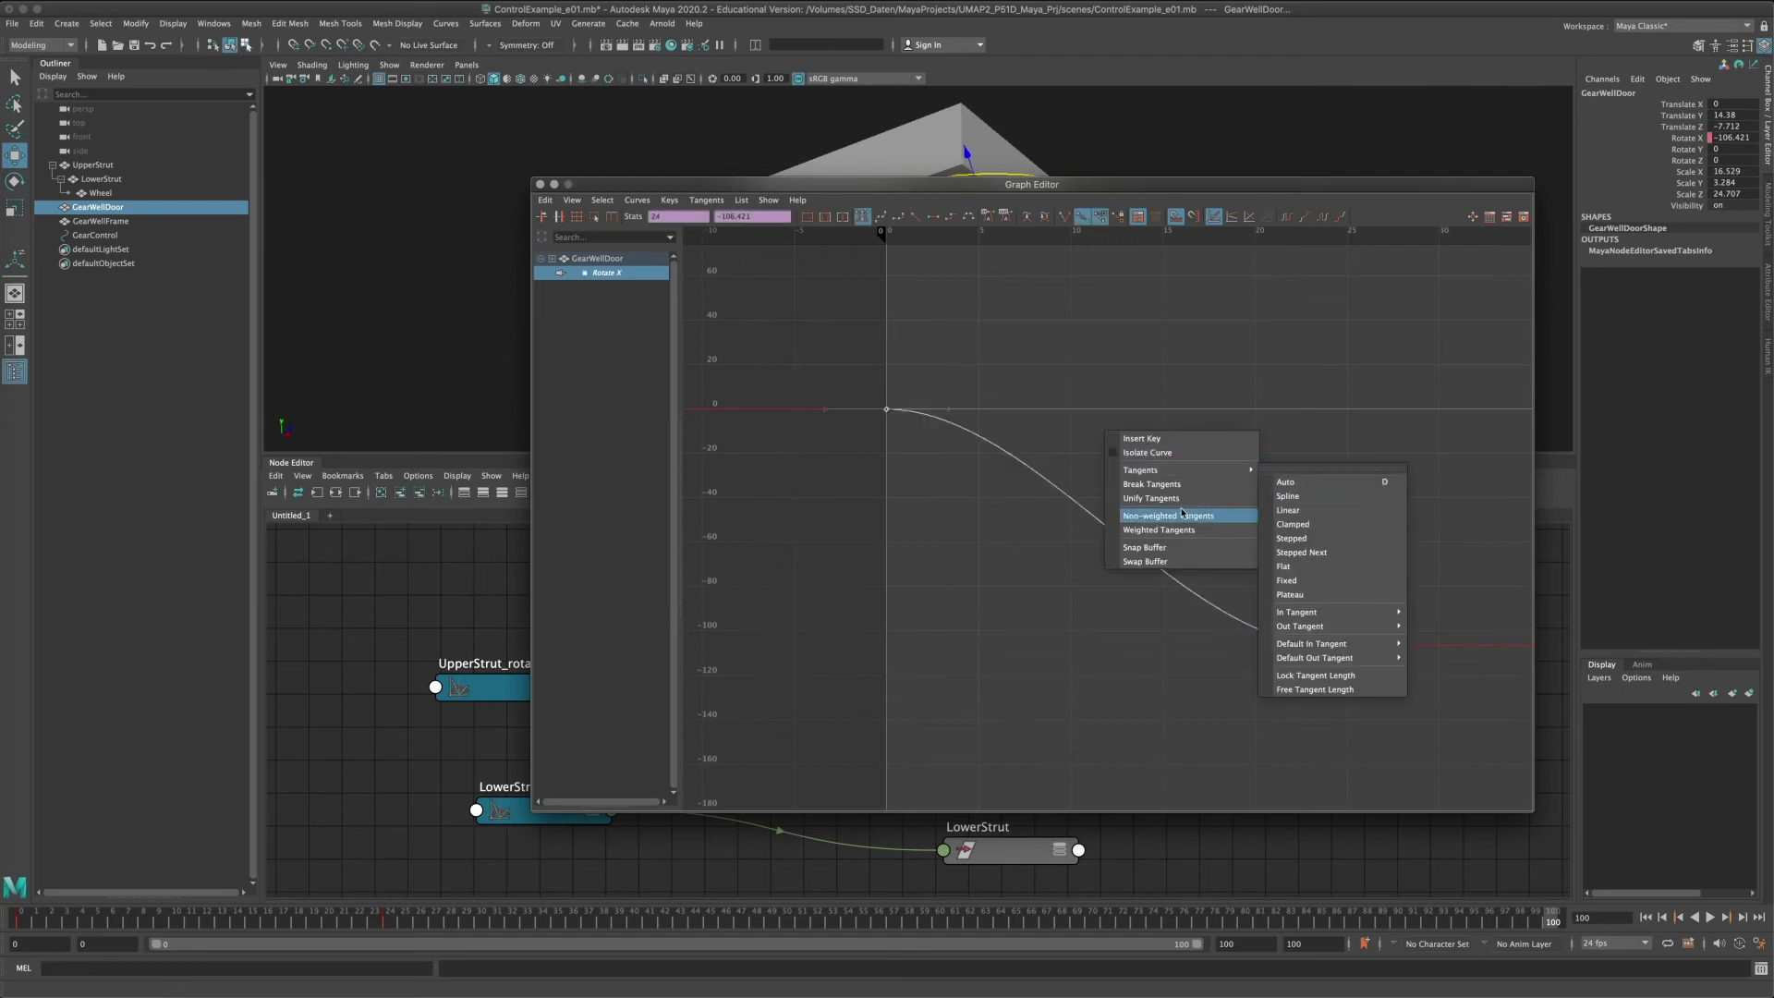
{"action": "left_click", "coordinate": [844, 341]}
{"action": "left_click_drag", "start_coordinate": [855, 361], "coordinate": [1407, 693]}
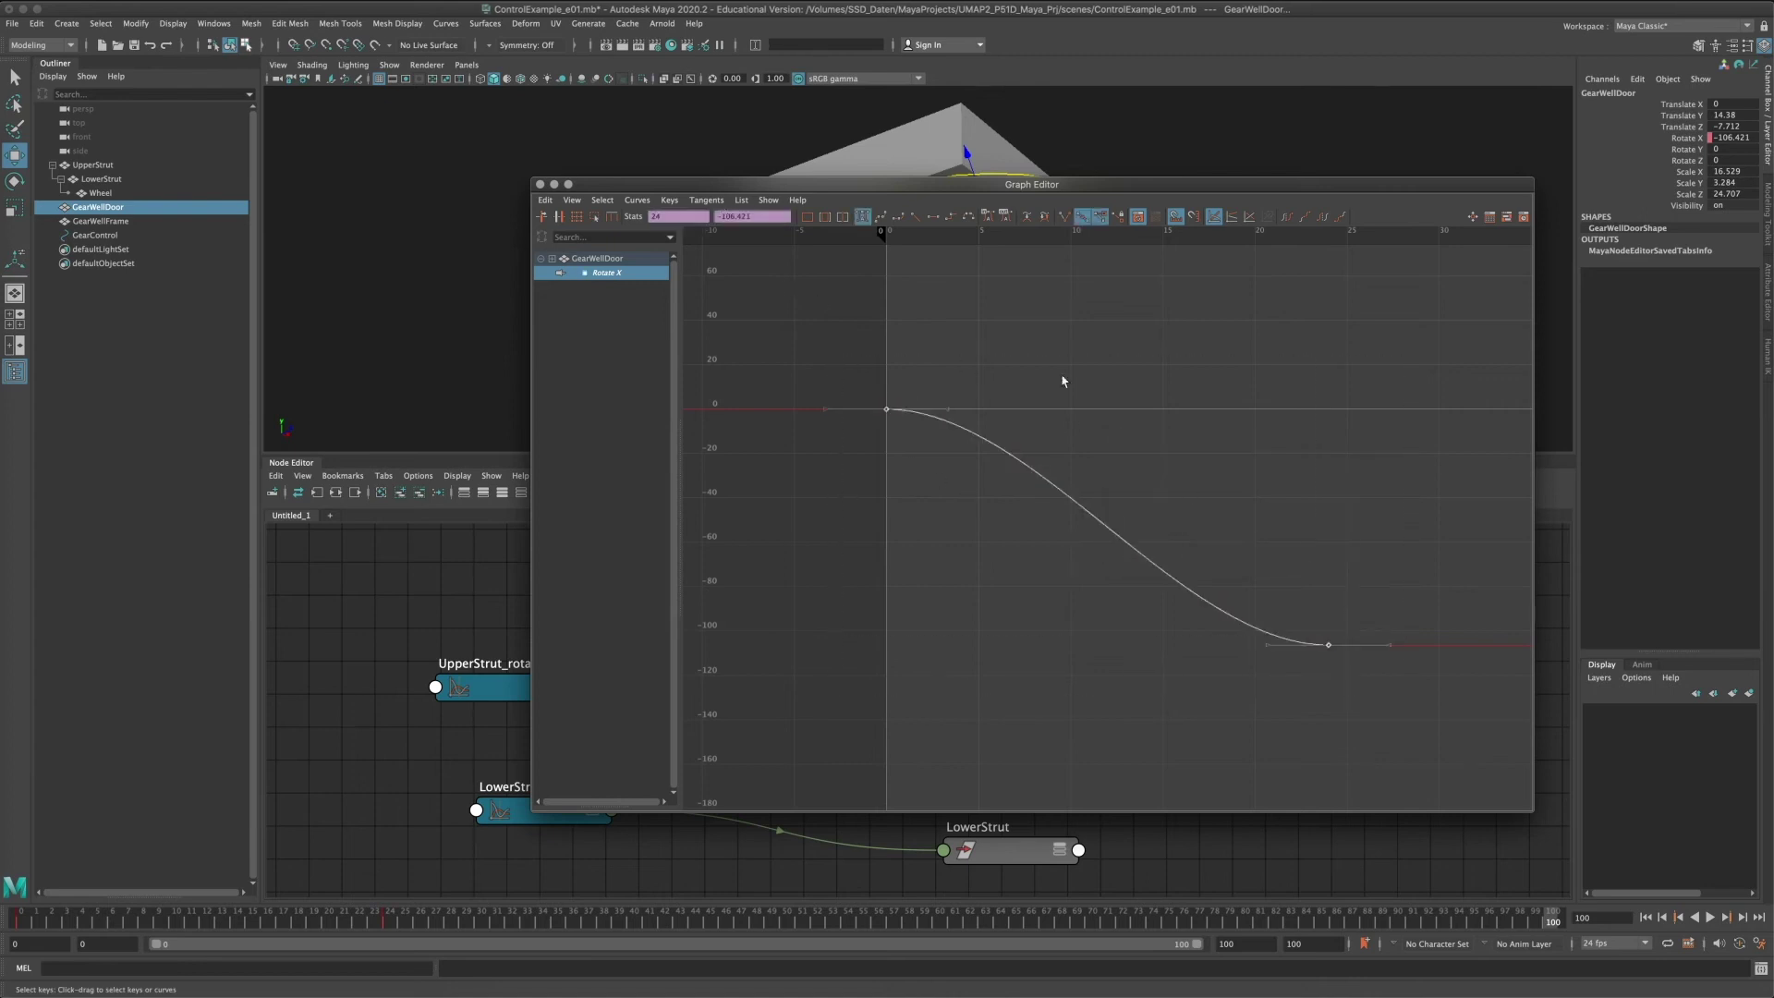
{"action": "left_click", "coordinate": [543, 184]}
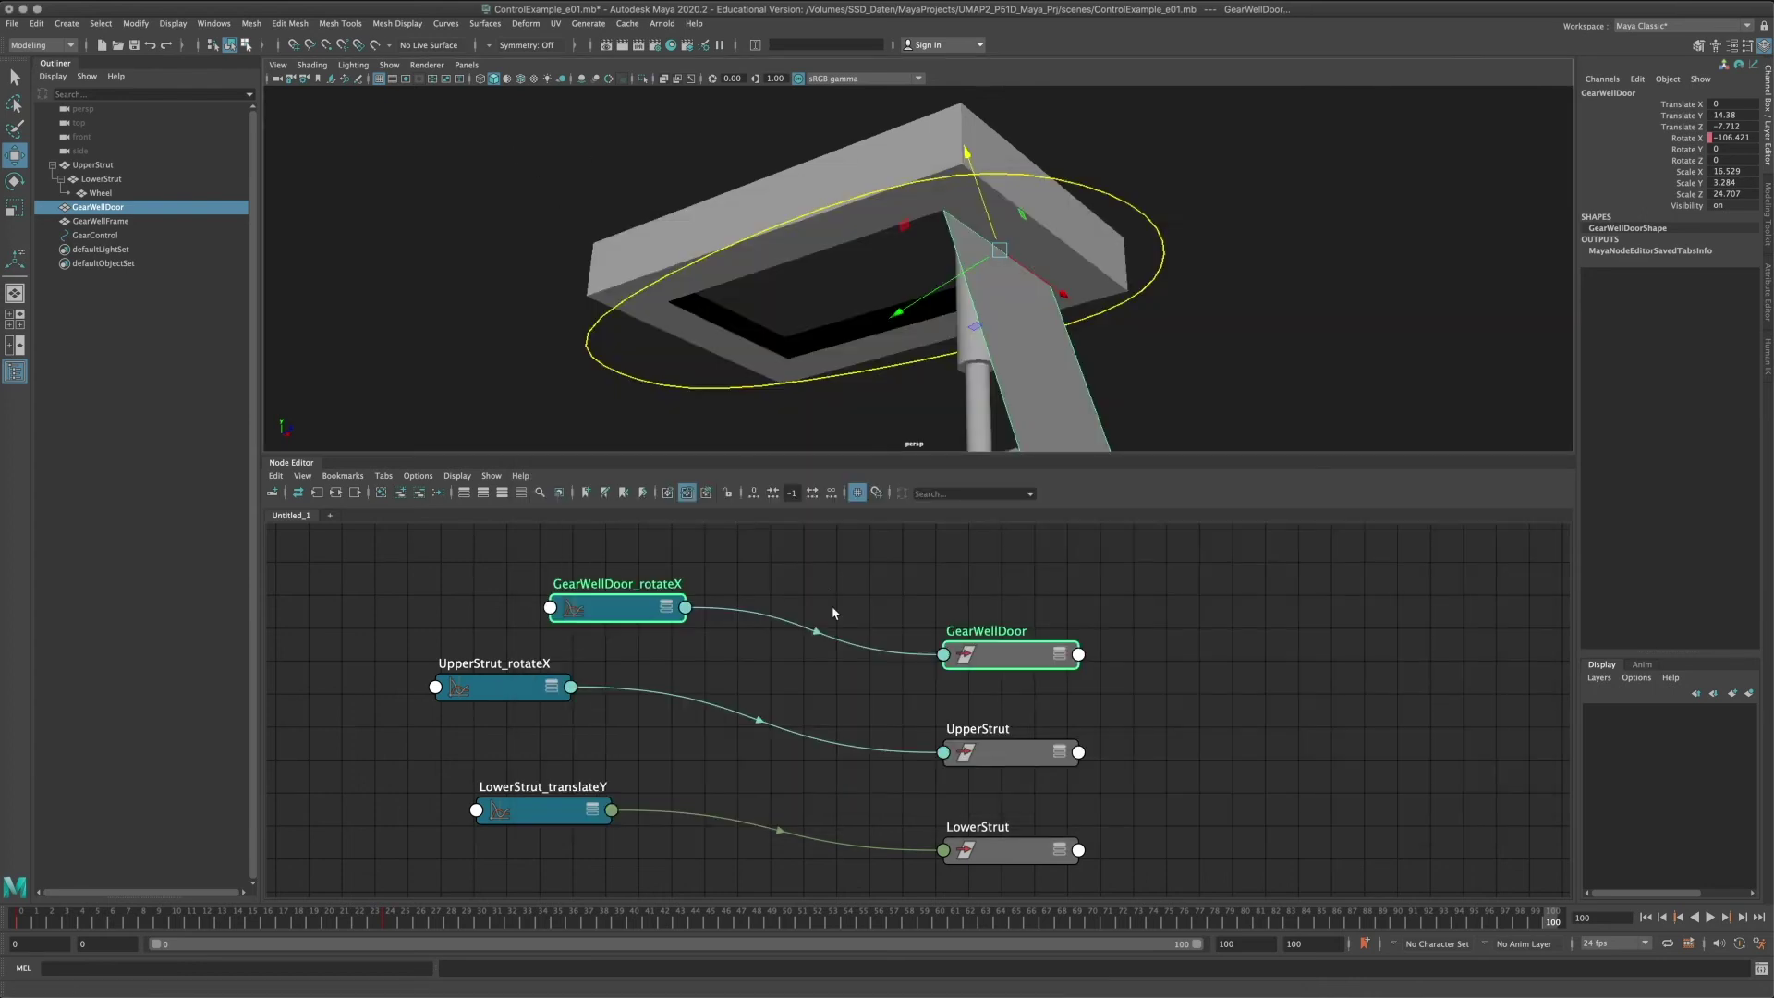
Align the GearWellDoor_rotateX, UpperStrut_rotateX and LowerStrut_translateY nodes in a column beside their transforms.
{"action": "middle_click_drag", "start_coordinate": [873, 617], "coordinate": [916, 594]}
{"action": "left_click_drag", "start_coordinate": [677, 589], "coordinate": [680, 579]}
{"action": "left_click_drag", "start_coordinate": [545, 667], "coordinate": [666, 680]}
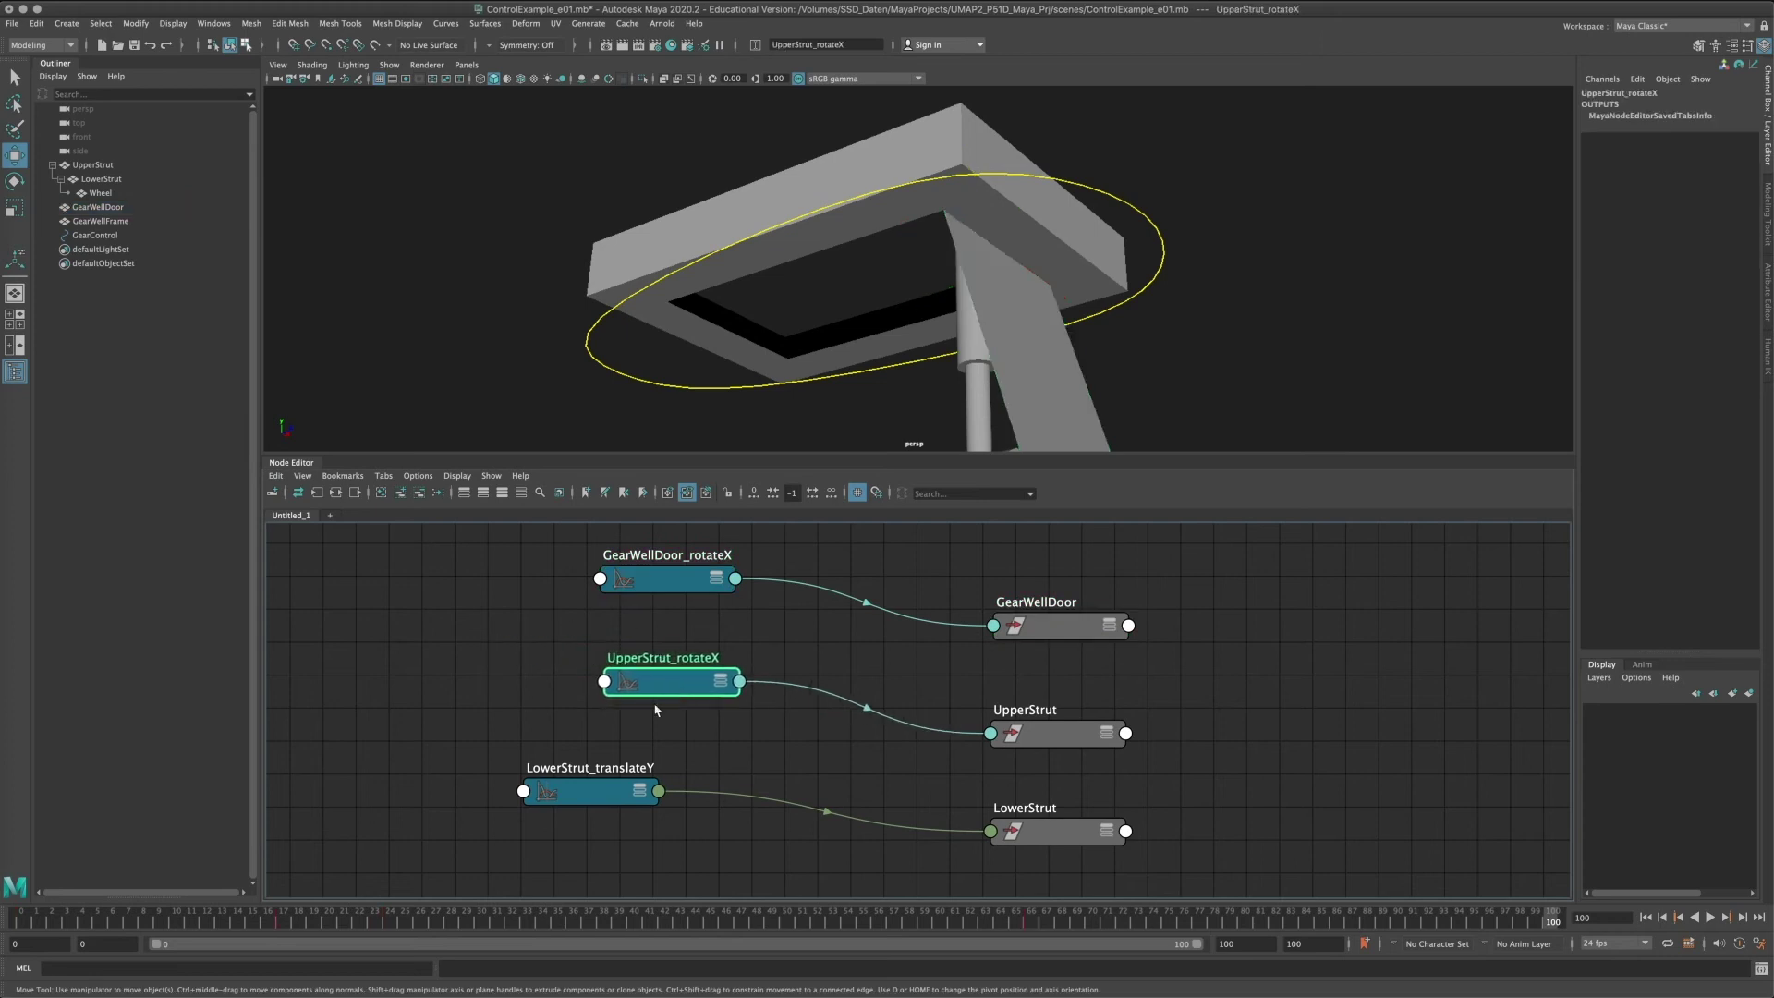
{"action": "left_click_drag", "start_coordinate": [598, 781], "coordinate": [665, 786]}
{"action": "mouse_move", "coordinate": [683, 681]}
{"action": "left_mouse_down"}
{"action": "mouse_move", "coordinate": [634, 676]}
{"action": "mouse_move", "coordinate": [695, 680]}
{"action": "mouse_move", "coordinate": [655, 684]}
{"action": "left_mouse_up"}
Open the Attribute Editor and compare the keys of the UpperStrut_rotateX and GearWellDoor_rotateX curves.
{"action": "double_click", "coordinate": [657, 579]}
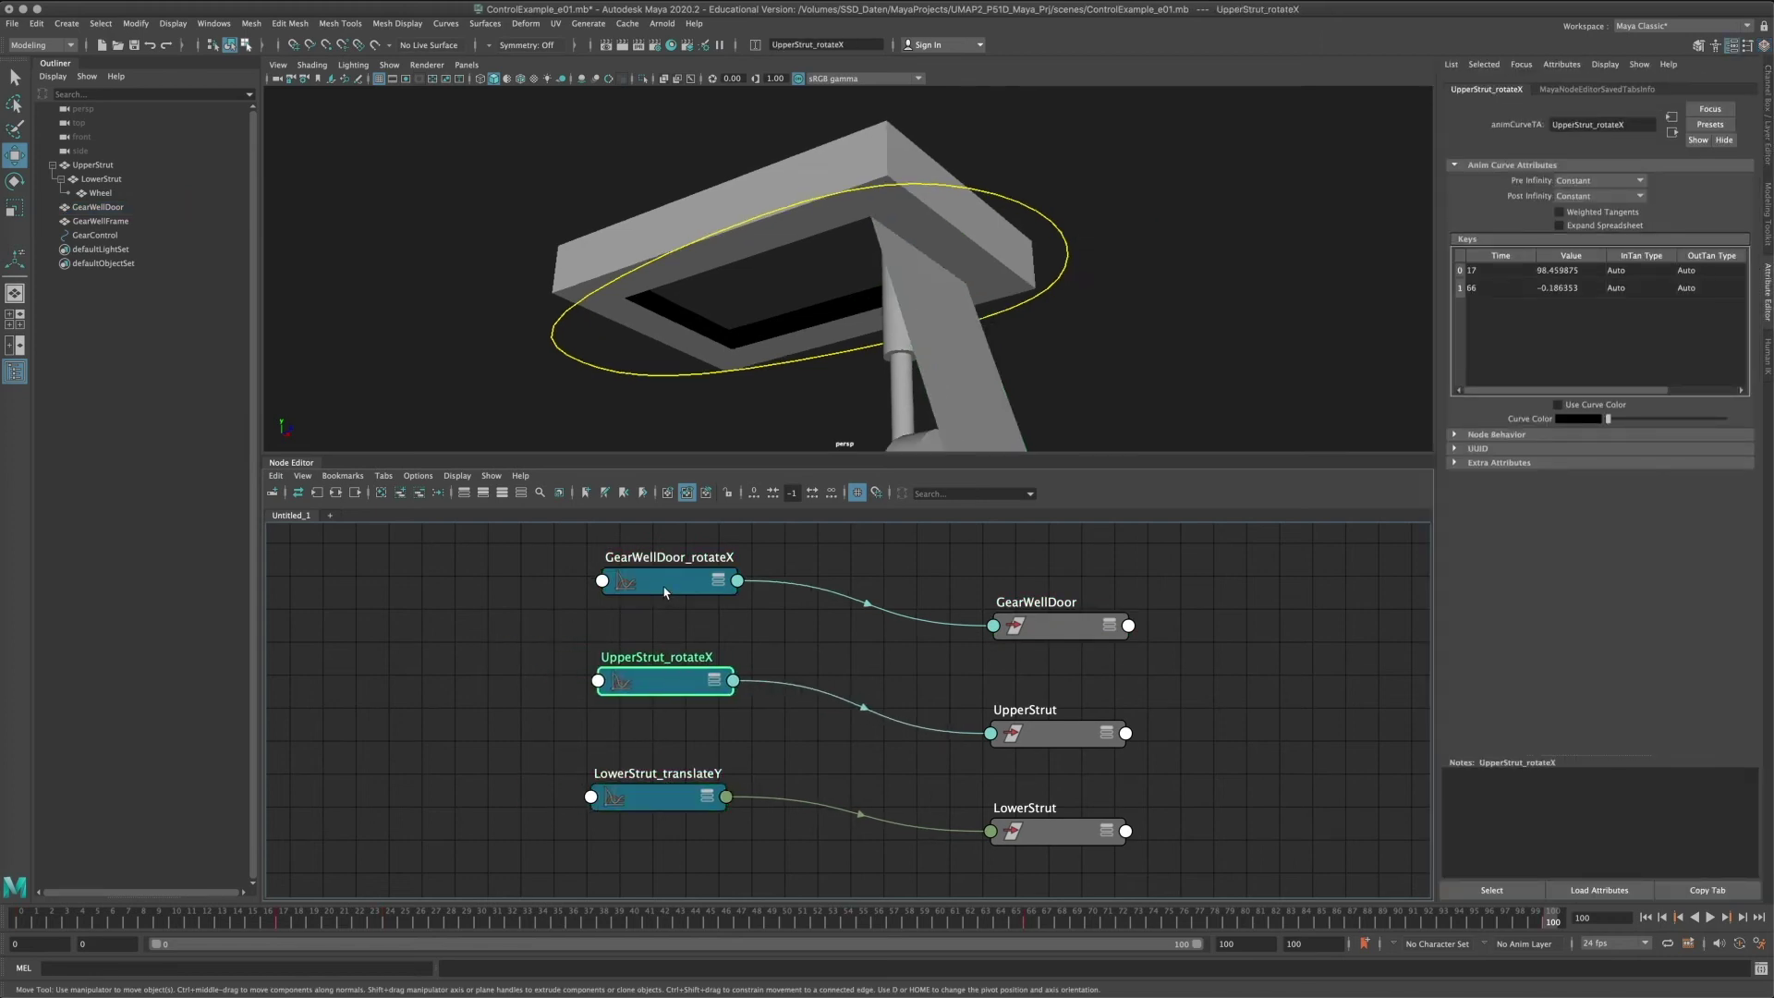
{"action": "left_click", "coordinate": [665, 584]}
{"action": "left_click", "coordinate": [651, 684]}
{"action": "left_click", "coordinate": [649, 583]}
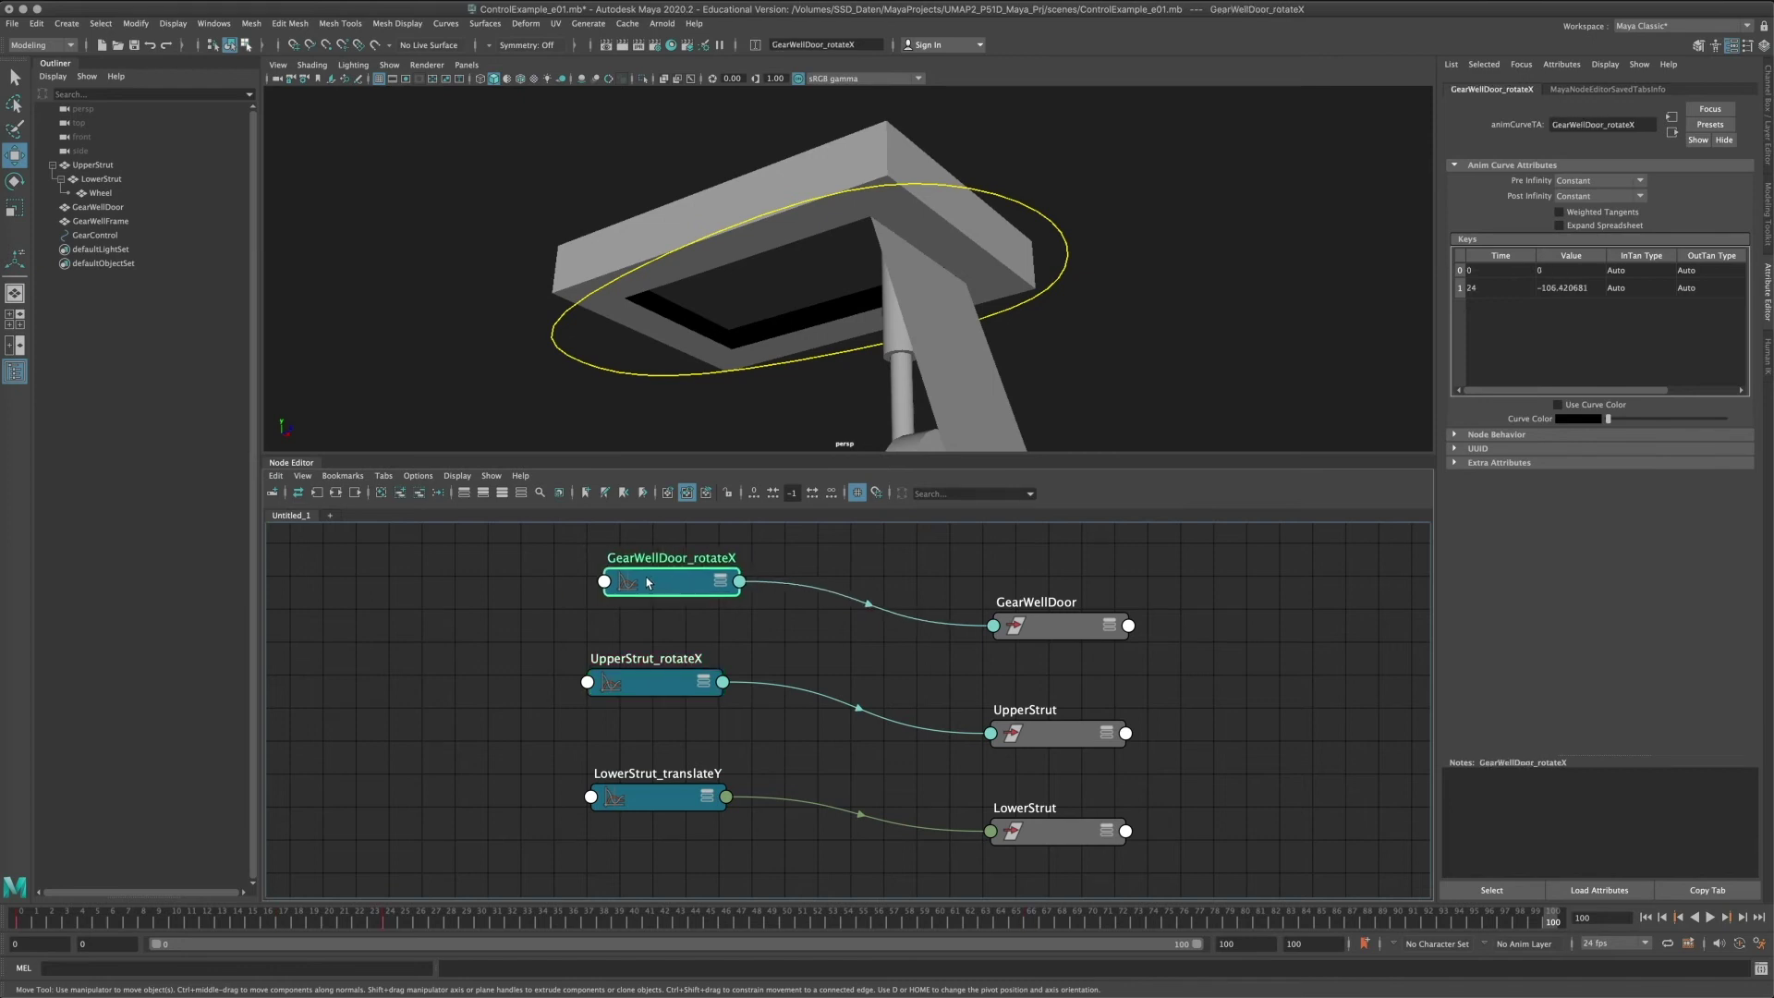
Shift the GearWellDoor_rotateX and UpperStrut_rotateX nodes slightly closer to their transforms.
{"action": "left_click", "coordinate": [792, 633]}
{"action": "scroll", "coordinate": [851, 653], "scroll_direction": "down", "scroll_amount": 2}
{"action": "scroll", "coordinate": [811, 653], "scroll_direction": "up", "scroll_amount": 2}
{"action": "left_click_drag", "start_coordinate": [591, 596], "coordinate": [613, 599]}
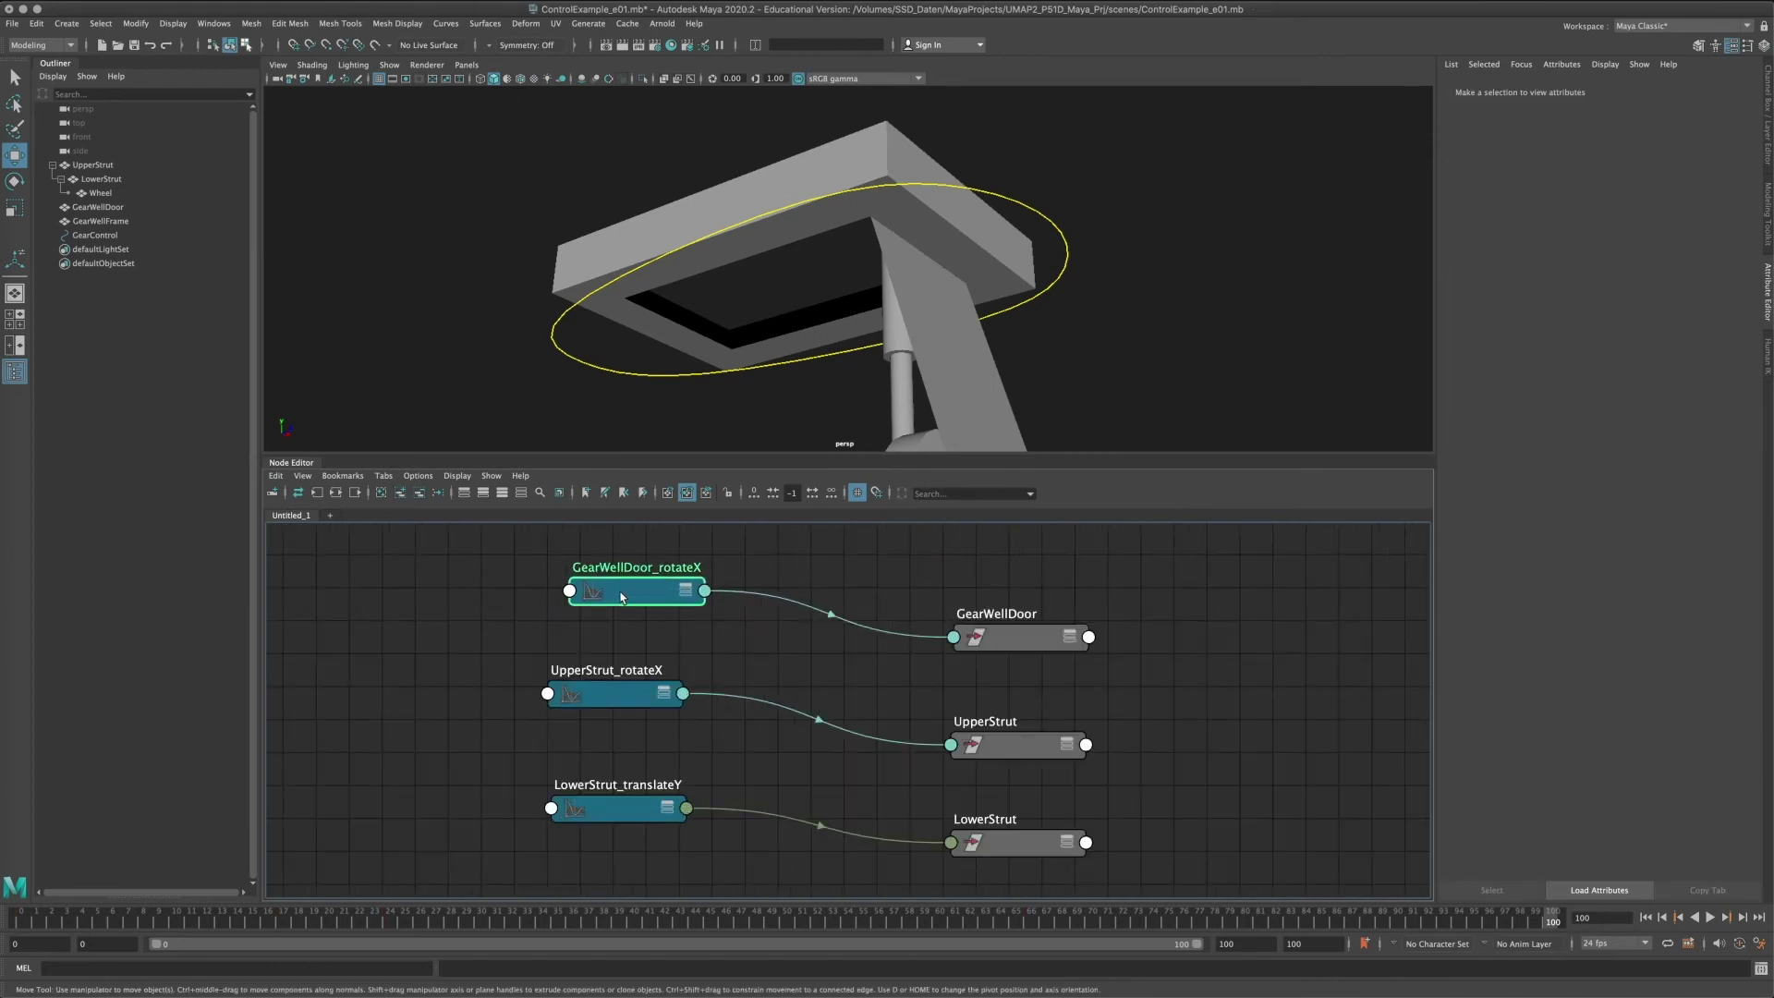
{"action": "left_click_drag", "start_coordinate": [585, 695], "coordinate": [633, 705]}
Select the GearWellDoor_rotateX curve node and open it in the Graph Editor.
{"action": "left_click", "coordinate": [606, 586]}
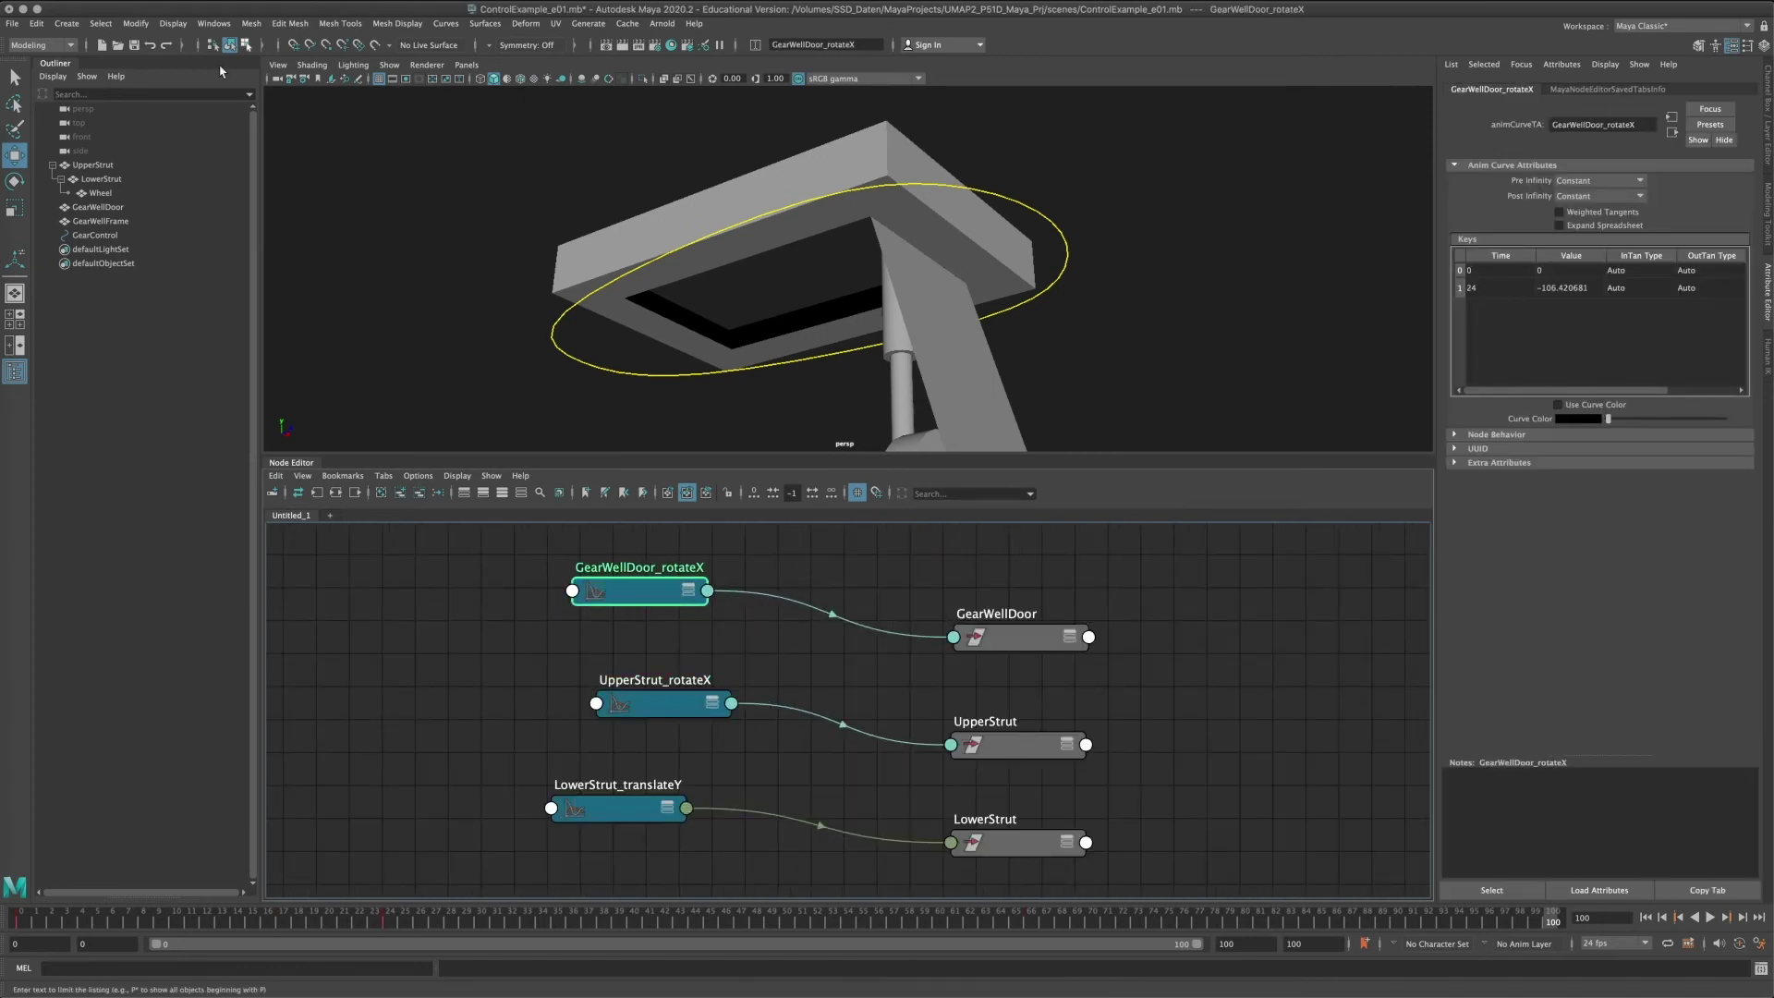
{"action": "left_click", "coordinate": [213, 23]}
{"action": "mouse_move", "coordinate": [251, 101]}
{"action": "left_click", "coordinate": [430, 109]}
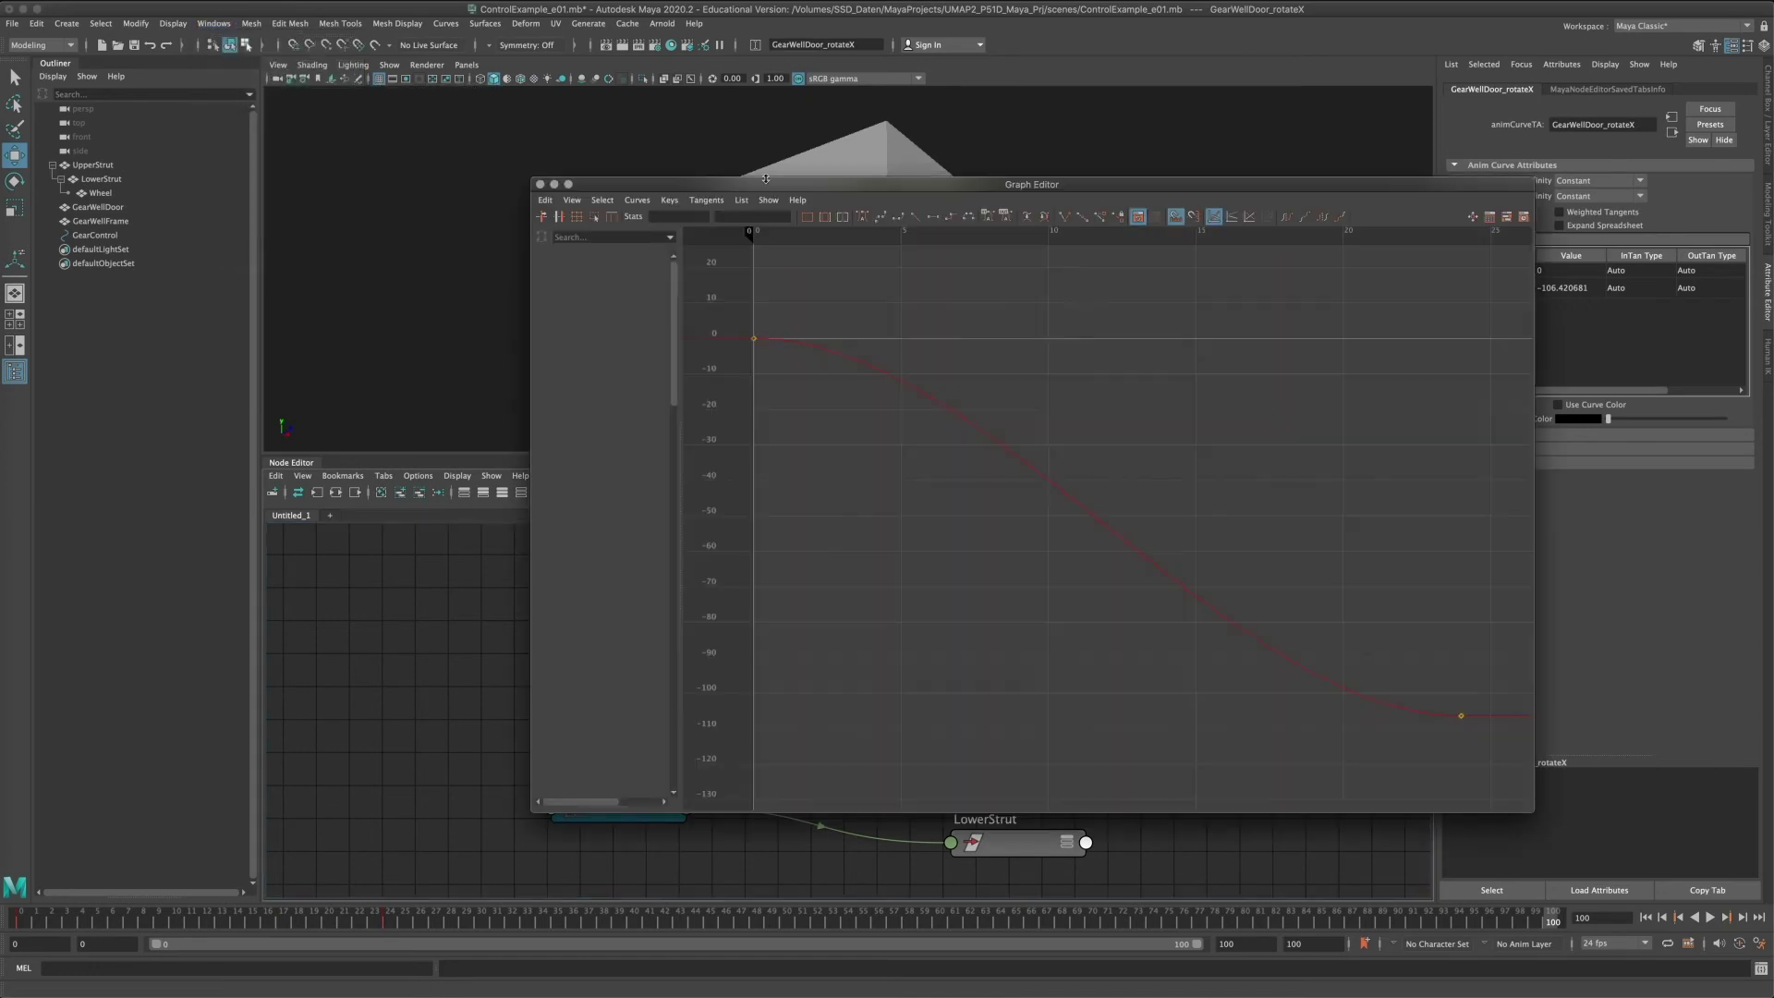
Compare the UpperStrut_rotateX, LowerStrut_translateY and GearWellDoor_rotateX curves in the Graph Editor and put its window away.
{"action": "left_click_drag", "start_coordinate": [933, 179], "coordinate": [1196, 183]}
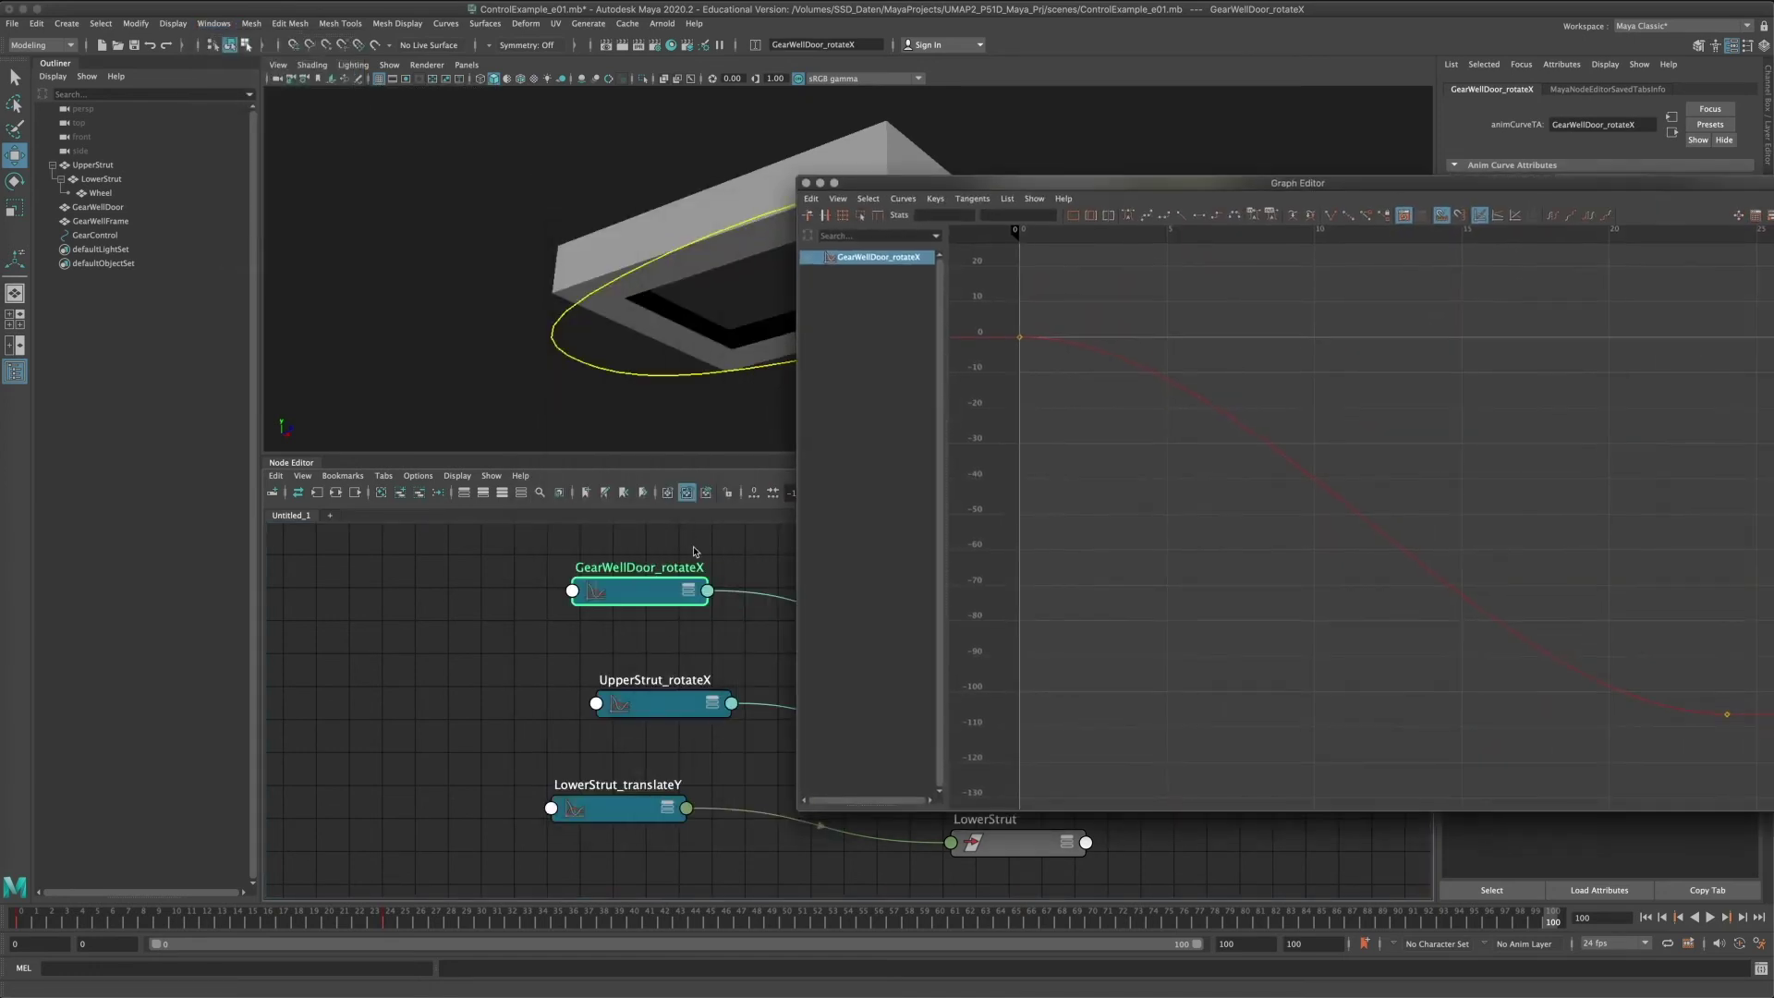
{"action": "left_click", "coordinate": [710, 681]}
{"action": "middle_click_drag", "start_coordinate": [696, 727], "coordinate": [595, 690]}
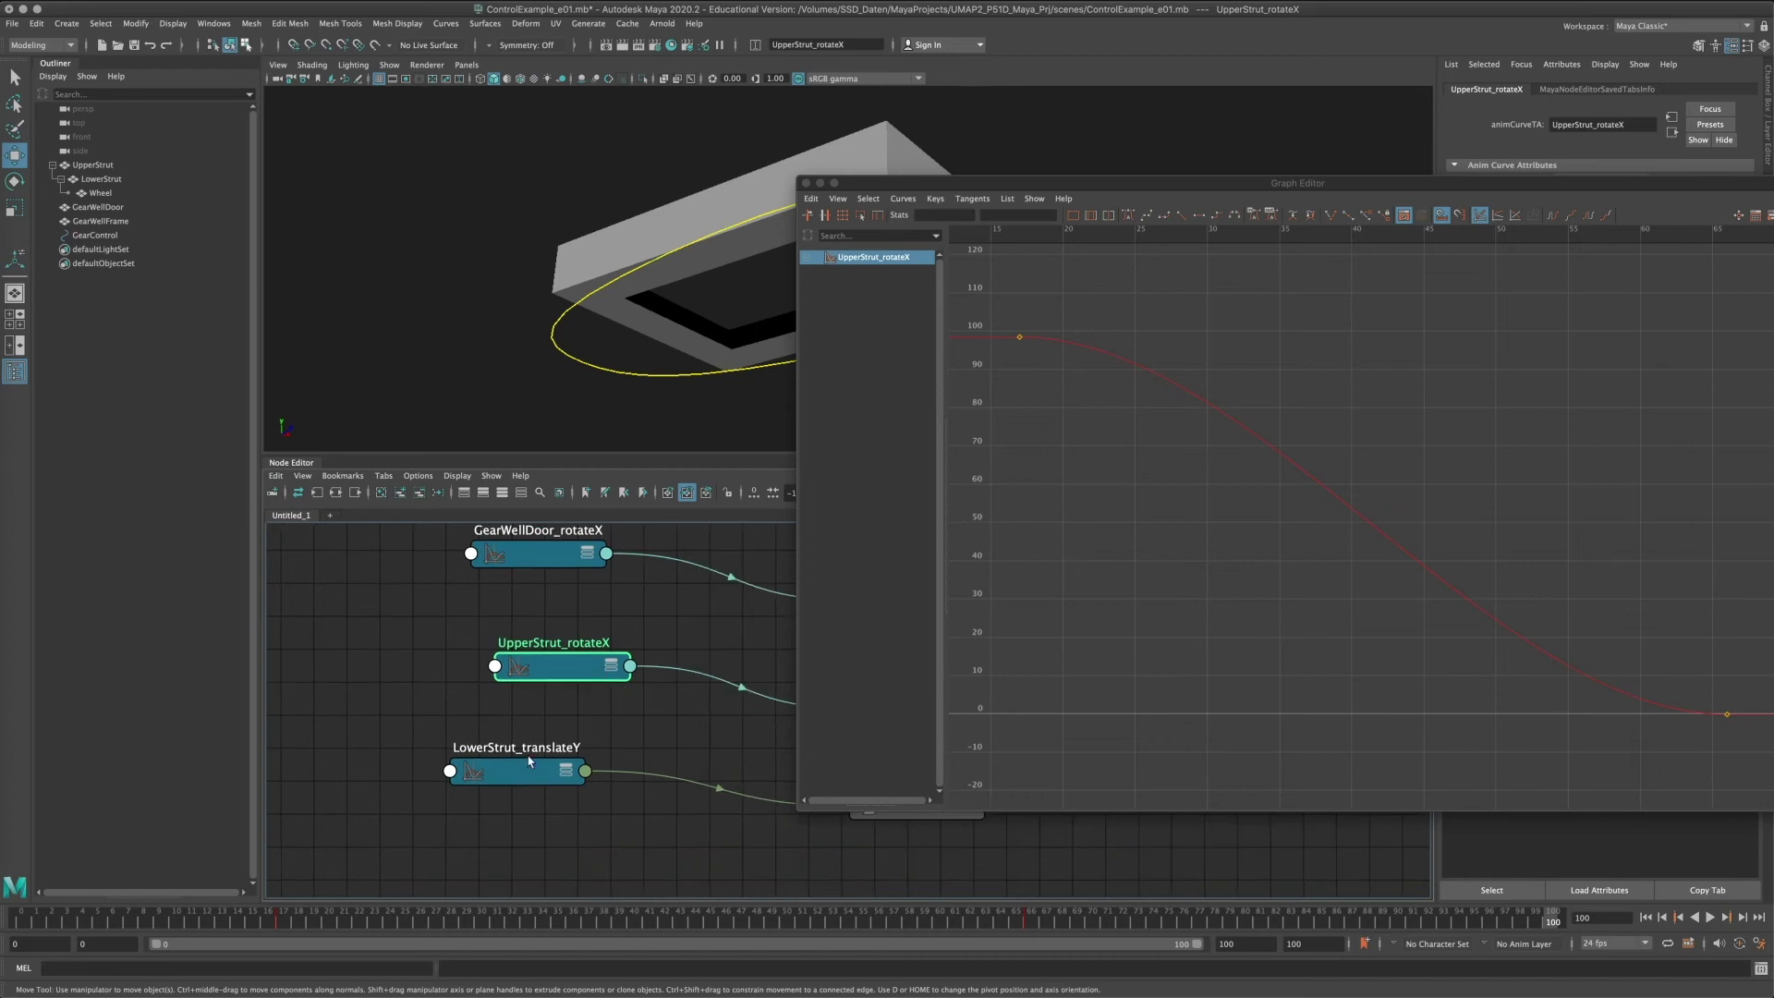
{"action": "left_click", "coordinate": [513, 762]}
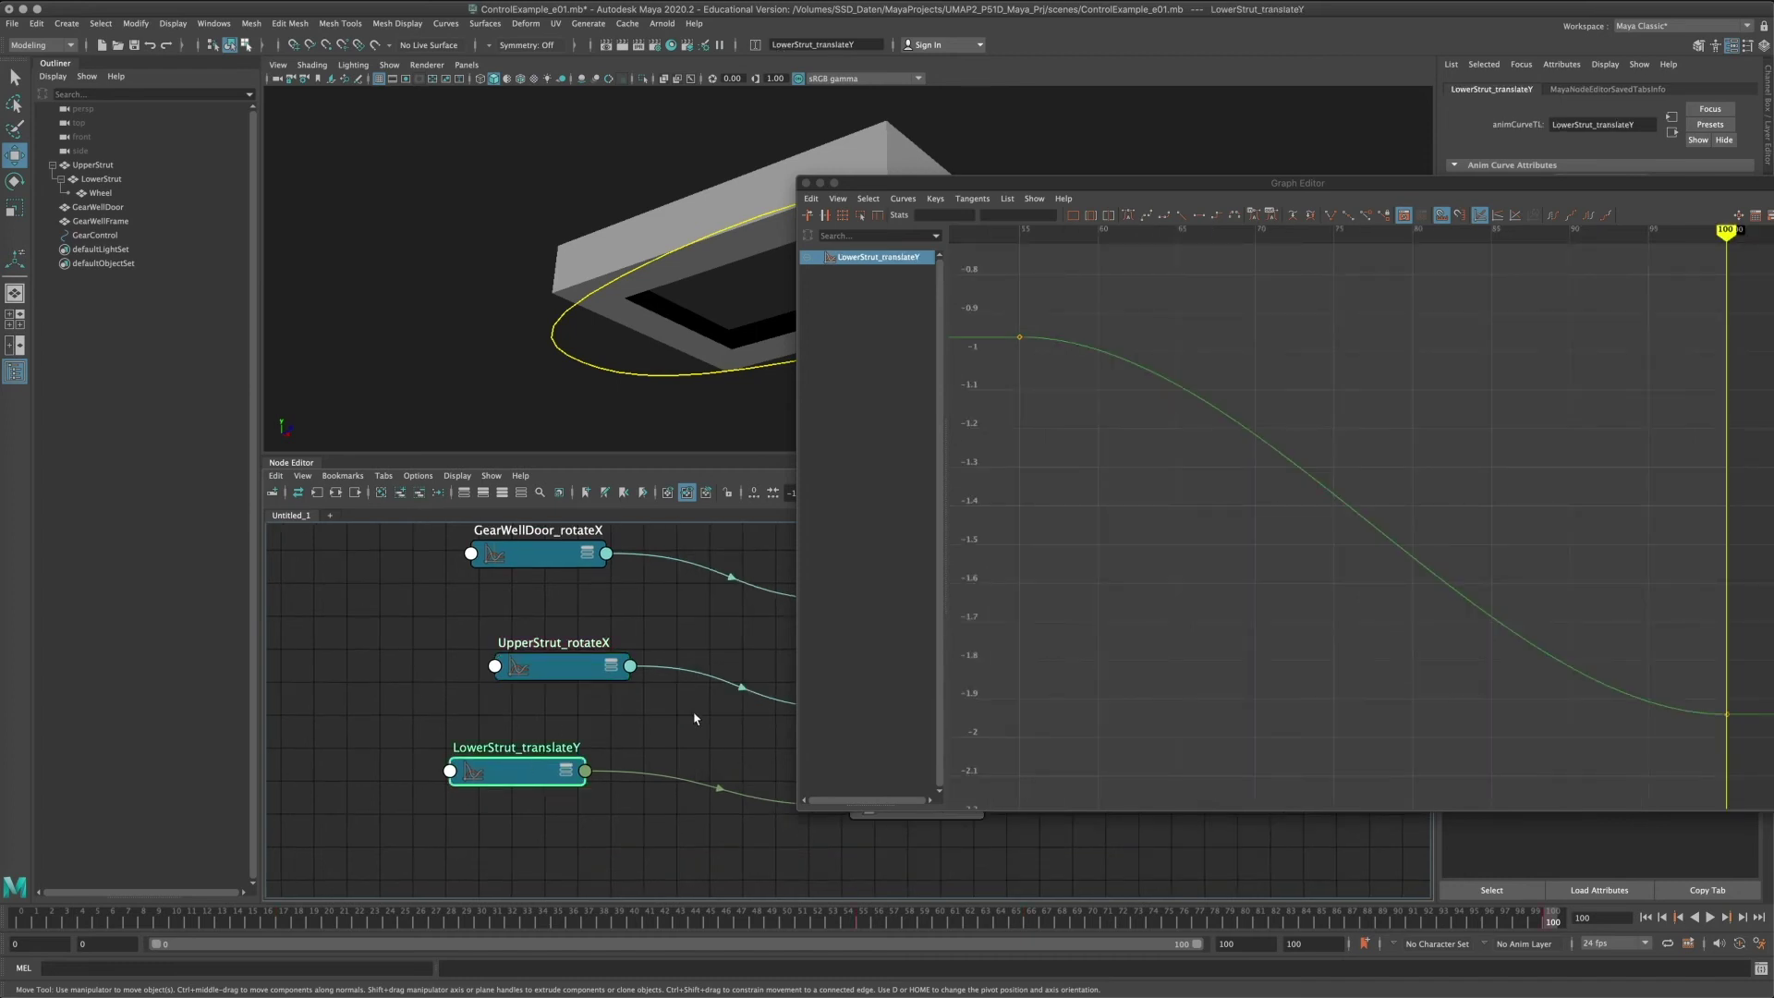
{"action": "middle_click_drag", "start_coordinate": [696, 718], "coordinate": [605, 722], "text": "alt"}
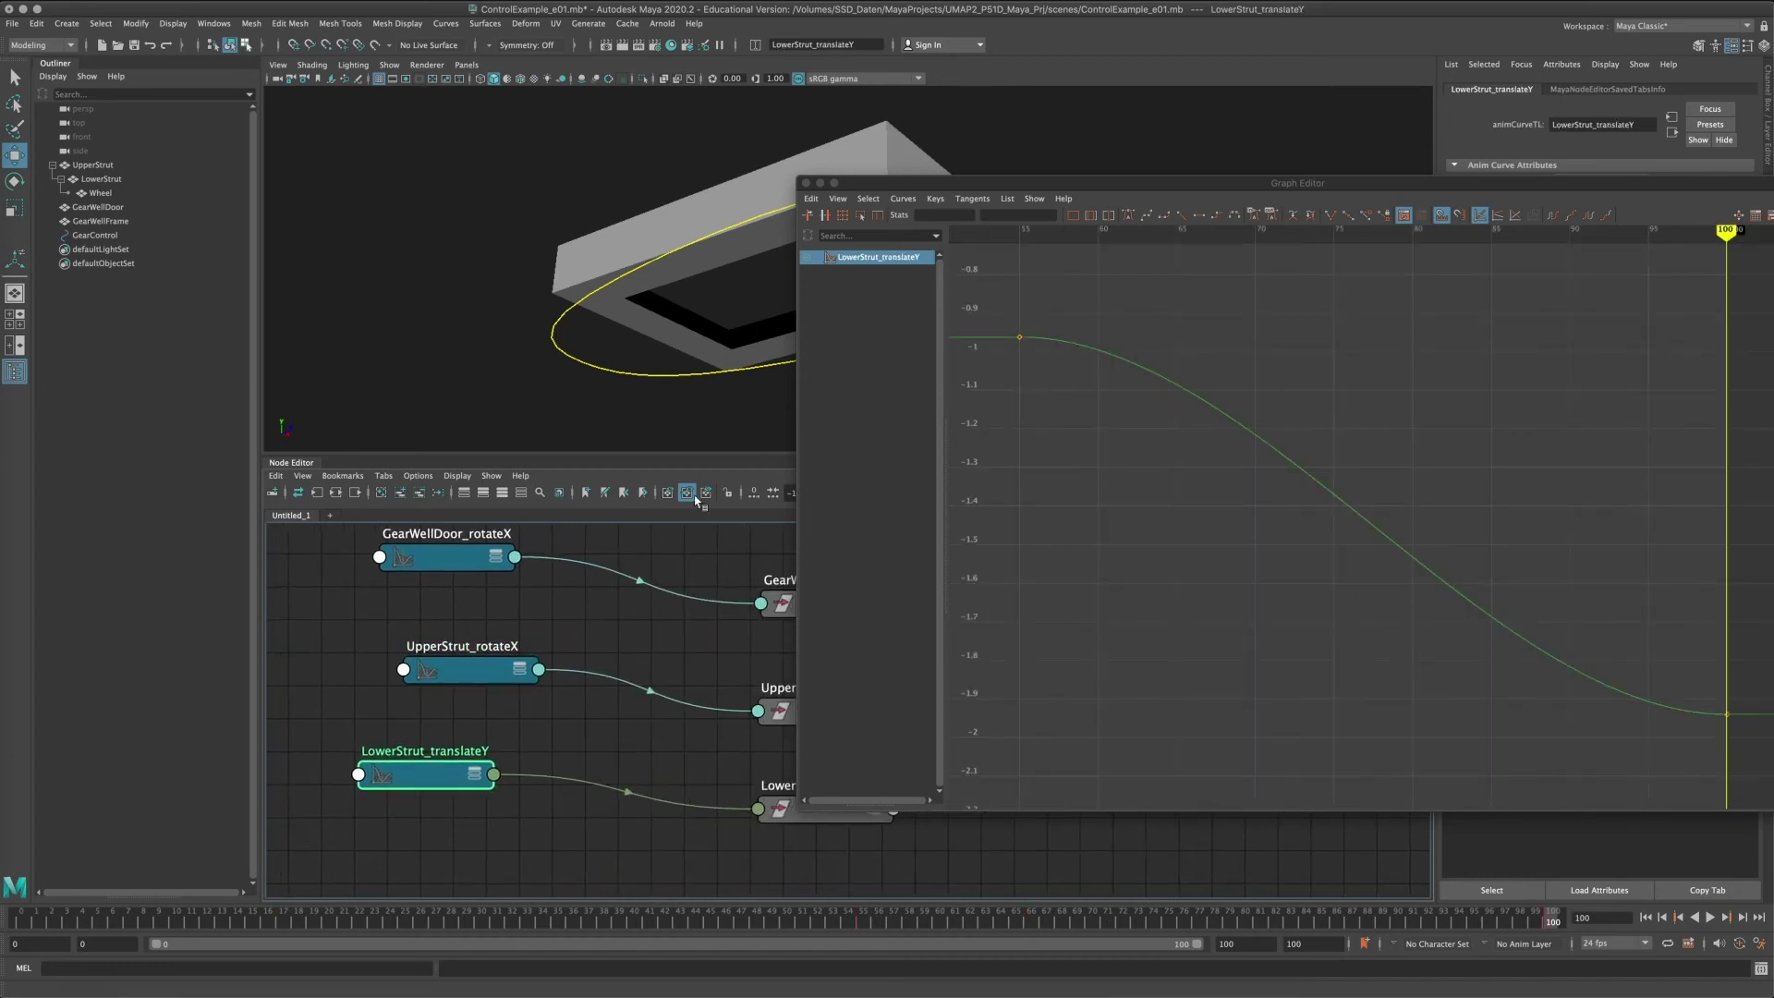
{"action": "left_click", "coordinate": [484, 675]}
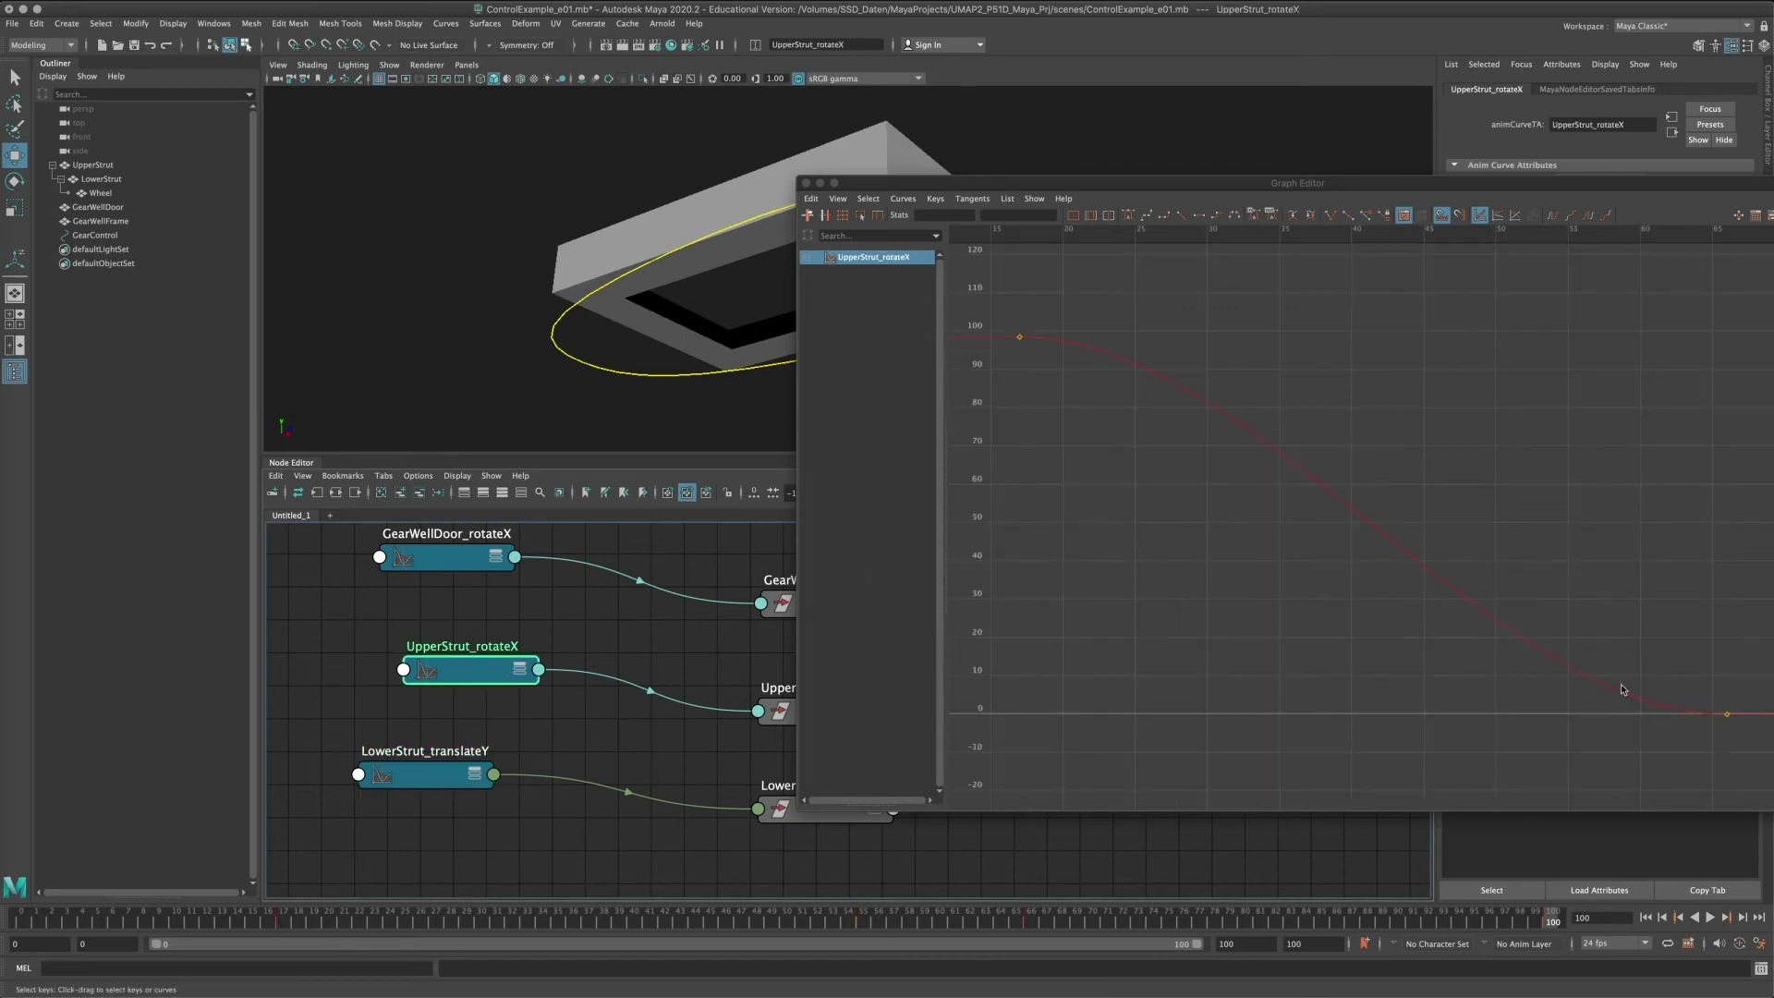
{"action": "left_click", "coordinate": [436, 552]}
{"action": "middle_click_drag", "start_coordinate": [436, 552], "coordinate": [436, 607]}
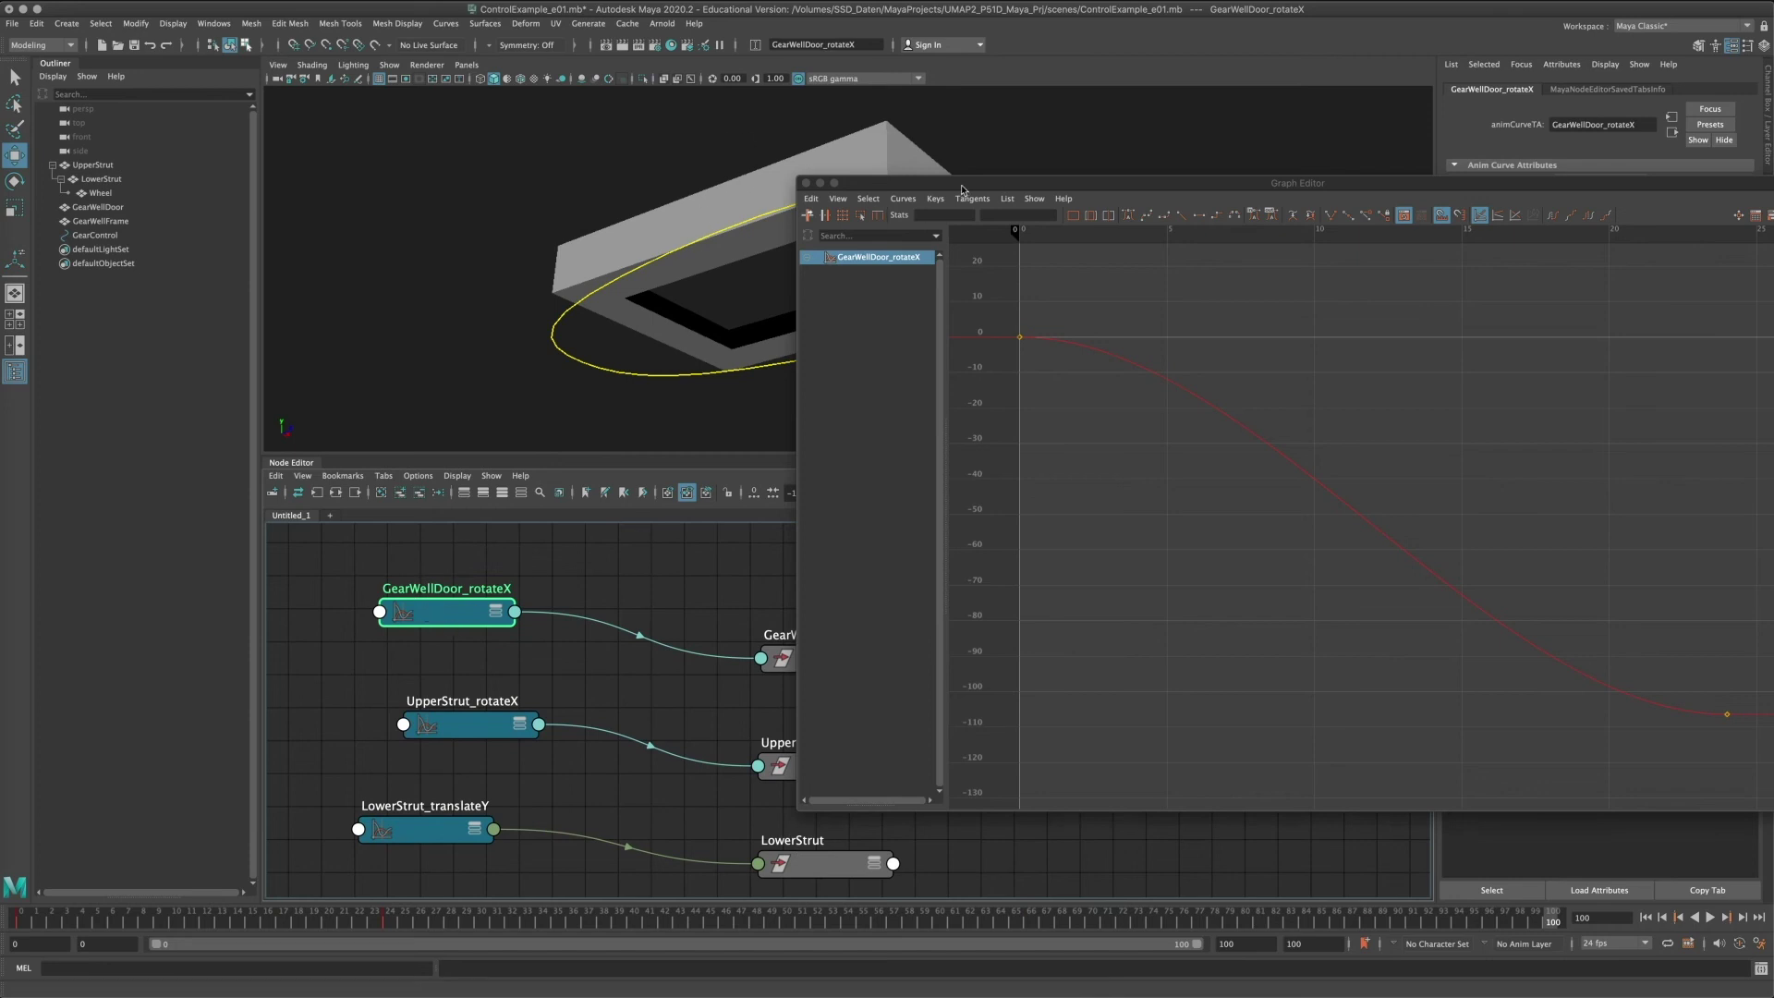
{"action": "left_click_drag", "start_coordinate": [962, 184], "coordinate": [884, 200]}
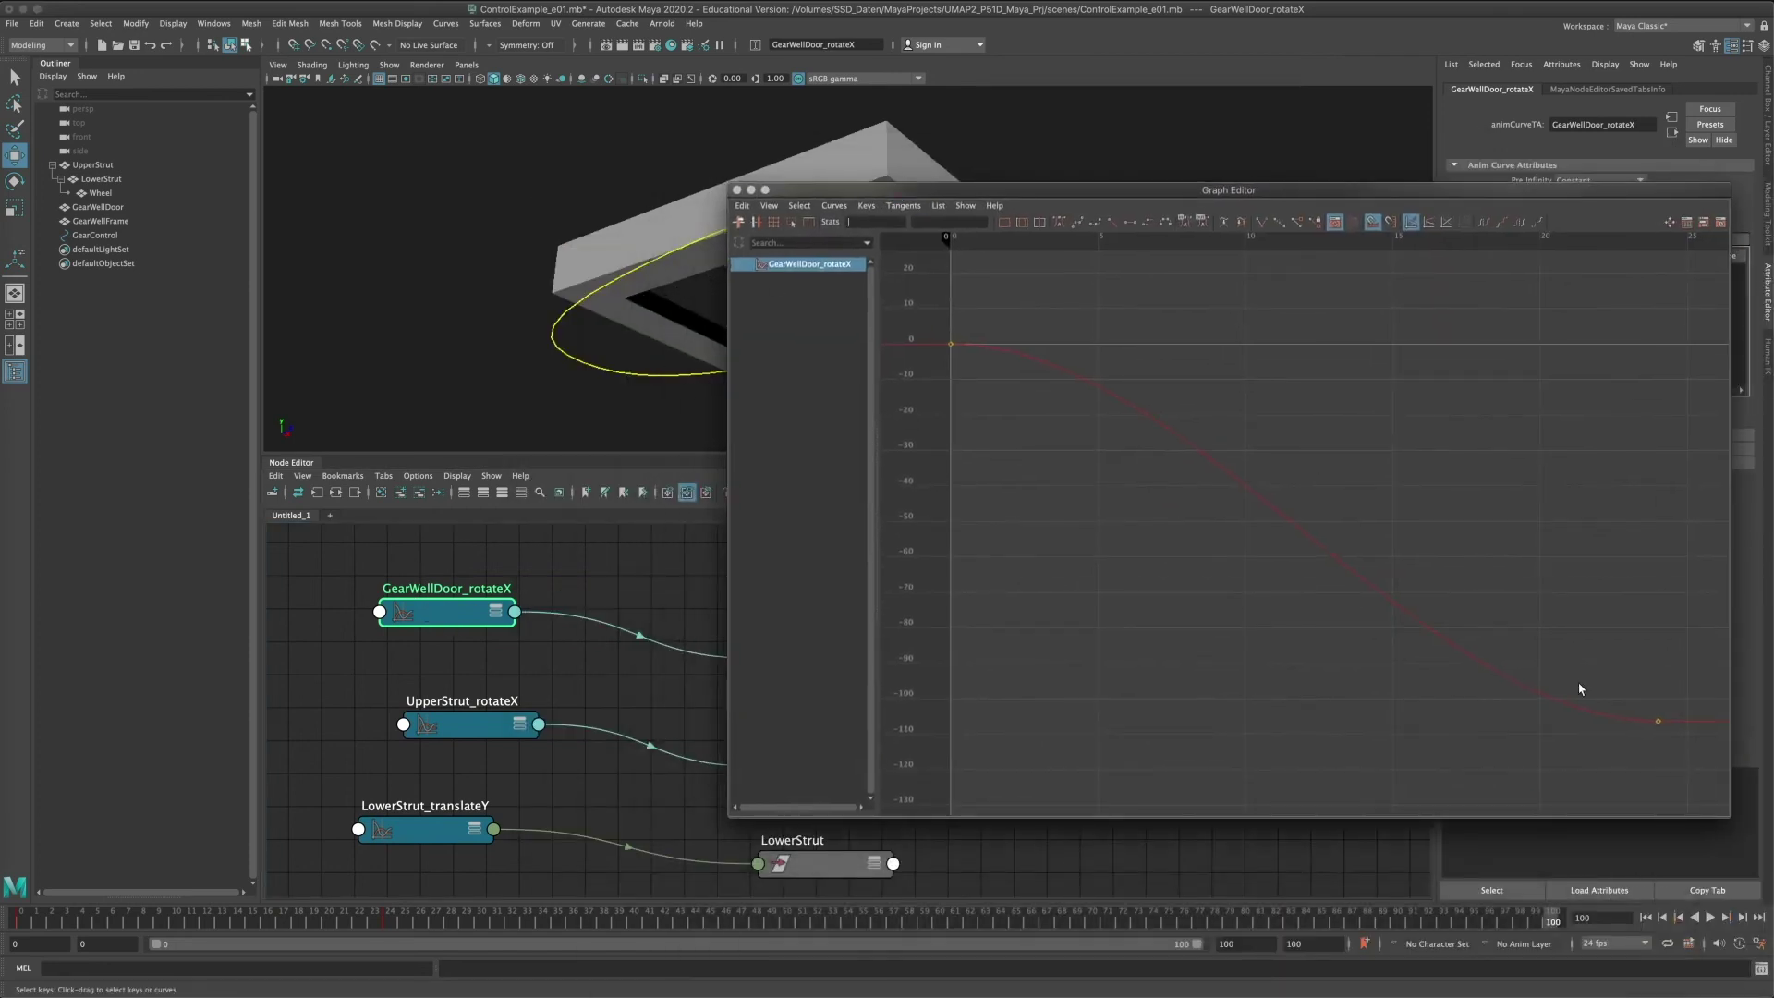
{"action": "left_click", "coordinate": [748, 189]}
Expand the three animation curve nodes to show all their attributes and space them out in a column beside the transforms.
{"action": "scroll", "coordinate": [1149, 634], "scroll_direction": "down", "scroll_amount": 5}
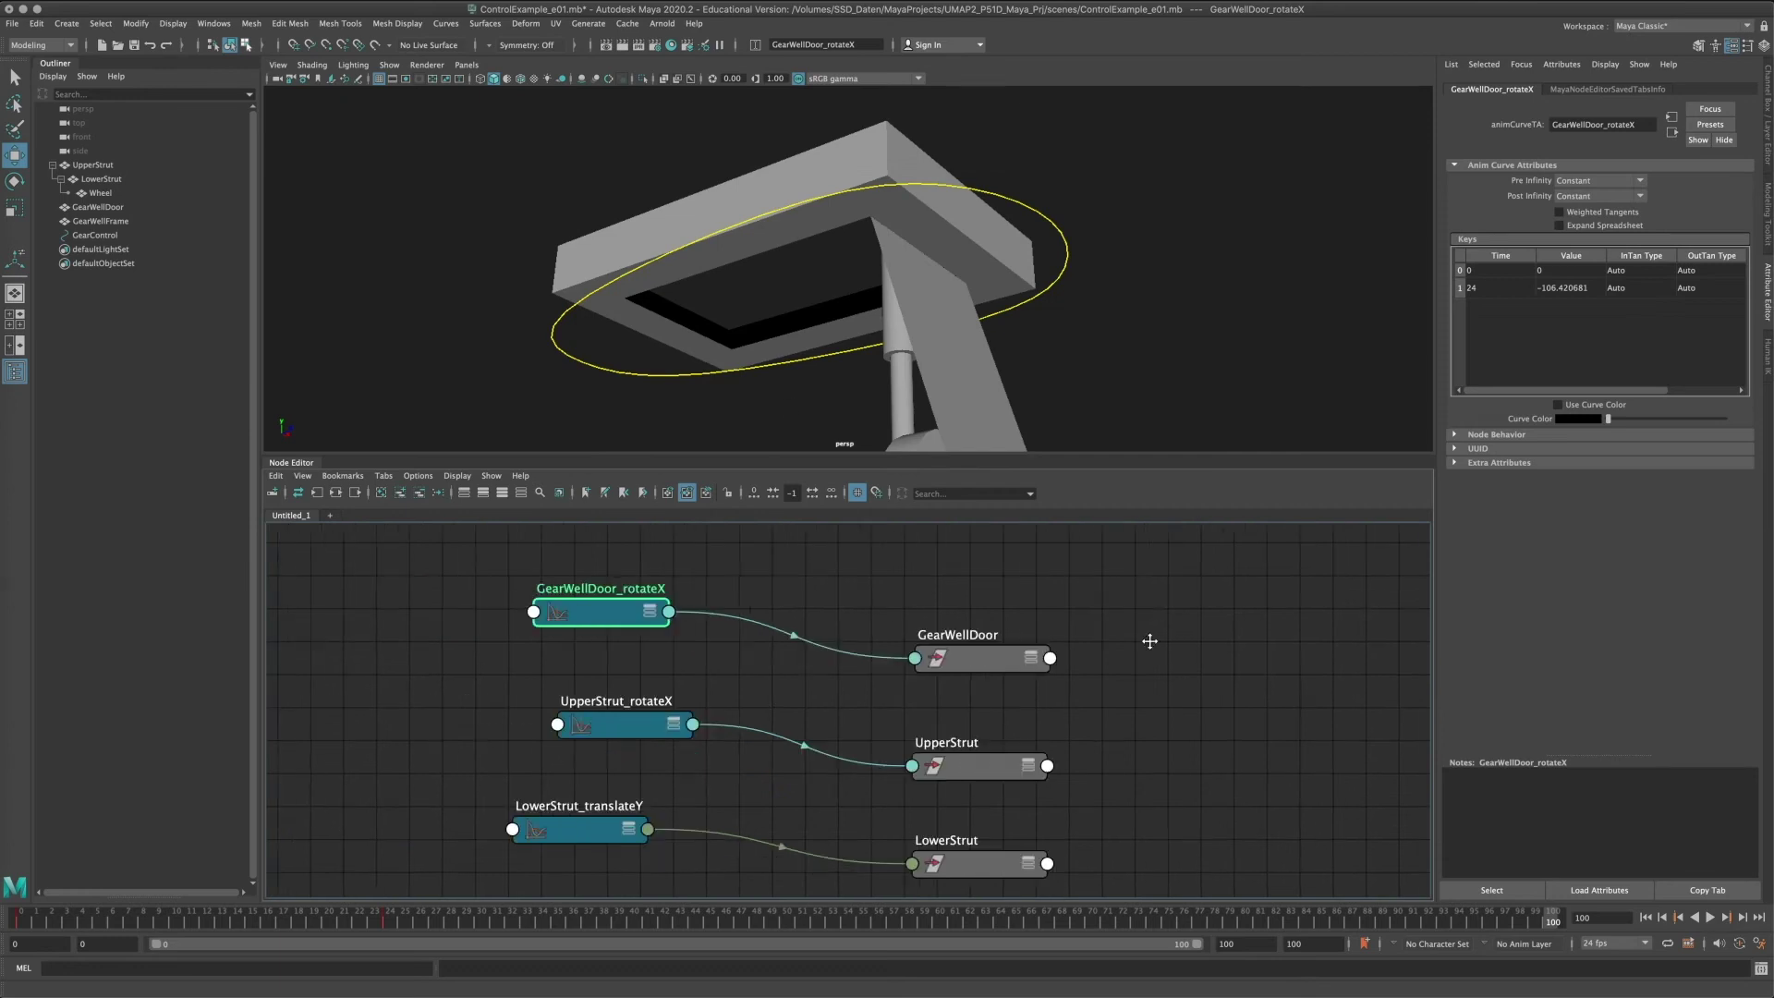
{"action": "left_click_drag", "start_coordinate": [933, 568], "coordinate": [1000, 813]}
{"action": "key", "text": "3"}
{"action": "left_click", "coordinate": [989, 806]}
{"action": "left_click_drag", "start_coordinate": [1002, 644], "coordinate": [1014, 587]}
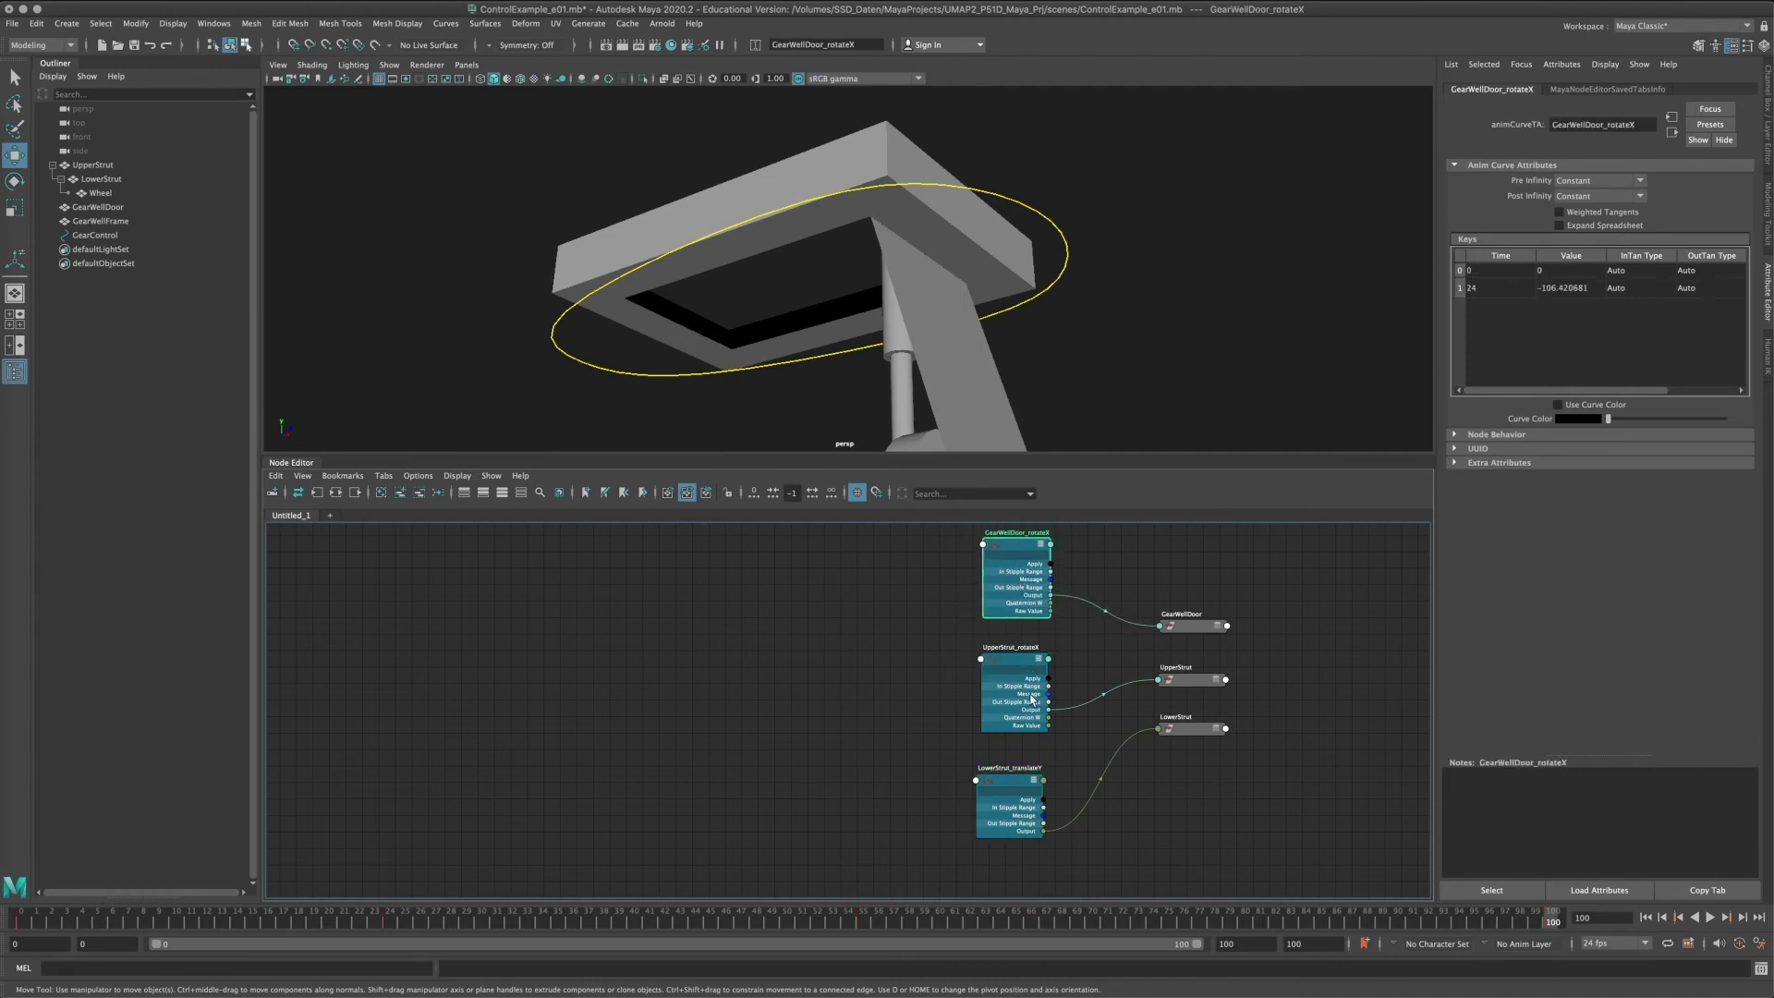
{"action": "left_click_drag", "start_coordinate": [1028, 694], "coordinate": [1028, 684]}
{"action": "left_click_drag", "start_coordinate": [1005, 784], "coordinate": [1011, 774]}
{"action": "left_click_drag", "start_coordinate": [1012, 694], "coordinate": [1016, 698]}
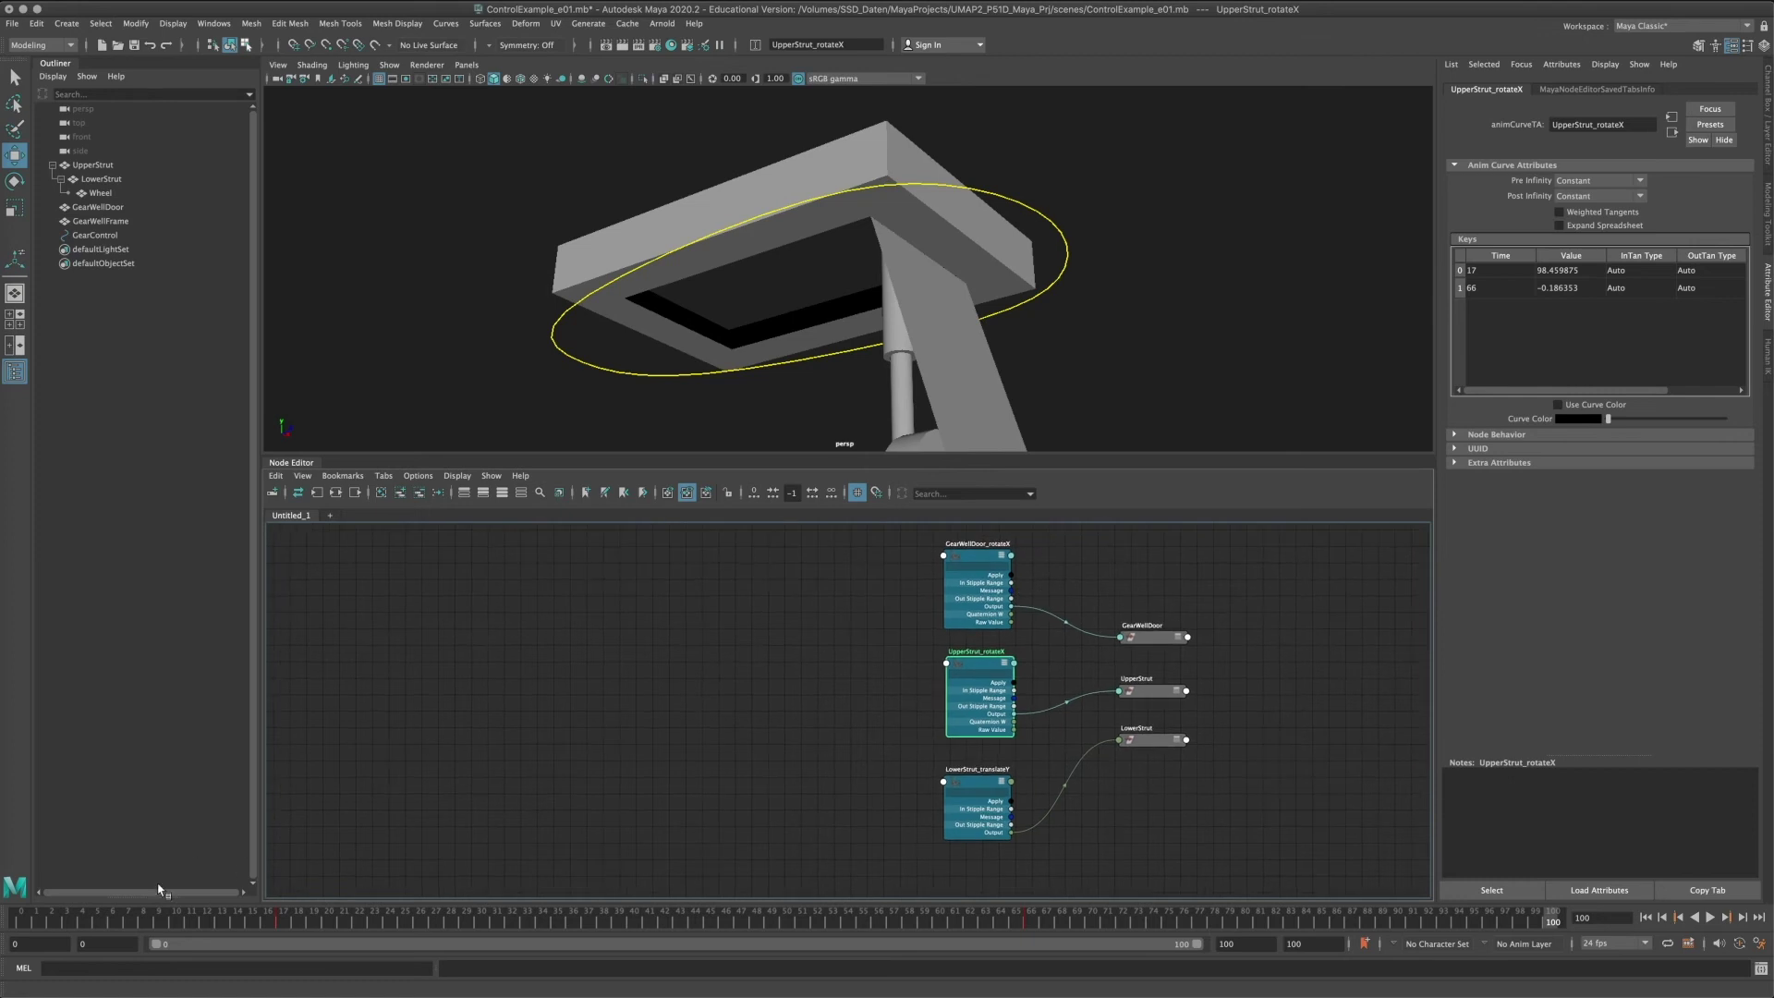
Scrub through the landing gear animation back to frame 0 and line up the GearWellDoor_rotateX node with UpperStrut_rotateX.
{"action": "key", "text": "alt+v"}
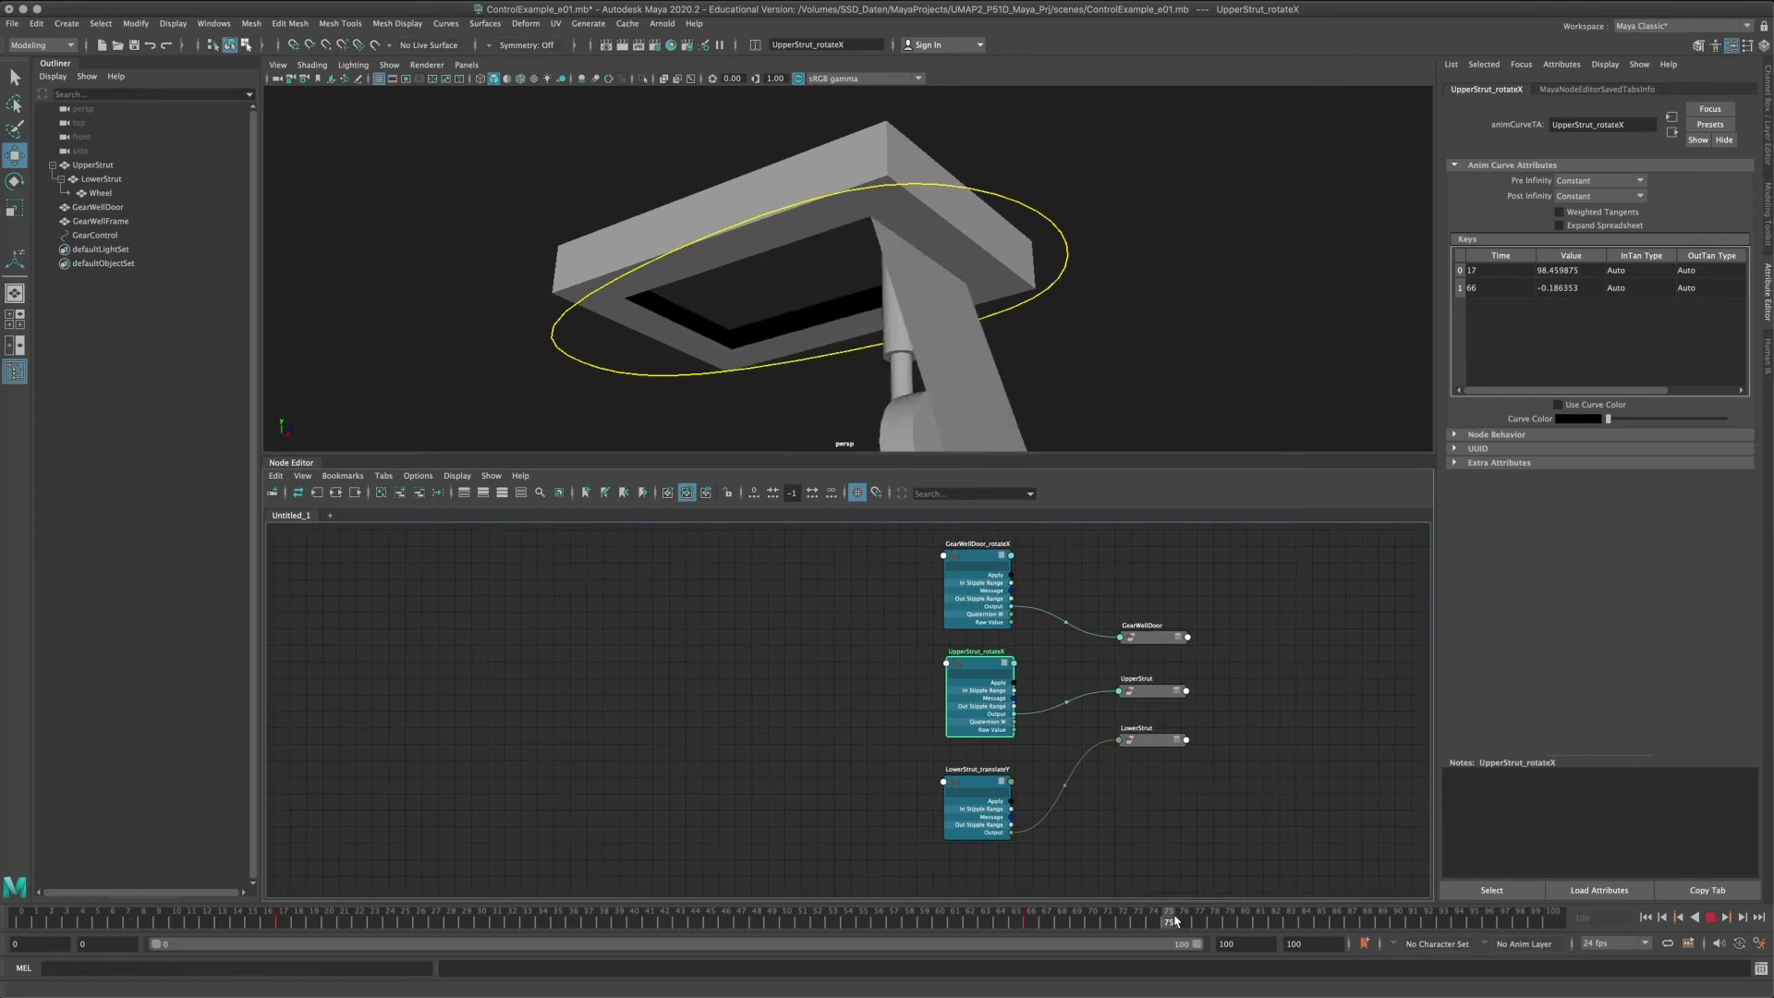
{"action": "left_click_drag", "start_coordinate": [85, 944], "coordinate": [19, 943]}
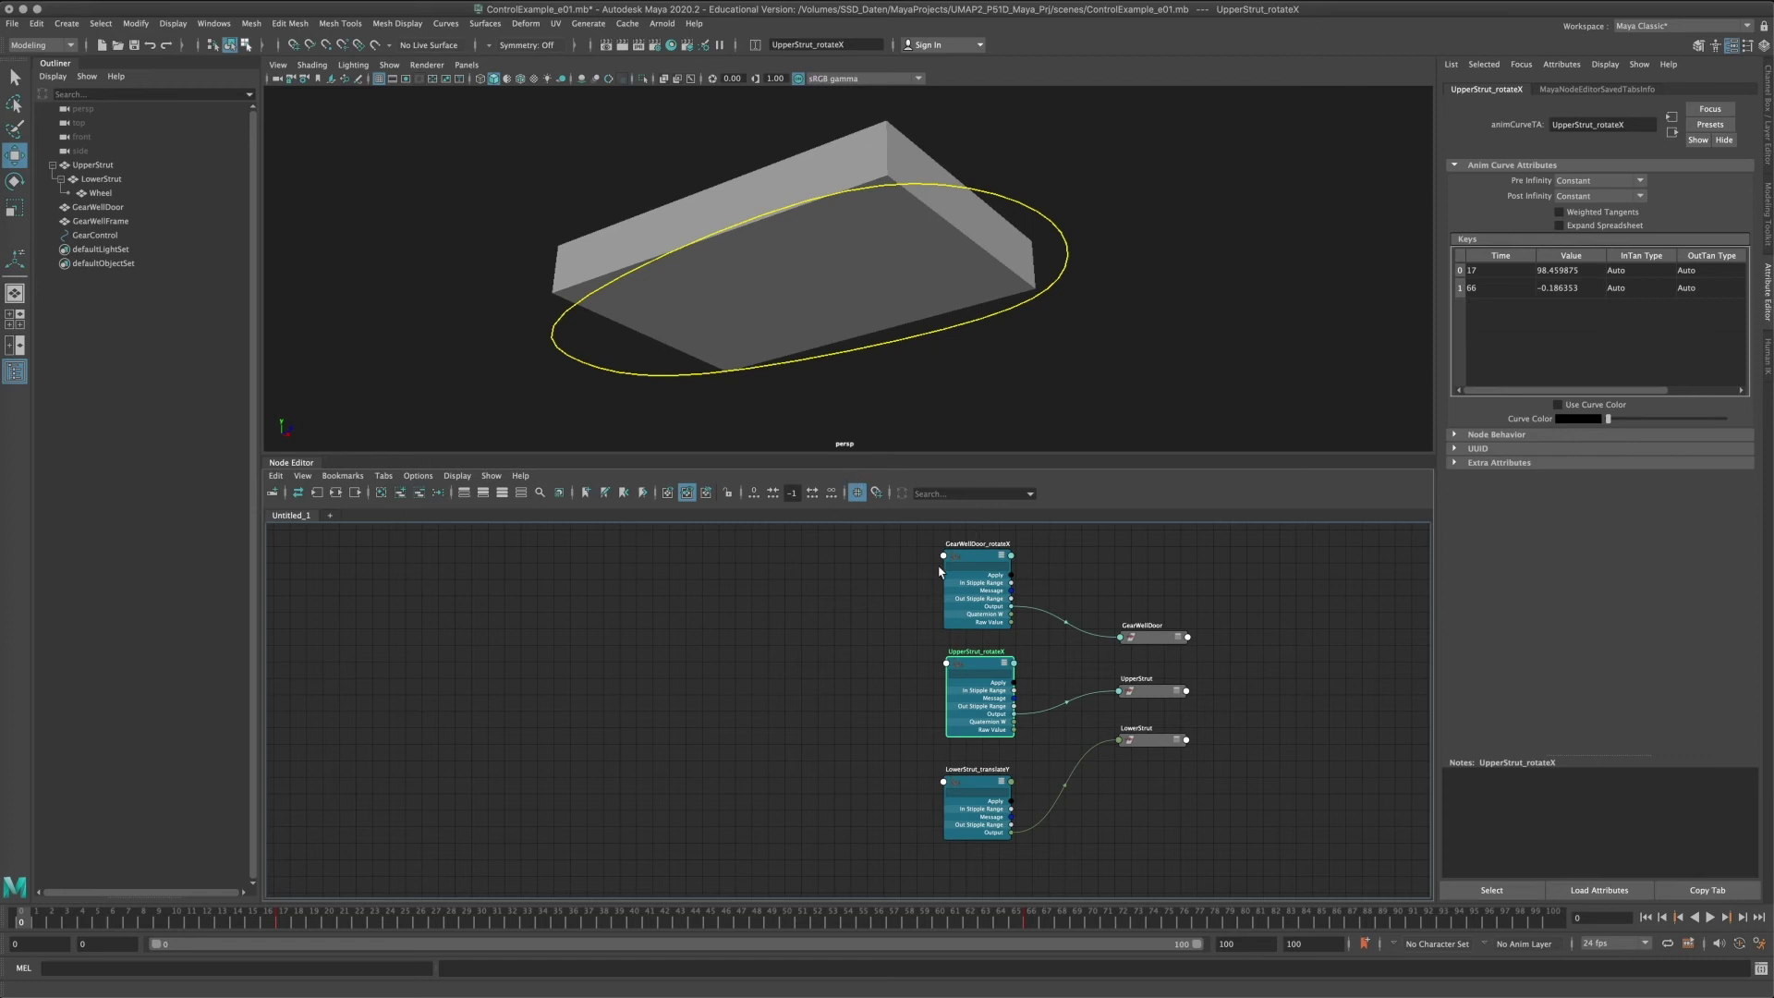
{"action": "left_click_drag", "start_coordinate": [970, 564], "coordinate": [973, 565]}
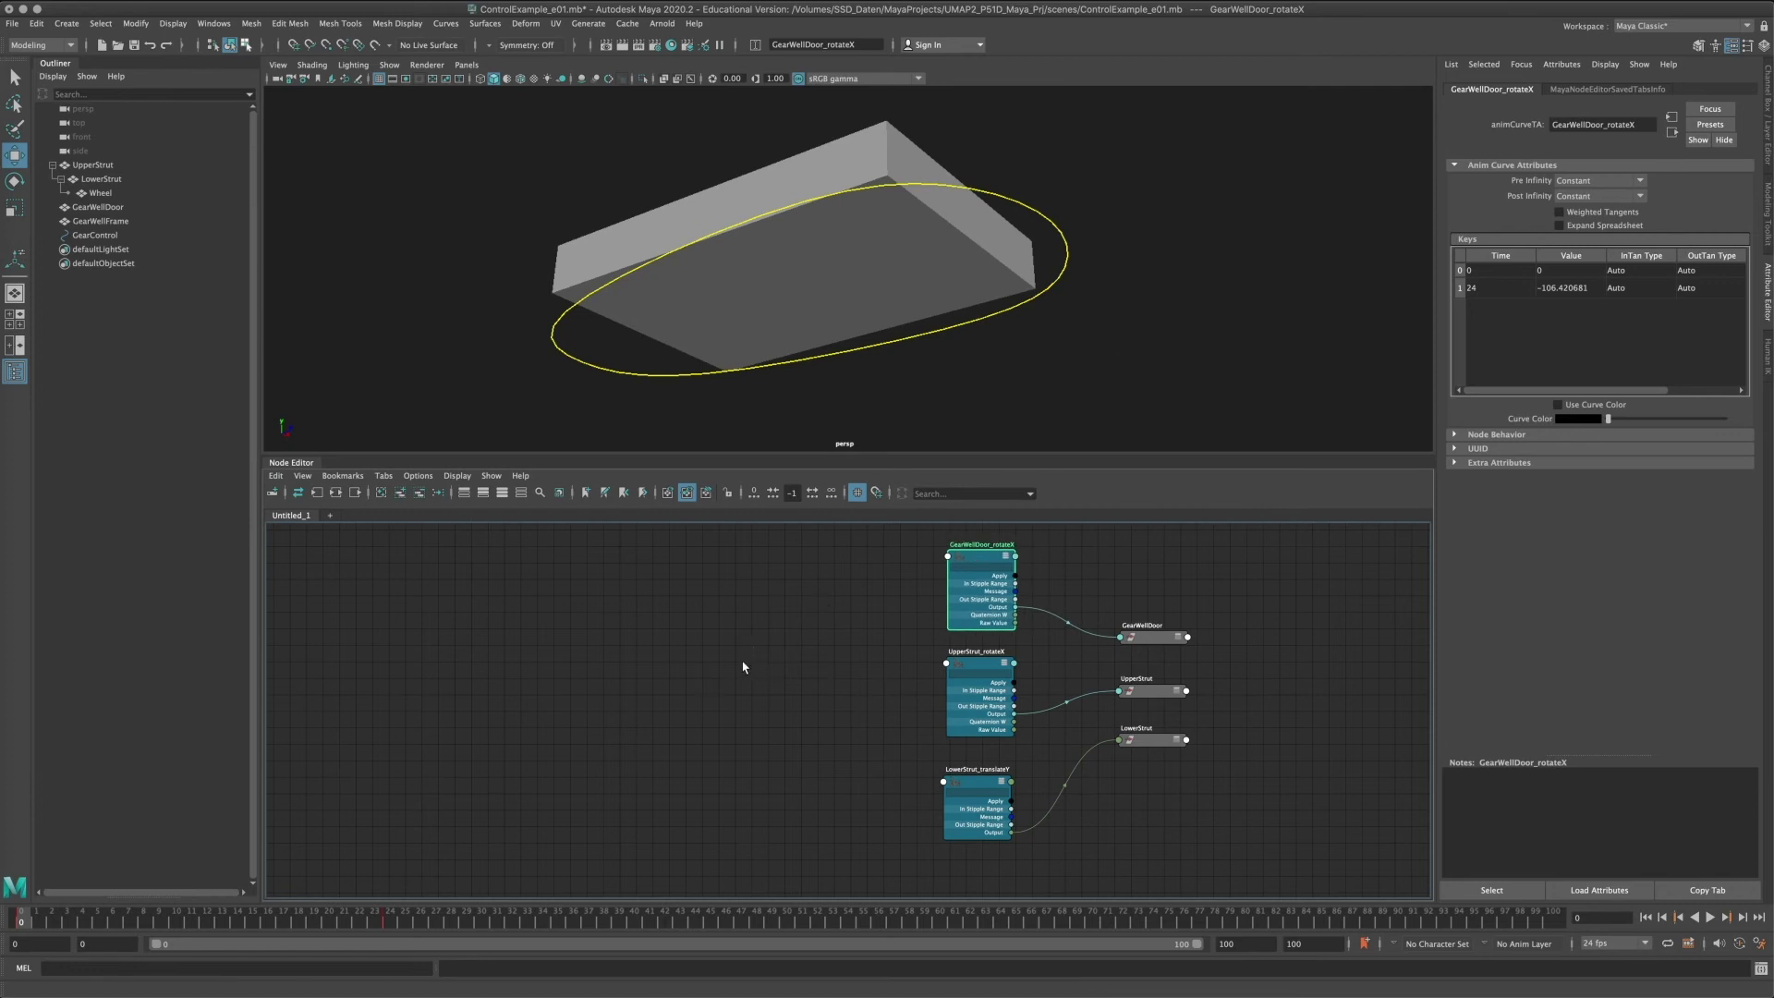
Add the GearControl curve to the node graph and remove its GearControlShape node from the graph.
{"action": "left_click", "coordinate": [1053, 225]}
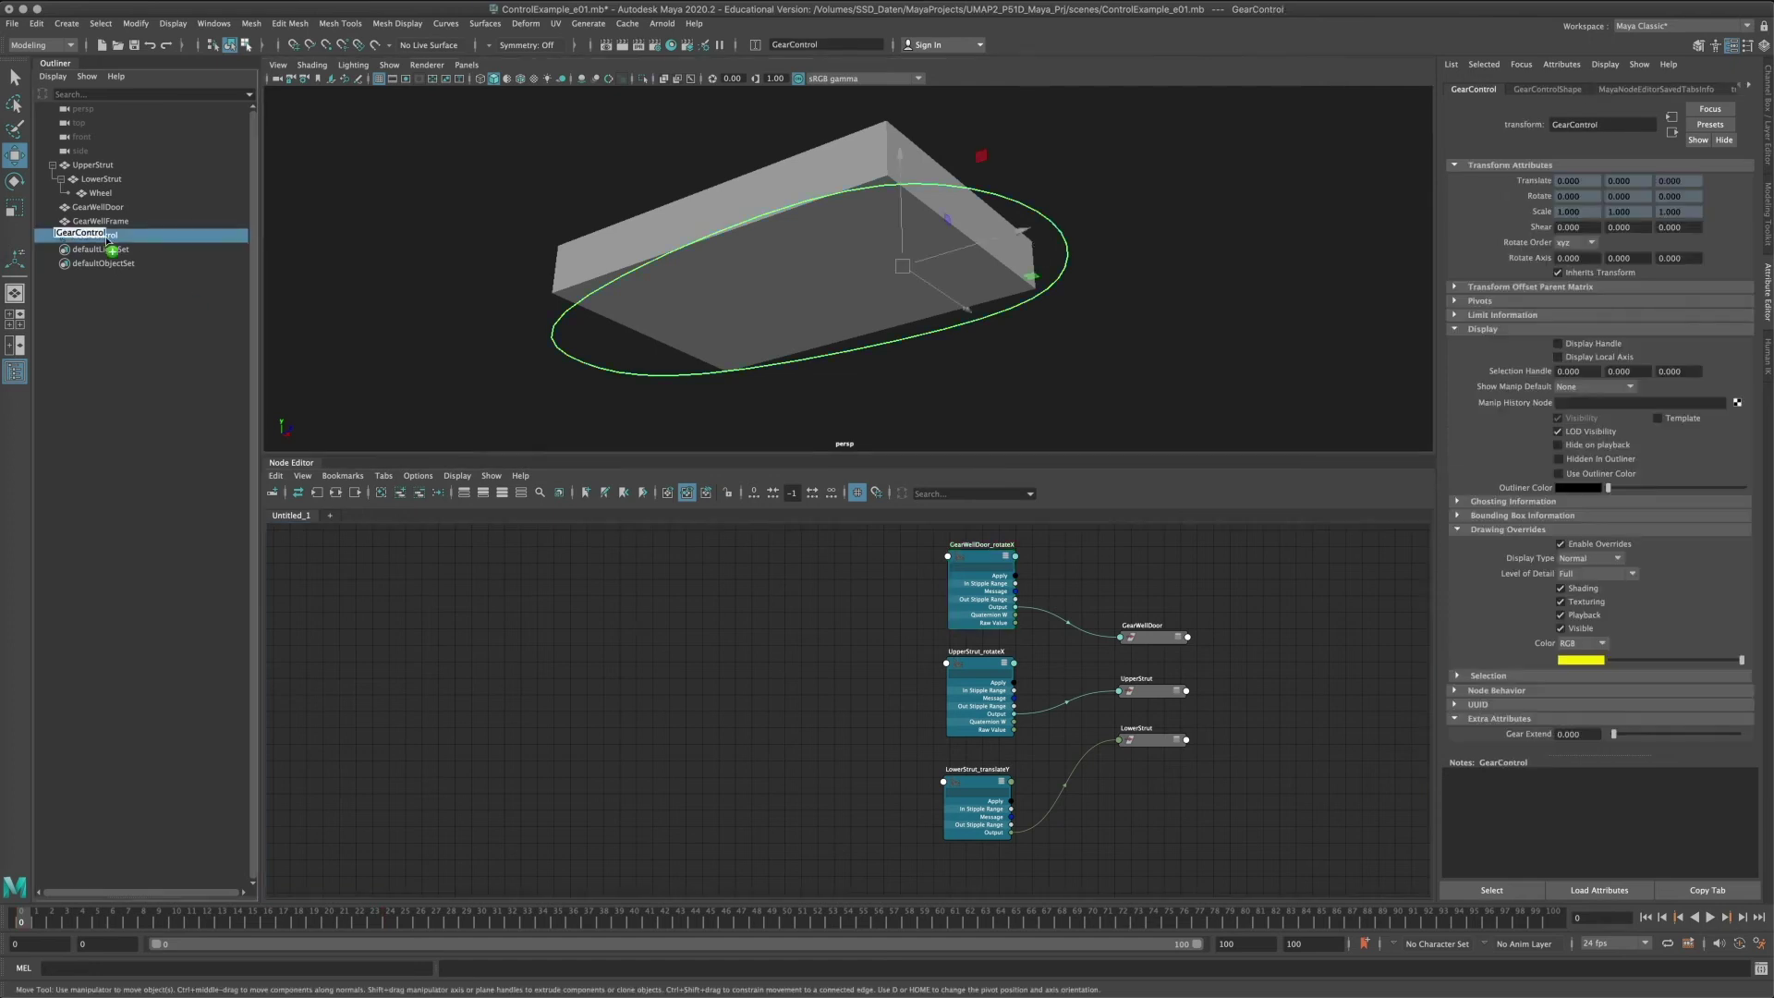
{"action": "key", "text": "equal"}
{"action": "left_click", "coordinate": [753, 640]}
{"action": "left_click_drag", "start_coordinate": [742, 672], "coordinate": [708, 671]}
{"action": "scroll", "coordinate": [715, 671], "scroll_direction": "up", "scroll_amount": 3}
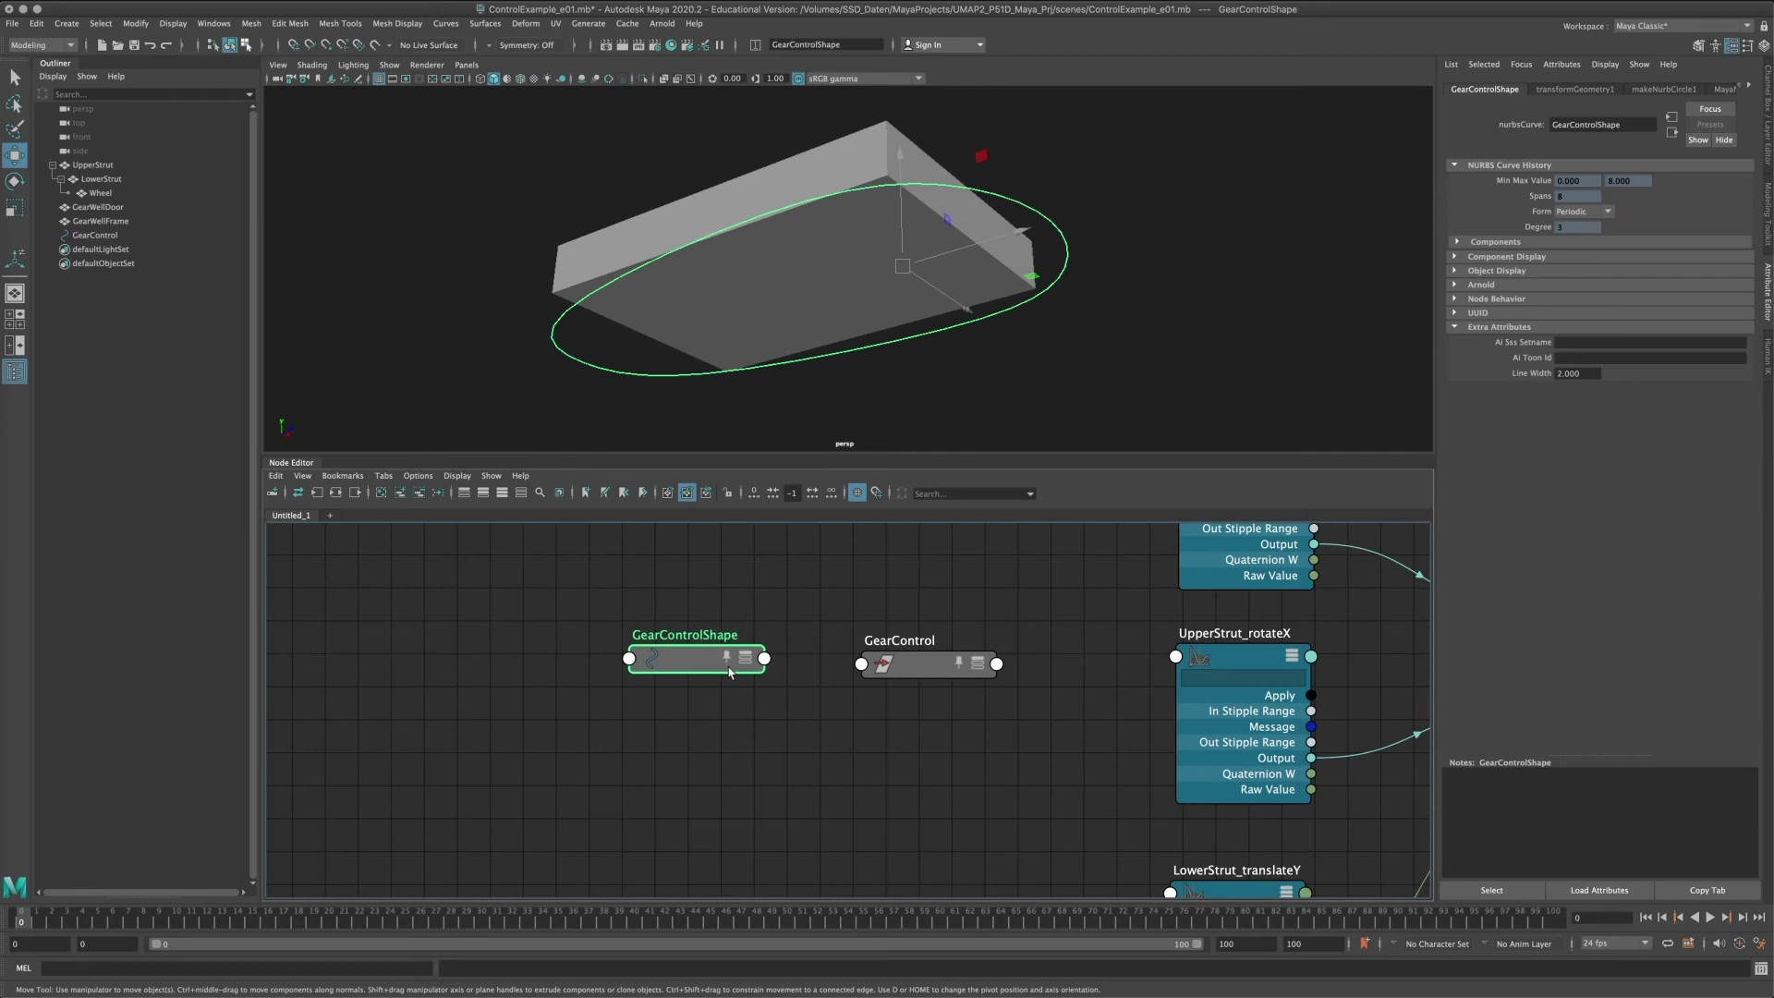
{"action": "left_click", "coordinate": [418, 492]}
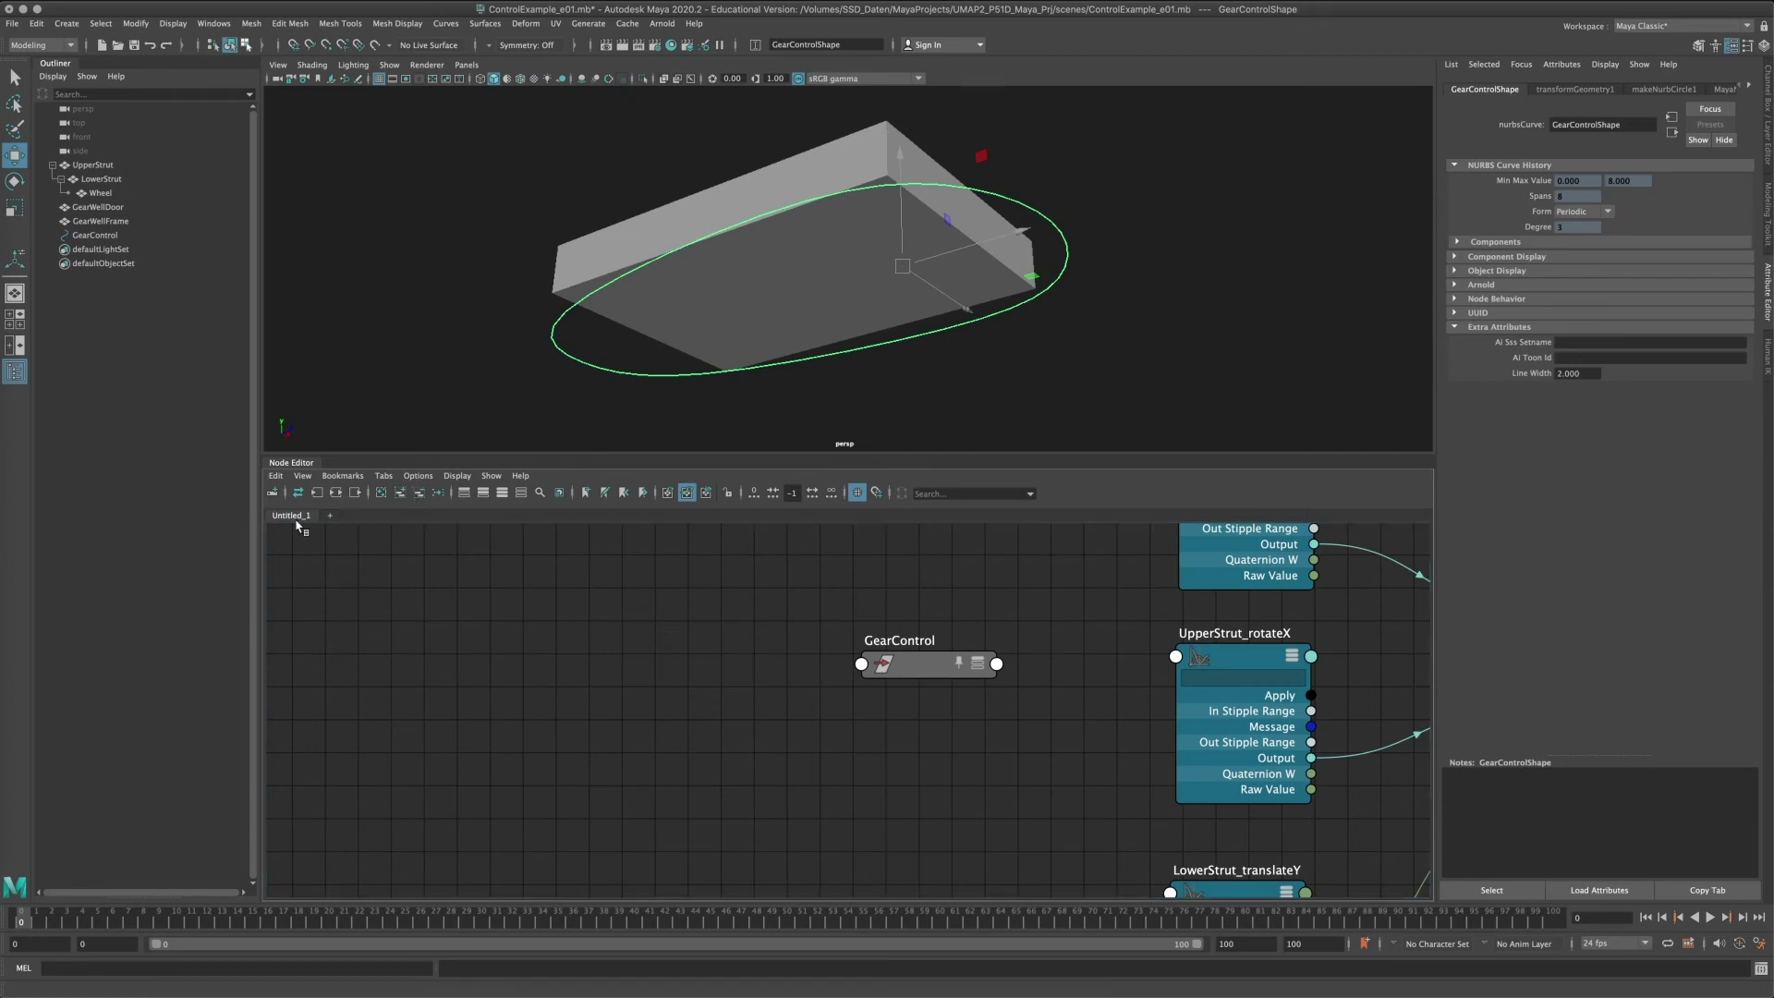
Rename the Untitled_1 graph tab as GearControl.
{"action": "double_click", "coordinate": [312, 516]}
{"action": "type", "text": "Ge"}
{"action": "double_click", "coordinate": [289, 515]}
{"action": "type", "text": "GearControl"}
{"action": "key", "text": "Return"}
Switch to the P51D_ASSET_e20_noanim scene and look through its TailGearControlTab, FlapAileronTab and GroundControlTab node graphs.
{"action": "left_click_drag", "start_coordinate": [322, 12], "coordinate": [474, 707]}
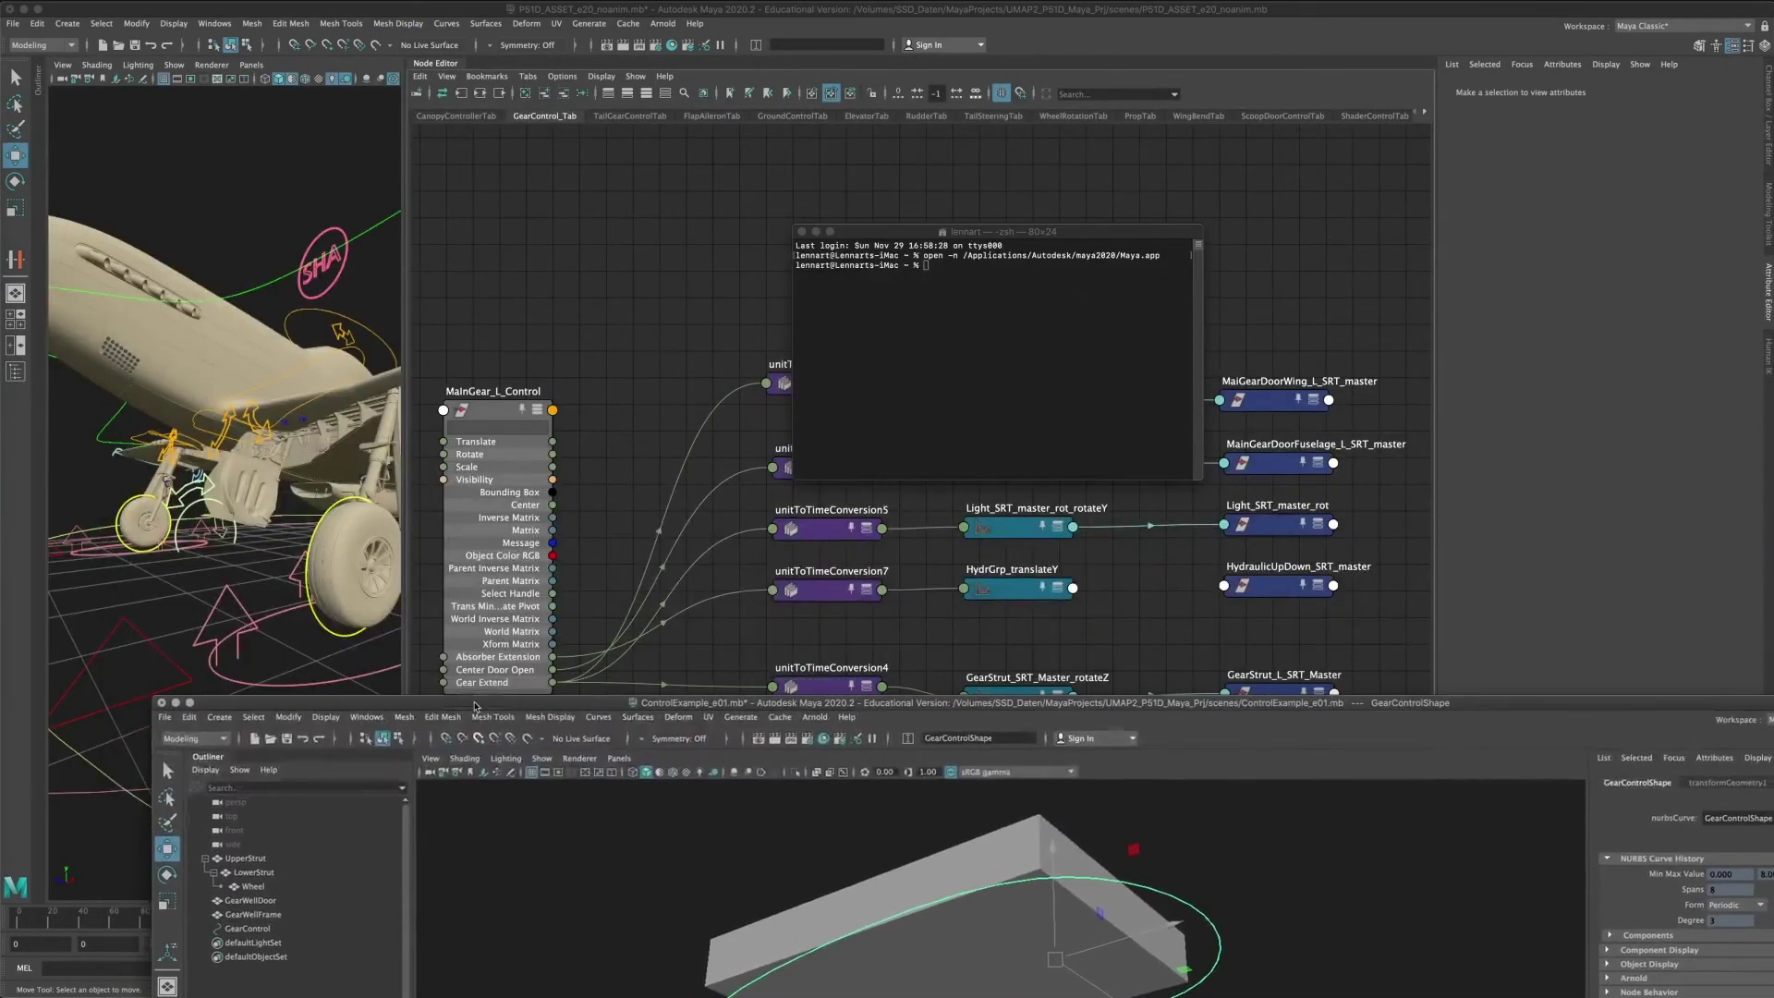
{"action": "left_click", "coordinate": [631, 116]}
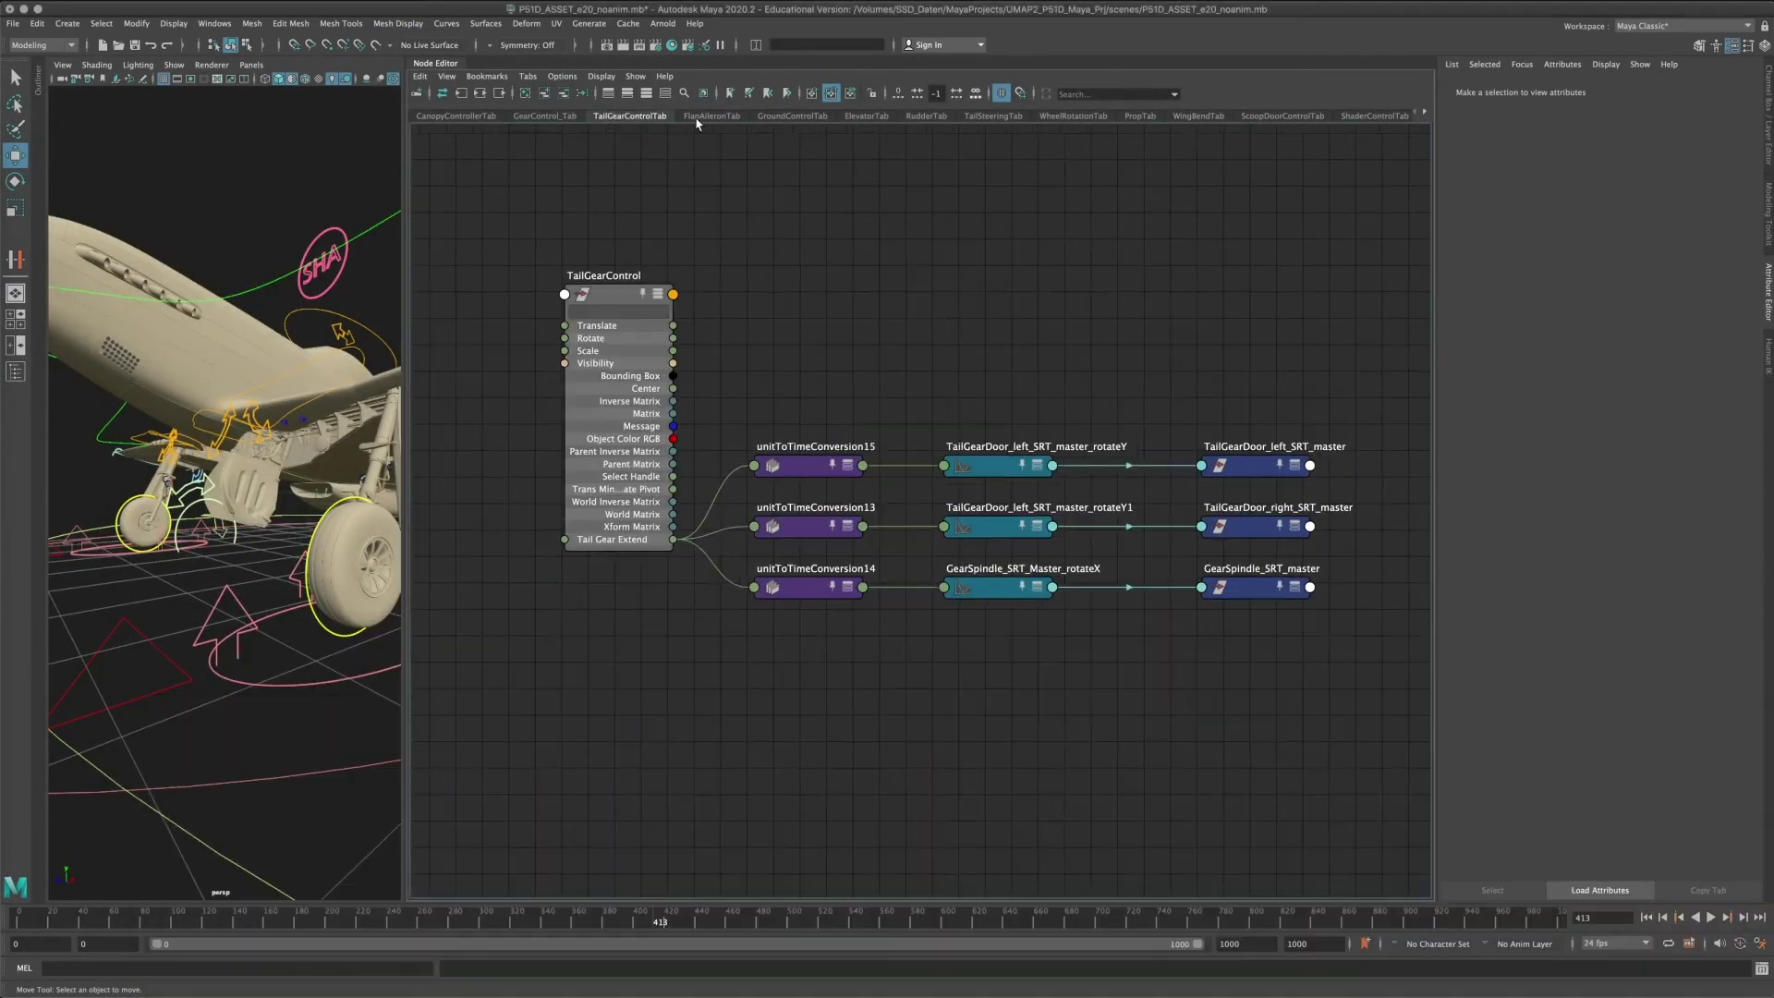
{"action": "left_click", "coordinate": [698, 118]}
{"action": "left_click", "coordinate": [767, 118]}
Examine the overall node network and connections in the GroundControlTab graph.
{"action": "right_click_drag", "start_coordinate": [932, 346], "coordinate": [856, 344], "text": "alt"}
{"action": "middle_click_drag", "start_coordinate": [888, 381], "coordinate": [999, 531], "text": "alt"}
{"action": "middle_click_drag", "start_coordinate": [1122, 461], "coordinate": [1126, 490], "text": "alt"}
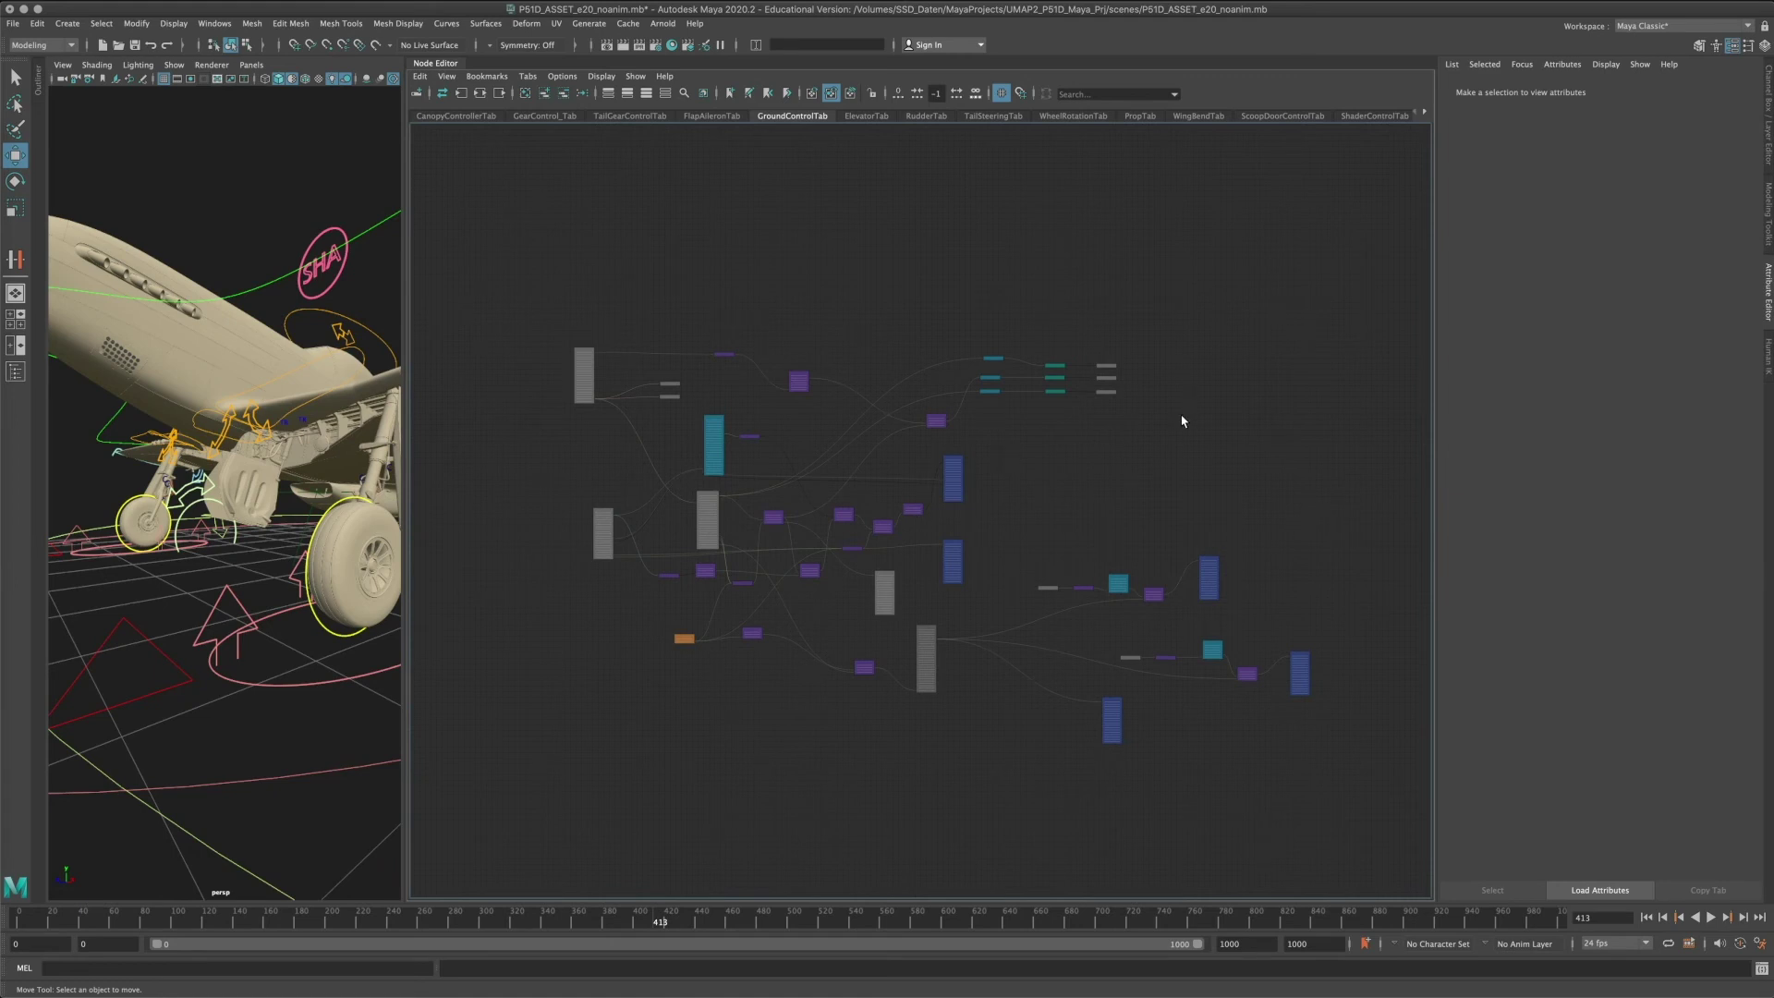
{"action": "mouse_move", "coordinate": [1096, 474]}
{"action": "middle_mouse_down"}
{"action": "mouse_move", "coordinate": [1076, 454]}
{"action": "mouse_move", "coordinate": [1126, 465]}
{"action": "middle_mouse_up"}
{"action": "scroll", "coordinate": [1036, 444], "scroll_direction": "up", "scroll_amount": 3}
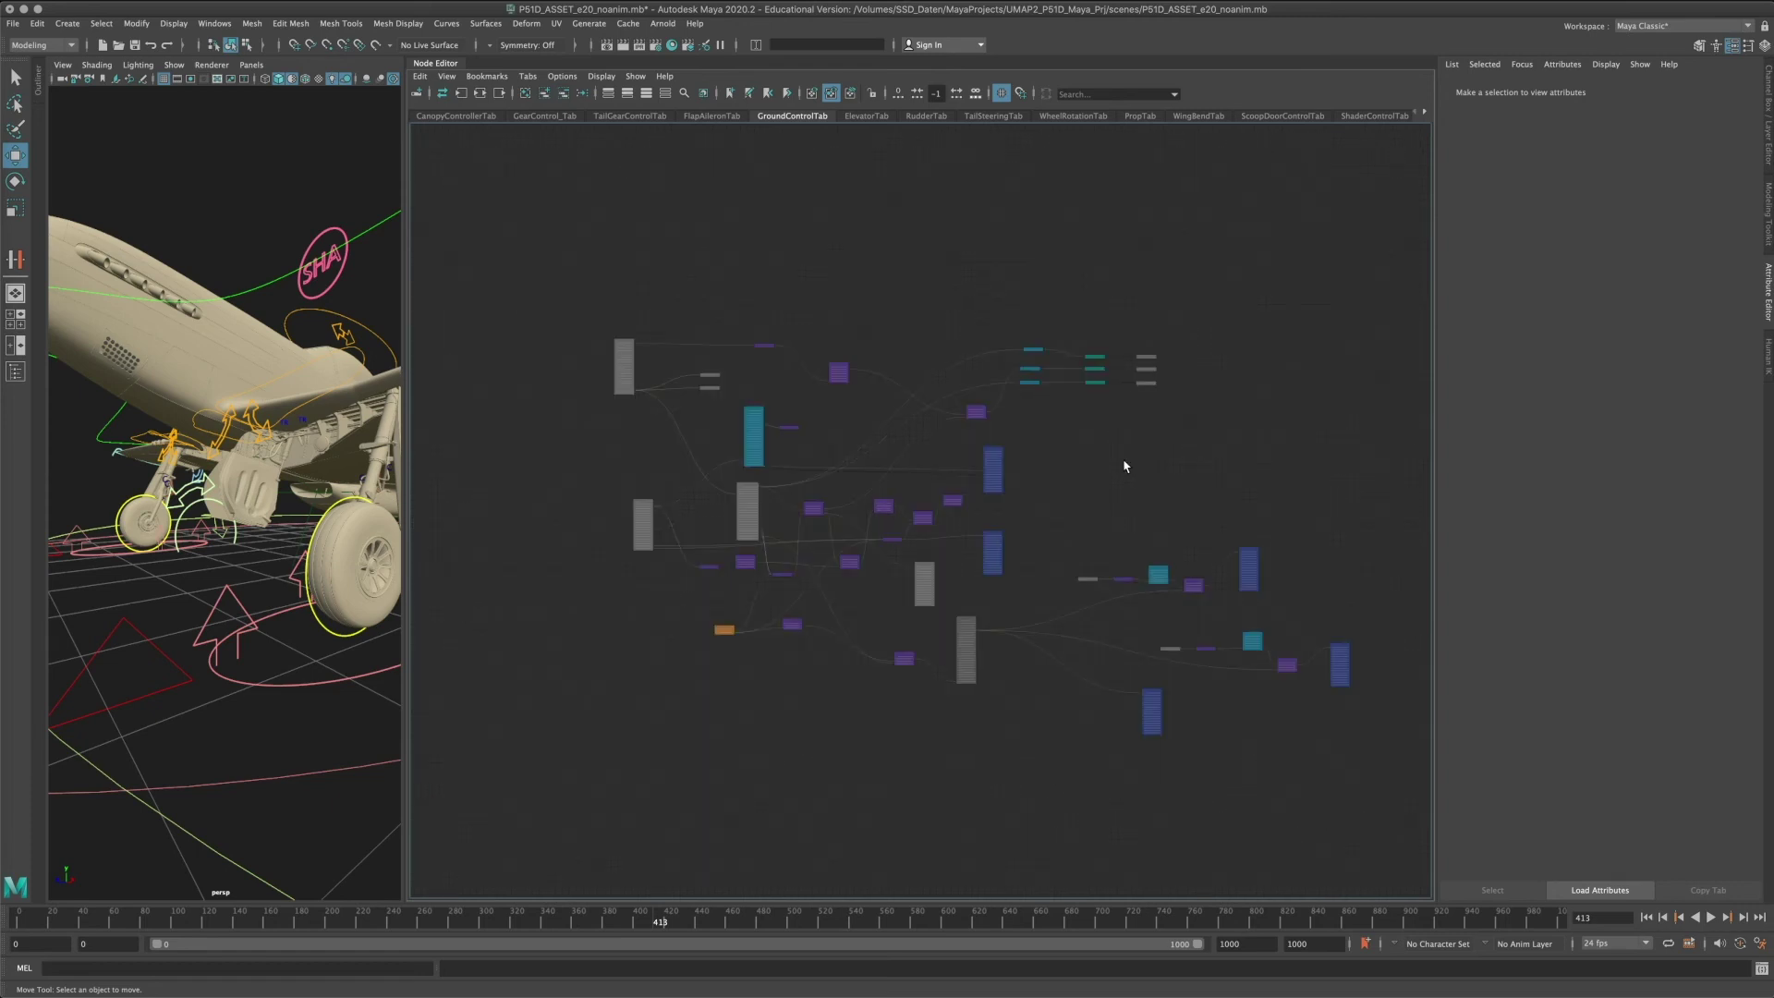
{"action": "scroll", "coordinate": [1125, 466], "scroll_direction": "down", "scroll_amount": 3}
{"action": "scroll", "coordinate": [1075, 499], "scroll_direction": "up", "scroll_amount": 3}
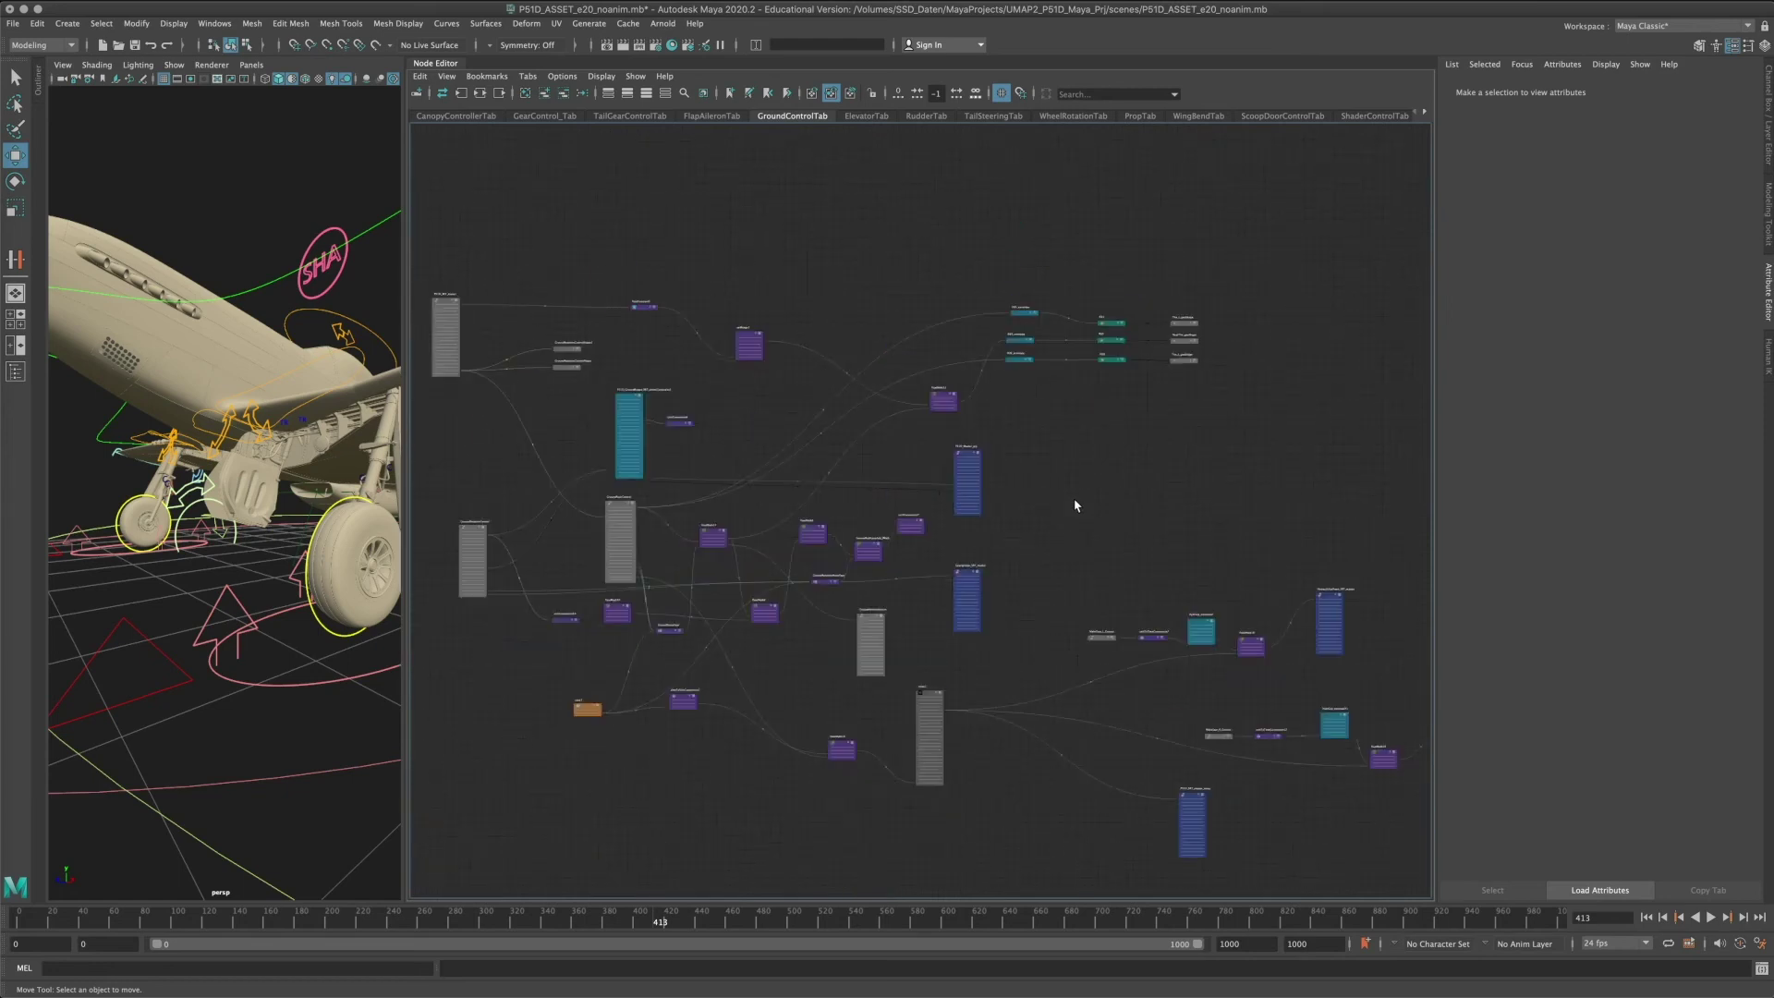
{"action": "mouse_move", "coordinate": [1022, 514]}
{"action": "middle_mouse_down"}
{"action": "mouse_move", "coordinate": [1113, 503]}
{"action": "mouse_move", "coordinate": [955, 497]}
{"action": "mouse_move", "coordinate": [1044, 509]}
{"action": "middle_mouse_up"}
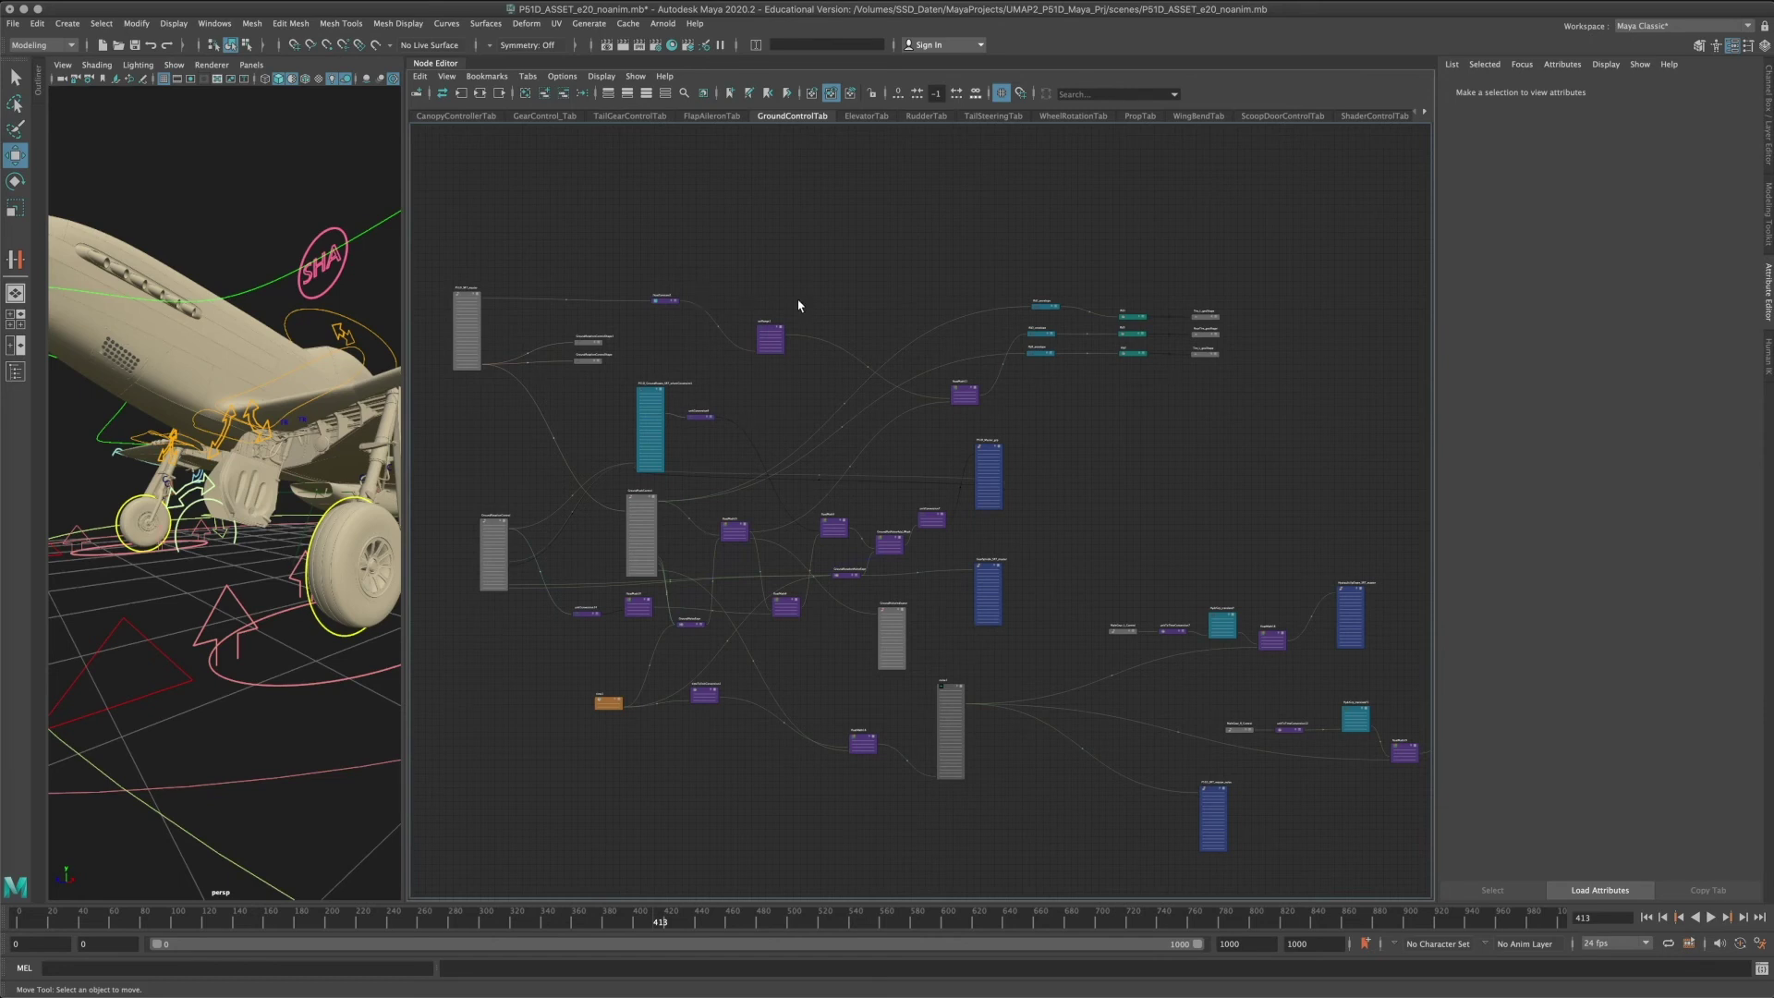
{"action": "middle_click_drag", "start_coordinate": [799, 305], "coordinate": [772, 307]}
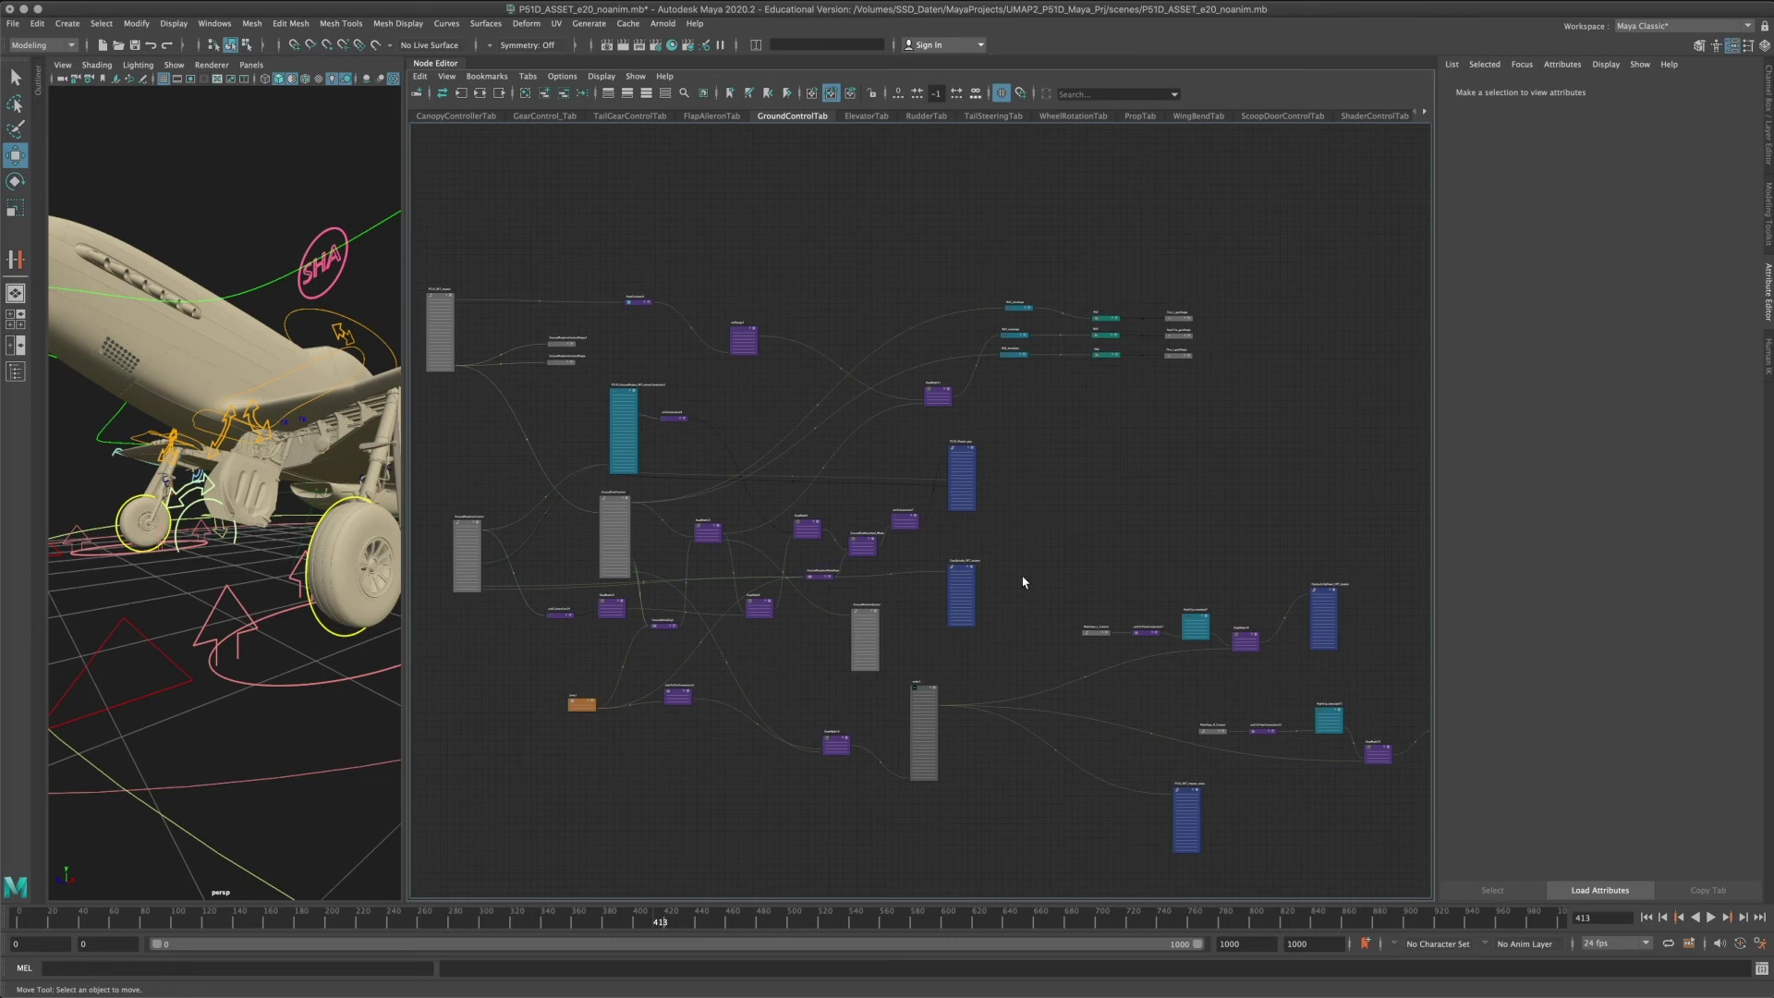
{"action": "middle_click_drag", "start_coordinate": [1088, 534], "coordinate": [1102, 518]}
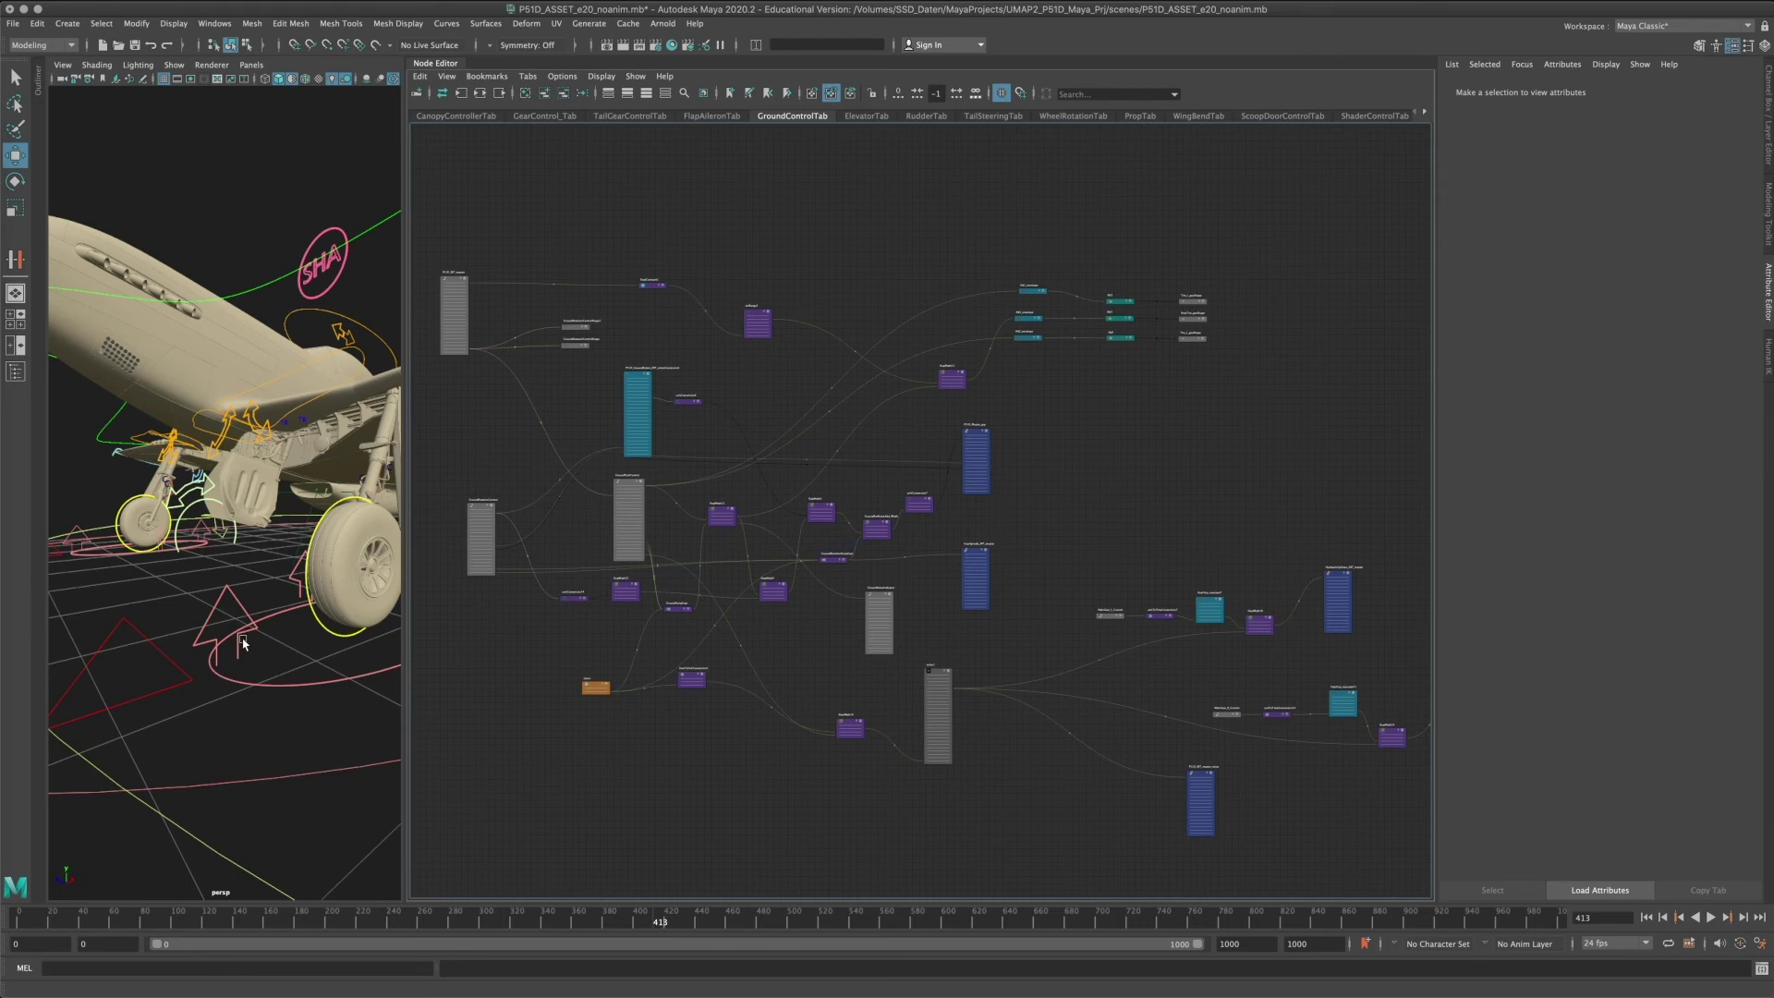
Return to the ControlExample_e01 scene, expand the GearControl node to show all attributes and place it before the curve nodes.
{"action": "left_click", "coordinate": [21, 767]}
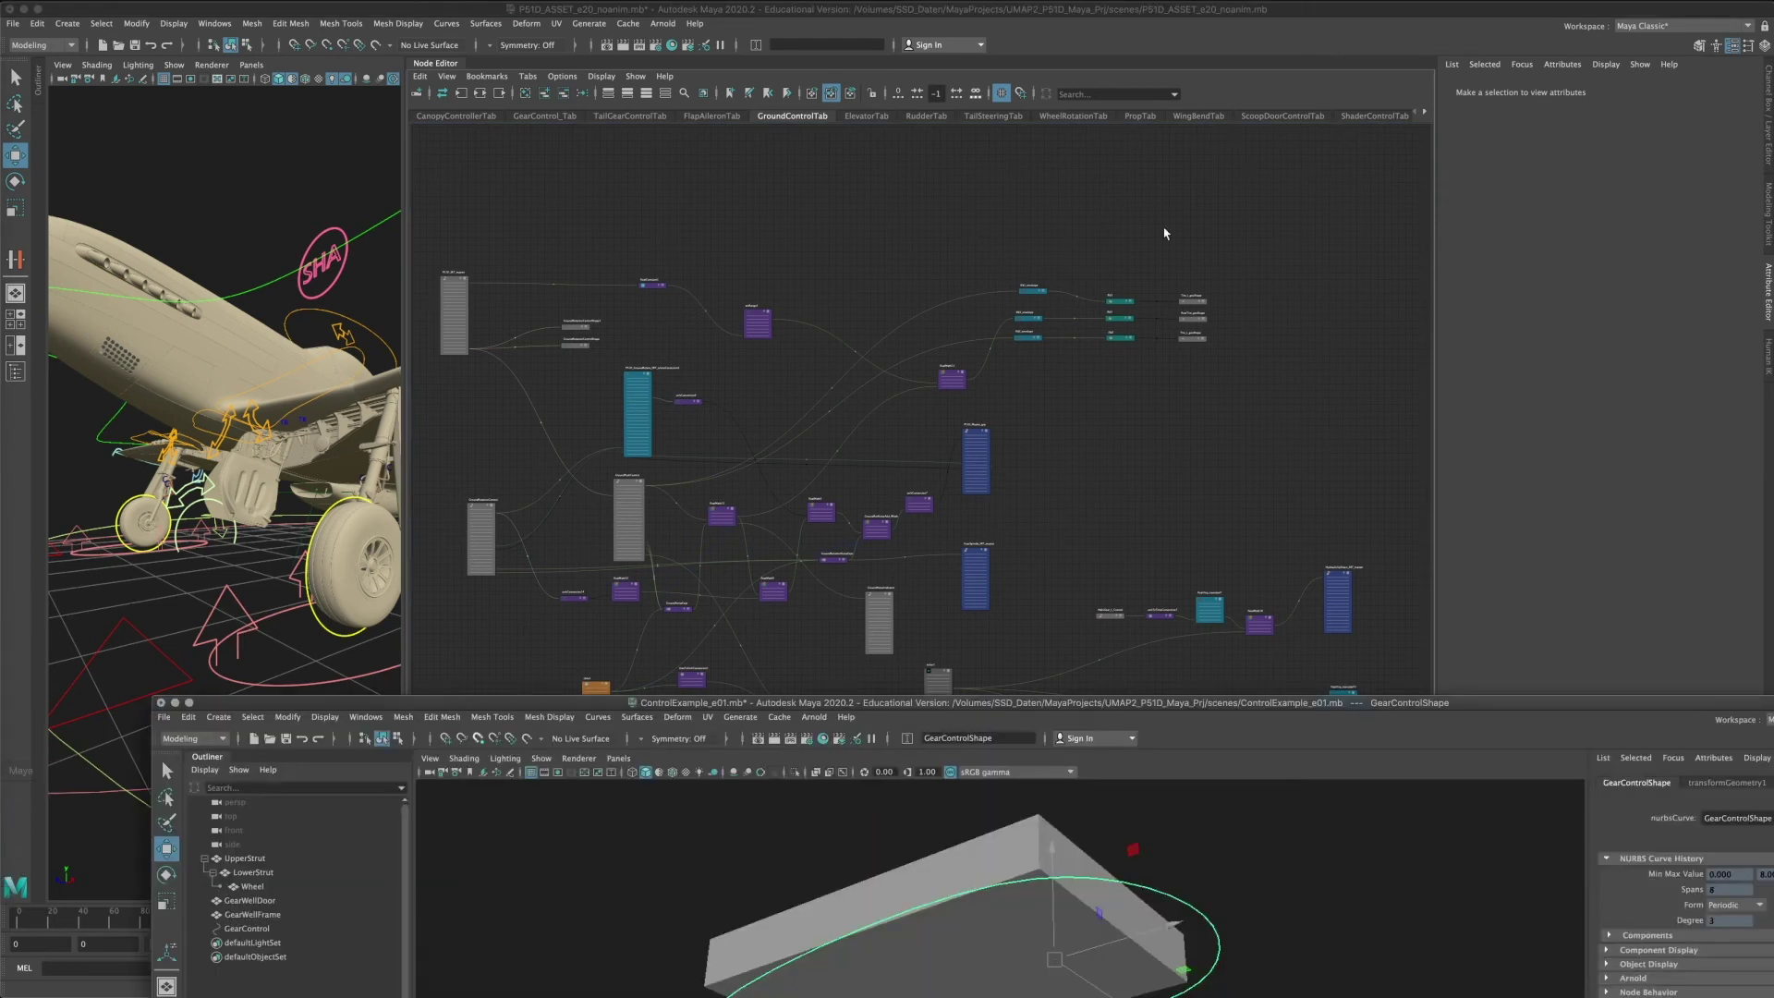
{"action": "double_click", "coordinate": [1128, 707]}
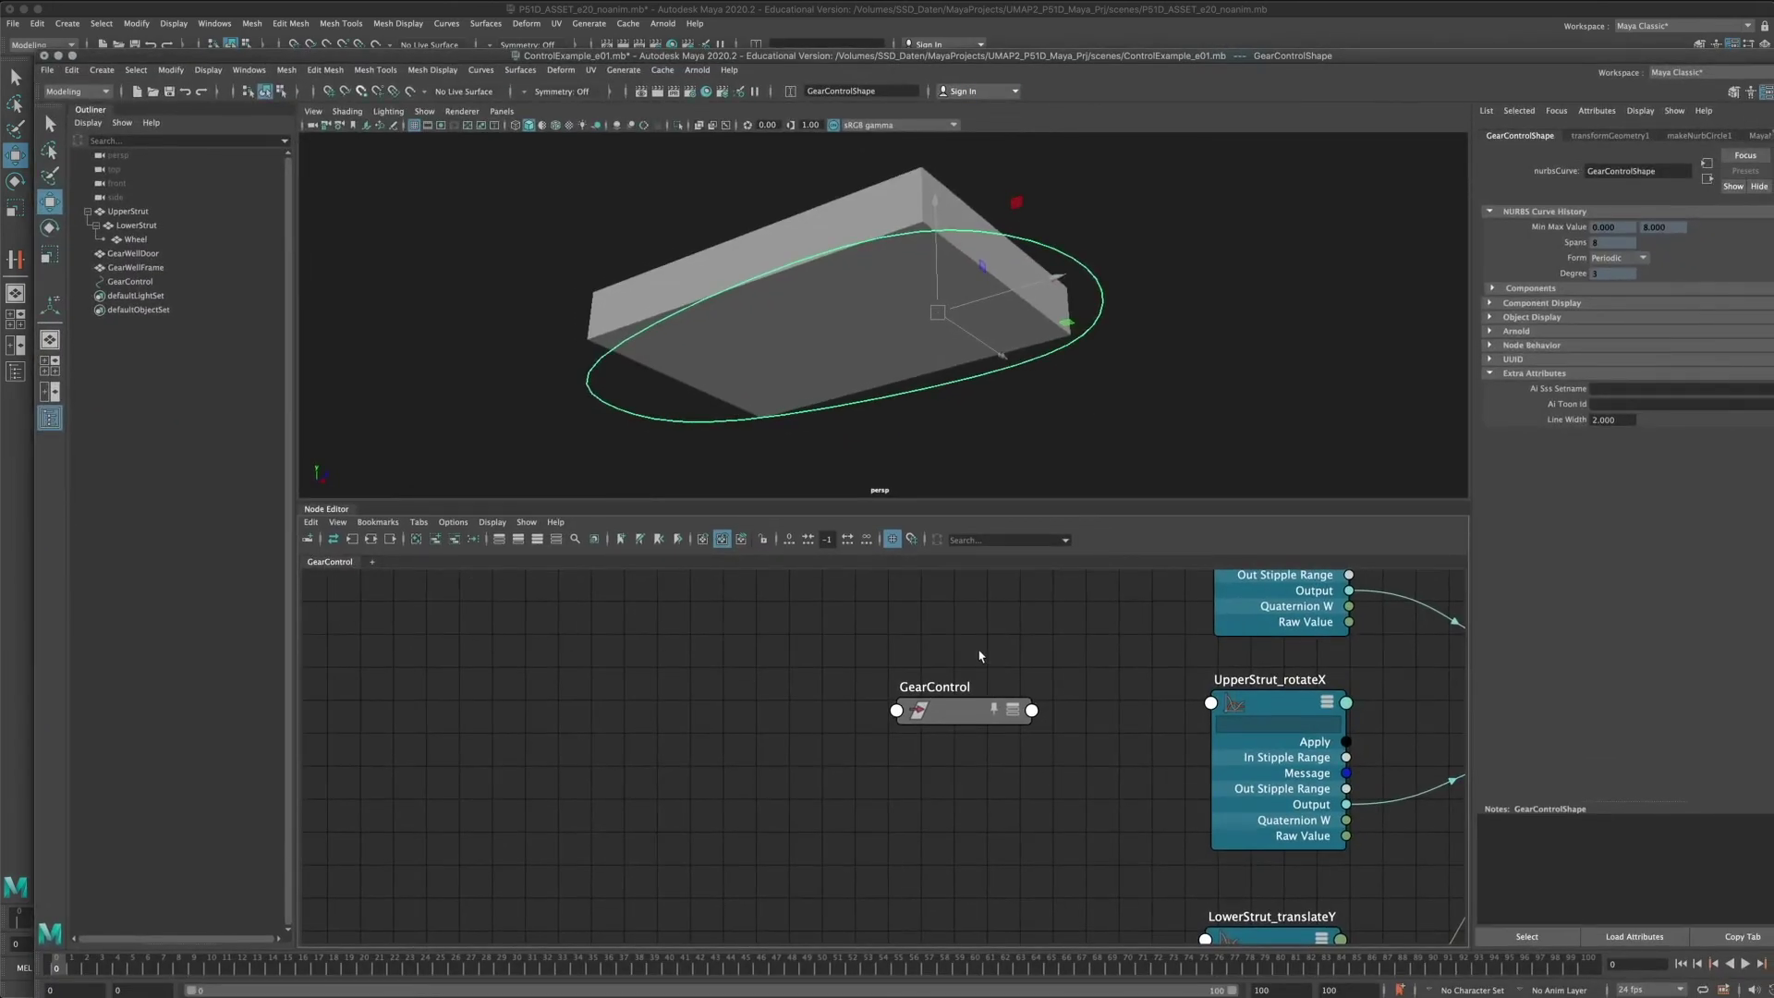
{"action": "scroll", "coordinate": [981, 654], "scroll_direction": "down", "scroll_amount": 3}
{"action": "middle_click_drag", "start_coordinate": [1022, 650], "coordinate": [918, 762], "text": "alt"}
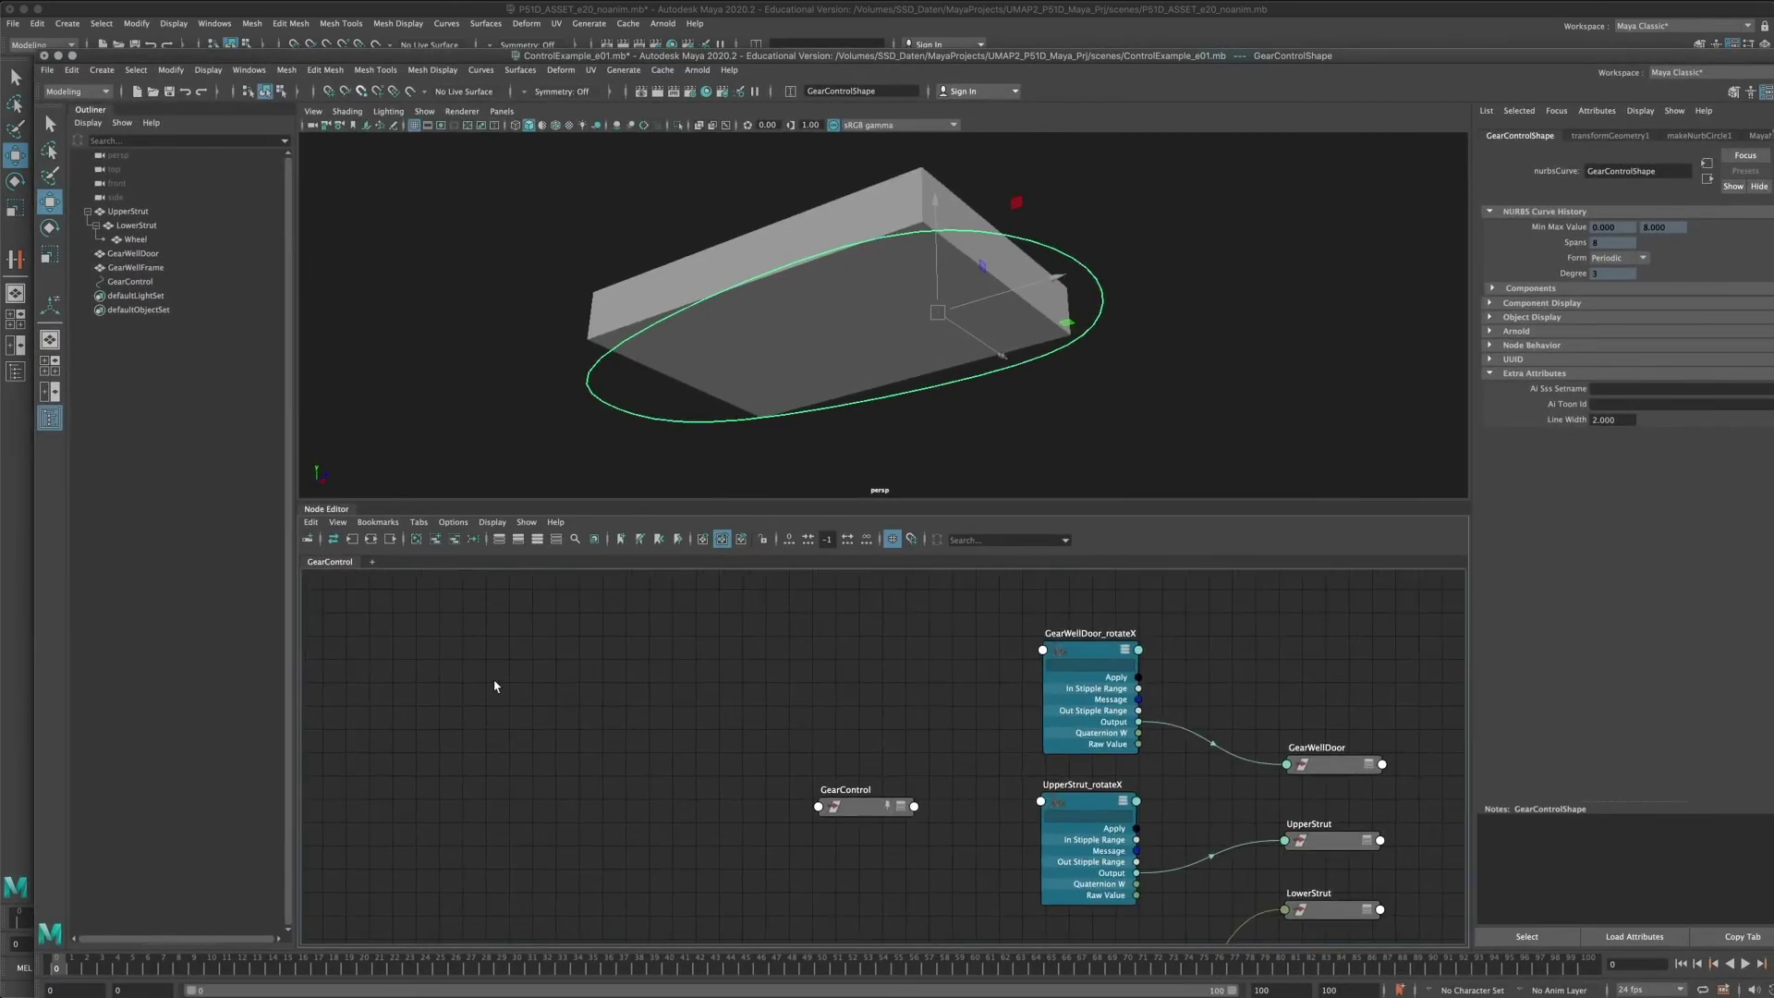
{"action": "left_click", "coordinate": [874, 810]}
{"action": "left_click_drag", "start_coordinate": [874, 809], "coordinate": [665, 704]}
{"action": "left_click", "coordinate": [776, 674]}
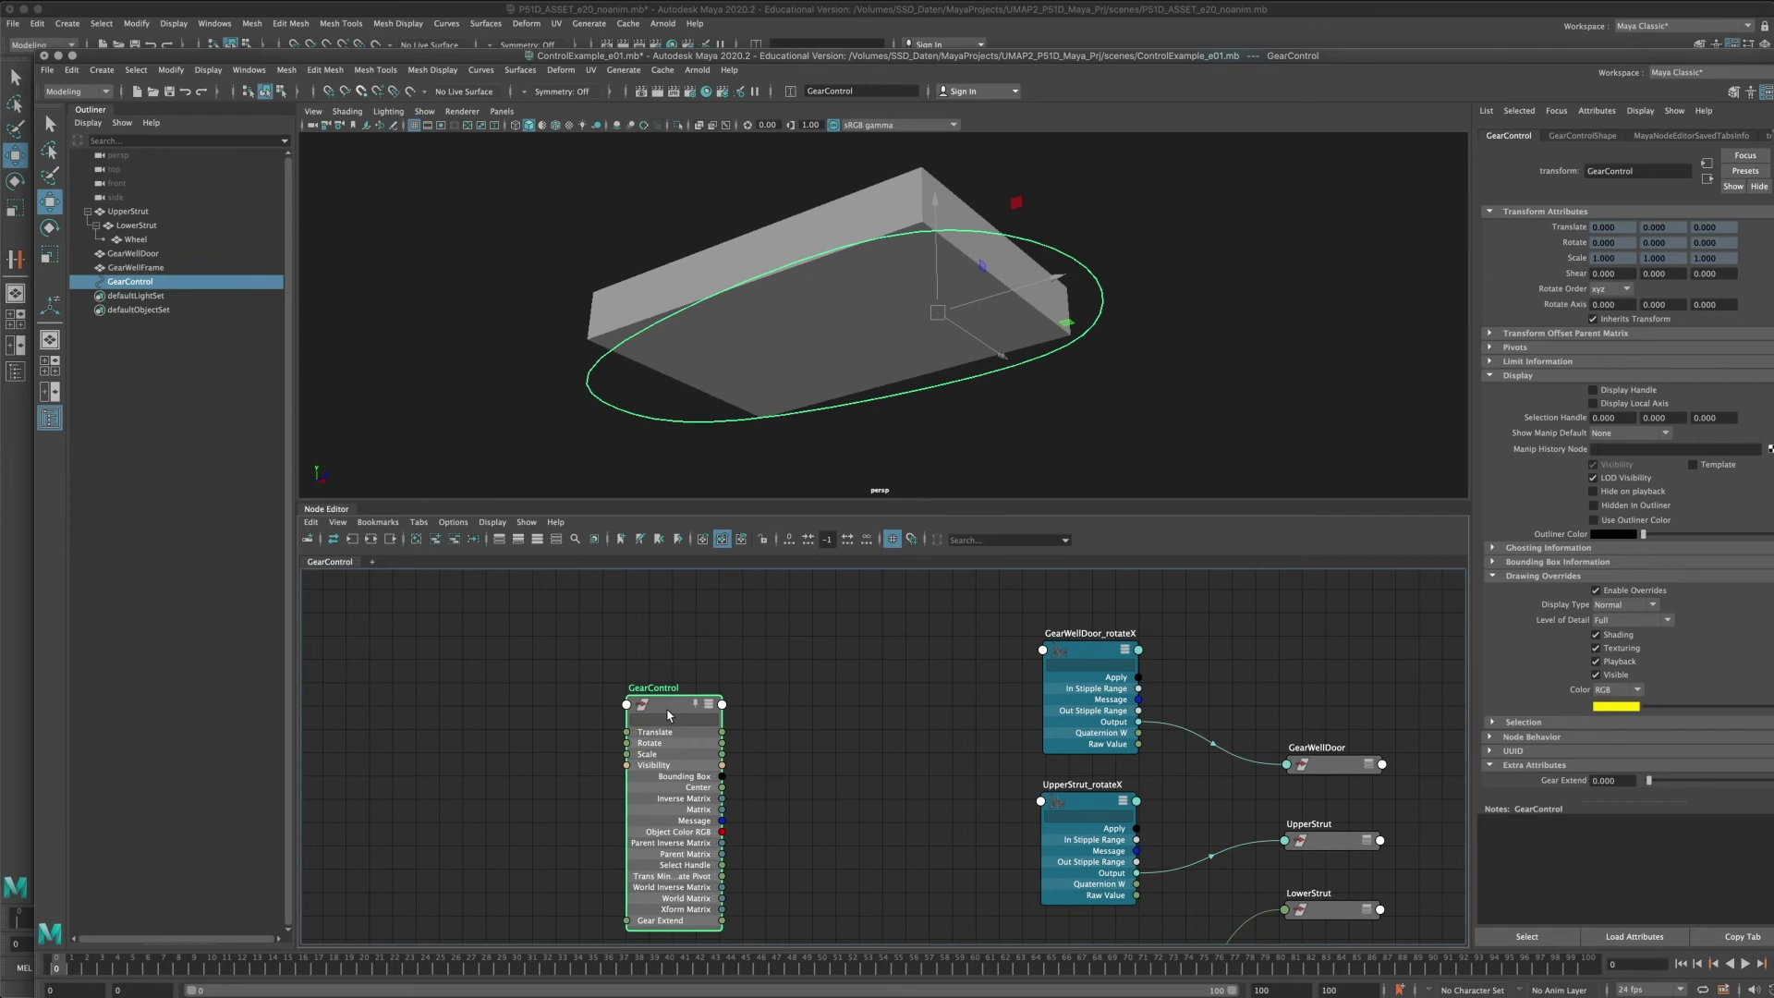
{"action": "left_click_drag", "start_coordinate": [667, 715], "coordinate": [810, 738]}
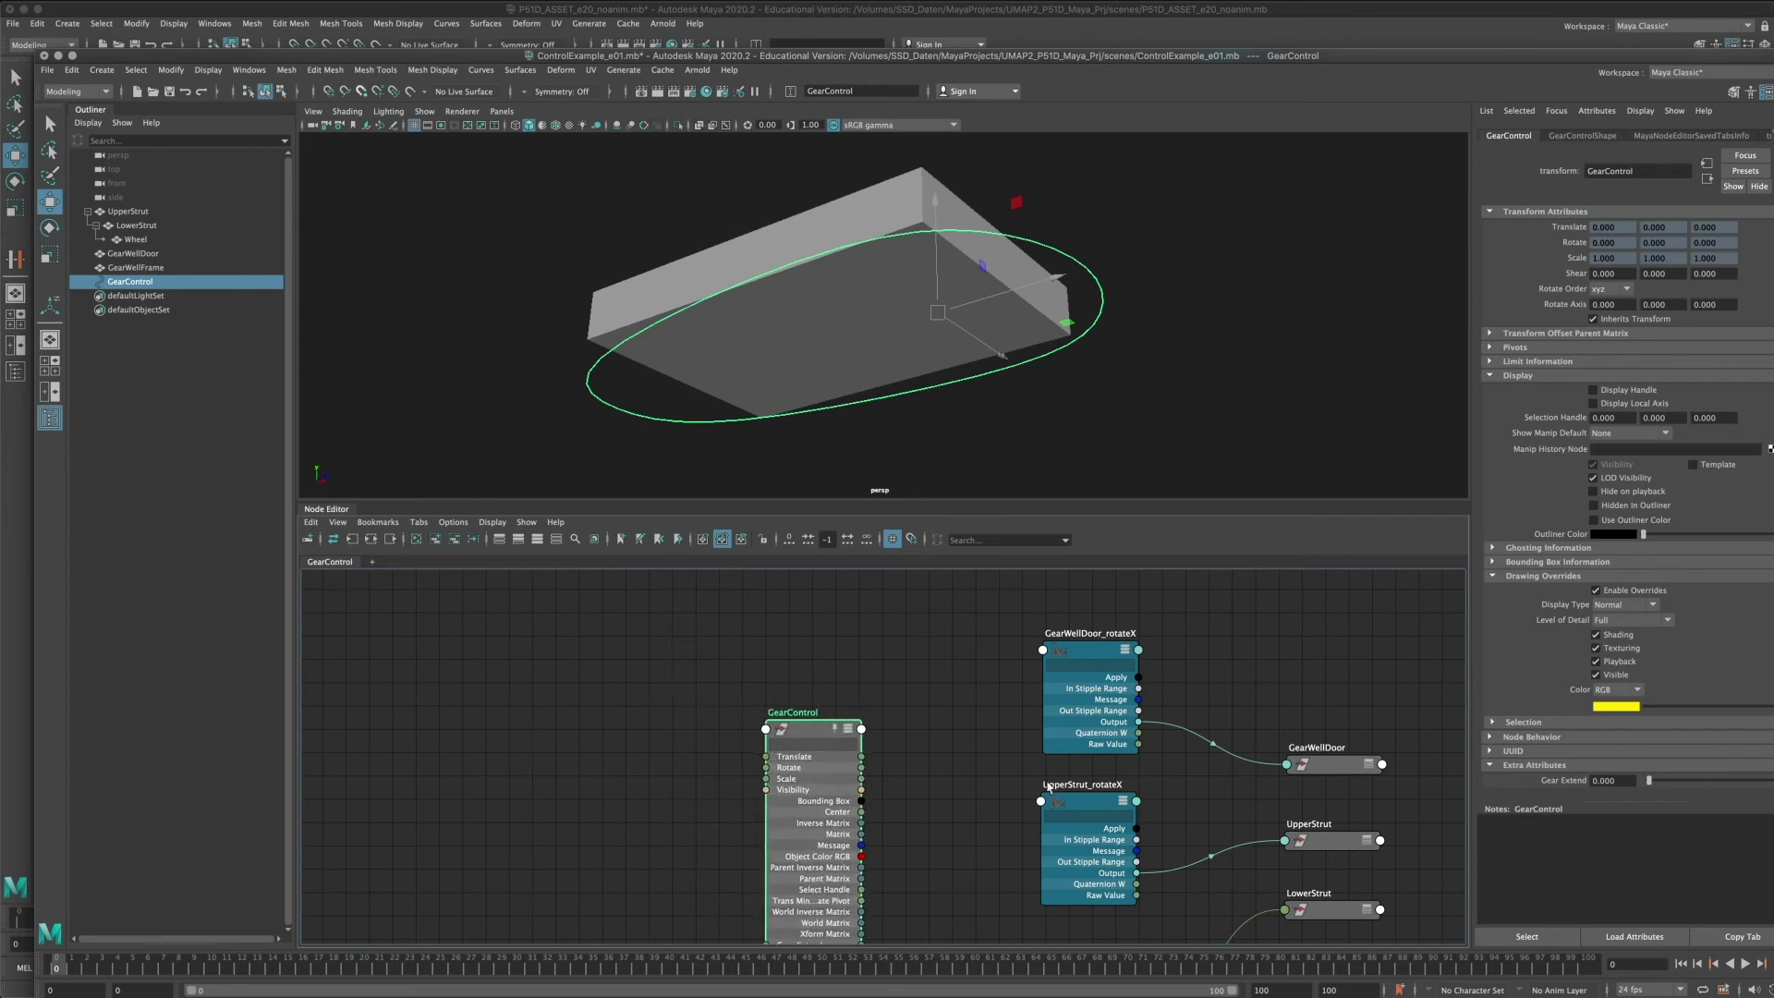
Pin all nodes in the GearControl graph and clear the selection.
{"action": "scroll", "coordinate": [866, 750], "scroll_direction": "down", "scroll_amount": 5}
{"action": "left_click_drag", "start_coordinate": [713, 681], "coordinate": [1117, 875]}
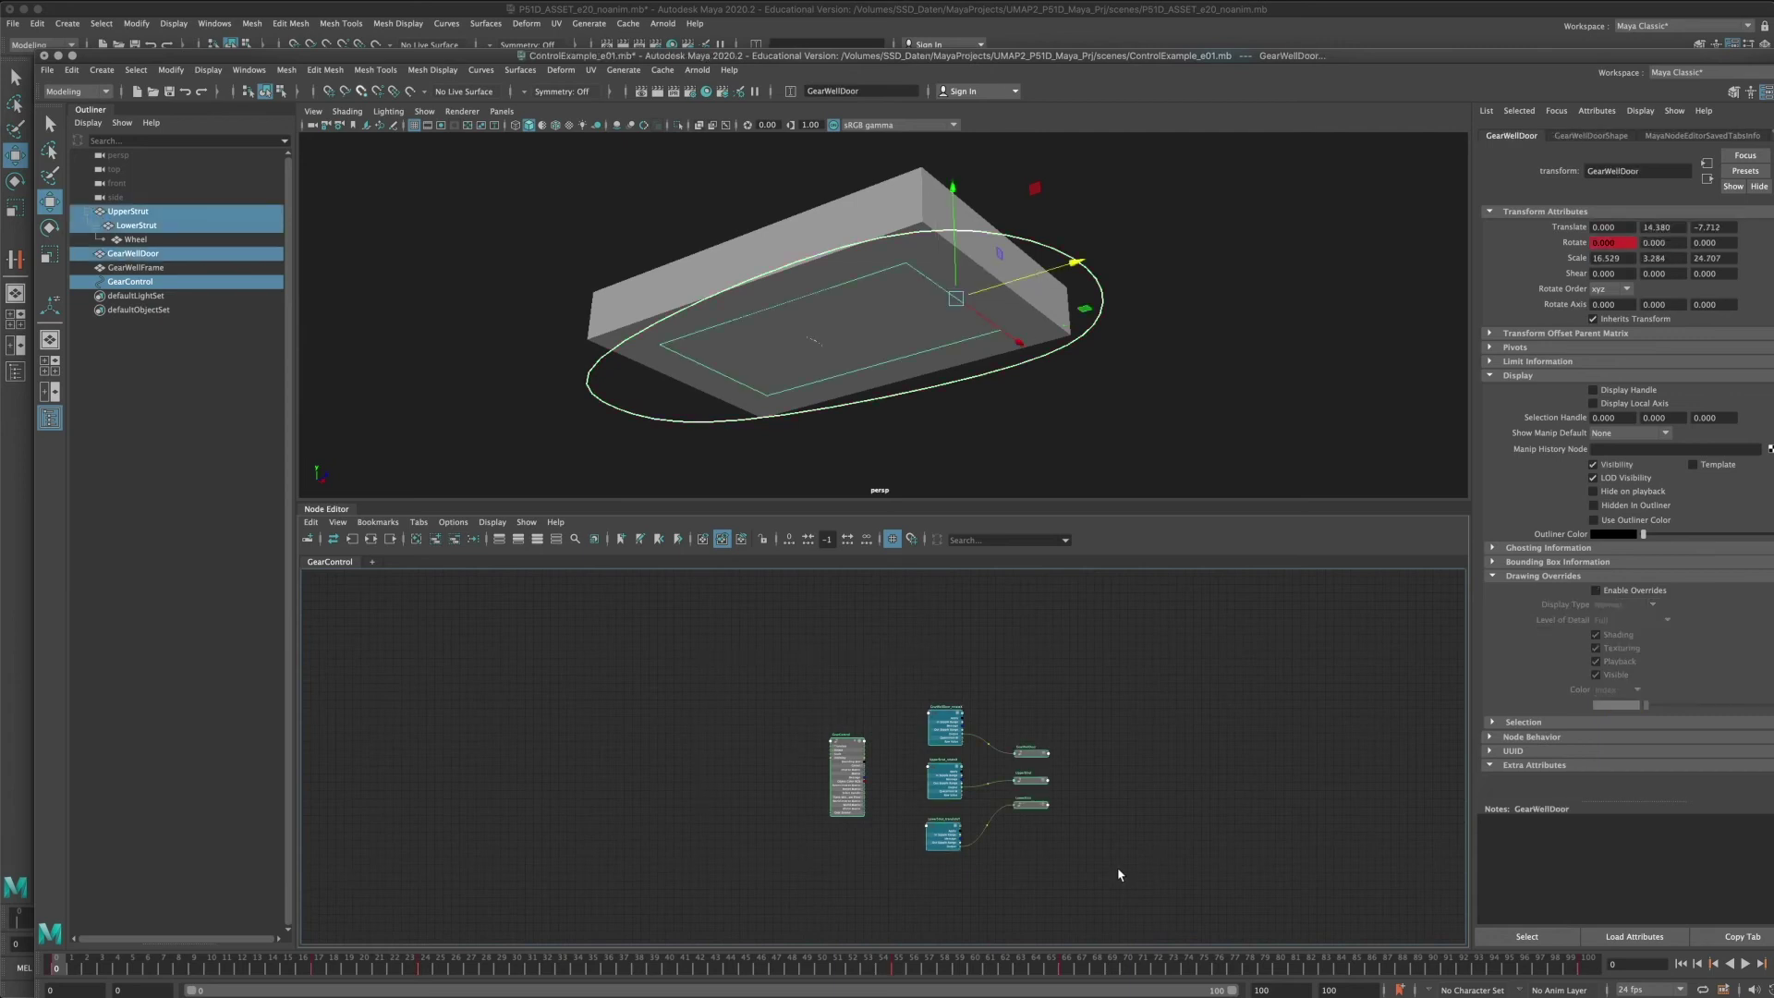
{"action": "scroll", "coordinate": [895, 729], "scroll_direction": "up", "scroll_amount": 5}
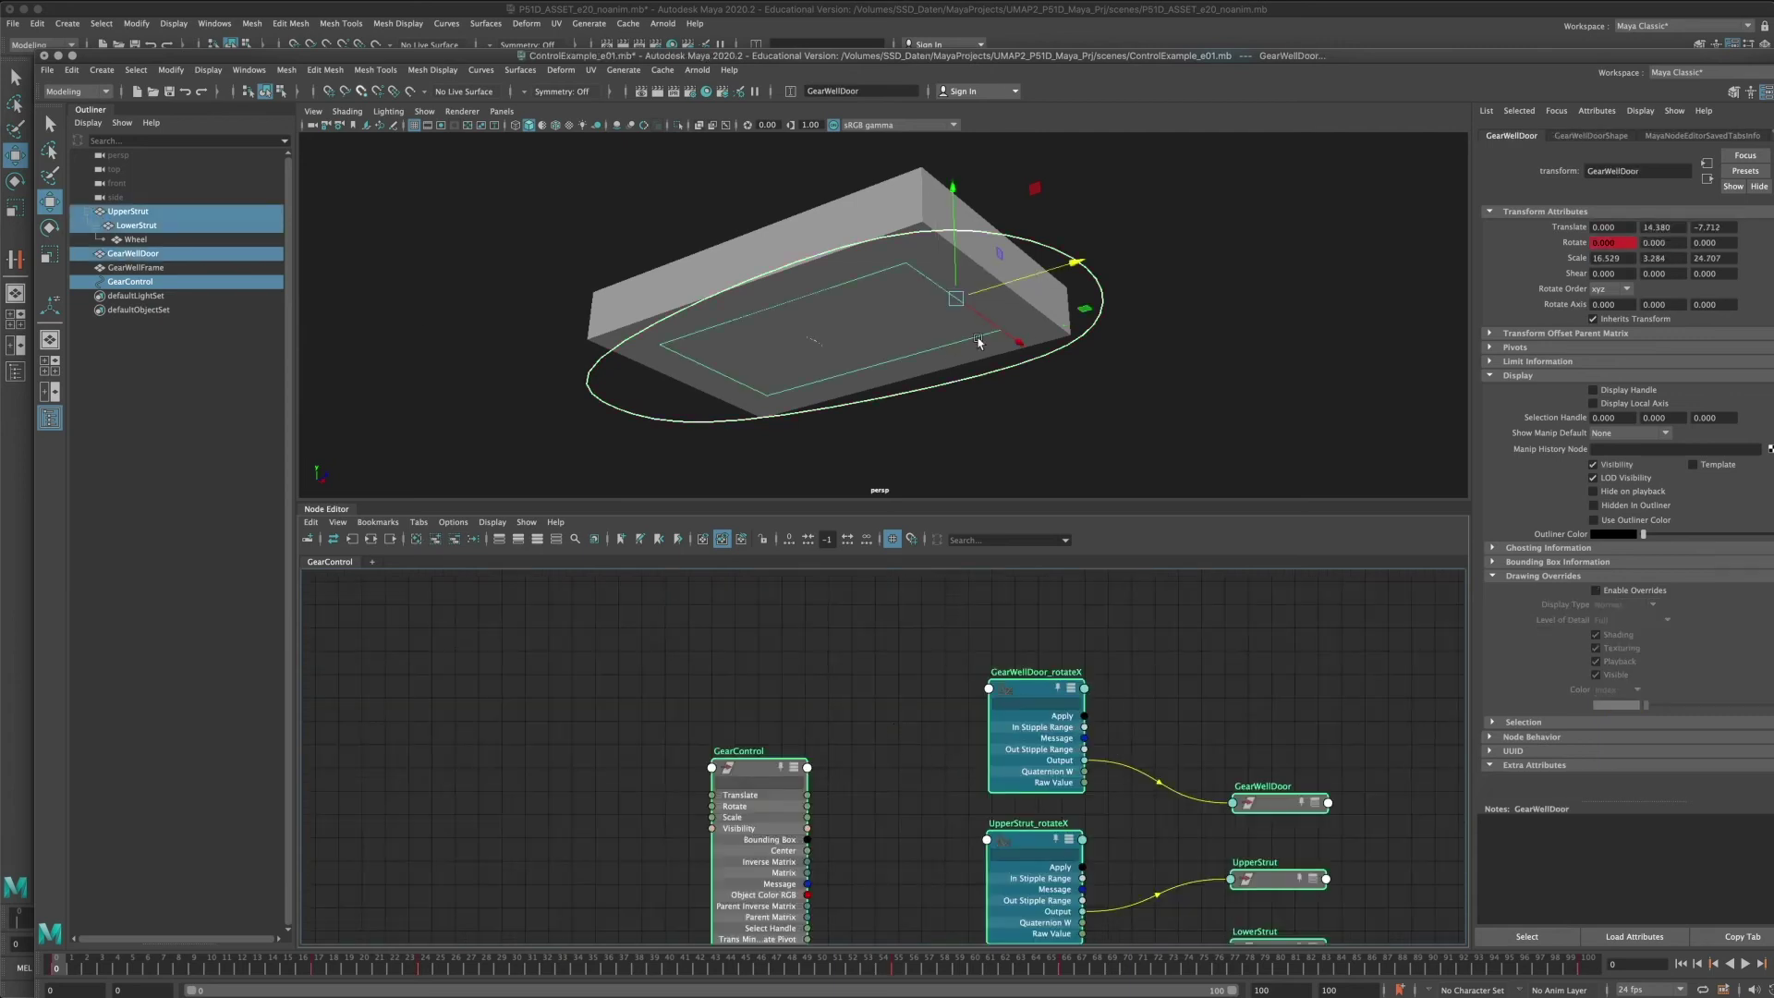
{"action": "left_click", "coordinate": [1140, 231]}
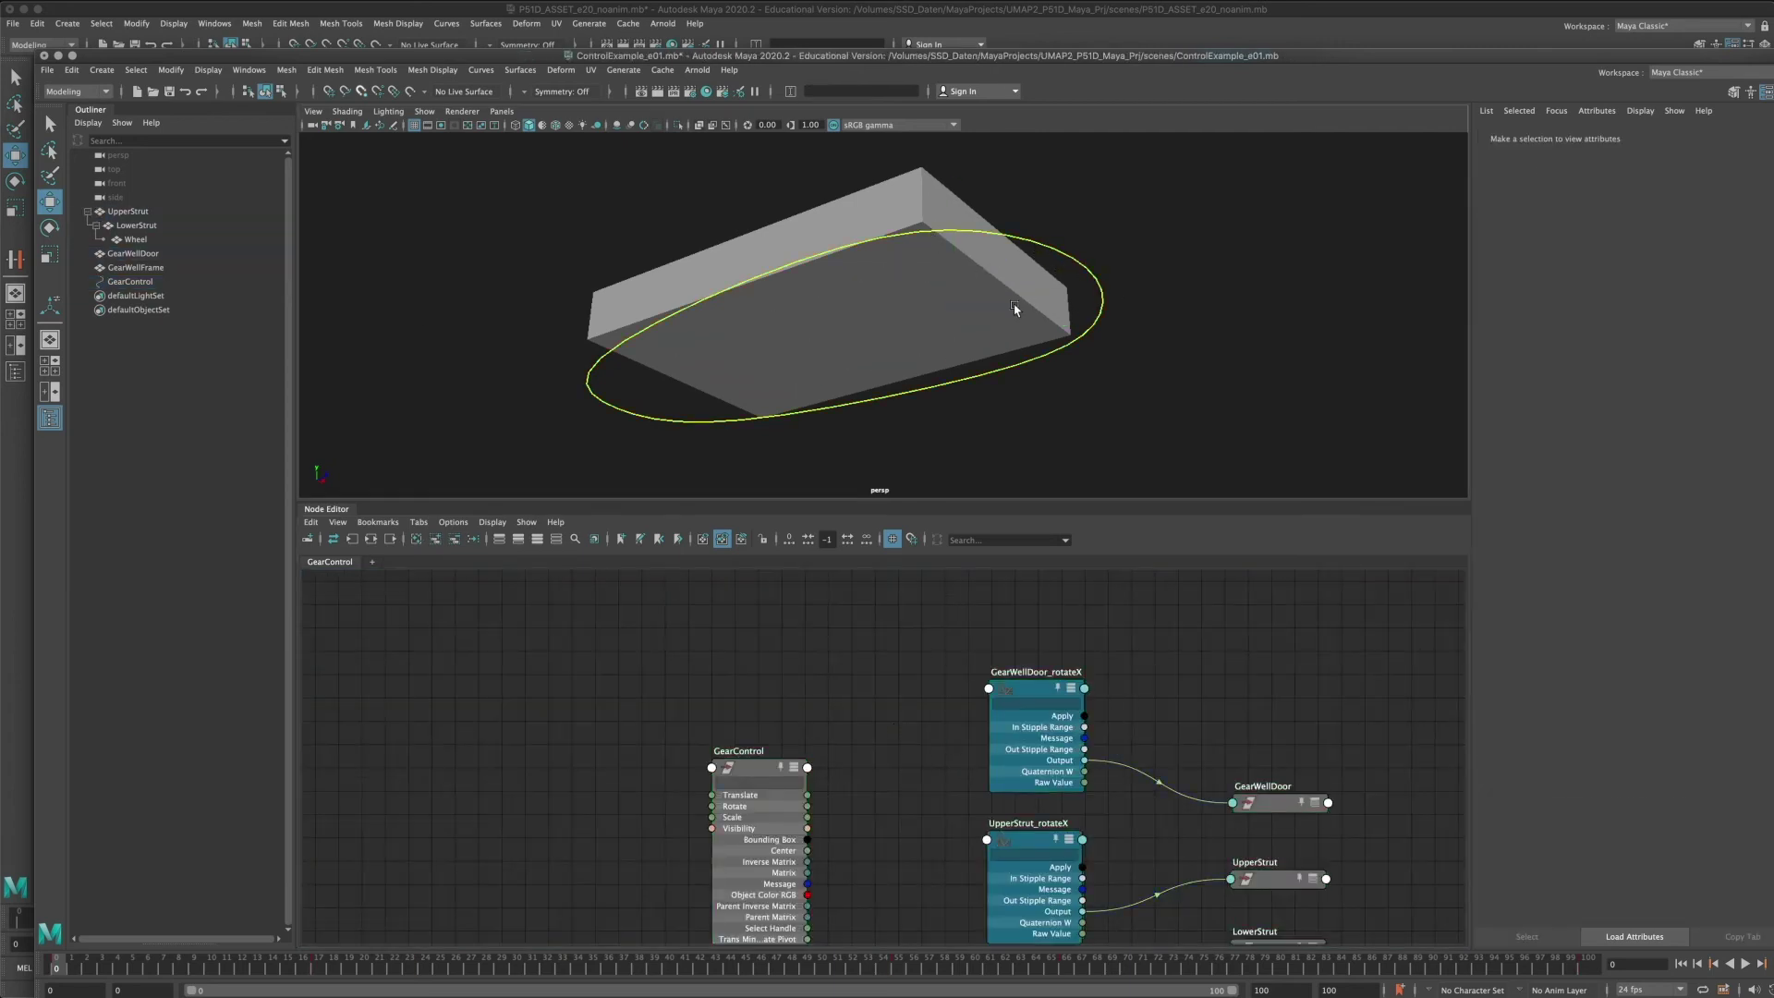
Move the GearWellDoor_rotateX node further above UpperStrut_rotateX and shift the GearControl node slightly.
{"action": "left_click_drag", "start_coordinate": [1048, 721], "coordinate": [1036, 657]}
{"action": "left_click", "coordinate": [758, 763]}
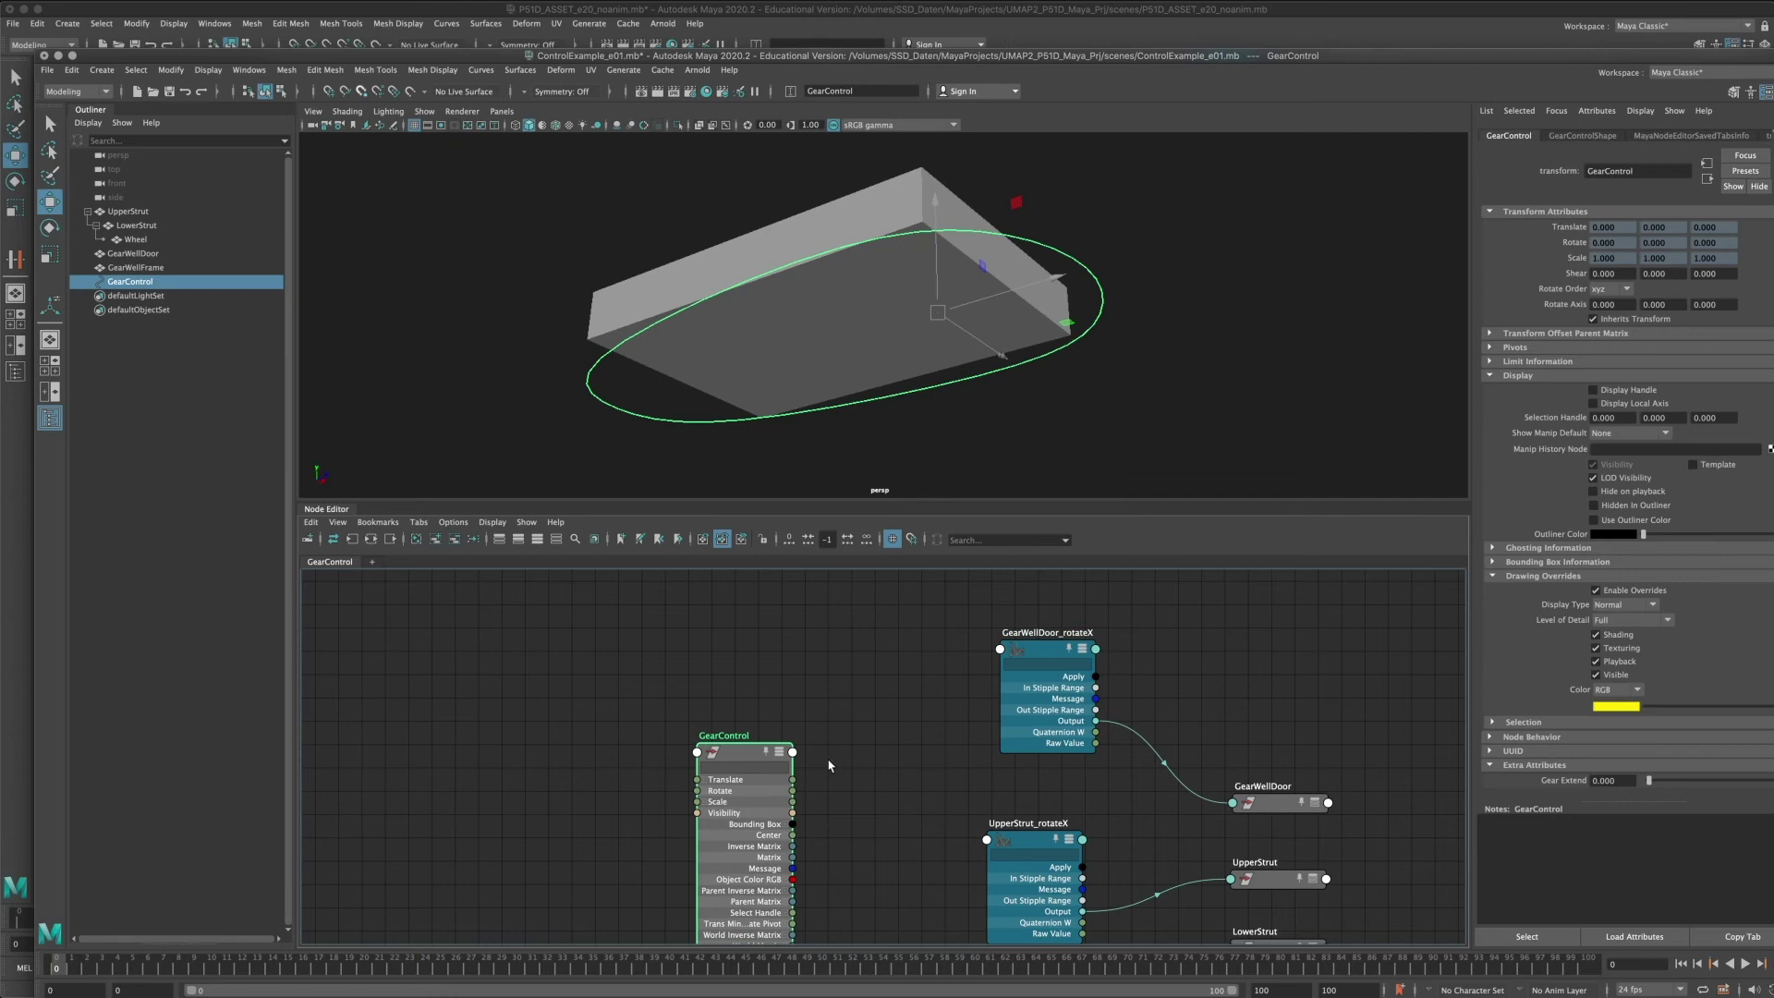
{"action": "scroll", "coordinate": [831, 735], "scroll_direction": "down", "scroll_amount": 3}
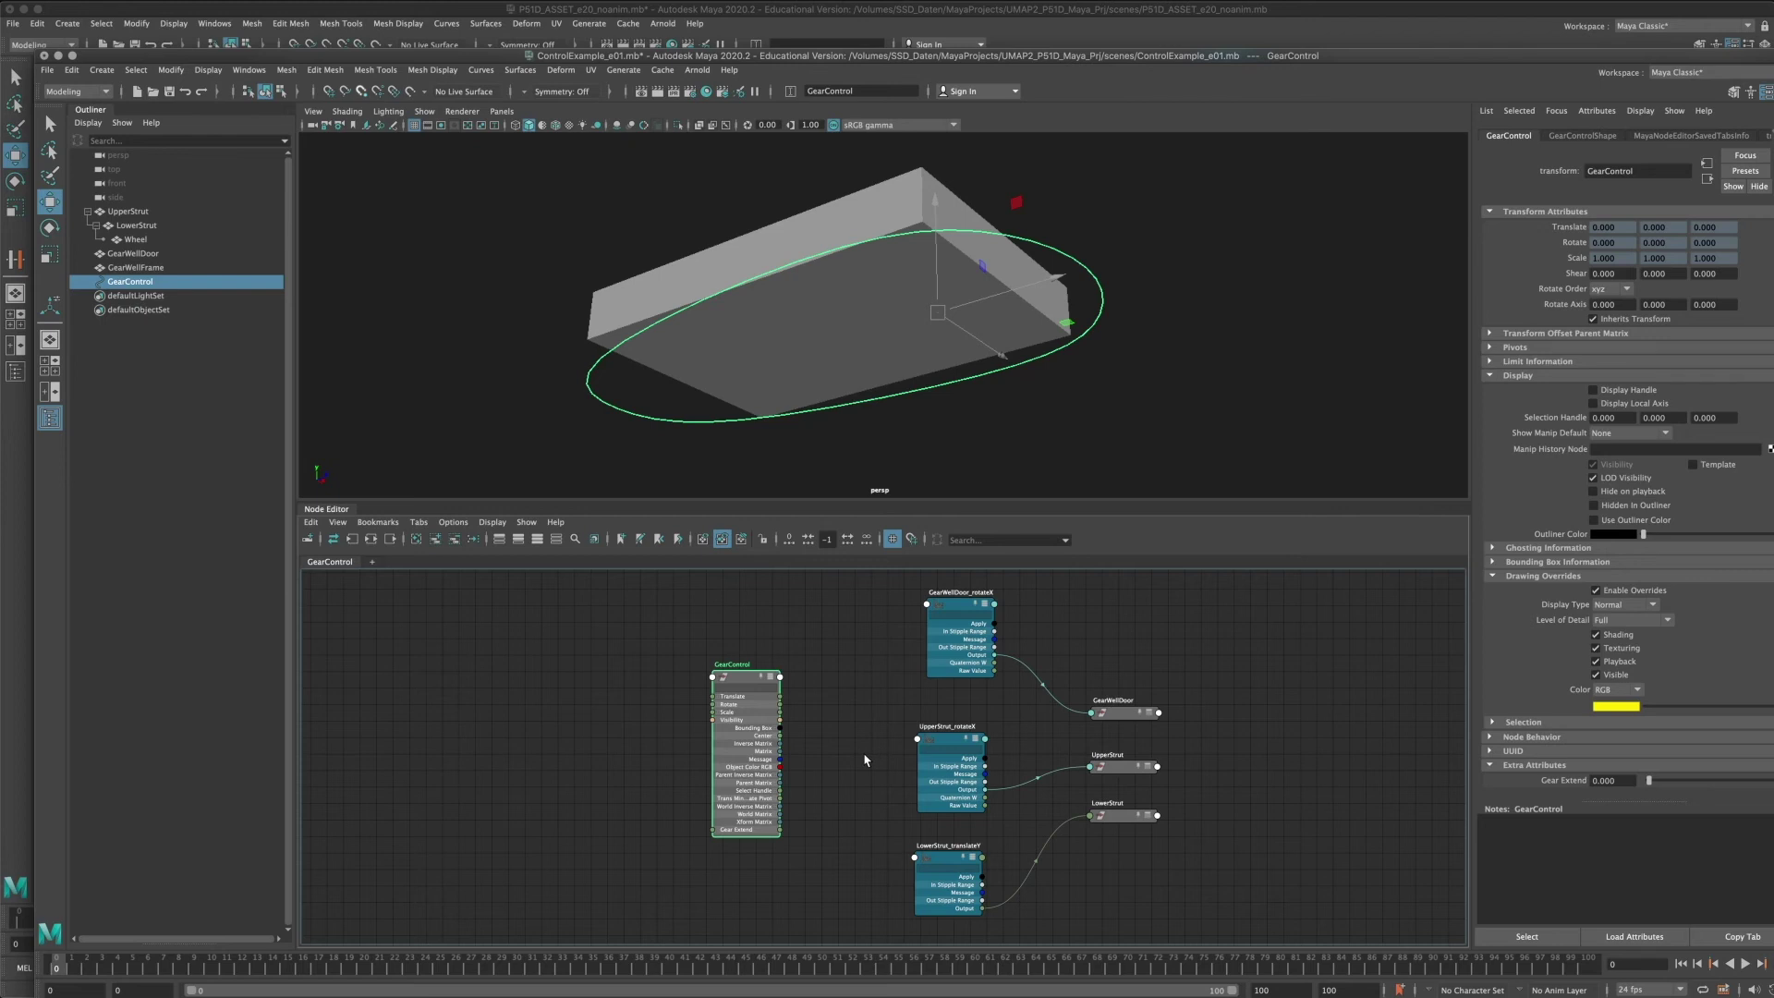
{"action": "middle_click_drag", "start_coordinate": [751, 650], "coordinate": [749, 667], "text": "alt"}
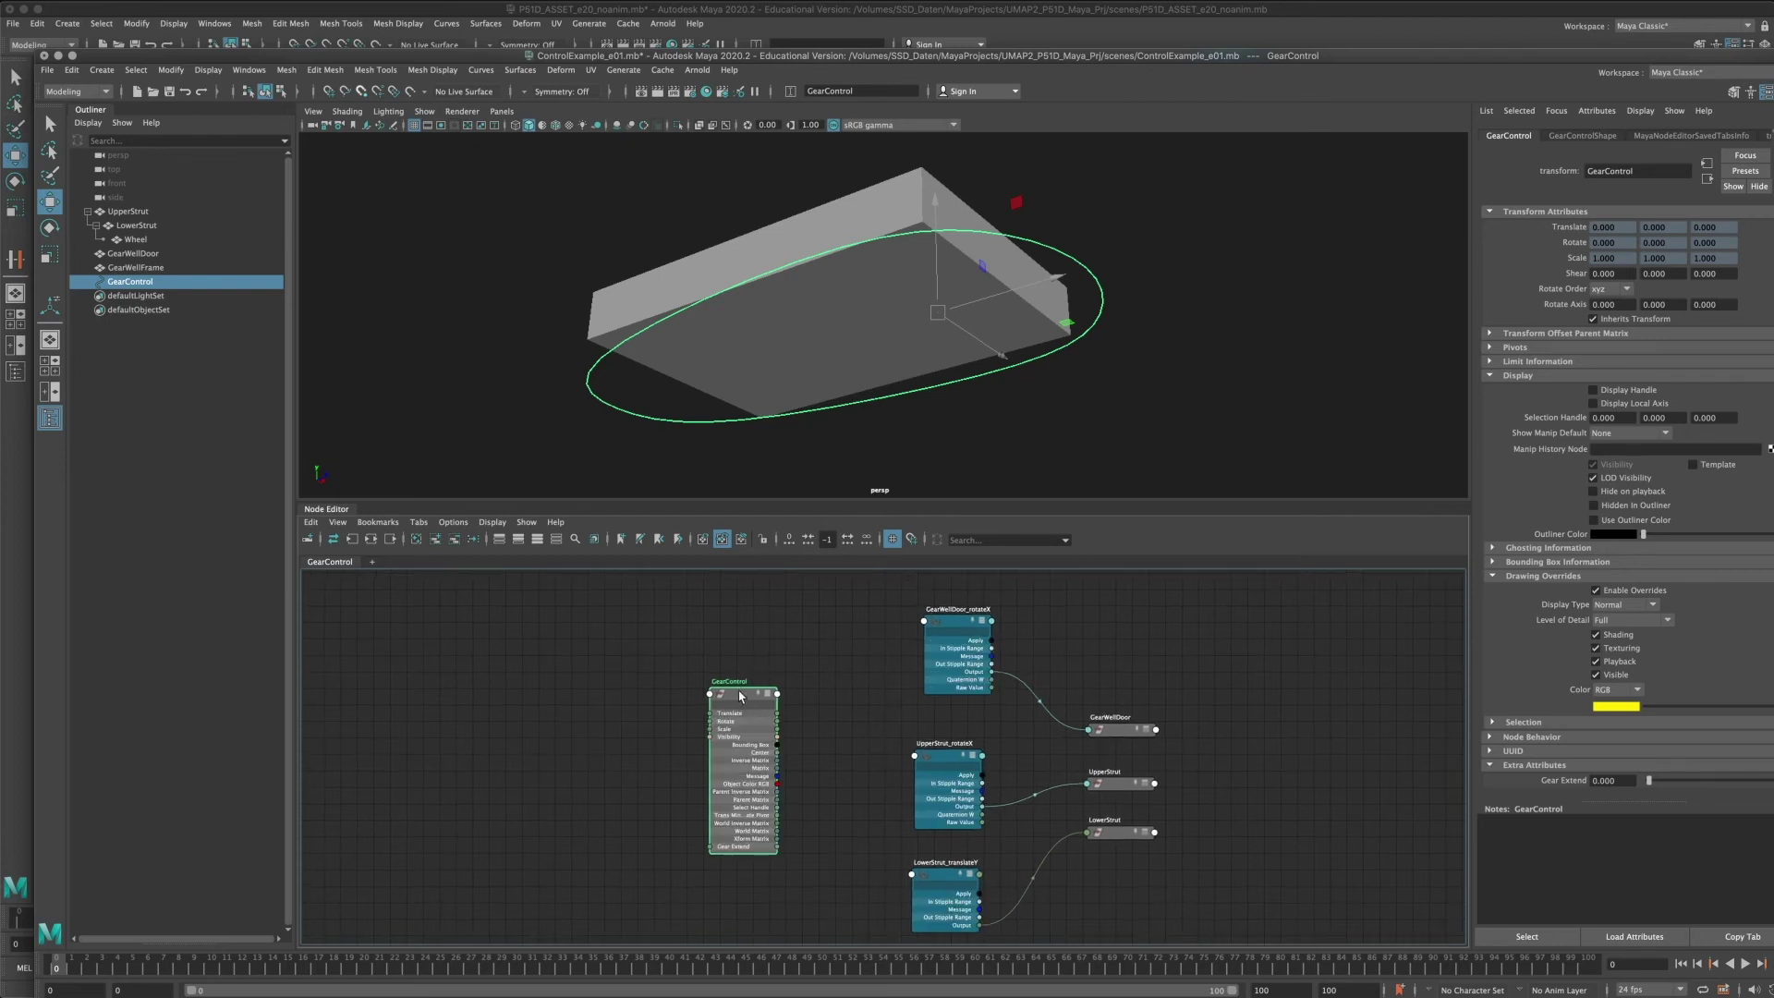
Move the GearControl node farther from the animation curve nodes and clear the selection.
{"action": "left_click_drag", "start_coordinate": [739, 688], "coordinate": [619, 661]}
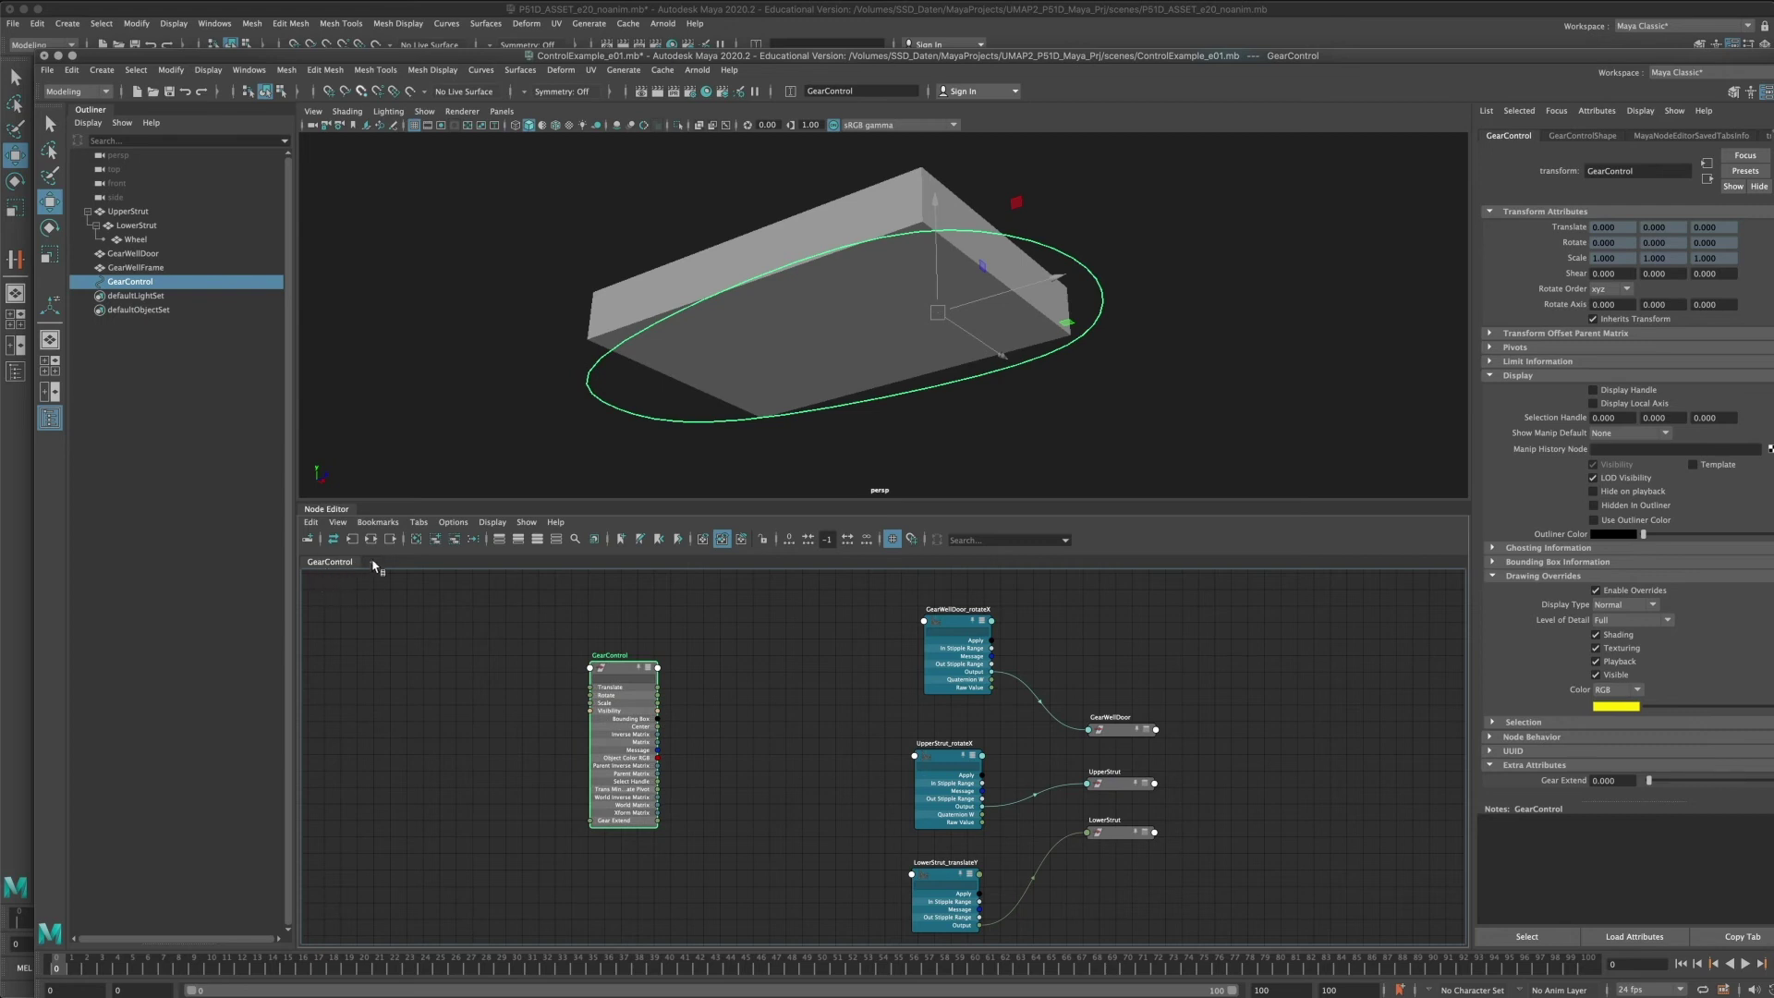
{"action": "left_click_drag", "start_coordinate": [631, 671], "coordinate": [599, 677]}
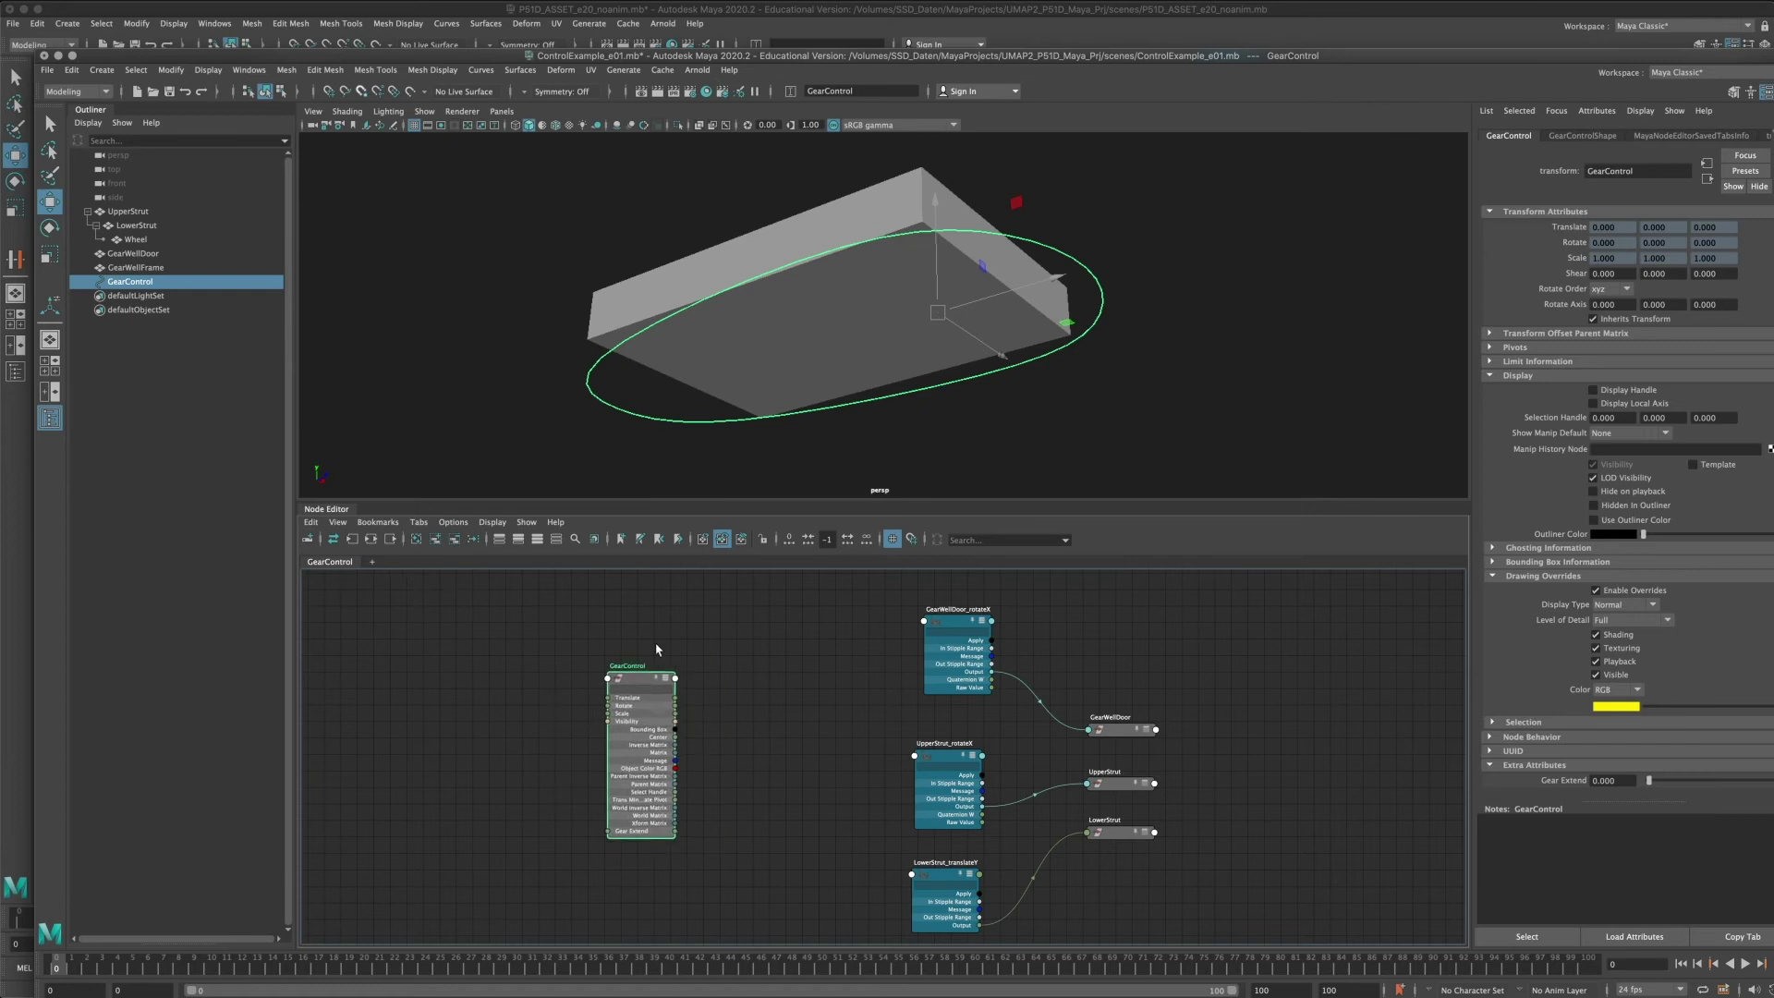
{"action": "left_click", "coordinate": [704, 659]}
{"action": "scroll", "coordinate": [739, 637], "scroll_direction": "down", "scroll_amount": 2}
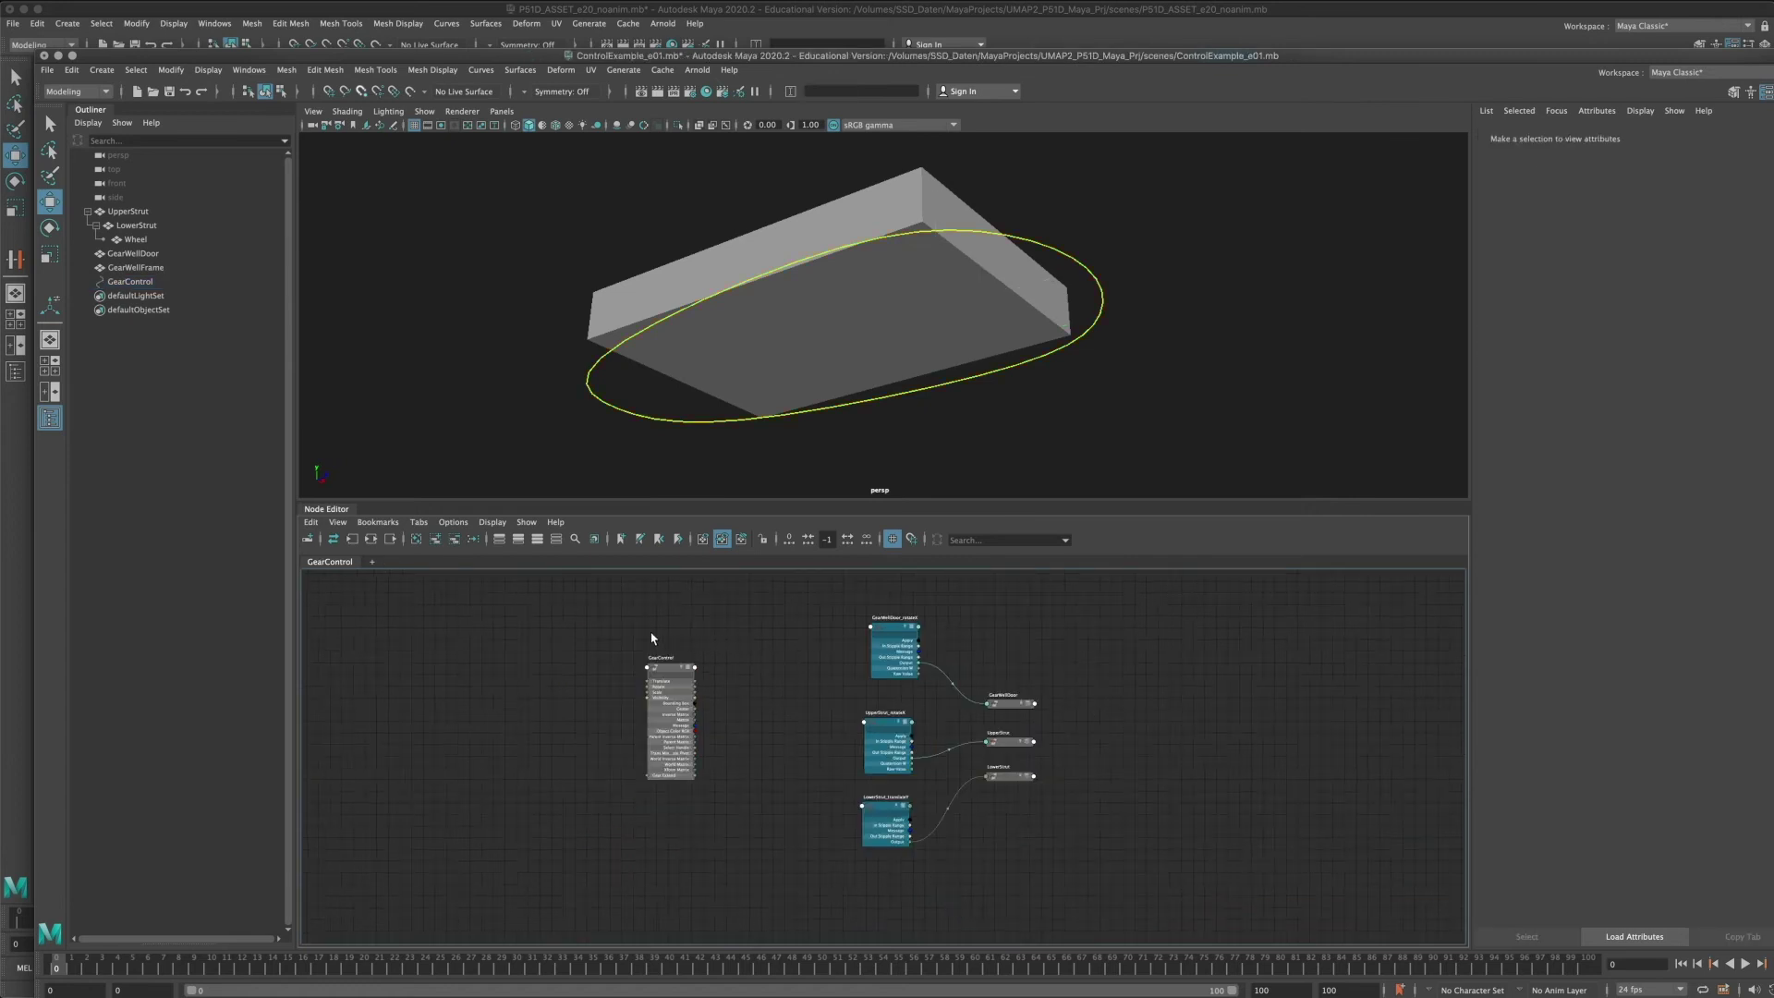
Save the ControlExample_e01 scene with no nodes selected.
{"action": "left_click_drag", "start_coordinate": [538, 614], "coordinate": [1301, 912]}
{"action": "left_click_drag", "start_coordinate": [1129, 874], "coordinate": [594, 609]}
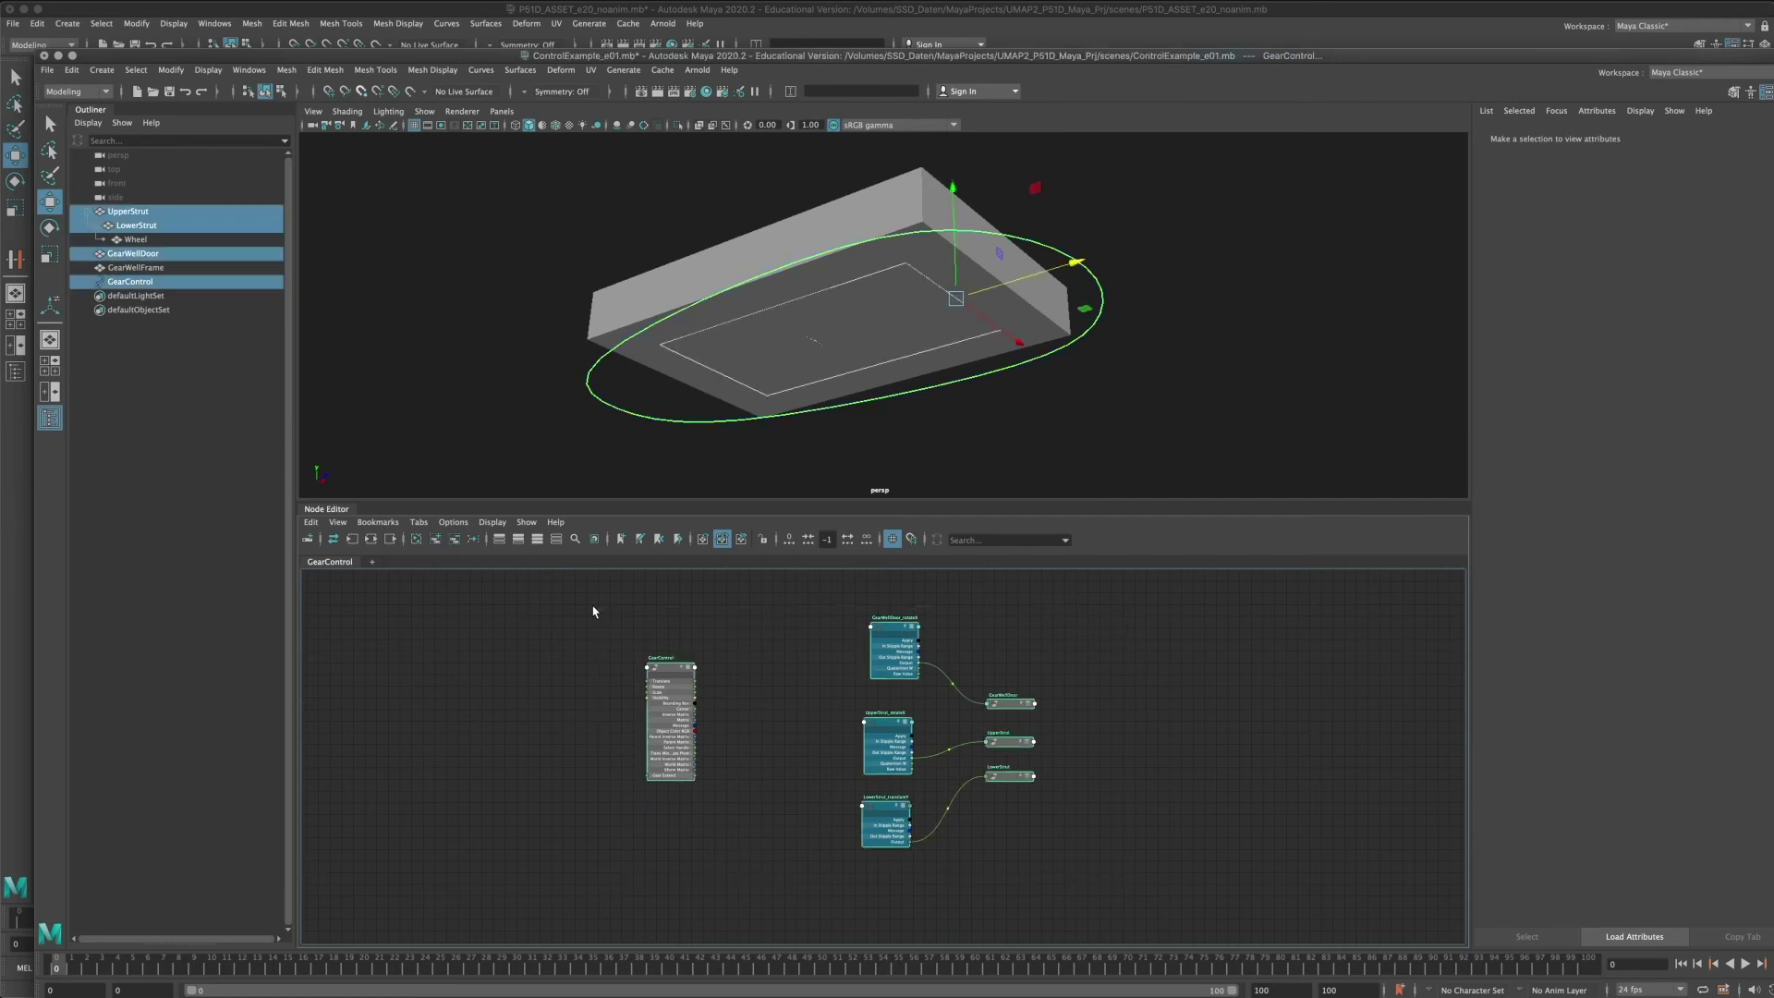
{"action": "left_click", "coordinate": [630, 609]}
{"action": "left_click", "coordinate": [46, 69]}
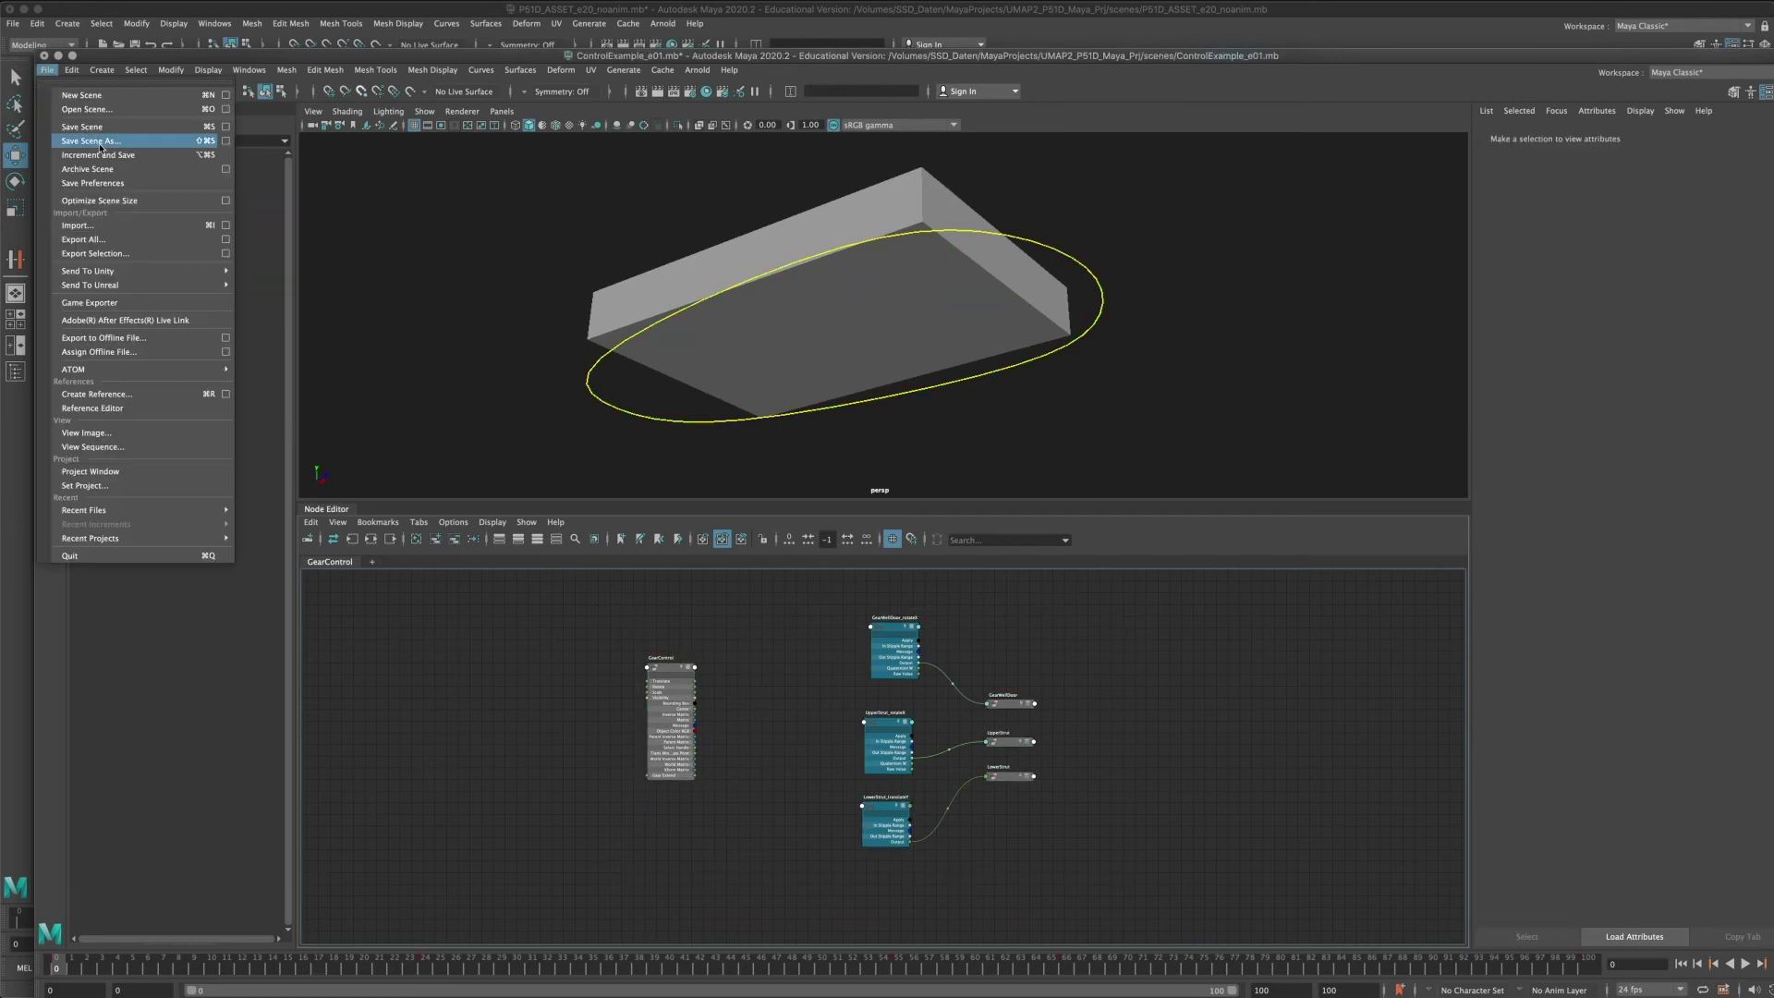
{"action": "left_click", "coordinate": [94, 128]}
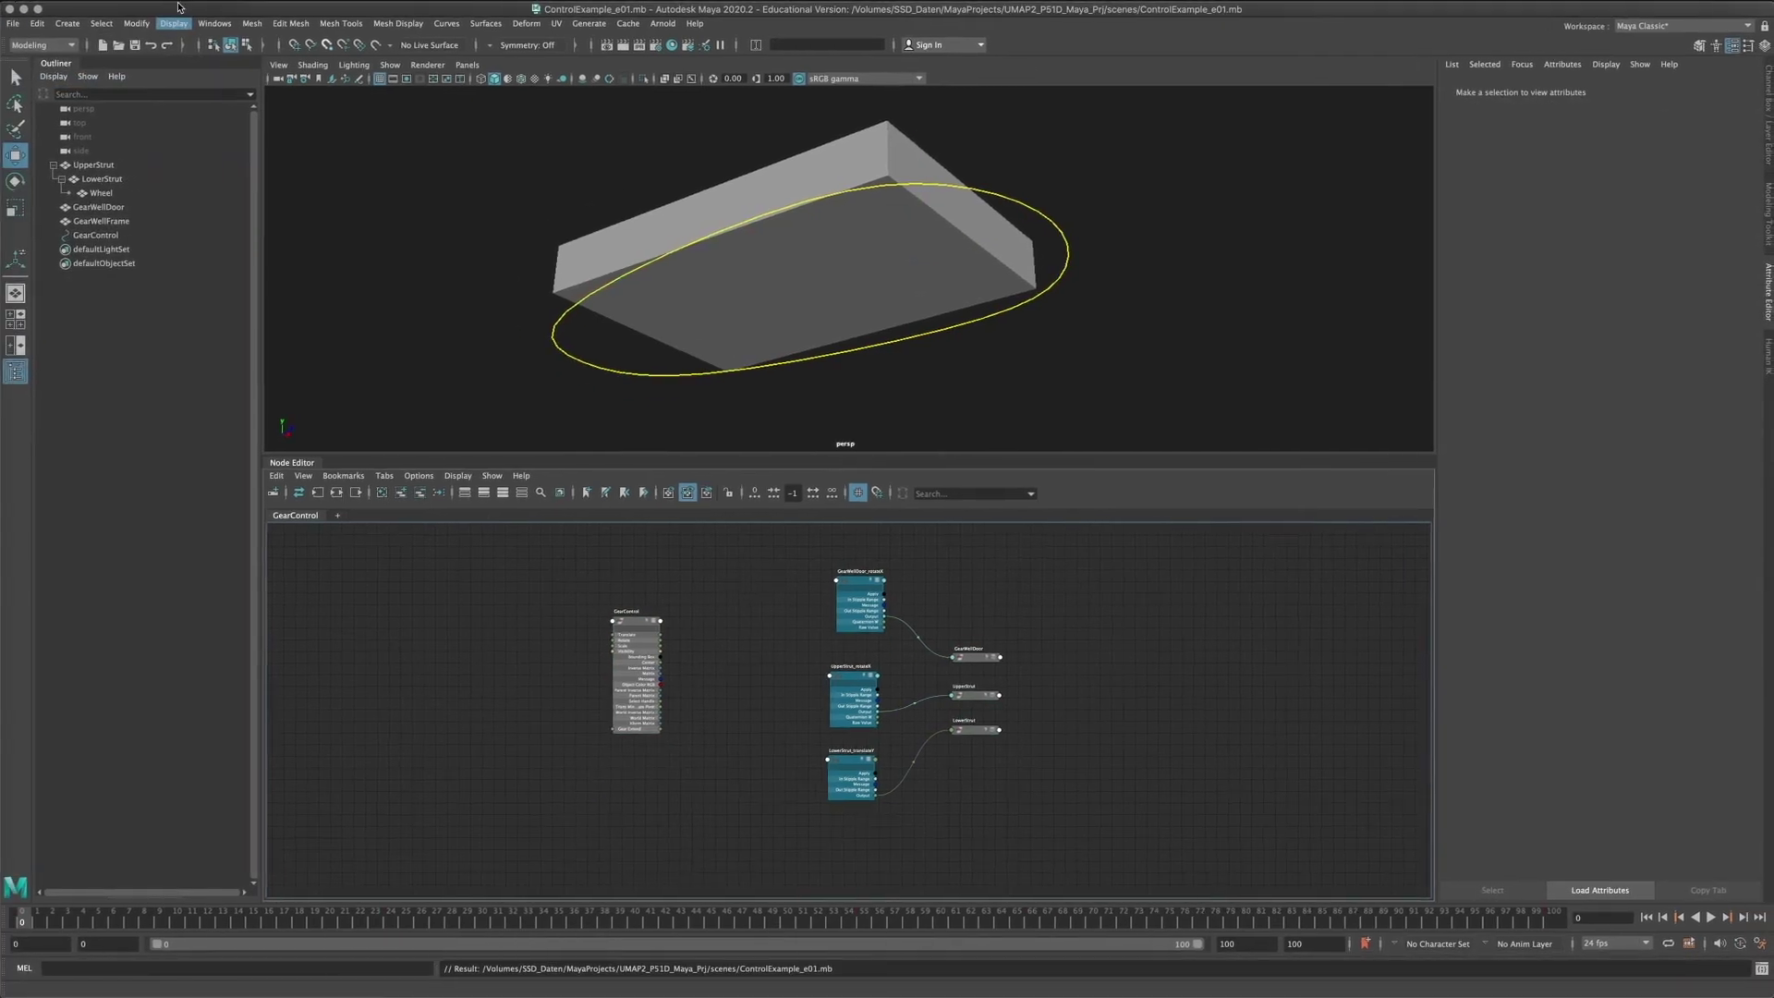
Shift the GearControl node farther away from the curve nodes to widen the gap between them.
{"action": "mouse_move", "coordinate": [636, 623]}
{"action": "left_mouse_down"}
{"action": "mouse_move", "coordinate": [620, 607]}
{"action": "mouse_move", "coordinate": [636, 635]}
{"action": "left_mouse_up"}
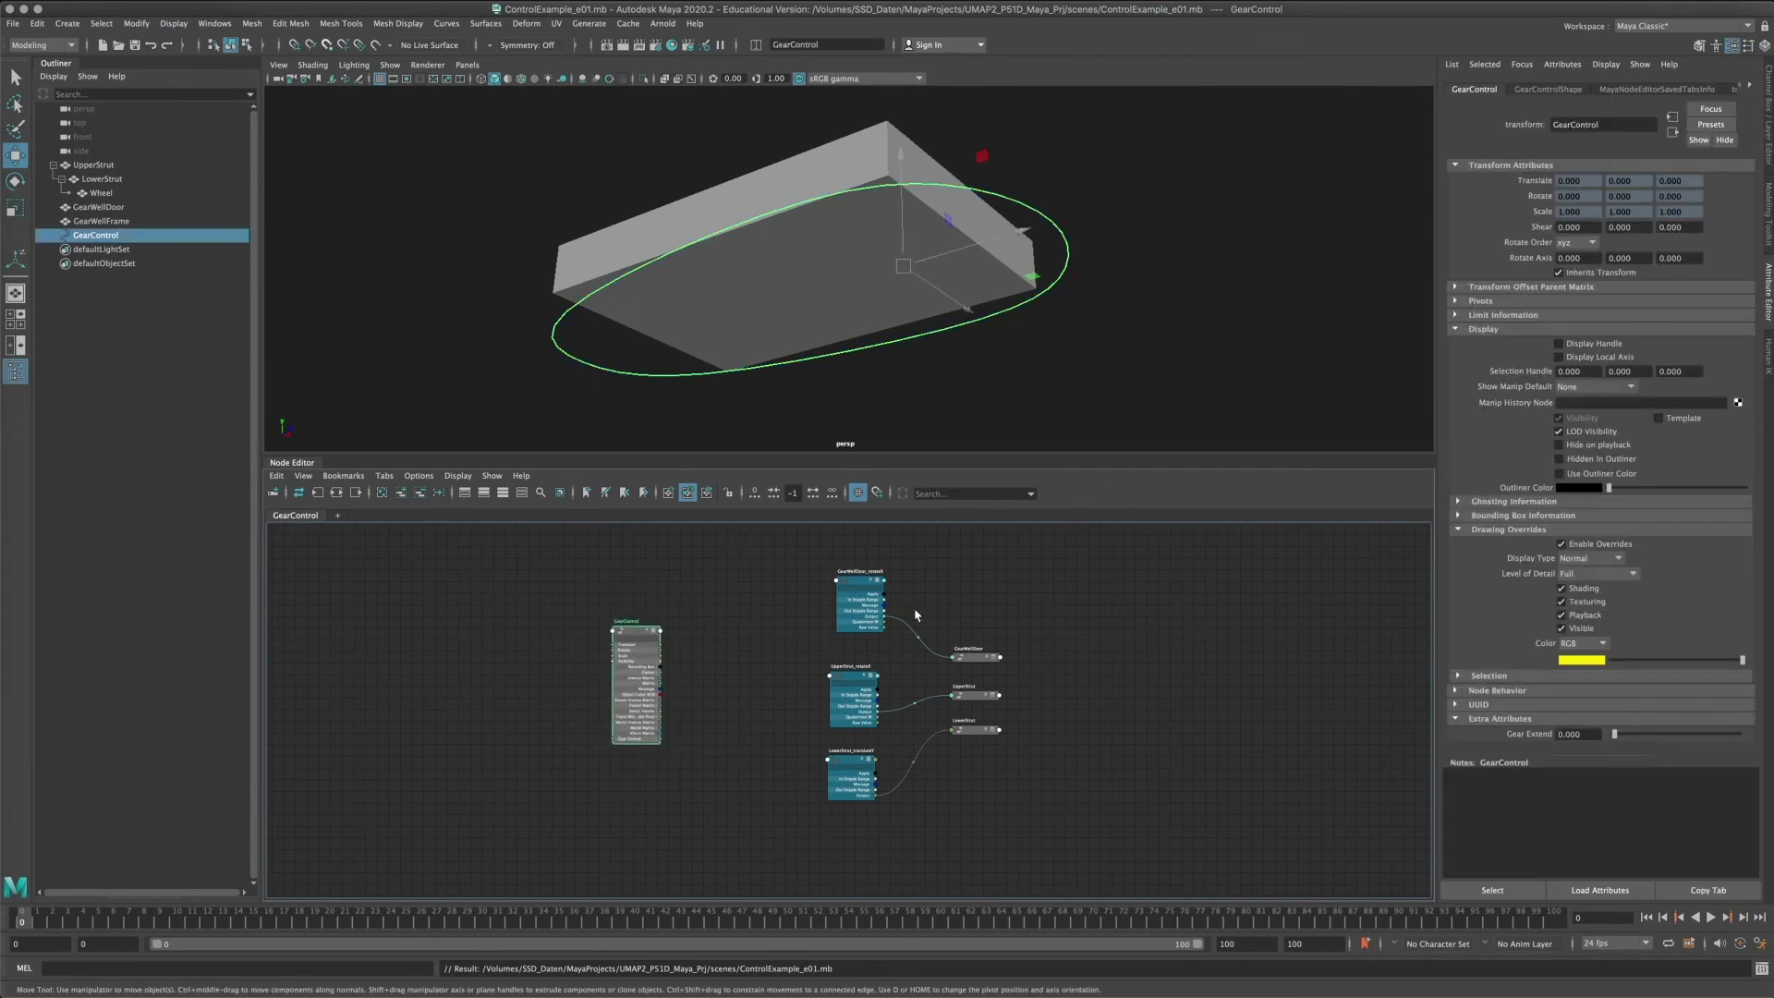
{"action": "scroll", "coordinate": [851, 605], "scroll_direction": "up", "scroll_amount": 2}
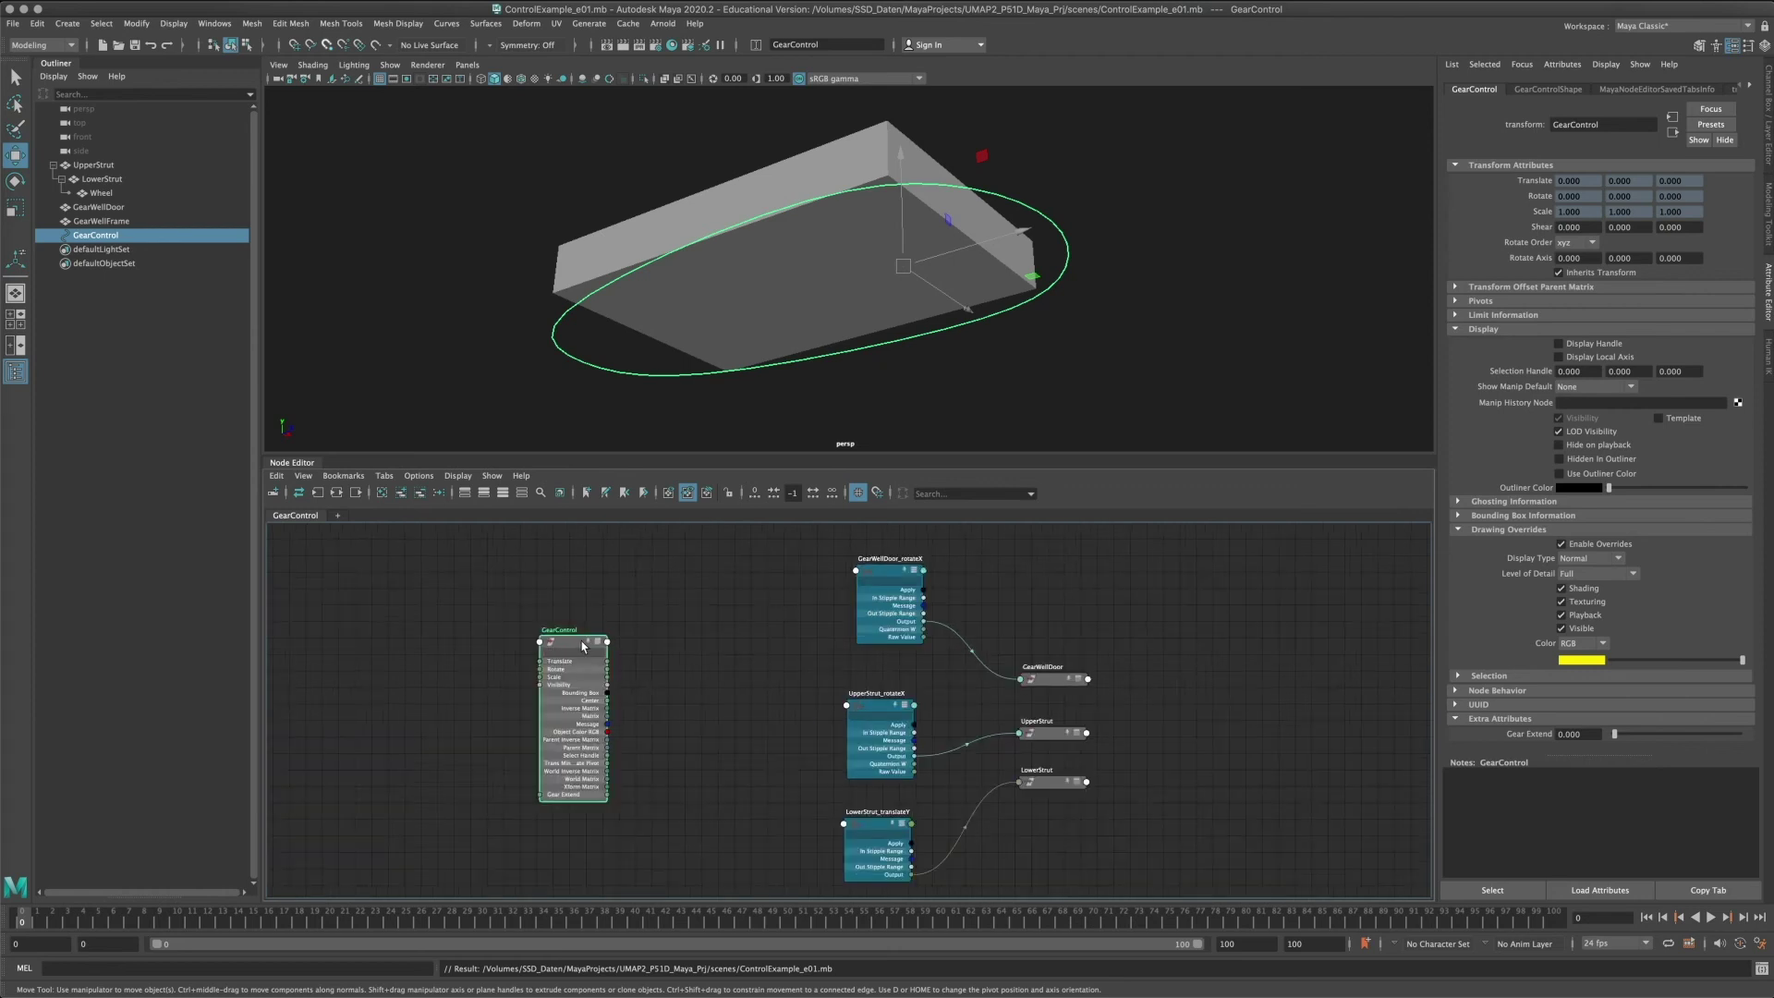
{"action": "left_click_drag", "start_coordinate": [581, 641], "coordinate": [567, 644]}
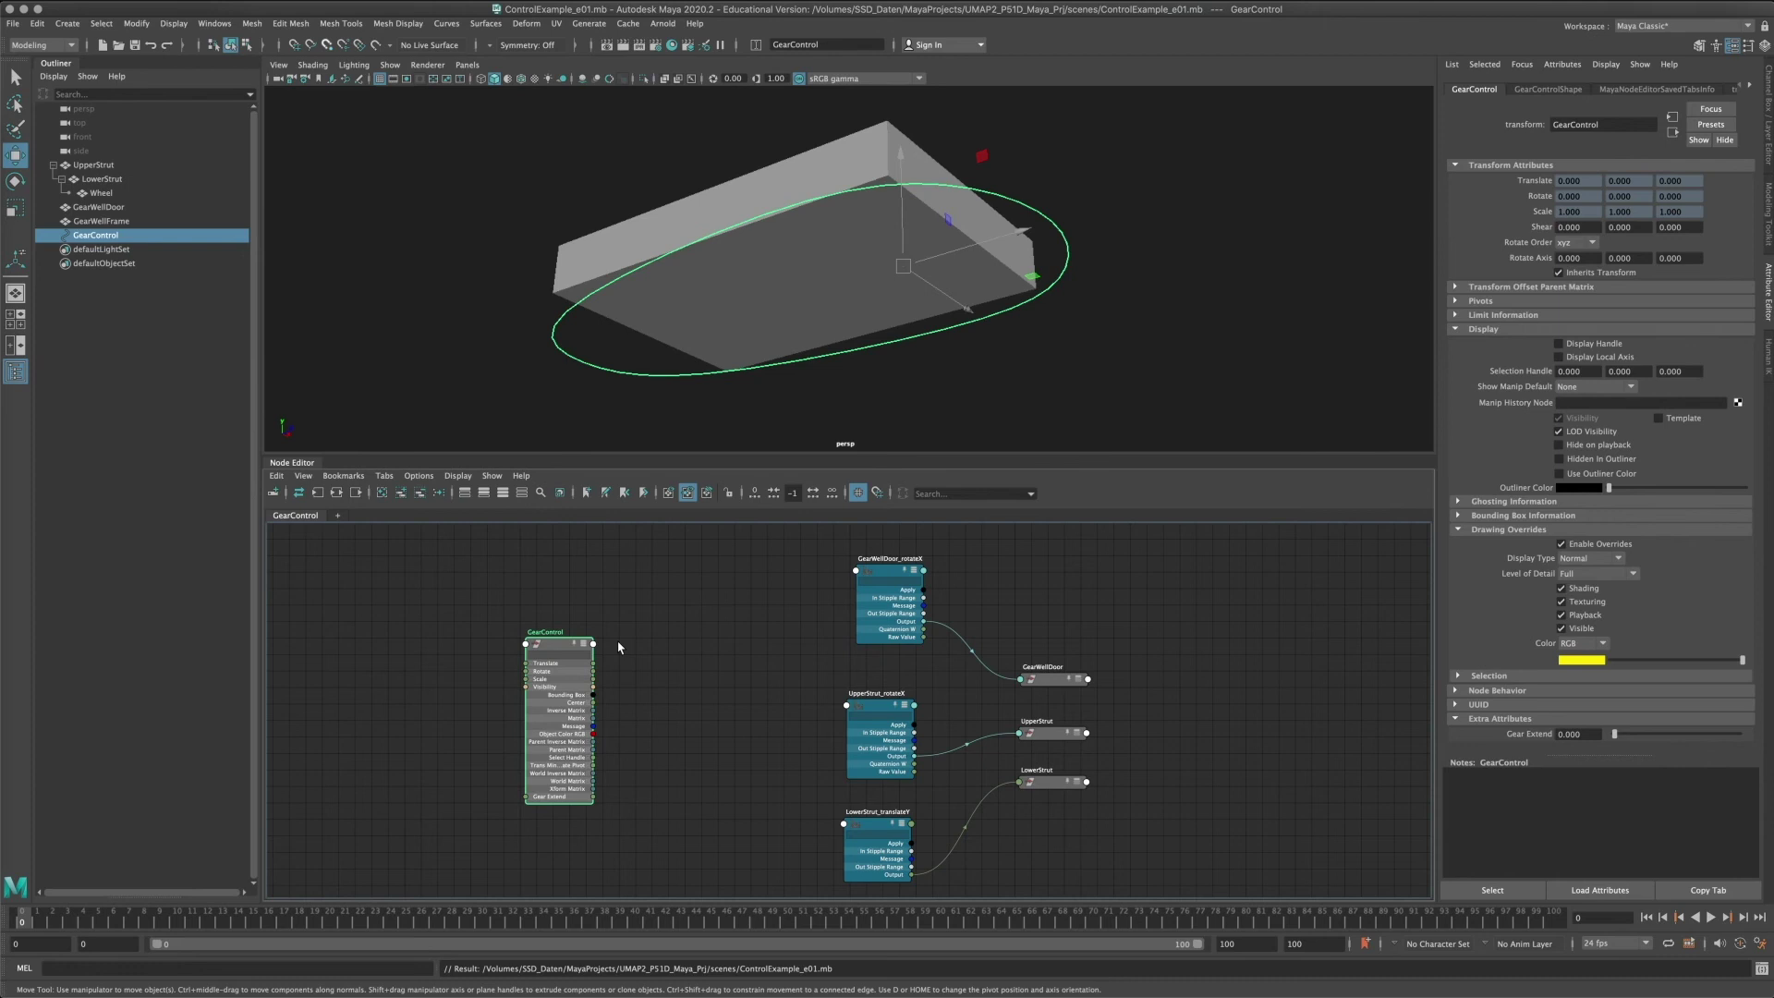
{"action": "left_click_drag", "start_coordinate": [560, 652], "coordinate": [525, 653]}
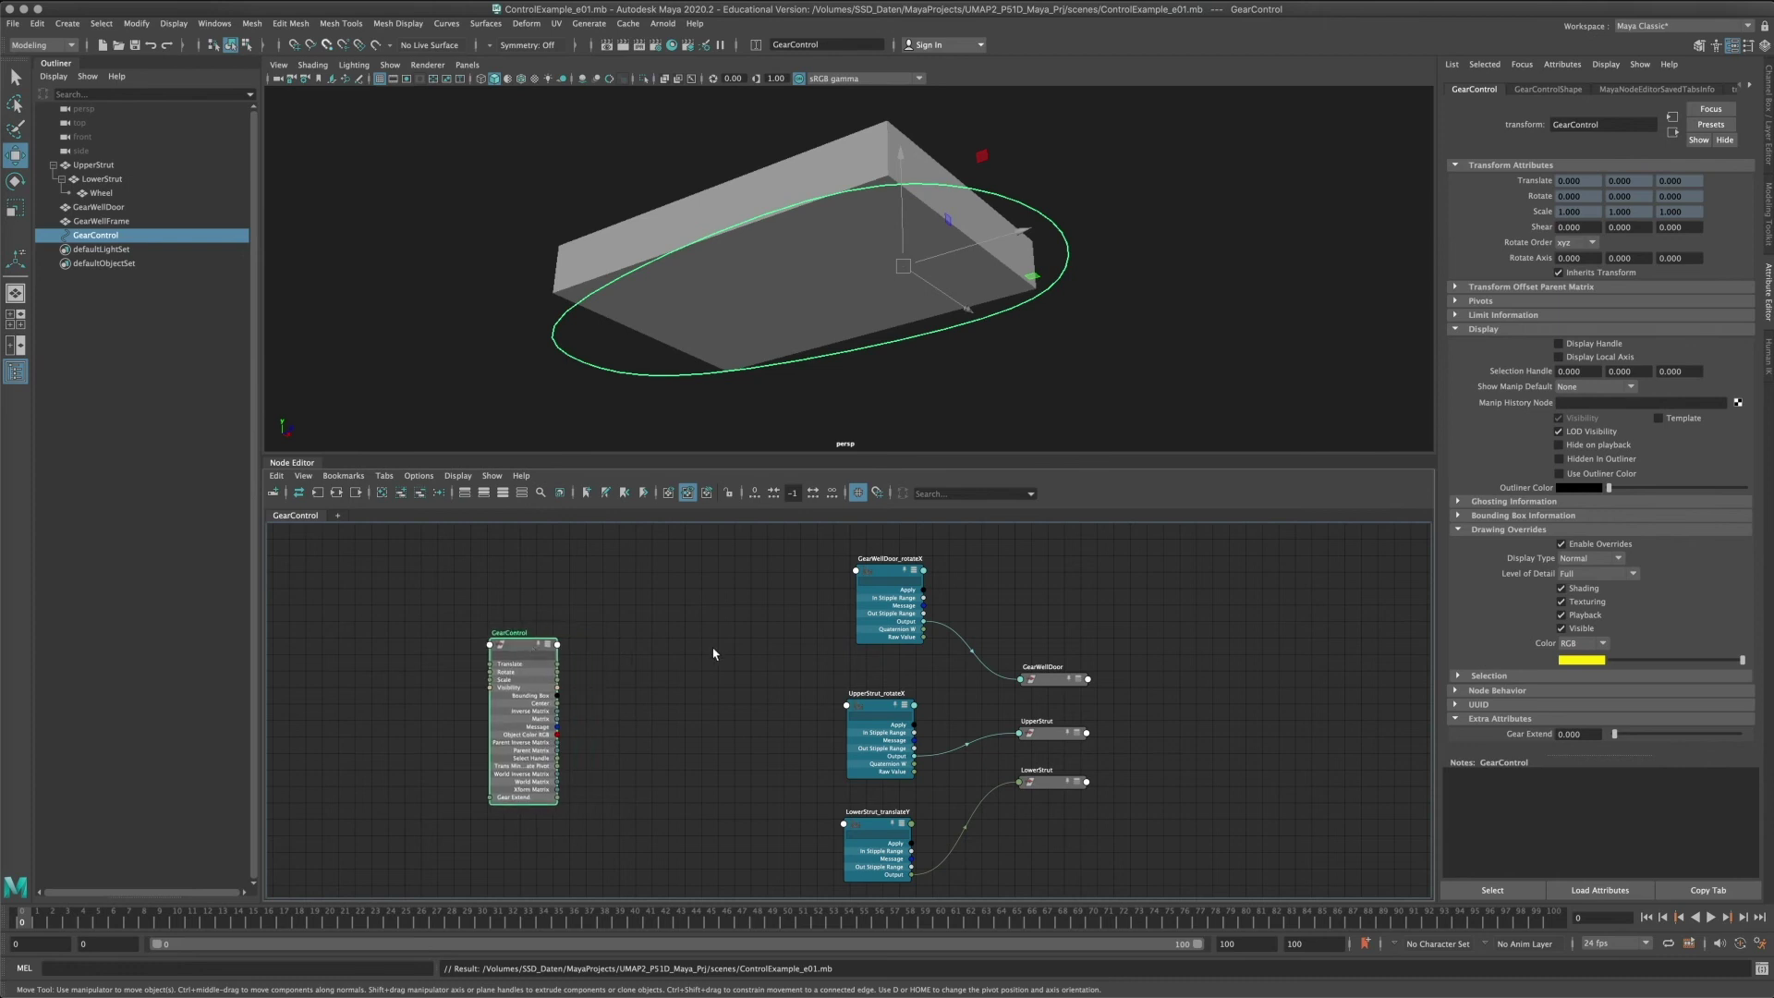
{"action": "left_click", "coordinate": [738, 649]}
Move the GearWellDoor_rotateX, UpperStrut_rotateX and LowerStrut_translateY nodes away from their objects into one evenly spaced column.
{"action": "left_click_drag", "start_coordinate": [884, 599], "coordinate": [824, 599]}
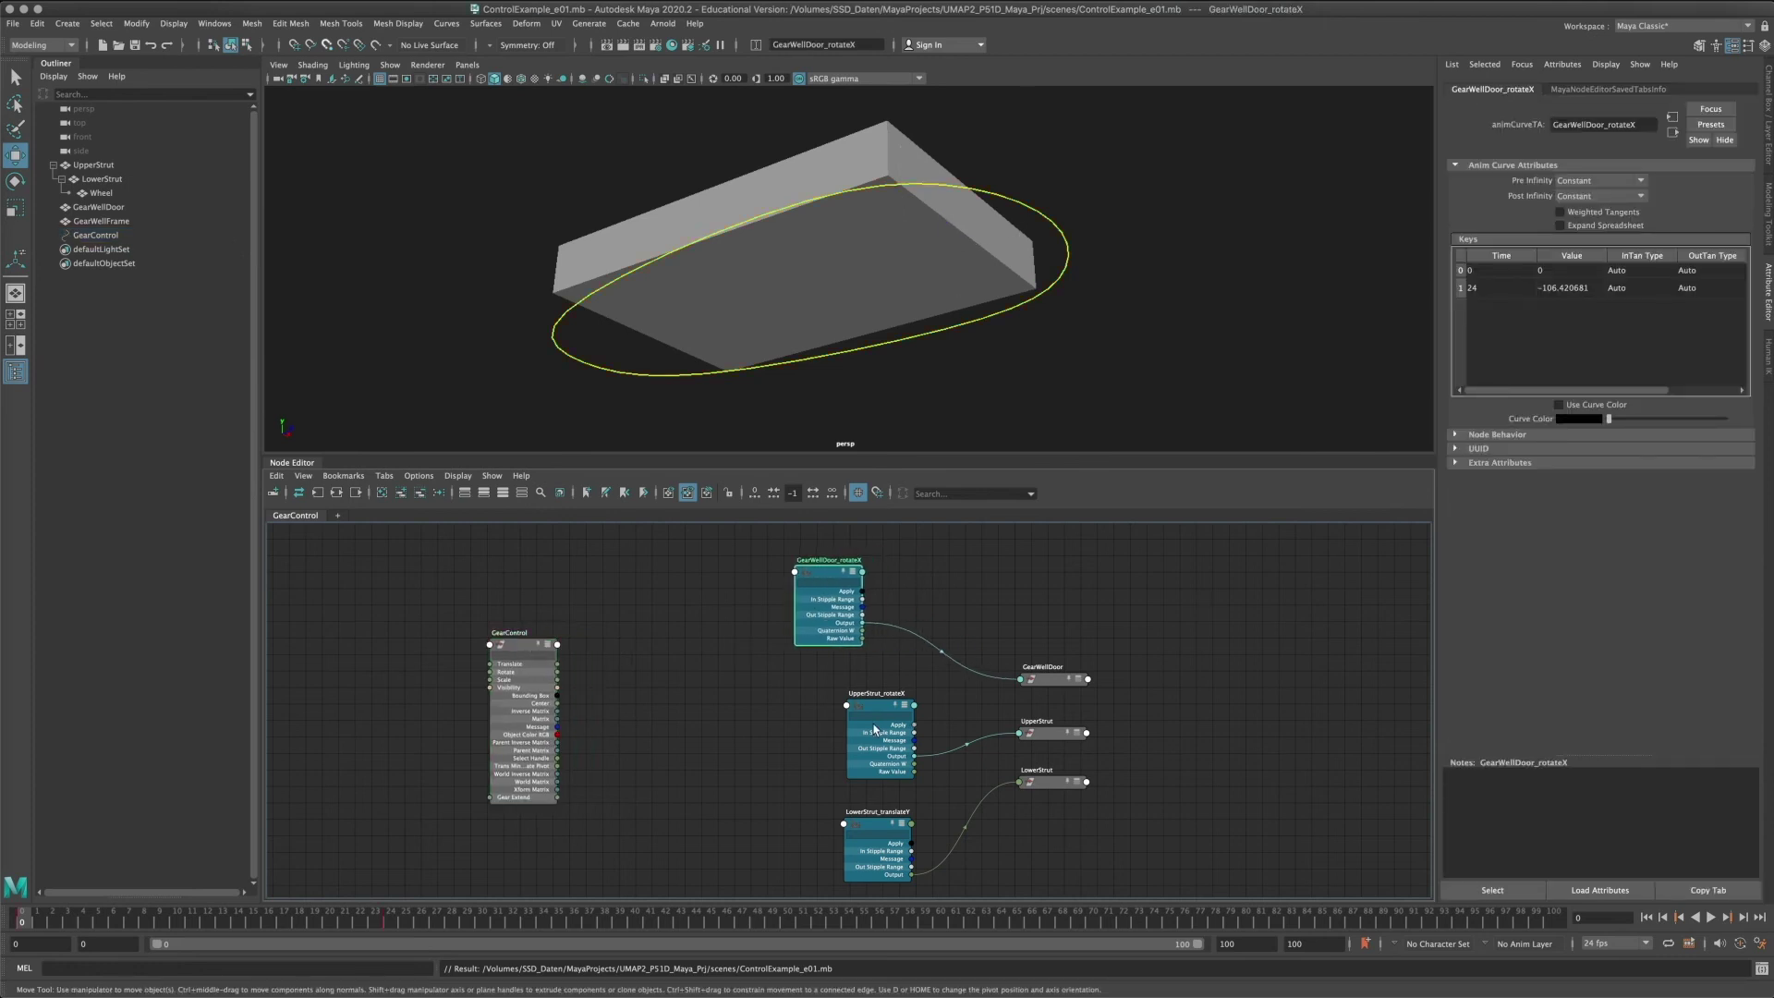
{"action": "left_click_drag", "start_coordinate": [878, 730], "coordinate": [832, 730]}
{"action": "left_click_drag", "start_coordinate": [881, 829], "coordinate": [840, 829]}
{"action": "mouse_move", "coordinate": [852, 703]}
{"action": "left_mouse_down"}
{"action": "mouse_move", "coordinate": [873, 702]}
{"action": "mouse_move", "coordinate": [813, 692]}
{"action": "mouse_move", "coordinate": [813, 670]}
{"action": "mouse_move", "coordinate": [801, 704]}
{"action": "mouse_move", "coordinate": [823, 697]}
{"action": "left_mouse_up"}
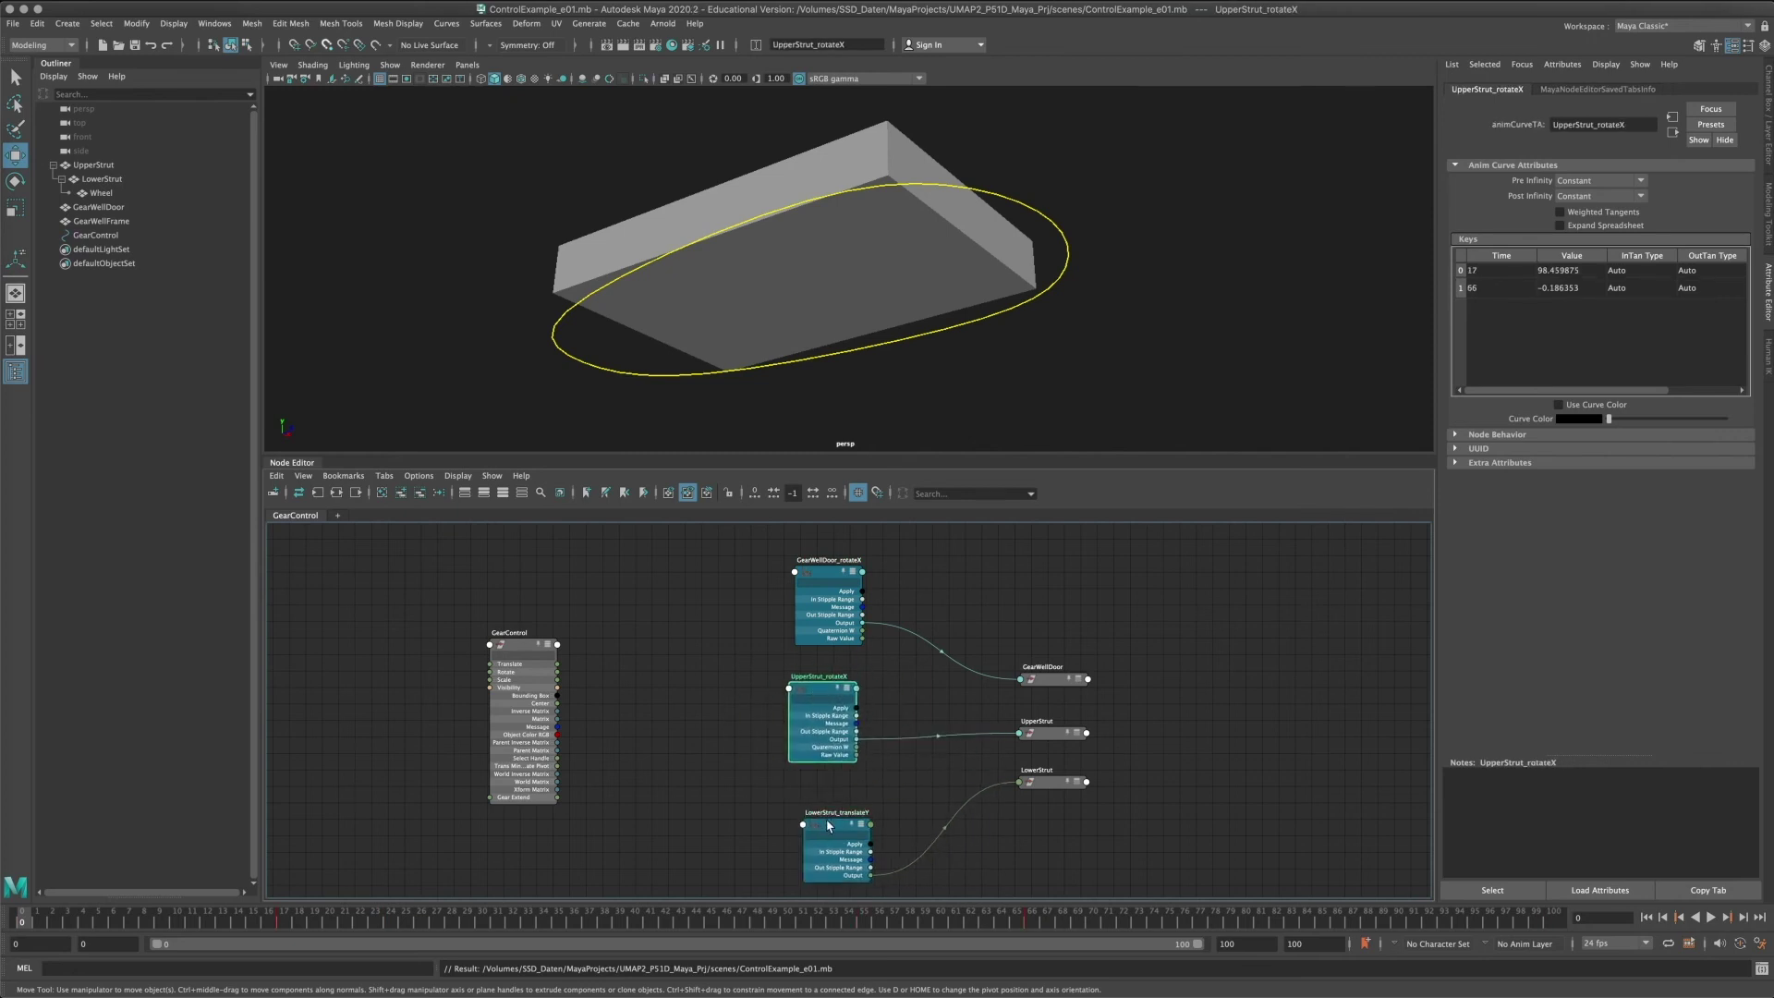
{"action": "left_click_drag", "start_coordinate": [827, 825], "coordinate": [818, 821]}
{"action": "middle_click_drag", "start_coordinate": [685, 668], "coordinate": [756, 660]}
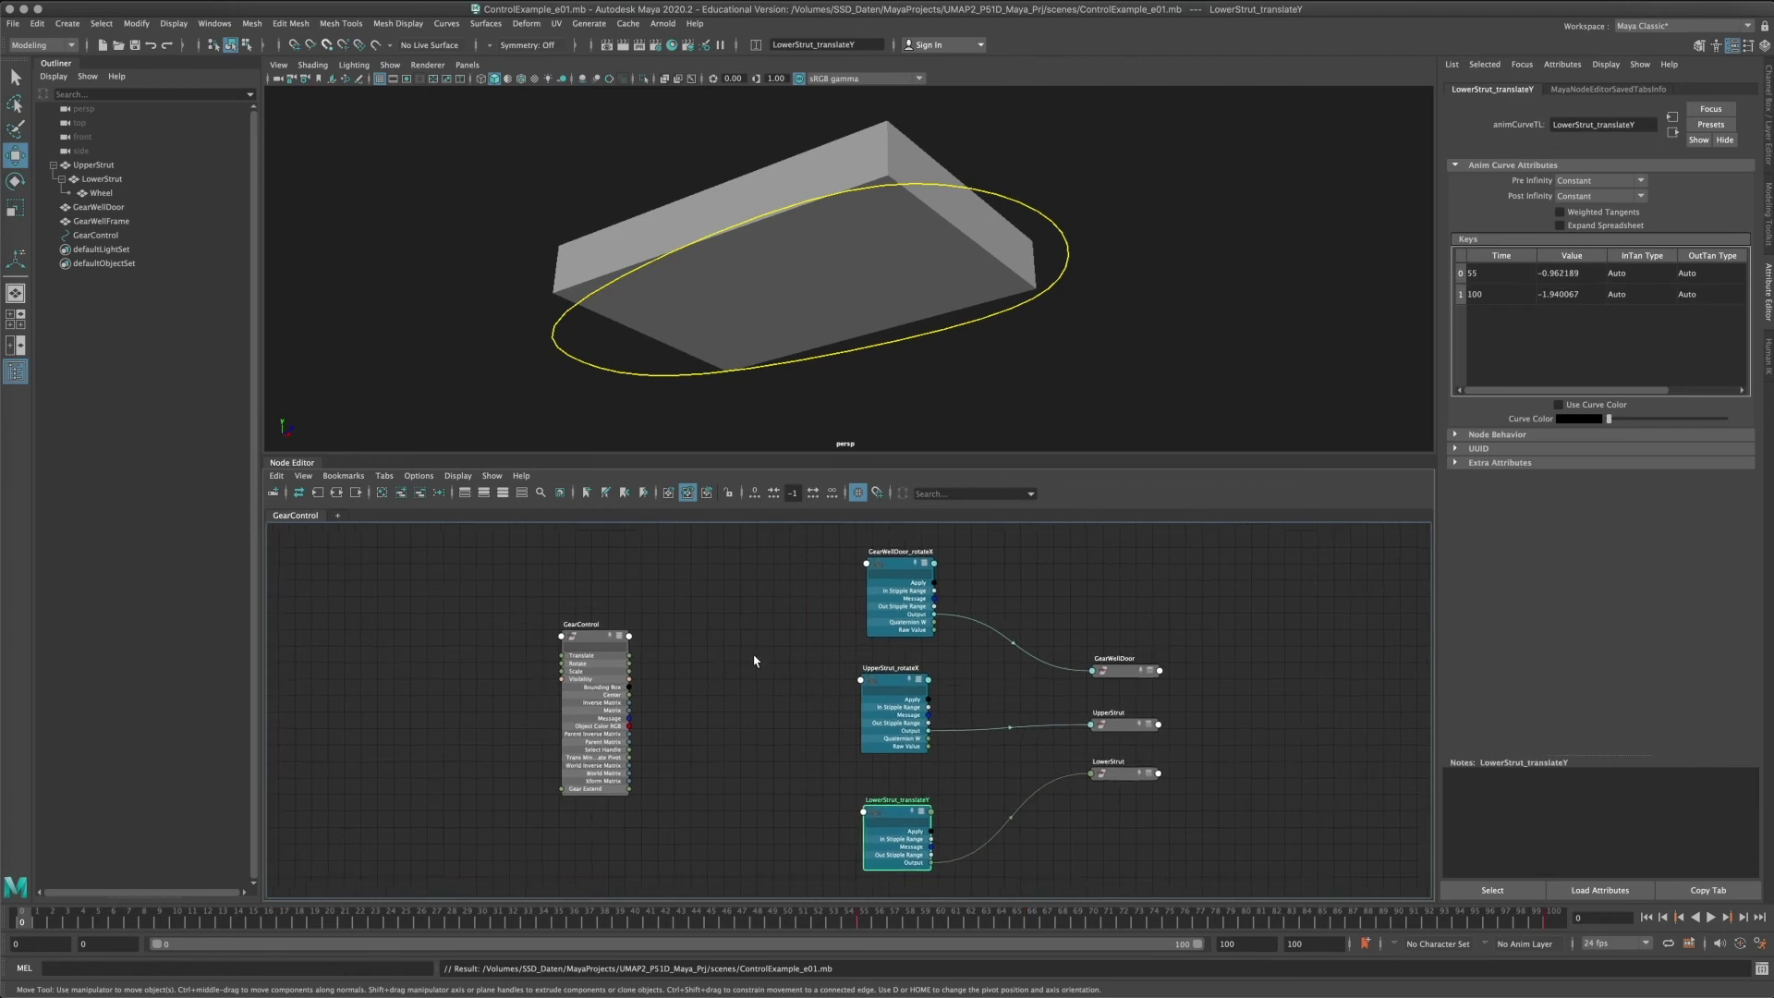
Align UpperStrut_rotateX with the other curve nodes and move GearControl farther from the curve column.
{"action": "left_click_drag", "start_coordinate": [607, 638], "coordinate": [591, 640]}
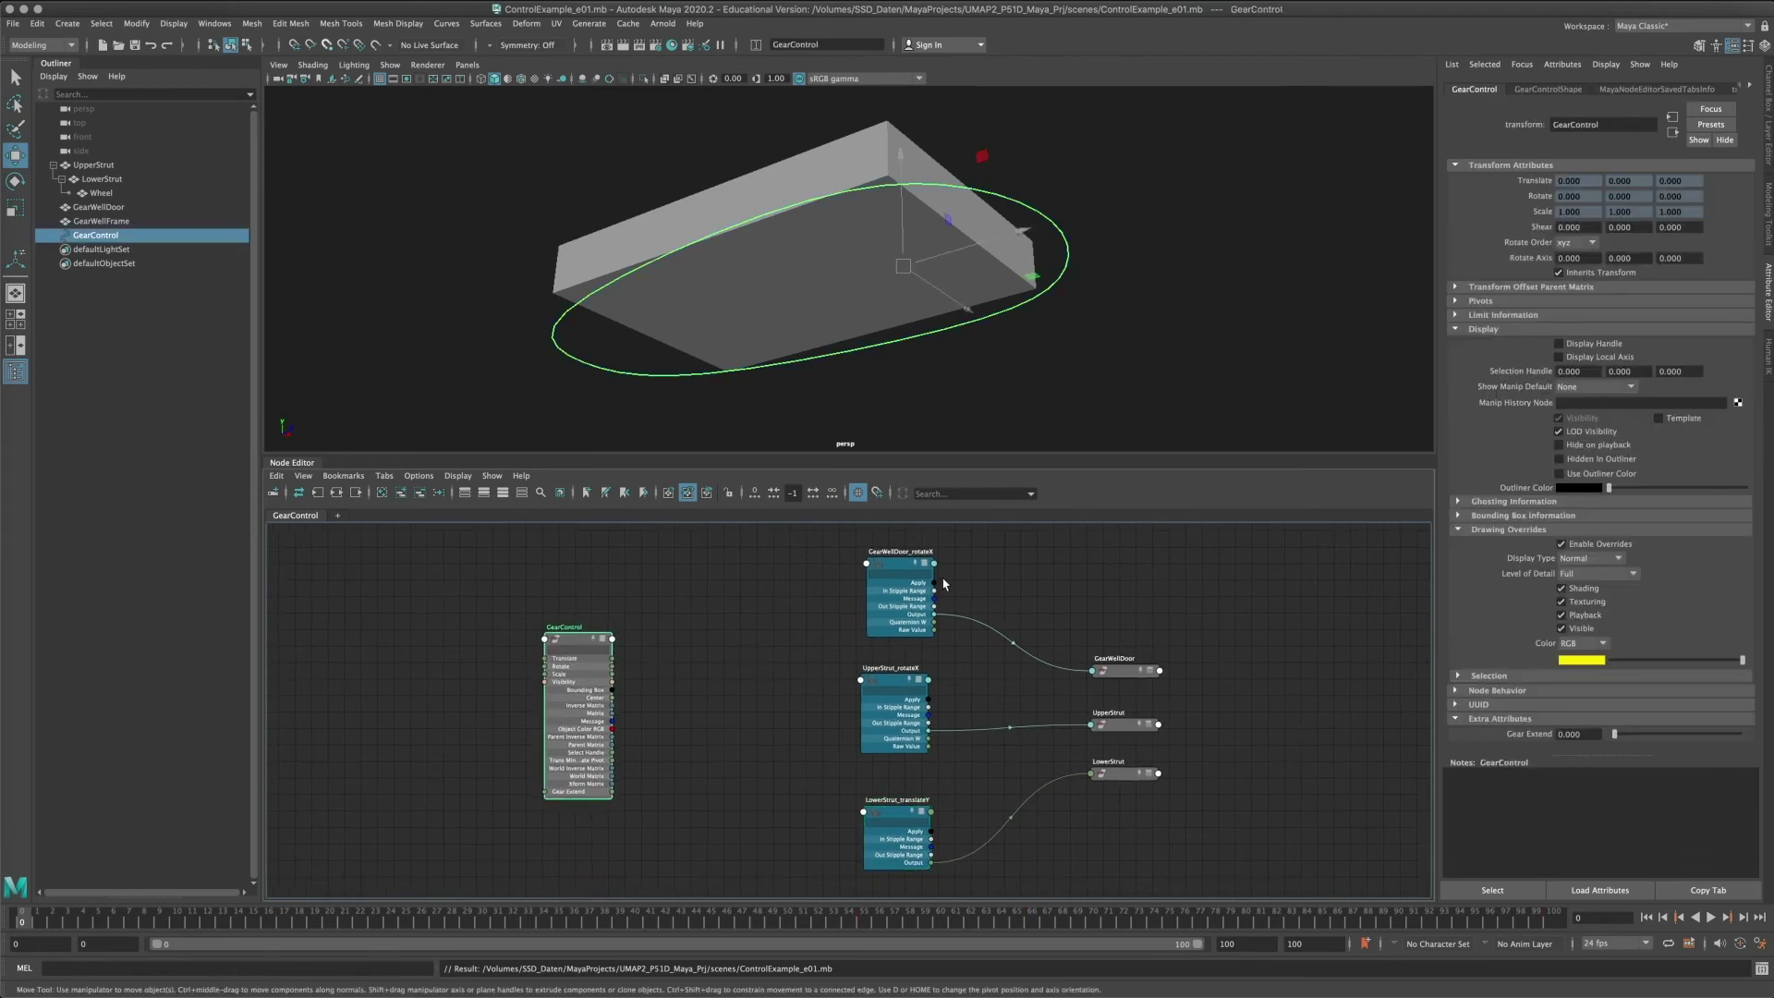
{"action": "left_click_drag", "start_coordinate": [890, 685], "coordinate": [895, 687]}
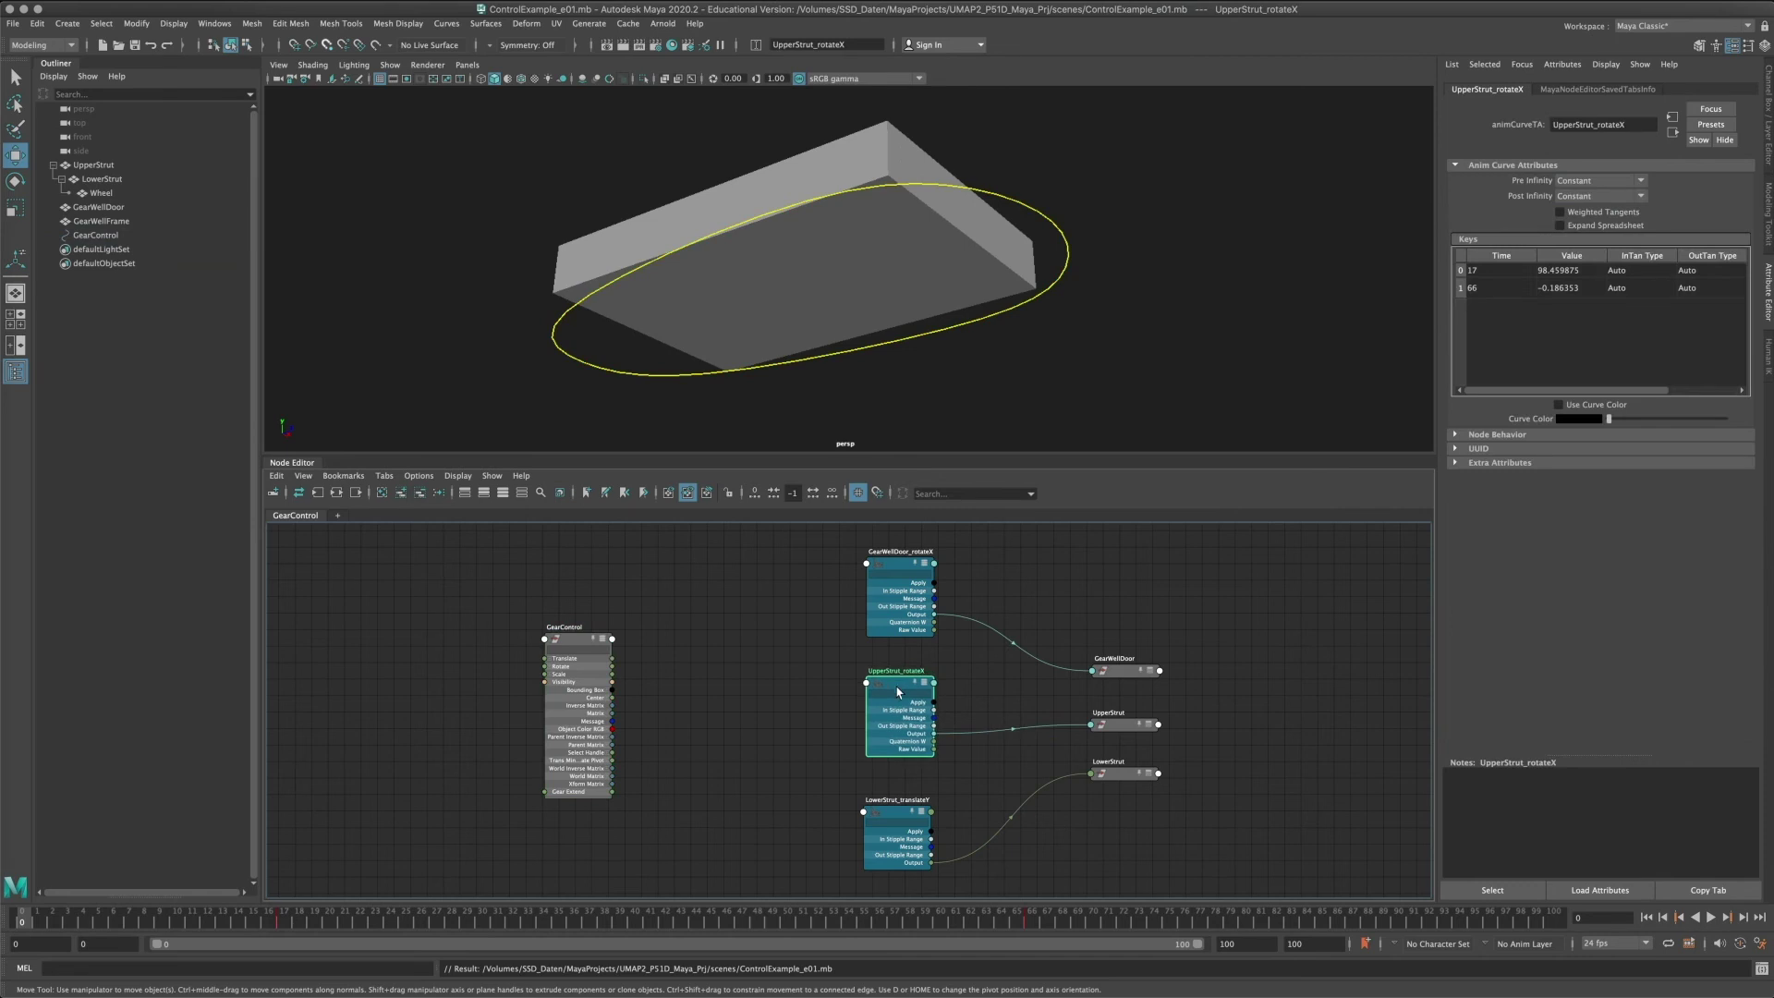
{"action": "middle_click_drag", "start_coordinate": [764, 698], "coordinate": [758, 702], "text": "alt"}
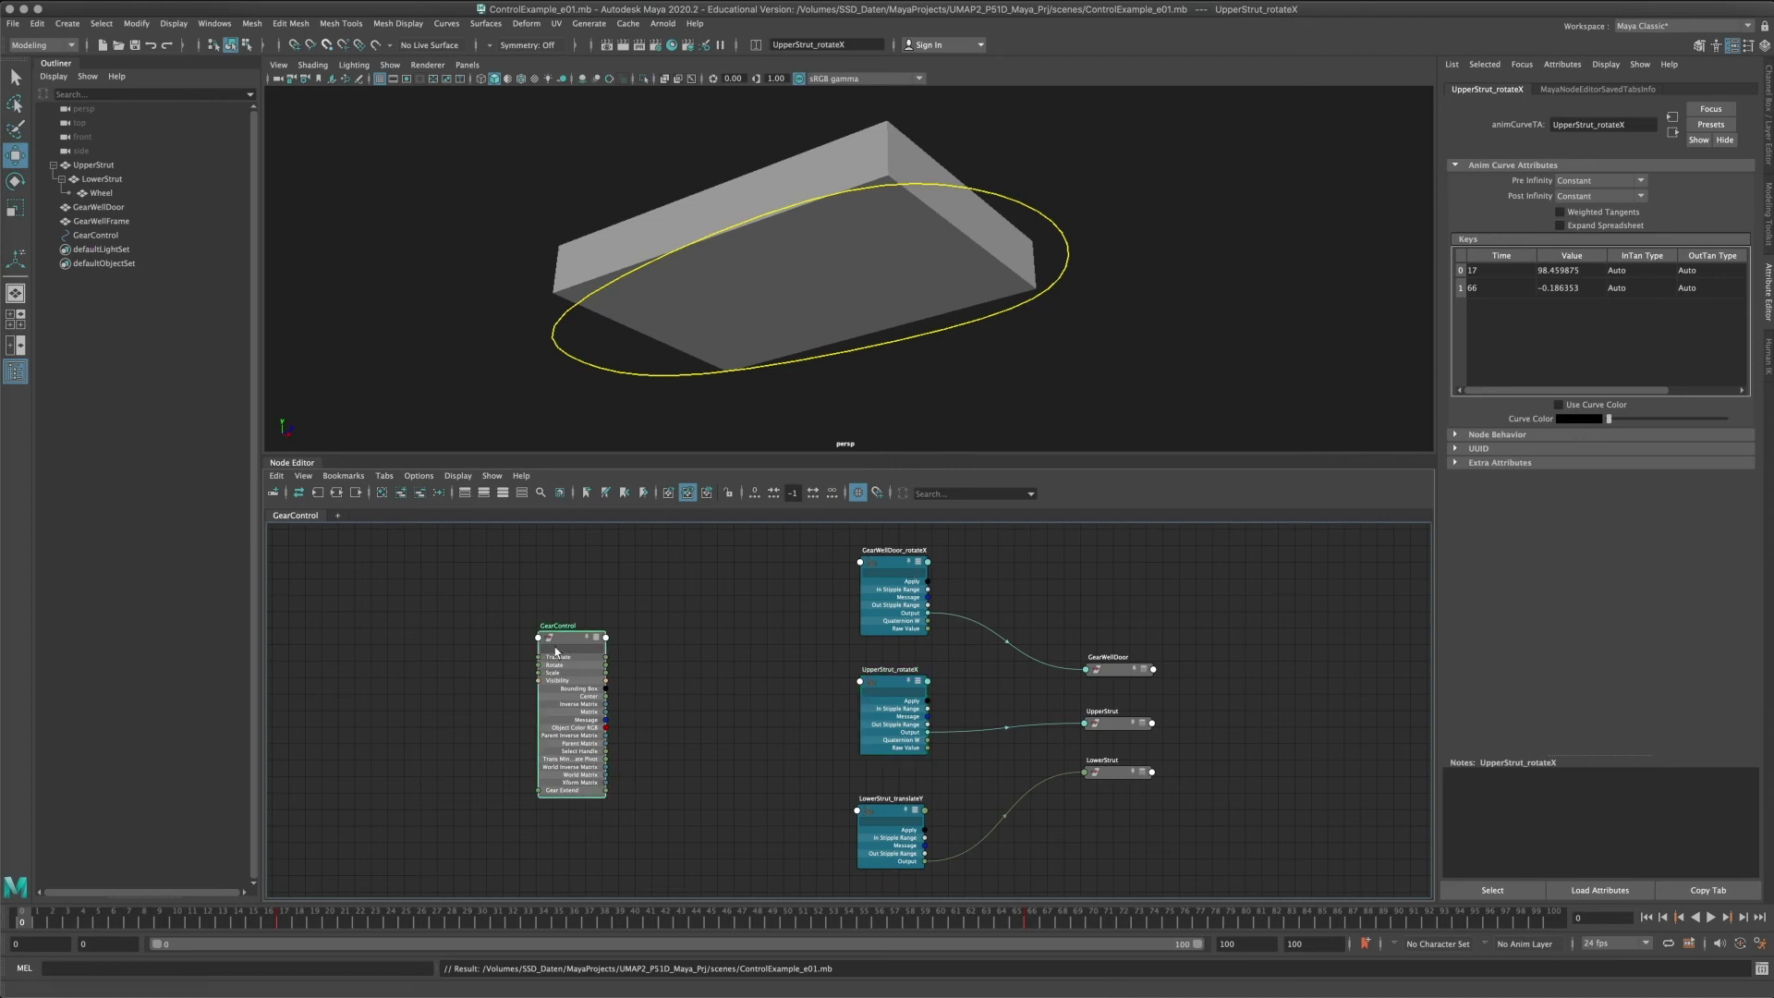
{"action": "left_click_drag", "start_coordinate": [570, 654], "coordinate": [531, 654]}
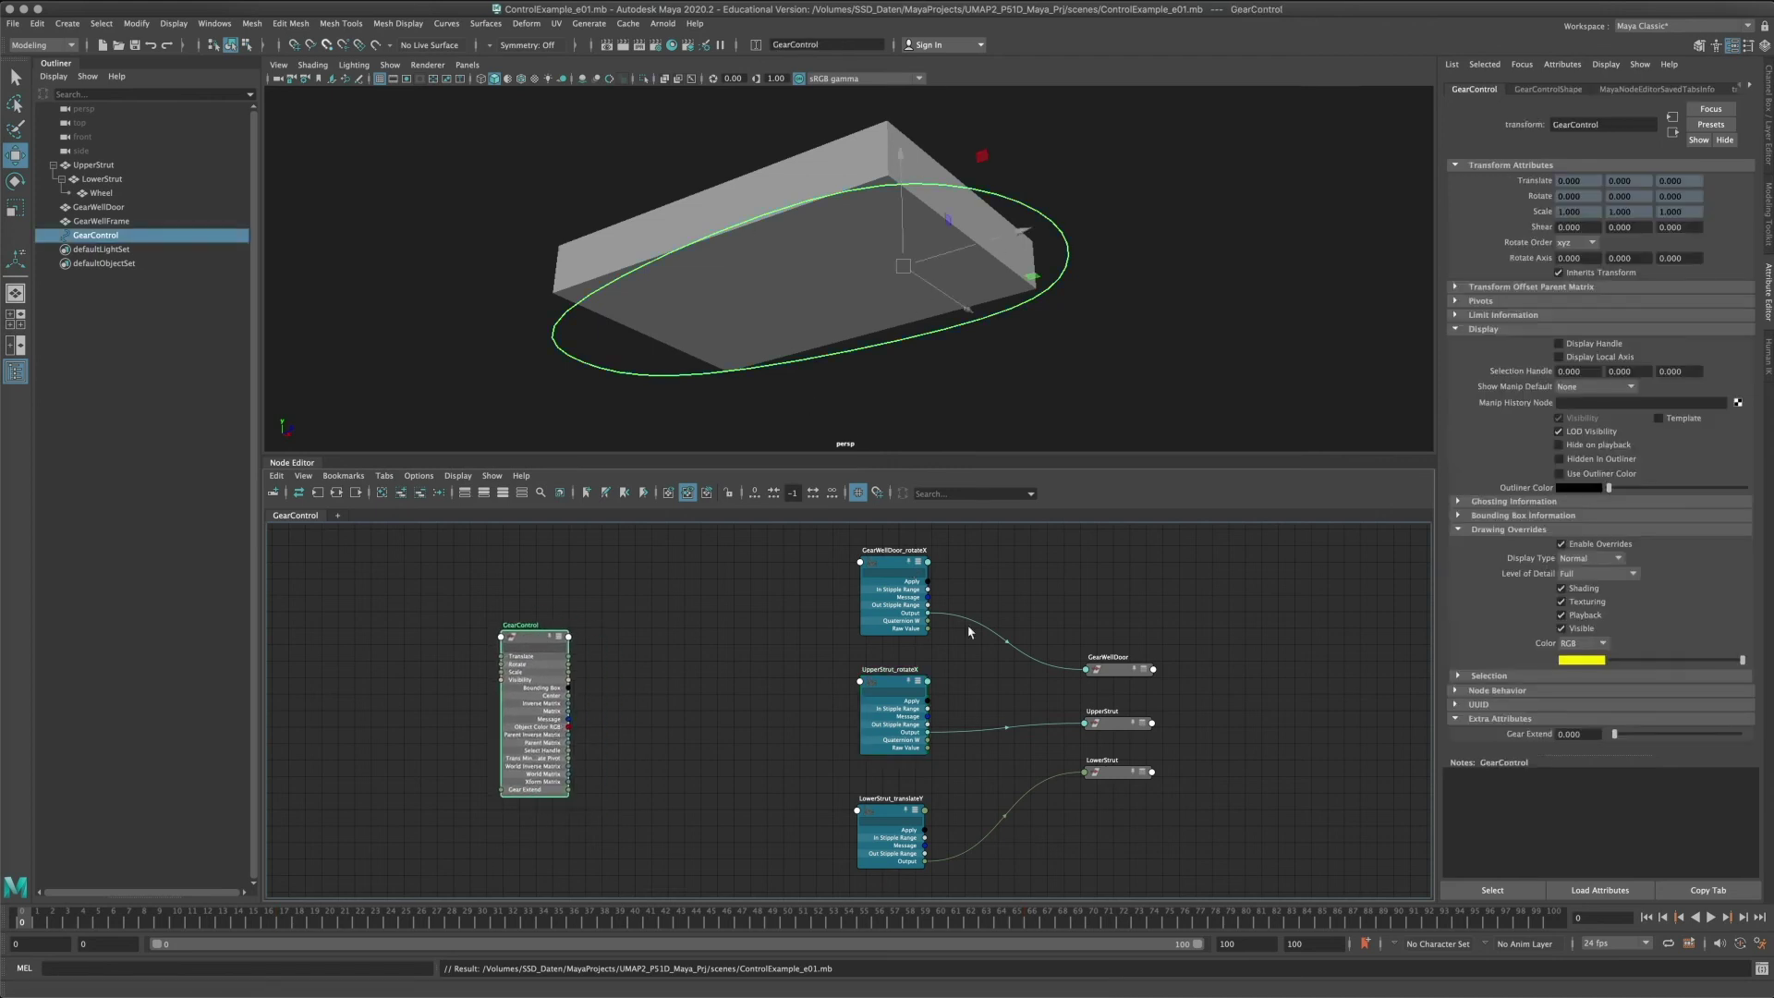
Connect GearControl's Gear Extend attribute to the input of GearWellDoor_rotateX.
{"action": "mouse_move", "coordinate": [27, 925]}
{"action": "left_mouse_down"}
{"action": "mouse_move", "coordinate": [1644, 920]}
{"action": "mouse_move", "coordinate": [1, 935]}
{"action": "left_mouse_up"}
{"action": "left_click_drag", "start_coordinate": [568, 790], "coordinate": [860, 565]}
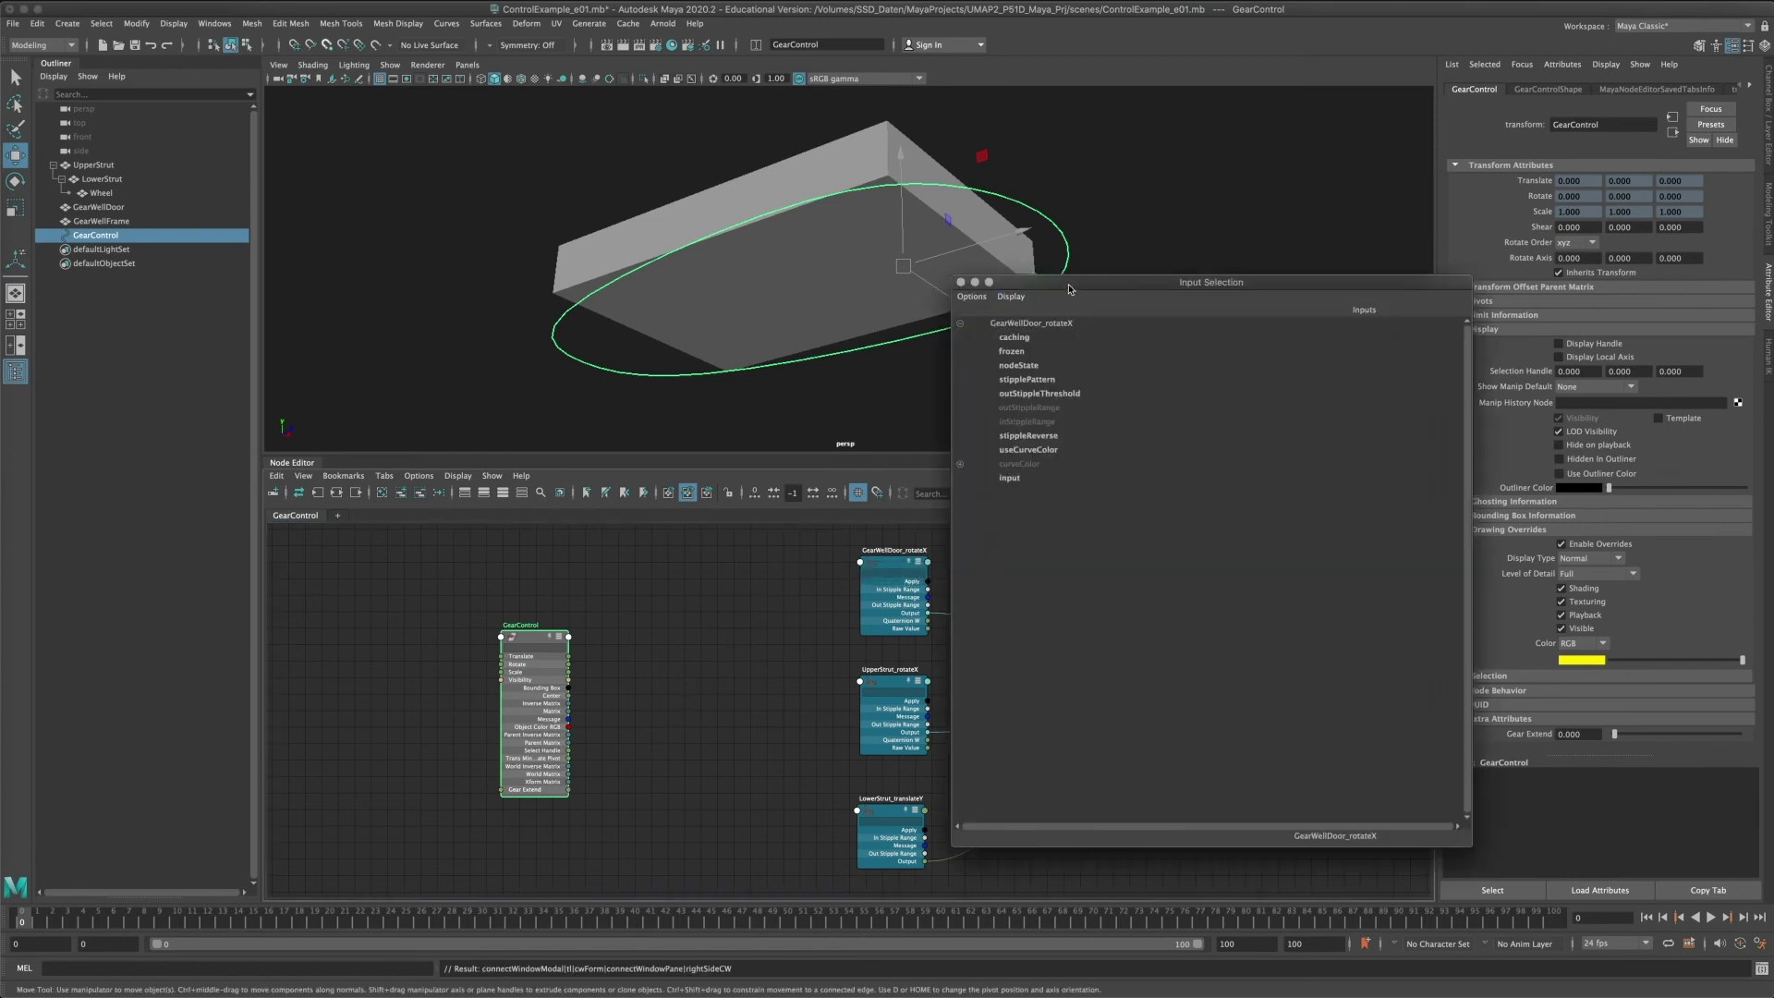
{"action": "left_click_drag", "start_coordinate": [1069, 290], "coordinate": [1192, 275]}
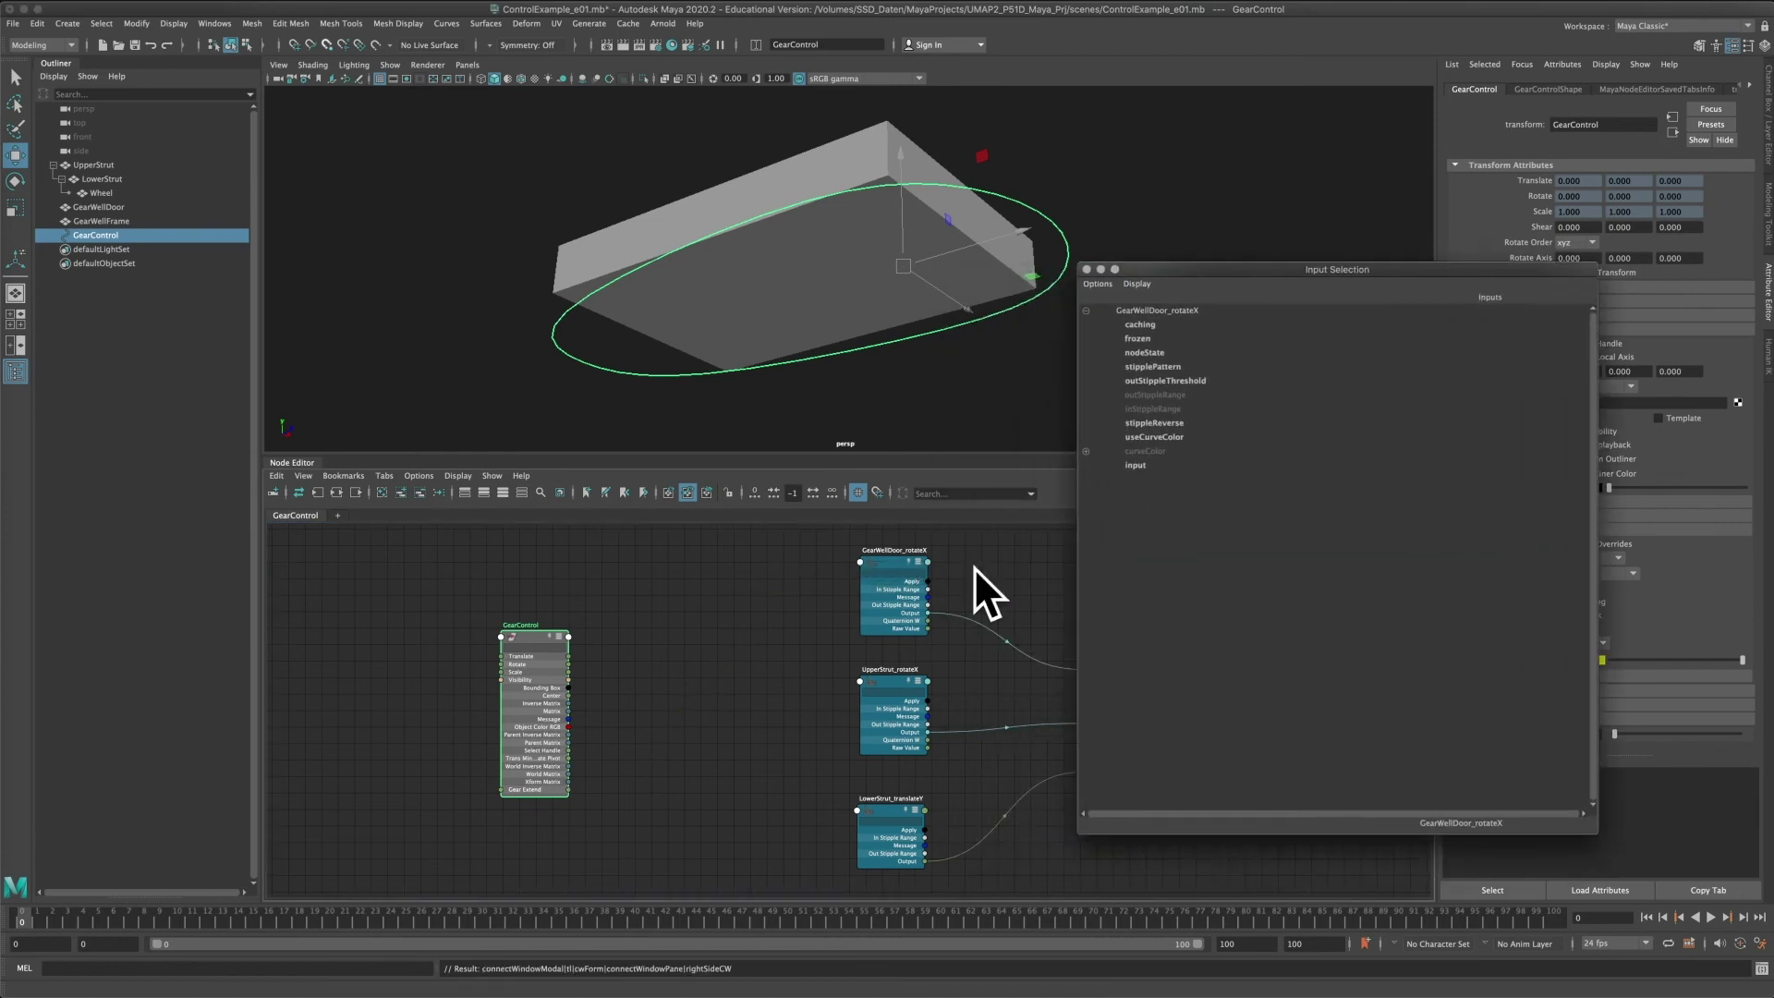
{"action": "left_click", "coordinate": [1129, 466]}
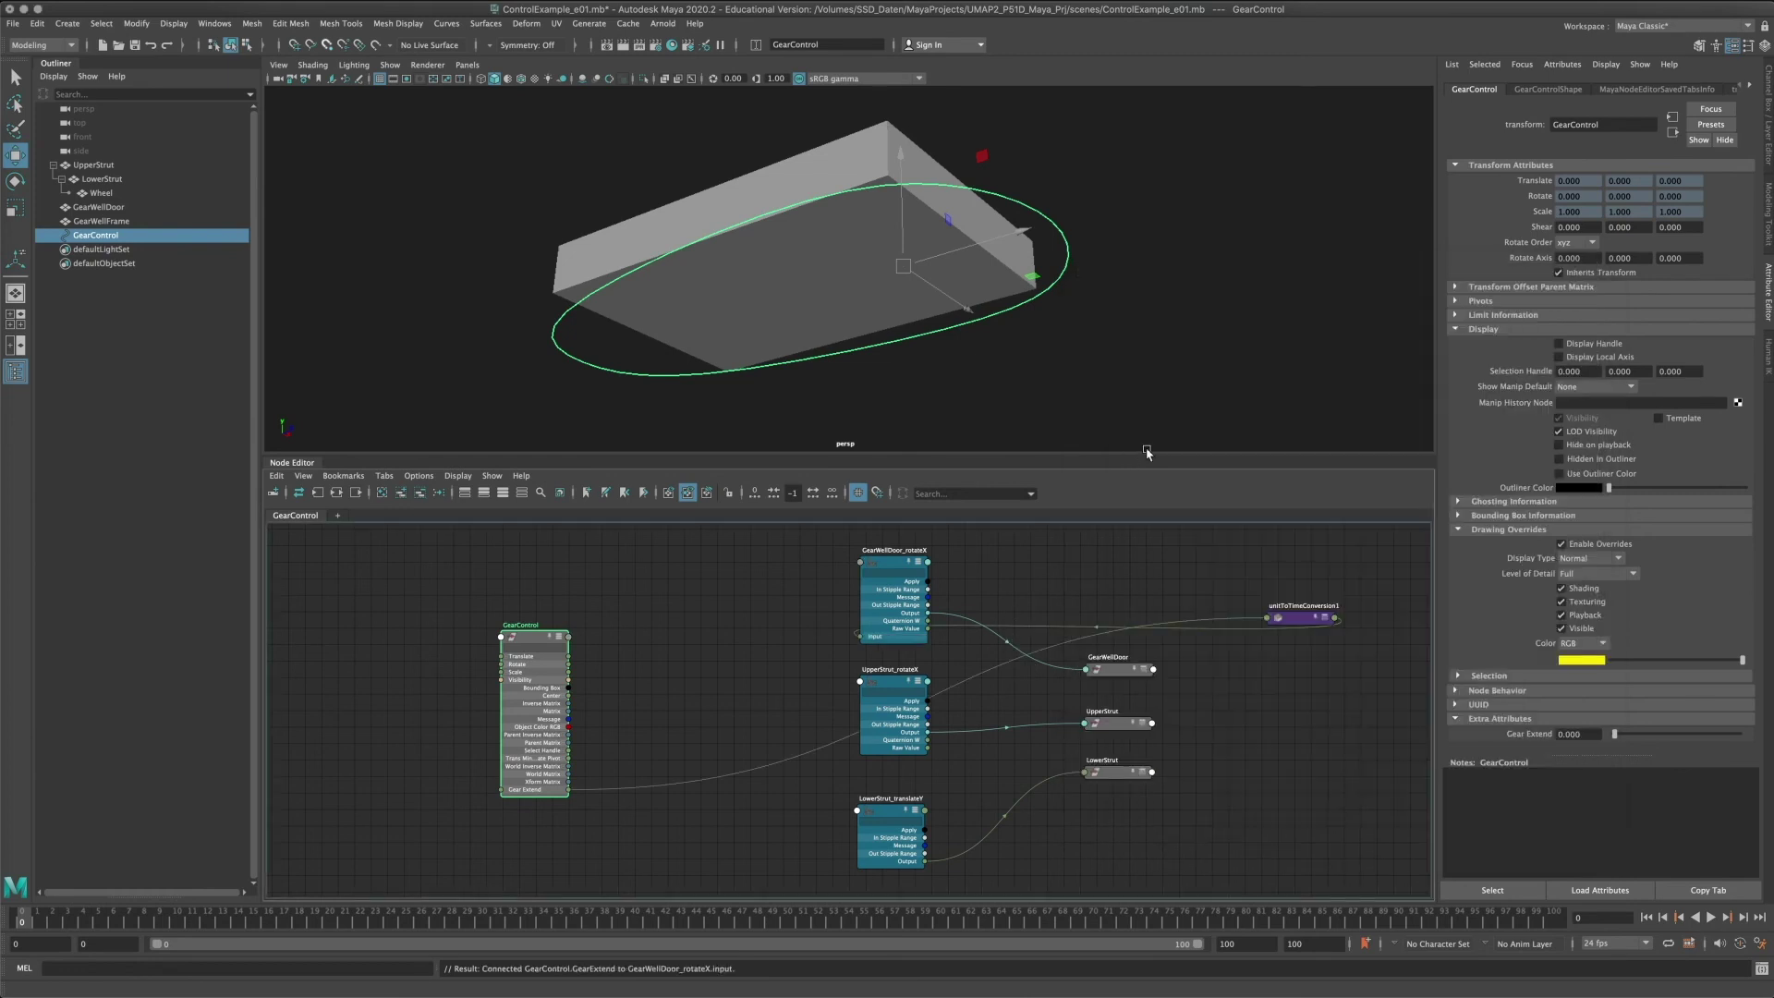
Place the unitToTimeConversion1 node between GearControl and GearWellDoor_rotateX, and move GearControl outward to make room.
{"action": "left_click_drag", "start_coordinate": [1306, 628], "coordinate": [686, 631]}
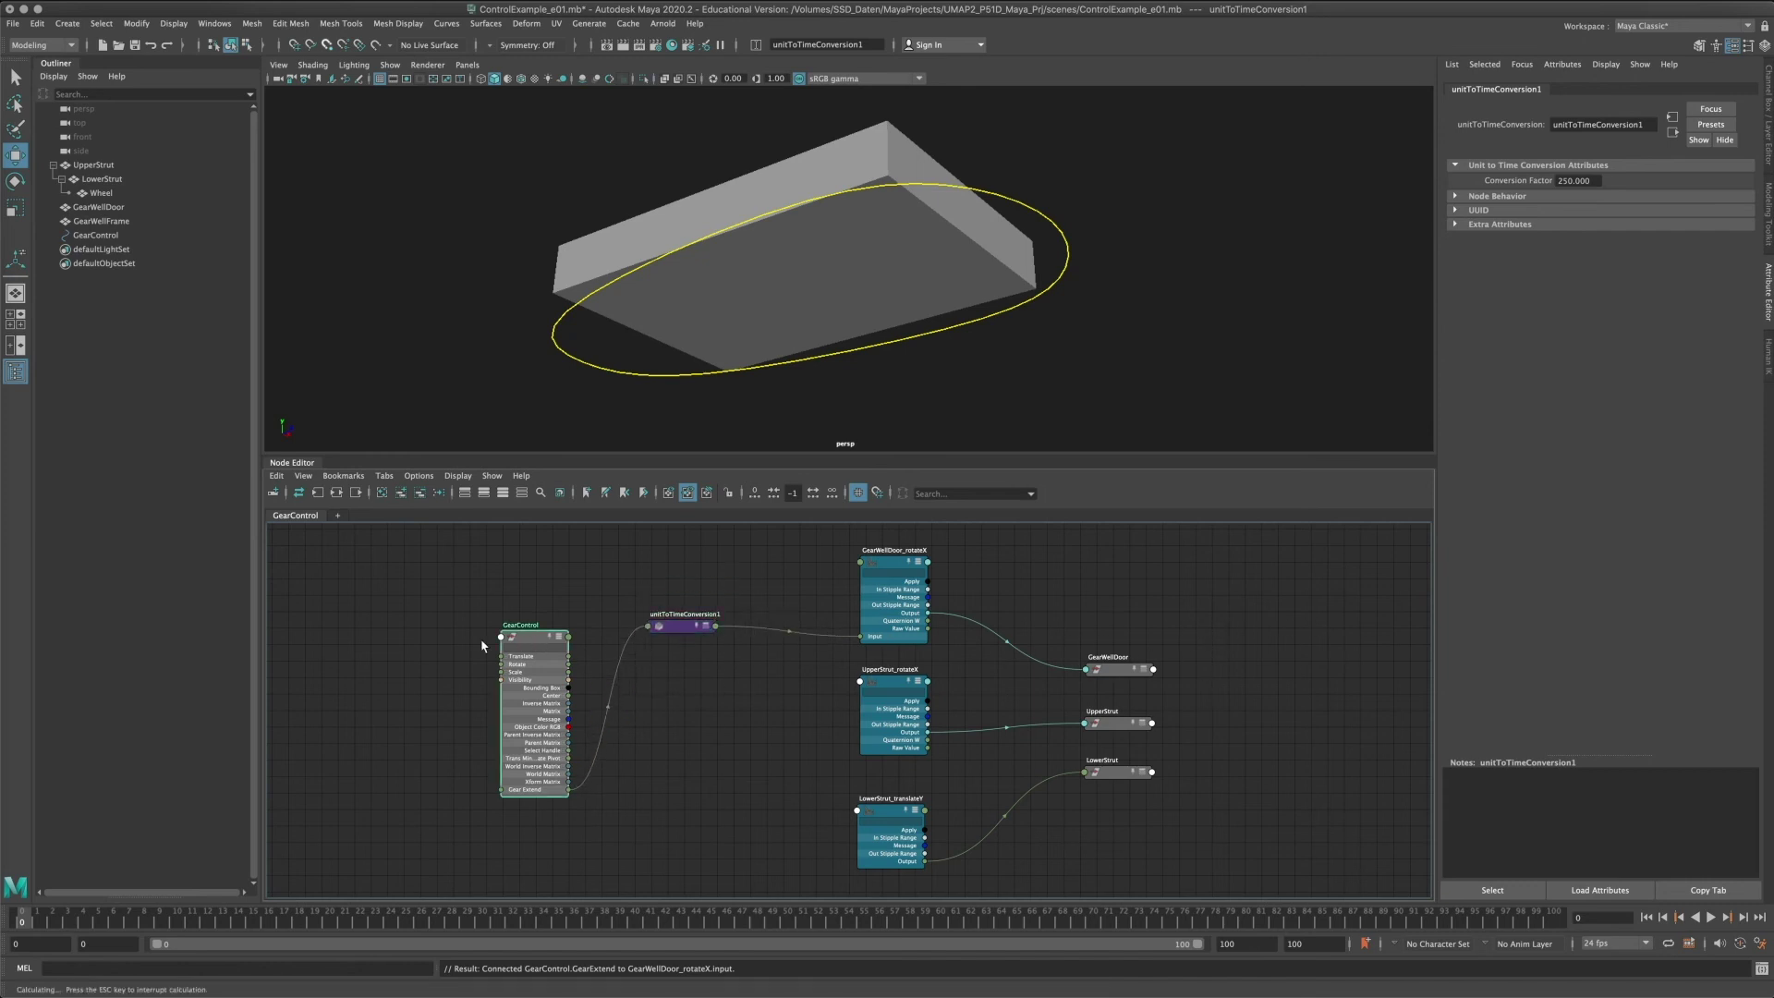
{"action": "left_click_drag", "start_coordinate": [562, 650], "coordinate": [502, 652]}
{"action": "left_click", "coordinate": [684, 628]}
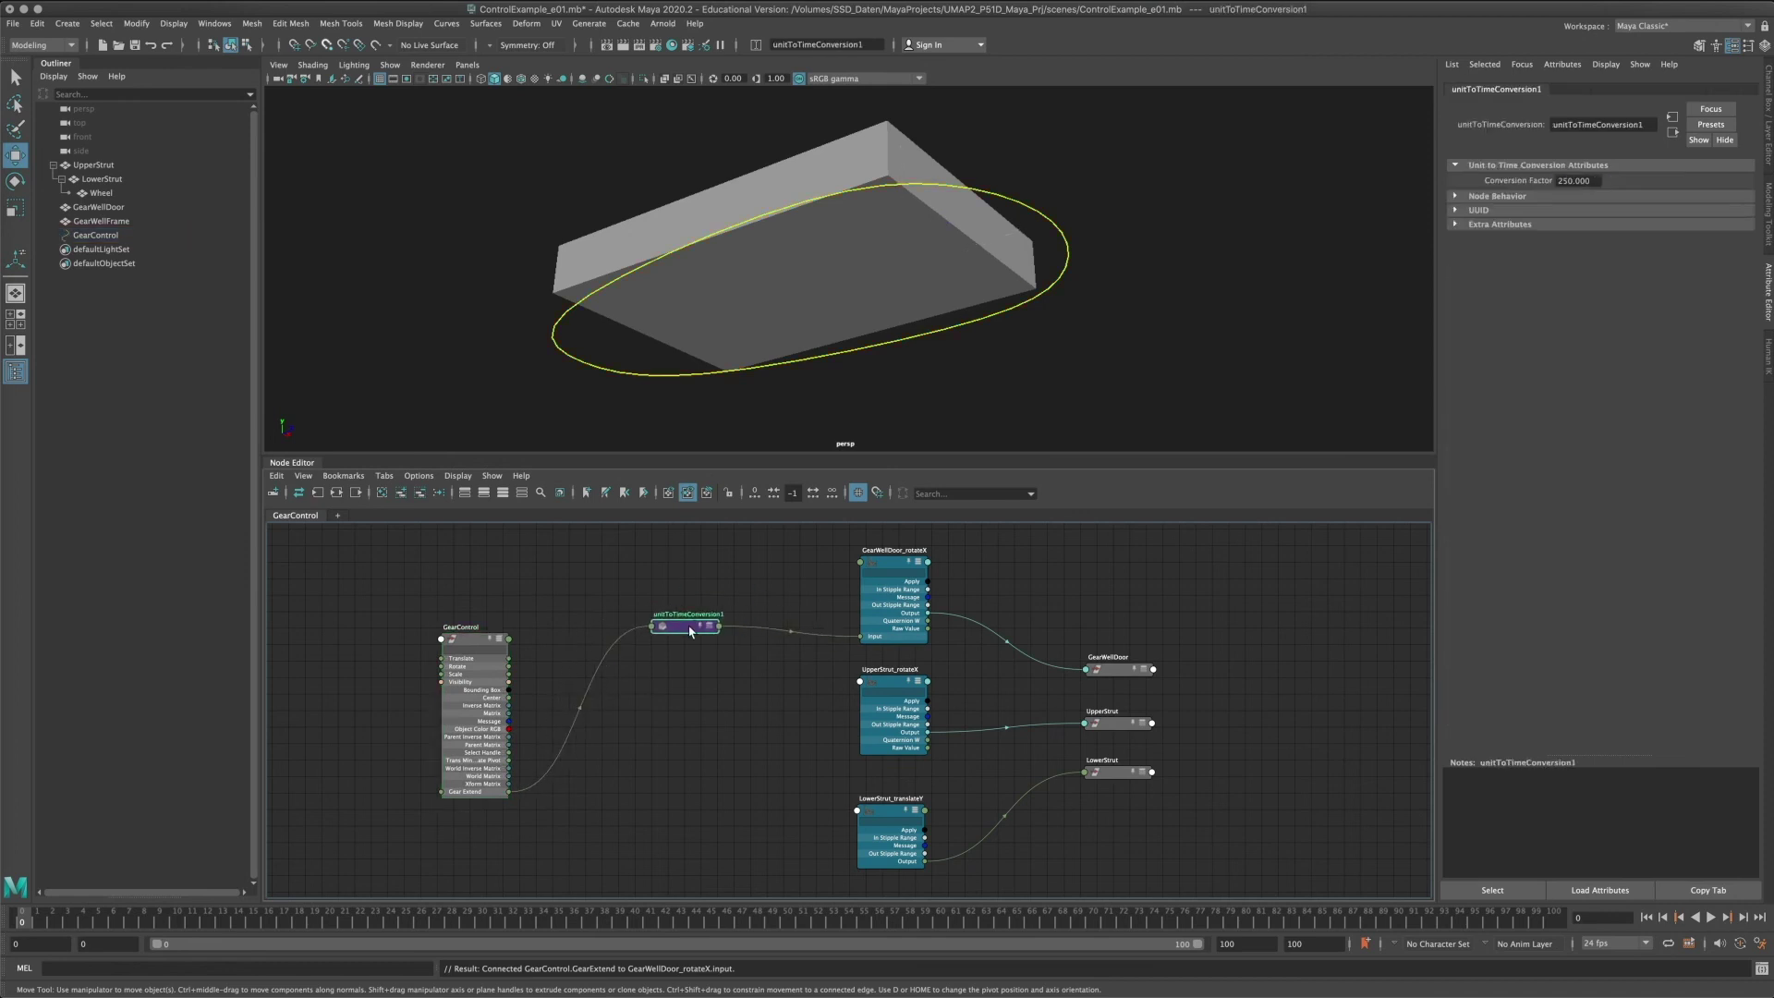
{"action": "middle_click_drag", "start_coordinate": [710, 655], "coordinate": [705, 666], "text": "alt"}
{"action": "mouse_move", "coordinate": [654, 635]}
{"action": "left_mouse_down"}
{"action": "mouse_move", "coordinate": [632, 639]}
{"action": "mouse_move", "coordinate": [646, 639]}
{"action": "left_mouse_up"}
{"action": "left_click_drag", "start_coordinate": [888, 580], "coordinate": [885, 577]}
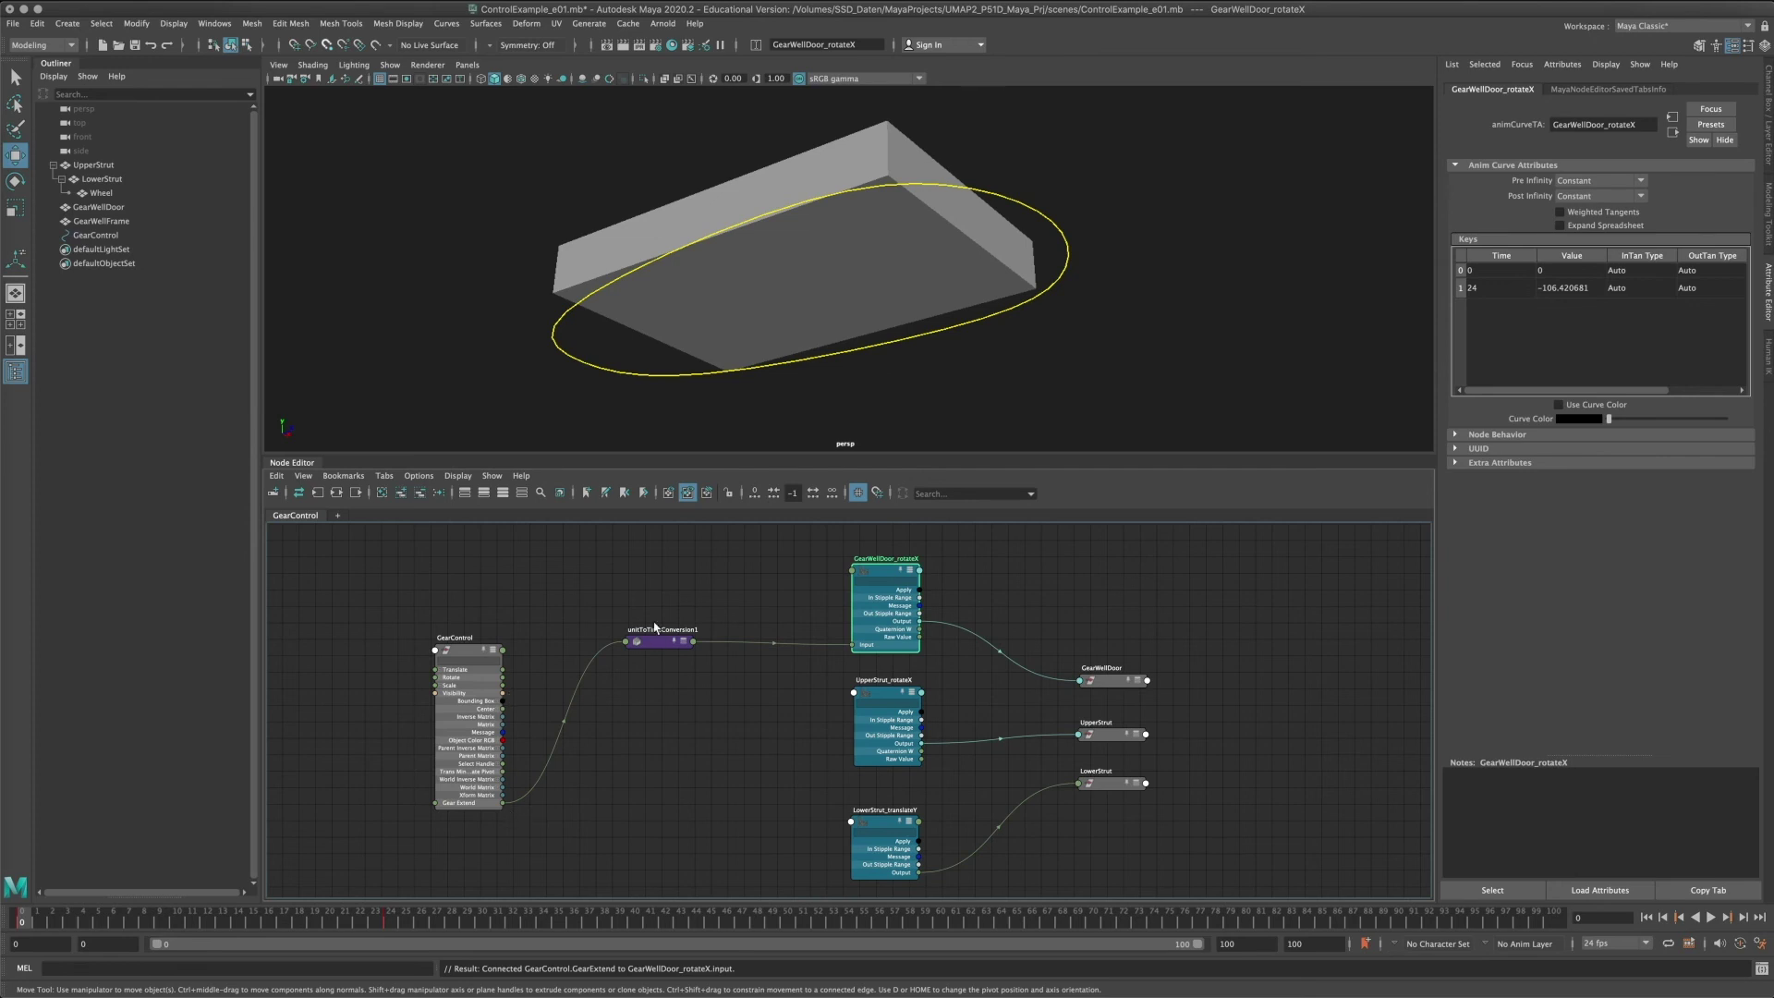
{"action": "left_click_drag", "start_coordinate": [655, 644], "coordinate": [661, 637]}
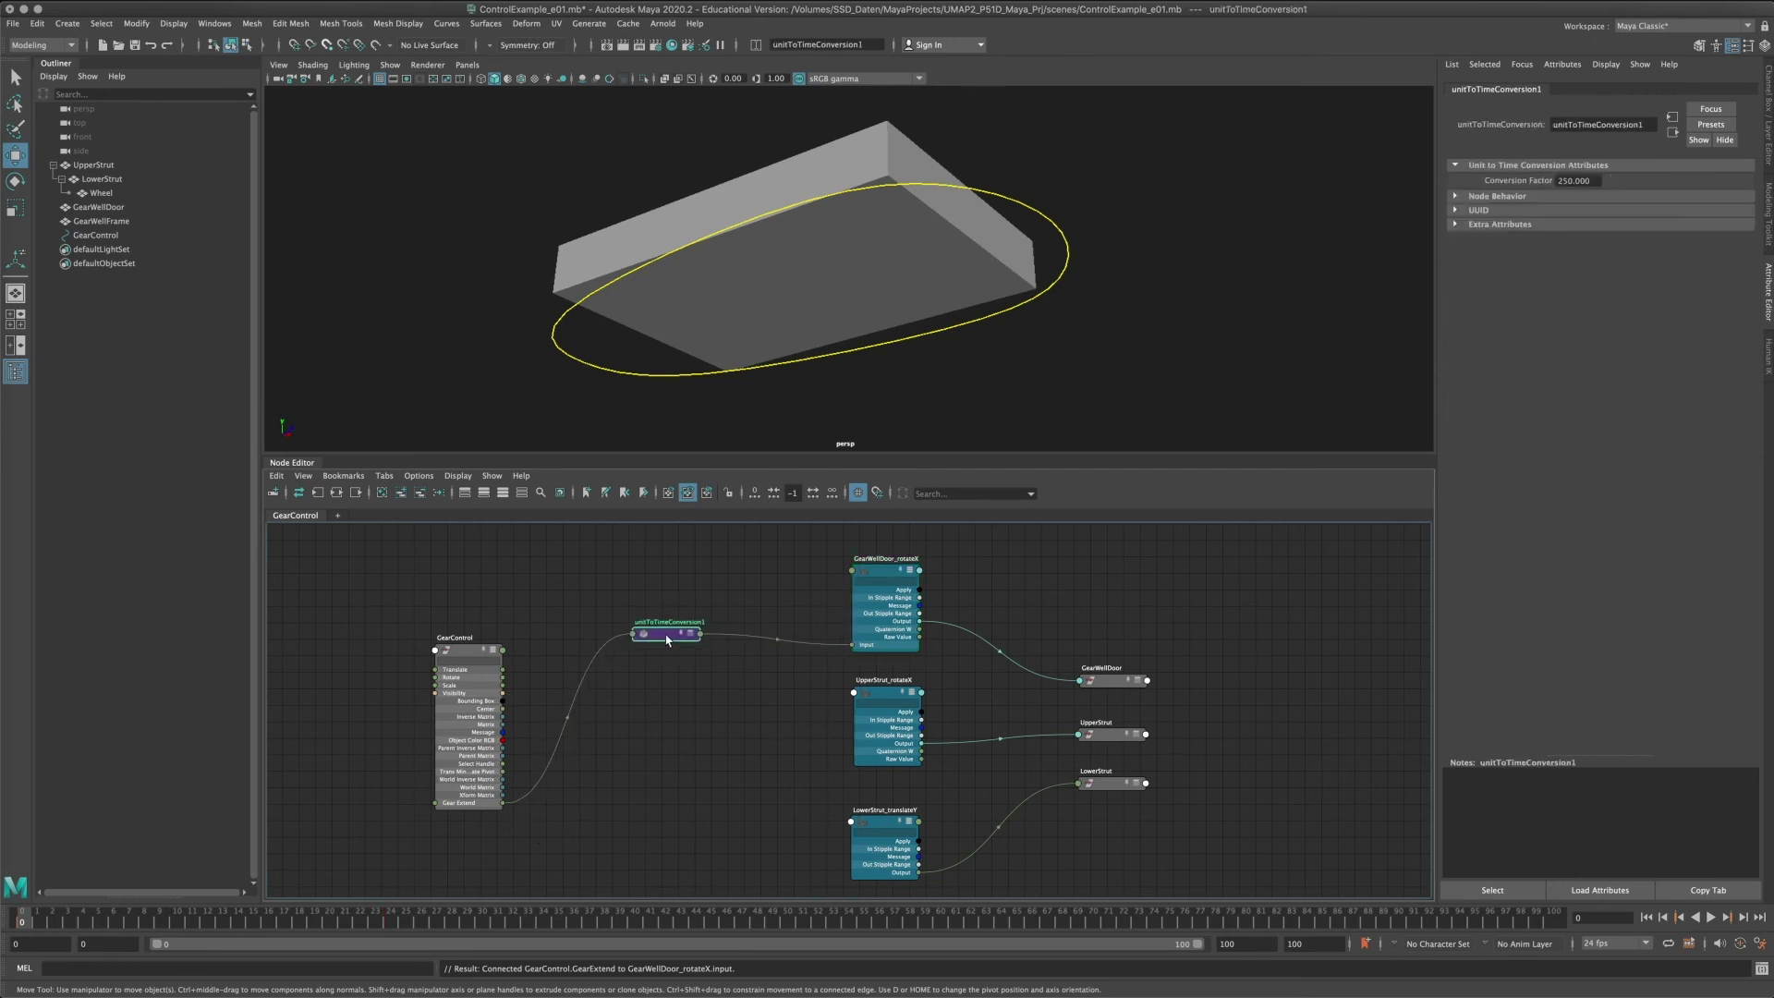
Connect GearControl's Gear Extend attribute to the input of both UpperStrut_rotateX and LowerStrut_translateY.
{"action": "left_click_drag", "start_coordinate": [503, 787], "coordinate": [864, 678]}
{"action": "left_click", "coordinate": [894, 684]}
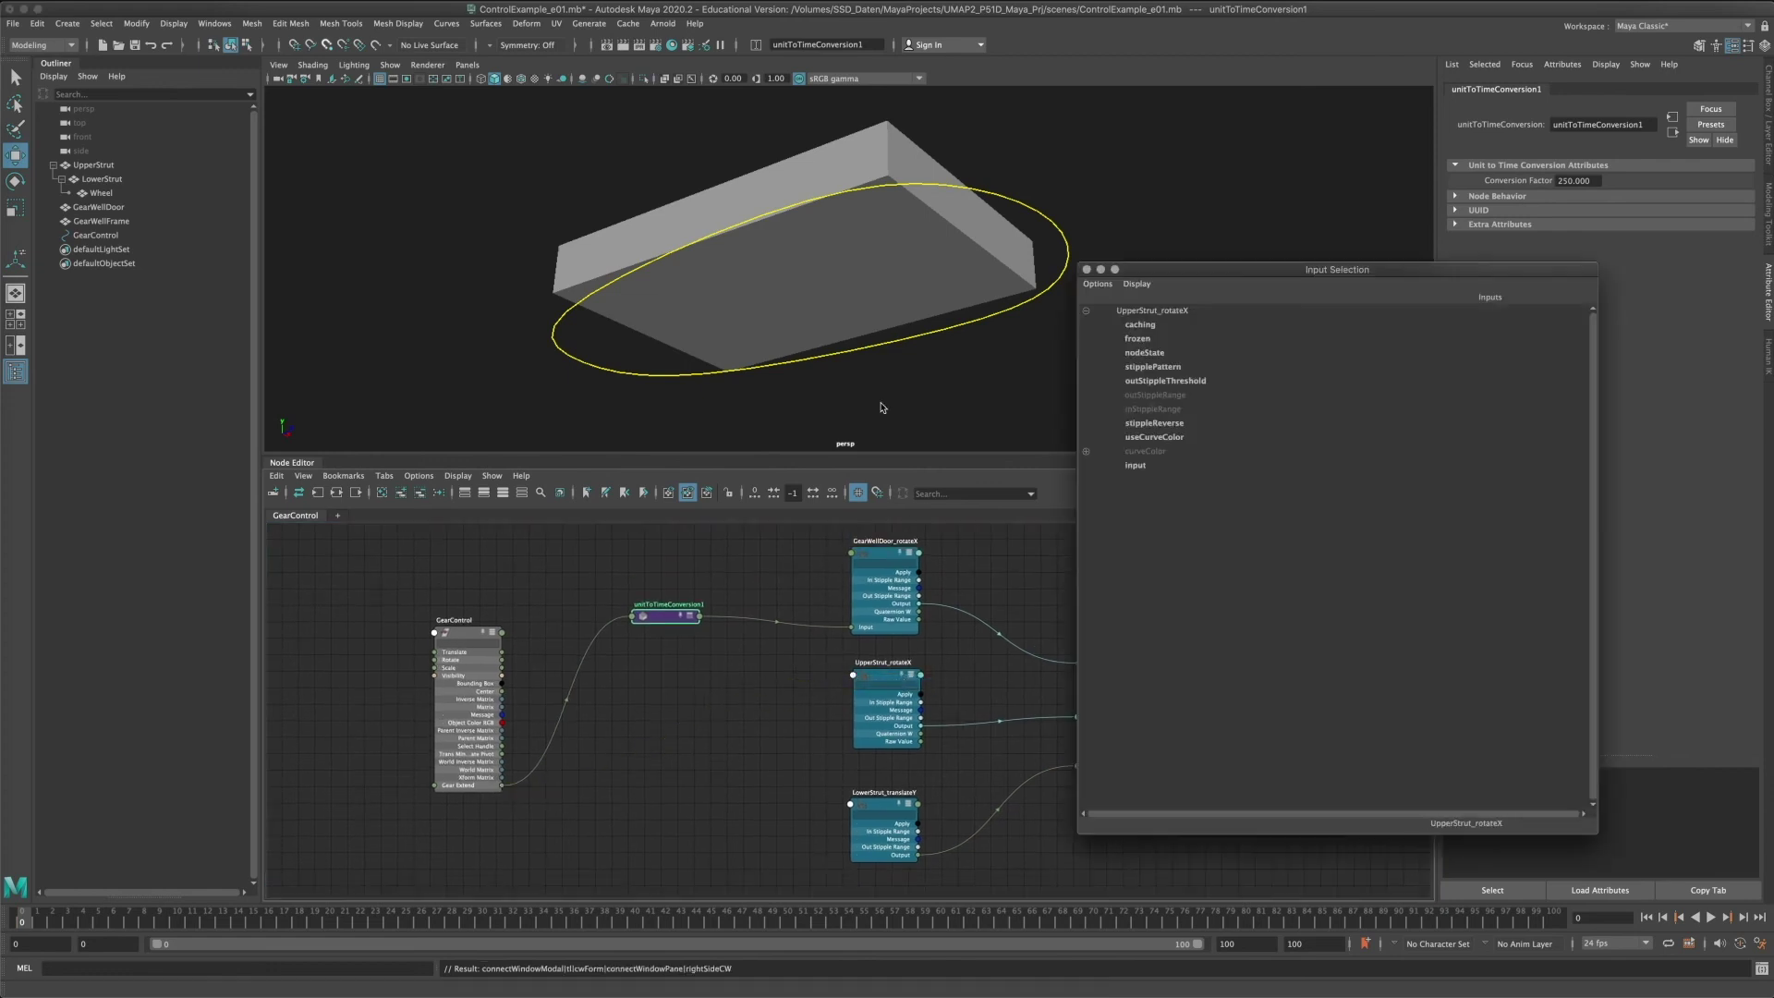
{"action": "left_click", "coordinate": [1196, 491]}
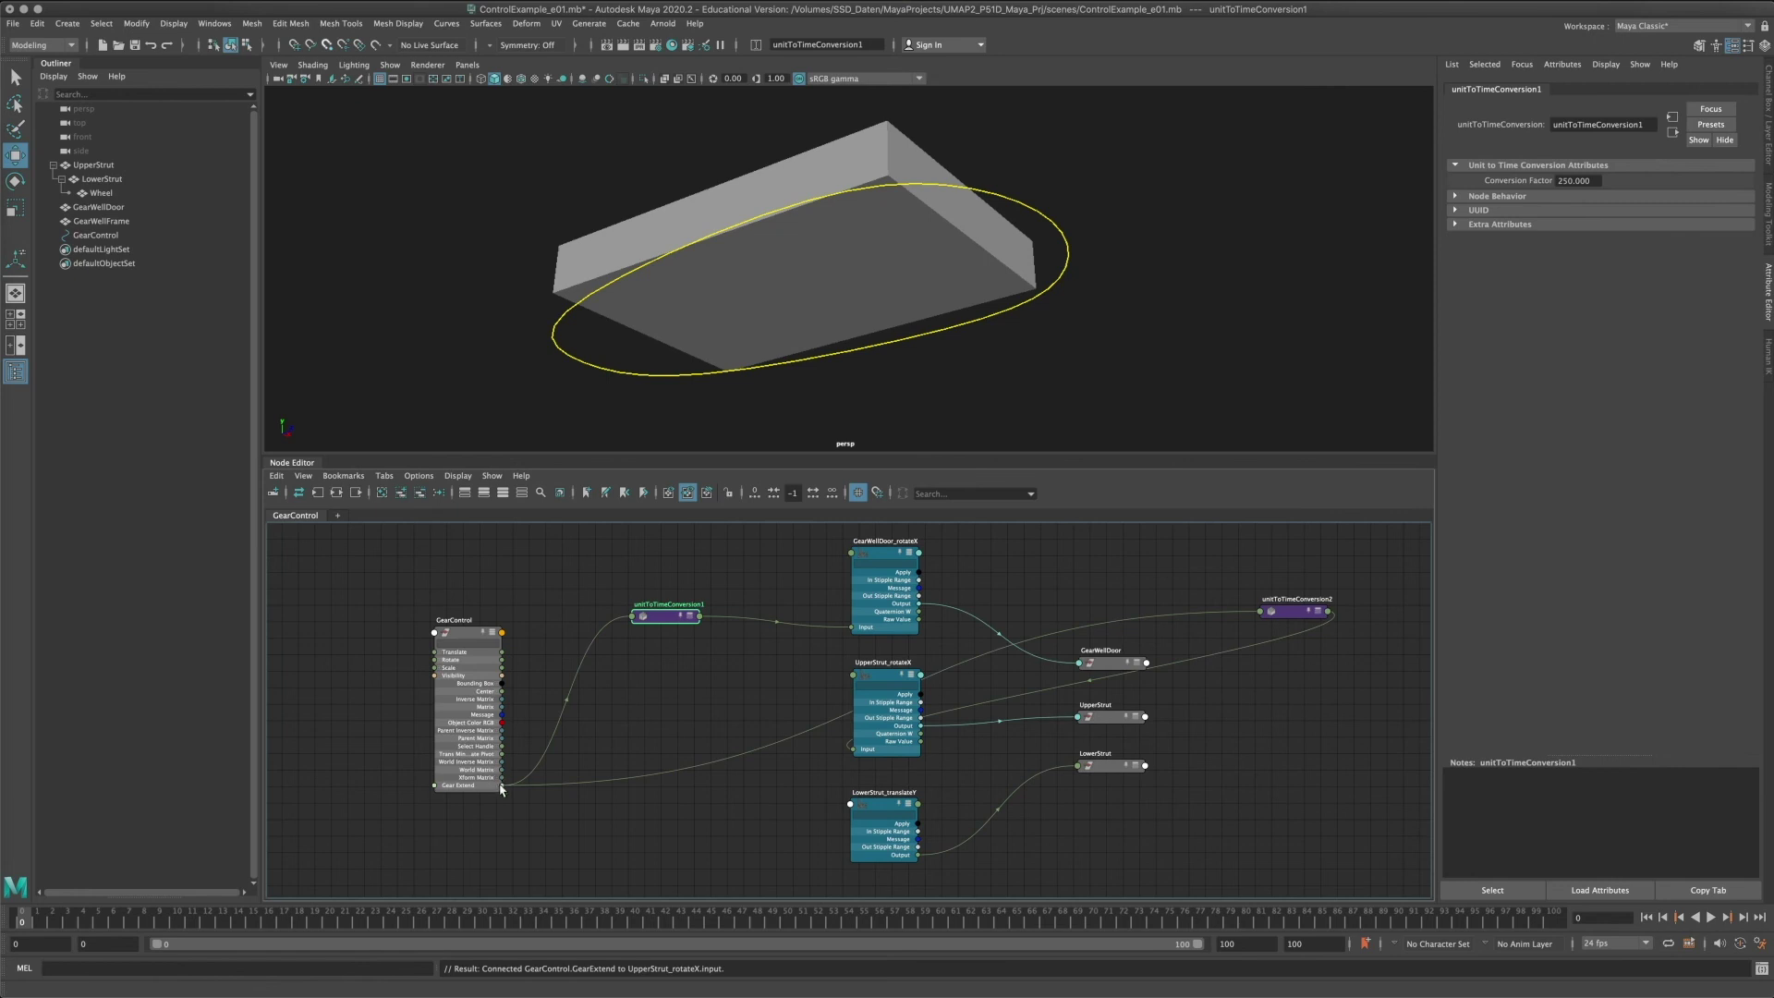
{"action": "left_click_drag", "start_coordinate": [501, 788], "coordinate": [854, 804]}
{"action": "left_click", "coordinate": [892, 813]}
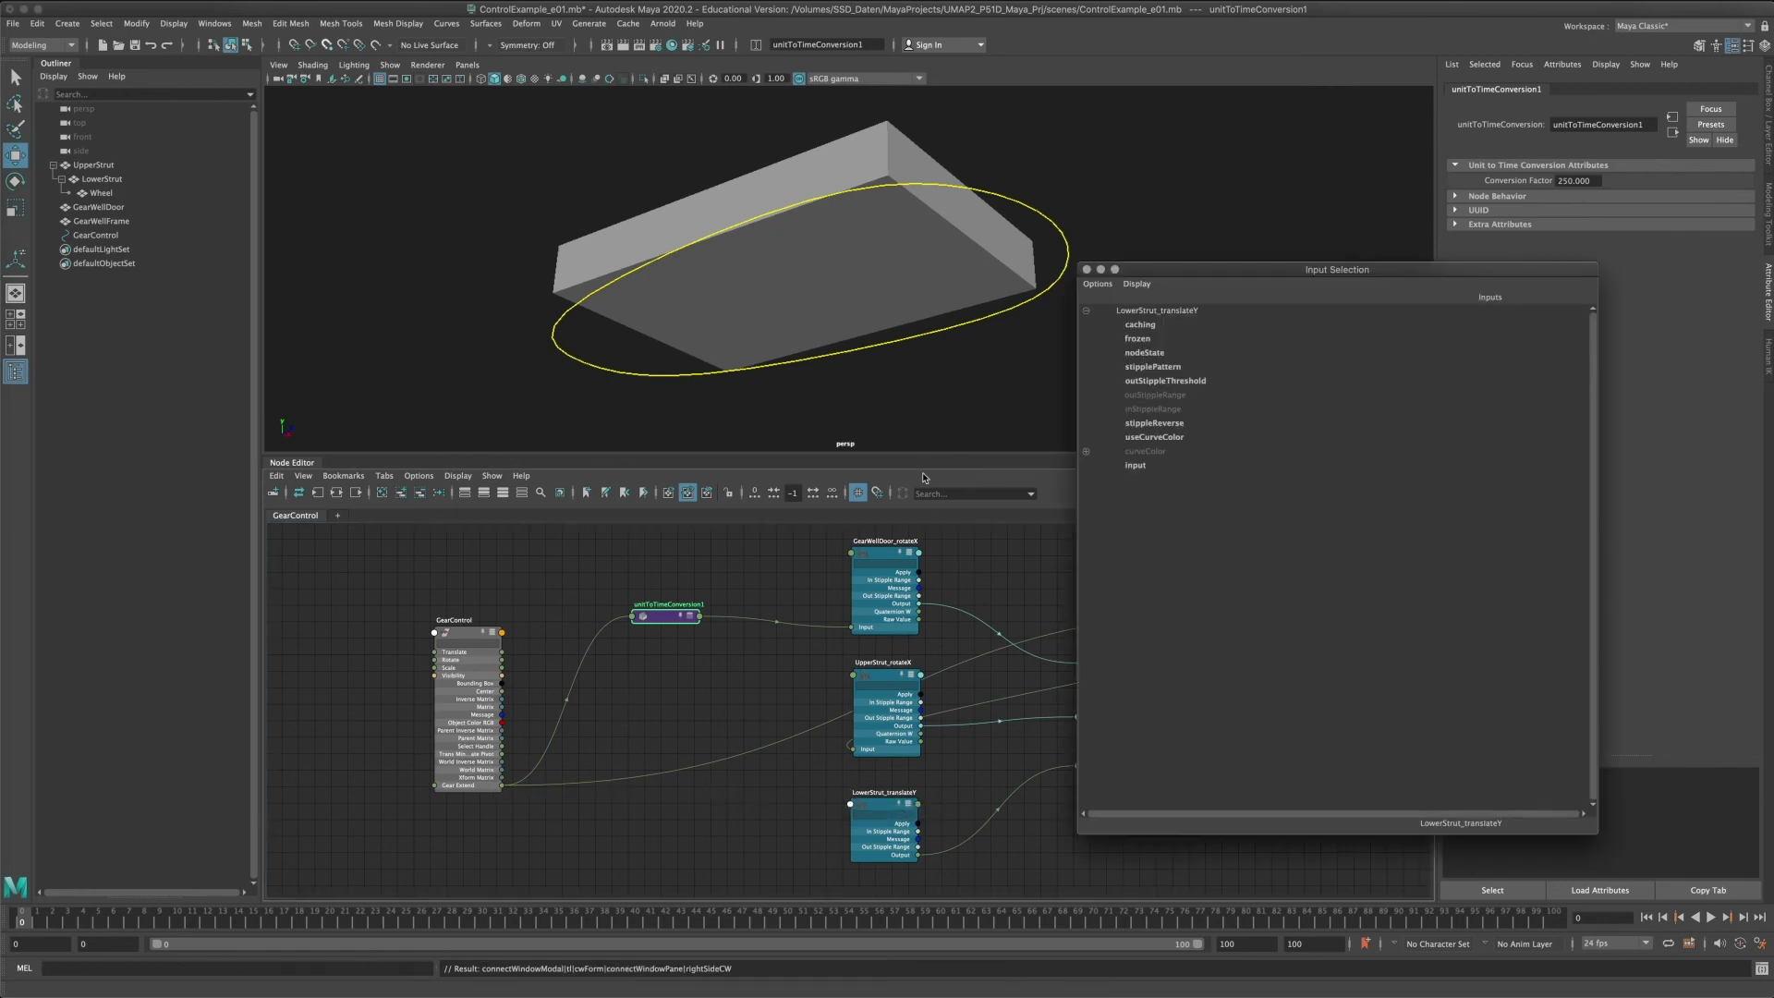
{"action": "left_click", "coordinate": [1135, 465]}
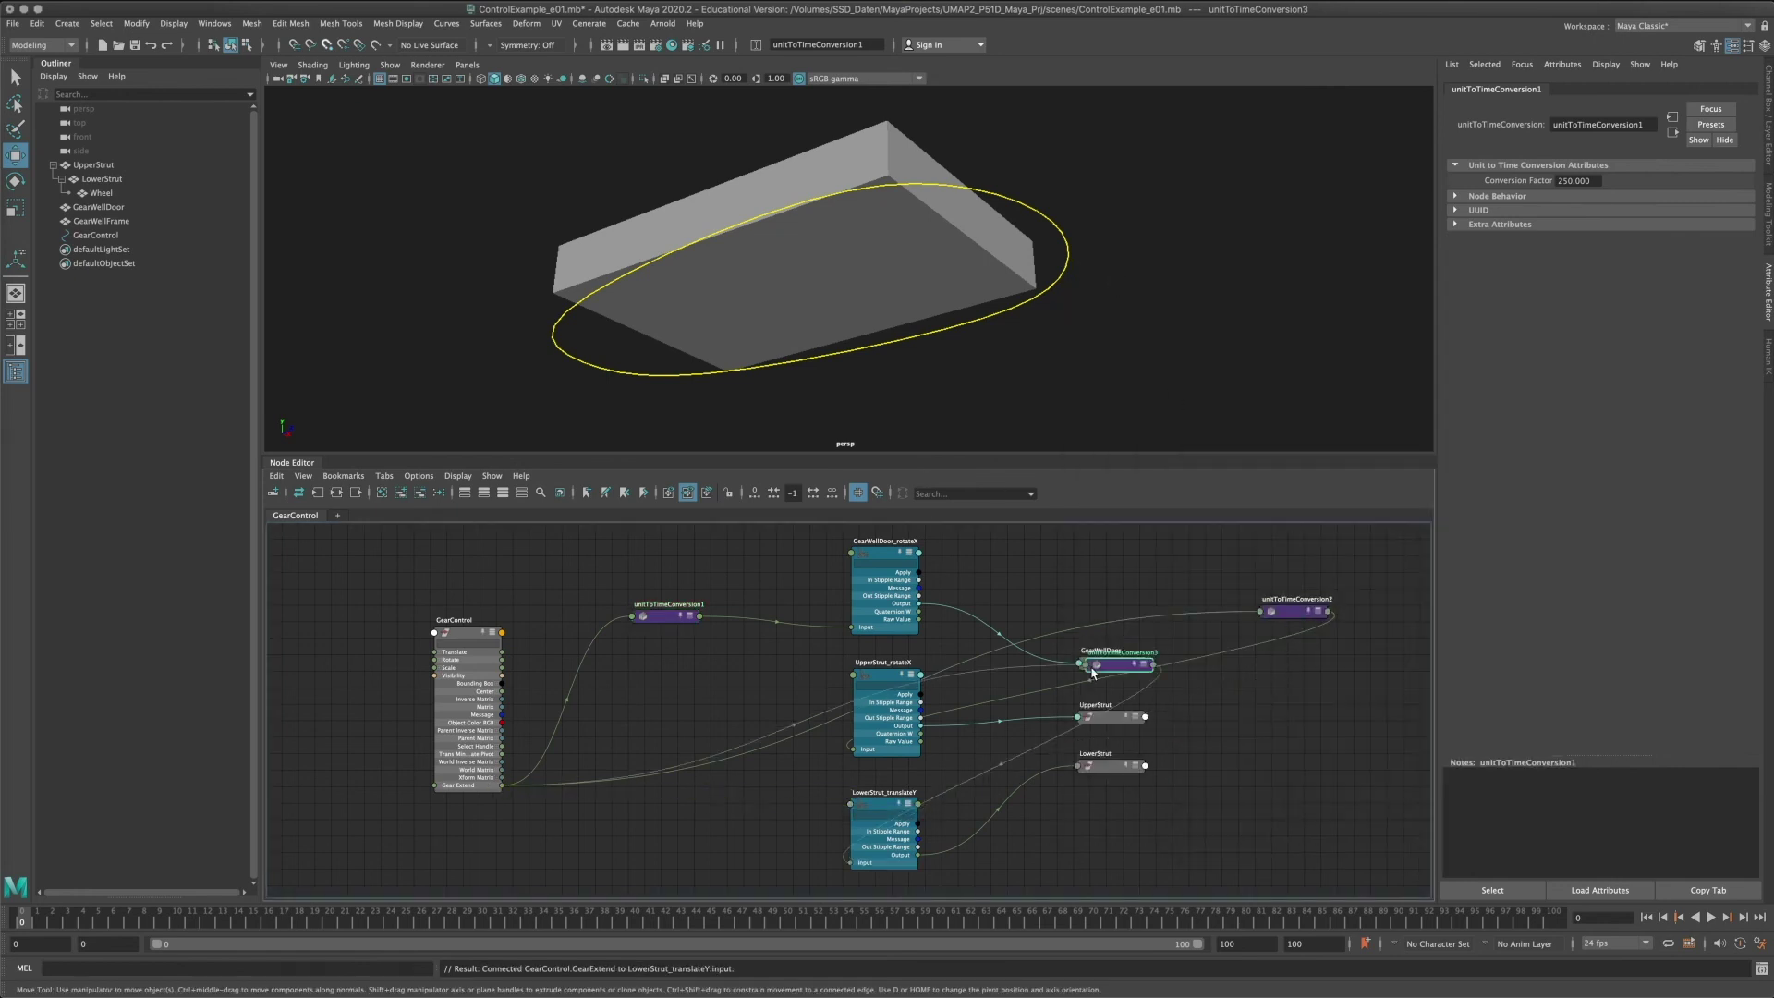
Place unitToTimeConversion2 before UpperStrut_rotateX and unitToTimeConversion3 before LowerStrut_translateY, below unitToTimeConversion1.
{"action": "left_click_drag", "start_coordinate": [1092, 672], "coordinate": [616, 856]}
{"action": "left_click_drag", "start_coordinate": [1294, 612], "coordinate": [636, 740]}
{"action": "left_click_drag", "start_coordinate": [647, 849], "coordinate": [646, 856]}
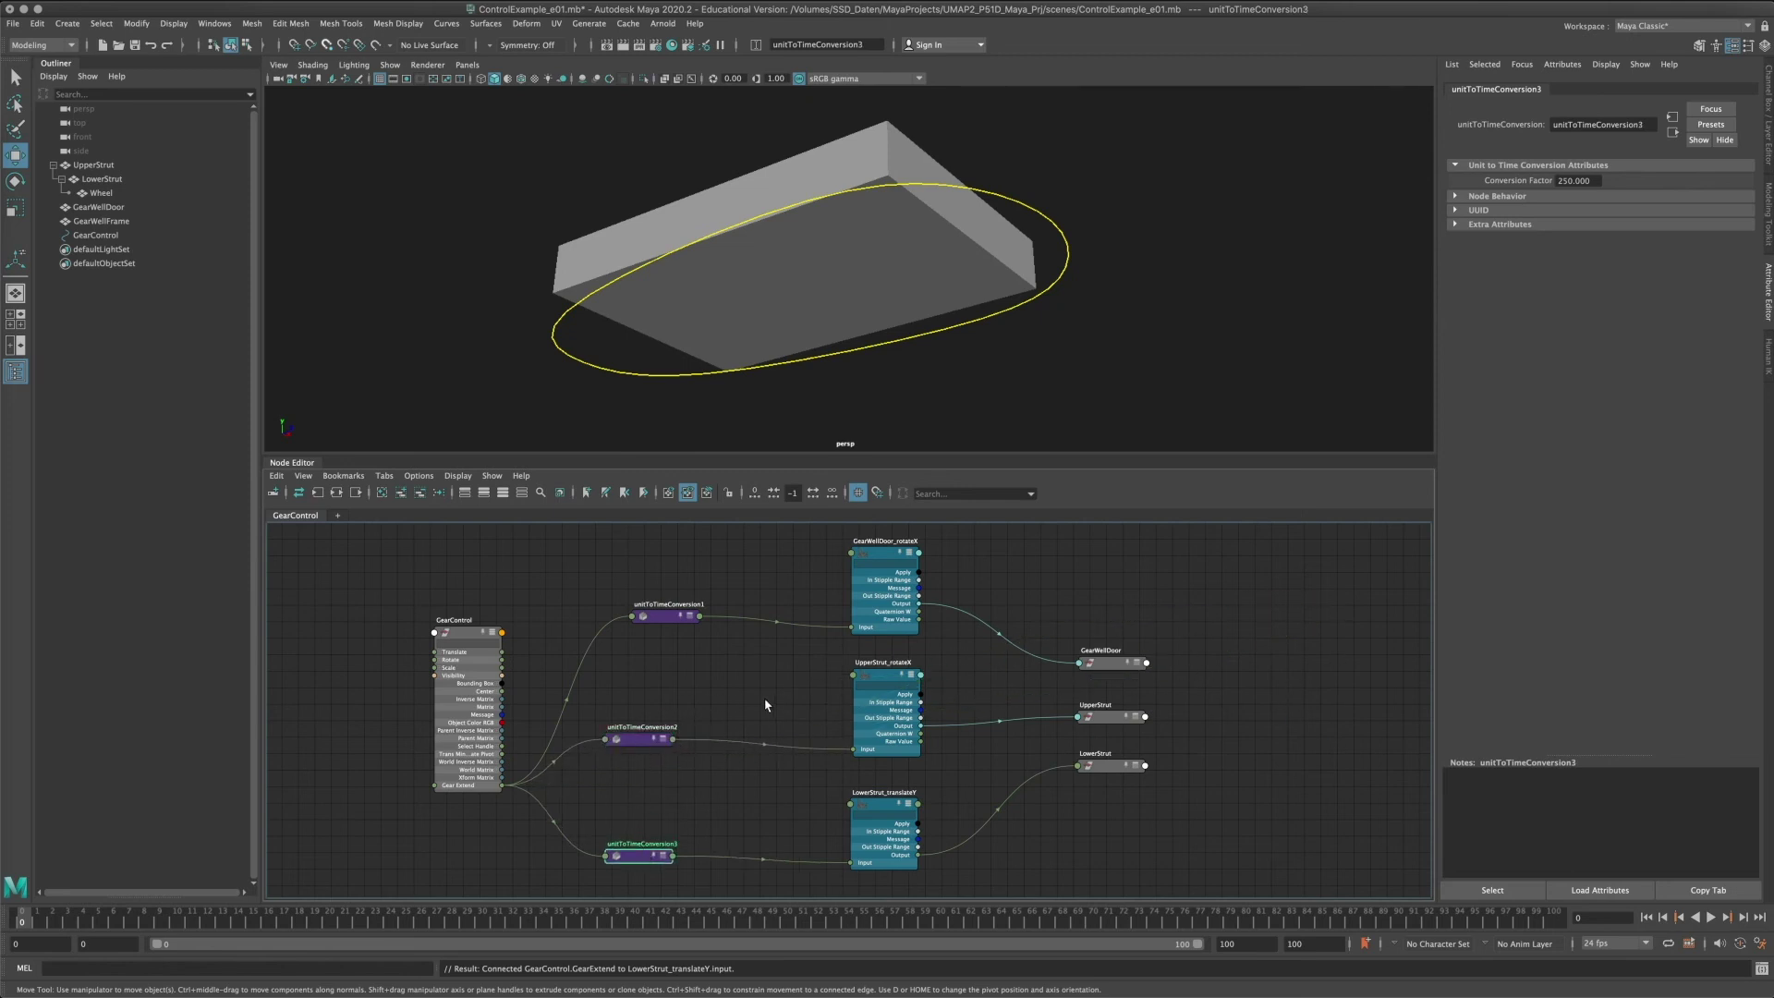
{"action": "middle_click_drag", "start_coordinate": [765, 705], "coordinate": [738, 699], "text": "alt"}
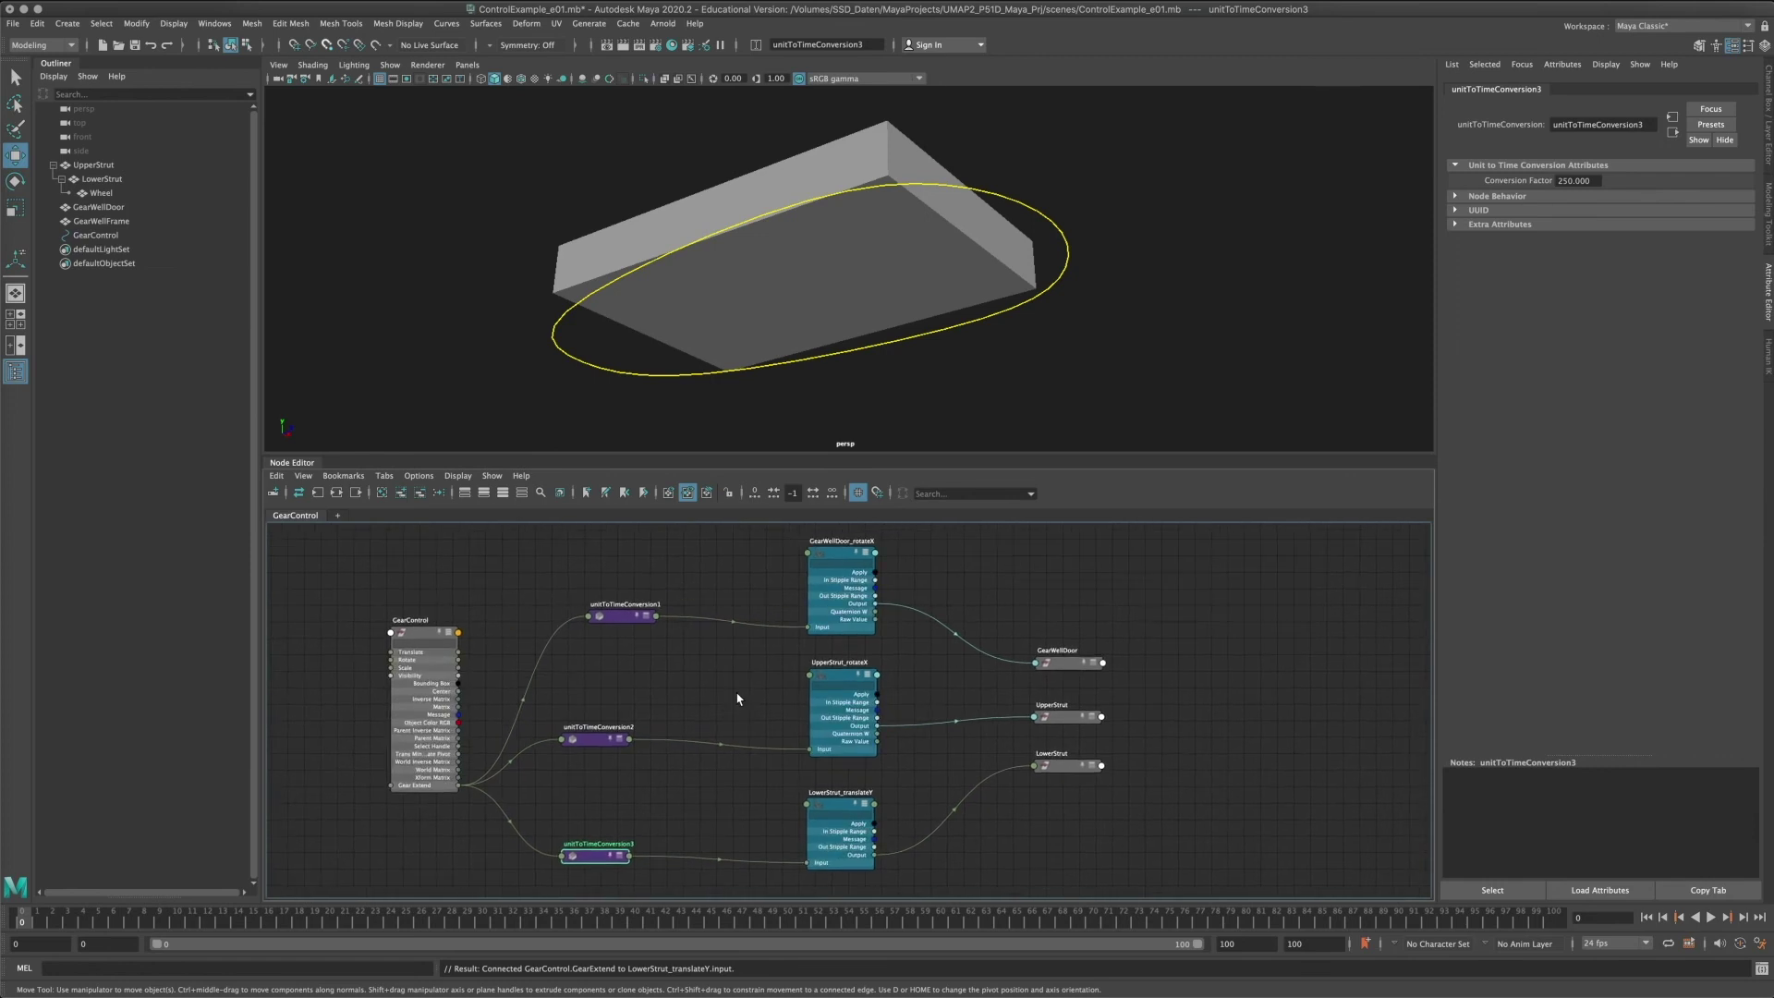
Turn off pinning all nodes by default for the node graph and clear the selection.
{"action": "left_click", "coordinate": [469, 476]}
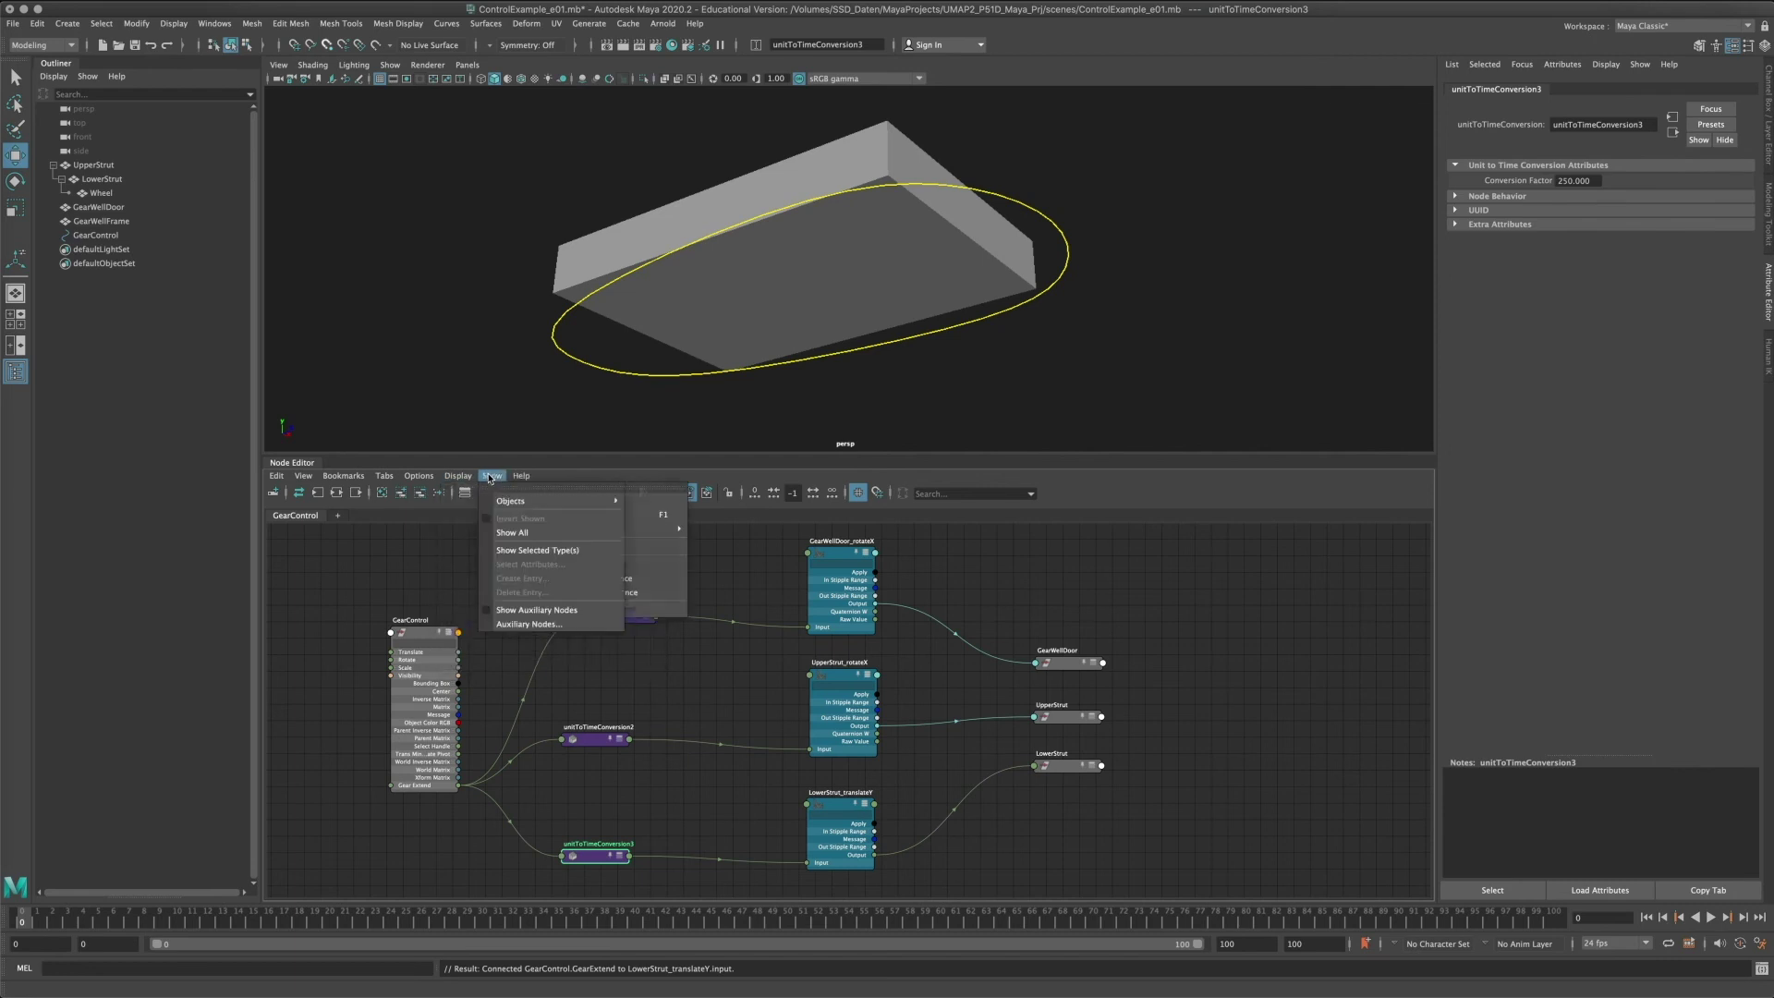
{"action": "mouse_move", "coordinate": [424, 476]}
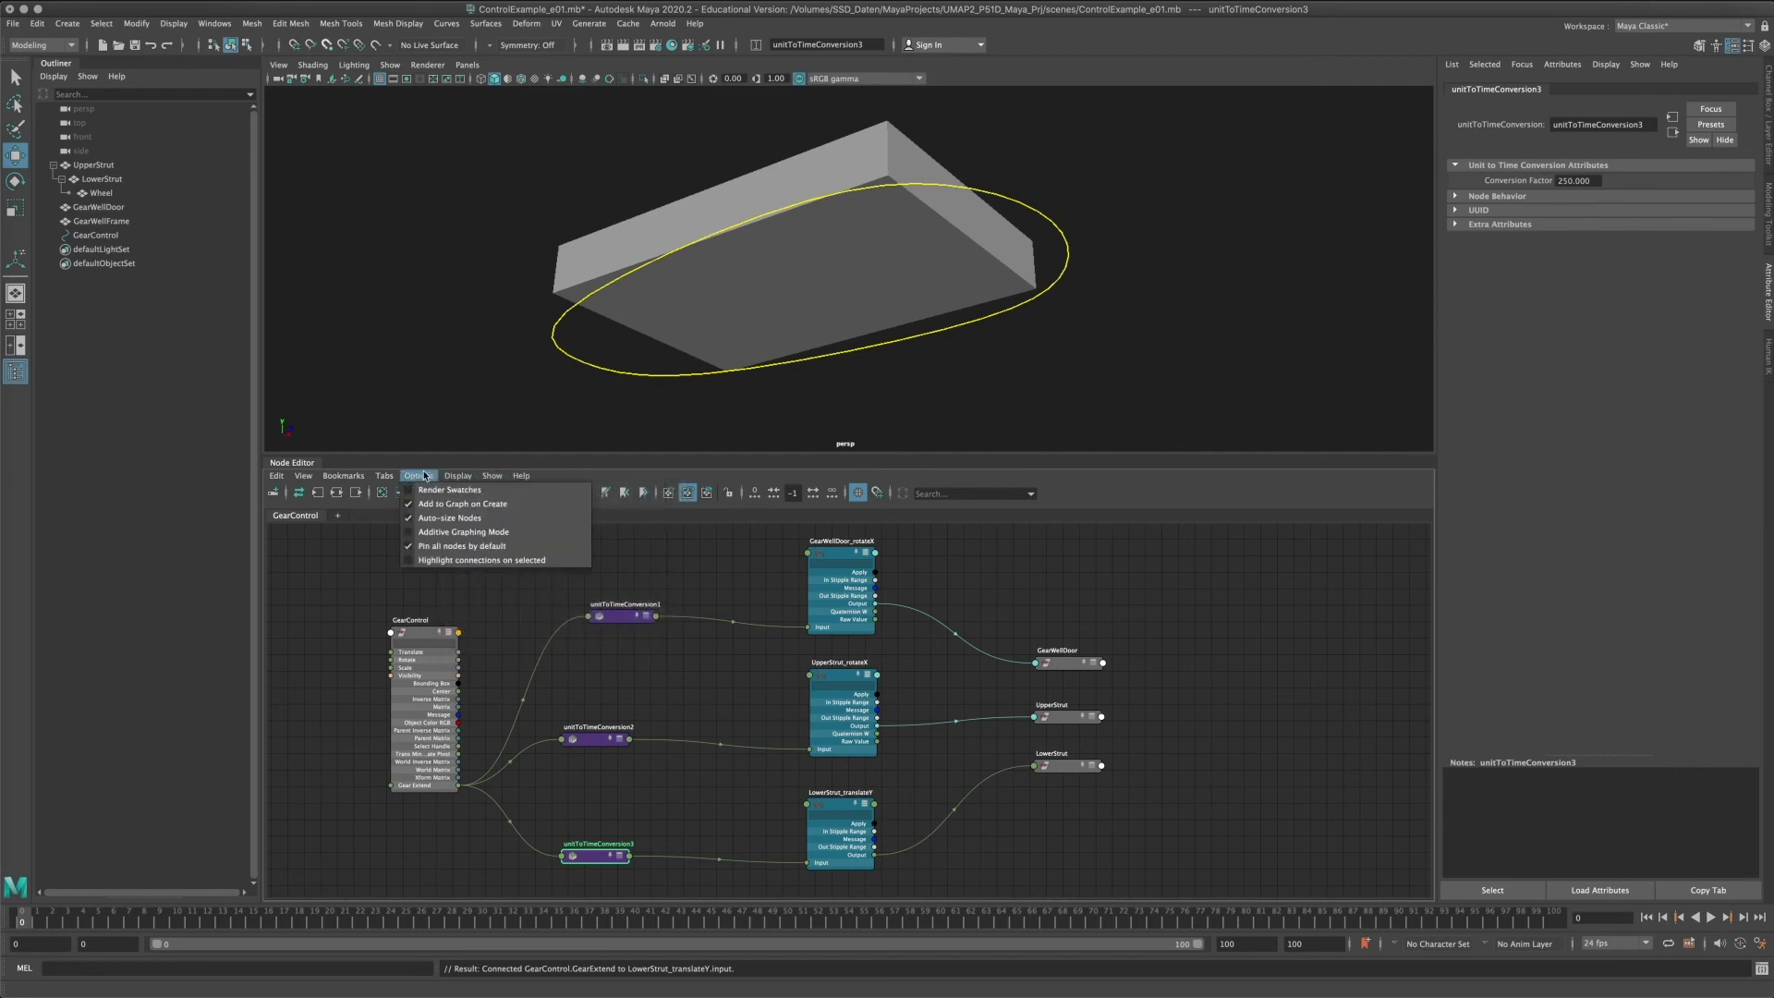
{"action": "left_click", "coordinate": [447, 548]}
{"action": "left_click", "coordinate": [527, 591]}
{"action": "scroll", "coordinate": [527, 590], "scroll_direction": "down", "scroll_amount": 3}
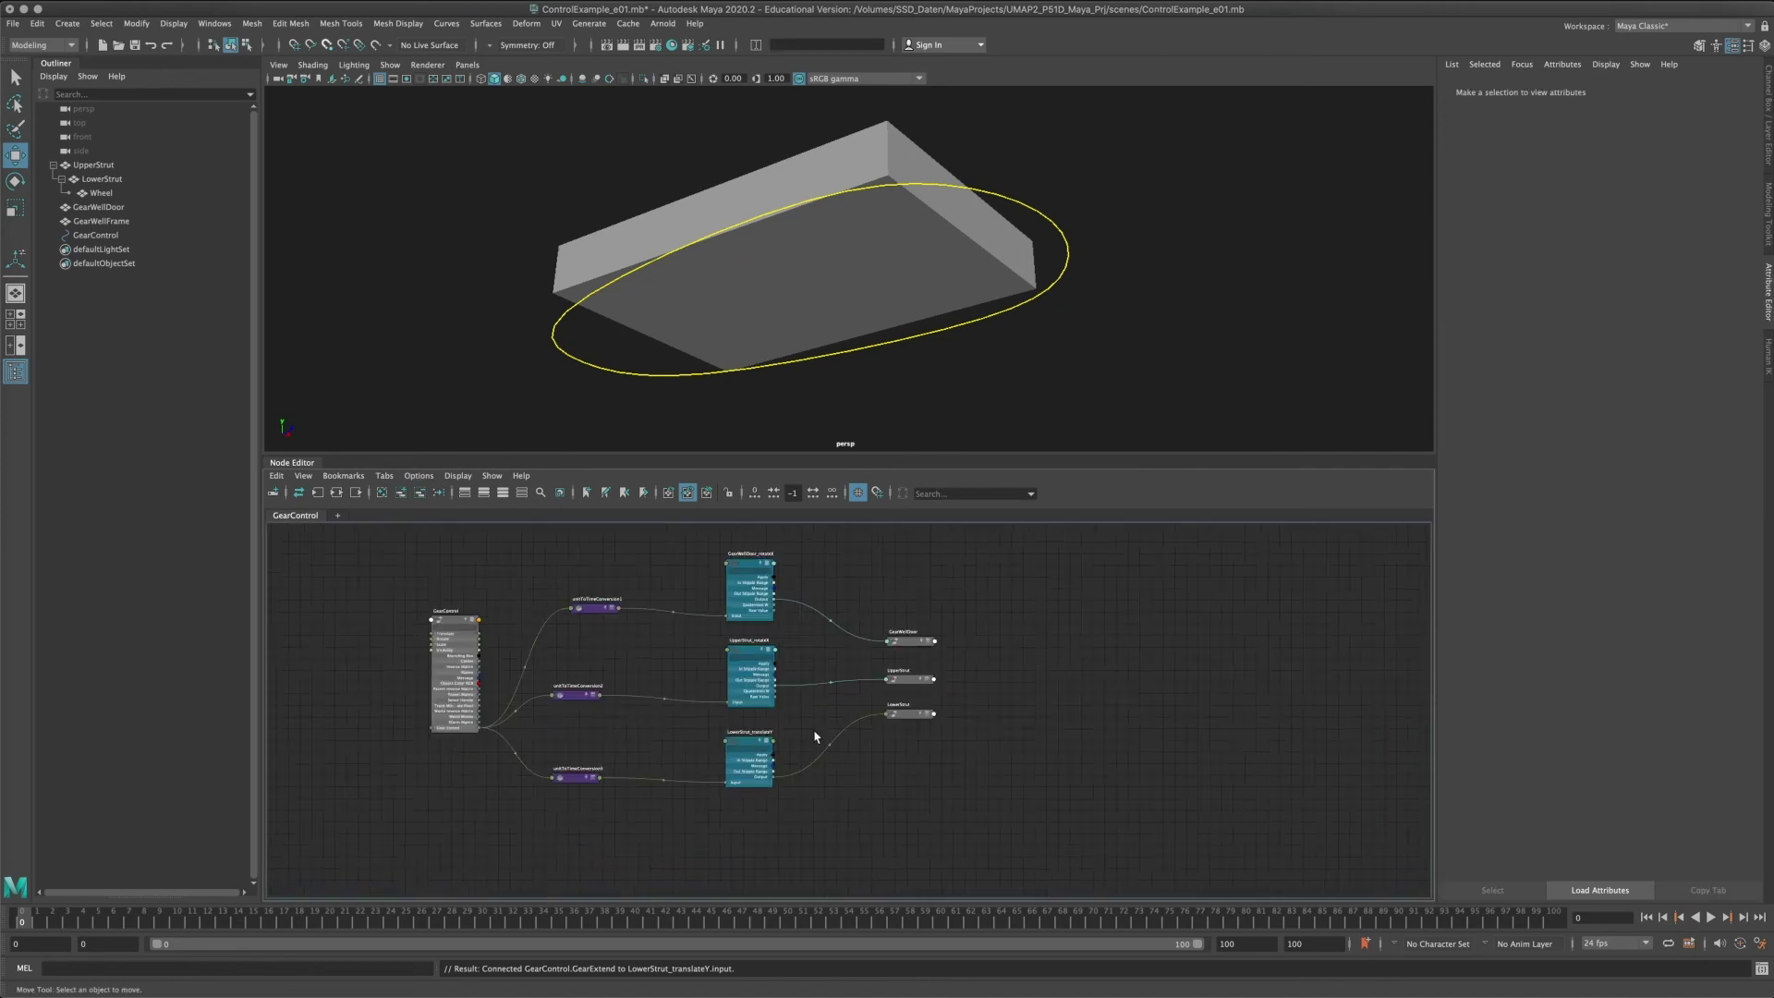
Select all nodes in the GearControl graph.
{"action": "middle_click_drag", "start_coordinate": [948, 628], "coordinate": [967, 644], "text": "alt"}
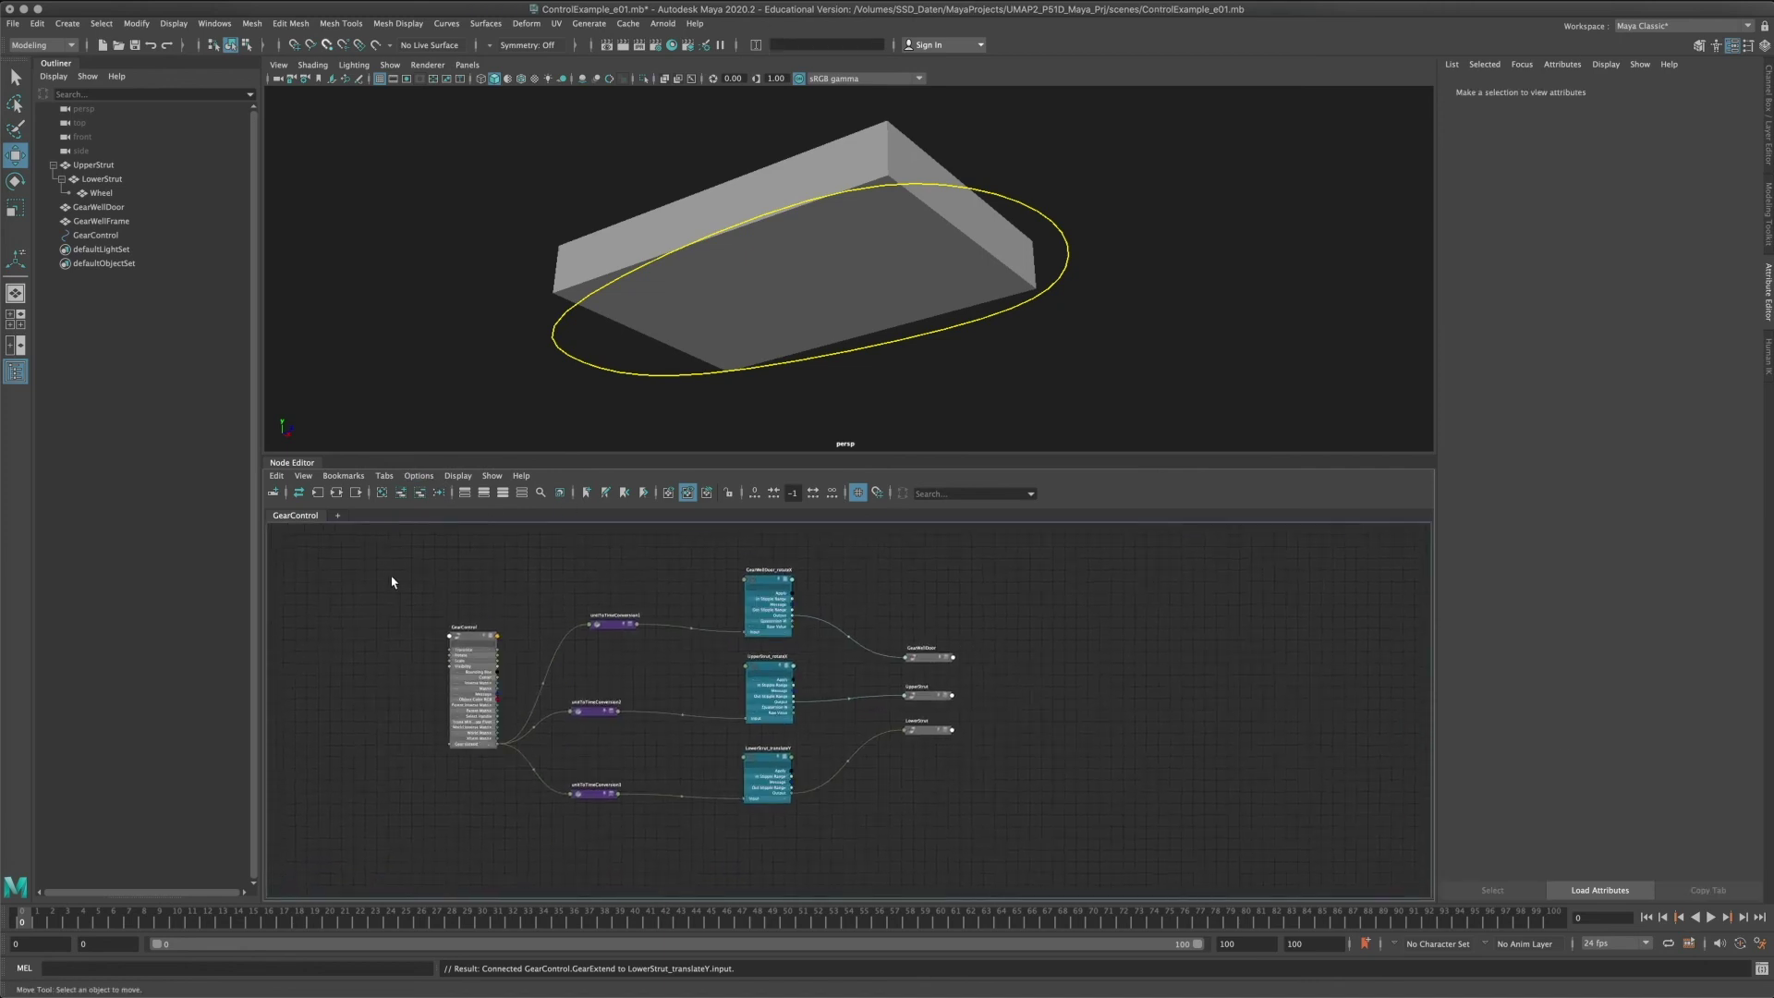
{"action": "left_click_drag", "start_coordinate": [1050, 813], "coordinate": [1069, 823]}
{"action": "middle_click_drag", "start_coordinate": [902, 804], "coordinate": [1020, 814], "text": "alt"}
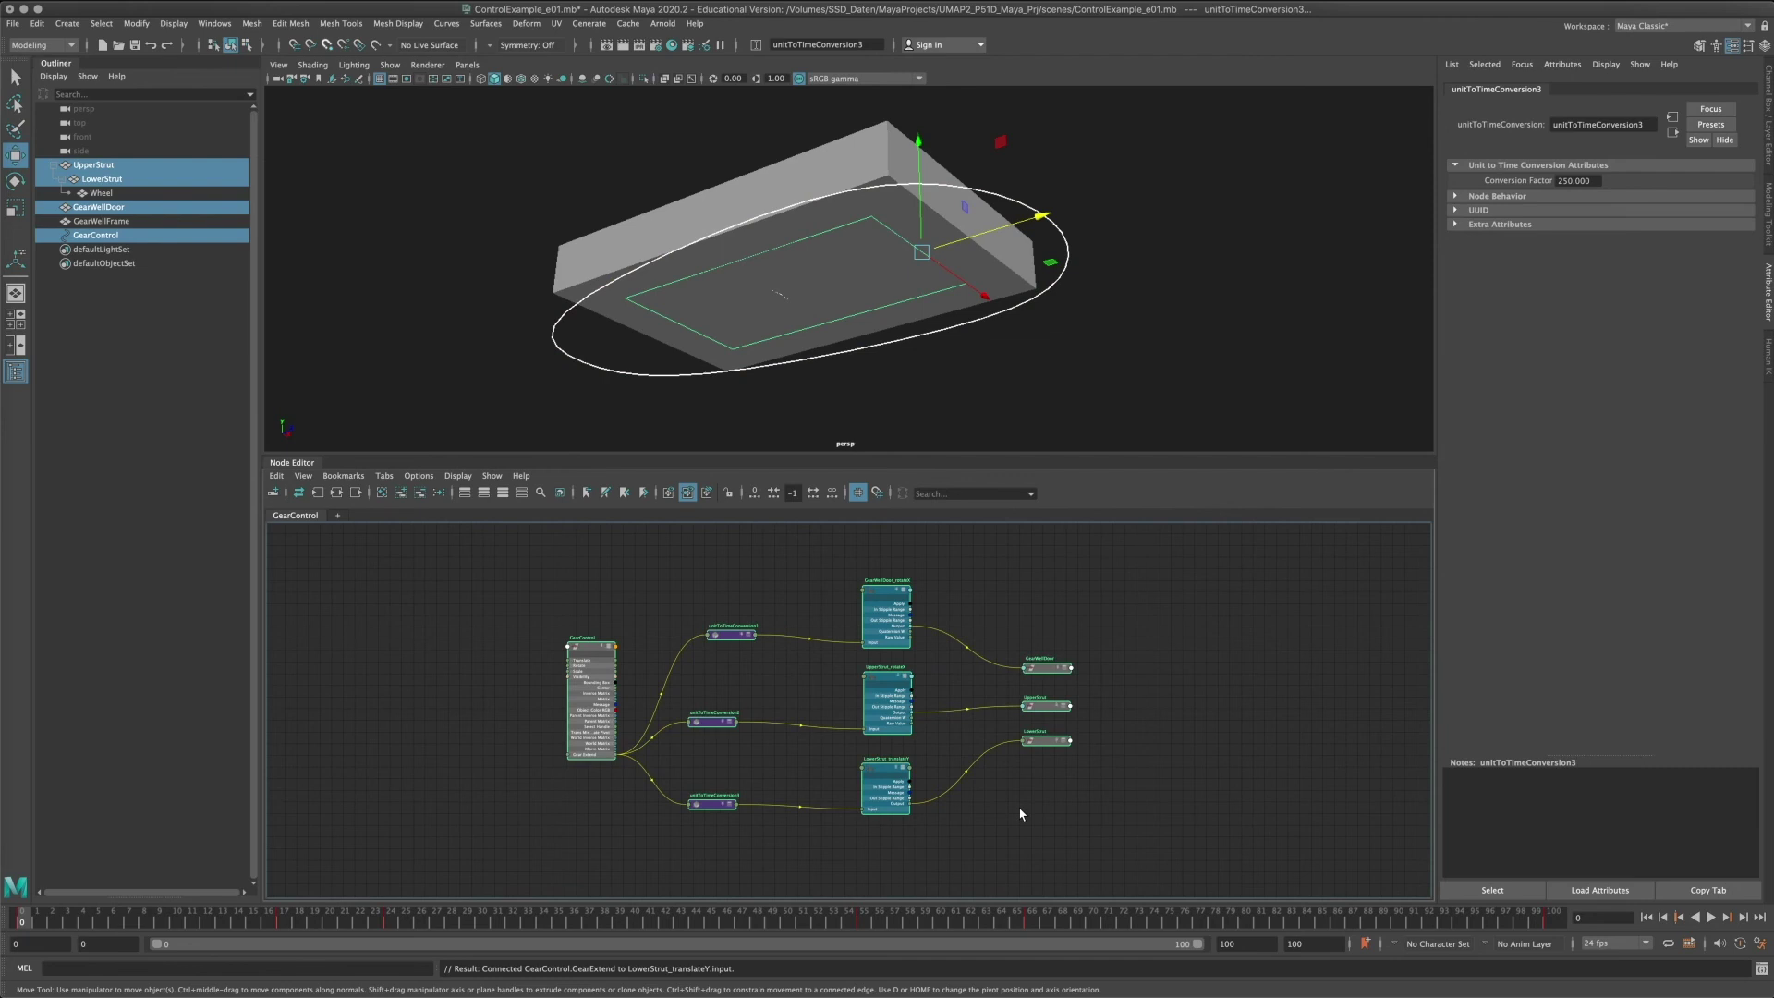
Raise unitToTimeConversion1 slightly and move the GearControl node farther from the conversion nodes in the GearControl graph.
{"action": "left_click", "coordinate": [802, 627]}
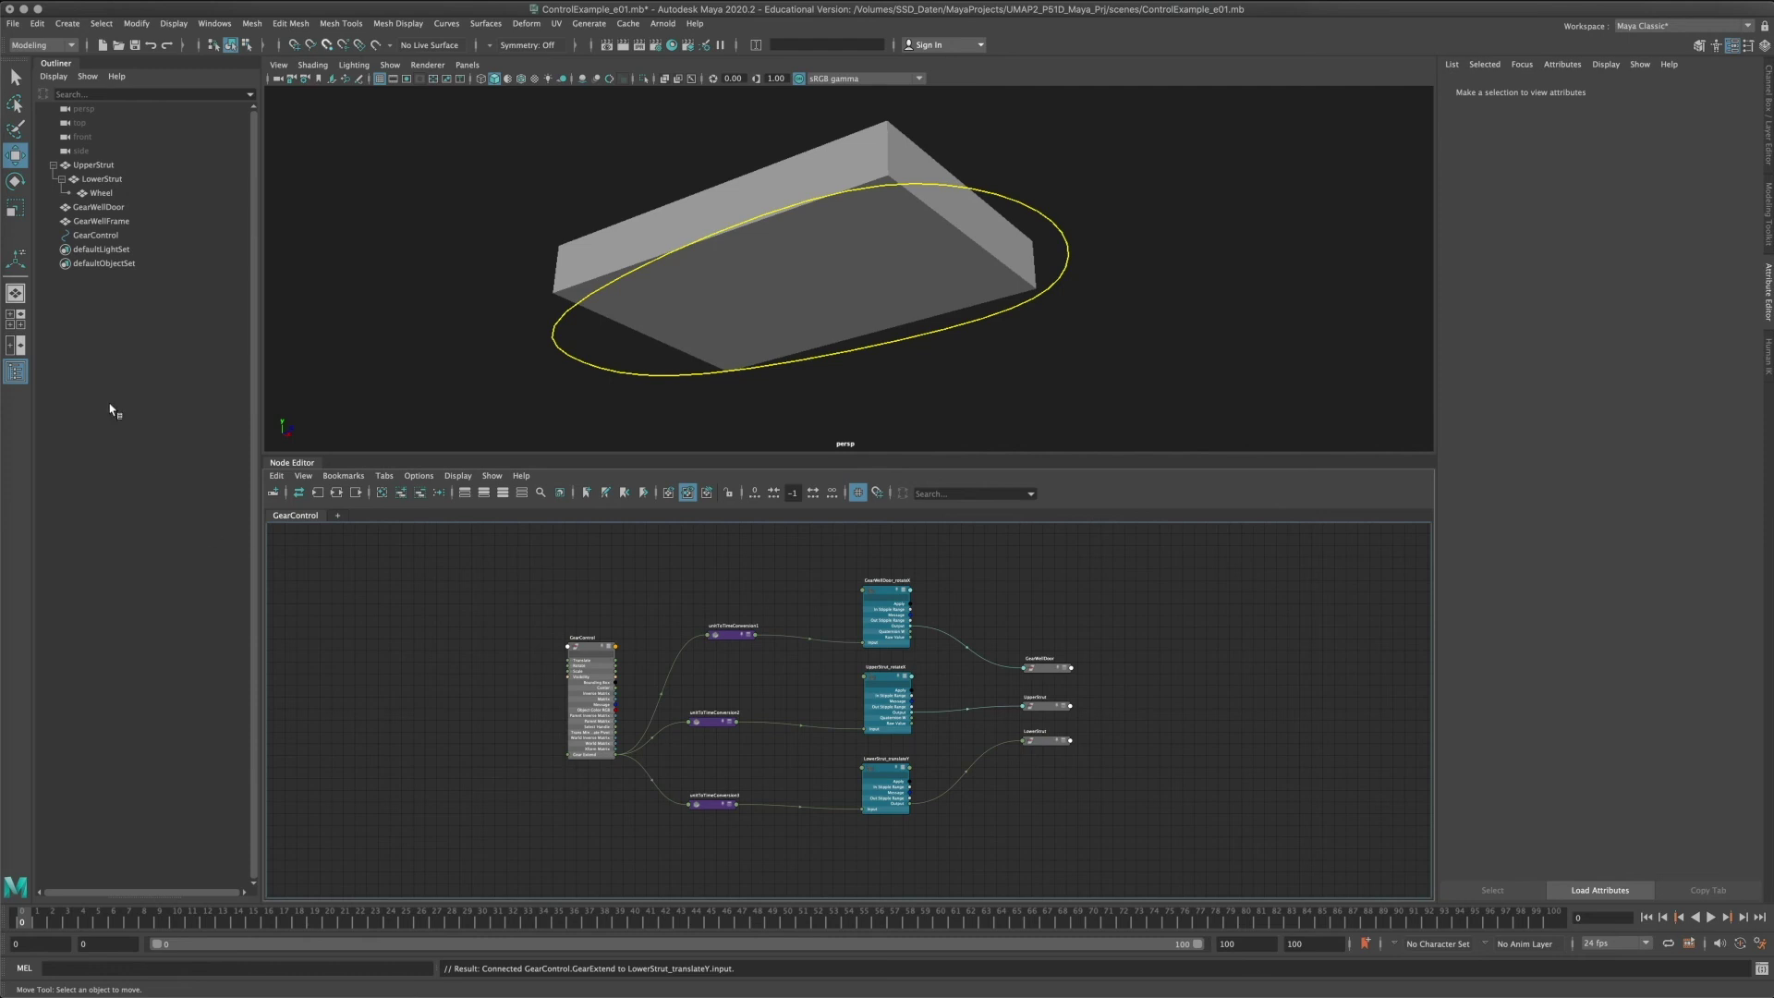
{"action": "left_click_drag", "start_coordinate": [730, 634], "coordinate": [574, 651]}
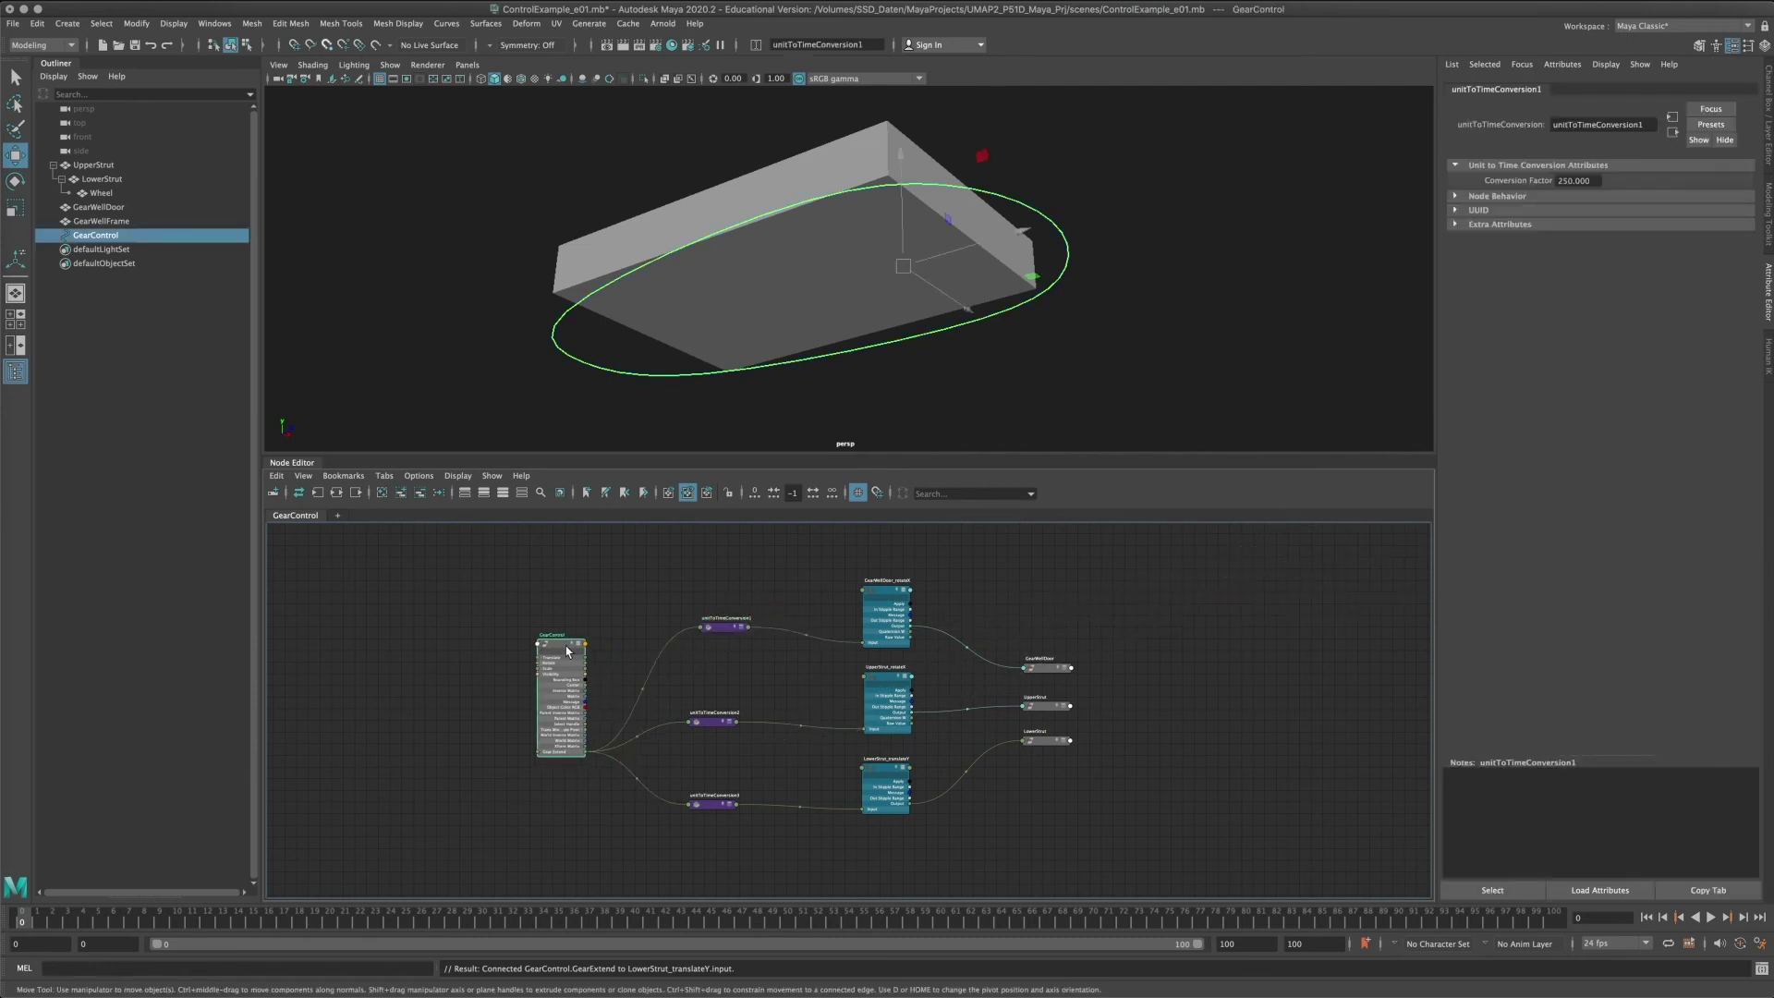
{"action": "middle_click_drag", "start_coordinate": [919, 596], "coordinate": [1067, 584], "text": "alt"}
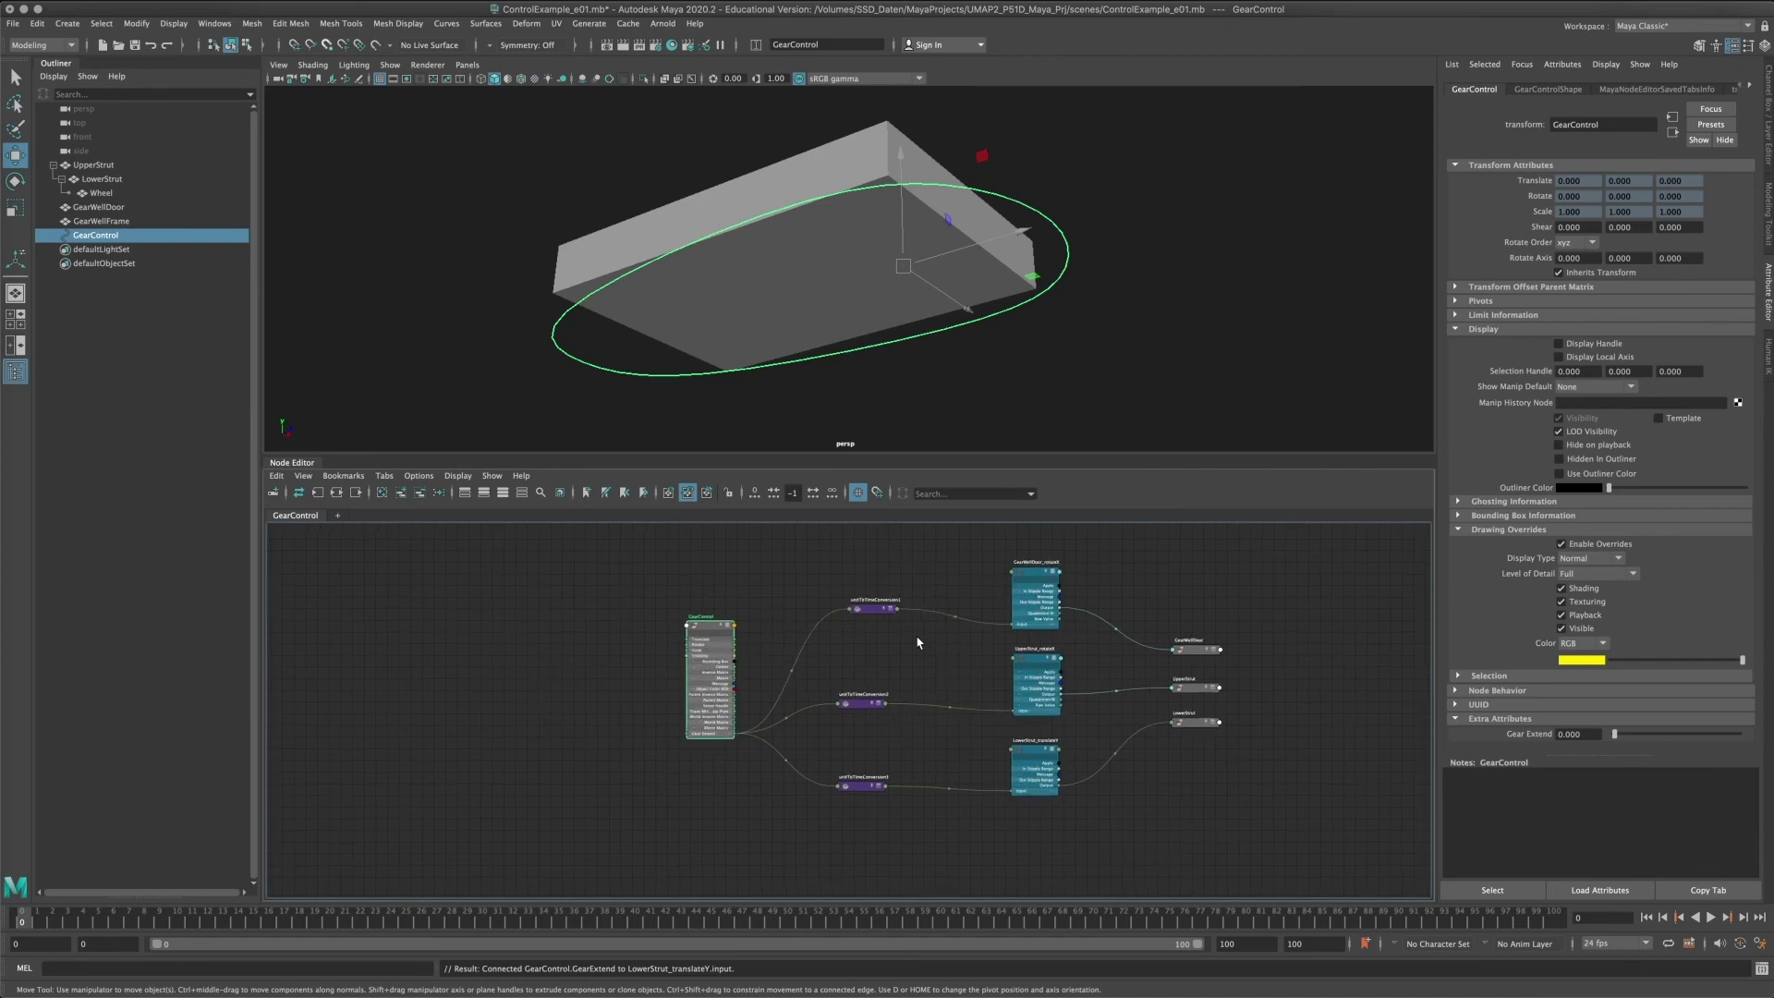
{"action": "middle_click_drag", "start_coordinate": [572, 543], "coordinate": [564, 559], "text": "alt"}
{"action": "left_click_drag", "start_coordinate": [564, 559], "coordinate": [1312, 827]}
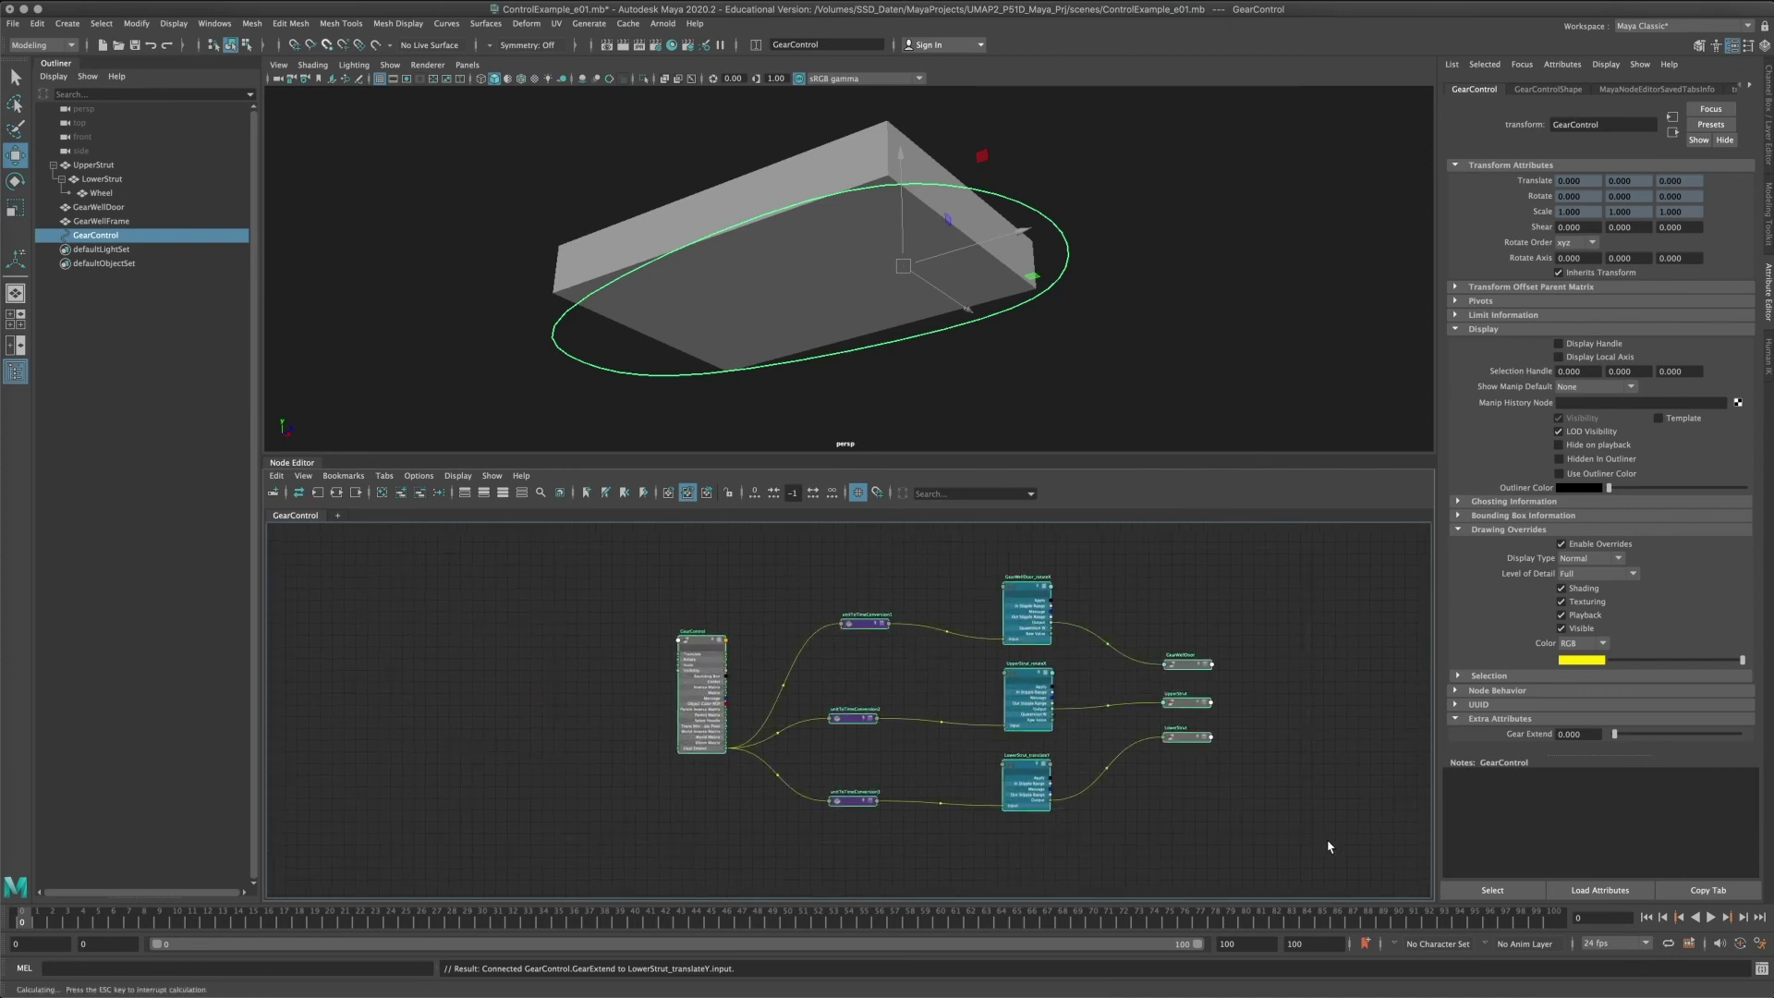
{"action": "left_click", "coordinate": [1234, 771]}
{"action": "scroll", "coordinate": [924, 684], "scroll_direction": "up", "scroll_amount": 3}
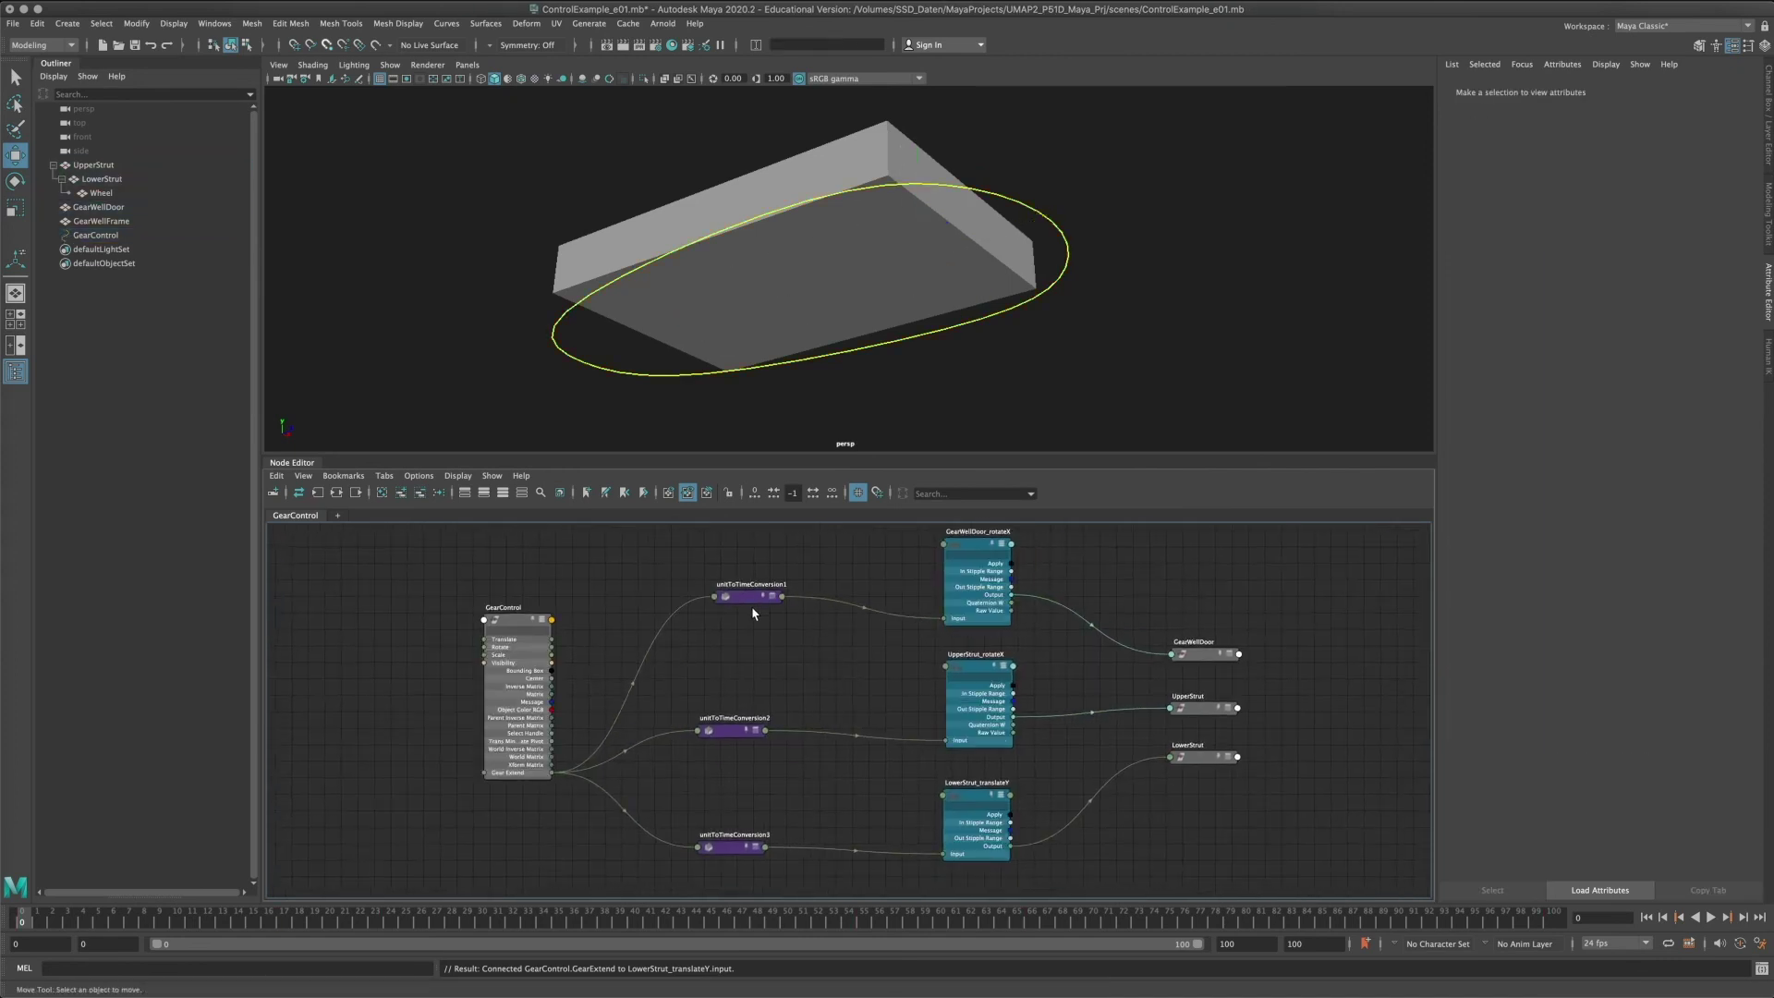
Tidy the alignment and spacing of the three unitToTimeConversion nodes and the UpperStrut_rotateX and LowerStrut_translateY nodes.
{"action": "left_click", "coordinate": [739, 609]}
{"action": "left_click_drag", "start_coordinate": [736, 736], "coordinate": [737, 731]}
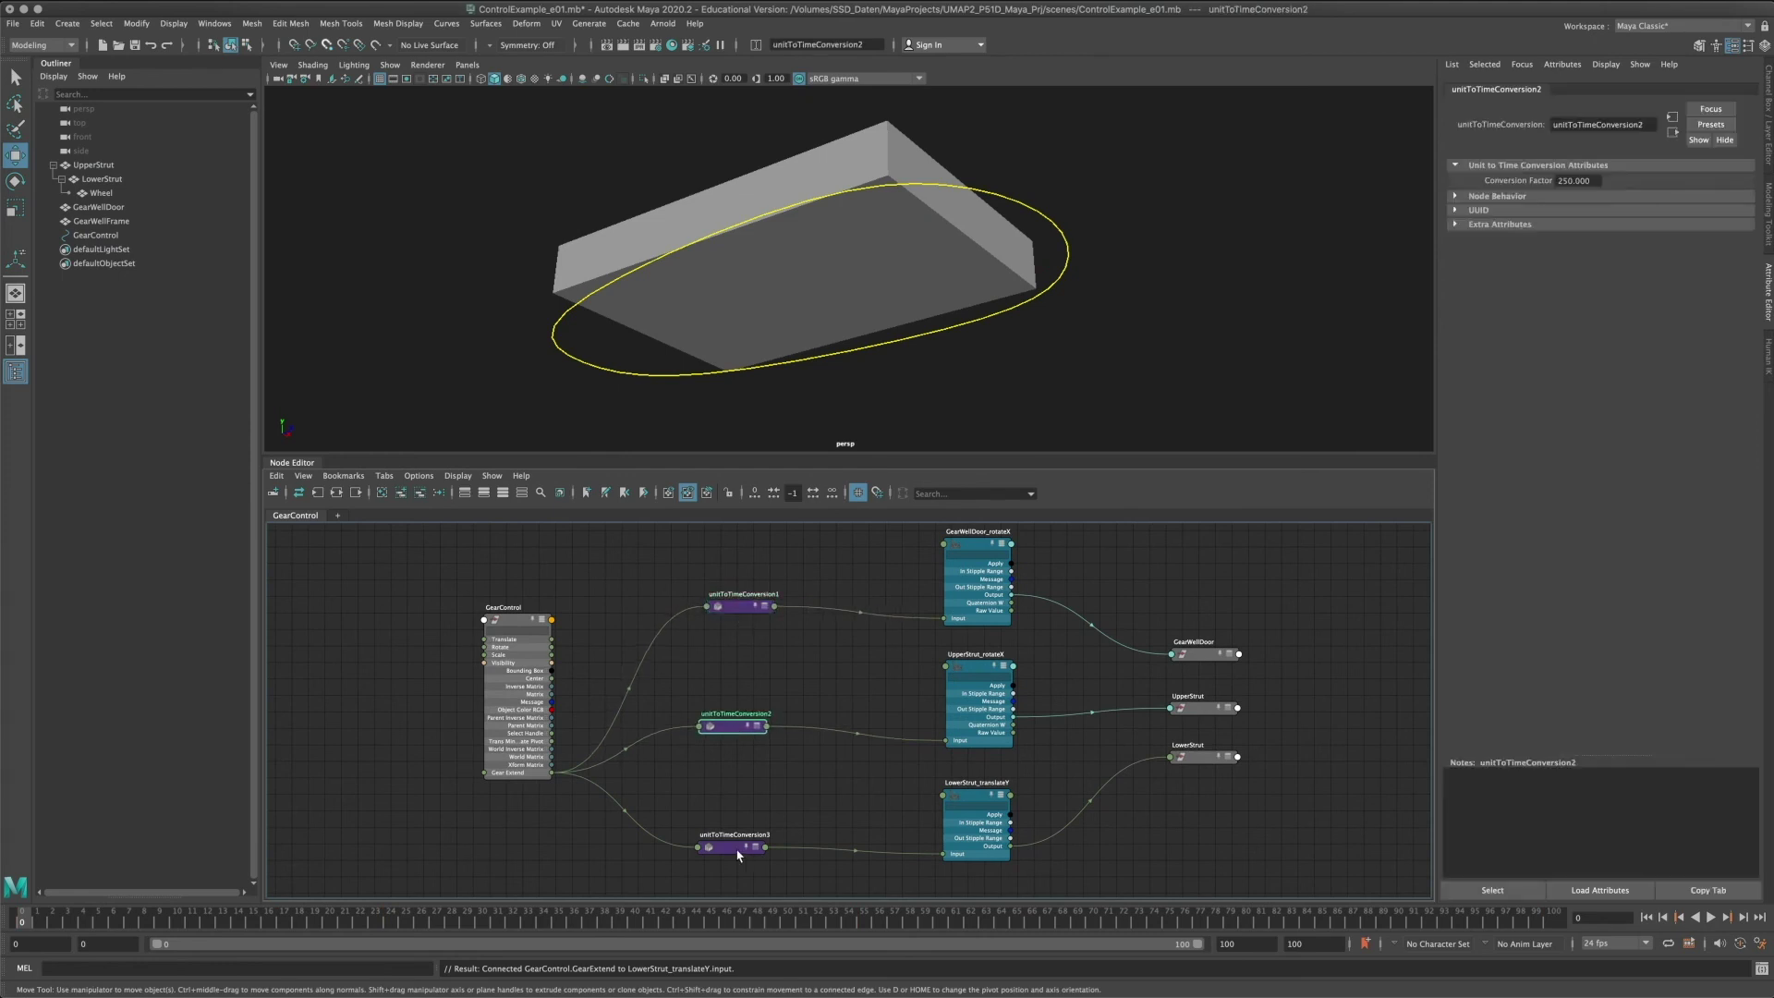
{"action": "left_click_drag", "start_coordinate": [737, 855], "coordinate": [743, 860]}
{"action": "left_click_drag", "start_coordinate": [972, 804], "coordinate": [972, 802]}
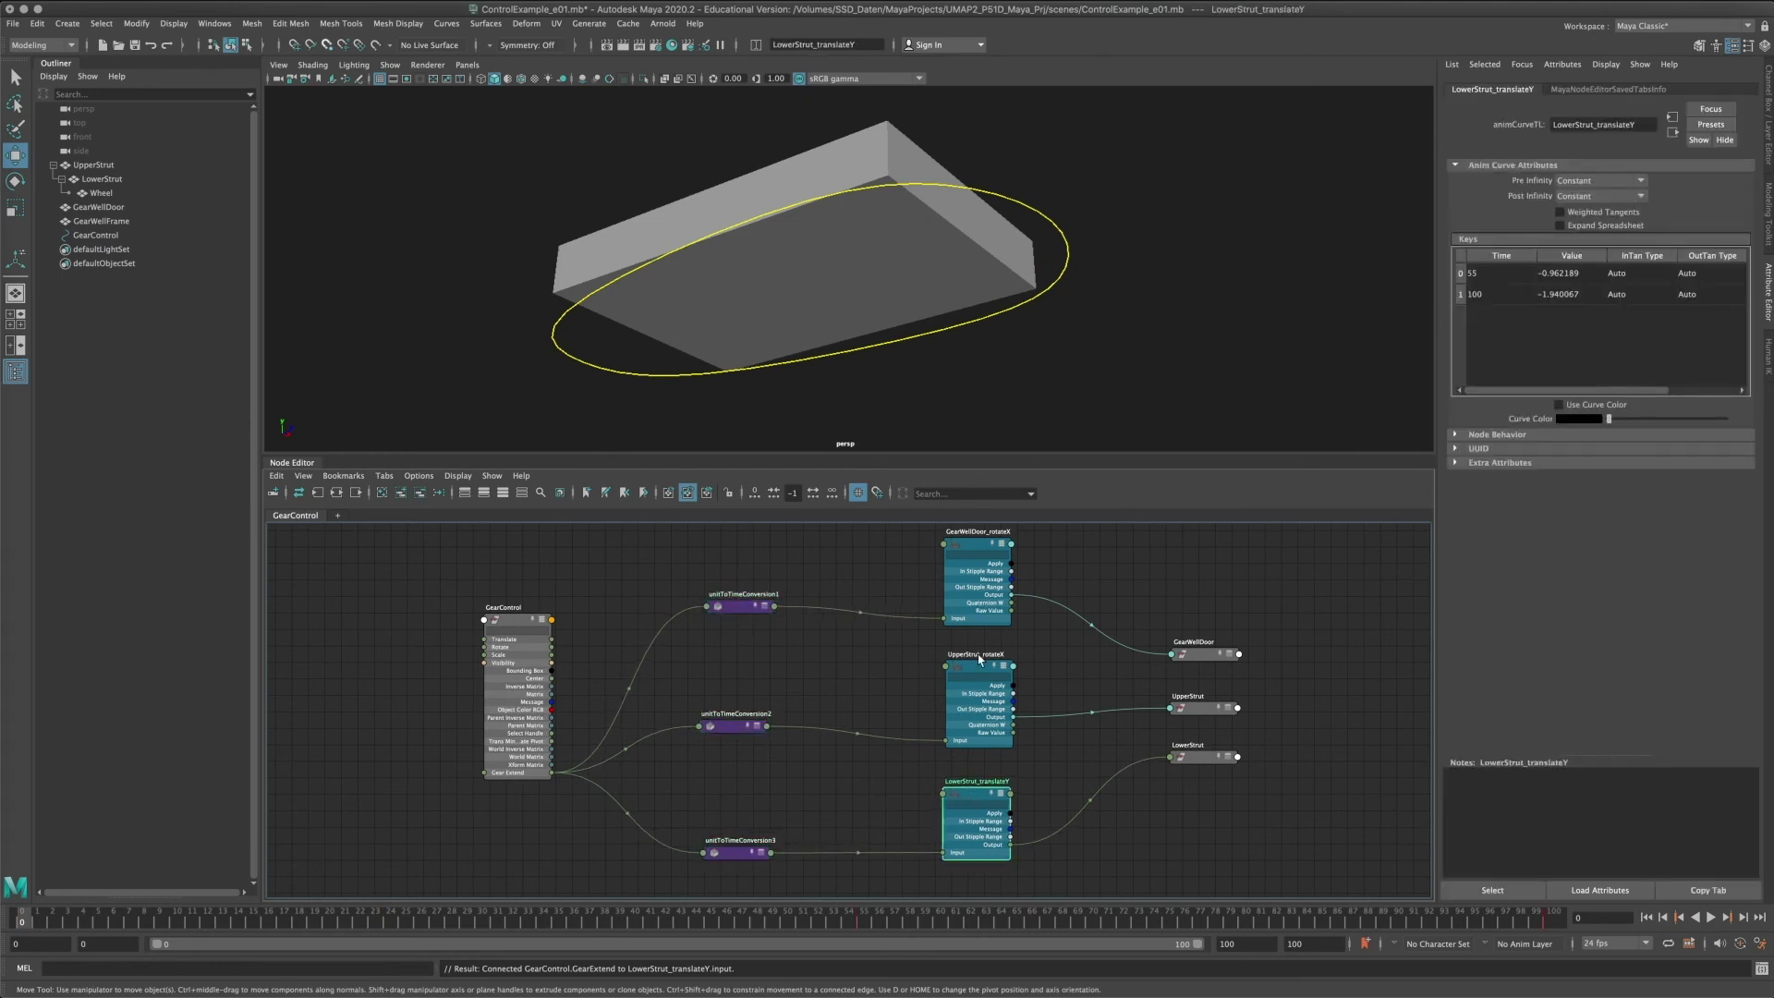
{"action": "left_click_drag", "start_coordinate": [980, 659], "coordinate": [974, 656]}
{"action": "left_click_drag", "start_coordinate": [739, 606], "coordinate": [739, 624]}
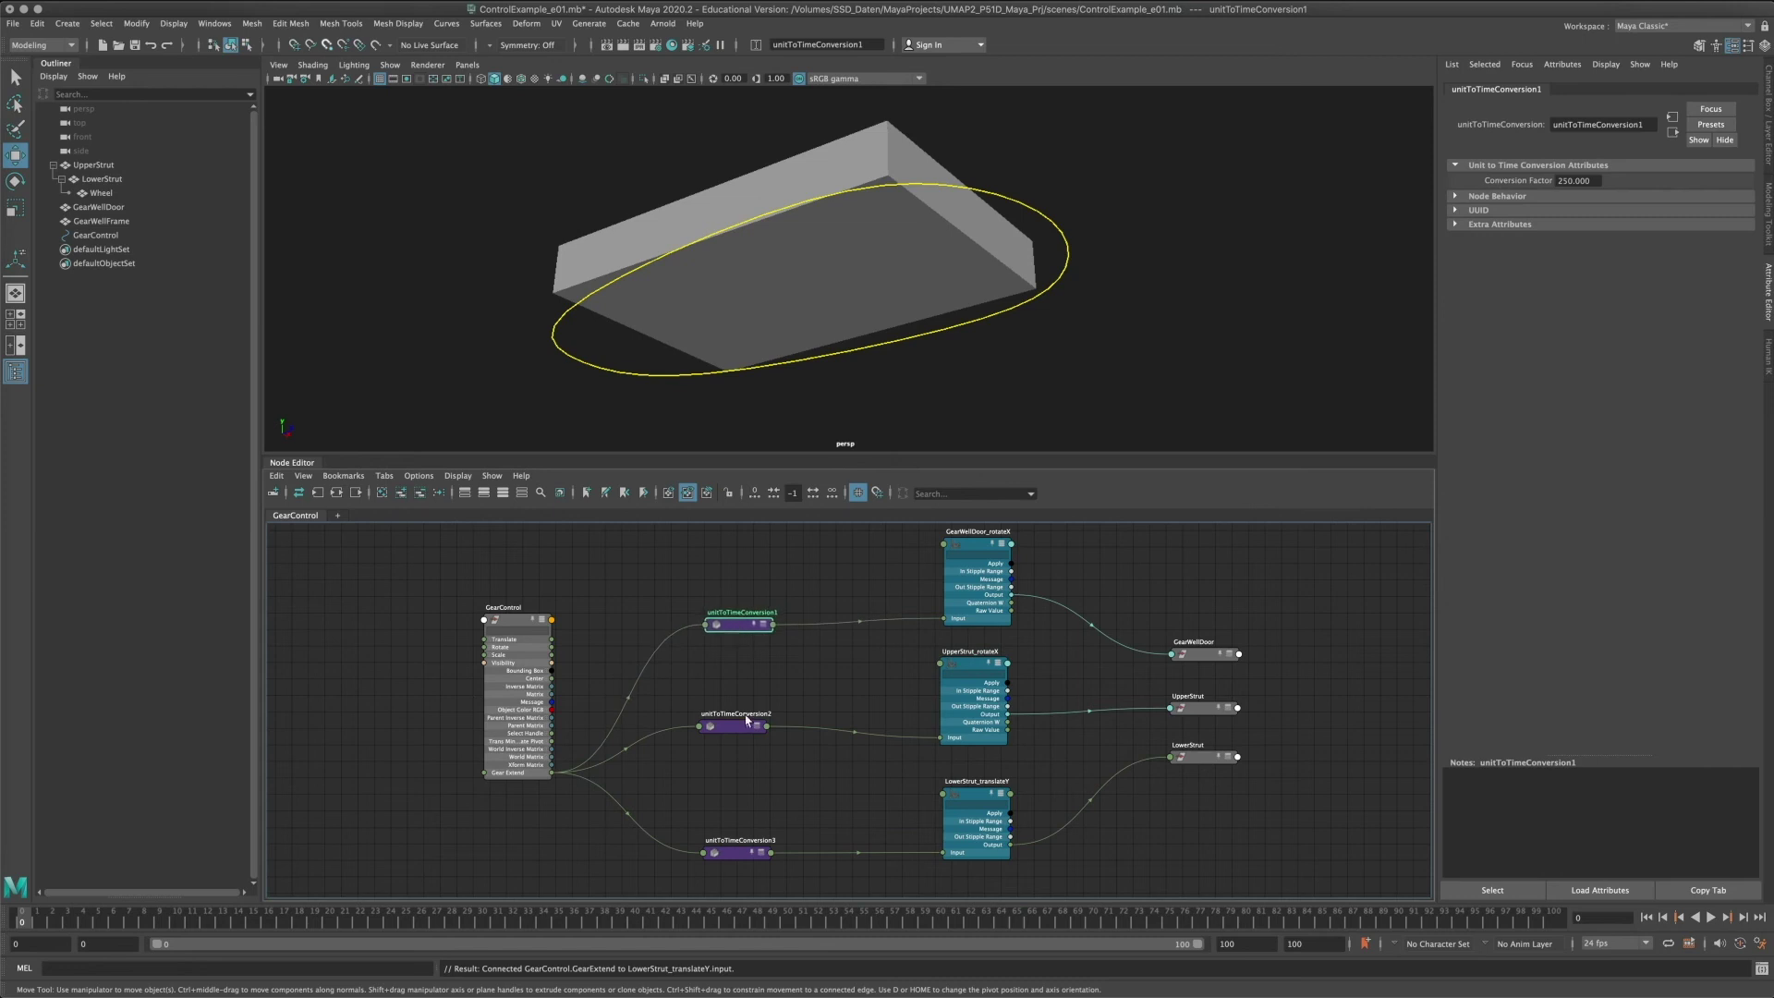
{"action": "left_click_drag", "start_coordinate": [746, 720], "coordinate": [750, 715]}
{"action": "left_click_drag", "start_coordinate": [748, 855], "coordinate": [745, 847]}
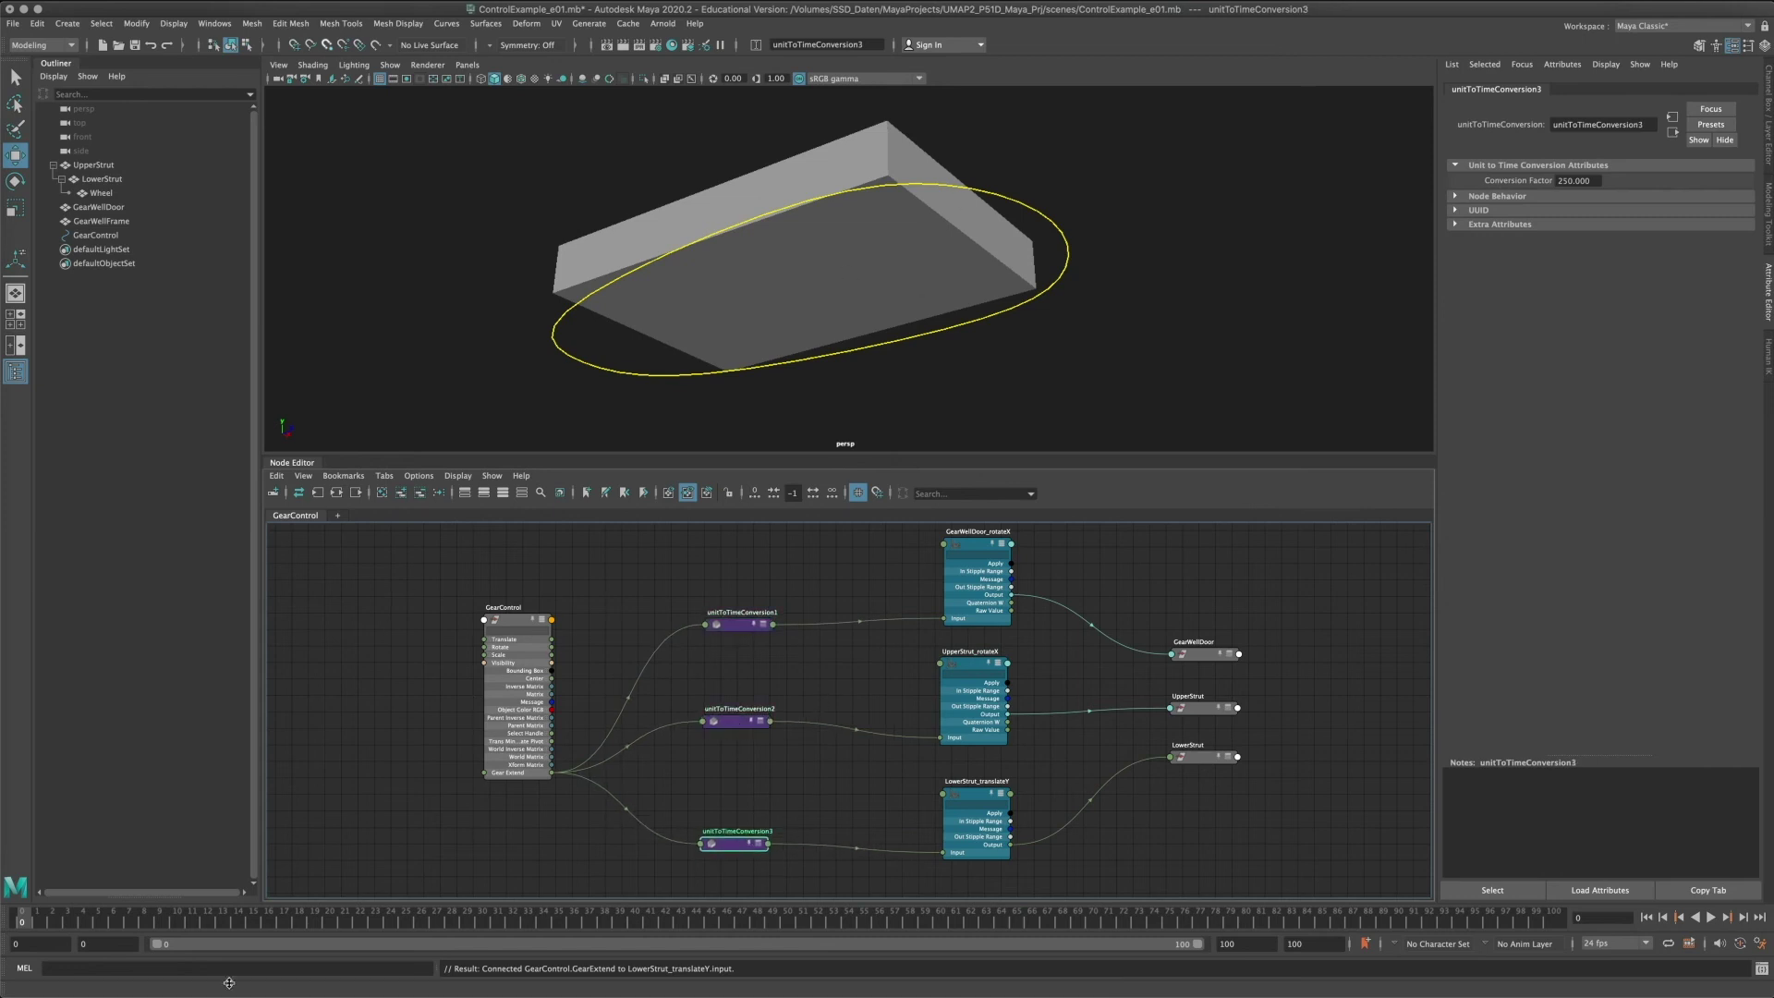
Select the GearControl circle and run Gear Extend up to 100 to test the landing gear in an enlarged perspective view.
{"action": "key", "text": "alt+v"}
{"action": "left_click", "coordinate": [18, 914]}
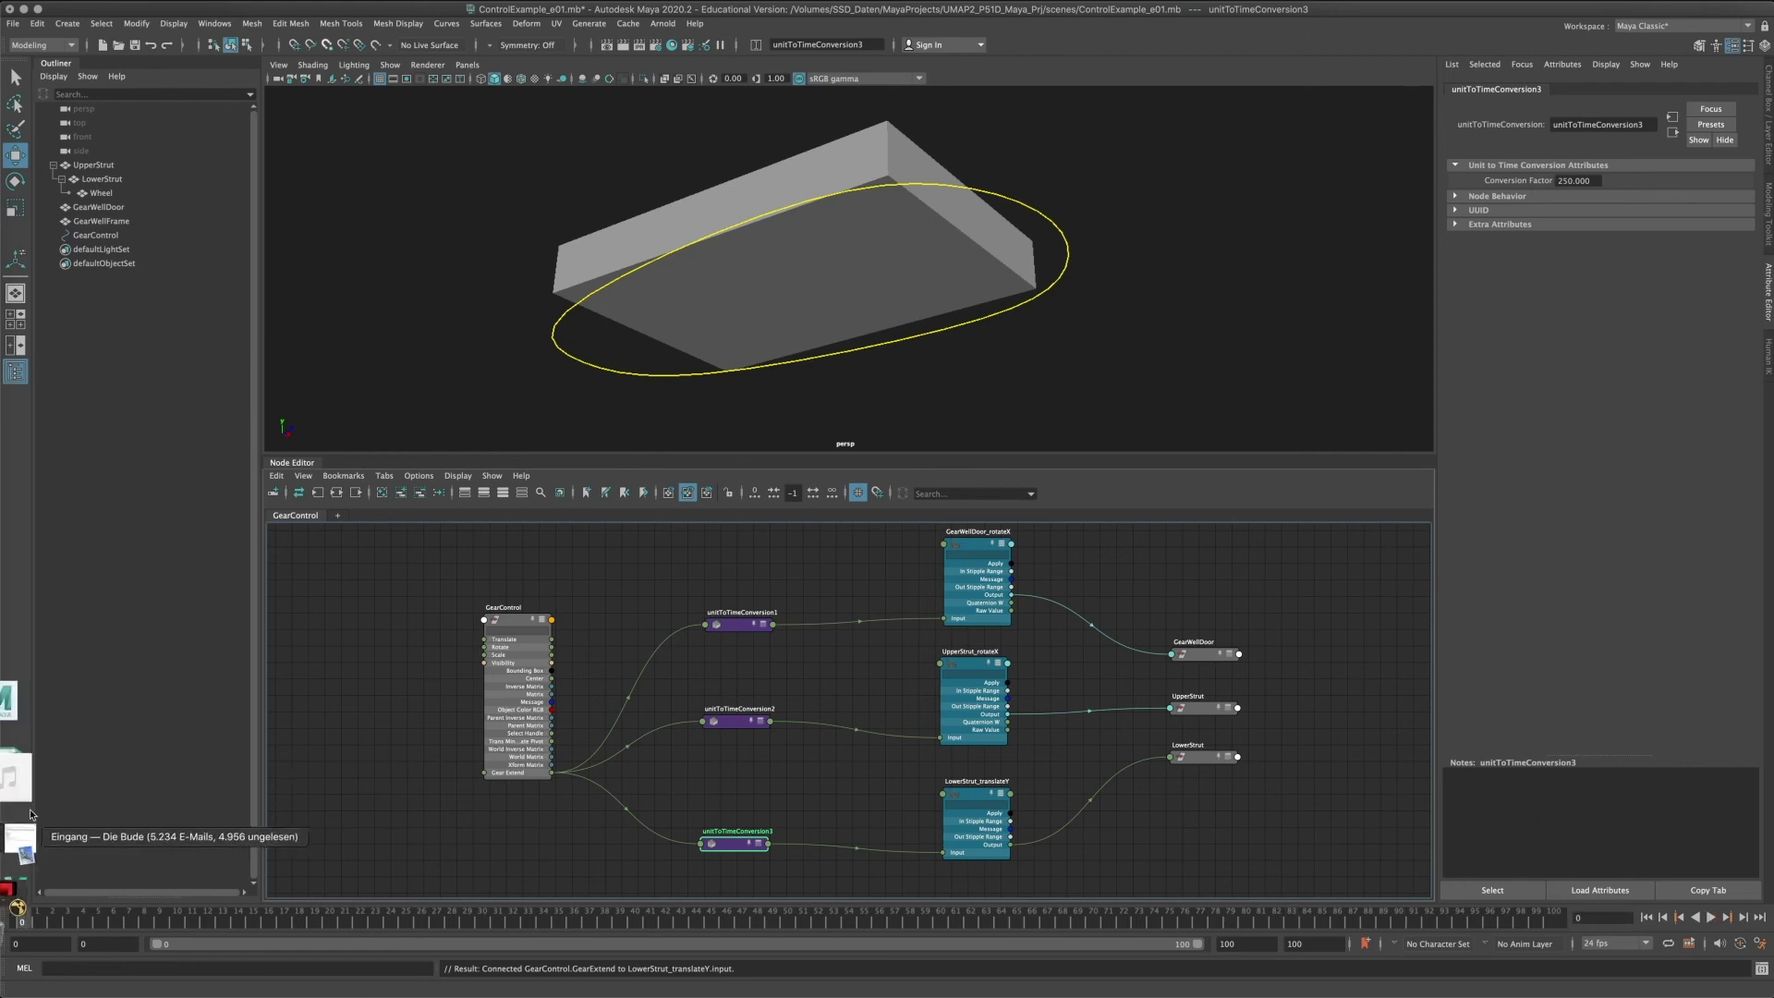
{"action": "left_click", "coordinate": [1039, 252]}
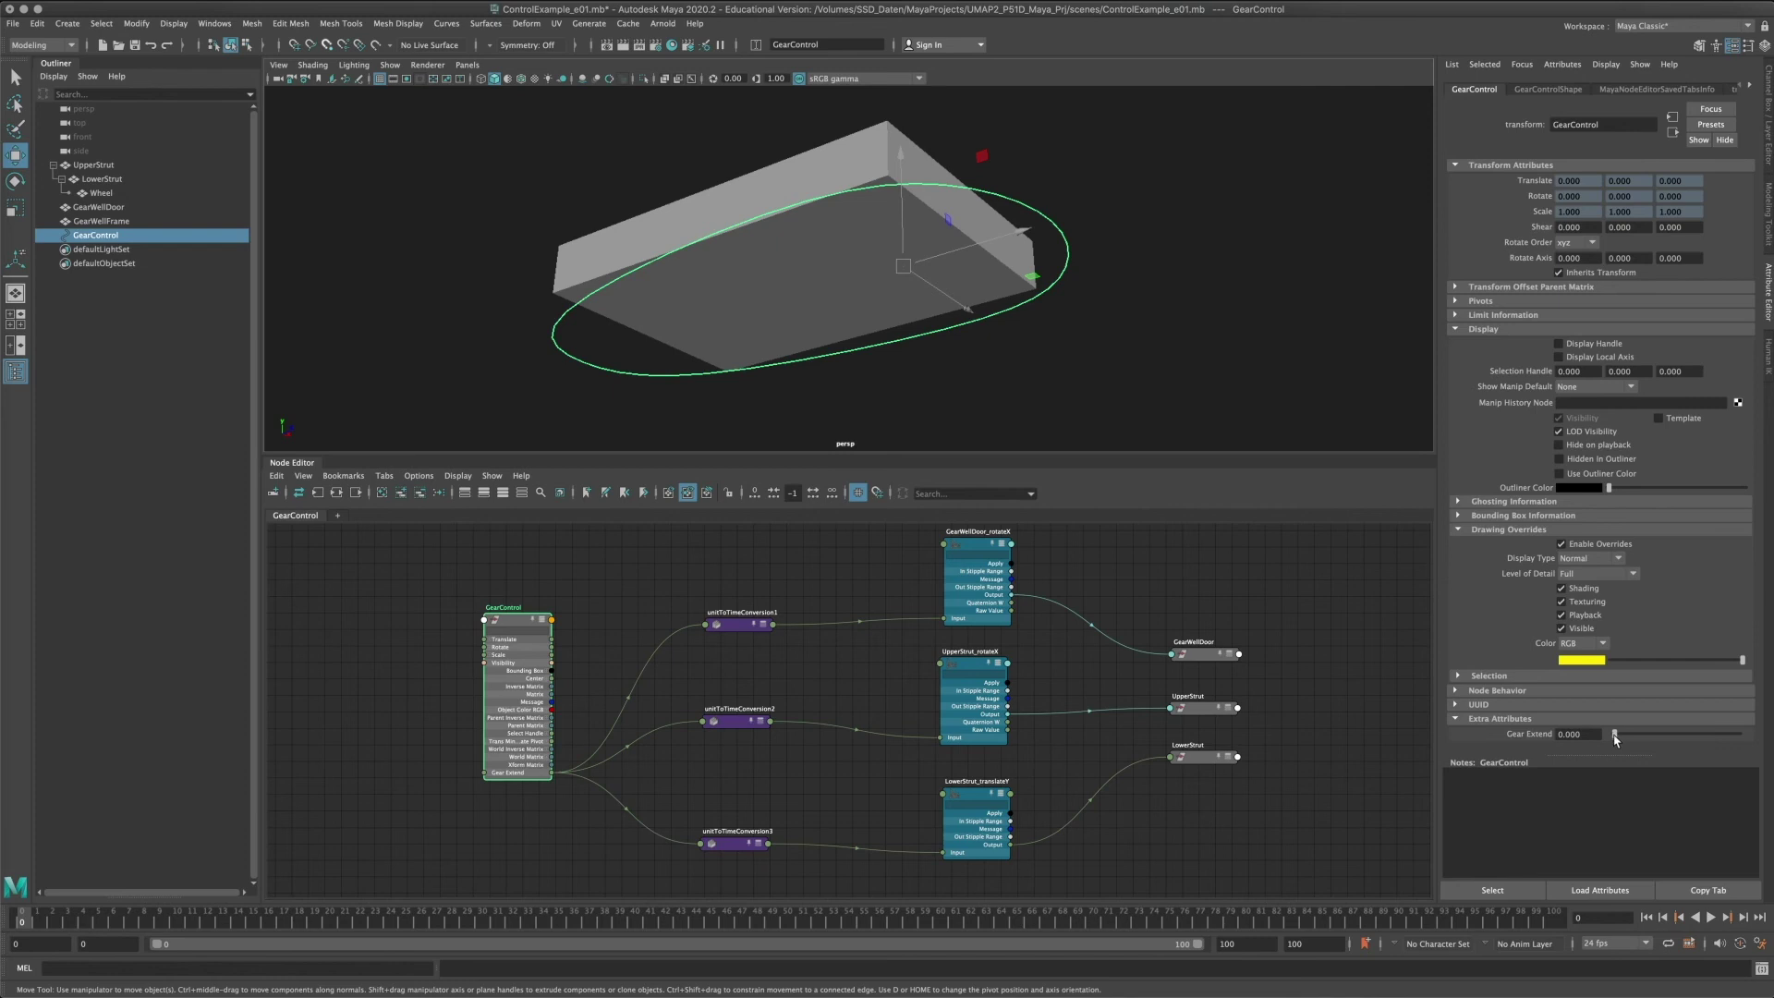
{"action": "left_click_drag", "start_coordinate": [1615, 737], "coordinate": [1709, 739]}
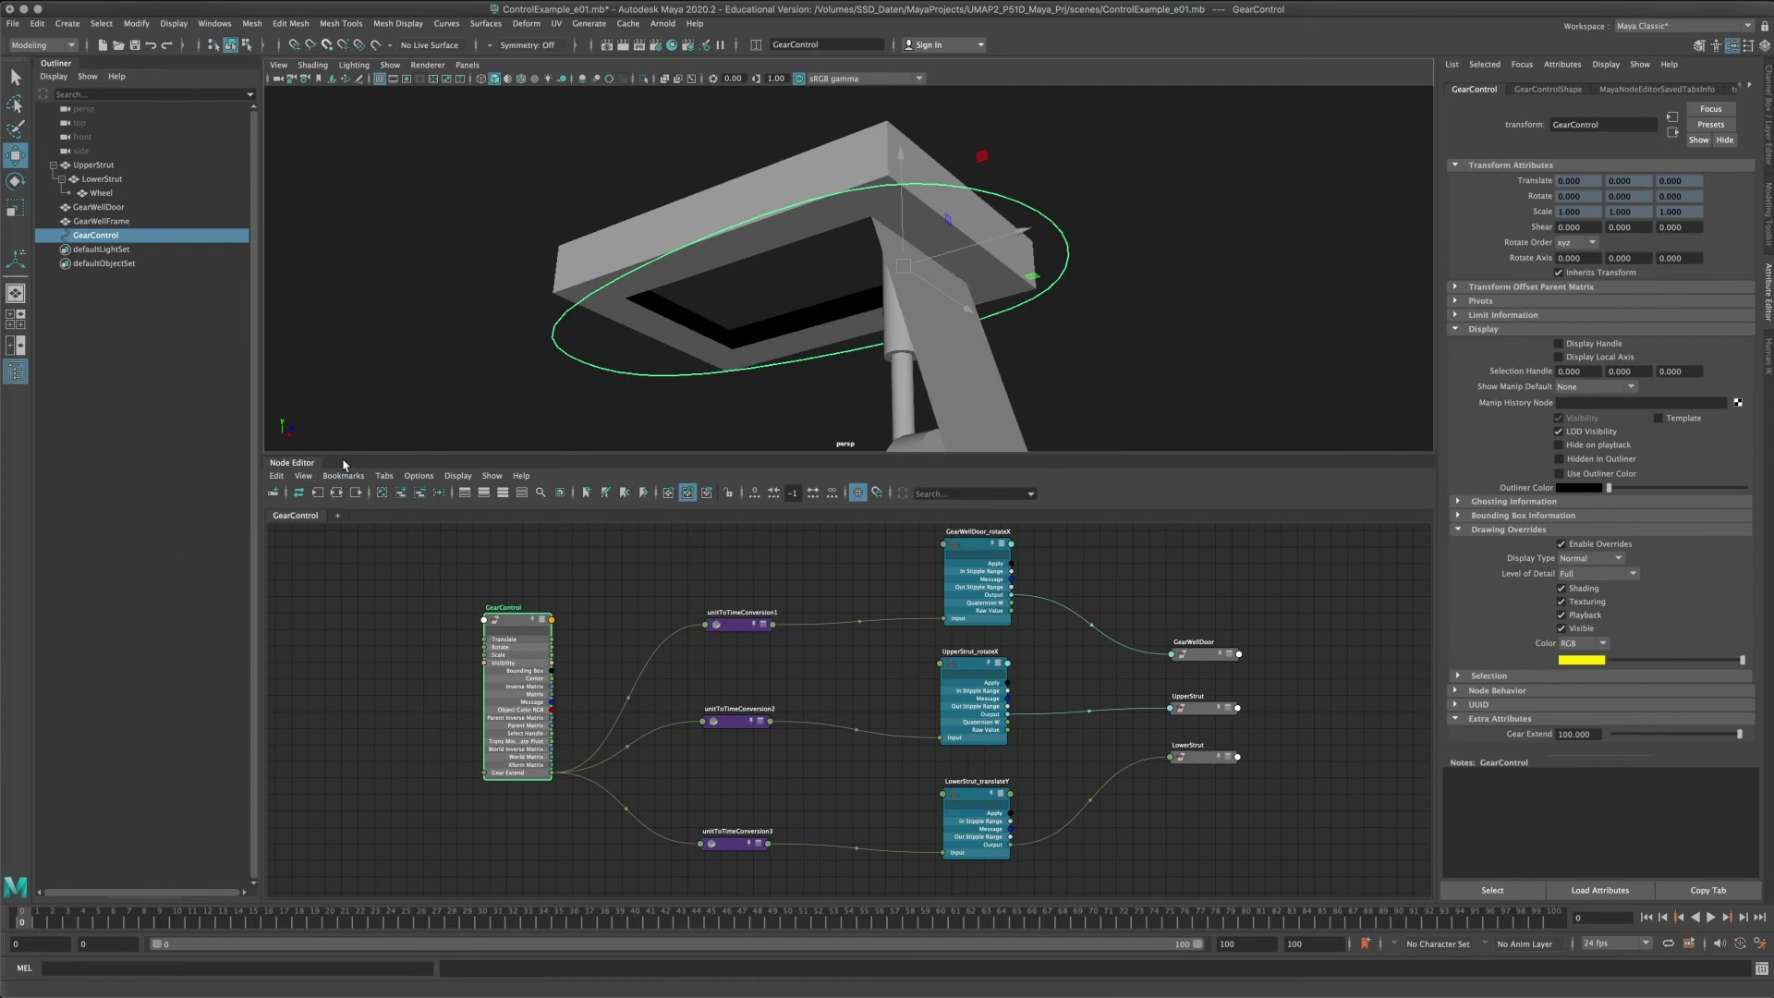
{"action": "left_click_drag", "start_coordinate": [343, 453], "coordinate": [352, 739]}
{"action": "left_click_drag", "start_coordinate": [776, 536], "coordinate": [807, 516], "text": "alt"}
{"action": "mouse_move", "coordinate": [1736, 736]}
{"action": "left_mouse_down"}
{"action": "mouse_move", "coordinate": [1531, 734]}
{"action": "mouse_move", "coordinate": [1742, 733]}
{"action": "left_mouse_up"}
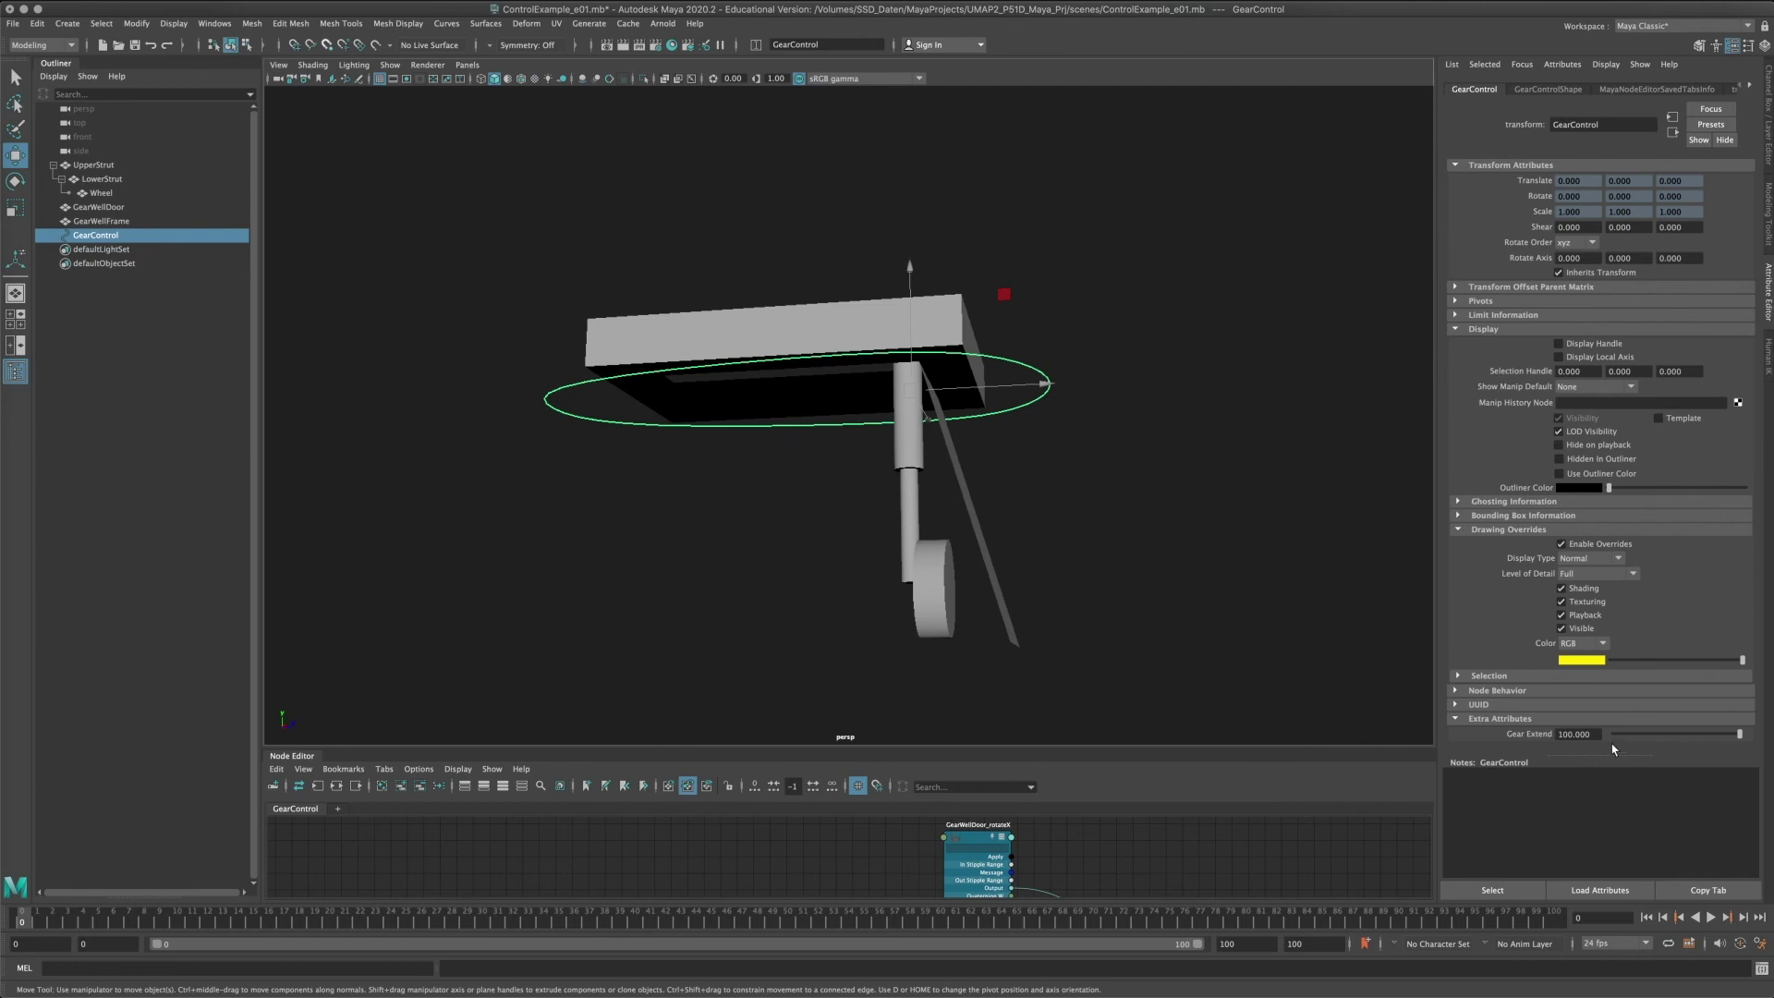
Set GearControl's Gear Extend to 0 and key it at frame 0.
{"action": "left_click_drag", "start_coordinate": [1641, 736], "coordinate": [1525, 747]}
{"action": "right_click", "coordinate": [1575, 736]}
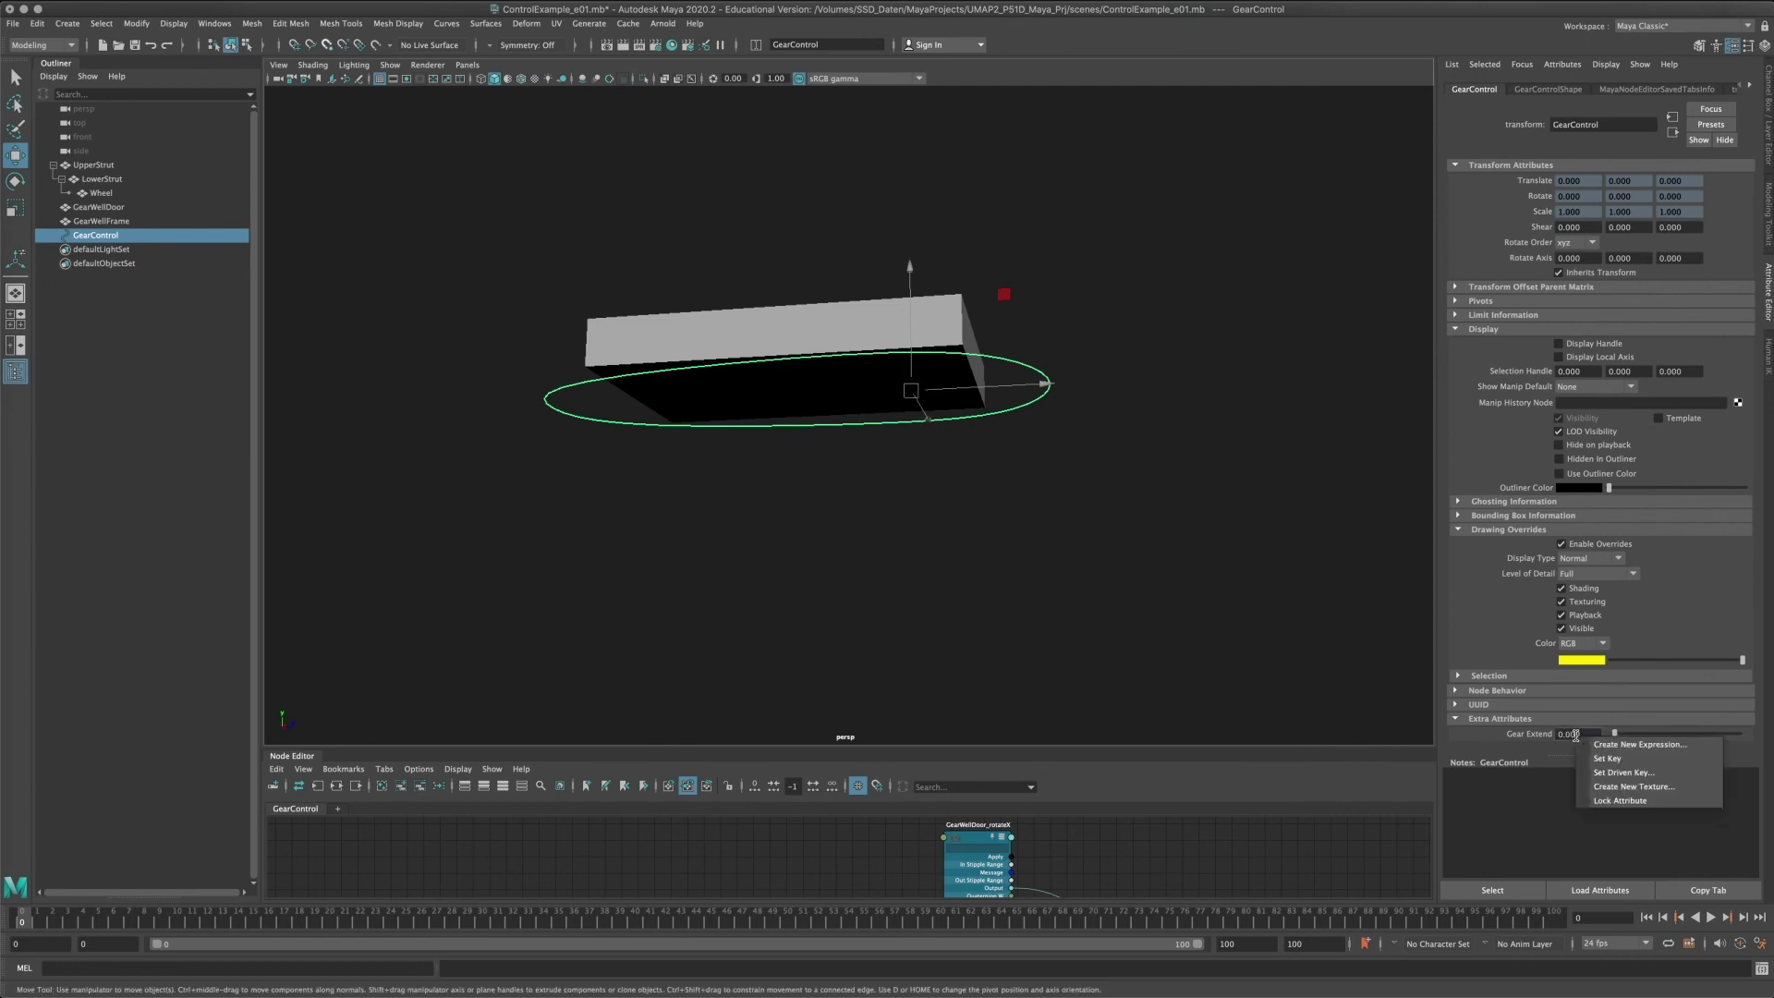
{"action": "left_click", "coordinate": [1607, 758]}
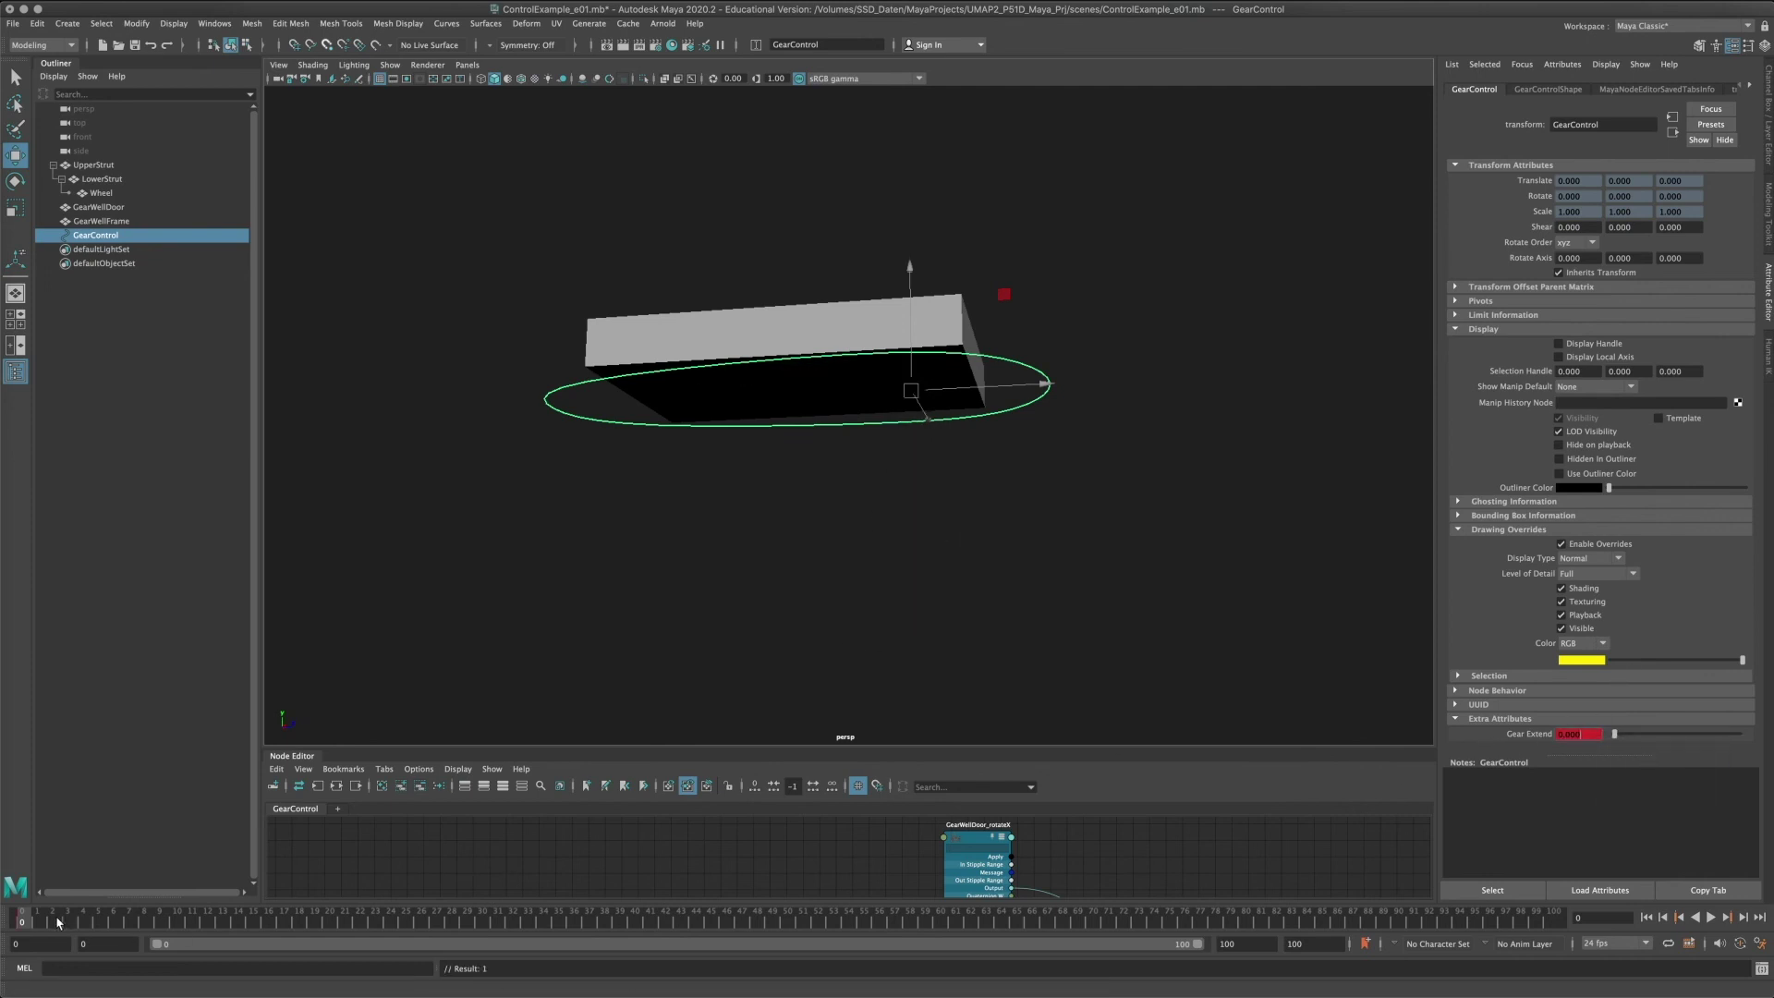
Set GearControl's Gear Extend to 100 at frame 80 and key it.
{"action": "key", "text": "alt+v"}
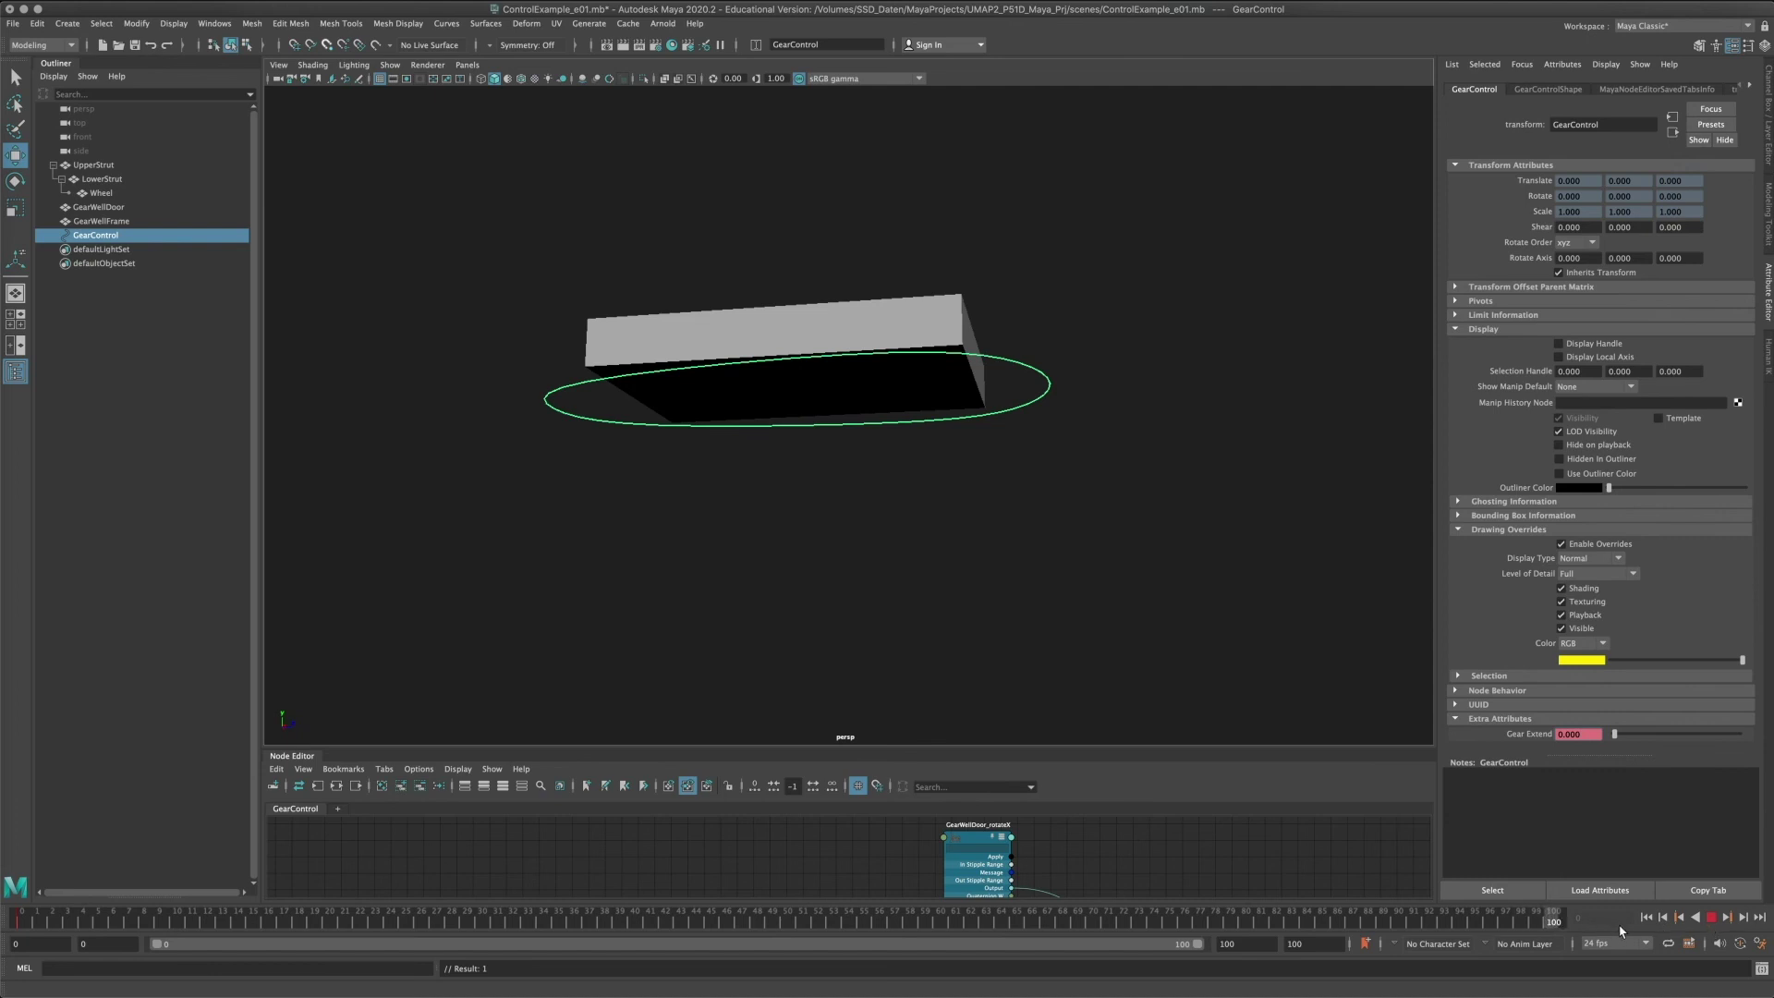
{"action": "left_click_drag", "start_coordinate": [1353, 924], "coordinate": [1256, 924]}
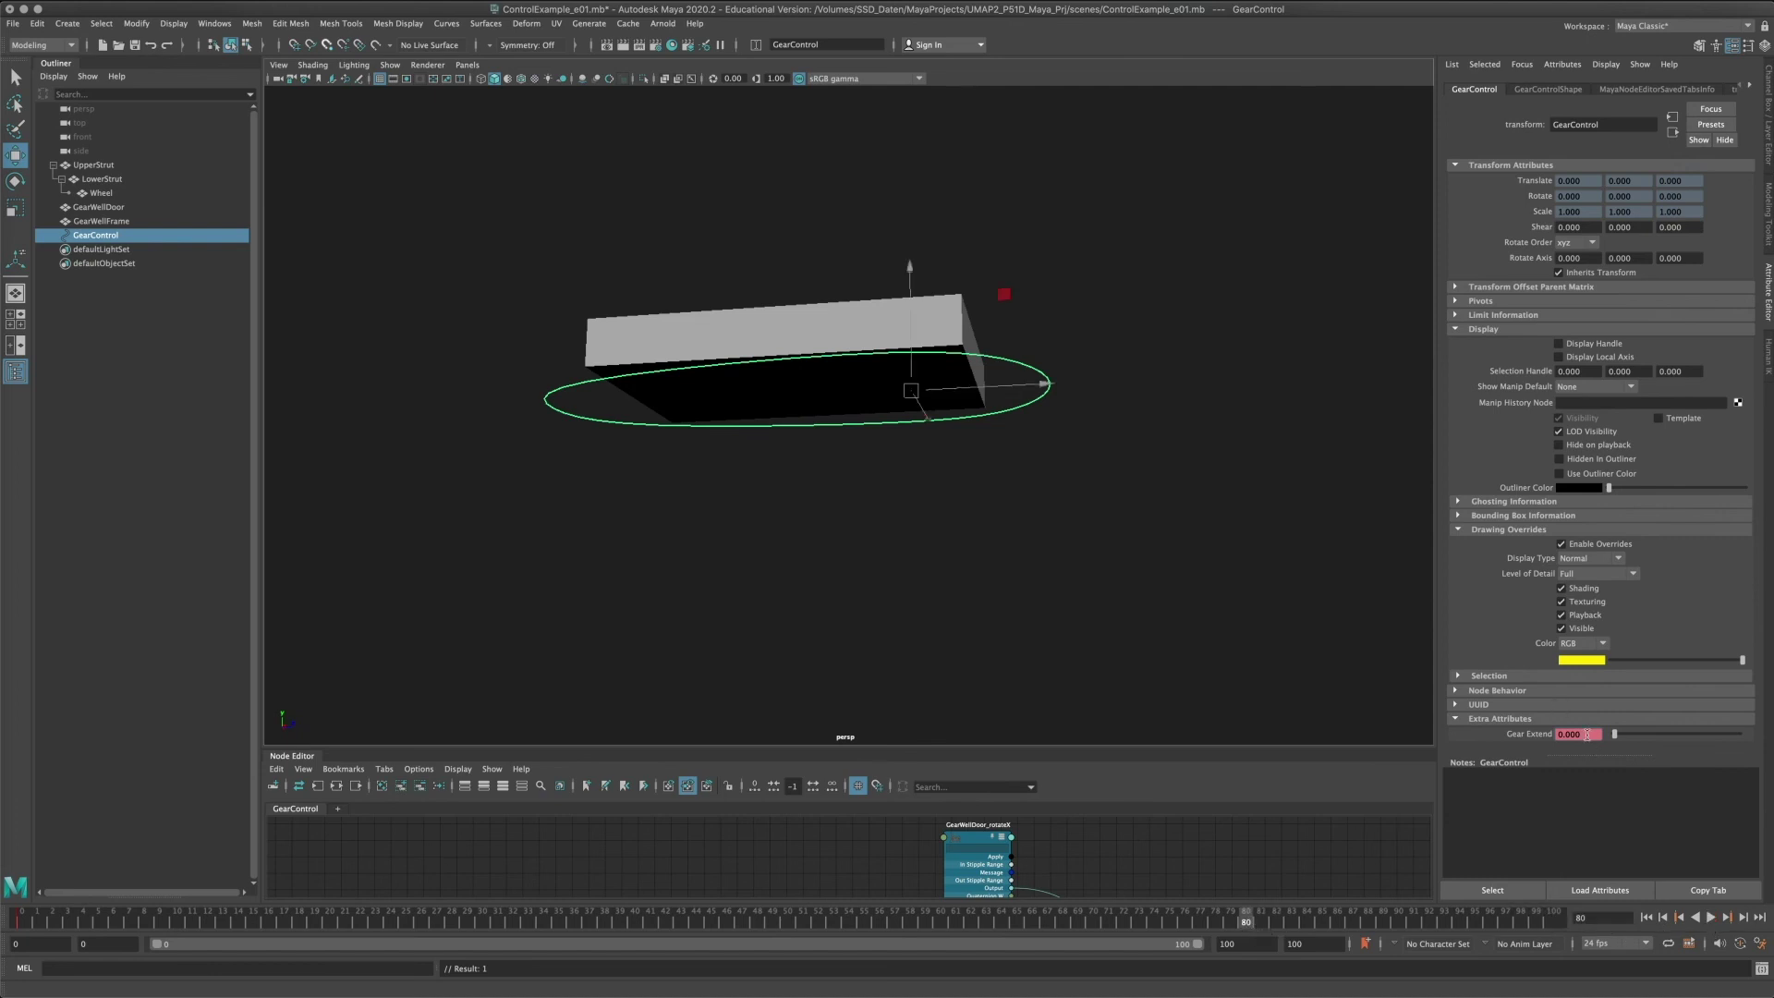
{"action": "left_click_drag", "start_coordinate": [1678, 736], "coordinate": [1741, 734]}
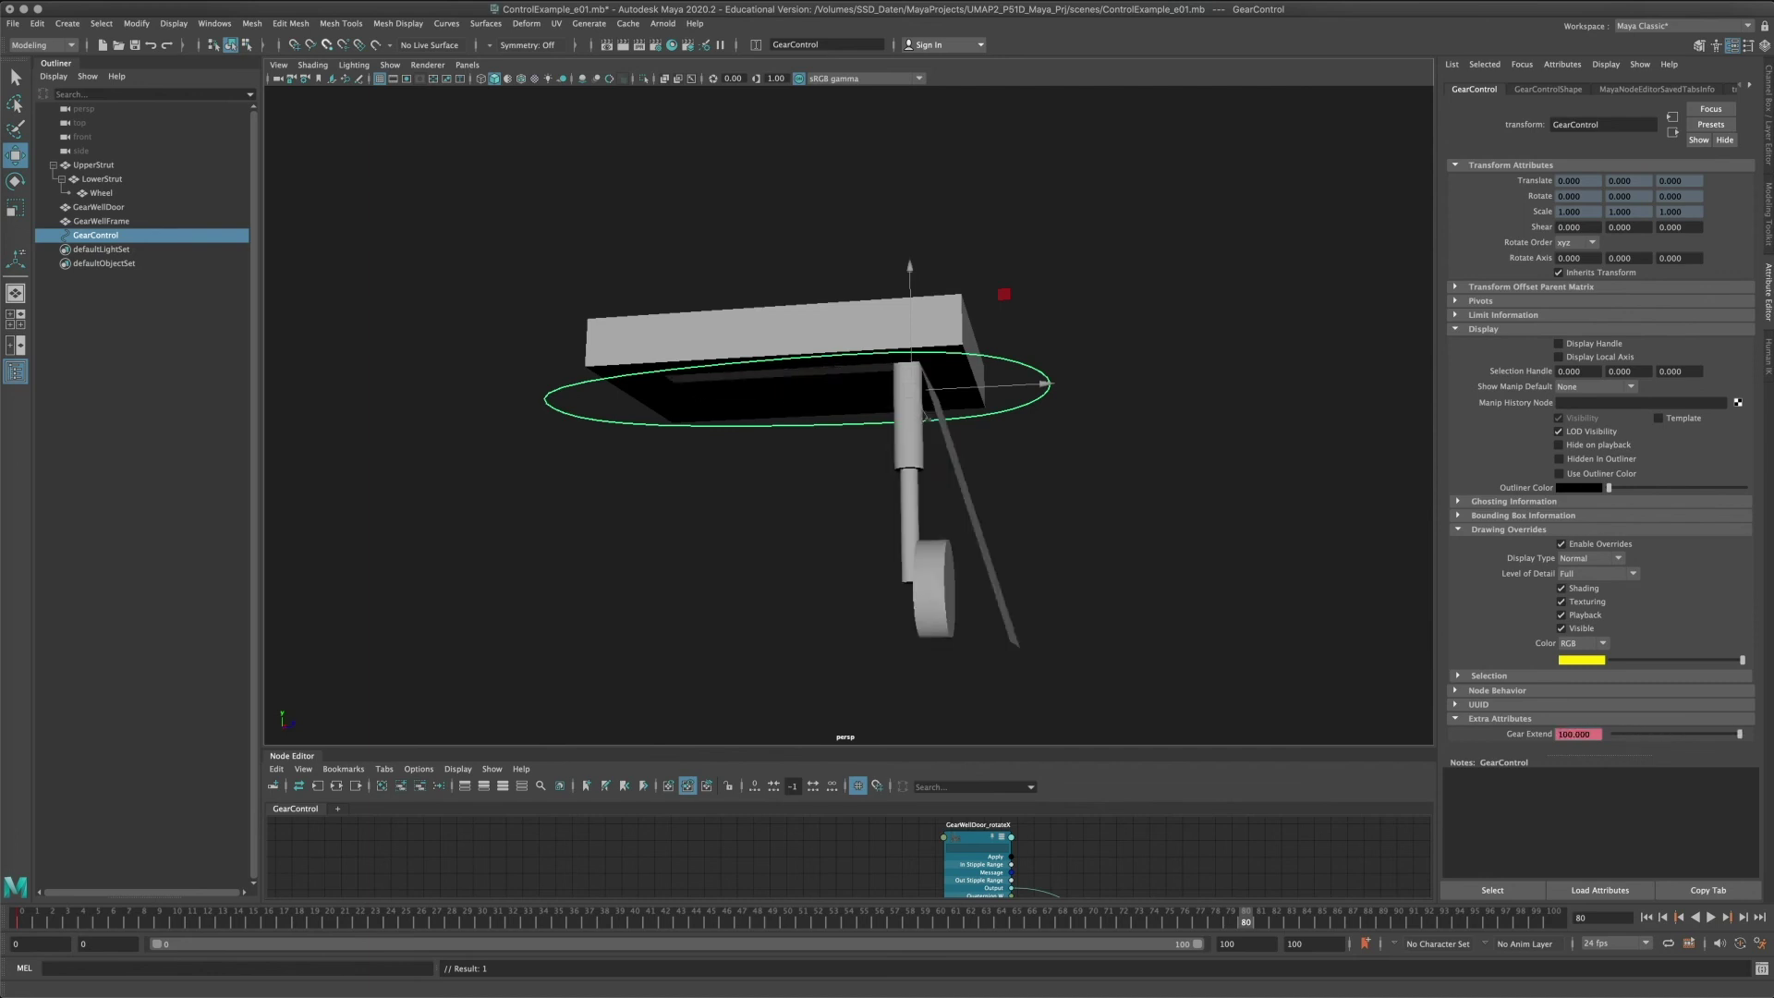
{"action": "right_click", "coordinate": [1592, 734]}
{"action": "left_click", "coordinate": [1606, 757]}
Scrub the timeline to review the keyed landing gear motion in the perspective view.
{"action": "middle_click_drag", "start_coordinate": [938, 508], "coordinate": [1054, 517], "text": "alt"}
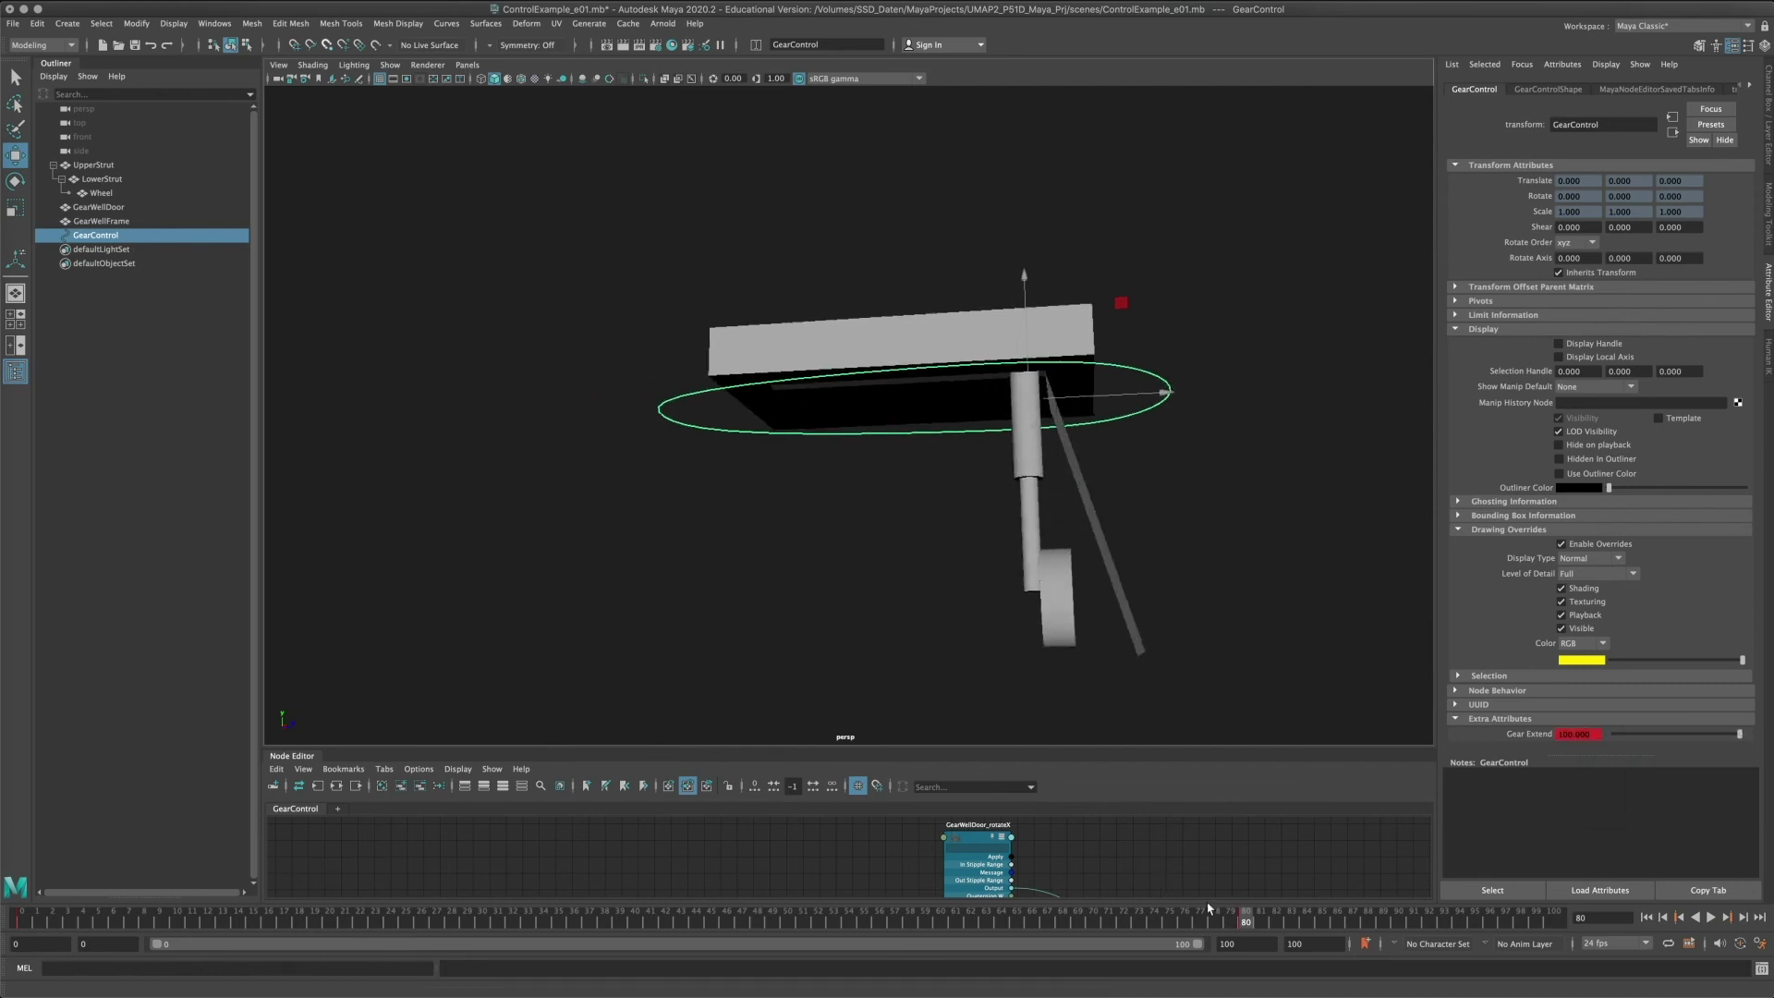
{"action": "left_click_drag", "start_coordinate": [1208, 913], "coordinate": [1245, 889]}
{"action": "left_click_drag", "start_coordinate": [1134, 343], "coordinate": [907, 717], "text": "alt"}
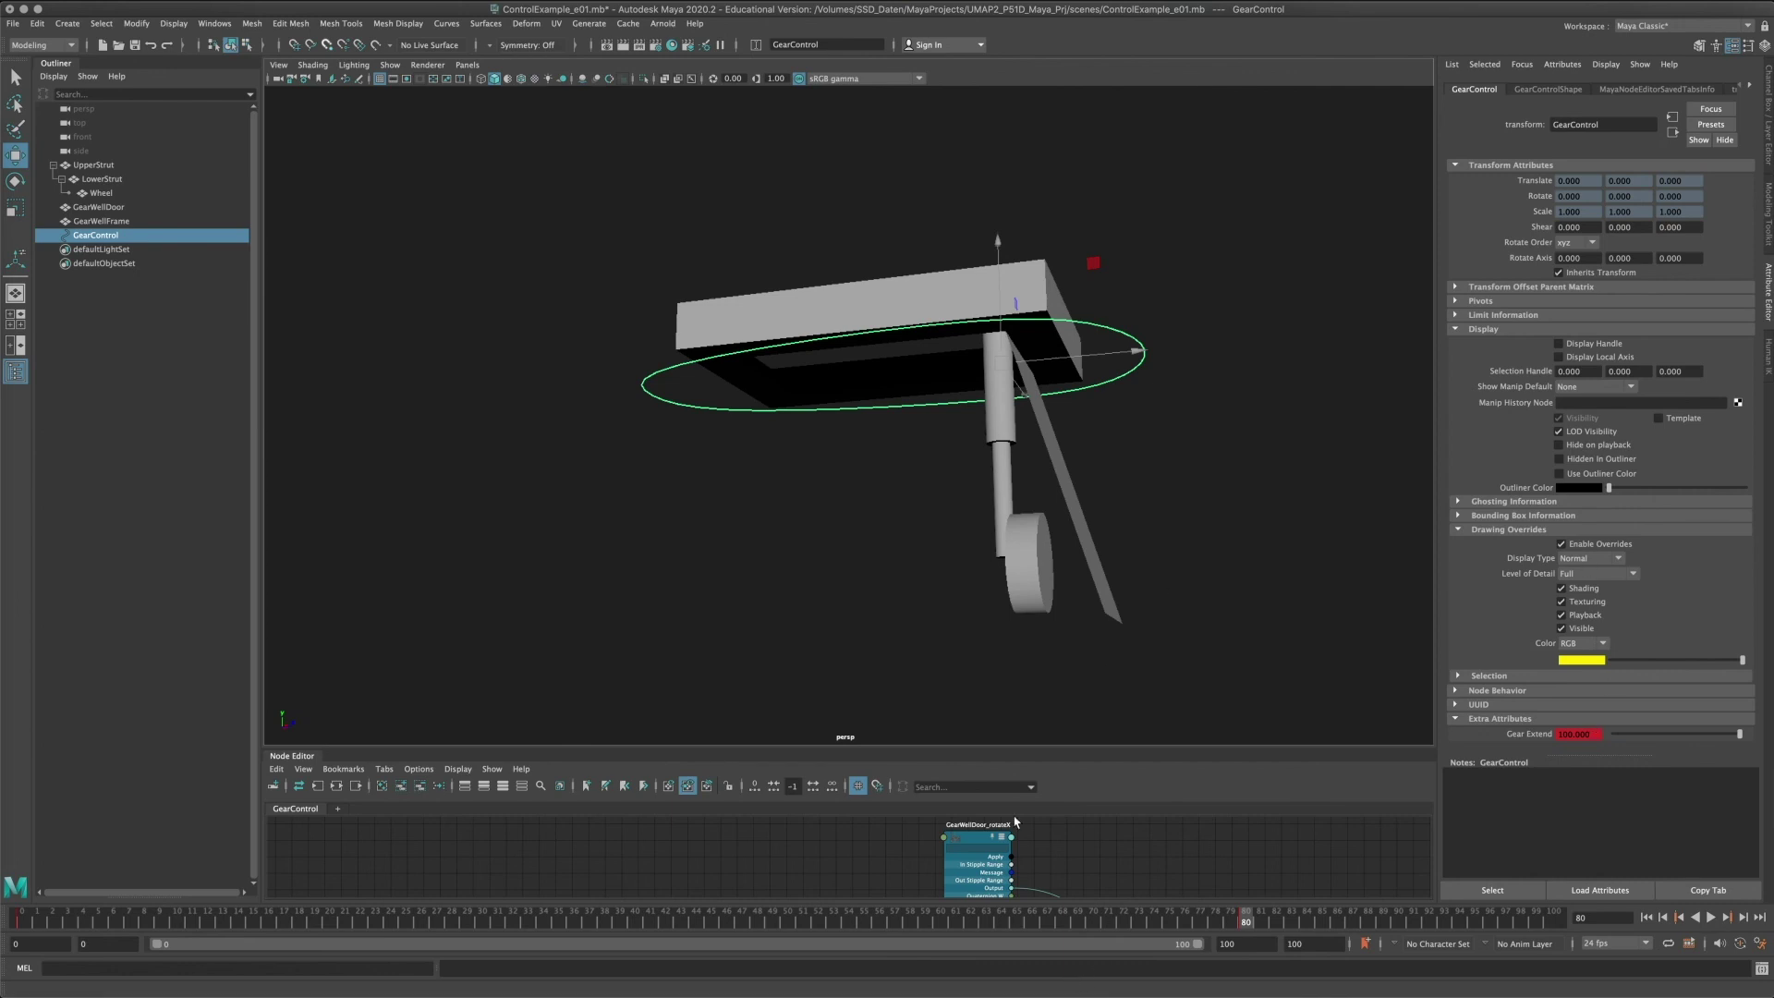
Enlarge the Node Editor area and nudge unitToTimeConversion1 and GearWellDoor_rotateX slightly upward.
{"action": "left_click_drag", "start_coordinate": [382, 747], "coordinate": [381, 317]}
{"action": "middle_click_drag", "start_coordinate": [863, 447], "coordinate": [824, 557], "text": "alt"}
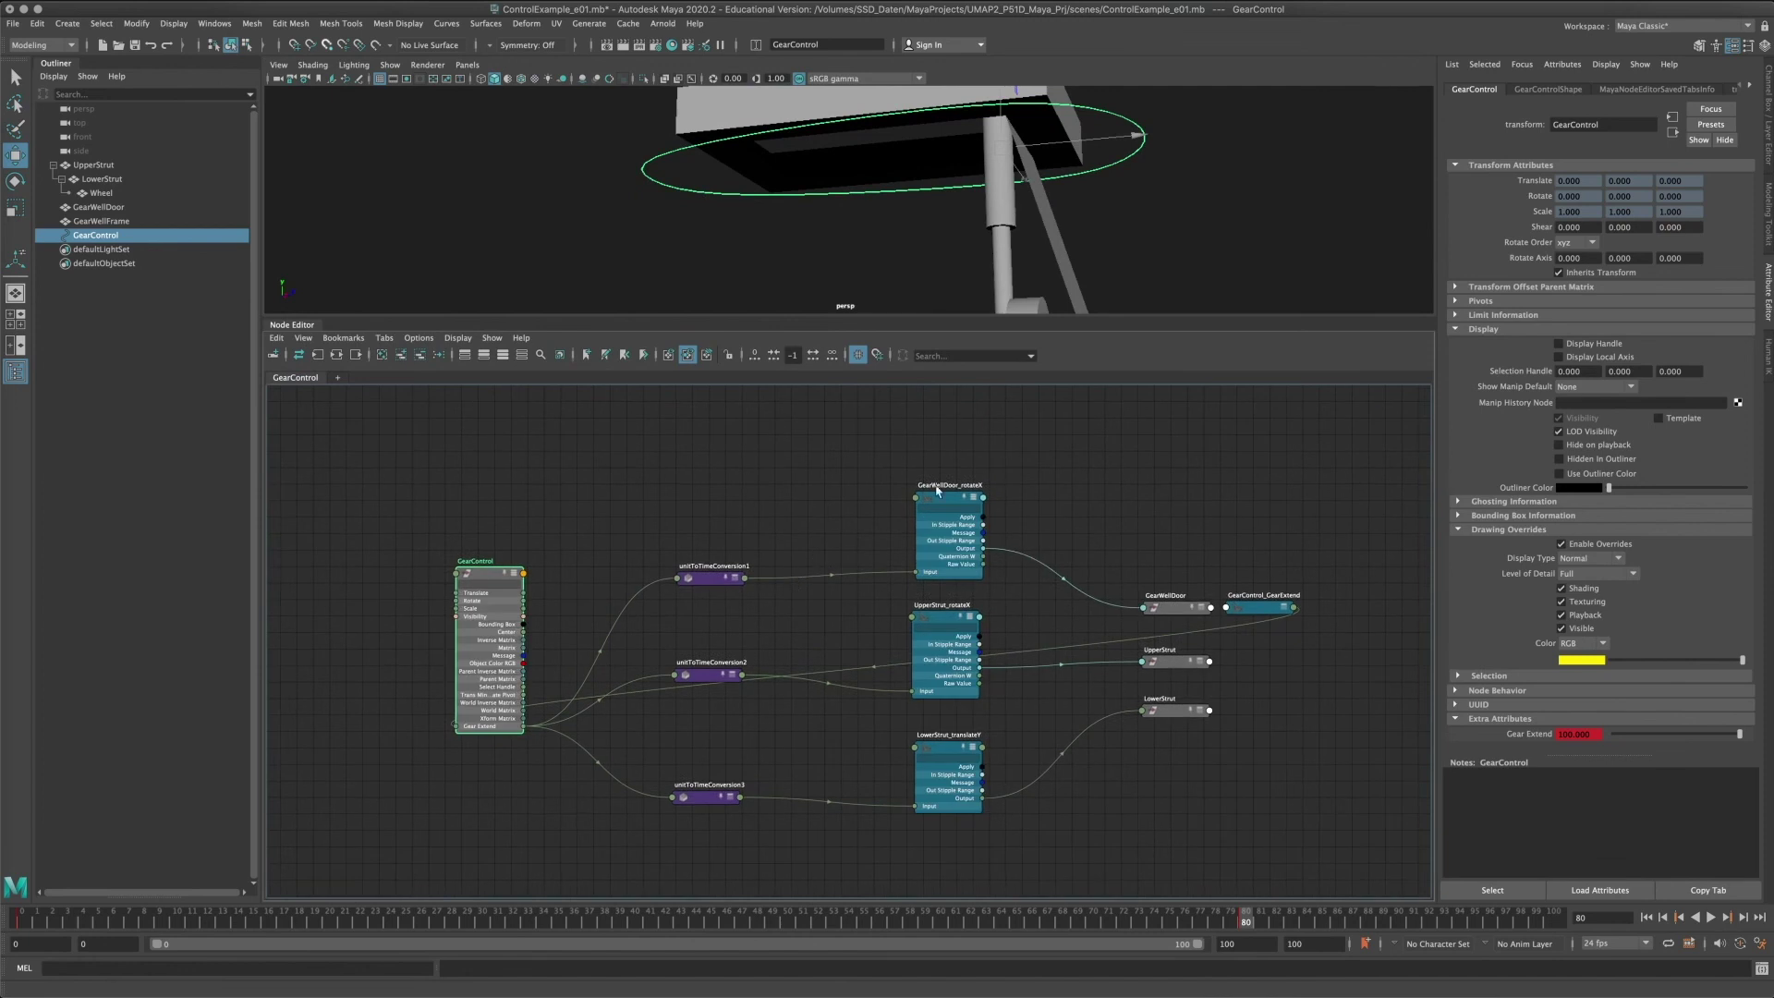
{"action": "mouse_move", "coordinate": [692, 568]}
{"action": "left_mouse_down"}
{"action": "mouse_move", "coordinate": [727, 554]}
{"action": "mouse_move", "coordinate": [687, 563]}
{"action": "left_mouse_up"}
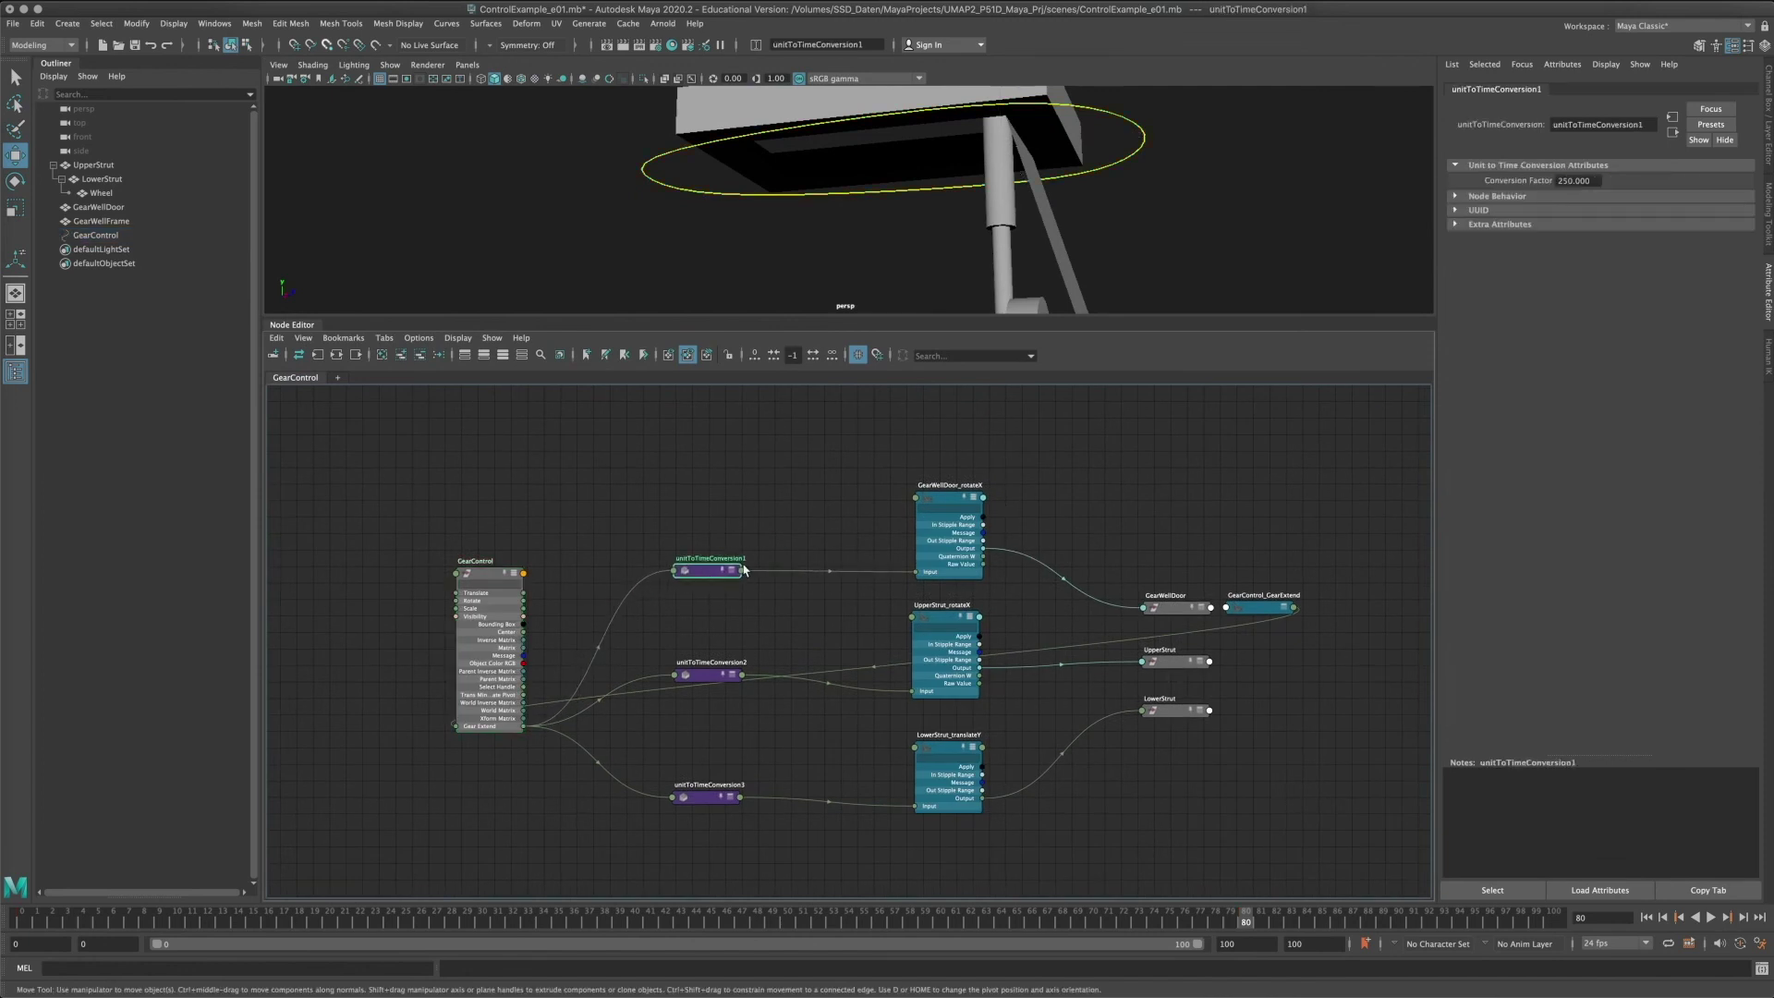
{"action": "mouse_move", "coordinate": [949, 499]}
{"action": "left_mouse_down"}
{"action": "mouse_move", "coordinate": [913, 521]}
{"action": "mouse_move", "coordinate": [961, 504]}
{"action": "mouse_move", "coordinate": [913, 485]}
{"action": "mouse_move", "coordinate": [925, 497]}
{"action": "left_mouse_up"}
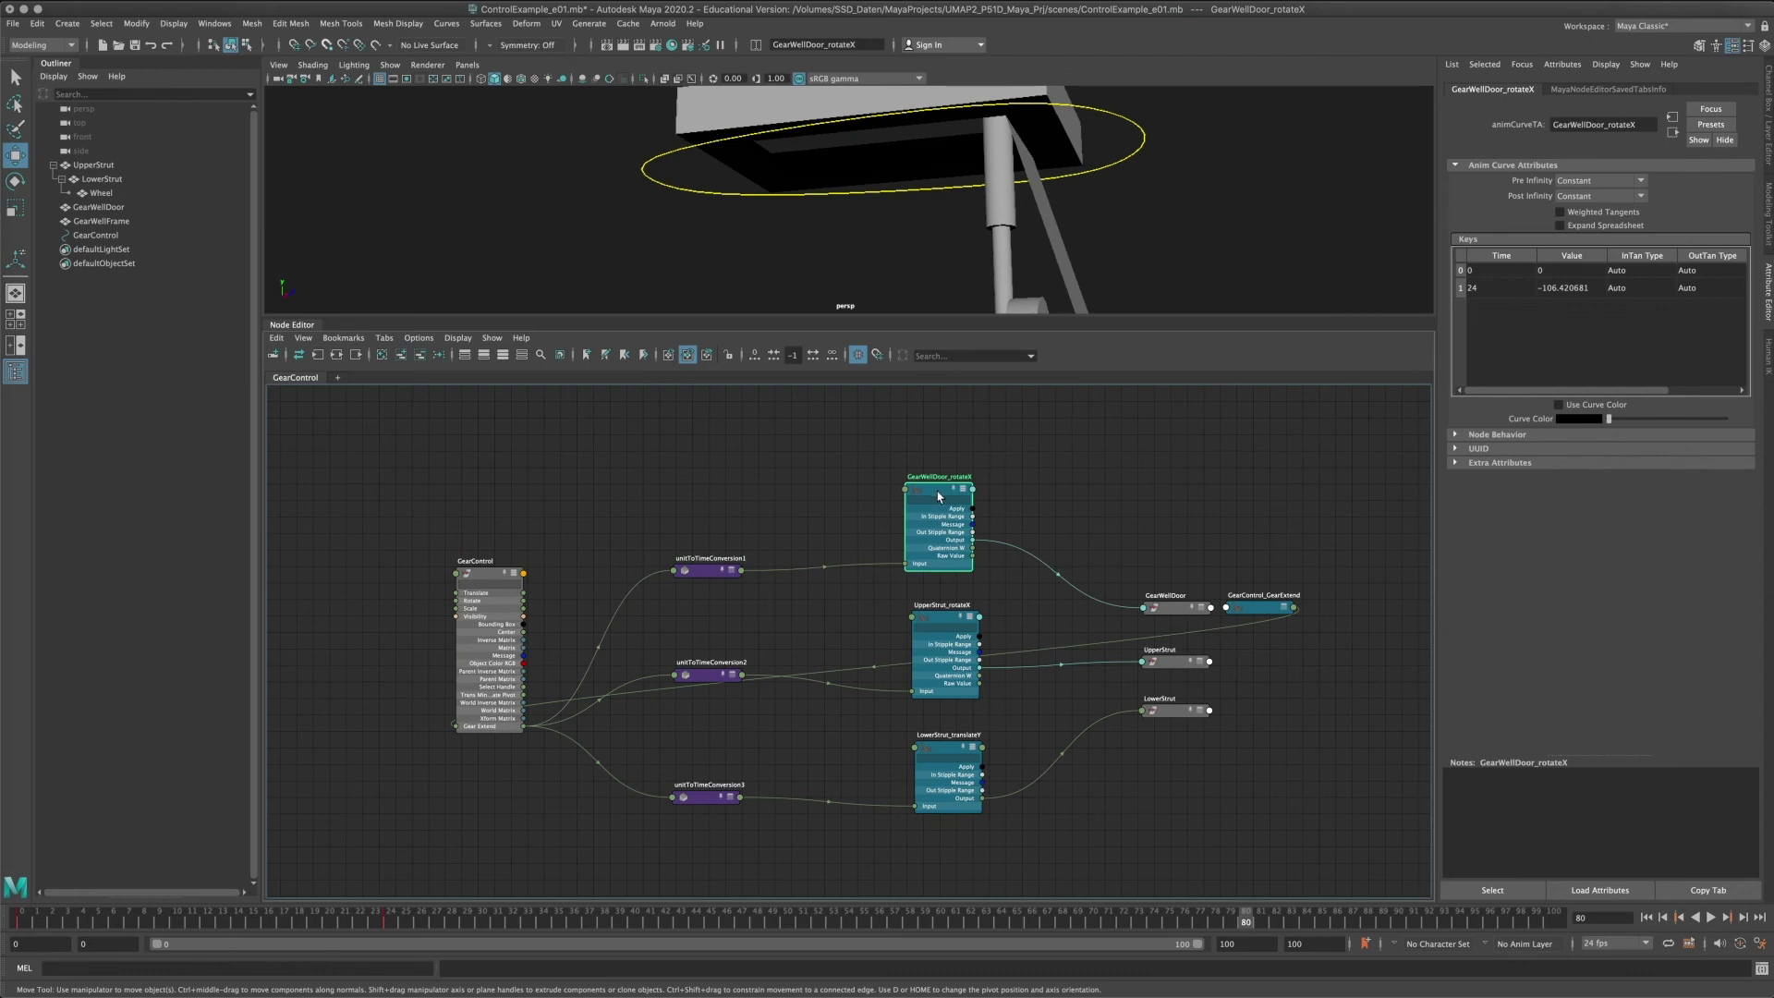
{"action": "left_click_drag", "start_coordinate": [939, 496], "coordinate": [947, 494]}
Place the GearControl_GearExtend curve node before GearControl, near the height of its Gear Extend input.
{"action": "left_click_drag", "start_coordinate": [1262, 610], "coordinate": [311, 715]}
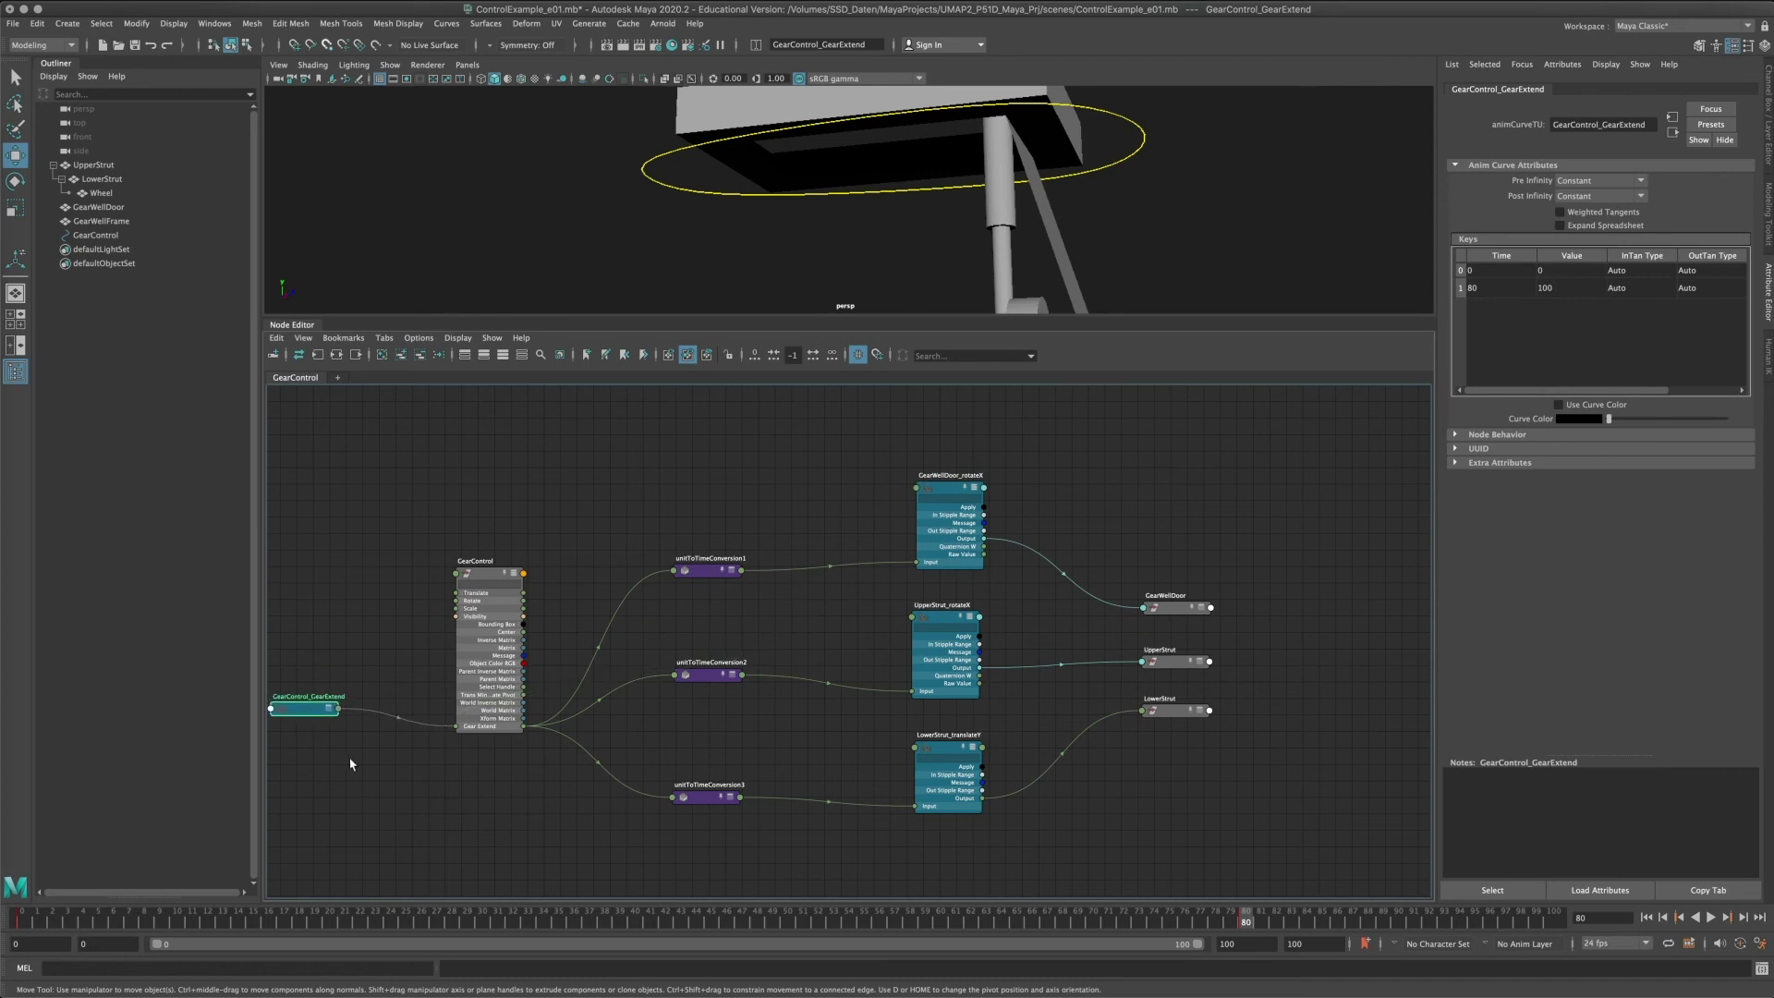
{"action": "middle_click_drag", "start_coordinate": [350, 764], "coordinate": [534, 760], "text": "alt"}
{"action": "scroll", "coordinate": [527, 748], "scroll_direction": "up", "scroll_amount": 2}
{"action": "left_click_drag", "start_coordinate": [502, 705], "coordinate": [388, 684]}
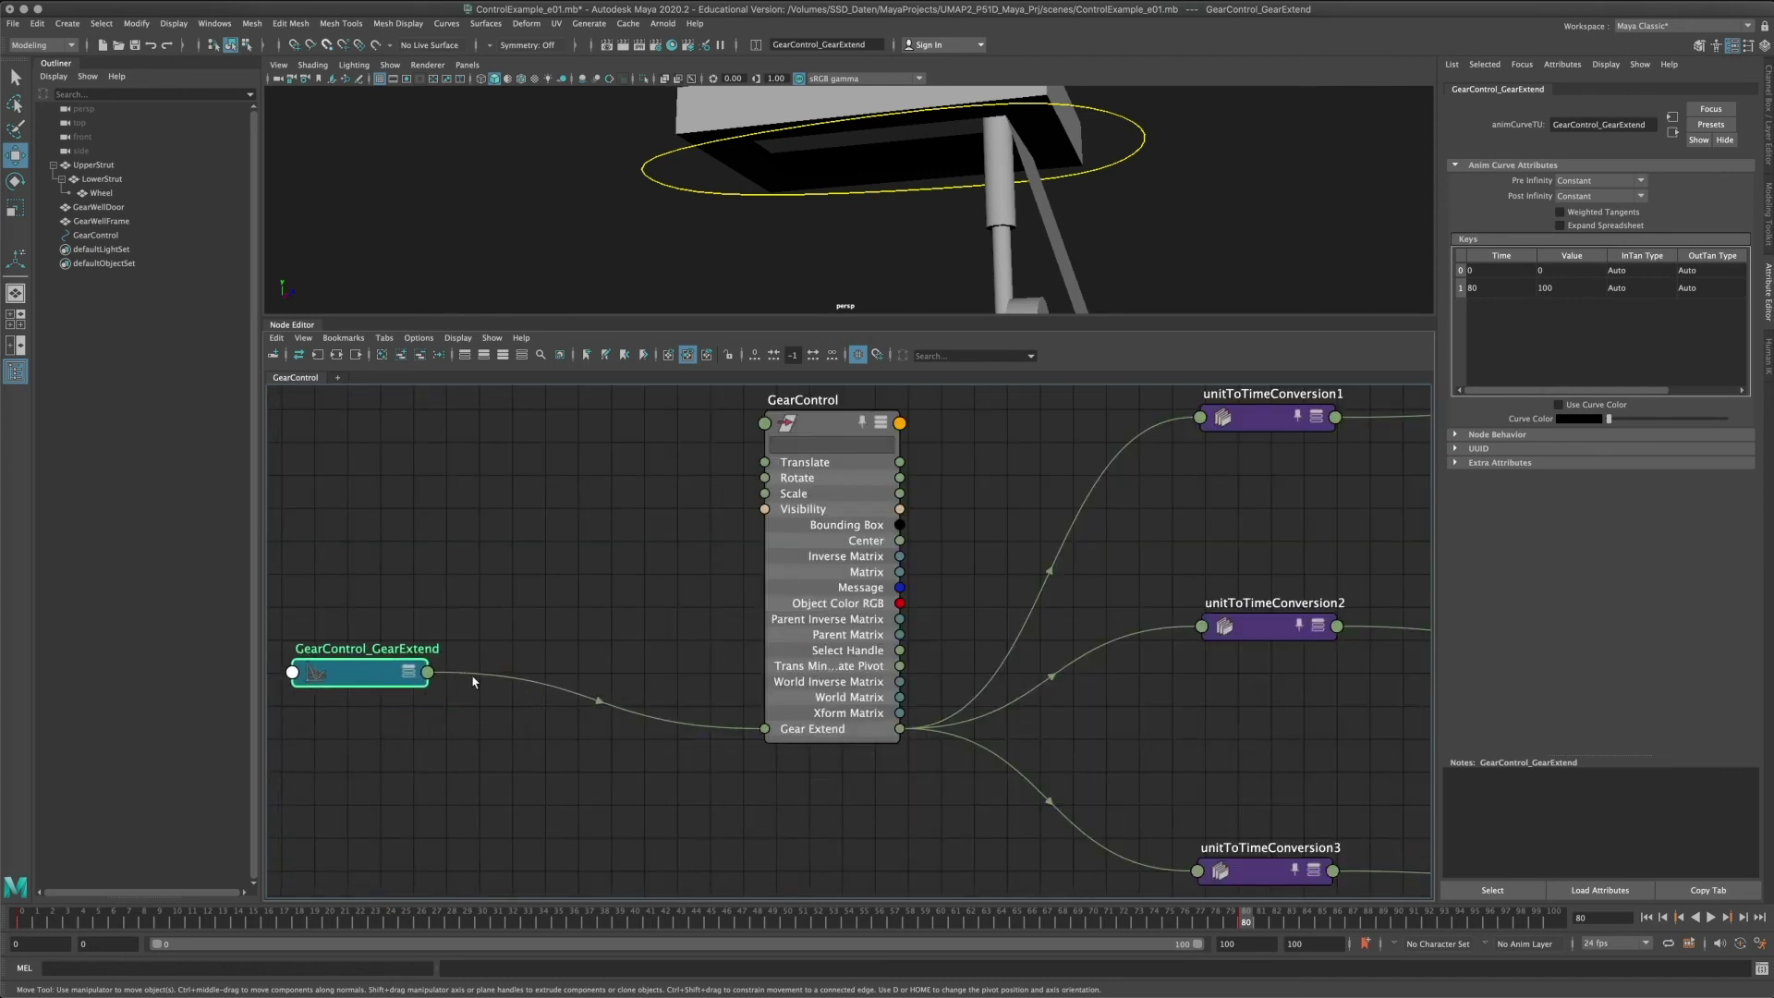
Move the GearControl node slightly closer to the GearControl_GearExtend curve node.
{"action": "scroll", "coordinate": [740, 635], "scroll_direction": "down", "scroll_amount": 5}
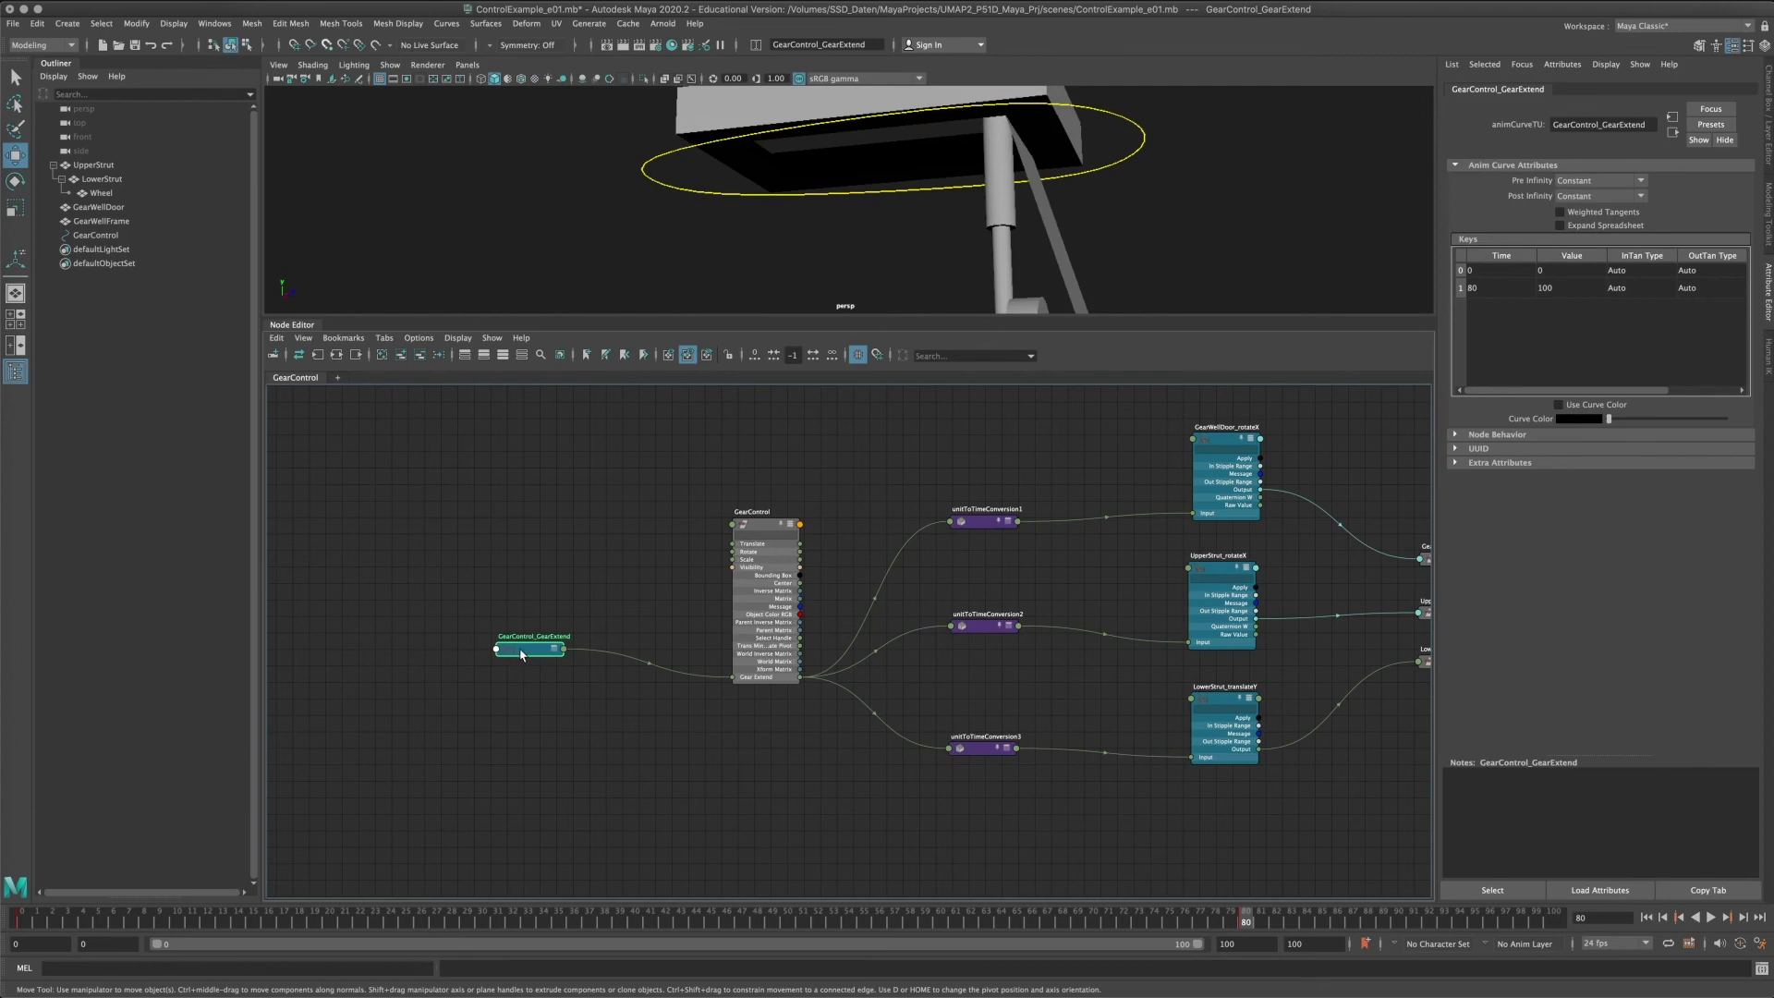
{"action": "middle_click_drag", "start_coordinate": [937, 566], "coordinate": [879, 681], "text": "alt"}
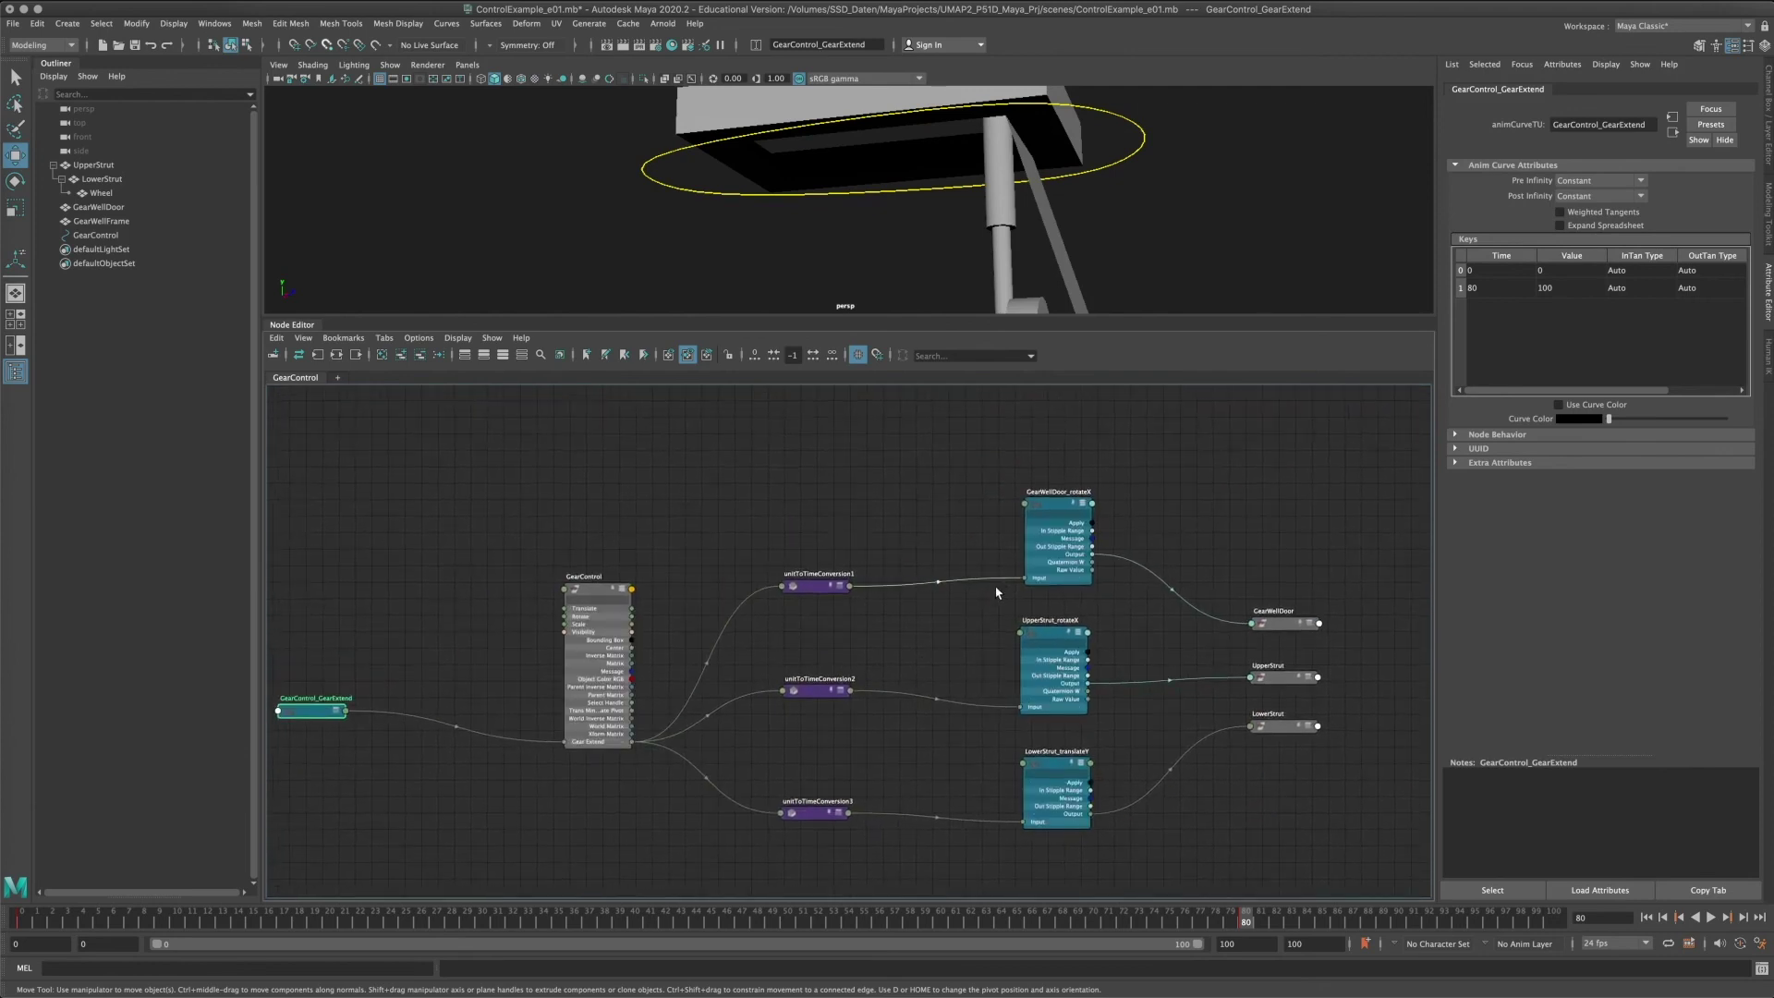
{"action": "scroll", "coordinate": [980, 538], "scroll_direction": "down", "scroll_amount": 3}
{"action": "scroll", "coordinate": [961, 544], "scroll_direction": "up", "scroll_amount": 3}
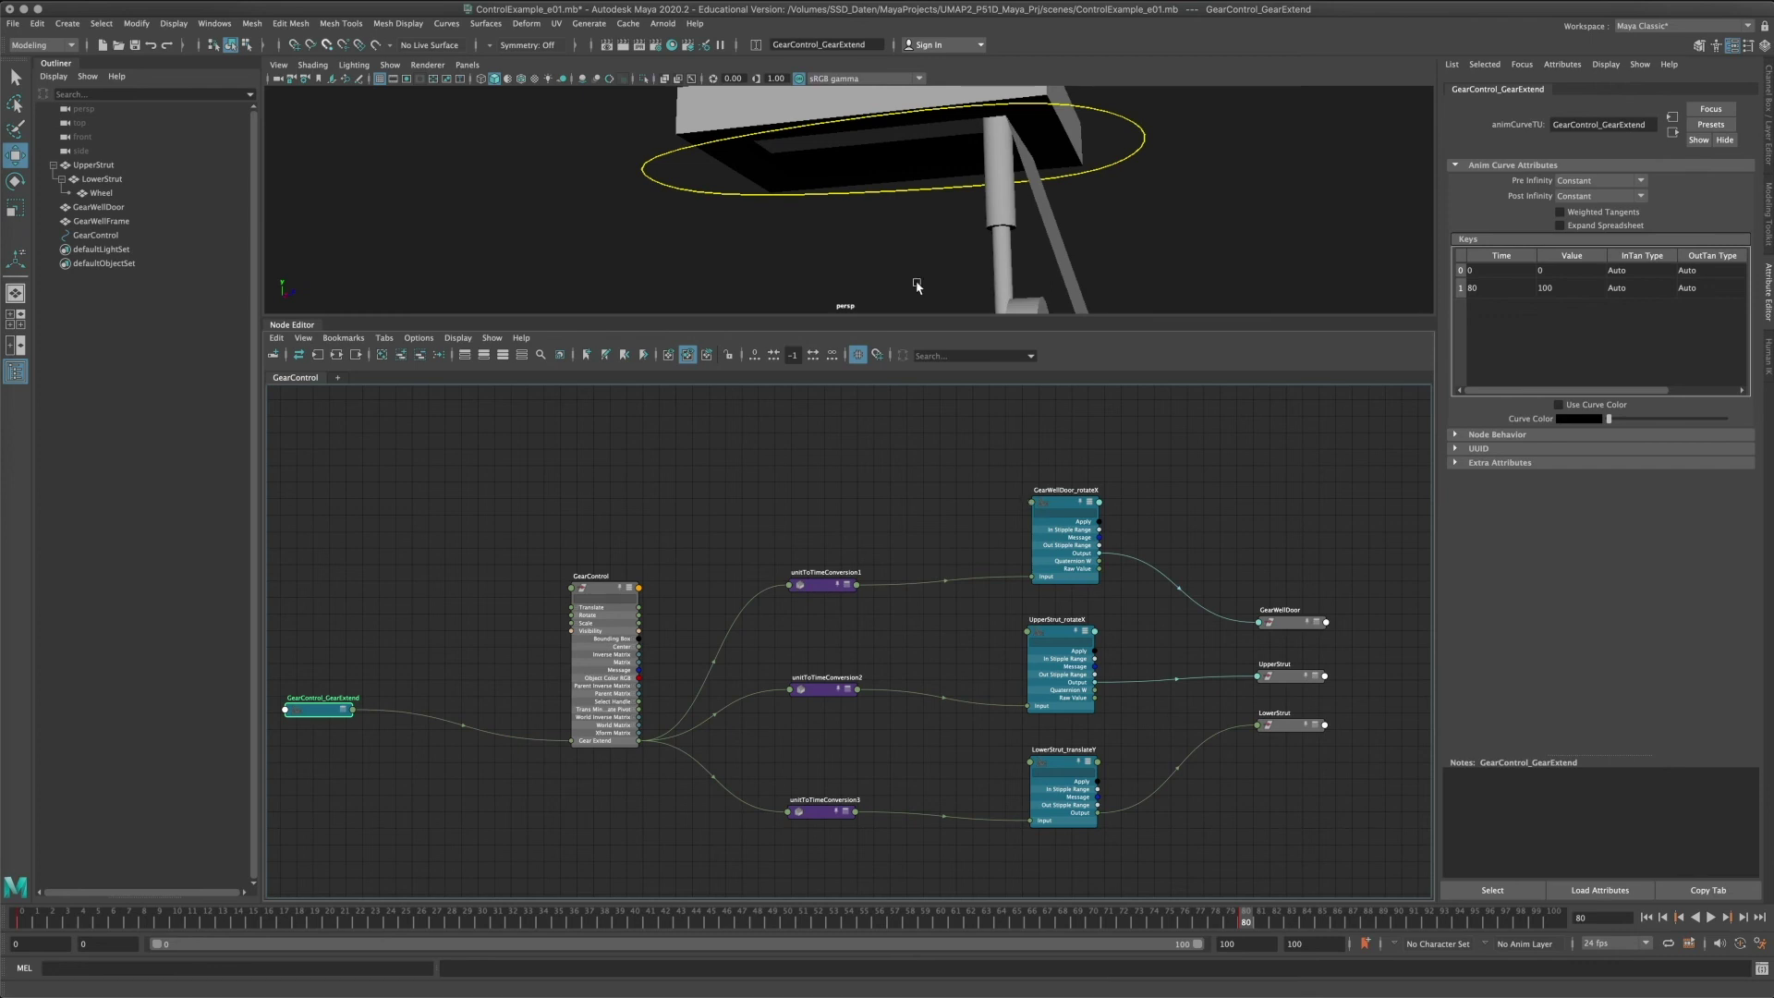
{"action": "middle_click_drag", "start_coordinate": [611, 587], "coordinate": [753, 576], "text": "alt"}
{"action": "left_click_drag", "start_coordinate": [753, 577], "coordinate": [706, 575]}
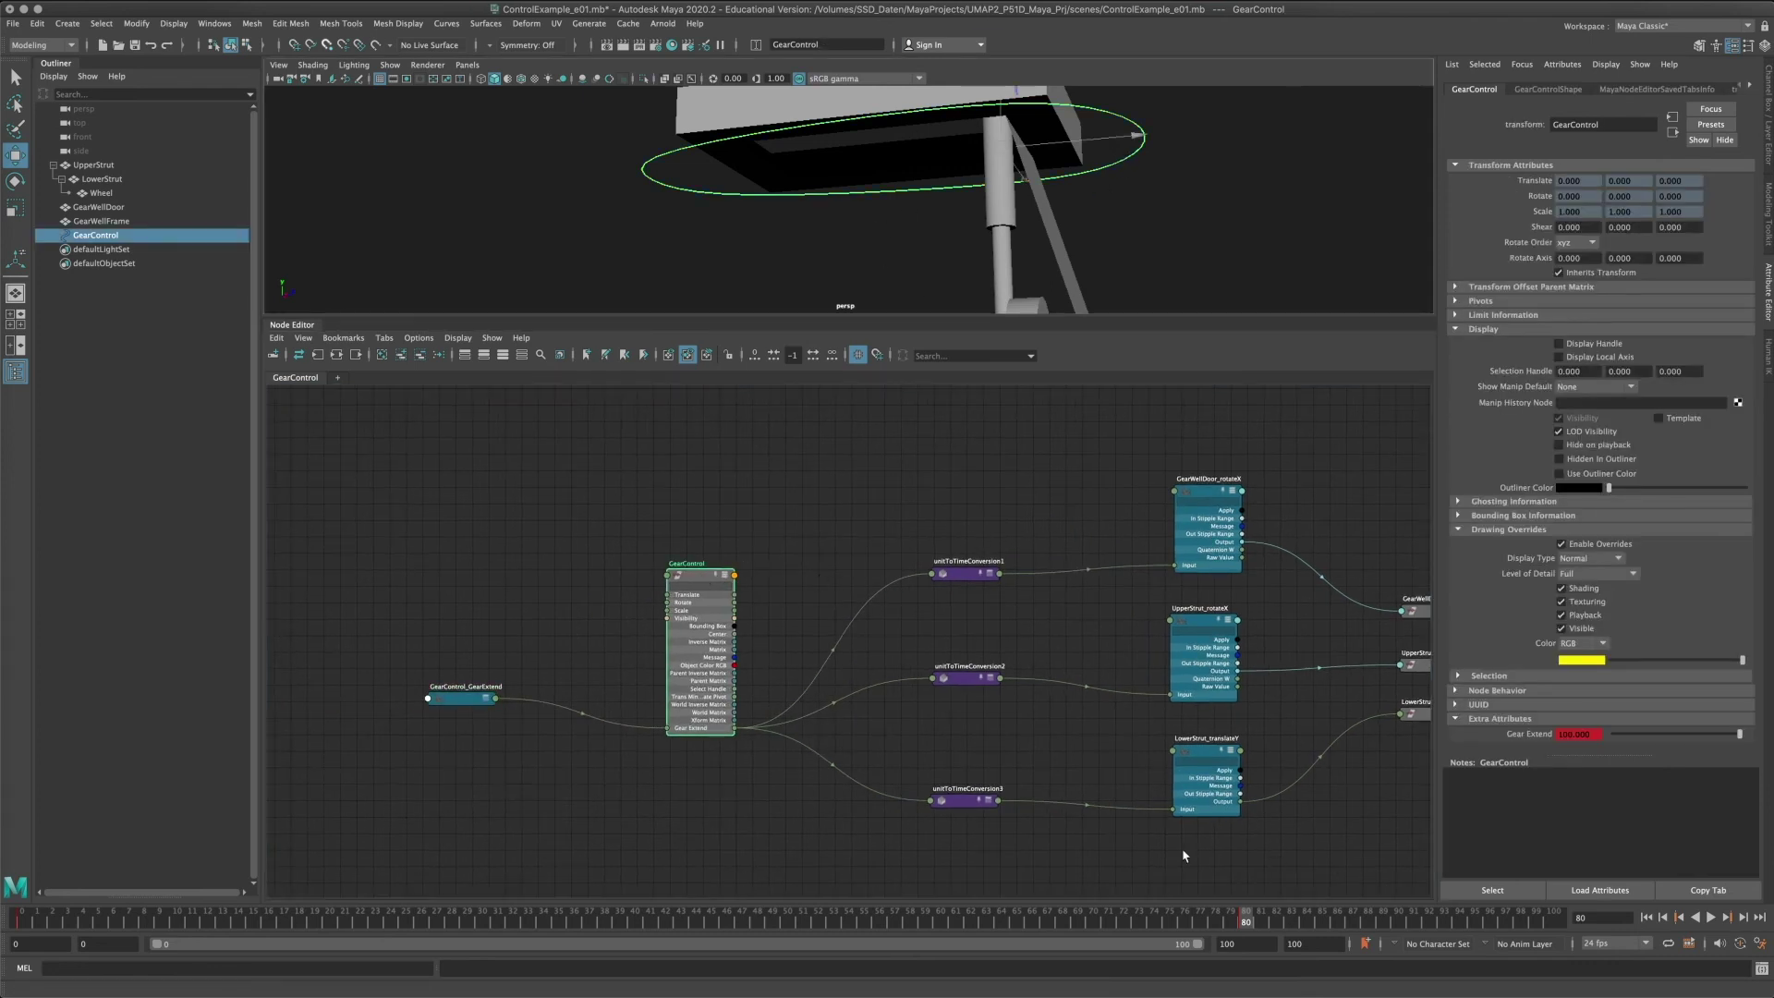
Highlight the timeline range between frames 0 and 80 and open the Graph Editor for GearControl.
{"action": "key", "text": "alt+v"}
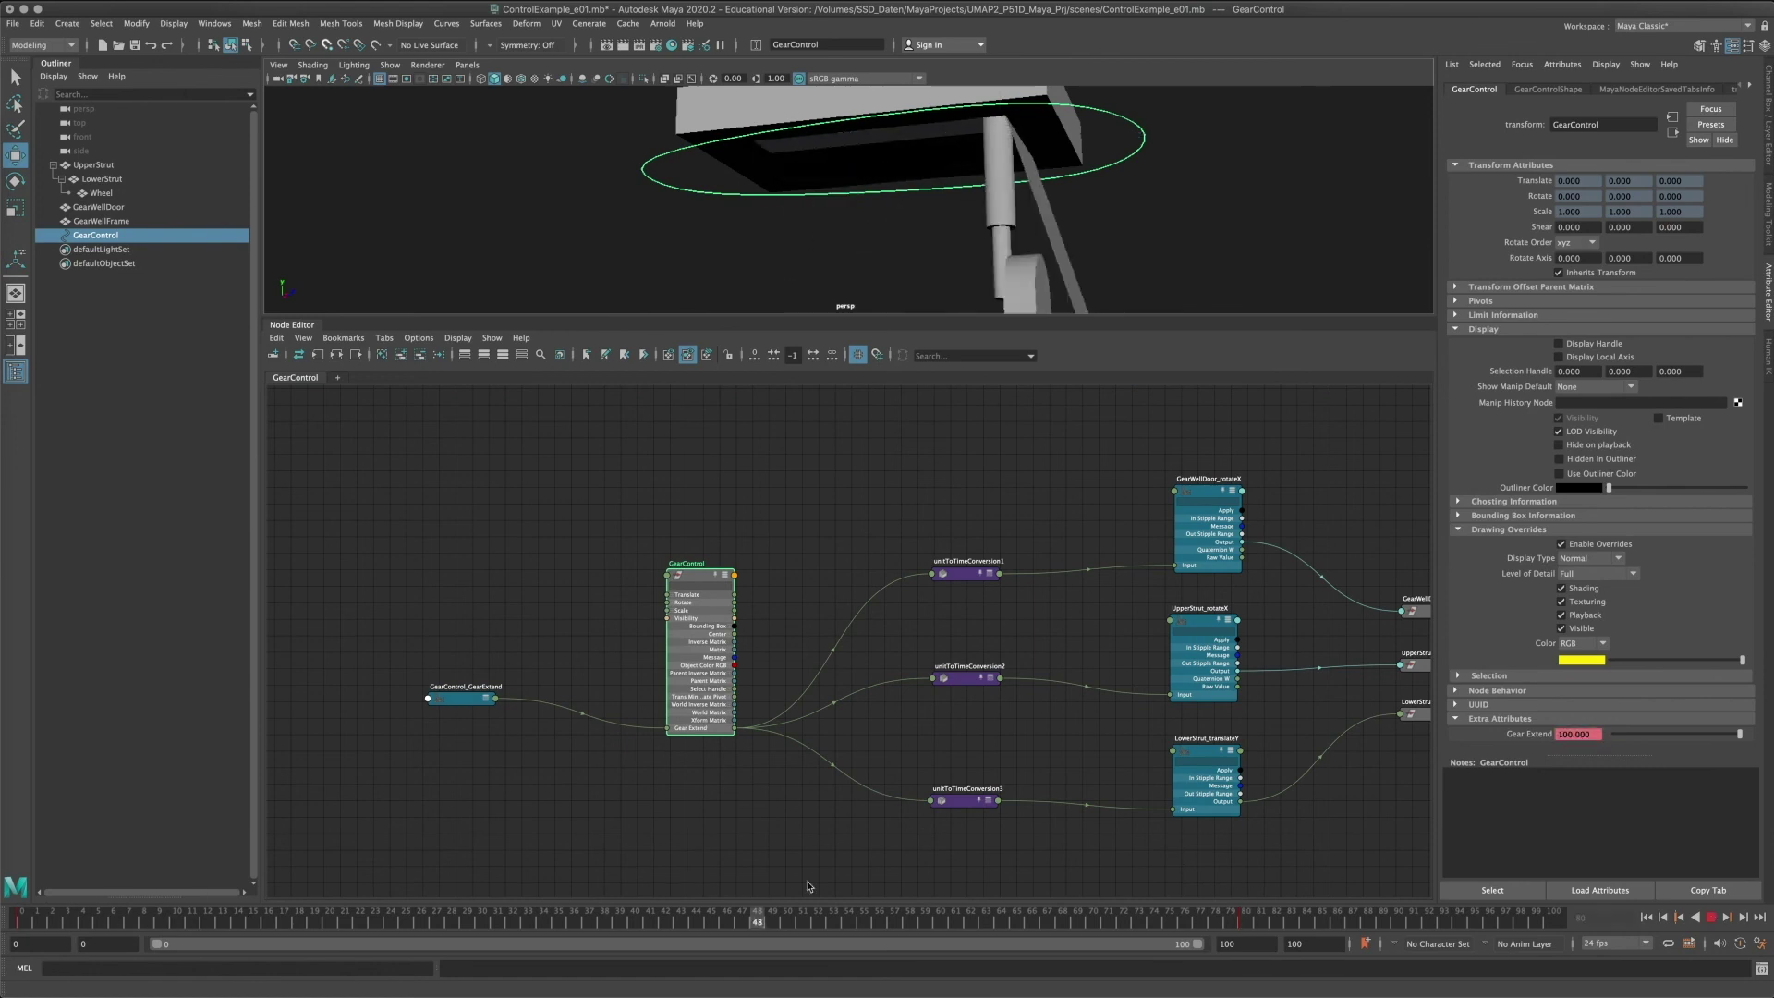
{"action": "left_click", "coordinate": [1245, 918]}
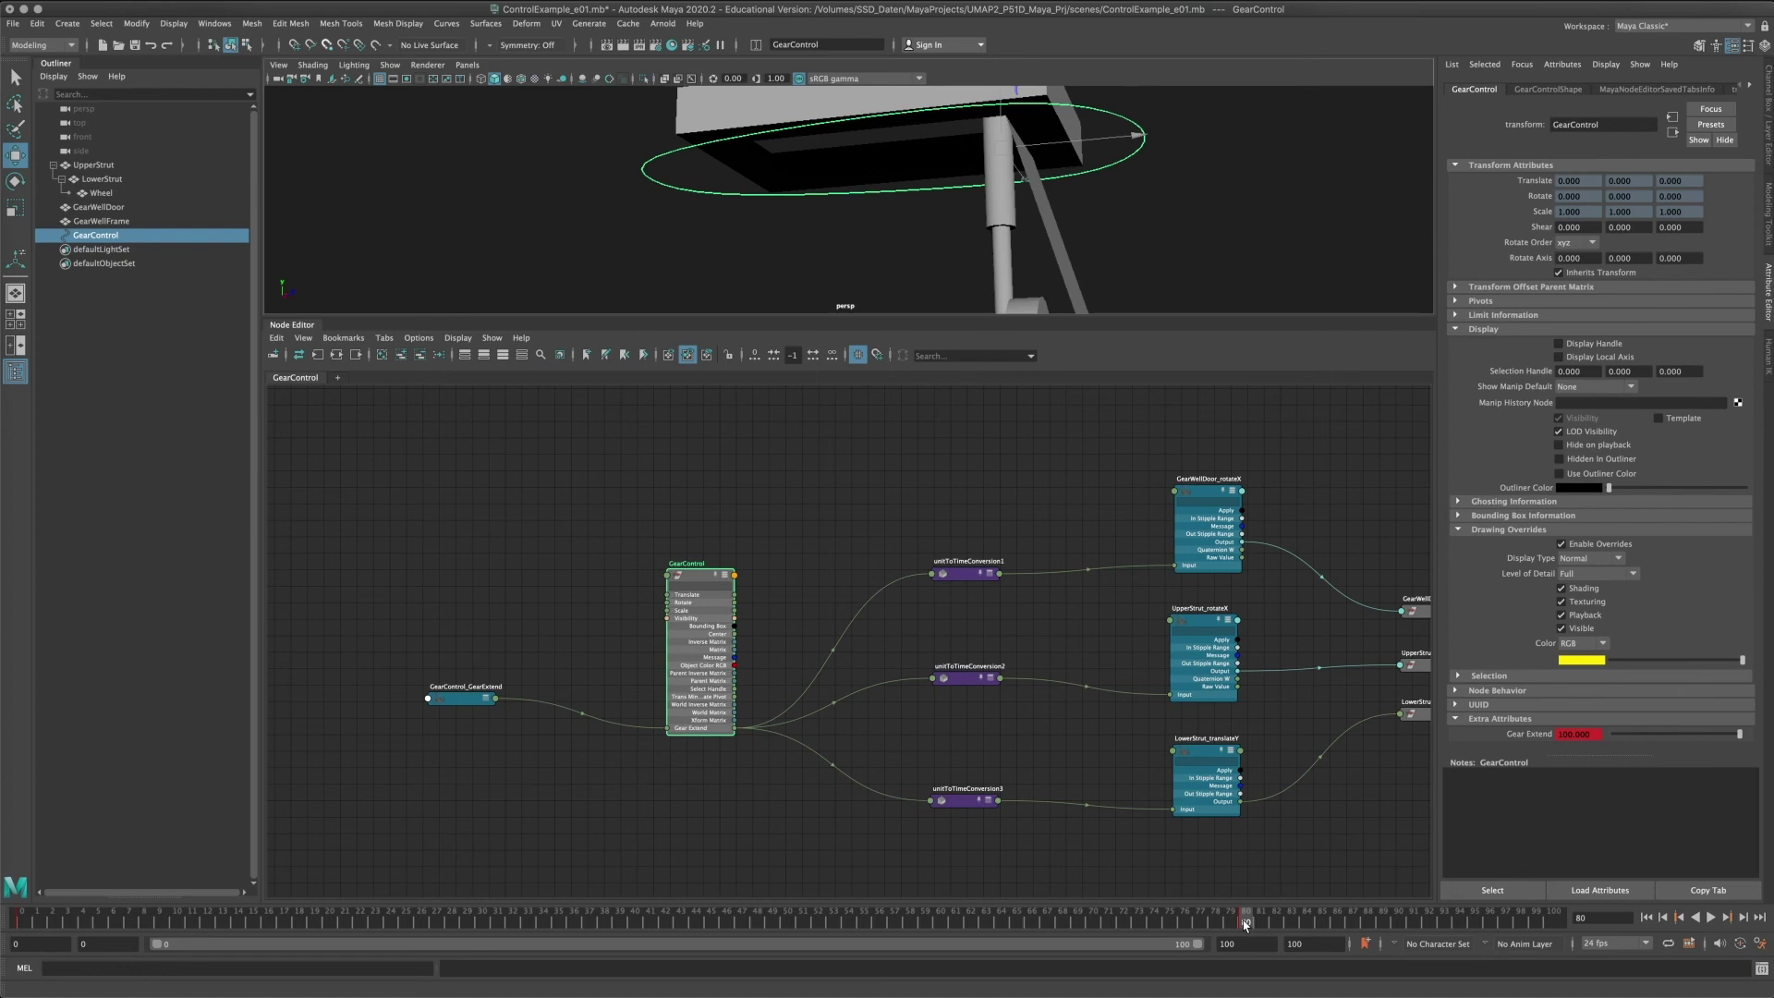
{"action": "left_click_drag", "start_coordinate": [1246, 922], "coordinate": [19, 920], "text": "shift"}
{"action": "left_click", "coordinate": [215, 23]}
{"action": "mouse_move", "coordinate": [277, 102]}
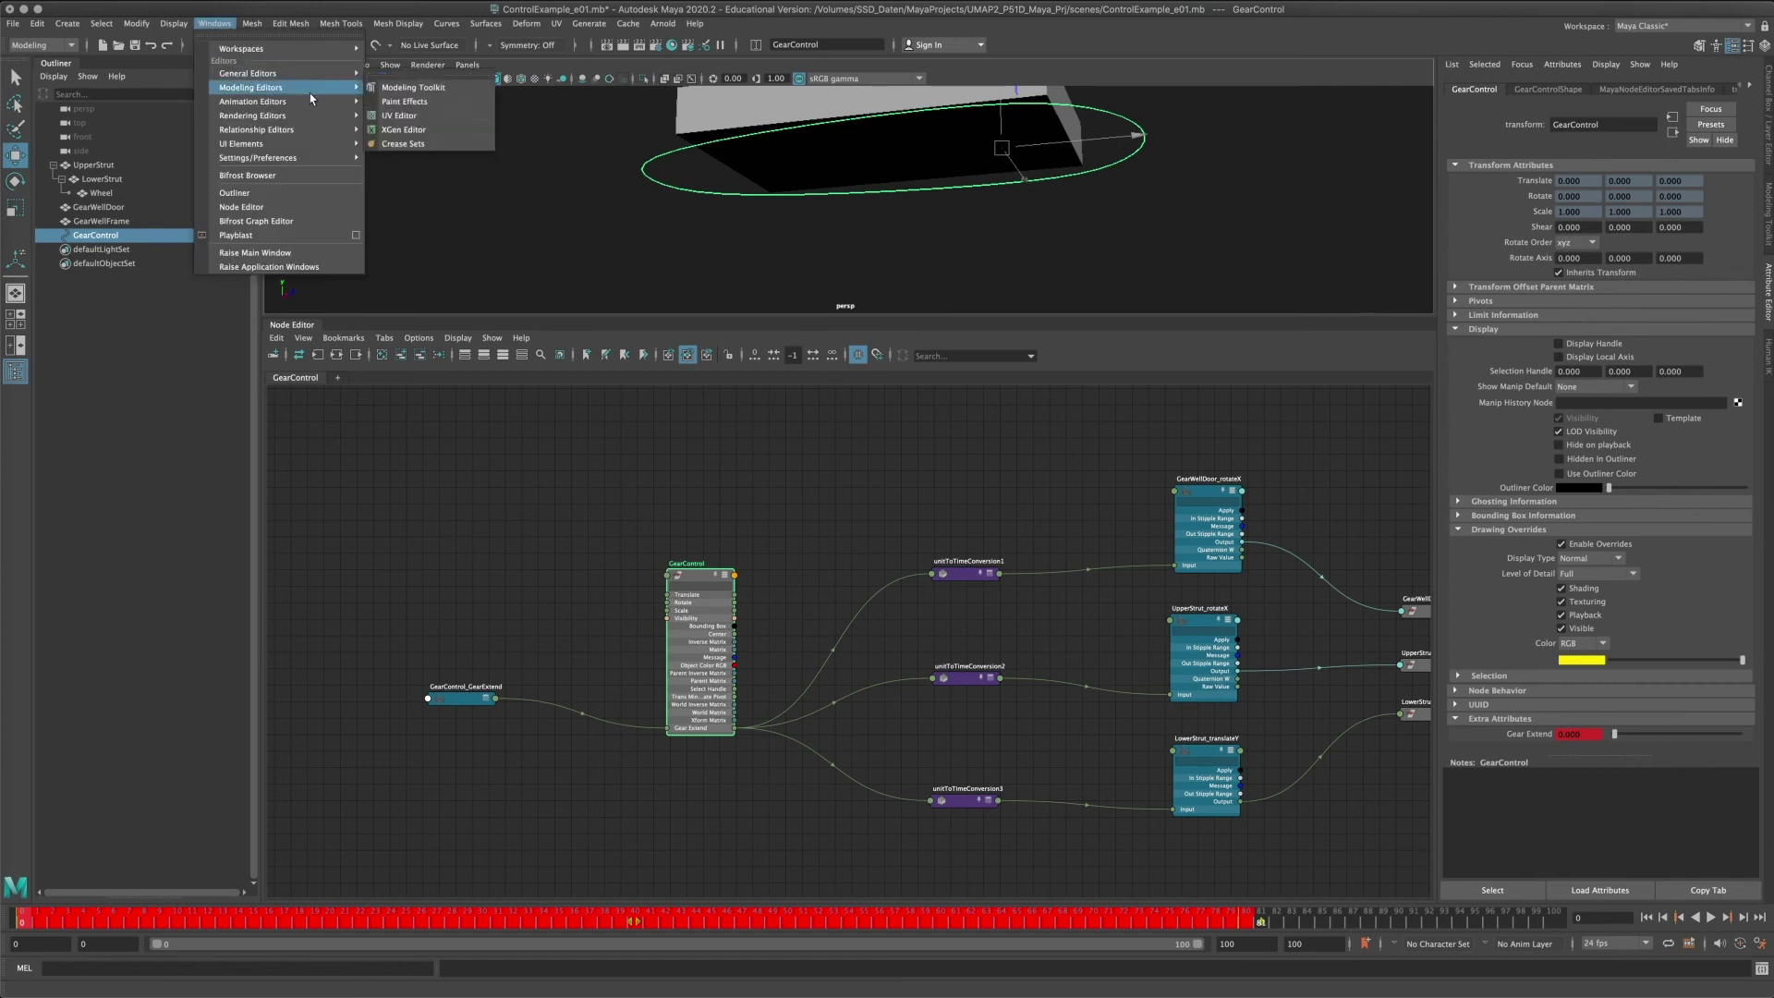
{"action": "left_click", "coordinate": [421, 102]}
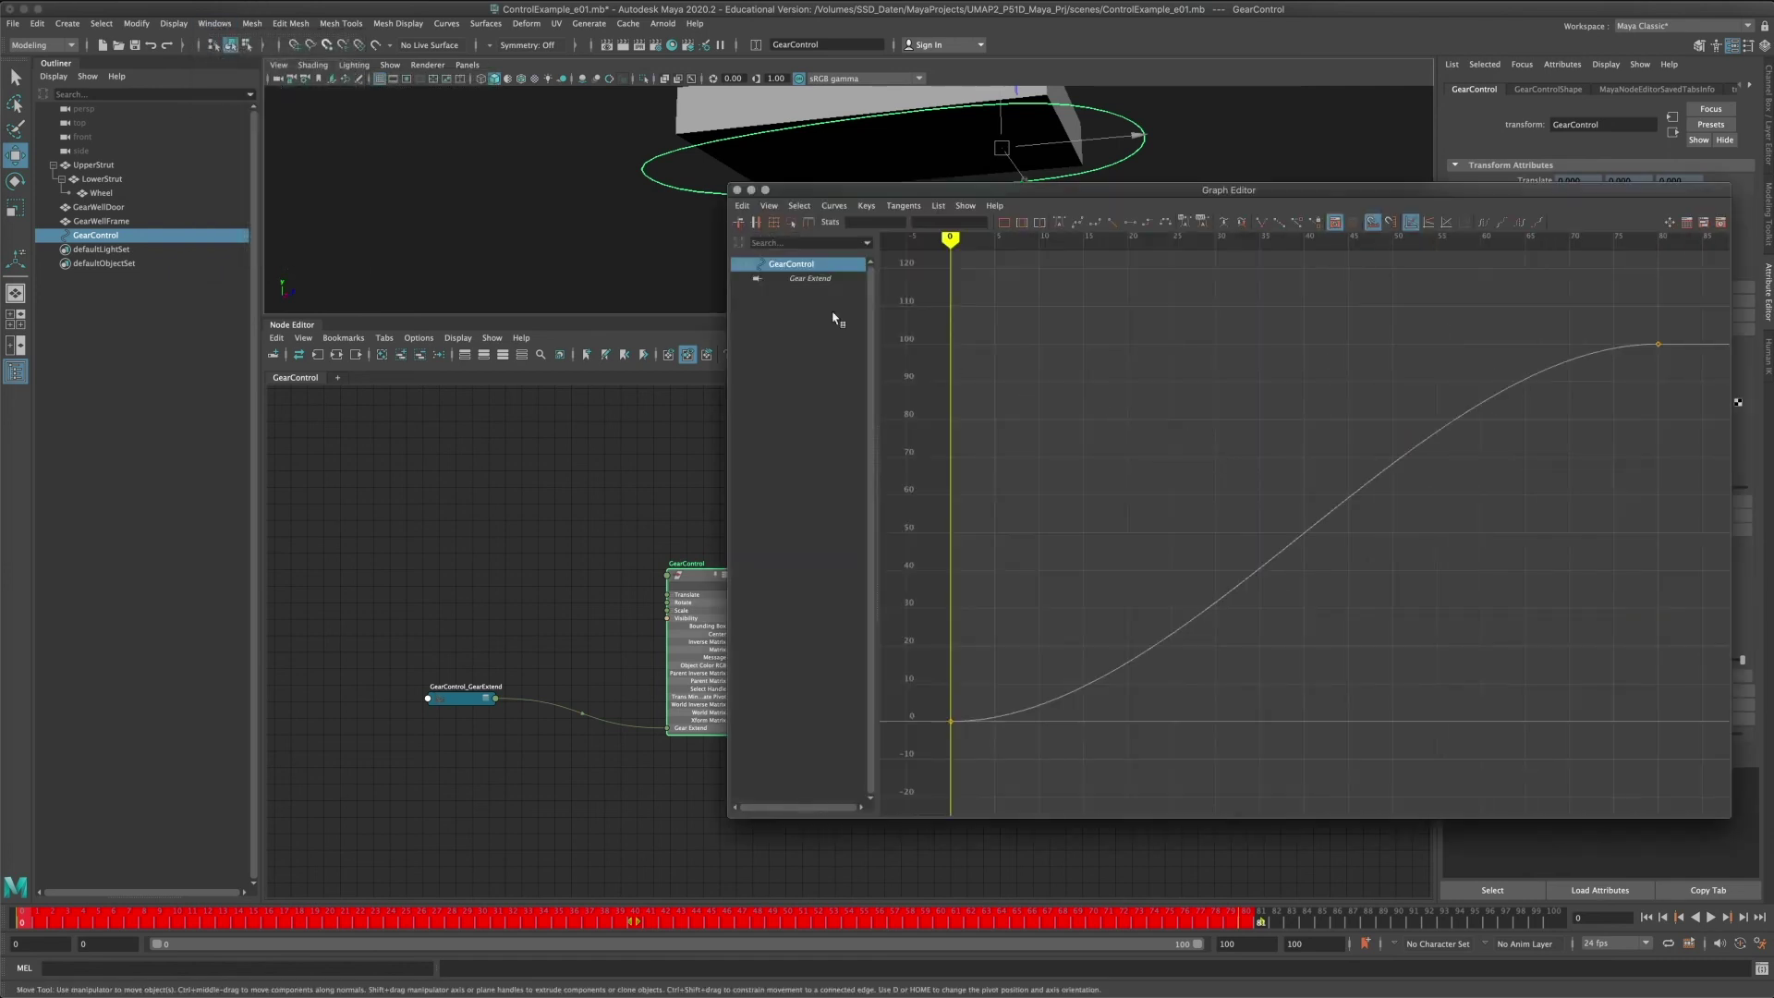
Set the tangents of both Gear Extend keys, at frames 0 and 80, to linear.
{"action": "left_click", "coordinate": [811, 279]}
{"action": "scroll", "coordinate": [1431, 487], "scroll_direction": "down", "scroll_amount": 3}
{"action": "scroll", "coordinate": [1380, 535], "scroll_direction": "up", "scroll_amount": 4}
{"action": "scroll", "coordinate": [1260, 499], "scroll_direction": "down", "scroll_amount": 2}
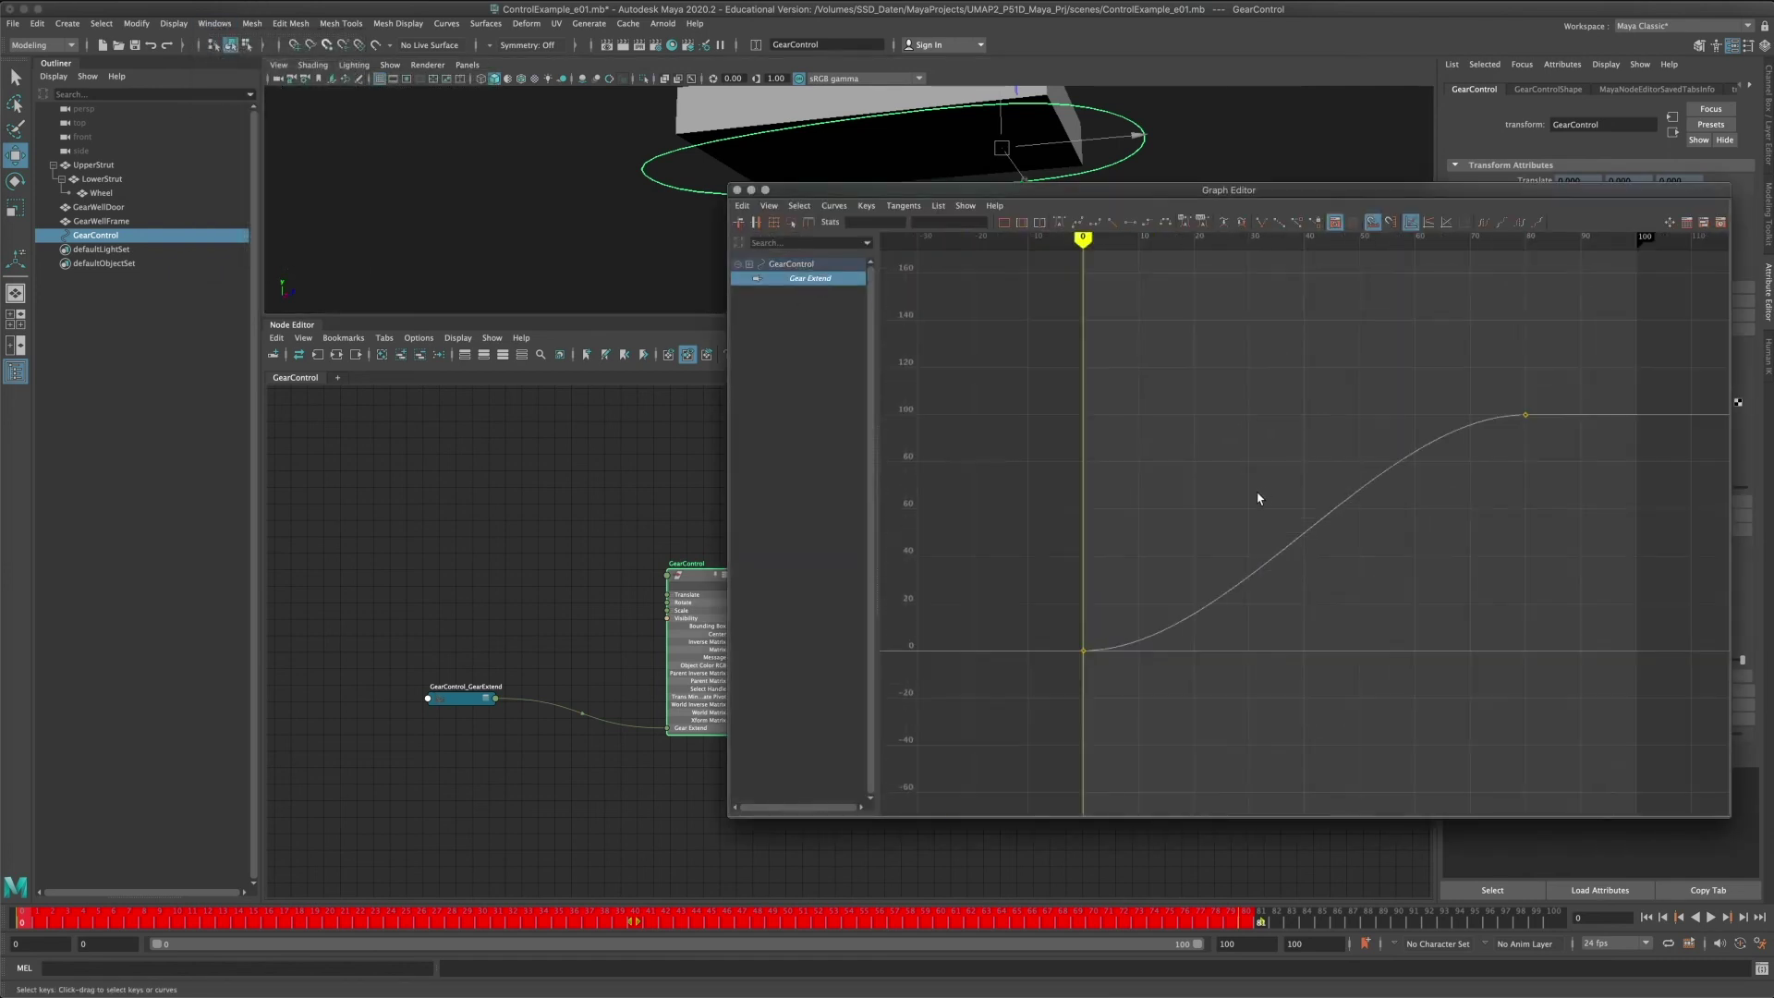
{"action": "left_click_drag", "start_coordinate": [949, 339], "coordinate": [1464, 714]}
{"action": "right_click", "coordinate": [1271, 450]}
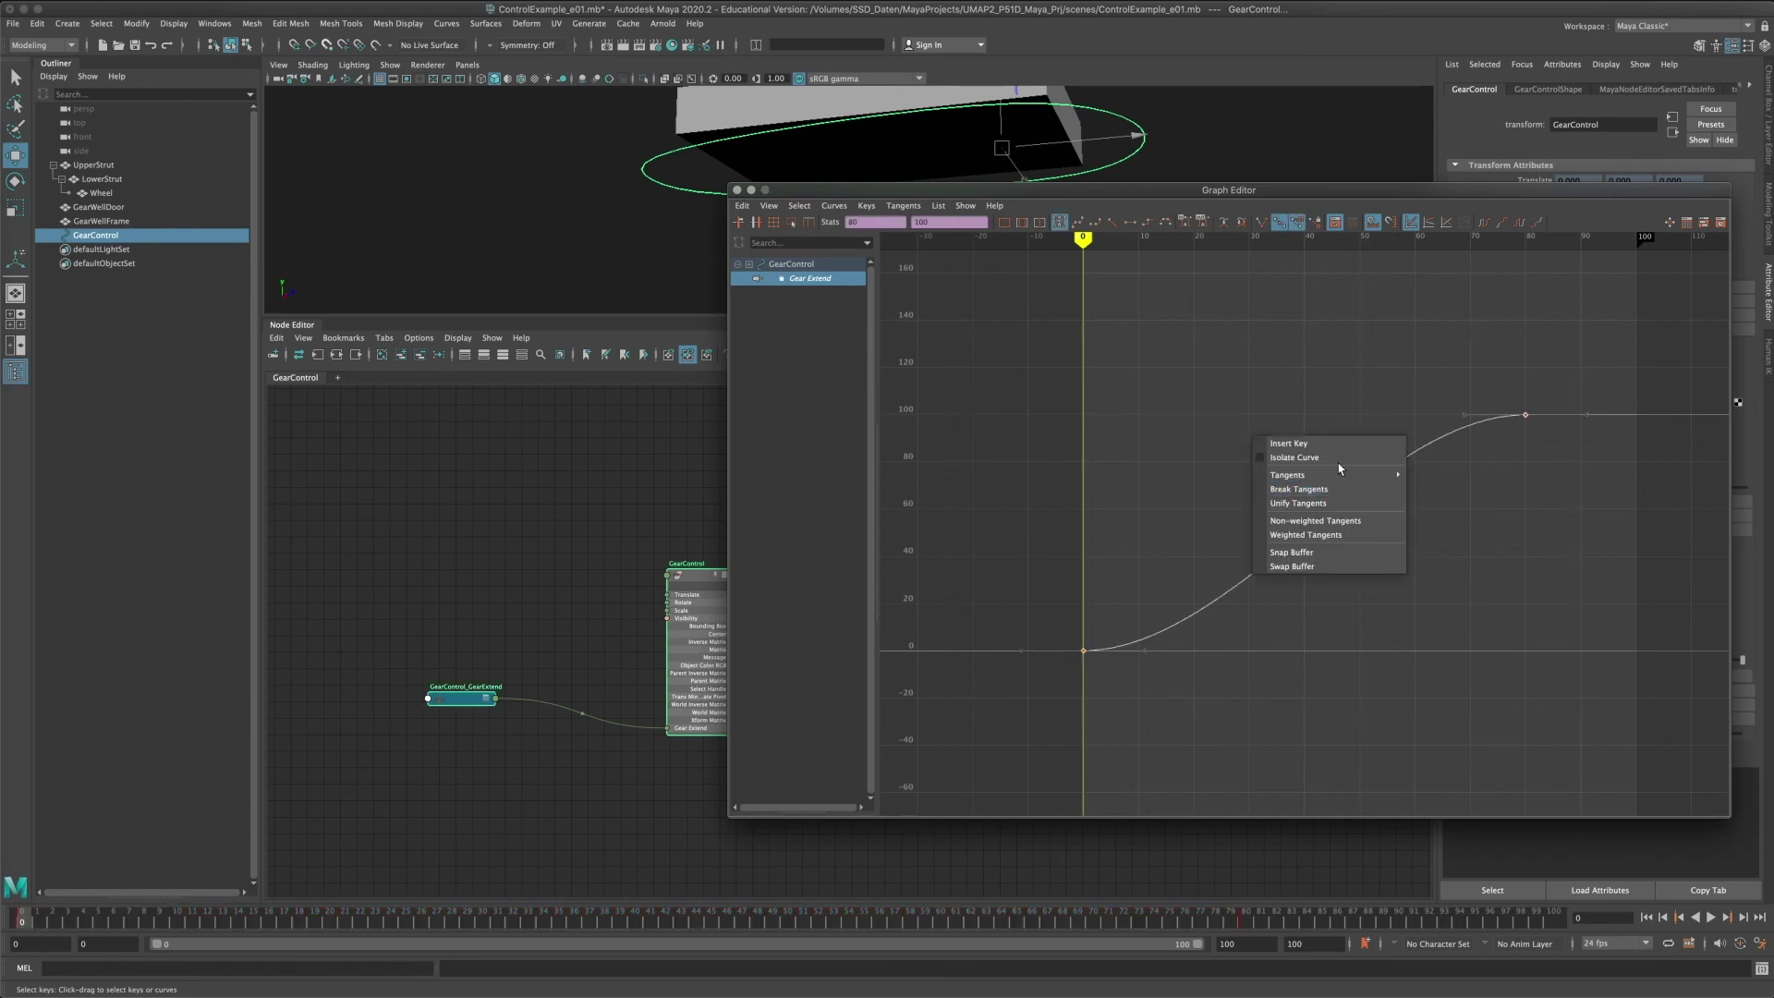
{"action": "mouse_move", "coordinate": [1331, 474]}
{"action": "left_click", "coordinate": [1498, 515]}
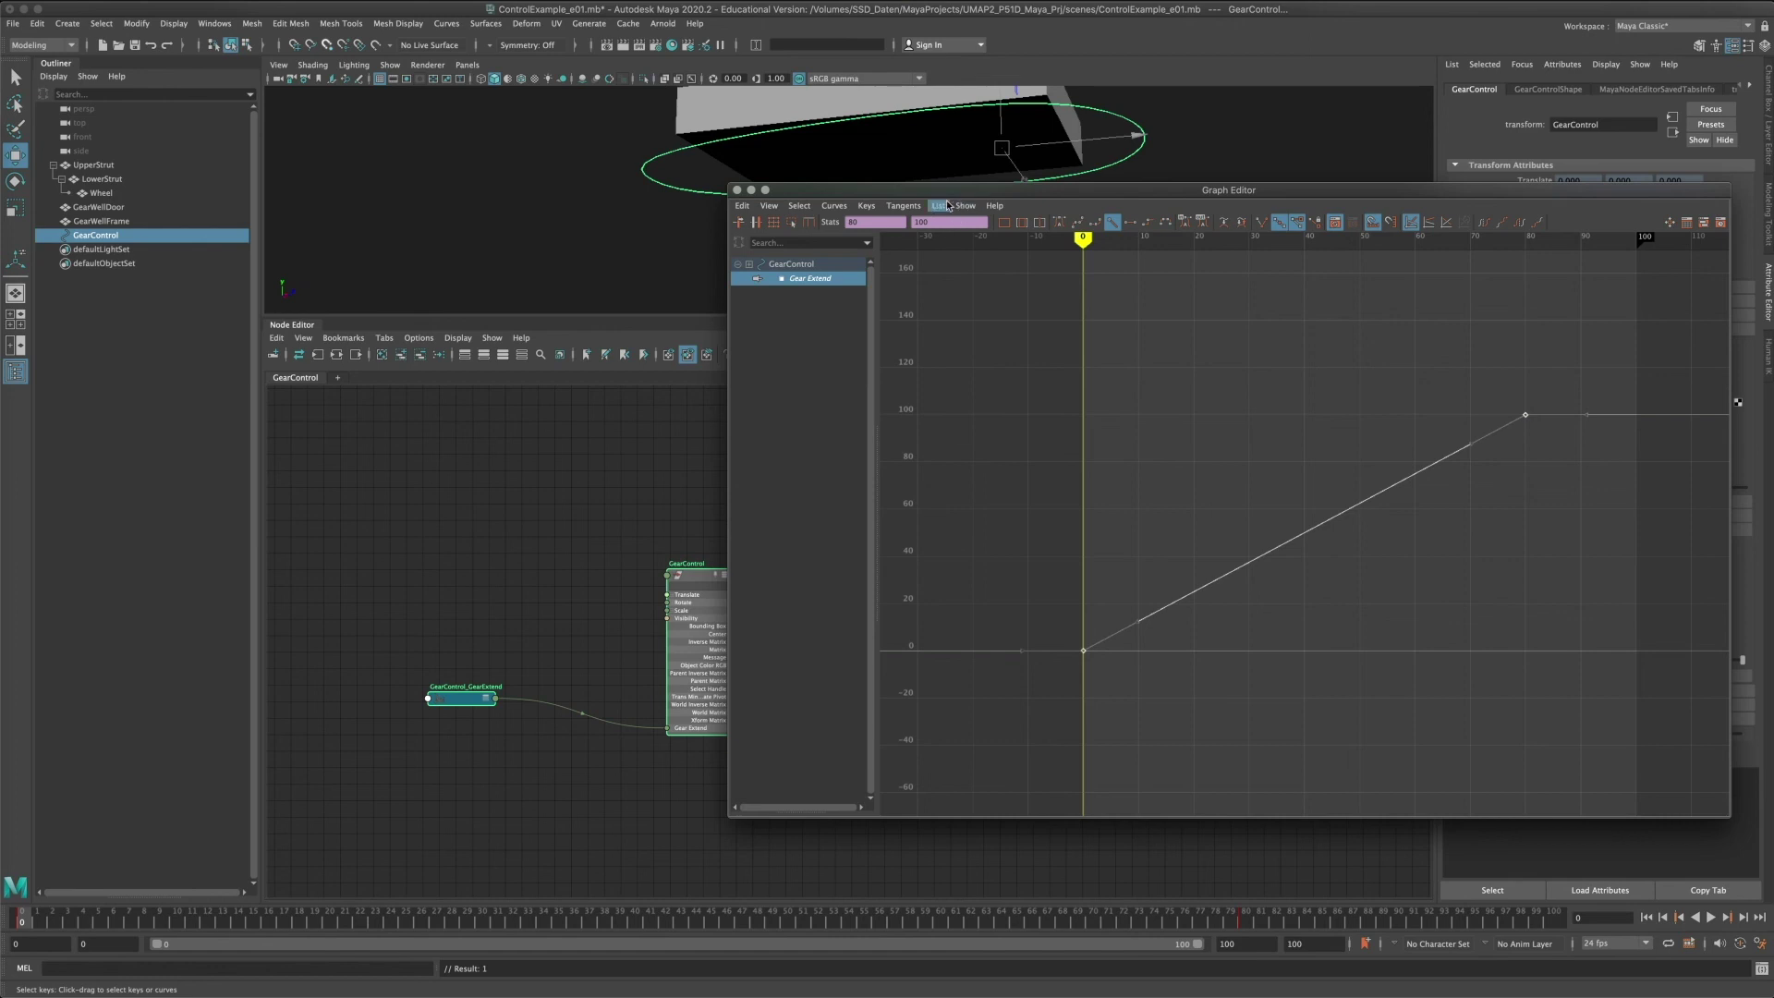
Uncover the scene and scrub from frame 0 to 80 to review the gear motion with the linear curve.
{"action": "left_click_drag", "start_coordinate": [939, 191], "coordinate": [1106, 711]}
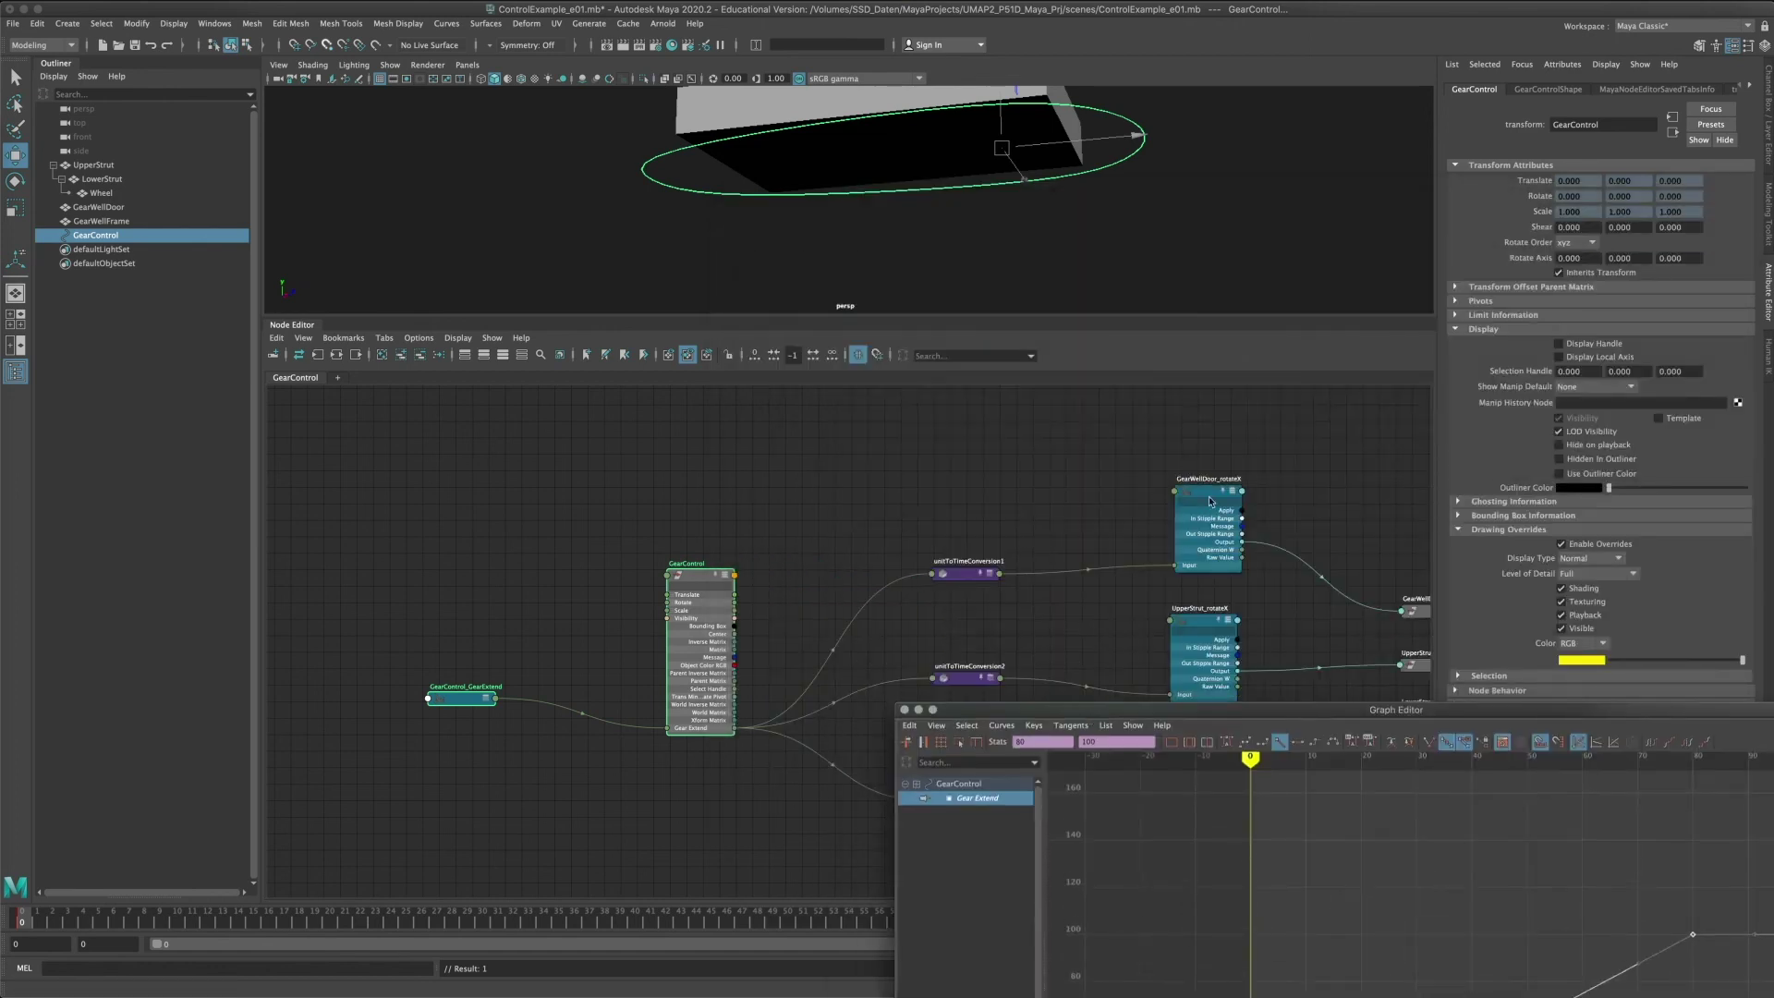
{"action": "left_click_drag", "start_coordinate": [1323, 720], "coordinate": [730, 188]}
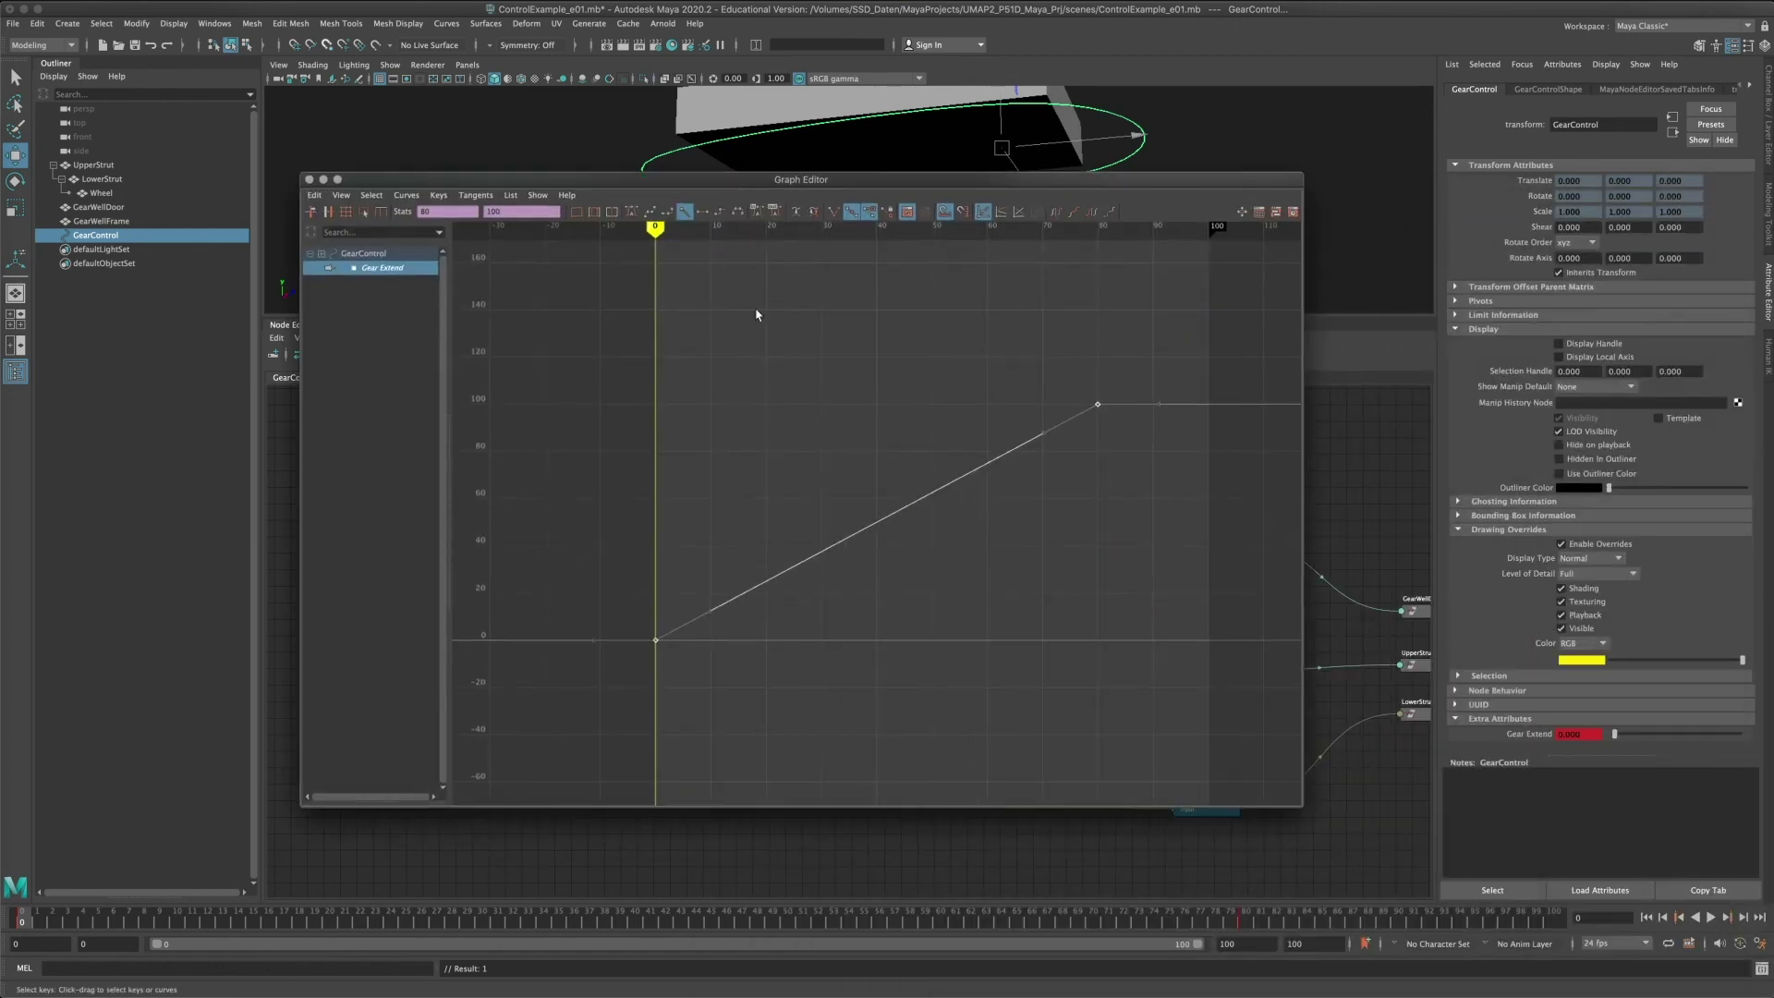
{"action": "left_click_drag", "start_coordinate": [34, 925], "coordinate": [1252, 943]}
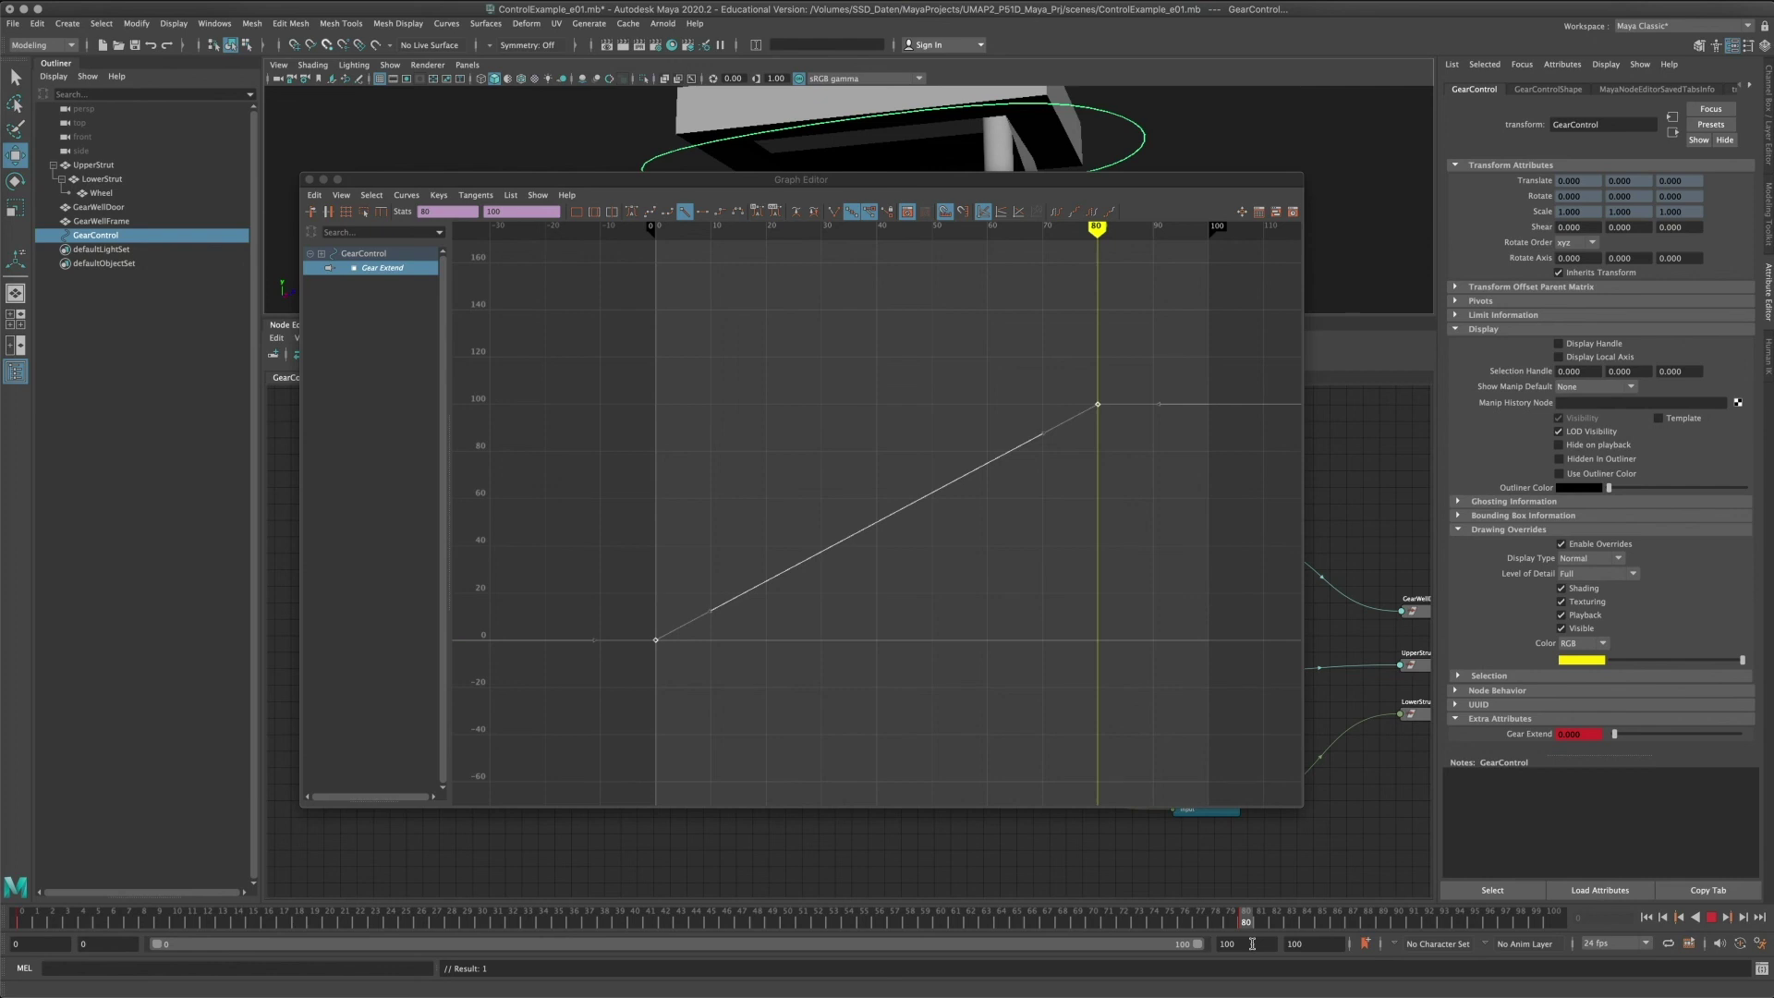
Raise the incoming tangent handle of the frame-80 Gear Extend key so the curve arcs above 100 before that key.
{"action": "left_click_drag", "start_coordinate": [1052, 359], "coordinate": [1149, 442]}
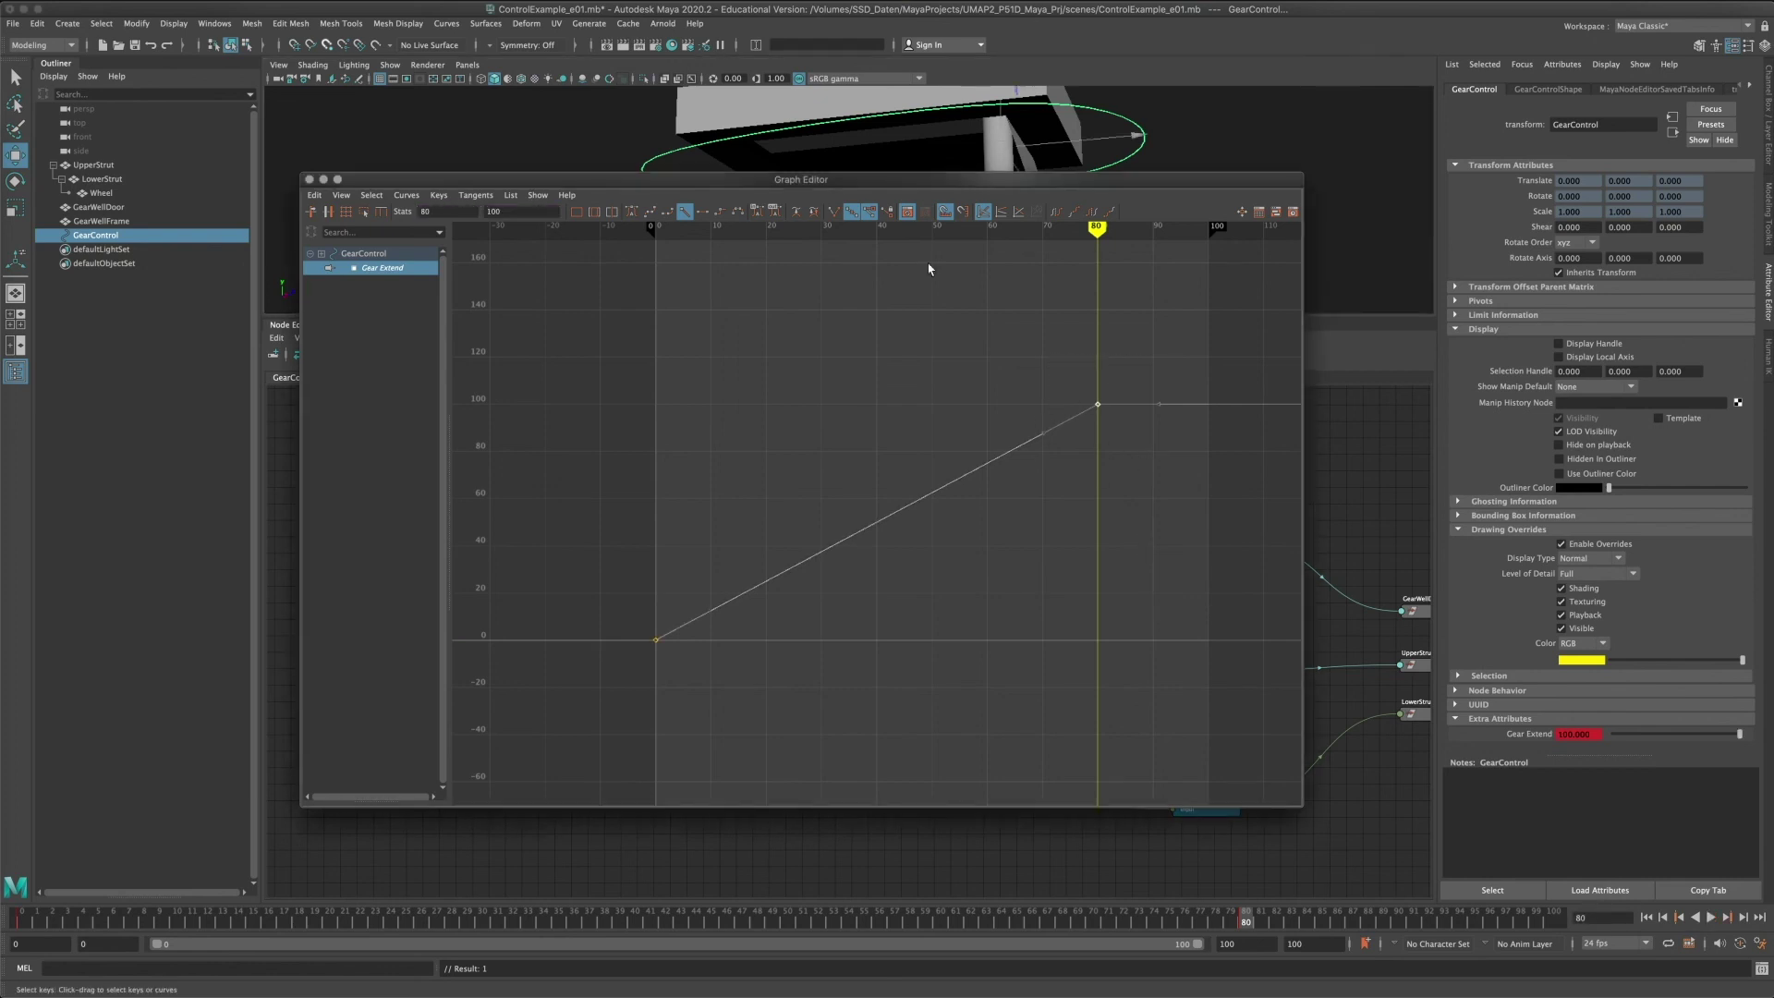
{"action": "left_click_drag", "start_coordinate": [866, 182], "coordinate": [1390, 247]}
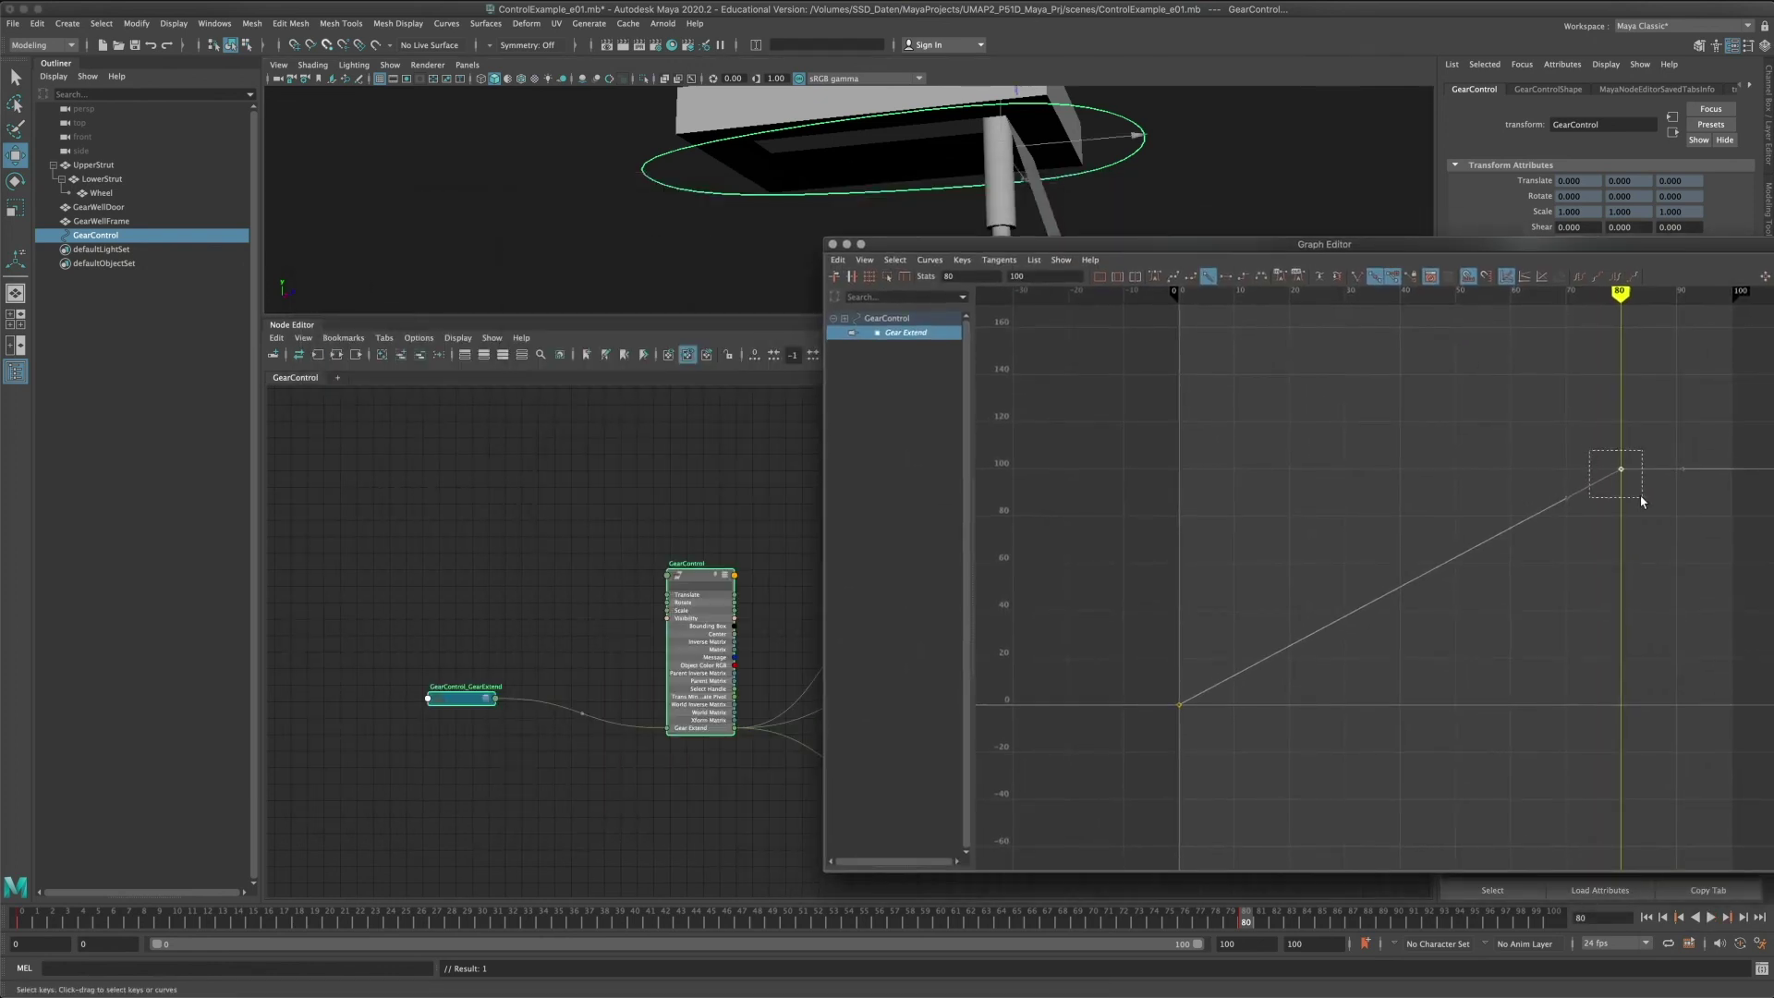
{"action": "left_click_drag", "start_coordinate": [1567, 504], "coordinate": [1549, 400]}
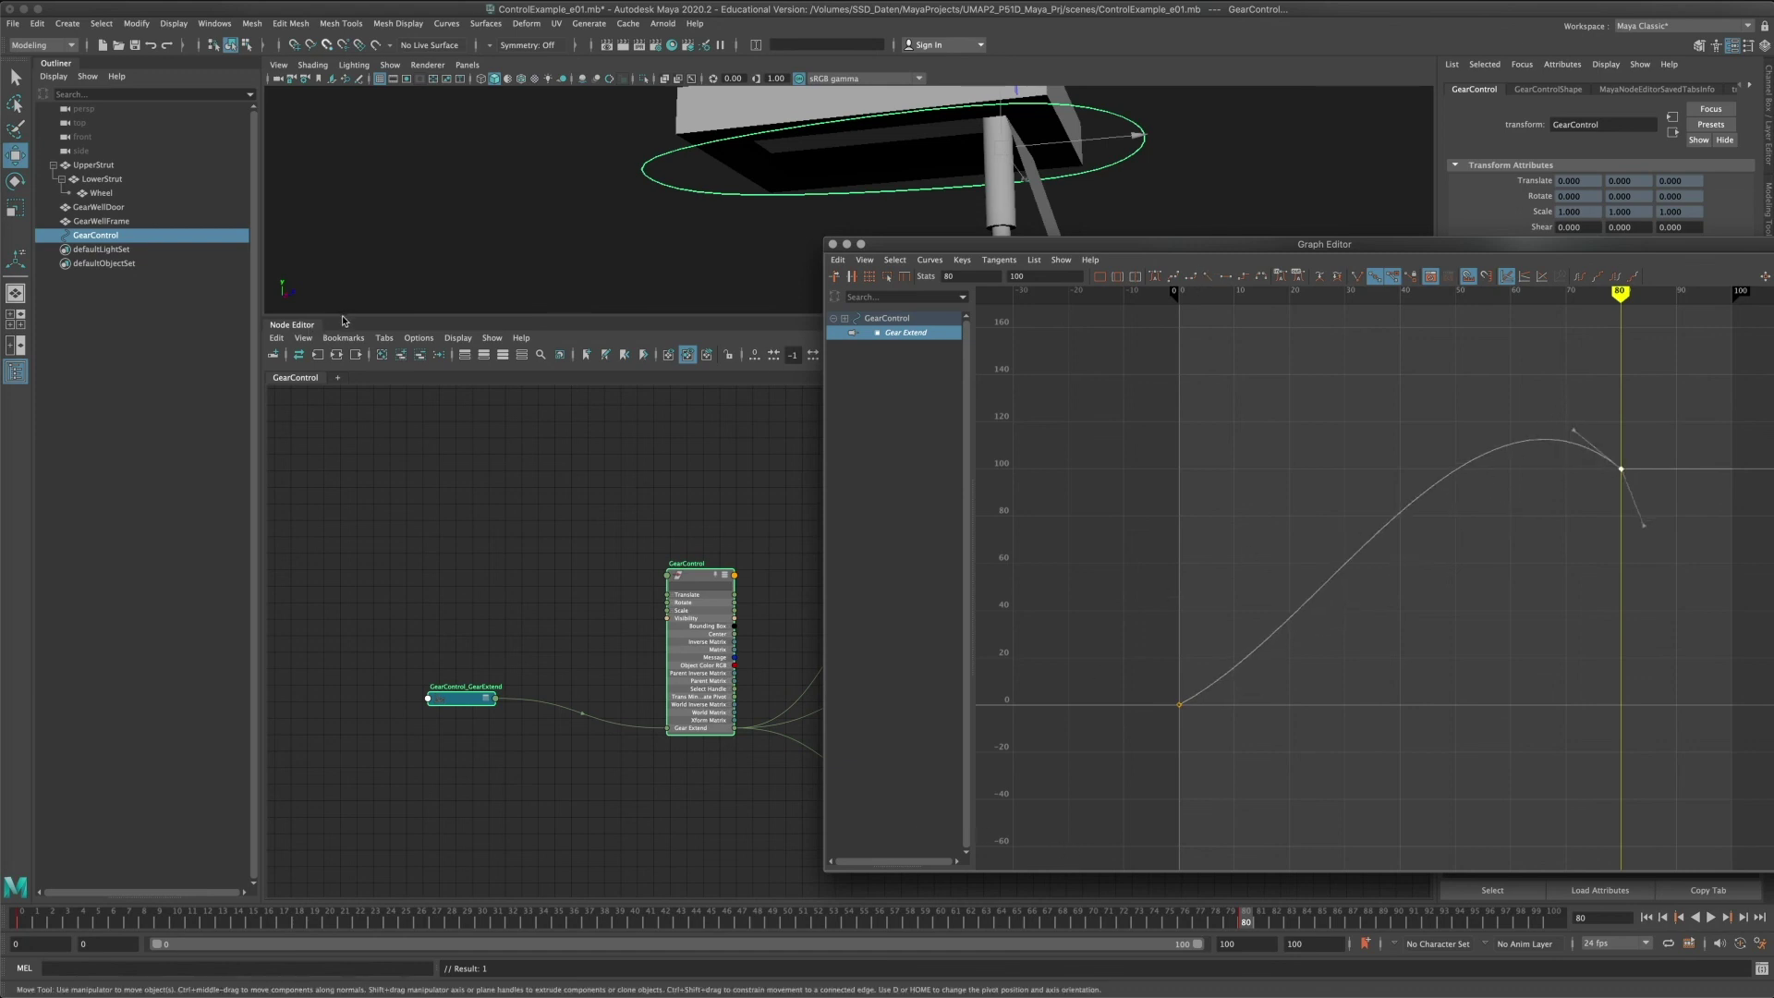
Enlarge the viewport area and scrub the animation between frame 0 and frame 67 to check the overshooting gear motion.
{"action": "left_click_drag", "start_coordinate": [342, 321], "coordinate": [342, 561]}
{"action": "left_click_drag", "start_coordinate": [1047, 248], "coordinate": [972, 874]}
{"action": "left_click_drag", "start_coordinate": [13, 923], "coordinate": [1145, 303]}
{"action": "left_click_drag", "start_coordinate": [1382, 358], "coordinate": [1346, 363]}
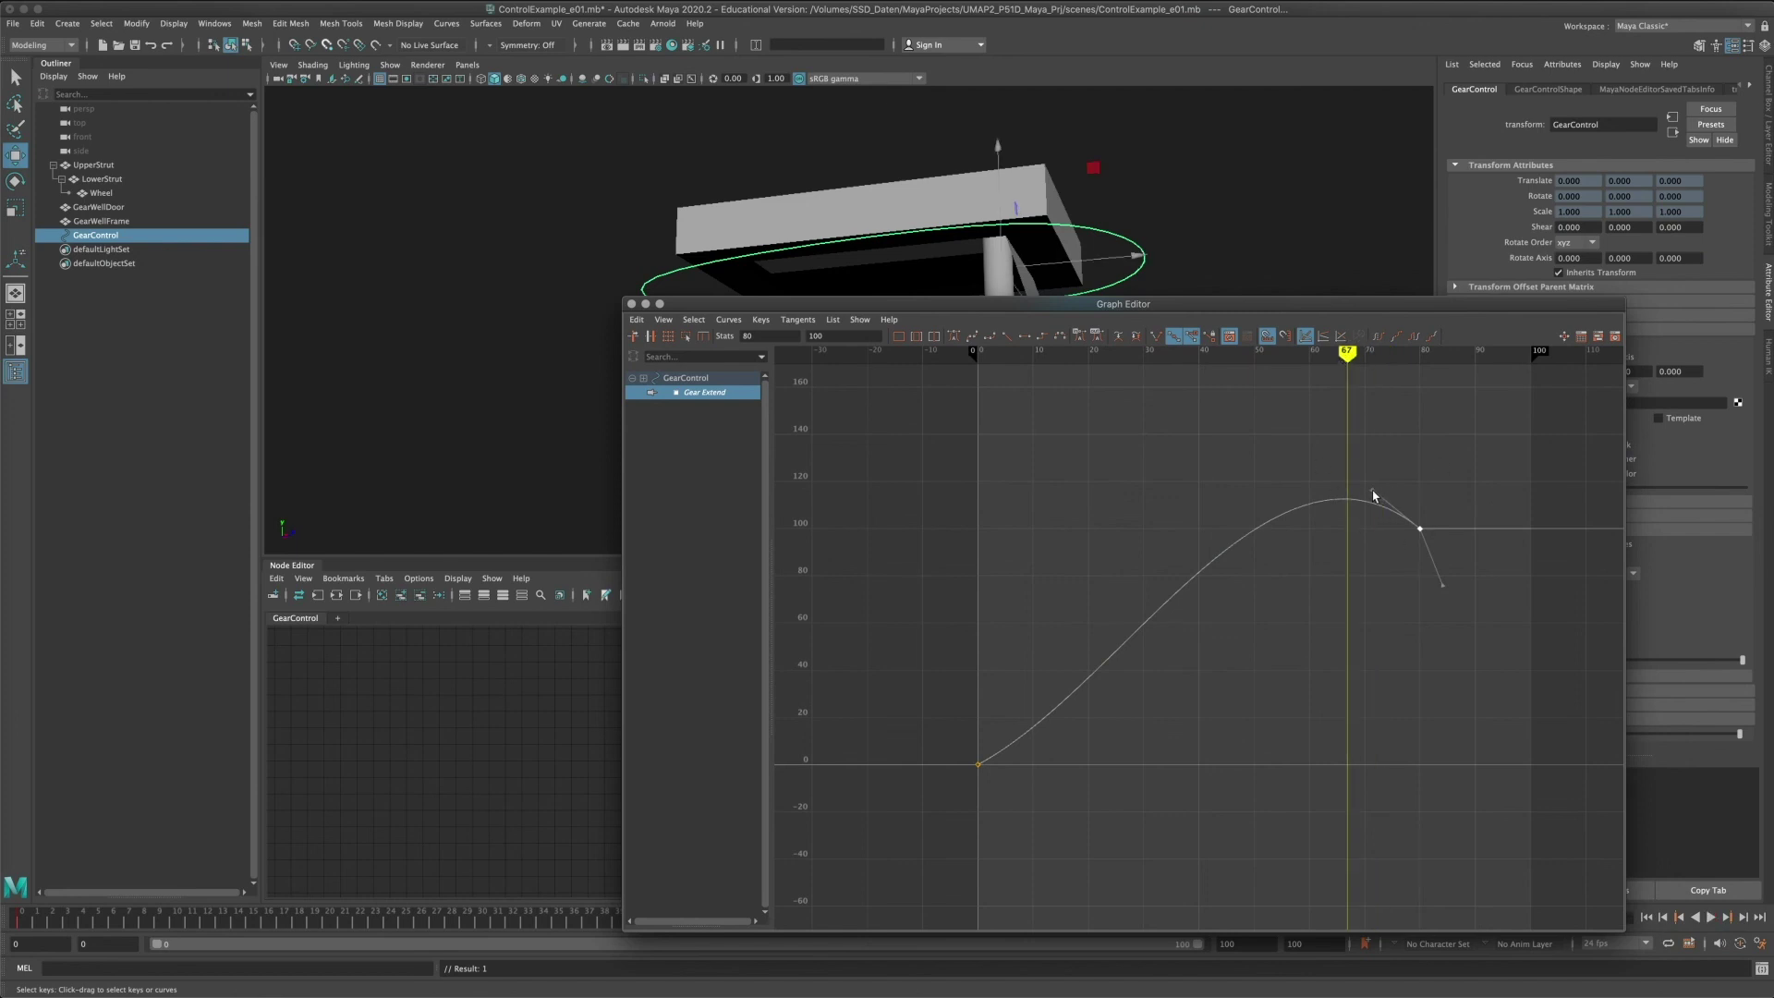
Pull the incoming tangent handle of the frame-80 key steeply down and scrub back to frame 0 to inspect the motion.
{"action": "left_click_drag", "start_coordinate": [1373, 496], "coordinate": [1367, 674]}
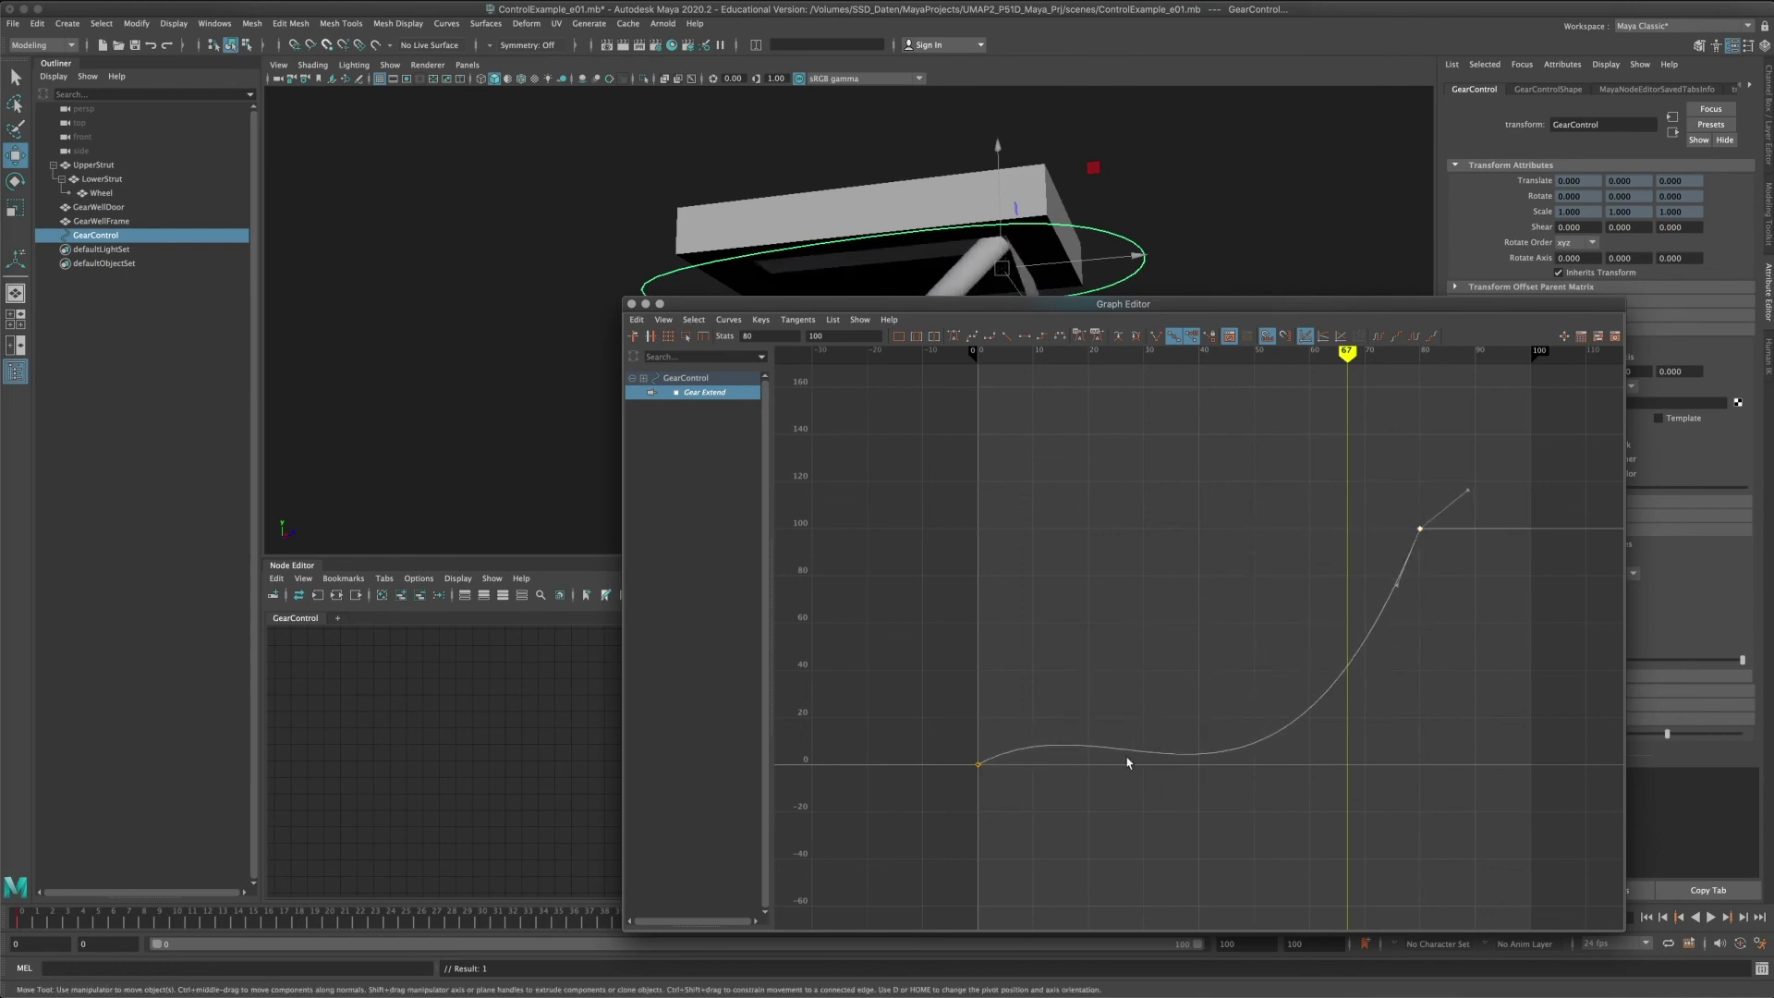
{"action": "left_click_drag", "start_coordinate": [1017, 303], "coordinate": [1310, 921]}
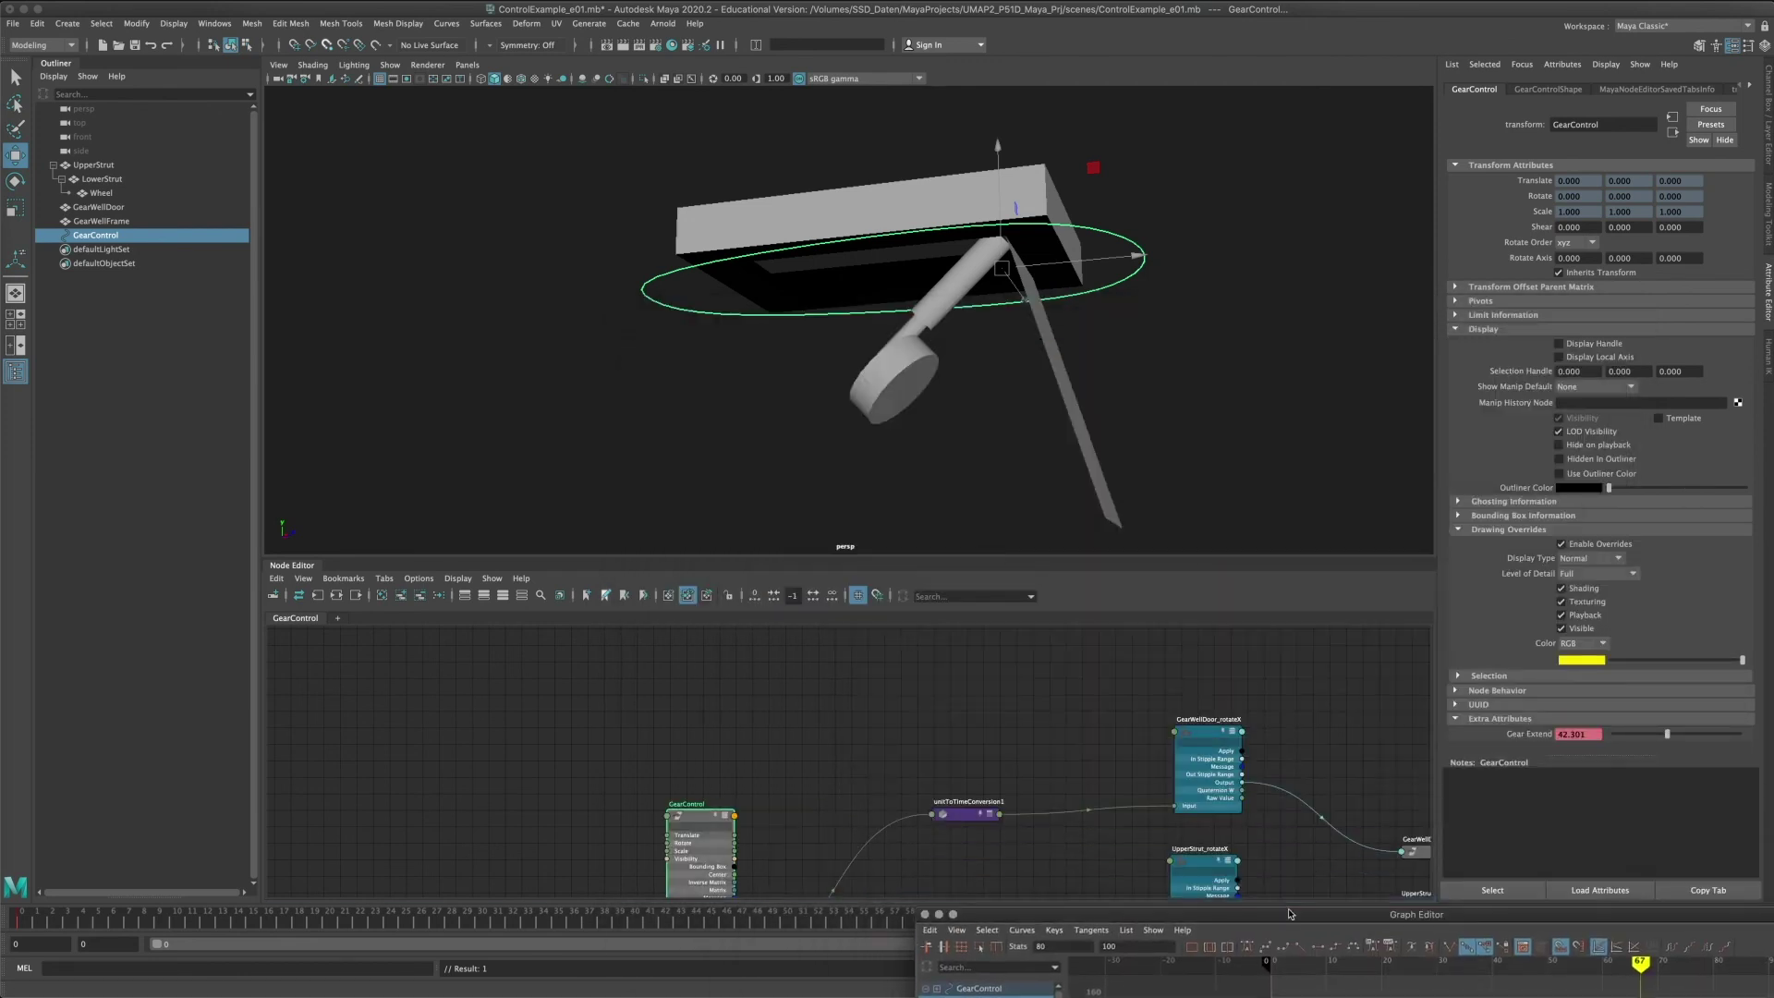
{"action": "left_click", "coordinate": [37, 919]}
{"action": "mouse_move", "coordinate": [37, 920]}
{"action": "left_mouse_down"}
{"action": "mouse_move", "coordinate": [1205, 922]}
{"action": "mouse_move", "coordinate": [5, 924]}
{"action": "left_mouse_up"}
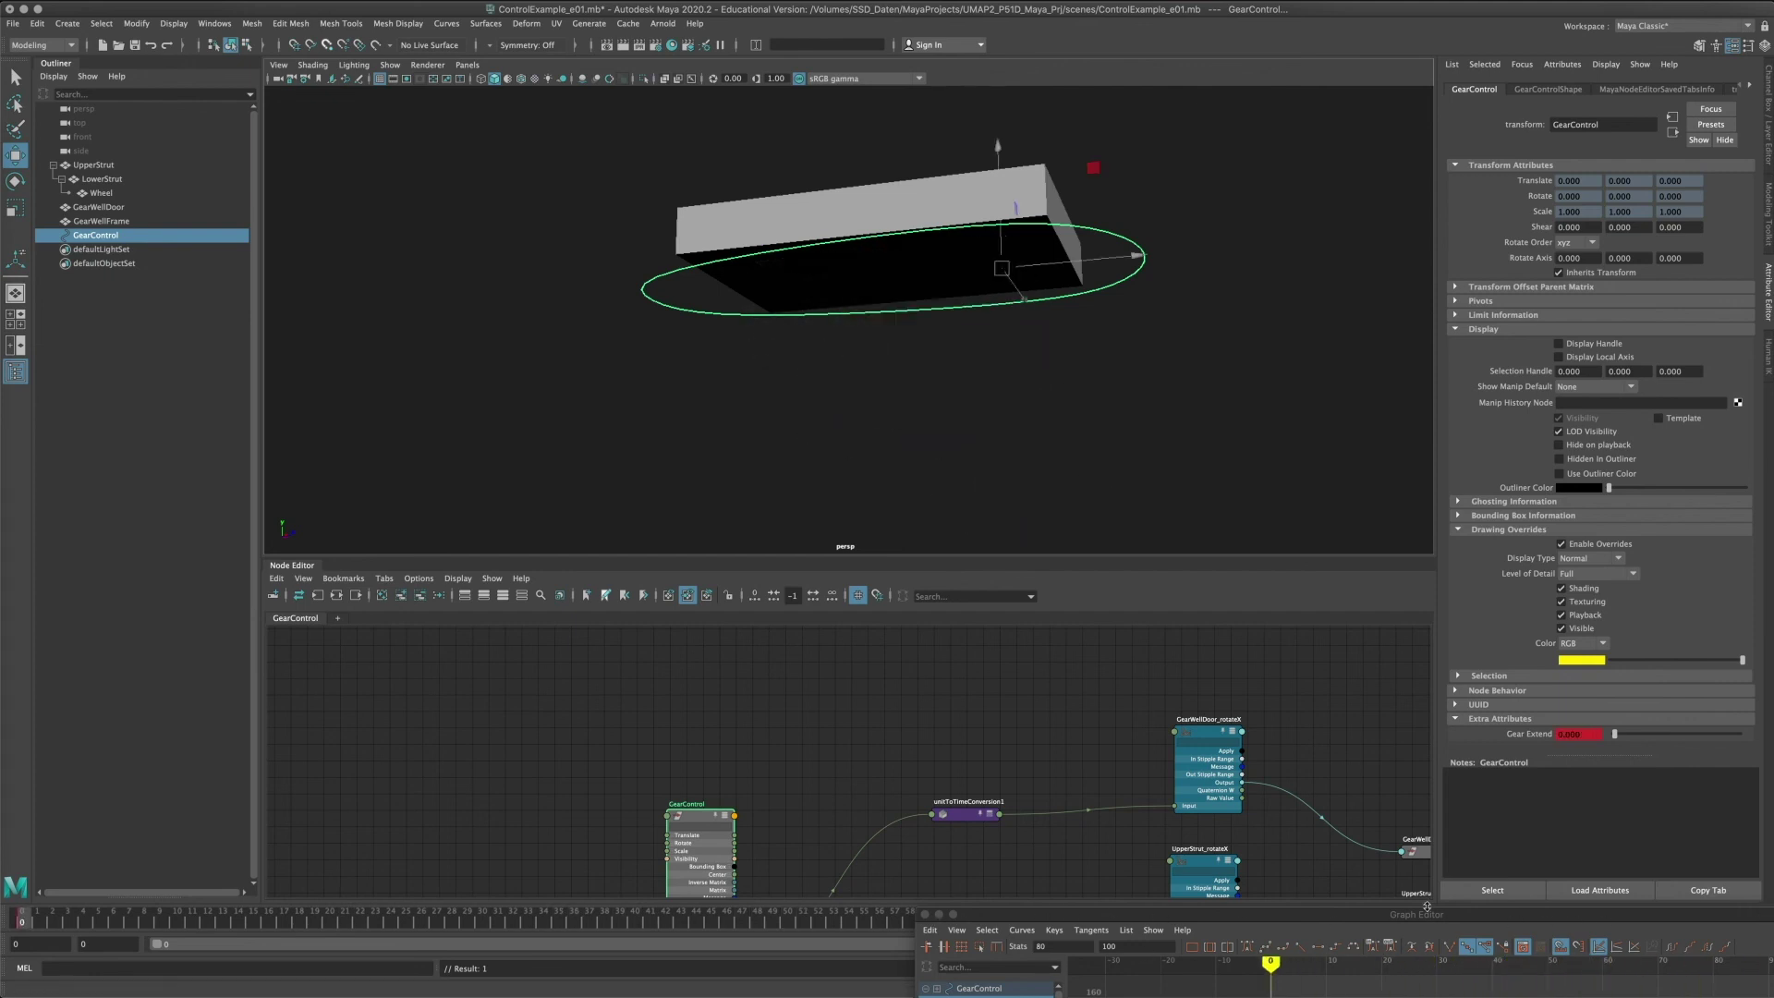
Reset the frame-80 key's incoming tangent to a nearly straight line from the first key and scrub to frame 3.
{"action": "left_click_drag", "start_coordinate": [1442, 914], "coordinate": [956, 231]}
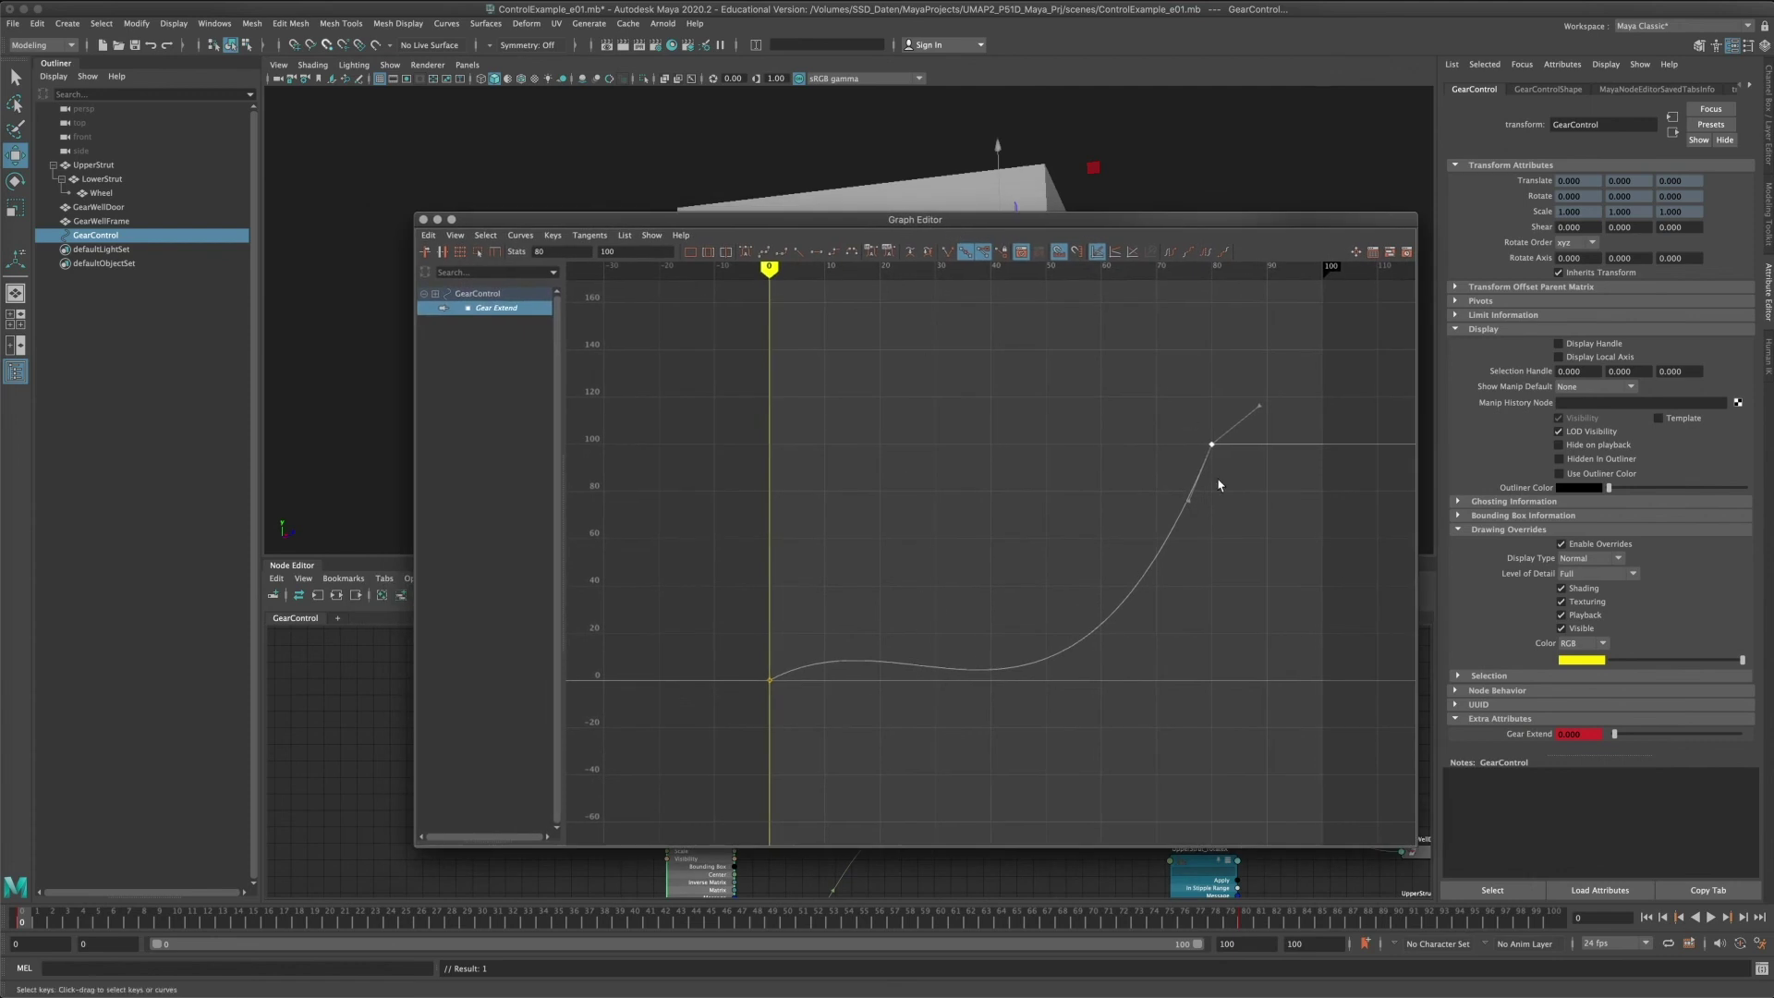
{"action": "left_click_drag", "start_coordinate": [1192, 506], "coordinate": [1160, 471]}
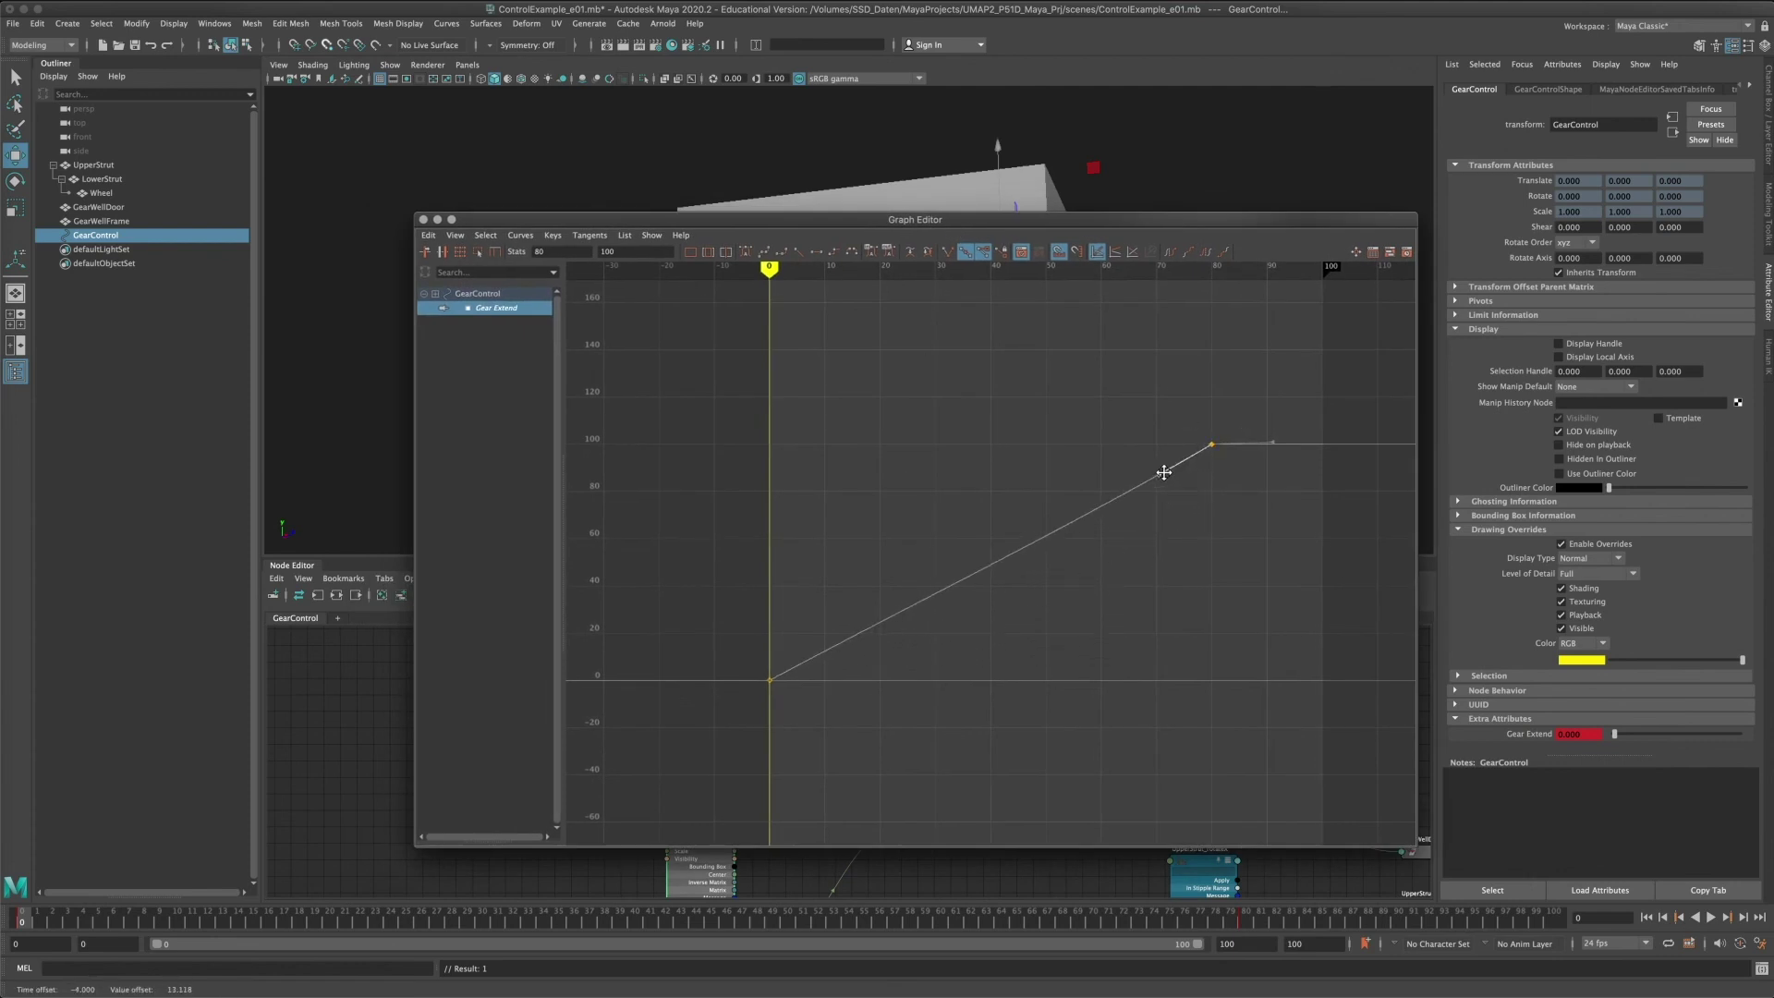
{"action": "mouse_move", "coordinate": [768, 269]}
{"action": "left_mouse_down"}
{"action": "mouse_move", "coordinate": [1034, 295]}
{"action": "mouse_move", "coordinate": [986, 330]}
{"action": "mouse_move", "coordinate": [786, 309]}
{"action": "left_mouse_up"}
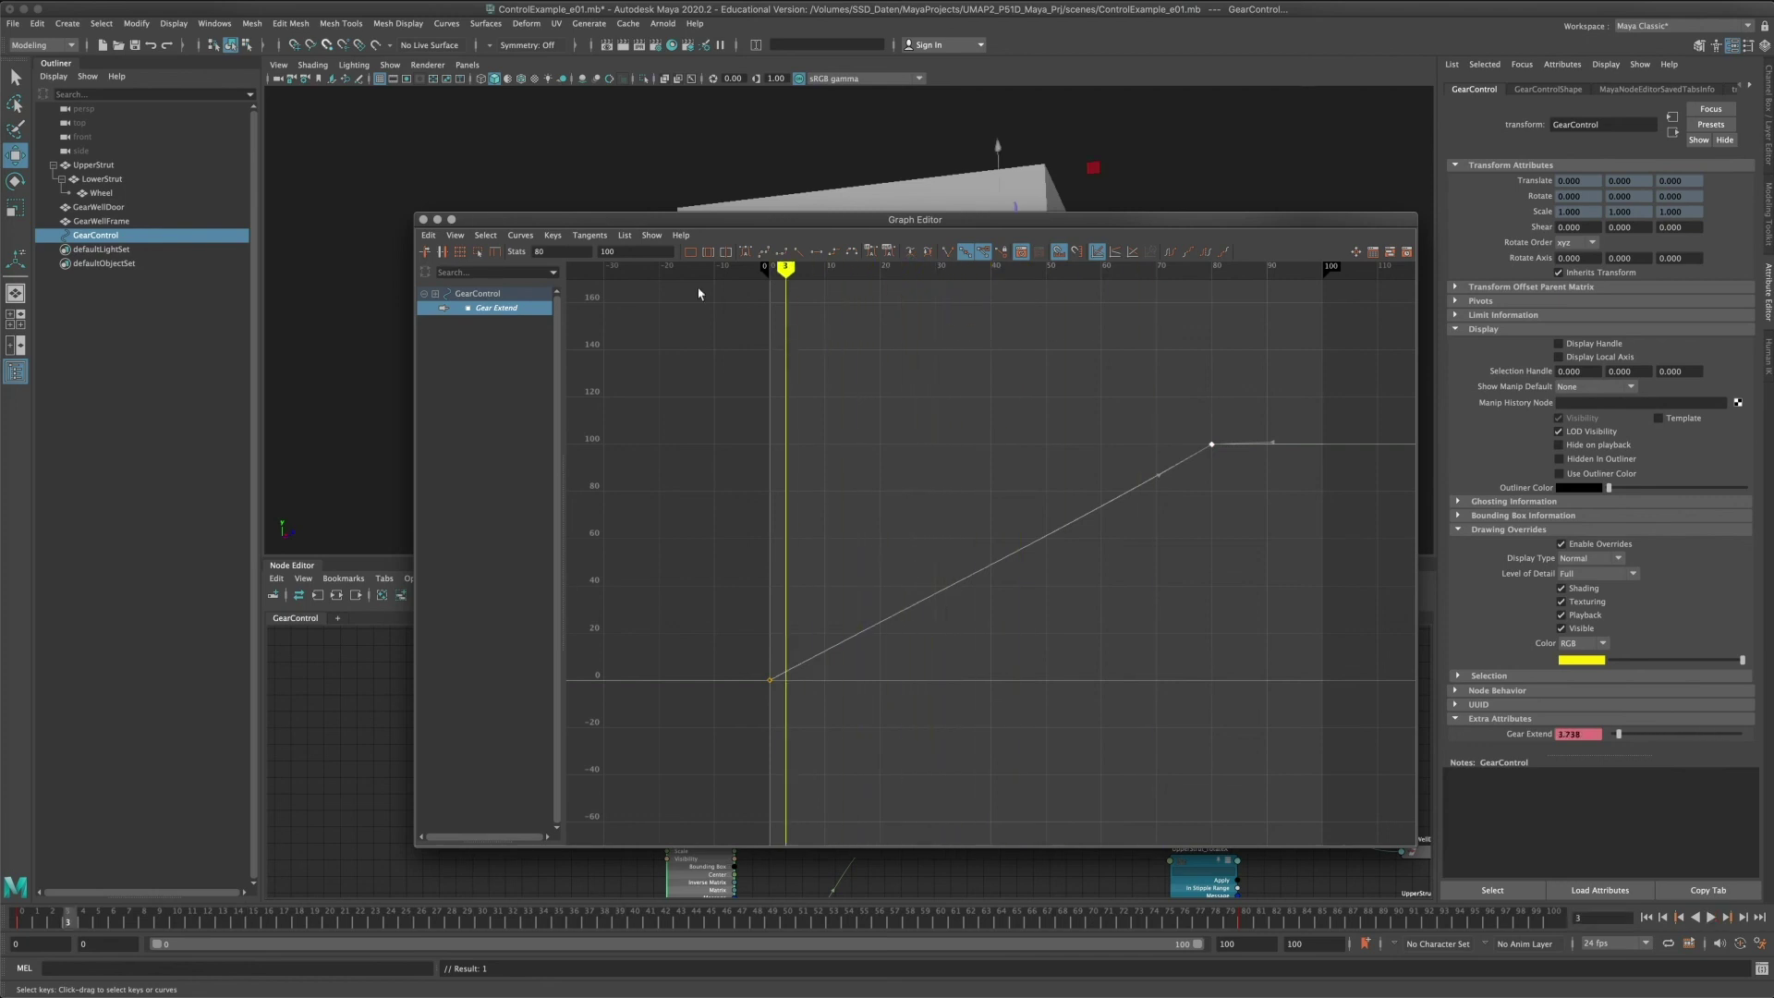
Close the Graph Editor and enlarge the Node Editor area to show the GearControl network.
{"action": "left_click", "coordinate": [424, 220]}
{"action": "left_click_drag", "start_coordinate": [330, 558], "coordinate": [330, 410]}
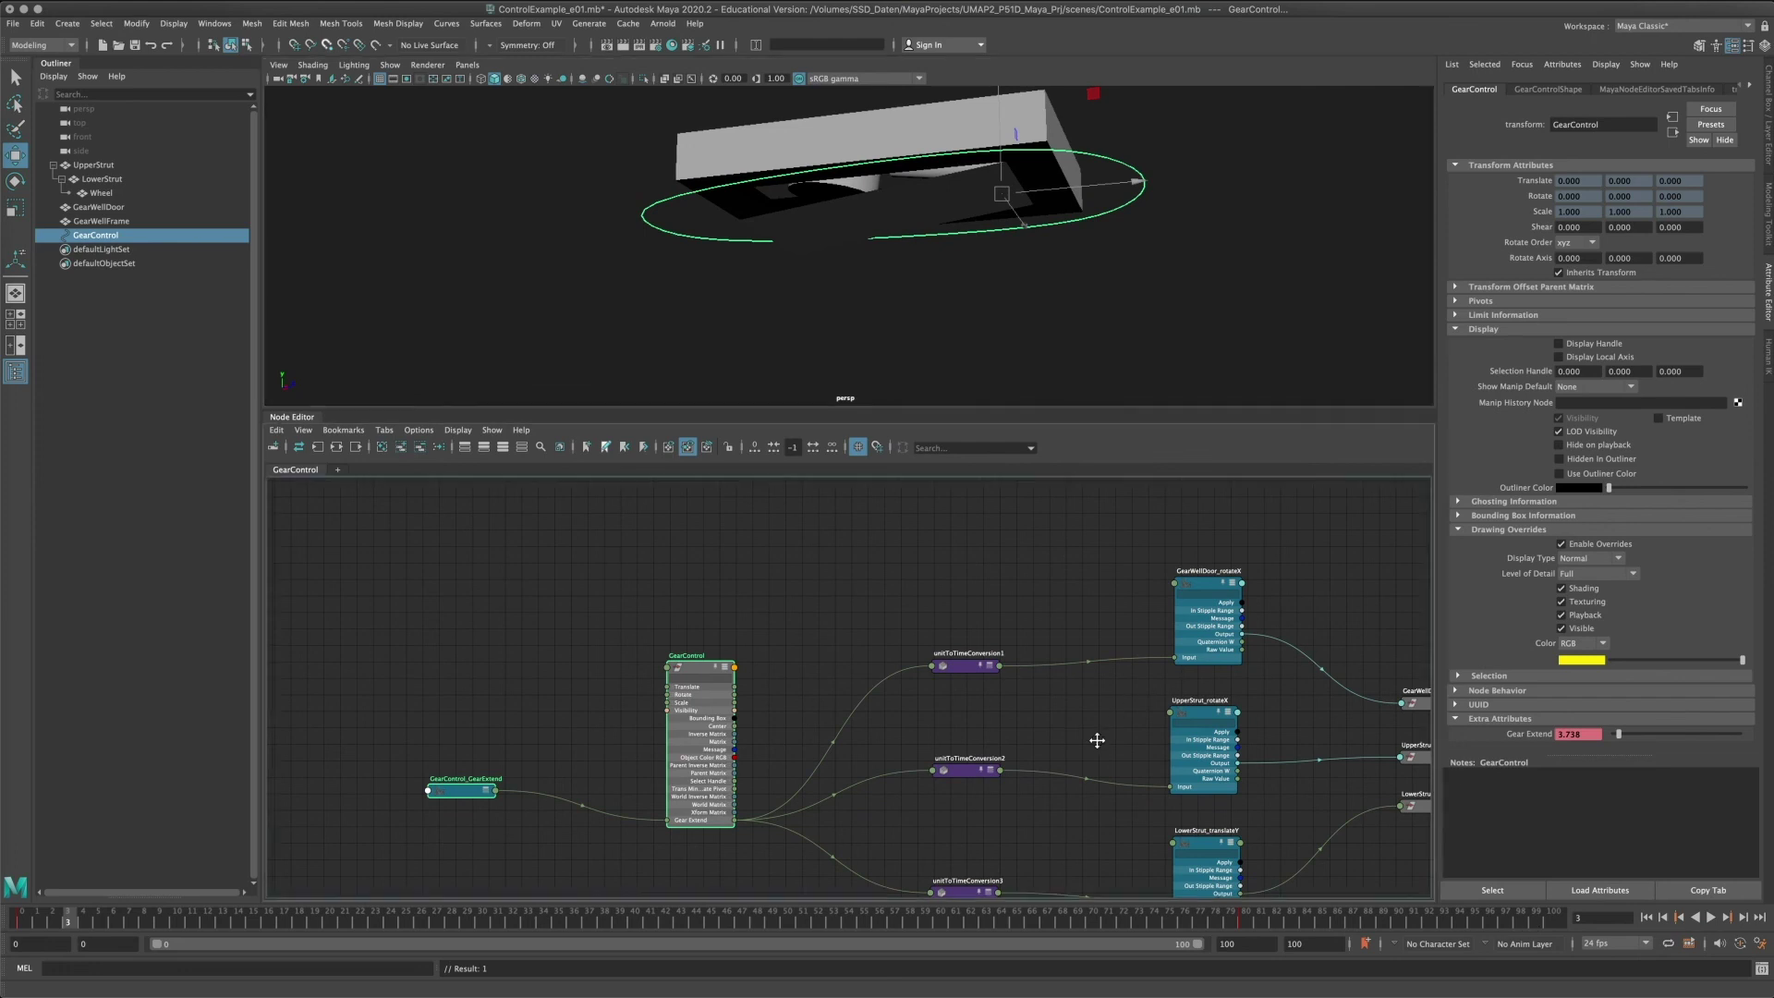
{"action": "middle_click_drag", "start_coordinate": [1097, 740], "coordinate": [1071, 714], "text": "alt"}
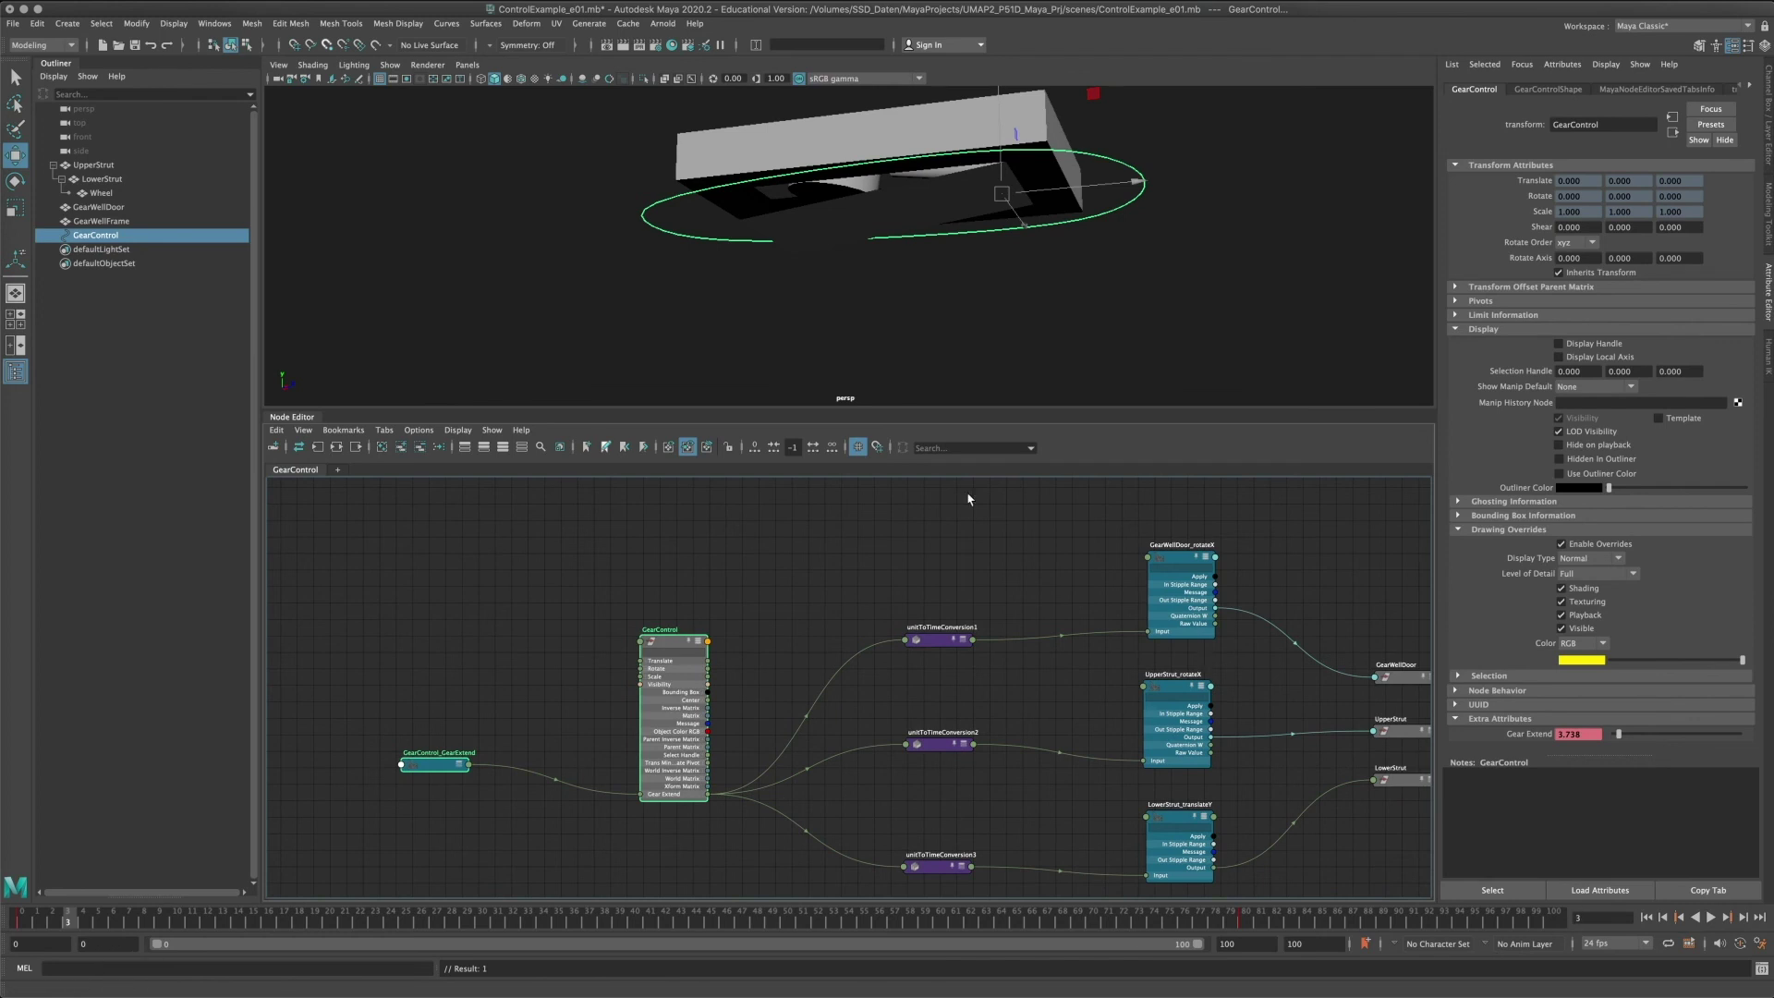
Save the scene under its current file name.
{"action": "left_click", "coordinate": [13, 23]}
{"action": "left_click", "coordinate": [55, 89]}
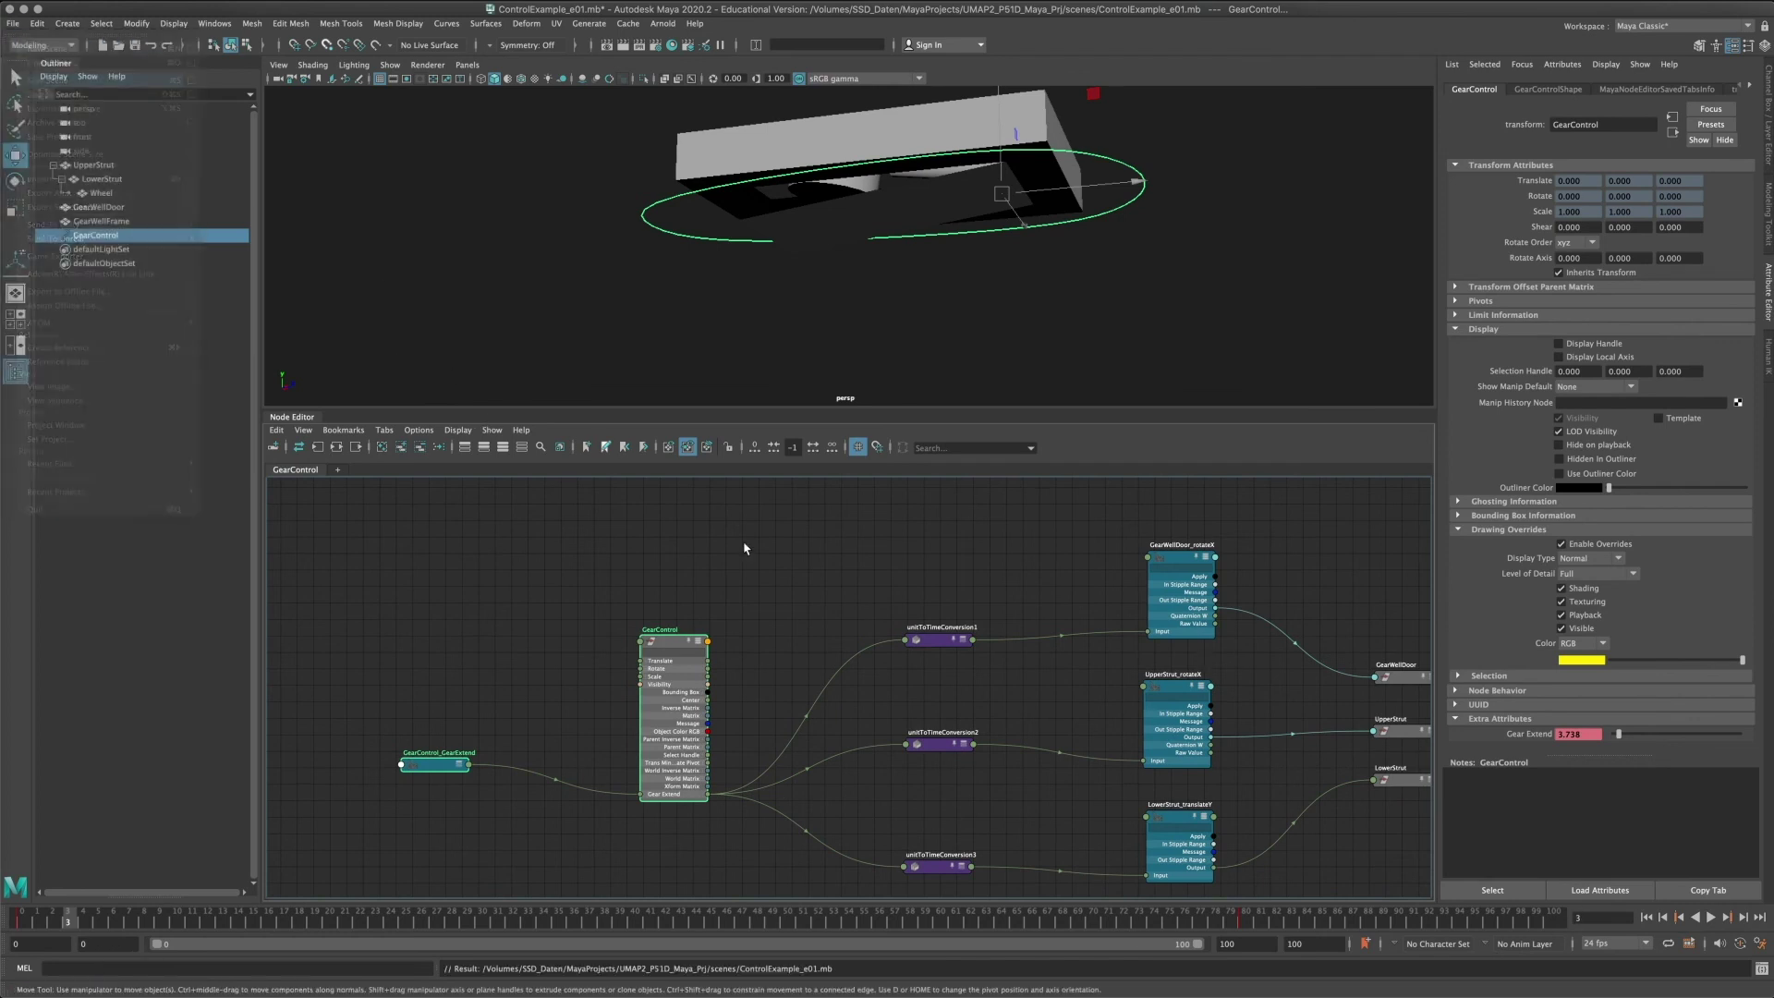
Undo the Gear Extend keying and all of GearControl's connections to the door, upper strut and lower strut curves.
{"action": "left_click", "coordinate": [864, 594]}
{"action": "key", "text": "super+z"}
{"action": "key", "text": "super+z"}
{"action": "key", "text": "super+z"}
{"action": "key", "text": "super+z"}
{"action": "key", "text": "super+z"}
{"action": "key", "text": "super+z"}
{"action": "key", "text": "super+z"}
{"action": "key", "text": "super+z"}
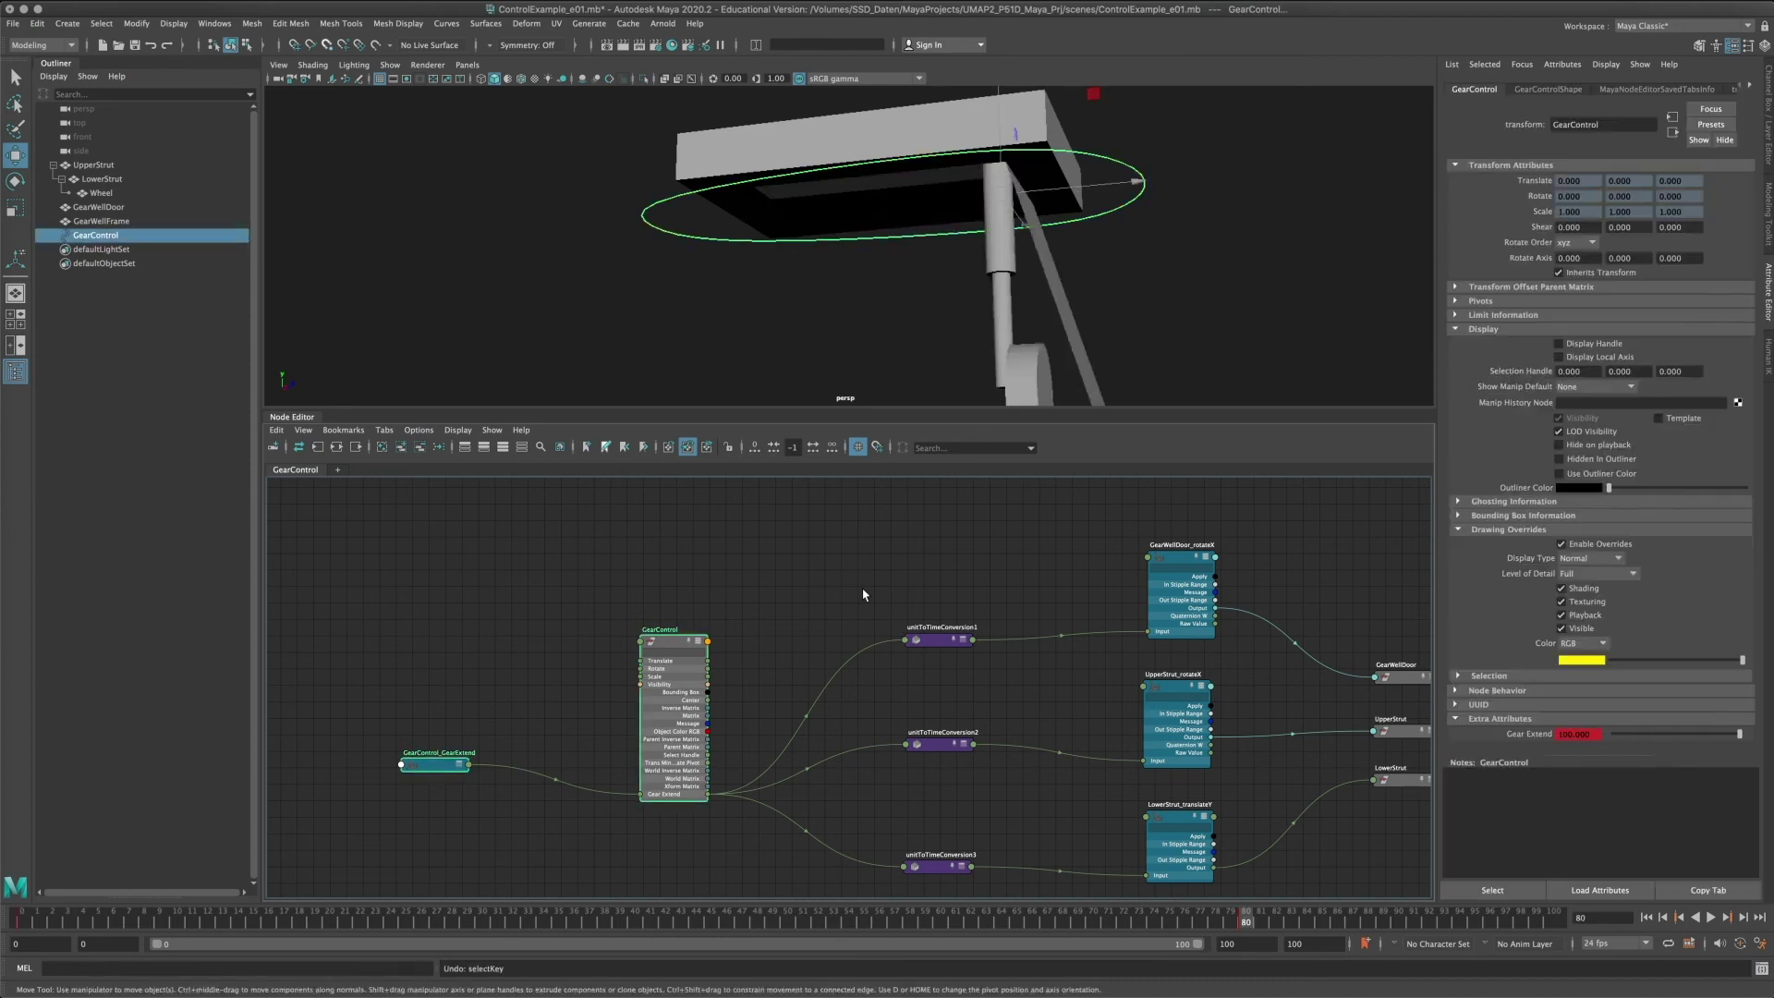
{"action": "key", "text": "super+z"}
{"action": "key", "text": "super+z"}
{"action": "key", "text": "super+z"}
{"action": "key", "text": "super+z"}
{"action": "key", "text": "super+z"}
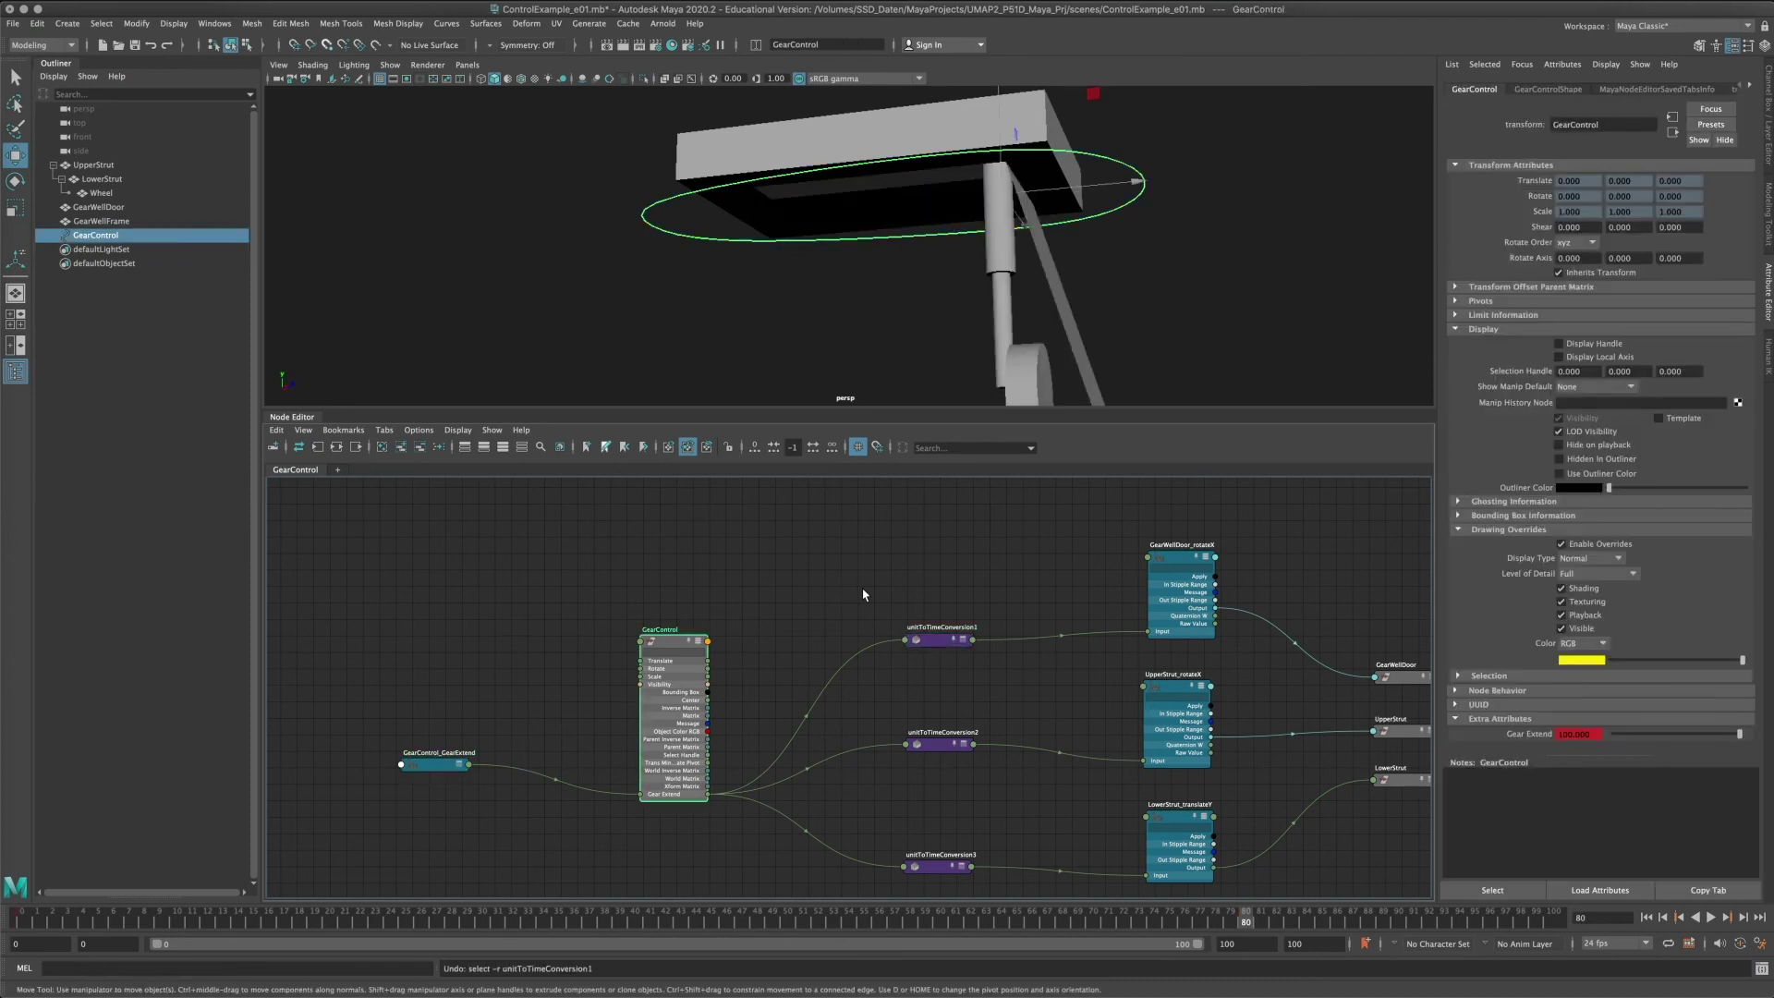
{"action": "key", "text": "super+z"}
{"action": "key", "text": "super+z"}
{"action": "key", "text": "super+z"}
{"action": "key", "text": "super+z"}
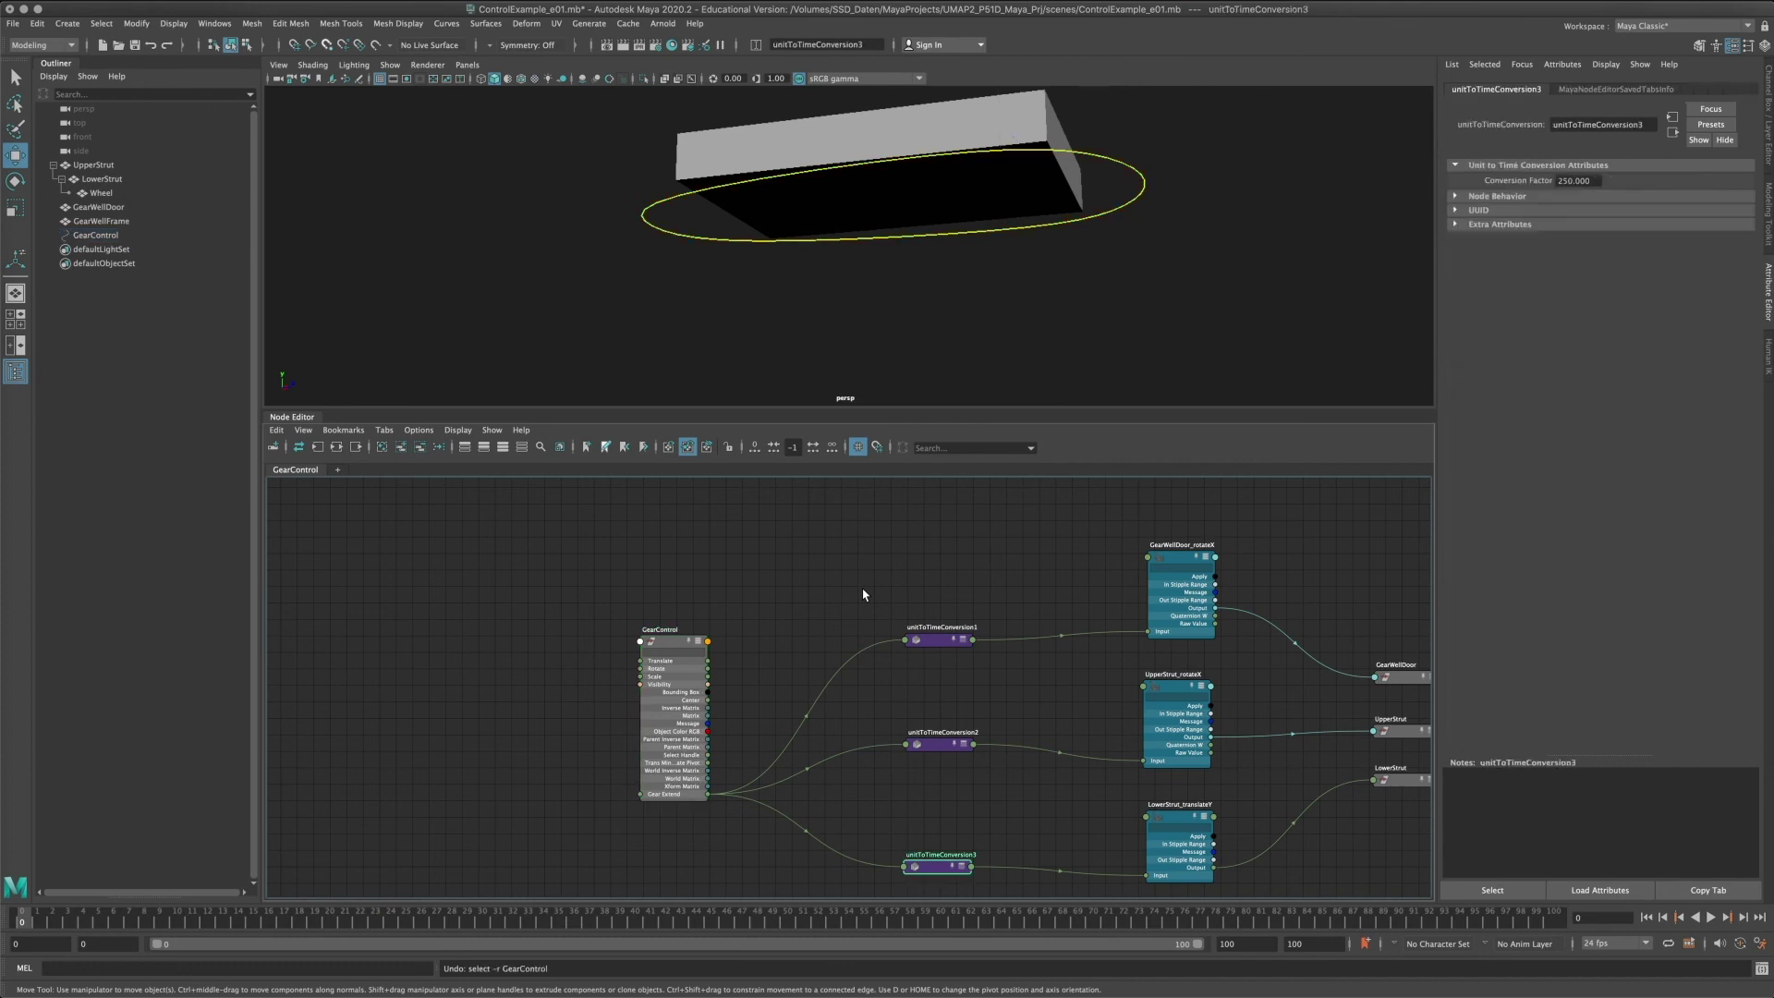
{"action": "key", "text": "super+z"}
{"action": "key", "text": "super+z"}
{"action": "key", "text": "super+z"}
{"action": "key", "text": "super+z"}
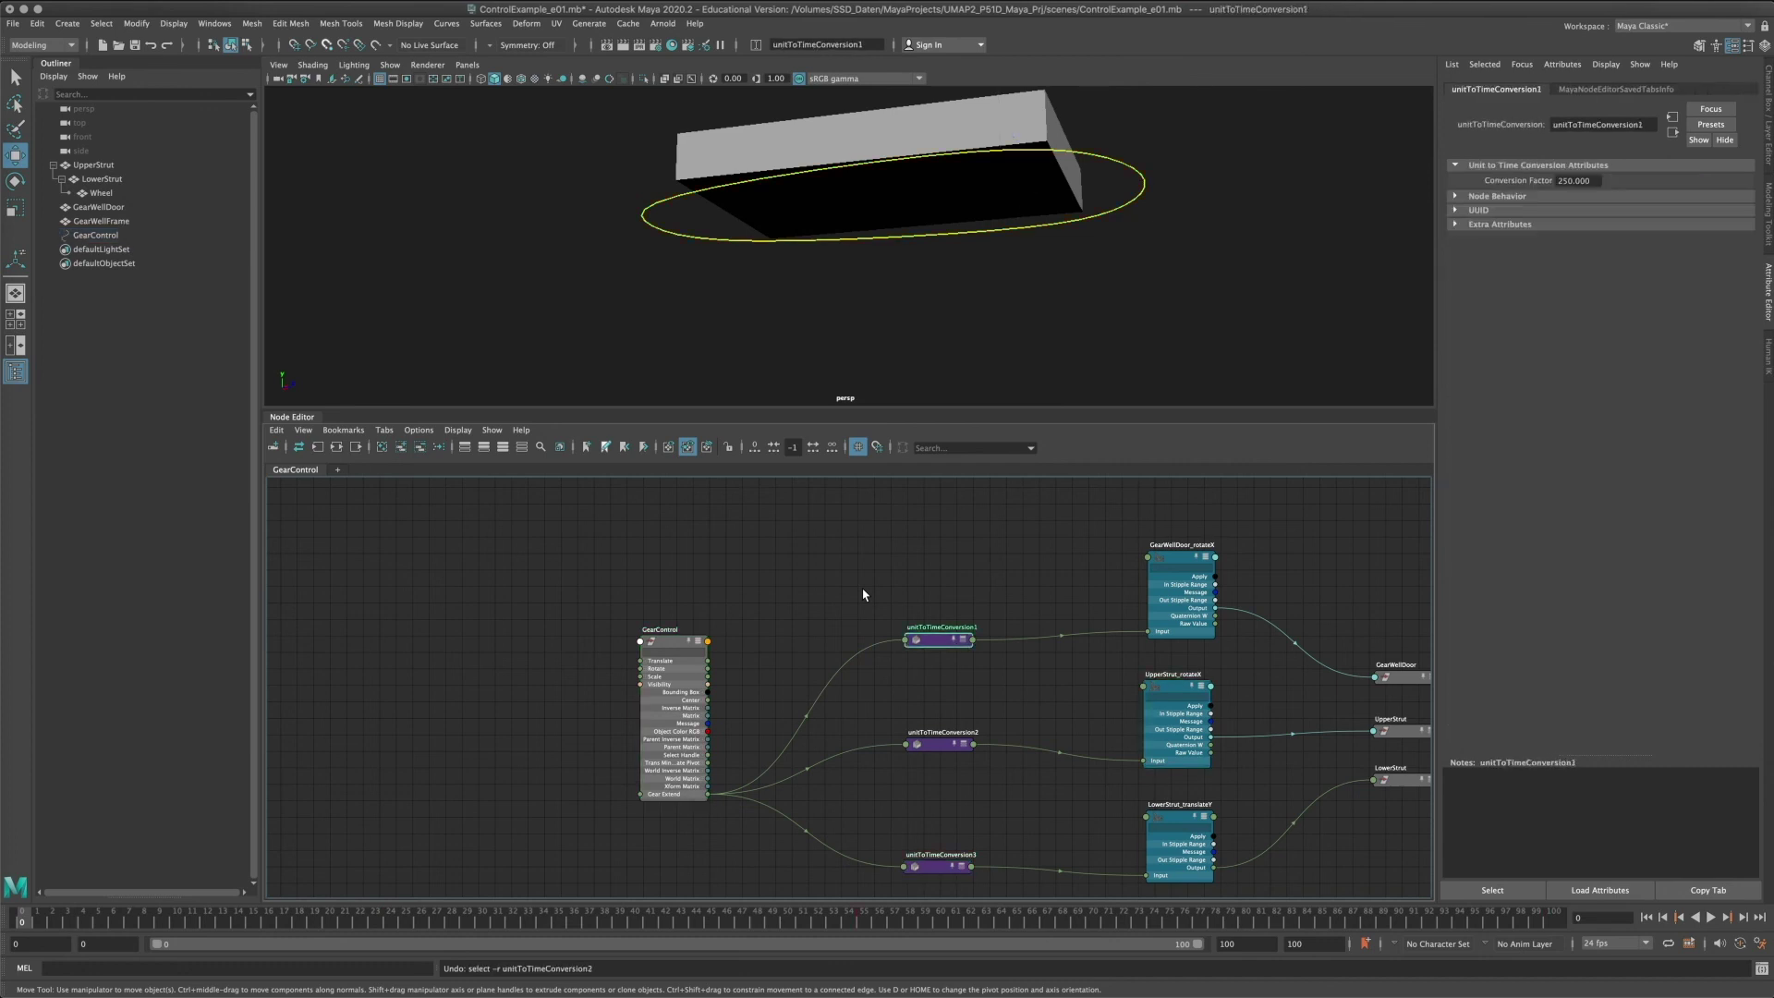
{"action": "key", "text": "super+z"}
{"action": "key", "text": "super+z"}
{"action": "key", "text": "super+z"}
{"action": "key", "text": "super+z"}
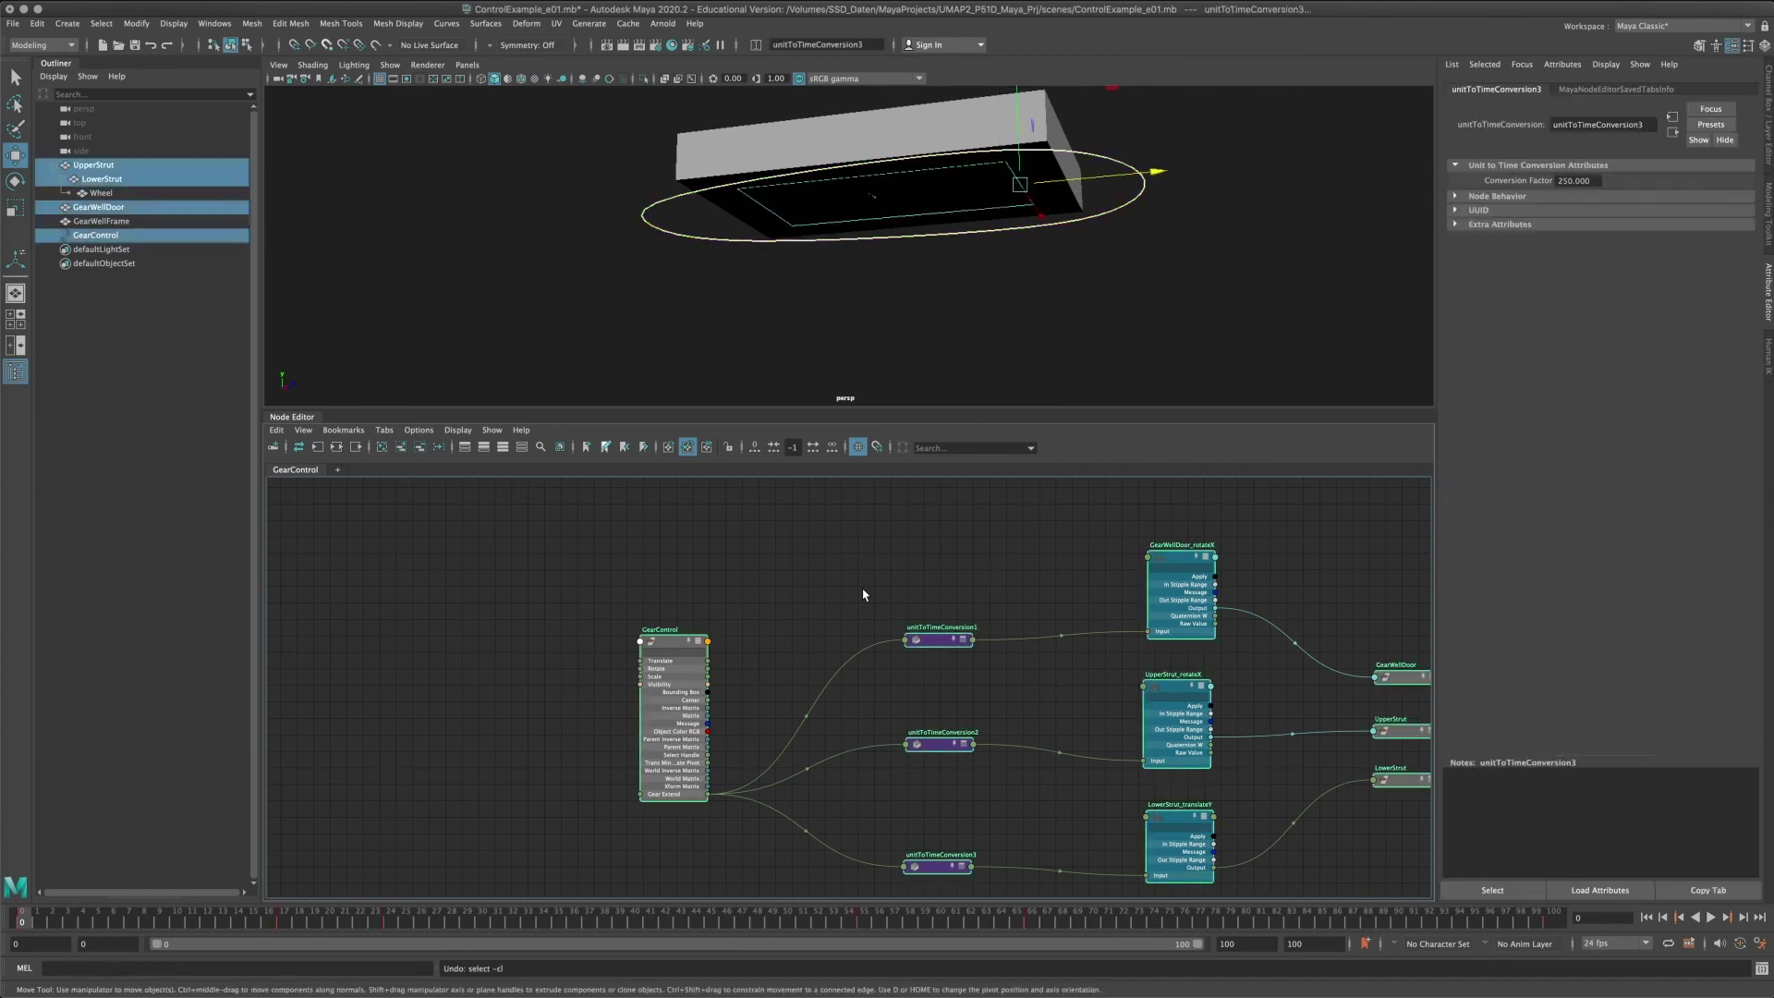
{"action": "key", "text": "super+z"}
{"action": "key", "text": "super+z"}
{"action": "key", "text": "super+z"}
{"action": "key", "text": "super+z"}
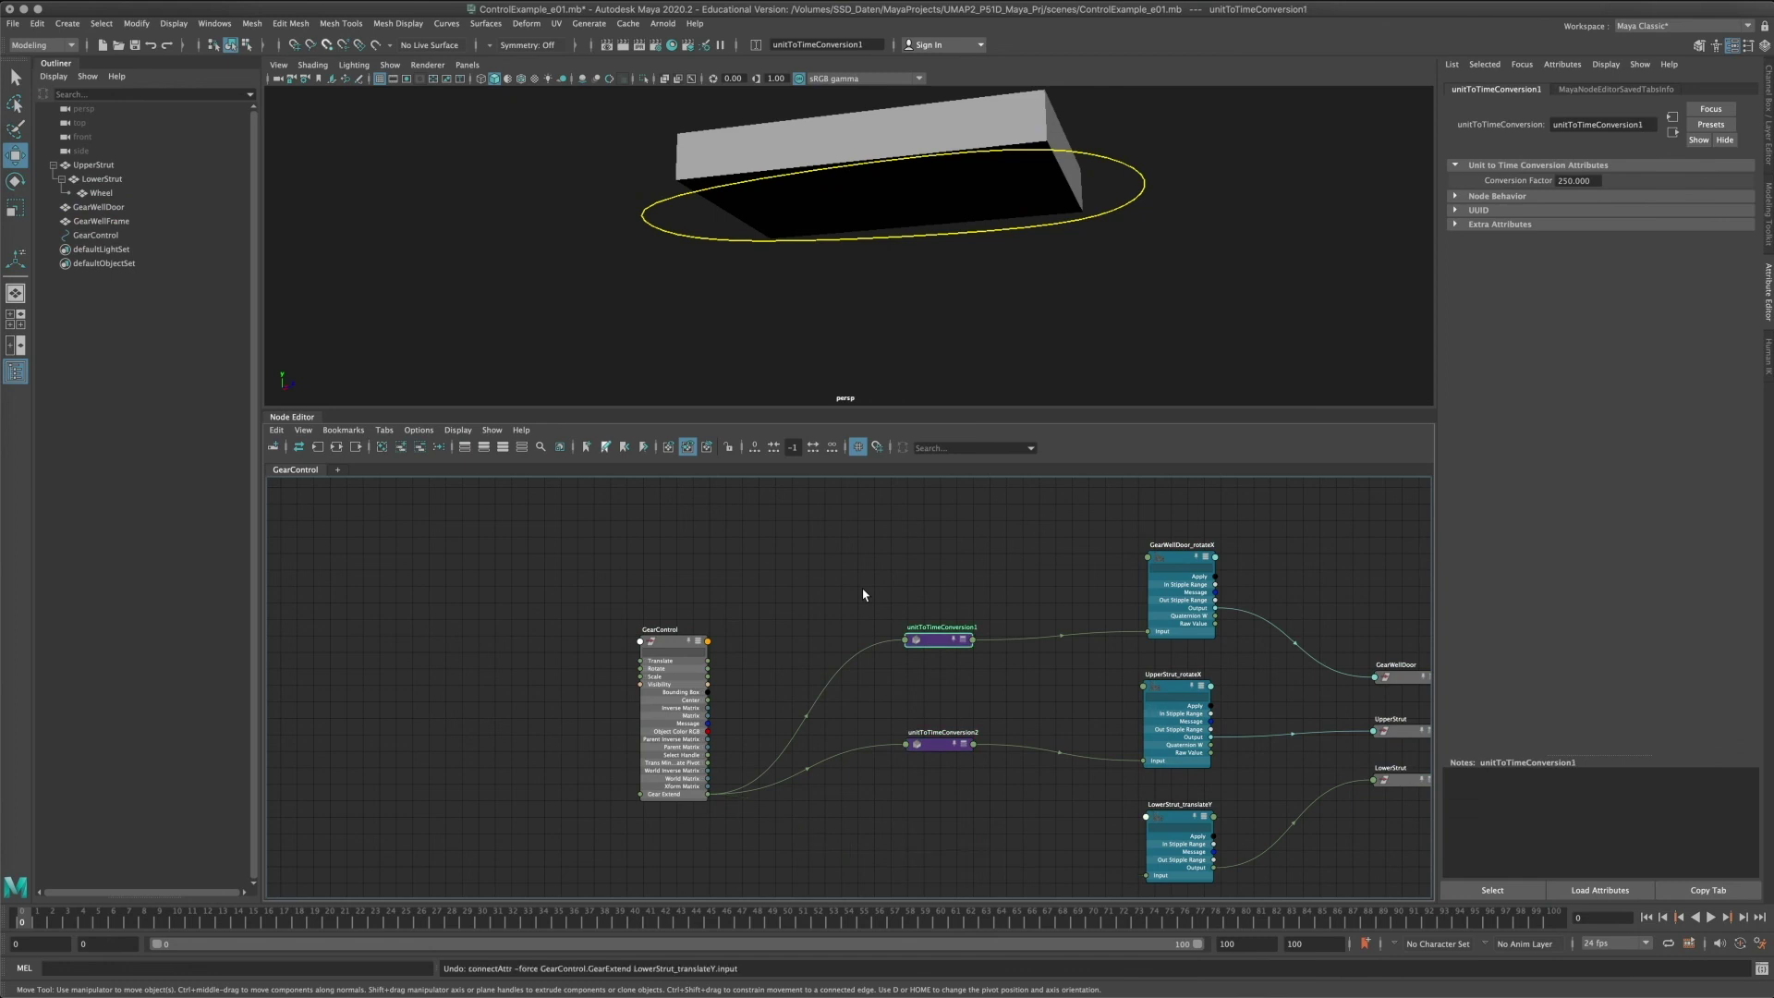
{"action": "key", "text": "super+z"}
{"action": "key", "text": "super+z"}
{"action": "key", "text": "super+z"}
{"action": "key", "text": "super+z"}
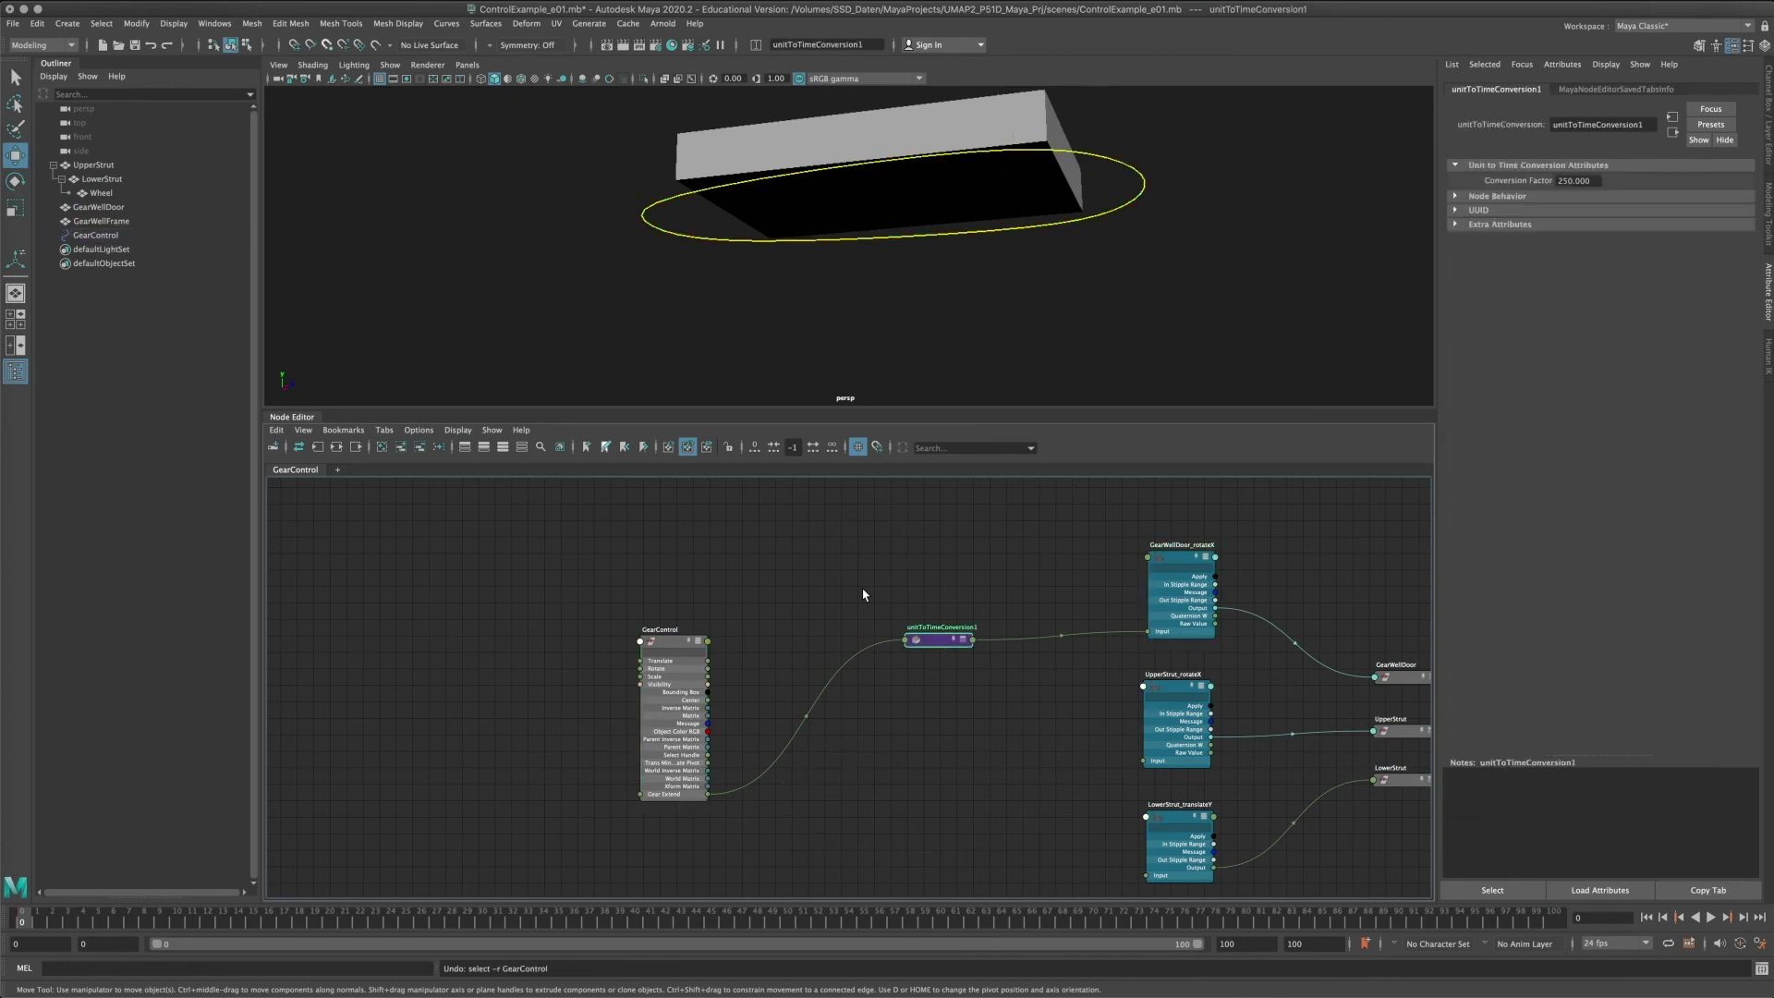
{"action": "key", "text": "super+z"}
{"action": "key", "text": "super+z"}
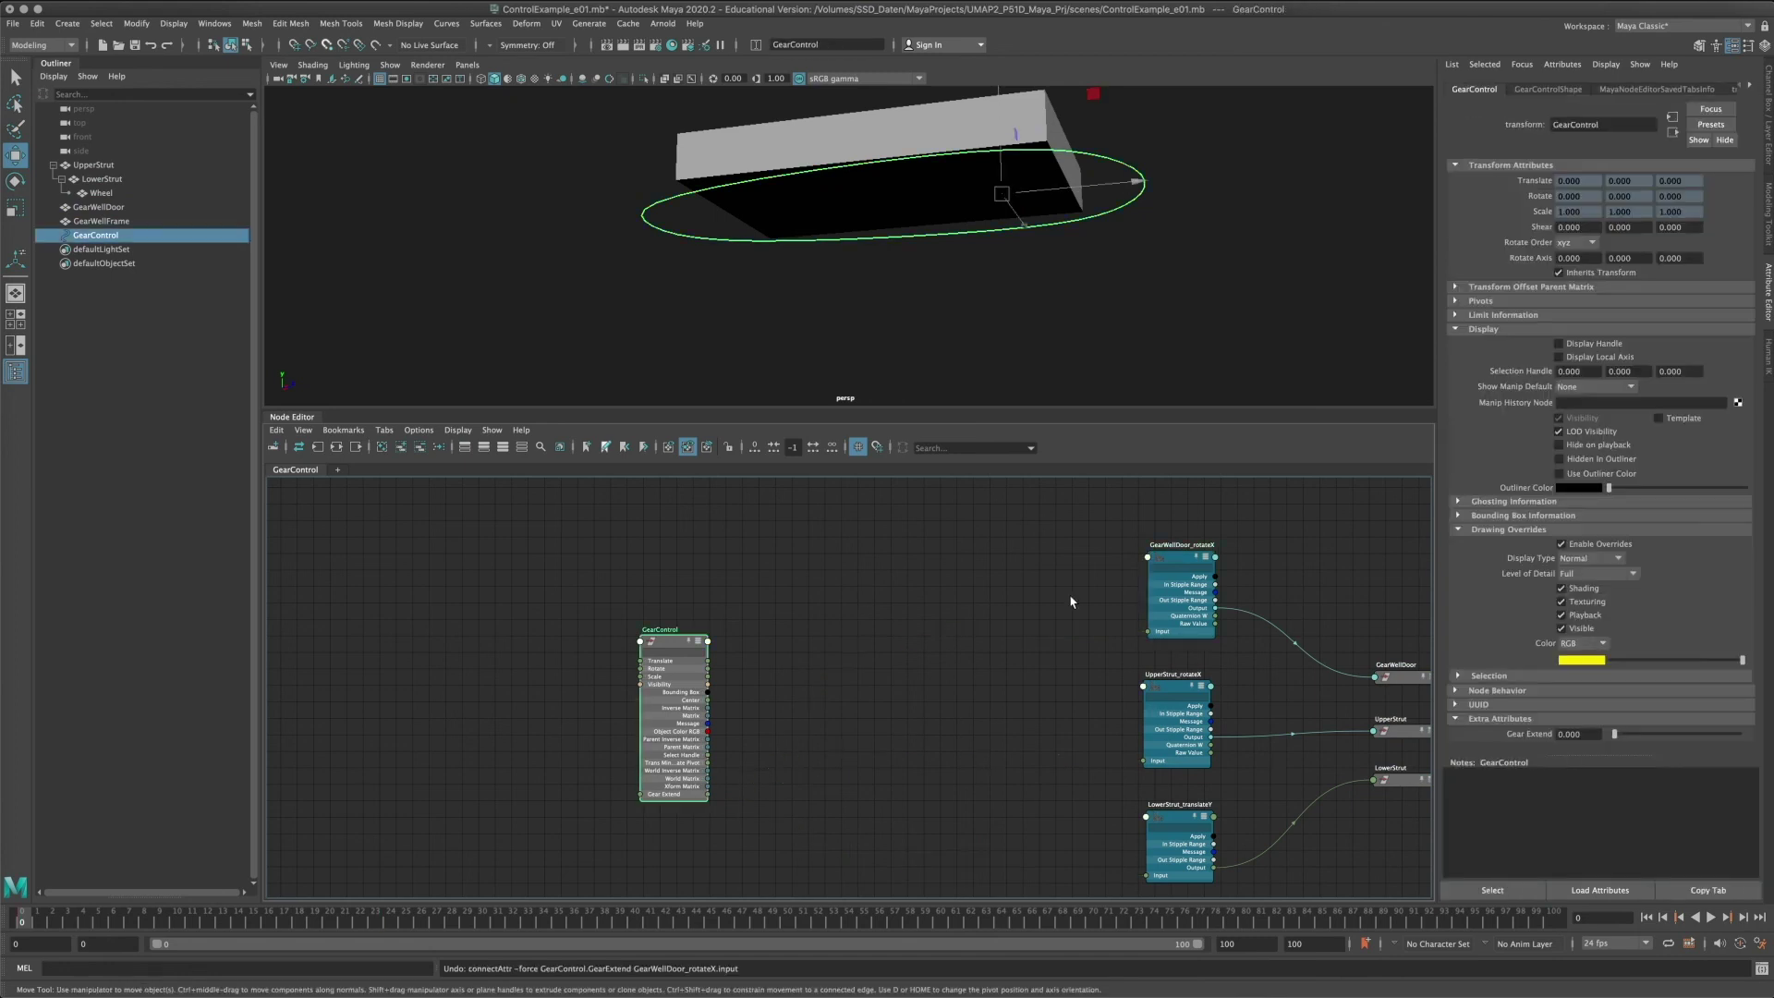
Set both the animation end and the playback end of the timeline to frame 200.
{"action": "middle_click_drag", "start_coordinate": [1121, 596], "coordinate": [990, 539], "text": "alt"}
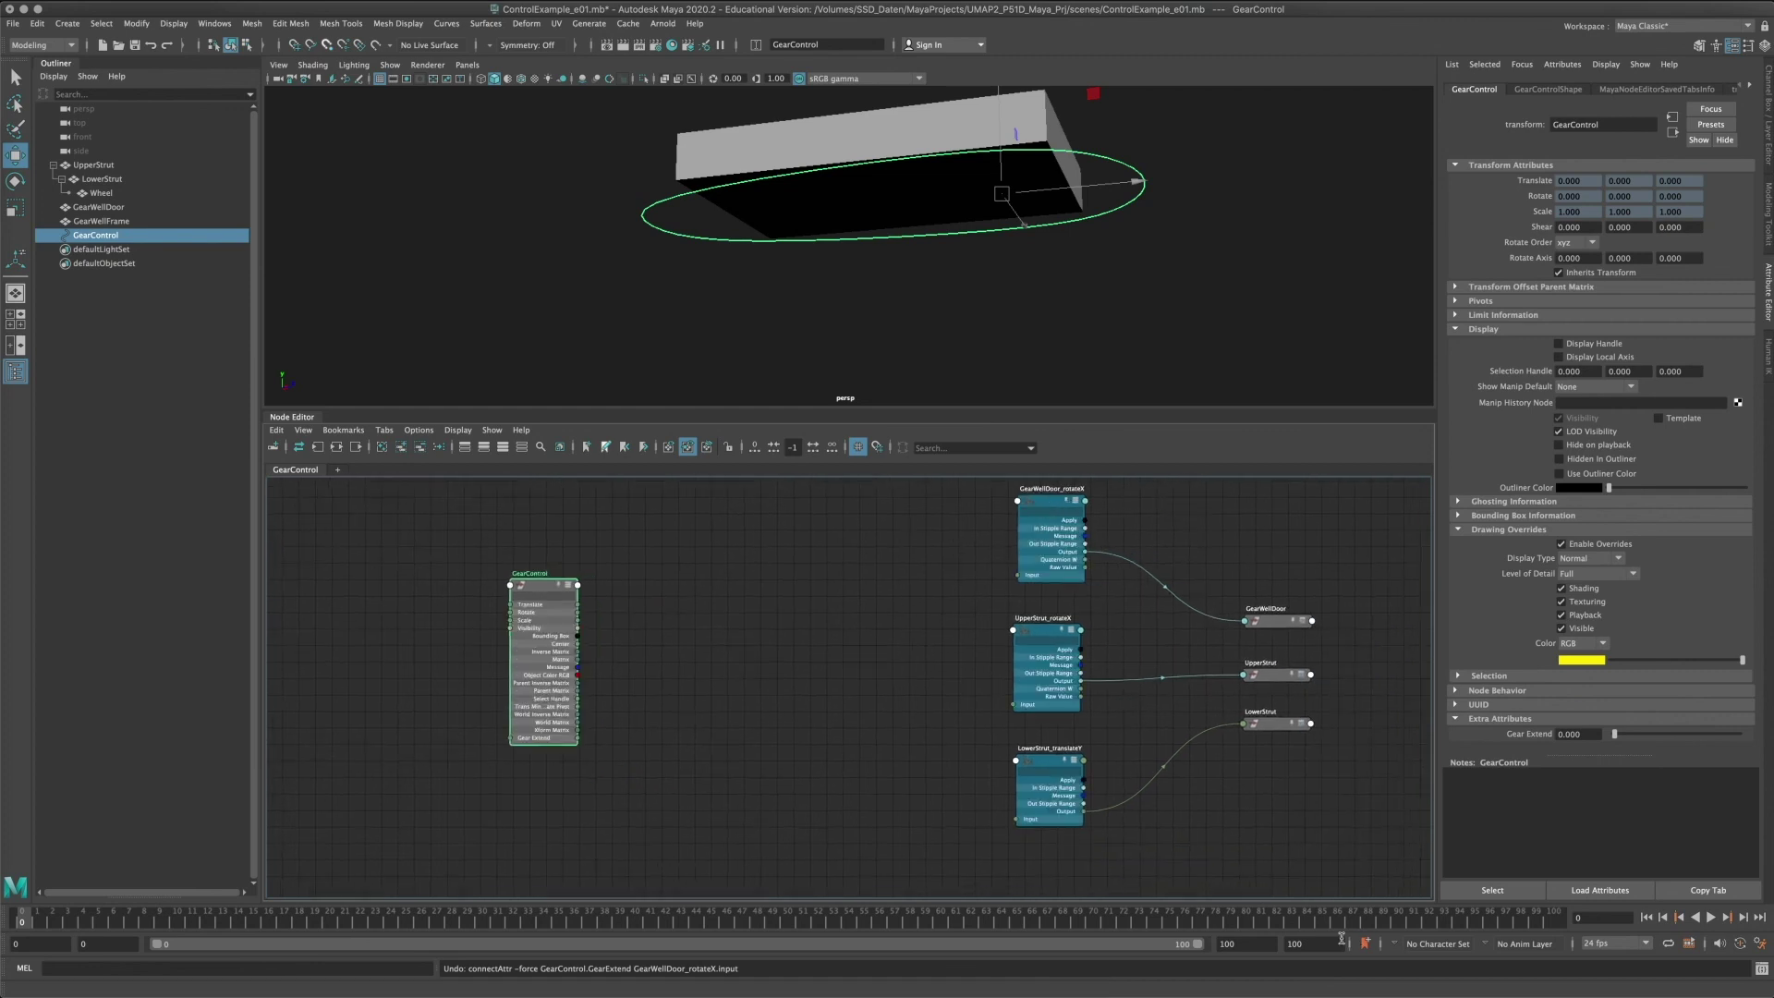
{"action": "double_click", "coordinate": [1294, 944]}
{"action": "type", "text": "200"}
{"action": "double_click", "coordinate": [1256, 944]}
{"action": "type", "text": "200"}
{"action": "key", "text": "Return"}
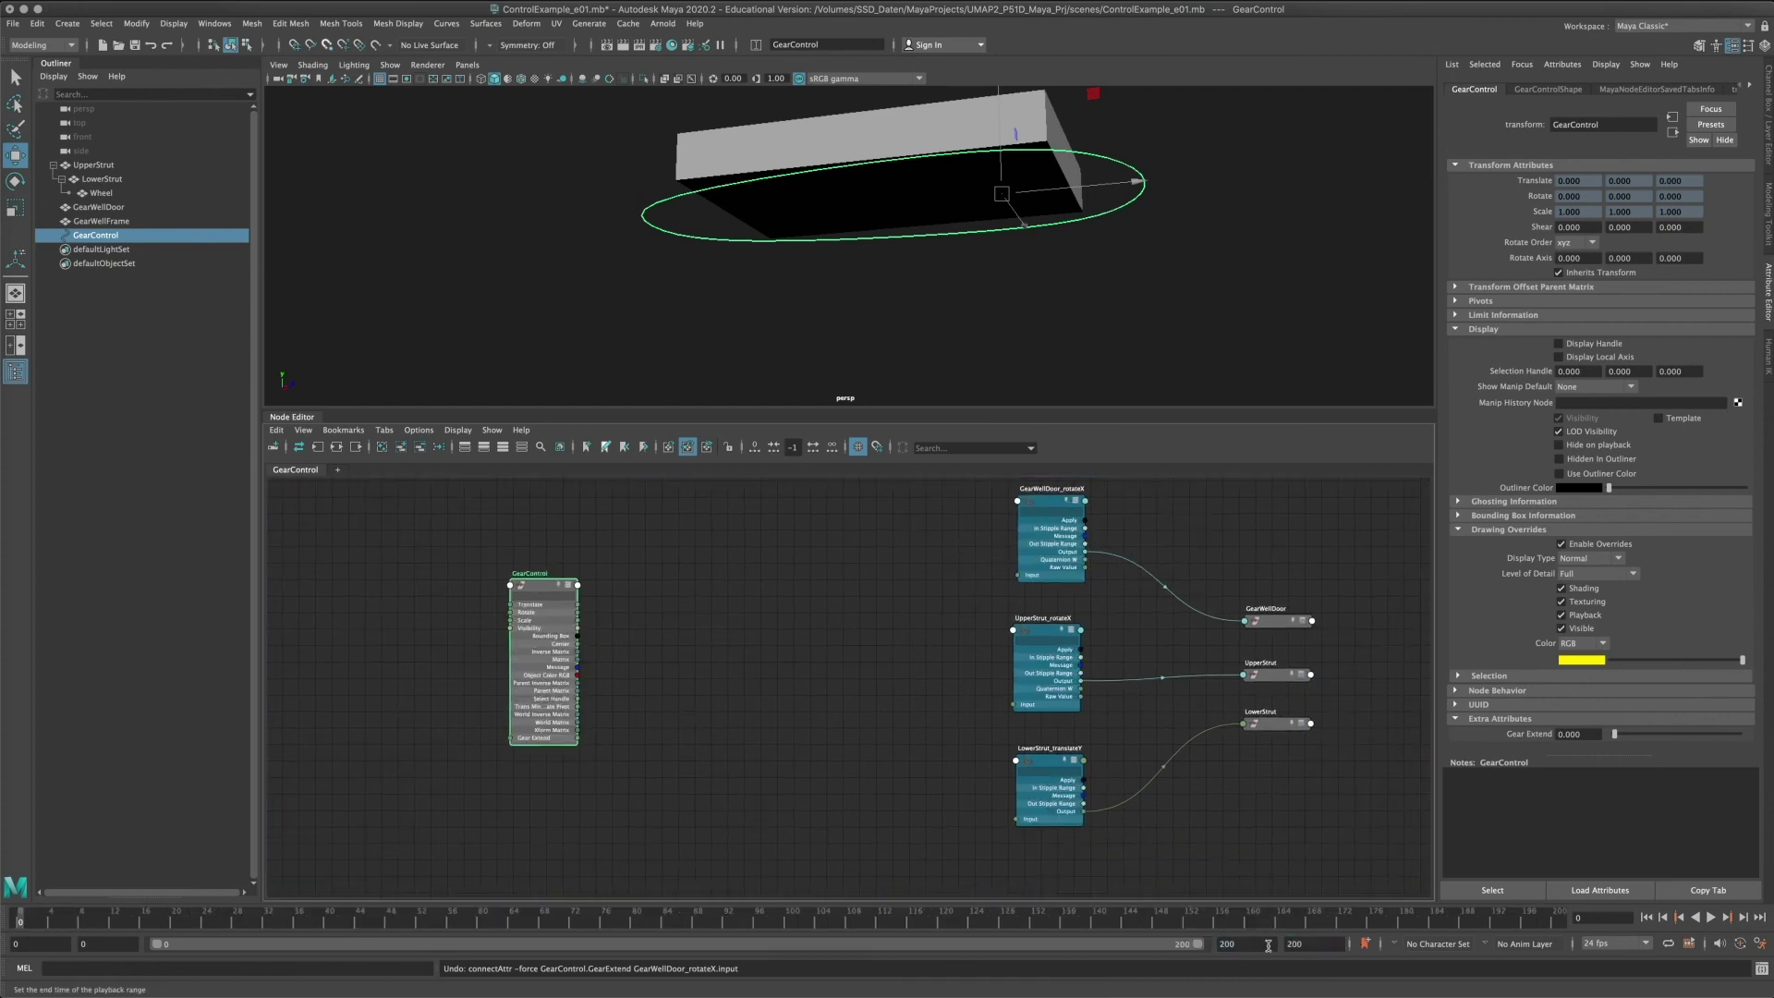
Select UpperStrut through GearWellFrame in the Outliner and stretch their keys in the range from 0 to about 105 out to frame 200.
{"action": "left_click", "coordinate": [1052, 536]}
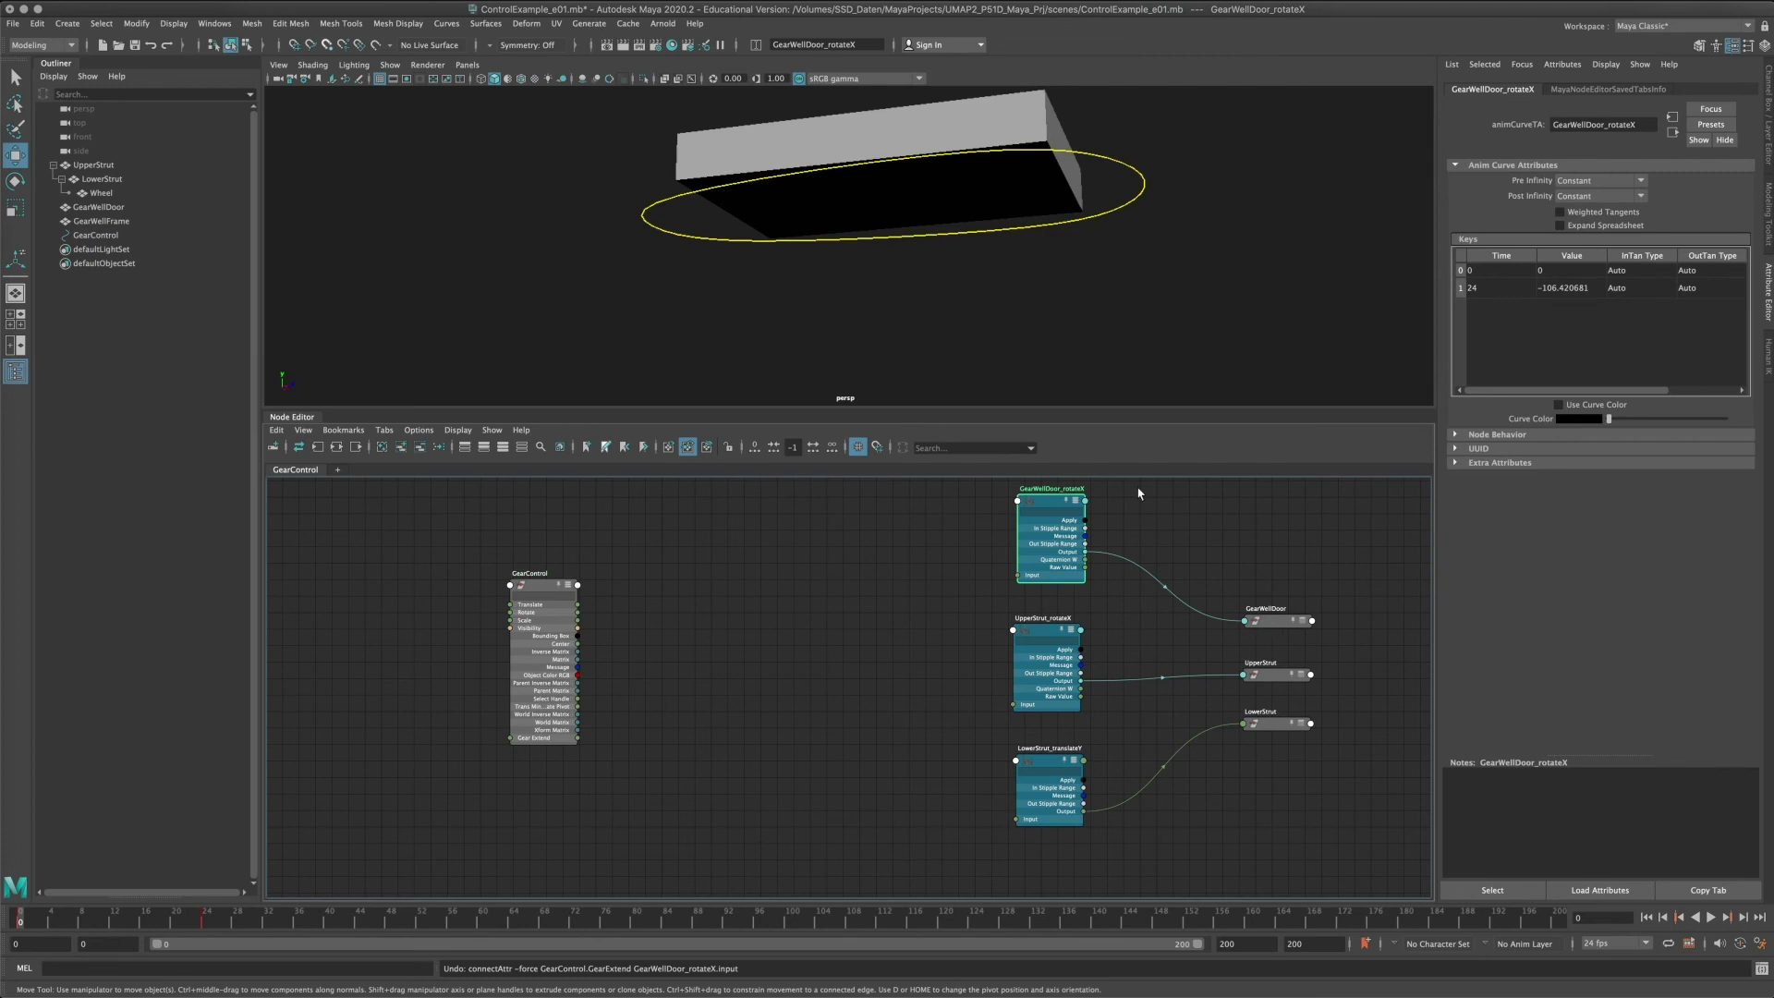
{"action": "mouse_move", "coordinate": [36, 913]}
{"action": "left_mouse_down"}
{"action": "mouse_move", "coordinate": [1514, 918]}
{"action": "mouse_move", "coordinate": [20, 918]}
{"action": "left_mouse_up"}
{"action": "left_click_drag", "start_coordinate": [97, 166], "coordinate": [104, 227]}
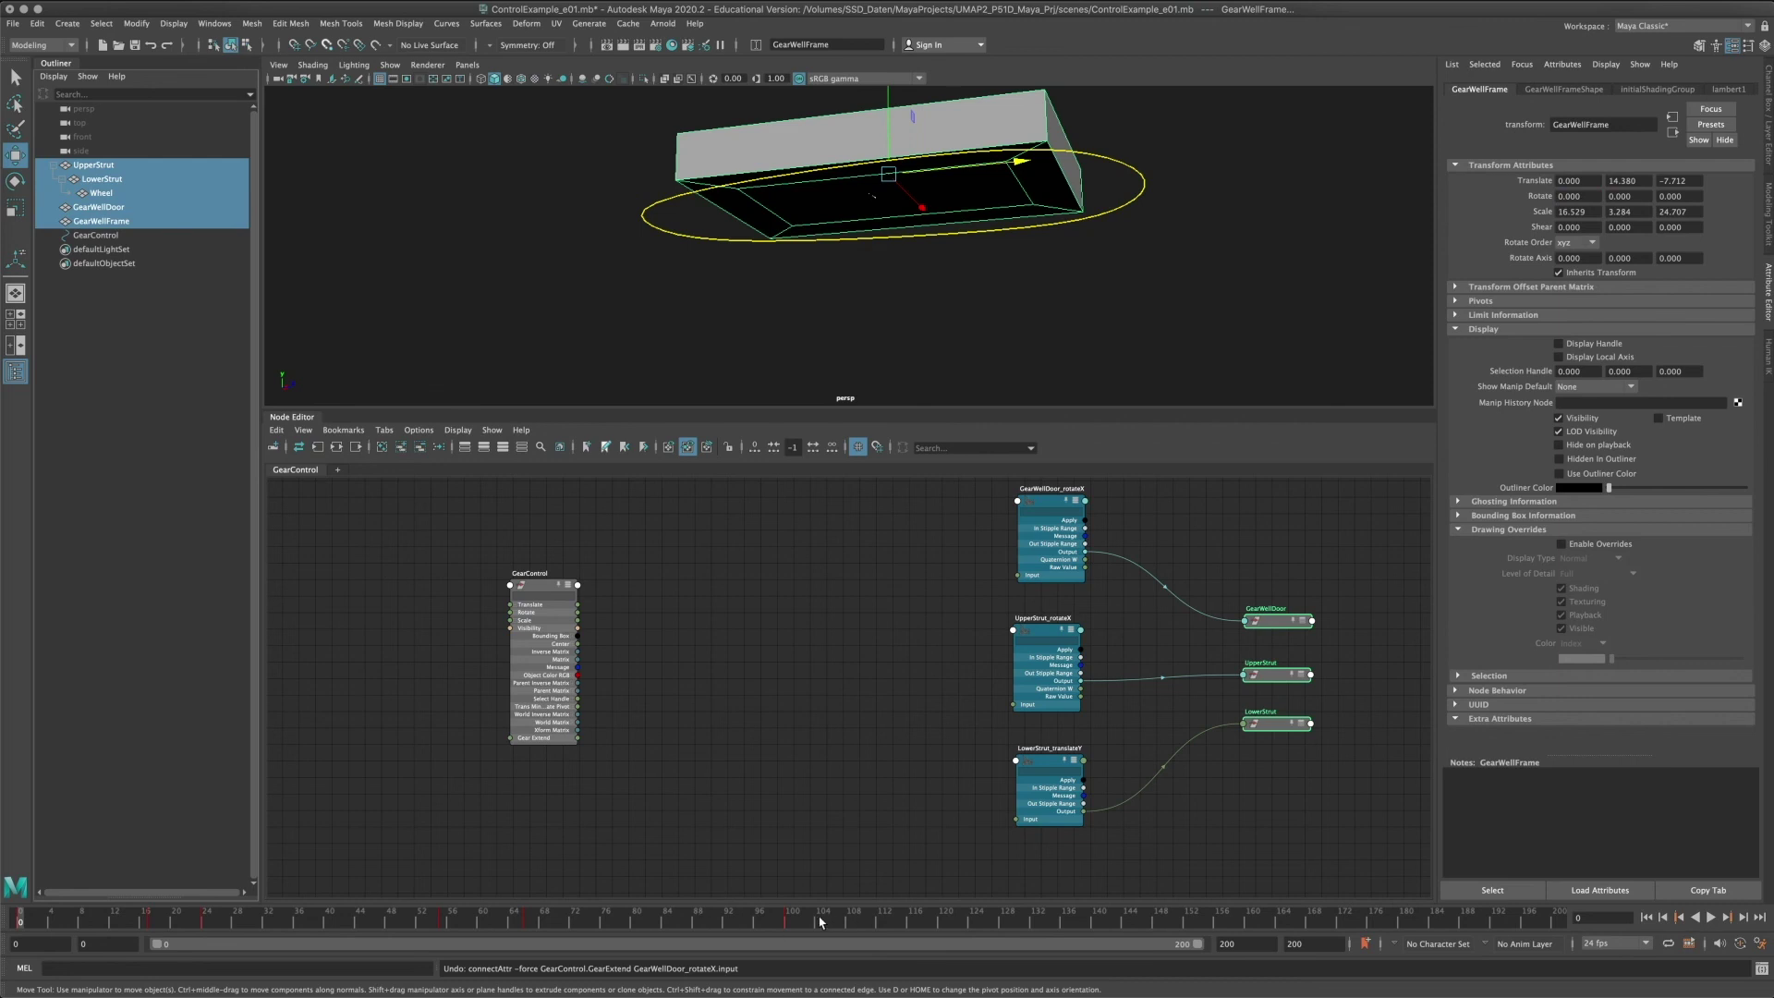
{"action": "left_click_drag", "start_coordinate": [821, 922], "coordinate": [19, 922], "text": "shift"}
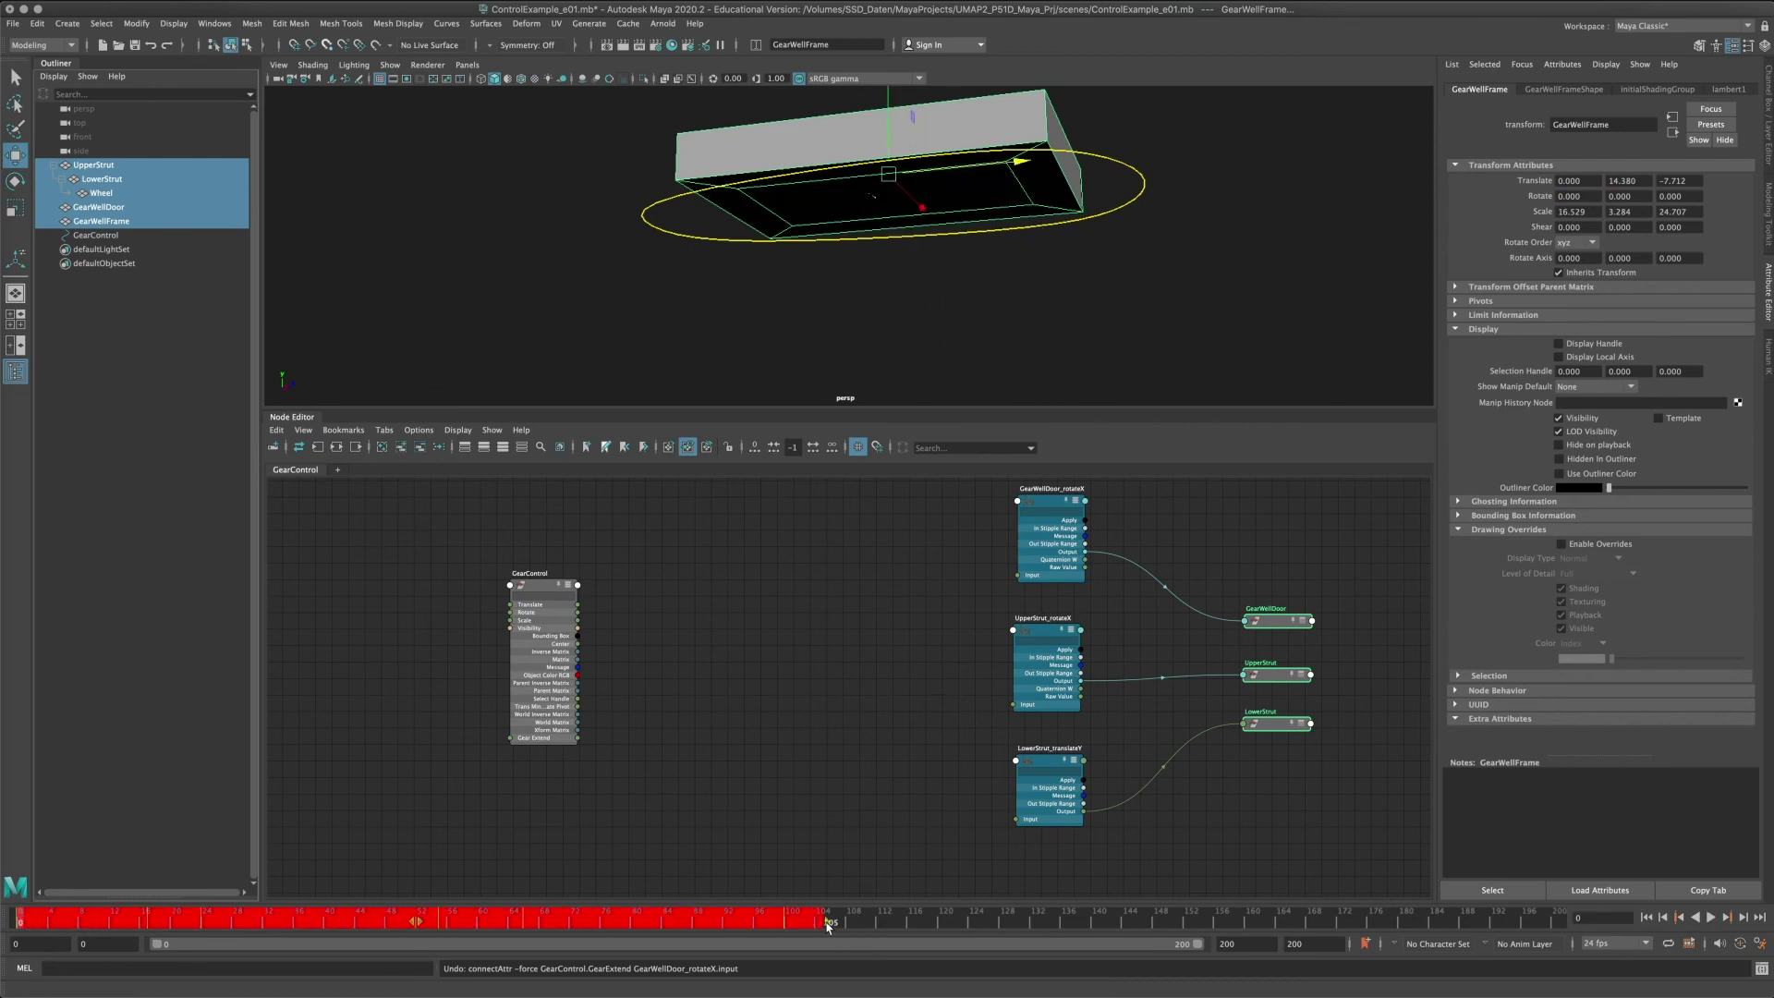
{"action": "left_click_drag", "start_coordinate": [827, 927], "coordinate": [1561, 922], "text": "shift"}
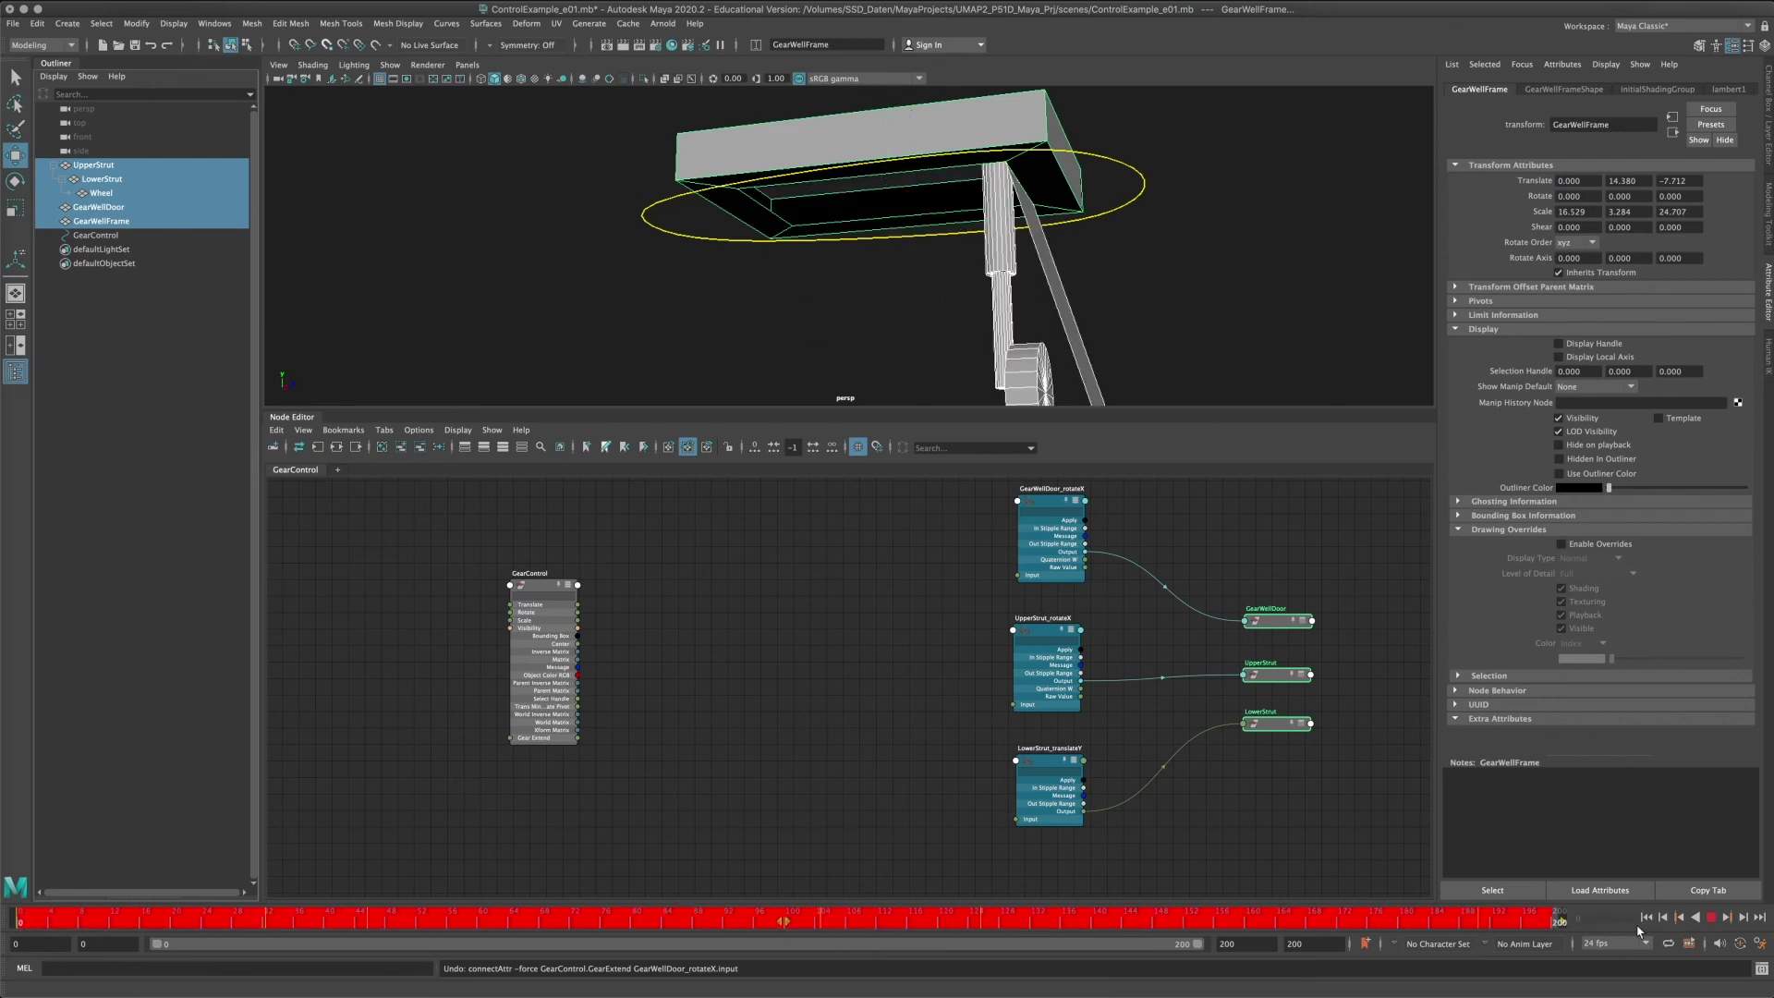
Extend both the animation end and the playback end of the timeline to frame 300.
{"action": "double_click", "coordinate": [1295, 944]}
{"action": "type", "text": "300"}
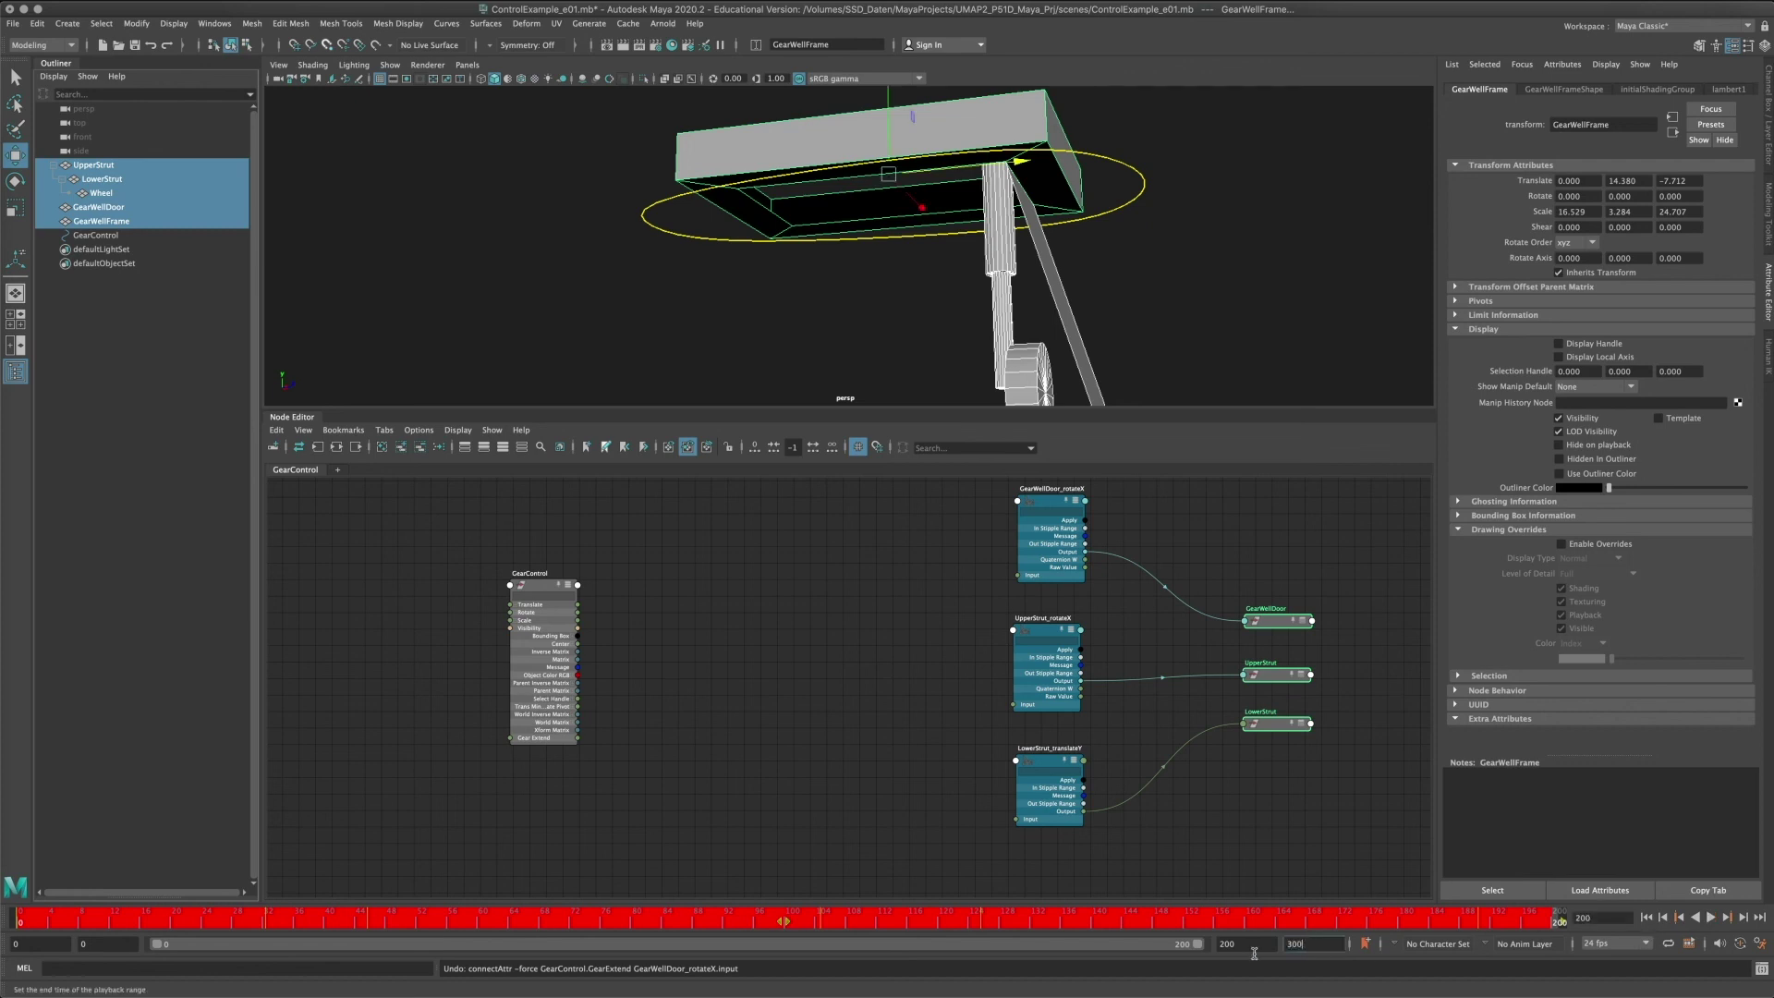
{"action": "key", "text": "Return"}
{"action": "left_click", "coordinate": [1248, 943]}
{"action": "double_click", "coordinate": [1248, 947]}
{"action": "type", "text": "300"}
{"action": "key", "text": "Return"}
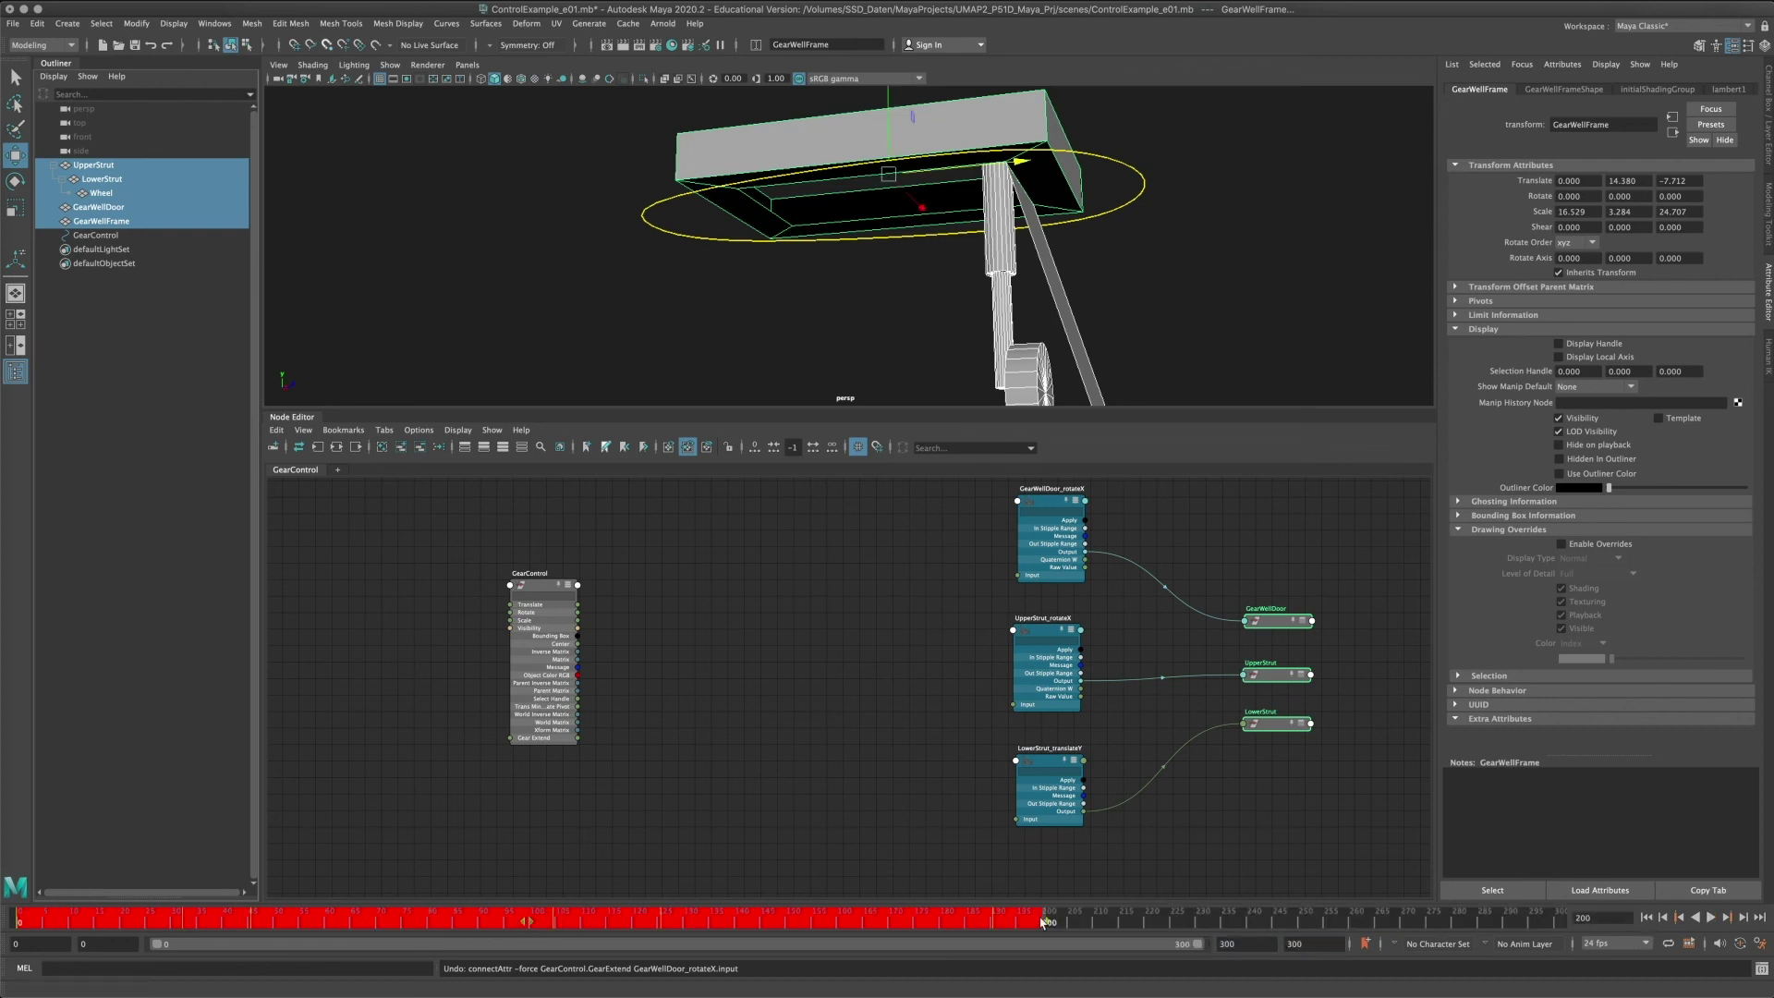
Set both the animation end and the playback end of the timeline to frame 200 and return to frame 0.
{"action": "key", "text": "alt+v"}
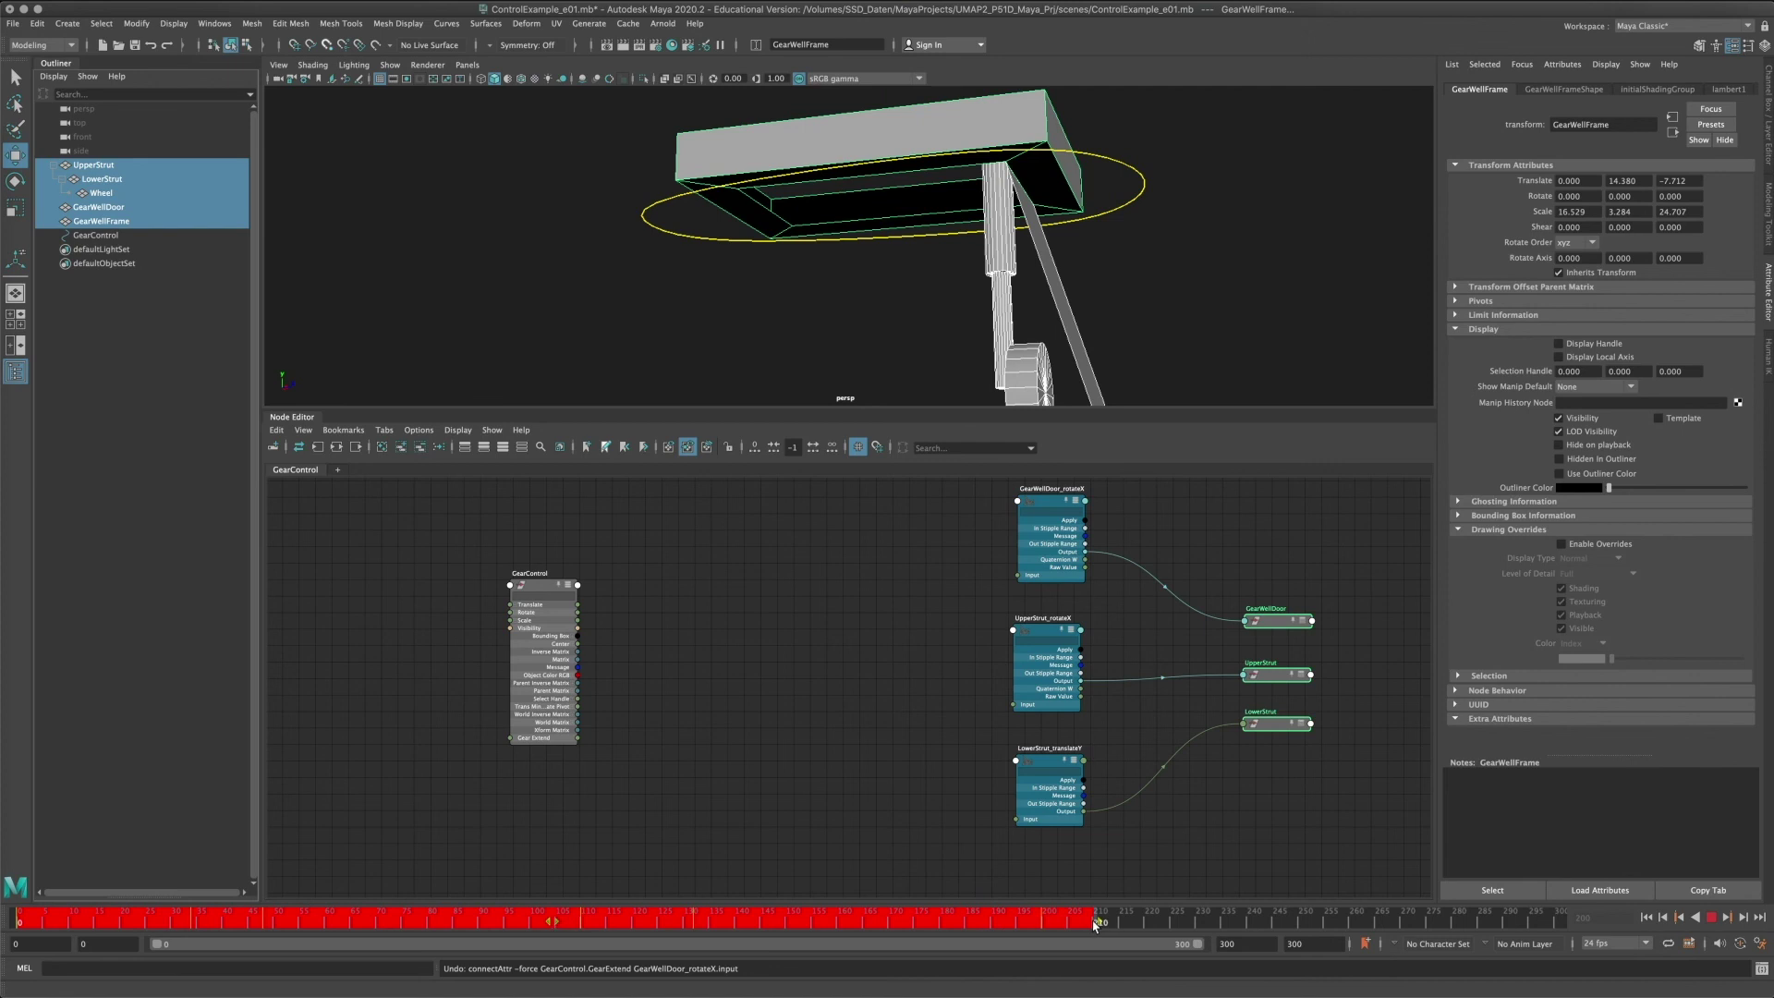
{"action": "left_click", "coordinate": [1206, 919]}
{"action": "double_click", "coordinate": [1254, 946]}
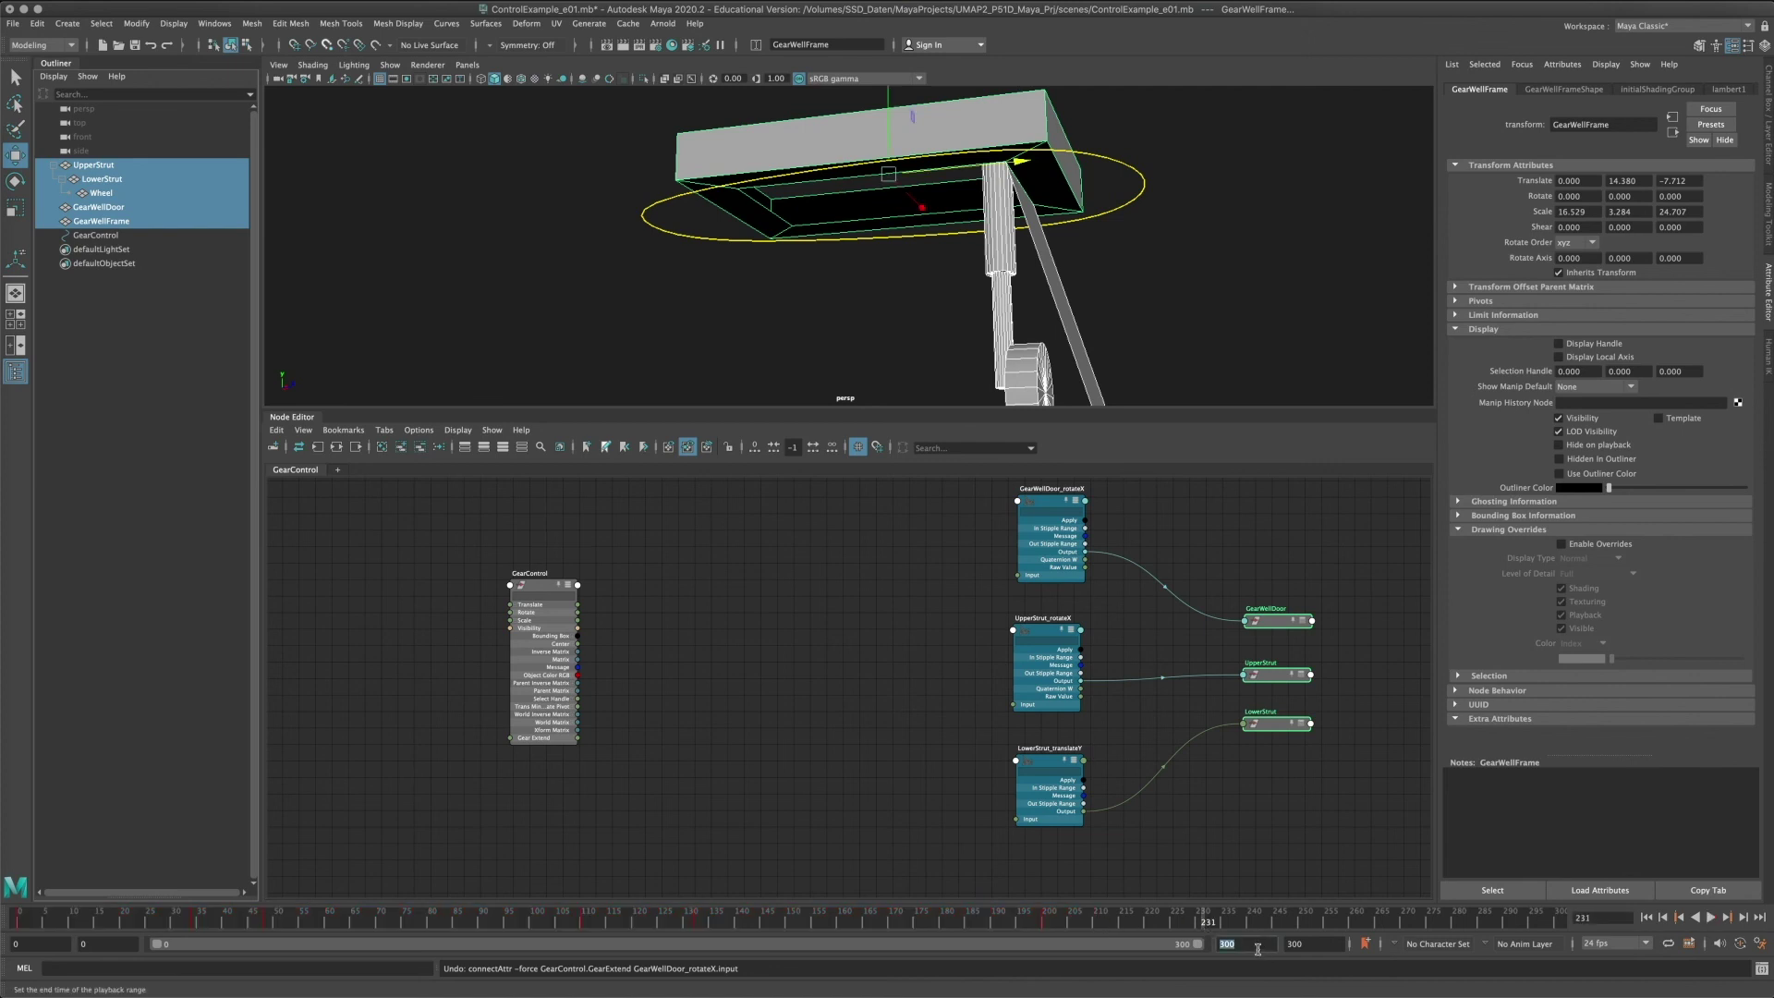
{"action": "type", "text": "200"}
{"action": "double_click", "coordinate": [1311, 945]}
{"action": "type", "text": "200"}
{"action": "key", "text": "Return"}
{"action": "left_click_drag", "start_coordinate": [1511, 924], "coordinate": [20, 920]}
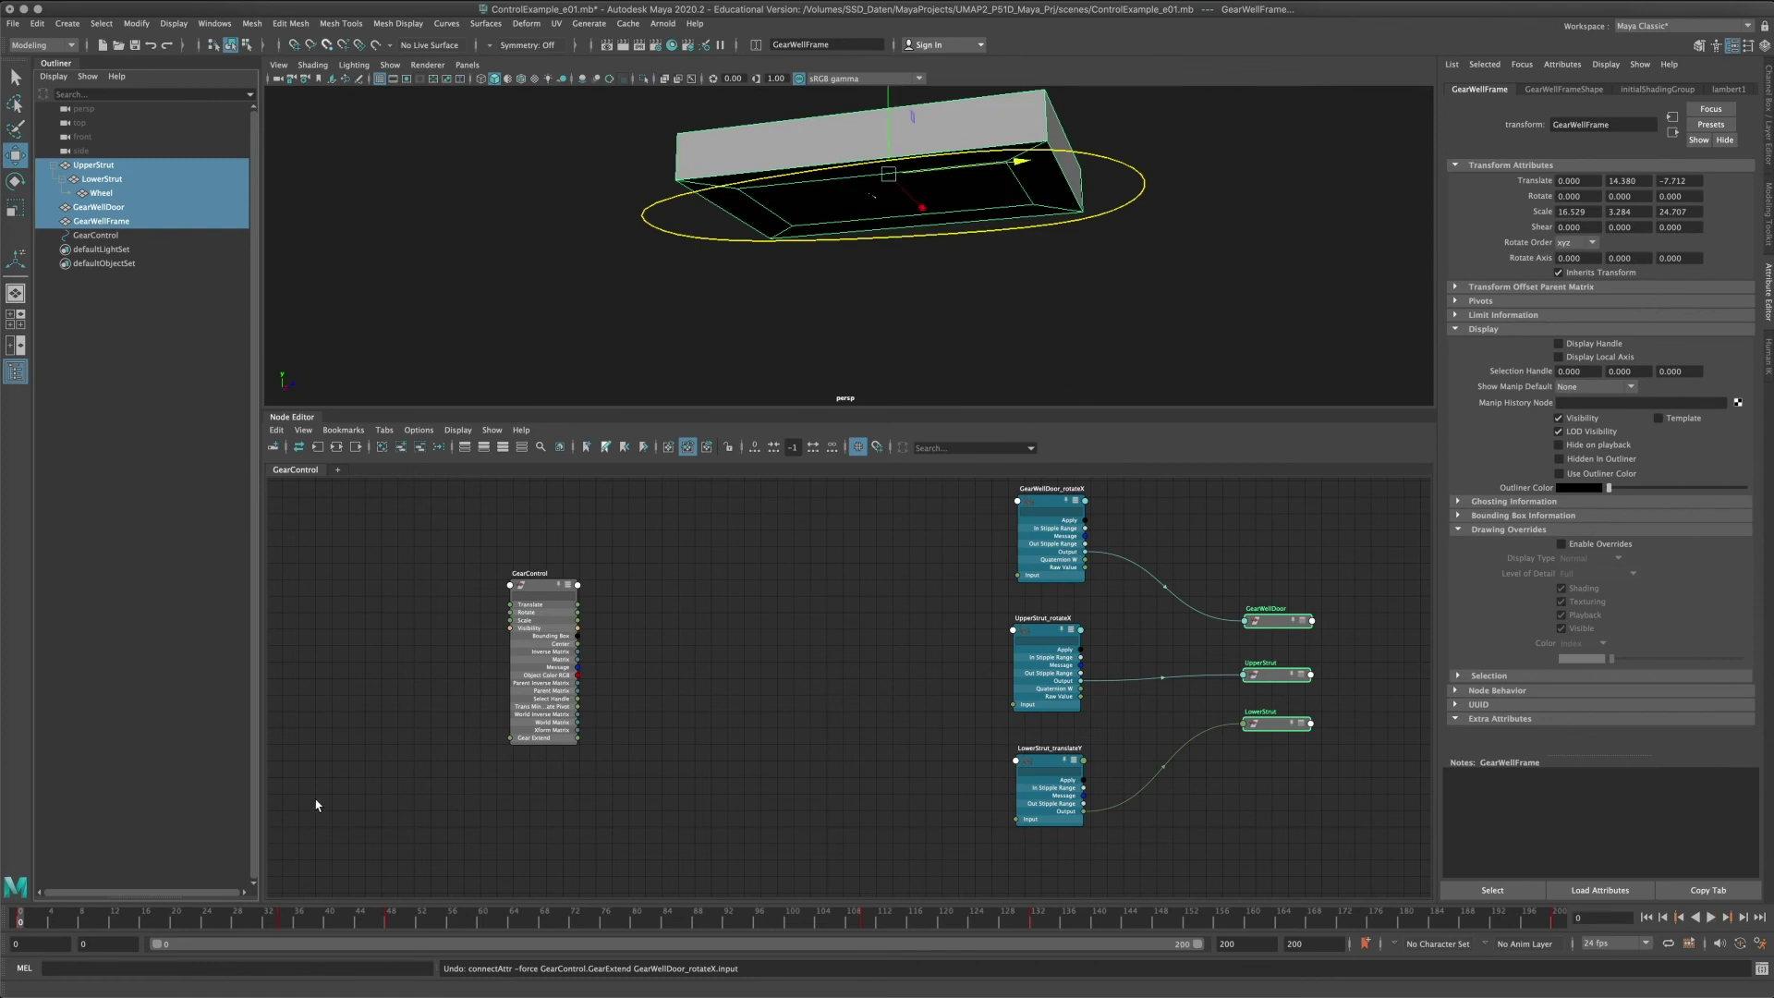
Create a floatMath node in the Node Editor between GearControl and the animation curve nodes.
{"action": "scroll", "coordinate": [629, 697], "scroll_direction": "up", "scroll_amount": 3}
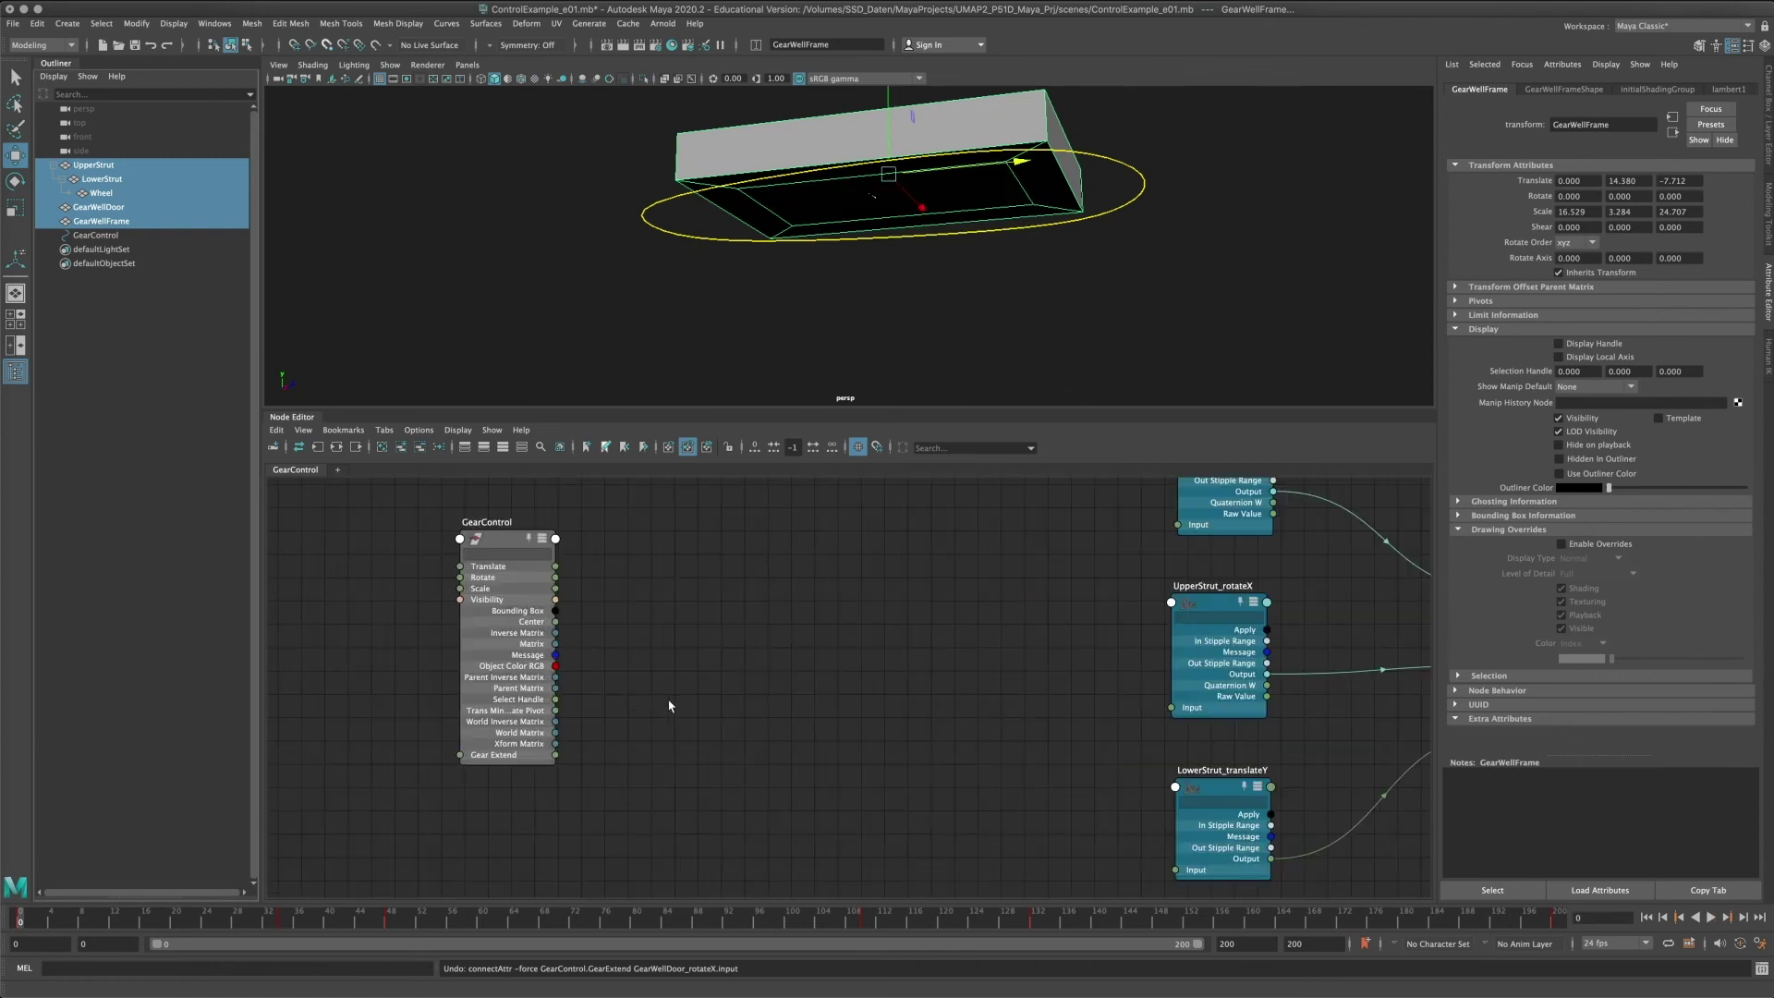
{"action": "scroll", "coordinate": [669, 705], "scroll_direction": "down", "scroll_amount": 3}
{"action": "middle_click_drag", "start_coordinate": [721, 693], "coordinate": [646, 713], "text": "alt"}
{"action": "left_click", "coordinate": [611, 708]}
{"action": "key", "text": "Tab"}
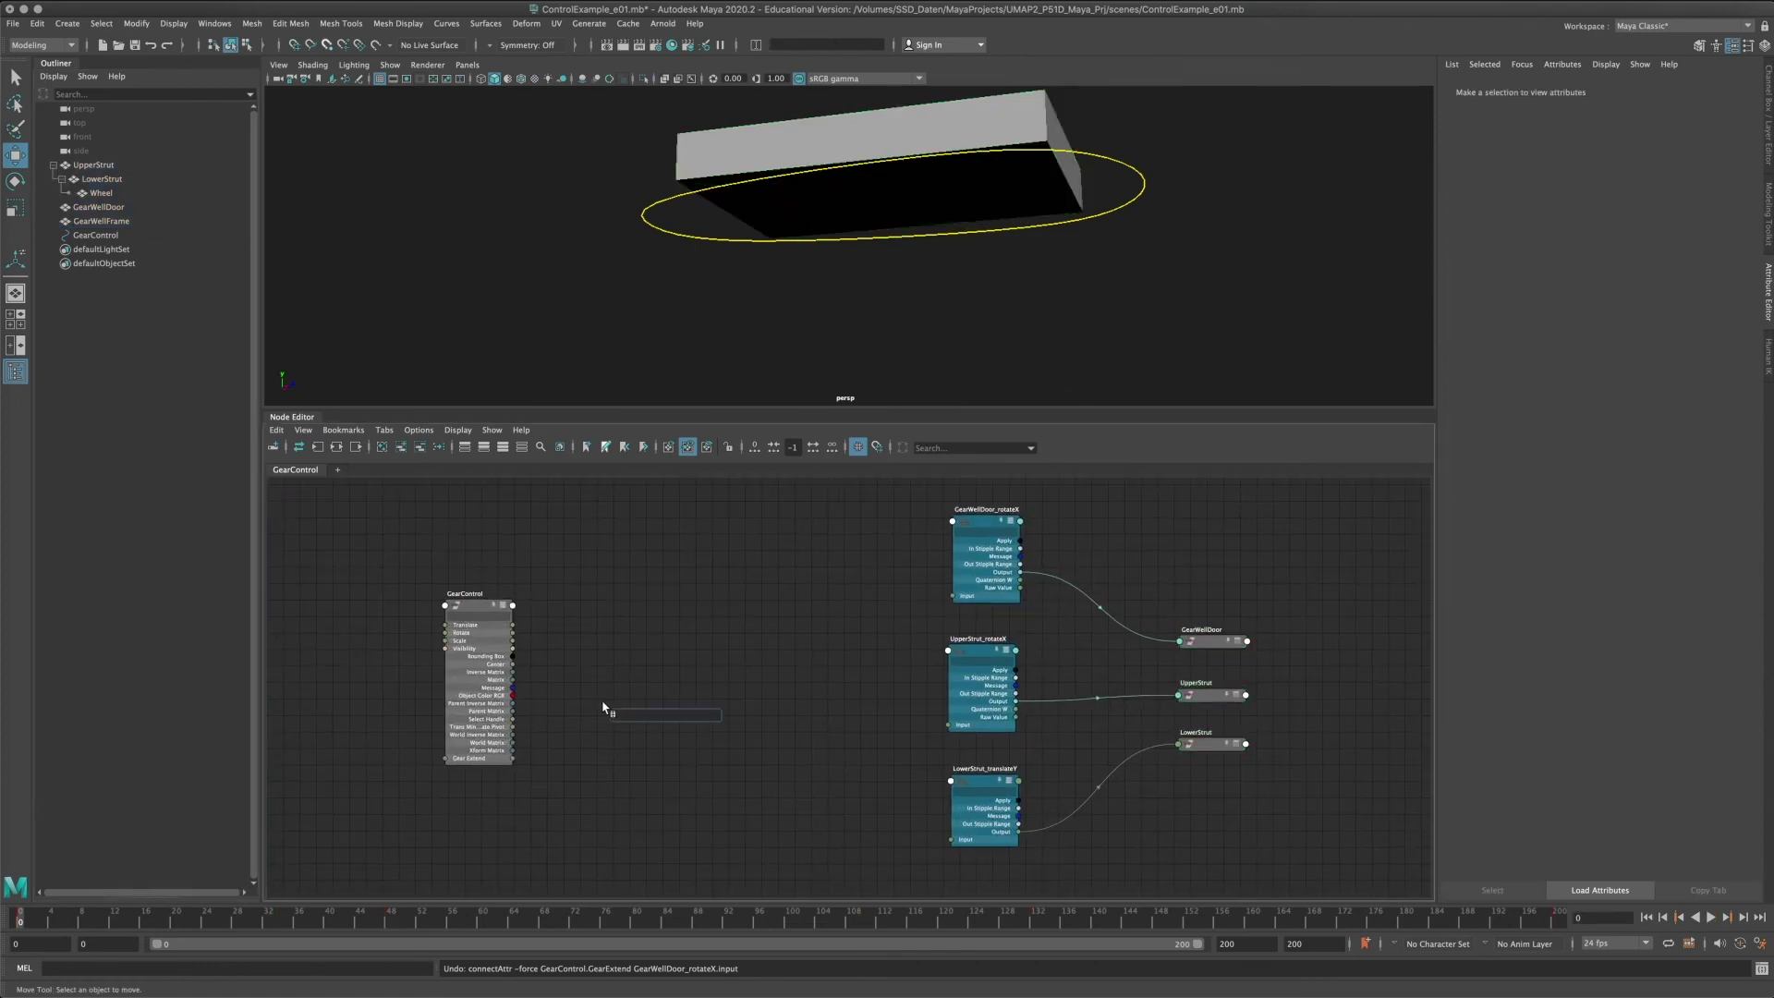
{"action": "type", "text": "float"}
{"action": "key", "text": "Down"}
{"action": "key", "text": "Down"}
{"action": "key", "text": "Down"}
{"action": "key", "text": "Down"}
{"action": "key", "text": "Down"}
{"action": "key", "text": "Down"}
{"action": "key", "text": "Down"}
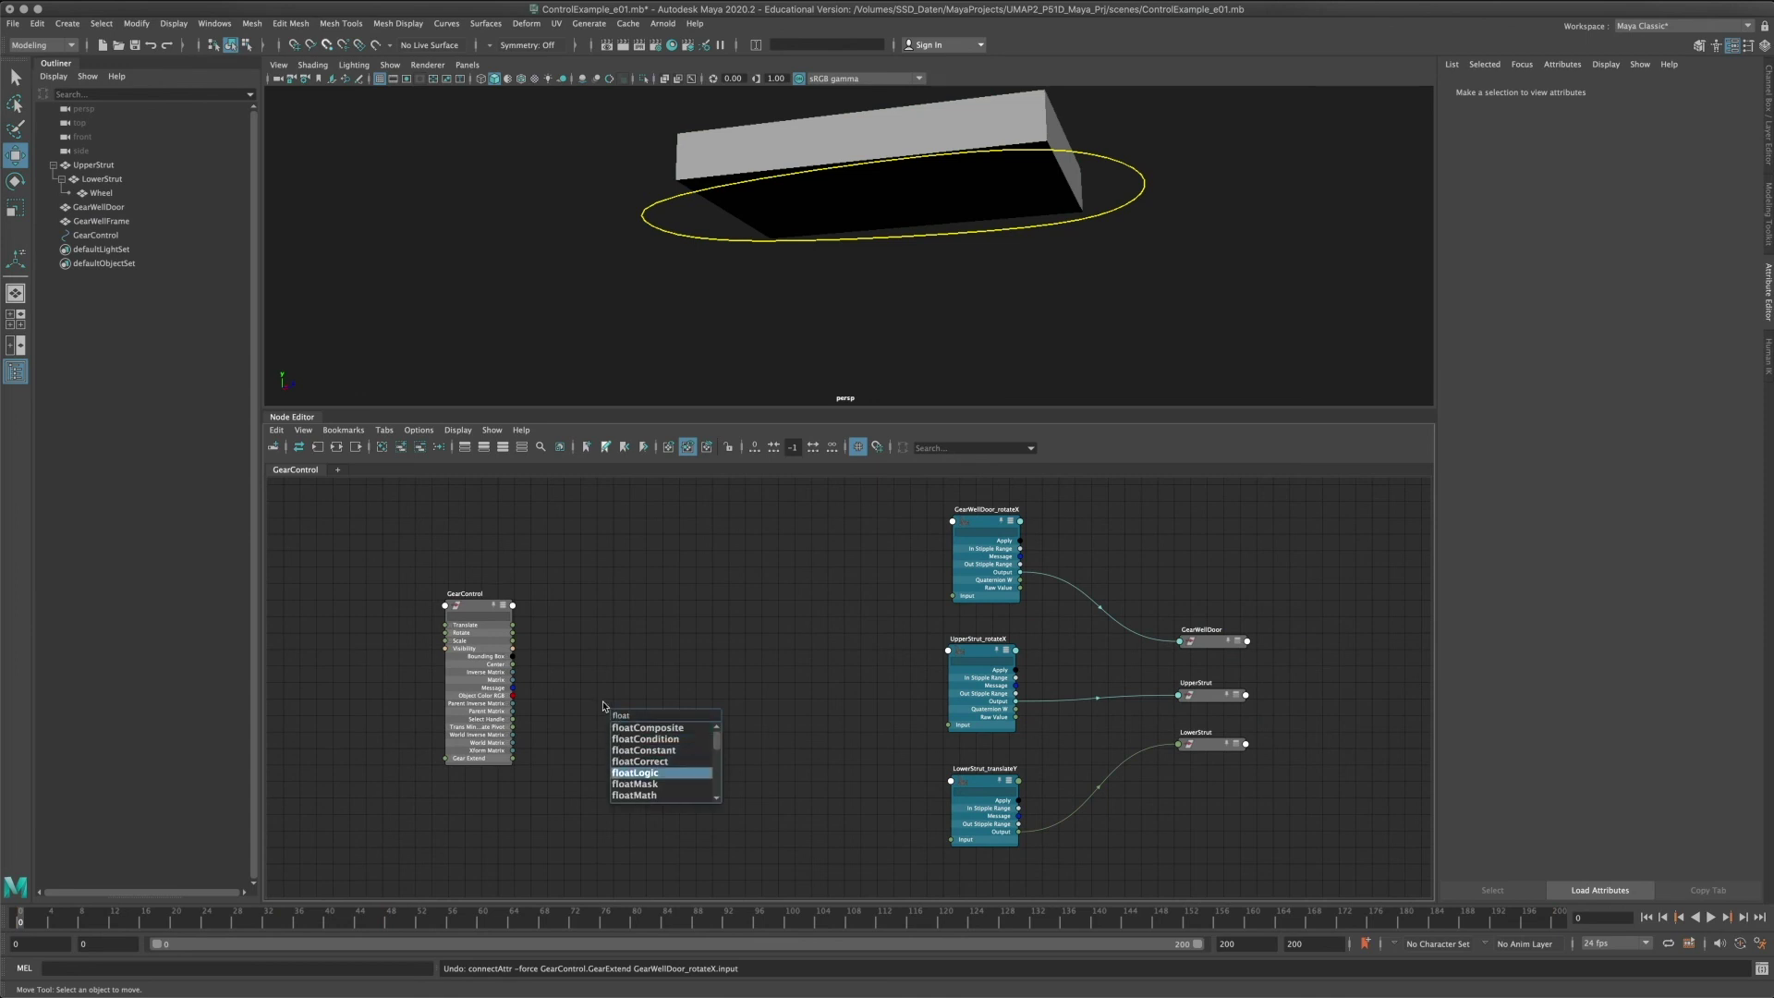
{"action": "key", "text": "Up"}
{"action": "key", "text": "Return"}
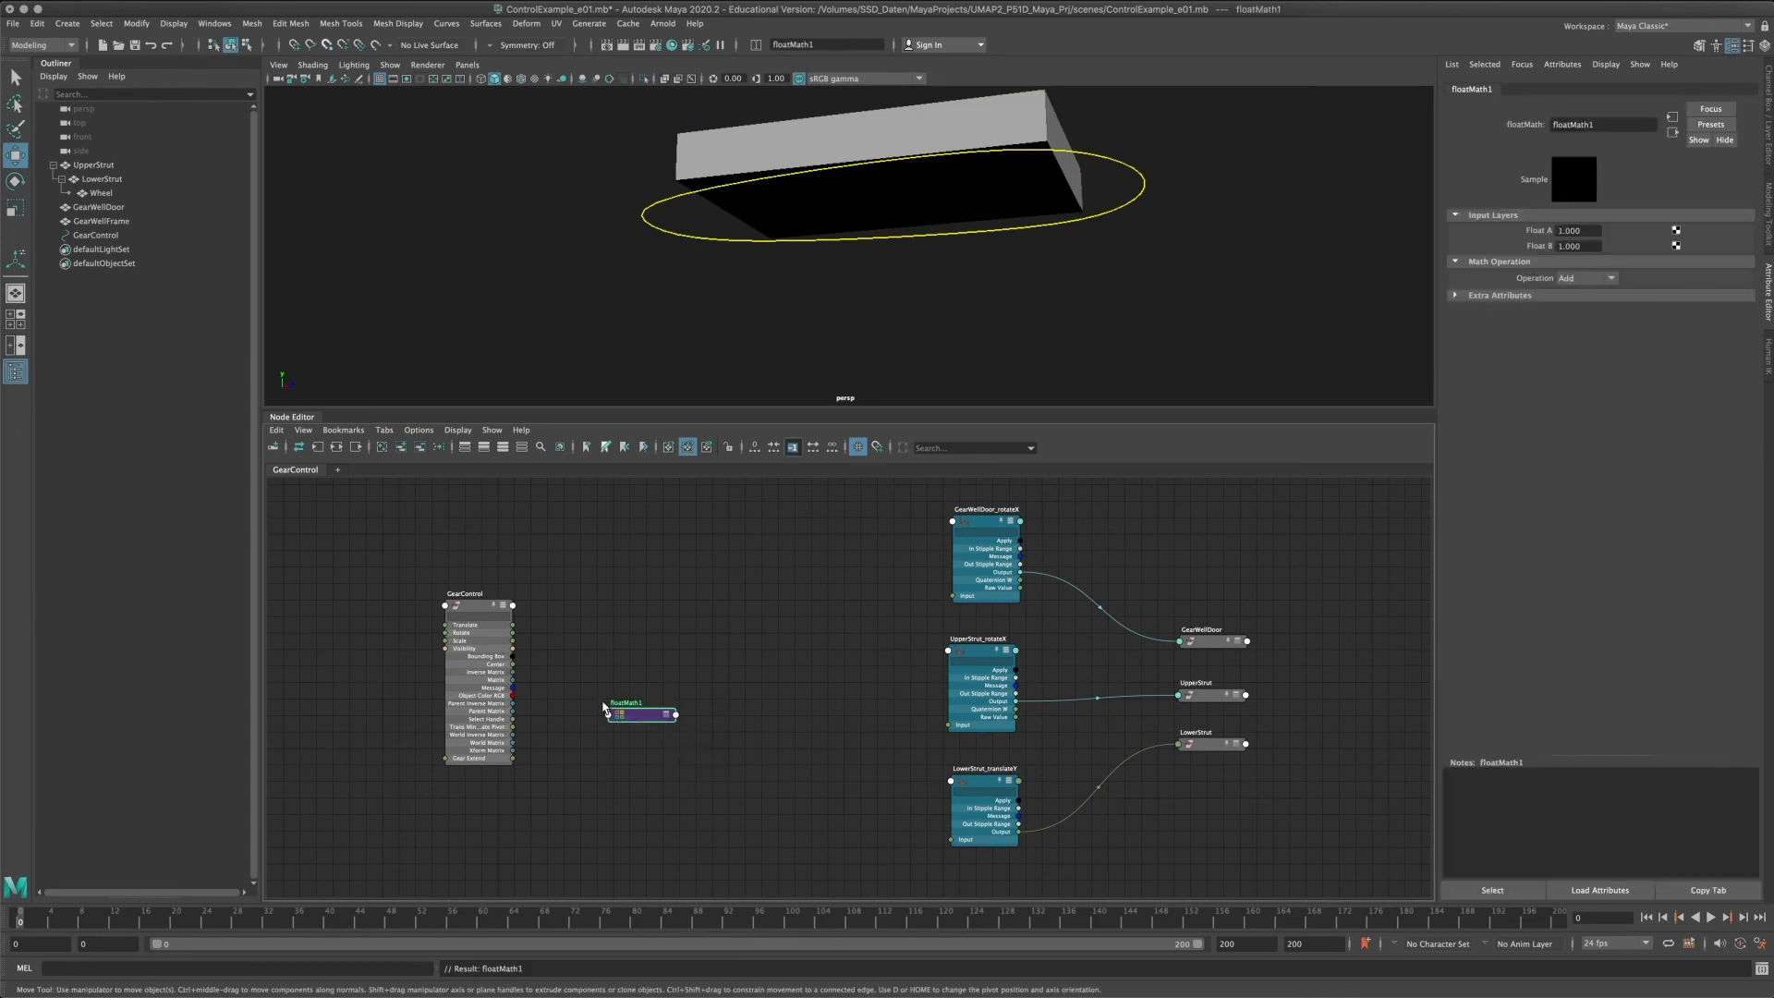
Expand the floatMath node's attributes, place it beside GearControl and connect GearControl's Gear Extend to its Float A.
{"action": "left_click", "coordinate": [663, 717]}
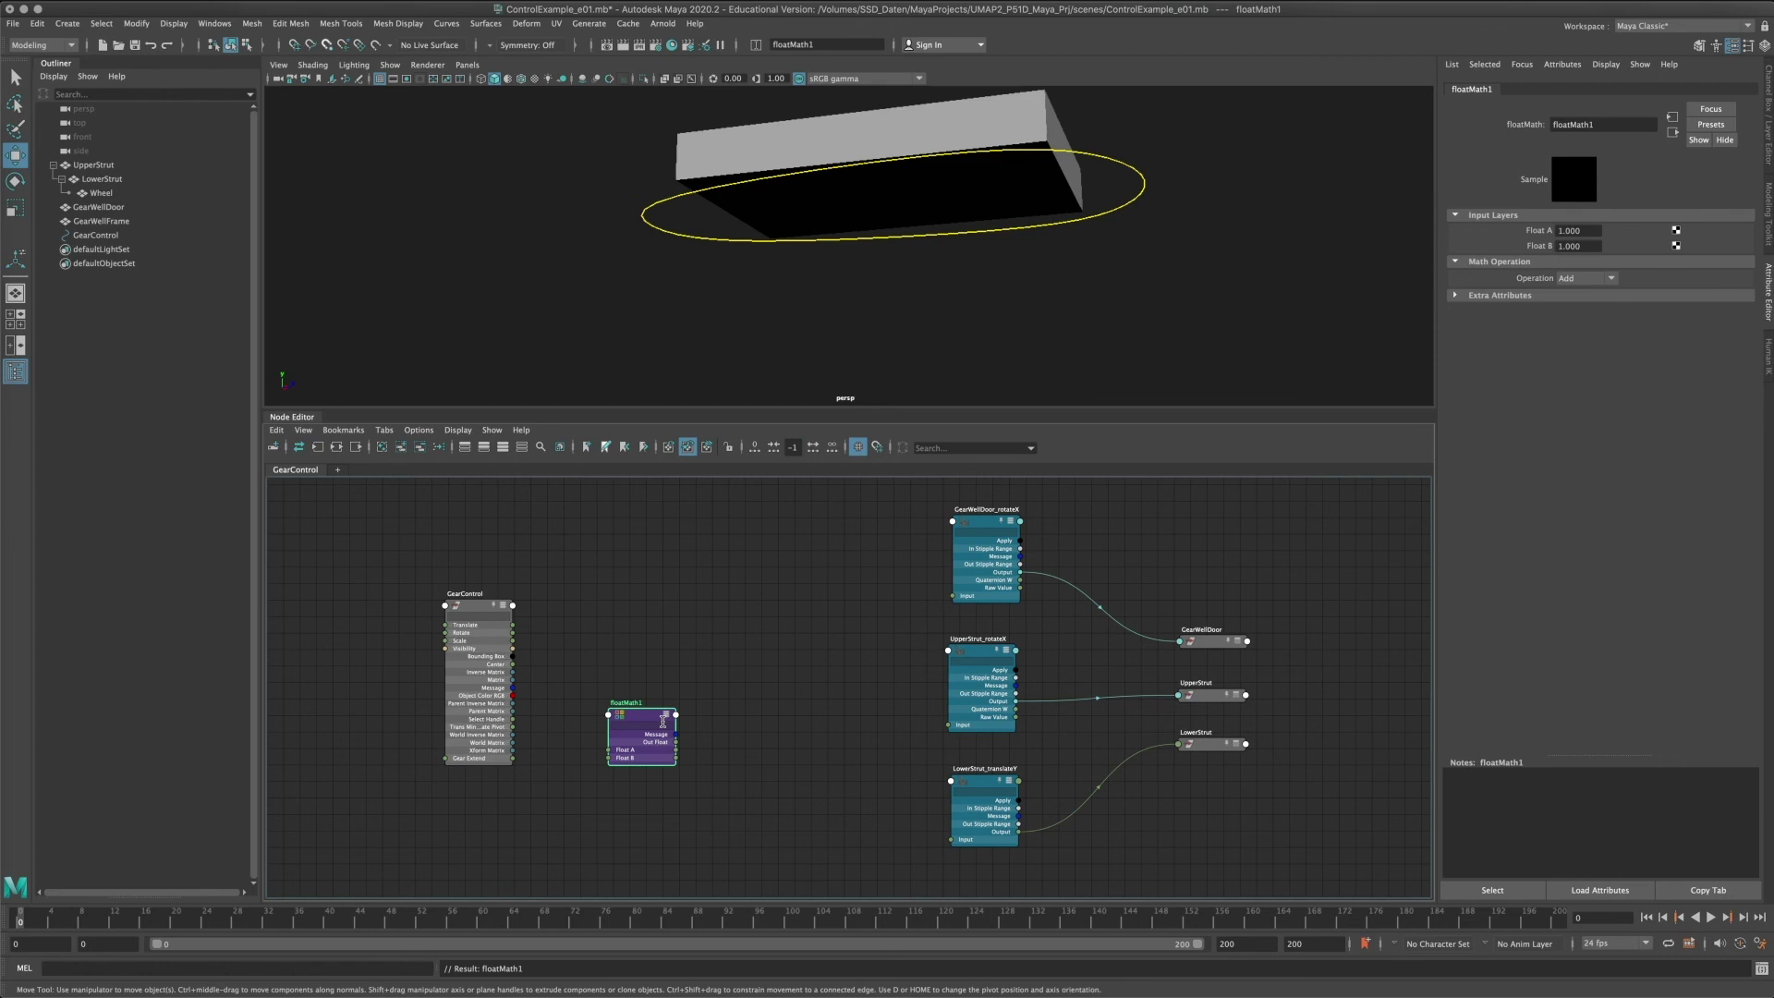
{"action": "left_click_drag", "start_coordinate": [652, 712], "coordinate": [651, 676]}
{"action": "middle_click_drag", "start_coordinate": [600, 679], "coordinate": [593, 716], "text": "alt"}
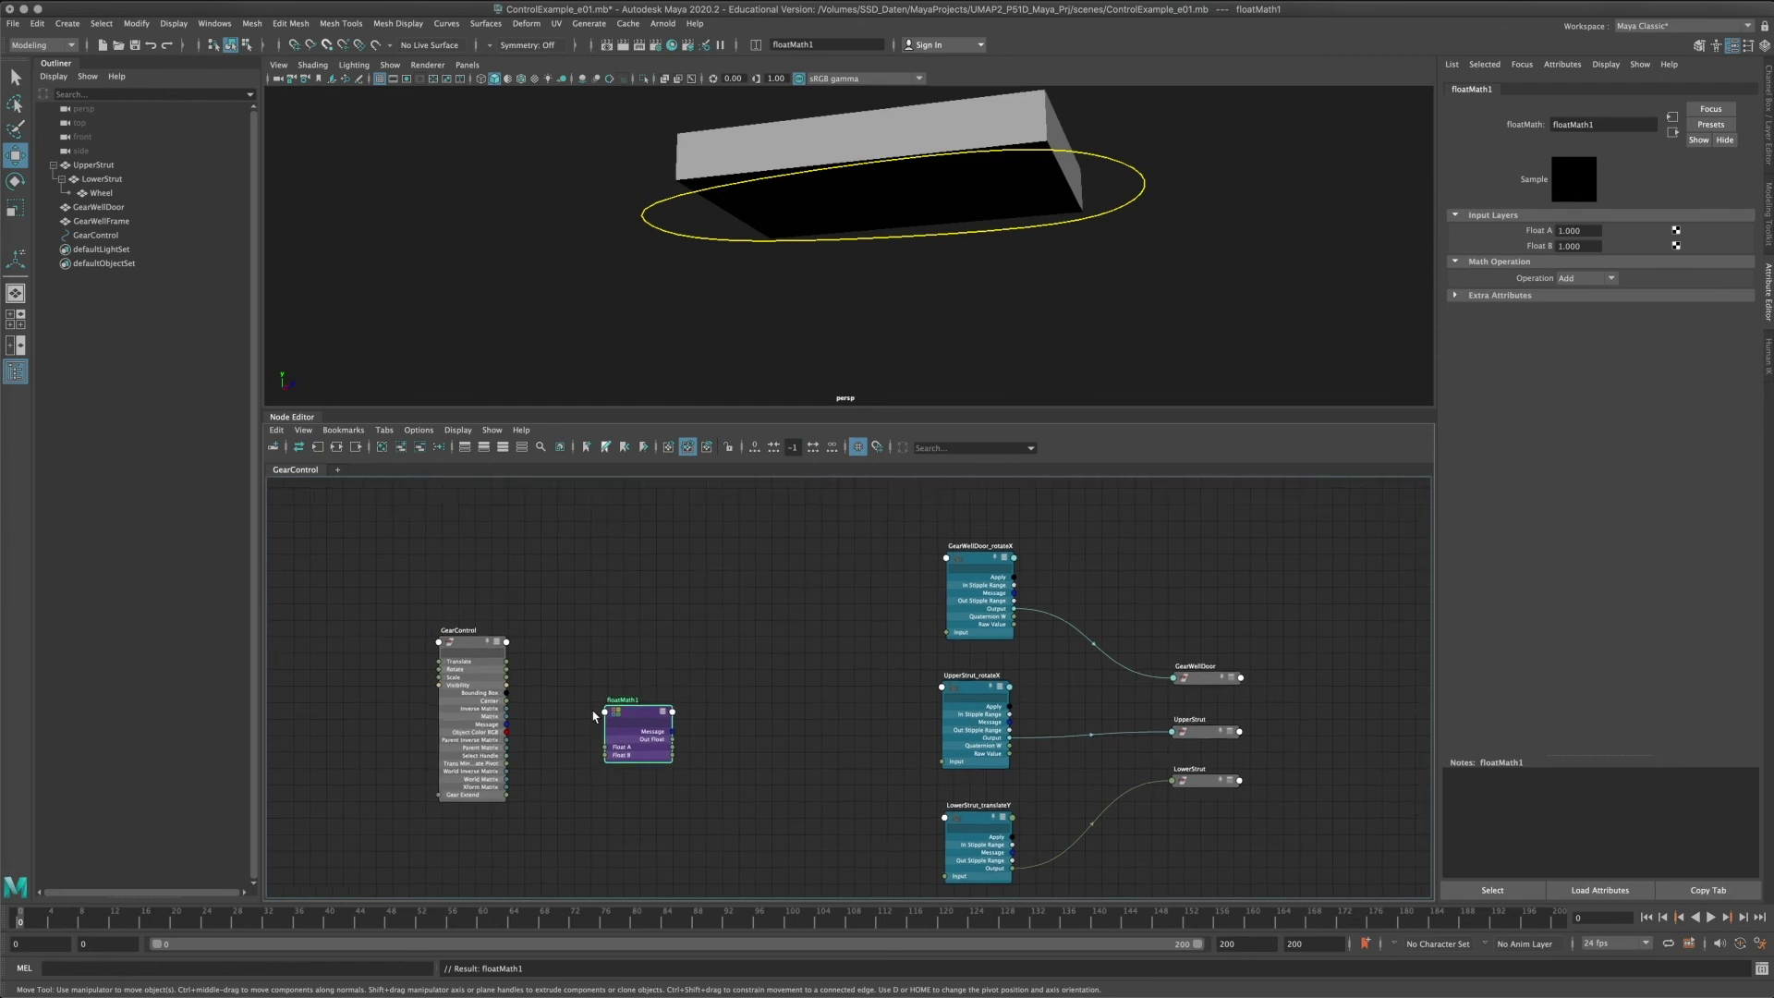
{"action": "left_click", "coordinate": [463, 644]}
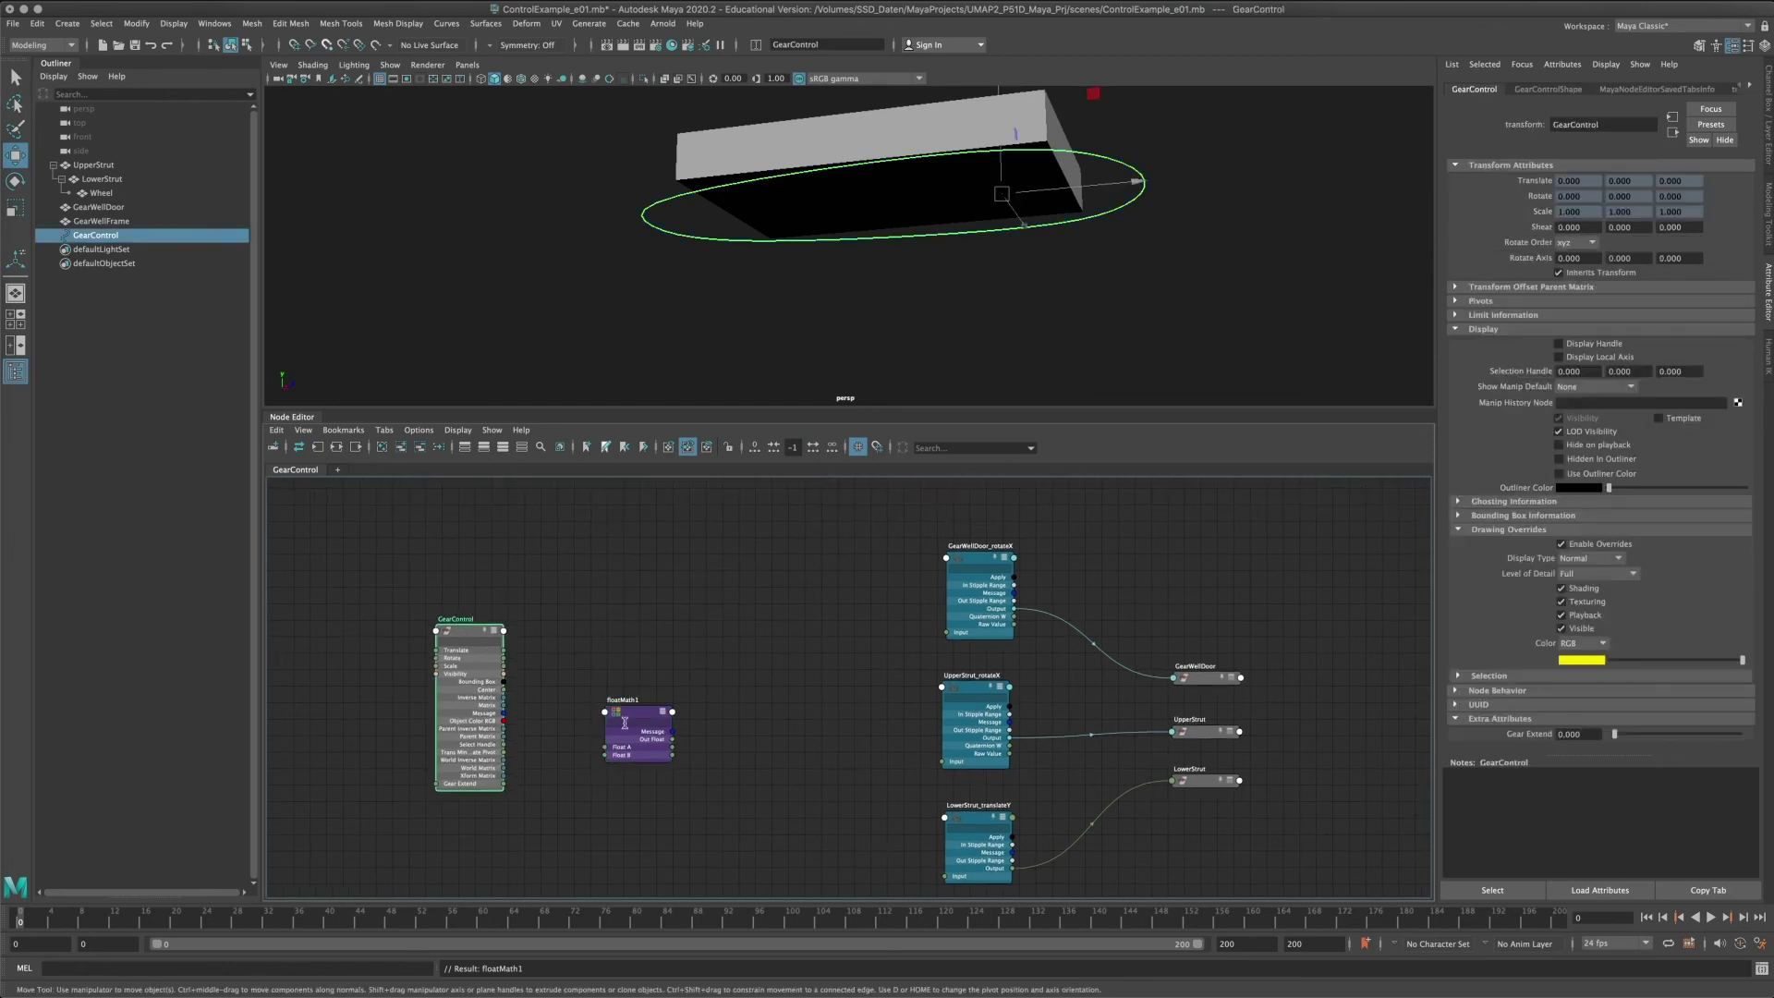
{"action": "scroll", "coordinate": [643, 699], "scroll_direction": "up", "scroll_amount": 2}
{"action": "left_click", "coordinate": [644, 699]}
{"action": "left_click_drag", "start_coordinate": [643, 699], "coordinate": [629, 702]}
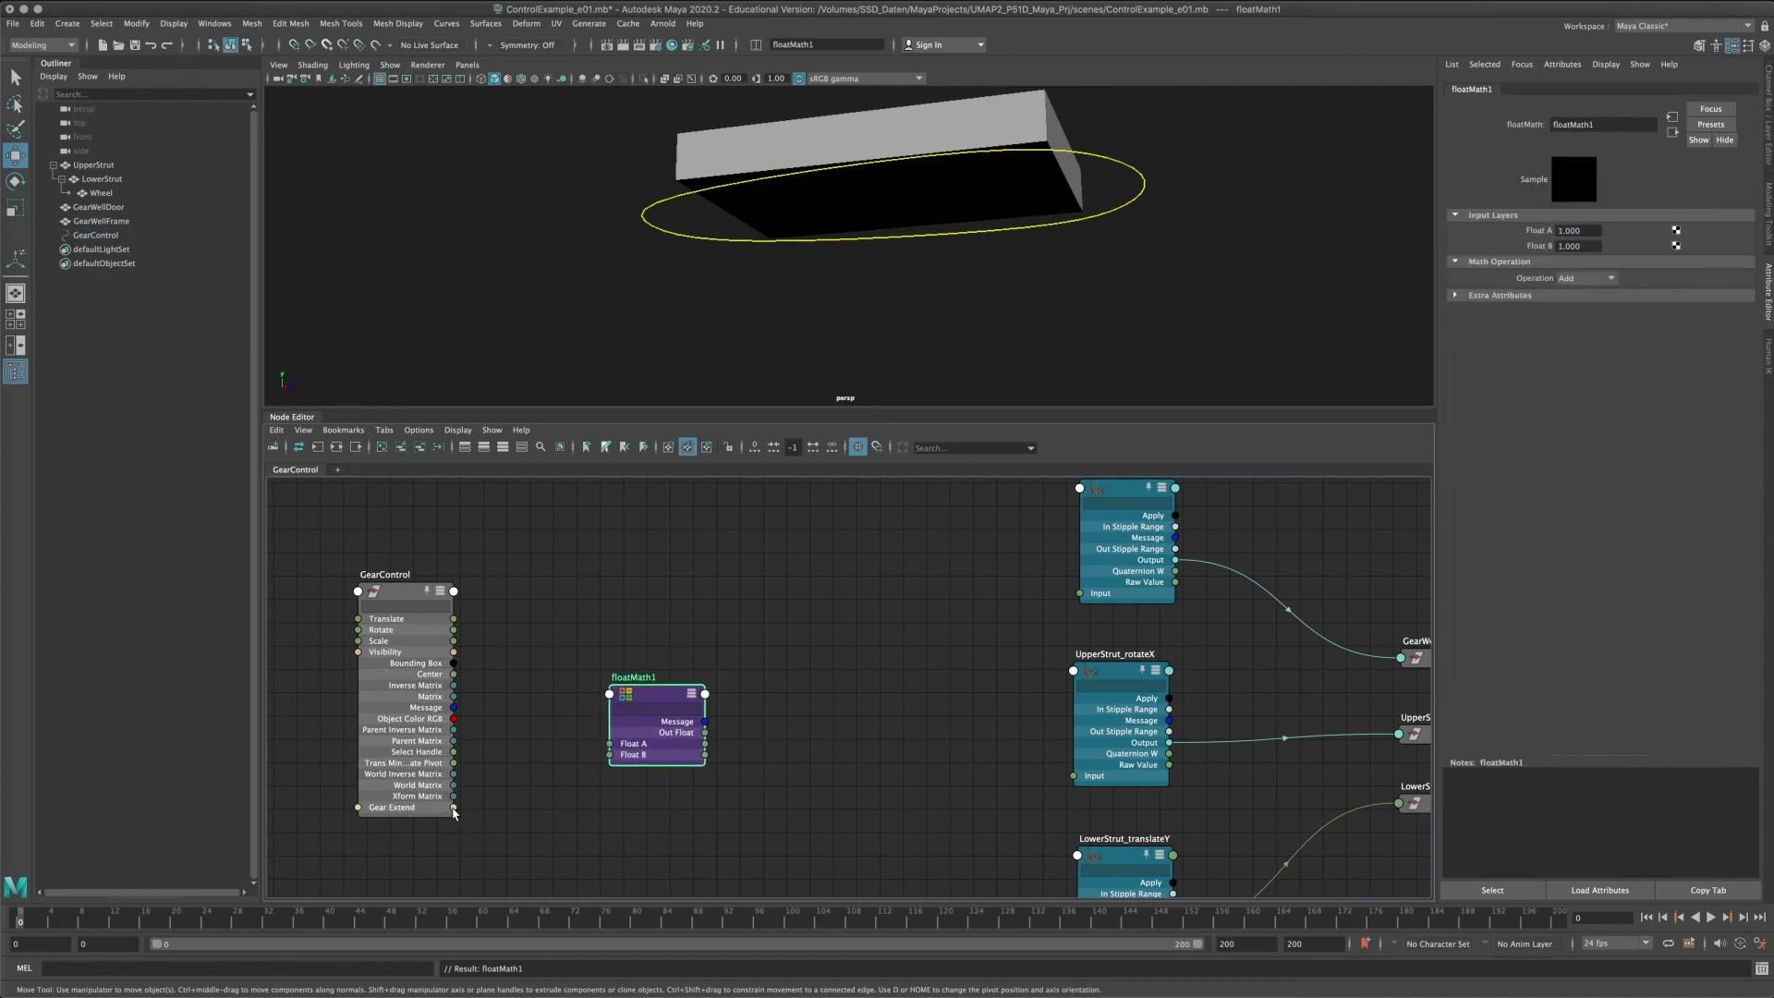
{"action": "left_click_drag", "start_coordinate": [452, 808], "coordinate": [610, 745]}
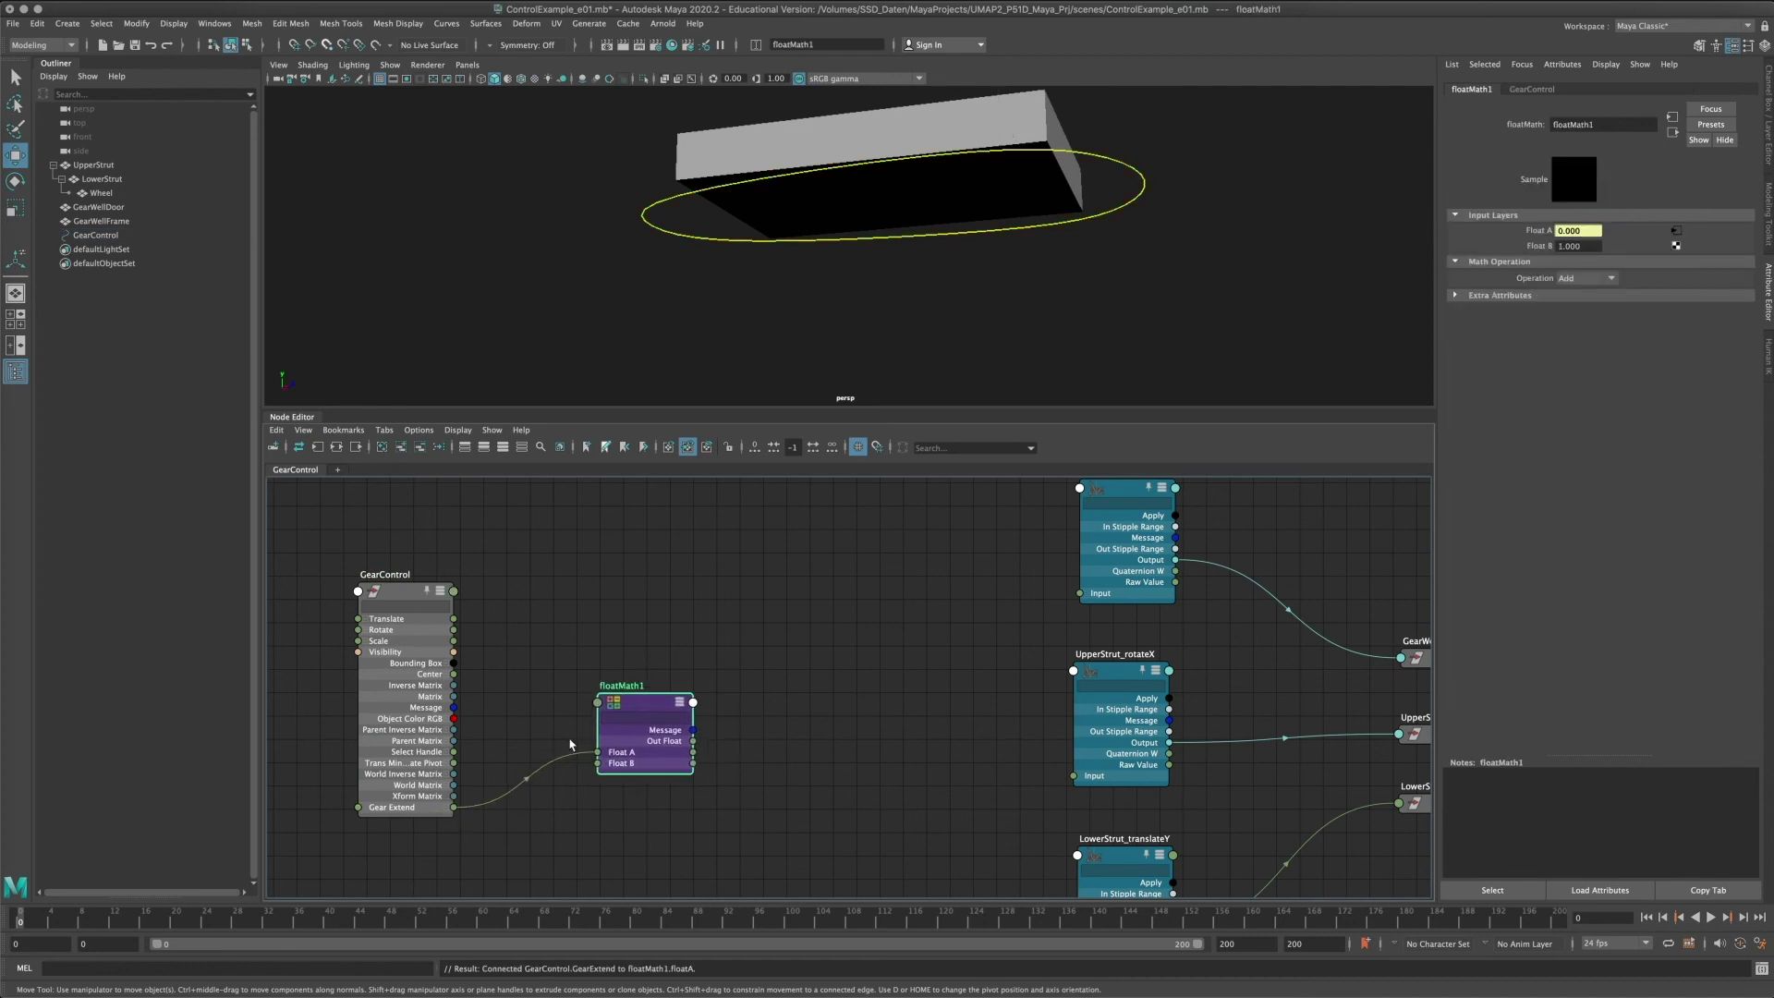
Set the floatMath node's operation to Multiply with a Float B value of 2.
{"action": "left_click", "coordinate": [1596, 278]}
{"action": "left_click", "coordinate": [1584, 321]}
{"action": "left_click_drag", "start_coordinate": [1588, 246], "coordinate": [1419, 243]}
{"action": "type", "text": "2"}
{"action": "key", "text": "Return"}
{"action": "scroll", "coordinate": [873, 664], "scroll_direction": "down", "scroll_amount": 2}
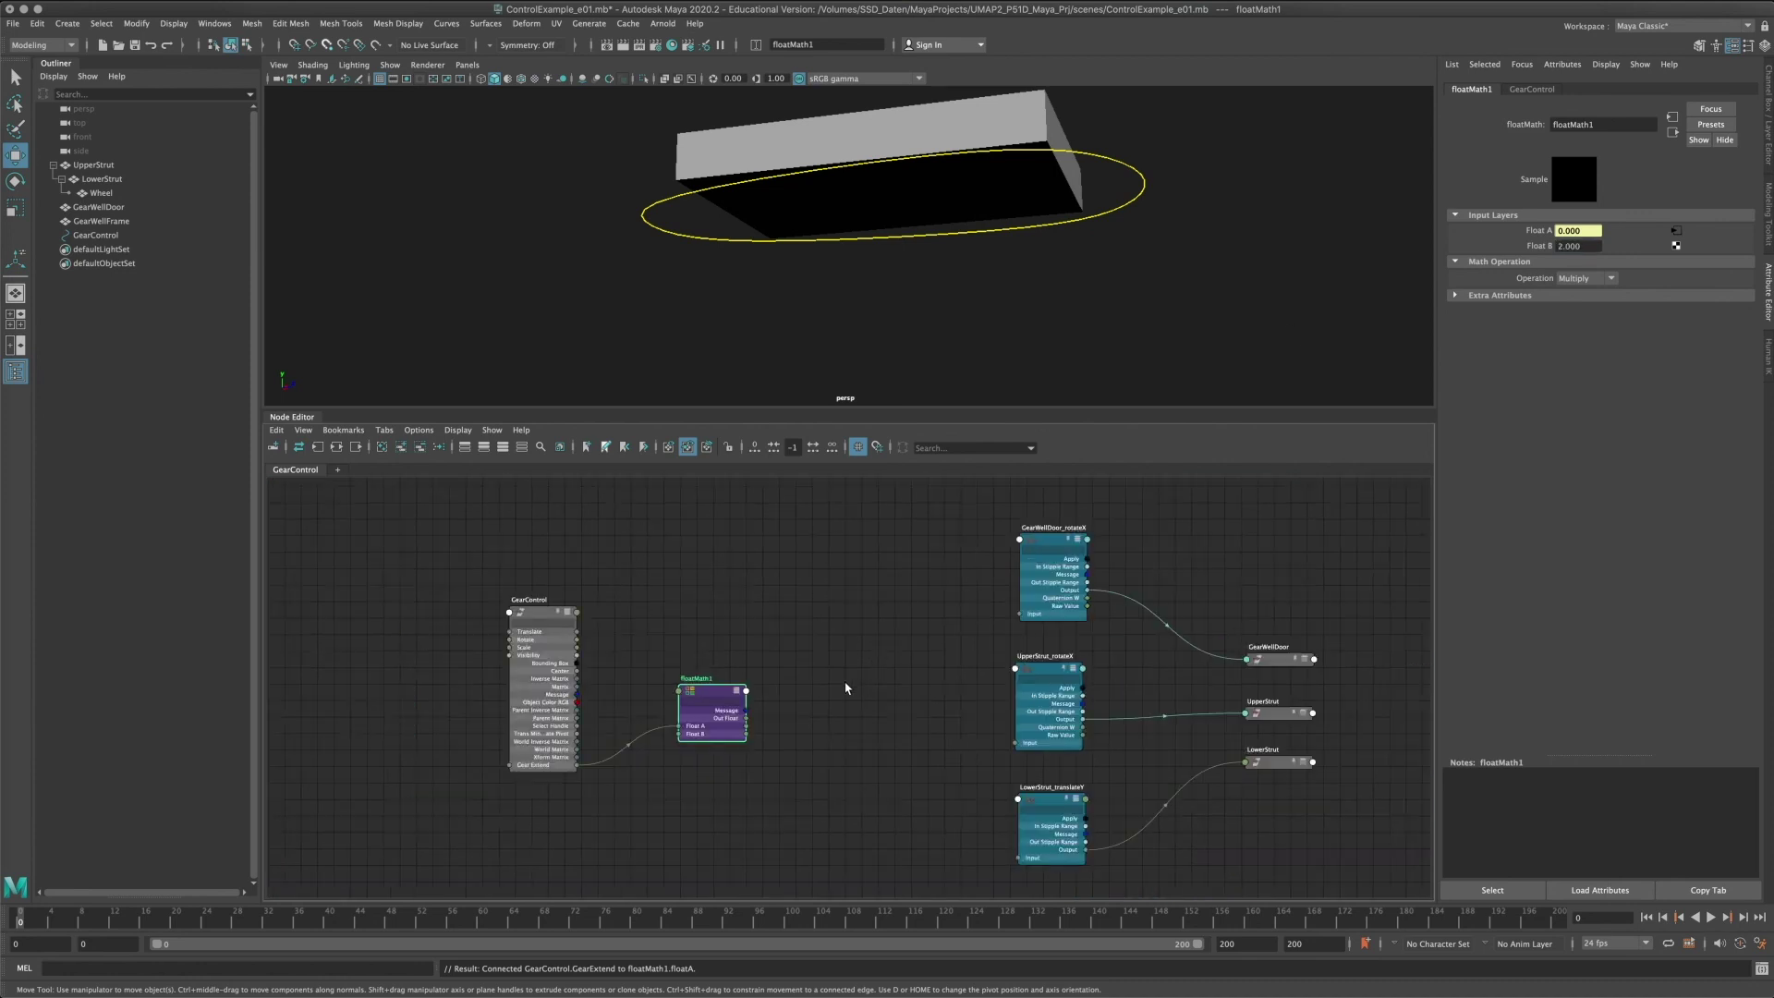
Connect the floatMath node's Out Float to the inputs of the GearWellDoor_rotateX, UpperStrut_rotateX and LowerStrut_translateY curves.
{"action": "middle_click_drag", "start_coordinate": [845, 685], "coordinate": [787, 671], "text": "alt"}
{"action": "scroll", "coordinate": [710, 724], "scroll_direction": "up", "scroll_amount": 2}
{"action": "left_click_drag", "start_coordinate": [675, 694], "coordinate": [1063, 546]}
{"action": "left_click_drag", "start_coordinate": [675, 700], "coordinate": [1056, 729]}
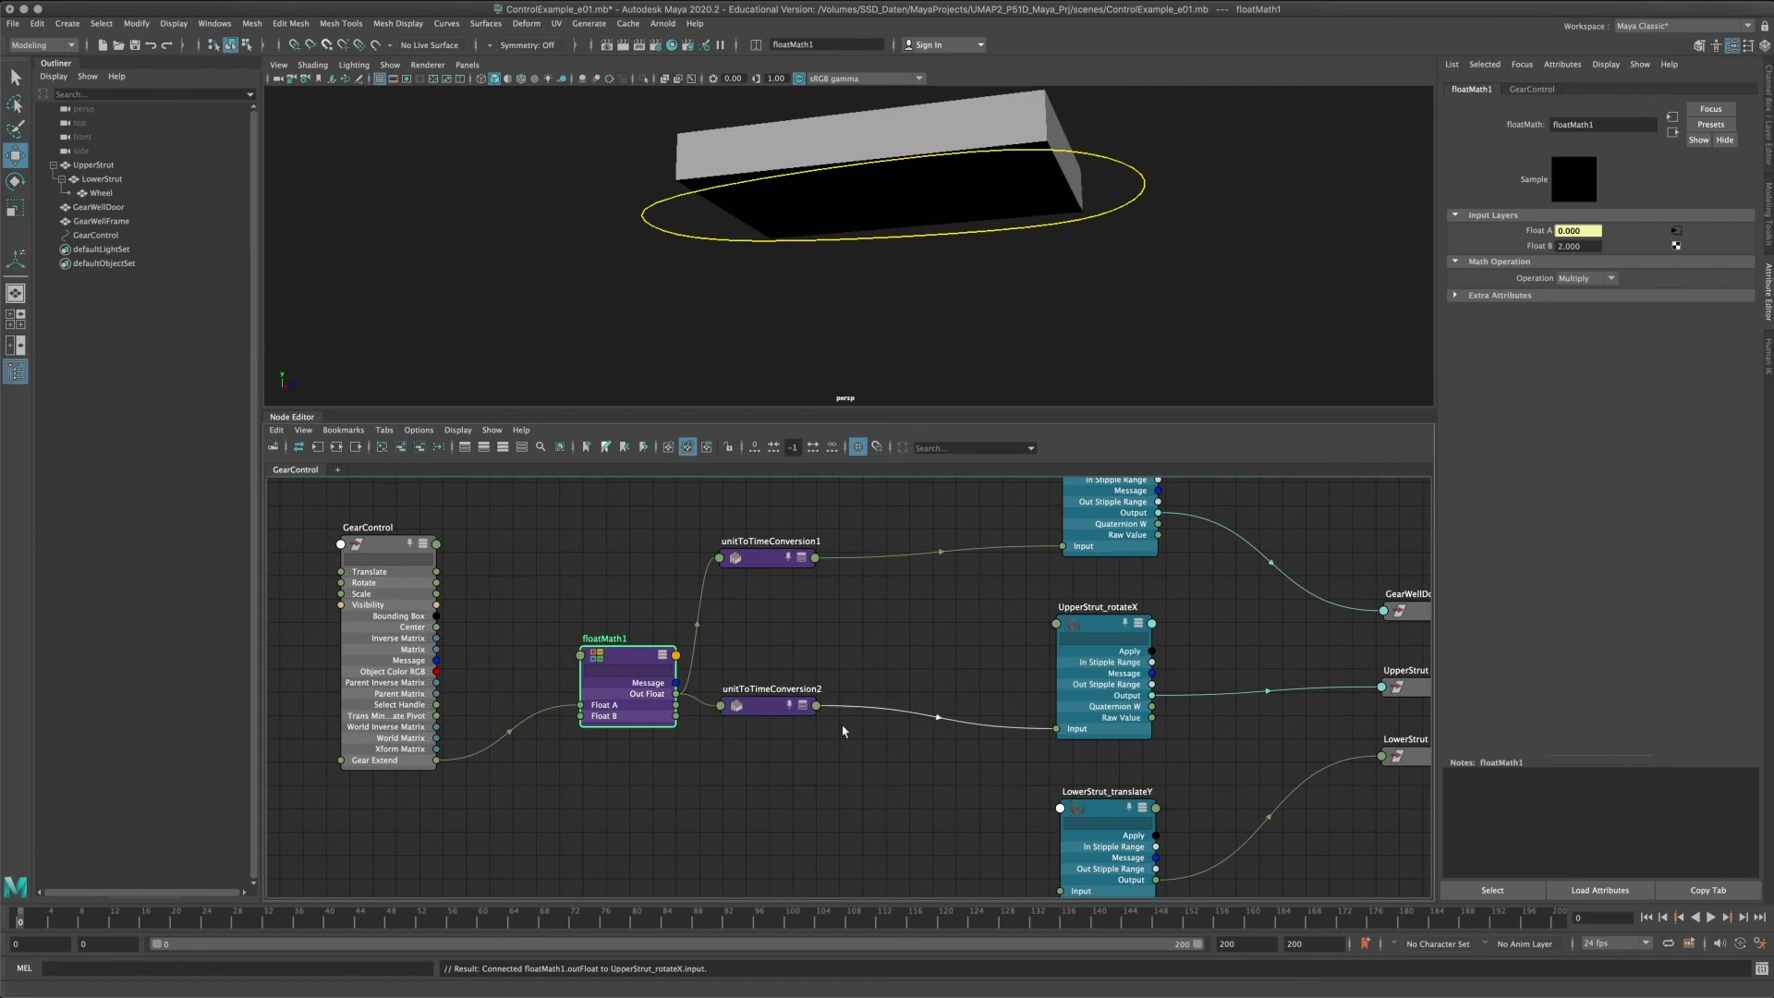
{"action": "middle_click_drag", "start_coordinate": [786, 764], "coordinate": [772, 657]}
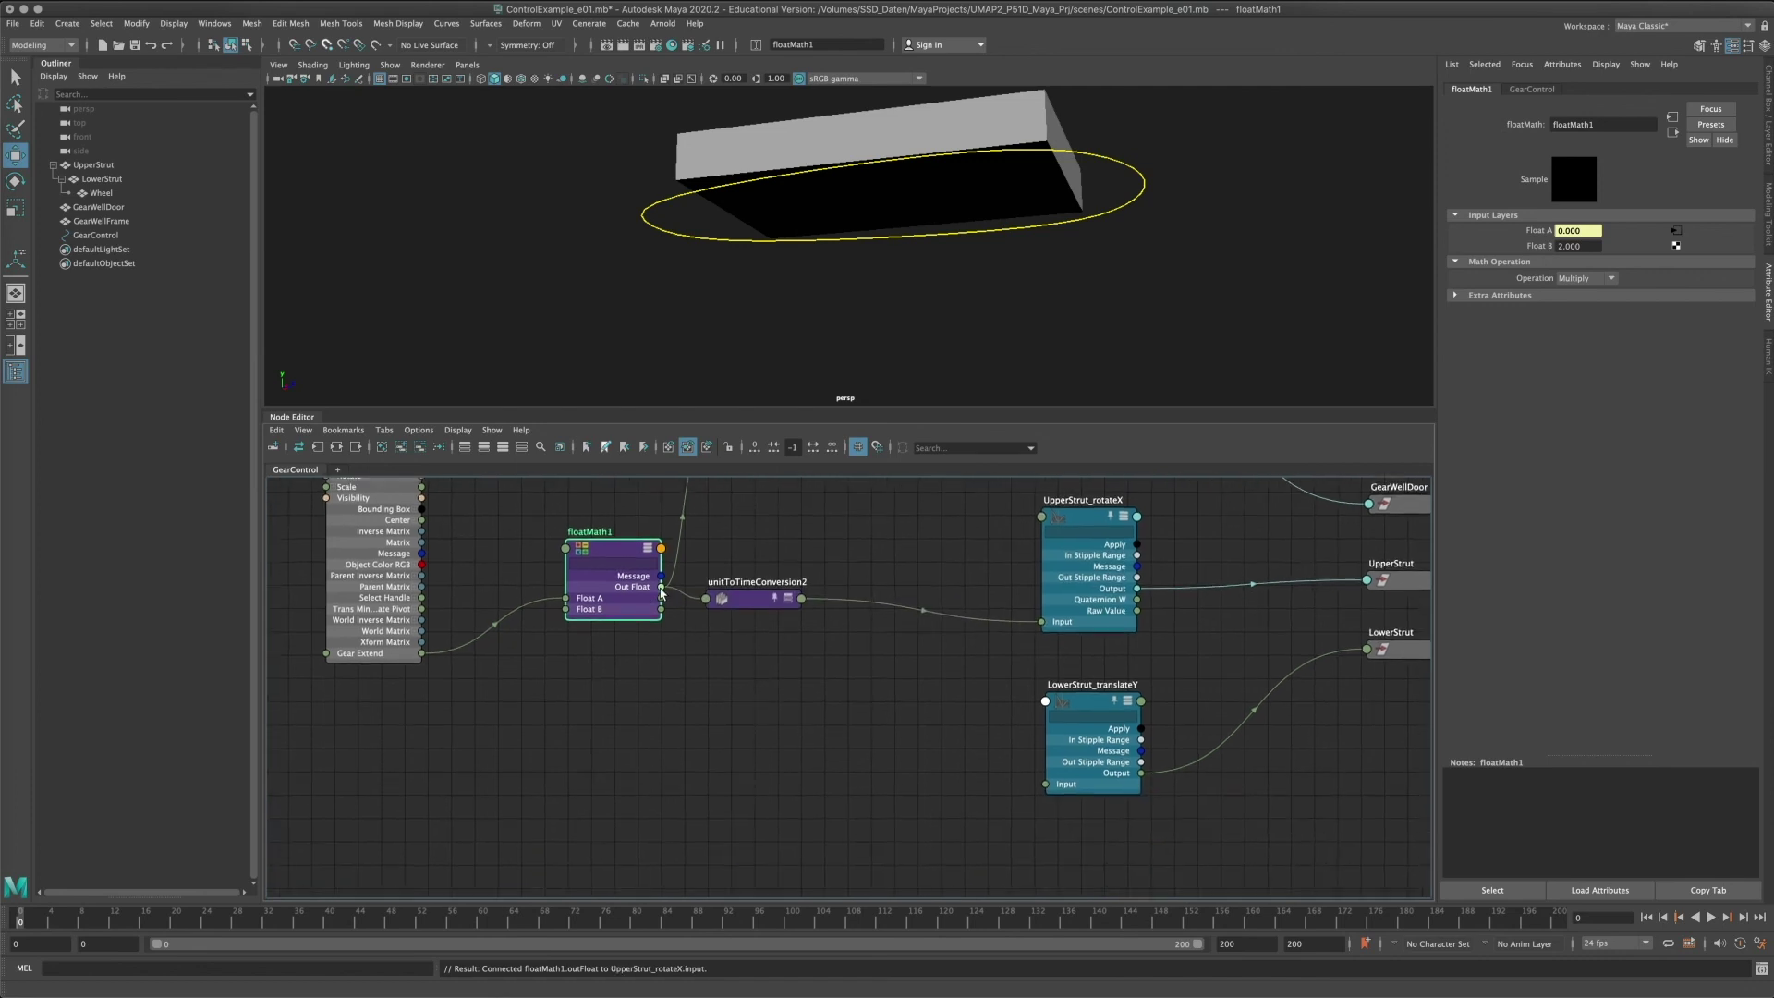
{"action": "left_click_drag", "start_coordinate": [662, 587], "coordinate": [1079, 786]}
Spread the three unitToTimeConversion nodes out between the floatMath node and the animation curves.
{"action": "middle_click_drag", "start_coordinate": [816, 687], "coordinate": [868, 791]}
{"action": "left_click", "coordinate": [759, 538]}
{"action": "left_click_drag", "start_coordinate": [750, 701], "coordinate": [855, 663]}
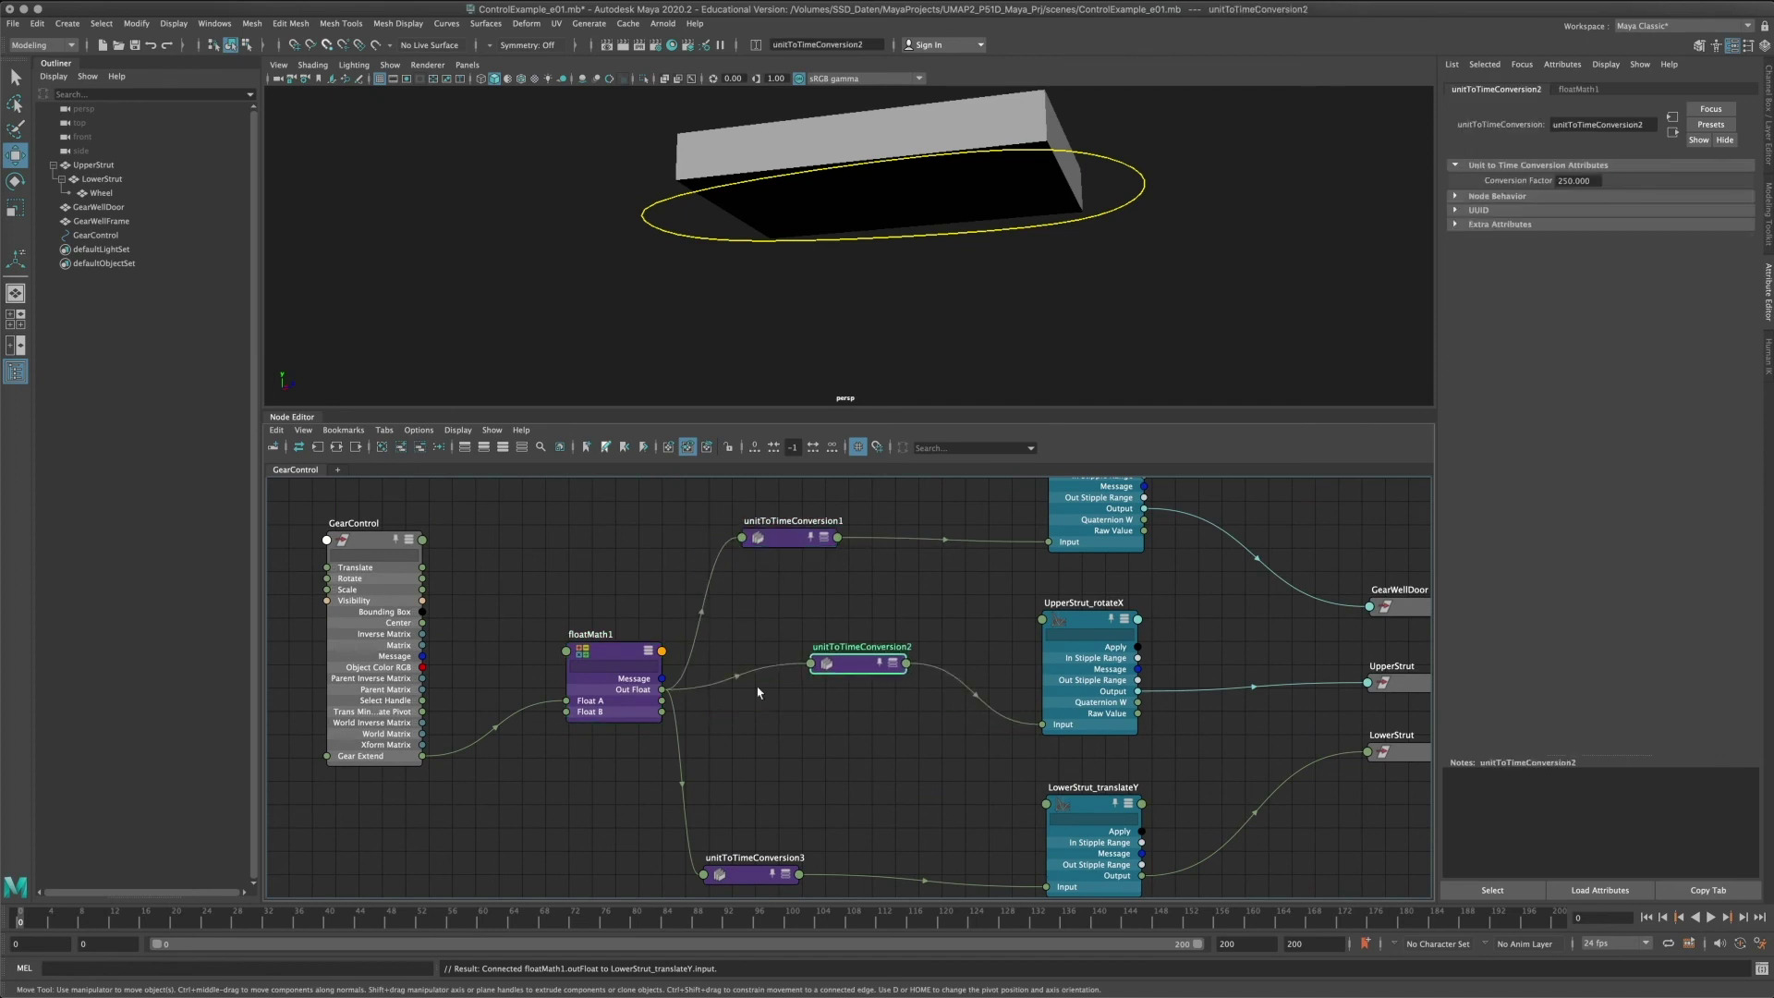
{"action": "left_click_drag", "start_coordinate": [737, 876], "coordinate": [831, 856]}
{"action": "left_click_drag", "start_coordinate": [781, 543], "coordinate": [888, 534]}
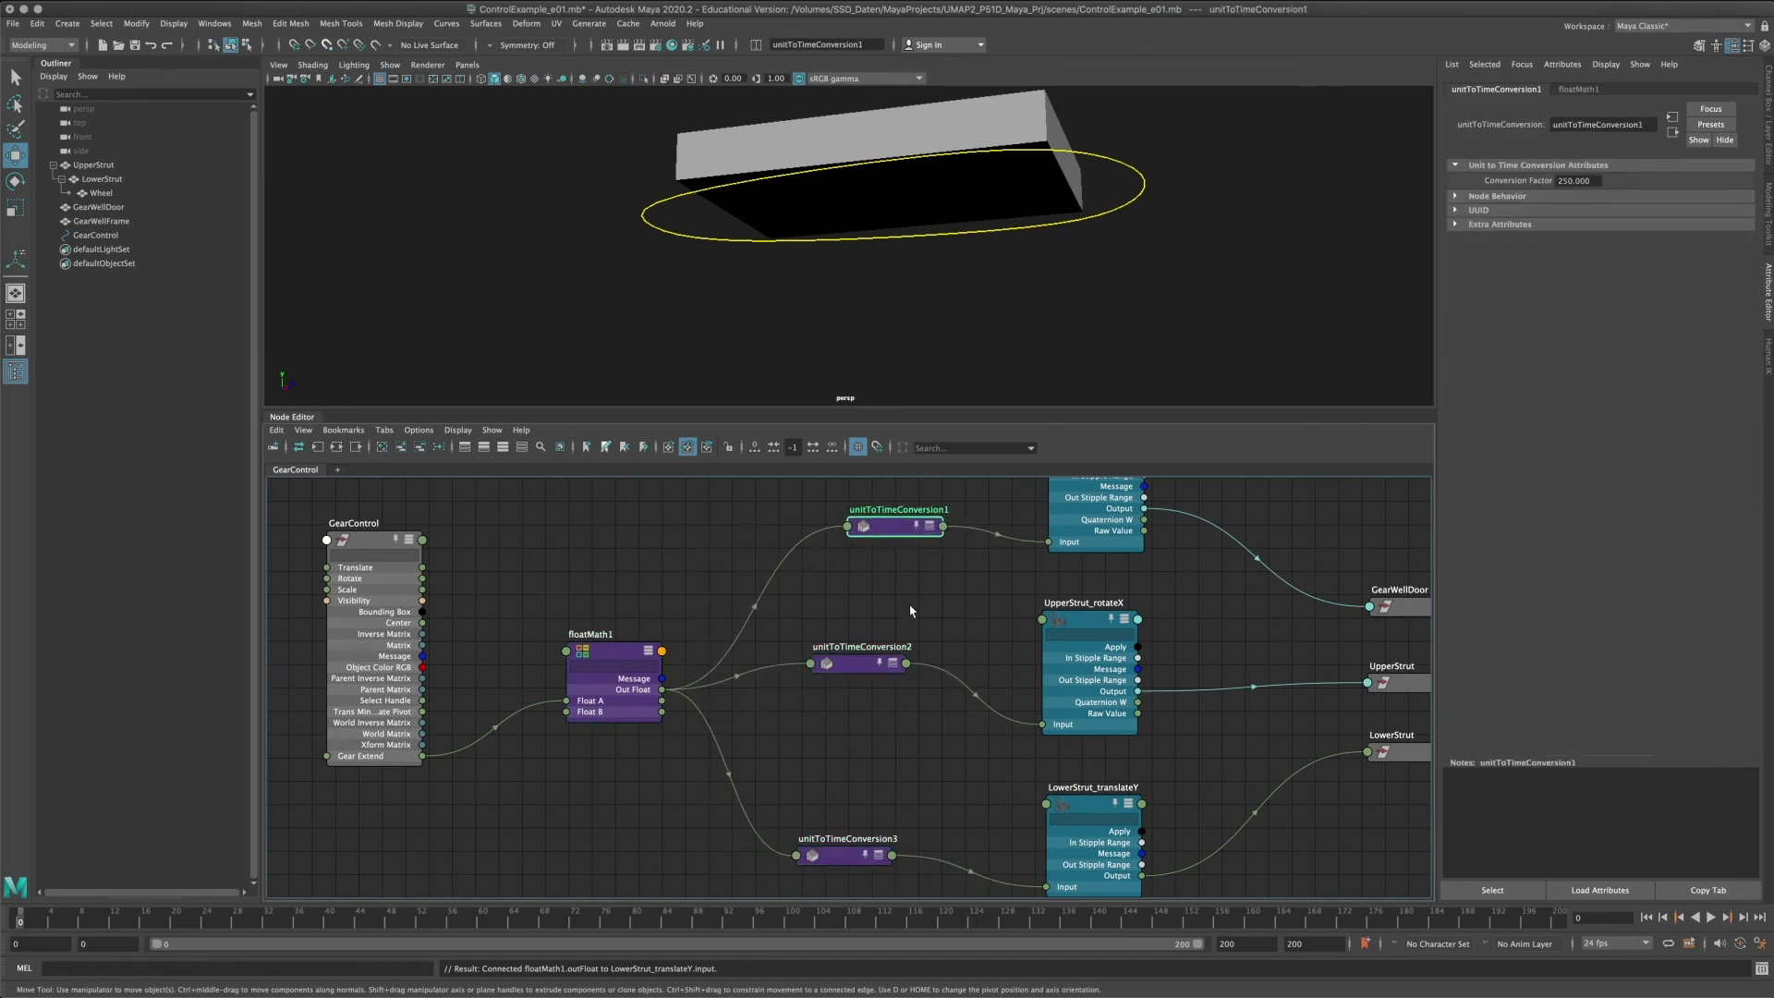
{"action": "scroll", "coordinate": [913, 610], "scroll_direction": "down", "scroll_amount": 4}
{"action": "middle_click_drag", "start_coordinate": [922, 610], "coordinate": [876, 691]}
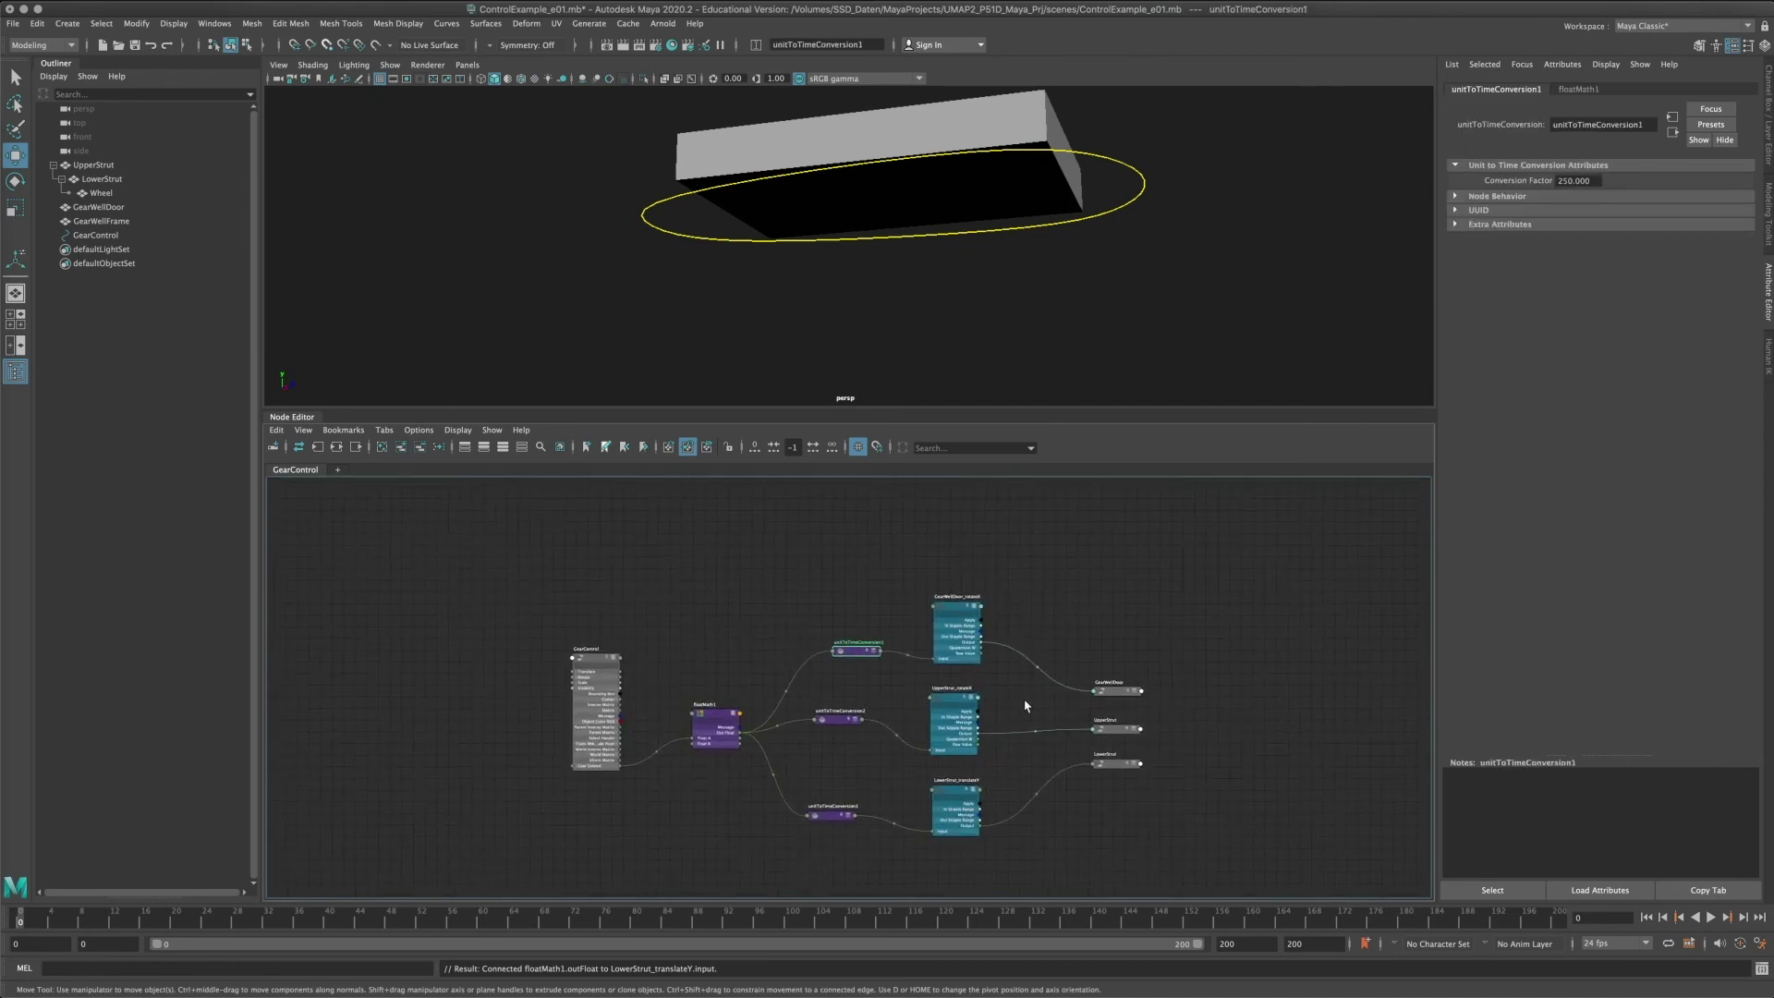
Test the rig by raising GearControl's Gear Extend to 100, and check the floatMath node's inputs.
{"action": "left_click", "coordinate": [603, 716]}
{"action": "left_click_drag", "start_coordinate": [1614, 733], "coordinate": [1744, 744]}
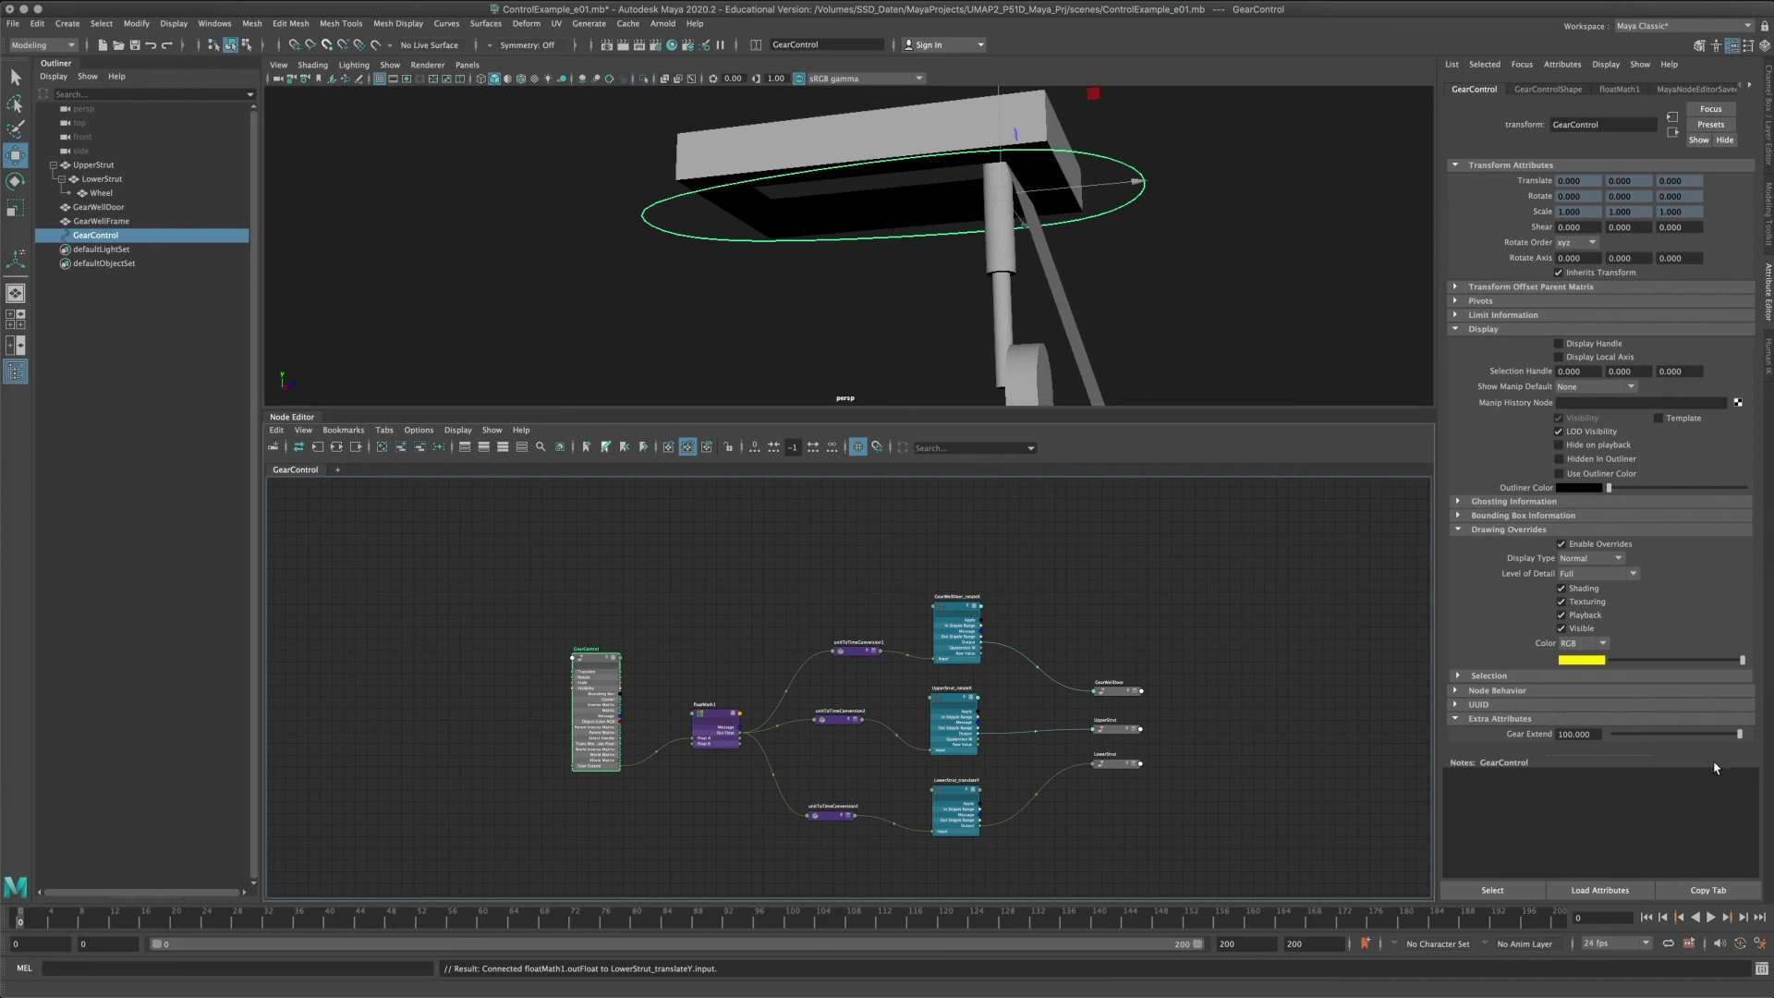
{"action": "mouse_move", "coordinate": [1739, 735]}
{"action": "left_mouse_down"}
{"action": "mouse_move", "coordinate": [1614, 734]}
{"action": "mouse_move", "coordinate": [1740, 734]}
{"action": "left_mouse_up"}
{"action": "left_click", "coordinate": [709, 719]}
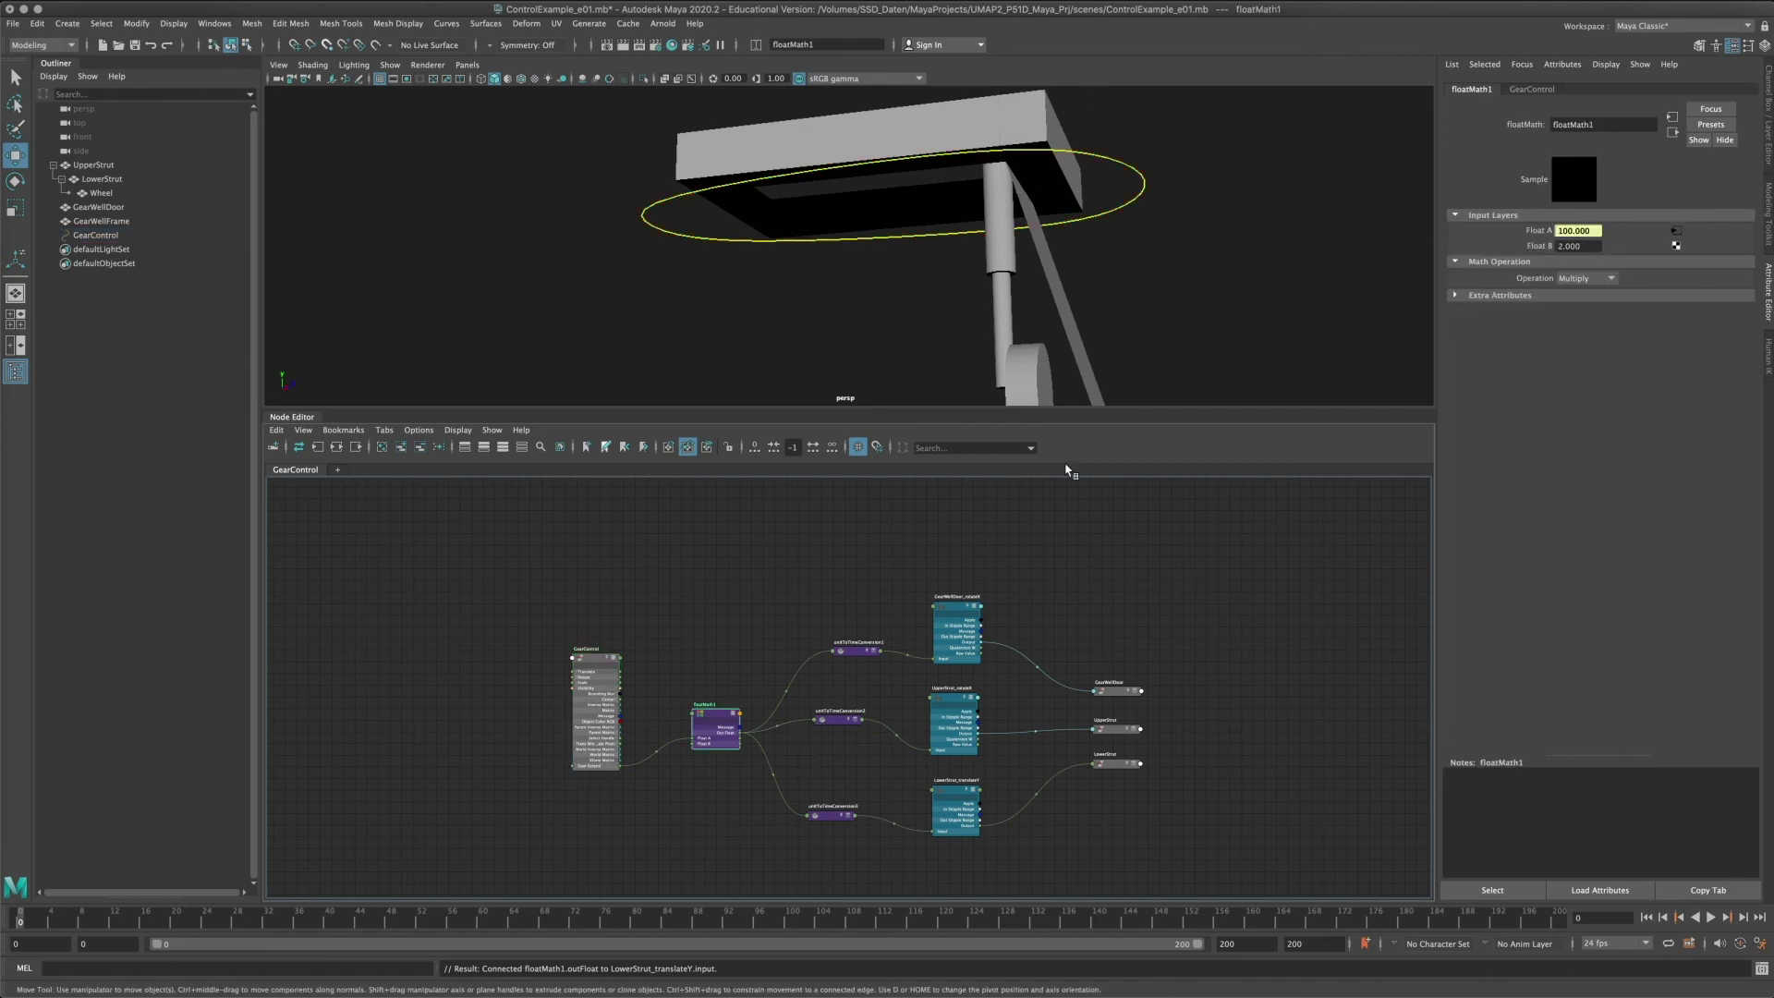
{"action": "left_click", "coordinate": [1597, 247]}
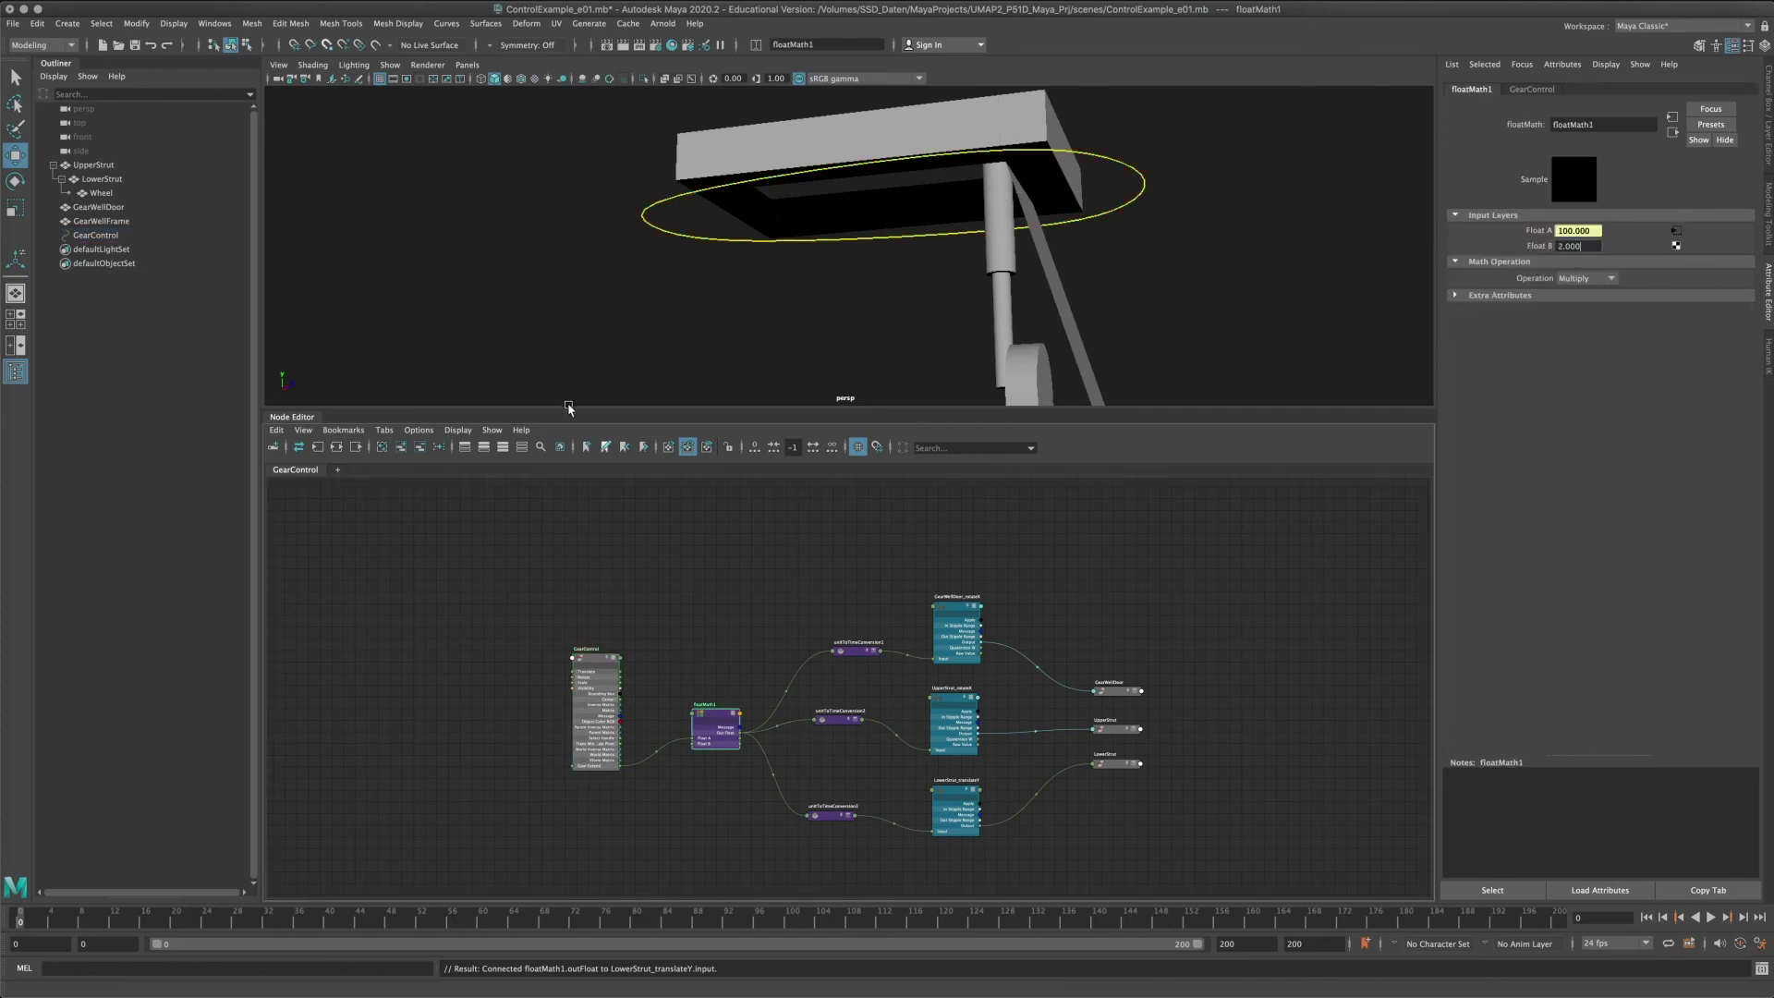
Enlarge the perspective view above the Node Editor and line up the three unitToTimeConversion nodes in a column.
{"action": "left_click_drag", "start_coordinate": [559, 410], "coordinate": [559, 489]}
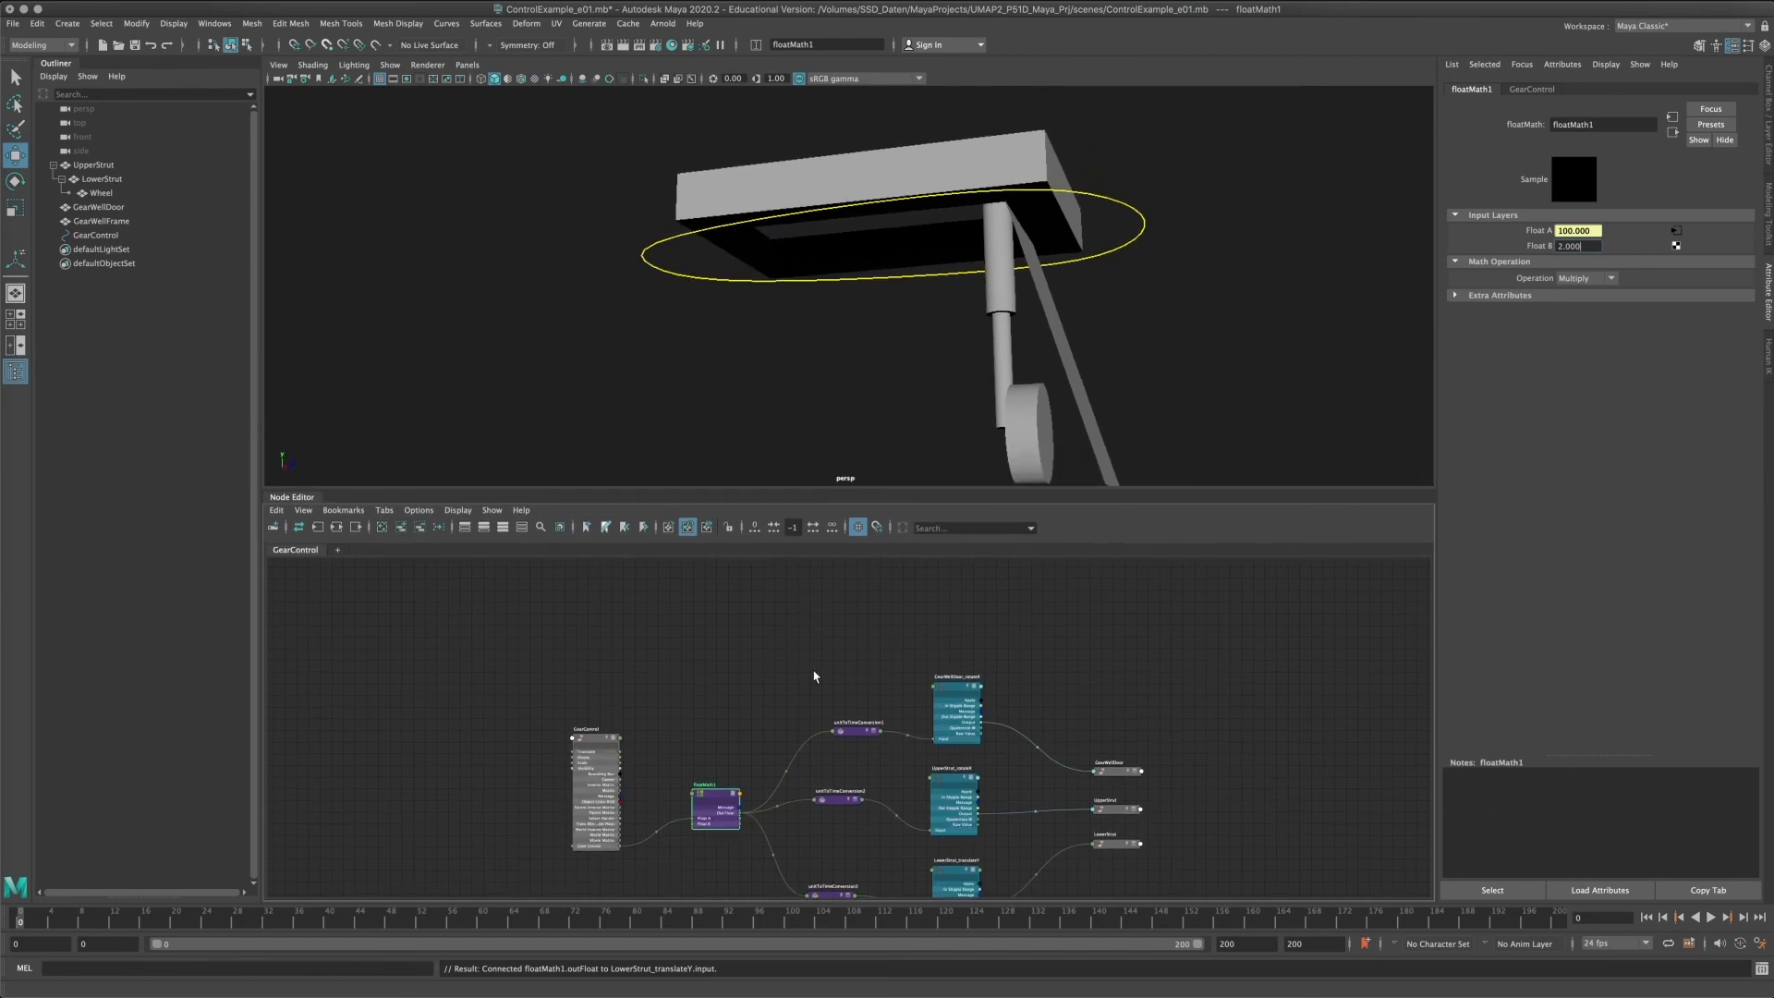
{"action": "scroll", "coordinate": [832, 719], "scroll_direction": "up", "scroll_amount": 2}
{"action": "left_click_drag", "start_coordinate": [828, 720], "coordinate": [836, 693]}
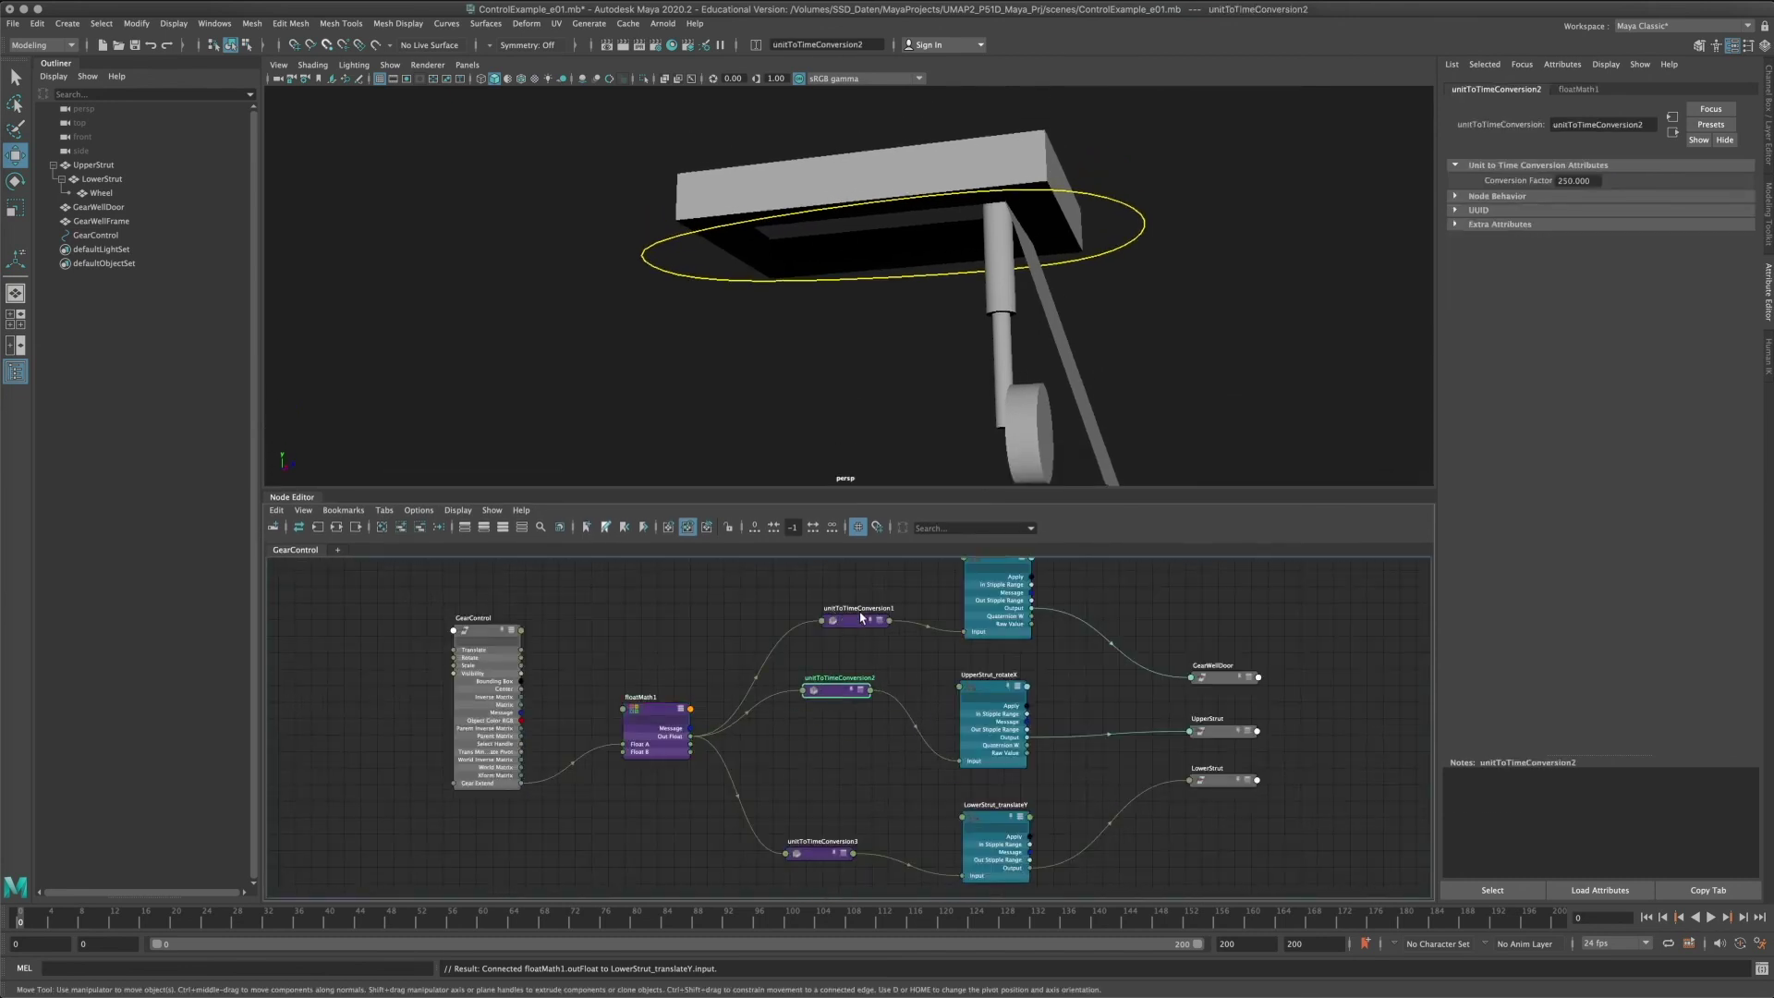
{"action": "left_click_drag", "start_coordinate": [862, 619], "coordinate": [843, 606]}
{"action": "left_click_drag", "start_coordinate": [844, 697], "coordinate": [835, 722]}
{"action": "left_click_drag", "start_coordinate": [807, 854], "coordinate": [819, 840]}
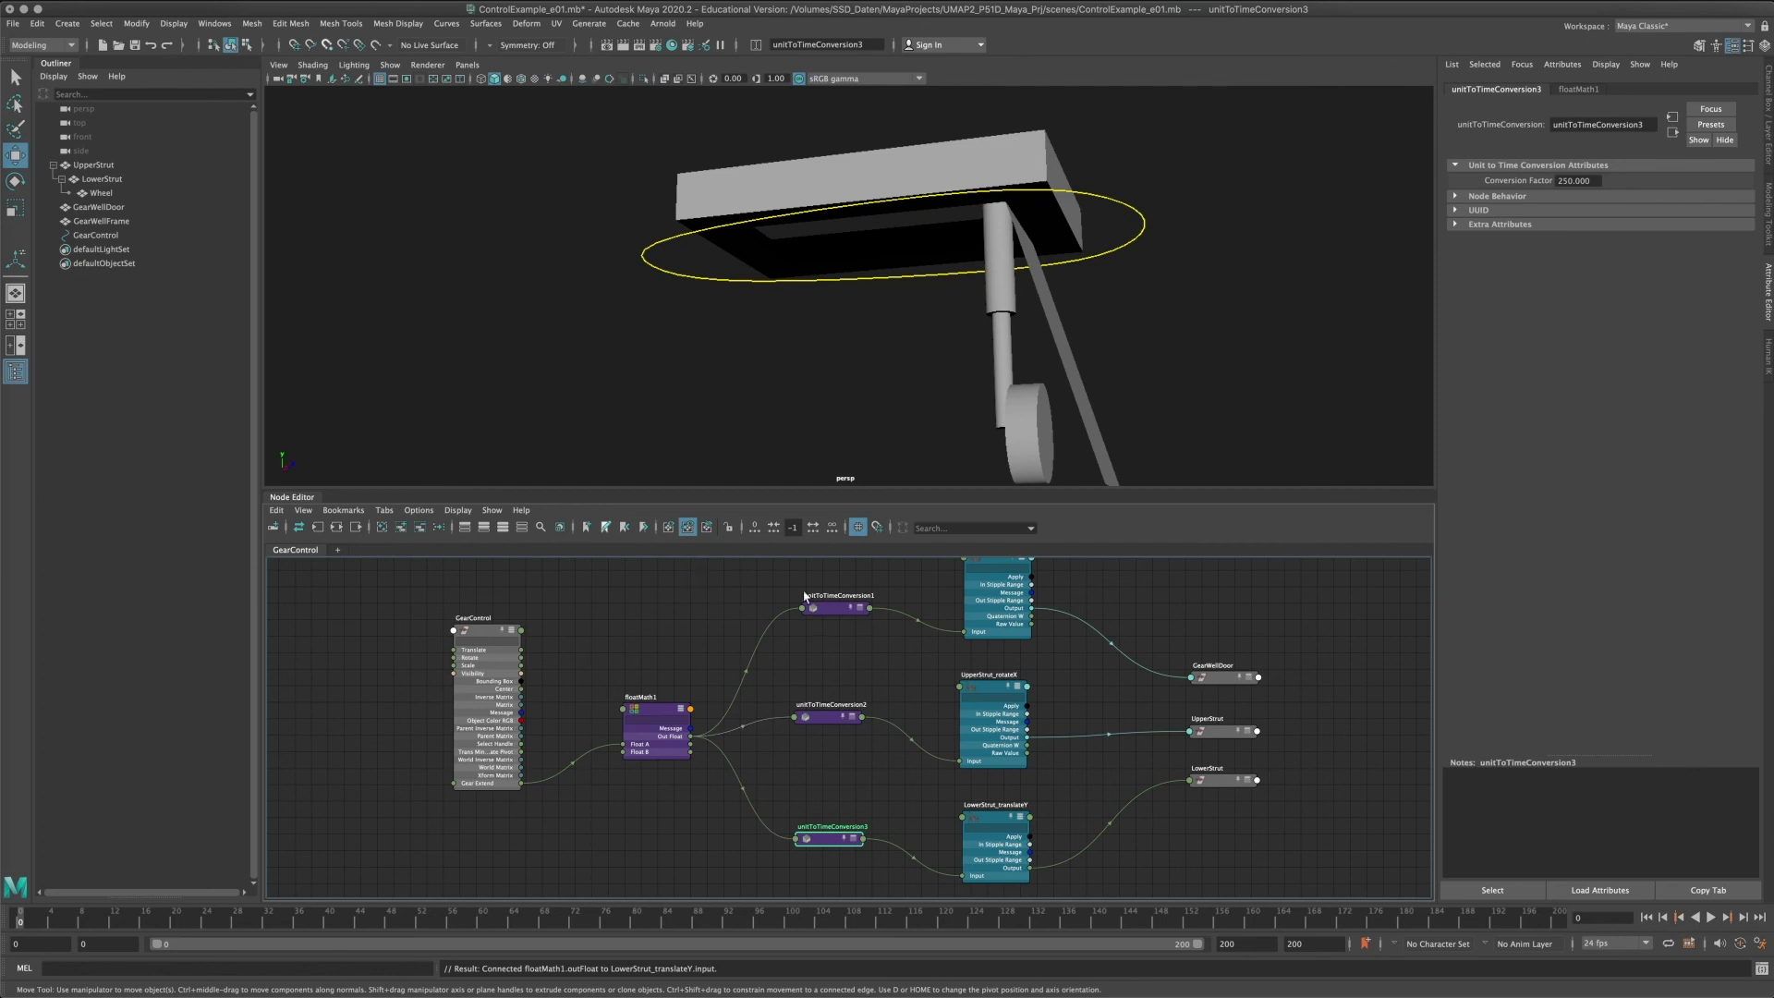
Select the GearControl curve in the perspective view and save the ControlExample_e01 scene.
{"action": "left_click", "coordinate": [895, 684]}
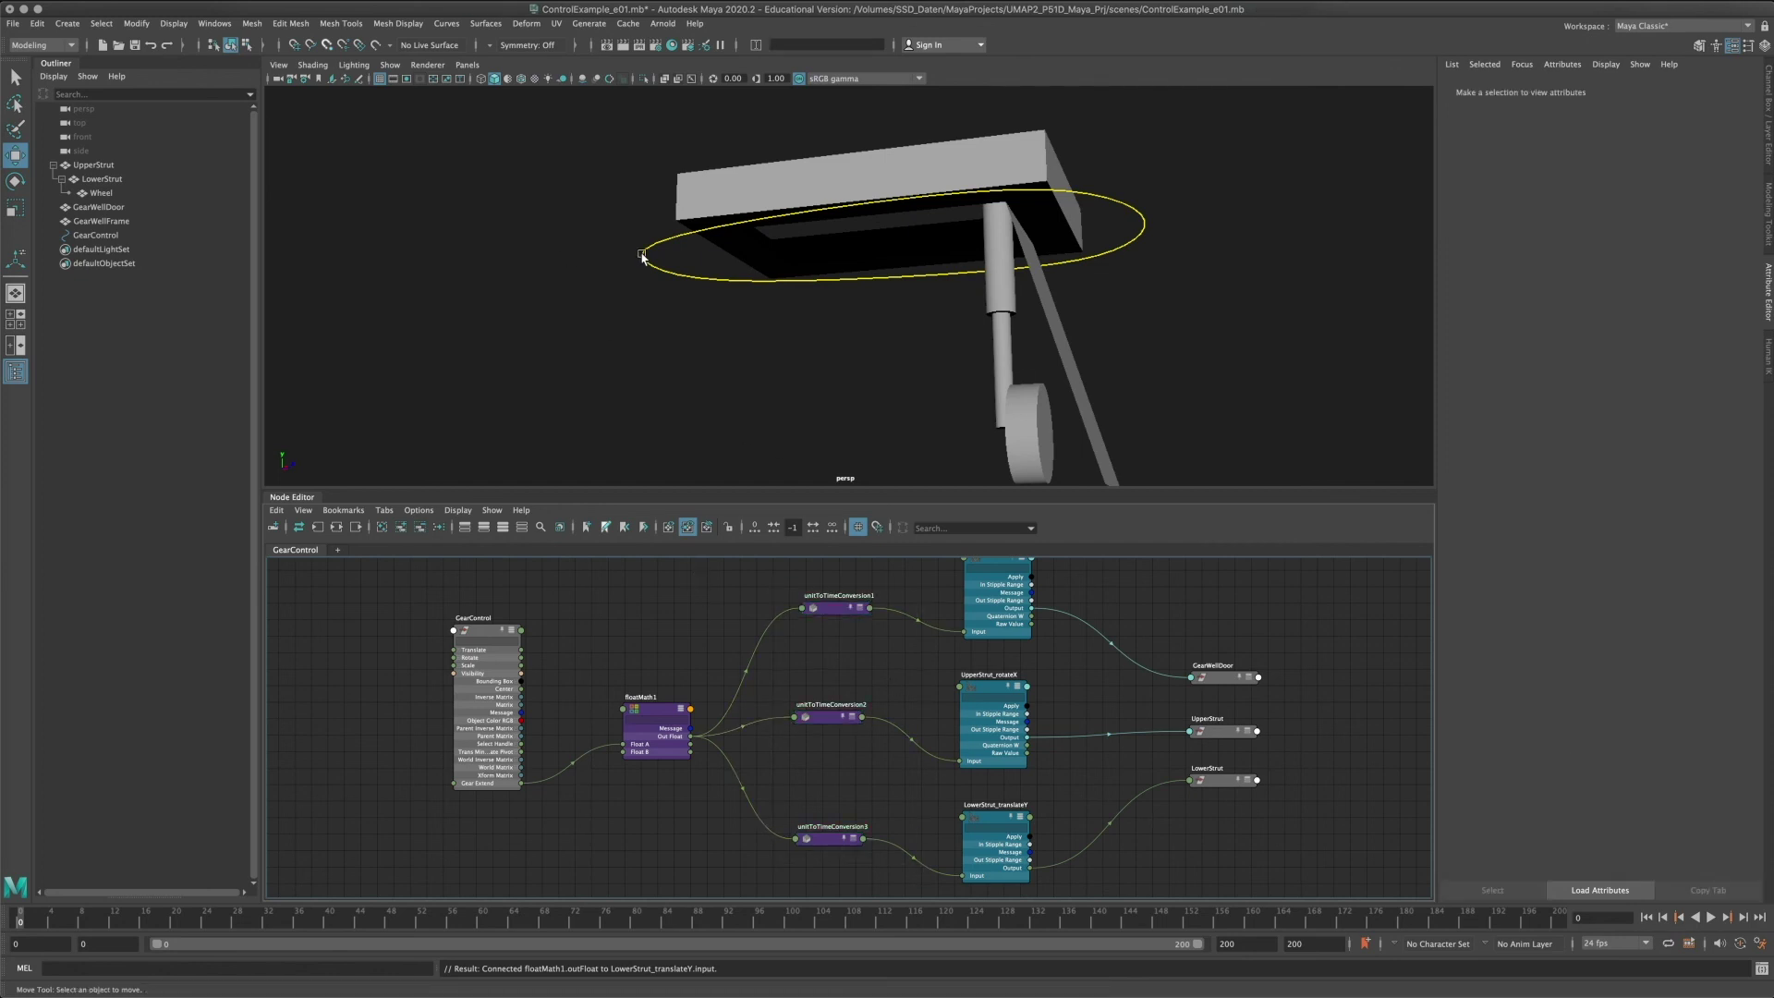
{"action": "left_click", "coordinate": [1127, 246]}
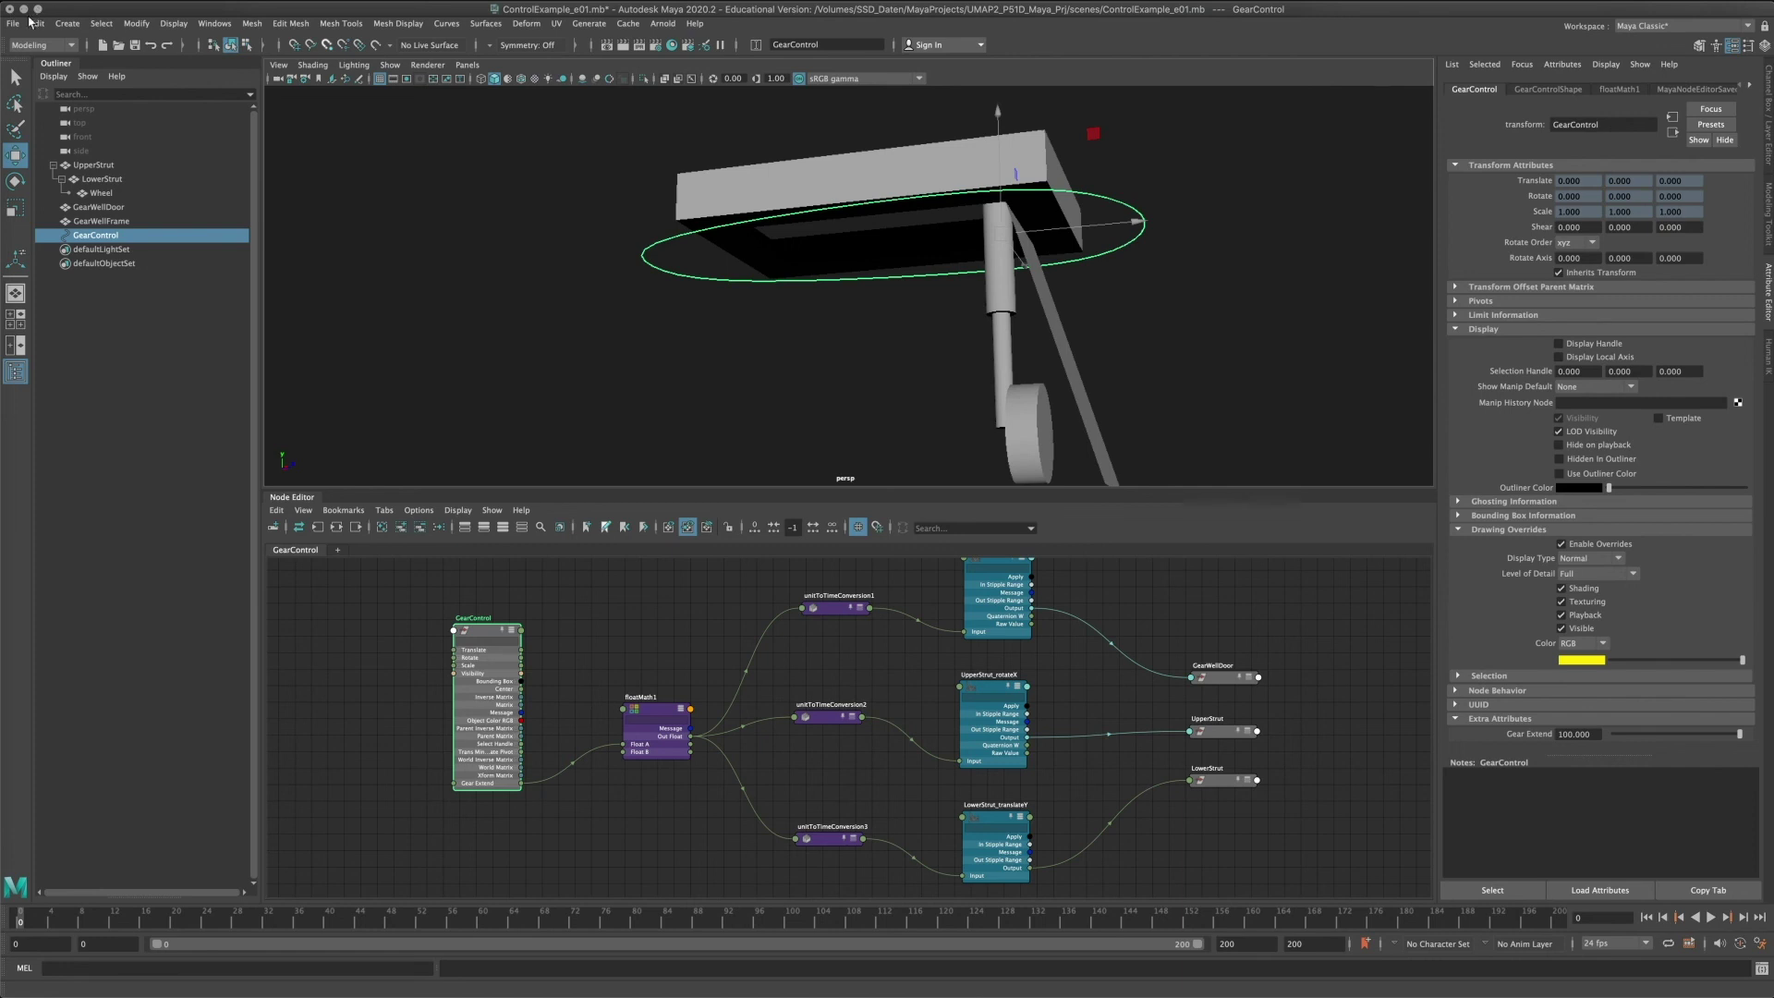
{"action": "left_click", "coordinate": [12, 23]}
{"action": "left_click", "coordinate": [37, 82]}
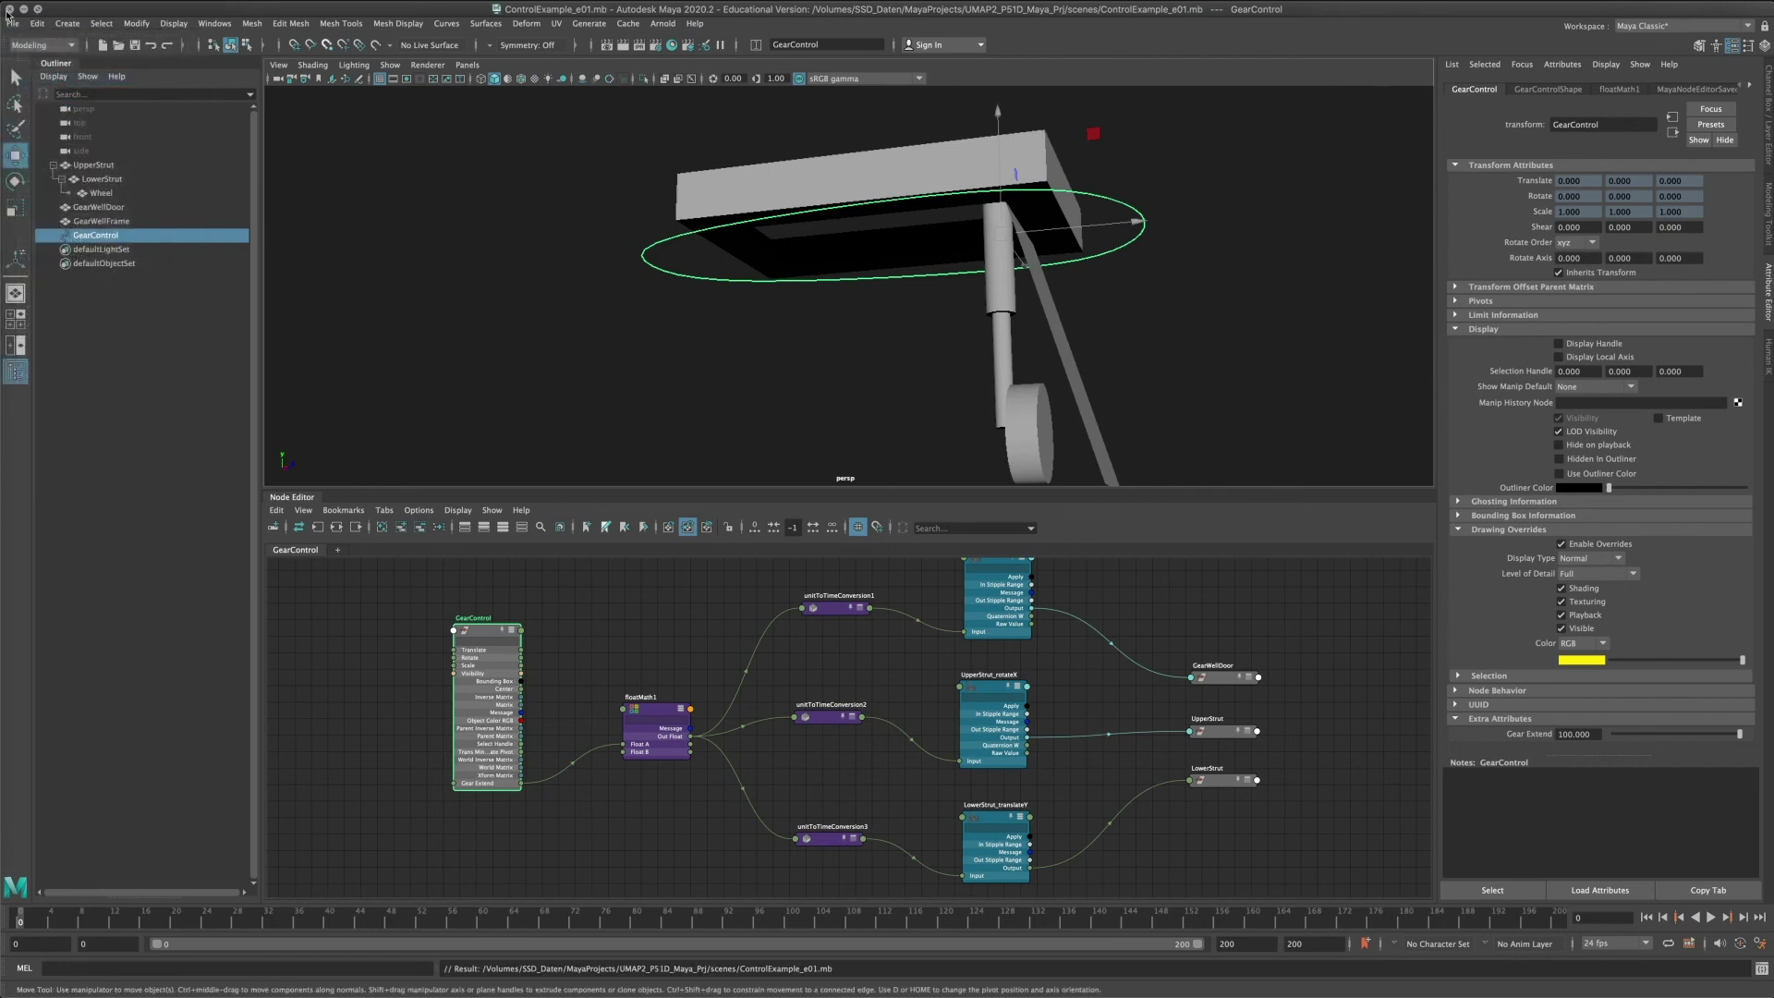
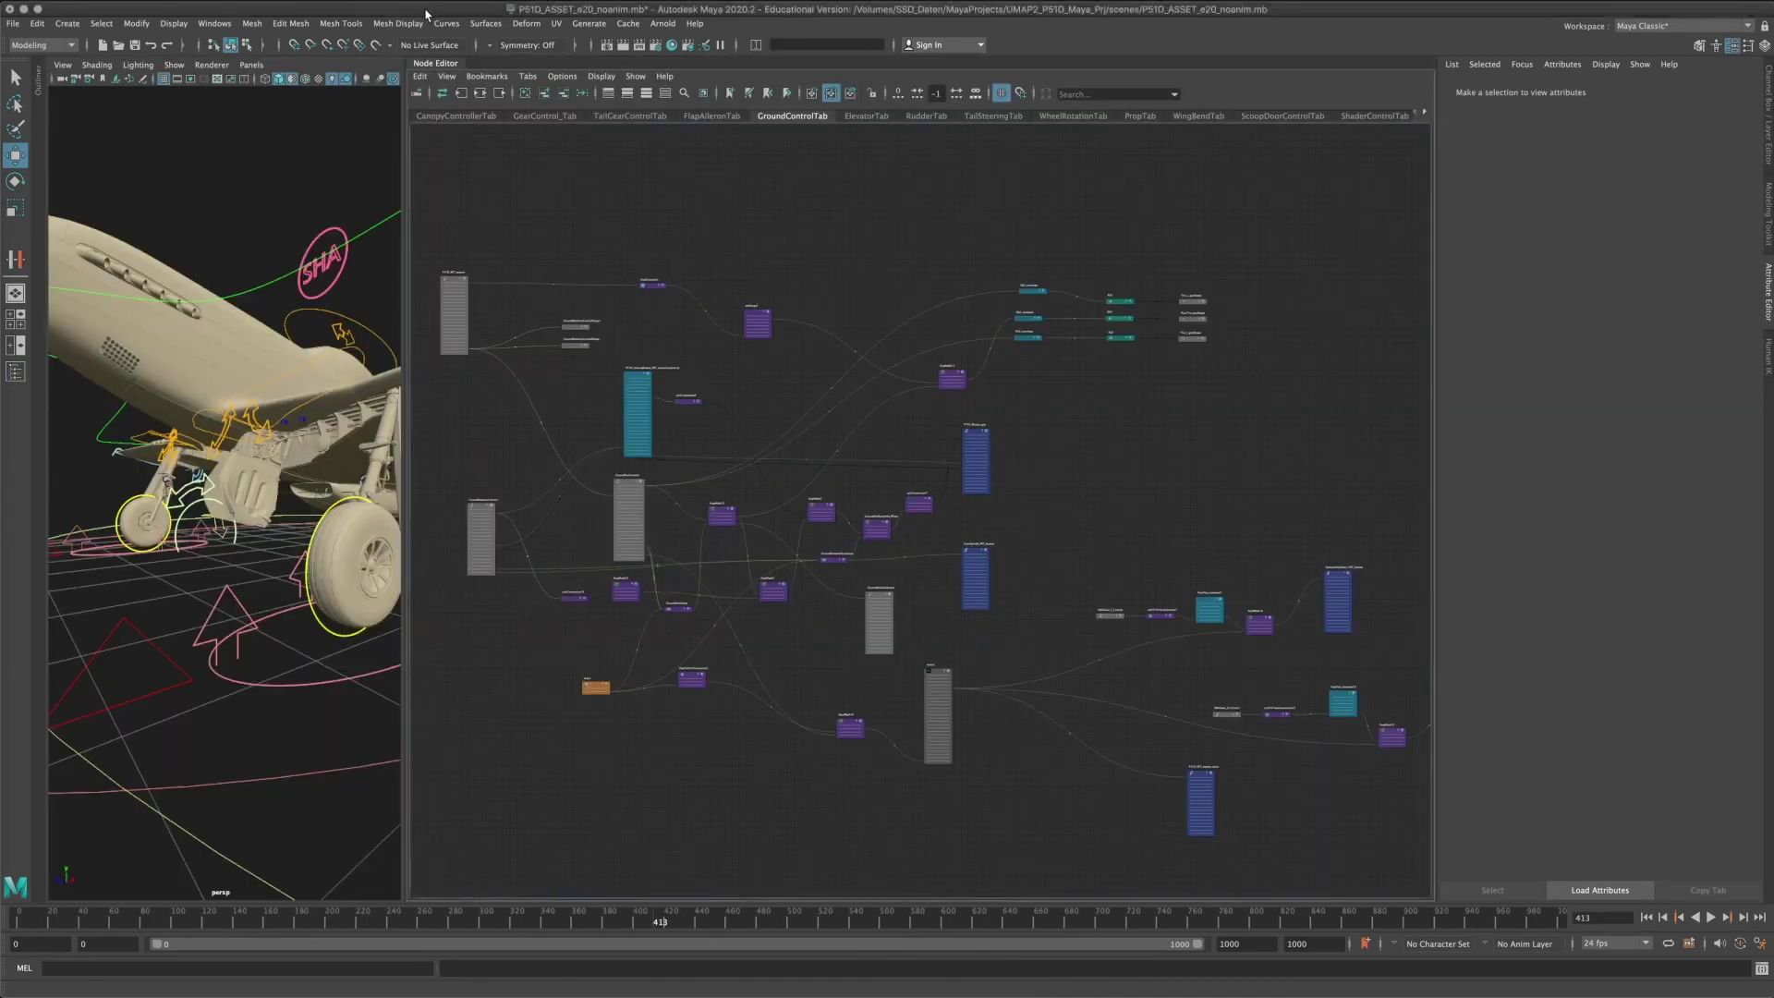
Examine the CanopyControl node network in the P51D_ASSET_e20_noanim scene, then return to the full perspective view.
{"action": "left_click", "coordinate": [460, 117]}
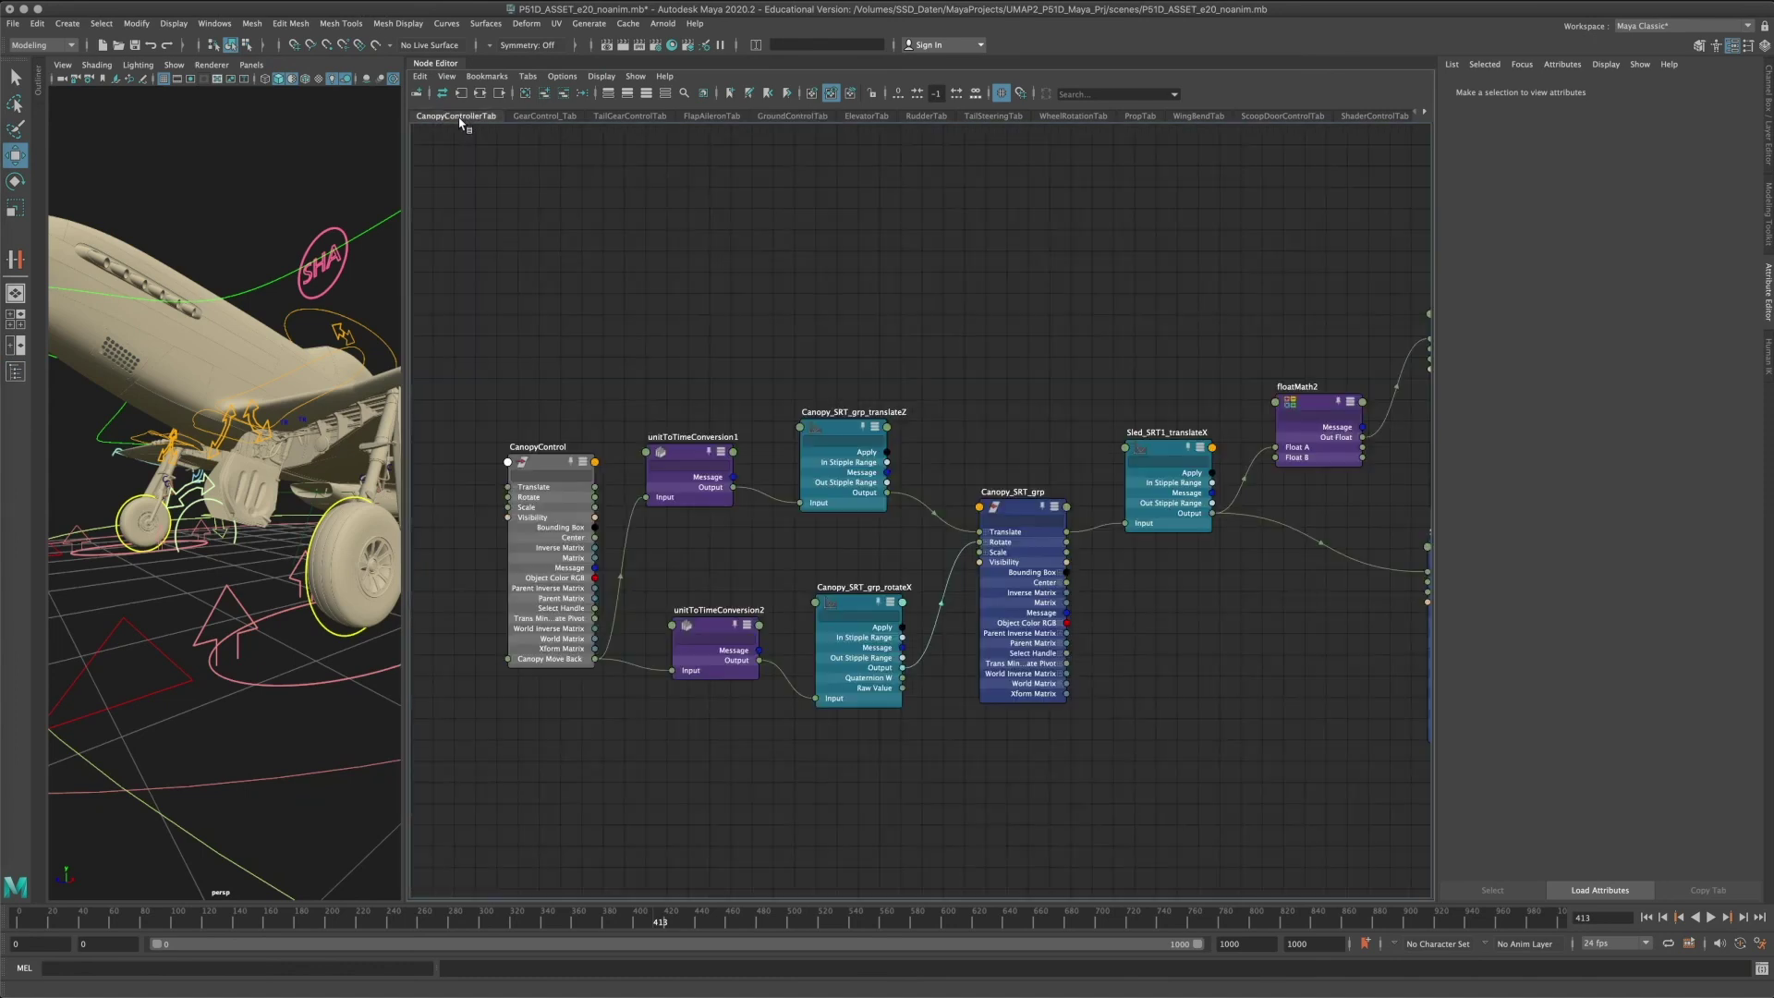
{"action": "middle_click_drag", "start_coordinate": [740, 351], "coordinate": [664, 336], "text": "alt"}
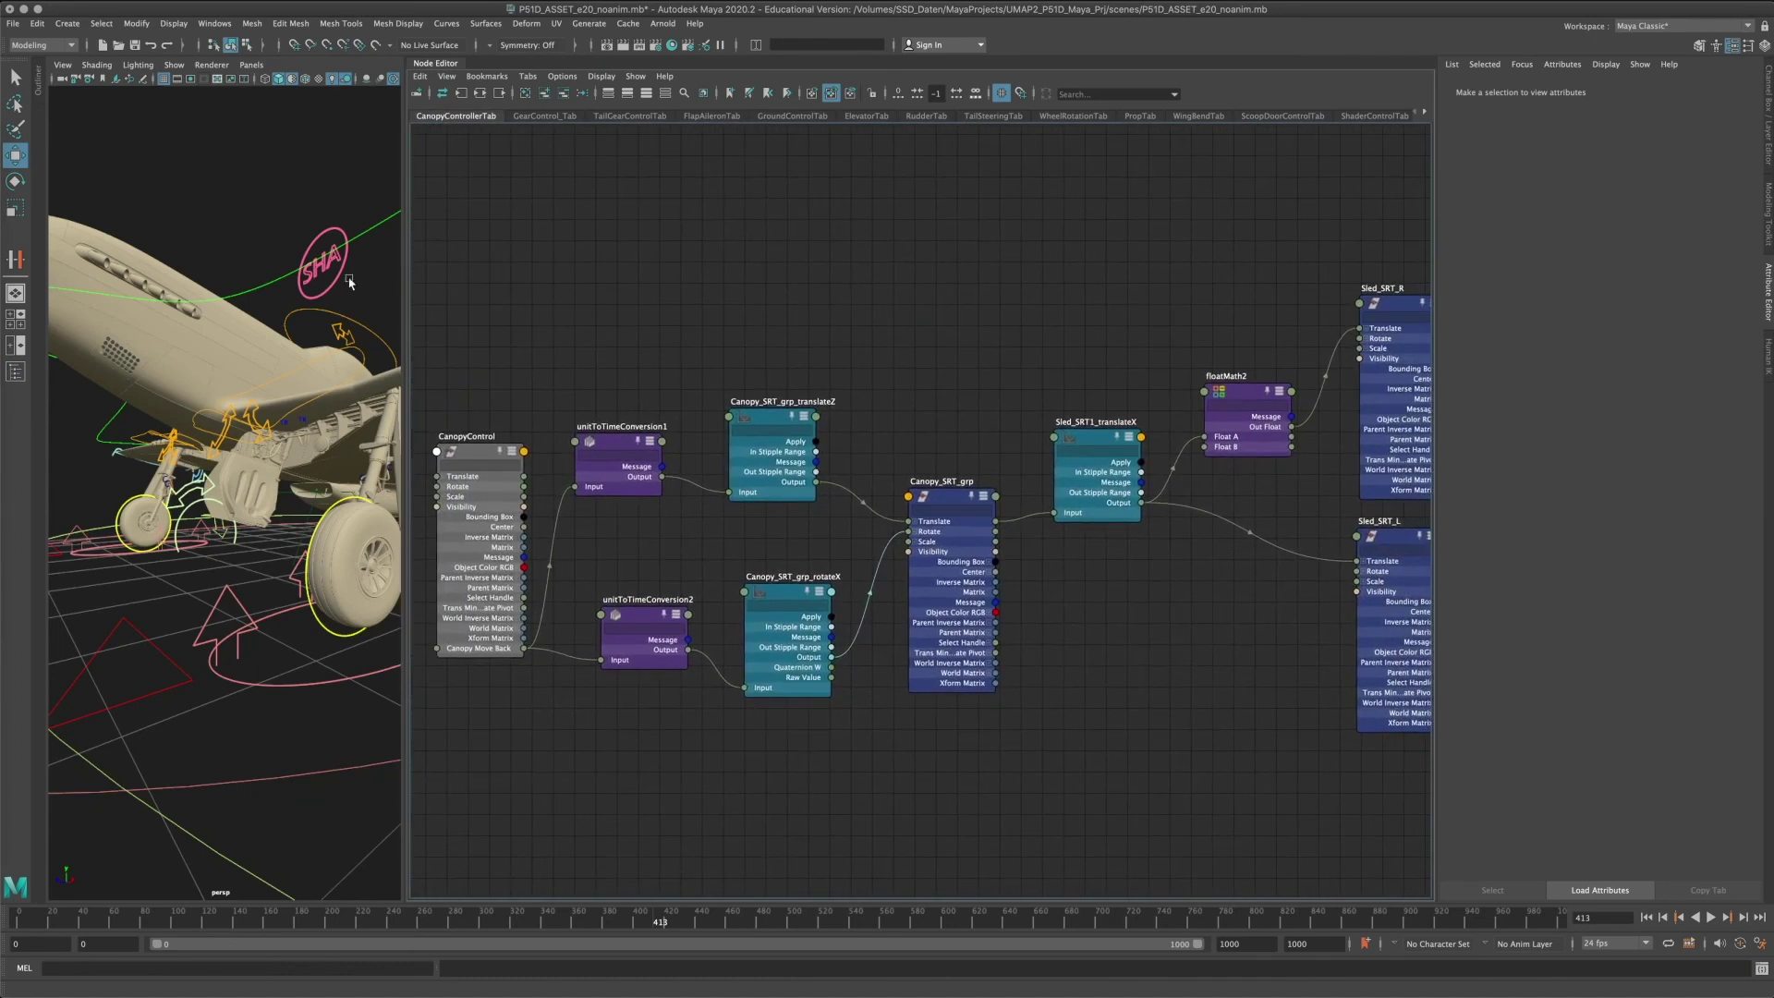
{"action": "left_click", "coordinate": [432, 67]}
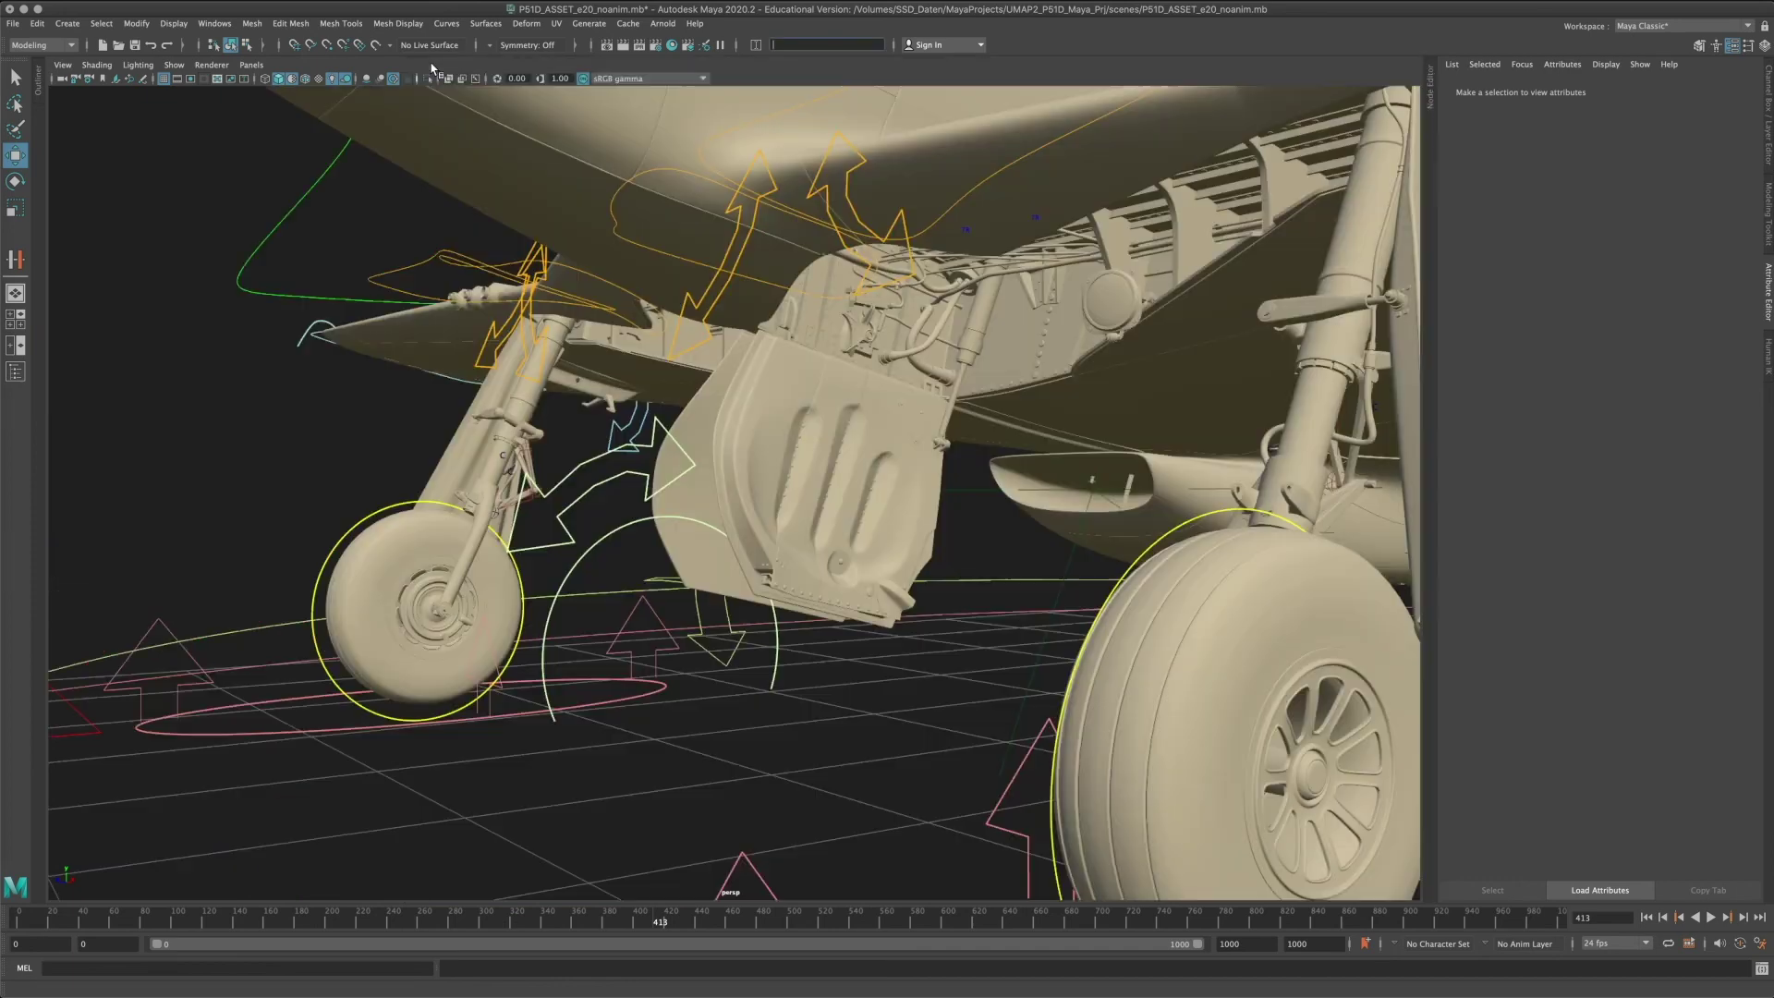
Select MainGear_L_Control and frame the aircraft's left main landing gear from the front.
{"action": "middle_click_drag", "start_coordinate": [874, 338], "coordinate": [836, 518], "text": "alt"}
{"action": "right_click_drag", "start_coordinate": [836, 518], "coordinate": [638, 490], "text": "alt"}
{"action": "left_click_drag", "start_coordinate": [637, 490], "coordinate": [724, 462], "text": "alt"}
{"action": "left_click", "coordinate": [615, 417]}
{"action": "left_click_drag", "start_coordinate": [615, 418], "coordinate": [817, 475], "text": "alt"}
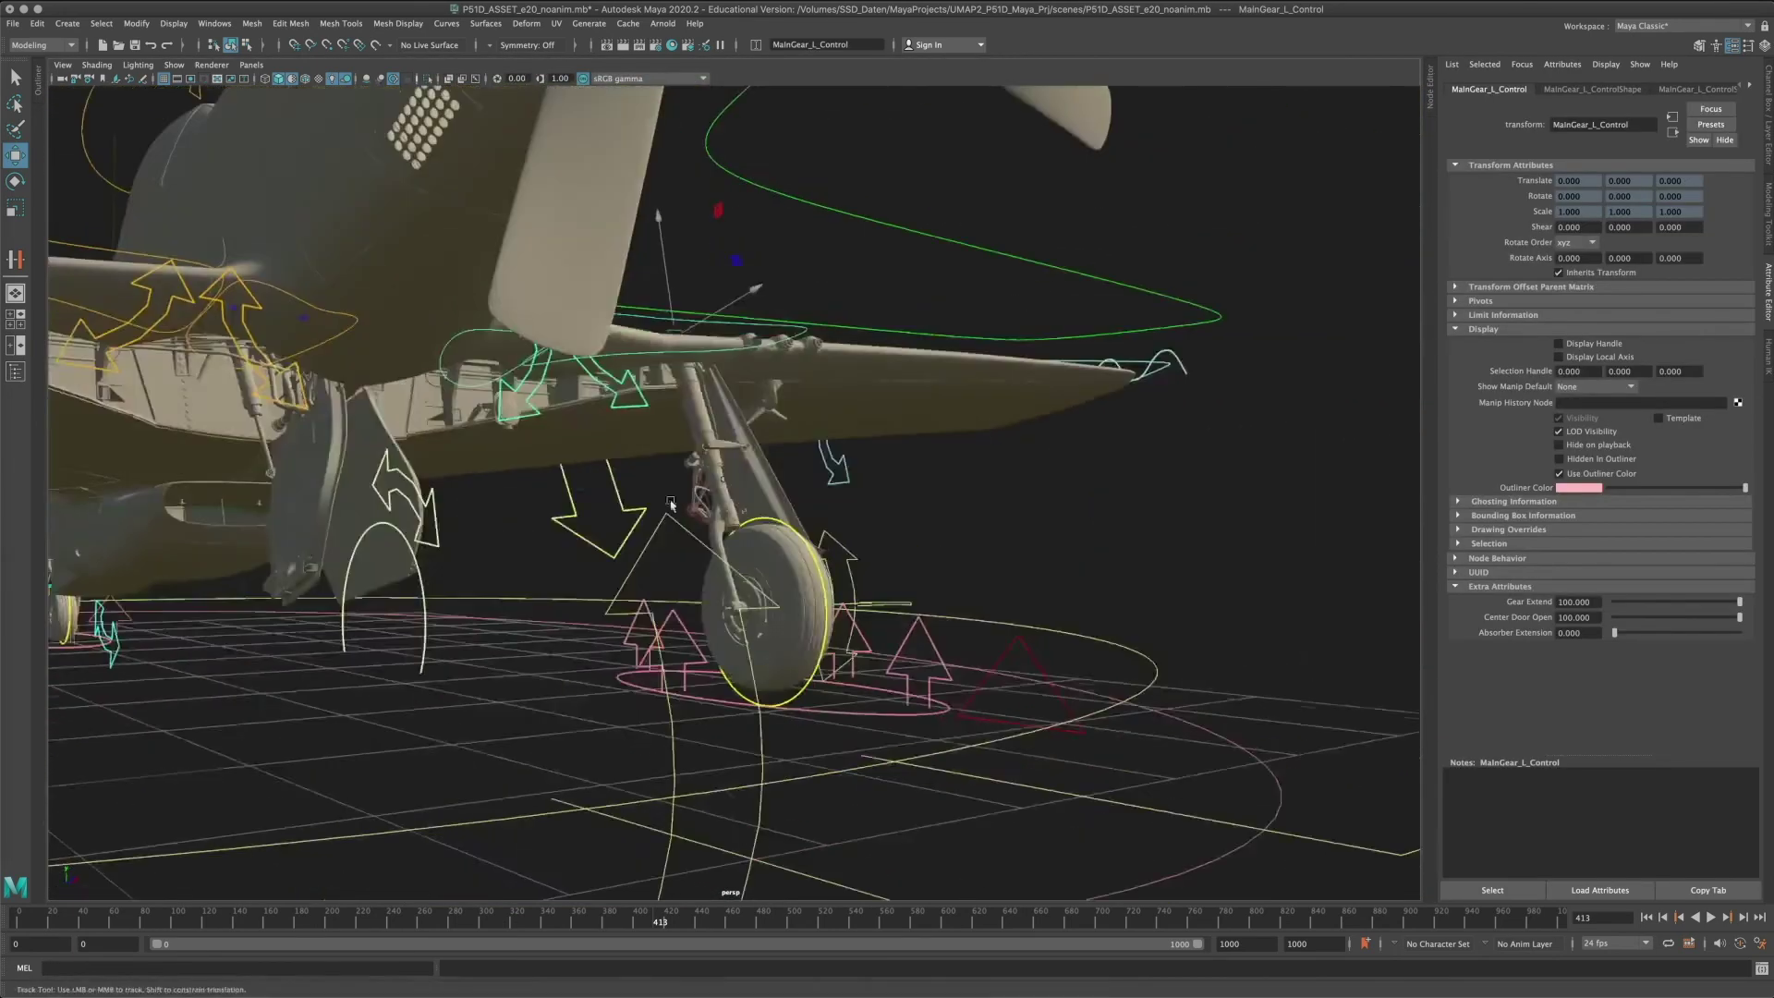
{"action": "middle_click_drag", "start_coordinate": [817, 475], "coordinate": [883, 532], "text": "alt"}
{"action": "right_click_drag", "start_coordinate": [882, 531], "coordinate": [930, 583], "text": "alt"}
{"action": "left_click_drag", "start_coordinate": [931, 583], "coordinate": [861, 560], "text": "alt"}
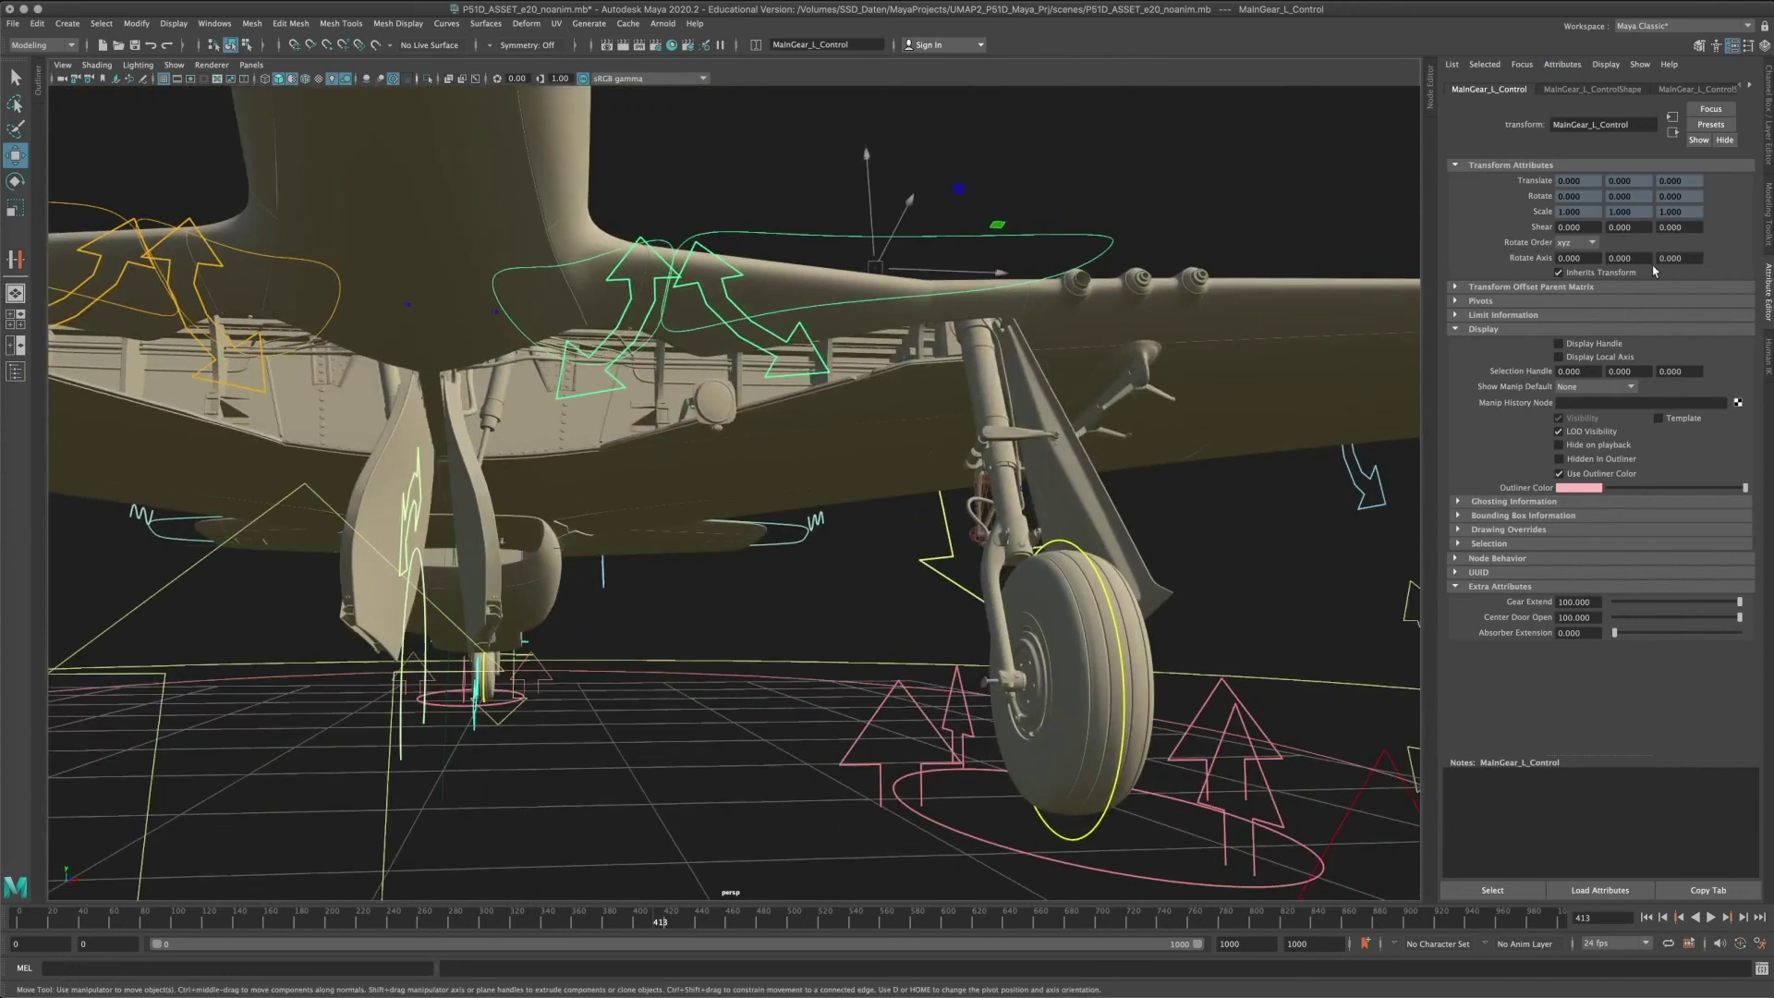
Show the Channel Box and scrub MainGear_L_Control's Gear Extend down to about 69 to partly retract the left gear.
{"action": "left_click", "coordinate": [1761, 43]}
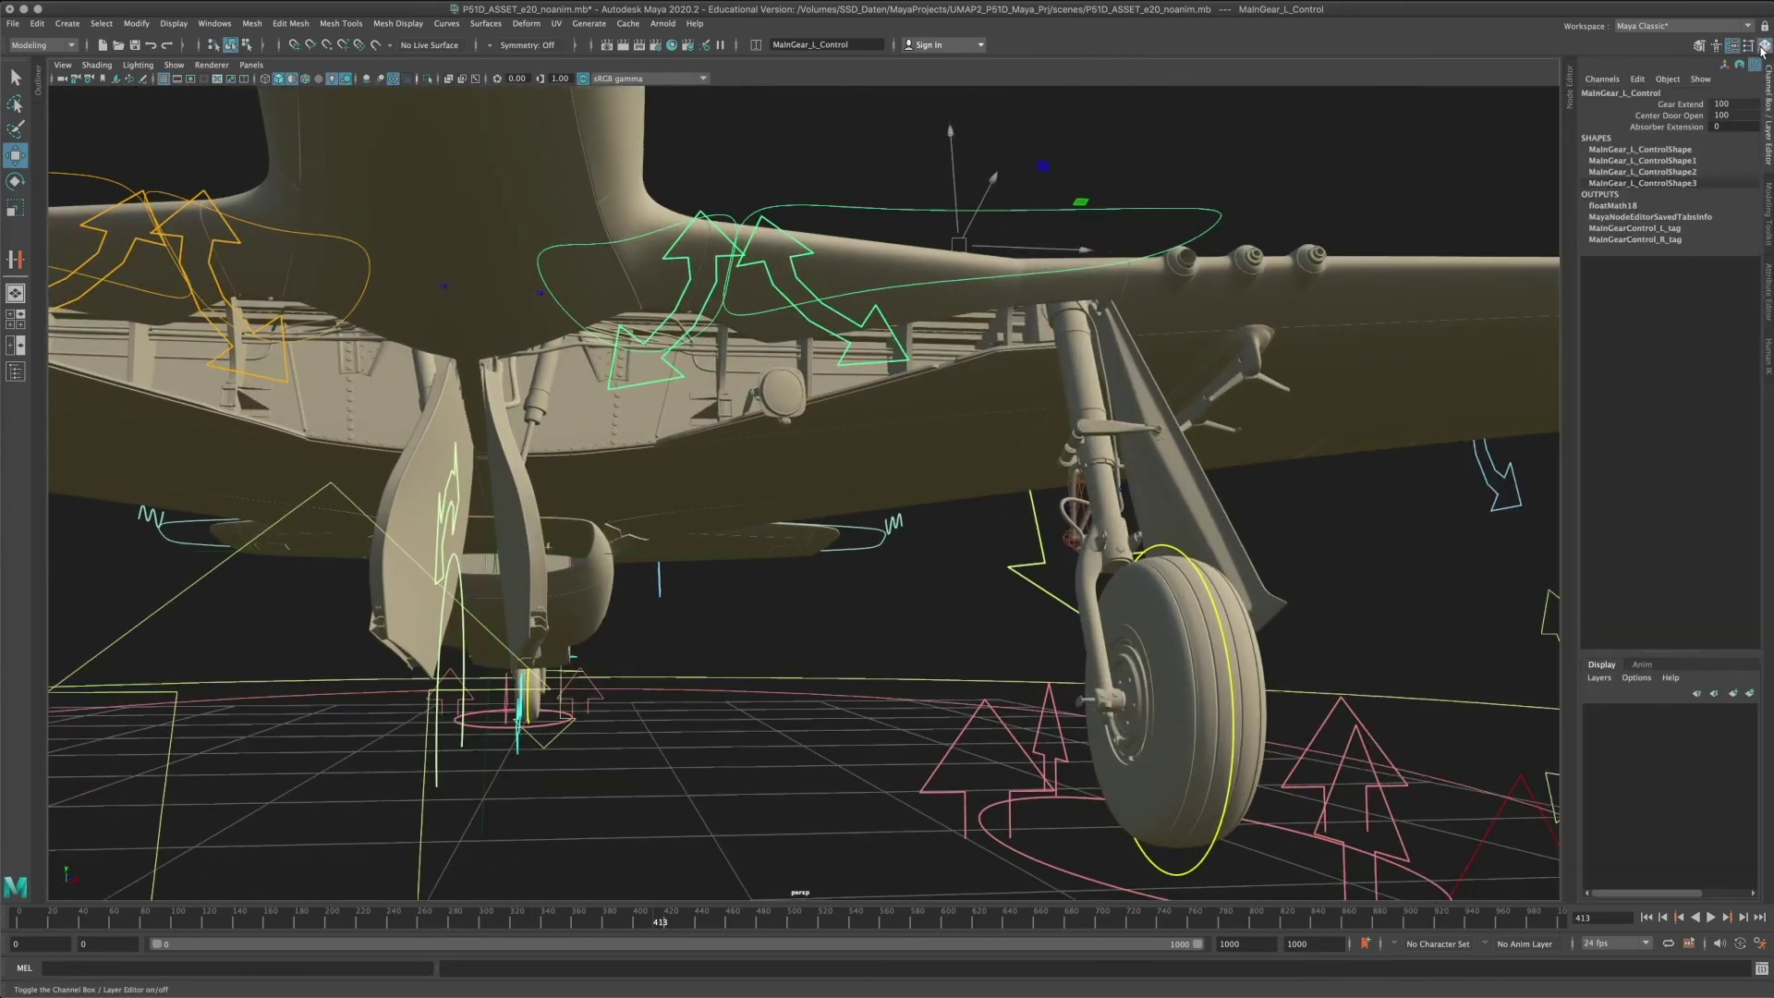
{"action": "left_click", "coordinate": [1679, 104]}
{"action": "middle_click_drag", "start_coordinate": [1348, 327], "coordinate": [1059, 334]}
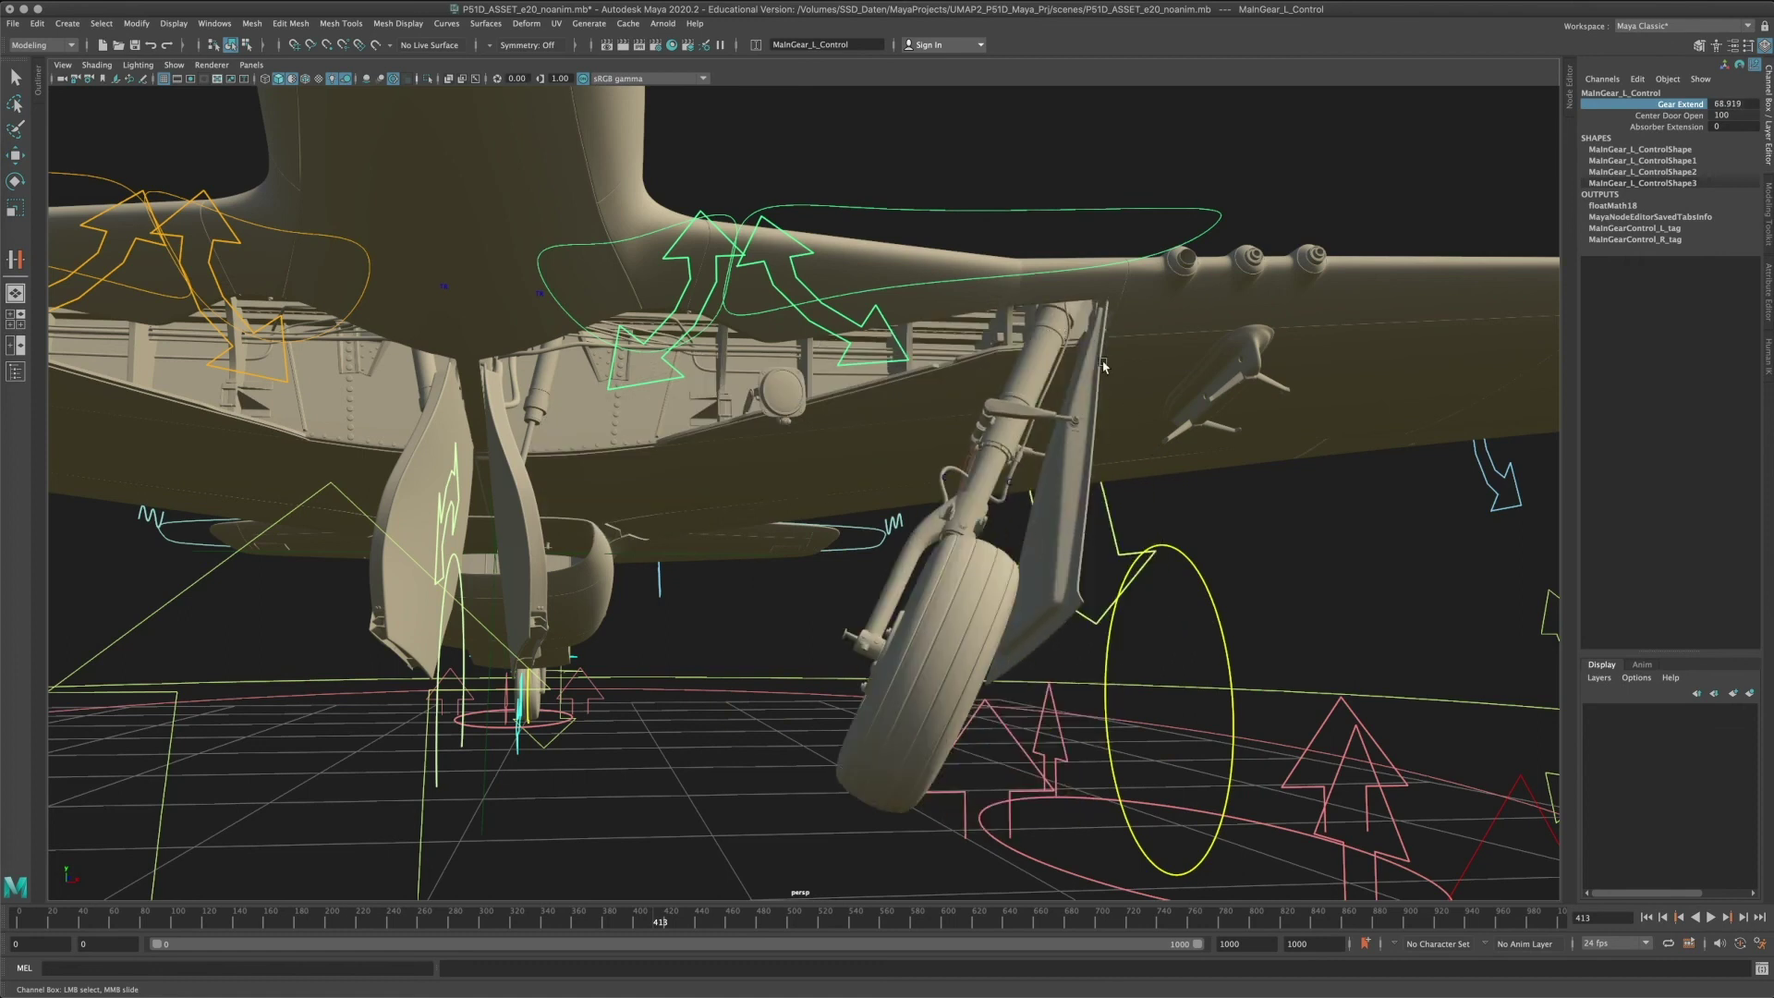
Scrub MainGear_L_Control's Gear Extend down to about 44 and inspect the left gear strut and door linkage up close.
{"action": "left_click_drag", "start_coordinate": [1110, 455], "coordinate": [1237, 317], "text": "alt"}
{"action": "middle_click_drag", "start_coordinate": [1297, 337], "coordinate": [1030, 330]}
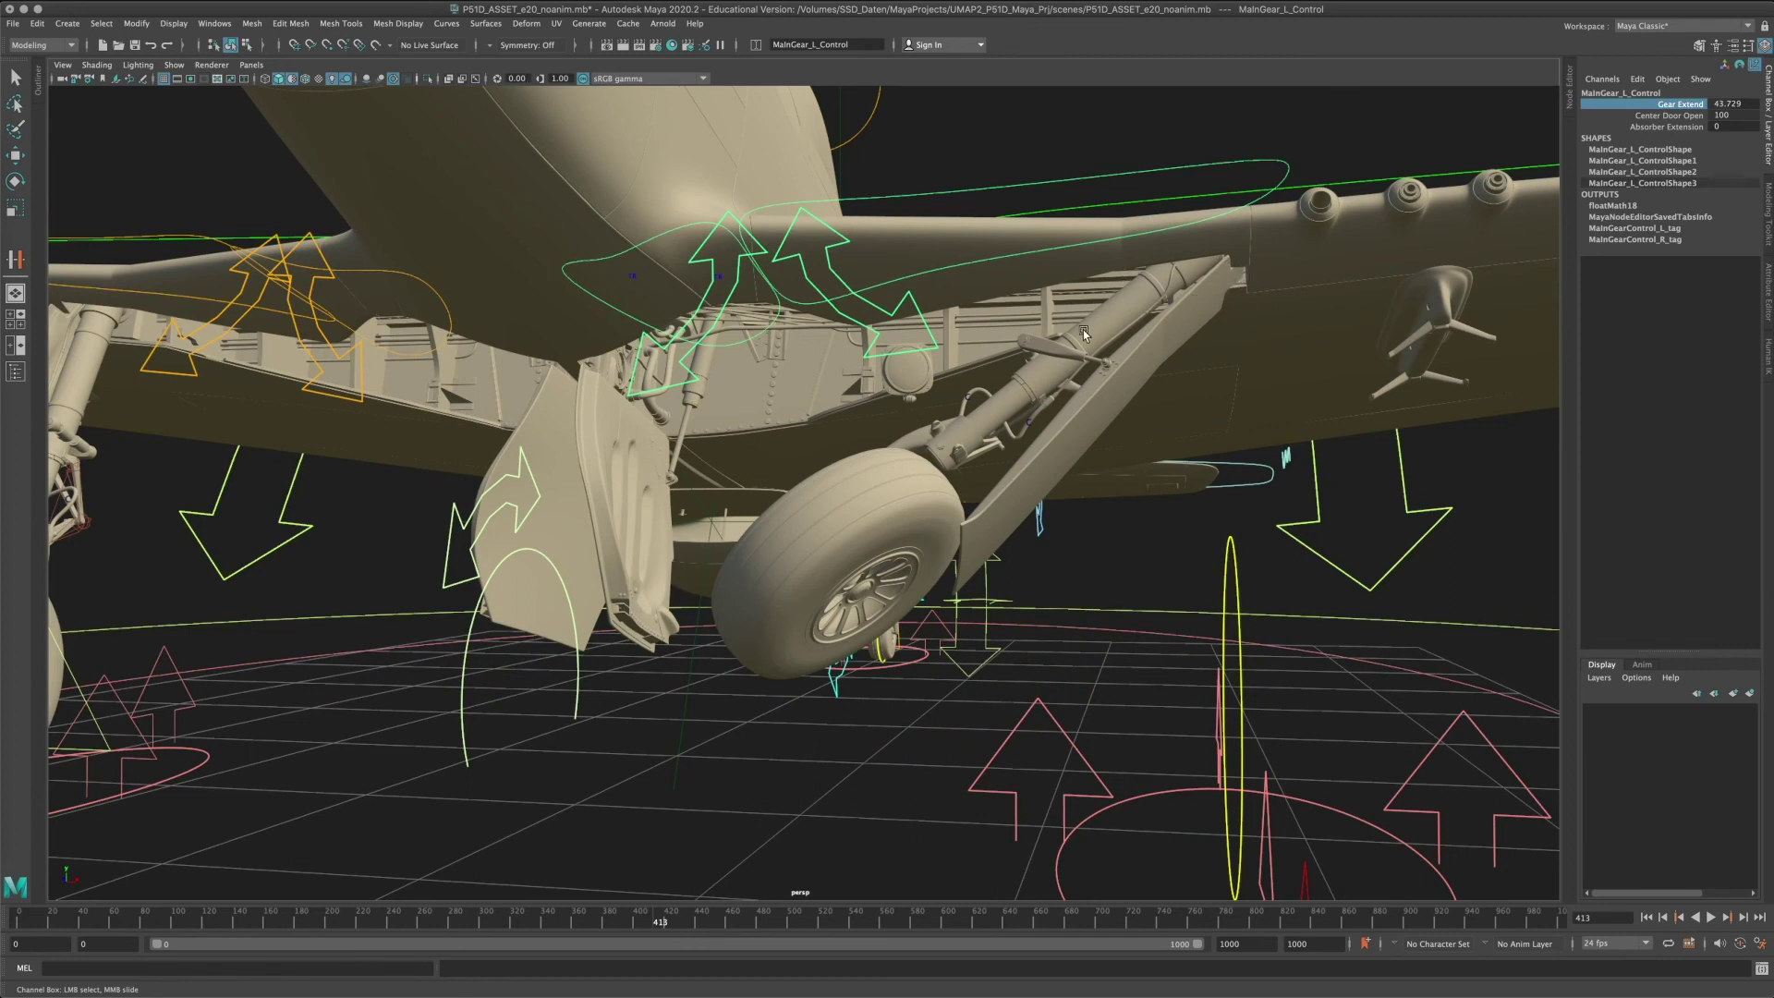
{"action": "left_click_drag", "start_coordinate": [1107, 383], "coordinate": [1191, 416], "text": "alt"}
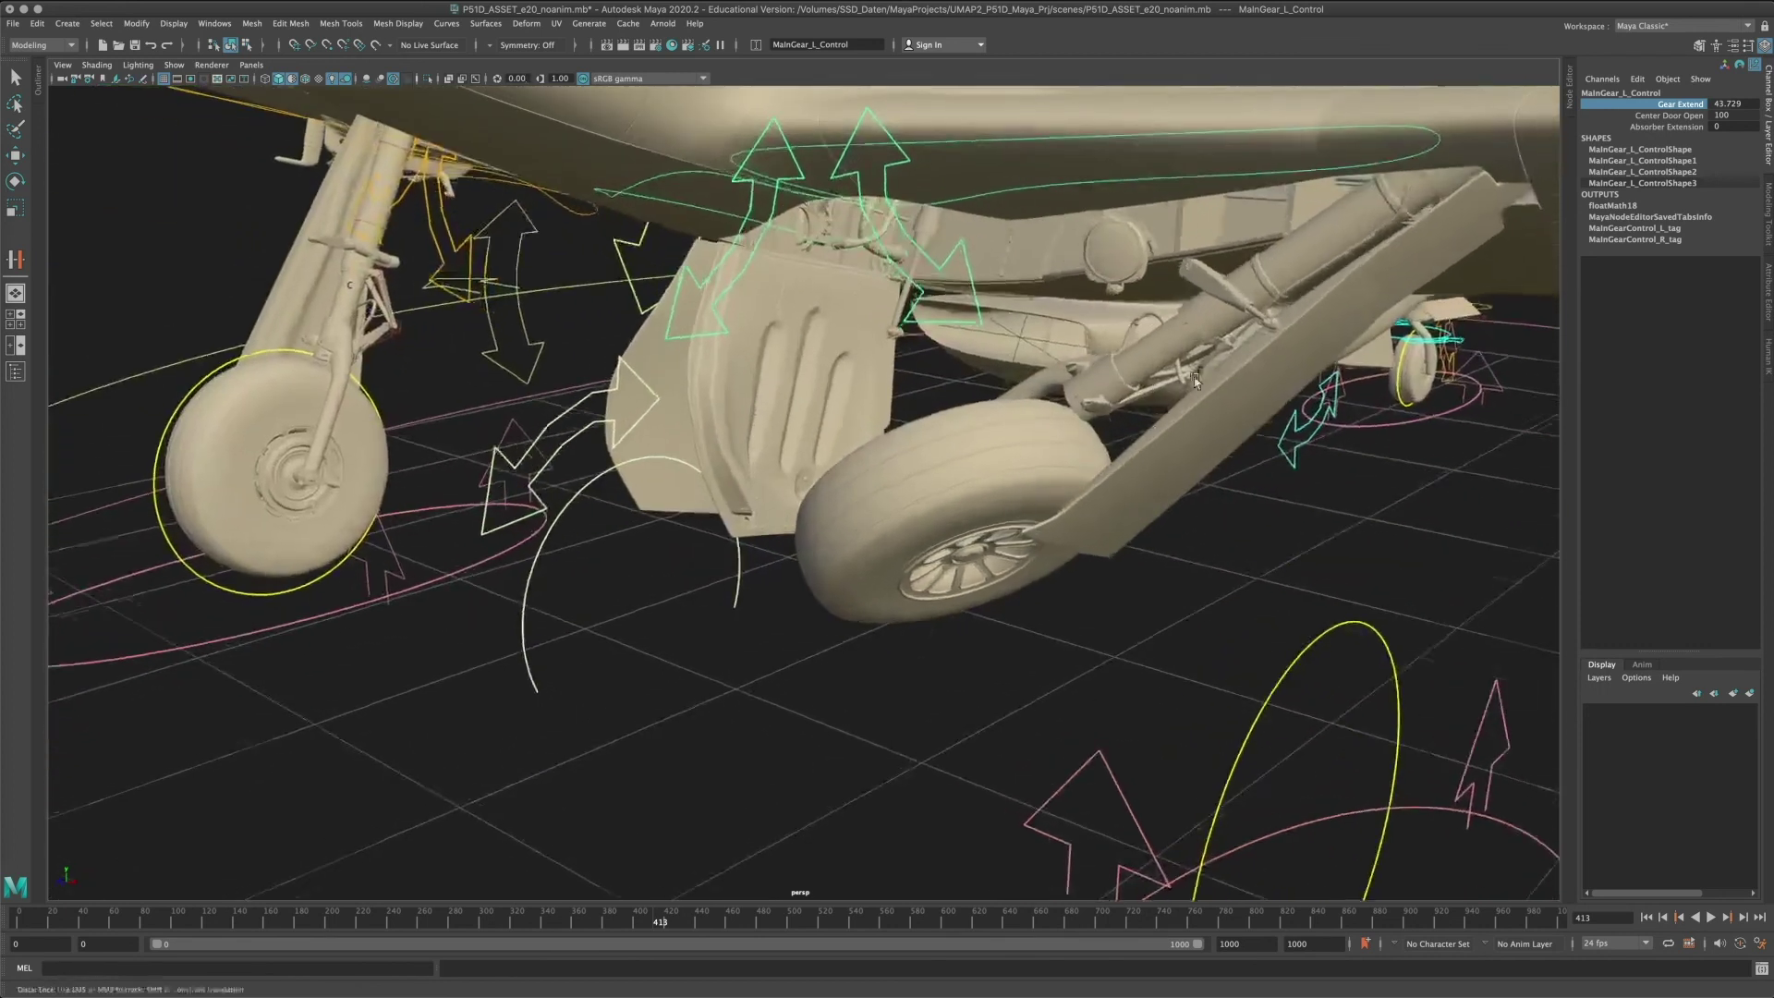
{"action": "middle_click_drag", "start_coordinate": [1192, 415], "coordinate": [1132, 484], "text": "alt"}
{"action": "left_click_drag", "start_coordinate": [1171, 472], "coordinate": [1093, 432], "text": "alt"}
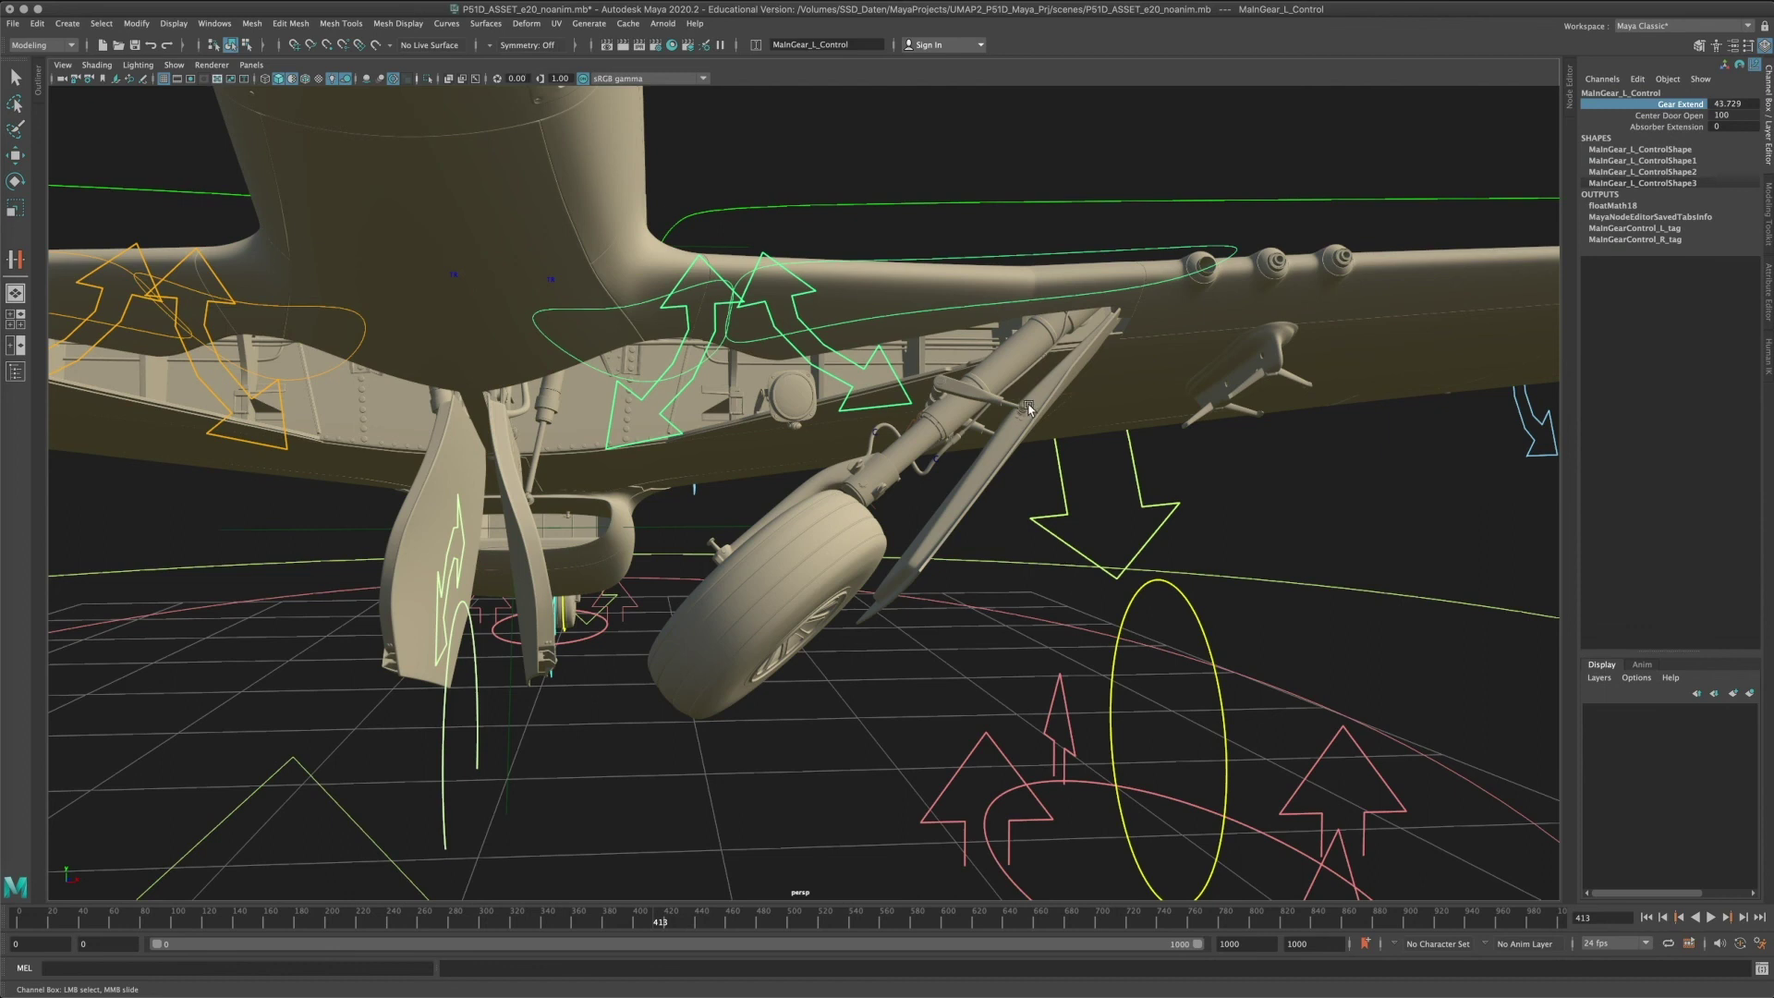
{"action": "left_click_drag", "start_coordinate": [1024, 407], "coordinate": [956, 414], "text": "alt"}
{"action": "right_click_drag", "start_coordinate": [956, 414], "coordinate": [995, 443], "text": "alt"}
{"action": "left_click_drag", "start_coordinate": [996, 443], "coordinate": [1014, 400], "text": "alt"}
{"action": "right_click_drag", "start_coordinate": [1015, 400], "coordinate": [1053, 369], "text": "alt"}
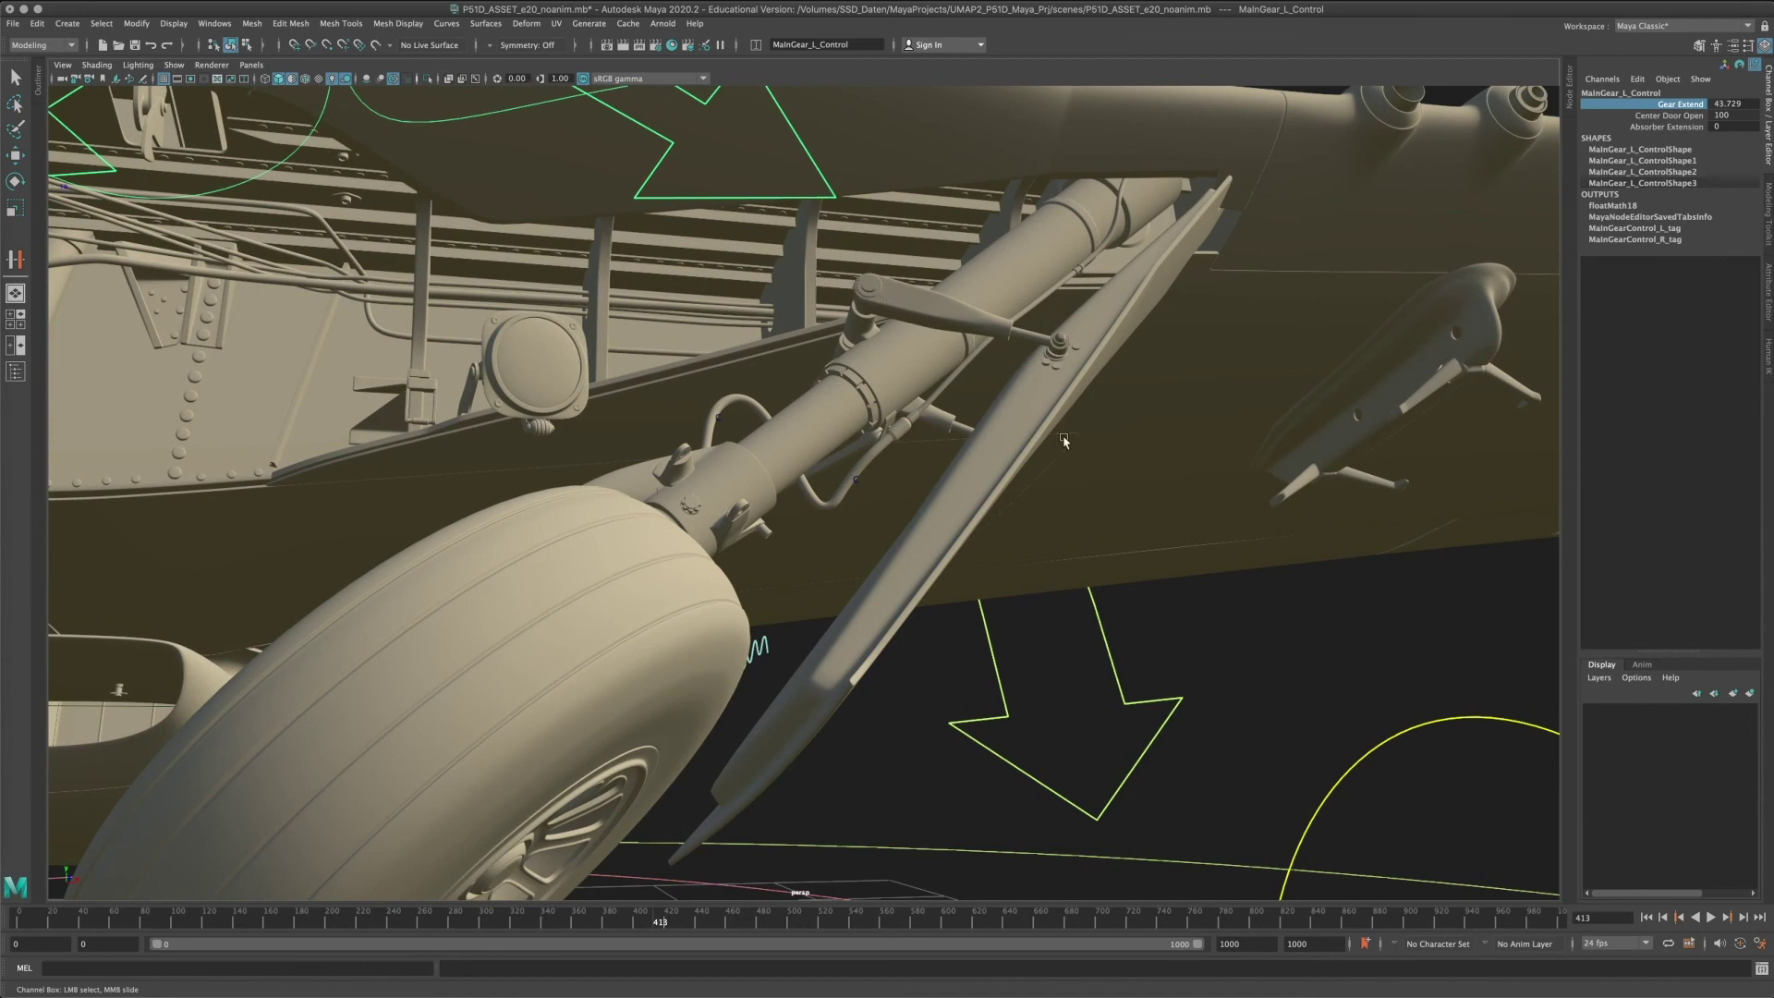
{"action": "scroll", "coordinate": [1063, 440], "scroll_direction": "down", "scroll_amount": 8}
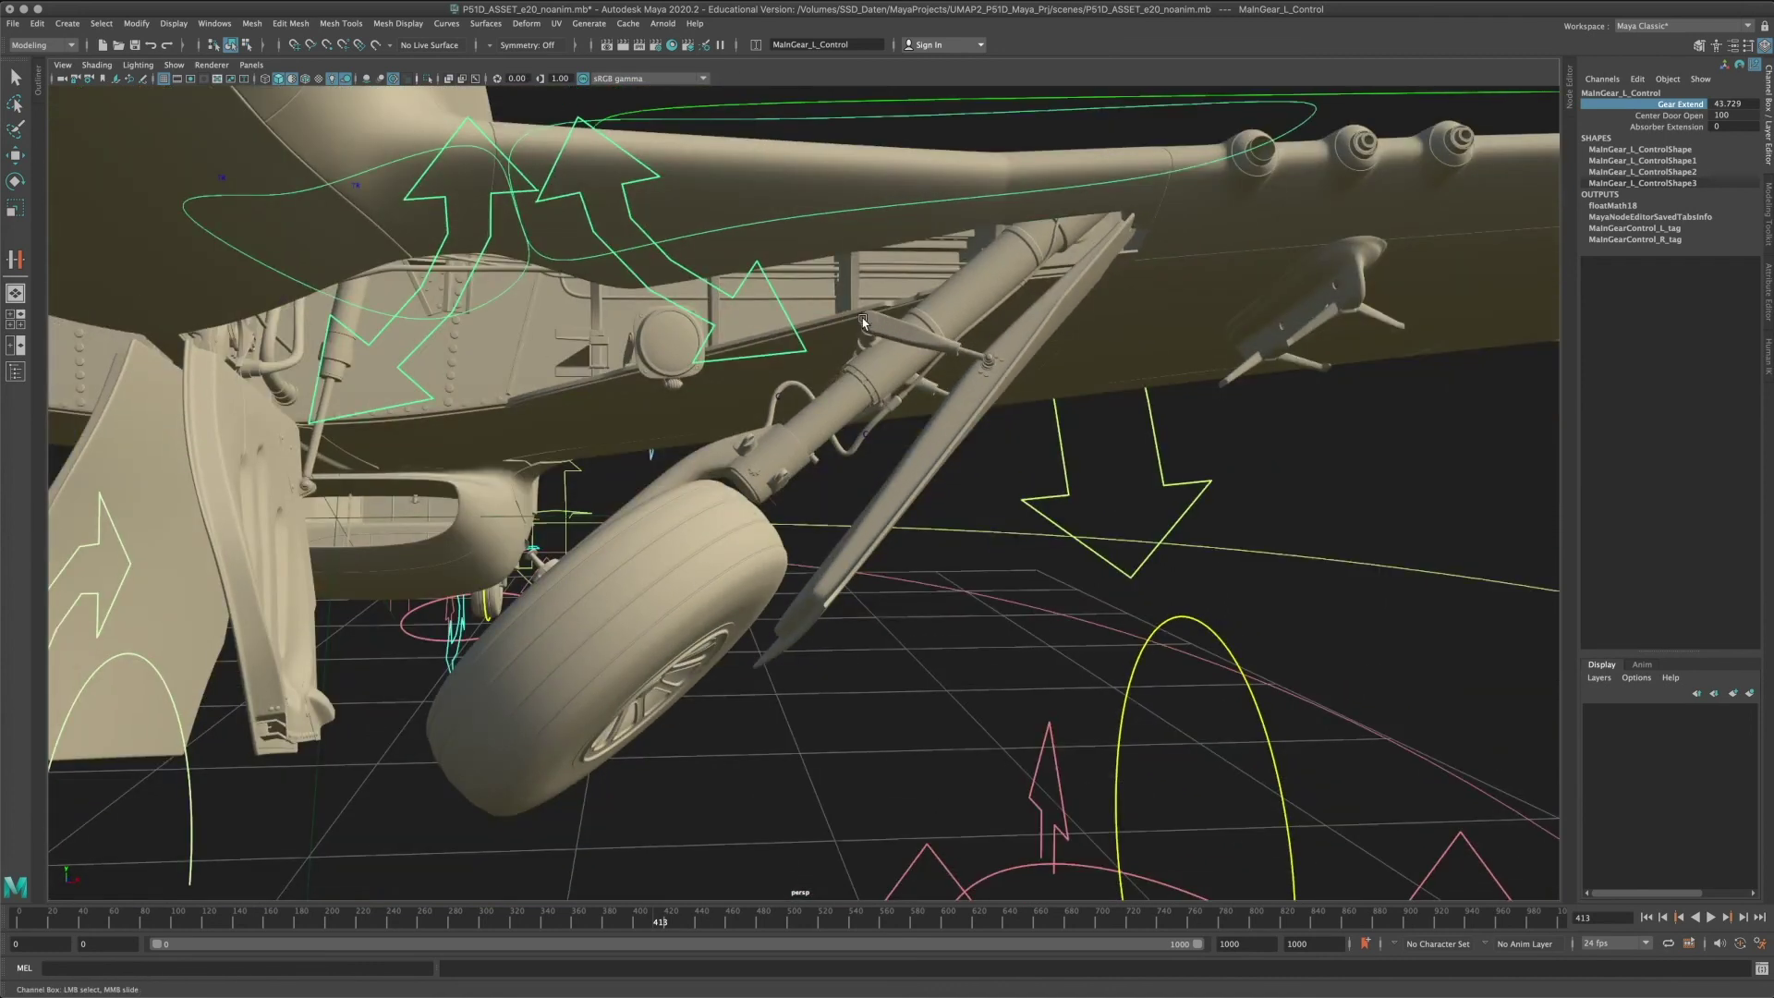
Go to frame 293 and scrub MainGear_L_Control's Gear Extend up to 100 to fully extend the left gear.
{"action": "left_click_drag", "start_coordinate": [671, 927], "coordinate": [475, 924]}
{"action": "middle_click_drag", "start_coordinate": [1376, 288], "coordinate": [1305, 378]}
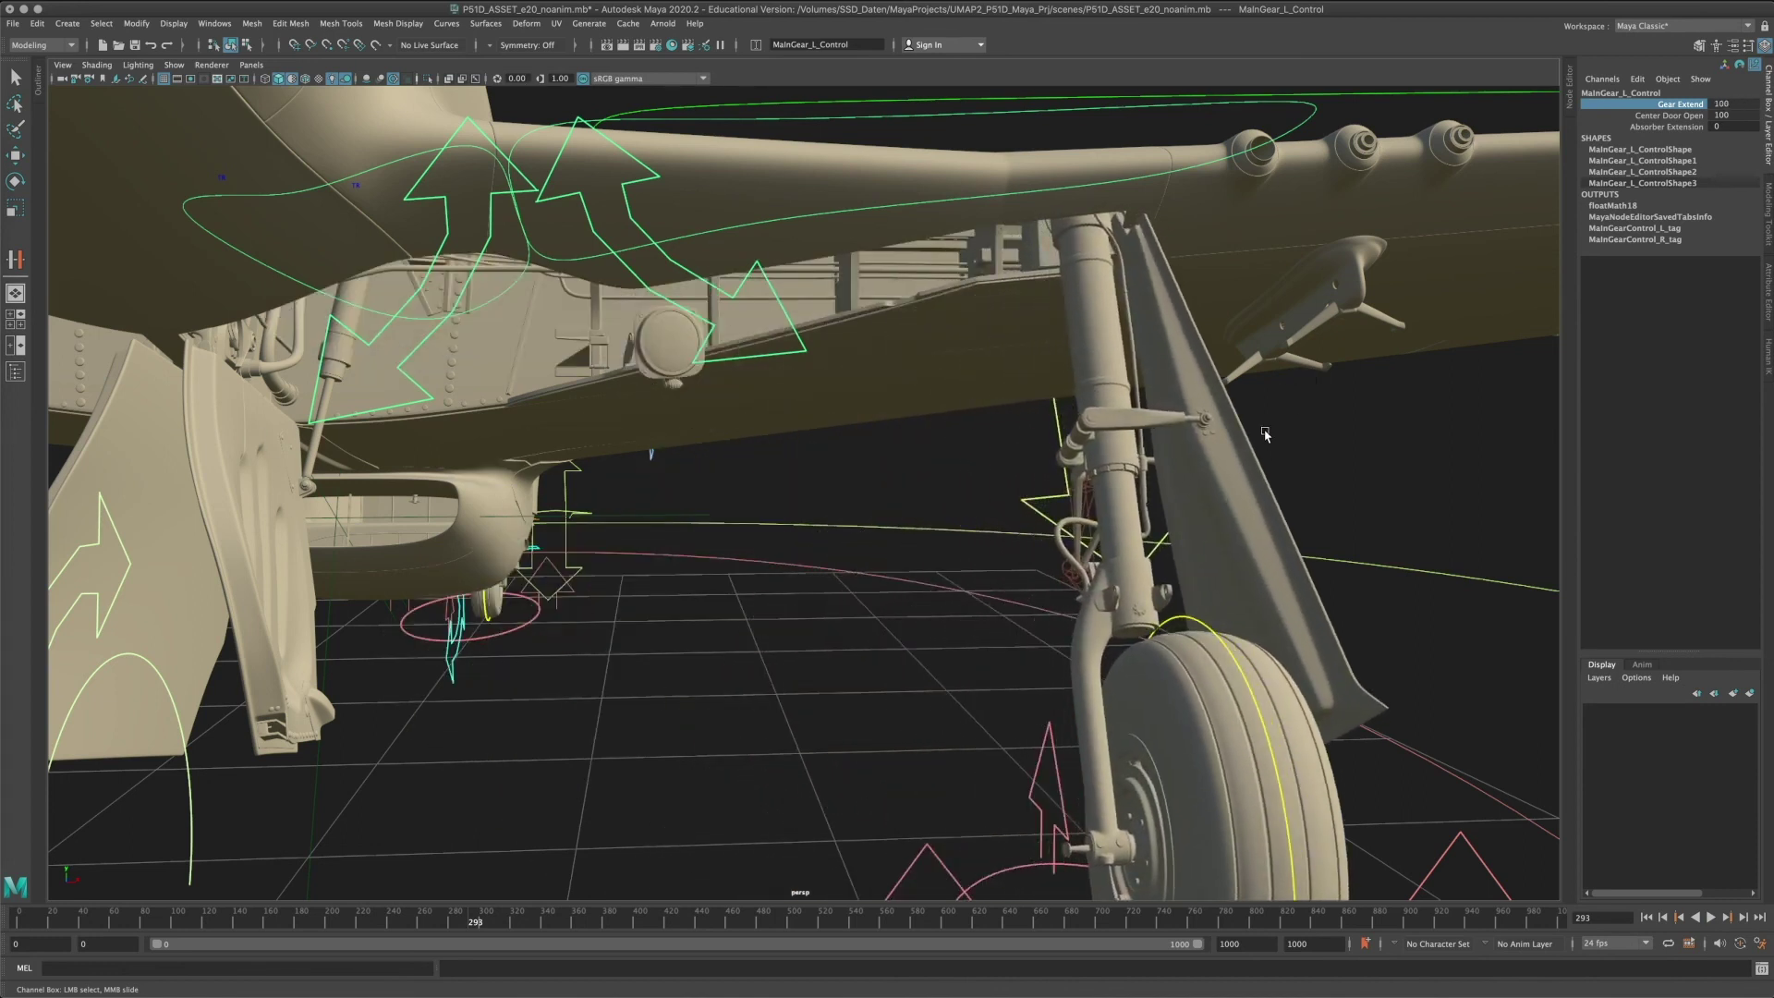
{"action": "left_click_drag", "start_coordinate": [1169, 460], "coordinate": [869, 363], "text": "alt"}
{"action": "middle_click_drag", "start_coordinate": [966, 395], "coordinate": [1129, 374]}
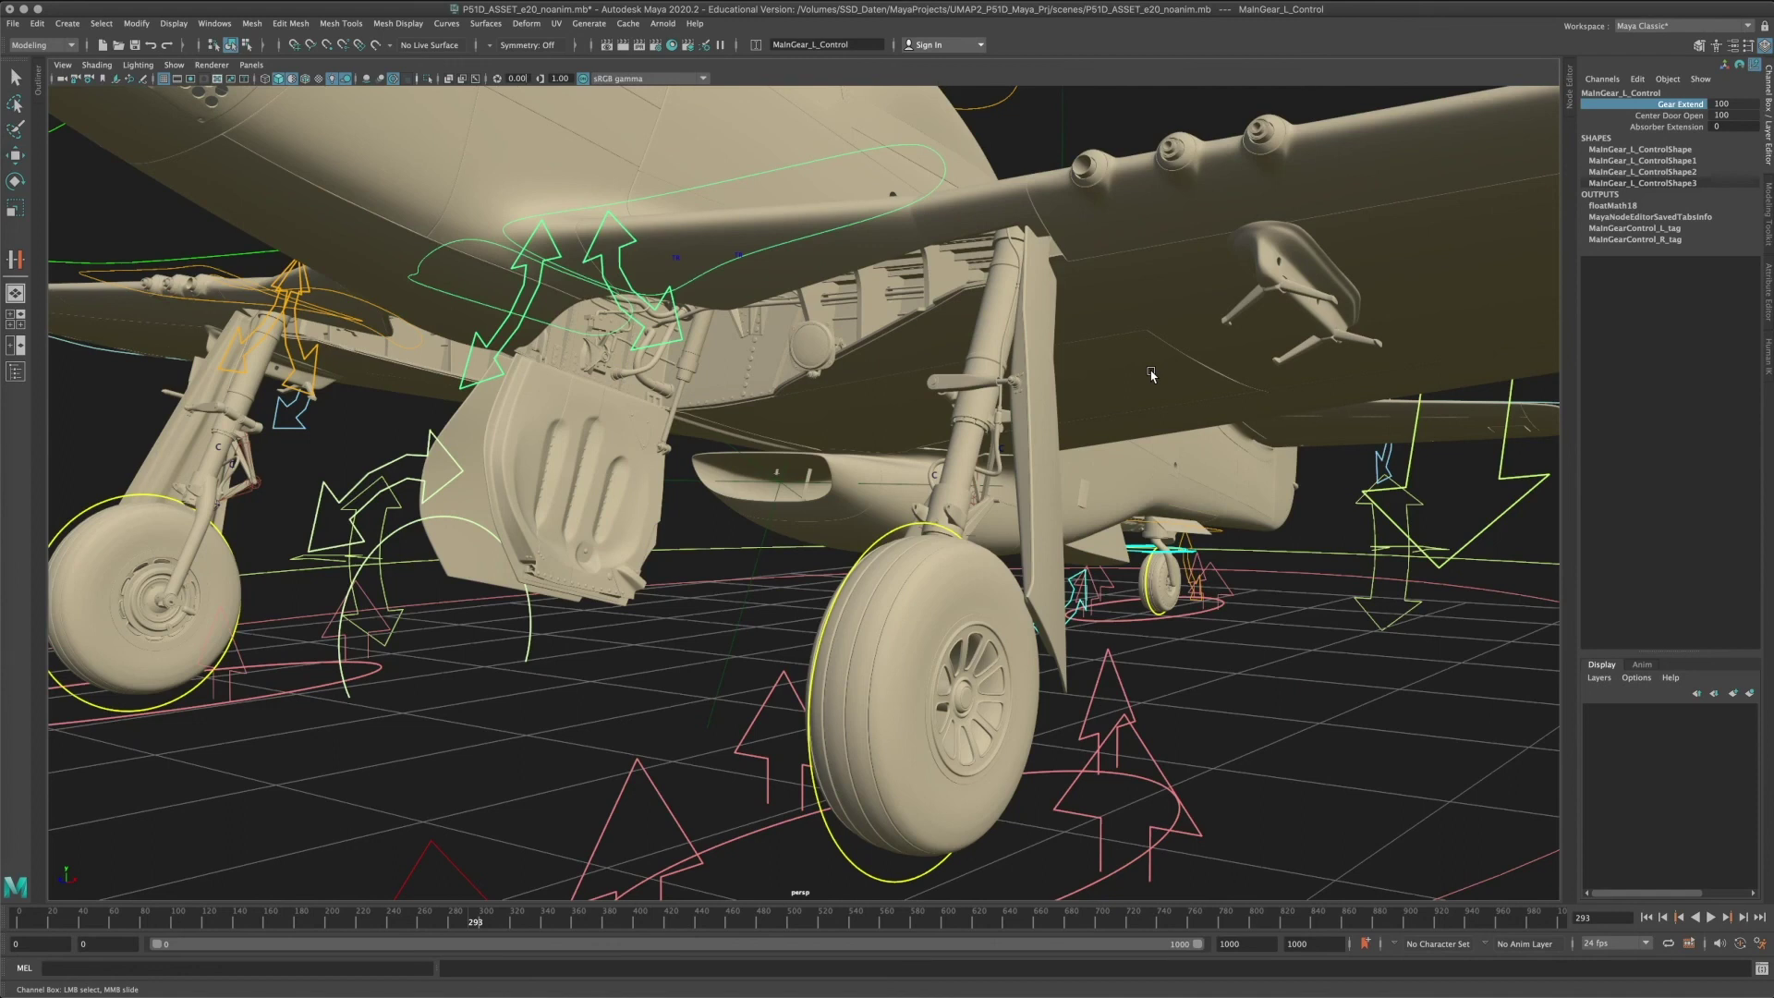
View the whole aircraft with its gear extended and play the timeline animation, stopping at about frame 459.
{"action": "left_click_drag", "start_coordinate": [1099, 299], "coordinate": [998, 397], "text": "alt"}
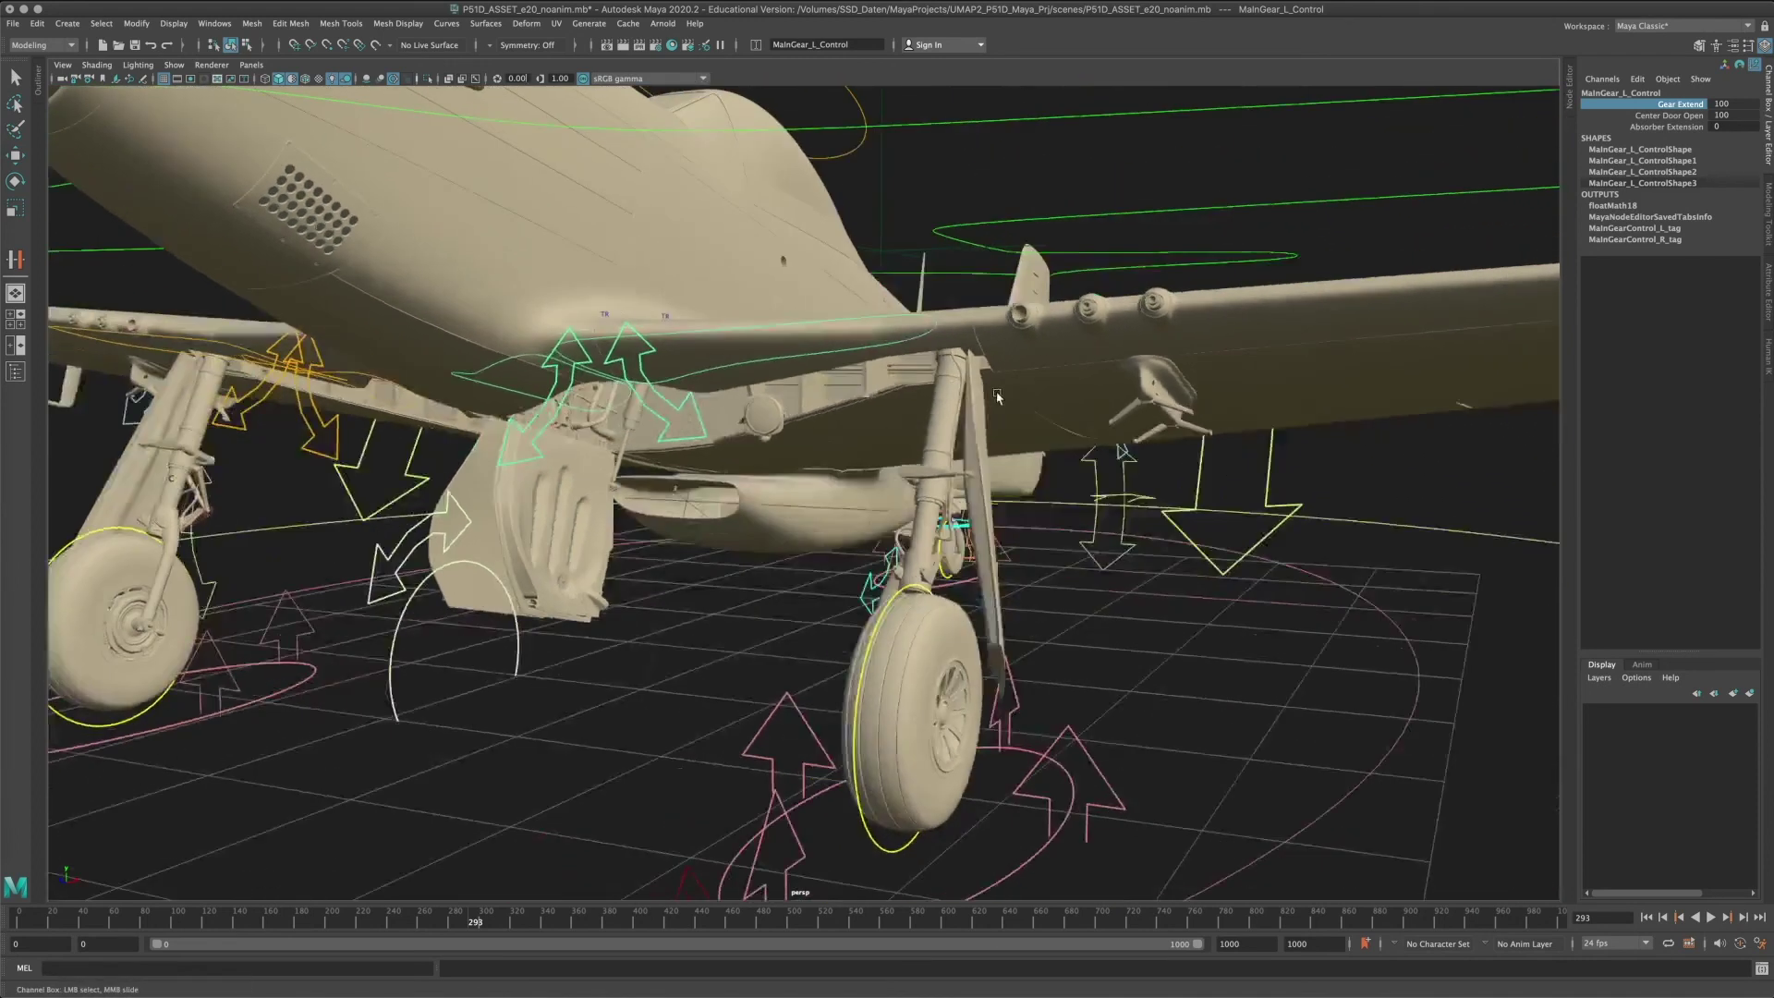
{"action": "middle_click_drag", "start_coordinate": [998, 398], "coordinate": [1050, 370], "text": "alt"}
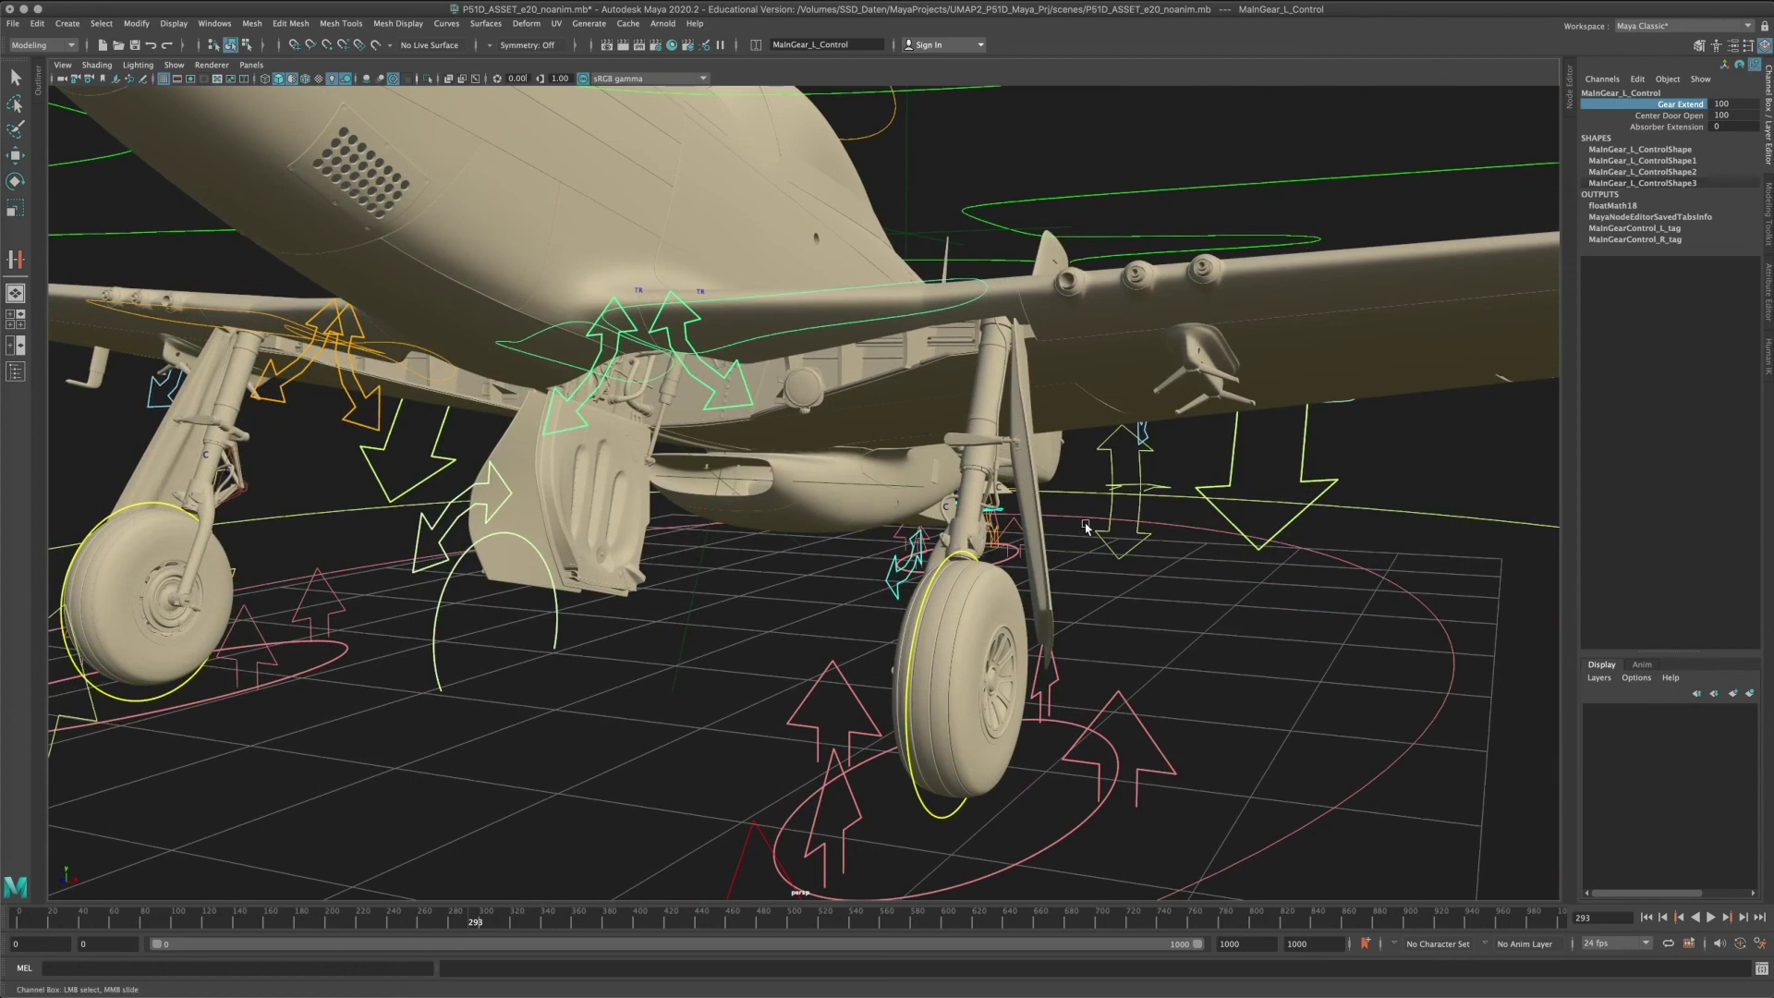
{"action": "left_click_drag", "start_coordinate": [1071, 479], "coordinate": [912, 601], "text": "alt"}
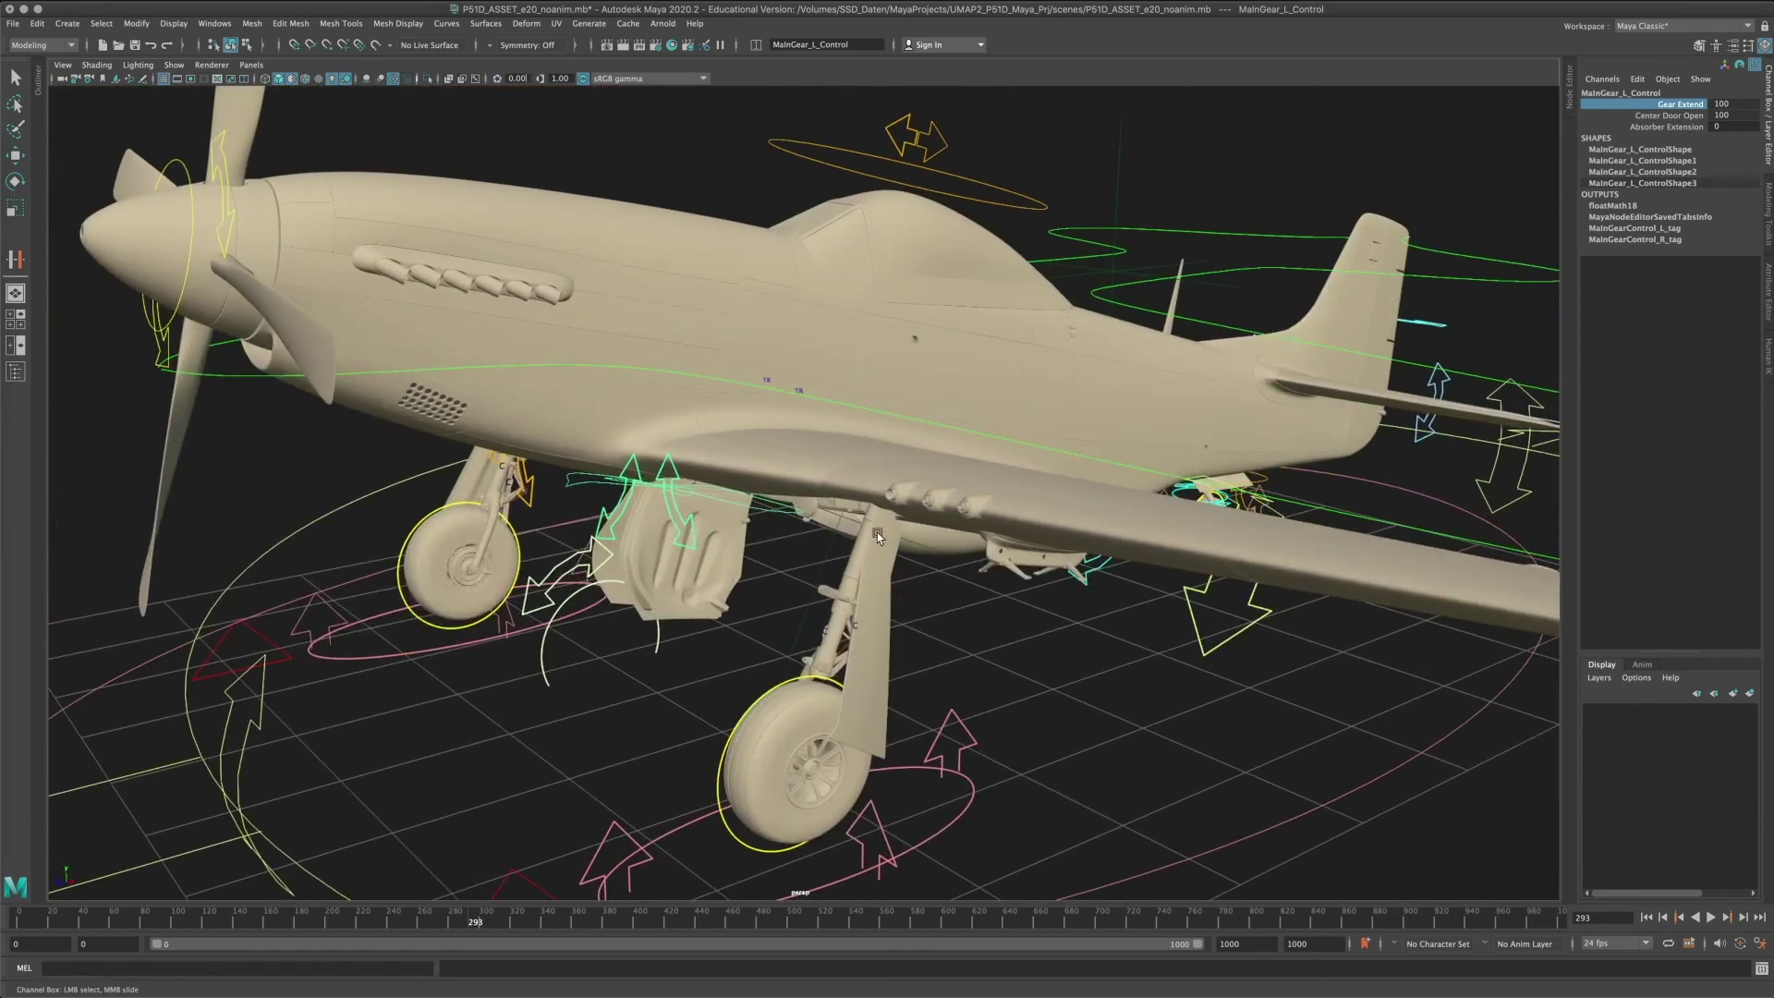
{"action": "middle_click_drag", "start_coordinate": [973, 601], "coordinate": [984, 628], "text": "alt"}
{"action": "right_click_drag", "start_coordinate": [985, 629], "coordinate": [903, 592], "text": "alt"}
{"action": "middle_click_drag", "start_coordinate": [903, 592], "coordinate": [788, 657], "text": "alt"}
{"action": "left_click_drag", "start_coordinate": [788, 657], "coordinate": [819, 656], "text": "alt"}
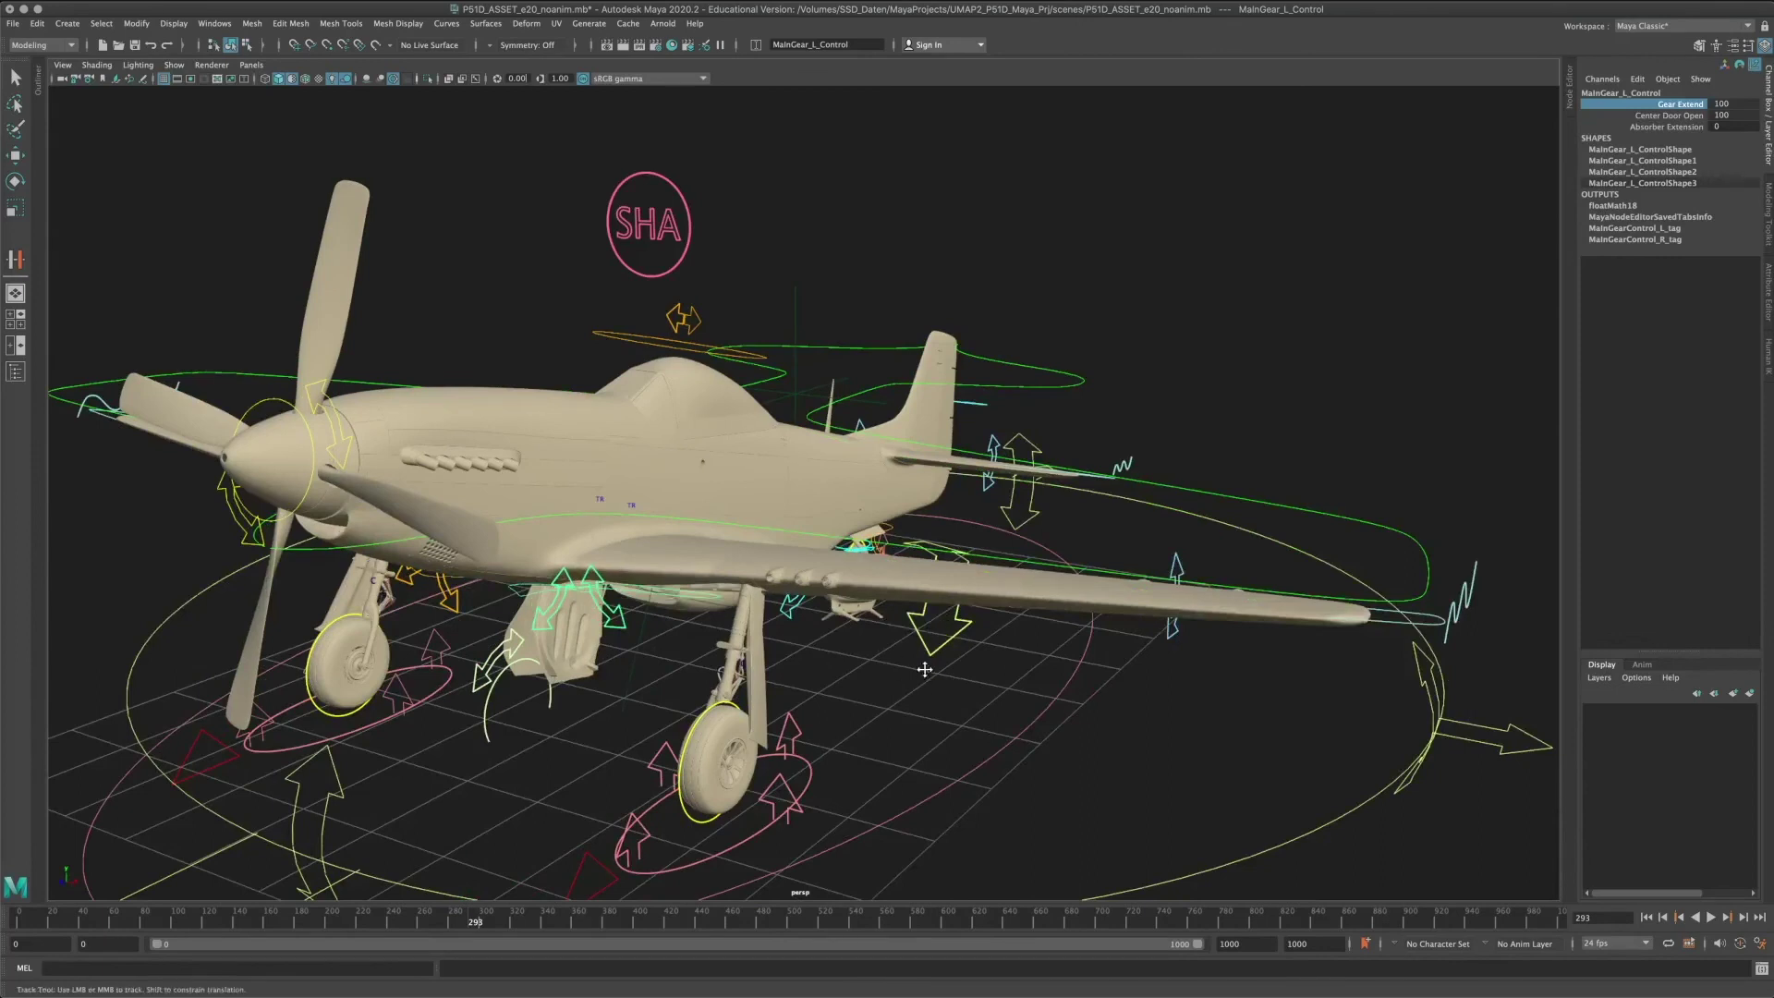
{"action": "left_click_drag", "start_coordinate": [931, 638], "coordinate": [982, 674], "text": "alt"}
{"action": "mouse_move", "coordinate": [983, 674]}
{"action": "right_mouse_down", "text": "alt"}
{"action": "mouse_move", "coordinate": [931, 669]}
{"action": "mouse_move", "coordinate": [967, 650]}
{"action": "right_mouse_up", "text": "alt"}
{"action": "left_click_drag", "start_coordinate": [967, 650], "coordinate": [993, 633], "text": "alt"}
{"action": "key", "text": "alt+v"}
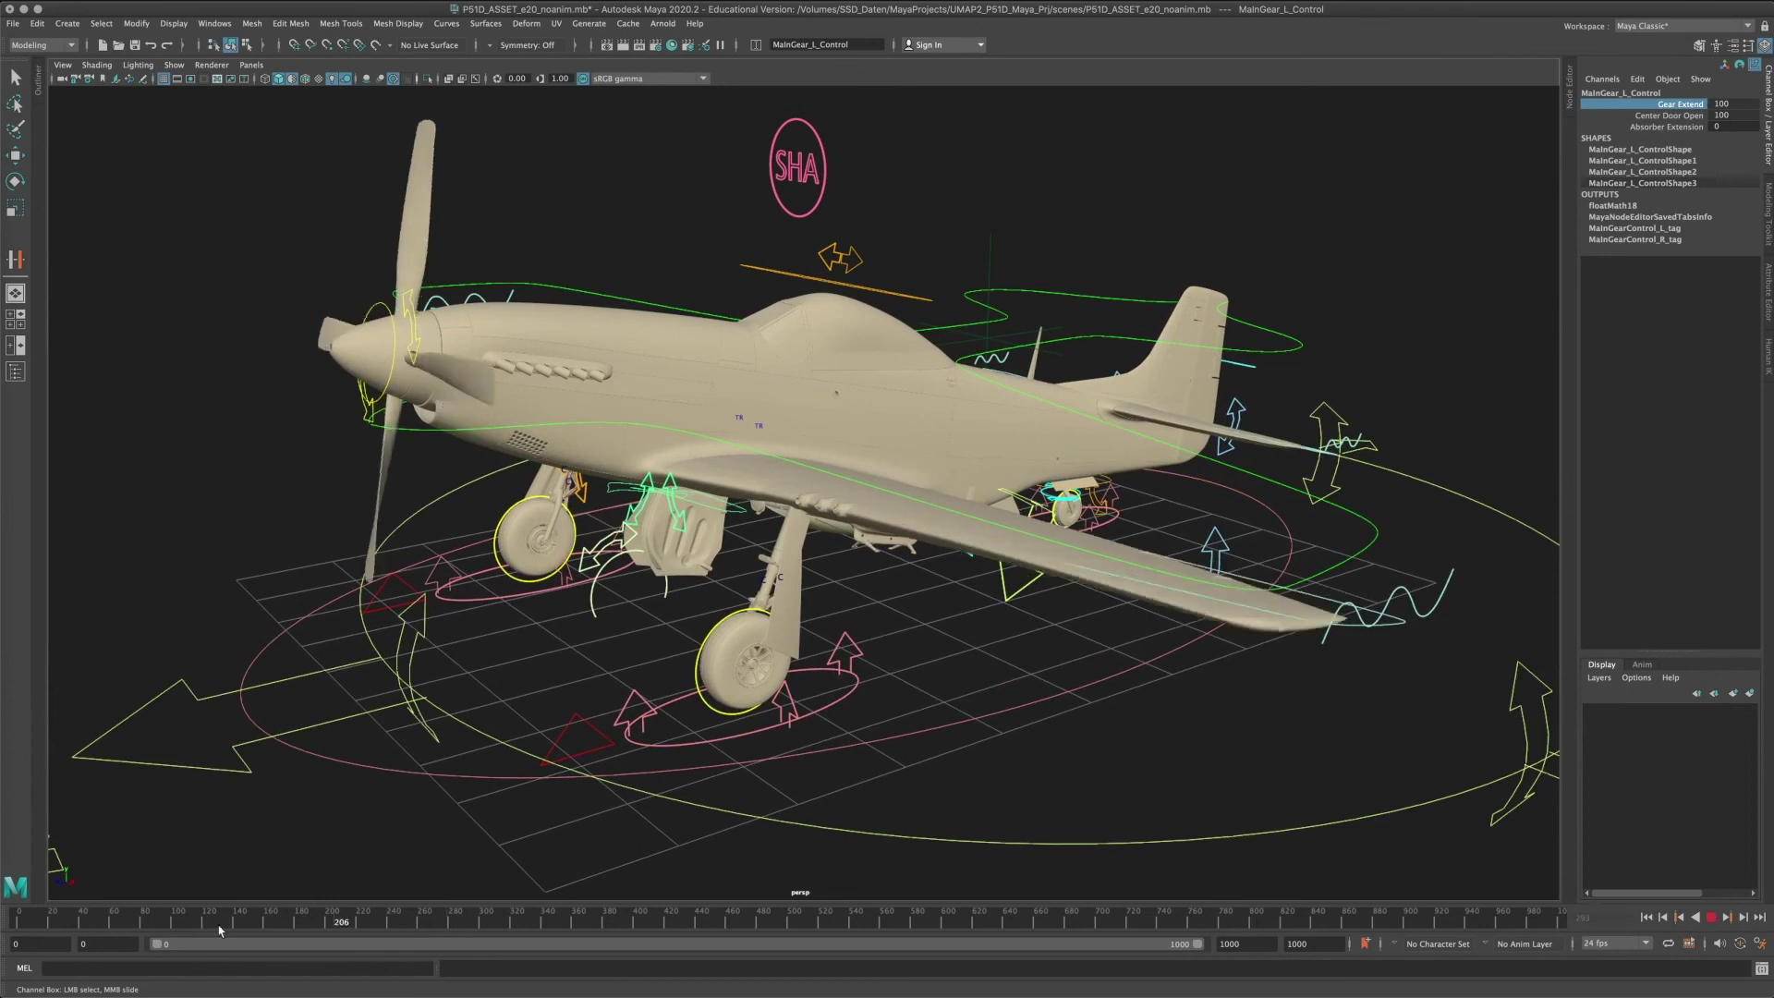
{"action": "key", "text": "alt+v"}
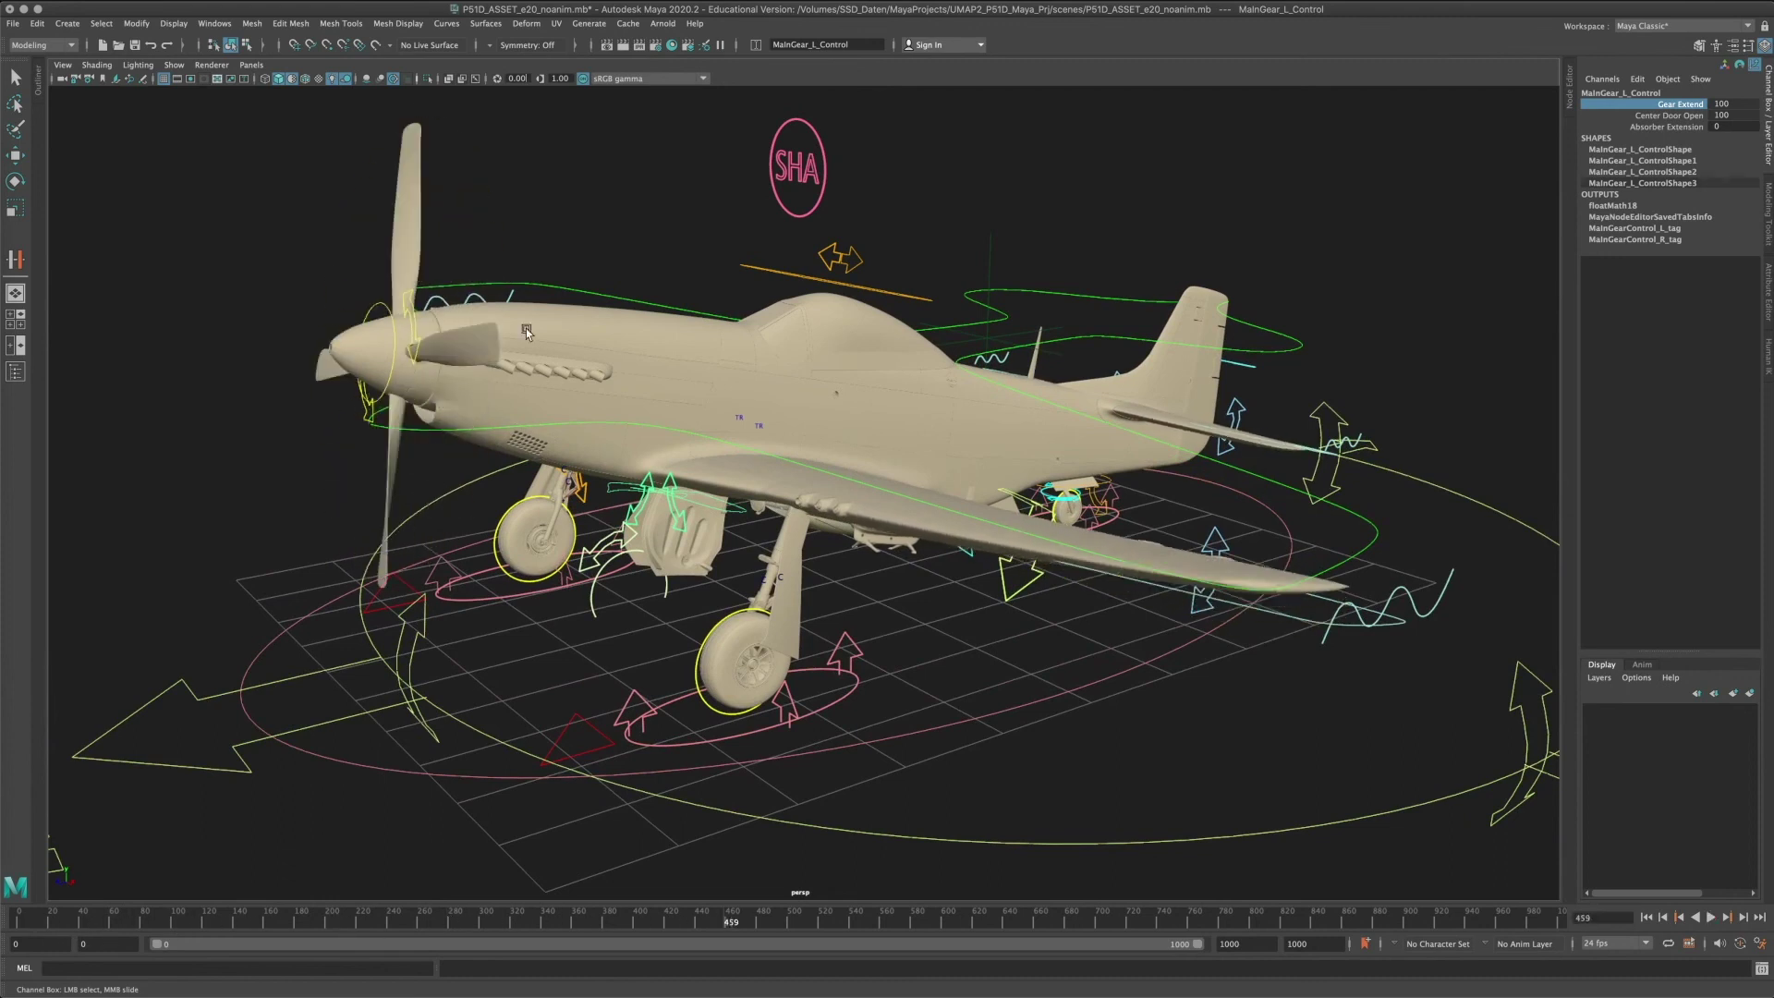
Show the Outliner and reopen the Node Editor with the saved rig networks.
{"action": "left_click", "coordinate": [41, 87]}
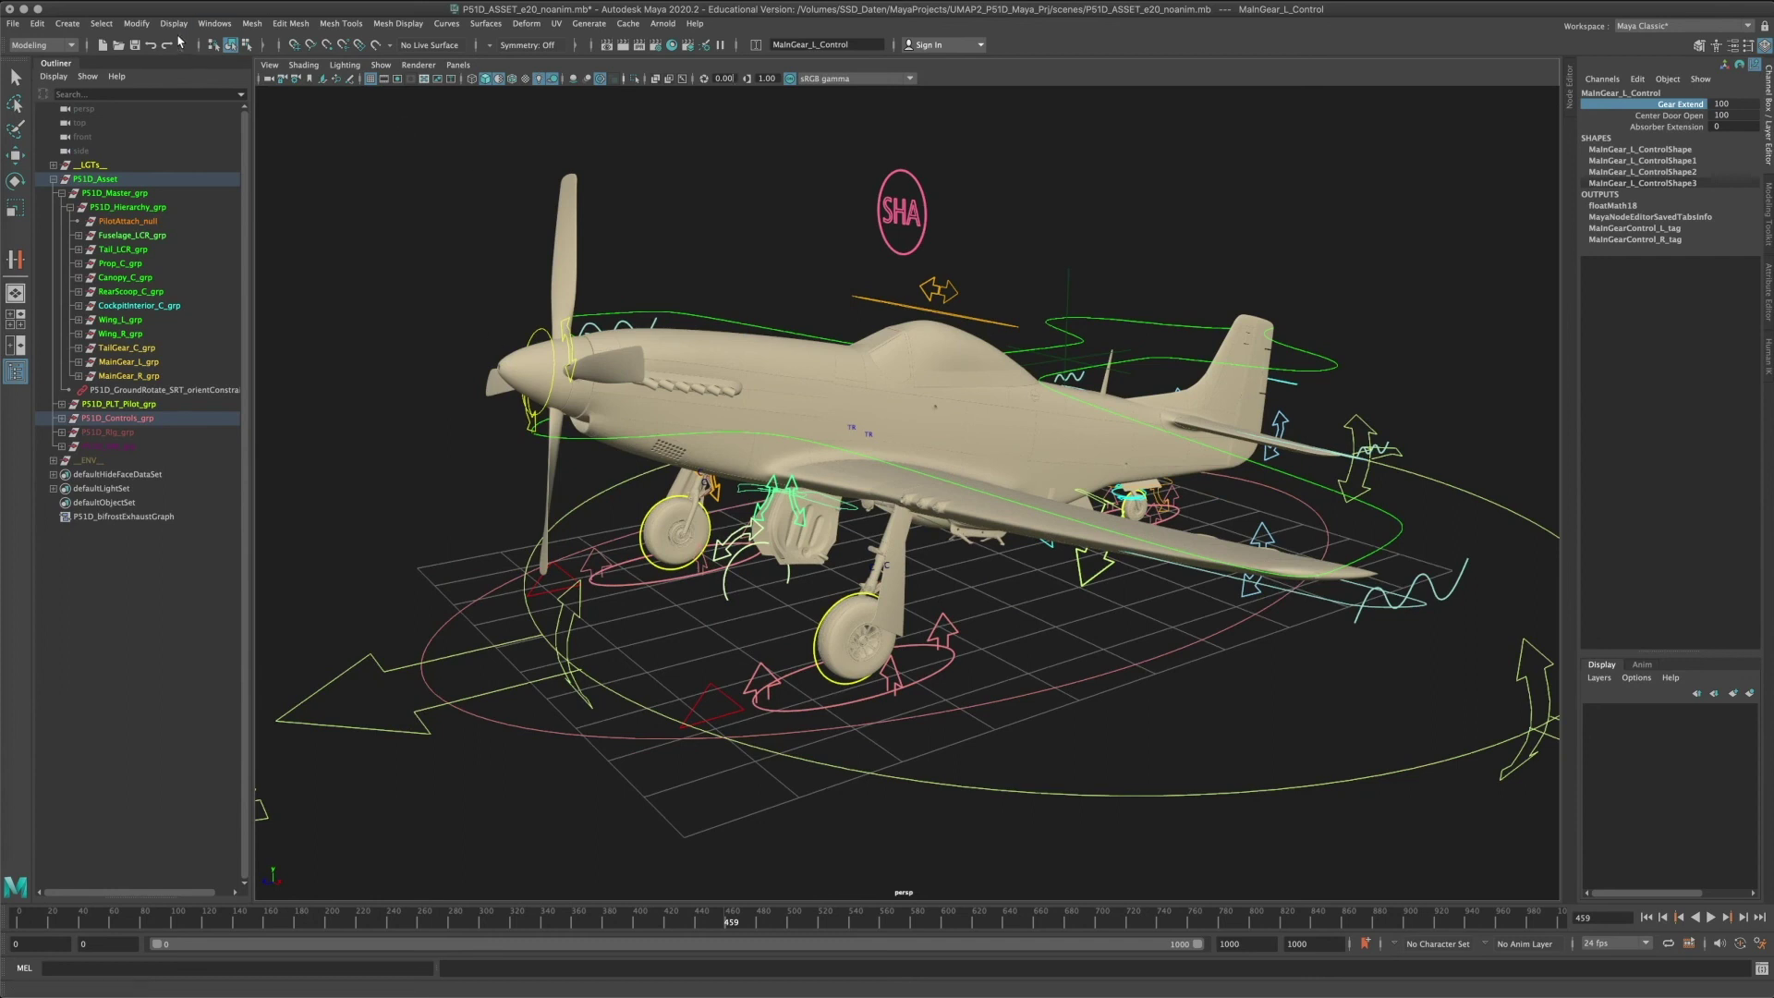
{"action": "left_click", "coordinate": [215, 23]}
{"action": "left_click", "coordinate": [255, 208]}
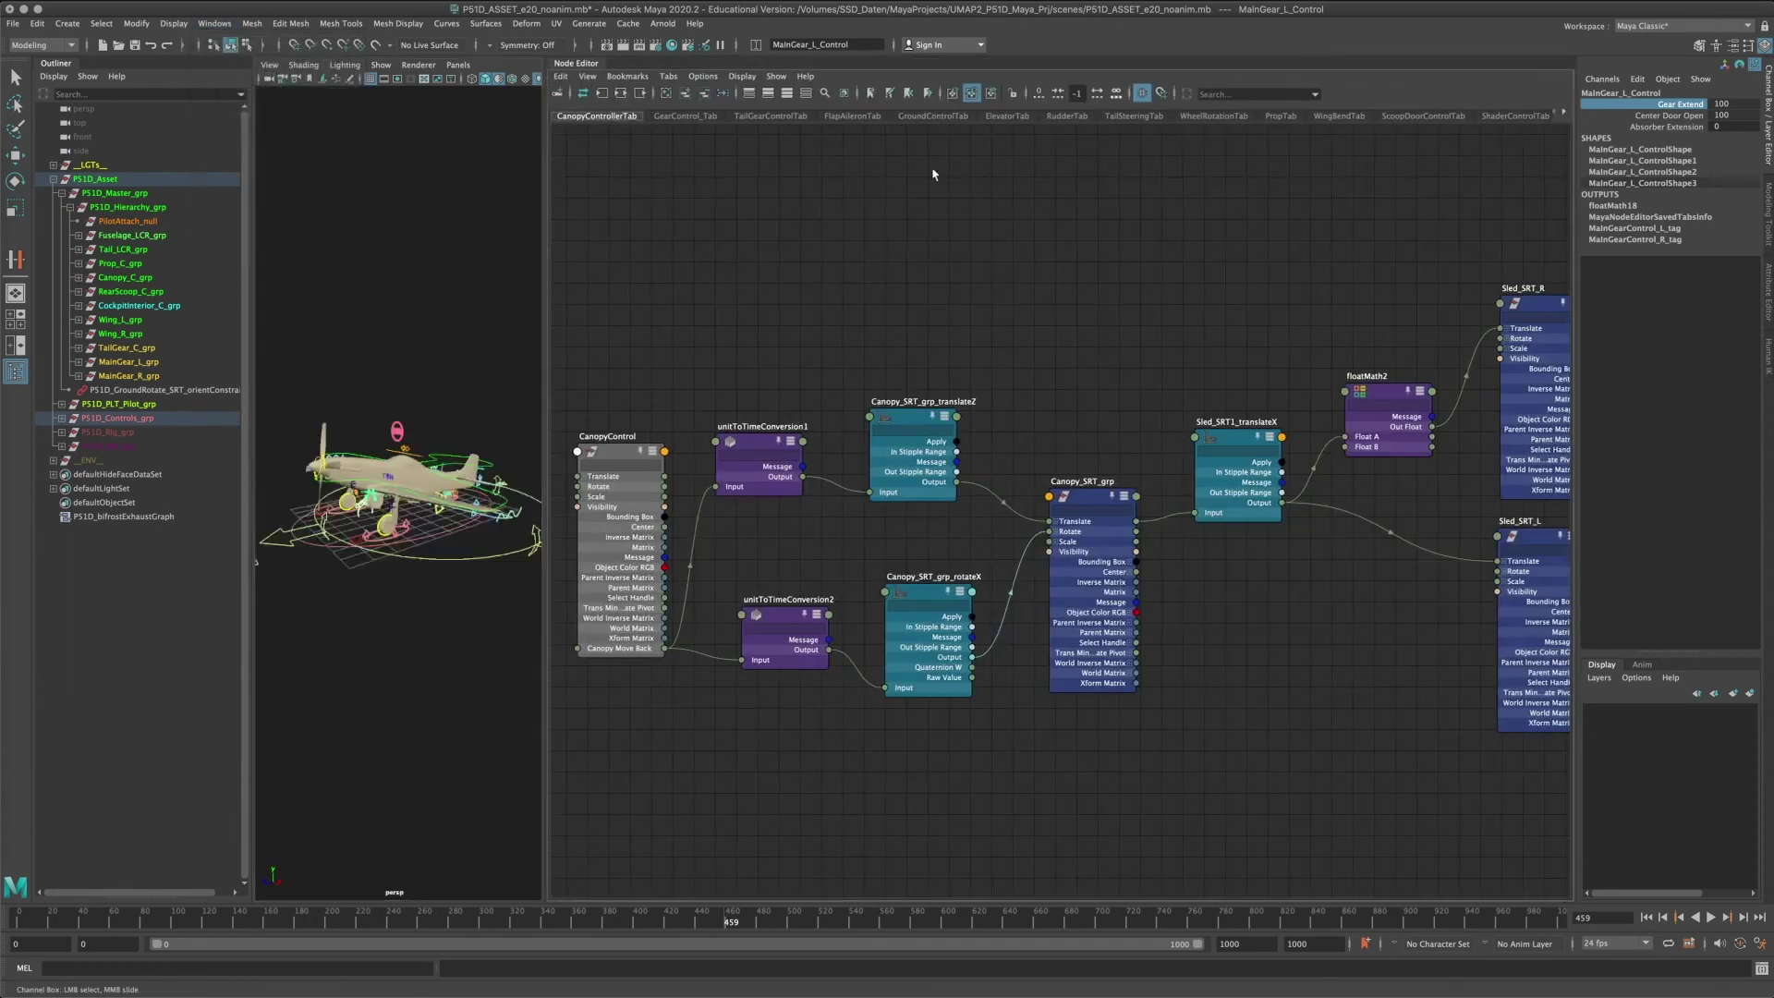
Review the saved node networks one by one, from GearControl_Tab through ElevatorTab and PropTab to WingBendTab.
{"action": "left_click", "coordinate": [685, 115]}
{"action": "left_click", "coordinate": [771, 115]}
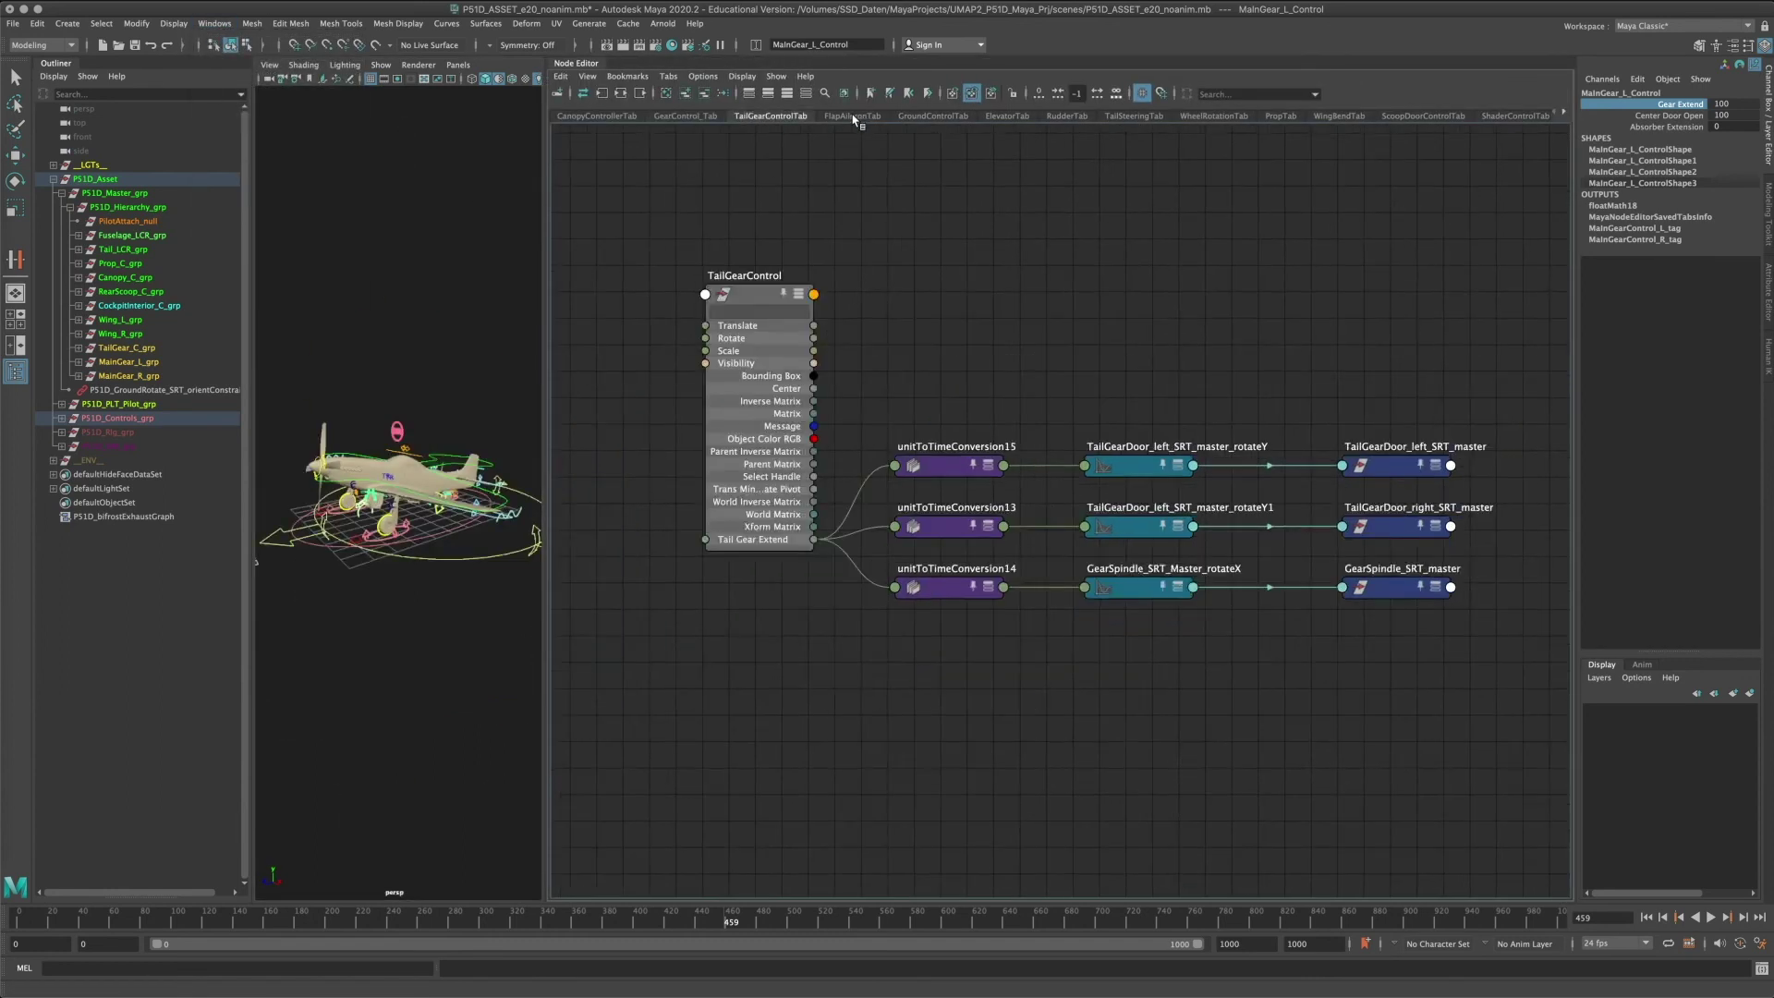
{"action": "left_click", "coordinate": [852, 116]}
{"action": "left_click", "coordinate": [920, 118]}
{"action": "left_click", "coordinate": [1017, 117]}
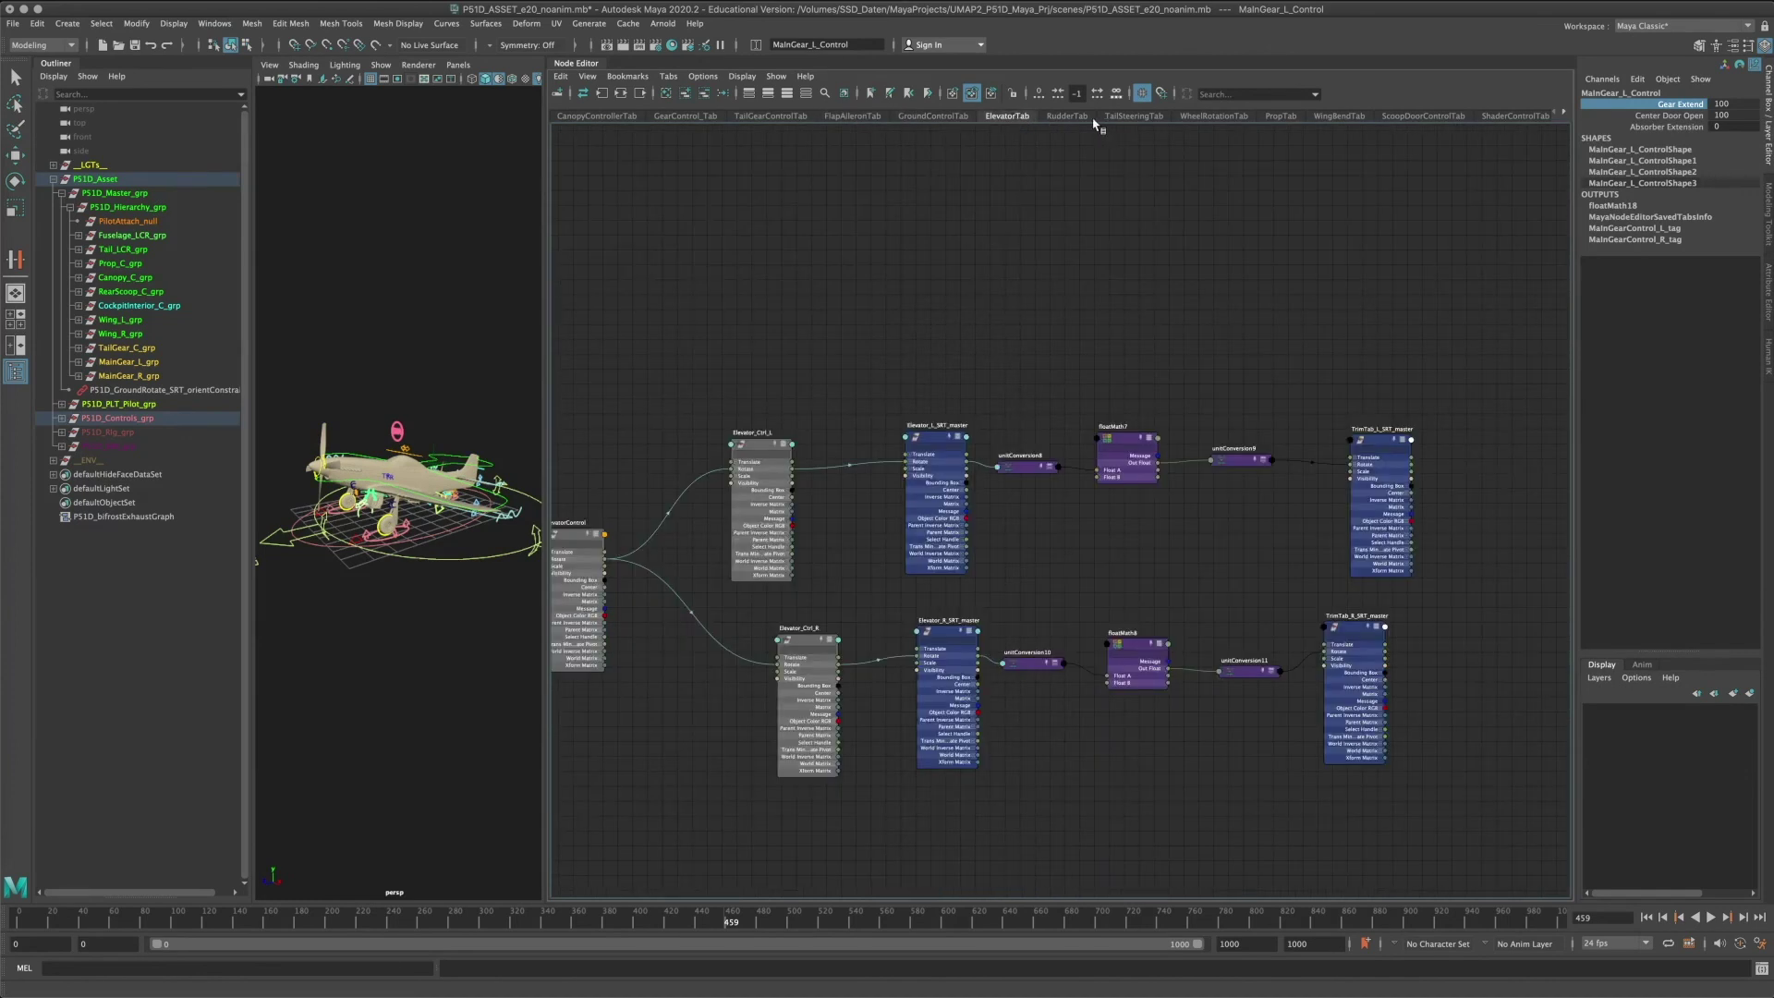
{"action": "left_click", "coordinate": [1081, 117]}
{"action": "left_click", "coordinate": [1135, 118]}
{"action": "left_click", "coordinate": [1214, 117]}
{"action": "left_click", "coordinate": [1284, 117]}
{"action": "left_click", "coordinate": [1339, 118]}
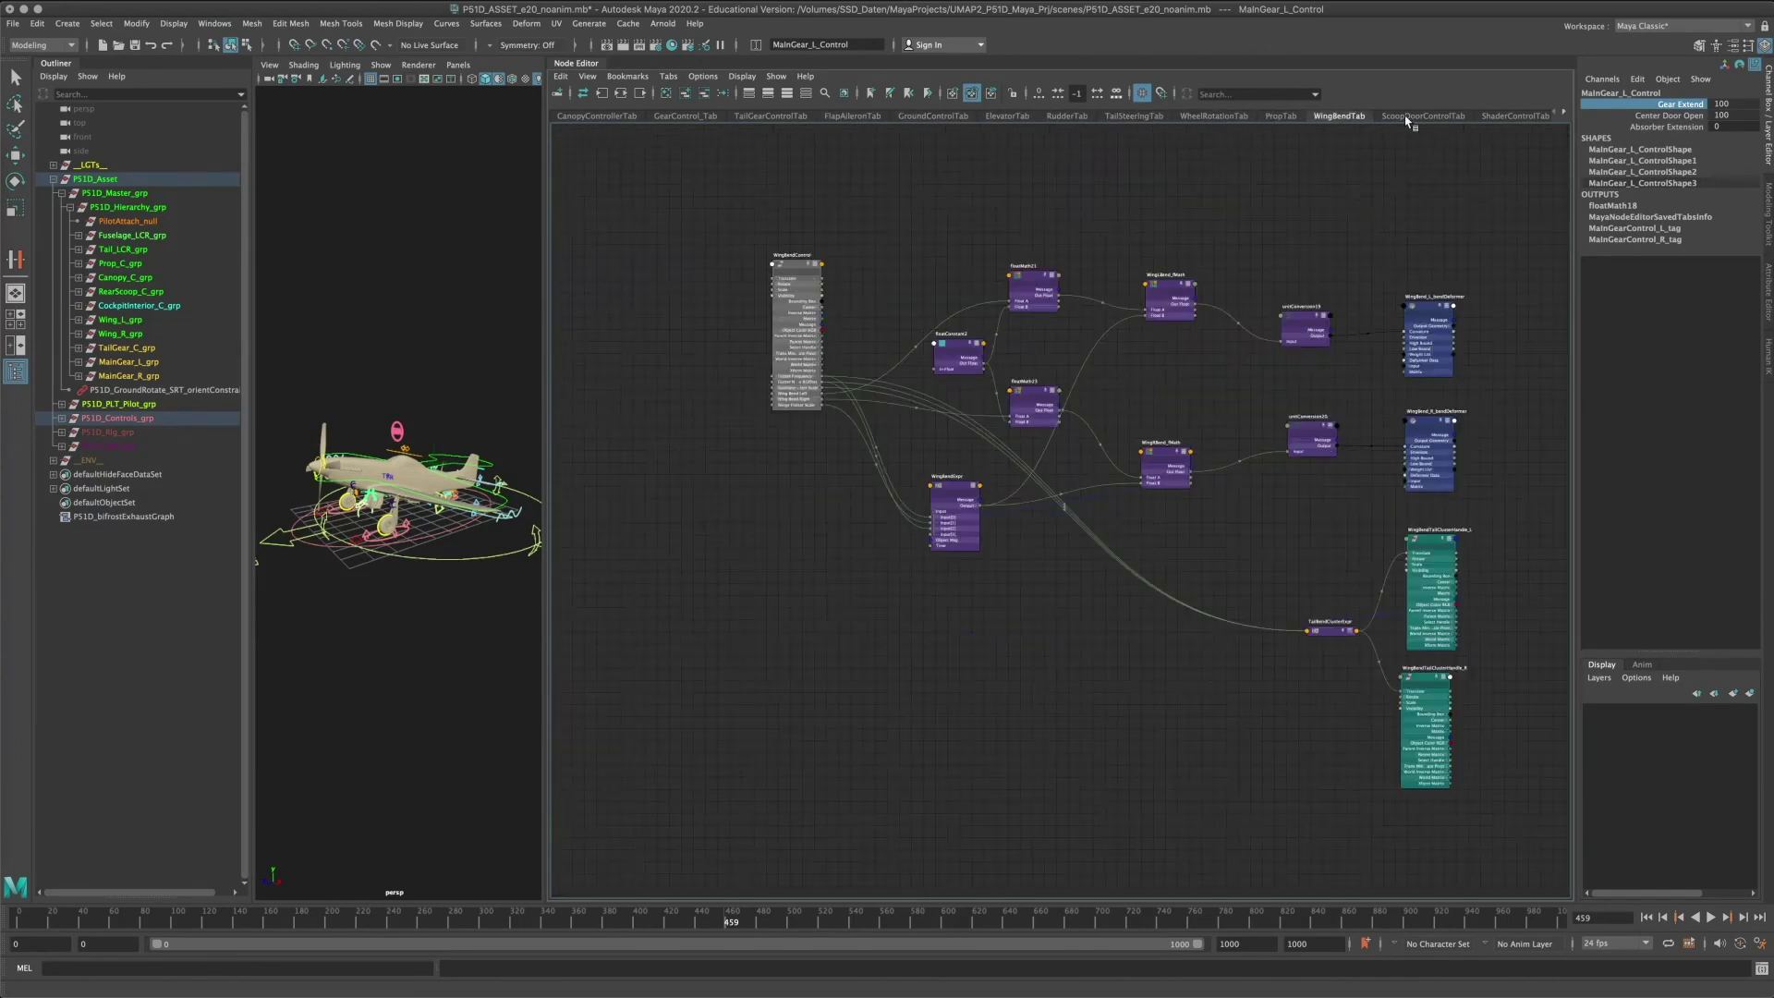
Review the scoop door, shader, pilot attach and SimAttachToRig networks, and collapse the Node Editor with nothing selected.
{"action": "left_click", "coordinate": [1408, 118]}
{"action": "left_click", "coordinate": [1510, 116]}
{"action": "left_click", "coordinate": [1557, 114]}
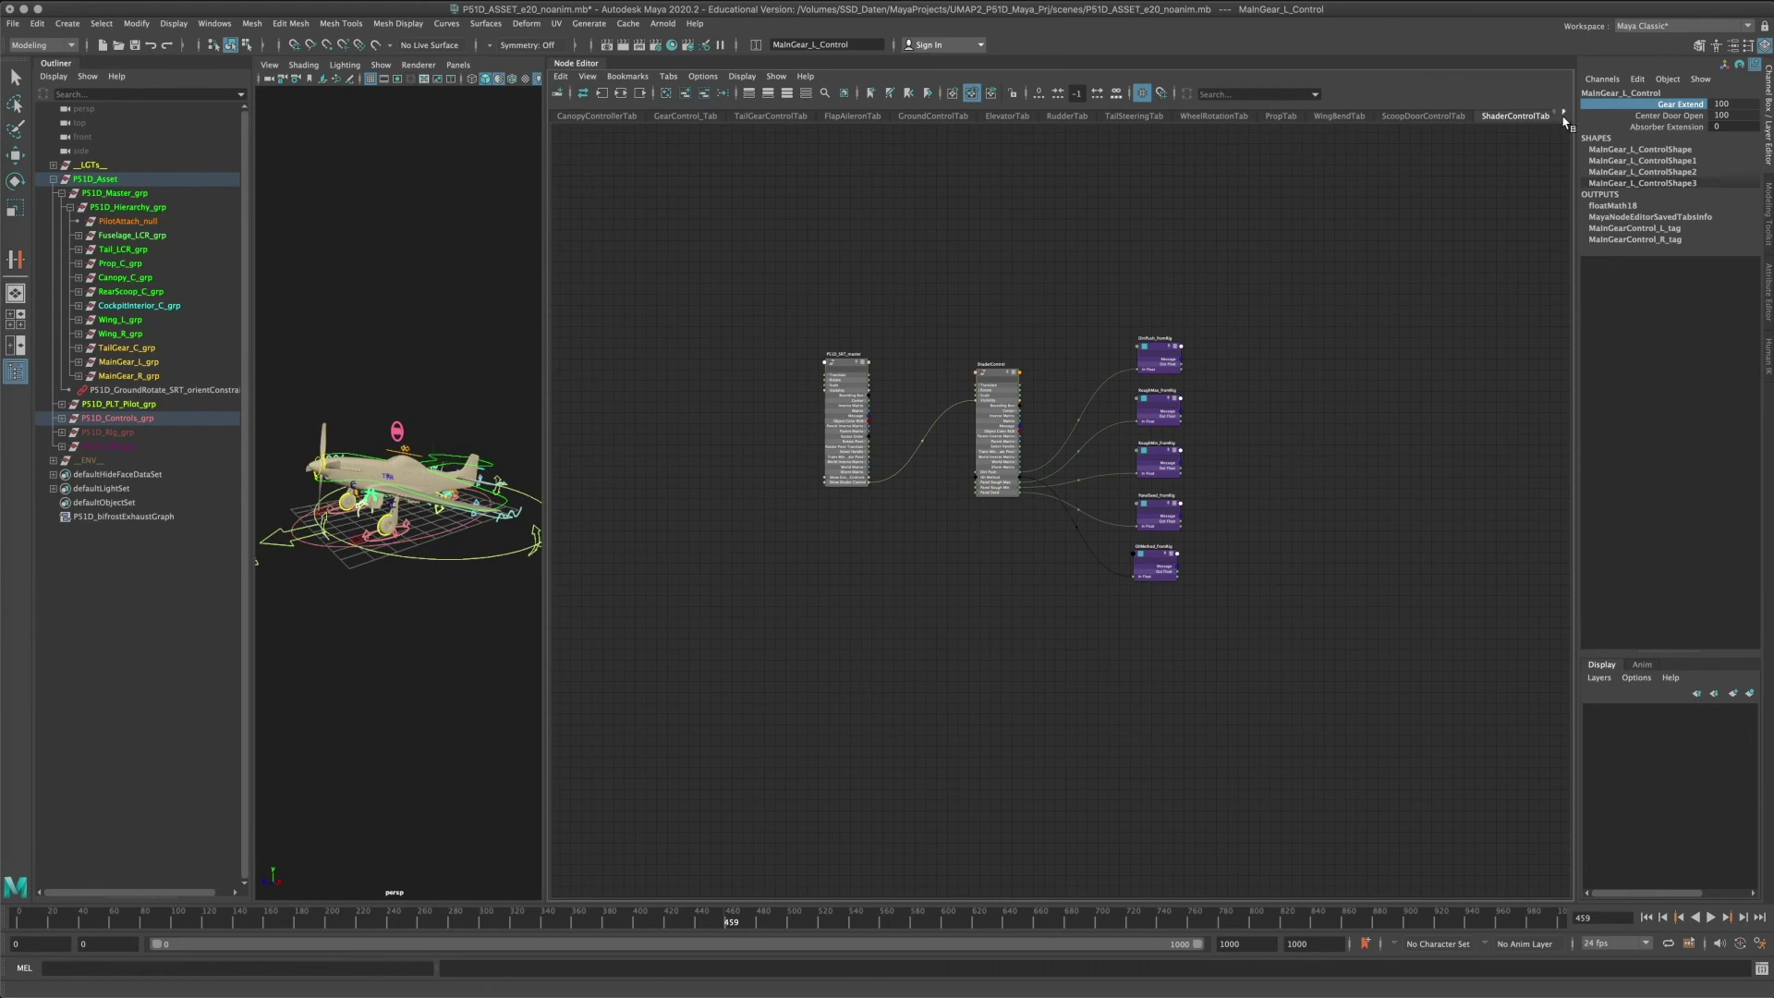
{"action": "left_click", "coordinate": [1563, 112]}
{"action": "left_click", "coordinate": [1507, 118]}
{"action": "left_click", "coordinate": [1564, 112]}
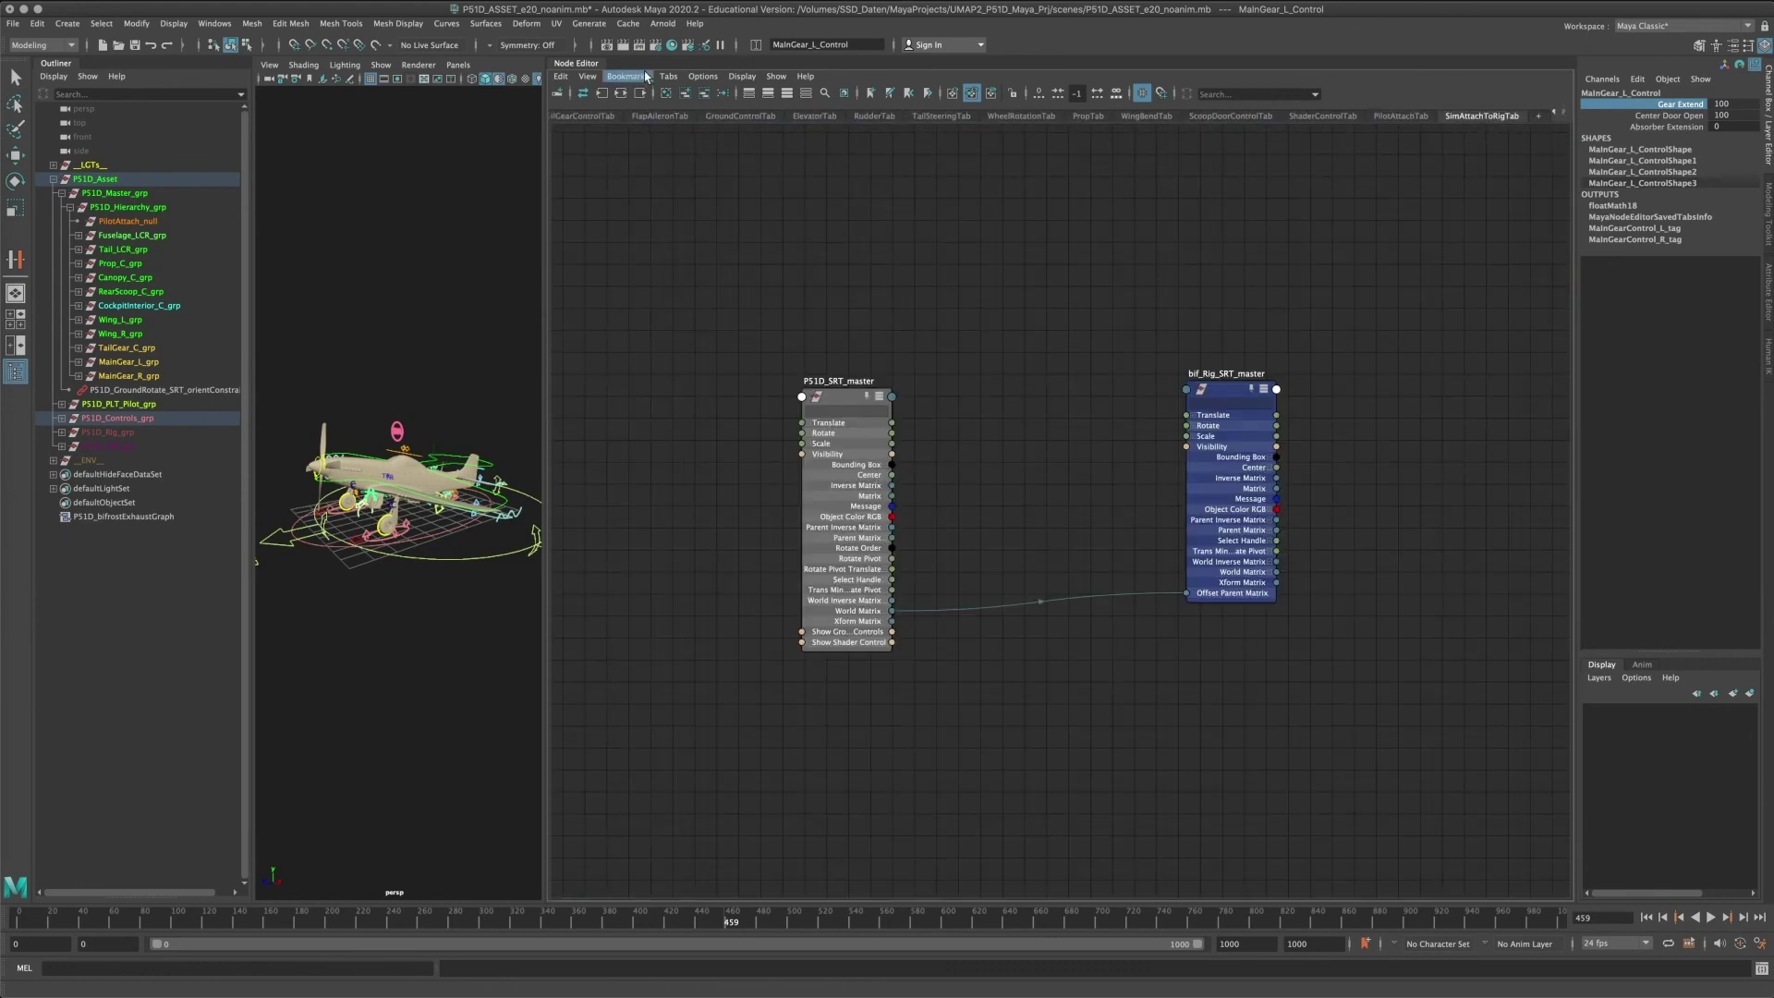
{"action": "left_click", "coordinate": [575, 64]}
{"action": "left_click", "coordinate": [646, 203]}
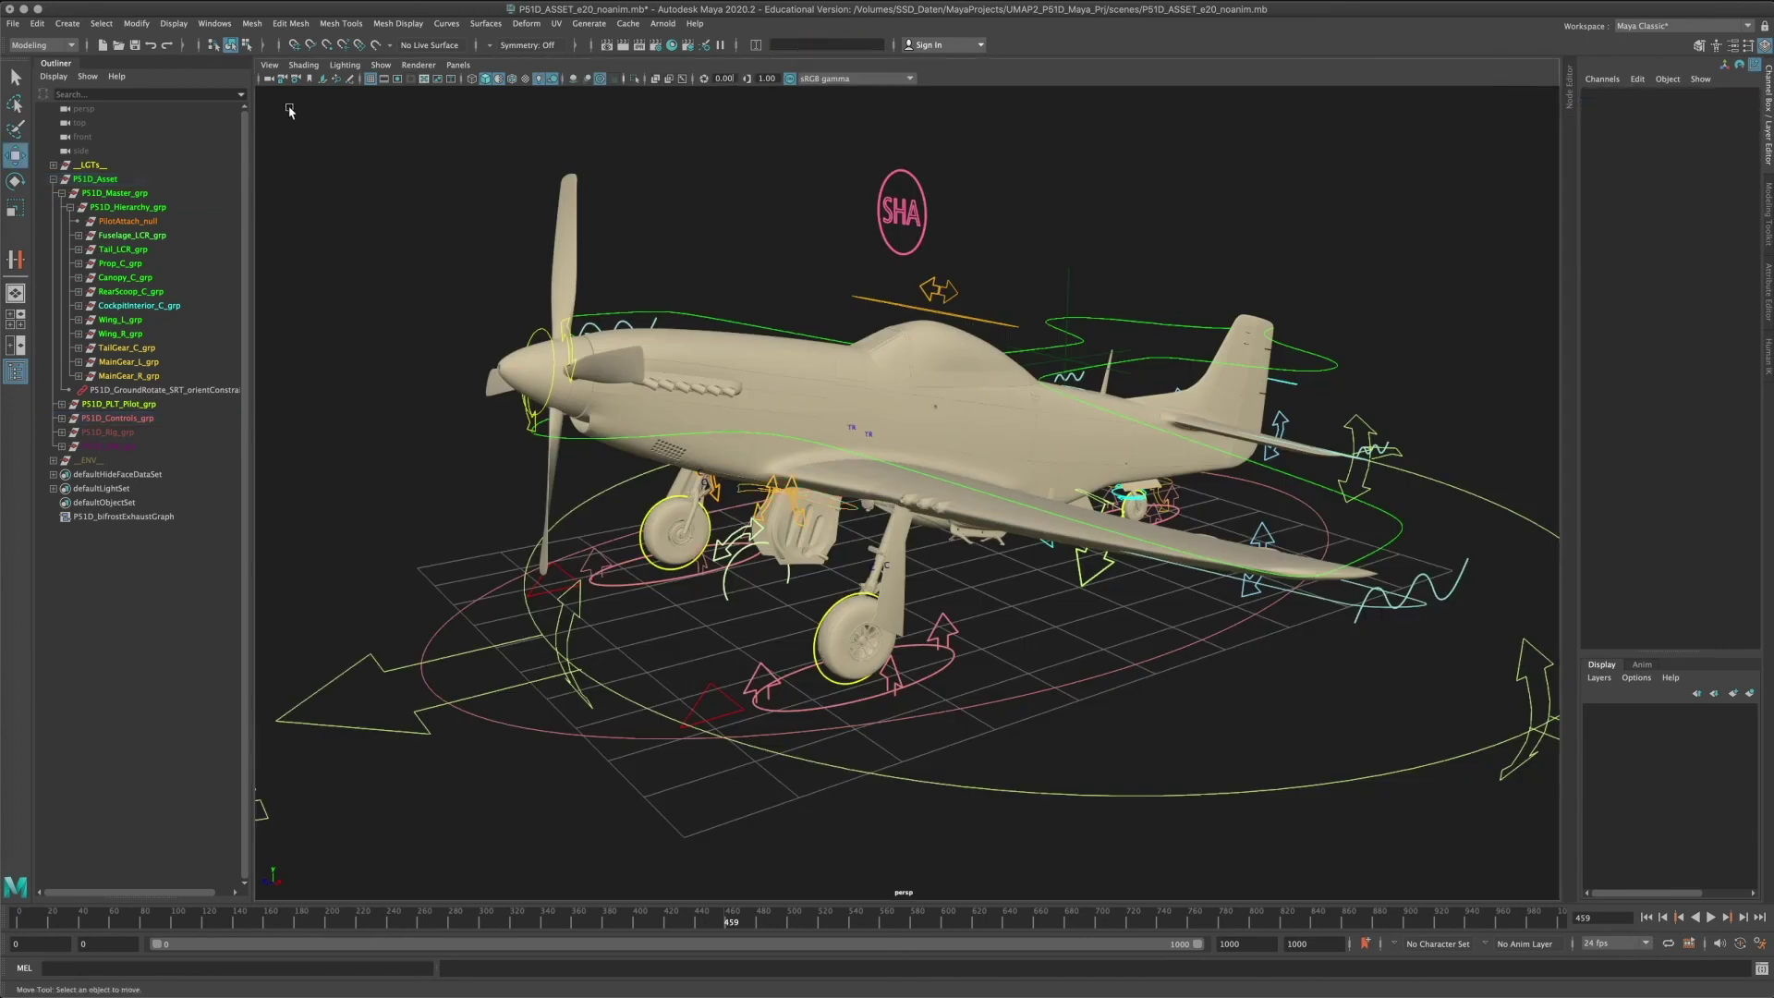
Turn off the default material and enable hardware texturing in the perspective view.
{"action": "left_click", "coordinate": [303, 65]}
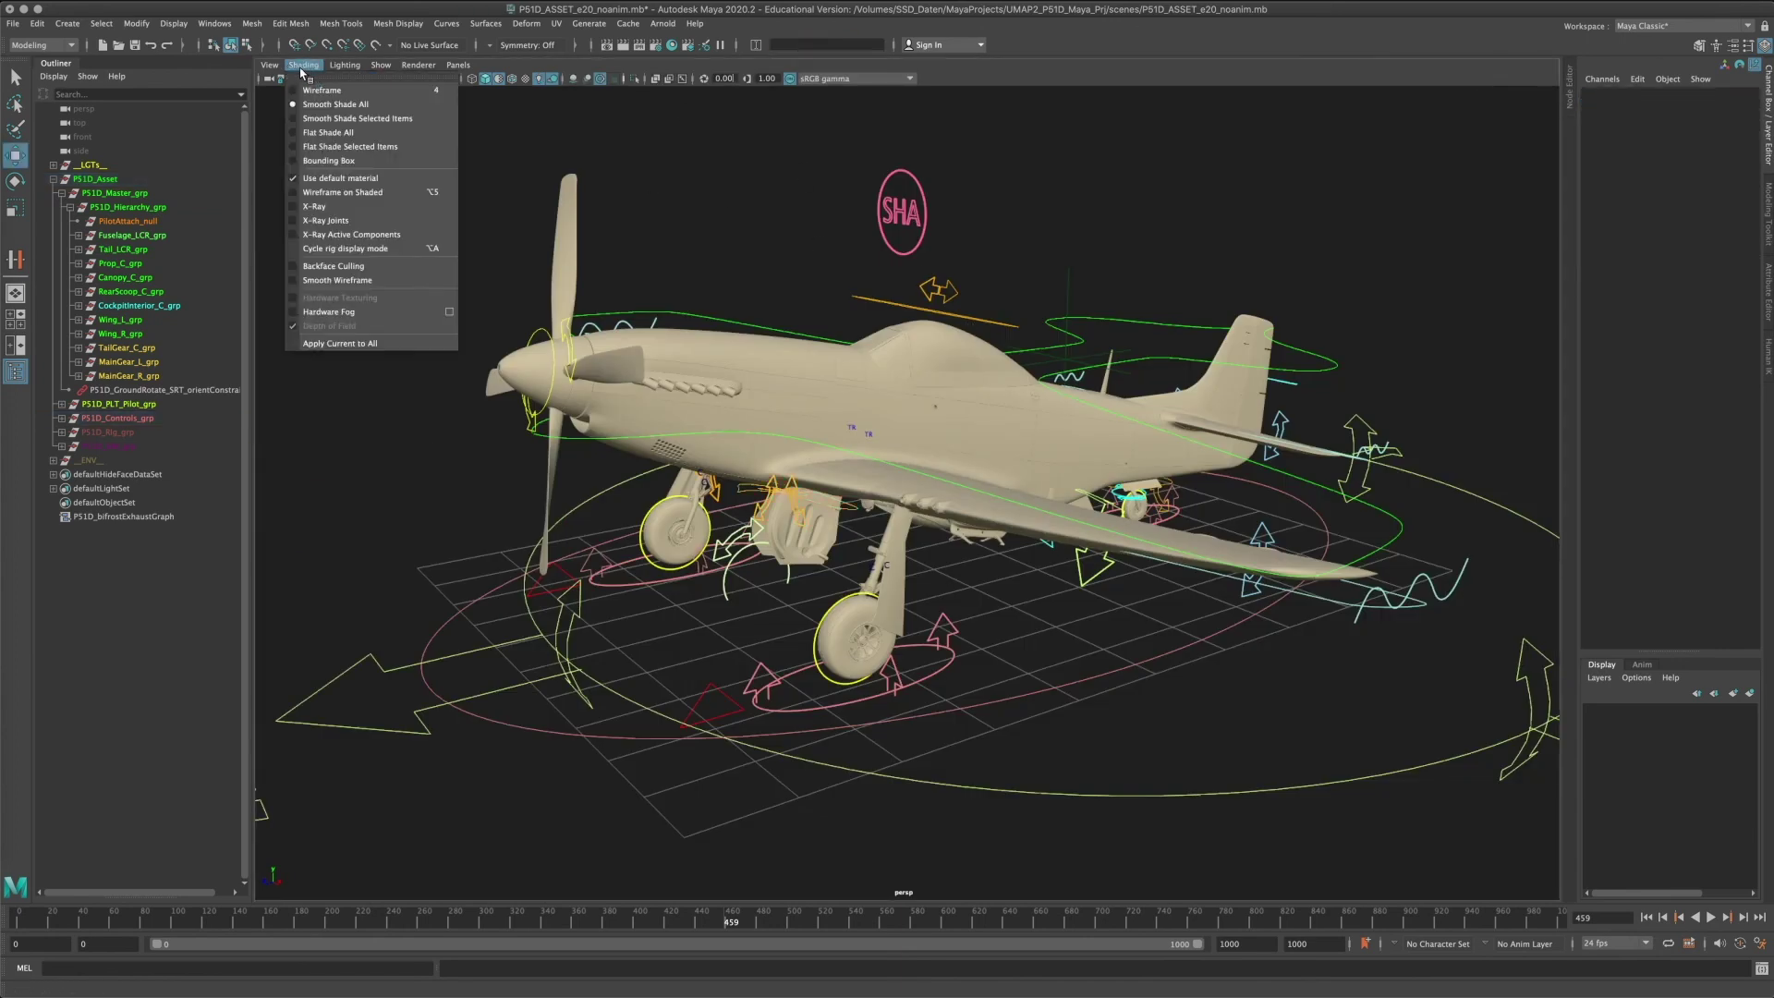
{"action": "left_click", "coordinate": [356, 178]}
{"action": "left_click", "coordinate": [348, 74]}
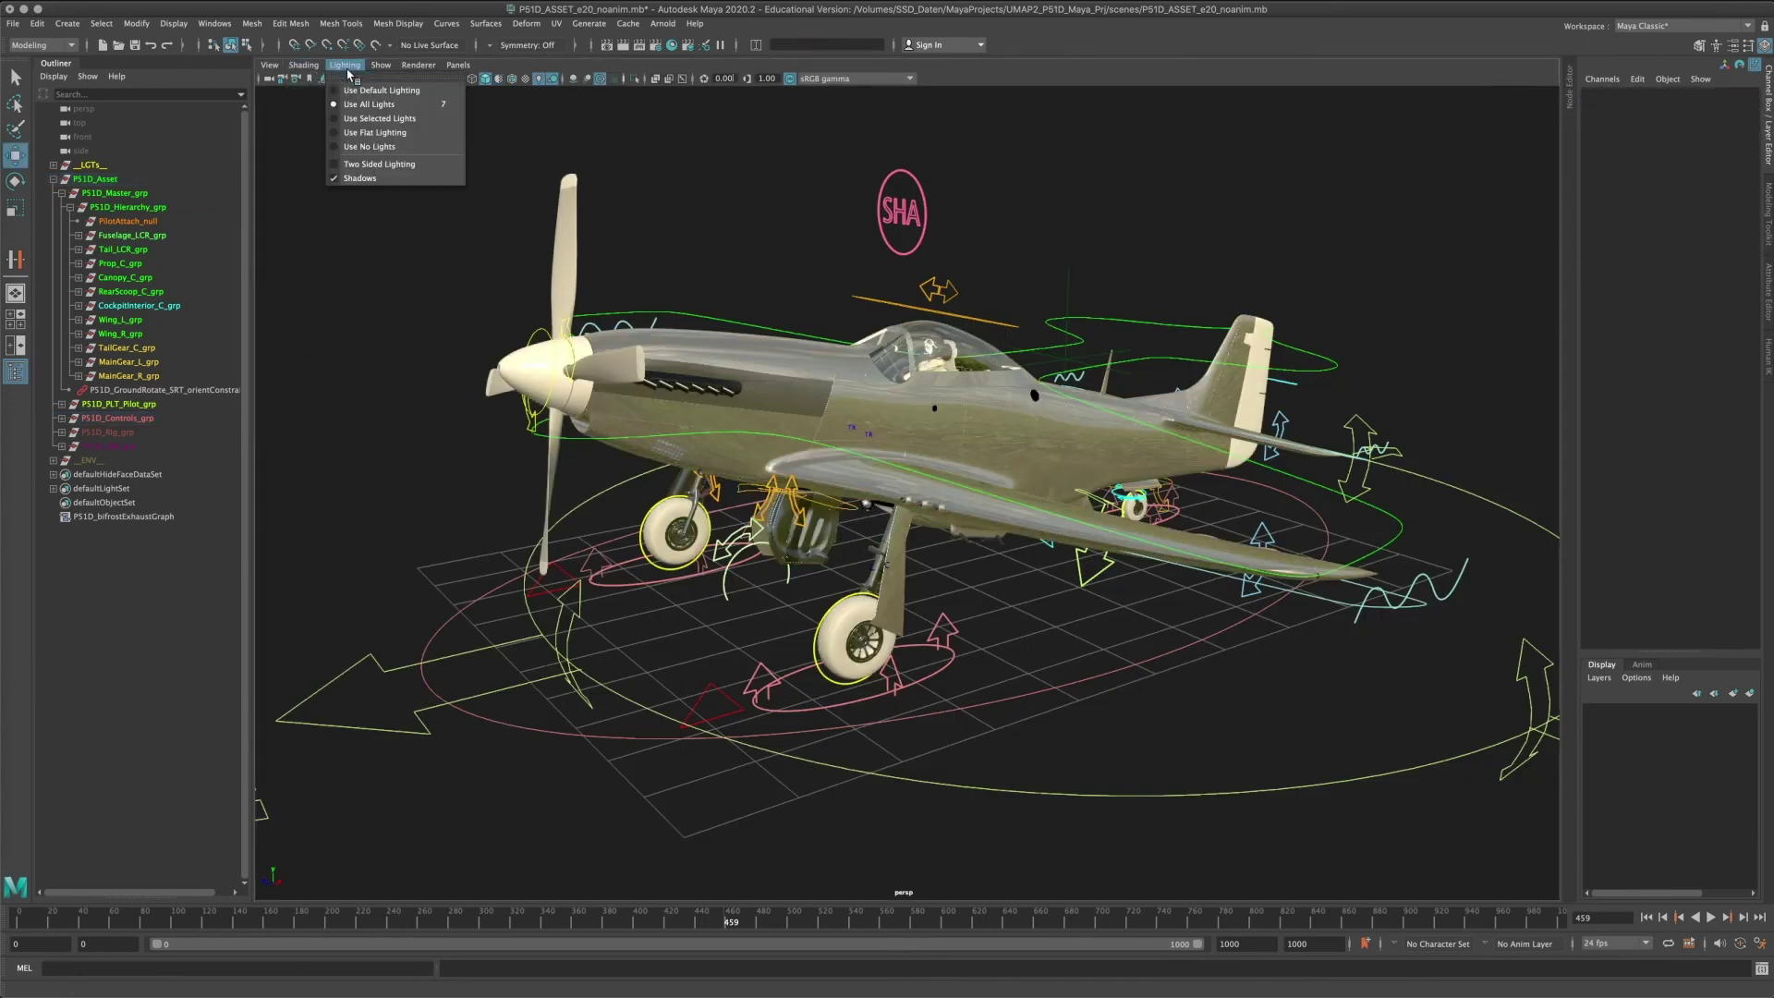
{"action": "left_click", "coordinate": [349, 297]}
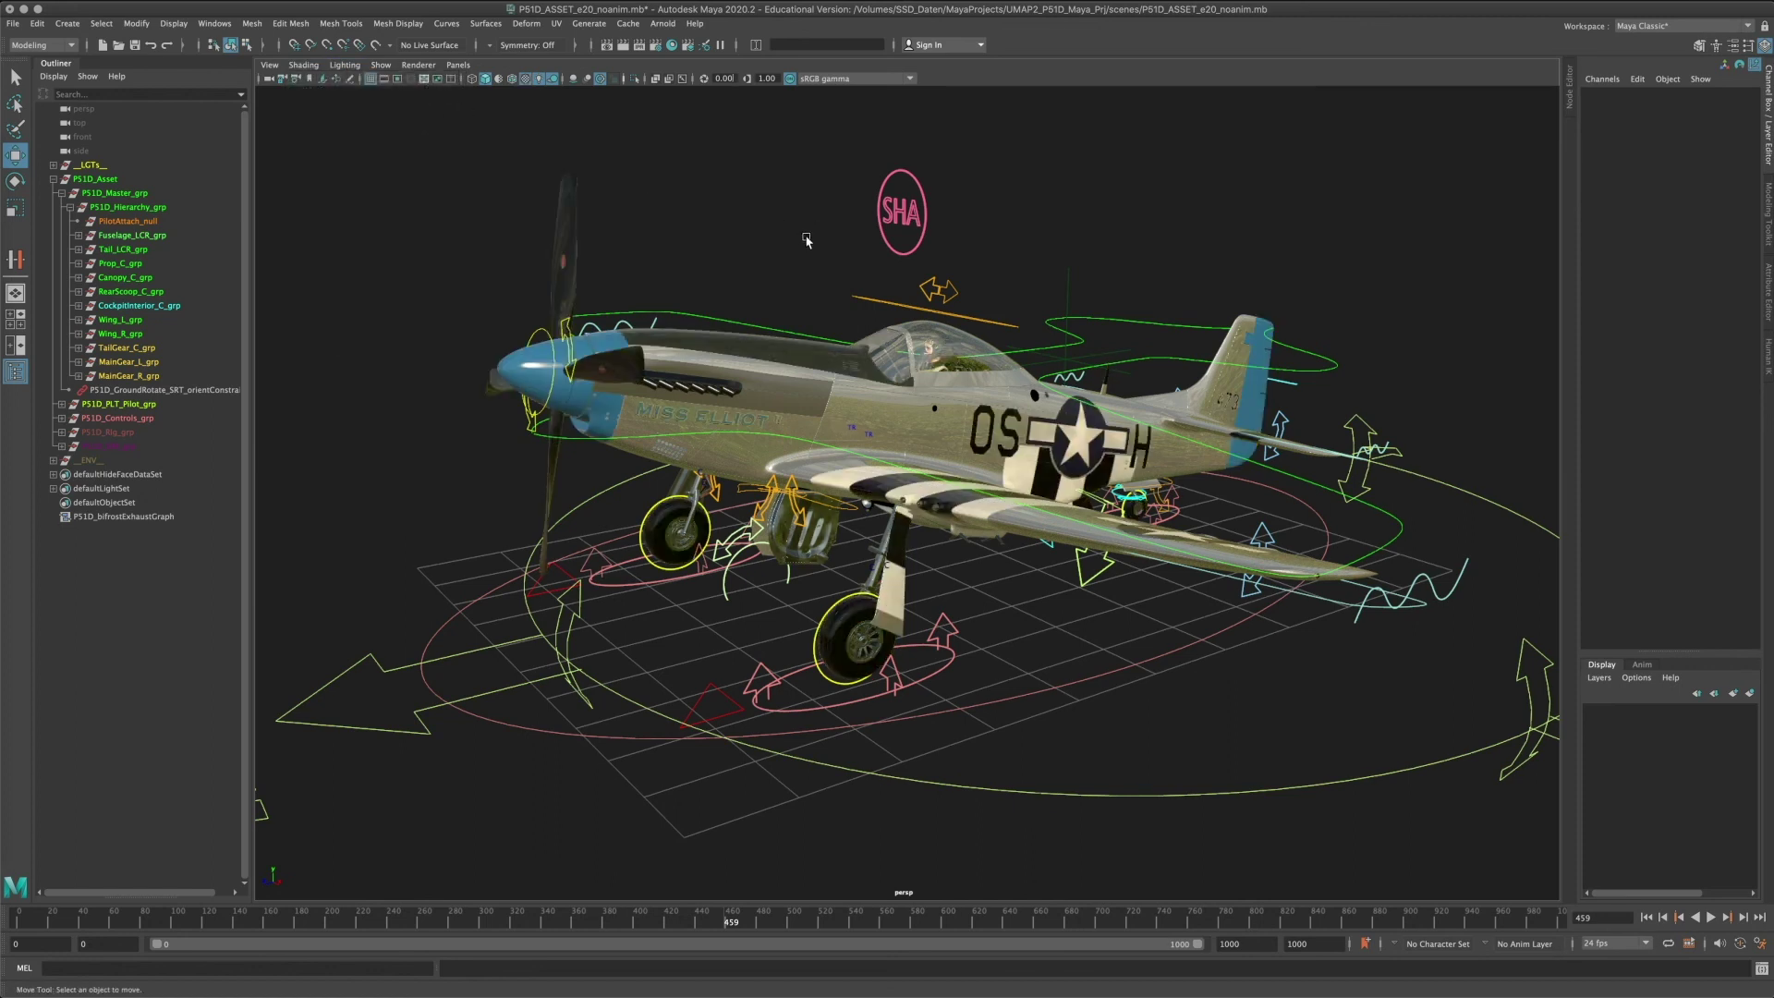
Inspect the textured P-51D from both sides, briefly selecting the rig's main control curve and clearing the selection.
{"action": "left_click_drag", "start_coordinate": [793, 245], "coordinate": [918, 263], "text": "alt"}
{"action": "middle_click_drag", "start_coordinate": [802, 383], "coordinate": [786, 254], "text": "alt"}
{"action": "right_click_drag", "start_coordinate": [785, 254], "coordinate": [647, 278], "text": "alt"}
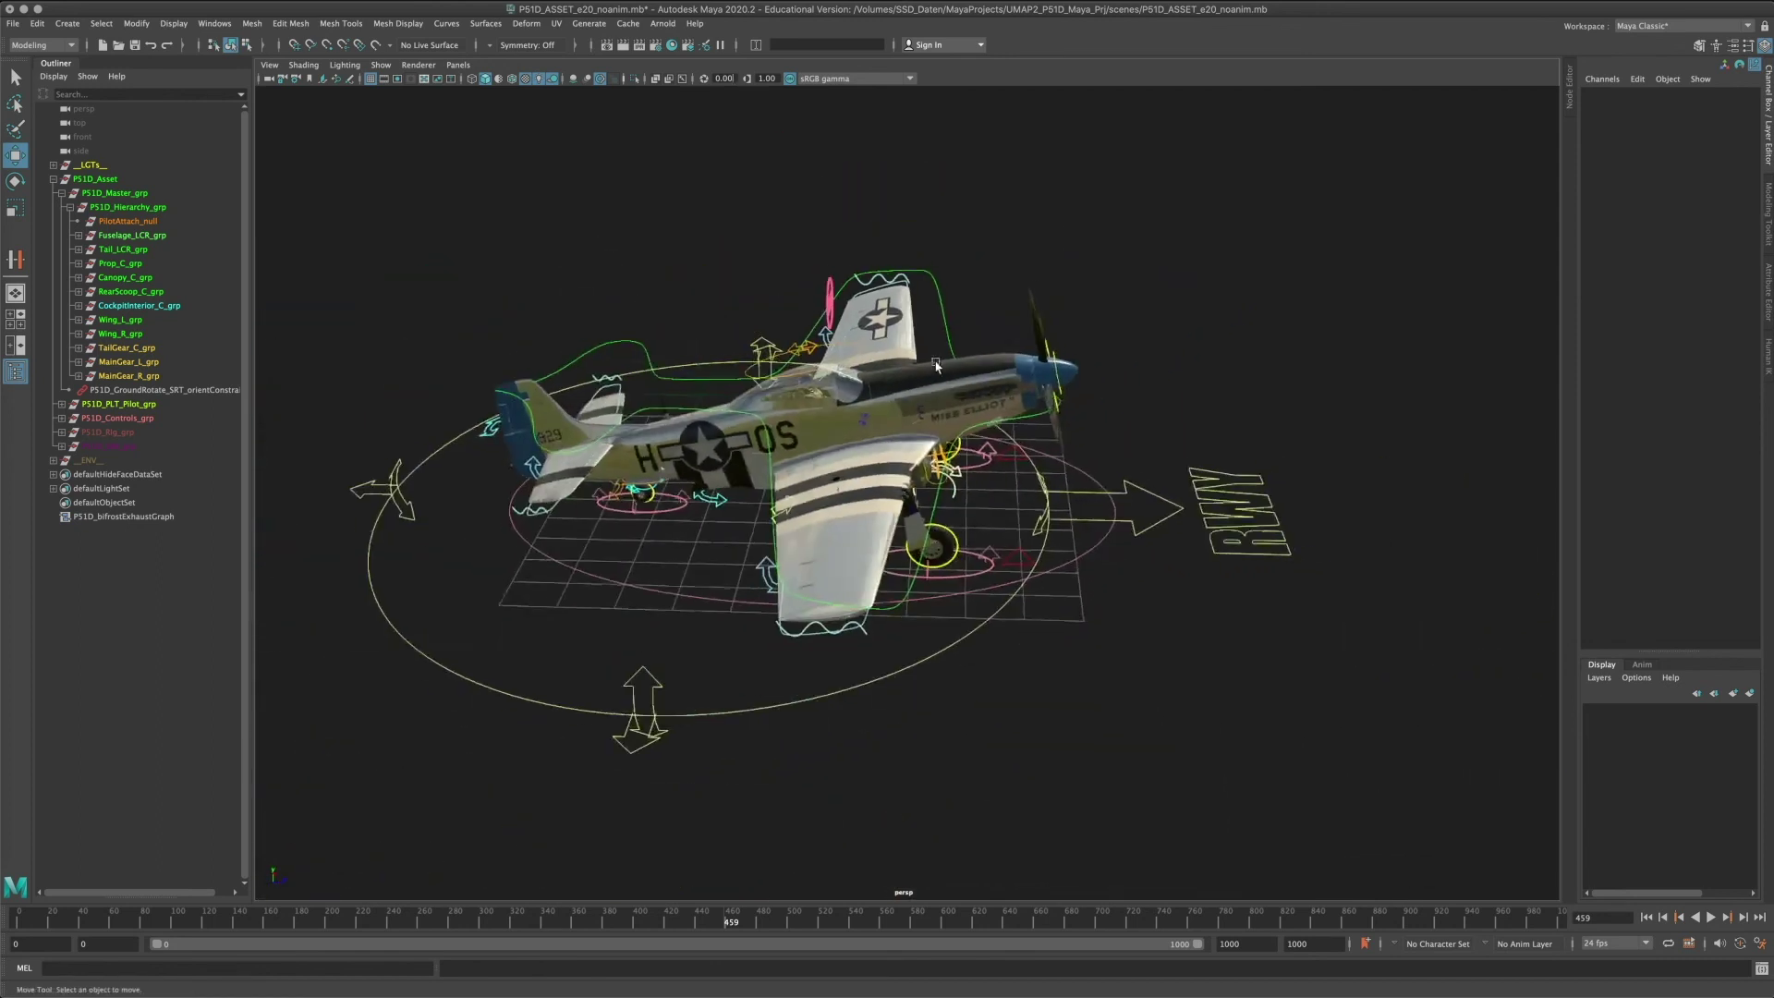
{"action": "left_click_drag", "start_coordinate": [915, 314], "coordinate": [641, 357], "text": "alt"}
{"action": "right_click_drag", "start_coordinate": [641, 356], "coordinate": [728, 398], "text": "alt"}
{"action": "left_click_drag", "start_coordinate": [728, 399], "coordinate": [685, 538], "text": "alt"}
{"action": "left_click", "coordinate": [685, 538]}
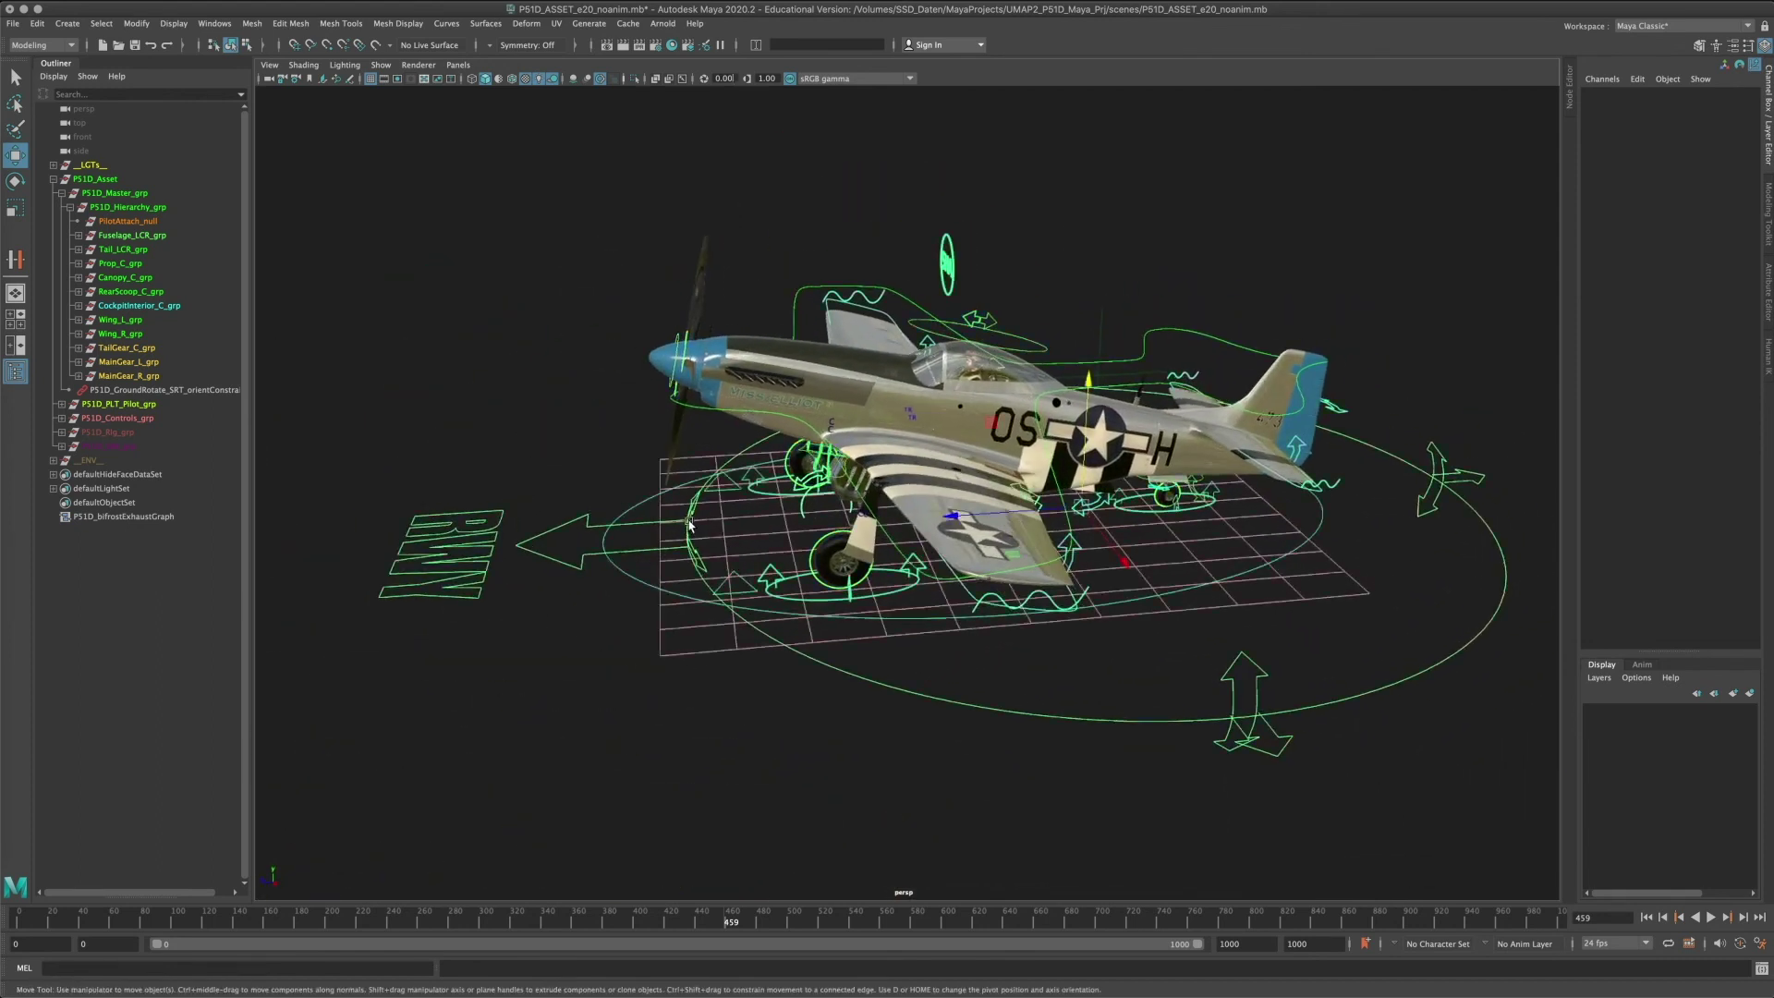
{"action": "left_click", "coordinate": [535, 490]}
{"action": "middle_click_drag", "start_coordinate": [535, 491], "coordinate": [523, 551], "text": "alt"}
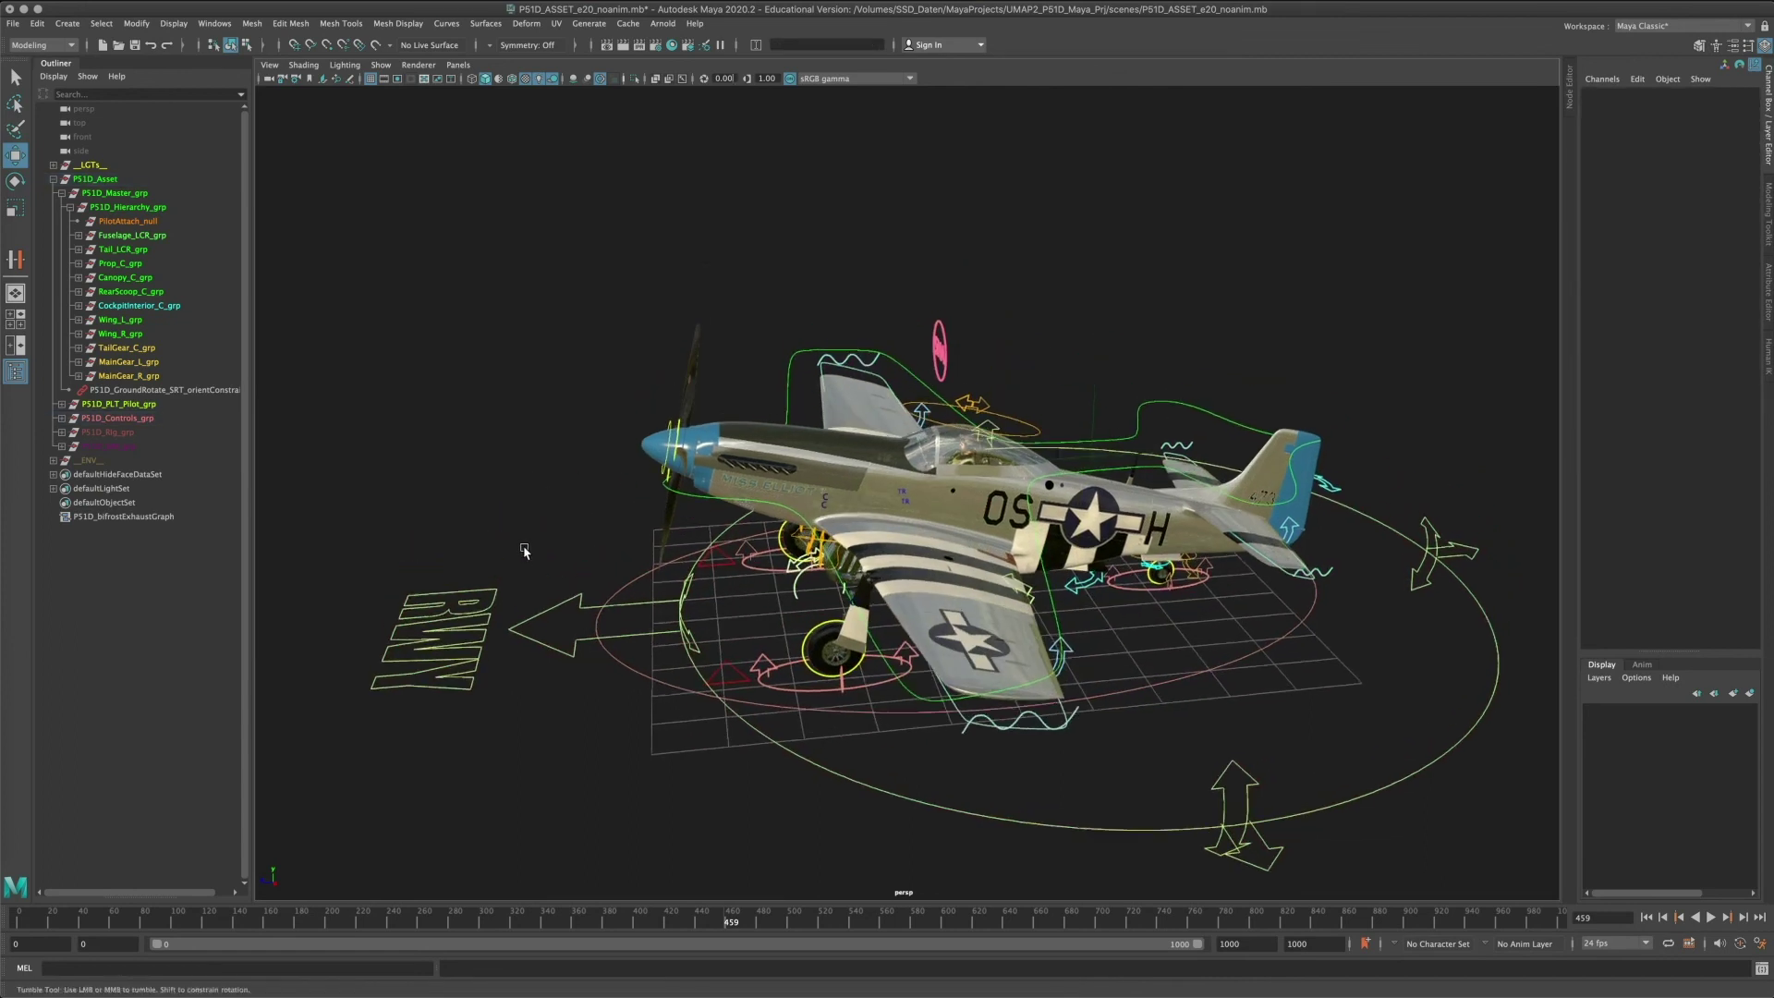
{"action": "left_click_drag", "start_coordinate": [523, 551], "coordinate": [568, 536], "text": "alt"}
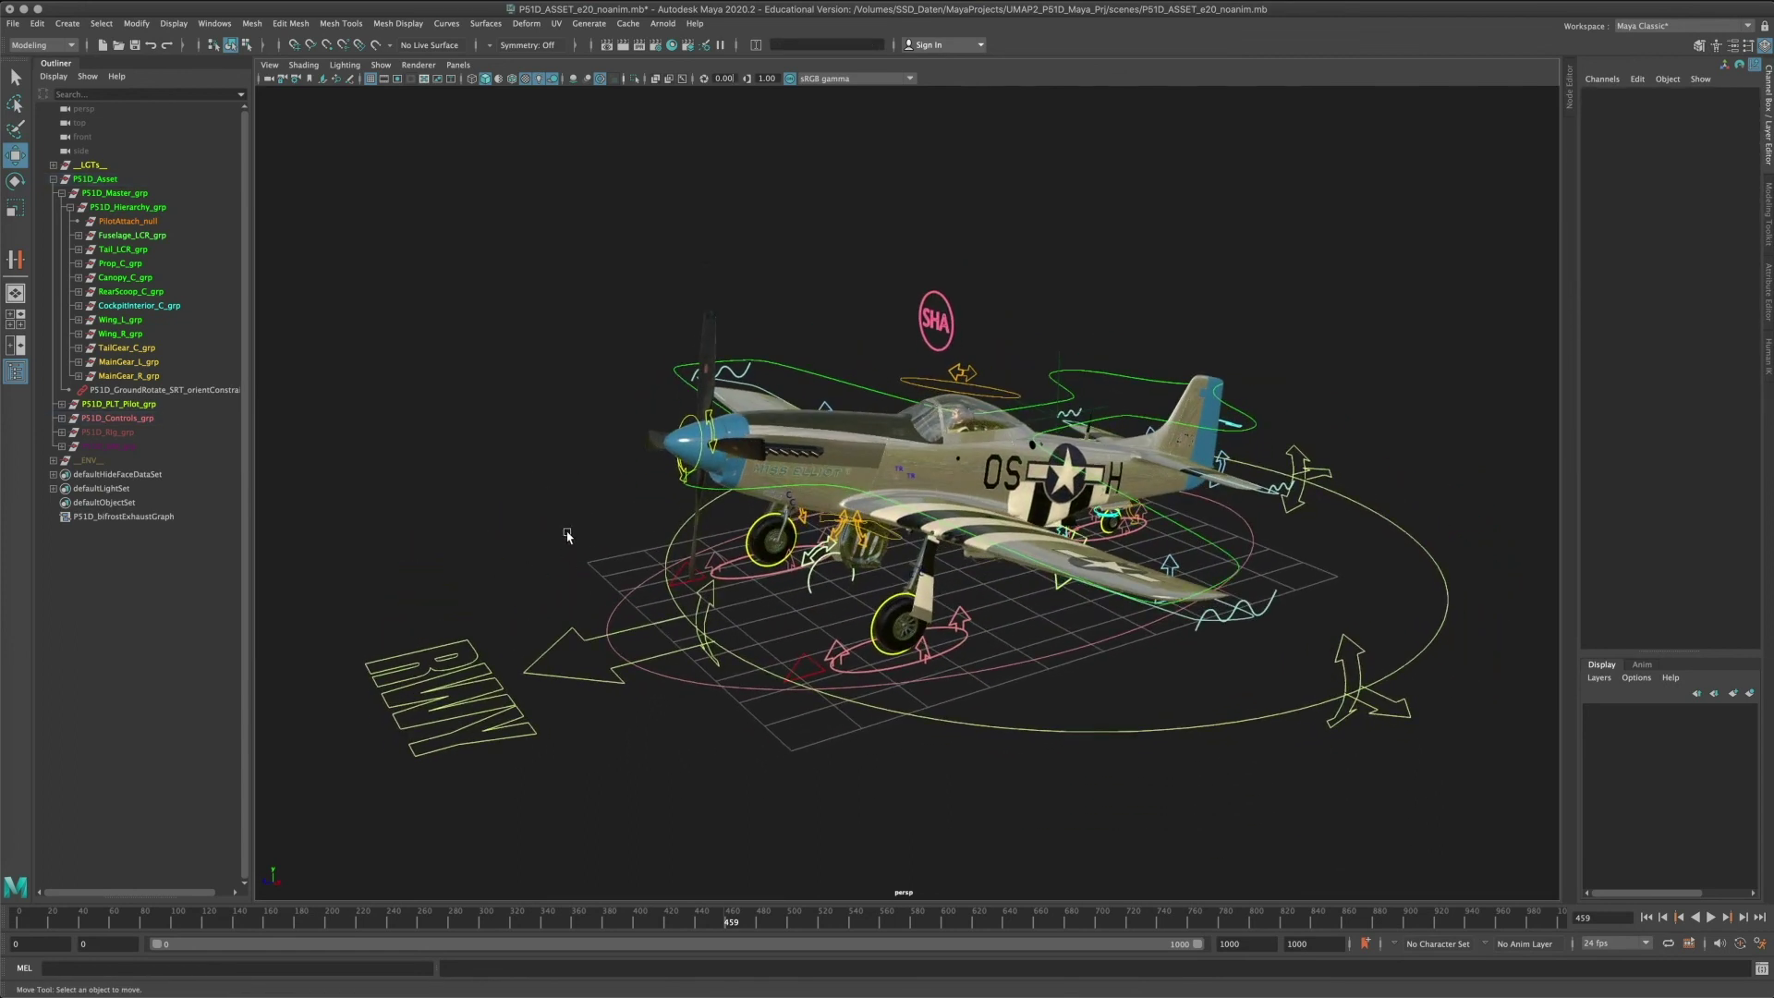